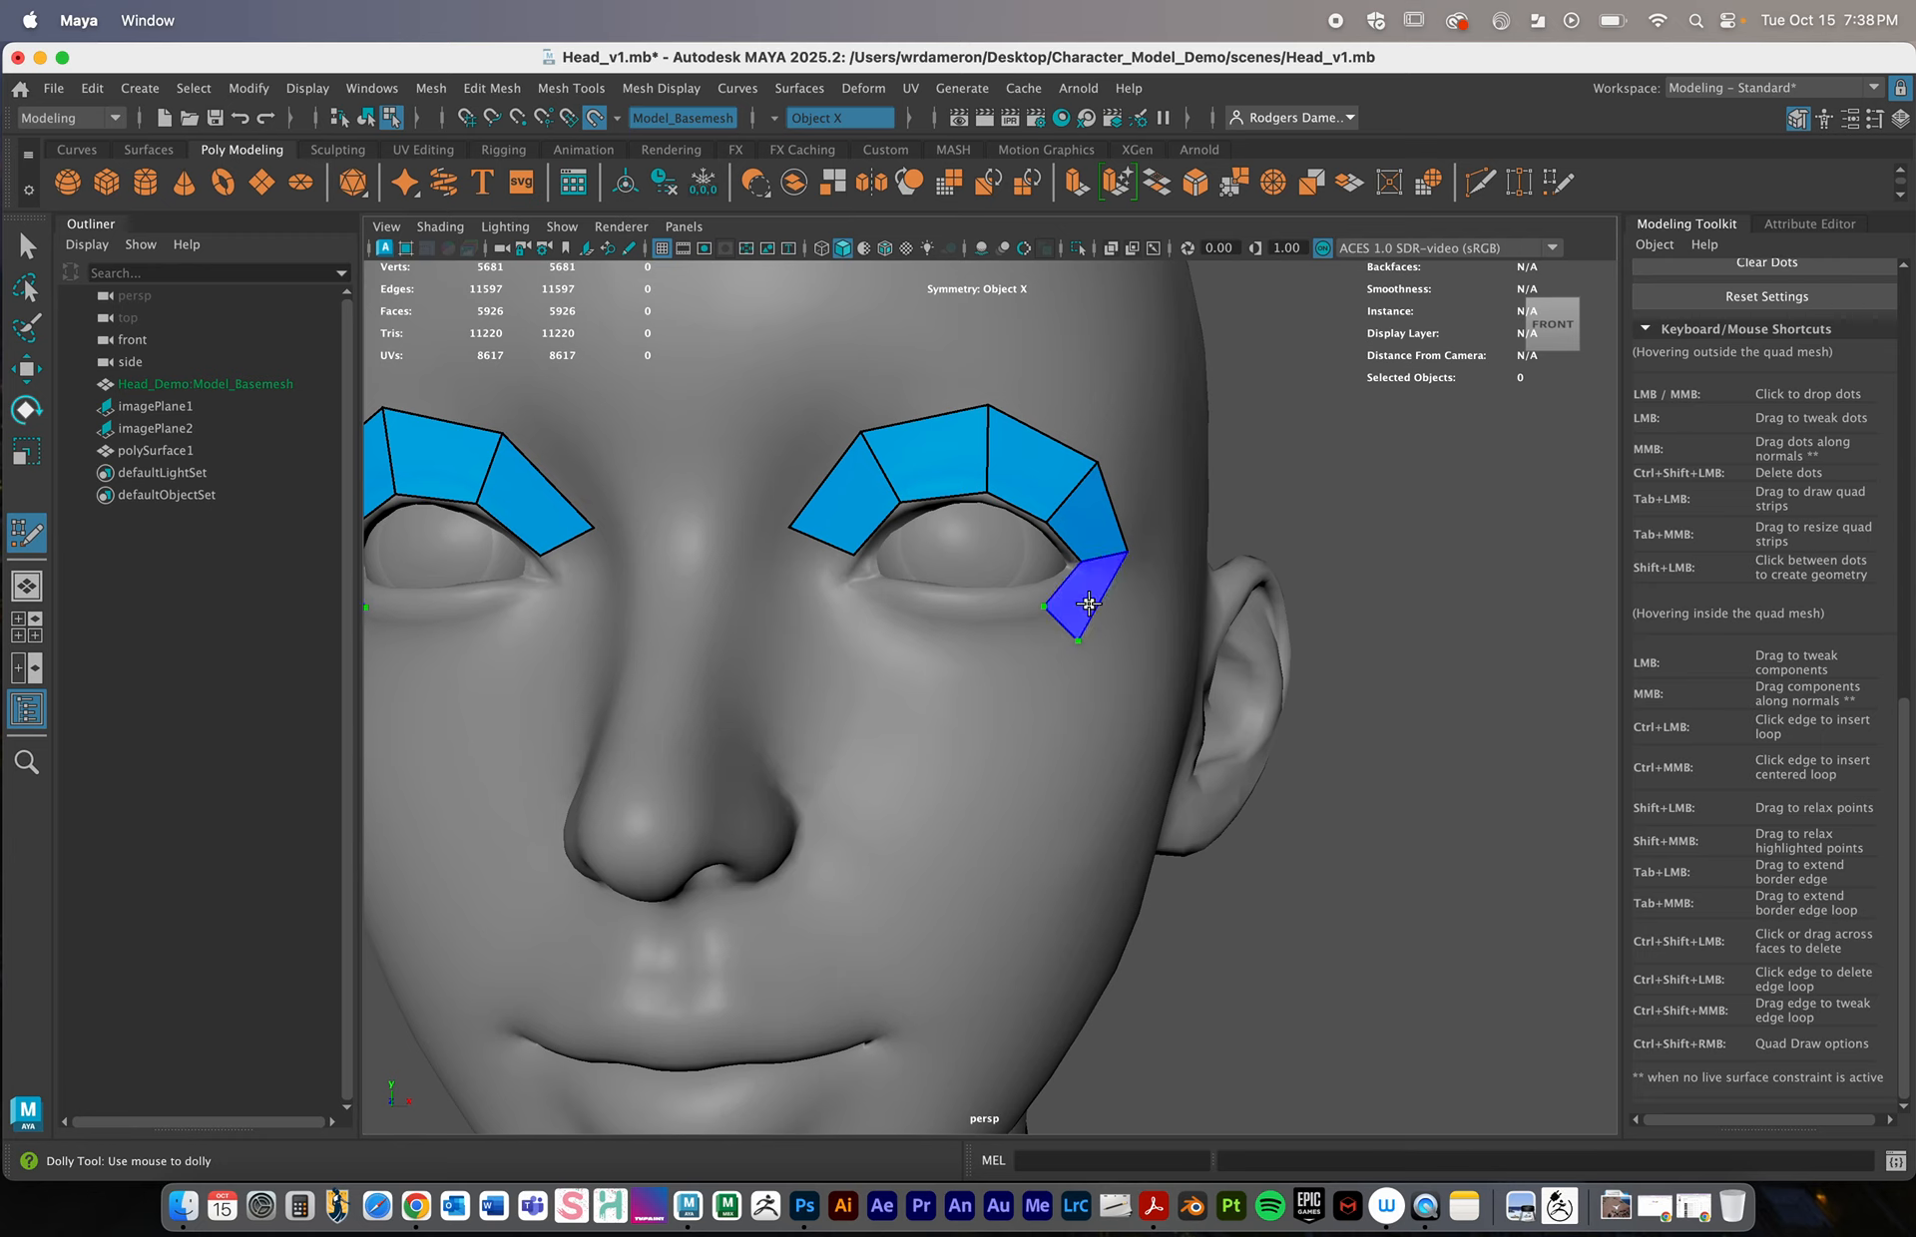
# Complete the eight-quad Quad Draw ring around the eye by adding the remaining quads under the lower lid and at the inner corner
pyautogui.moveTo(1050, 607)
pyautogui.mouseDown()
pyautogui.moveTo(1039, 596)
pyautogui.moveTo(1077, 645)
pyautogui.mouseUp()
pyautogui.moveTo(1126, 553); pyautogui.dragTo(1131, 567)
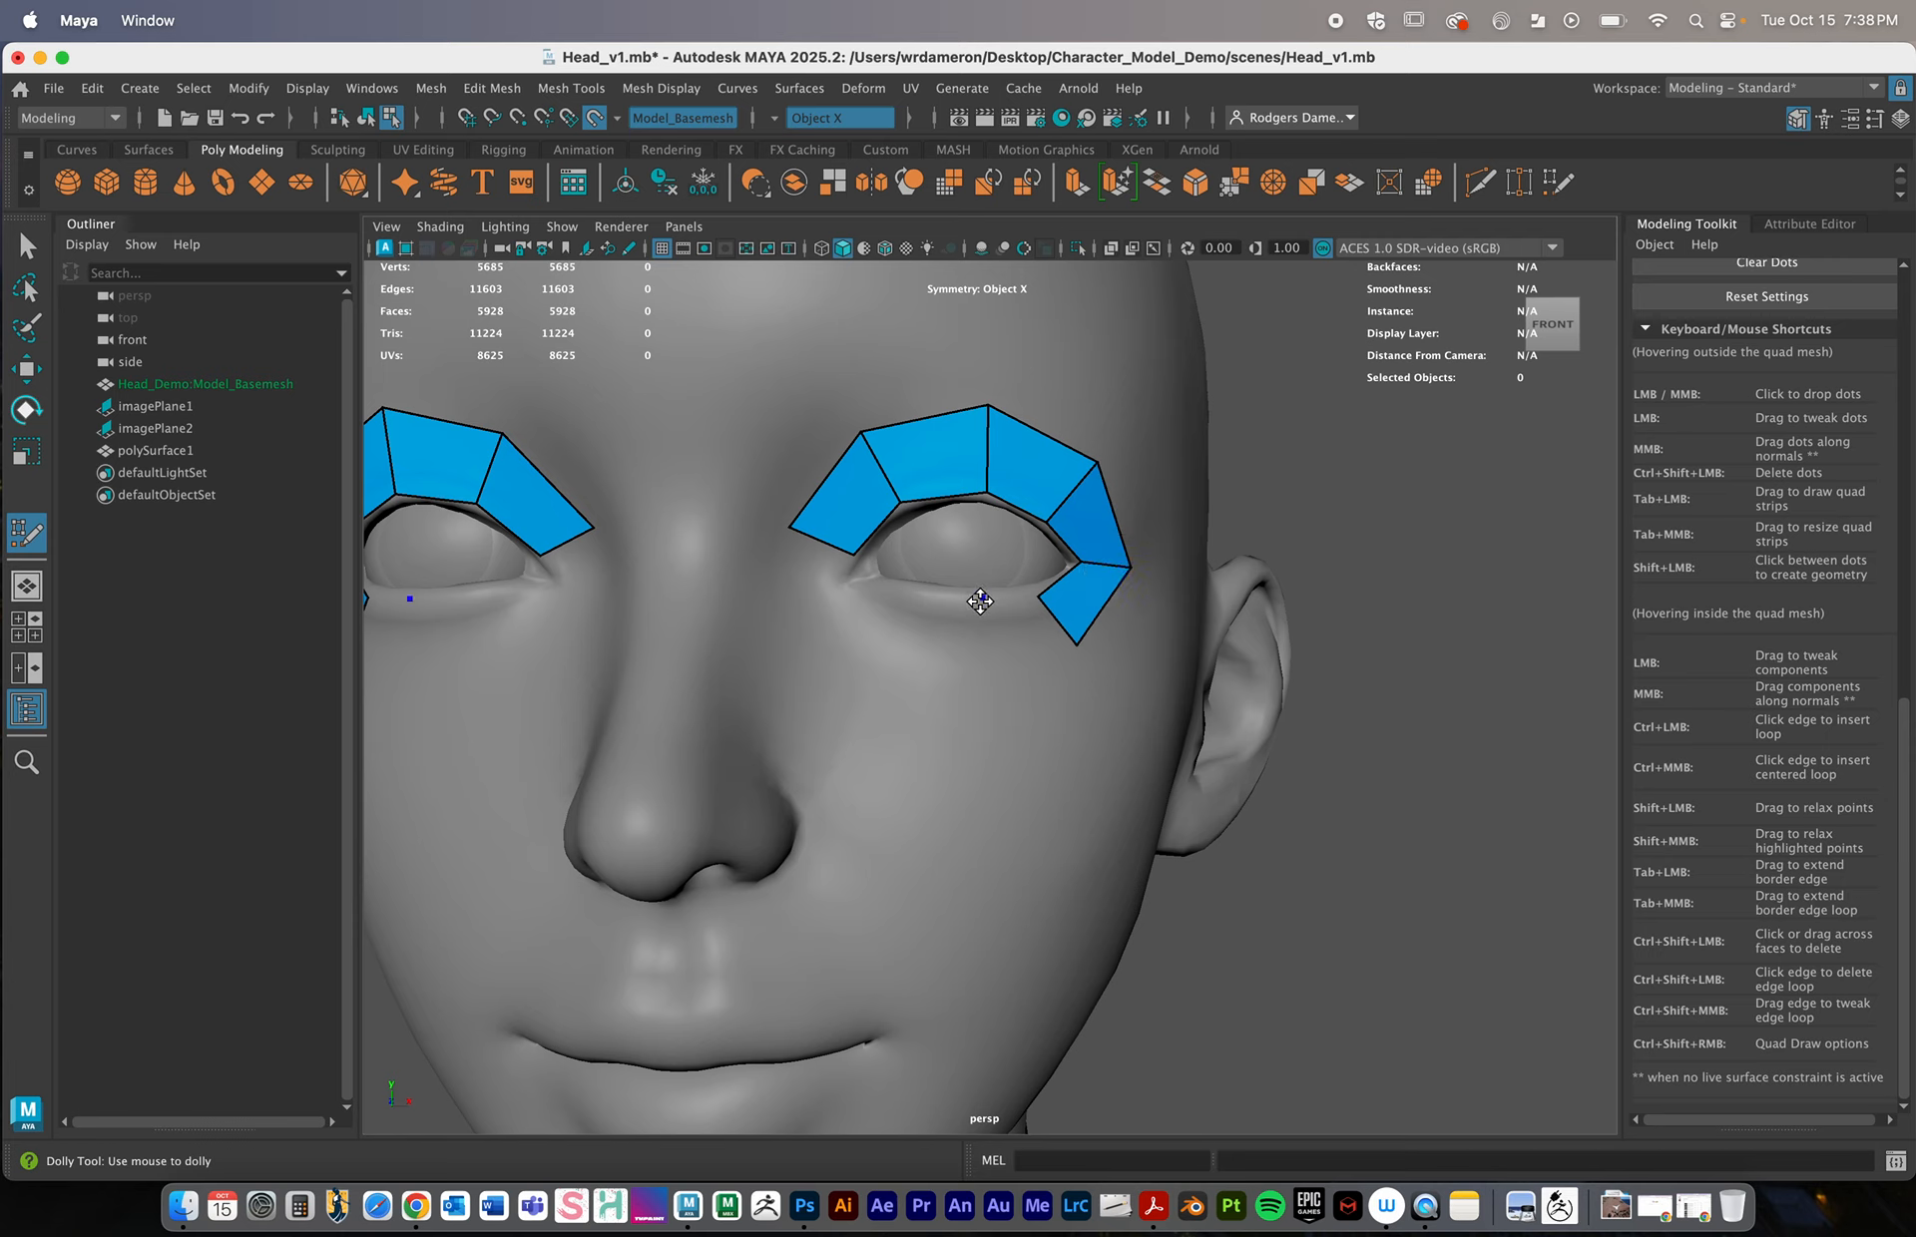
pyautogui.click(977, 654)
pyautogui.keyDown('shift'); pyautogui.click(1028, 636); pyautogui.keyUp('shift')
pyautogui.click(899, 597)
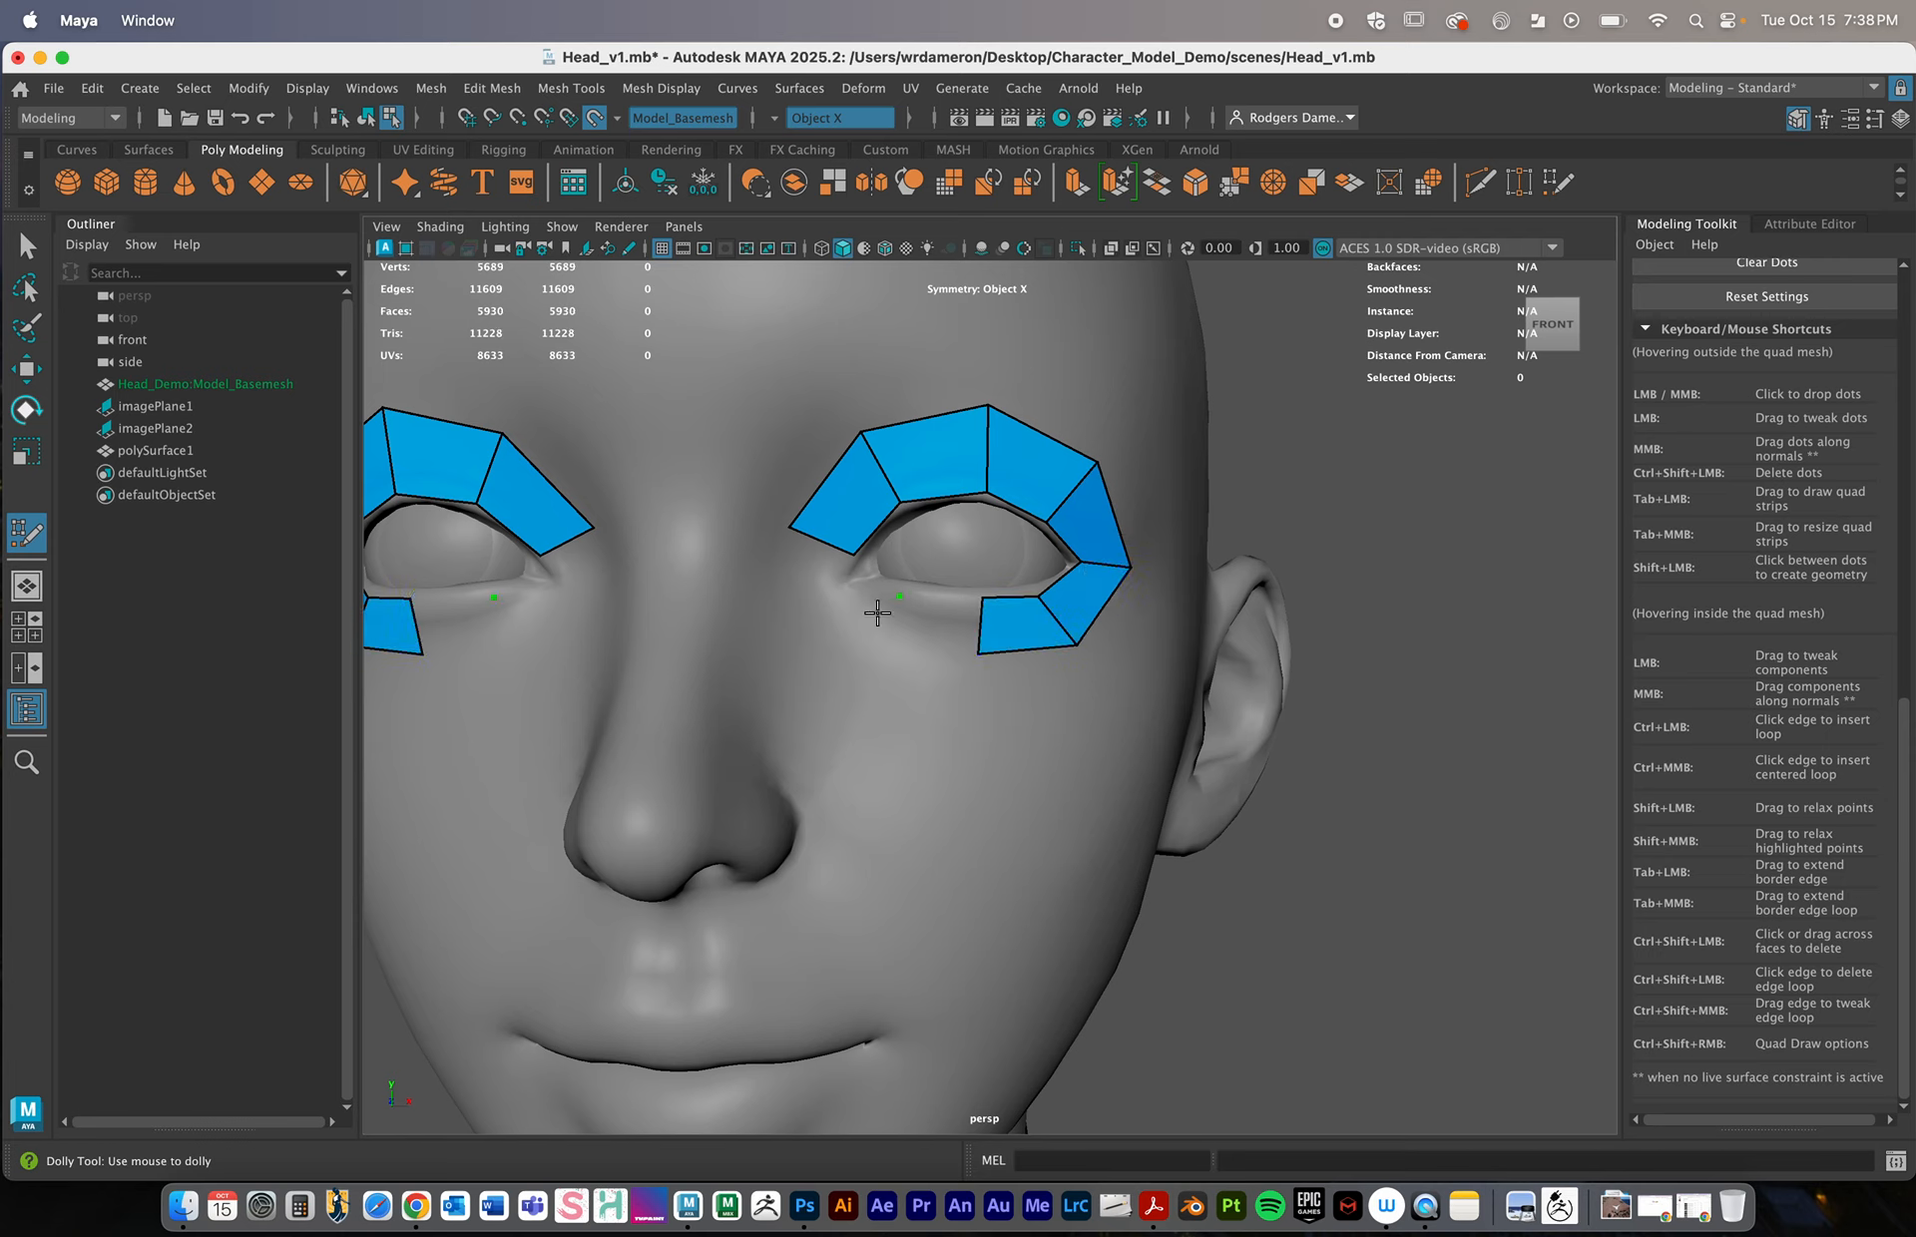
pyautogui.keyDown('shift'); pyautogui.click(913, 627); pyautogui.keyUp('shift')
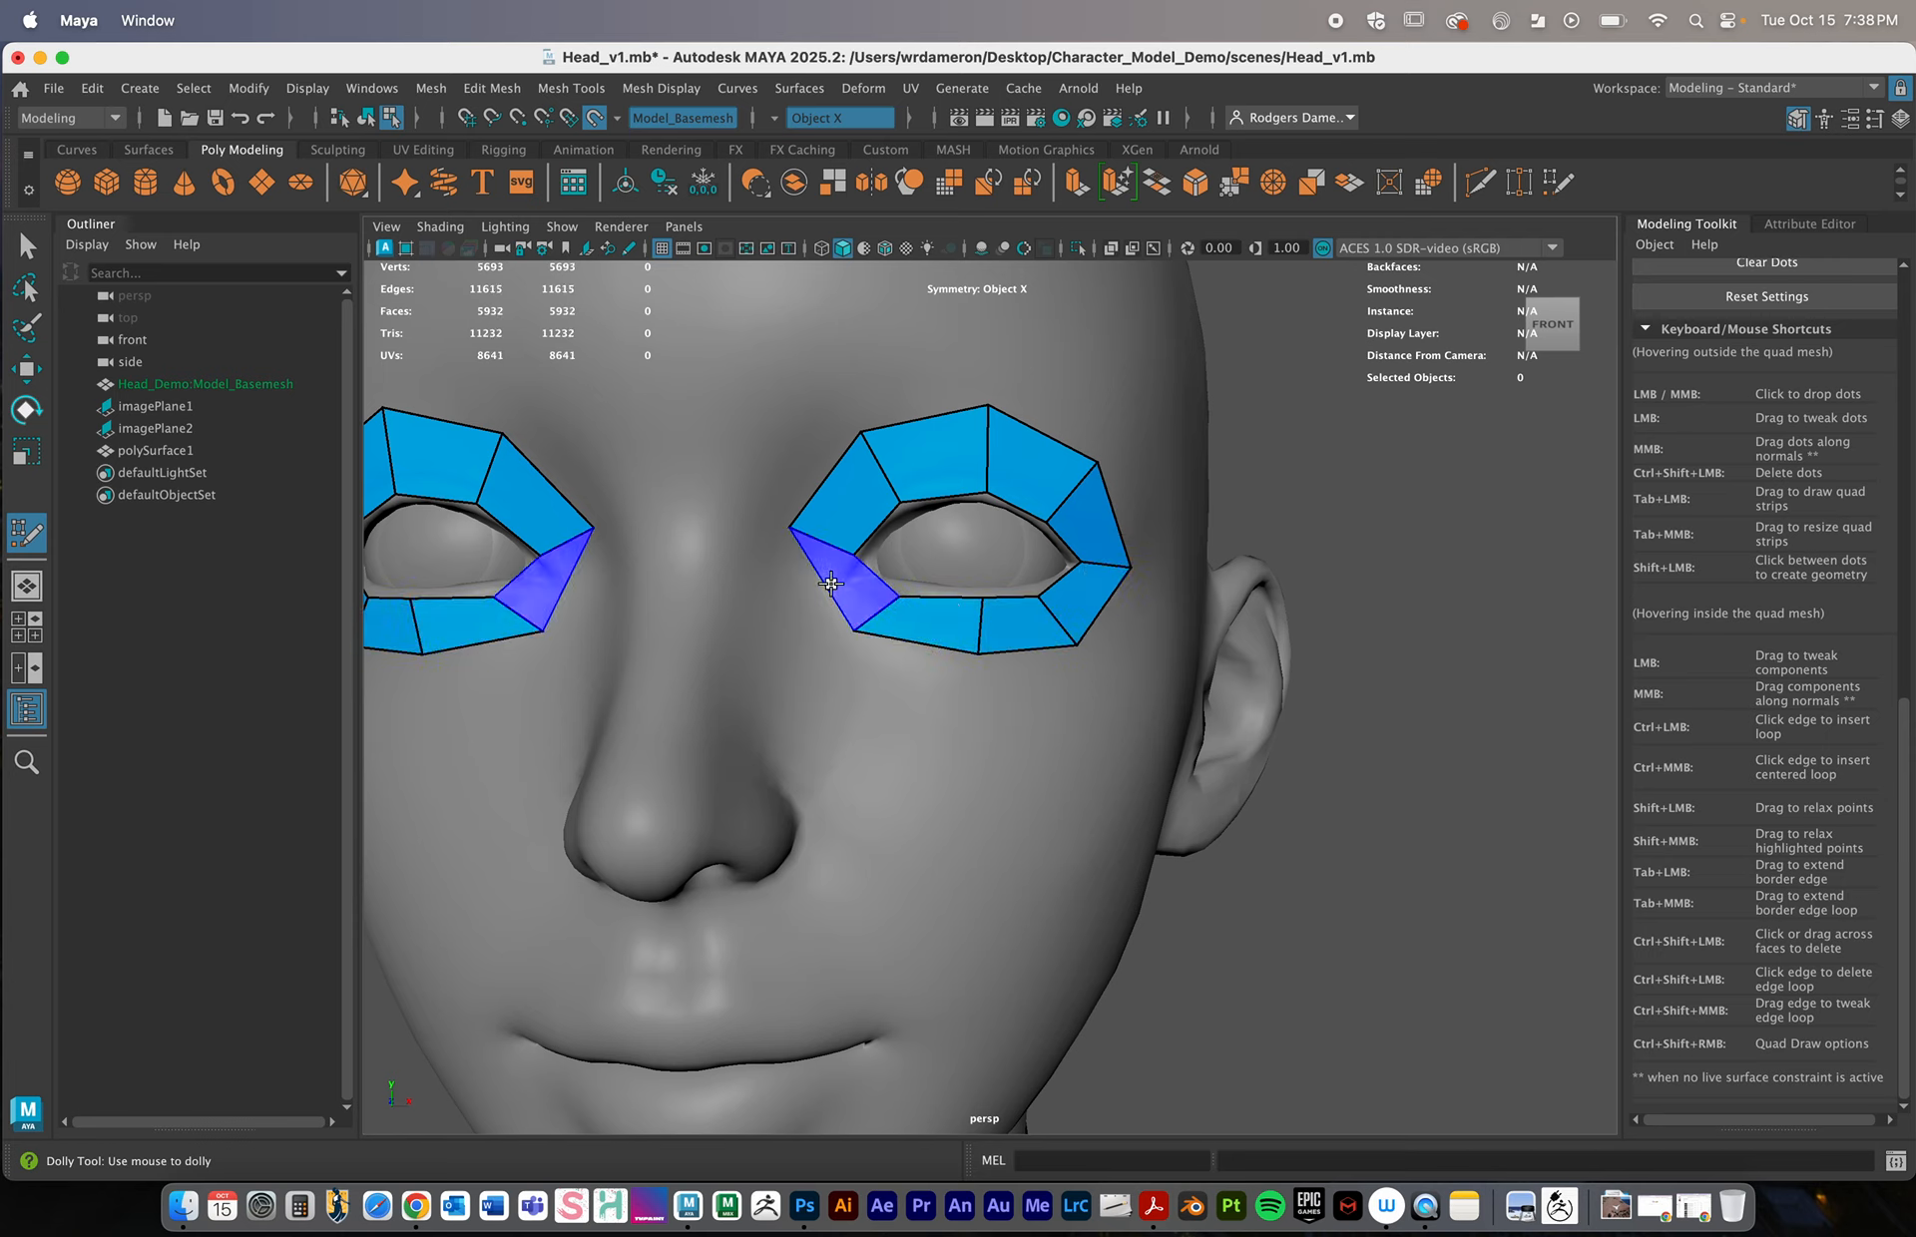
pyautogui.keyDown('shift'); pyautogui.click(830, 583); pyautogui.keyUp('shift')
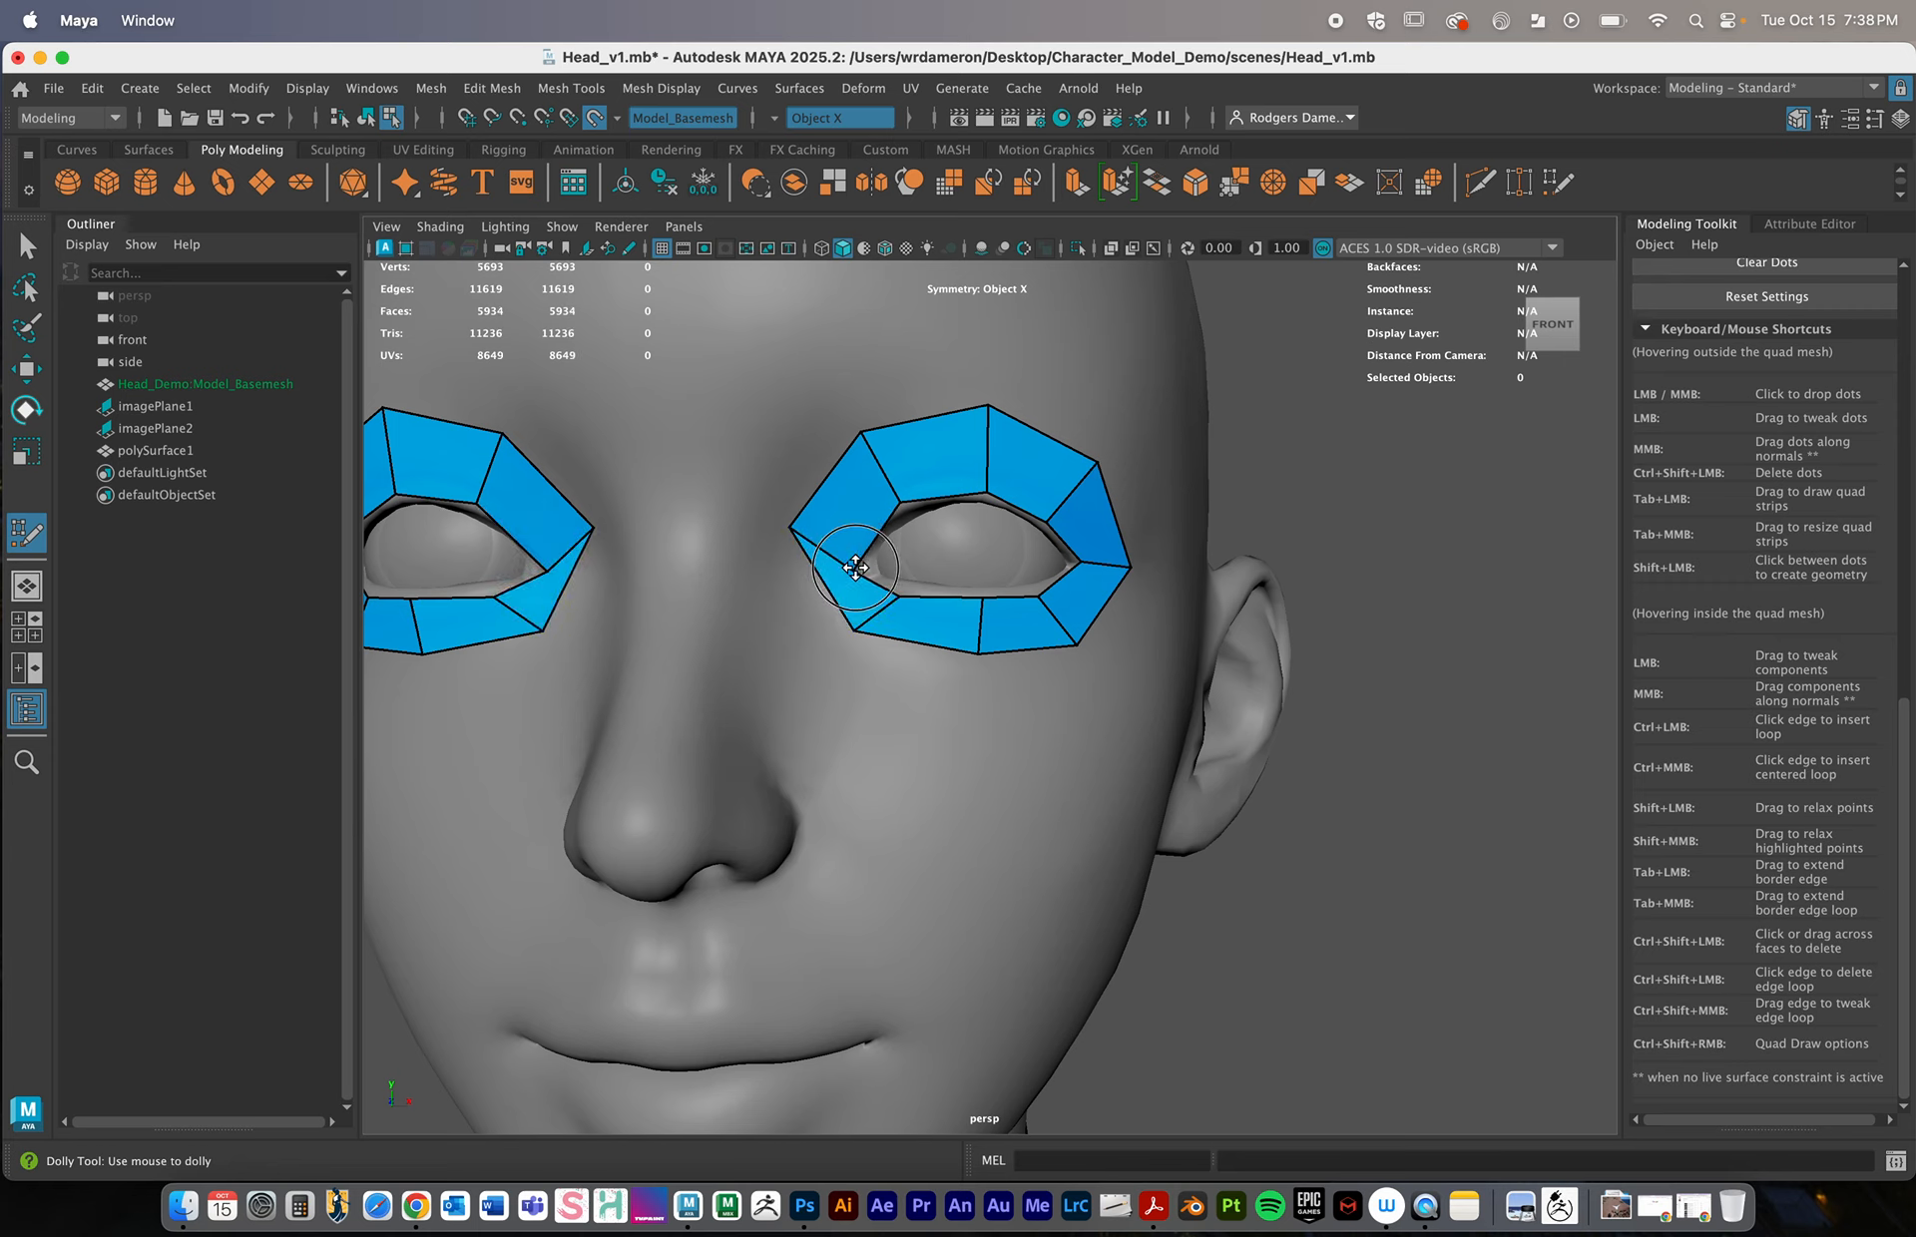
# Reposition the eye ring's inner-corner, upper and lower vertices to even out the quads around the eye
pyautogui.moveTo(798, 536); pyautogui.dragTo(794, 582)
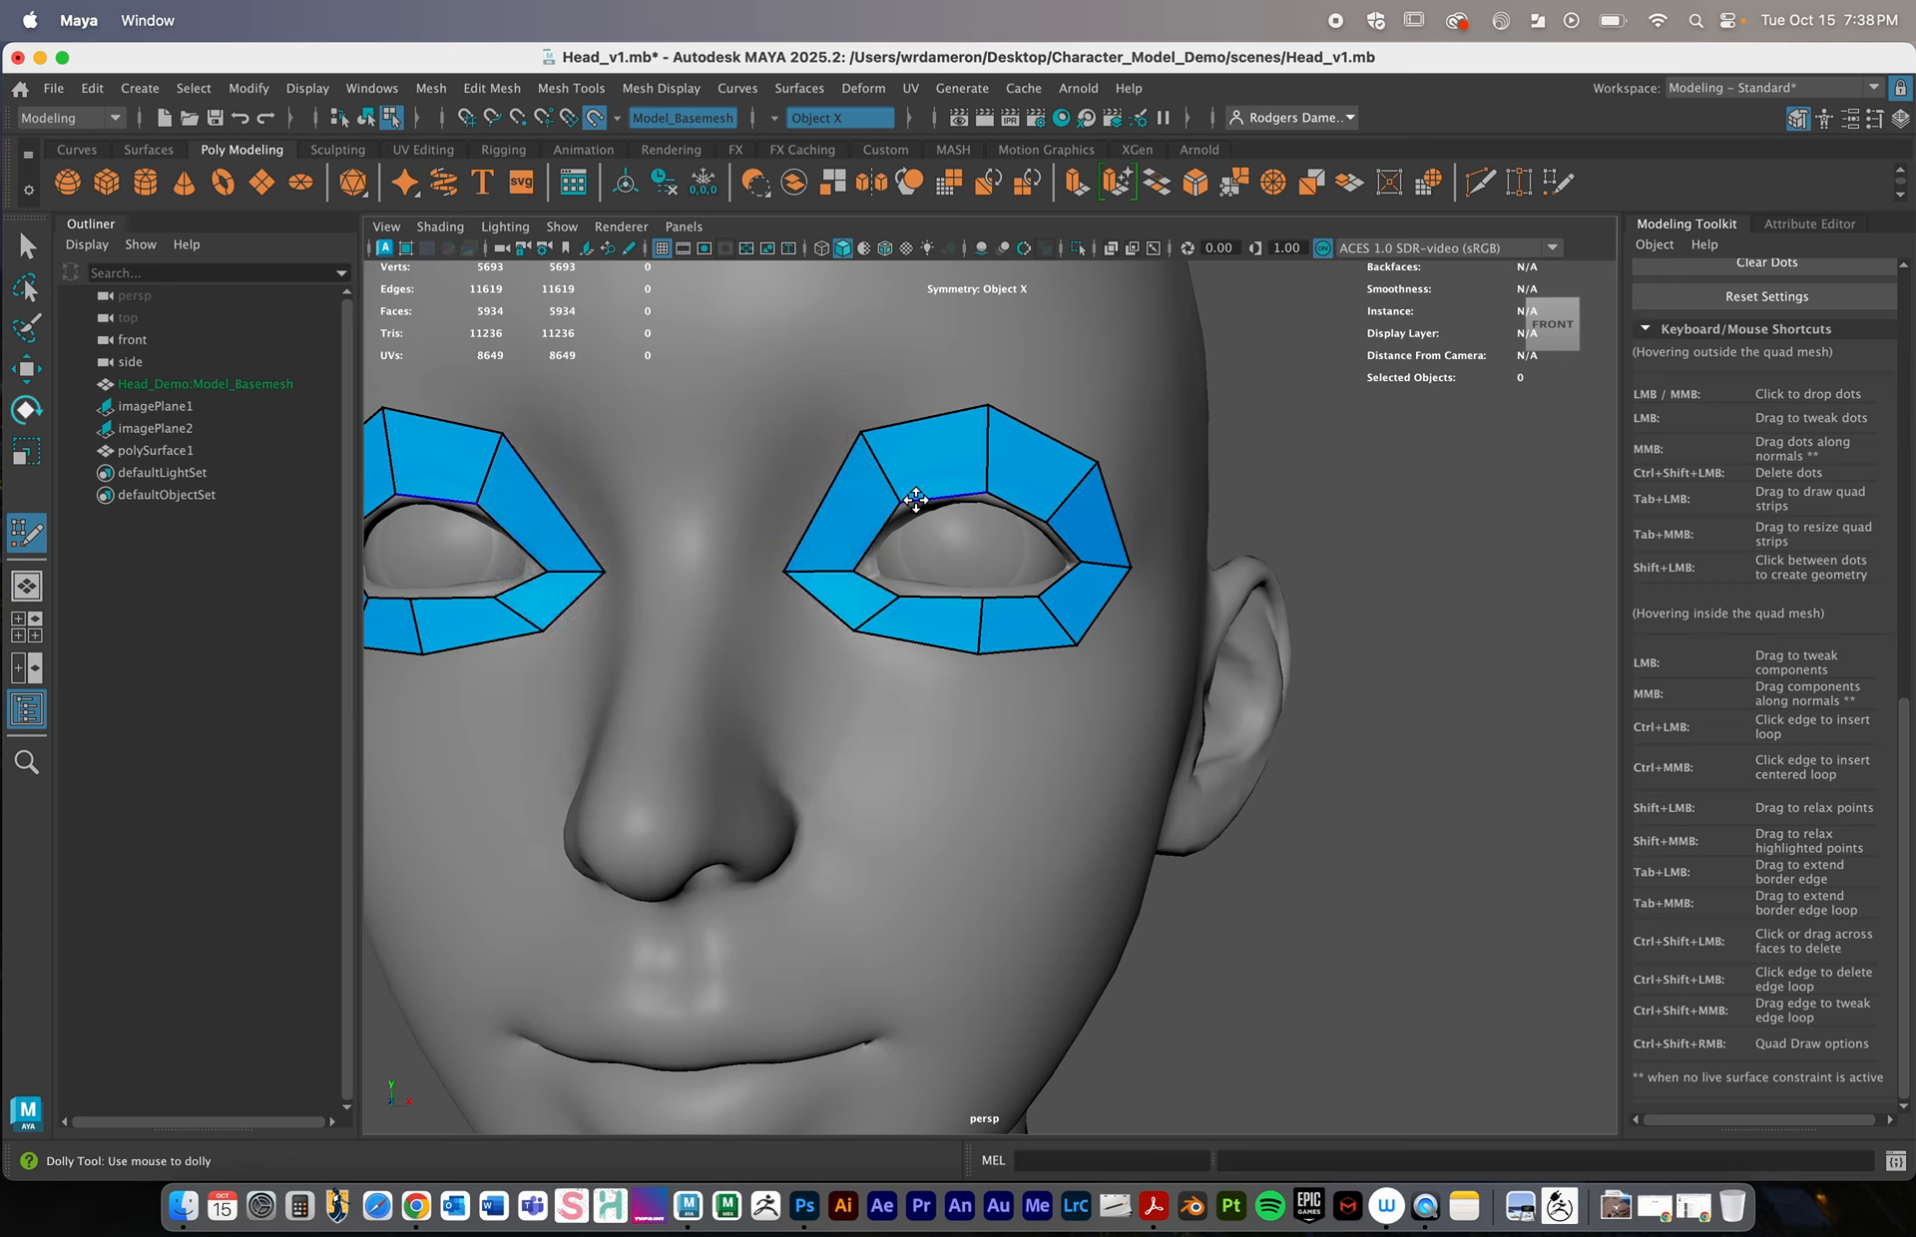
pyautogui.moveTo(892, 500); pyautogui.dragTo(888, 510)
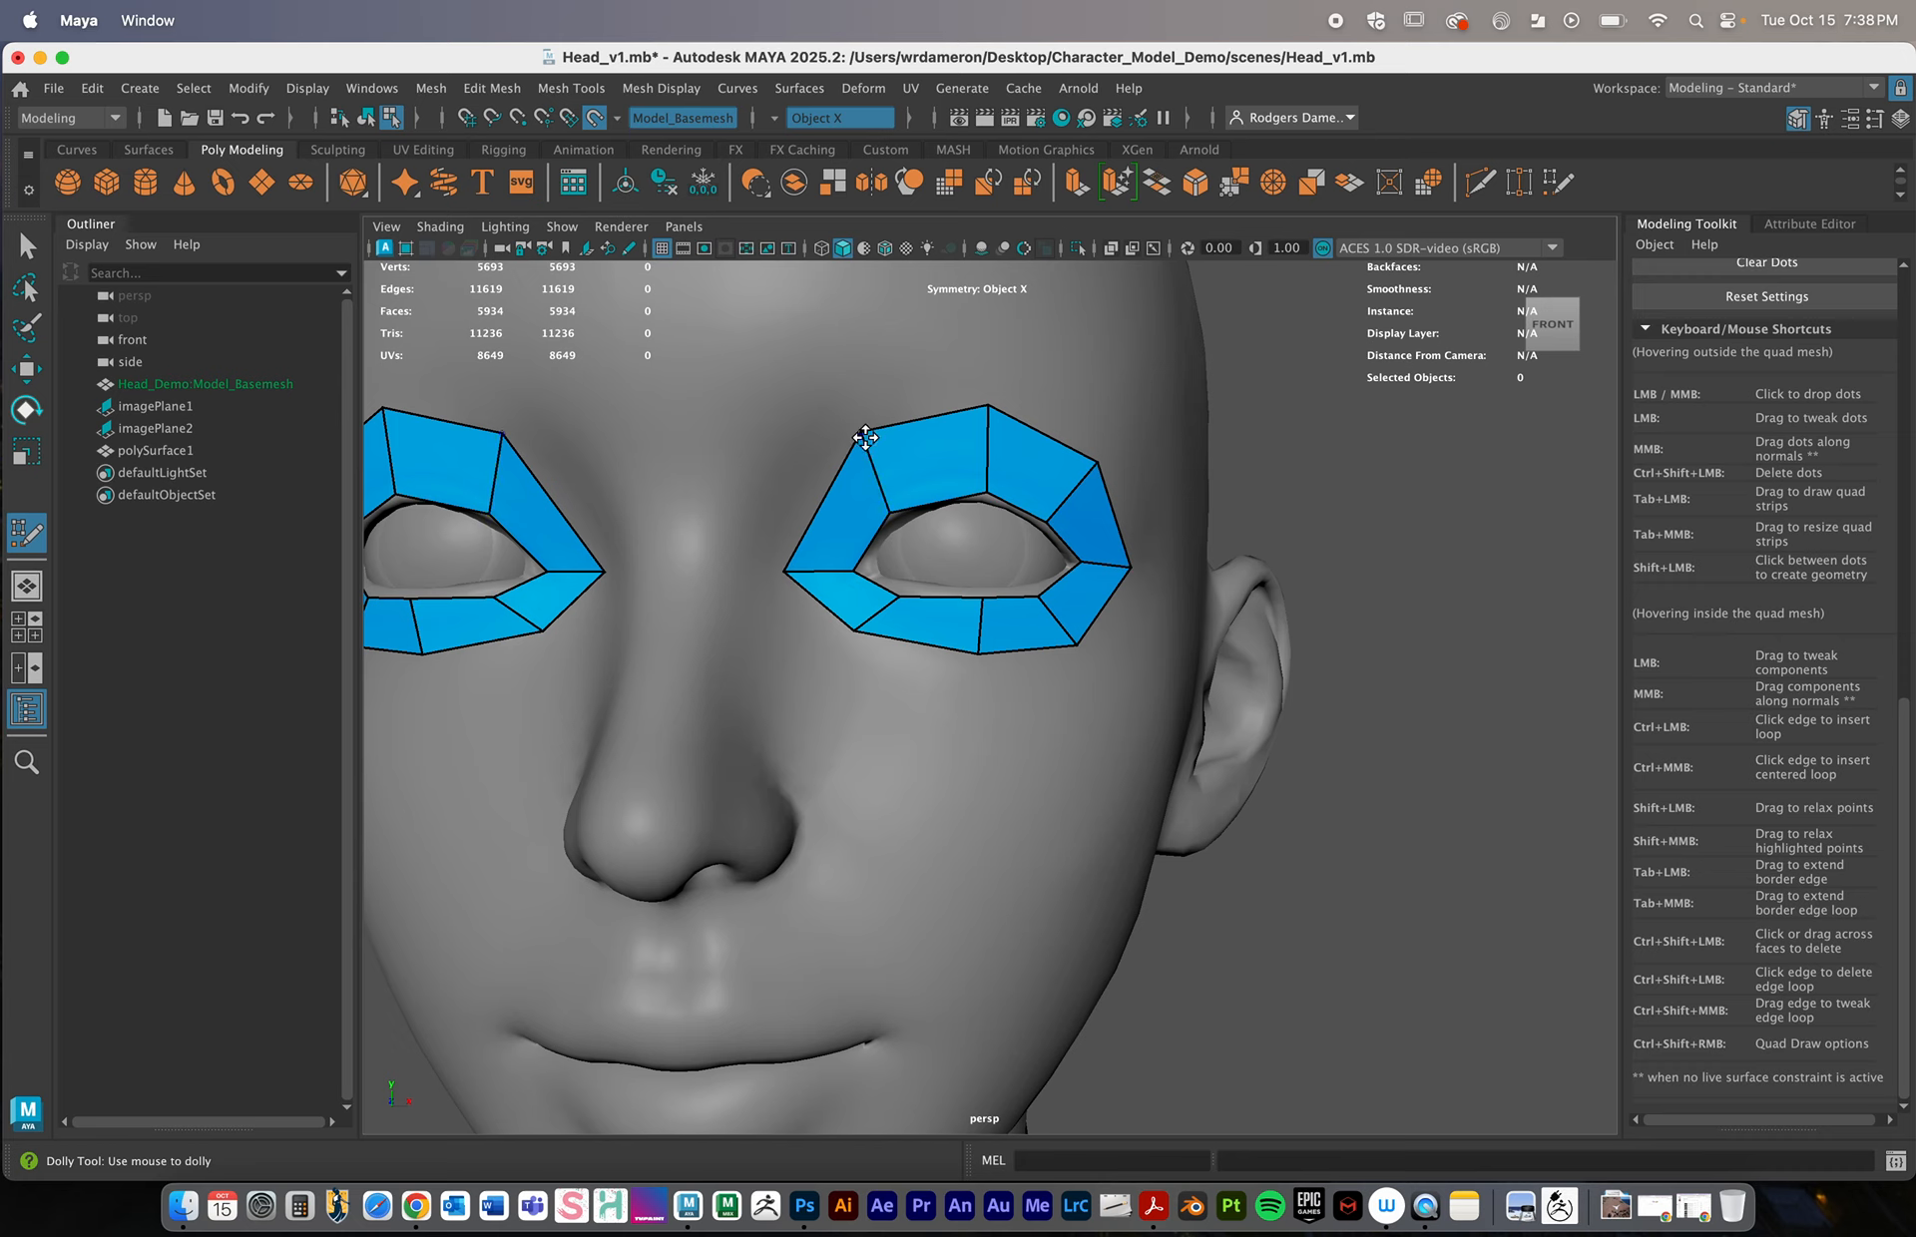
pyautogui.moveTo(860, 435); pyautogui.dragTo(850, 451)
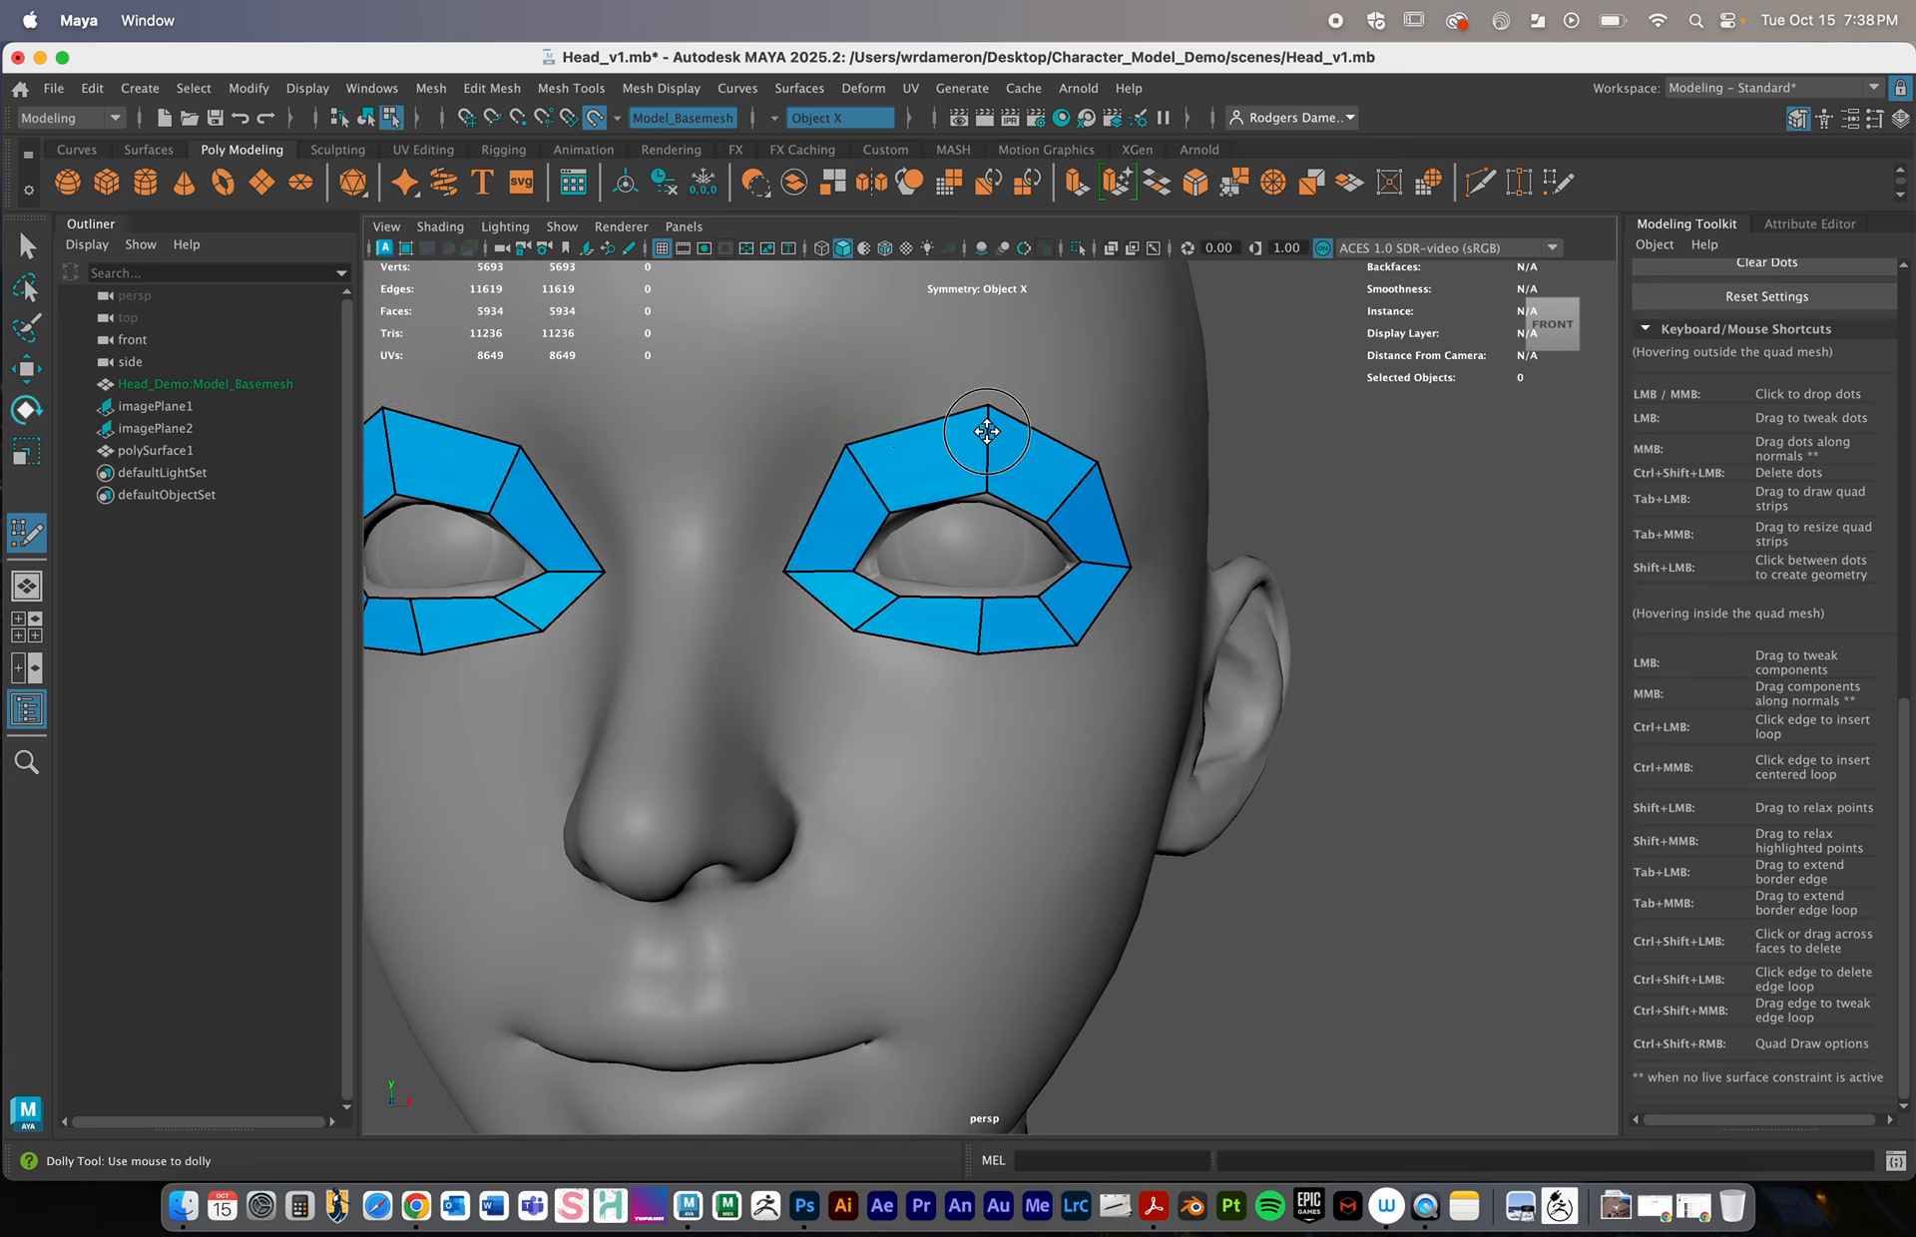
pyautogui.moveTo(987, 429); pyautogui.dragTo(969, 431)
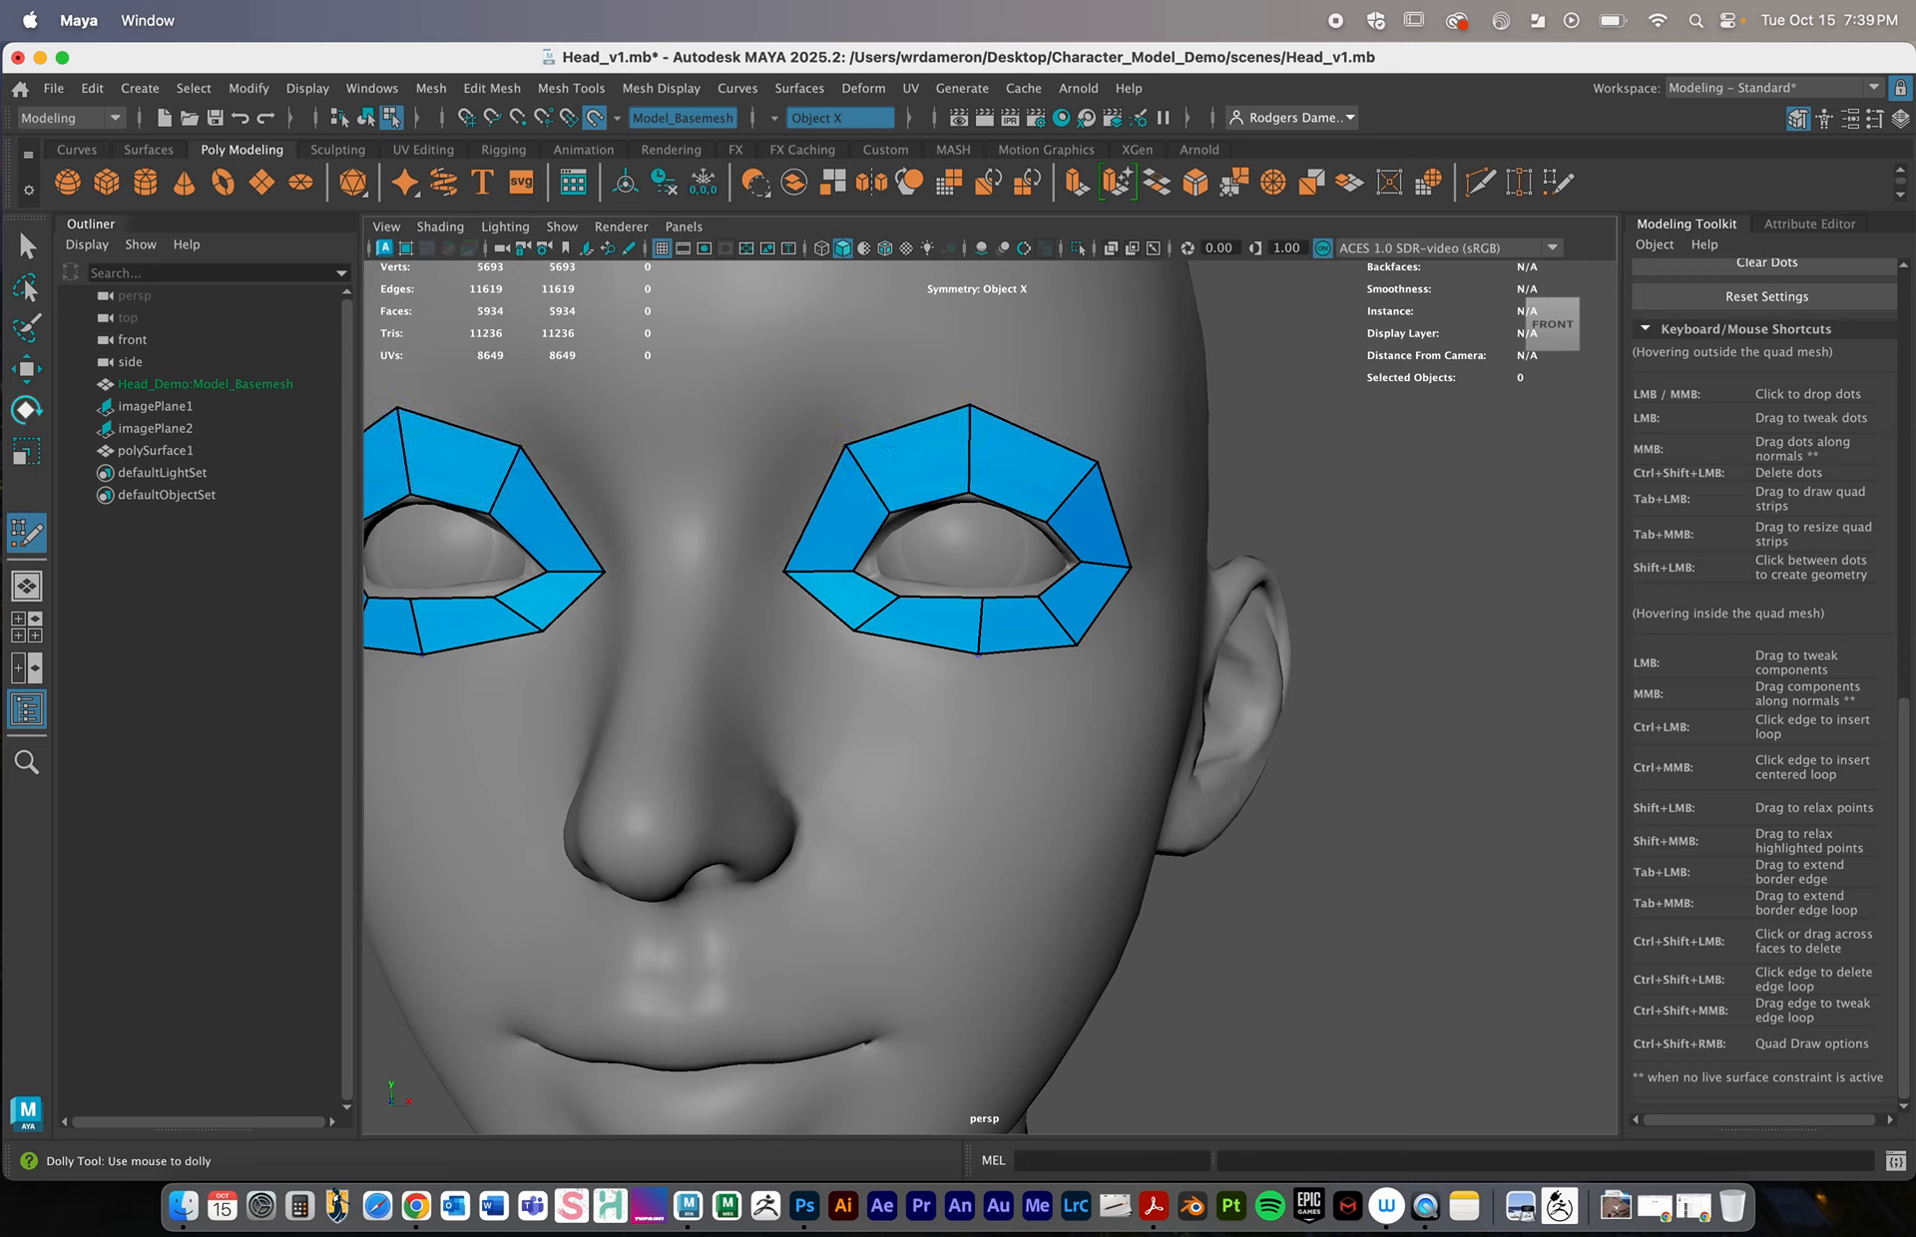
pyautogui.moveTo(977, 654); pyautogui.dragTo(978, 664)
pyautogui.moveTo(855, 632); pyautogui.dragTo(863, 645)
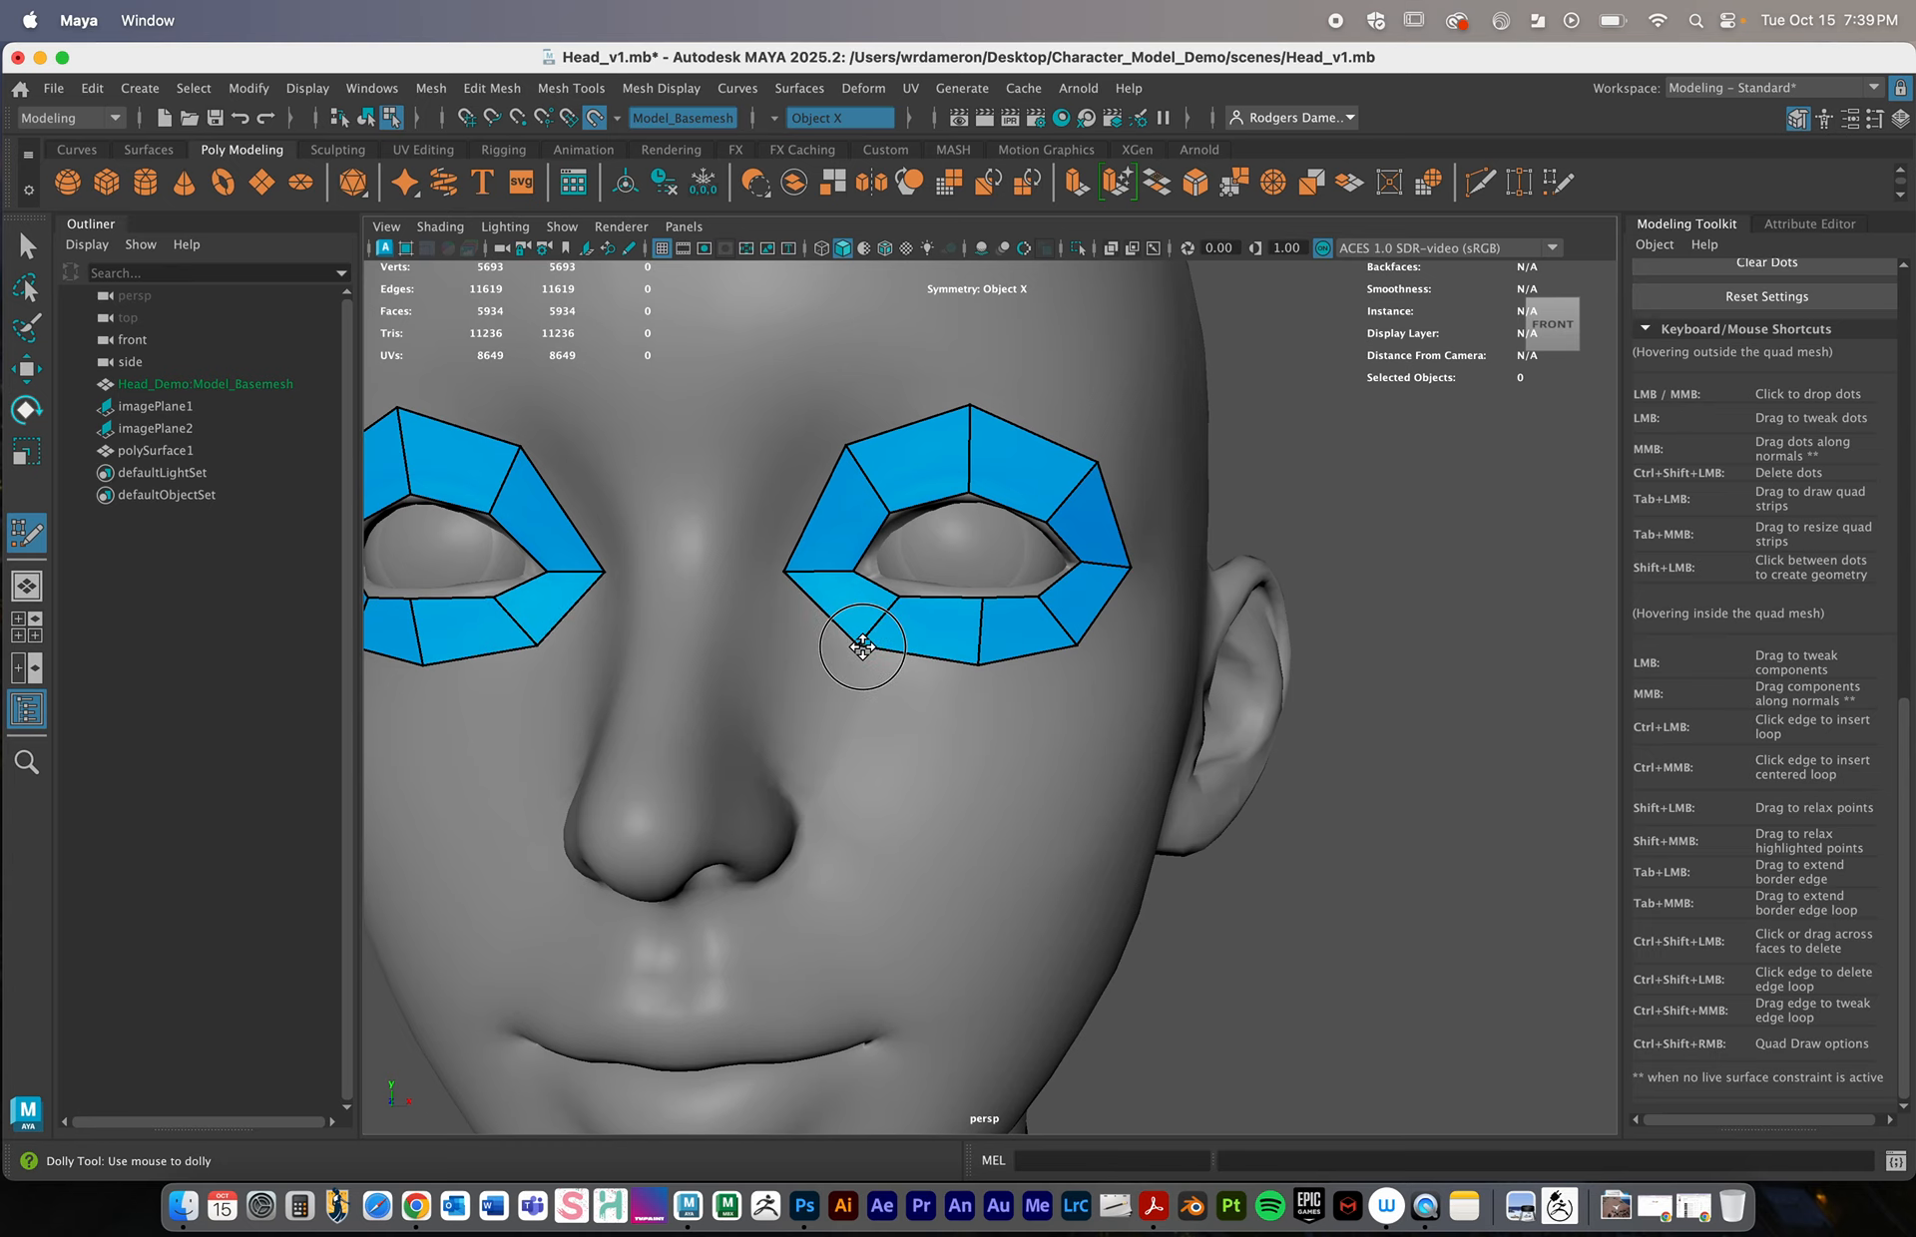
pyautogui.moveTo(1079, 643); pyautogui.dragTo(1082, 648)
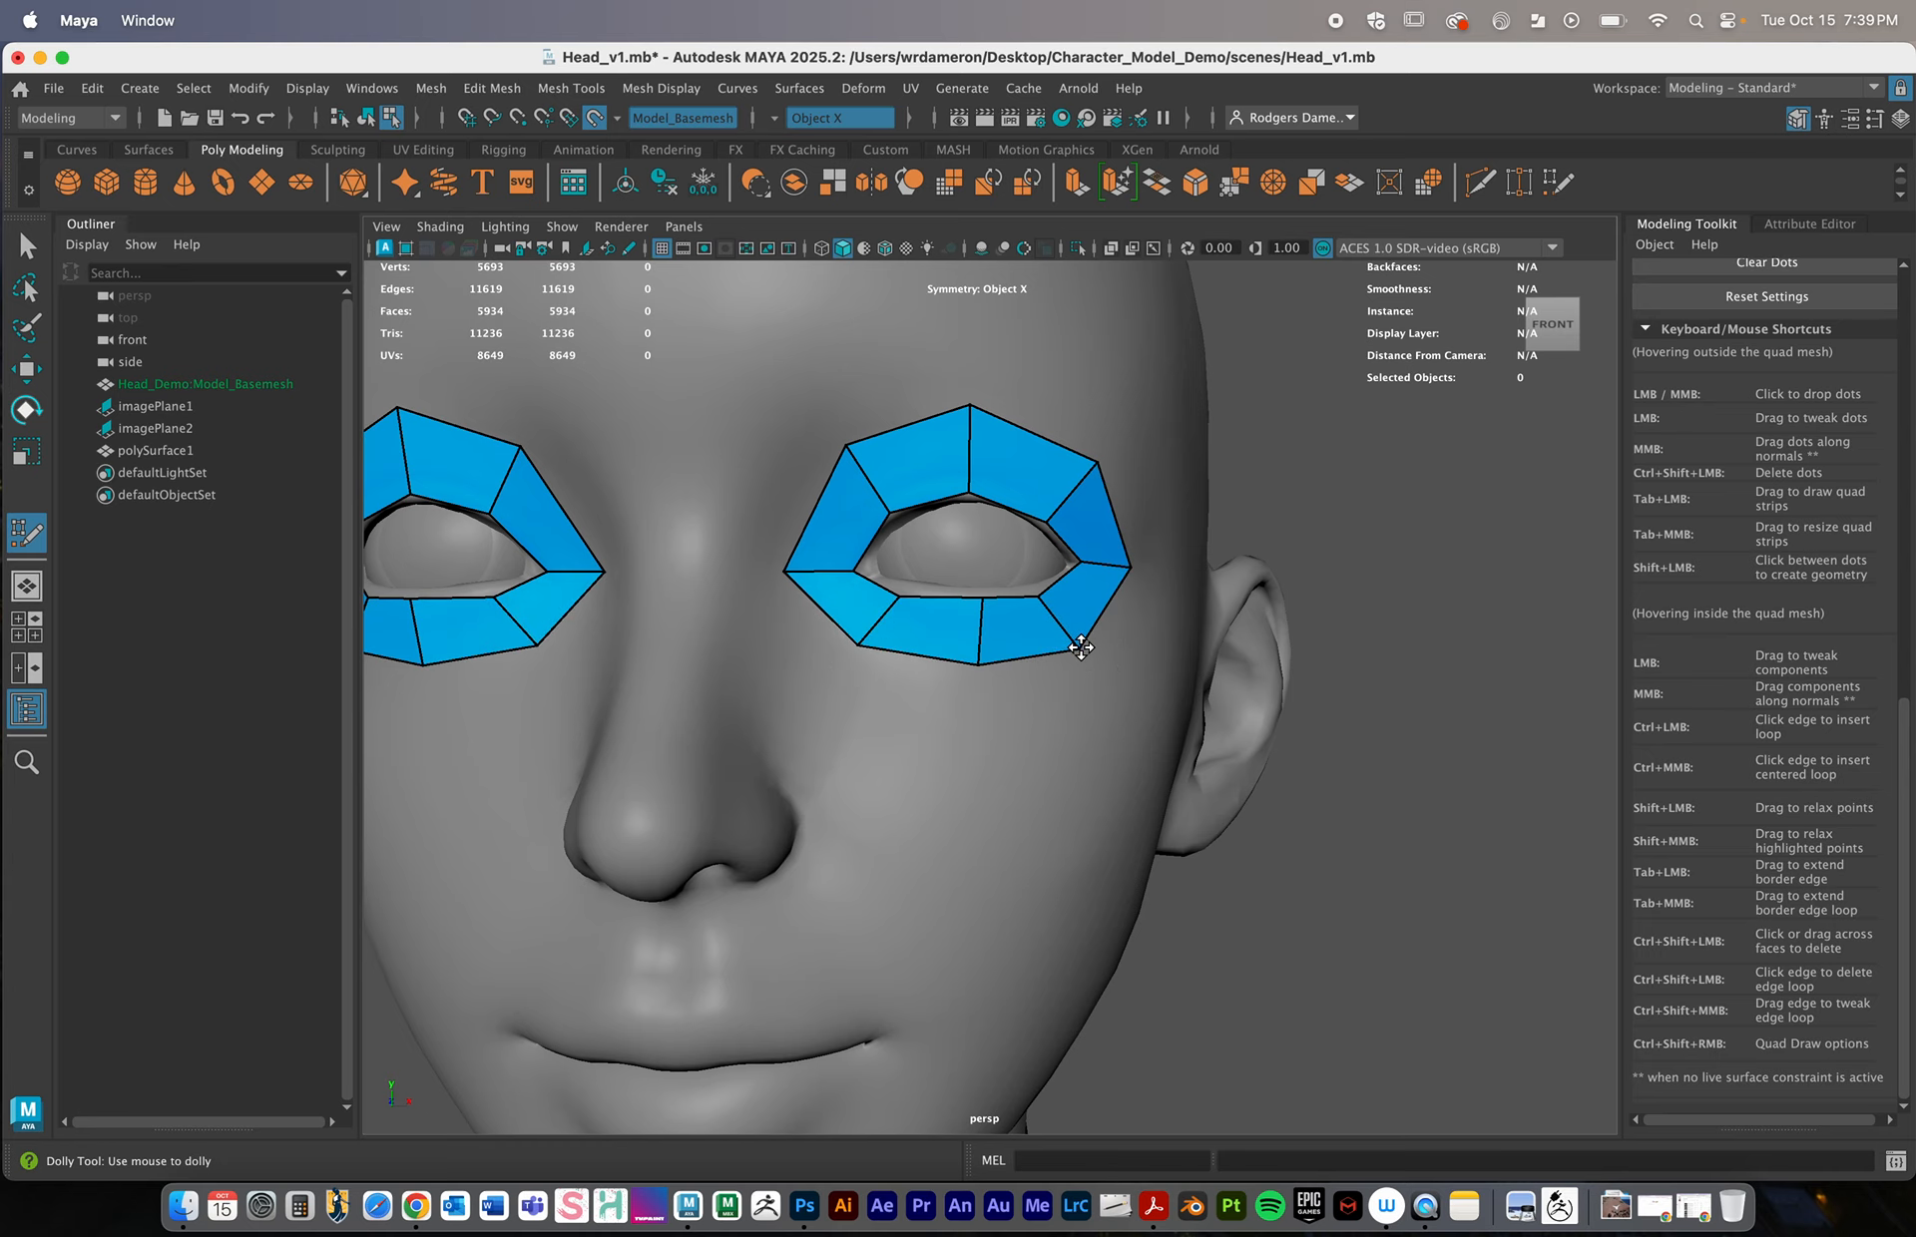
# Lower the eye ring's top outer vertices and pull its inner corner slightly toward the eye
pyautogui.keyDown('alt'); pyautogui.moveTo(1185, 660); pyautogui.dragTo(960, 635, button='right'); pyautogui.keyUp('alt')
pyautogui.moveTo(960, 635)
pyautogui.keyDown('alt'); pyautogui.mouseDown()
pyautogui.moveTo(898, 641)
pyautogui.moveTo(963, 630)
pyautogui.mouseUp(); pyautogui.keyUp('alt')
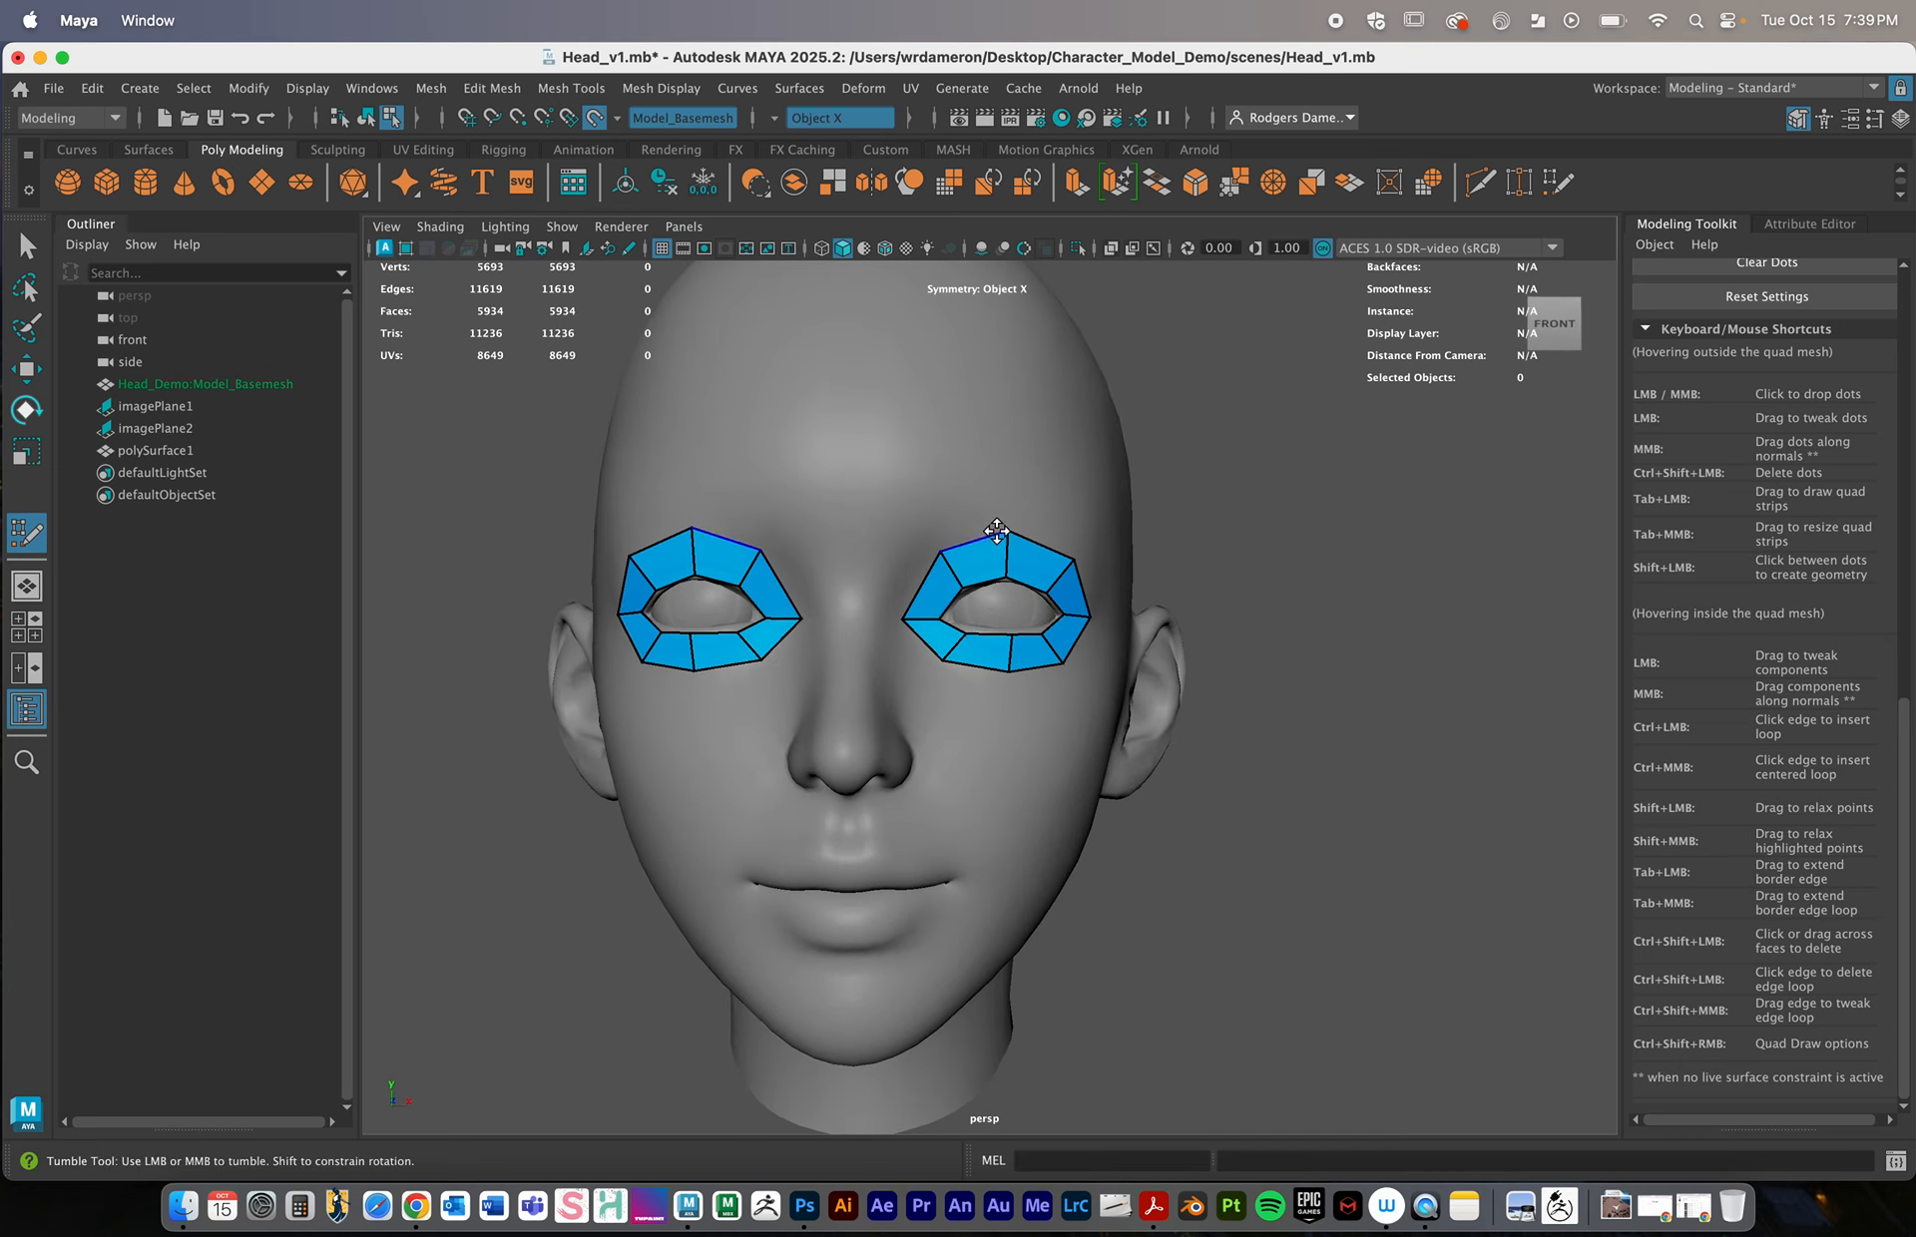
pyautogui.moveTo(1003, 532); pyautogui.dragTo(905, 620)
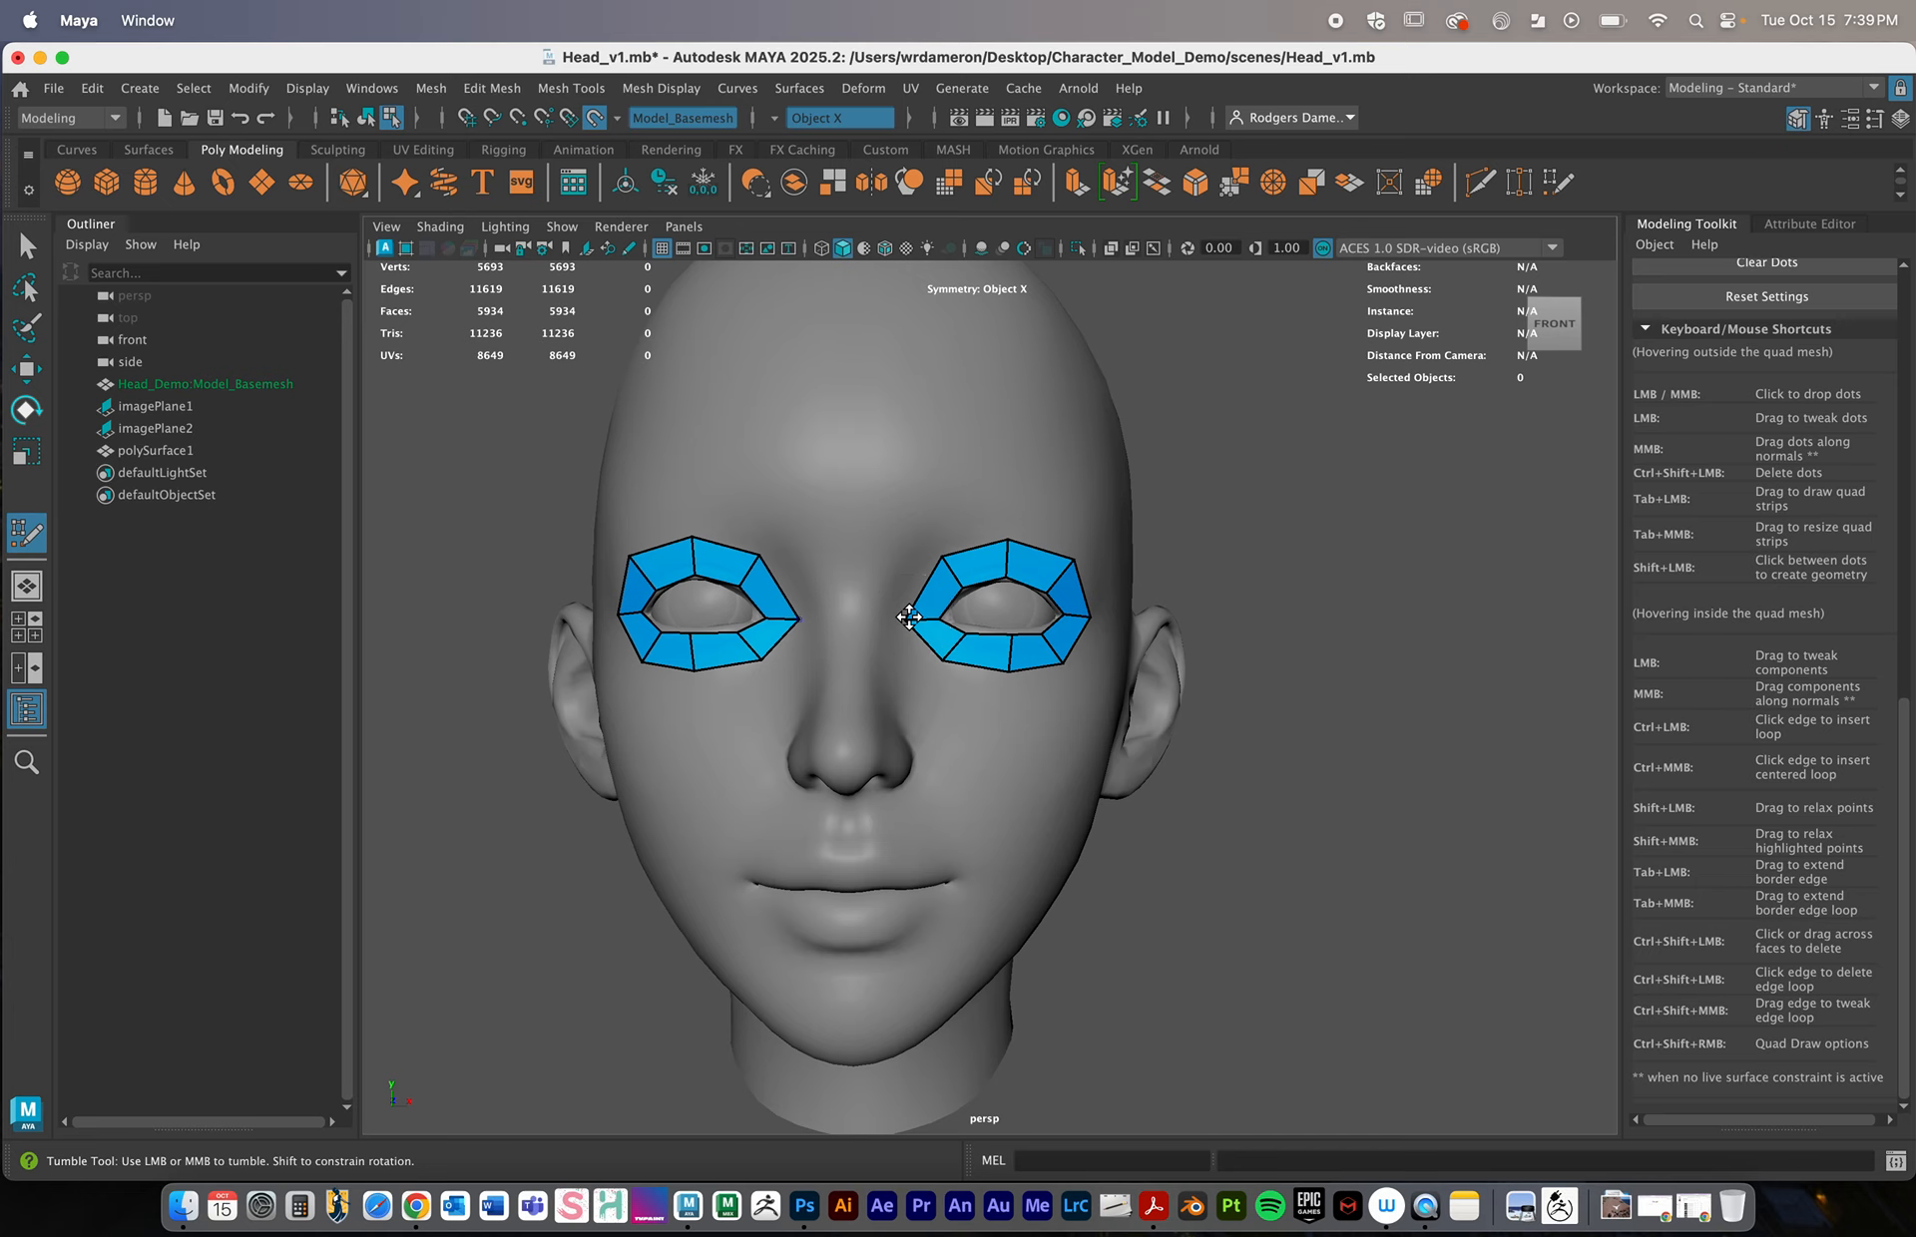
# Examine the shape and proportions of both eye rings on the whole face from the front
pyautogui.keyDown('alt'); pyautogui.moveTo(1080, 626); pyautogui.dragTo(982, 613, button='right'); pyautogui.keyUp('alt')
pyautogui.moveTo(878, 514)
pyautogui.keyDown('alt'); pyautogui.mouseDown()
pyautogui.moveTo(863, 569)
pyautogui.moveTo(855, 539)
pyautogui.mouseUp(); pyautogui.keyUp('alt')
pyautogui.keyDown('alt'); pyautogui.moveTo(855, 539); pyautogui.dragTo(923, 525, button='right'); pyautogui.keyUp('alt')
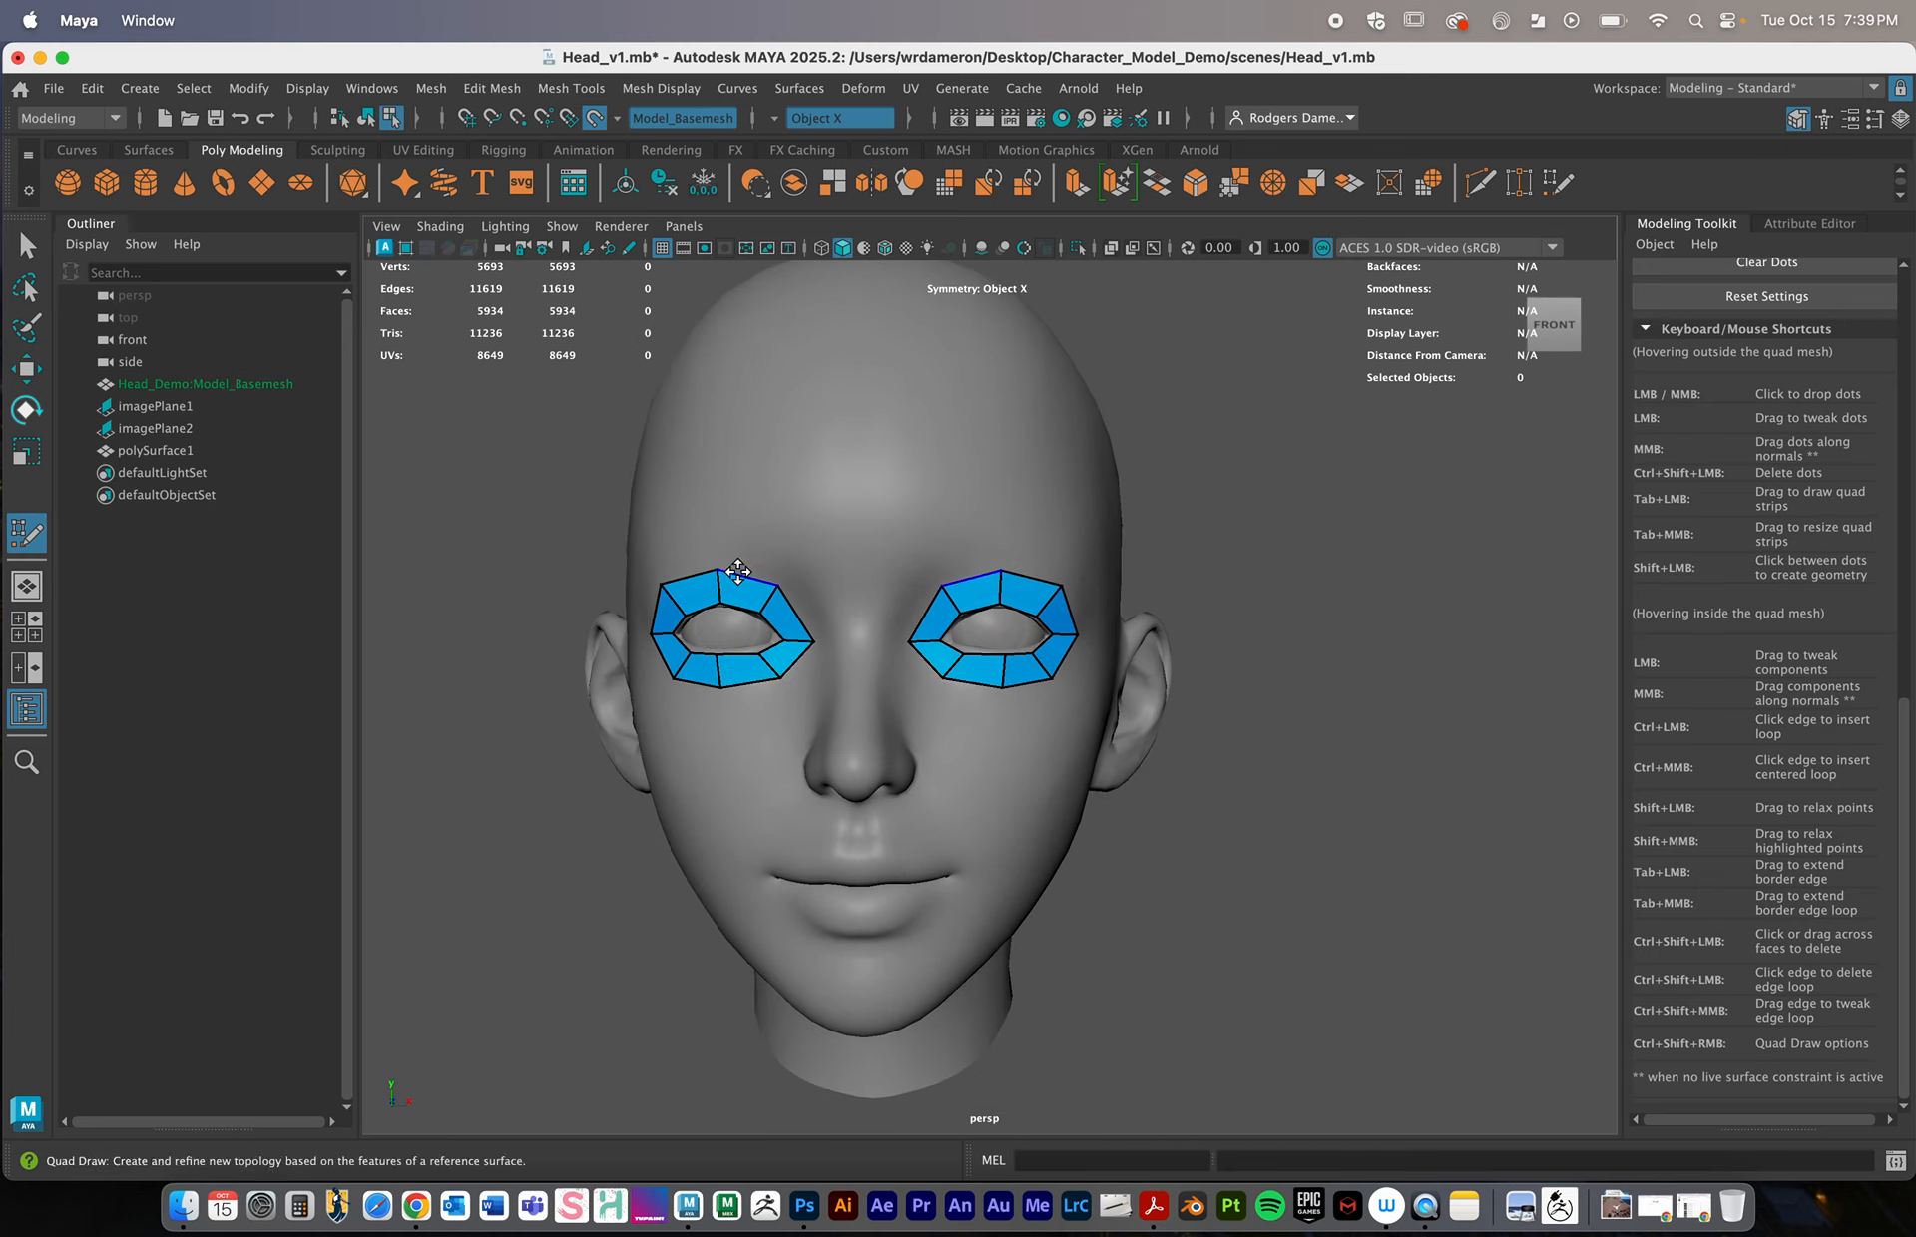
pyautogui.keyDown('alt'); pyautogui.moveTo(850, 578); pyautogui.dragTo(1137, 562, button='right'); pyautogui.keyUp('alt')
pyautogui.keyDown('alt'); pyautogui.moveTo(961, 569); pyautogui.dragTo(976, 568); pyautogui.keyUp('alt')
pyautogui.keyDown('alt'); pyautogui.moveTo(976, 568); pyautogui.dragTo(688, 544, button='right'); pyautogui.keyUp('alt')
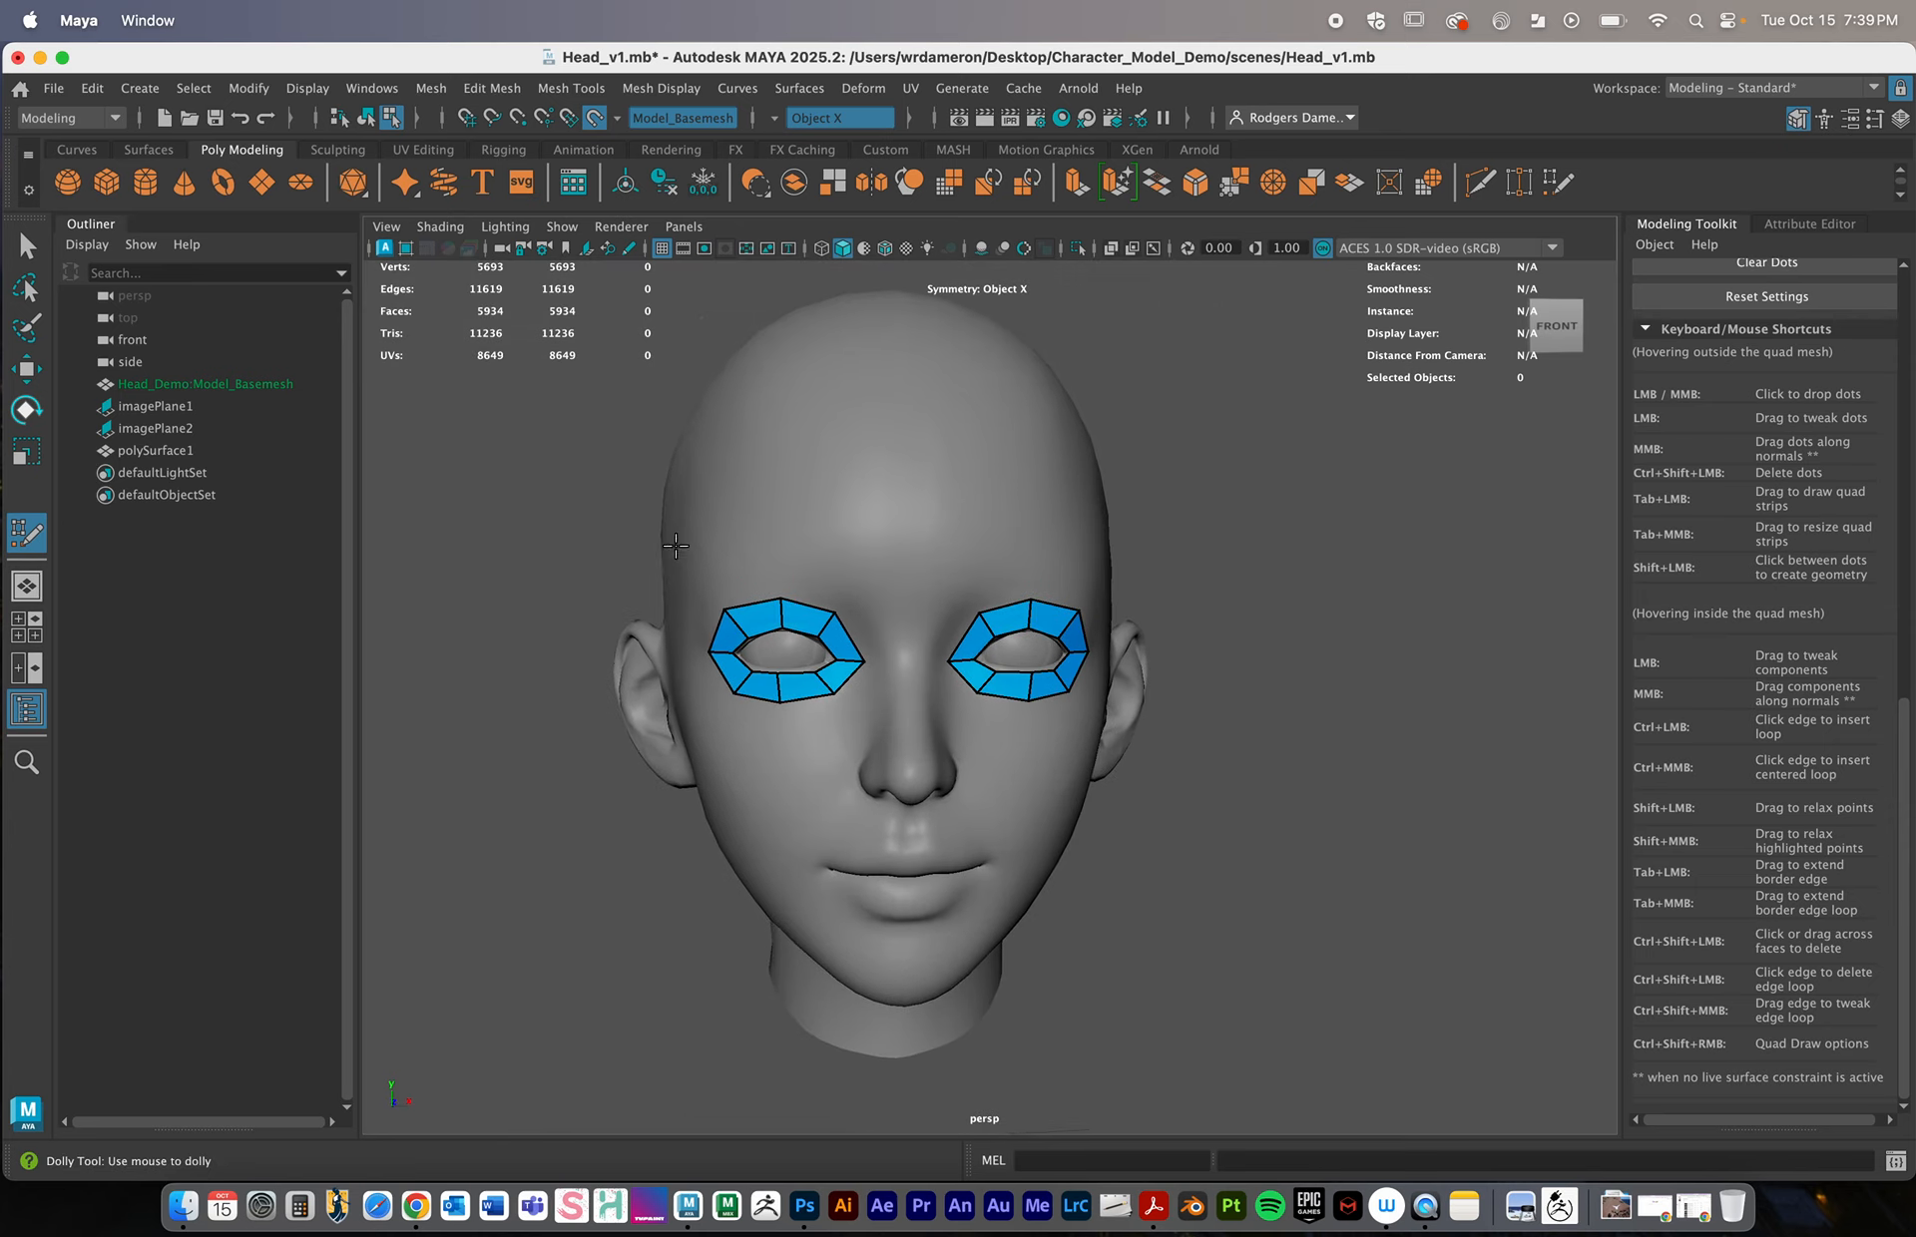
pyautogui.keyDown('alt'); pyautogui.moveTo(870, 569); pyautogui.dragTo(842, 587); pyautogui.keyUp('alt')
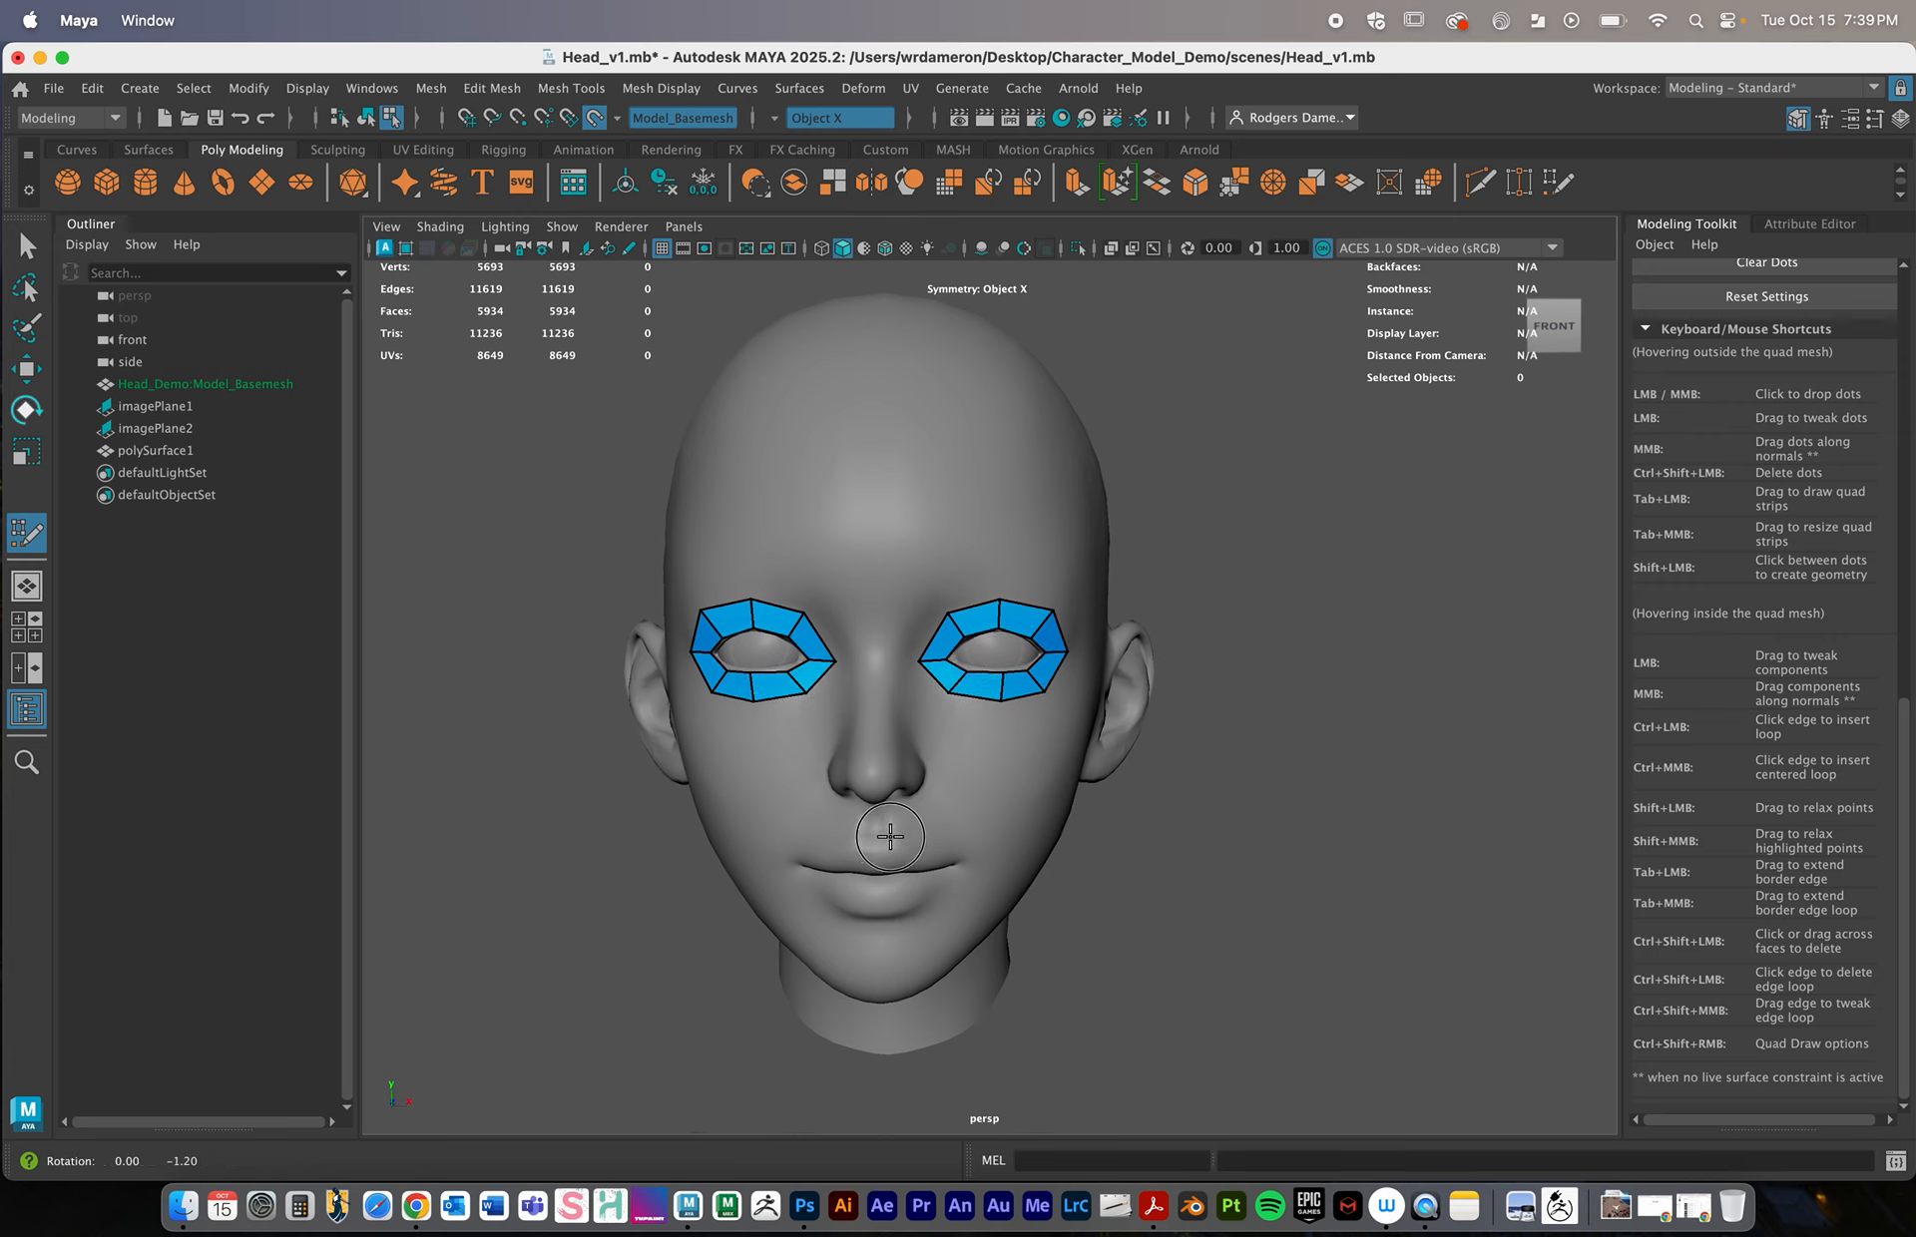
pyautogui.moveTo(877, 834)
pyautogui.keyDown('alt'); pyautogui.mouseDown()
pyautogui.moveTo(838, 774)
pyautogui.moveTo(795, 779)
pyautogui.moveTo(913, 849)
pyautogui.mouseUp(); pyautogui.keyUp('alt')
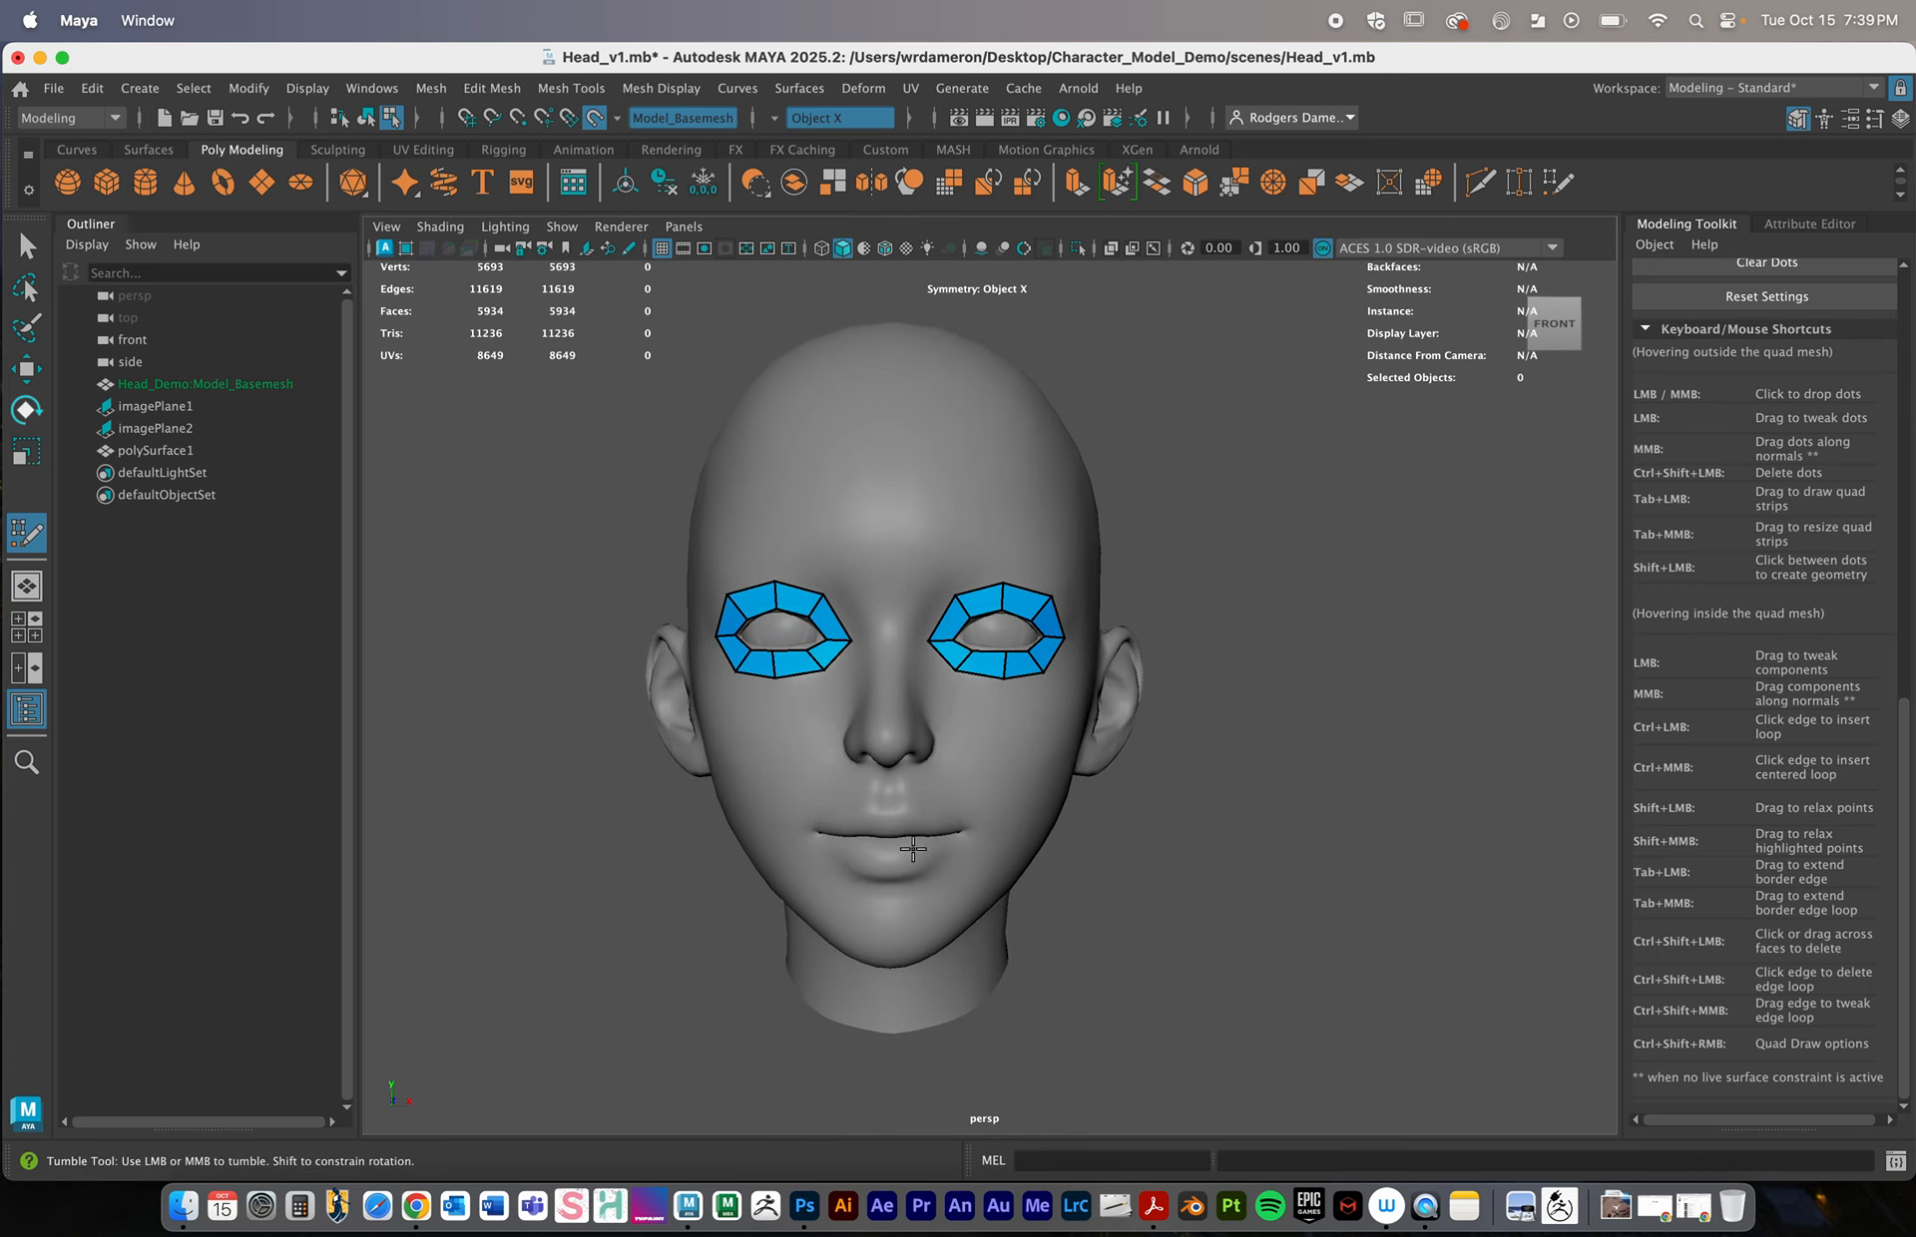
pyautogui.keyDown('alt'); pyautogui.moveTo(844, 632); pyautogui.dragTo(1008, 624, button='right'); pyautogui.keyUp('alt')
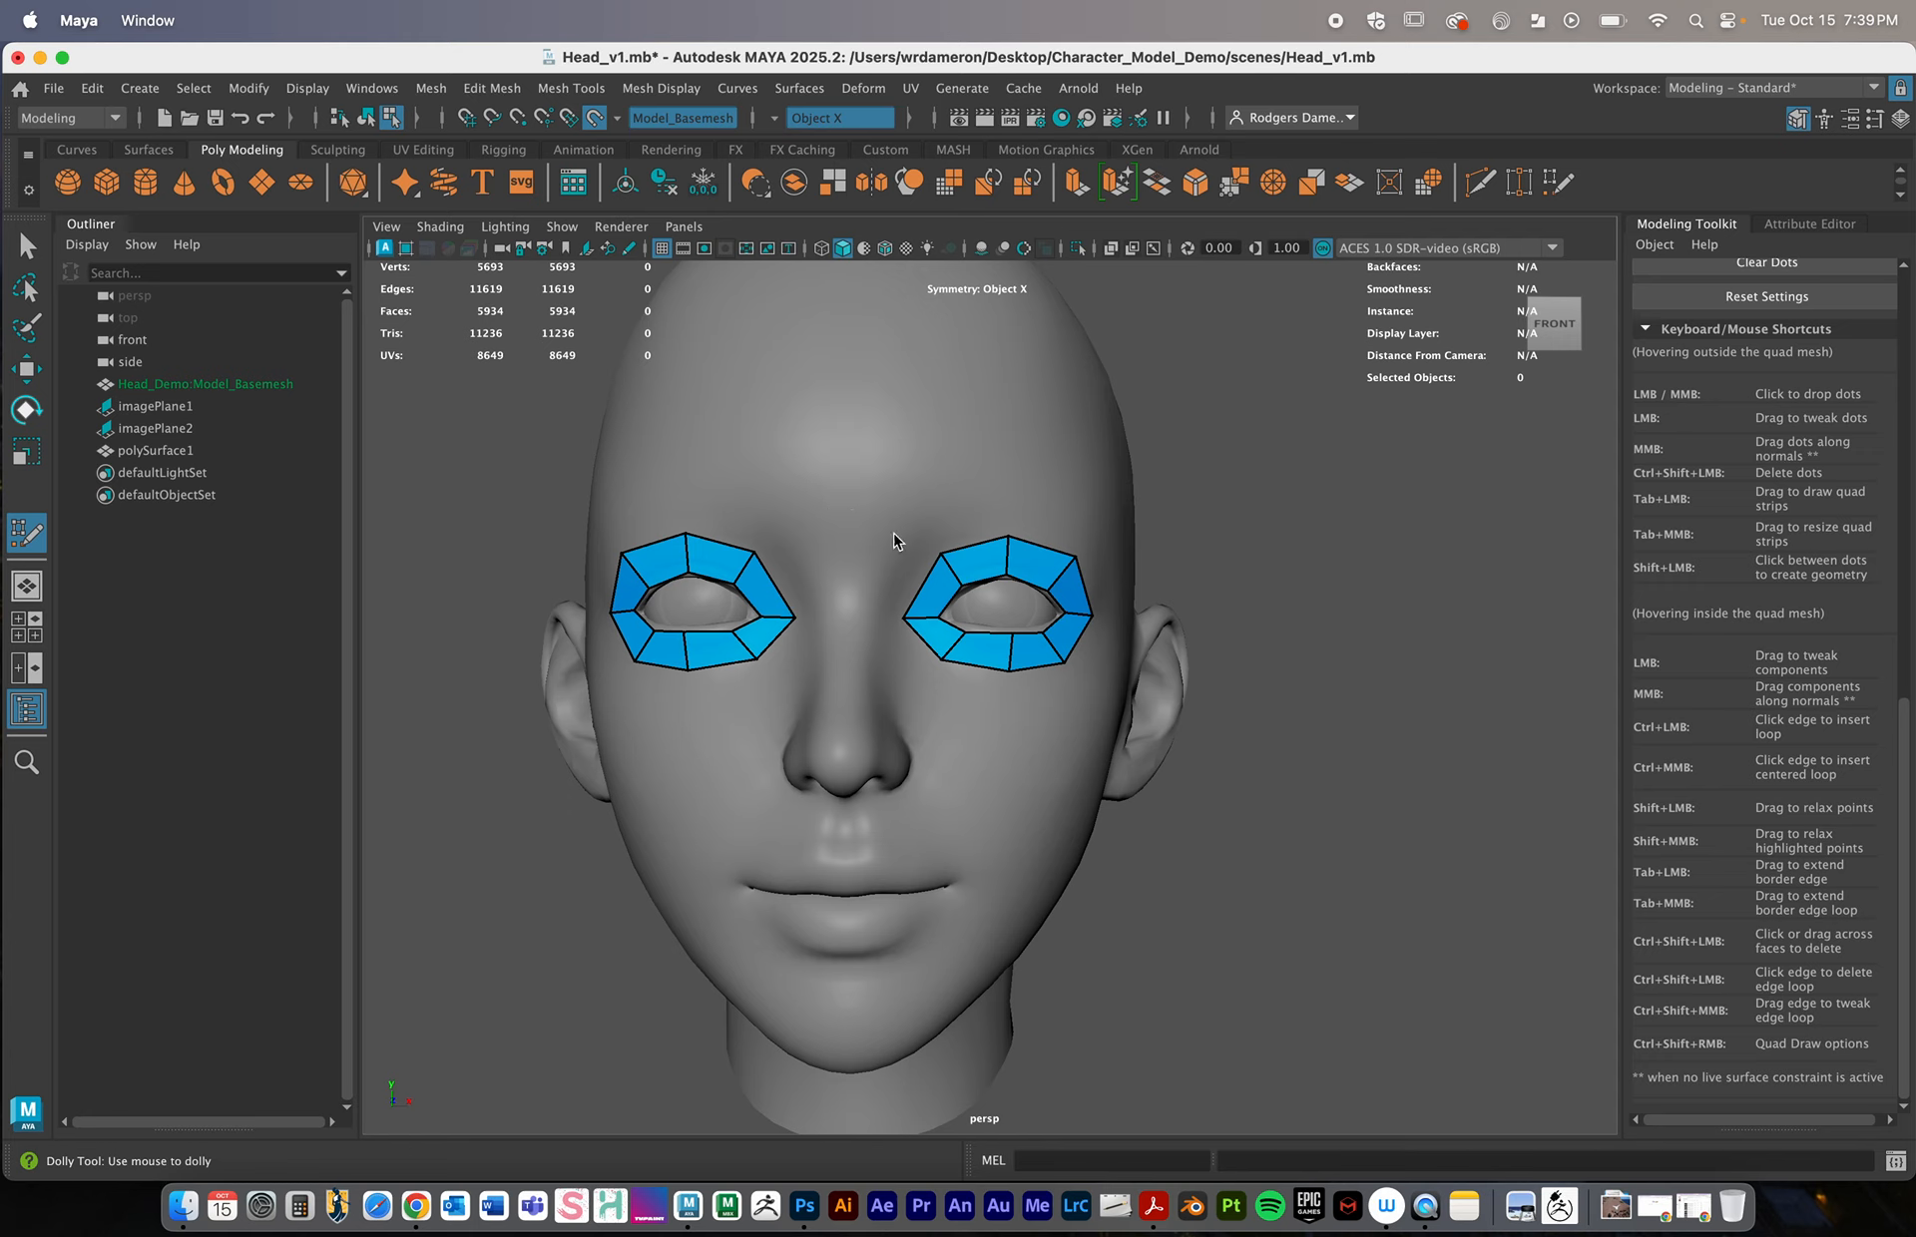
# Set up a two-pane layout with the front view beside the perspective view
pyautogui.press('space')
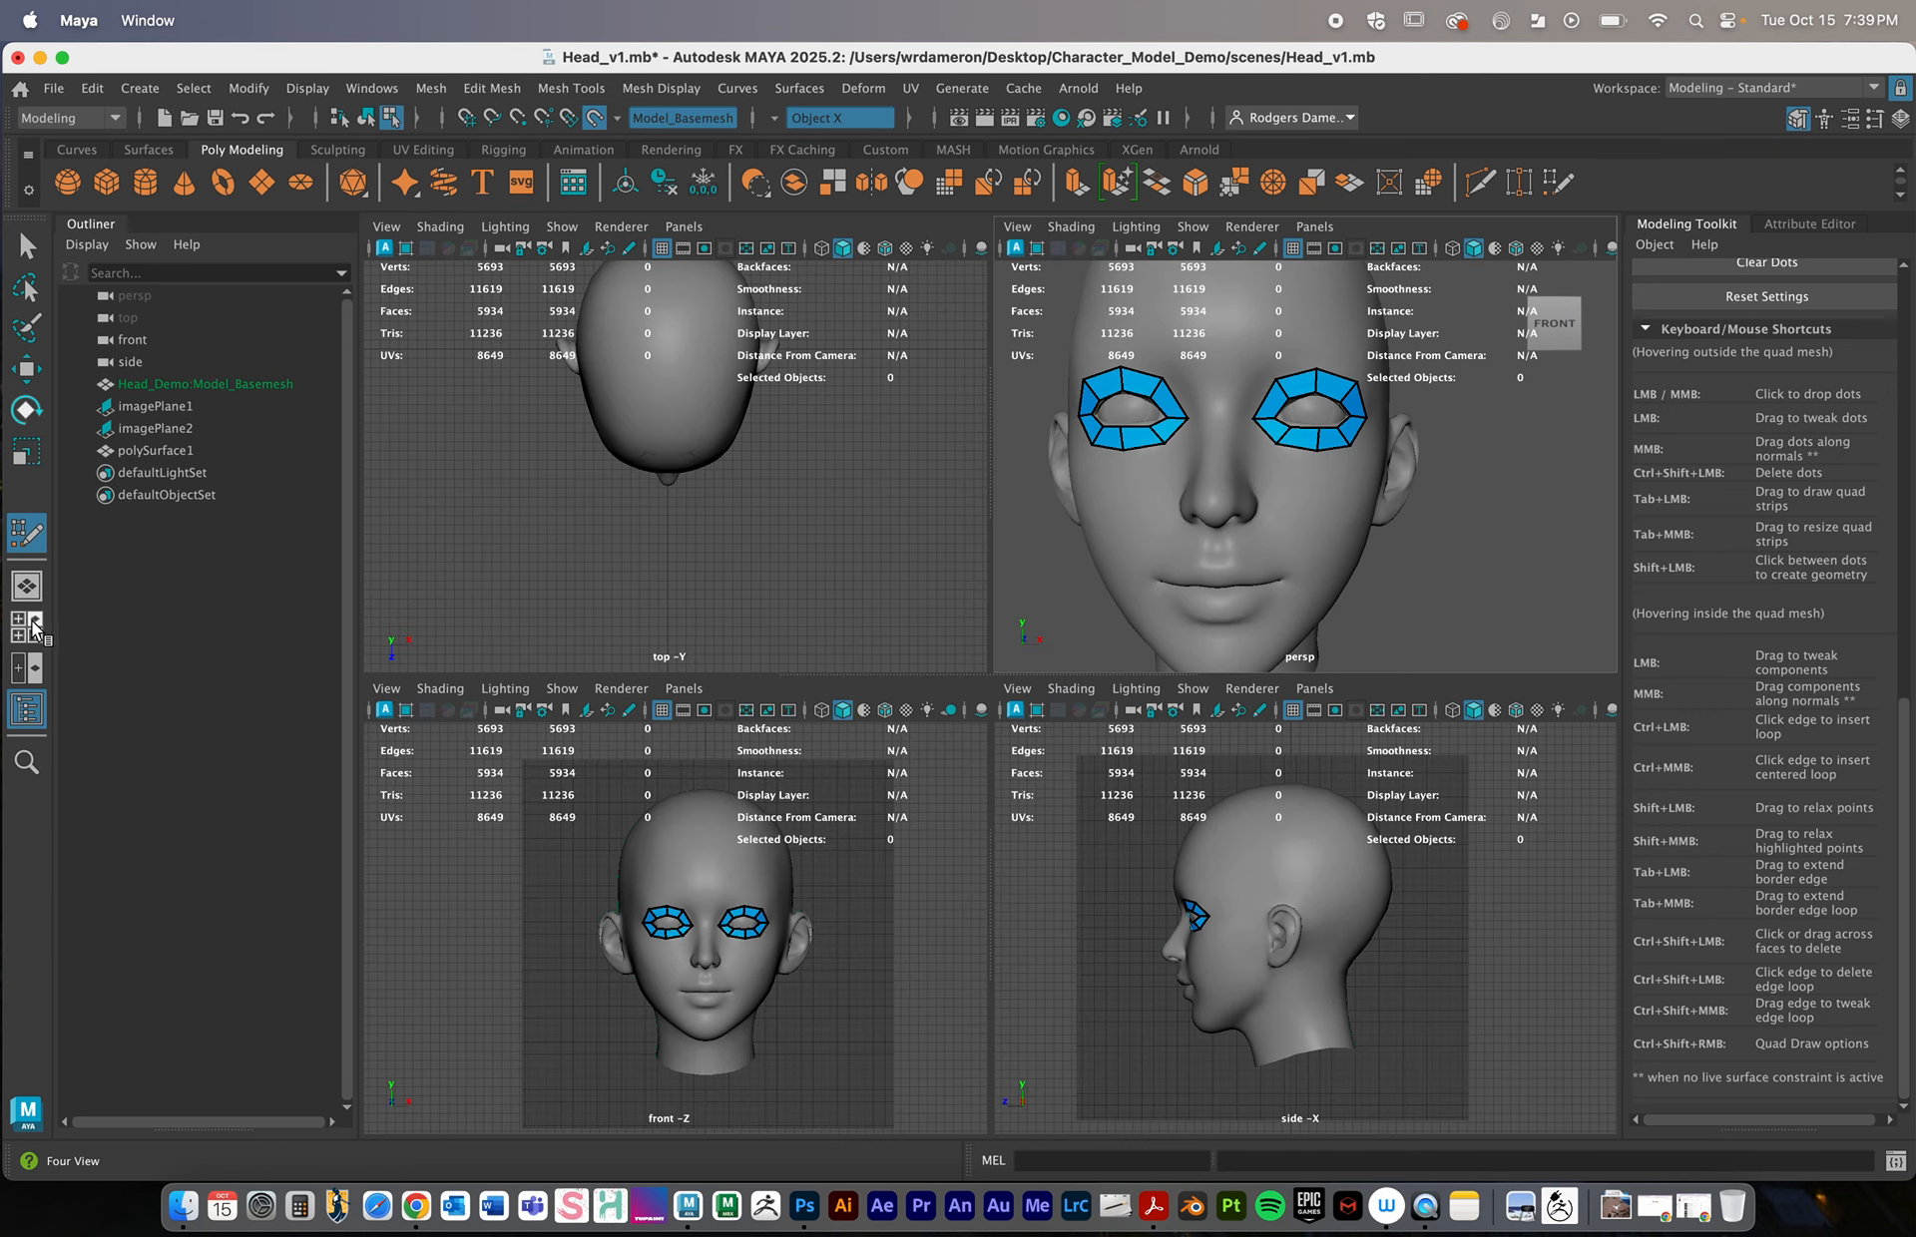
pyautogui.click(29, 669)
pyautogui.keyDown('alt'); pyautogui.moveTo(616, 687); pyautogui.dragTo(823, 692, button='right'); pyautogui.keyUp('alt')
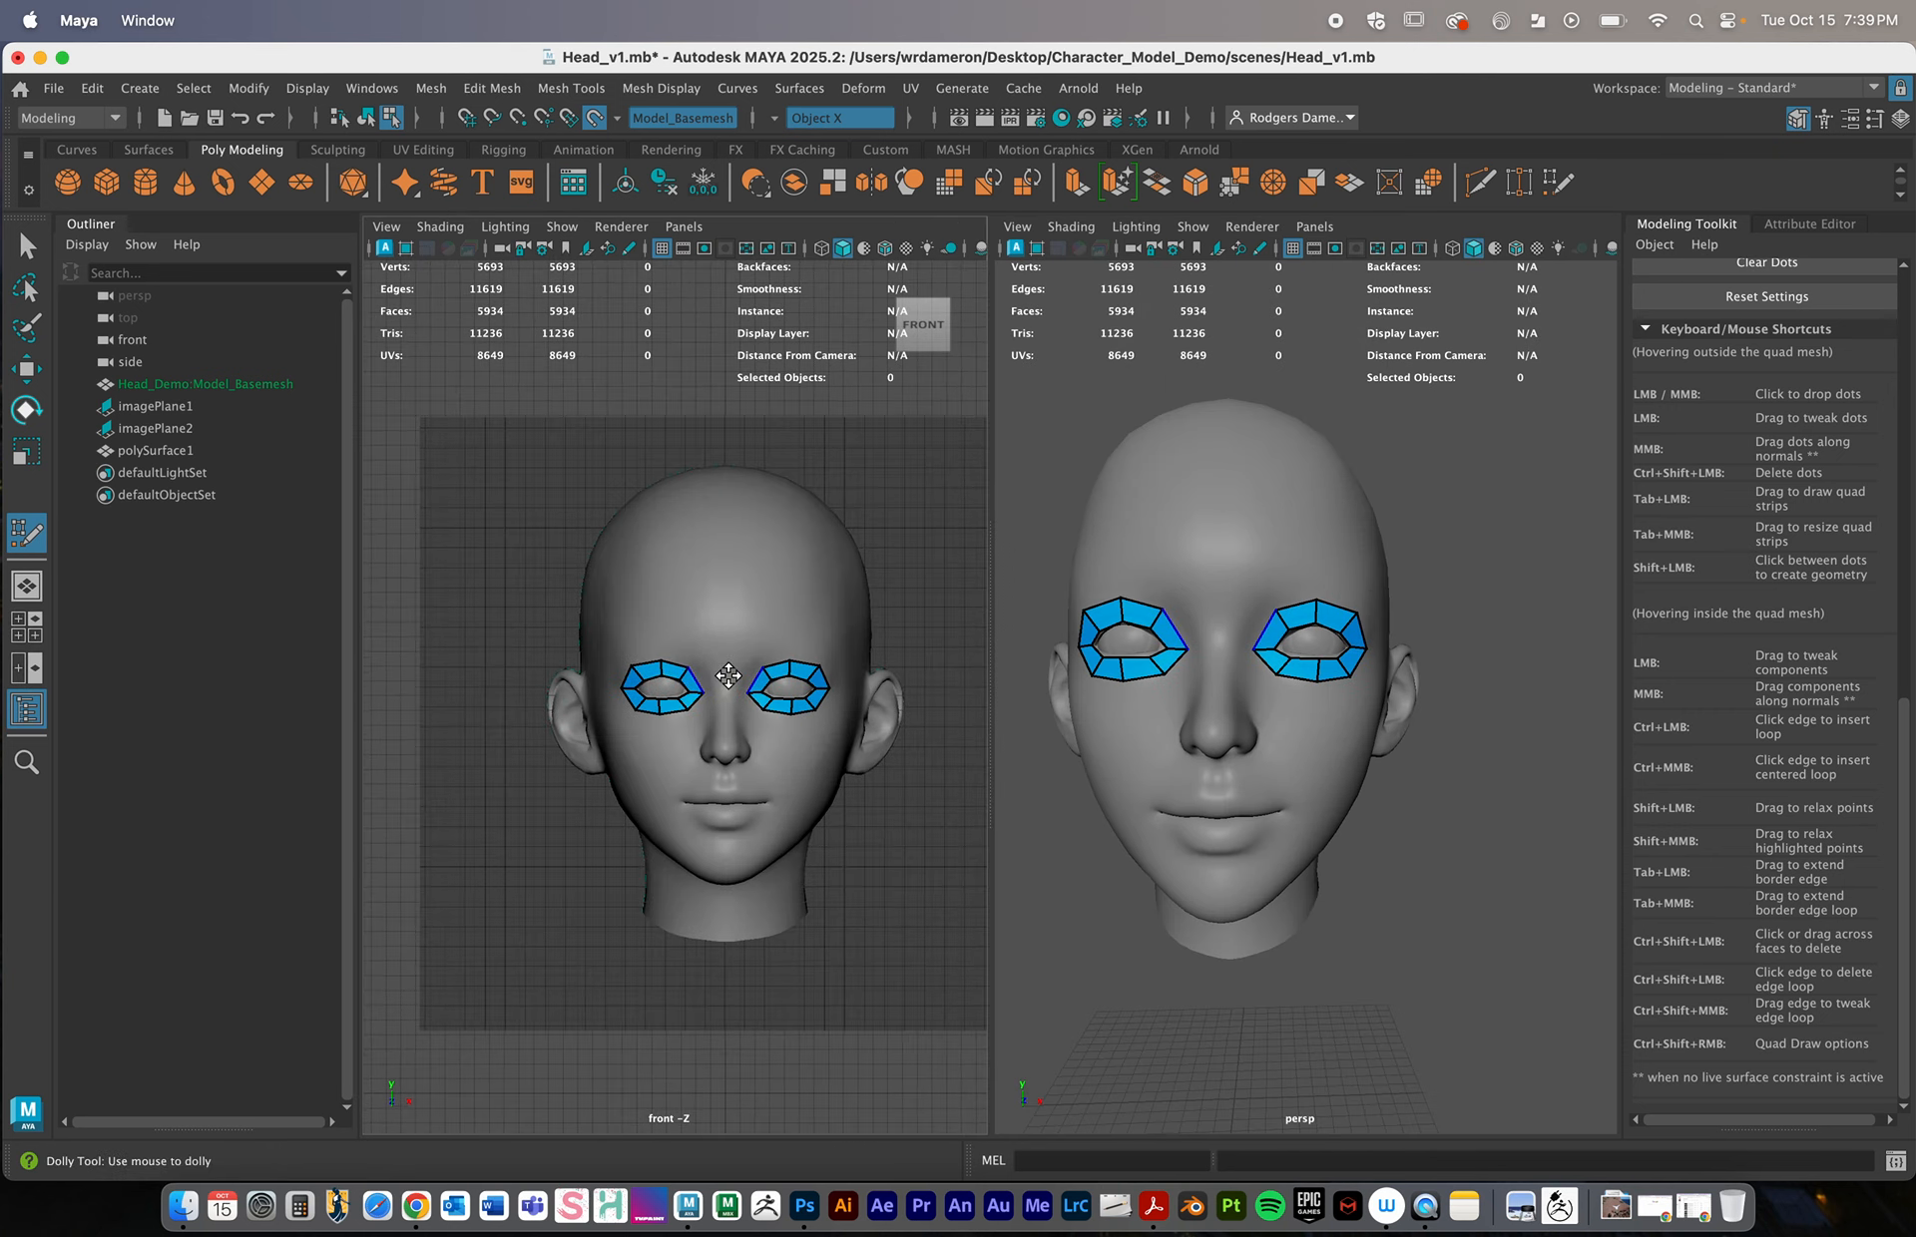
pyautogui.keyDown('alt'); pyautogui.moveTo(703, 676); pyautogui.dragTo(539, 636, button='middle'); pyautogui.keyUp('alt')
pyautogui.click(683, 226)
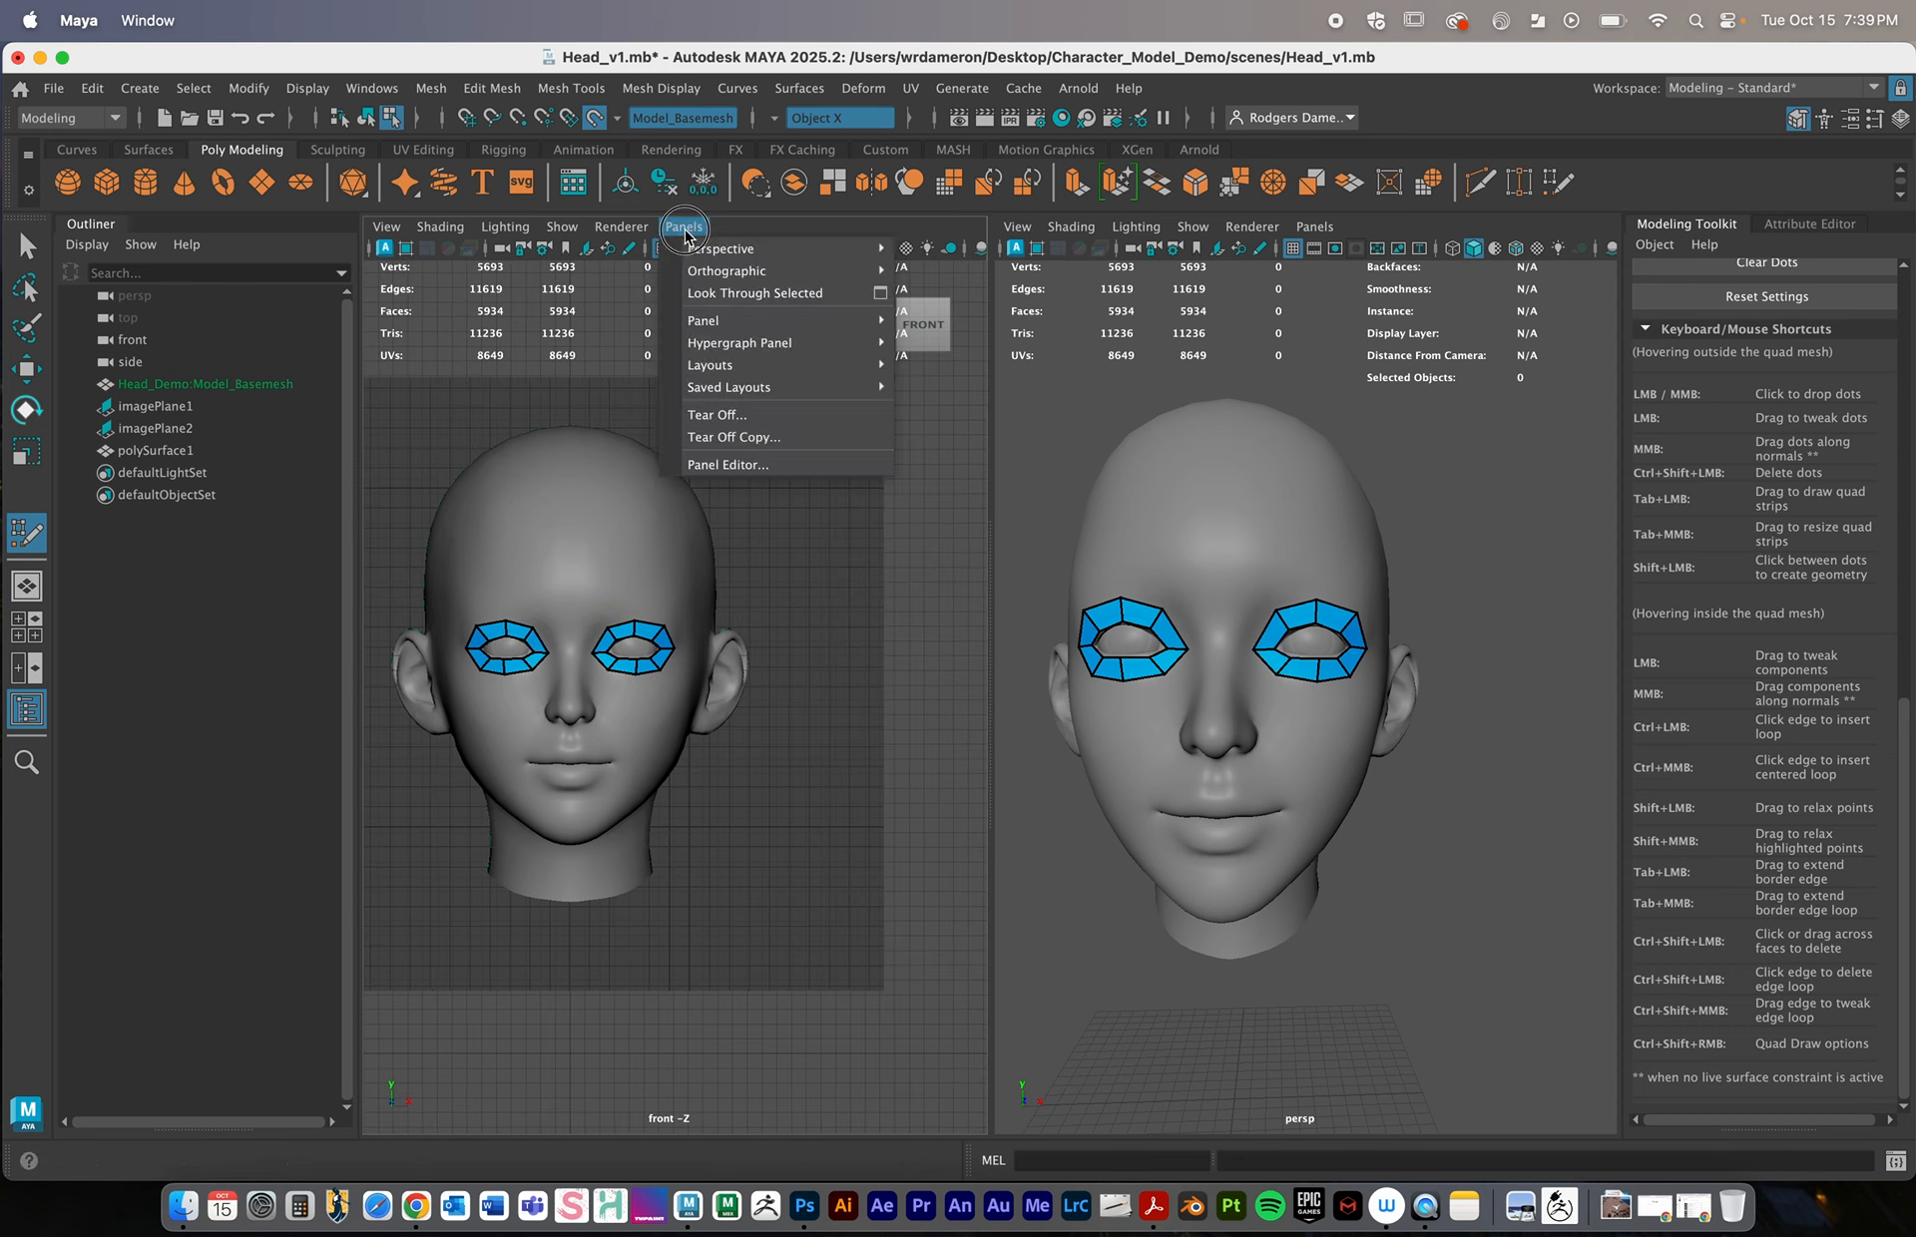
pyautogui.moveTo(868, 271)
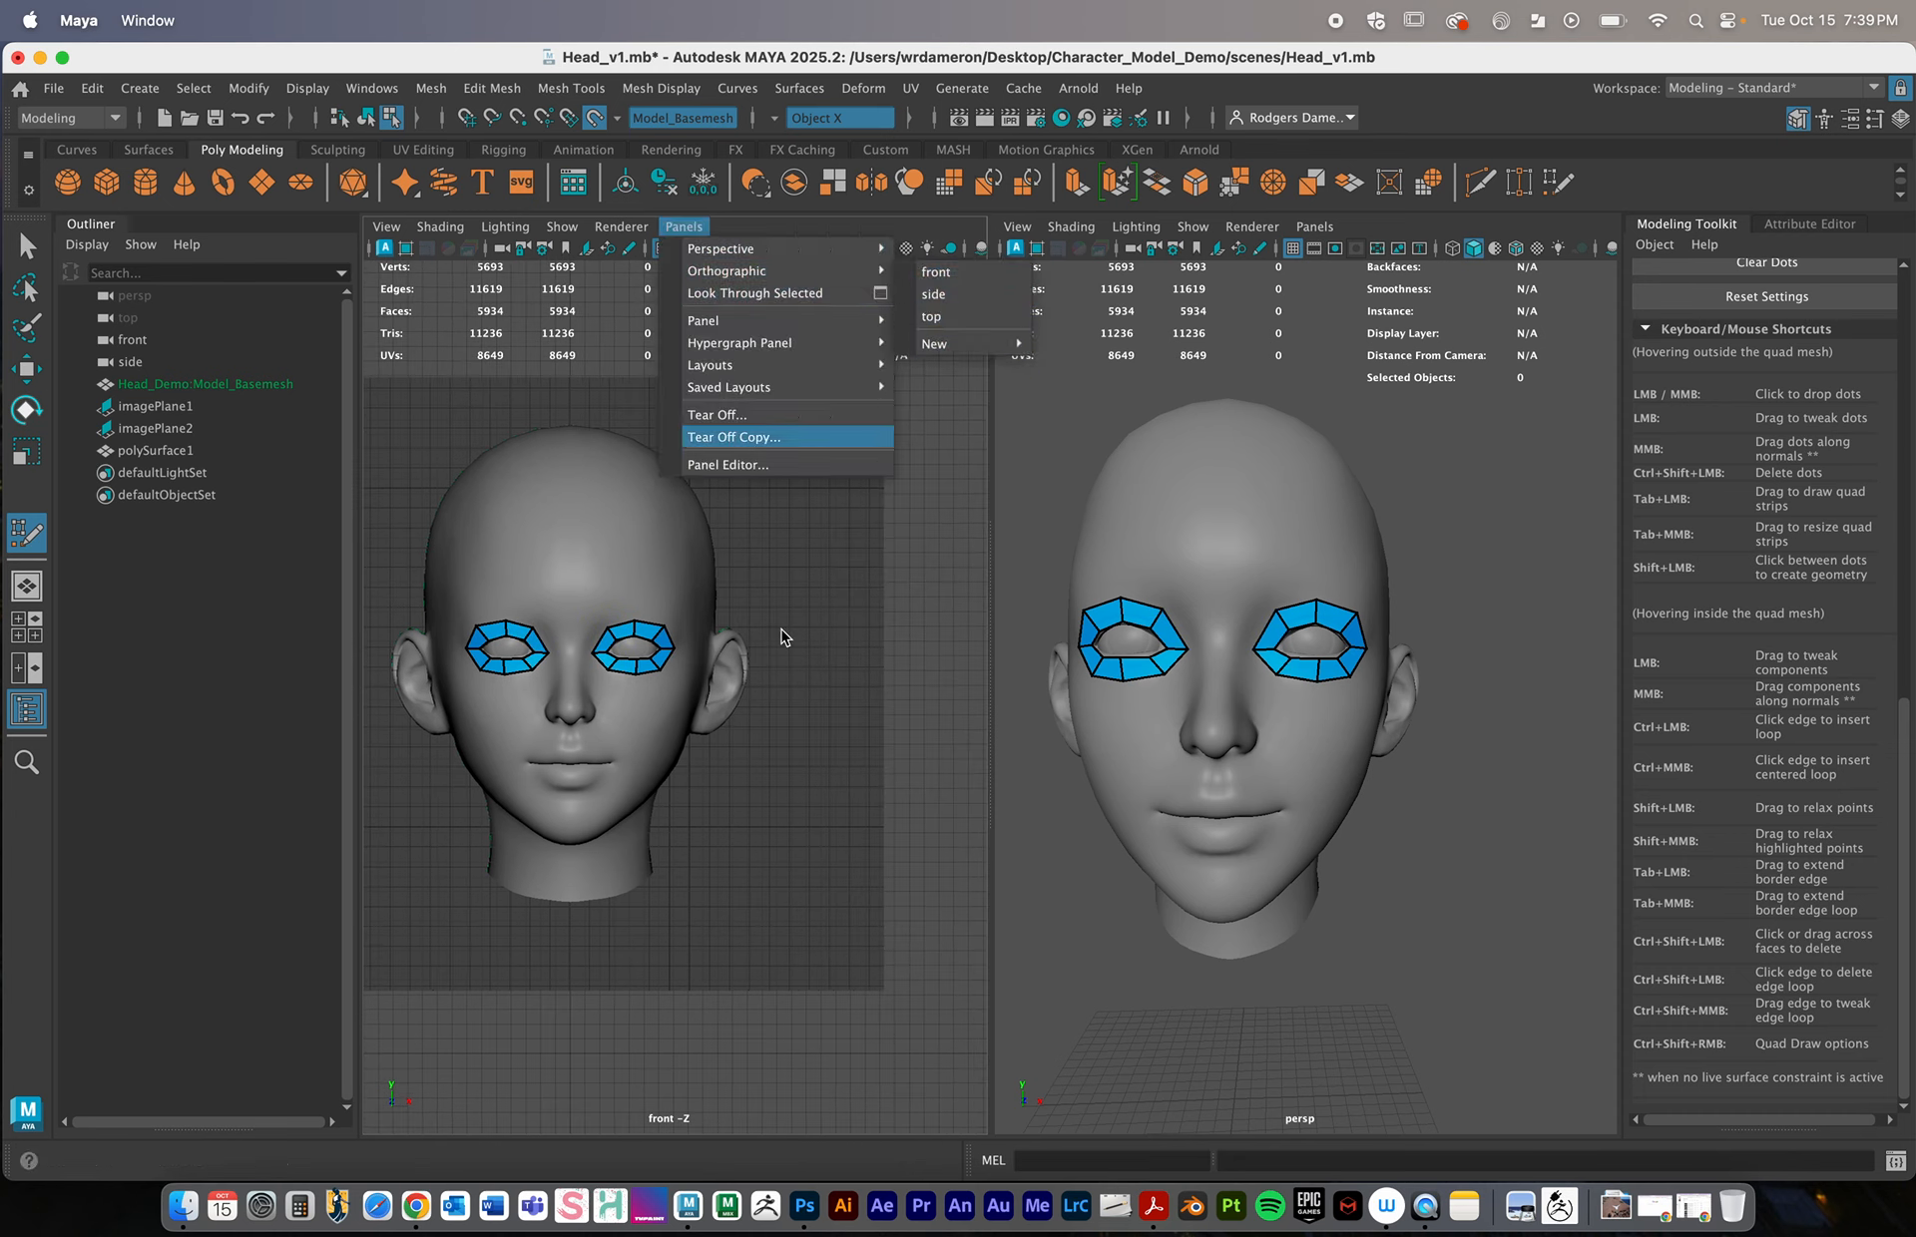
pyautogui.click(834, 642)
# Display the wireframe on the shaded head in the front view, framed on the eyes and nose
pyautogui.scroll(8, 681, 565)
pyautogui.scroll(-6, 644, 592)
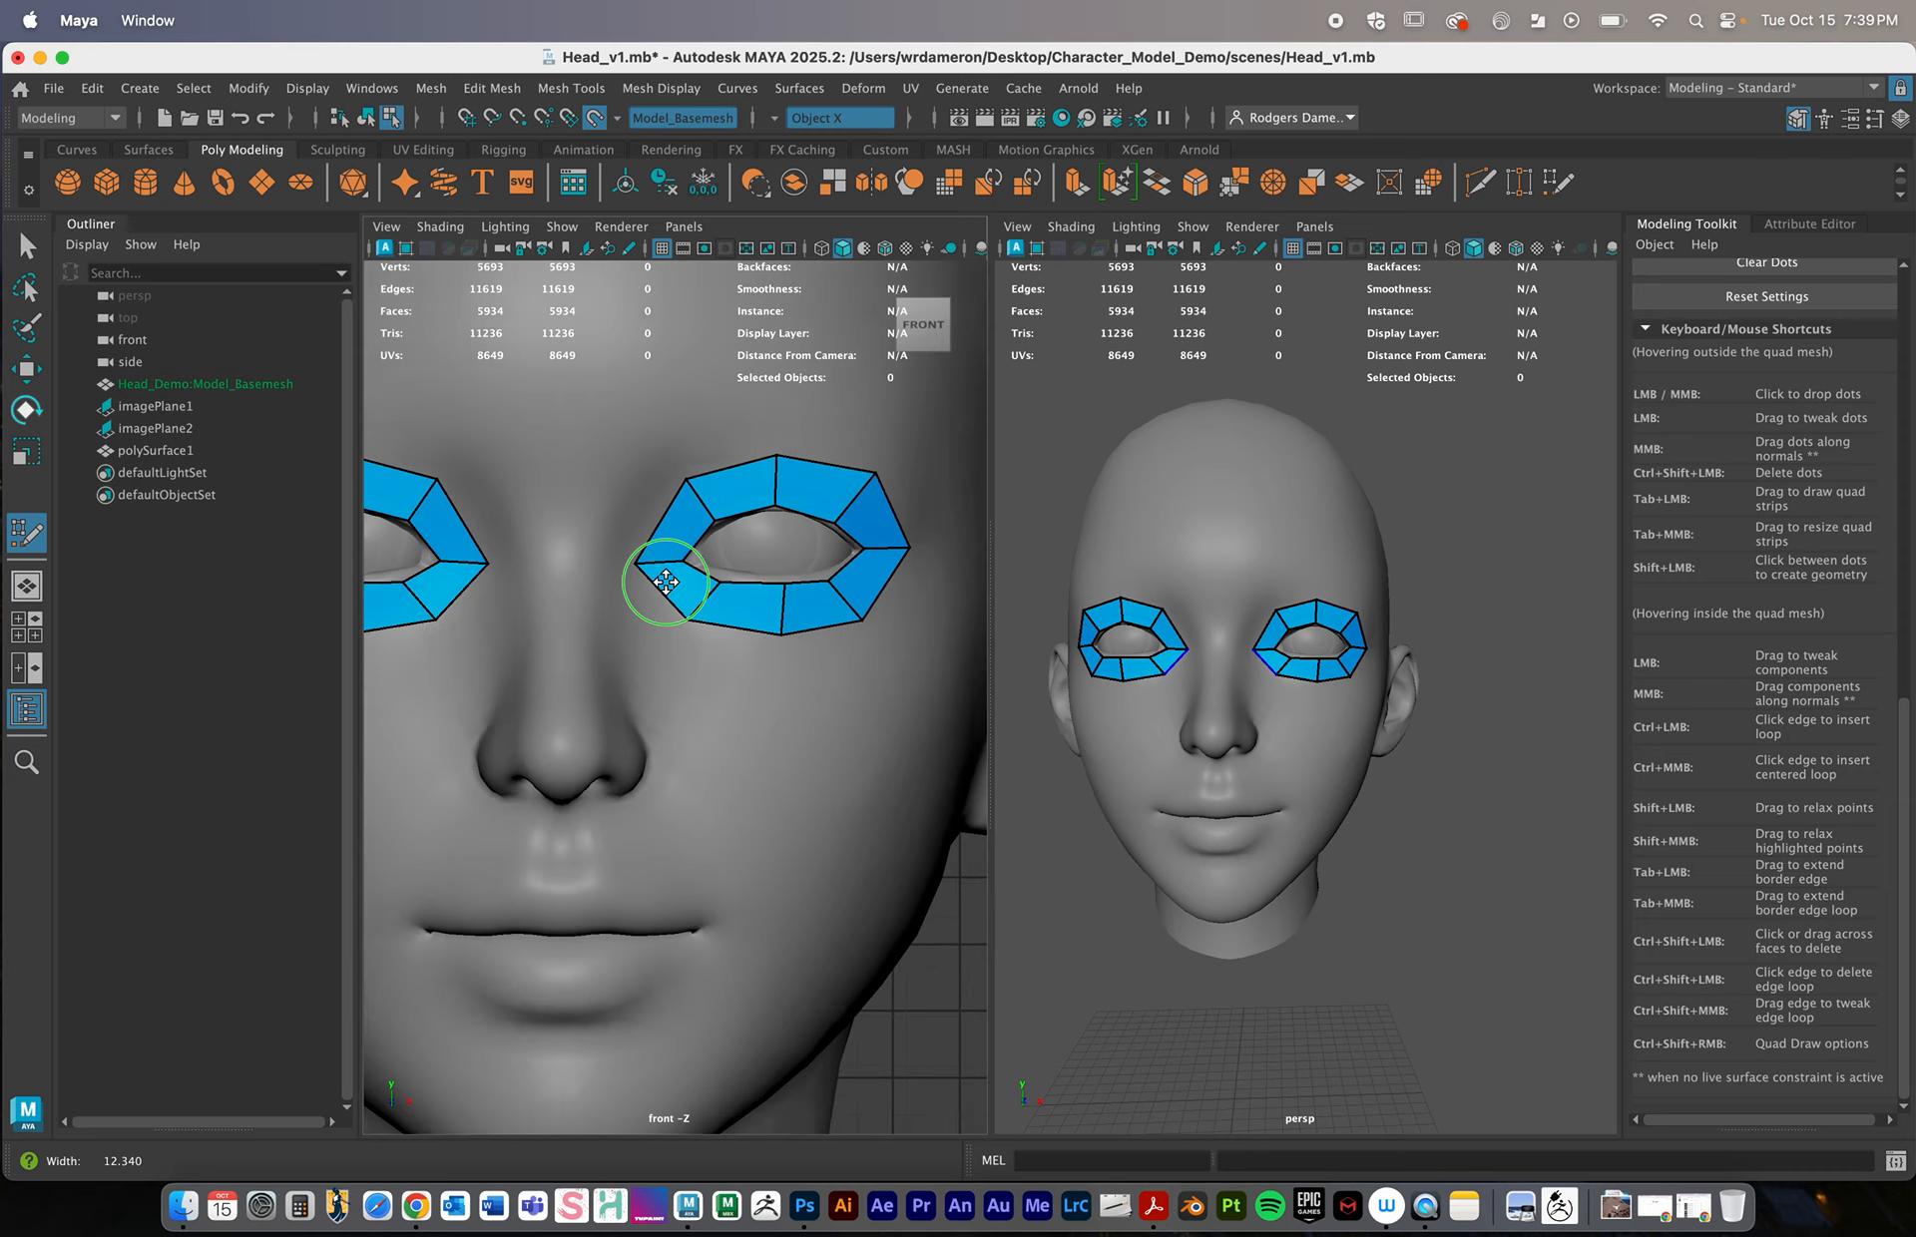
pyautogui.click(433, 226)
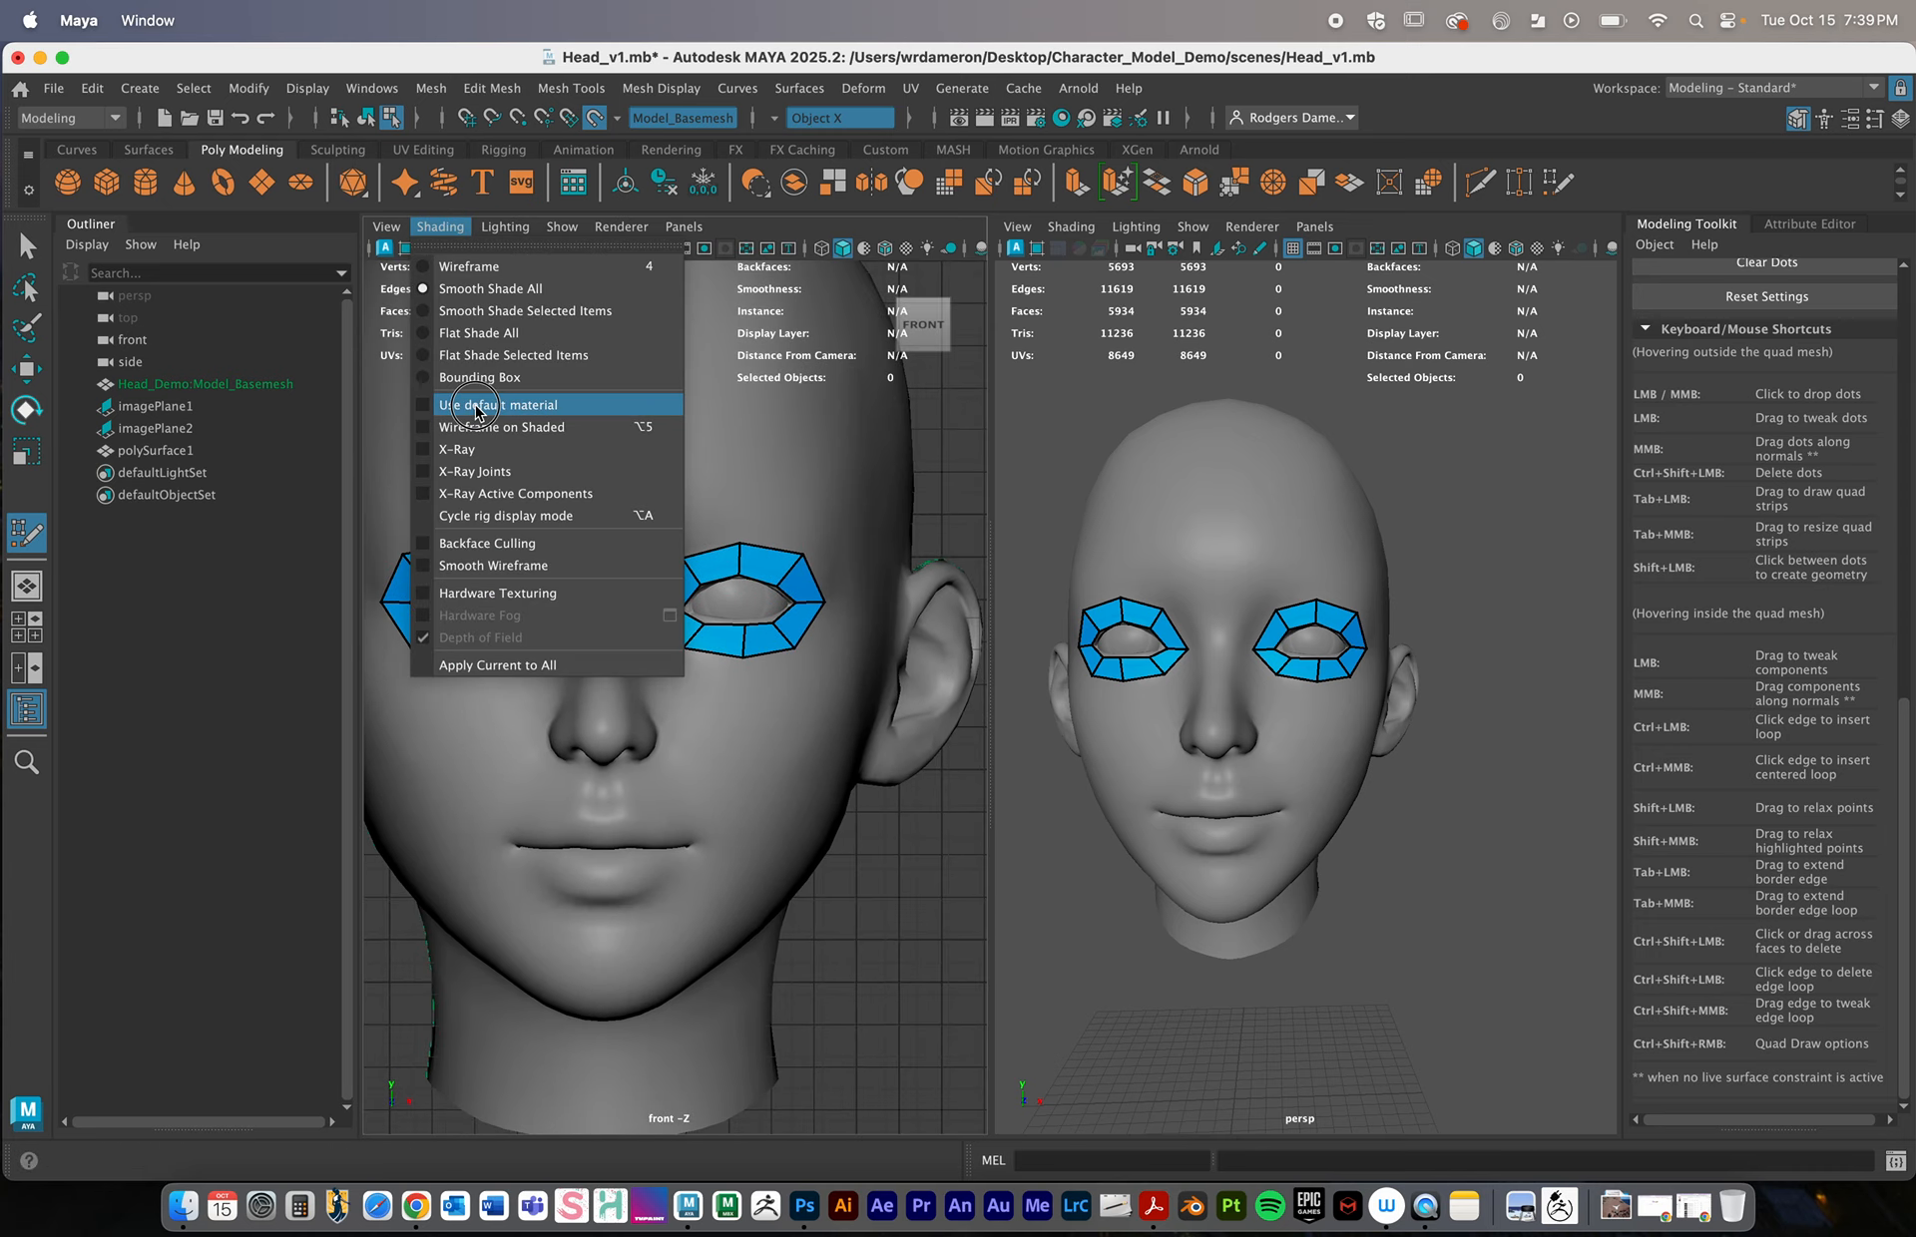
pyautogui.click(499, 427)
pyautogui.scroll(8, 834, 539)
pyautogui.scroll(-5, 613, 574)
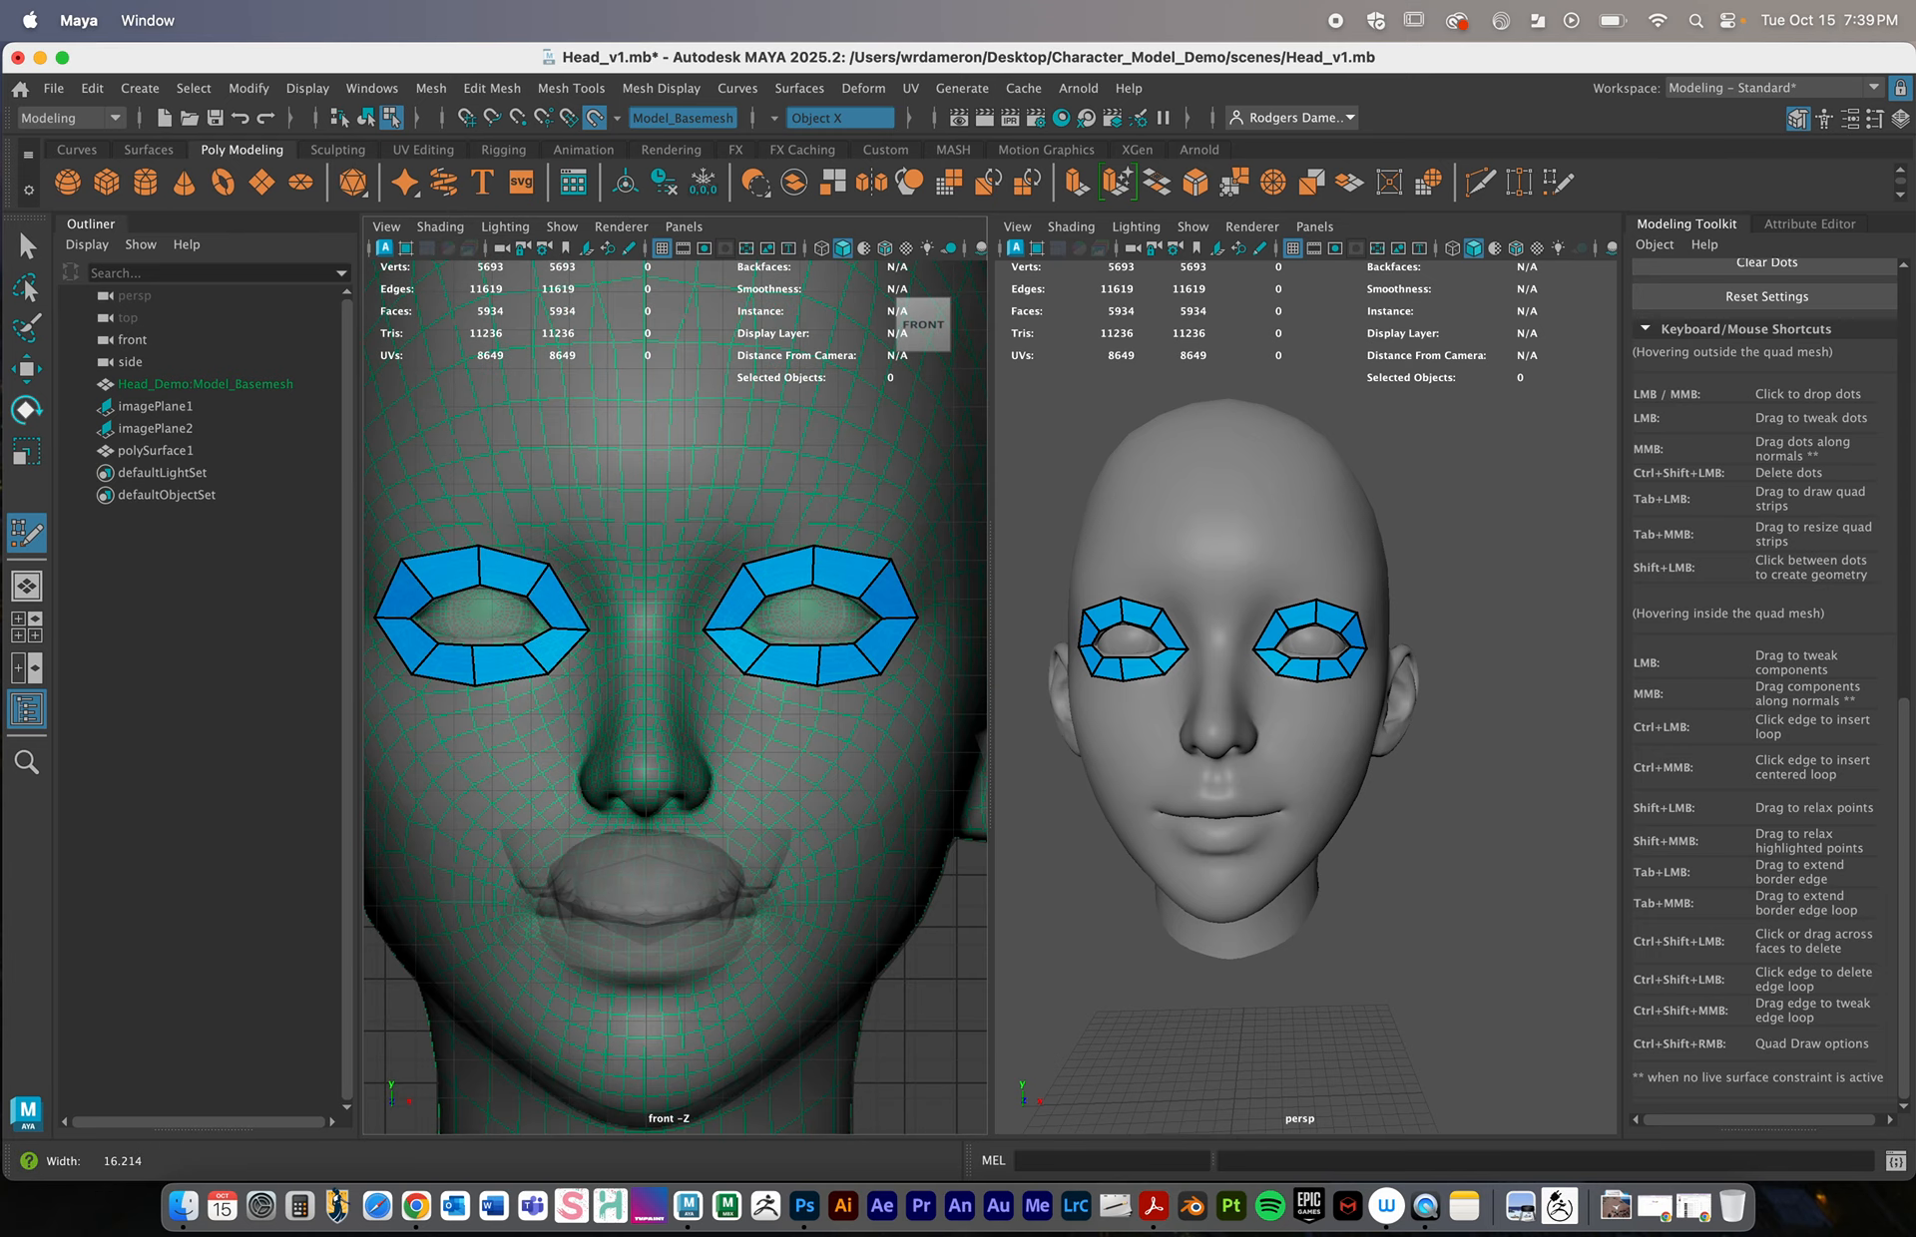
pyautogui.scroll(1, 629, 544)
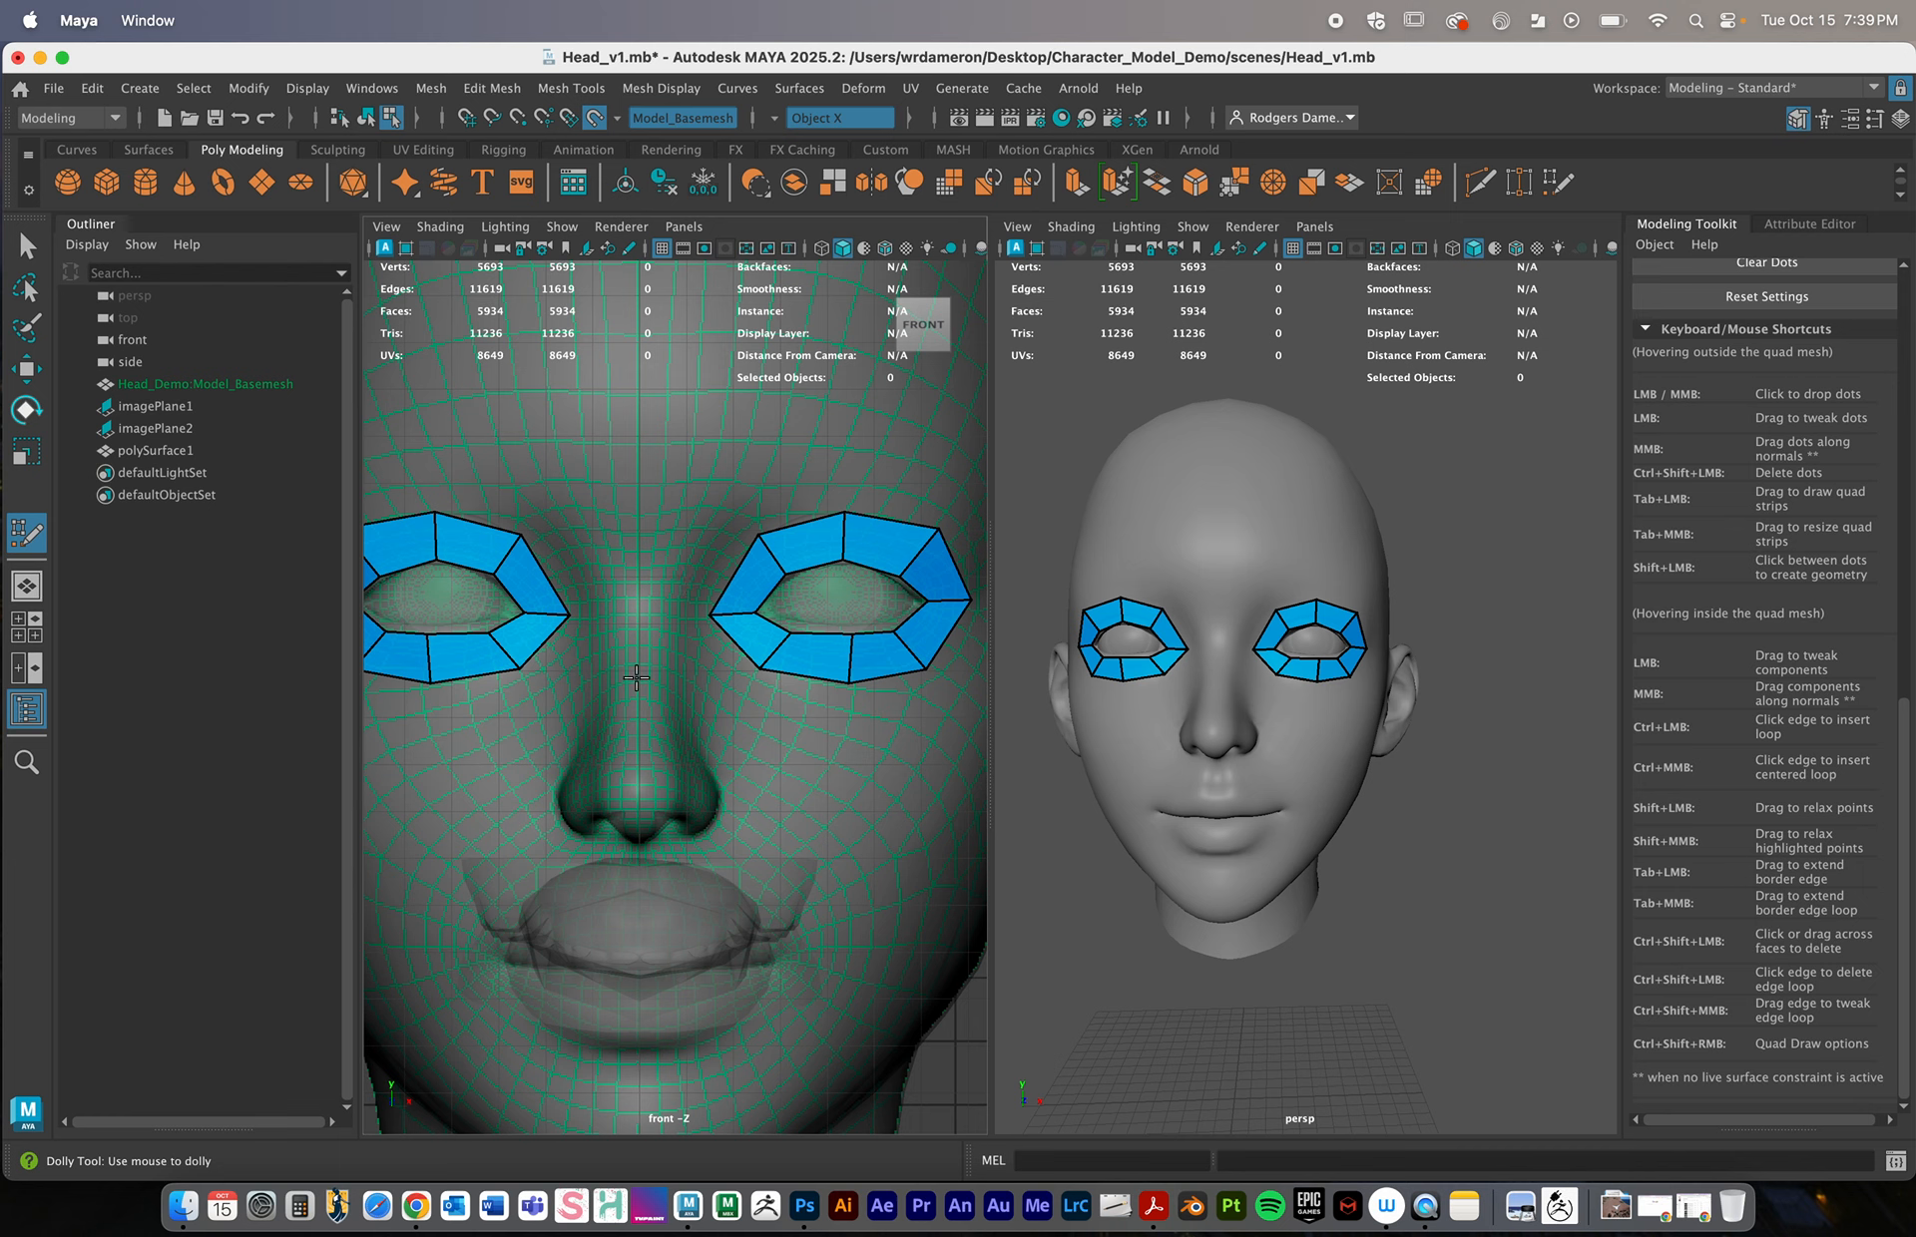
# Place two rows of three dots across the nose bridge between the eyes and fill them with two mirrored quads
pyautogui.scroll(8, 1224, 665)
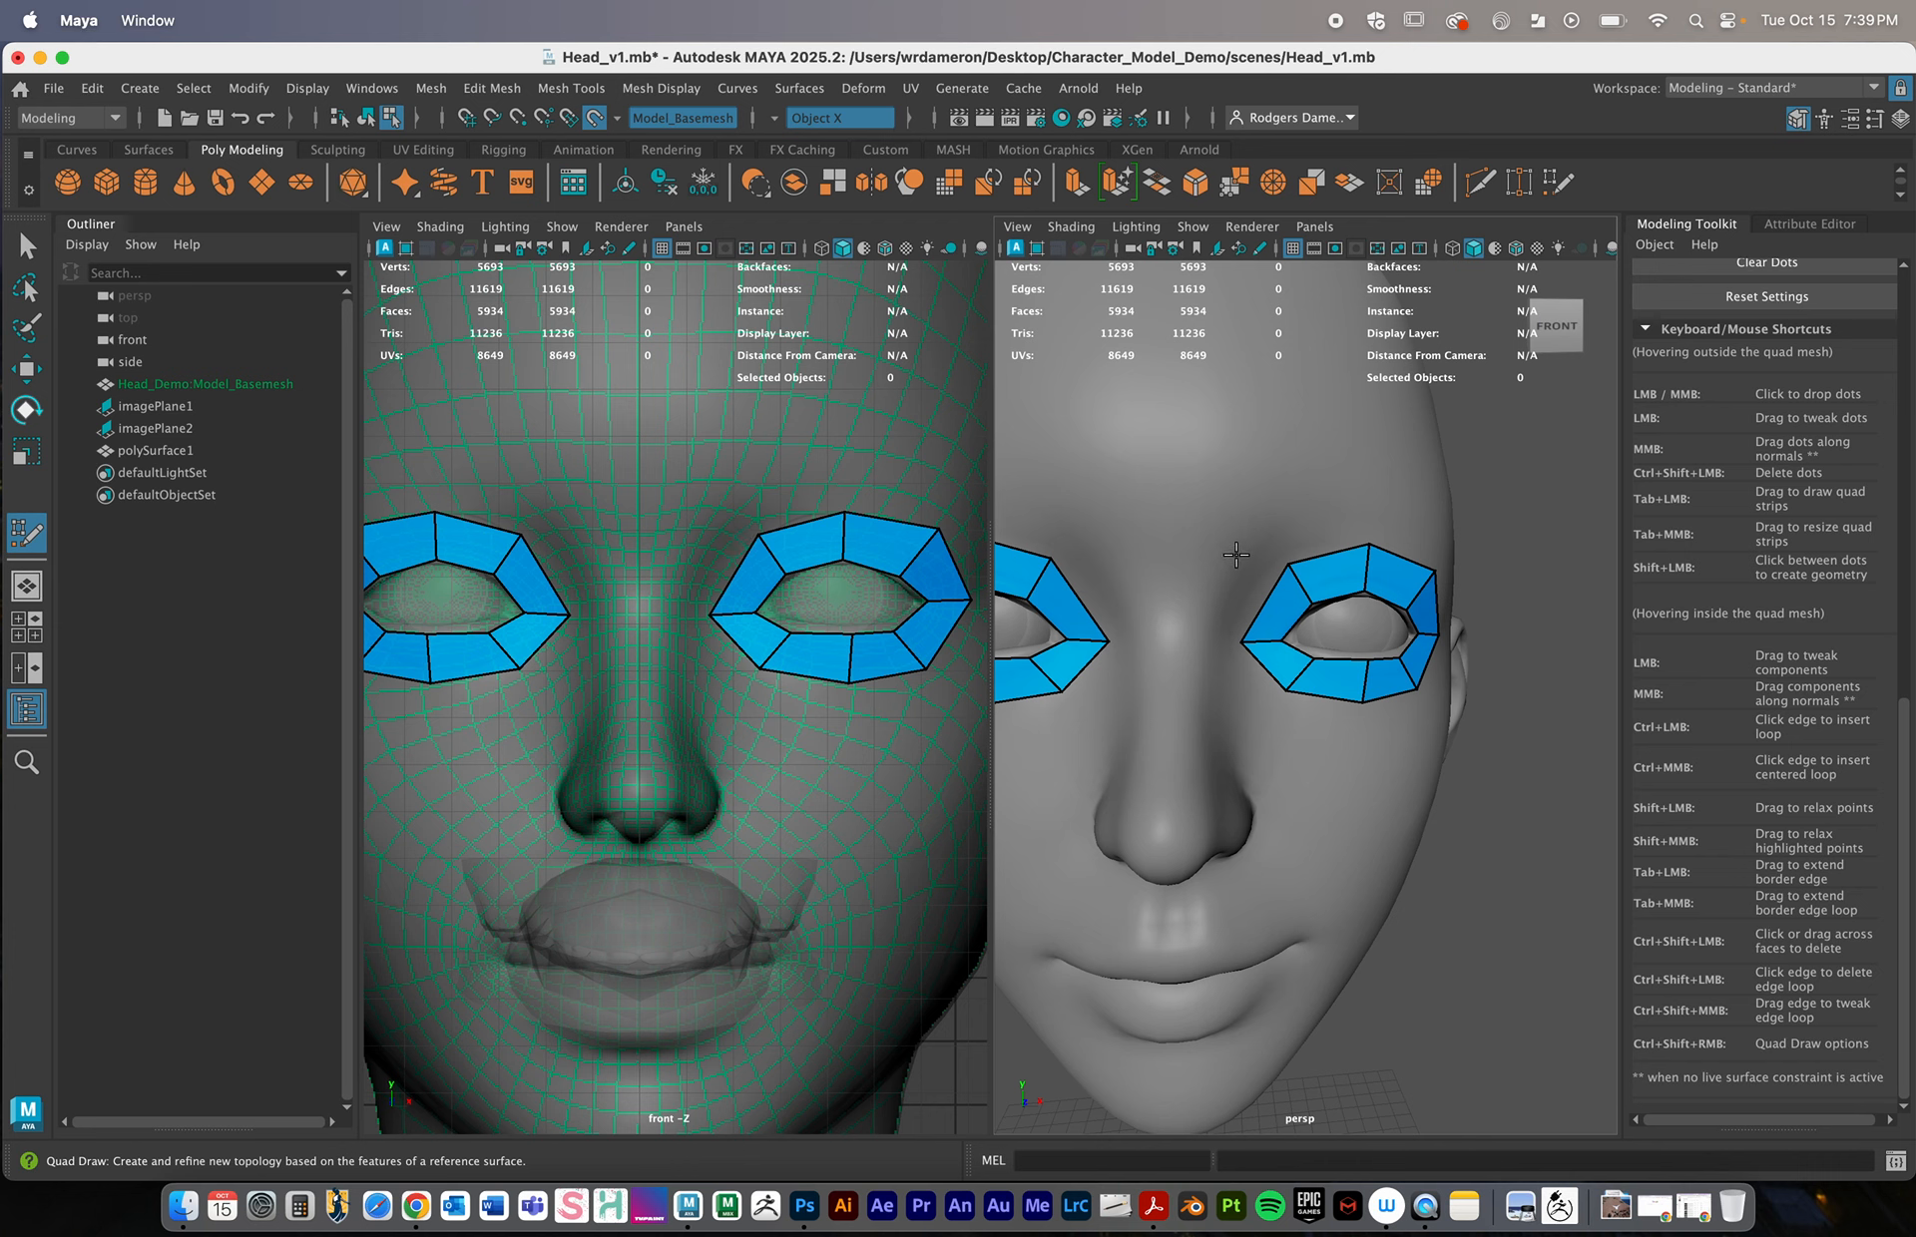
pyautogui.click(1209, 627)
pyautogui.click(1135, 626)
pyautogui.click(639, 533)
pyautogui.click(639, 602)
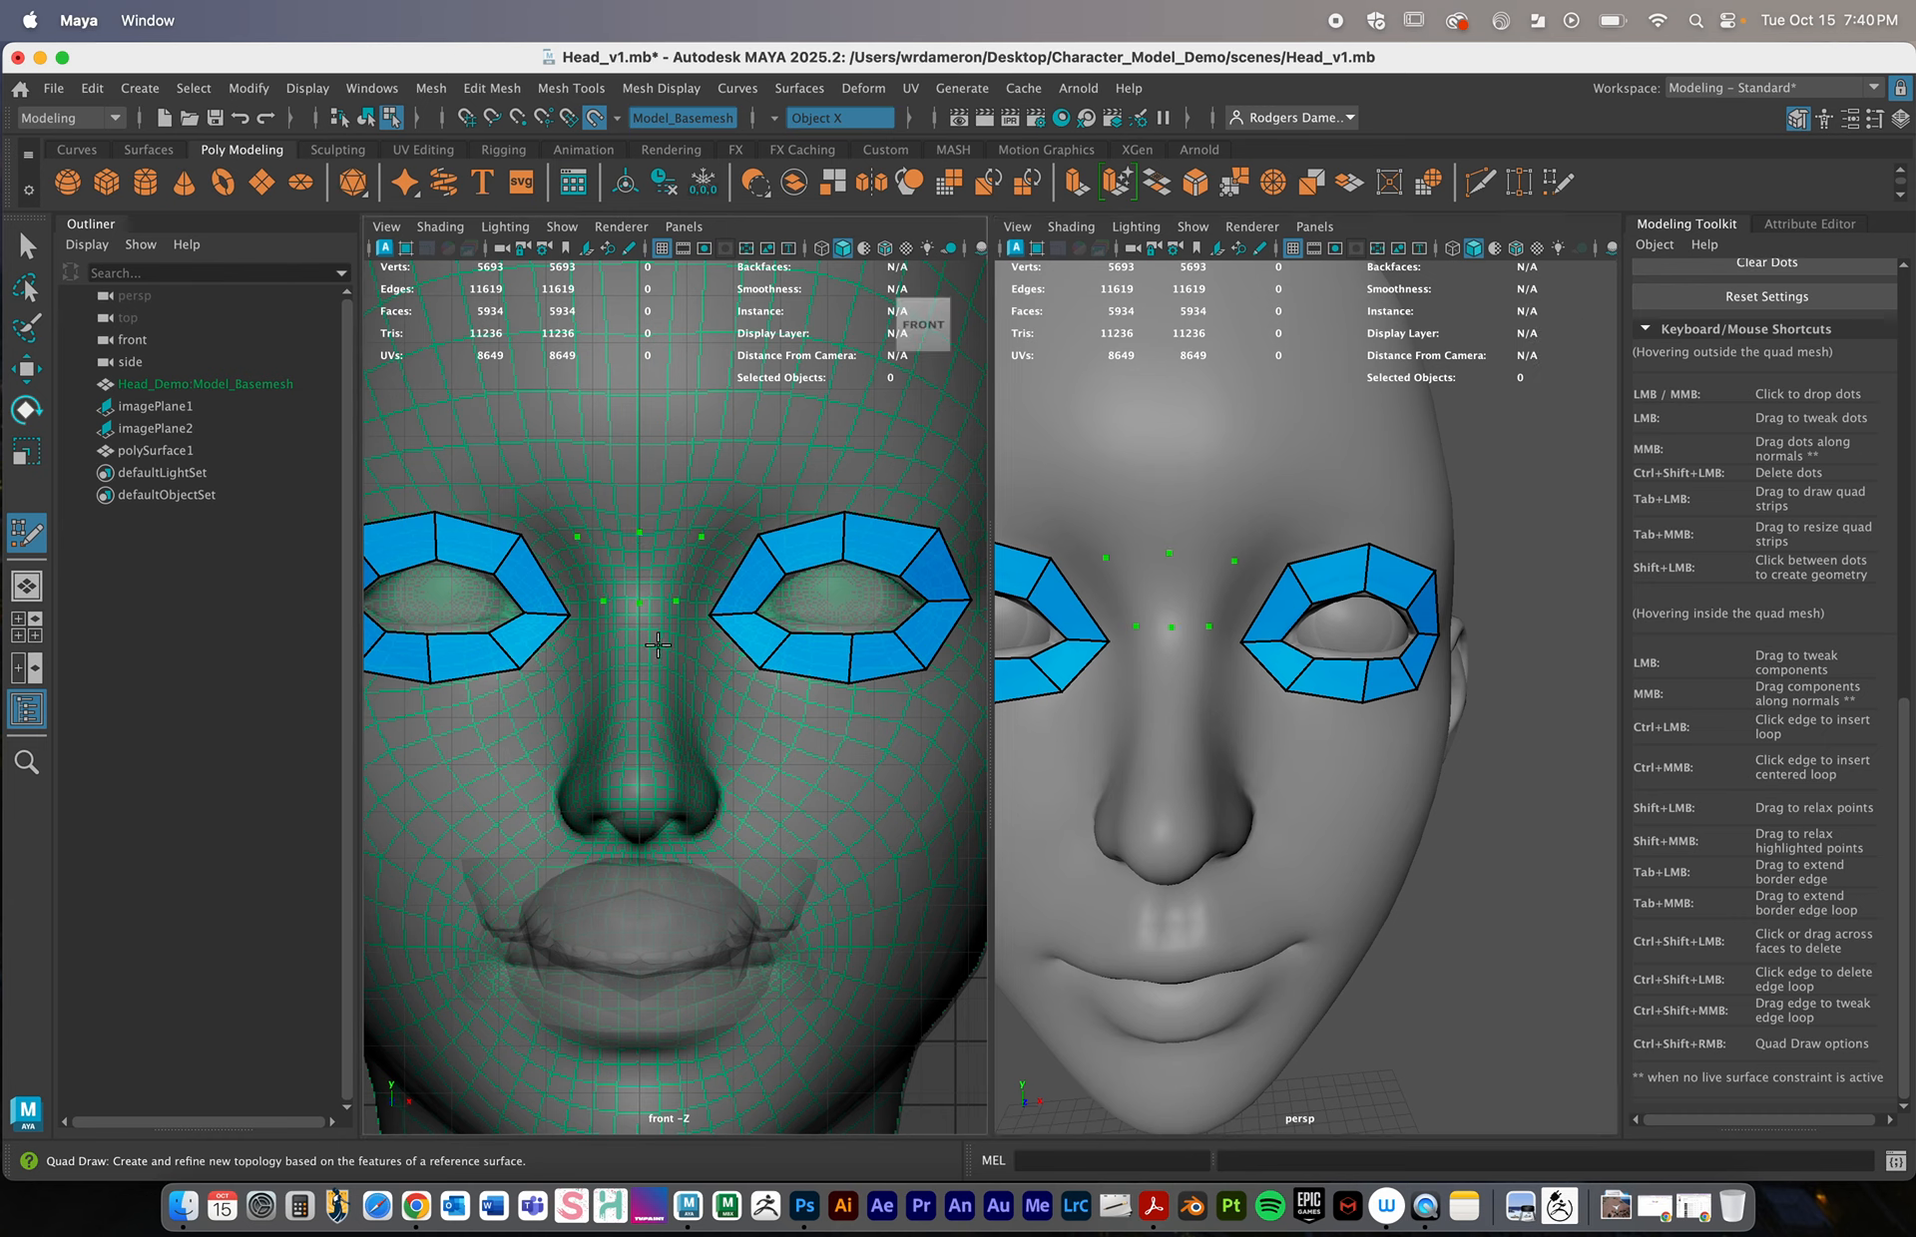
pyautogui.keyDown('shift'); pyautogui.click(660, 561); pyautogui.keyUp('shift')
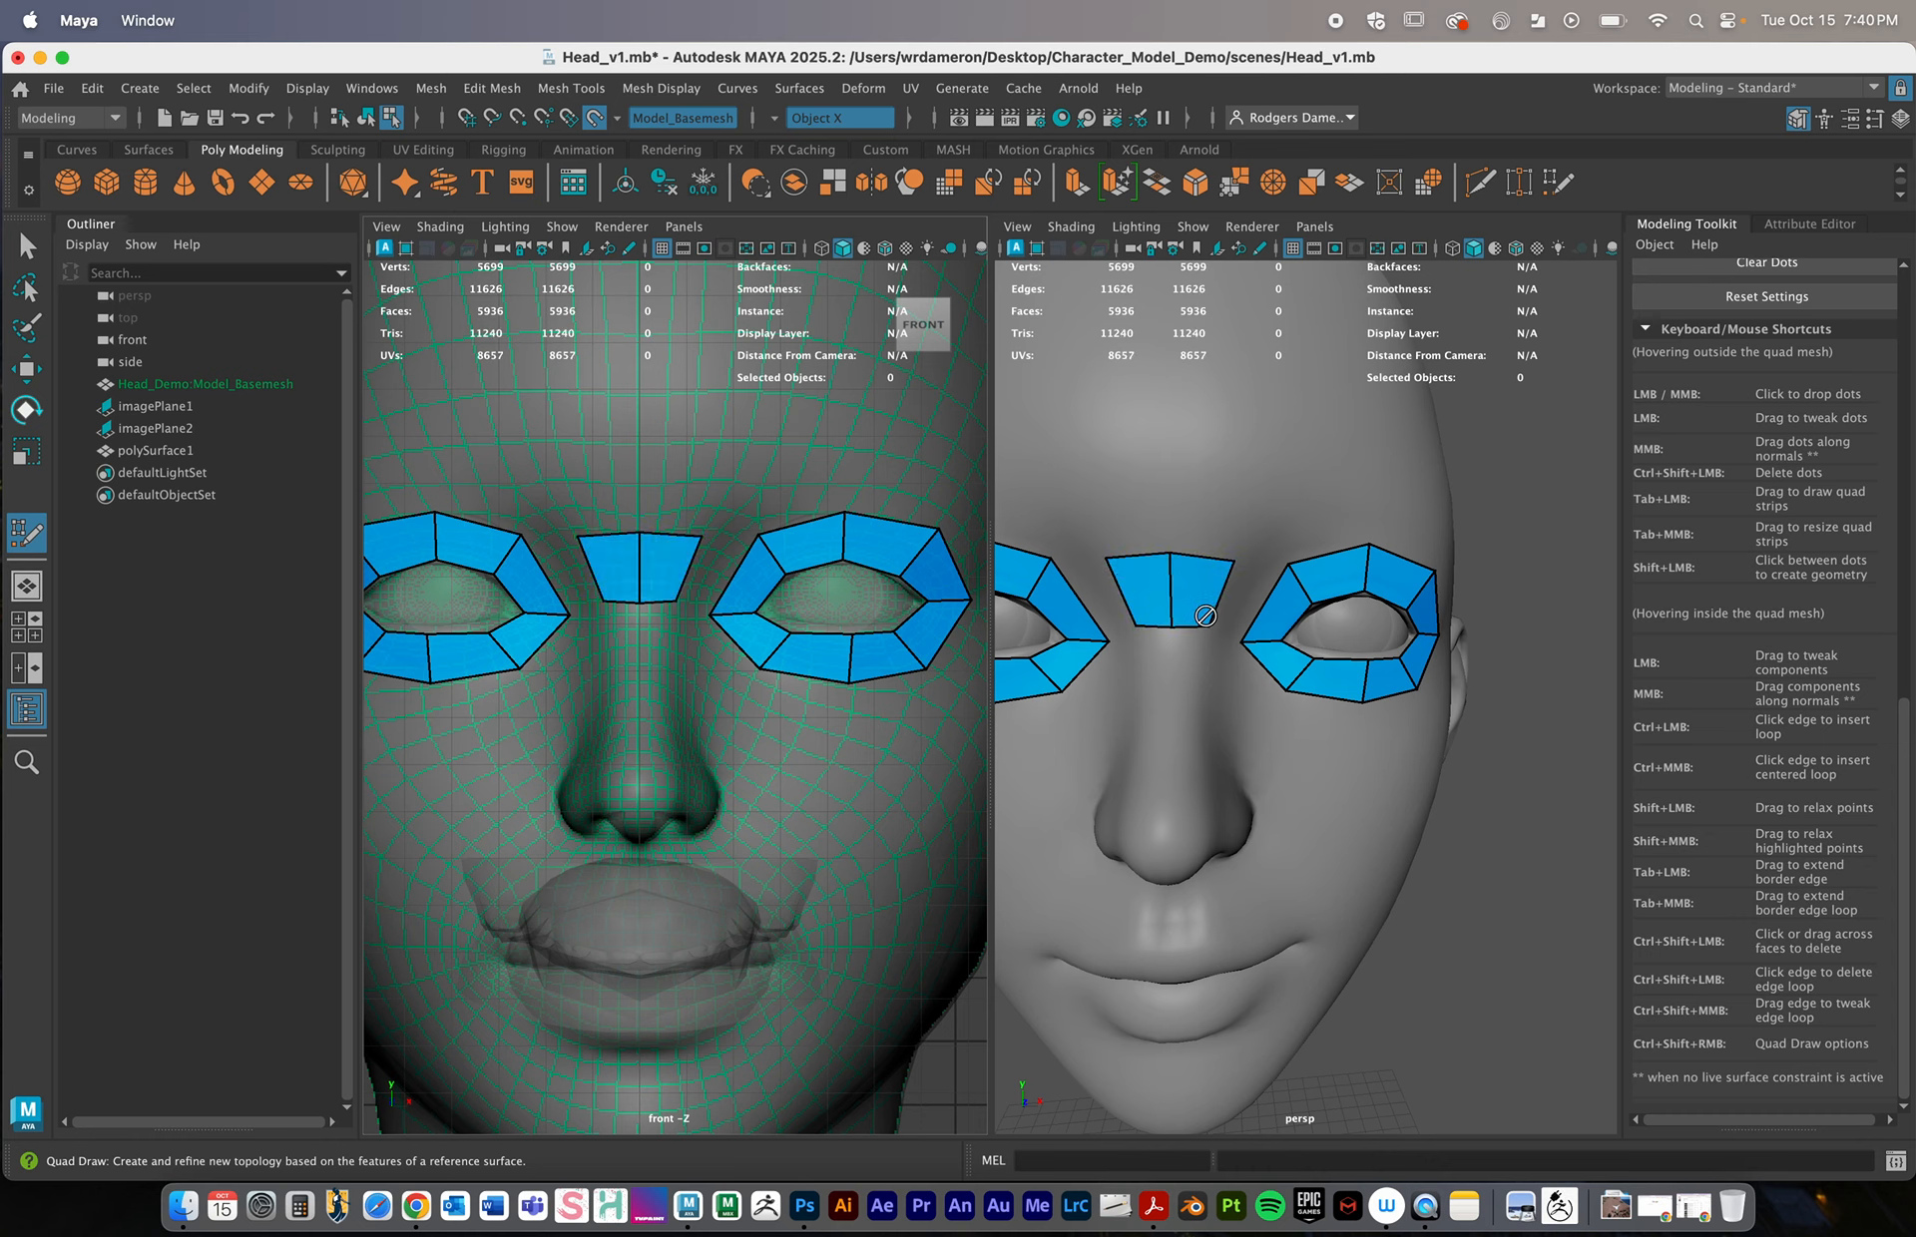
# Place a row of three dots across the nose above the tip, with the middle one on the symmetry line
pyautogui.click(1202, 747)
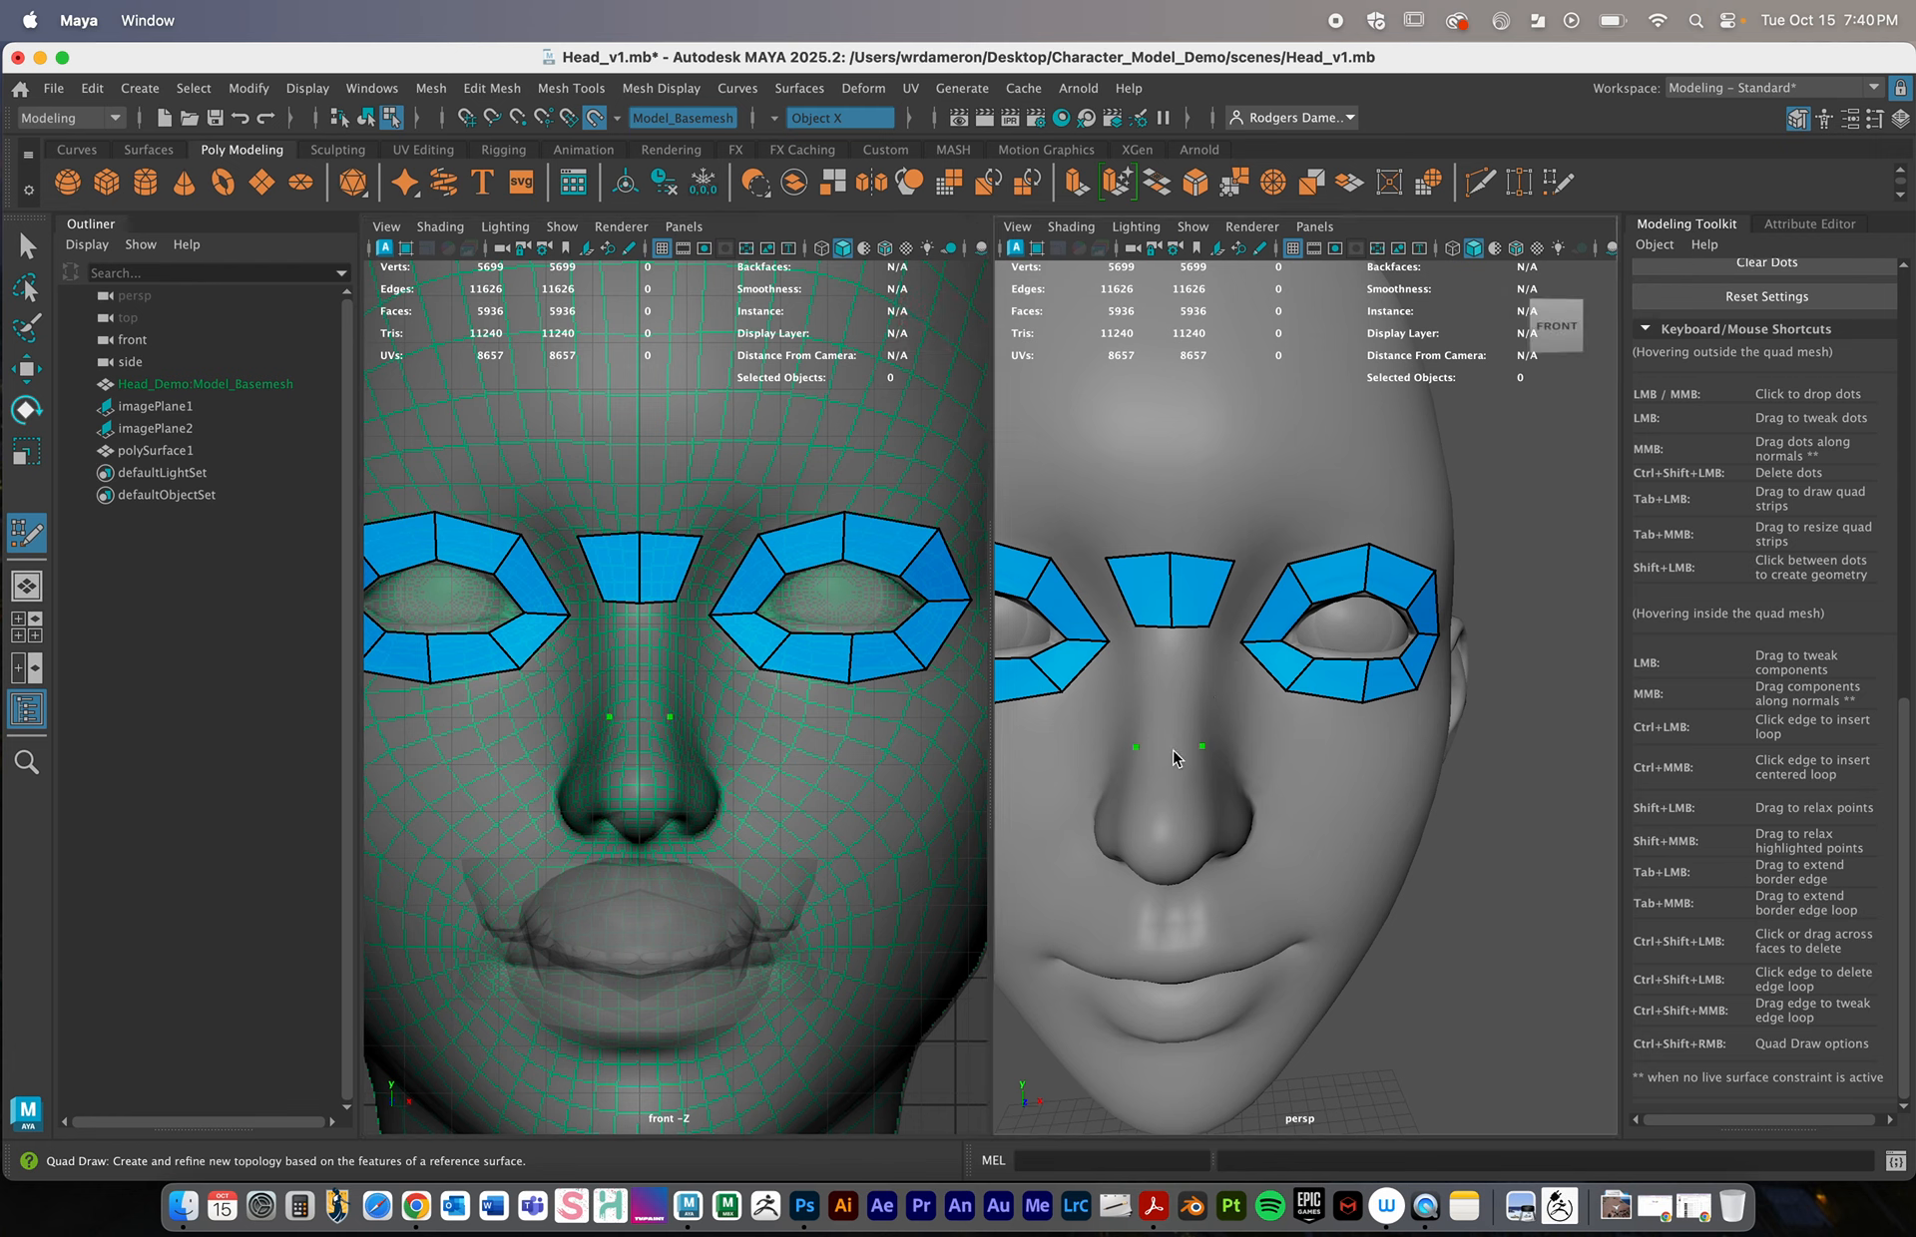
pyautogui.click(632, 717)
pyautogui.click(638, 727)
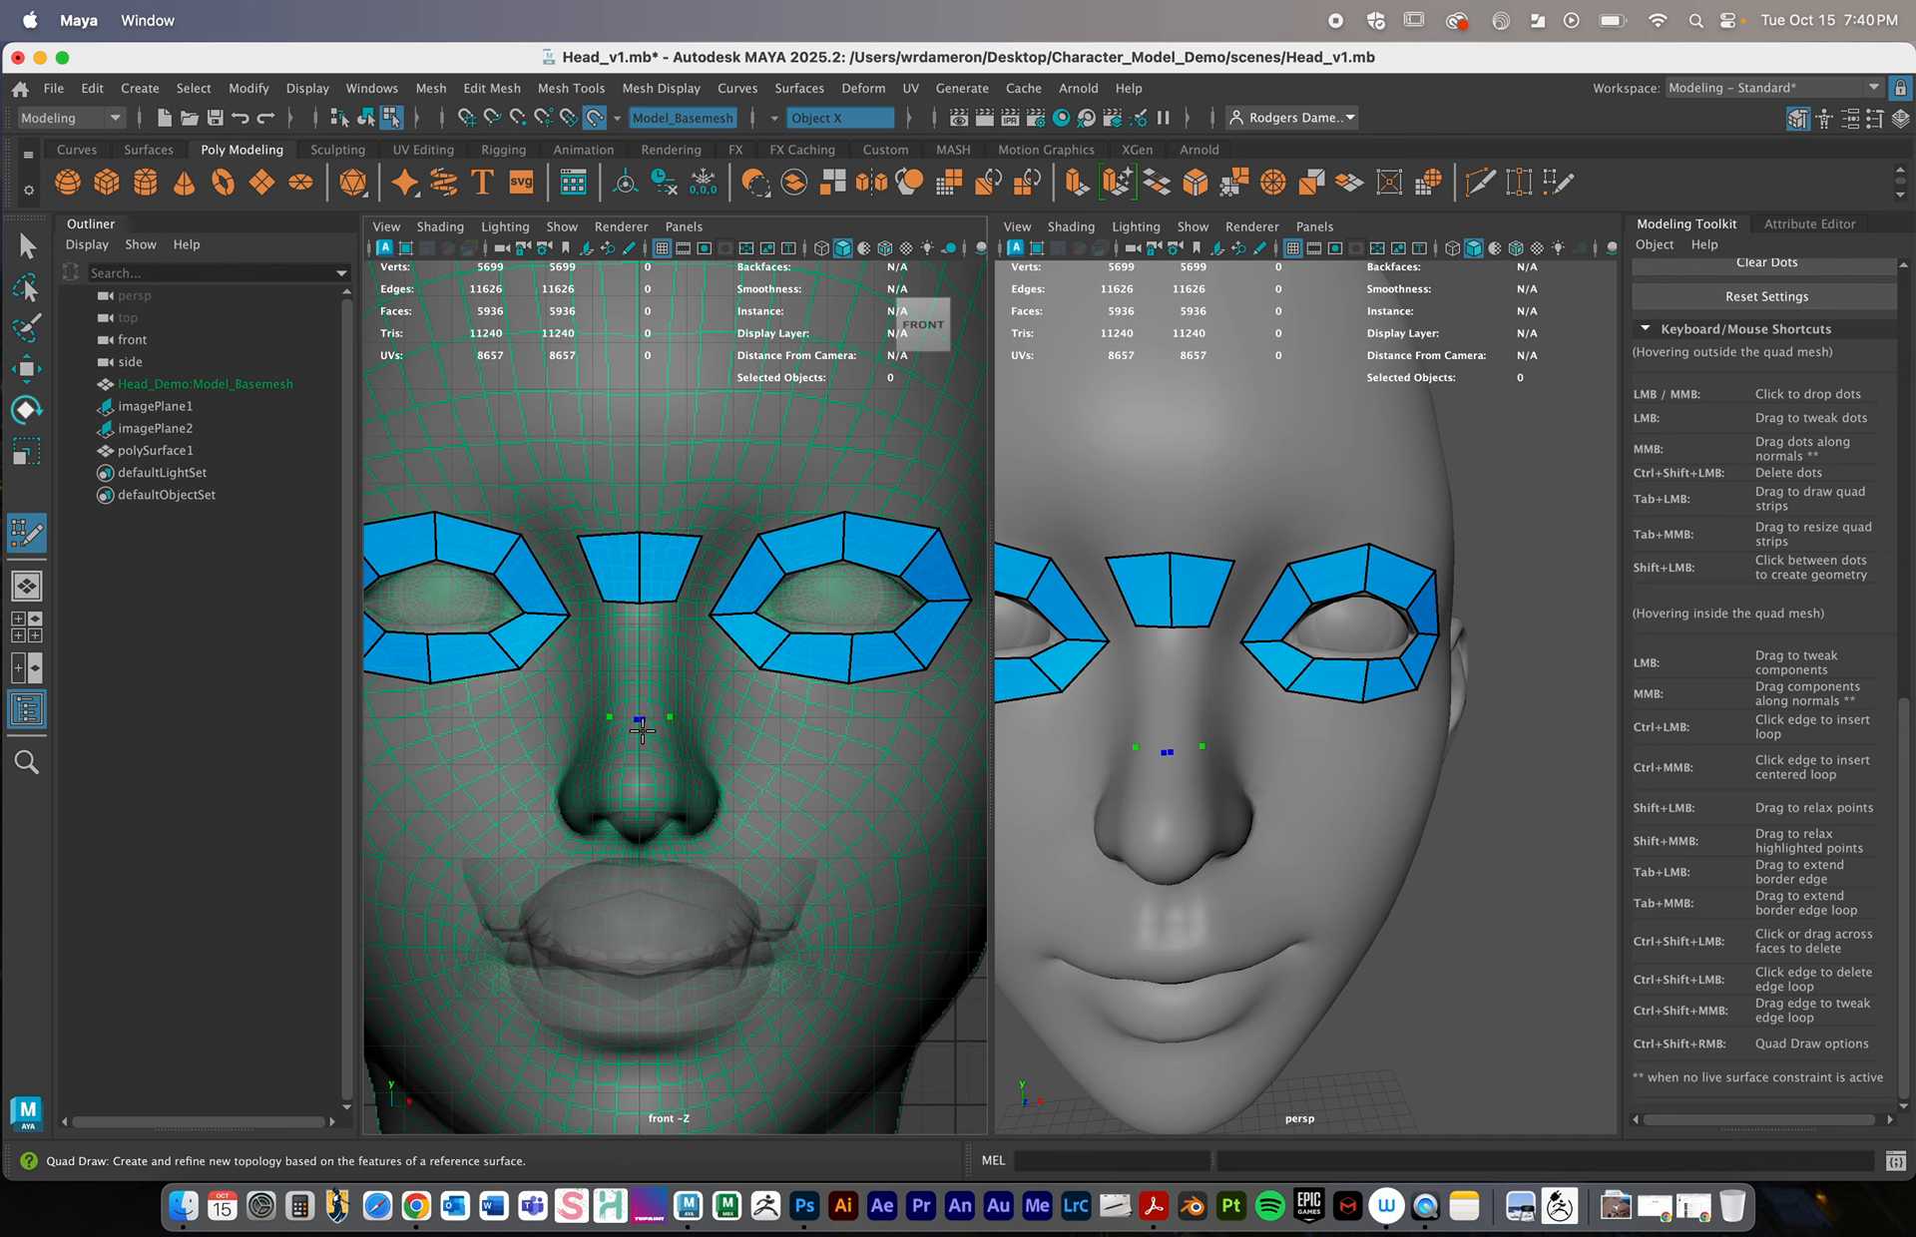
pyautogui.press('super+z')
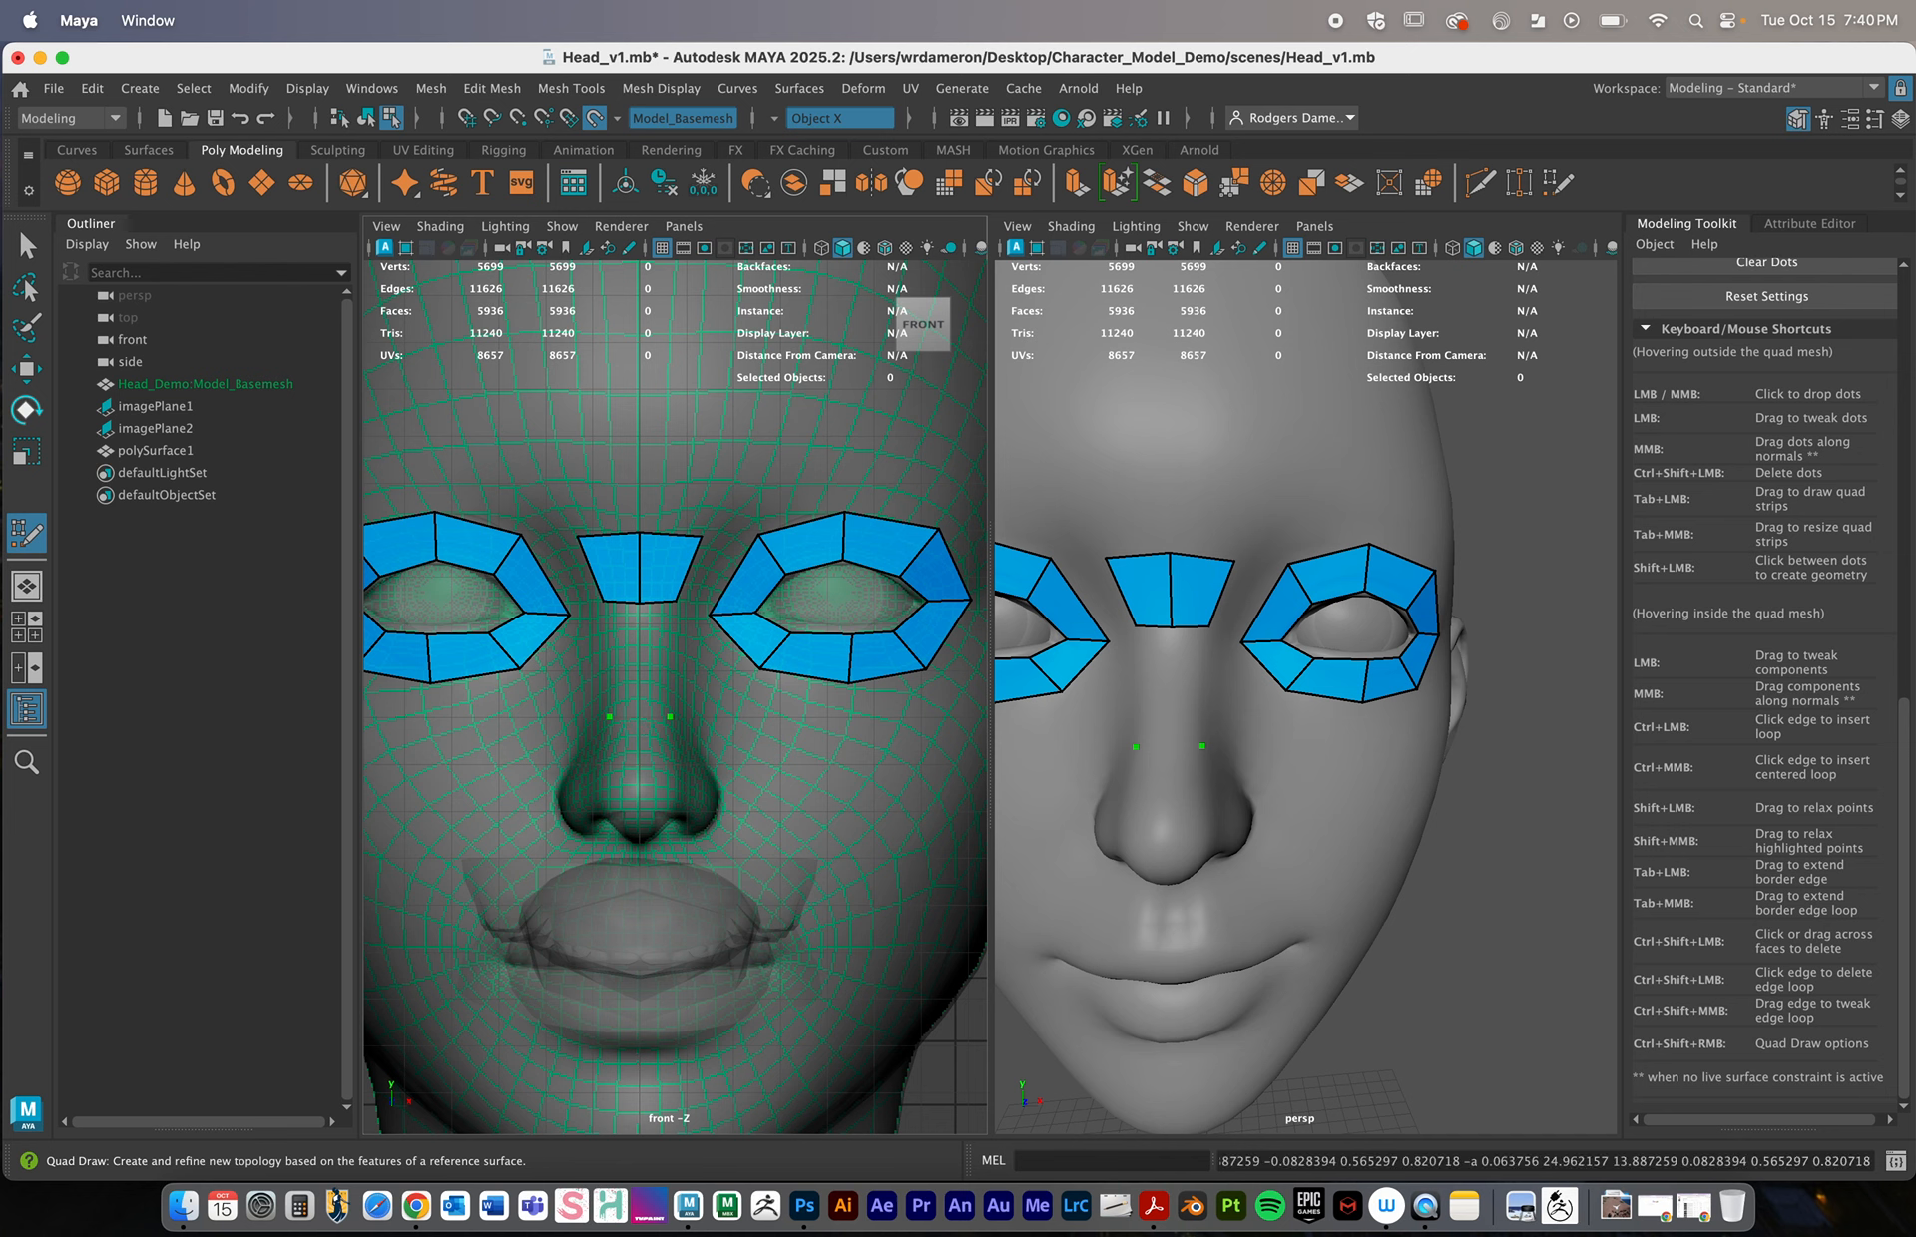
pyautogui.click(642, 728)
pyautogui.moveTo(639, 725); pyautogui.dragTo(640, 716)
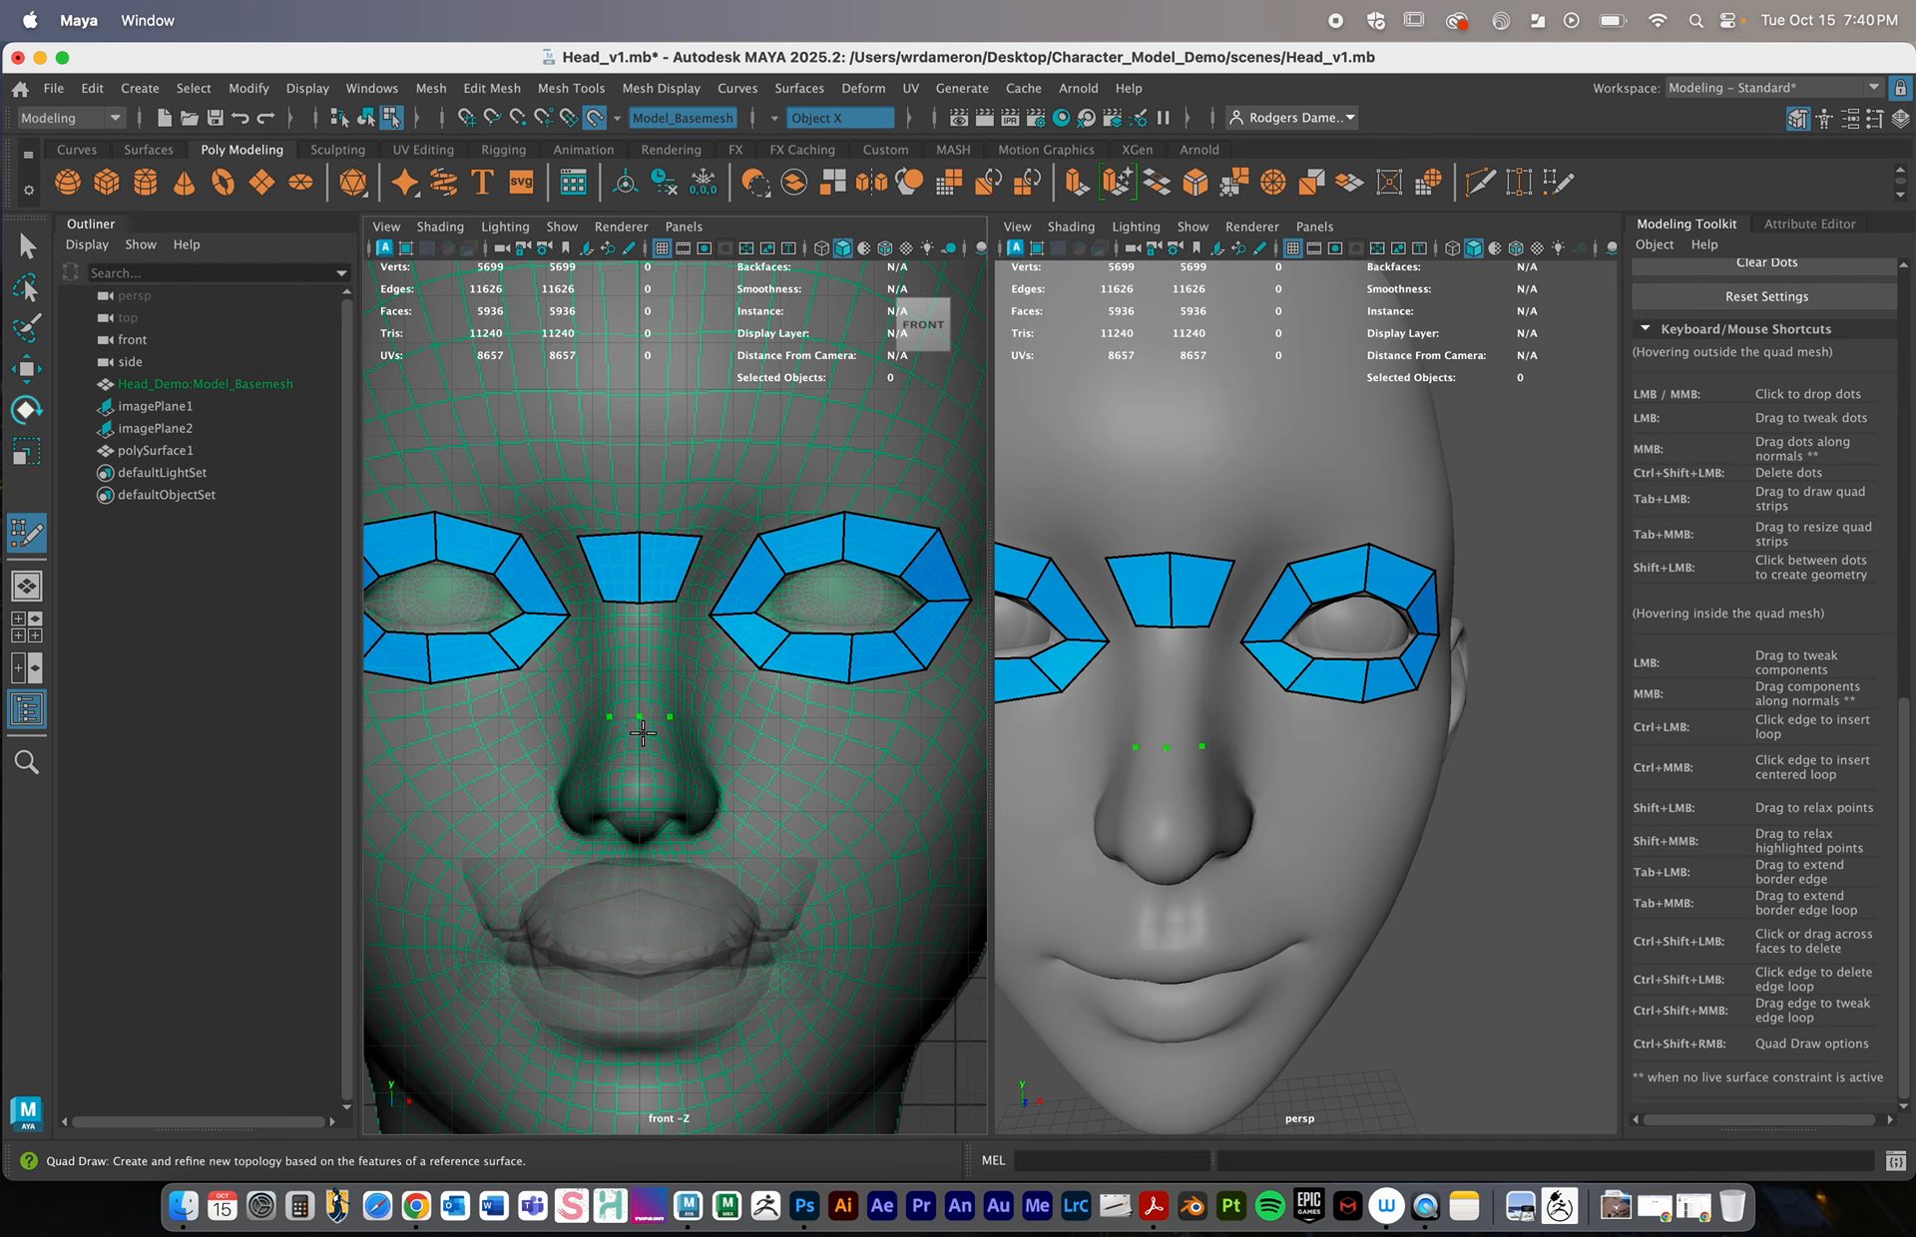
# Fill a second row of two mirrored quads from the nose bridge patch down to the new dots
pyautogui.keyDown('shift'); pyautogui.click(656, 685); pyautogui.keyUp('shift')
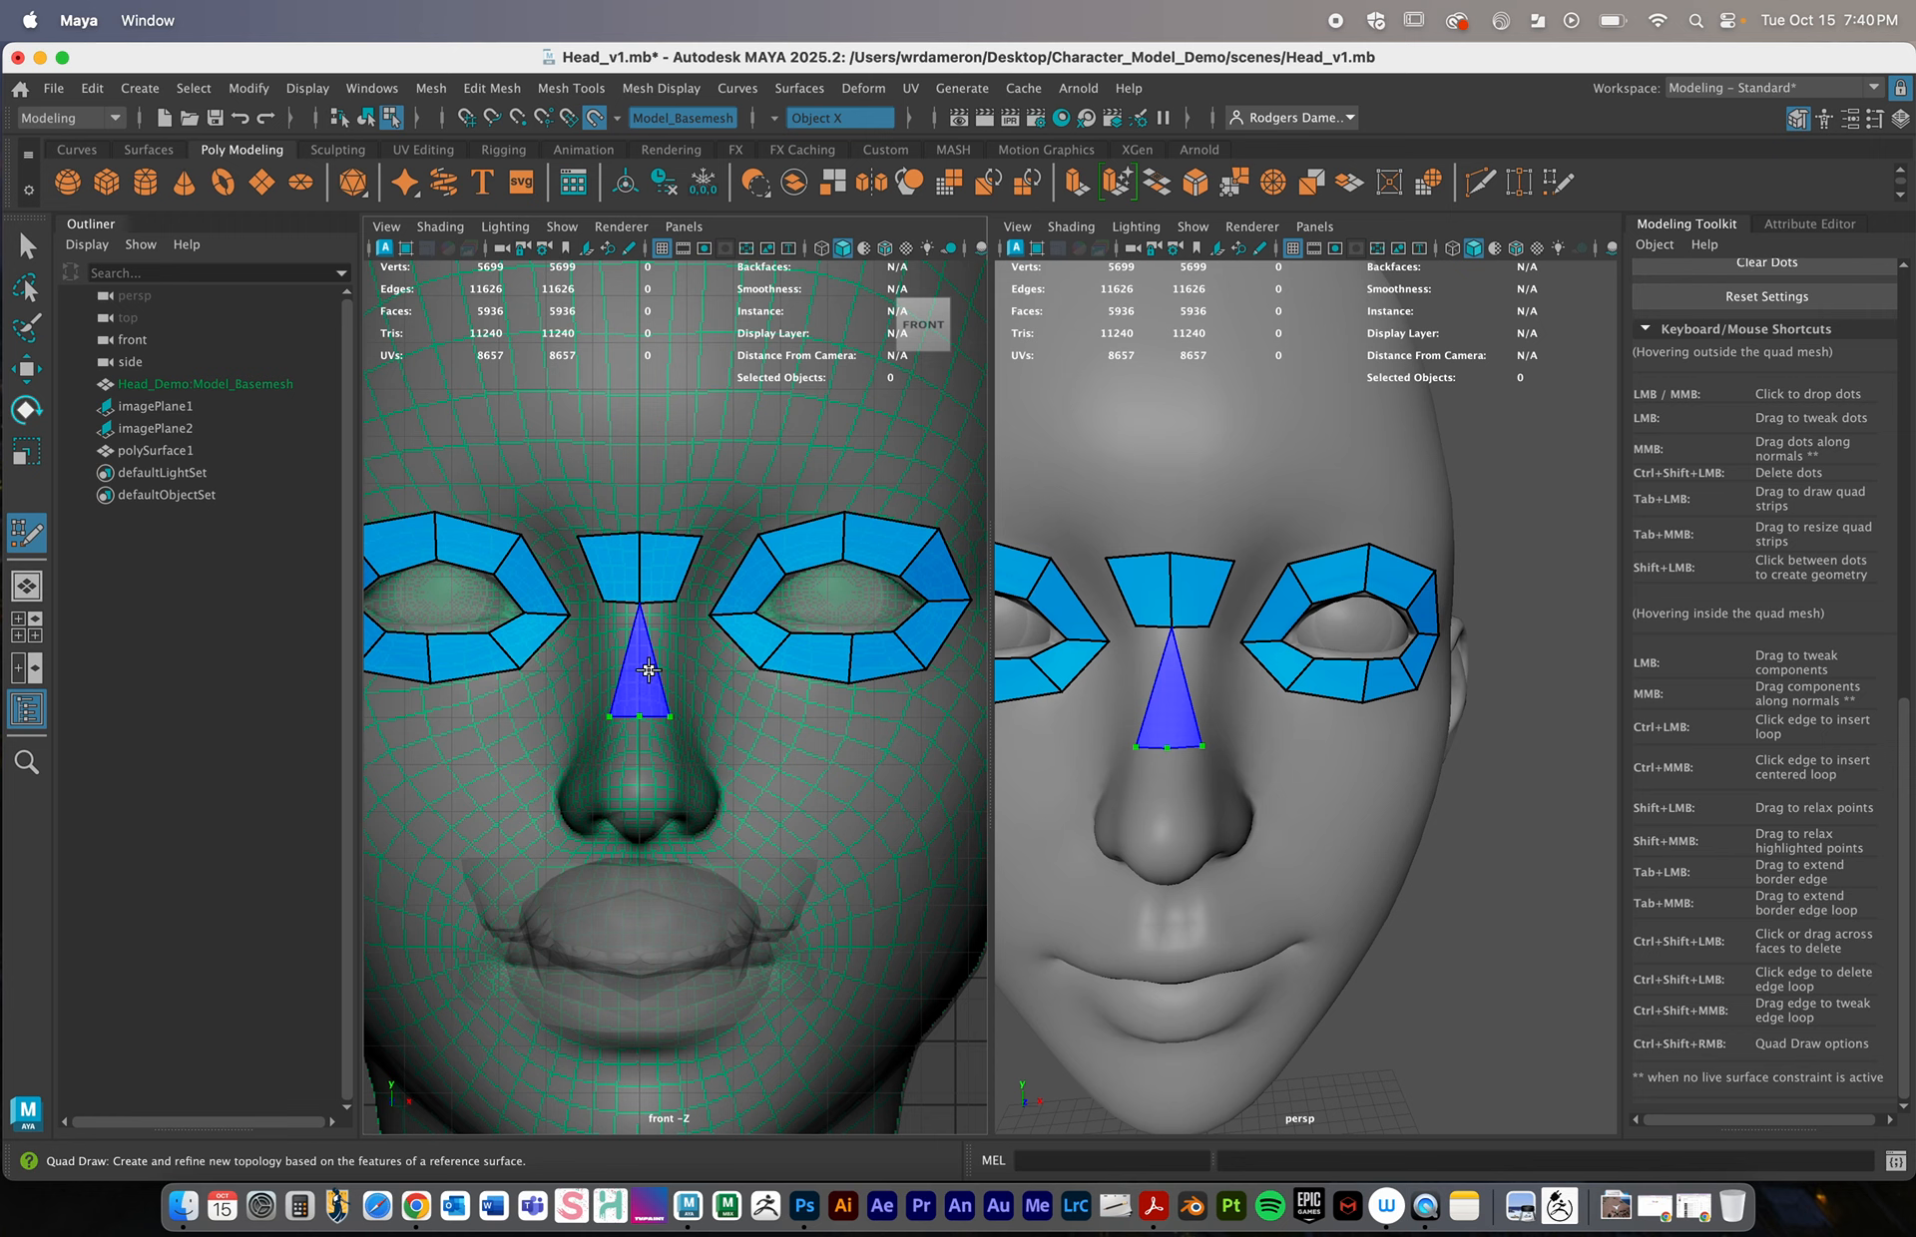
pyautogui.press('z')
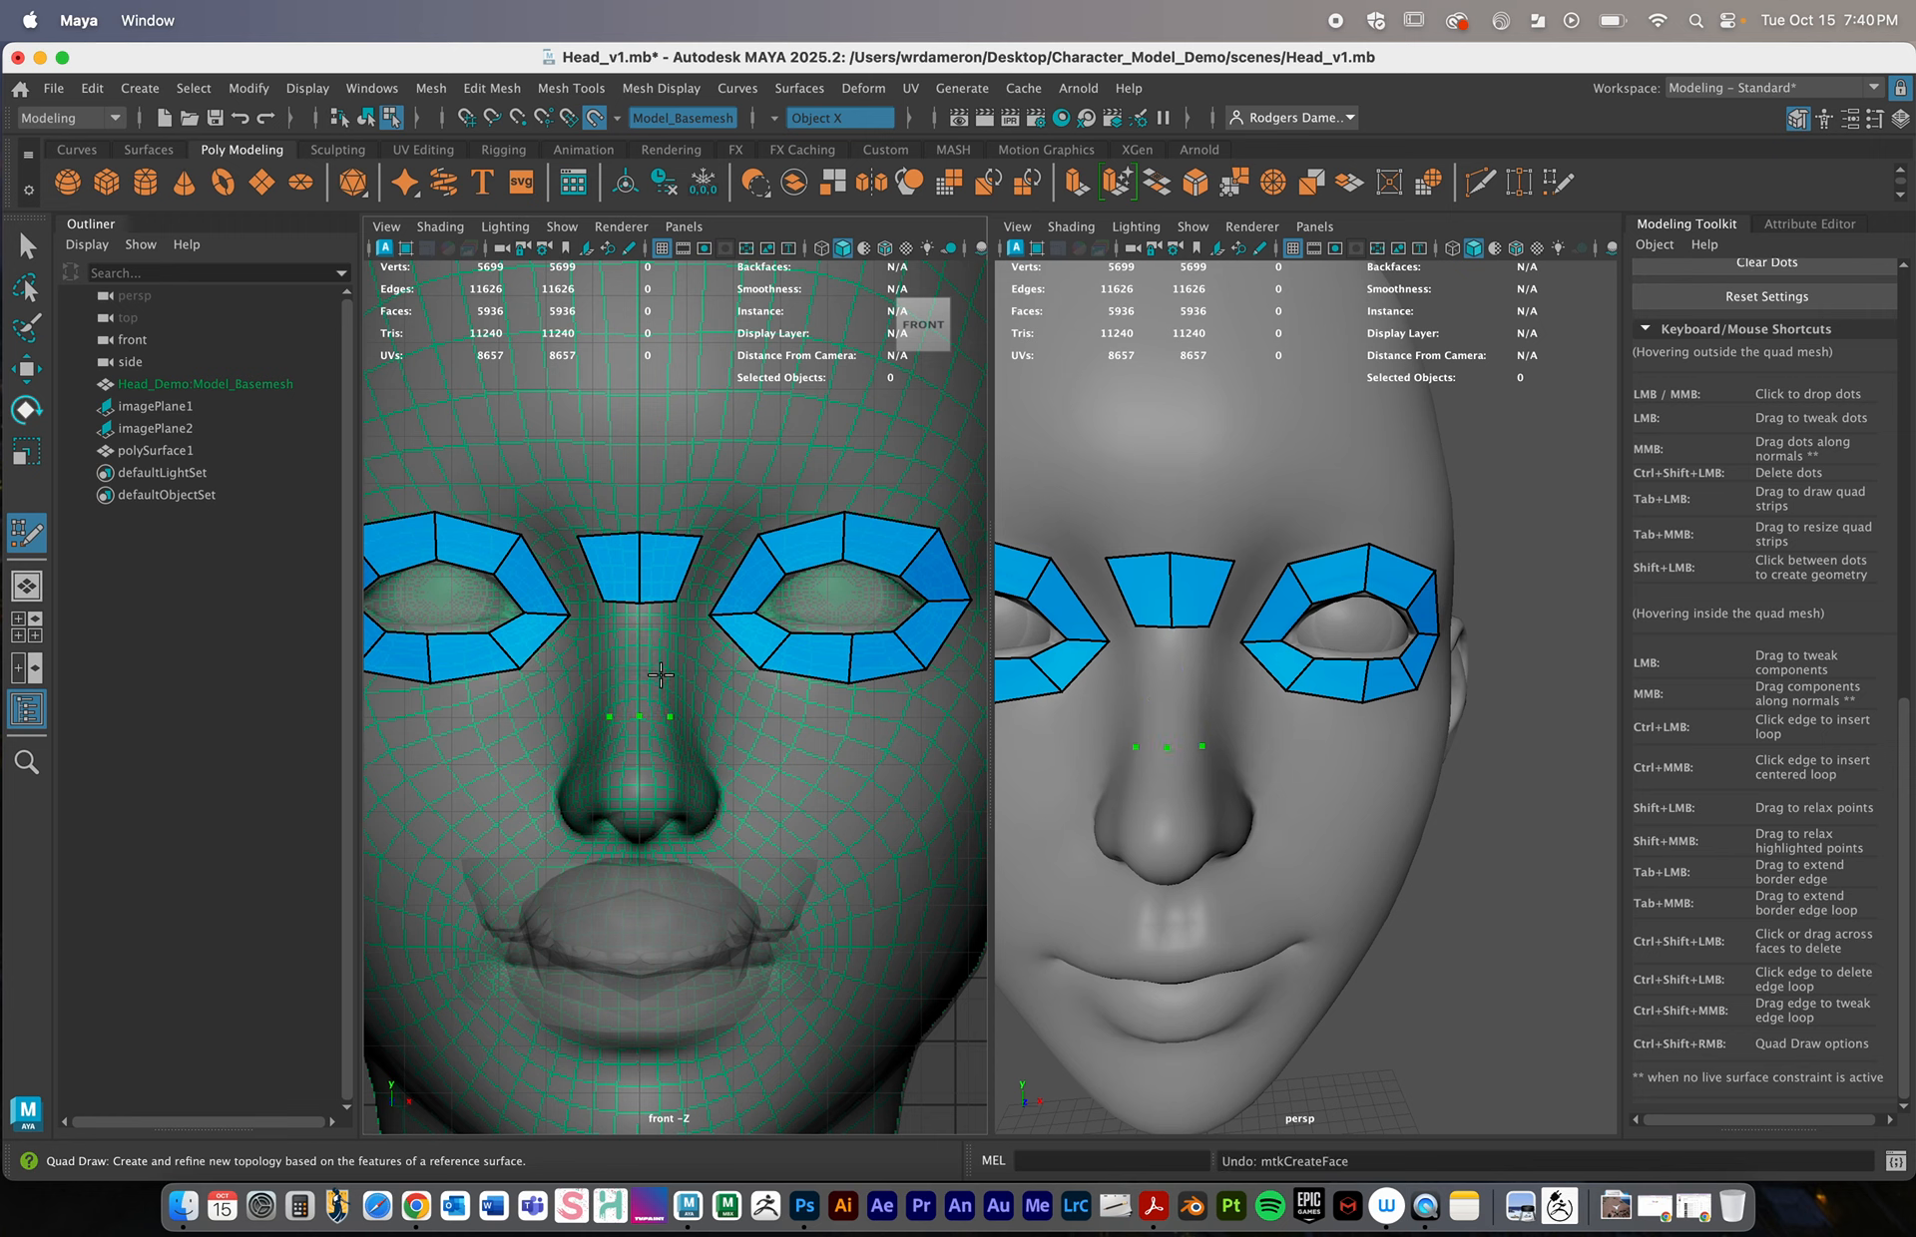
pyautogui.keyDown('shift'); pyautogui.click(654, 664); pyautogui.keyUp('shift')
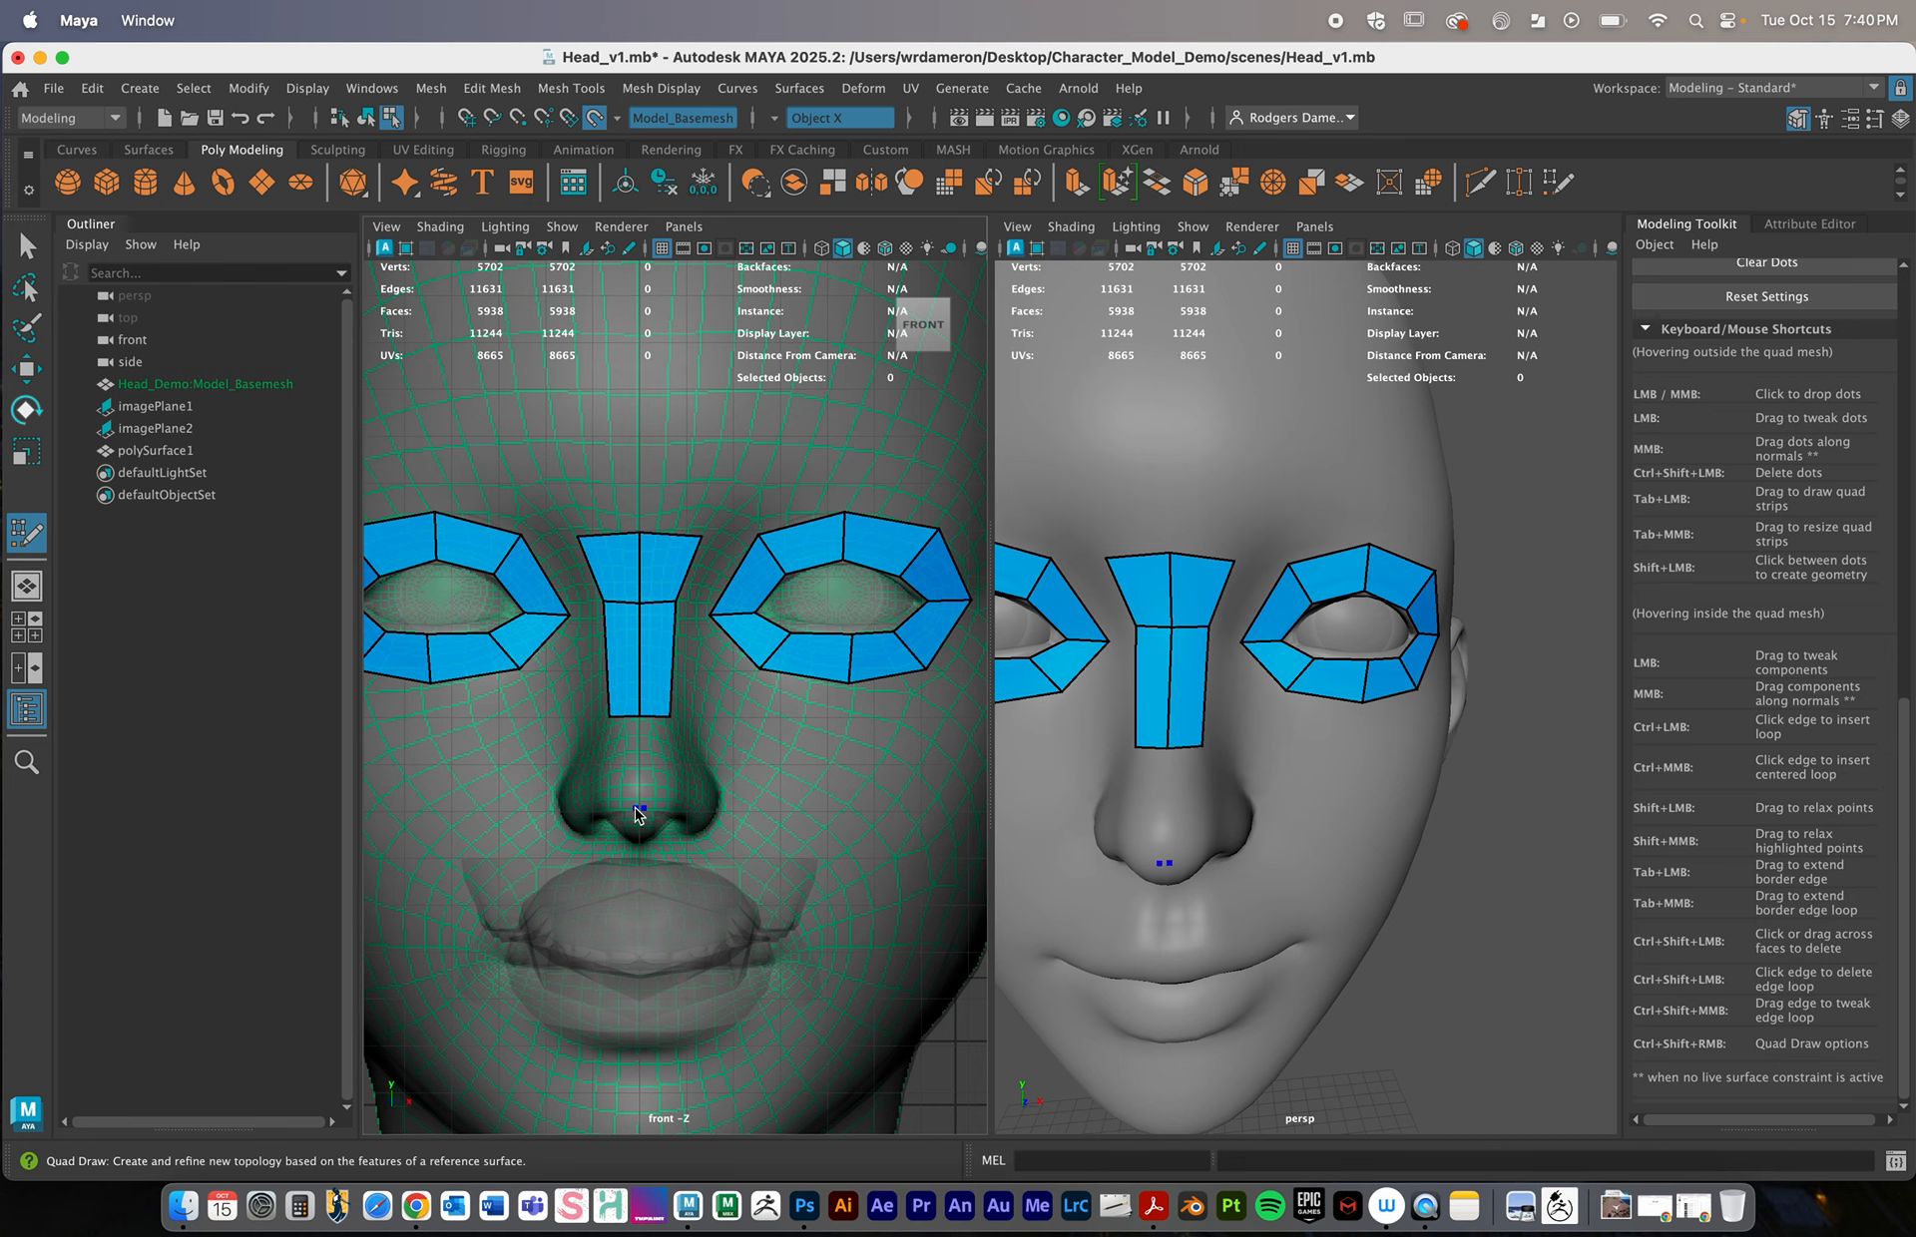
# Extend the nose strip with two rows of mirrored quads, one down to the nose tip and one underneath to the nose base
pyautogui.moveTo(644, 808); pyautogui.dragTo(667, 806)
pyautogui.keyDown('shift'); pyautogui.click(652, 760); pyautogui.keyUp('shift')
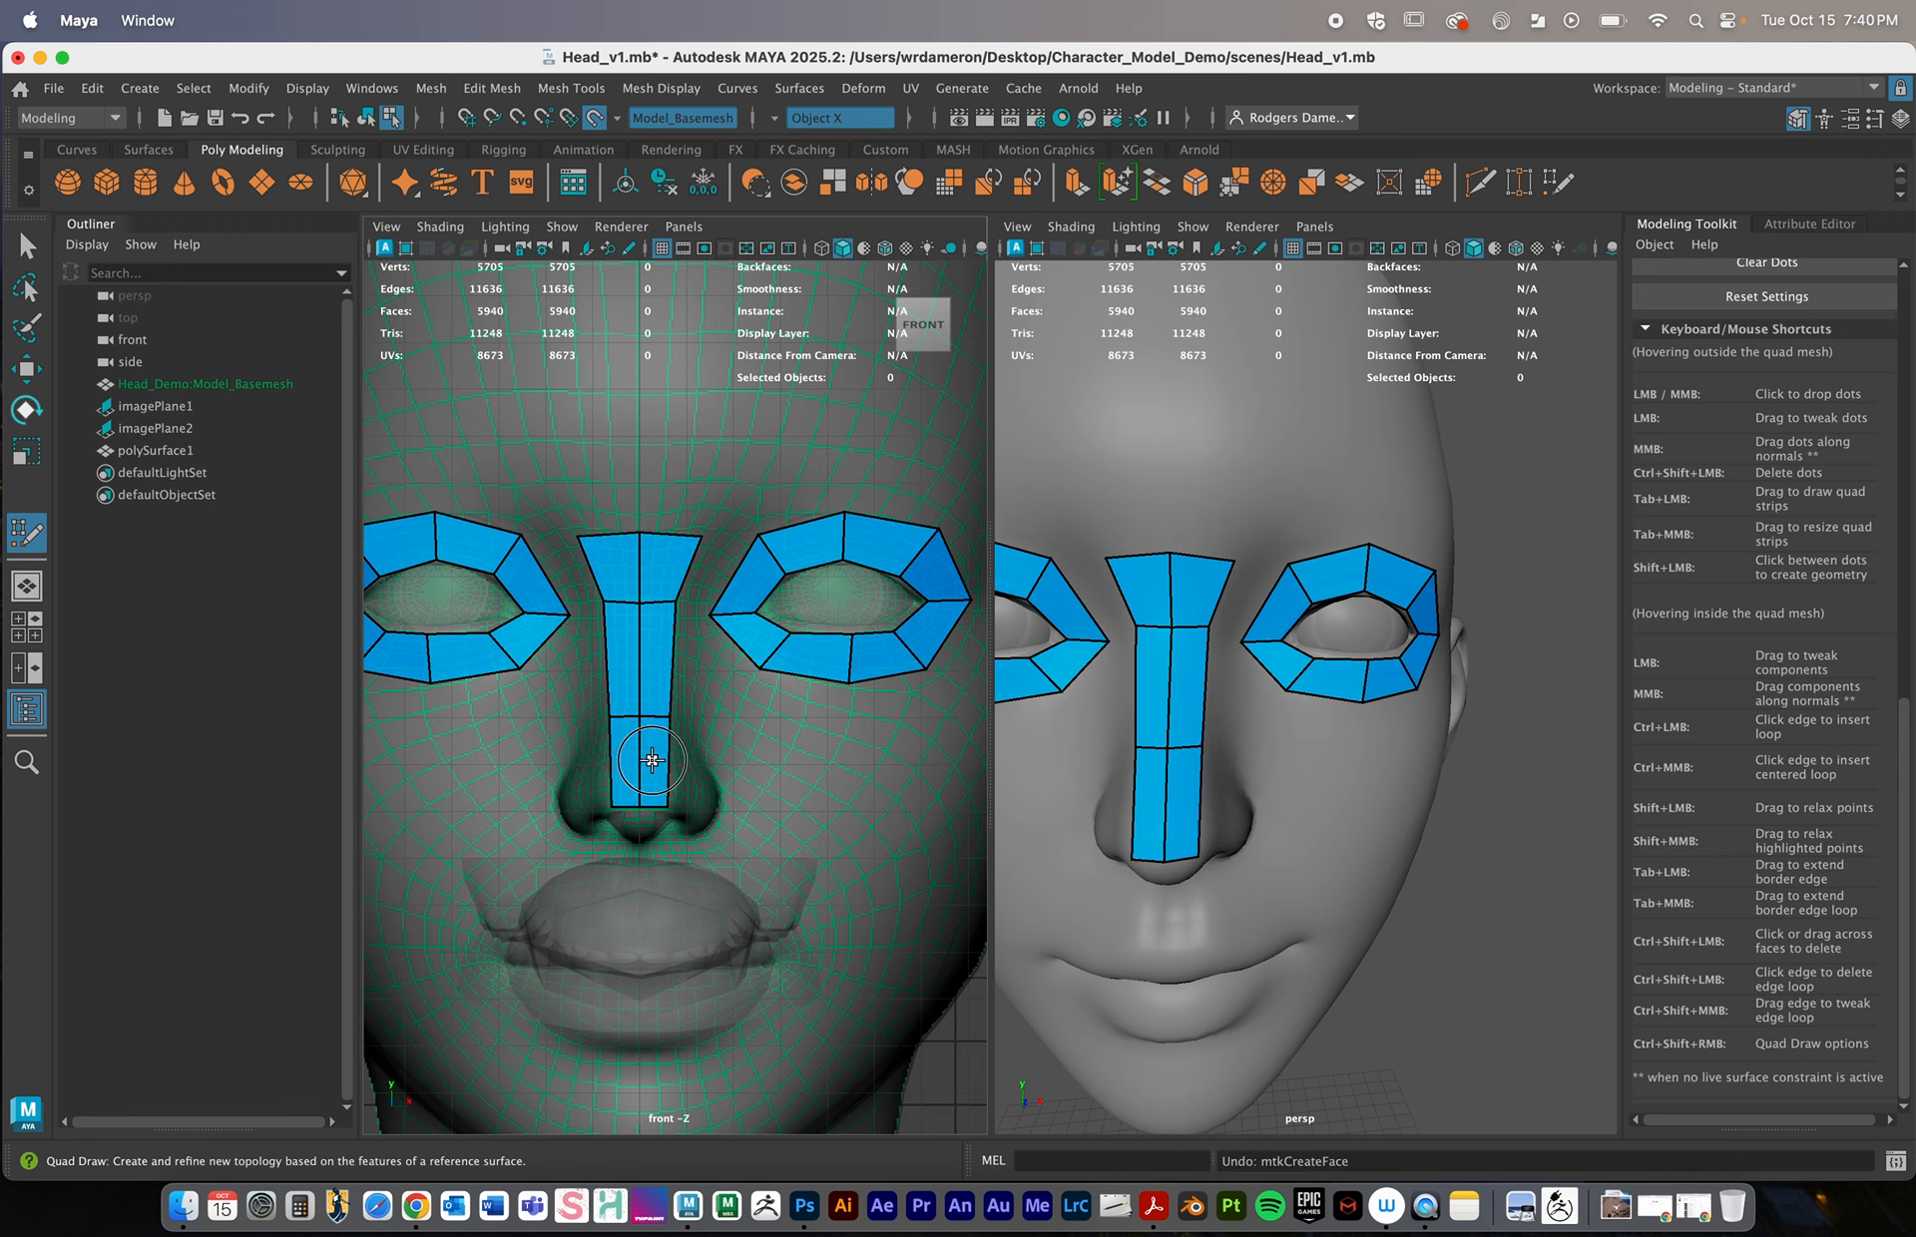
pyautogui.keyDown('alt'); pyautogui.moveTo(1293, 785); pyautogui.dragTo(1212, 741); pyautogui.keyUp('alt')
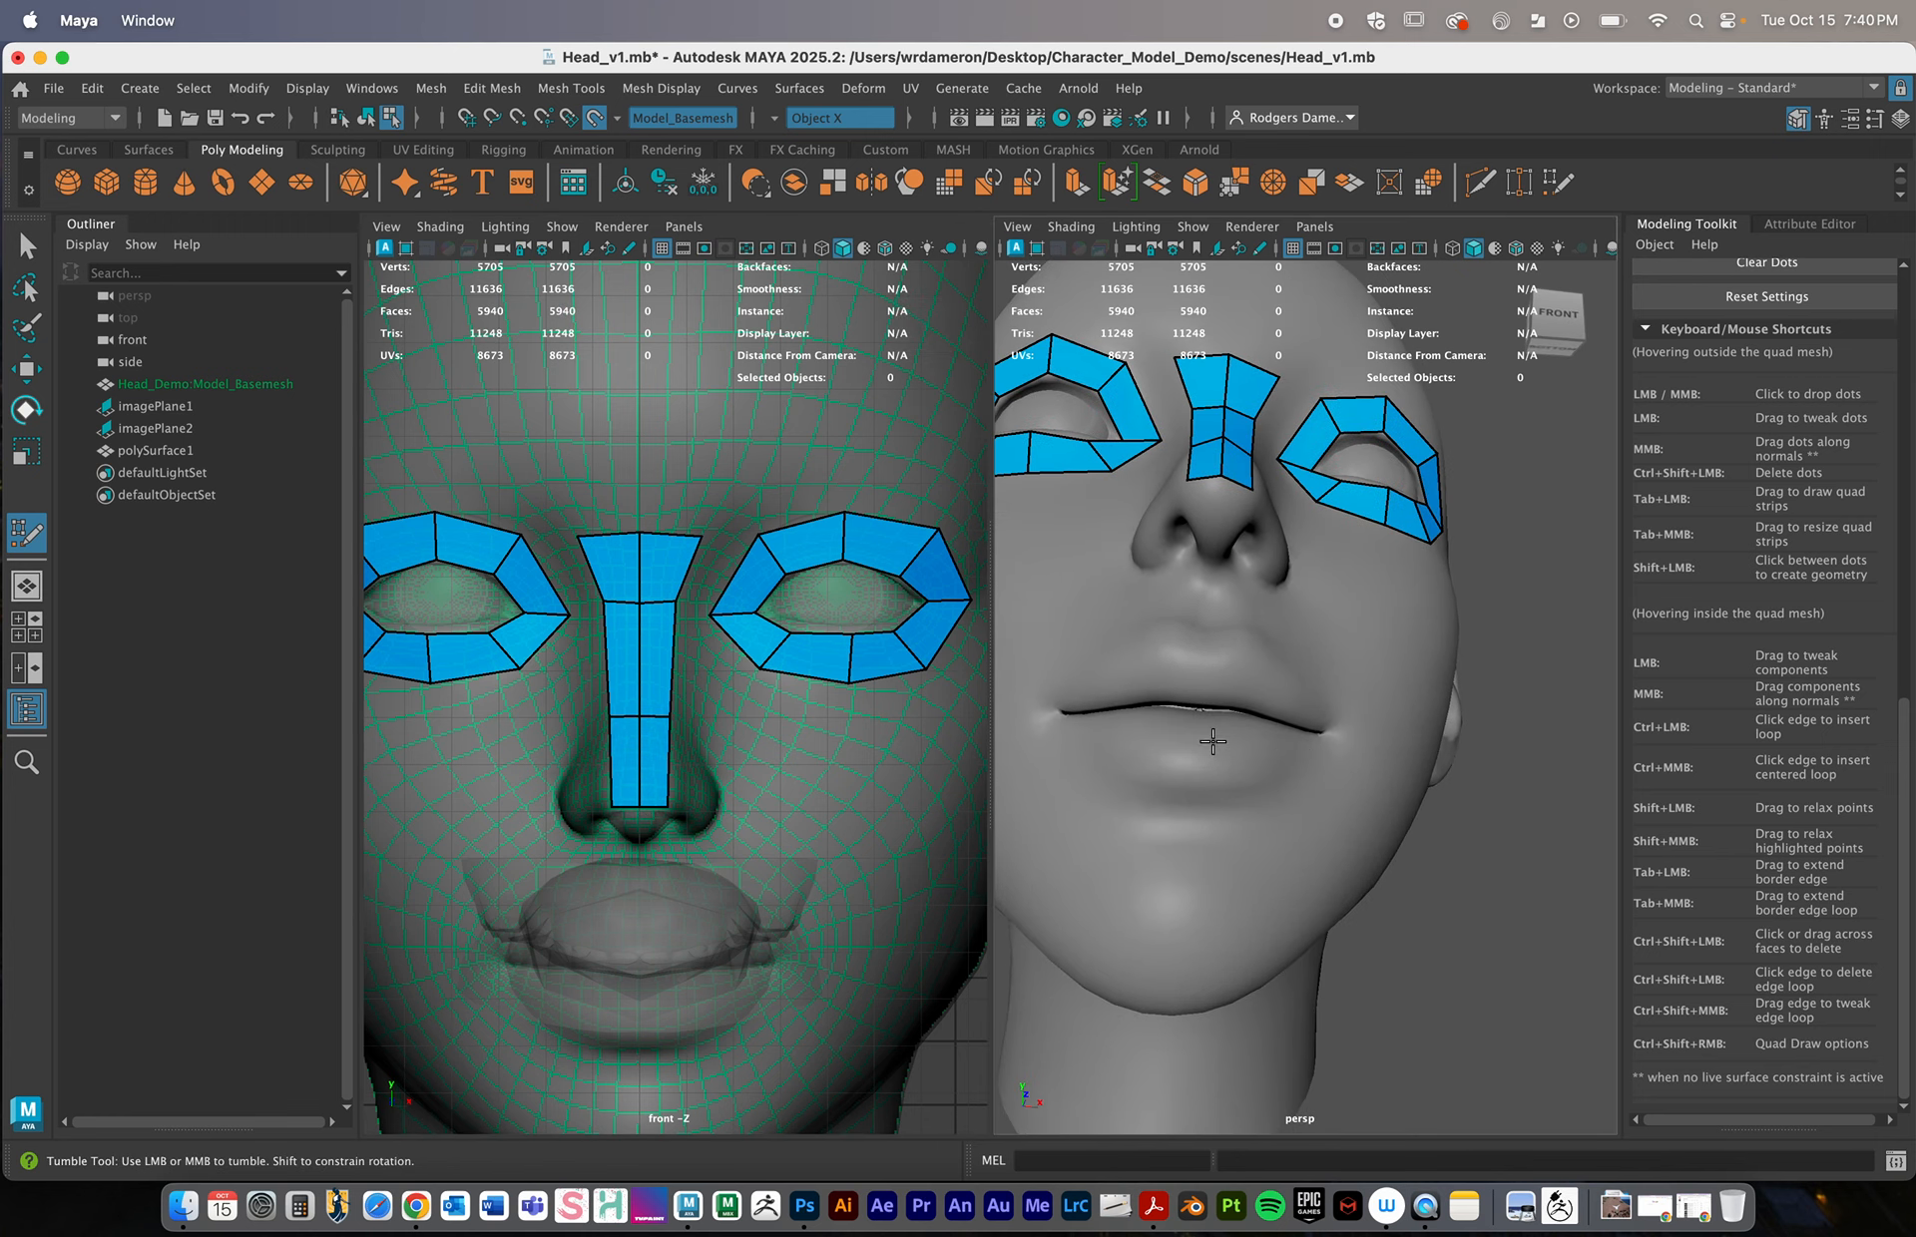
pyautogui.keyDown('alt'); pyautogui.moveTo(1249, 630); pyautogui.dragTo(1265, 728); pyautogui.keyUp('alt')
pyautogui.keyDown('alt'); pyautogui.moveTo(1265, 729); pyautogui.dragTo(1222, 667, button='right'); pyautogui.keyUp('alt')
pyautogui.keyDown('alt'); pyautogui.moveTo(1223, 667); pyautogui.dragTo(1207, 671); pyautogui.keyUp('alt')
pyautogui.moveTo(1222, 768)
pyautogui.keyDown('alt'); pyautogui.mouseDown()
pyautogui.moveTo(1304, 769)
pyautogui.moveTo(1169, 773)
pyautogui.moveTo(1228, 774)
pyautogui.mouseUp(); pyautogui.keyUp('alt')
pyautogui.keyDown('alt'); pyautogui.moveTo(1227, 775); pyautogui.dragTo(1394, 757, button='right'); pyautogui.keyUp('alt')
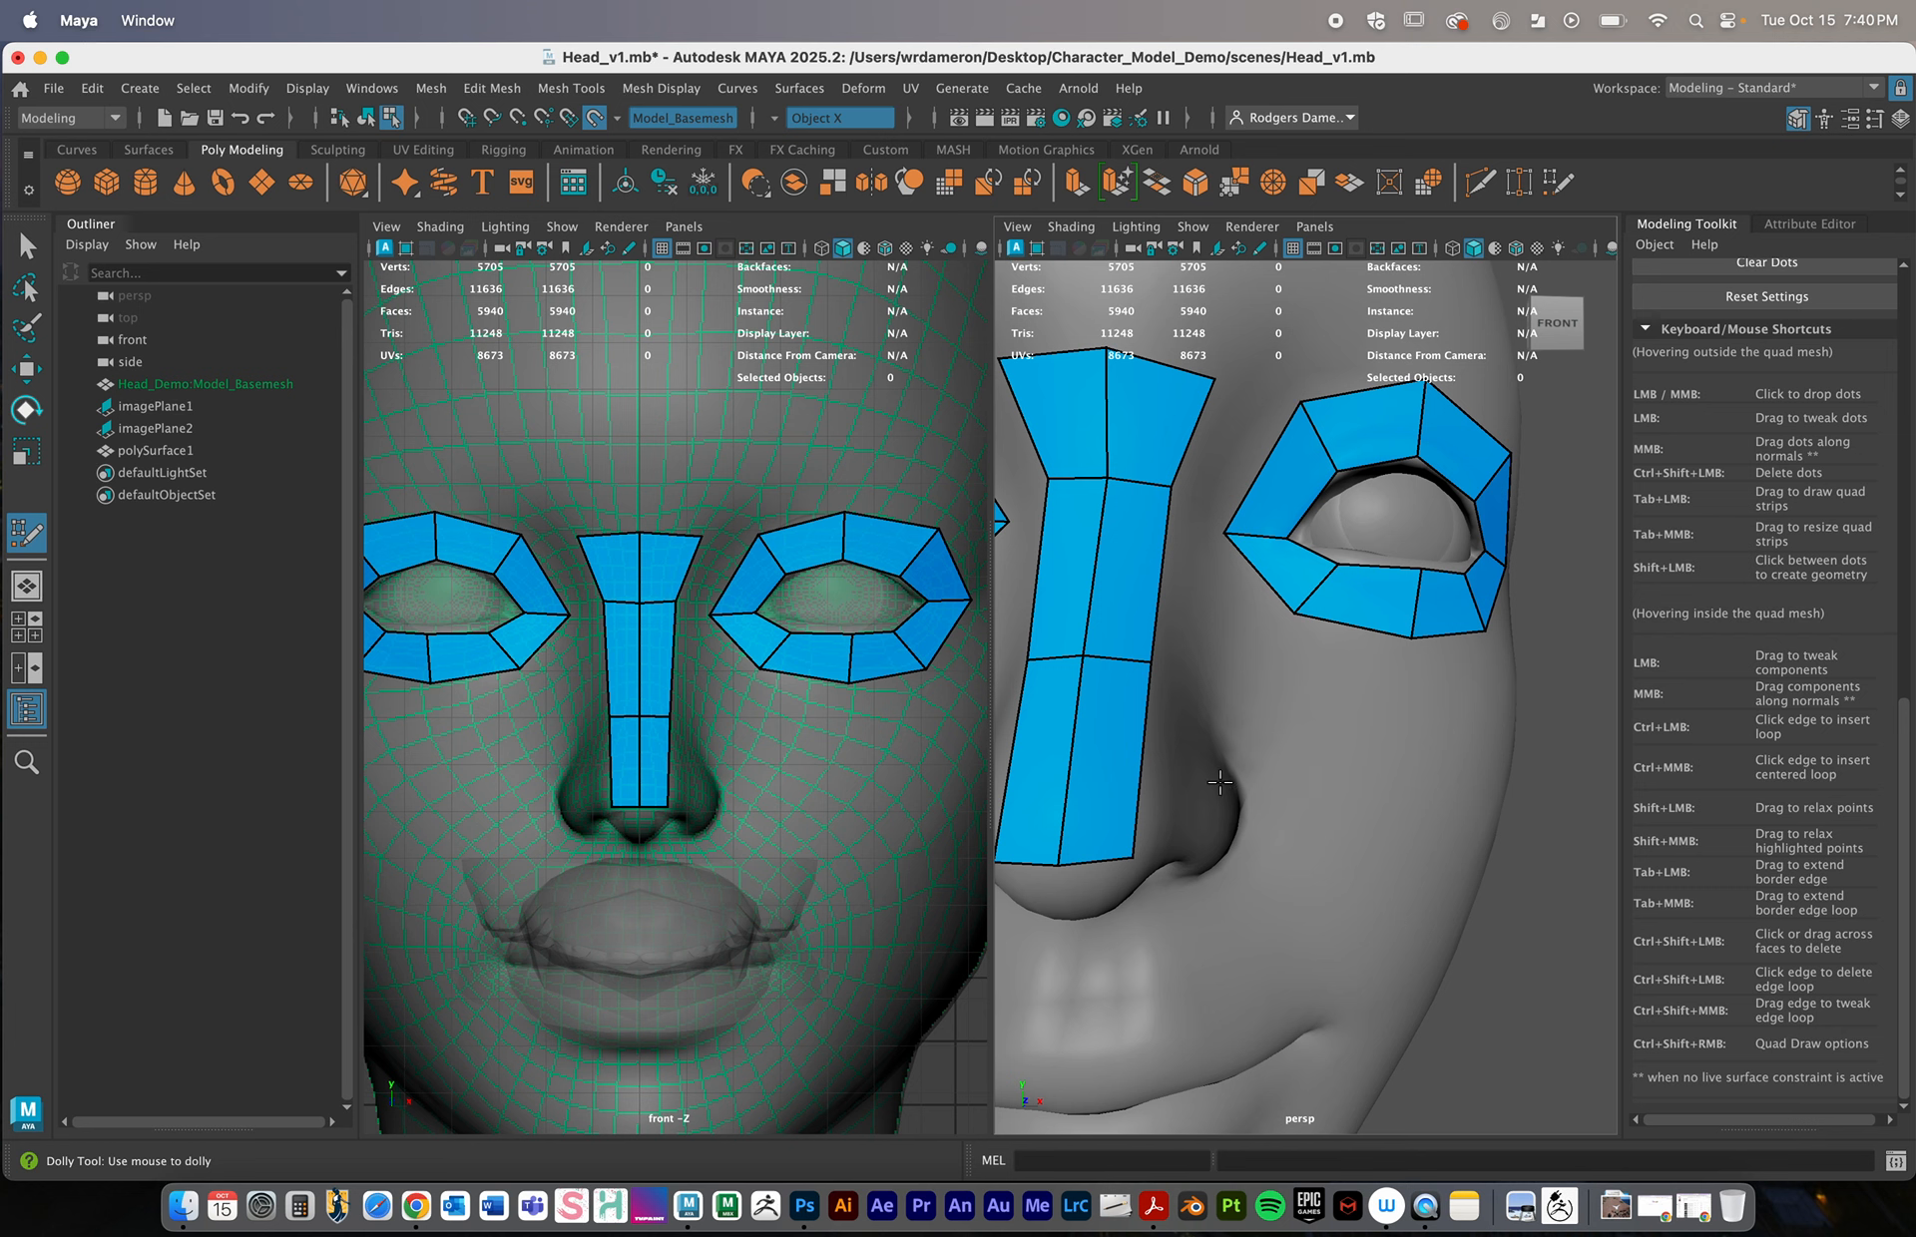
pyautogui.keyDown('alt'); pyautogui.moveTo(832, 776); pyautogui.dragTo(851, 590, button='middle'); pyautogui.keyUp('alt')
pyautogui.keyDown('alt'); pyautogui.moveTo(705, 667); pyautogui.dragTo(755, 695, button='right'); pyautogui.keyUp('alt')
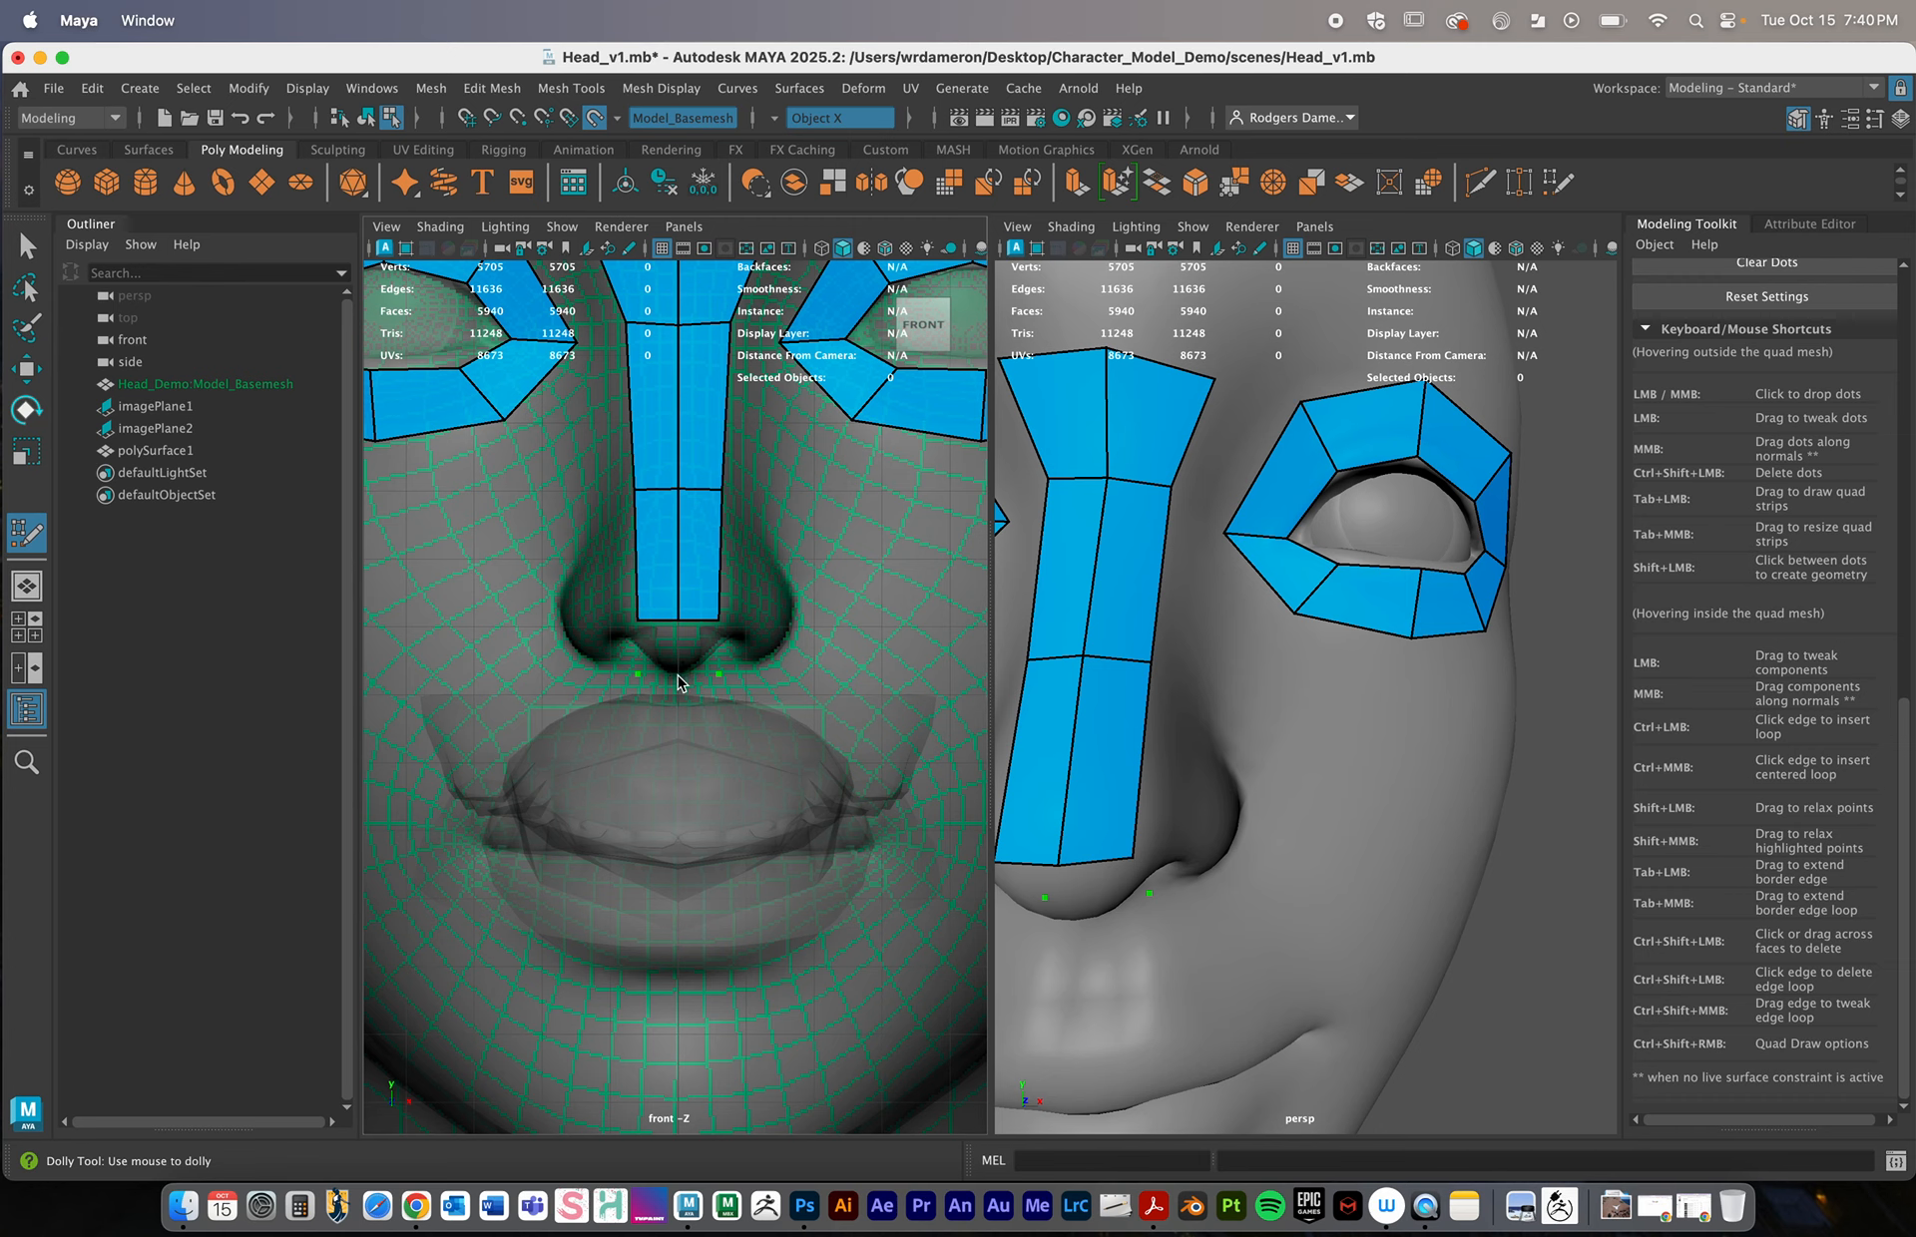
pyautogui.keyDown('shift'); pyautogui.click(689, 649); pyautogui.keyUp('shift')
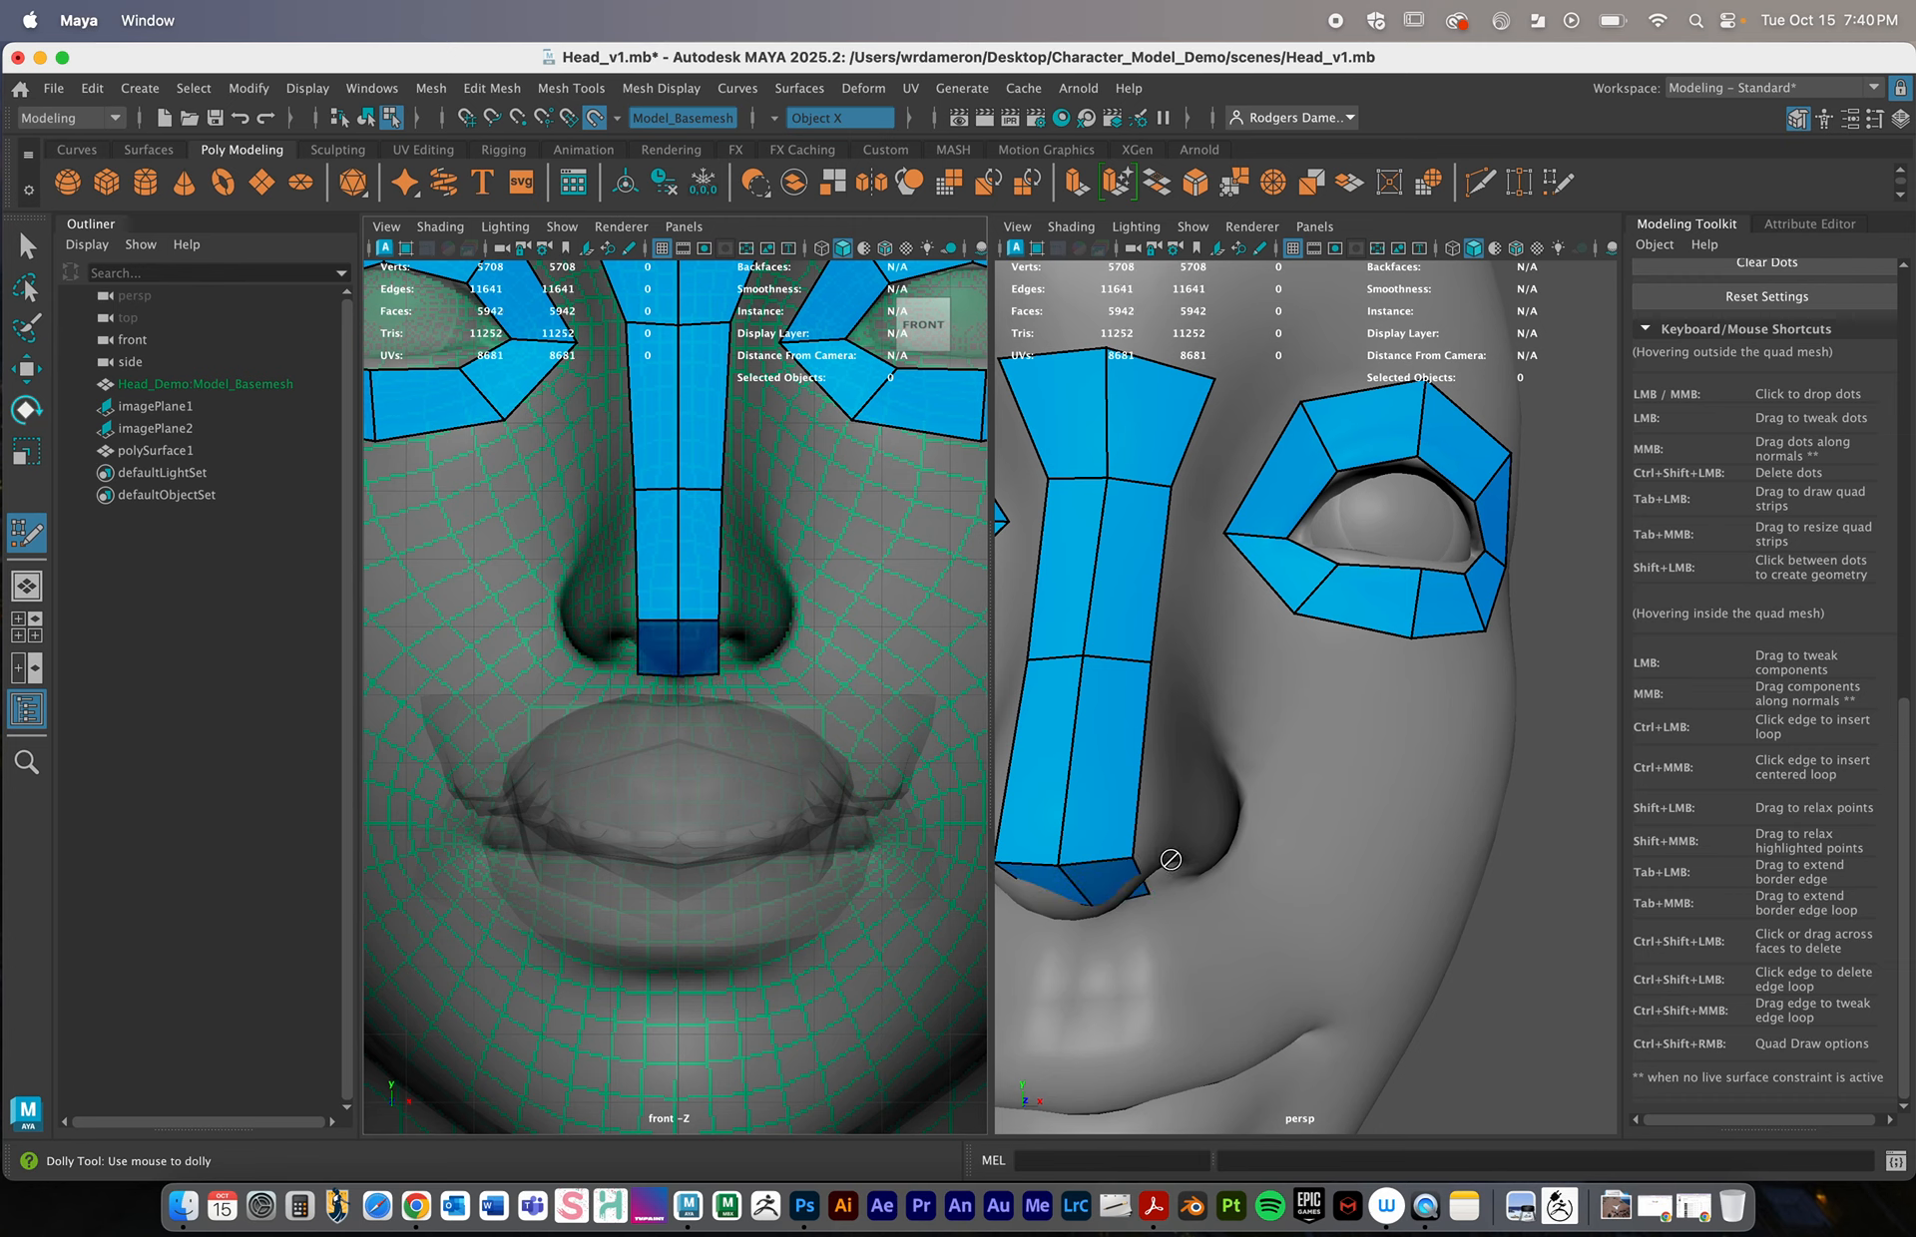
# Place a row of three dots across the upper lip and fill two mirrored quads down from the nose base, undoing any wrong fill
pyautogui.keyDown('alt'); pyautogui.moveTo(1170, 859); pyautogui.dragTo(1204, 856); pyautogui.keyUp('alt')
pyautogui.keyDown('alt'); pyautogui.moveTo(1202, 856); pyautogui.dragTo(1121, 842, button='right'); pyautogui.keyUp('alt')
pyautogui.keyDown('alt'); pyautogui.moveTo(1120, 842); pyautogui.dragTo(1215, 838); pyautogui.keyUp('alt')
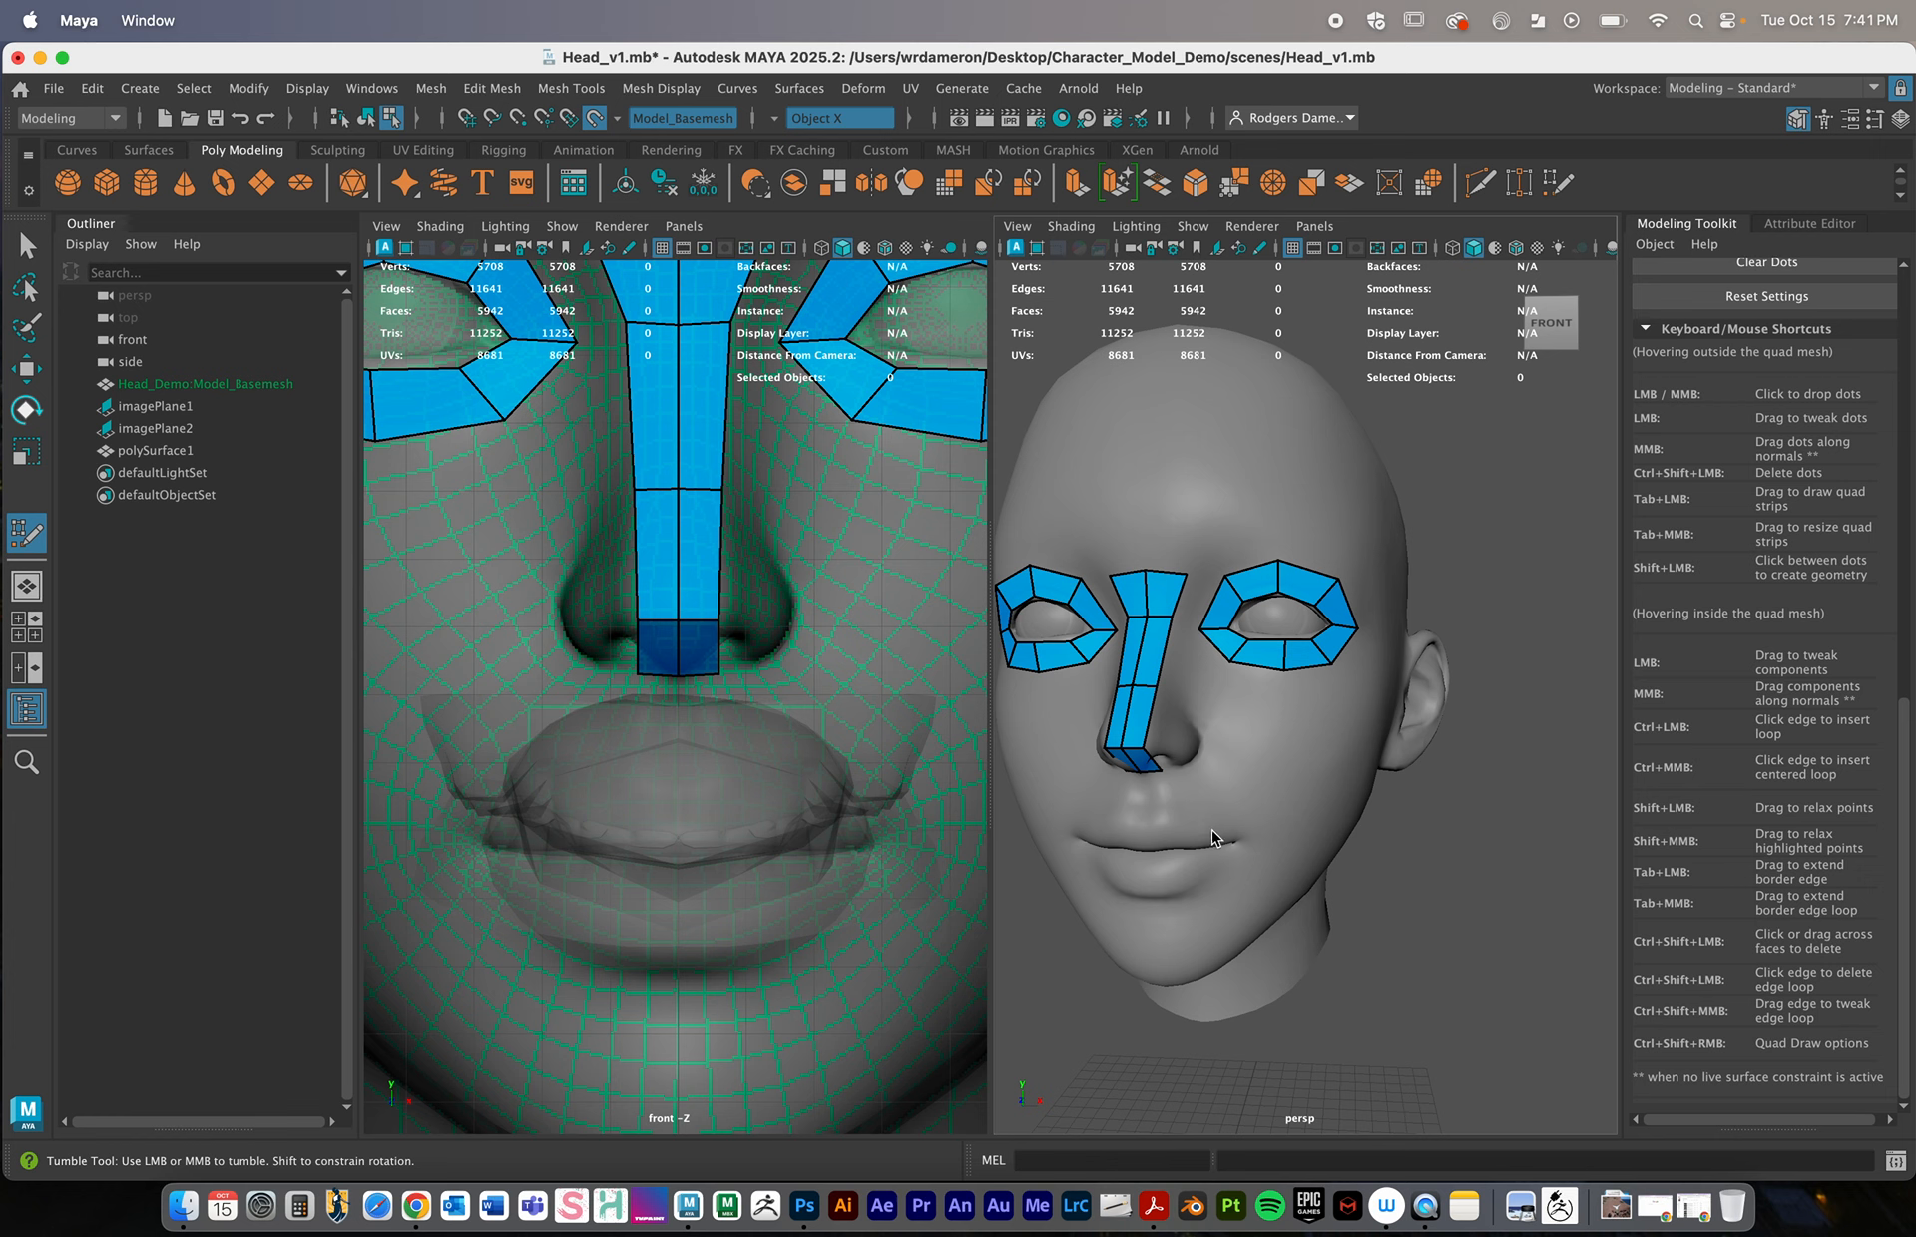
pyautogui.scroll(3, 715, 705)
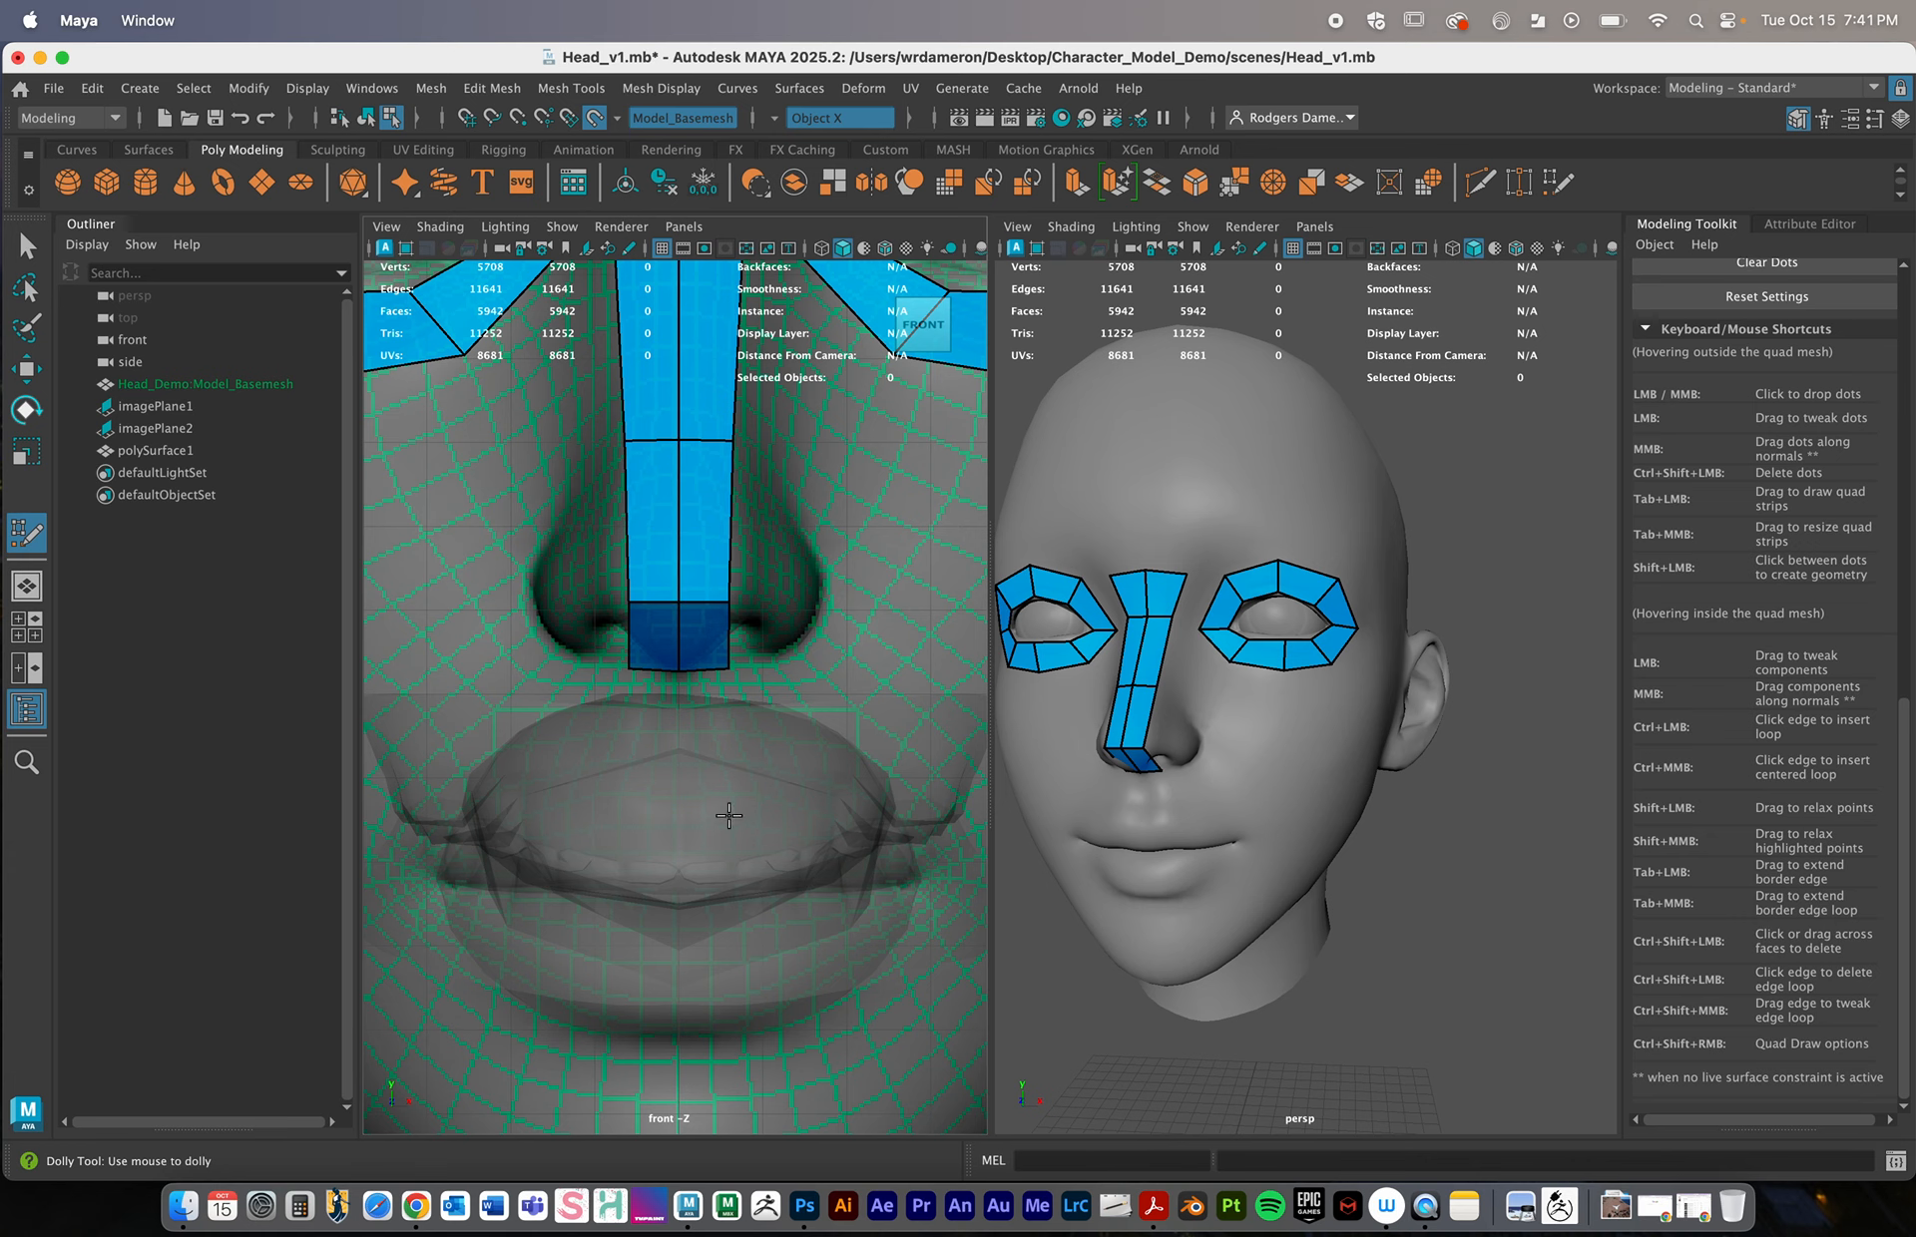
pyautogui.click(732, 815)
pyautogui.keyDown('shift'); pyautogui.click(703, 784); pyautogui.keyUp('shift')
pyautogui.press('super+z')
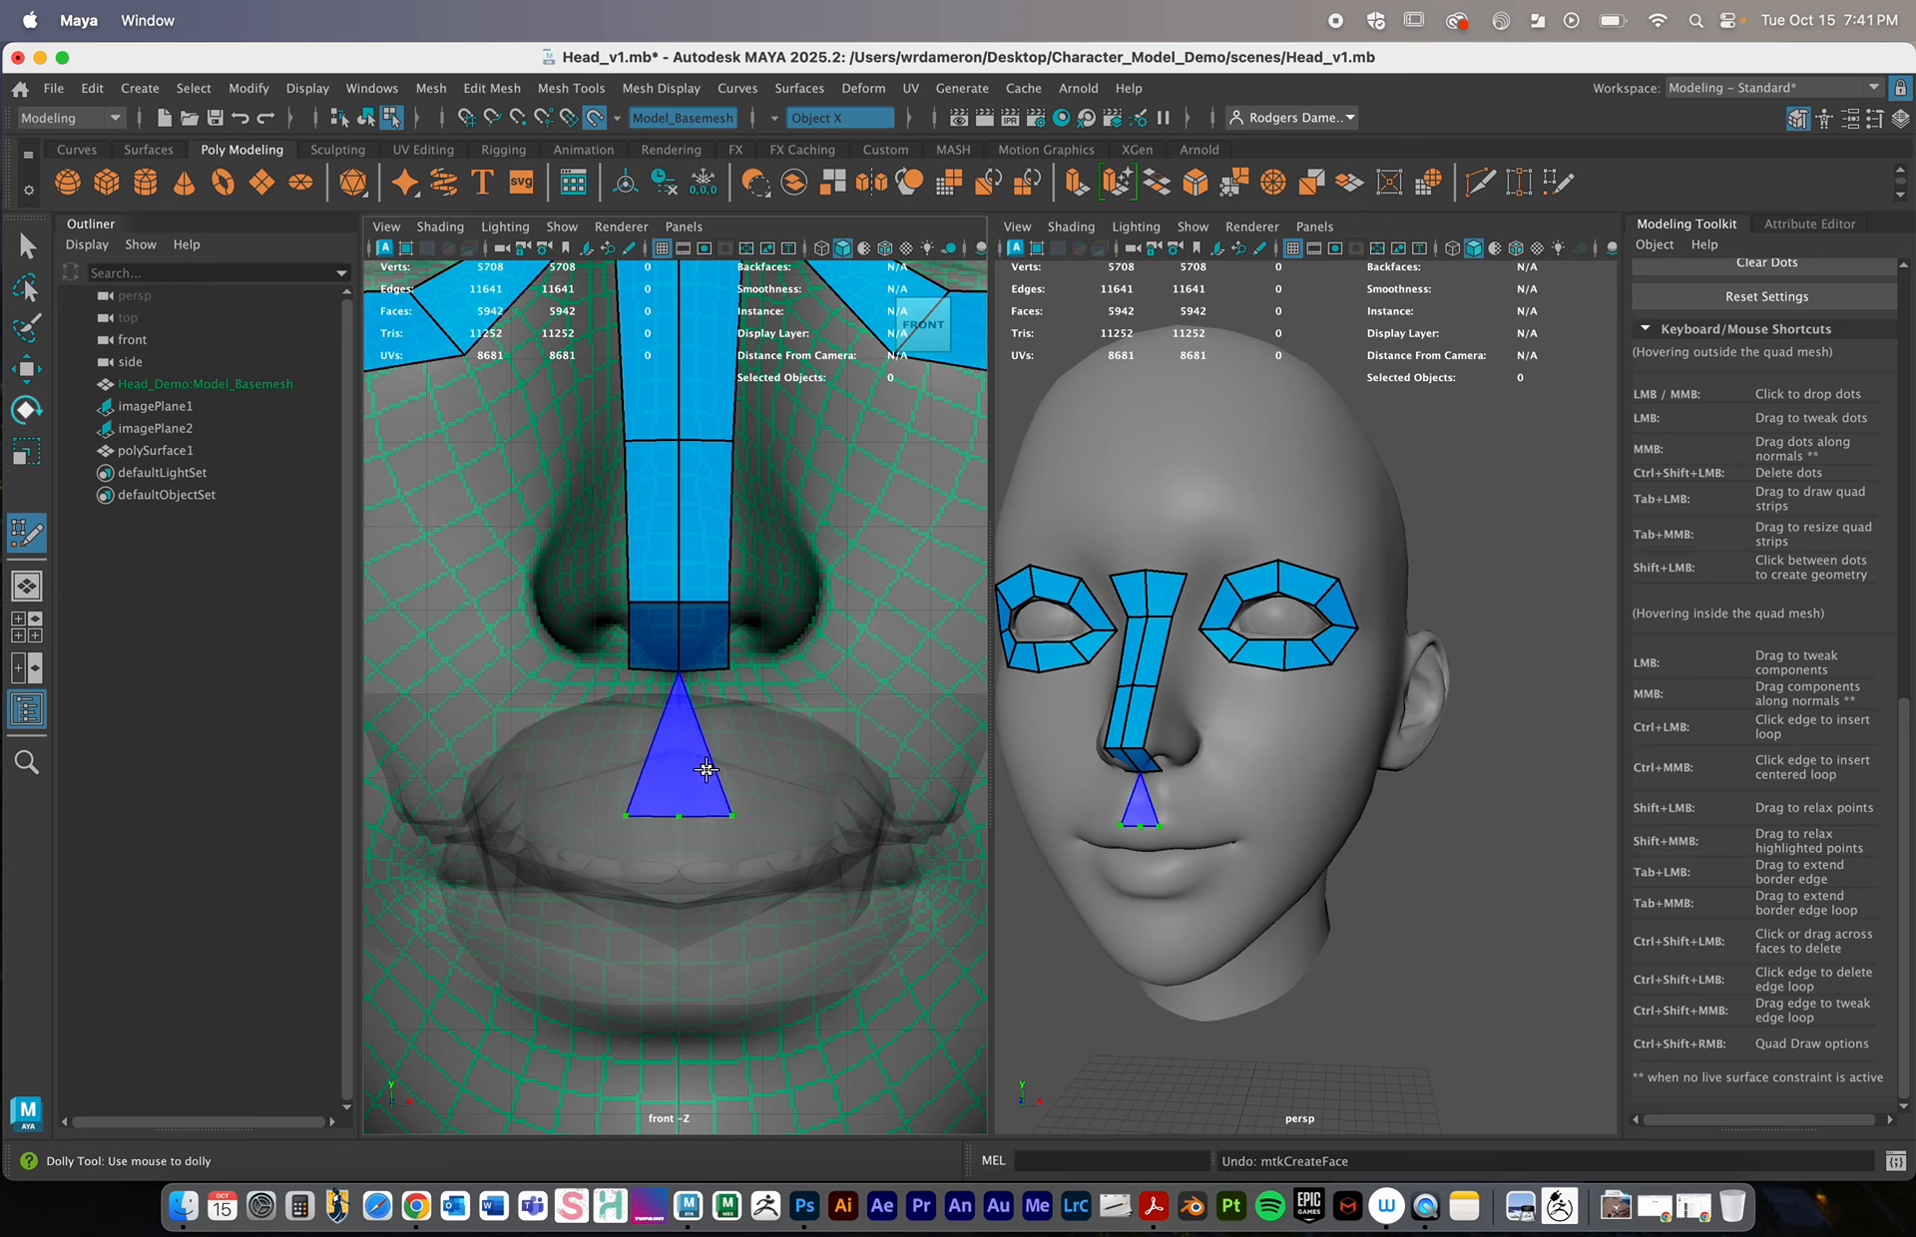
pyautogui.keyDown('shift'); pyautogui.click(712, 765); pyautogui.keyUp('shift')
# Fill another row of two mirrored quads down to just above the mouth line and adjust its lower vertices to the lip edge
pyautogui.scroll(5, 1283, 911)
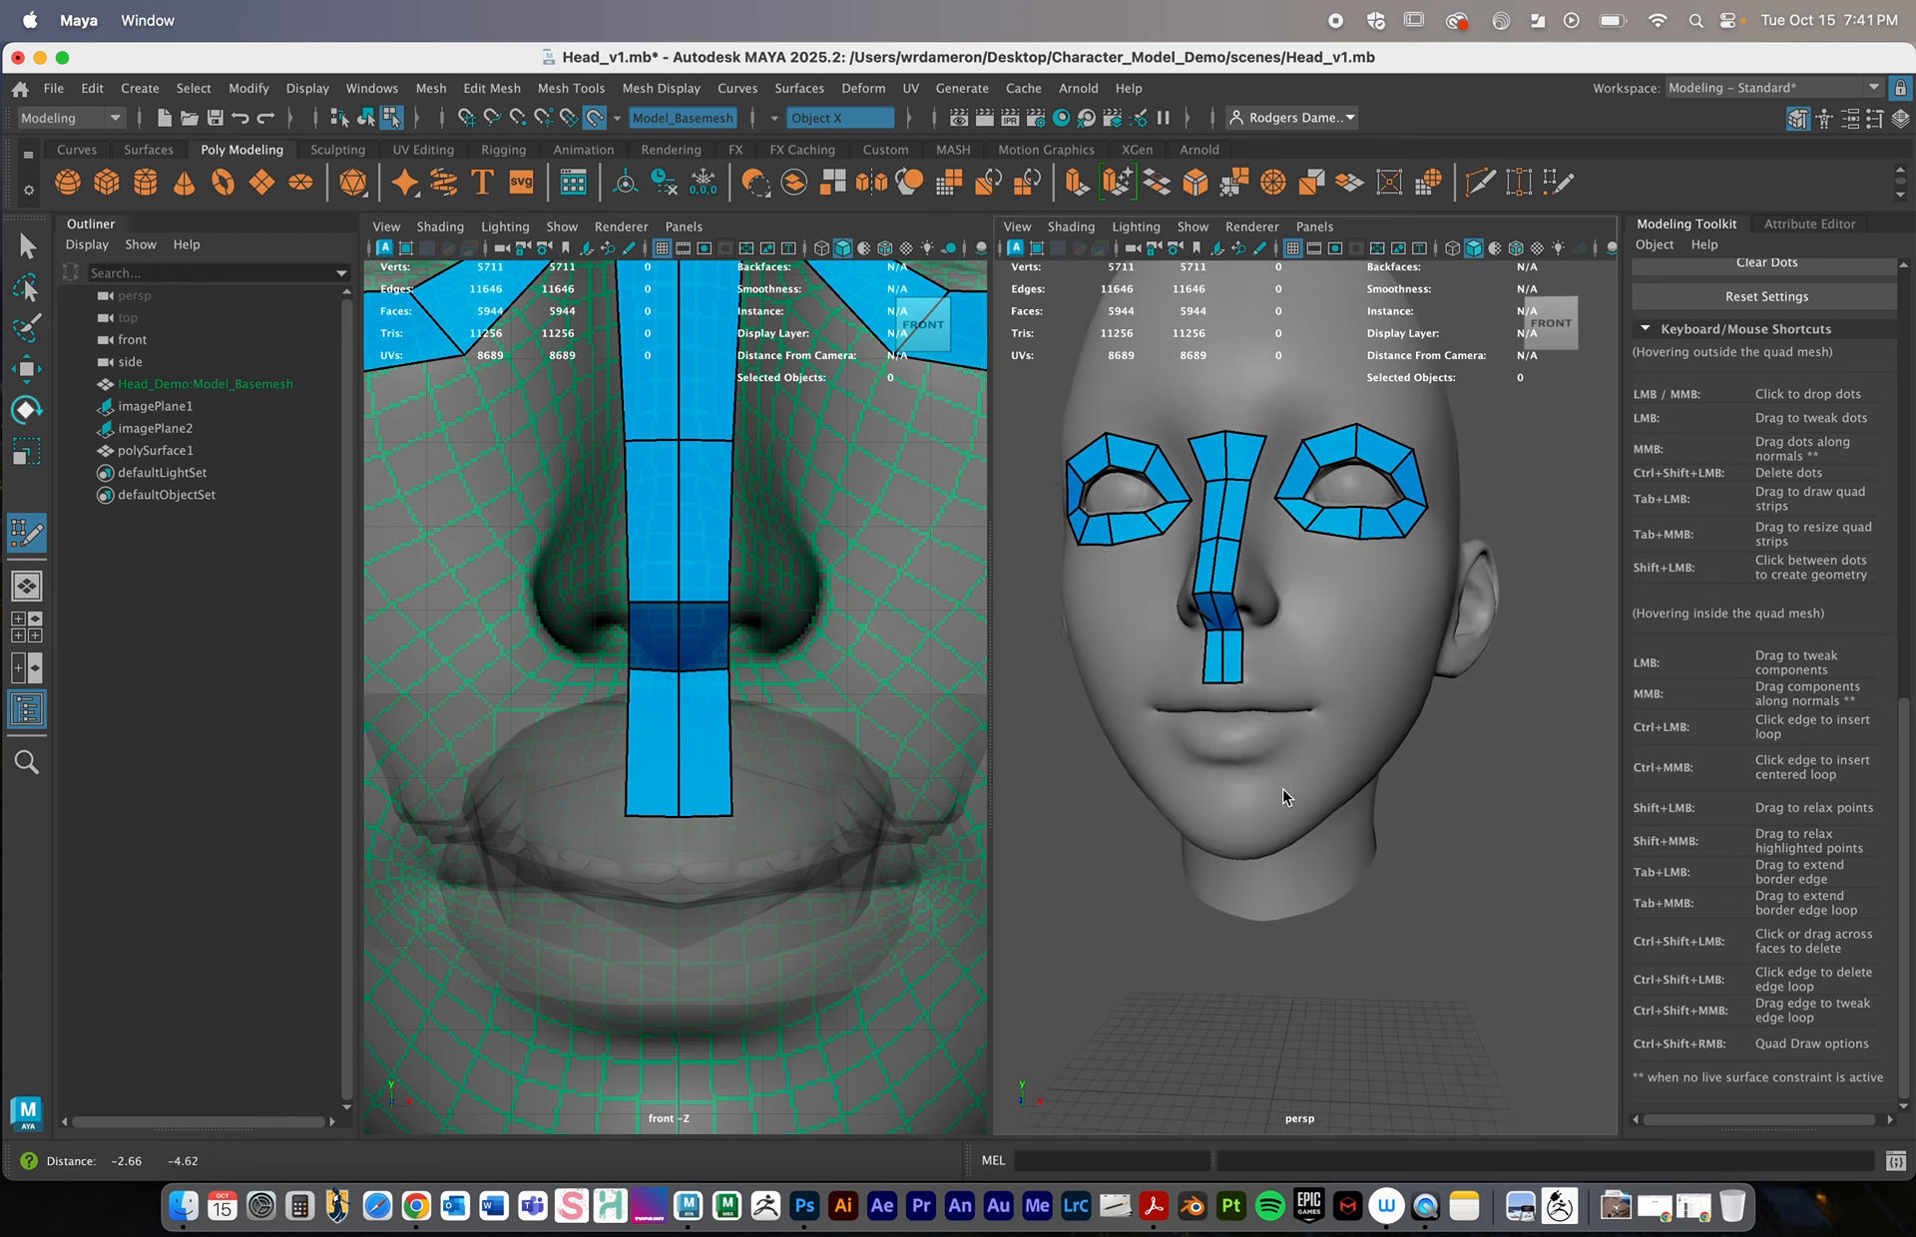
pyautogui.click(736, 860)
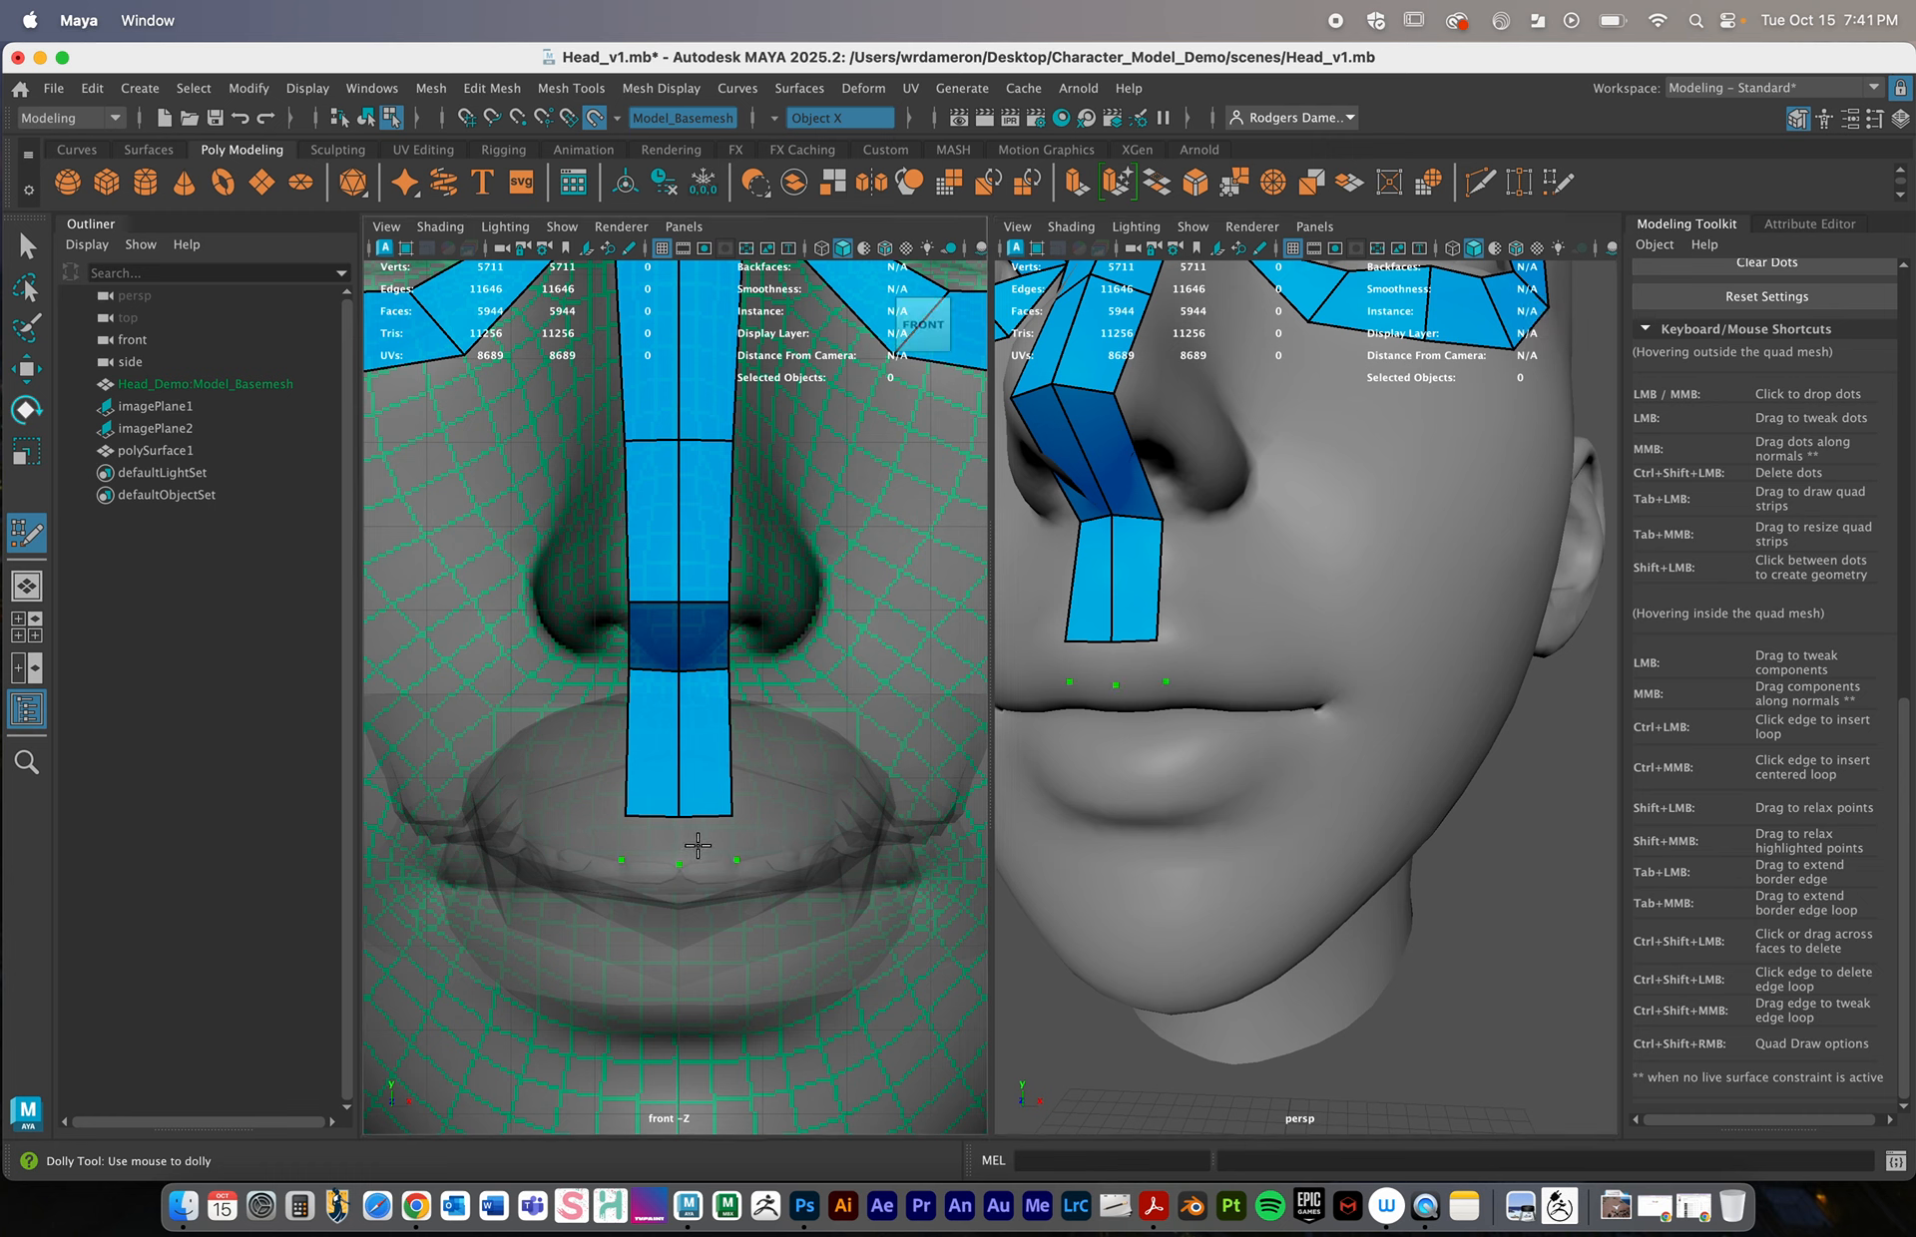
pyautogui.keyDown('shift'); pyautogui.click(694, 844); pyautogui.keyUp('shift')
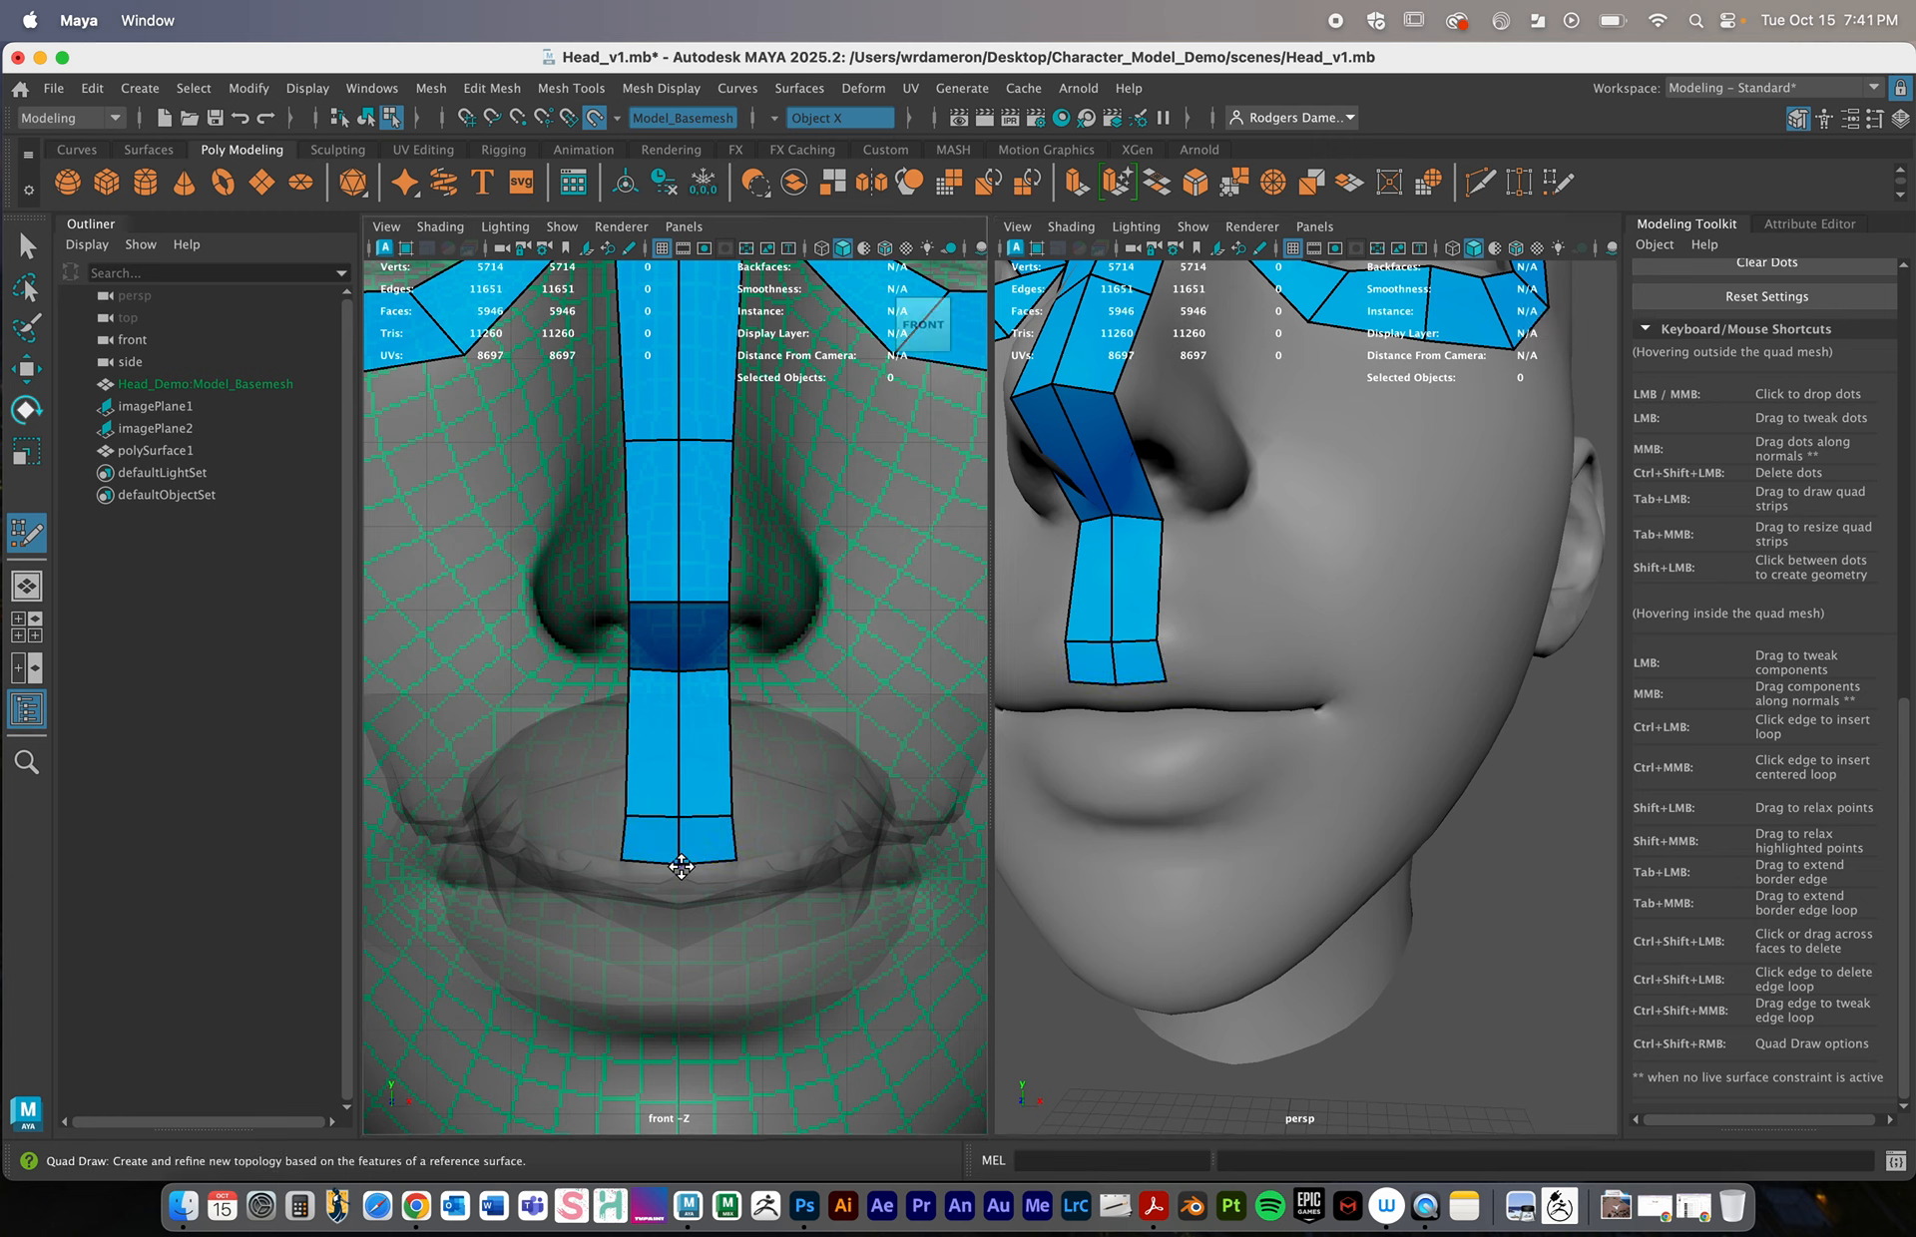
pyautogui.moveTo(680, 864); pyautogui.dragTo(739, 871)
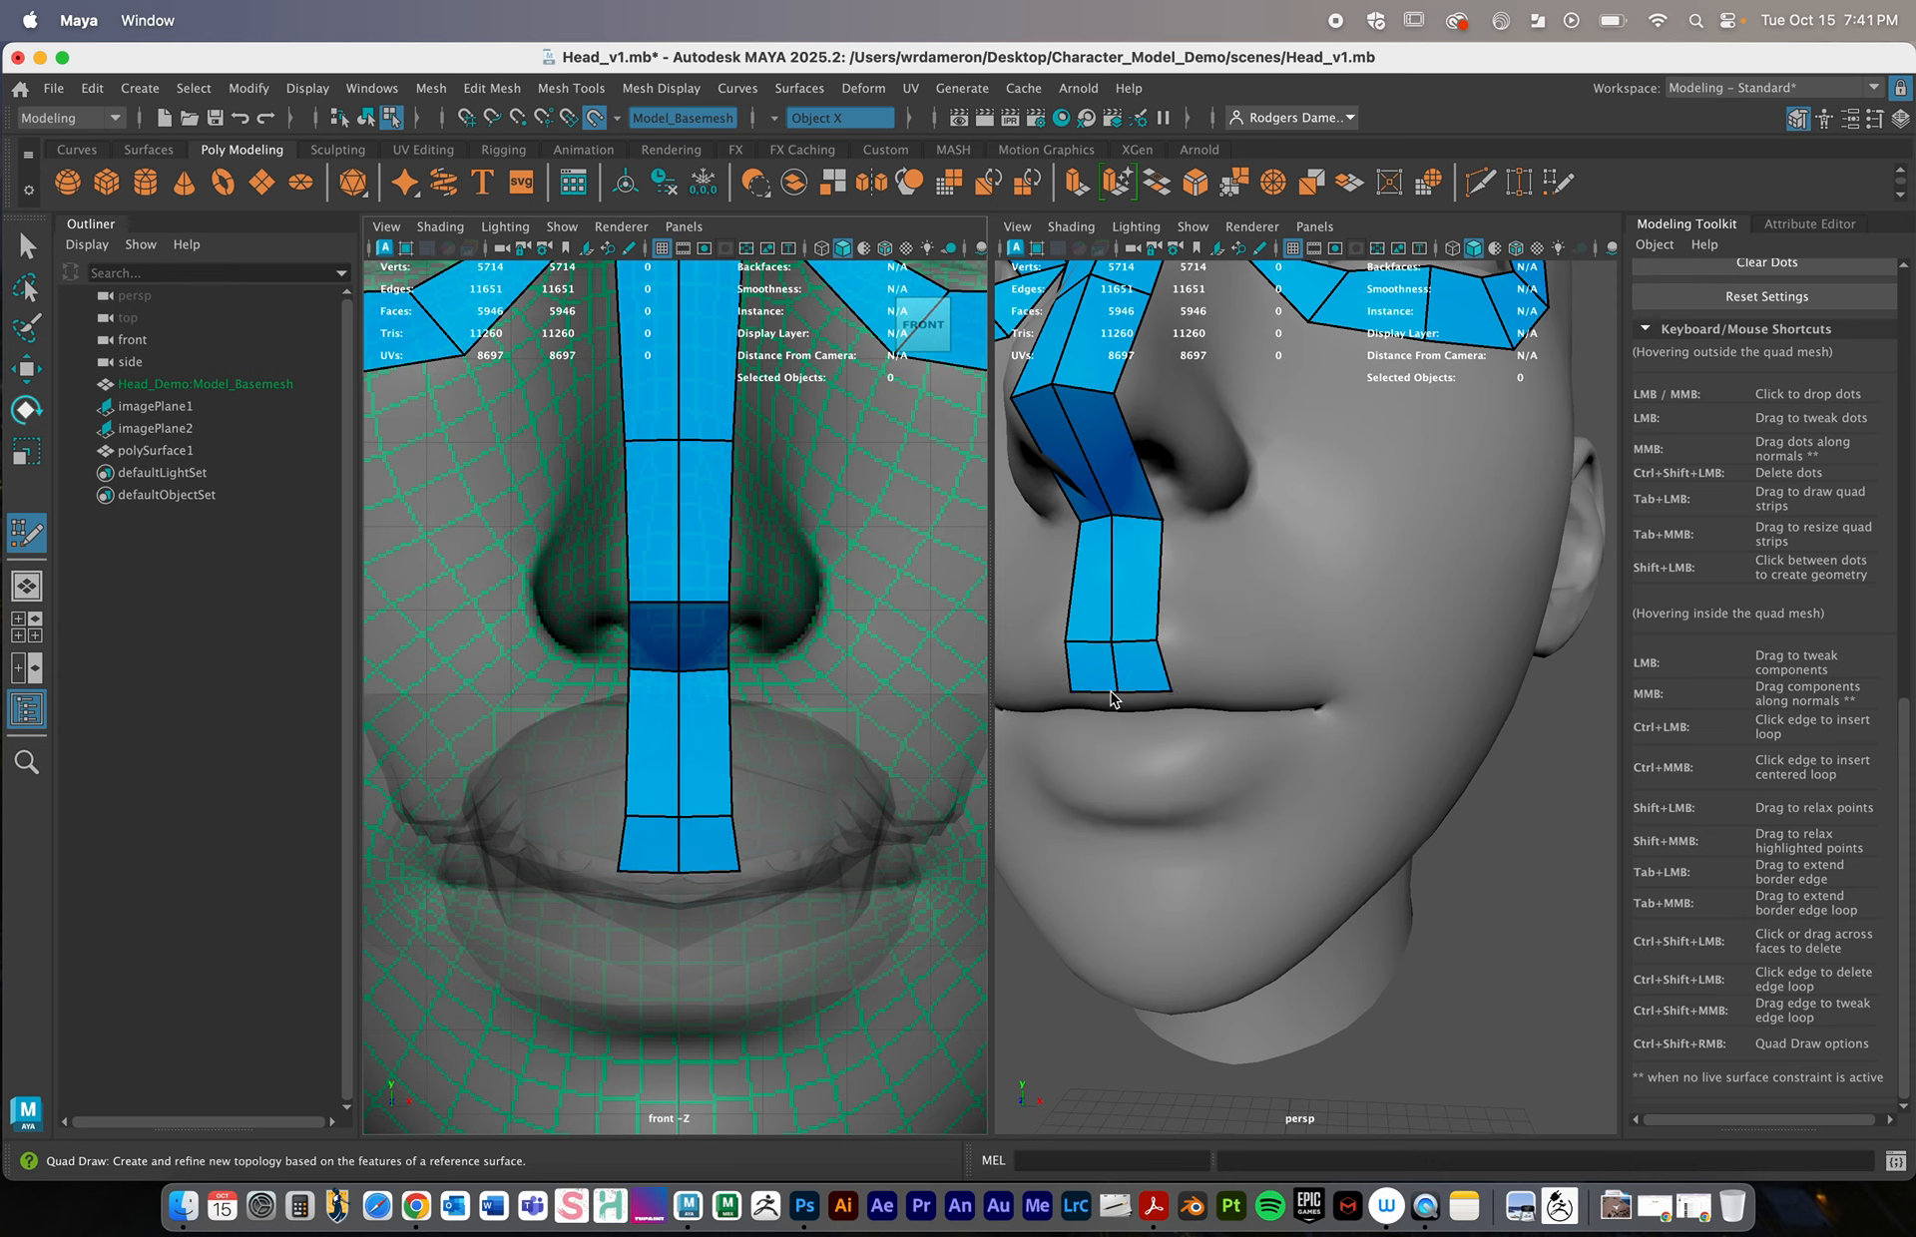
pyautogui.moveTo(1118, 695); pyautogui.dragTo(1173, 706)
# Examine the quad strip from the nose bridge to the upper lip from several angles
pyautogui.keyDown('alt'); pyautogui.moveTo(1377, 636); pyautogui.dragTo(1172, 643, button='right'); pyautogui.keyUp('alt')
pyautogui.keyDown('alt'); pyautogui.moveTo(1172, 643); pyautogui.dragTo(1210, 607); pyautogui.keyUp('alt')
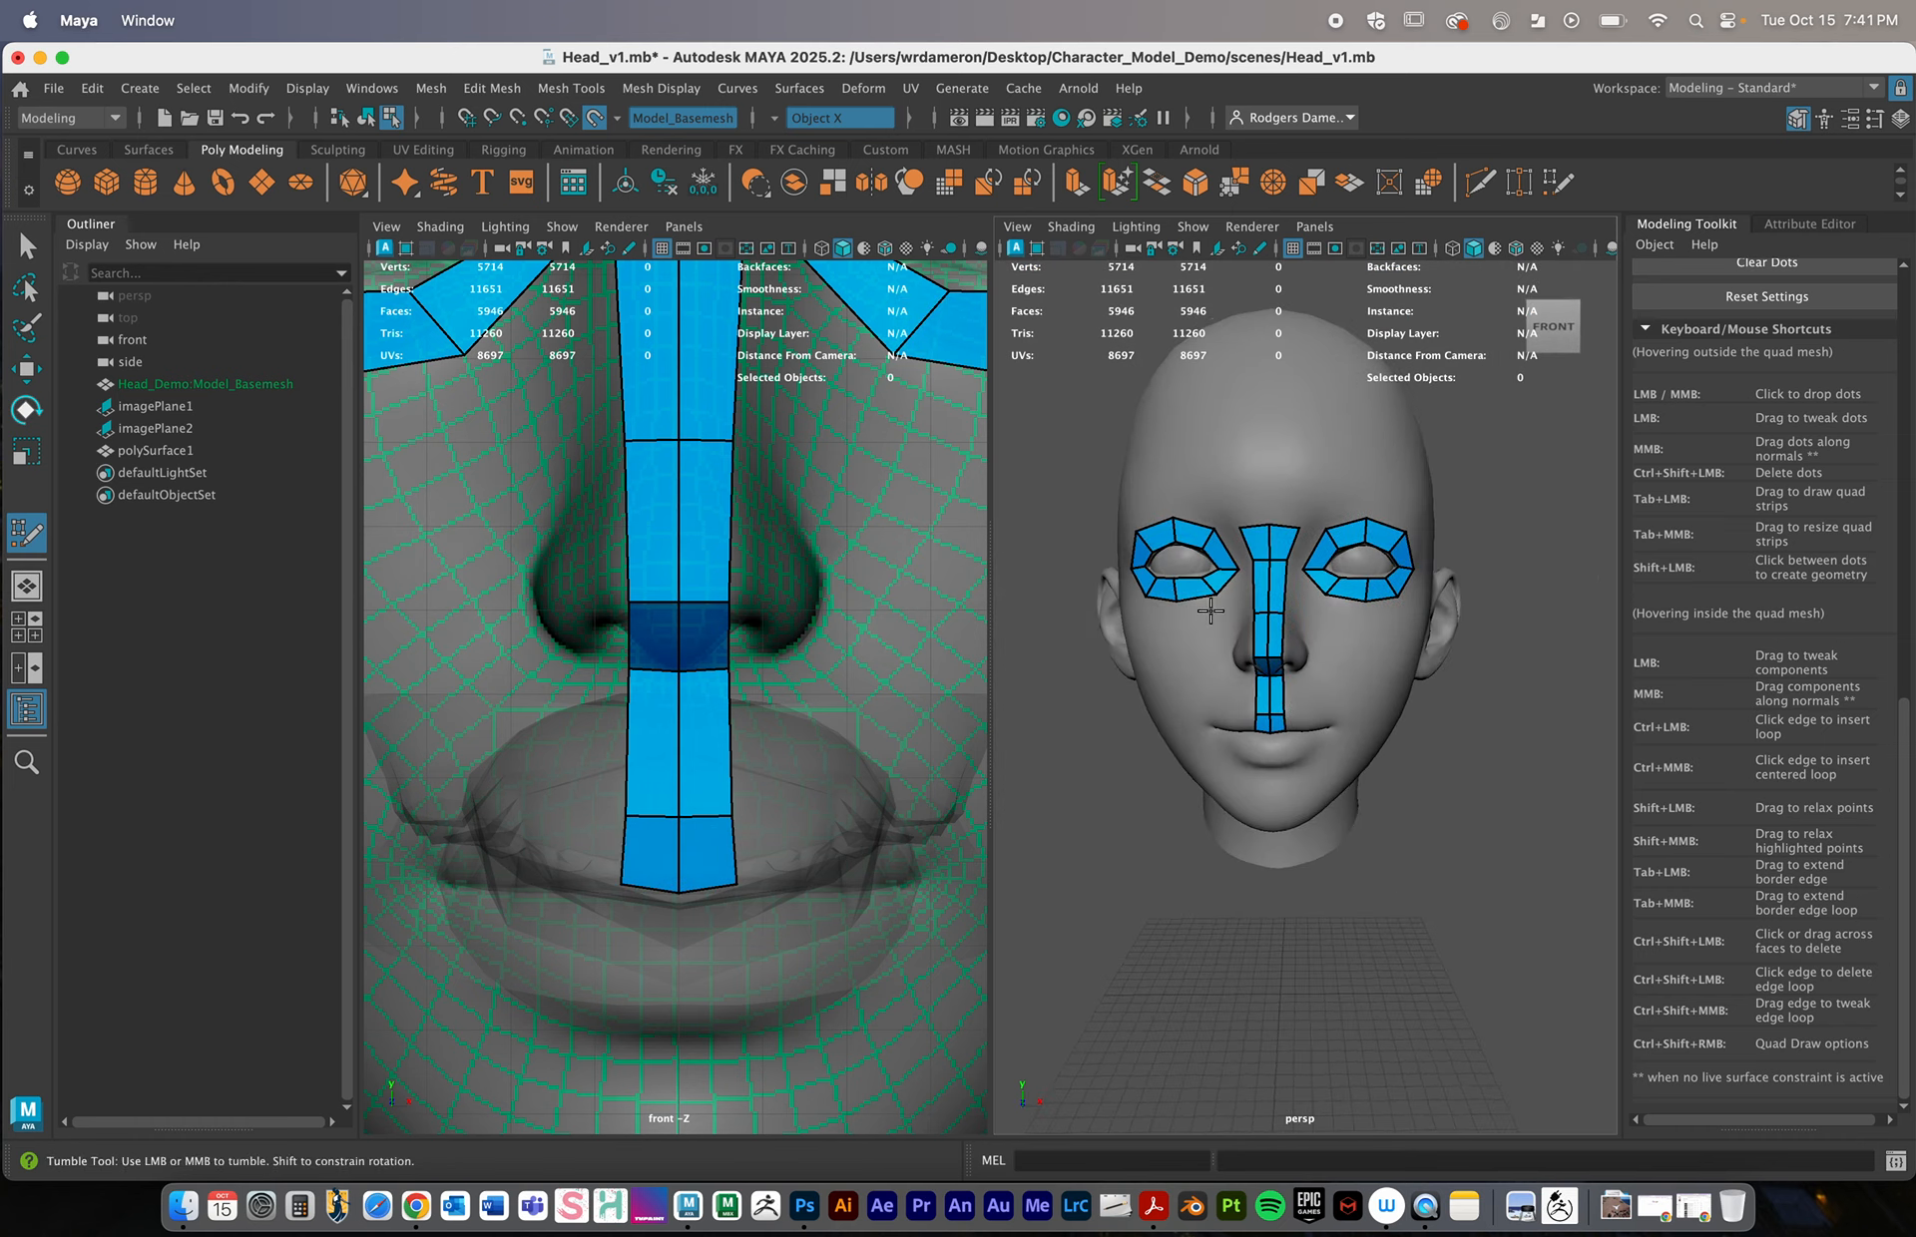
pyautogui.keyDown('alt'); pyautogui.moveTo(1272, 708); pyautogui.dragTo(1263, 694); pyautogui.keyUp('alt')
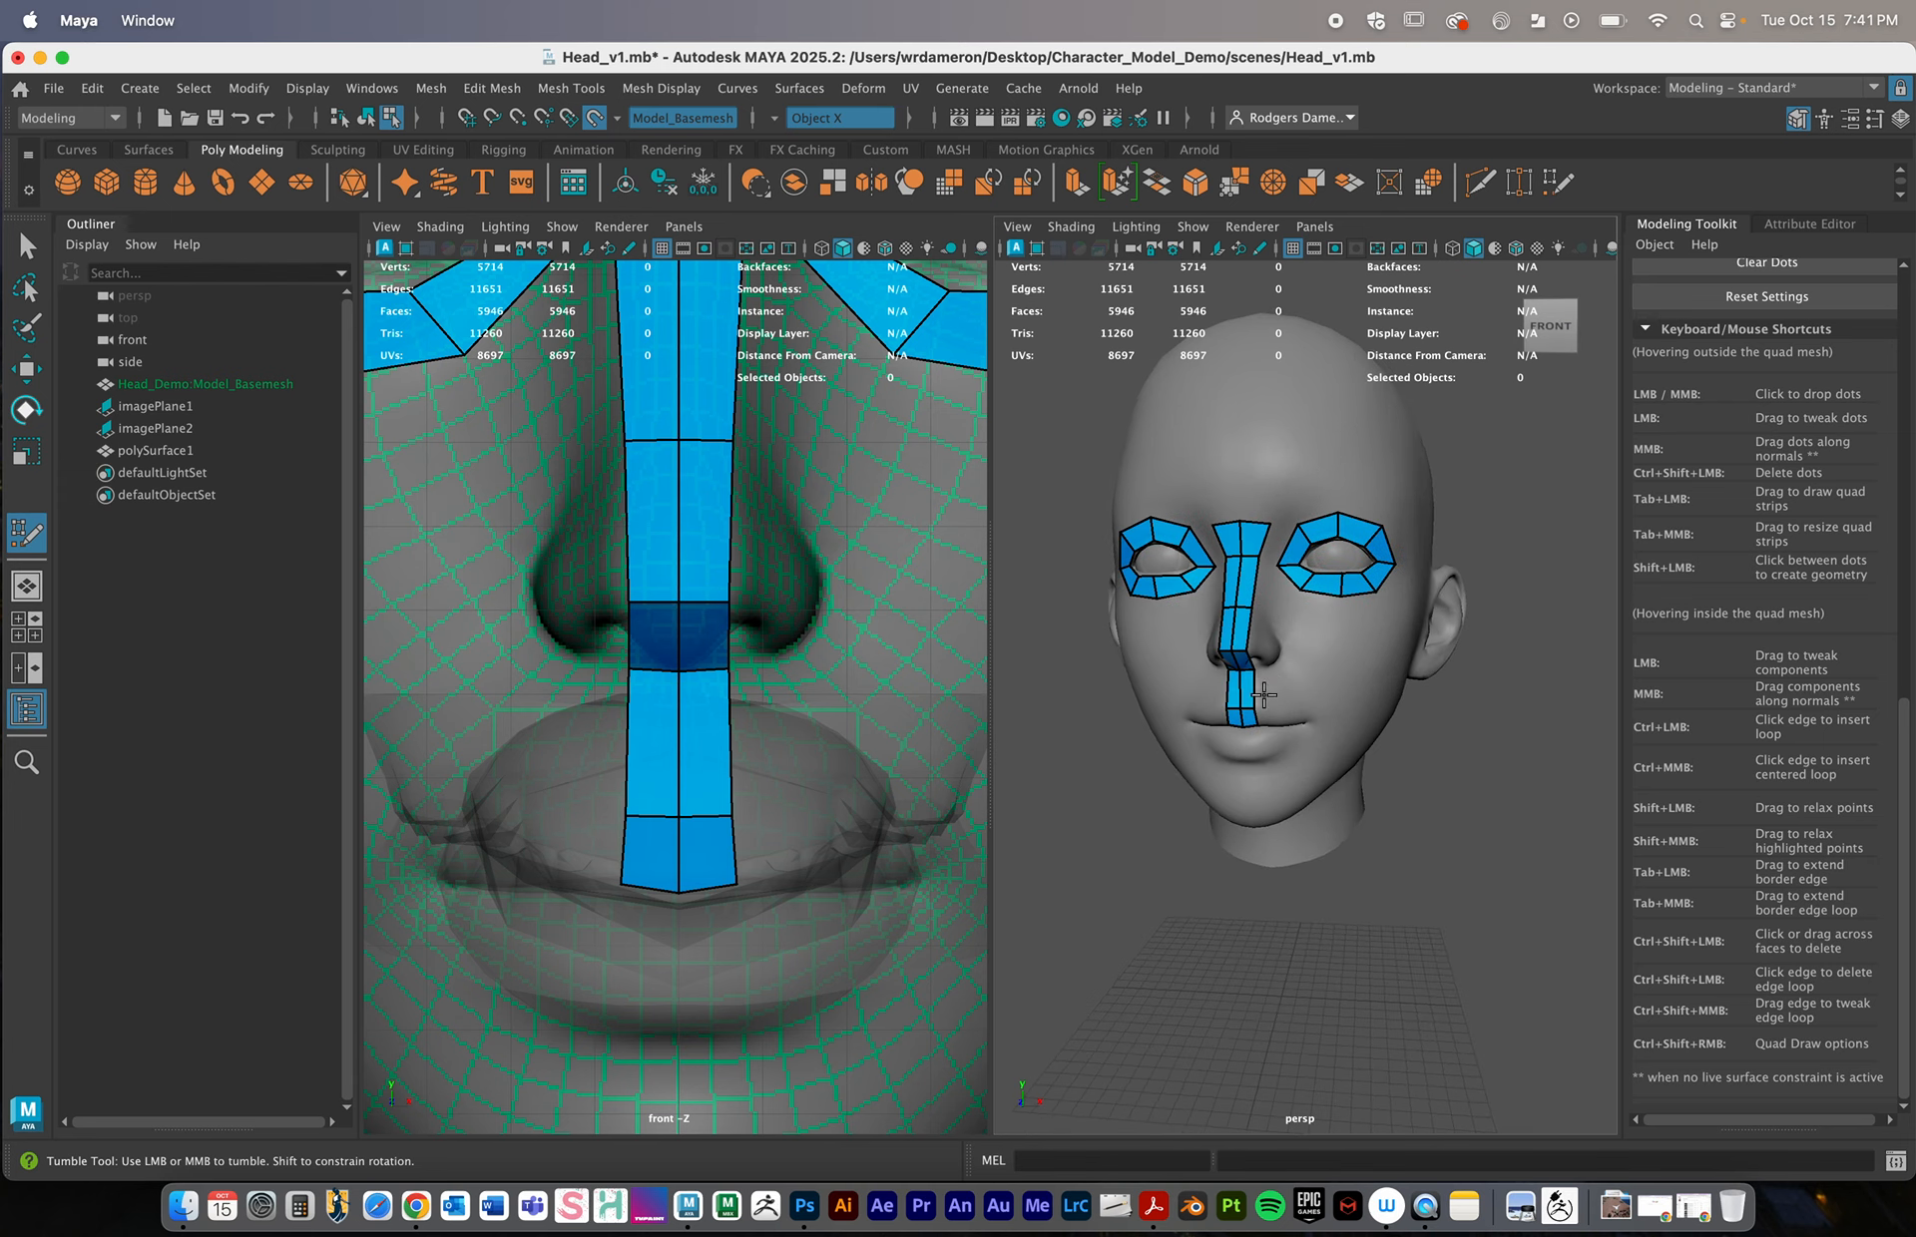
pyautogui.keyDown('alt'); pyautogui.moveTo(1204, 588); pyautogui.dragTo(1368, 608, button='right'); pyautogui.keyUp('alt')
pyautogui.keyDown('alt'); pyautogui.moveTo(1379, 507); pyautogui.dragTo(1334, 642, button='middle'); pyautogui.keyUp('alt')
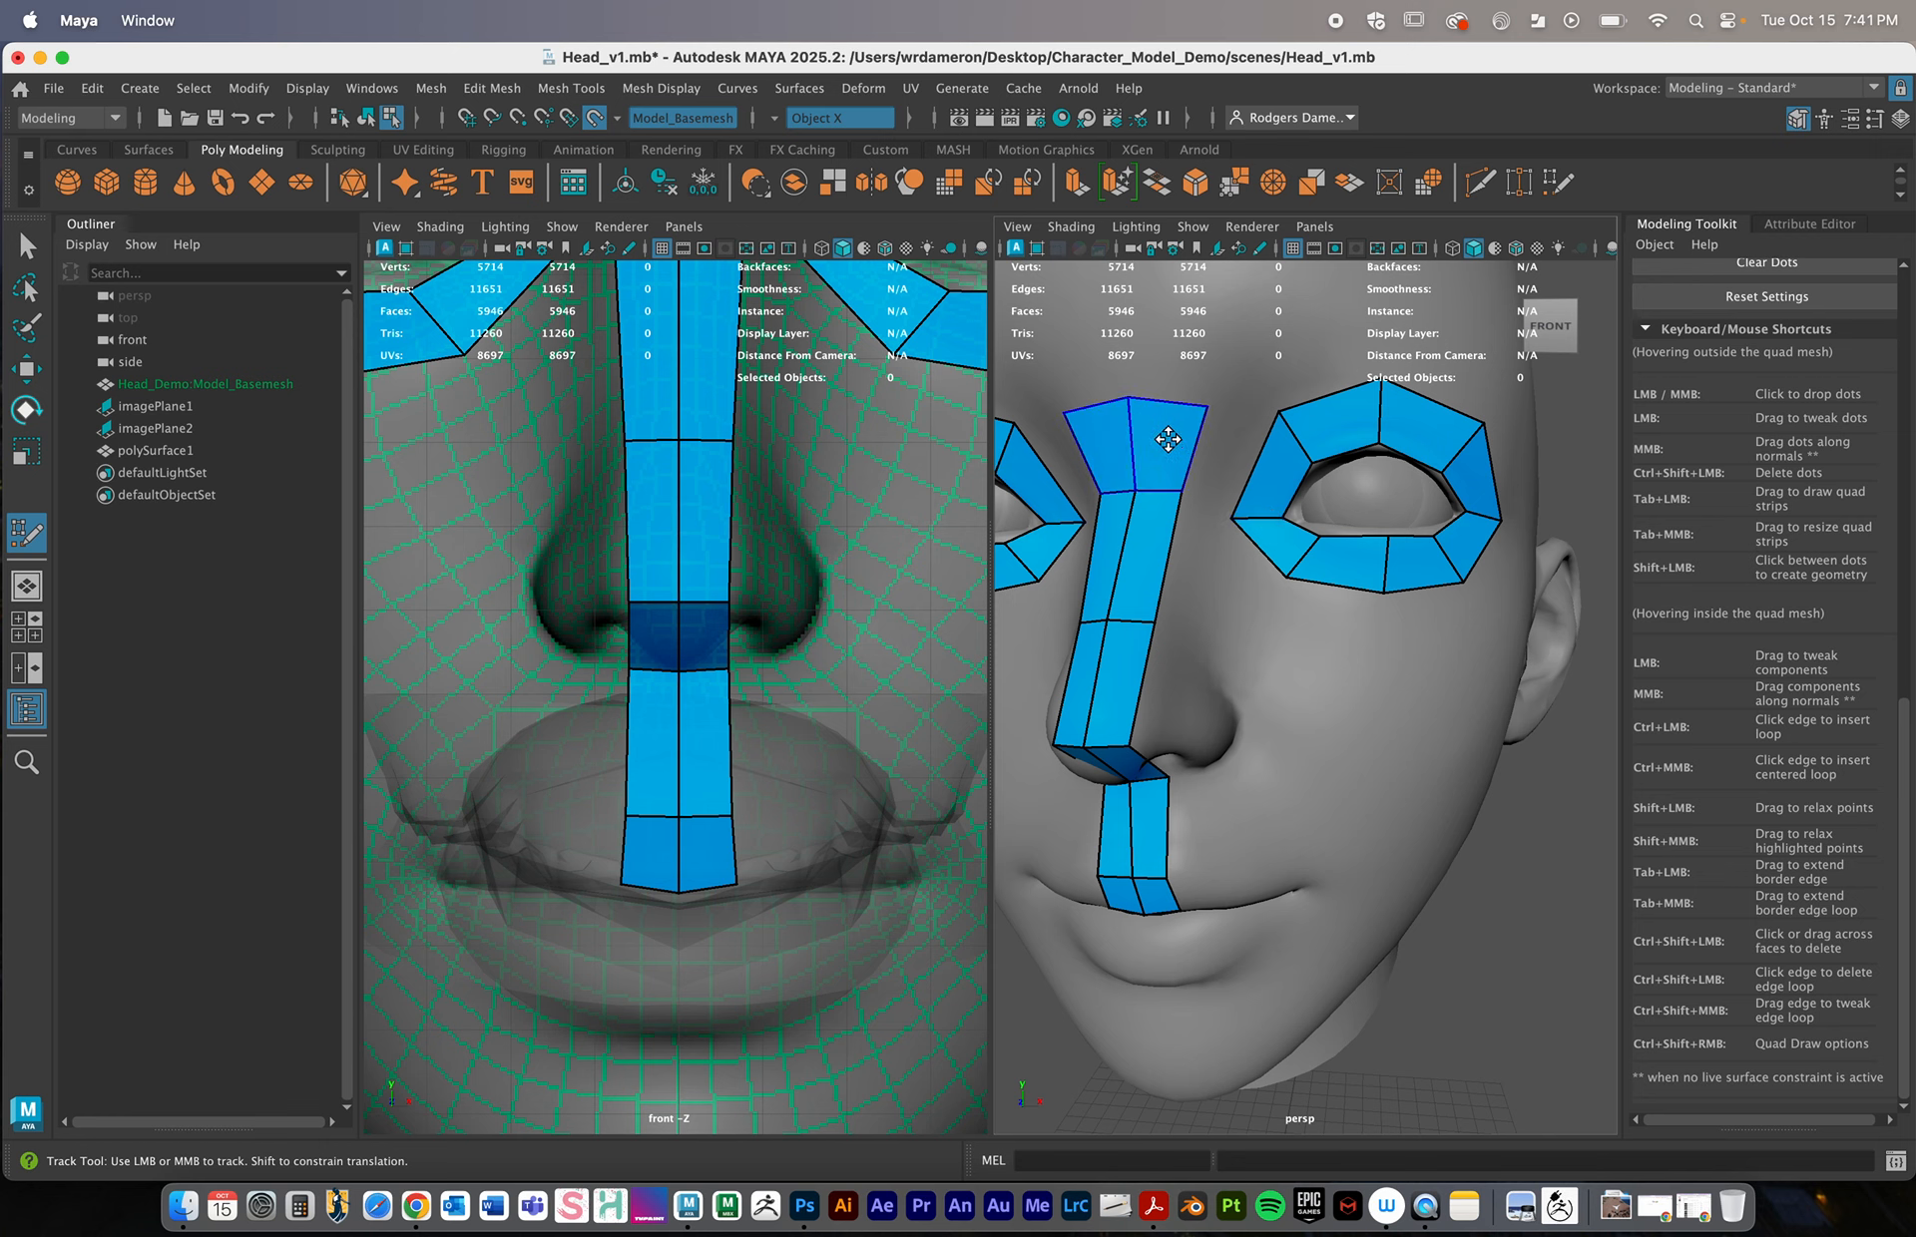
pyautogui.keyDown('alt'); pyautogui.moveTo(1120, 692); pyautogui.dragTo(1186, 665); pyautogui.keyUp('alt')
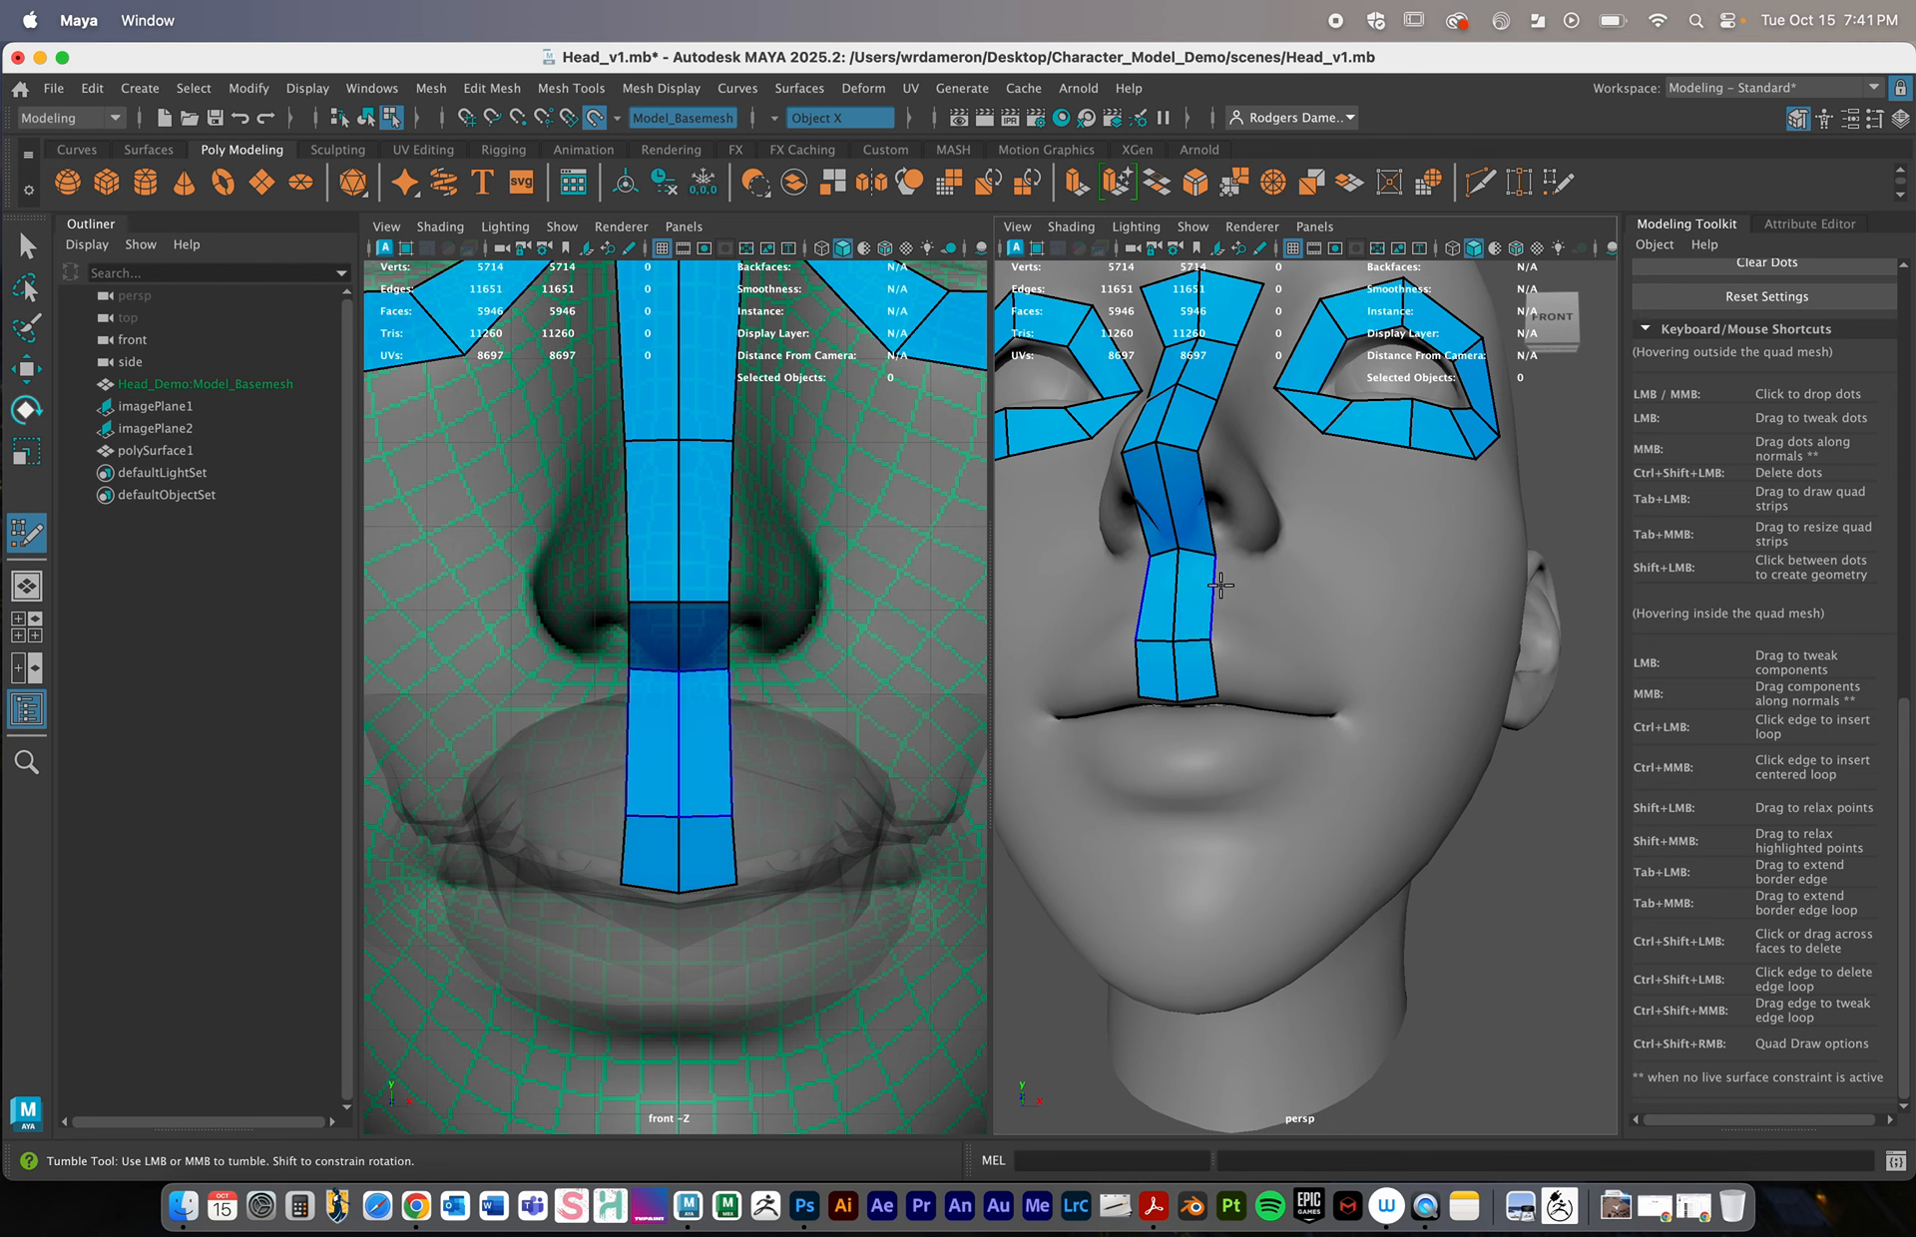
pyautogui.keyDown('alt'); pyautogui.moveTo(1294, 710); pyautogui.dragTo(1163, 706, button='right'); pyautogui.keyUp('alt')
pyautogui.keyDown('alt'); pyautogui.moveTo(1163, 705); pyautogui.dragTo(1195, 746); pyautogui.keyUp('alt')
# Place rows of three dots along the lower lip's upper and lower edges and fill them with two mirrored quads
pyautogui.keyDown('alt'); pyautogui.moveTo(641, 913); pyautogui.dragTo(612, 686, button='middle'); pyautogui.keyUp('alt')
pyautogui.keyDown('alt'); pyautogui.moveTo(1227, 785); pyautogui.dragTo(1397, 784, button='right'); pyautogui.keyUp('alt')
pyautogui.keyDown('alt'); pyautogui.moveTo(1231, 864); pyautogui.dragTo(1287, 783, button='middle'); pyautogui.keyUp('alt')
pyautogui.keyDown('alt'); pyautogui.moveTo(1278, 695); pyautogui.dragTo(1335, 637, button='right'); pyautogui.keyUp('alt')
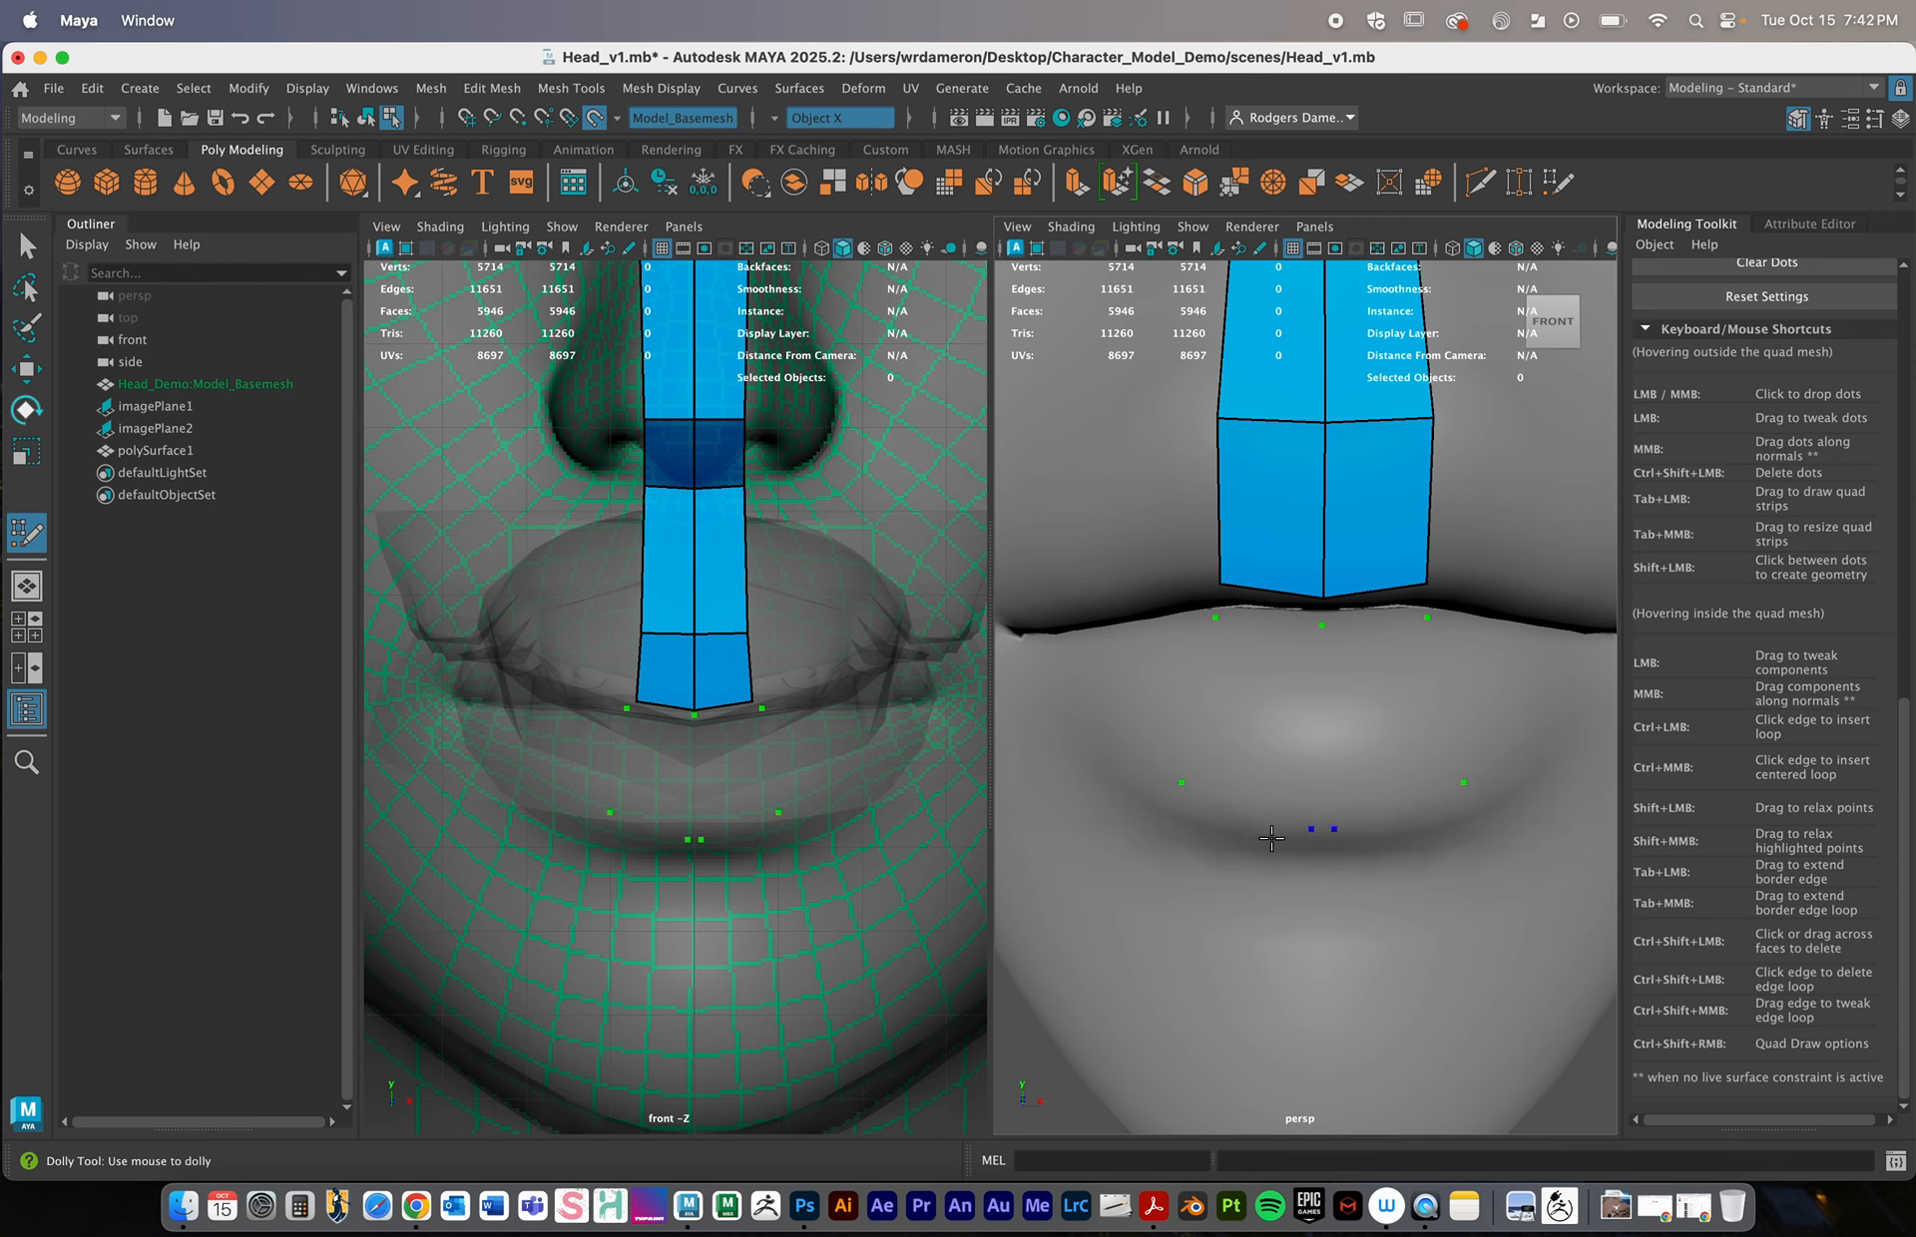
pyautogui.click(660, 843)
pyautogui.click(693, 843)
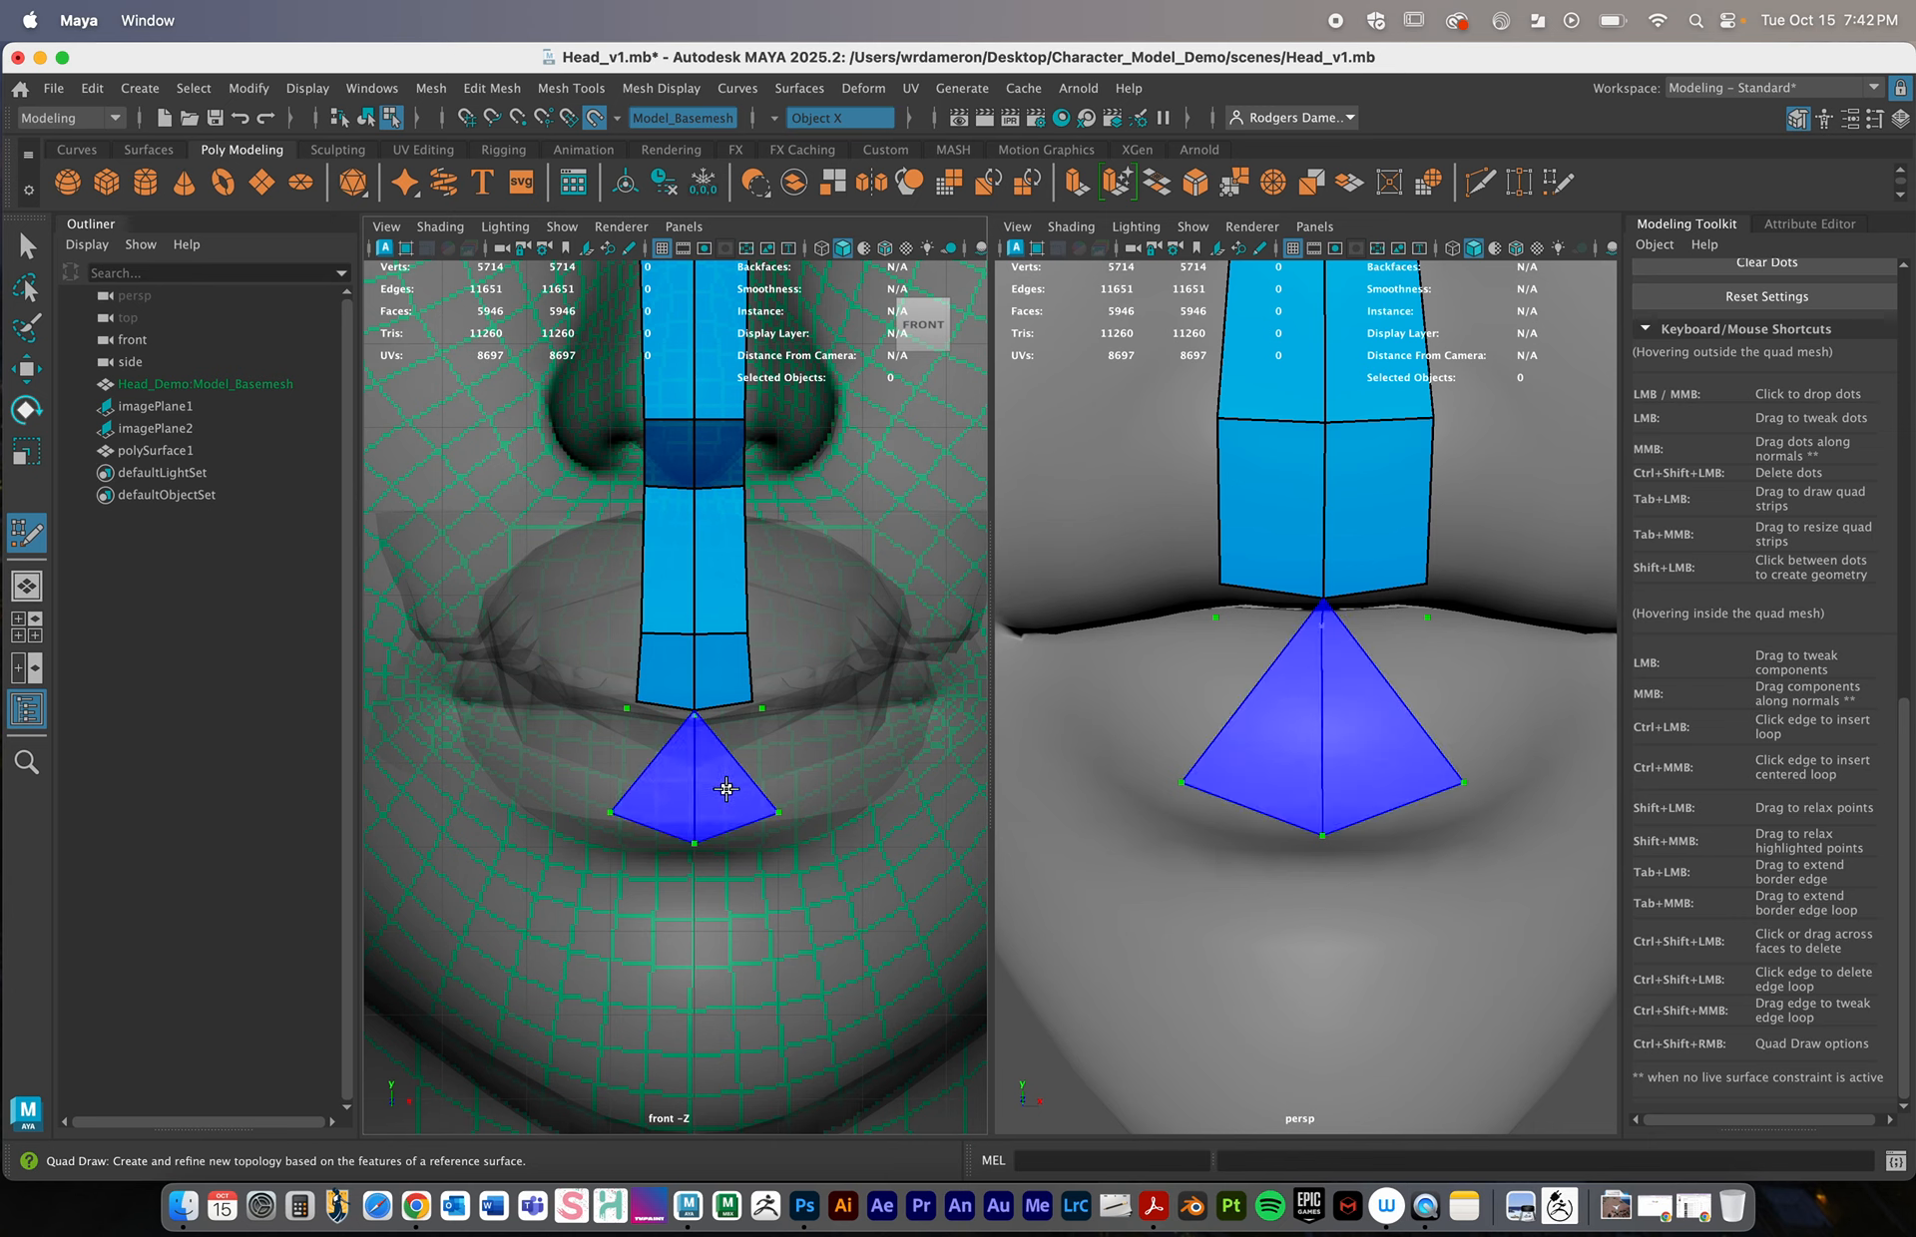
pyautogui.keyDown('shift'); pyautogui.click(731, 782); pyautogui.keyUp('shift')
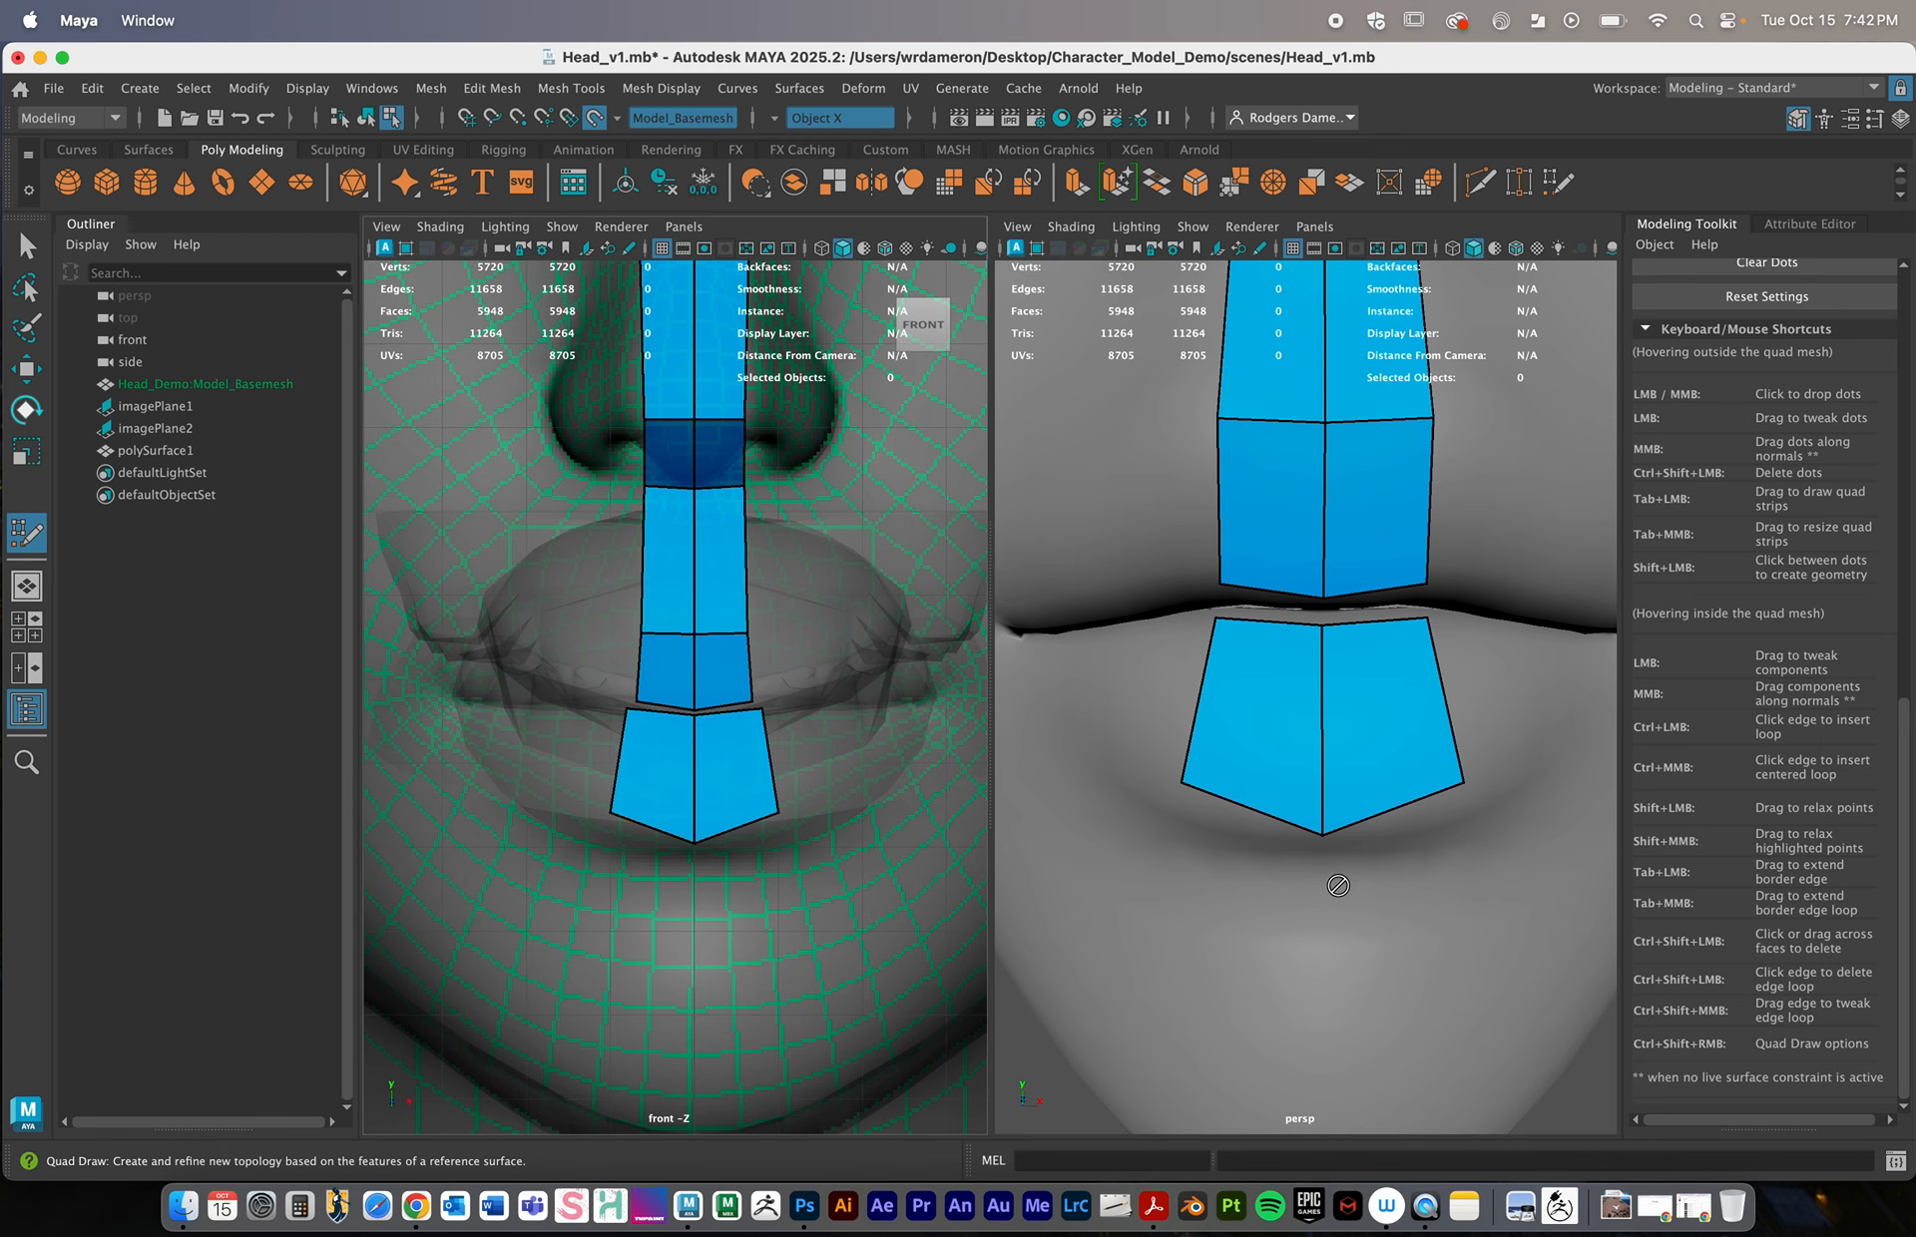
# Continue the lower lip patch with two rows of mirrored quads down the chin to its lower edge
pyautogui.keyDown('alt'); pyautogui.moveTo(1338, 885); pyautogui.dragTo(1277, 758, button='right'); pyautogui.keyUp('alt')
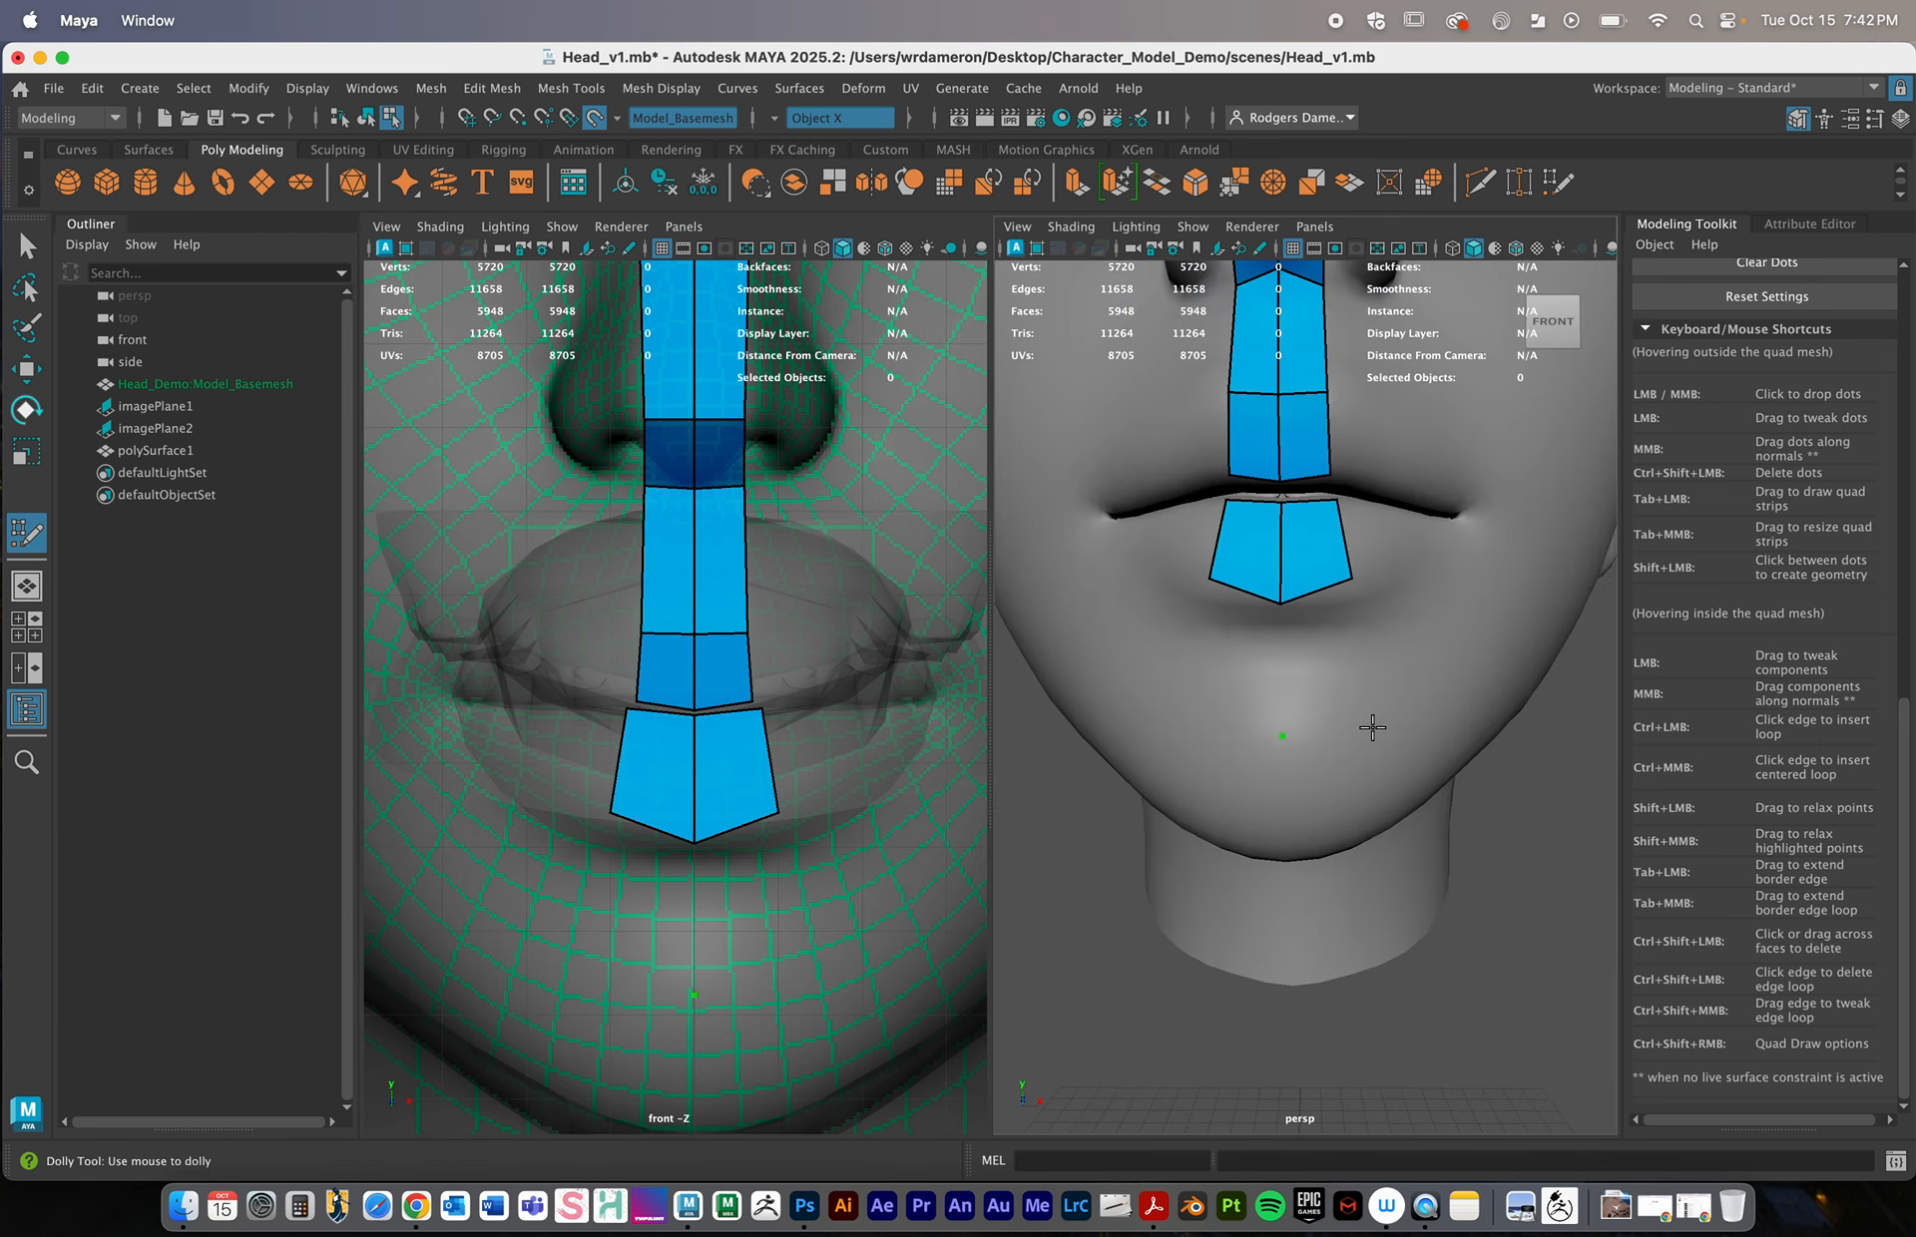
pyautogui.keyDown('shift'); pyautogui.click(1312, 694); pyautogui.keyUp('shift')
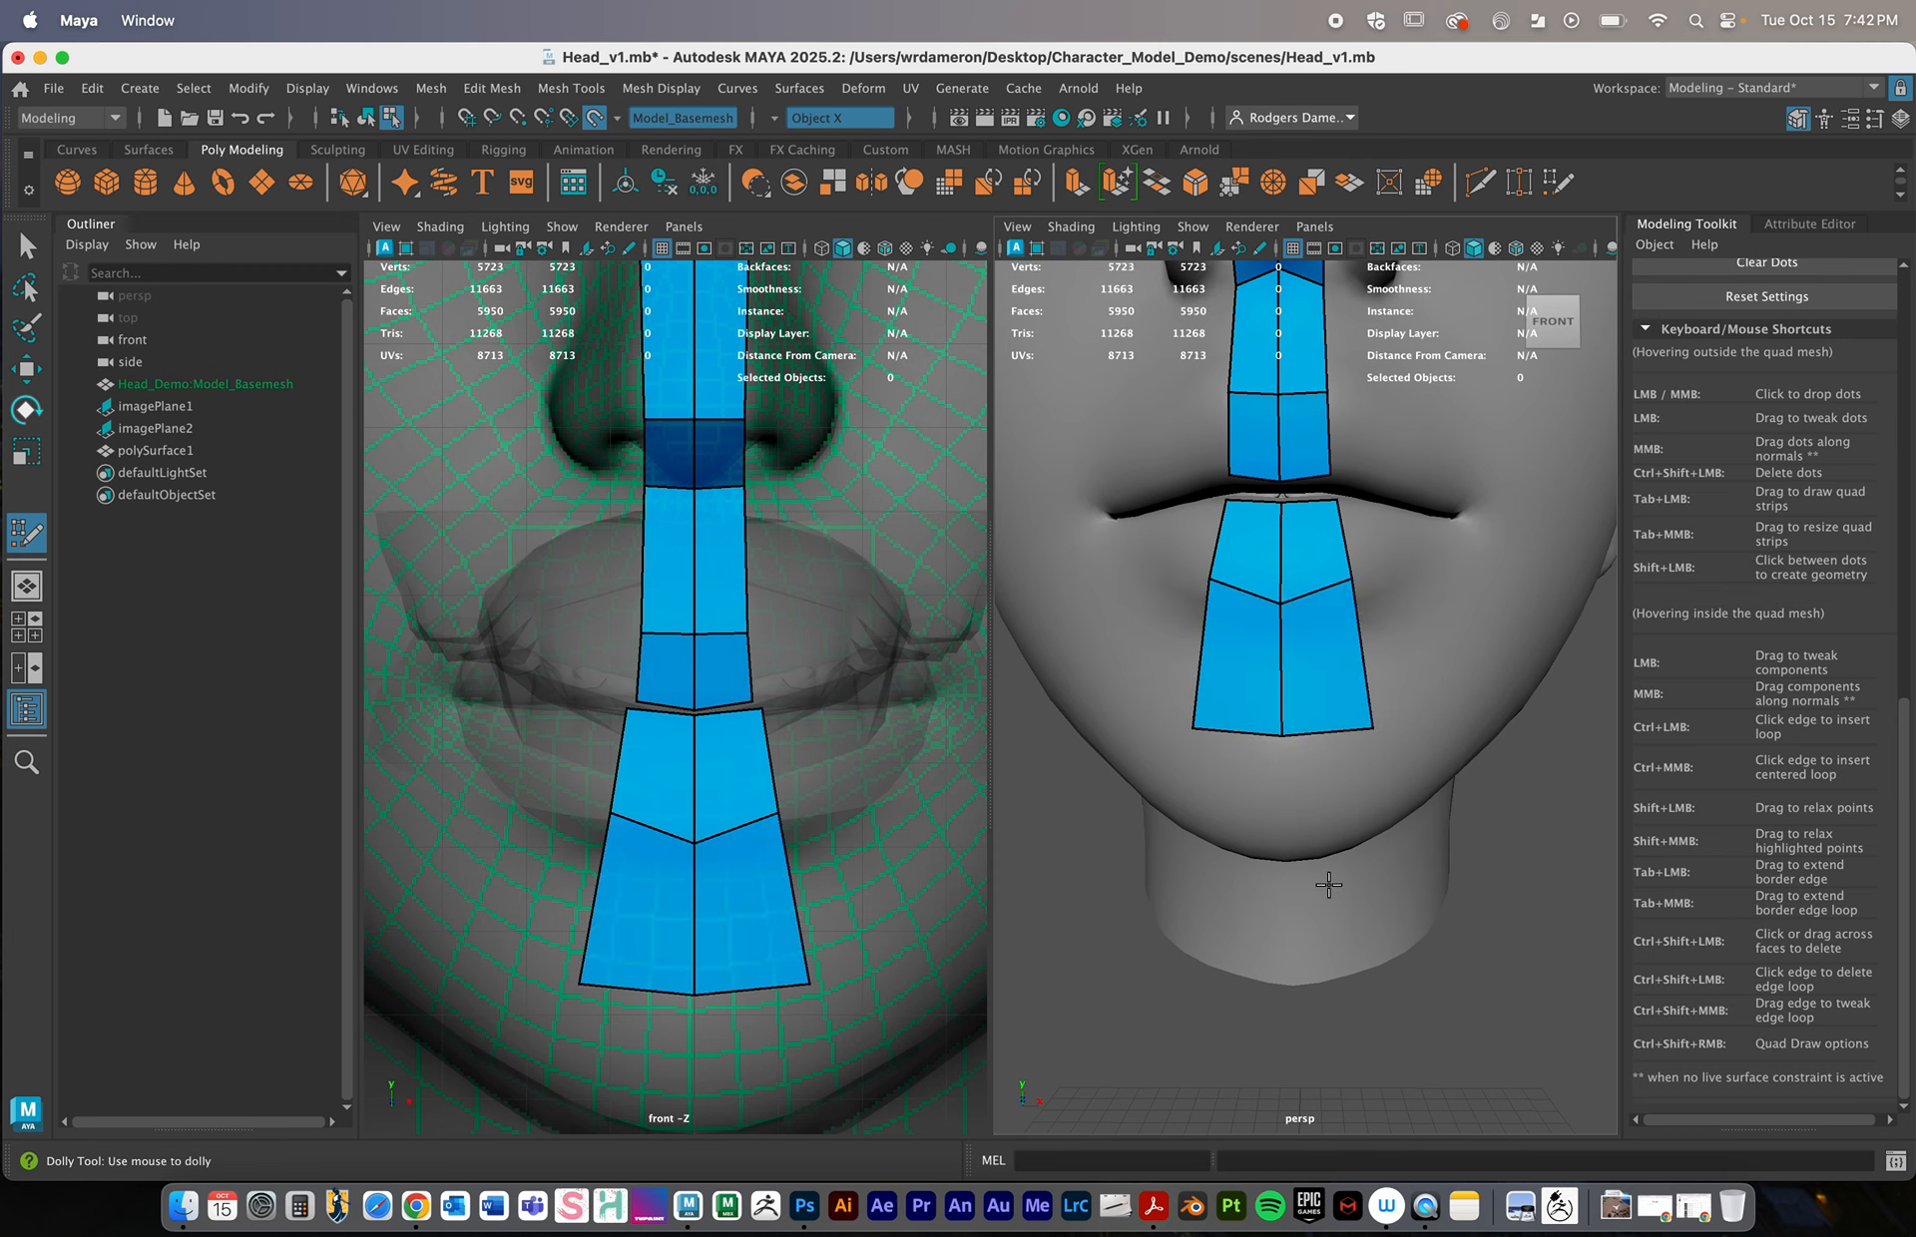
pyautogui.keyDown('alt'); pyautogui.moveTo(815, 1033); pyautogui.dragTo(815, 846, button='middle'); pyautogui.keyUp('alt')
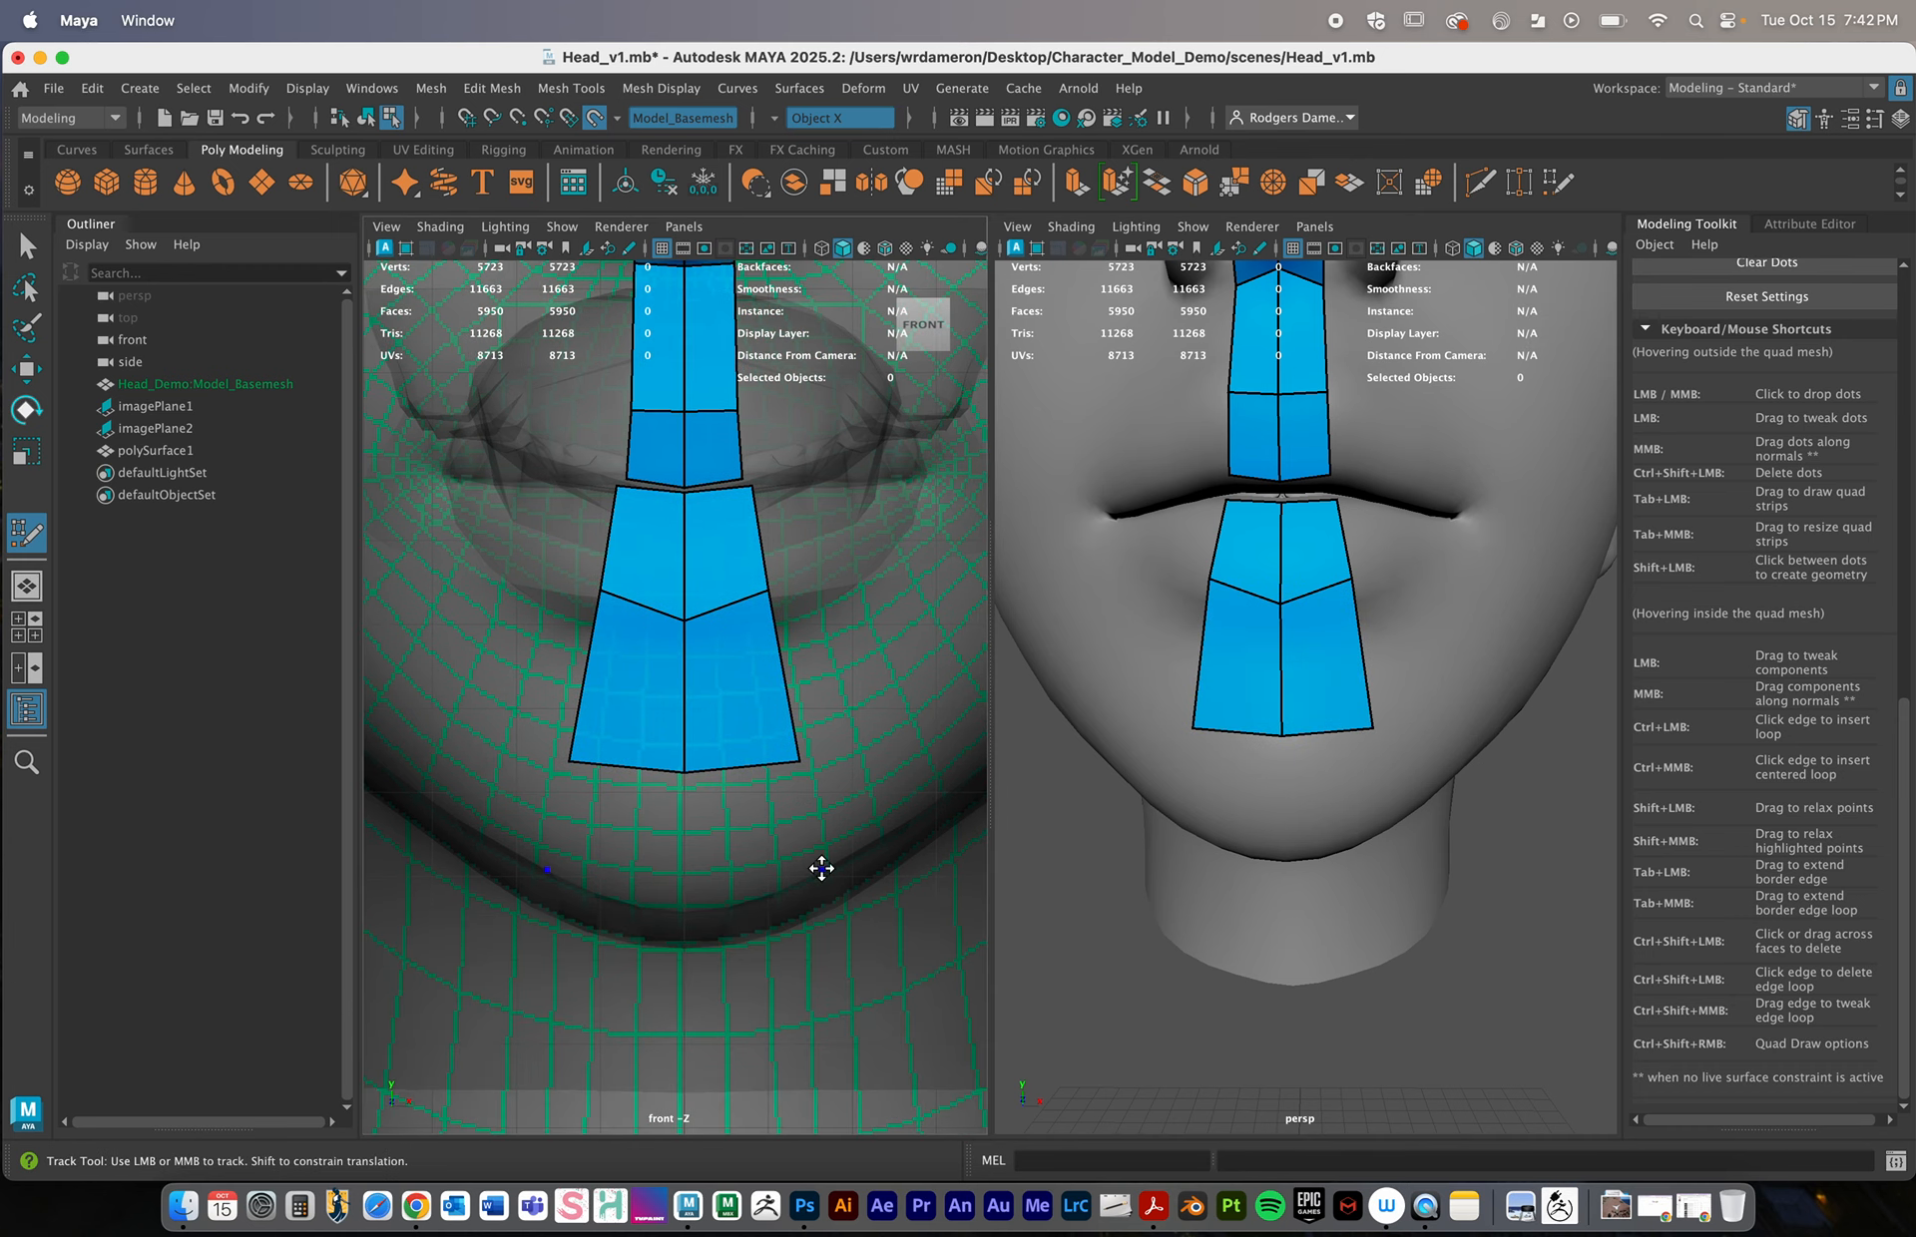
pyautogui.keyDown('shift'); pyautogui.click(750, 844); pyautogui.keyUp('shift')
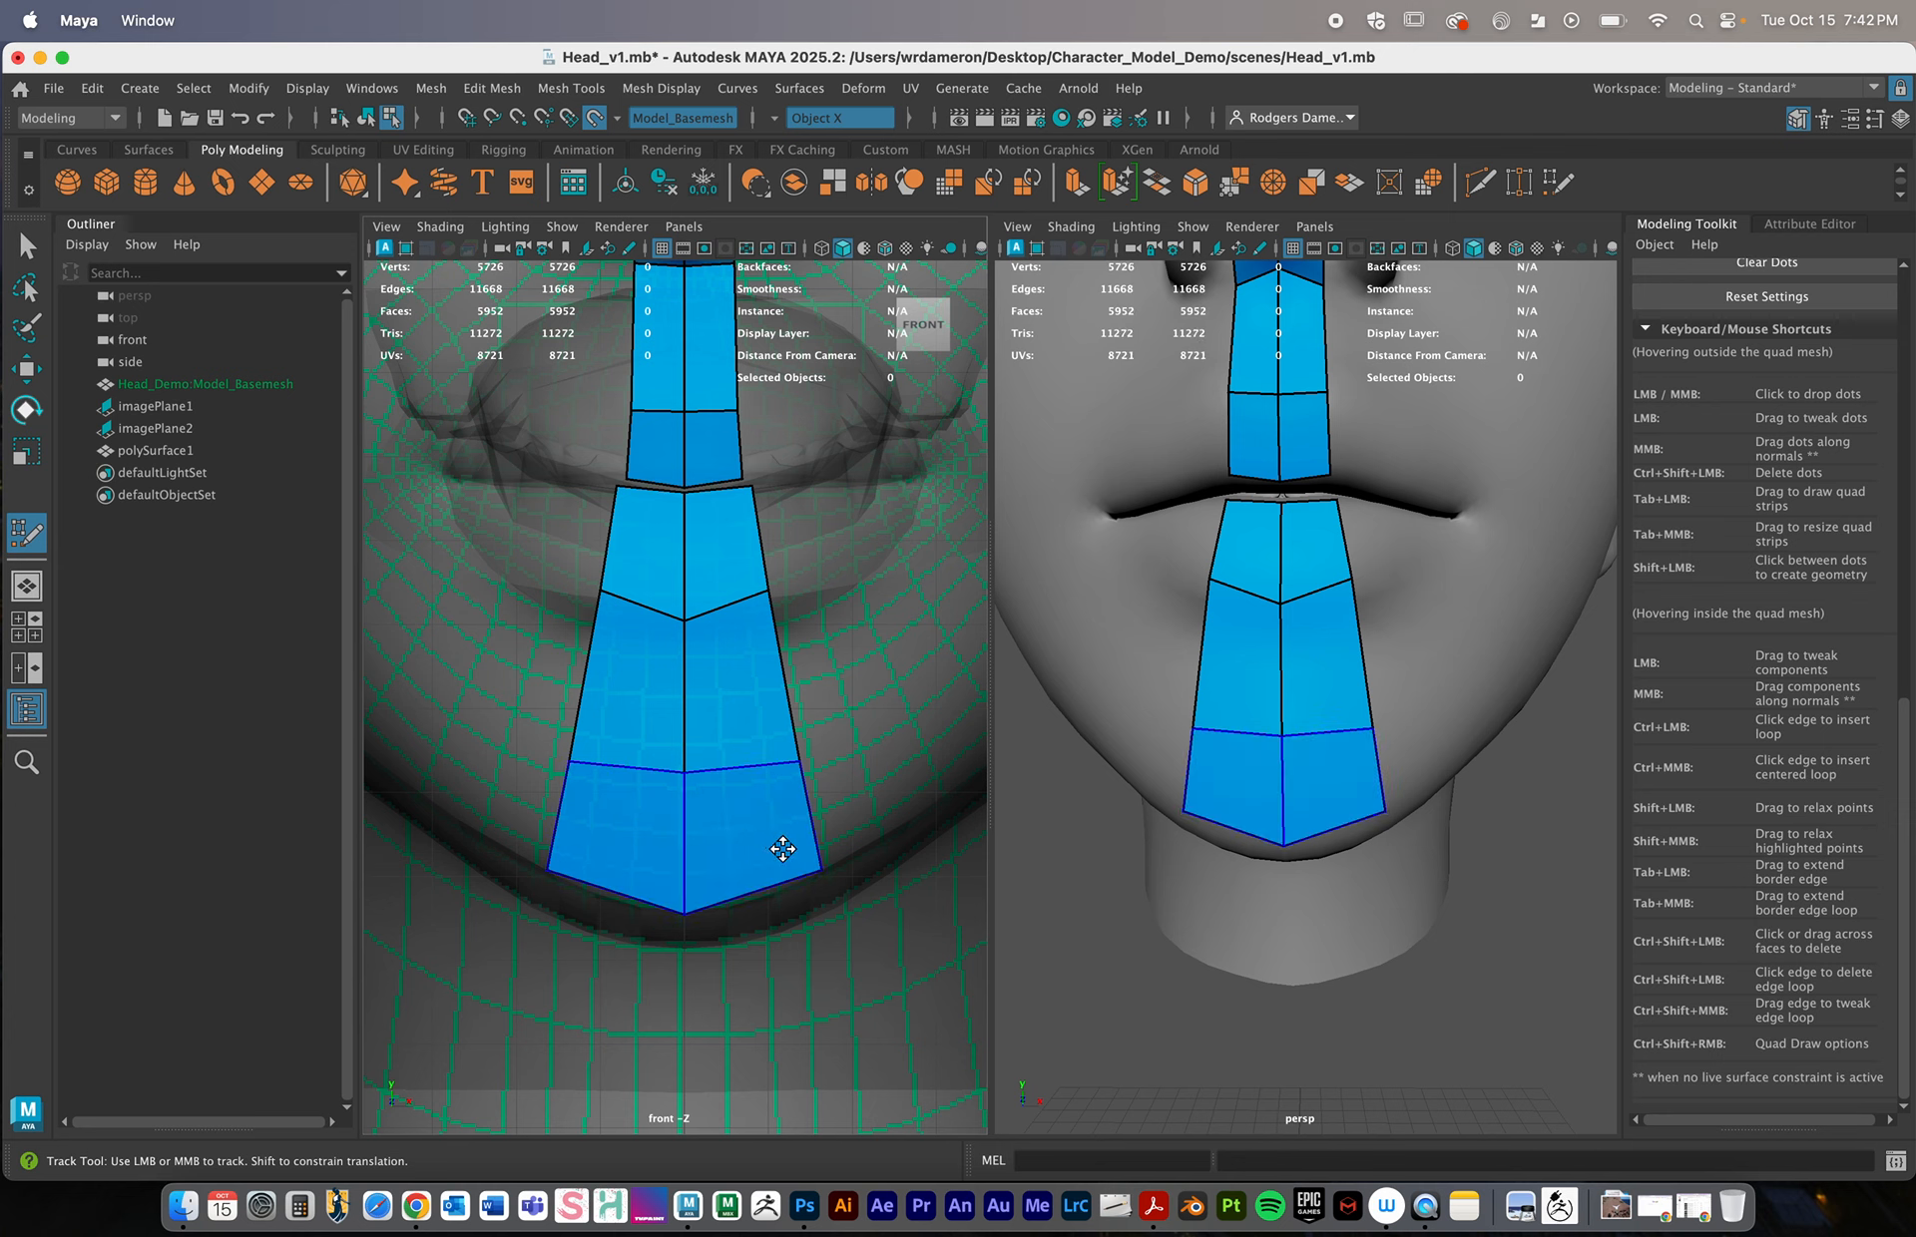
# Move the mirrored outer corners at the chin strip's lower end slightly outward and down, checking the shape against the head
pyautogui.moveTo(1355, 721)
pyautogui.keyDown('alt'); pyautogui.mouseDown(button='right')
pyautogui.moveTo(1228, 753)
pyautogui.moveTo(1272, 764)
pyautogui.moveTo(1320, 734)
pyautogui.mouseUp(button='right'); pyautogui.keyUp('alt')
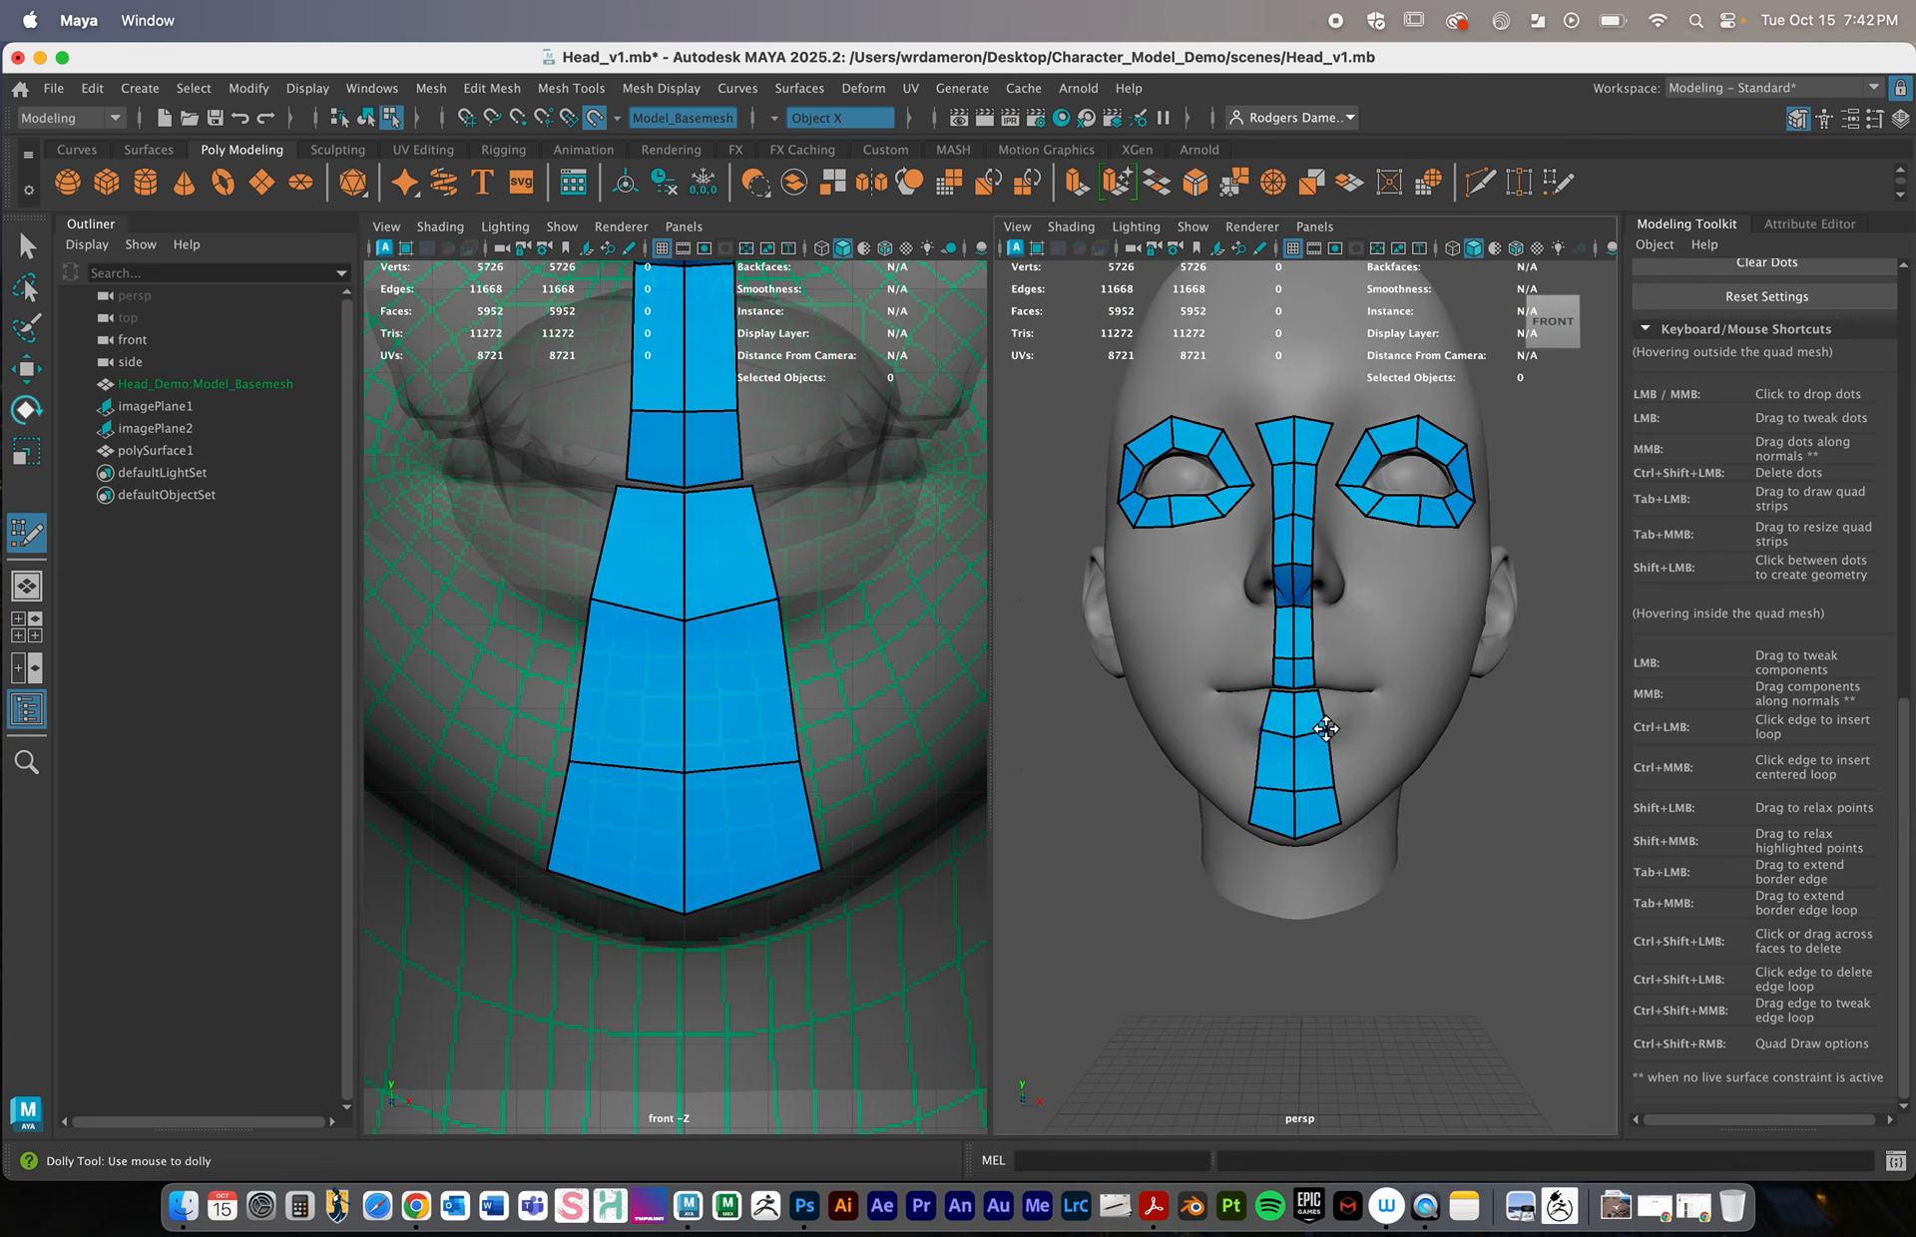
pyautogui.keyDown('alt'); pyautogui.moveTo(1320, 732); pyautogui.dragTo(1265, 745); pyautogui.keyUp('alt')
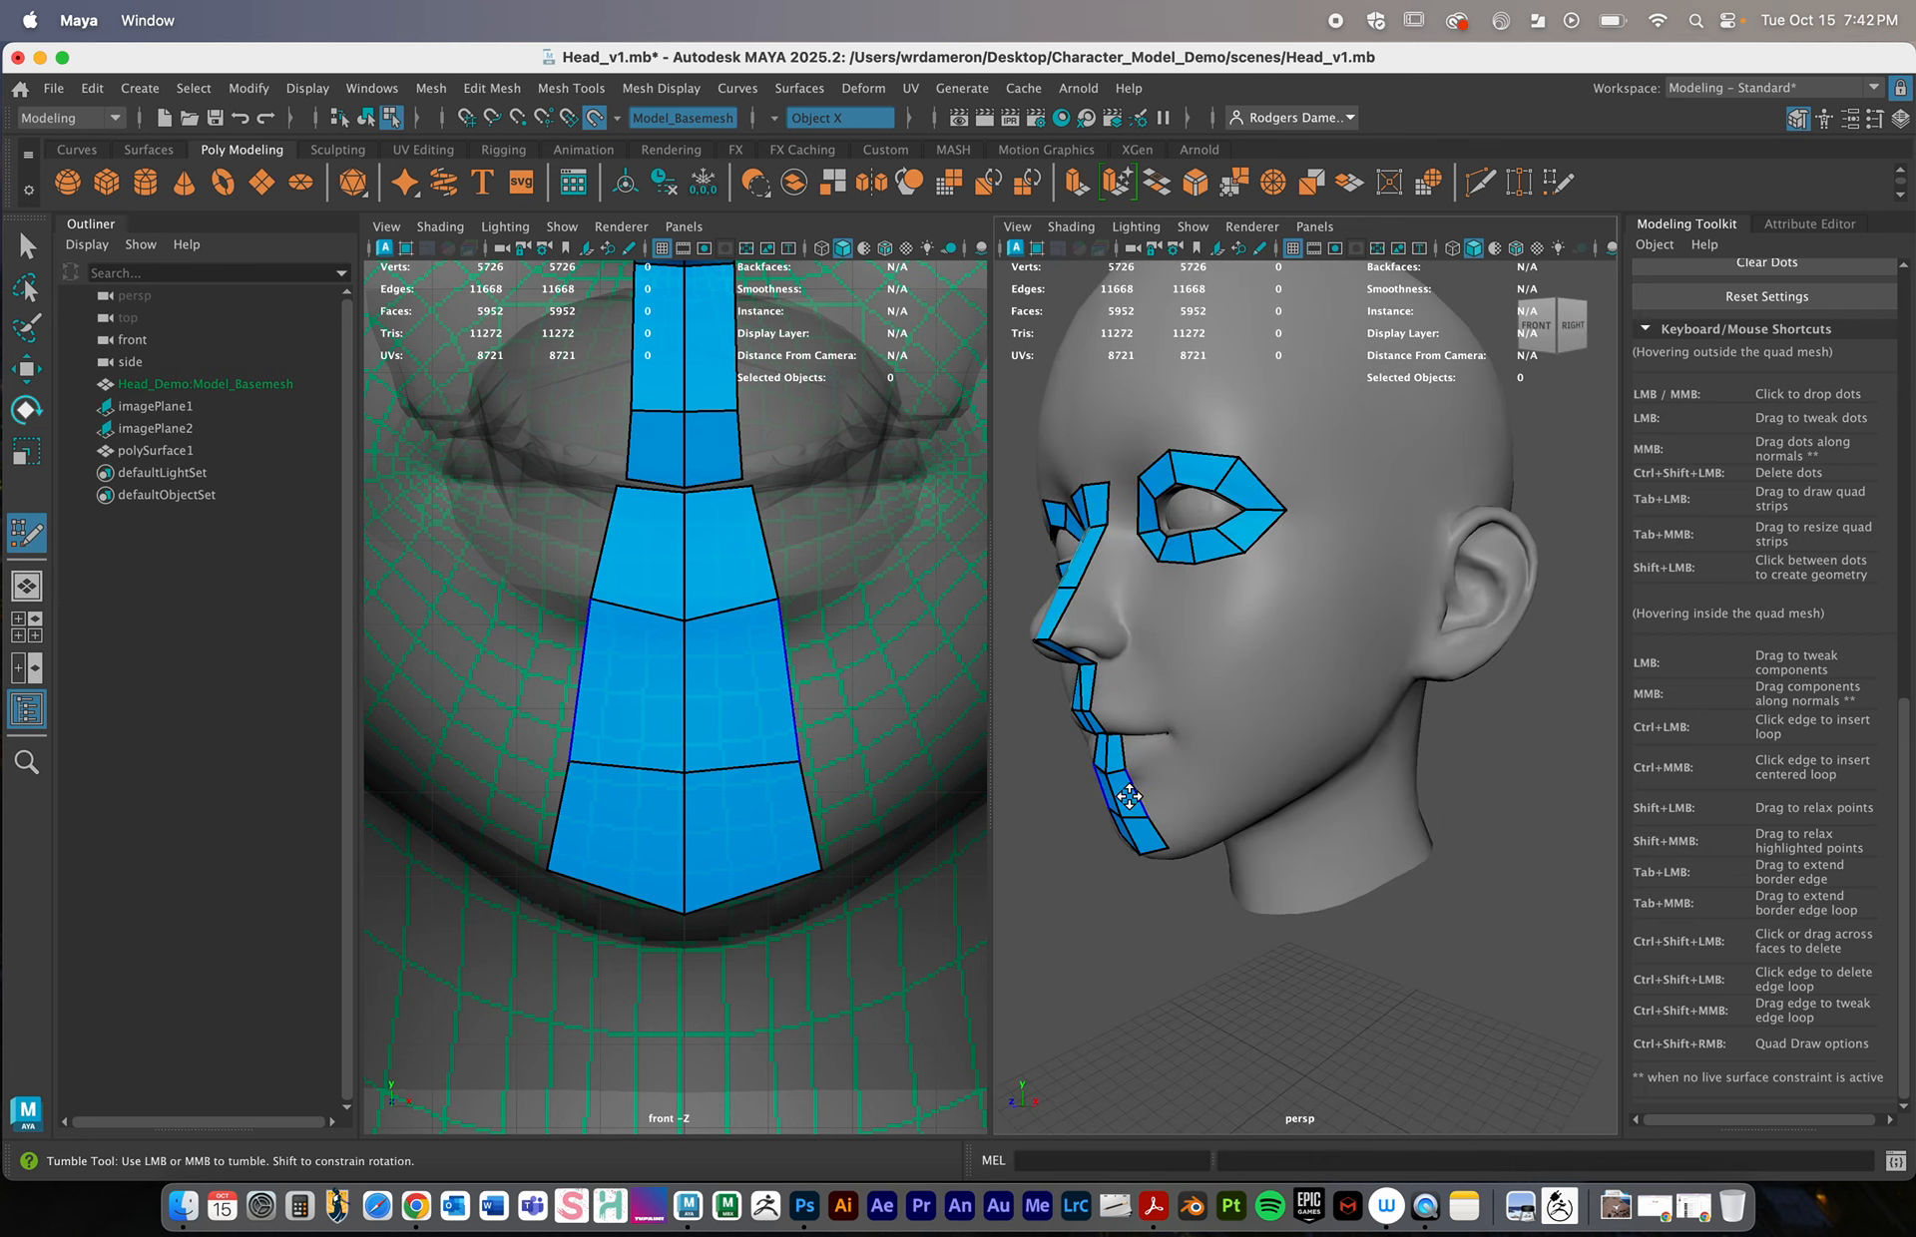
pyautogui.keyDown('alt'); pyautogui.moveTo(1123, 802); pyautogui.dragTo(1214, 828); pyautogui.keyUp('alt')
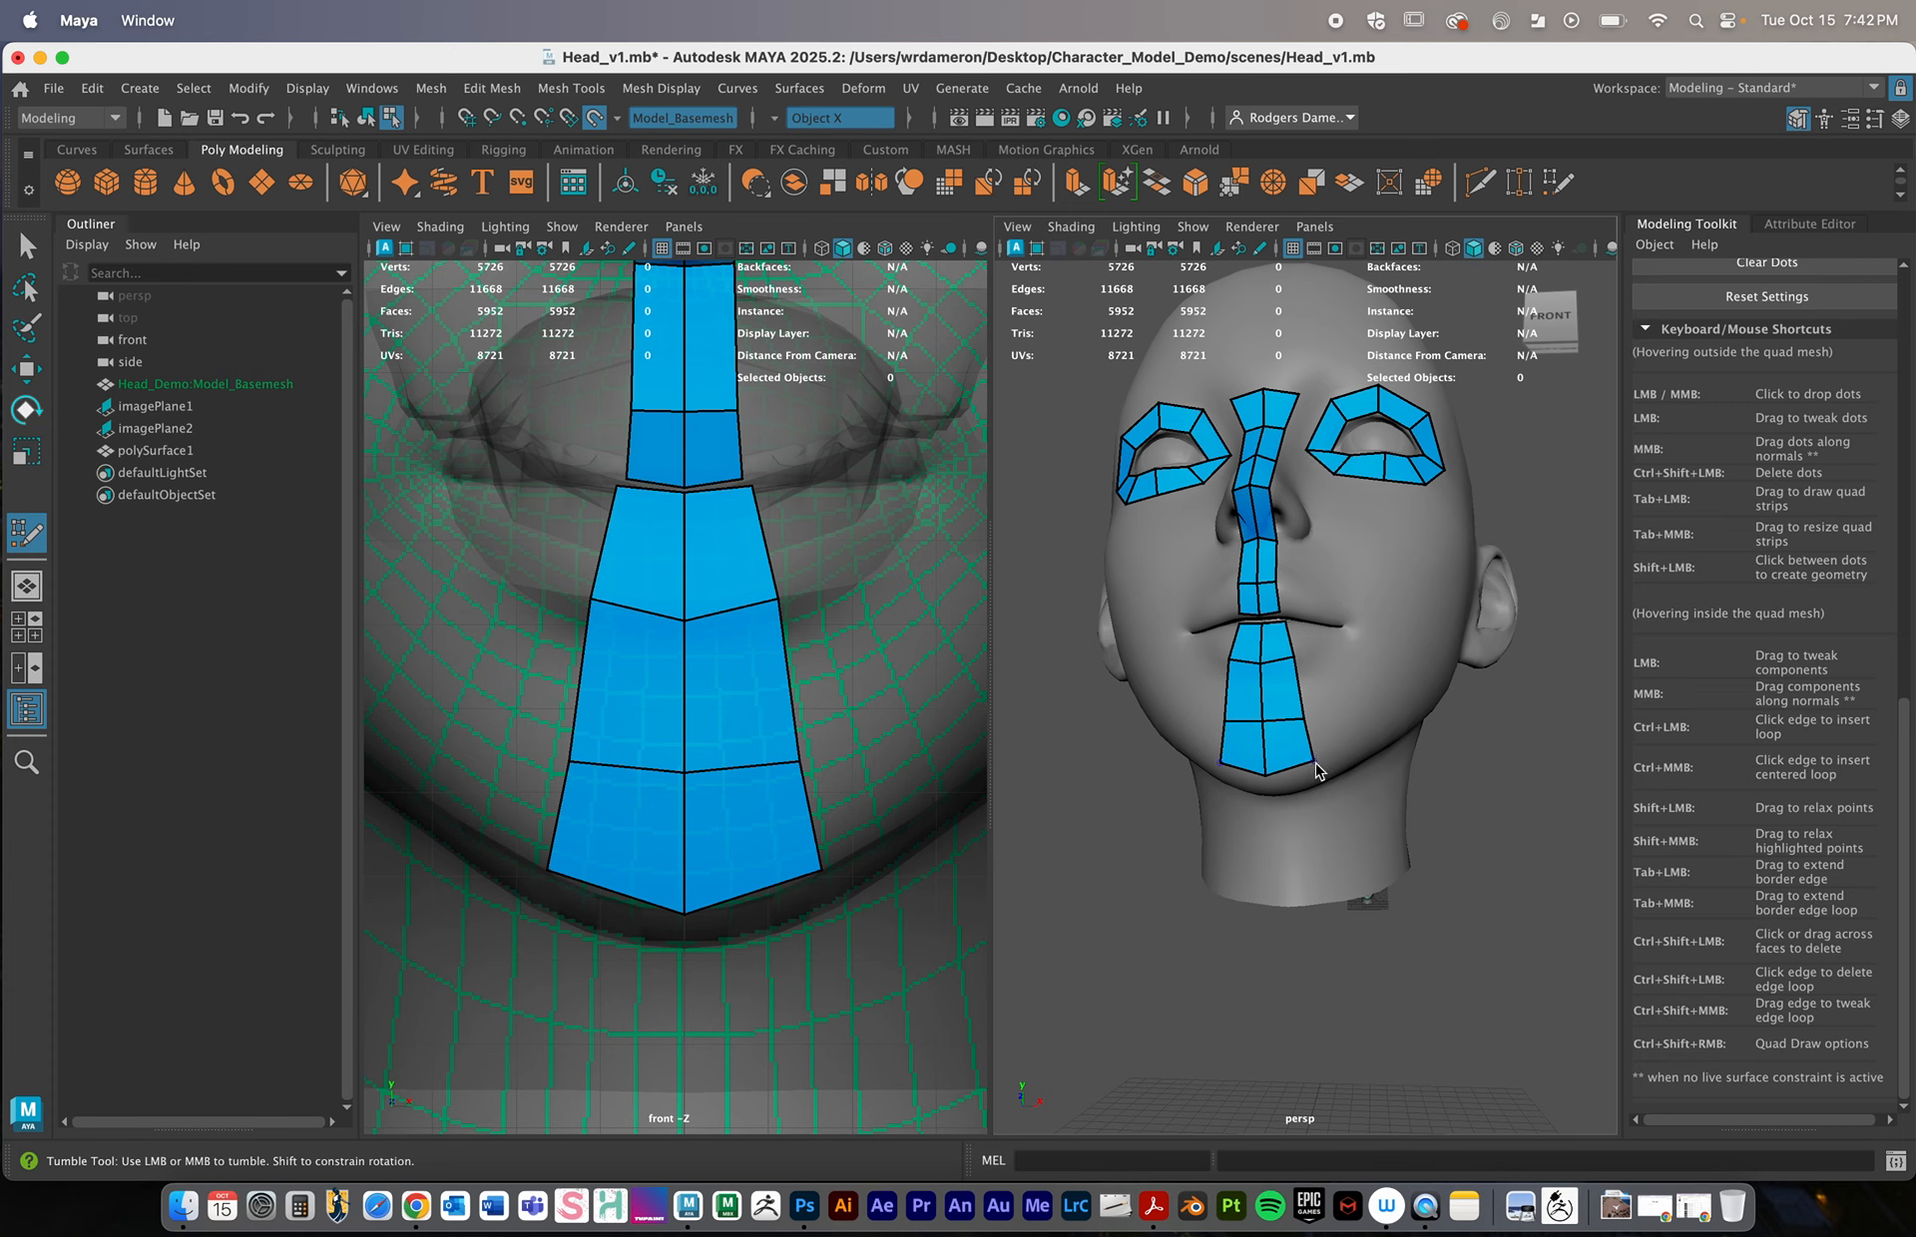
pyautogui.moveTo(1315, 763); pyautogui.dragTo(1317, 769)
pyautogui.keyDown('alt'); pyautogui.moveTo(1317, 679); pyautogui.dragTo(1318, 793); pyautogui.keyUp('alt')
pyautogui.keyDown('alt'); pyautogui.moveTo(1356, 666); pyautogui.dragTo(1277, 639, button='right'); pyautogui.keyUp('alt')
pyautogui.keyDown('alt'); pyautogui.moveTo(1283, 698); pyautogui.dragTo(1255, 585); pyautogui.keyUp('alt')
pyautogui.keyDown('alt'); pyautogui.moveTo(1255, 585); pyautogui.dragTo(1256, 685, button='middle'); pyautogui.keyUp('alt')
pyautogui.keyDown('alt'); pyautogui.moveTo(1255, 684); pyautogui.dragTo(1294, 648, button='right'); pyautogui.keyUp('alt')
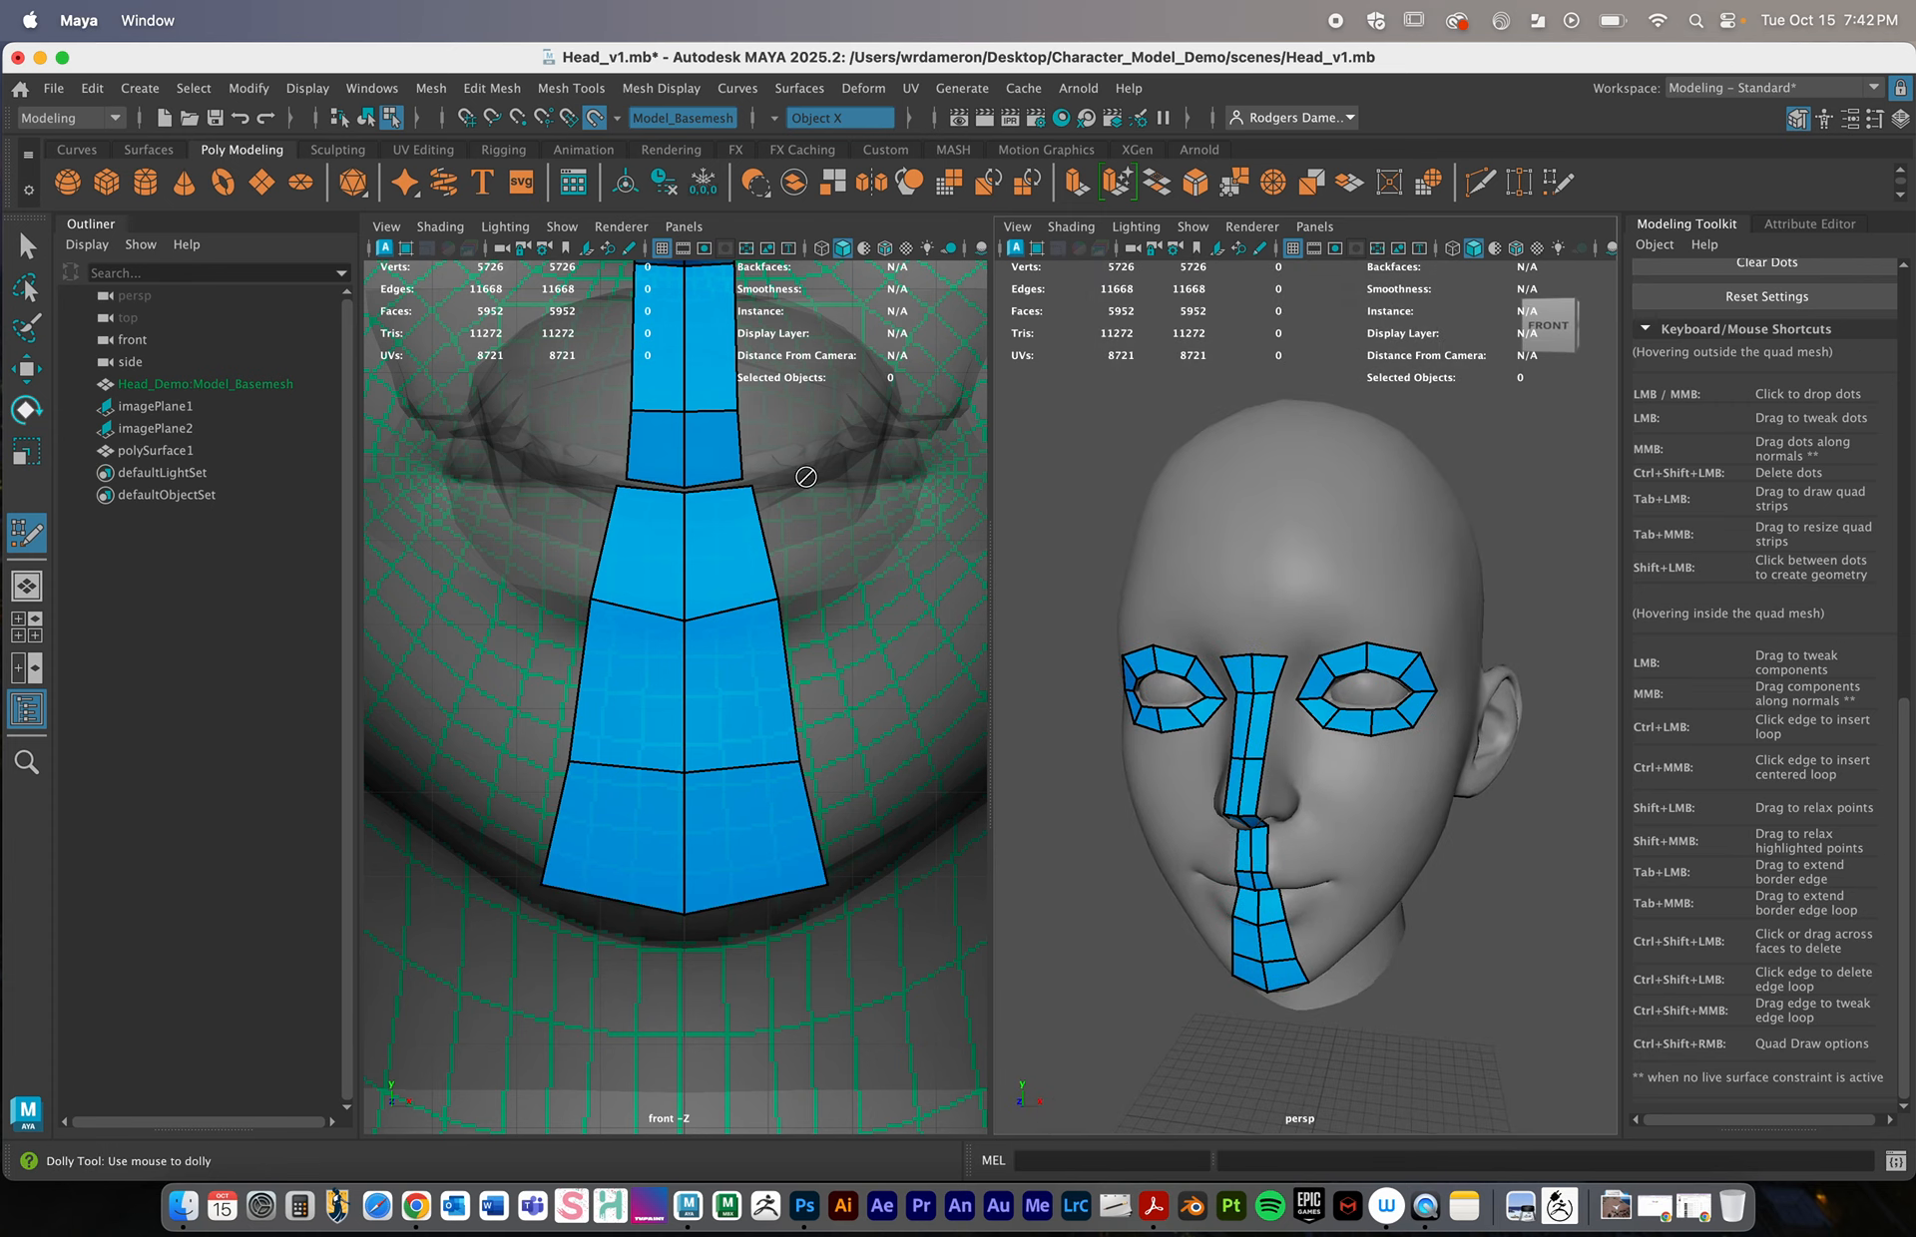
# Extend the center strip upward from the nose bridge with two rows of mirrored quads, covering the forehead to near the crown
pyautogui.keyDown('alt'); pyautogui.moveTo(716, 423); pyautogui.dragTo(750, 856, button='middle'); pyautogui.keyUp('alt')
pyautogui.keyDown('alt'); pyautogui.moveTo(750, 856); pyautogui.dragTo(599, 699, button='right'); pyautogui.keyUp('alt')
pyautogui.keyDown('alt'); pyautogui.moveTo(662, 547); pyautogui.dragTo(663, 675, button='middle'); pyautogui.keyUp('alt')
pyautogui.keyDown('alt'); pyautogui.moveTo(559, 662); pyautogui.dragTo(625, 650, button='right'); pyautogui.keyUp('alt')
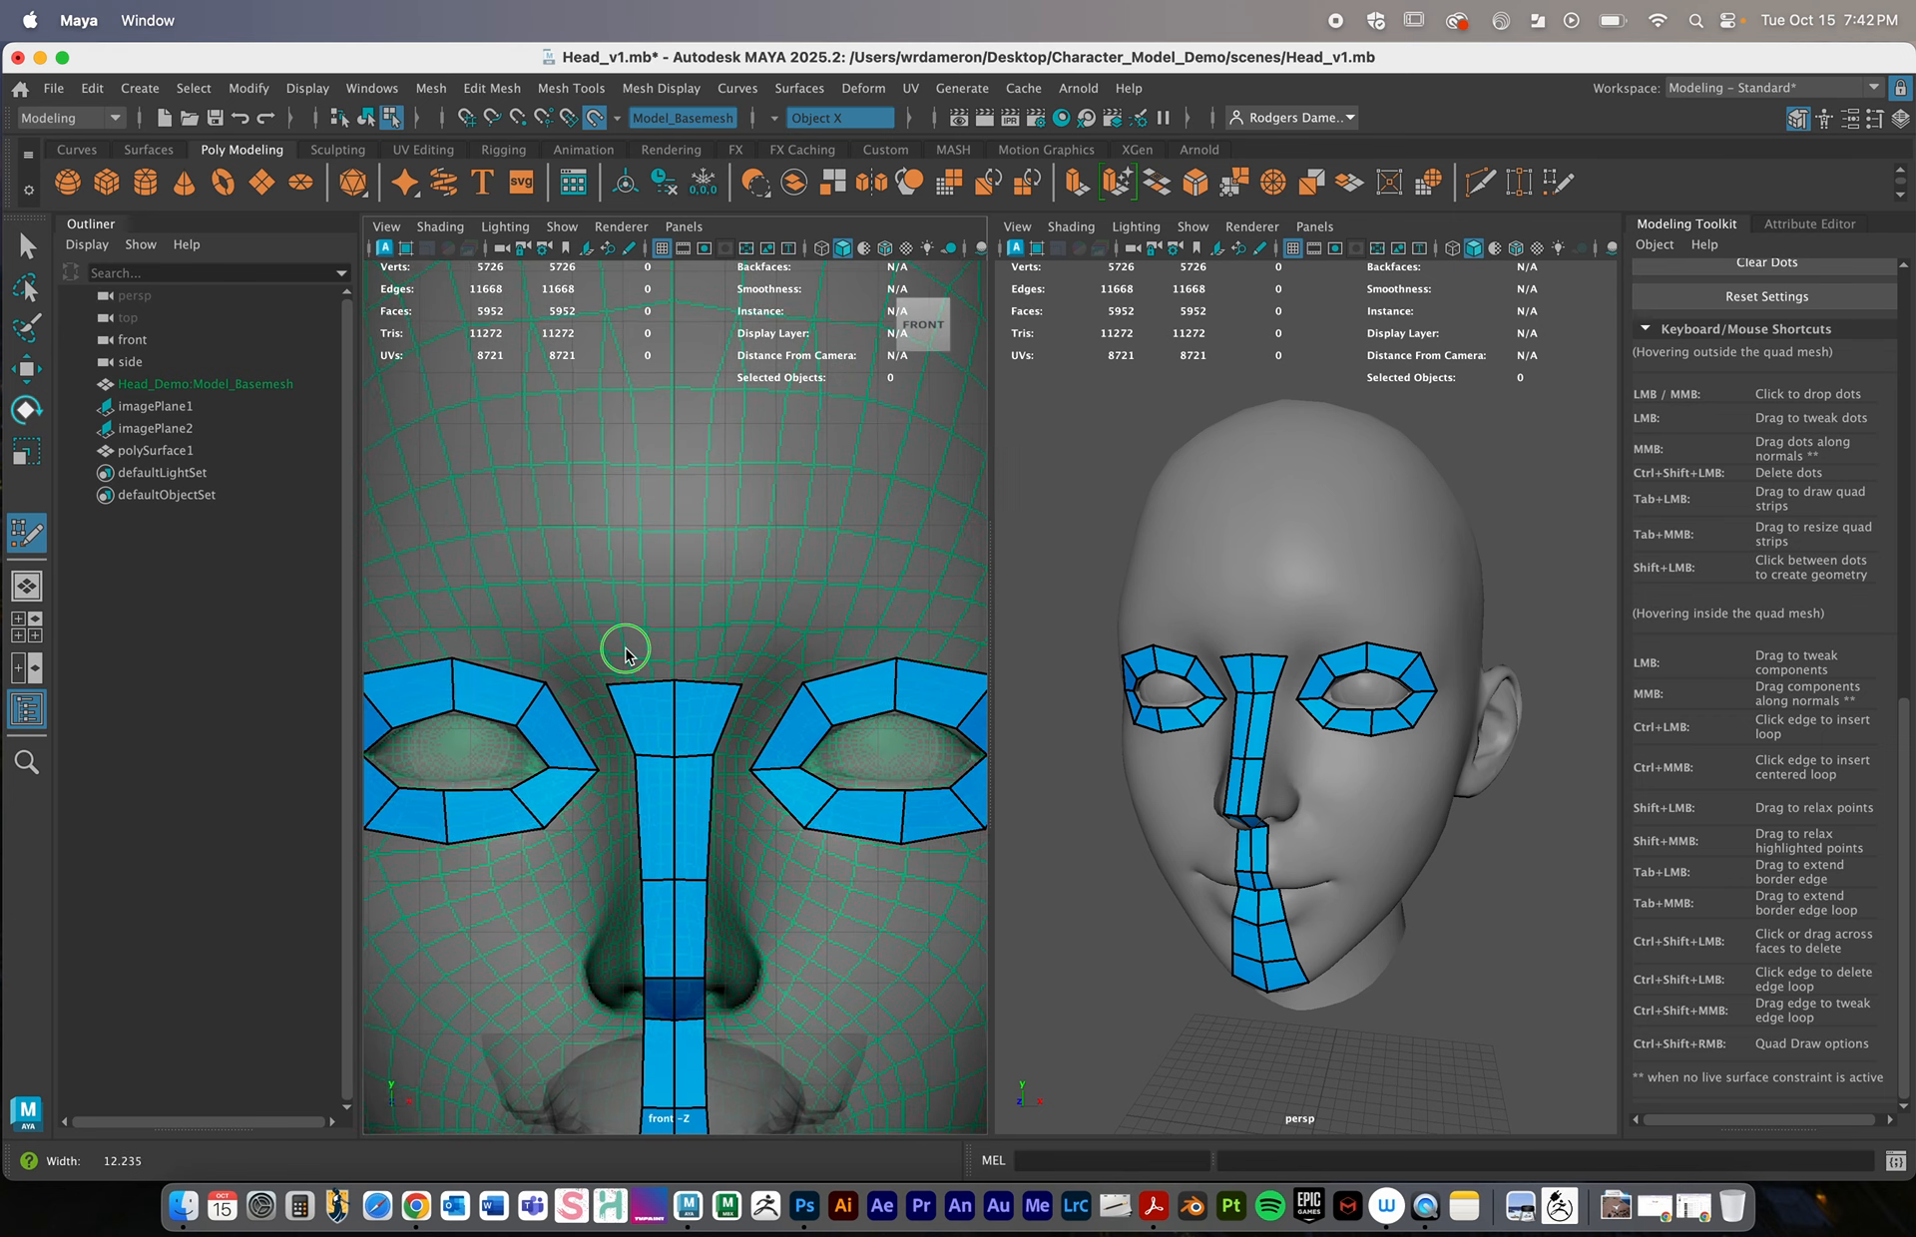
pyautogui.keyDown('alt'); pyautogui.moveTo(626, 653); pyautogui.dragTo(760, 680, button='middle'); pyautogui.keyUp('alt')
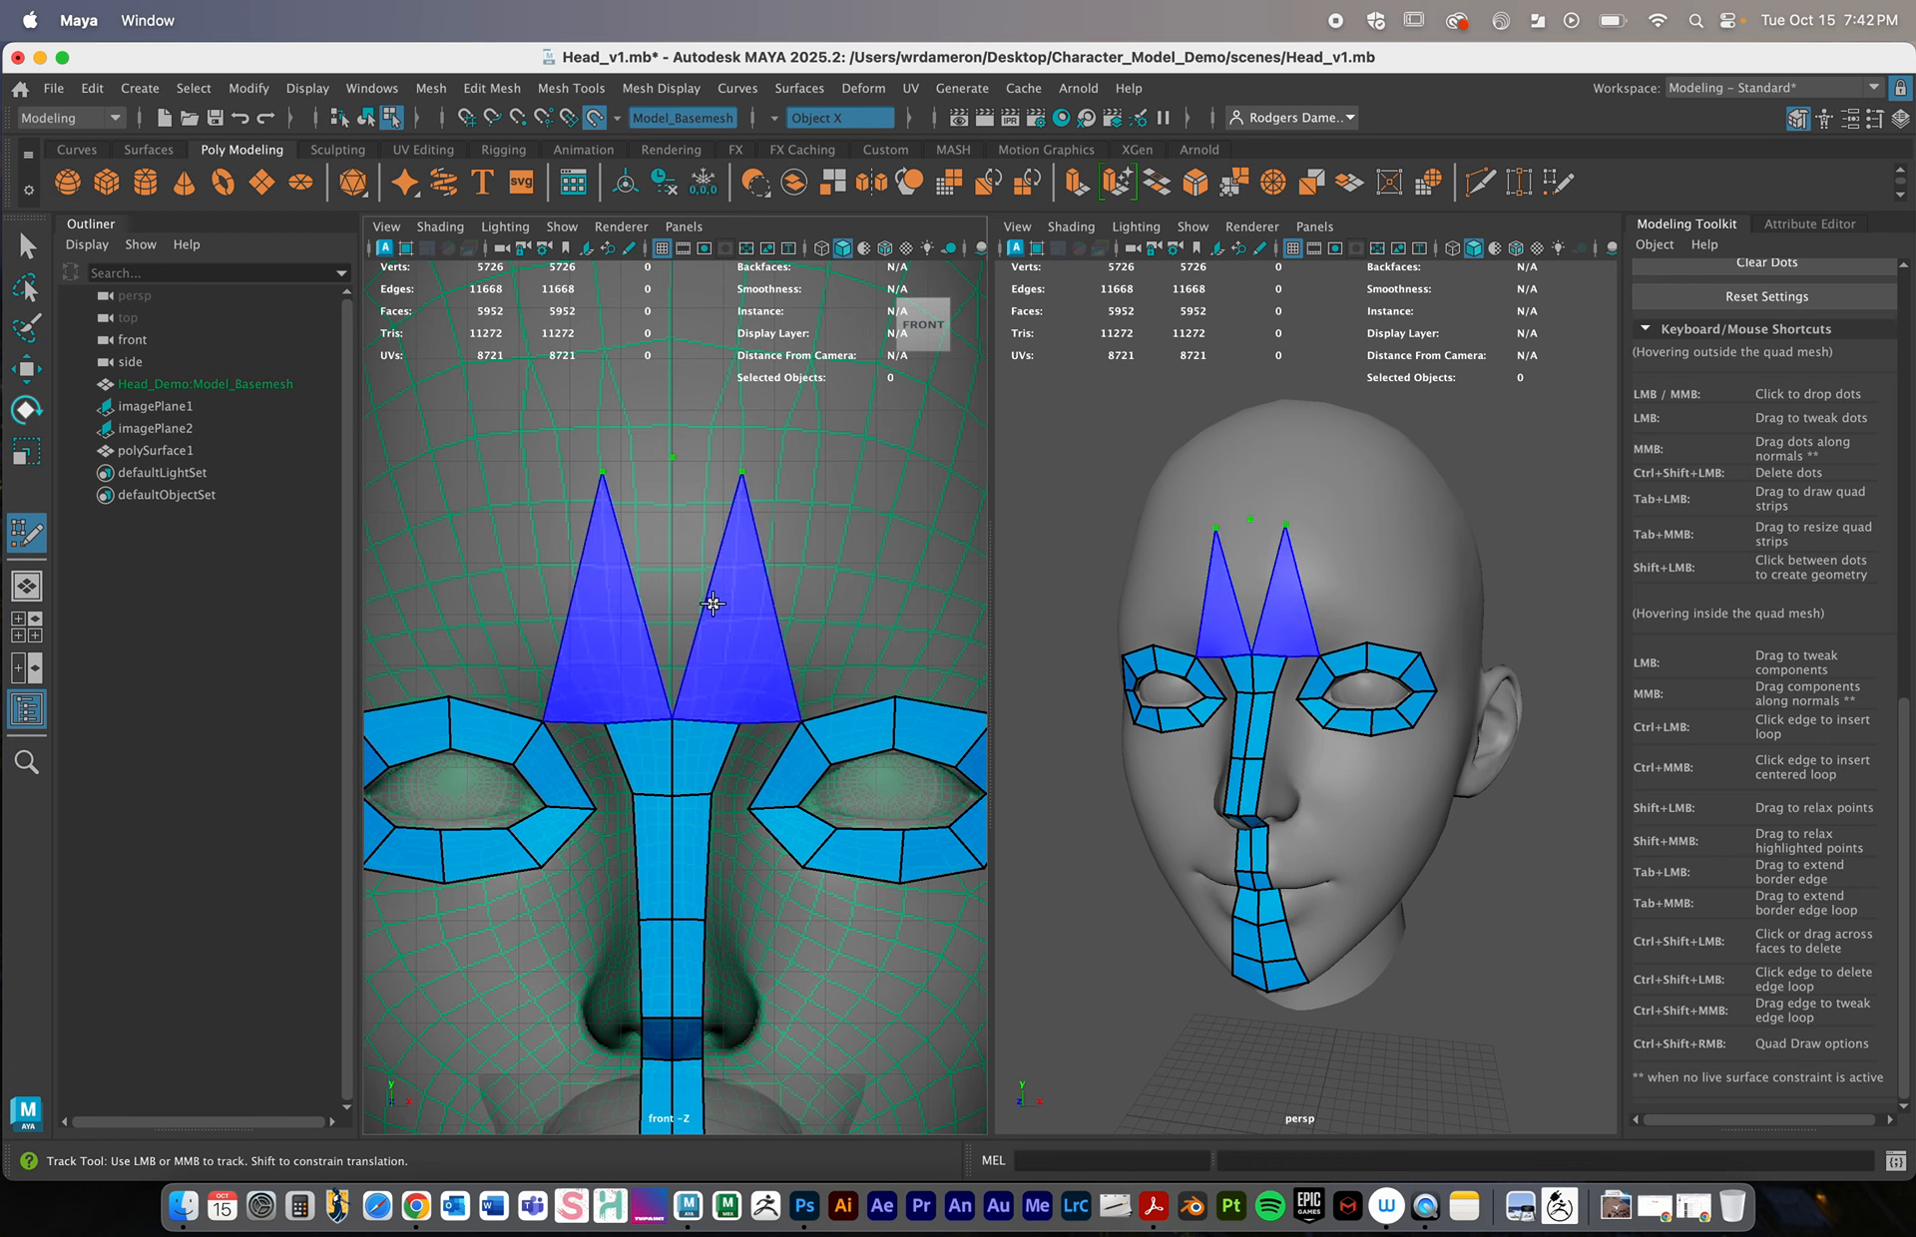
pyautogui.keyDown('shift'); pyautogui.click(704, 589); pyautogui.keyUp('shift')
pyautogui.keyDown('alt'); pyautogui.moveTo(705, 589); pyautogui.dragTo(715, 795, button='middle'); pyautogui.keyUp('alt')
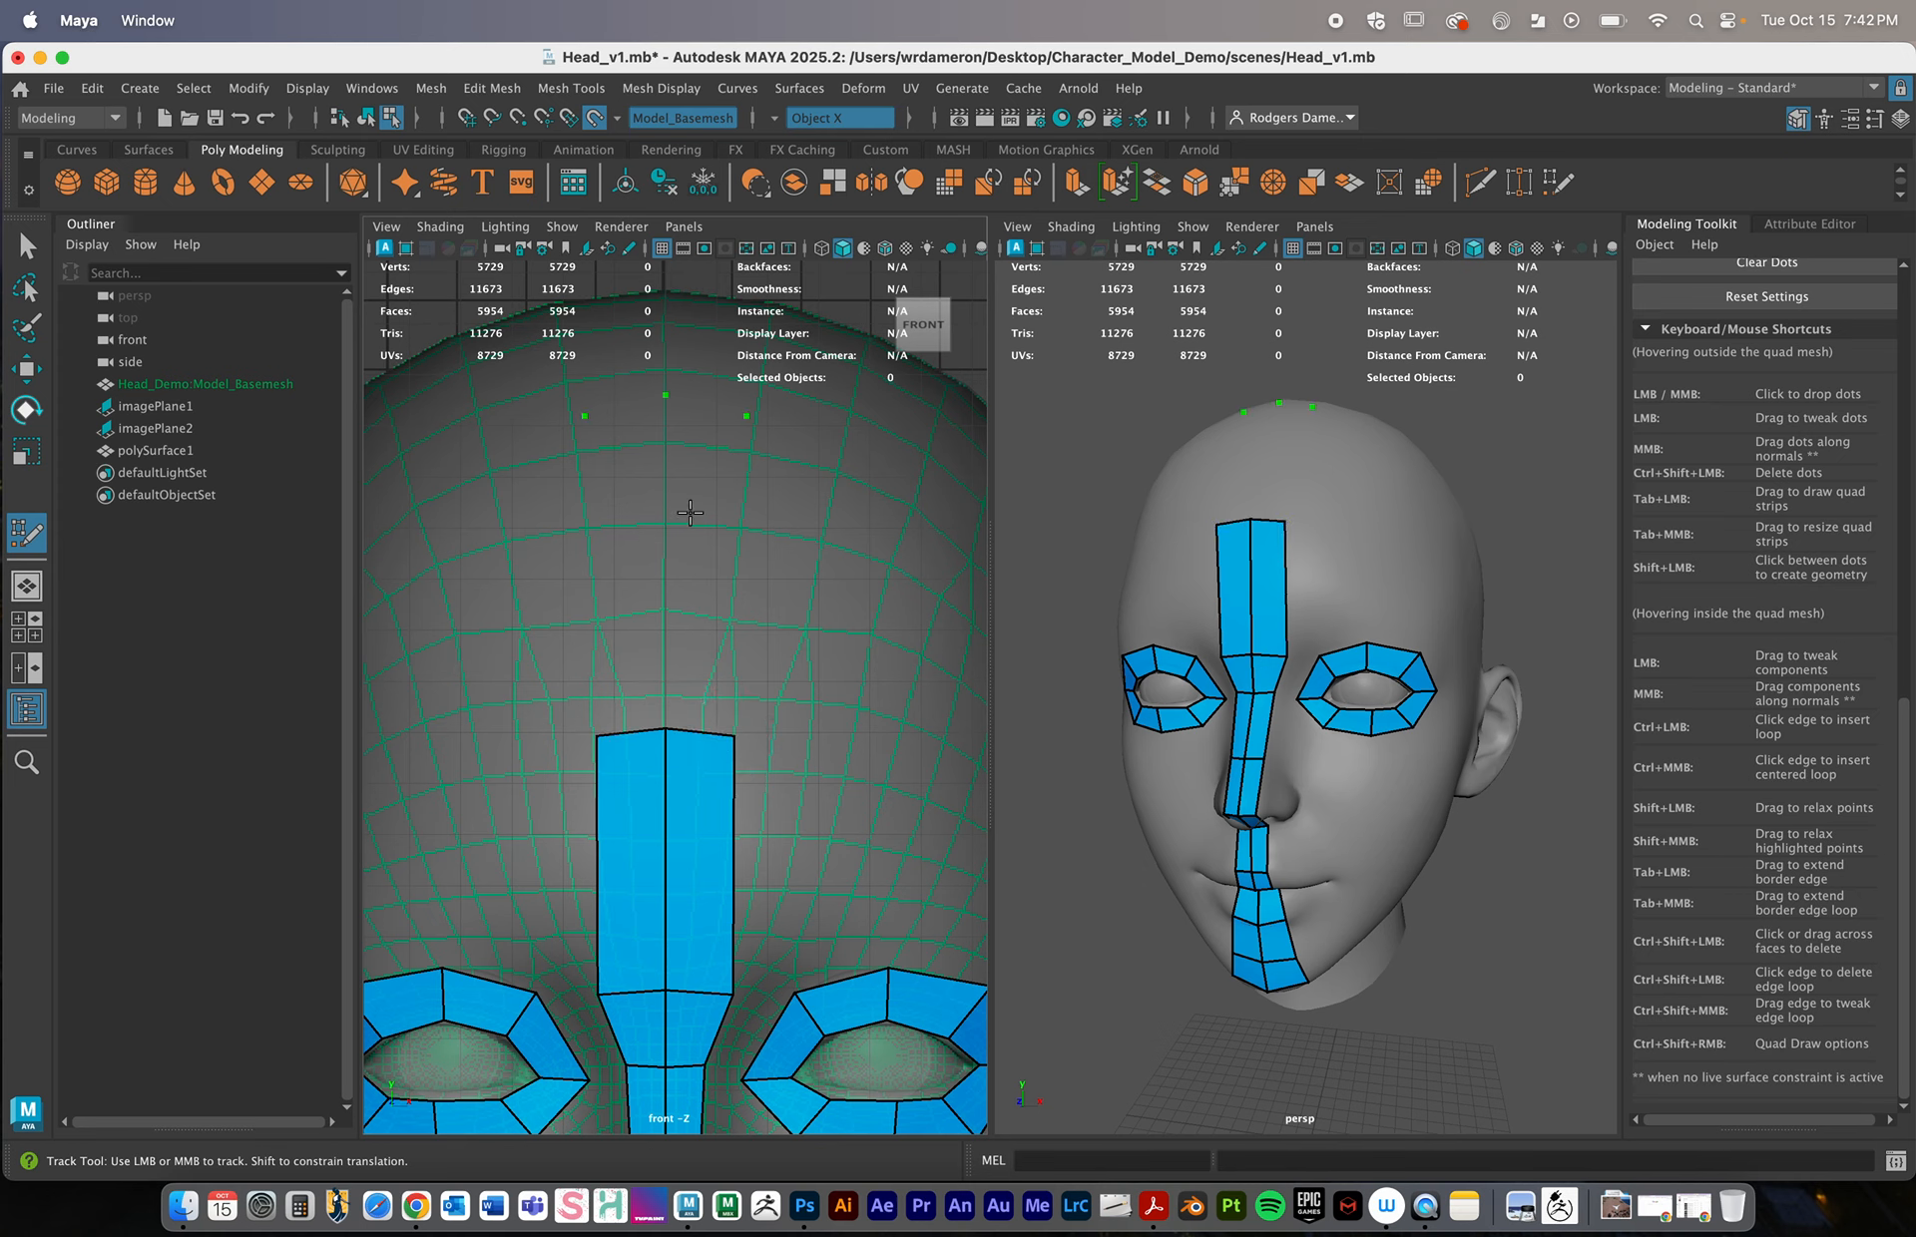
pyautogui.keyDown('shift'); pyautogui.click(718, 562); pyautogui.keyUp('shift')
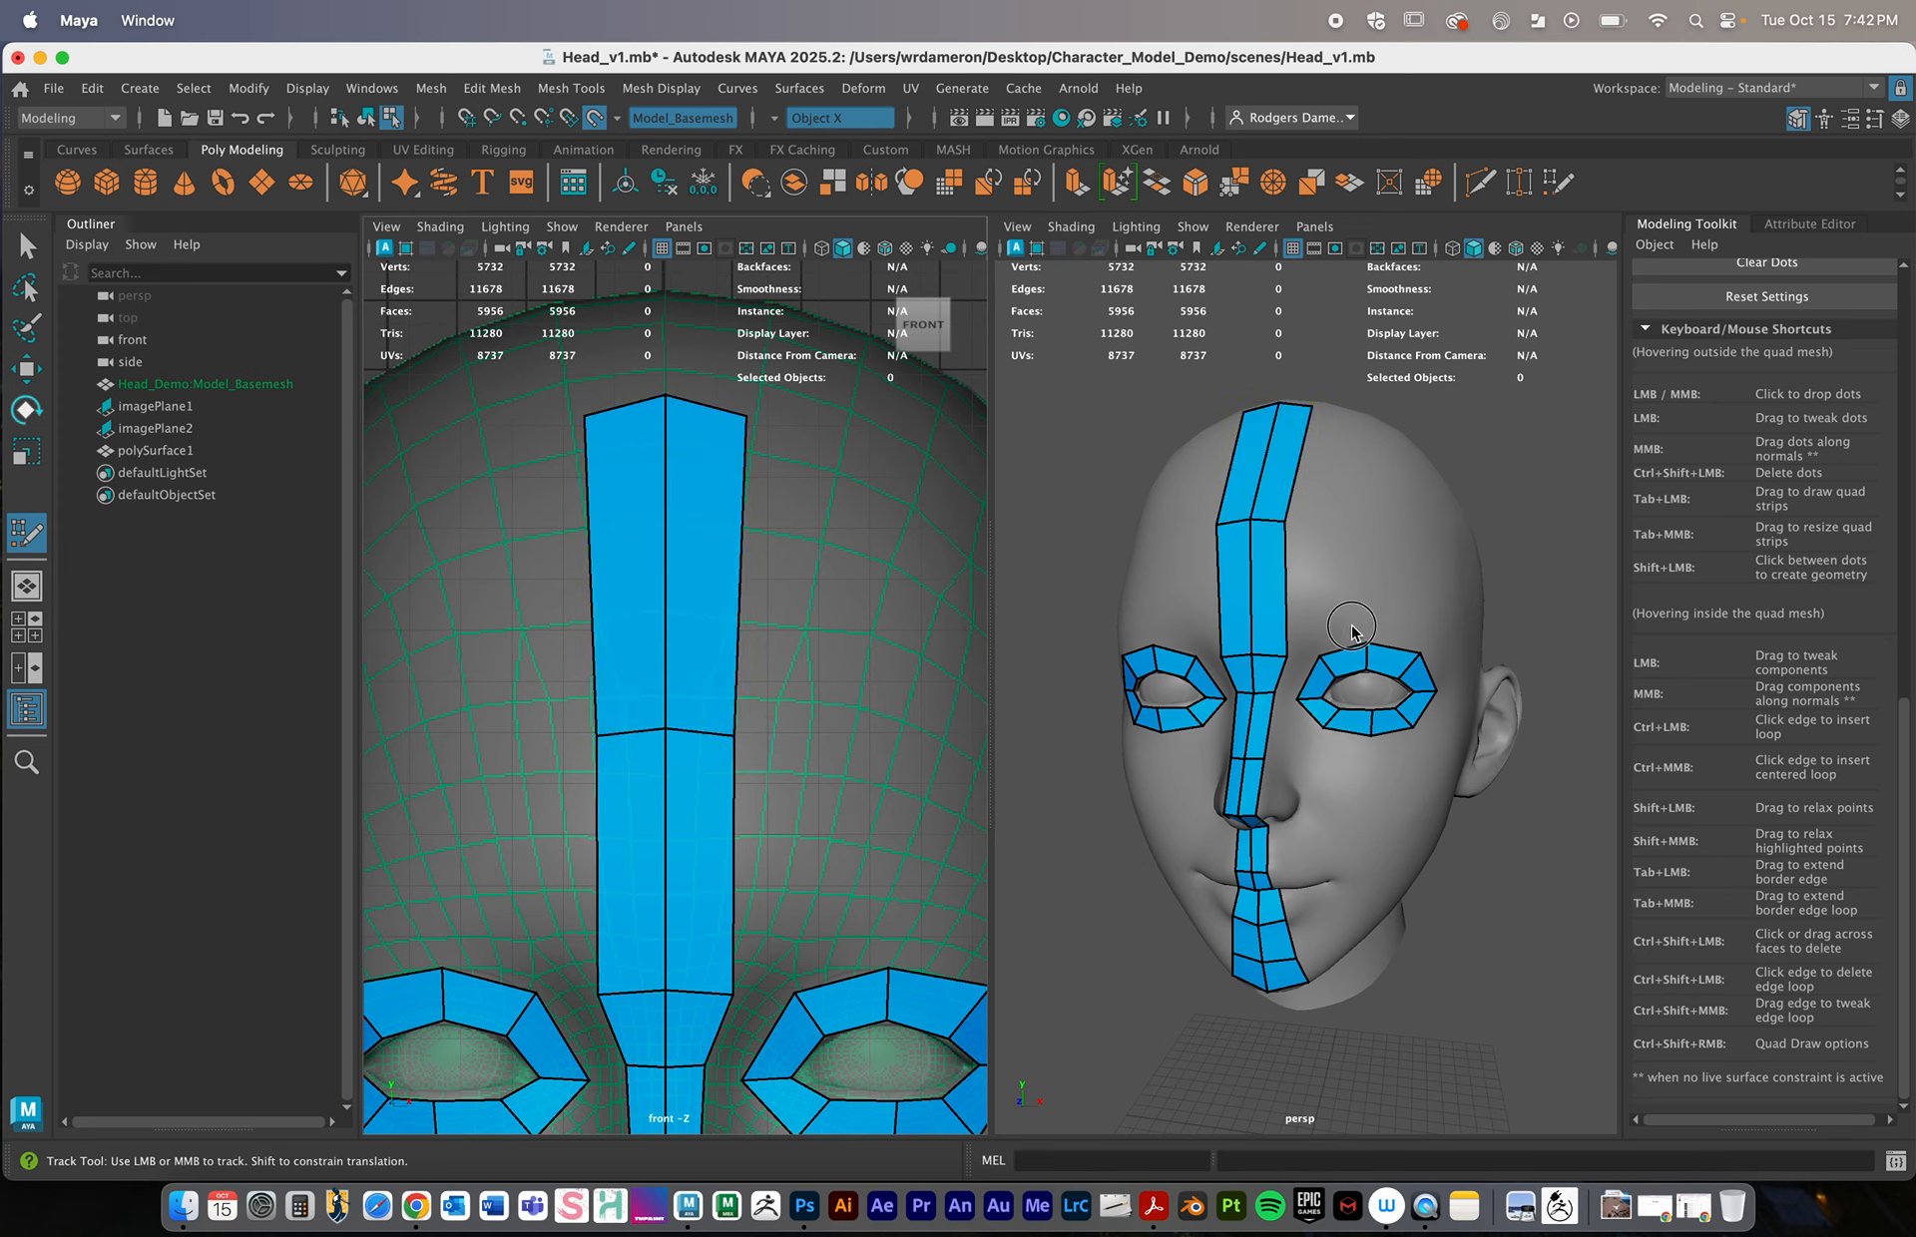
# Change the front viewport to the orthographic top view and frame it on the forehead end of the strip
pyautogui.keyDown('alt'); pyautogui.moveTo(1352, 631); pyautogui.dragTo(1283, 599); pyautogui.keyUp('alt')
pyautogui.keyDown('alt'); pyautogui.moveTo(1244, 509); pyautogui.dragTo(1244, 642); pyautogui.keyUp('alt')
pyautogui.keyDown('alt'); pyautogui.moveTo(741, 329); pyautogui.dragTo(737, 498, button='middle'); pyautogui.keyUp('alt')
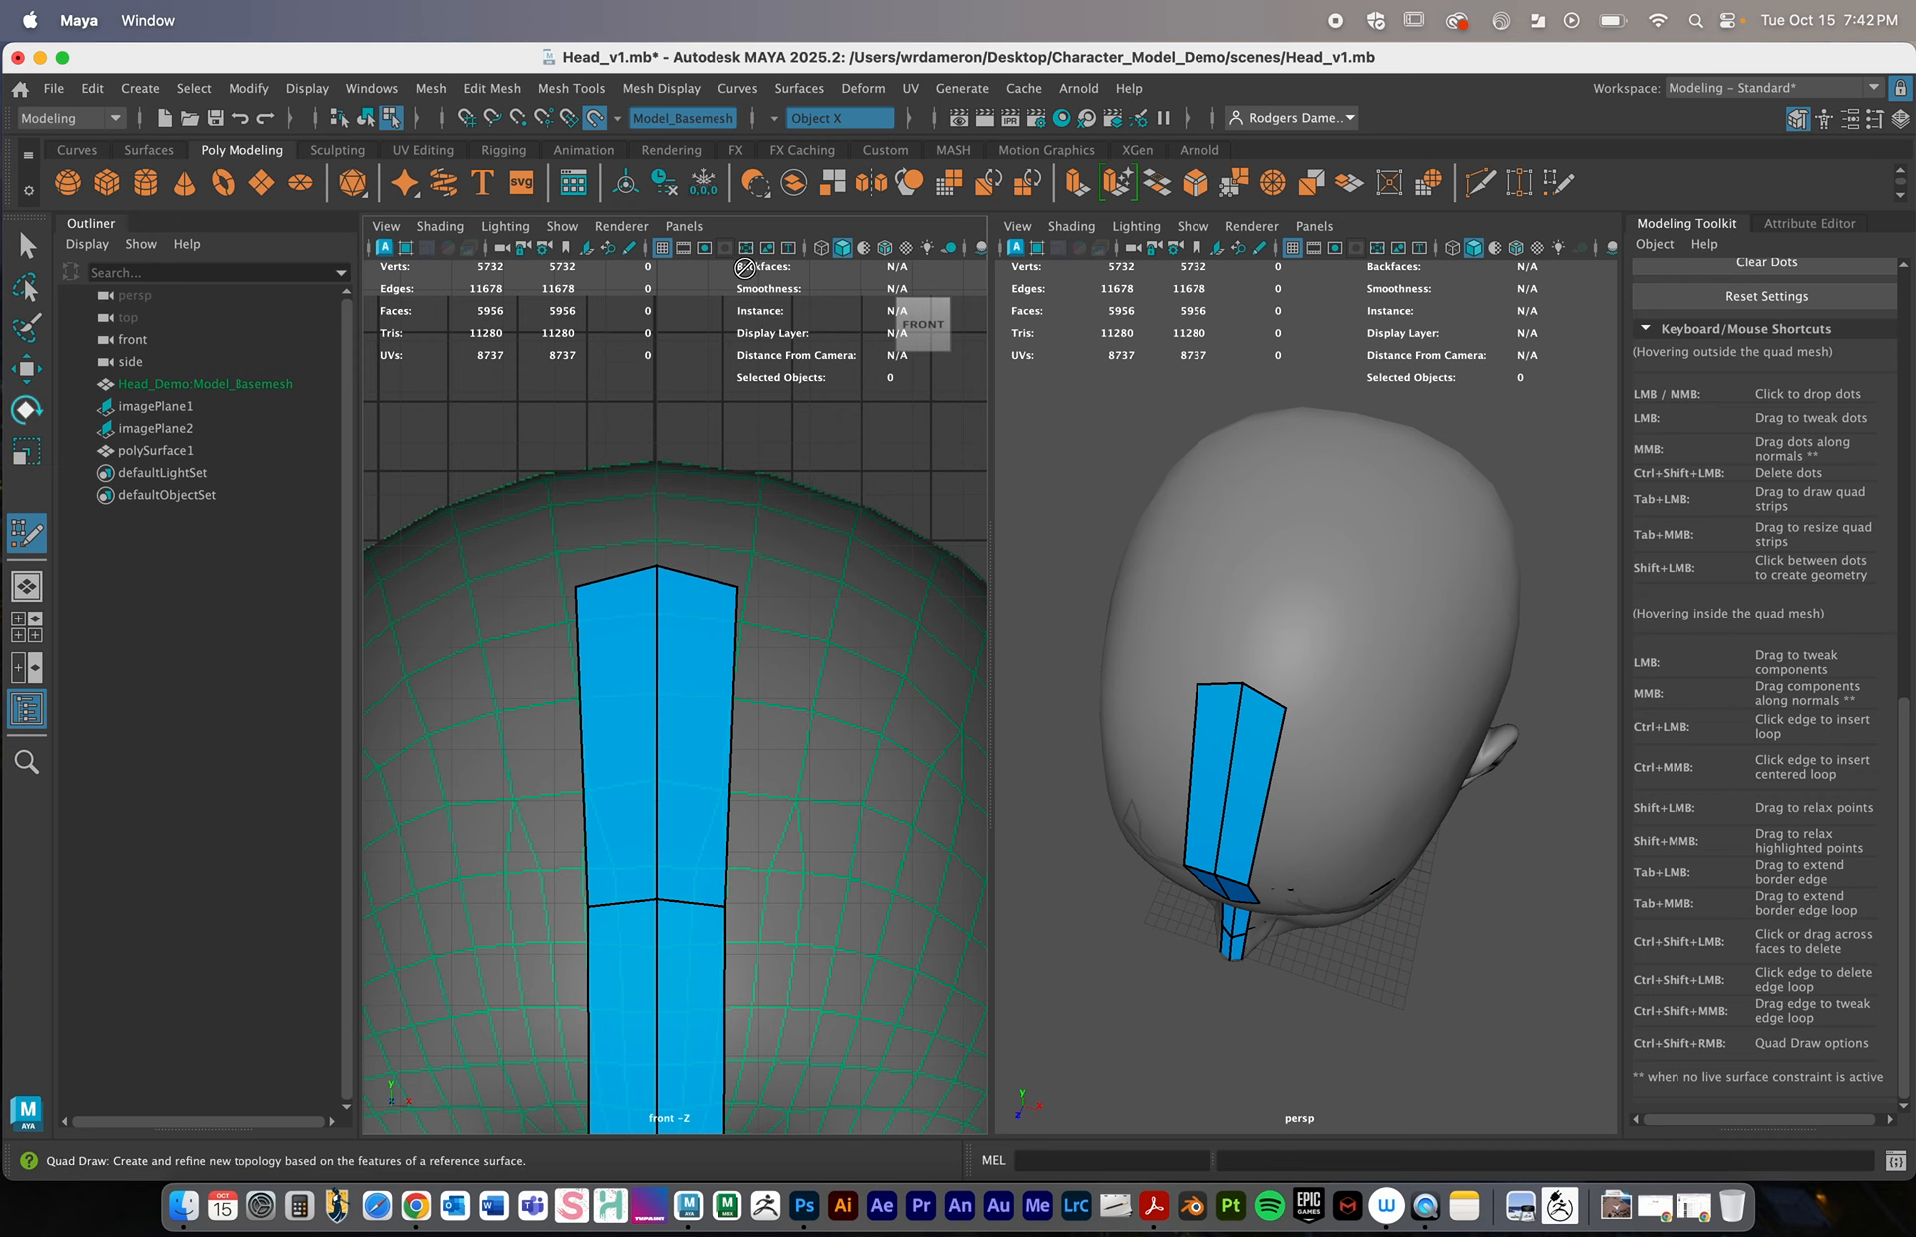
pyautogui.click(684, 227)
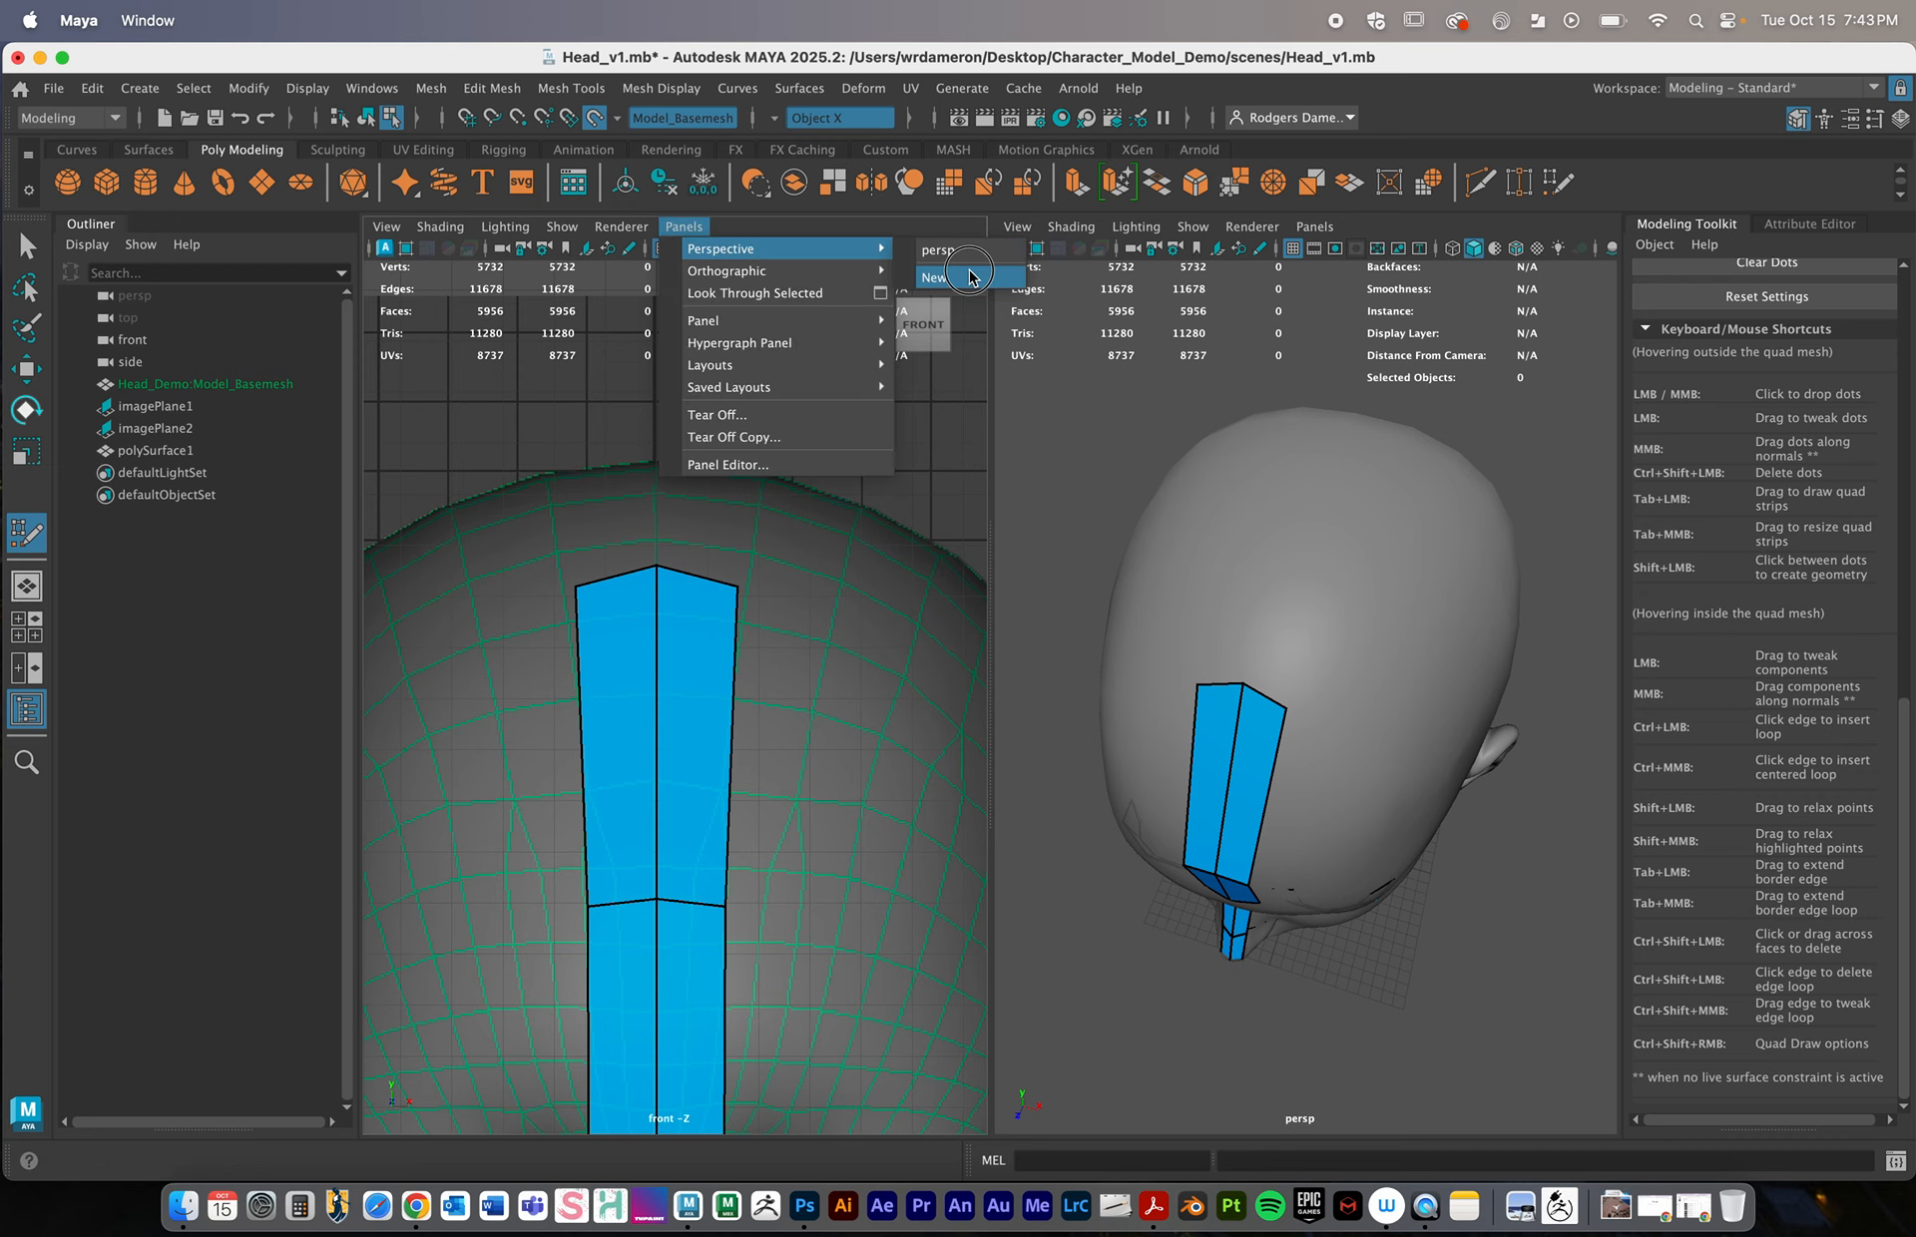
pyautogui.click(828, 278)
pyautogui.click(931, 317)
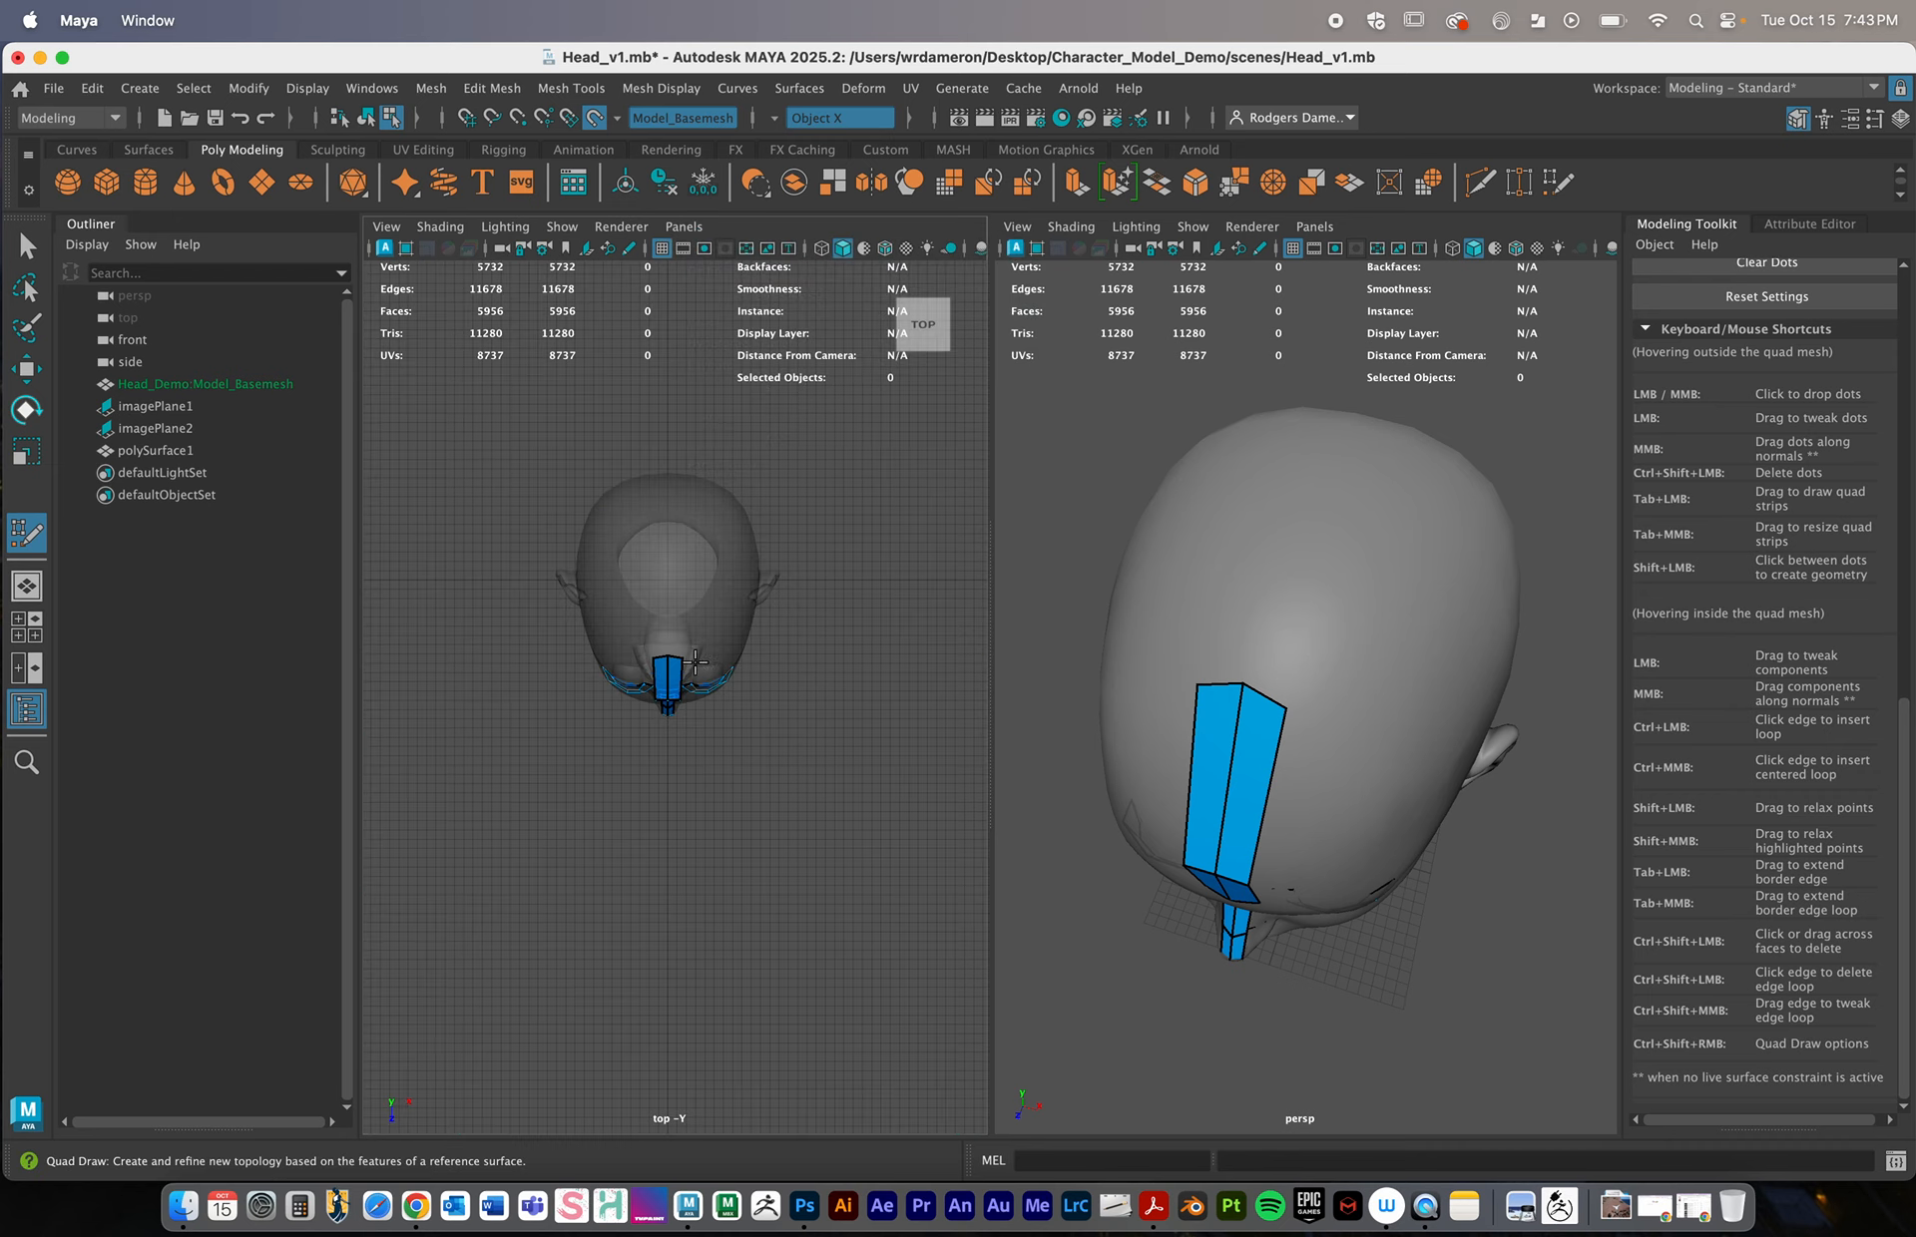
pyautogui.scroll(5, 738, 608)
pyautogui.keyDown('alt'); pyautogui.moveTo(685, 557); pyautogui.dragTo(727, 770, button='middle'); pyautogui.keyUp('alt')
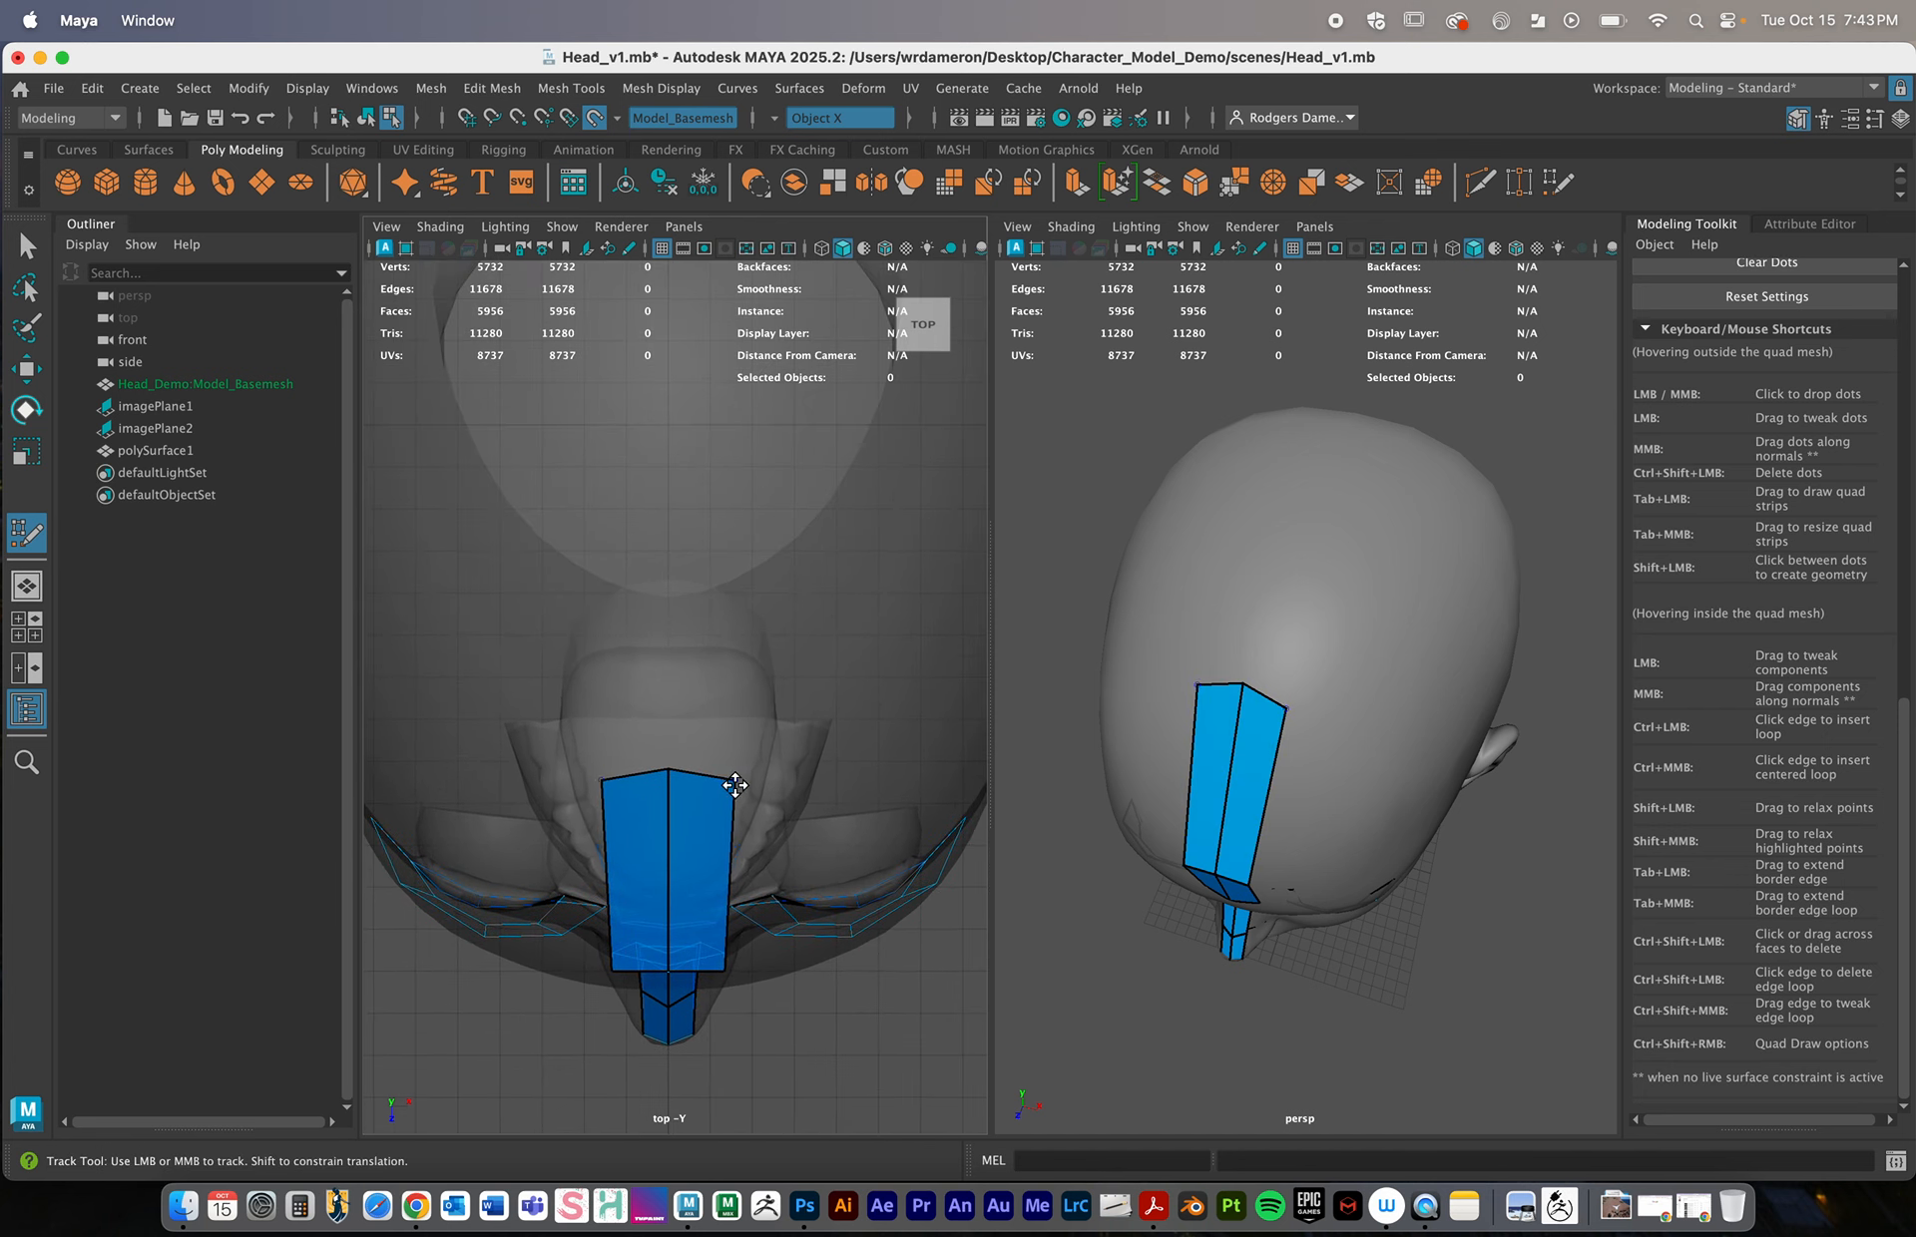
# Extend the center strip over the crown with two rows of mirrored quads, aligning the outer corners of the first row's rear edge
pyautogui.scroll(-3, 795, 611)
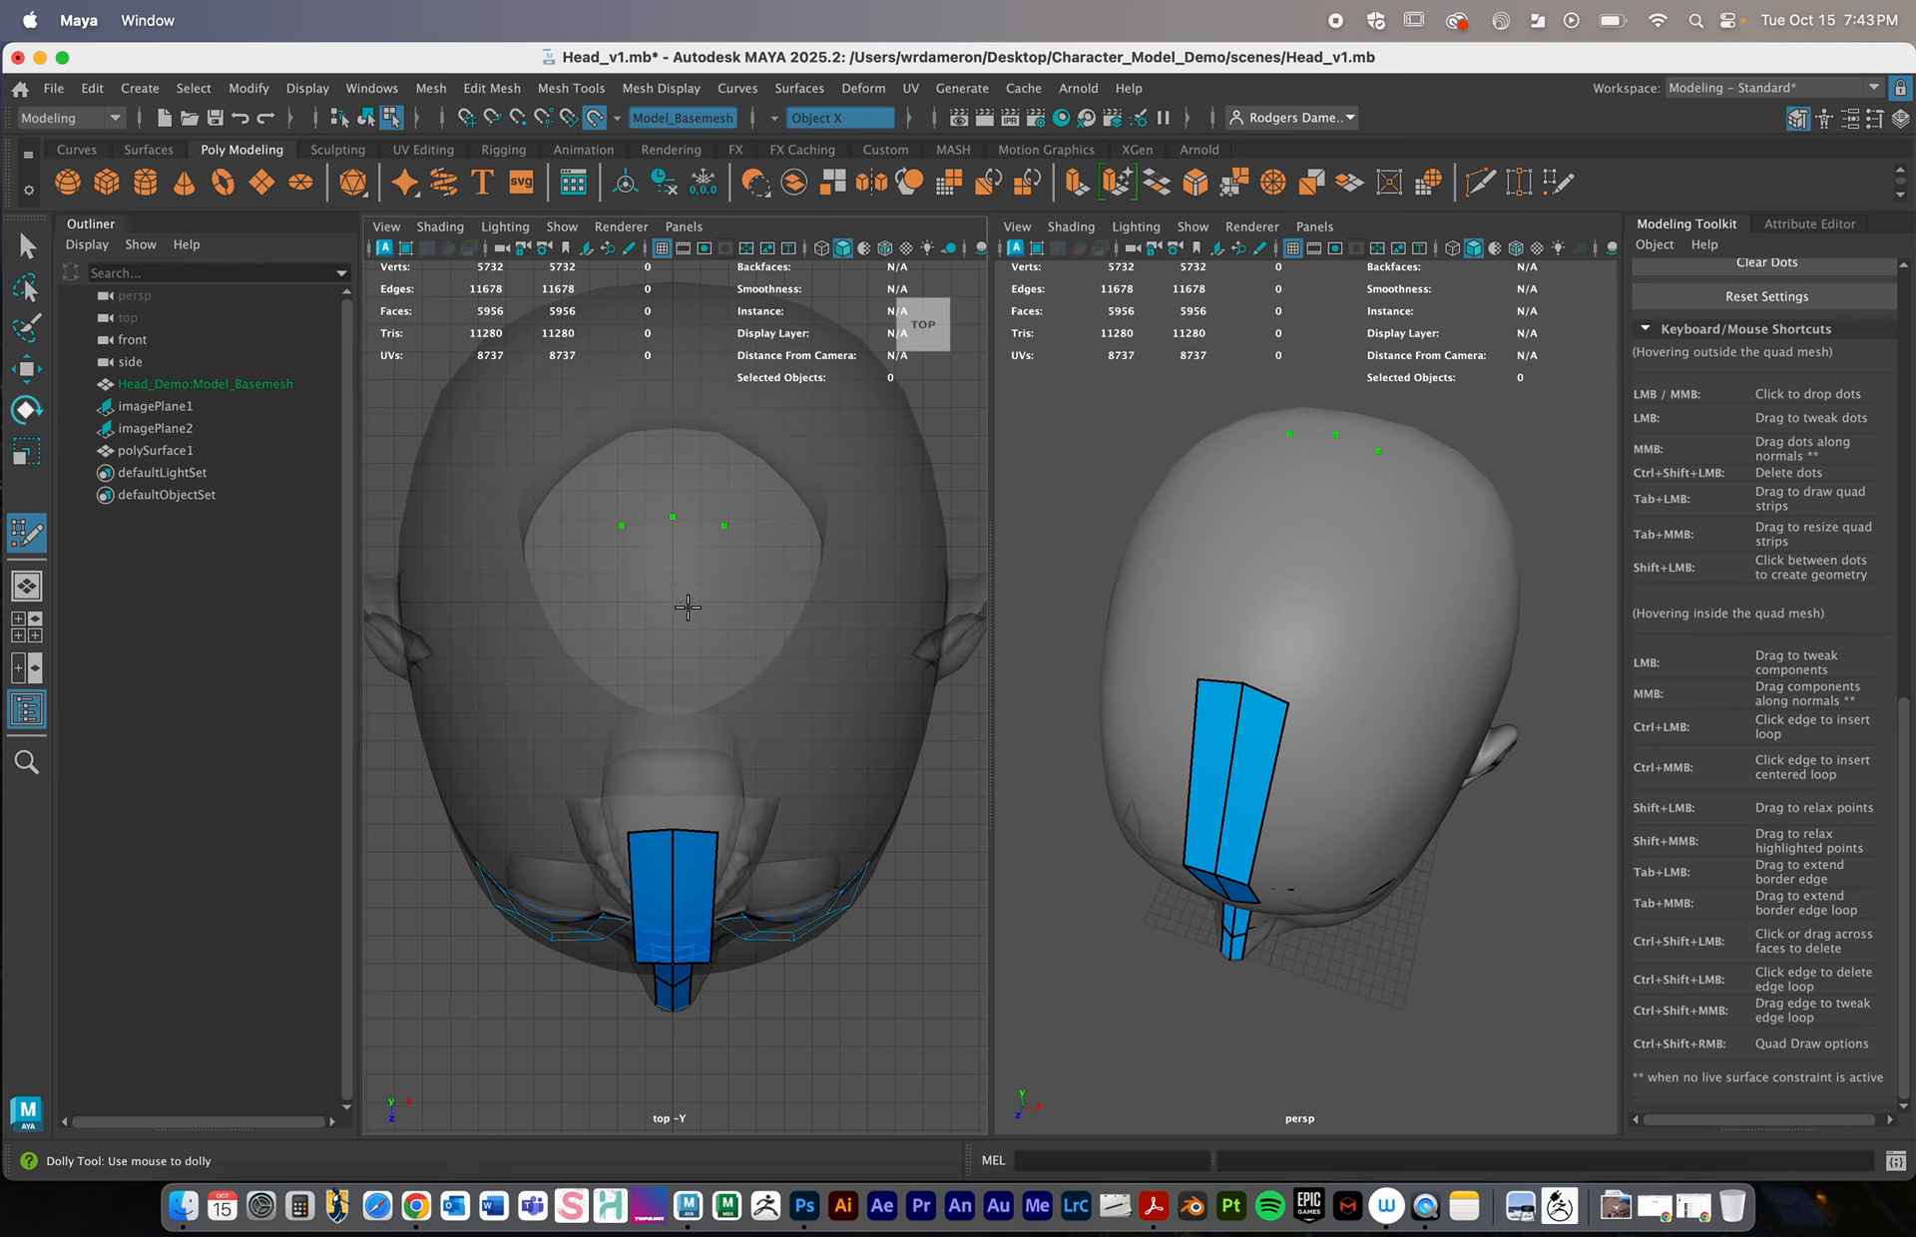
pyautogui.keyDown('shift'); pyautogui.click(701, 693); pyautogui.keyUp('shift')
pyautogui.keyDown('alt'); pyautogui.moveTo(726, 517); pyautogui.dragTo(727, 551, button='middle'); pyautogui.keyUp('alt')
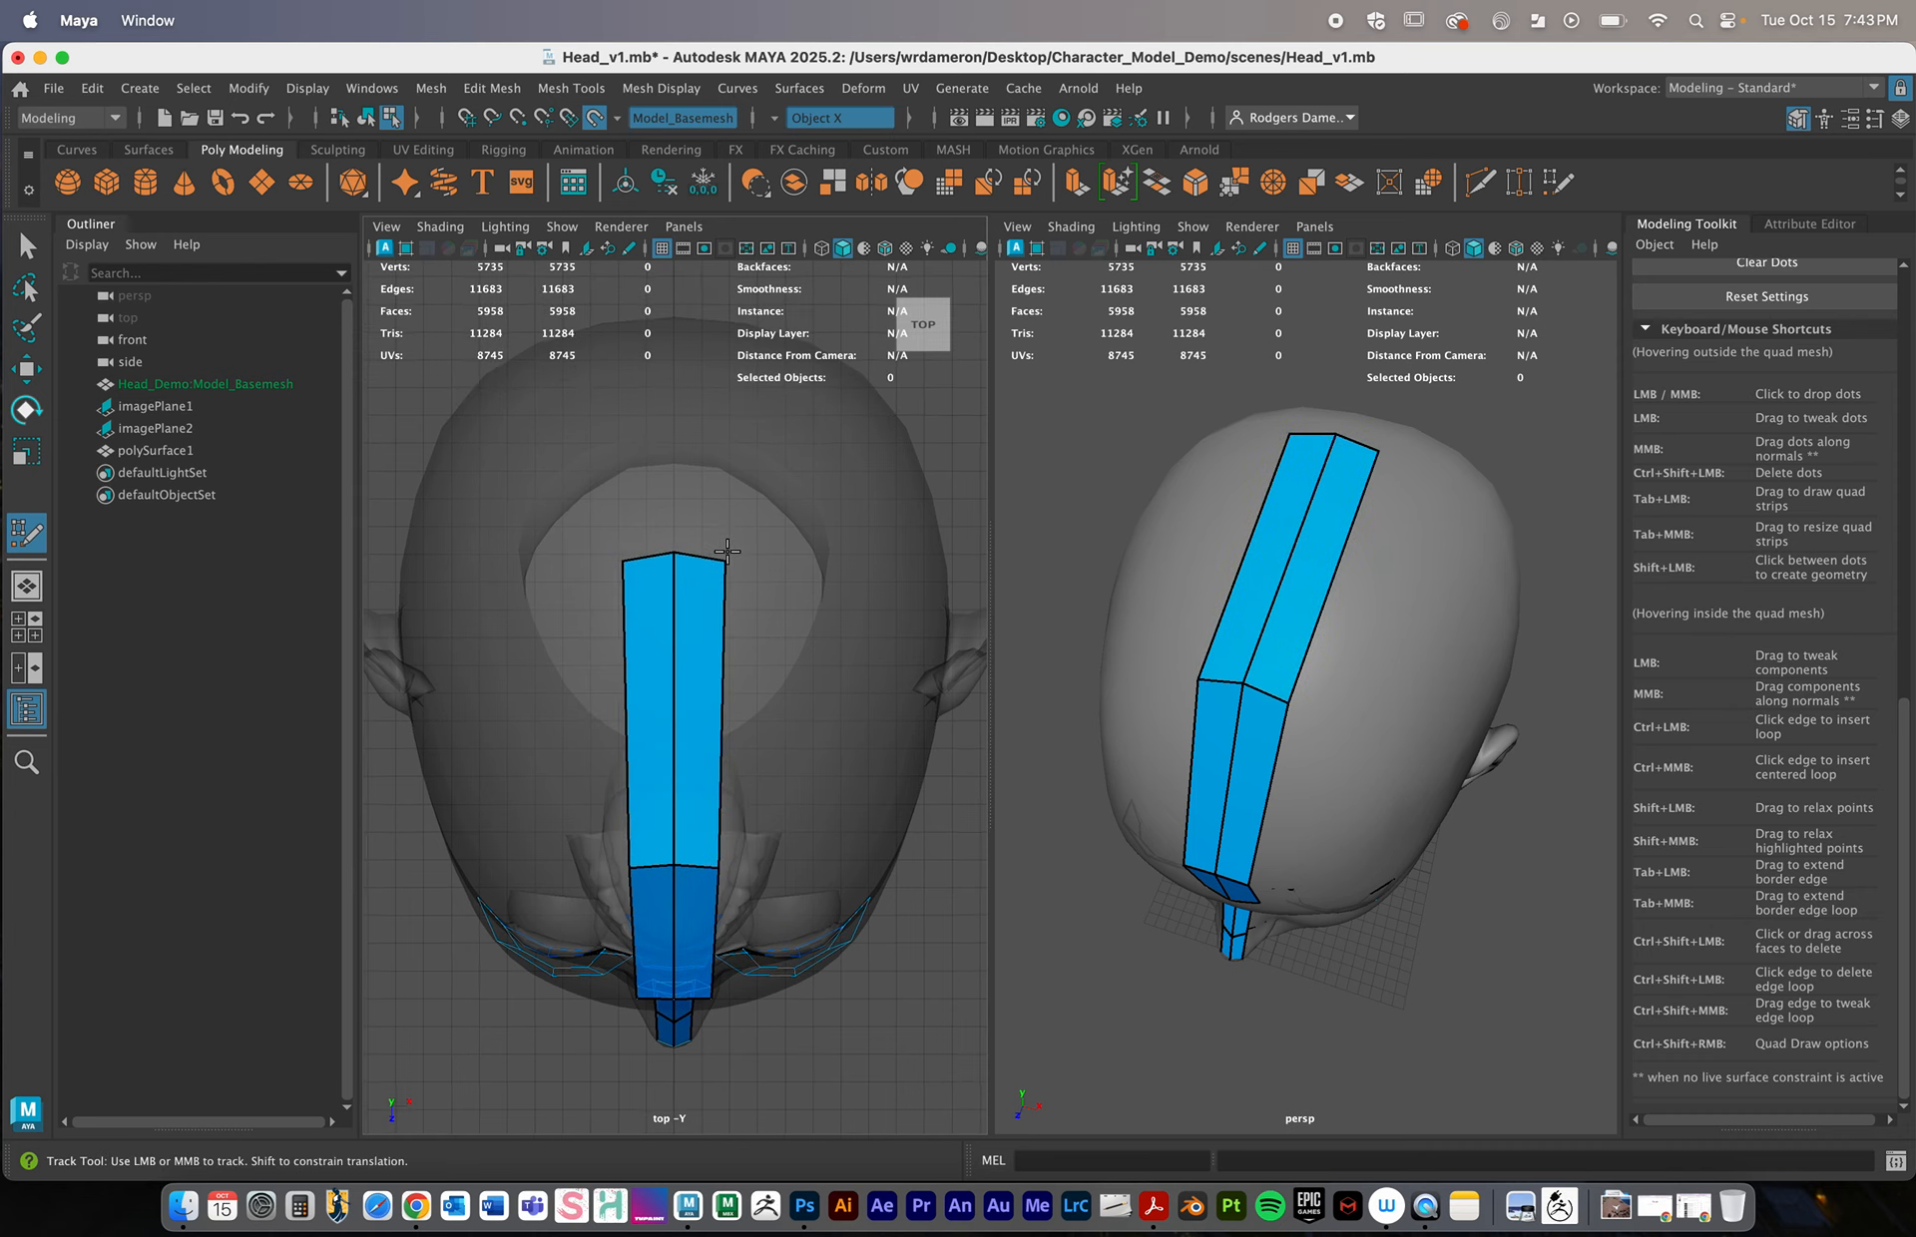
pyautogui.moveTo(724, 564); pyautogui.dragTo(722, 554)
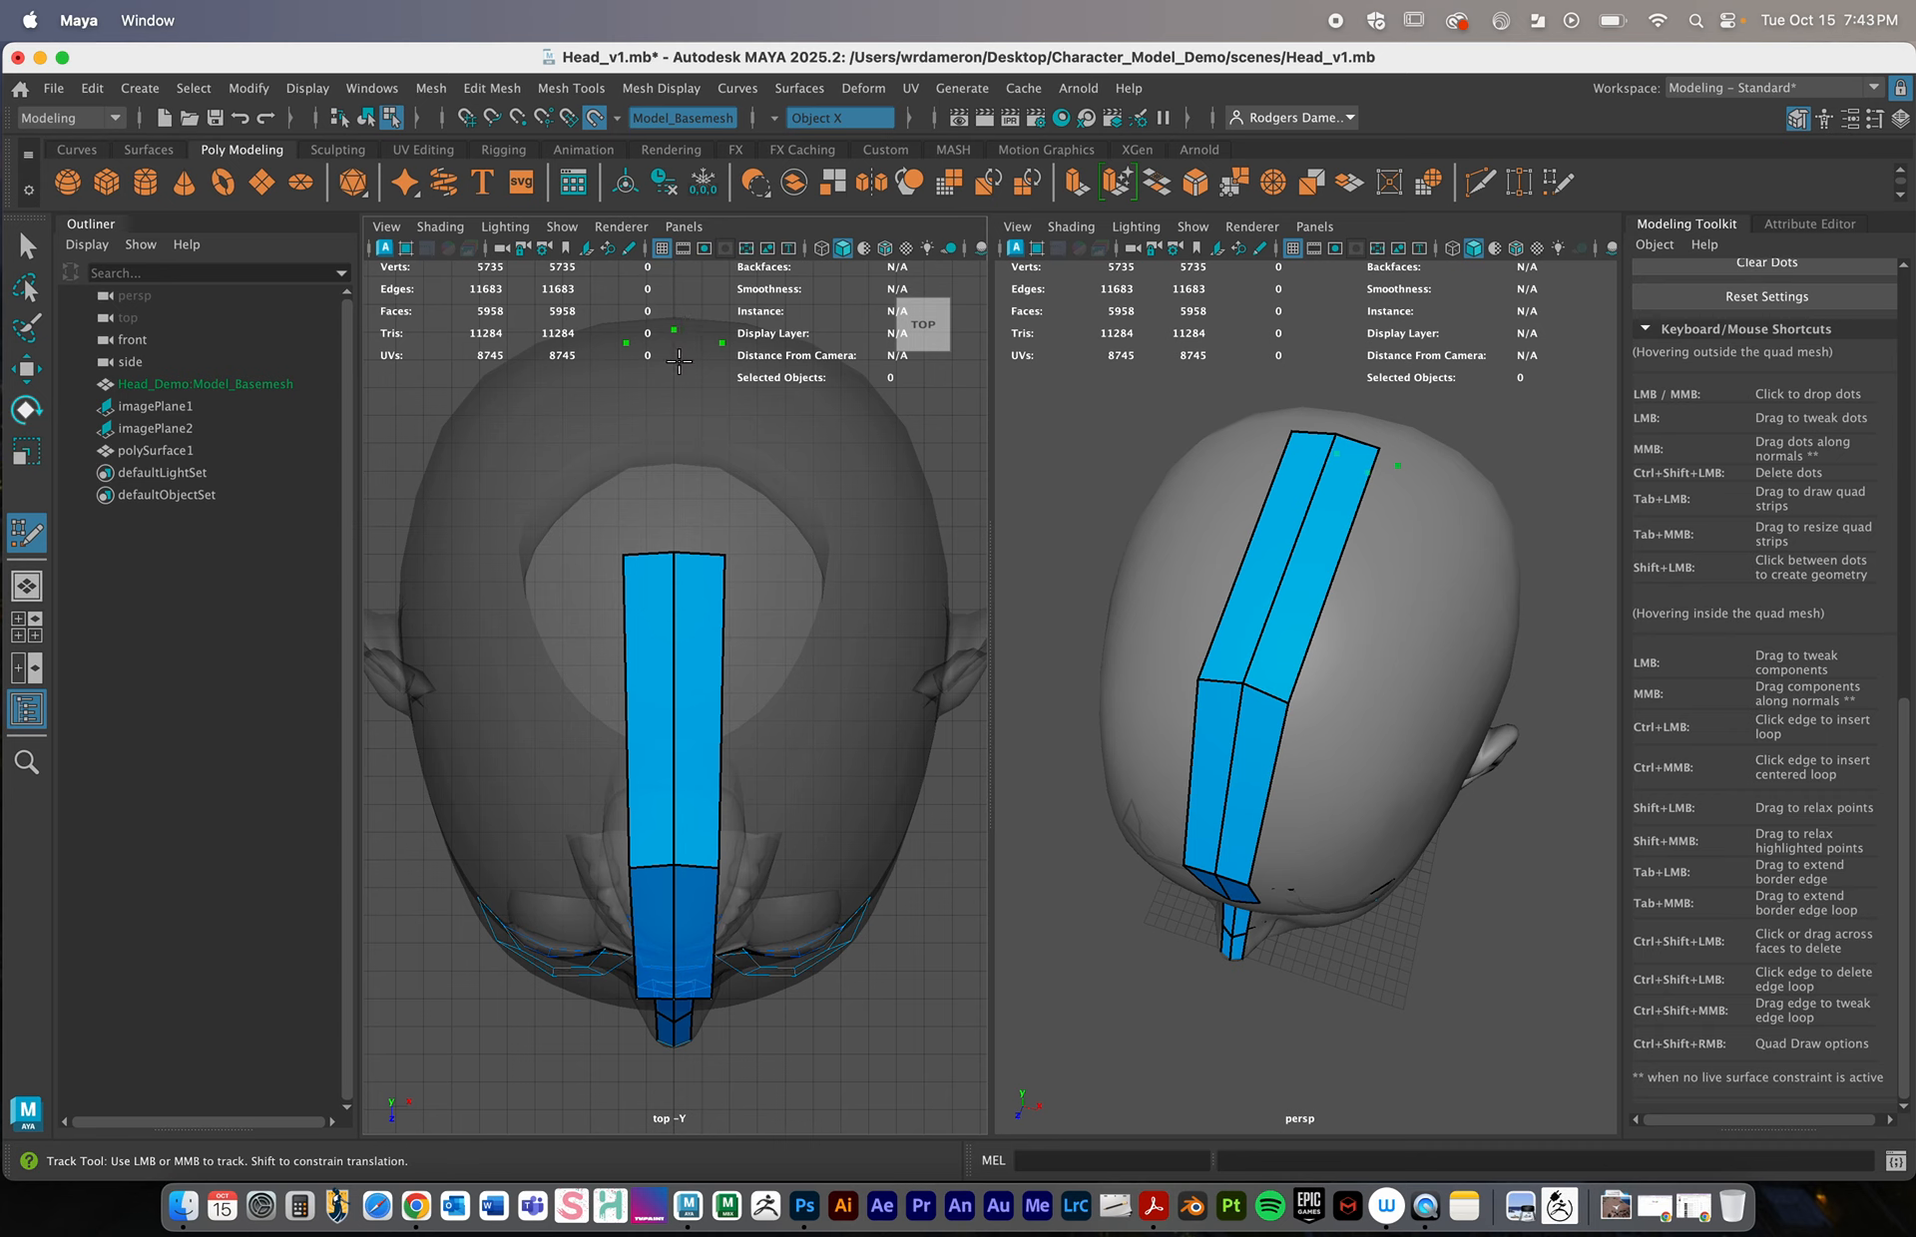
pyautogui.keyDown('shift'); pyautogui.click(705, 441); pyautogui.keyUp('shift')
pyautogui.moveTo(1382, 604)
pyautogui.keyDown('alt'); pyautogui.mouseDown()
pyautogui.moveTo(1250, 594)
pyautogui.moveTo(1265, 770)
pyautogui.moveTo(1274, 646)
pyautogui.moveTo(1386, 599)
pyautogui.mouseUp(); pyautogui.keyUp('alt')
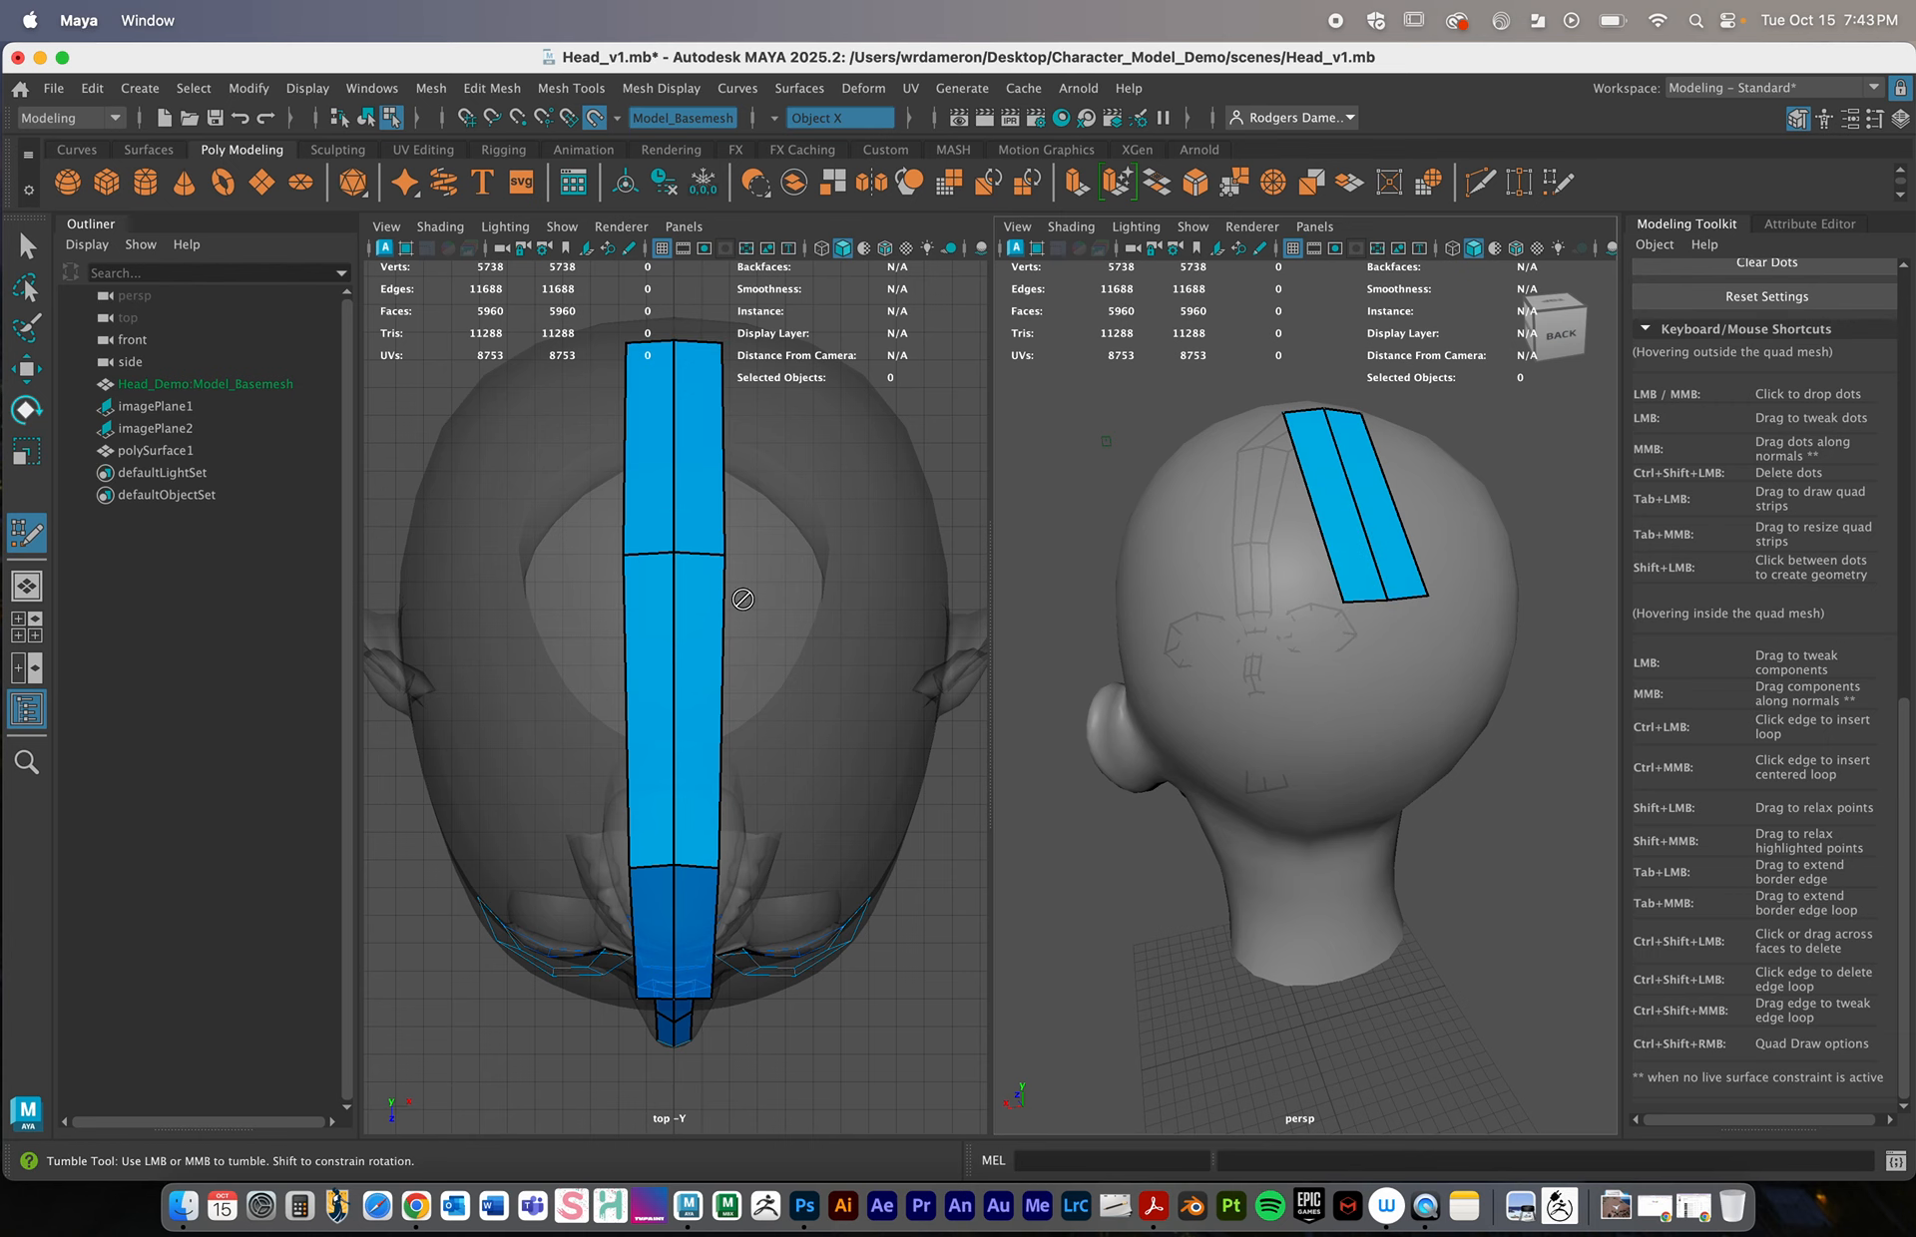
# Continue the center strip down the back of the head and neck with two rows of mirrored quads ending at the neck's lower edge
pyautogui.scroll(-2, 743, 599)
pyautogui.keyDown('alt'); pyautogui.moveTo(748, 619); pyautogui.dragTo(763, 654); pyautogui.keyUp('alt')
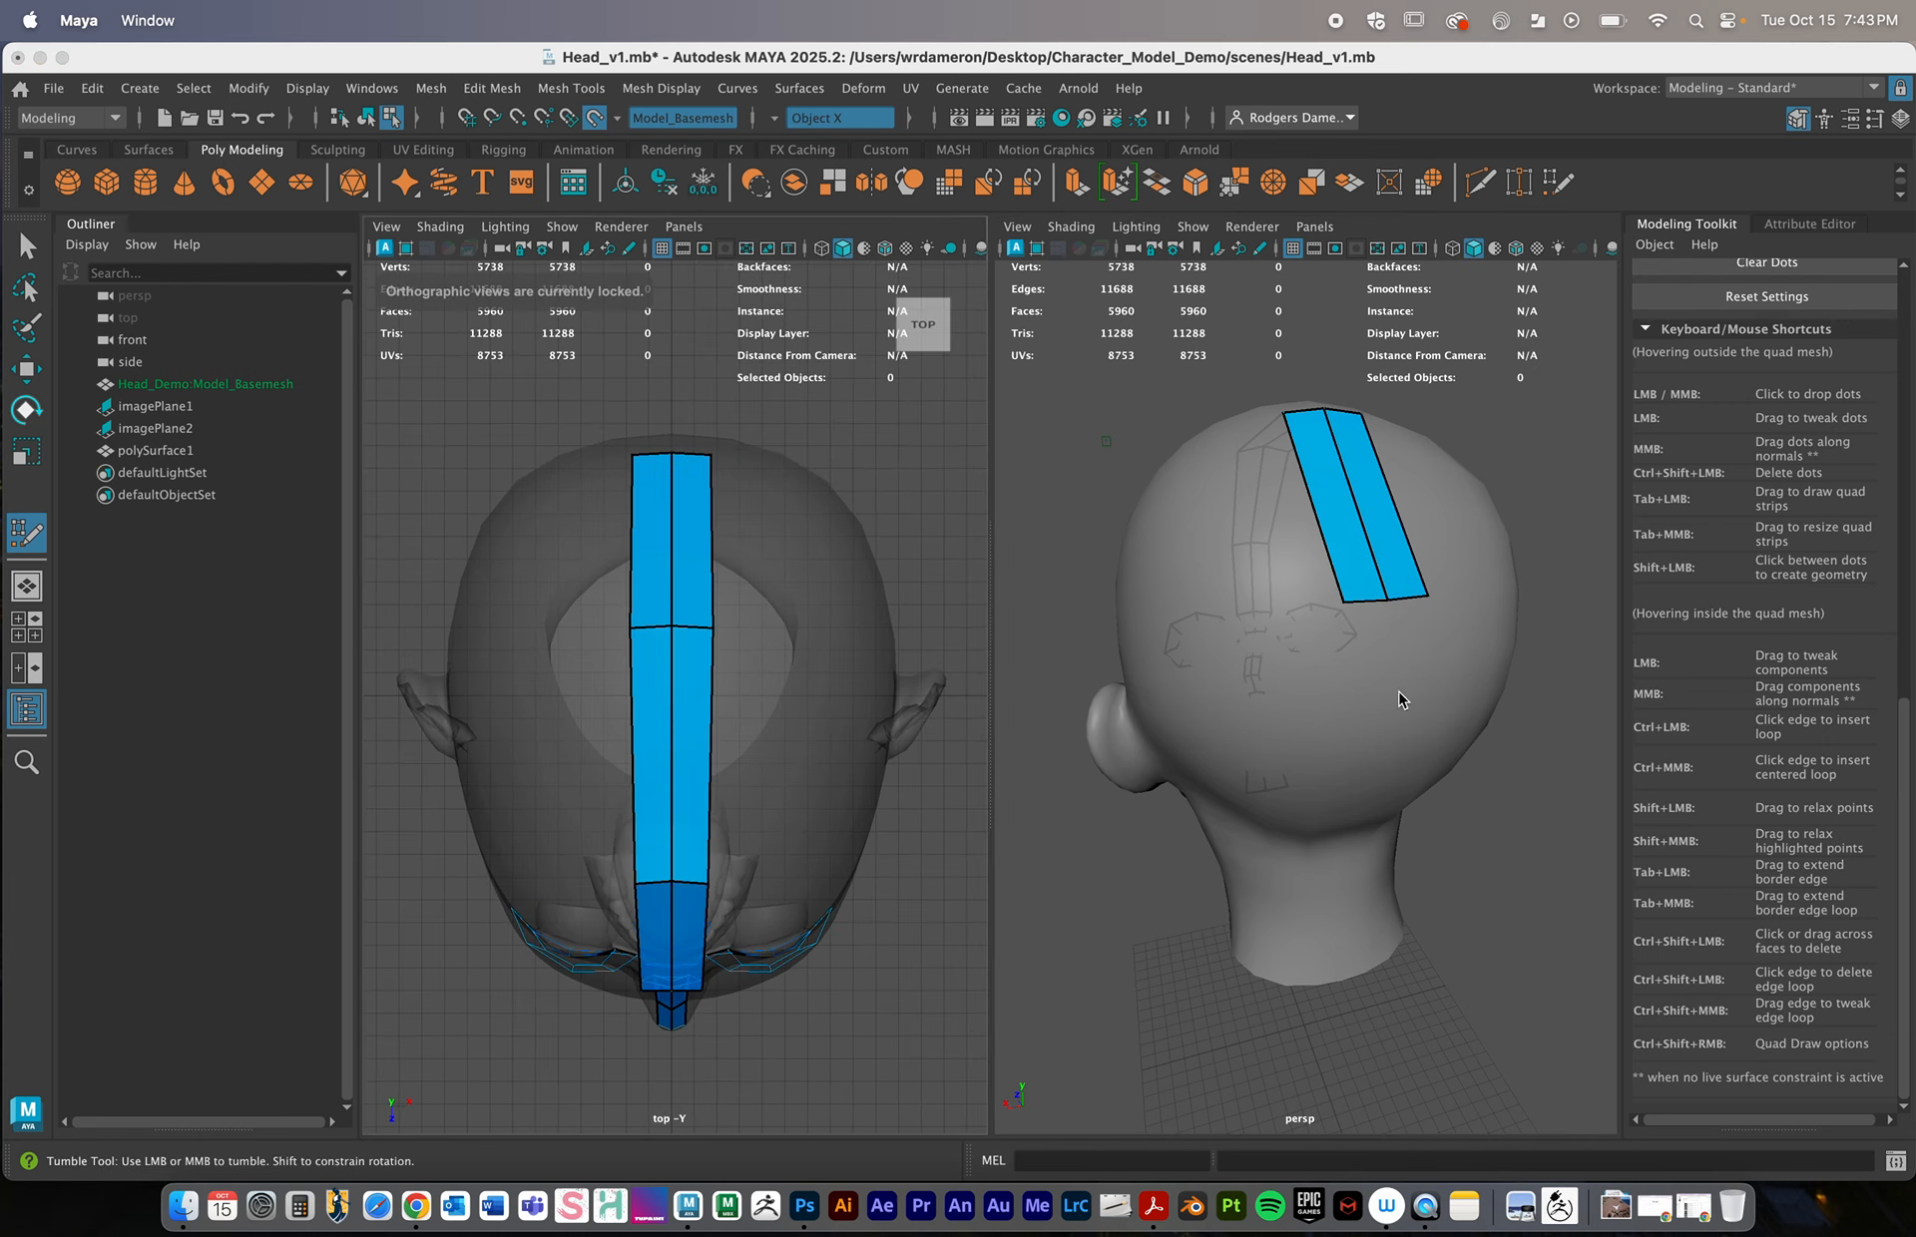
pyautogui.keyDown('alt'); pyautogui.moveTo(1399, 699); pyautogui.dragTo(1361, 675); pyautogui.keyUp('alt')
pyautogui.scroll(5, 1210, 702)
pyautogui.keyDown('alt'); pyautogui.moveTo(1224, 711); pyautogui.dragTo(1295, 816); pyautogui.keyUp('alt')
pyautogui.scroll(-5, 1238, 719)
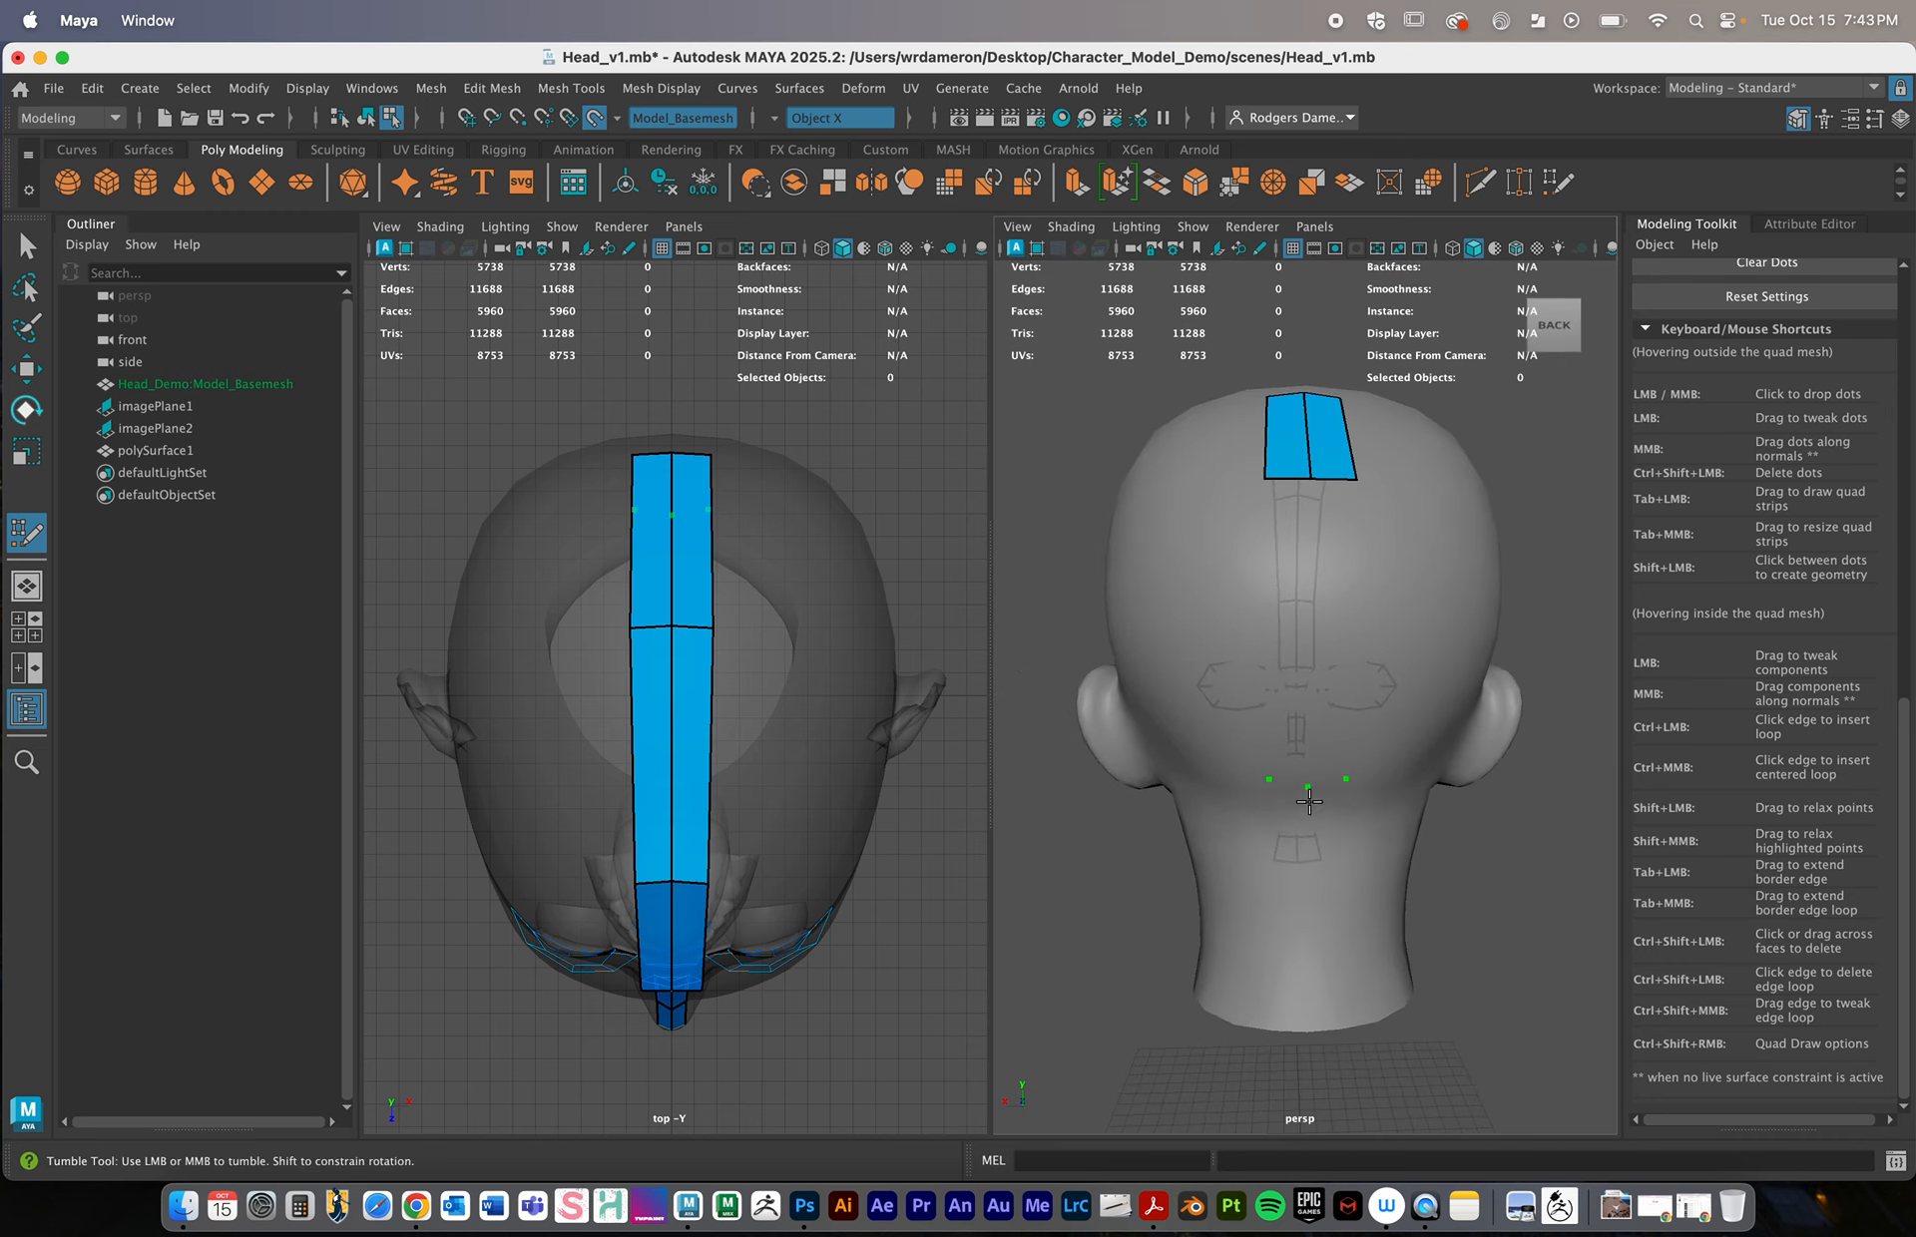
pyautogui.keyDown('shift'); pyautogui.click(1285, 623); pyautogui.keyUp('shift')
pyautogui.keyDown('alt'); pyautogui.moveTo(1327, 853); pyautogui.dragTo(1322, 871); pyautogui.keyUp('alt')
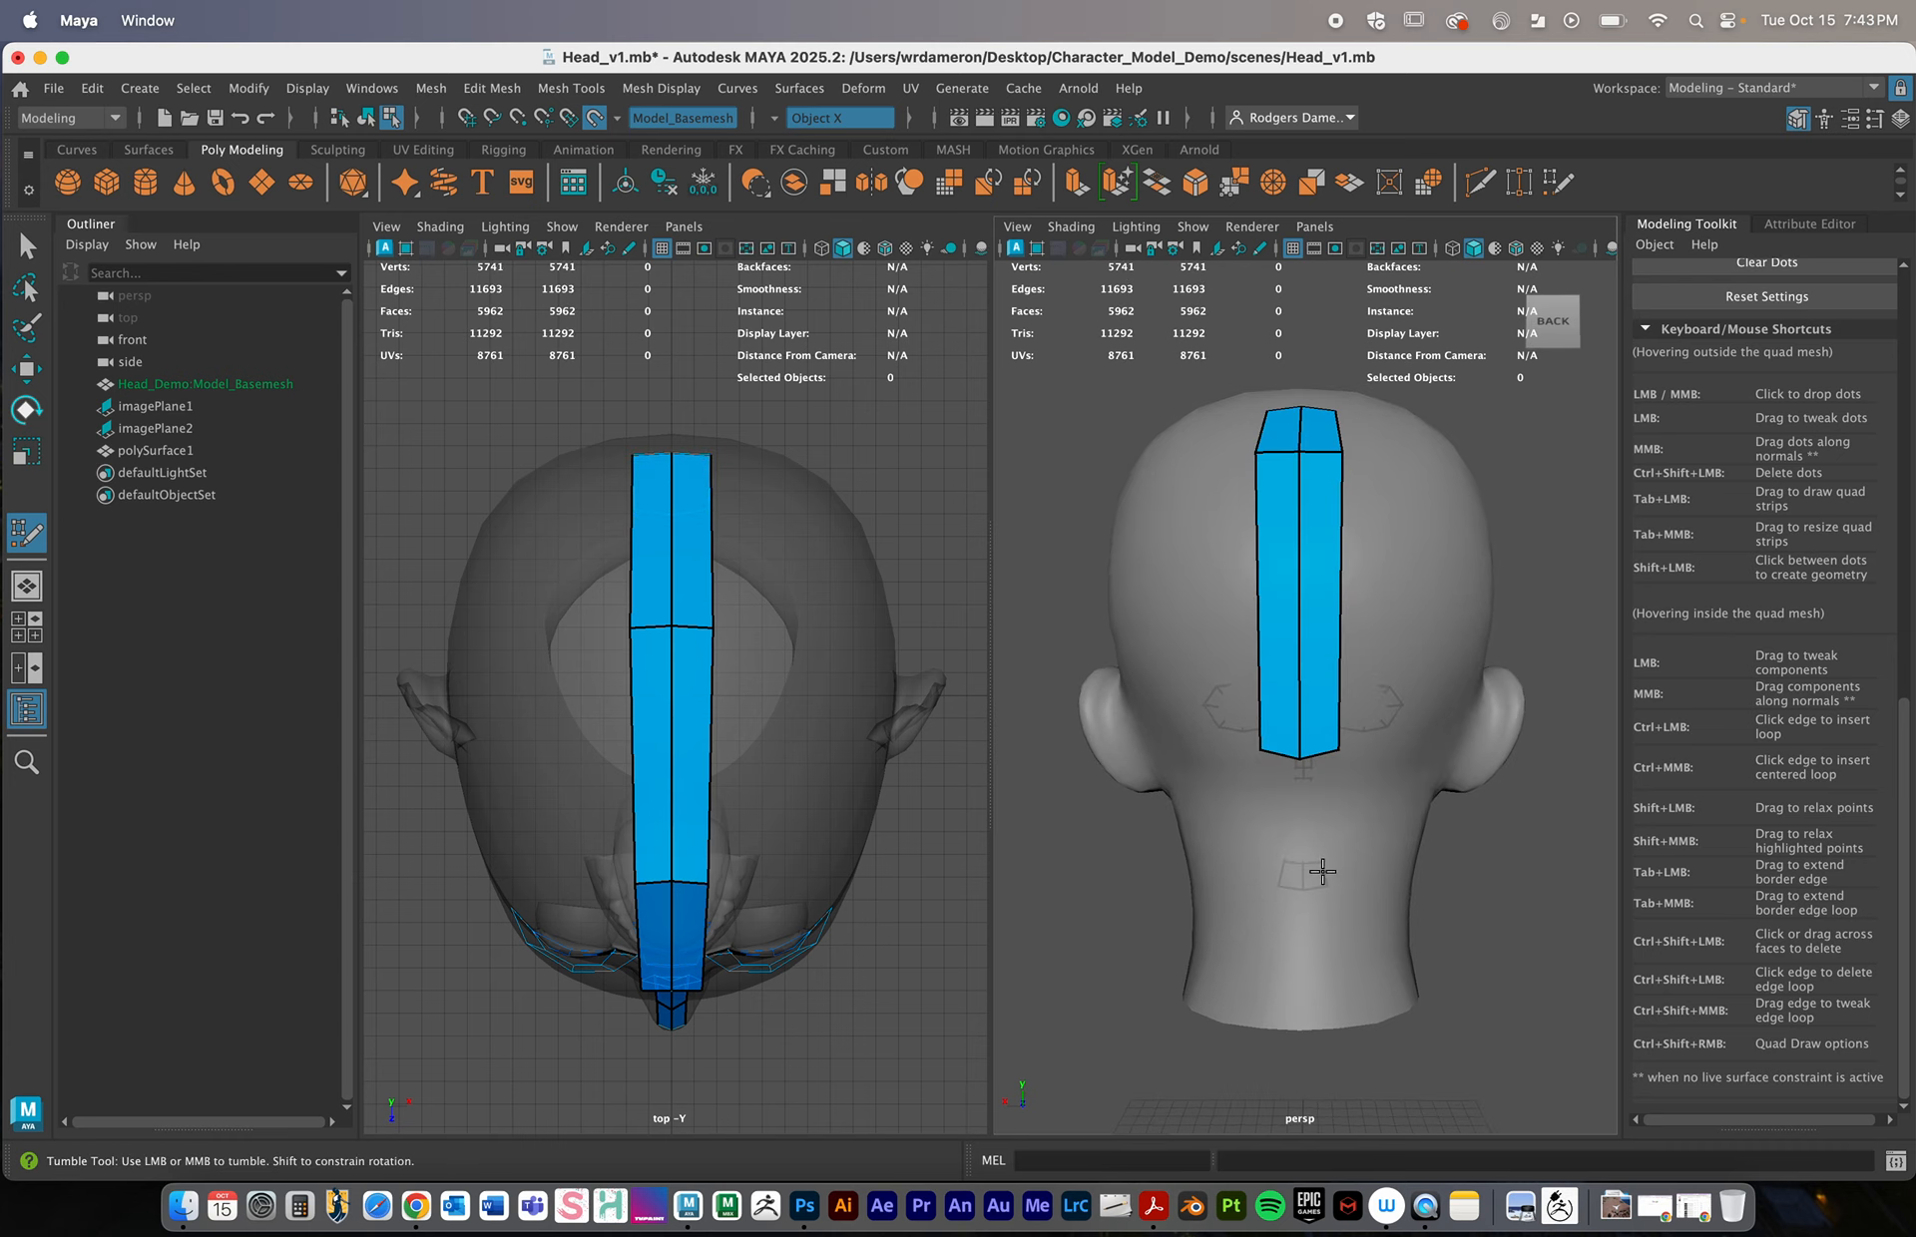
pyautogui.click(1271, 1025)
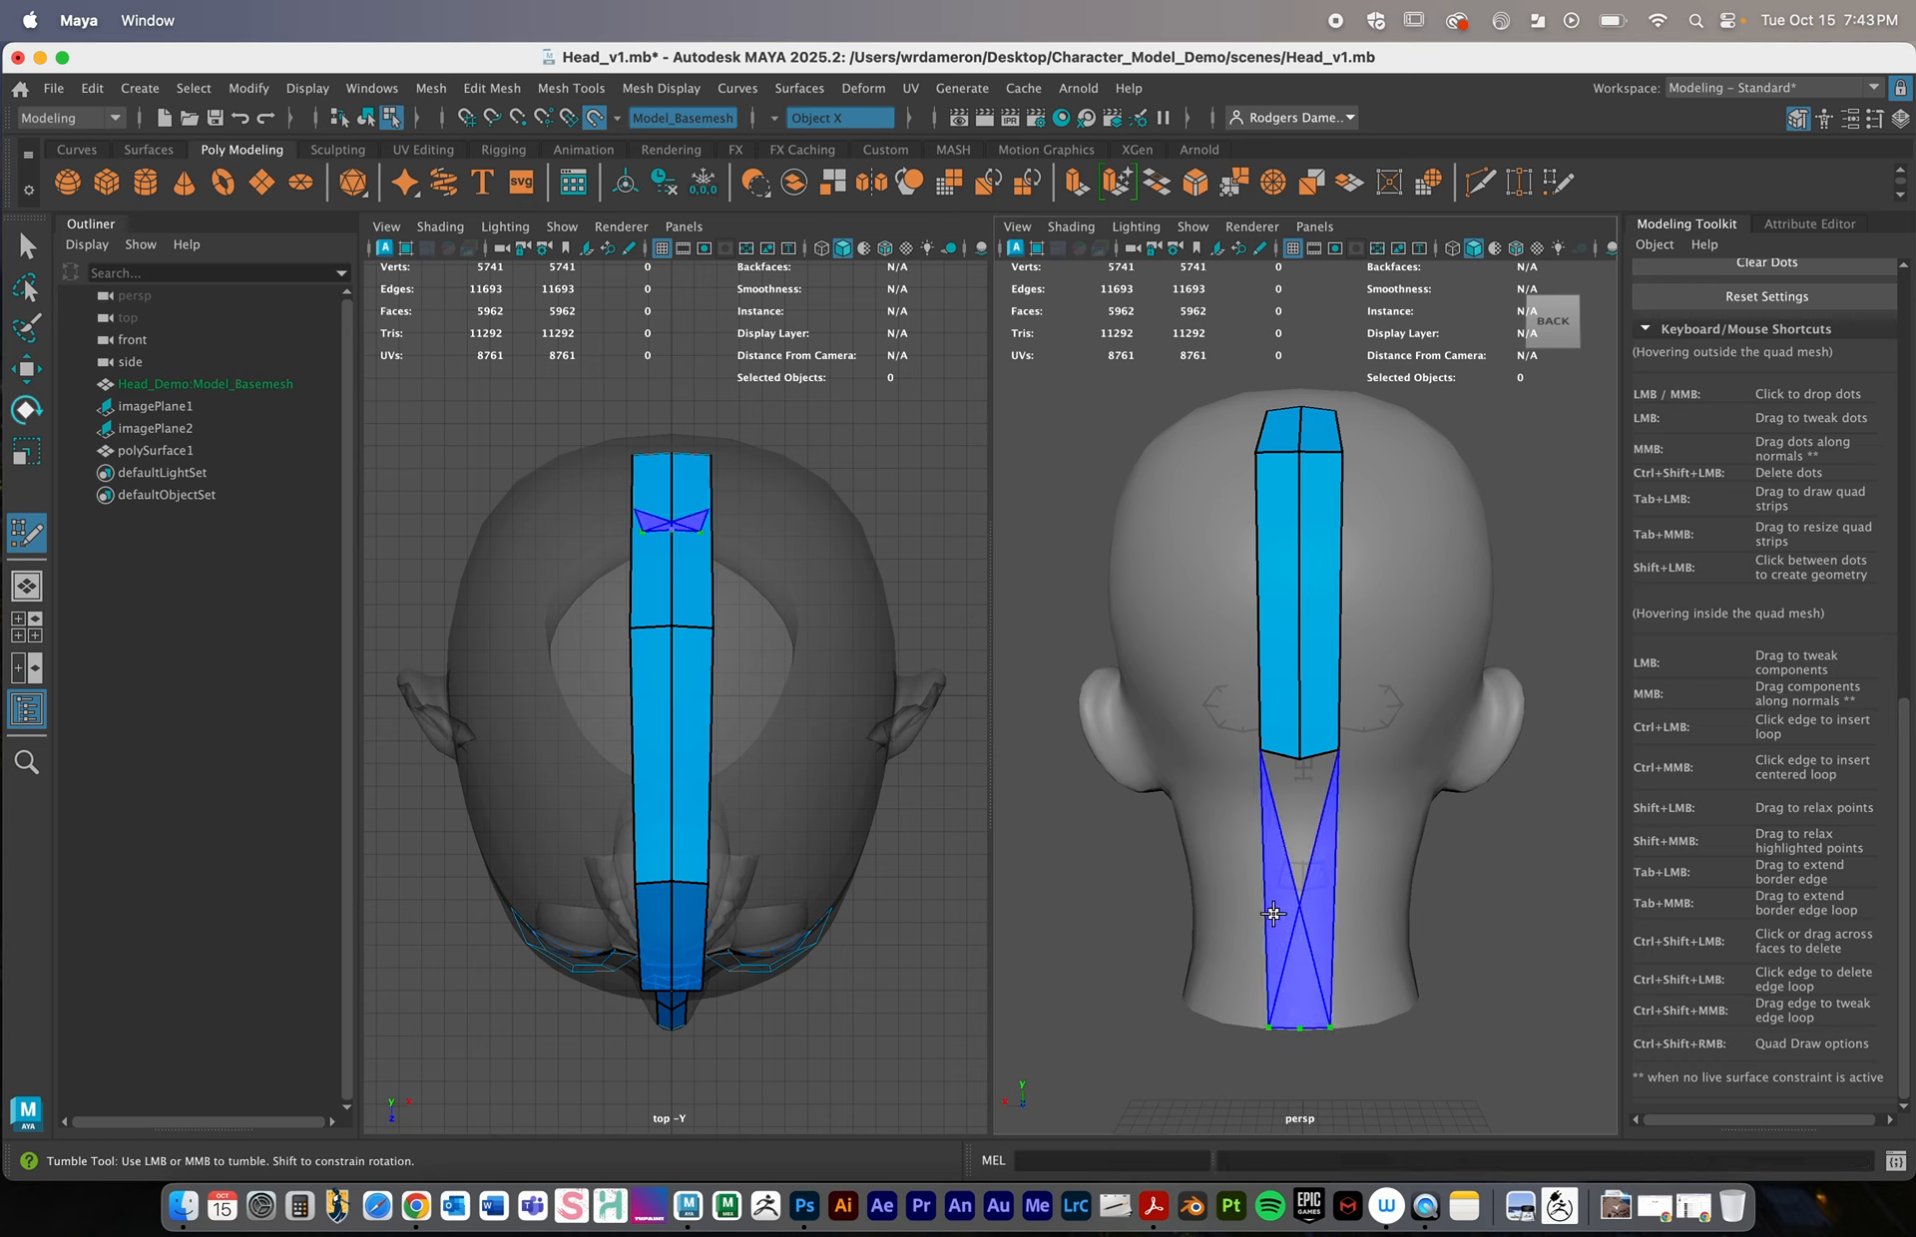
pyautogui.keyDown('shift'); pyautogui.click(1281, 876); pyautogui.keyUp('shift')
# Maximize the perspective viewport and frame the face from the front around the eye rings and nose strip
pyautogui.keyDown('alt'); pyautogui.moveTo(1299, 821); pyautogui.dragTo(1148, 840, button='right'); pyautogui.keyUp('alt')
pyautogui.keyDown('alt'); pyautogui.moveTo(1147, 840); pyautogui.dragTo(1371, 817); pyautogui.keyUp('alt')
pyautogui.moveTo(1371, 817)
pyautogui.keyDown('alt'); pyautogui.mouseDown(button='right')
pyautogui.moveTo(1527, 770)
pyautogui.moveTo(1362, 801)
pyautogui.mouseUp(button='right'); pyautogui.keyUp('alt')
pyautogui.press('space')
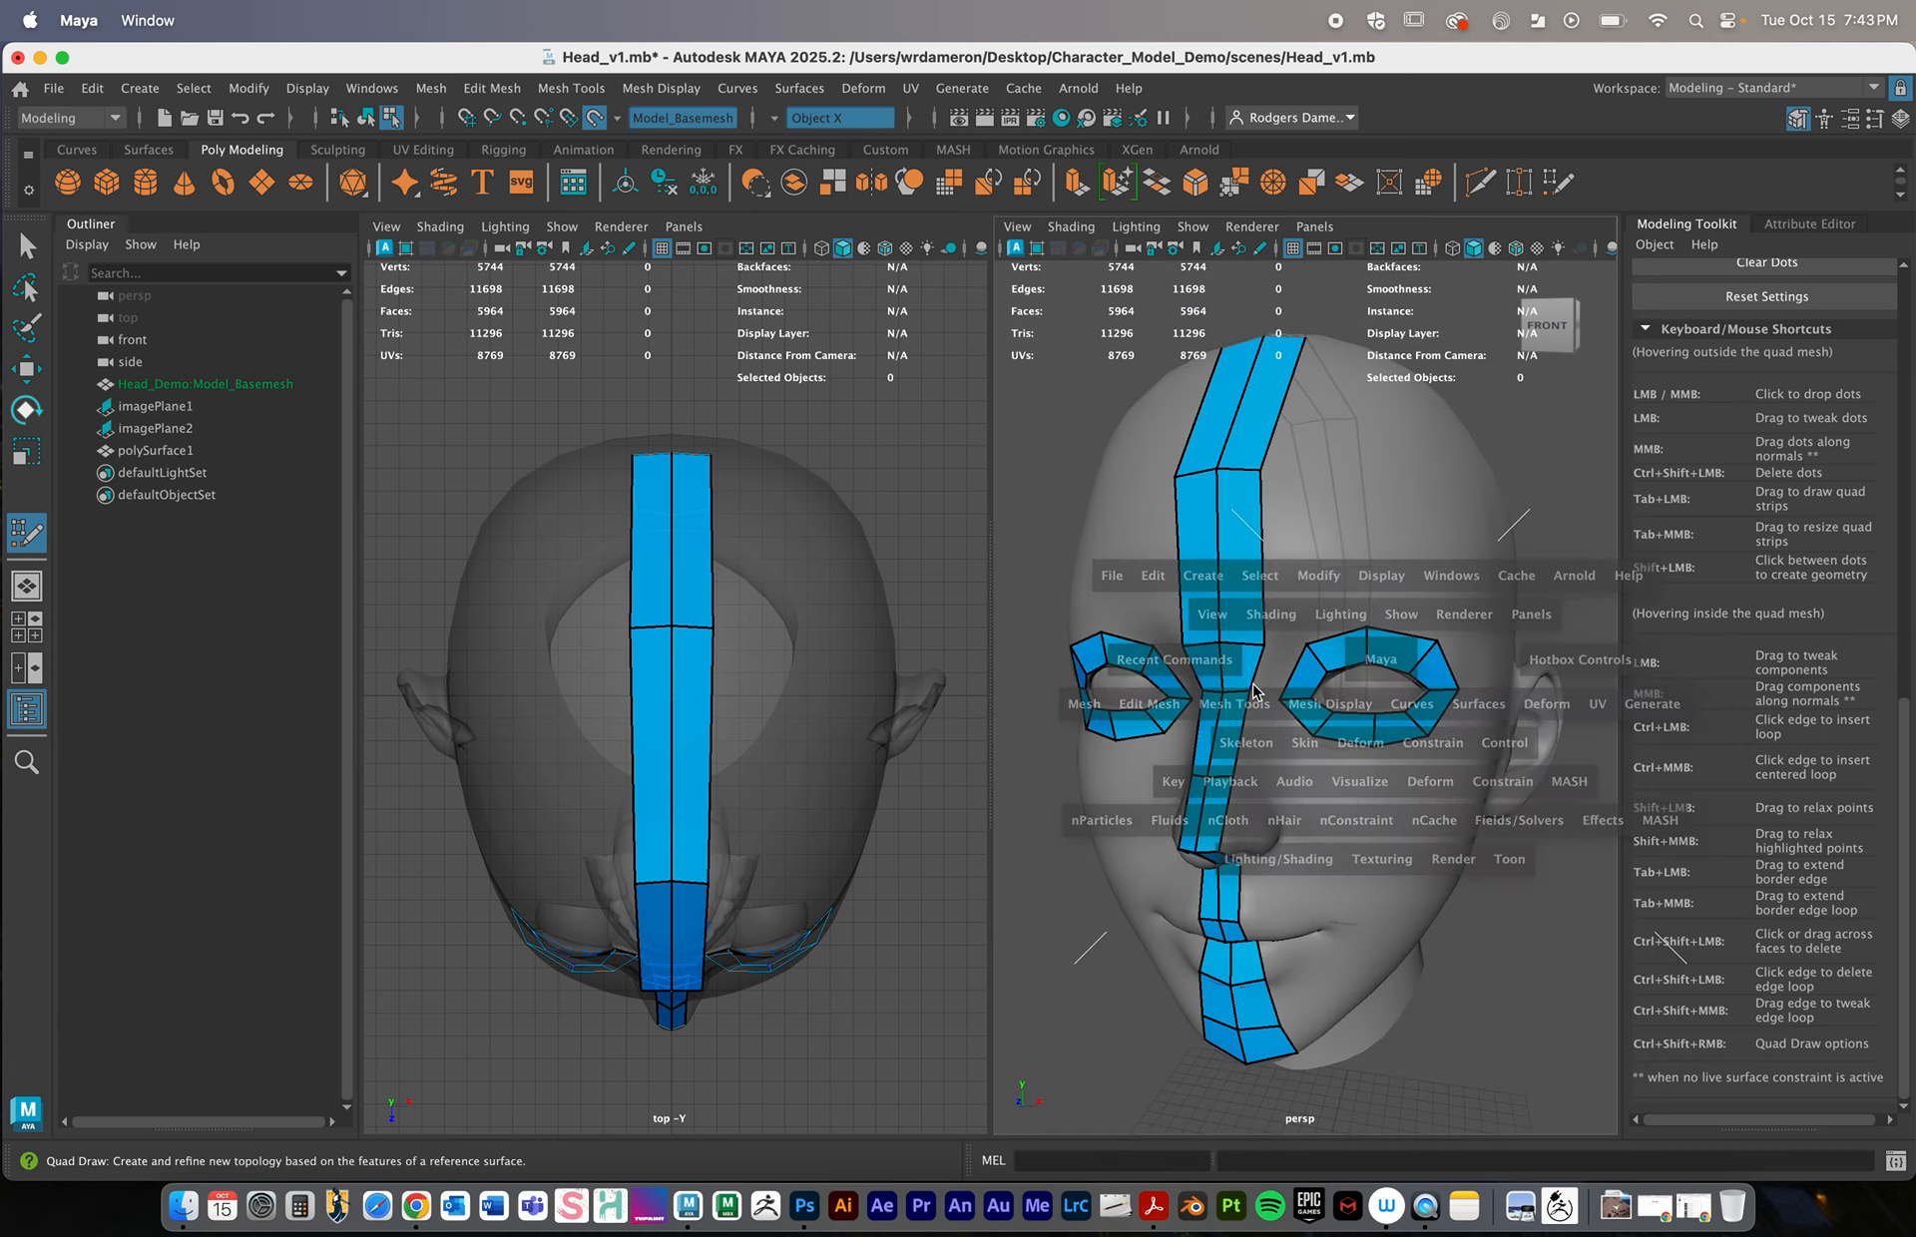
pyautogui.keyDown('alt'); pyautogui.moveTo(898, 698); pyautogui.dragTo(878, 744, button='right'); pyautogui.keyUp('alt')
pyautogui.keyDown('alt'); pyautogui.moveTo(878, 743); pyautogui.dragTo(873, 736); pyautogui.keyUp('alt')
pyautogui.keyDown('alt'); pyautogui.moveTo(873, 736); pyautogui.dragTo(868, 555, button='middle'); pyautogui.keyUp('alt')
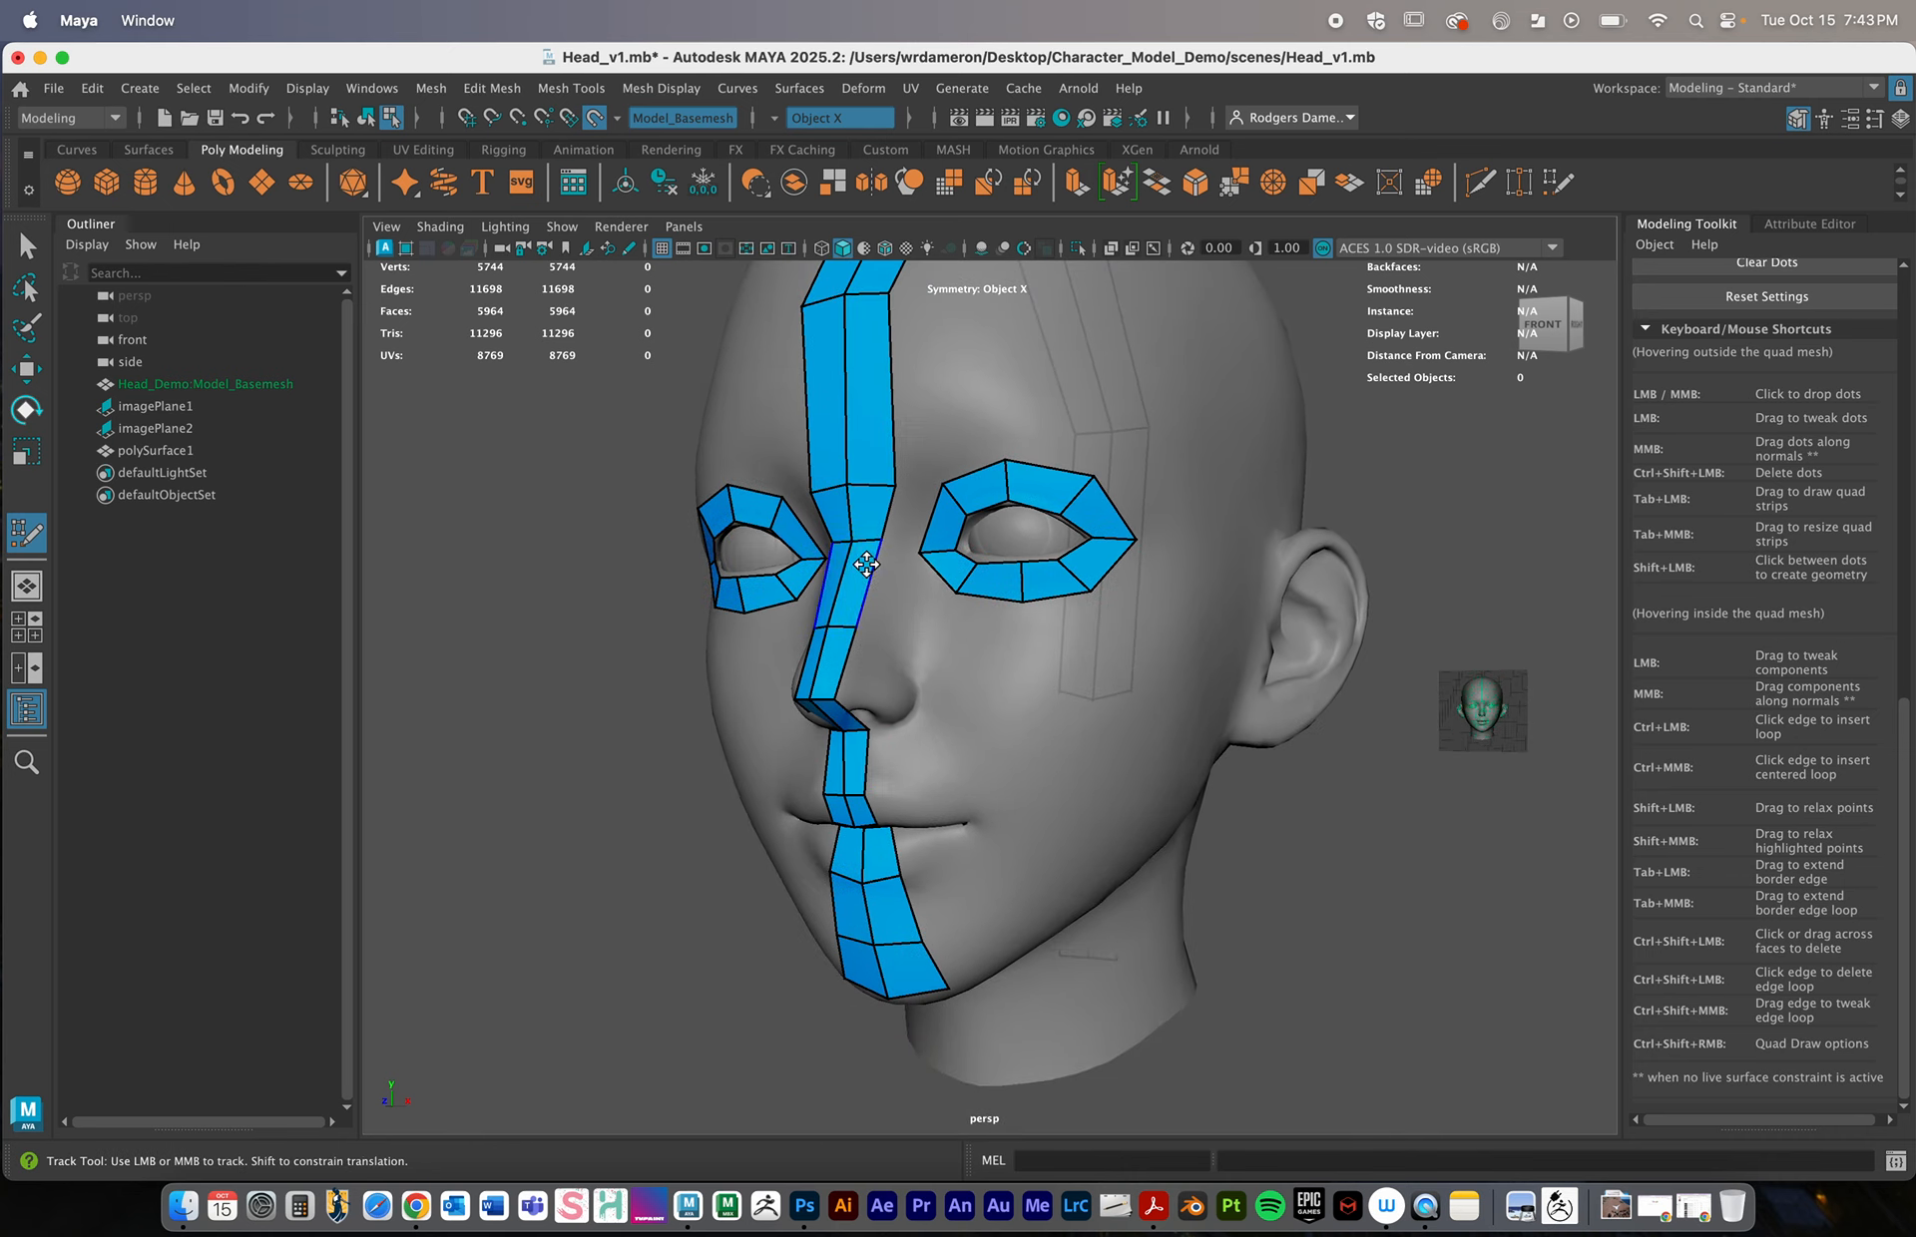
pyautogui.keyDown('alt'); pyautogui.moveTo(868, 556); pyautogui.dragTo(978, 629, button='right'); pyautogui.keyUp('alt')
pyautogui.keyDown('alt'); pyautogui.moveTo(979, 629); pyautogui.dragTo(1123, 449); pyautogui.keyUp('alt')
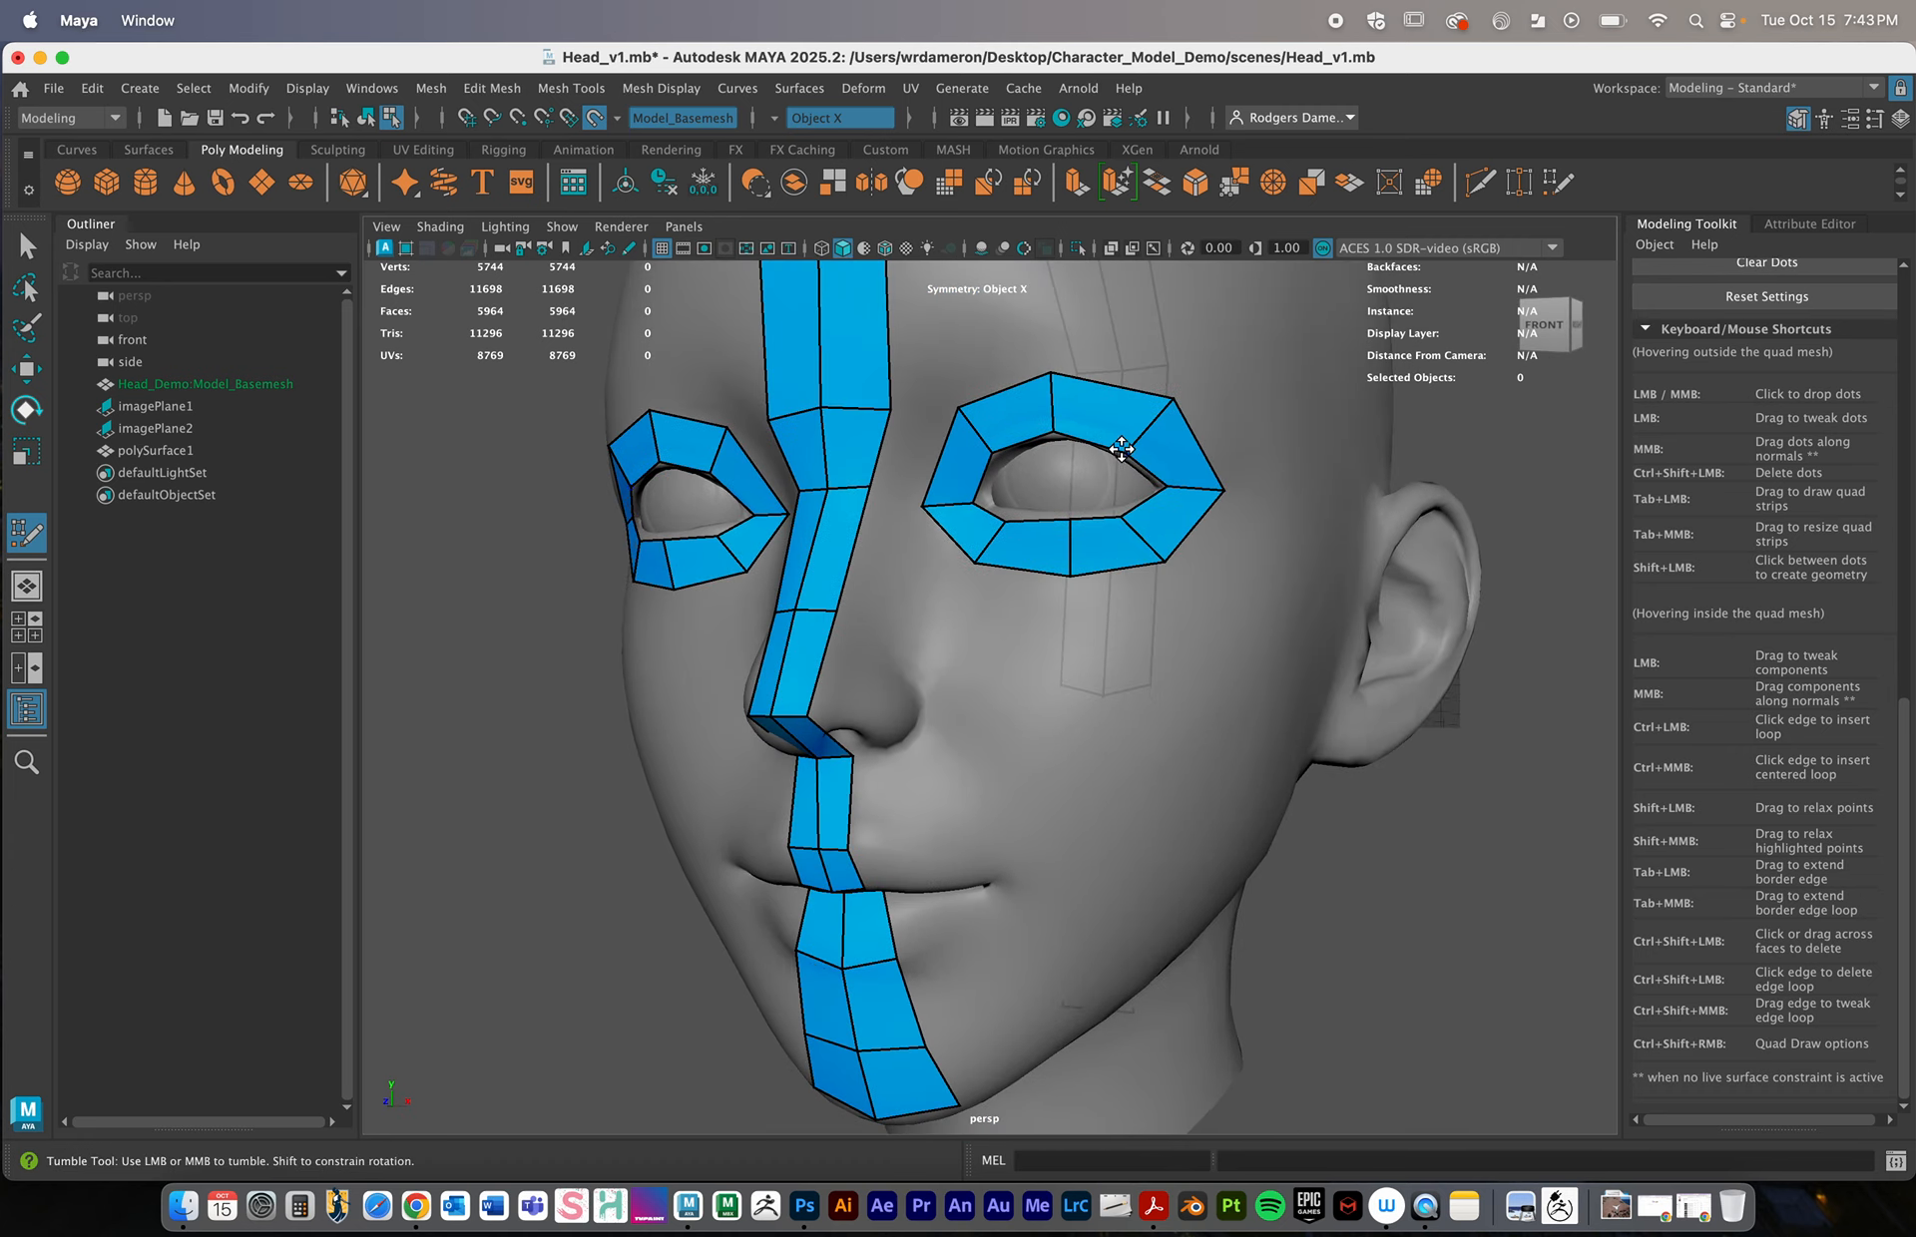
pyautogui.keyDown('alt'); pyautogui.moveTo(1123, 449); pyautogui.dragTo(1094, 531, button='middle'); pyautogui.keyUp('alt')
pyautogui.click(1183, 529)
pyautogui.keyDown('shift'); pyautogui.click(1093, 563); pyautogui.keyUp('shift')
pyautogui.hotkey('ctrl', 'z')
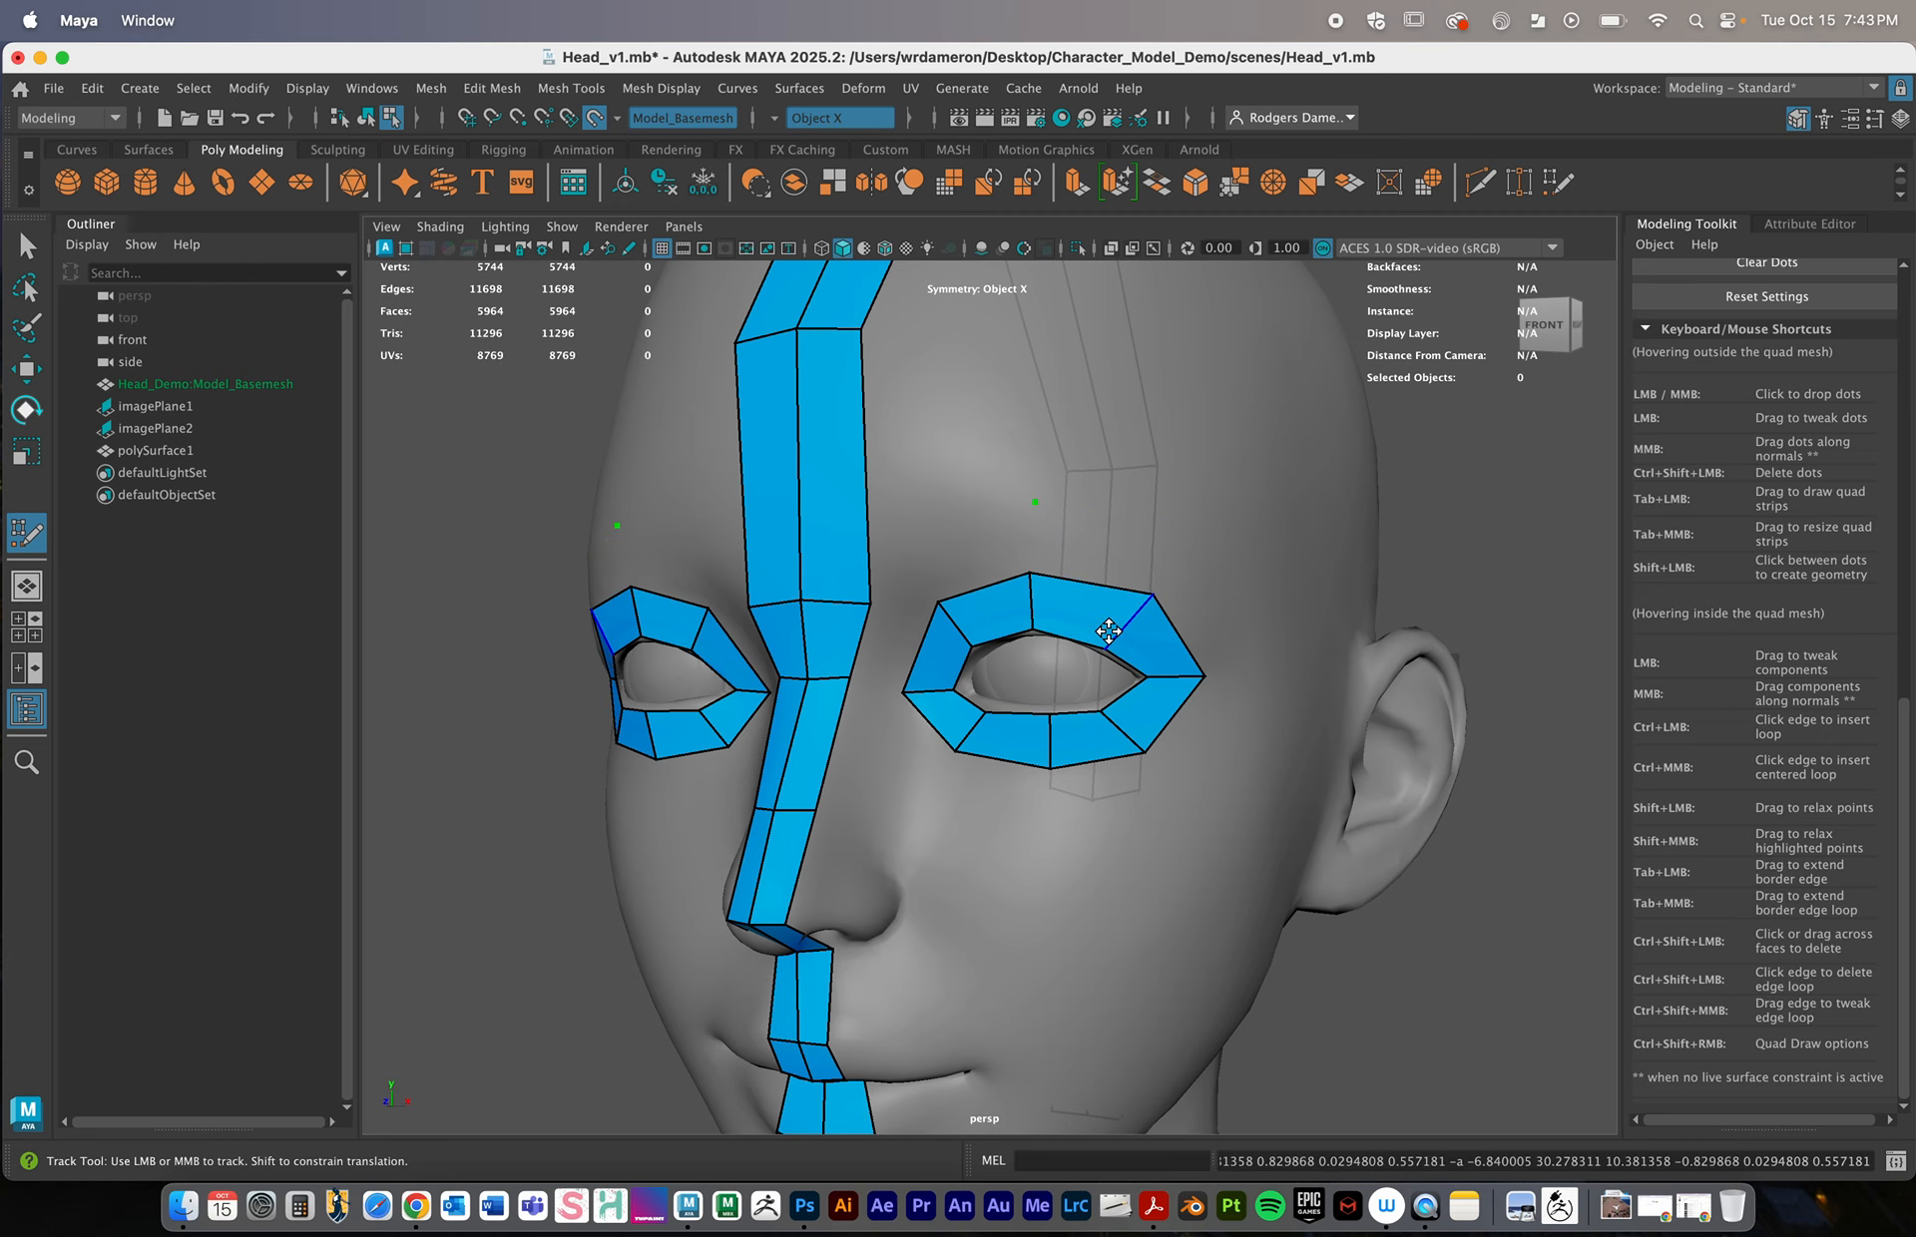
pyautogui.keyDown('alt'); pyautogui.moveTo(1111, 628); pyautogui.dragTo(1115, 633); pyautogui.keyUp('alt')
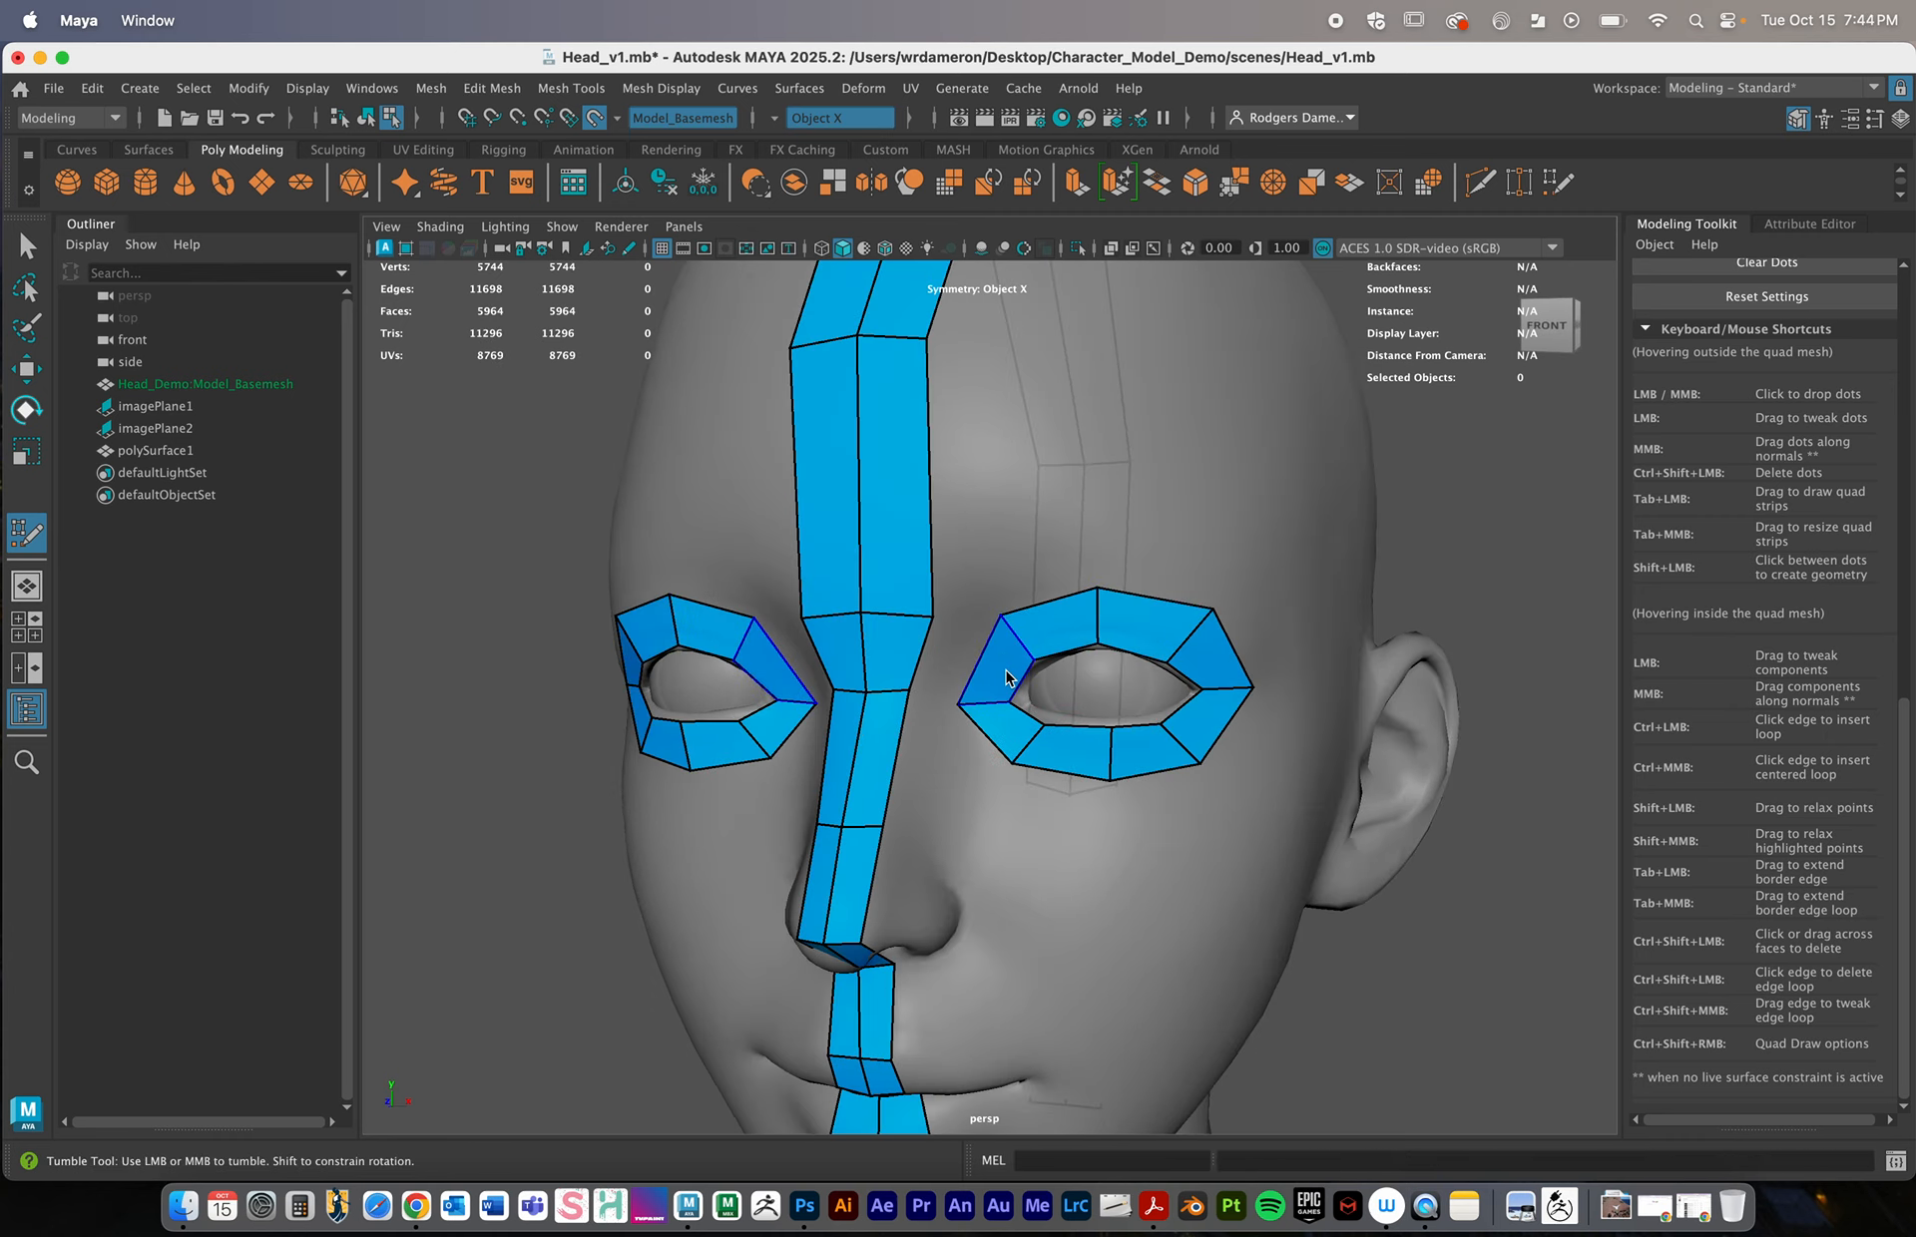
pyautogui.keyDown('alt'); pyautogui.moveTo(1000, 666); pyautogui.dragTo(1031, 629); pyautogui.keyUp('alt')
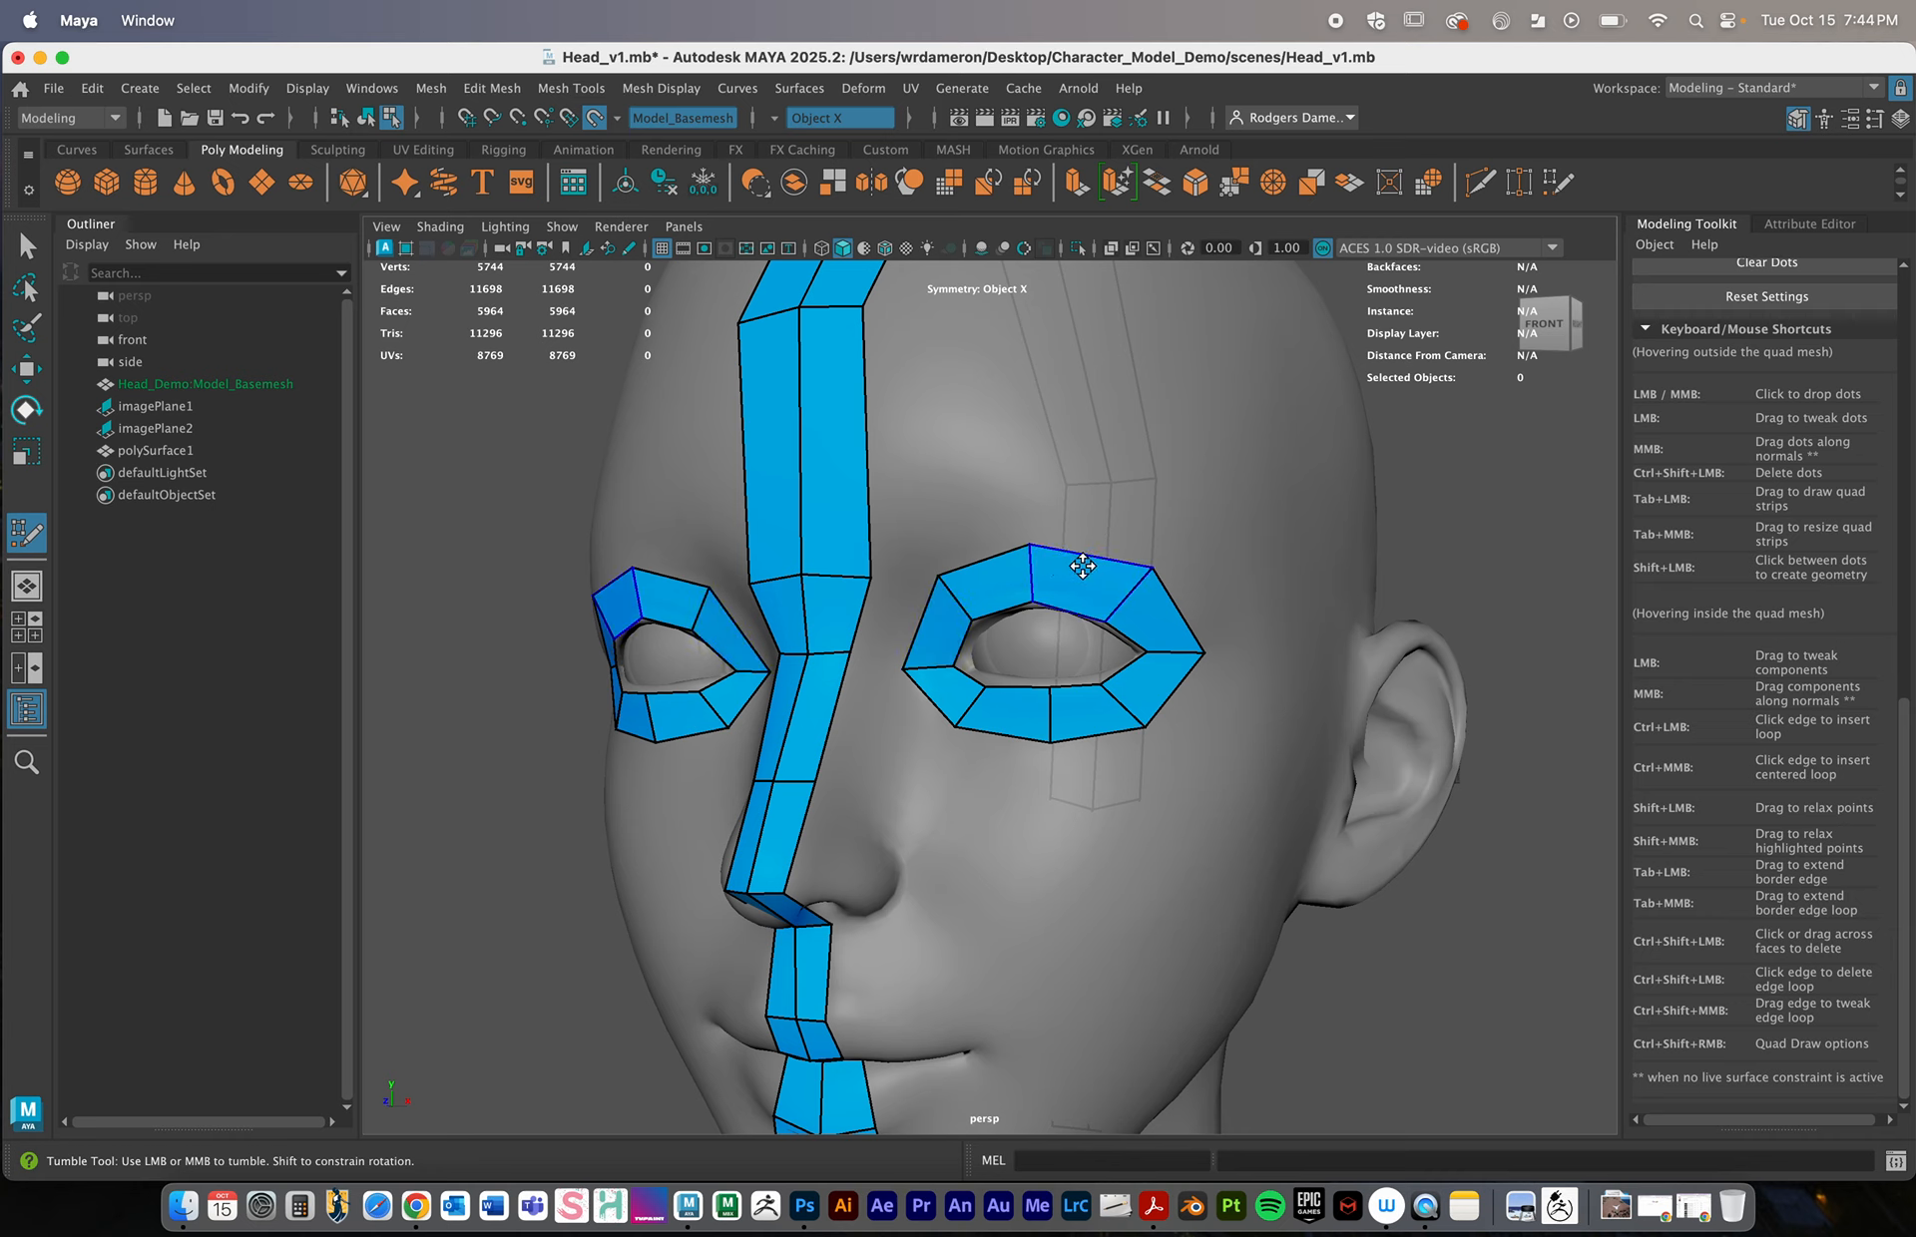
pyautogui.press('Tab')
pyautogui.moveTo(1088, 565); pyautogui.dragTo(1099, 499)
pyautogui.keyDown('alt'); pyautogui.moveTo(1157, 659); pyautogui.dragTo(1121, 697); pyautogui.keyUp('alt')
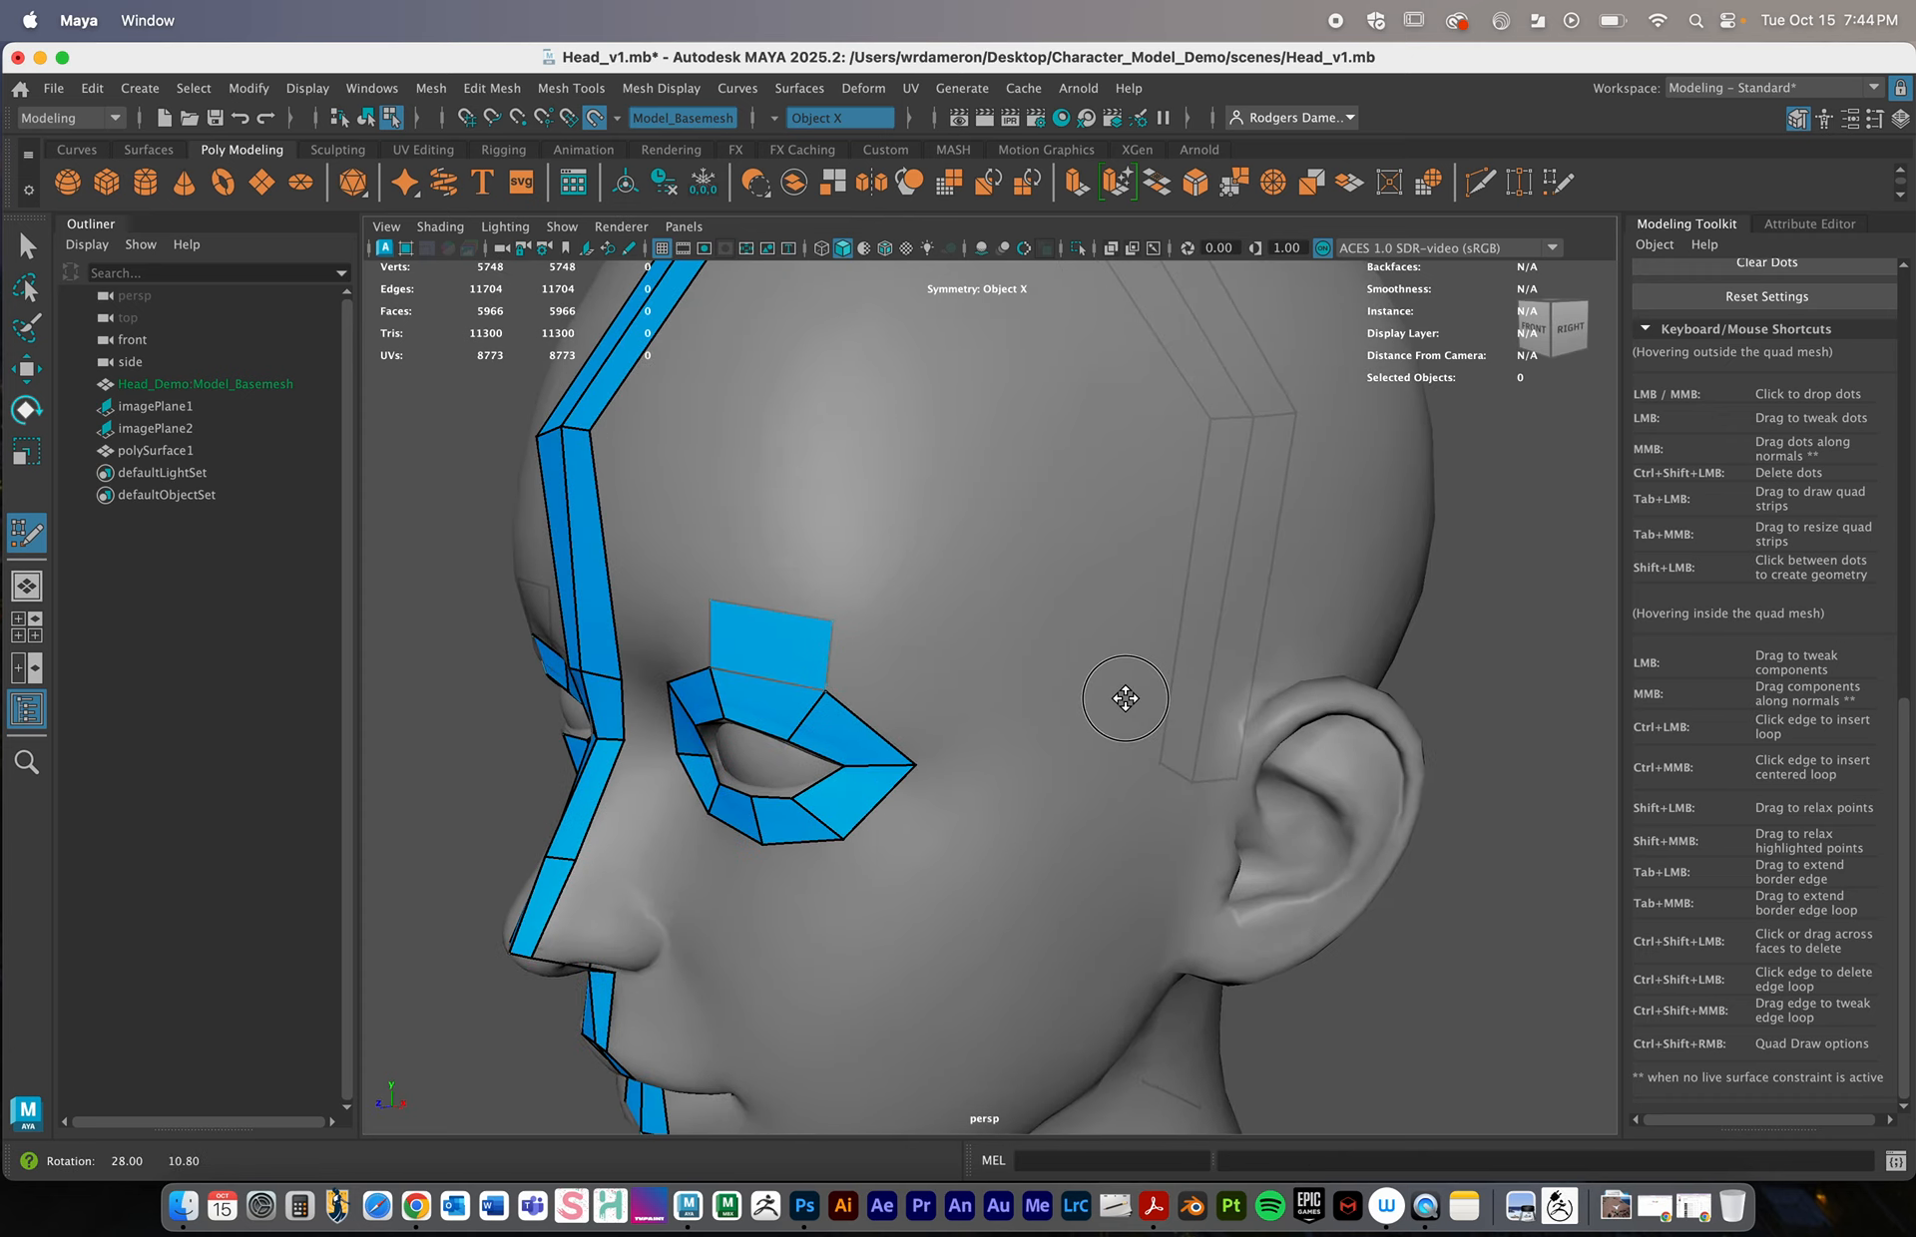
pyautogui.hotkey('ctrl', 'z')
pyautogui.keyDown('alt'); pyautogui.moveTo(921, 708); pyautogui.dragTo(925, 696); pyautogui.keyUp('alt')
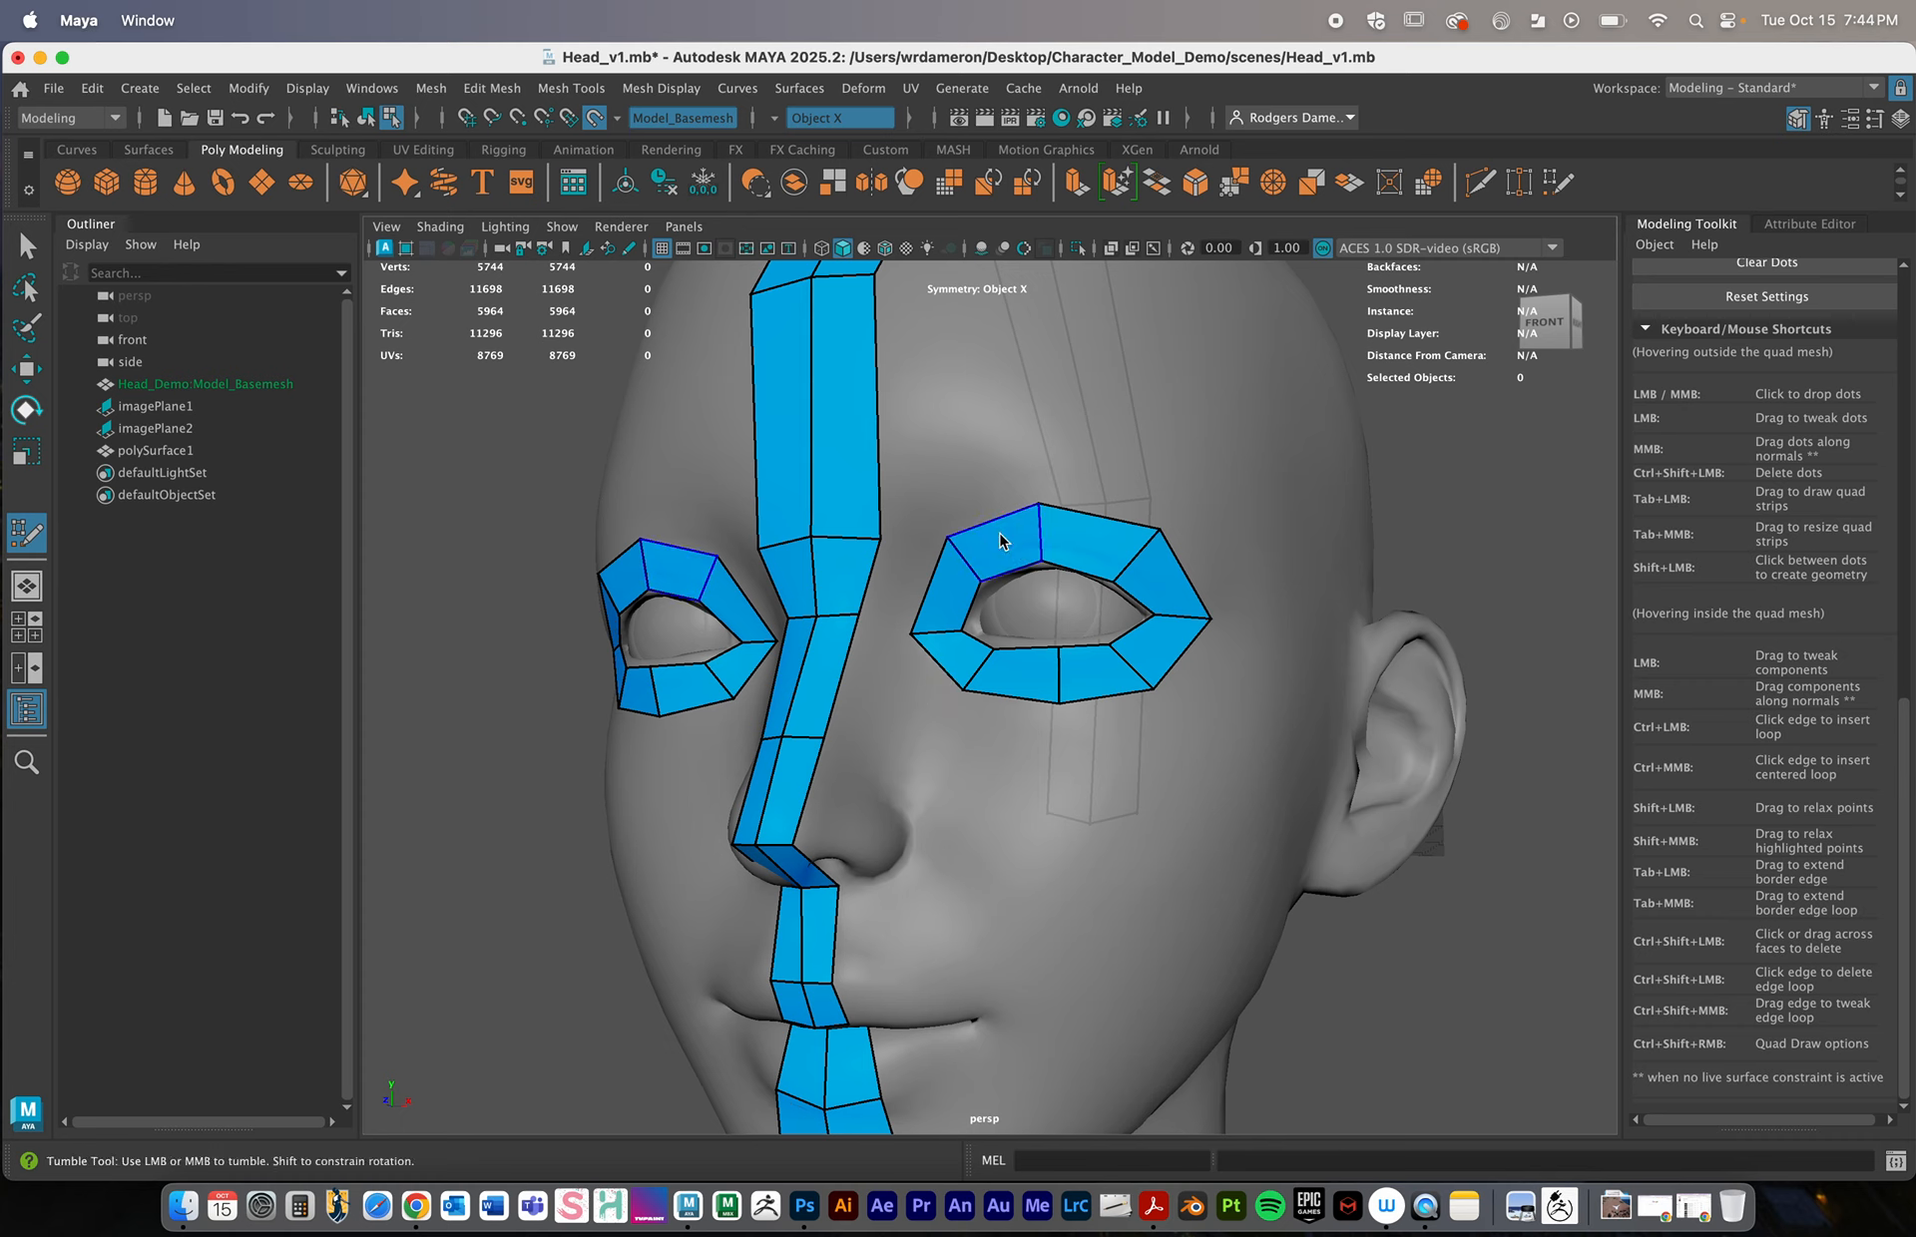
pyautogui.moveTo(996, 518); pyautogui.dragTo(1004, 477)
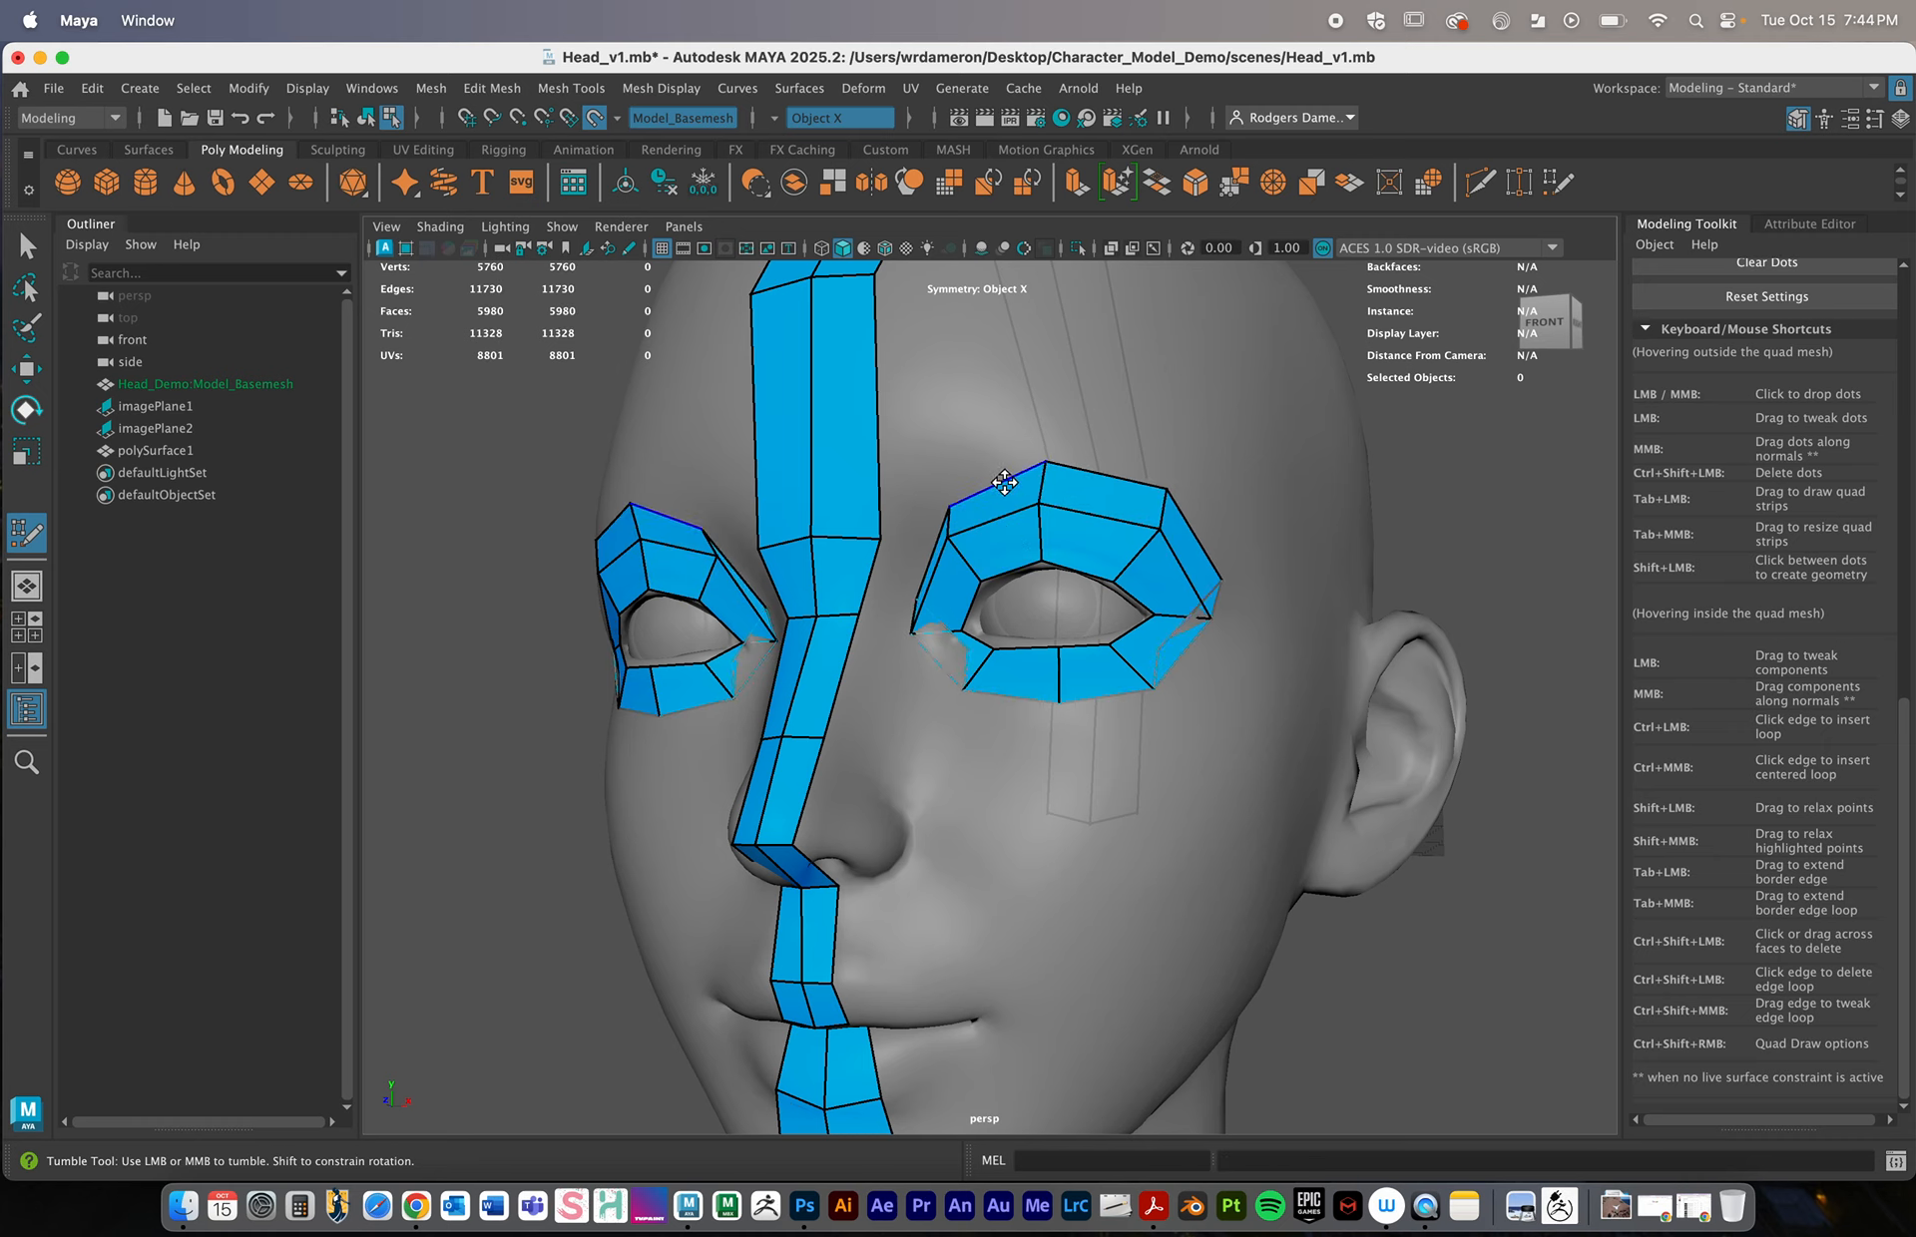
pyautogui.hotkey('ctrl', 'z')
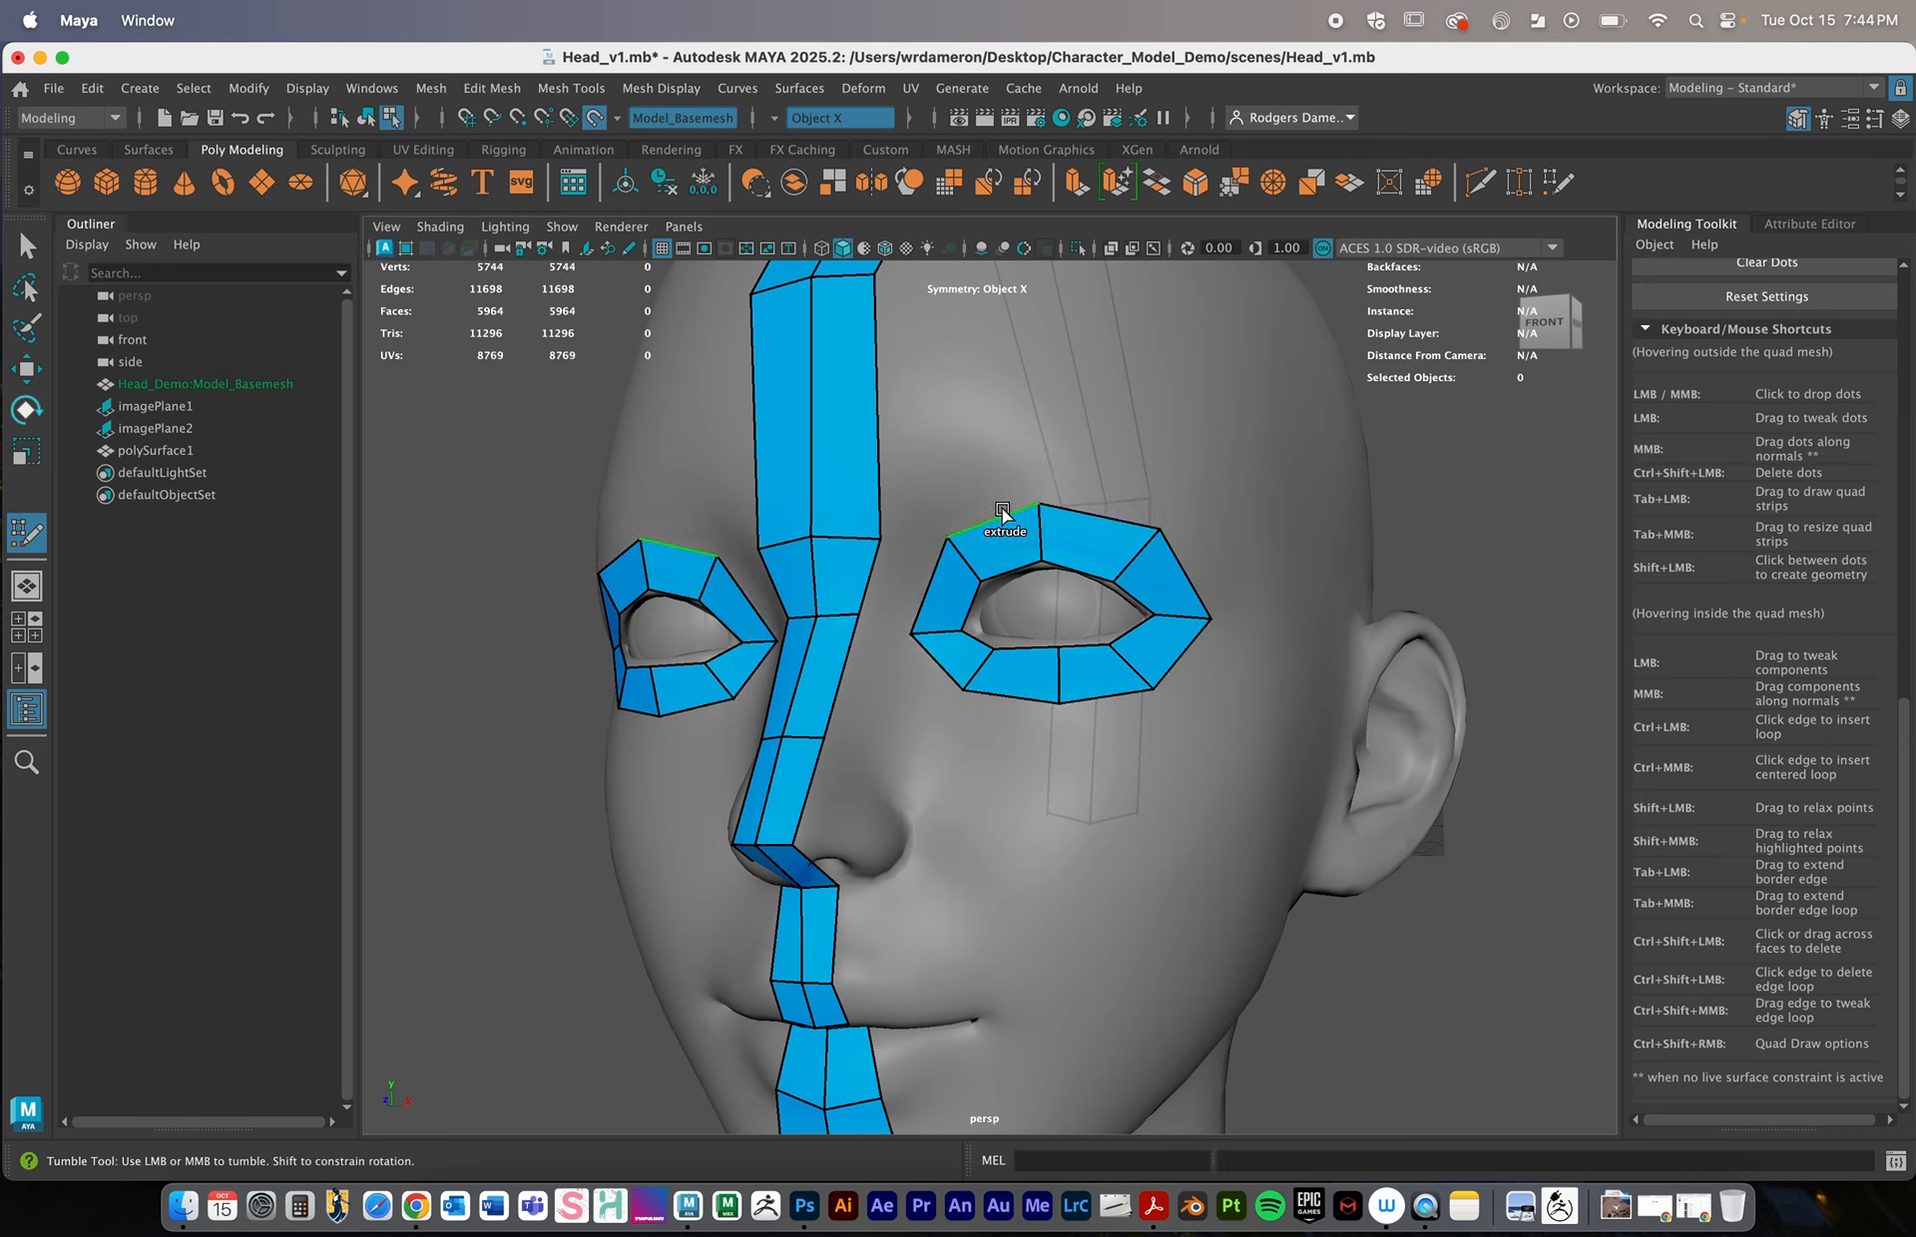
pyautogui.moveTo(1004, 501); pyautogui.dragTo(1004, 452)
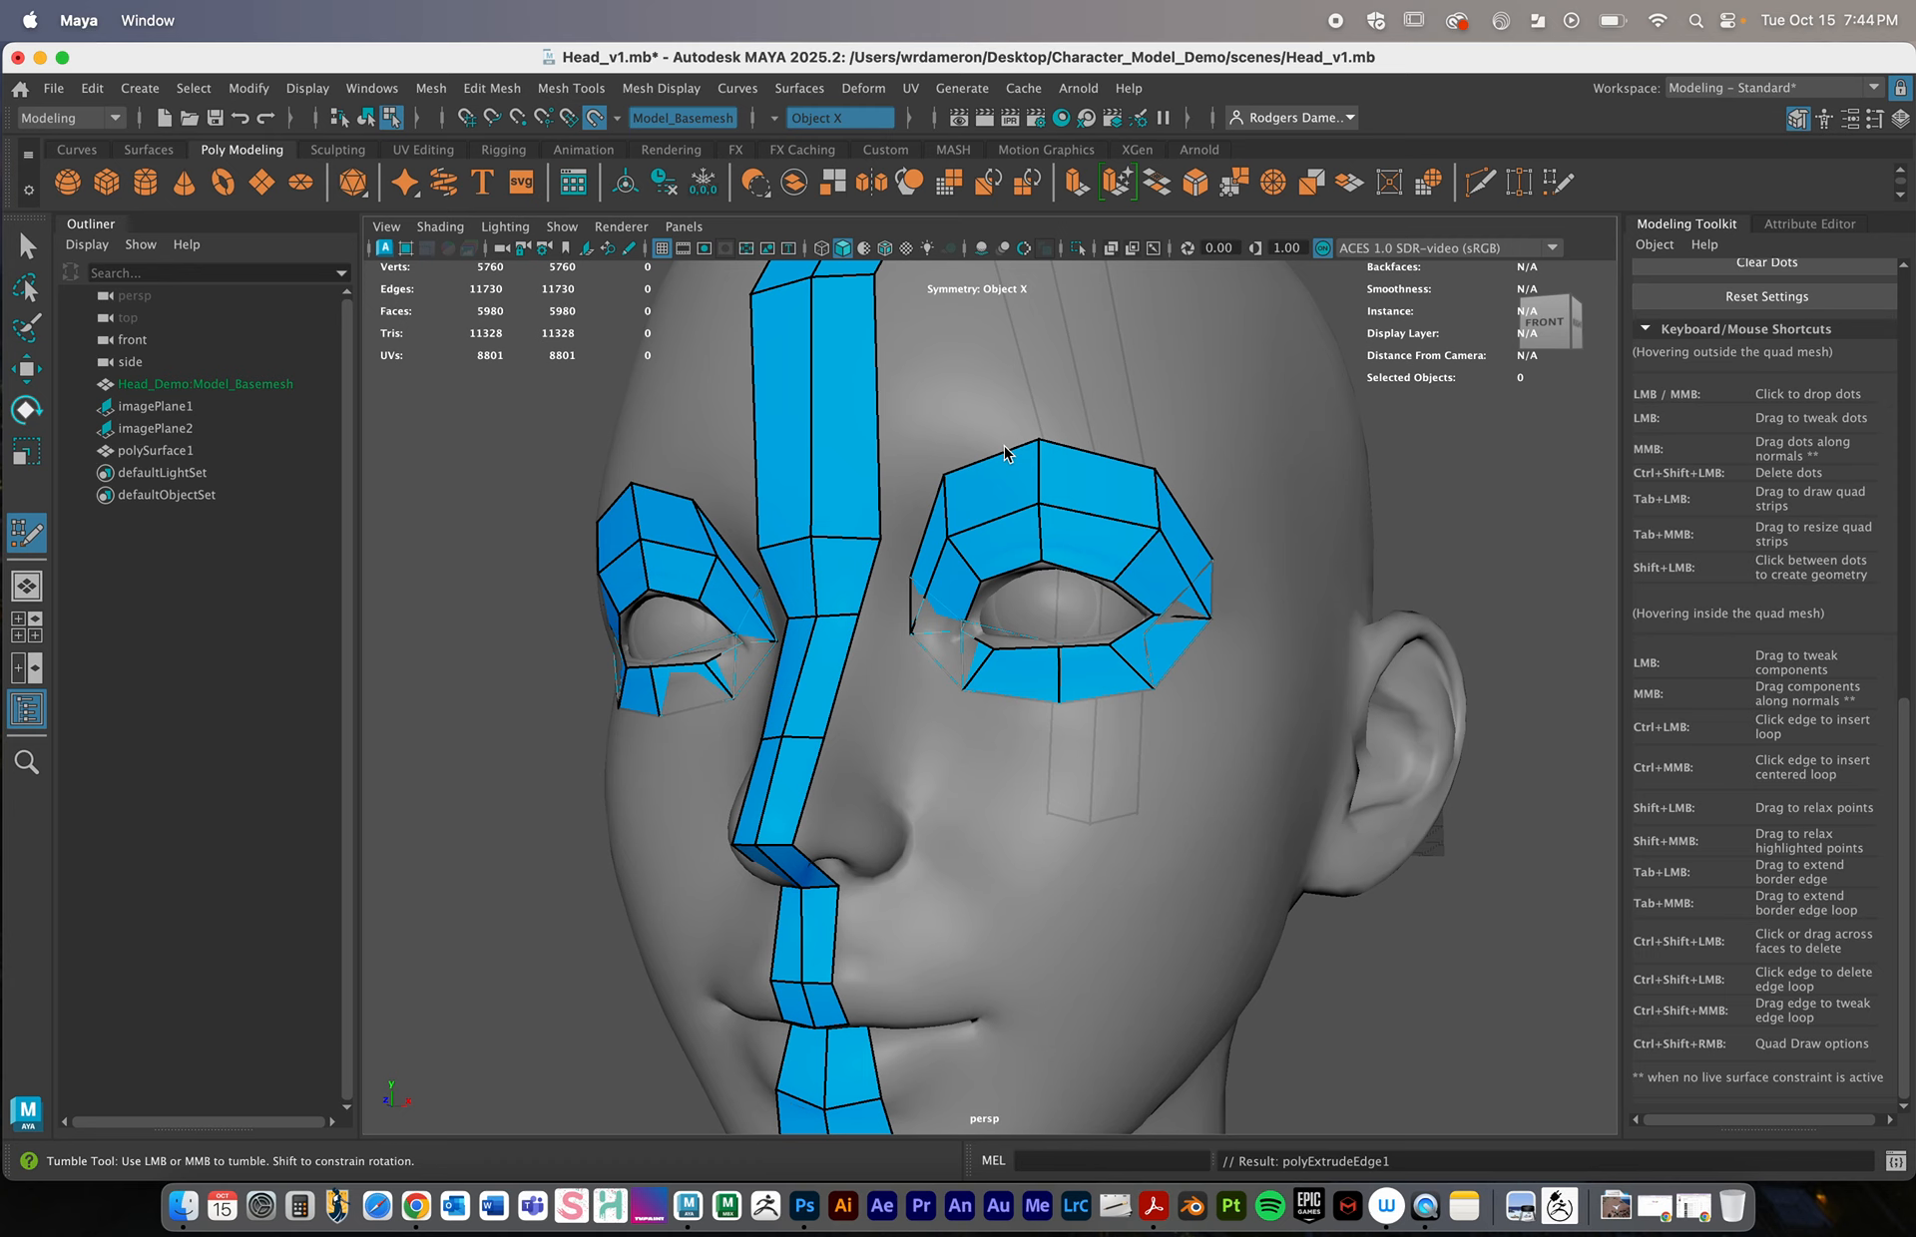
pyautogui.keyDown('alt'); pyautogui.moveTo(1218, 667); pyautogui.dragTo(1187, 686); pyautogui.keyUp('alt')
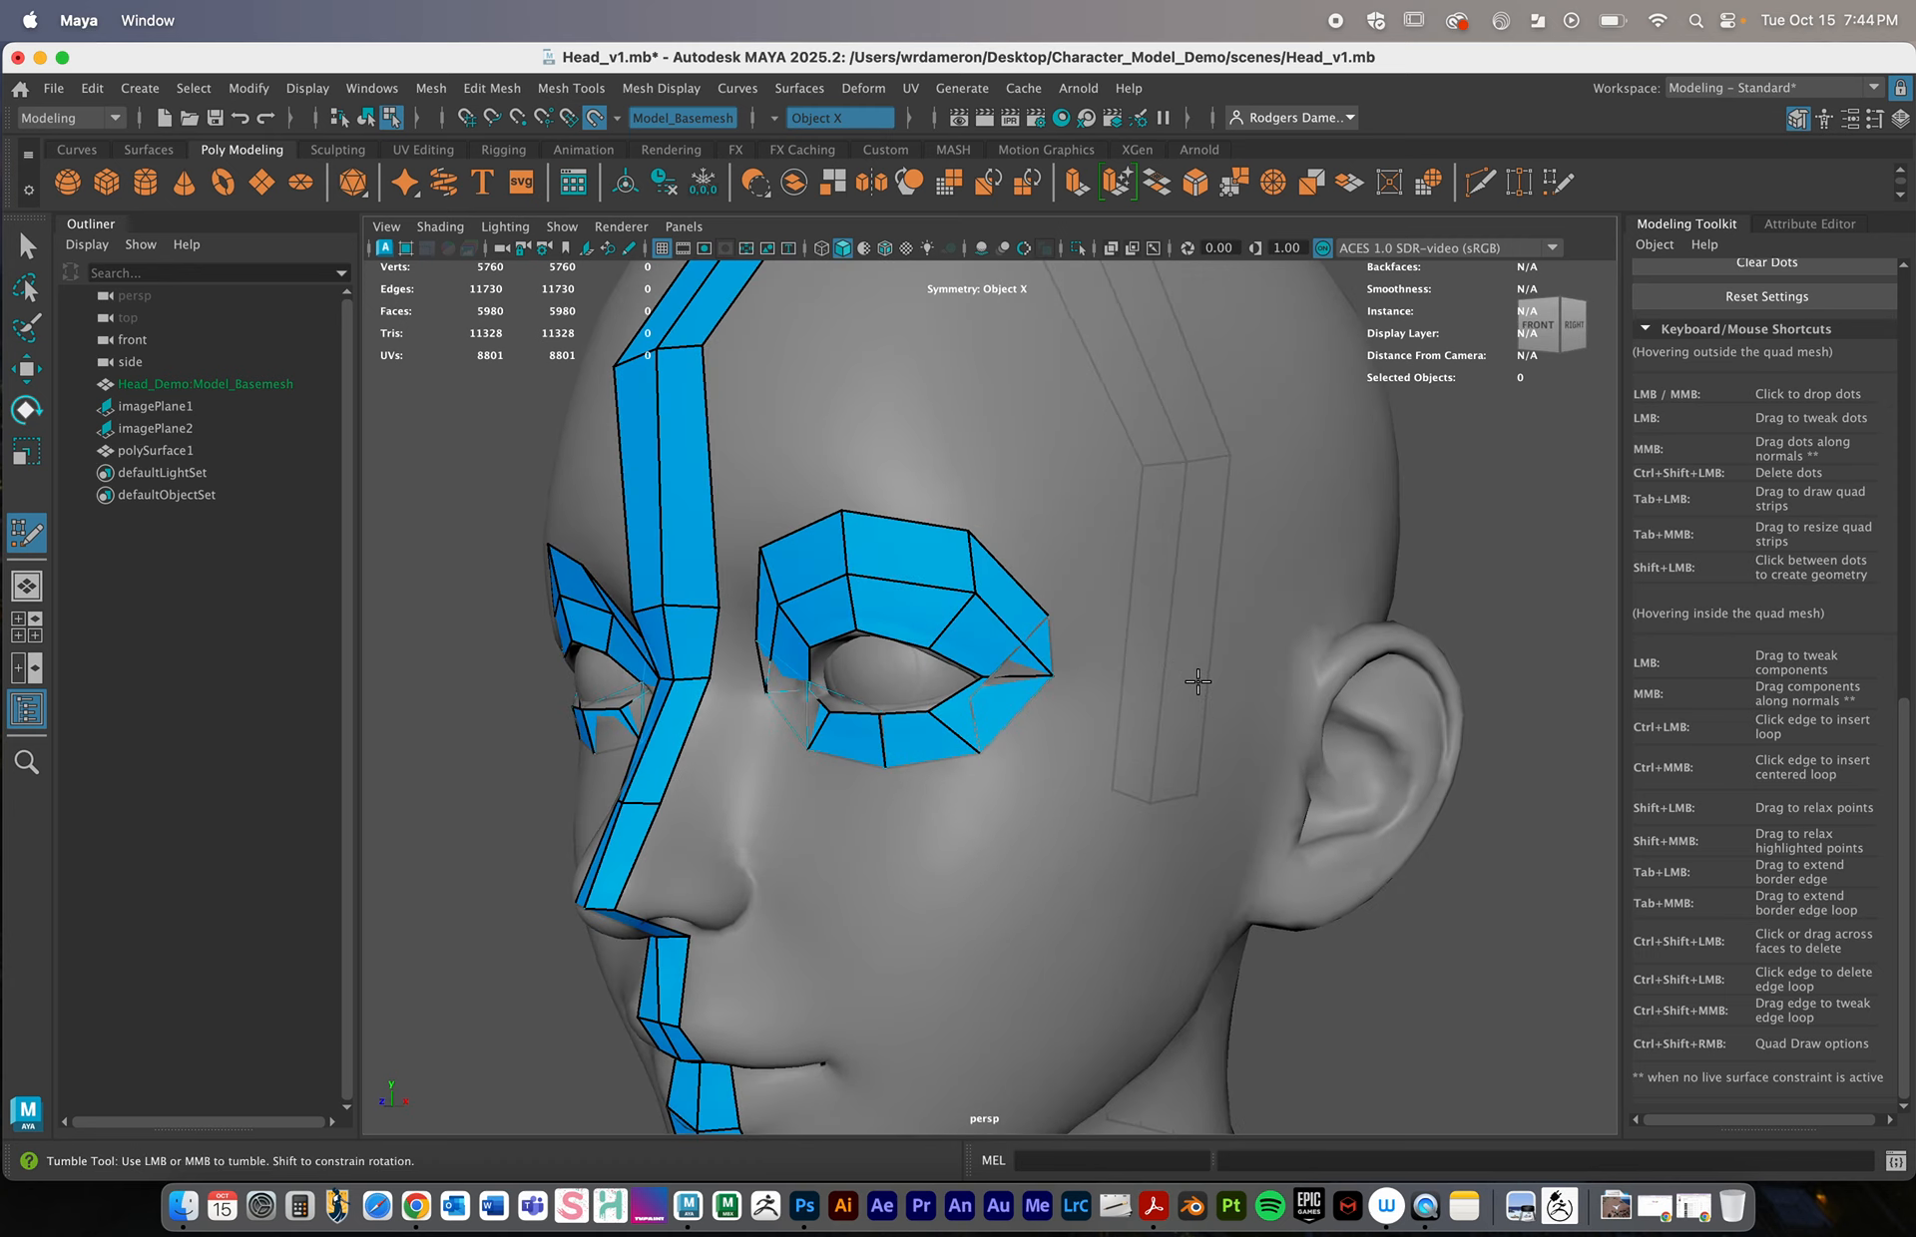
pyautogui.hotkey('ctrl', 'z')
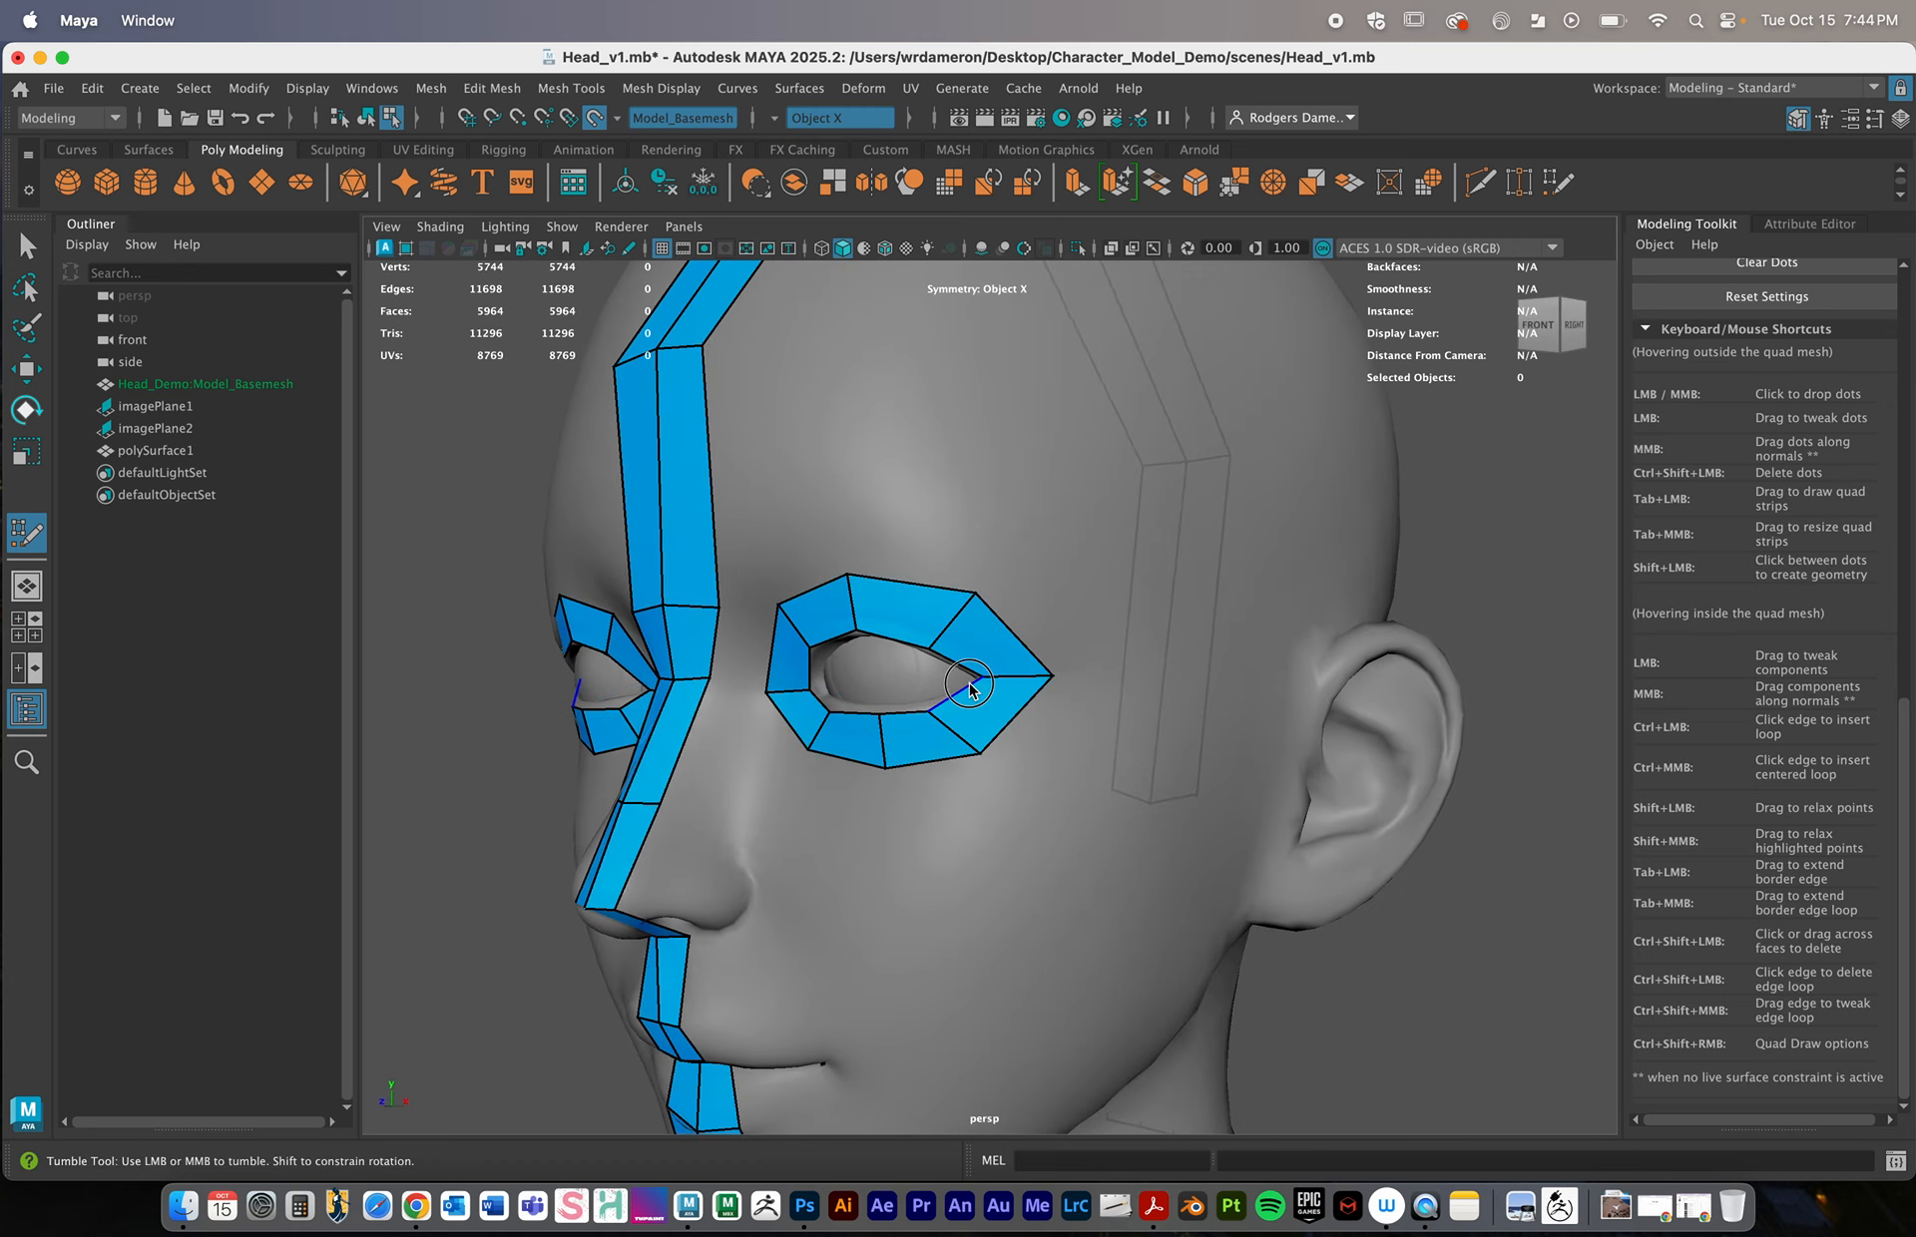
# Bridge the inner upper edge of each eye ring to the center strip at the nose bridge with one mirrored quad per side
pyautogui.keyDown('alt'); pyautogui.moveTo(970, 688); pyautogui.dragTo(979, 688); pyautogui.keyUp('alt')
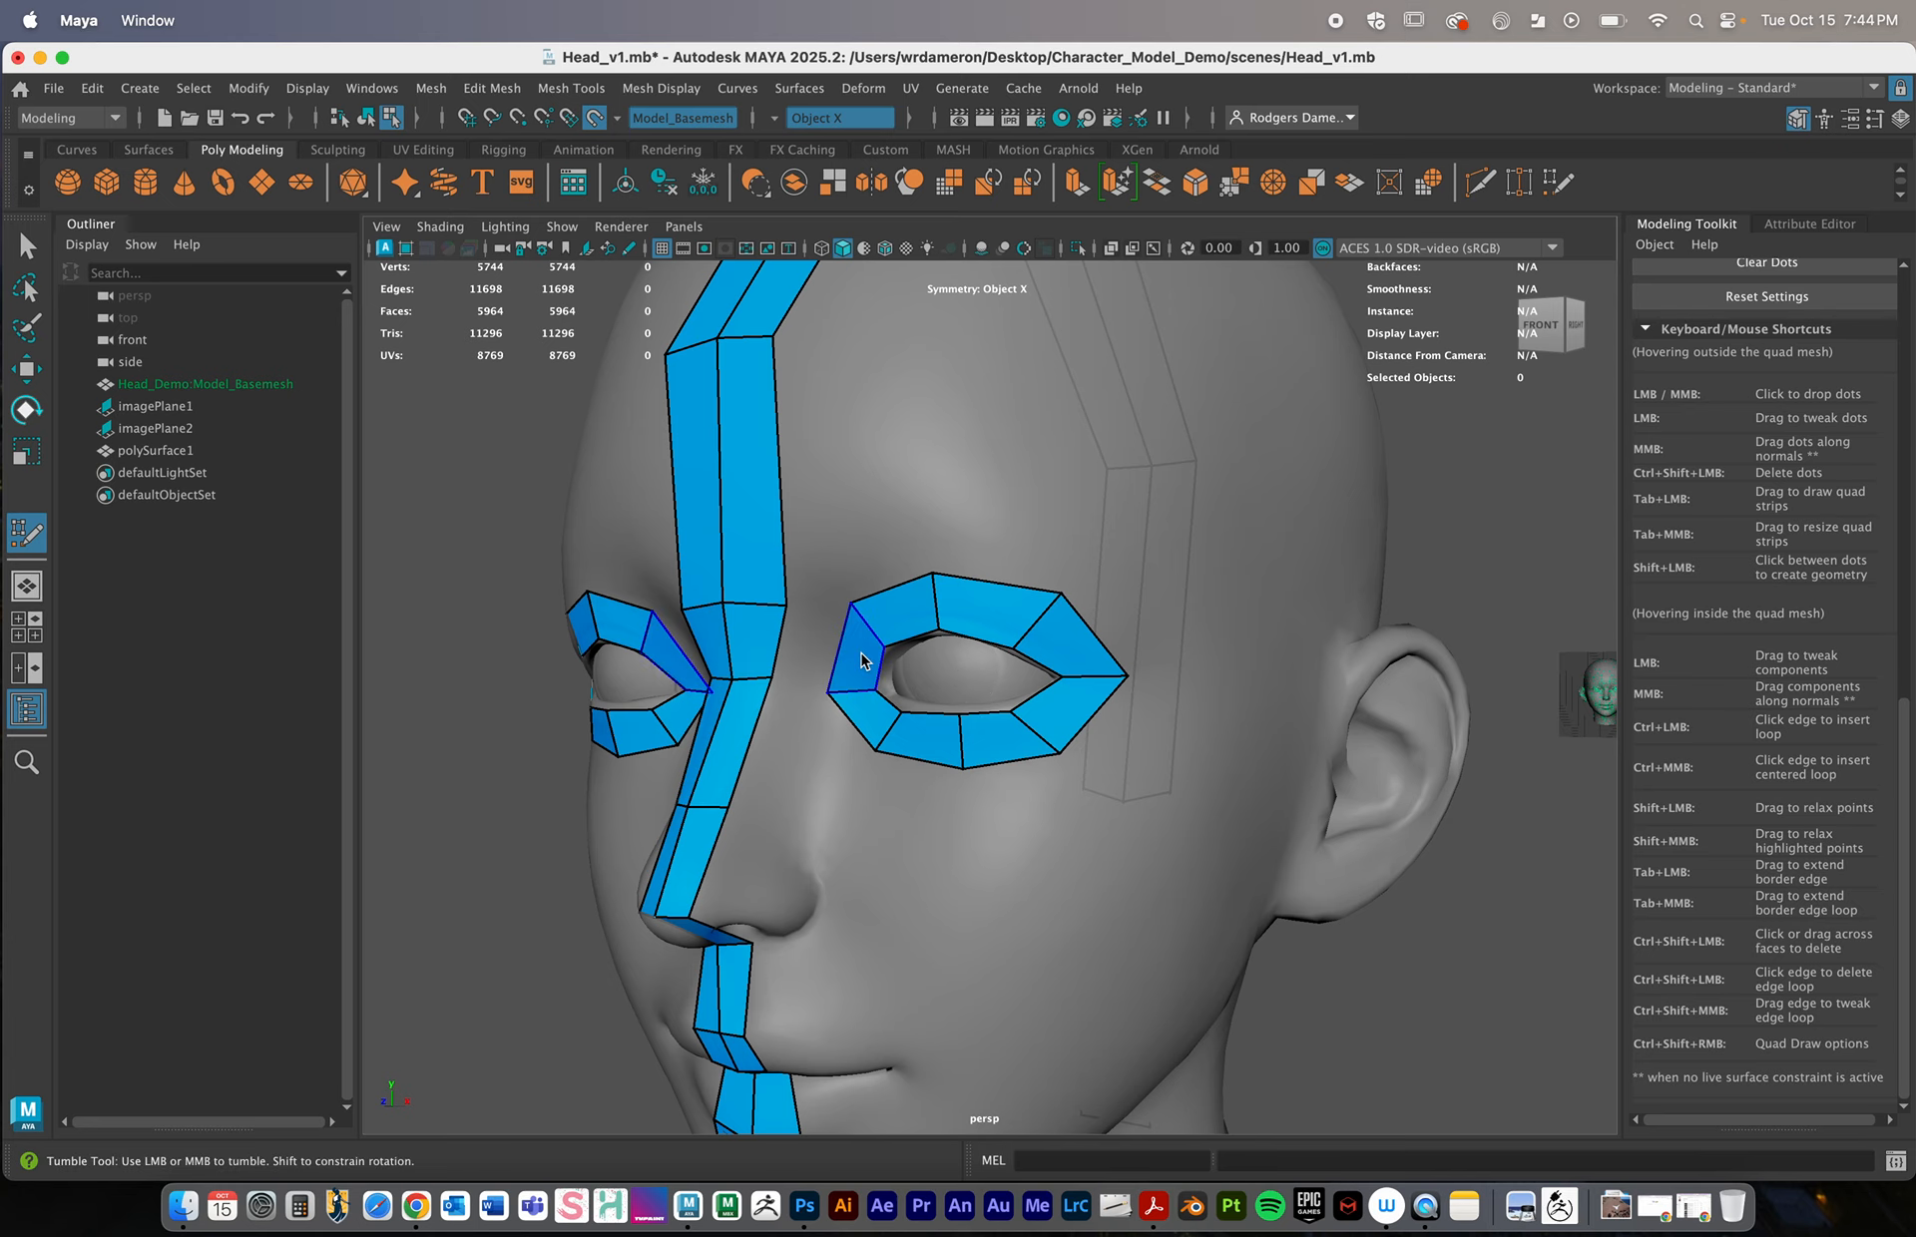
pyautogui.keyDown('alt'); pyautogui.moveTo(770, 634); pyautogui.dragTo(991, 683); pyautogui.keyUp('alt')
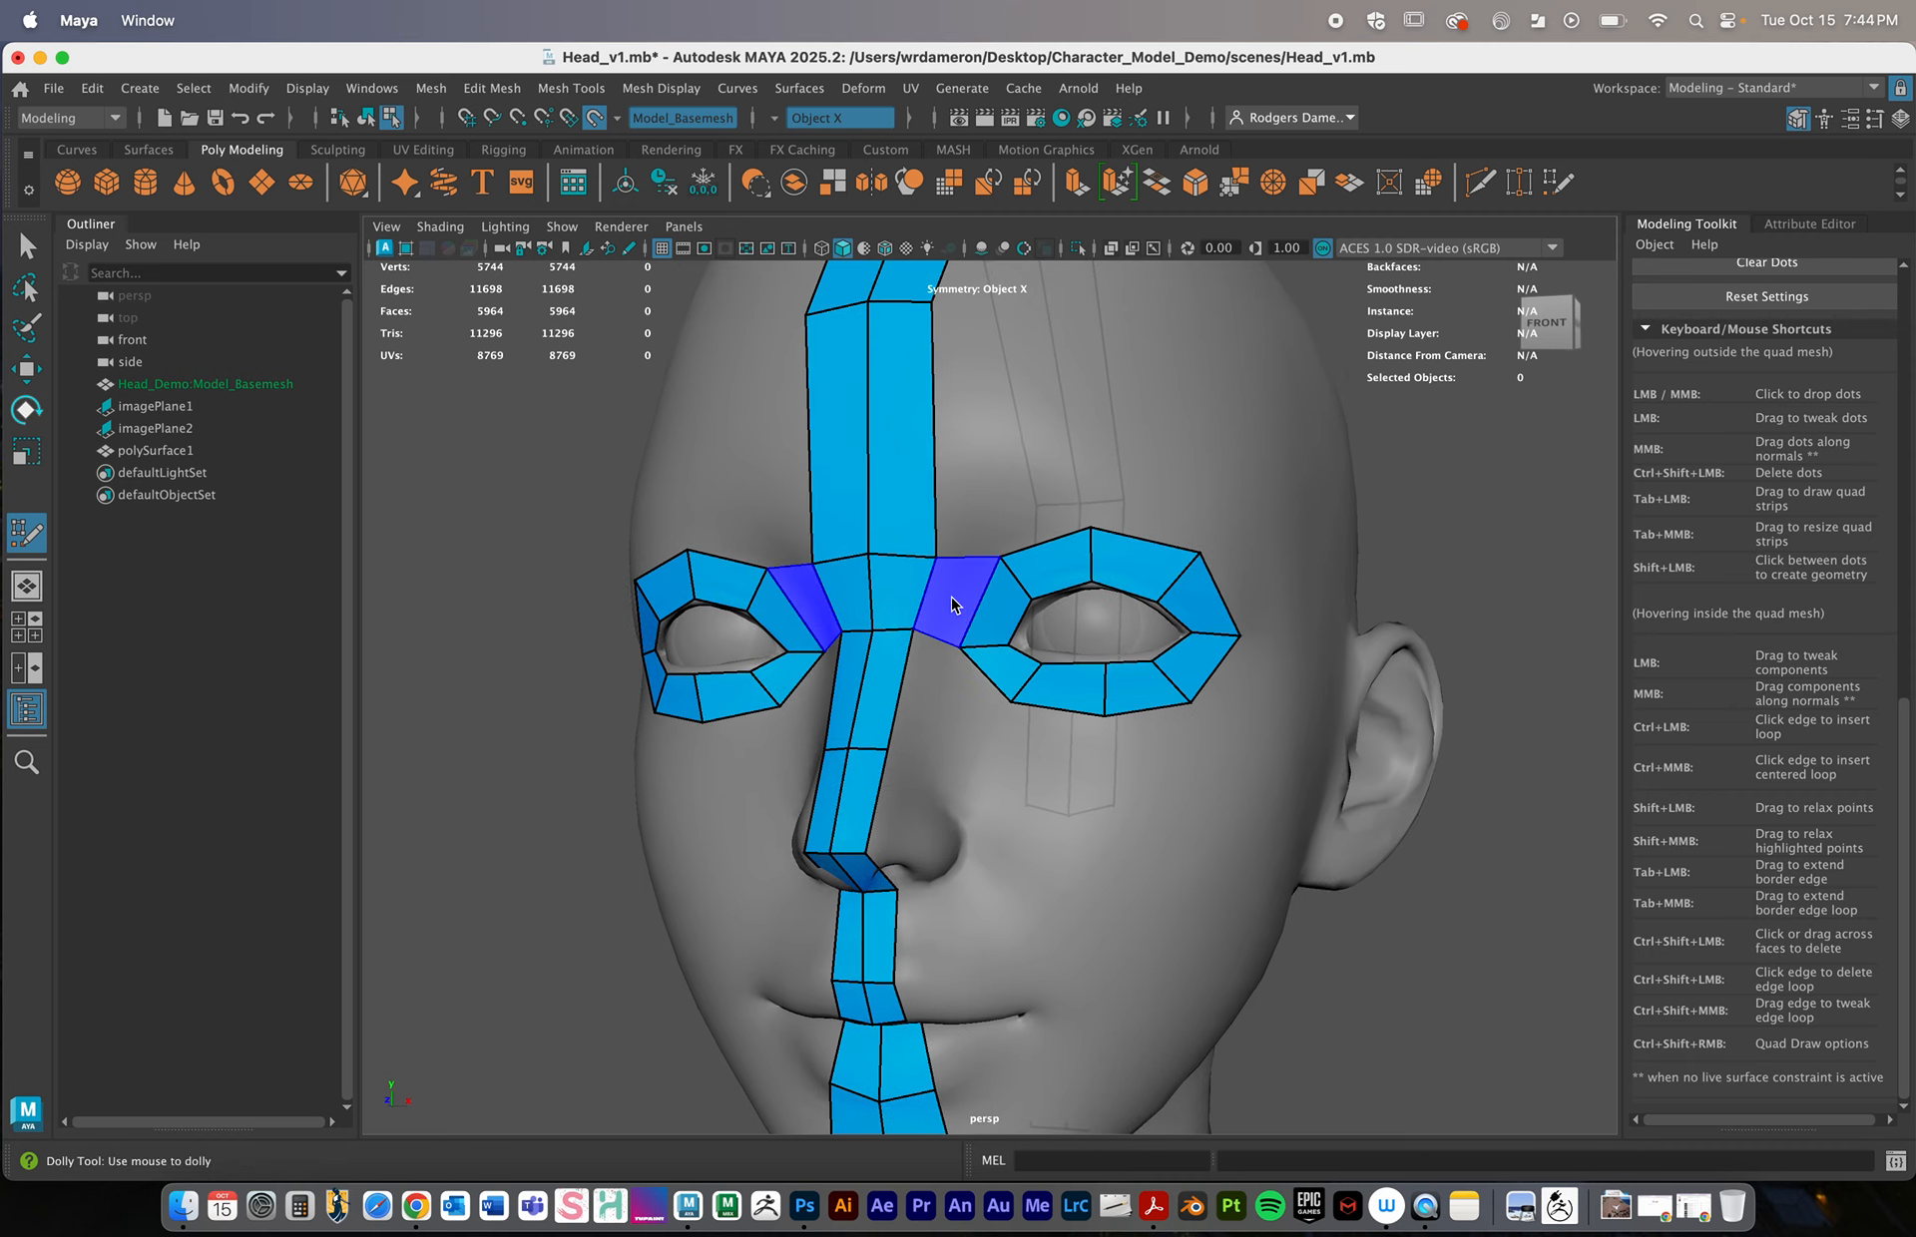
pyautogui.keyDown('shift'); pyautogui.click(958, 601); pyautogui.keyUp('shift')
pyautogui.keyDown('alt'); pyautogui.moveTo(1135, 817); pyautogui.dragTo(1157, 818); pyautogui.keyUp('alt')
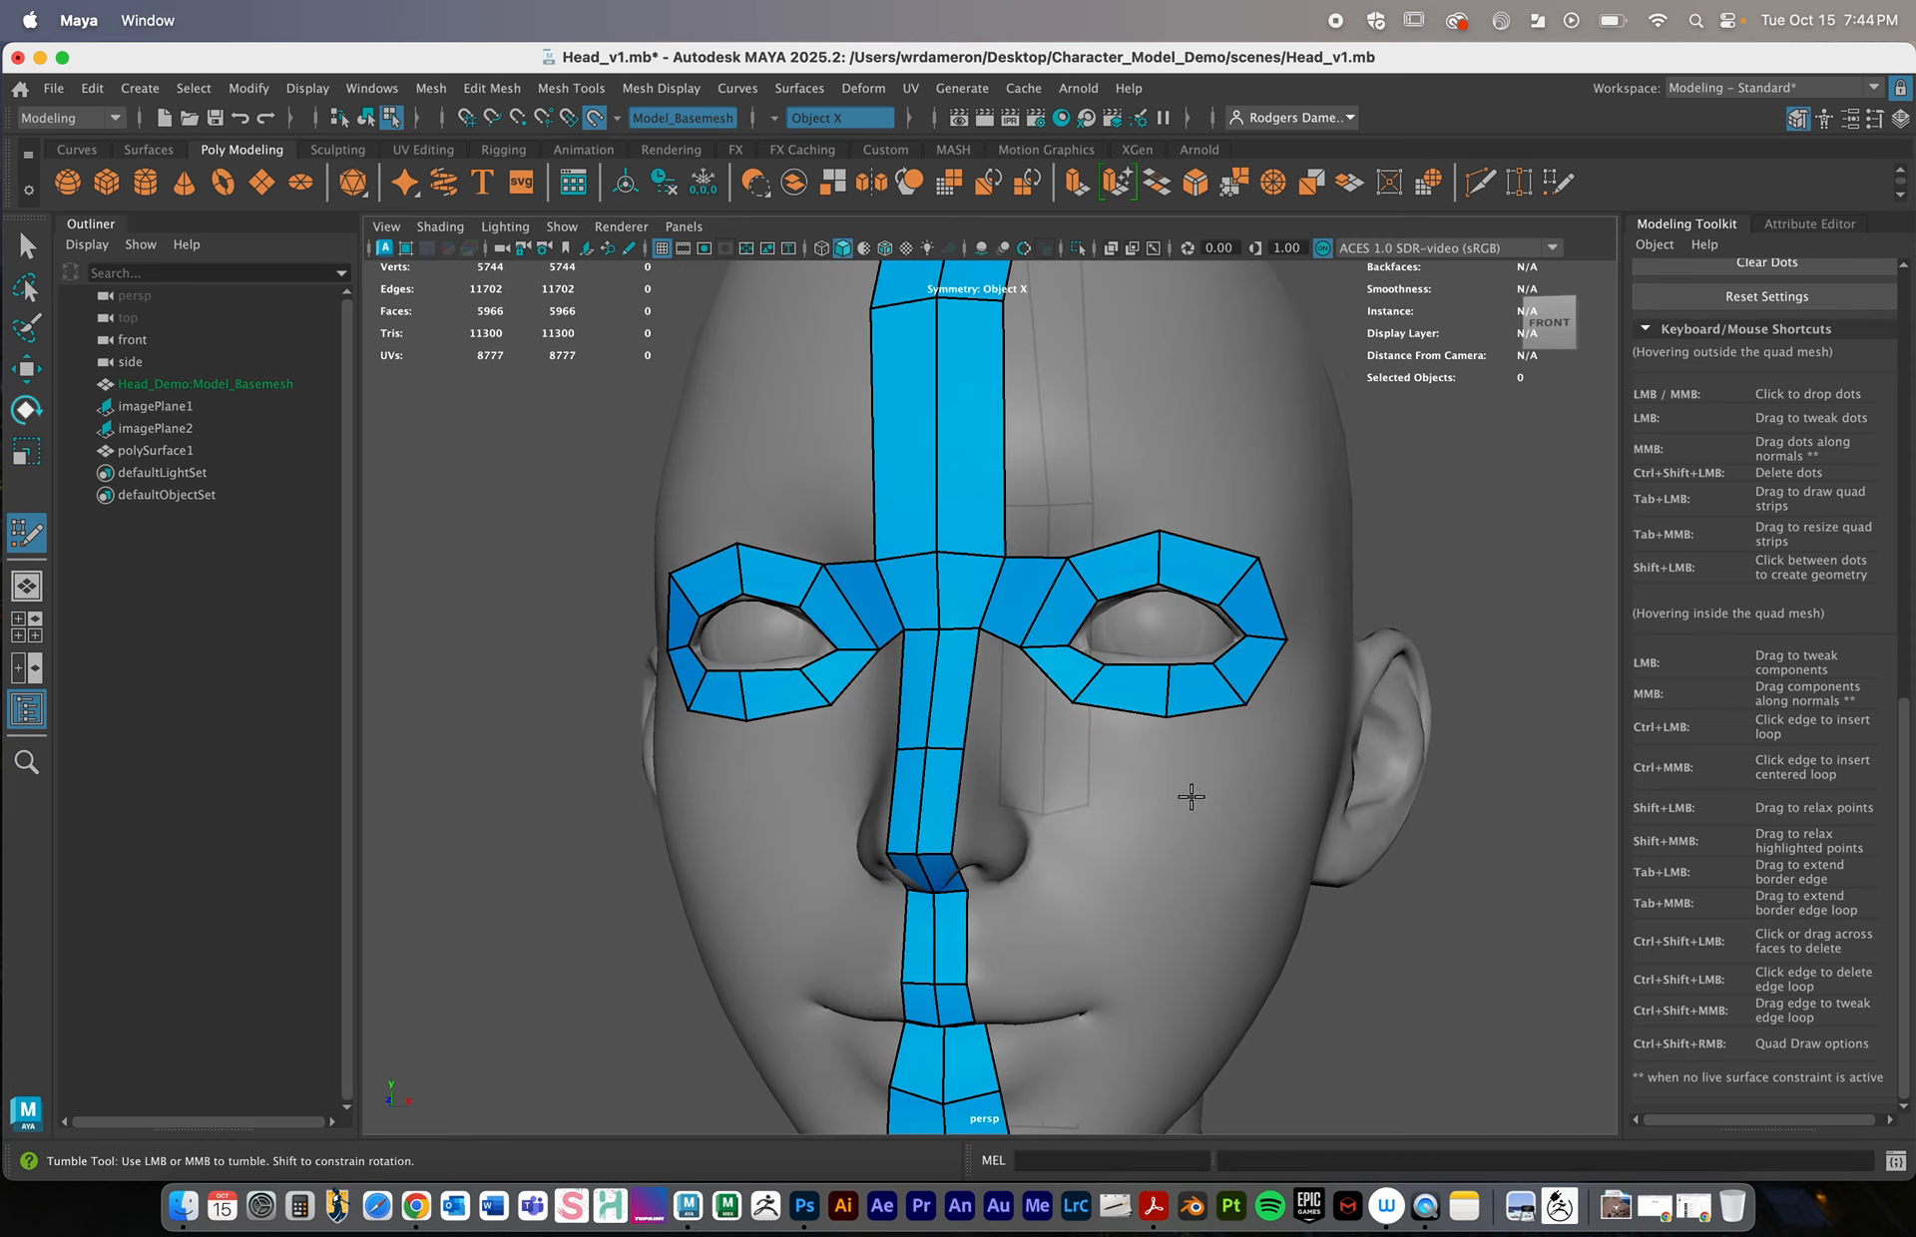
# Extend the upper outer edge of the eye rings toward the temples with one mirrored quad per side
pyautogui.keyDown('alt'); pyautogui.moveTo(1191, 796); pyautogui.dragTo(1011, 529, button='right'); pyautogui.keyUp('alt')
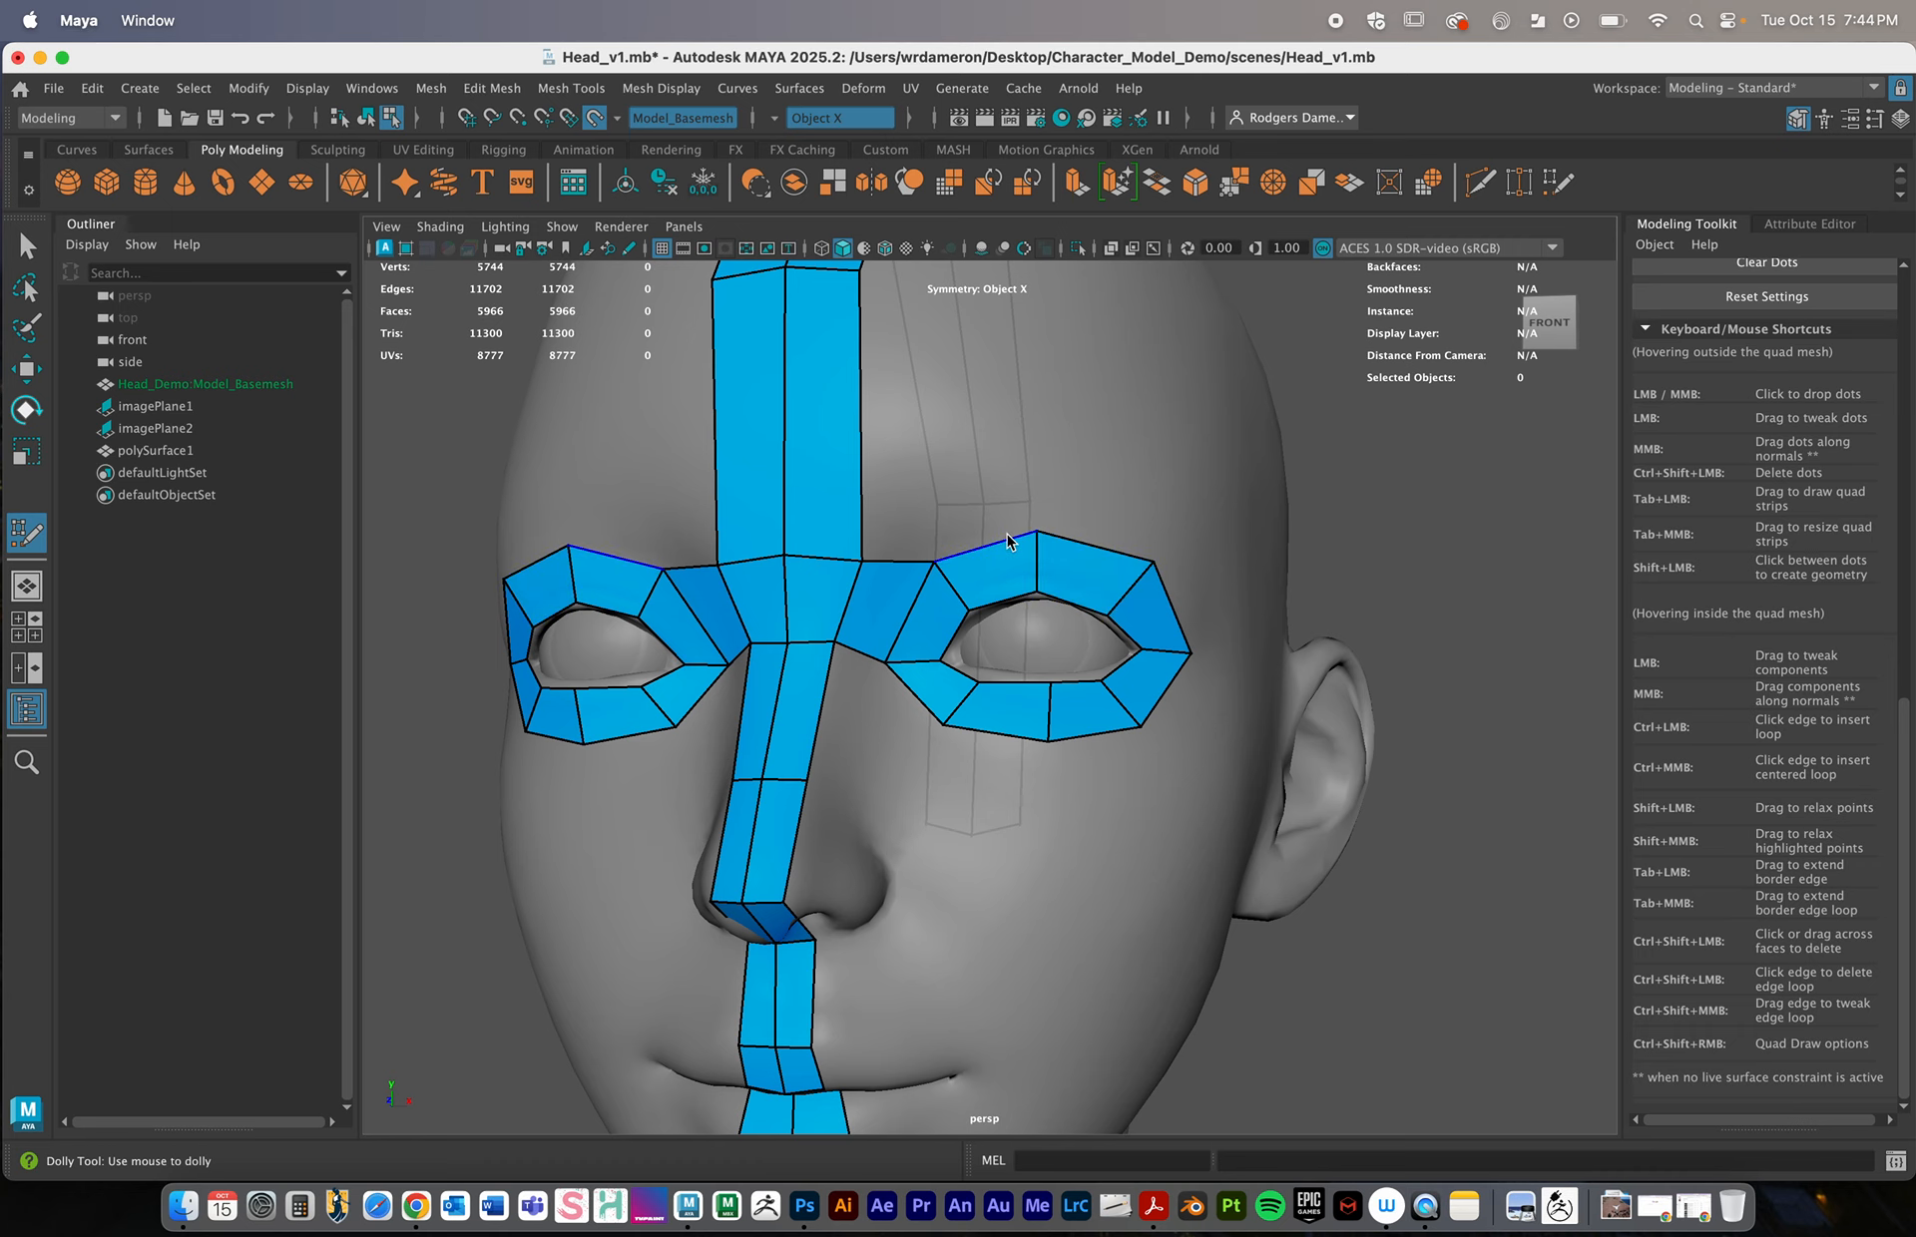
pyautogui.keyDown('alt'); pyautogui.moveTo(1104, 649); pyautogui.dragTo(1150, 616); pyautogui.keyUp('alt')
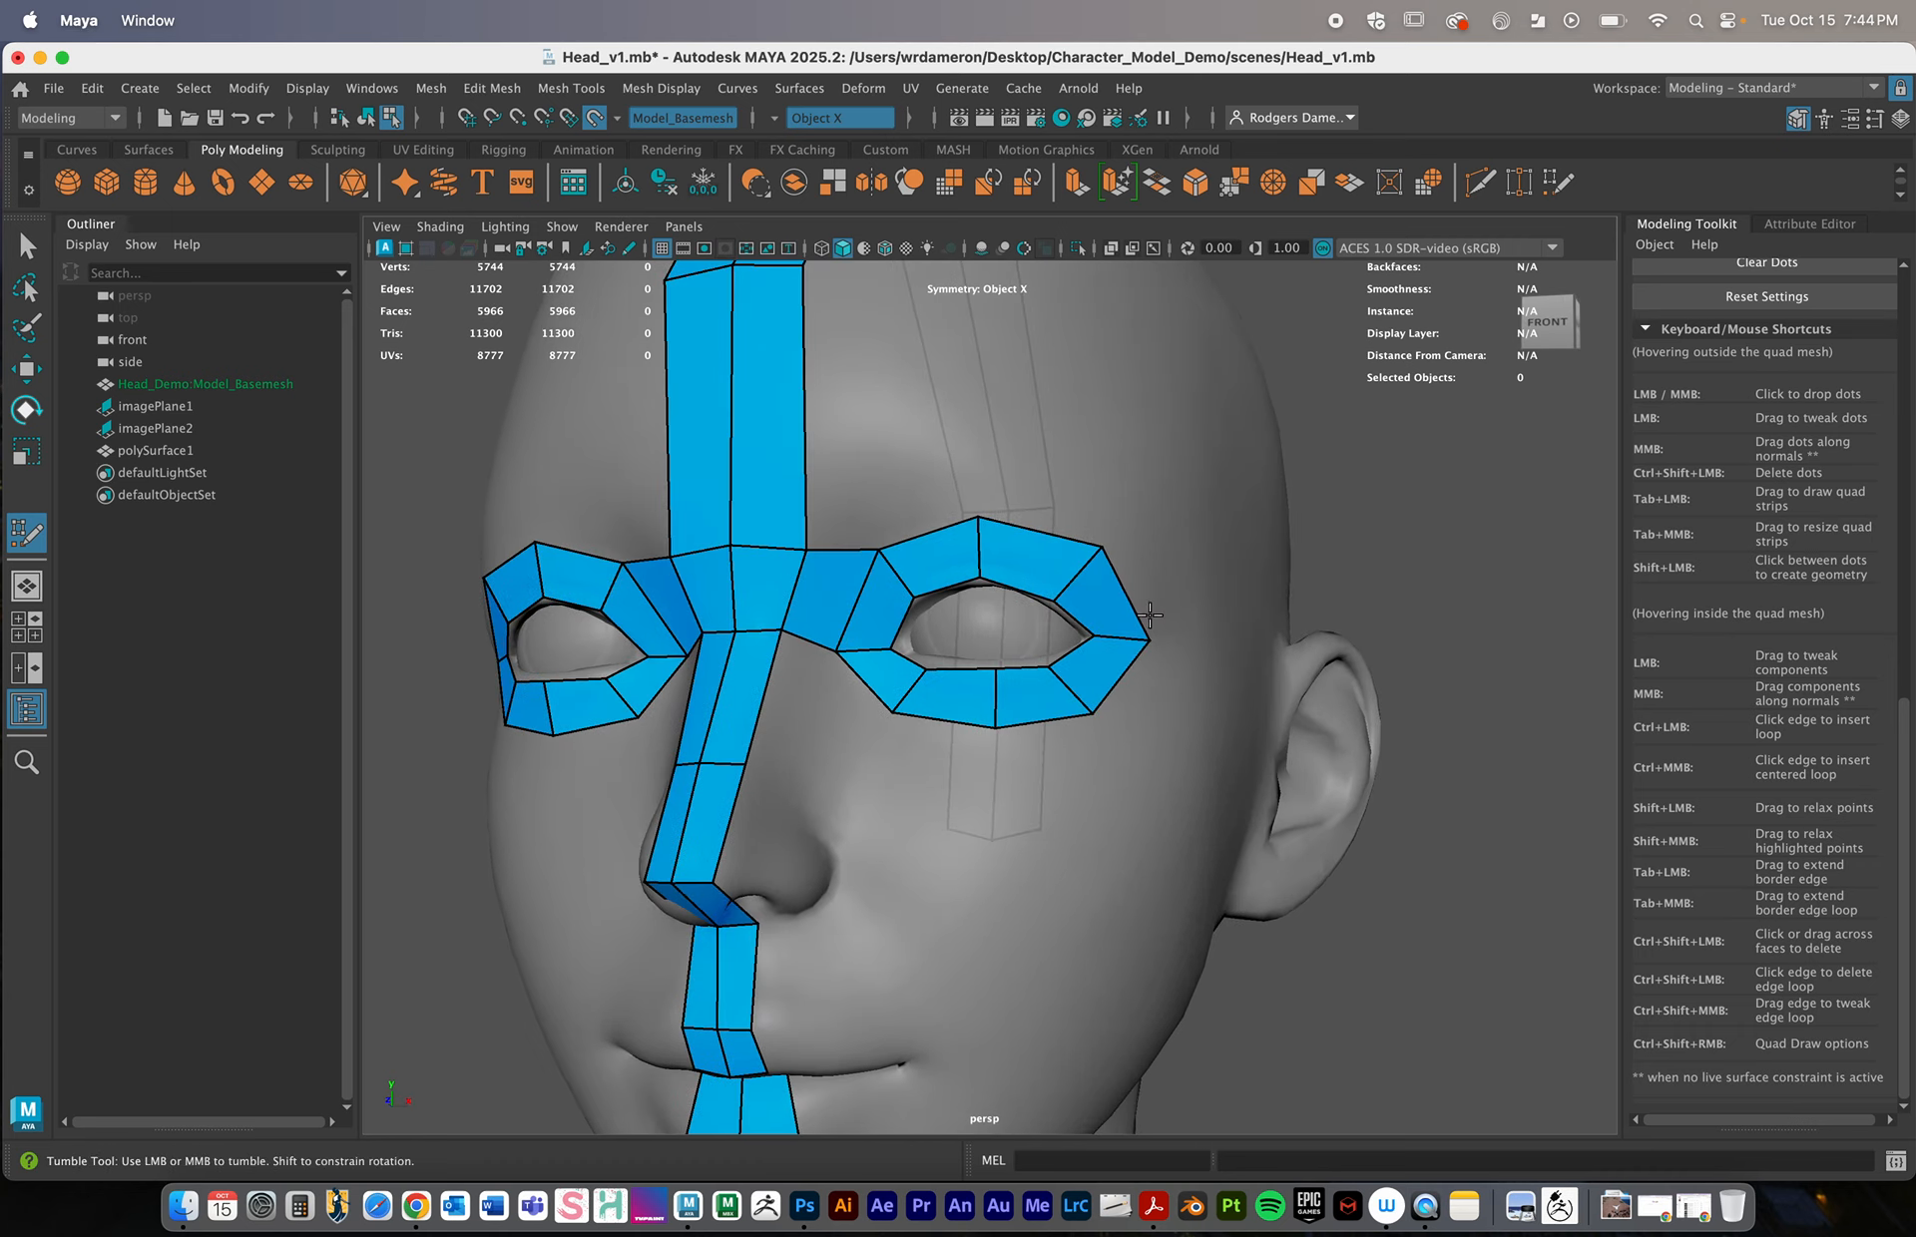
pyautogui.press('Tab')
pyautogui.moveTo(1133, 604); pyautogui.dragTo(1203, 592)
pyautogui.keyDown('alt'); pyautogui.moveTo(893, 474); pyautogui.dragTo(1038, 693); pyautogui.keyUp('alt')
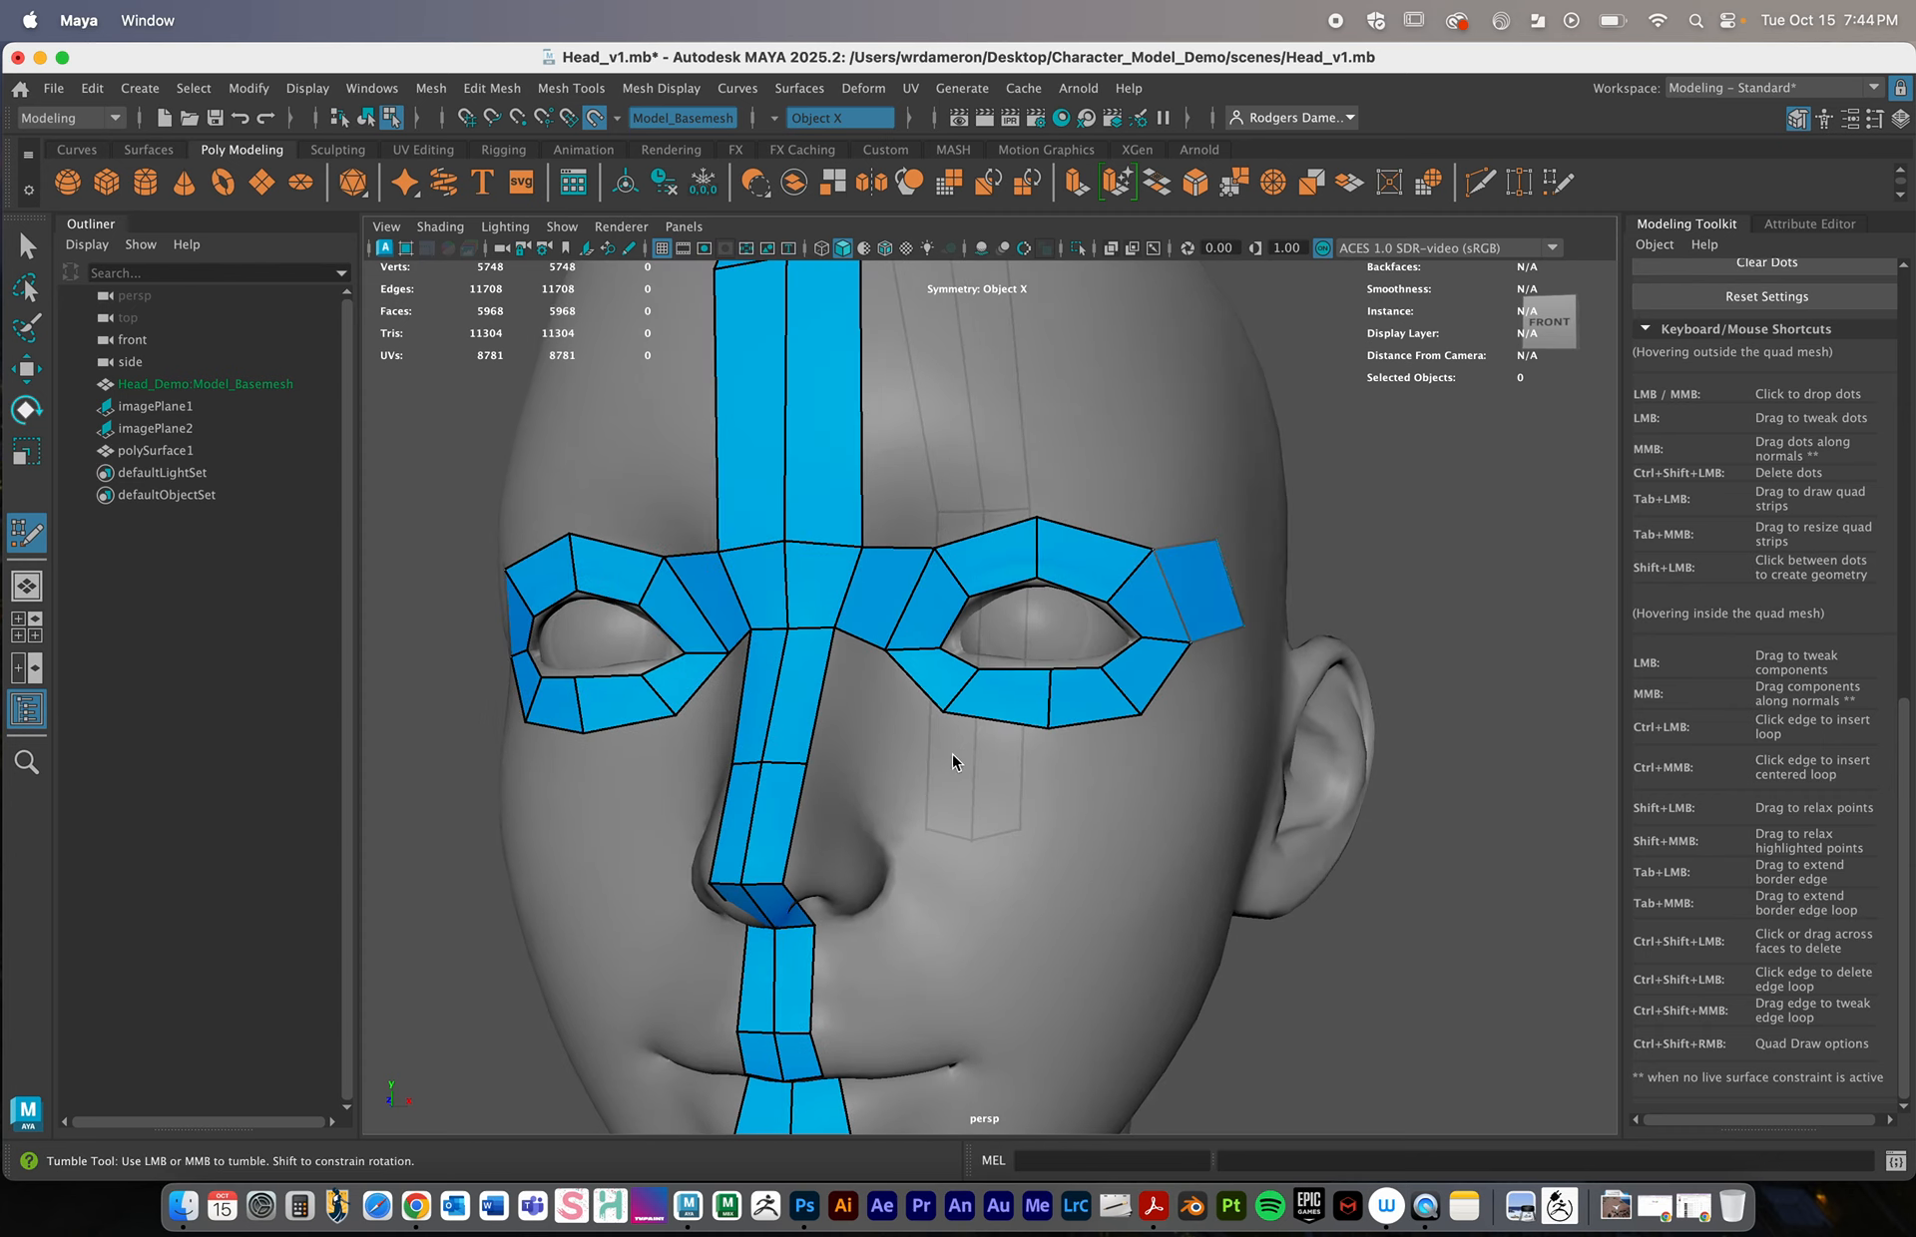
# Fill both sides of the nose with two mirrored quads running from the inner eye corner down beside the nose strip
pyautogui.keyDown('alt'); pyautogui.moveTo(953, 762); pyautogui.dragTo(885, 742); pyautogui.keyUp('alt')
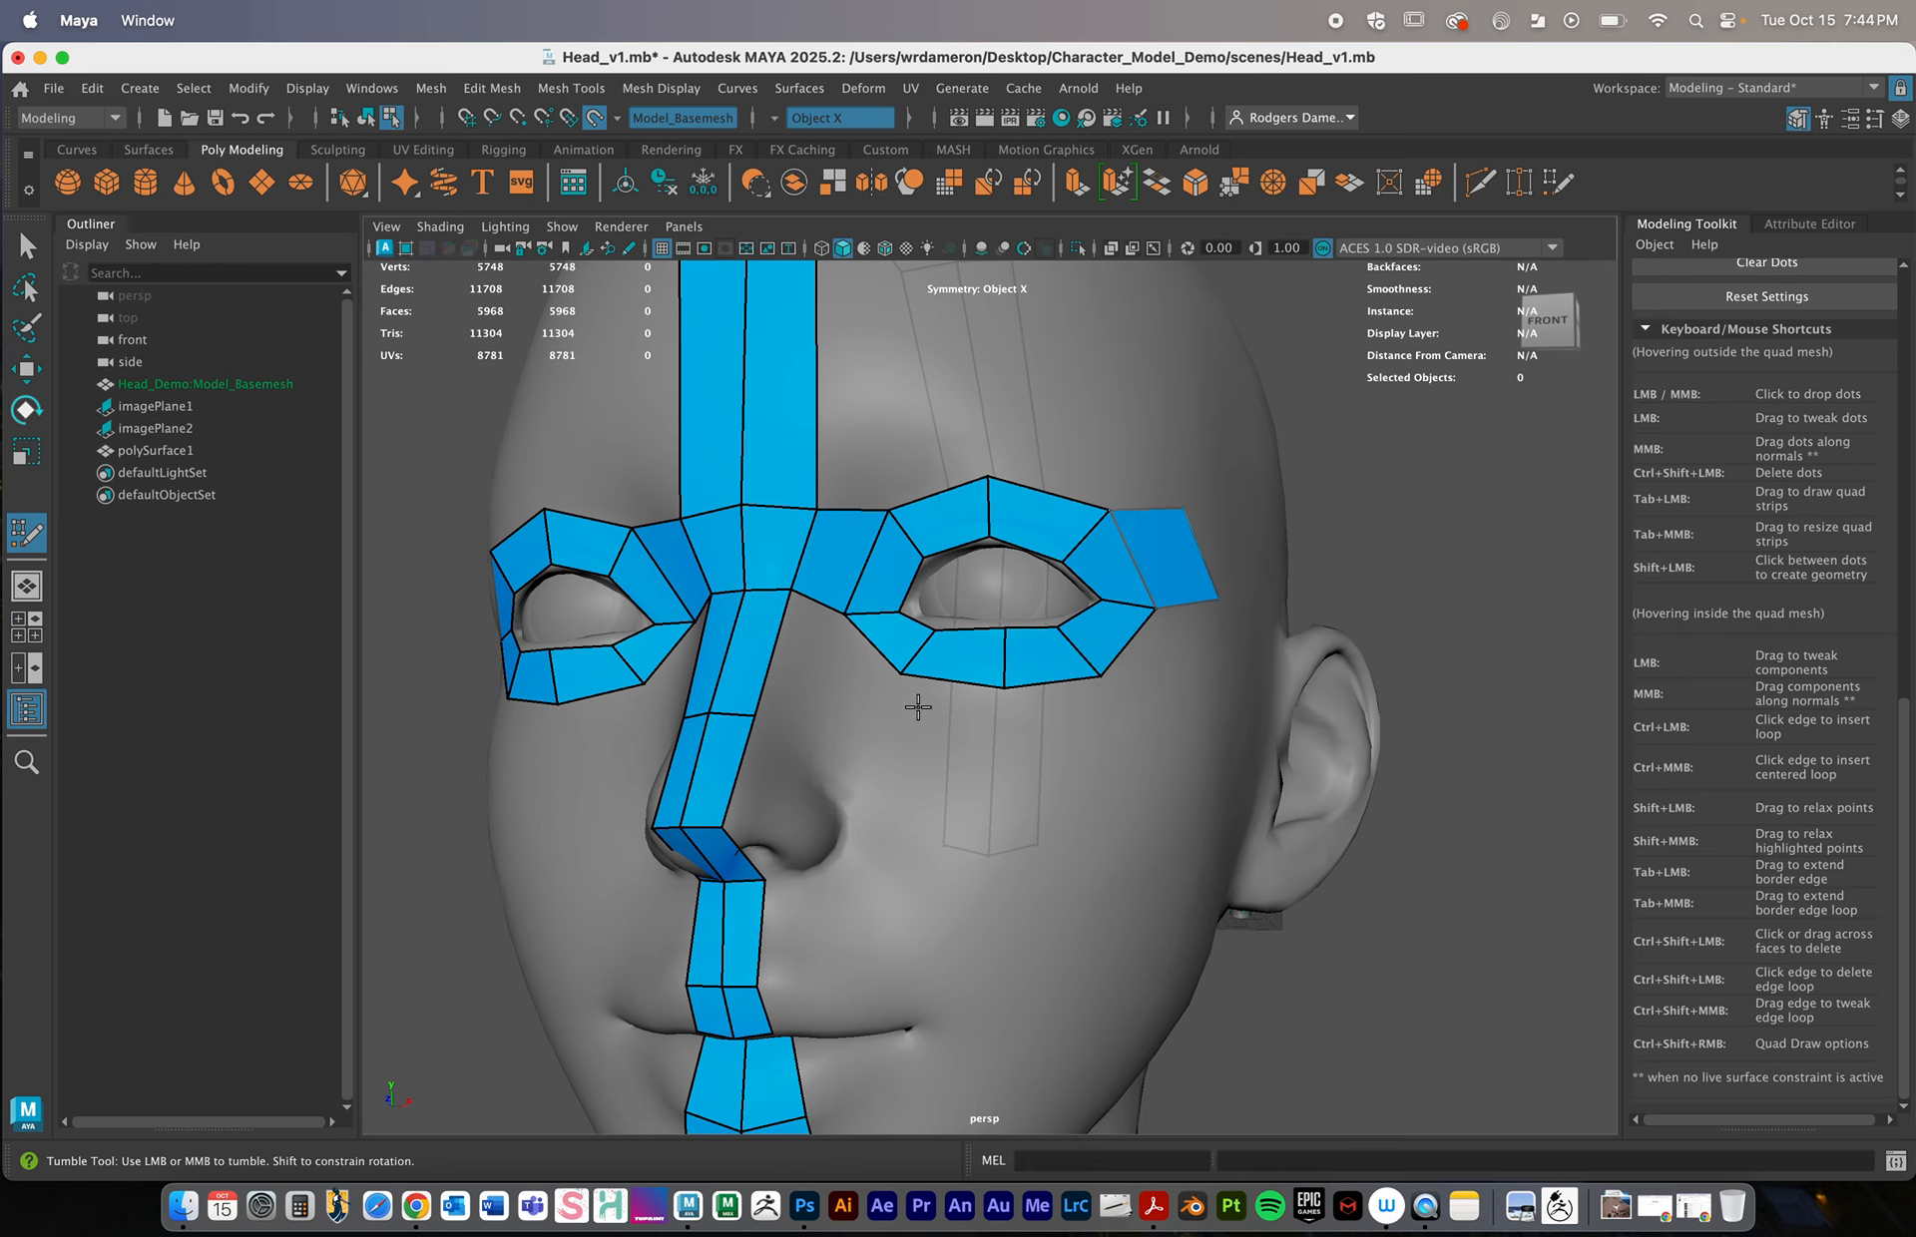
pyautogui.keyDown('alt'); pyautogui.moveTo(844, 688); pyautogui.dragTo(975, 709); pyautogui.keyUp('alt')
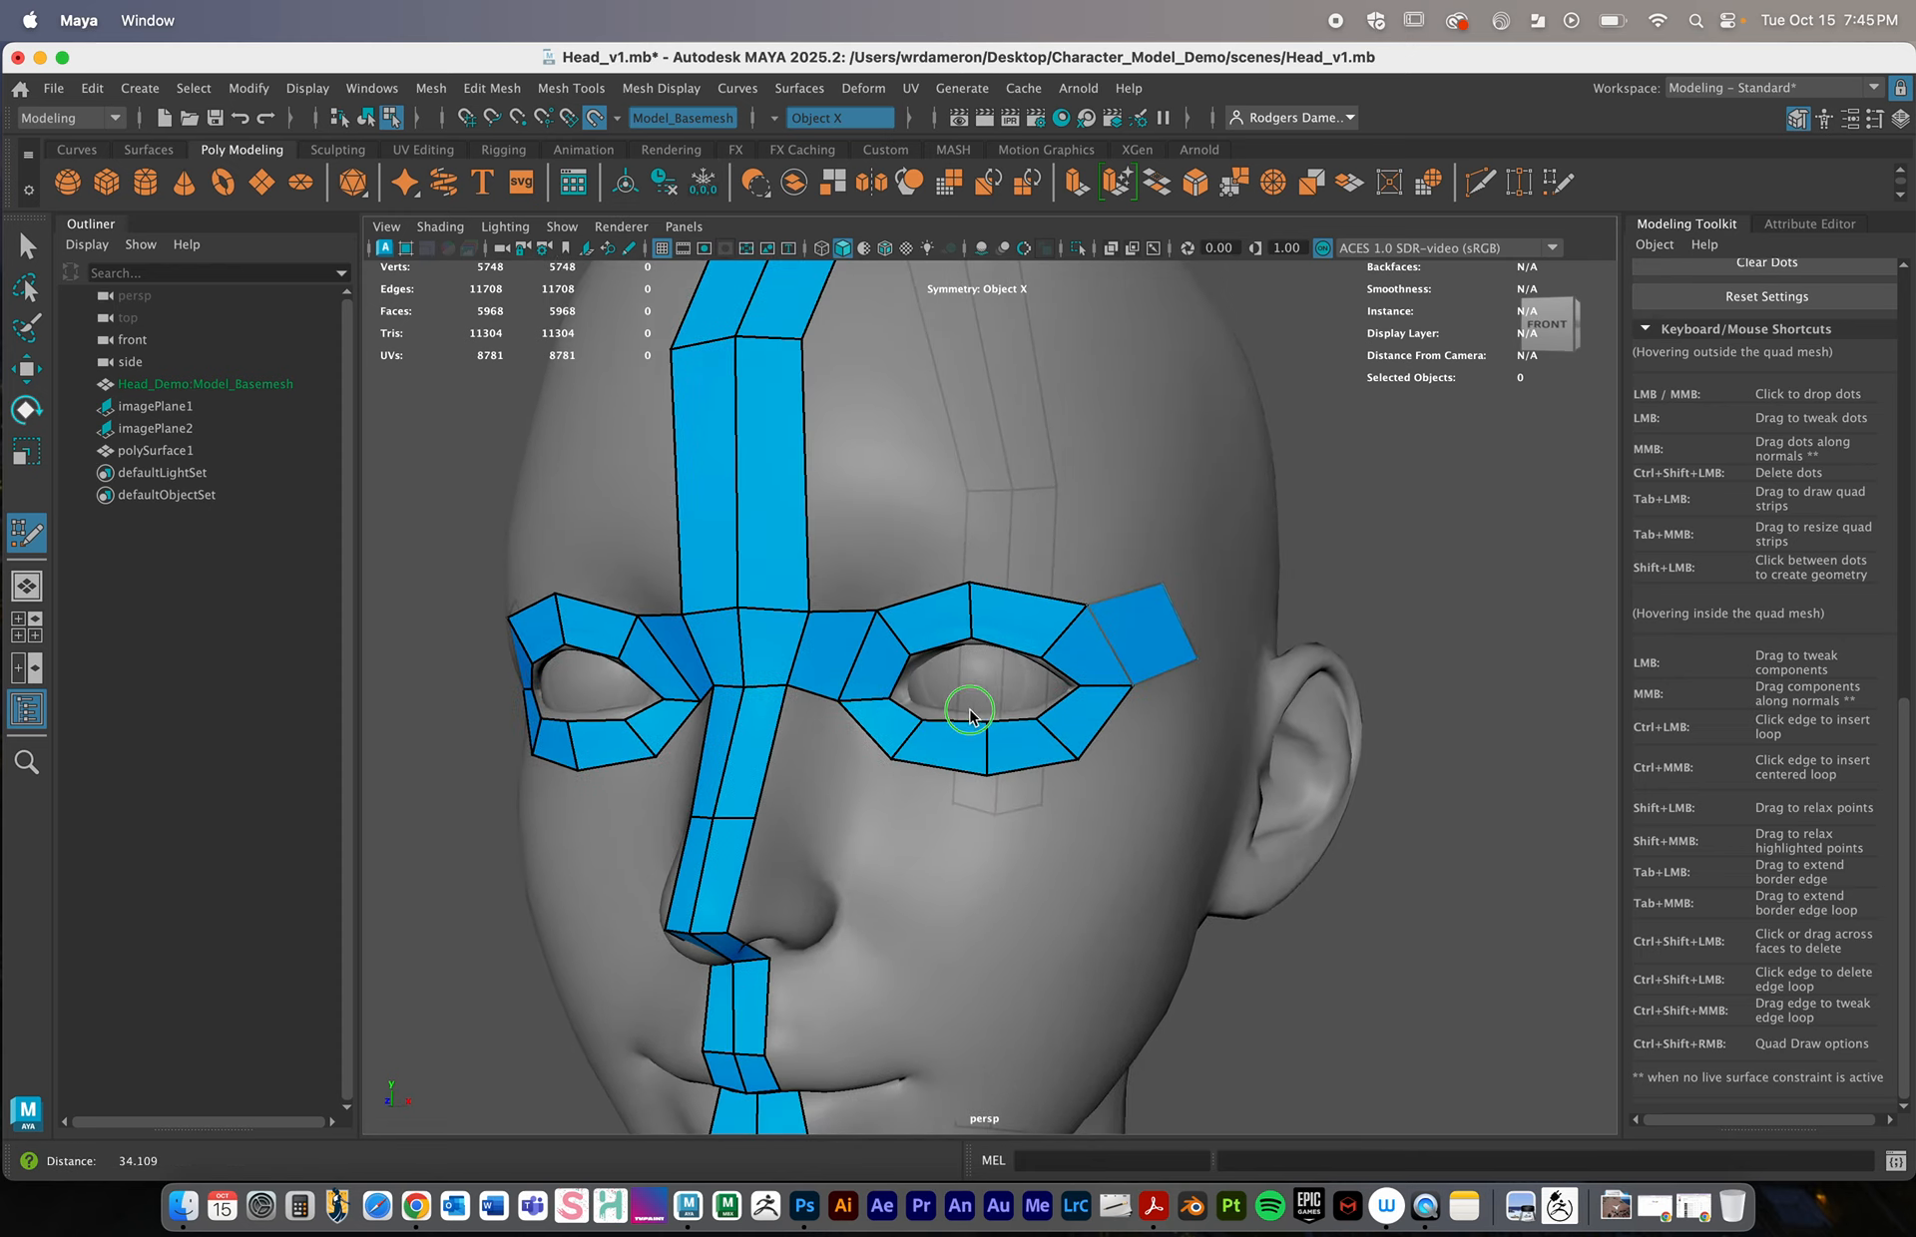
pyautogui.keyDown('alt'); pyautogui.moveTo(975, 710); pyautogui.dragTo(1080, 693, button='right'); pyautogui.keyUp('alt')
pyautogui.keyDown('alt'); pyautogui.moveTo(889, 767); pyautogui.dragTo(761, 672); pyautogui.keyUp('alt')
pyautogui.keyDown('alt'); pyautogui.moveTo(761, 671); pyautogui.dragTo(731, 673, button='middle'); pyautogui.keyUp('alt')
pyautogui.keyDown('alt'); pyautogui.moveTo(731, 673); pyautogui.dragTo(838, 698, button='right'); pyautogui.keyUp('alt')
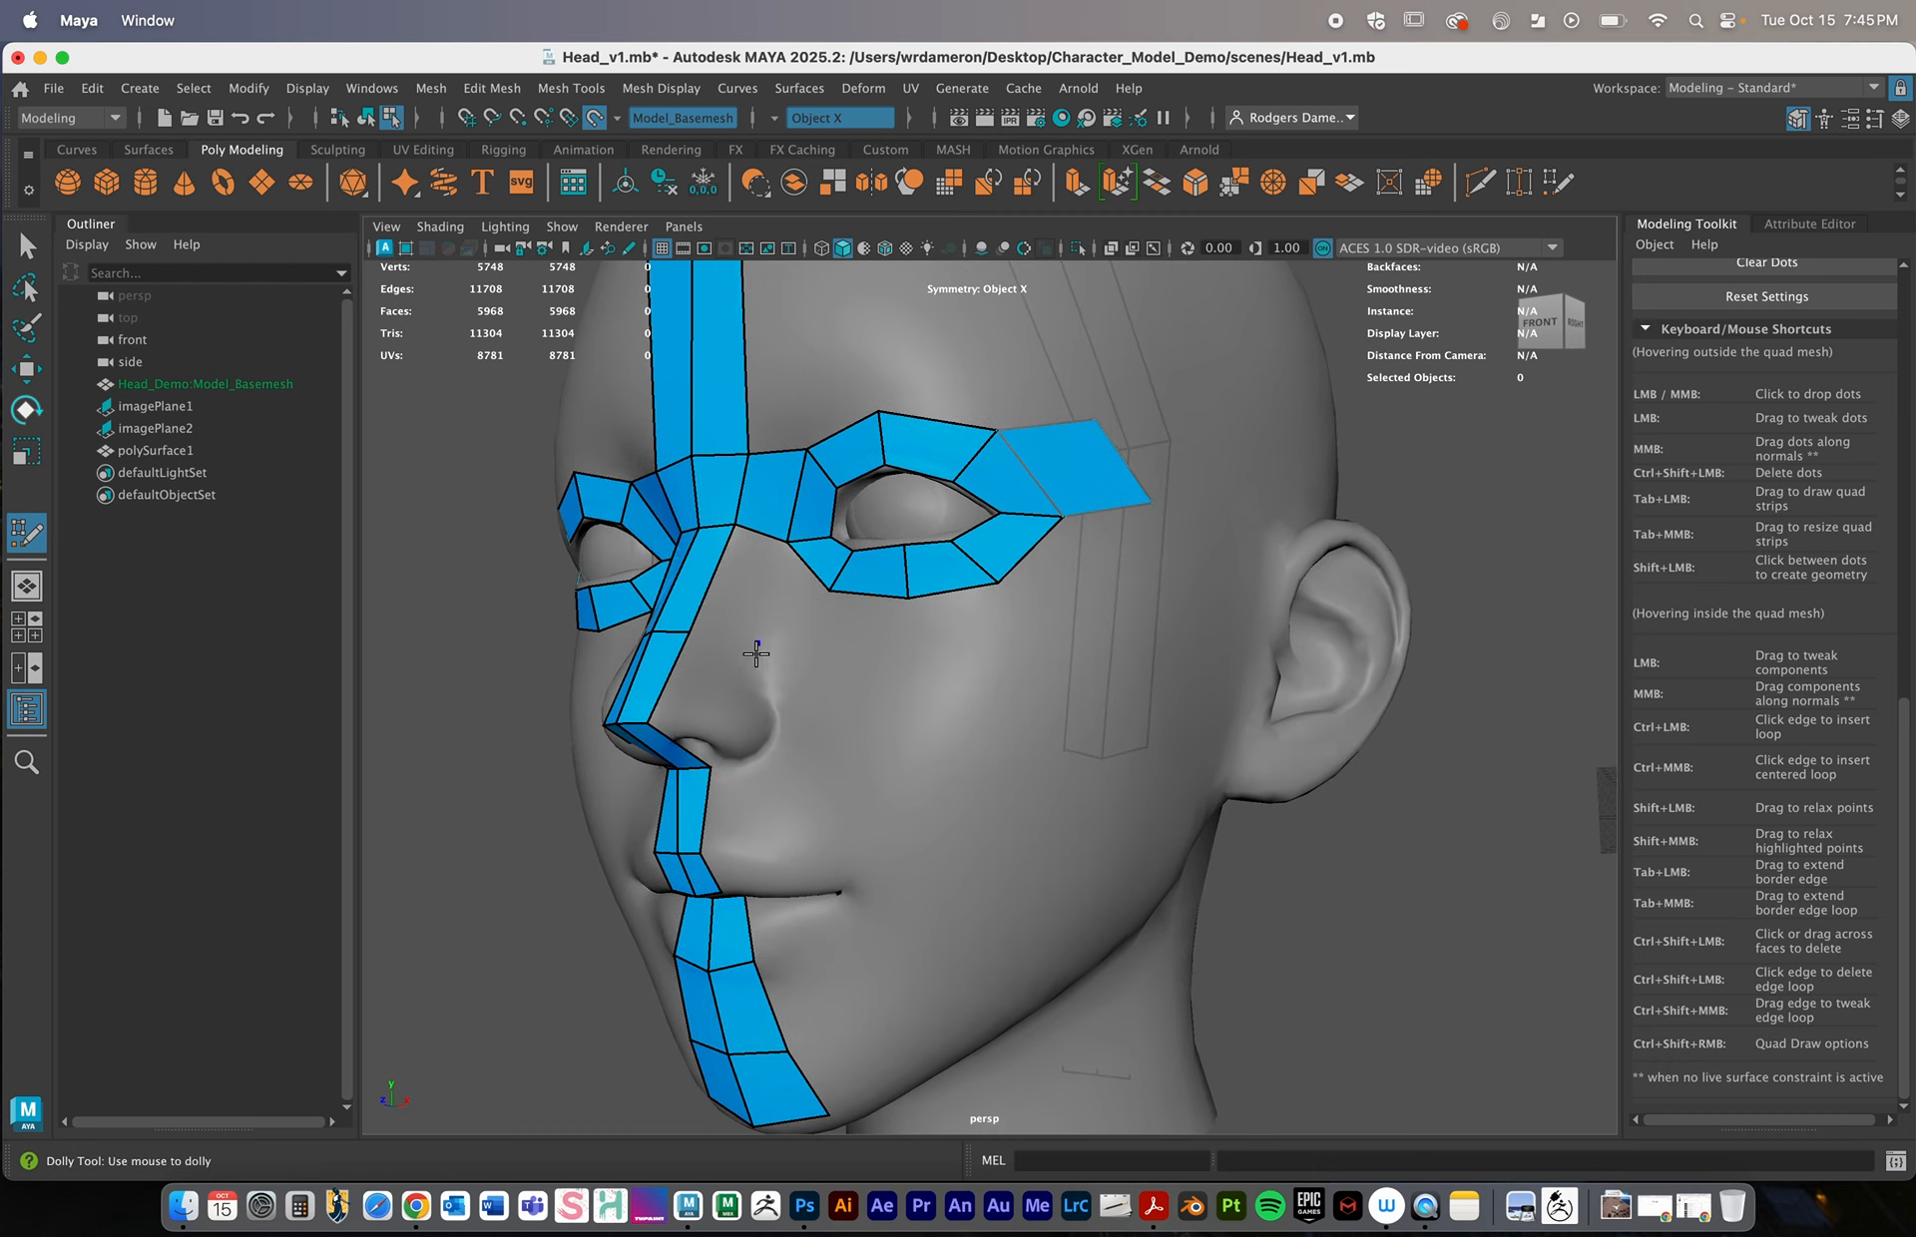
pyautogui.keyDown('shift'); pyautogui.click(749, 604); pyautogui.keyUp('shift')
pyautogui.keyDown('alt'); pyautogui.moveTo(749, 604); pyautogui.dragTo(859, 715); pyautogui.keyUp('alt')
pyautogui.keyDown('shift'); pyautogui.click(739, 644); pyautogui.keyUp('shift')
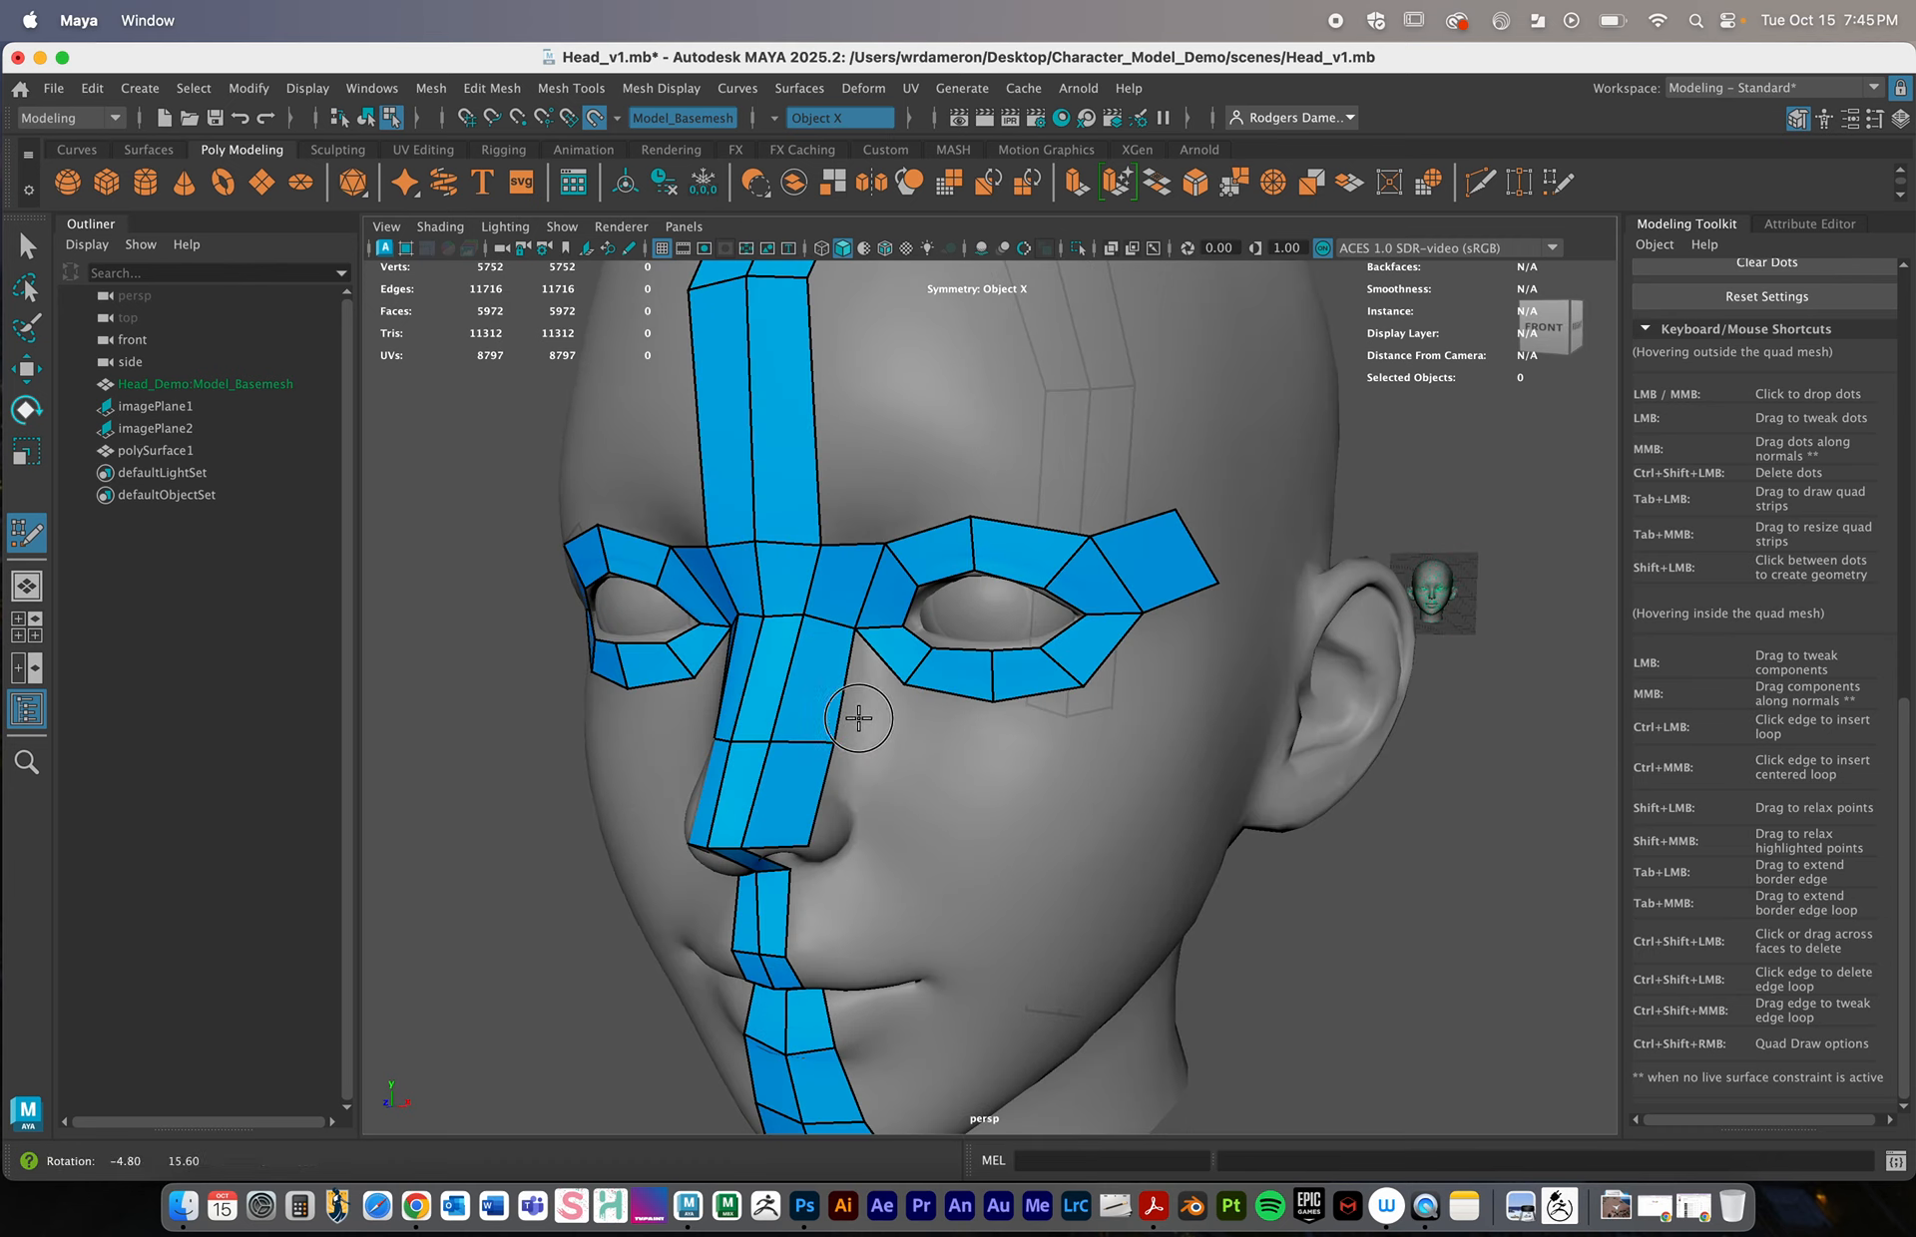
# Extend the lower border of the eye rings down onto the cheeks with a row of four mirrored quads per side
pyautogui.keyDown('alt'); pyautogui.moveTo(859, 714); pyautogui.dragTo(900, 730, button='right'); pyautogui.keyUp('alt')
pyautogui.keyDown('alt'); pyautogui.moveTo(900, 731); pyautogui.dragTo(902, 727); pyautogui.keyUp('alt')
pyautogui.keyDown('alt'); pyautogui.moveTo(902, 728); pyautogui.dragTo(955, 739, button='right'); pyautogui.keyUp('alt')
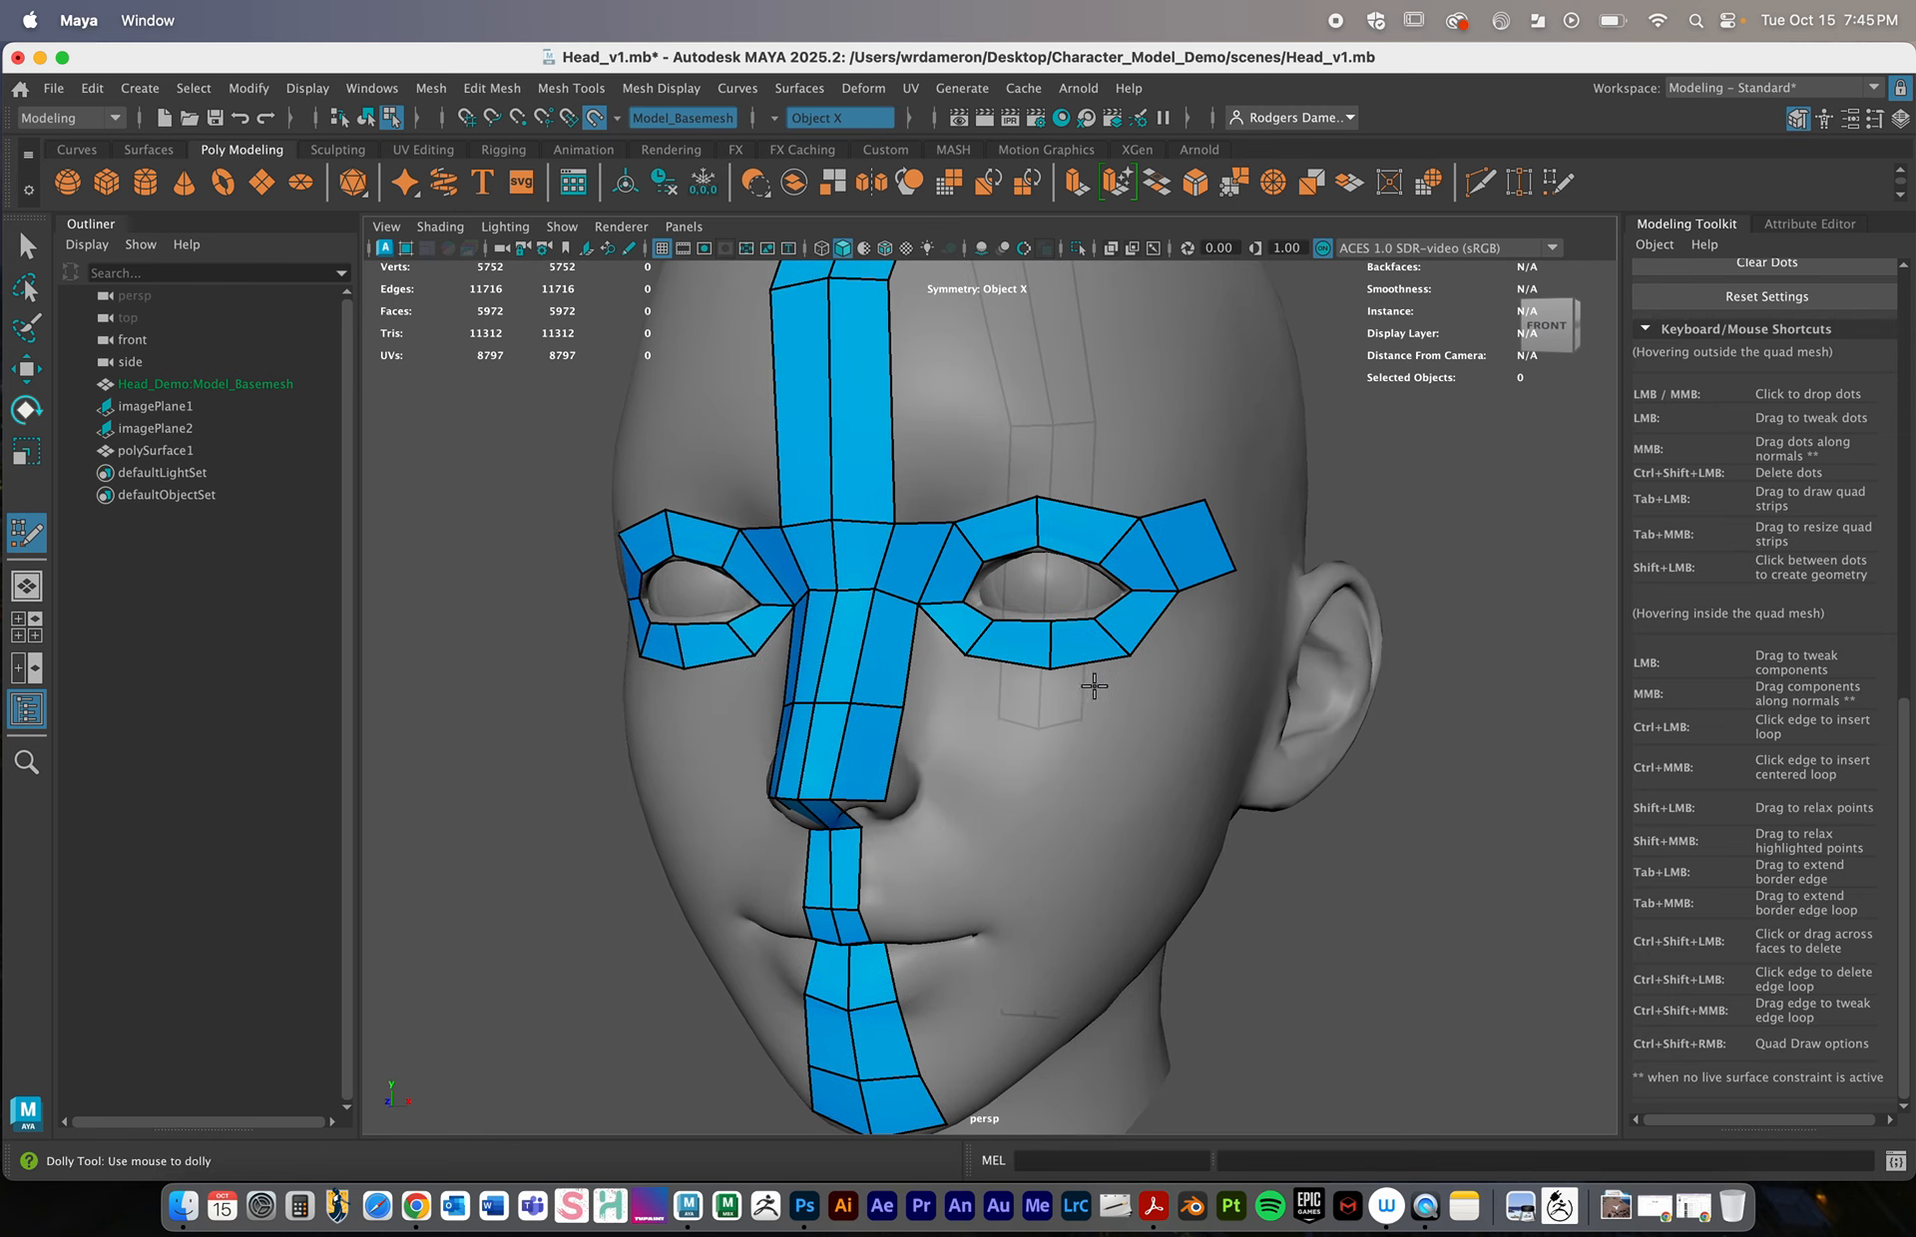
pyautogui.keyDown('alt'); pyautogui.moveTo(1094, 685); pyautogui.dragTo(985, 685, button='middle'); pyautogui.keyUp('alt')
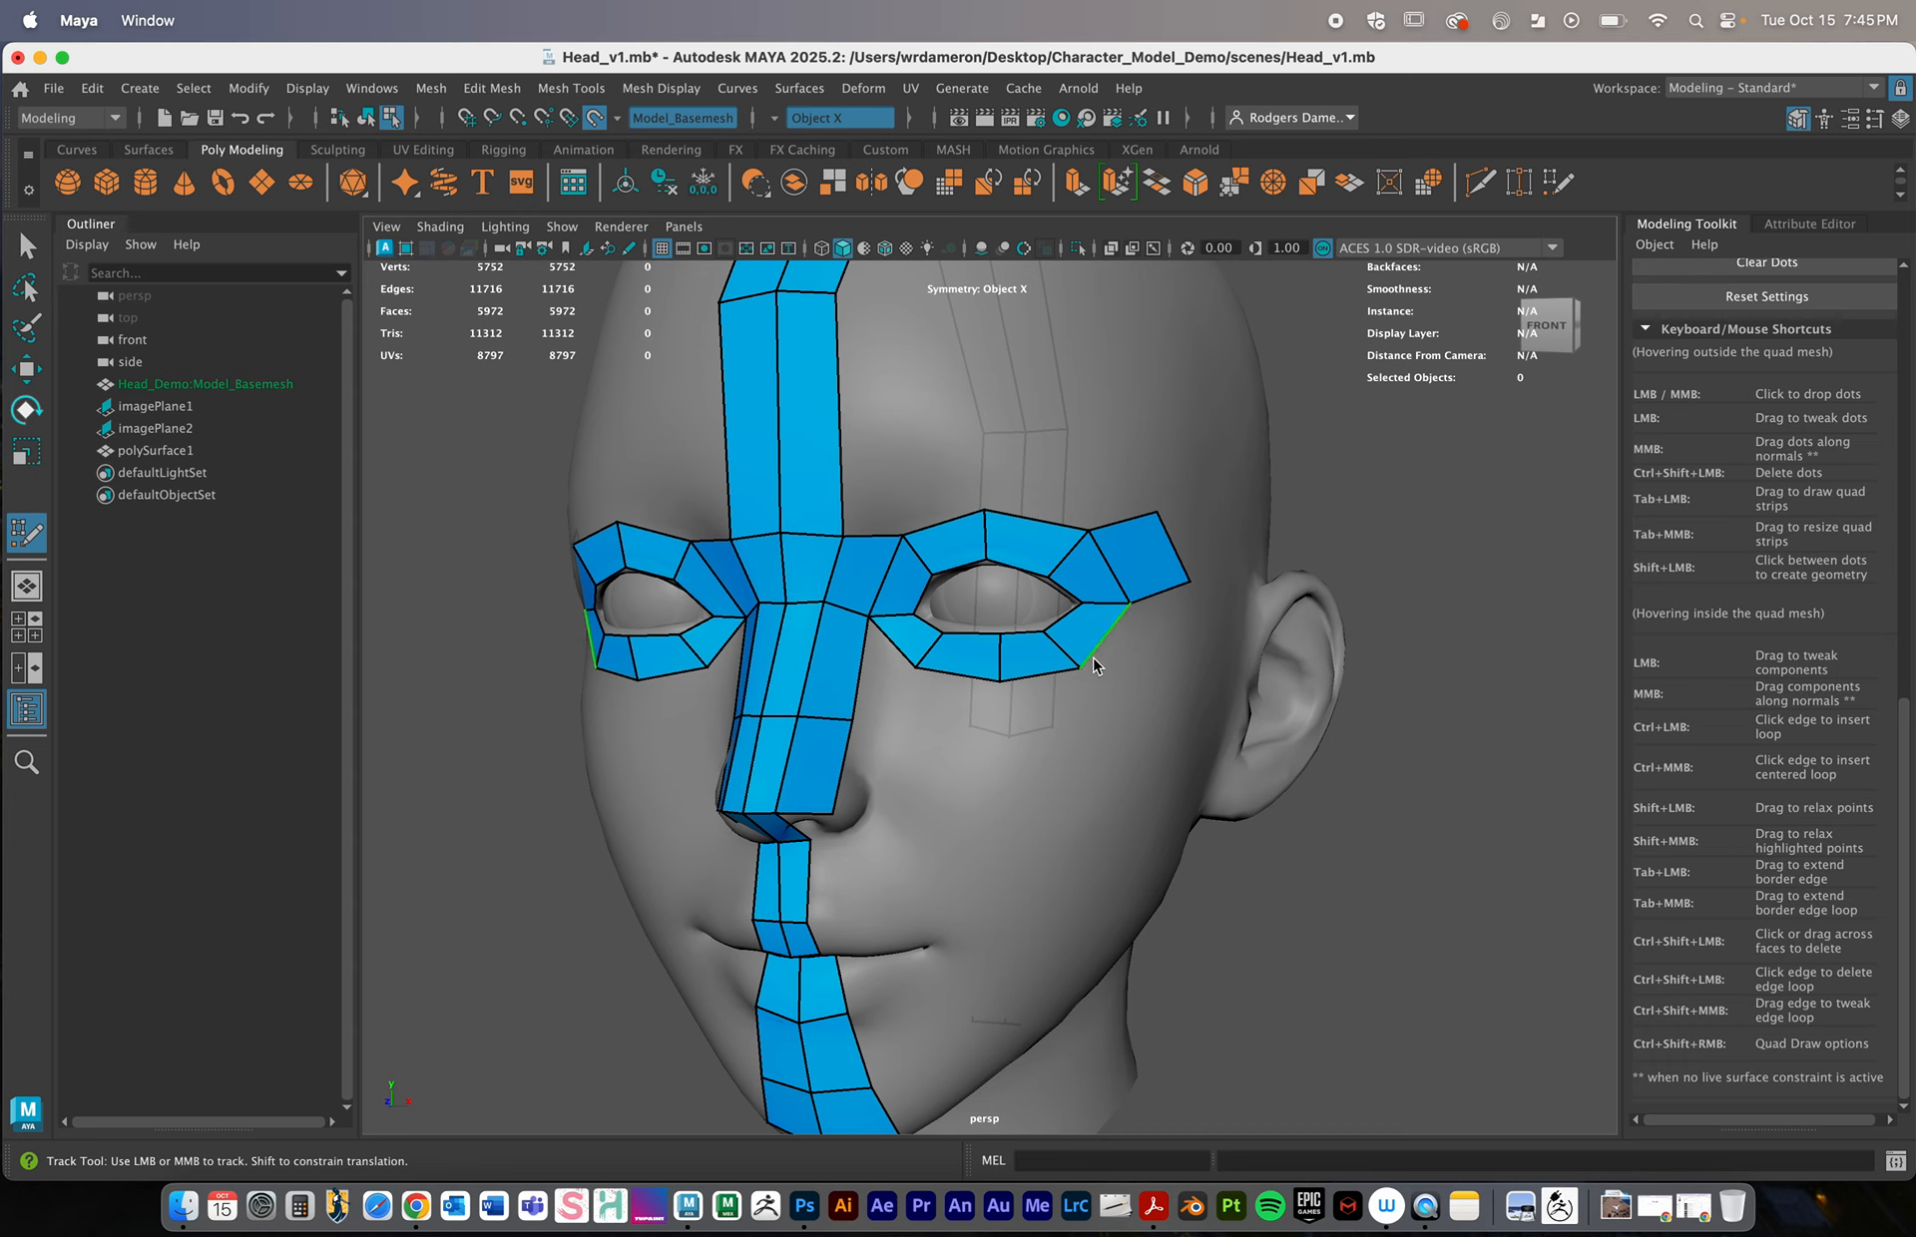
pyautogui.moveTo(1103, 663); pyautogui.dragTo(1105, 732)
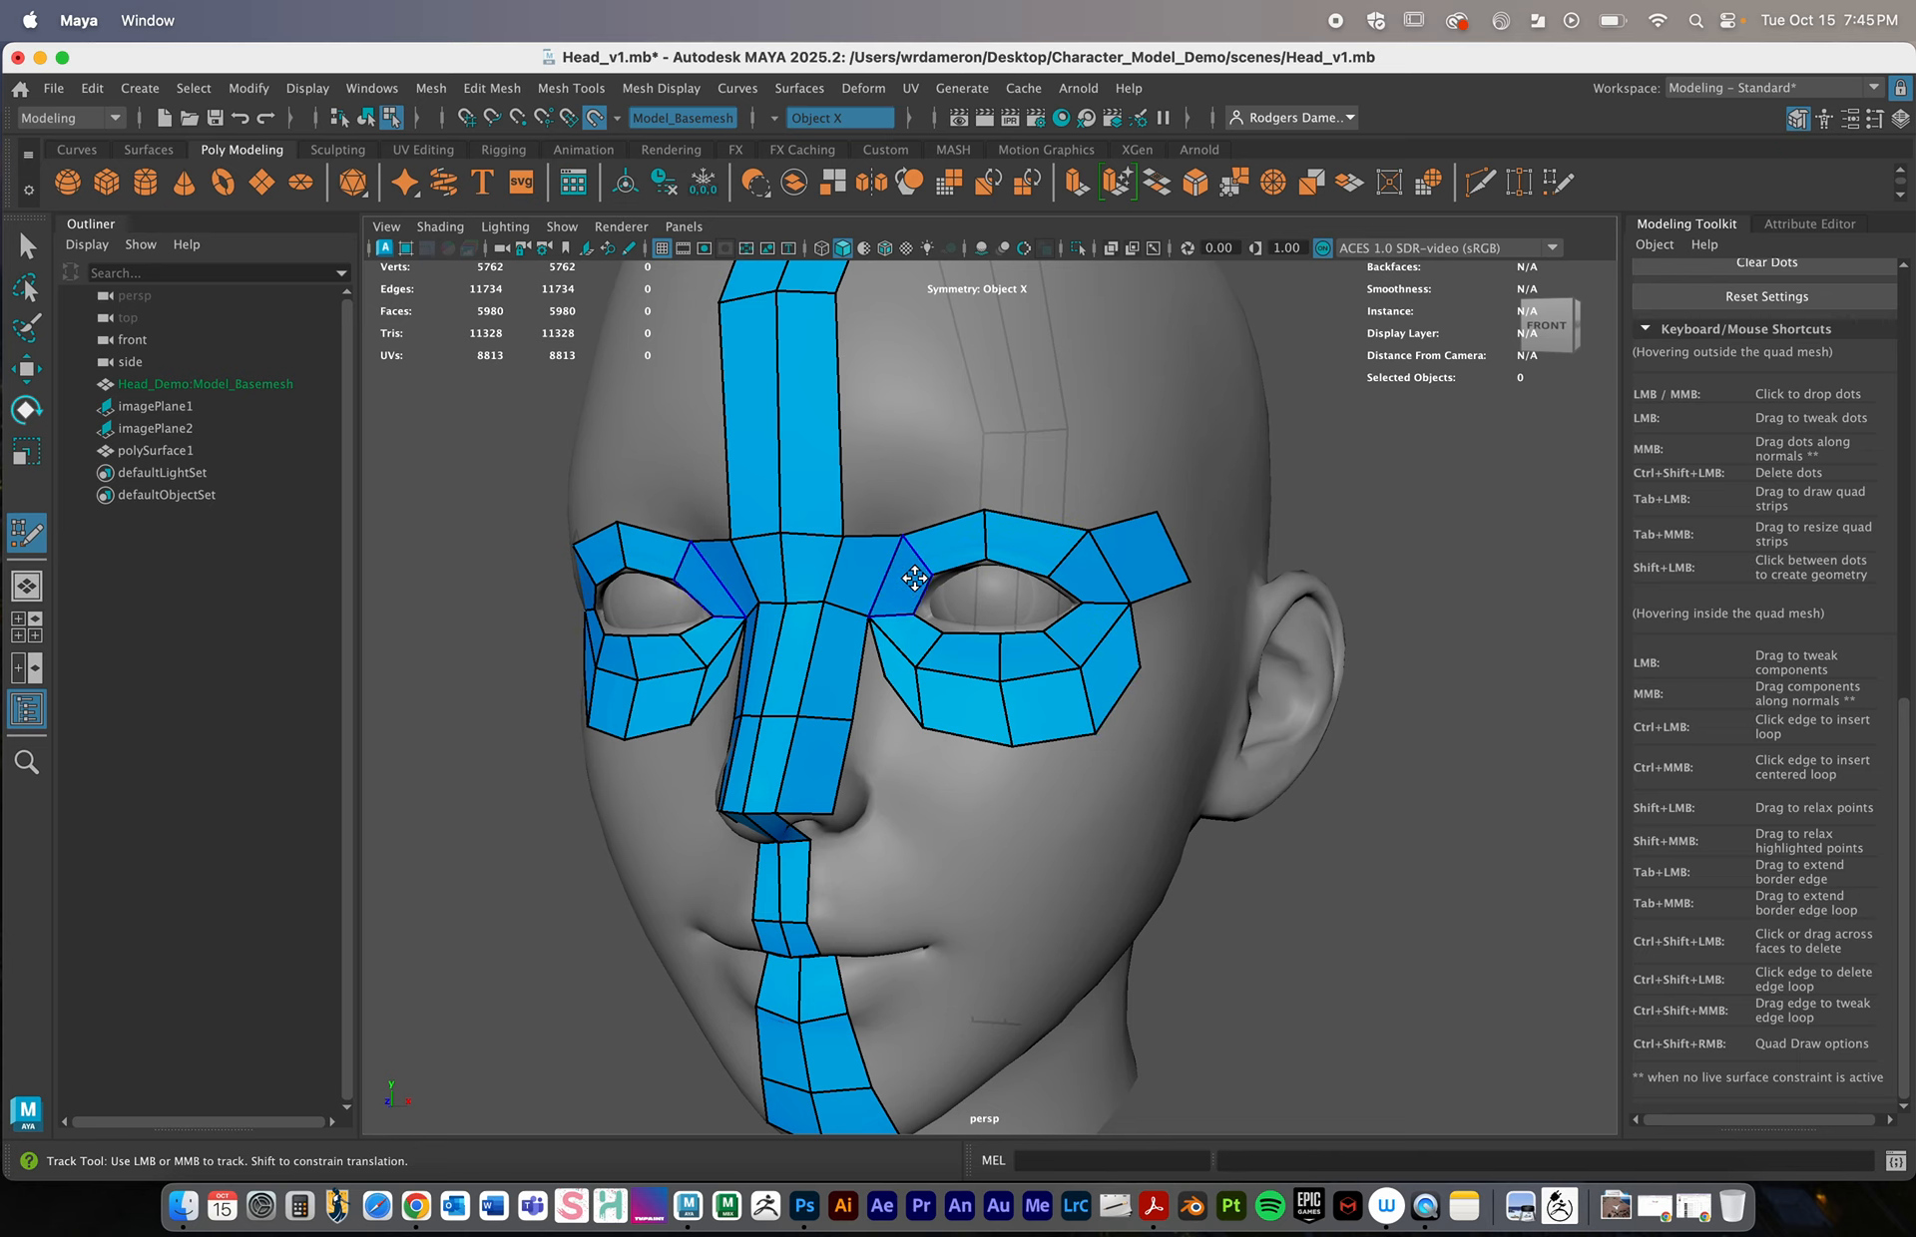
pyautogui.keyDown('alt'); pyautogui.moveTo(1074, 682); pyautogui.dragTo(1083, 684); pyautogui.keyUp('alt')
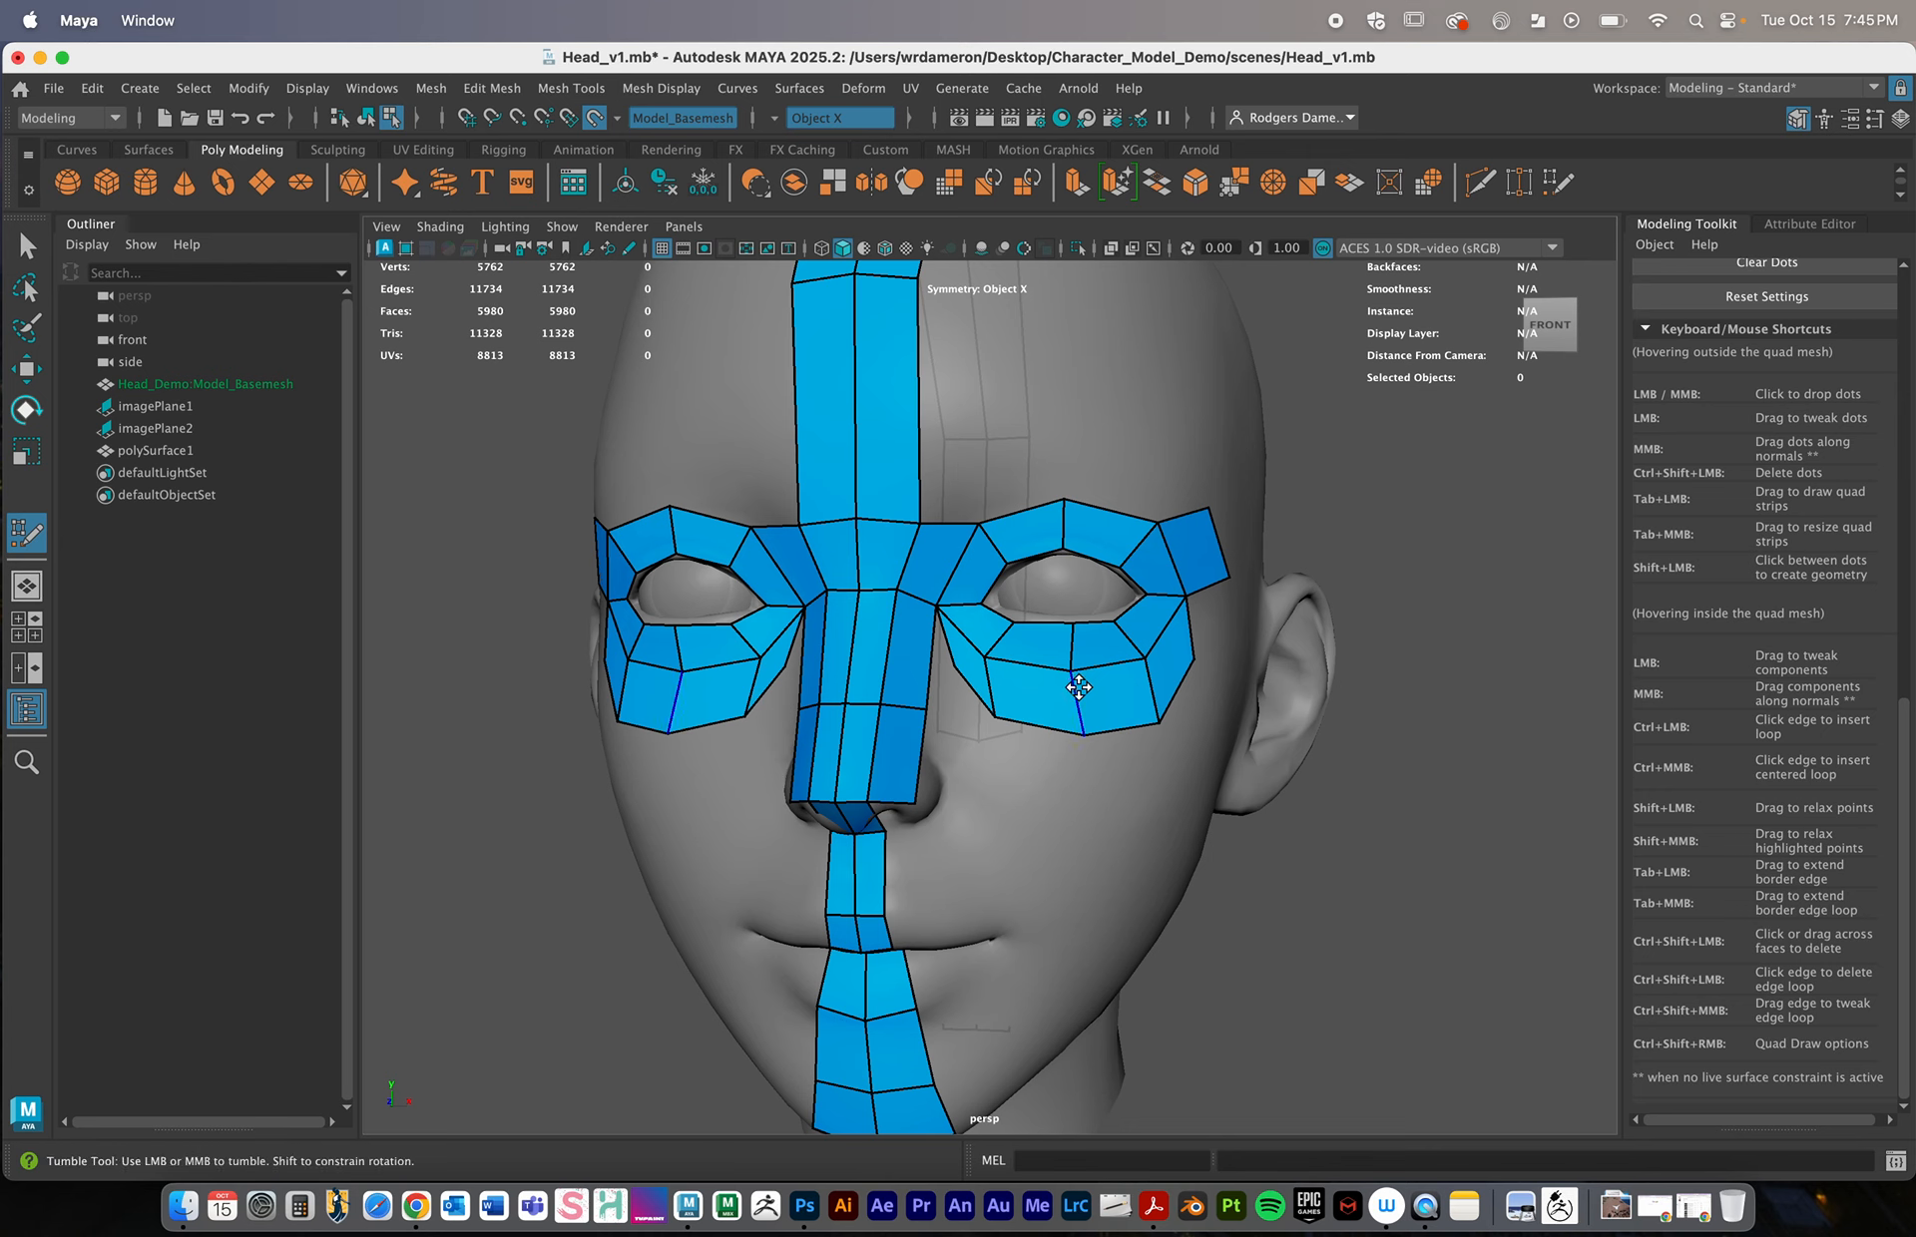
pyautogui.keyDown('alt'); pyautogui.moveTo(975, 685); pyautogui.dragTo(1018, 685, button='right'); pyautogui.keyUp('alt')
pyautogui.keyDown('alt'); pyautogui.moveTo(1018, 685); pyautogui.dragTo(993, 686); pyautogui.keyUp('alt')
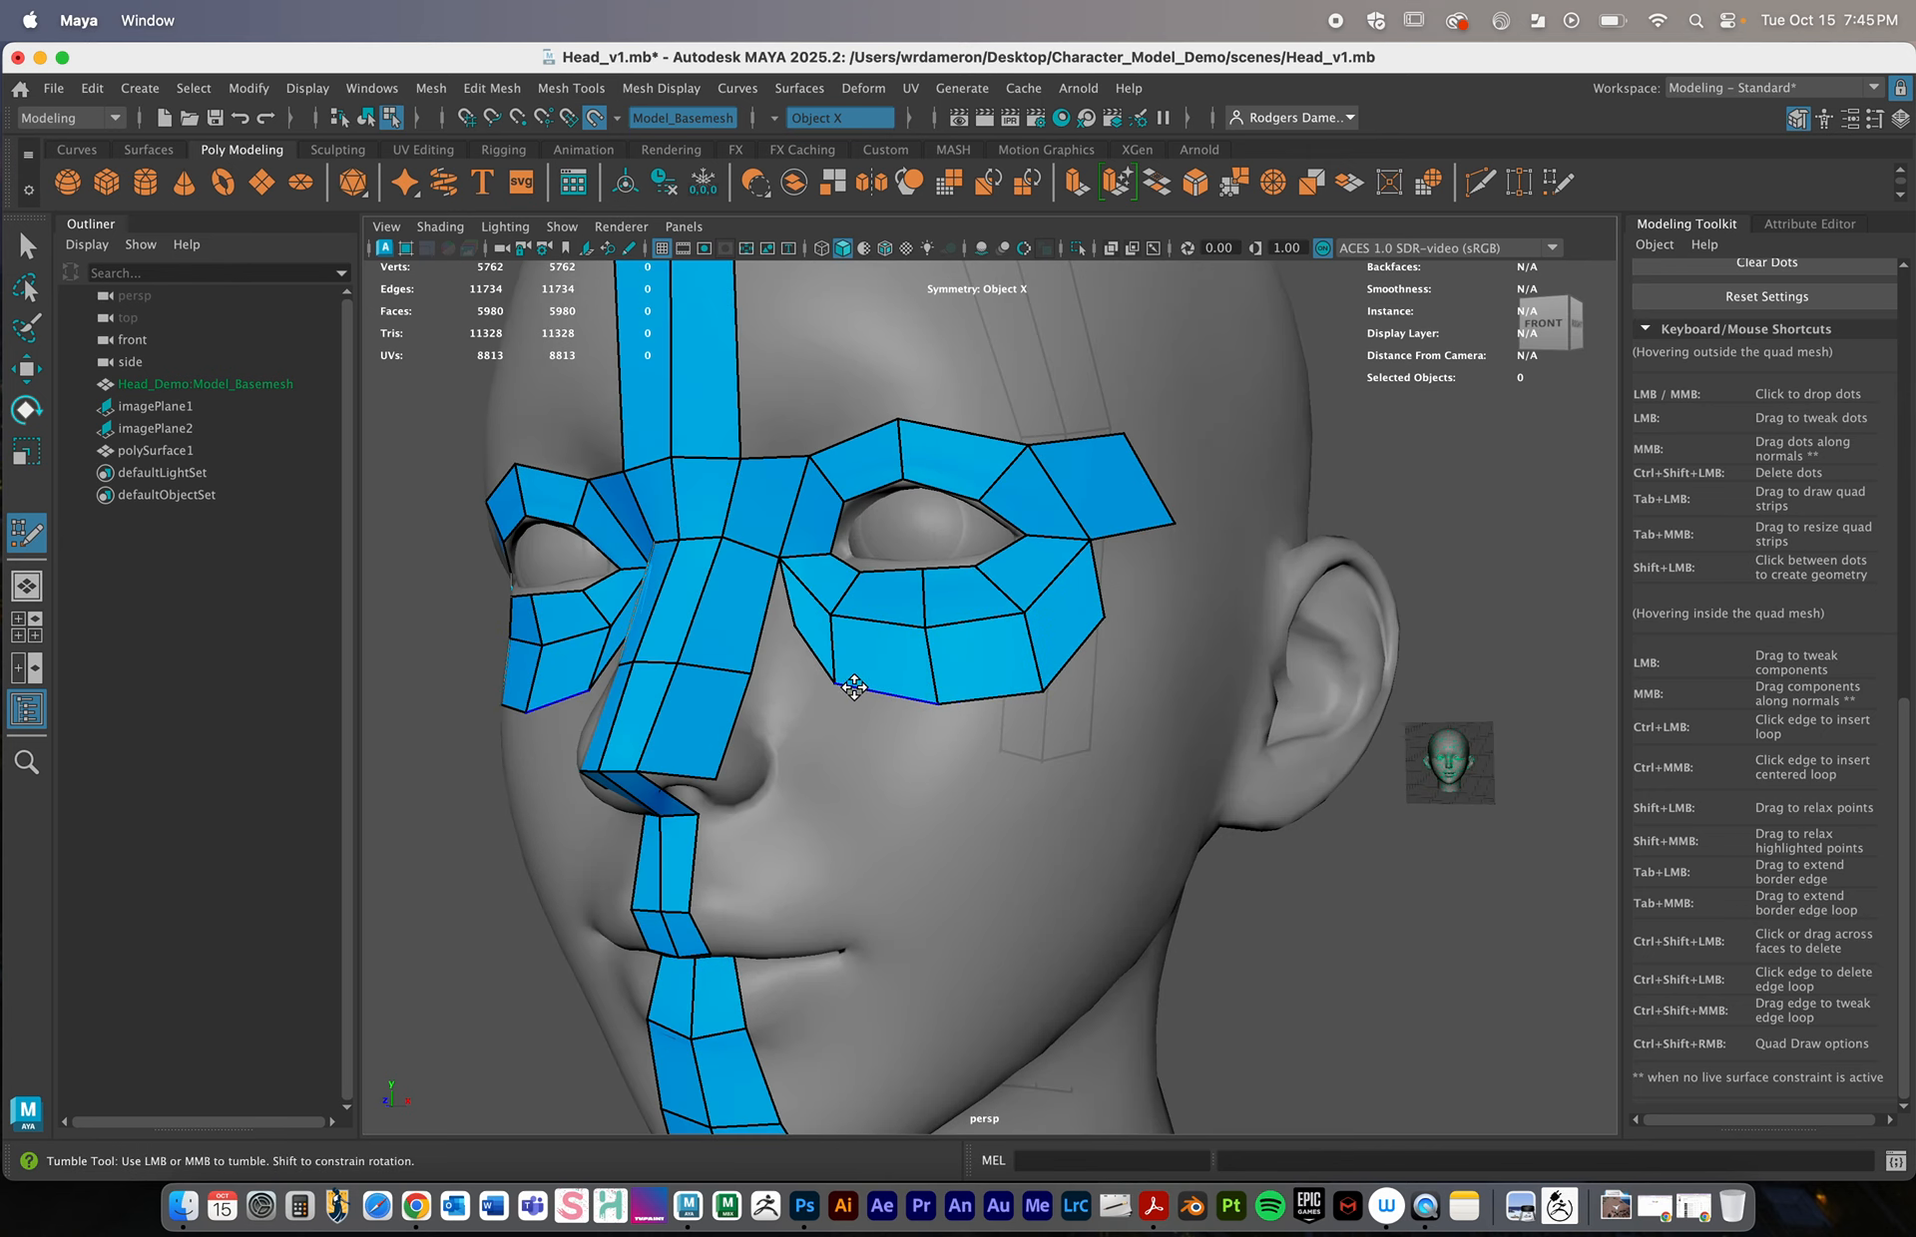
pyautogui.moveTo(795, 629); pyautogui.dragTo(750, 676)
pyautogui.keyDown('alt'); pyautogui.moveTo(968, 716); pyautogui.dragTo(1026, 725); pyautogui.keyUp('alt')
pyautogui.hotkey('ctrl', 'z')
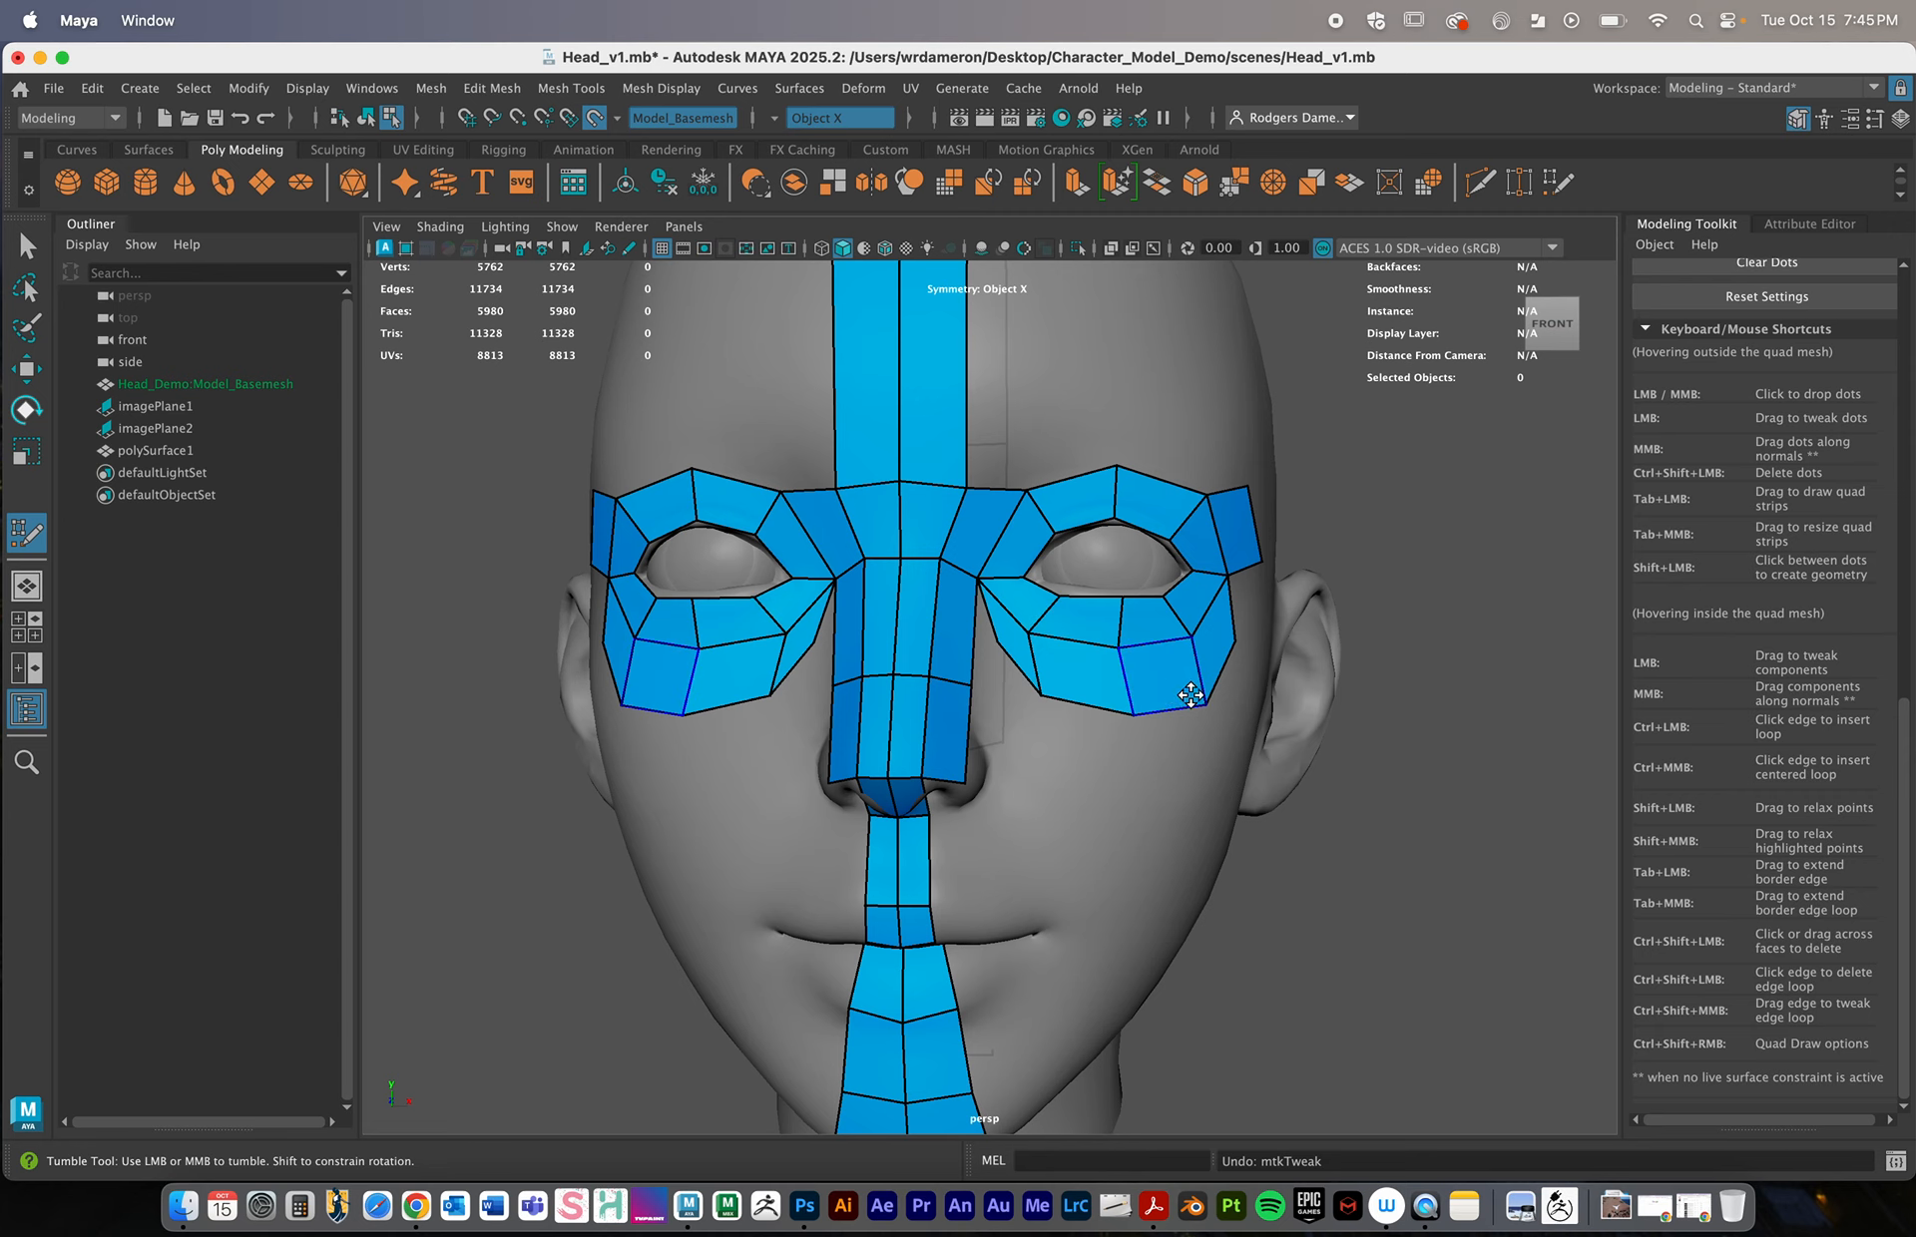
# Undo the row of cheek quads below the eye rings and refill the lower mirrored quad on each side of the nose
pyautogui.keyDown('alt'); pyautogui.moveTo(1191, 695); pyautogui.dragTo(1205, 684); pyautogui.keyUp('alt')
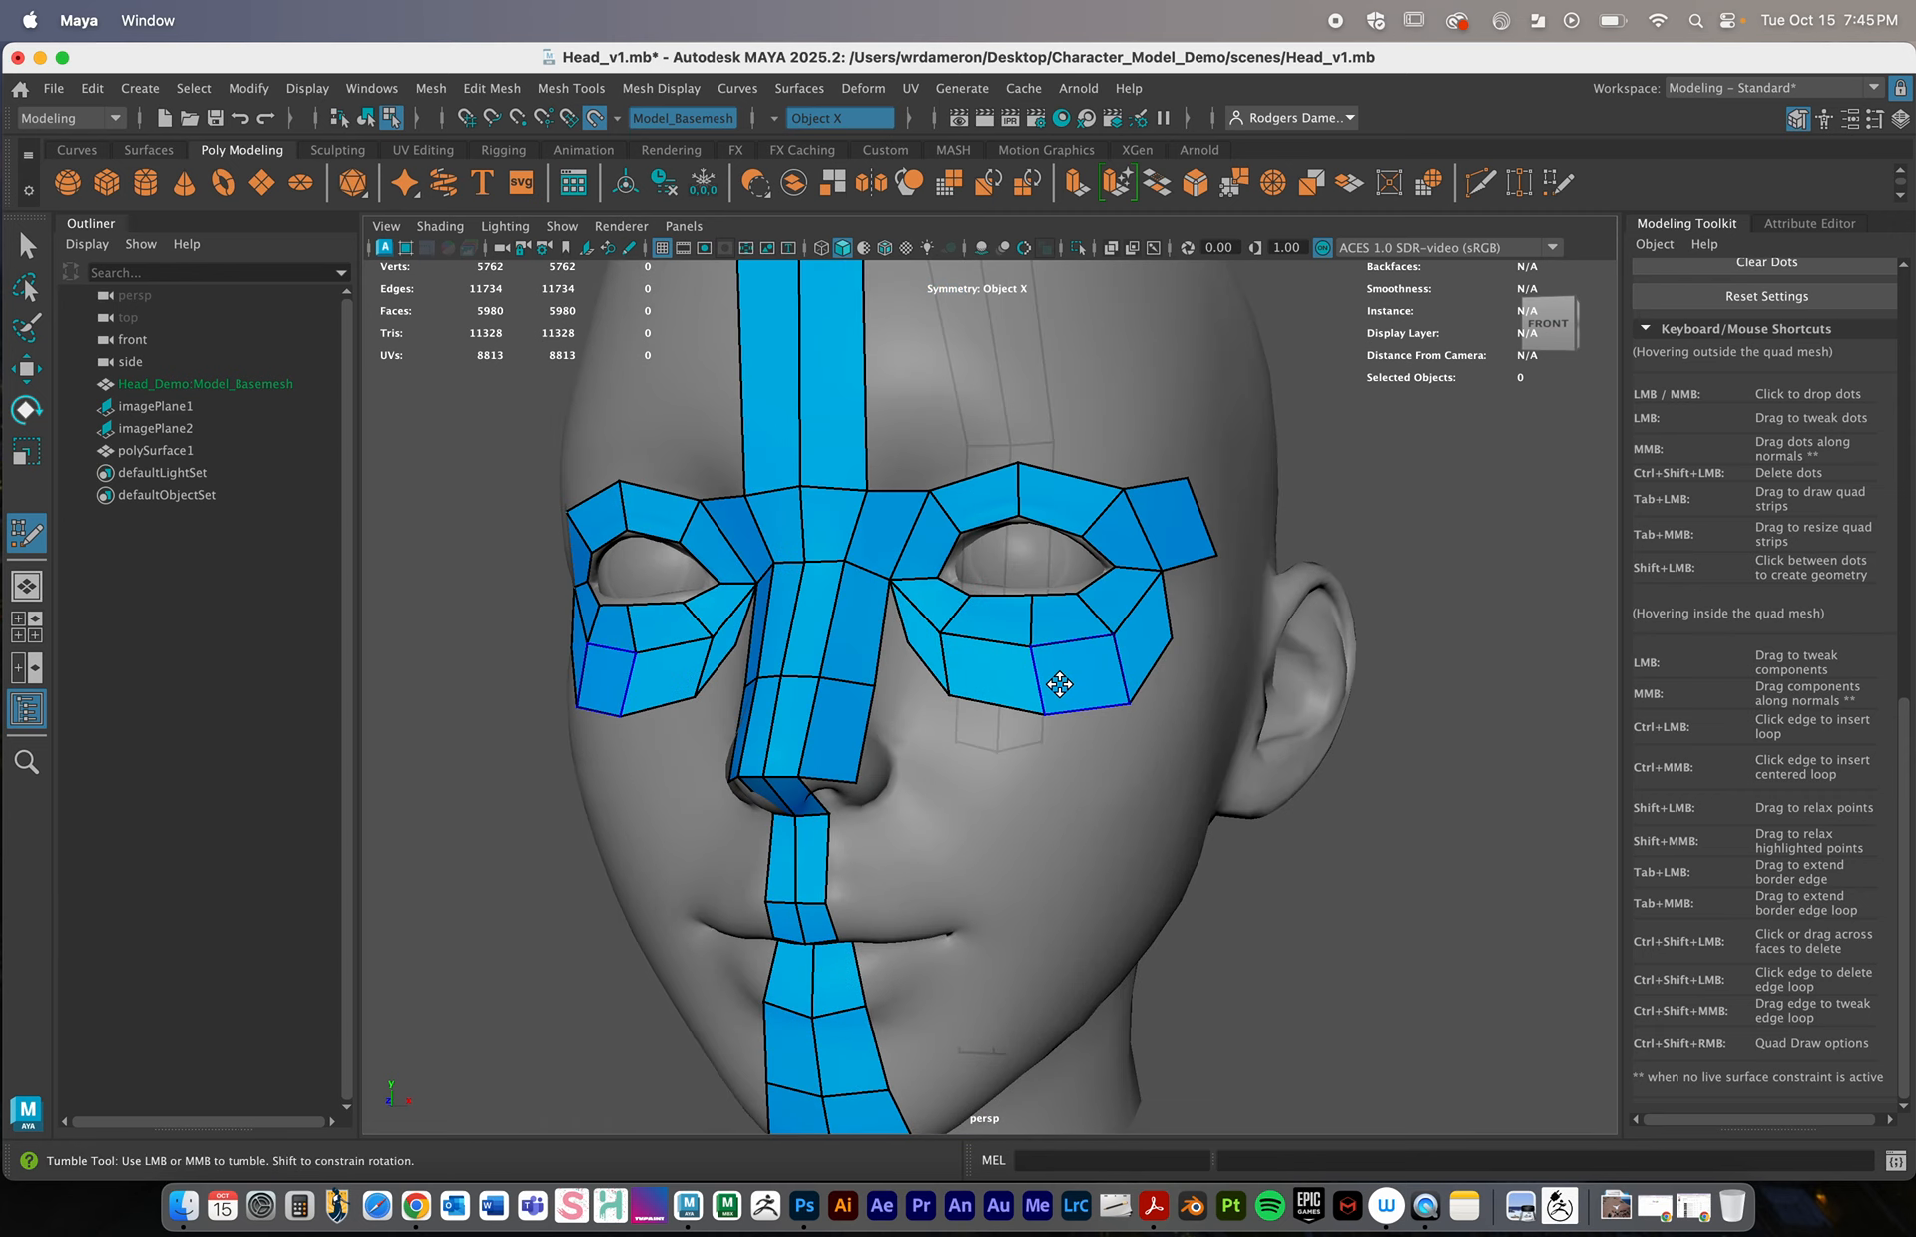
pyautogui.keyDown('alt'); pyautogui.moveTo(1048, 722); pyautogui.dragTo(1034, 706, button='right'); pyautogui.keyUp('alt')
pyautogui.keyDown('alt'); pyautogui.moveTo(1002, 868); pyautogui.dragTo(988, 761, button='middle'); pyautogui.keyUp('alt')
pyautogui.hotkey('ctrl', 'z')
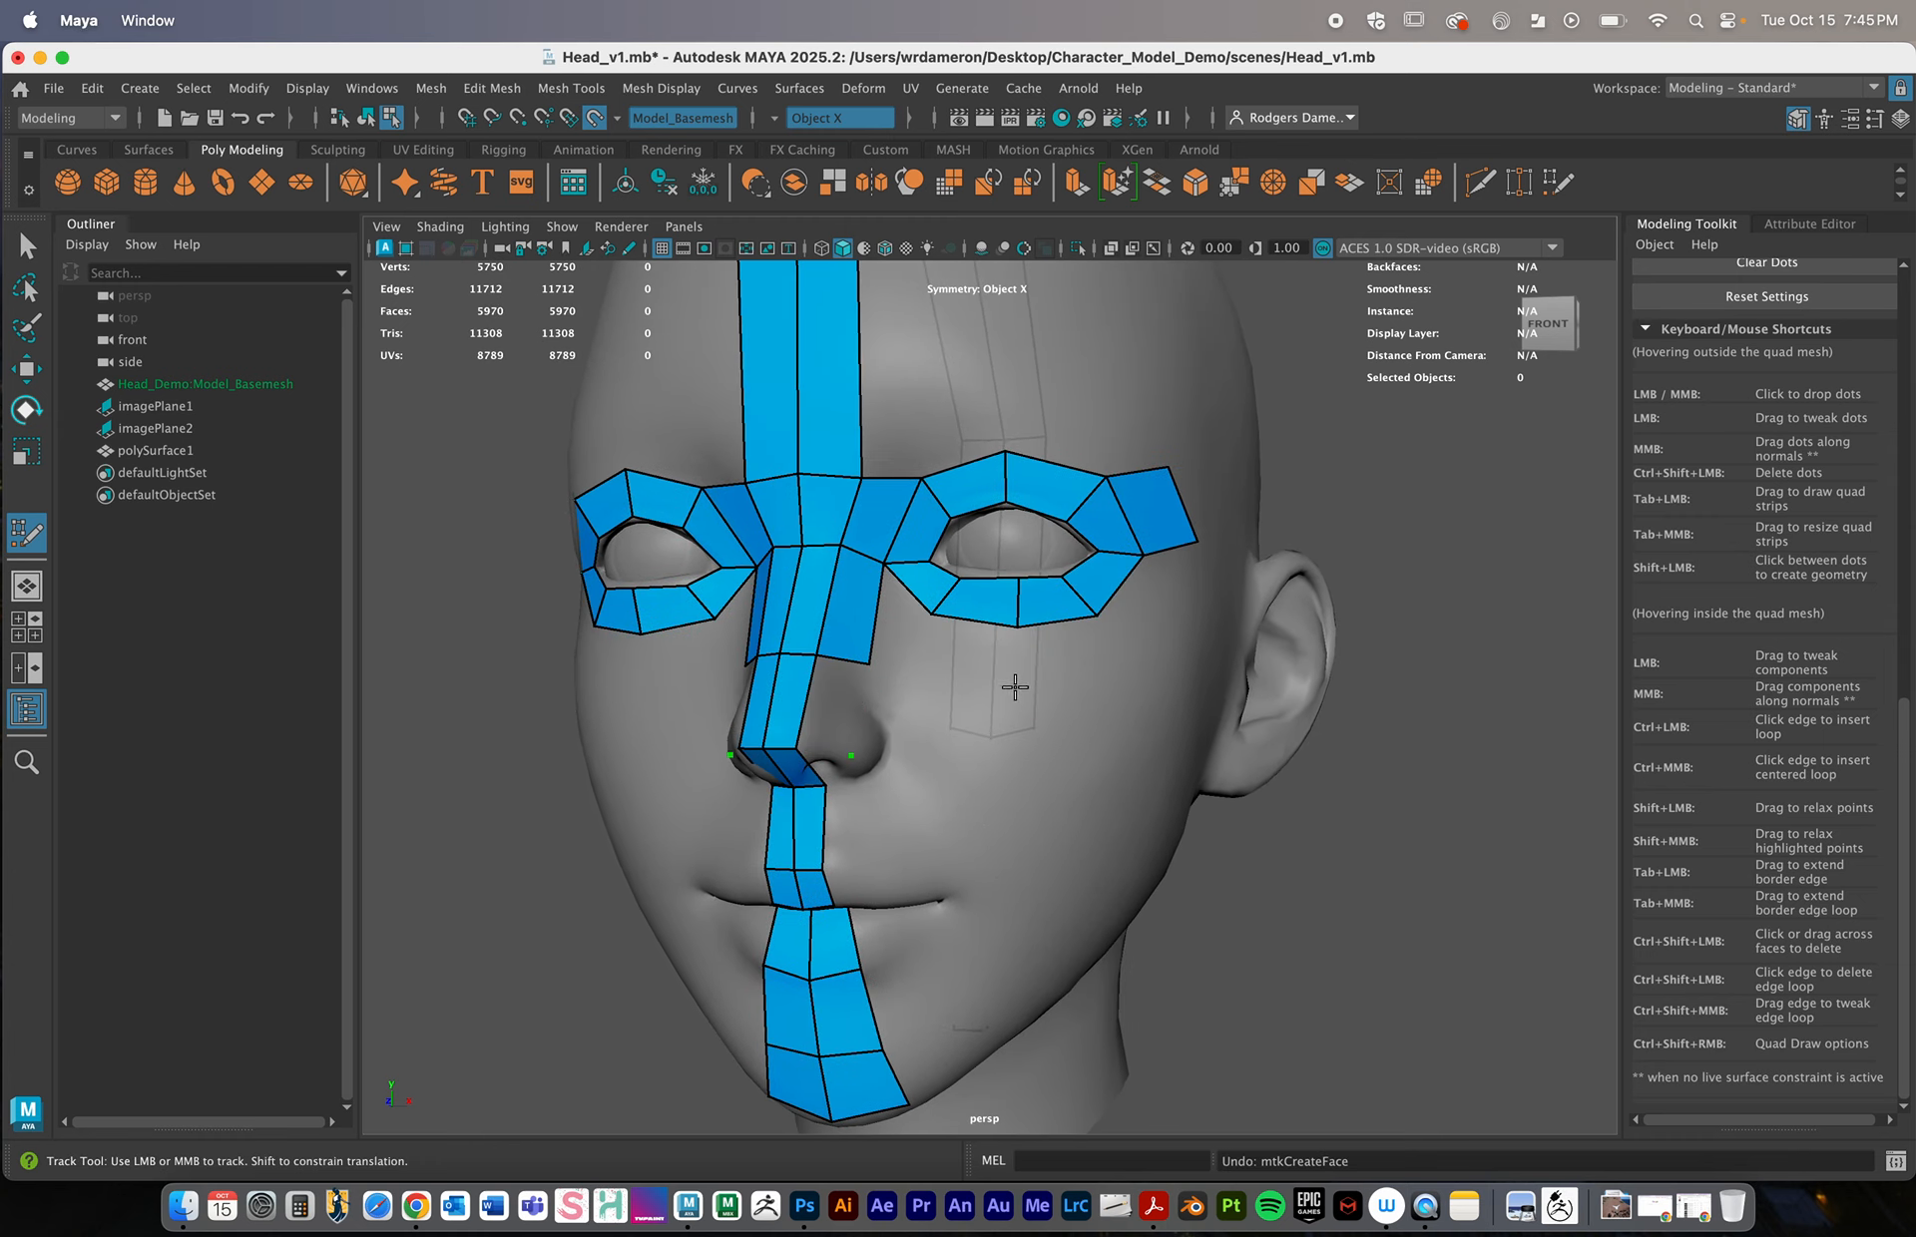
pyautogui.keyDown('shift'); pyautogui.click(836, 709); pyautogui.keyUp('shift')
pyautogui.keyDown('alt'); pyautogui.moveTo(899, 729); pyautogui.dragTo(941, 739); pyautogui.keyUp('alt')
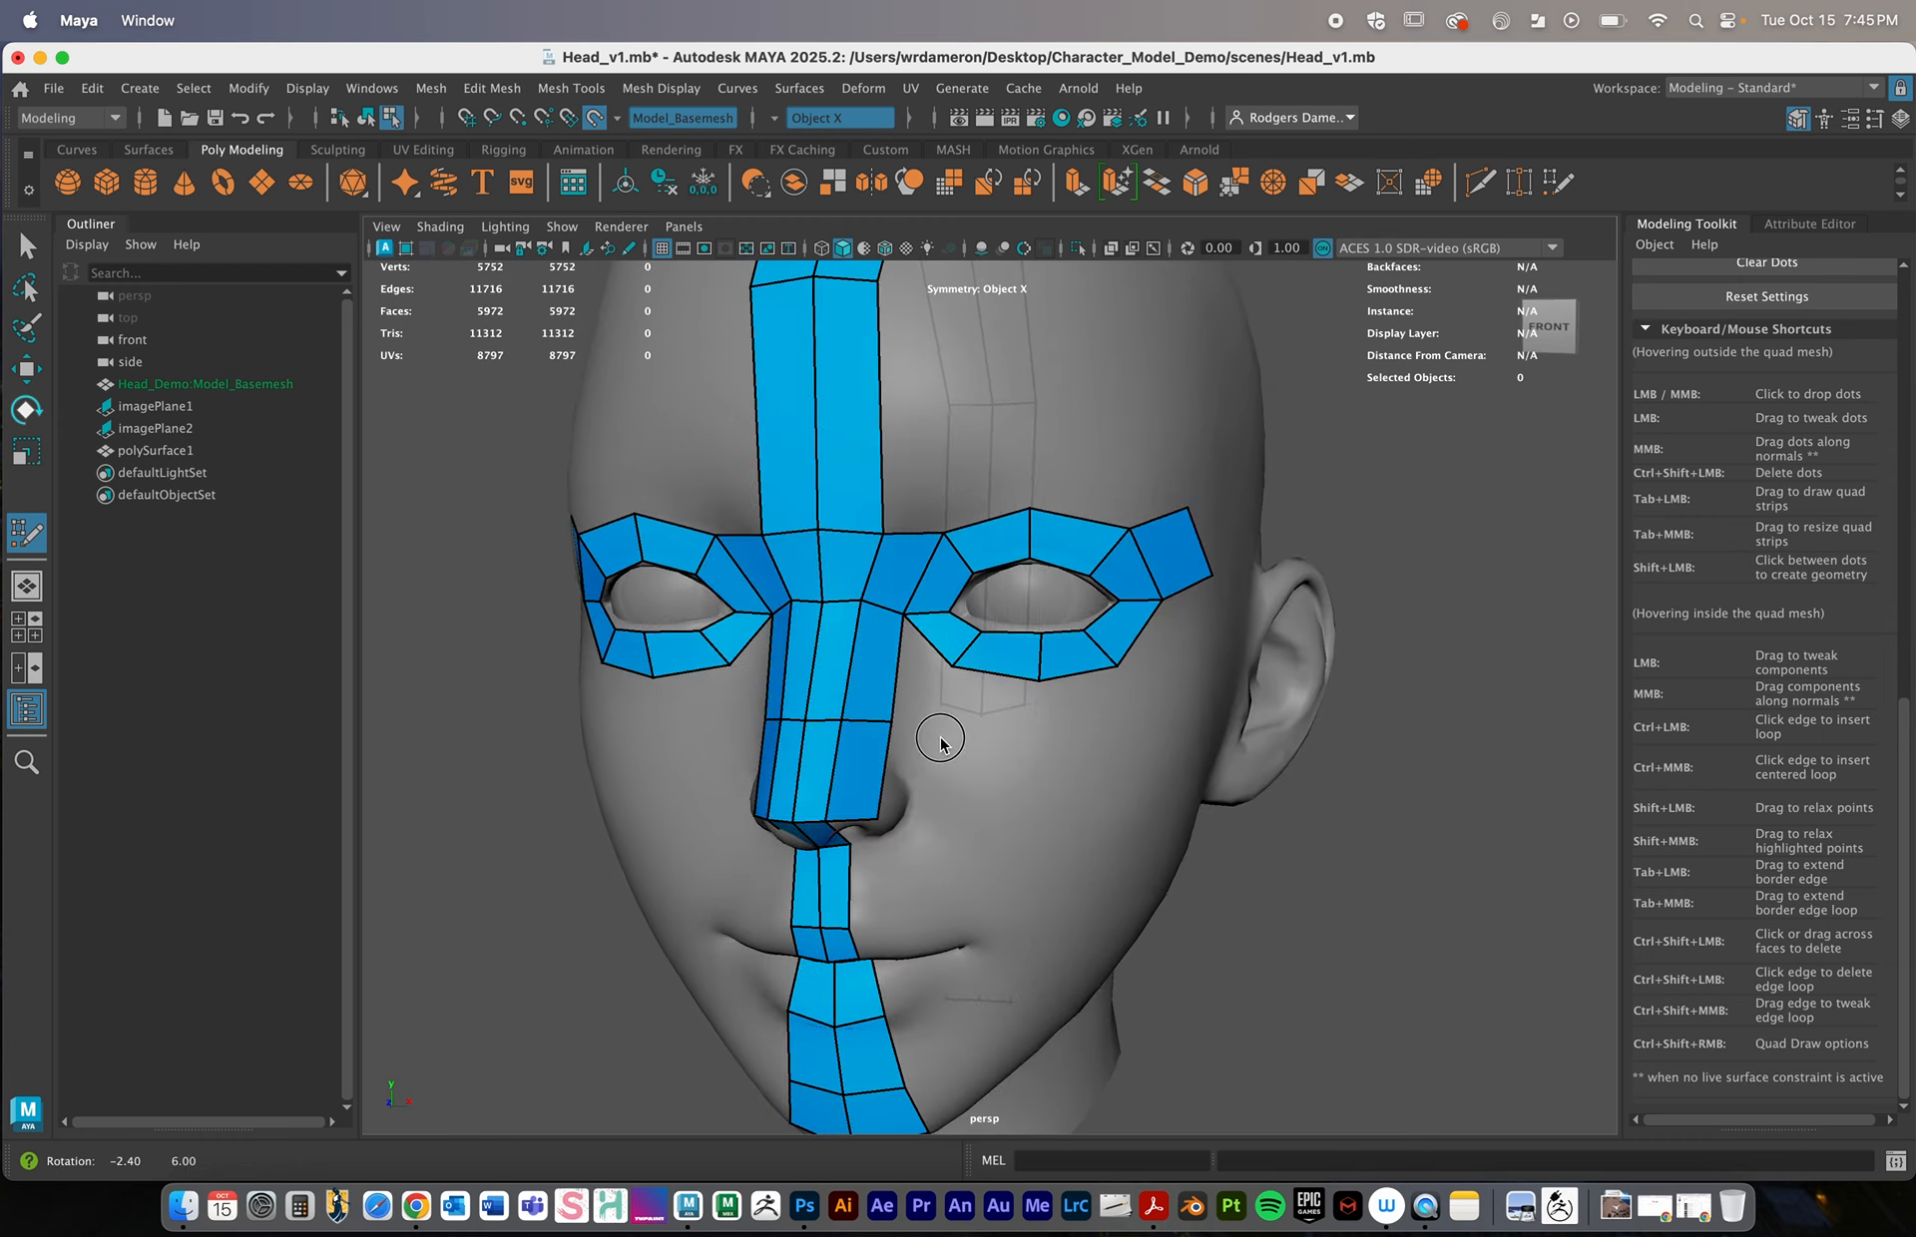
# Insert a mirrored edge loop around each eye ring, between the eyelid edge and the outer border
pyautogui.keyDown('alt'); pyautogui.moveTo(946, 731); pyautogui.dragTo(1036, 702, button='right'); pyautogui.keyUp('alt')
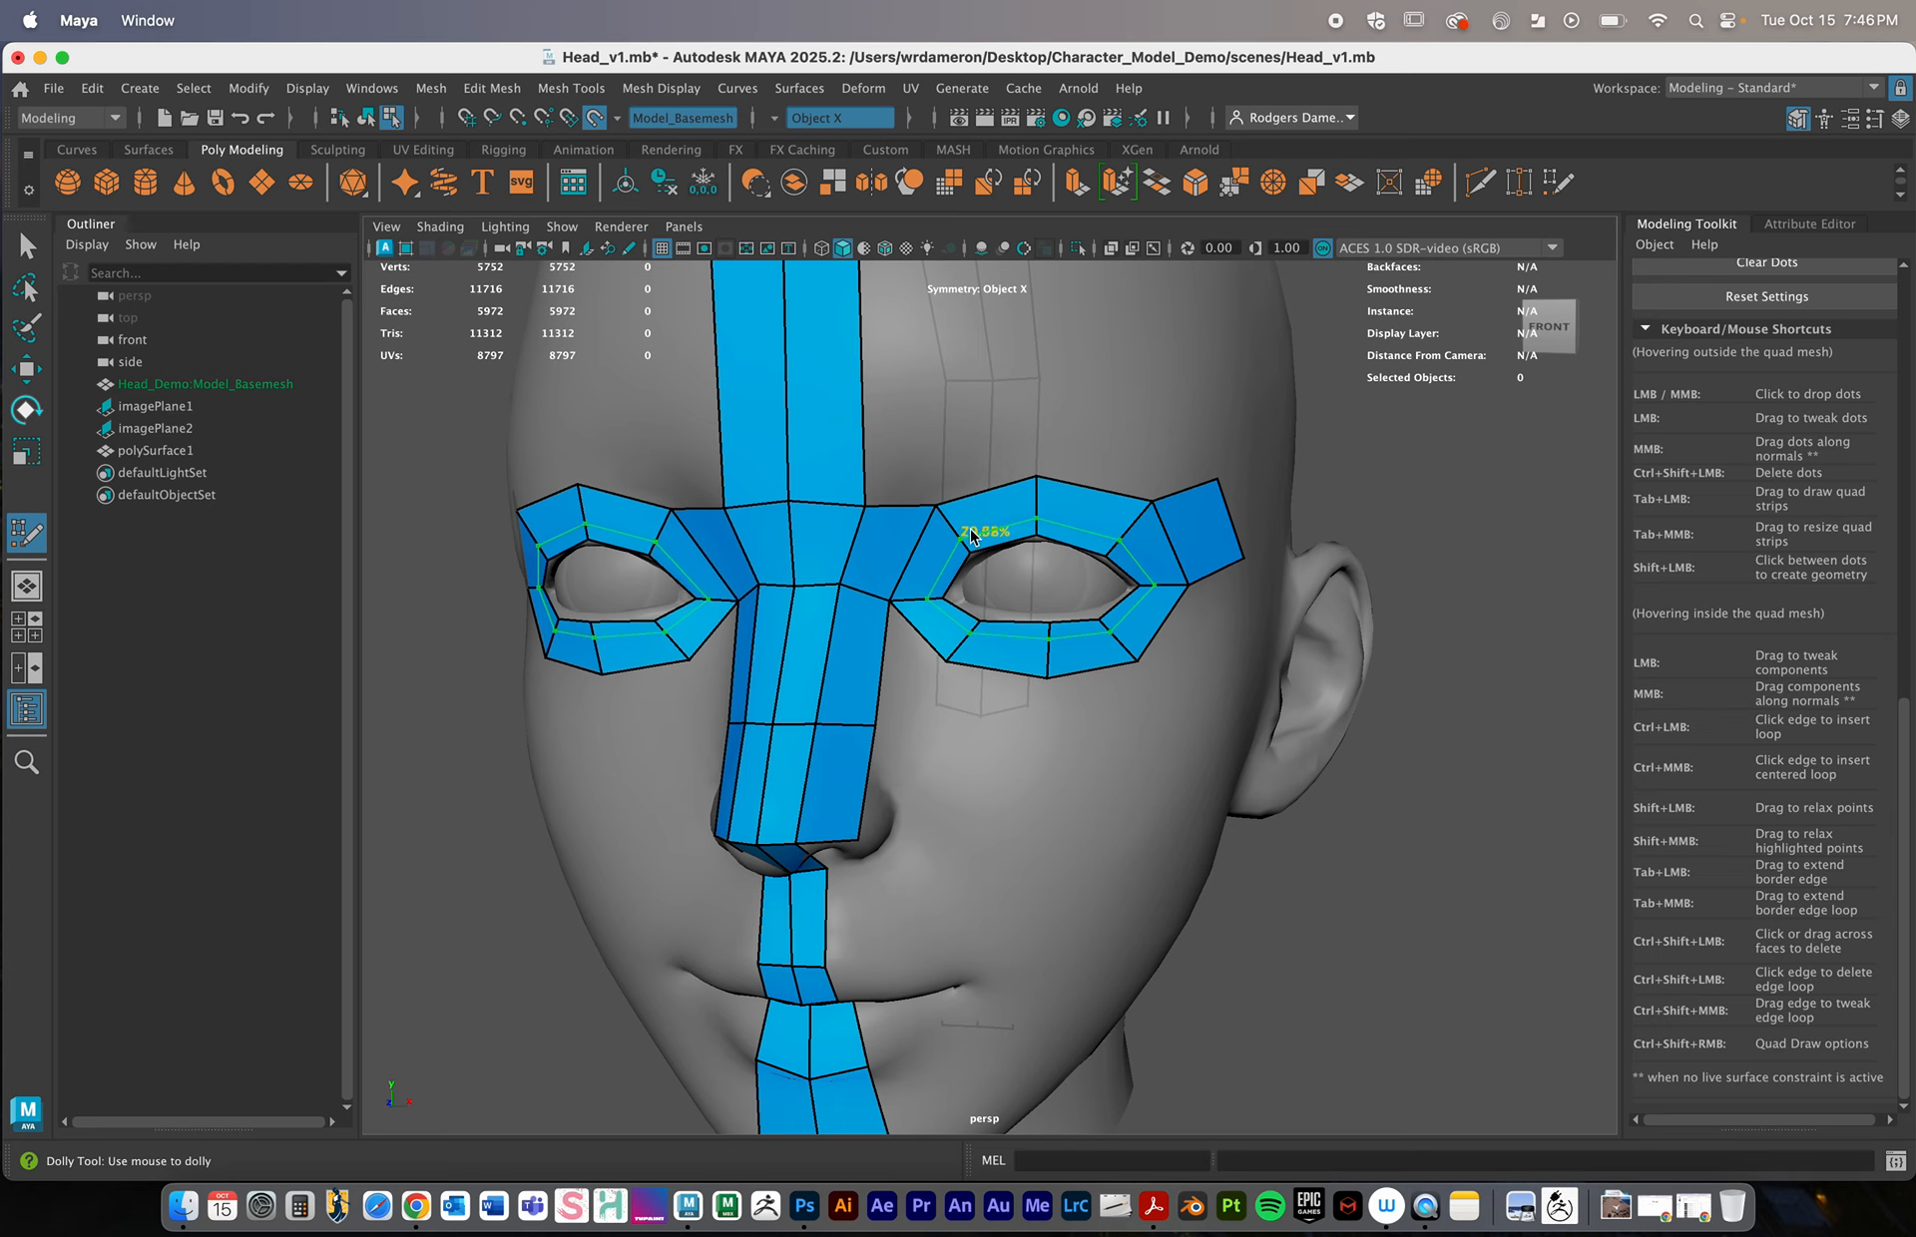
pyautogui.keyDown('ctrl'); pyautogui.click(971, 536); pyautogui.keyUp('ctrl')
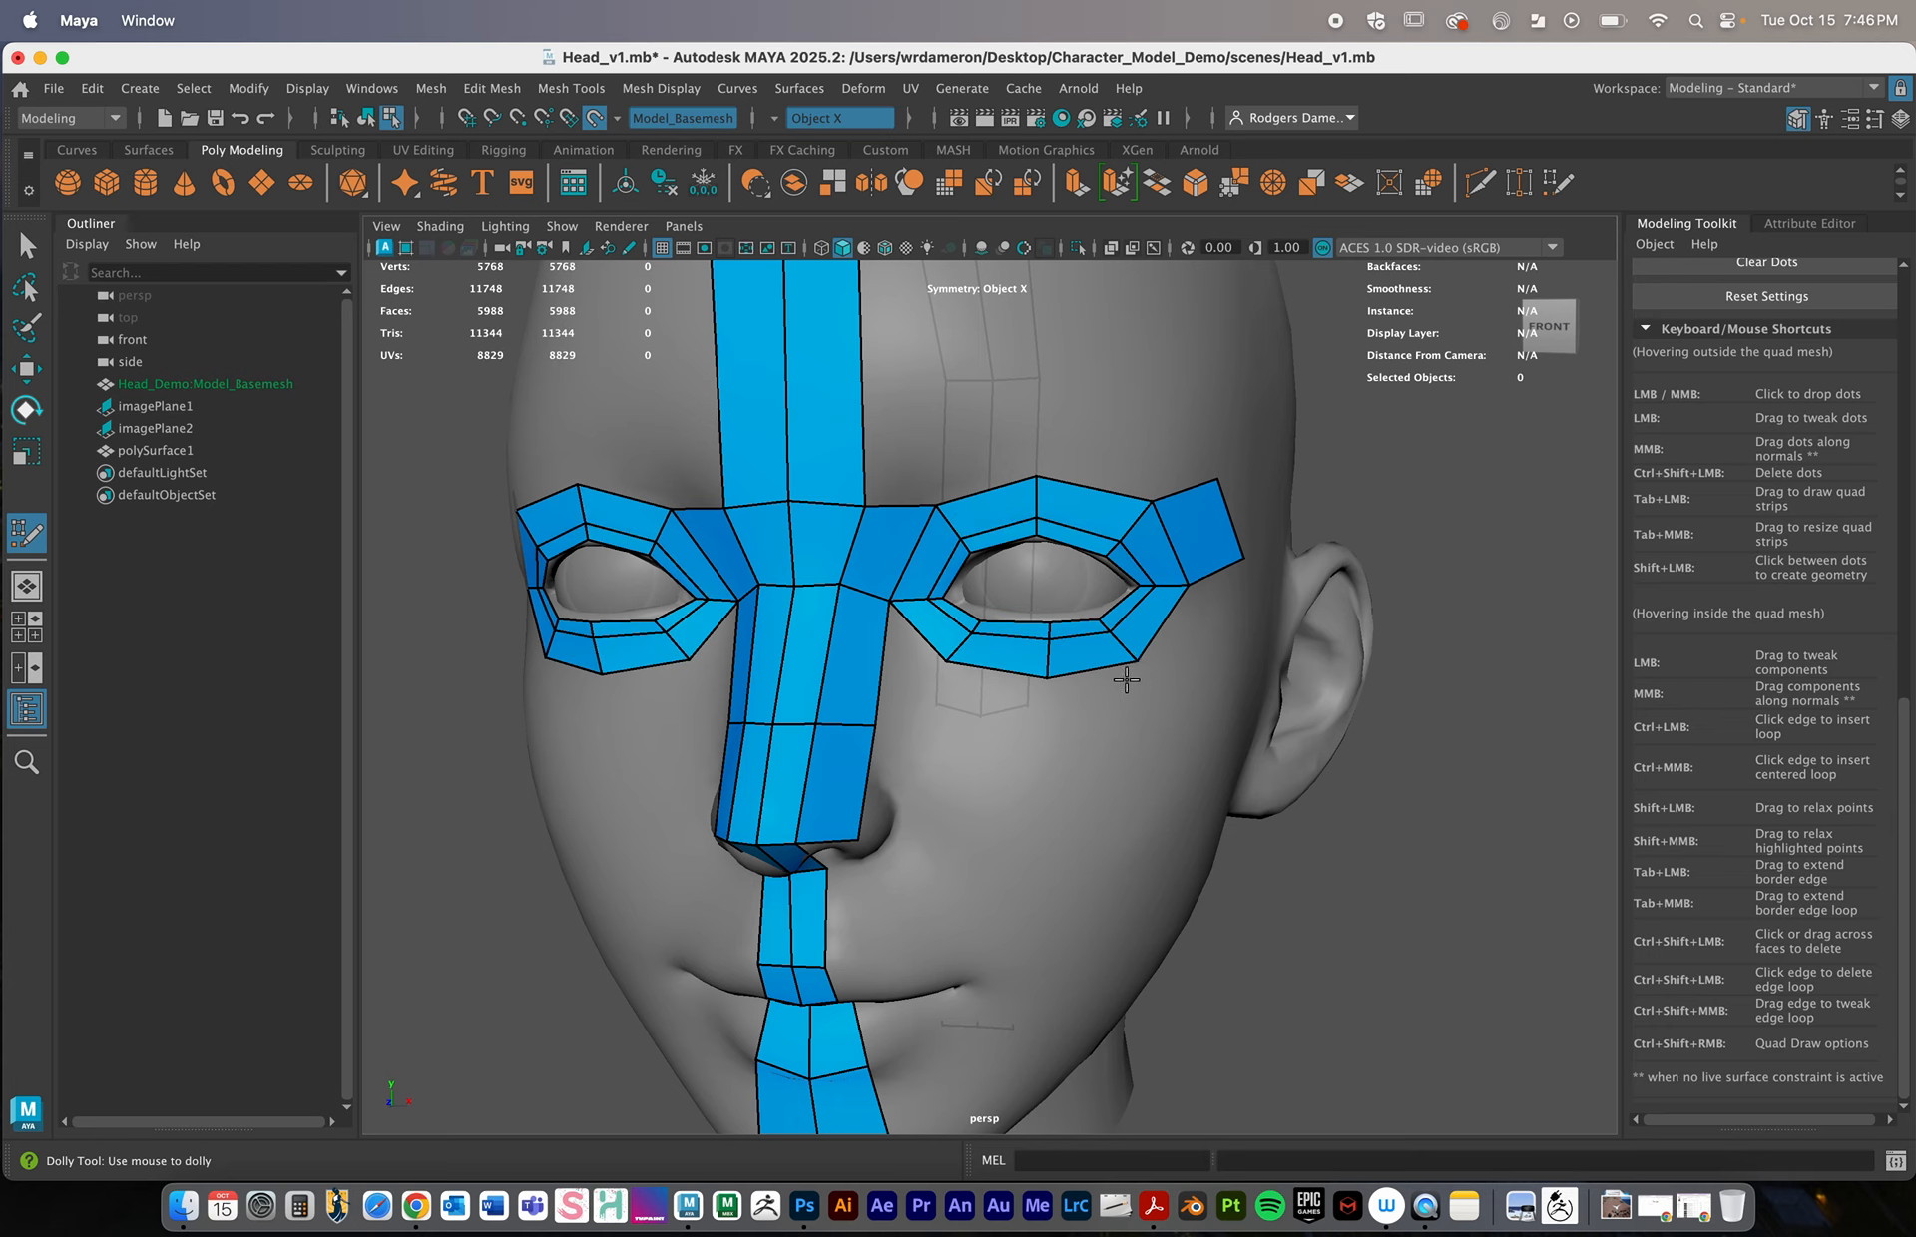
# Examine the retopology strips around the eyes, nose, mouth and chin from the front, below and three-quarter angles
pyautogui.moveTo(1127, 680)
pyautogui.keyDown('alt'); pyautogui.mouseDown()
pyautogui.moveTo(898, 783)
pyautogui.moveTo(1114, 671)
pyautogui.mouseUp(); pyautogui.keyUp('alt')
pyautogui.keyDown('alt'); pyautogui.moveTo(996, 710); pyautogui.dragTo(1031, 480, button='middle'); pyautogui.keyUp('alt')
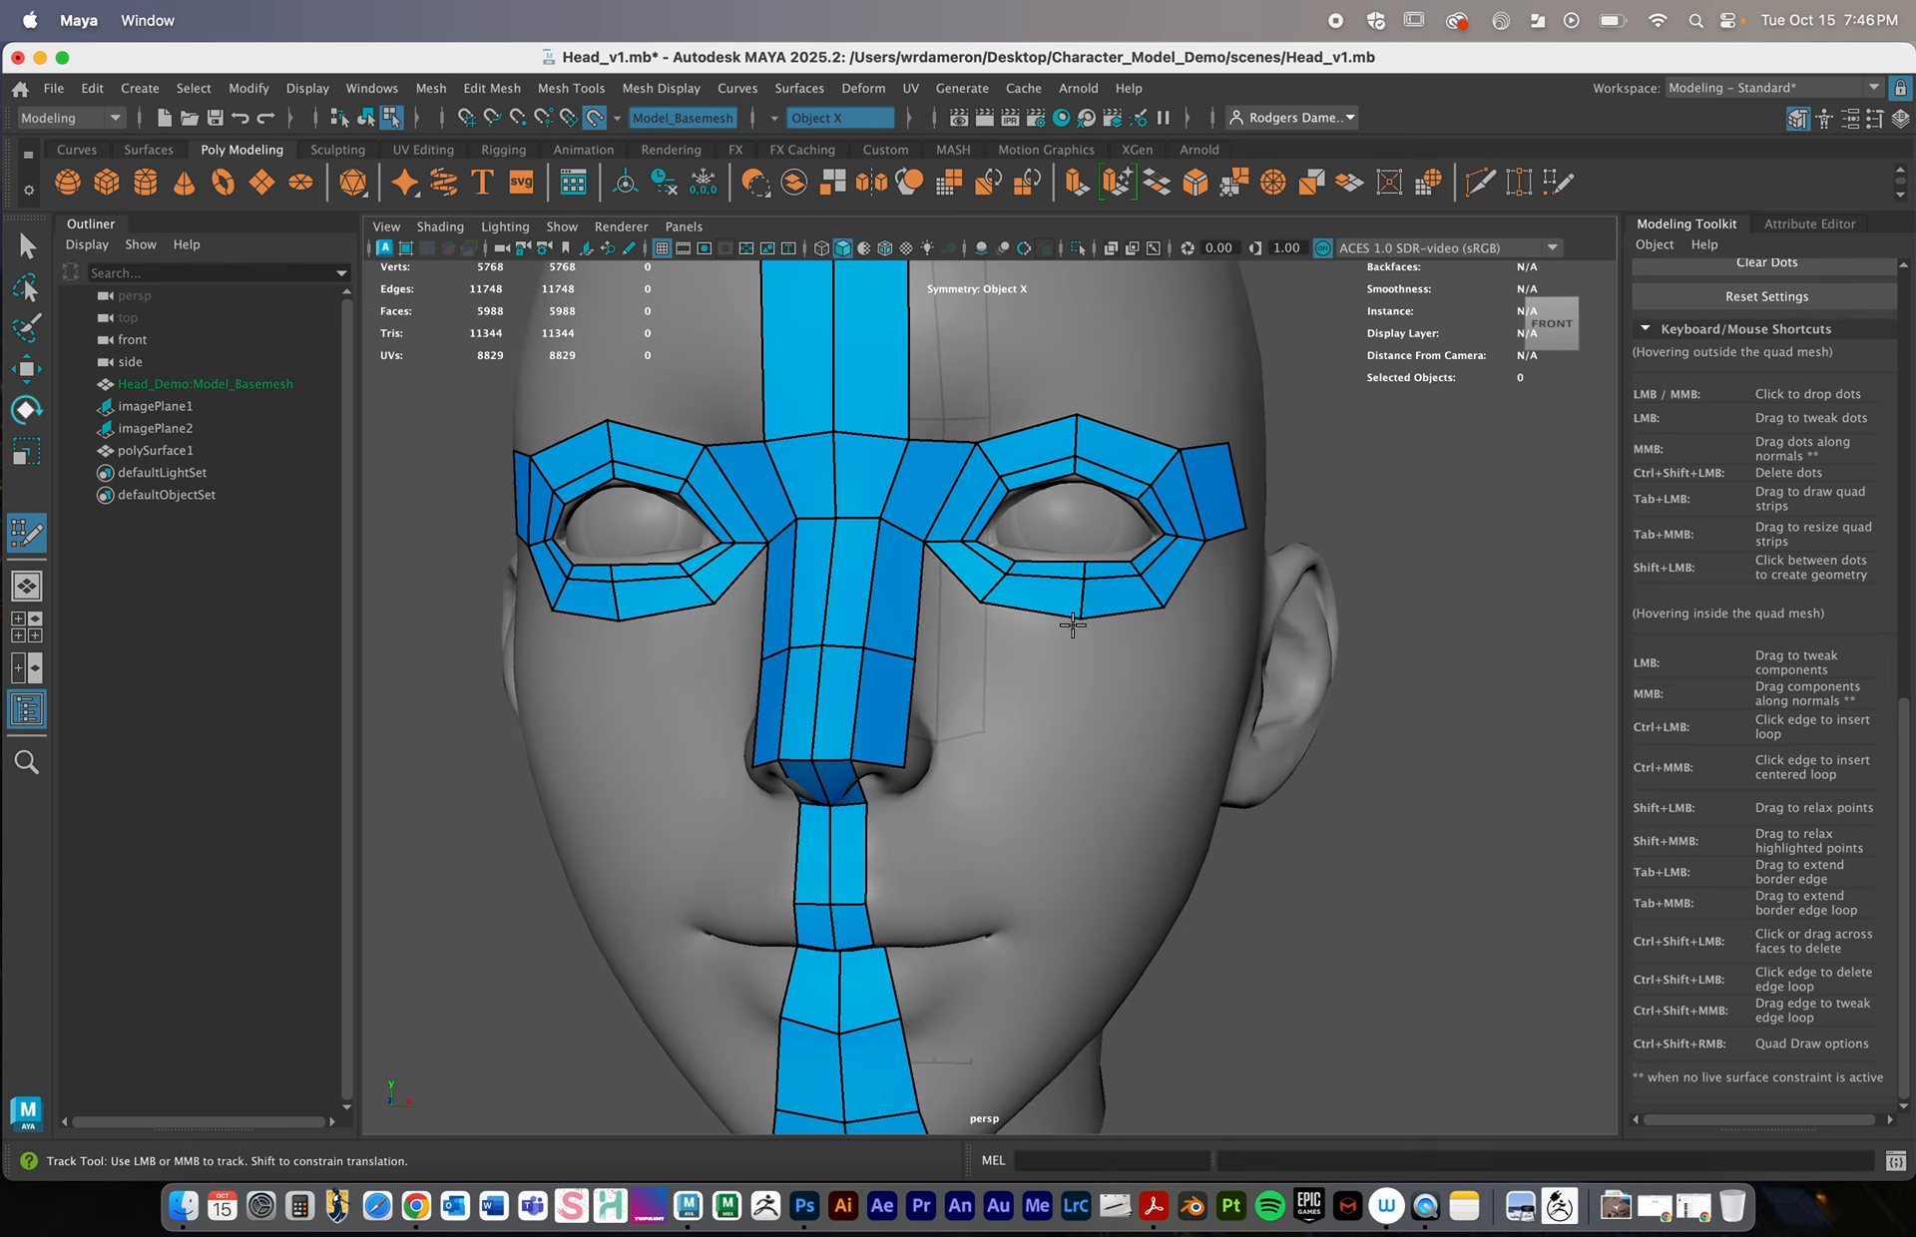
pyautogui.keyDown('alt'); pyautogui.moveTo(1068, 699); pyautogui.dragTo(948, 556); pyautogui.keyUp('alt')
pyautogui.keyDown('alt'); pyautogui.moveTo(949, 556); pyautogui.dragTo(875, 588, button='right'); pyautogui.keyUp('alt')
pyautogui.keyDown('alt'); pyautogui.moveTo(874, 589); pyautogui.dragTo(918, 561); pyautogui.keyUp('alt')
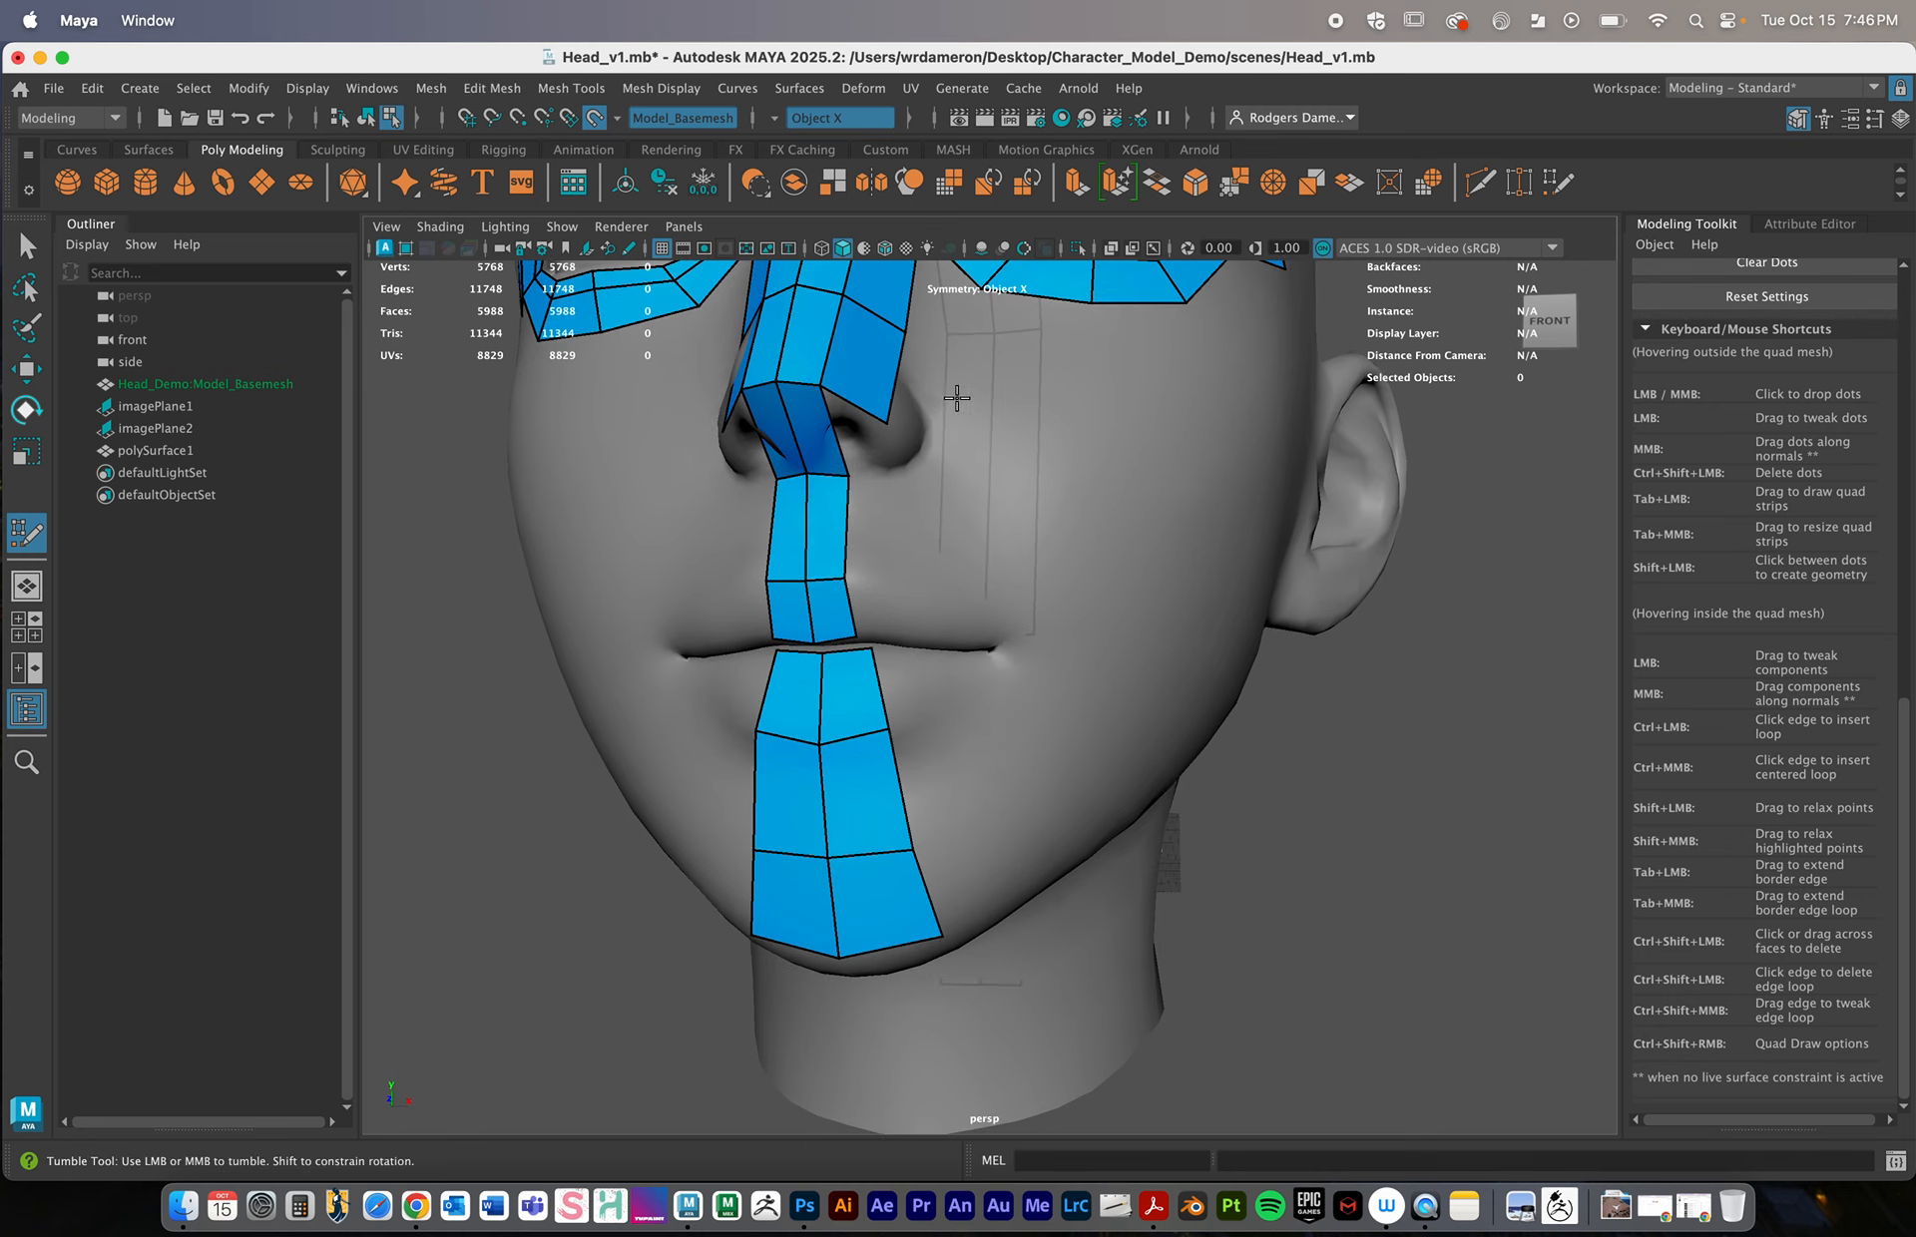
pyautogui.keyDown('alt'); pyautogui.moveTo(940, 394); pyautogui.dragTo(910, 497); pyautogui.keyUp('alt')
pyautogui.keyDown('alt'); pyautogui.moveTo(1098, 479); pyautogui.dragTo(1035, 472, button='right'); pyautogui.keyUp('alt')
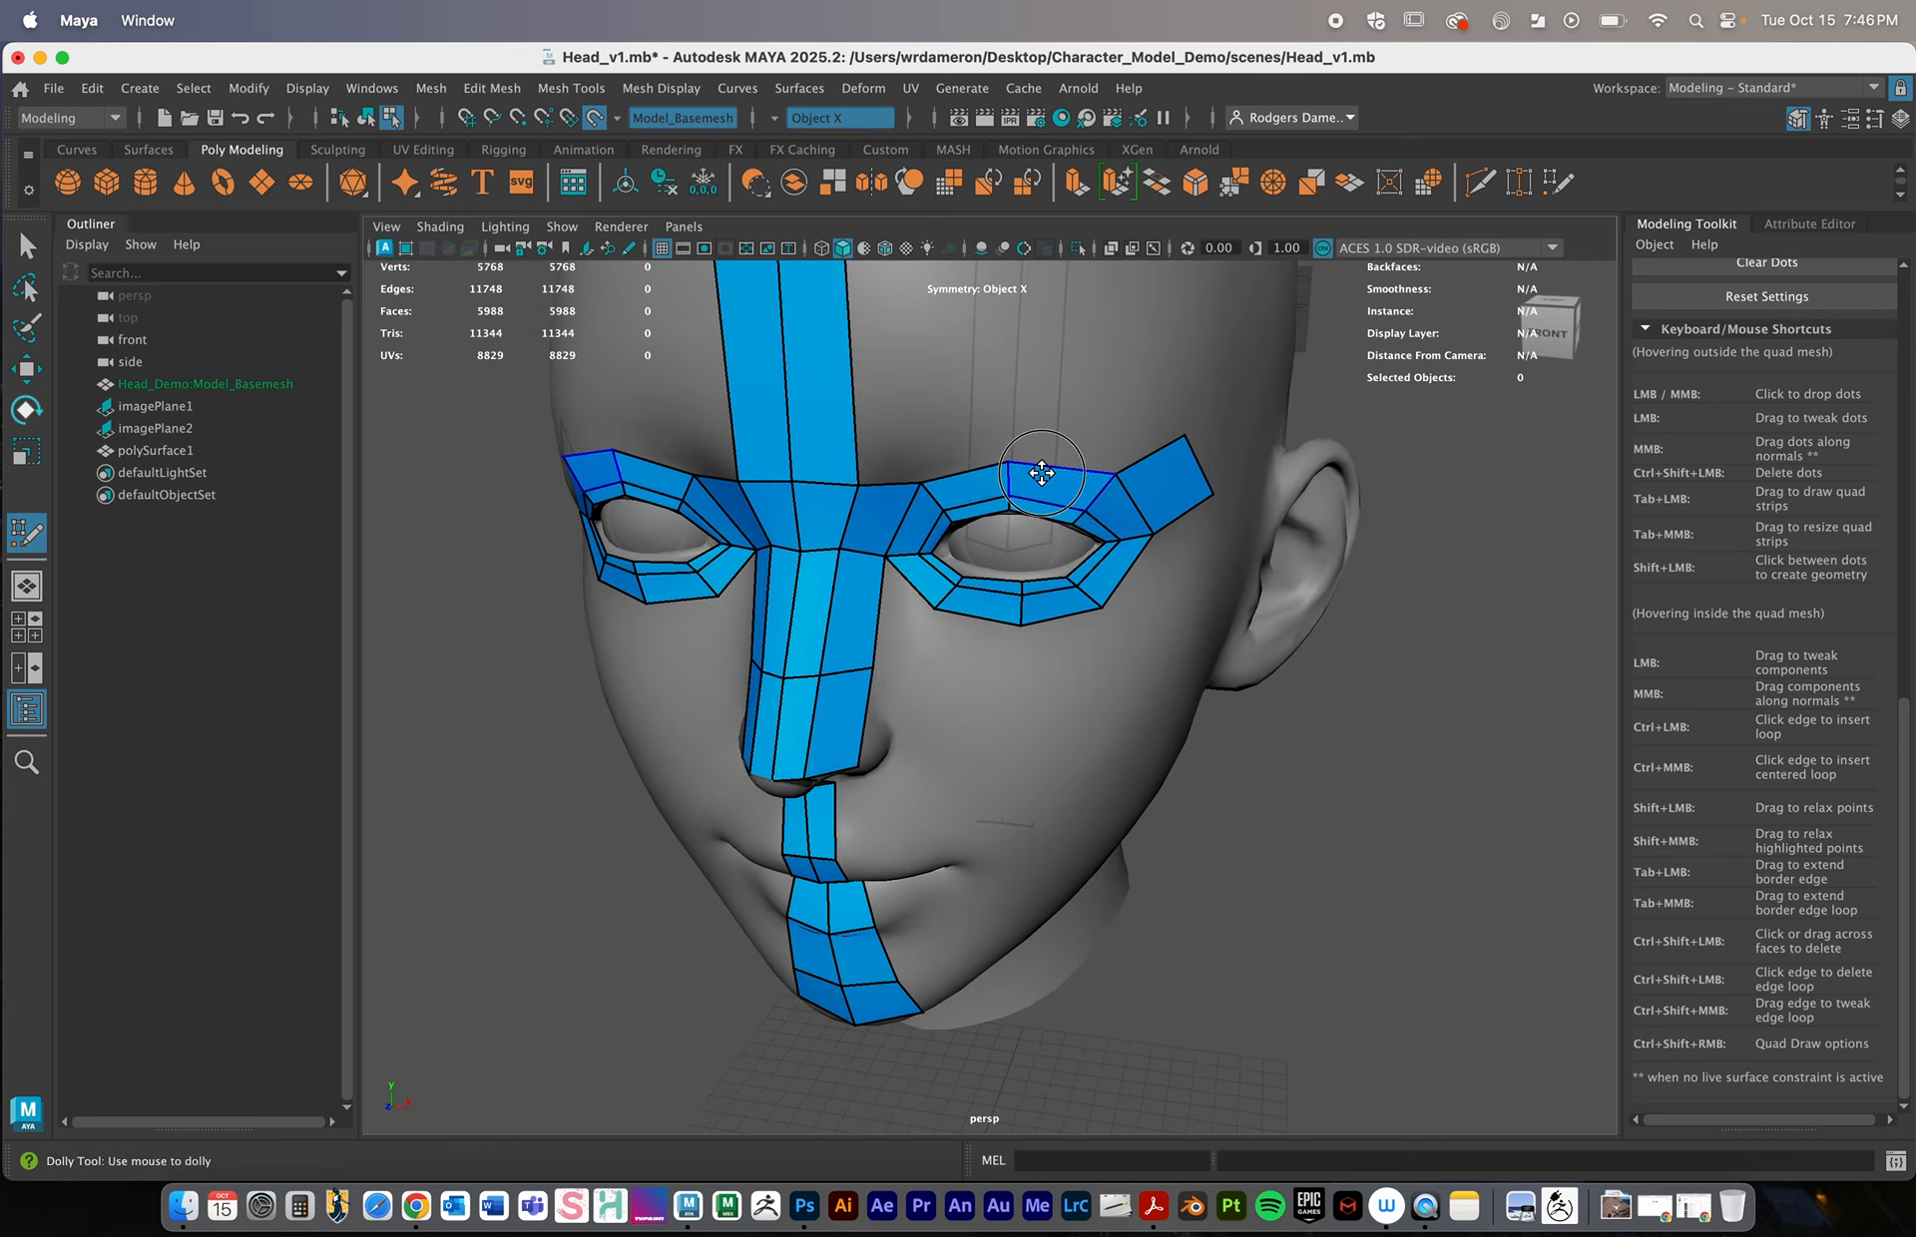
pyautogui.keyDown('alt'); pyautogui.moveTo(1035, 472); pyautogui.dragTo(1054, 463); pyautogui.keyUp('alt')
pyautogui.keyDown('alt'); pyautogui.moveTo(1055, 463); pyautogui.dragTo(1091, 536, button='middle'); pyautogui.keyUp('alt')
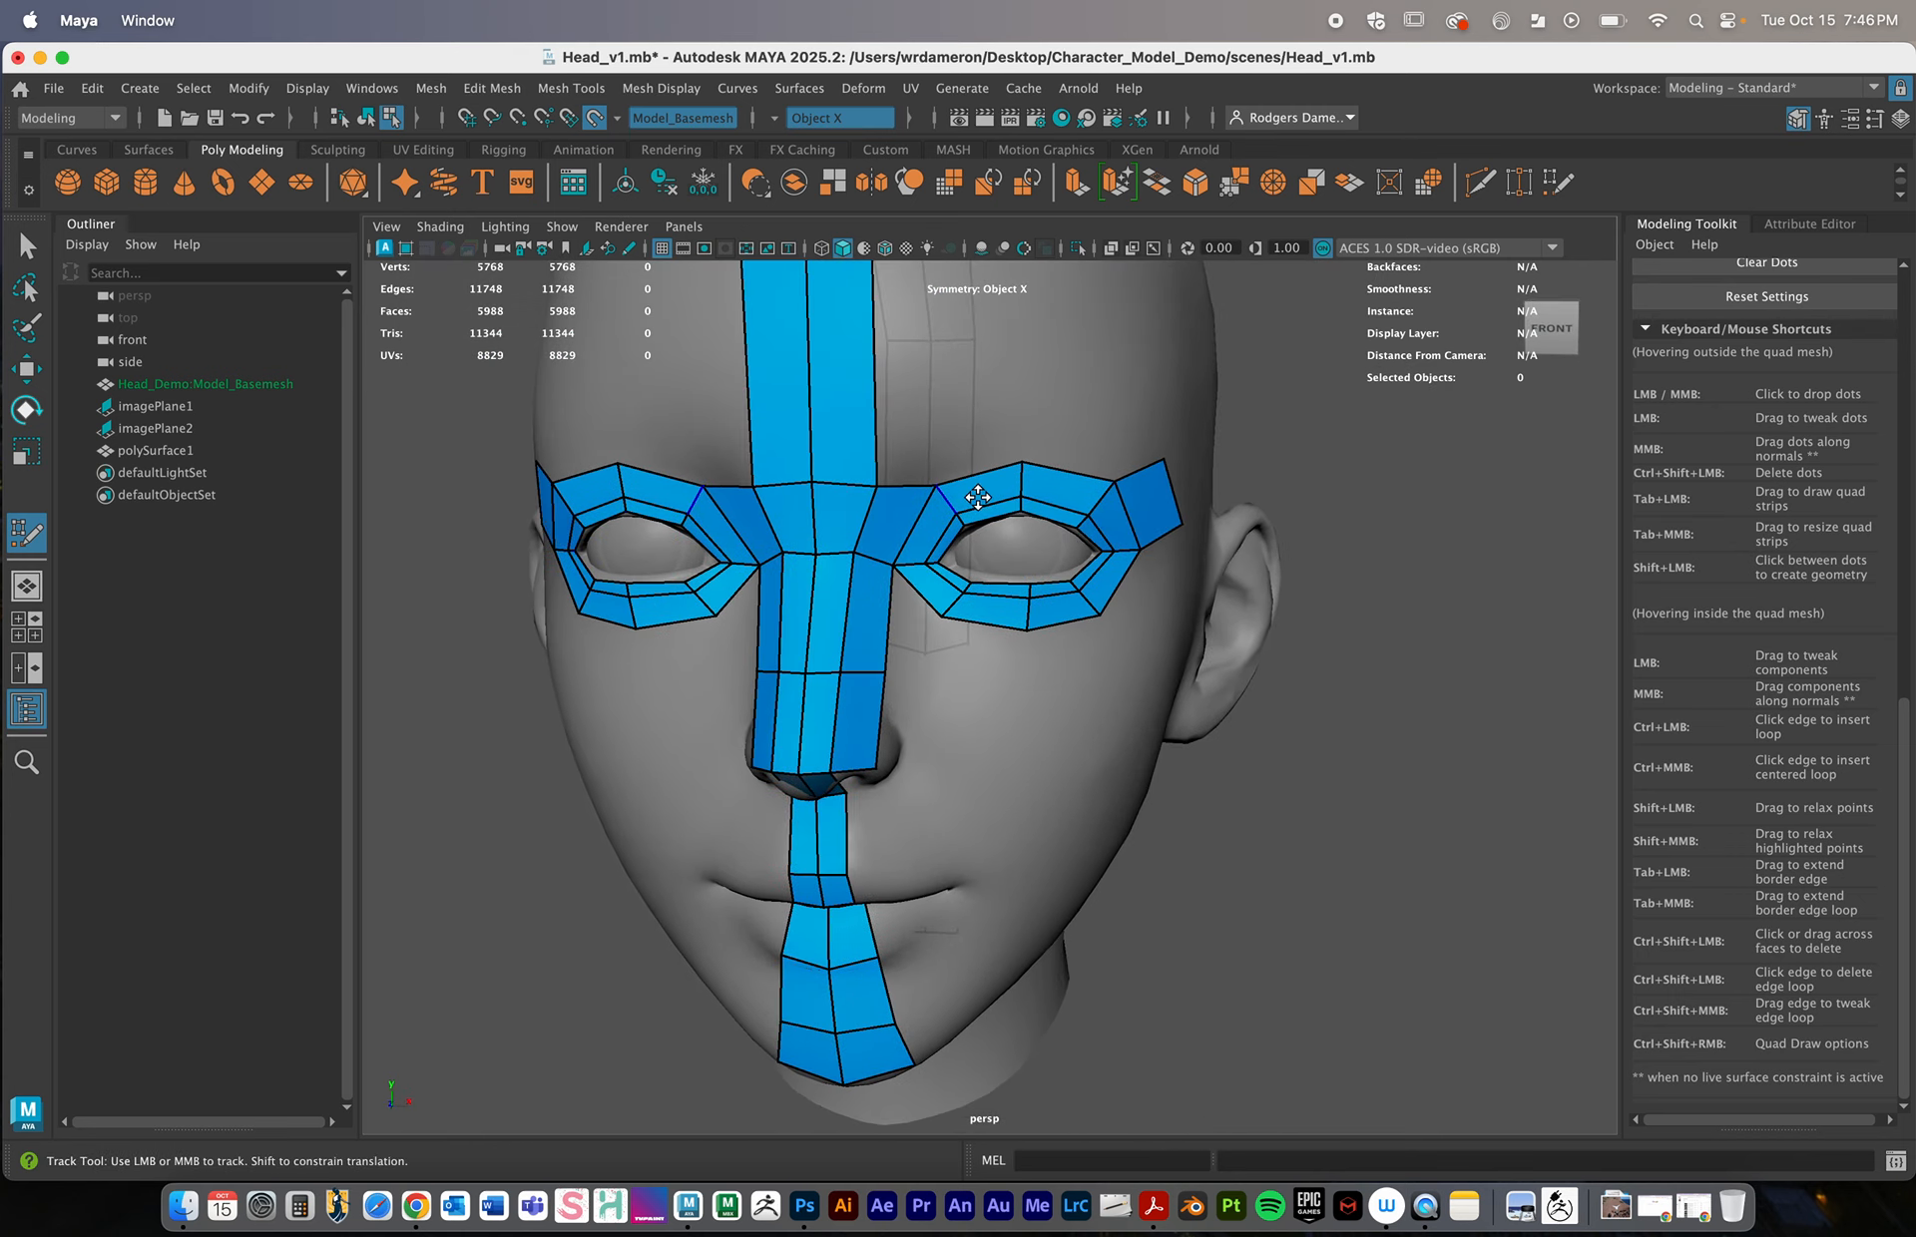
pyautogui.keyDown('alt'); pyautogui.moveTo(993, 562); pyautogui.dragTo(962, 646, button='right'); pyautogui.keyUp('alt')
pyautogui.keyDown('alt'); pyautogui.moveTo(962, 646); pyautogui.dragTo(893, 635); pyautogui.keyUp('alt')
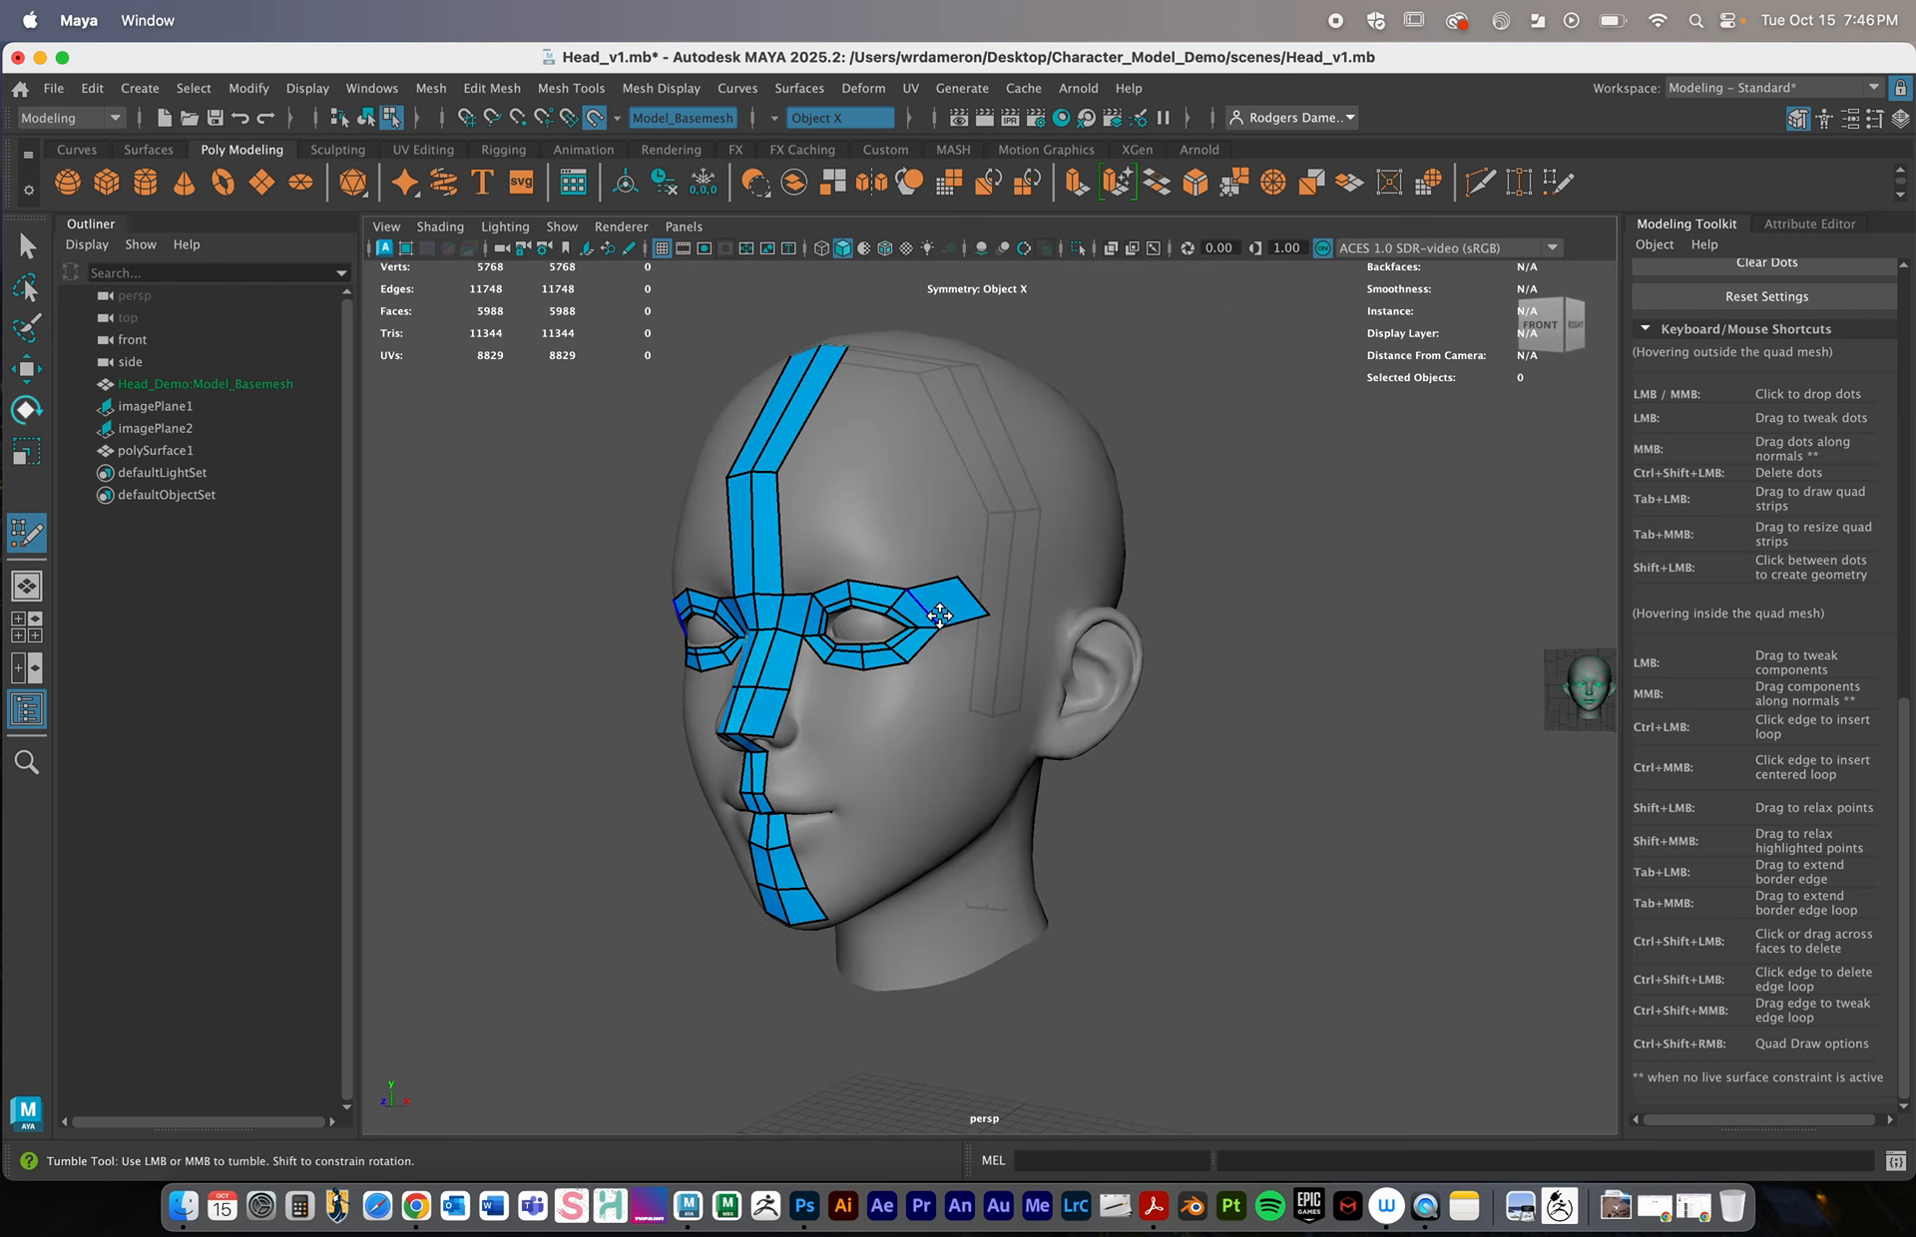
pyautogui.keyDown('alt'); pyautogui.moveTo(864, 727); pyautogui.dragTo(913, 736); pyautogui.keyUp('alt')
pyautogui.keyDown('alt'); pyautogui.moveTo(913, 737); pyautogui.dragTo(1102, 750, button='right'); pyautogui.keyUp('alt')
pyautogui.keyDown('alt'); pyautogui.moveTo(937, 740); pyautogui.dragTo(1073, 495, button='middle'); pyautogui.keyUp('alt')
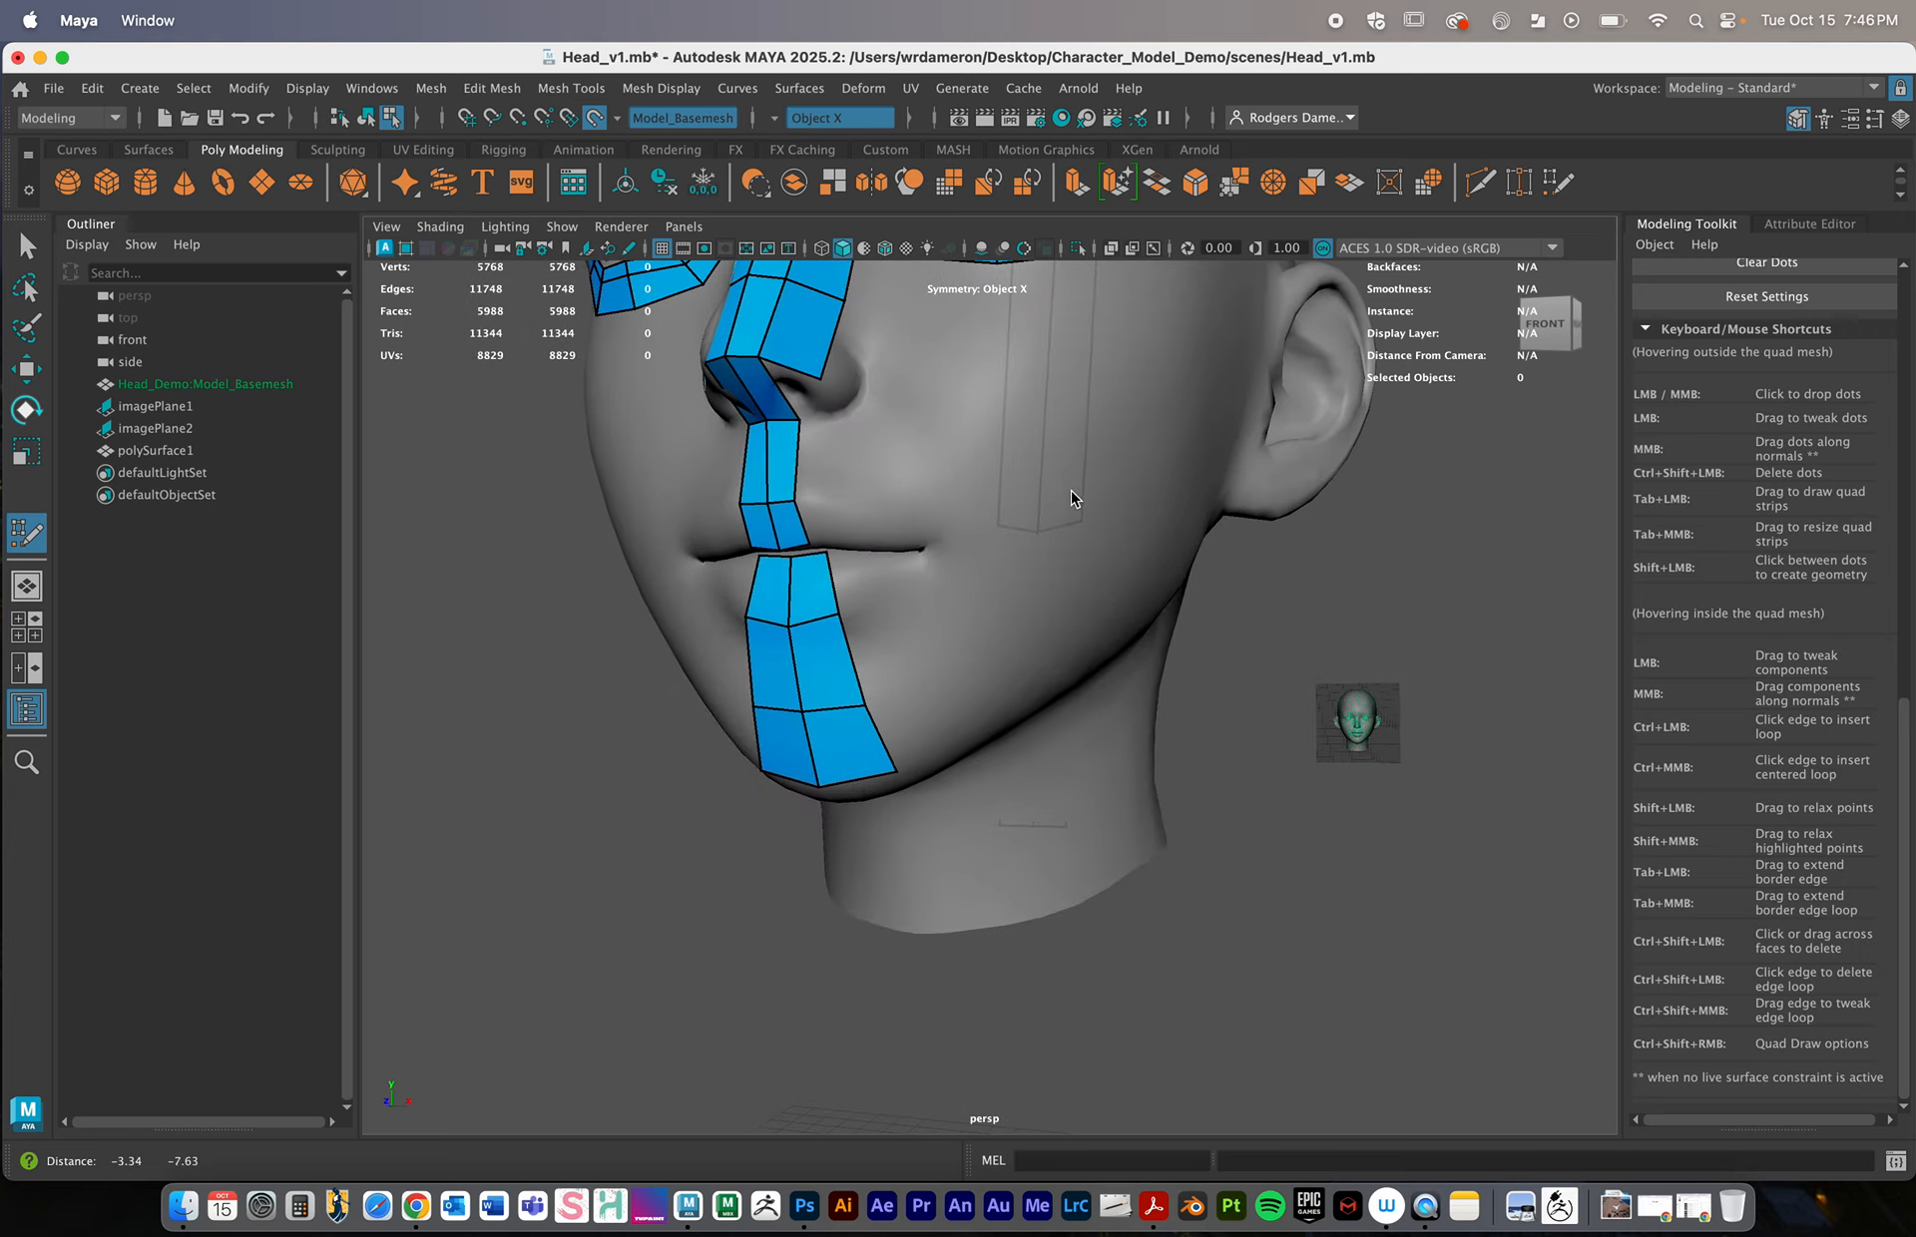
# Place mirrored dots beside the center strip on the upper lip, try filling a face from them, and undo that fill
pyautogui.keyDown('alt'); pyautogui.moveTo(783, 539); pyautogui.dragTo(894, 545, button='right'); pyautogui.keyUp('alt')
pyautogui.keyDown('alt'); pyautogui.moveTo(894, 544); pyautogui.dragTo(915, 548); pyautogui.keyUp('alt')
pyautogui.keyDown('alt'); pyautogui.moveTo(915, 548); pyautogui.dragTo(948, 543, button='right'); pyautogui.keyUp('alt')
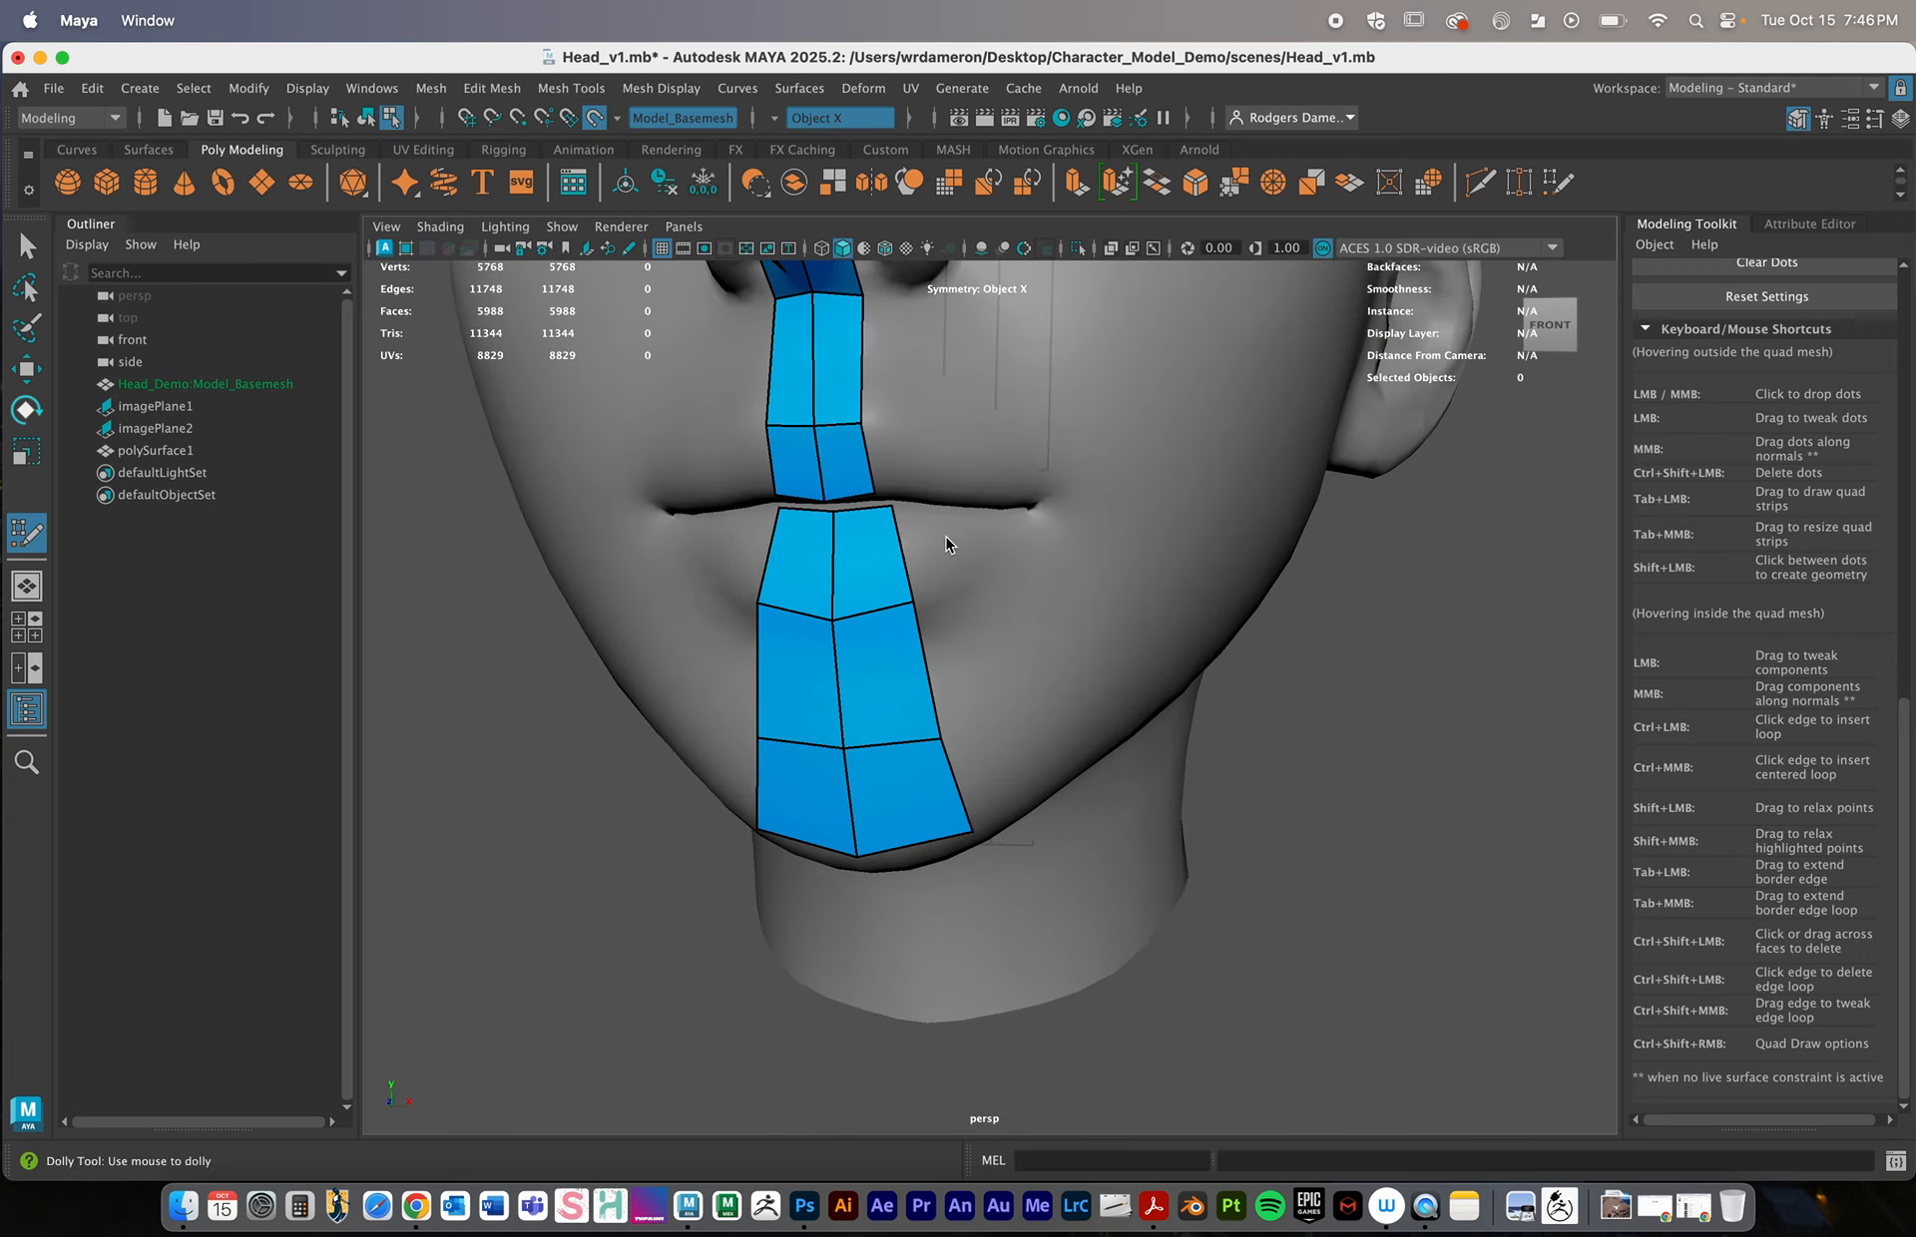
pyautogui.keyDown('alt'); pyautogui.moveTo(947, 401); pyautogui.dragTo(893, 638, button='middle'); pyautogui.keyUp('alt')
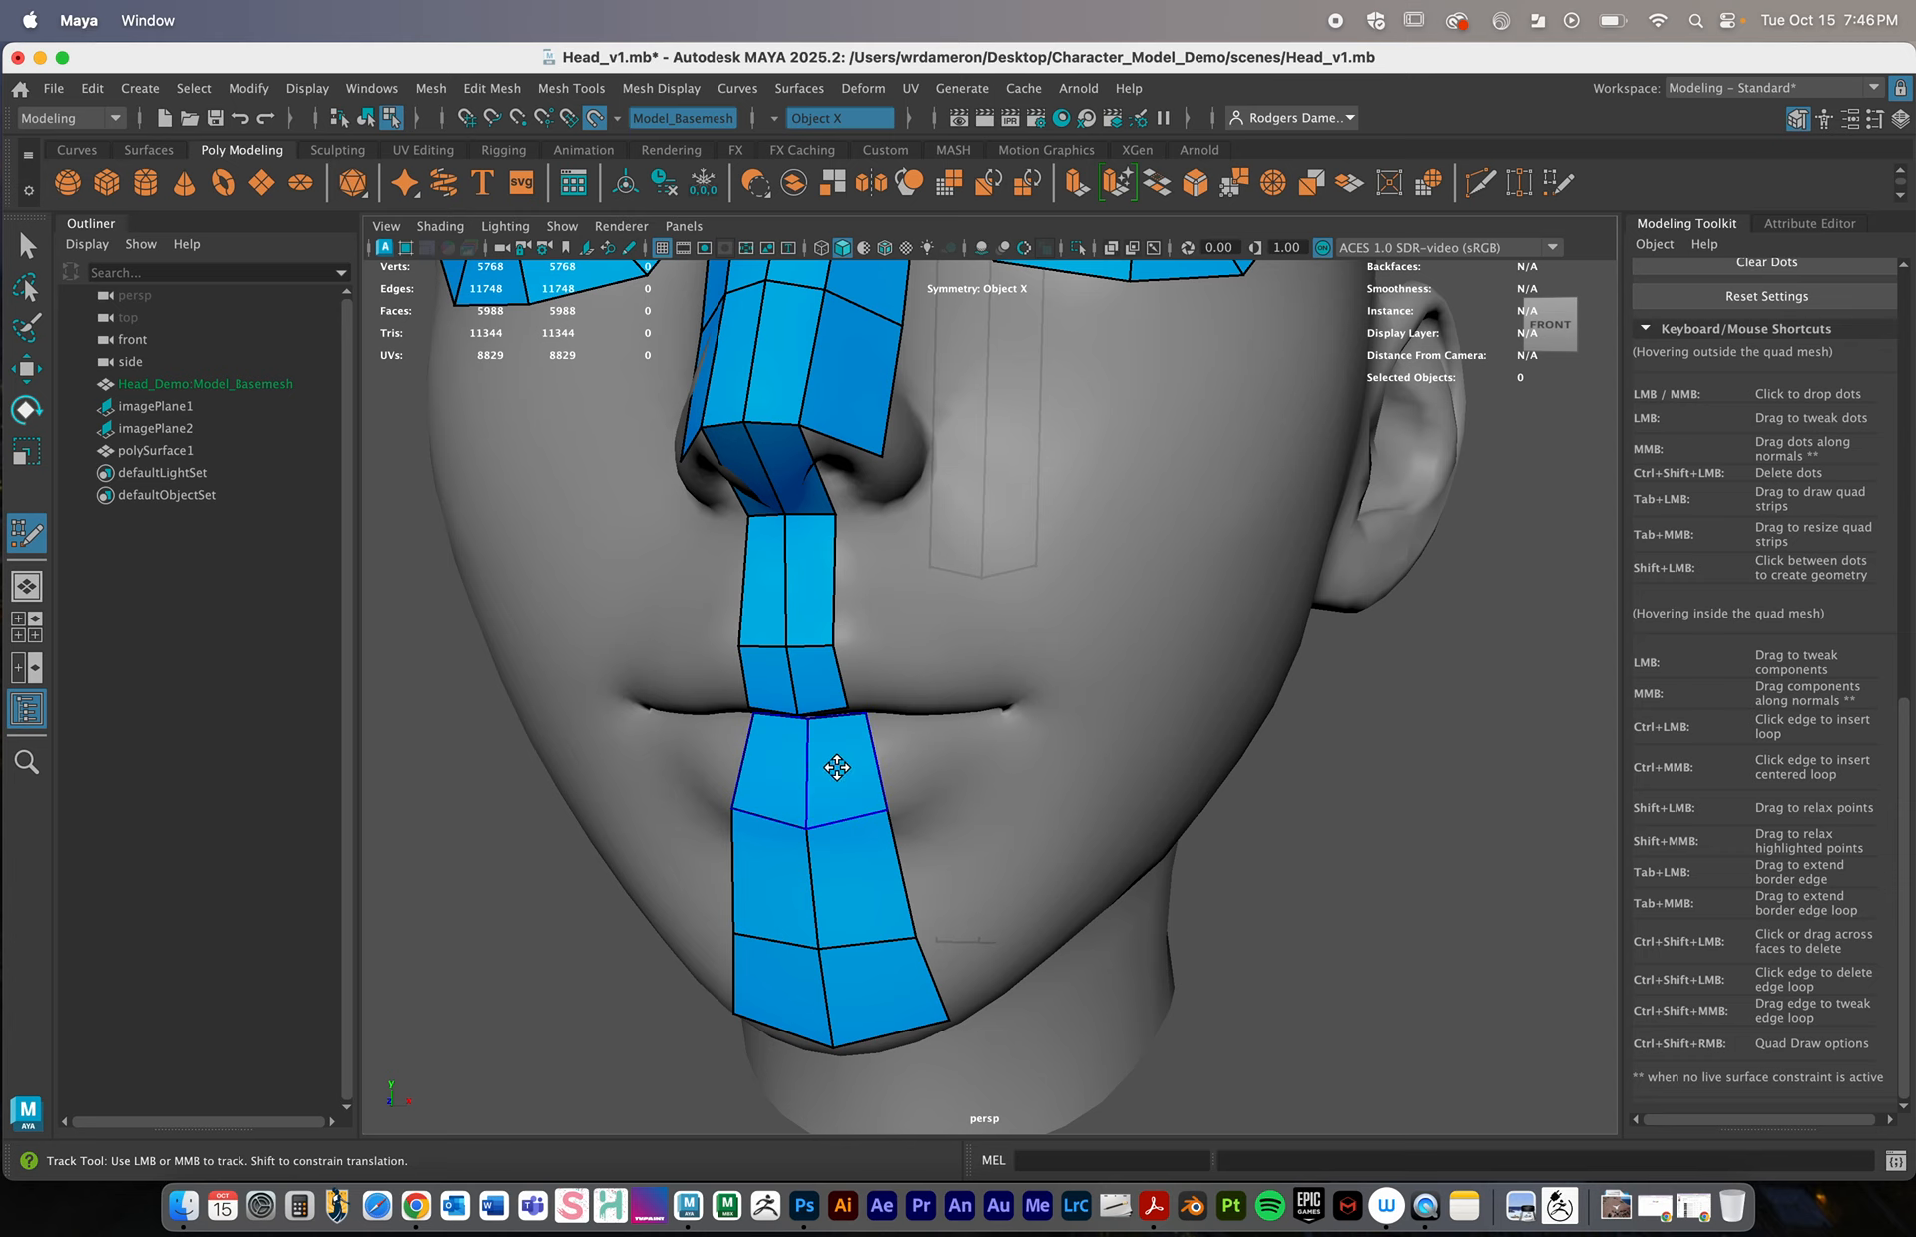
pyautogui.click(929, 665)
pyautogui.keyDown('alt'); pyautogui.moveTo(1000, 755); pyautogui.dragTo(1005, 736); pyautogui.keyUp('alt')
pyautogui.keyDown('shift'); pyautogui.click(937, 619); pyautogui.keyUp('shift')
pyautogui.press('super+z')
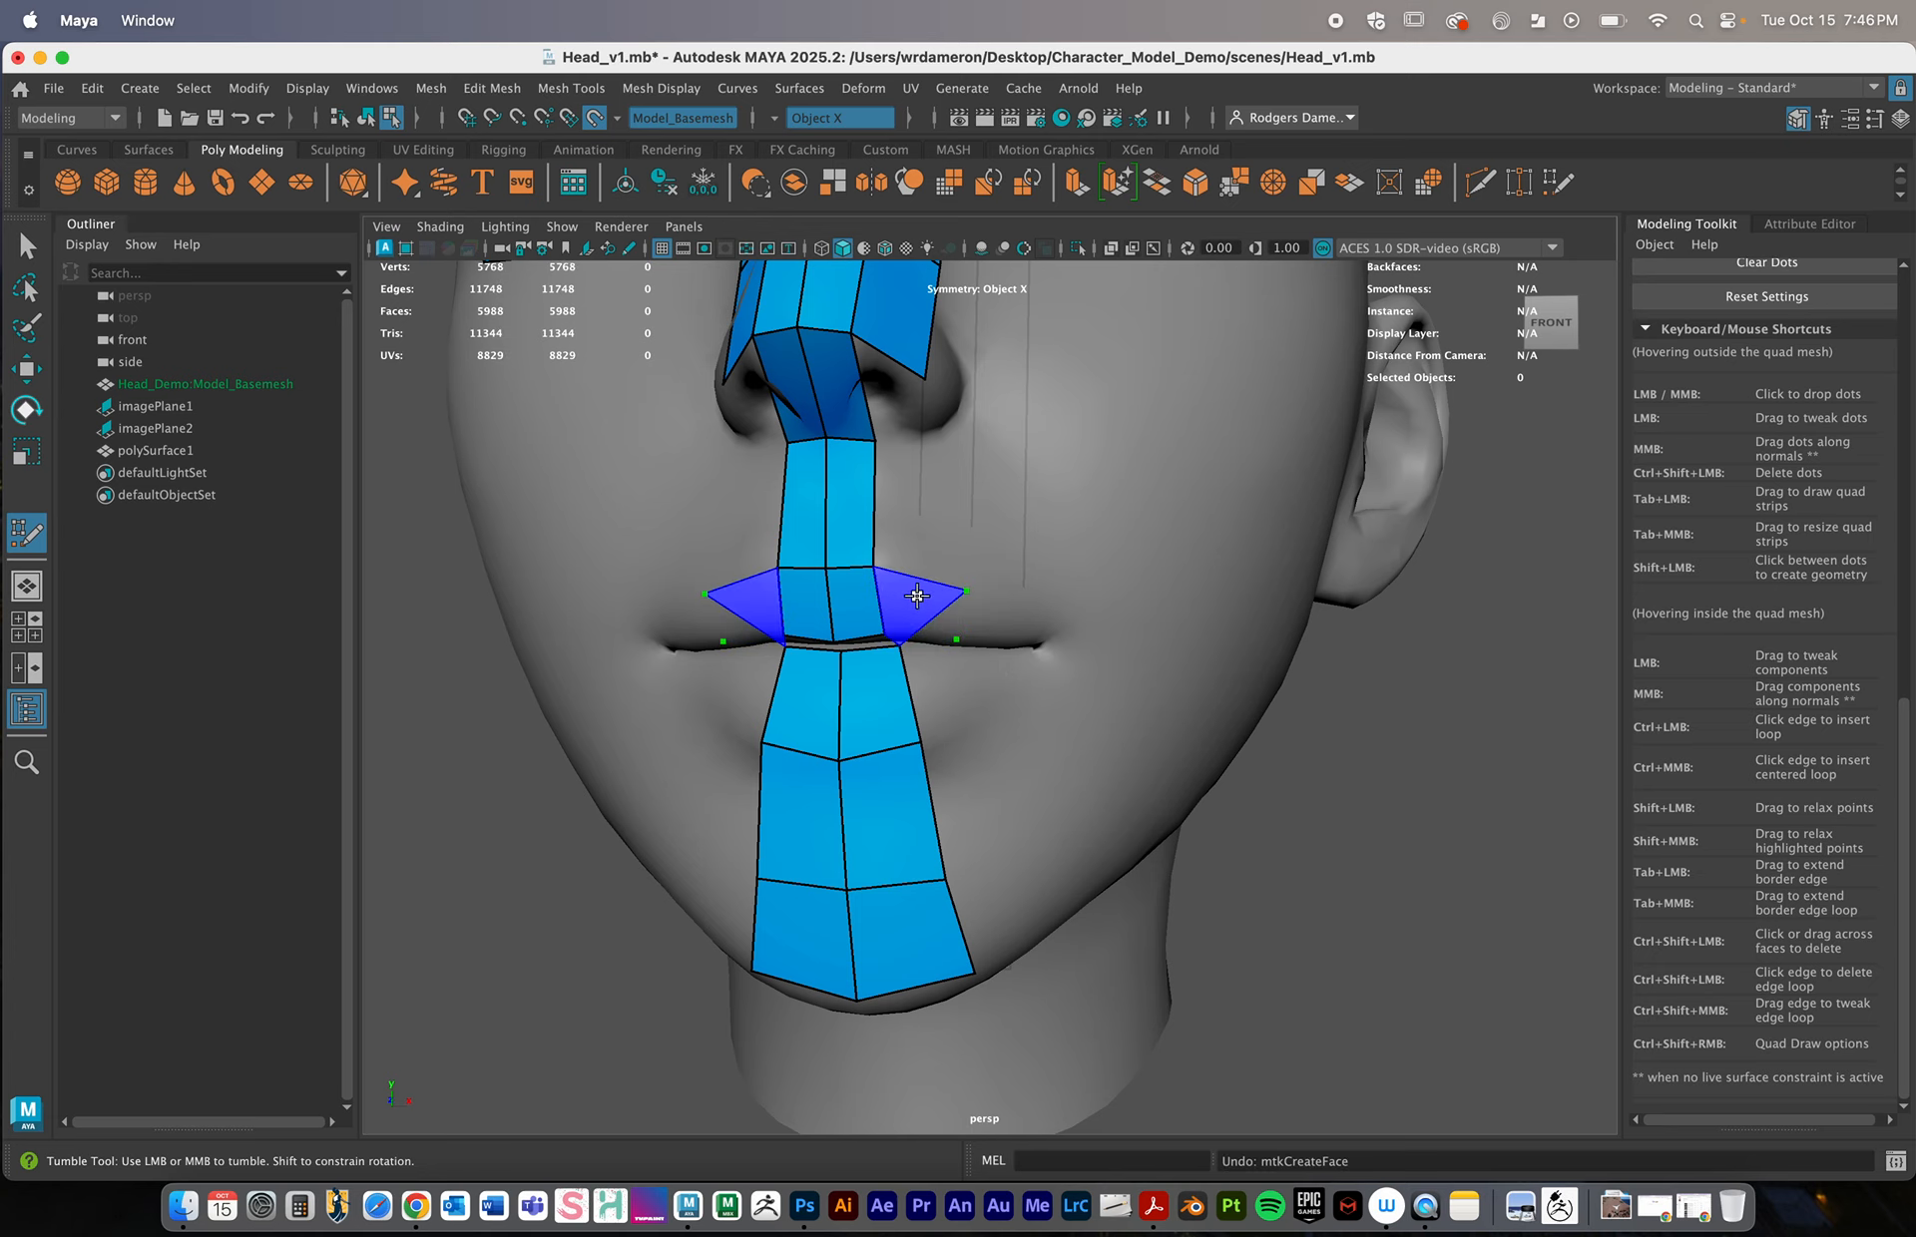
# Fill one mirrored quad per side on the upper lip, extending outward from the center strip
pyautogui.keyDown('alt'); pyautogui.moveTo(945, 637); pyautogui.dragTo(859, 540); pyautogui.keyUp('alt')
pyautogui.keyDown('alt'); pyautogui.moveTo(859, 539); pyautogui.dragTo(1003, 404, button='right'); pyautogui.keyUp('alt')
pyautogui.keyDown('alt'); pyautogui.moveTo(1003, 404); pyautogui.dragTo(938, 599, button='middle'); pyautogui.keyUp('alt')
pyautogui.keyDown('alt'); pyautogui.moveTo(938, 599); pyautogui.dragTo(1128, 599, button='right'); pyautogui.keyUp('alt')
pyautogui.keyDown('alt'); pyautogui.moveTo(988, 474); pyautogui.dragTo(1031, 591, button='middle'); pyautogui.keyUp('alt')
pyautogui.keyDown('alt'); pyautogui.moveTo(1030, 591); pyautogui.dragTo(992, 577, button='right'); pyautogui.keyUp('alt')
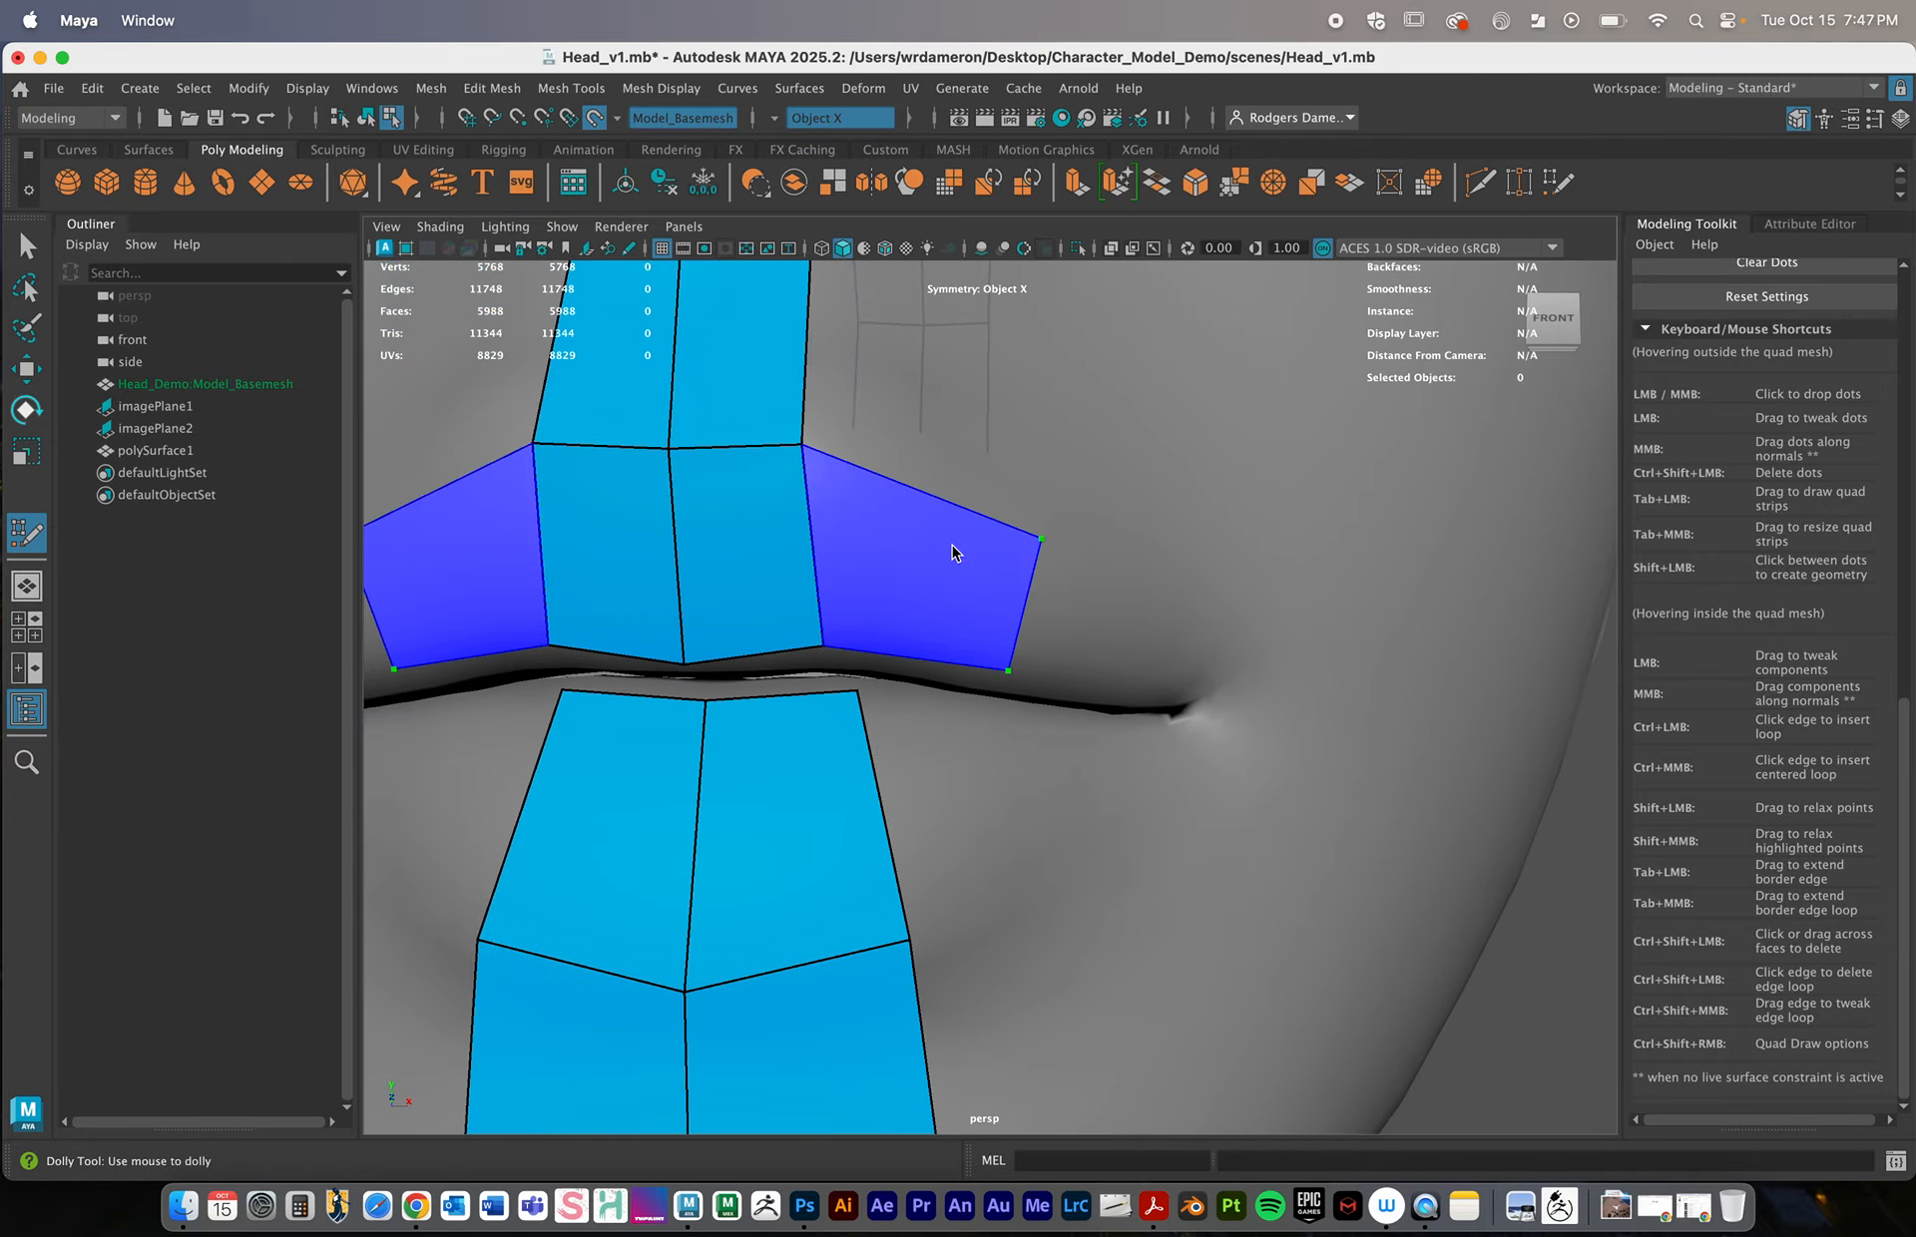
pyautogui.keyDown('shift'); pyautogui.click(953, 549); pyautogui.keyUp('shift')
# Extend the lower lip outward from the center strip with one mirrored quad per side
pyautogui.moveTo(1133, 621)
pyautogui.keyDown('alt'); pyautogui.mouseDown(button='right')
pyautogui.moveTo(1027, 587)
pyautogui.moveTo(1021, 630)
pyautogui.mouseUp(button='right'); pyautogui.keyUp('alt')
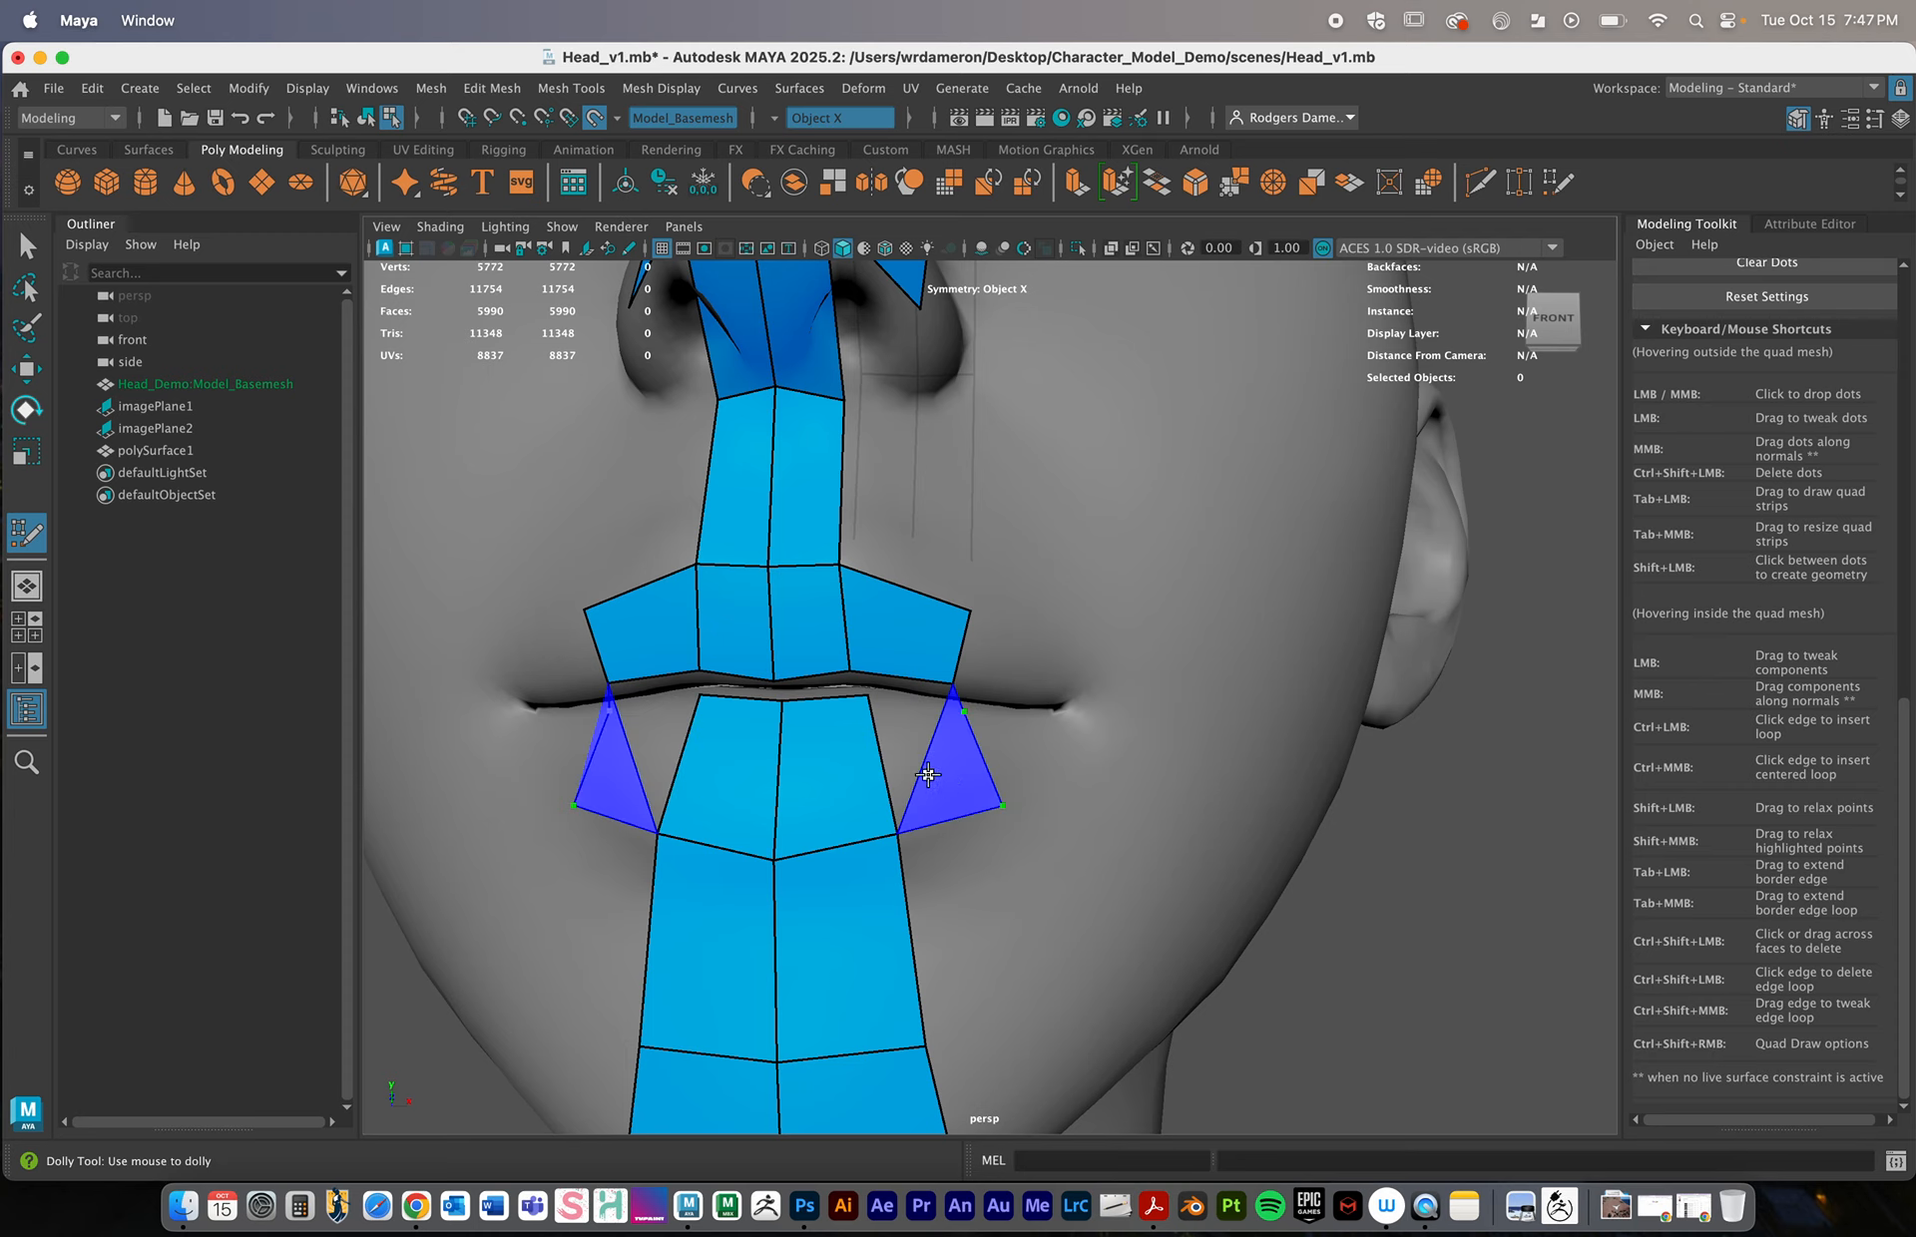
pyautogui.moveTo(924, 774)
pyautogui.keyDown('alt'); pyautogui.mouseDown()
pyautogui.moveTo(743, 715)
pyautogui.moveTo(1039, 501)
pyautogui.mouseUp(); pyautogui.keyUp('alt')
pyautogui.keyDown('alt'); pyautogui.moveTo(1040, 501); pyautogui.dragTo(964, 513, button='right'); pyautogui.keyUp('alt')
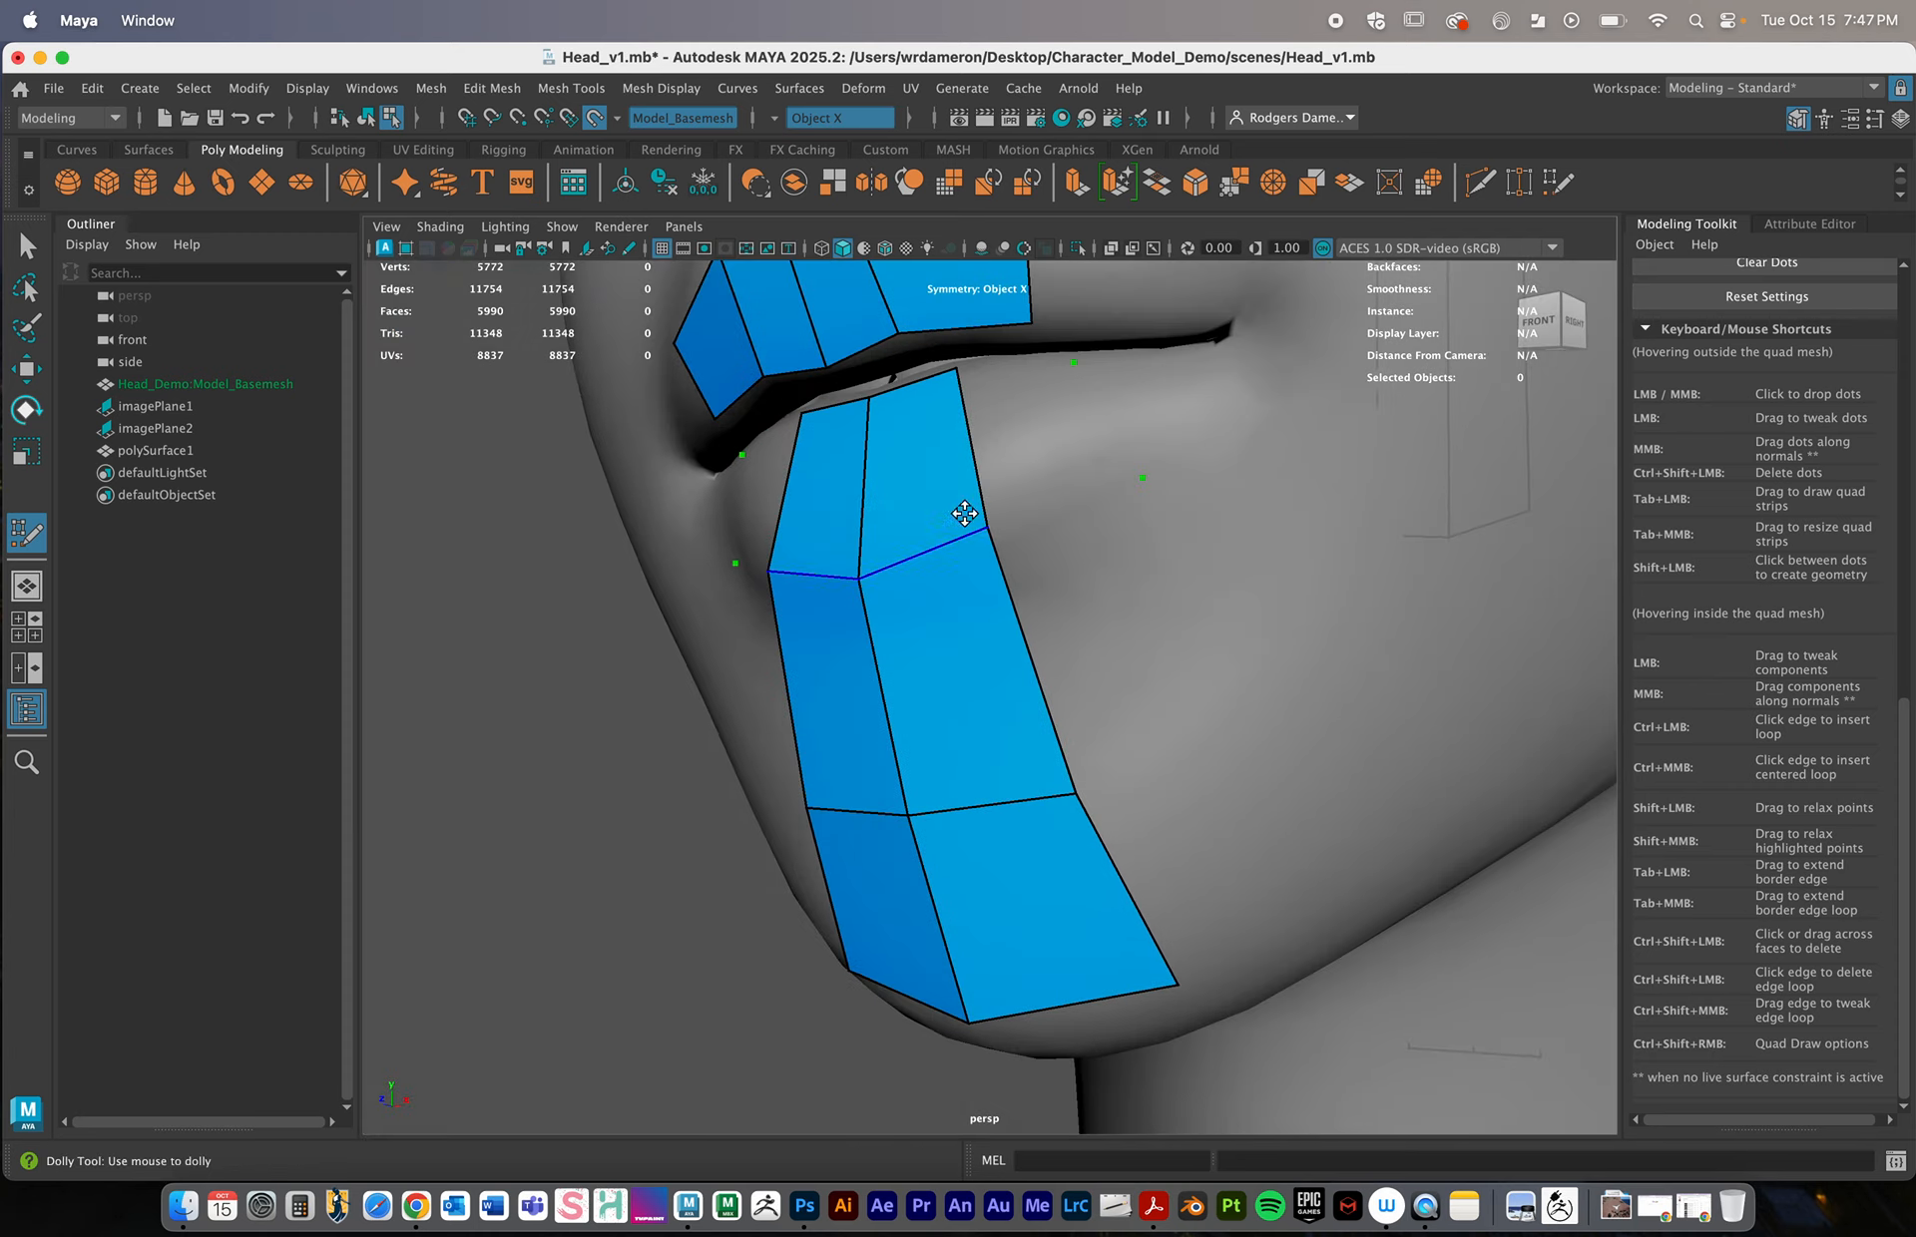
pyautogui.keyDown('shift'); pyautogui.click(1051, 463); pyautogui.keyUp('shift')
# Extend the upper lip row to near the mouth corners with a second mirrored quad per side
pyautogui.keyDown('alt'); pyautogui.moveTo(1052, 463); pyautogui.dragTo(1061, 534, button='right'); pyautogui.keyUp('alt')
pyautogui.keyDown('alt'); pyautogui.moveTo(1060, 535); pyautogui.dragTo(1025, 545); pyautogui.keyUp('alt')
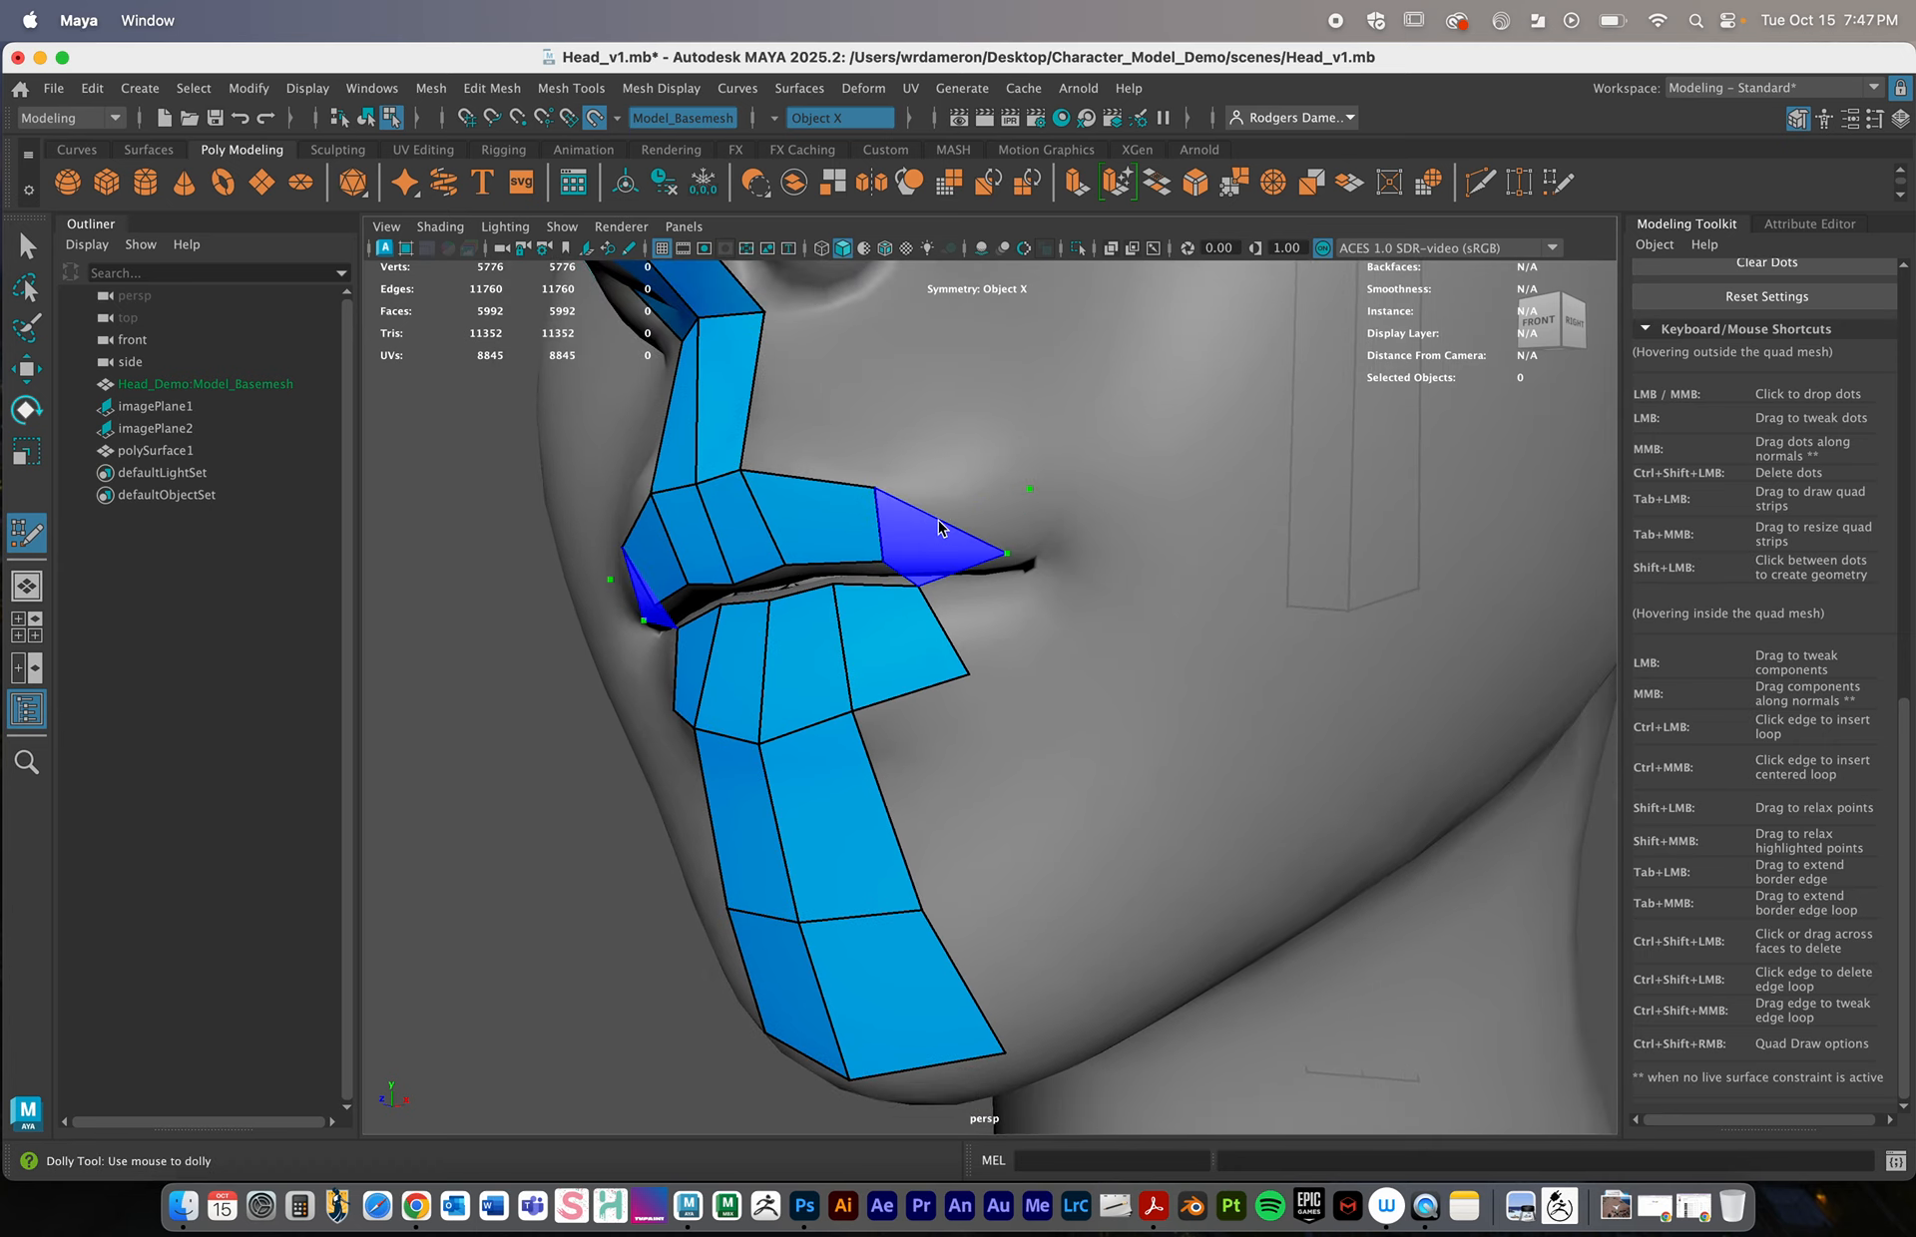
pyautogui.scroll(10, 918, 513)
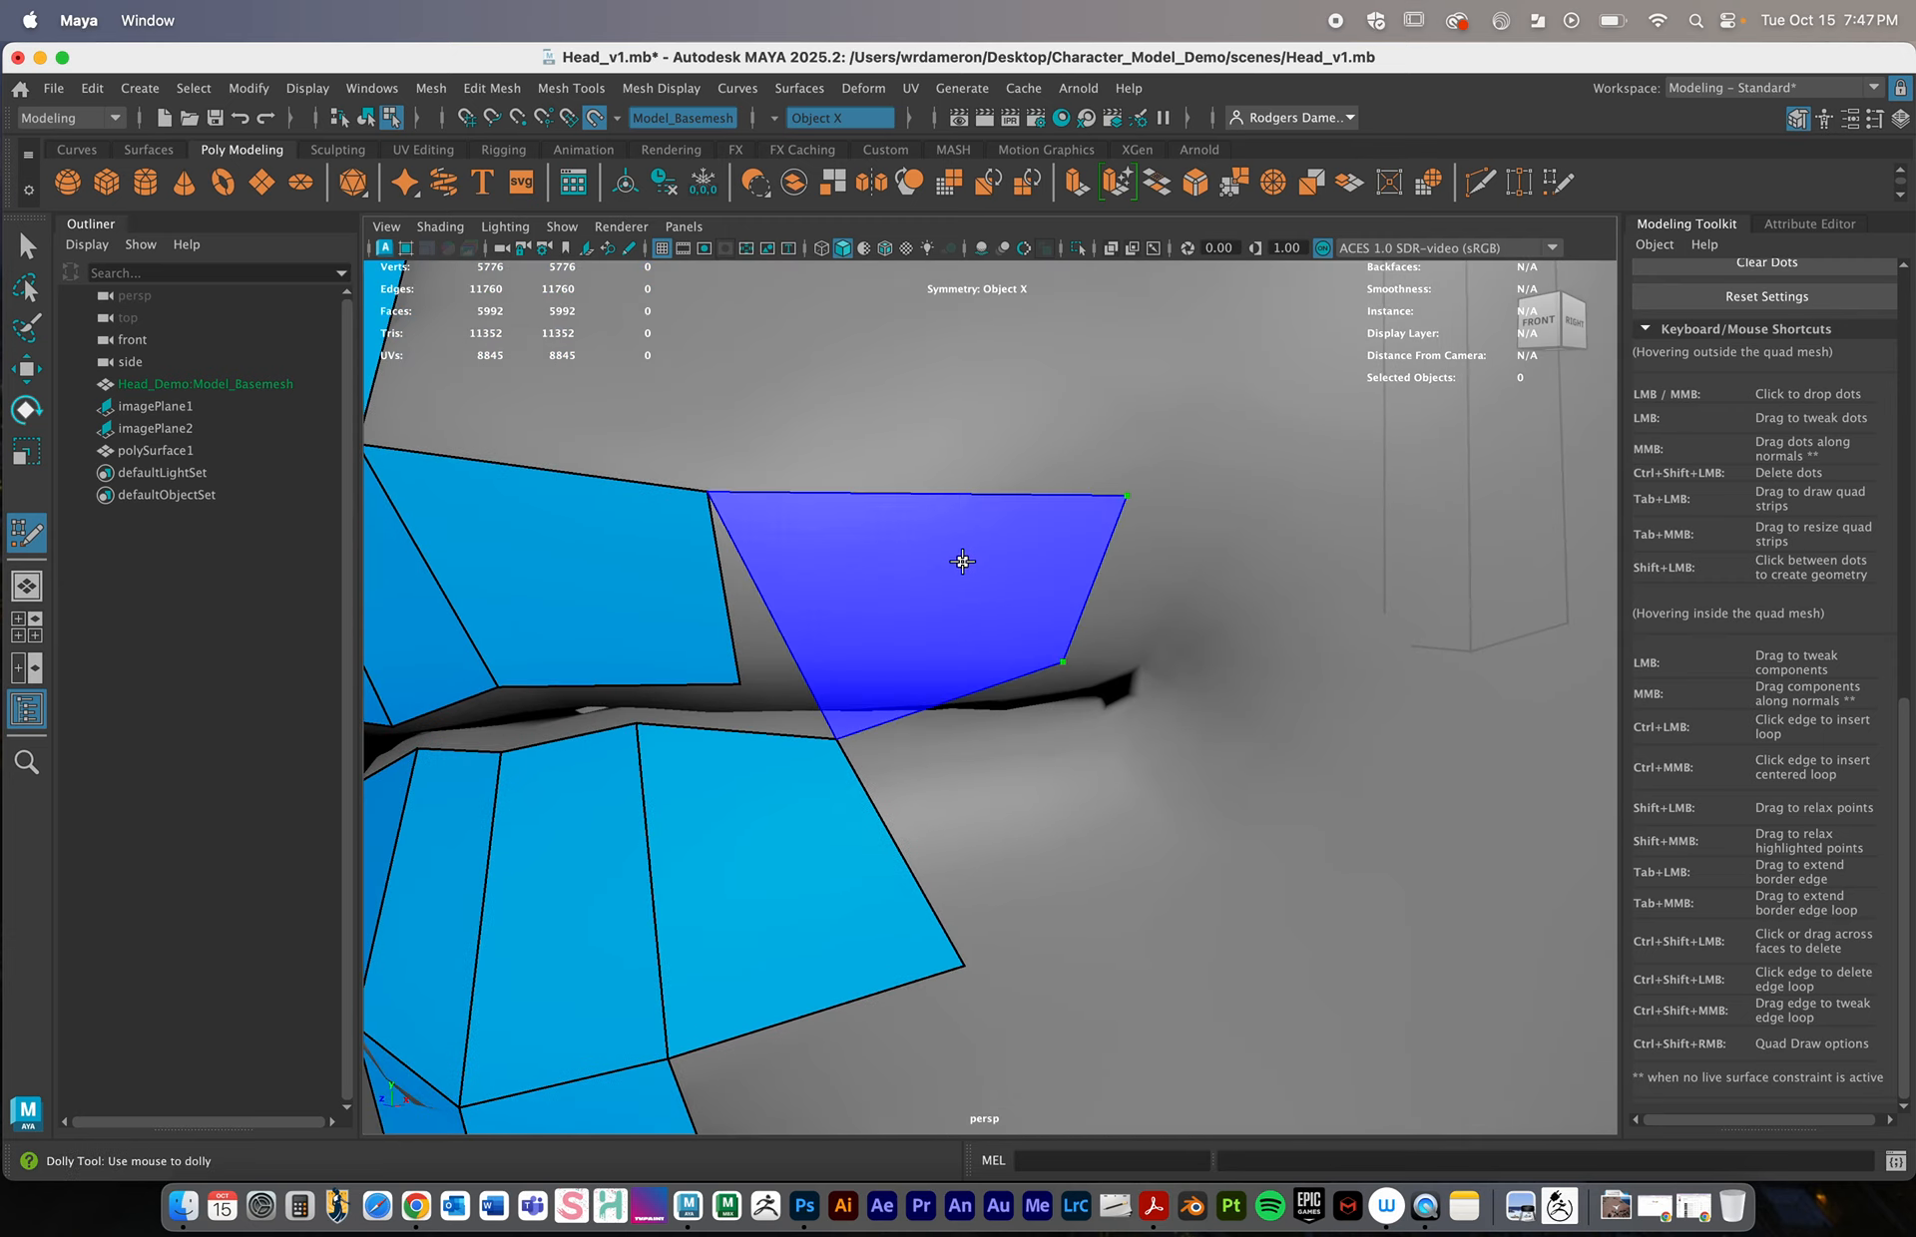
pyautogui.keyDown('alt'); pyautogui.moveTo(812, 505); pyautogui.dragTo(876, 566); pyautogui.keyUp('alt')
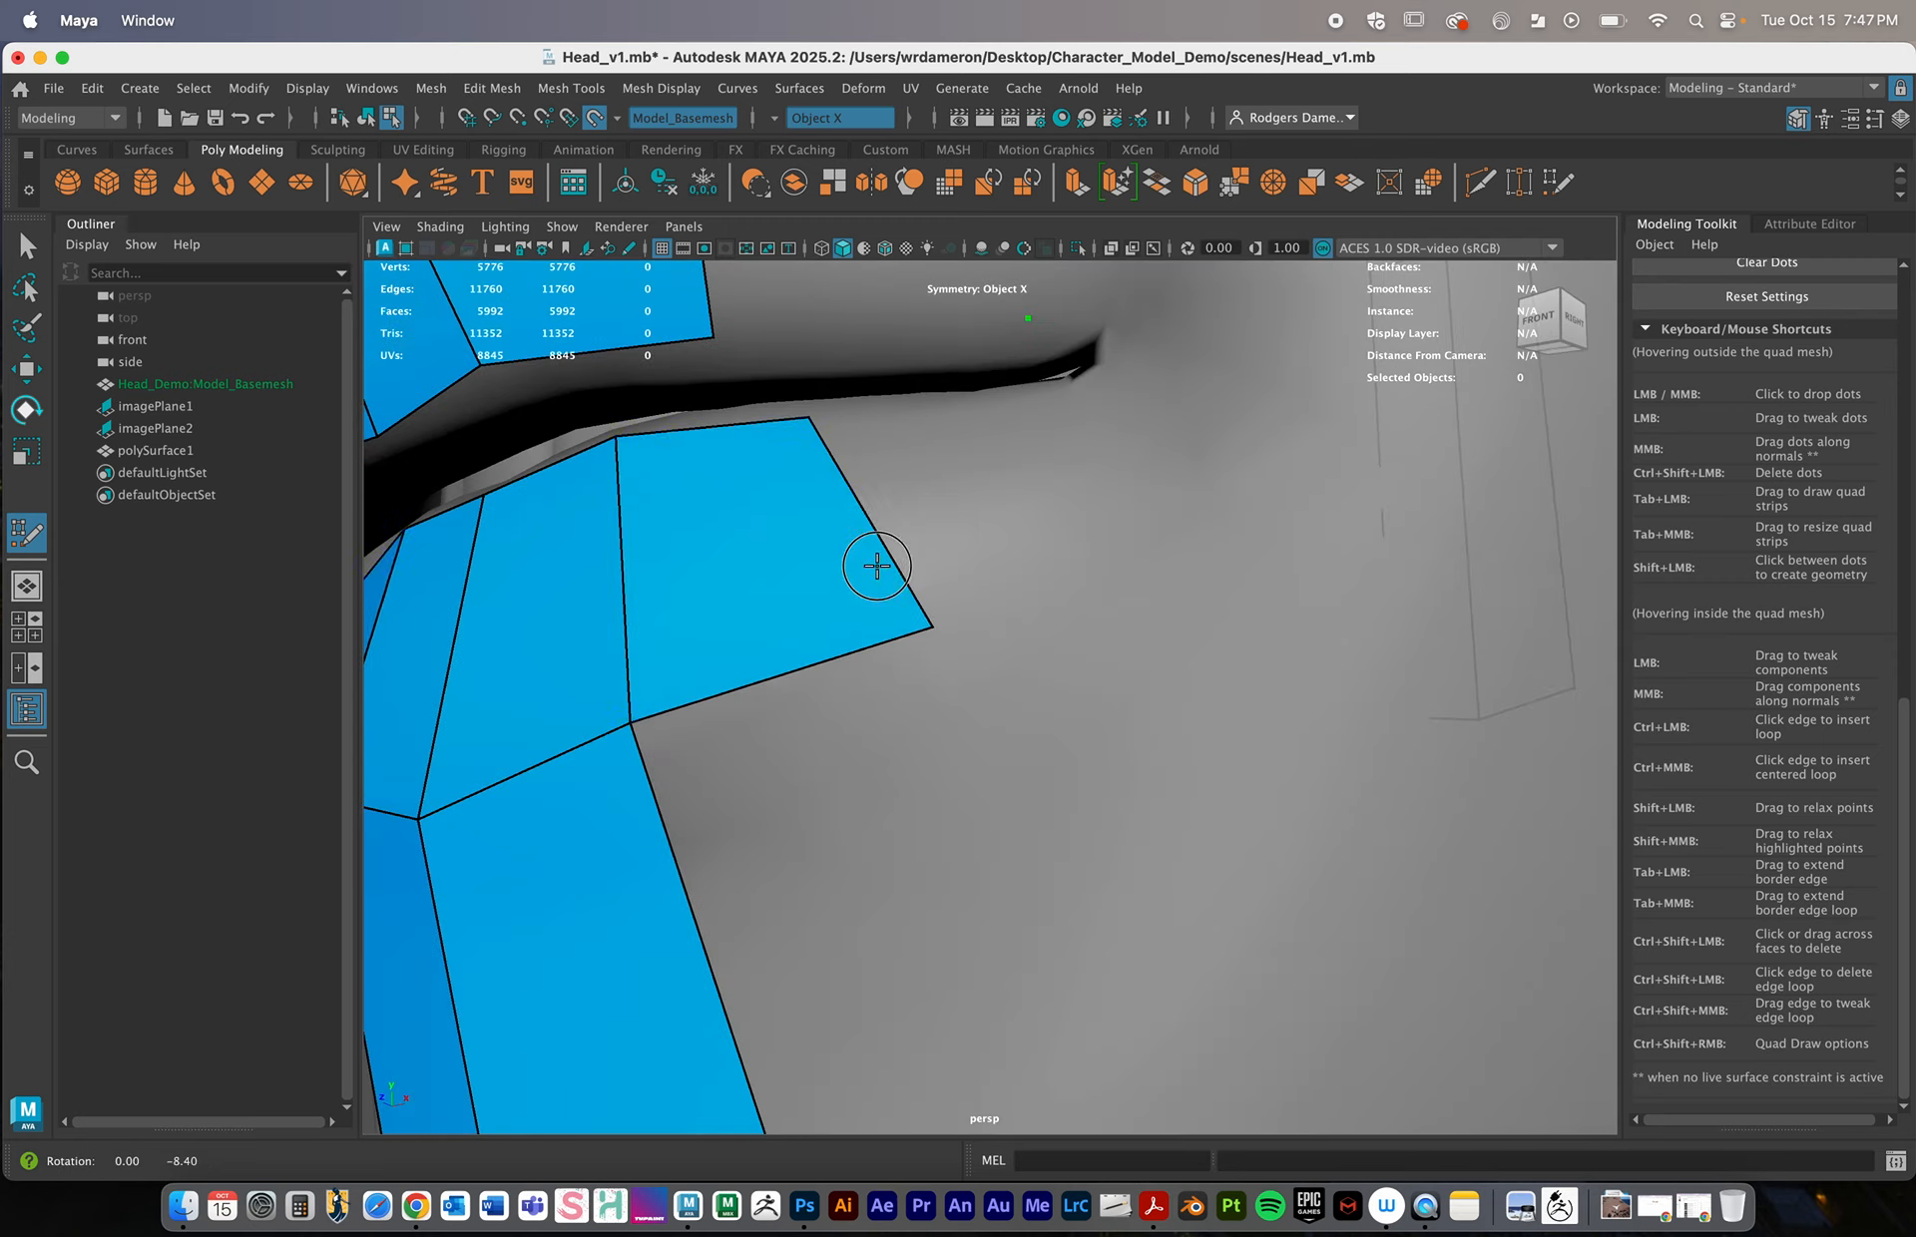
pyautogui.moveTo(876, 566)
pyautogui.keyDown('alt'); pyautogui.mouseDown(button='middle')
pyautogui.moveTo(847, 419)
pyautogui.moveTo(894, 542)
pyautogui.mouseUp(button='middle'); pyautogui.keyUp('alt')
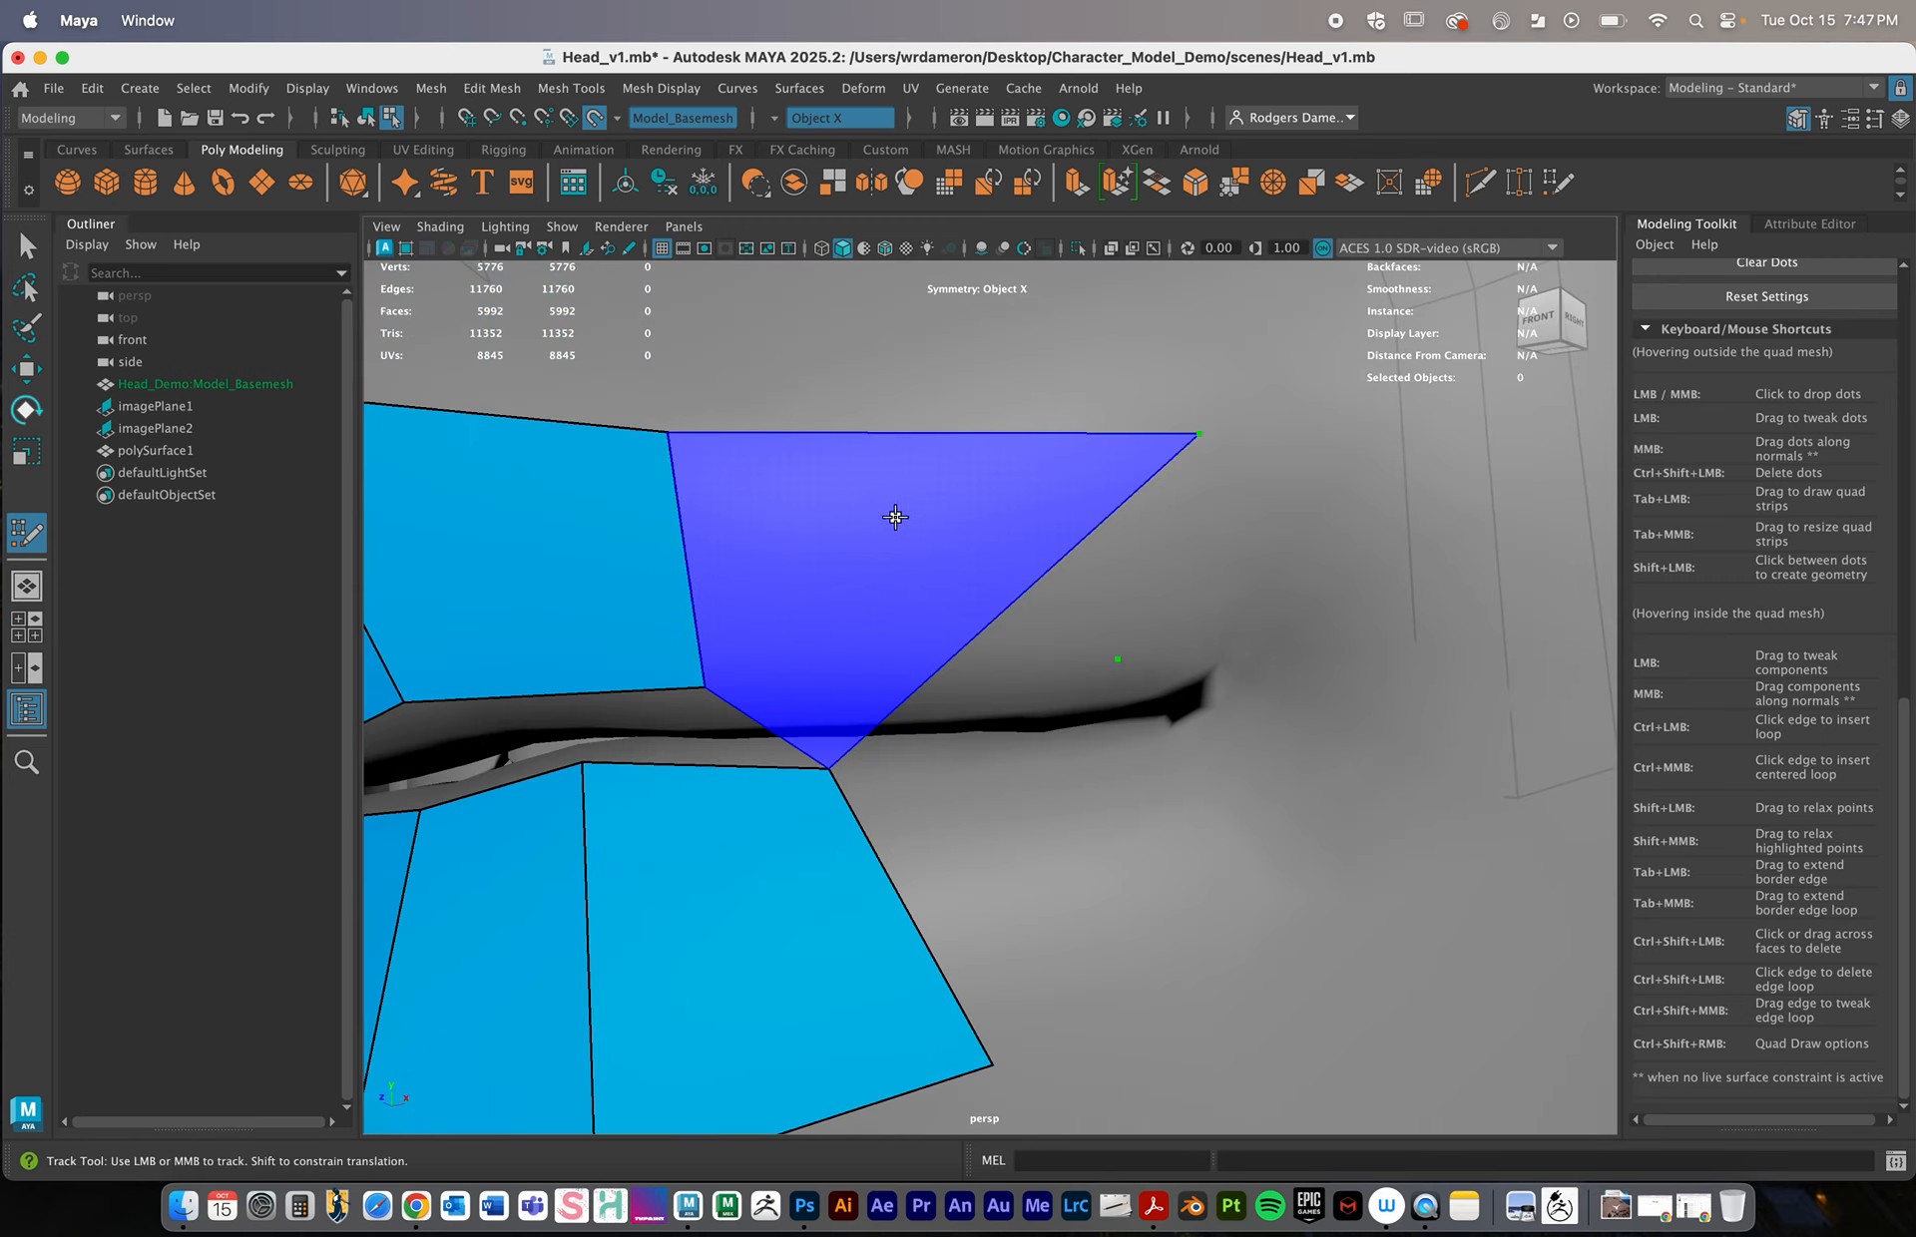
pyautogui.keyDown('shift'); pyautogui.click(912, 460); pyautogui.keyUp('shift')
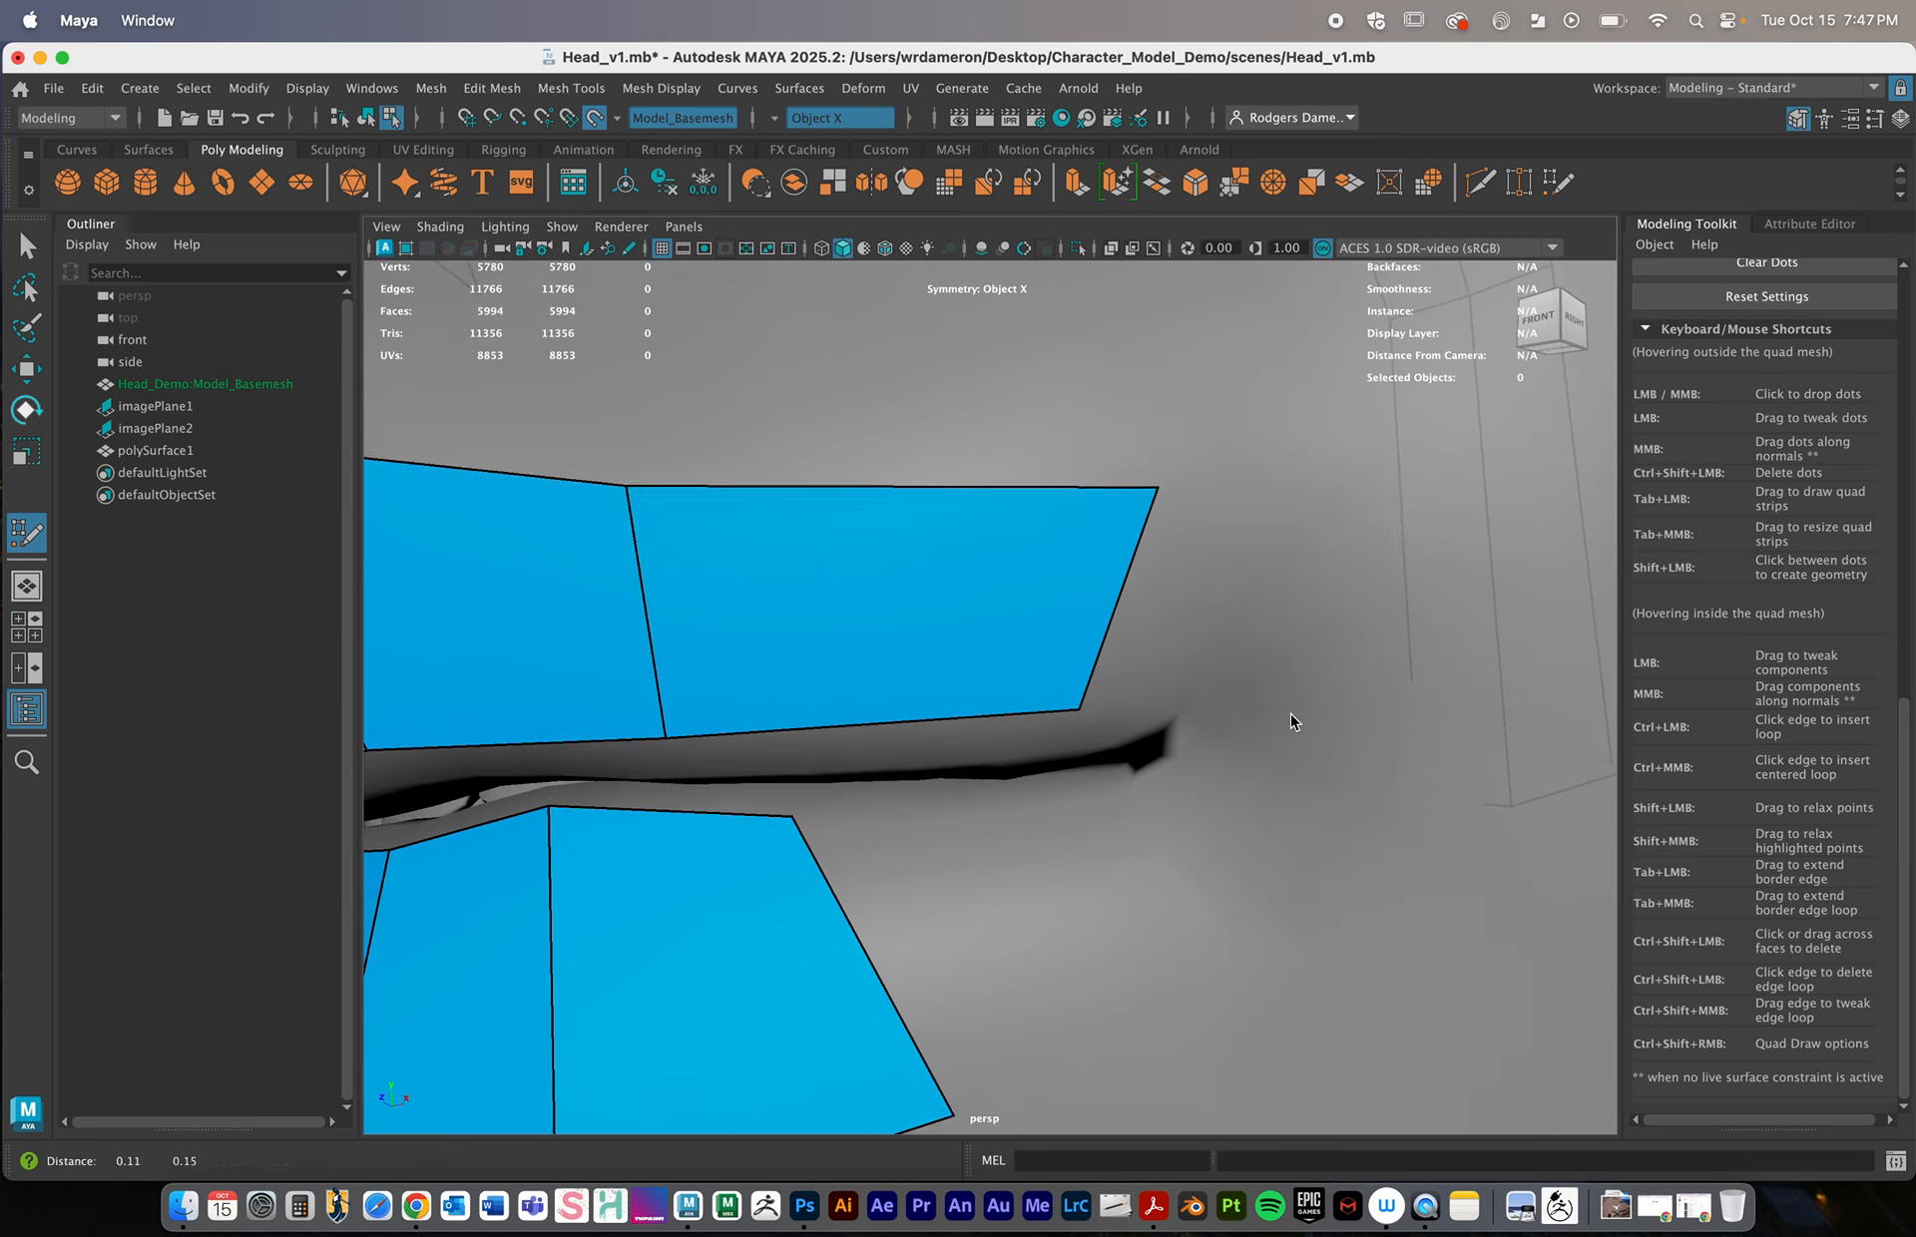
# Extend the lower lip row to near the mouth corners with a second mirrored quad per side
pyautogui.keyDown('alt'); pyautogui.moveTo(1291, 719); pyautogui.dragTo(975, 632, button='right'); pyautogui.keyUp('alt')
pyautogui.keyDown('alt'); pyautogui.moveTo(975, 633); pyautogui.dragTo(1057, 671); pyautogui.keyUp('alt')
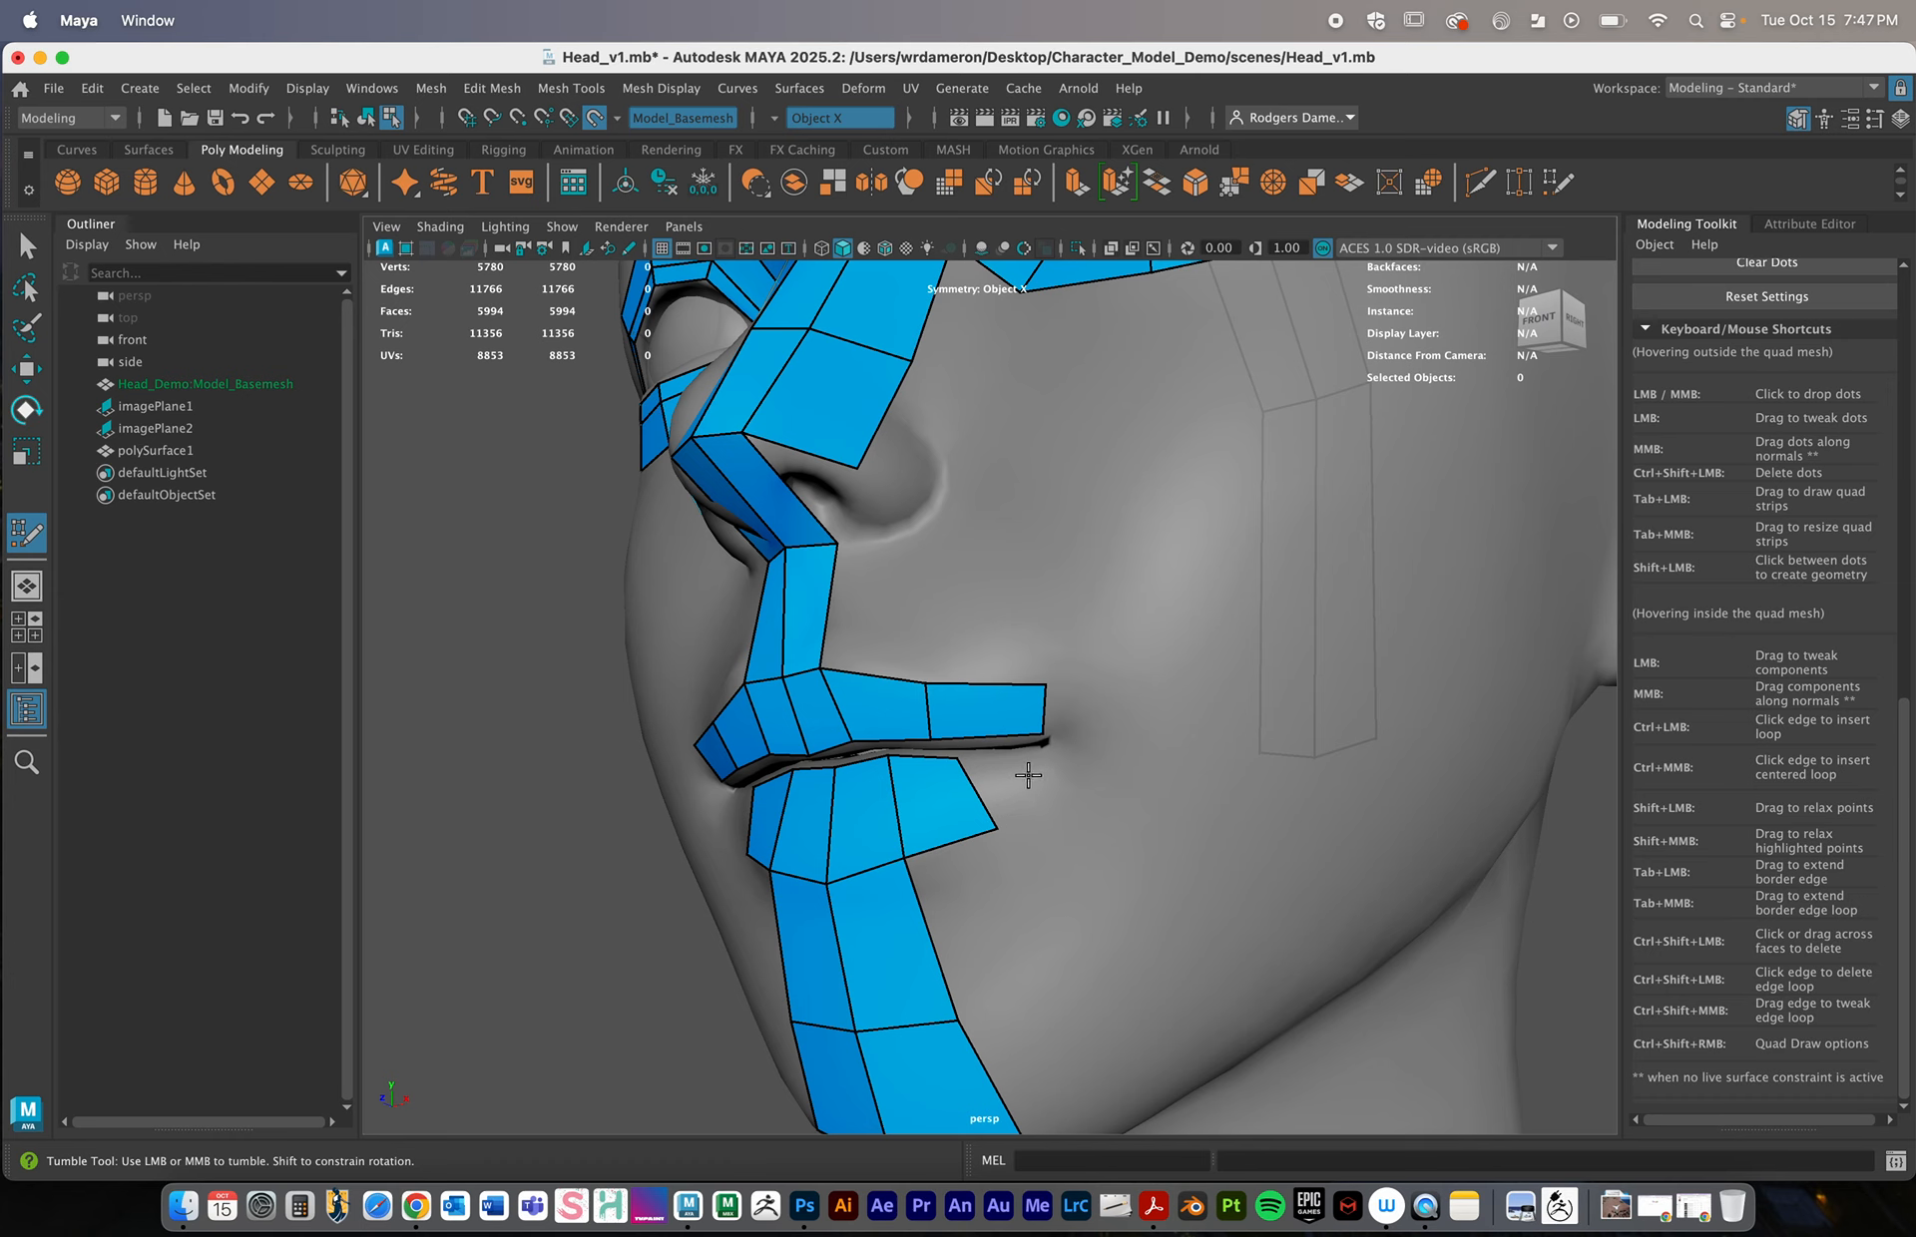
pyautogui.keyDown('alt'); pyautogui.moveTo(962, 769); pyautogui.dragTo(1045, 771); pyautogui.keyUp('alt')
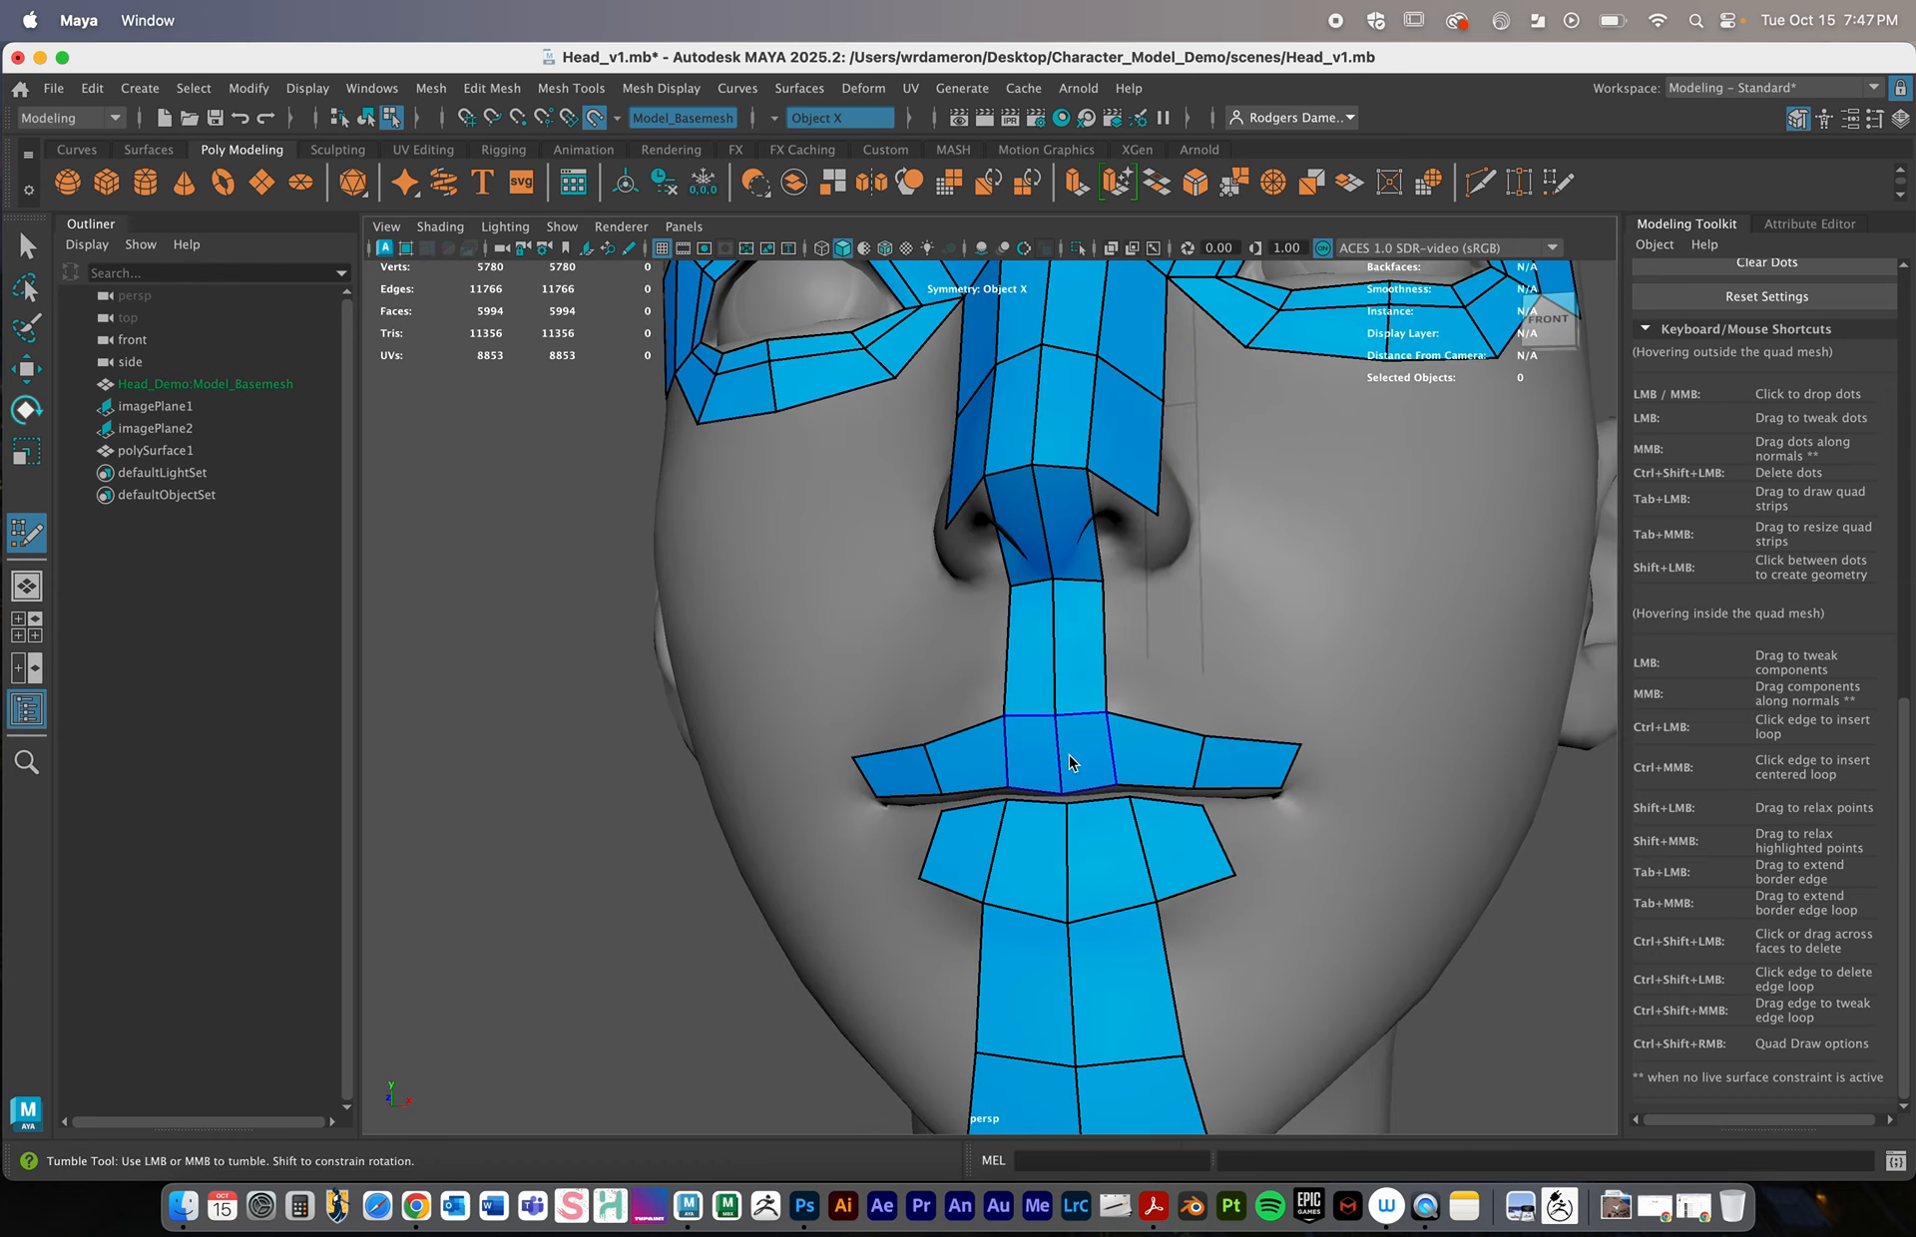
pyautogui.keyDown('alt'); pyautogui.moveTo(1278, 799); pyautogui.dragTo(948, 758); pyautogui.keyUp('alt')
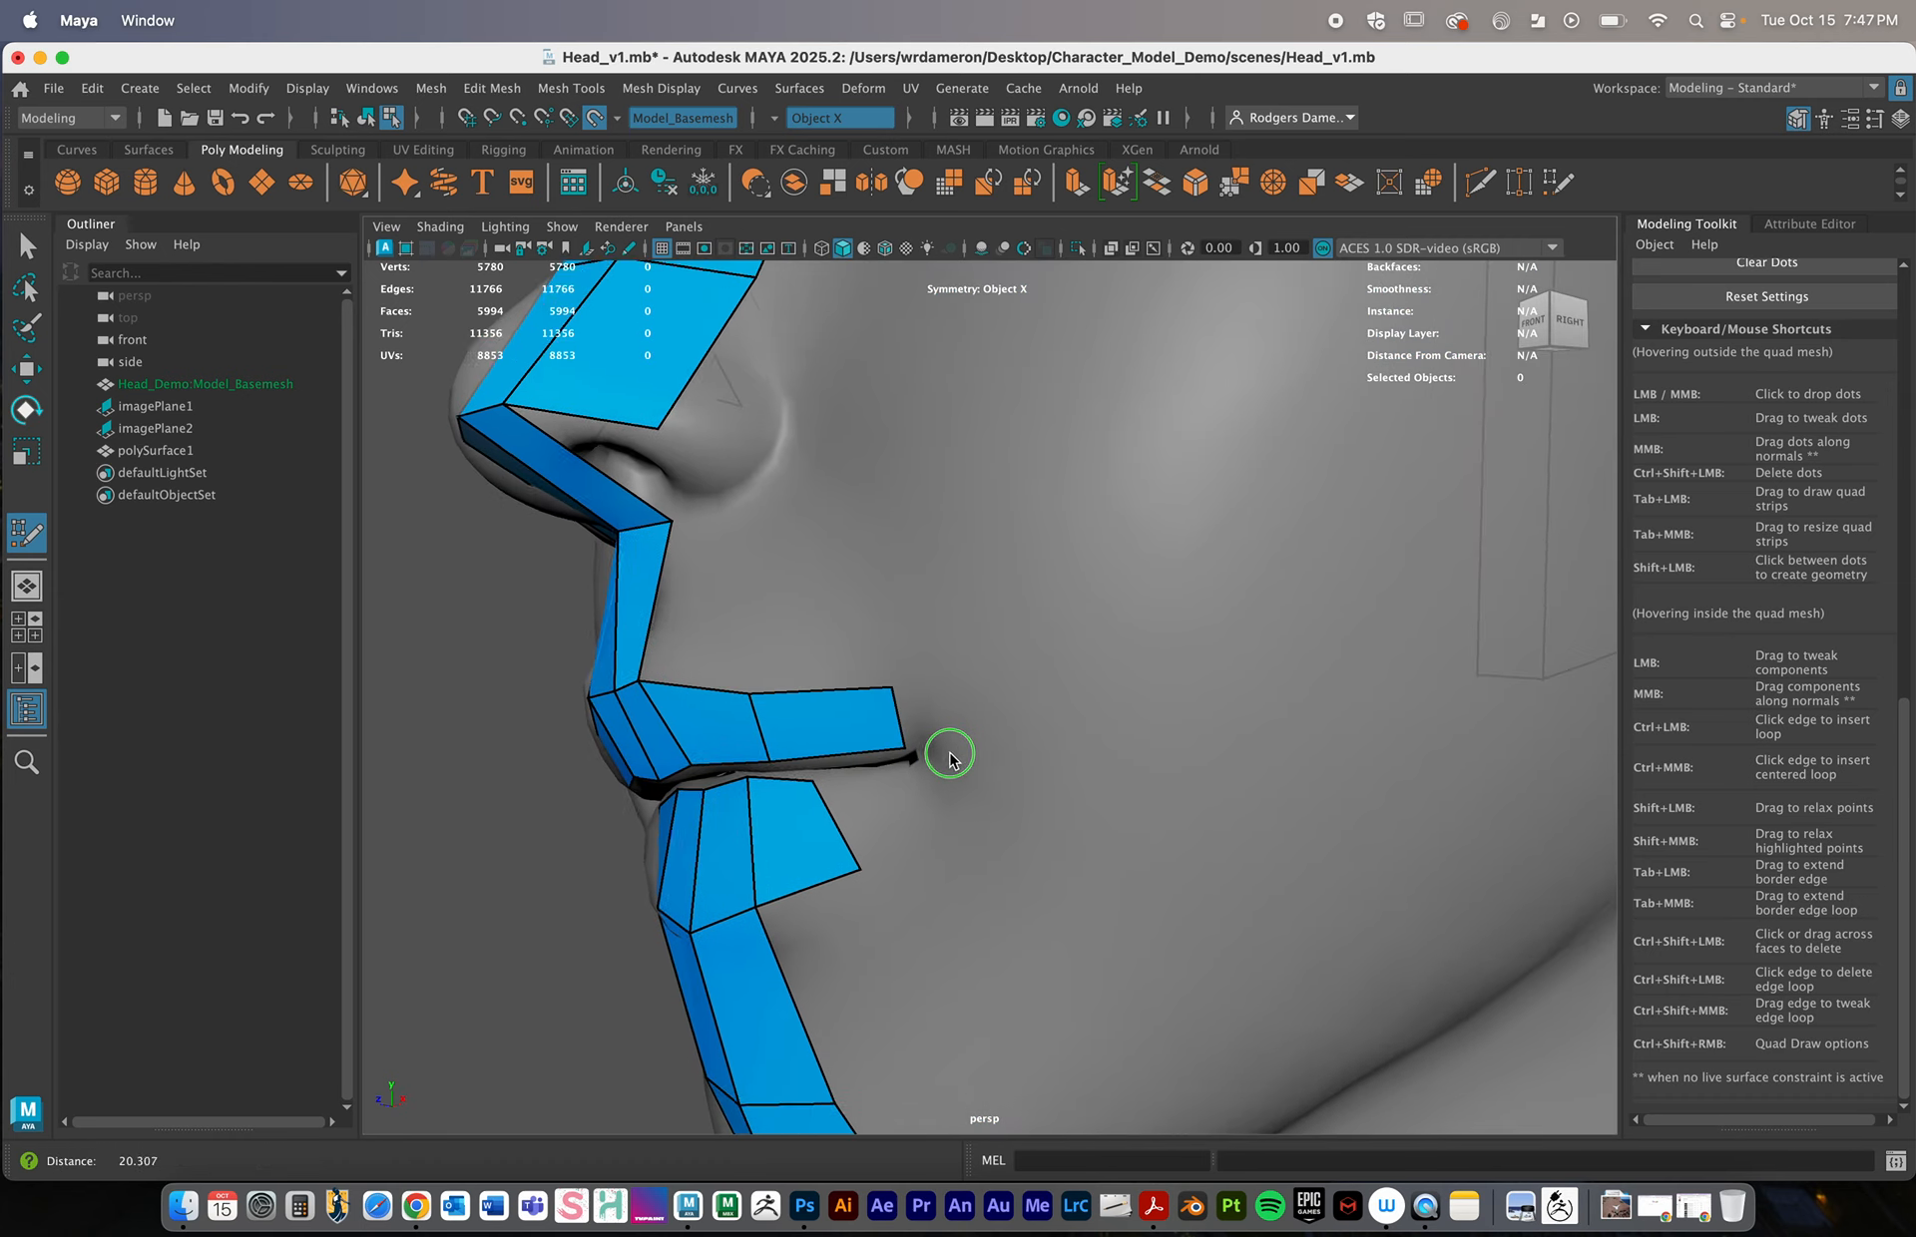
pyautogui.keyDown('alt'); pyautogui.moveTo(949, 758); pyautogui.dragTo(923, 775, button='right'); pyautogui.keyUp('alt')
pyautogui.click(905, 775)
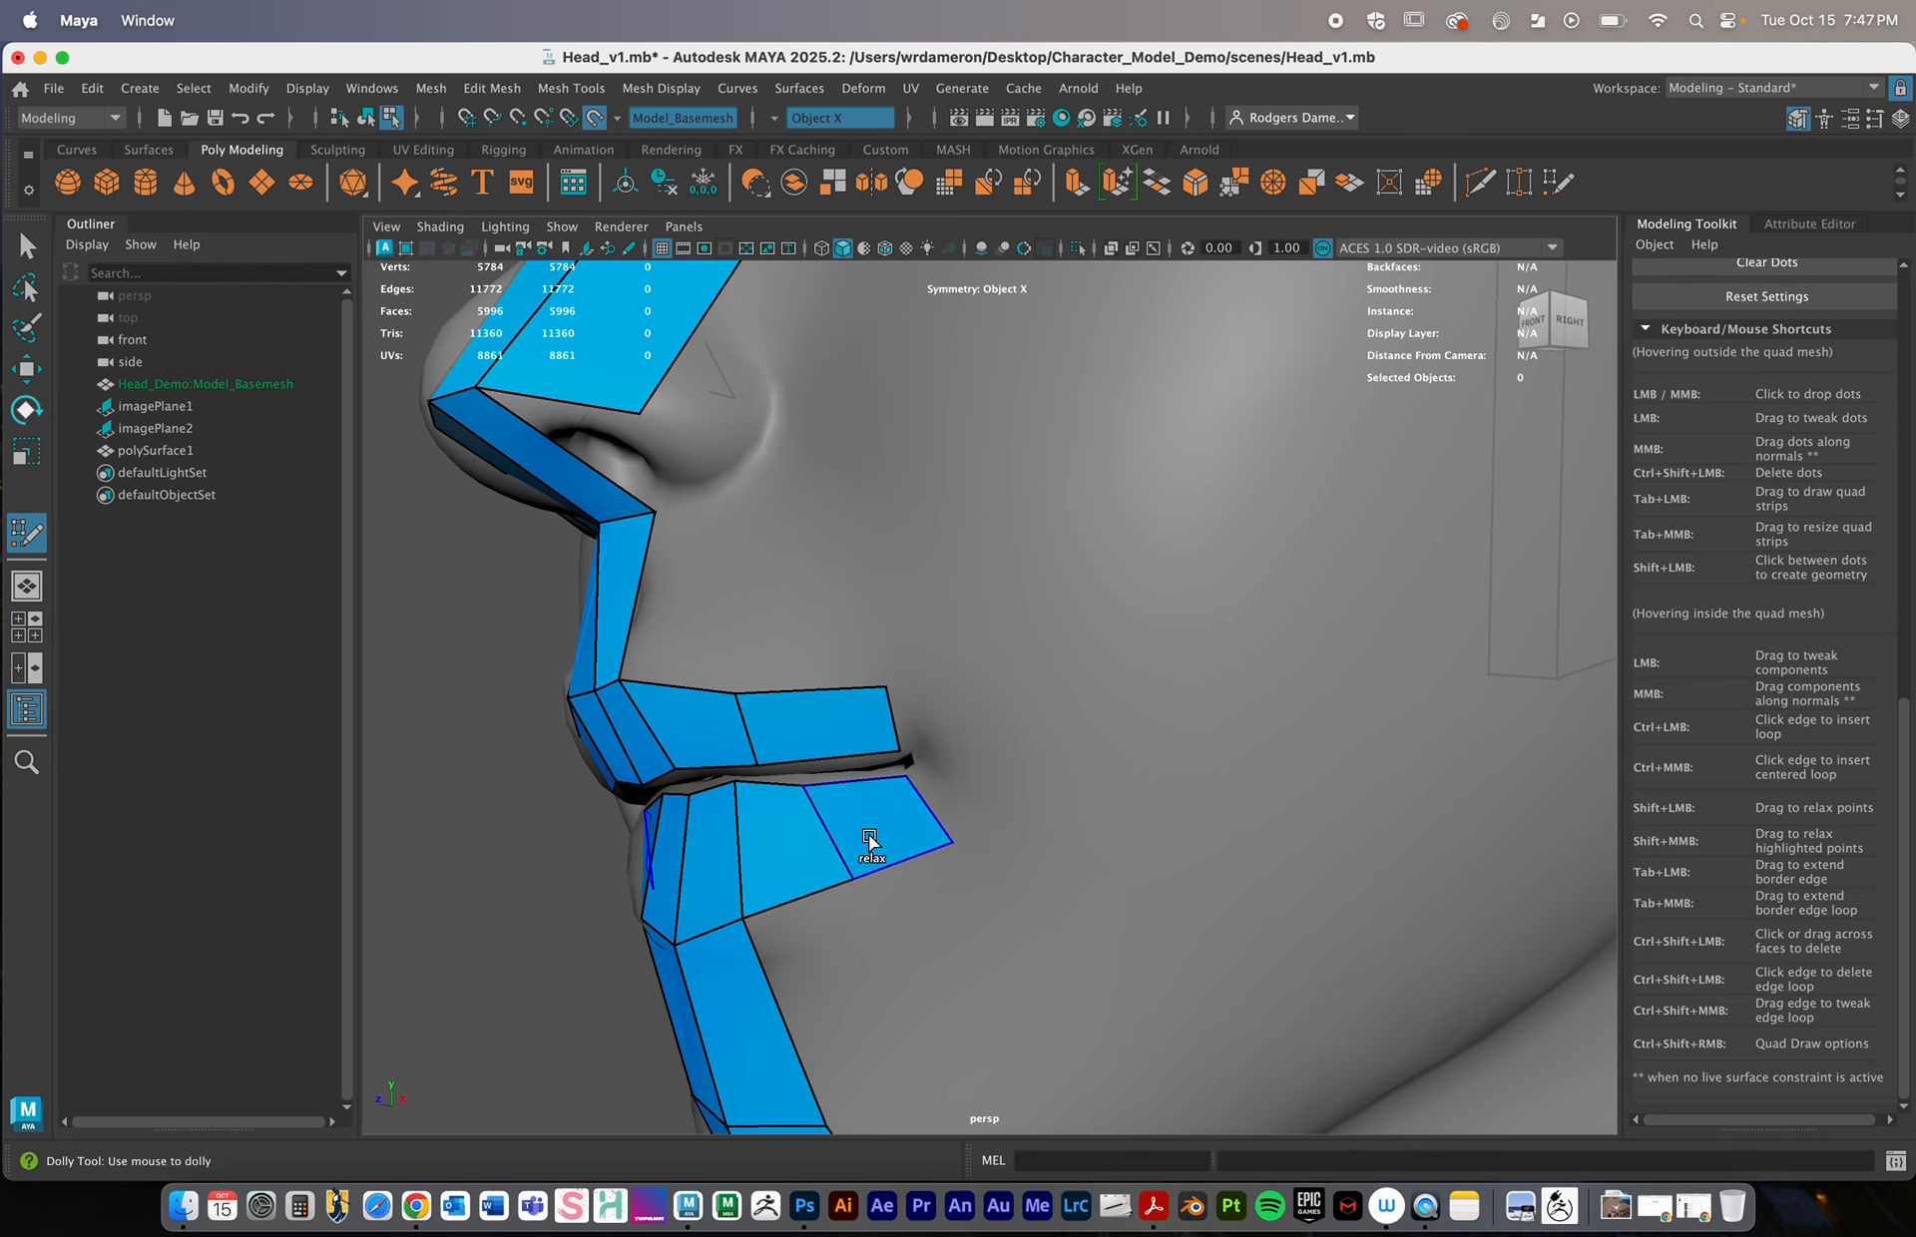
pyautogui.keyDown('shift'); pyautogui.click(868, 834); pyautogui.keyUp('shift')
# Move the outer lip-line vertices of the lower and upper lip rows together at the mouth corner
pyautogui.keyDown('alt'); pyautogui.moveTo(1047, 736); pyautogui.dragTo(1068, 704); pyautogui.keyUp('alt')
pyautogui.keyDown('alt'); pyautogui.moveTo(1067, 704); pyautogui.dragTo(1058, 768, button='middle'); pyautogui.keyUp('alt')
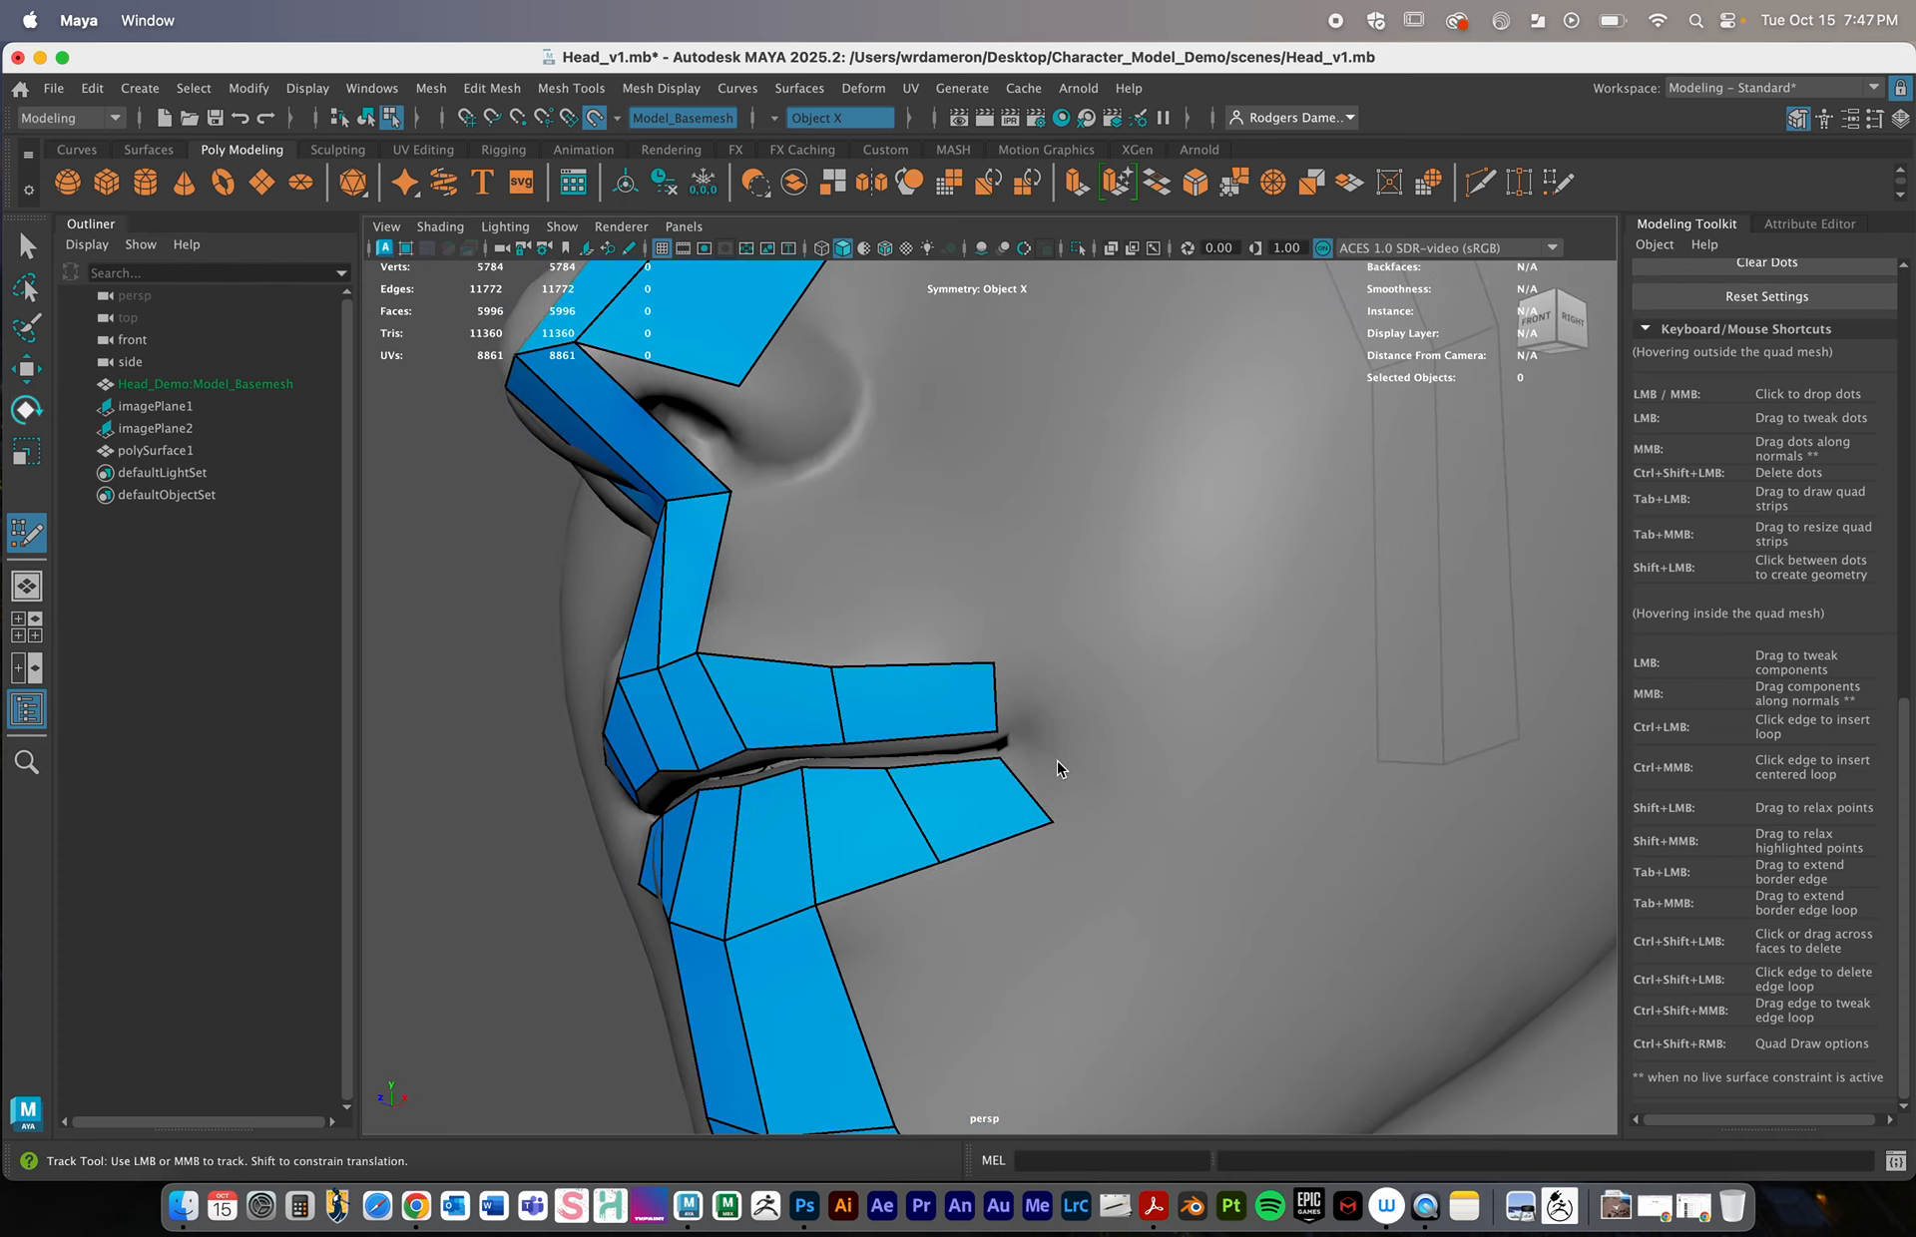
pyautogui.keyDown('alt'); pyautogui.moveTo(1057, 768); pyautogui.dragTo(984, 719); pyautogui.keyUp('alt')
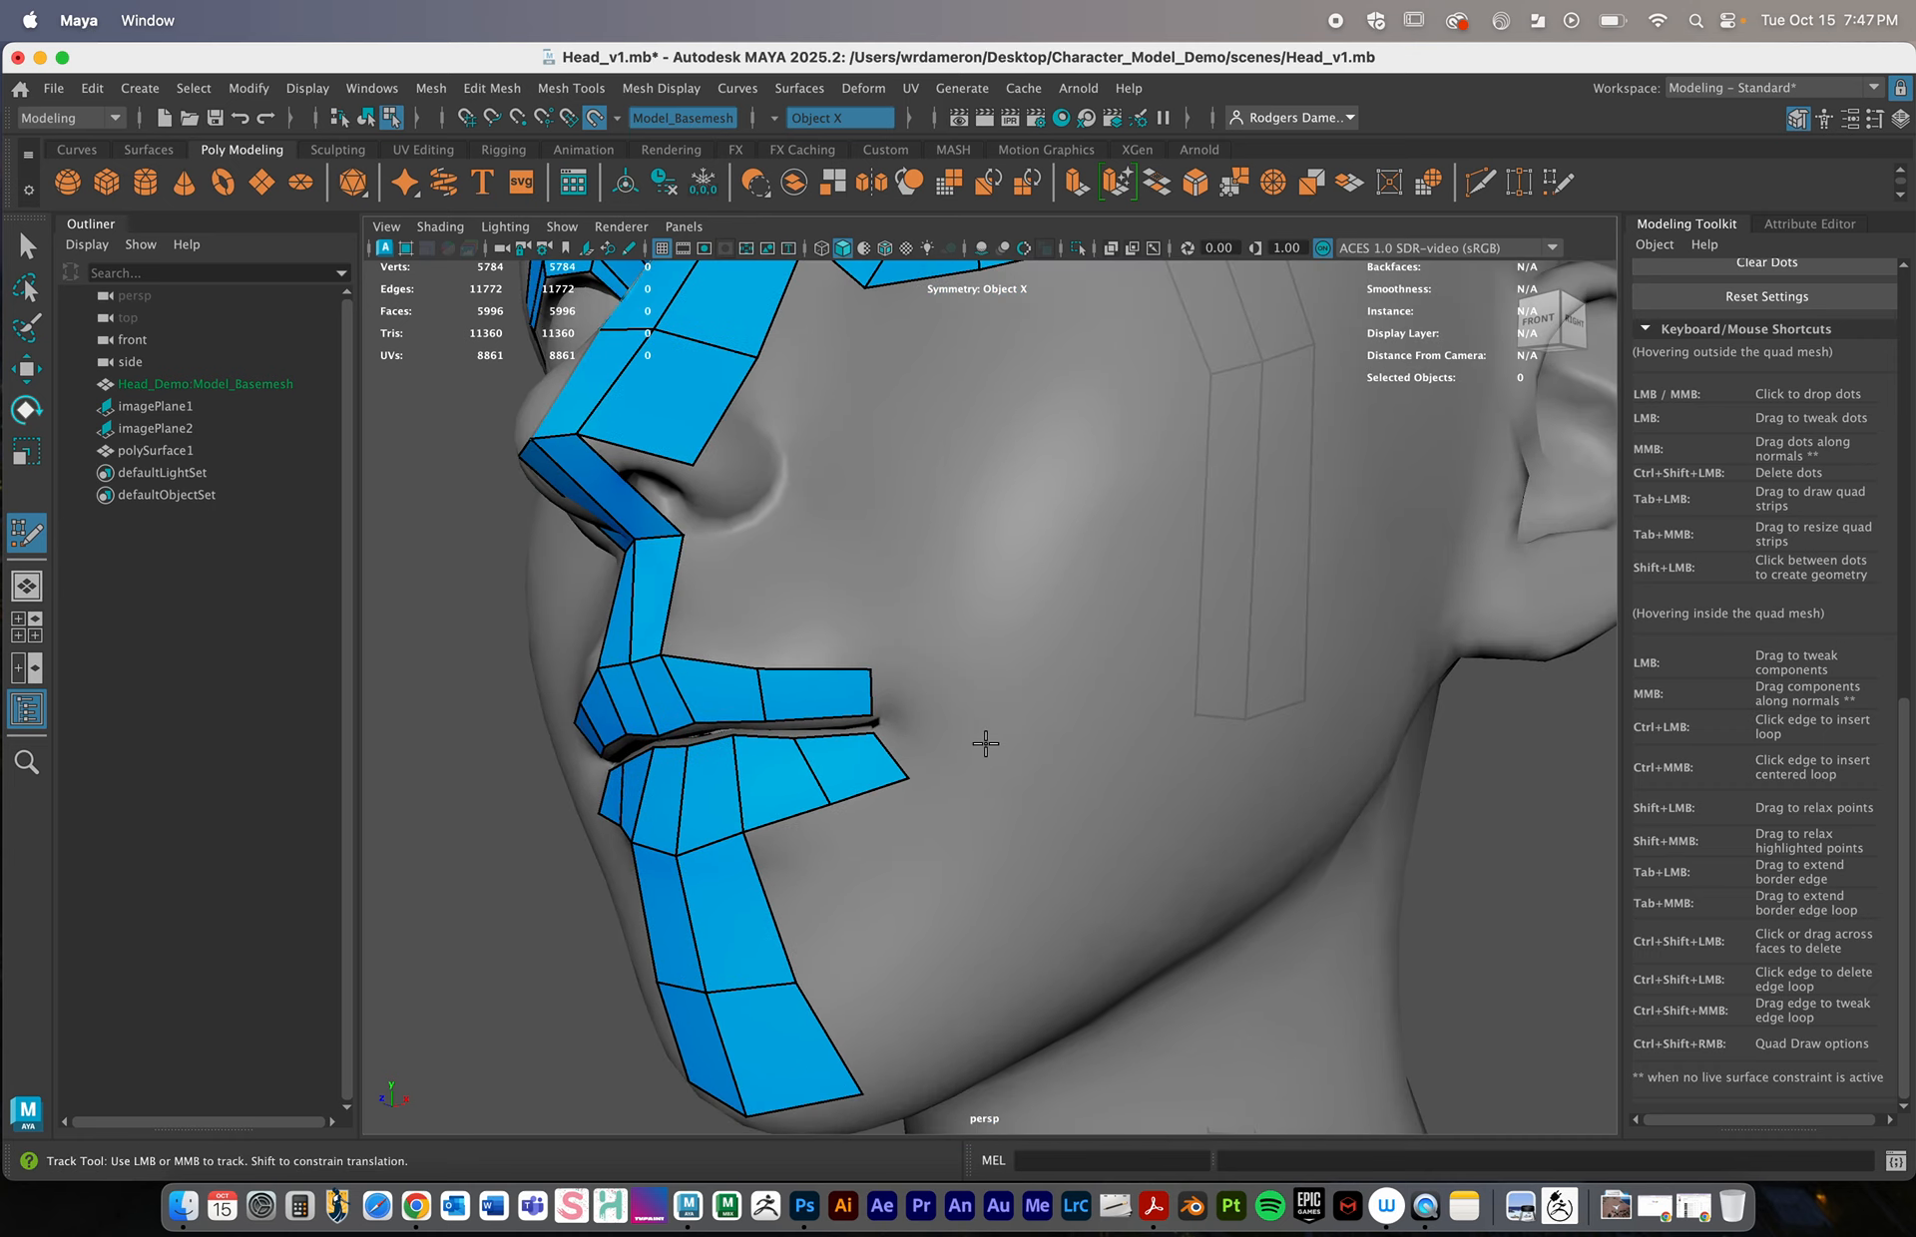
pyautogui.scroll(2, 1017, 685)
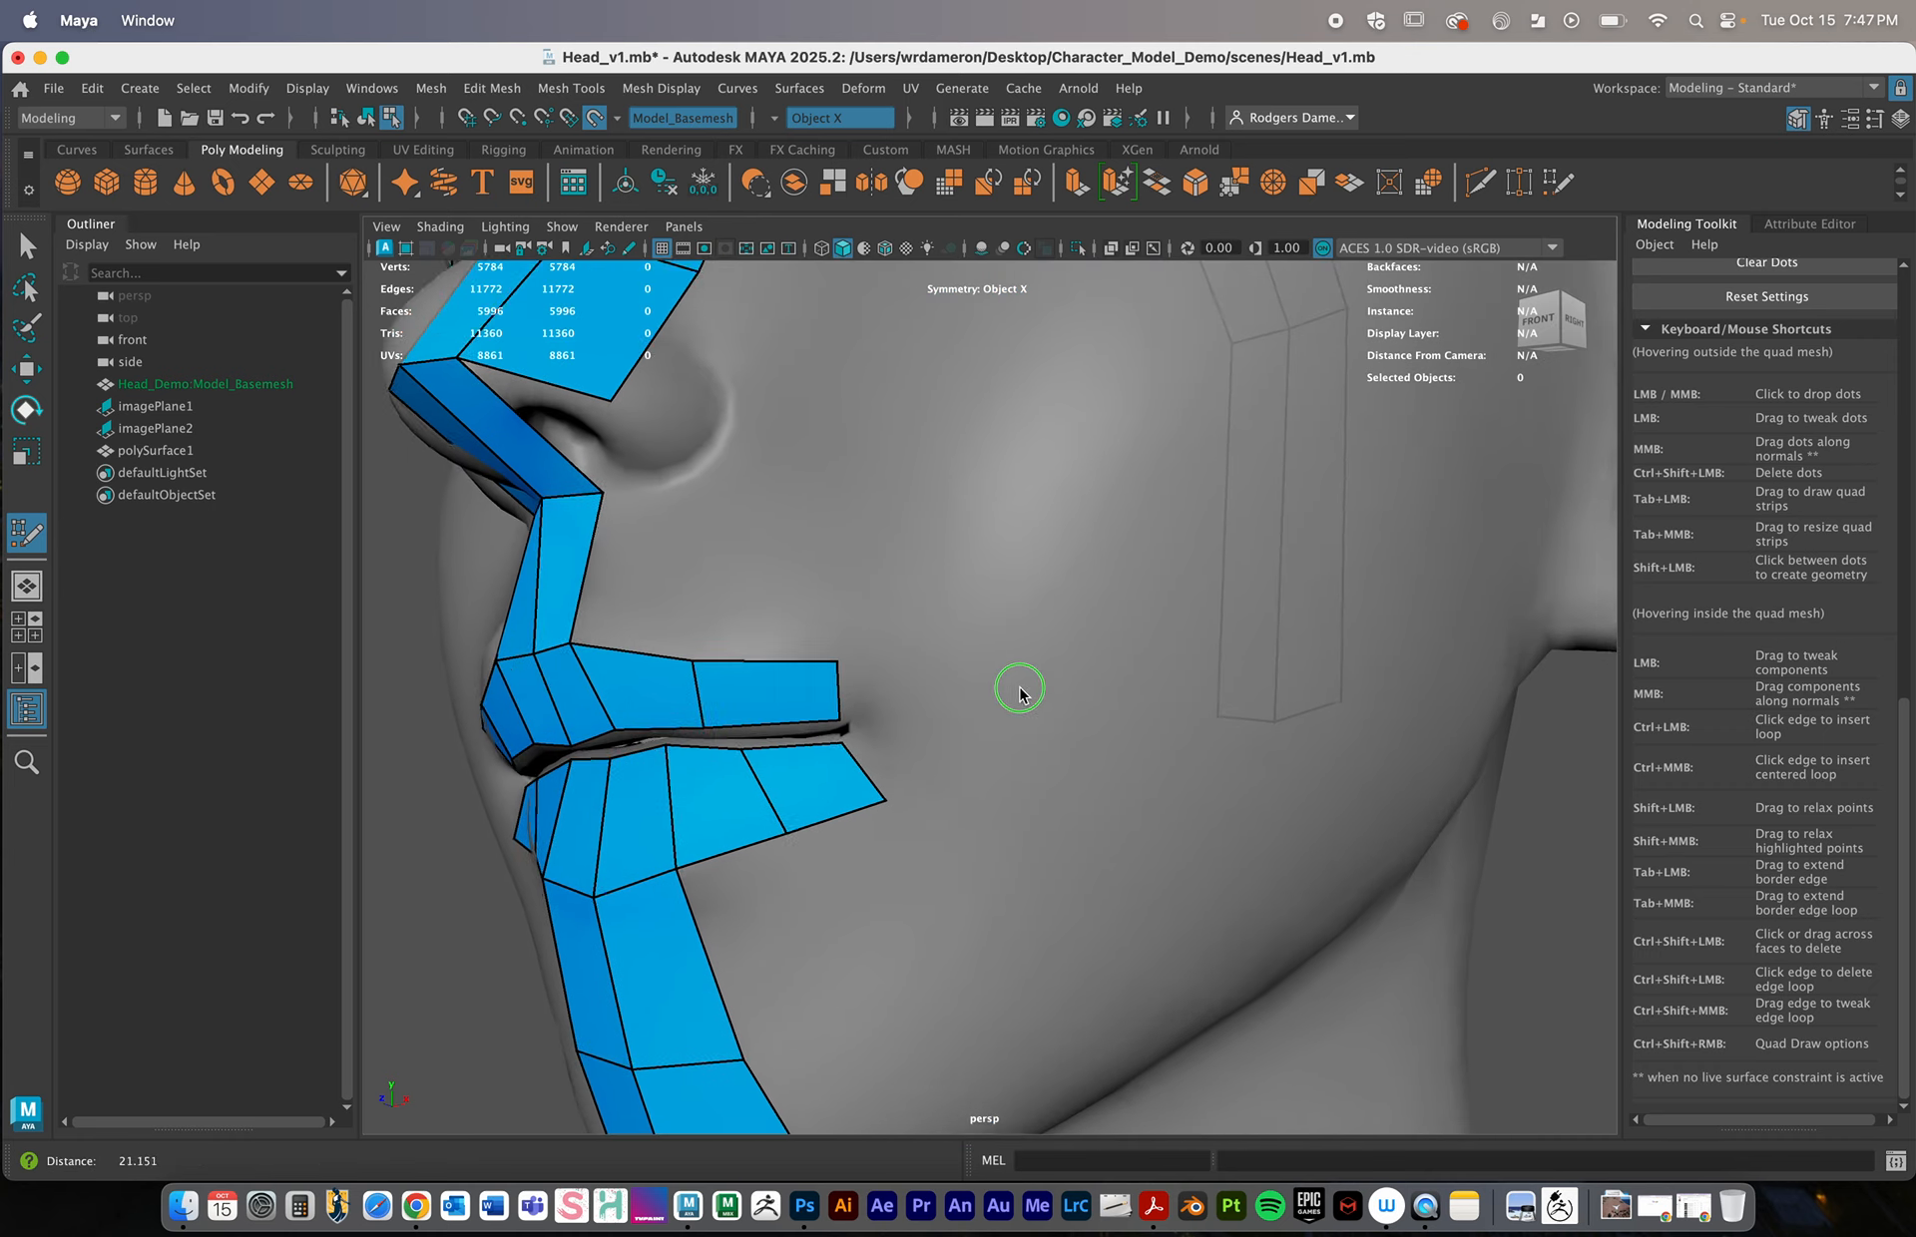
pyautogui.scroll(3, 834, 714)
pyautogui.scroll(3, 847, 698)
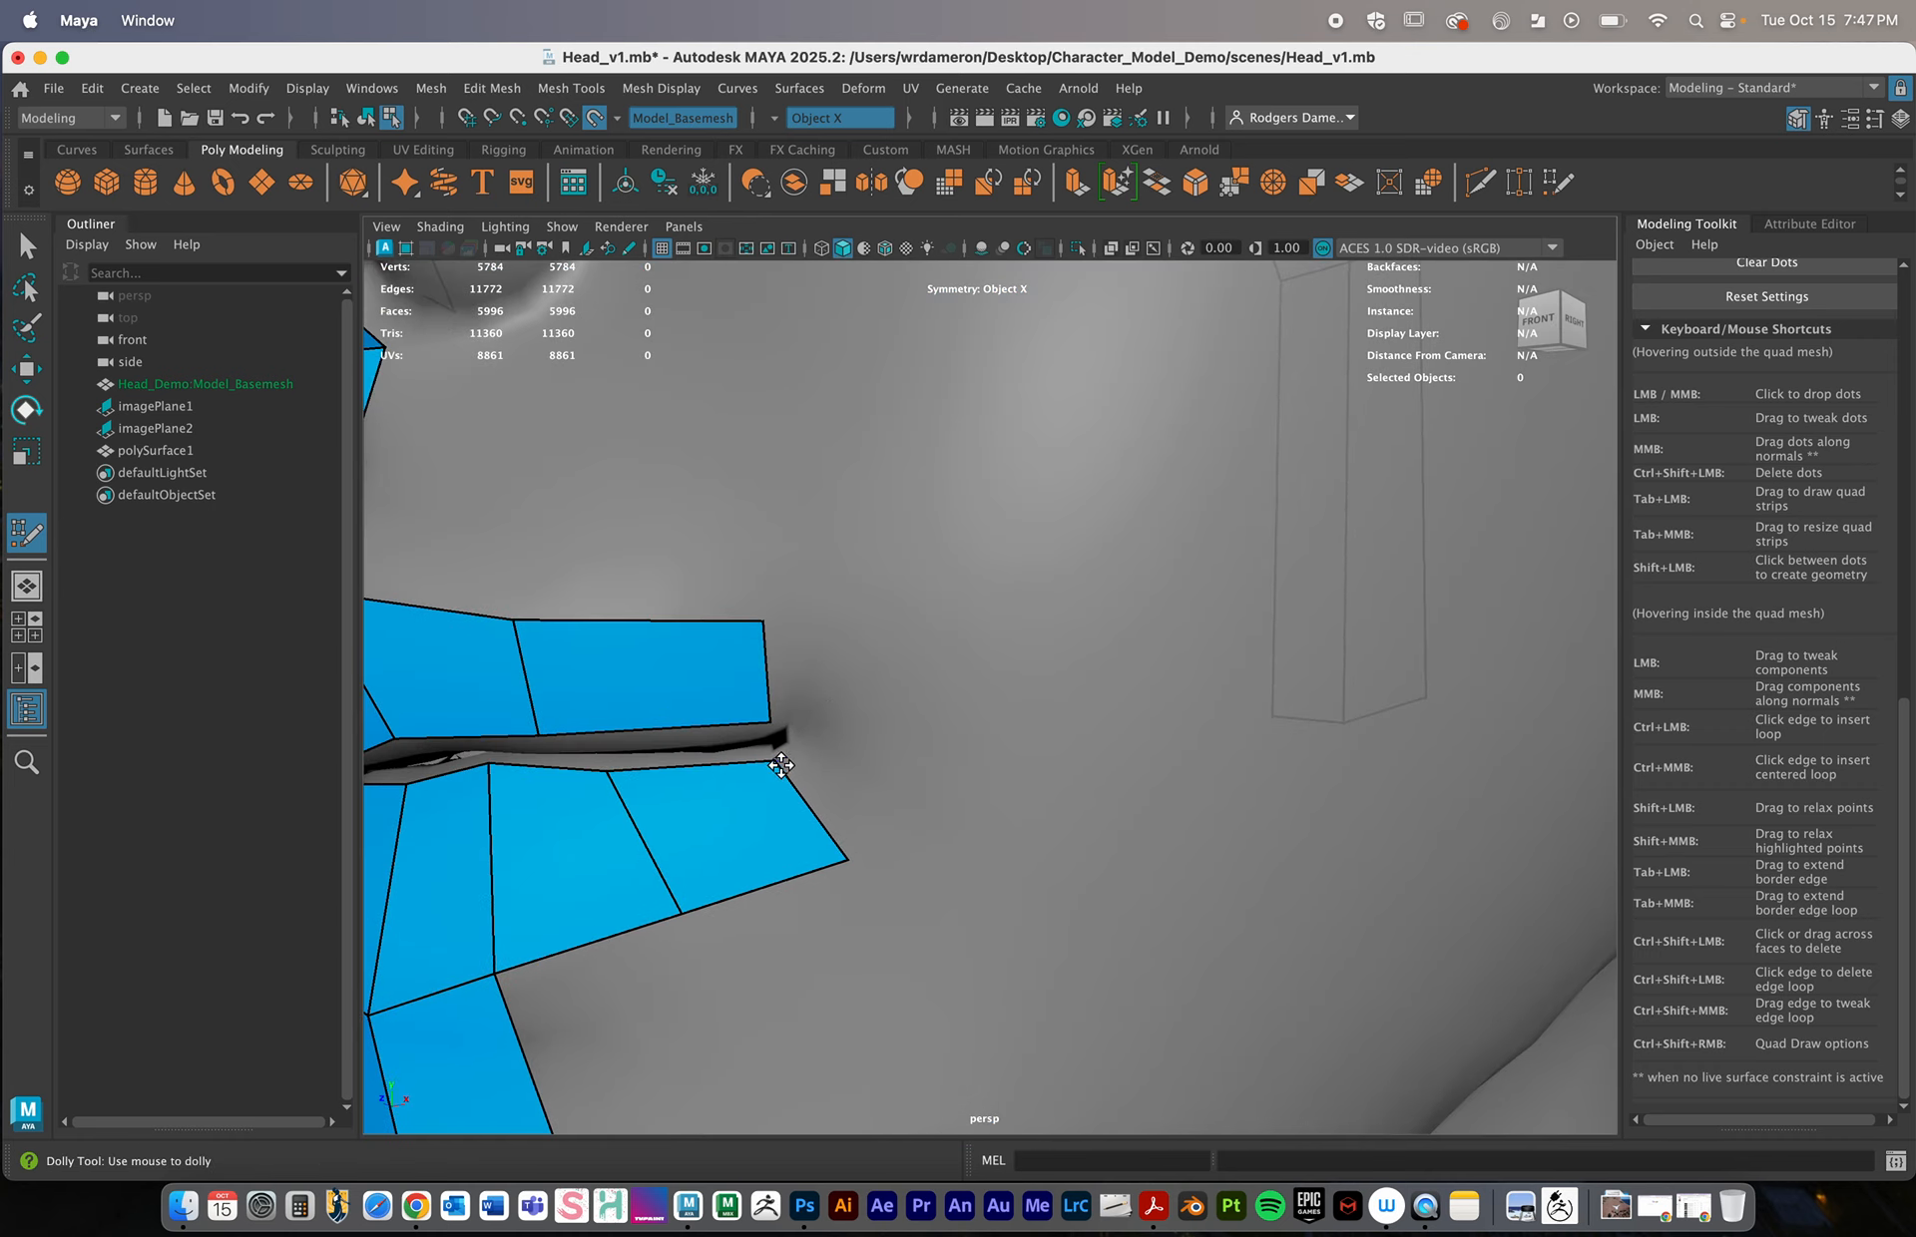
pyautogui.scroll(3, 781, 764)
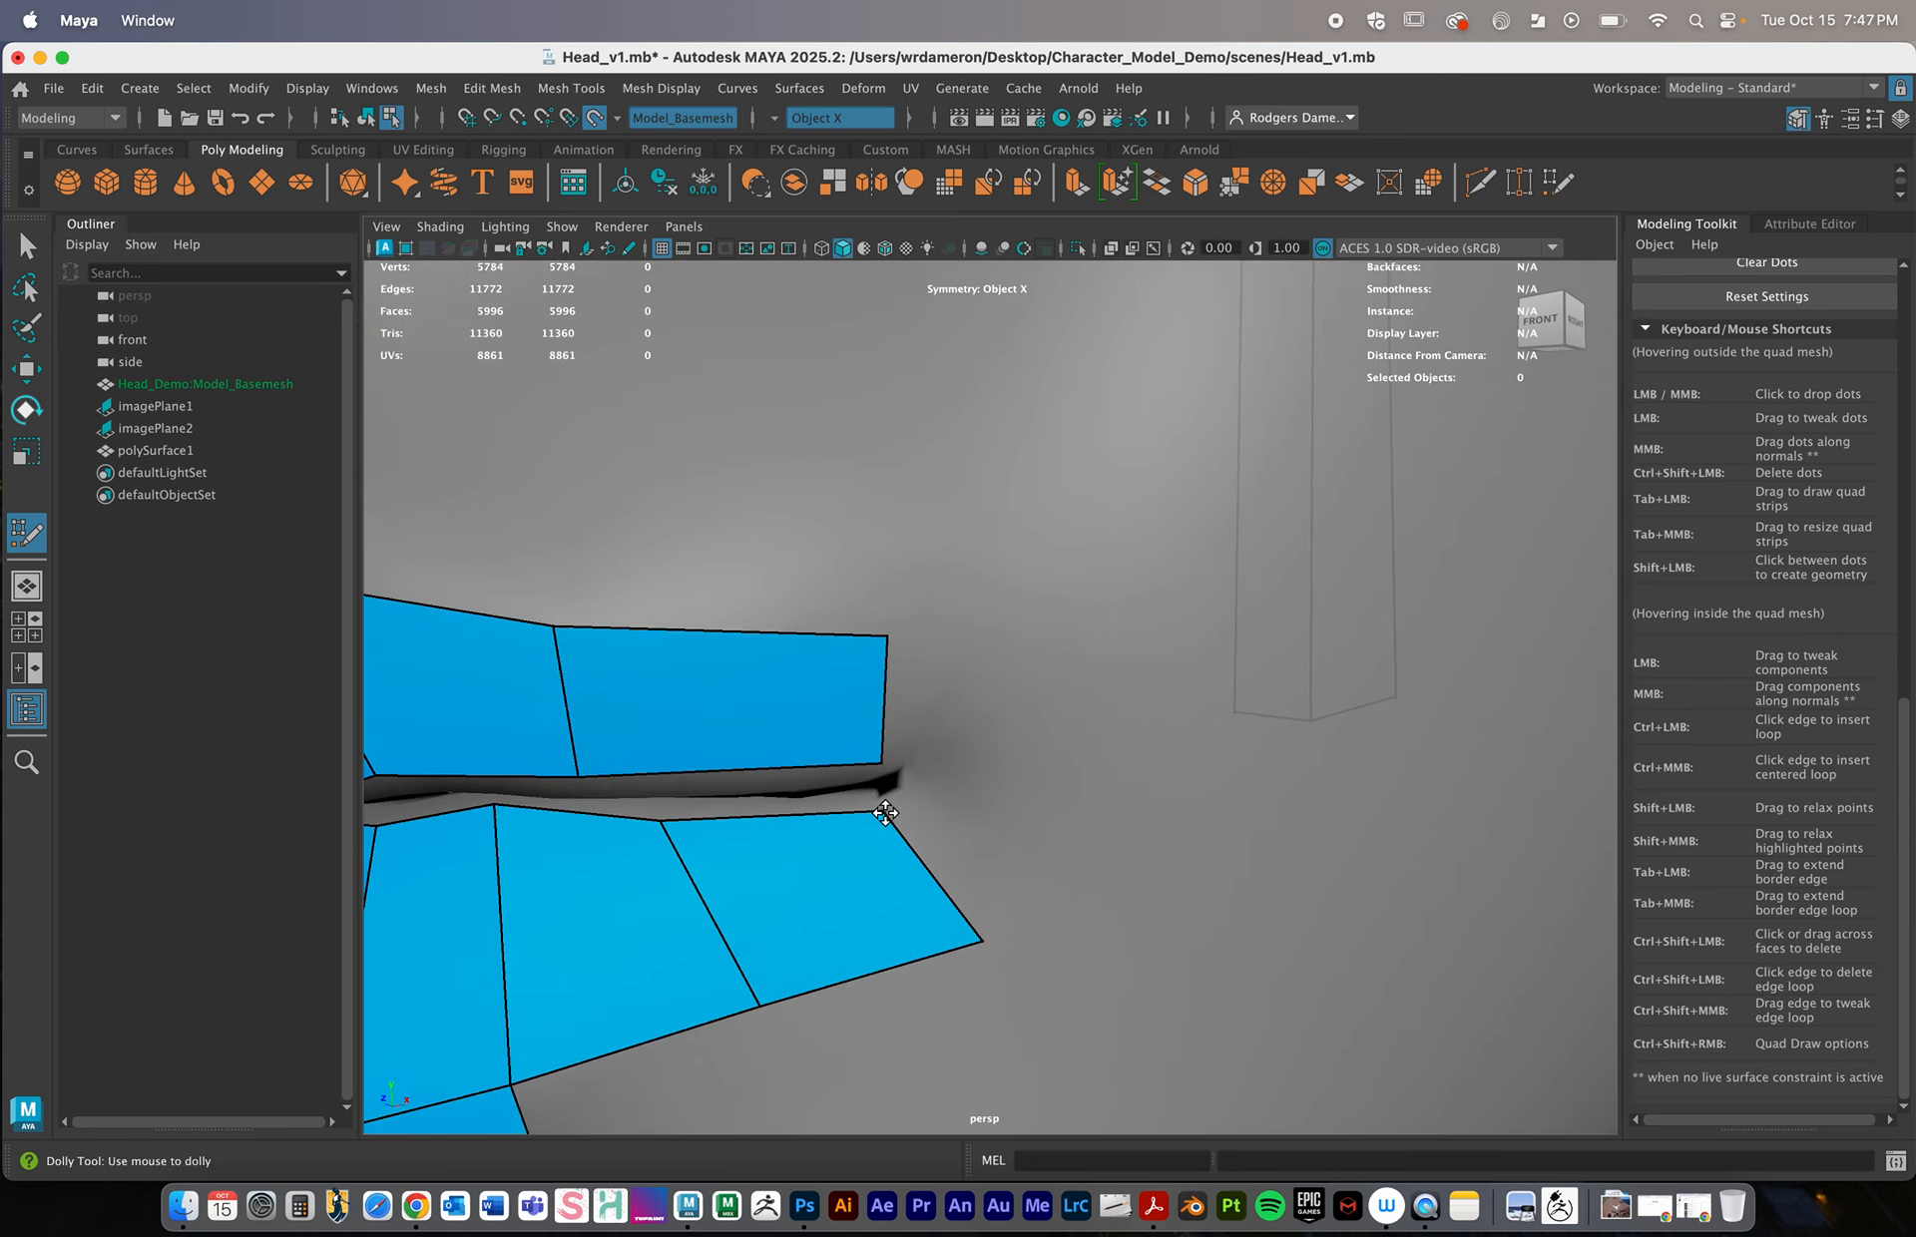
pyautogui.moveTo(884, 813); pyautogui.dragTo(924, 780)
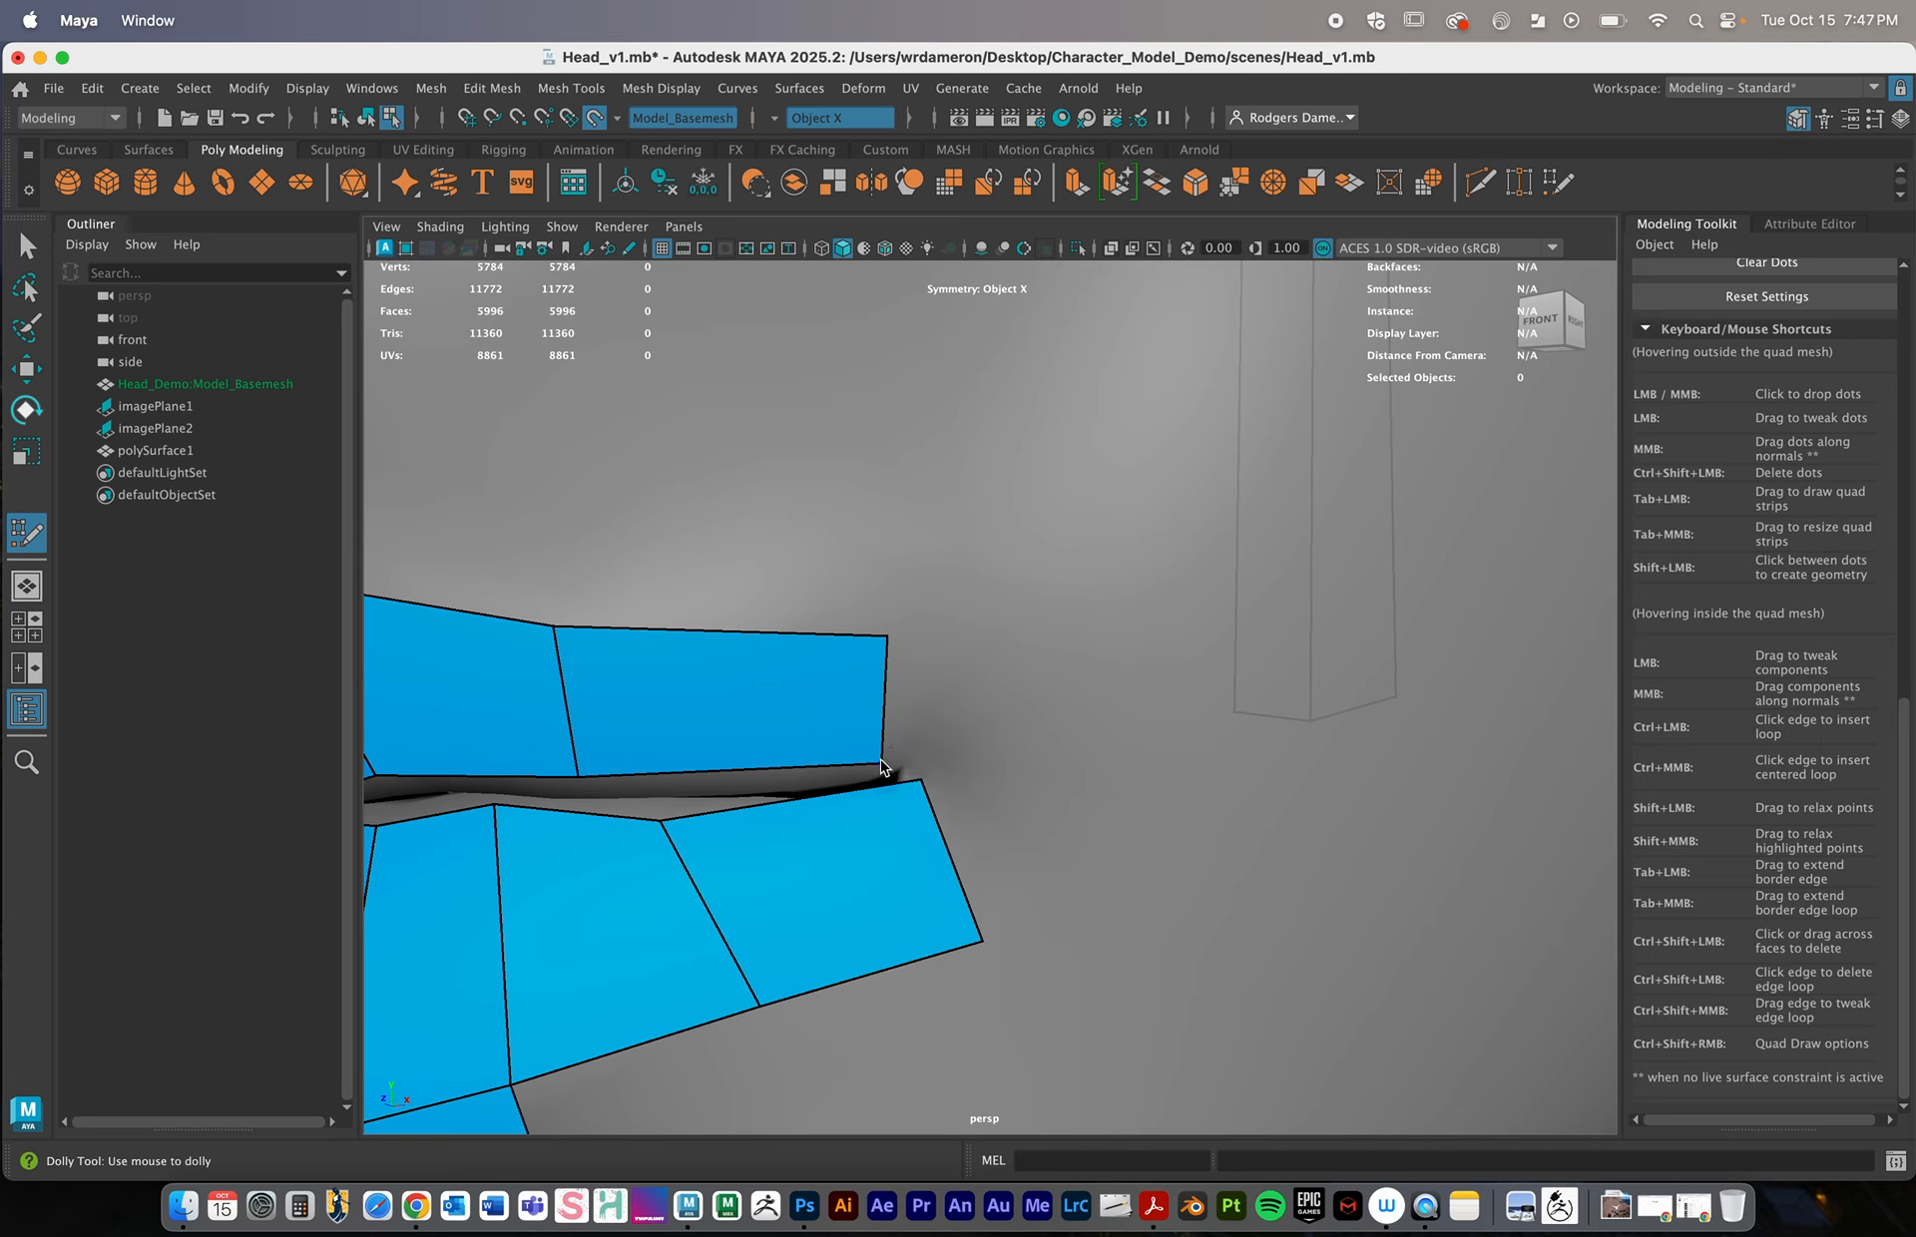
pyautogui.moveTo(881, 766)
pyautogui.mouseDown()
pyautogui.moveTo(922, 774)
pyautogui.moveTo(911, 741)
pyautogui.moveTo(920, 773)
pyautogui.mouseUp()
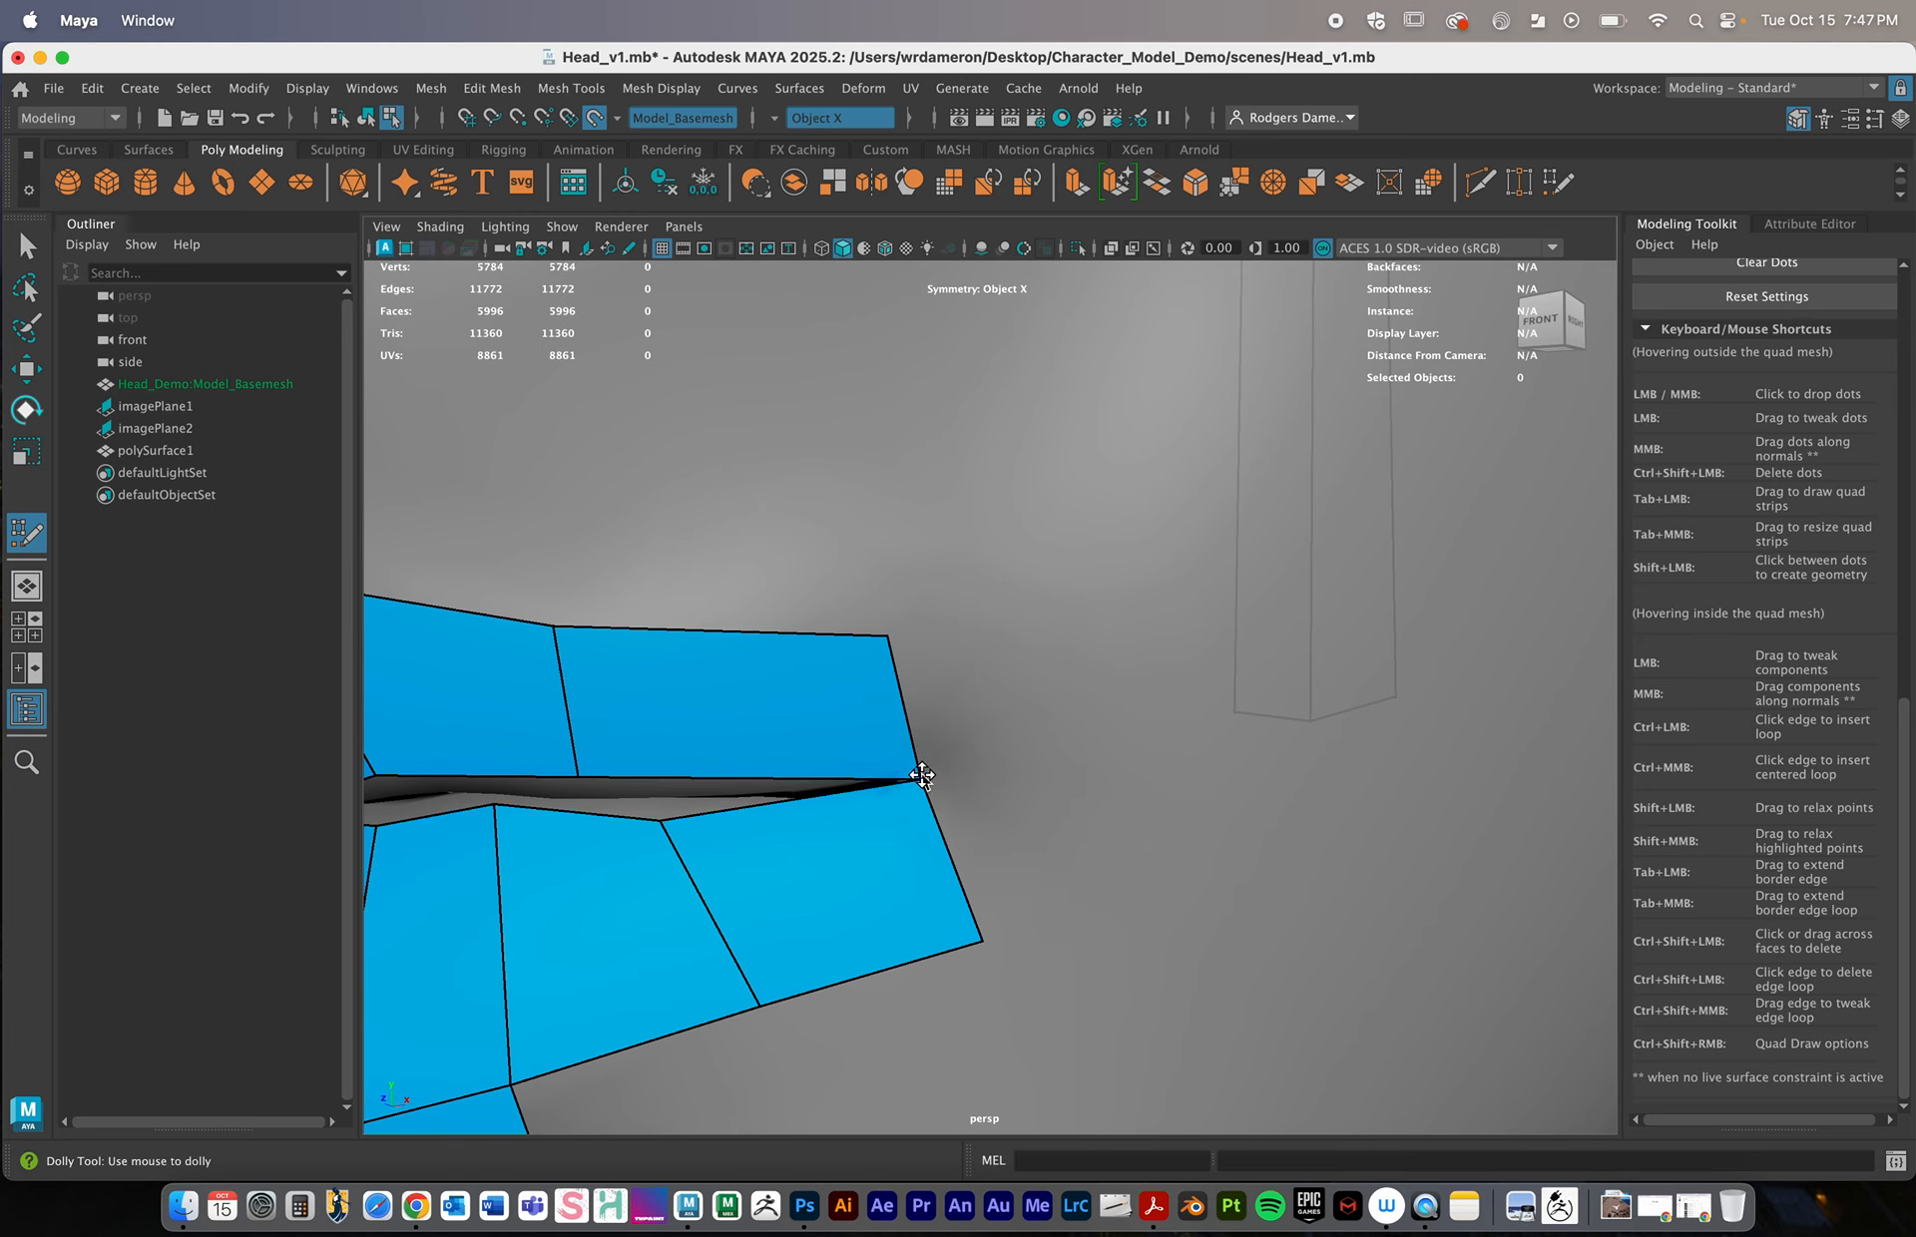
# Join the outer ends of the upper and lower lip rows at the mouth corner by moving their outer vertices together
pyautogui.scroll(-3, 1115, 839)
pyautogui.moveTo(911, 654)
pyautogui.mouseDown()
pyautogui.moveTo(978, 656)
pyautogui.moveTo(1072, 735)
pyautogui.mouseUp()
pyautogui.moveTo(984, 874)
pyautogui.mouseDown()
pyautogui.moveTo(1055, 809)
pyautogui.moveTo(1075, 736)
pyautogui.mouseUp()
pyautogui.keyDown('alt'); pyautogui.moveTo(1068, 790); pyautogui.dragTo(868, 783, button='right'); pyautogui.keyUp('alt')
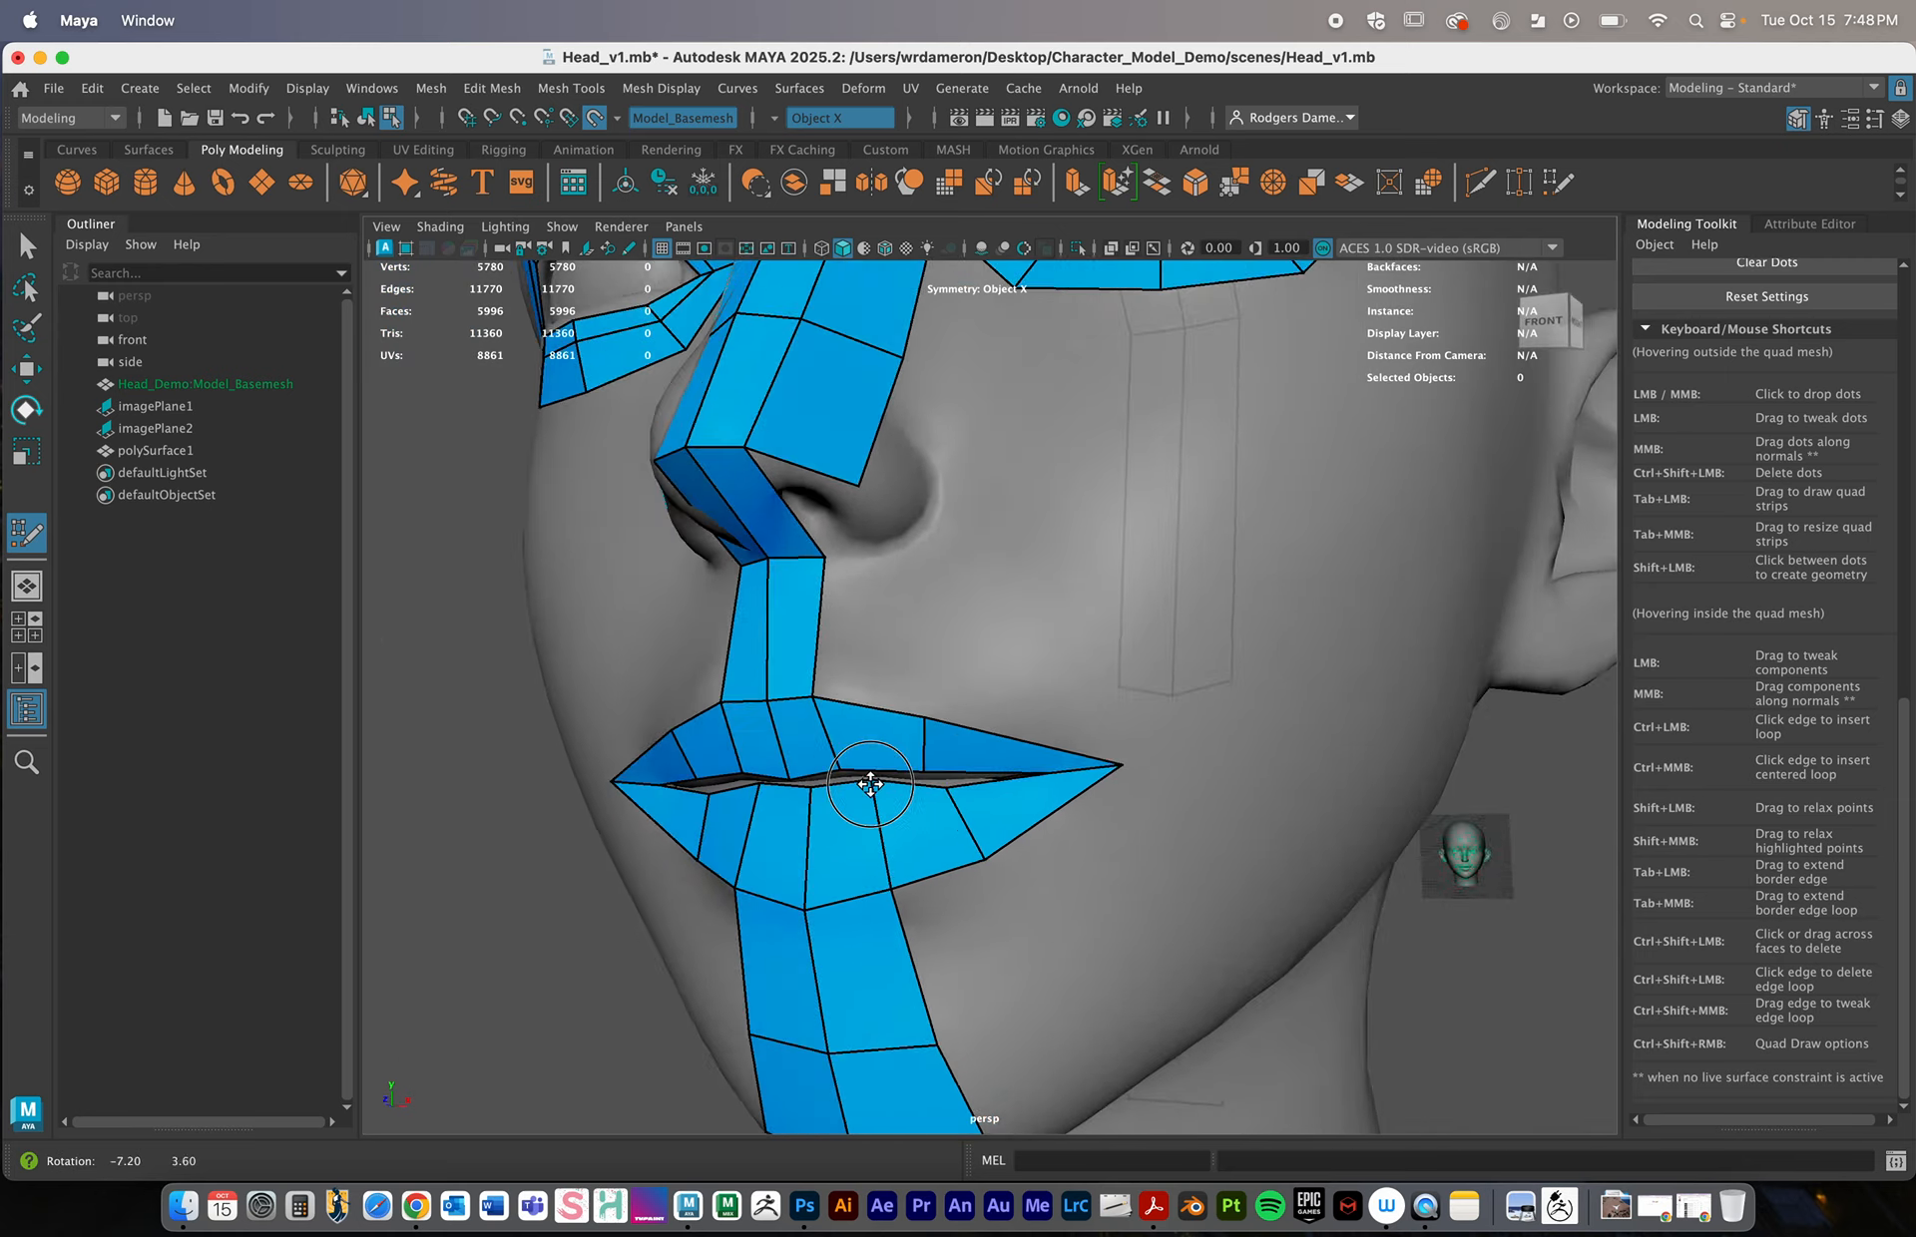
# Insert a mirrored edge loop across the outermost upper and lower lip quads near the mouth corners
pyautogui.keyDown('alt'); pyautogui.moveTo(868, 783); pyautogui.dragTo(898, 779); pyautogui.keyUp('alt')
pyautogui.keyDown('alt'); pyautogui.moveTo(1168, 768); pyautogui.dragTo(1124, 787, button='right'); pyautogui.keyUp('alt')
pyautogui.keyDown('alt'); pyautogui.moveTo(1124, 791); pyautogui.dragTo(1133, 796); pyautogui.keyUp('alt')
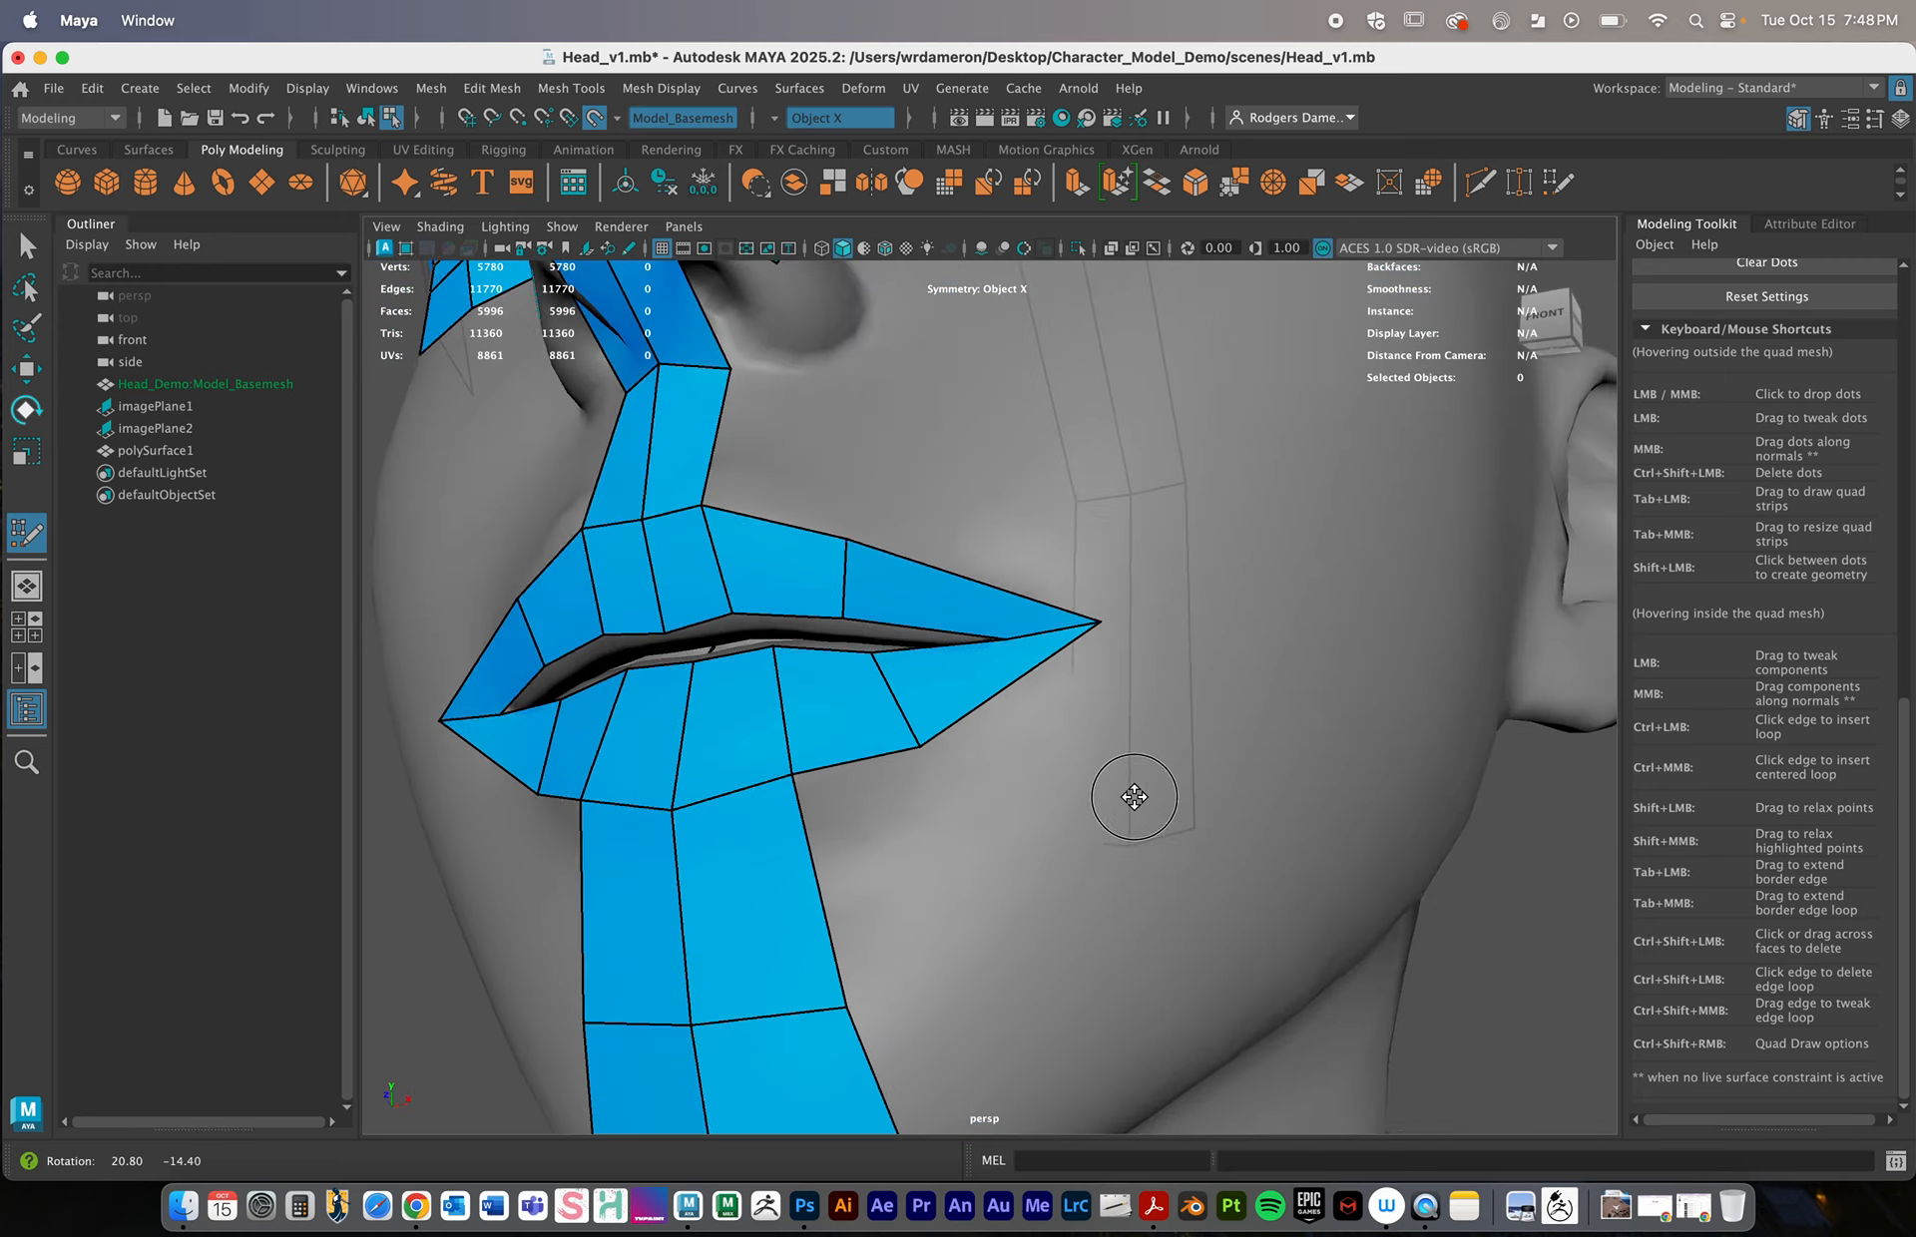
pyautogui.keyDown('alt'); pyautogui.moveTo(1134, 795); pyautogui.dragTo(1031, 735, button='right'); pyautogui.keyUp('alt')
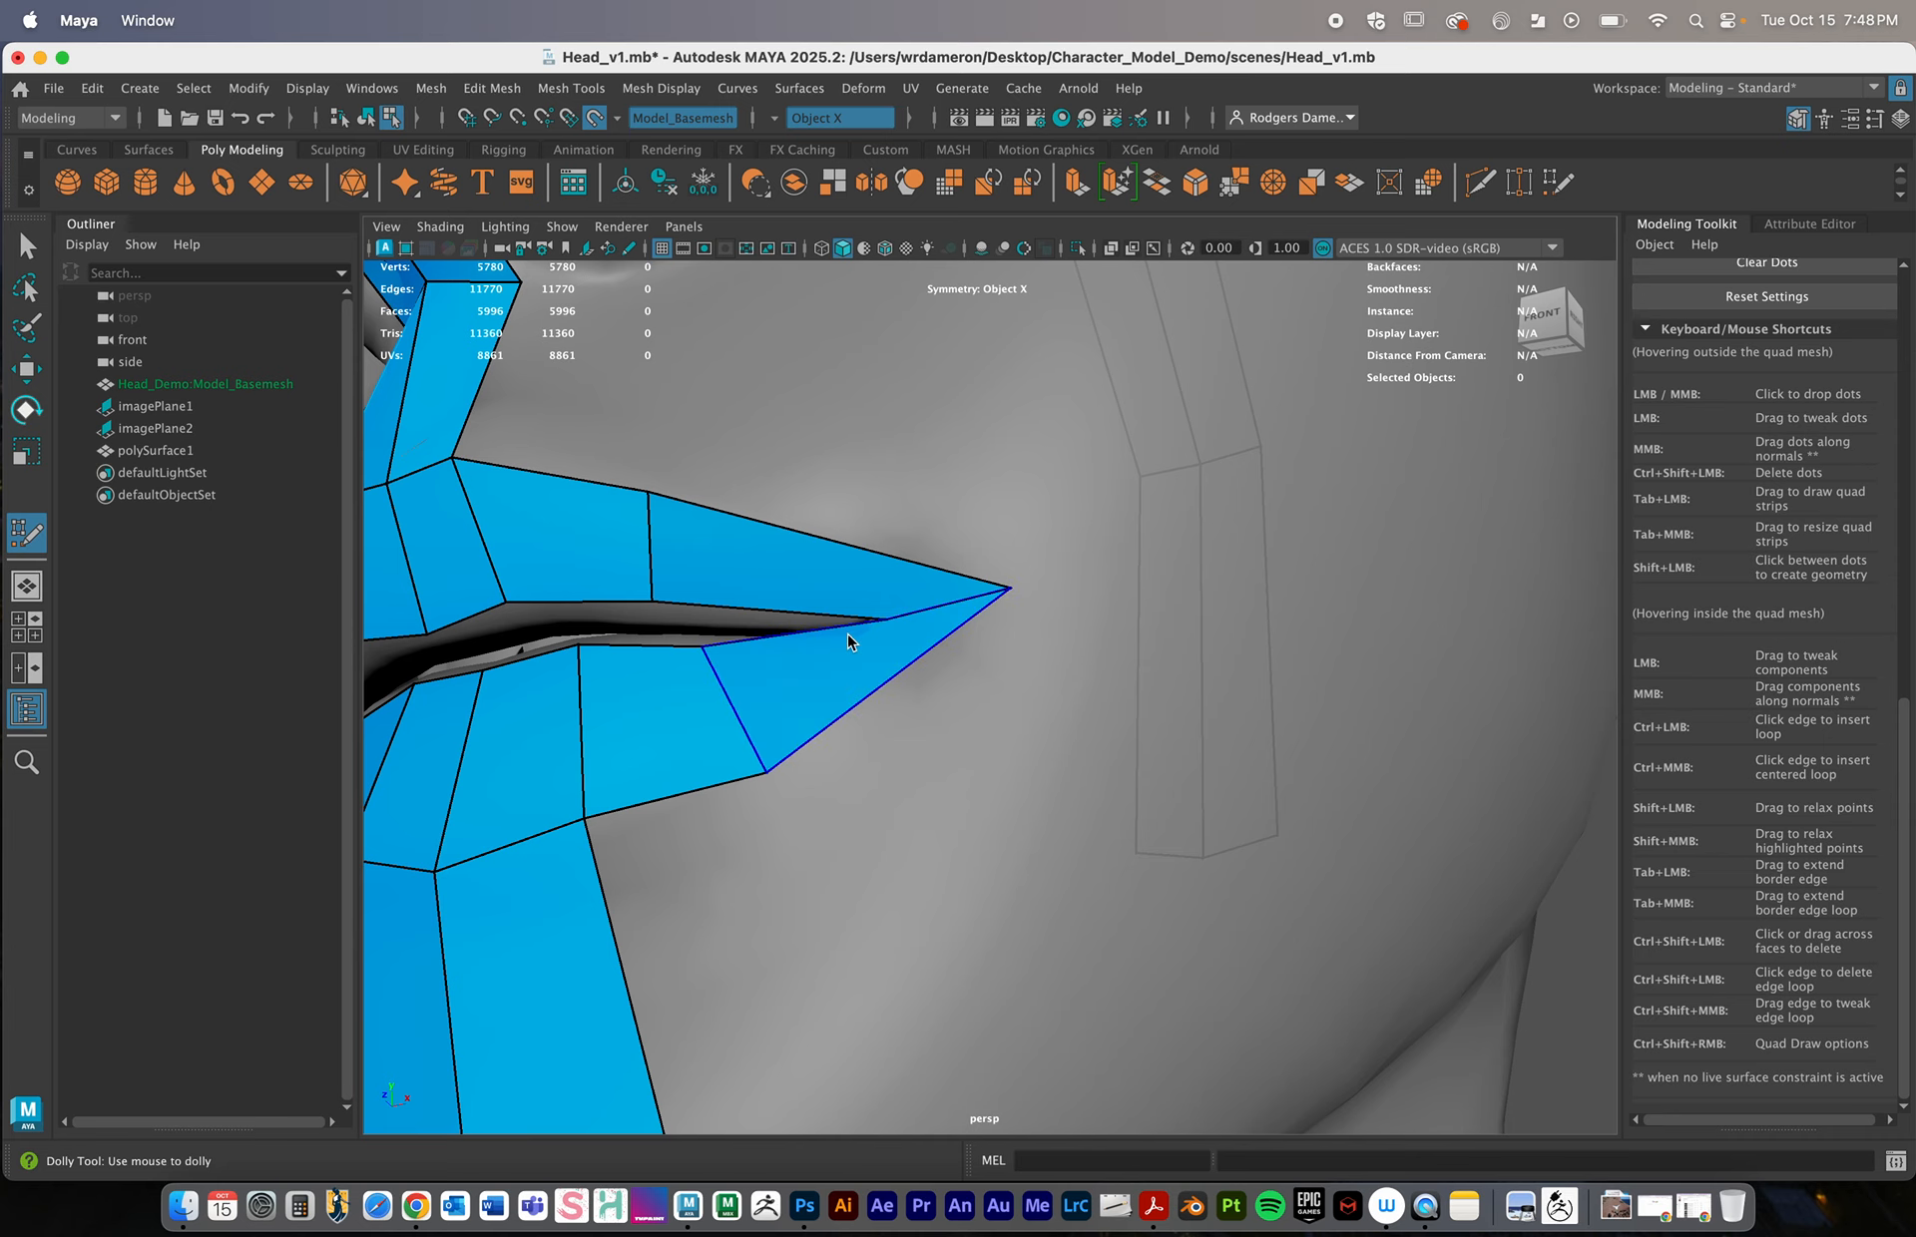
pyautogui.keyDown('ctrl'); pyautogui.click(793, 656); pyautogui.keyUp('ctrl')
pyautogui.scroll(-1, 905, 671)
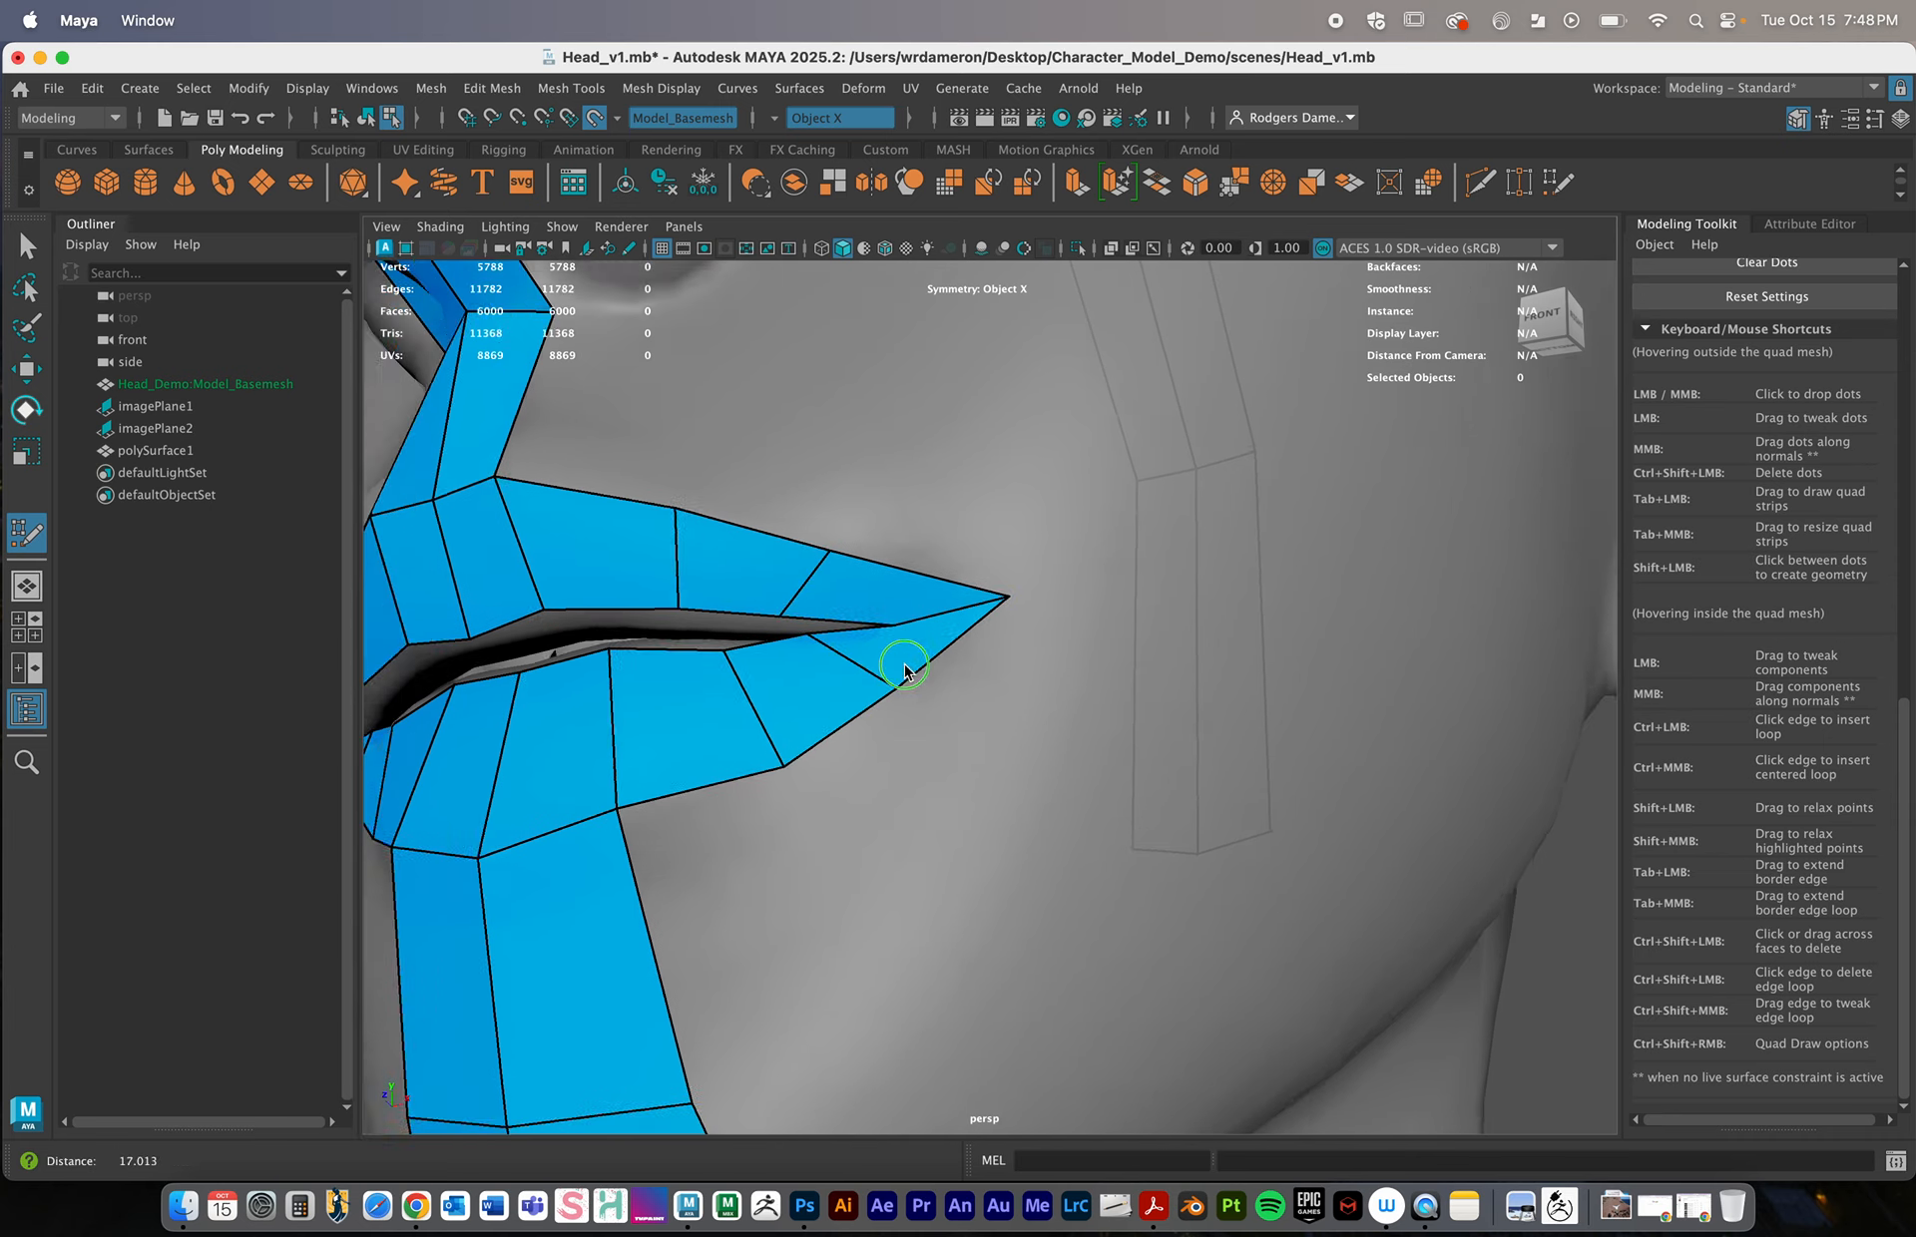
pyautogui.scroll(-1, 904, 670)
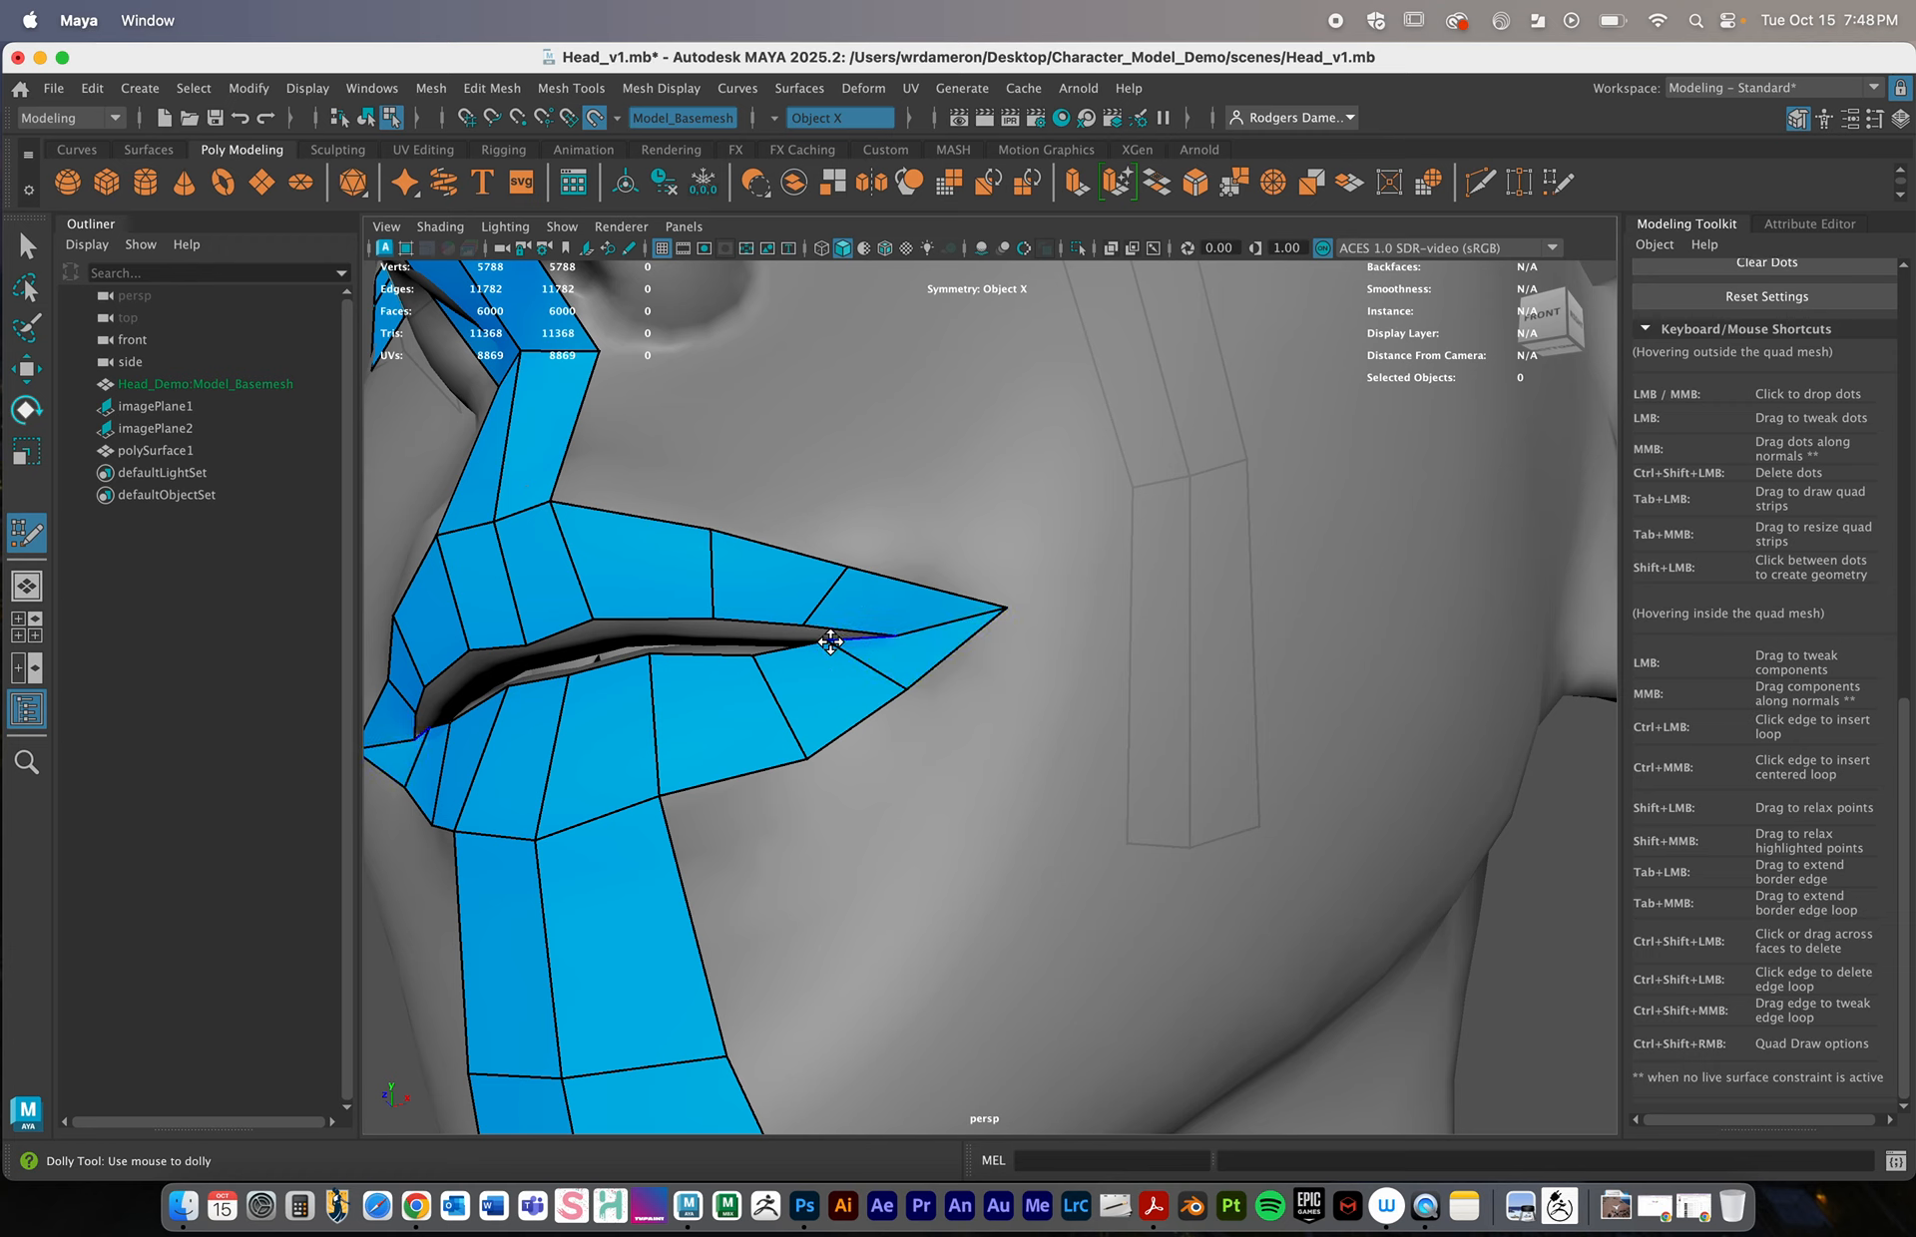
# Reposition the mouth-corner vertices inward so the lip outline ends in a shorter, rounder corner
pyautogui.keyDown('shift'); pyautogui.moveTo(838, 639); pyautogui.dragTo(838, 647); pyautogui.keyUp('shift')
pyautogui.keyDown('shift'); pyautogui.moveTo(1008, 608); pyautogui.dragTo(960, 630); pyautogui.keyUp('shift')
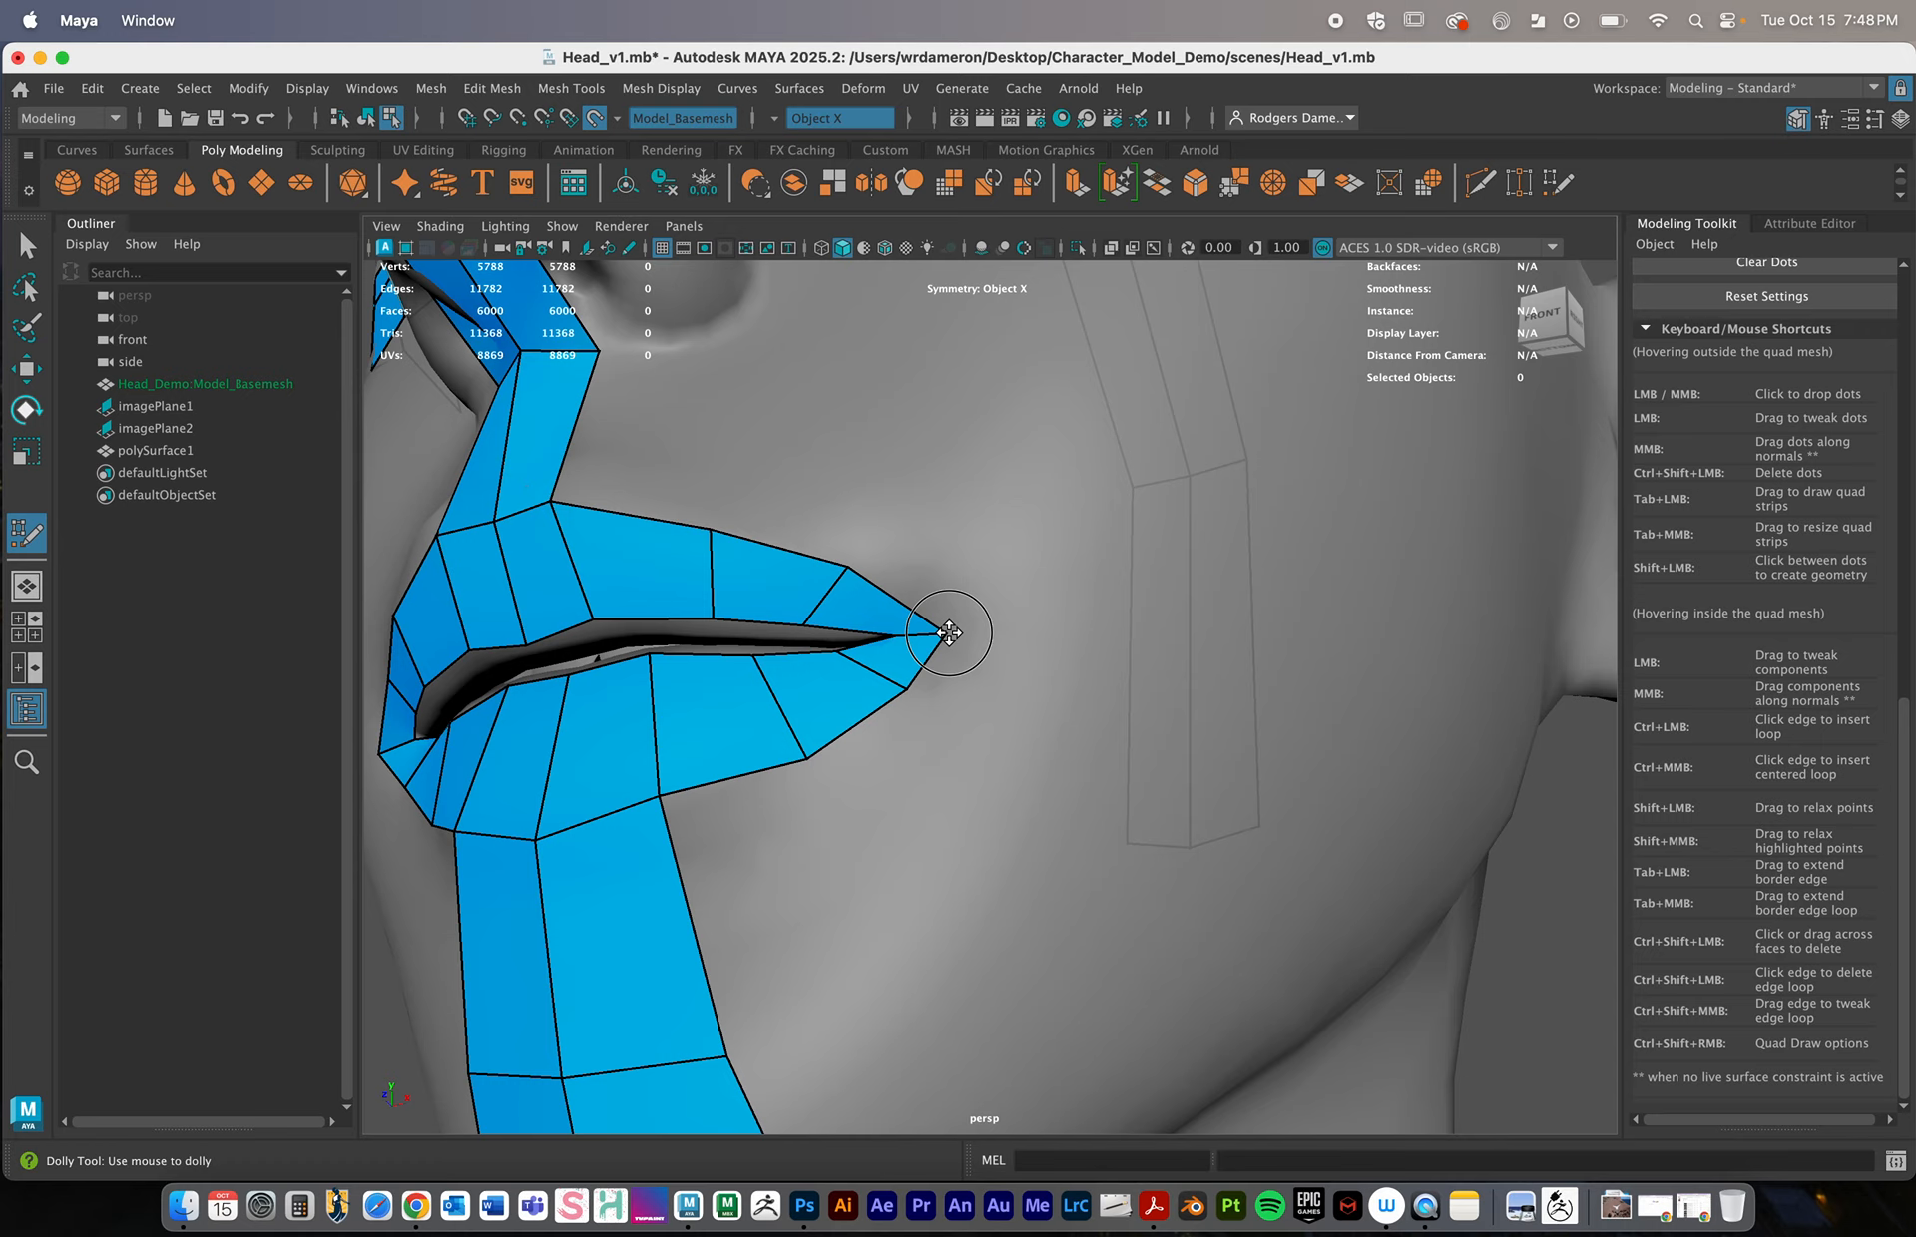
pyautogui.scroll(6, 1042, 679)
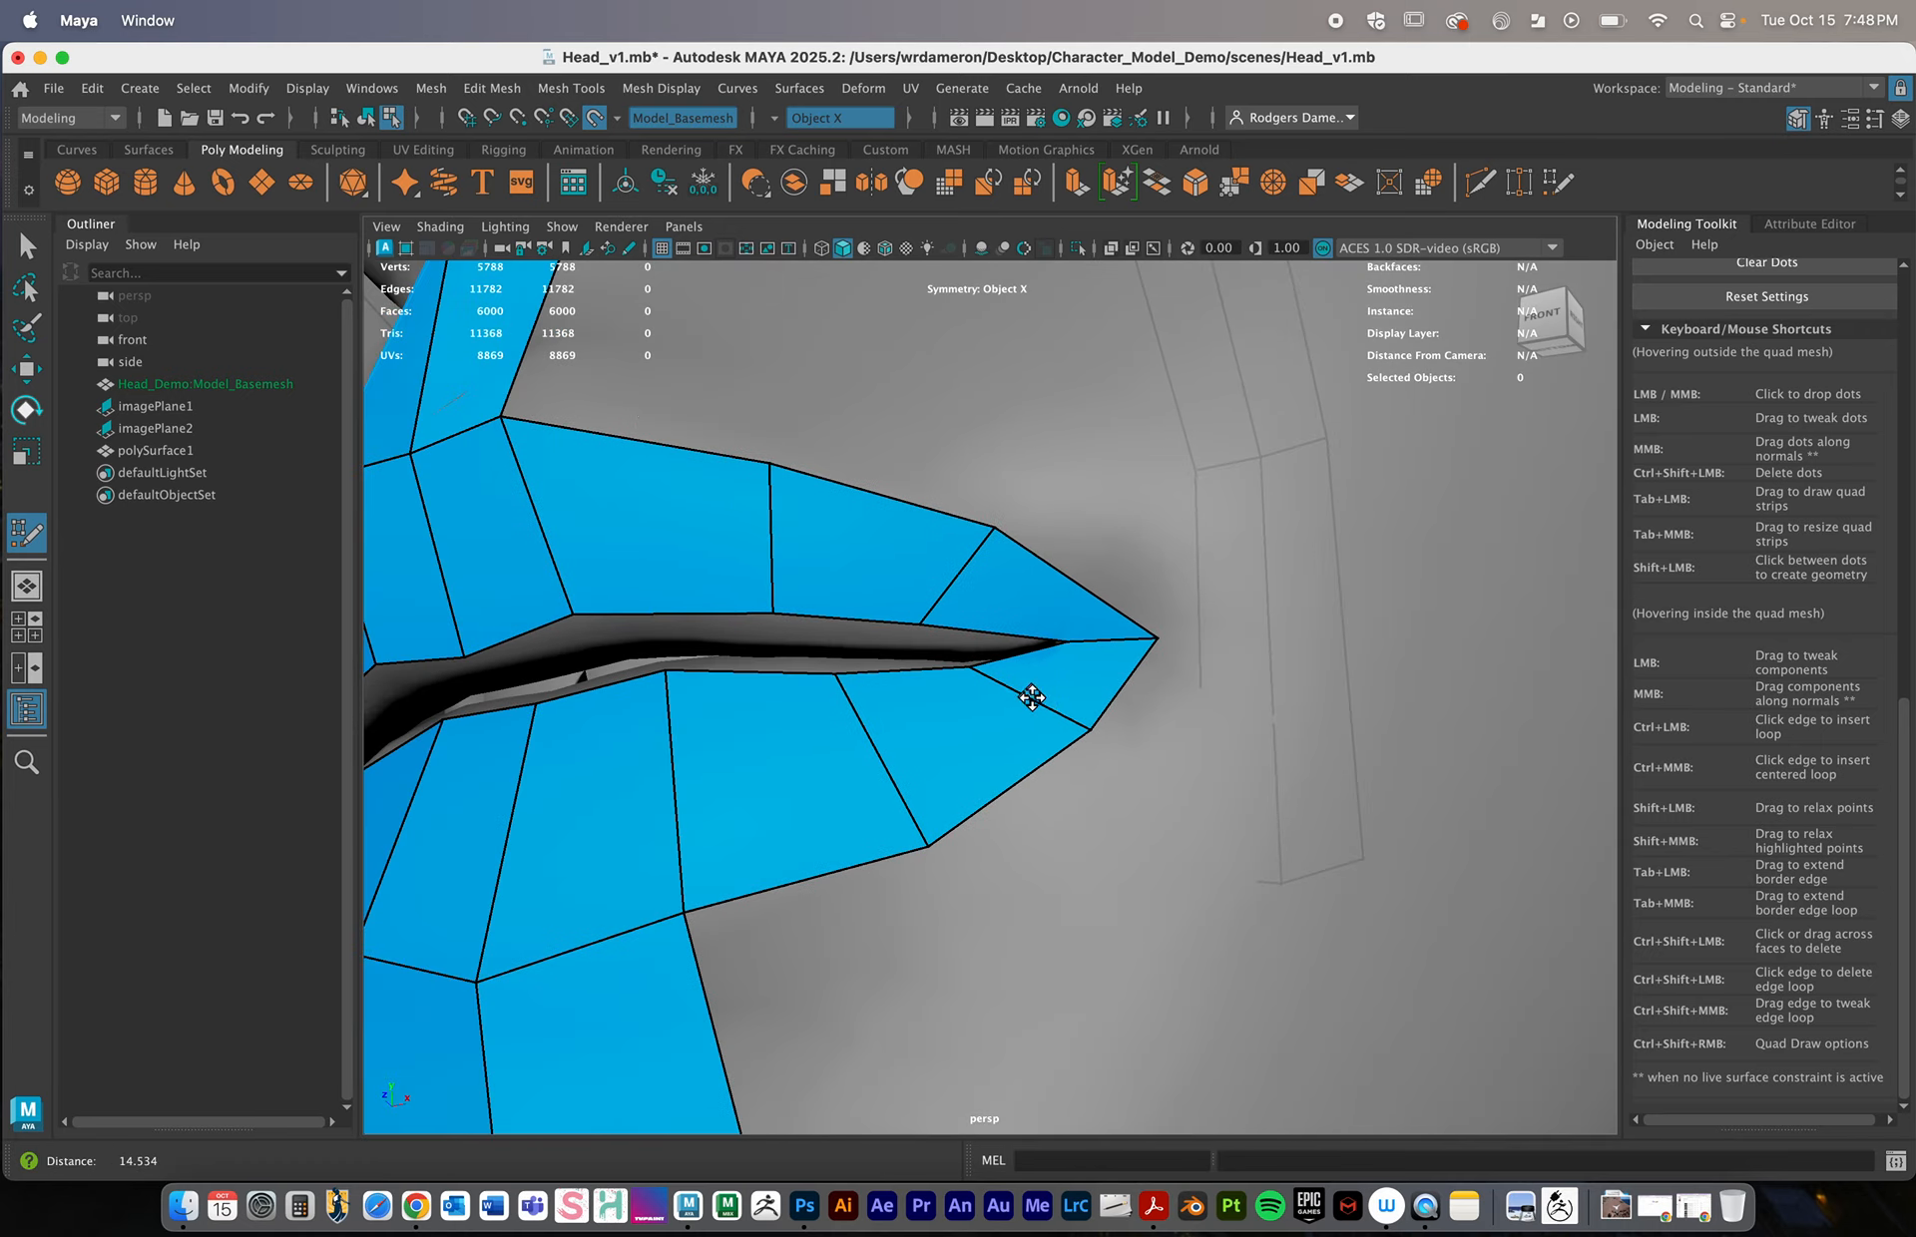
pyautogui.moveTo(1152, 642); pyautogui.dragTo(1360, 612)
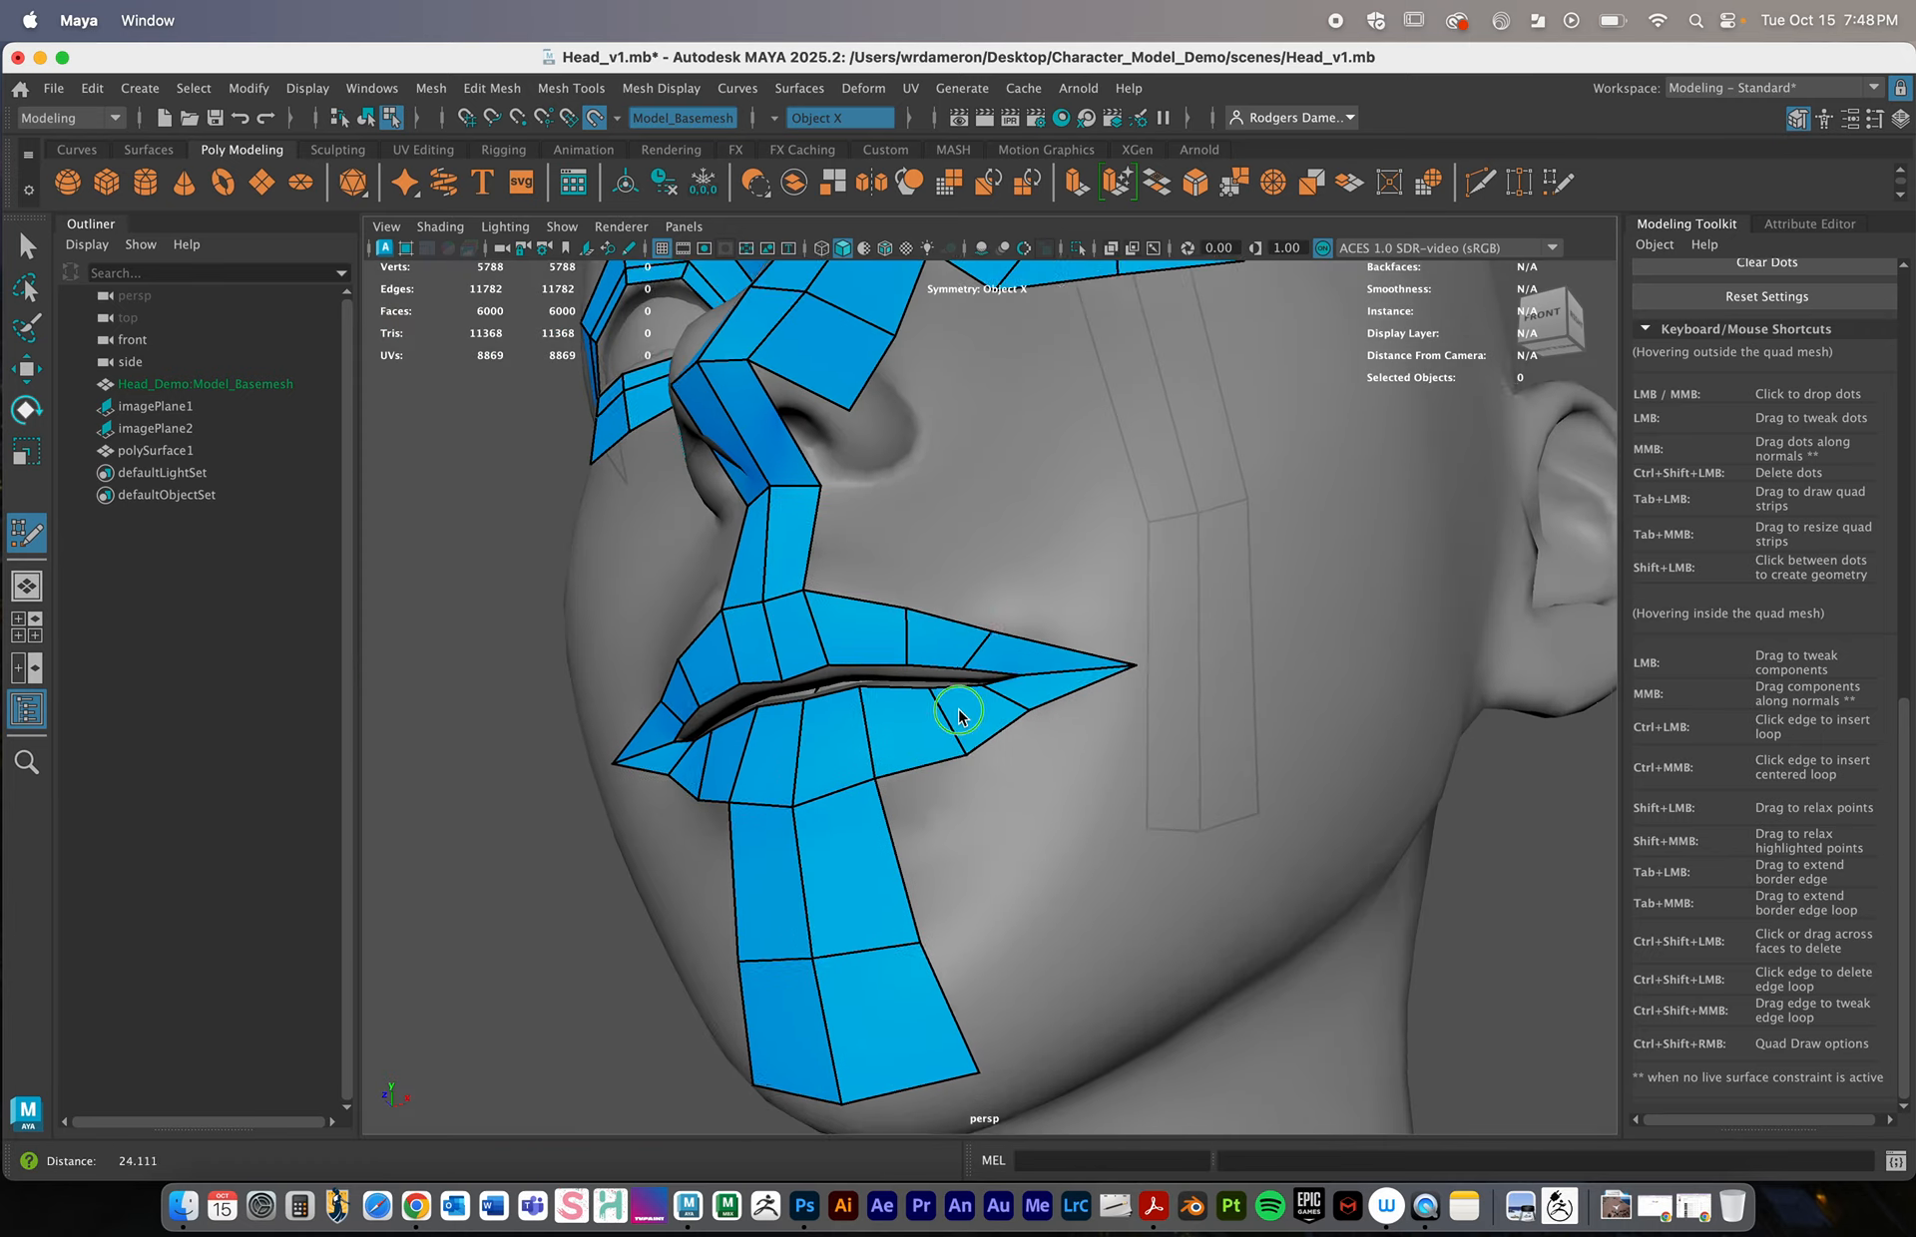
pyautogui.moveTo(954, 728)
pyautogui.keyDown('alt'); pyautogui.mouseDown()
pyautogui.moveTo(1054, 744)
pyautogui.moveTo(948, 748)
pyautogui.mouseUp(); pyautogui.keyUp('alt')
pyautogui.keyDown('alt'); pyautogui.moveTo(1023, 749); pyautogui.dragTo(1172, 778, button='right'); pyautogui.keyUp('alt')
pyautogui.keyDown('alt'); pyautogui.moveTo(1171, 778); pyautogui.dragTo(1129, 661, button='middle'); pyautogui.keyUp('alt')
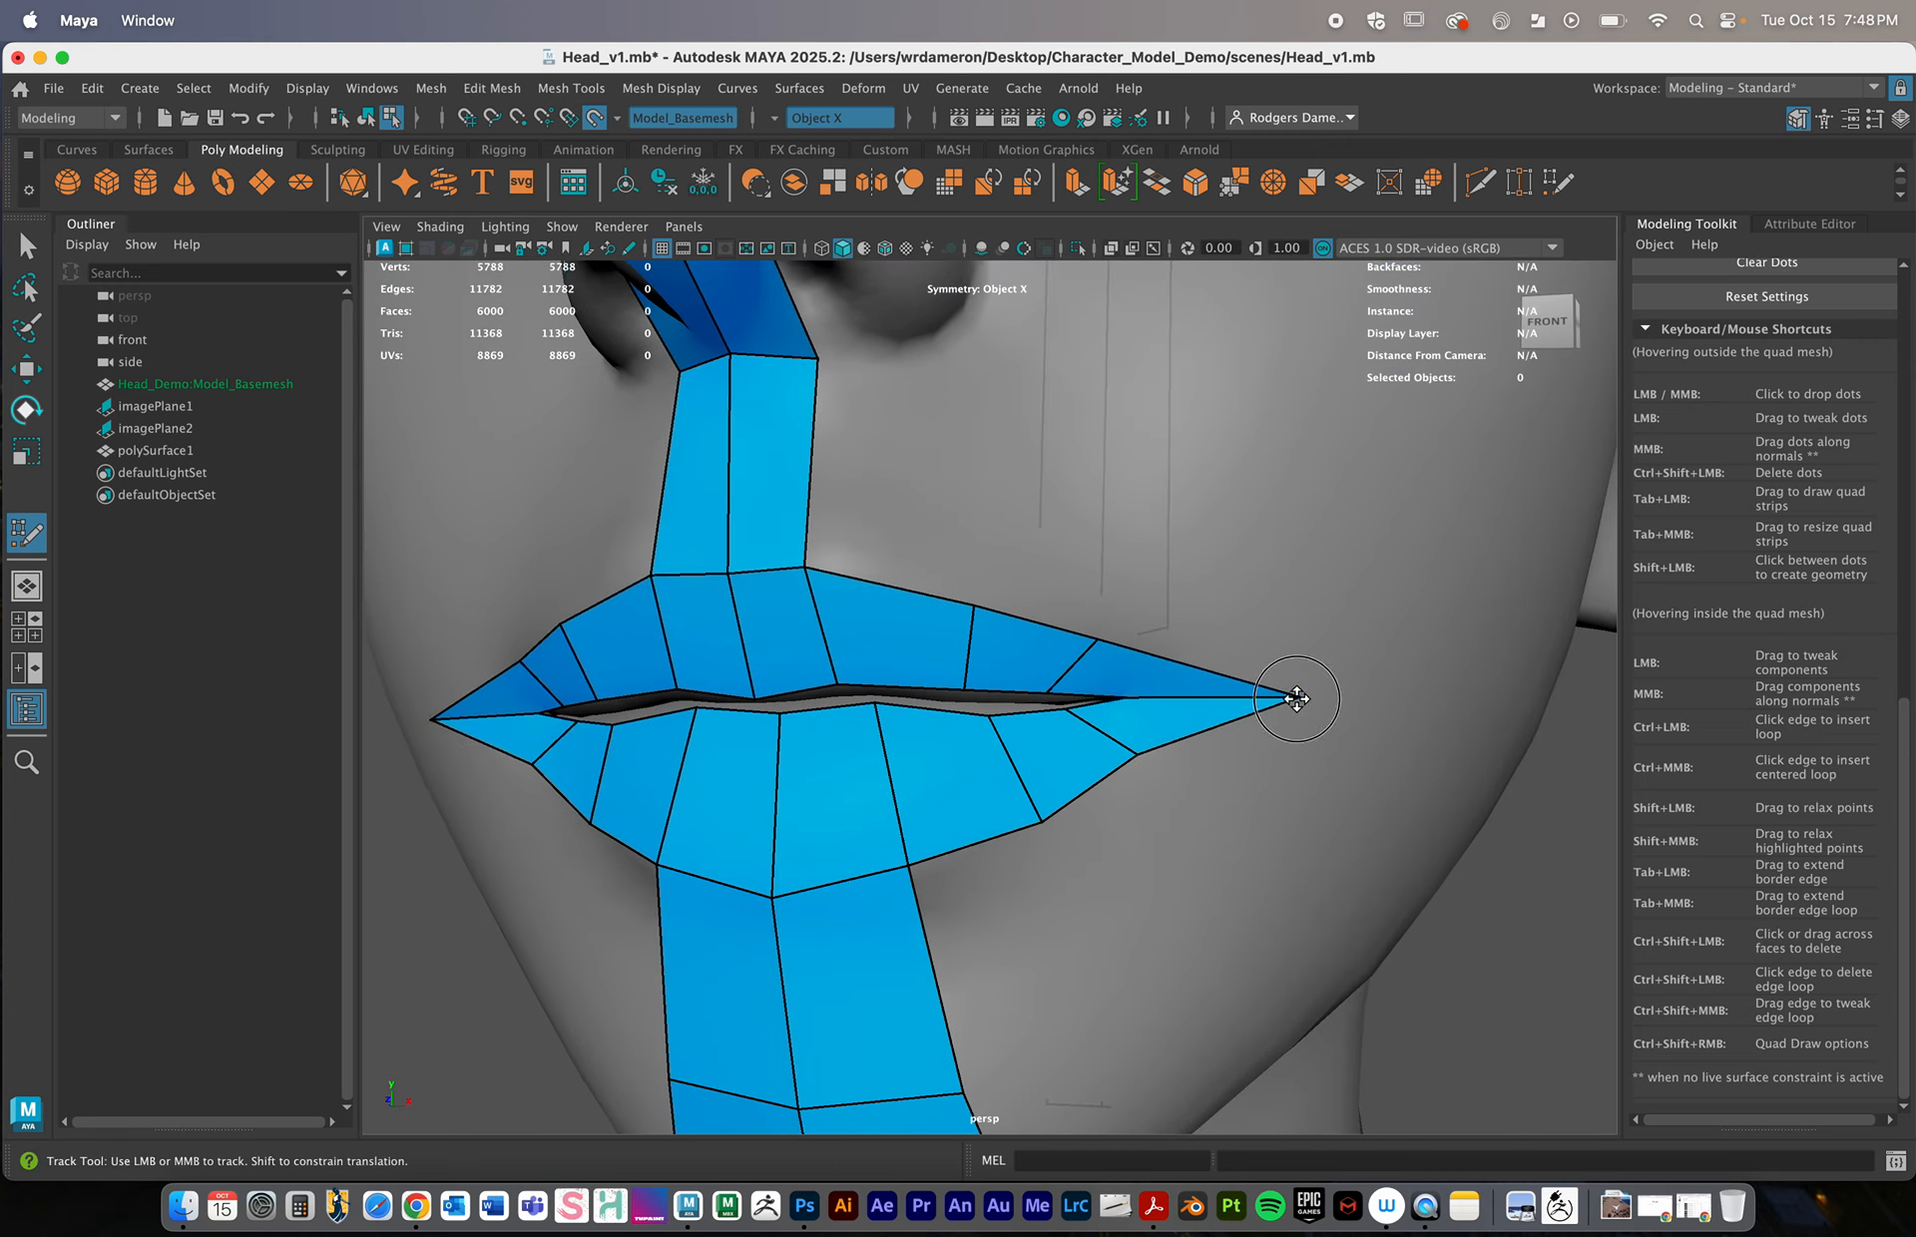
pyautogui.moveTo(1300, 701); pyautogui.dragTo(1152, 696)
pyautogui.keyDown('alt'); pyautogui.moveTo(1152, 696); pyautogui.dragTo(1369, 677, button='right'); pyautogui.keyUp('alt')
pyautogui.moveTo(1382, 696); pyautogui.dragTo(1333, 697)
# Adjust the lower and upper lip vertices of the new edge loop to round the mouth corner evenly
pyautogui.moveTo(1217, 731); pyautogui.dragTo(1234, 714)
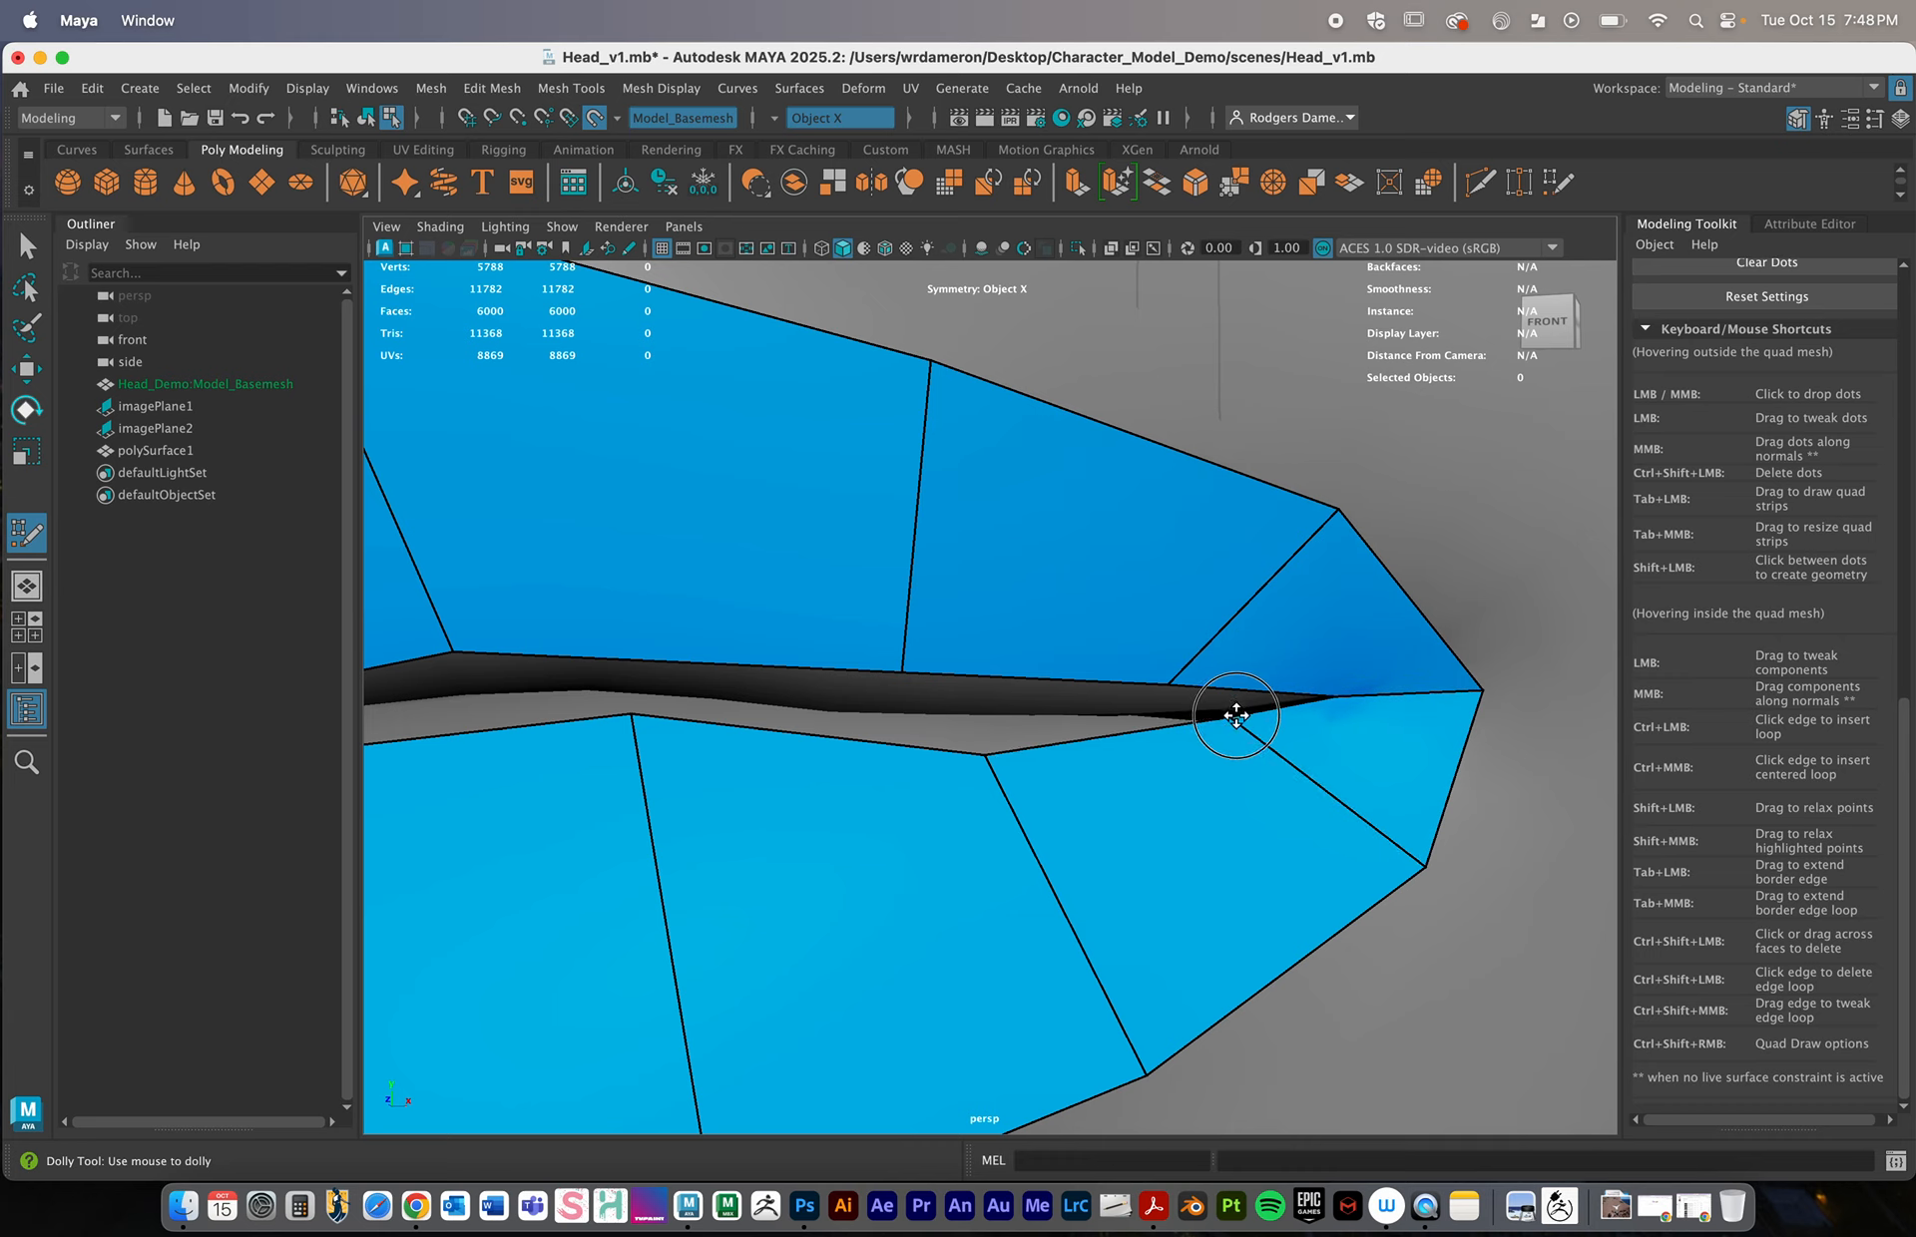
pyautogui.moveTo(1424, 866); pyautogui.dragTo(1477, 807)
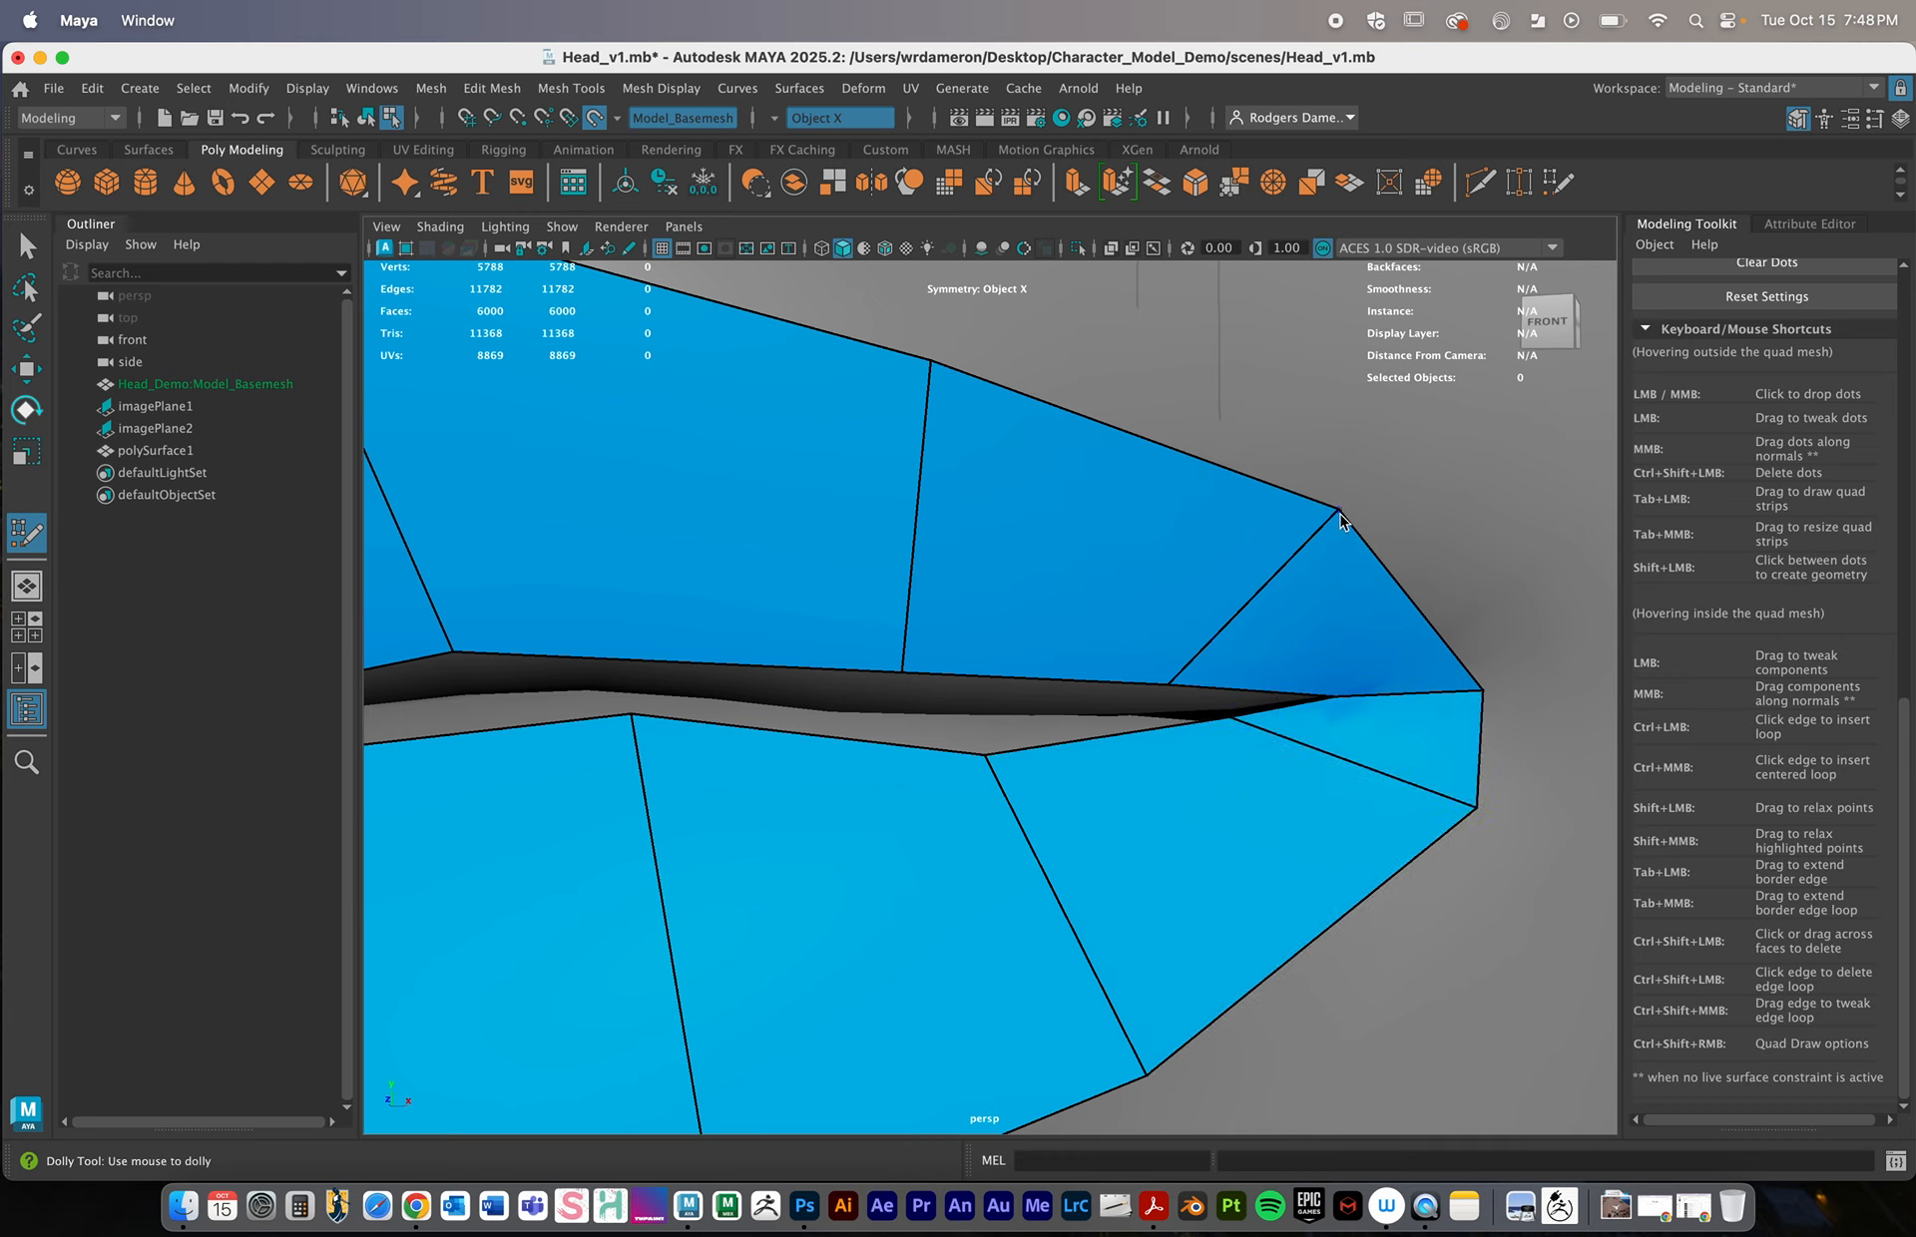
pyautogui.moveTo(1338, 511); pyautogui.dragTo(1353, 511)
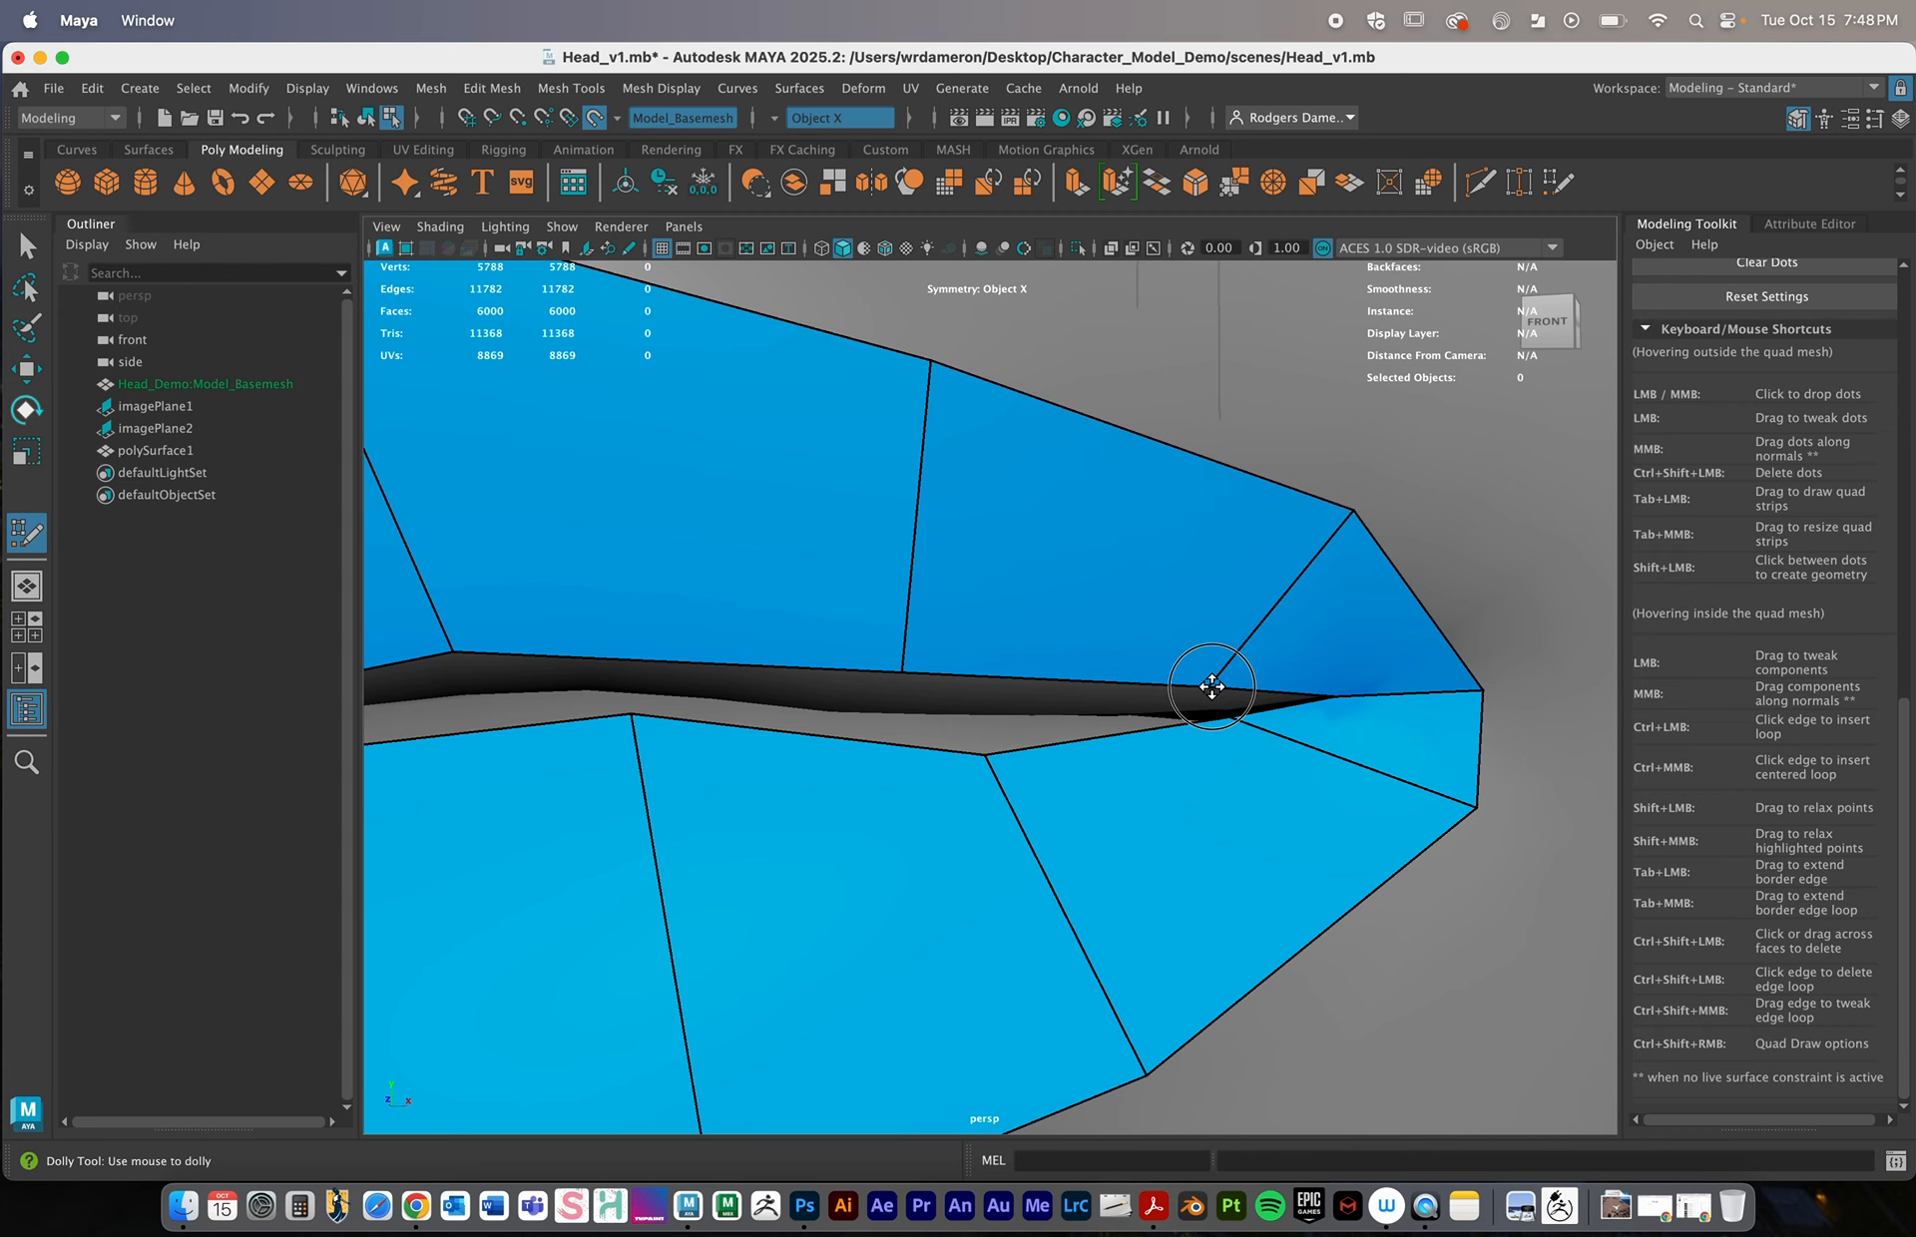
# Examine the mouth topology and the whole face mesh from several angles and distances
pyautogui.keyDown('alt'); pyautogui.moveTo(1210, 685); pyautogui.dragTo(753, 664, button='right'); pyautogui.keyUp('alt')
pyautogui.keyDown('alt'); pyautogui.moveTo(752, 664); pyautogui.dragTo(915, 741); pyautogui.keyUp('alt')
pyautogui.keyDown('alt'); pyautogui.moveTo(915, 741); pyautogui.dragTo(945, 782, button='middle'); pyautogui.keyUp('alt')
pyautogui.keyDown('alt'); pyautogui.moveTo(945, 782); pyautogui.dragTo(966, 810, button='right'); pyautogui.keyUp('alt')
pyautogui.keyDown('alt'); pyautogui.moveTo(965, 810); pyautogui.dragTo(976, 712); pyautogui.keyUp('alt')
pyautogui.keyDown('alt'); pyautogui.moveTo(923, 655); pyautogui.dragTo(860, 689, button='right'); pyautogui.keyUp('alt')
pyautogui.keyDown('alt'); pyautogui.moveTo(934, 704); pyautogui.dragTo(1014, 663); pyautogui.keyUp('alt')
pyautogui.keyDown('alt'); pyautogui.moveTo(1014, 662); pyautogui.dragTo(1108, 828, button='right'); pyautogui.keyUp('alt')
pyautogui.keyDown('alt'); pyautogui.moveTo(1107, 829); pyautogui.dragTo(1069, 818); pyautogui.keyUp('alt')
pyautogui.keyDown('alt'); pyautogui.moveTo(1069, 824); pyautogui.dragTo(1061, 710, button='middle'); pyautogui.keyUp('alt')
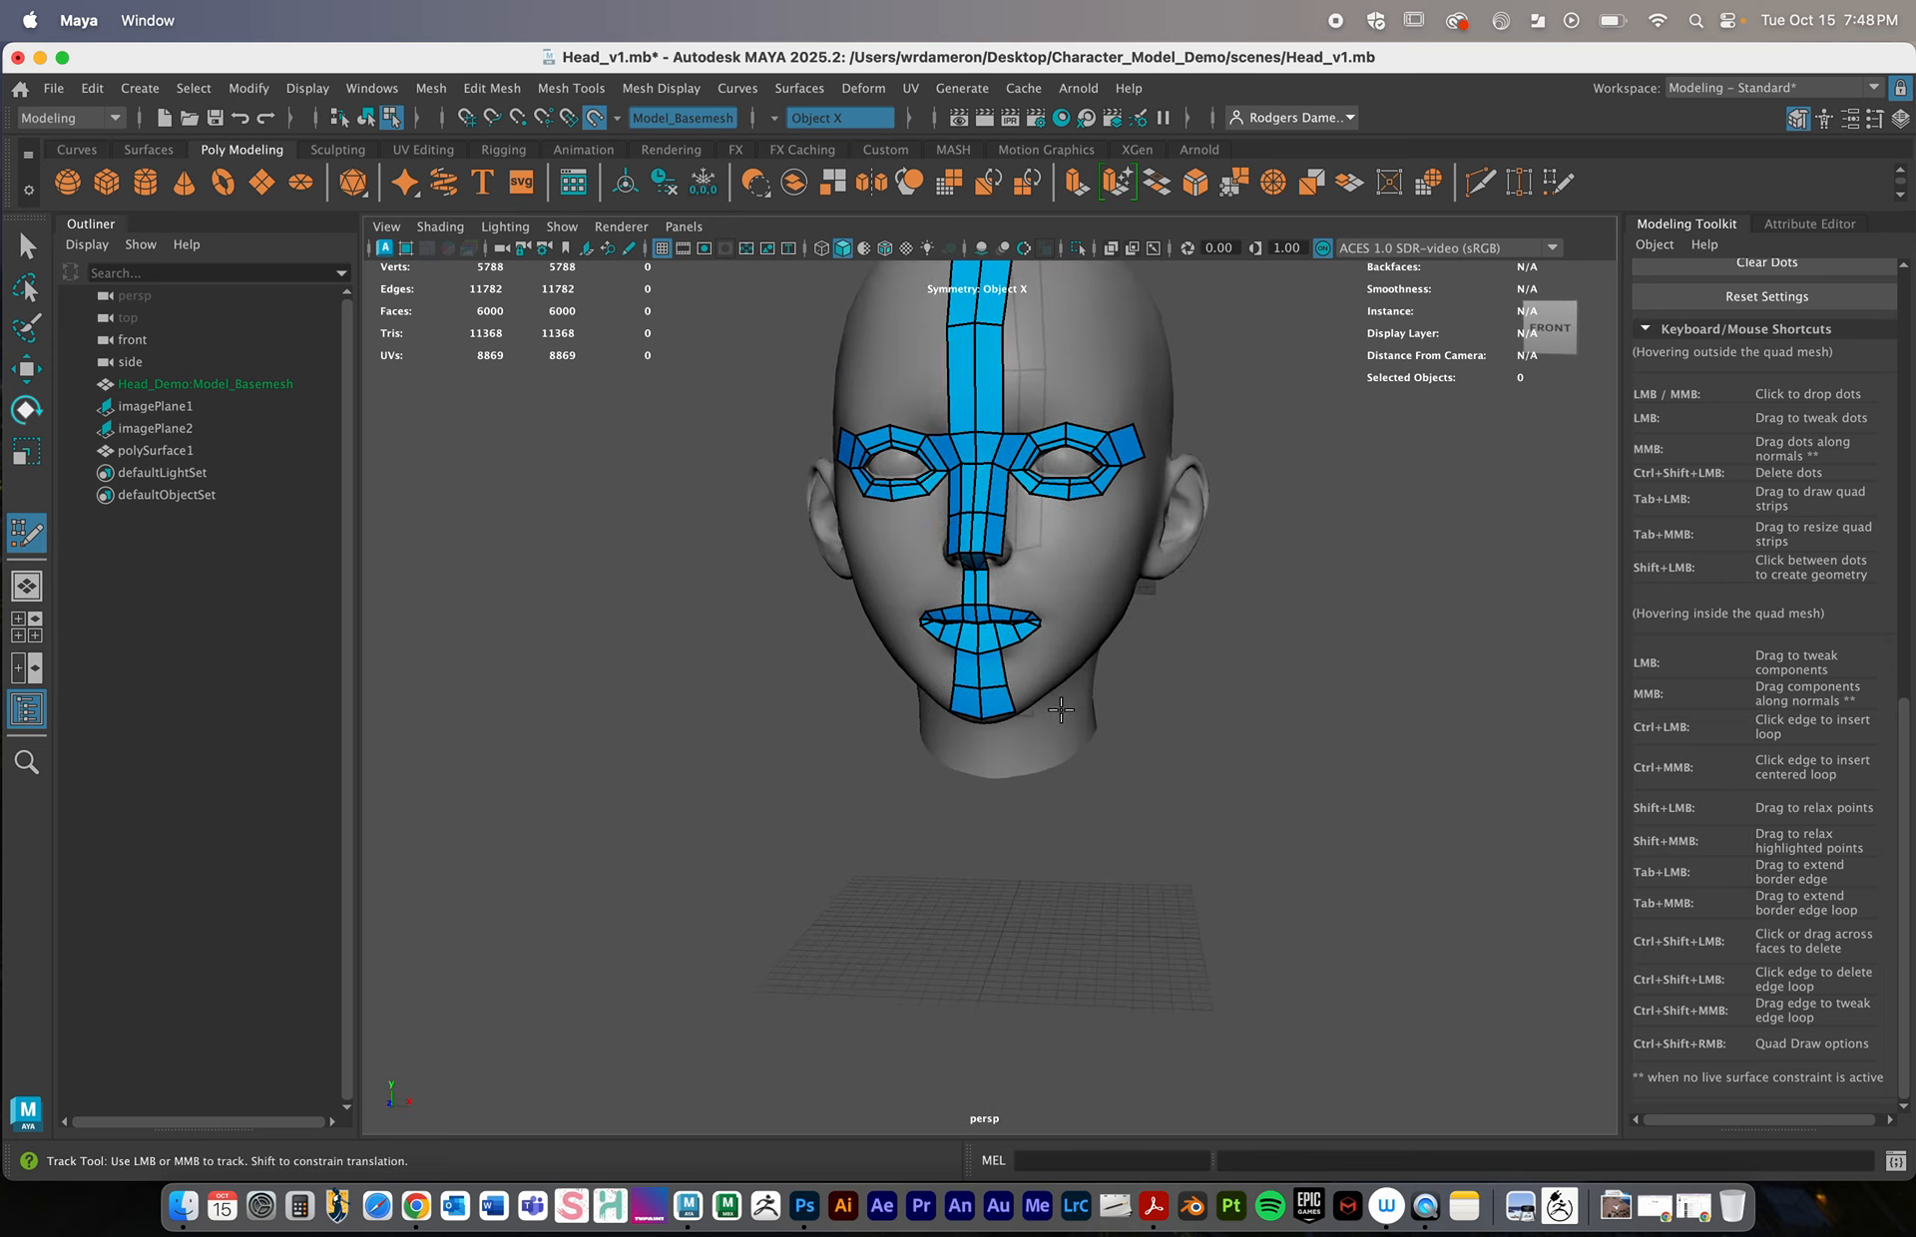
# Extend the center strip under the chin with one mirrored quad per side, closing the gap at the midline
pyautogui.keyDown('alt'); pyautogui.moveTo(1061, 709); pyautogui.dragTo(967, 631); pyautogui.keyUp('alt')
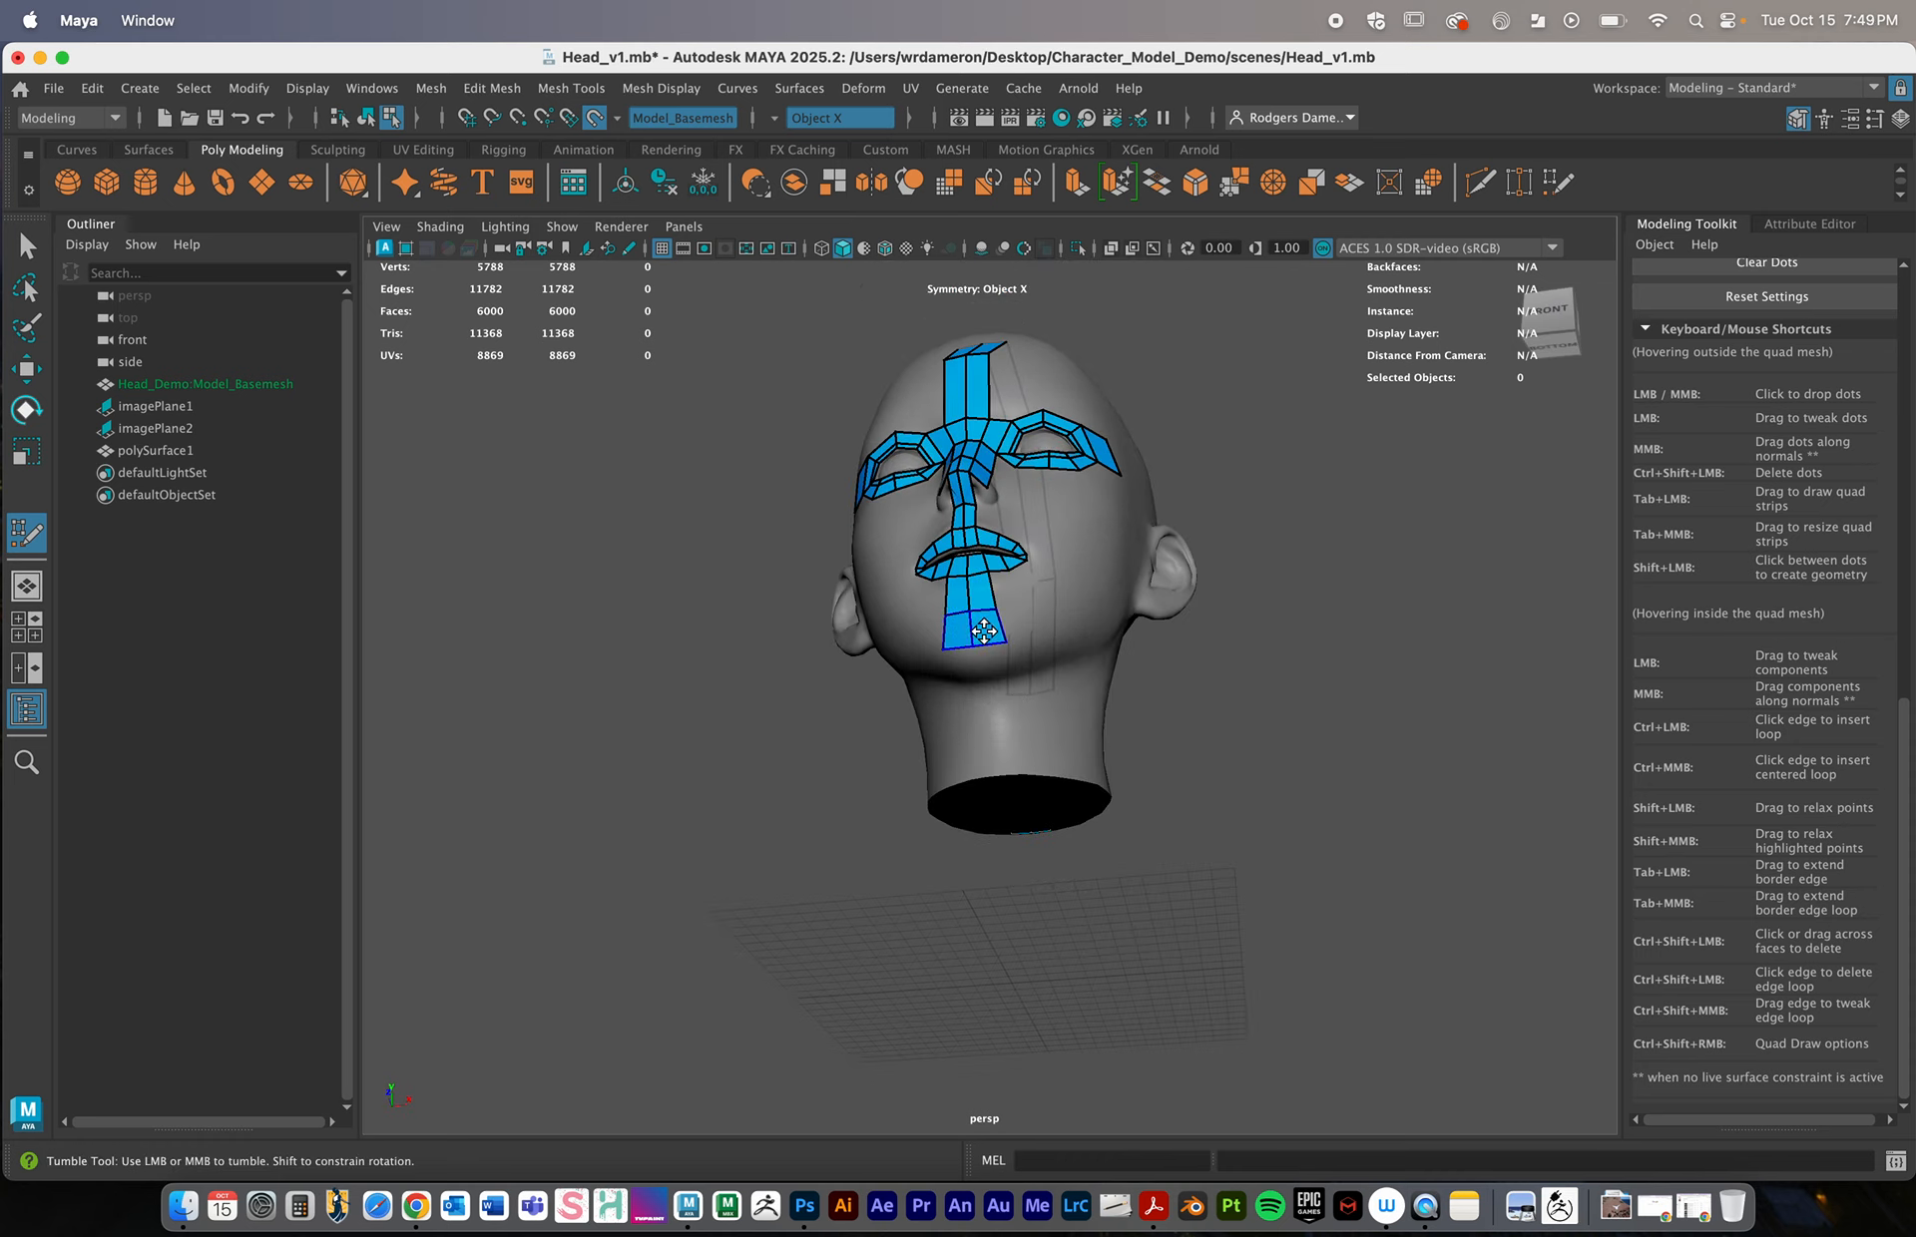
pyautogui.keyDown('alt'); pyautogui.moveTo(1033, 766); pyautogui.dragTo(1013, 641); pyautogui.keyUp('alt')
pyautogui.moveTo(1013, 642)
pyautogui.keyDown('alt'); pyautogui.mouseDown(button='right')
pyautogui.moveTo(1060, 650)
pyautogui.moveTo(1047, 632)
pyautogui.mouseUp(button='right'); pyautogui.keyUp('alt')
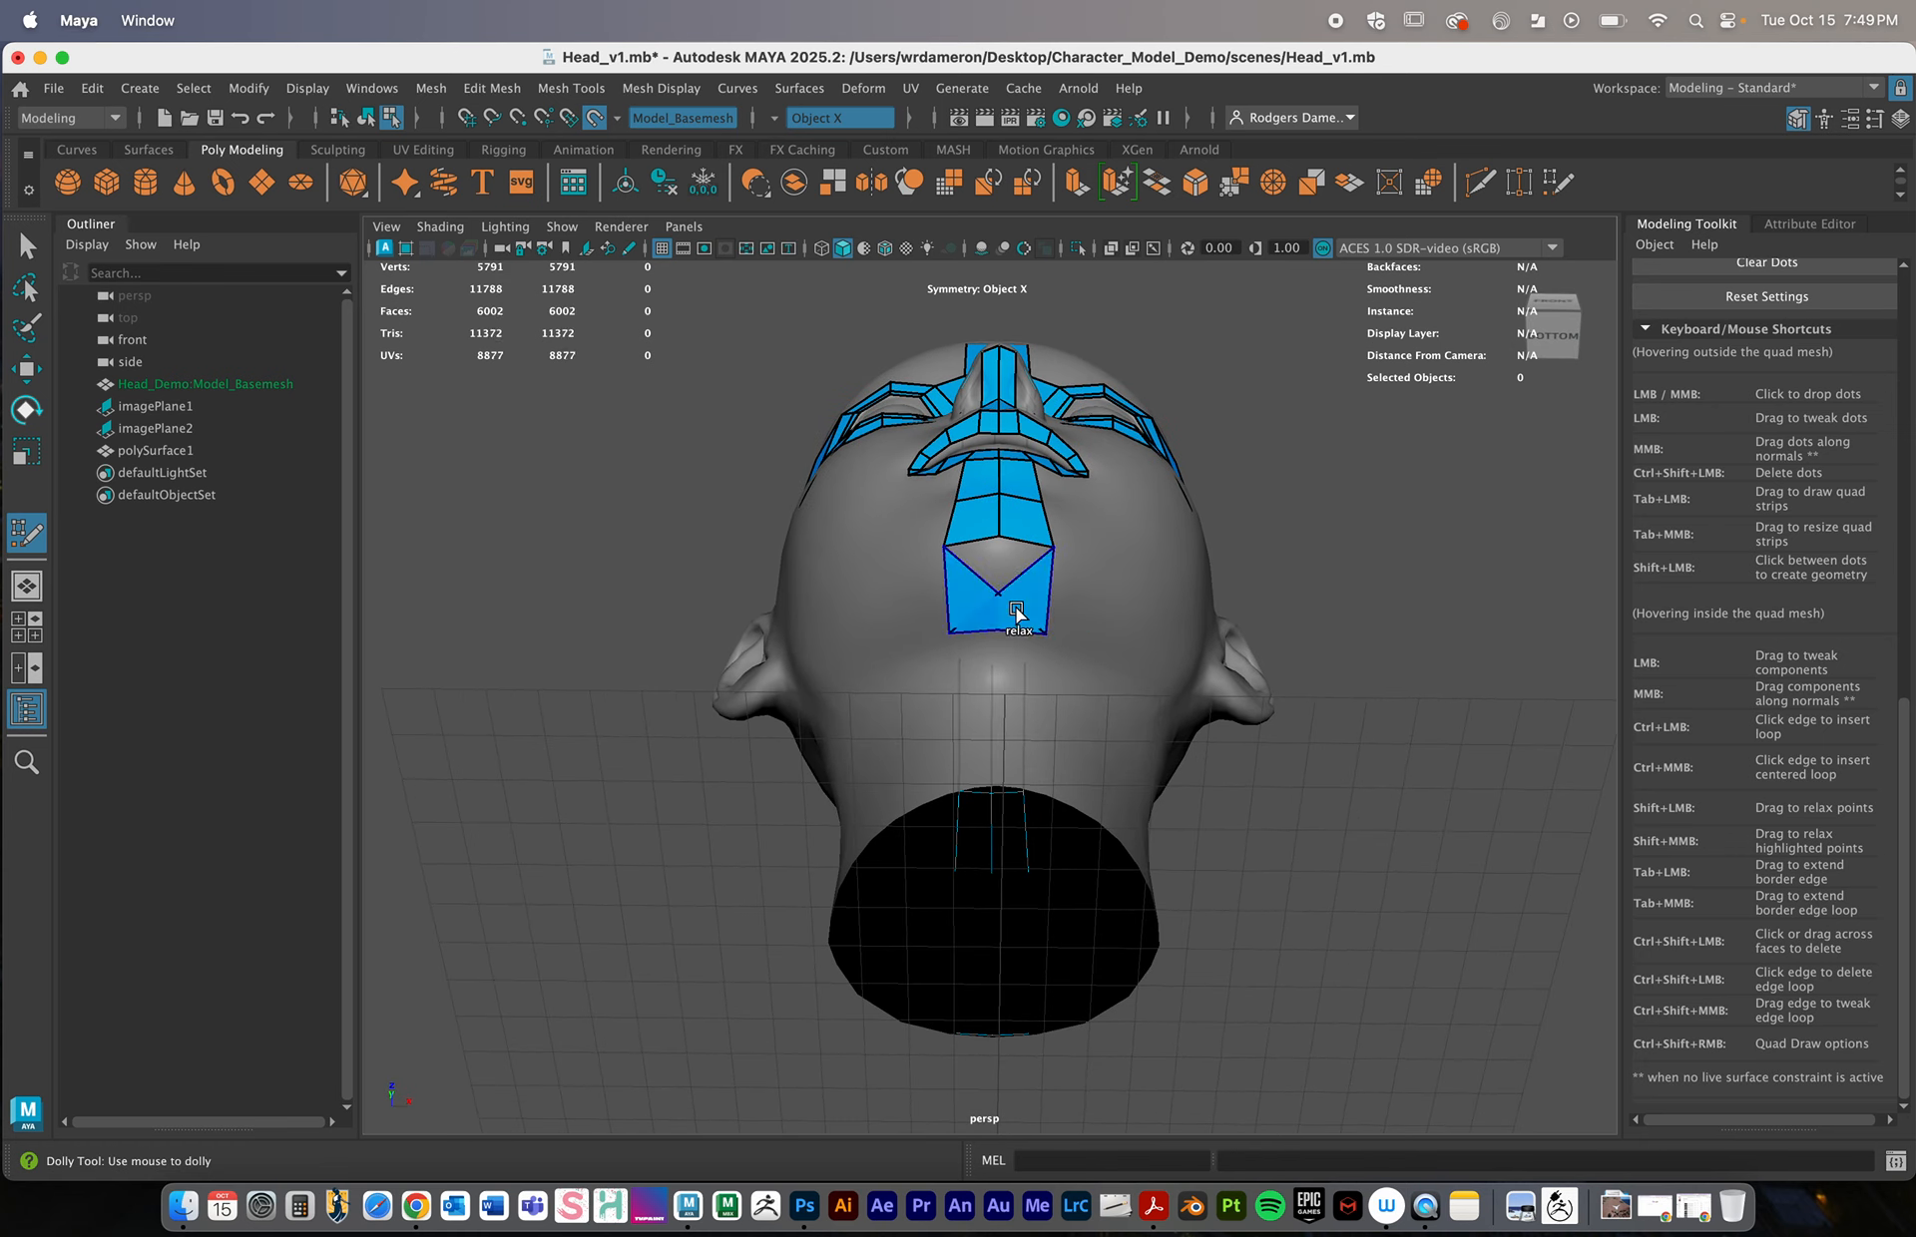
pyautogui.keyDown('shift'); pyautogui.click(1017, 600); pyautogui.keyUp('shift')
pyautogui.keyDown('shift'); pyautogui.click(1019, 591); pyautogui.keyUp('shift')
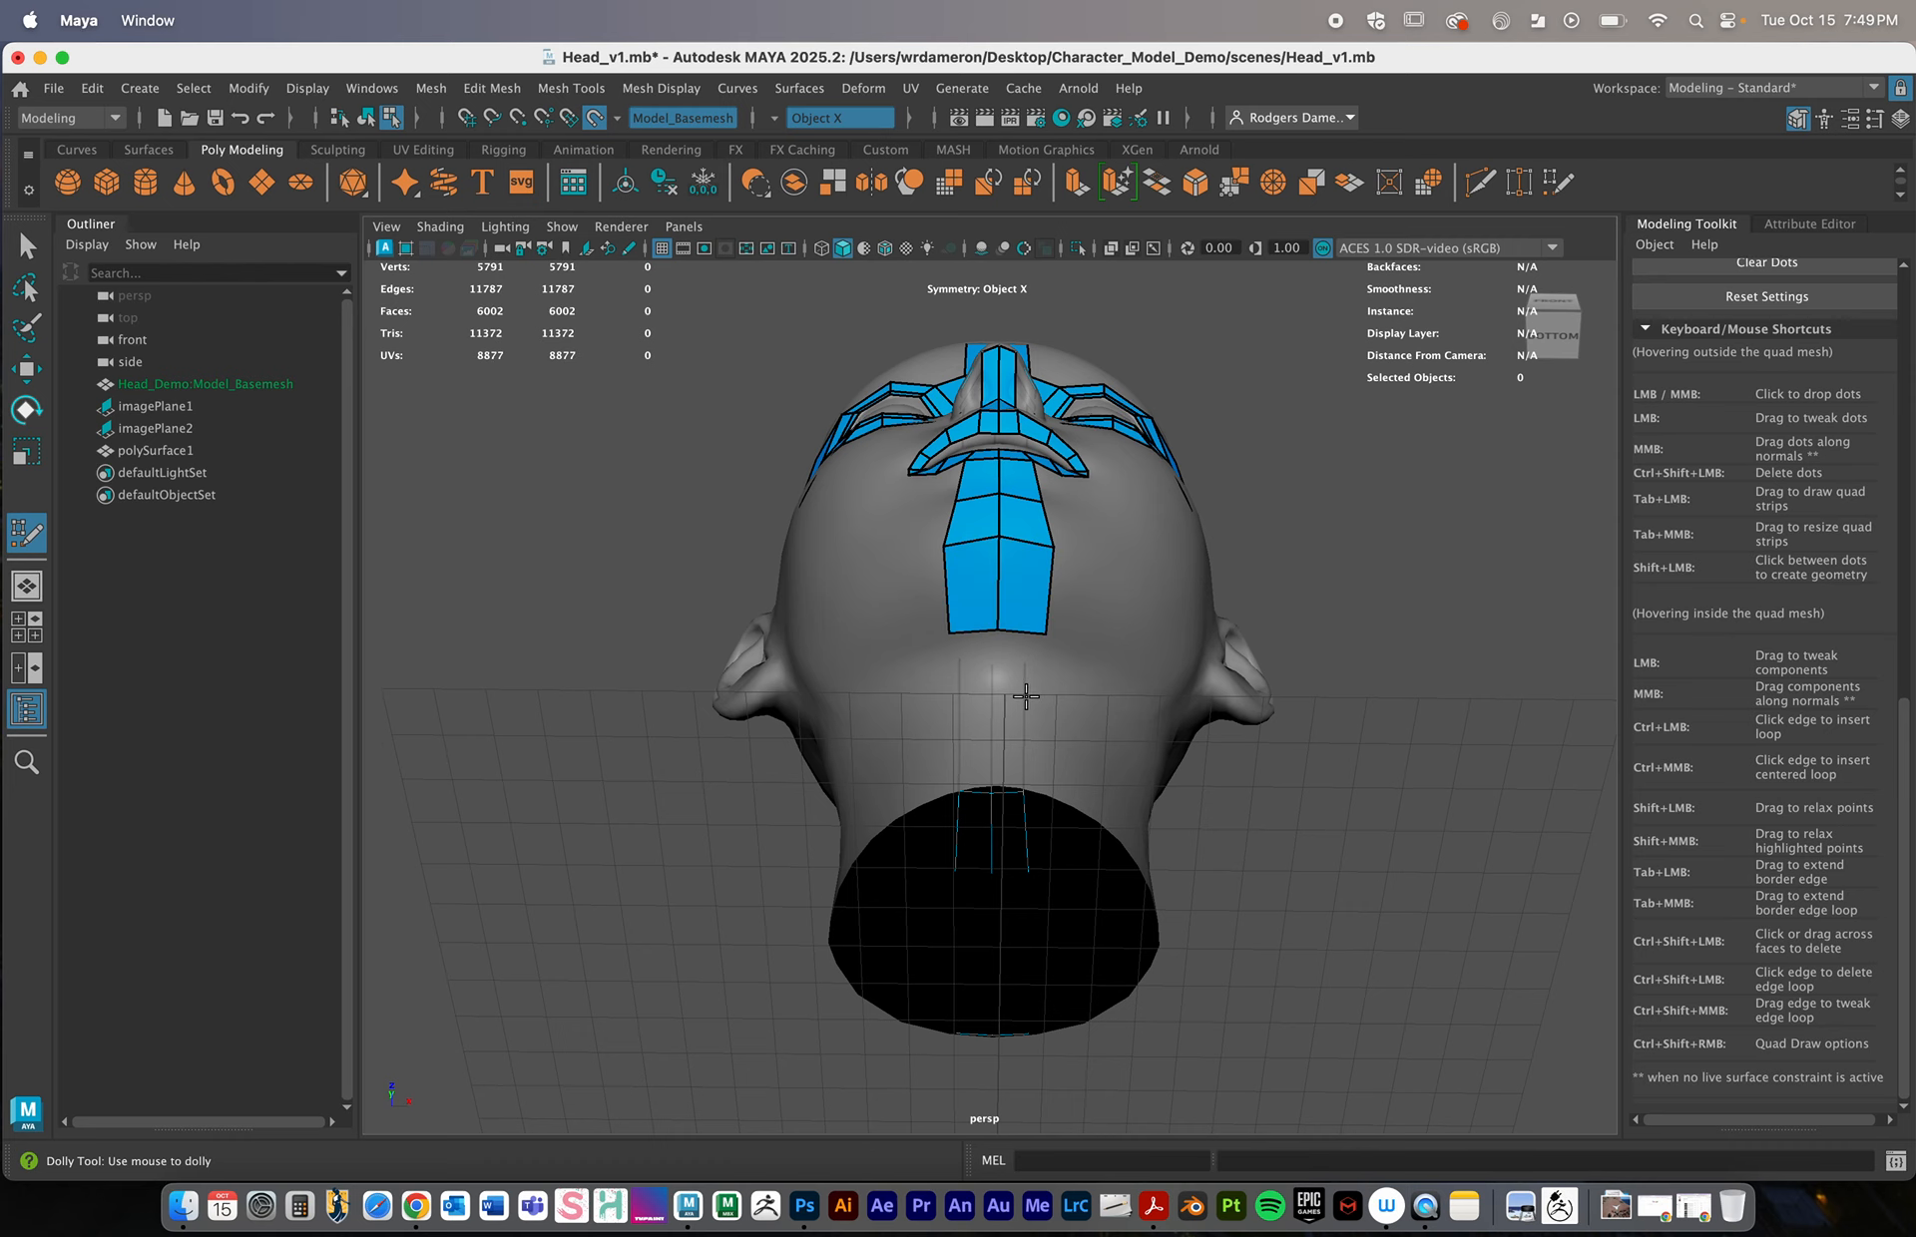
# Place dots along the front base of the neck and fill a mirrored quad between them and the under-chin strip
pyautogui.keyDown('alt'); pyautogui.moveTo(1018, 693); pyautogui.dragTo(1052, 824); pyautogui.keyUp('alt')
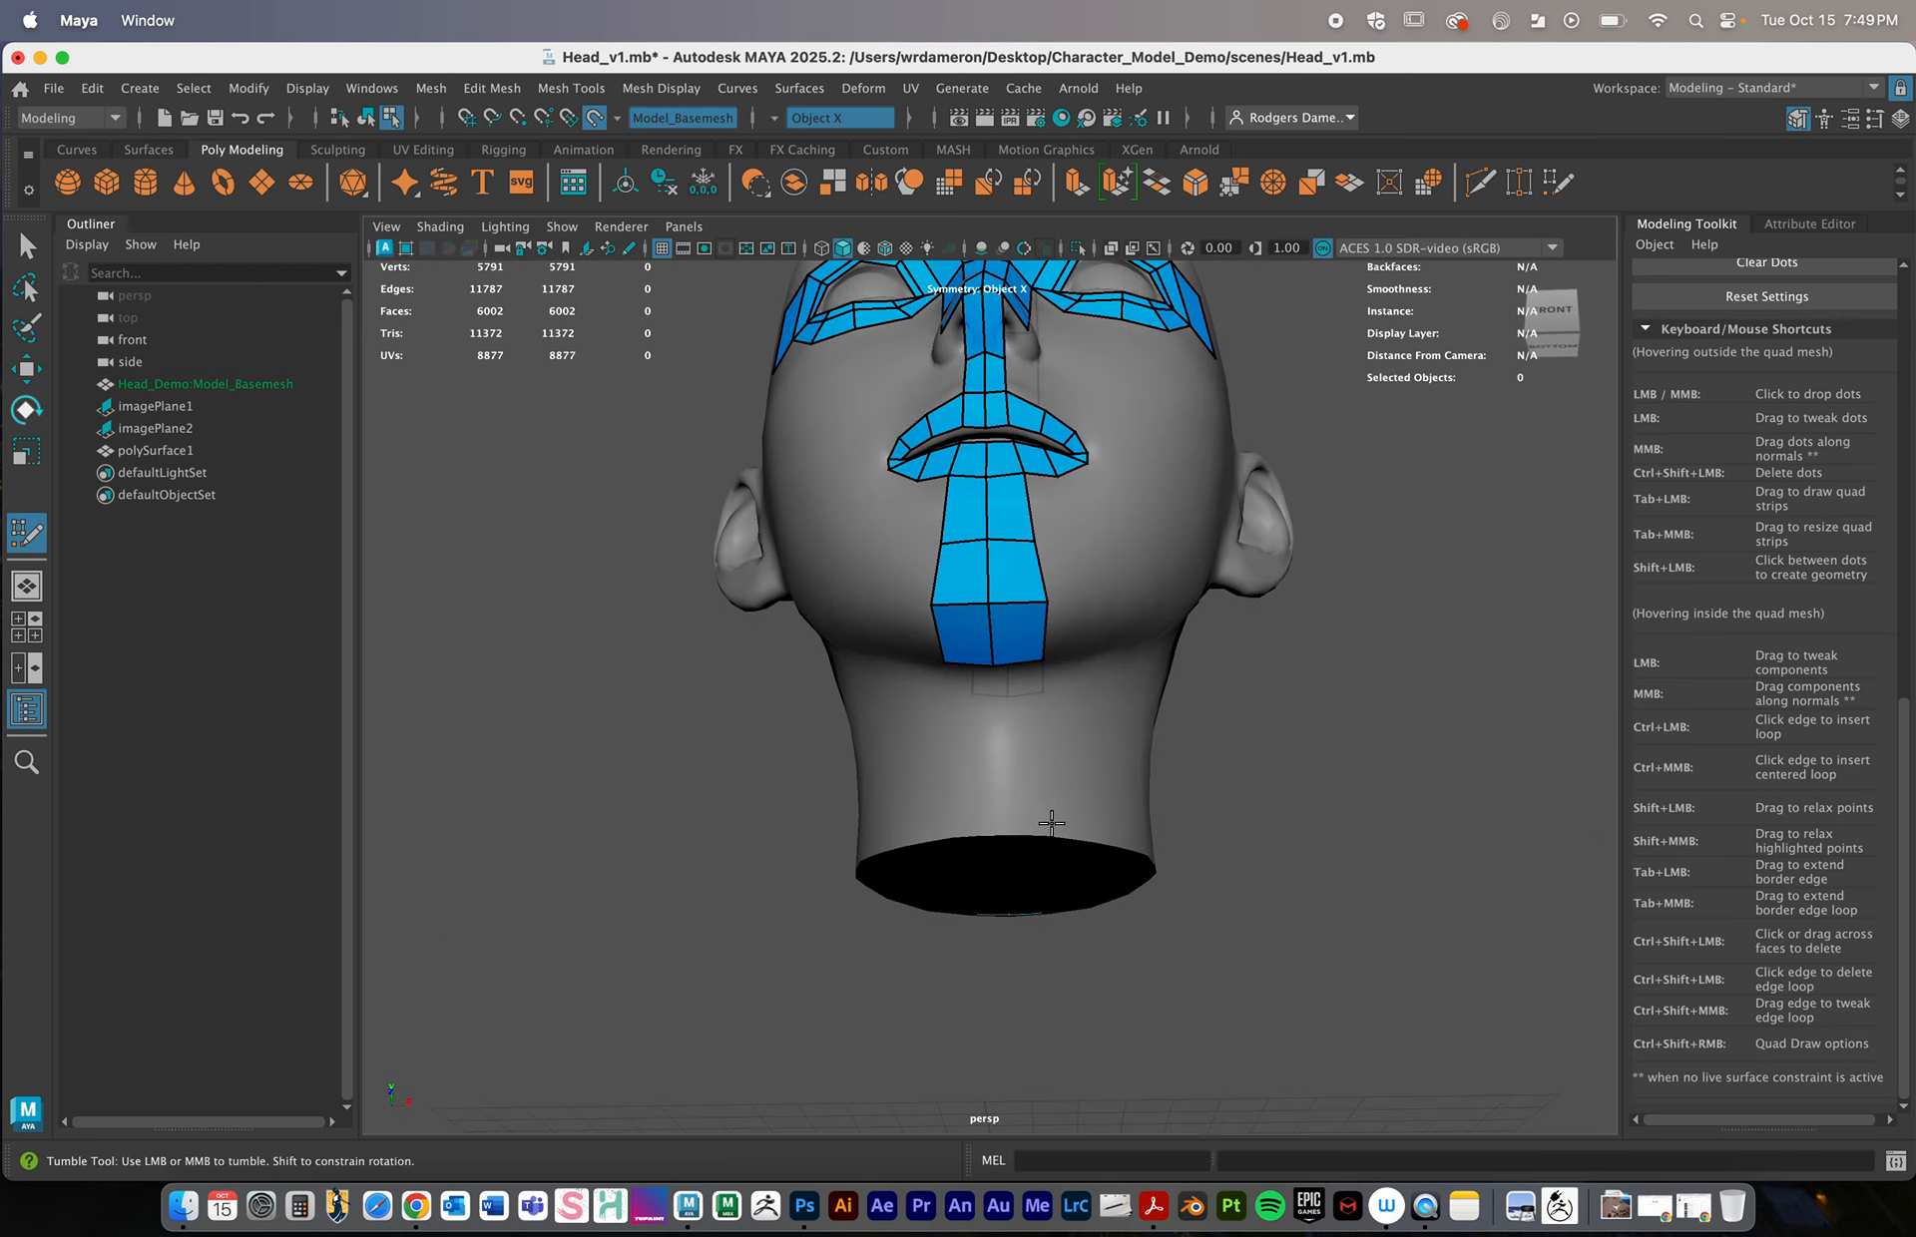
pyautogui.click(1054, 828)
pyautogui.keyDown('ctrl'); pyautogui.keyDown('shift'); pyautogui.click(1001, 826); pyautogui.keyUp('shift'); pyautogui.keyUp('ctrl')
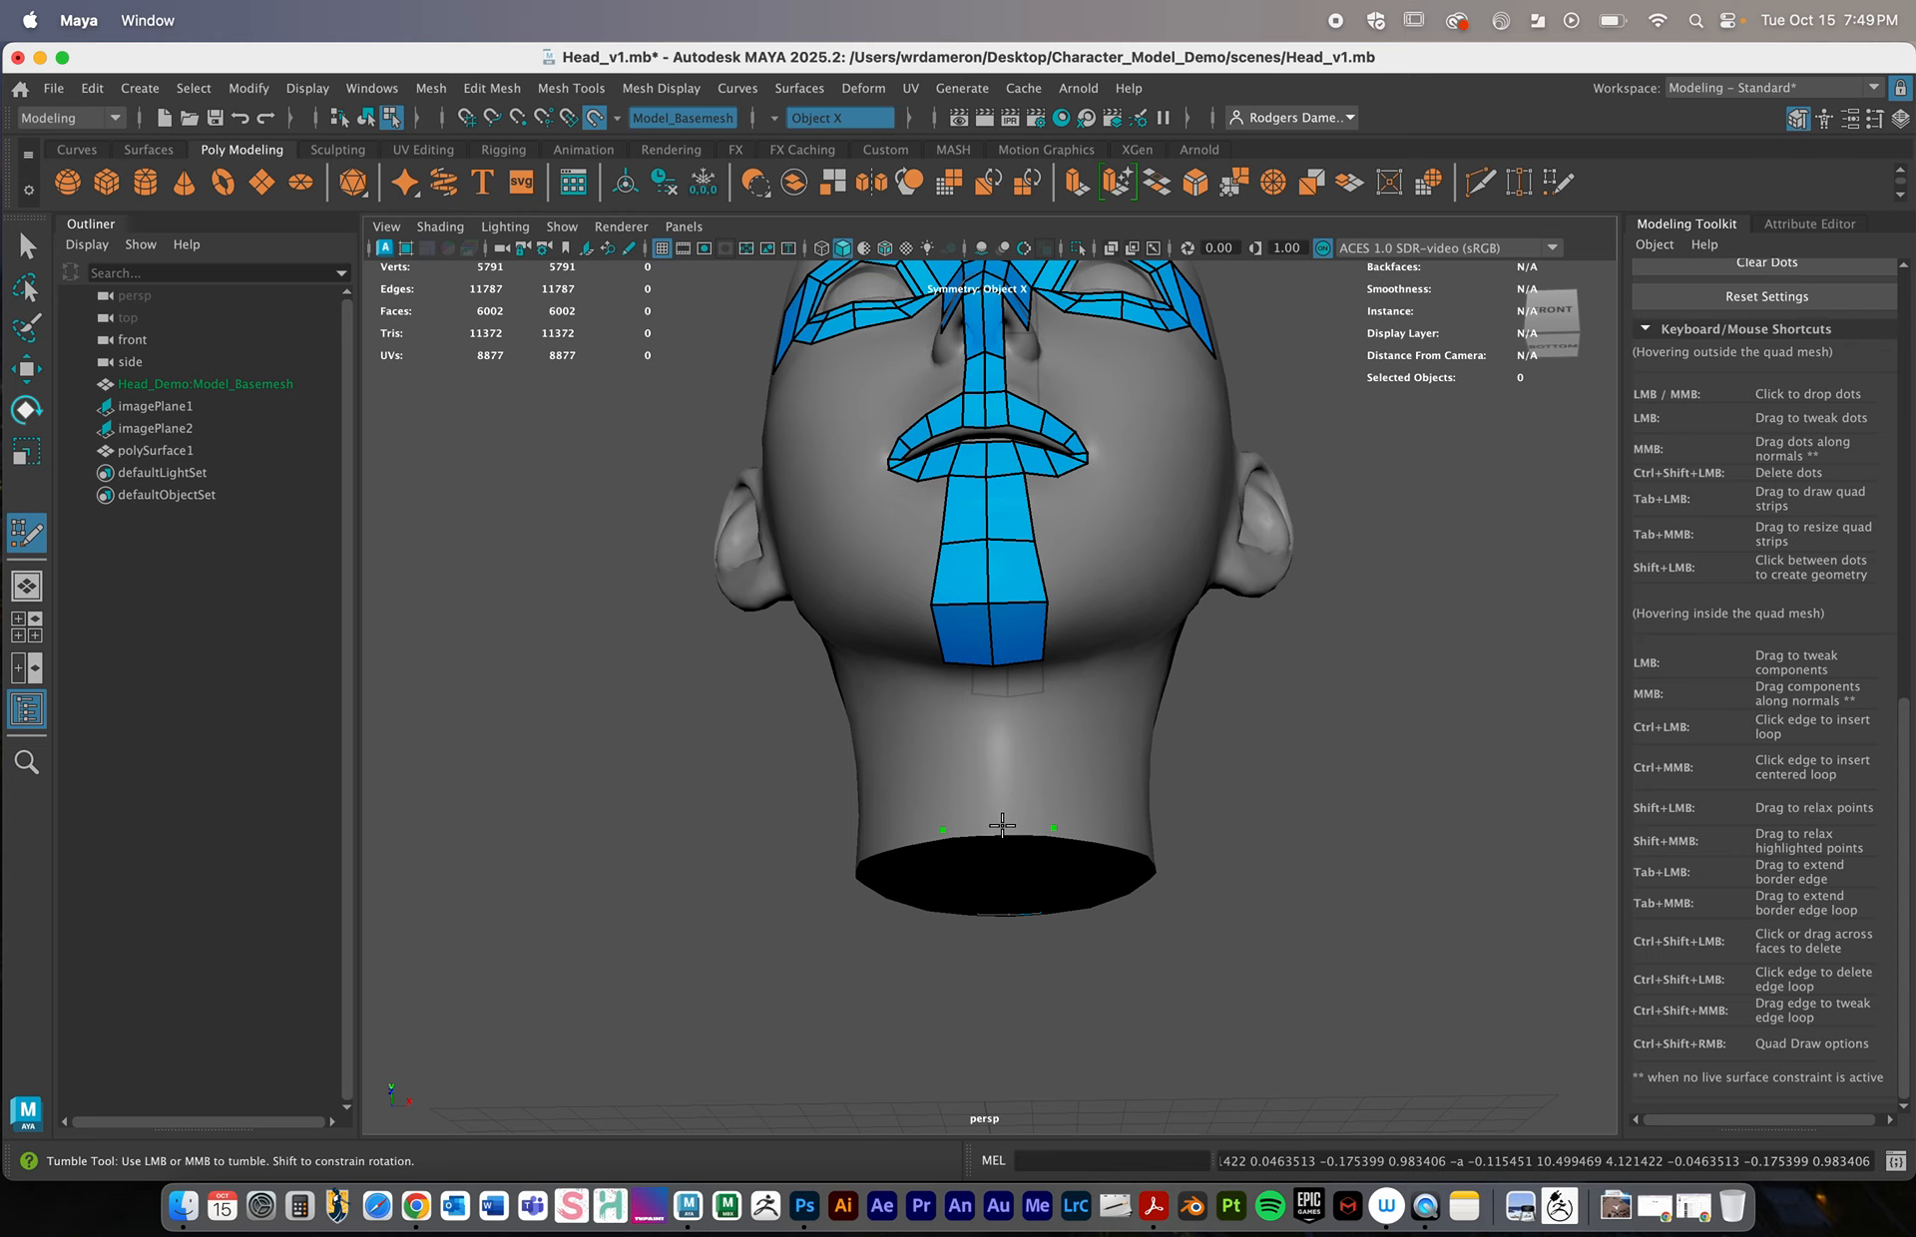
pyautogui.click(1001, 825)
pyautogui.scroll(10, 1007, 830)
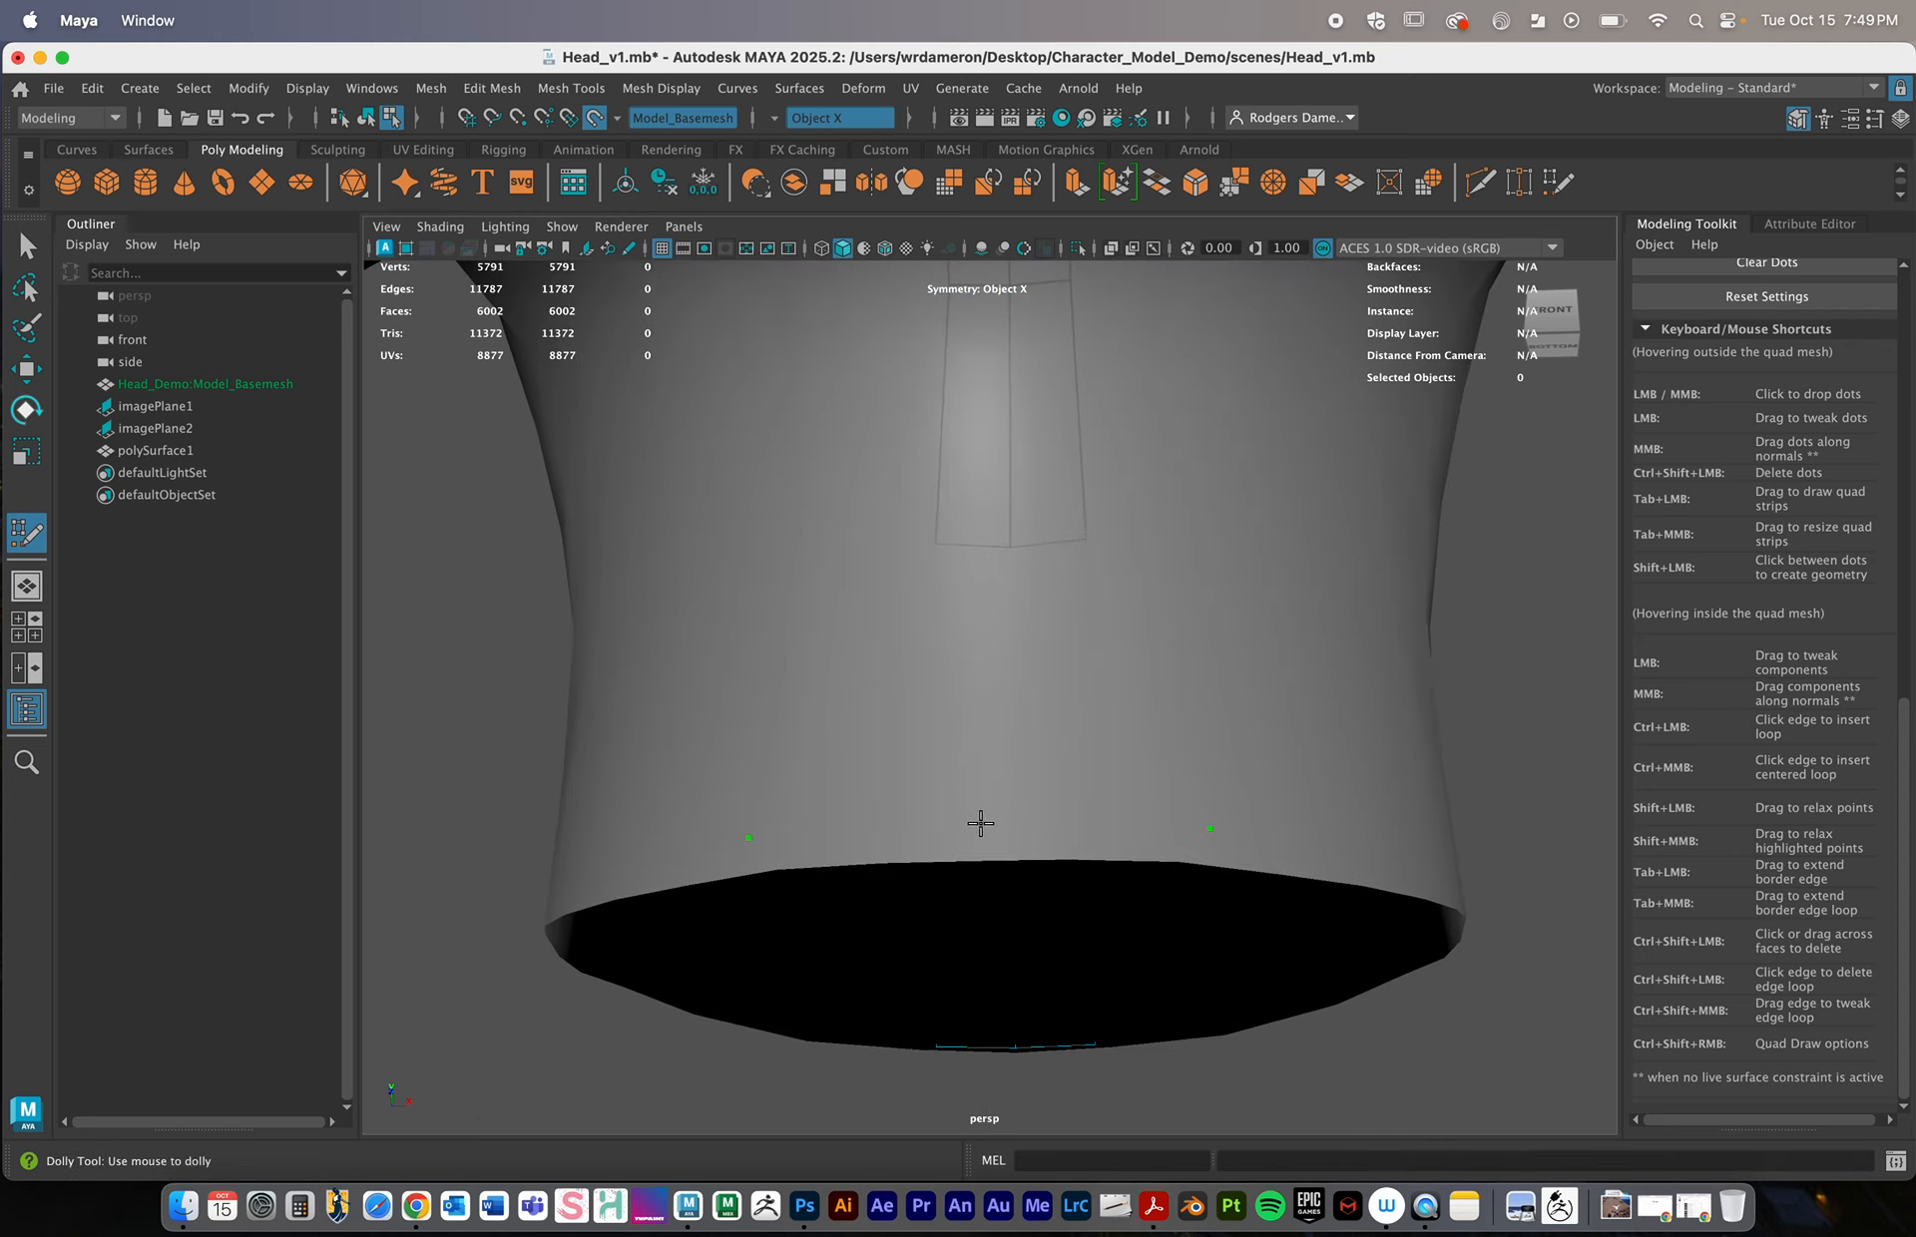
pyautogui.keyDown('ctrl'); pyautogui.keyDown('shift'); pyautogui.click(978, 827); pyautogui.keyUp('shift'); pyautogui.keyUp('ctrl')
pyautogui.click(972, 831)
pyautogui.keyDown('alt'); pyautogui.moveTo(1084, 694); pyautogui.dragTo(1090, 761, button='middle'); pyautogui.keyUp('alt')
pyautogui.keyDown('alt'); pyautogui.moveTo(1091, 762); pyautogui.dragTo(599, 658, button='right'); pyautogui.keyUp('alt')
pyautogui.keyDown('shift'); pyautogui.click(1043, 617); pyautogui.keyUp('shift')
# Fill one mirrored quad on each side of the philtrum strip, directly above the upper lip row
pyautogui.moveTo(1082, 671)
pyautogui.keyDown('alt'); pyautogui.mouseDown(button='right')
pyautogui.moveTo(624, 659)
pyautogui.moveTo(859, 727)
pyautogui.moveTo(1199, 590)
pyautogui.moveTo(1191, 572)
pyautogui.mouseUp(button='right'); pyautogui.keyUp('alt')
pyautogui.keyDown('alt'); pyautogui.moveTo(1191, 572); pyautogui.dragTo(846, 501, button='middle'); pyautogui.keyUp('alt')
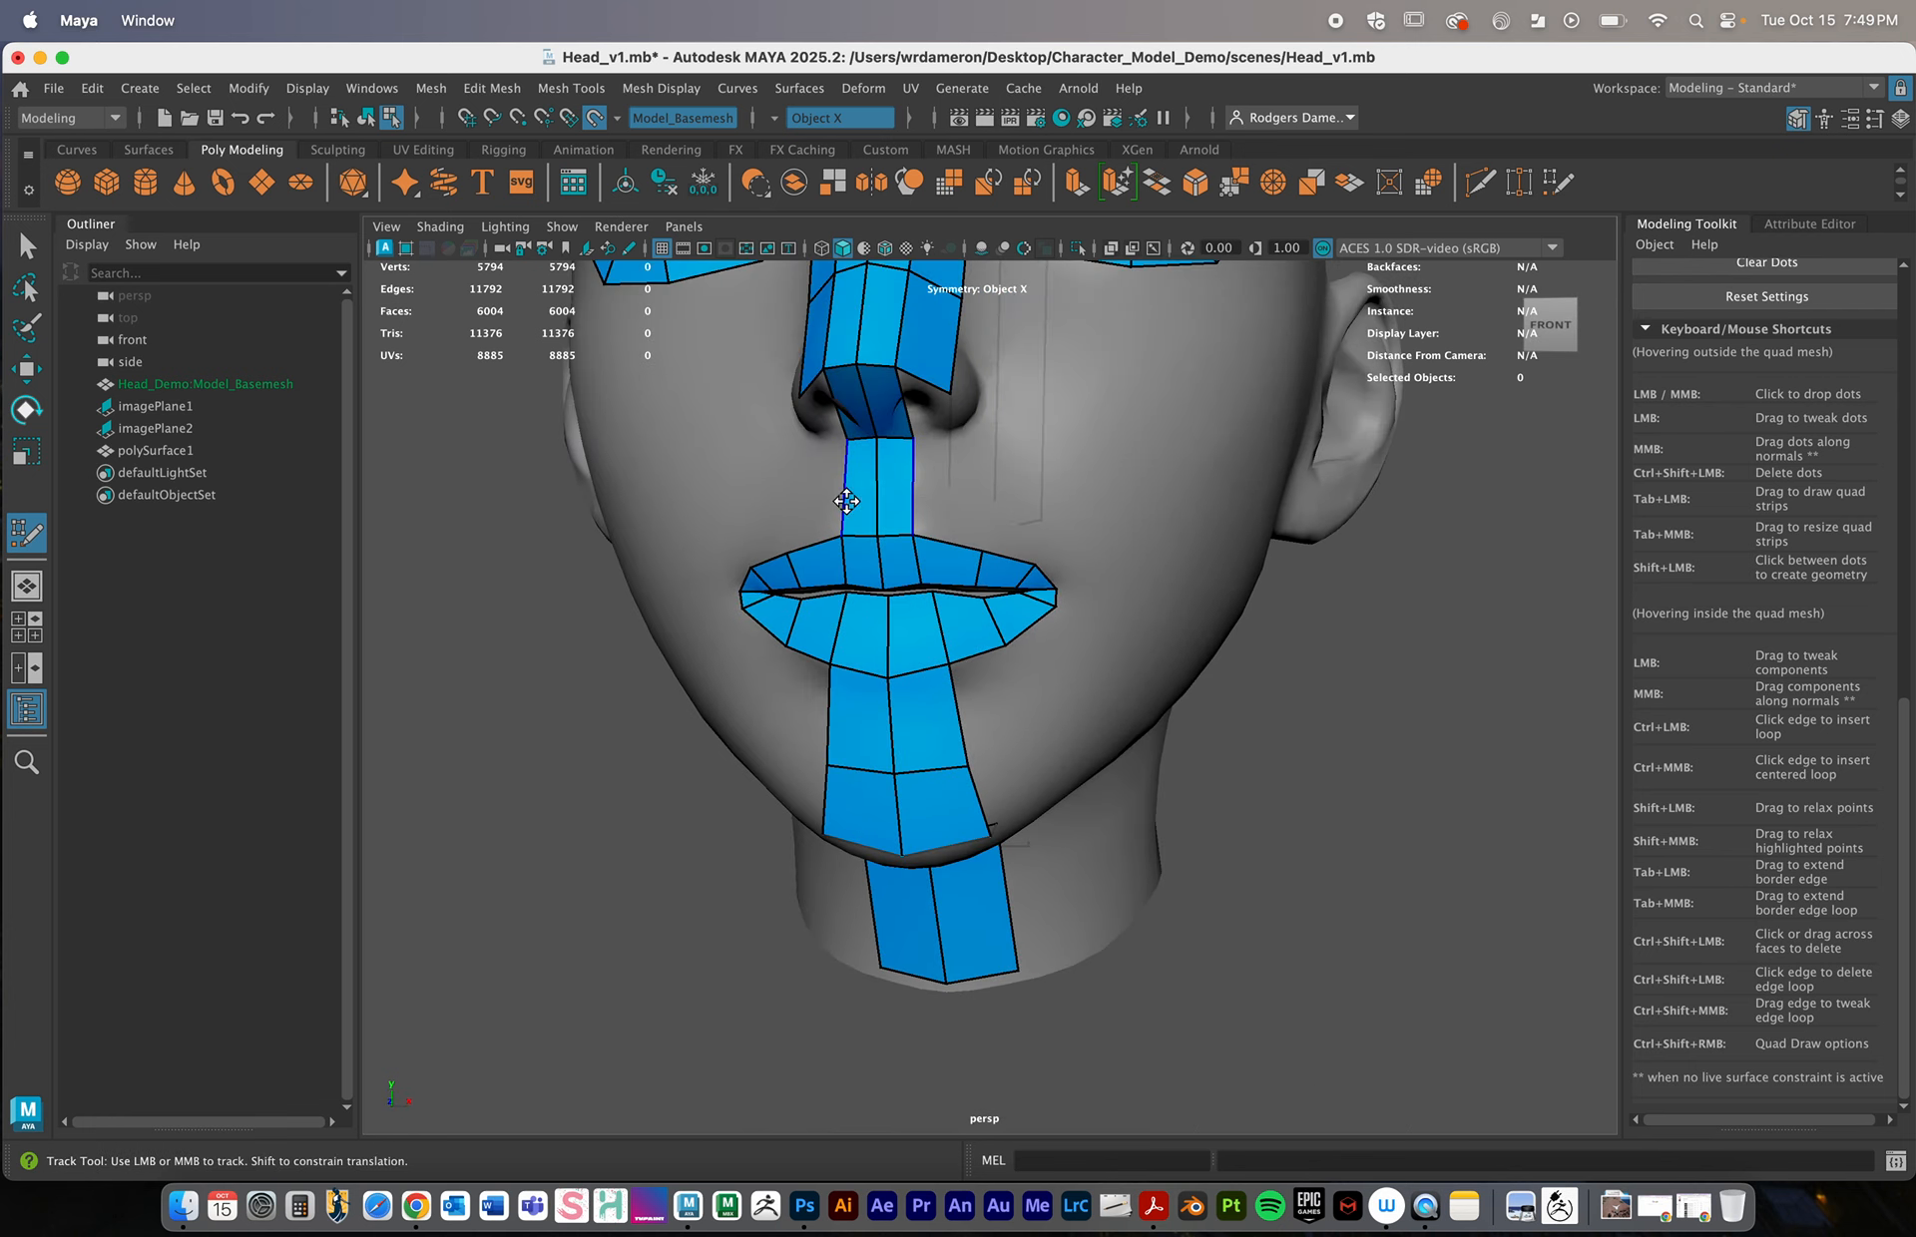
pyautogui.keyDown('alt'); pyautogui.moveTo(1117, 608); pyautogui.dragTo(1038, 519, button='right'); pyautogui.keyUp('alt')
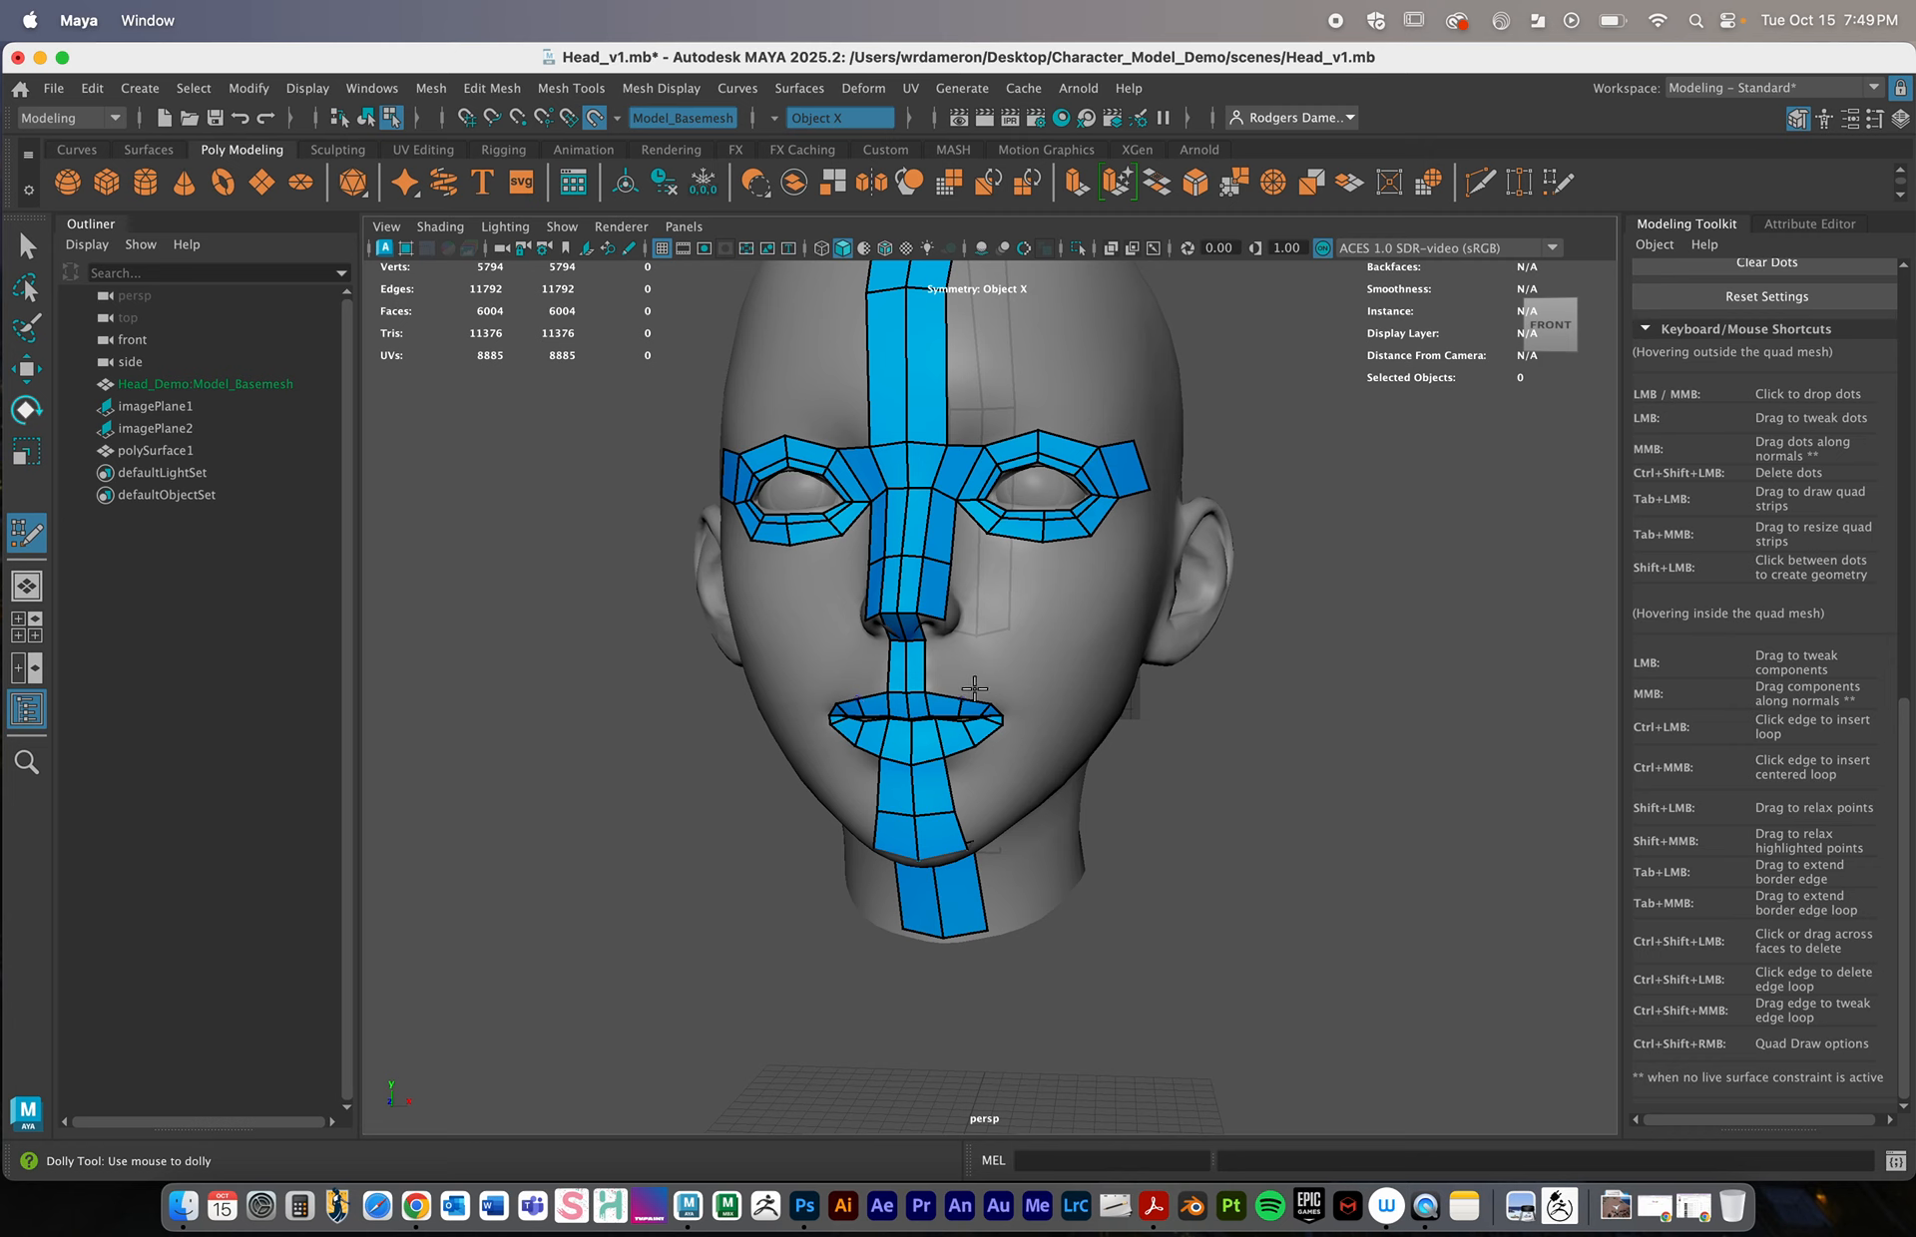
pyautogui.keyDown('alt'); pyautogui.moveTo(974, 688); pyautogui.dragTo(934, 686); pyautogui.keyUp('alt')
pyautogui.keyDown('alt'); pyautogui.moveTo(934, 686); pyautogui.dragTo(1010, 658, button='middle'); pyautogui.keyUp('alt')
pyautogui.keyDown('alt'); pyautogui.moveTo(1010, 659); pyautogui.dragTo(1069, 691, button='right'); pyautogui.keyUp('alt')
pyautogui.keyDown('alt'); pyautogui.moveTo(1004, 730); pyautogui.dragTo(1038, 670); pyautogui.keyUp('alt')
pyautogui.keyDown('alt'); pyautogui.moveTo(923, 496); pyautogui.dragTo(911, 662, button='middle'); pyautogui.keyUp('alt')
pyautogui.keyDown('alt'); pyautogui.moveTo(911, 663); pyautogui.dragTo(1035, 659, button='right'); pyautogui.keyUp('alt')
pyautogui.keyDown('alt'); pyautogui.moveTo(1014, 695); pyautogui.dragTo(1042, 646); pyautogui.keyUp('alt')
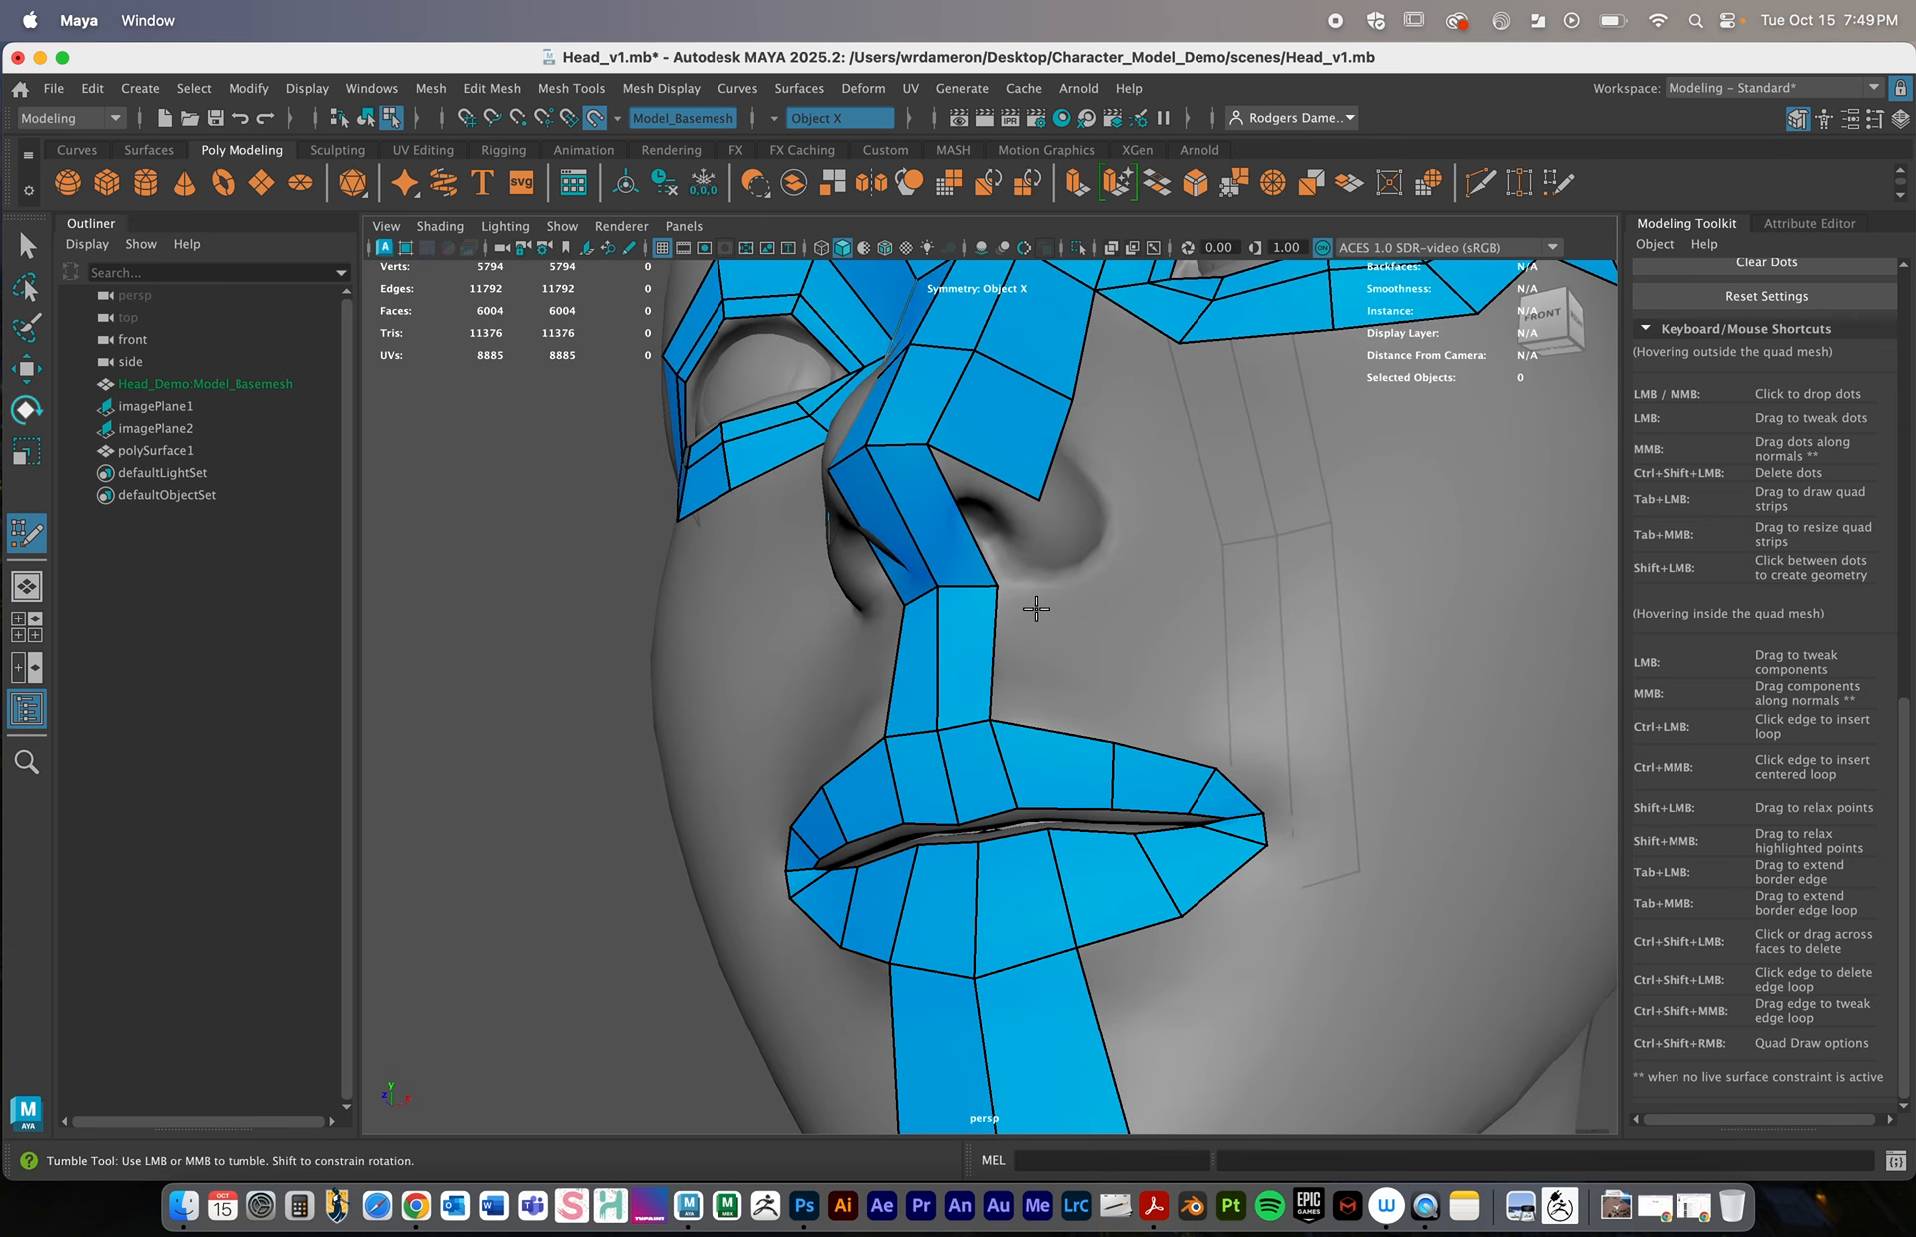
pyautogui.keyDown('alt'); pyautogui.moveTo(1035, 607); pyautogui.dragTo(1036, 641, button='middle'); pyautogui.keyUp('alt')
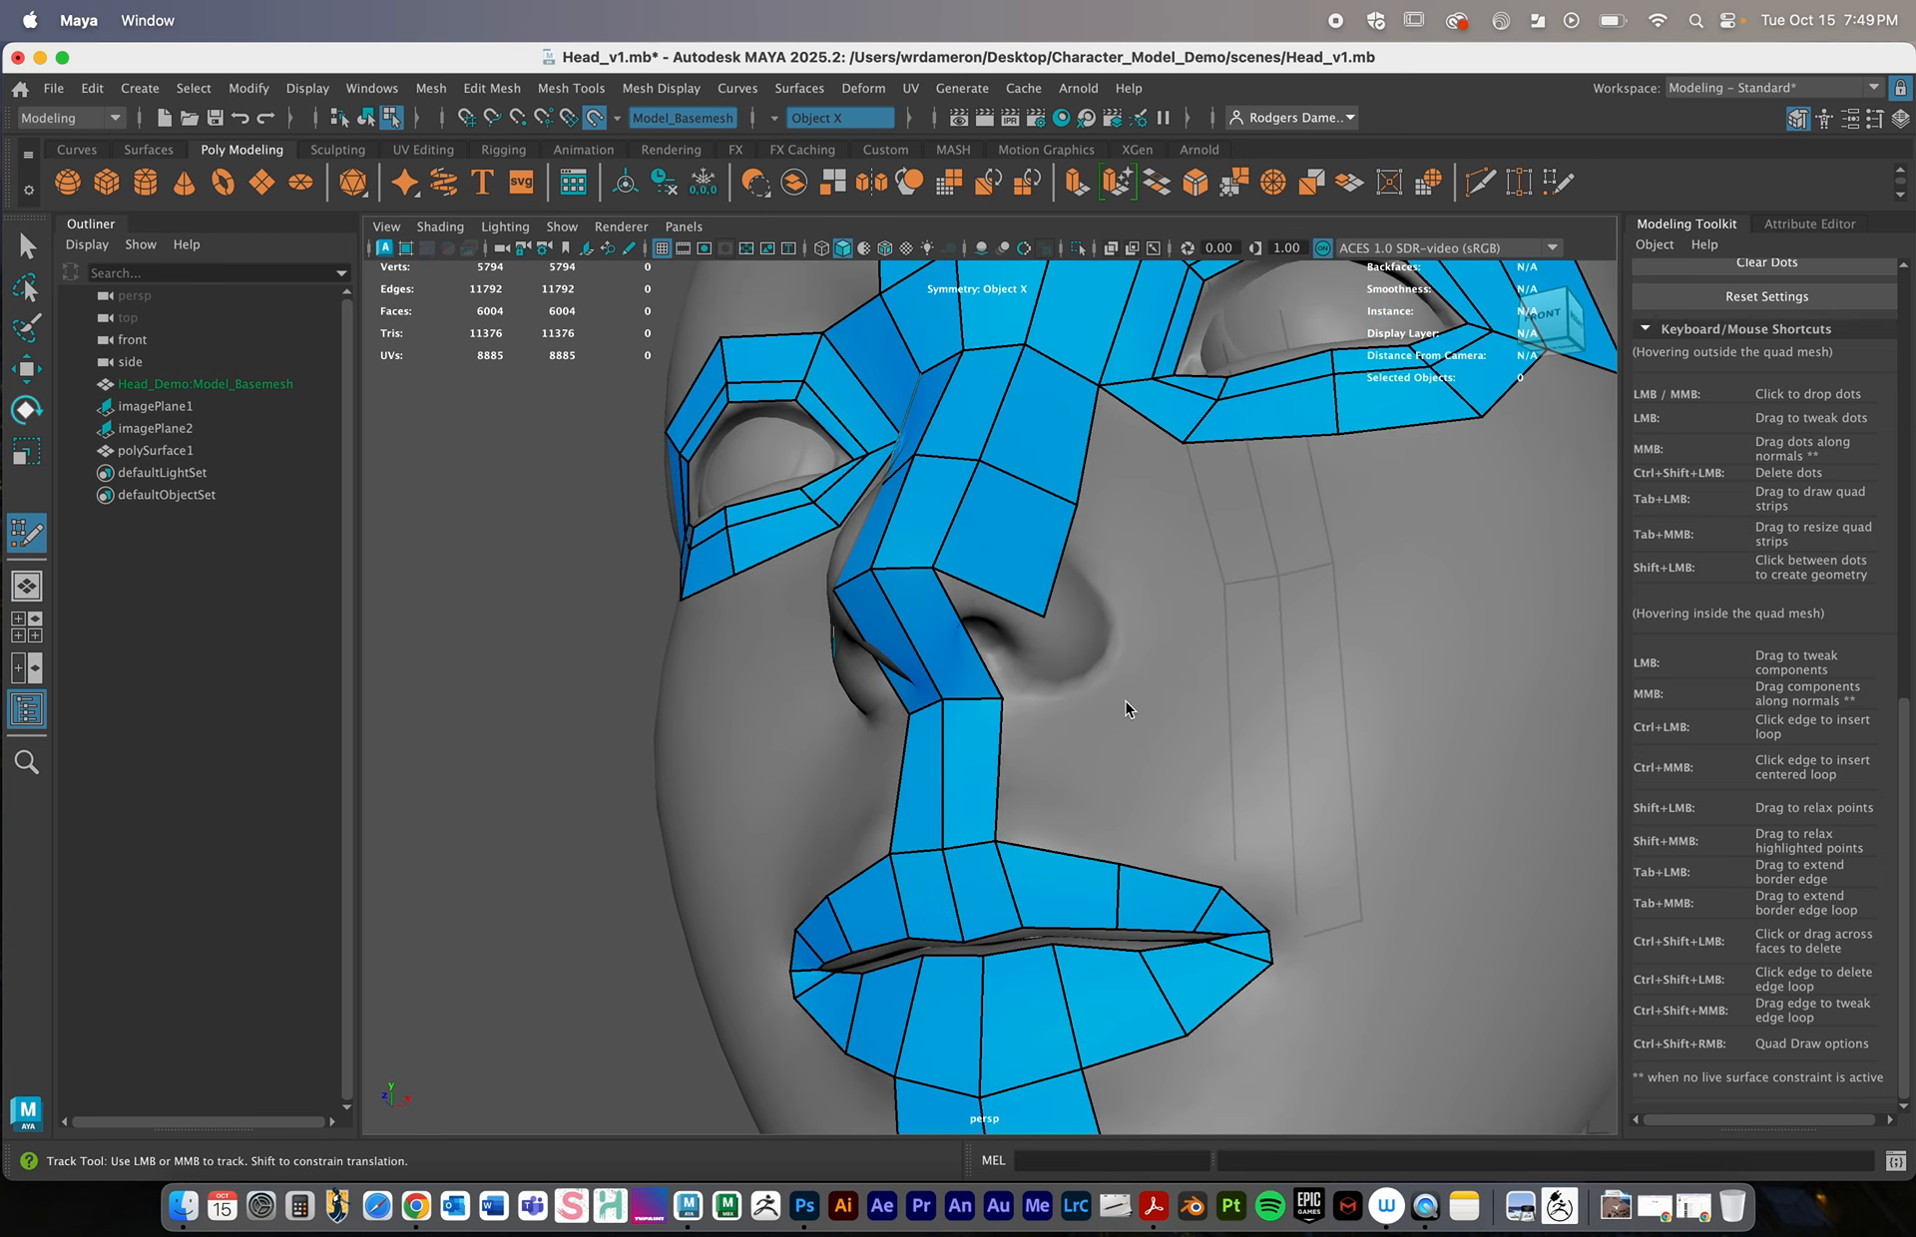
pyautogui.keyDown('shift'); pyautogui.click(1037, 776); pyautogui.keyUp('shift')
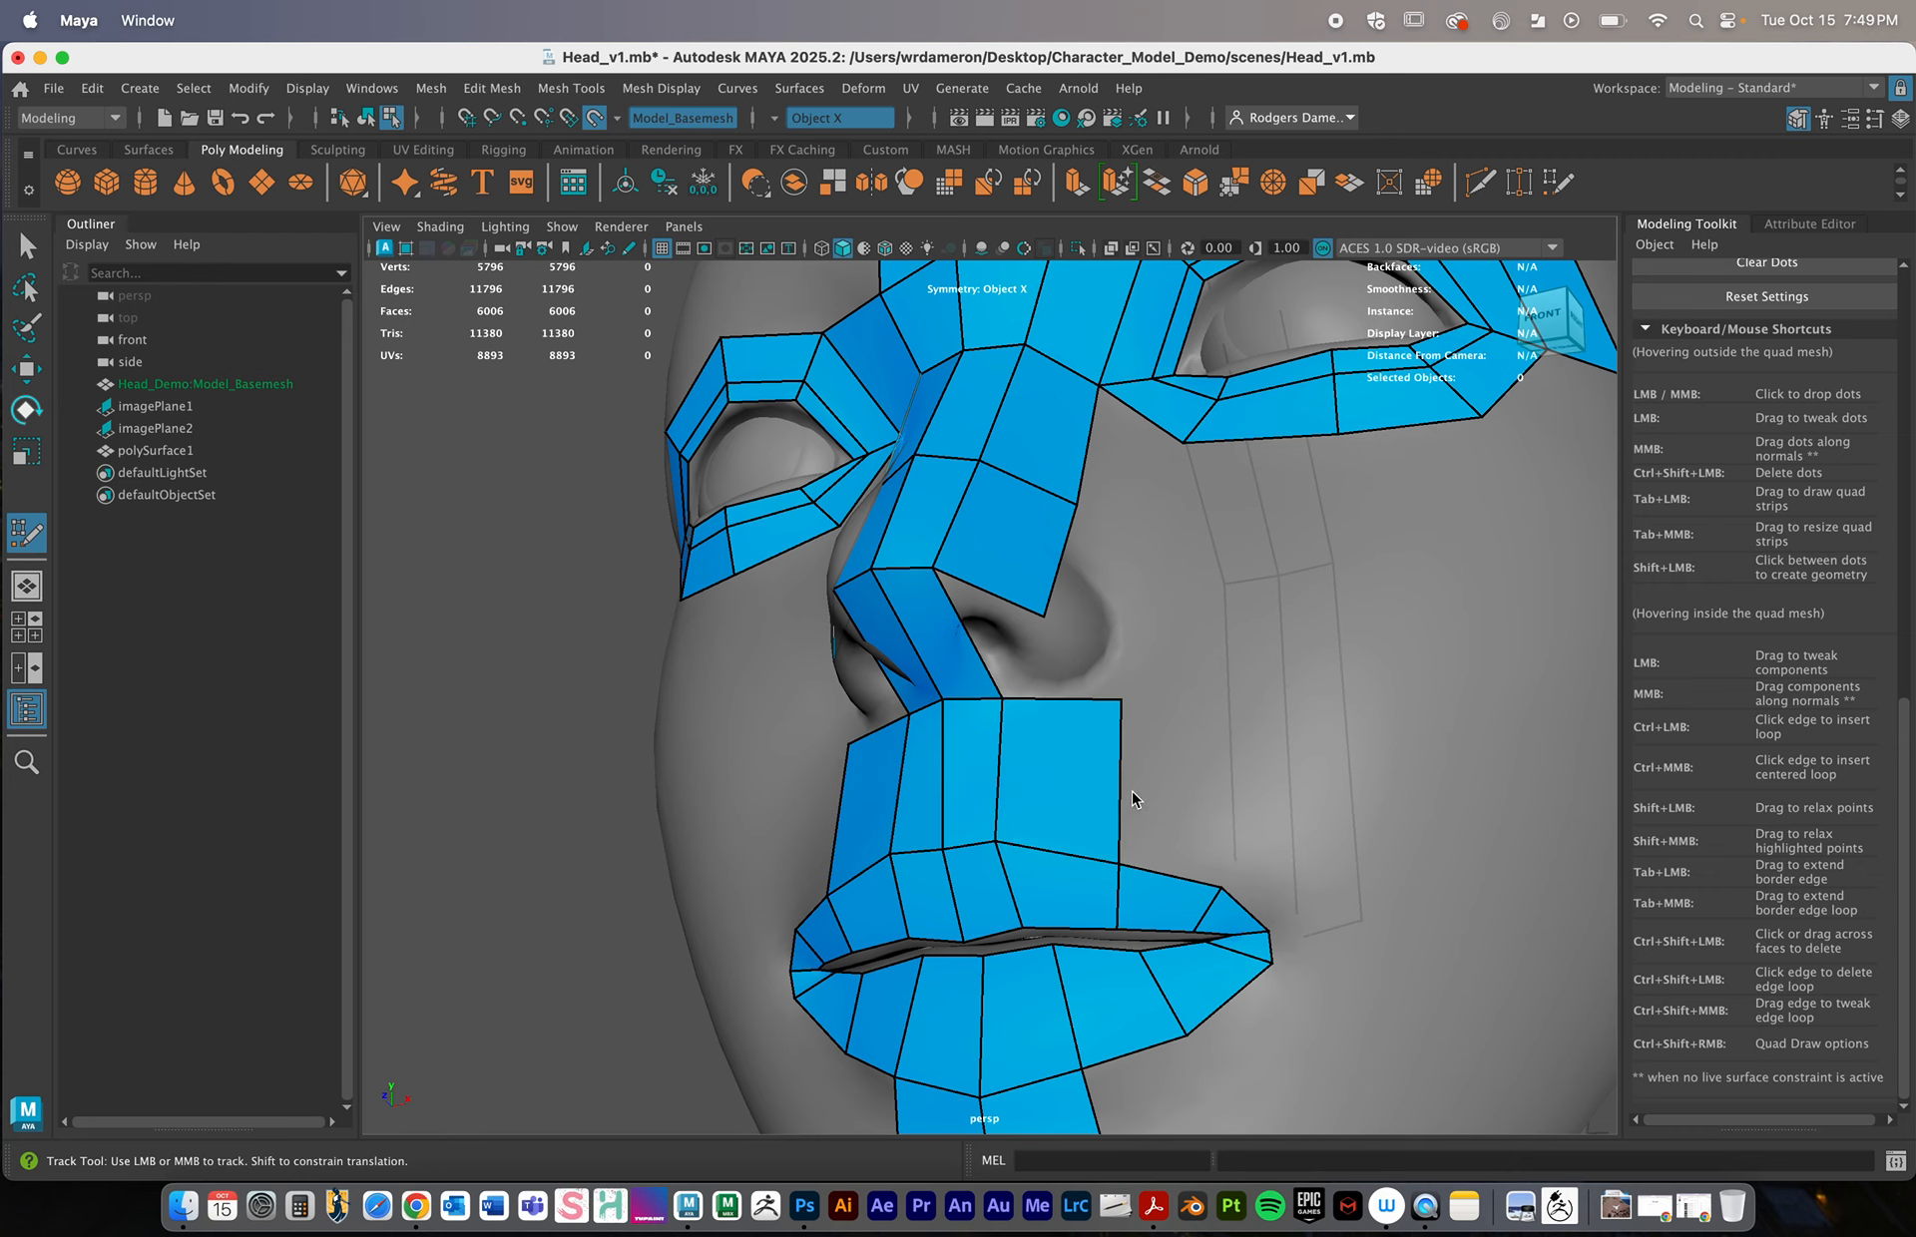
# Move the lower outer vertex of the nose side and insert a horizontal edge loop across the lower nose
pyautogui.keyDown('alt'); pyautogui.moveTo(1134, 799); pyautogui.dragTo(1208, 827); pyautogui.keyUp('alt')
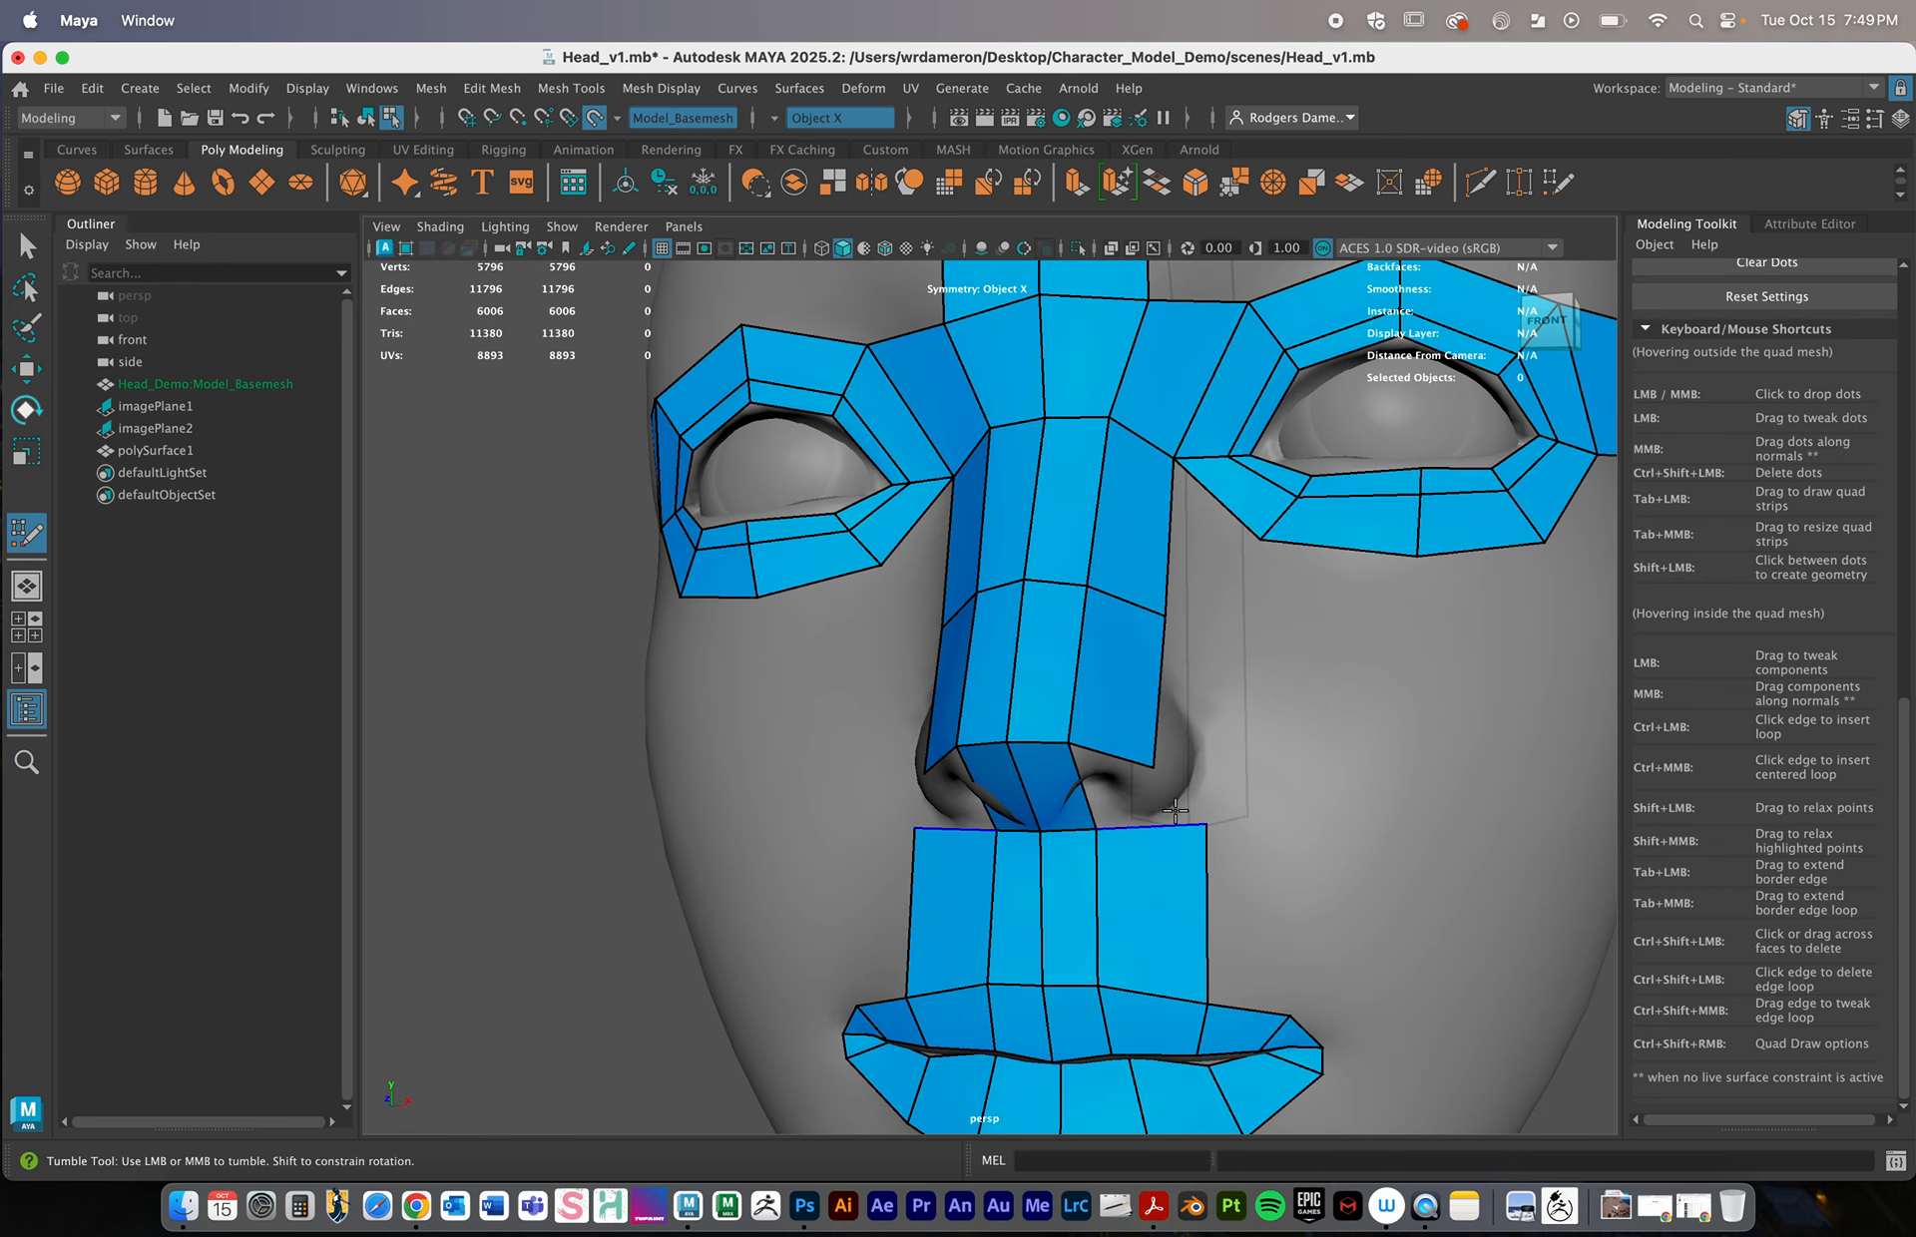
pyautogui.moveTo(1153, 760); pyautogui.dragTo(1128, 774)
pyautogui.keyDown('alt'); pyautogui.moveTo(1127, 774); pyautogui.dragTo(1267, 640, button='middle'); pyautogui.keyUp('alt')
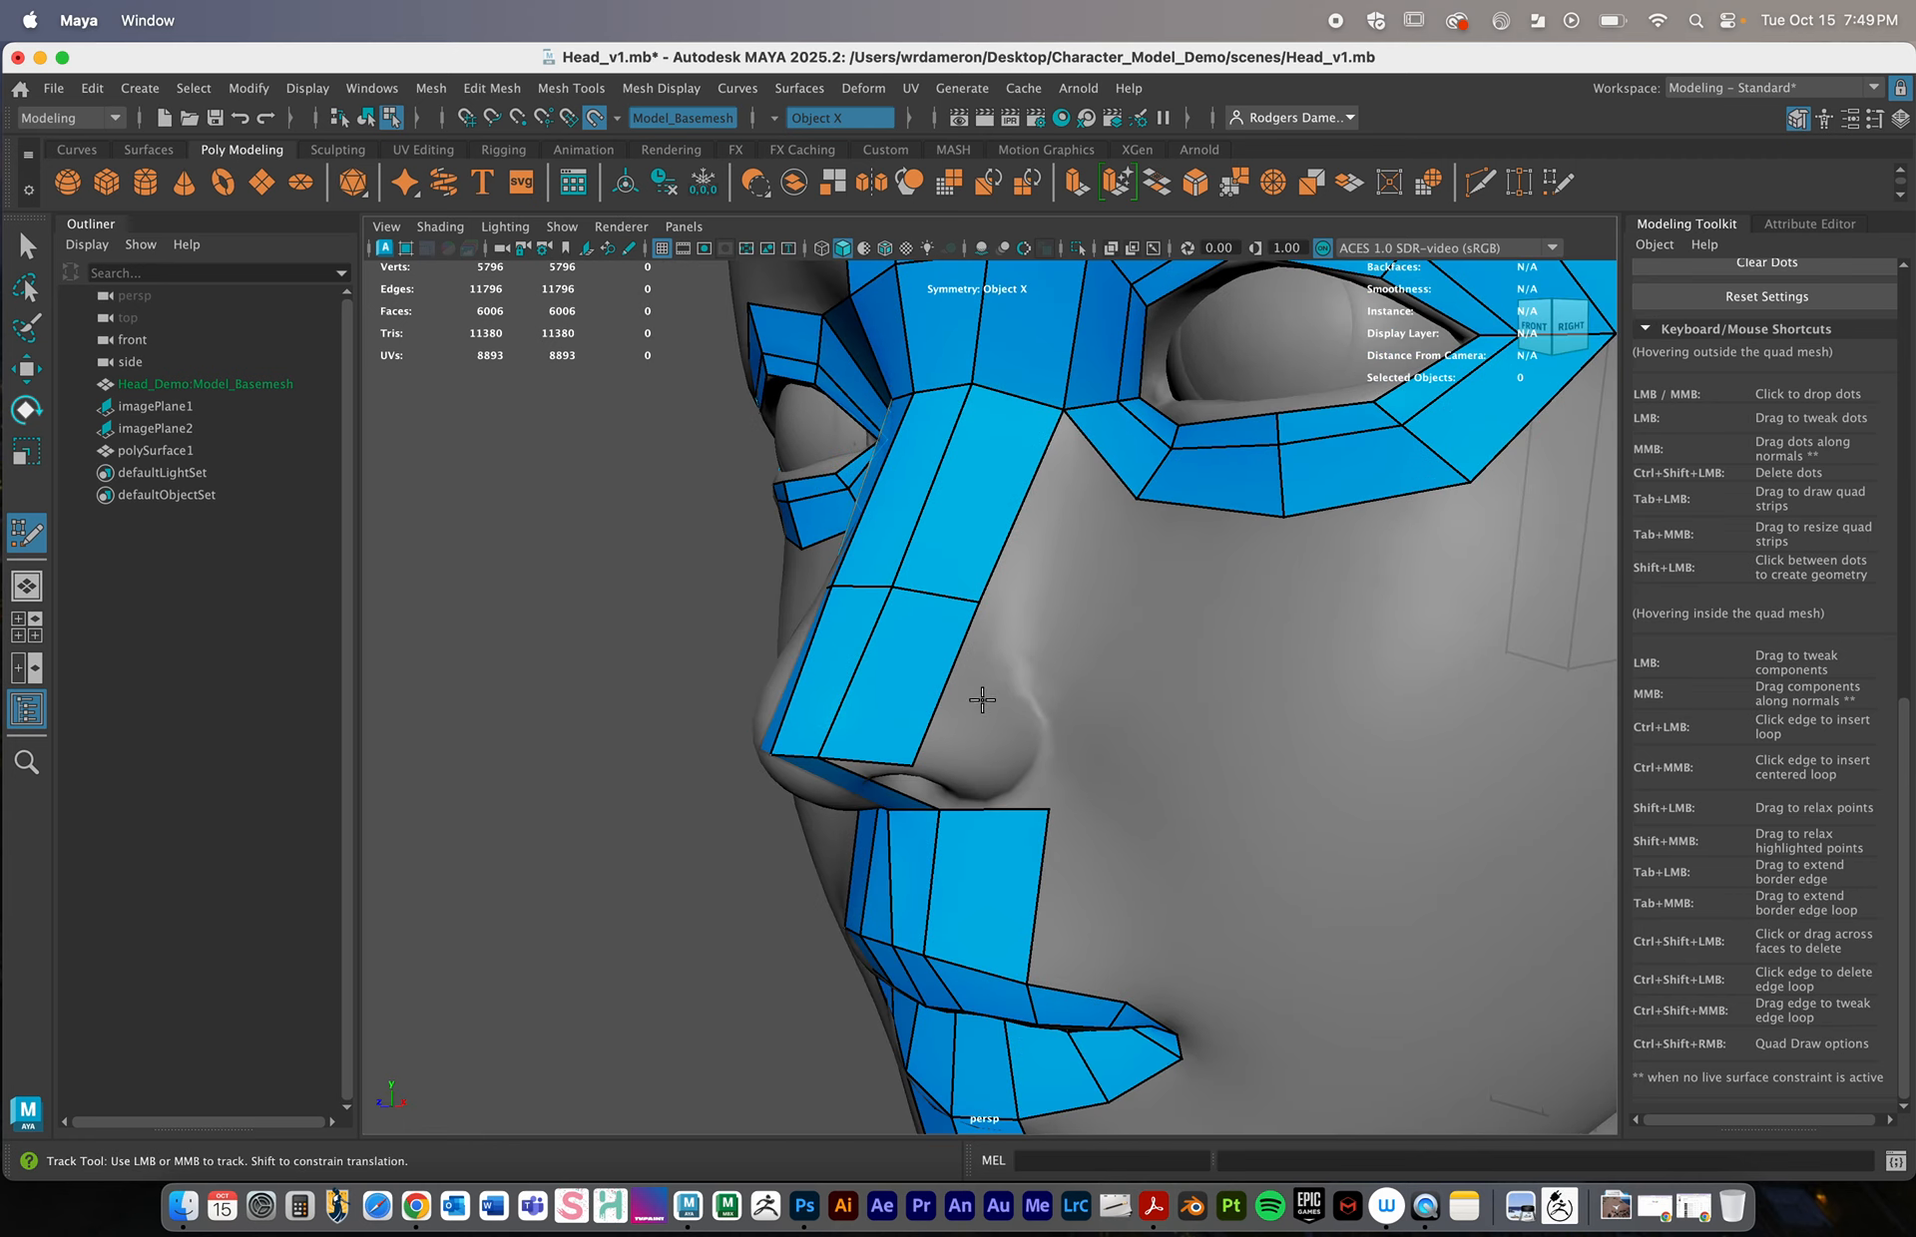
pyautogui.keyDown('ctrl'); pyautogui.click(861, 655); pyautogui.keyUp('ctrl')
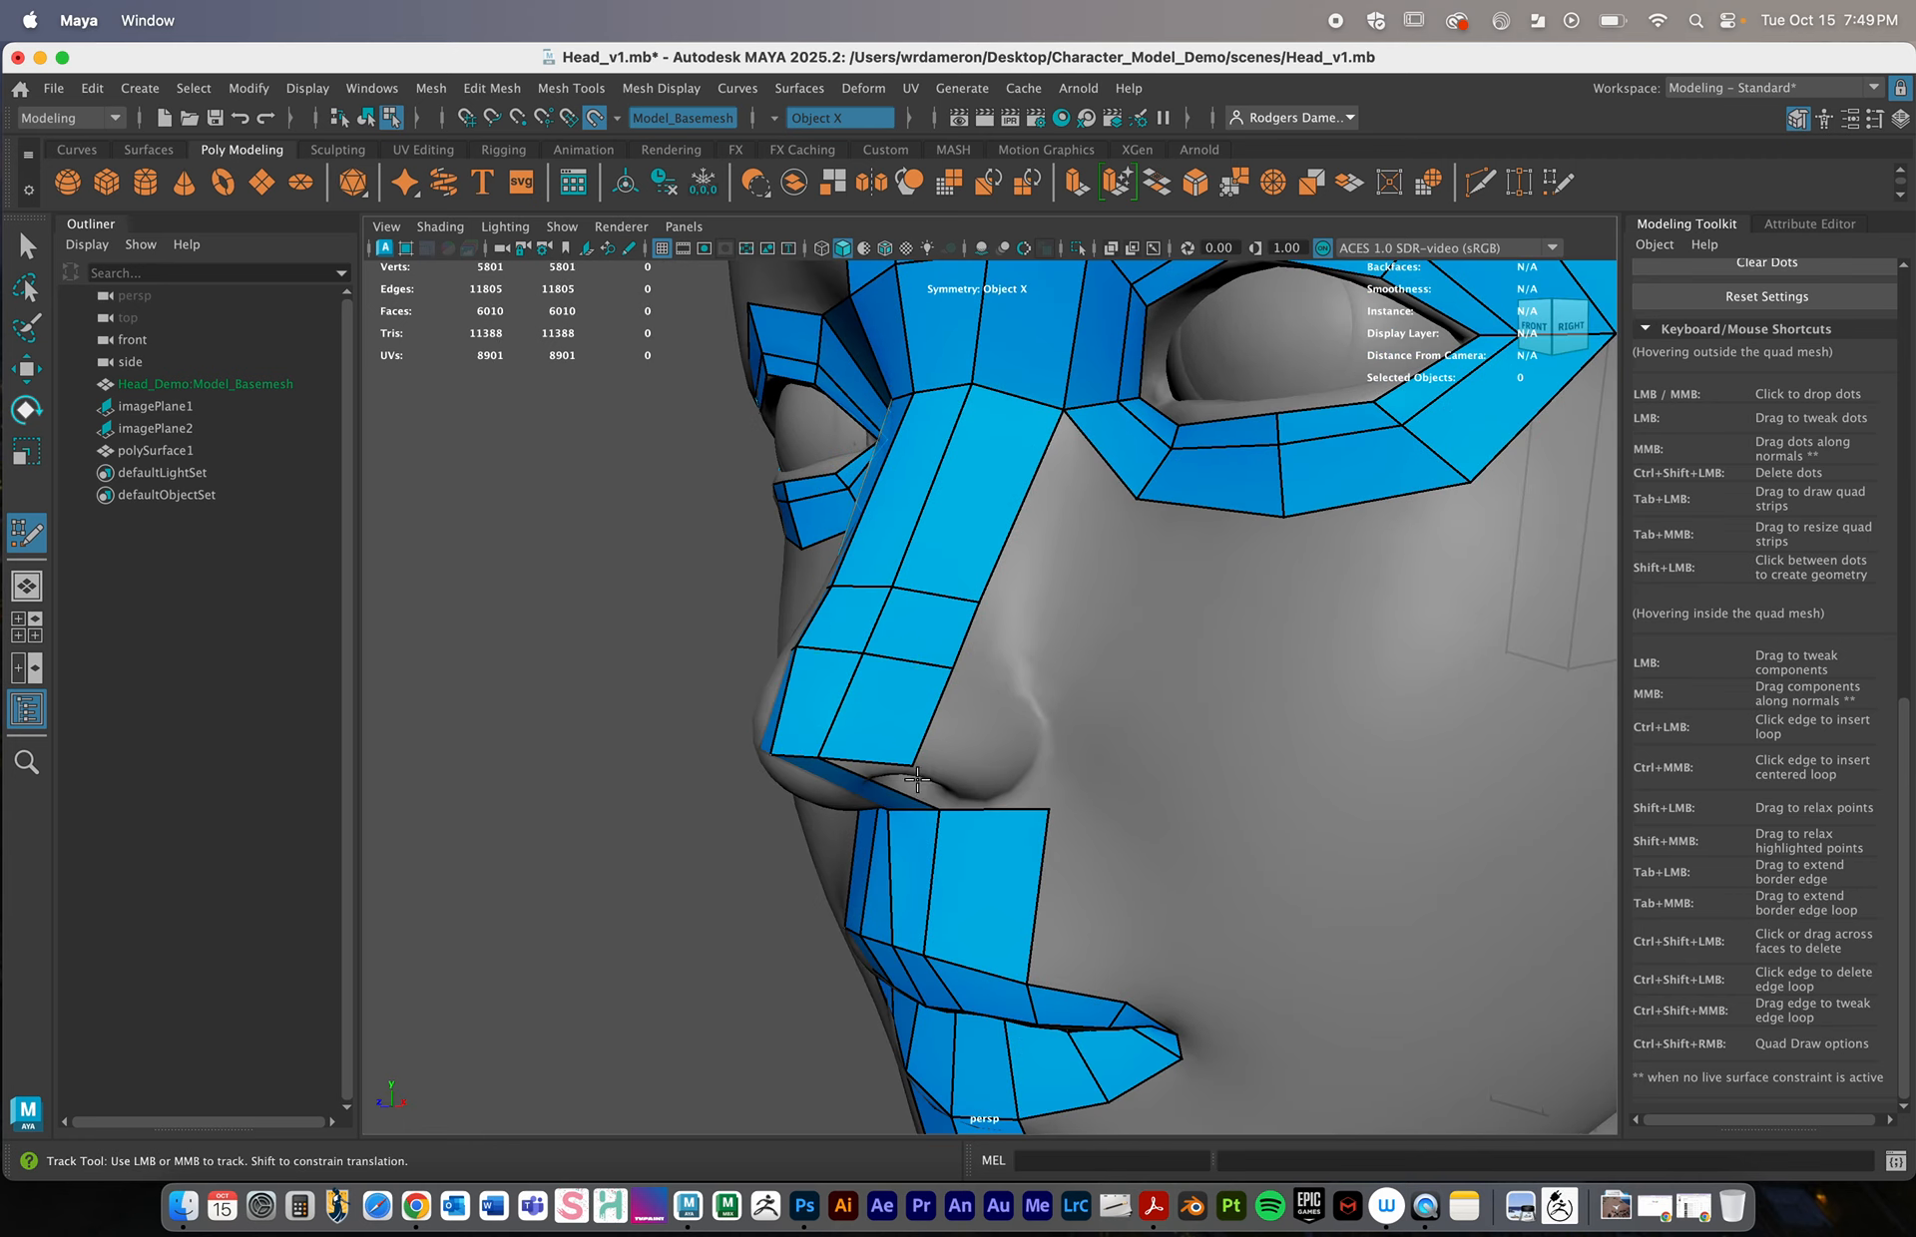
# Place dots around the nostril wing and fill a mirrored quad outward from the lower nose side
pyautogui.keyDown('alt'); pyautogui.moveTo(909, 777); pyautogui.dragTo(1029, 689); pyautogui.keyUp('alt')
pyautogui.click(1086, 627)
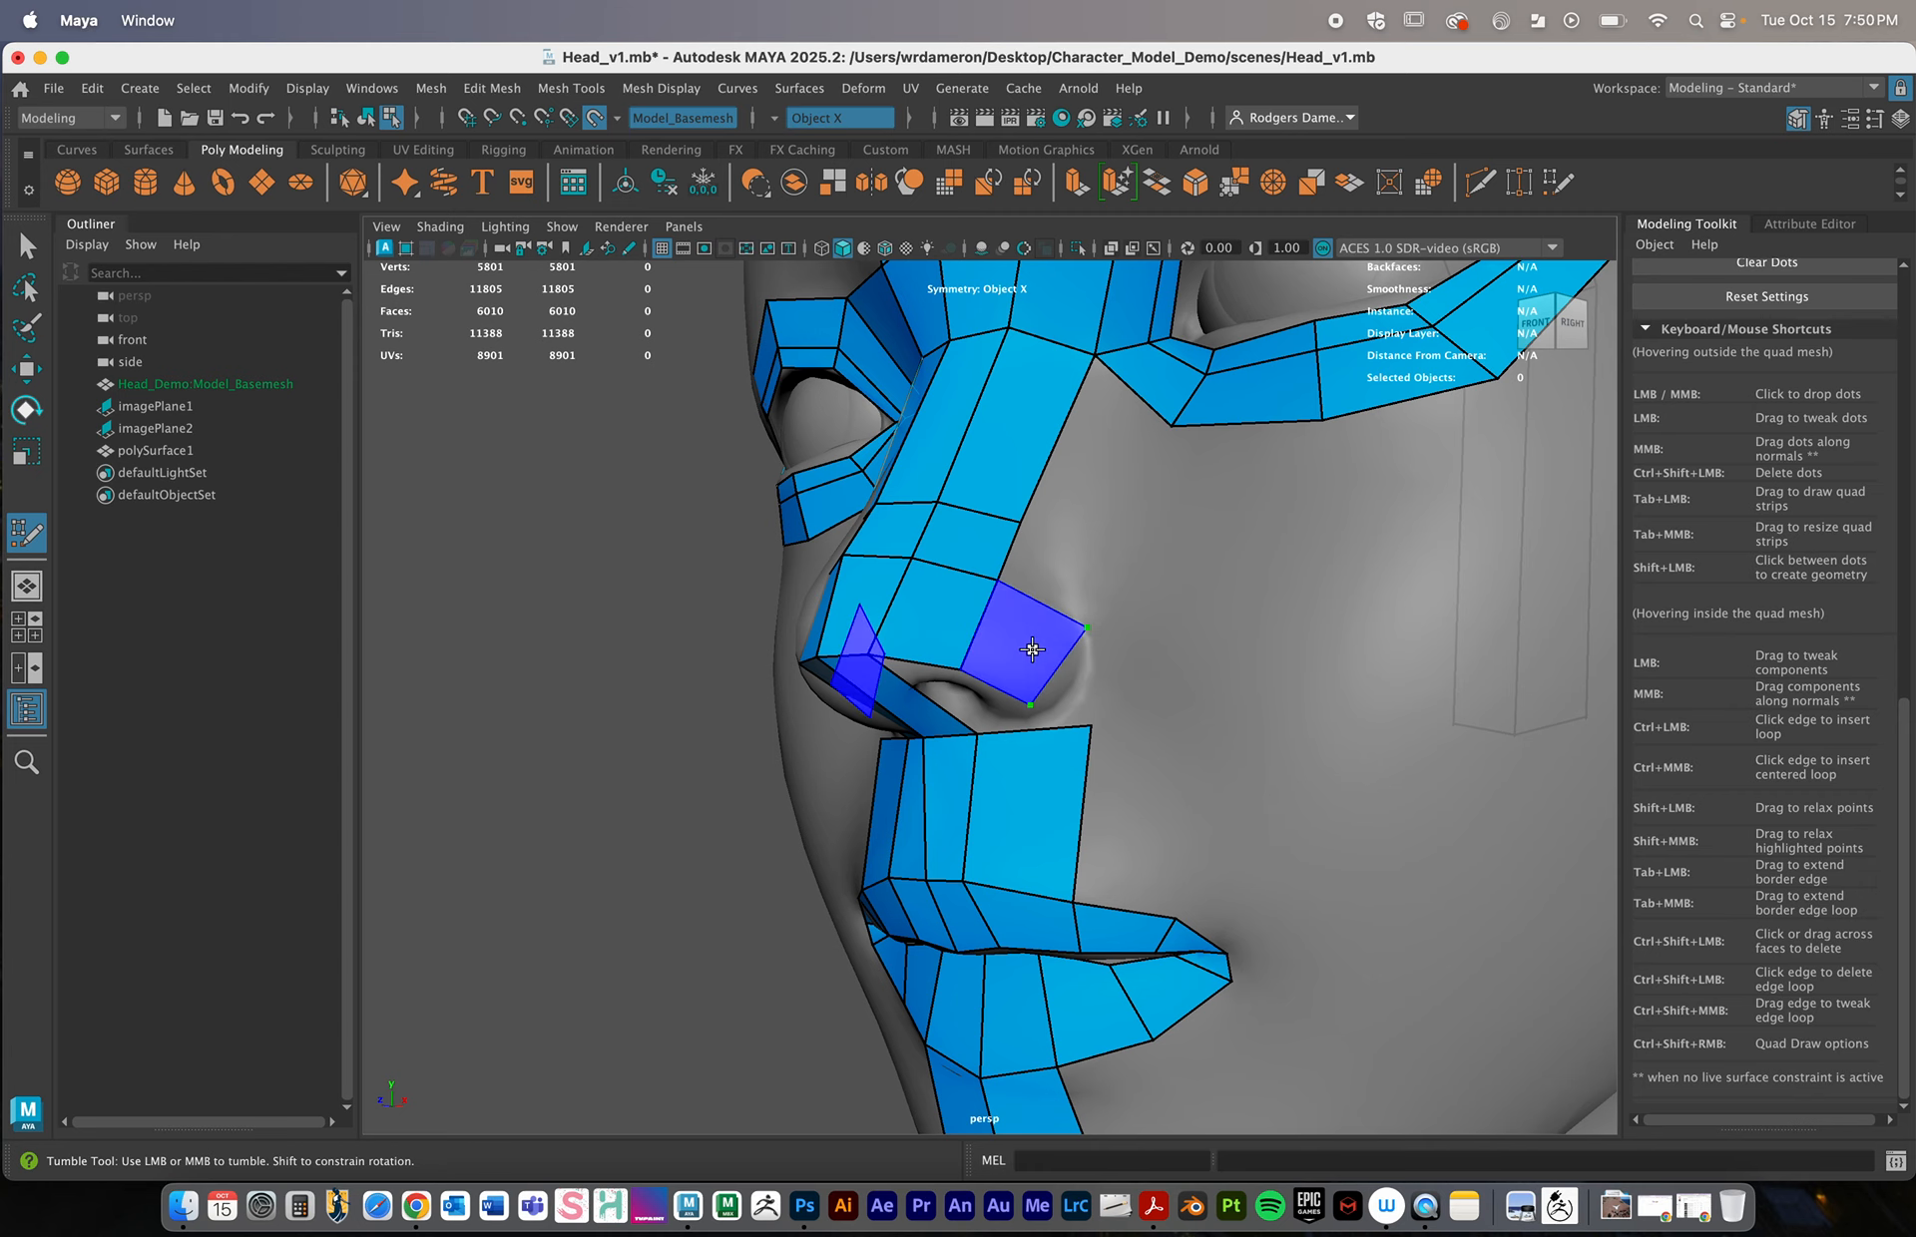
pyautogui.keyDown('shift'); pyautogui.click(1038, 674); pyautogui.keyUp('shift')
# Move the upper outer vertex of the quad beside the philtrum inward beneath the nostril
pyautogui.keyDown('alt'); pyautogui.moveTo(1038, 674); pyautogui.dragTo(1104, 728); pyautogui.keyUp('alt')
pyautogui.keyDown('alt'); pyautogui.moveTo(1103, 727); pyautogui.dragTo(1246, 765, button='right'); pyautogui.keyUp('alt')
pyautogui.moveTo(1247, 765); pyautogui.dragTo(1215, 744)
# Reshape the nostril wing quad by moving its upper and lower outer vertices to follow the wing's contour
pyautogui.keyDown('alt'); pyautogui.moveTo(1172, 661); pyautogui.dragTo(1097, 784, button='middle'); pyautogui.keyUp('alt')
pyautogui.keyDown('alt'); pyautogui.moveTo(1098, 784); pyautogui.dragTo(1124, 869); pyautogui.keyUp('alt')
pyautogui.keyDown('alt'); pyautogui.moveTo(1124, 869); pyautogui.dragTo(1087, 739, button='middle'); pyautogui.keyUp('alt')
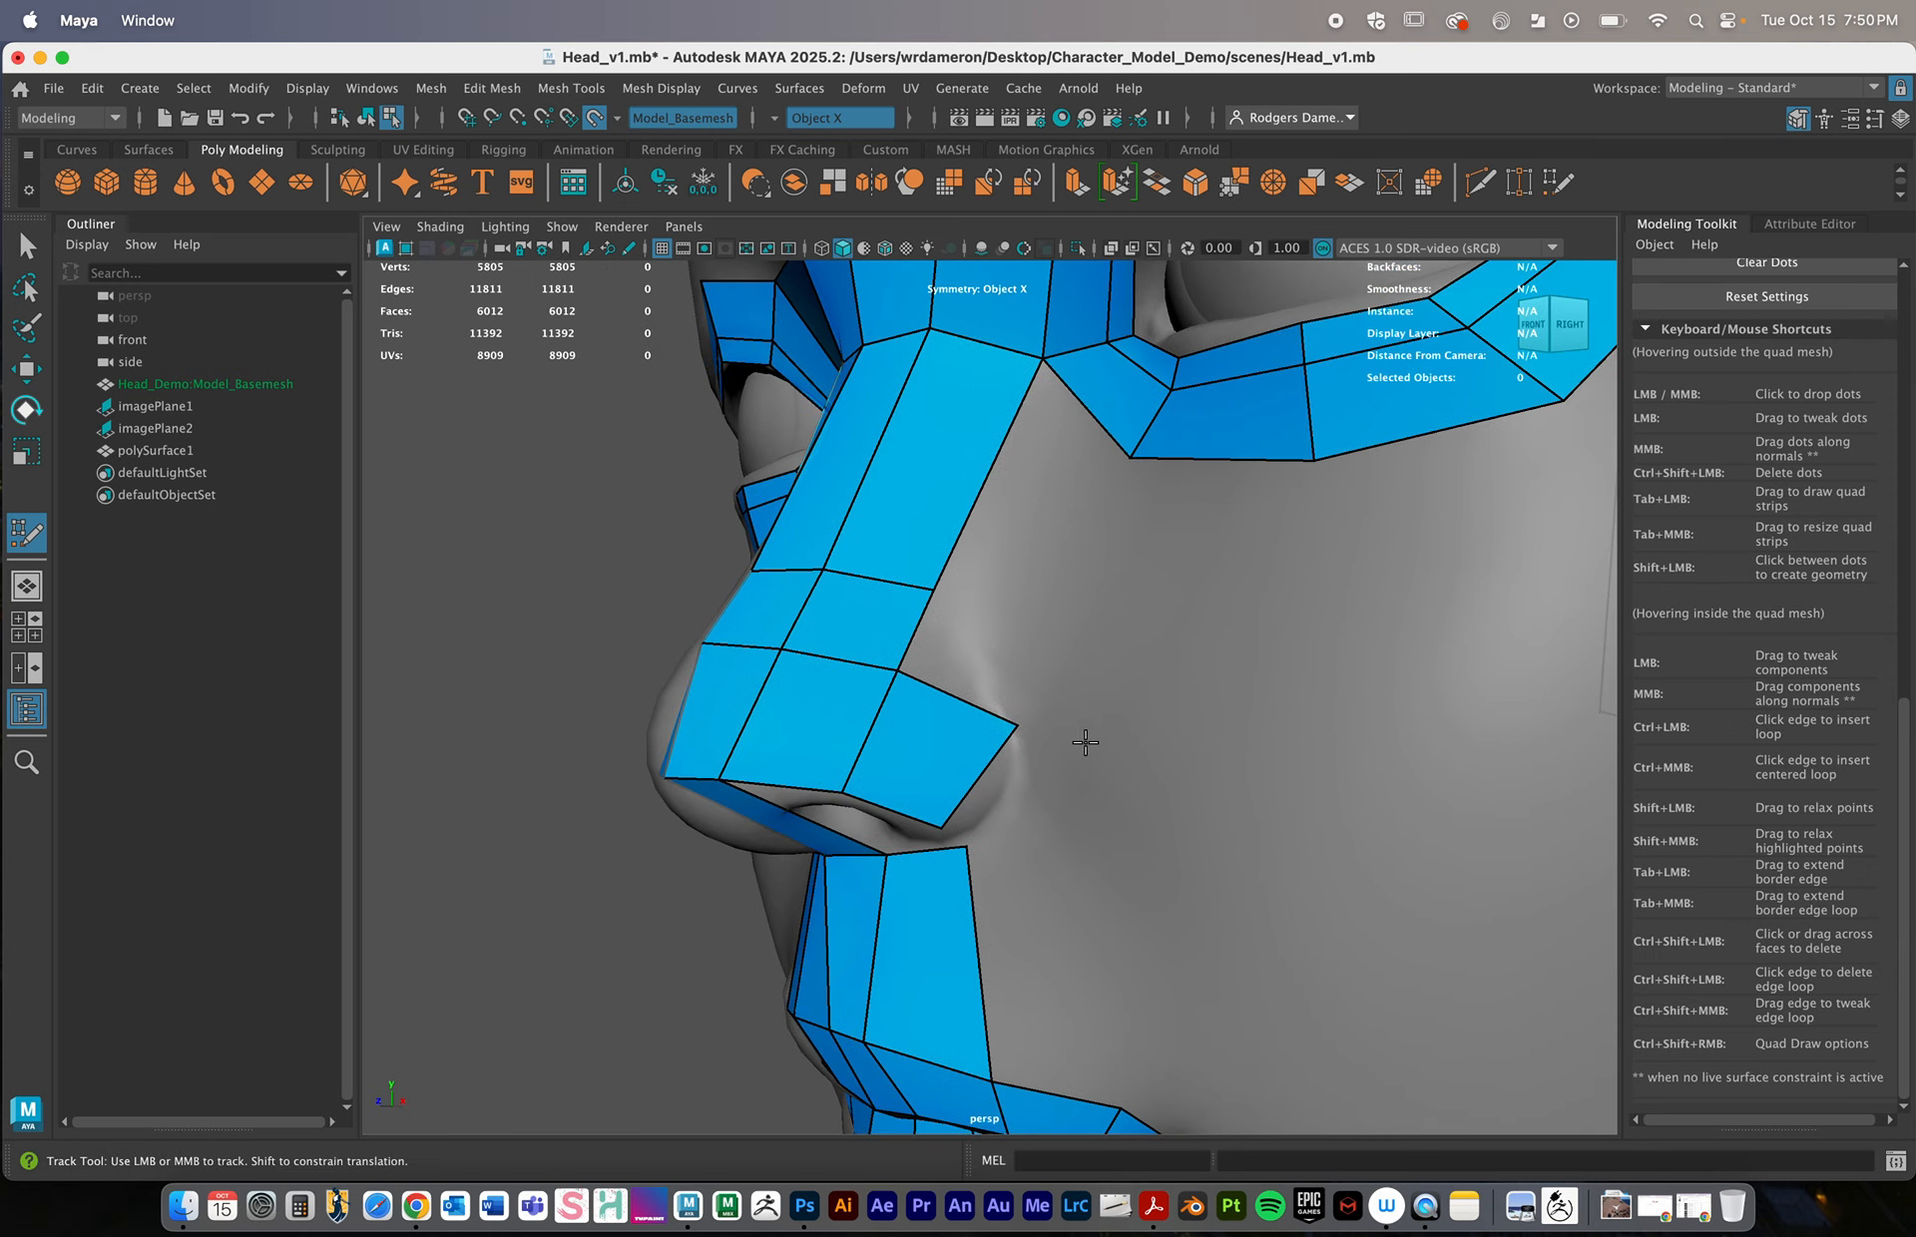
pyautogui.moveTo(1012, 727); pyautogui.dragTo(970, 688)
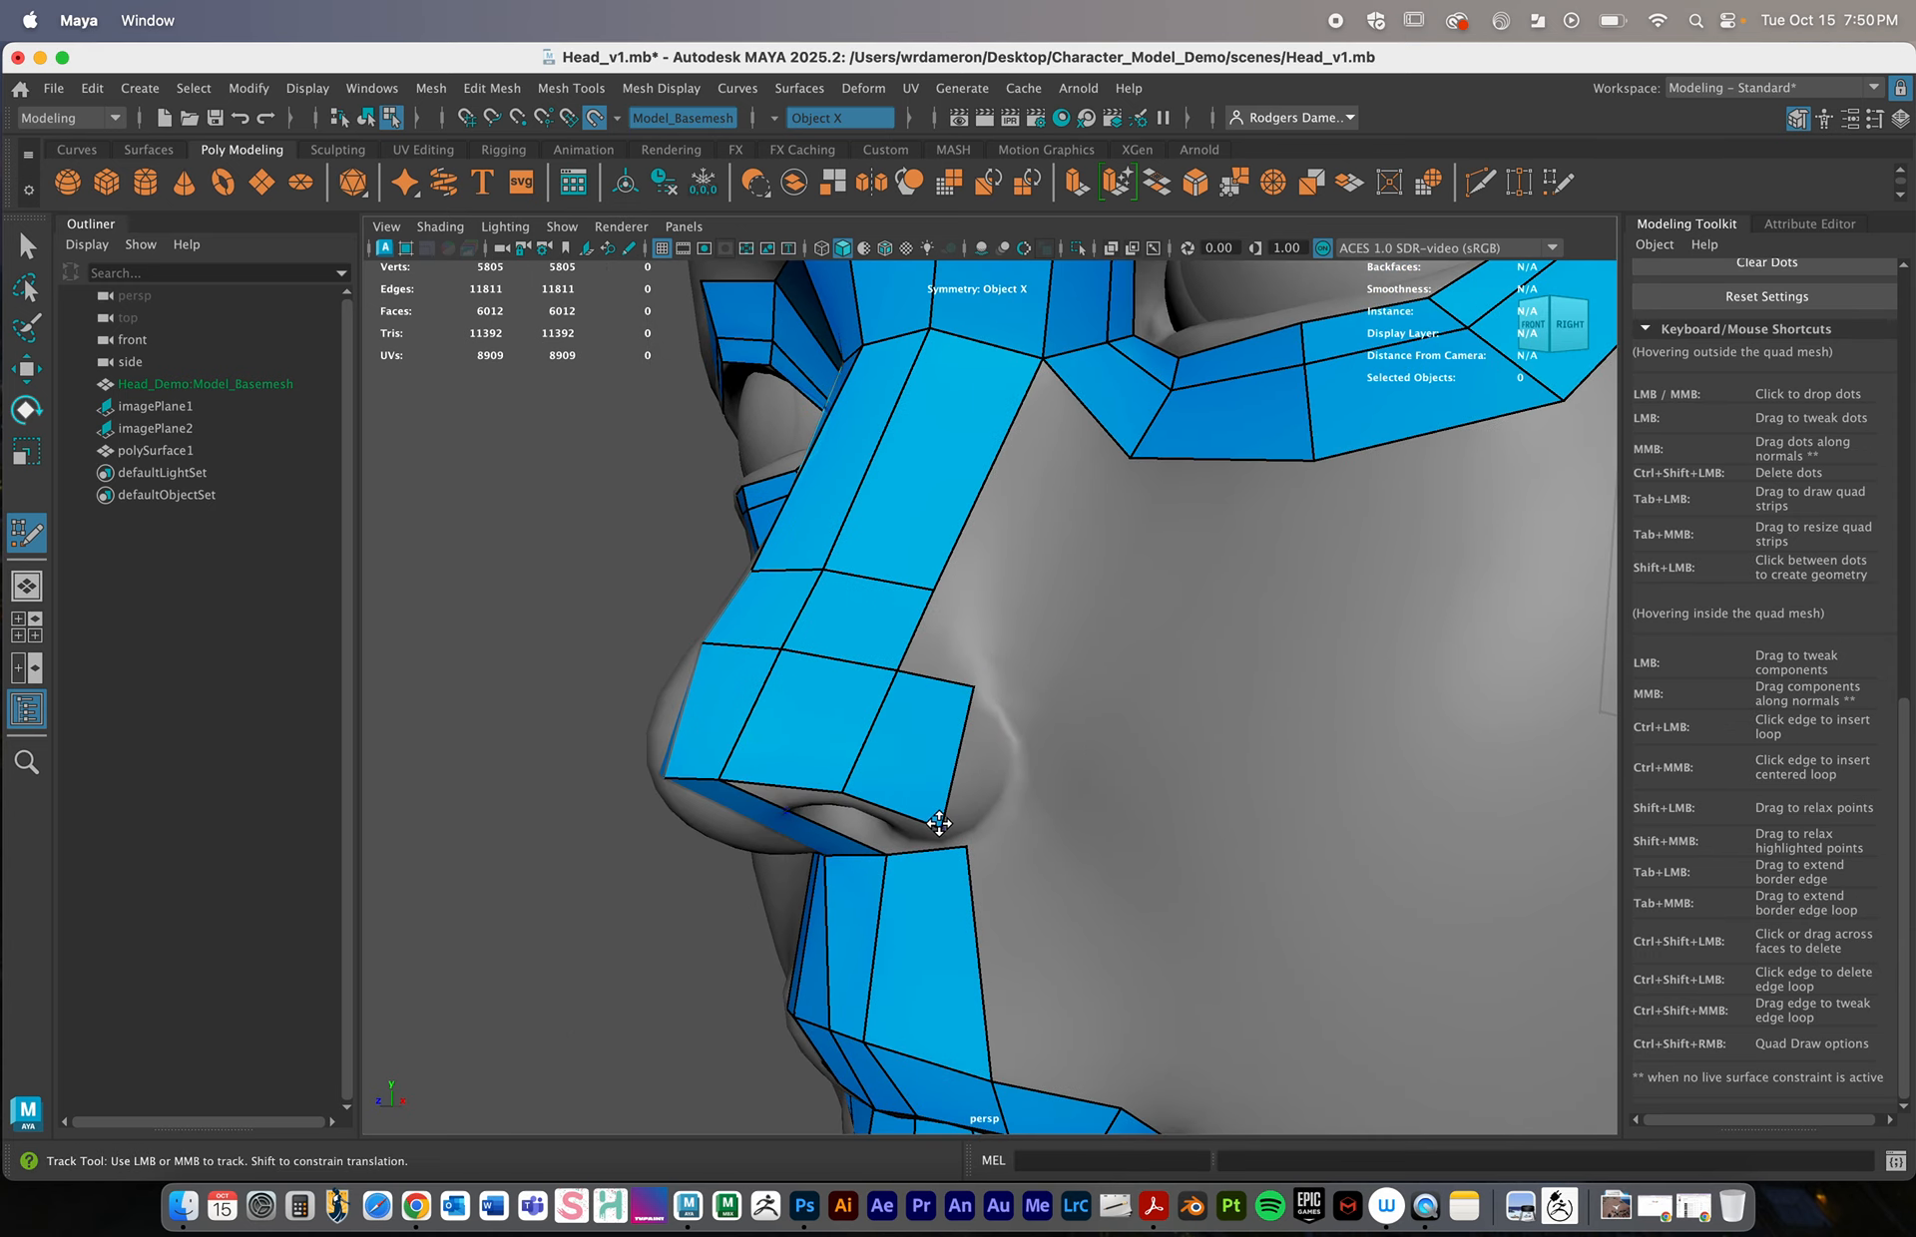
pyautogui.moveTo(939, 823); pyautogui.dragTo(958, 834)
pyautogui.moveTo(971, 693); pyautogui.dragTo(988, 710)
# Examine the nose, nostril and upper lip topology from the front, both sides and below
pyautogui.keyDown('alt'); pyautogui.moveTo(1005, 727); pyautogui.dragTo(906, 781, button='right'); pyautogui.keyUp('alt')
pyautogui.keyDown('alt'); pyautogui.moveTo(906, 781); pyautogui.dragTo(1018, 678); pyautogui.keyUp('alt')
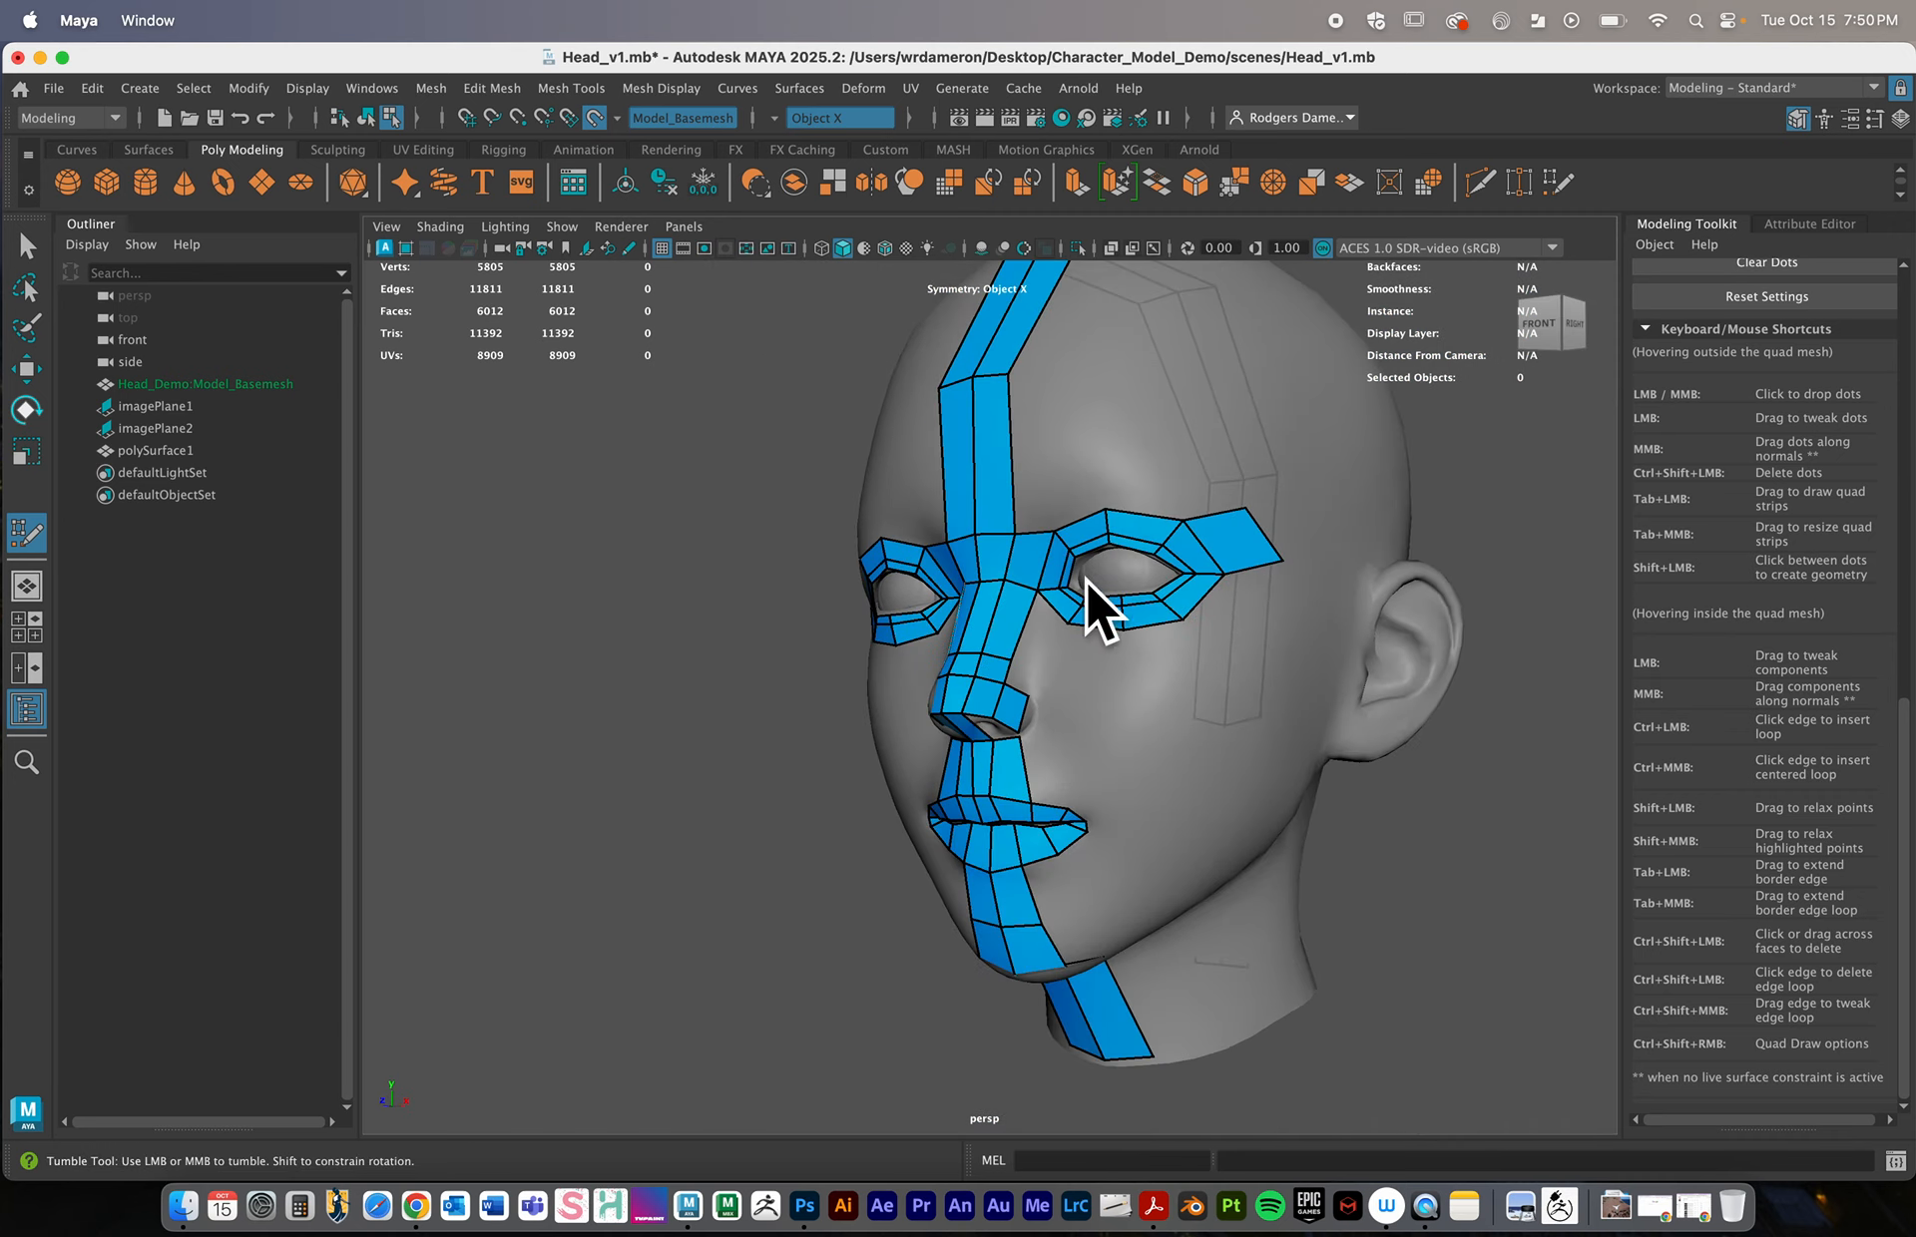
pyautogui.keyDown('alt'); pyautogui.moveTo(990, 740); pyautogui.dragTo(961, 825); pyautogui.keyUp('alt')
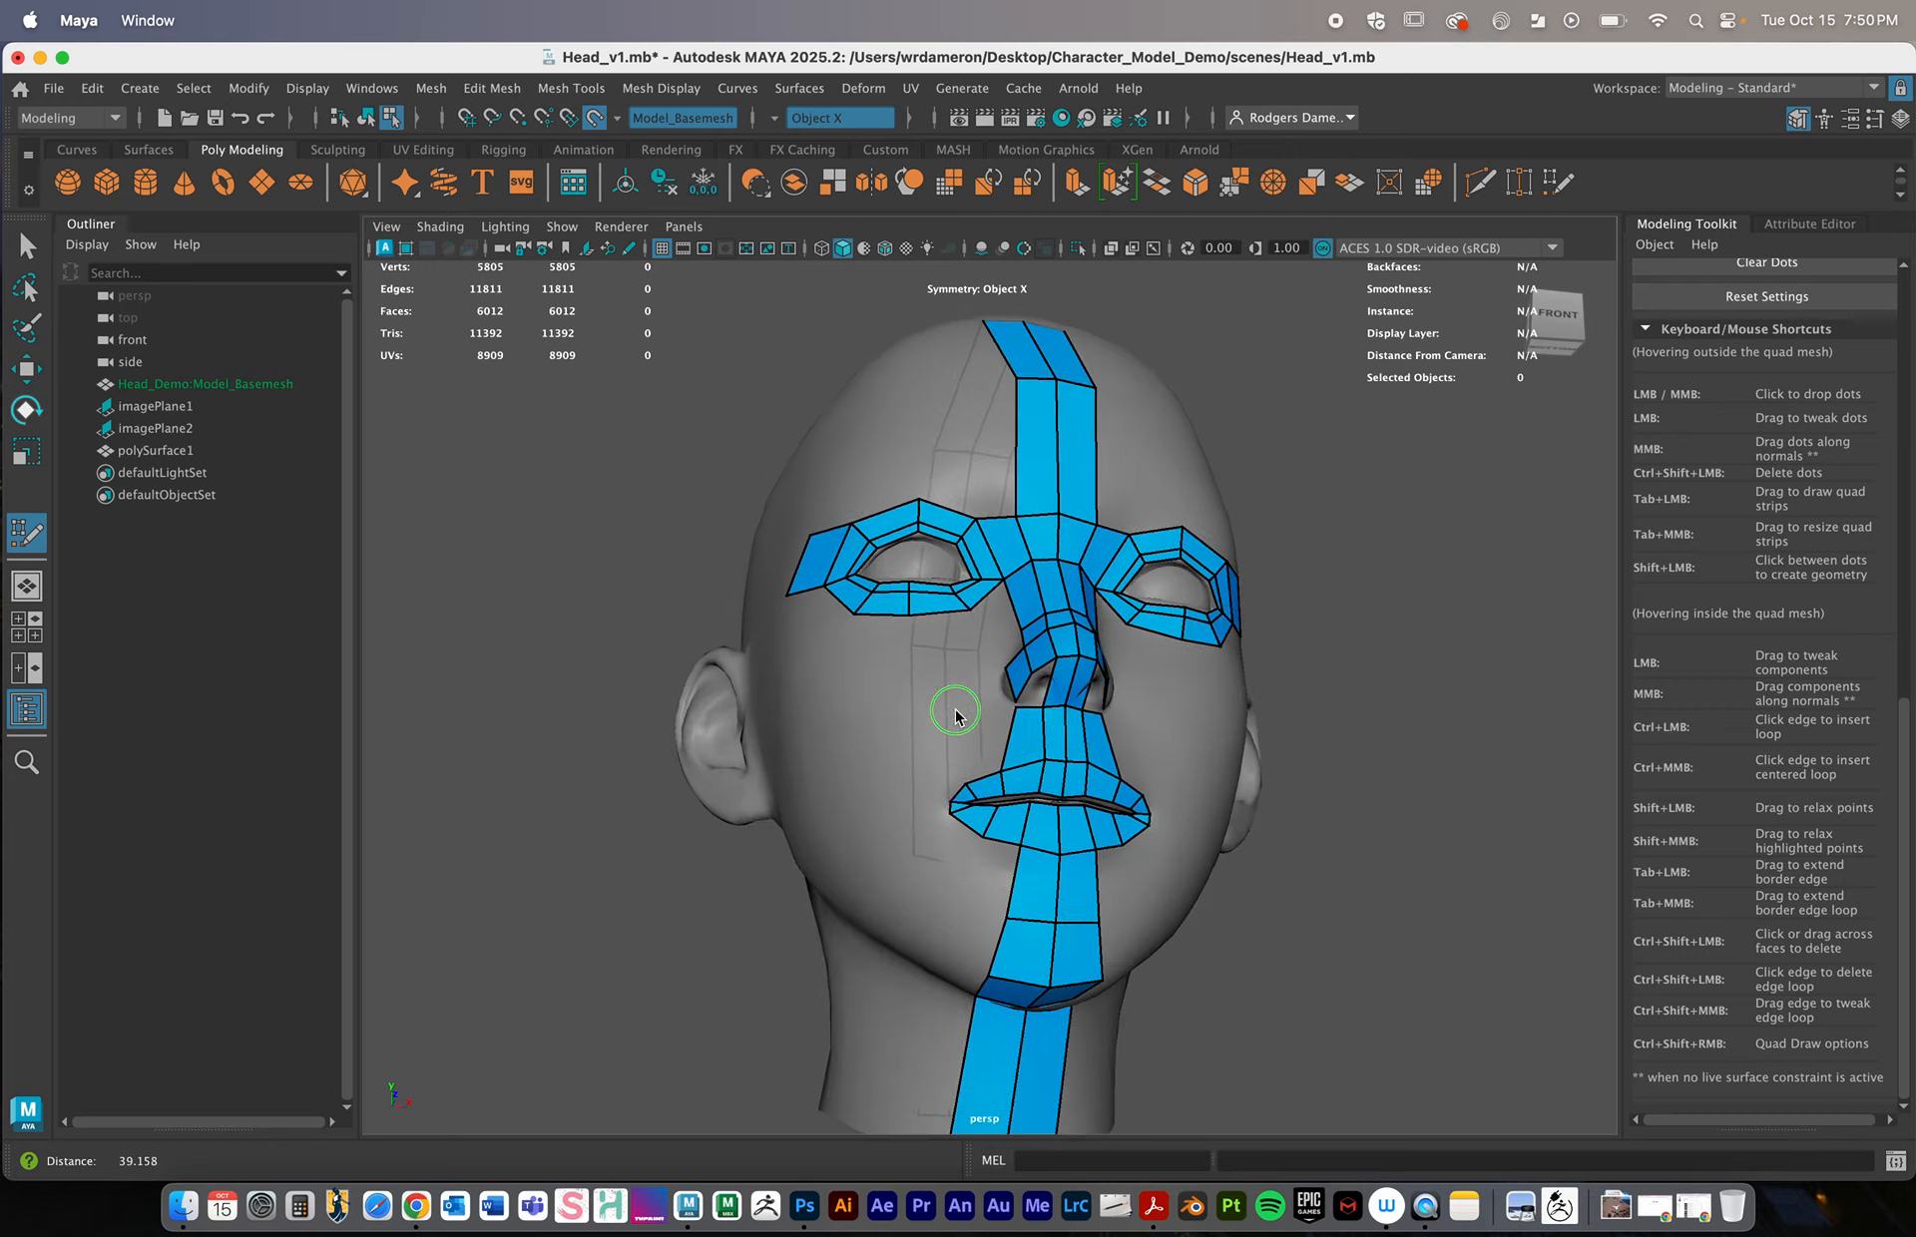
pyautogui.keyDown('alt'); pyautogui.moveTo(962, 825); pyautogui.dragTo(1253, 745, button='right'); pyautogui.keyUp('alt')
pyautogui.keyDown('alt'); pyautogui.moveTo(1253, 744); pyautogui.dragTo(1104, 834); pyautogui.keyUp('alt')
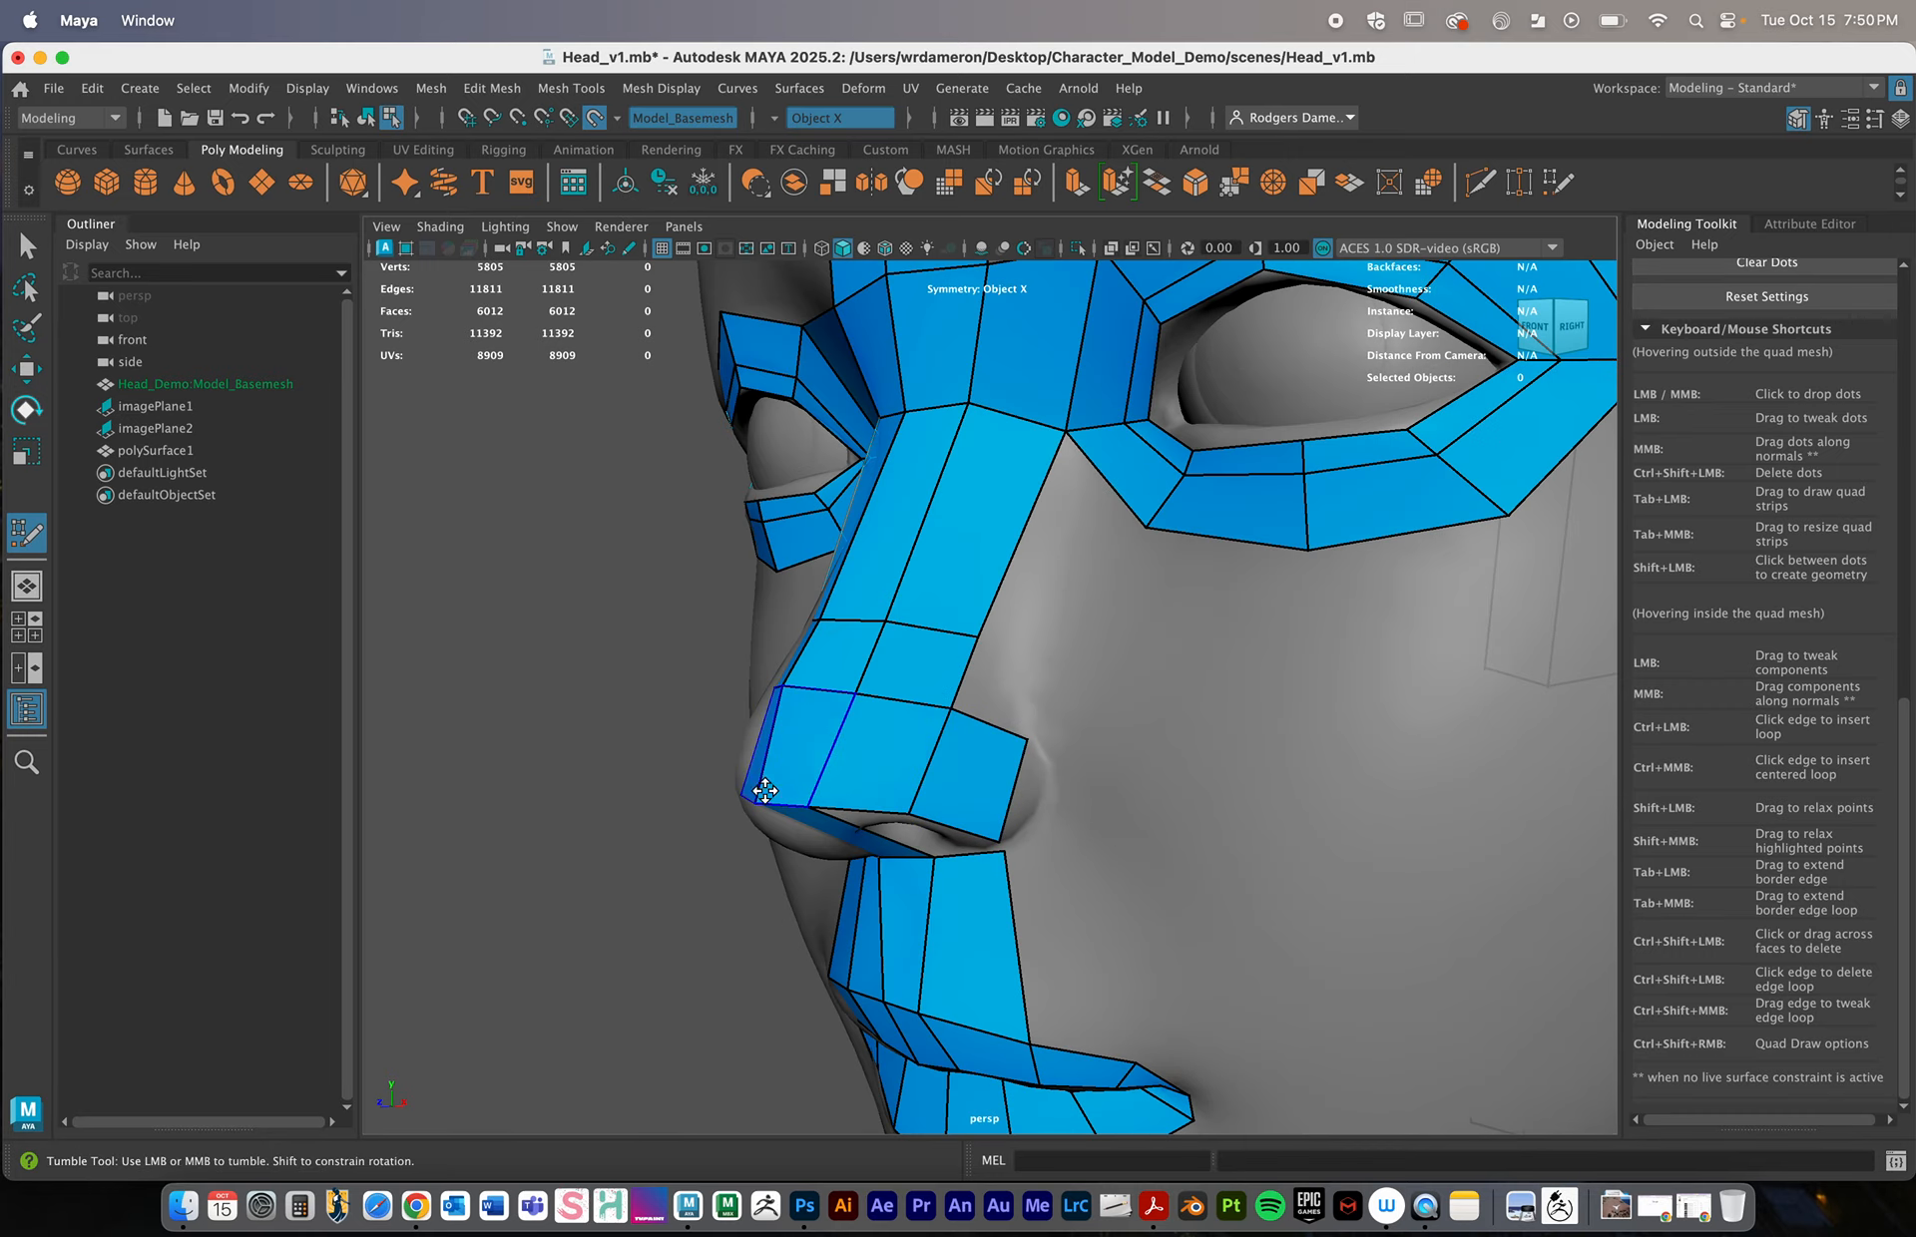
pyautogui.keyDown('alt'); pyautogui.moveTo(748, 782); pyautogui.dragTo(1001, 720); pyautogui.keyUp('alt')
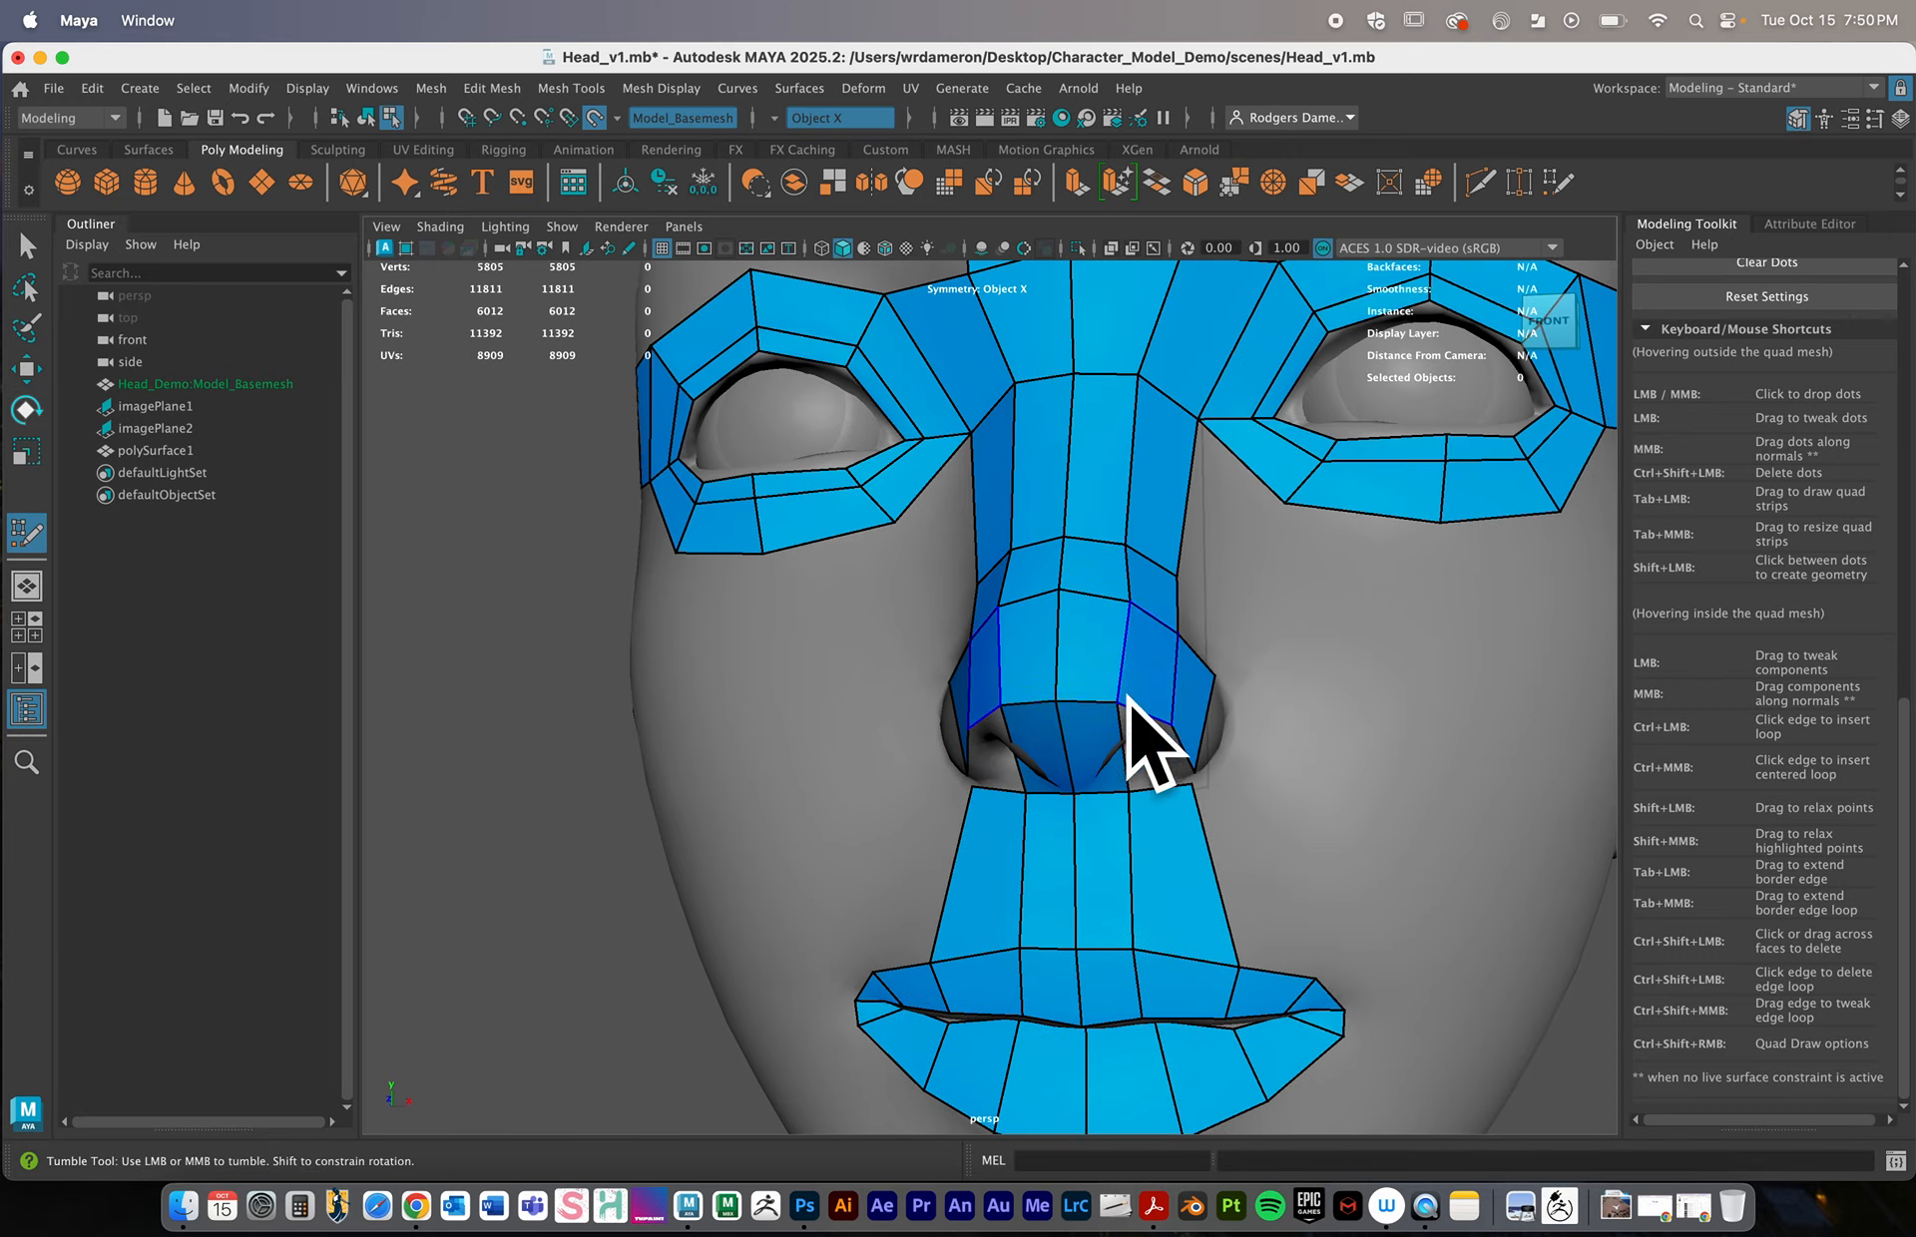
pyautogui.keyDown('alt'); pyautogui.moveTo(1146, 748); pyautogui.dragTo(818, 693); pyautogui.keyUp('alt')
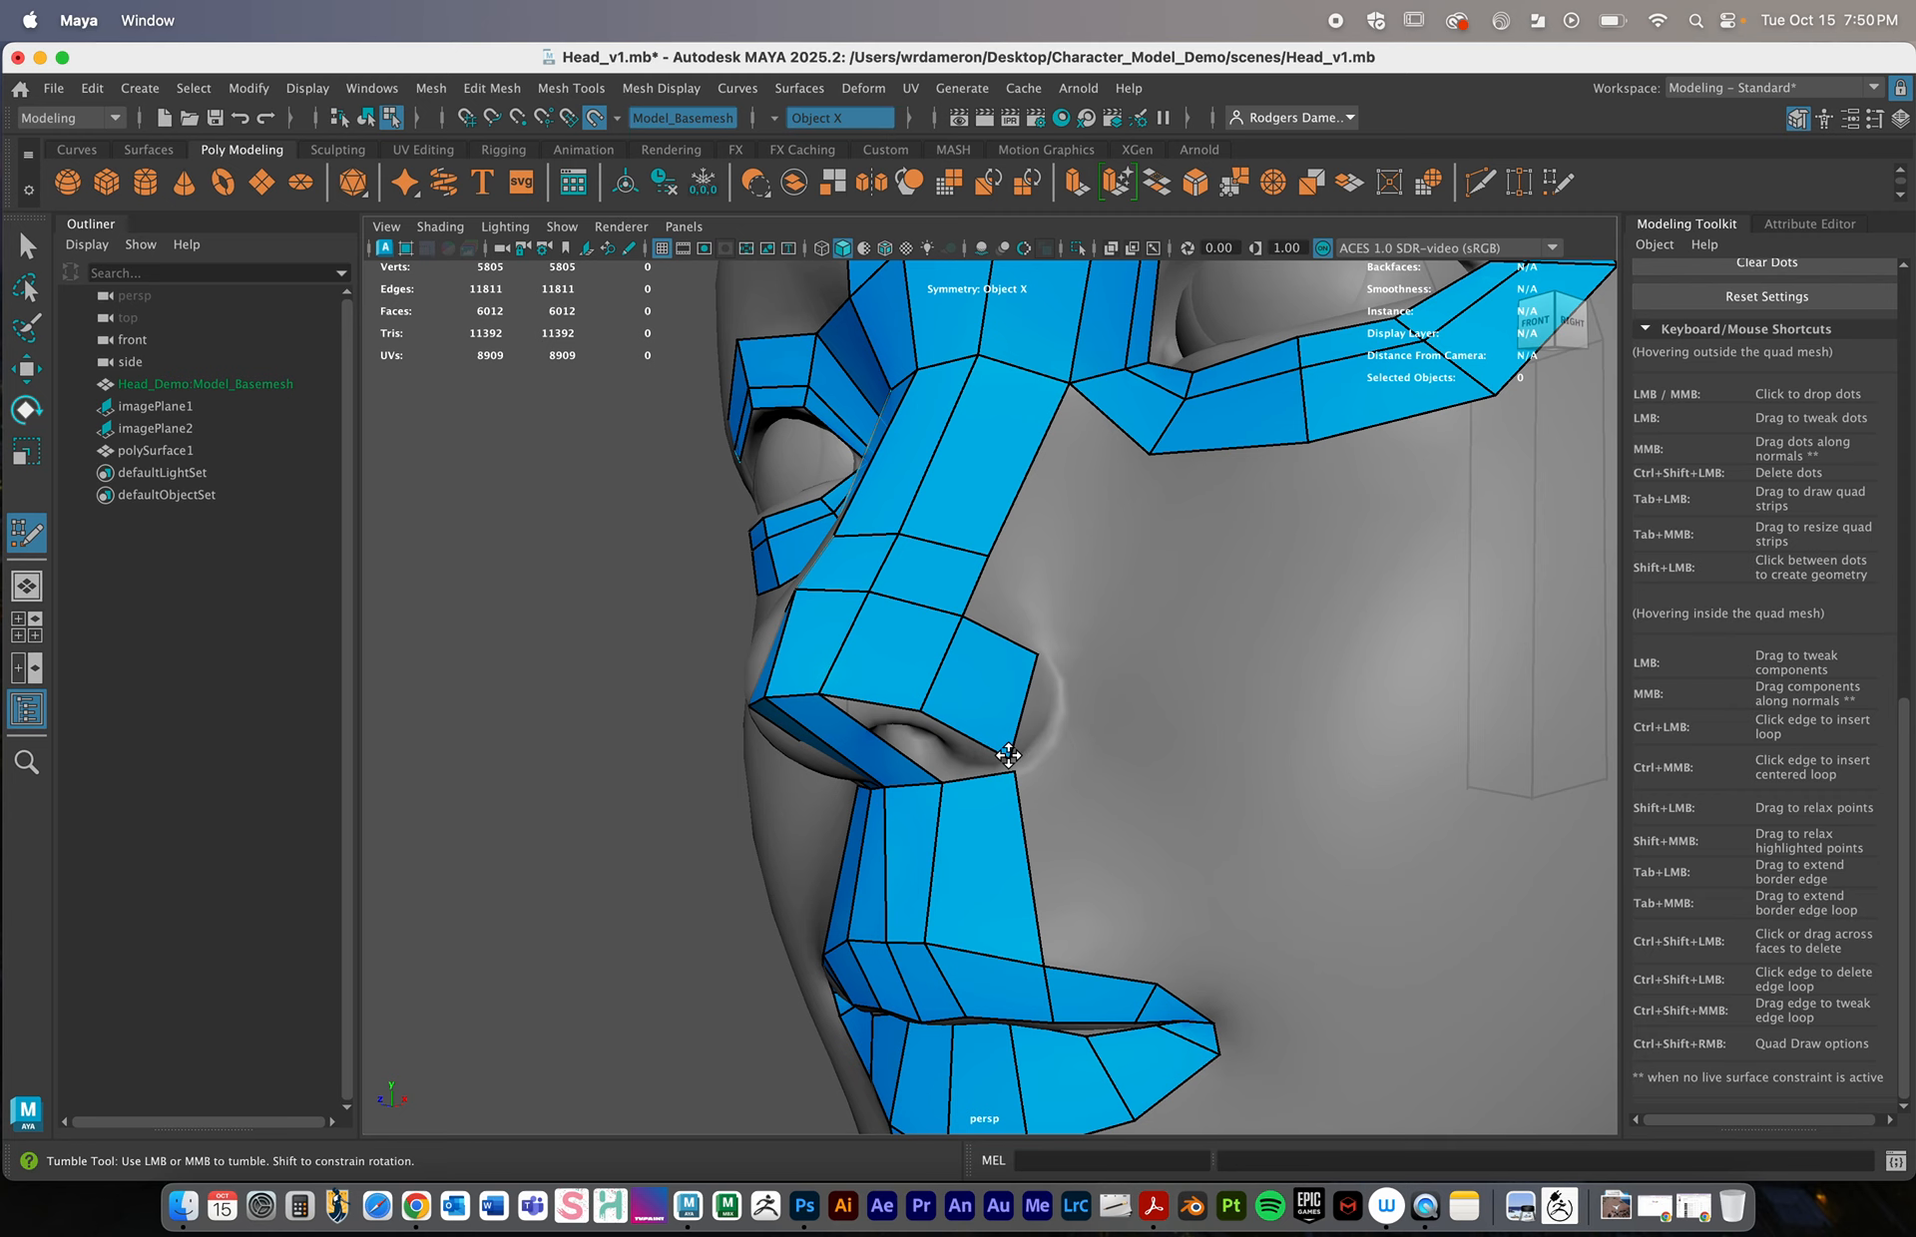
# Weld the lower outer vertex of the nostril wing quad to the upper outer vertex of the philtrum strip
pyautogui.keyDown('alt'); pyautogui.moveTo(1013, 741); pyautogui.dragTo(1009, 726); pyautogui.keyUp('alt')
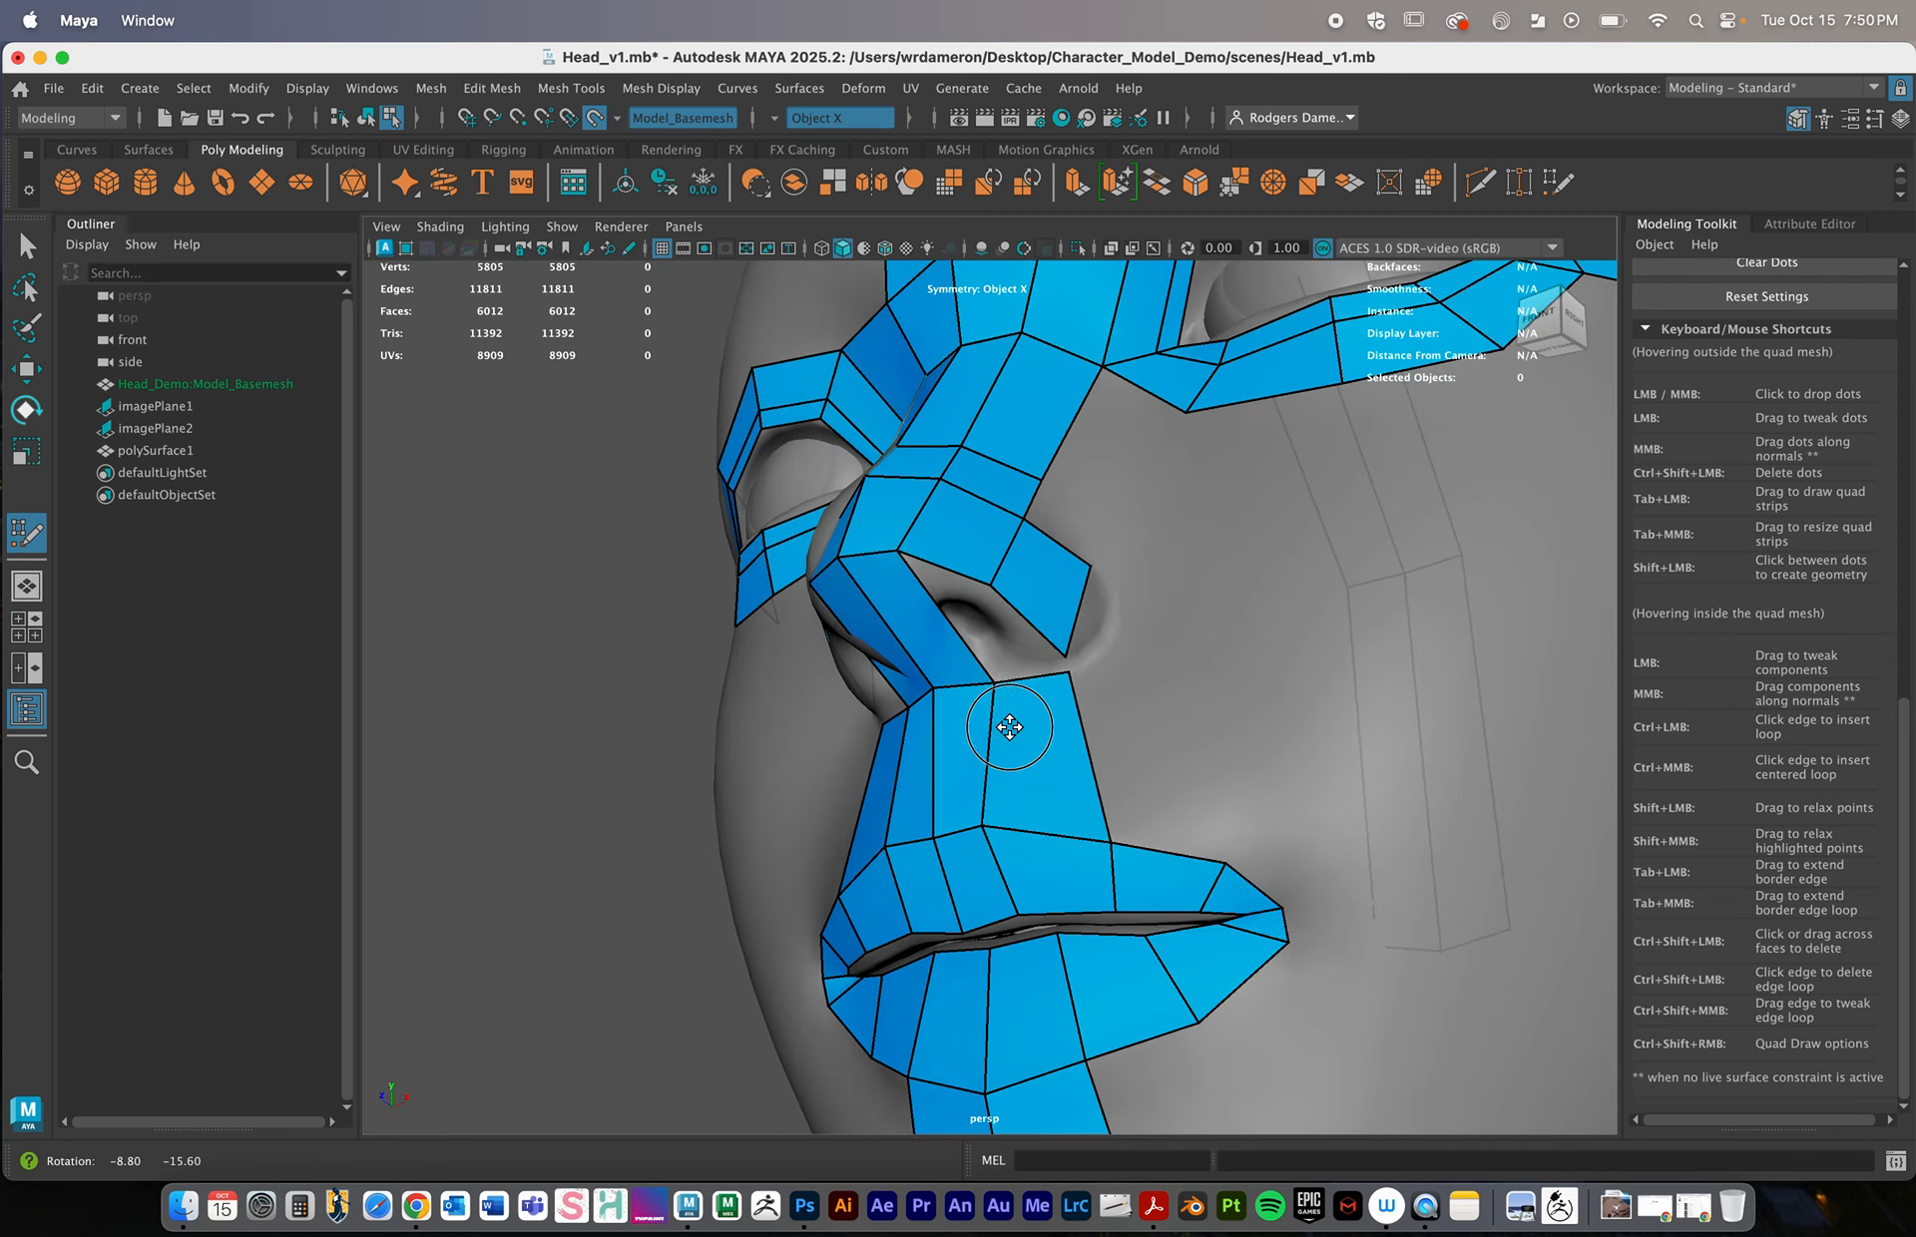
pyautogui.keyDown('alt'); pyautogui.moveTo(844, 655); pyautogui.dragTo(1087, 706, button='right'); pyautogui.keyUp('alt')
pyautogui.keyDown('alt'); pyautogui.moveTo(1086, 705); pyautogui.dragTo(1018, 684); pyautogui.keyUp('alt')
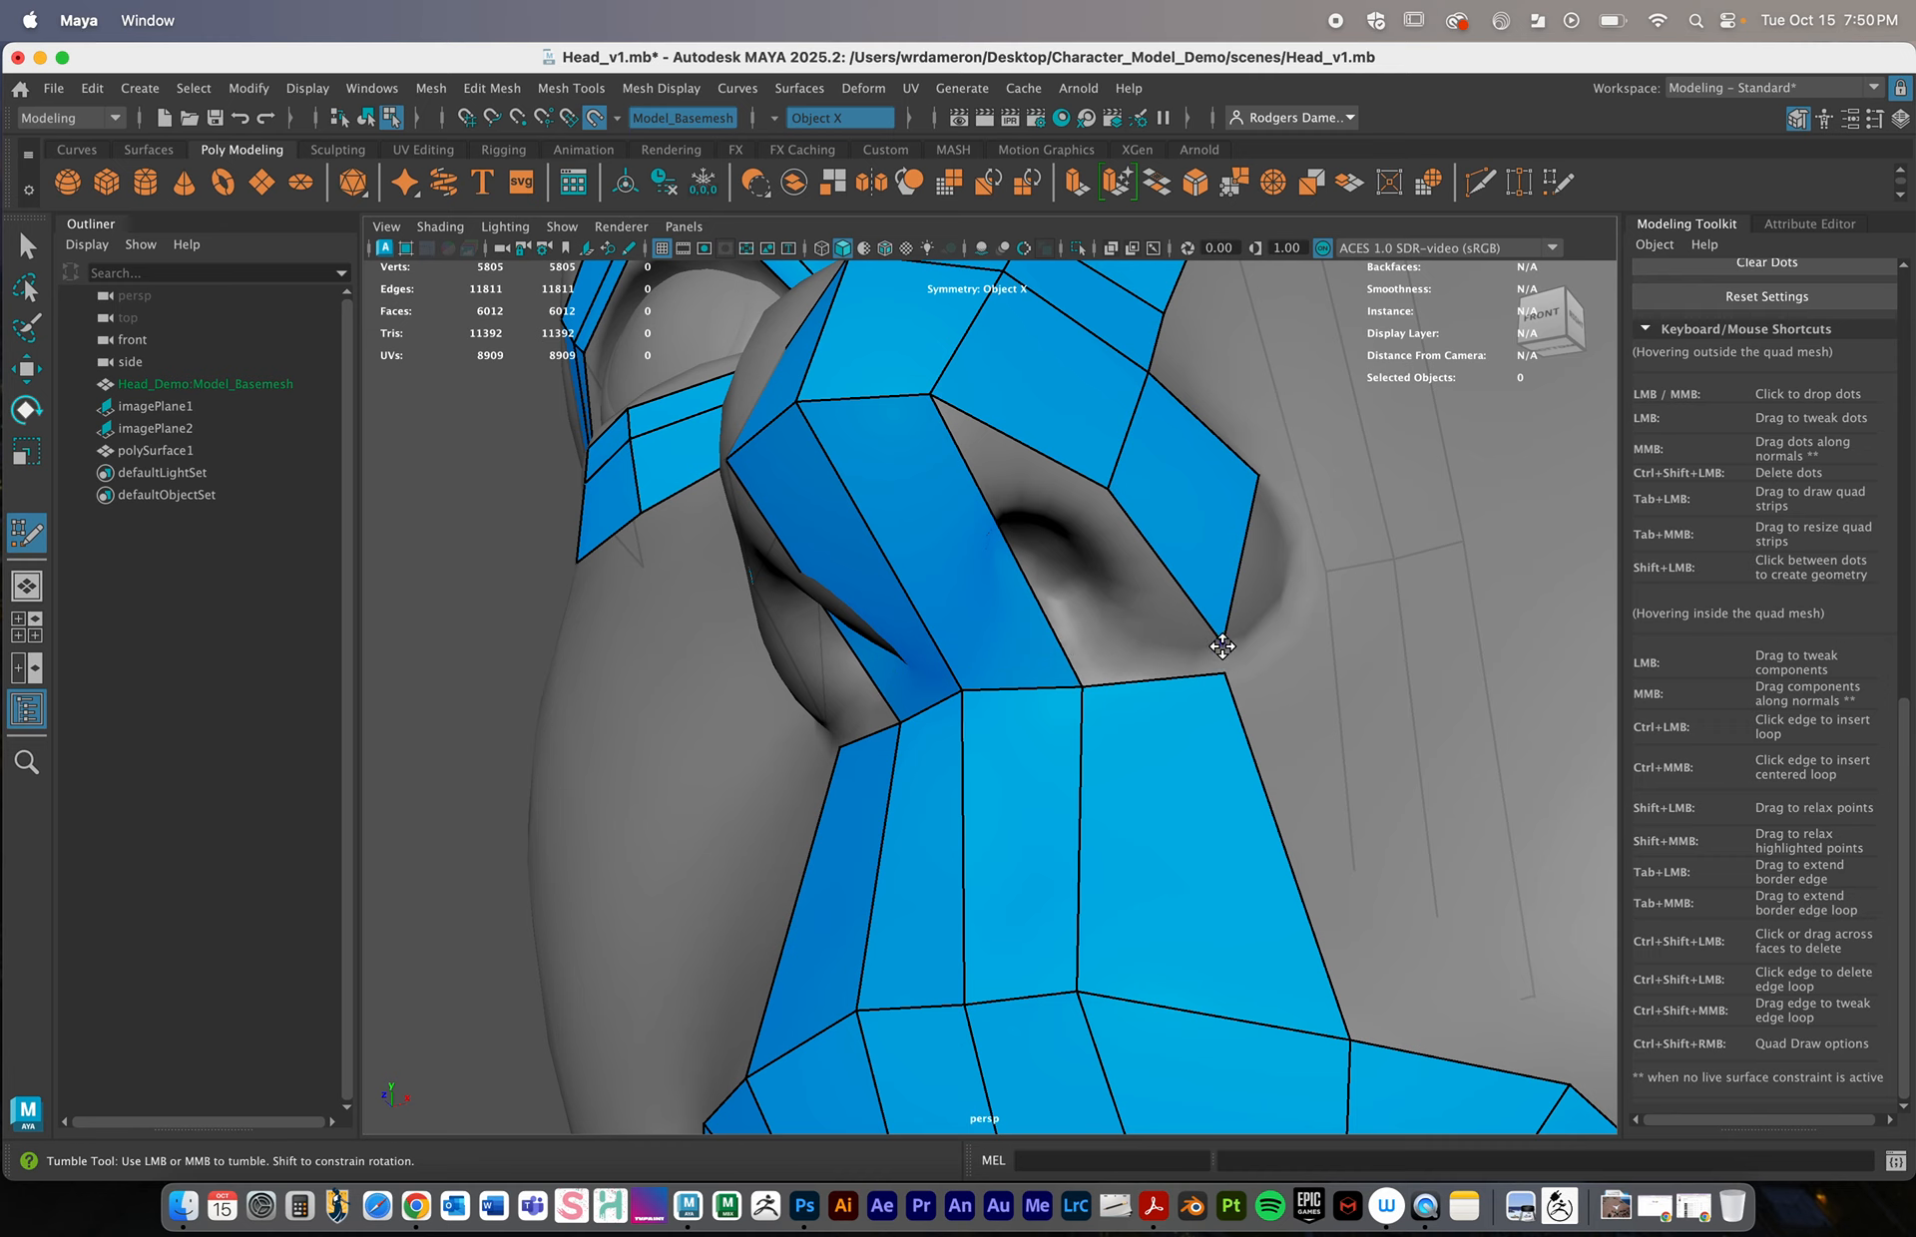
pyautogui.moveTo(1222, 647); pyautogui.dragTo(1224, 648)
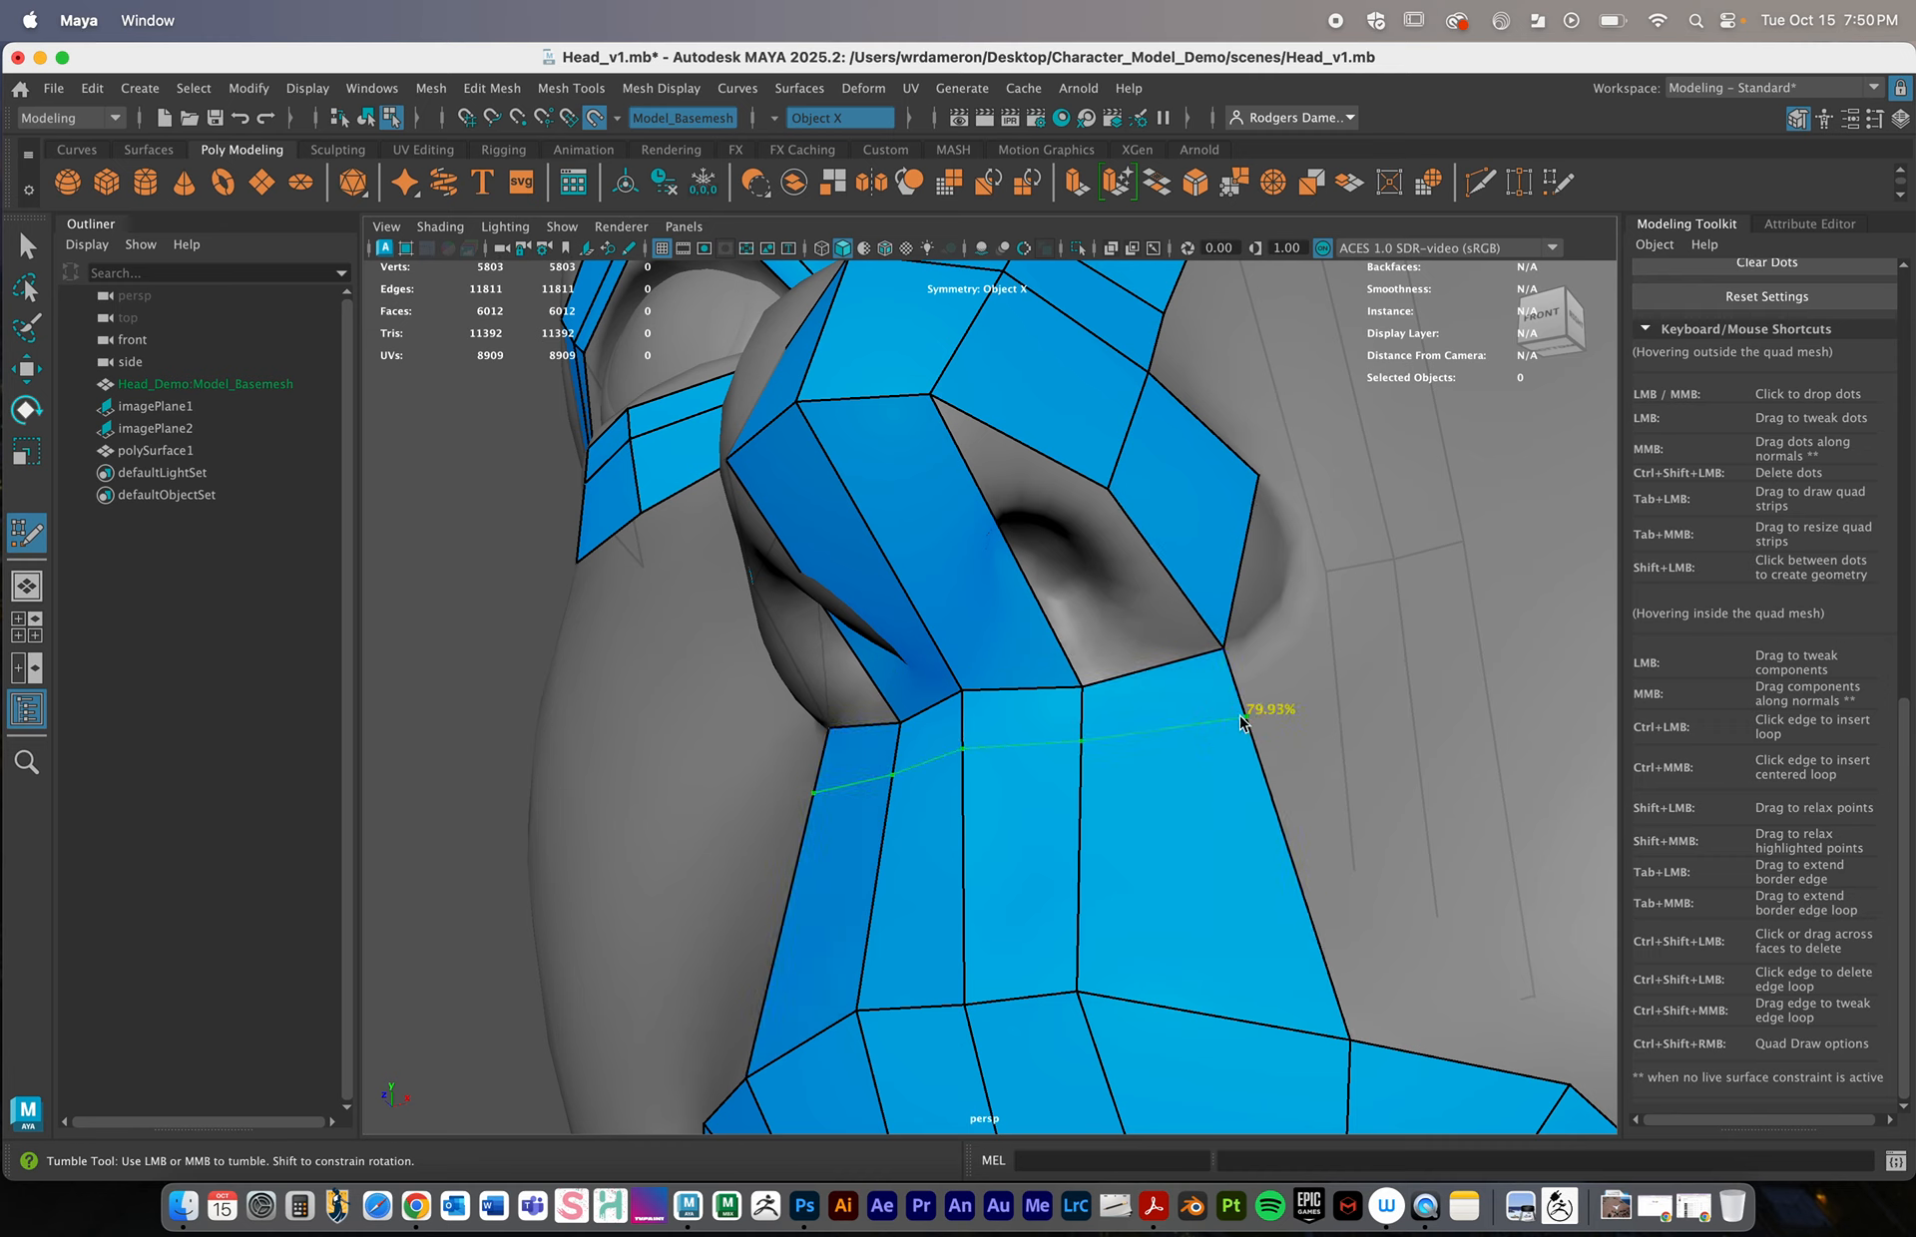
# Insert an edge loop across the columella and fill a mirrored quad beneath the upper nostril rim using a new dot
pyautogui.keyDown('alt'); pyautogui.moveTo(1253, 670); pyautogui.dragTo(1137, 685, button='right'); pyautogui.keyUp('alt')
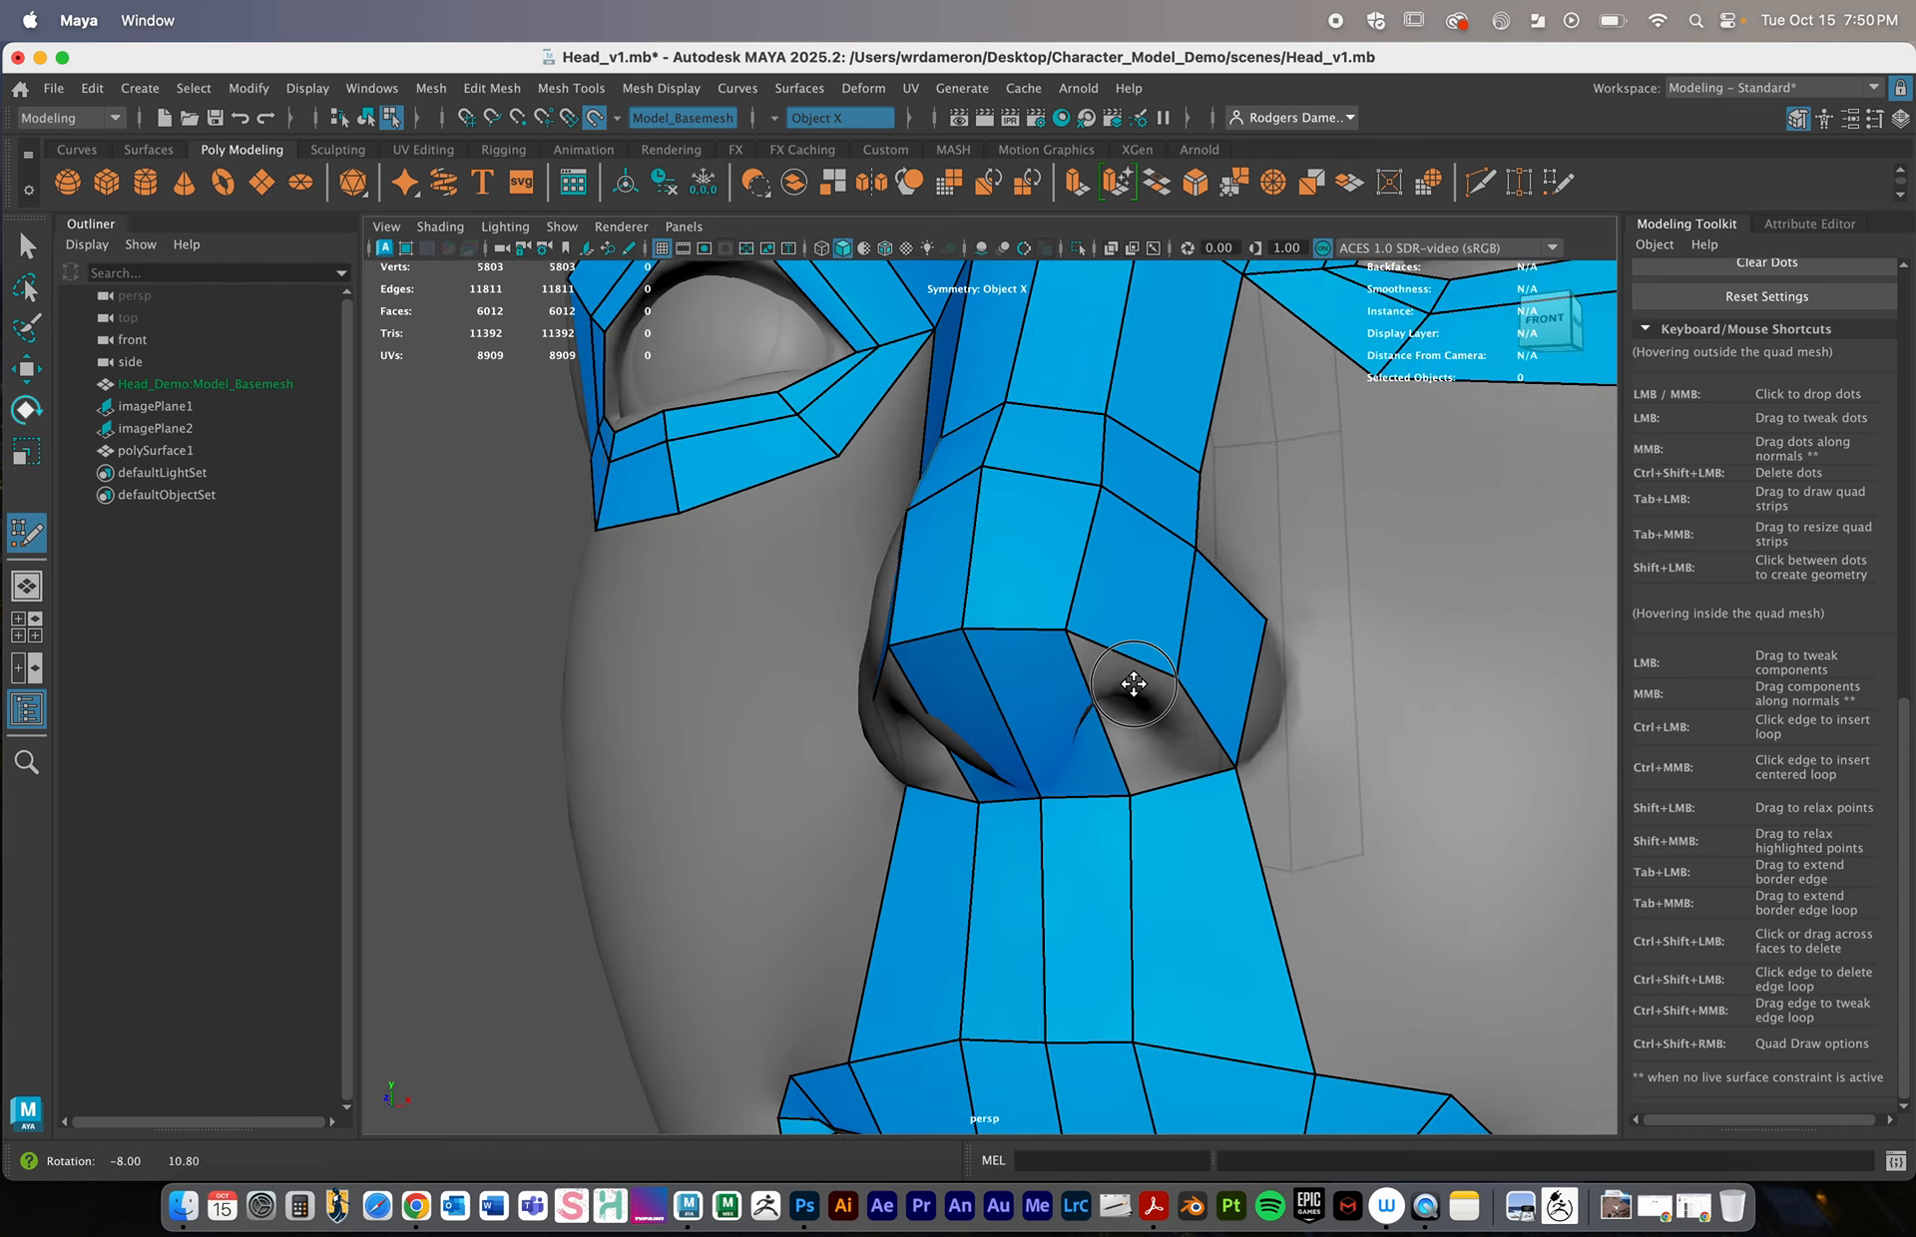
pyautogui.keyDown('alt'); pyautogui.moveTo(1138, 685); pyautogui.dragTo(1130, 668); pyautogui.keyUp('alt')
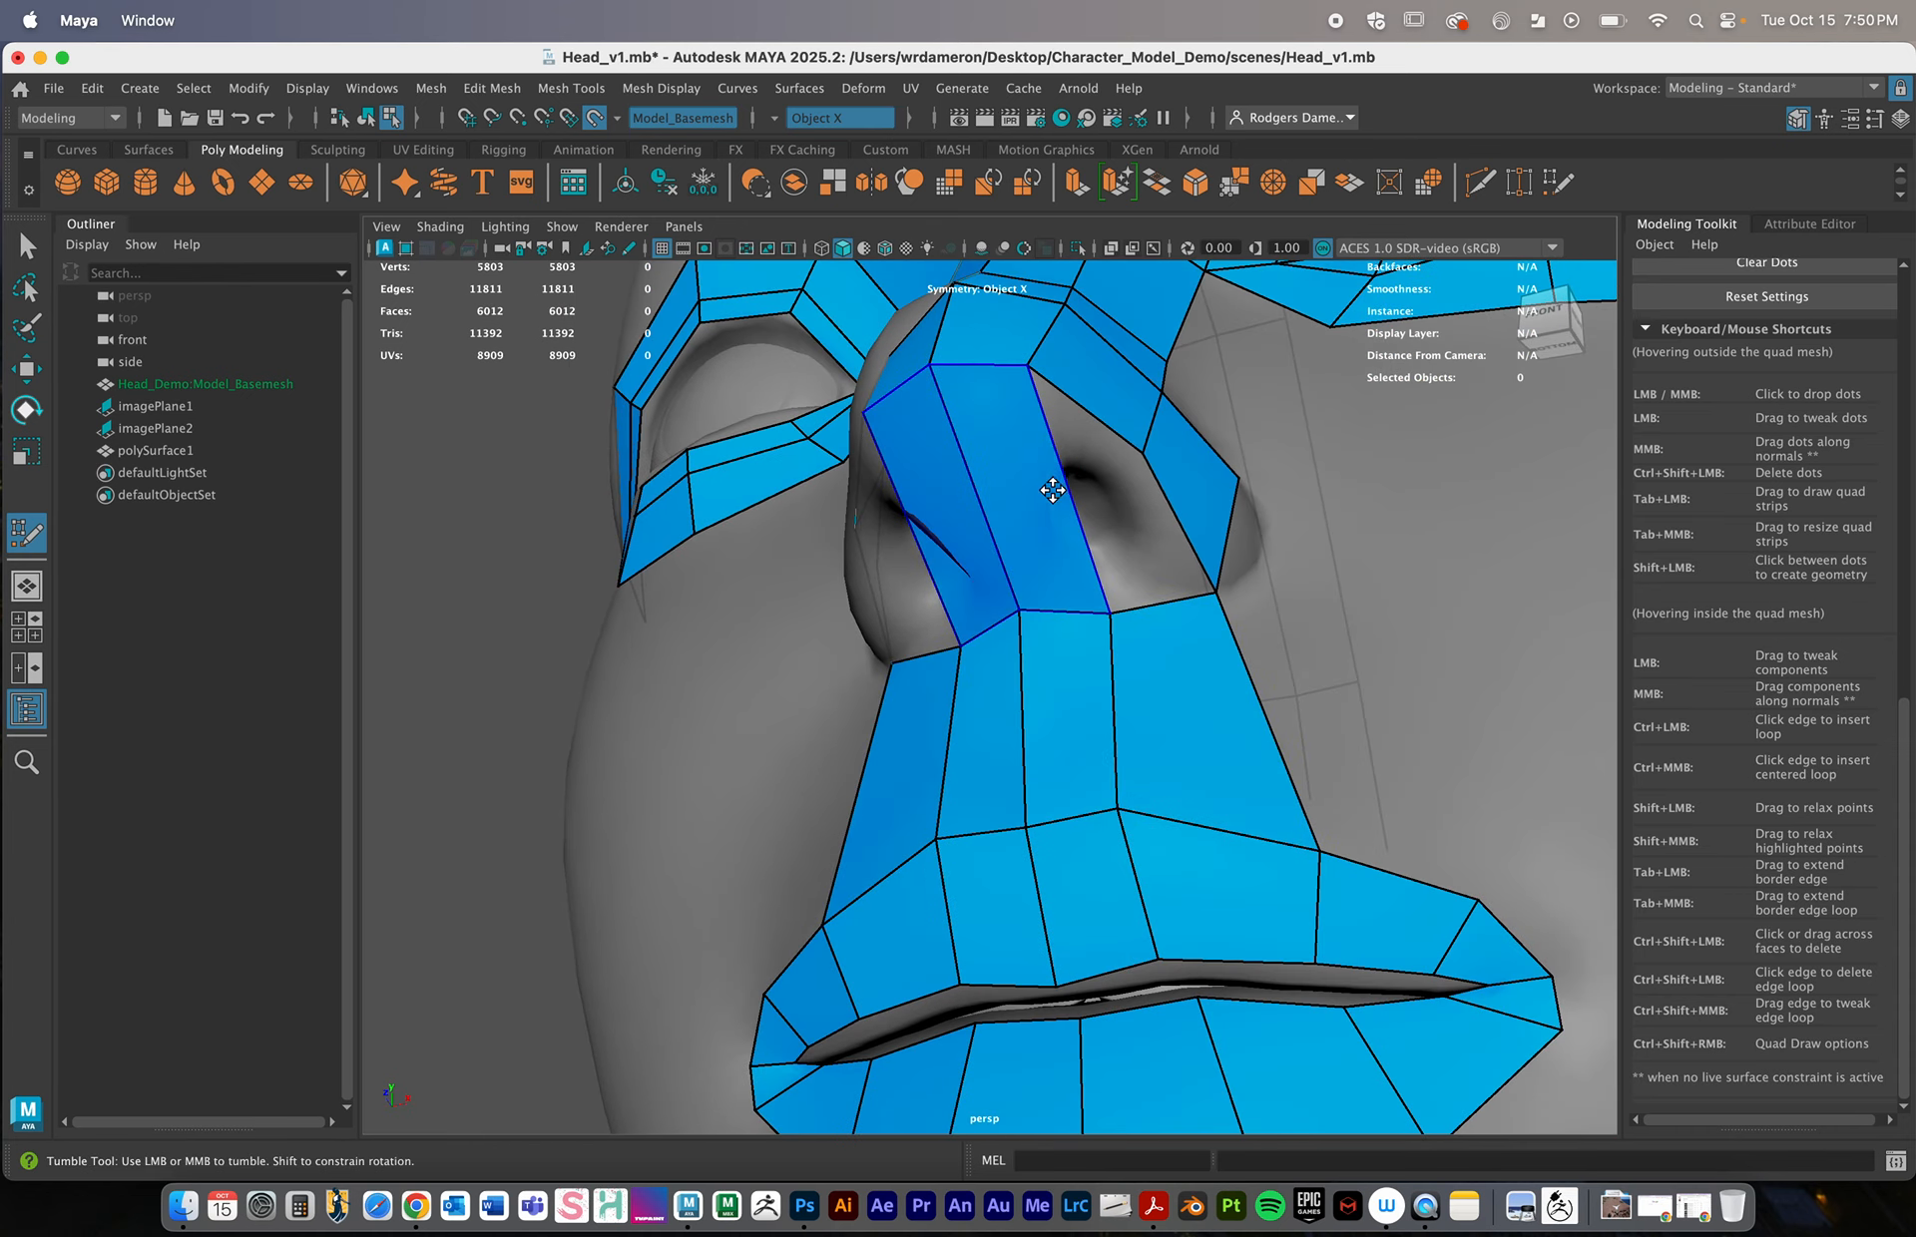
pyautogui.keyDown('ctrl'); pyautogui.click(1085, 446); pyautogui.keyUp('ctrl')
pyautogui.keyDown('alt'); pyautogui.moveTo(1128, 517); pyautogui.dragTo(1143, 481); pyautogui.keyUp('alt')
pyautogui.click(1138, 475)
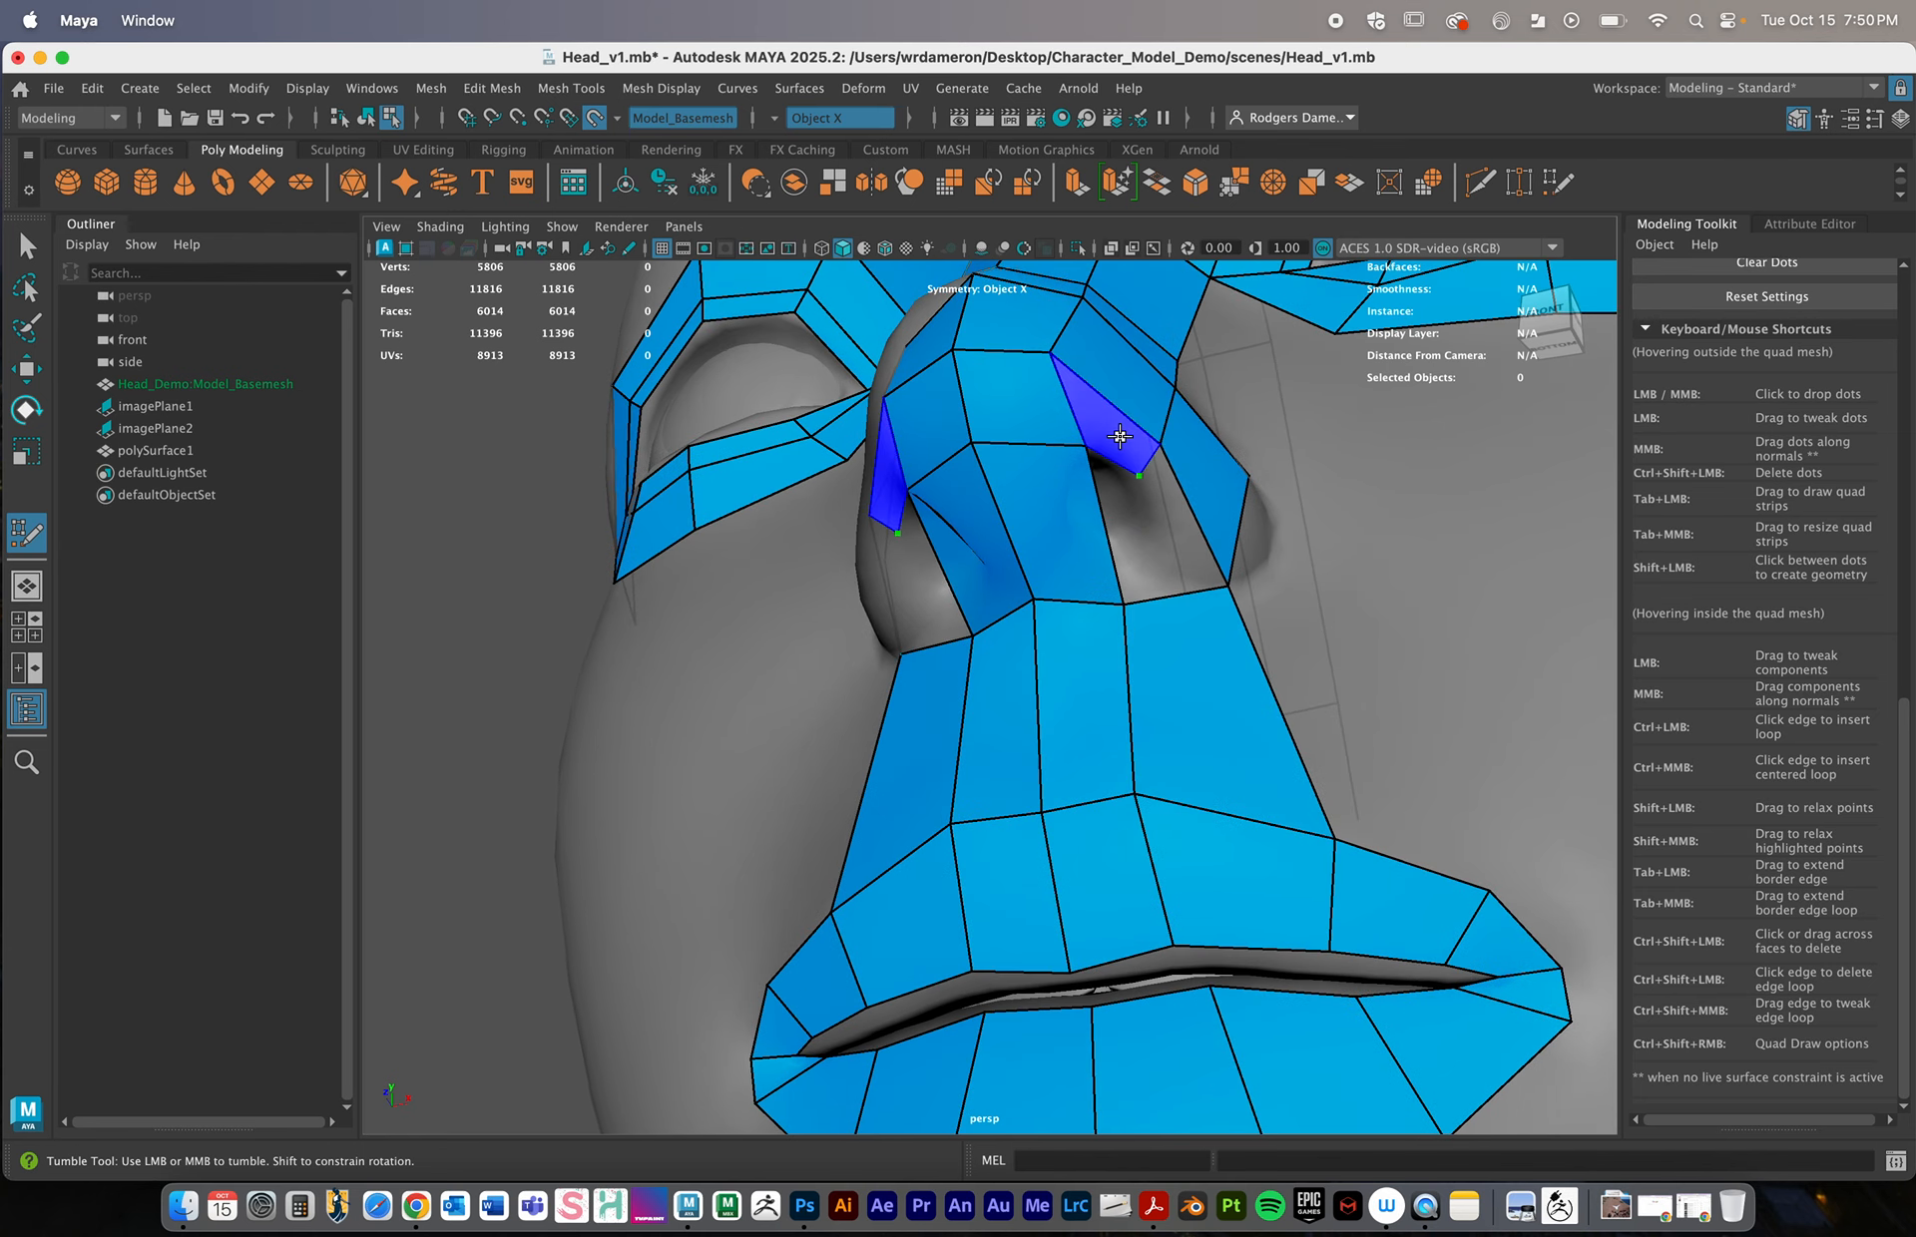
pyautogui.keyDown('shift'); pyautogui.click(1108, 419); pyautogui.keyUp('shift')
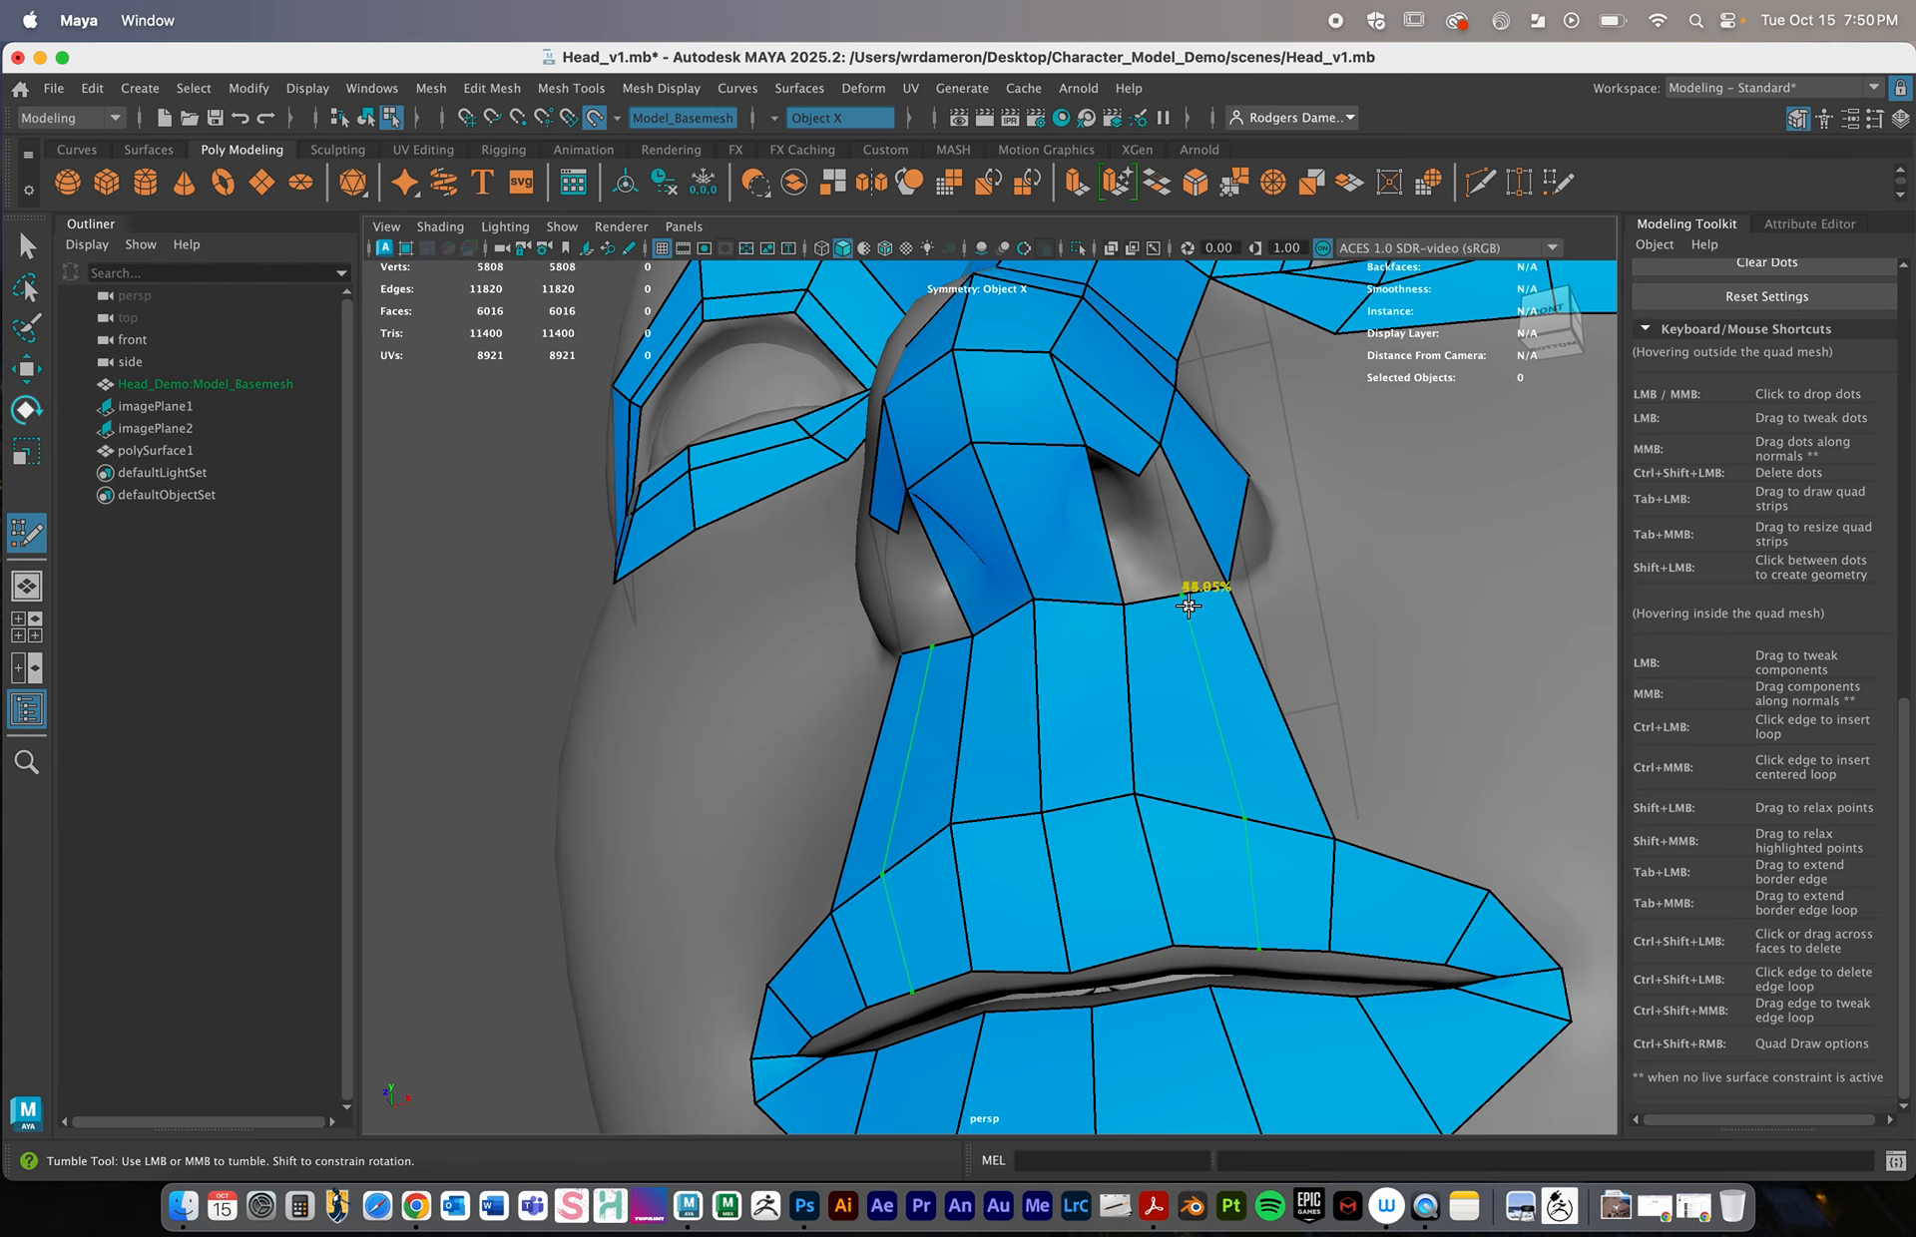
# Insert a vertical edge loop through the outer philtrum and upper lip quads and fill the mirrored quad beneath the nostril wing
pyautogui.keyDown('ctrl'); pyautogui.click(1186, 642); pyautogui.keyUp('ctrl')
pyautogui.keyDown('shift'); pyautogui.click(1177, 534); pyautogui.keyUp('shift')
pyautogui.keyDown('alt'); pyautogui.moveTo(1154, 599); pyautogui.dragTo(1014, 672); pyautogui.keyUp('alt')
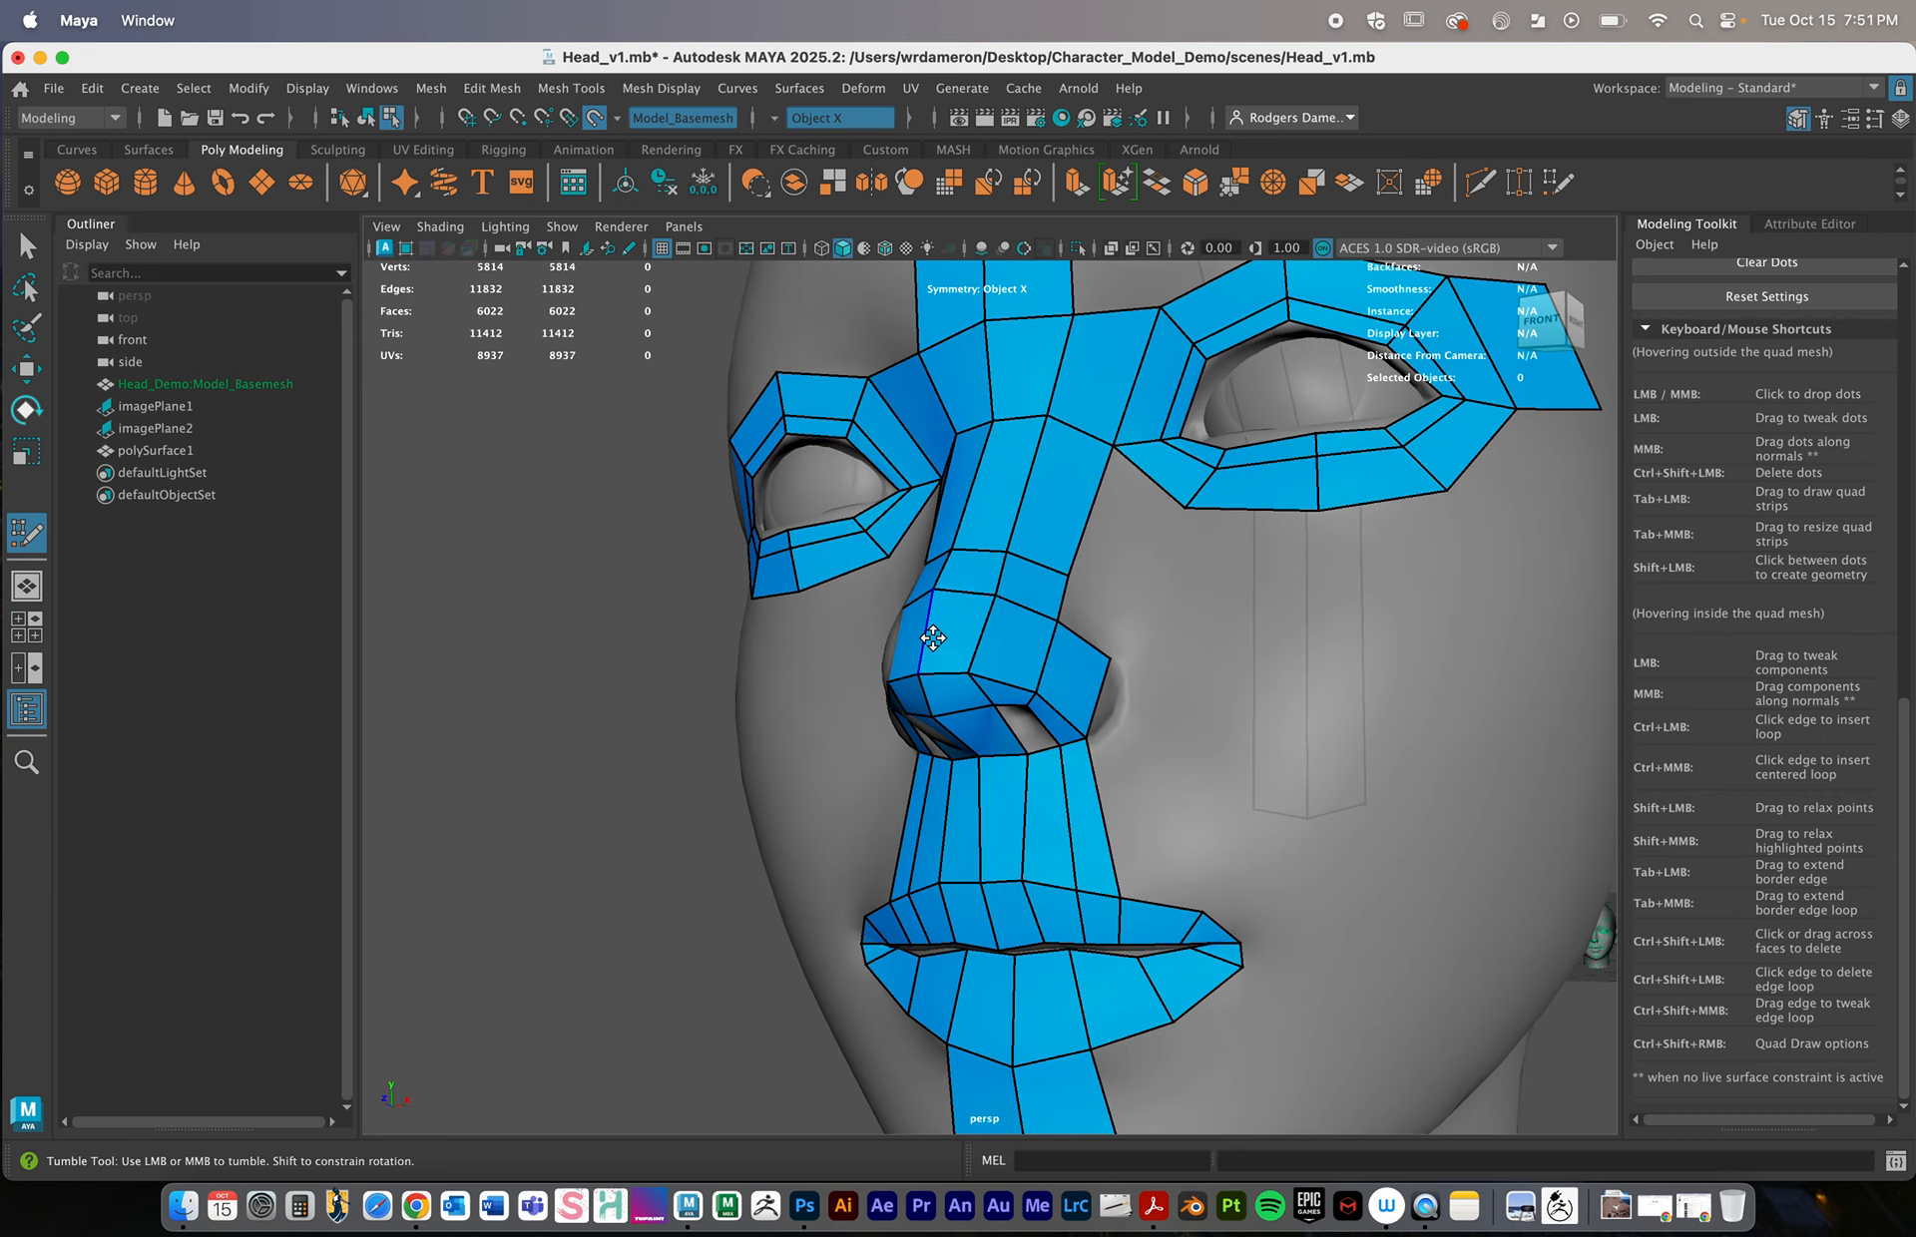
# Insert two more horizontal edge loops across the columella between the nostrils
pyautogui.keyDown('alt'); pyautogui.moveTo(1006, 670); pyautogui.dragTo(940, 544); pyautogui.keyUp('alt')
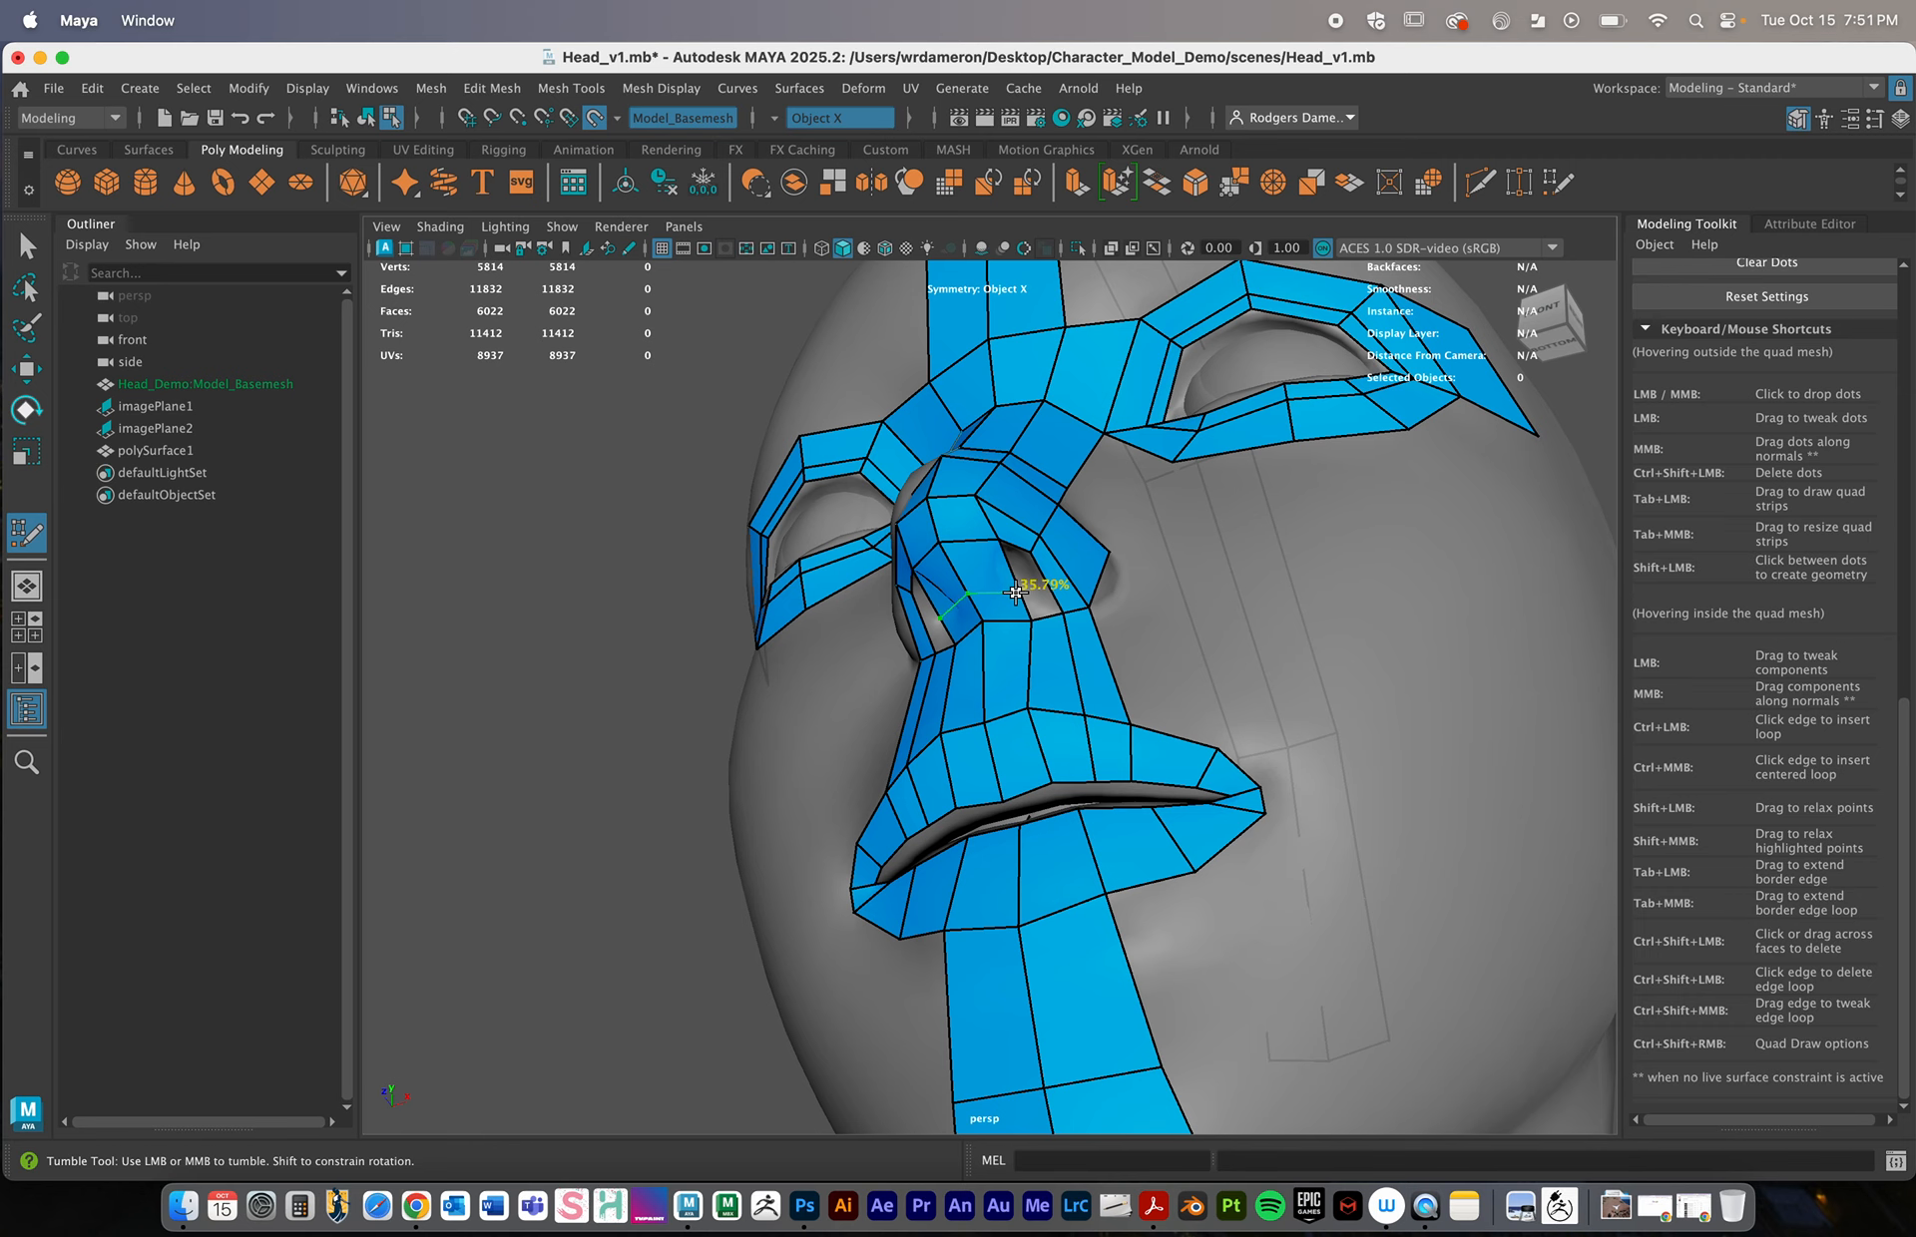
pyautogui.keyDown('ctrl'); pyautogui.click(1014, 593); pyautogui.keyUp('ctrl')
pyautogui.keyDown('alt'); pyautogui.moveTo(1077, 650); pyautogui.dragTo(1137, 573); pyautogui.keyUp('alt')
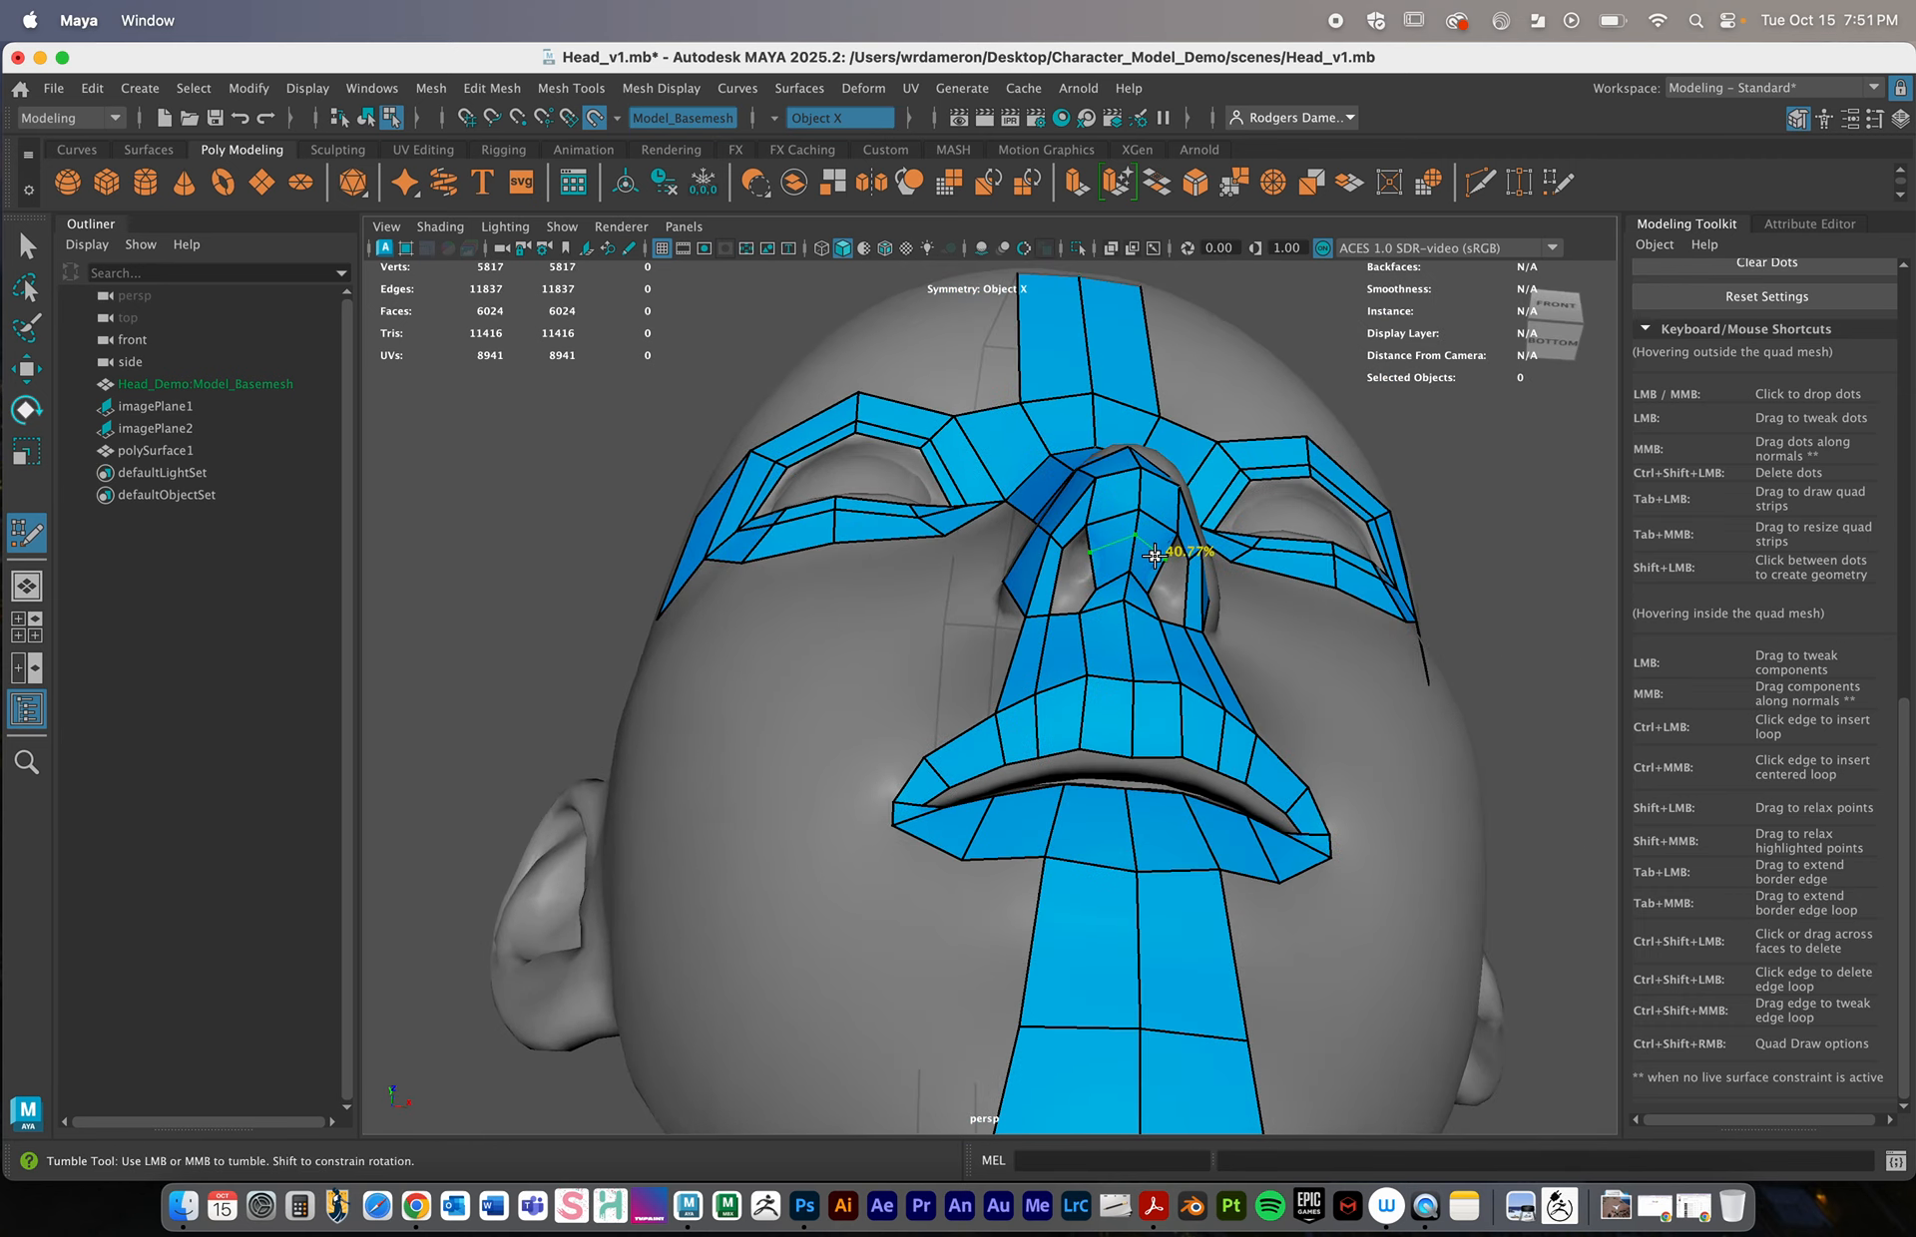
pyautogui.keyDown('ctrl'); pyautogui.click(1158, 561); pyautogui.keyUp('ctrl')
# Try to insert an edge loop at the corner of the lips and undo it
pyautogui.keyDown('alt'); pyautogui.moveTo(1255, 625); pyautogui.dragTo(1094, 768); pyautogui.keyUp('alt')
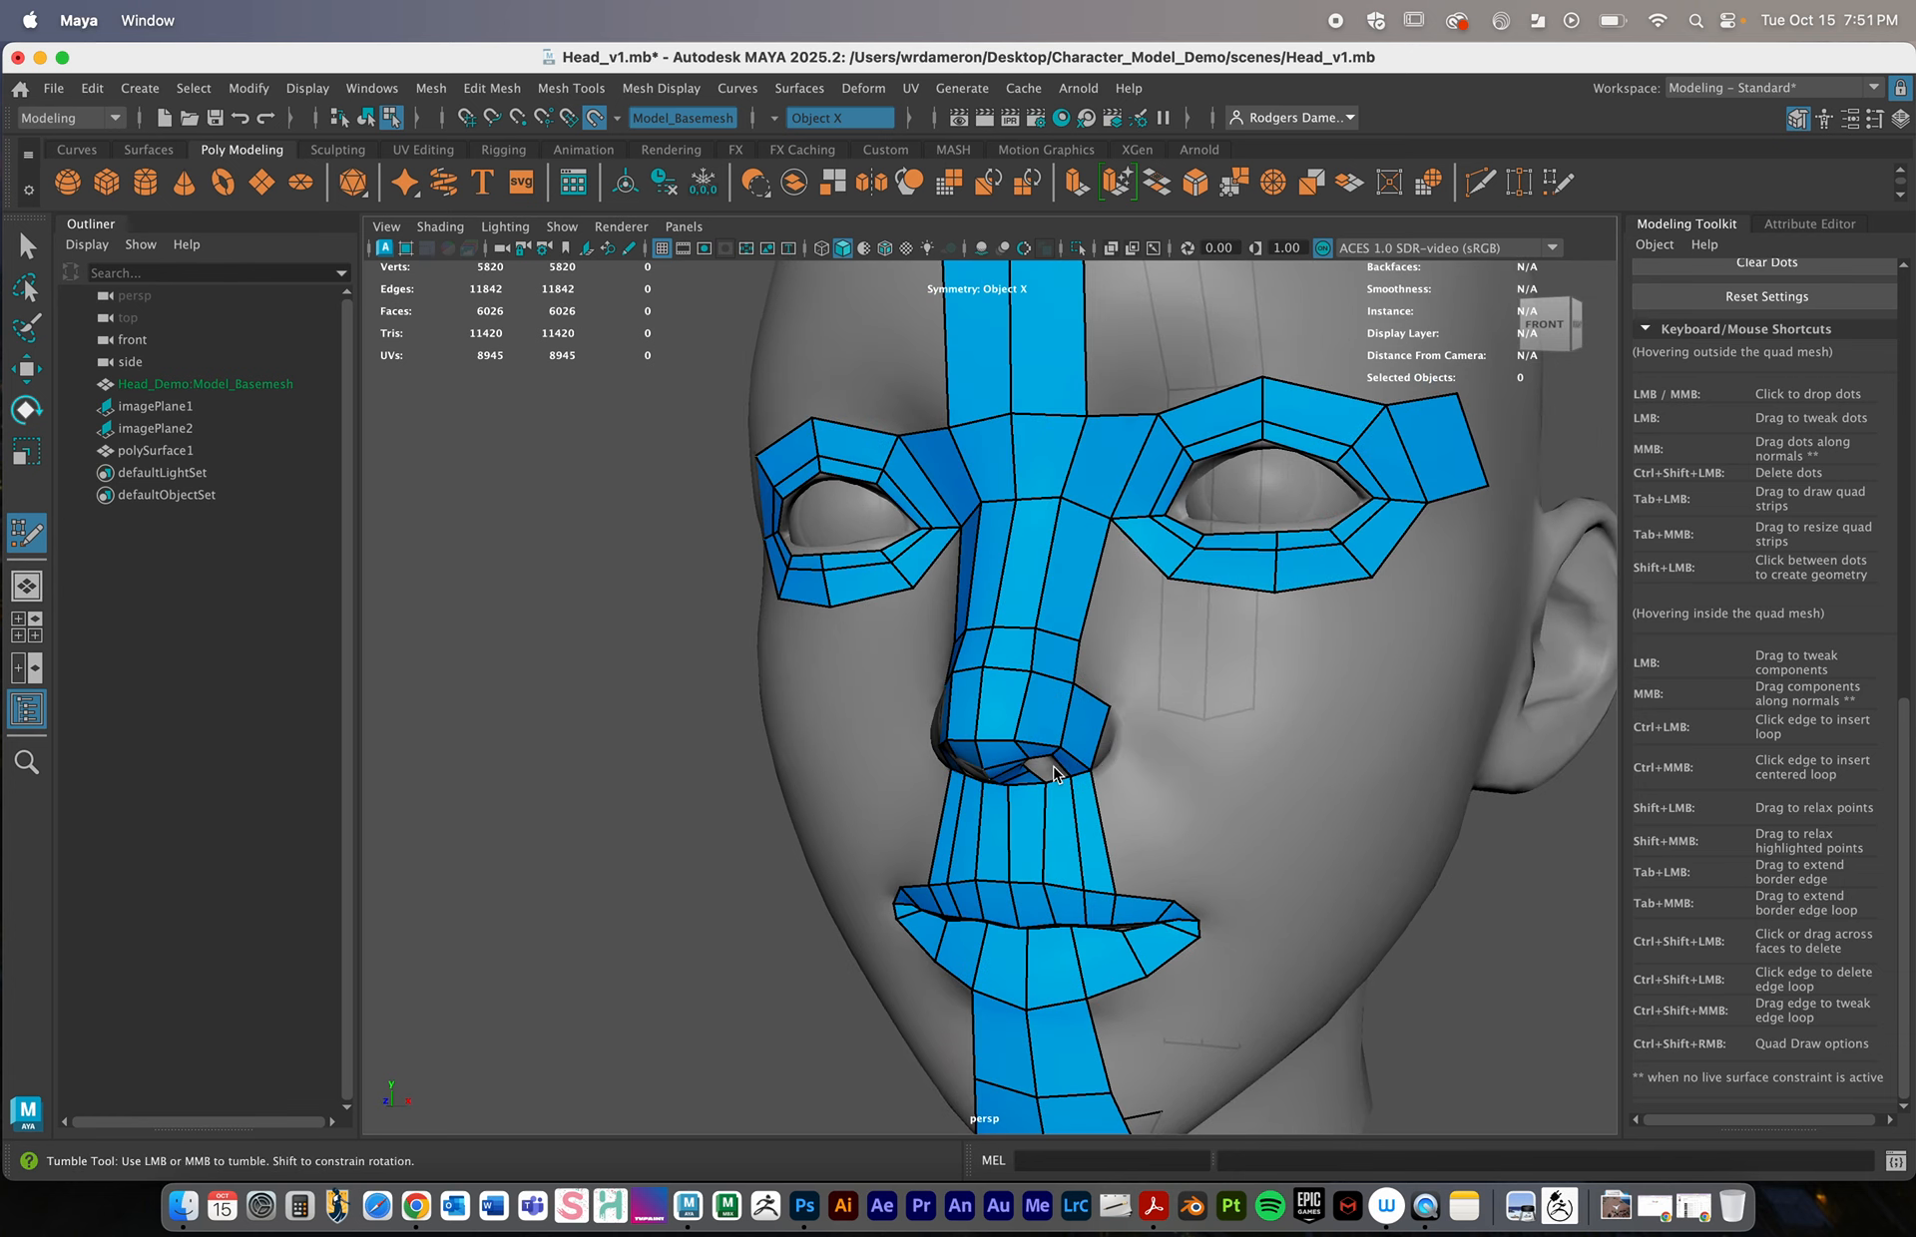
pyautogui.keyDown('alt'); pyautogui.moveTo(1054, 768); pyautogui.dragTo(1064, 735); pyautogui.keyUp('alt')
pyautogui.keyDown('alt'); pyautogui.moveTo(1065, 736); pyautogui.dragTo(1147, 654, button='right'); pyautogui.keyUp('alt')
pyautogui.keyDown('alt'); pyautogui.moveTo(1259, 666); pyautogui.dragTo(1224, 687); pyautogui.keyUp('alt')
pyautogui.scroll(-3, 1201, 783)
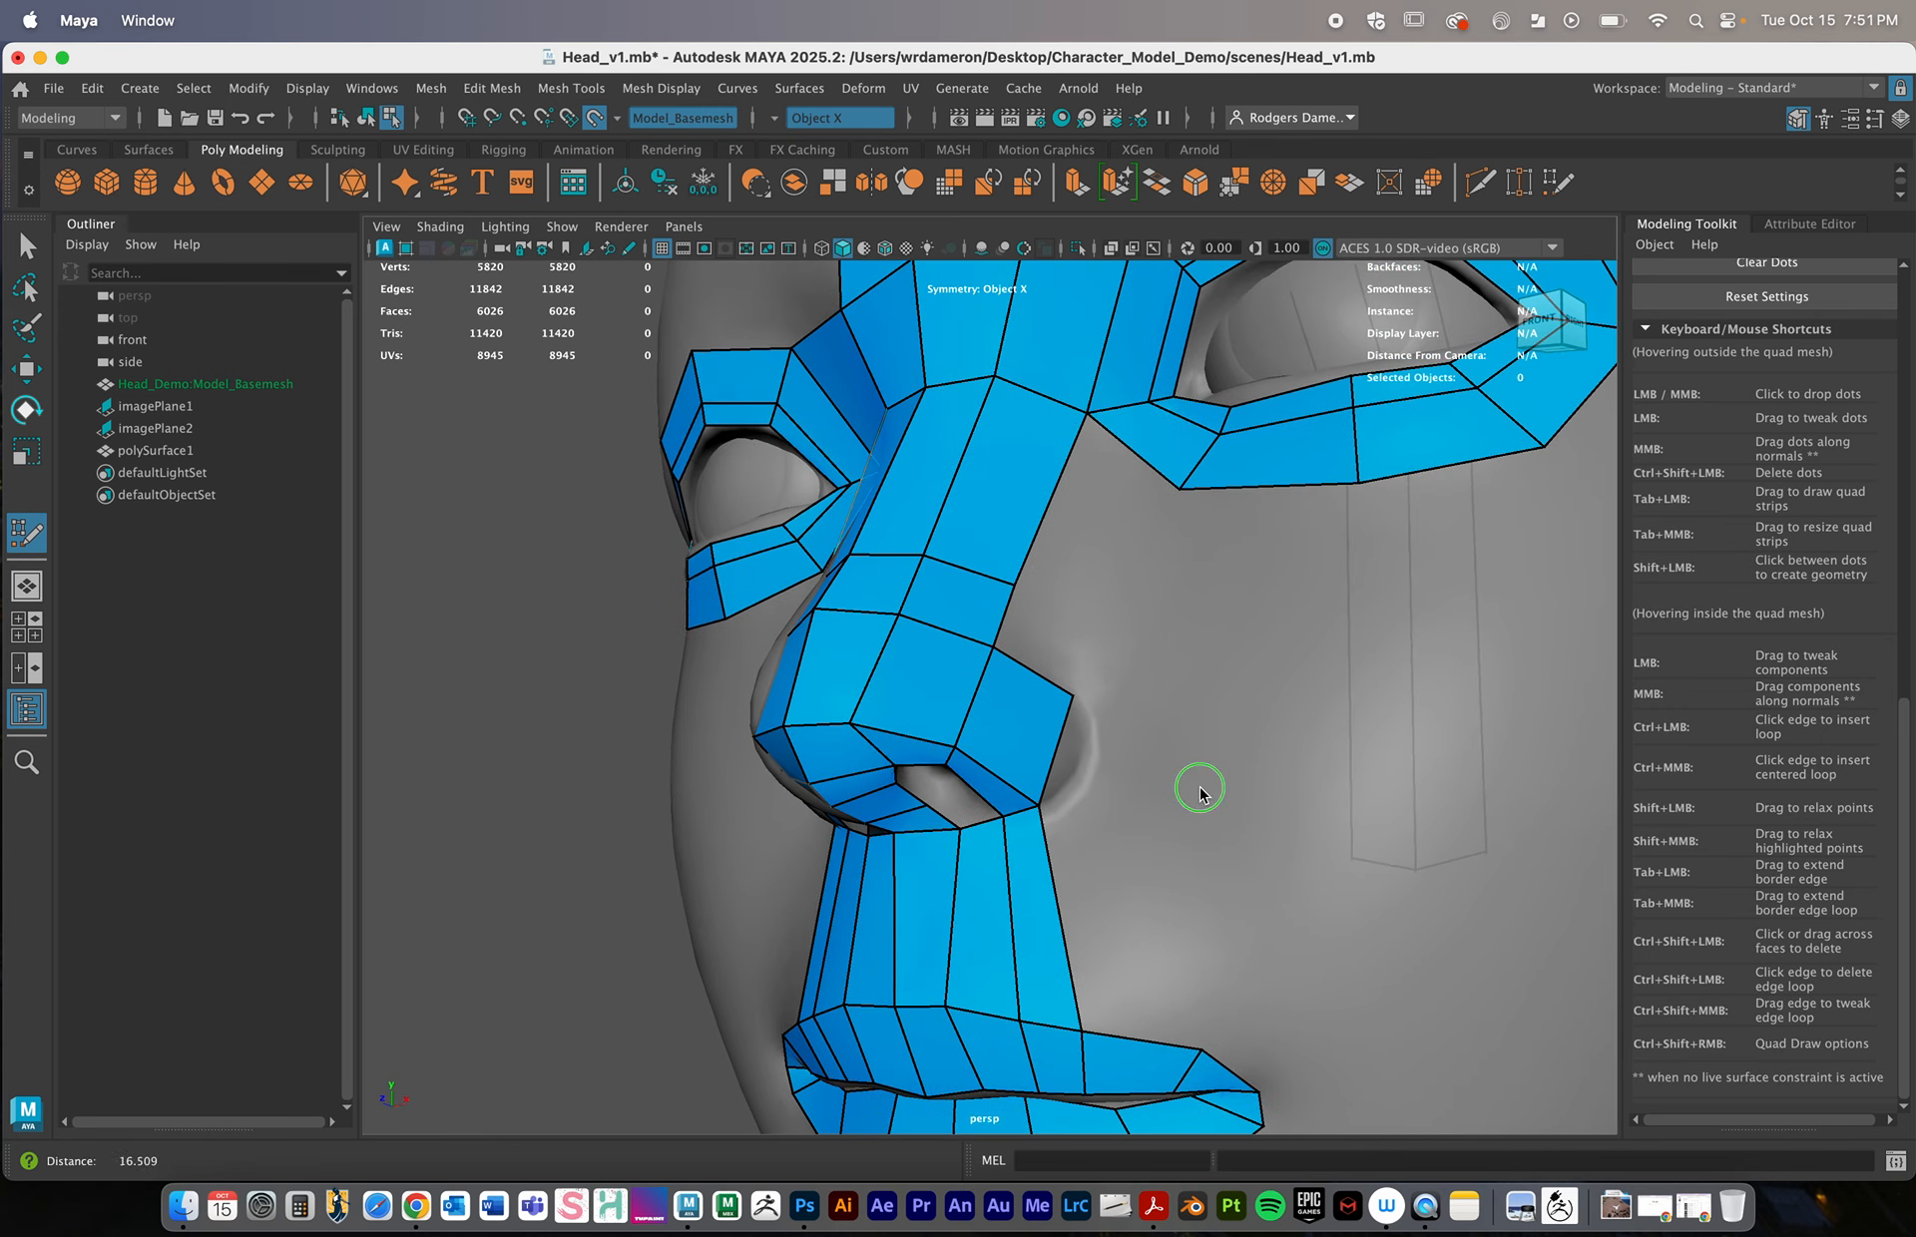
pyautogui.keyDown('alt'); pyautogui.moveTo(1201, 783); pyautogui.dragTo(1133, 877); pyautogui.keyUp('alt')
pyautogui.keyDown('alt'); pyautogui.moveTo(1133, 877); pyautogui.dragTo(1065, 789, button='middle'); pyautogui.keyUp('alt')
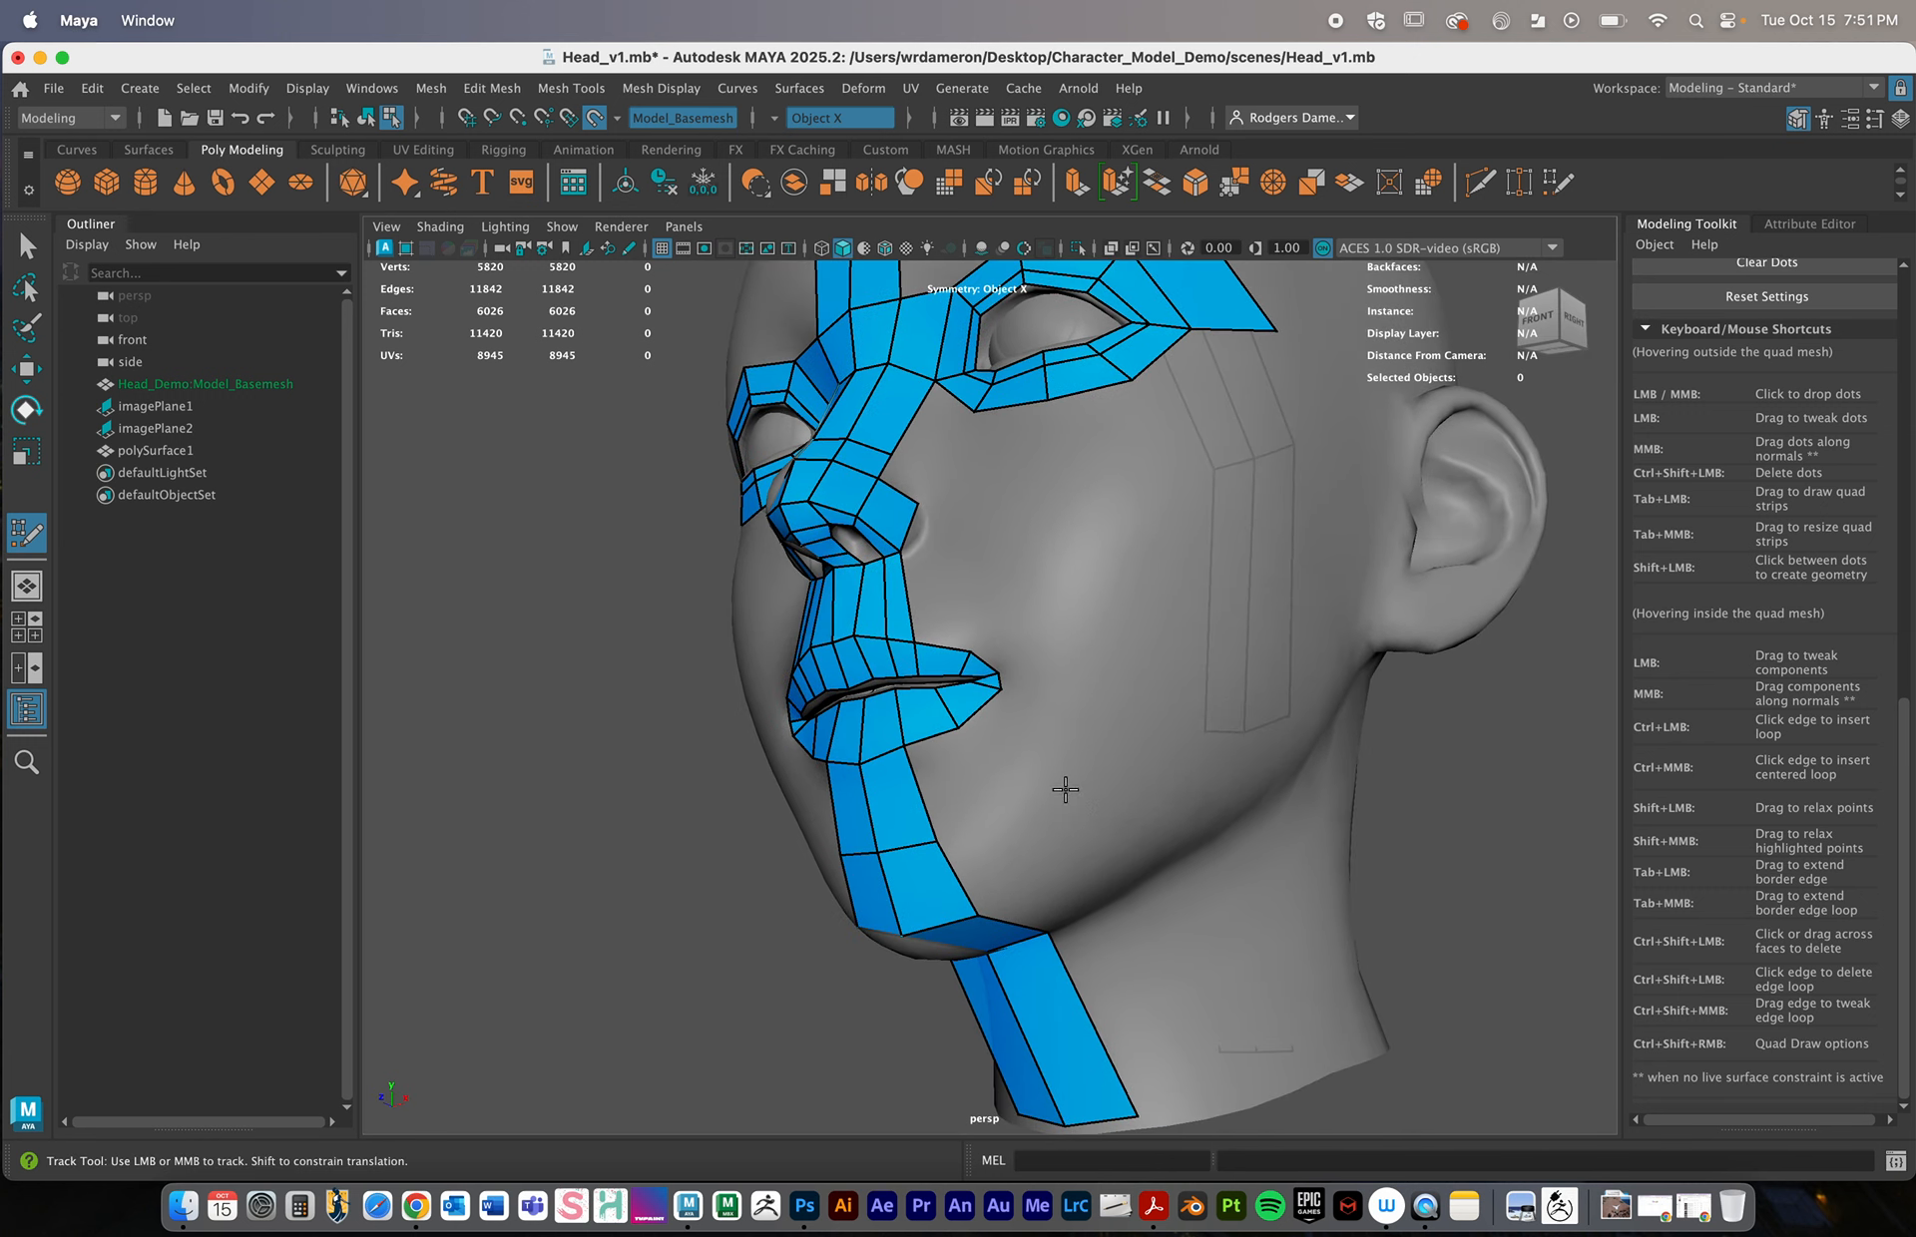
pyautogui.keyDown('ctrl'); pyautogui.click(992, 676); pyautogui.keyUp('ctrl')
pyautogui.press('super+z')
# Try a horizontal edge loop across the philtrum strip and an adjustment at the upper lip's outer edge, undoing both
pyautogui.keyDown('alt'); pyautogui.moveTo(960, 736); pyautogui.dragTo(1001, 735); pyautogui.keyUp('alt')
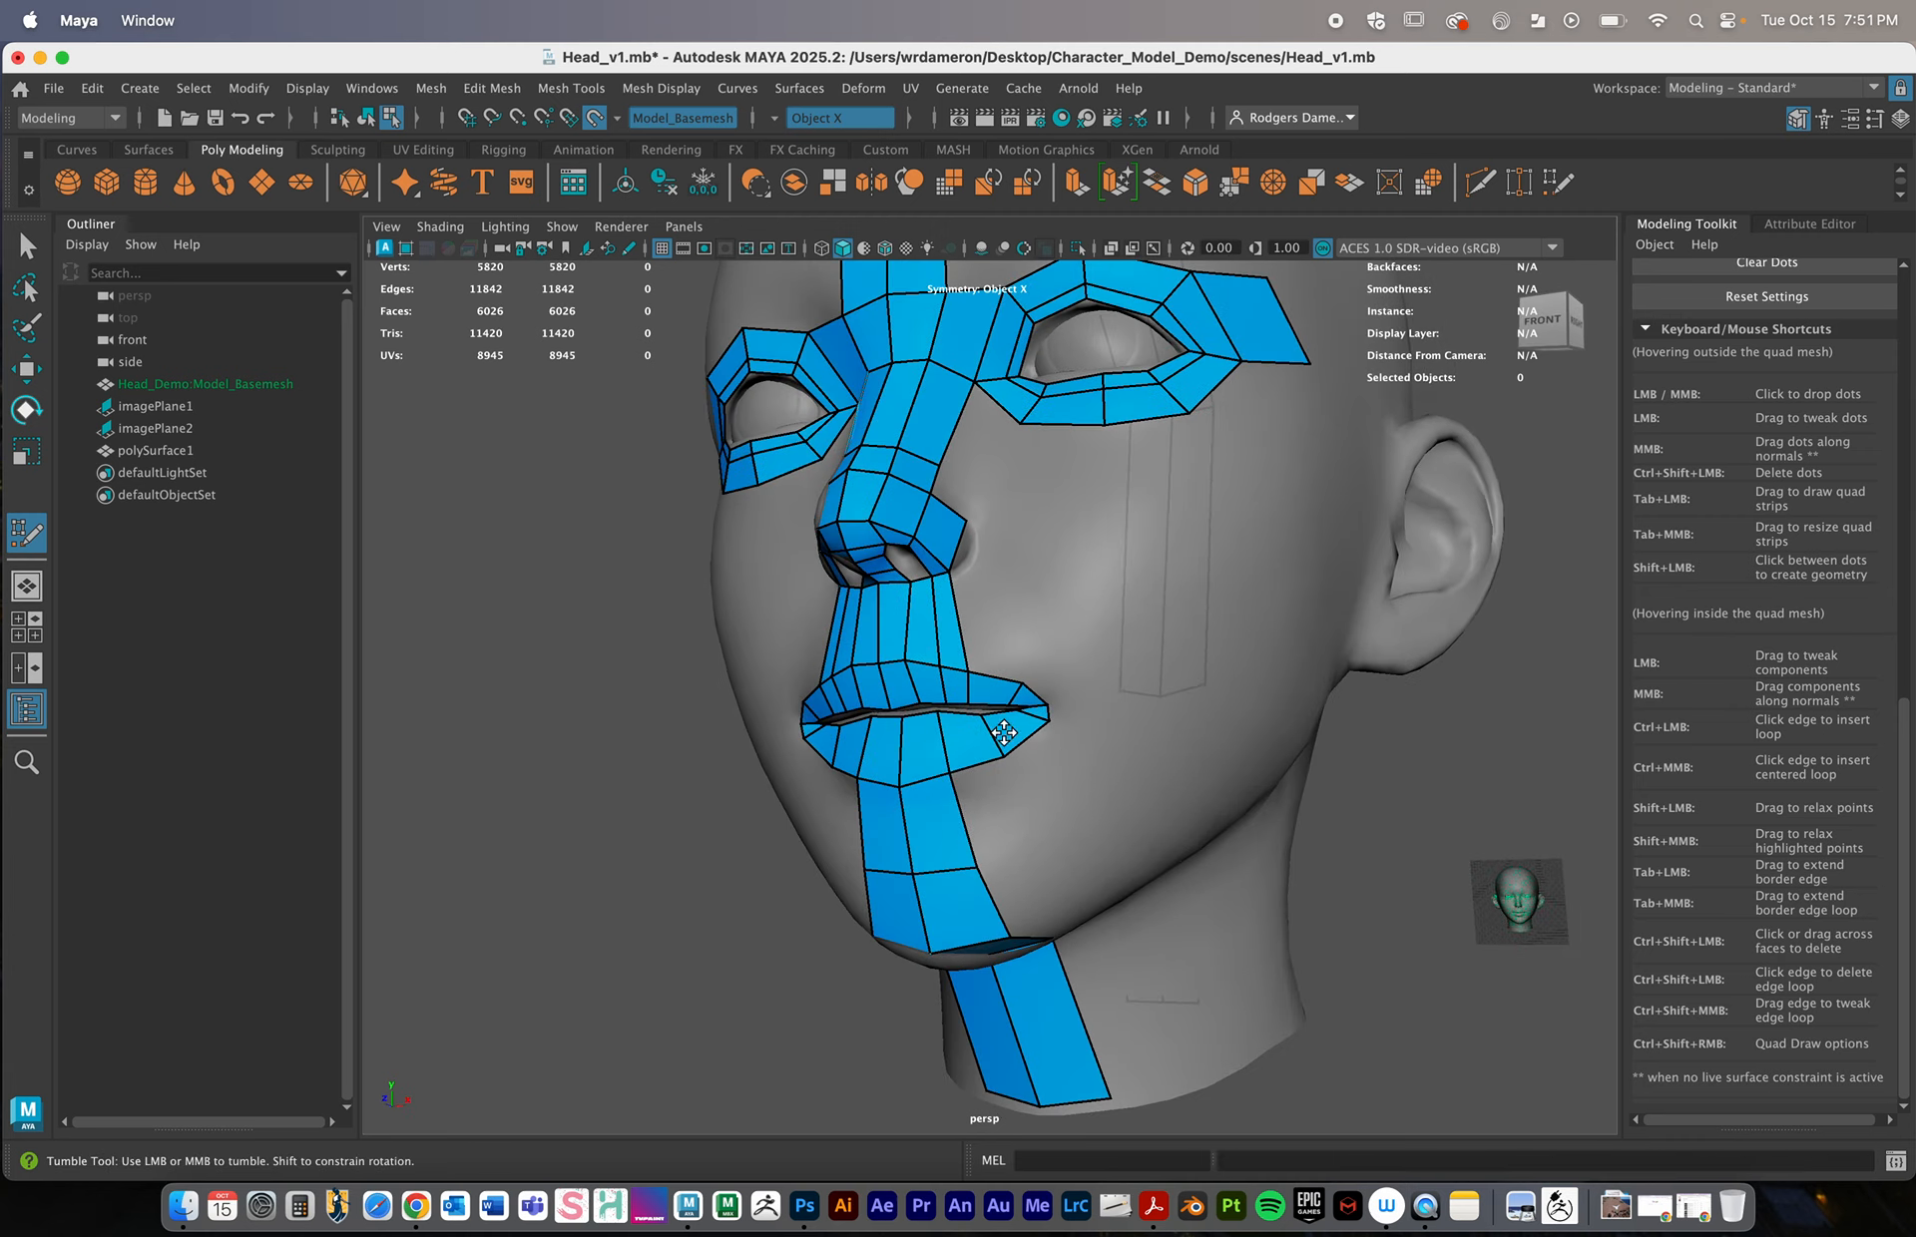
pyautogui.keyDown('alt'); pyautogui.moveTo(1000, 736); pyautogui.dragTo(1121, 735, button='right'); pyautogui.keyUp('alt')
pyautogui.keyDown('alt'); pyautogui.moveTo(1098, 710); pyautogui.dragTo(1112, 730); pyautogui.keyUp('alt')
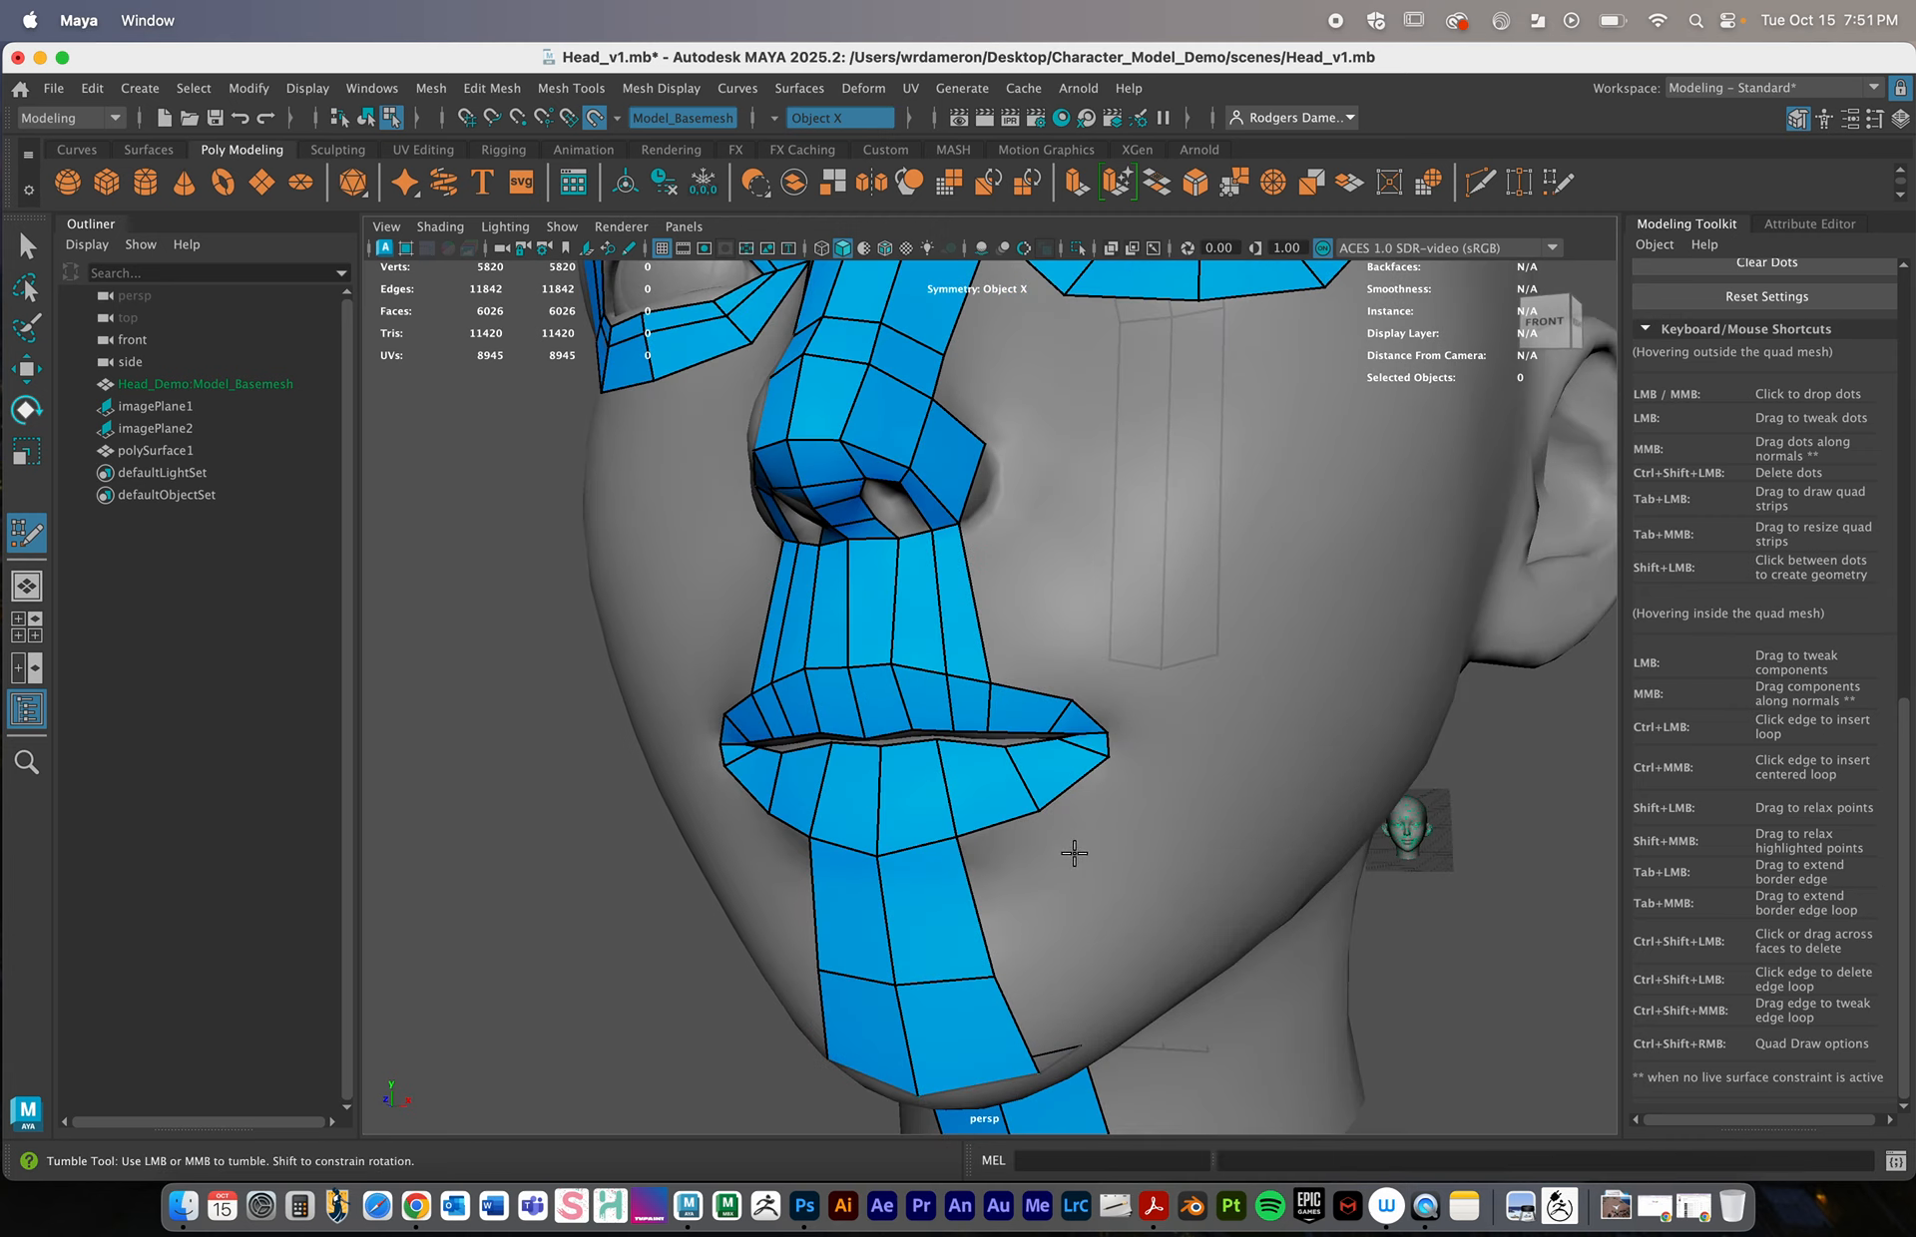
pyautogui.keyDown('ctrl'); pyautogui.click(910, 617); pyautogui.keyUp('ctrl')
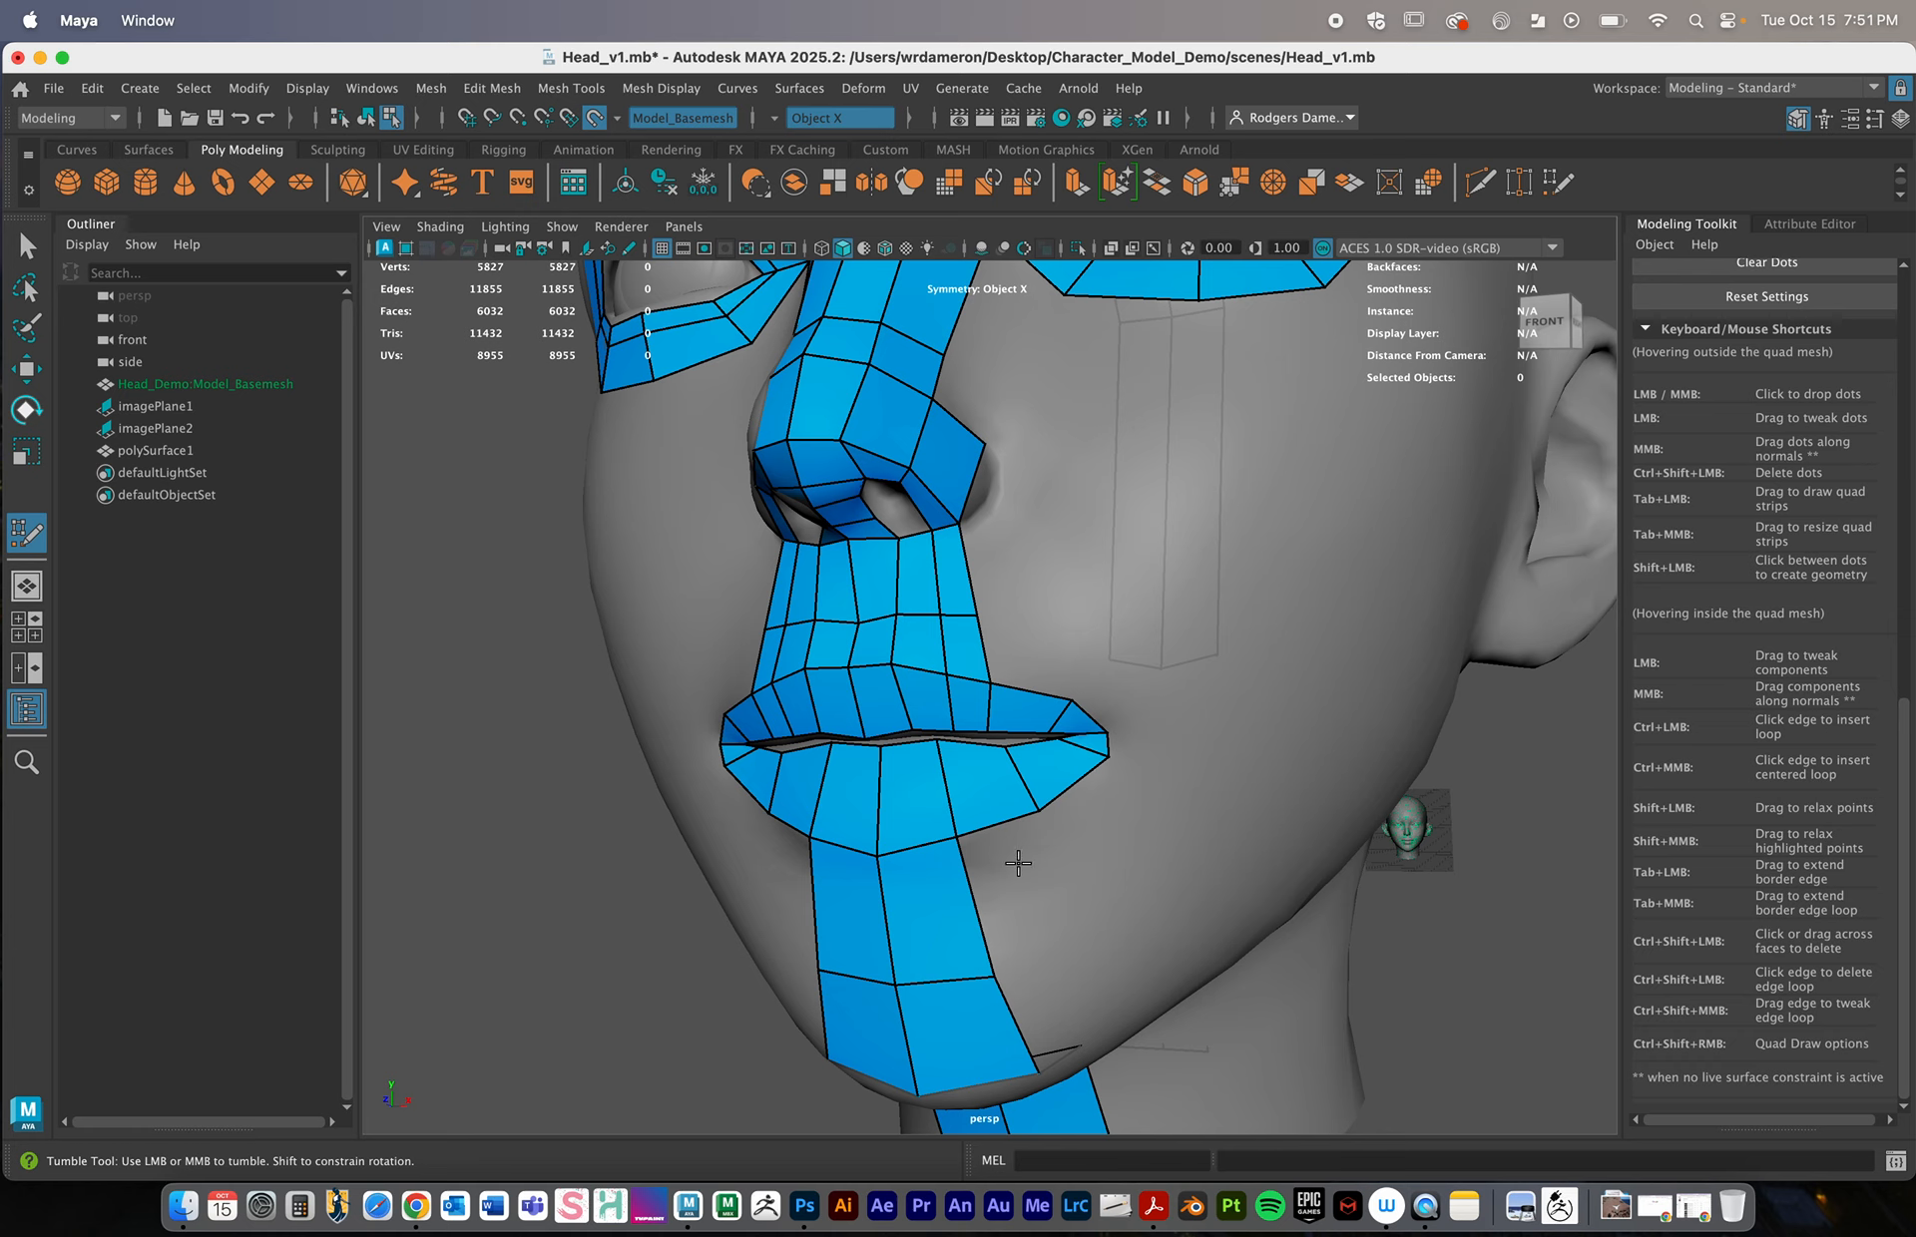
pyautogui.hotkey('ctrl', 'z')
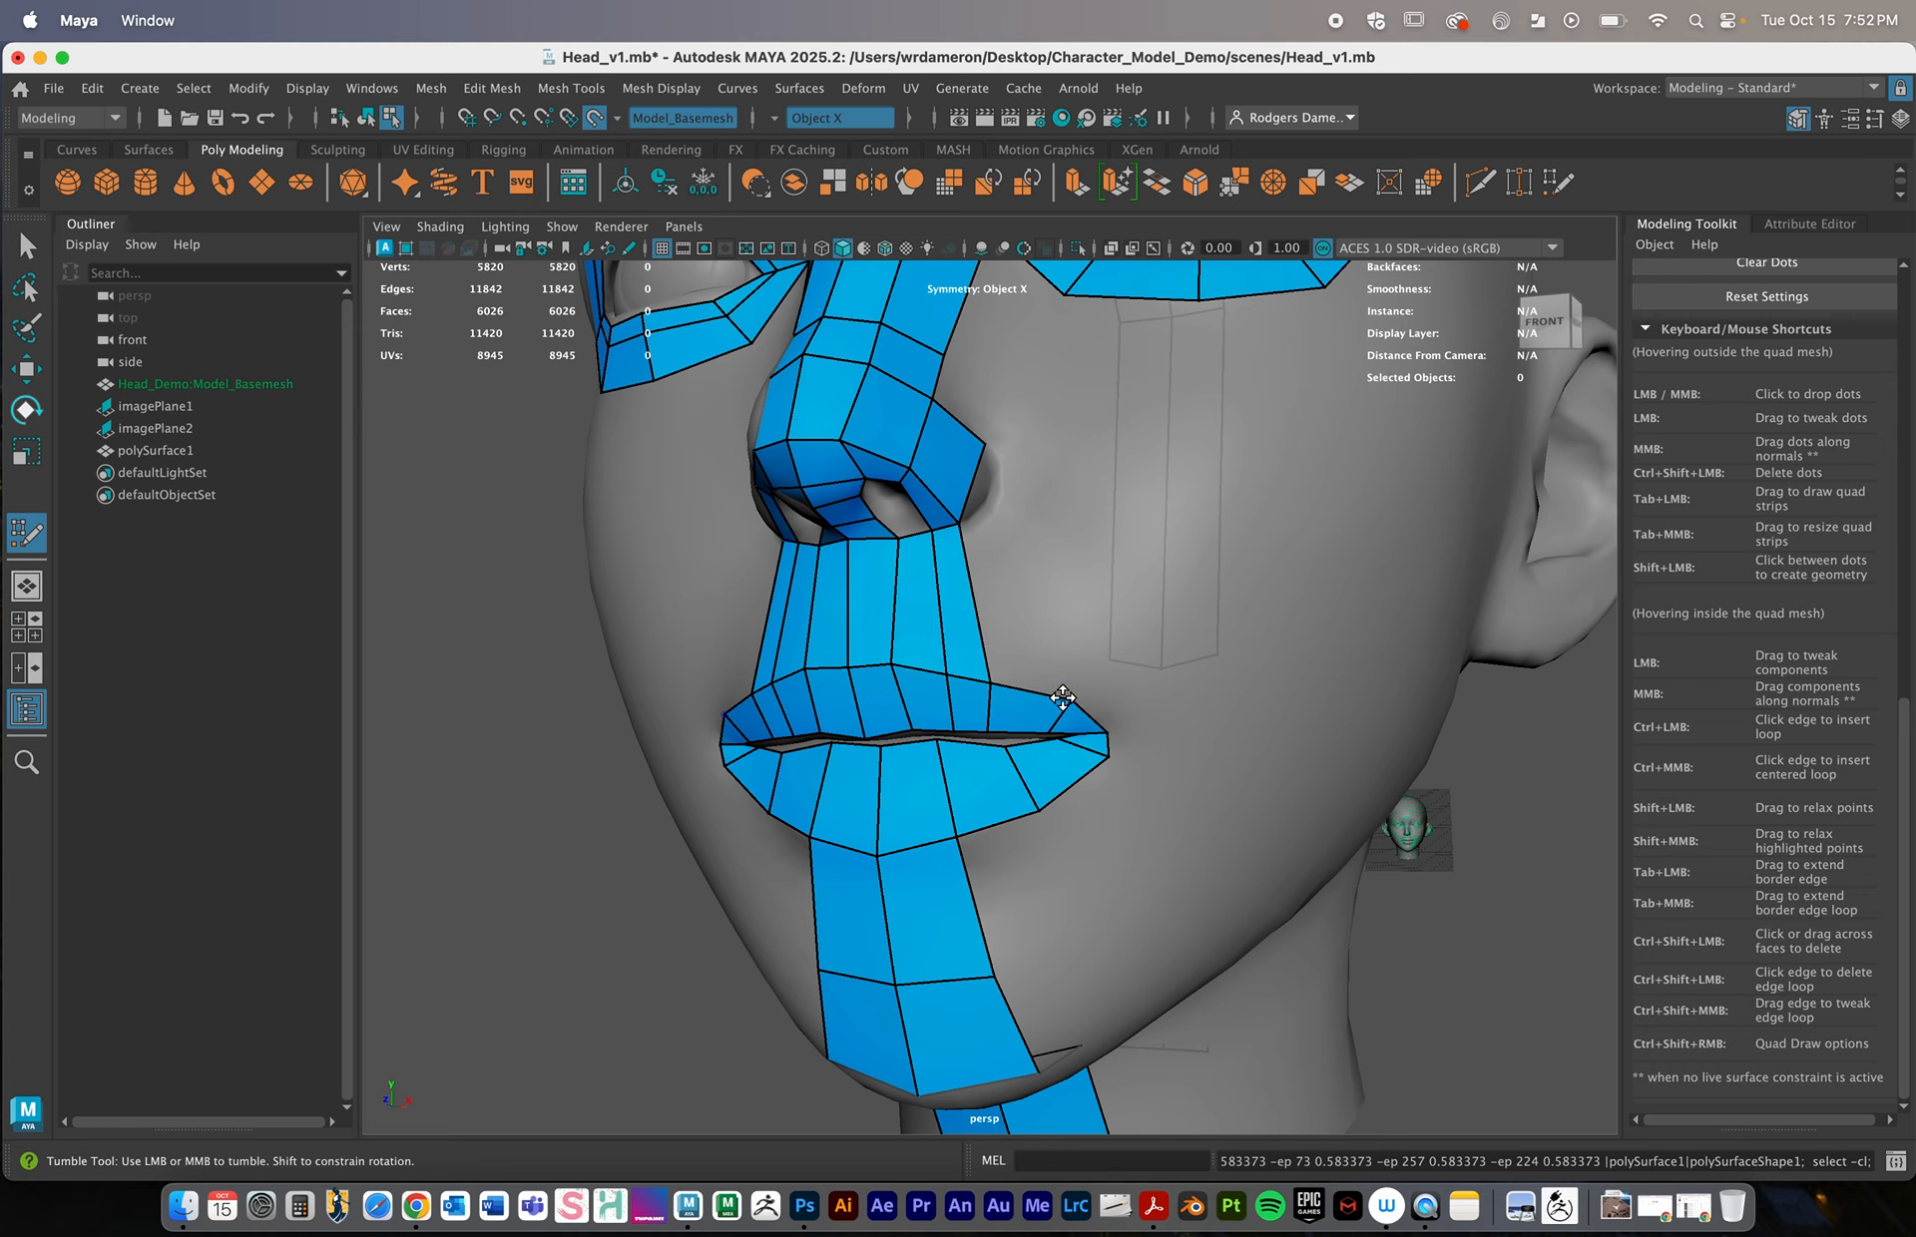
pyautogui.moveTo(1046, 693); pyautogui.dragTo(1081, 671, button='middle')
pyautogui.hotkey('ctrl', 'z')
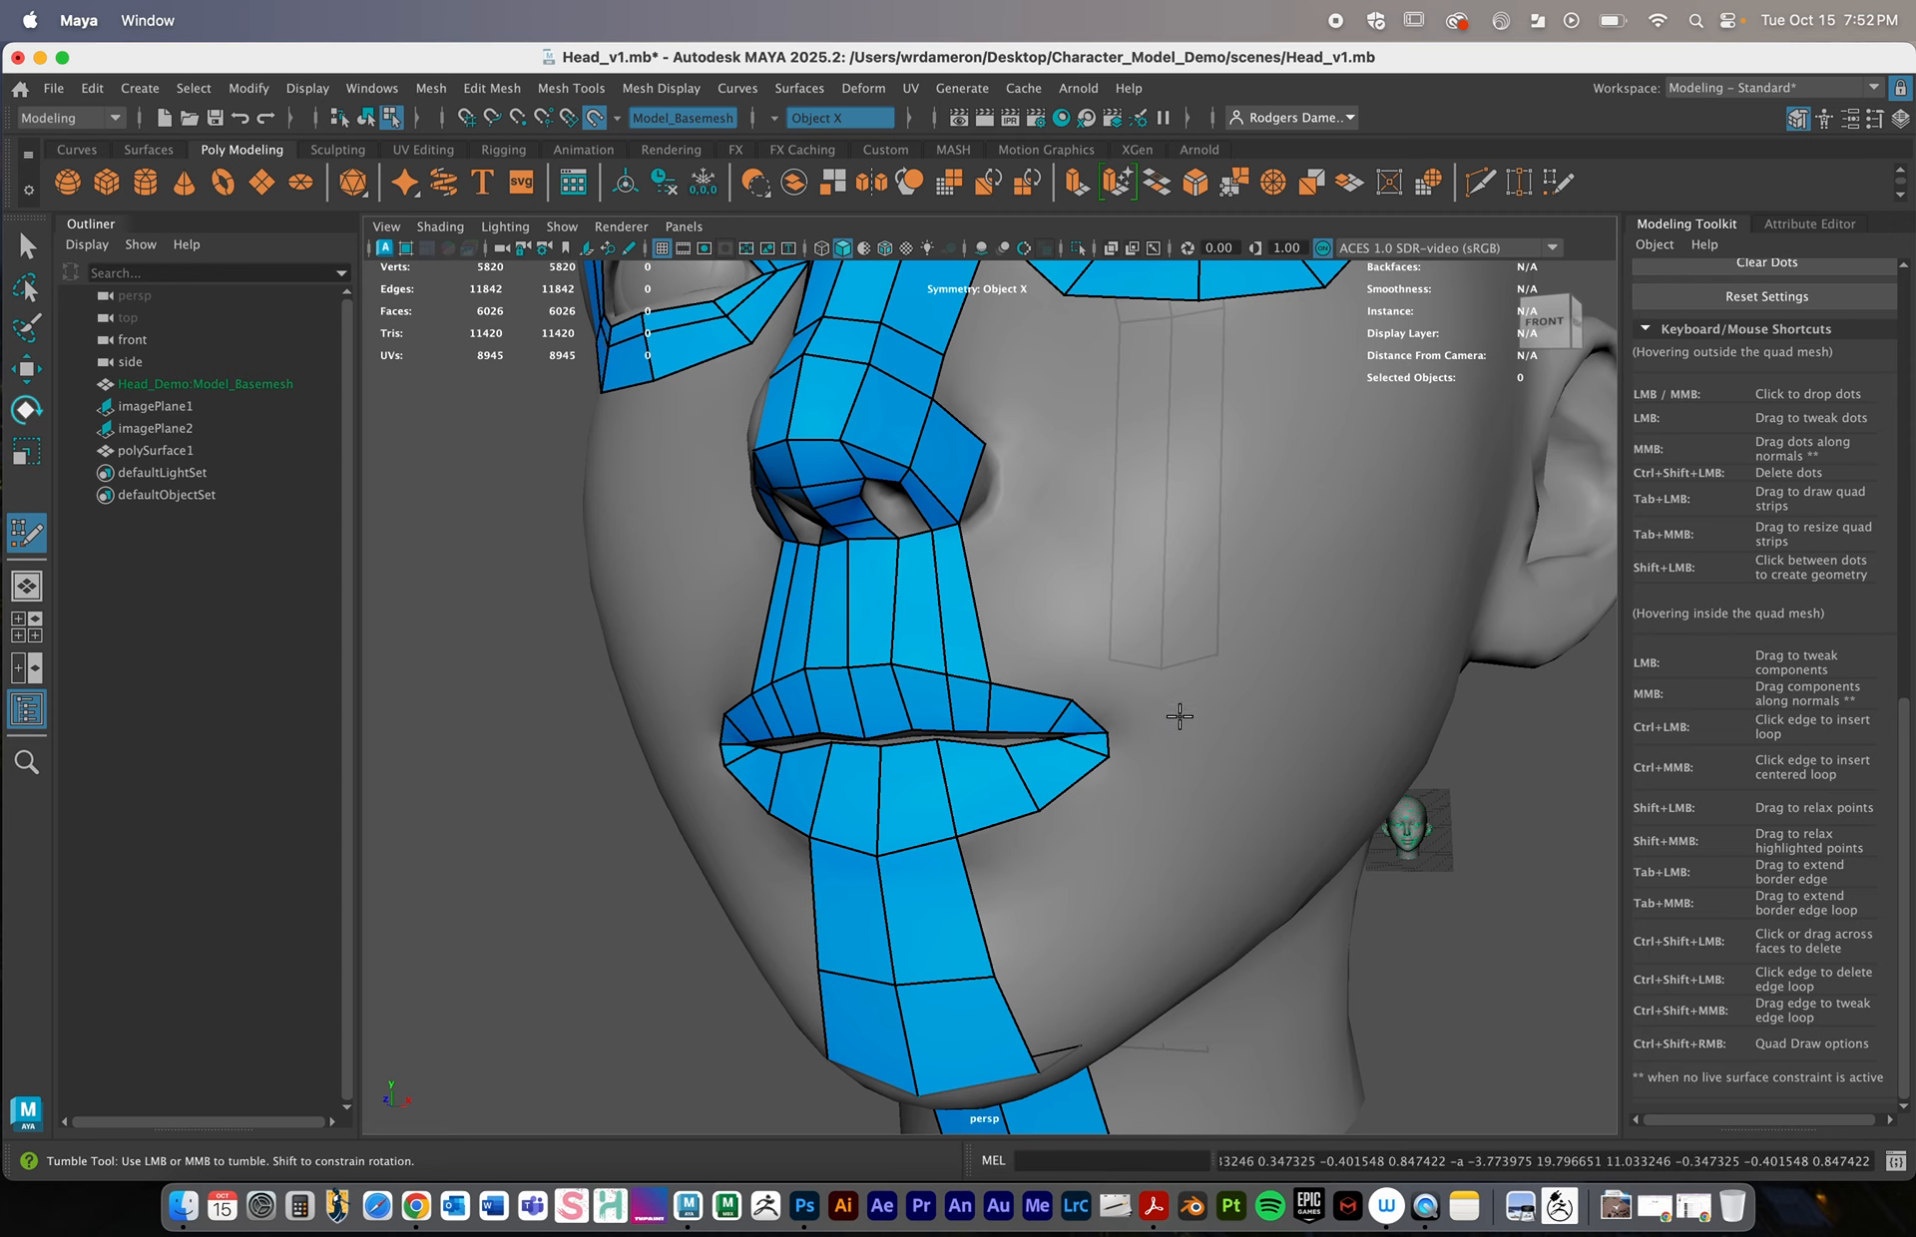
# Place two dots on the cheek beside the mouth corner and fill a mirrored quad outward from the lips
pyautogui.click(1182, 731)
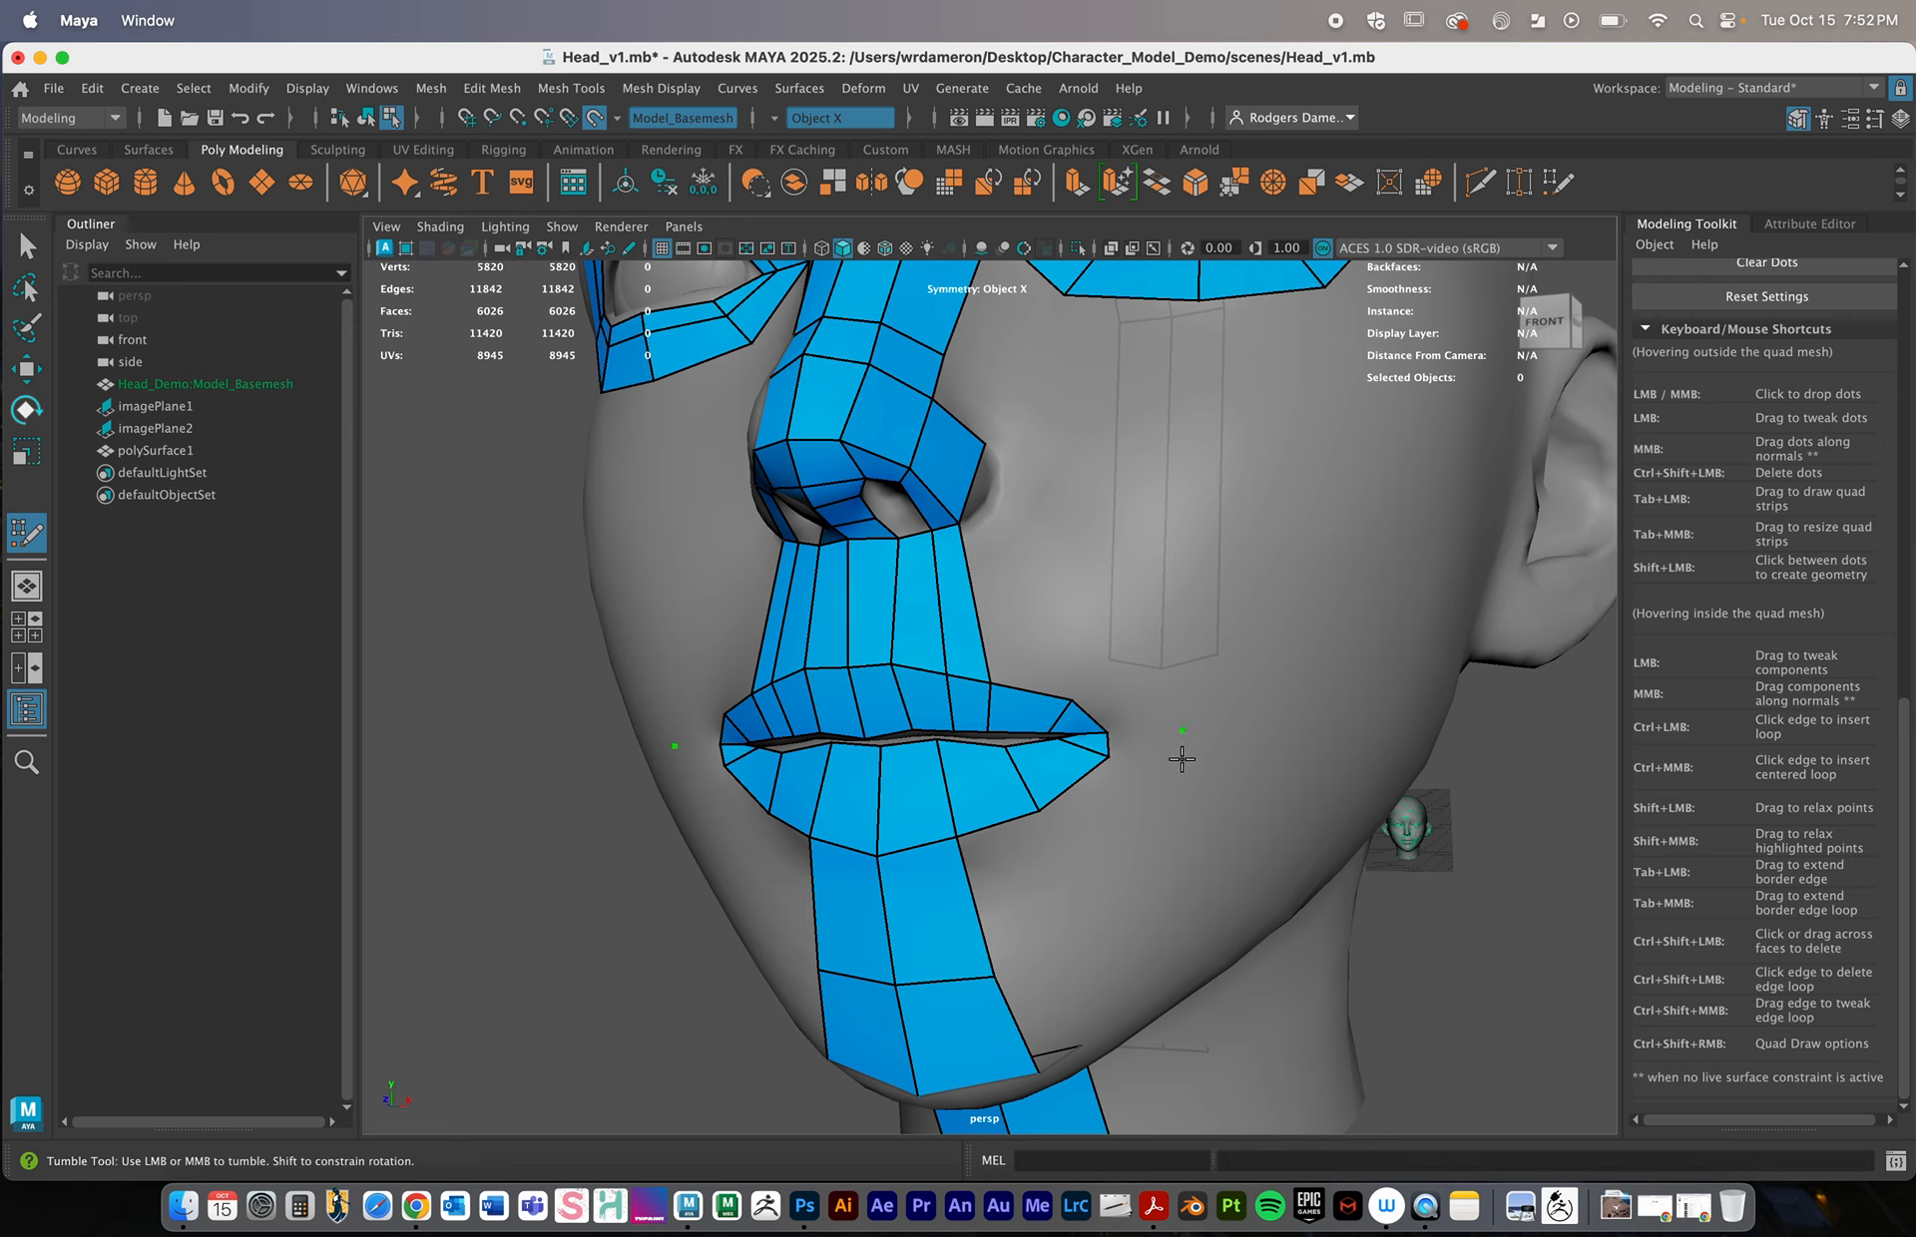
pyautogui.click(1180, 769)
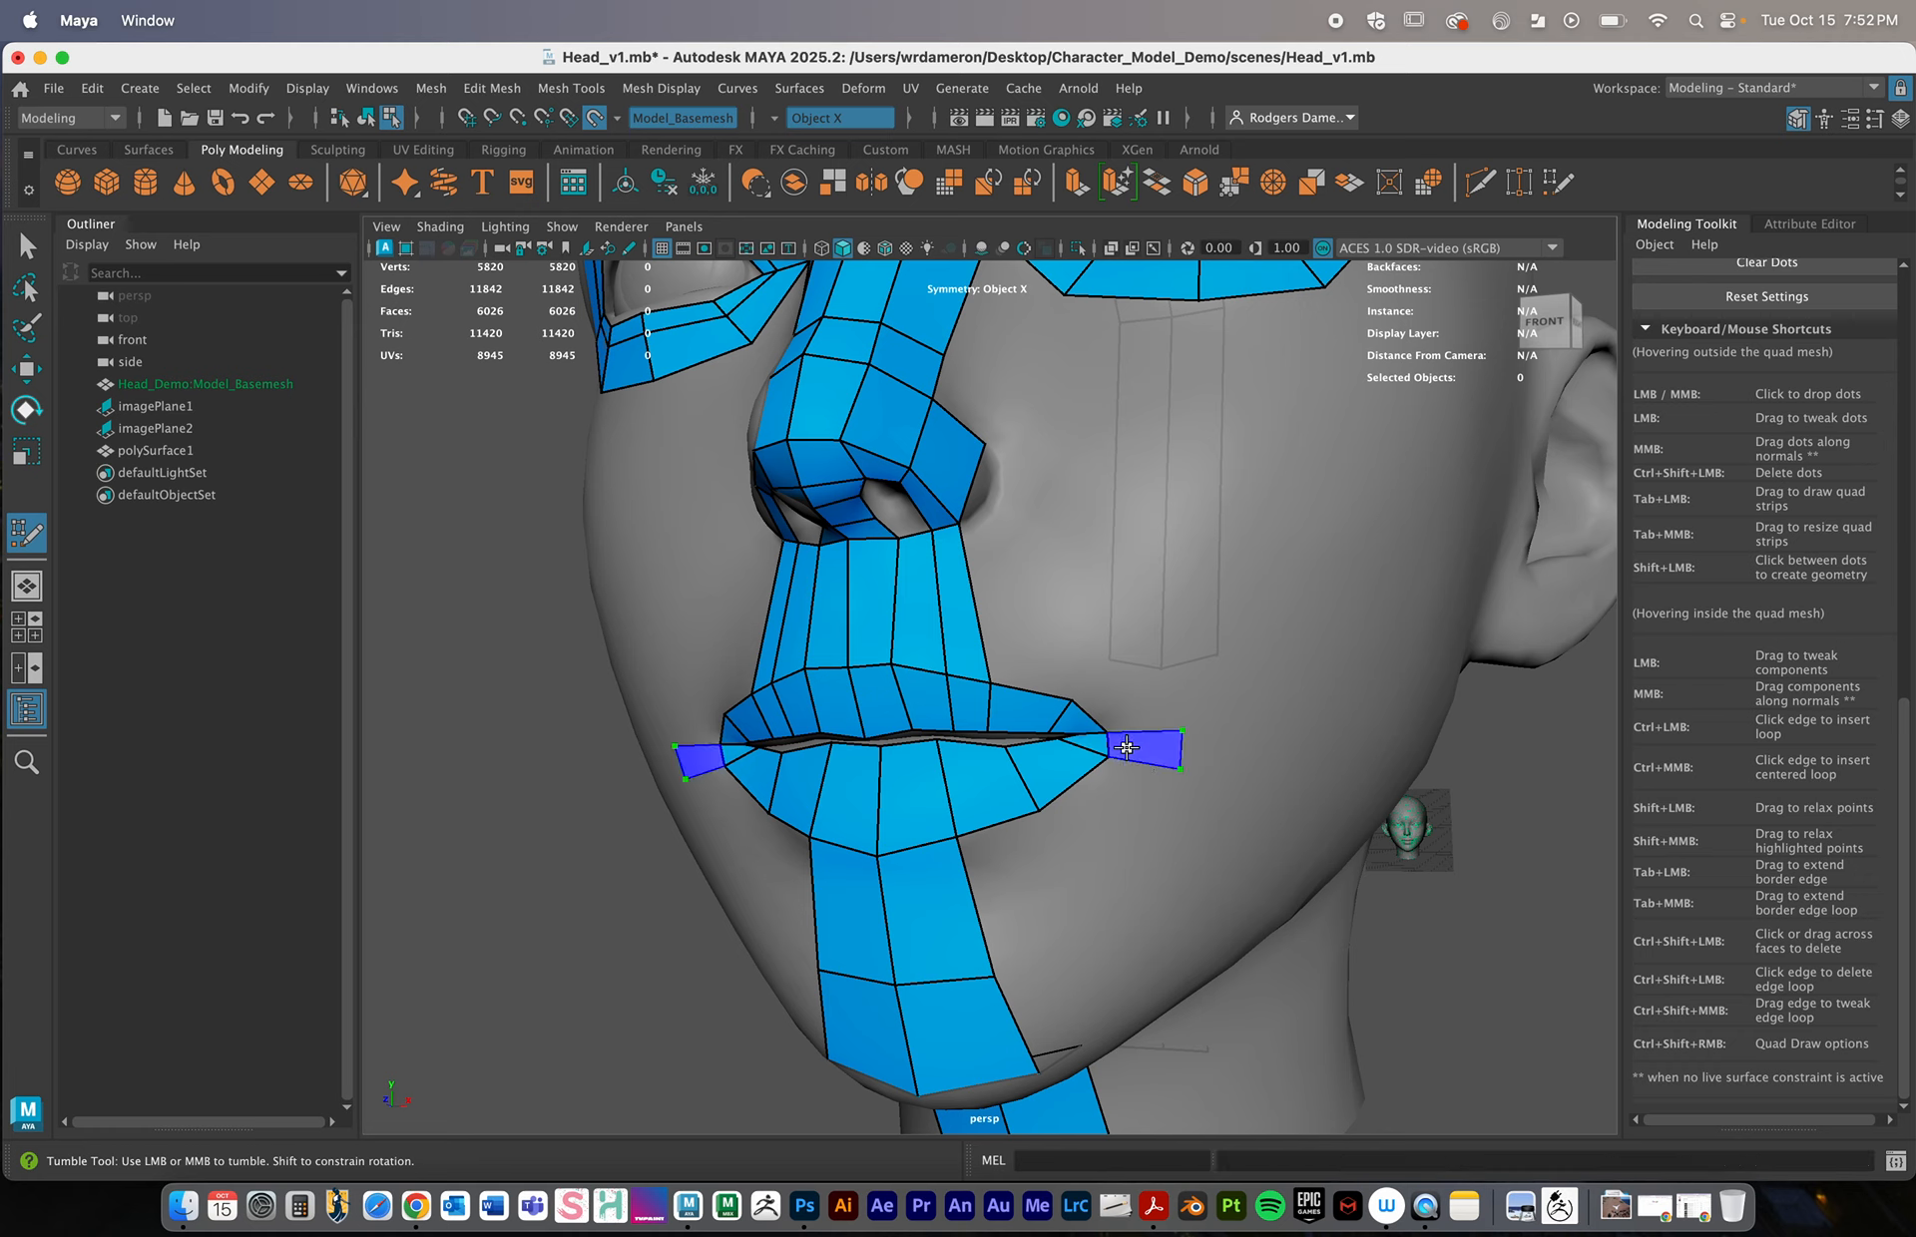
pyautogui.keyDown('shift'); pyautogui.click(1130, 754); pyautogui.keyUp('shift')
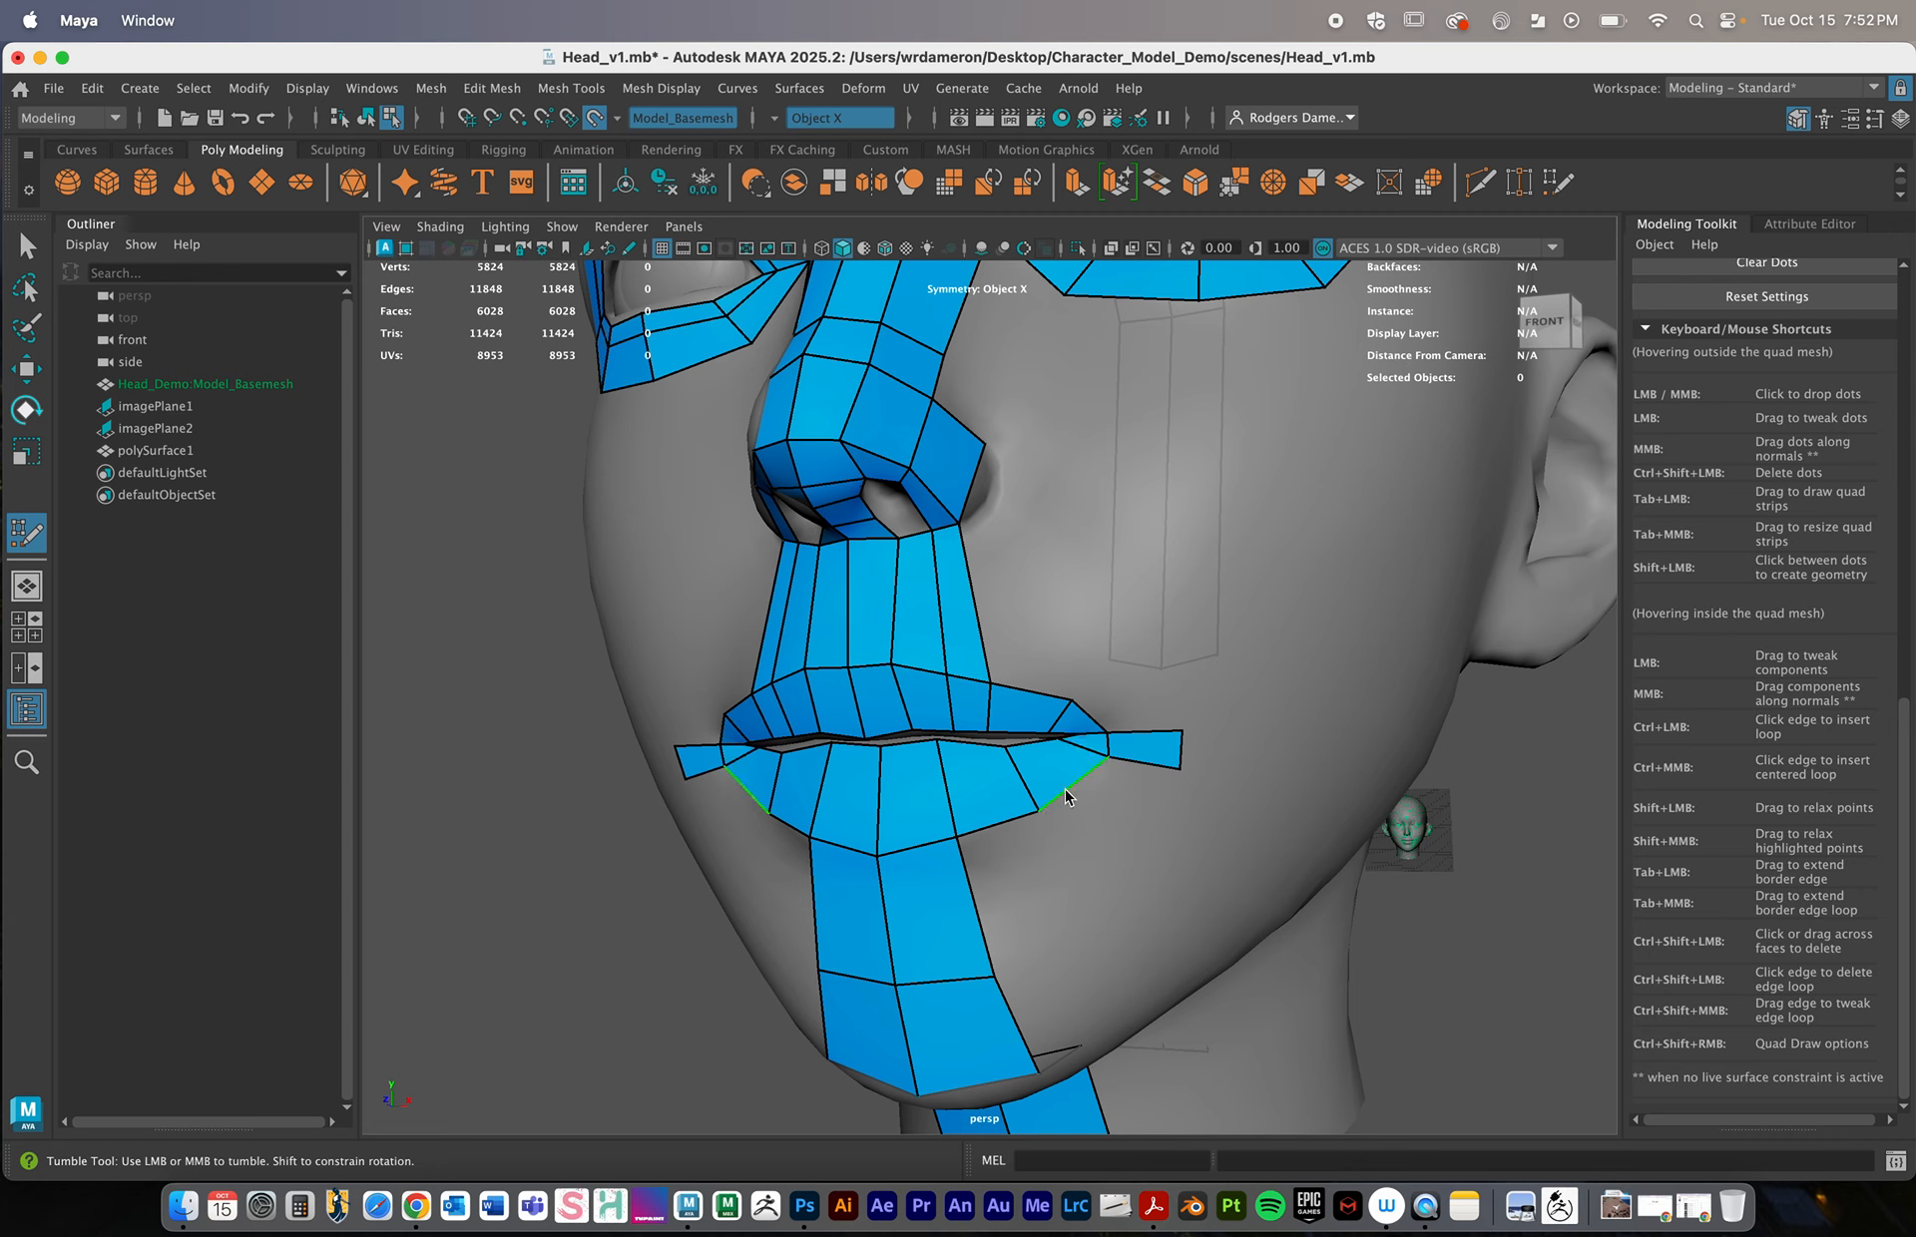
# Extend the lower lip's outer border edges into a mirrored row of quads and weld it to the corner quad and chin strip
pyautogui.moveTo(1064, 787)
pyautogui.mouseDown()
pyautogui.moveTo(1111, 866)
pyautogui.moveTo(1180, 768)
pyautogui.mouseUp()
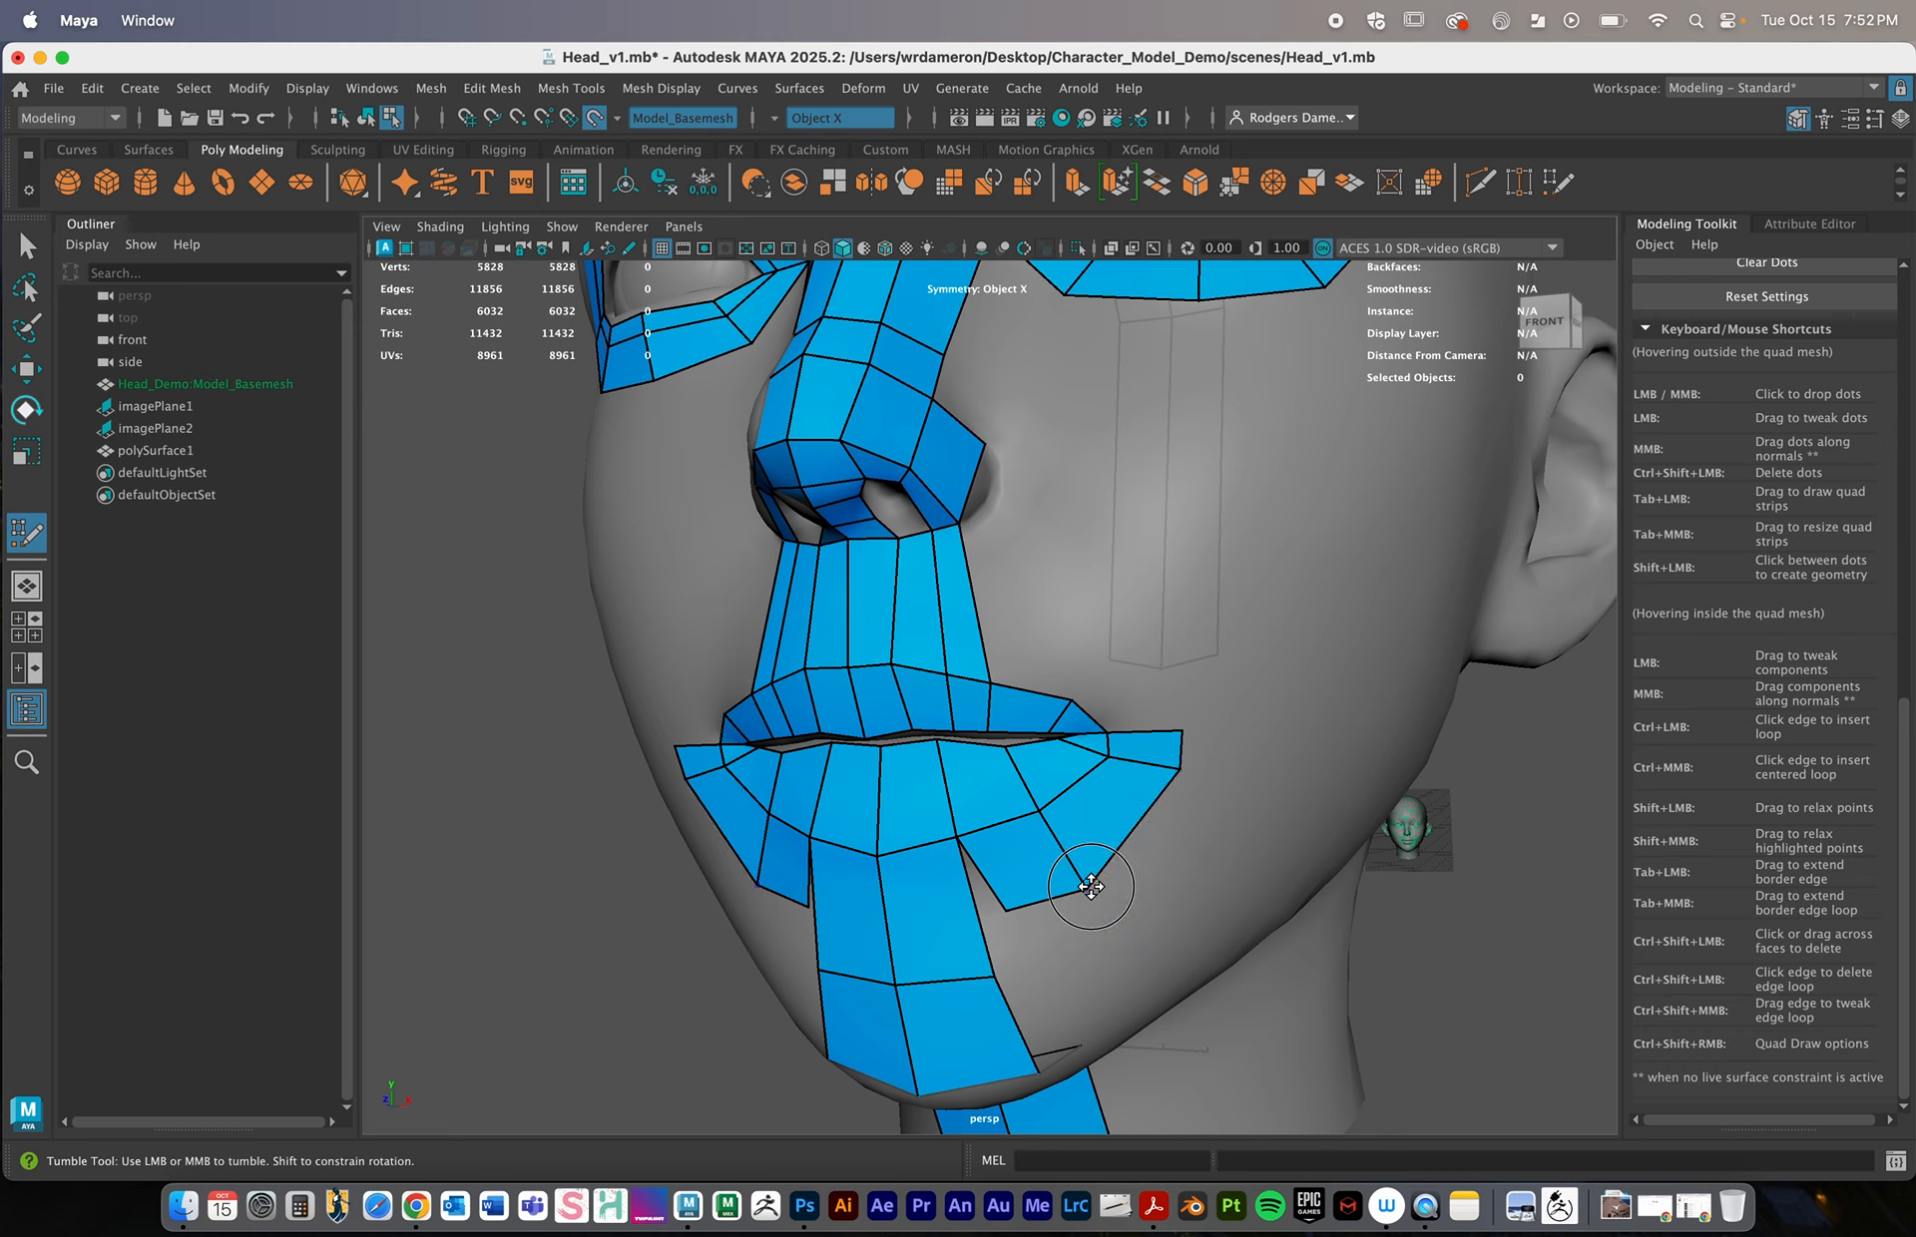
pyautogui.moveTo(1087, 887); pyautogui.dragTo(991, 979)
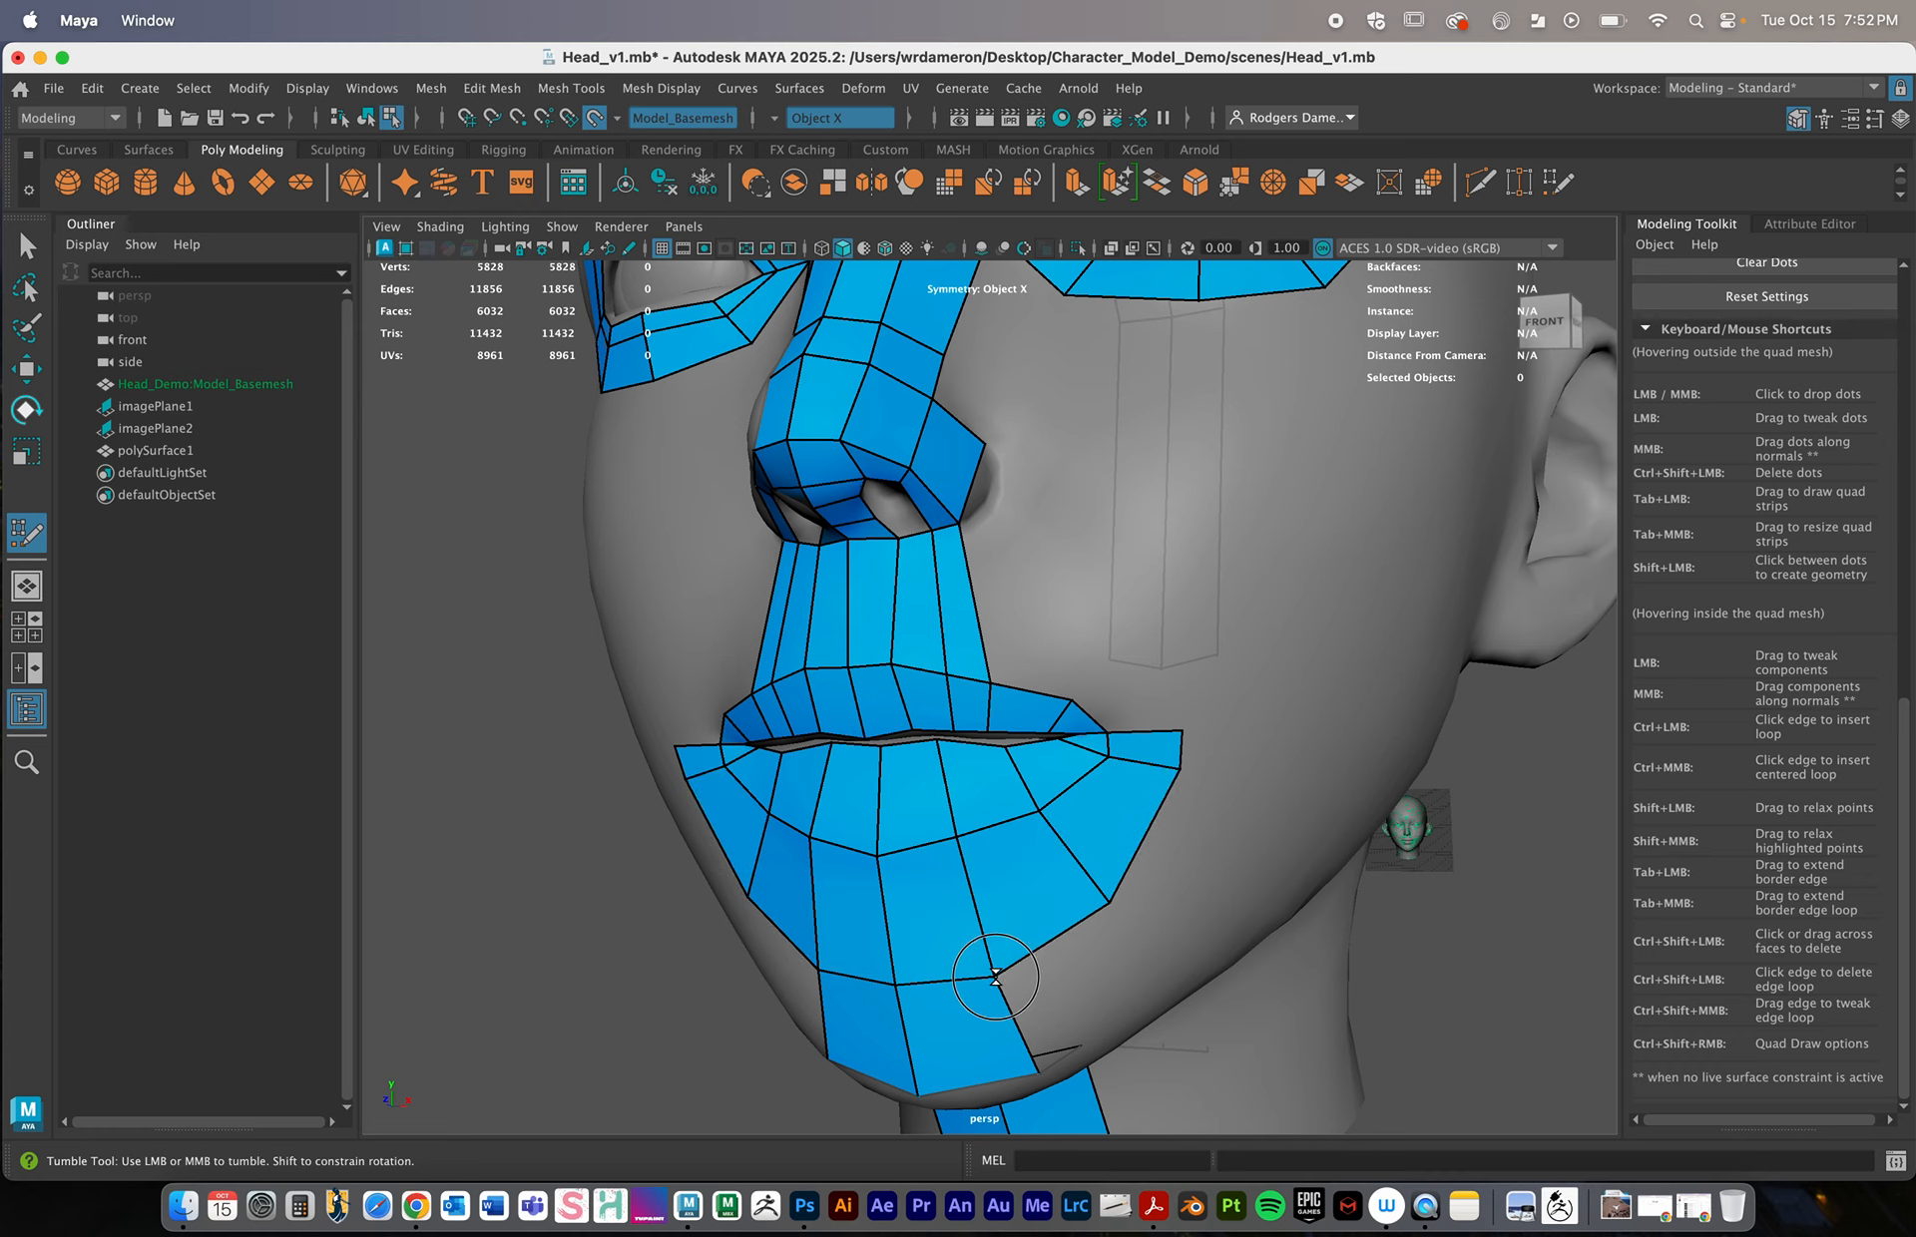
pyautogui.scroll(-5, 1006, 884)
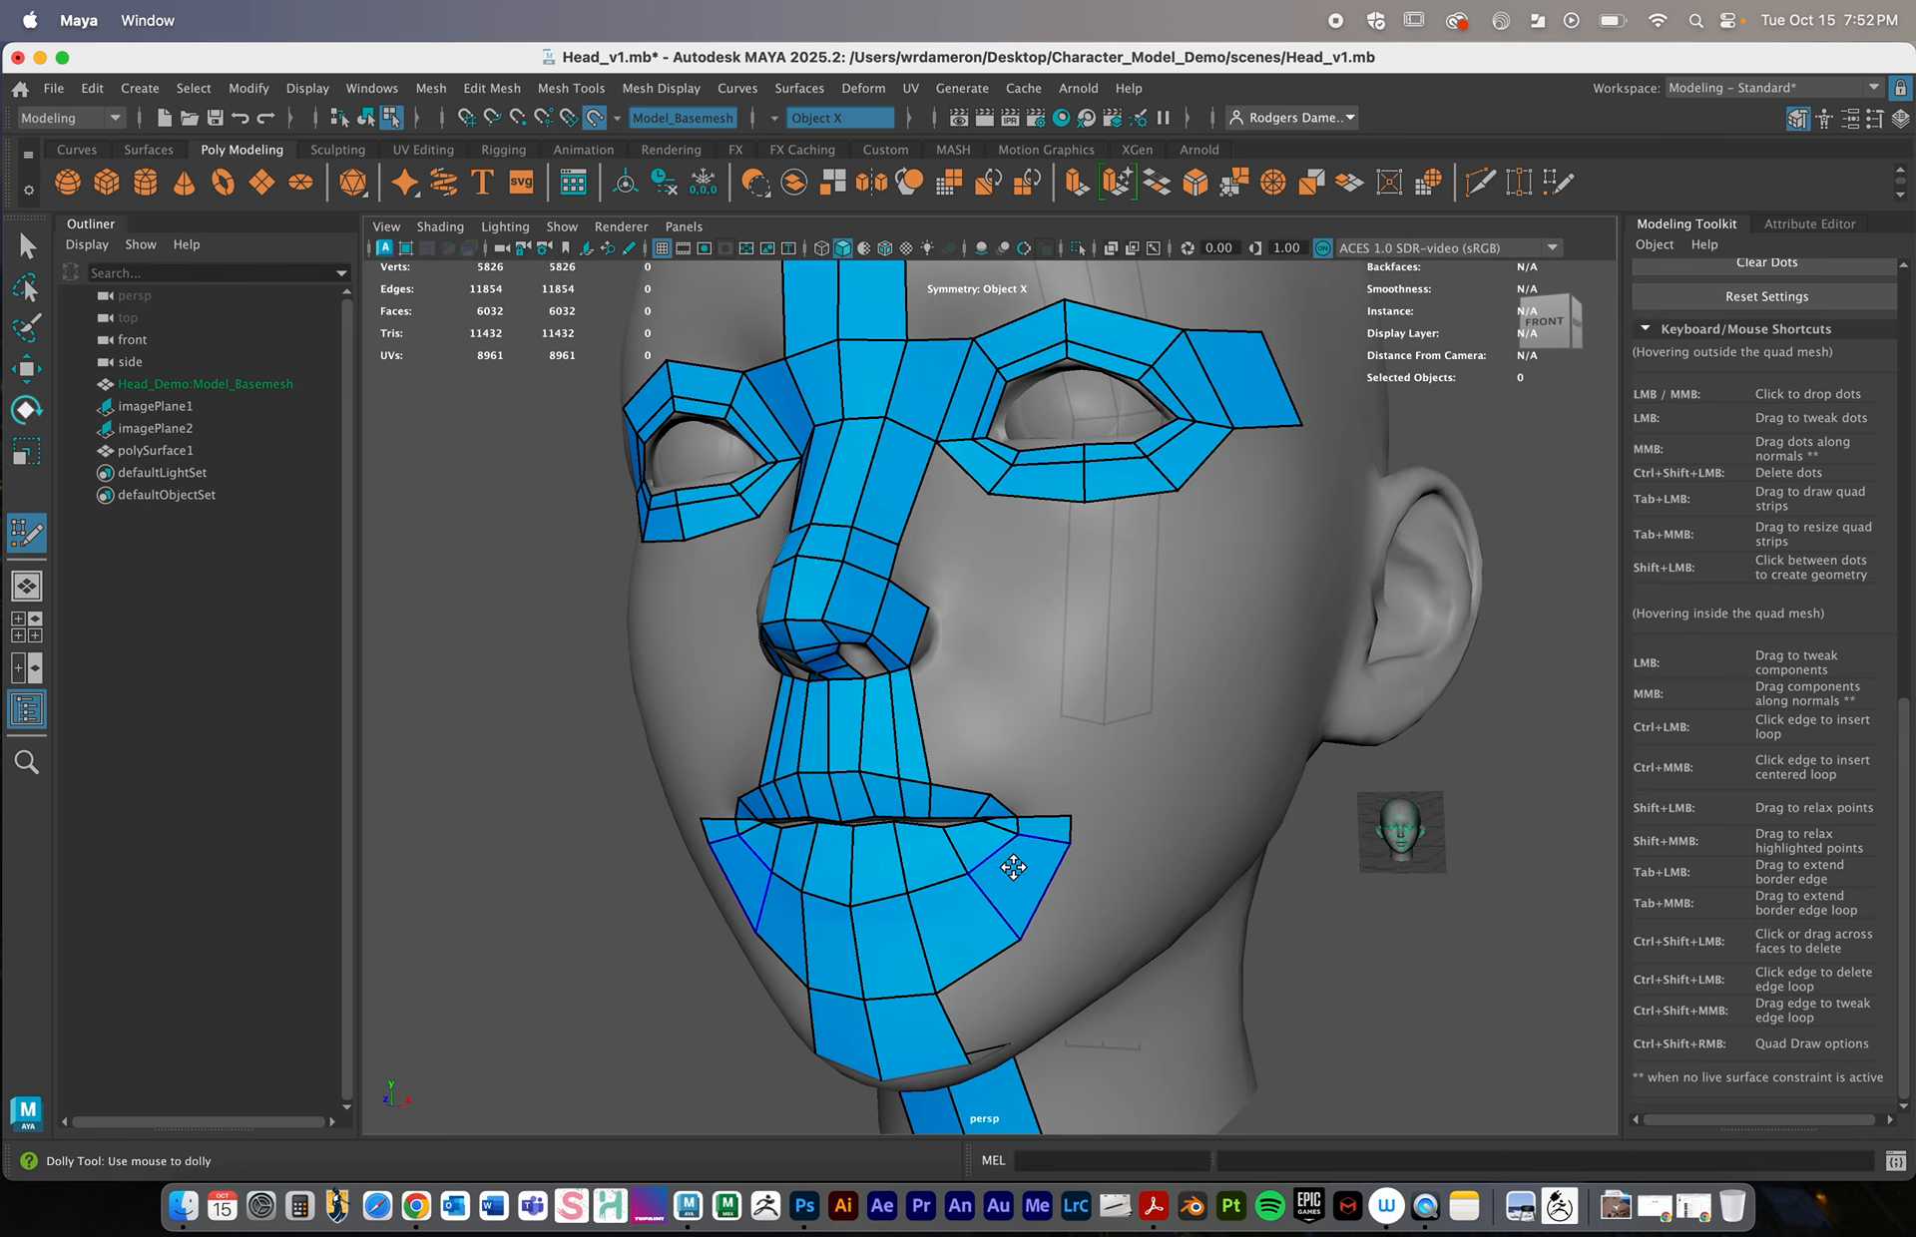
# Move the outer vertex of the mouth corner quad slightly outward and down
pyautogui.keyDown('alt'); pyautogui.moveTo(1013, 819); pyautogui.dragTo(1025, 815); pyautogui.keyUp('alt')
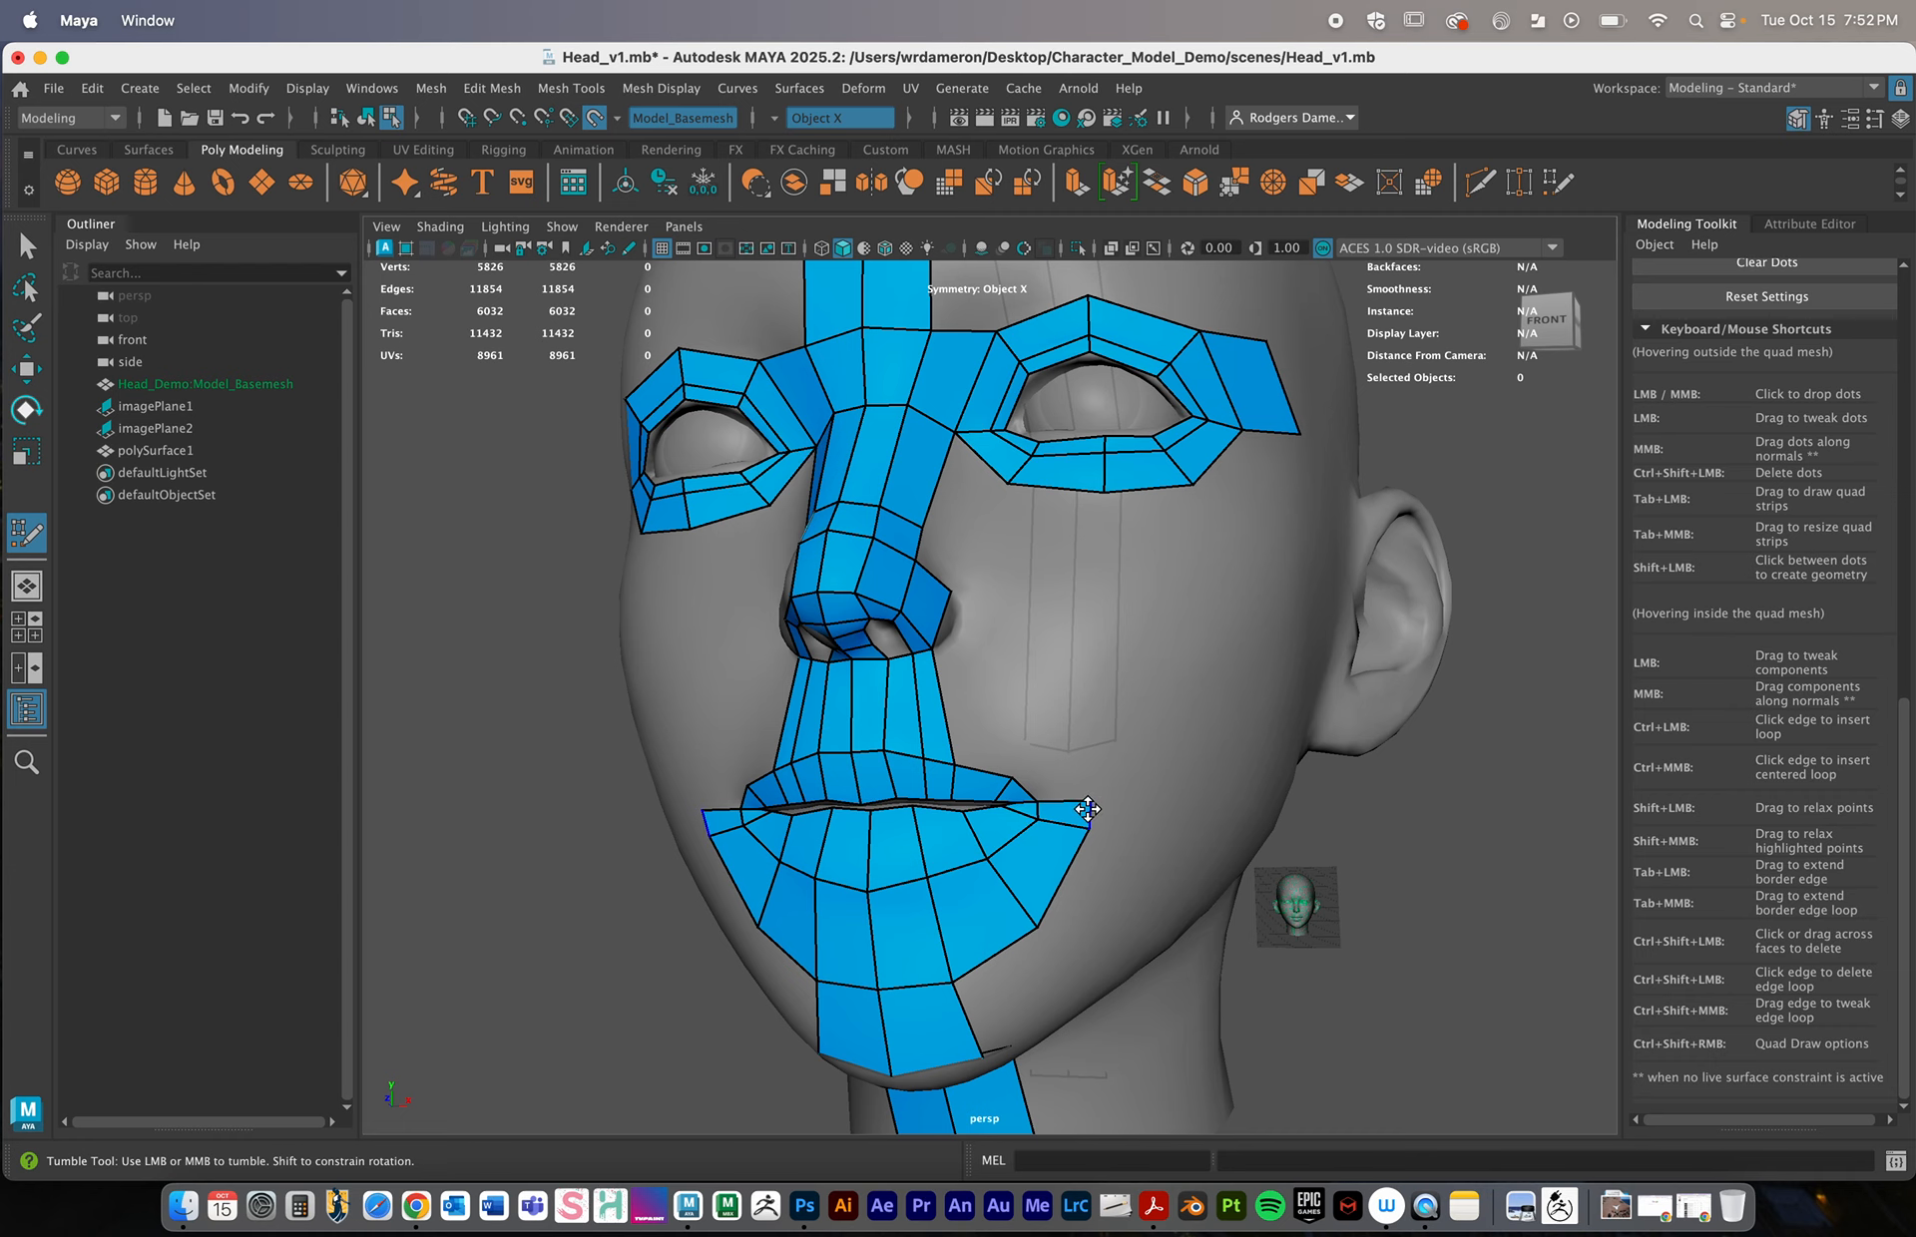
pyautogui.moveTo(1091, 805); pyautogui.dragTo(1104, 838)
pyautogui.keyDown('alt'); pyautogui.moveTo(1011, 948); pyautogui.dragTo(877, 948); pyautogui.keyUp('alt')
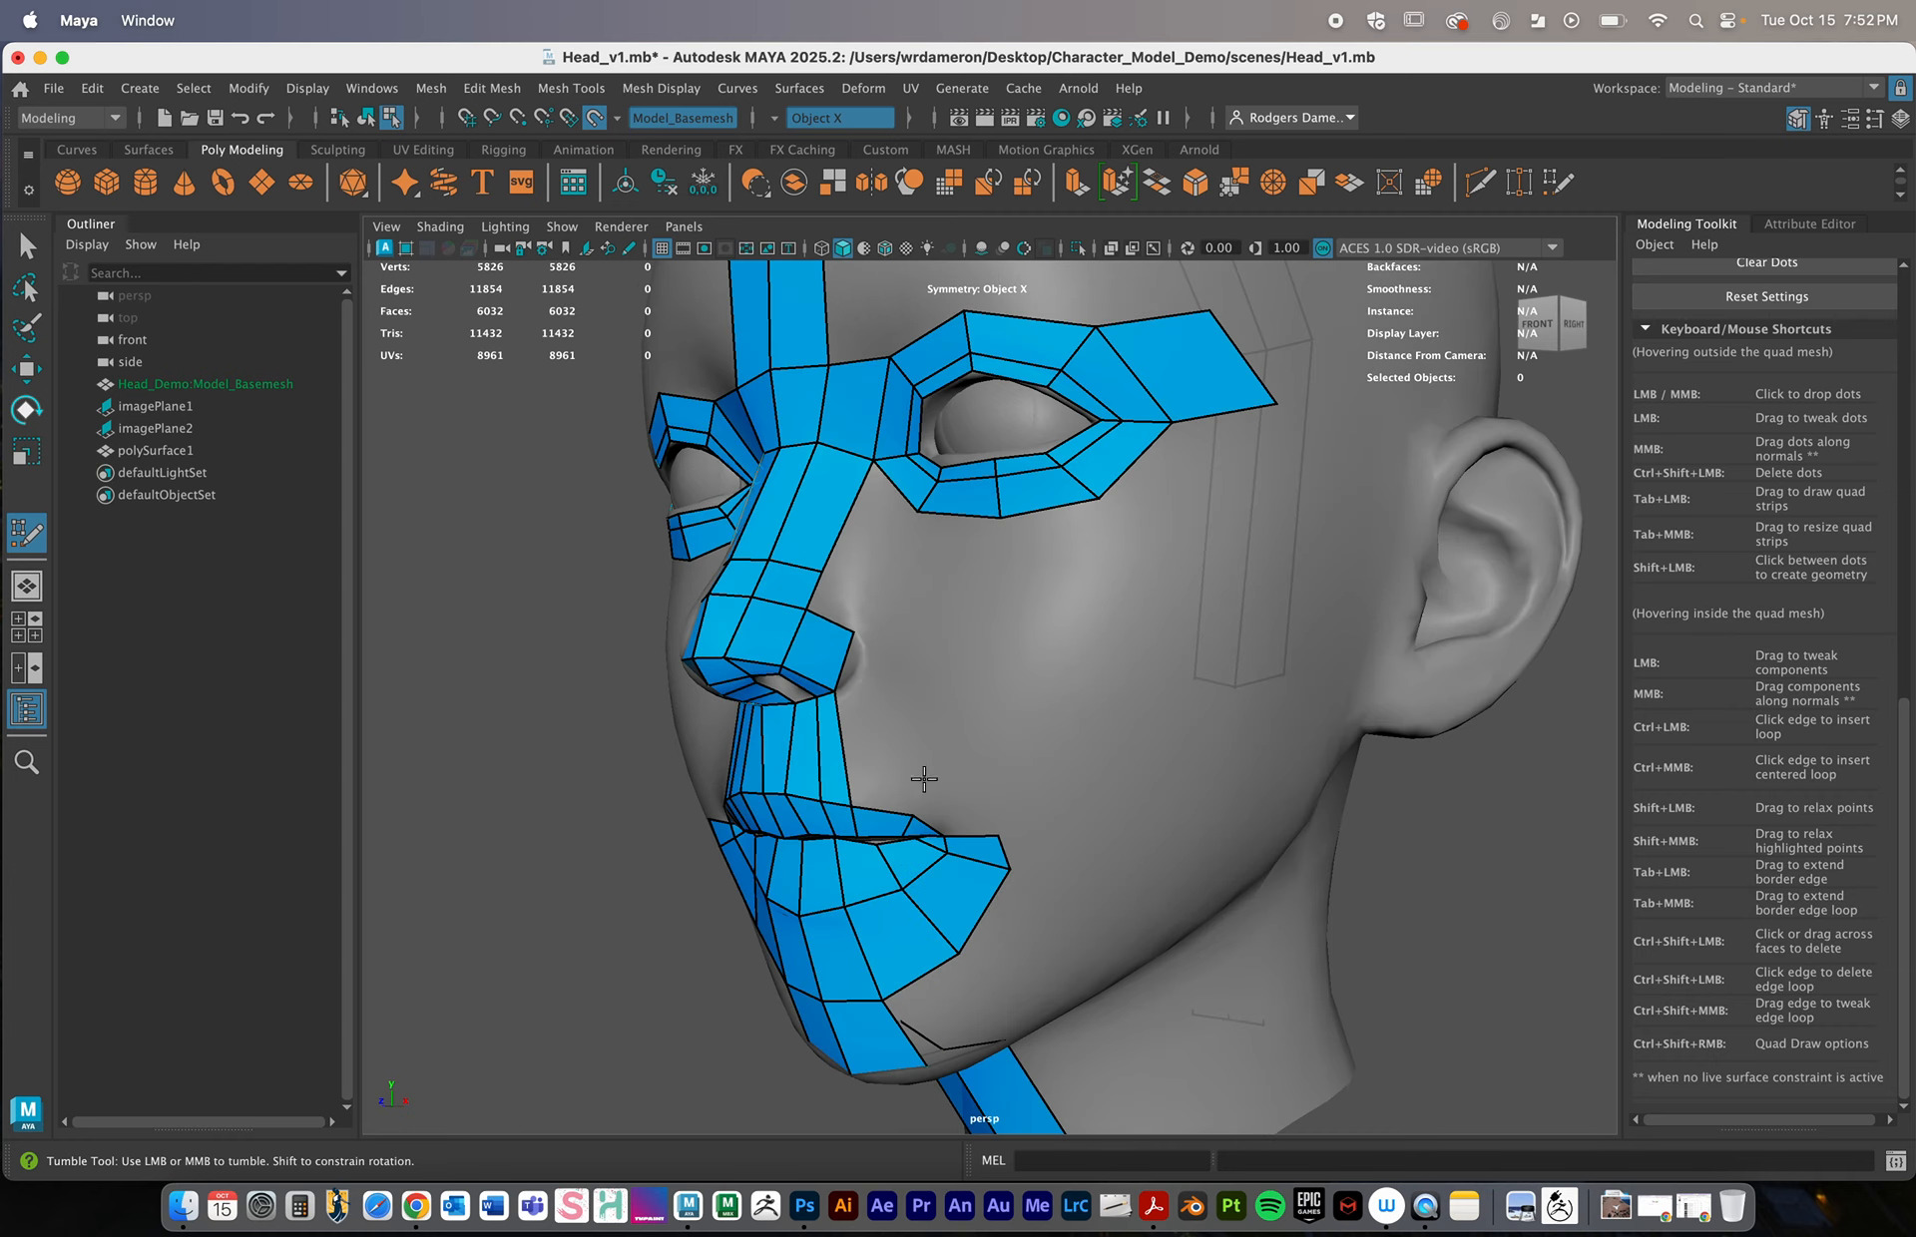
# Fill the mirrored quads between the mouth corner and the philtrum strip to close the ring around the lips
pyautogui.keyDown('alt'); pyautogui.moveTo(973, 846); pyautogui.dragTo(1006, 815); pyautogui.keyUp('alt')
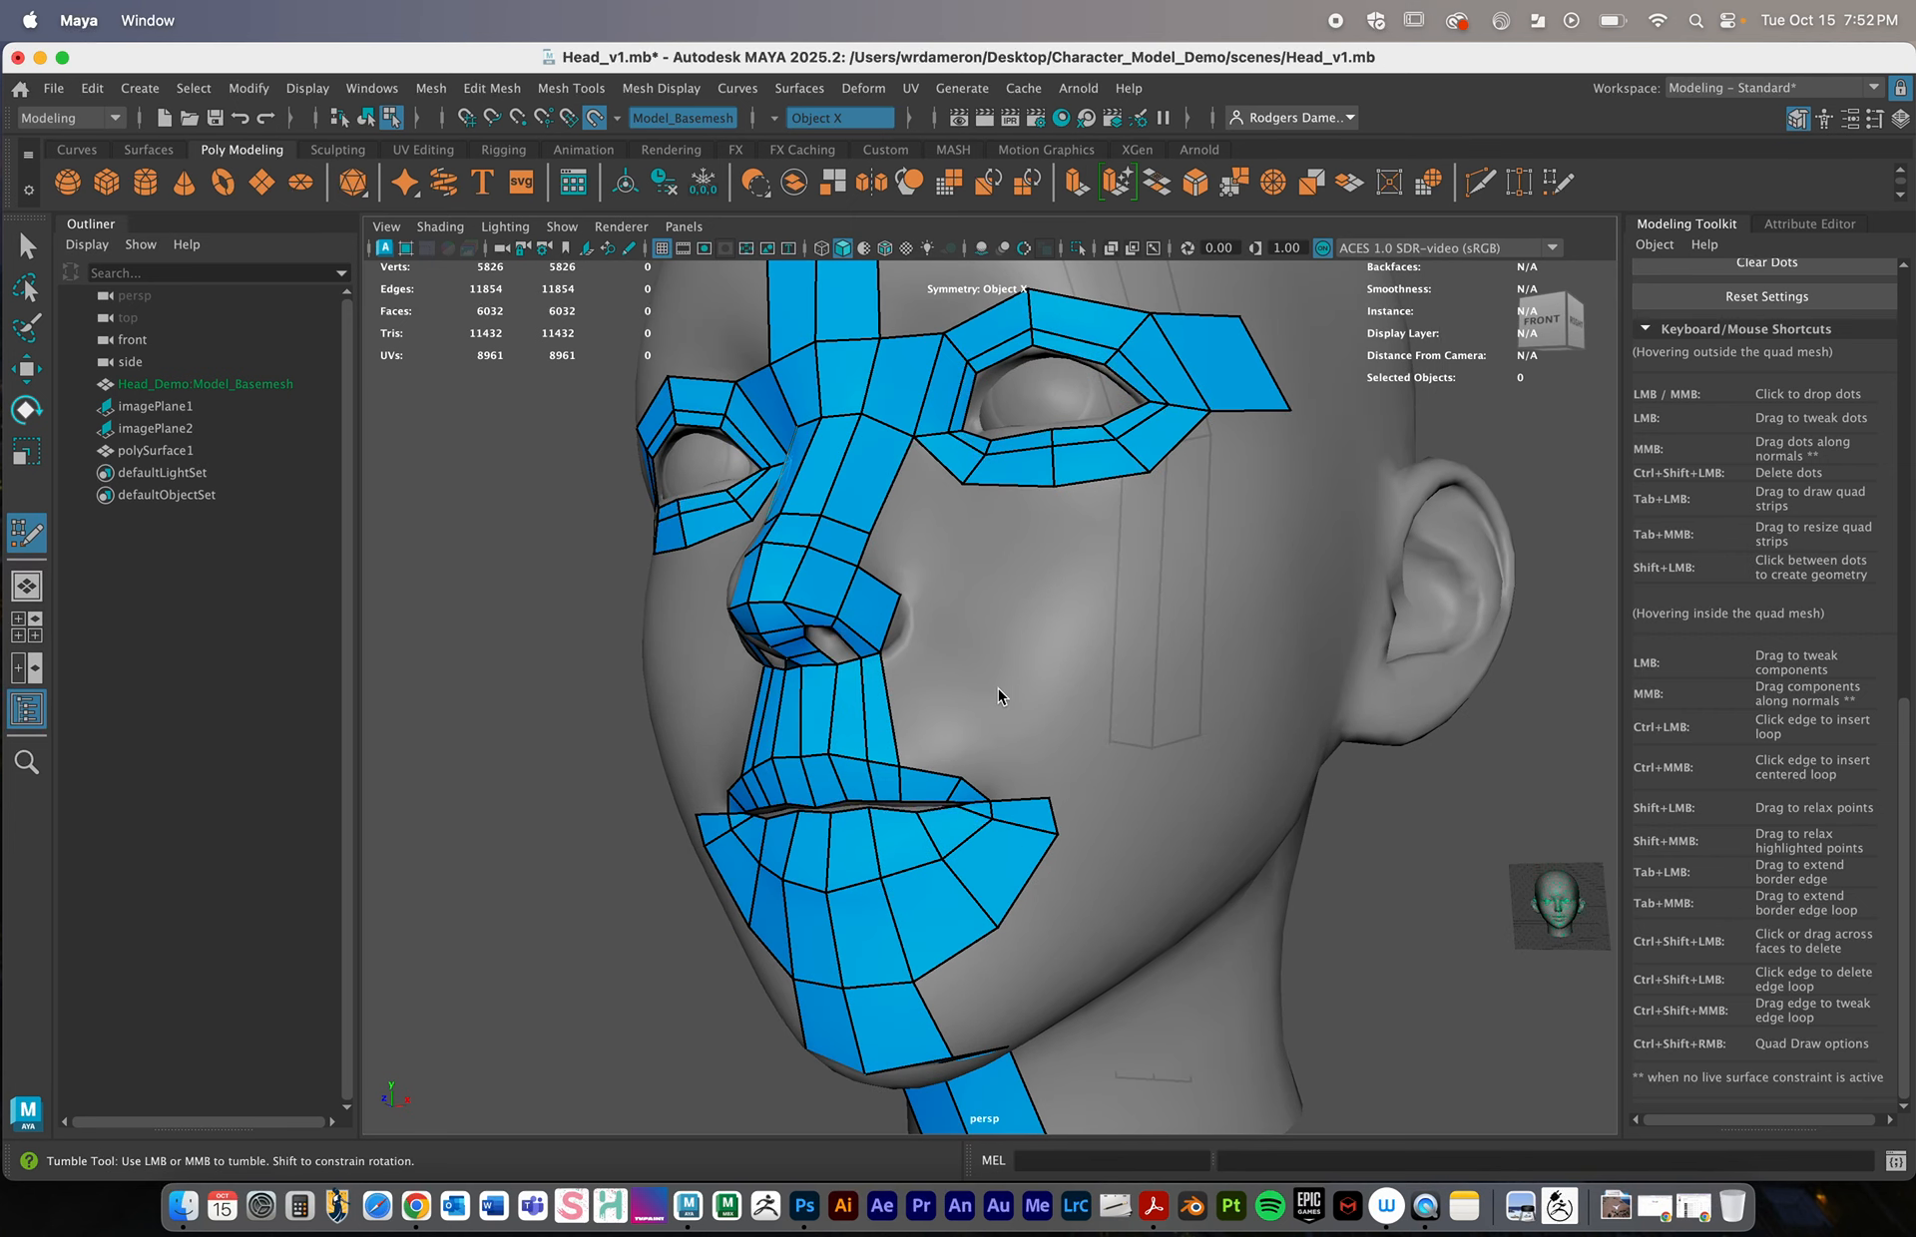
pyautogui.keyDown('shift'); pyautogui.click(1008, 759); pyautogui.keyUp('shift')
pyautogui.keyDown('shift'); pyautogui.click(928, 700); pyautogui.keyUp('shift')
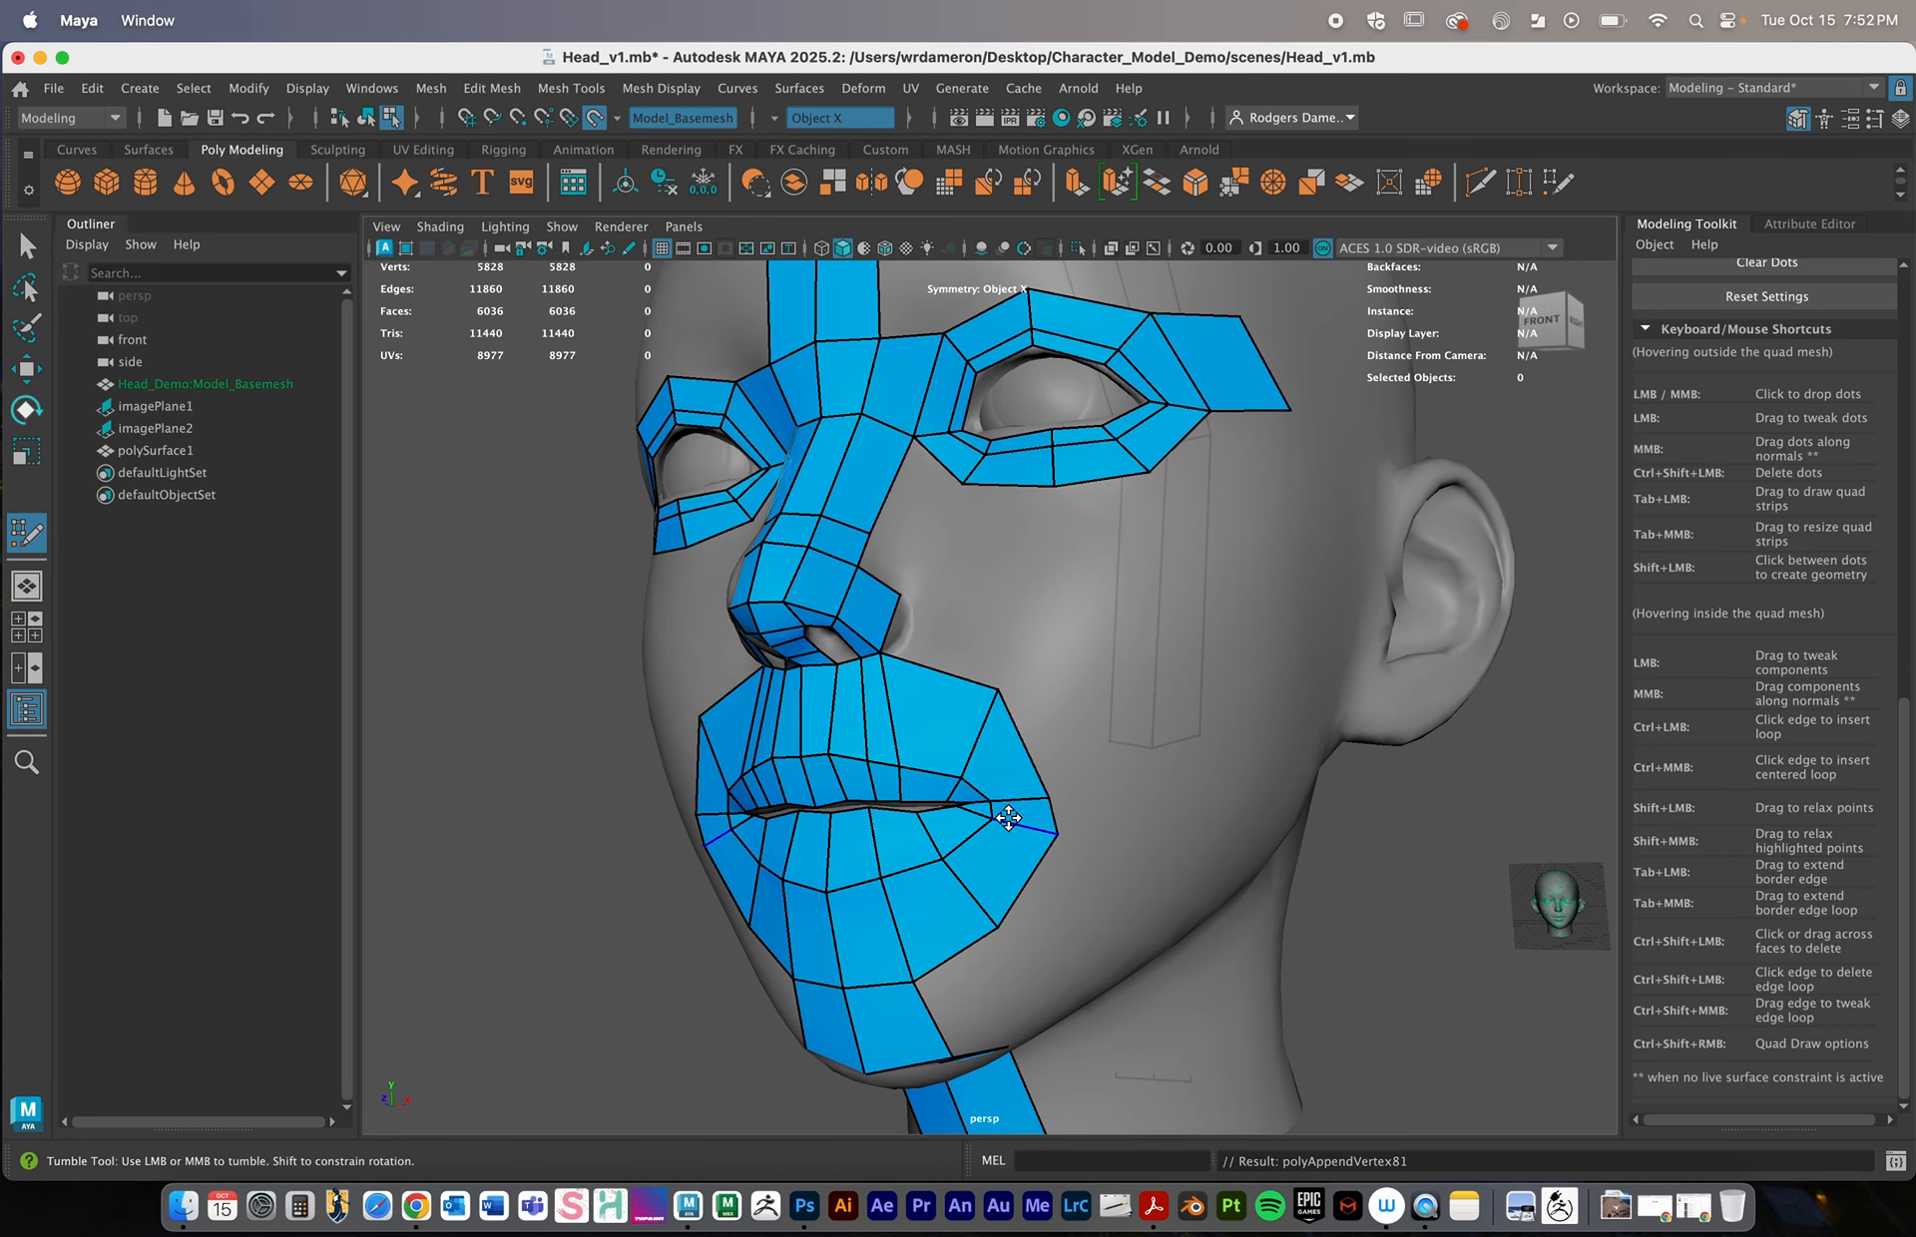
# Try inserting extra edge loops around the mouth ring and undo them
pyautogui.moveTo(1008, 818)
pyautogui.keyDown('alt'); pyautogui.mouseDown()
pyautogui.moveTo(971, 817)
pyautogui.moveTo(1001, 817)
pyautogui.mouseUp(); pyautogui.keyUp('alt')
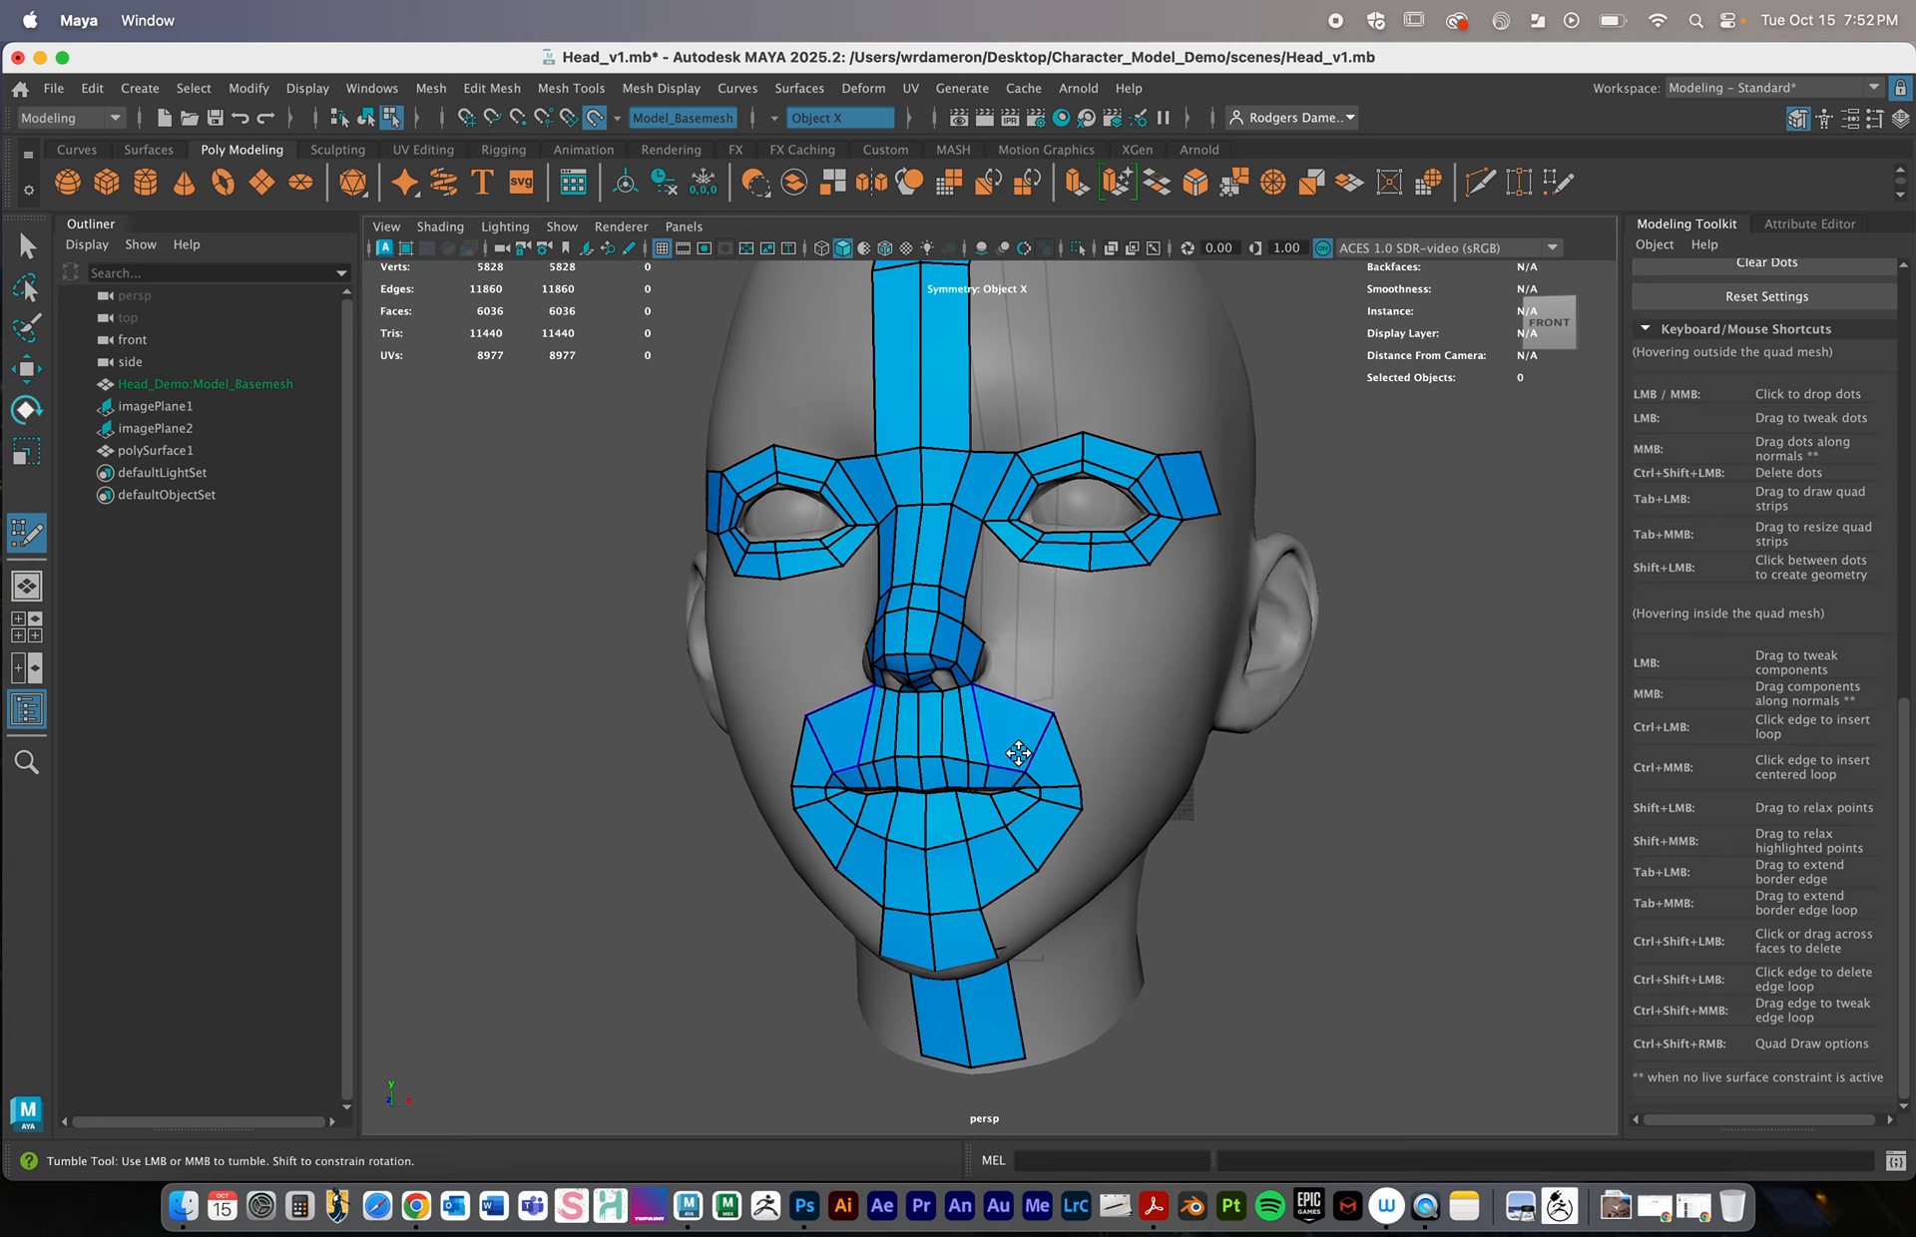
pyautogui.keyDown('ctrl'); pyautogui.click(991, 715); pyautogui.keyUp('ctrl')
pyautogui.keyDown('ctrl'); pyautogui.click(991, 715); pyautogui.keyUp('ctrl')
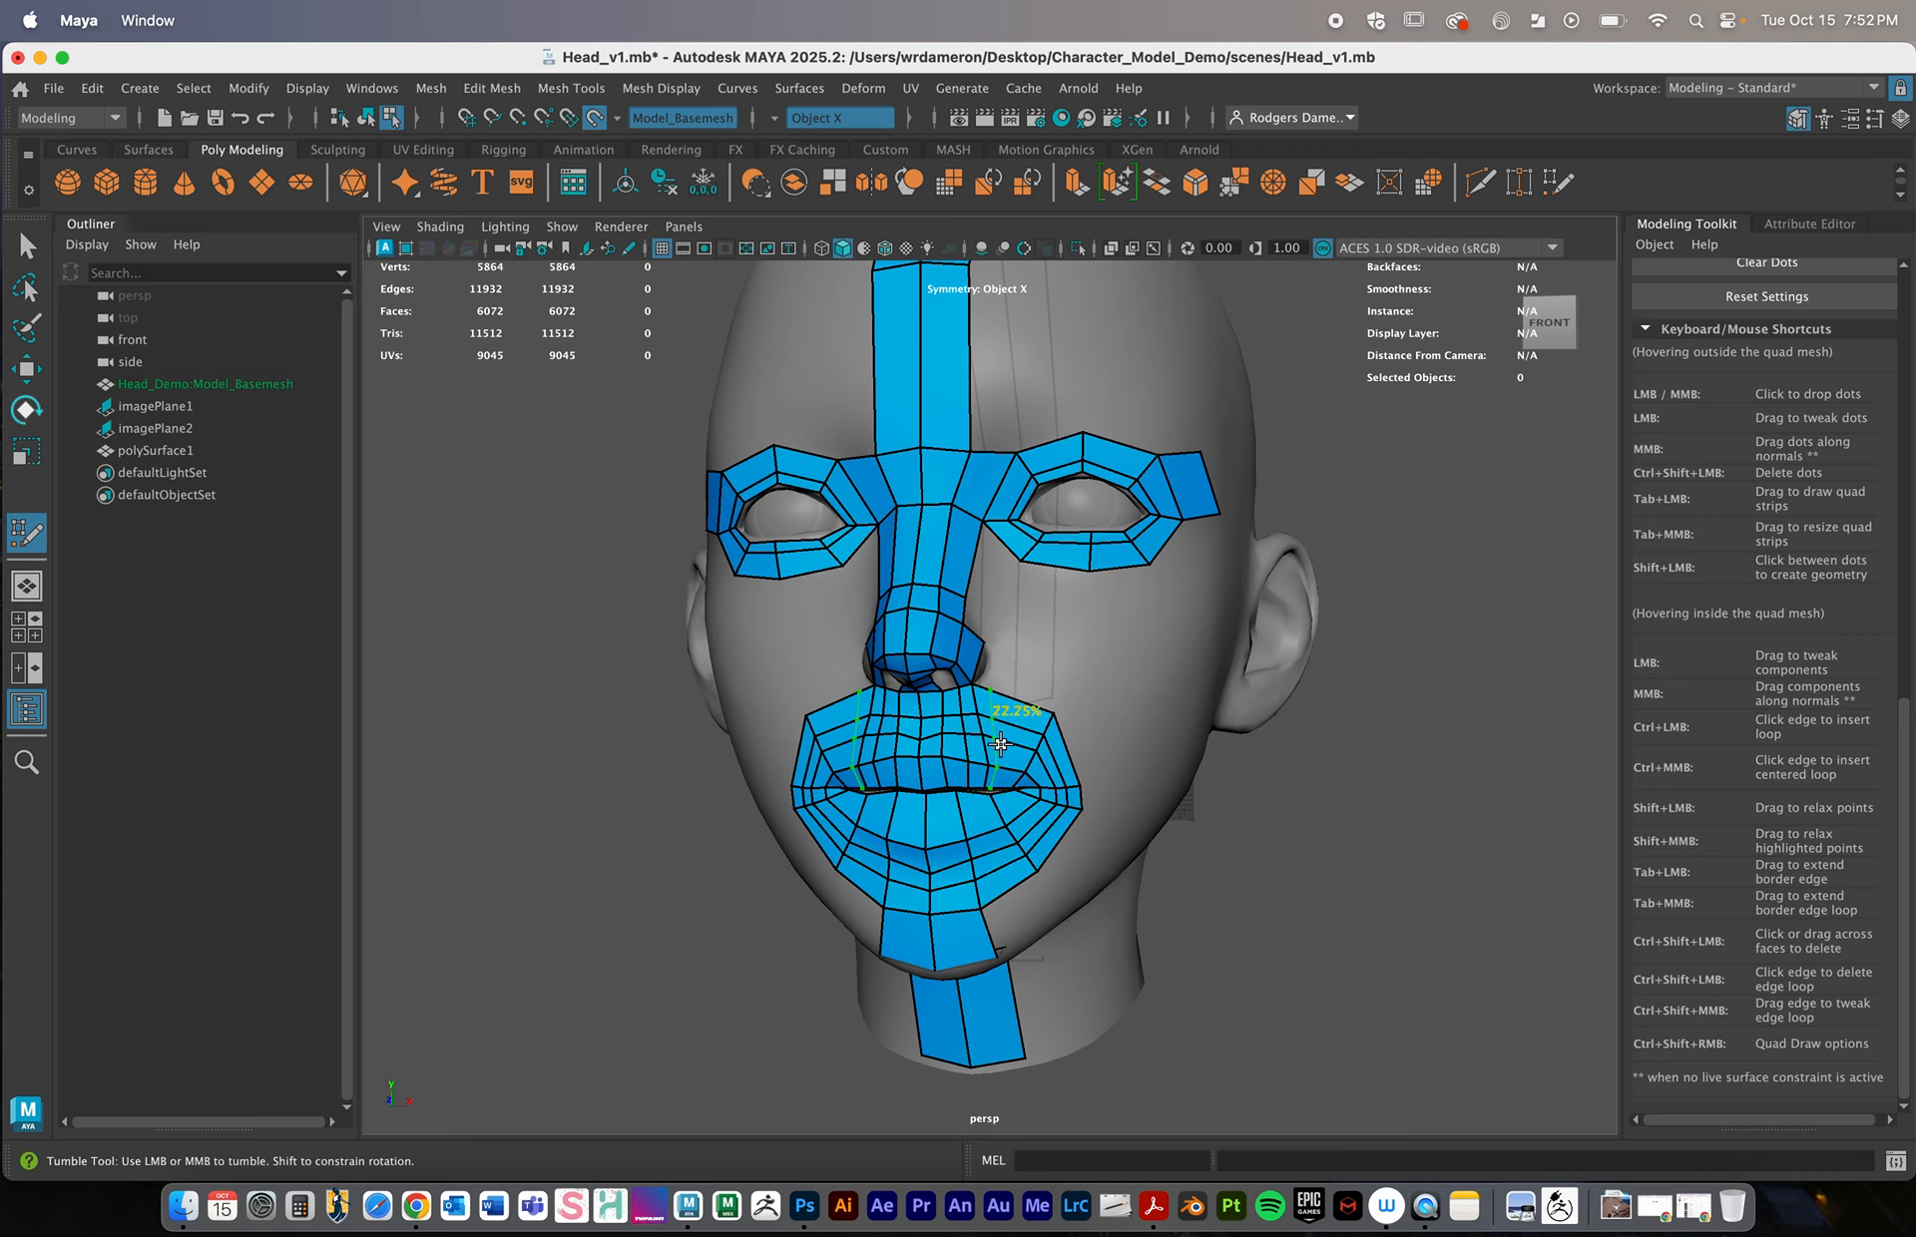
pyautogui.keyDown('alt'); pyautogui.moveTo(1114, 858); pyautogui.dragTo(1068, 835); pyautogui.keyUp('alt')
pyautogui.press('super+z')
pyautogui.press('super+z')
# Fill a mirrored quad between the nostril wing and the upper outer edge of the mouth ring
pyautogui.keyDown('alt'); pyautogui.moveTo(1125, 843); pyautogui.dragTo(1051, 878, button='right'); pyautogui.keyUp('alt')
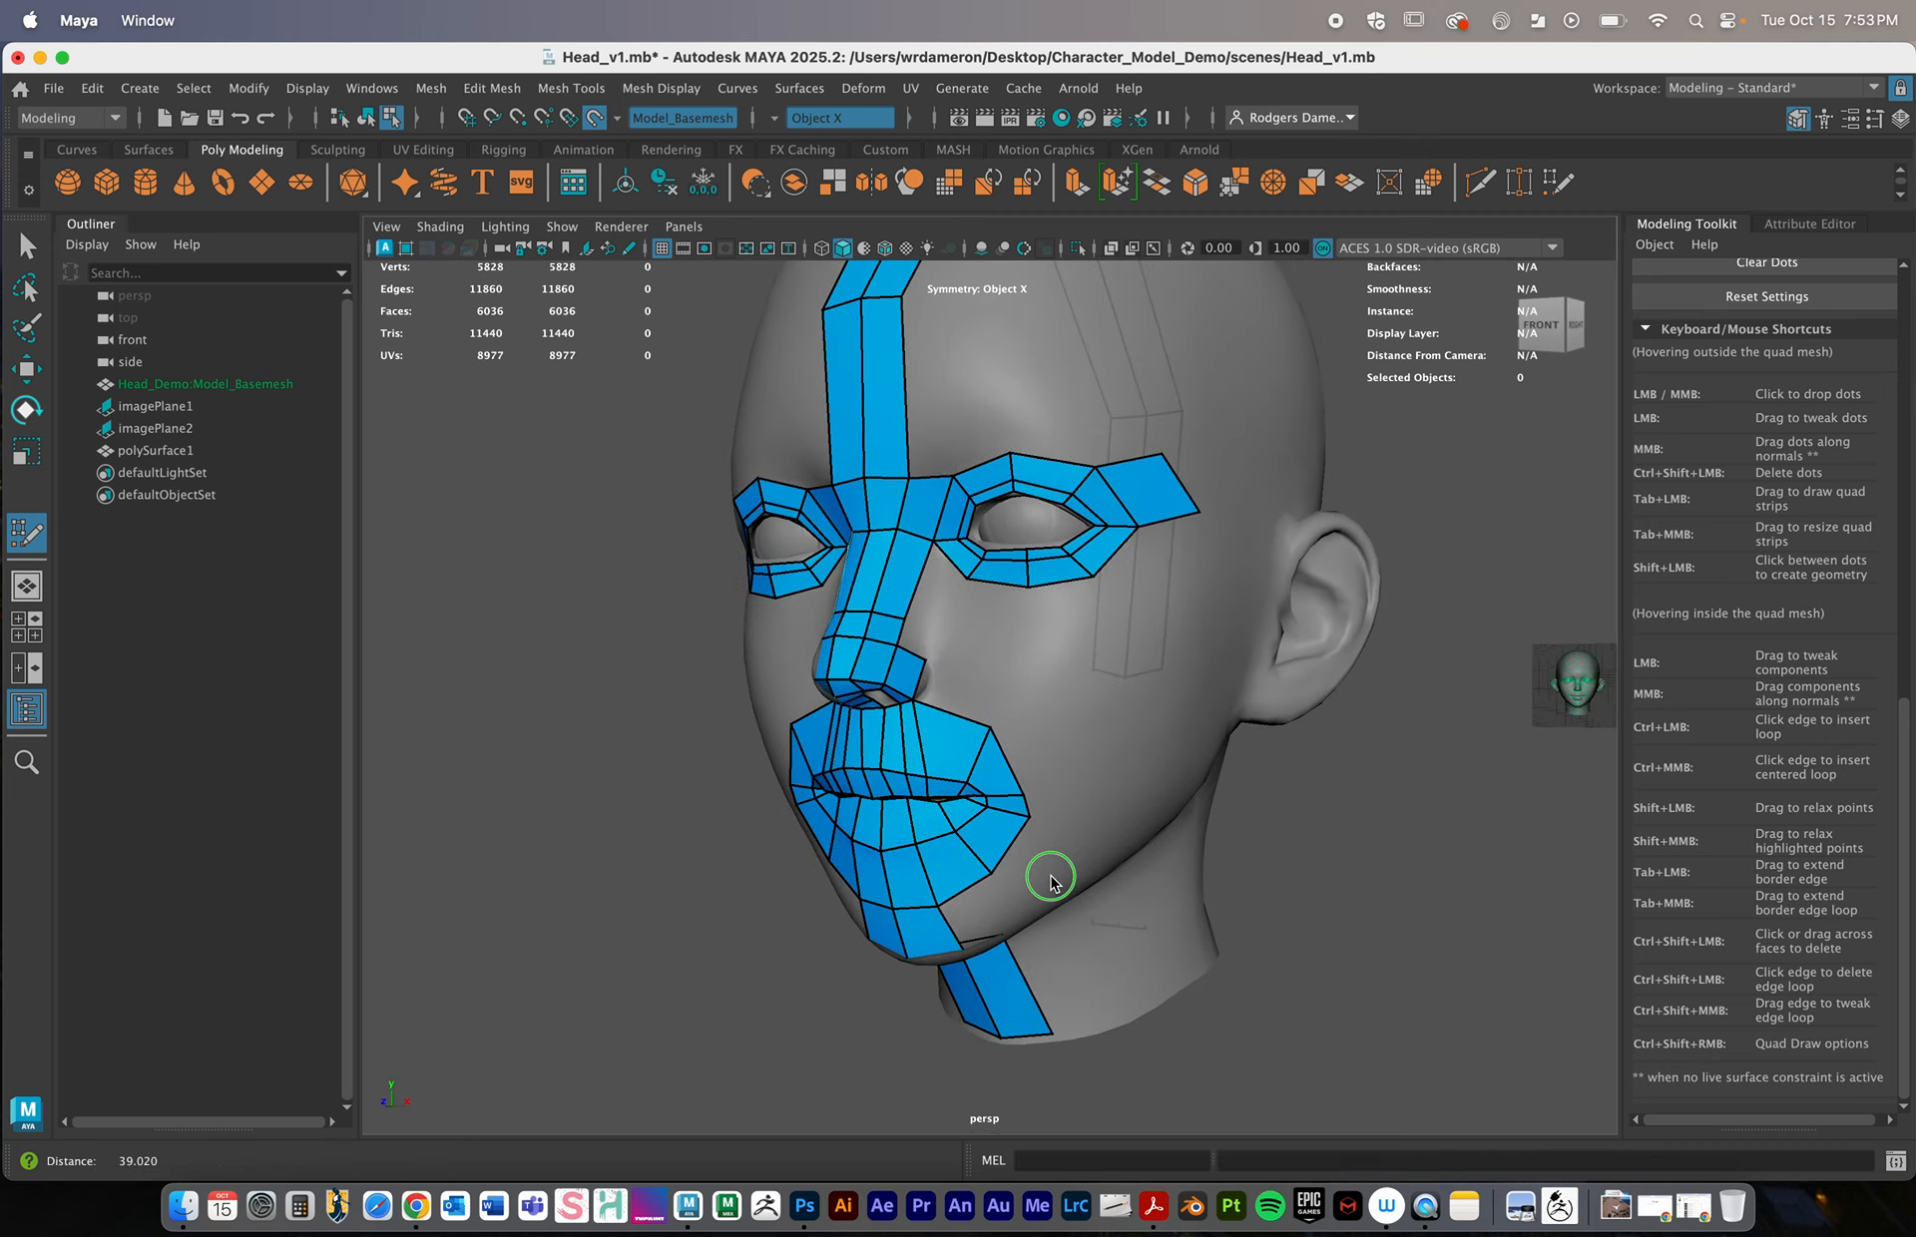
pyautogui.moveTo(1049, 880)
pyautogui.keyDown('alt'); pyautogui.mouseDown()
pyautogui.moveTo(1107, 870)
pyautogui.moveTo(960, 856)
pyautogui.moveTo(1039, 860)
pyautogui.mouseUp(); pyautogui.keyUp('alt')
pyautogui.keyDown('alt'); pyautogui.moveTo(1040, 860); pyautogui.dragTo(1050, 764, button='right'); pyautogui.keyUp('alt')
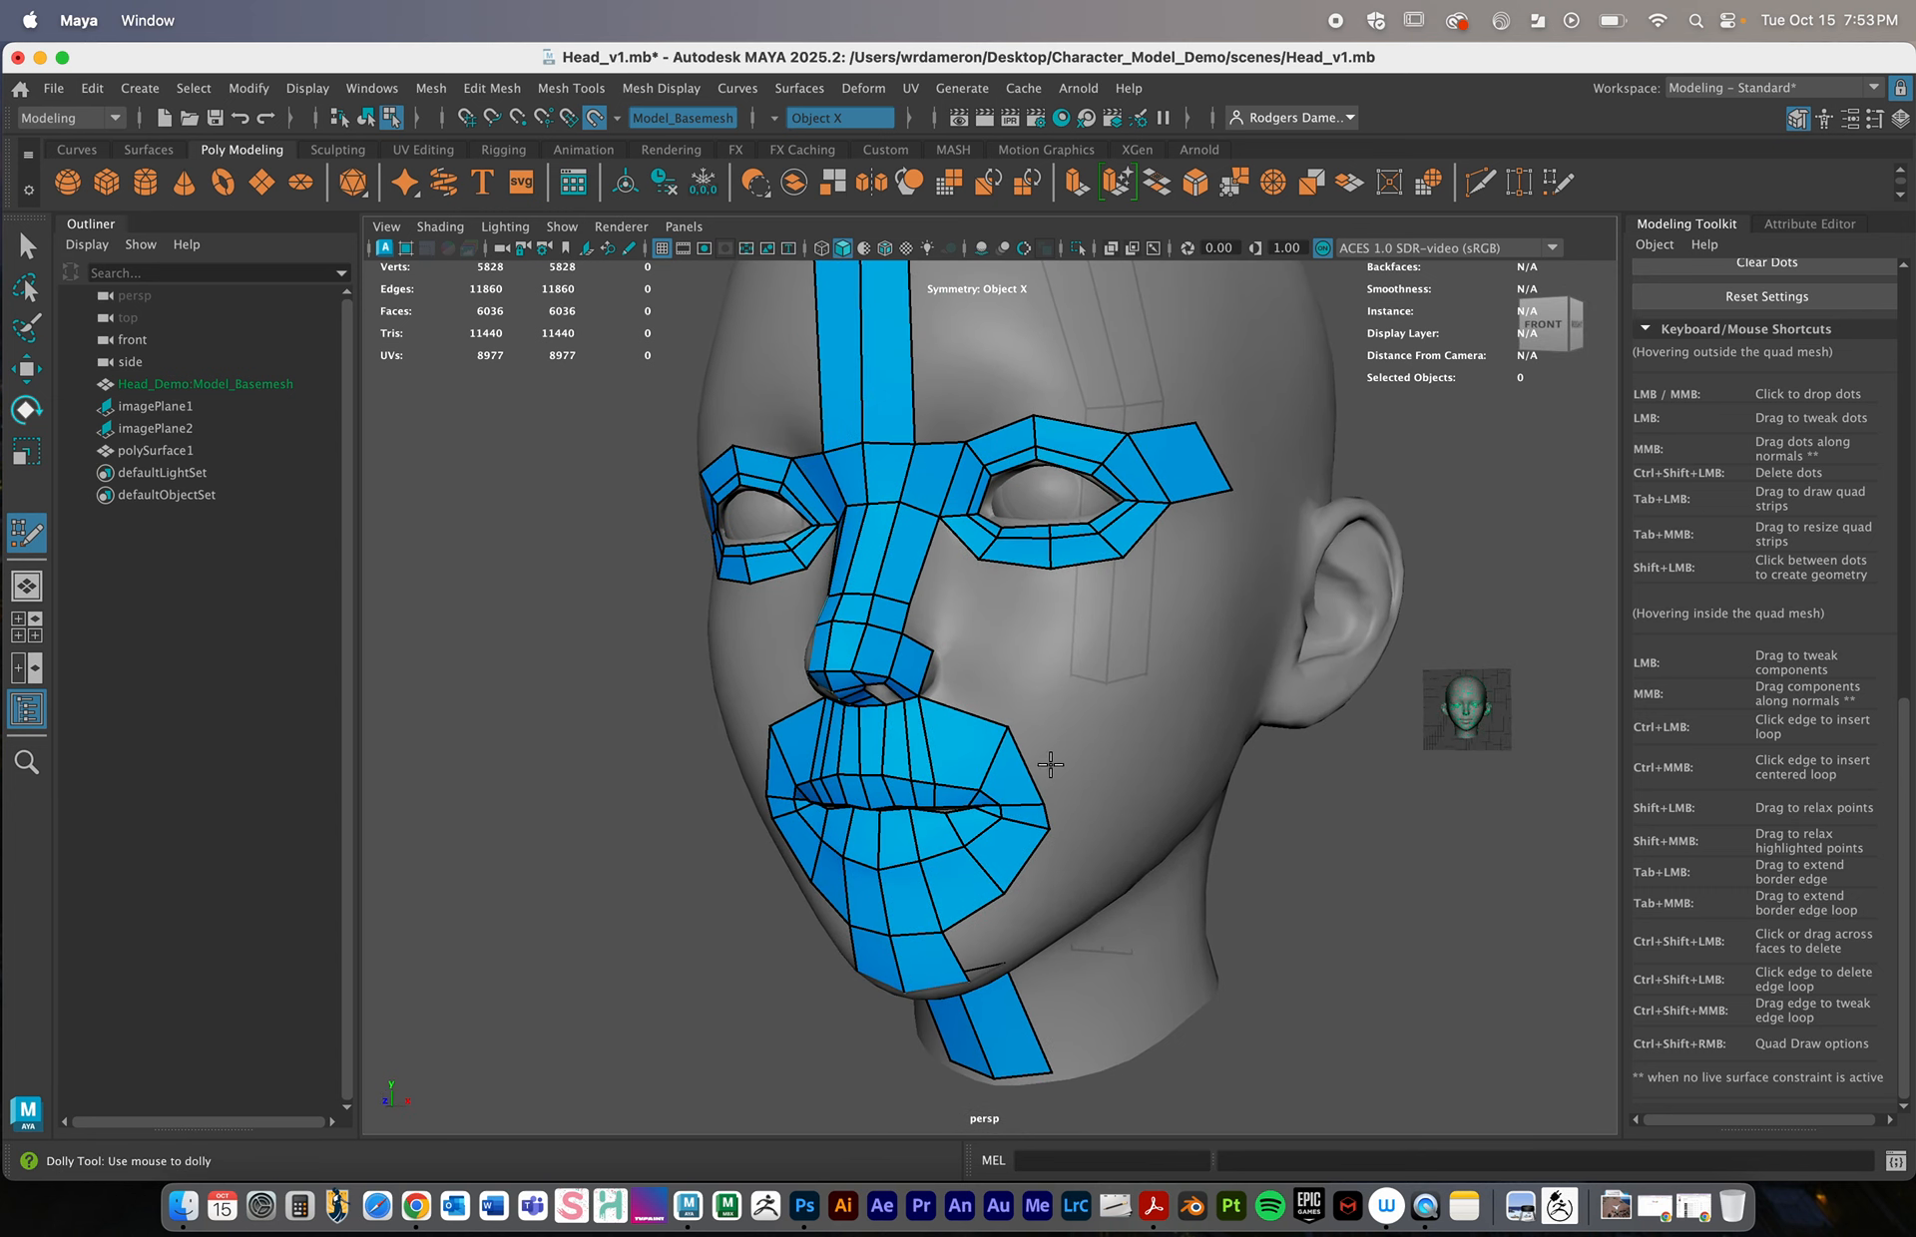
pyautogui.keyDown('shift'); pyautogui.click(1017, 683); pyautogui.keyUp('shift')
pyautogui.moveTo(1018, 683)
pyautogui.keyDown('alt'); pyautogui.mouseDown()
pyautogui.moveTo(1159, 815)
pyautogui.moveTo(1002, 676)
pyautogui.mouseUp(); pyautogui.keyUp('alt')
pyautogui.moveTo(1057, 813)
pyautogui.keyDown('alt'); pyautogui.mouseDown()
pyautogui.moveTo(1117, 817)
pyautogui.moveTo(1042, 820)
pyautogui.mouseUp(); pyautogui.keyUp('alt')
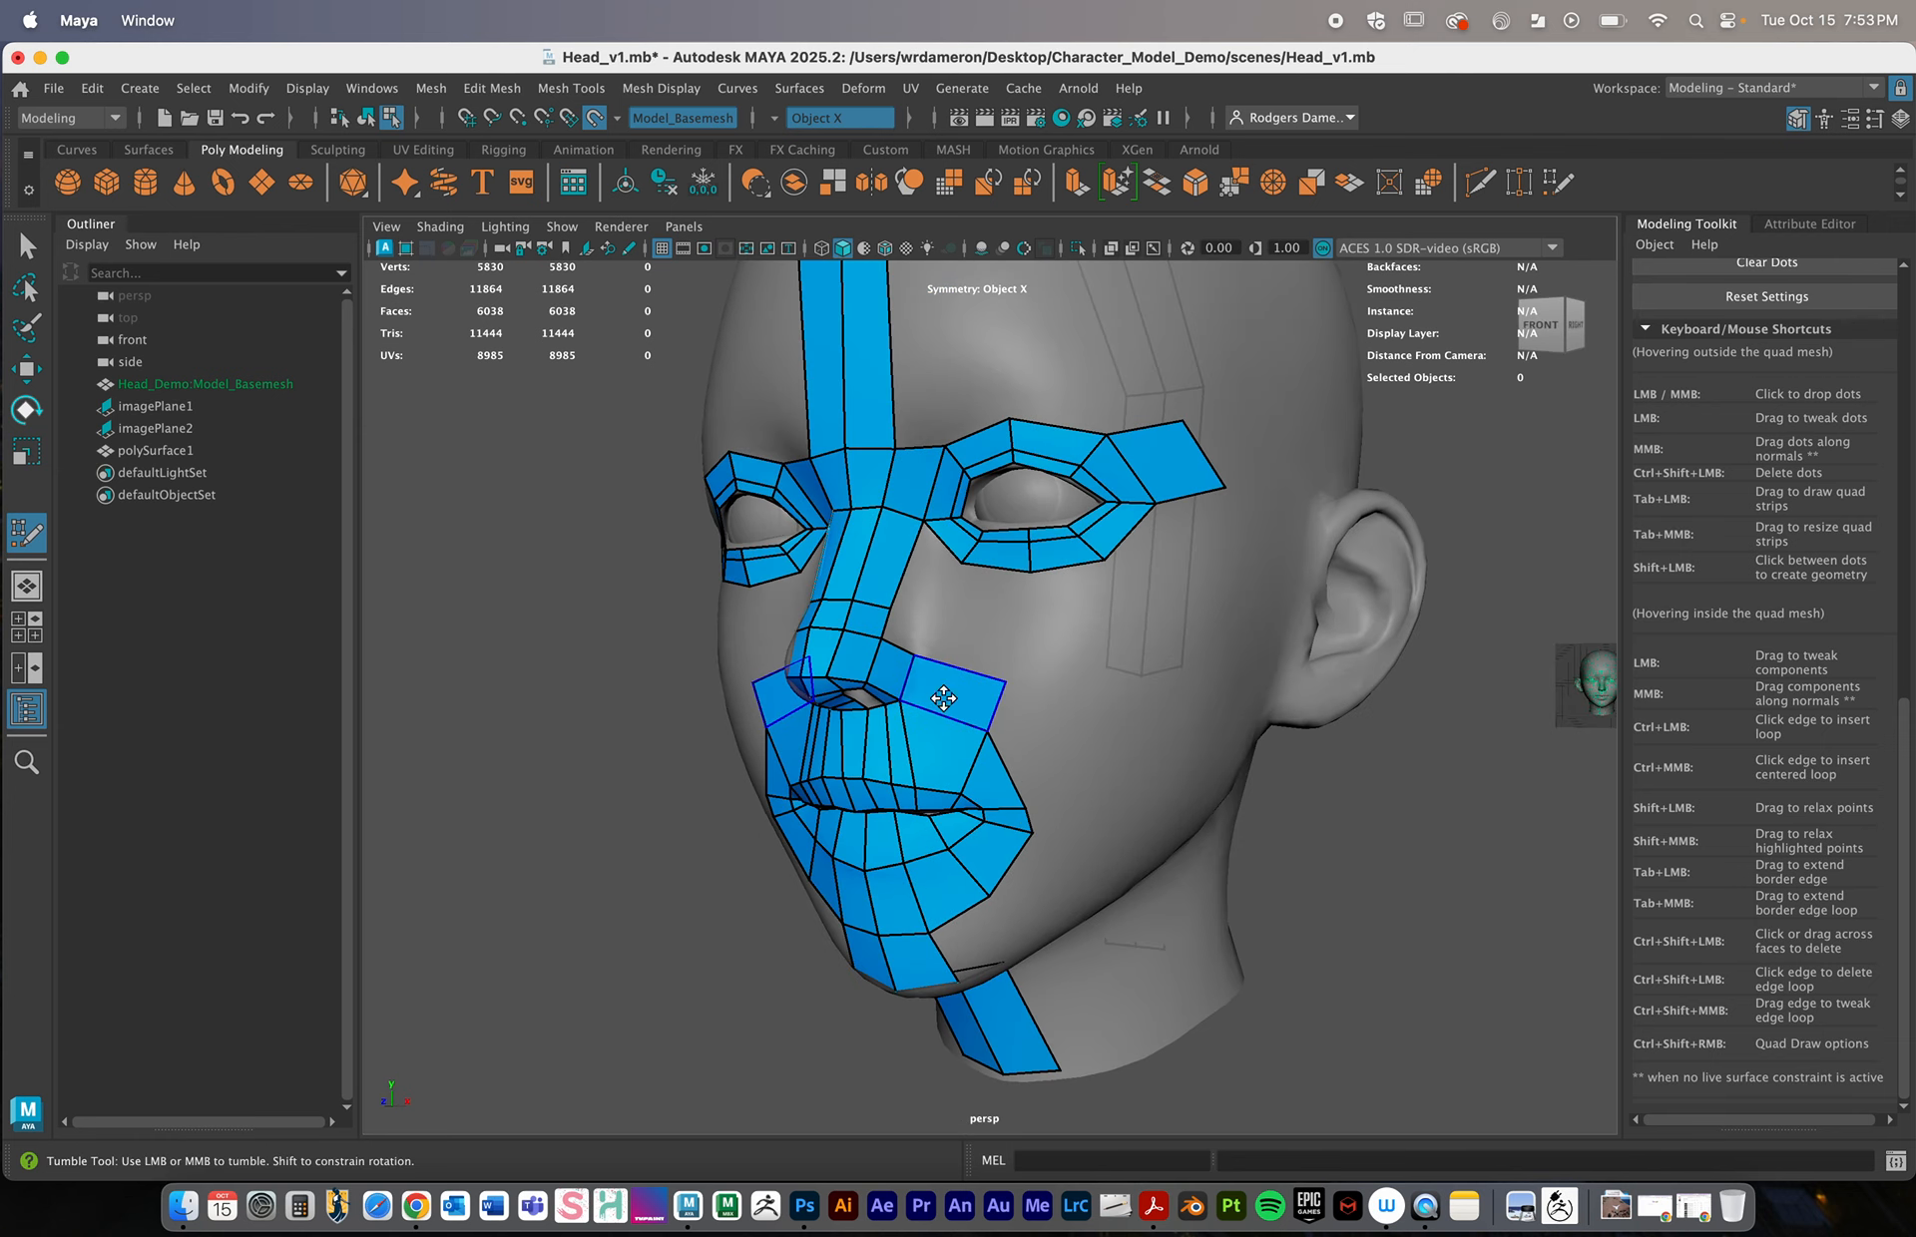
# Place dots on the cheek beyond the mouth ring's corner and fill a mirrored quad extending outward from it
pyautogui.keyDown('alt'); pyautogui.moveTo(1108, 847); pyautogui.dragTo(1047, 813); pyautogui.keyUp('alt')
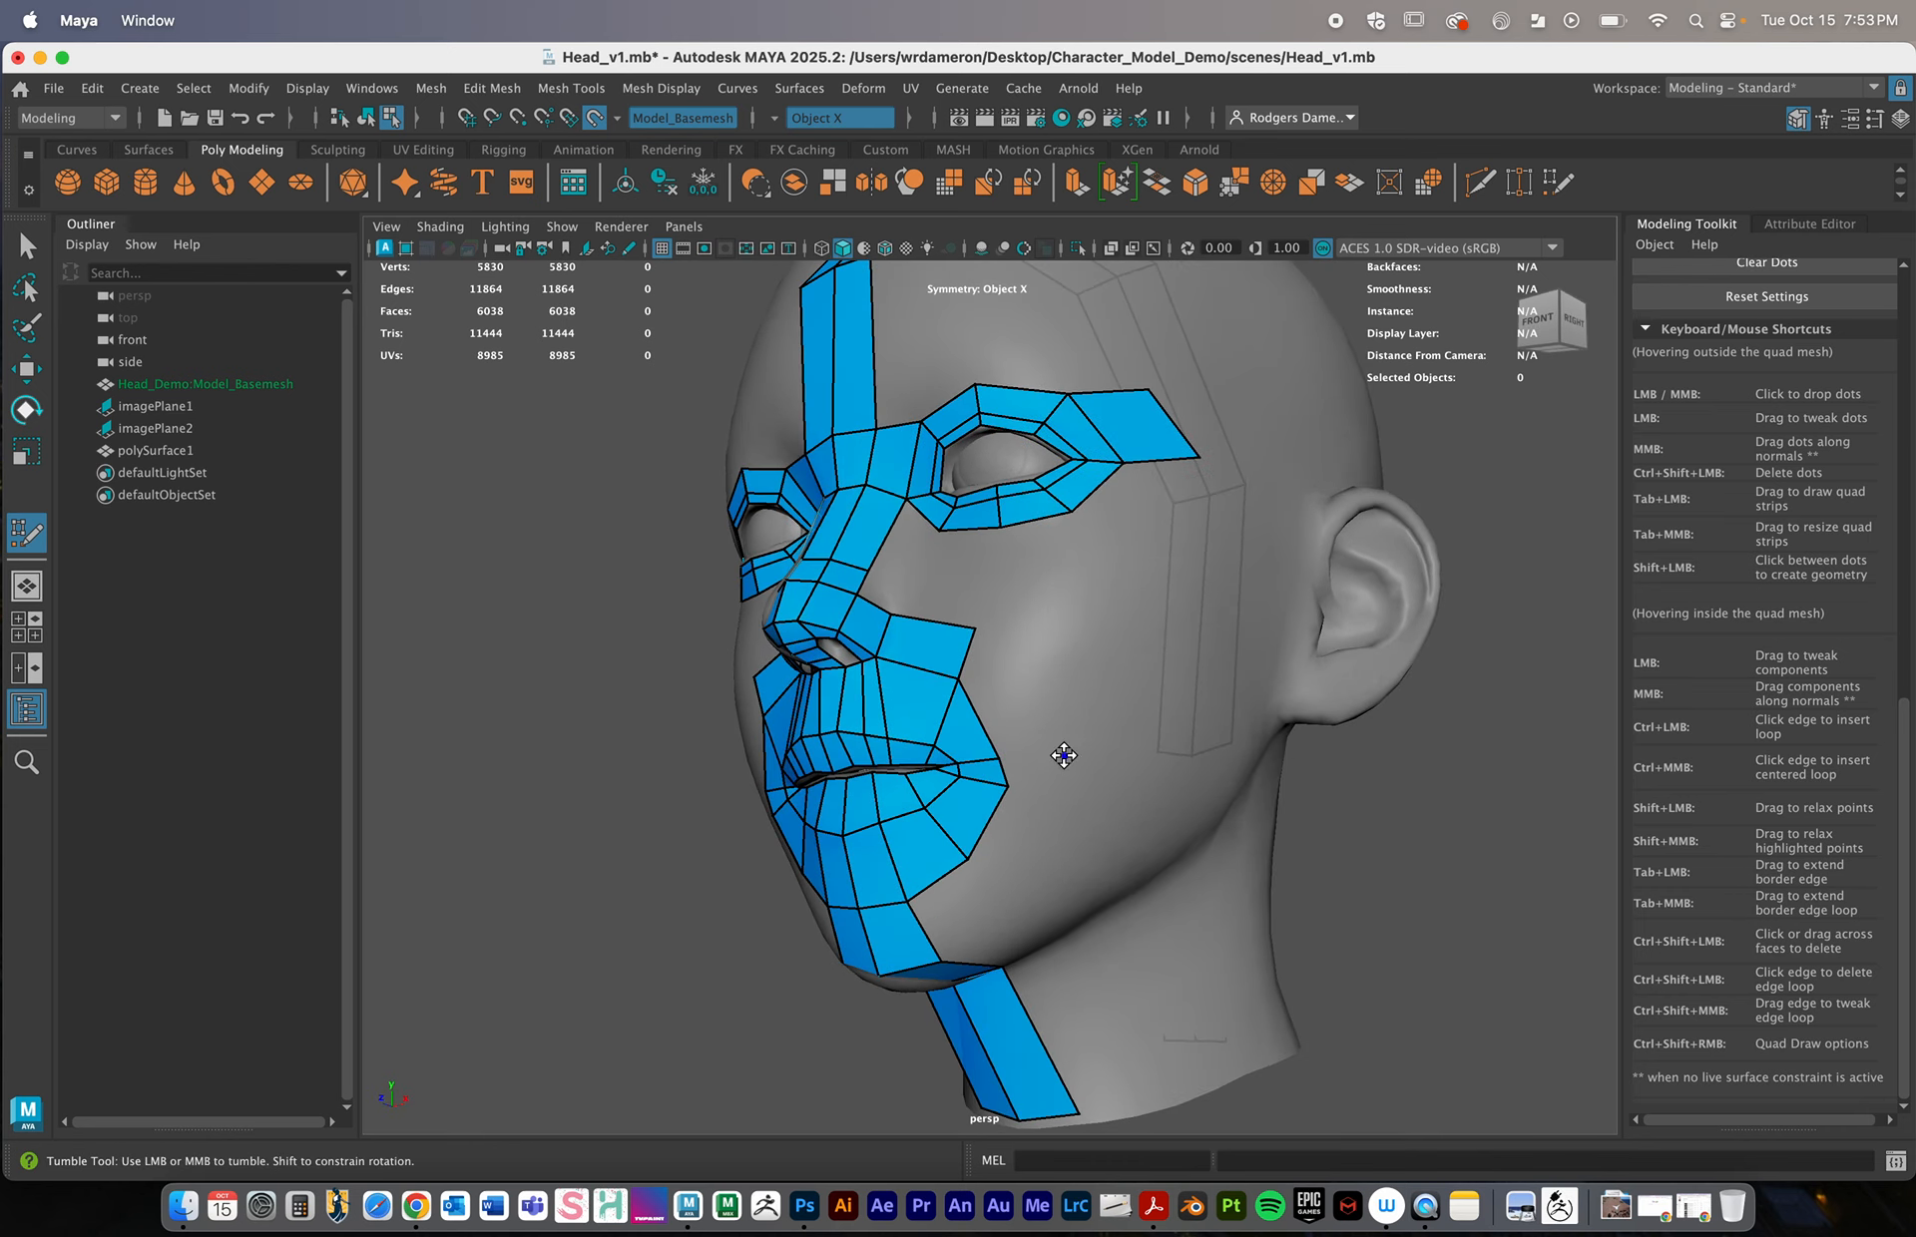
pyautogui.click(1077, 799)
pyautogui.keyDown('shift'); pyautogui.click(1030, 779); pyautogui.keyUp('shift')
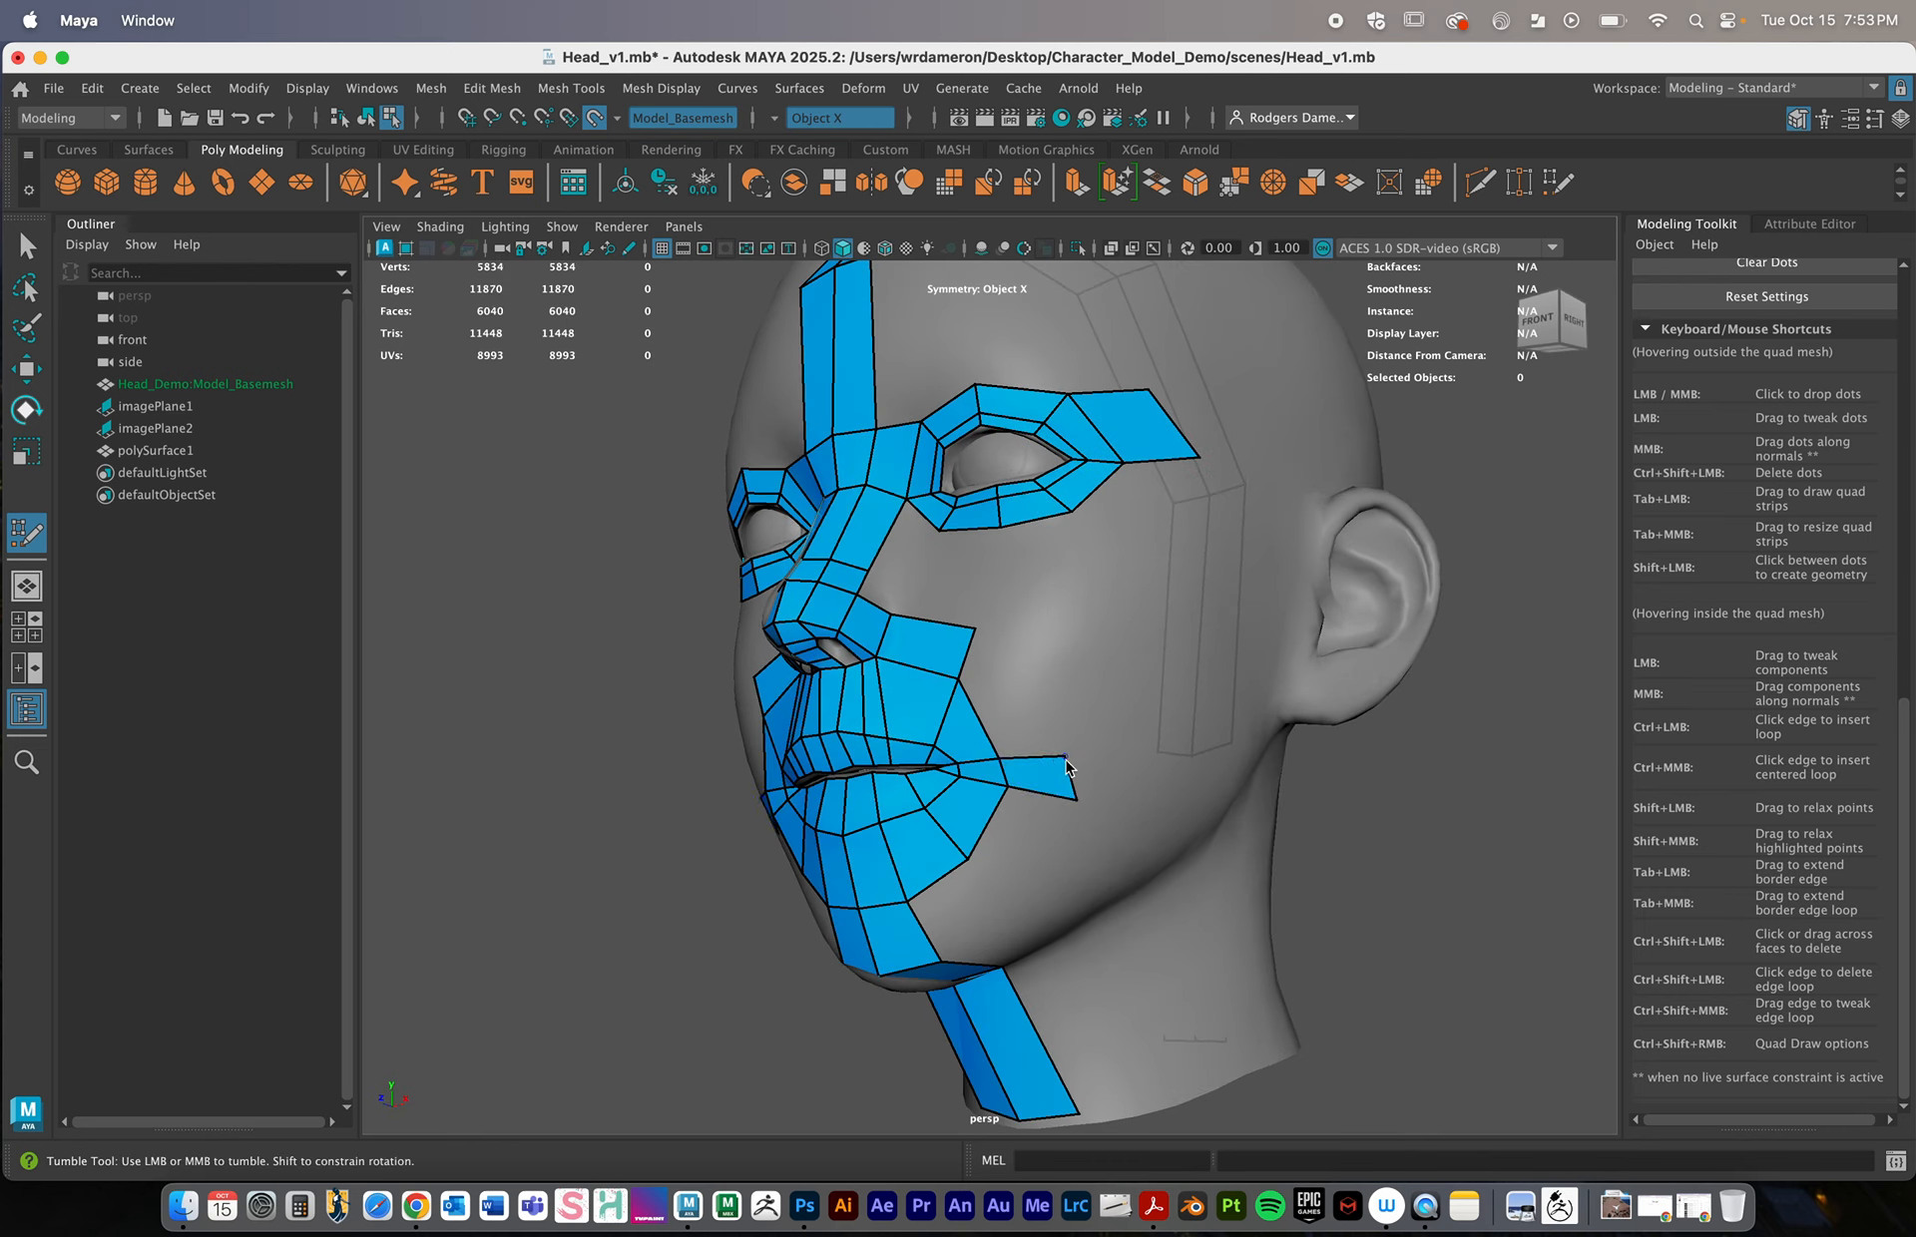
# Adjust the cheek quad's outer corner and fill the mirrored gap between that quad and the upper cheek beside the nostril wing
pyautogui.moveTo(1067, 756); pyautogui.dragTo(1094, 804)
pyautogui.keyDown('shift'); pyautogui.click(1010, 702); pyautogui.keyUp('shift')
pyautogui.moveTo(1012, 701)
pyautogui.keyDown('alt'); pyautogui.mouseDown()
pyautogui.moveTo(1047, 923)
pyautogui.moveTo(1046, 864)
pyautogui.mouseUp(); pyautogui.keyUp('alt')
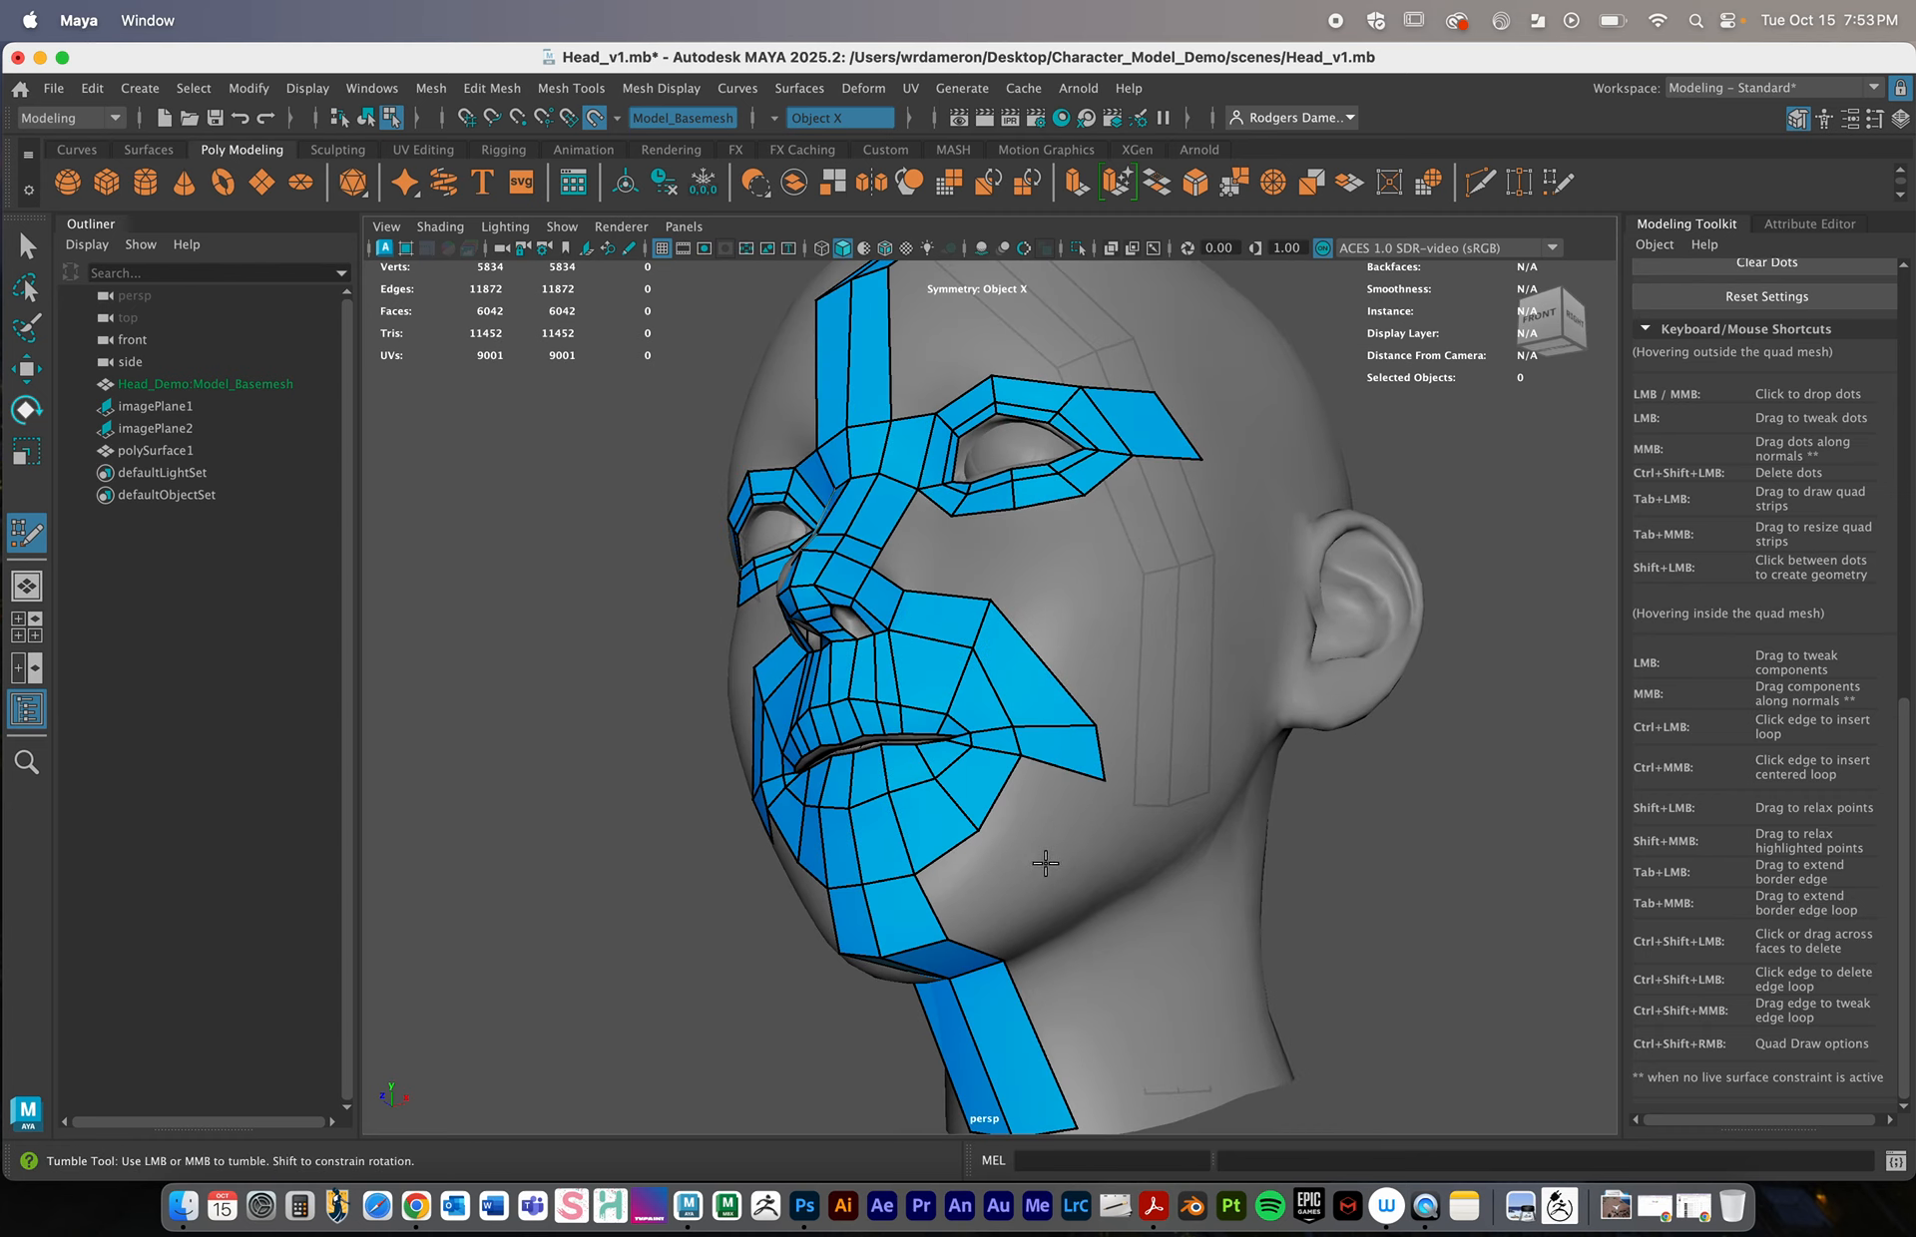
# Place a dot on the lower cheek and fill the mirrored quads down to the chin, closing the outer mouth ring
pyautogui.click(1045, 884)
pyautogui.keyDown('shift'); pyautogui.click(1042, 820); pyautogui.keyUp('shift')
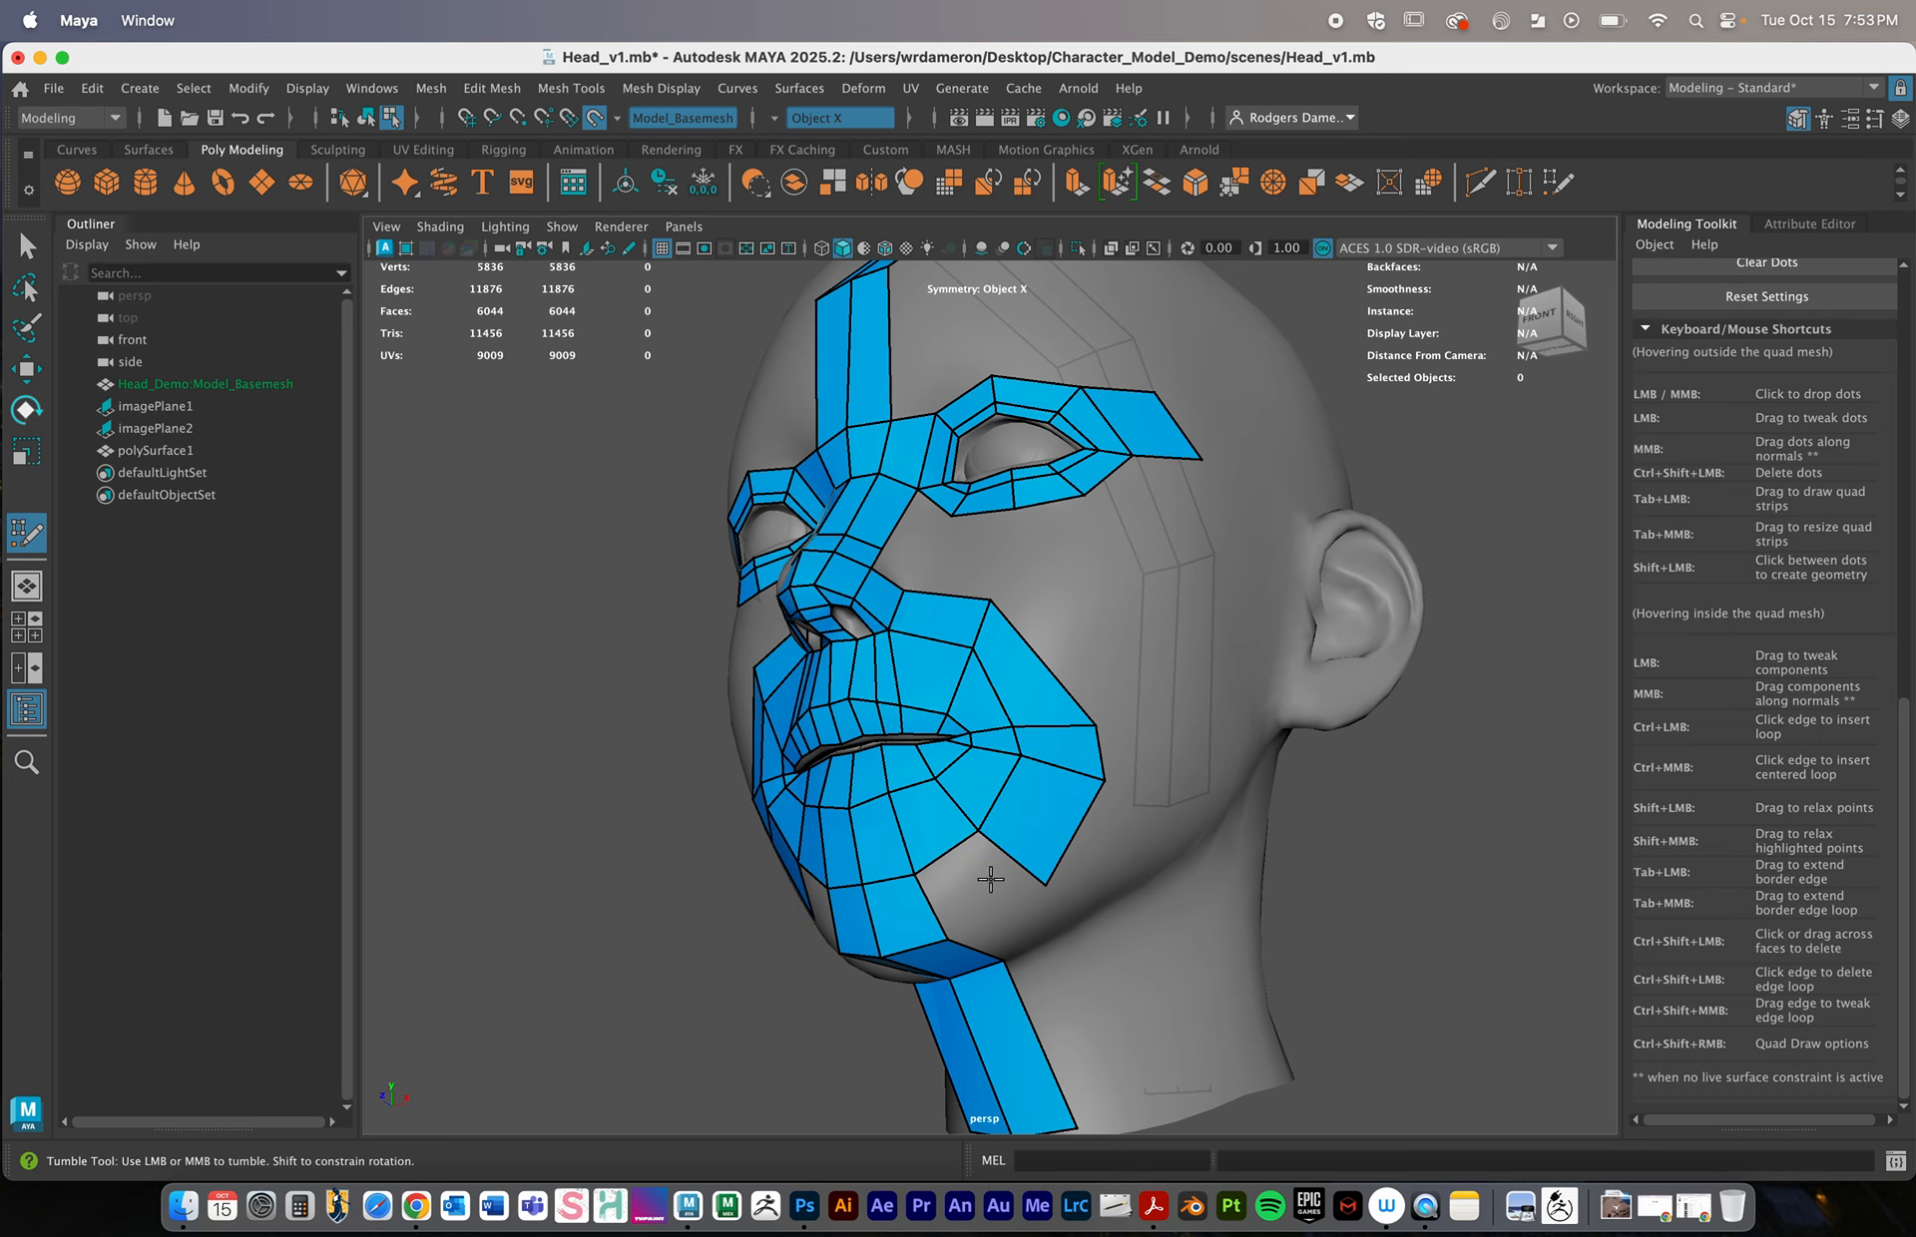
pyautogui.keyDown('shift'); pyautogui.click(988, 878); pyautogui.keyUp('shift')
pyautogui.keyDown('alt'); pyautogui.moveTo(988, 878); pyautogui.dragTo(1033, 888); pyautogui.keyUp('alt')
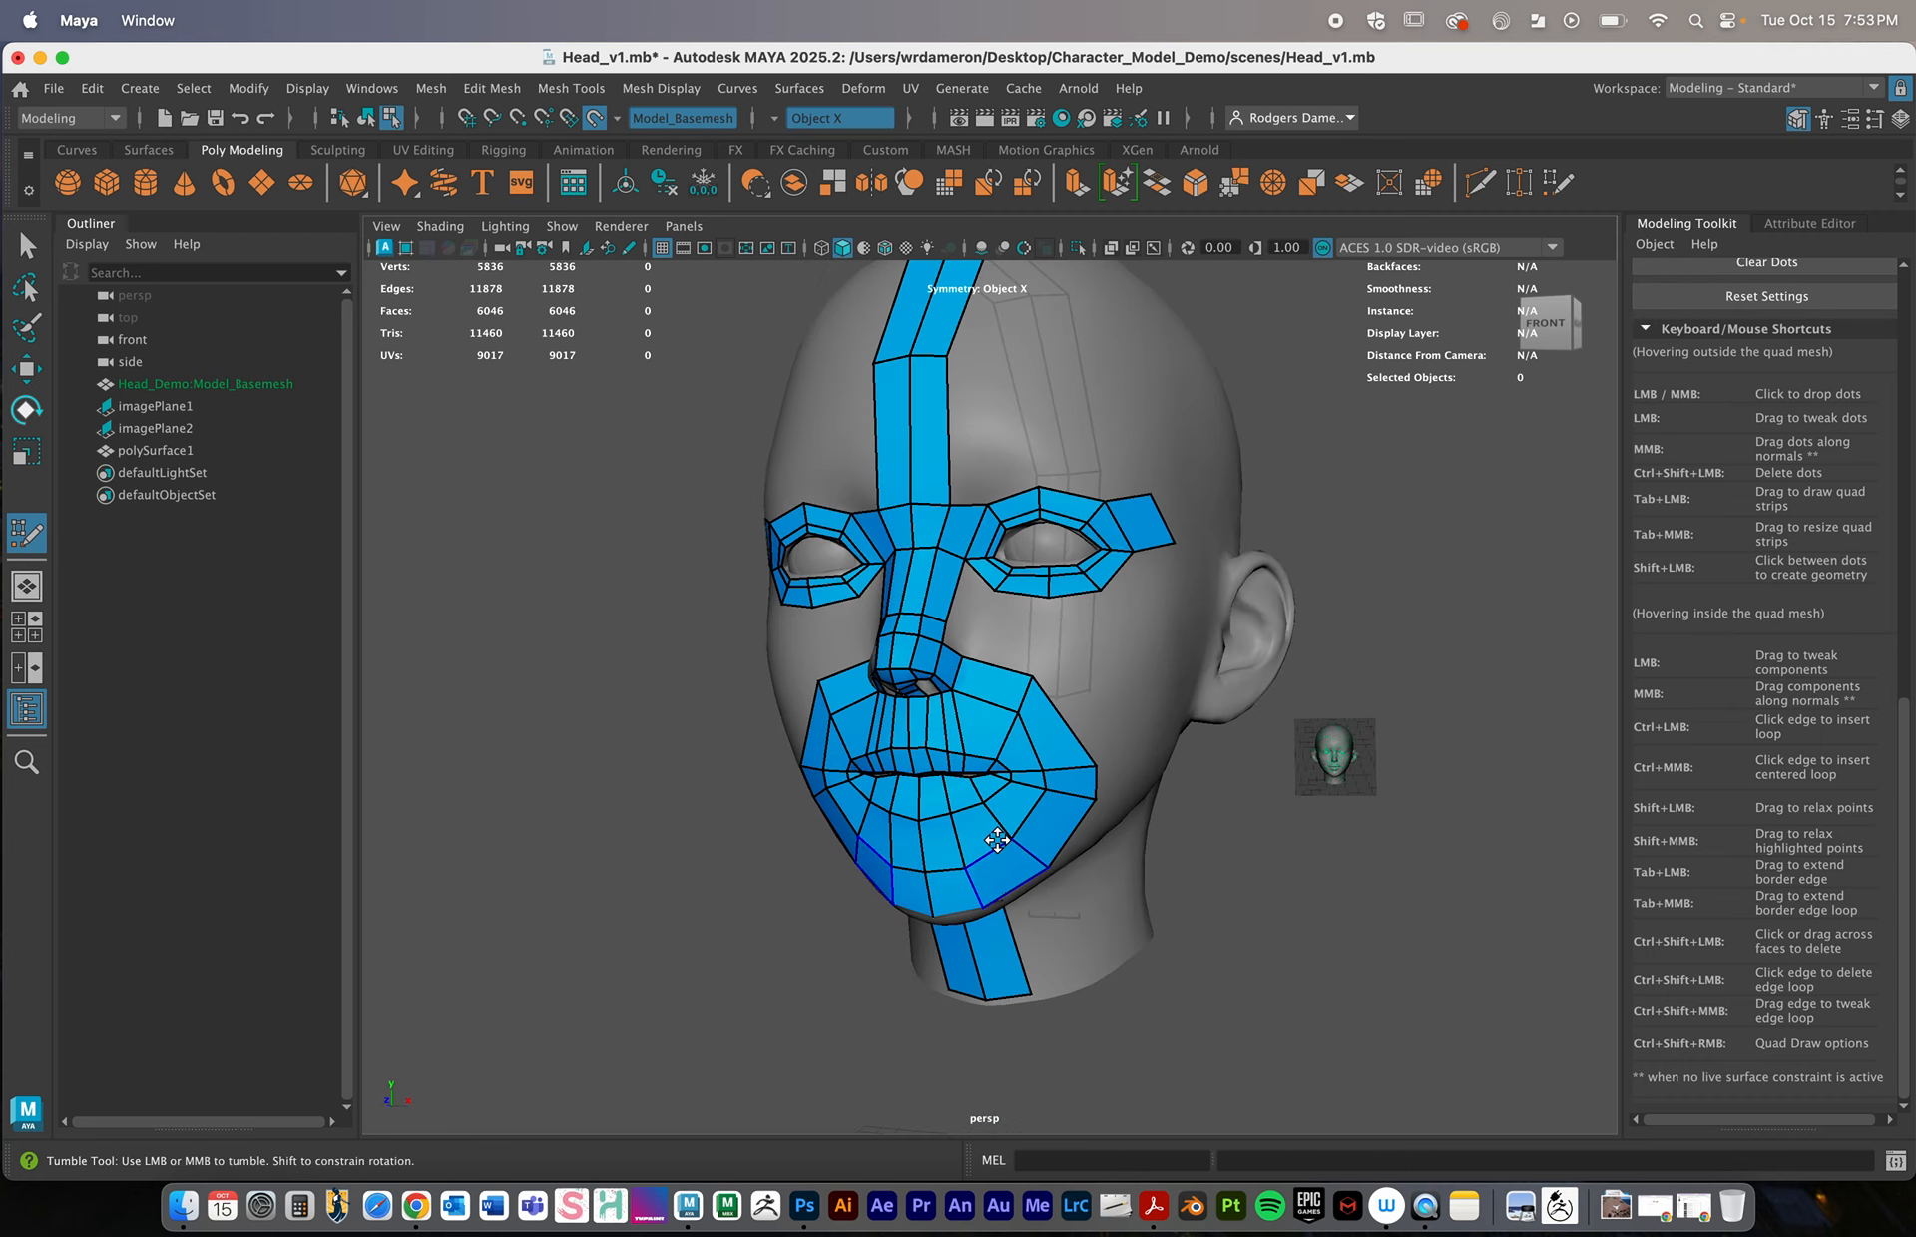
# Fill a mirrored quad beside the nose above the nostril wing and undo the extra quad added after it
pyautogui.keyDown('alt'); pyautogui.moveTo(1044, 707); pyautogui.dragTo(945, 674); pyautogui.keyUp('alt')
pyautogui.keyDown('alt'); pyautogui.moveTo(757, 618); pyautogui.dragTo(1197, 674, button='right'); pyautogui.keyUp('alt')
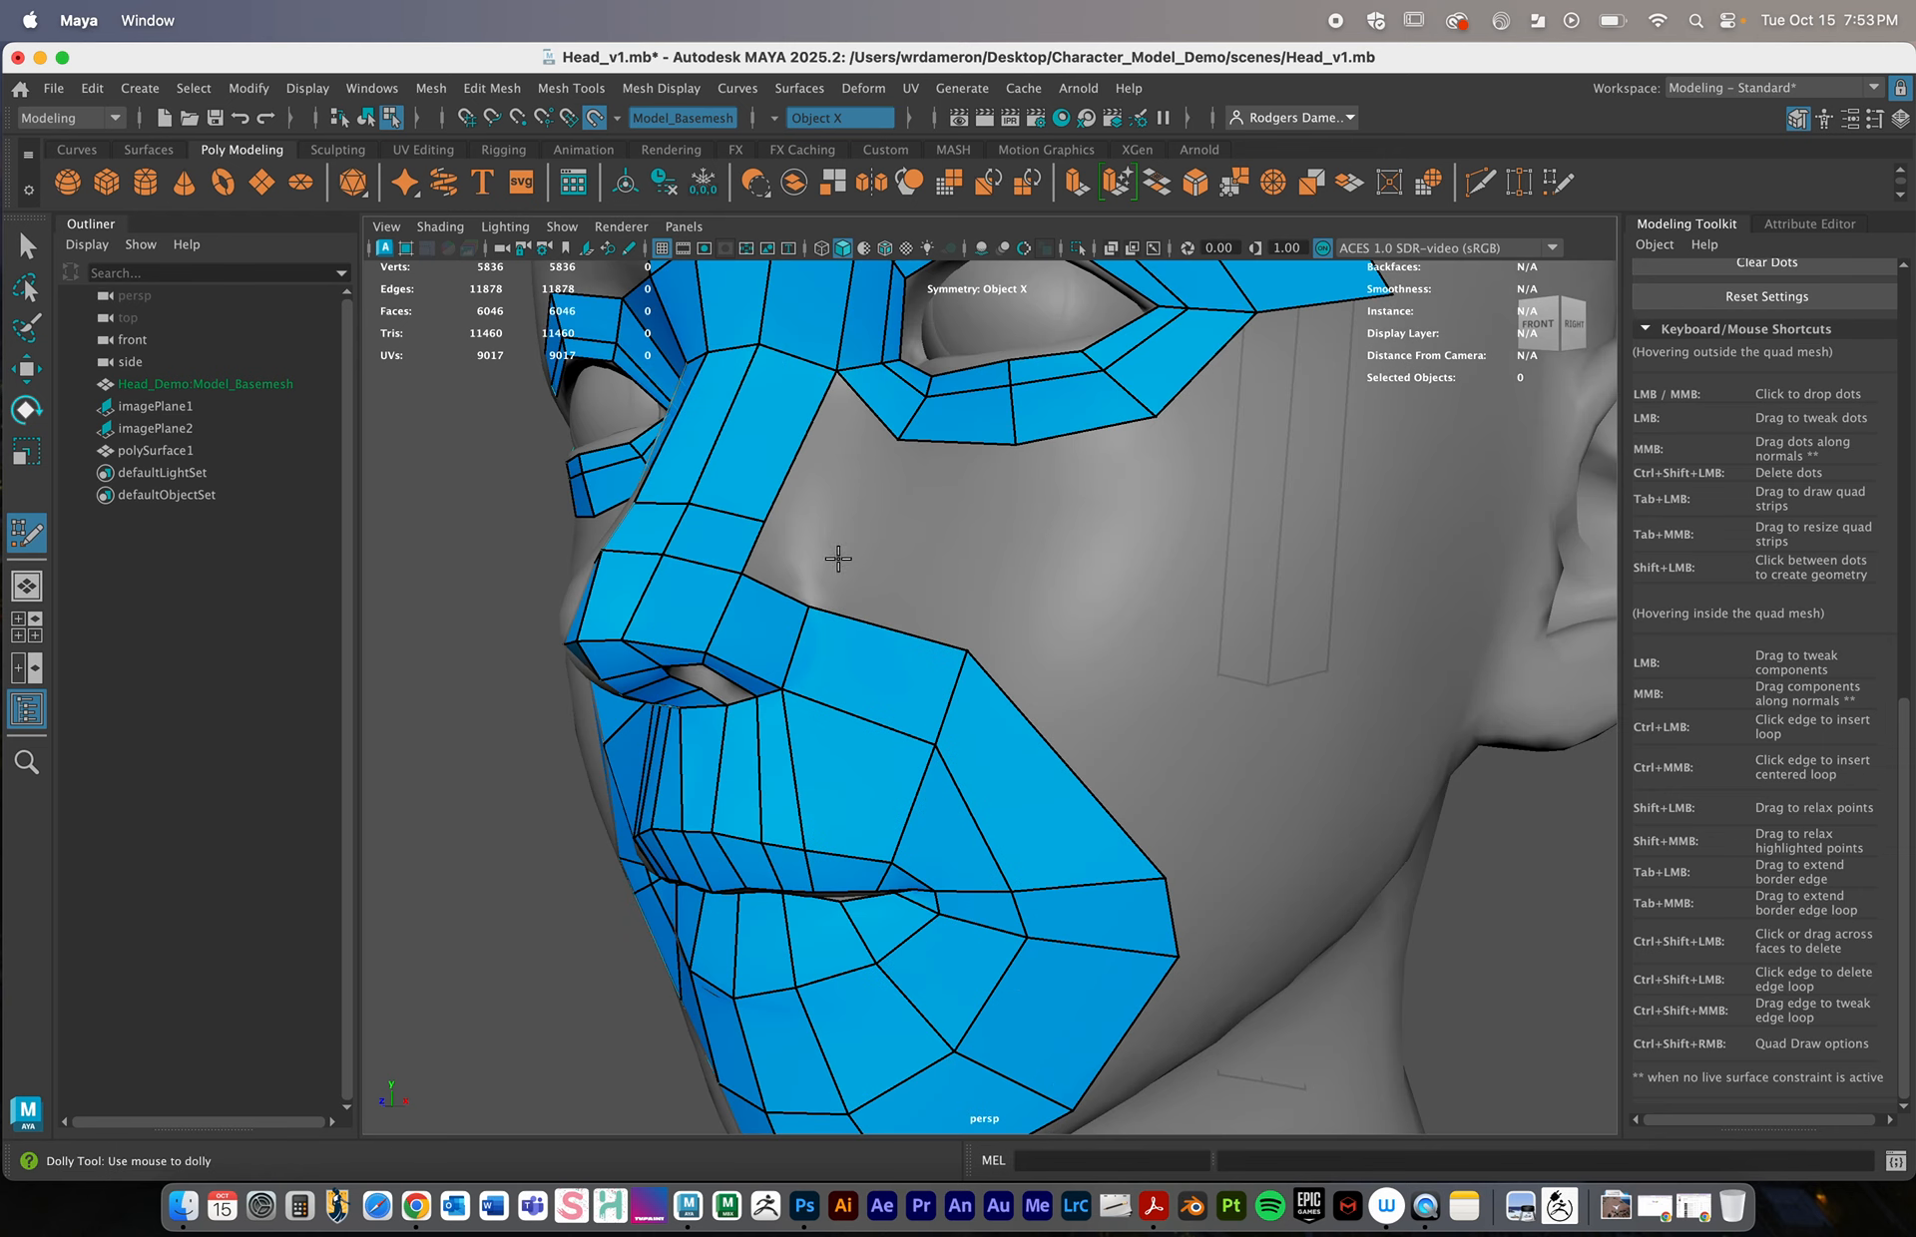
pyautogui.keyDown('shift'); pyautogui.click(833, 552); pyautogui.keyUp('shift')
pyautogui.keyDown('alt'); pyautogui.moveTo(859, 581); pyautogui.dragTo(949, 591); pyautogui.keyUp('alt')
pyautogui.keyDown('shift'); pyautogui.click(893, 568); pyautogui.keyUp('shift')
pyautogui.keyDown('alt'); pyautogui.moveTo(949, 590); pyautogui.dragTo(1103, 606, button='right'); pyautogui.keyUp('alt')
pyautogui.press('super+z')
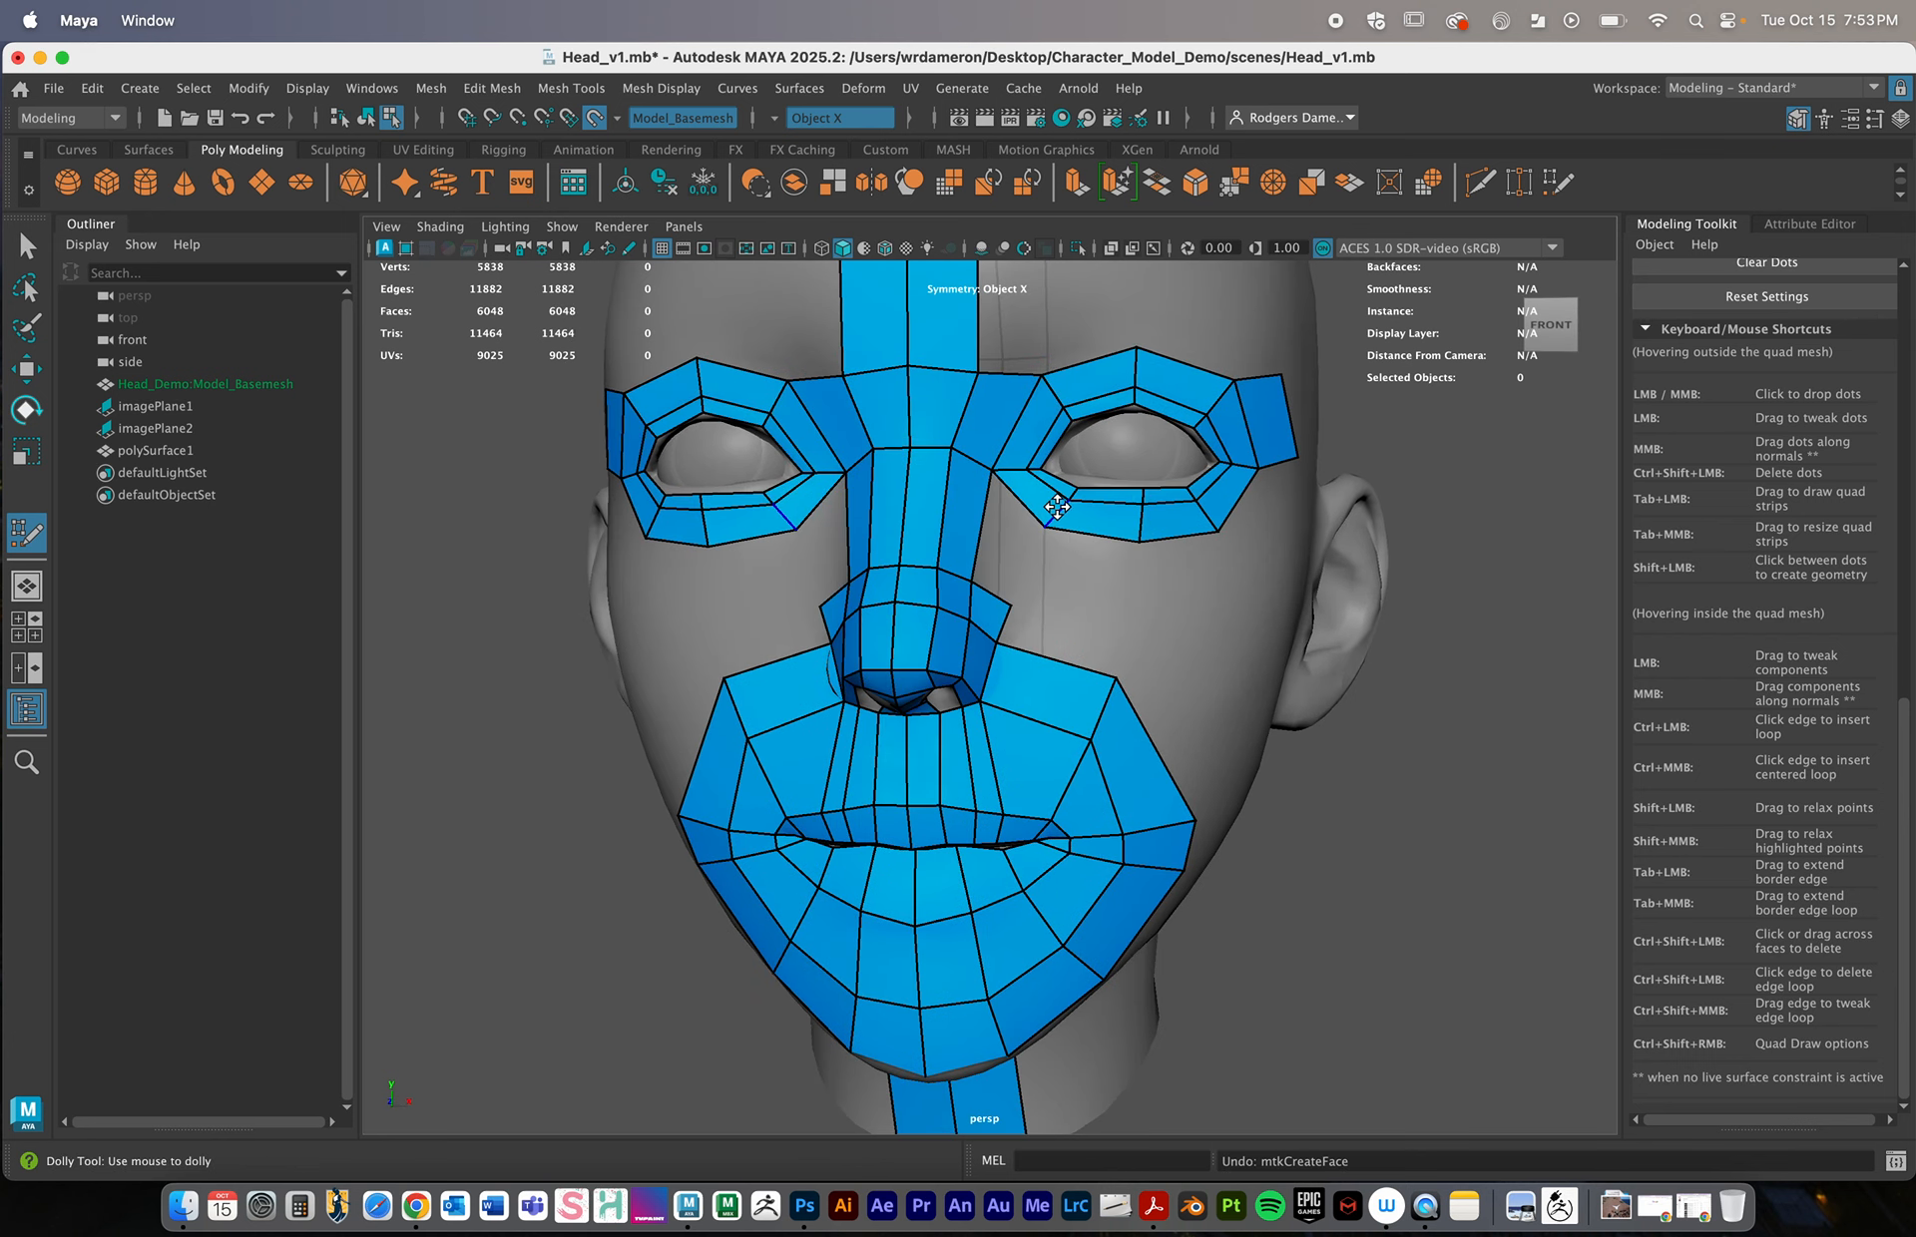
# Reposition the two outer vertices of the quad beyond the outer eye corner so its outer edge runs around the eye ring
pyautogui.keyDown('alt'); pyautogui.moveTo(937, 473); pyautogui.dragTo(919, 625, button='middle'); pyautogui.keyUp('alt')
pyautogui.keyDown('alt'); pyautogui.moveTo(919, 624); pyautogui.dragTo(848, 599, button='right'); pyautogui.keyUp('alt')
pyautogui.keyDown('alt'); pyautogui.moveTo(1109, 694); pyautogui.dragTo(1063, 728); pyautogui.keyUp('alt')
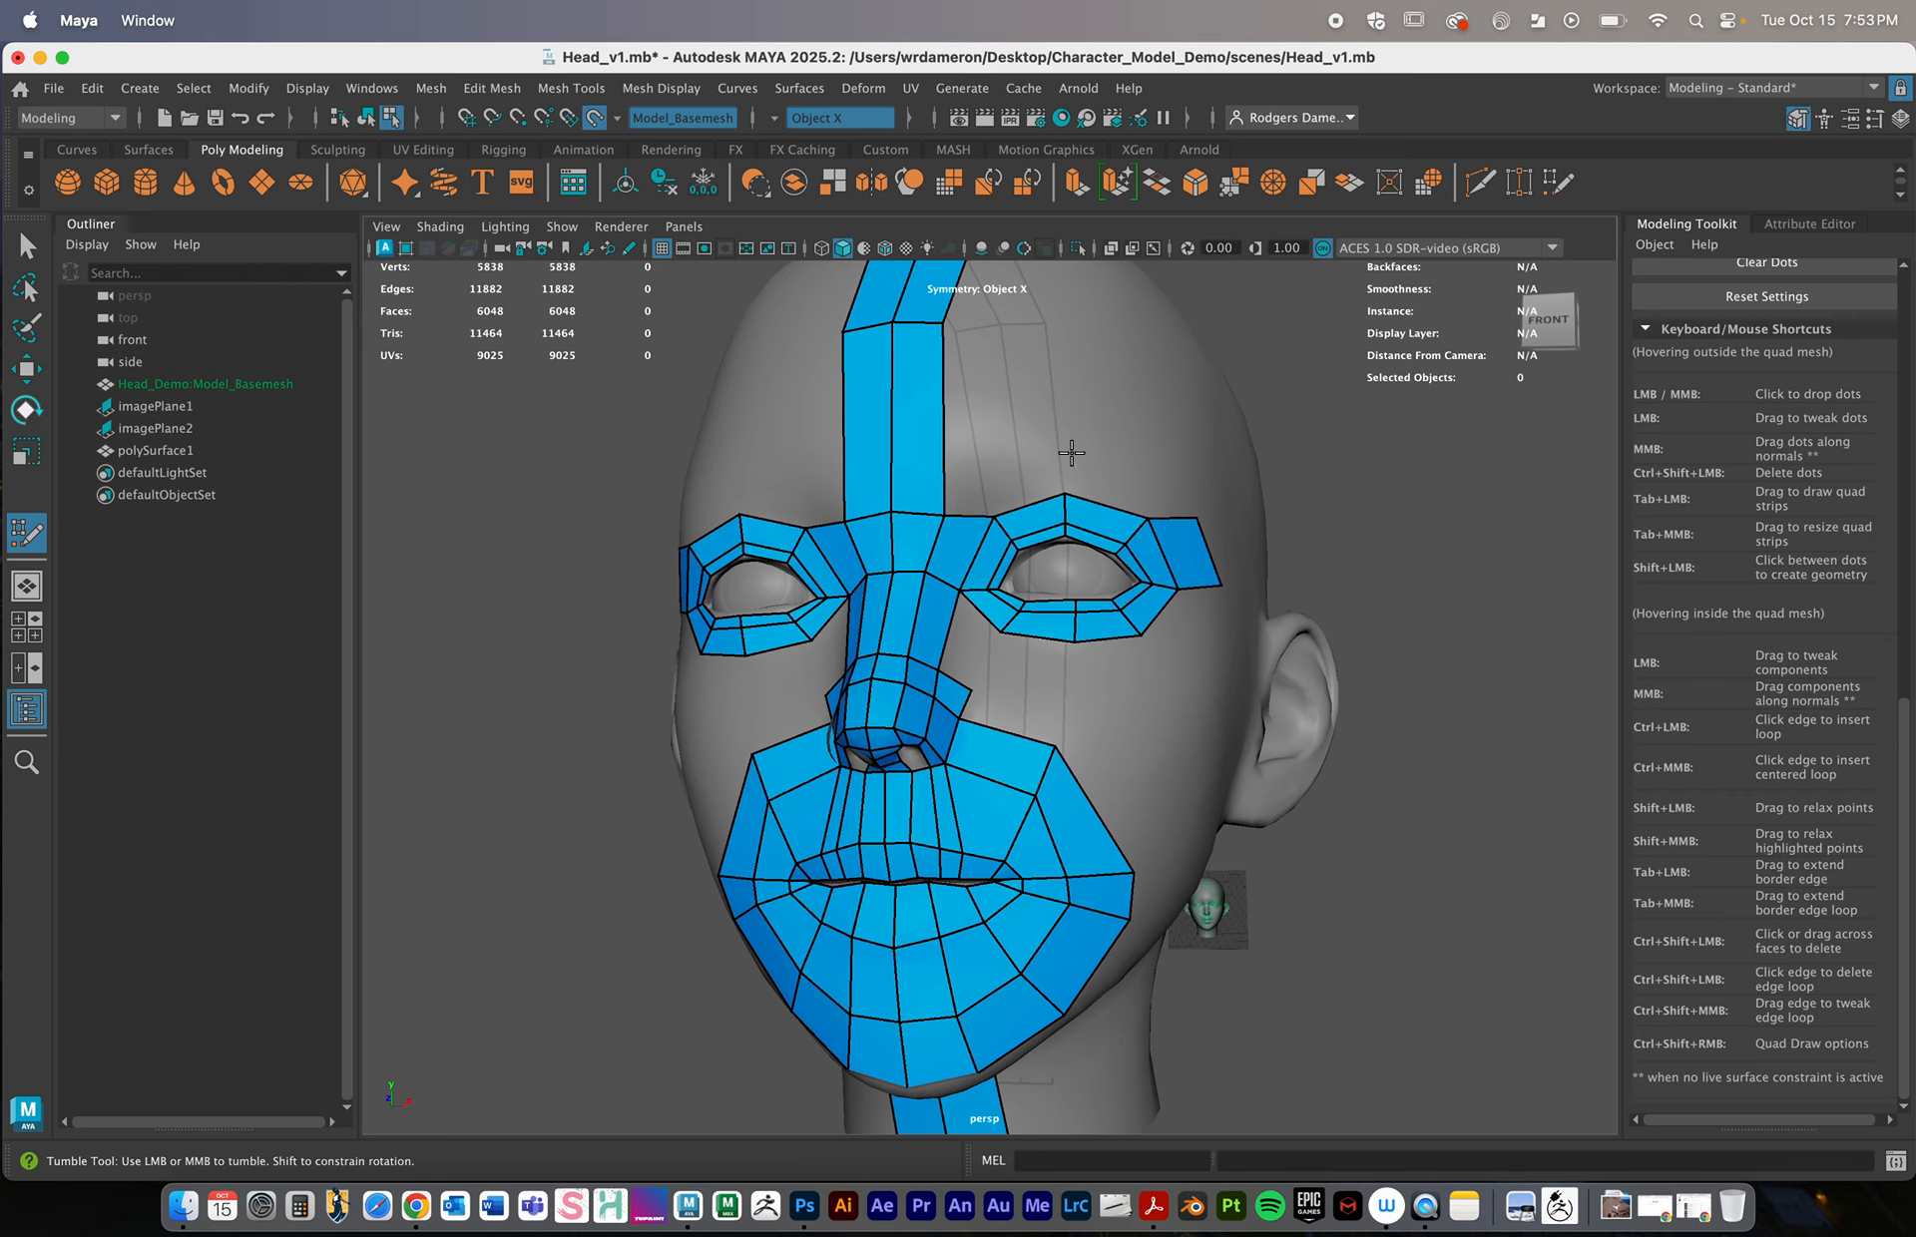
pyautogui.keyDown('alt'); pyautogui.moveTo(1160, 526); pyautogui.dragTo(864, 679); pyautogui.keyUp('alt')
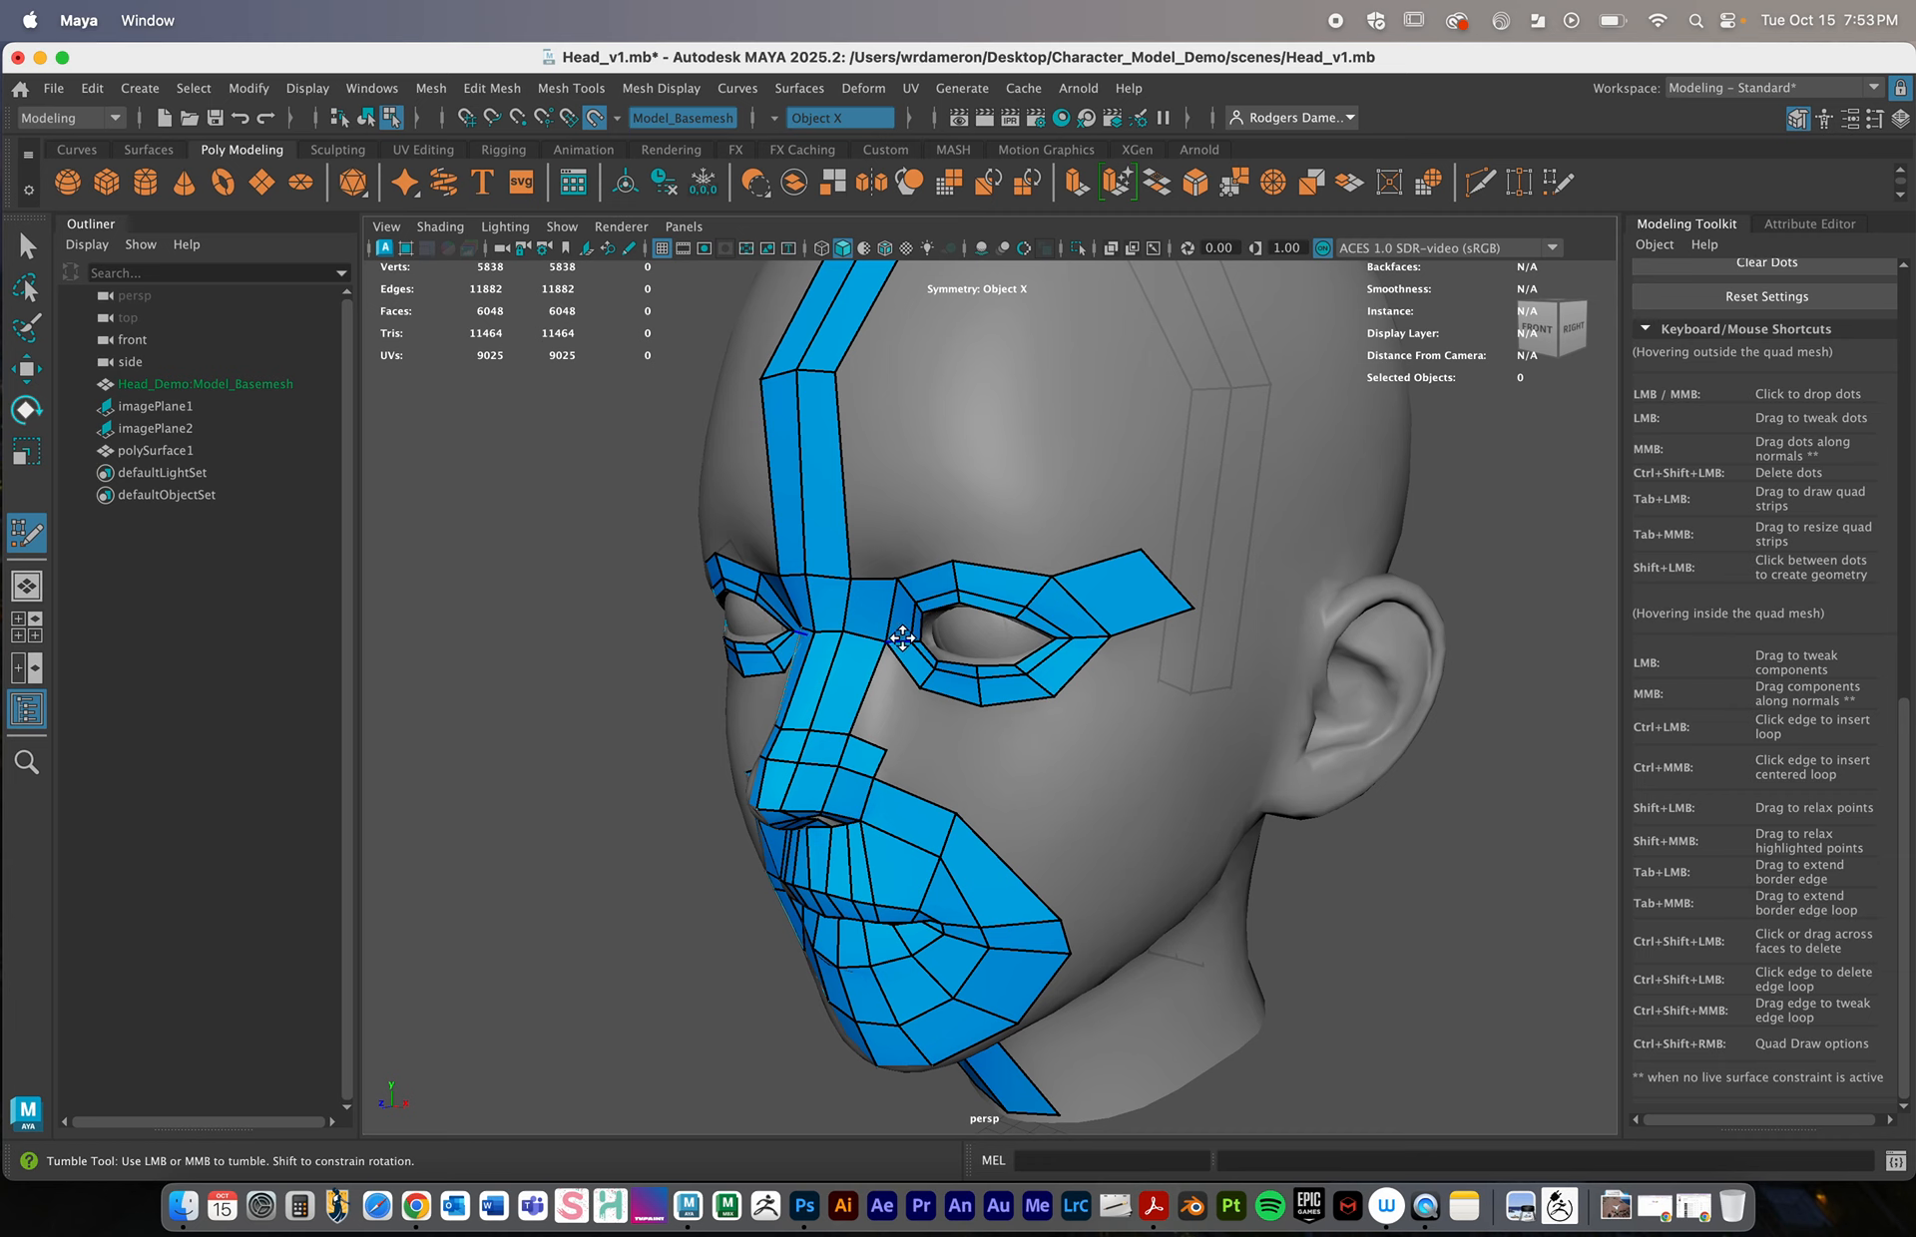
pyautogui.keyDown('alt'); pyautogui.moveTo(906, 585); pyautogui.dragTo(1141, 684); pyautogui.keyUp('alt')
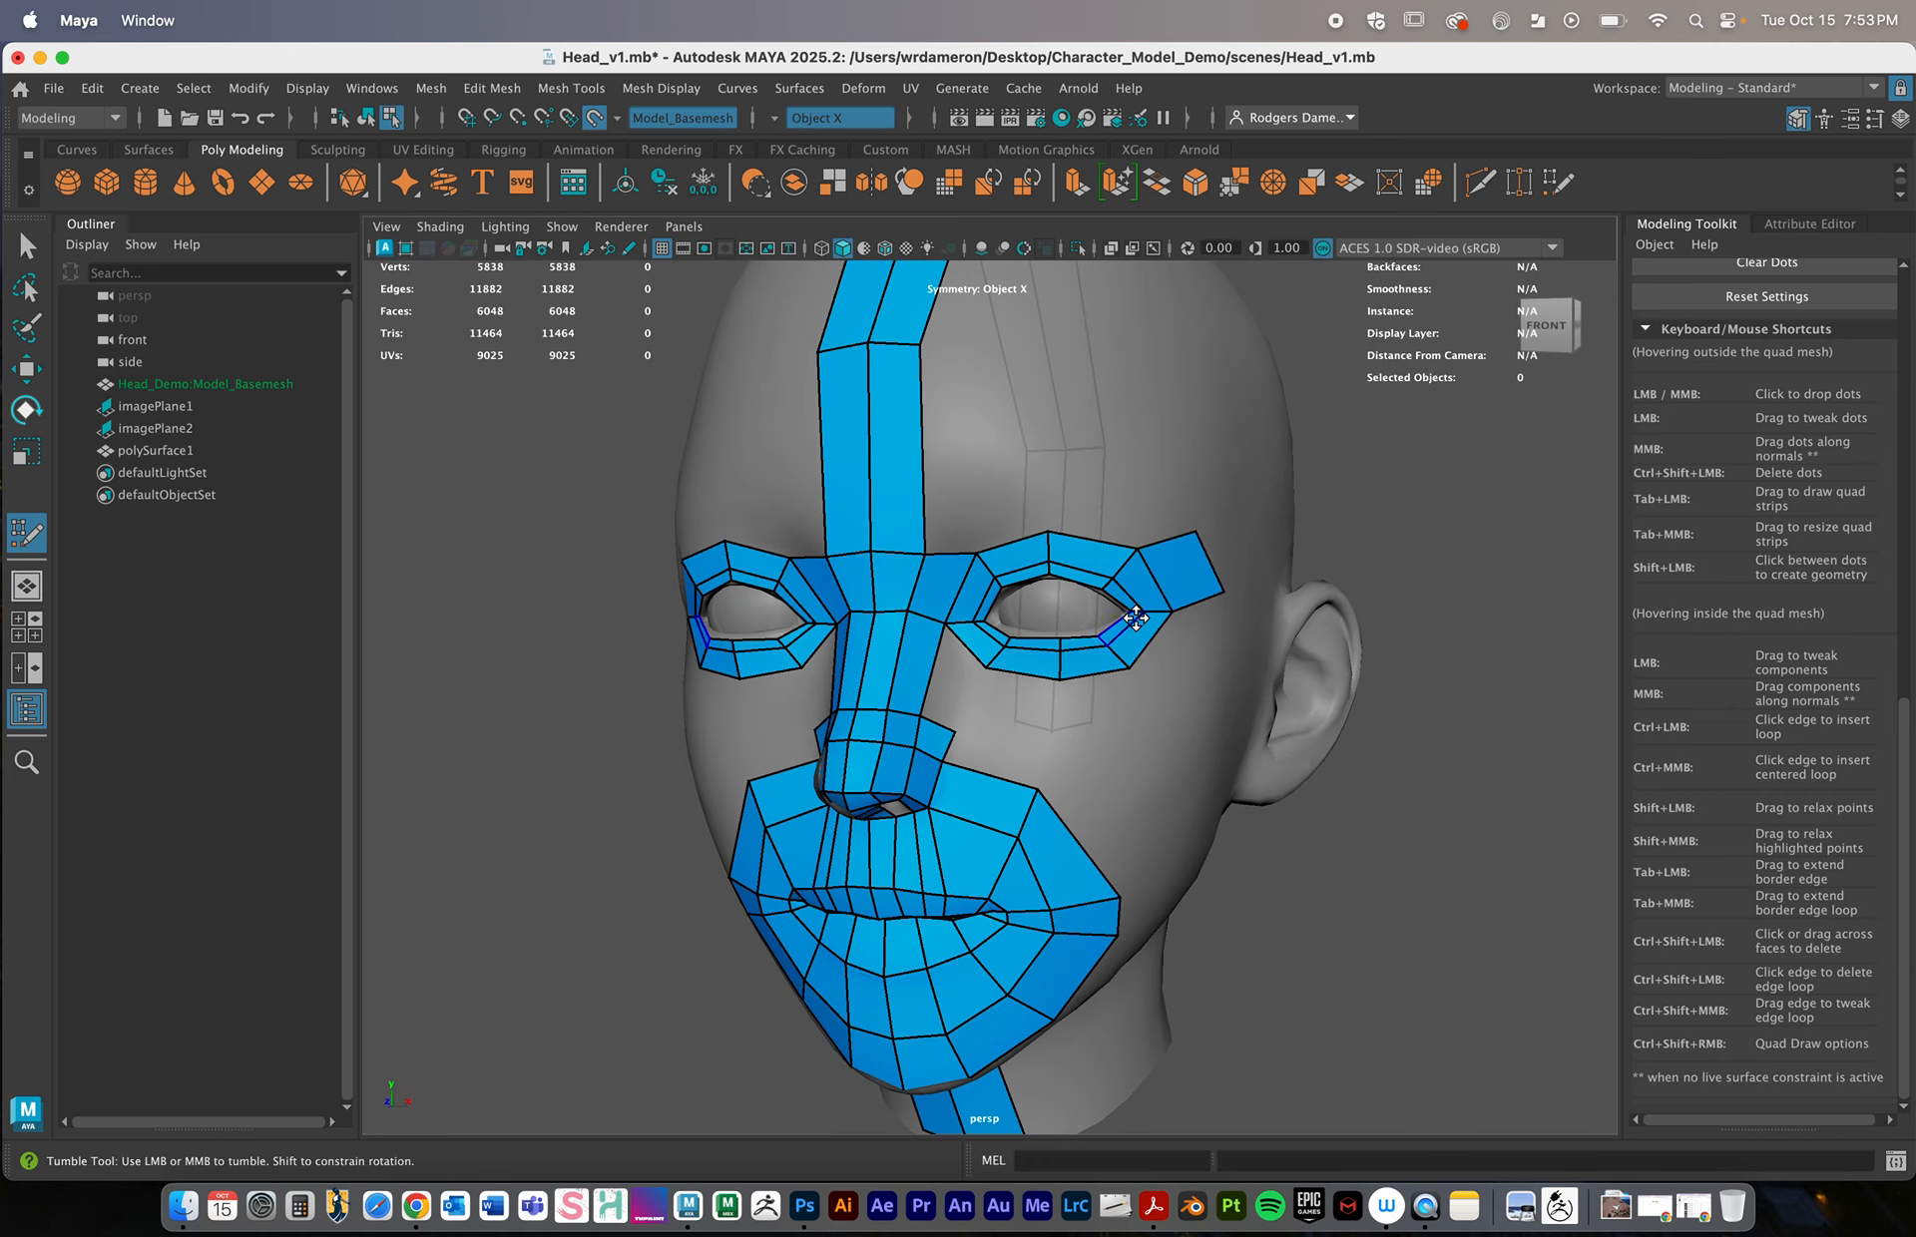
pyautogui.moveTo(1186, 659)
pyautogui.keyDown('alt'); pyautogui.mouseDown()
pyautogui.moveTo(1077, 662)
pyautogui.moveTo(1198, 638)
pyautogui.moveTo(1167, 629)
pyautogui.mouseUp(); pyautogui.keyUp('alt')
pyautogui.keyDown('alt'); pyautogui.moveTo(913, 555); pyautogui.dragTo(1210, 603, button='right'); pyautogui.keyUp('alt')
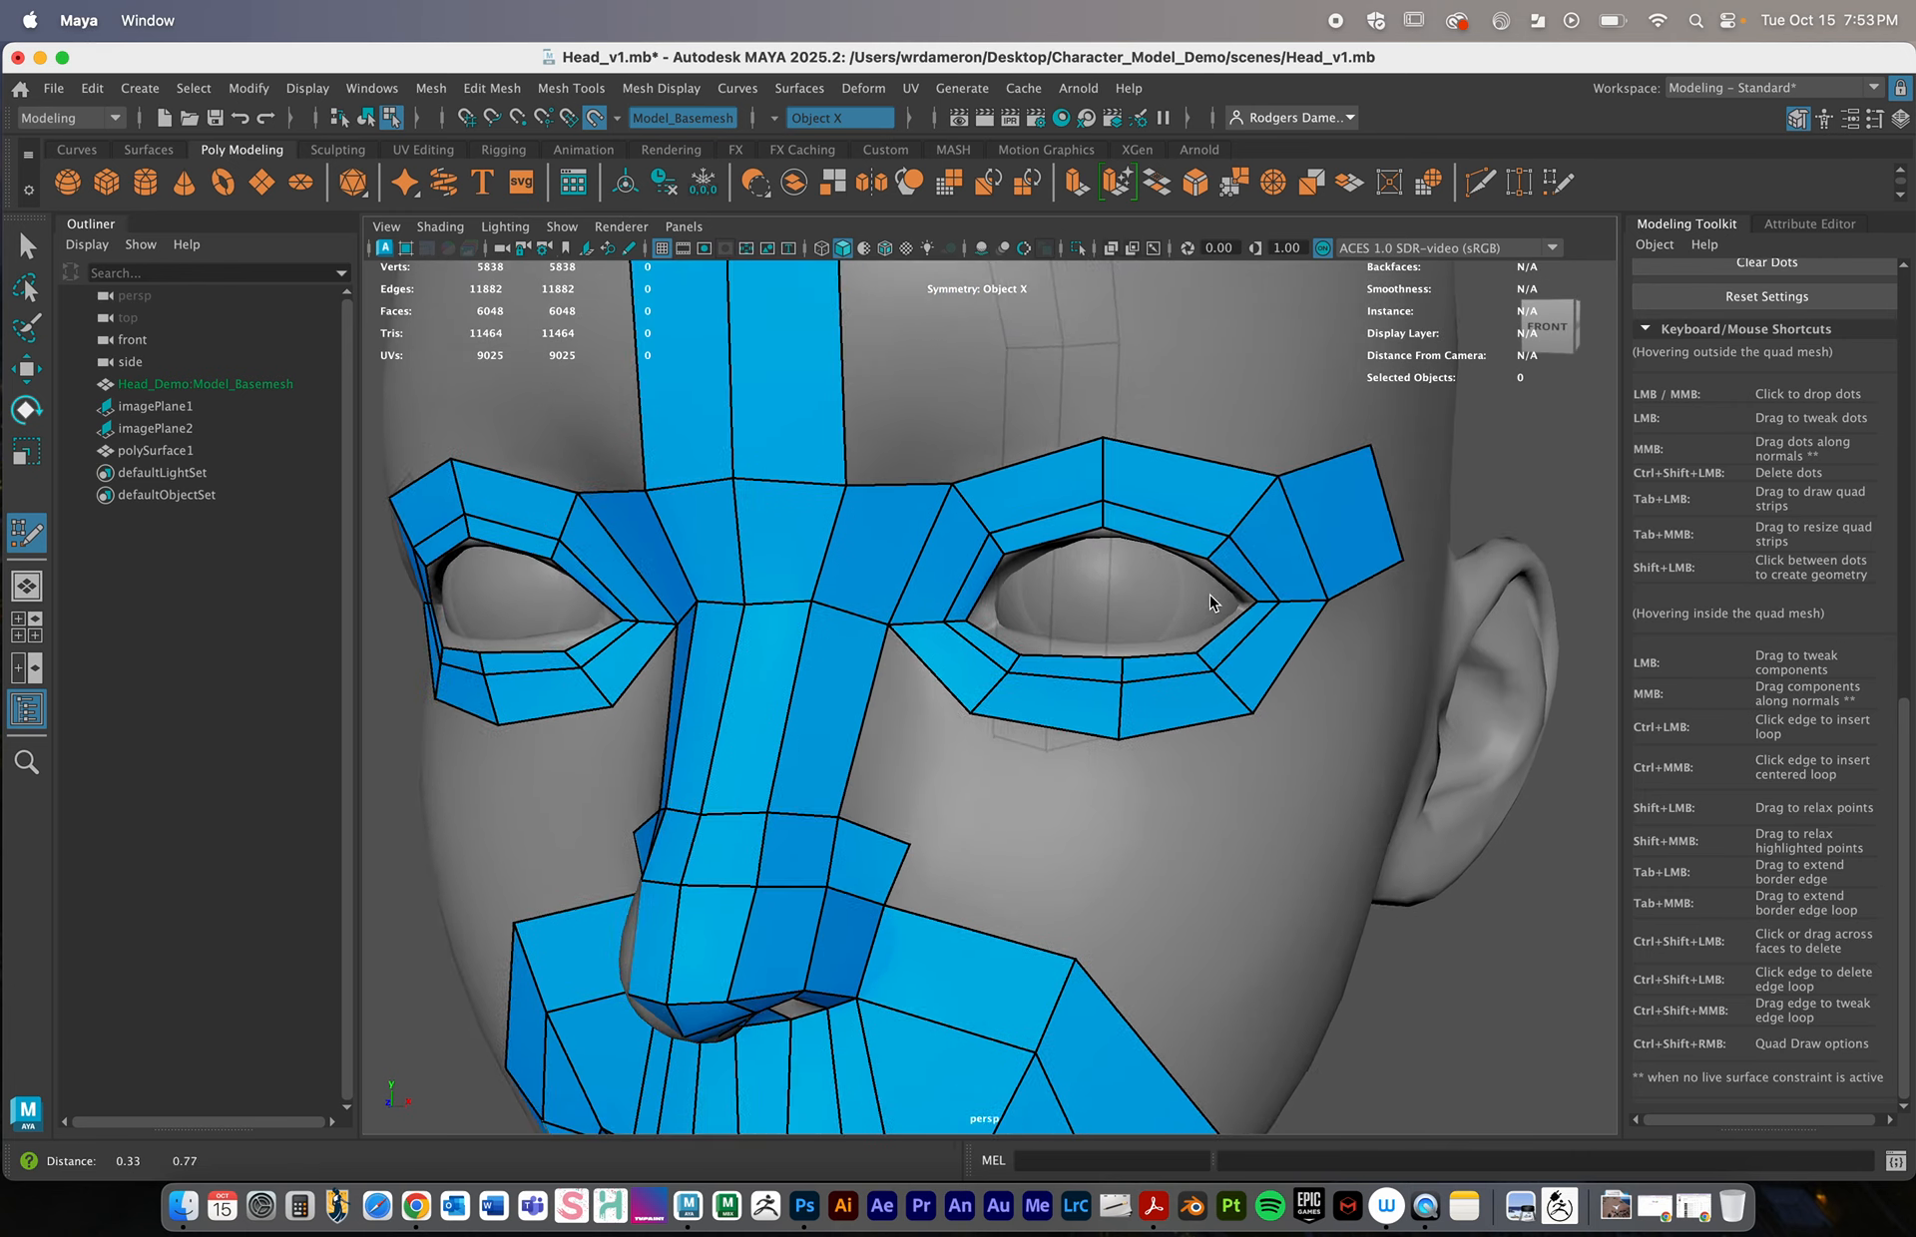
pyautogui.keyDown('alt'); pyautogui.moveTo(1211, 602); pyautogui.dragTo(1062, 682, button='middle'); pyautogui.keyUp('alt')
pyautogui.keyDown('alt'); pyautogui.moveTo(978, 624); pyautogui.dragTo(997, 612); pyautogui.keyUp('alt')
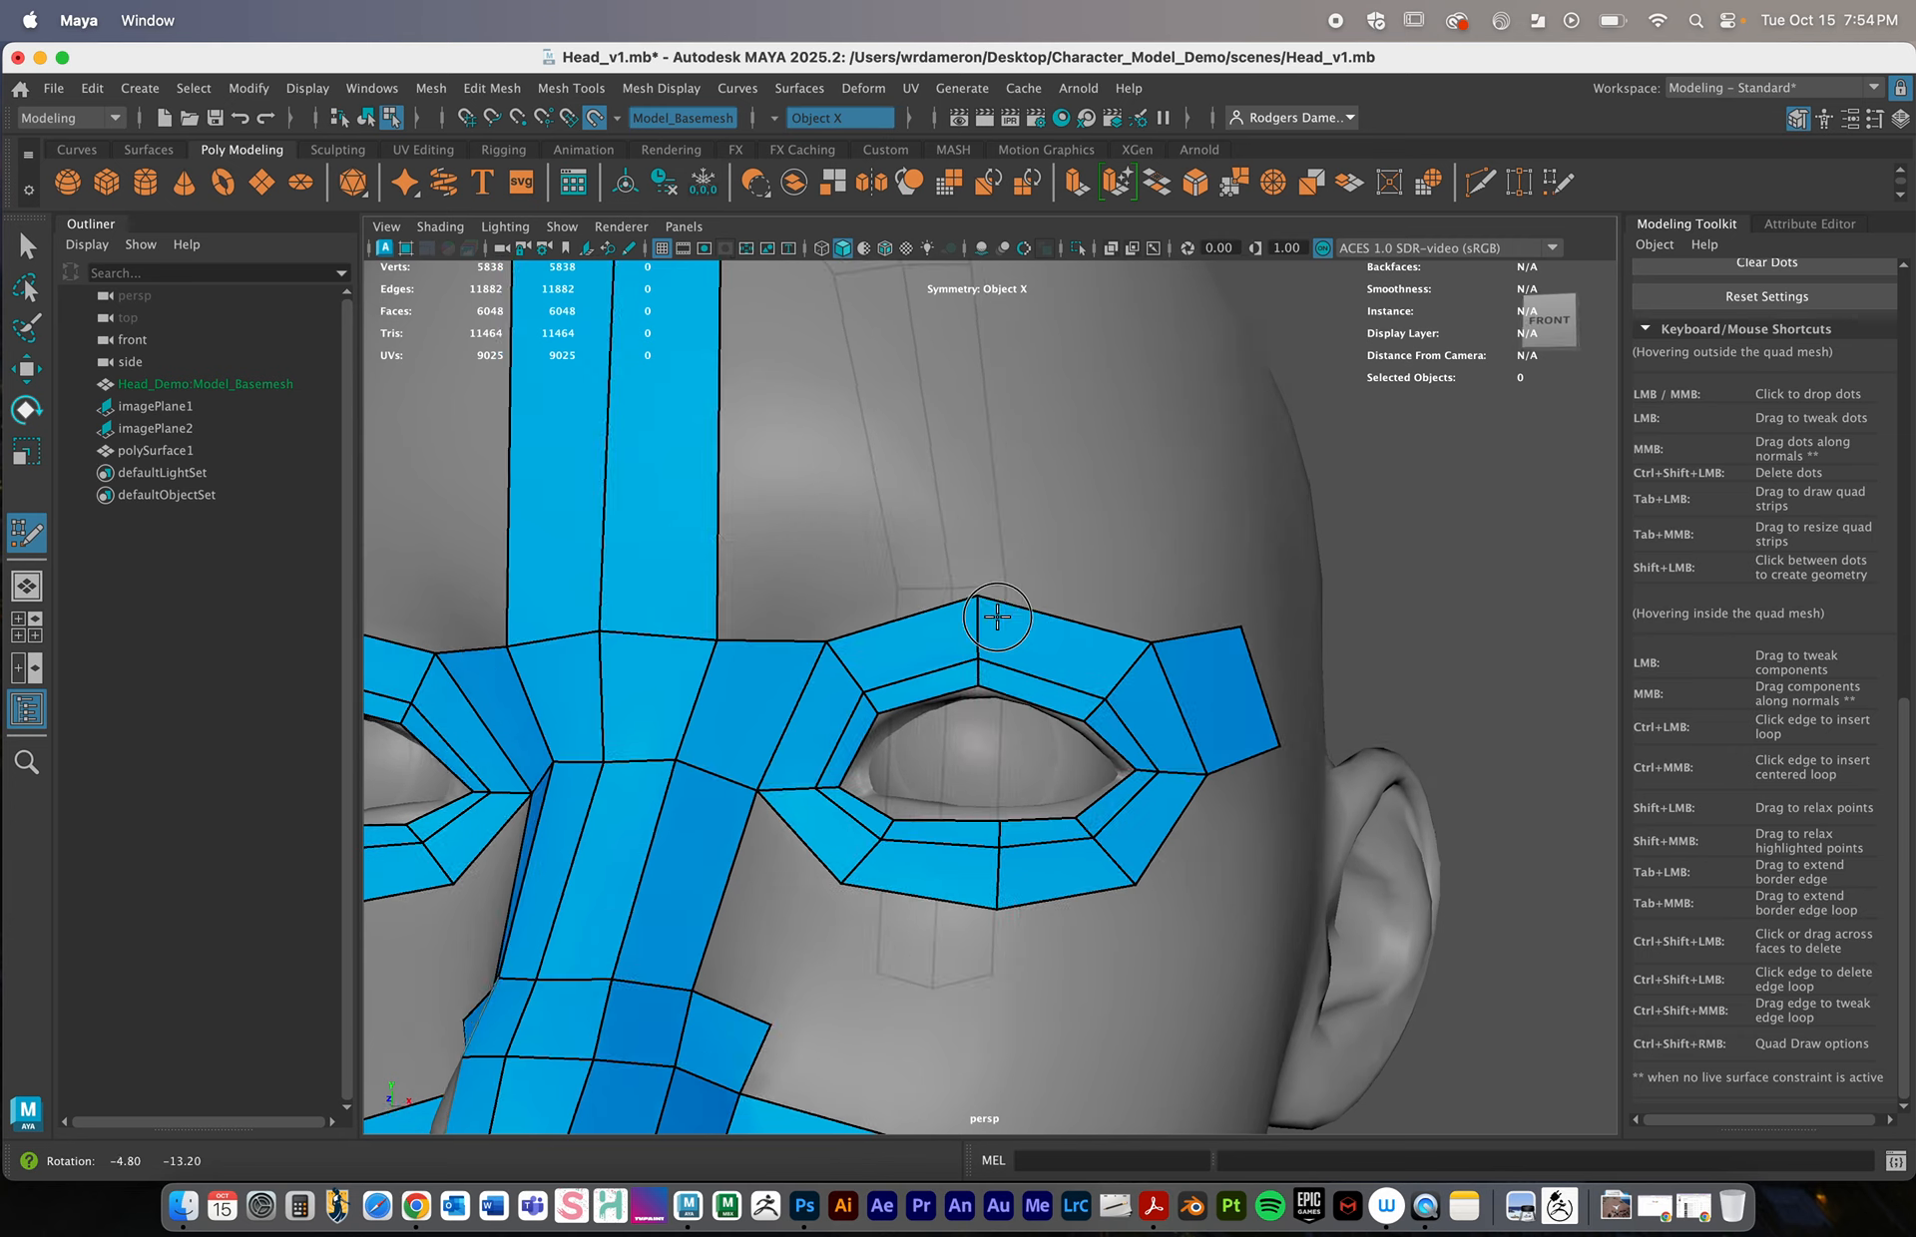
pyautogui.keyDown('alt'); pyautogui.moveTo(1237, 697); pyautogui.dragTo(1137, 677); pyautogui.keyUp('alt')
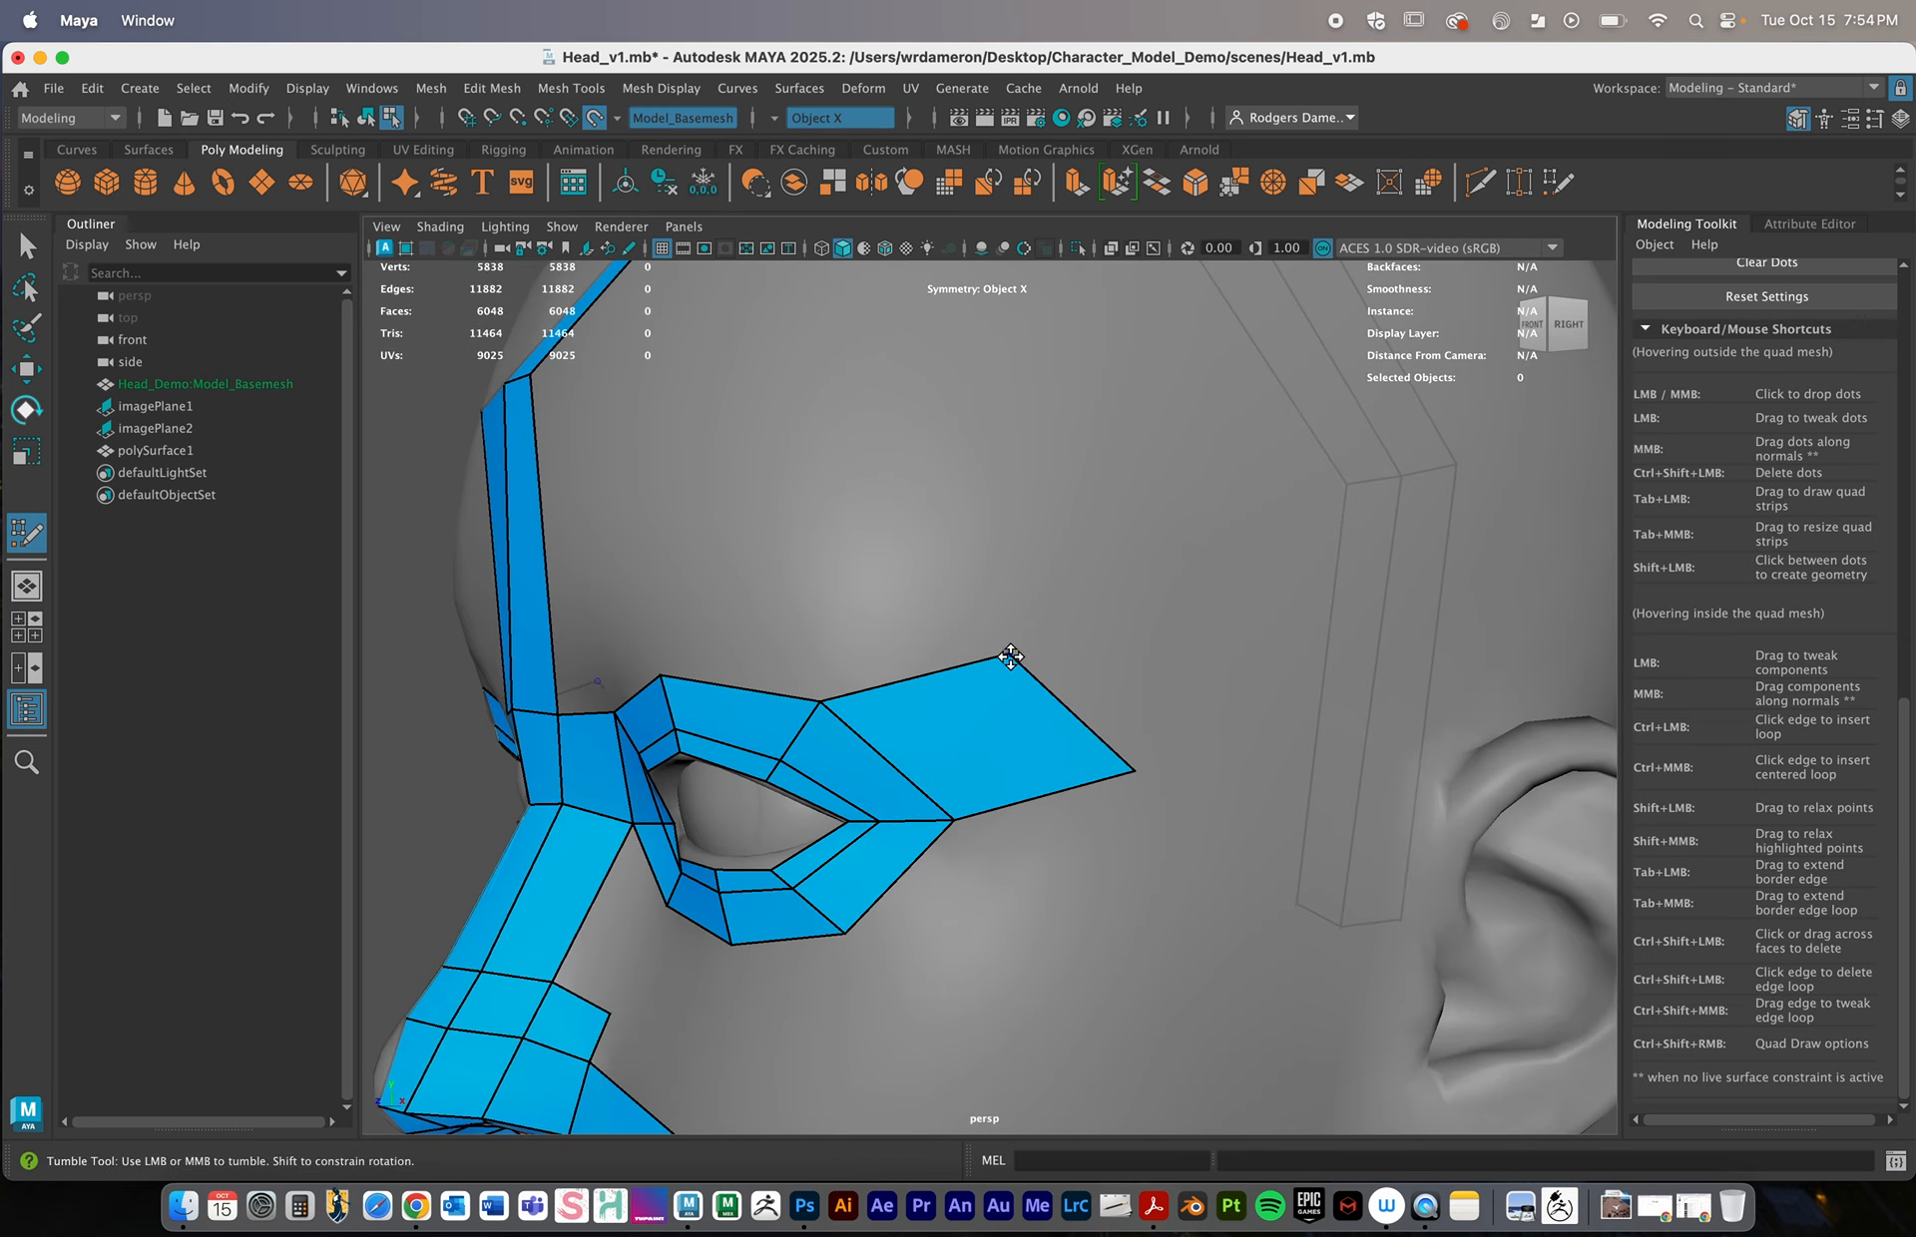
pyautogui.moveTo(1011, 656); pyautogui.dragTo(936, 598)
pyautogui.moveTo(1134, 771)
pyautogui.mouseDown()
pyautogui.moveTo(1078, 778)
pyautogui.moveTo(1076, 823)
pyautogui.mouseUp()
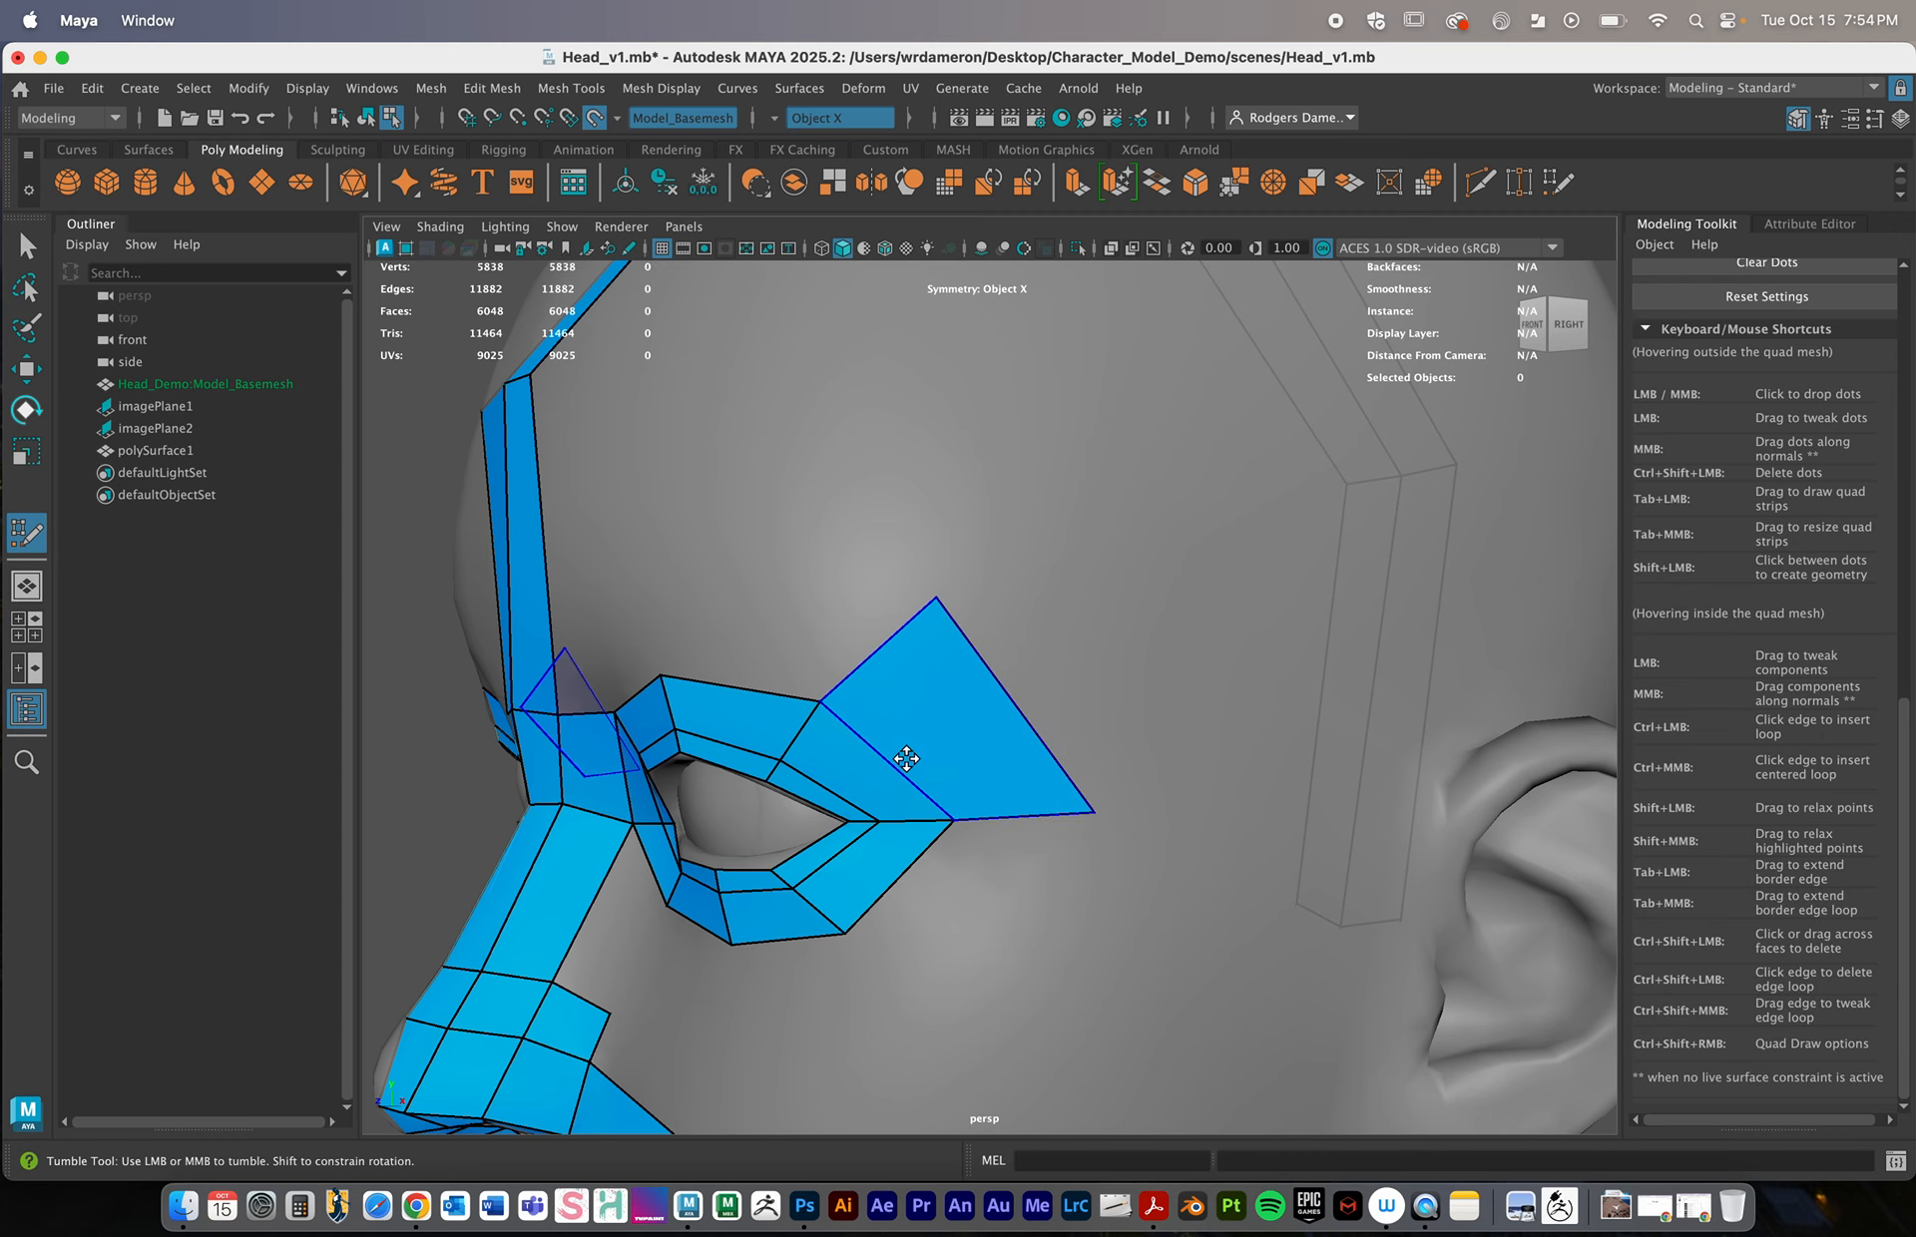
# Examine the eye, nose and mouth topology and the open areas of the face from front and three-quarter views
pyautogui.keyDown('alt'); pyautogui.moveTo(902, 761); pyautogui.dragTo(952, 753); pyautogui.keyUp('alt')
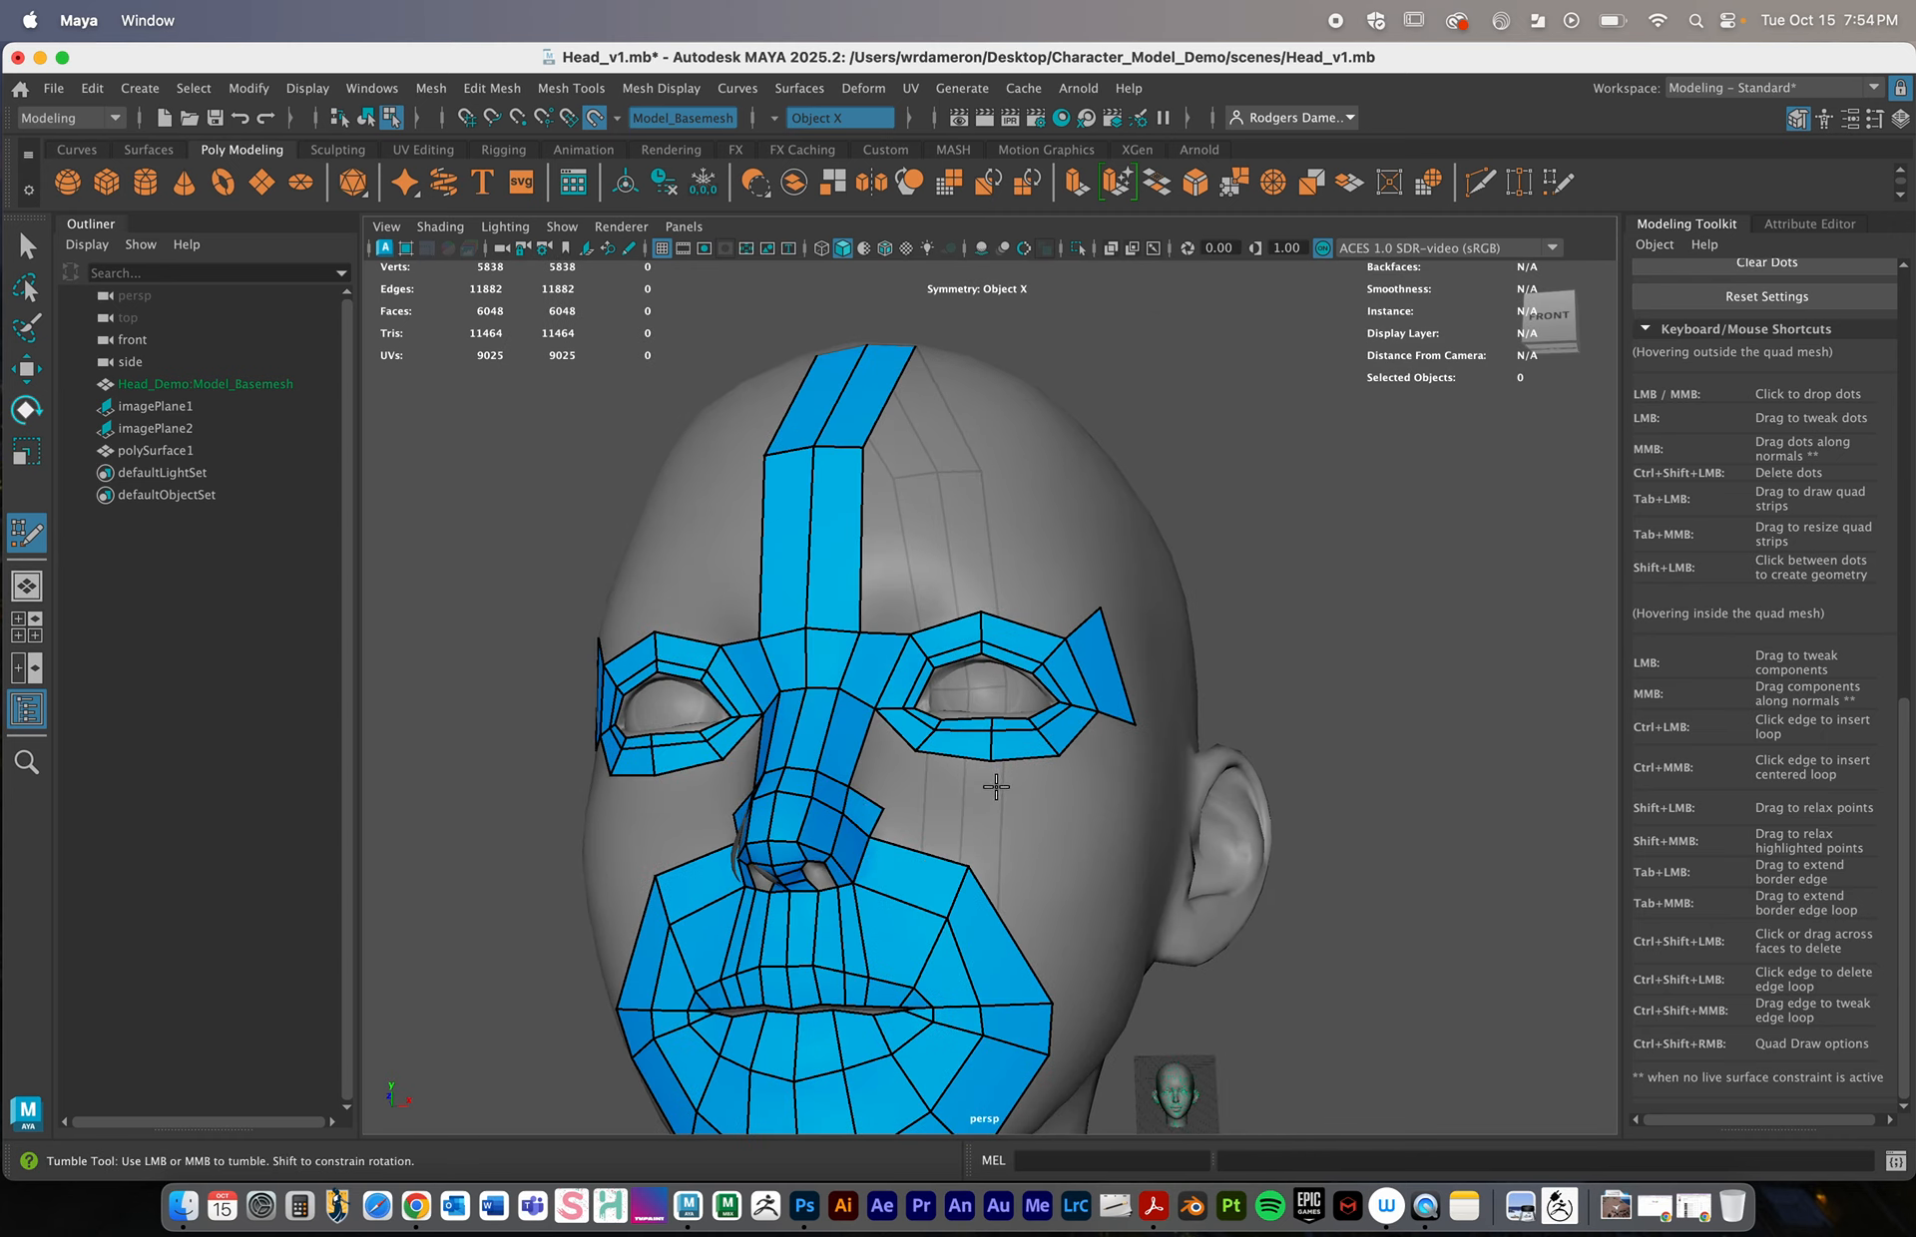
pyautogui.keyDown('alt'); pyautogui.moveTo(972, 708); pyautogui.dragTo(1015, 886); pyautogui.keyUp('alt')
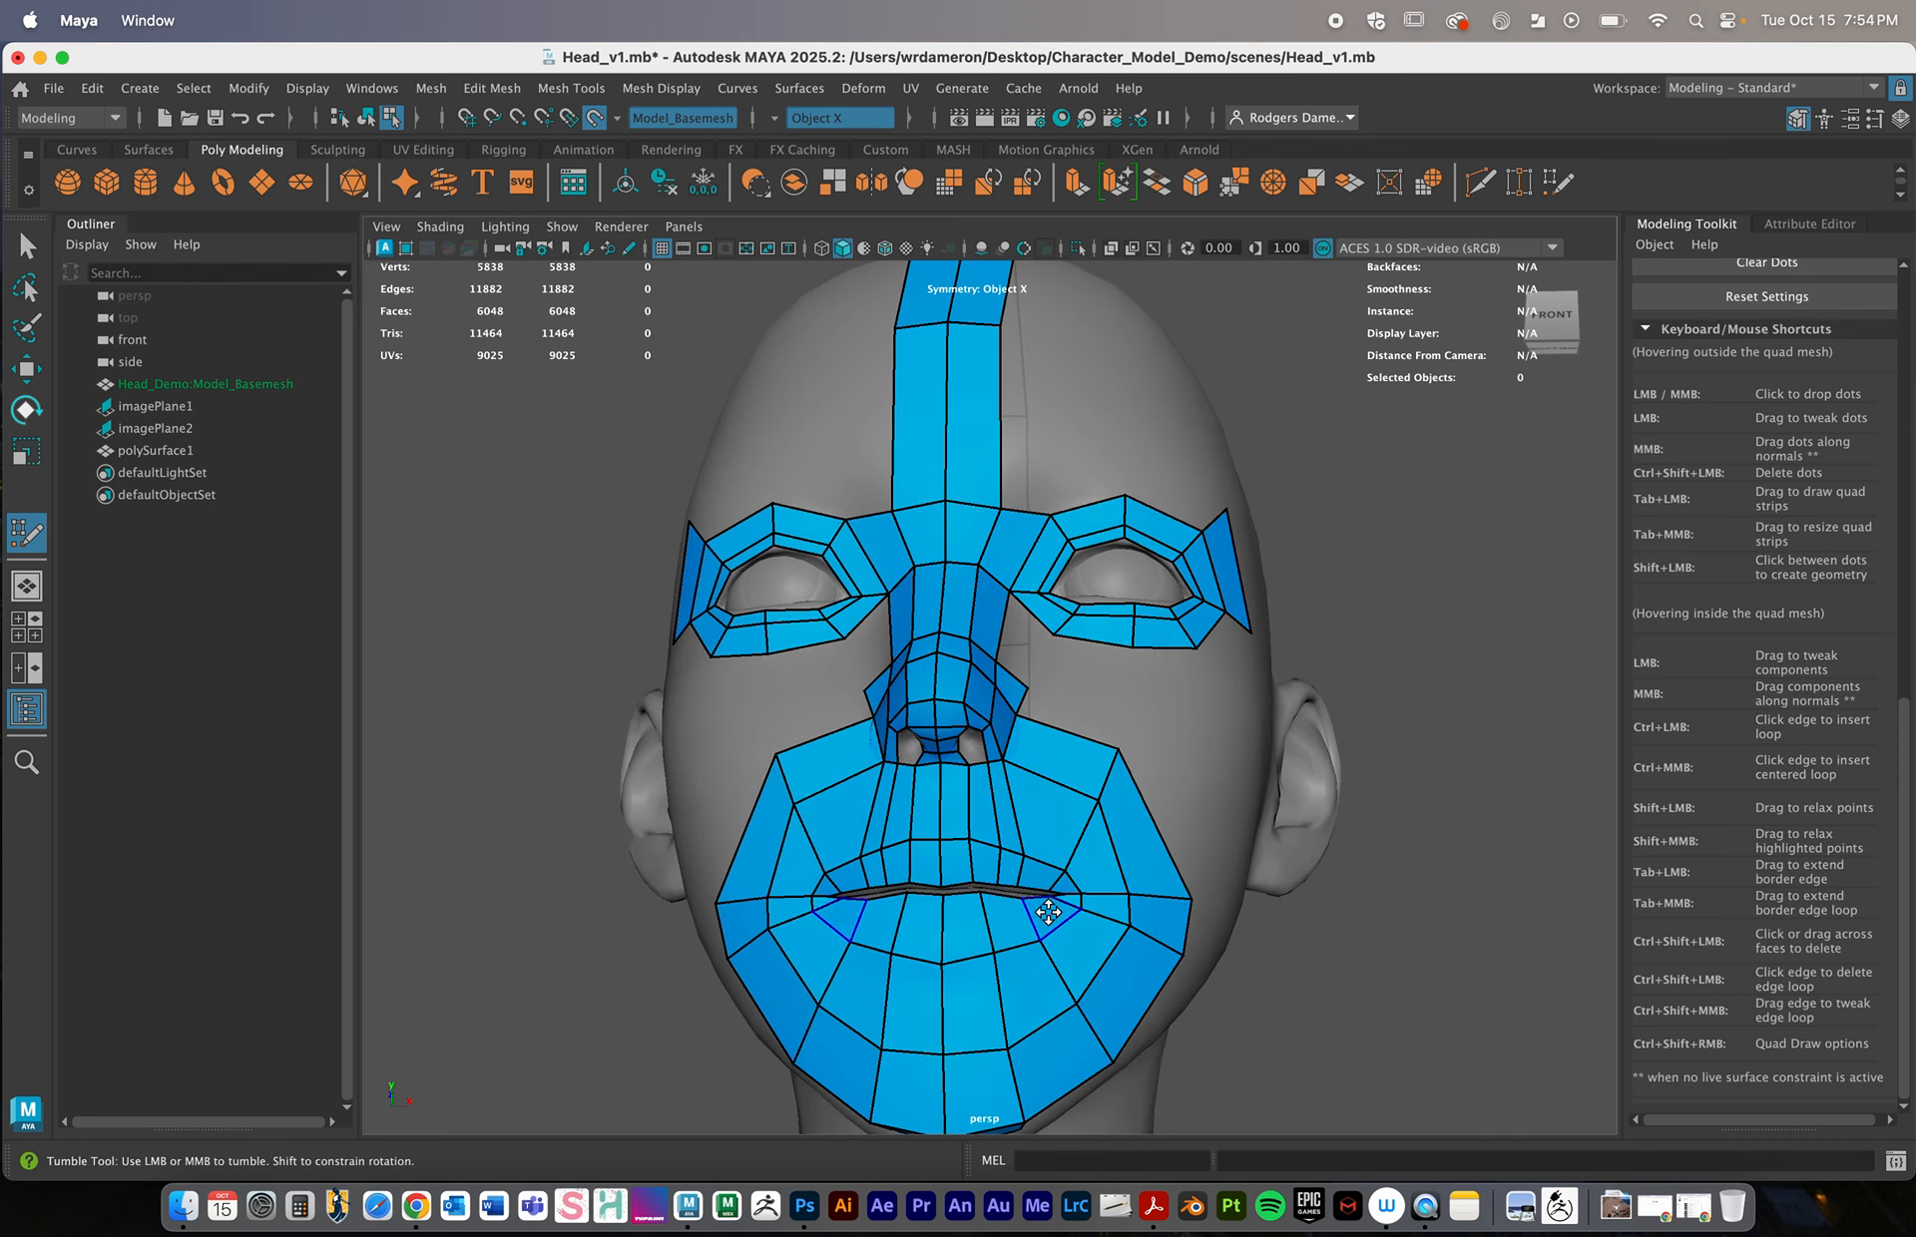
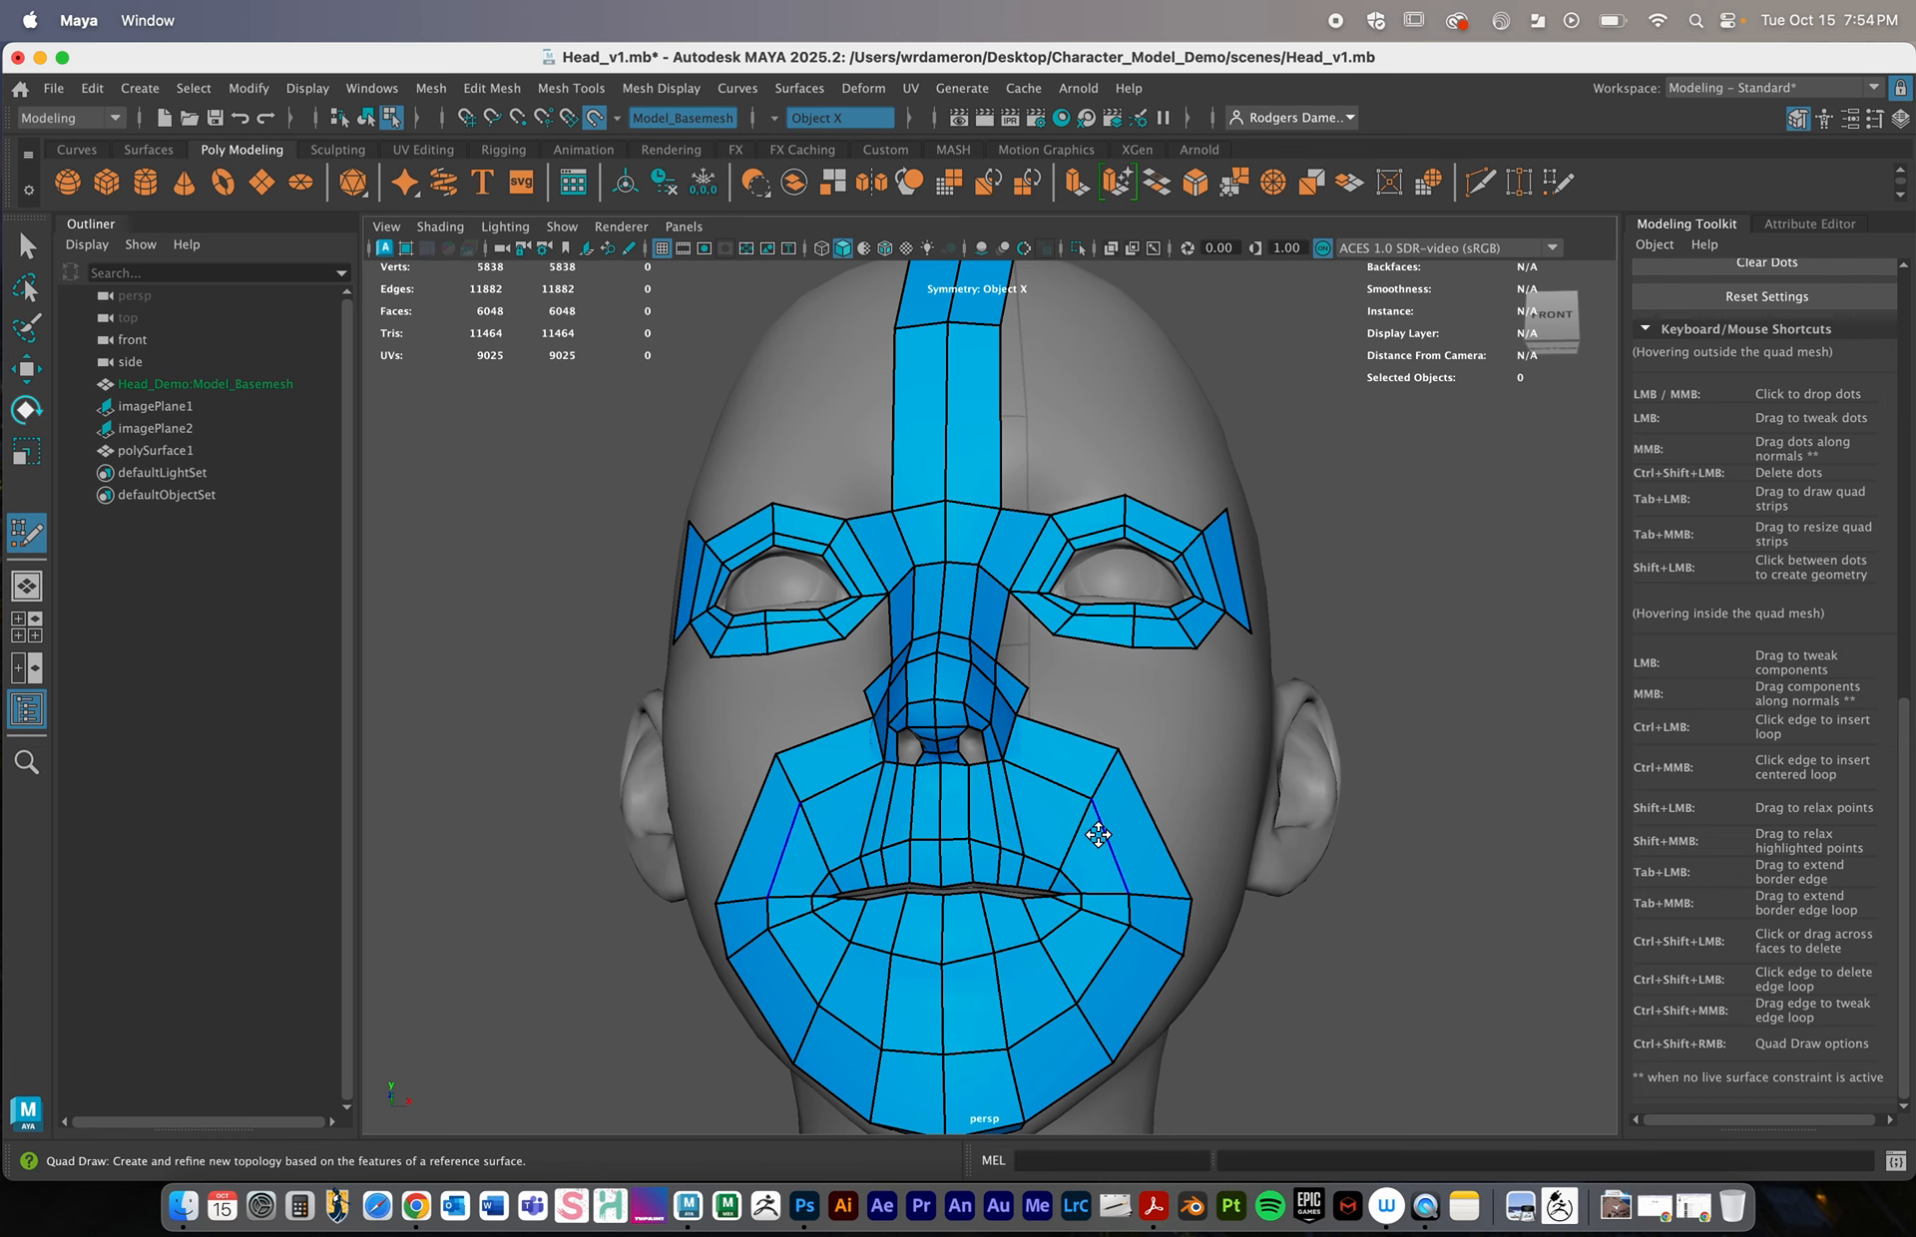
pyautogui.keyDown('alt'); pyautogui.moveTo(1006, 784); pyautogui.dragTo(1005, 805); pyautogui.keyUp('alt')
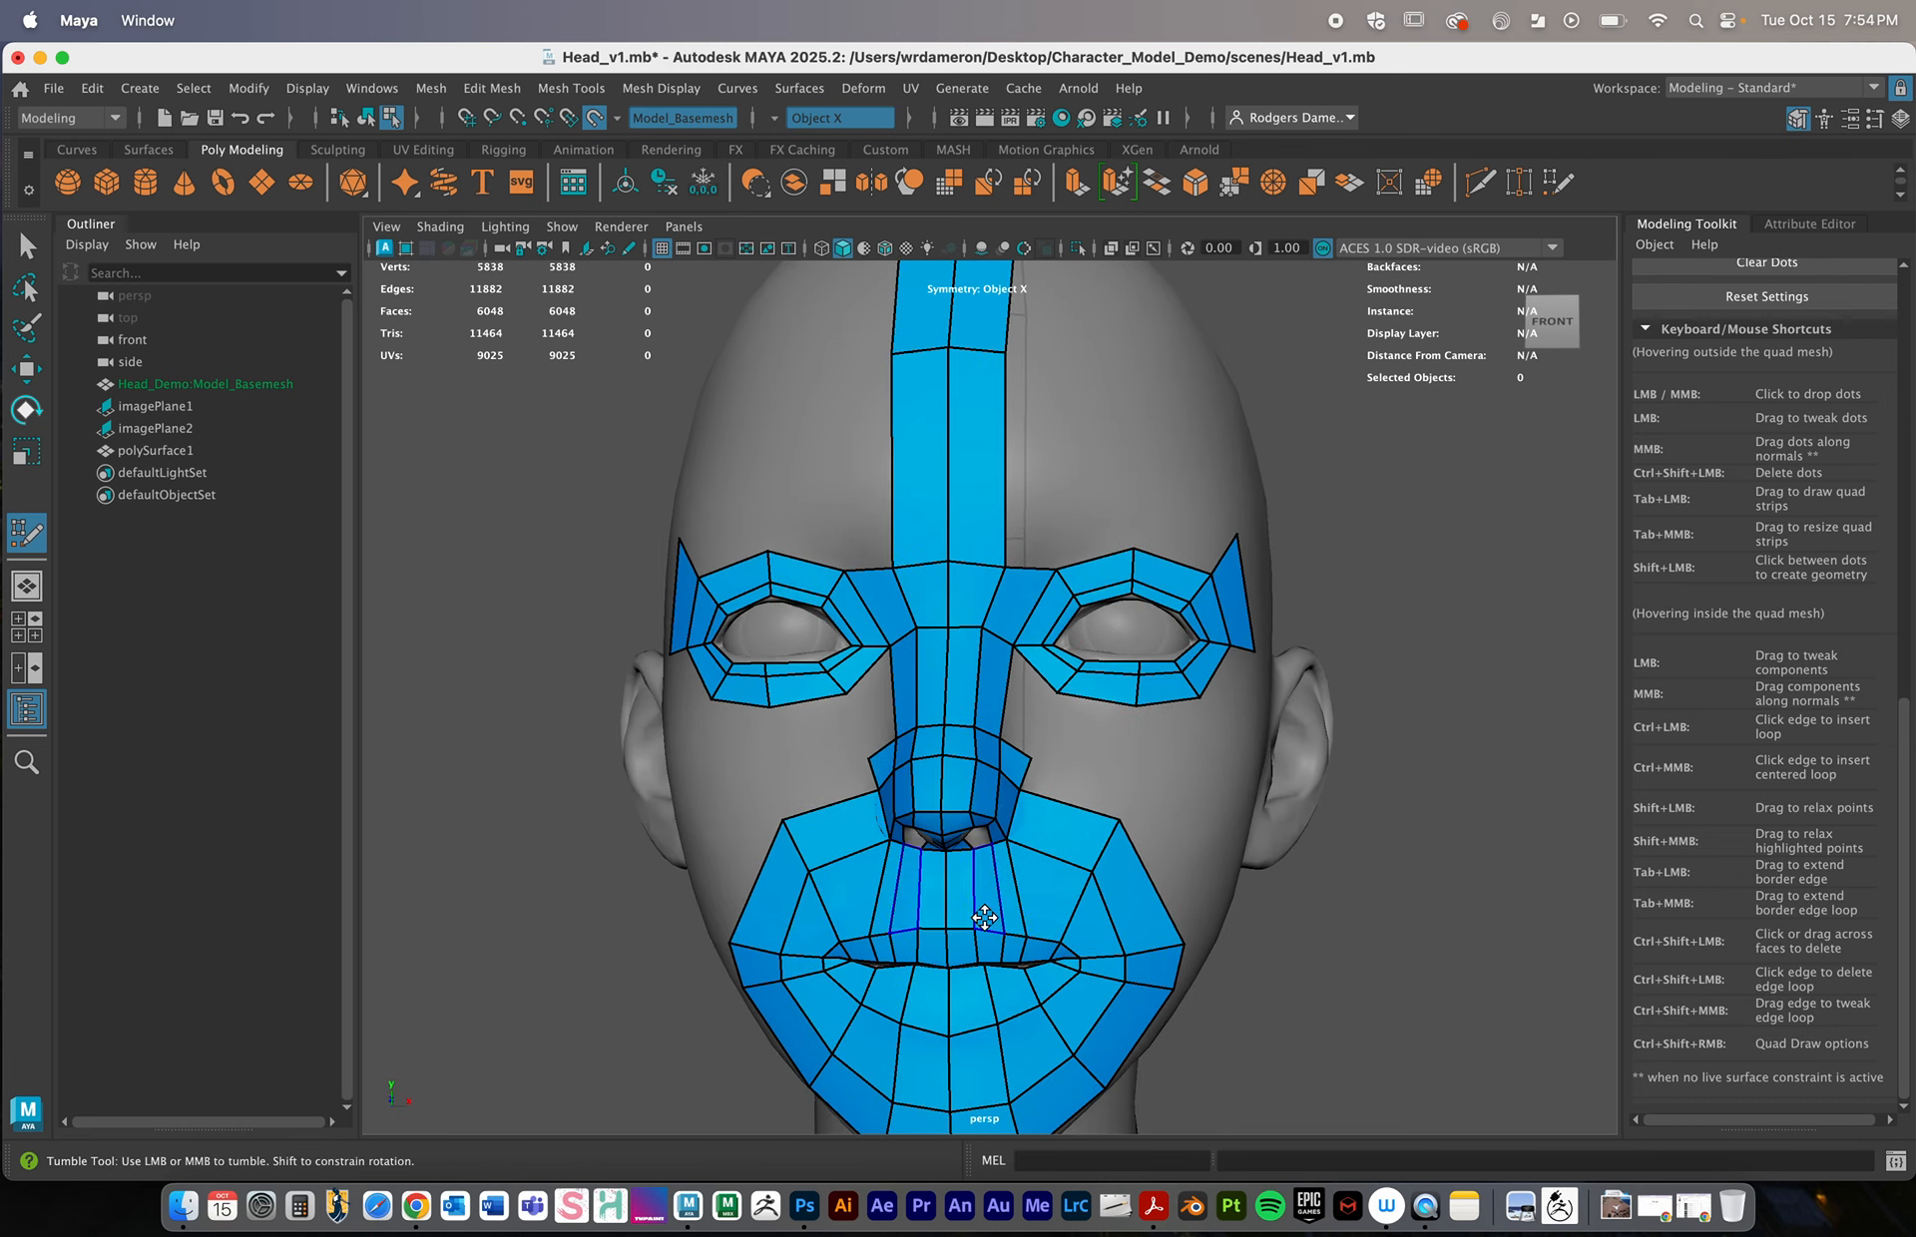
pyautogui.keyDown('alt'); pyautogui.moveTo(1044, 952); pyautogui.dragTo(1047, 946, button='middle'); pyautogui.keyUp('alt')
pyautogui.keyDown('alt'); pyautogui.moveTo(1047, 953); pyautogui.dragTo(974, 922, button='right'); pyautogui.keyUp('alt')
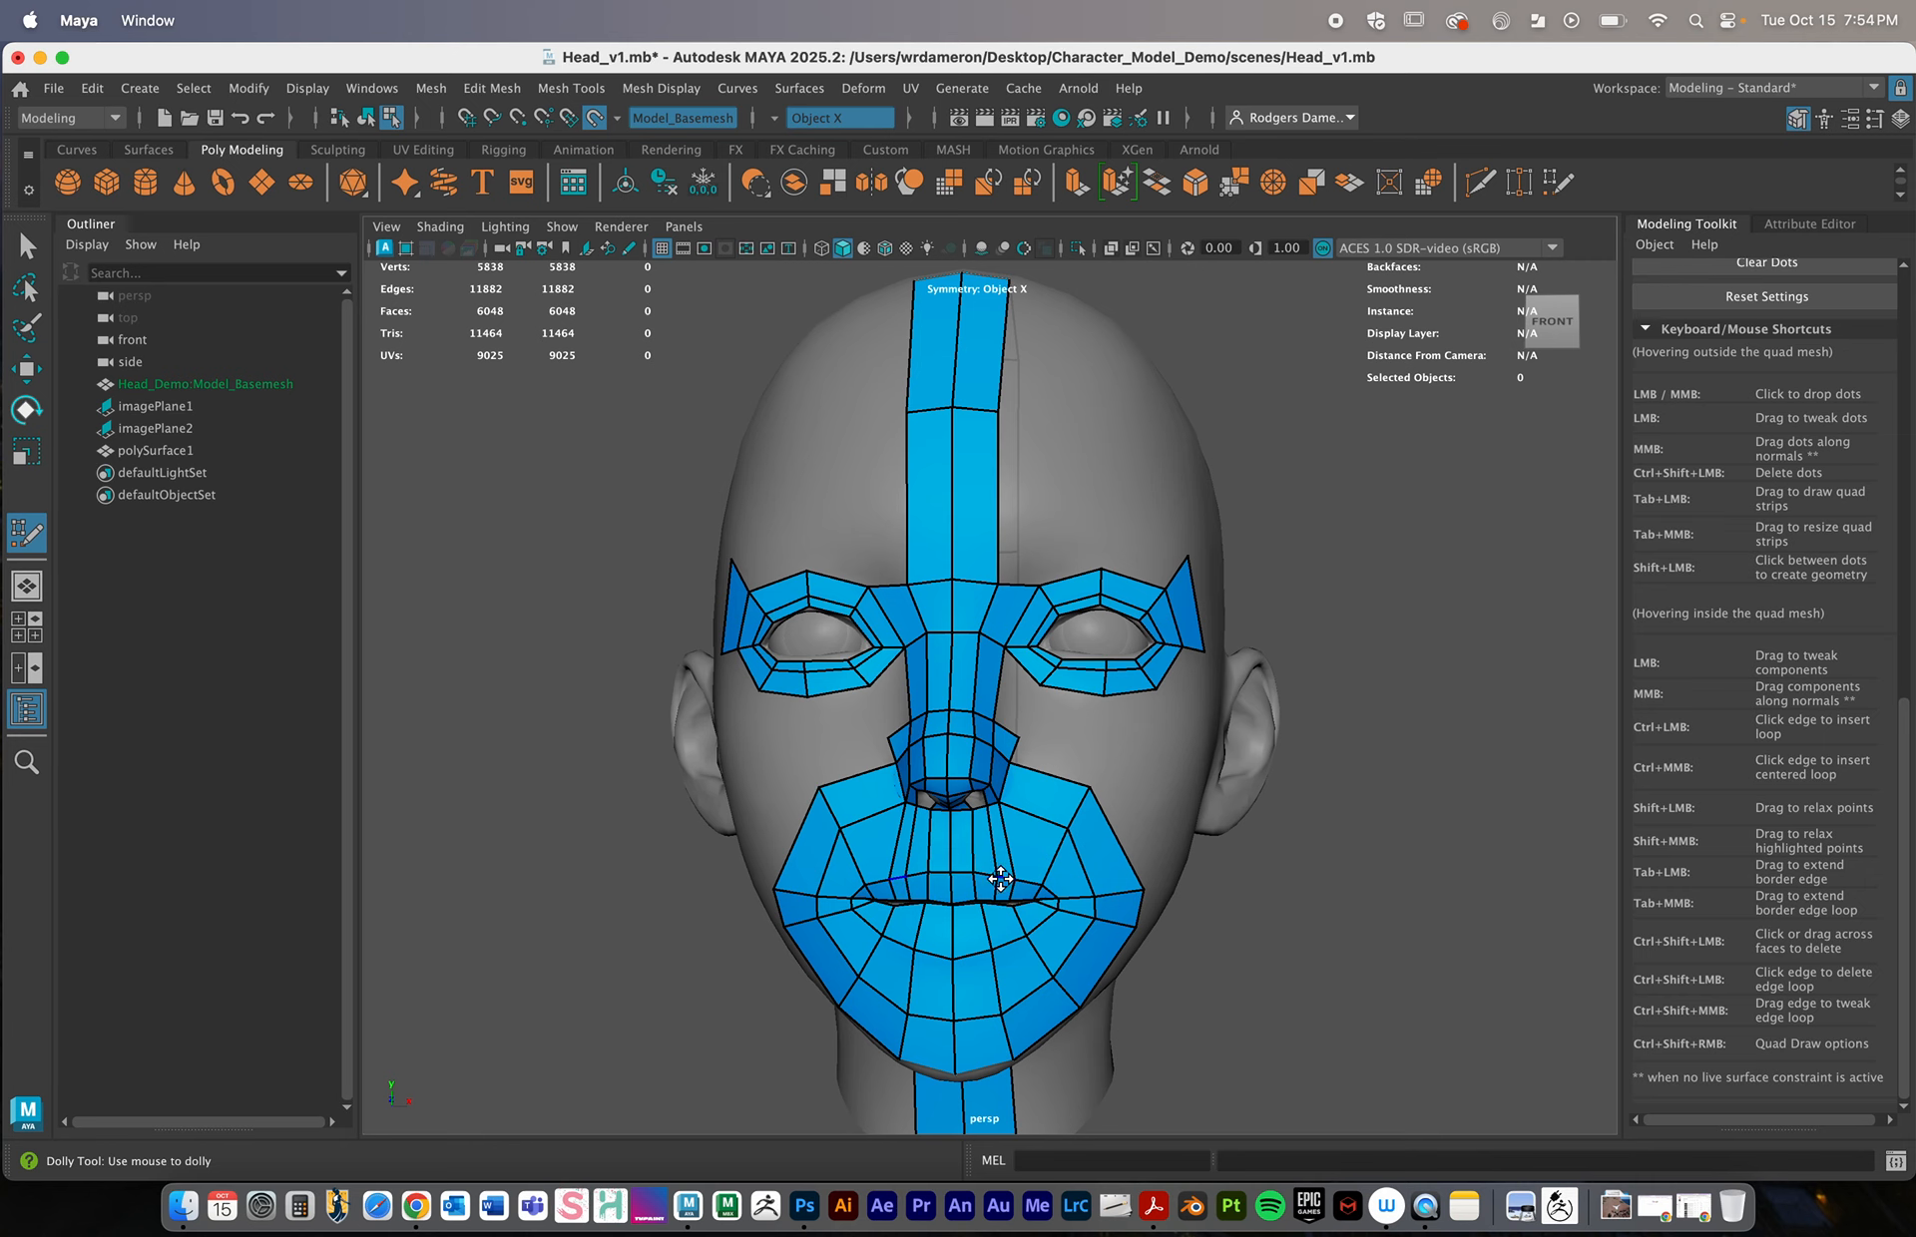
pyautogui.keyDown('alt'); pyautogui.moveTo(997, 878); pyautogui.dragTo(1023, 930); pyautogui.keyUp('alt')
pyautogui.keyDown('alt'); pyautogui.moveTo(952, 751); pyautogui.dragTo(1003, 913, button='middle'); pyautogui.keyUp('alt')
pyautogui.keyDown('alt'); pyautogui.moveTo(978, 878); pyautogui.dragTo(1040, 834, button='right'); pyautogui.keyUp('alt')
pyautogui.keyDown('alt'); pyautogui.moveTo(1049, 804); pyautogui.dragTo(1082, 843); pyautogui.keyUp('alt')
pyautogui.keyDown('alt'); pyautogui.moveTo(1087, 736); pyautogui.dragTo(1105, 771); pyautogui.keyUp('alt')
pyautogui.keyDown('alt'); pyautogui.moveTo(1106, 770); pyautogui.dragTo(1067, 728, button='middle'); pyautogui.keyUp('alt')
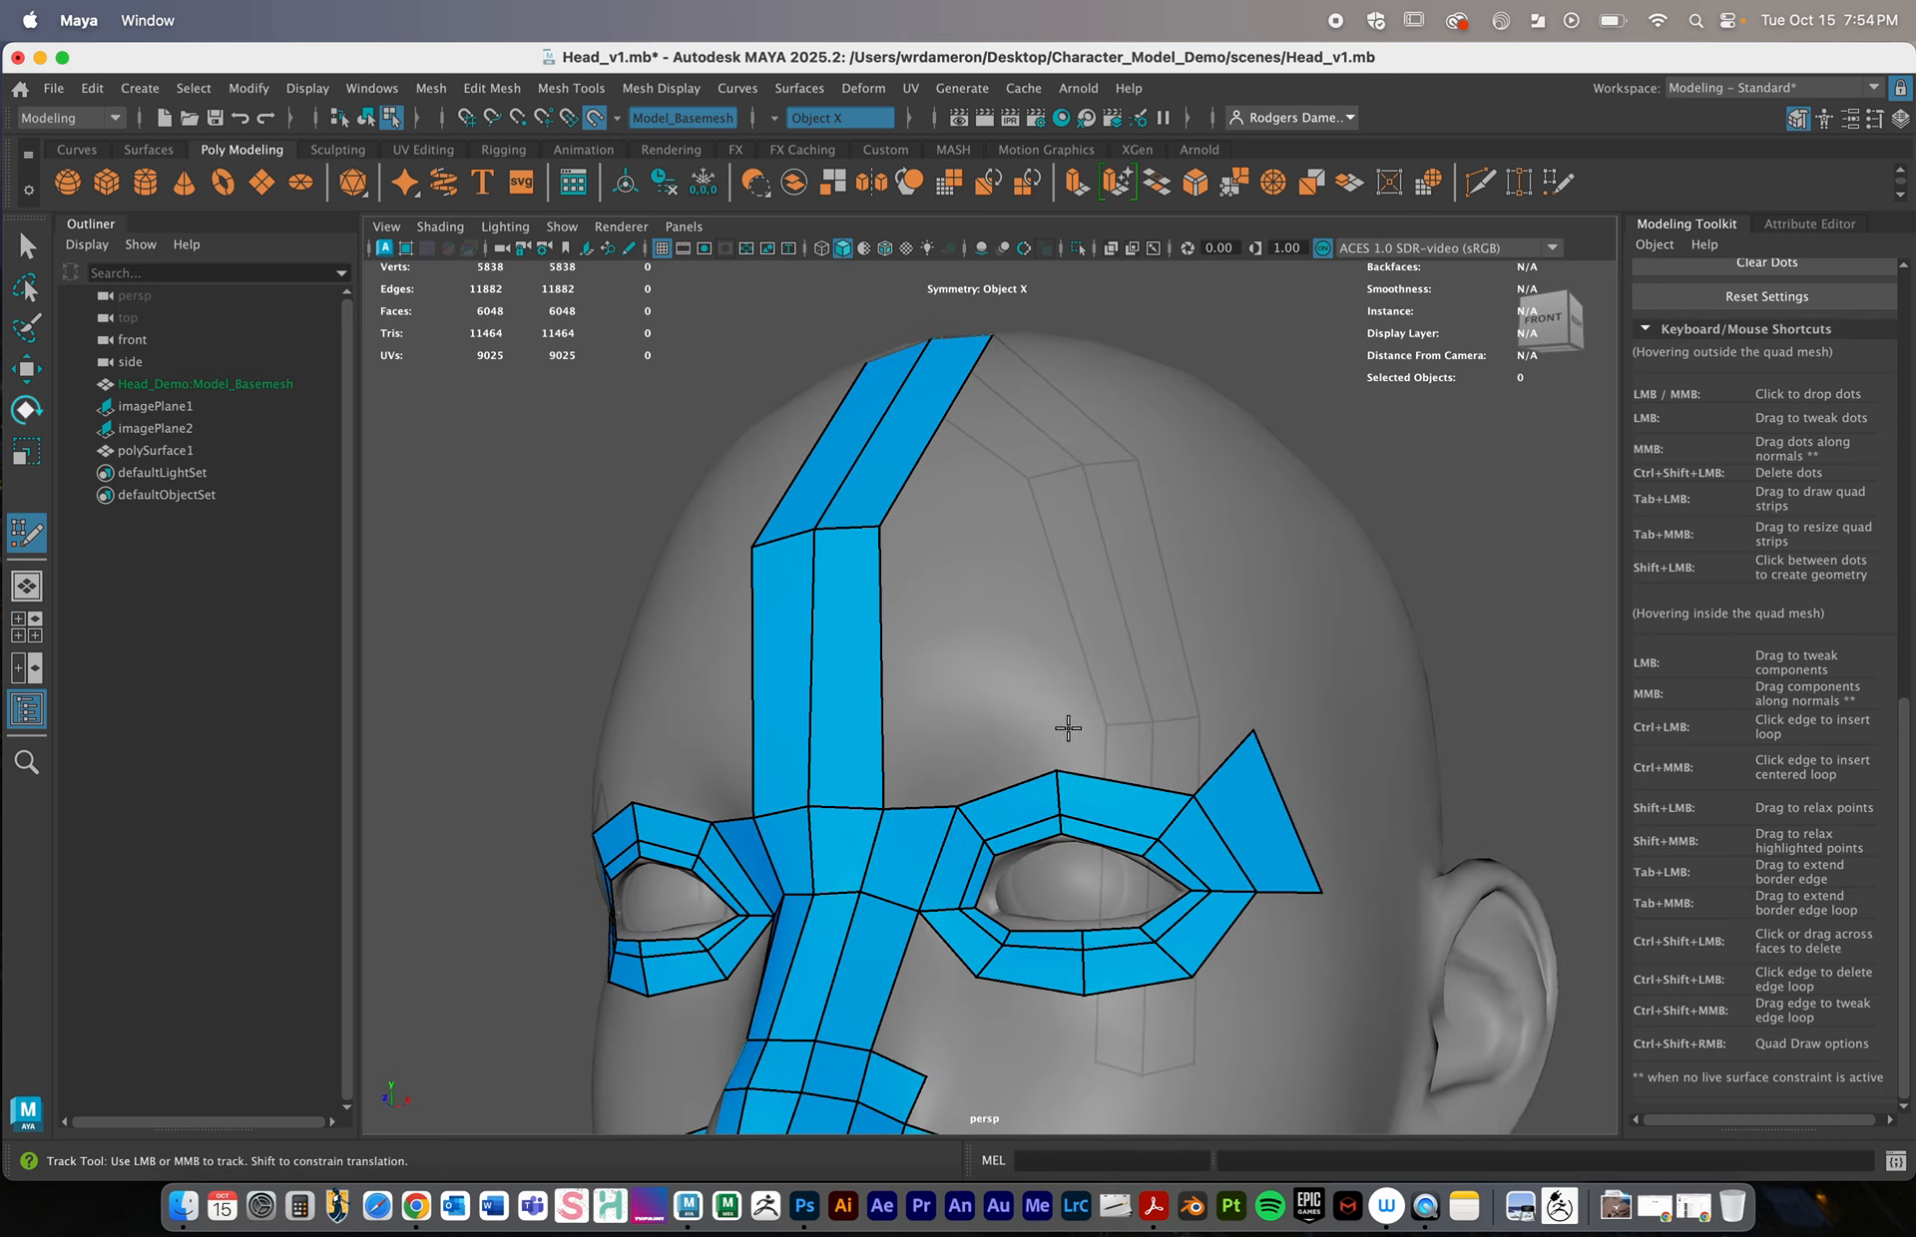
pyautogui.keyDown('alt'); pyautogui.moveTo(1117, 725); pyautogui.dragTo(1135, 722); pyautogui.keyUp('alt')
pyautogui.keyDown('alt'); pyautogui.moveTo(1218, 863); pyautogui.dragTo(812, 772, button='right'); pyautogui.keyUp('alt')
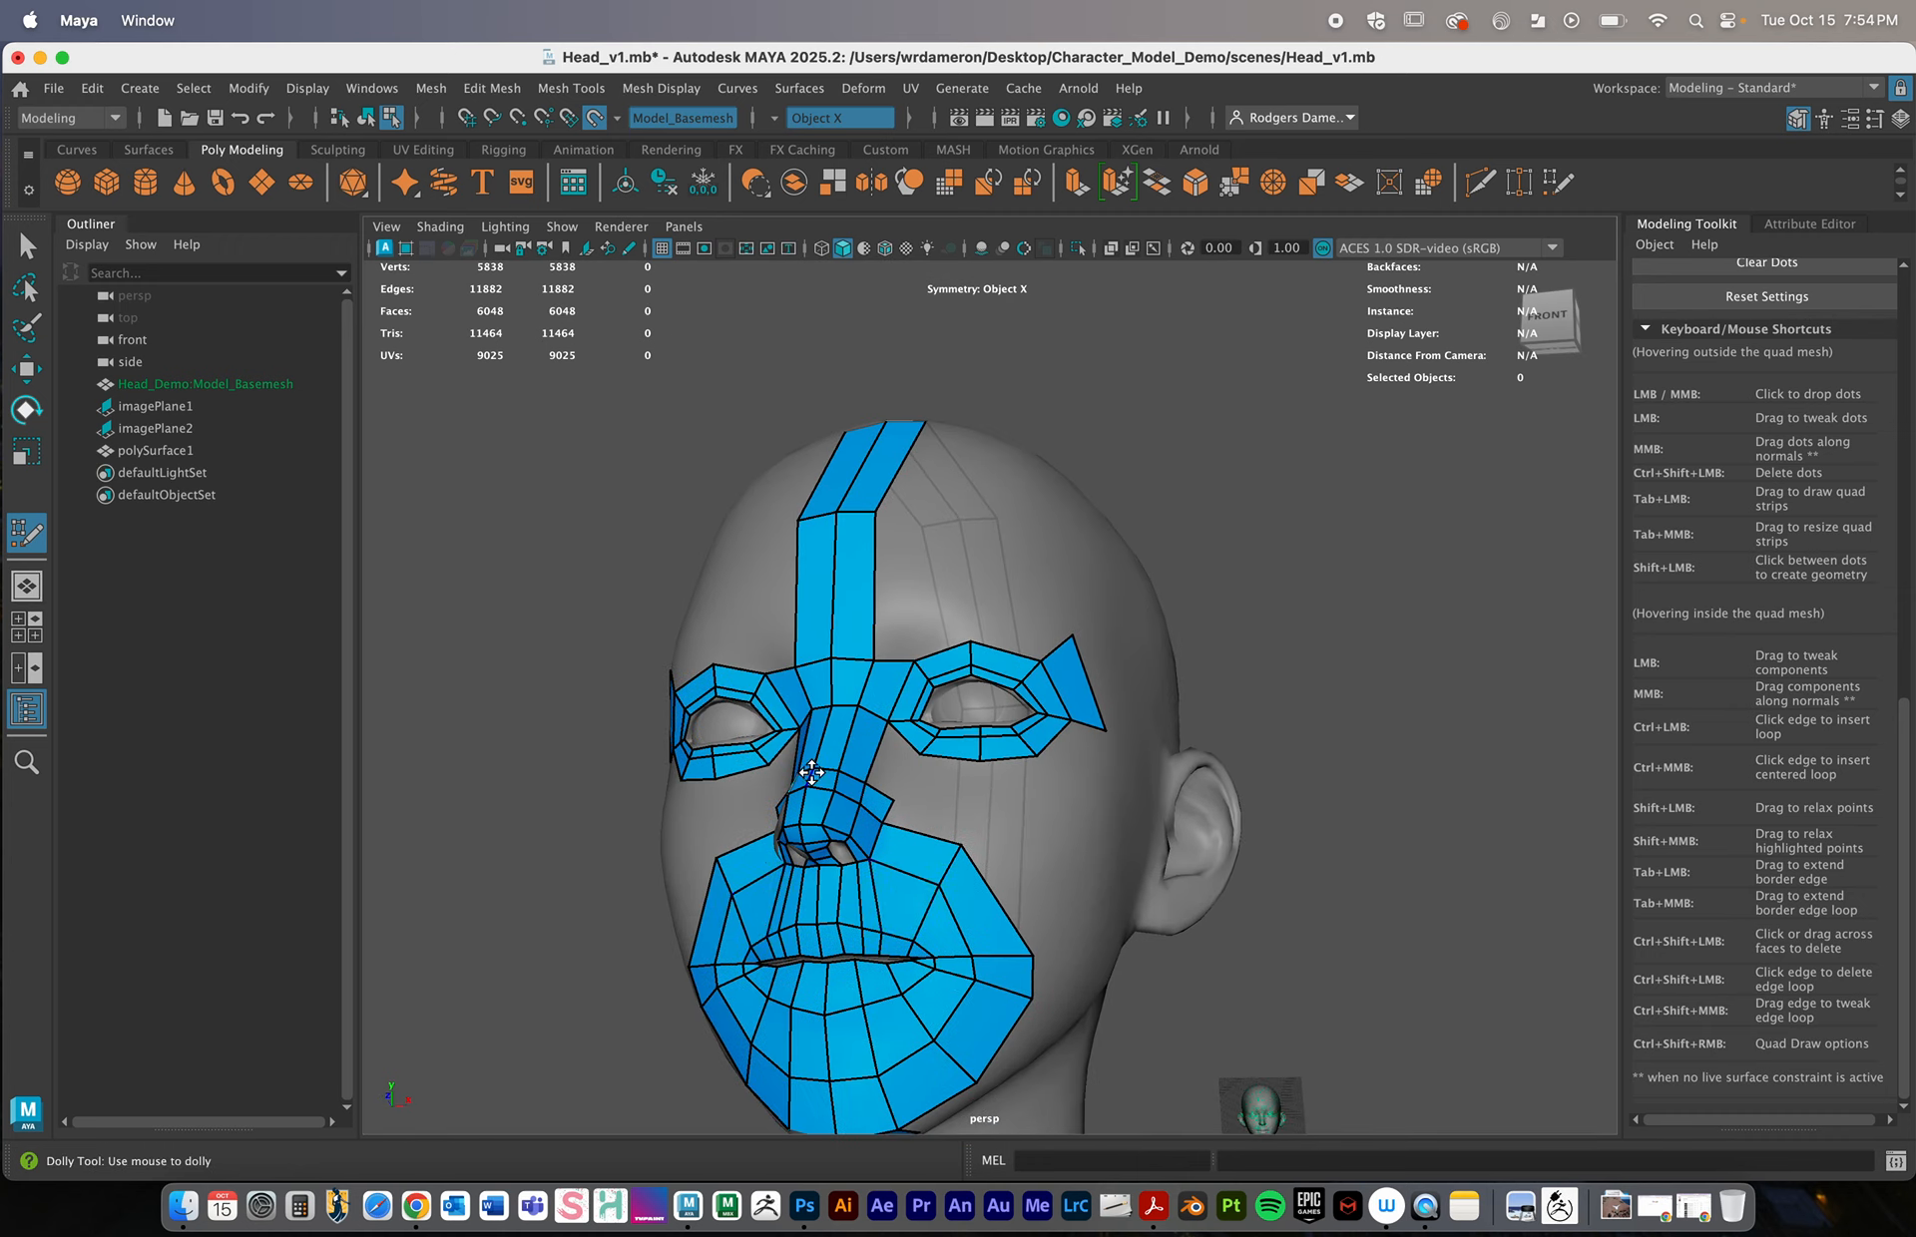
pyautogui.keyDown('alt'); pyautogui.moveTo(1003, 724); pyautogui.dragTo(903, 720, button='right'); pyautogui.keyUp('alt')
pyautogui.keyDown('alt'); pyautogui.moveTo(938, 689); pyautogui.dragTo(953, 758); pyautogui.keyUp('alt')
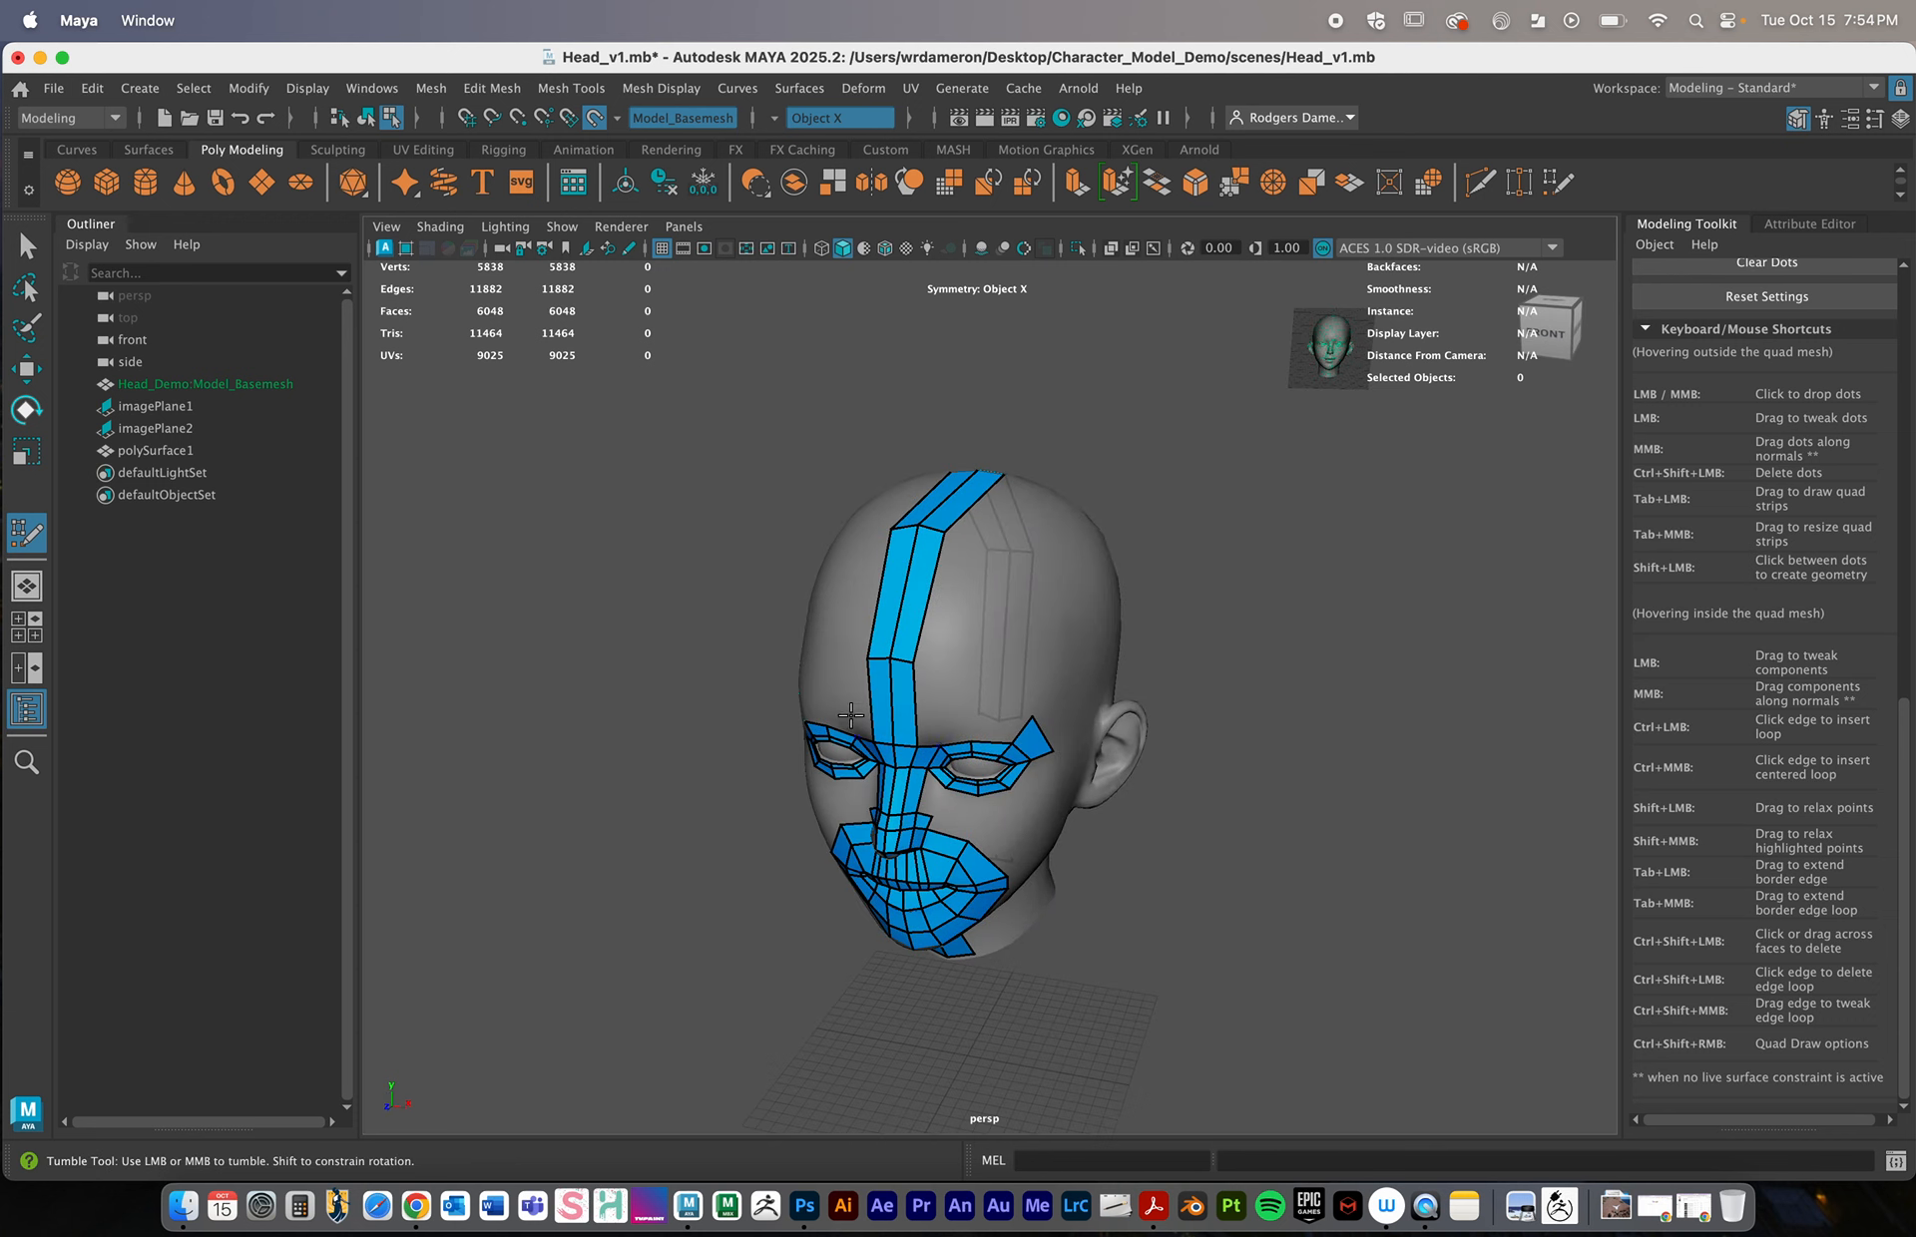
# Place a dot above the middle of the eye and fill a mirrored quad over the upper outer eye ring
pyautogui.keyDown('alt'); pyautogui.moveTo(938, 739); pyautogui.dragTo(1037, 734, button='right'); pyautogui.keyUp('alt')
pyautogui.moveTo(998, 728)
pyautogui.keyDown('alt'); pyautogui.mouseDown()
pyautogui.moveTo(1026, 656)
pyautogui.moveTo(997, 620)
pyautogui.mouseUp(); pyautogui.keyUp('alt')
pyautogui.click(999, 626)
pyautogui.keyDown('shift'); pyautogui.click(1003, 663); pyautogui.keyUp('shift')
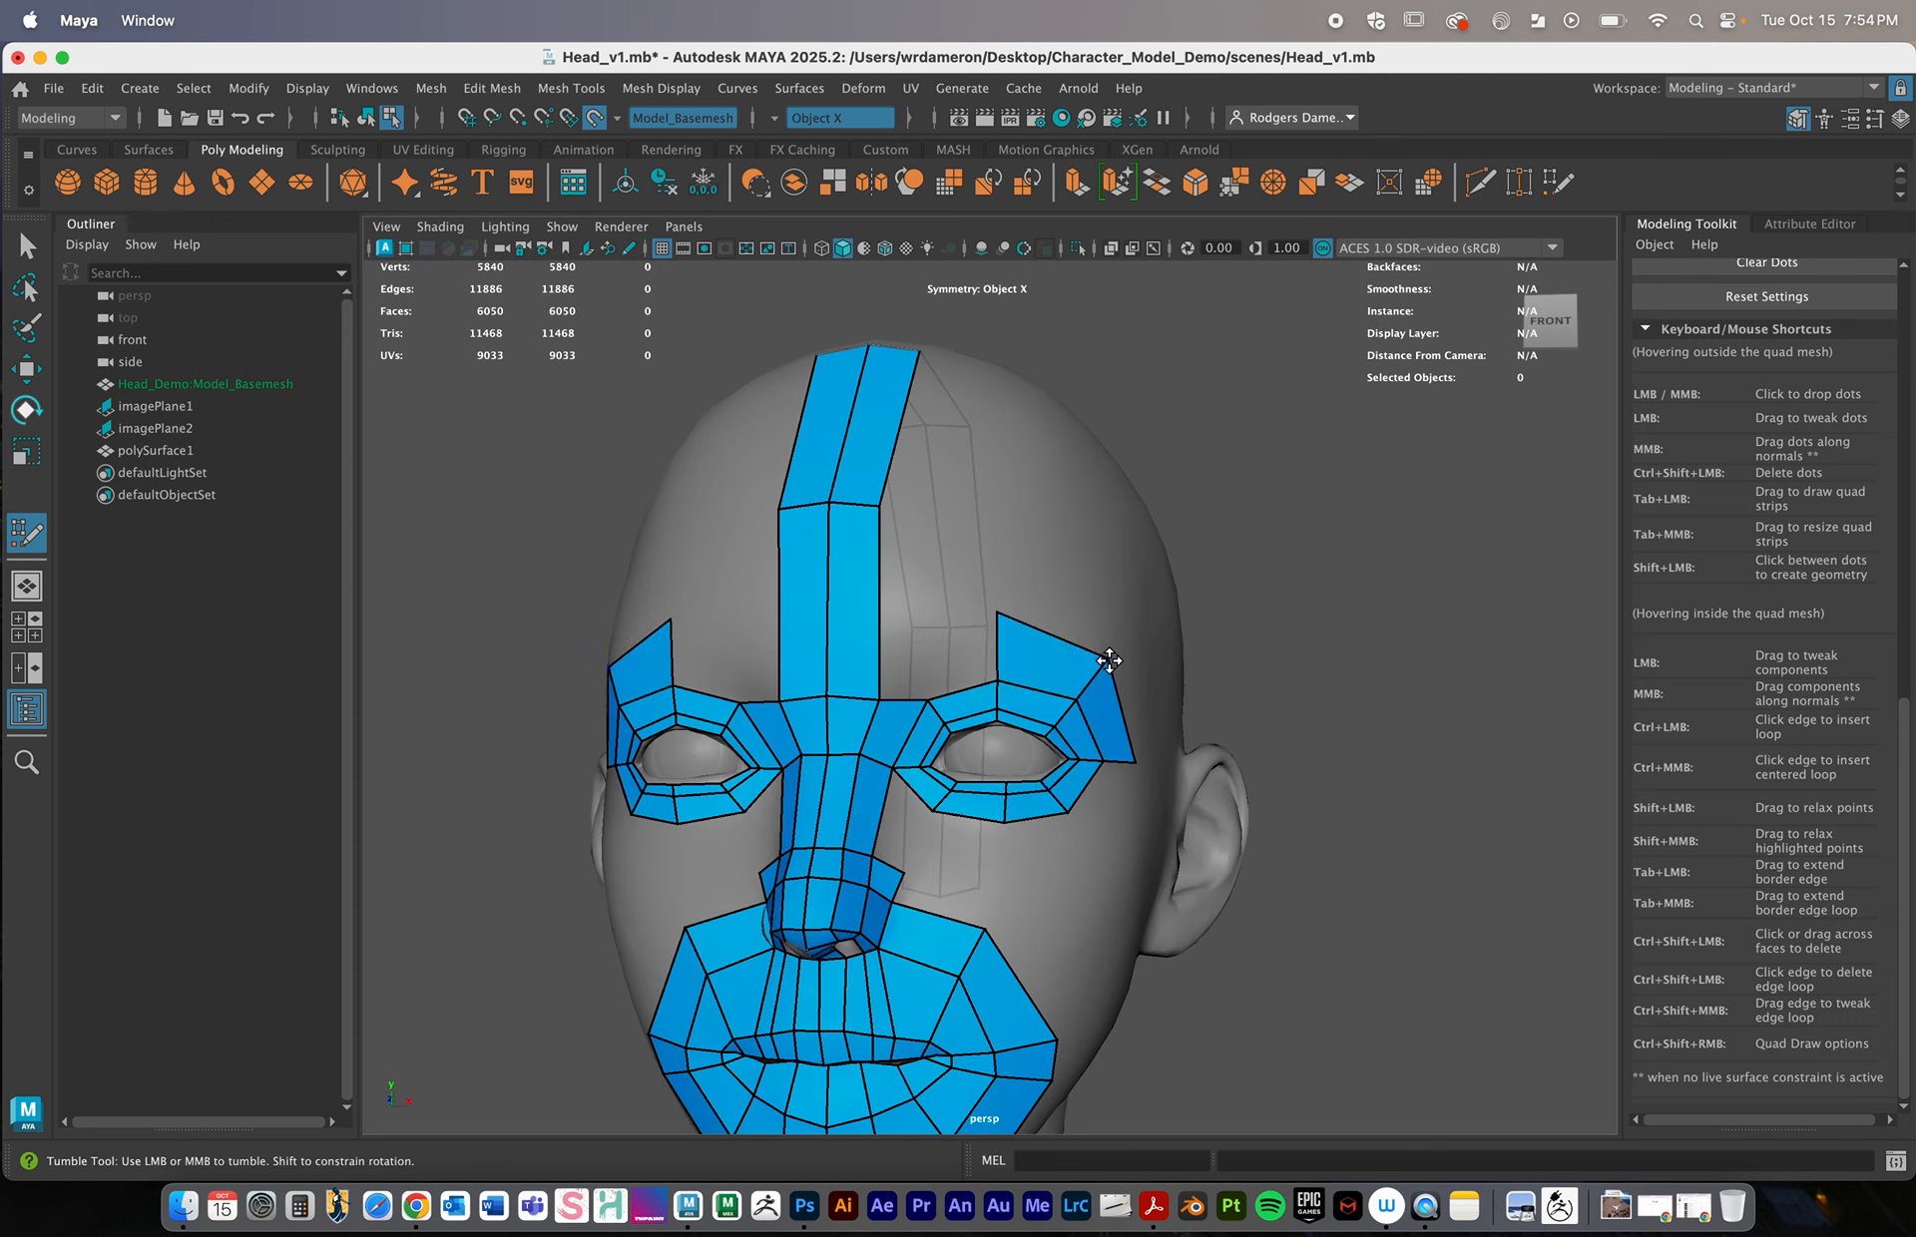
# Reposition the outer vertices of the new quads above and beside the eye to even out their shape around the ring
pyautogui.moveTo(1104, 658); pyautogui.dragTo(1137, 643)
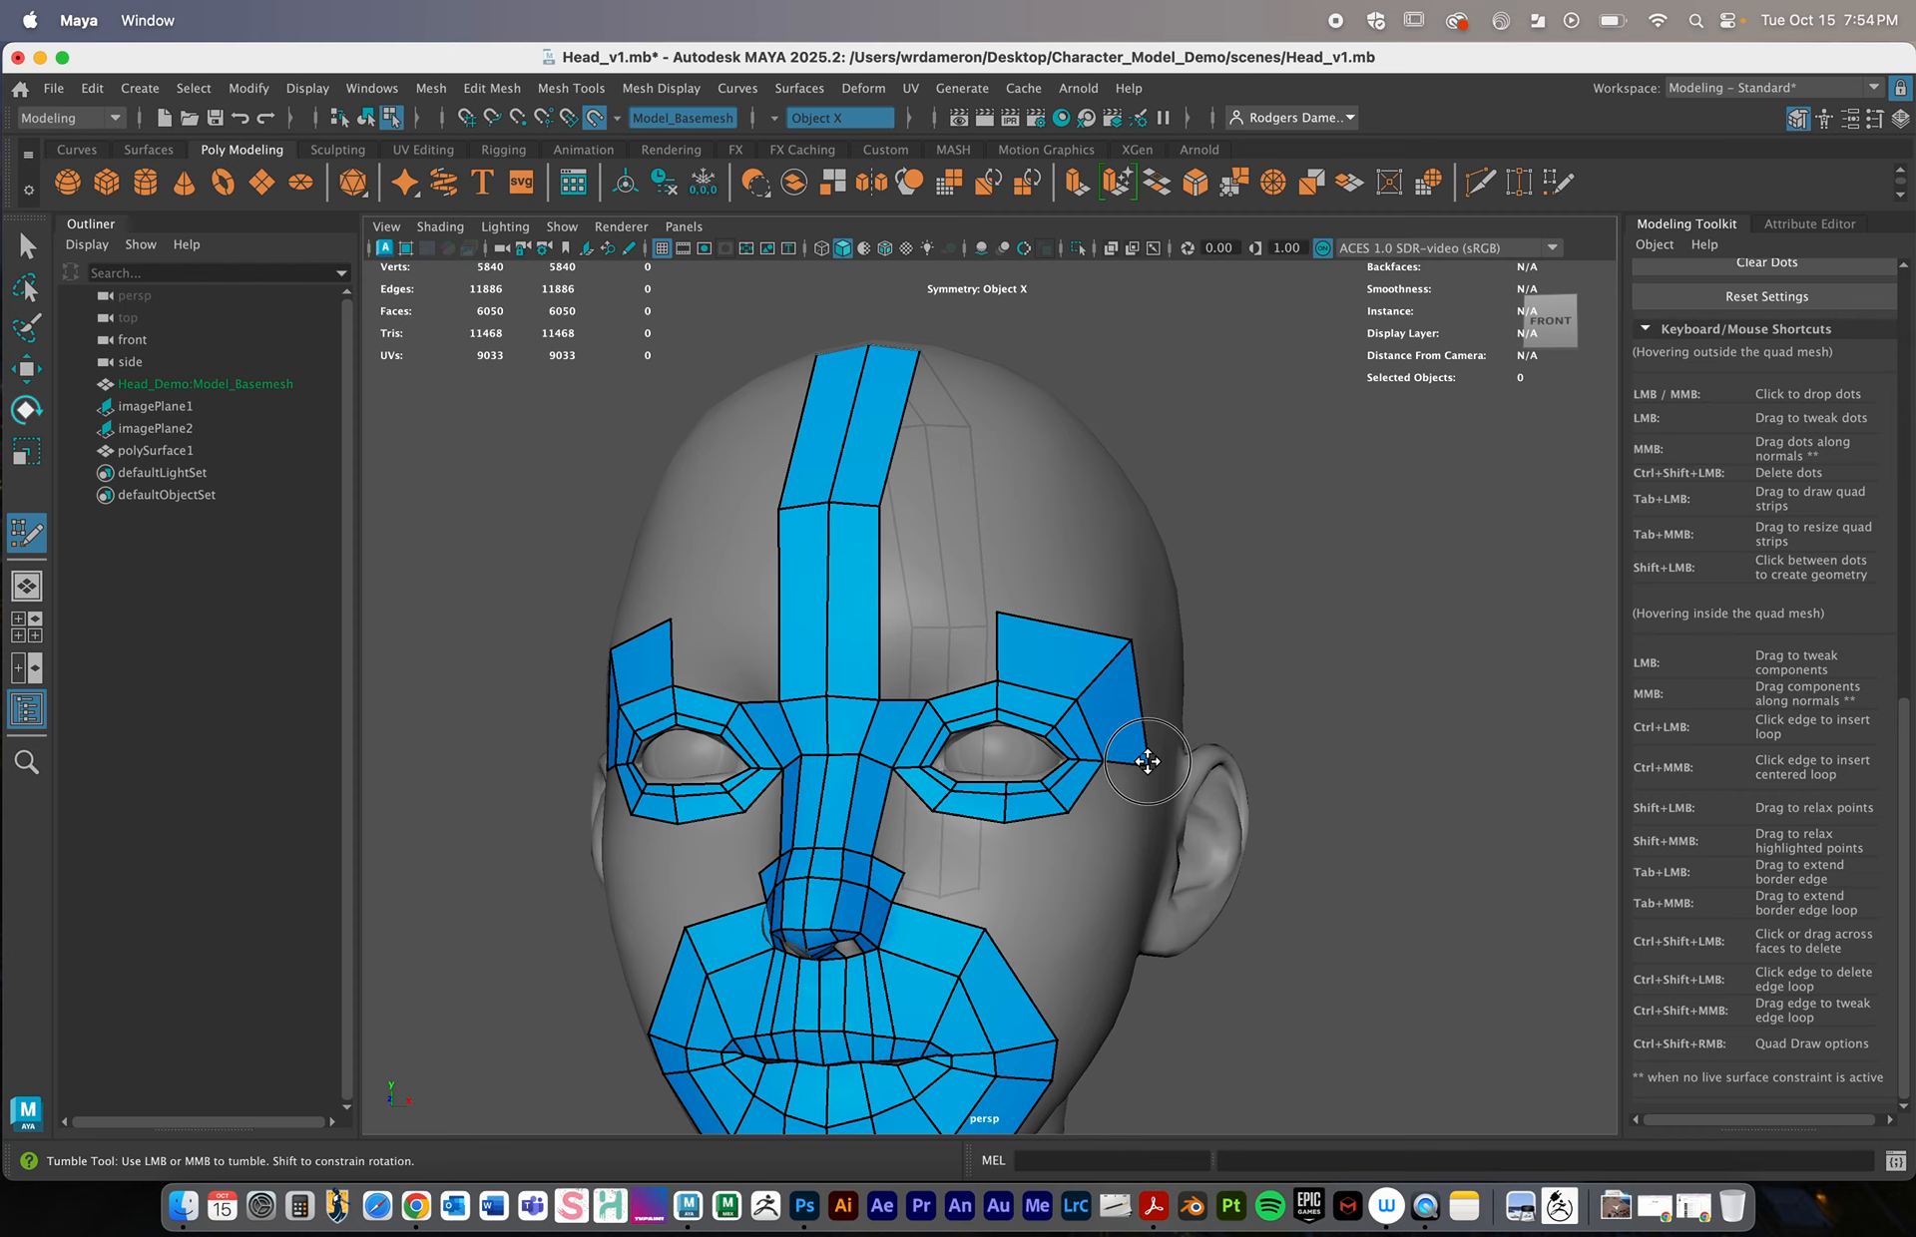
pyautogui.keyDown('alt'); pyautogui.moveTo(1146, 761); pyautogui.dragTo(1086, 767); pyautogui.keyUp('alt')
pyautogui.moveTo(1010, 644); pyautogui.dragTo(932, 627)
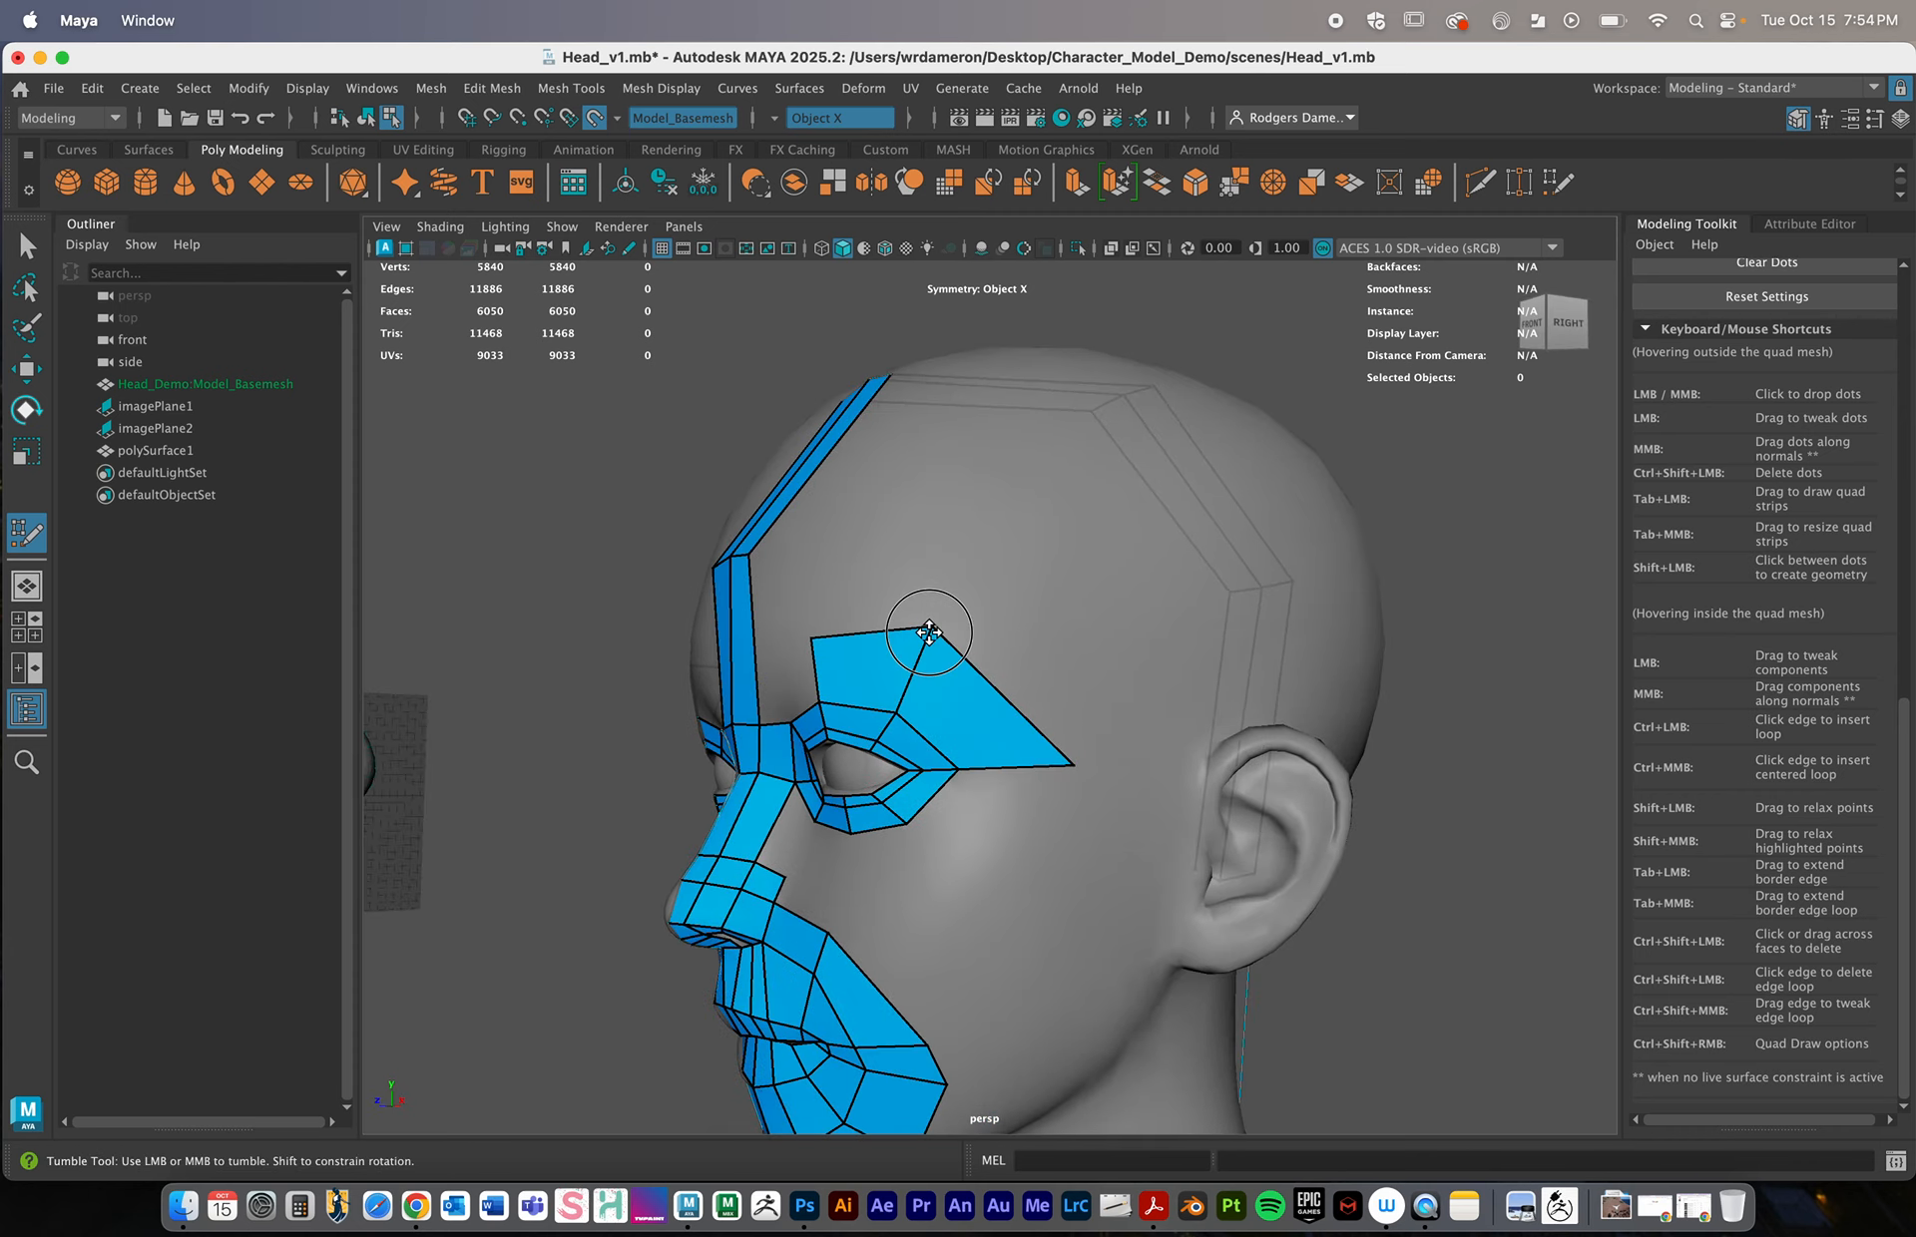
pyautogui.moveTo(1073, 766); pyautogui.dragTo(1034, 766)
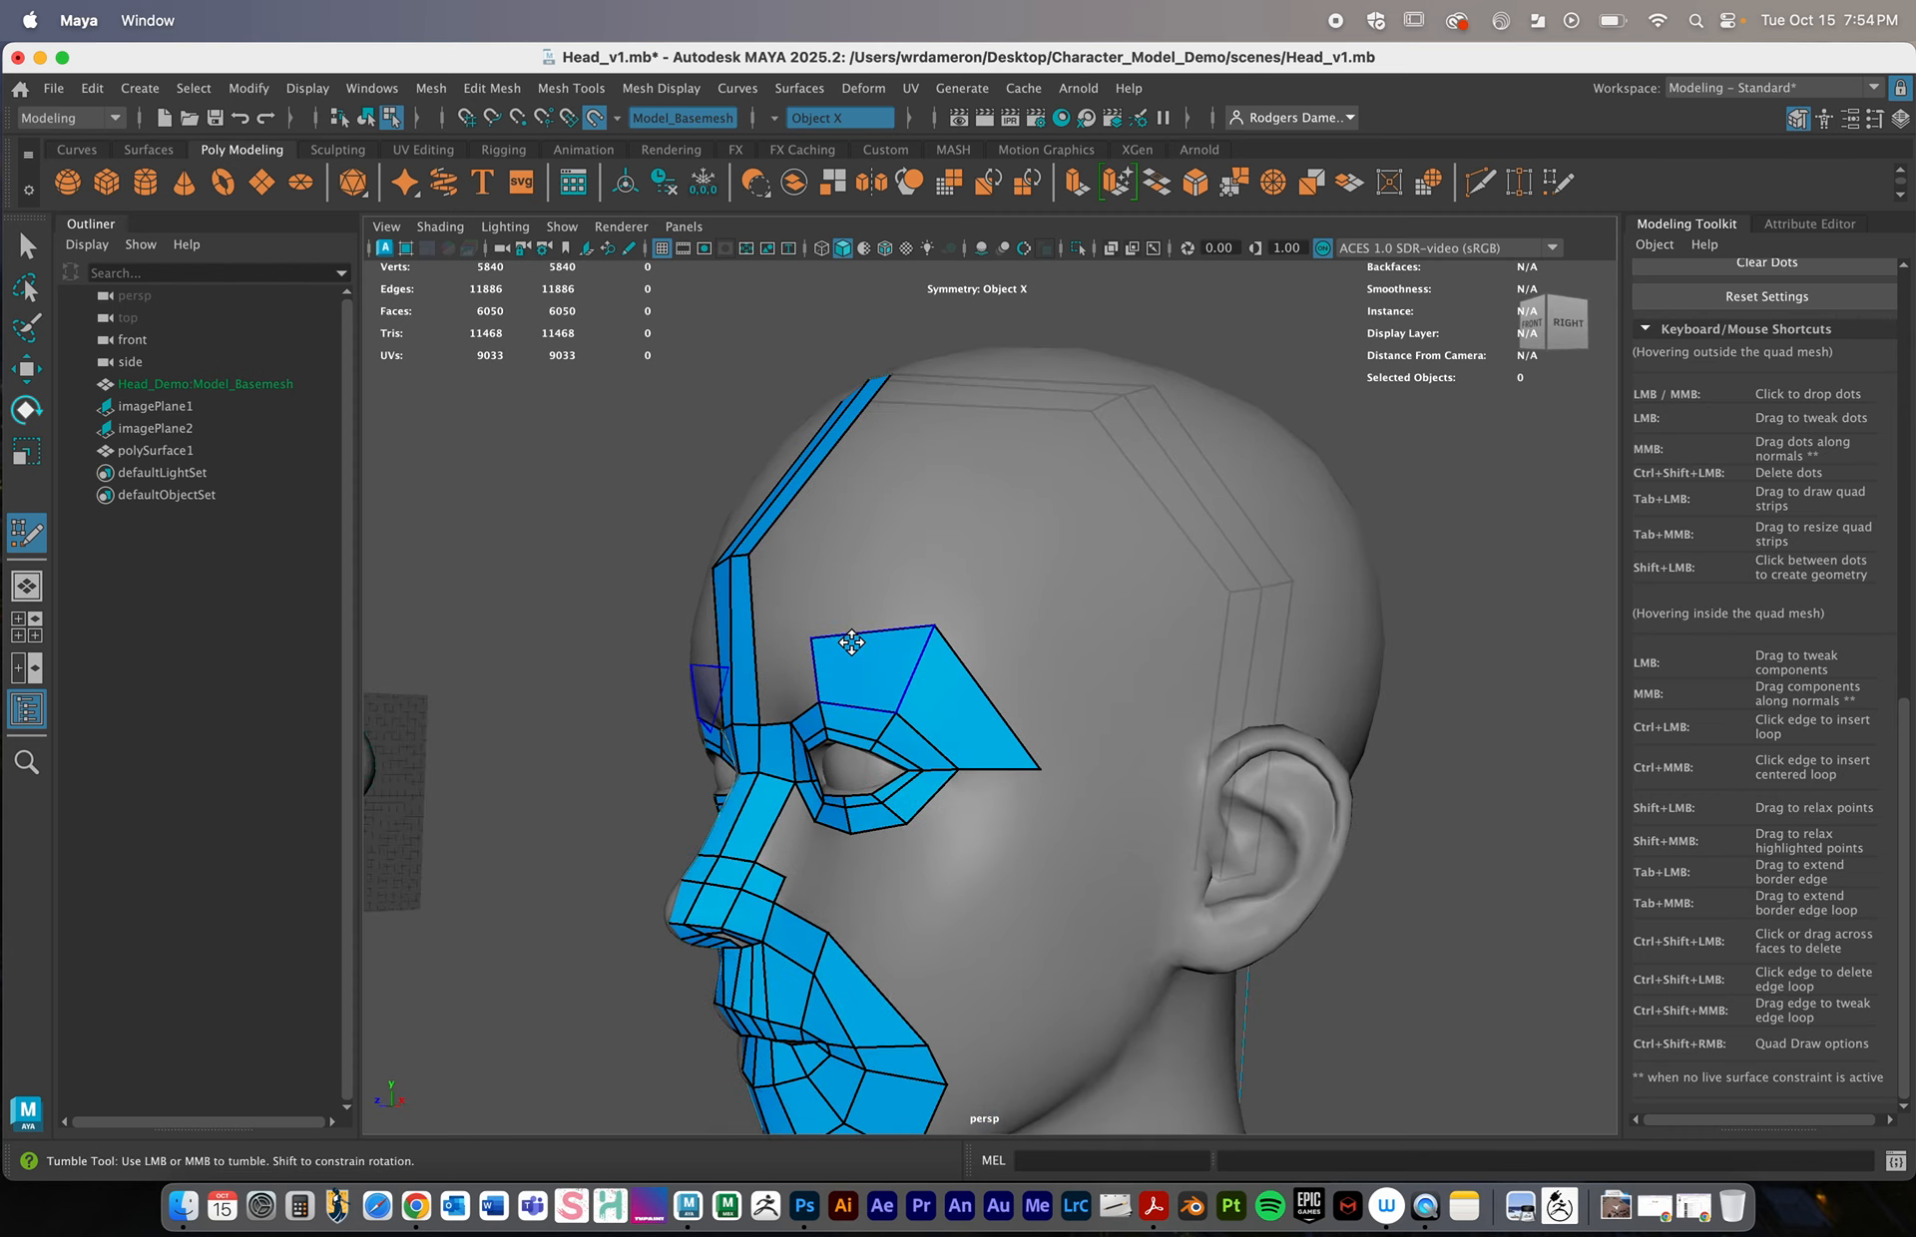
pyautogui.keyDown('alt'); pyautogui.moveTo(889, 677); pyautogui.dragTo(1091, 765); pyautogui.keyUp('alt')
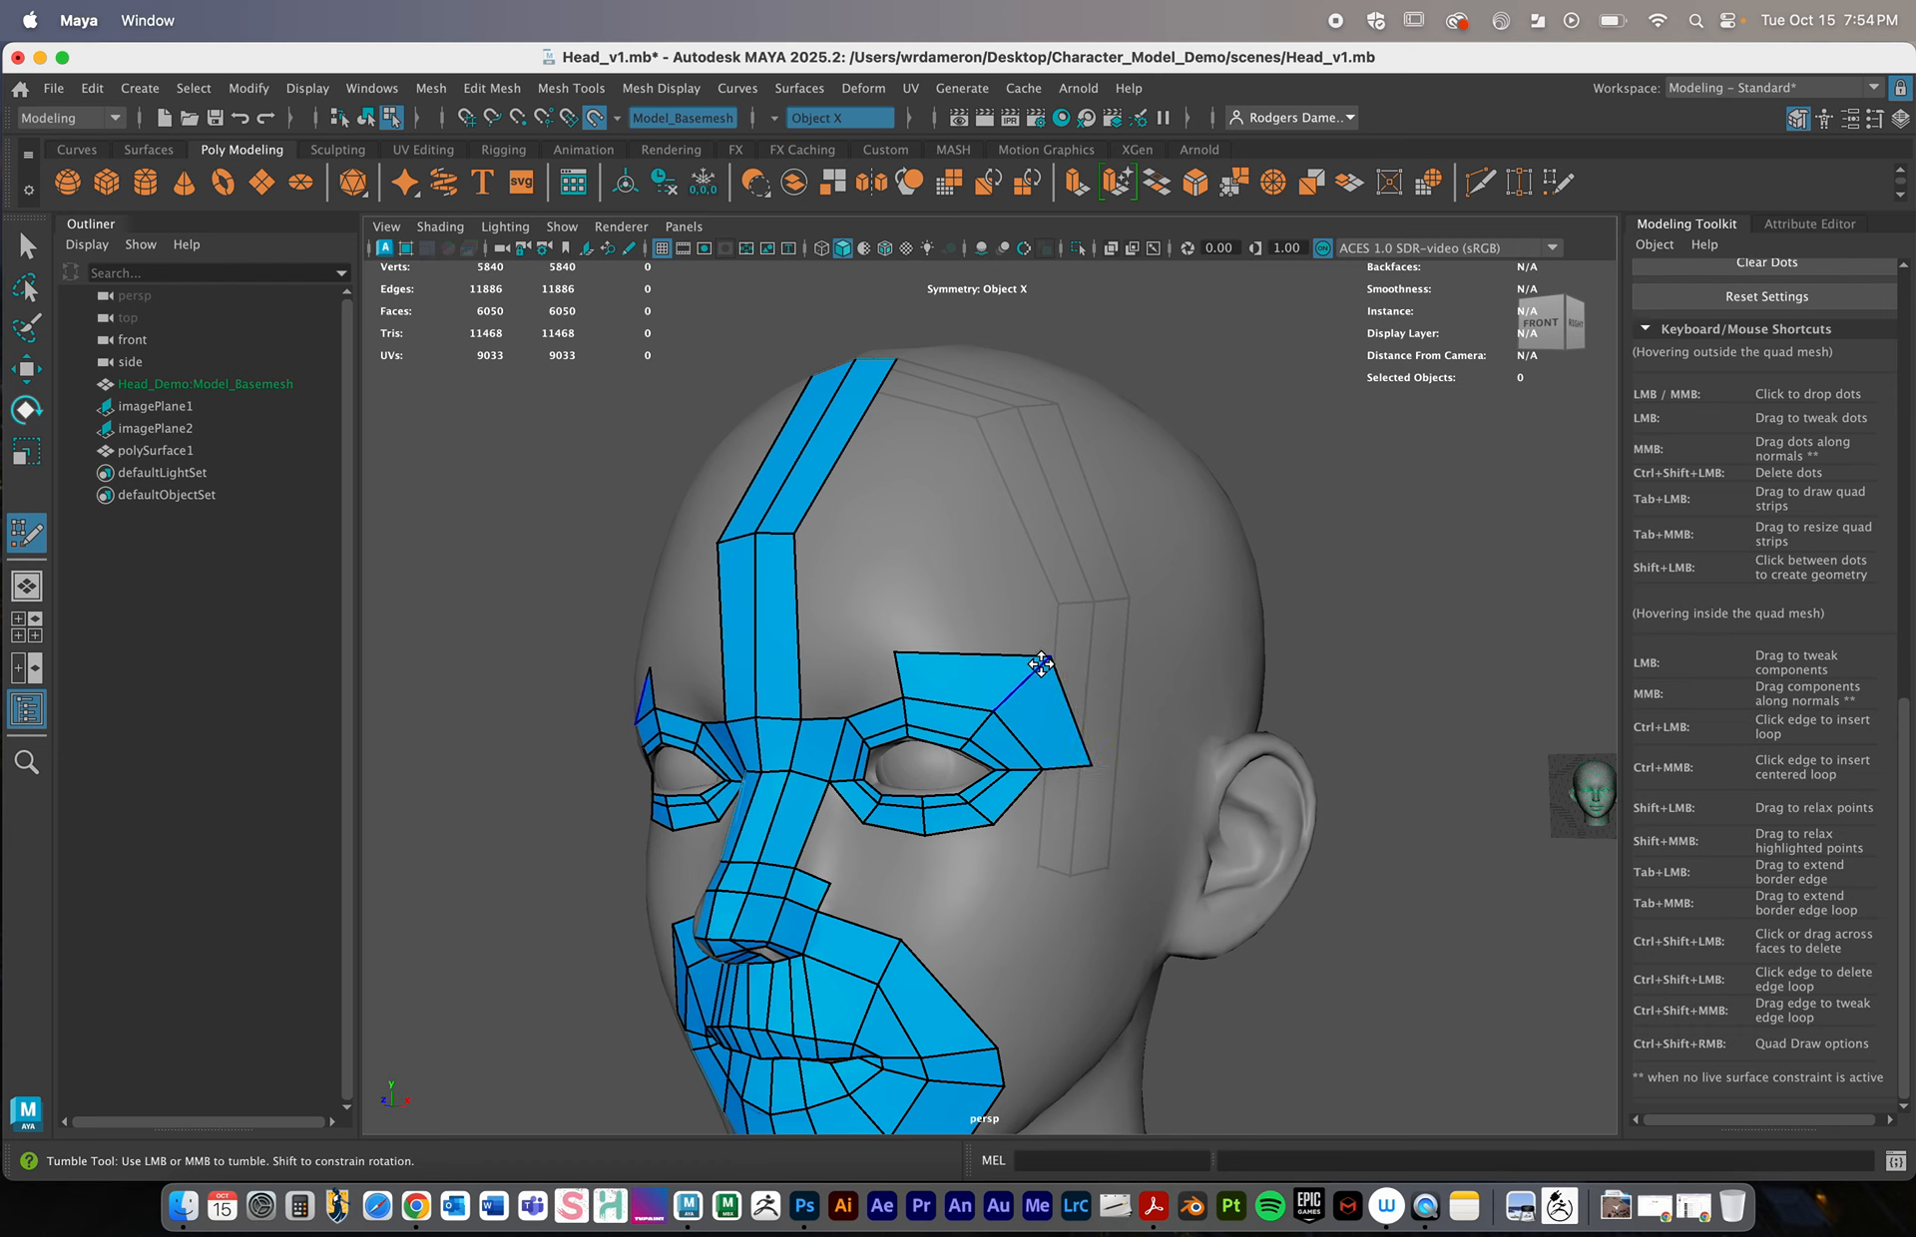
pyautogui.keyDown('shift'); pyautogui.moveTo(1040, 663); pyautogui.dragTo(1017, 696); pyautogui.keyUp('shift')
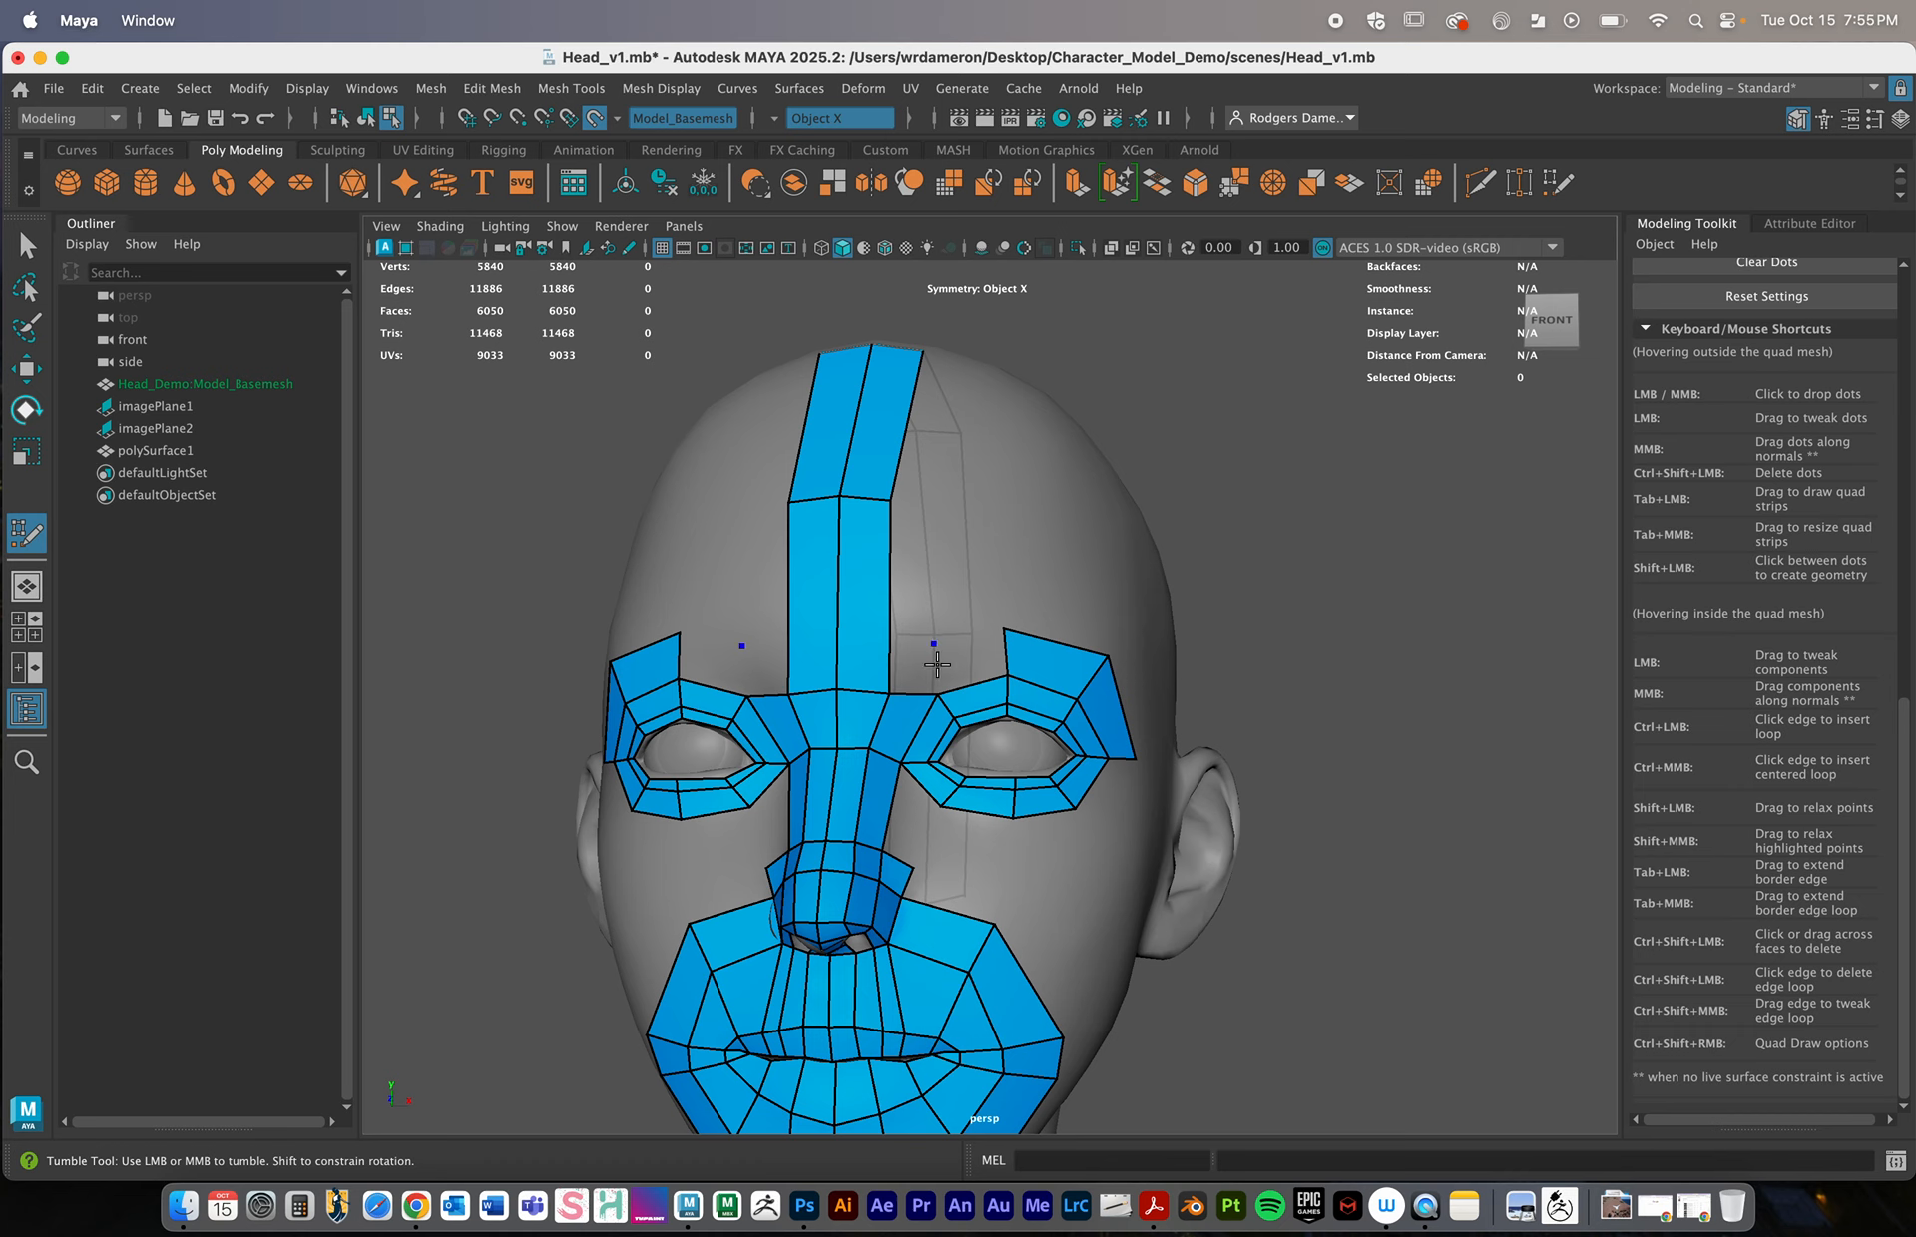
# Fill the mirrored inner brow quads, inserting an edge loop across the forehead strip to connect them to it
pyautogui.keyDown('shift'); pyautogui.click(973, 656); pyautogui.keyUp('shift')
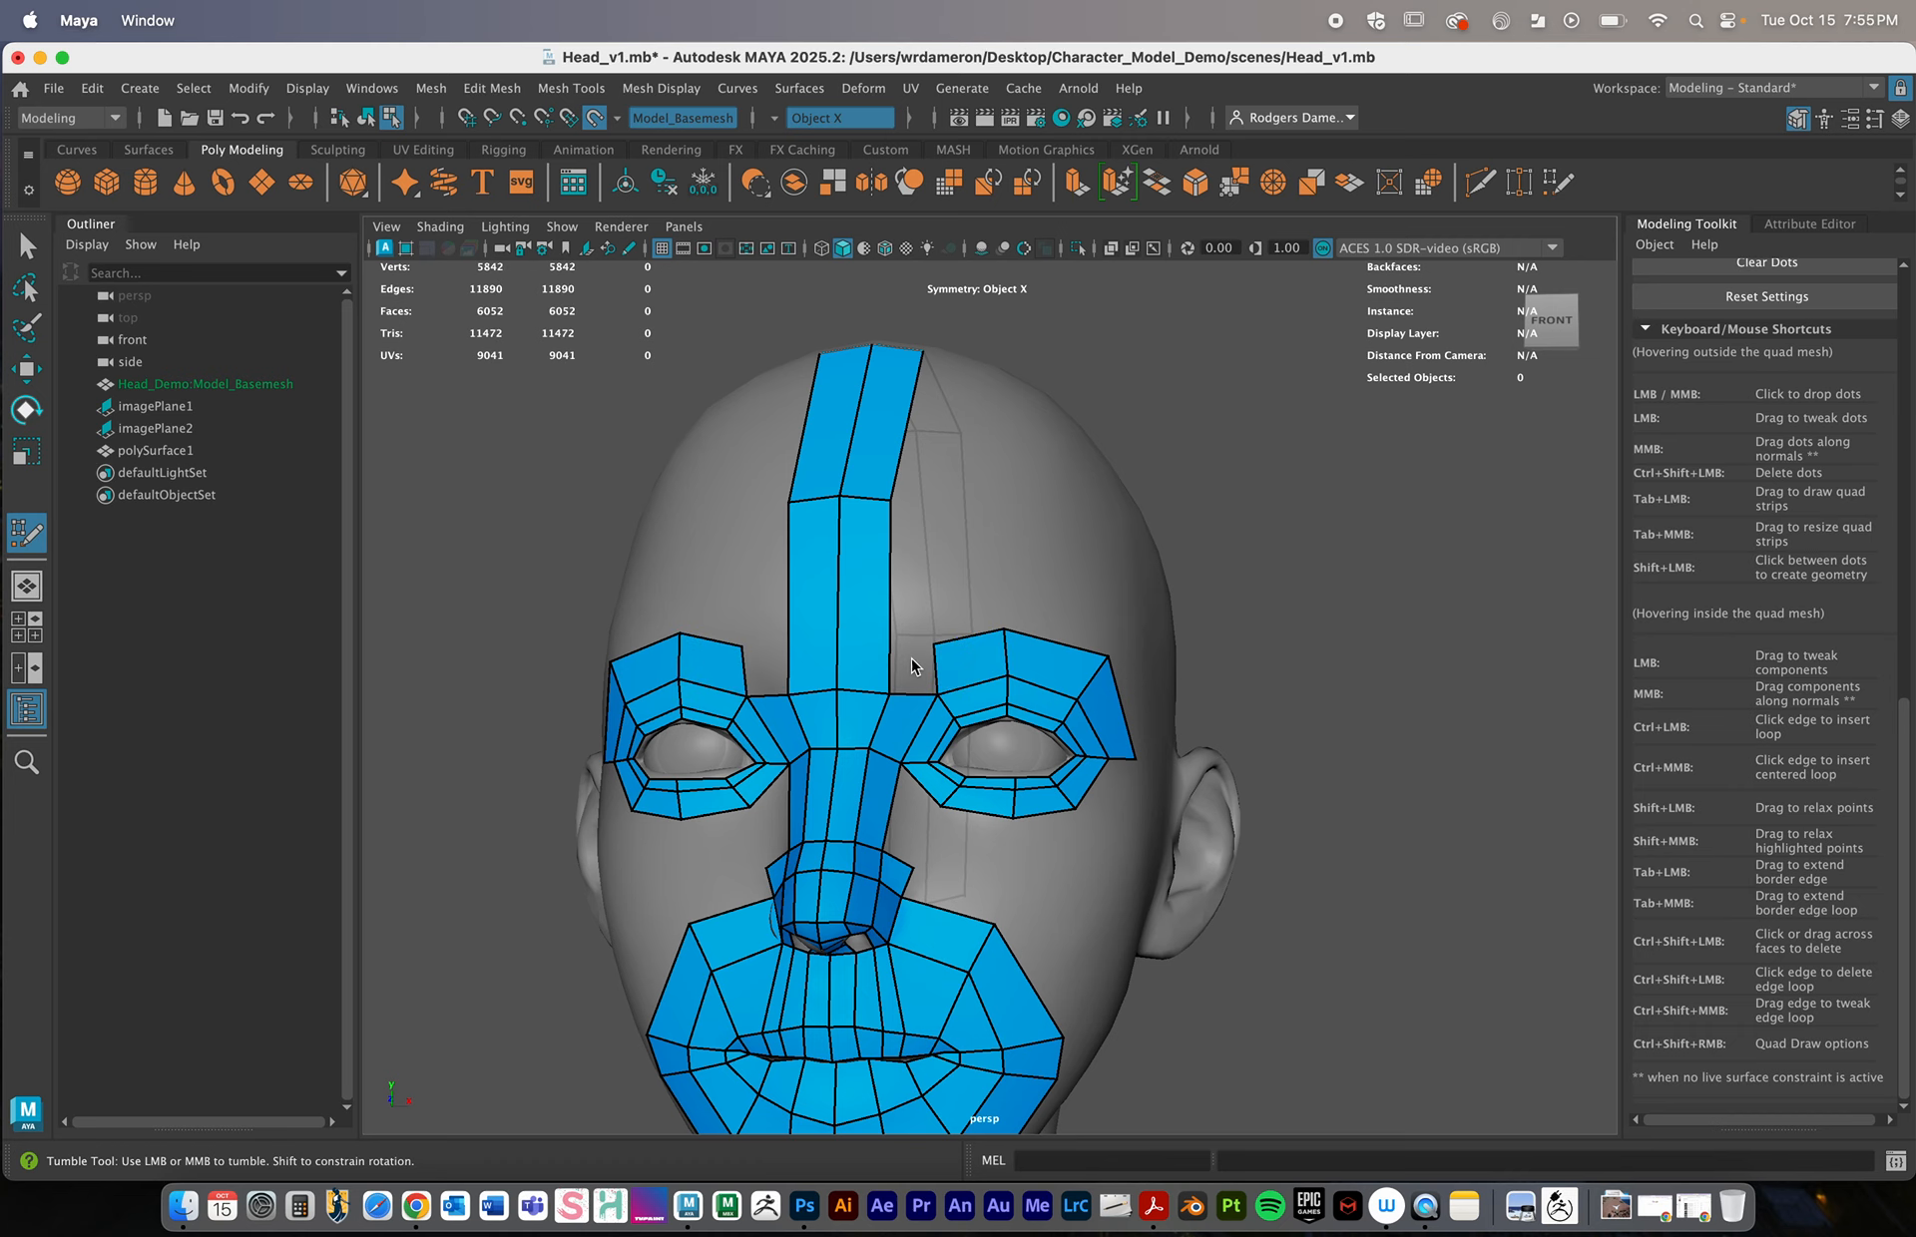
pyautogui.scroll(5, 903, 653)
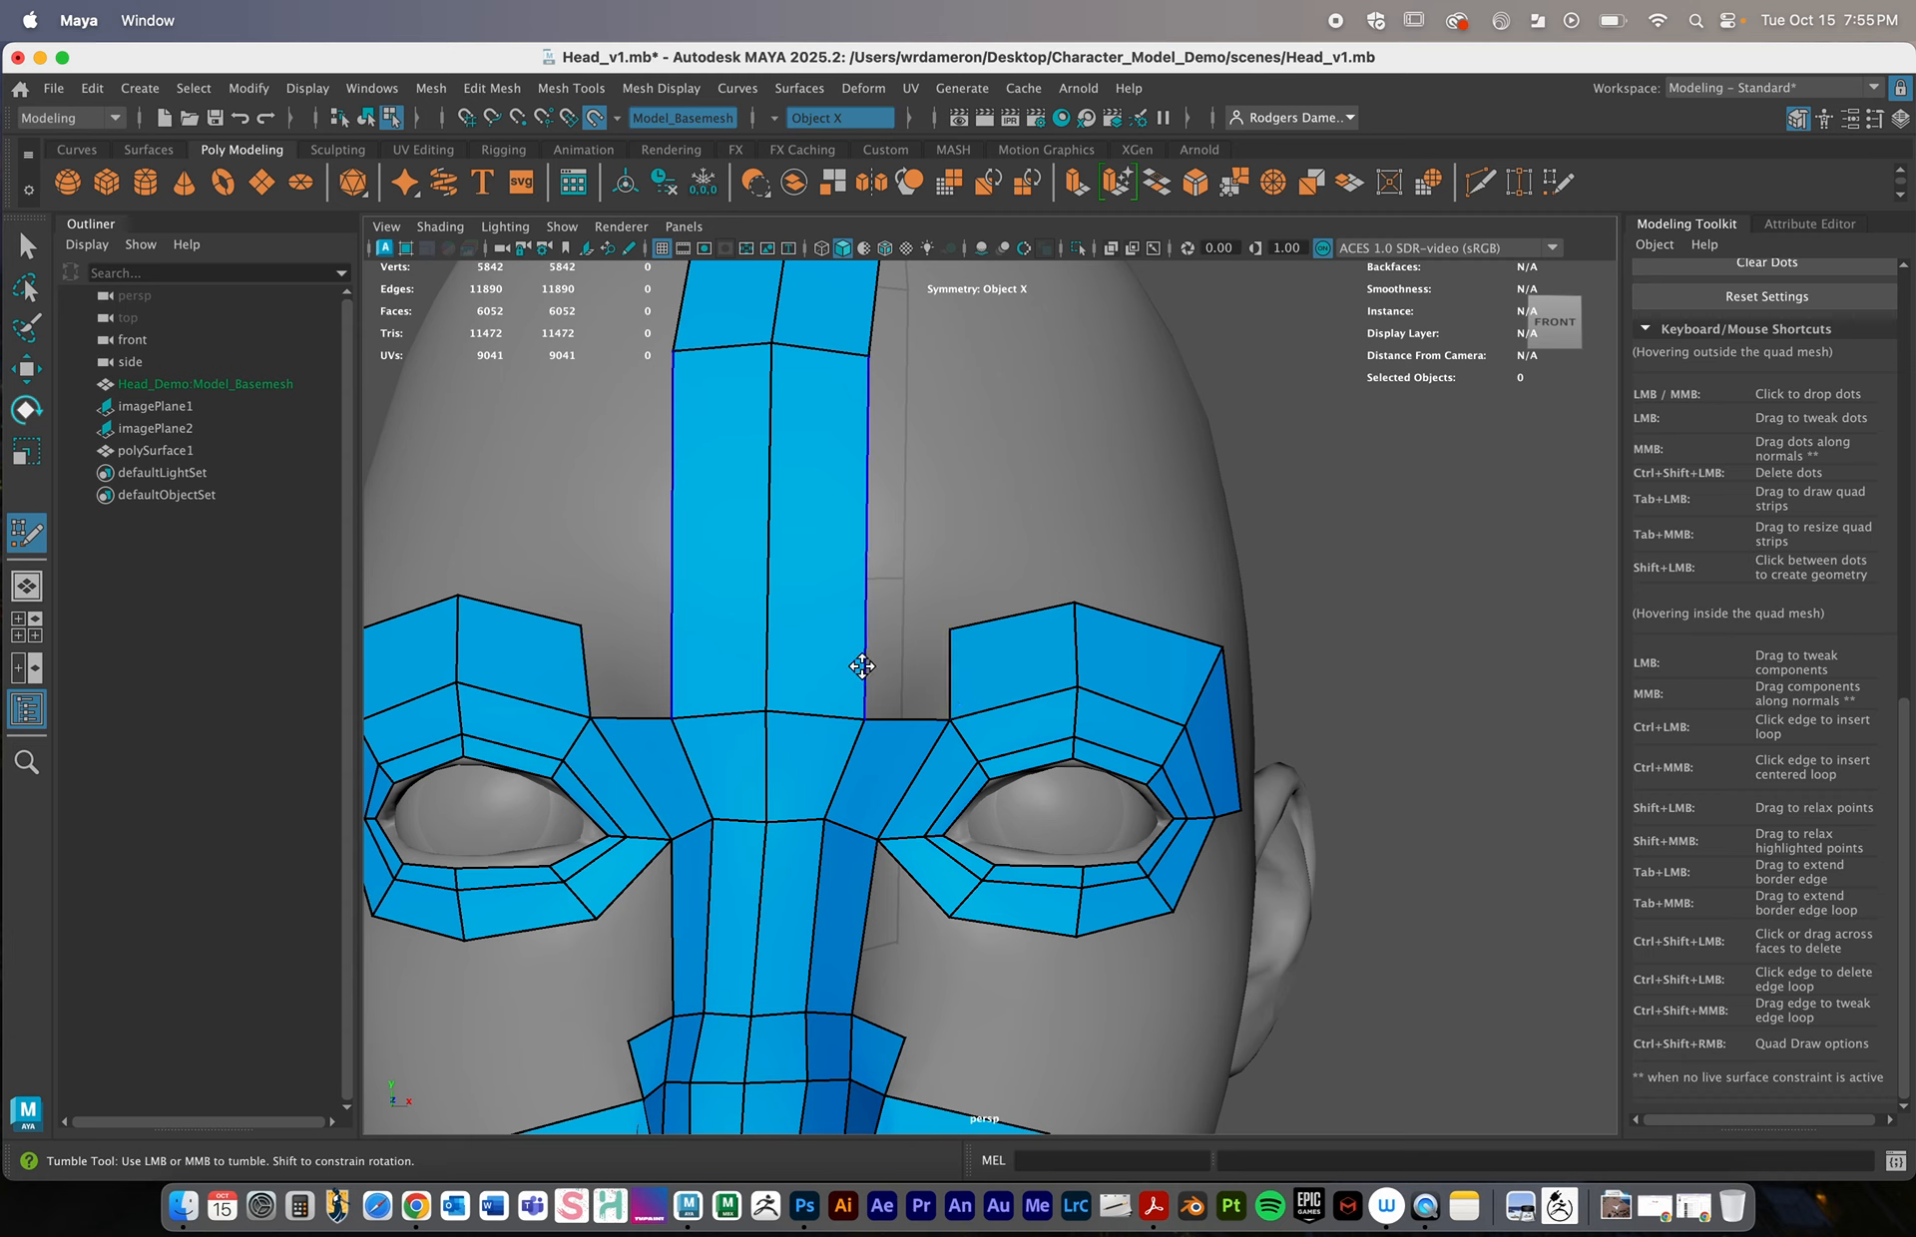
pyautogui.keyDown('ctrl'); pyautogui.click(839, 603); pyautogui.keyUp('ctrl')
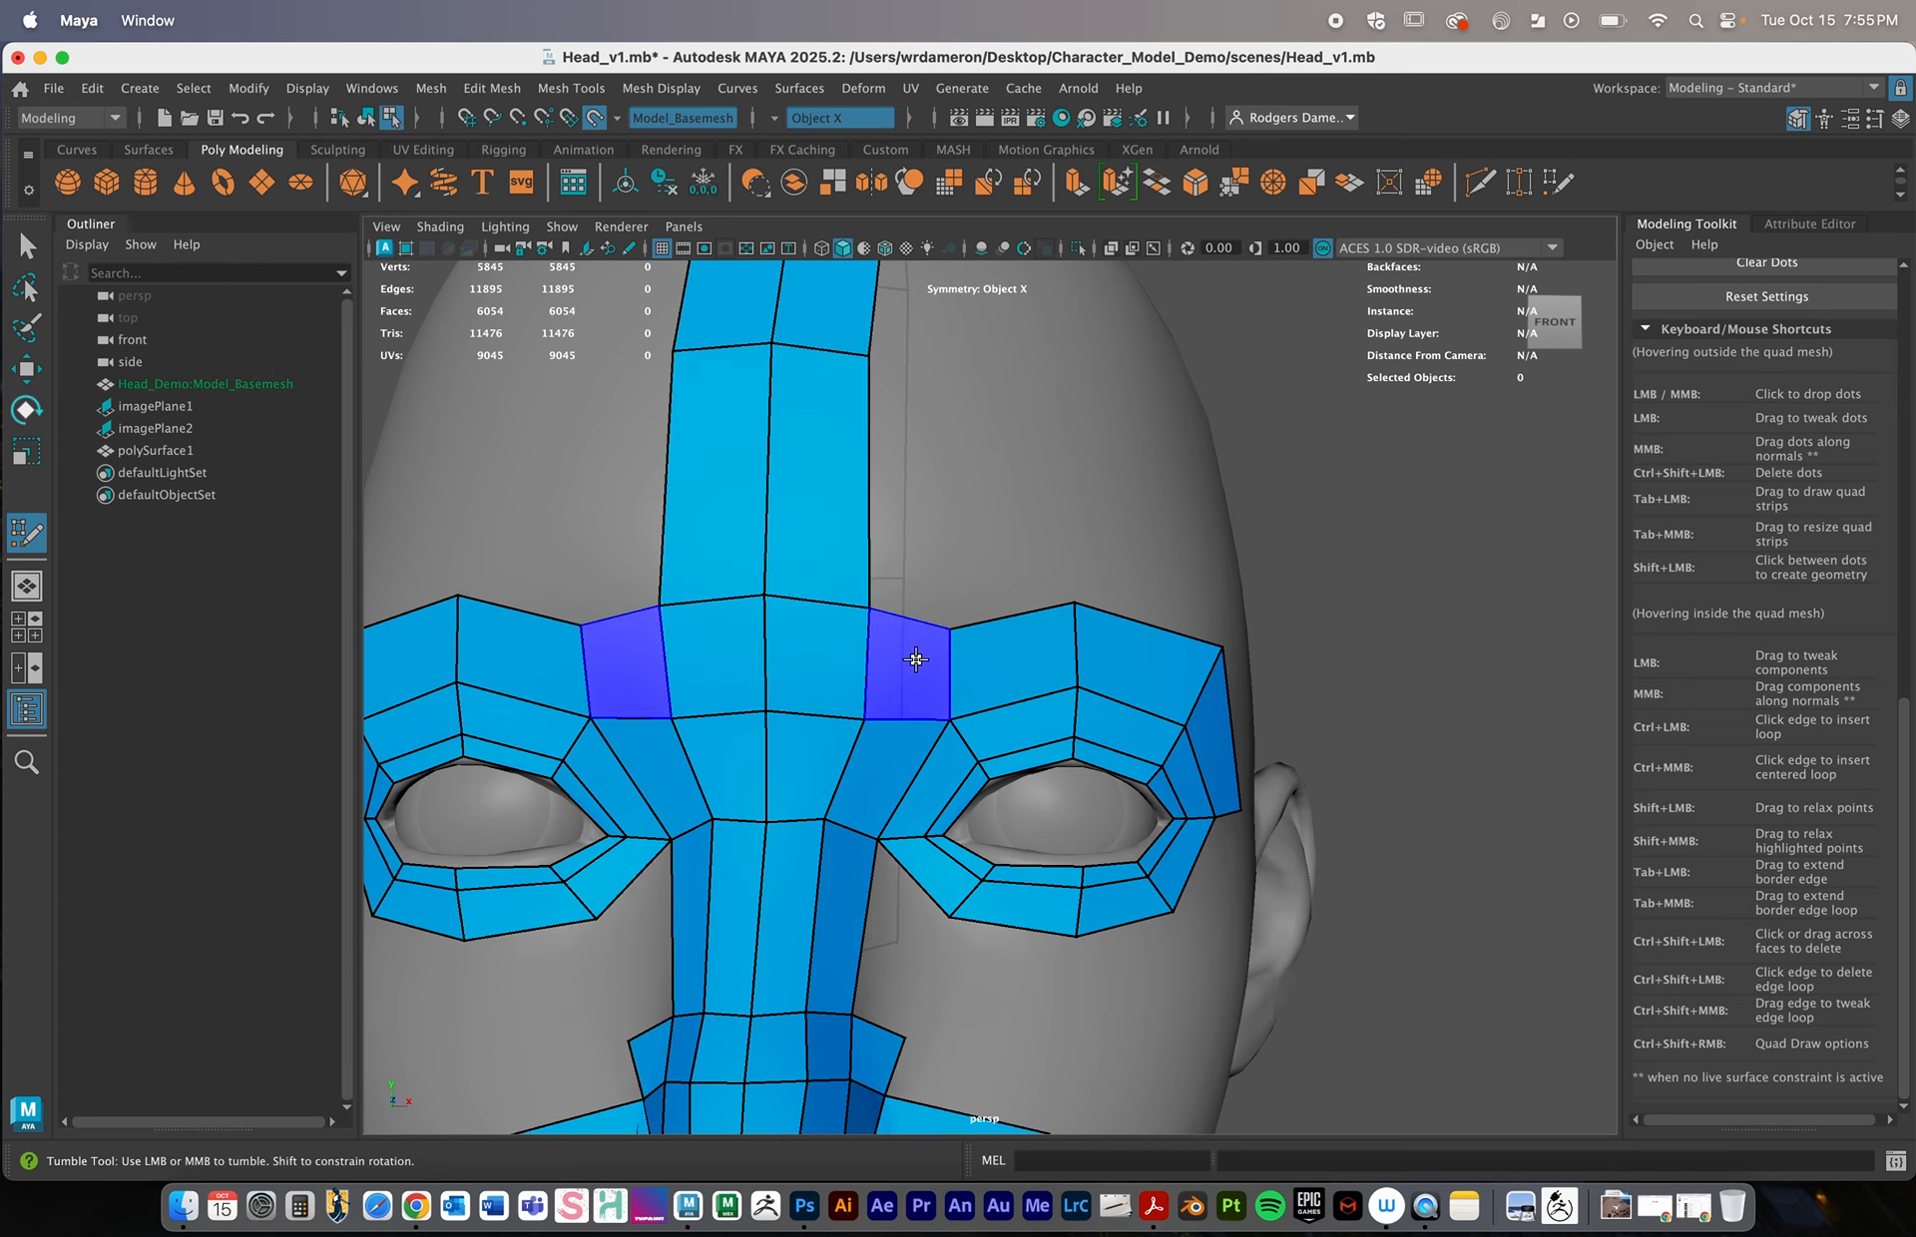
pyautogui.keyDown('shift'); pyautogui.click(907, 665); pyautogui.keyUp('shift')
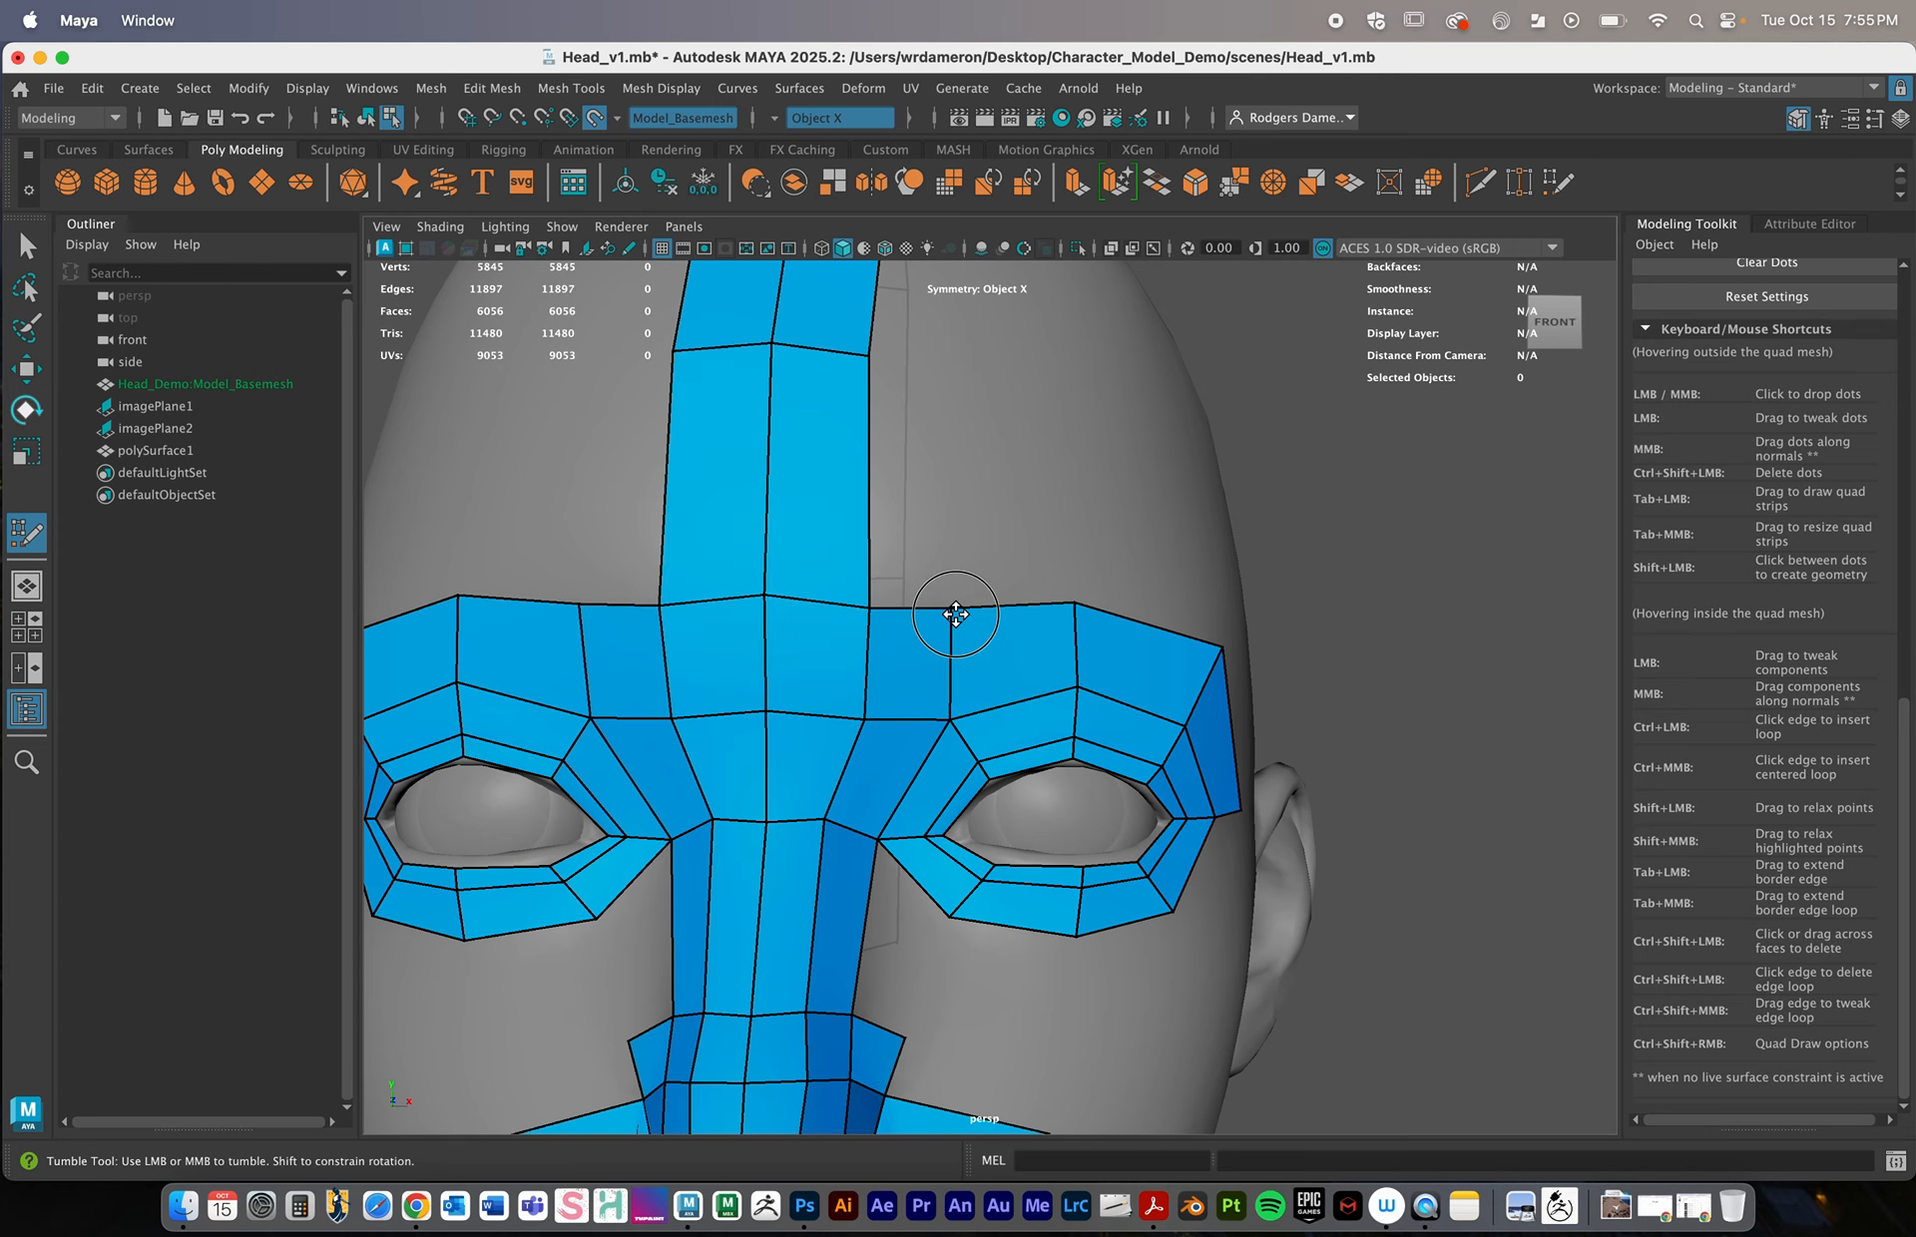
pyautogui.keyDown('alt'); pyautogui.moveTo(948, 608); pyautogui.dragTo(803, 698); pyautogui.keyUp('alt')
pyautogui.keyDown('alt'); pyautogui.moveTo(906, 786); pyautogui.dragTo(903, 711, button='middle'); pyautogui.keyUp('alt')
pyautogui.keyDown('alt'); pyautogui.moveTo(903, 711); pyautogui.dragTo(833, 731, button='right'); pyautogui.keyUp('alt')
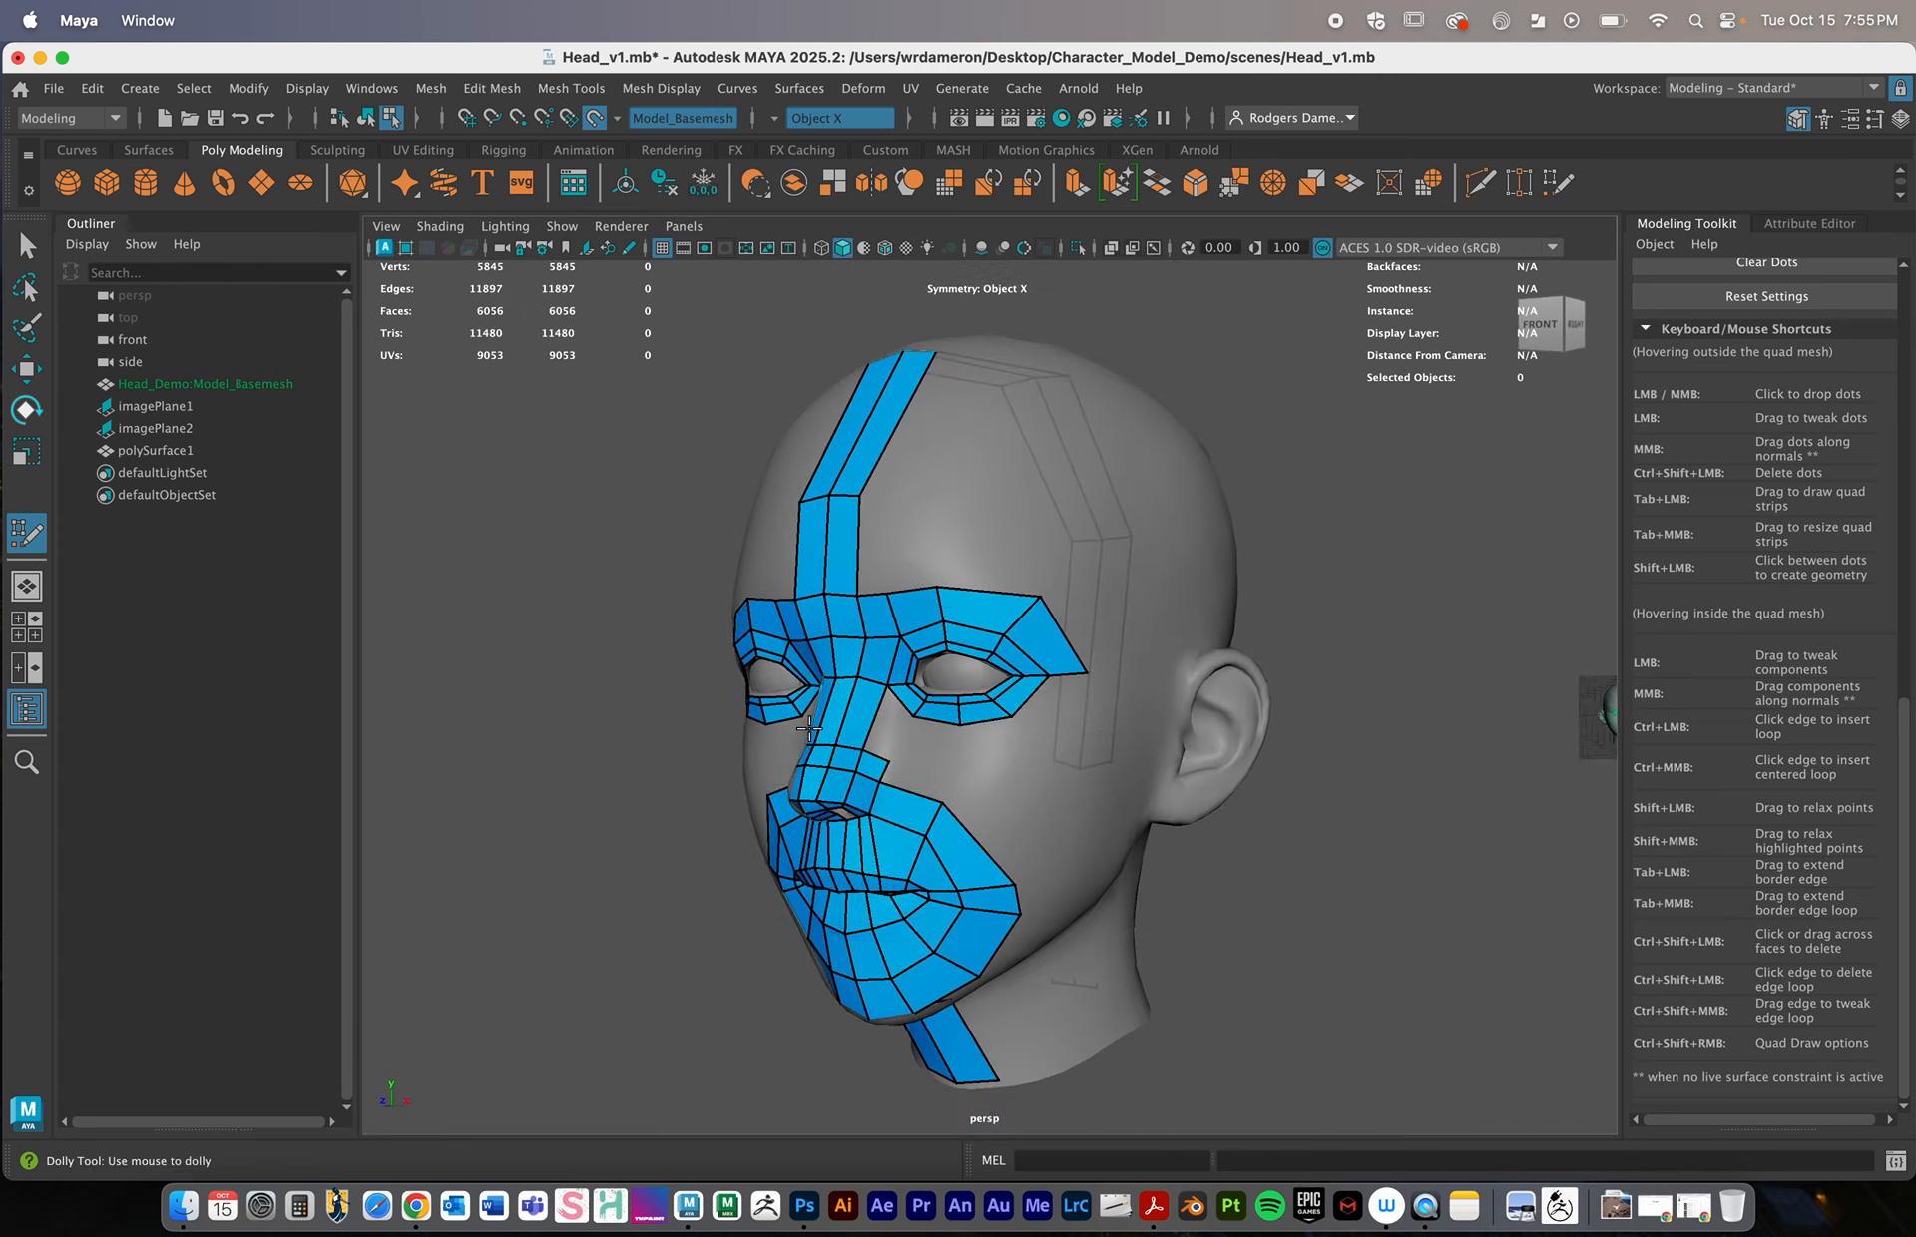
pyautogui.moveTo(838, 732)
pyautogui.keyDown('alt'); pyautogui.mouseDown()
pyautogui.moveTo(823, 736)
pyautogui.moveTo(847, 728)
pyautogui.mouseUp(); pyautogui.keyUp('alt')
pyautogui.keyDown('alt'); pyautogui.moveTo(798, 754); pyautogui.dragTo(752, 710, button='middle'); pyautogui.keyUp('alt')
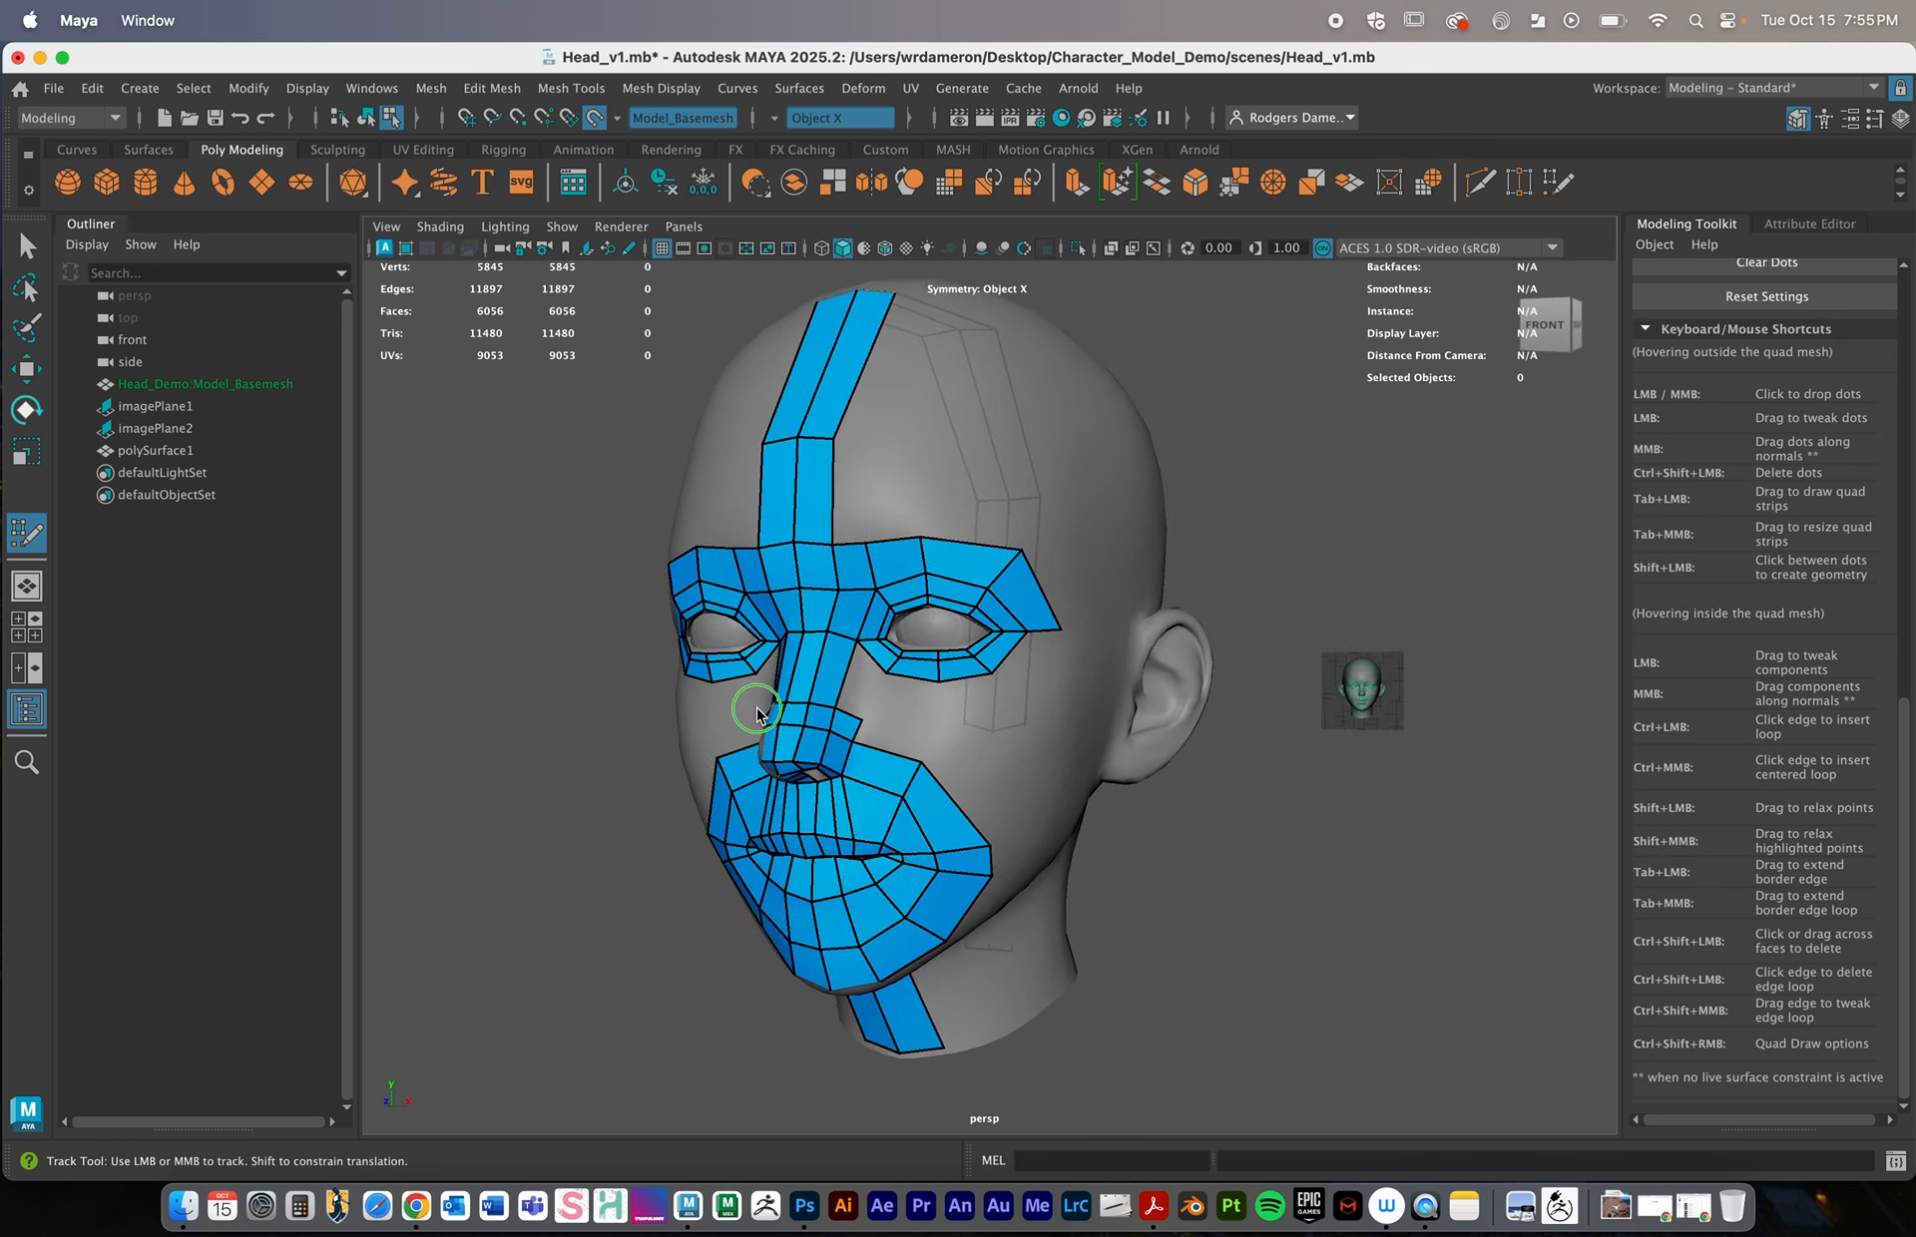
# Try to fill the gap between the nose bridge and the side of the nose with a quad
pyautogui.keyDown('alt'); pyautogui.moveTo(752, 710); pyautogui.dragTo(992, 735, button='right'); pyautogui.keyUp('alt')
pyautogui.keyDown('alt'); pyautogui.moveTo(992, 735); pyautogui.dragTo(998, 735); pyautogui.keyUp('alt')
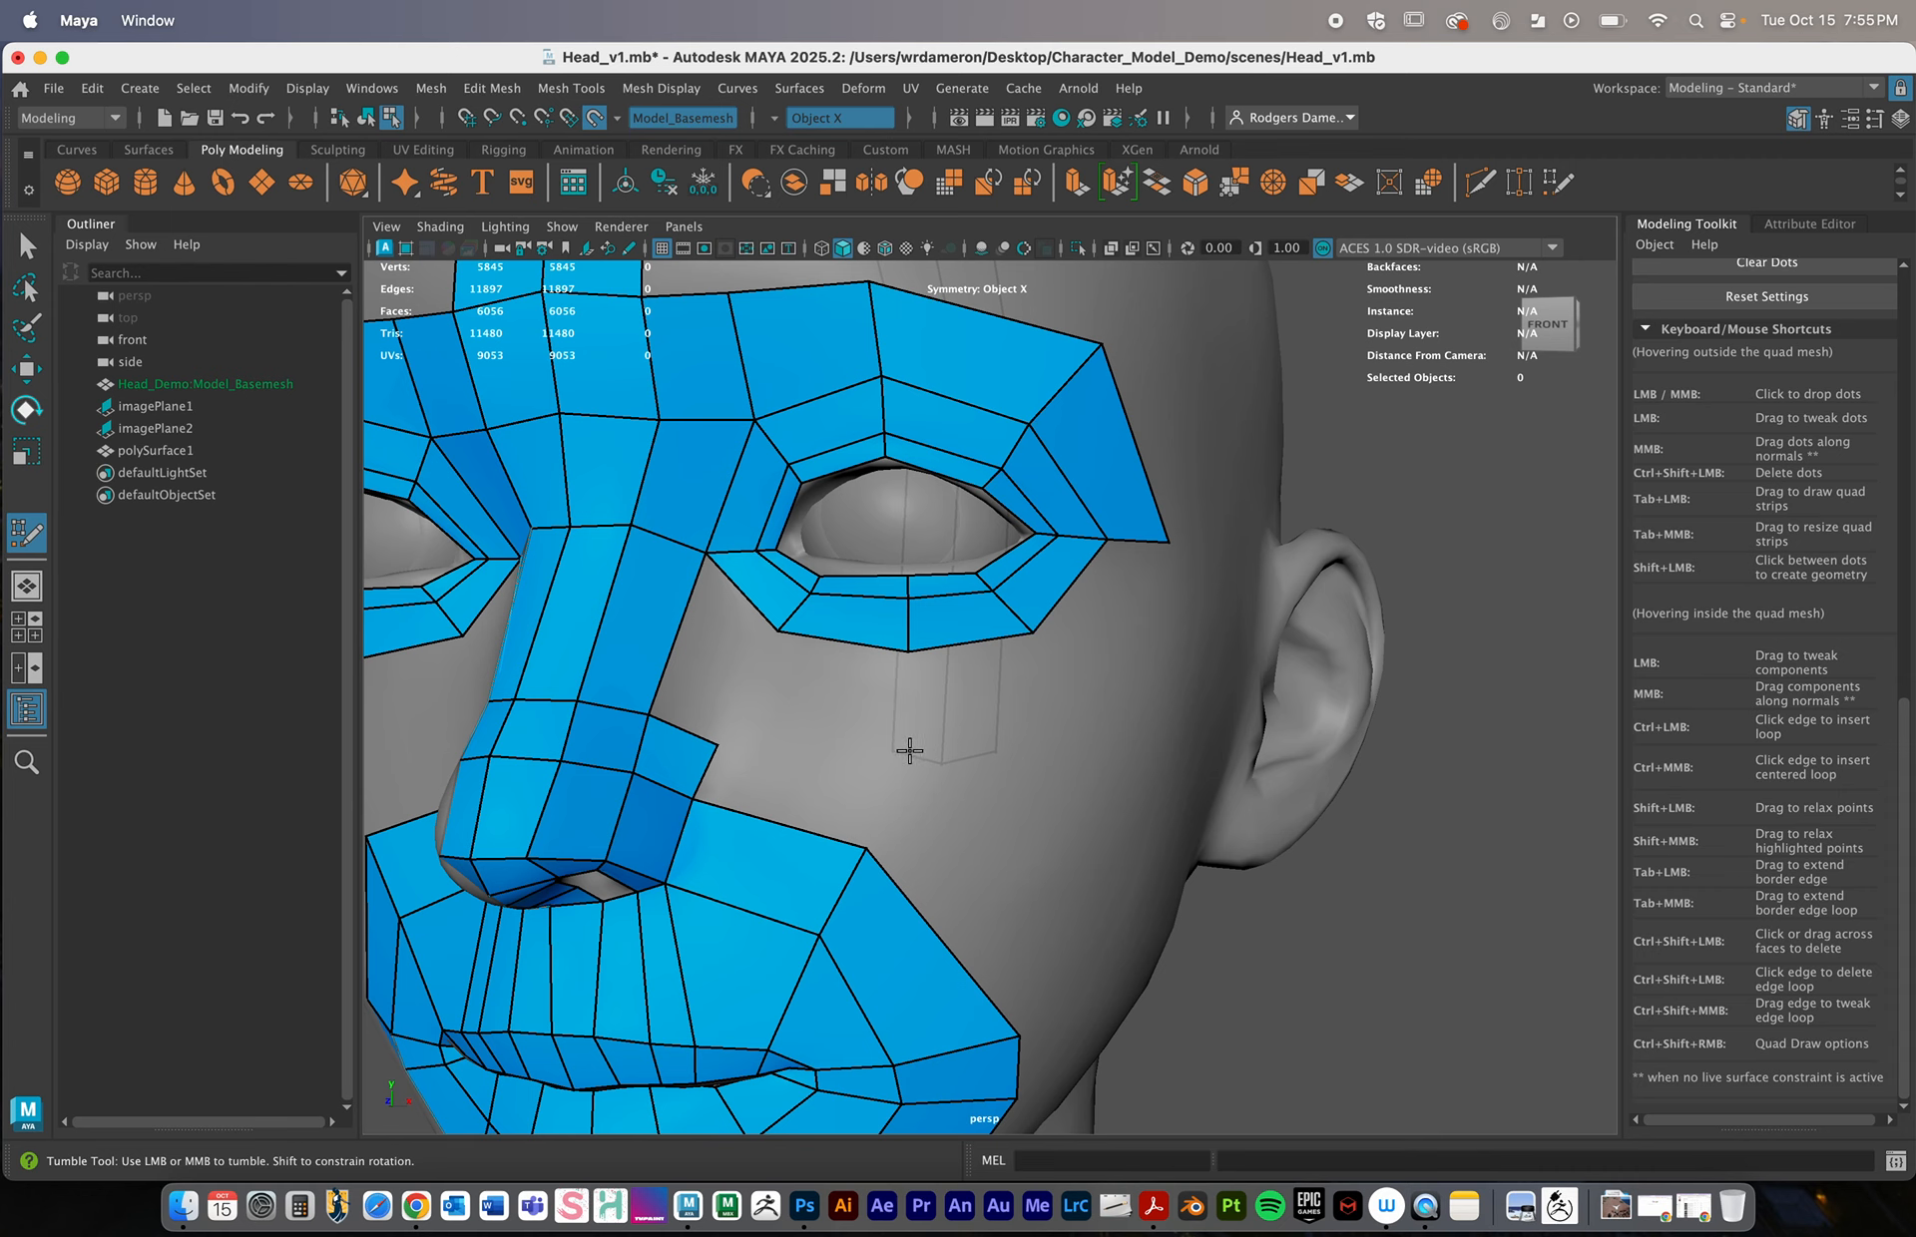
pyautogui.keyDown('shift'); pyautogui.click(708, 678); pyautogui.keyUp('shift')
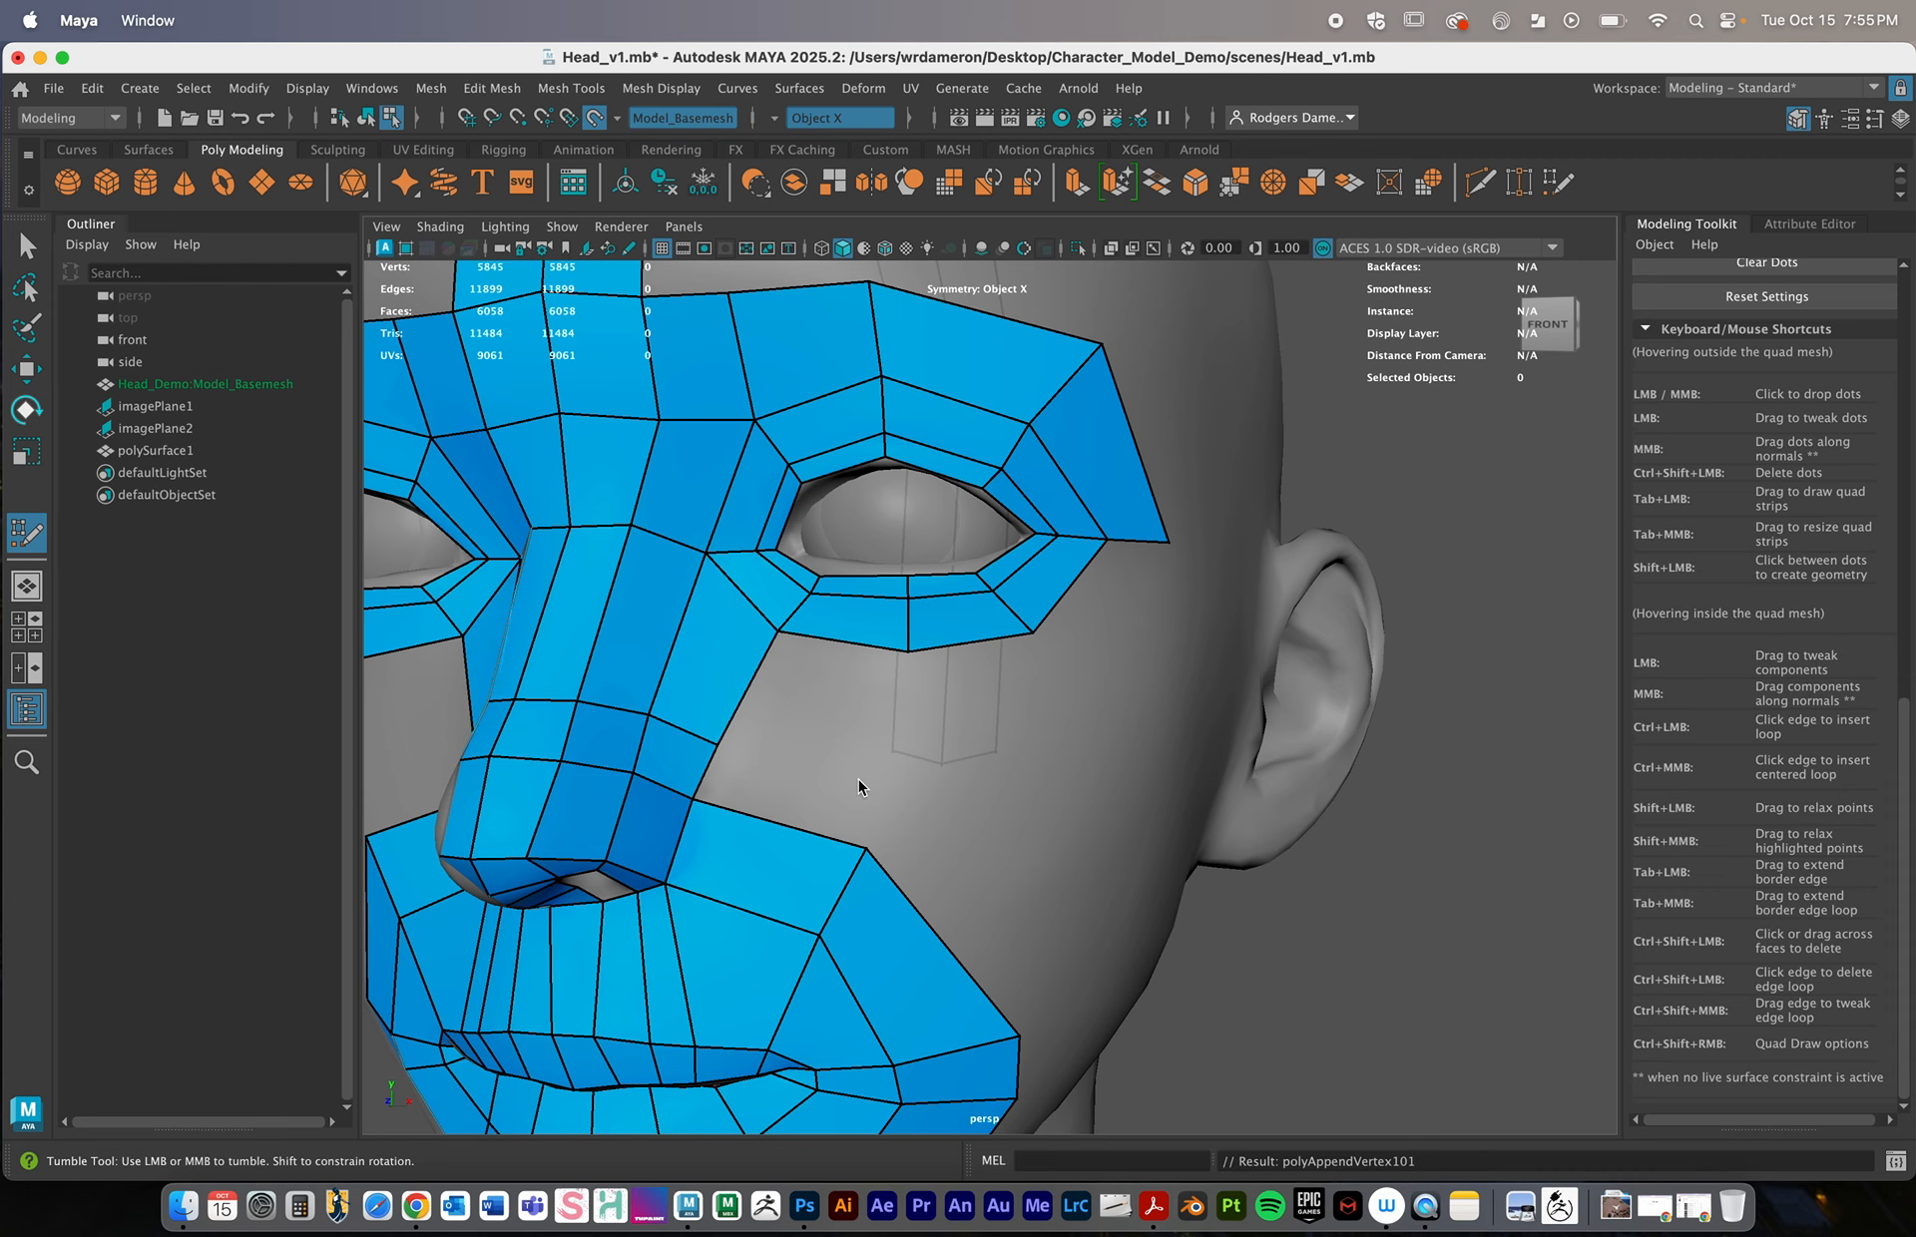
pyautogui.keyDown('alt'); pyautogui.moveTo(958, 758); pyautogui.dragTo(919, 751); pyautogui.keyUp('alt')
pyautogui.press('super+z')
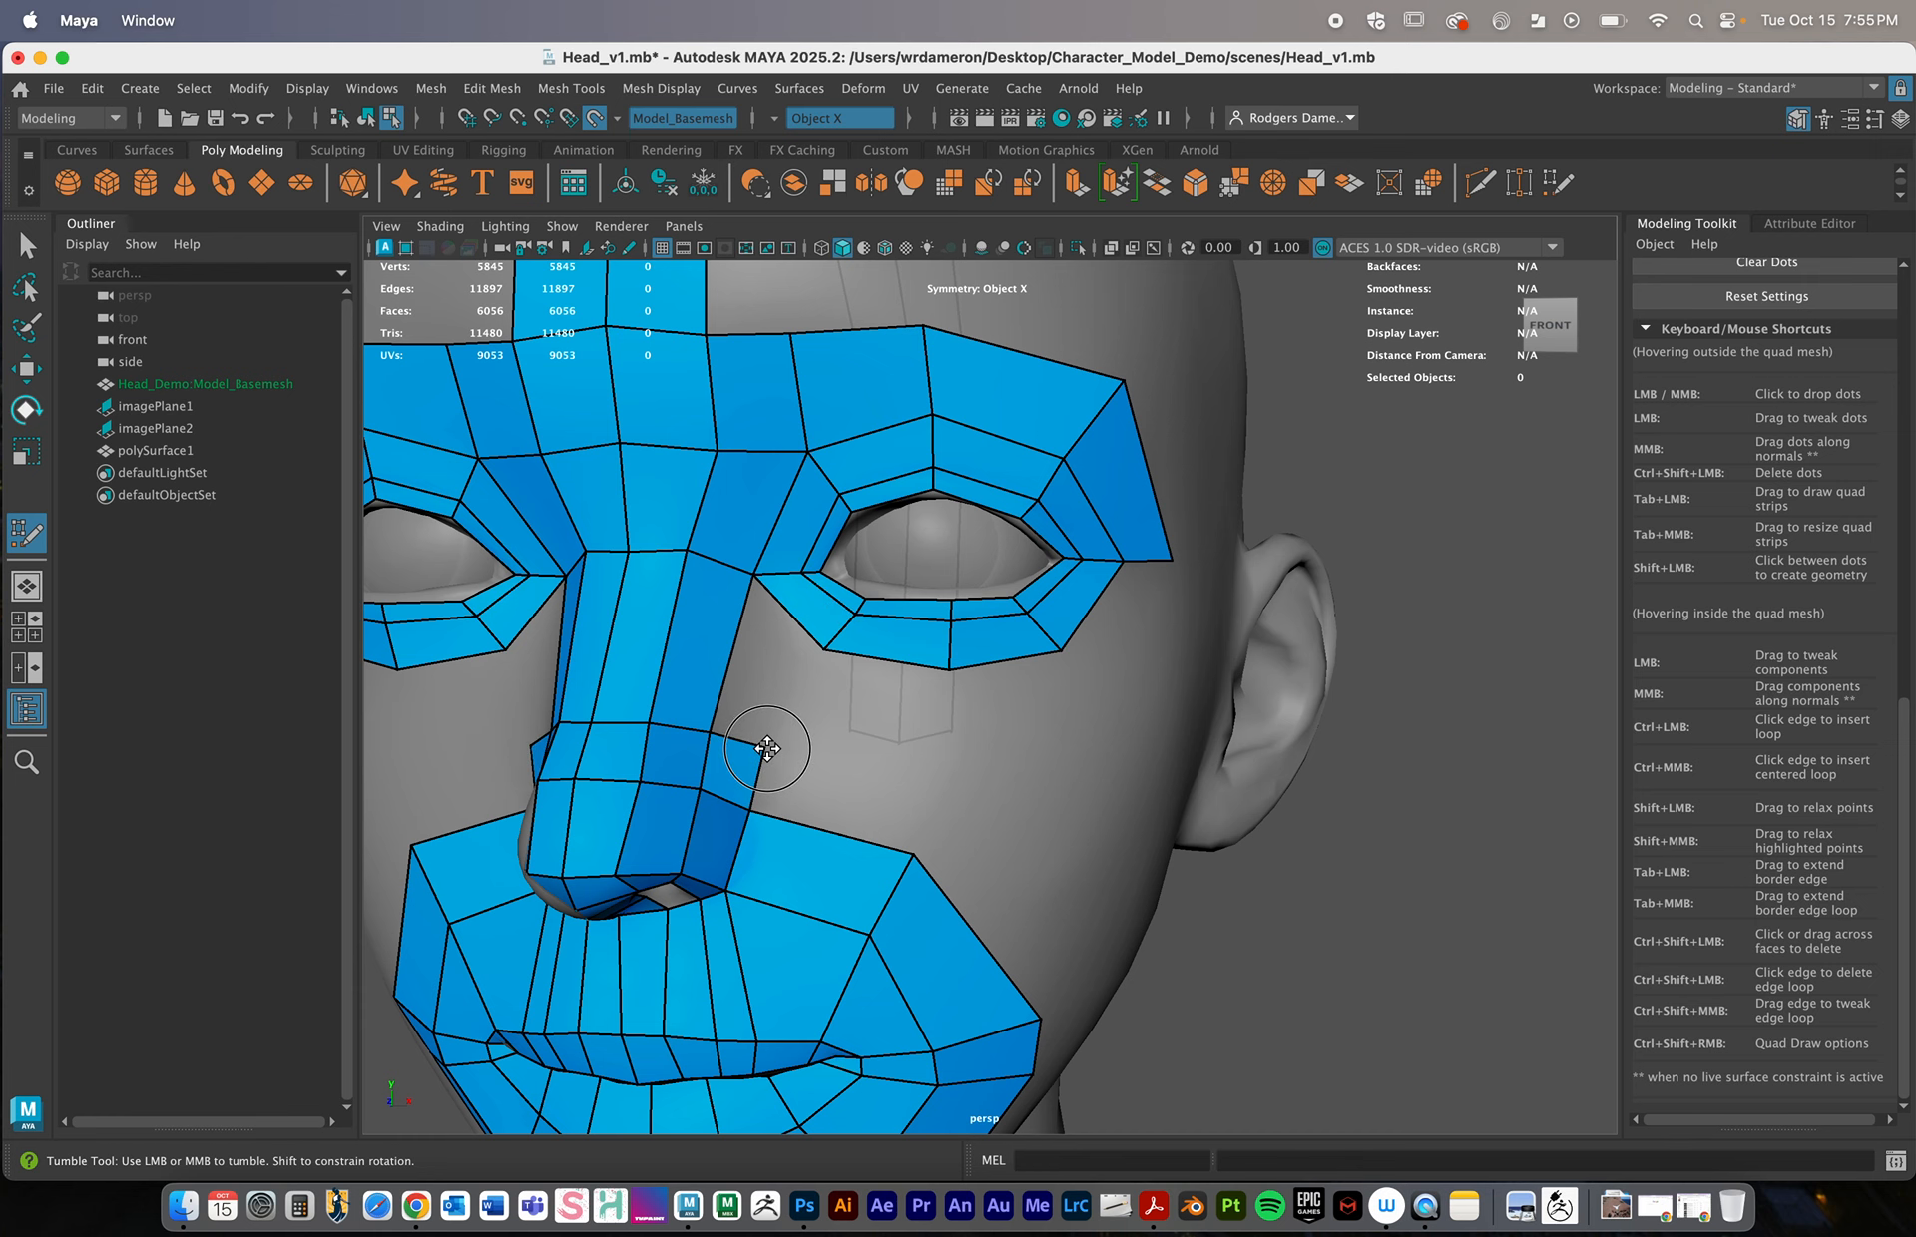
# Extend the outer eye loop with two Quad Draw faces, from the outer eye corner to below the eye
pyautogui.keyDown('alt'); pyautogui.moveTo(1143, 691); pyautogui.dragTo(1111, 715); pyautogui.keyUp('alt')
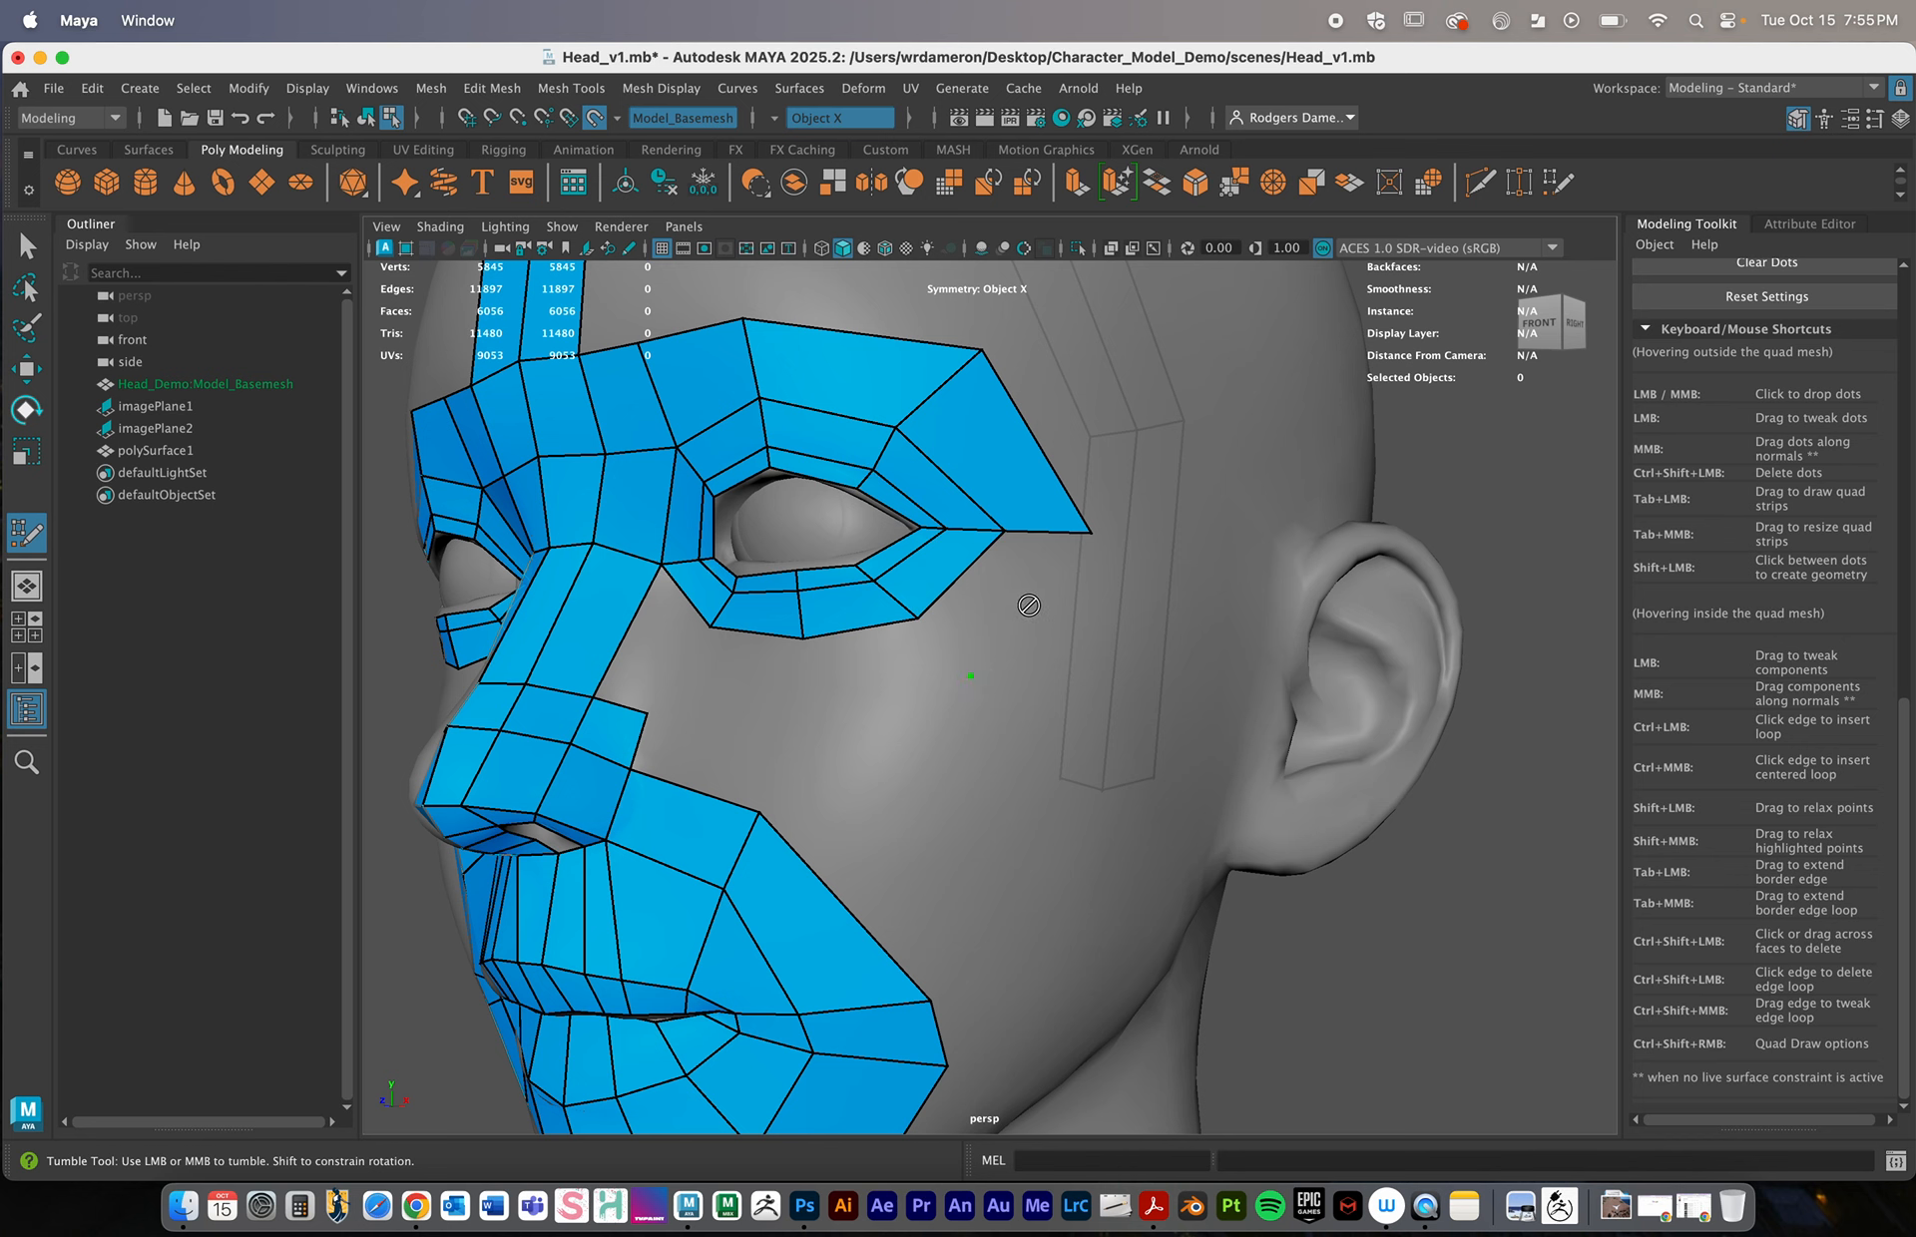
pyautogui.keyDown('shift'); pyautogui.click(1023, 604); pyautogui.keyUp('shift')
pyautogui.keyDown('alt'); pyautogui.moveTo(1023, 604); pyautogui.dragTo(954, 696); pyautogui.keyUp('alt')
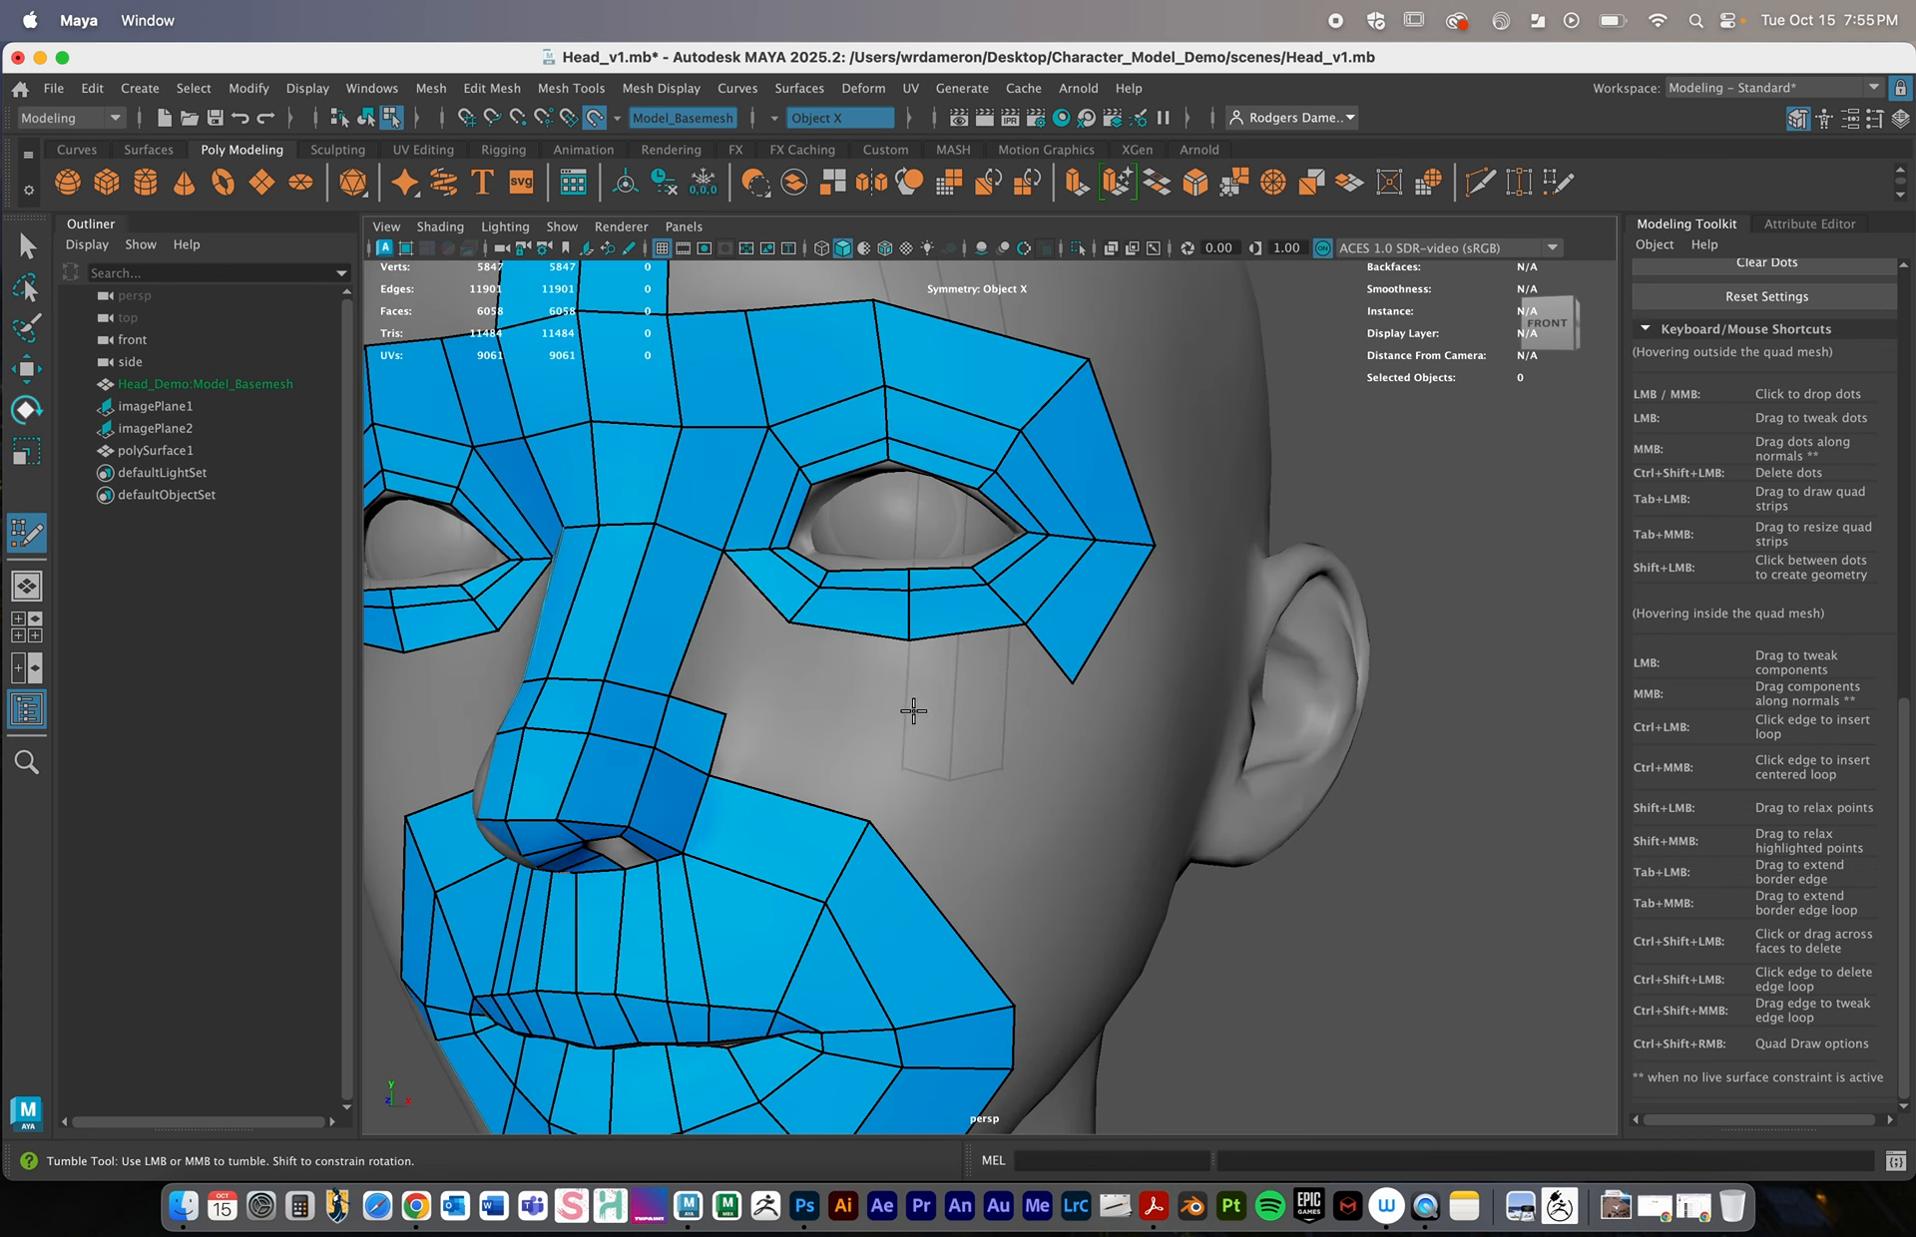
pyautogui.keyDown('shift'); pyautogui.click(981, 692); pyautogui.keyUp('shift')
pyautogui.keyDown('alt'); pyautogui.moveTo(981, 692); pyautogui.dragTo(923, 716); pyautogui.keyUp('alt')
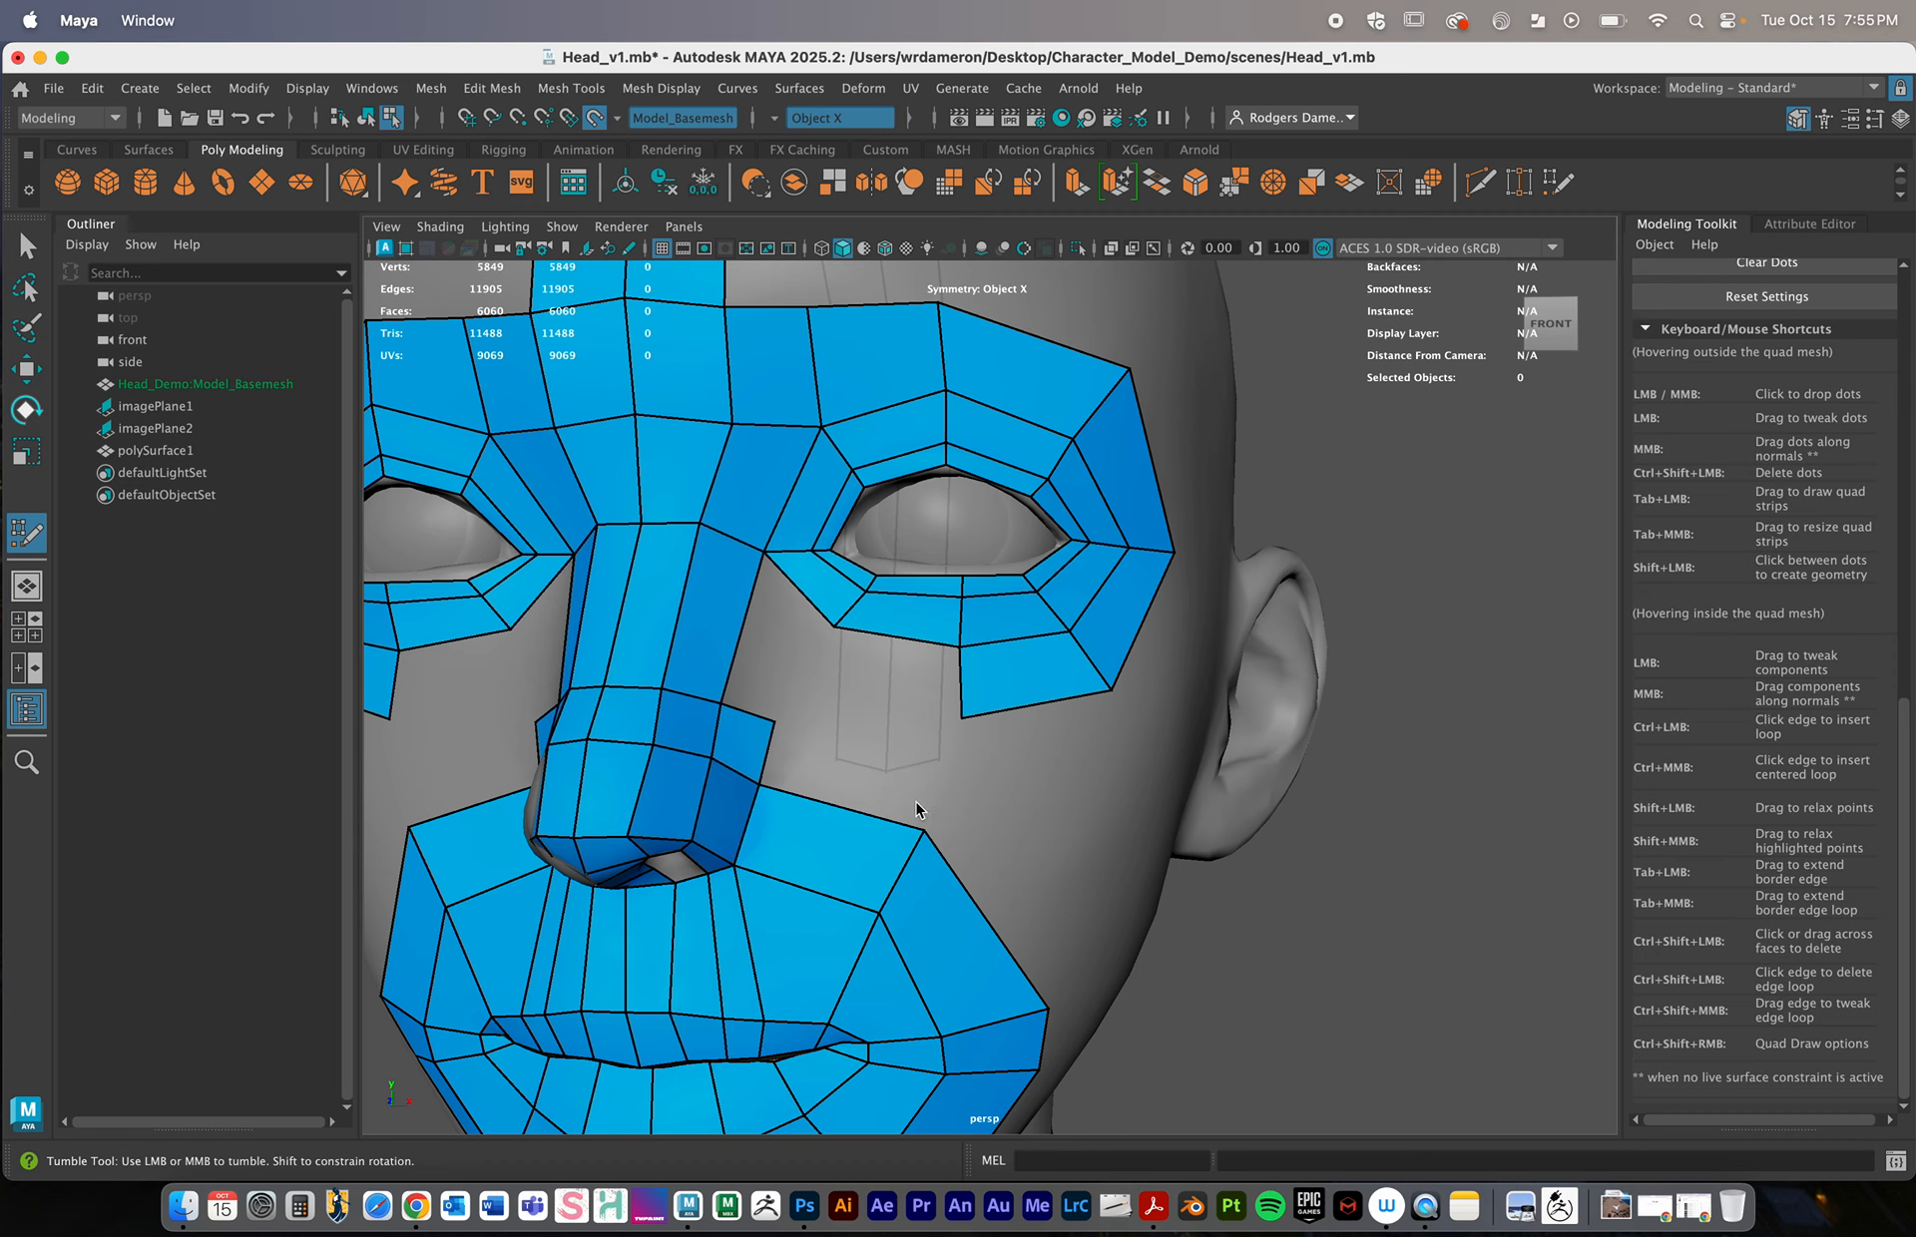
# Add a cheek quad beside the nose and fill the gap between the nose bridge and the inner eye corner
pyautogui.keyDown('shift'); pyautogui.click(885, 757); pyautogui.keyUp('shift')
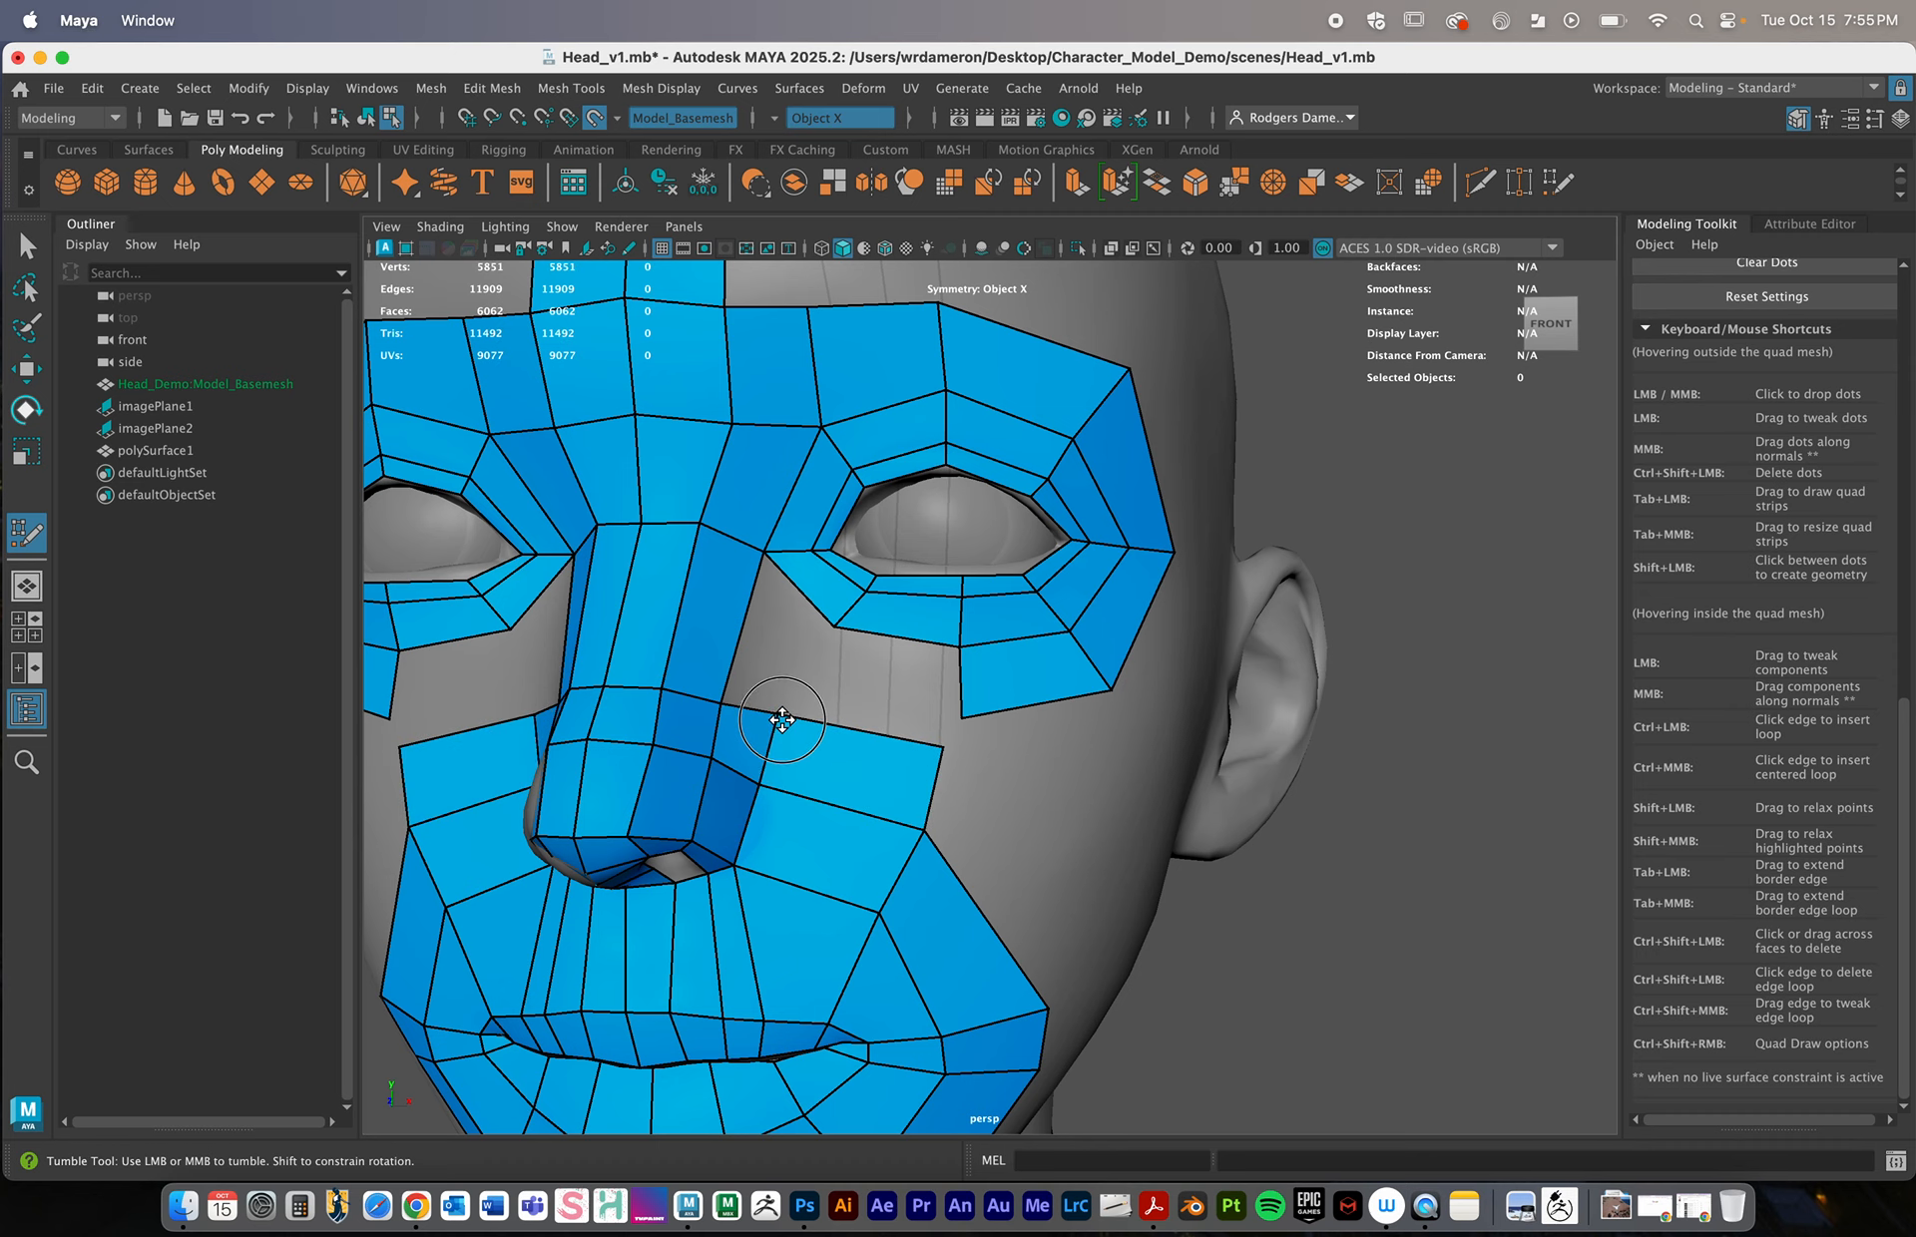
pyautogui.keyDown('alt'); pyautogui.moveTo(1027, 769); pyautogui.dragTo(888, 769, button='right'); pyautogui.keyUp('alt')
pyautogui.keyDown('alt'); pyautogui.moveTo(888, 769); pyautogui.dragTo(842, 705); pyautogui.keyUp('alt')
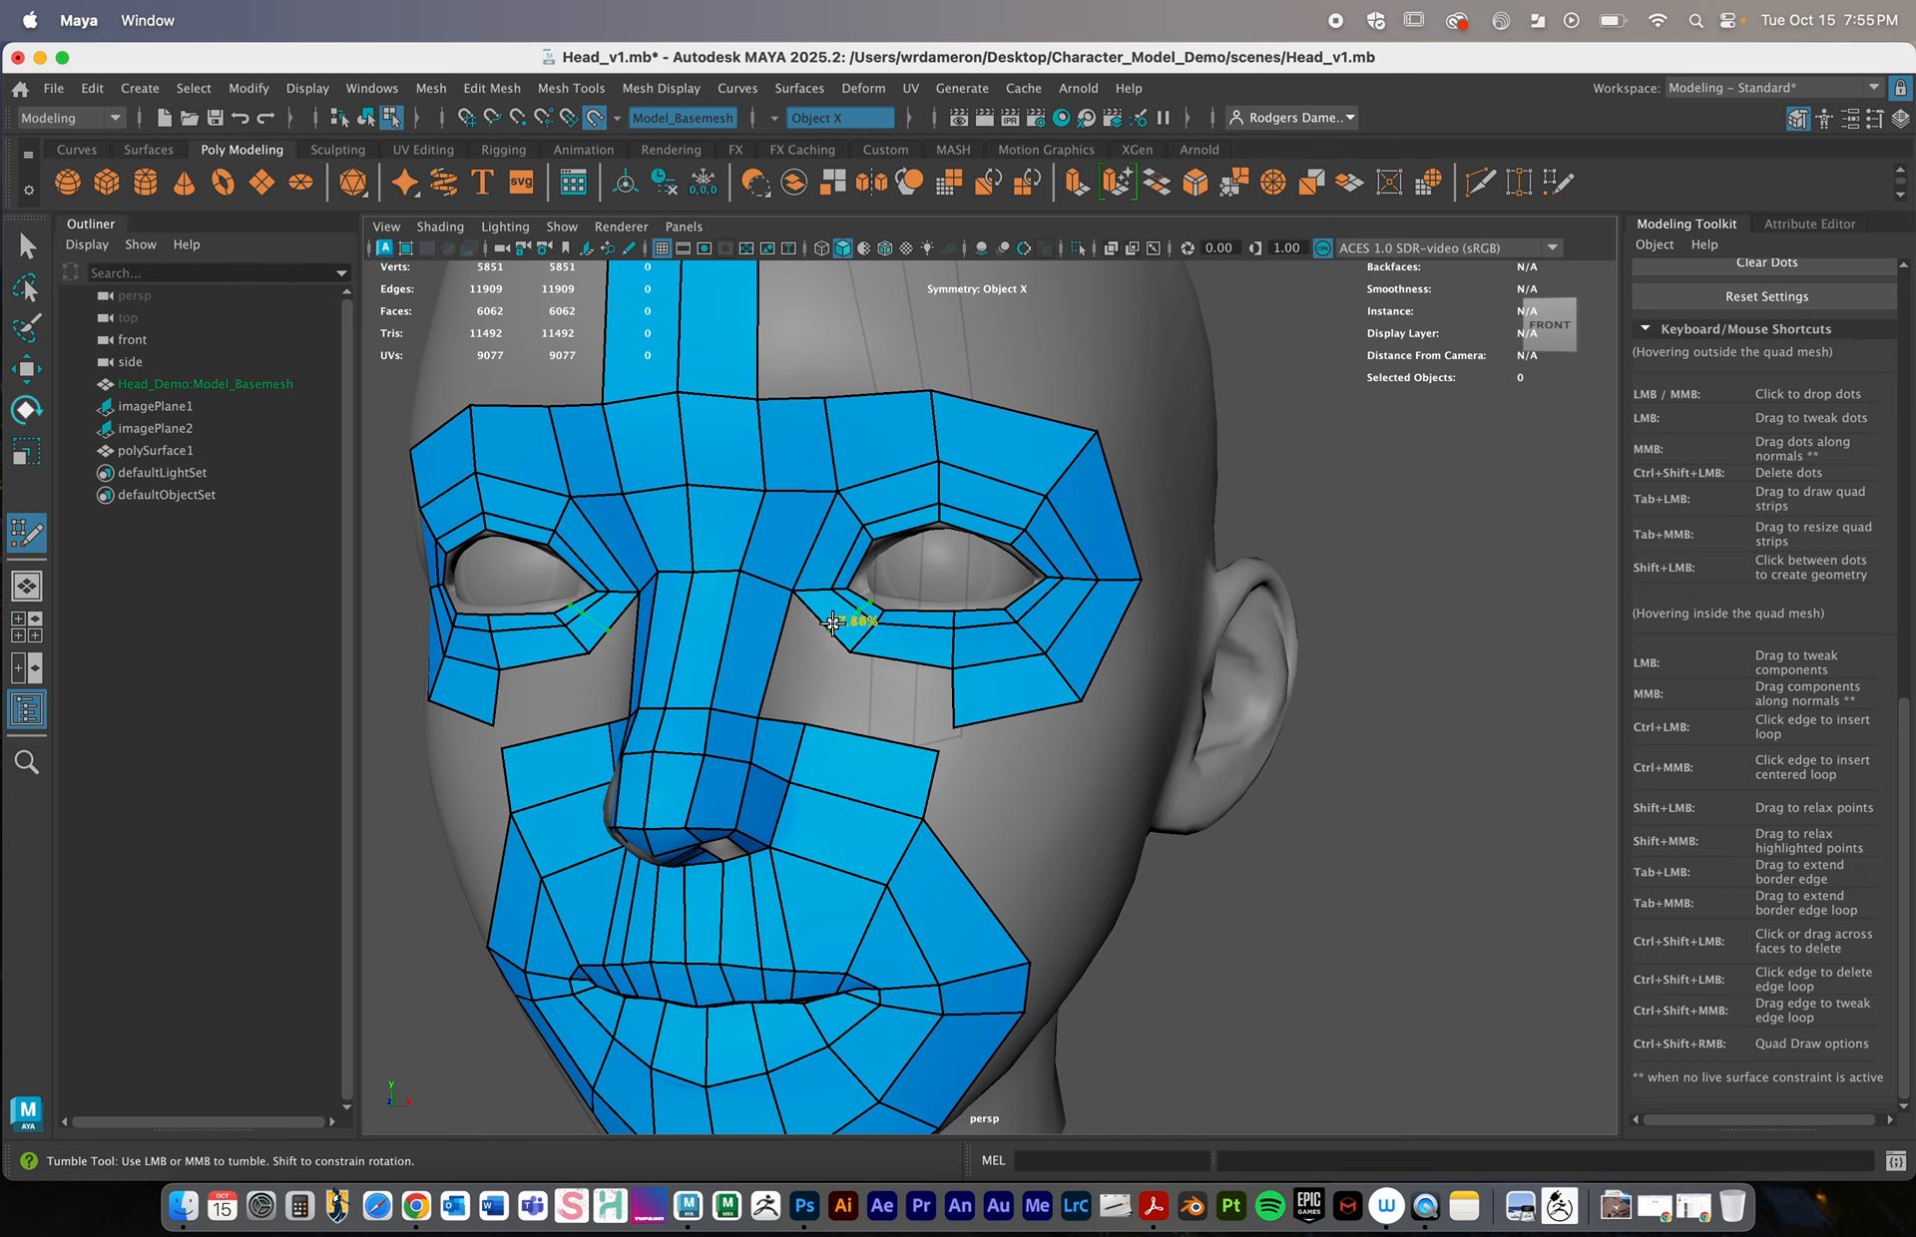
pyautogui.keyDown('ctrl'); pyautogui.click(836, 592); pyautogui.keyUp('ctrl')
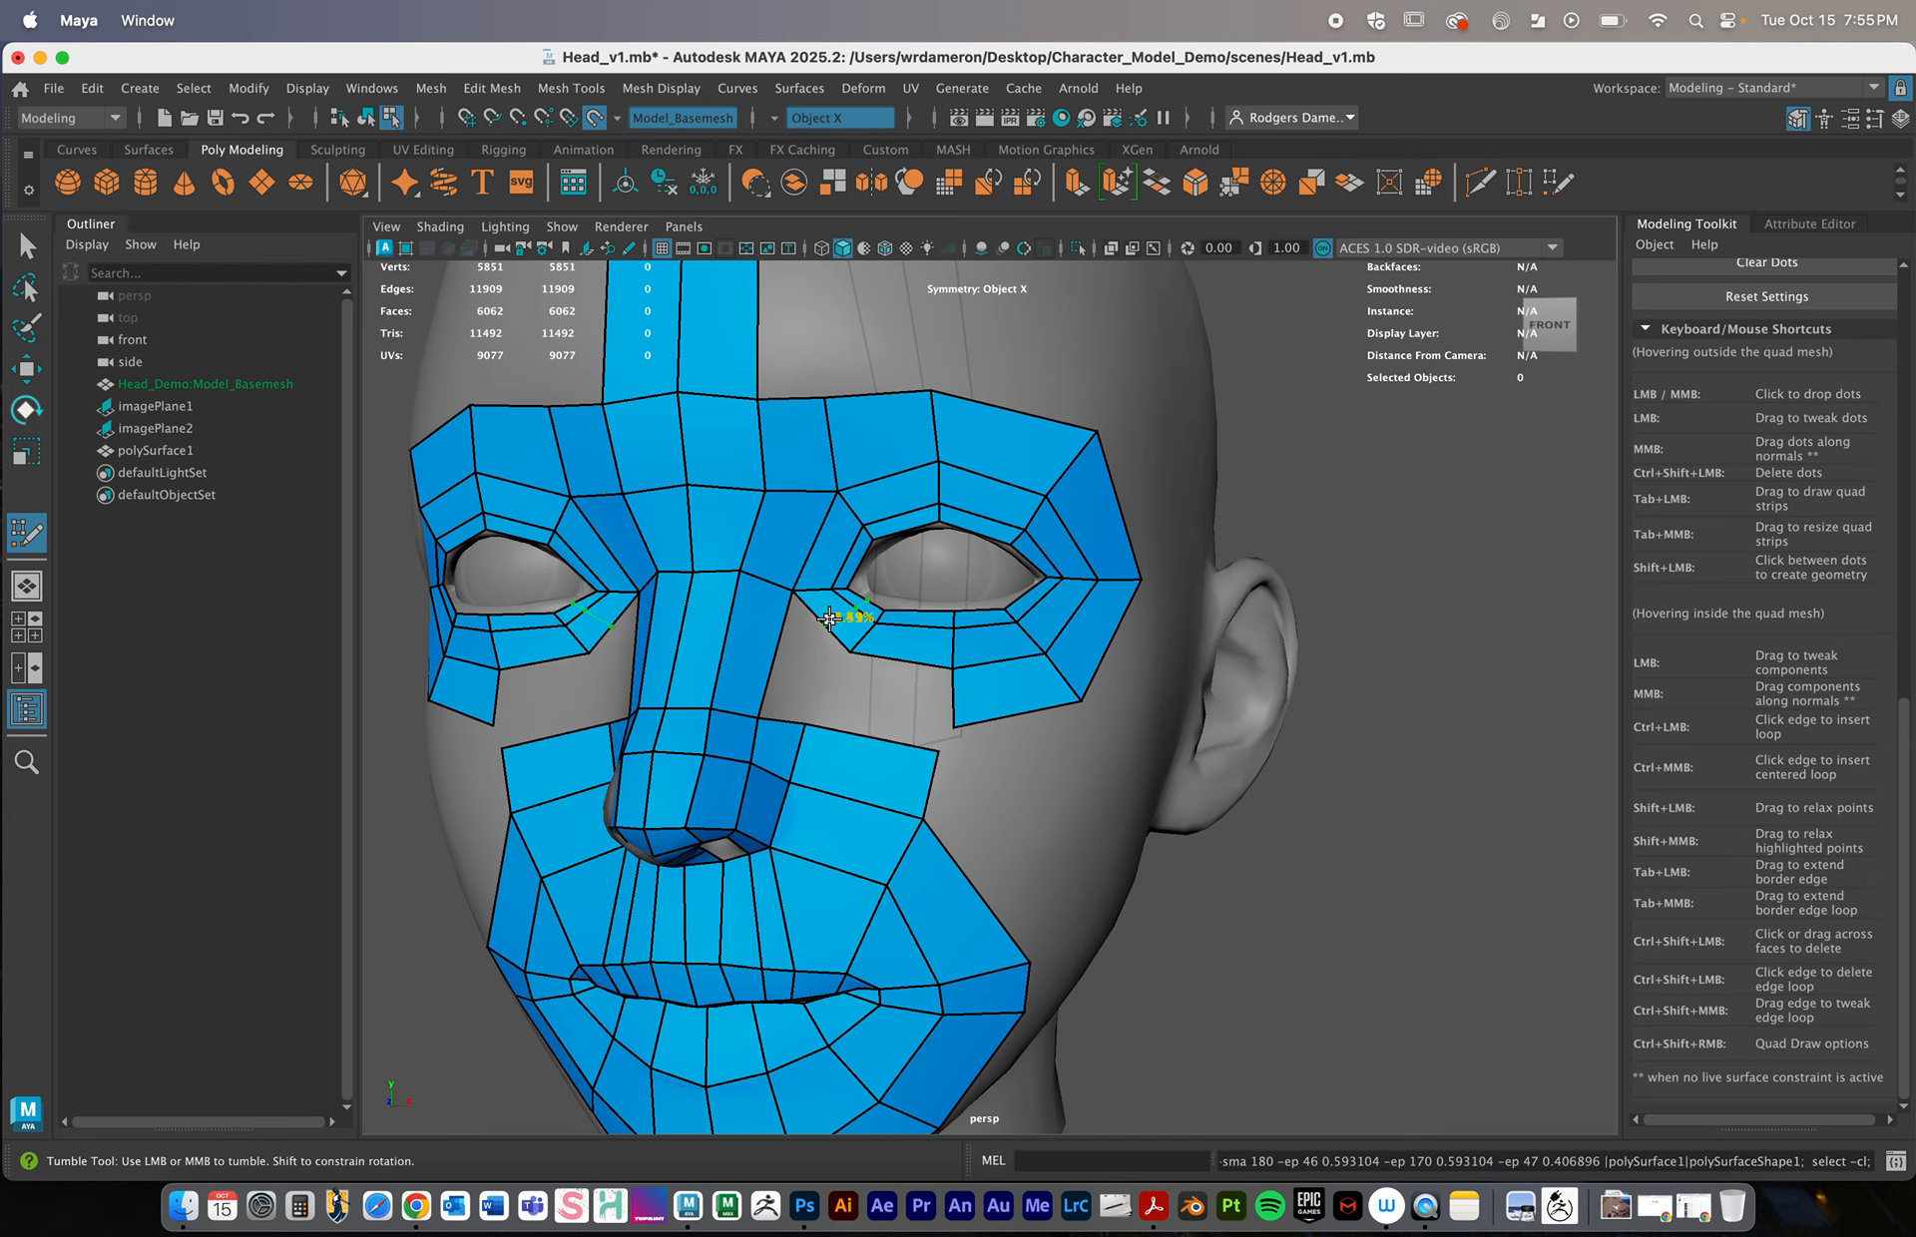
pyautogui.keyDown('shift'); pyautogui.click(827, 669); pyautogui.keyUp('shift')
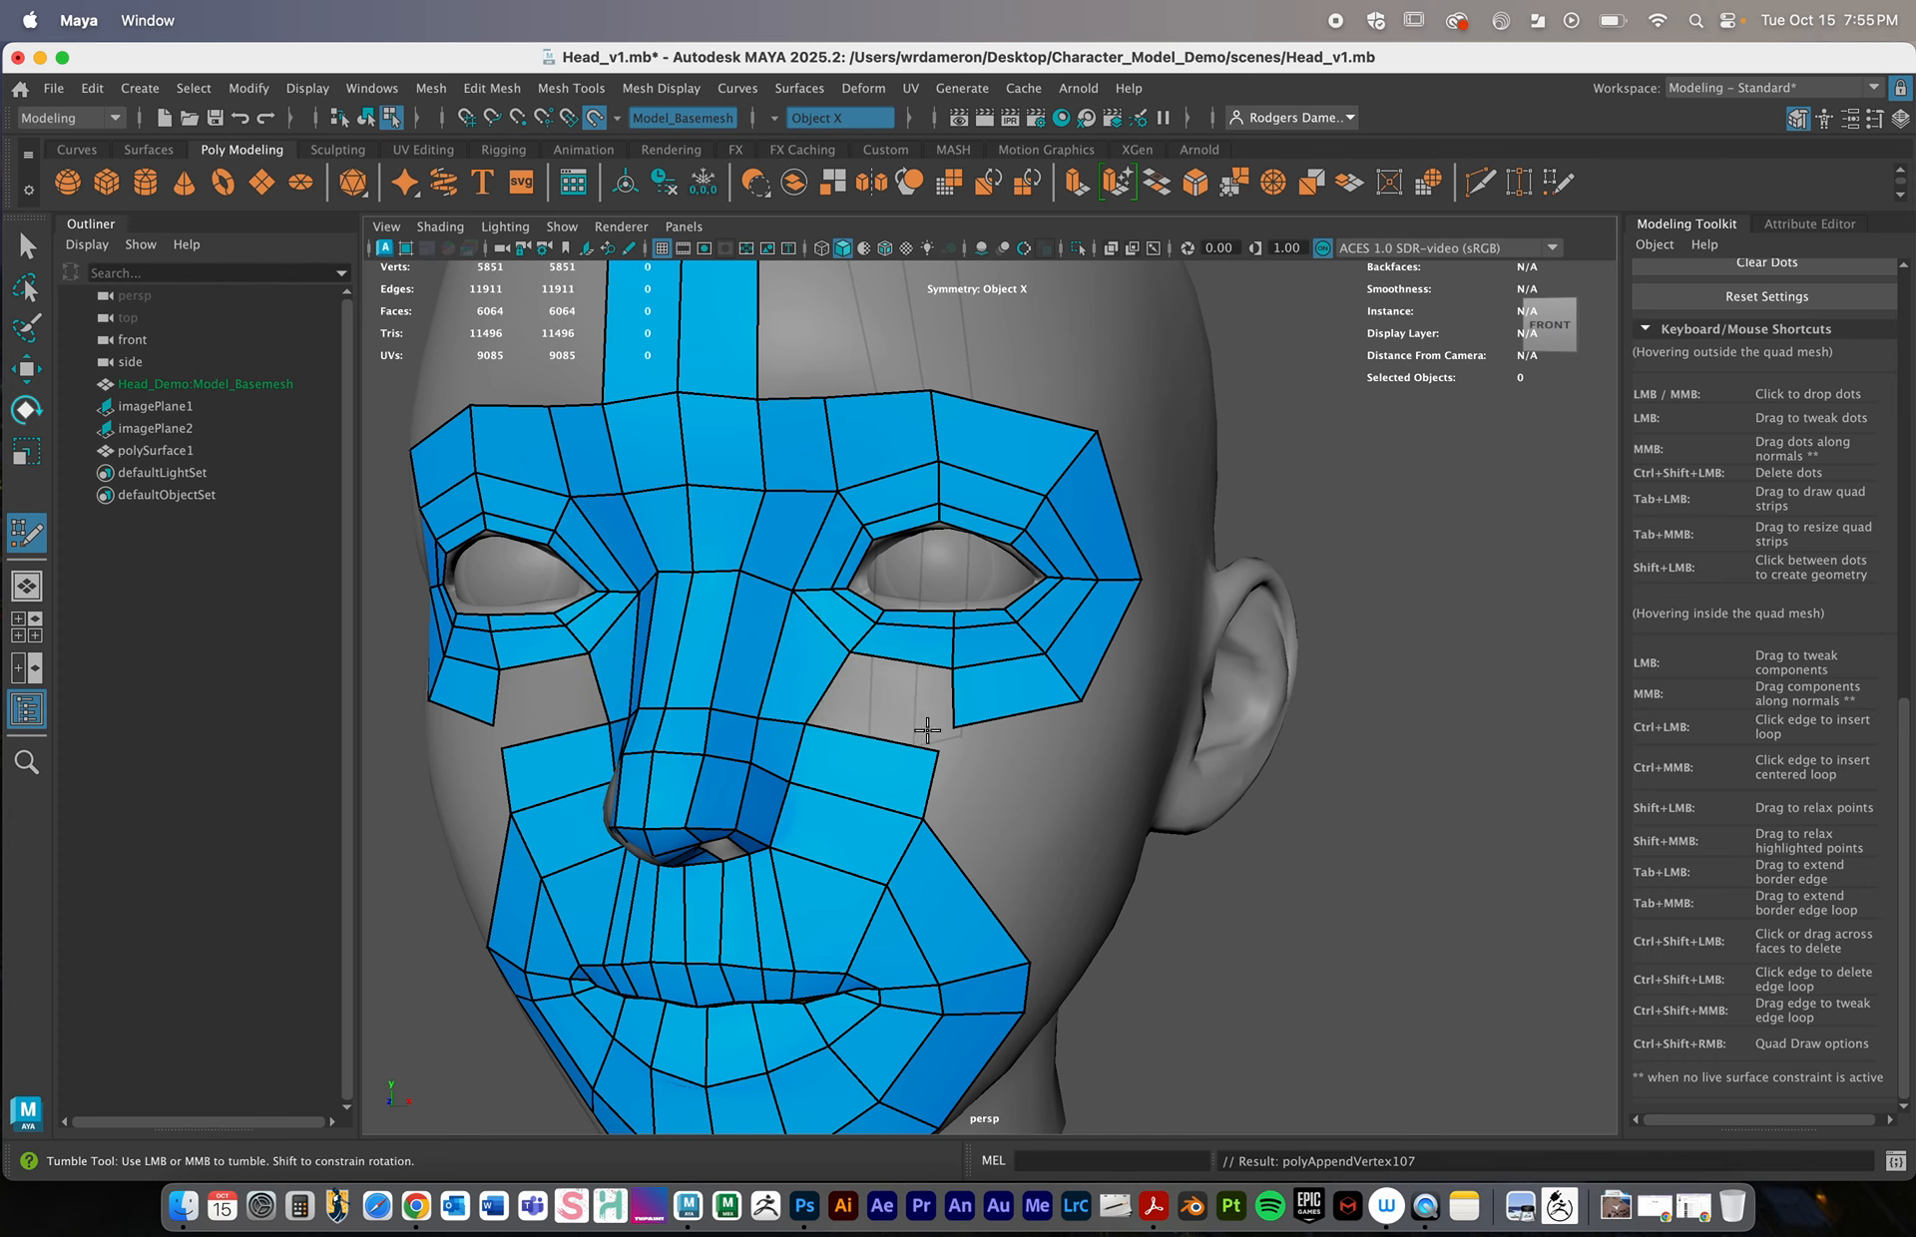
pyautogui.keyDown('alt'); pyautogui.moveTo(924, 727); pyautogui.dragTo(937, 732); pyautogui.keyUp('alt')
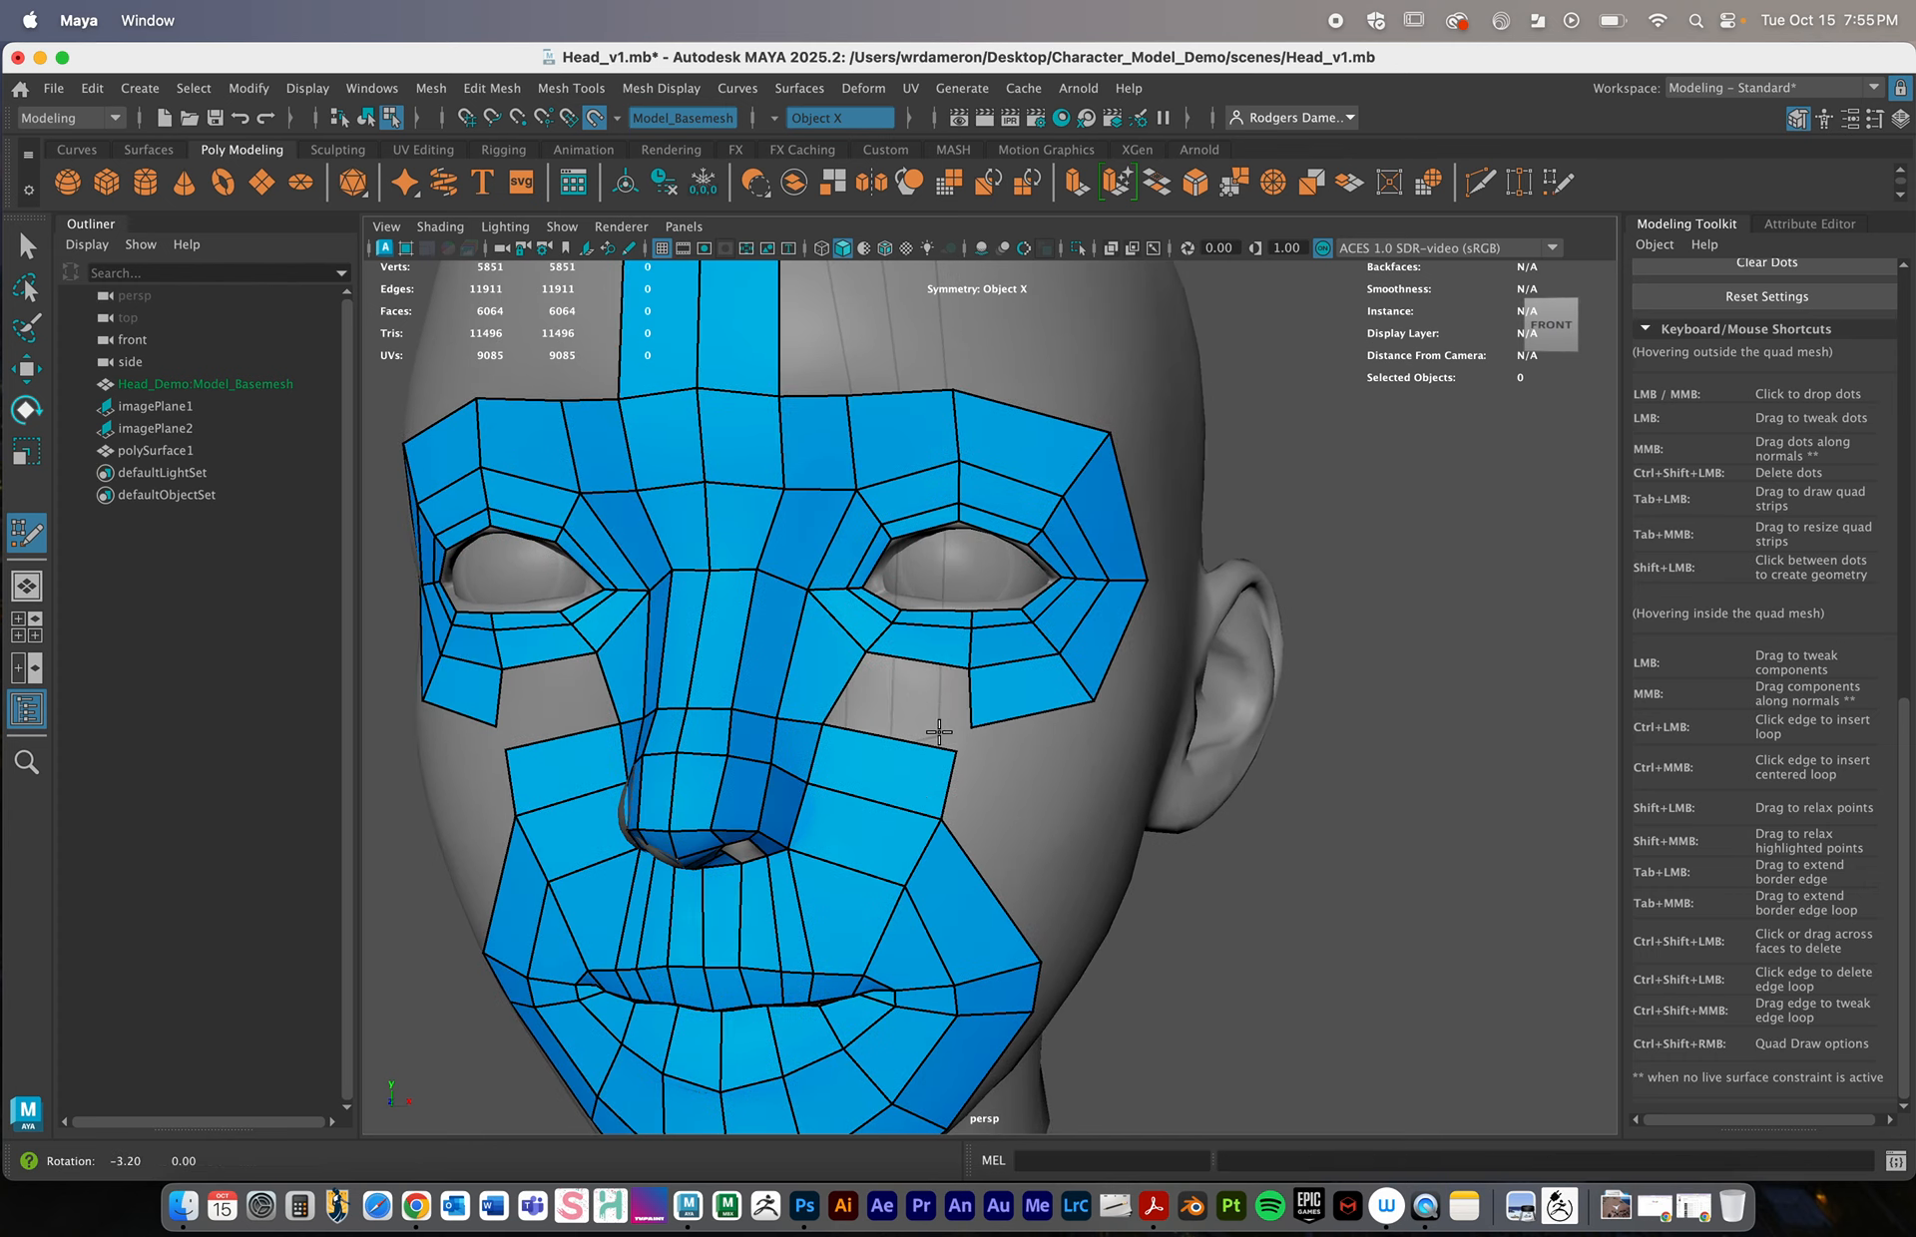
pyautogui.press('super+z')
pyautogui.keyDown('shift'); pyautogui.click(822, 679); pyautogui.keyUp('shift')
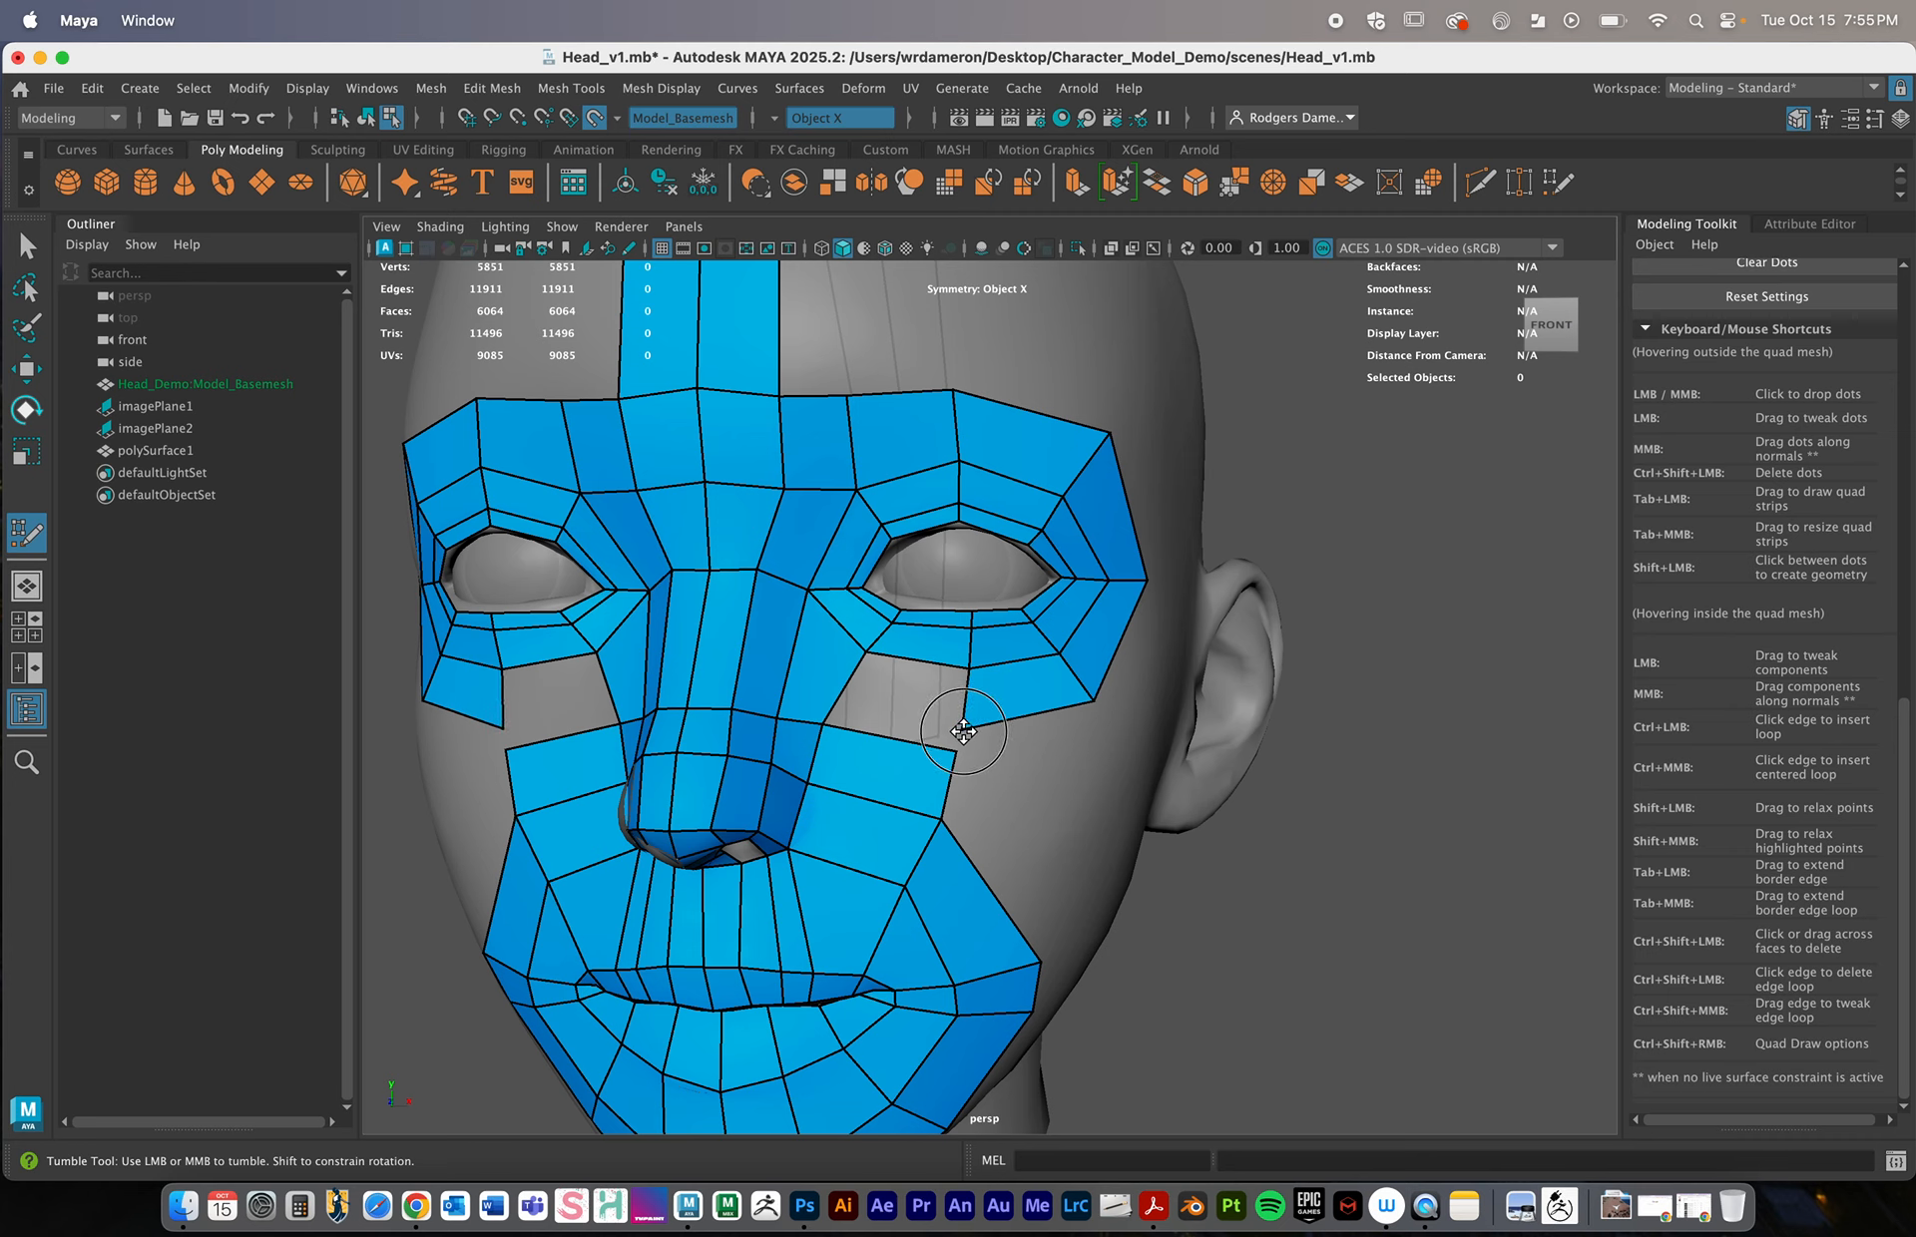
# Weld the under-eye corner vertex to the cheek quad's corner and fill the remaining hole below the eye
pyautogui.moveTo(969, 729)
pyautogui.mouseDown()
pyautogui.moveTo(978, 717)
pyautogui.moveTo(954, 751)
pyautogui.mouseUp()
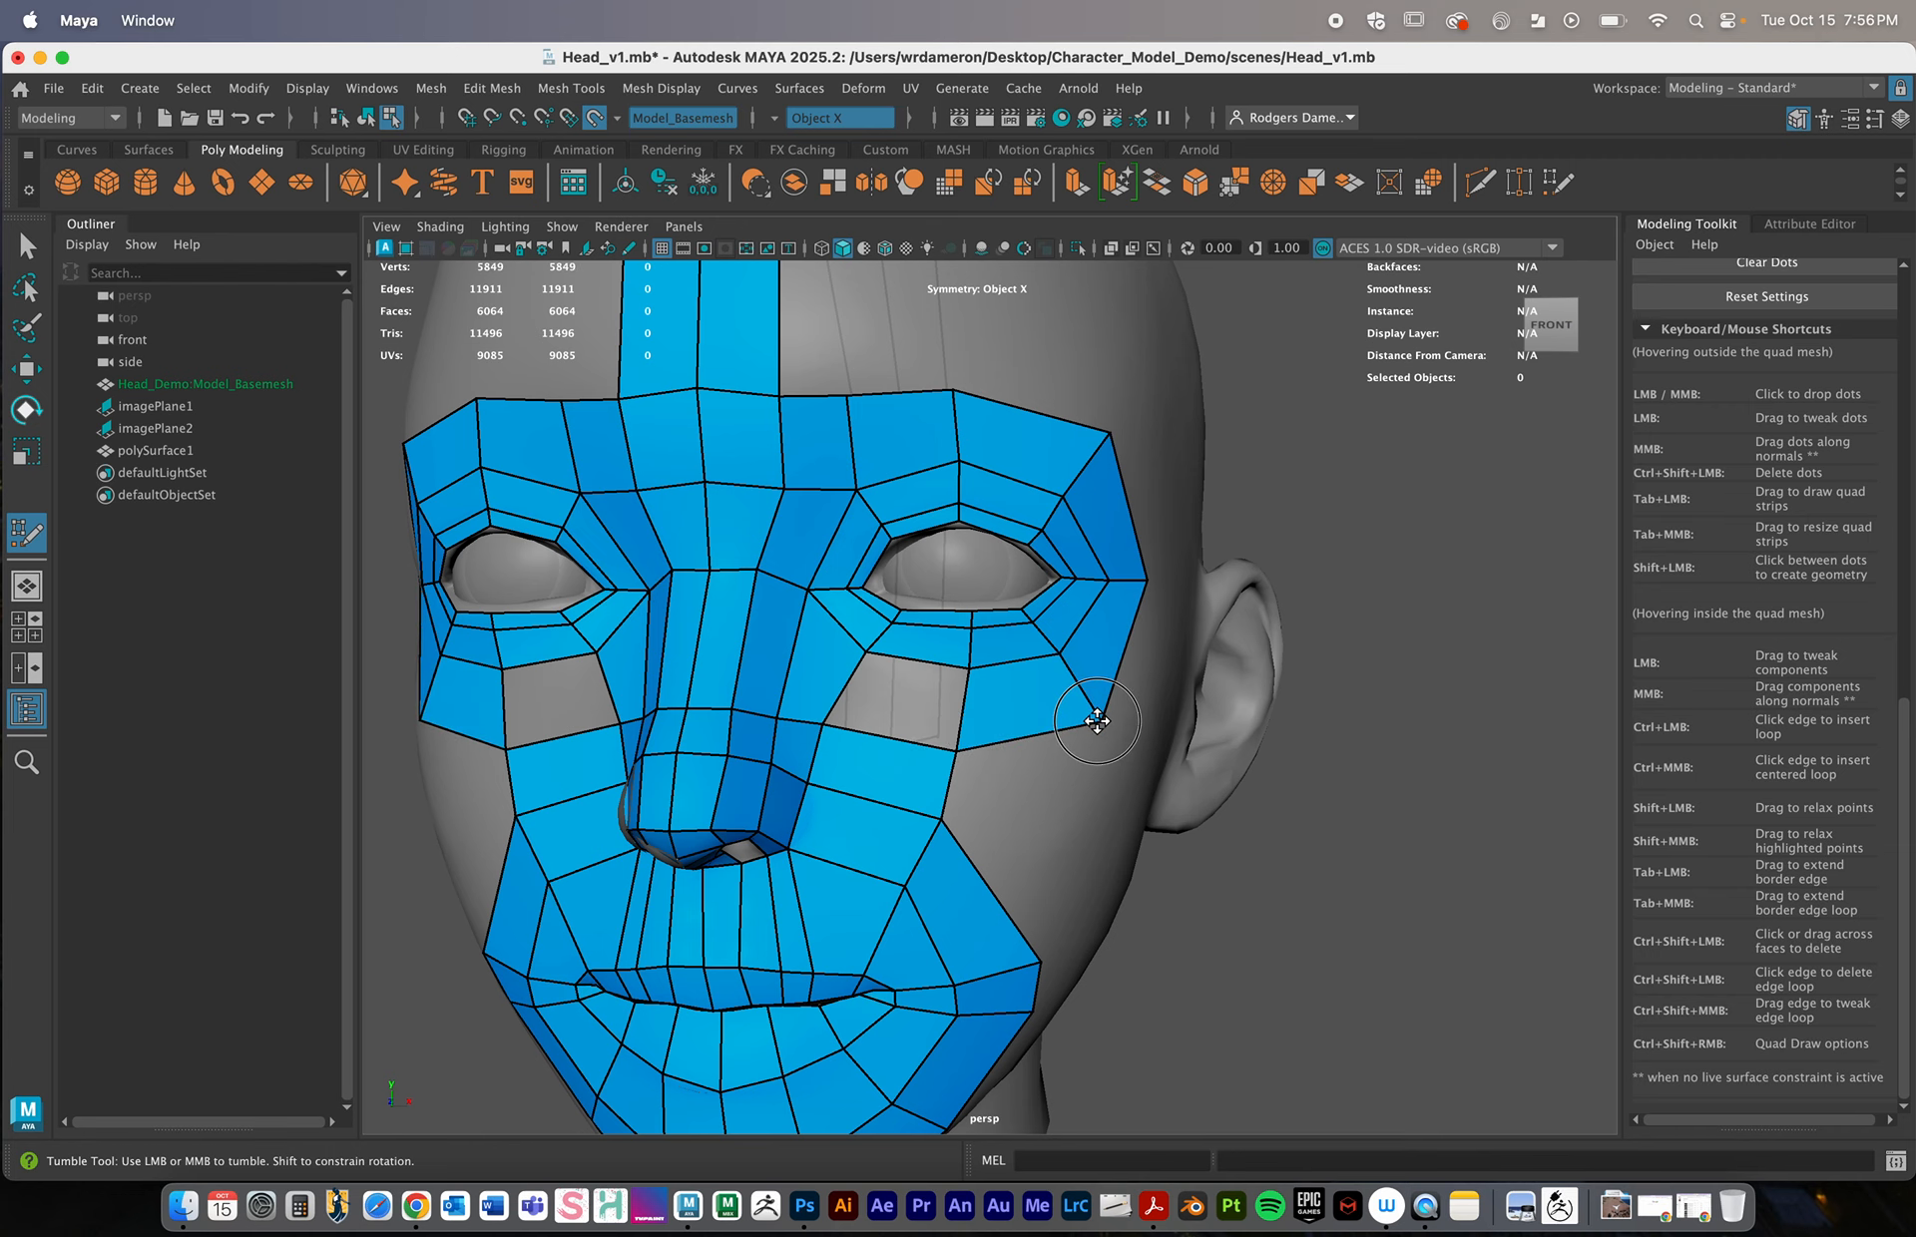
pyautogui.keyDown('shift'); pyautogui.click(901, 709); pyautogui.keyUp('shift')
pyautogui.keyDown('alt'); pyautogui.moveTo(901, 709); pyautogui.dragTo(966, 813); pyautogui.keyUp('alt')
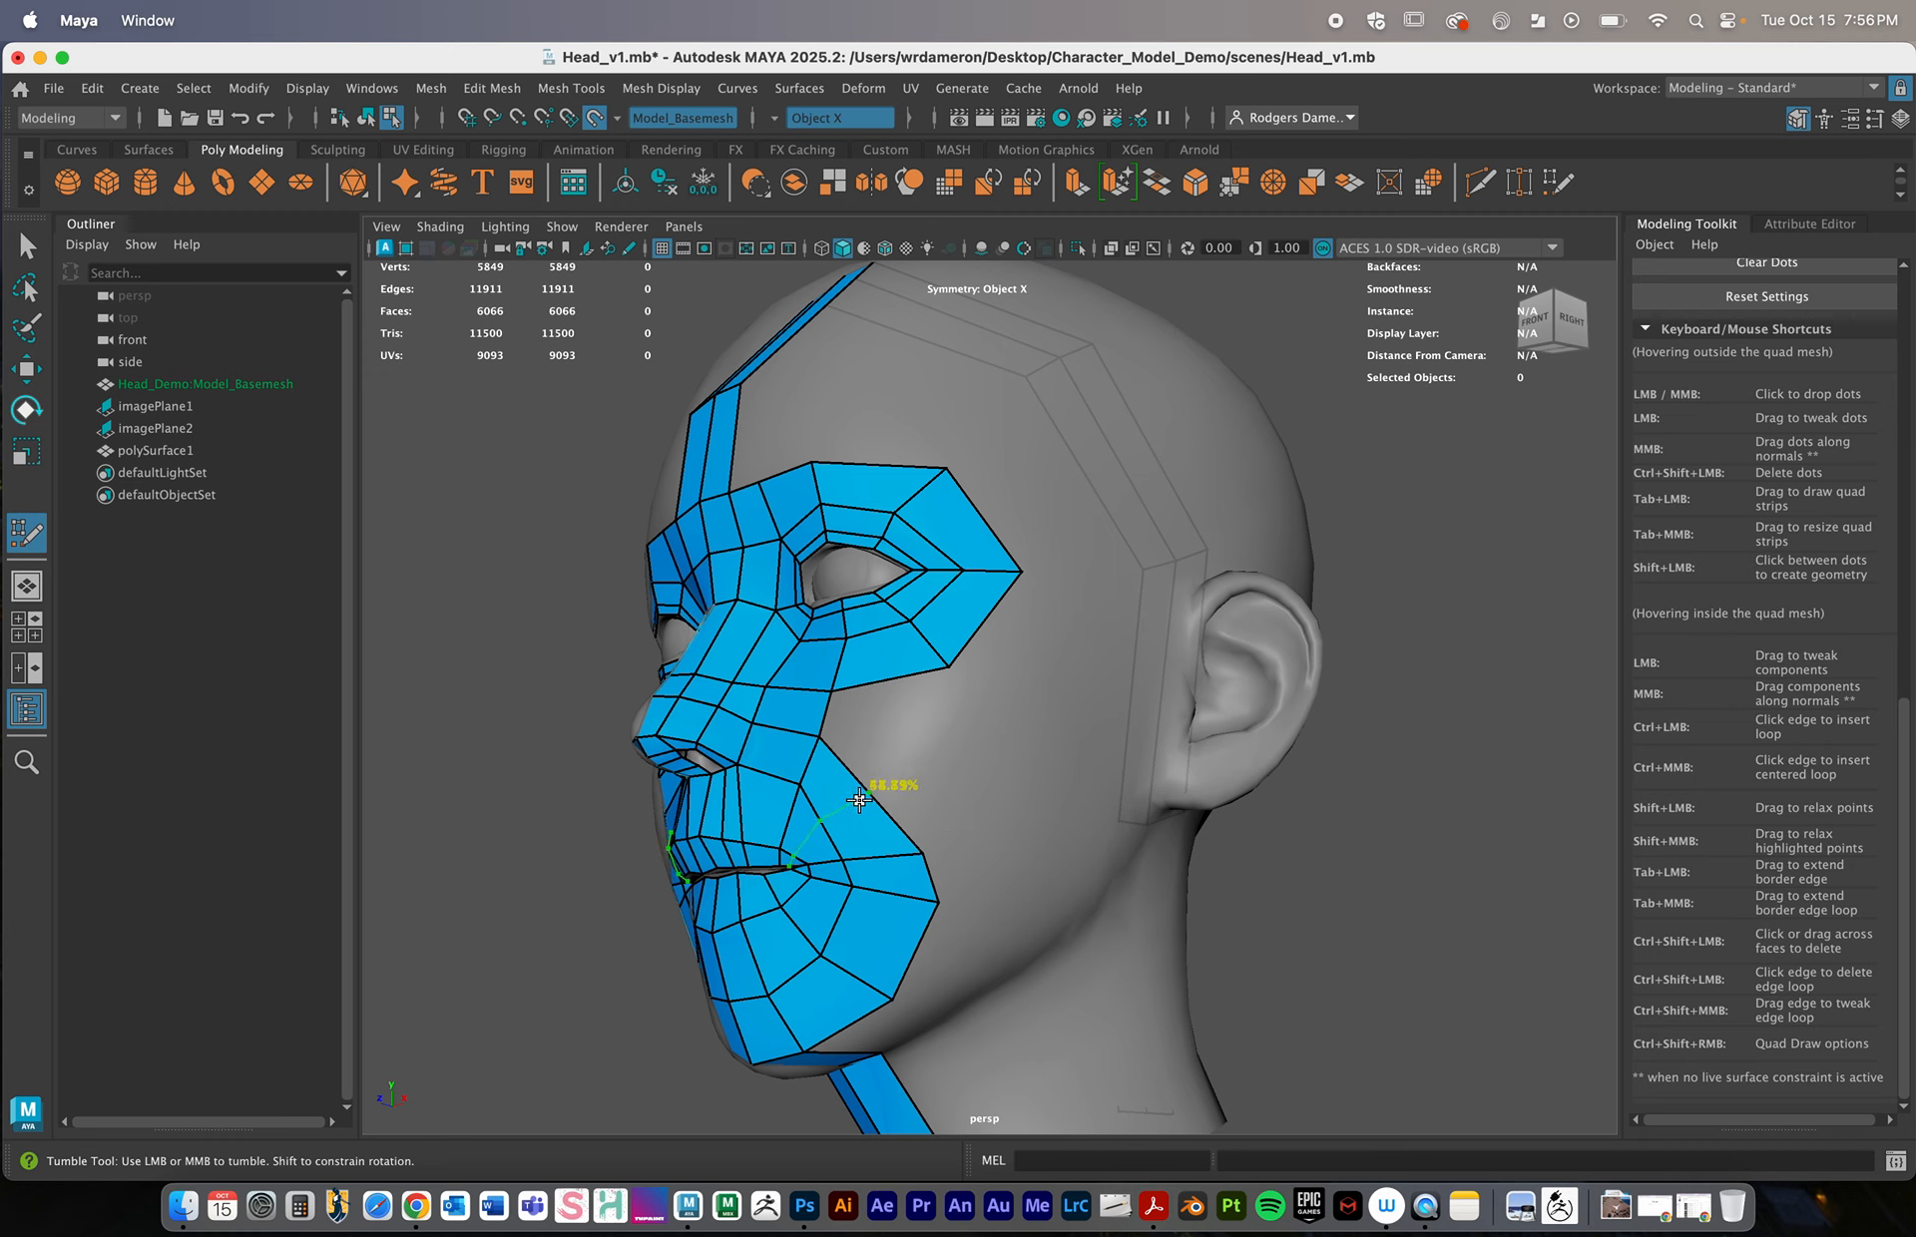
# Insert an edge loop from the mouth corner through the outer cheek and fill the quad between the cheek and under-eye faces
pyautogui.moveTo(924, 779)
pyautogui.keyDown('alt'); pyautogui.mouseDown()
pyautogui.moveTo(1008, 813)
pyautogui.moveTo(916, 809)
pyautogui.mouseUp(); pyautogui.keyUp('alt')
pyautogui.keyDown('shift'); pyautogui.click(962, 782); pyautogui.keyUp('shift')
pyautogui.keyDown('ctrl'); pyautogui.keyDown('shift'); pyautogui.click(946, 834); pyautogui.keyUp('shift'); pyautogui.keyUp('ctrl')
pyautogui.keyDown('alt'); pyautogui.moveTo(912, 859); pyautogui.dragTo(1075, 826, button='right'); pyautogui.keyUp('alt')
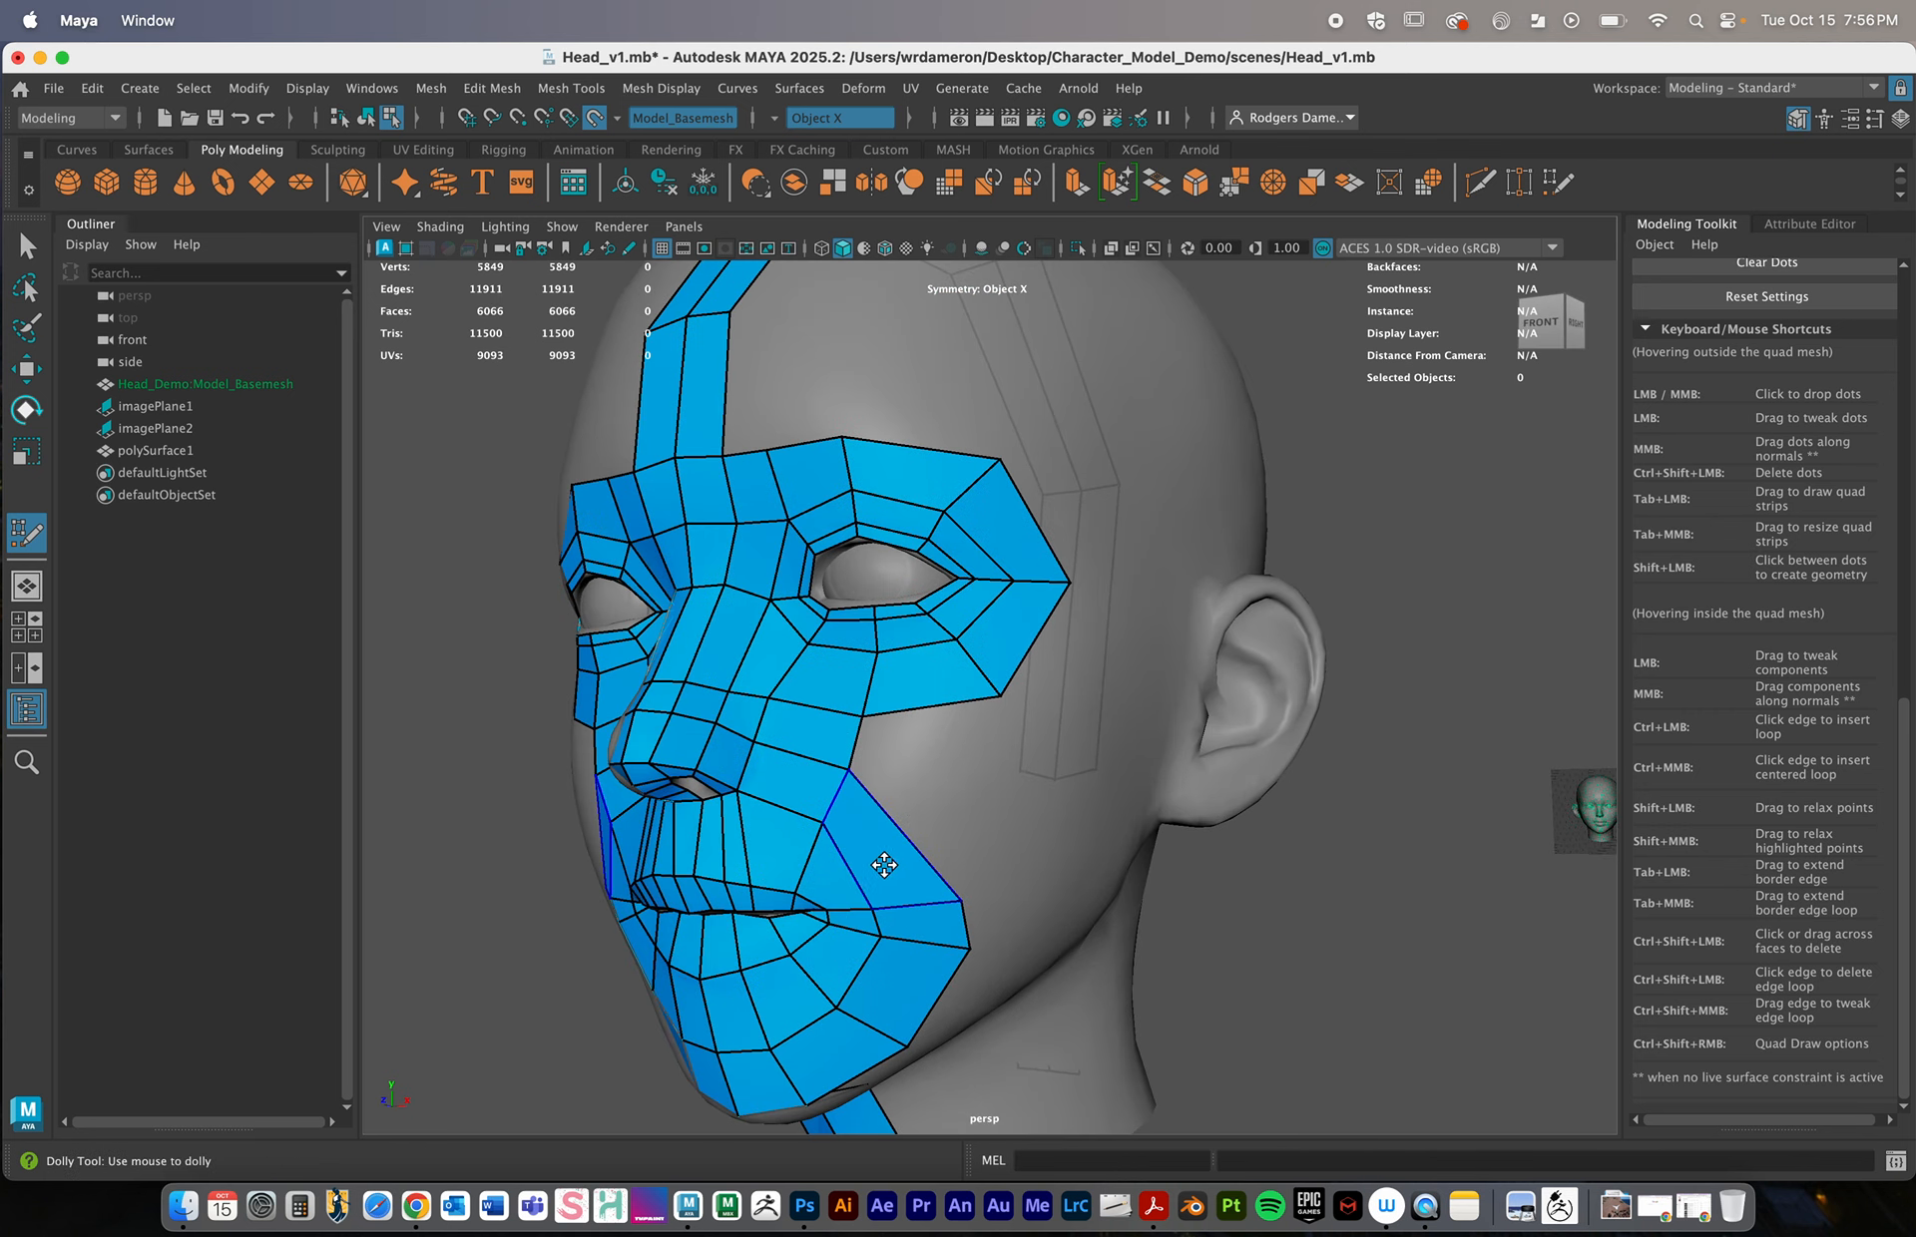
pyautogui.keyDown('ctrl'); pyautogui.click(857, 855); pyautogui.keyUp('ctrl')
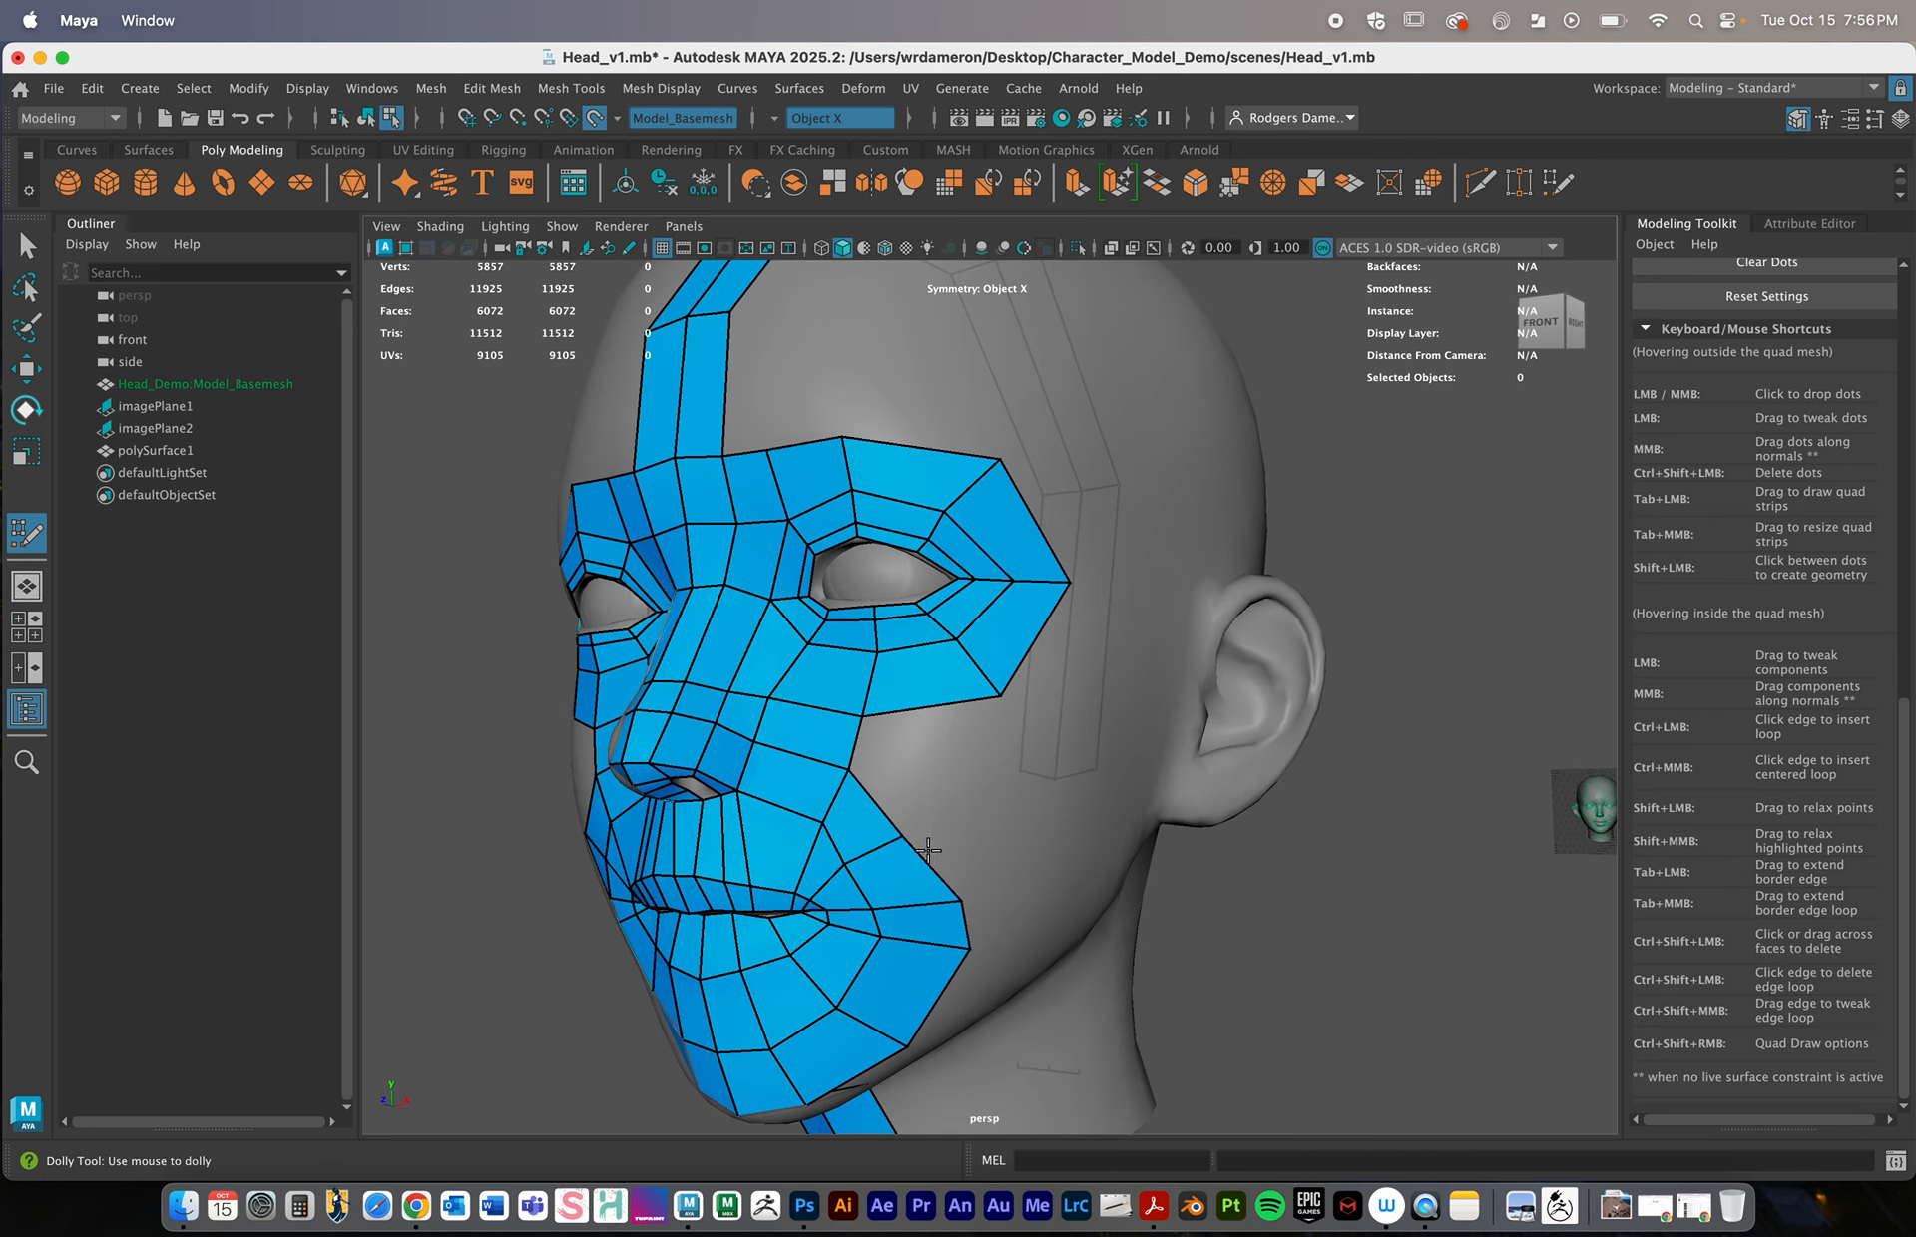
pyautogui.keyDown('alt'); pyautogui.moveTo(927, 850); pyautogui.dragTo(950, 848); pyautogui.keyUp('alt')
pyautogui.keyDown('shift'); pyautogui.click(945, 746); pyautogui.keyUp('shift')
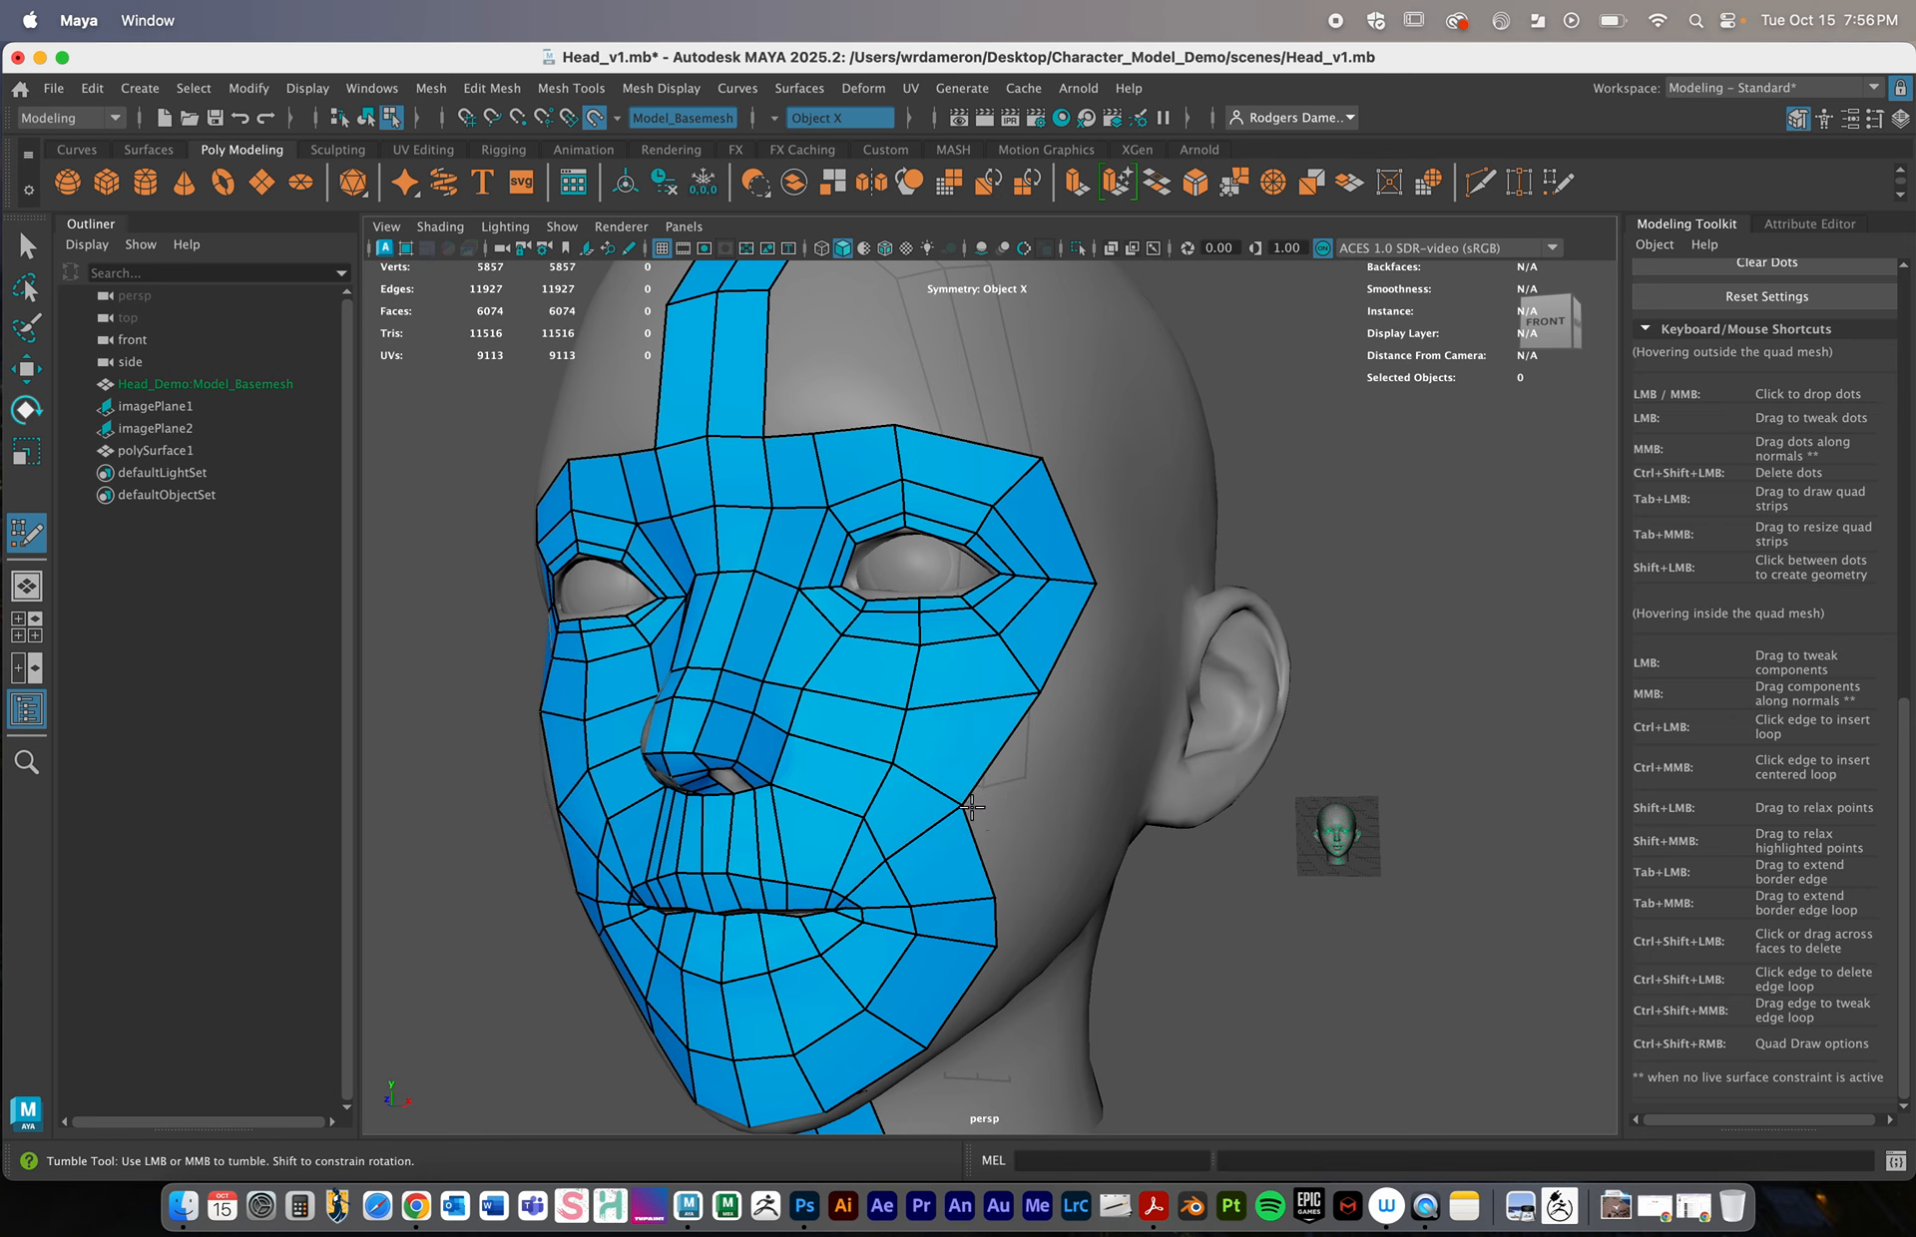
# Build two quads along the underside of the jaw, starting from the chin and the top of the neck strip
pyautogui.keyDown('alt'); pyautogui.moveTo(949, 829); pyautogui.dragTo(983, 837); pyautogui.keyUp('alt')
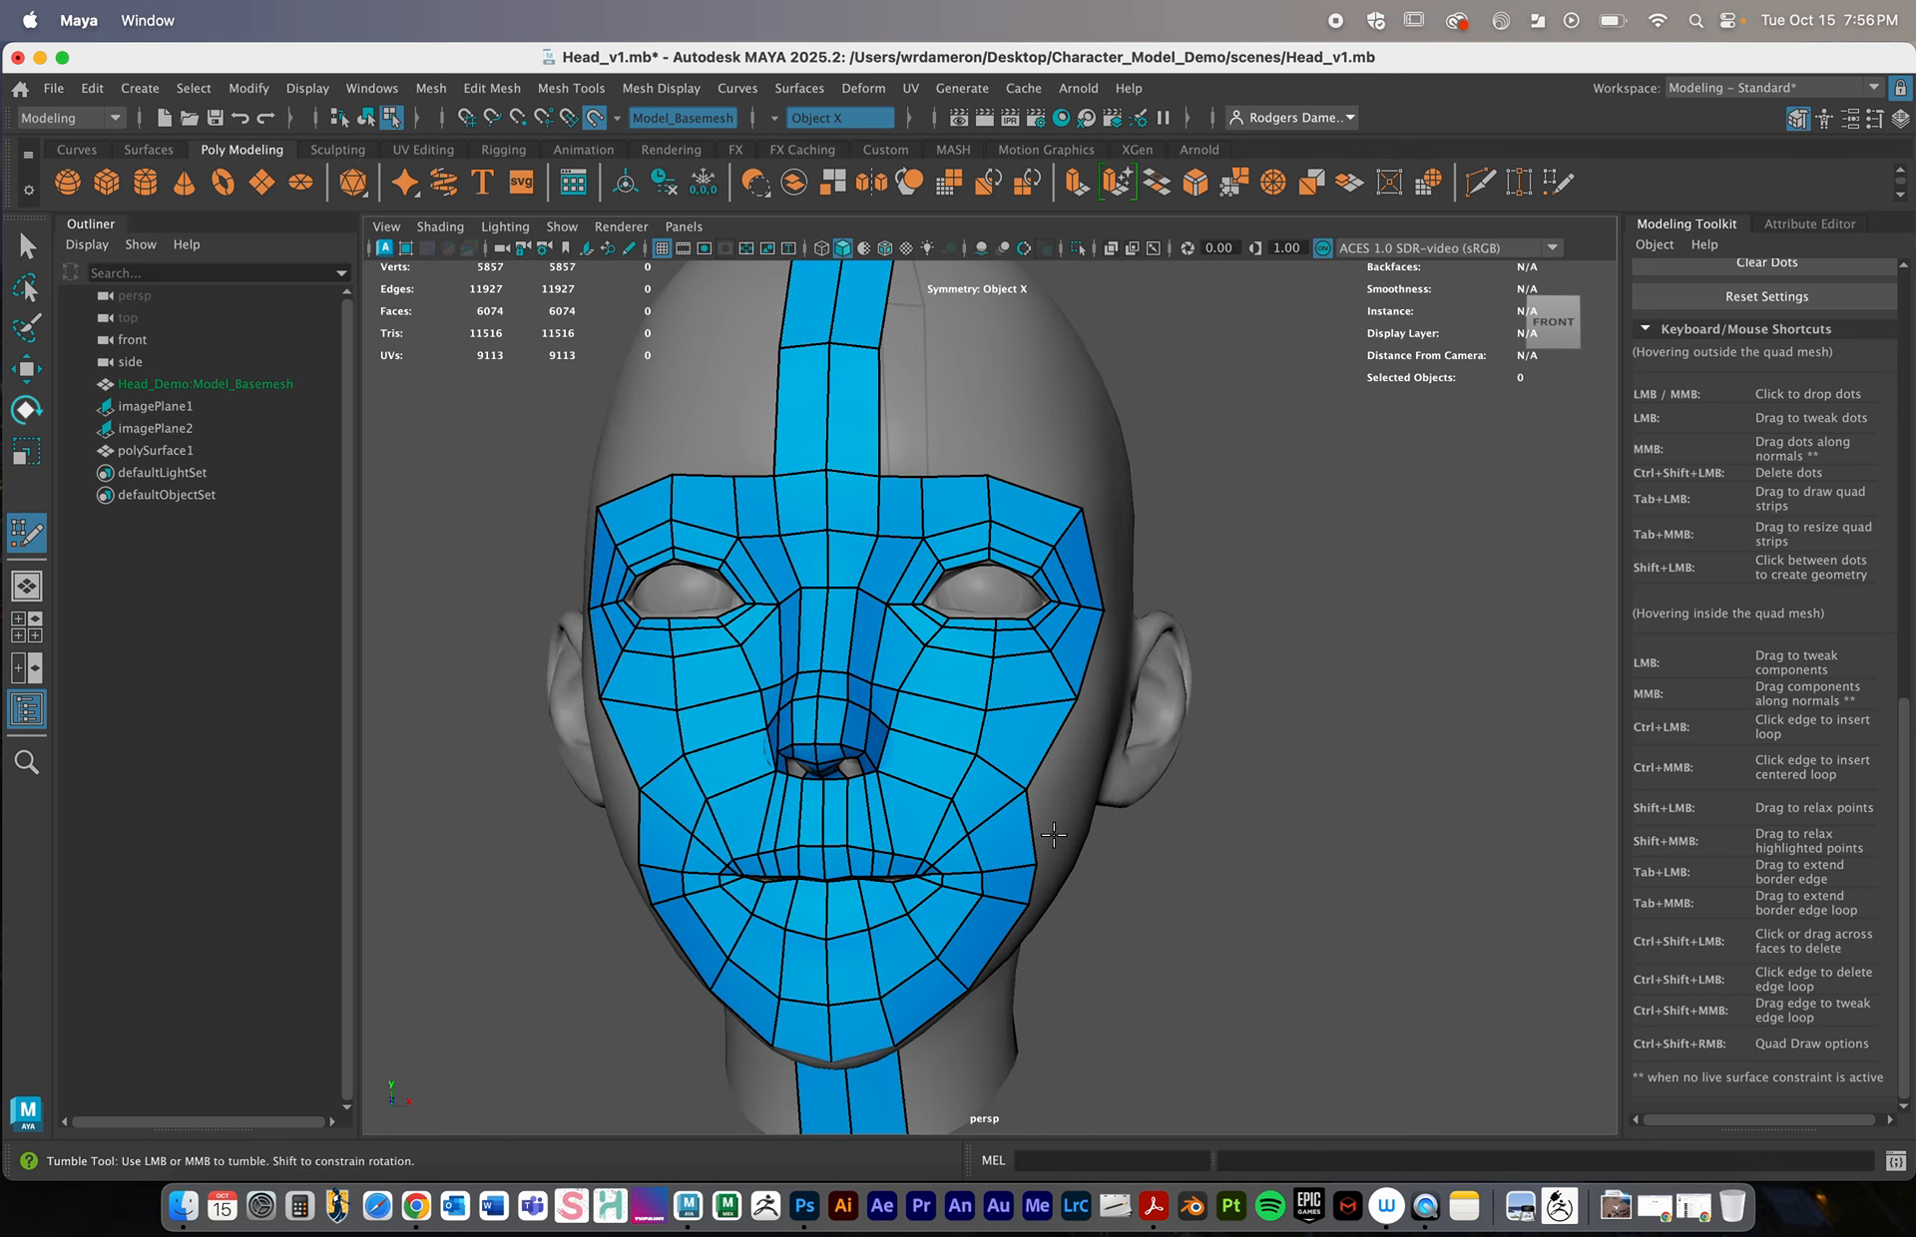
pyautogui.keyDown('alt'); pyautogui.moveTo(982, 837); pyautogui.dragTo(944, 820, button='right'); pyautogui.keyUp('alt')
pyautogui.keyDown('alt'); pyautogui.moveTo(944, 820); pyautogui.dragTo(840, 829); pyautogui.keyUp('alt')
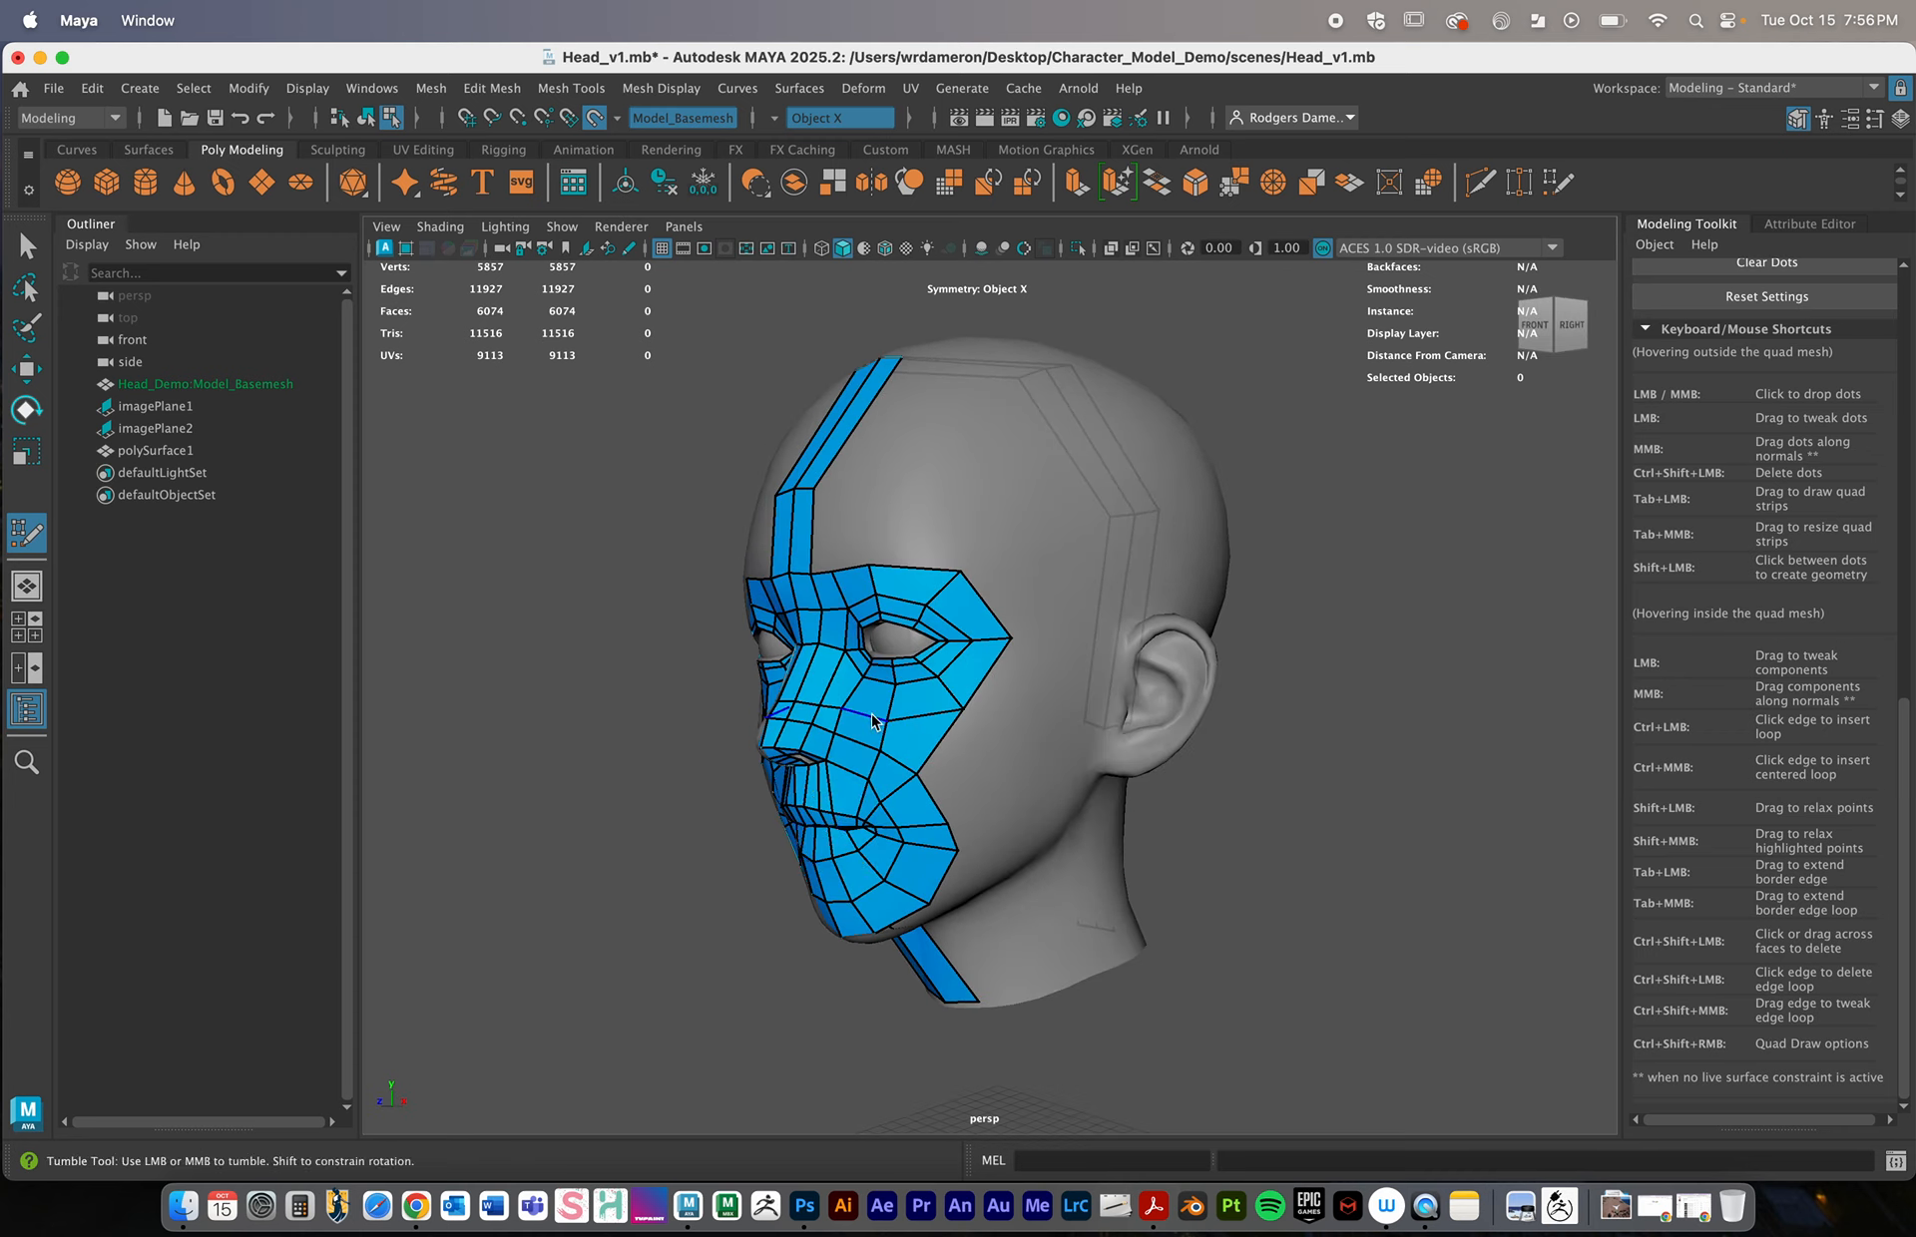
pyautogui.keyDown('alt'); pyautogui.moveTo(1024, 799); pyautogui.dragTo(1048, 898); pyautogui.keyUp('alt')
pyautogui.scroll(-3, 938, 809)
pyautogui.moveTo(938, 808)
pyautogui.keyDown('alt'); pyautogui.mouseDown()
pyautogui.moveTo(916, 823)
pyautogui.moveTo(926, 799)
pyautogui.mouseUp(); pyautogui.keyUp('alt')
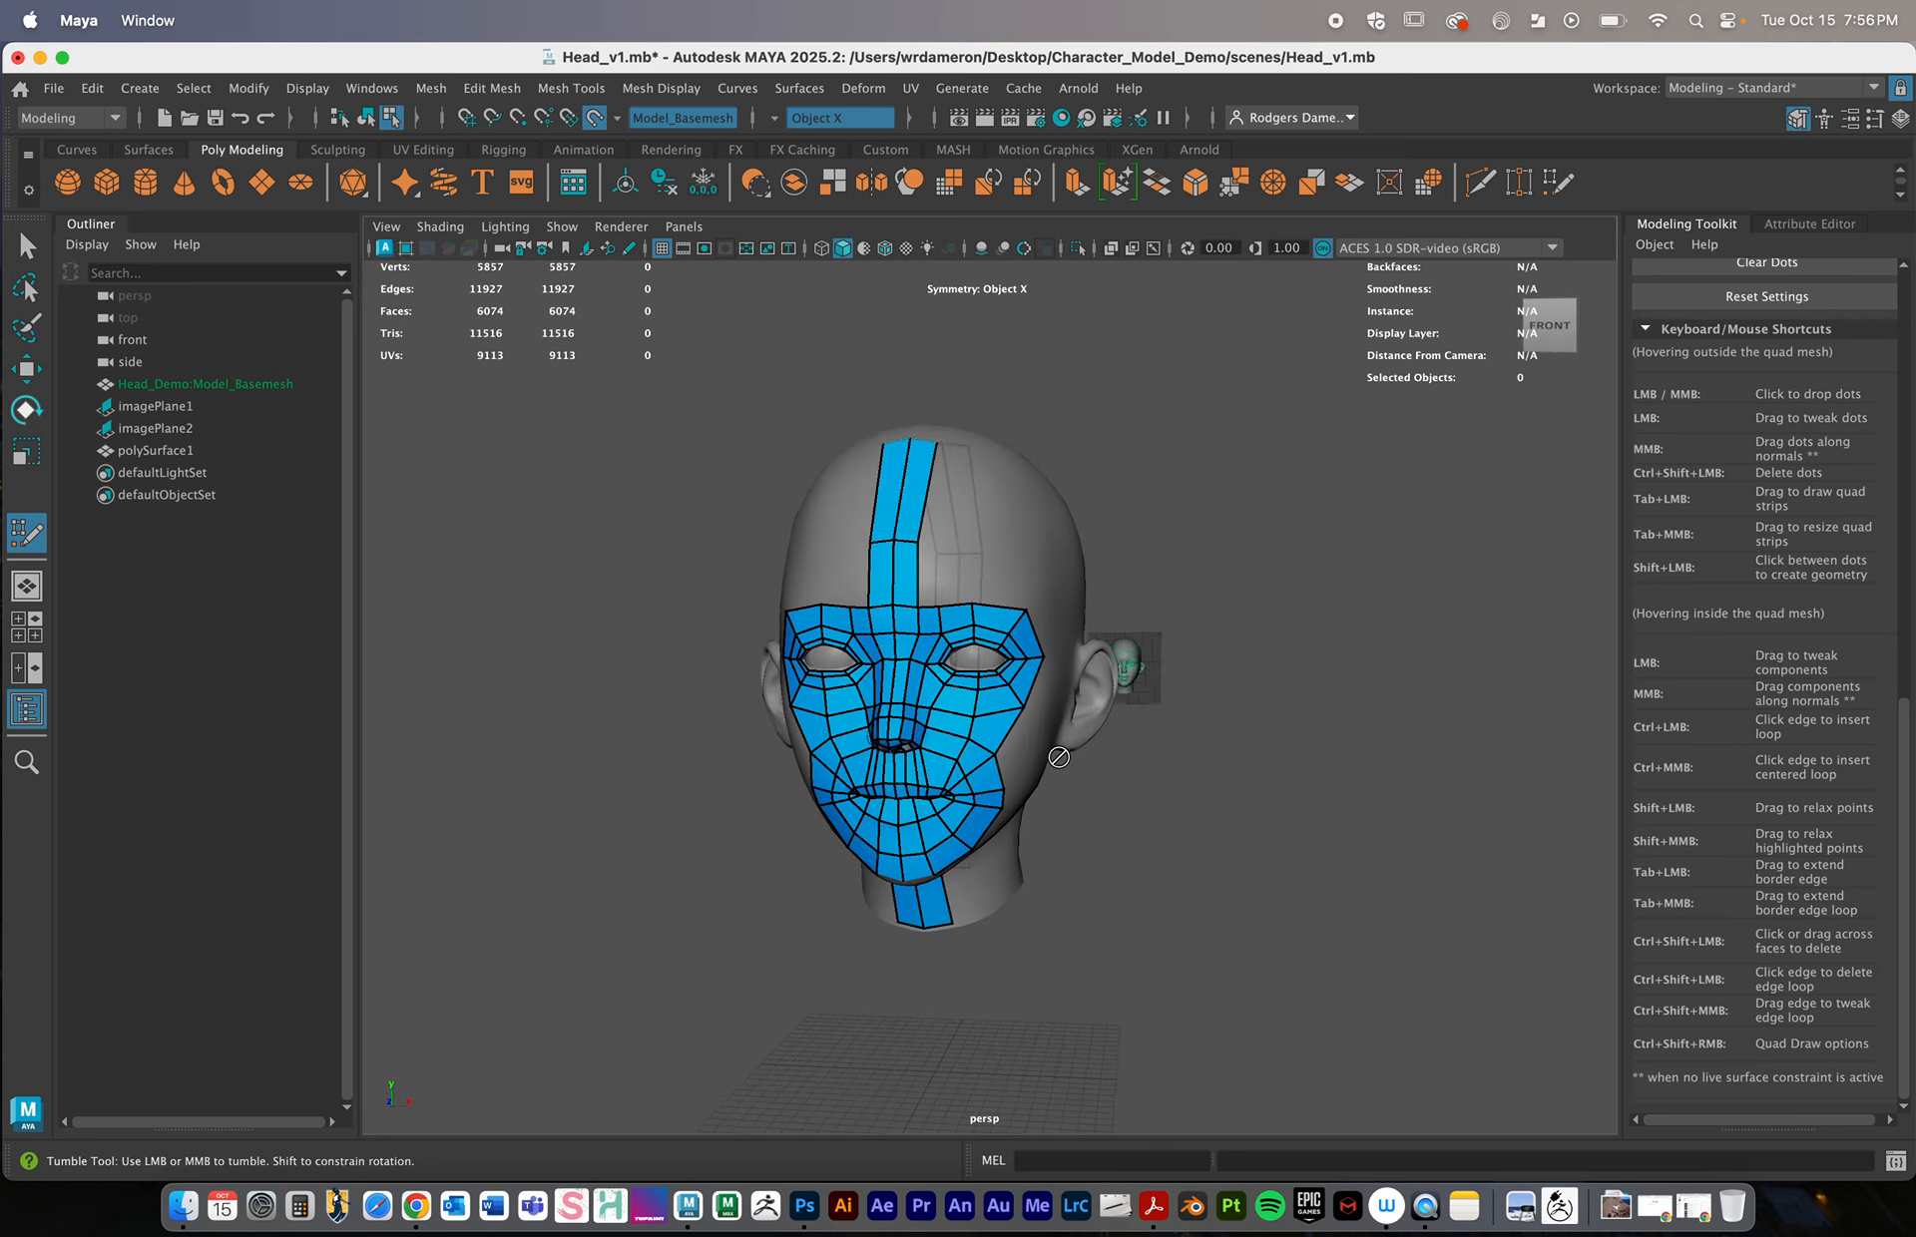
pyautogui.keyDown('alt'); pyautogui.moveTo(1076, 846); pyautogui.dragTo(776, 767); pyautogui.keyUp('alt')
pyautogui.keyDown('alt'); pyautogui.moveTo(777, 767); pyautogui.dragTo(1069, 847, button='right'); pyautogui.keyUp('alt')
pyautogui.keyDown('alt'); pyautogui.moveTo(1069, 847); pyautogui.dragTo(1032, 798); pyautogui.keyUp('alt')
pyautogui.keyDown('alt'); pyautogui.moveTo(1033, 798); pyautogui.dragTo(1014, 740, button='middle'); pyautogui.keyUp('alt')
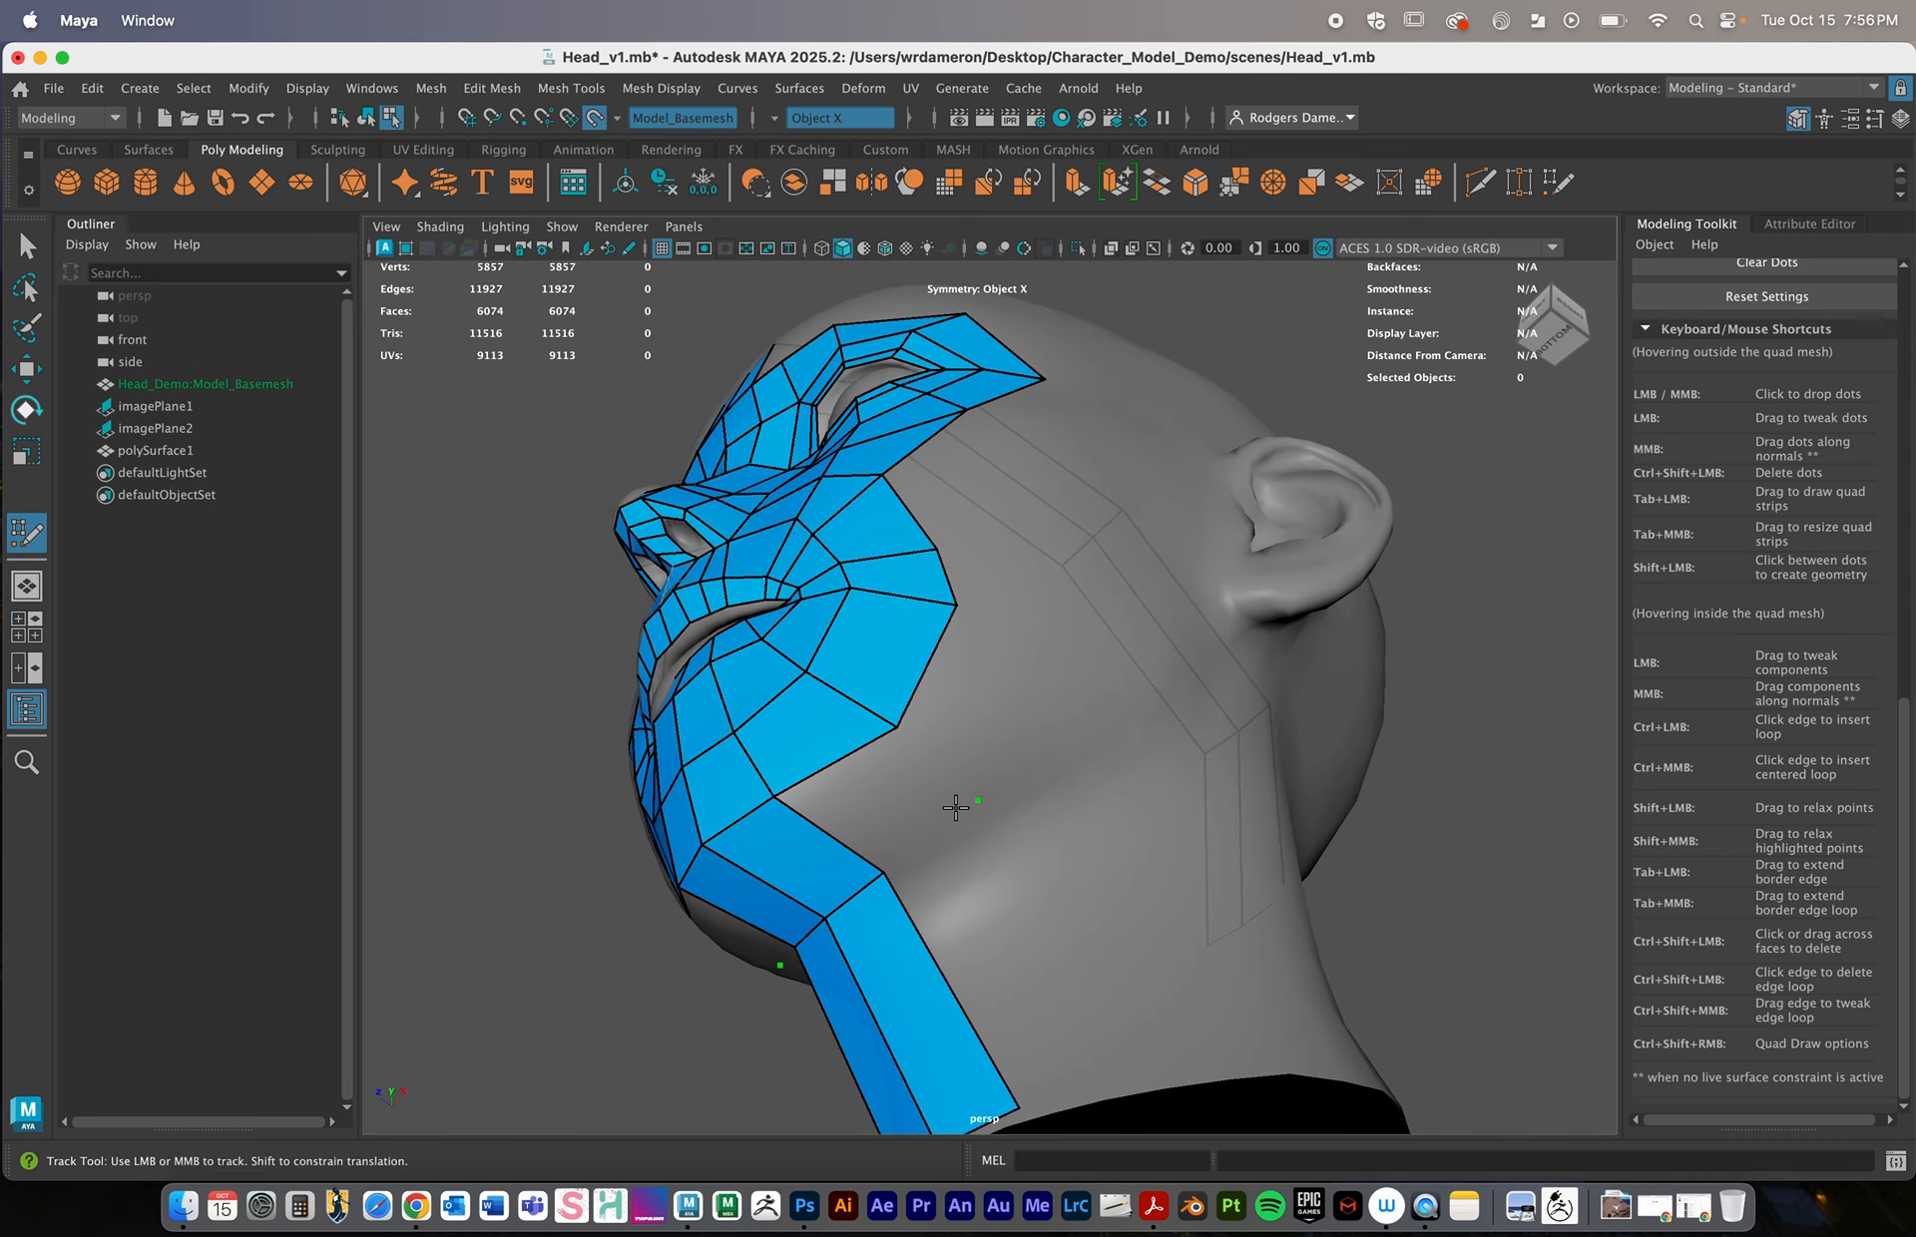
pyautogui.keyDown('shift'); pyautogui.click(899, 813); pyautogui.keyUp('shift')
pyautogui.keyDown('shift'); pyautogui.click(994, 730); pyautogui.keyUp('shift')
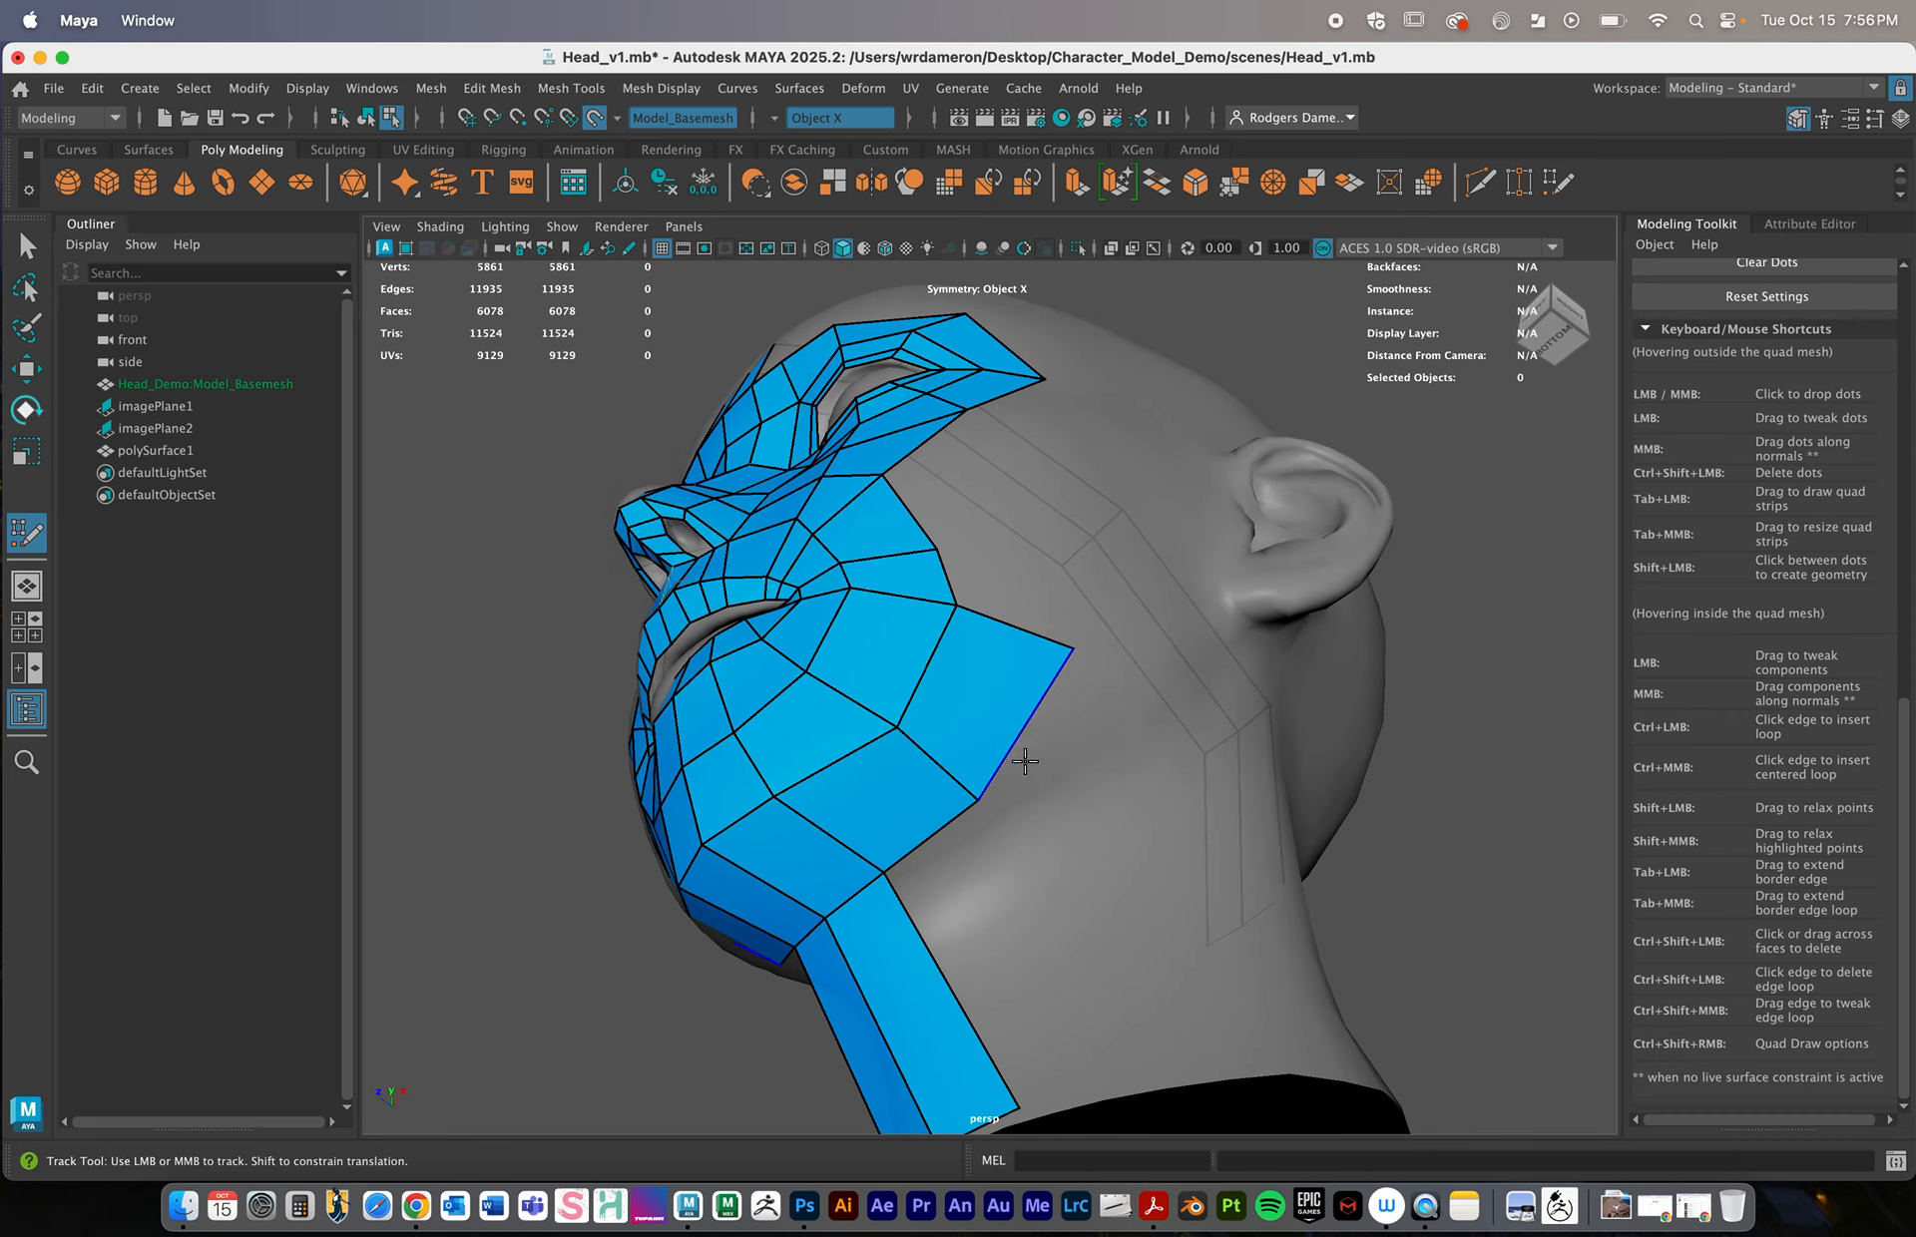
# Widen the front neck strip with one quad running from the jaw down to the neck opening
pyautogui.keyDown('alt'); pyautogui.moveTo(1027, 761); pyautogui.dragTo(1057, 877); pyautogui.keyUp('alt')
pyautogui.keyDown('alt'); pyautogui.moveTo(1057, 877); pyautogui.dragTo(1005, 711, button='middle'); pyautogui.keyUp('alt')
pyautogui.keyDown('alt'); pyautogui.moveTo(1006, 710); pyautogui.dragTo(997, 790, button='right'); pyautogui.keyUp('alt')
pyautogui.keyDown('alt'); pyautogui.moveTo(995, 793); pyautogui.dragTo(1026, 834); pyautogui.keyUp('alt')
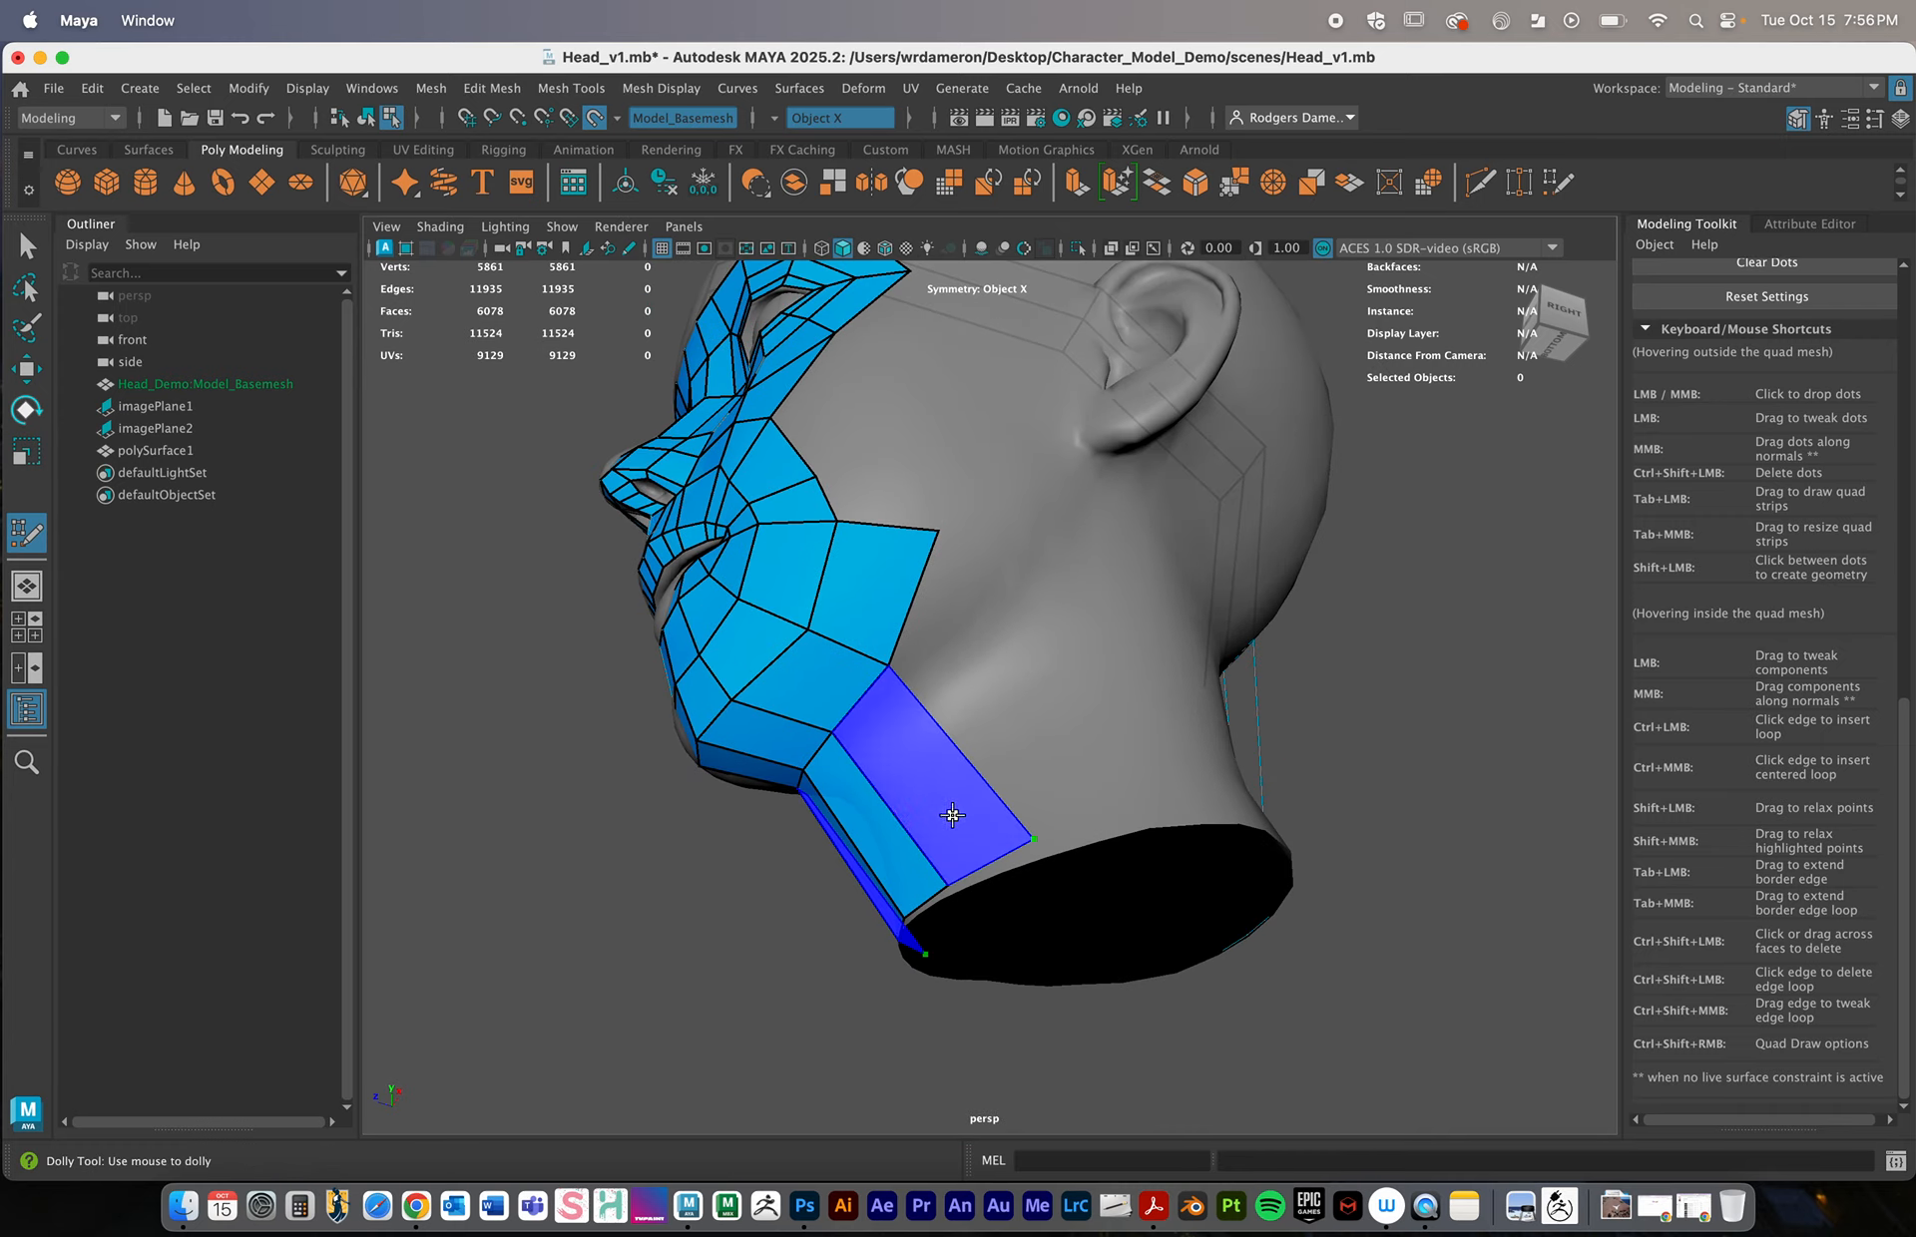
pyautogui.keyDown('shift'); pyautogui.click(953, 804); pyautogui.keyUp('shift')
# Insert an edge loop through the jaw quads towards the chin and relax the surrounding points
pyautogui.keyDown('alt'); pyautogui.moveTo(1168, 809); pyautogui.dragTo(911, 736); pyautogui.keyUp('alt')
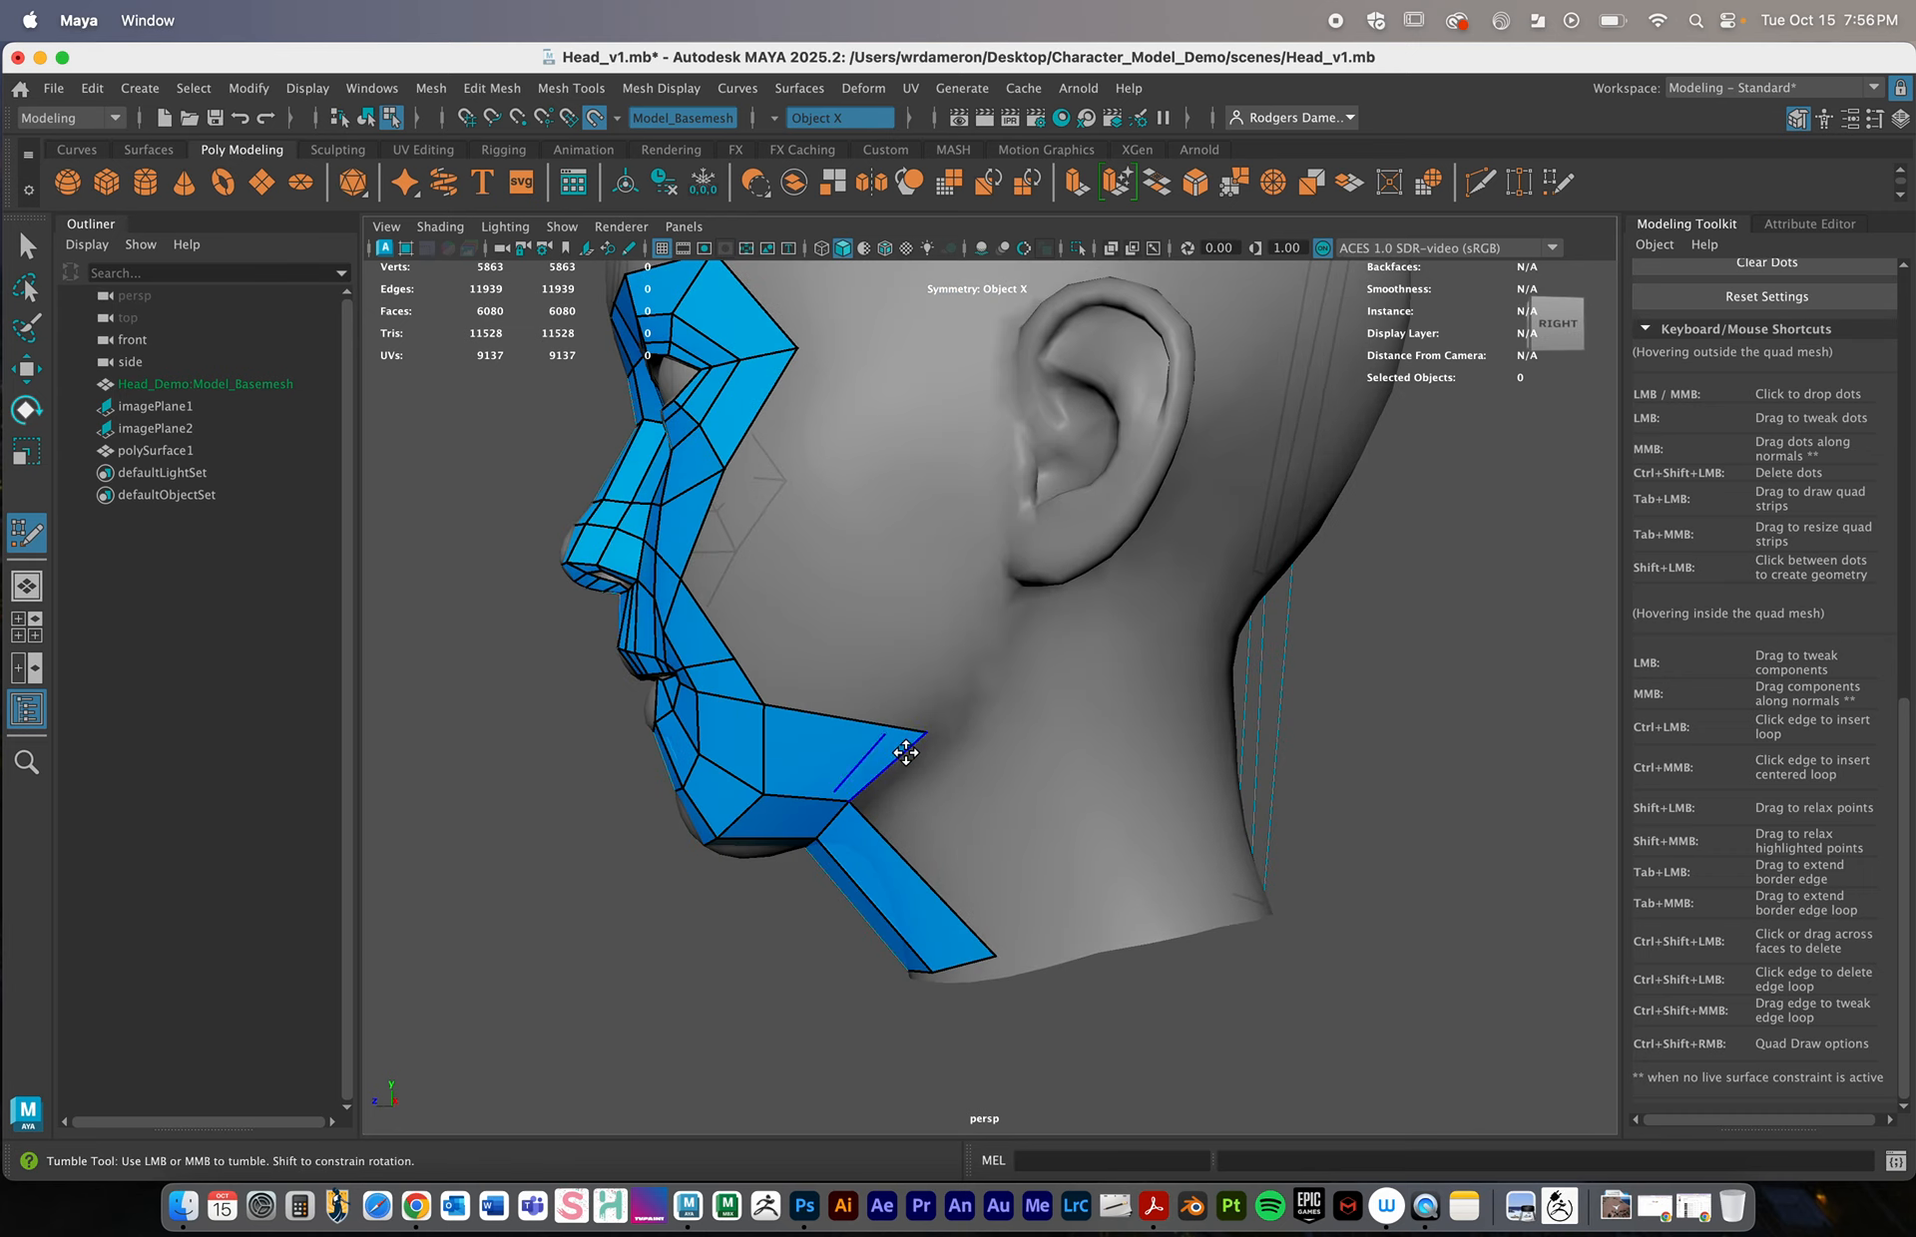
pyautogui.keyDown('ctrl'); pyautogui.click(783, 804); pyautogui.keyUp('ctrl')
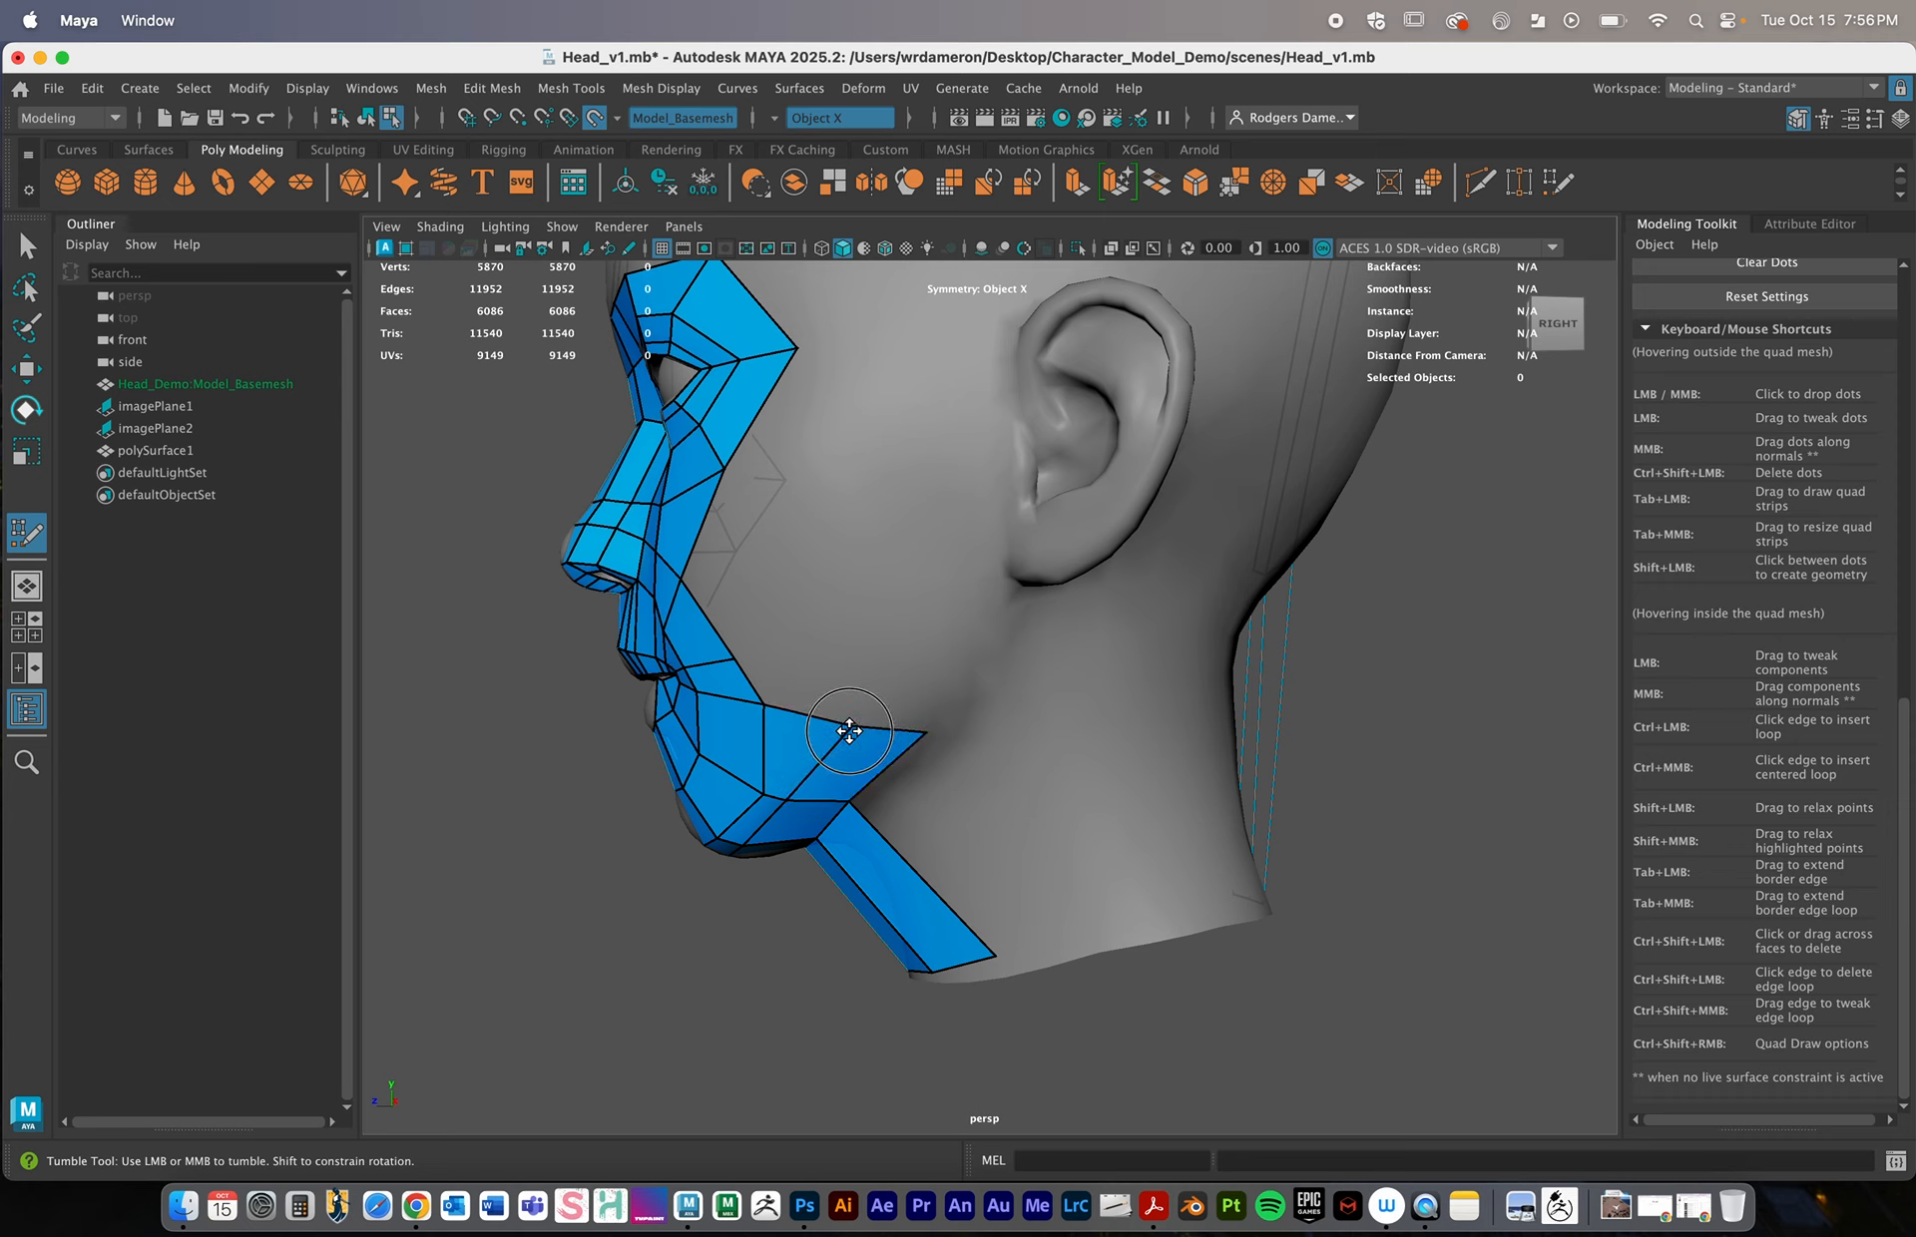
pyautogui.keyDown('shift'); pyautogui.moveTo(848, 731); pyautogui.dragTo(750, 850); pyautogui.keyUp('shift')
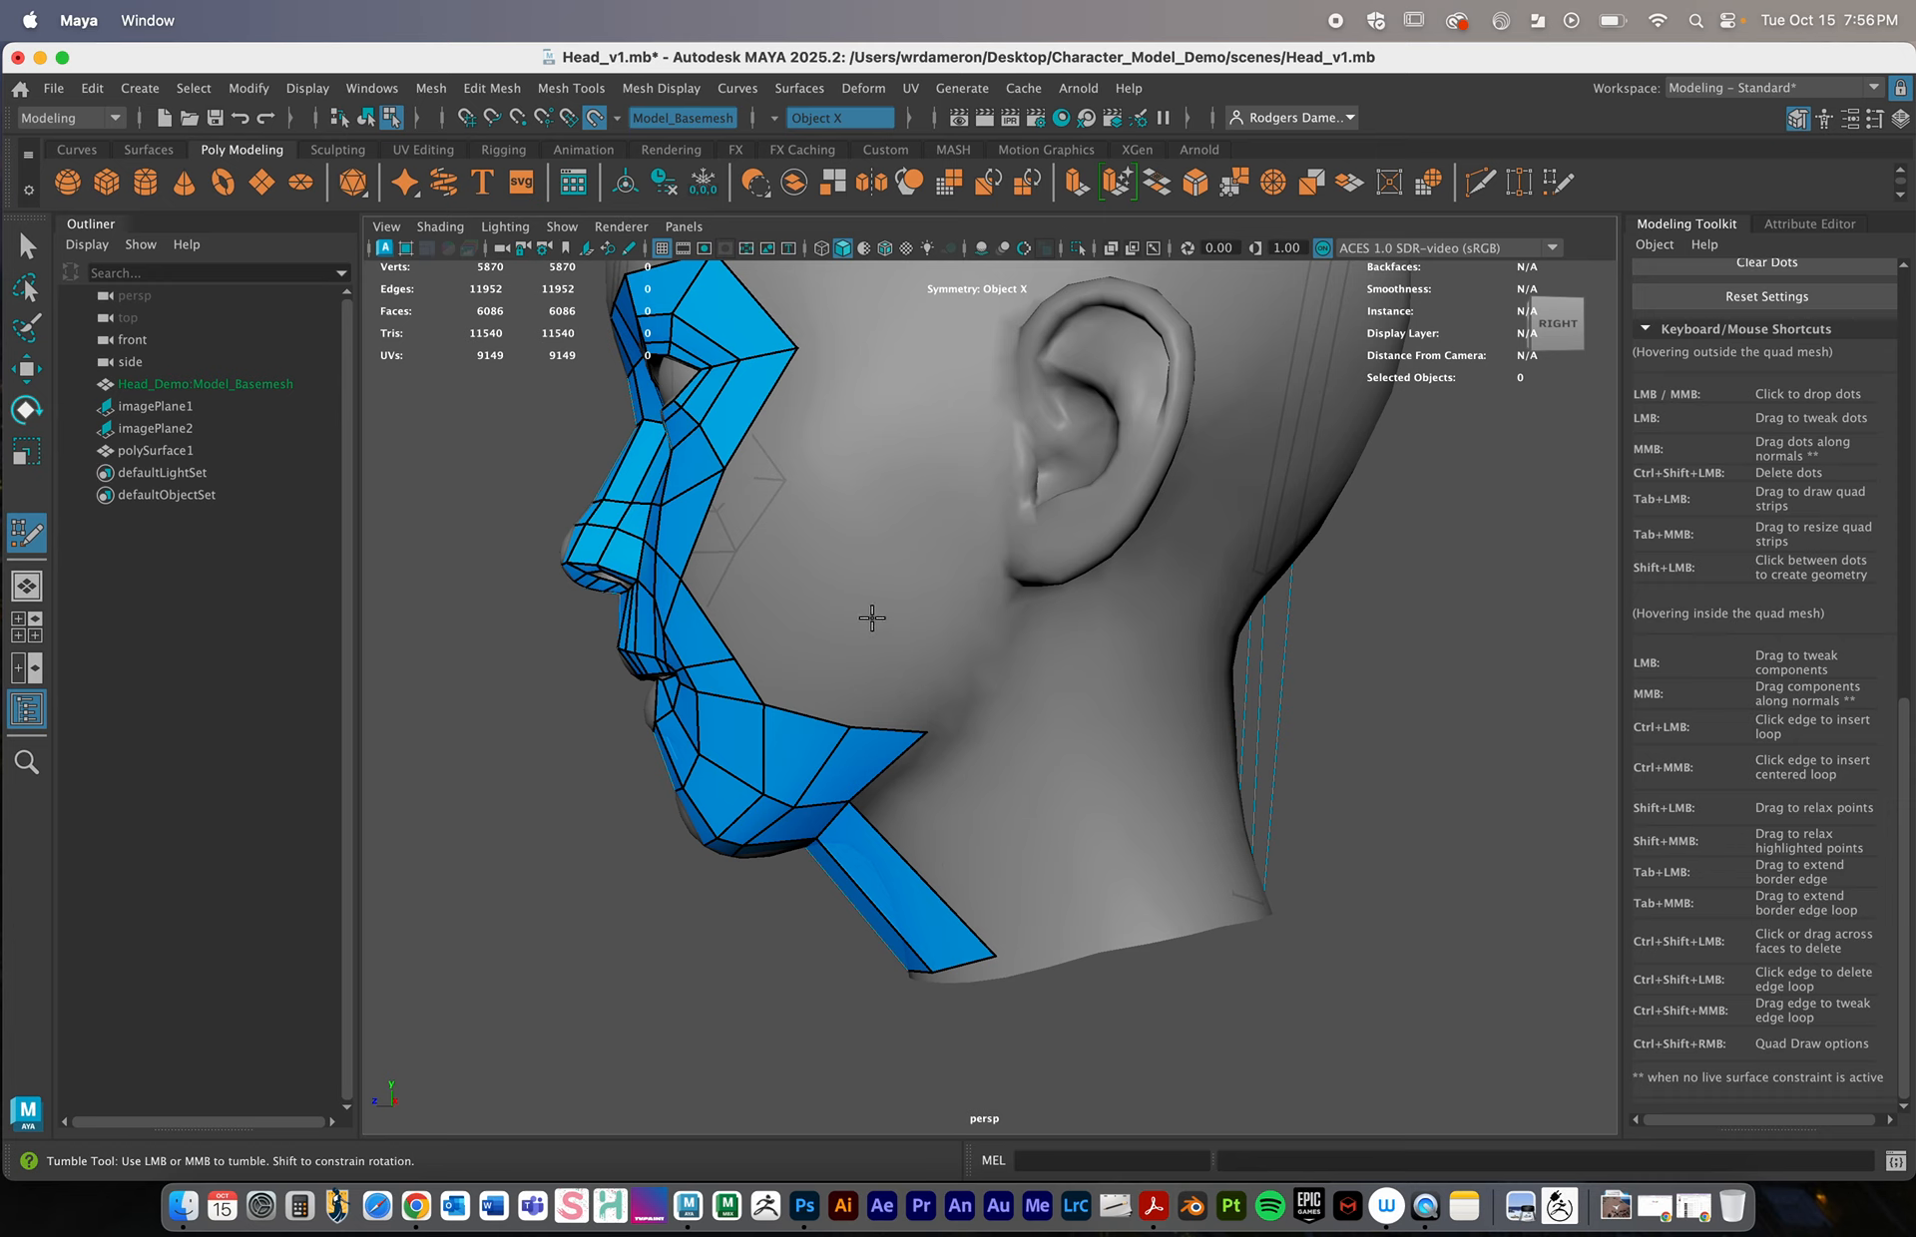
# Add two quads above the jawline, extending the lower cheek towards the jaw corner below the ear
pyautogui.keyDown('shift'); pyautogui.click(813, 668); pyautogui.keyUp('shift')
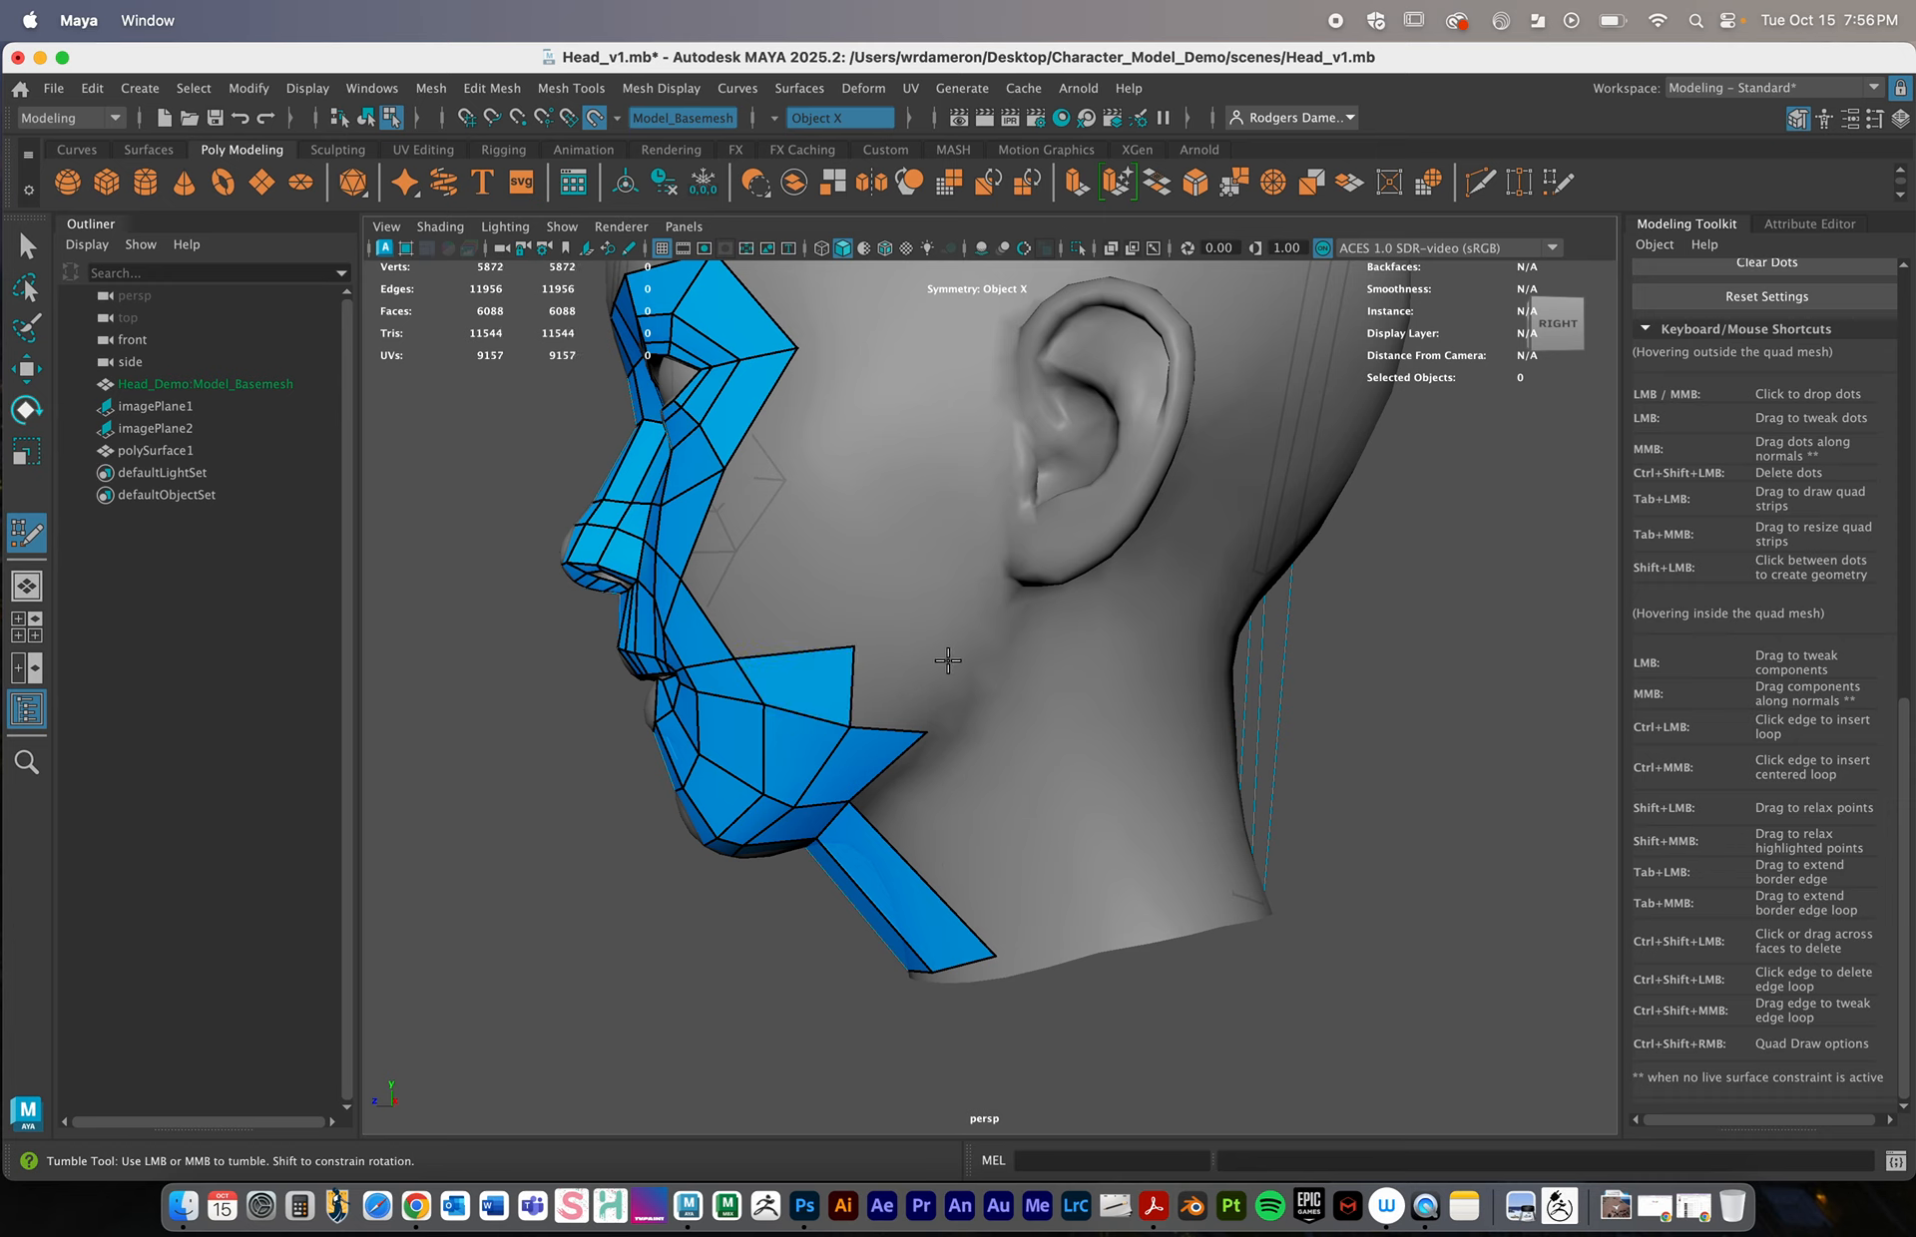
pyautogui.click(979, 646)
pyautogui.keyDown('shift'); pyautogui.click(903, 689); pyautogui.keyUp('shift')
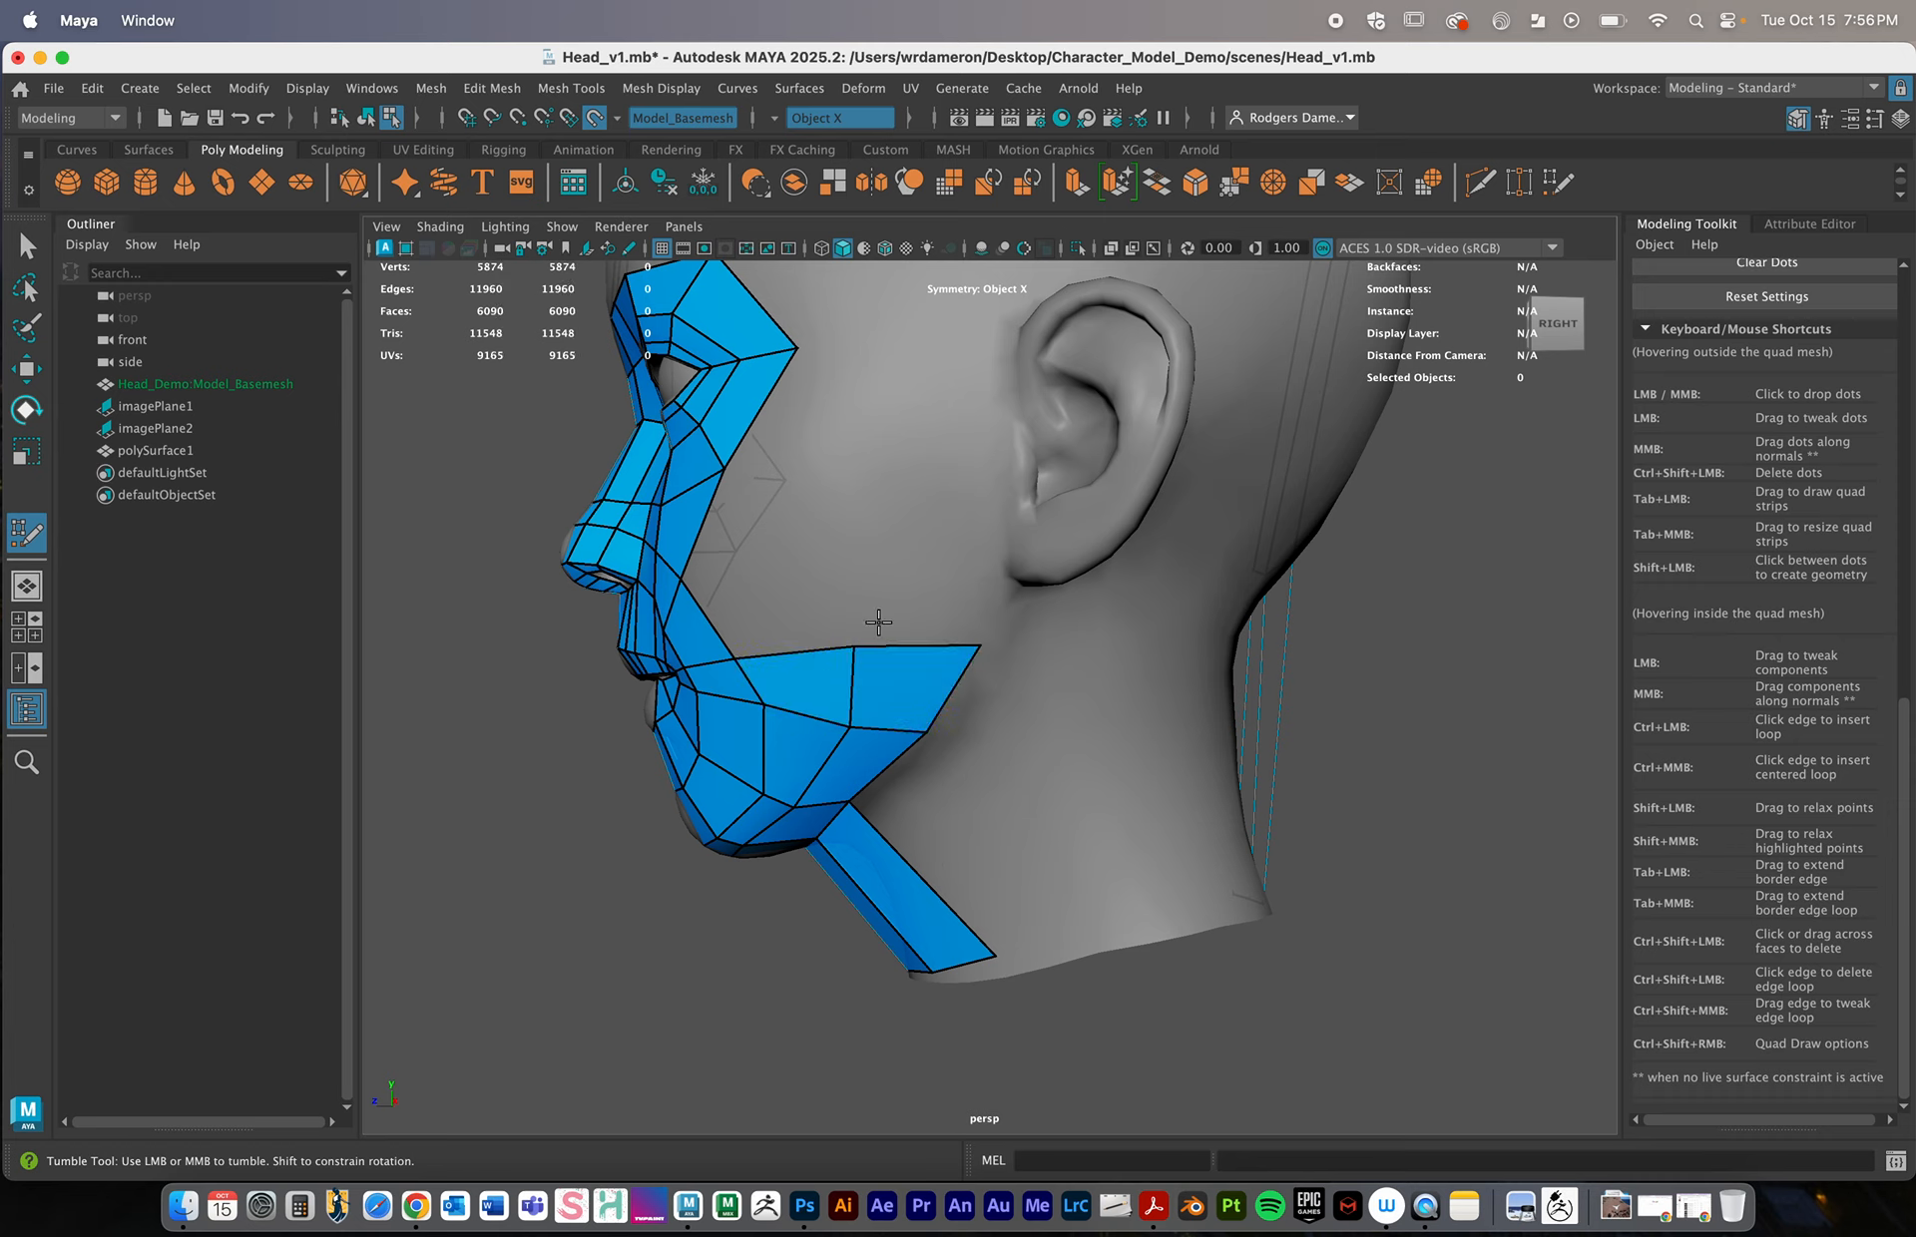
# Try to insert an edge loop across the cheek and nose and relax the nose points
pyautogui.keyDown('shift'); pyautogui.click(766, 584); pyautogui.keyUp('shift')
pyautogui.keyDown('alt'); pyautogui.moveTo(765, 584); pyautogui.dragTo(962, 530); pyautogui.keyUp('alt')
pyautogui.press('super+z')
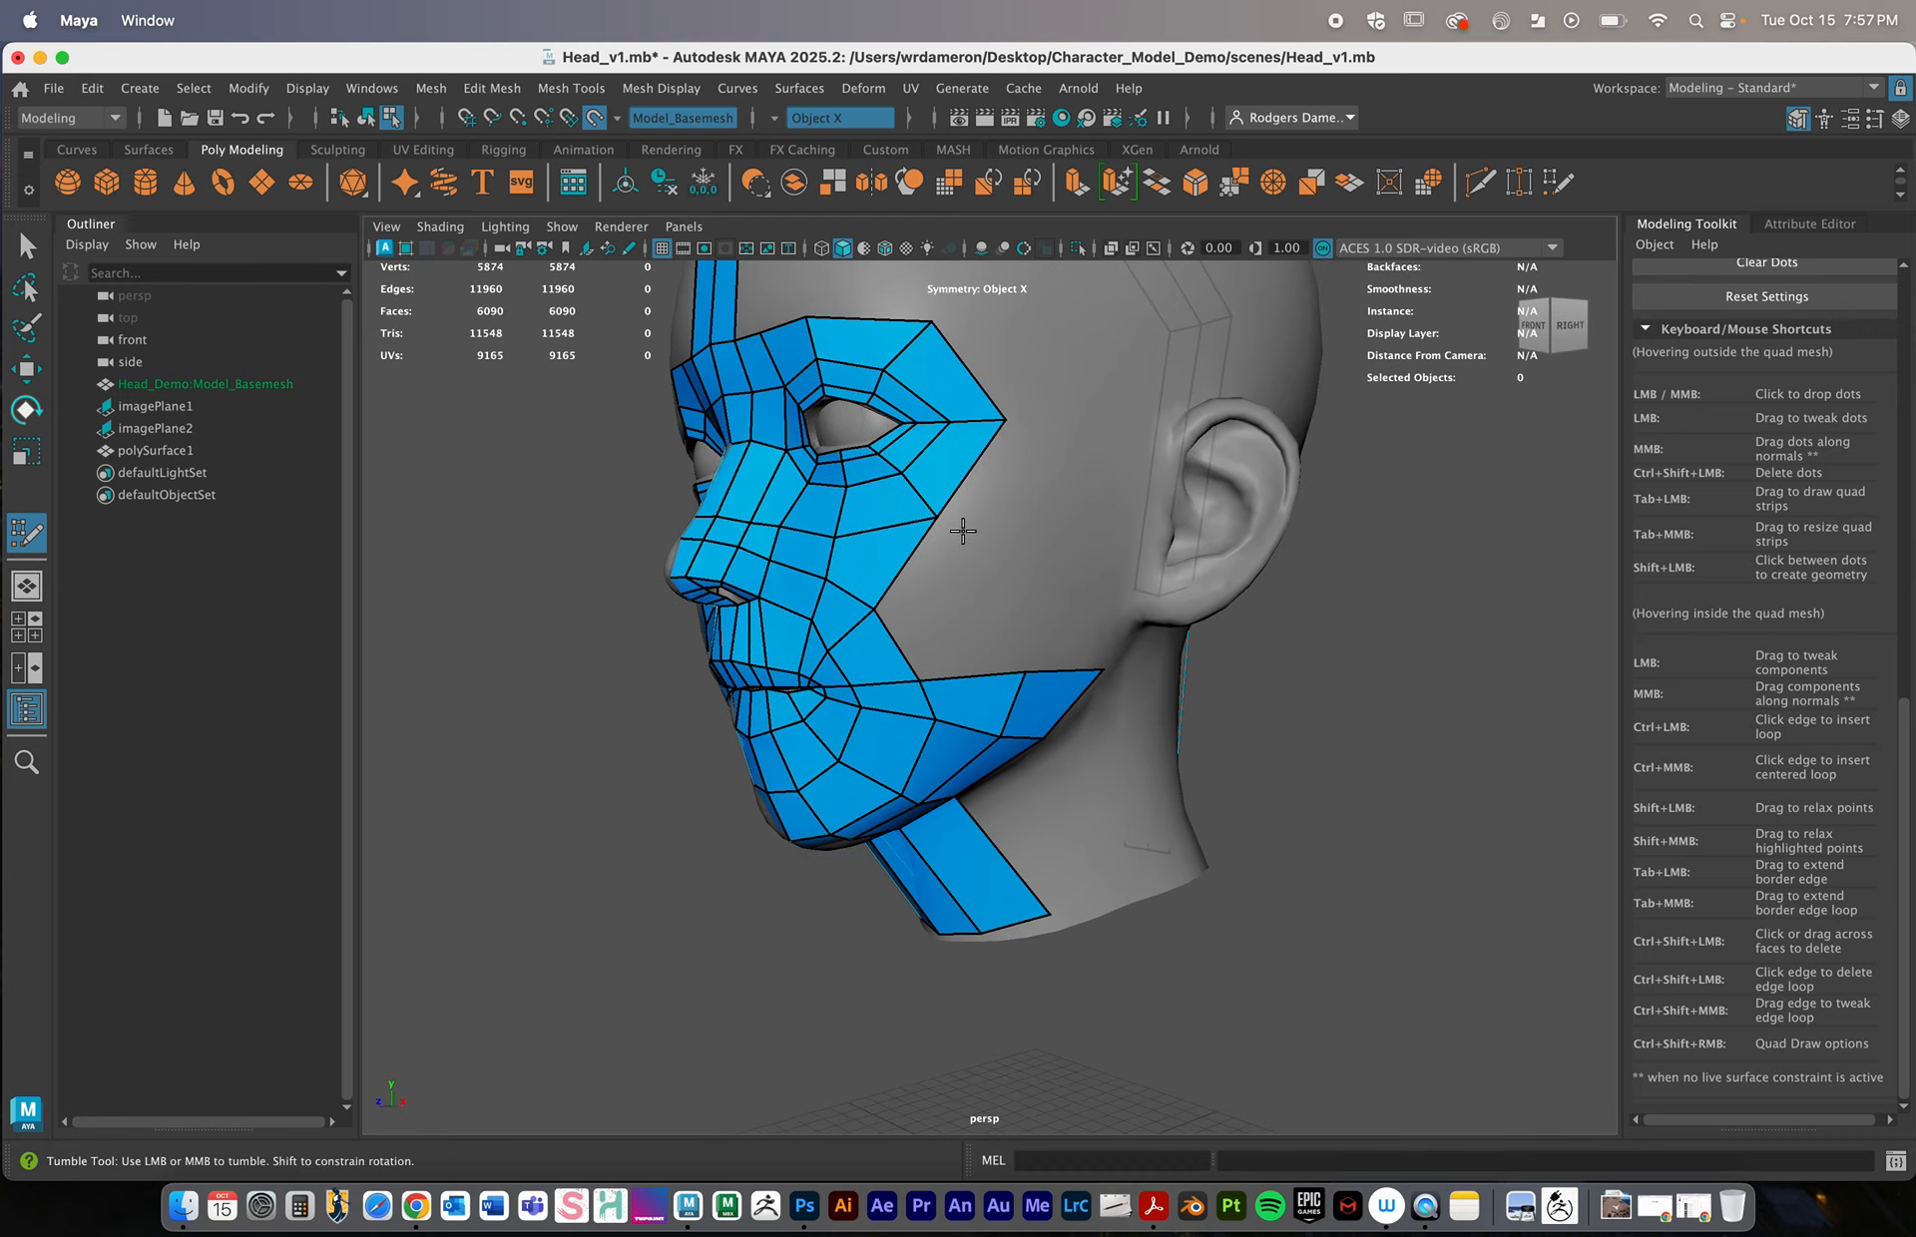
pyautogui.keyDown('ctrl'); pyautogui.click(893, 560); pyautogui.keyUp('ctrl')
pyautogui.keyDown('shift'); pyautogui.moveTo(726, 555); pyautogui.dragTo(690, 554); pyautogui.keyUp('shift')
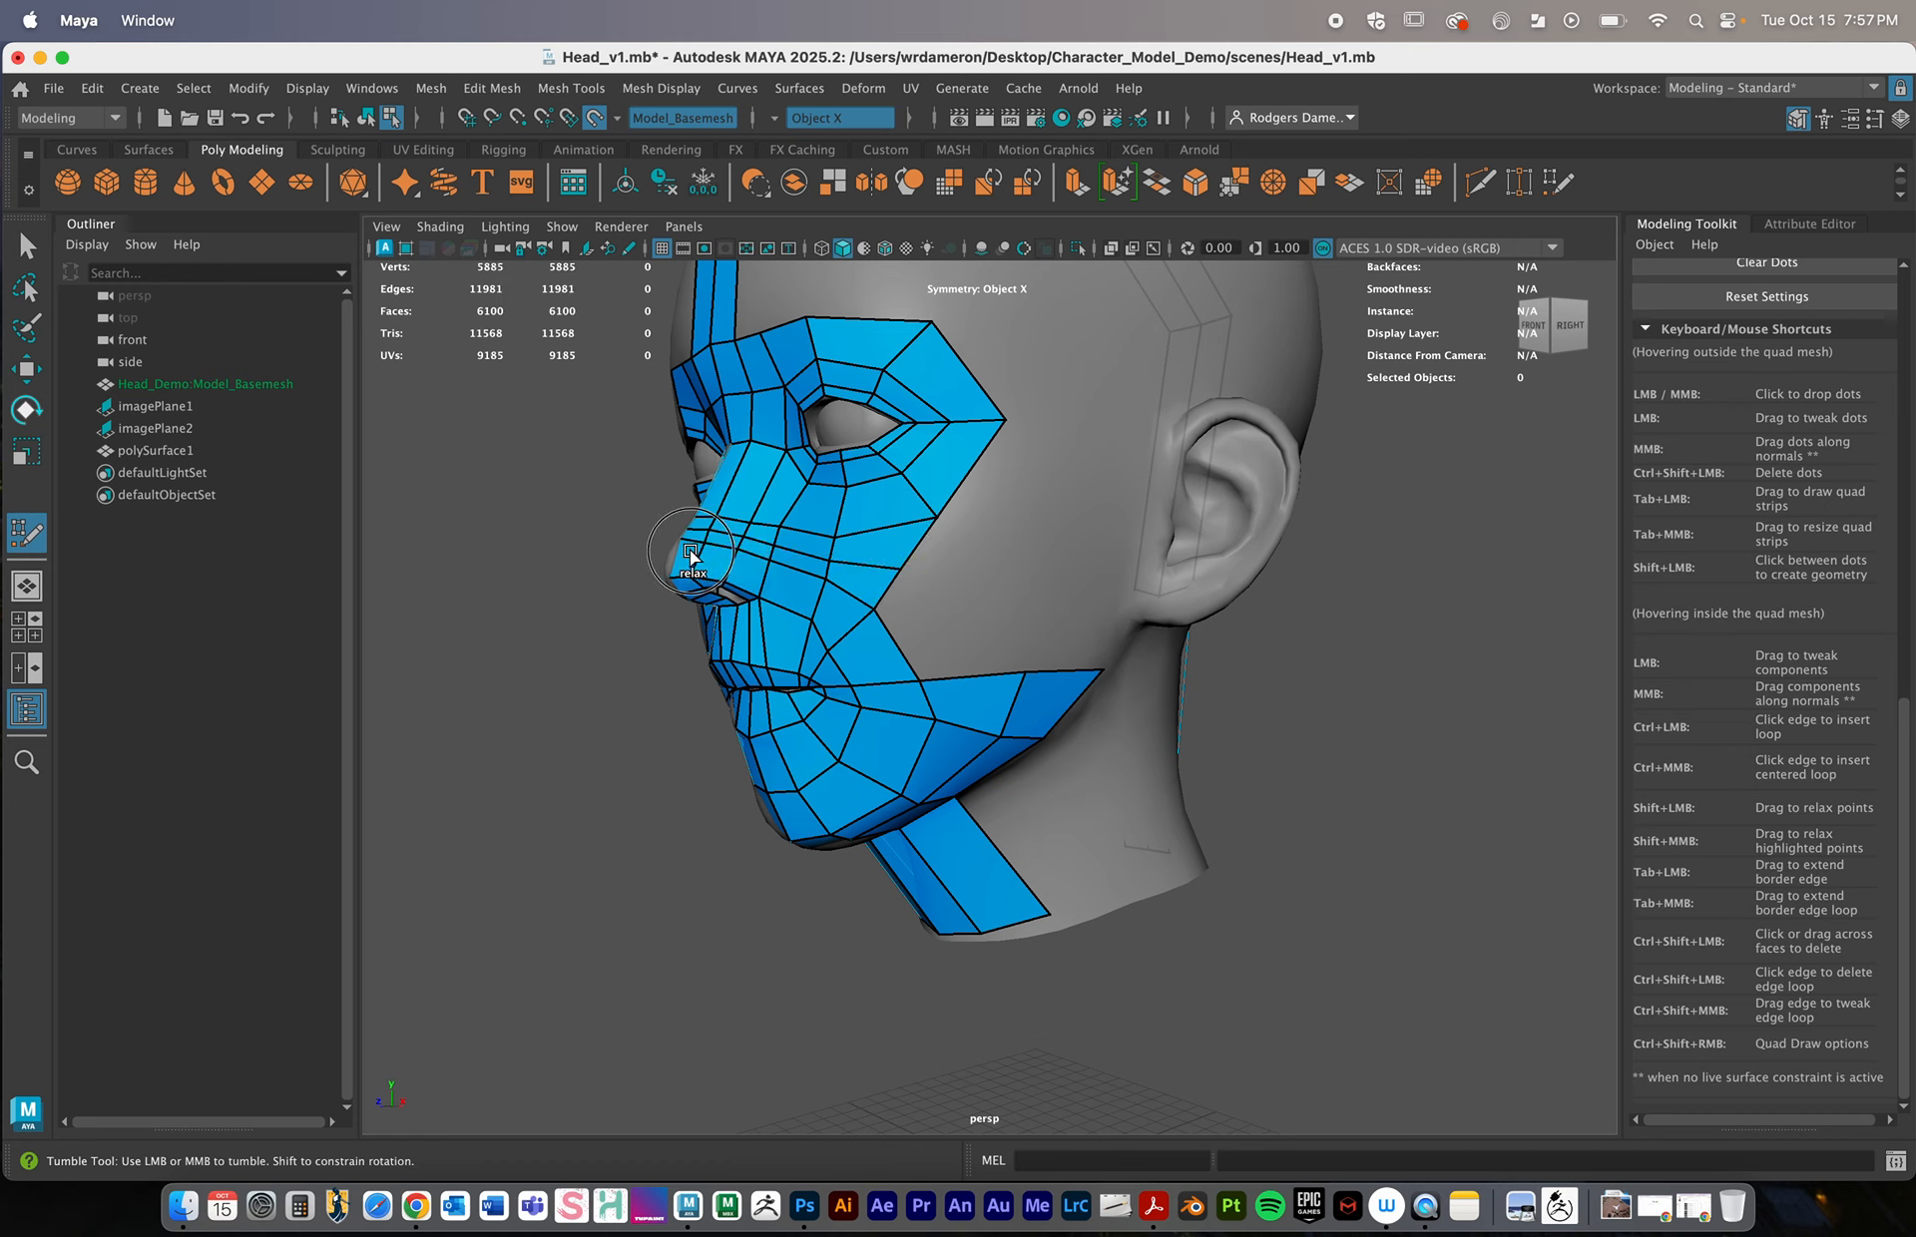
pyautogui.keyDown('alt'); pyautogui.moveTo(846, 621); pyautogui.dragTo(1060, 648); pyautogui.keyUp('alt')
pyautogui.press('super+z')
# Try to close the cheek gap between the under-eye corner and the jaw faces with a single quad
pyautogui.keyDown('shift'); pyautogui.click(914, 539); pyautogui.keyUp('shift')
pyautogui.keyDown('alt'); pyautogui.moveTo(1060, 649); pyautogui.dragTo(943, 645, button='right'); pyautogui.keyUp('alt')
pyautogui.moveTo(943, 646)
pyautogui.keyDown('alt'); pyautogui.mouseDown()
pyautogui.moveTo(978, 663)
pyautogui.moveTo(904, 650)
pyautogui.moveTo(971, 665)
pyautogui.mouseUp(); pyautogui.keyUp('alt')
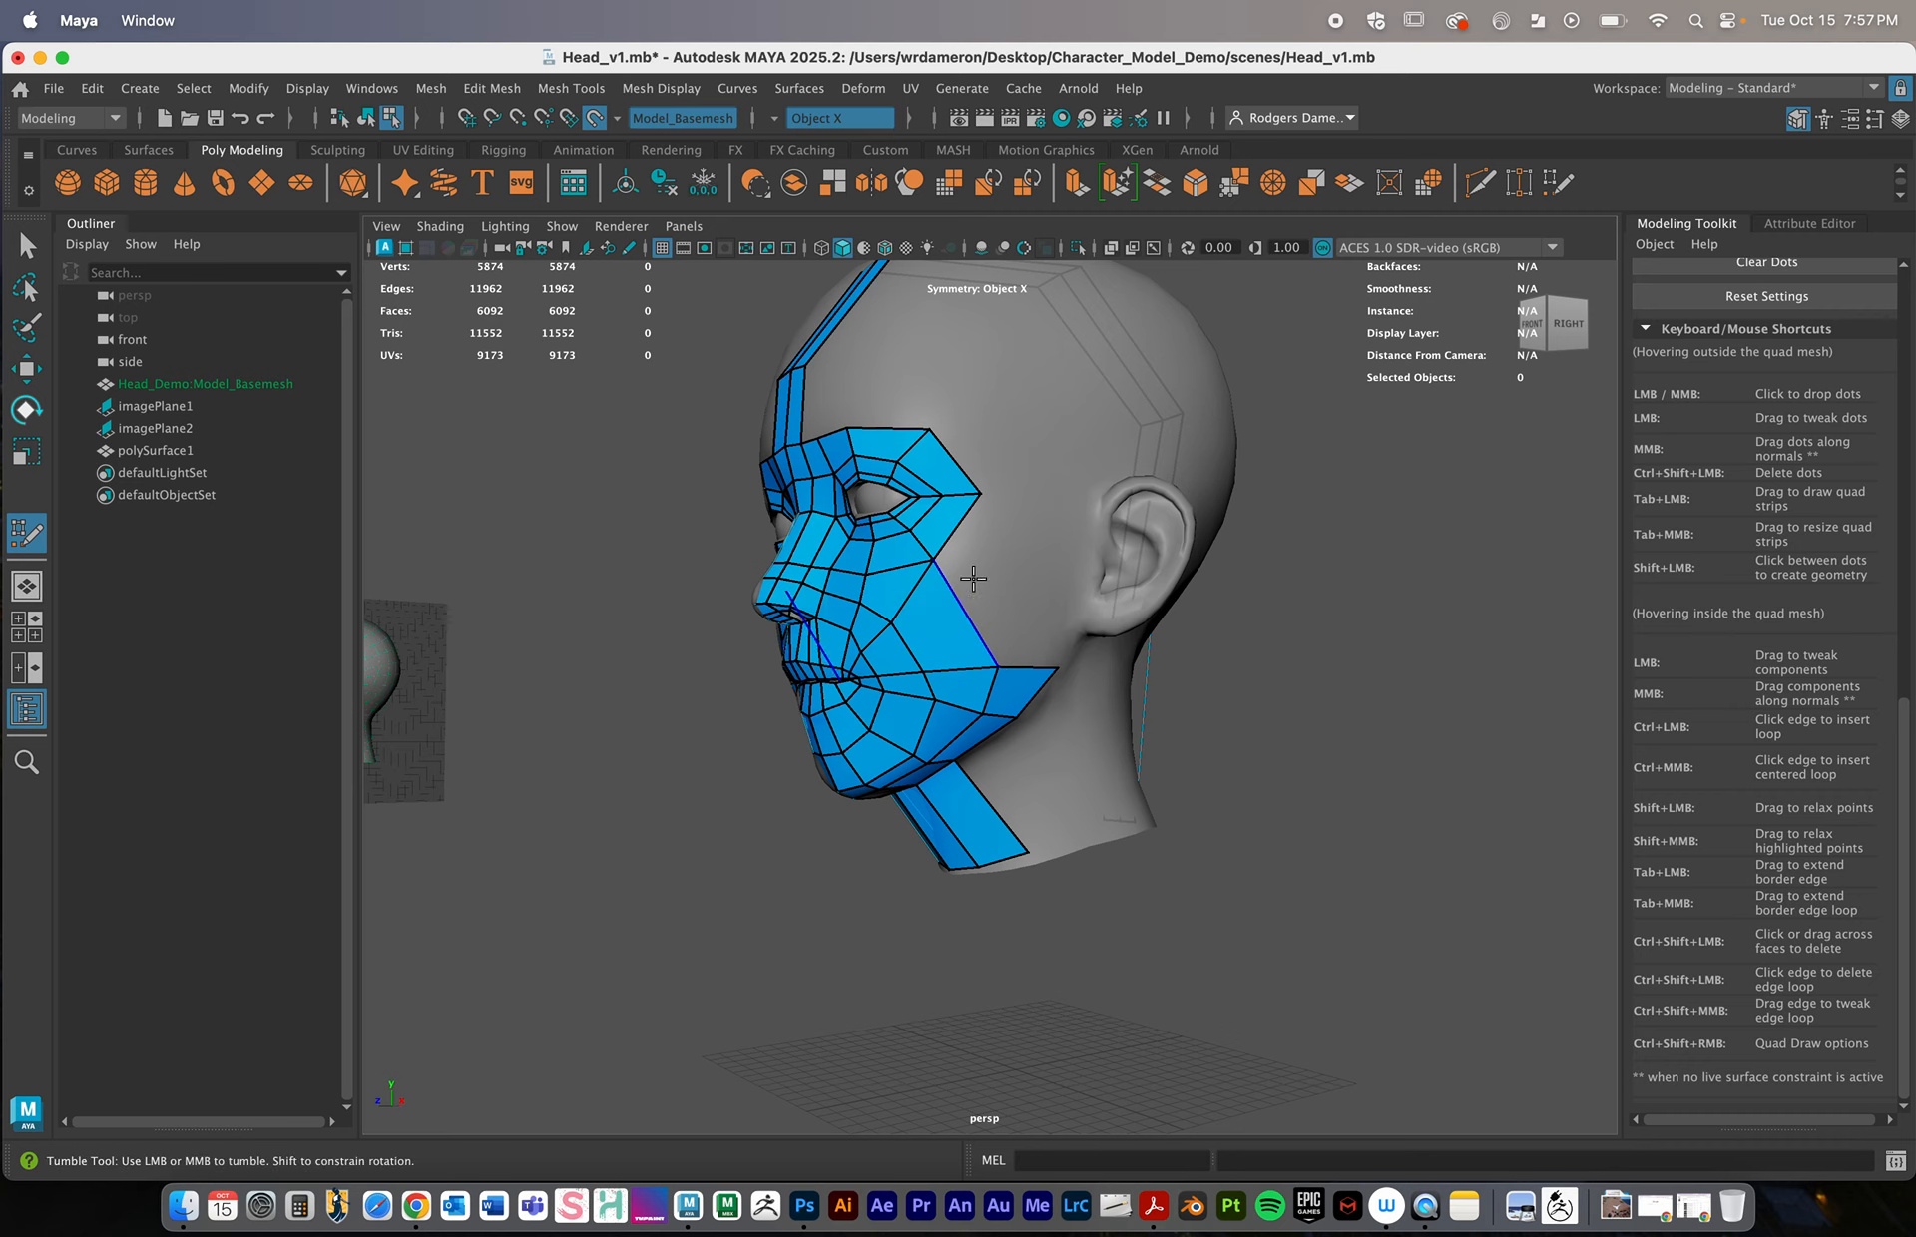
pyautogui.keyDown('alt'); pyautogui.moveTo(926, 634); pyautogui.dragTo(973, 638); pyautogui.keyUp('alt')
pyautogui.keyDown('alt'); pyautogui.moveTo(972, 638); pyautogui.dragTo(898, 601, button='right'); pyautogui.keyUp('alt')
pyautogui.keyDown('alt'); pyautogui.moveTo(973, 625); pyautogui.dragTo(1043, 648); pyautogui.keyUp('alt')
pyautogui.hotkey('ctrl', 'z')
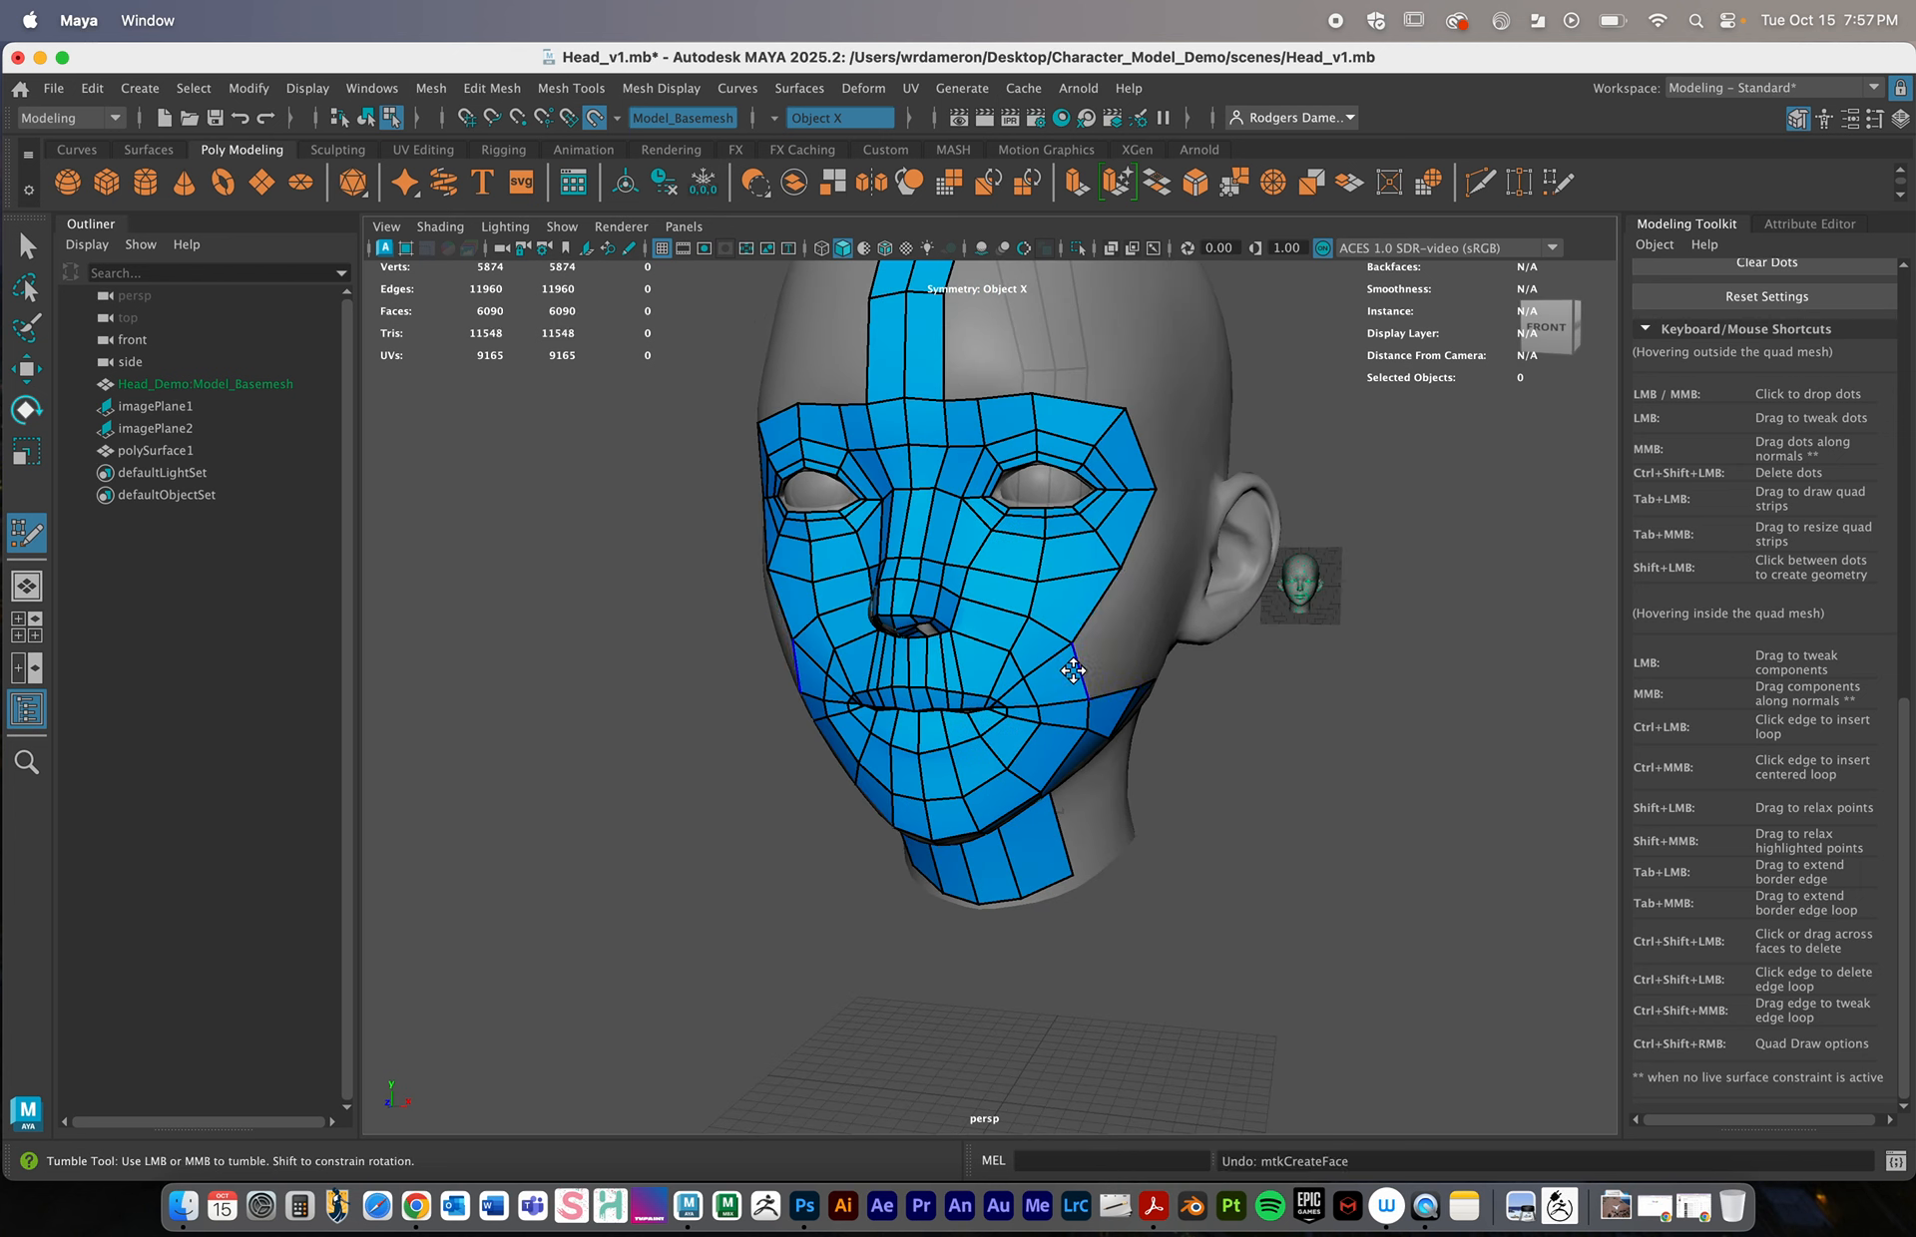
# Insert another edge loop from the mouth corner to the cheek border and fill the adjacent cheek gap with two quads
pyautogui.keyDown('ctrl'); pyautogui.click(1078, 668); pyautogui.keyUp('ctrl')
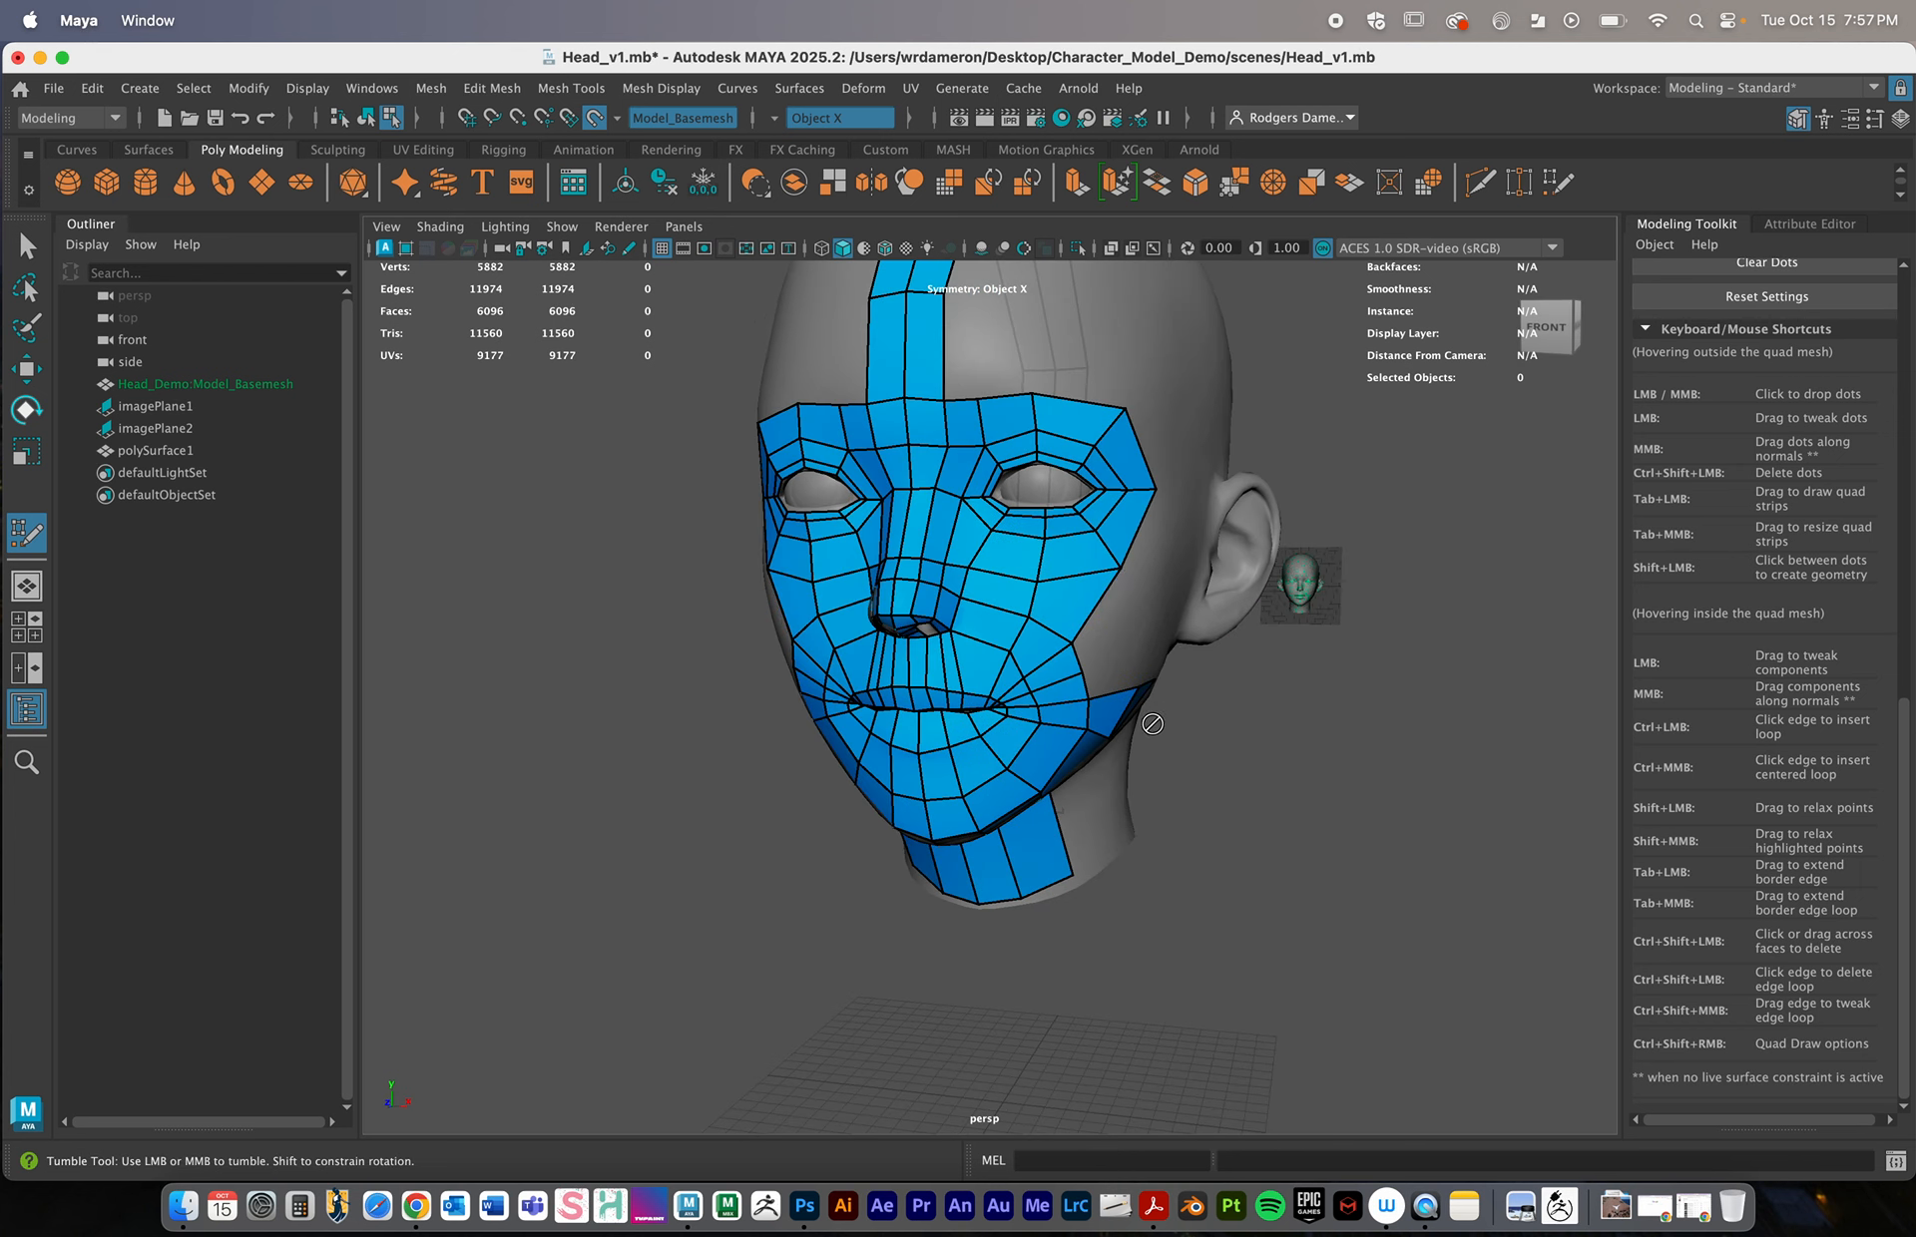
pyautogui.keyDown('alt'); pyautogui.moveTo(1078, 669); pyautogui.dragTo(1027, 615); pyautogui.keyUp('alt')
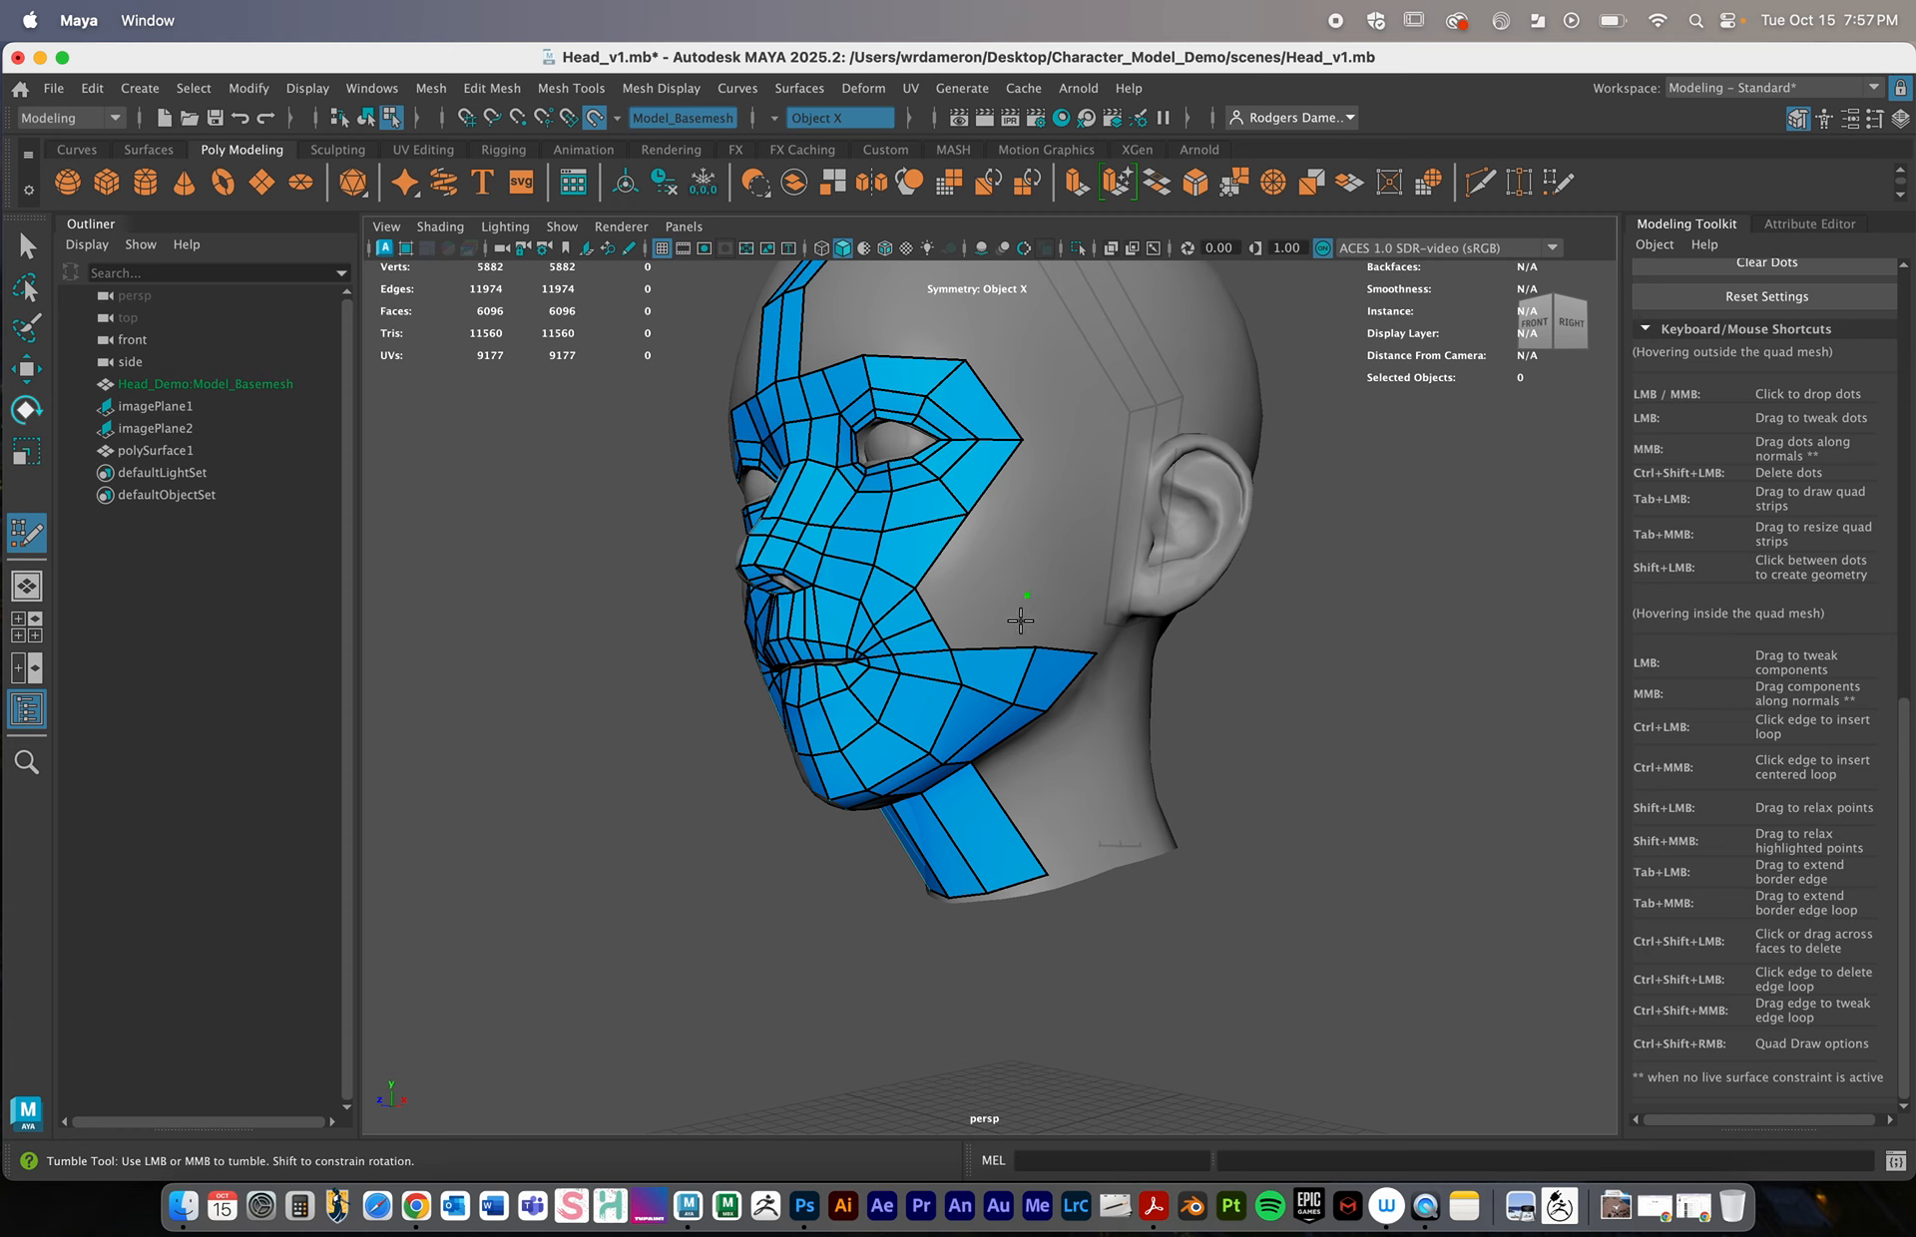
pyautogui.keyDown('shift'); pyautogui.click(989, 574); pyautogui.keyUp('shift')
pyautogui.keyDown('alt'); pyautogui.moveTo(992, 572); pyautogui.dragTo(1073, 628); pyautogui.keyUp('alt')
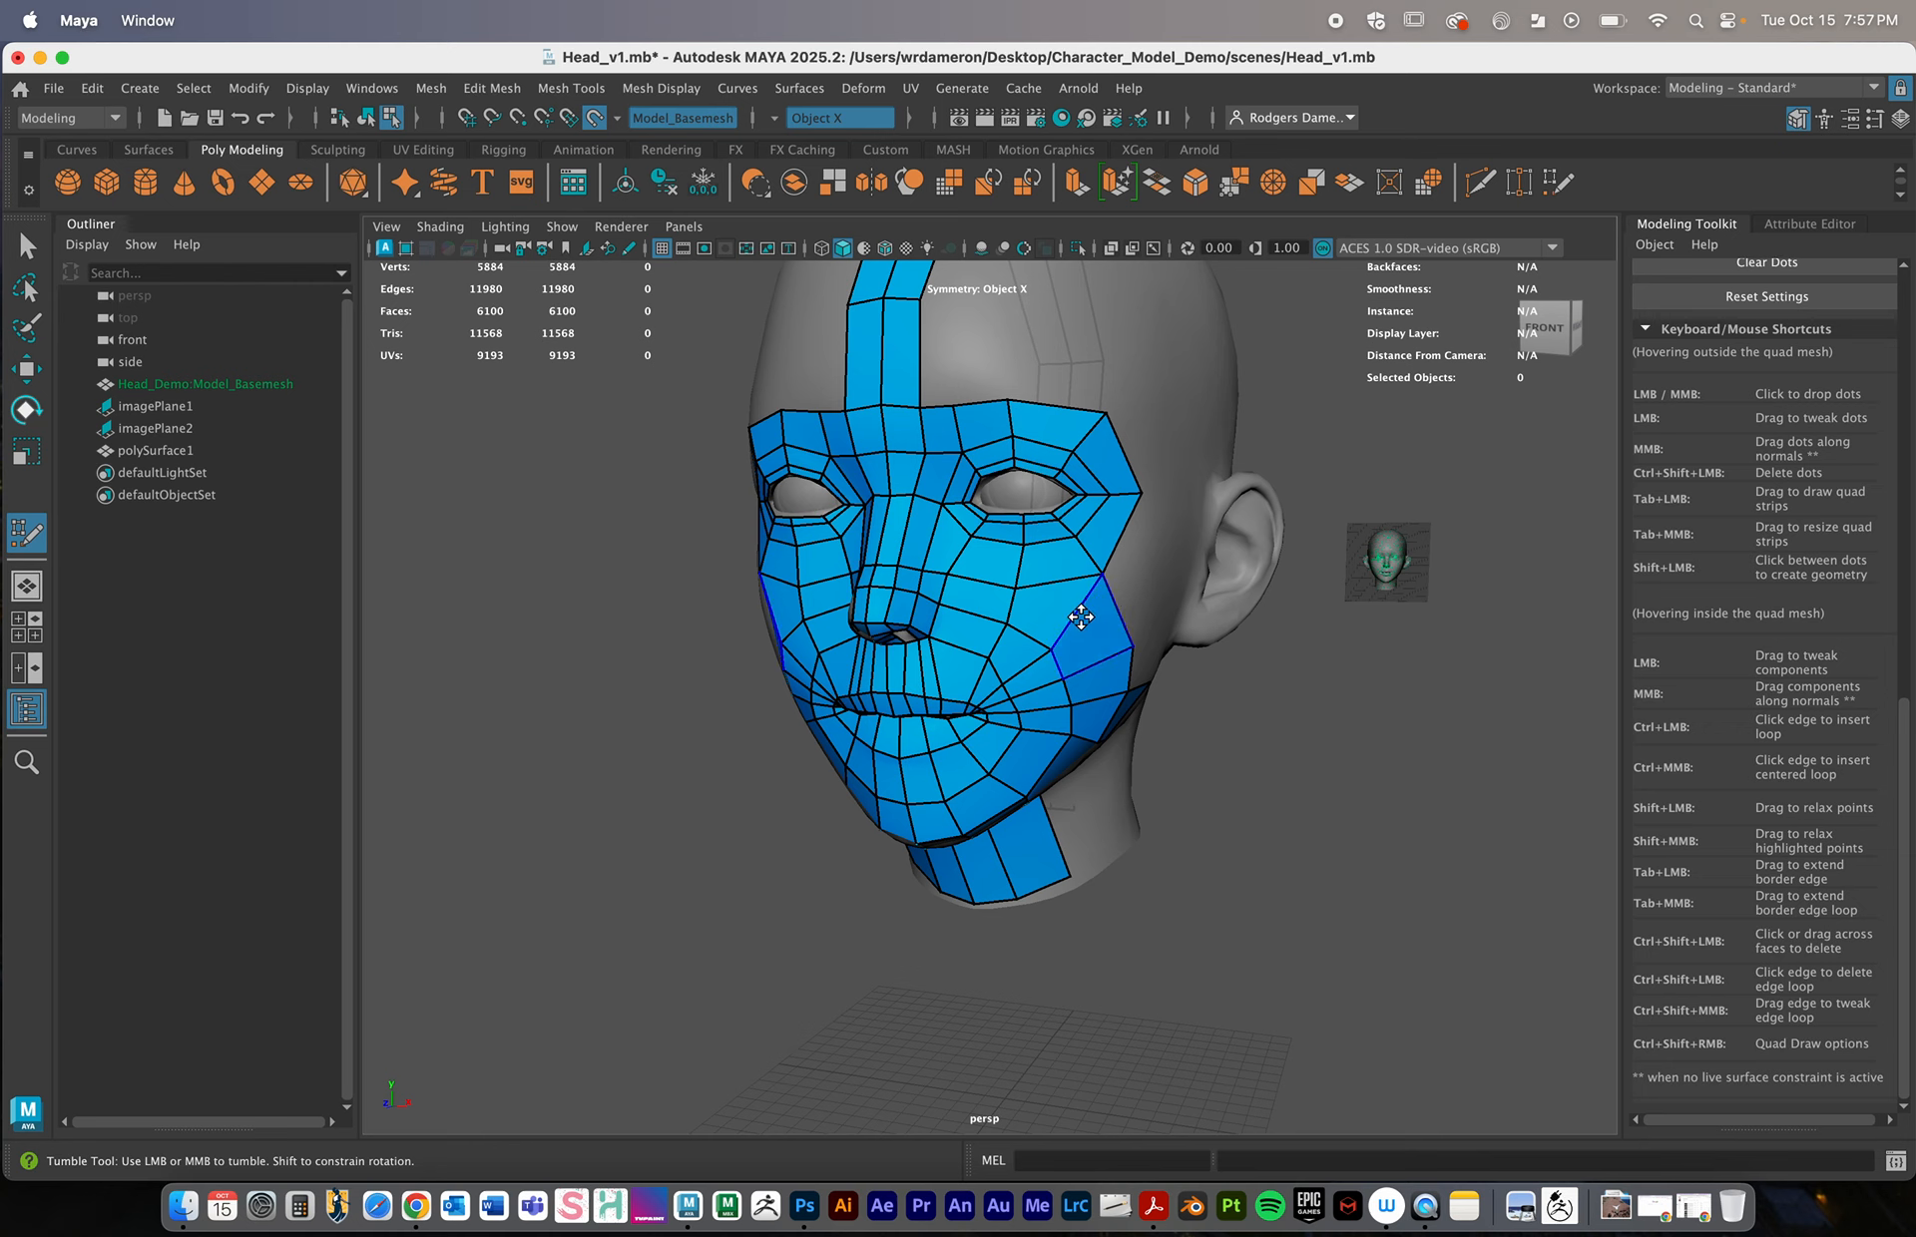
# Fill the outer cheek gap between the outer eye corner and the jaw corner with two quads
pyautogui.keyDown('alt'); pyautogui.moveTo(1071, 584); pyautogui.dragTo(977, 574); pyautogui.keyUp('alt')
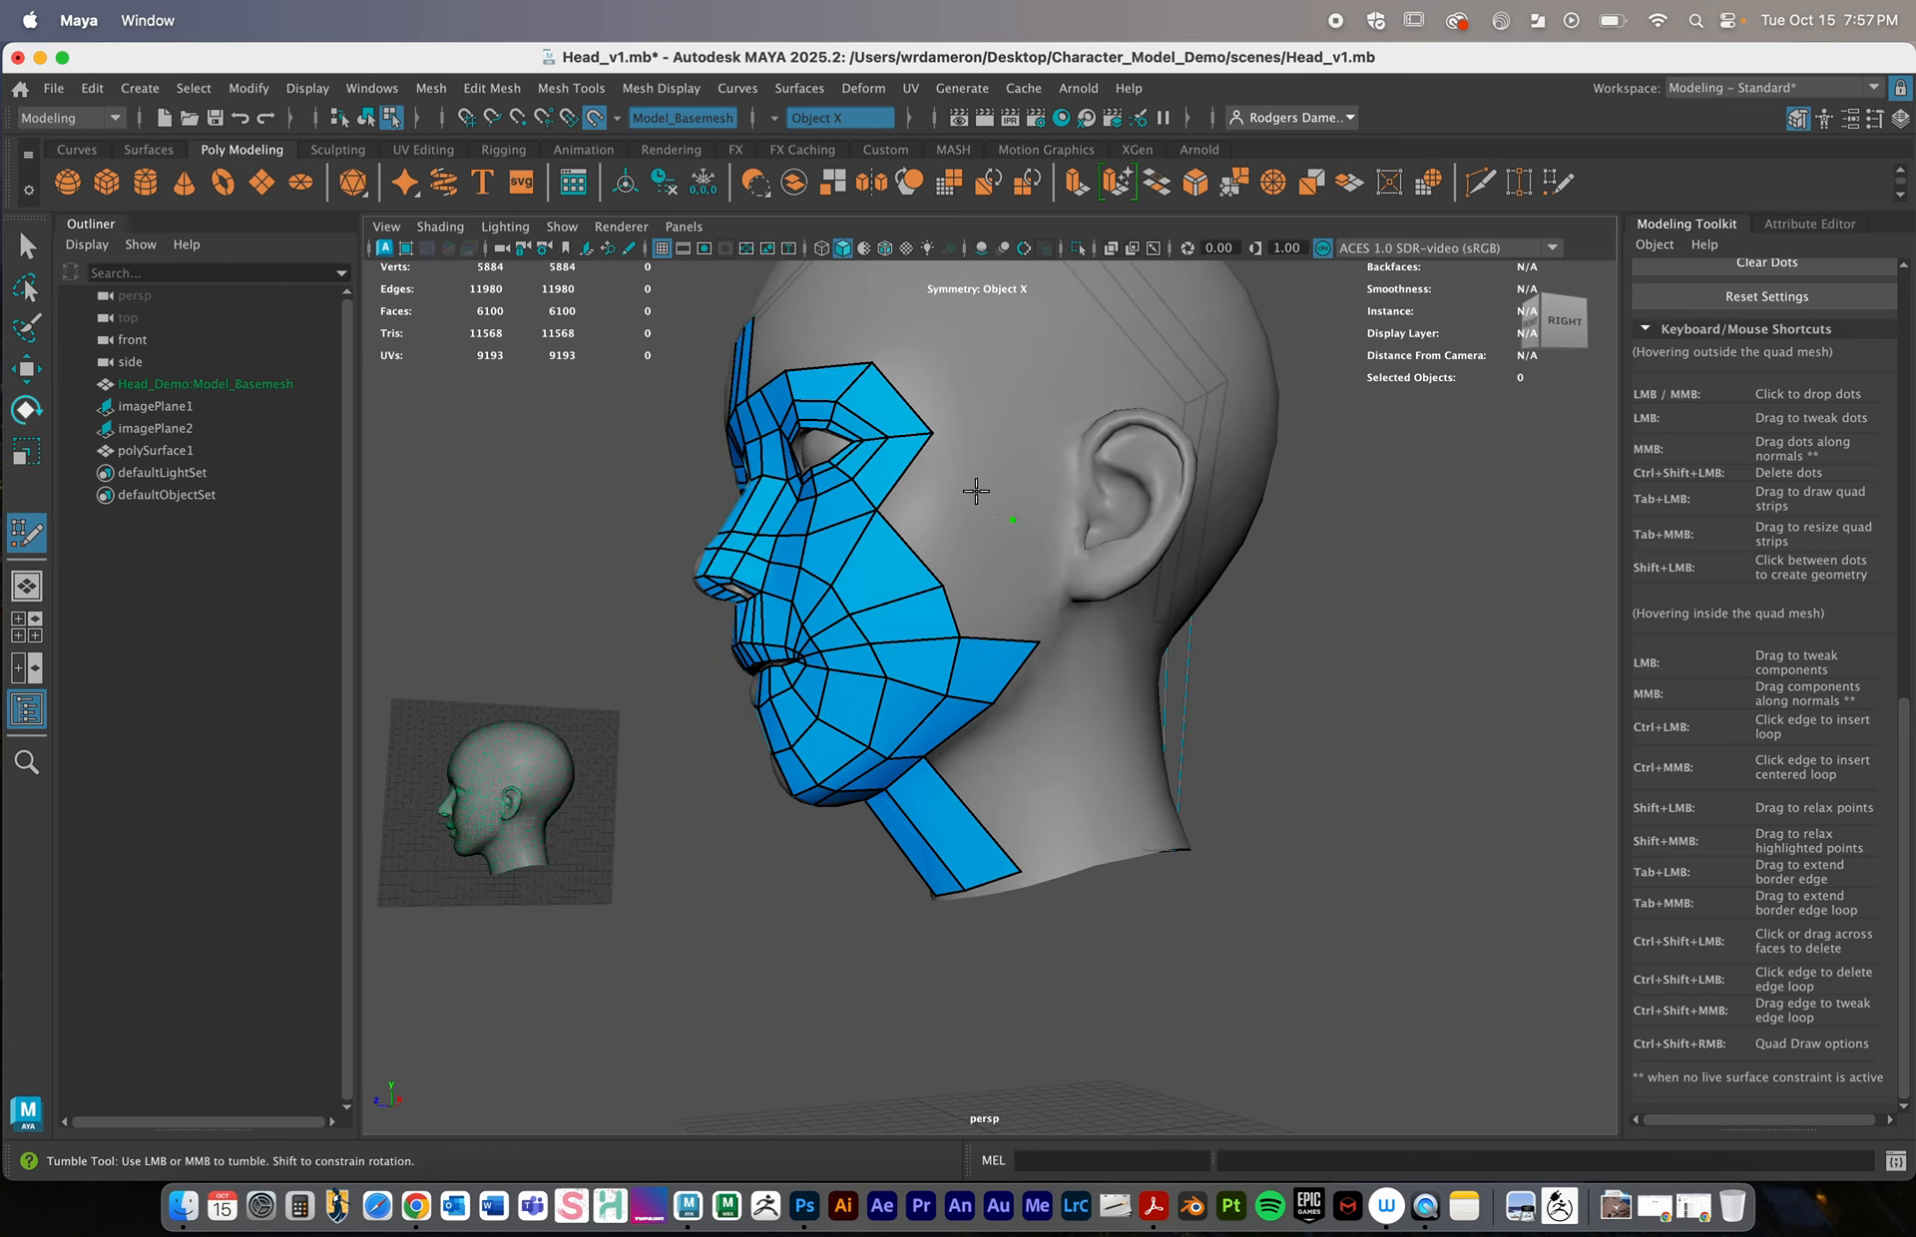
pyautogui.keyDown('shift'); pyautogui.click(950, 498); pyautogui.keyUp('shift')
pyautogui.keyDown('shift'); pyautogui.click(1006, 589); pyautogui.keyUp('shift')
pyautogui.moveTo(1066, 643)
pyautogui.keyDown('alt'); pyautogui.mouseDown()
pyautogui.moveTo(1151, 658)
pyautogui.moveTo(1058, 714)
pyautogui.mouseUp(); pyautogui.keyUp('alt')
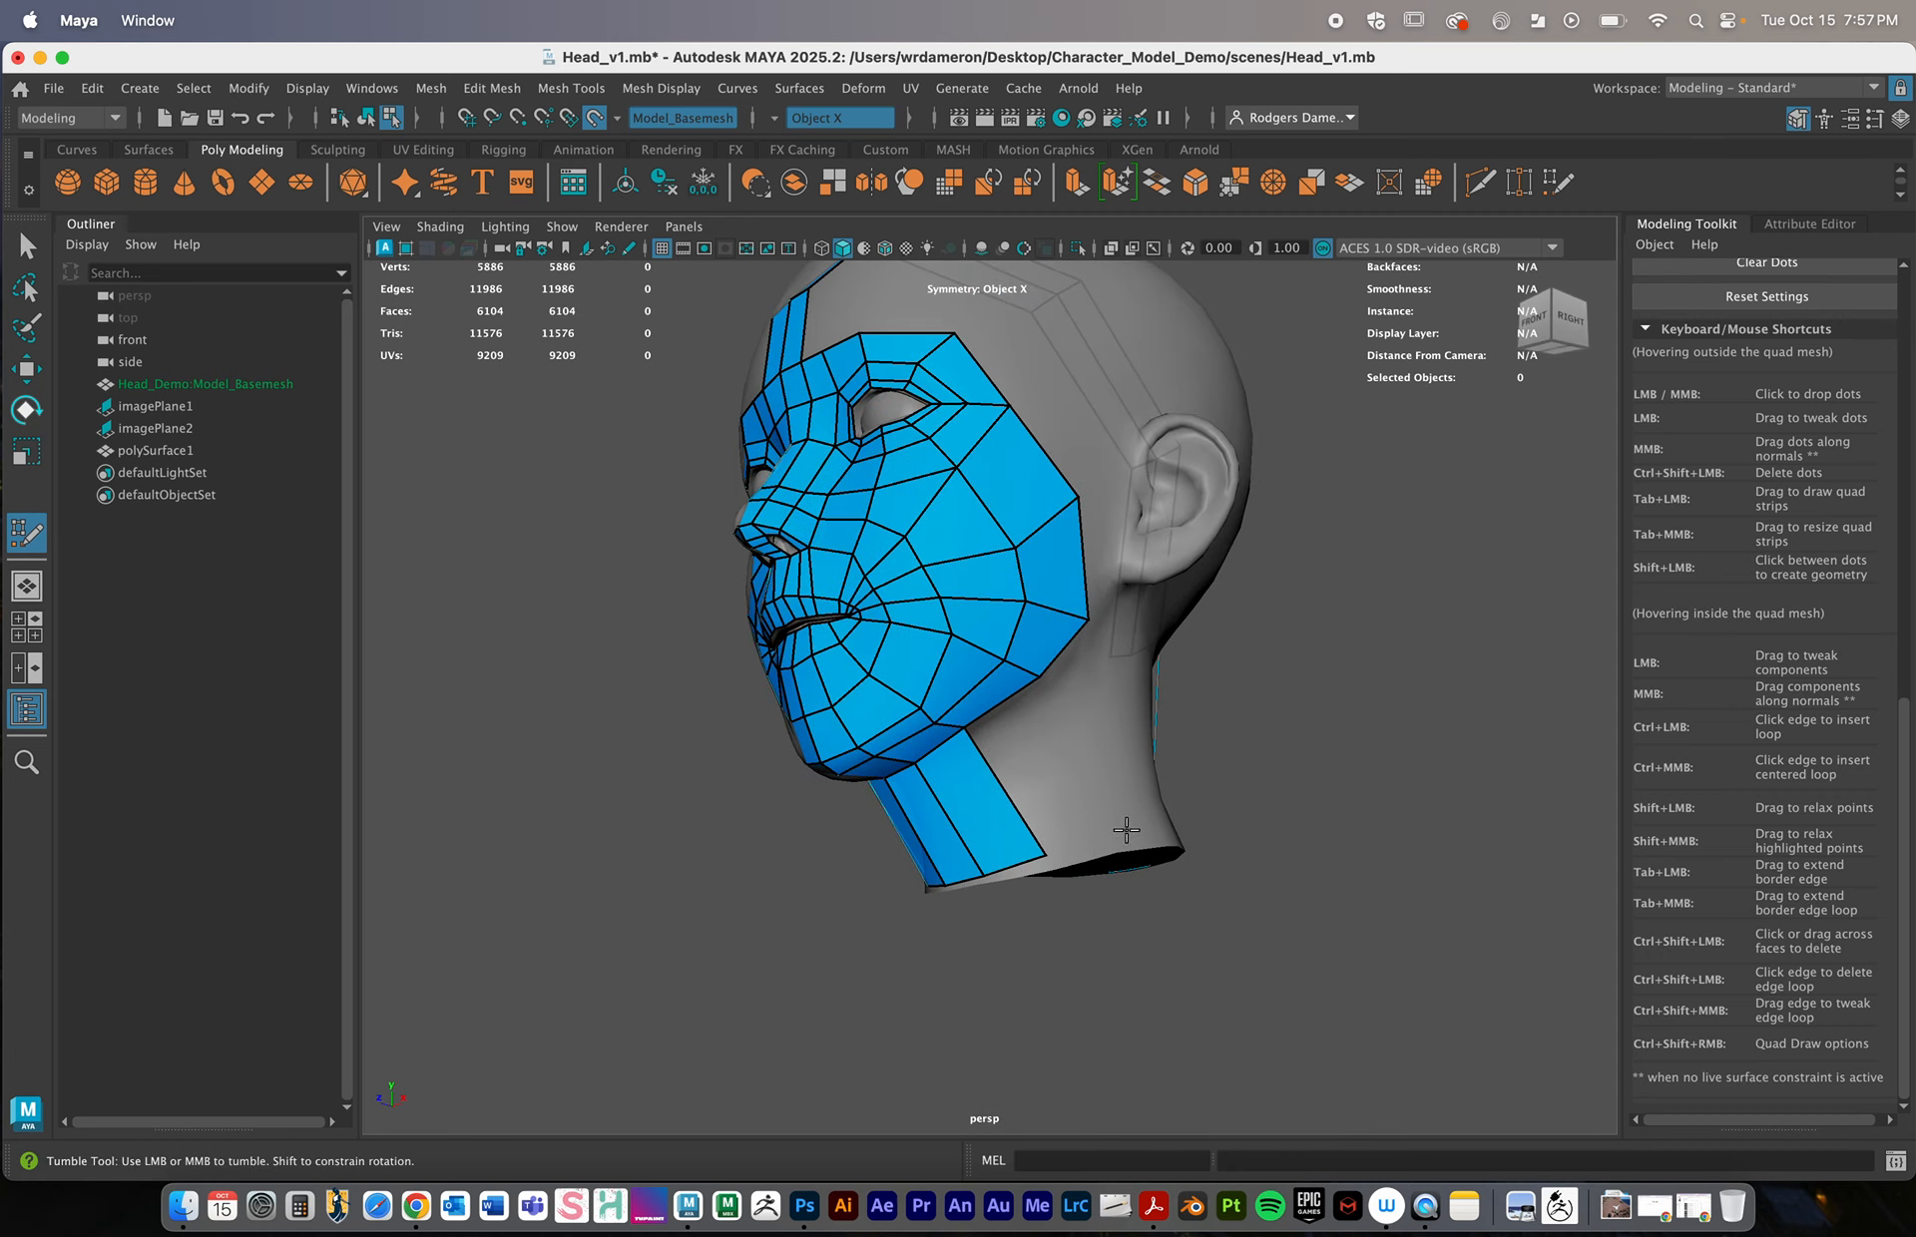
# Add a quad to the side of the neck below the jaw corner and insert a horizontal edge loop across the neck strip
pyautogui.keyDown('shift'); pyautogui.click(1045, 780); pyautogui.keyUp('shift')
pyautogui.keyDown('alt'); pyautogui.moveTo(1058, 798); pyautogui.dragTo(1122, 828); pyautogui.keyUp('alt')
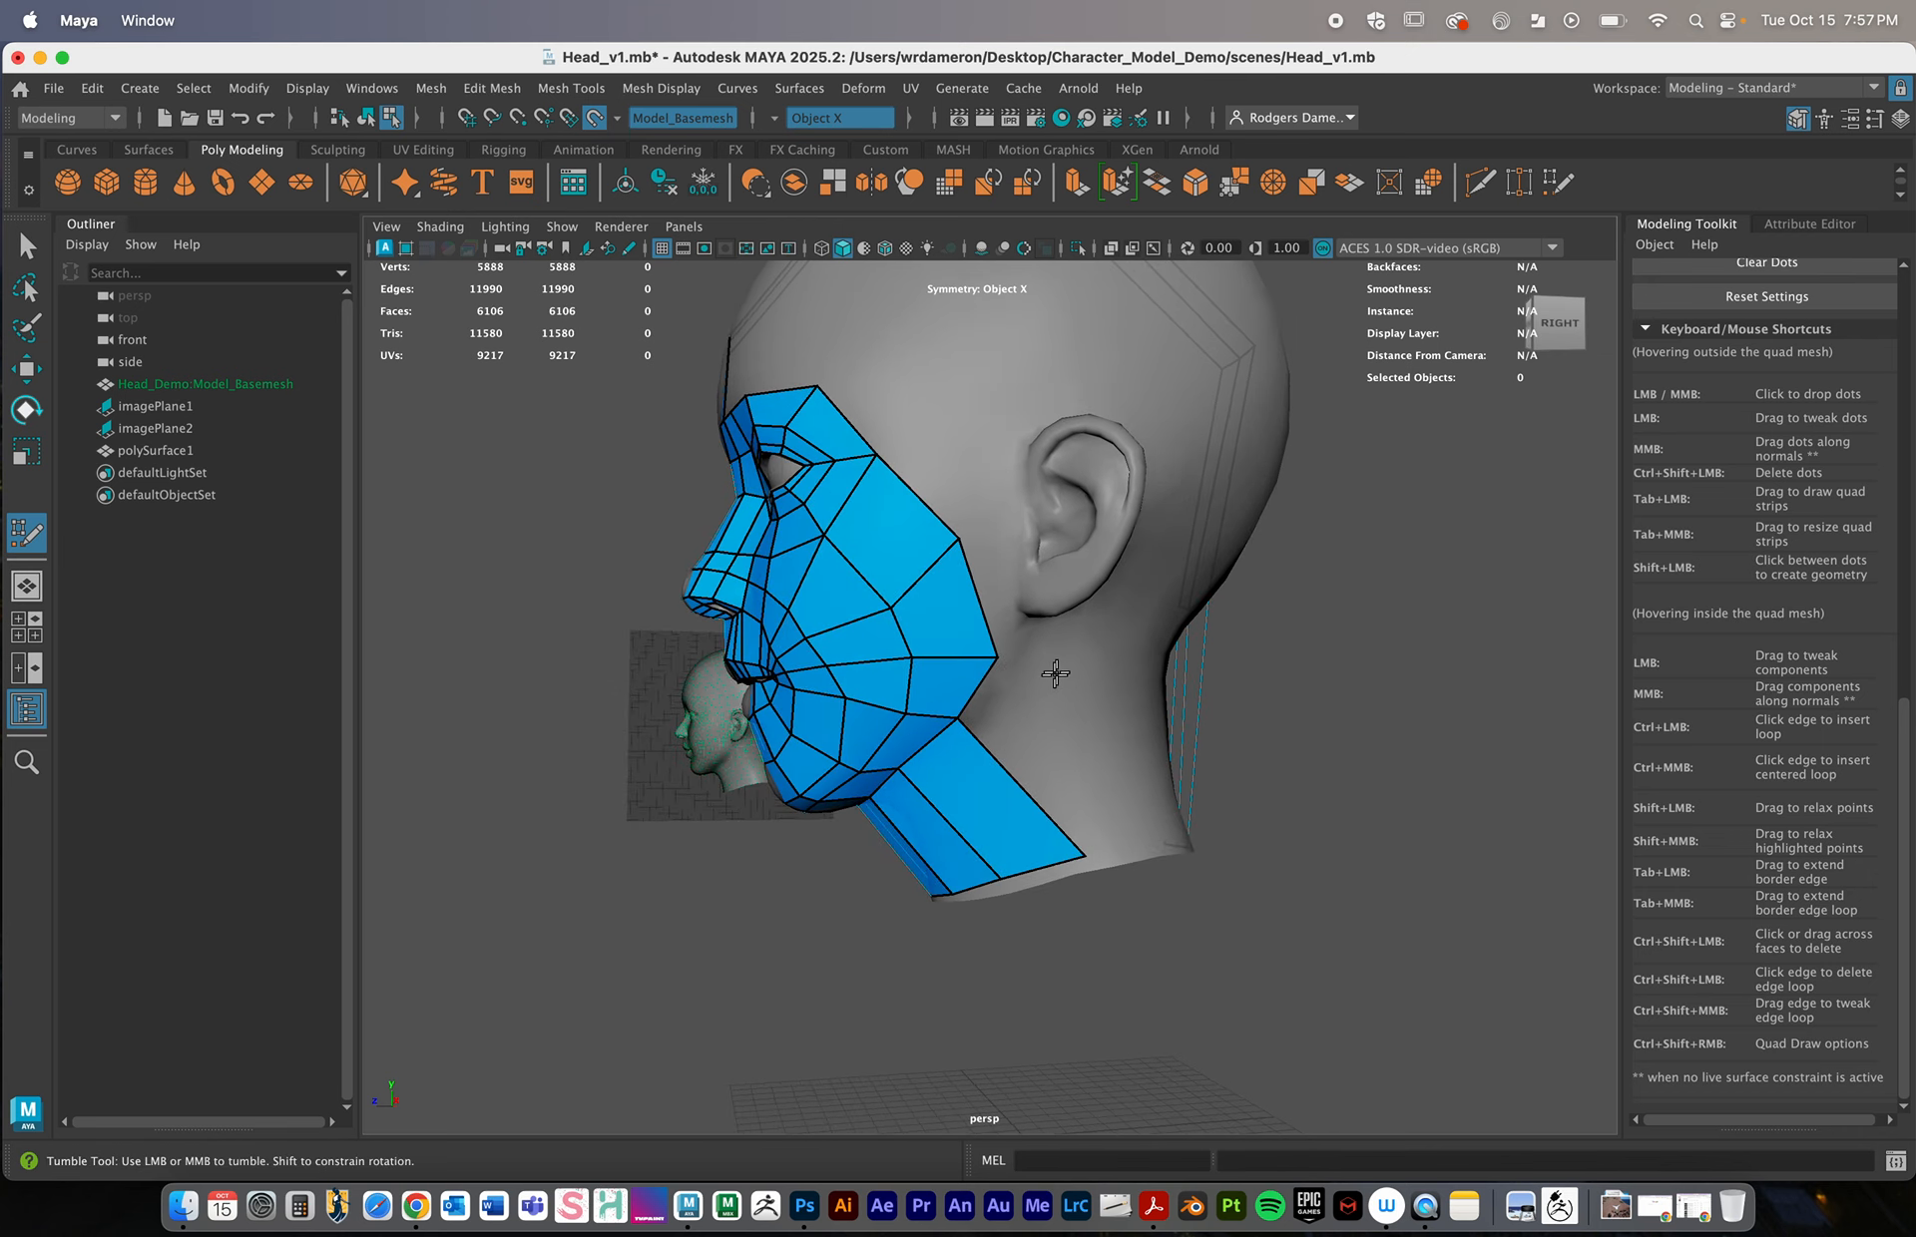
pyautogui.keyDown('alt'); pyautogui.moveTo(1041, 751); pyautogui.dragTo(1037, 766); pyautogui.keyUp('alt')
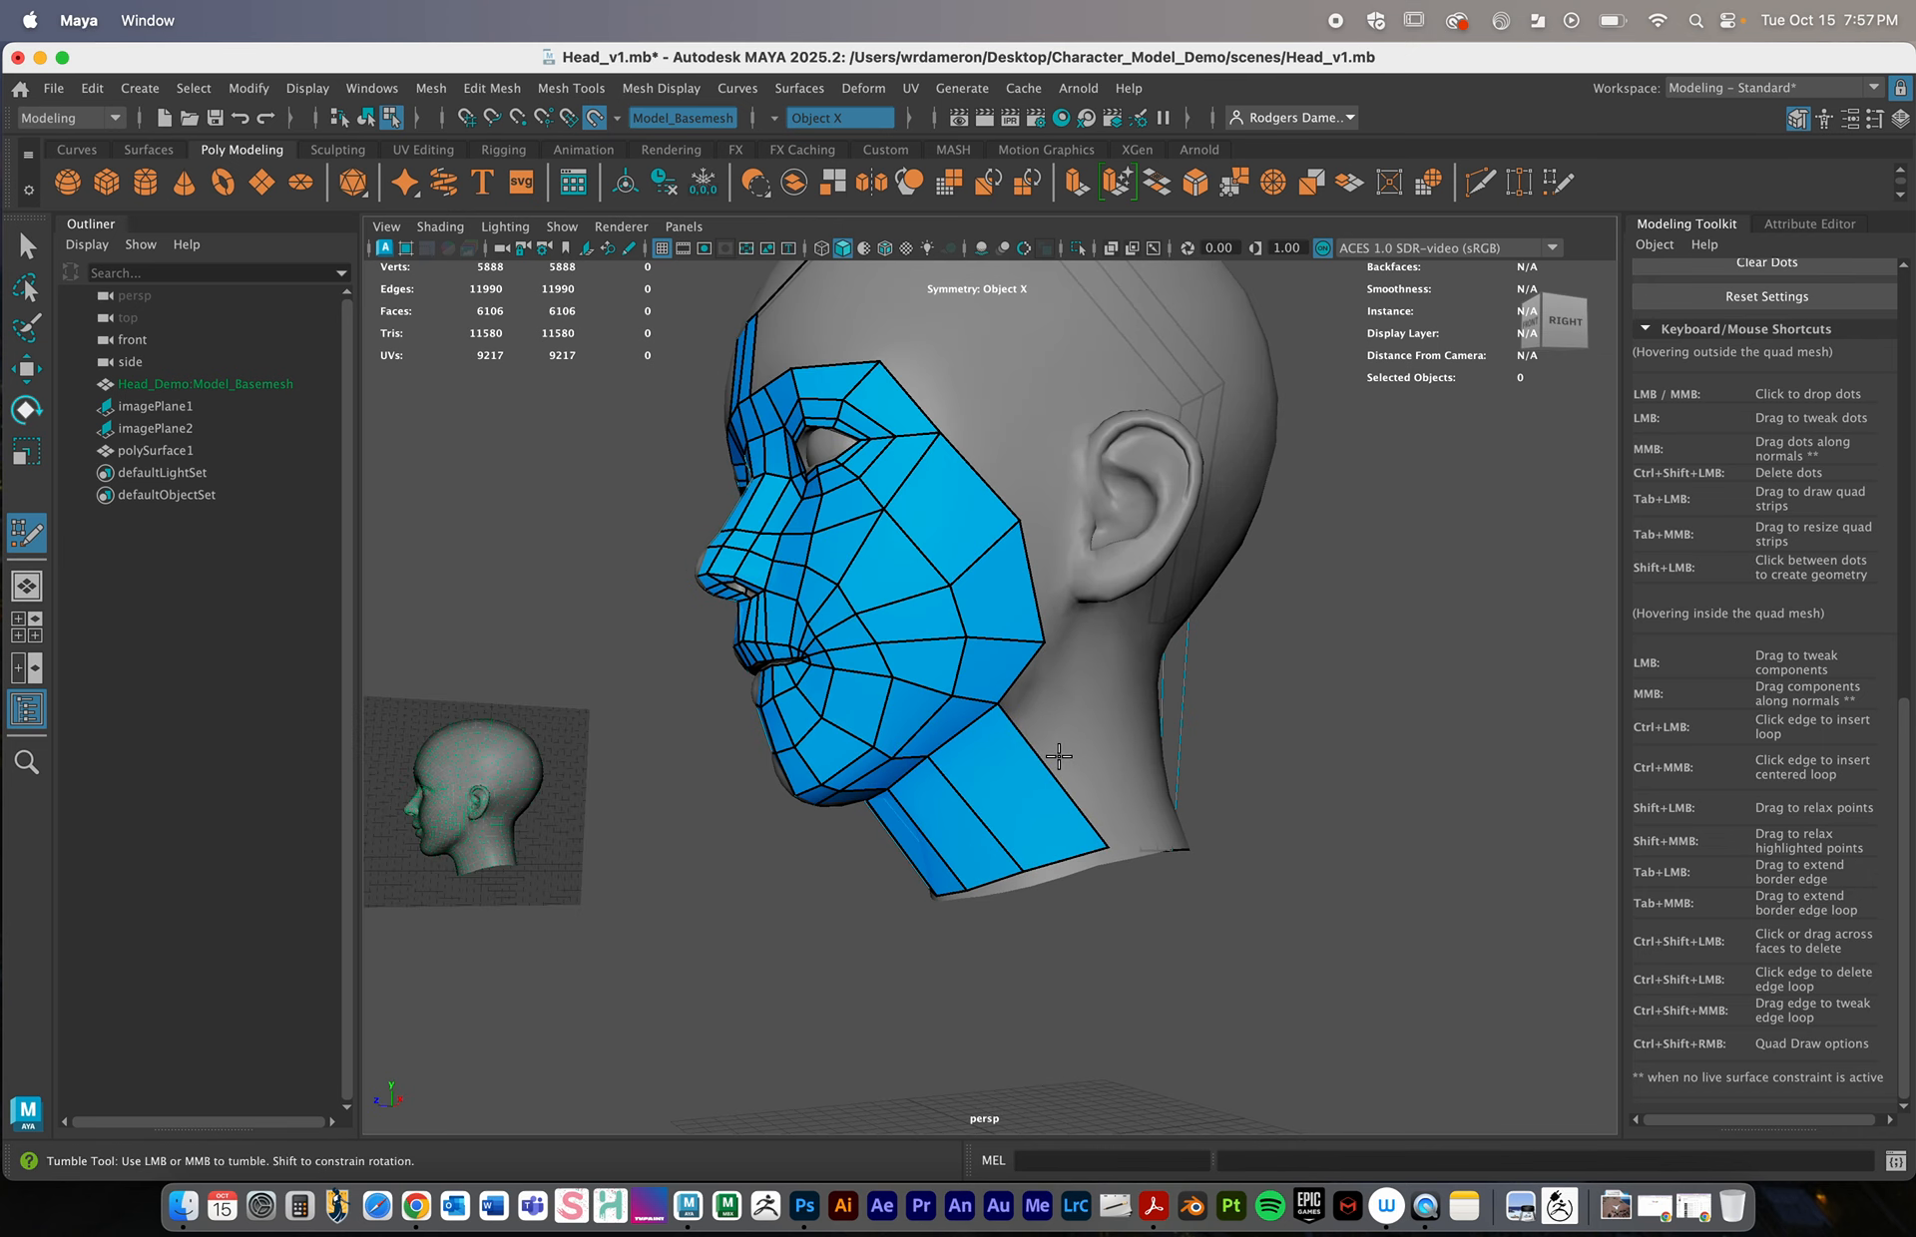
pyautogui.keyDown('alt'); pyautogui.moveTo(1066, 765); pyautogui.dragTo(1082, 754); pyautogui.keyUp('alt')
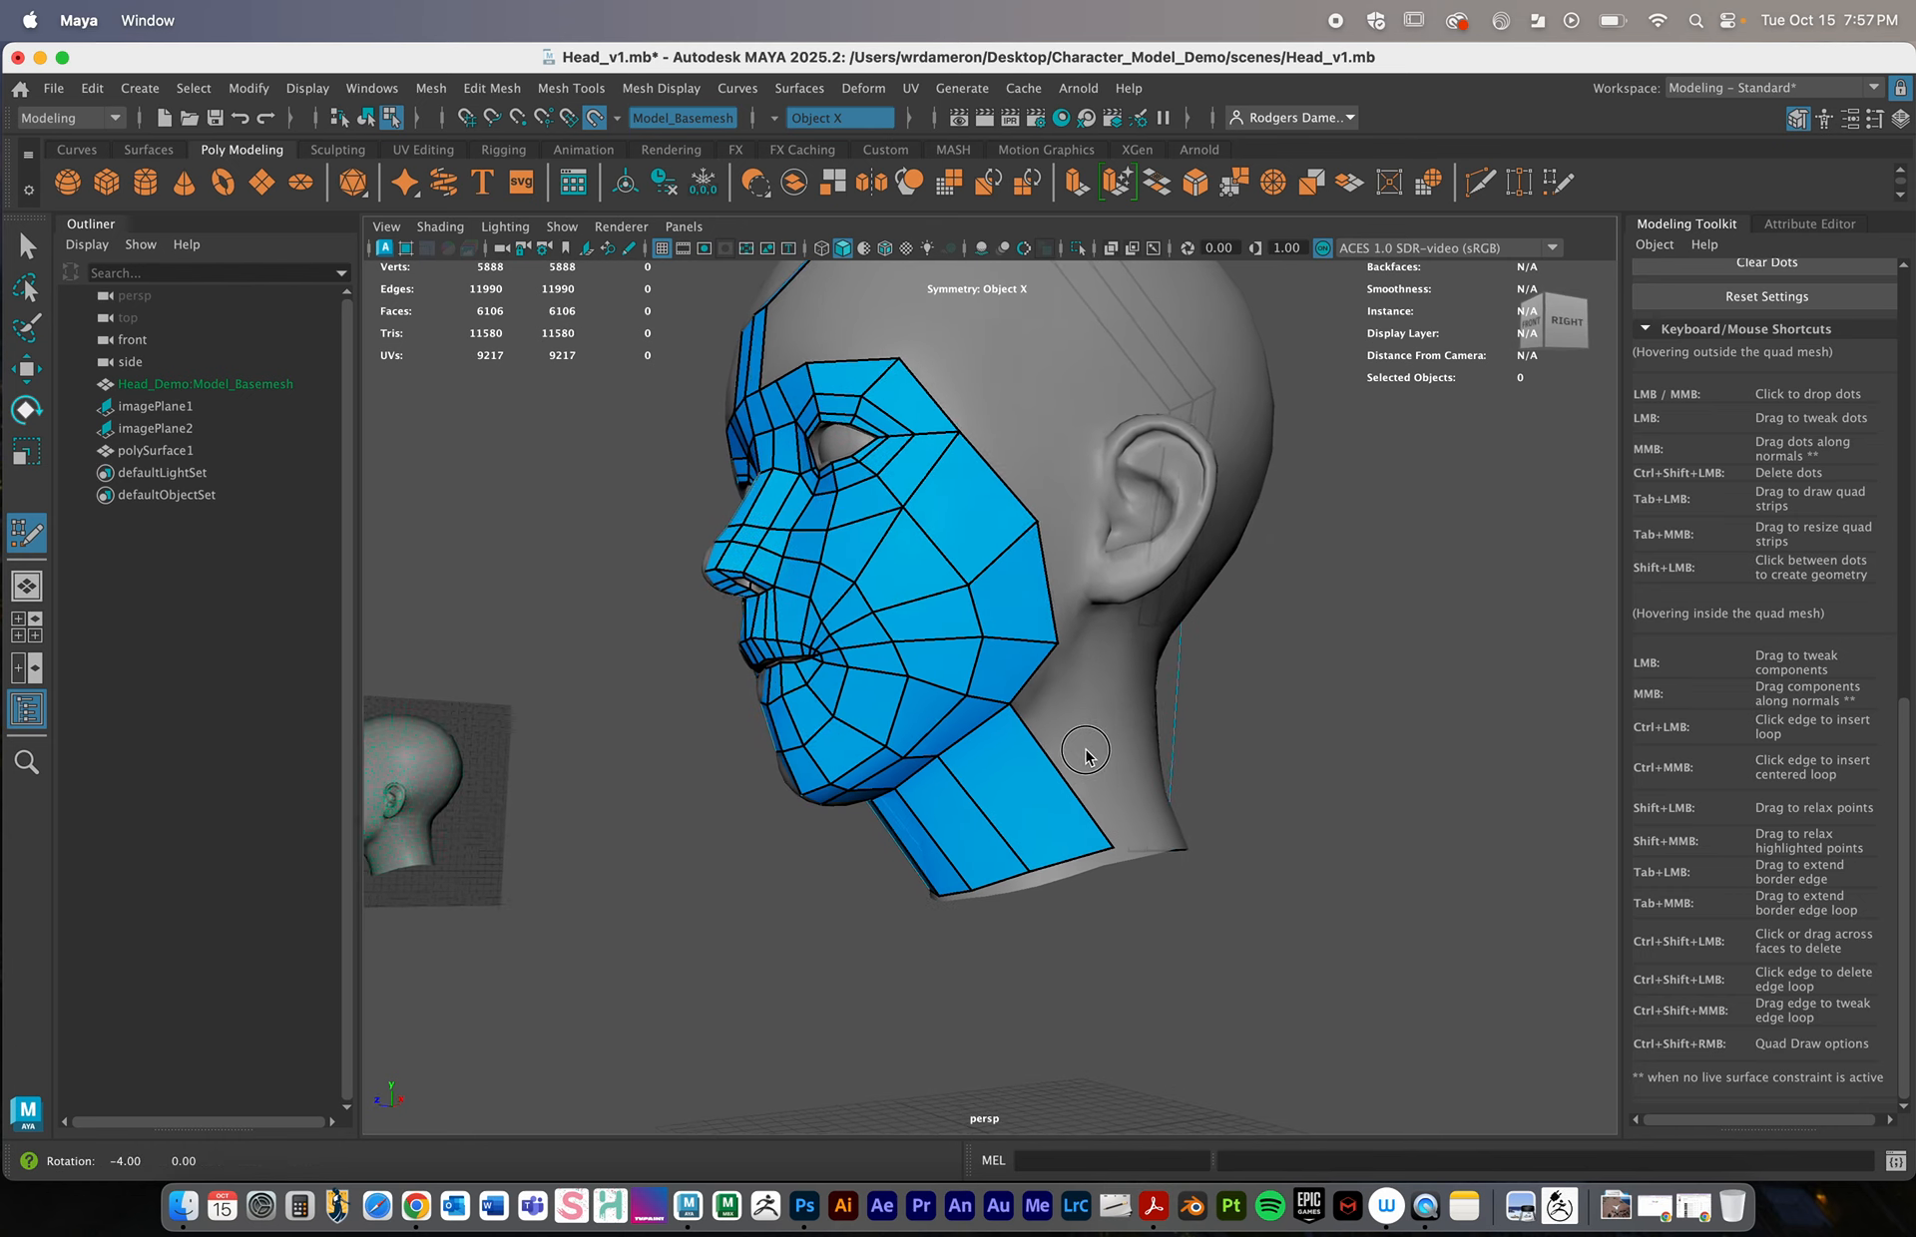
pyautogui.keyDown('ctrl'); pyautogui.click(1047, 762); pyautogui.keyUp('ctrl')
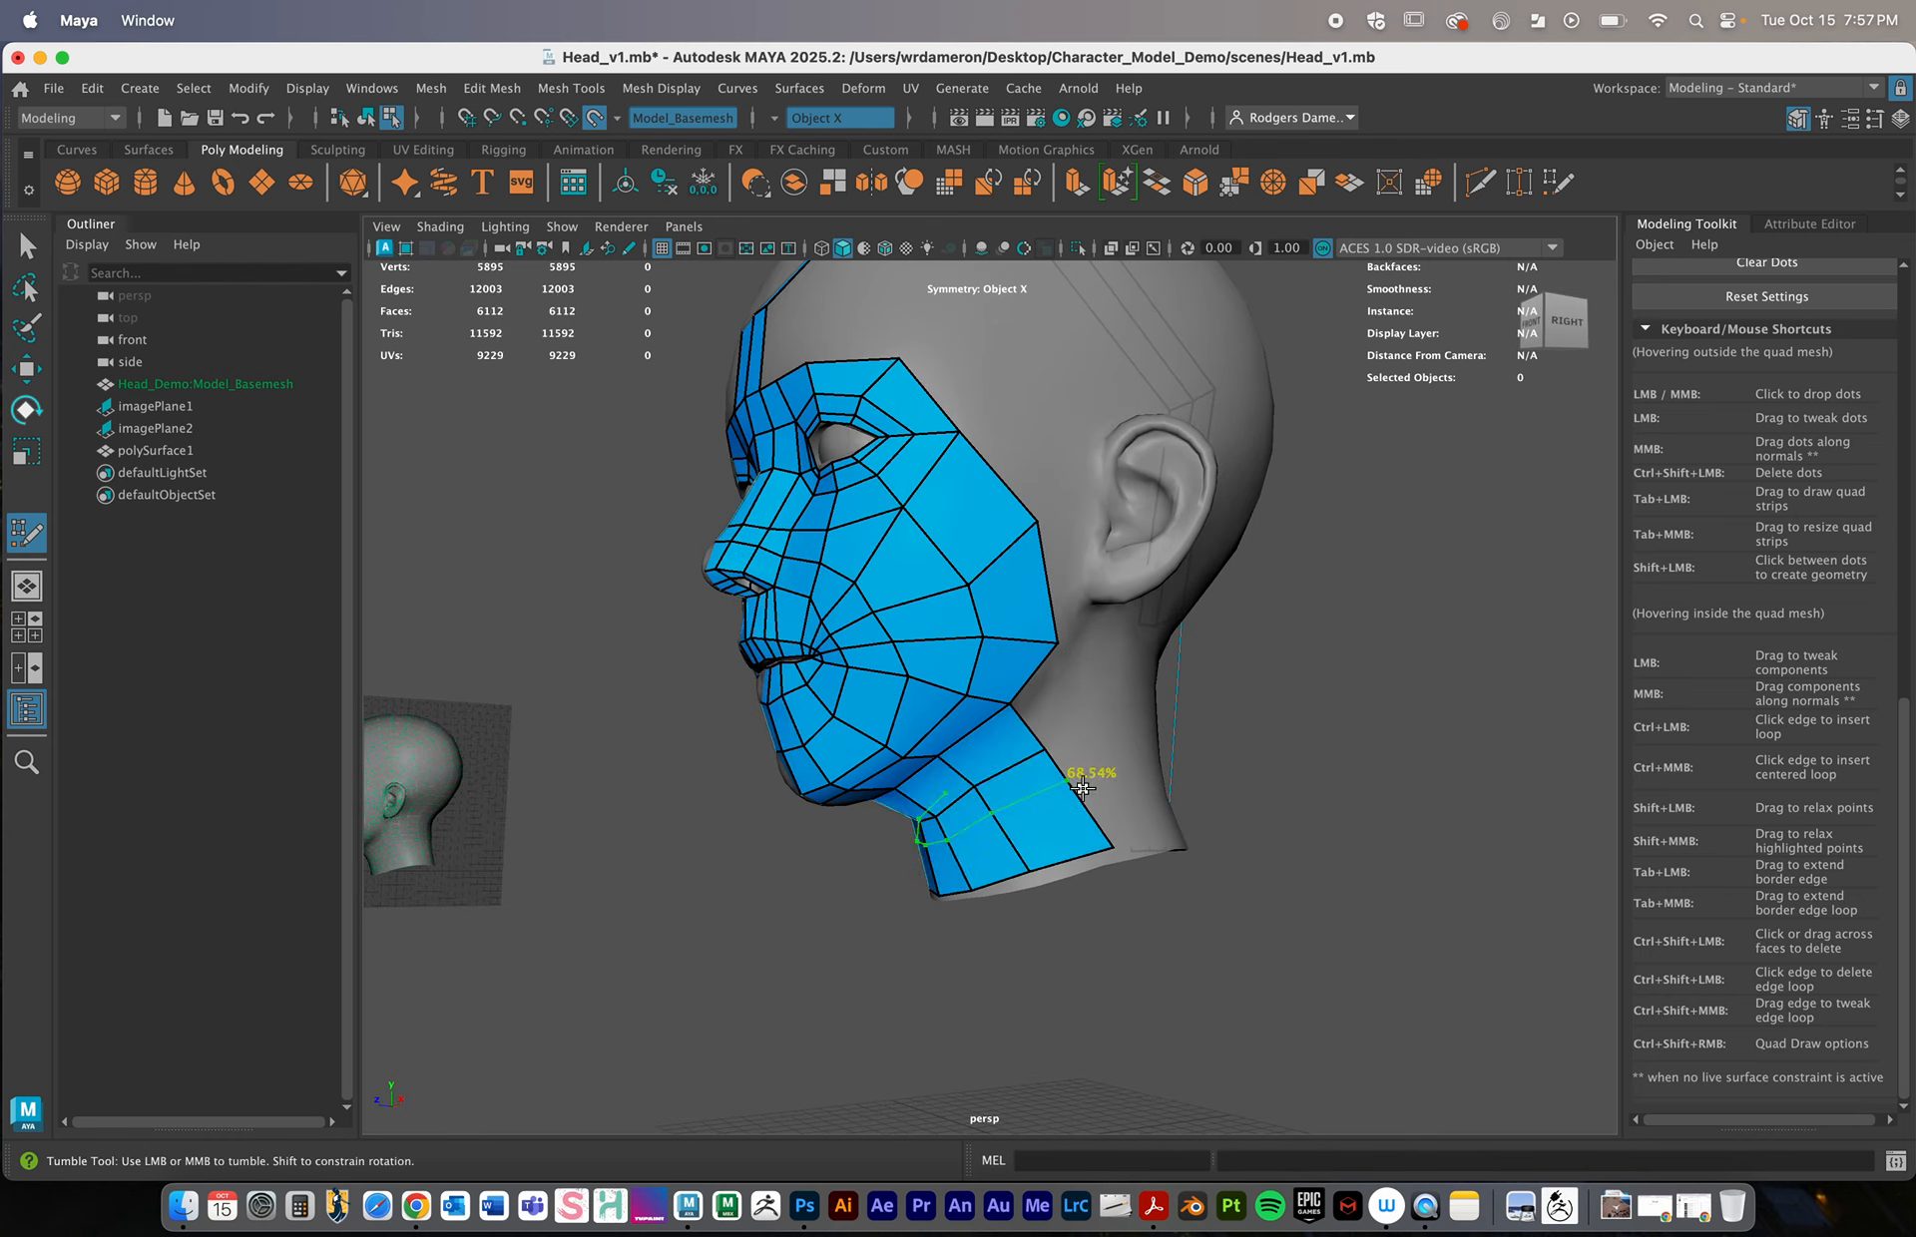
# Examine the face, forehead strip and neck topology from the front and three-quarter angles
pyautogui.keyDown('alt'); pyautogui.moveTo(1148, 749); pyautogui.dragTo(975, 663); pyautogui.keyUp('alt')
pyautogui.keyDown('alt'); pyautogui.moveTo(975, 663); pyautogui.dragTo(913, 726, button='right'); pyautogui.keyUp('alt')
pyautogui.keyDown('alt'); pyautogui.moveTo(913, 726); pyautogui.dragTo(911, 634); pyautogui.keyUp('alt')
pyautogui.scroll(3, 911, 633)
pyautogui.keyDown('alt'); pyautogui.moveTo(910, 634); pyautogui.dragTo(854, 853, button='middle'); pyautogui.keyUp('alt')
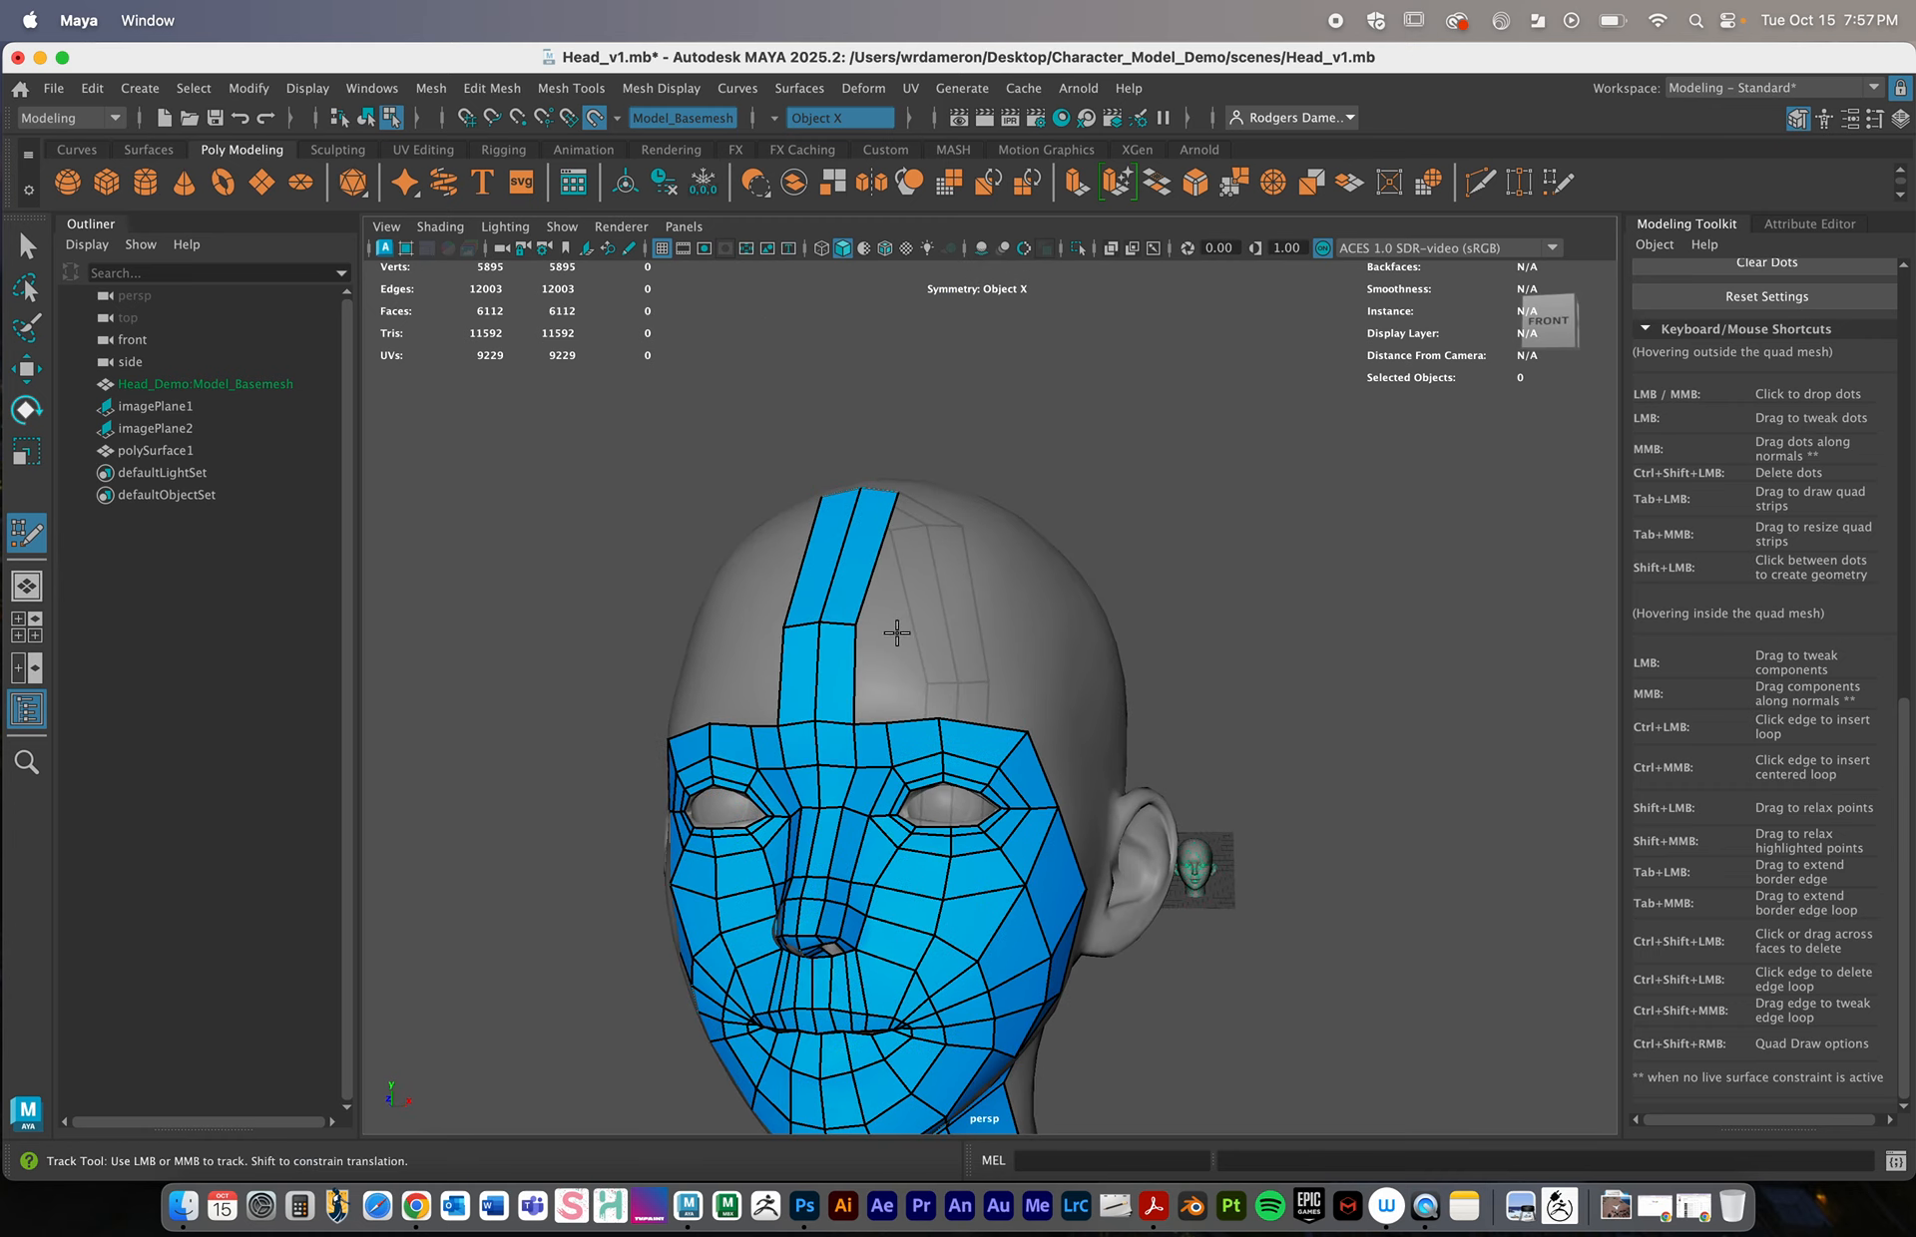
pyautogui.keyDown('alt'); pyautogui.moveTo(1048, 704); pyautogui.dragTo(918, 728); pyautogui.keyUp('alt')
pyautogui.keyDown('alt'); pyautogui.moveTo(1024, 844); pyautogui.dragTo(1113, 687, button='middle'); pyautogui.keyUp('alt')
pyautogui.keyDown('alt'); pyautogui.moveTo(1114, 688); pyautogui.dragTo(898, 759, button='right'); pyautogui.keyUp('alt')
pyautogui.keyDown('alt'); pyautogui.moveTo(968, 793); pyautogui.dragTo(1027, 810); pyautogui.keyUp('alt')
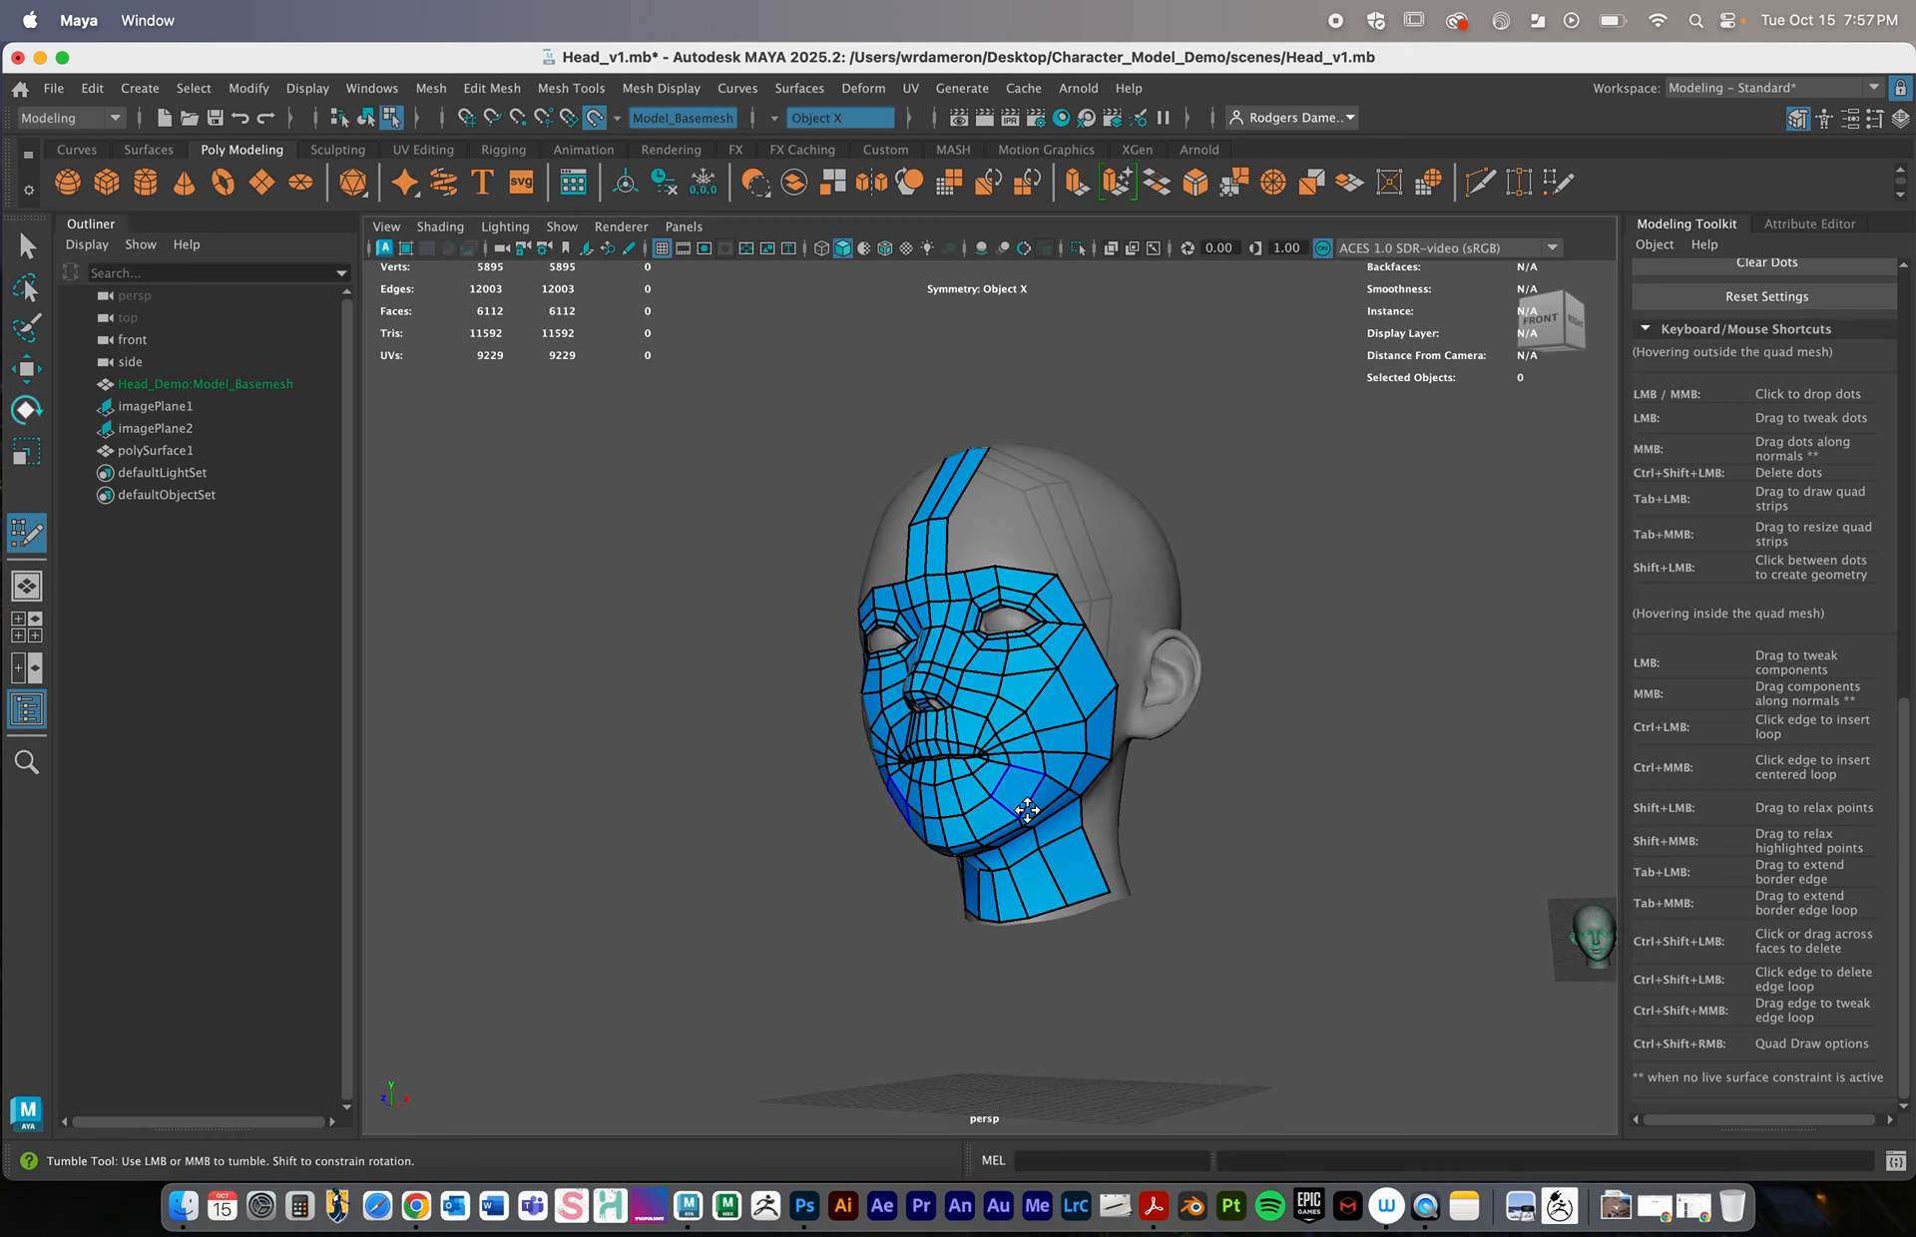
pyautogui.moveTo(931, 856)
pyautogui.keyDown('alt'); pyautogui.mouseDown()
pyautogui.moveTo(963, 654)
pyautogui.moveTo(988, 718)
pyautogui.moveTo(894, 825)
pyautogui.moveTo(1066, 703)
pyautogui.mouseUp(); pyautogui.keyUp('alt')
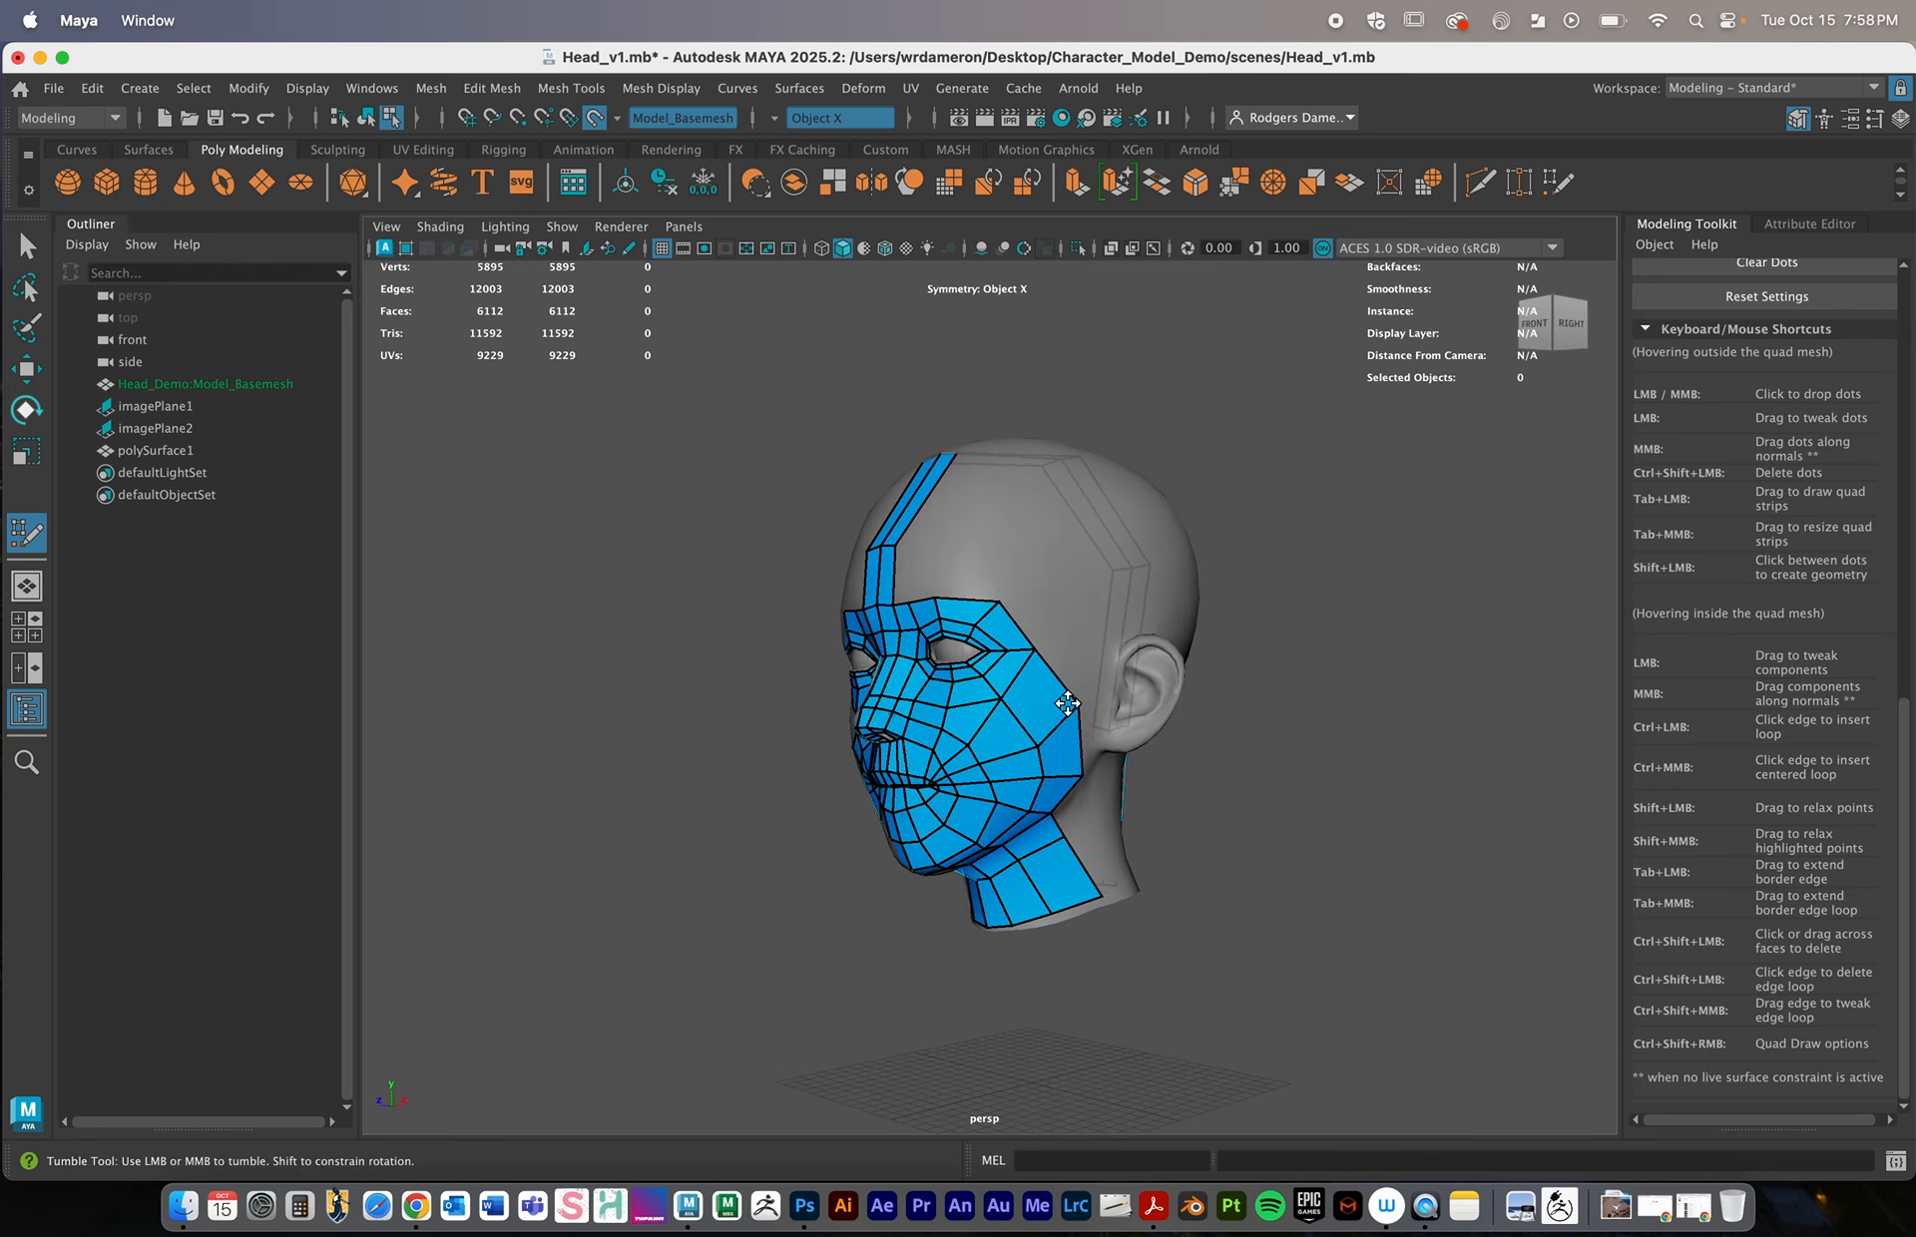
pyautogui.keyDown('alt'); pyautogui.moveTo(1067, 704); pyautogui.dragTo(1097, 759, button='right'); pyautogui.keyUp('alt')
pyautogui.keyDown('alt'); pyautogui.moveTo(1098, 759); pyautogui.dragTo(1147, 787); pyautogui.keyUp('alt')
pyautogui.keyDown('alt'); pyautogui.moveTo(1147, 787); pyautogui.dragTo(1038, 775, button='right'); pyautogui.keyUp('alt')
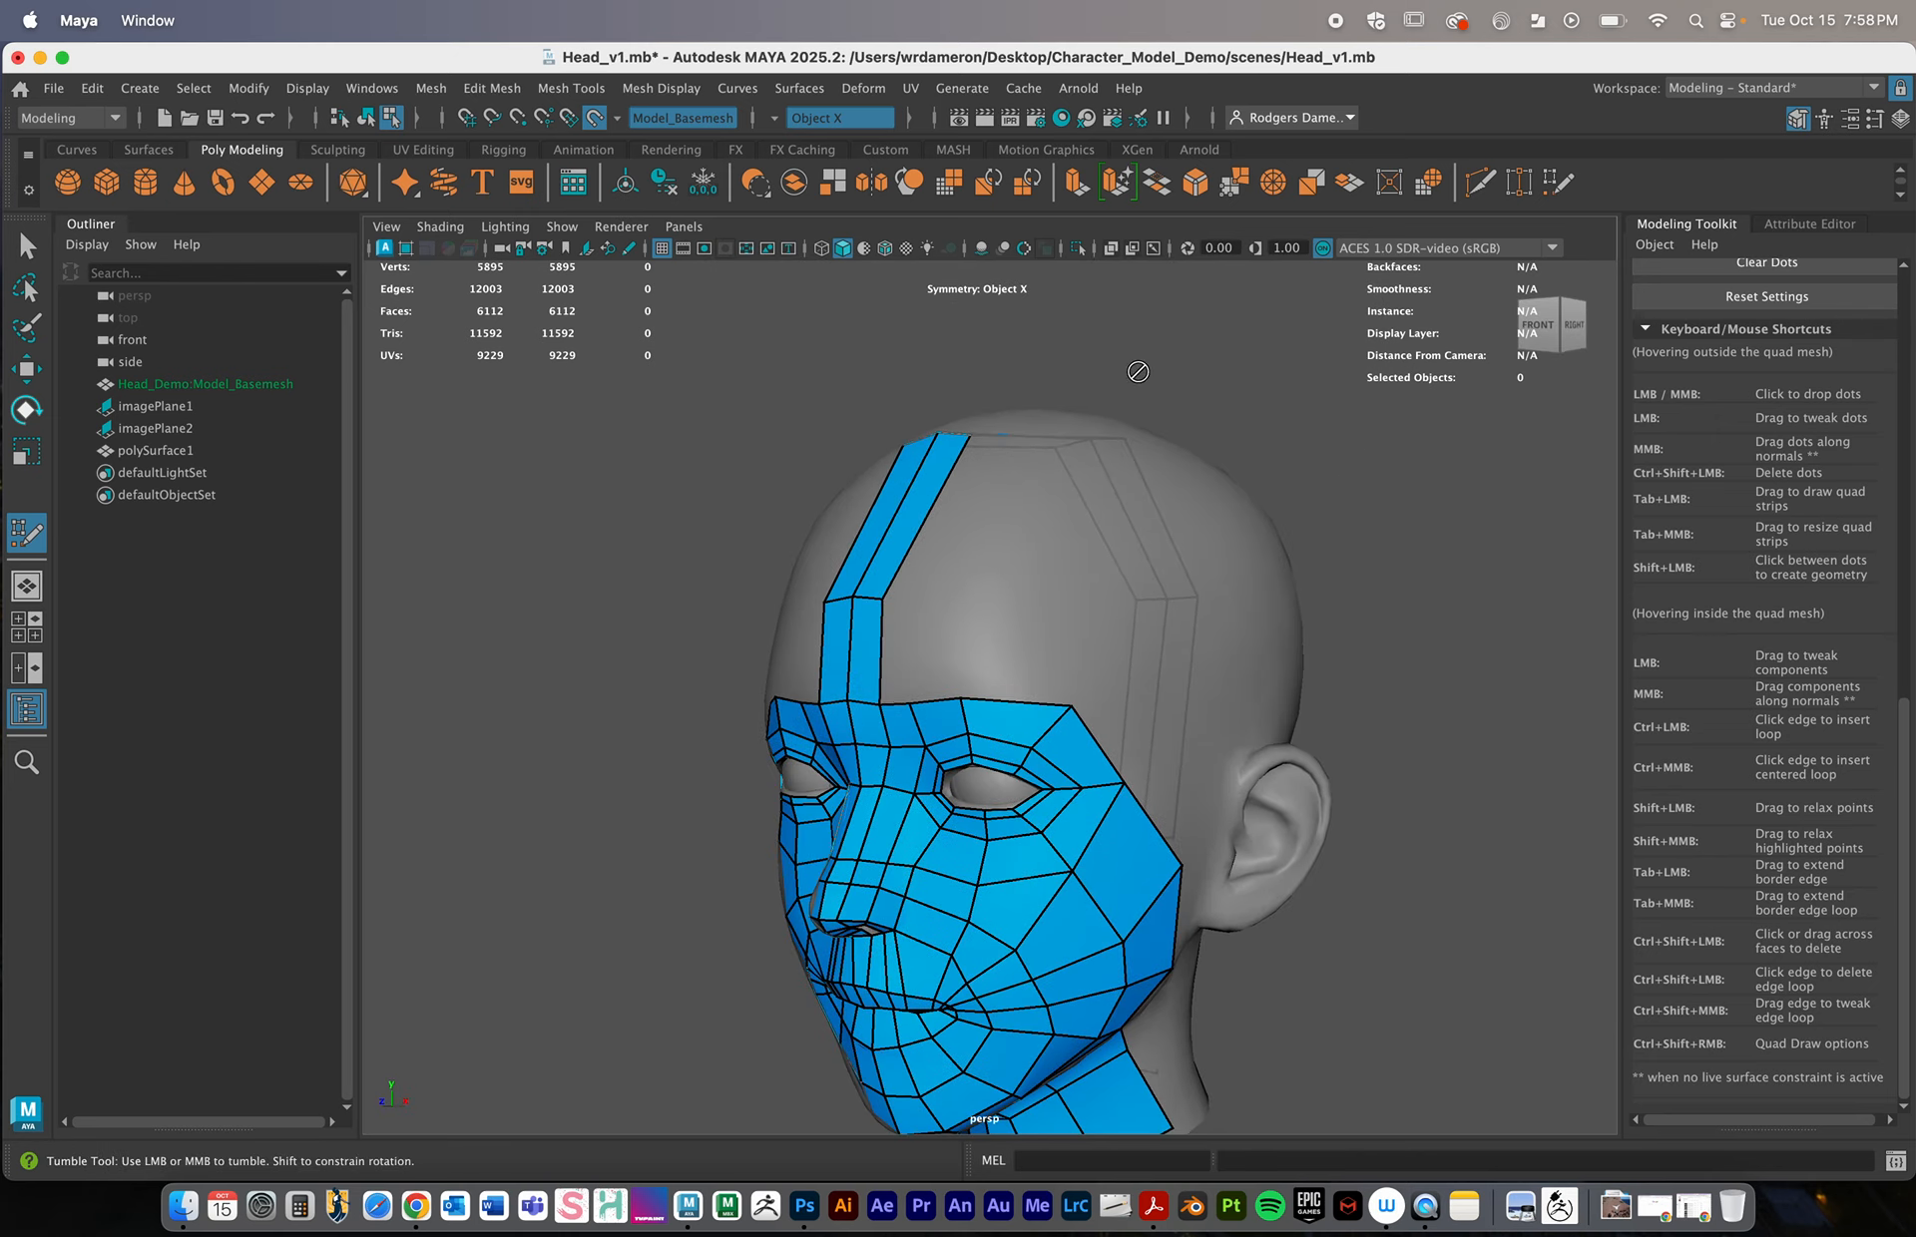
# Add a quad above the inner brow, filling beside the lower part of the central forehead strip
pyautogui.keyDown('alt'); pyautogui.moveTo(1107, 638); pyautogui.dragTo(1043, 623); pyautogui.keyUp('alt')
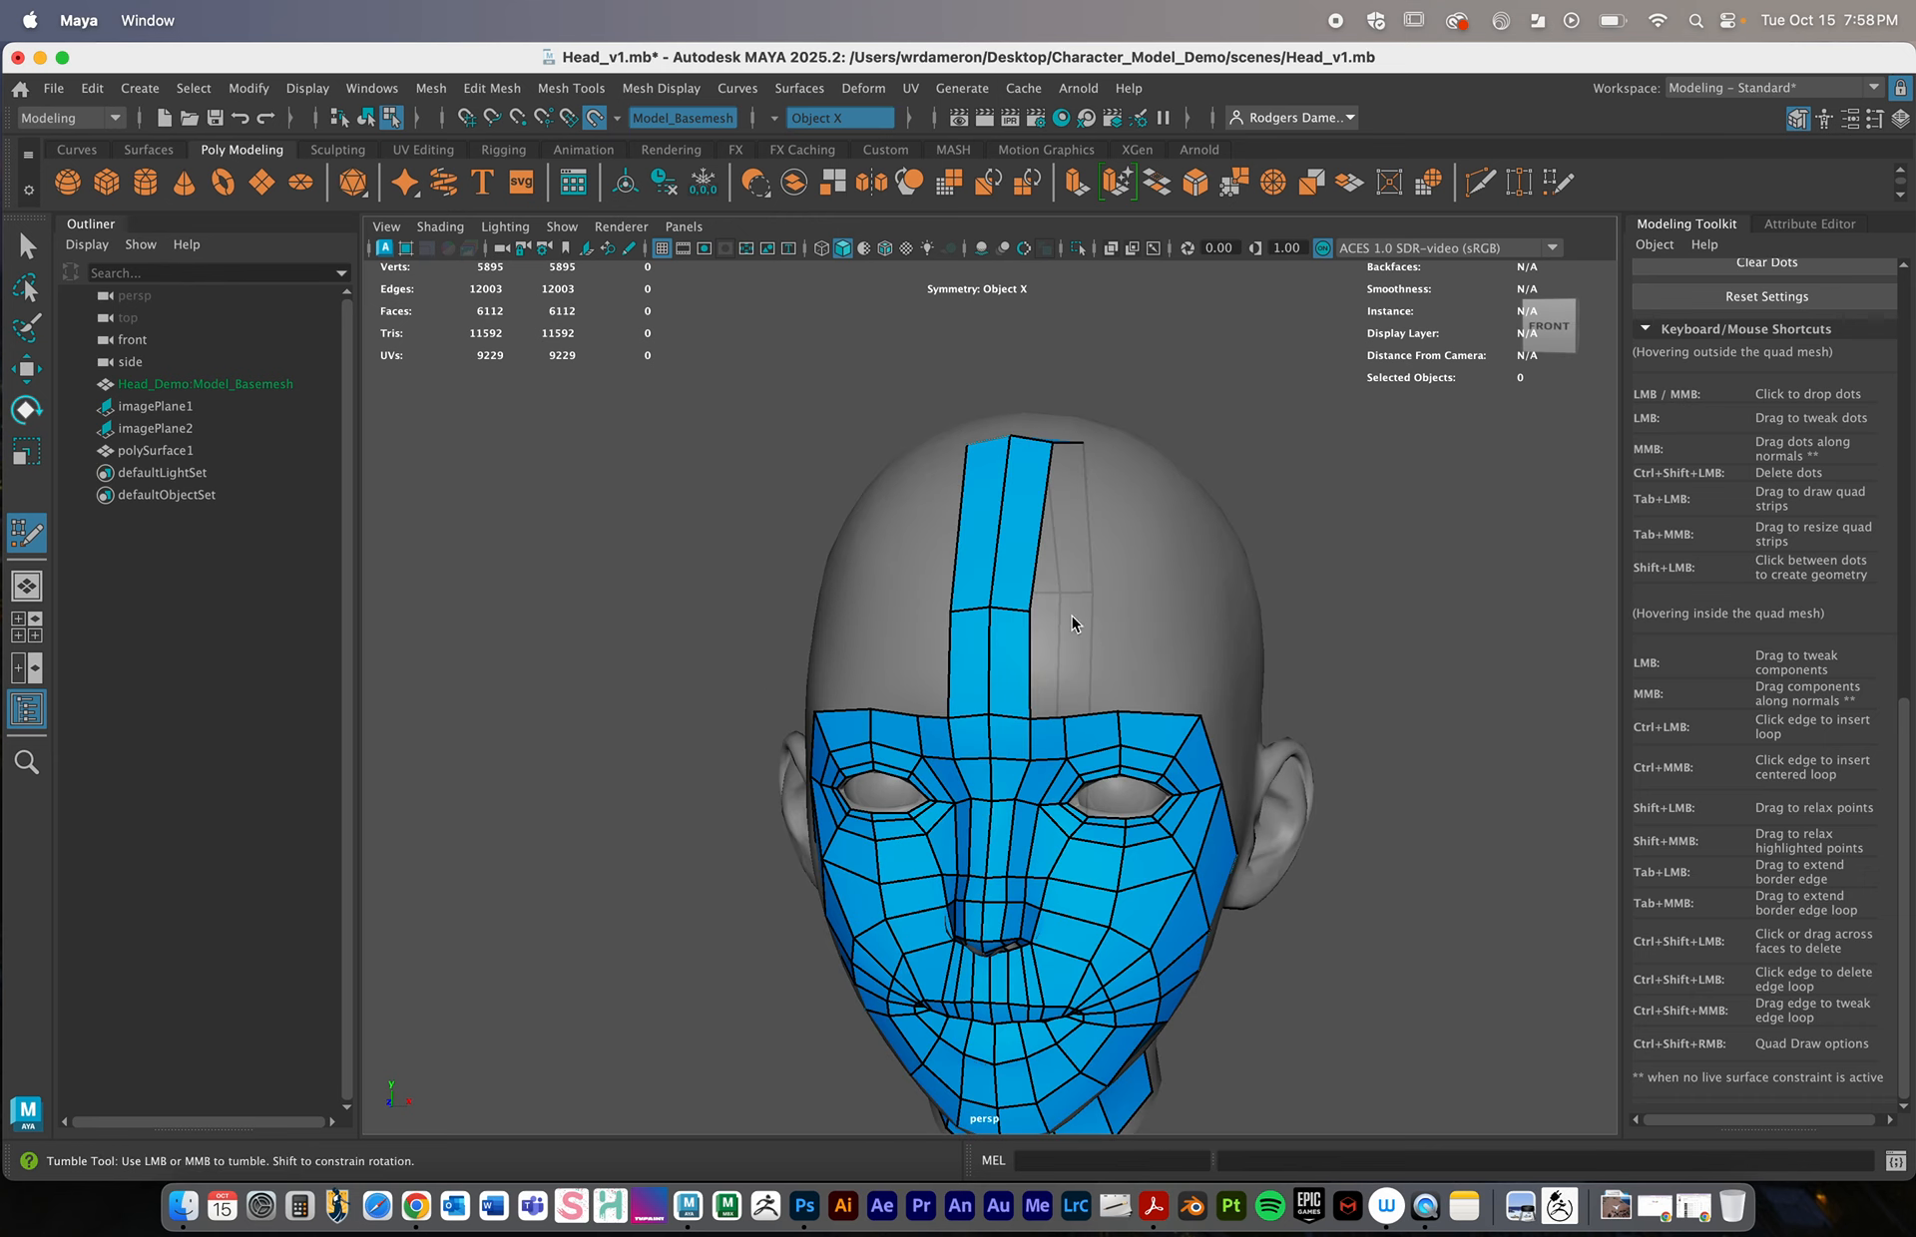
pyautogui.keyDown('shift'); pyautogui.click(1047, 667); pyautogui.keyUp('shift')
pyautogui.keyDown('alt'); pyautogui.moveTo(1203, 679); pyautogui.dragTo(1150, 725); pyautogui.keyUp('alt')
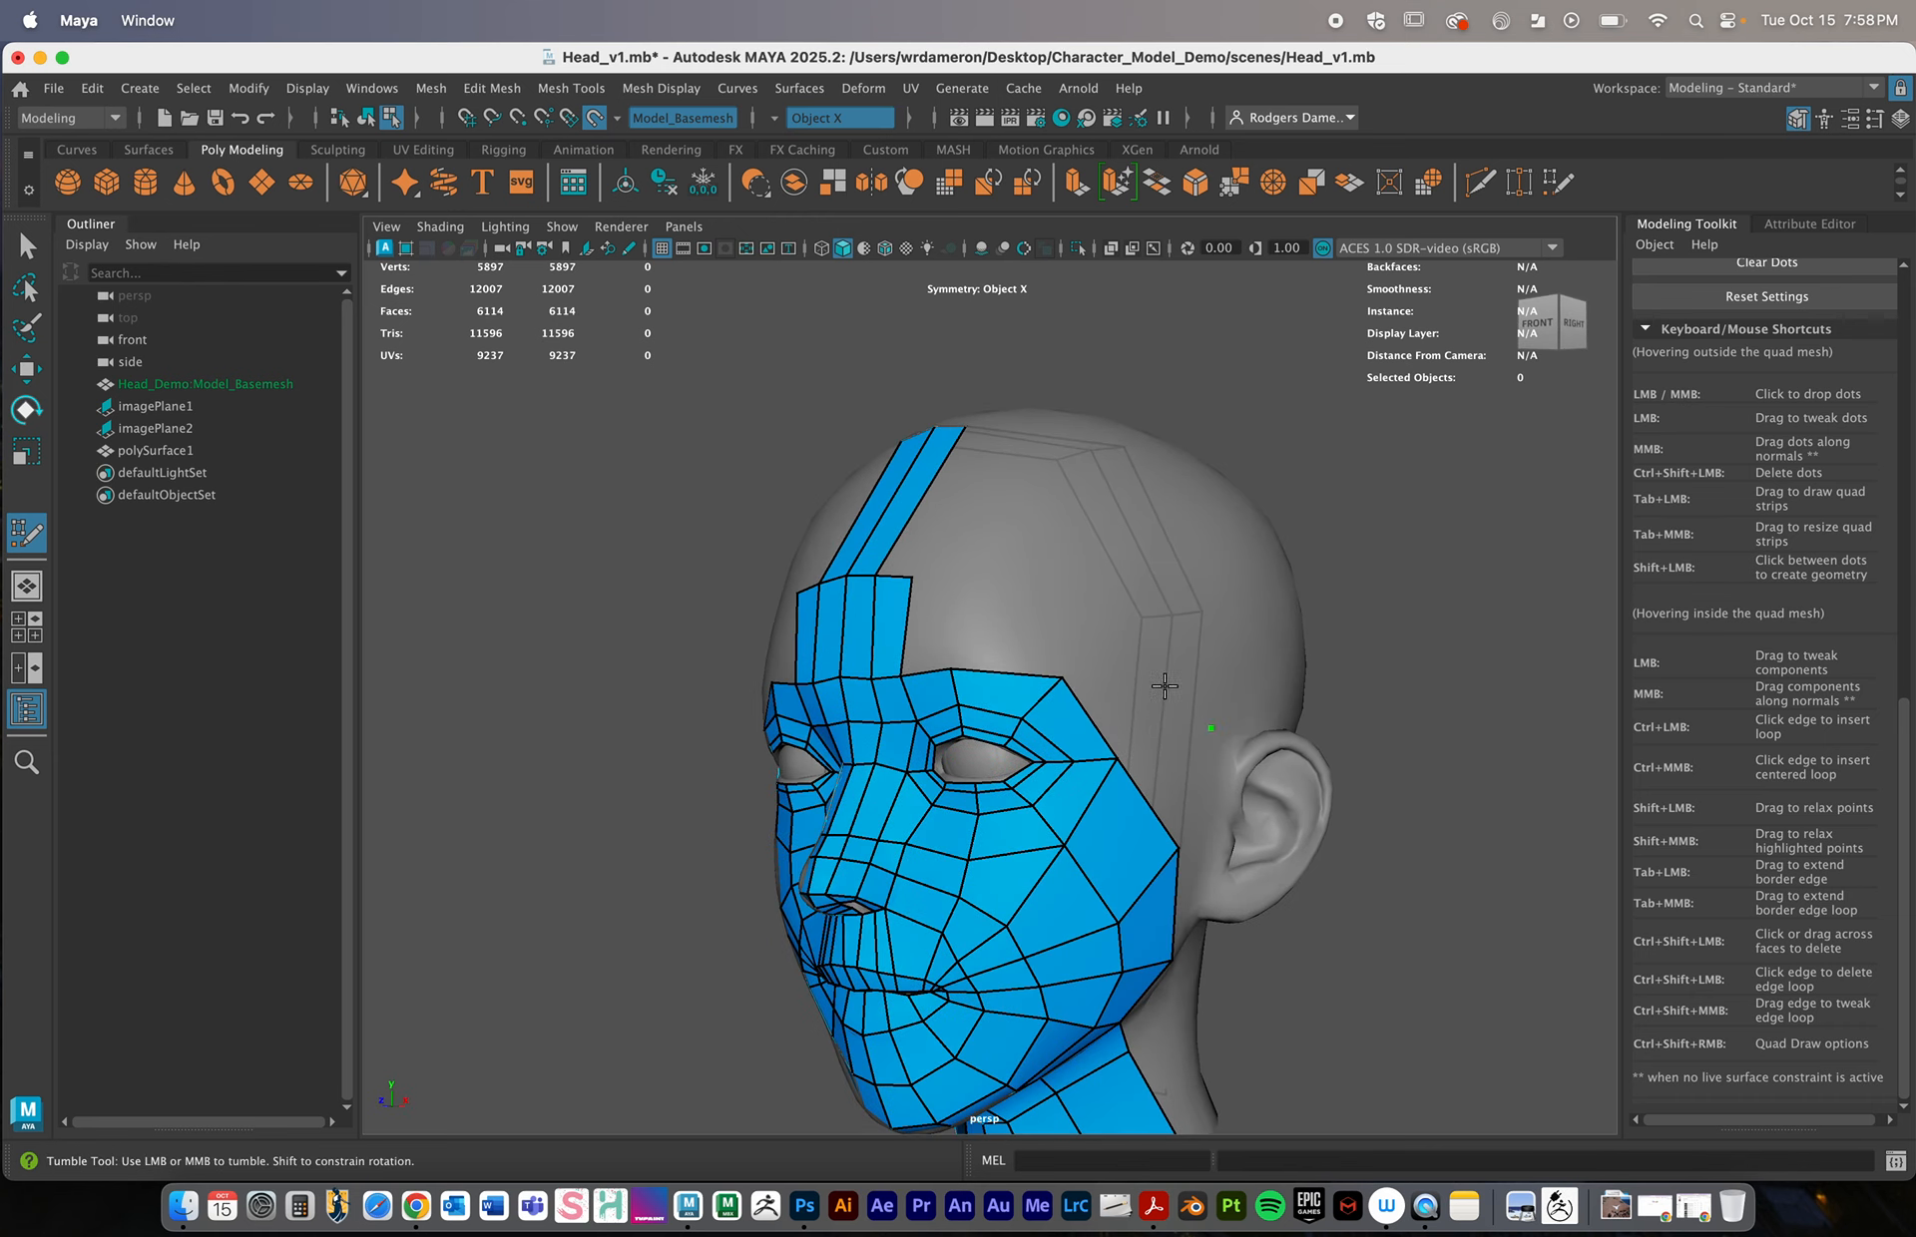
# Add a large quad from the outer brow towards the temple above the ear and adjust its outer corners
pyautogui.keyDown('alt'); pyautogui.moveTo(1142, 635); pyautogui.dragTo(1183, 696); pyautogui.keyUp('alt')
pyautogui.keyDown('shift'); pyautogui.click(1200, 706); pyautogui.keyUp('shift')
pyautogui.moveTo(1081, 611); pyautogui.dragTo(1138, 599)
pyautogui.moveTo(1180, 689); pyautogui.dragTo(1185, 695)
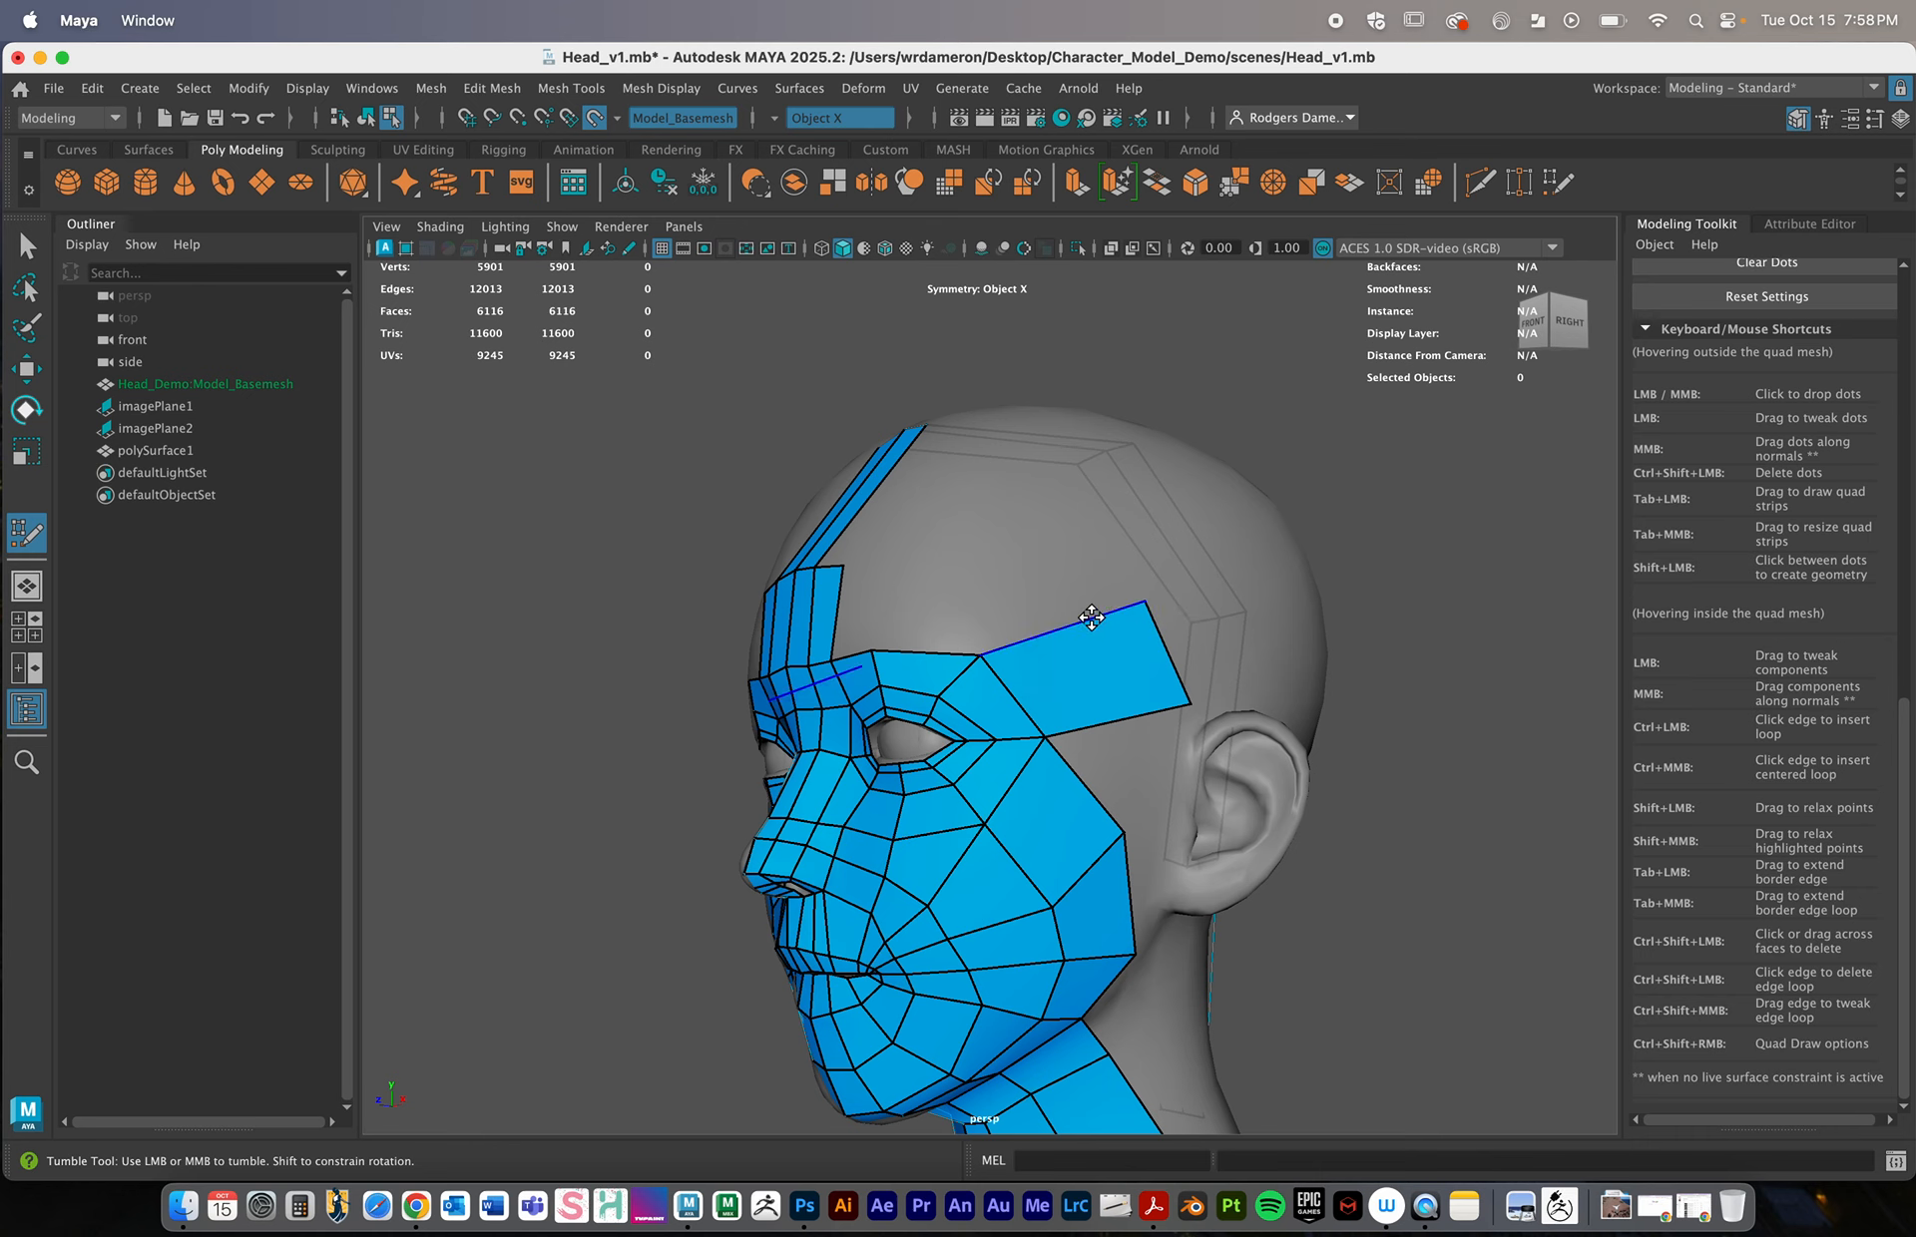
pyautogui.keyDown('alt'); pyautogui.moveTo(1092, 617); pyautogui.dragTo(1087, 644); pyautogui.keyUp('alt')
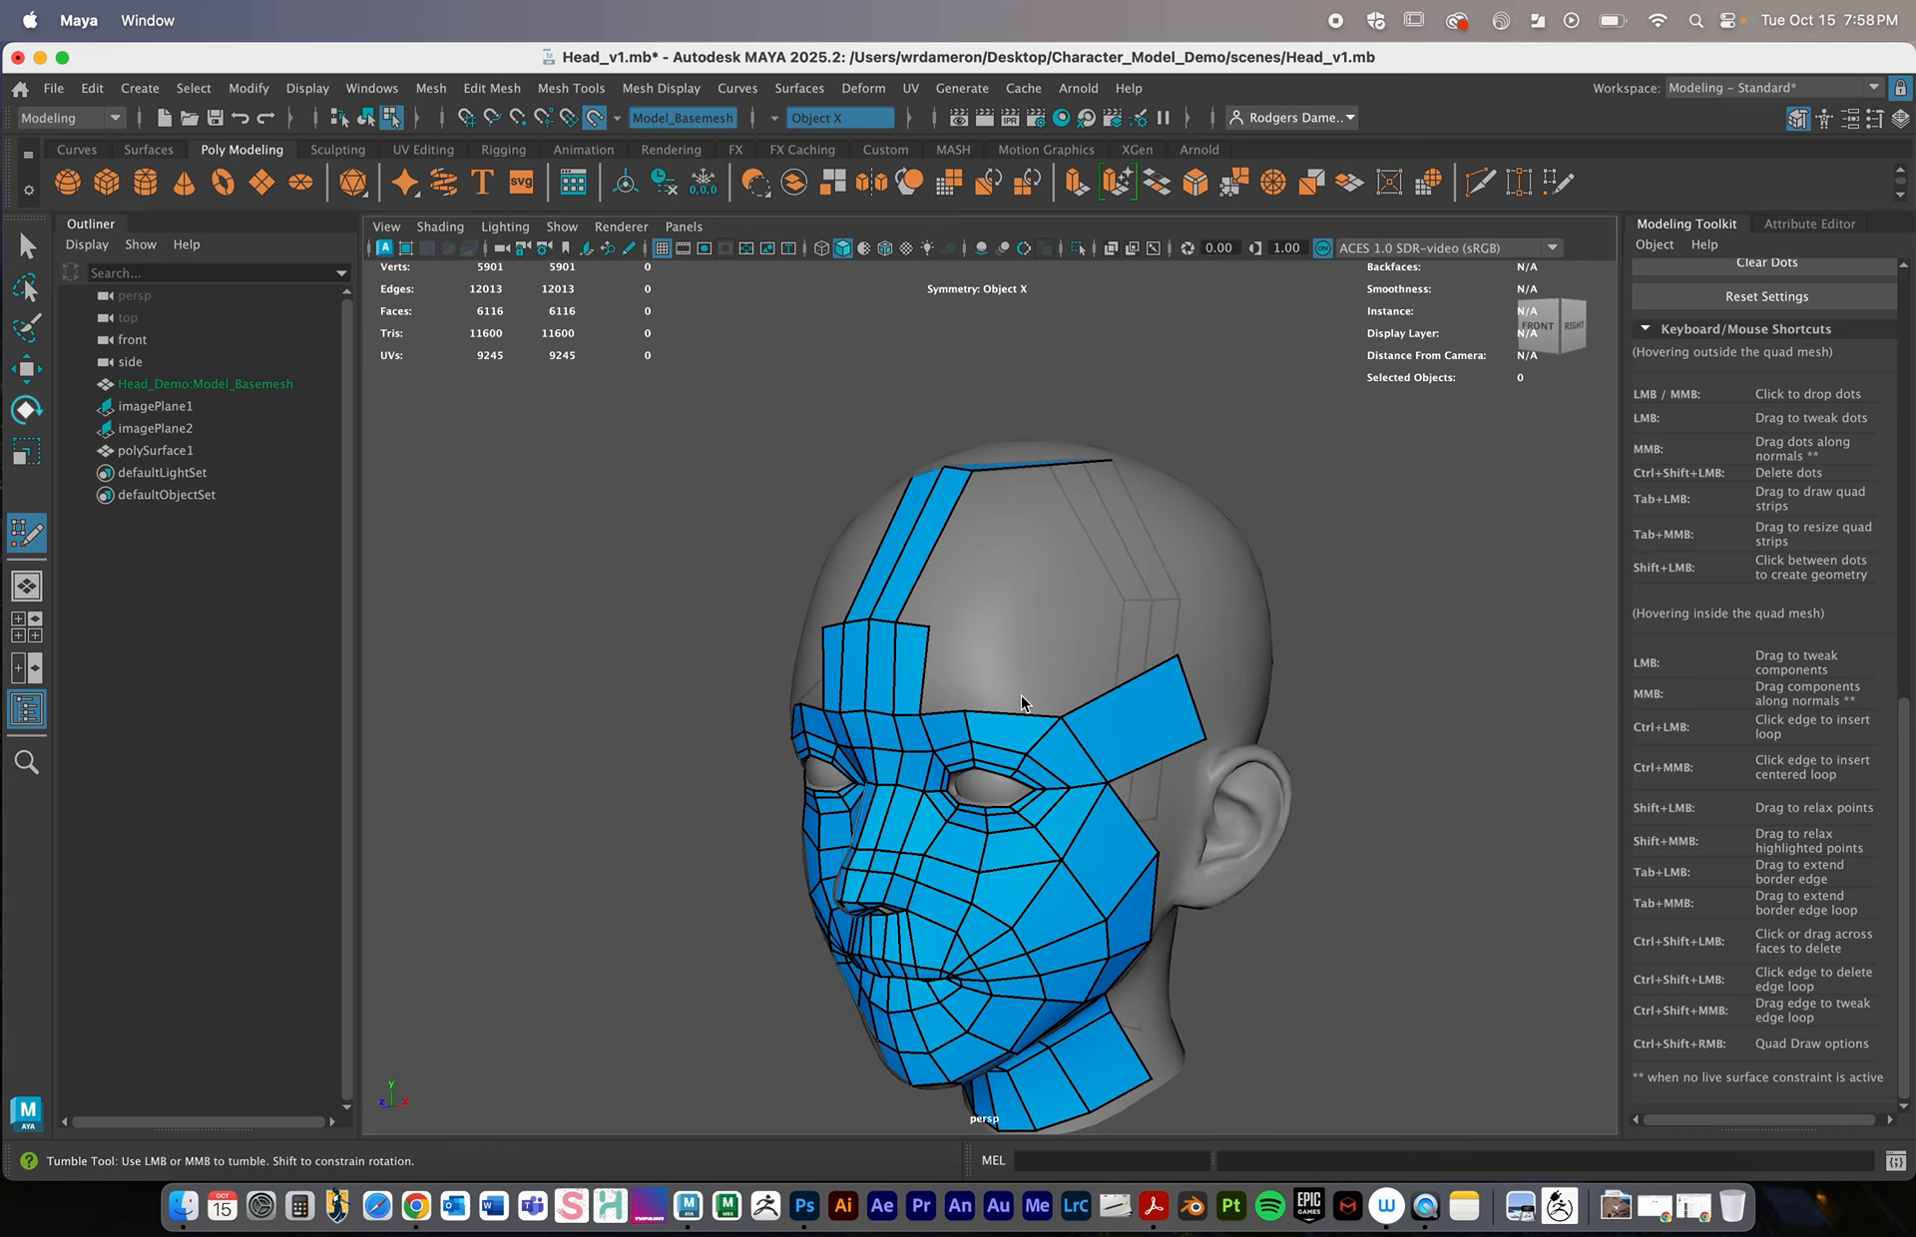
# Extend two brow border edges up the forehead and weld their ends to the central quads and the temple quad
pyautogui.moveTo(1003, 711); pyautogui.dragTo(967, 626)
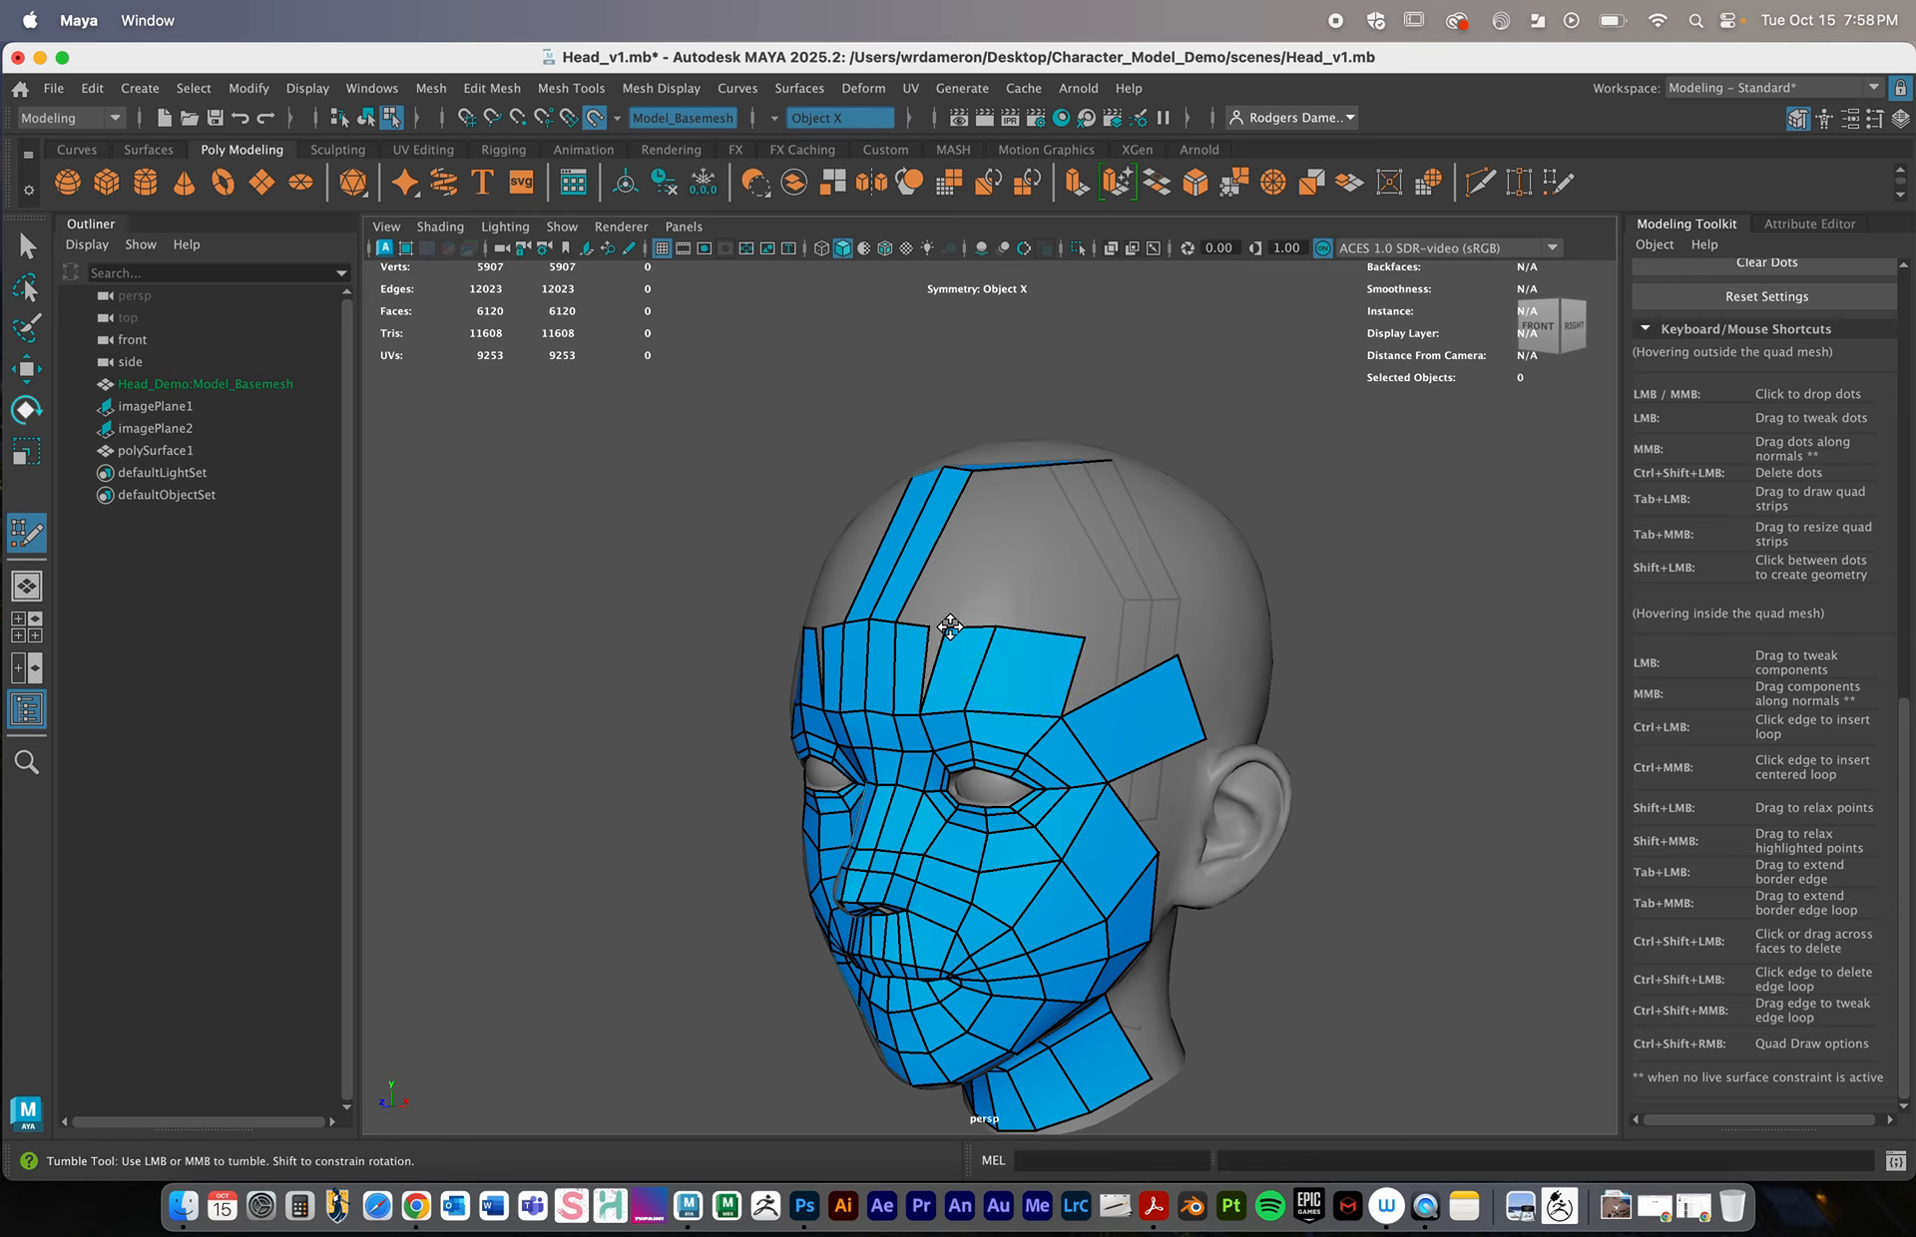
pyautogui.moveTo(949, 625); pyautogui.dragTo(924, 621)
pyautogui.moveTo(1086, 639)
pyautogui.mouseDown()
pyautogui.moveTo(1148, 646)
pyautogui.moveTo(1118, 638)
pyautogui.mouseUp()
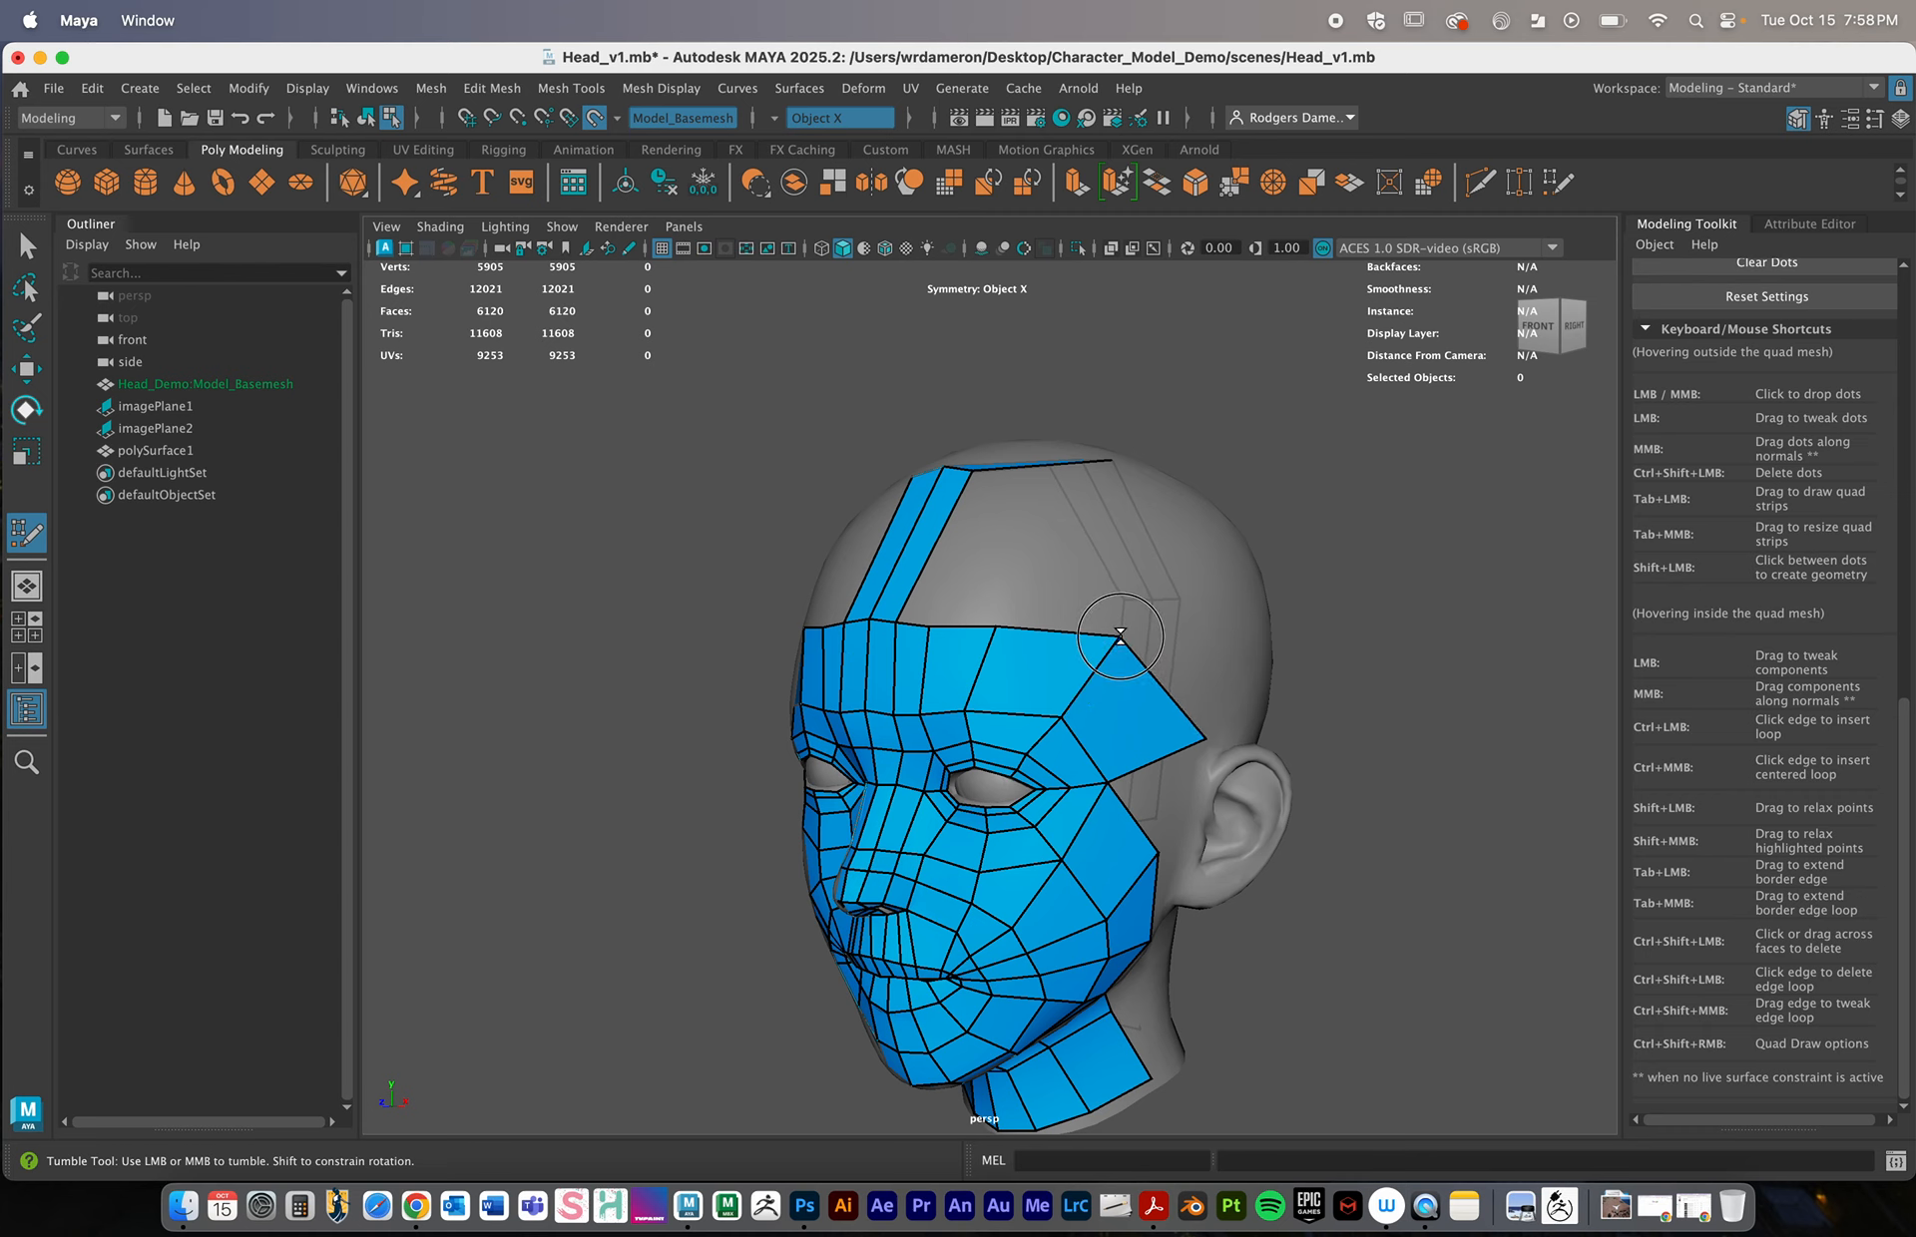
pyautogui.keyDown('alt'); pyautogui.moveTo(1058, 734); pyautogui.dragTo(1061, 708); pyautogui.keyUp('alt')
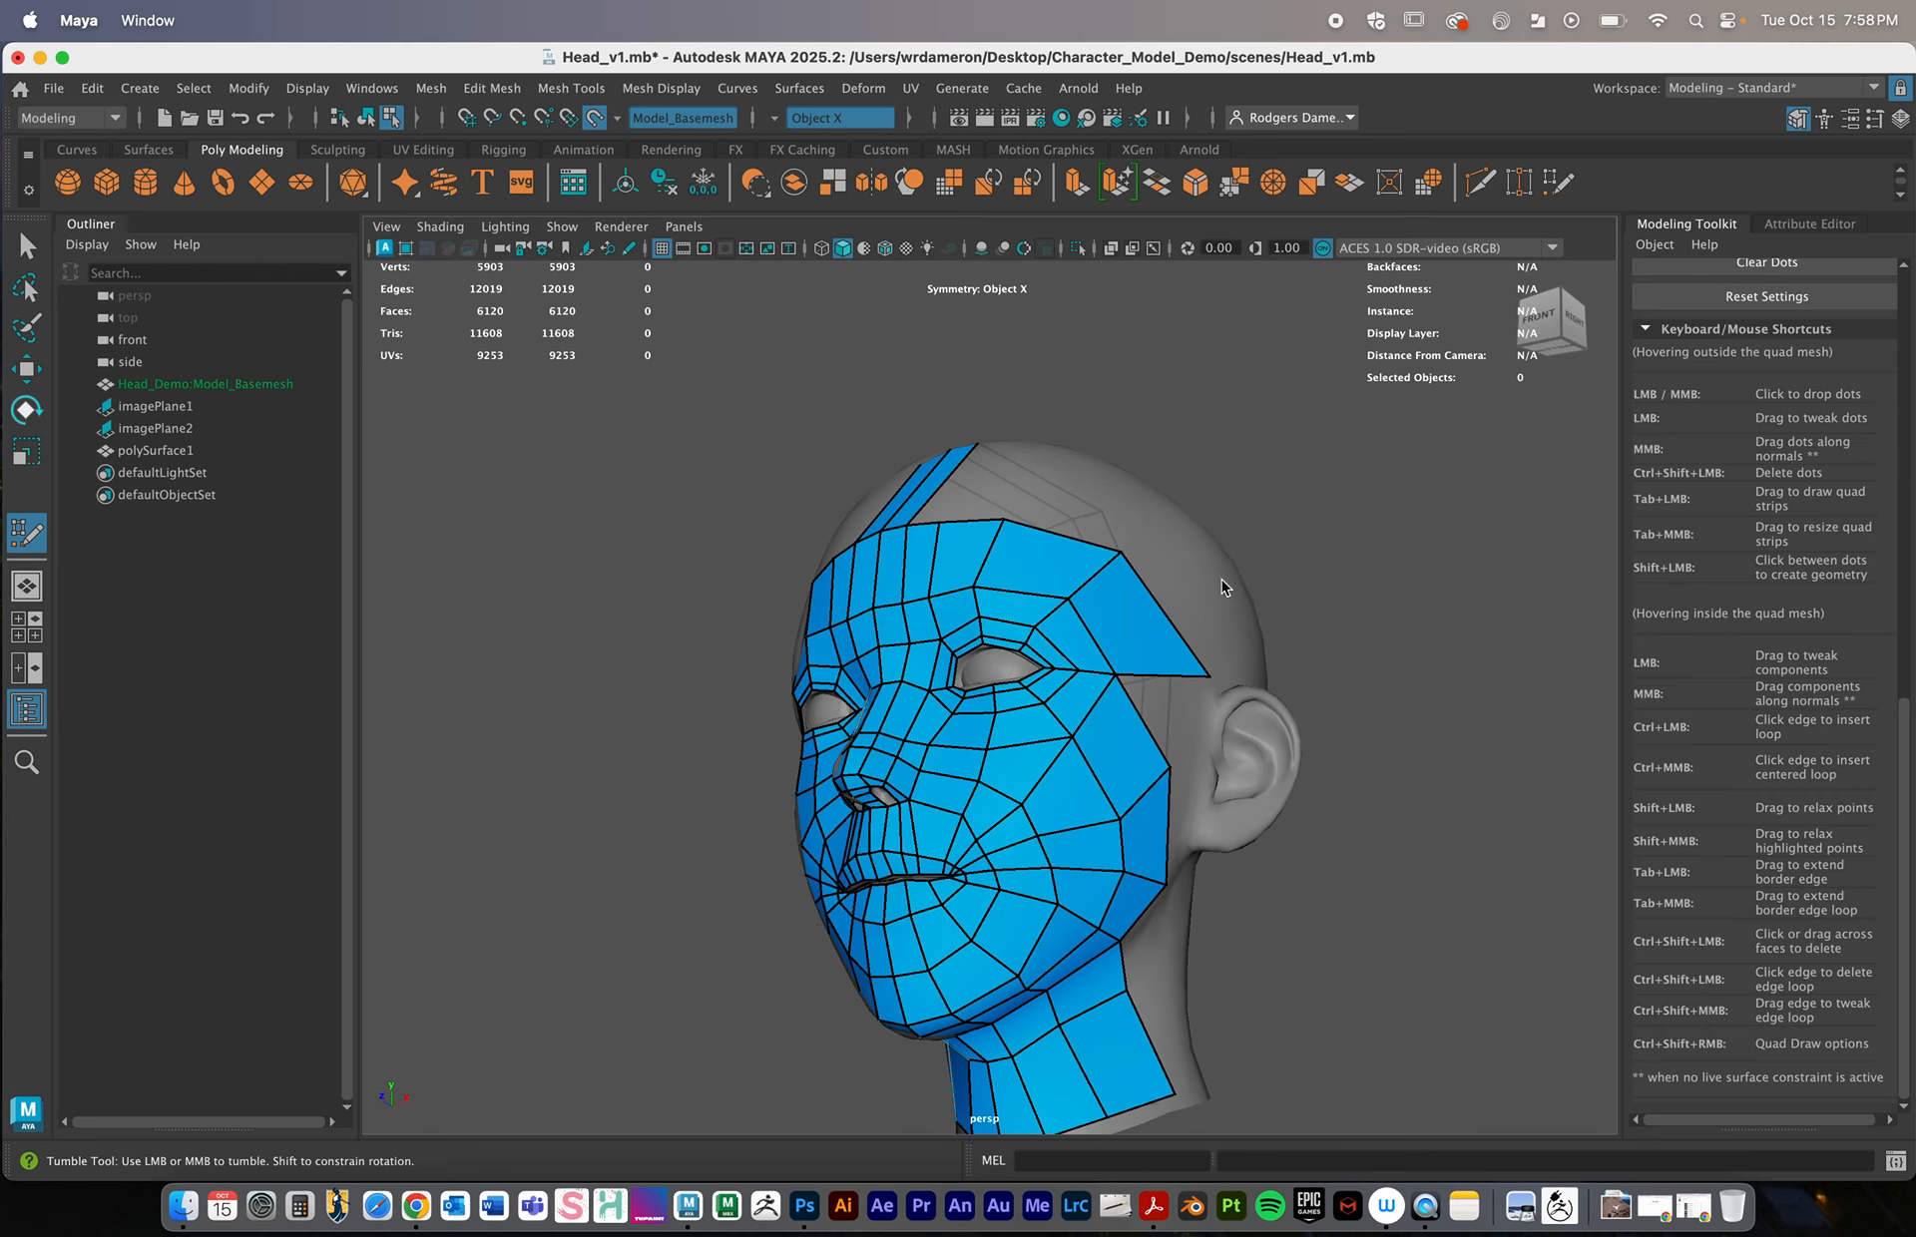
# Extend the forehead border upwards by another row of quads towards the crown strip and undo the last point tweaks
pyautogui.moveTo(1225, 587)
pyautogui.keyDown('alt'); pyautogui.mouseDown()
pyautogui.moveTo(1069, 766)
pyautogui.moveTo(1148, 716)
pyautogui.moveTo(1065, 722)
pyautogui.moveTo(997, 675)
pyautogui.moveTo(1039, 670)
pyautogui.moveTo(1113, 594)
pyautogui.moveTo(1107, 572)
pyautogui.mouseUp(); pyautogui.keyUp('alt')
pyautogui.keyDown('alt'); pyautogui.moveTo(1138, 639); pyautogui.dragTo(926, 526); pyautogui.keyUp('alt')
pyautogui.scroll(5, 1023, 714)
pyautogui.moveTo(1064, 530); pyautogui.dragTo(1030, 516)
pyautogui.press('super+z')
pyautogui.press('super+z')
pyautogui.press('super+z')
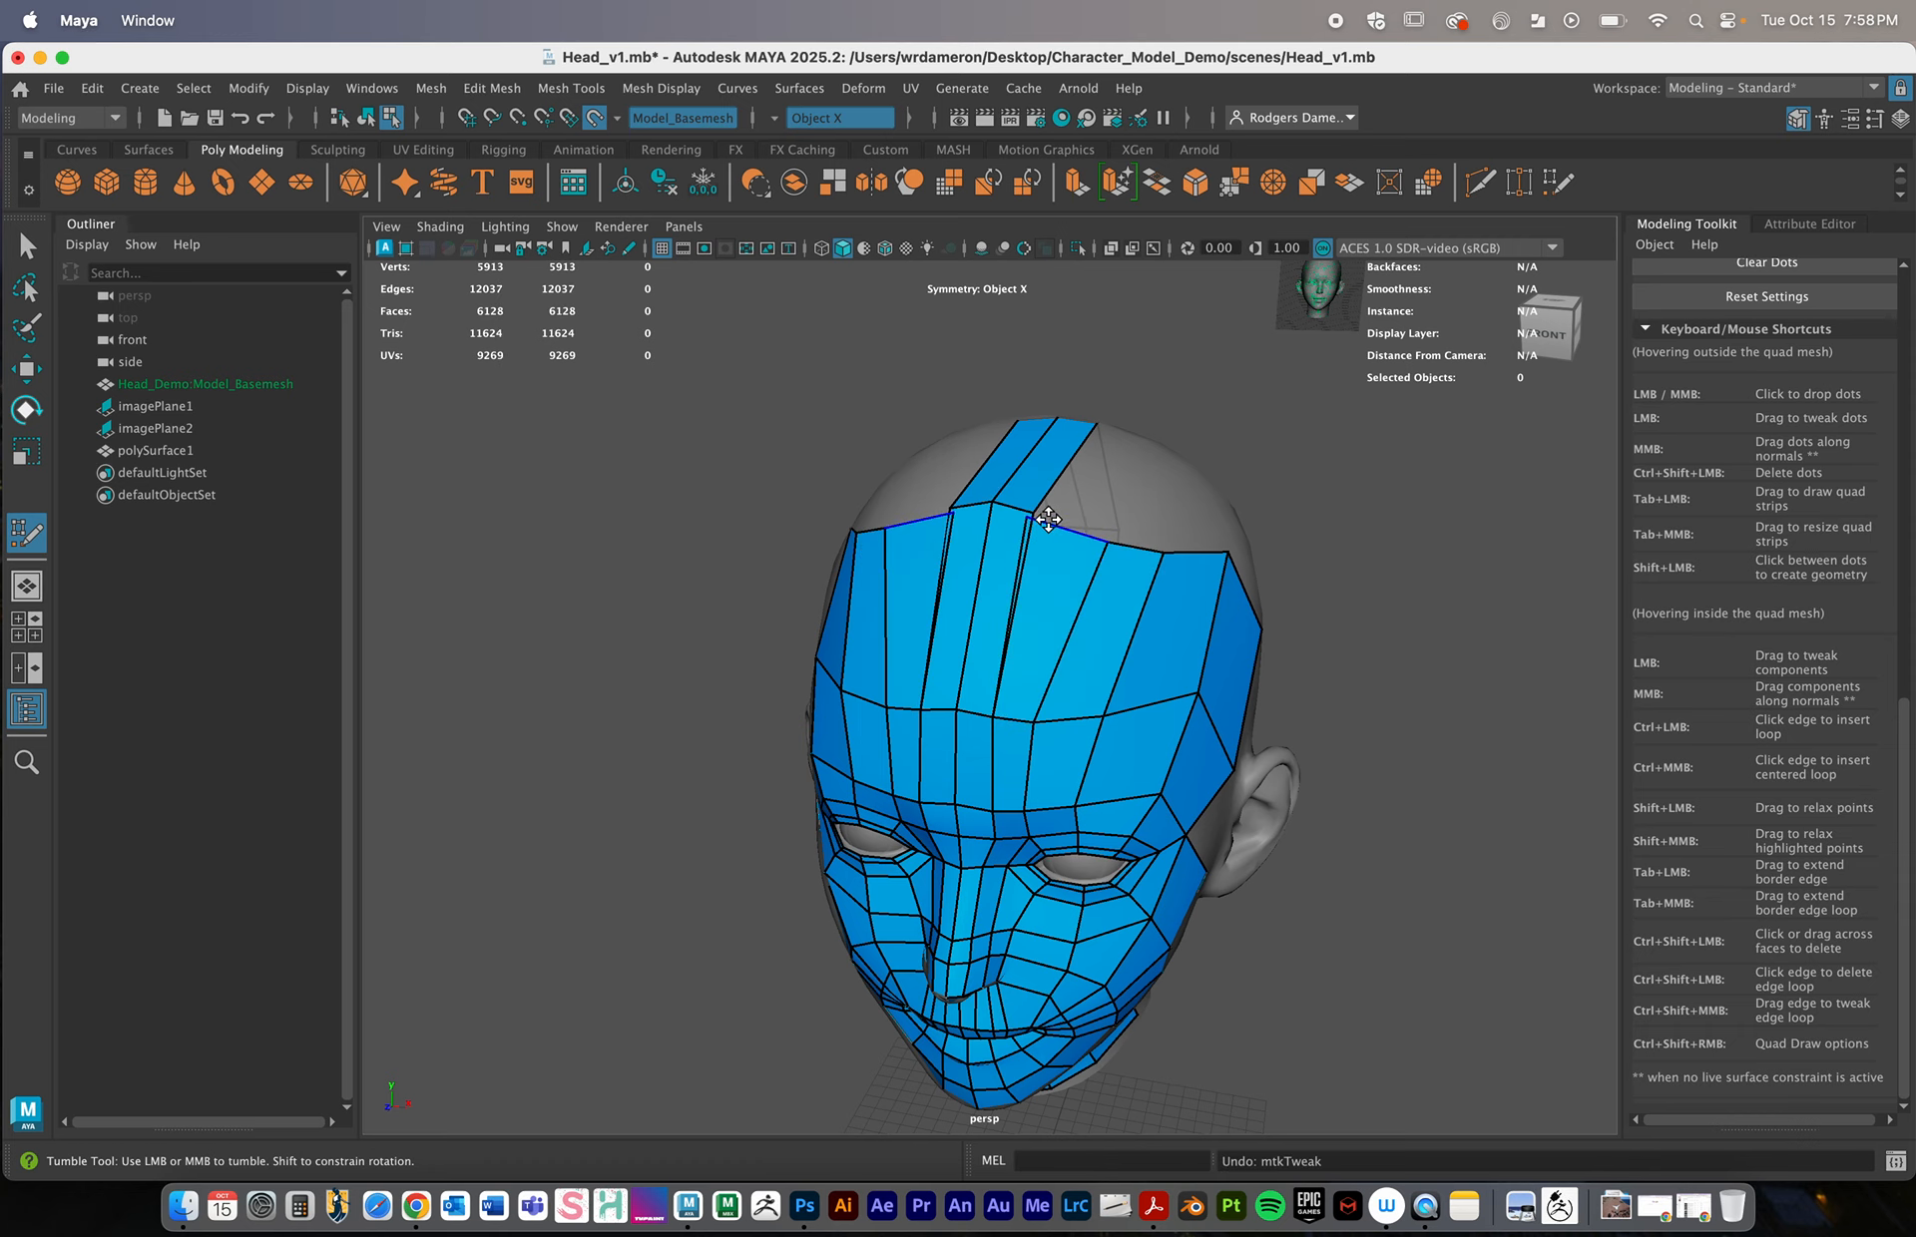
pyautogui.press('super+z')
# Weld the inner top corner of the new forehead row to the front corner of the crown strip
pyautogui.keyDown('alt'); pyautogui.moveTo(988, 529); pyautogui.dragTo(1415, 602, button='right'); pyautogui.keyUp('alt')
pyautogui.keyDown('alt'); pyautogui.moveTo(1217, 399); pyautogui.dragTo(1153, 637, button='middle'); pyautogui.keyUp('alt')
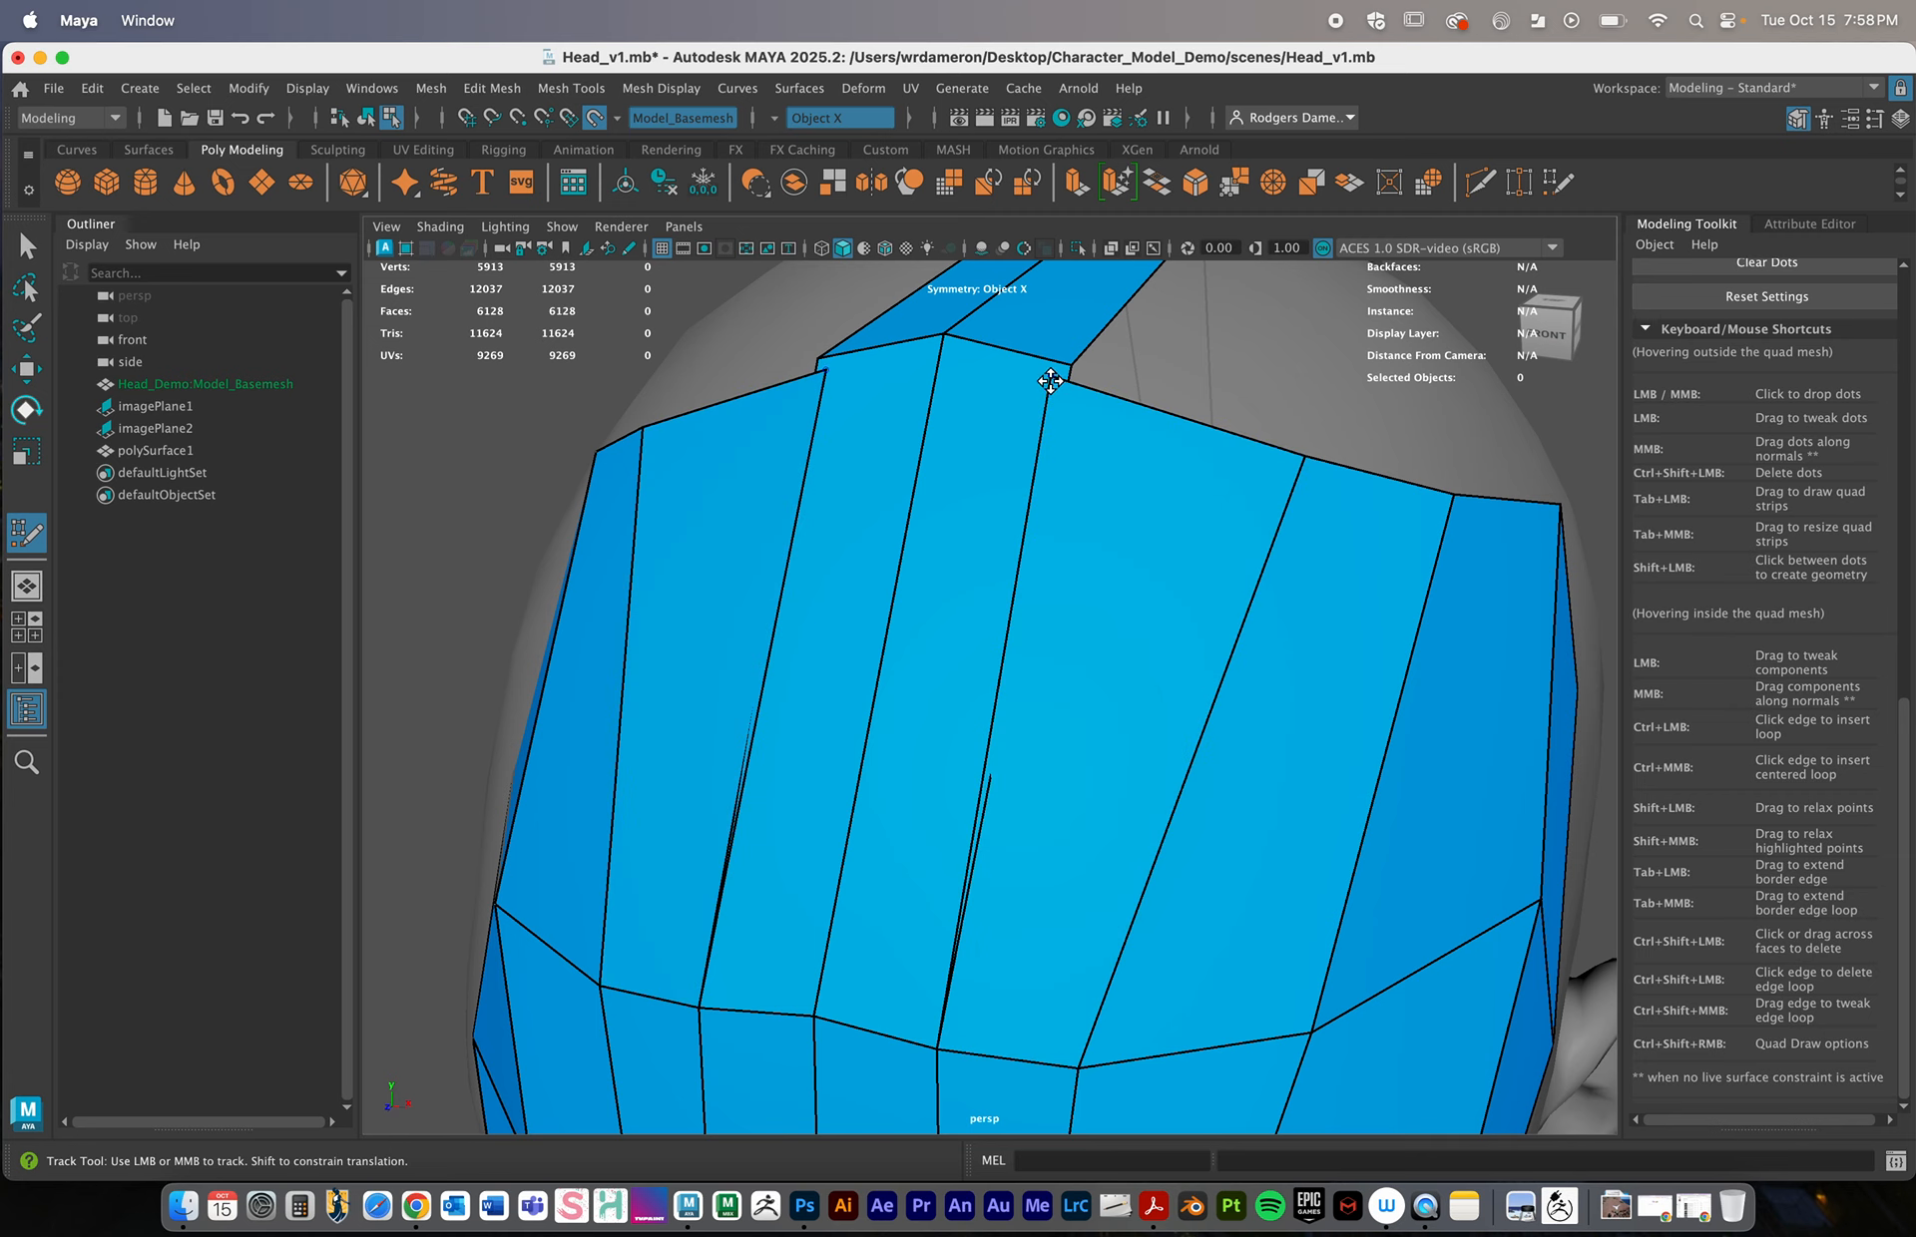
pyautogui.moveTo(1051, 381)
pyautogui.mouseDown()
pyautogui.moveTo(1139, 411)
pyautogui.moveTo(1073, 370)
pyautogui.mouseUp()
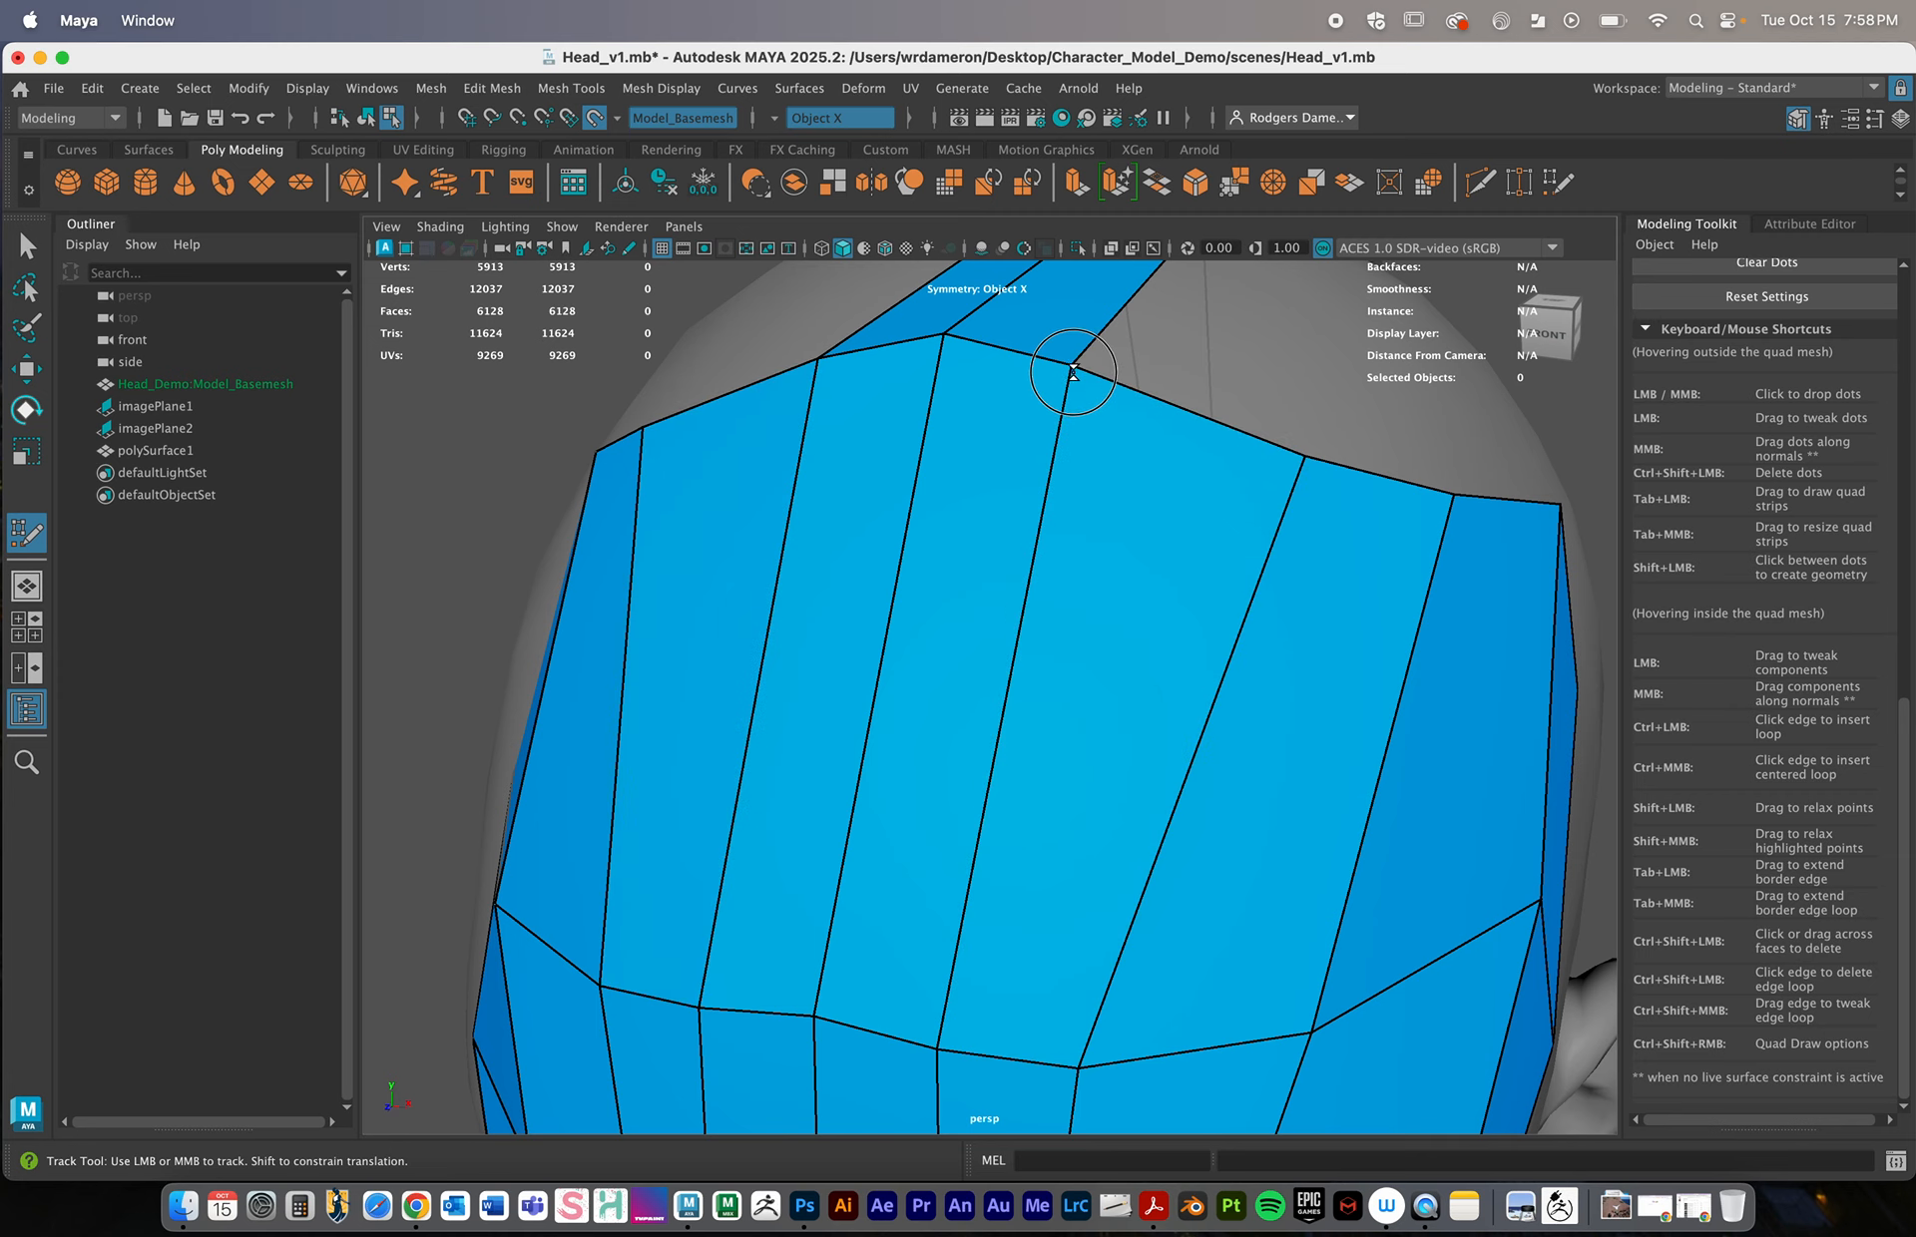
pyautogui.keyDown('alt'); pyautogui.moveTo(1159, 458); pyautogui.dragTo(997, 483, button='right'); pyautogui.keyUp('alt')
pyautogui.keyDown('alt'); pyautogui.moveTo(997, 483); pyautogui.dragTo(996, 566); pyautogui.keyUp('alt')
pyautogui.moveTo(1086, 615); pyautogui.dragTo(1101, 595)
# Reposition the temple border points to even out the quads between the upper forehead and the ear
pyautogui.moveTo(1309, 712)
pyautogui.keyDown('alt'); pyautogui.mouseDown()
pyautogui.moveTo(1141, 702)
pyautogui.moveTo(1098, 662)
pyautogui.mouseUp(); pyautogui.keyUp('alt')
pyautogui.moveTo(1192, 740); pyautogui.dragTo(1197, 814)
pyautogui.moveTo(989, 768); pyautogui.dragTo(964, 779)
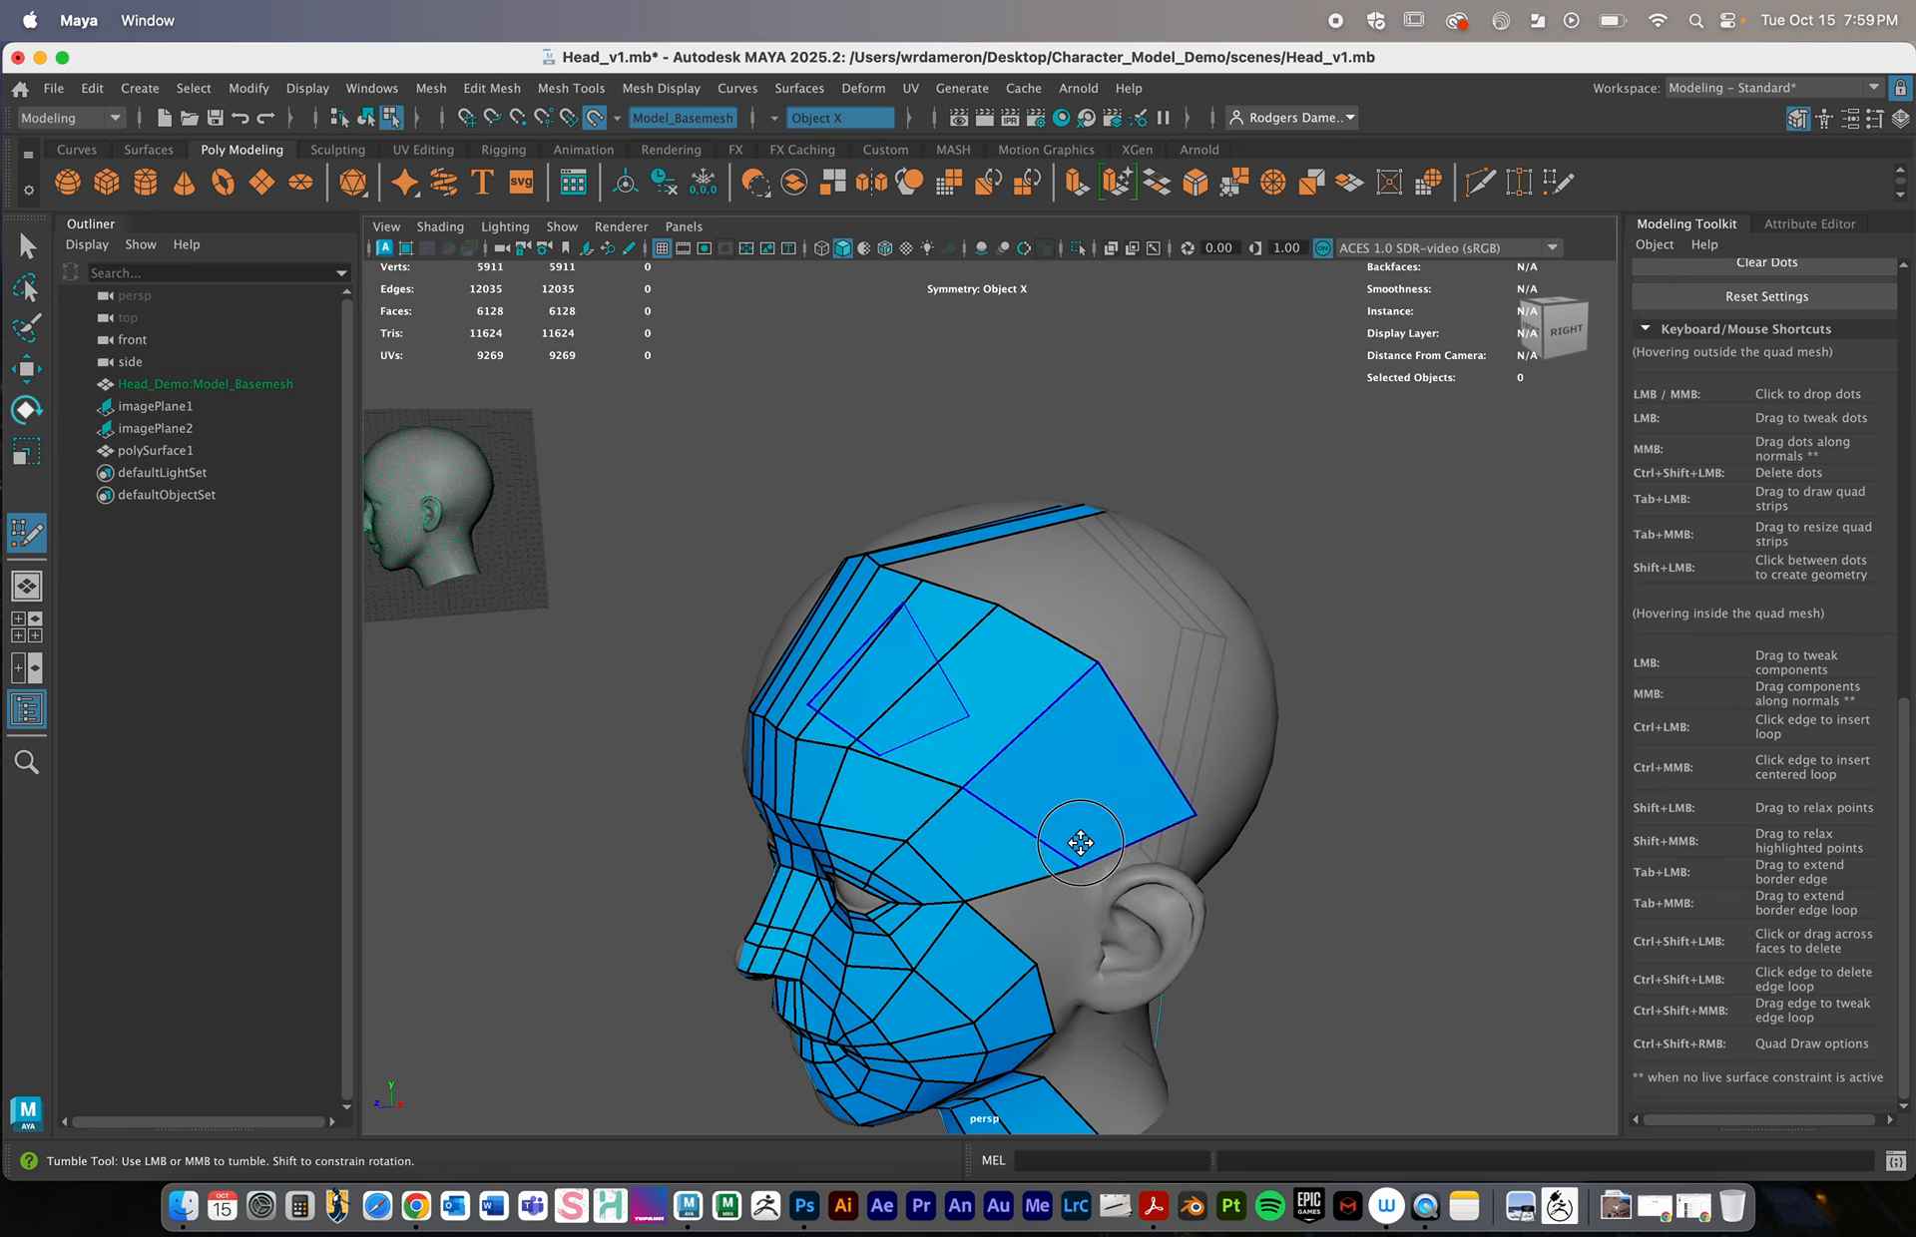
pyautogui.keyDown('alt'); pyautogui.moveTo(1081, 842); pyautogui.dragTo(1075, 798); pyautogui.keyUp('alt')
pyautogui.keyDown('alt'); pyautogui.moveTo(1076, 798); pyautogui.dragTo(1060, 796, button='right'); pyautogui.keyUp('alt')
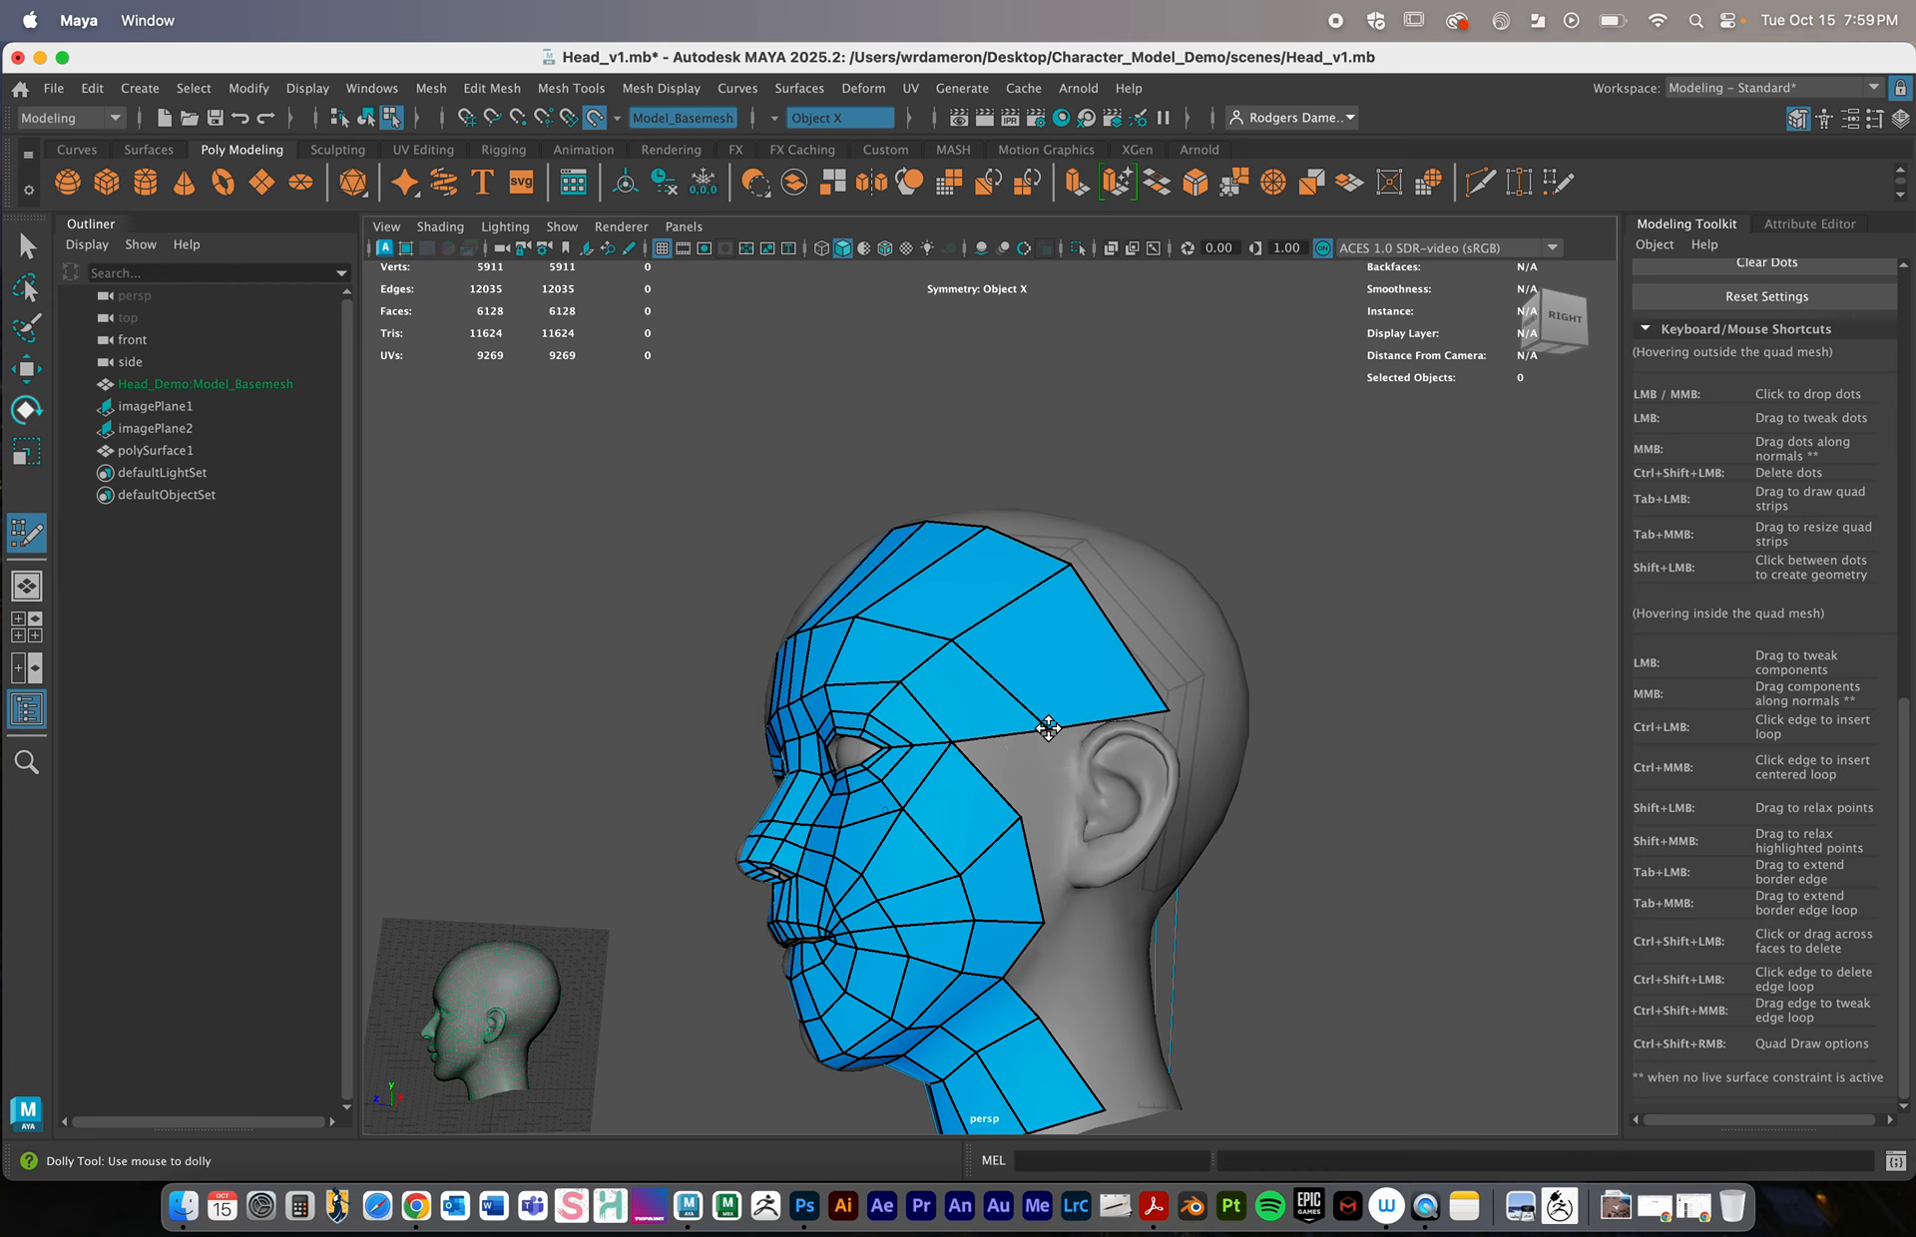
# Add a quad above the ear, extending the temple faces backwards, and adjust its upper corner points
pyautogui.keyDown('alt'); pyautogui.moveTo(1048, 728); pyautogui.dragTo(1032, 683); pyautogui.keyUp('alt')
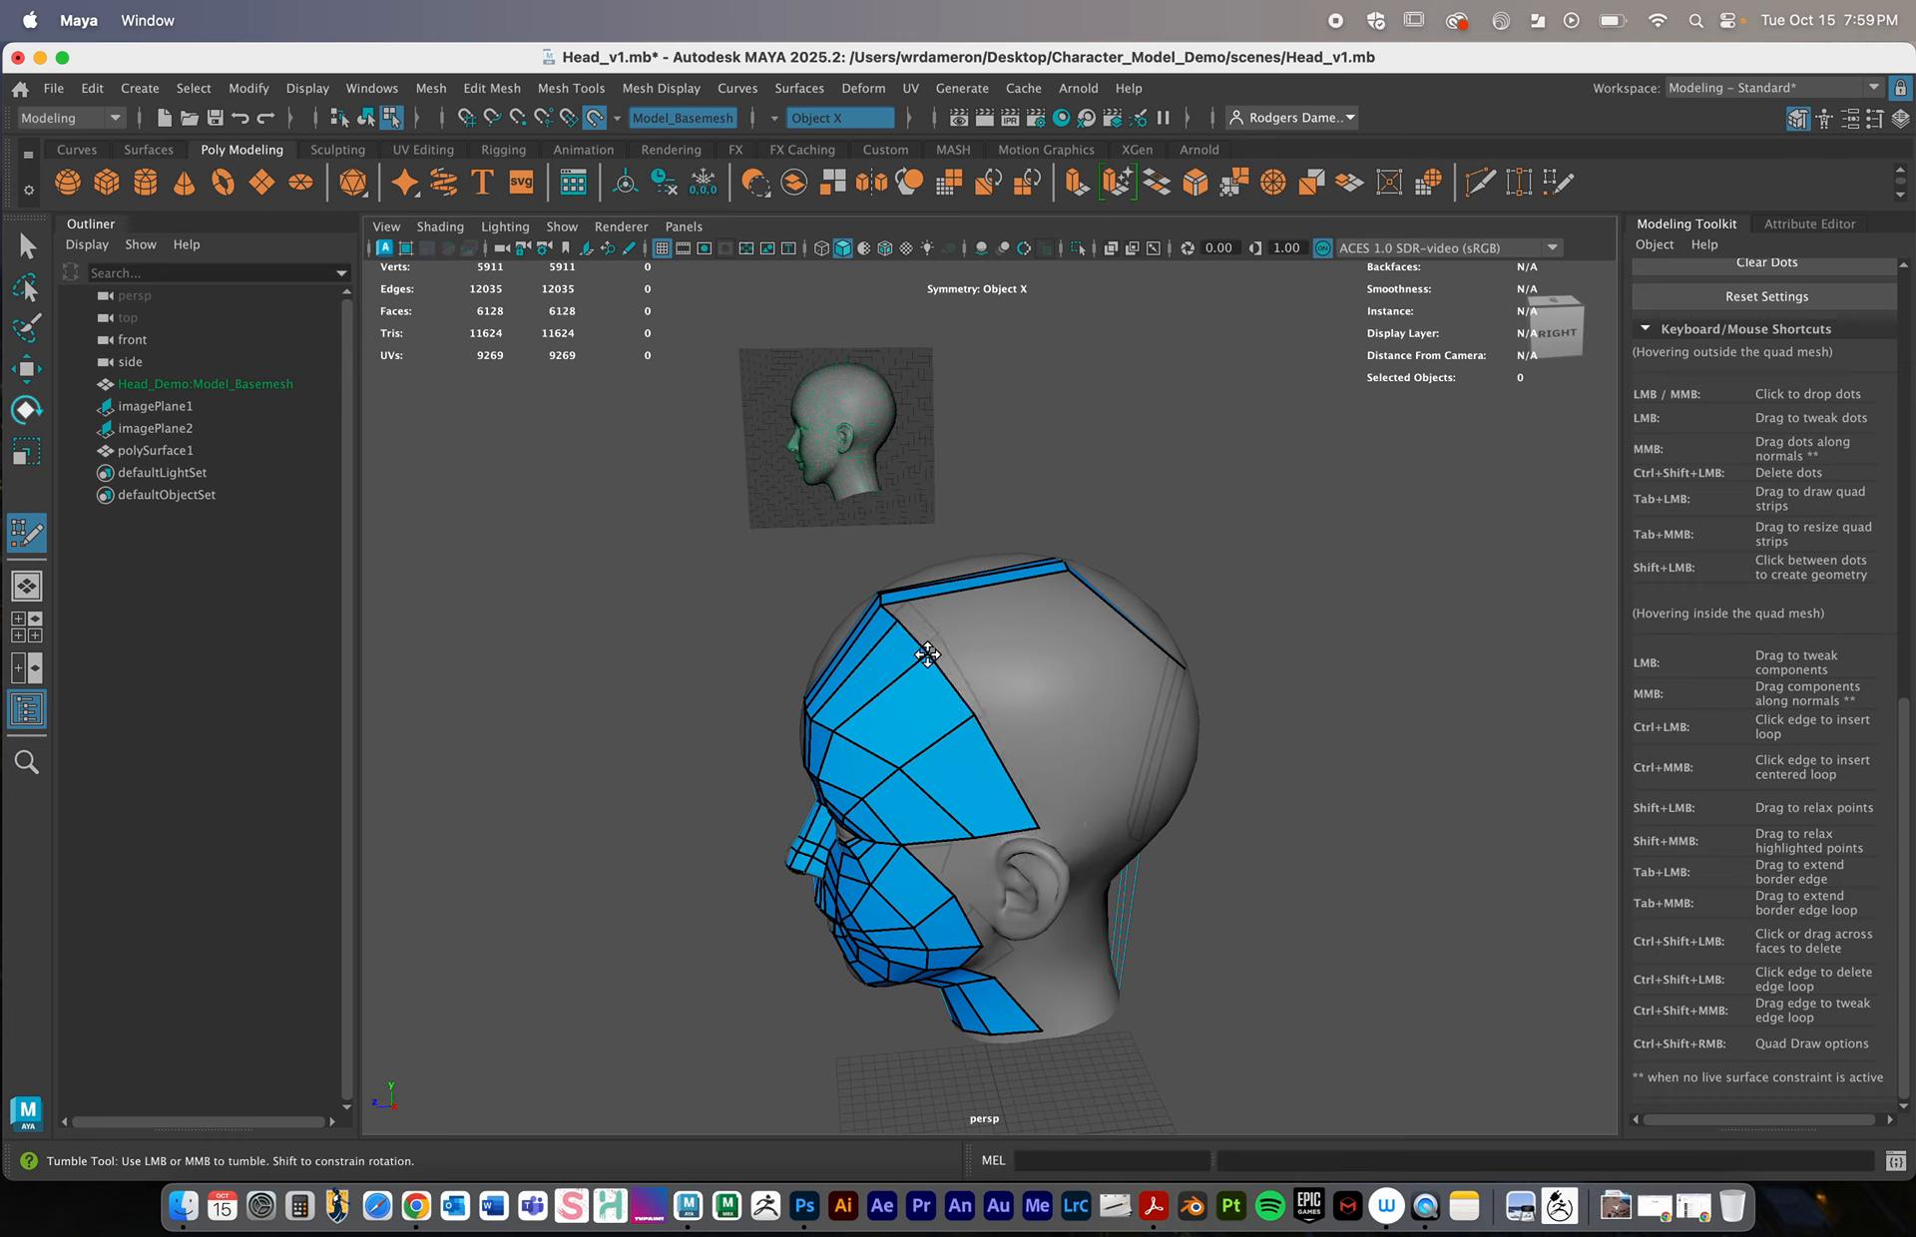
pyautogui.keyDown('alt'); pyautogui.moveTo(927, 654); pyautogui.dragTo(1040, 709); pyautogui.keyUp('alt')
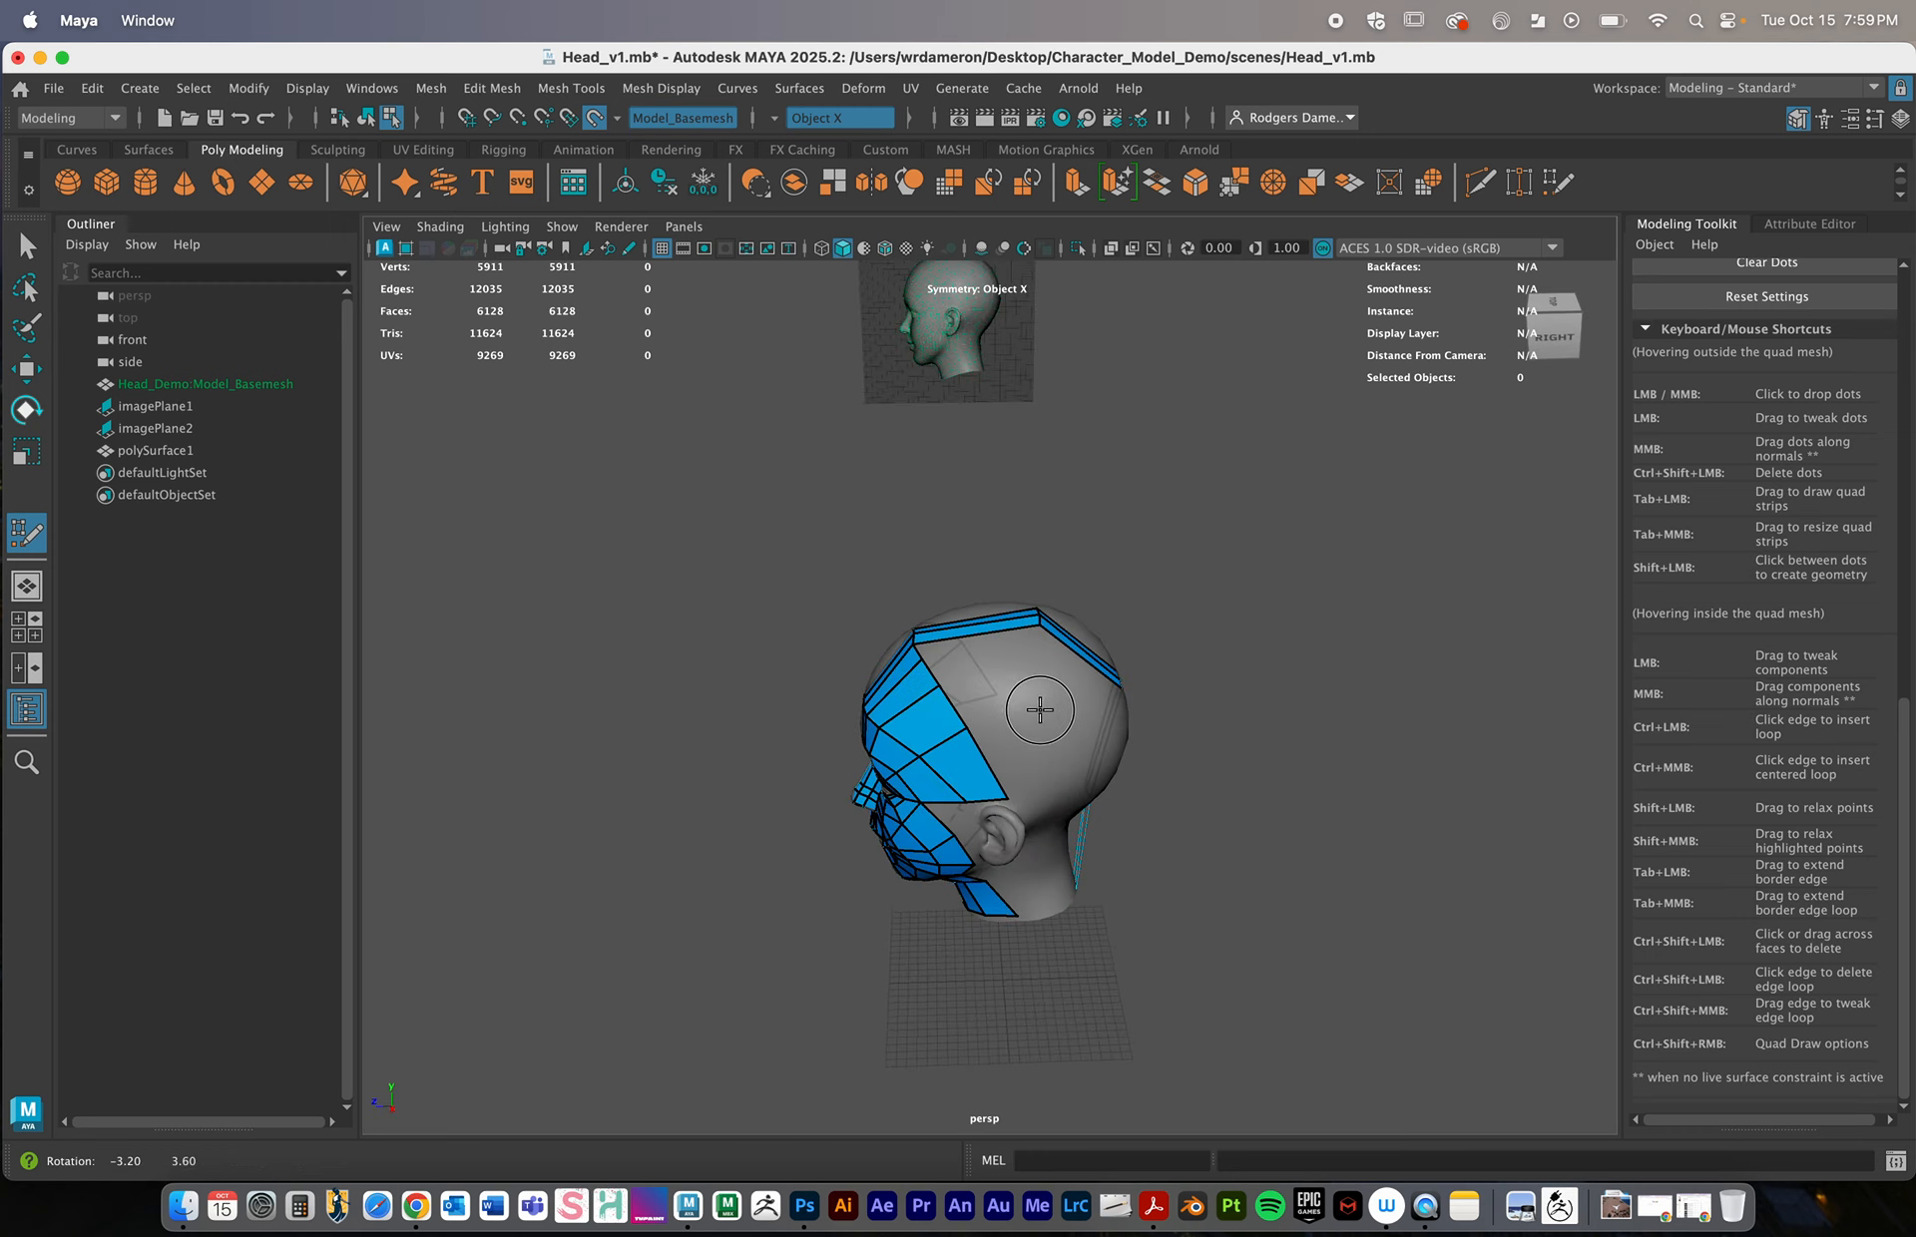
pyautogui.keyDown('alt'); pyautogui.moveTo(1040, 710); pyautogui.dragTo(1079, 758, button='right'); pyautogui.keyUp('alt')
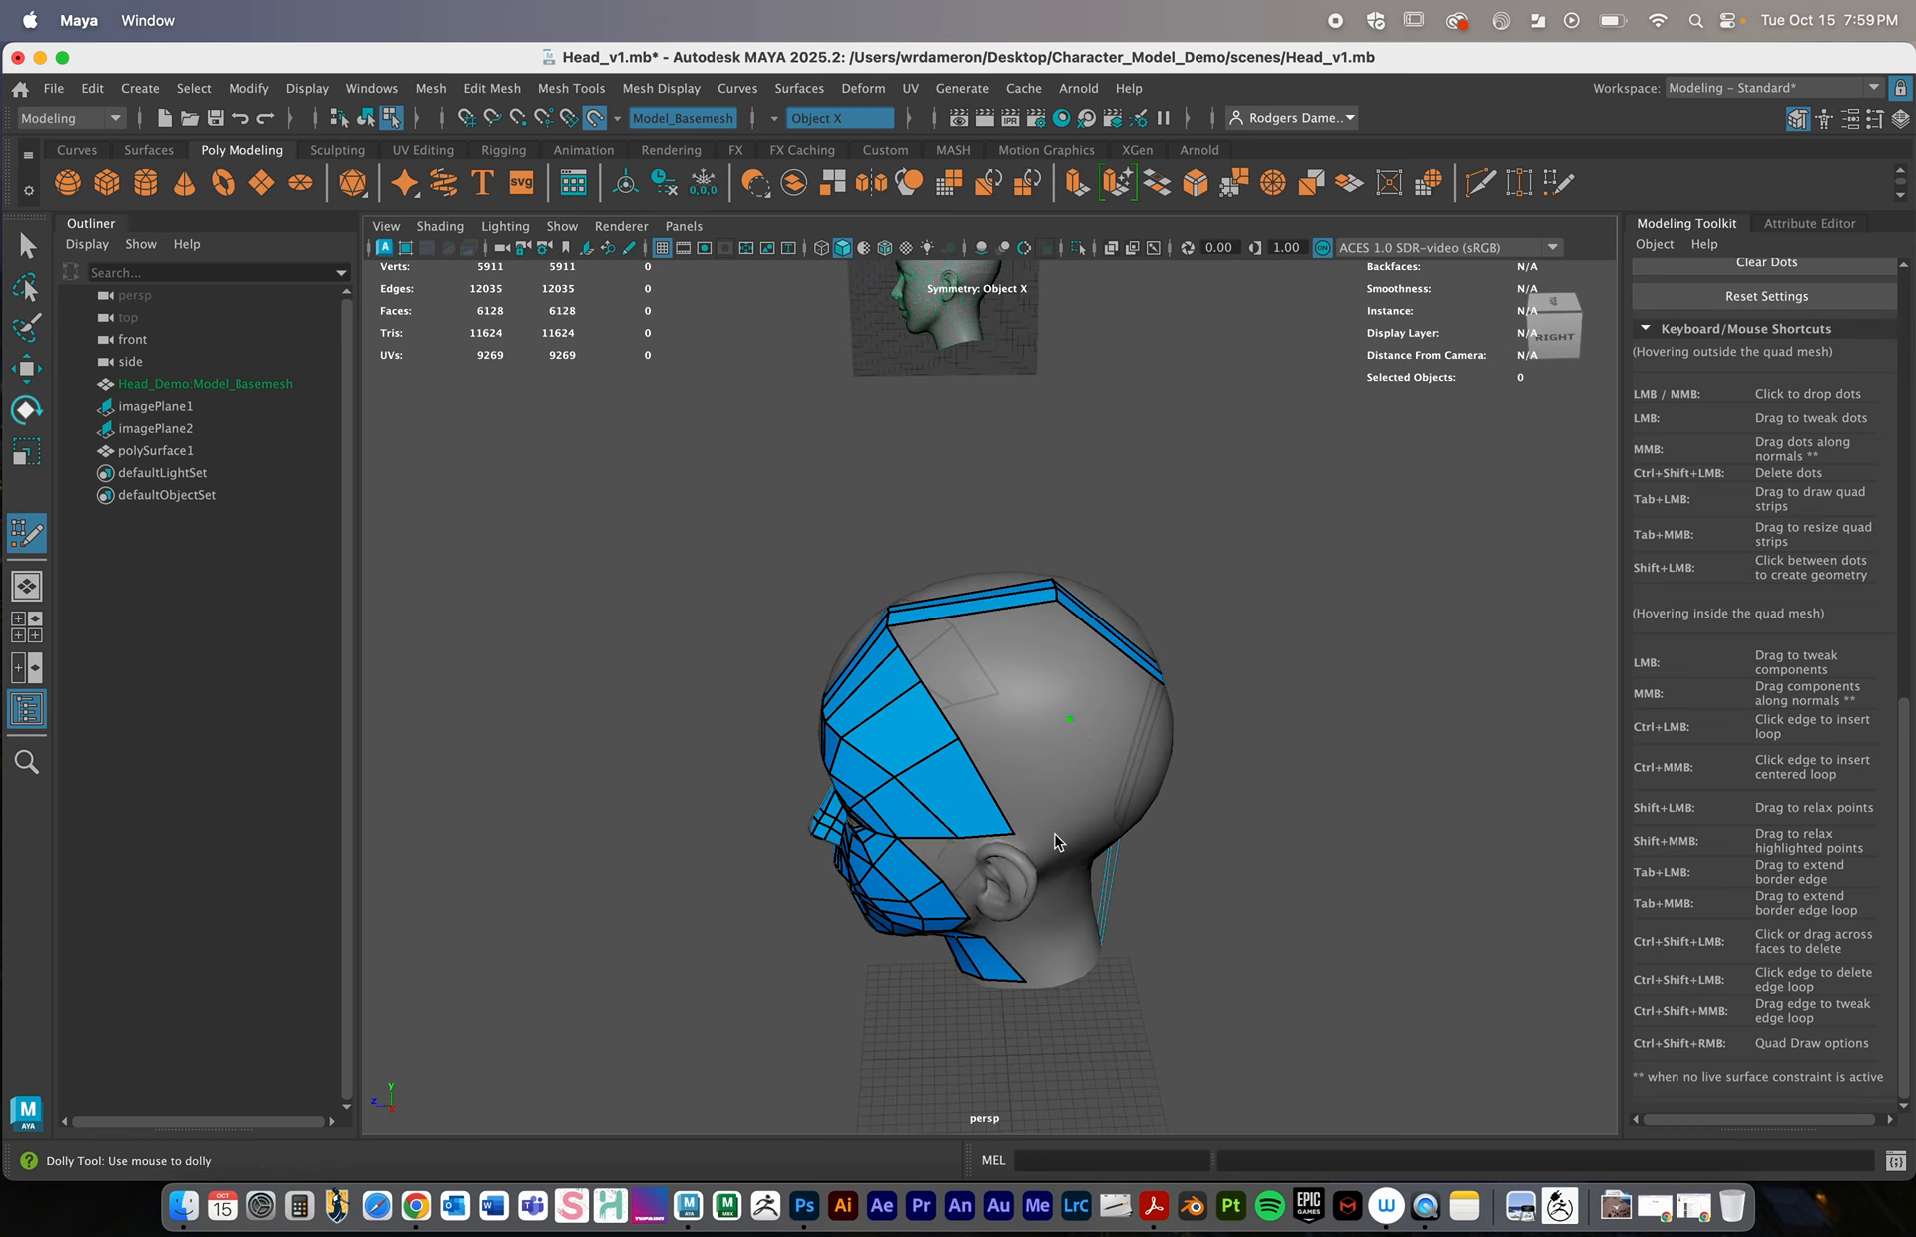
pyautogui.keyDown('alt'); pyautogui.moveTo(1082, 860); pyautogui.dragTo(1084, 801); pyautogui.keyUp('alt')
pyautogui.keyDown('alt'); pyautogui.moveTo(1084, 802); pyautogui.dragTo(1165, 760, button='right'); pyautogui.keyUp('alt')
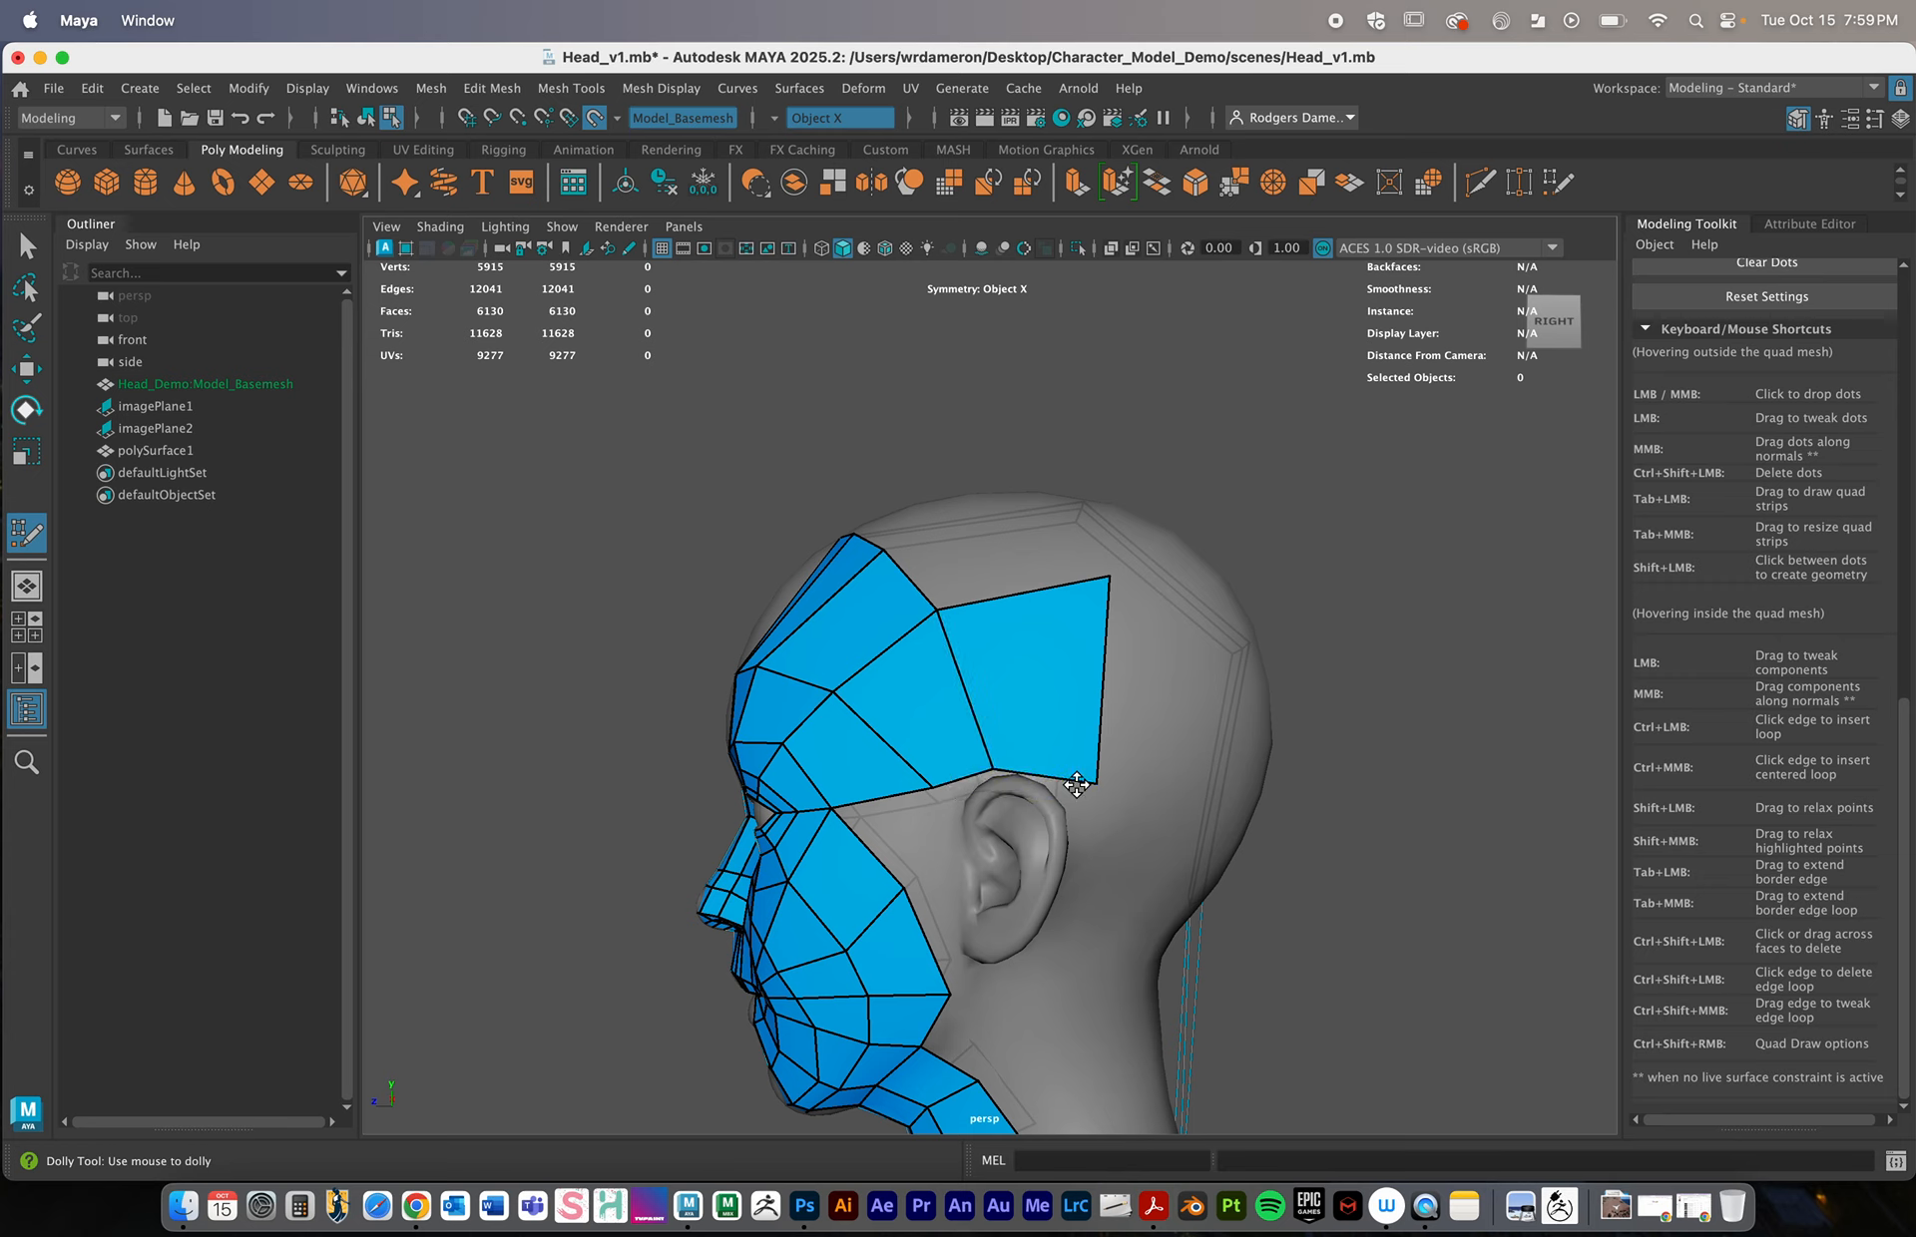
pyautogui.moveTo(1115, 582); pyautogui.dragTo(1110, 653)
pyautogui.moveTo(928, 622); pyautogui.dragTo(956, 626)
pyautogui.moveTo(993, 767); pyautogui.dragTo(1086, 551)
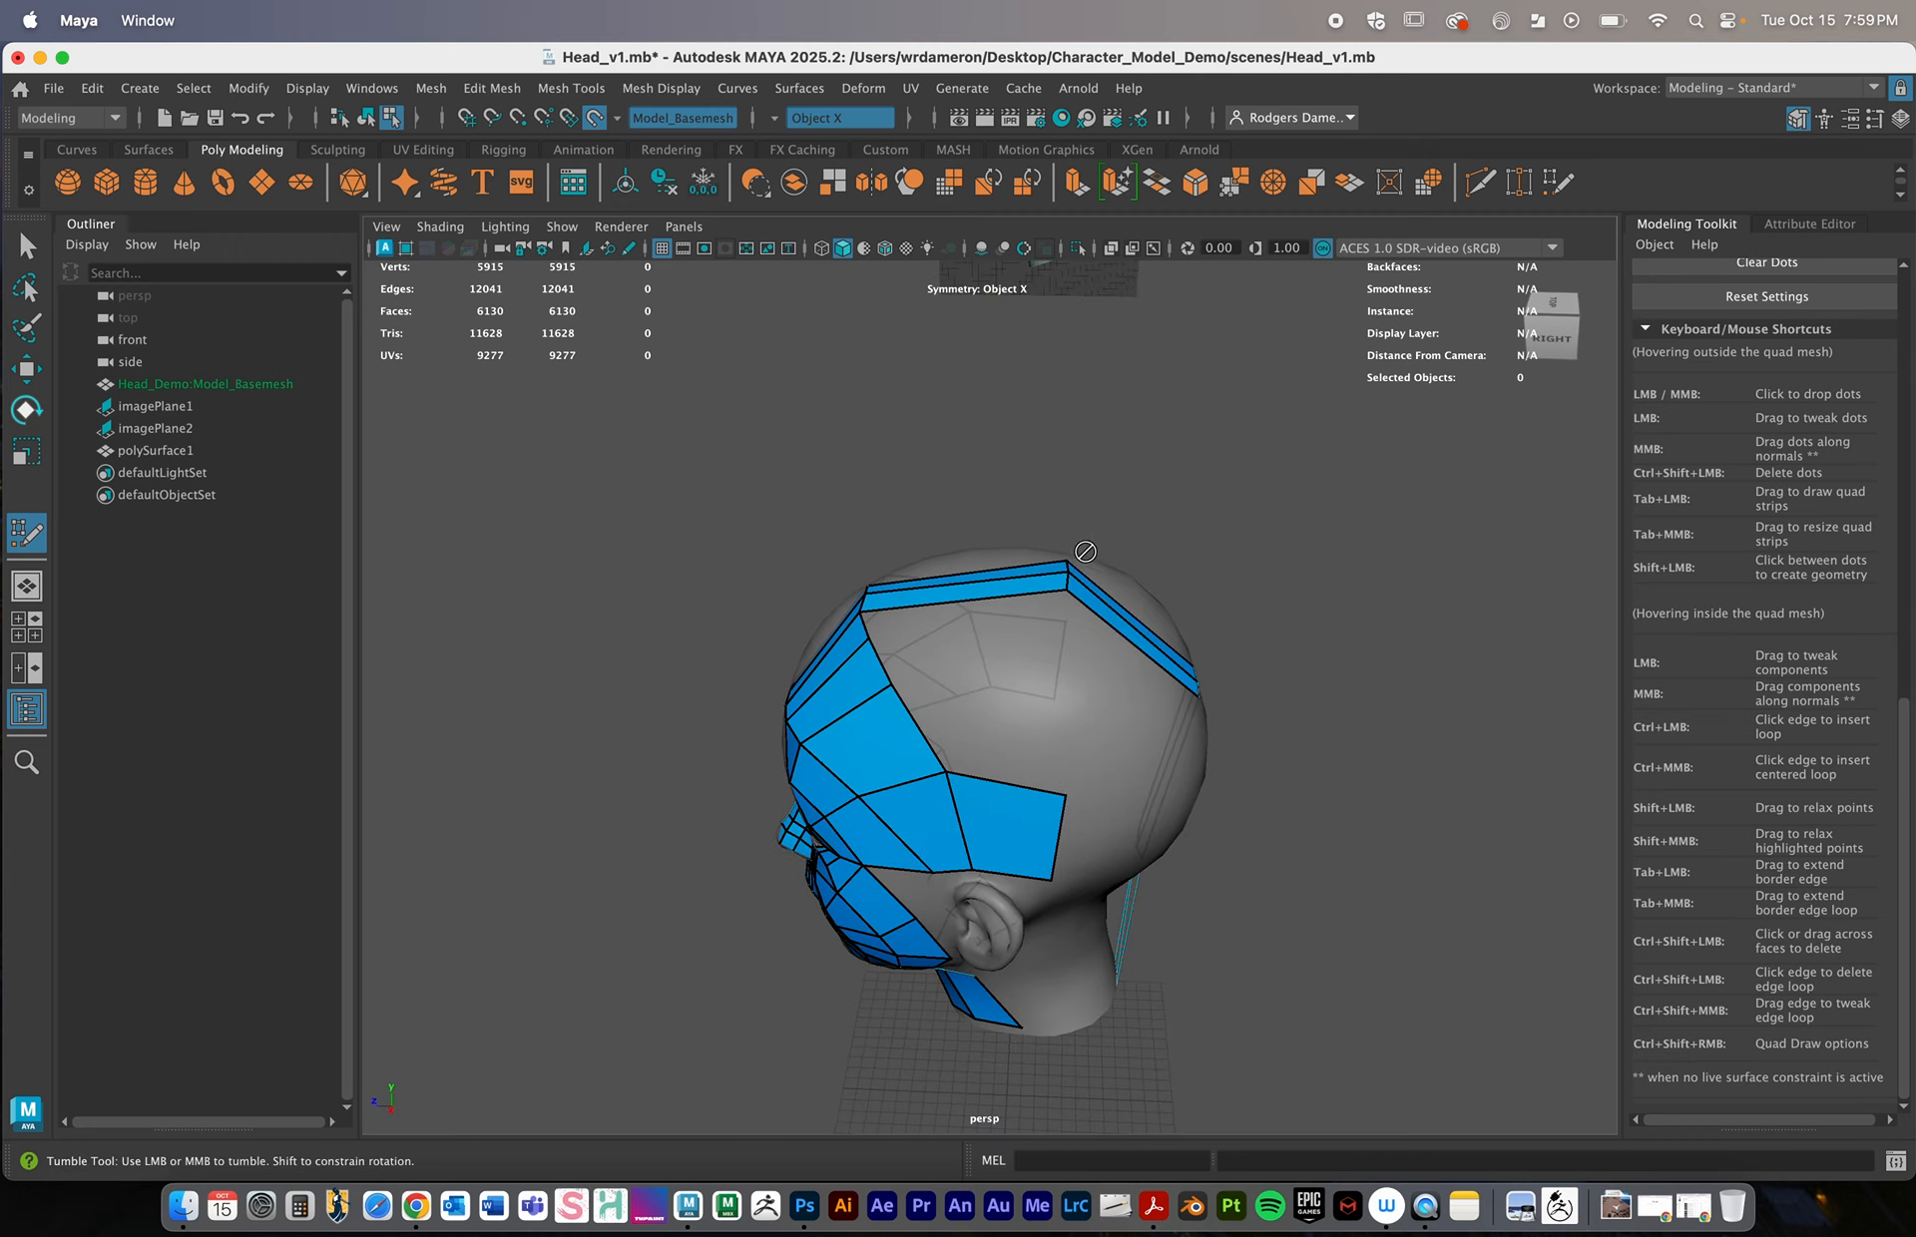
# Add a quad curving down behind the top of the ear and move its front corner closer to the ear
pyautogui.keyDown('alt'); pyautogui.moveTo(1068, 734); pyautogui.dragTo(1091, 760); pyautogui.keyUp('alt')
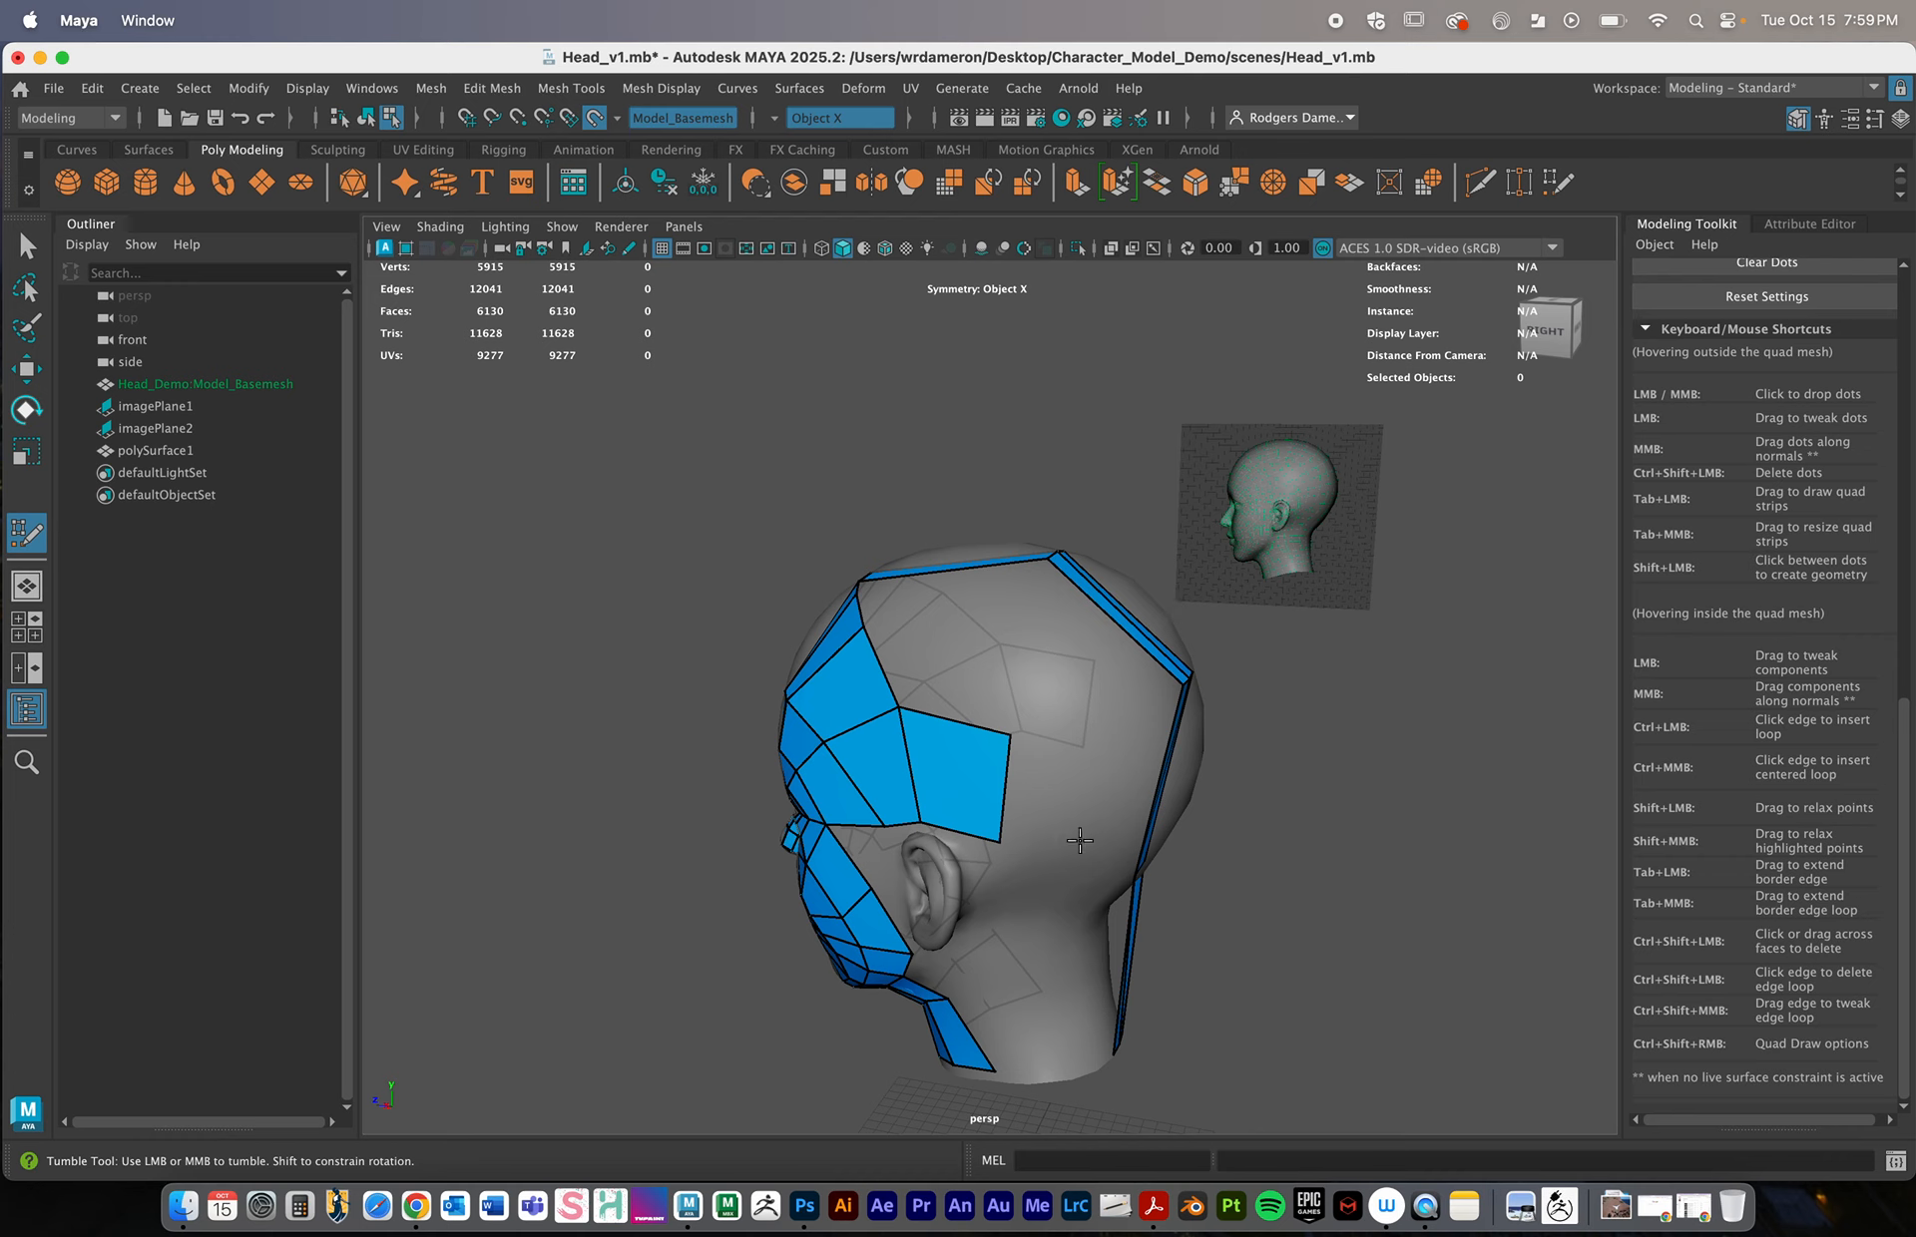
pyautogui.click(1000, 876)
pyautogui.keyDown('shift'); pyautogui.click(1019, 858); pyautogui.keyUp('shift')
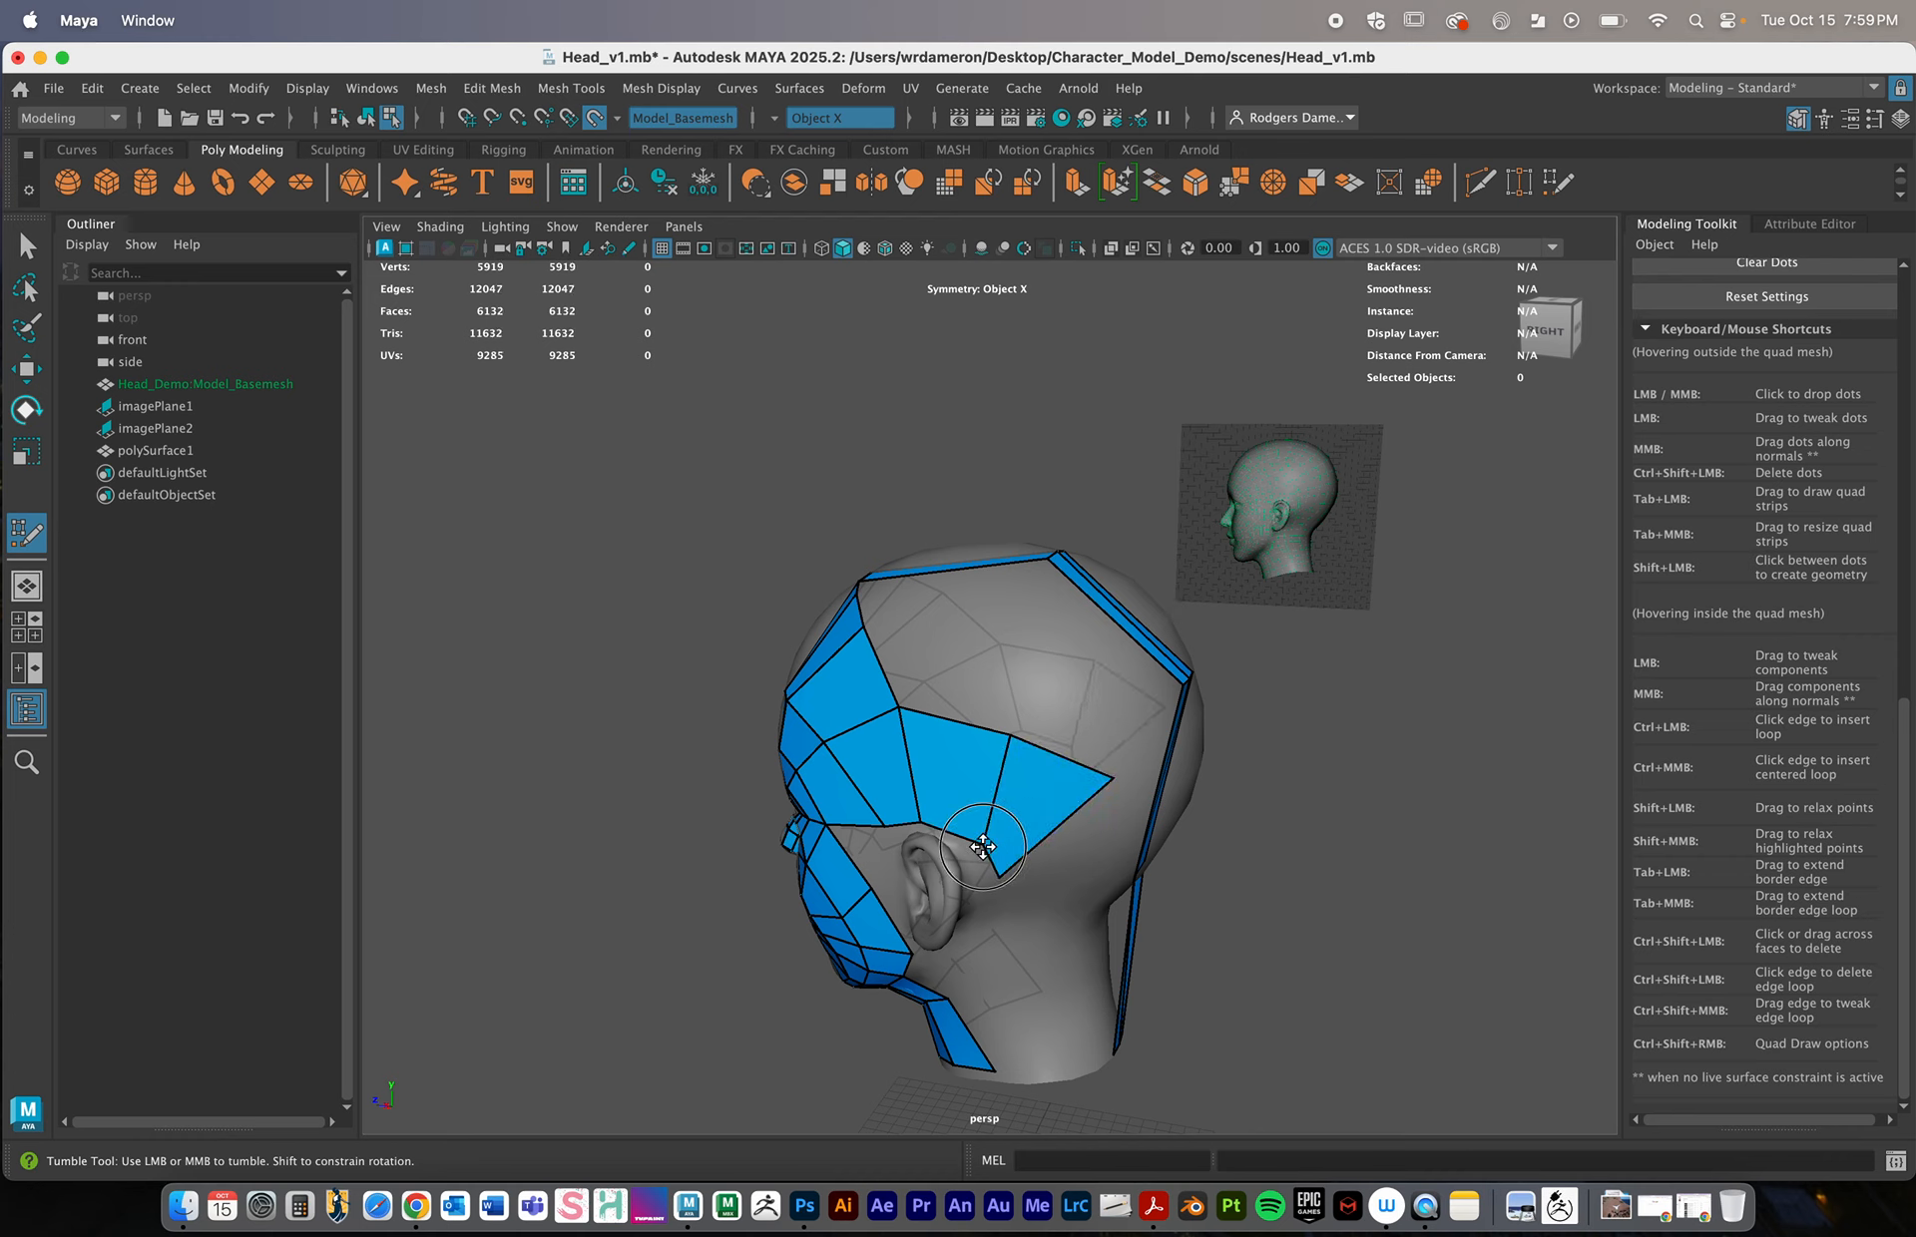
pyautogui.keyDown('alt'); pyautogui.moveTo(1018, 858); pyautogui.dragTo(1235, 918, button='right'); pyautogui.keyUp('alt')
pyautogui.moveTo(1235, 918)
pyautogui.keyDown('alt'); pyautogui.mouseDown()
pyautogui.moveTo(1235, 876)
pyautogui.moveTo(1259, 913)
pyautogui.mouseUp(); pyautogui.keyUp('alt')
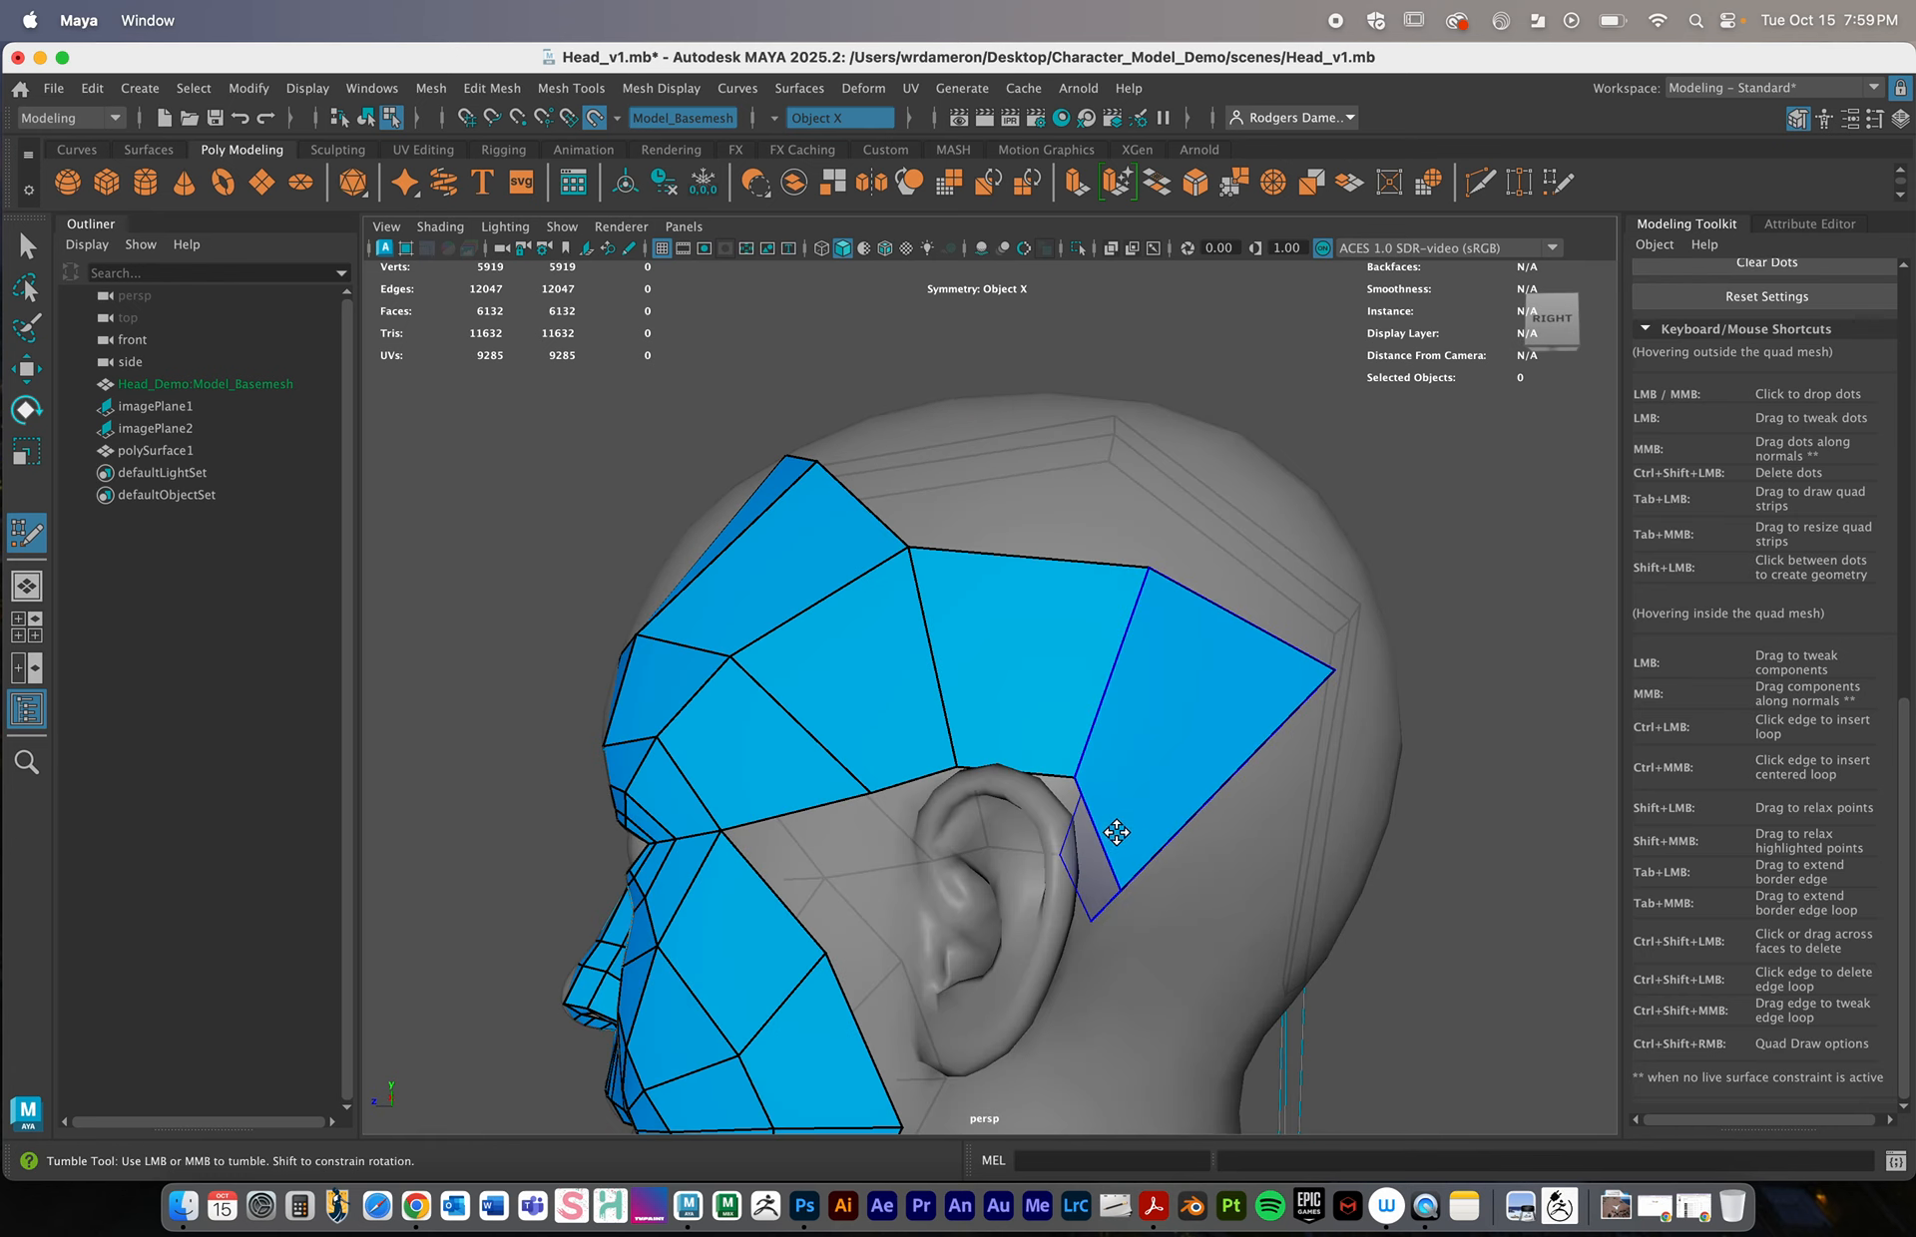
pyautogui.moveTo(1075, 782)
pyautogui.mouseDown()
pyautogui.moveTo(1051, 795)
pyautogui.moveTo(1063, 784)
pyautogui.mouseUp()
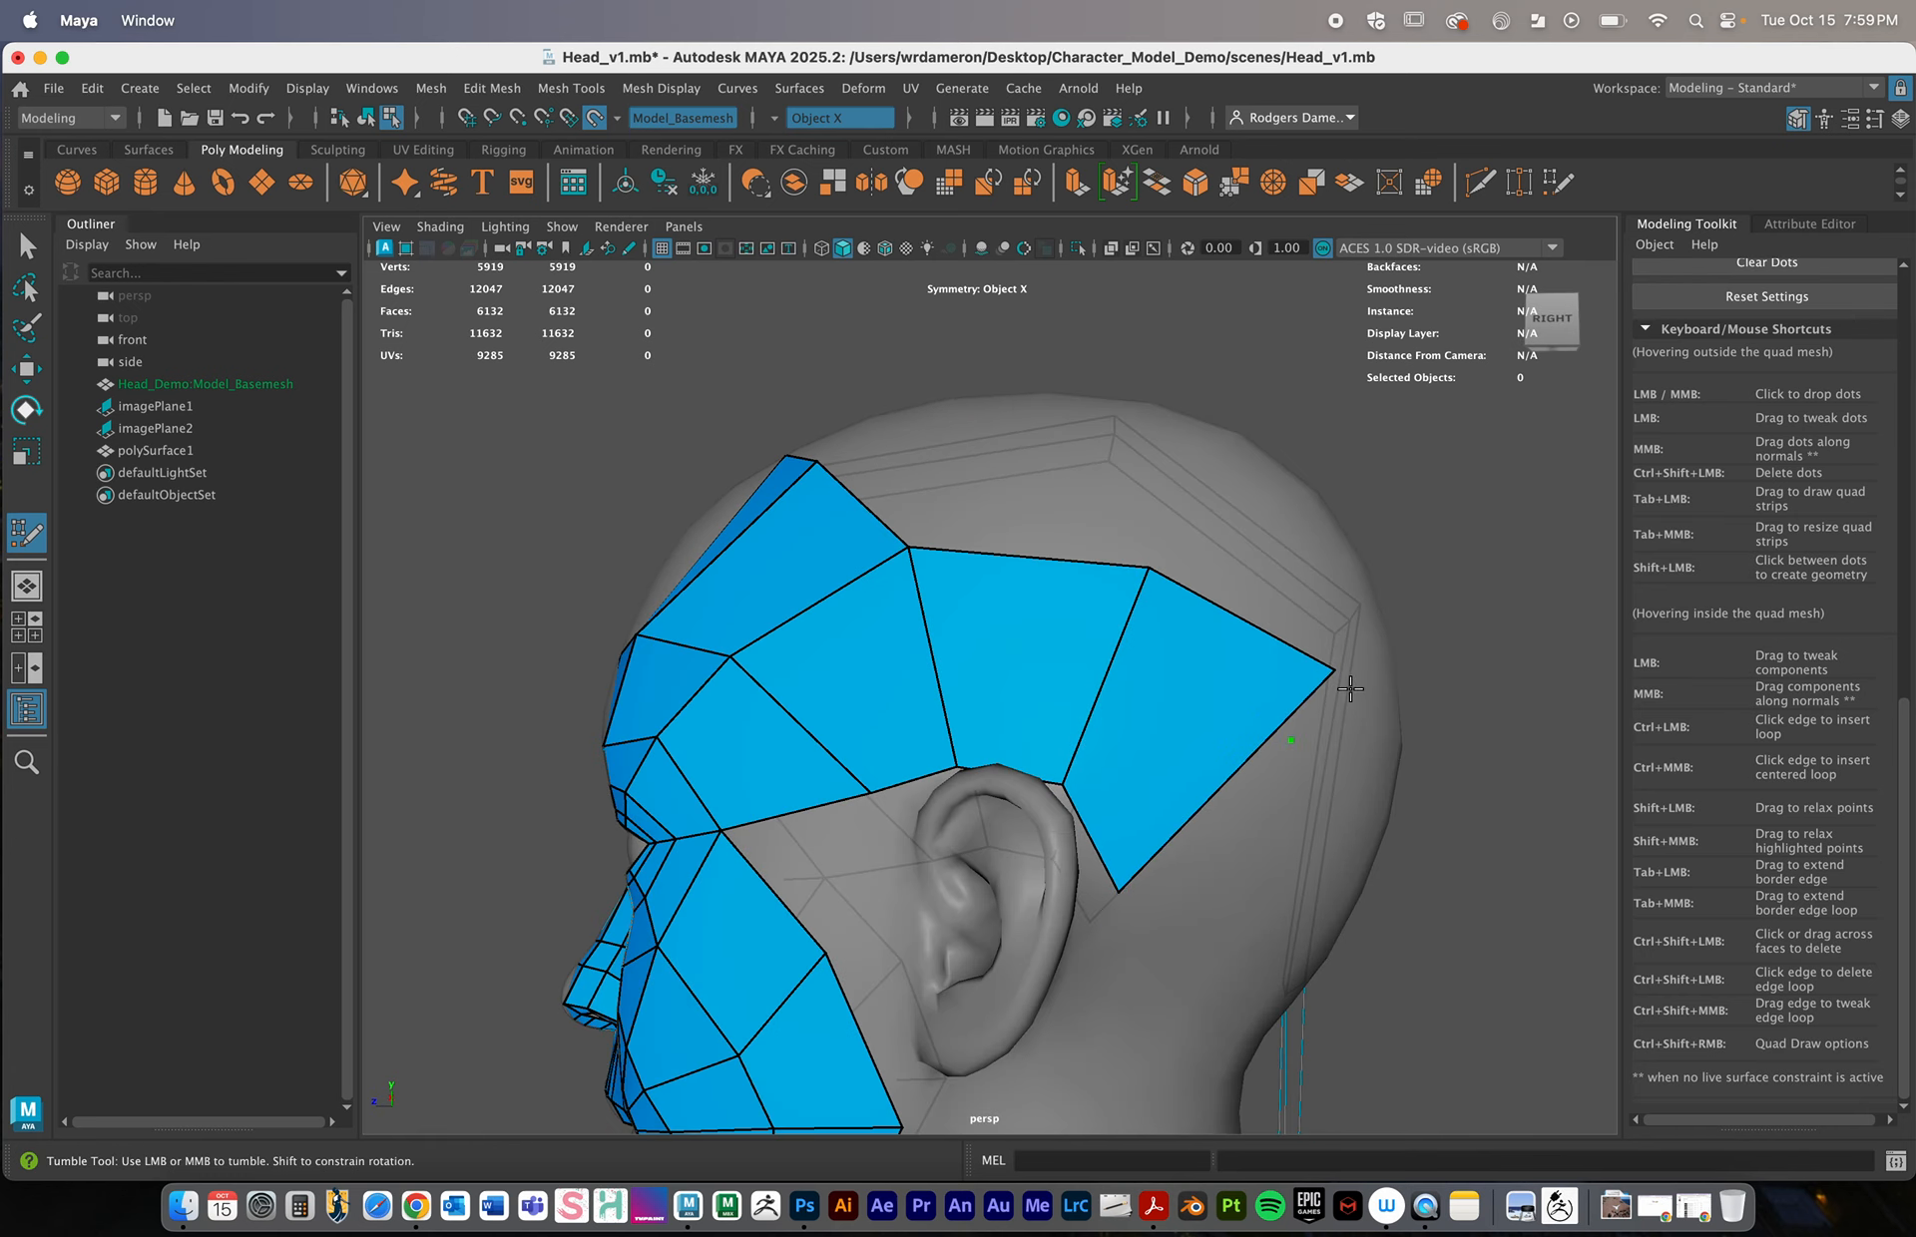
pyautogui.press('super+z')
# Add another quad behind the ear, continuing the band down towards the nape
pyautogui.moveTo(1282, 704)
pyautogui.keyDown('alt'); pyautogui.mouseDown()
pyautogui.moveTo(1025, 878)
pyautogui.moveTo(978, 864)
pyautogui.moveTo(1020, 888)
pyautogui.moveTo(1098, 688)
pyautogui.moveTo(1122, 779)
pyautogui.moveTo(1151, 775)
pyautogui.mouseUp(); pyautogui.keyUp('alt')
pyautogui.keyDown('alt'); pyautogui.moveTo(1098, 1014); pyautogui.dragTo(1063, 864); pyautogui.keyUp('alt')
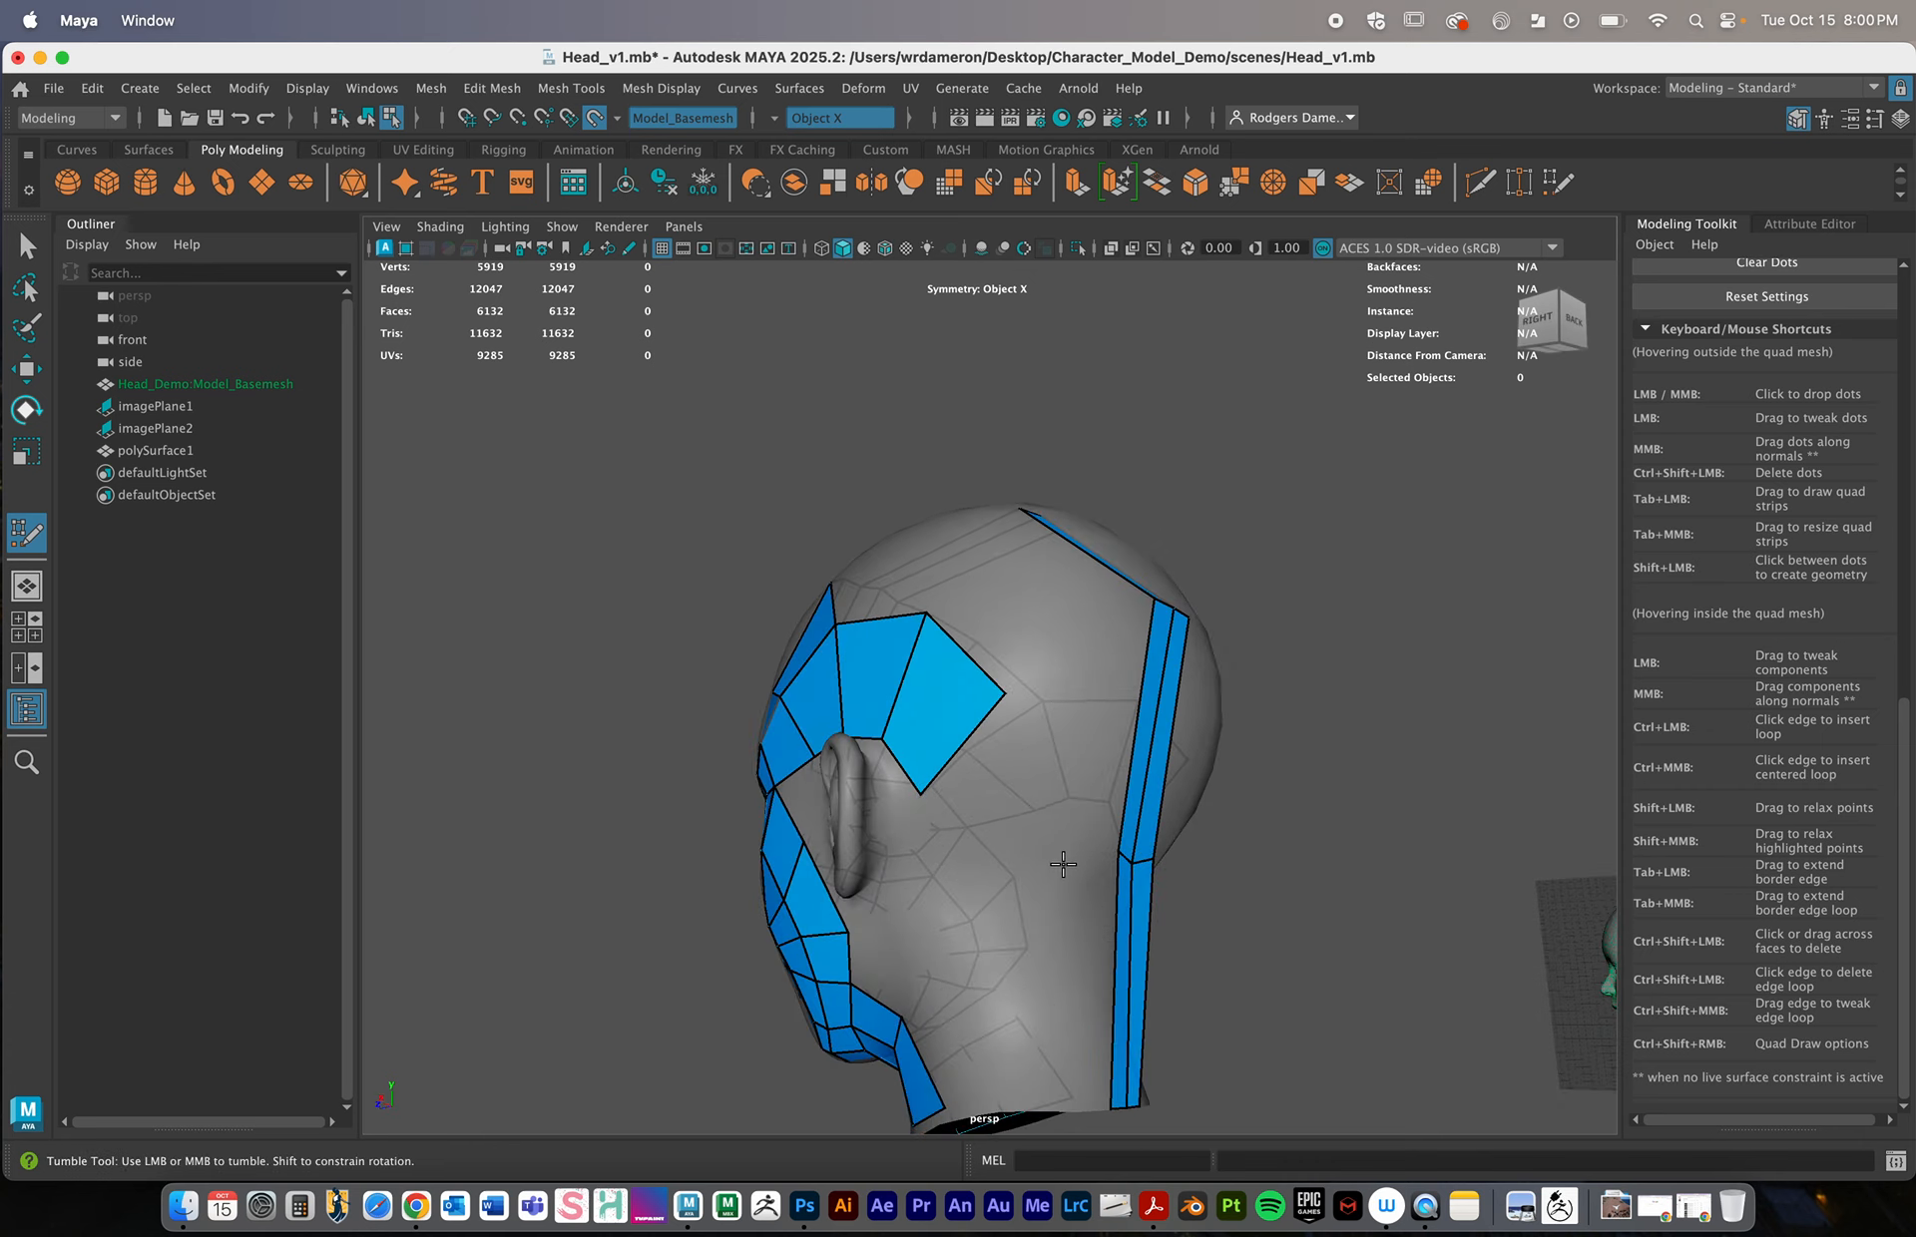
pyautogui.keyDown('shift'); pyautogui.click(966, 796); pyautogui.keyUp('shift')
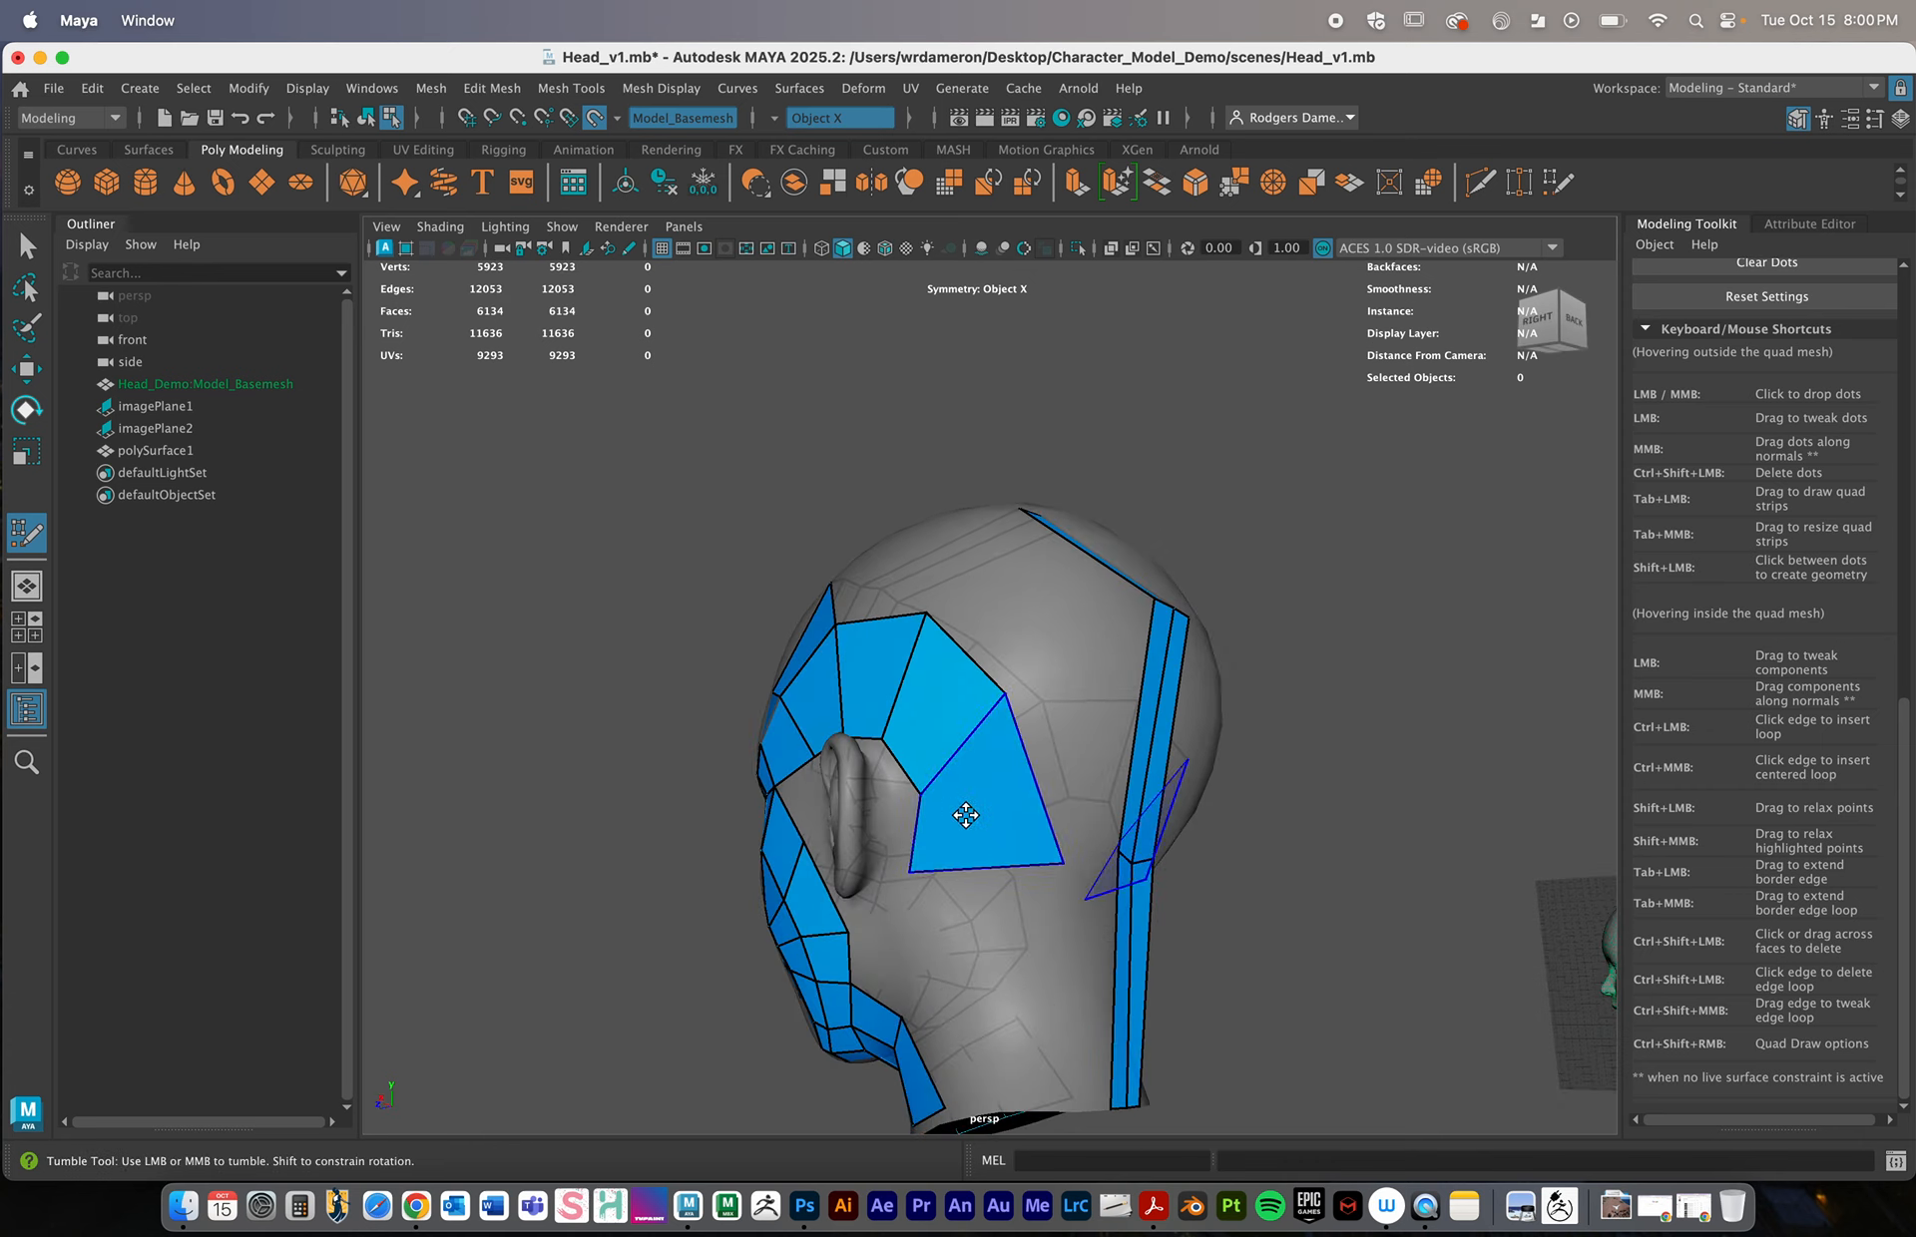
pyautogui.keyDown('alt'); pyautogui.moveTo(975, 804); pyautogui.dragTo(989, 752); pyautogui.keyUp('alt')
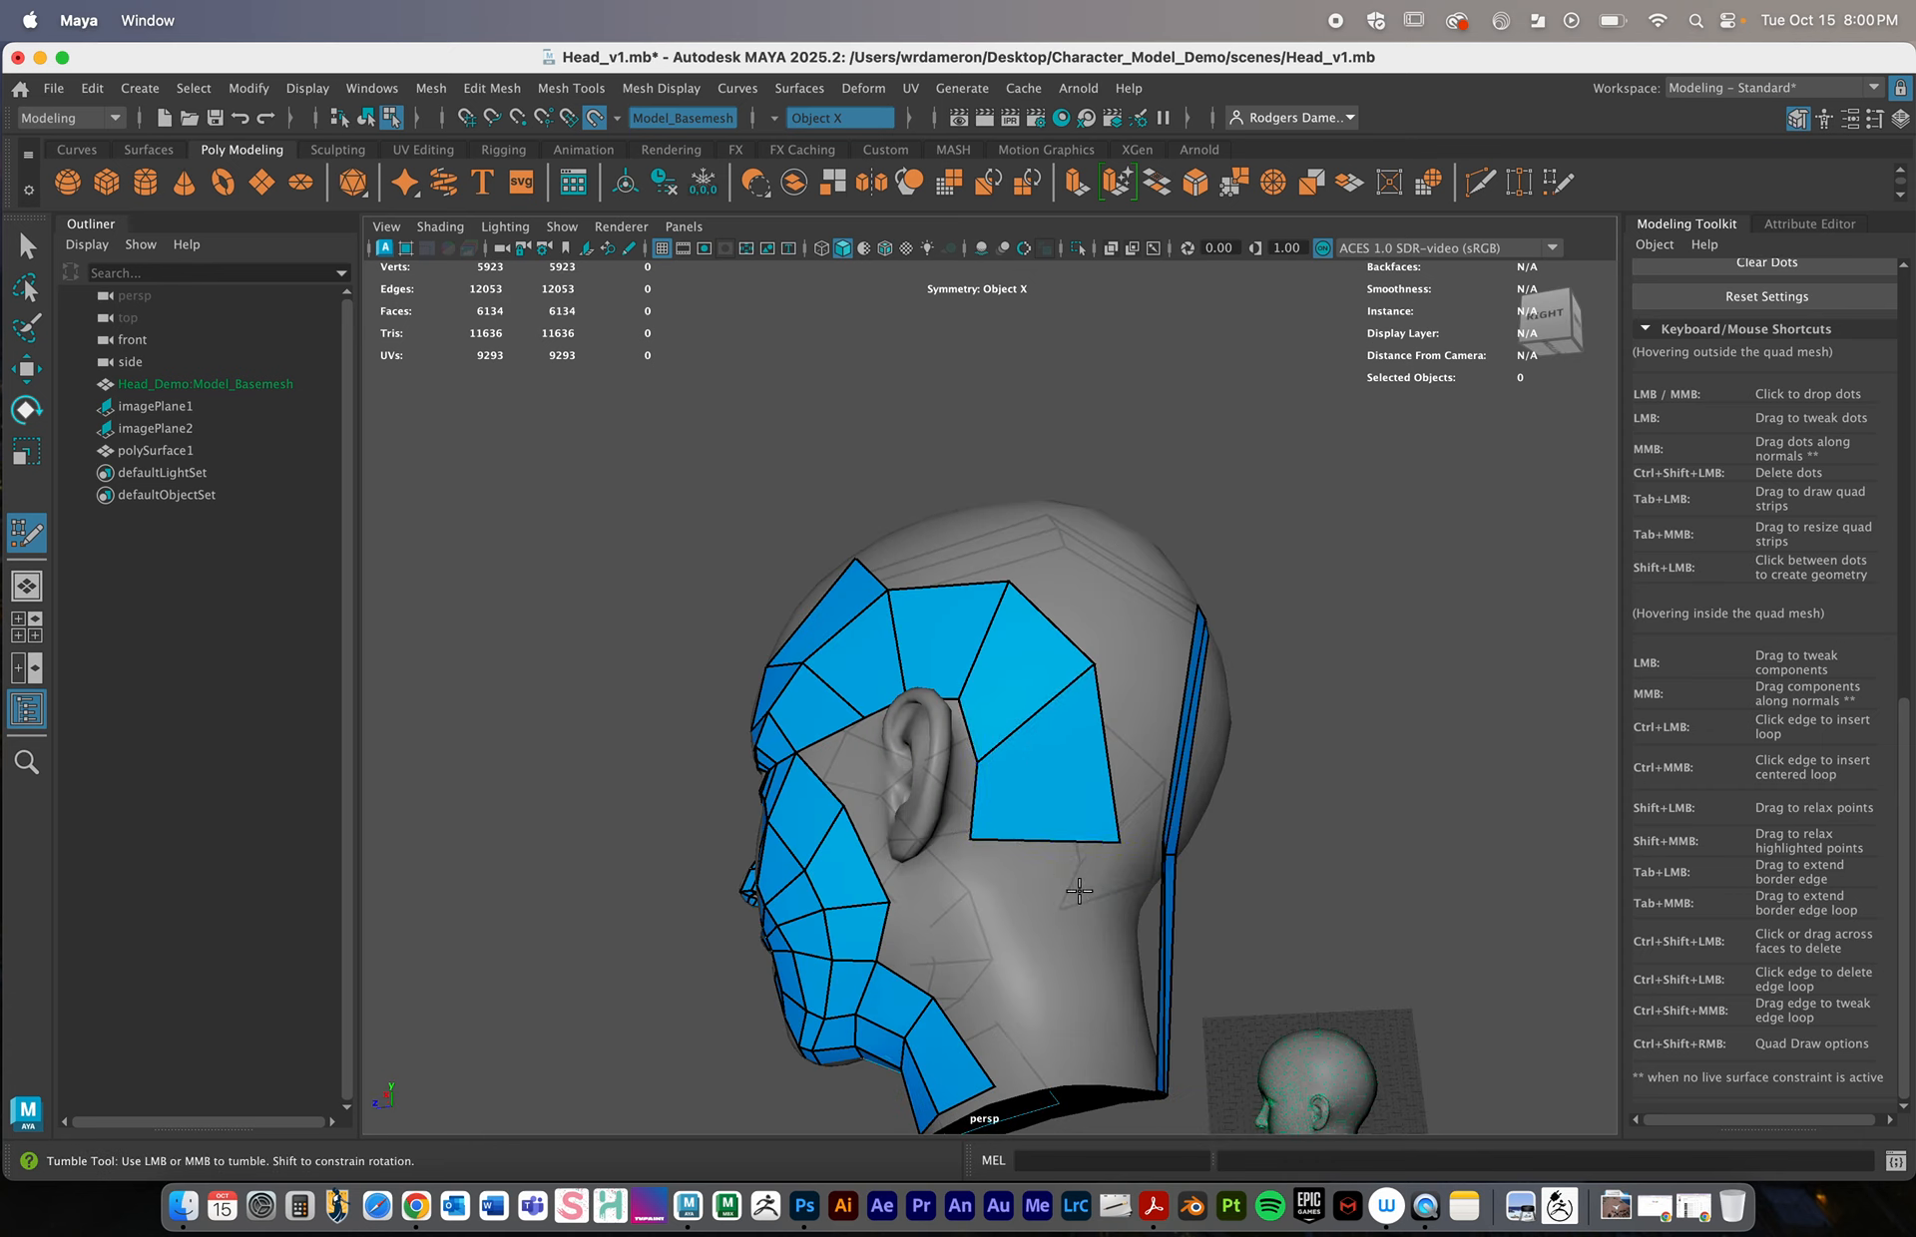
pyautogui.keyDown('alt'); pyautogui.moveTo(1082, 888); pyautogui.dragTo(1101, 1016); pyautogui.keyUp('alt')
pyautogui.keyDown('alt'); pyautogui.moveTo(1102, 1015); pyautogui.dragTo(1141, 811, button='middle'); pyautogui.keyUp('alt')
pyautogui.keyDown('alt'); pyautogui.moveTo(1140, 811); pyautogui.dragTo(1107, 787, button='right'); pyautogui.keyUp('alt')
pyautogui.moveTo(1107, 787)
pyautogui.keyDown('alt'); pyautogui.mouseDown()
pyautogui.moveTo(1078, 774)
pyautogui.moveTo(1101, 824)
pyautogui.mouseUp(); pyautogui.keyUp('alt')
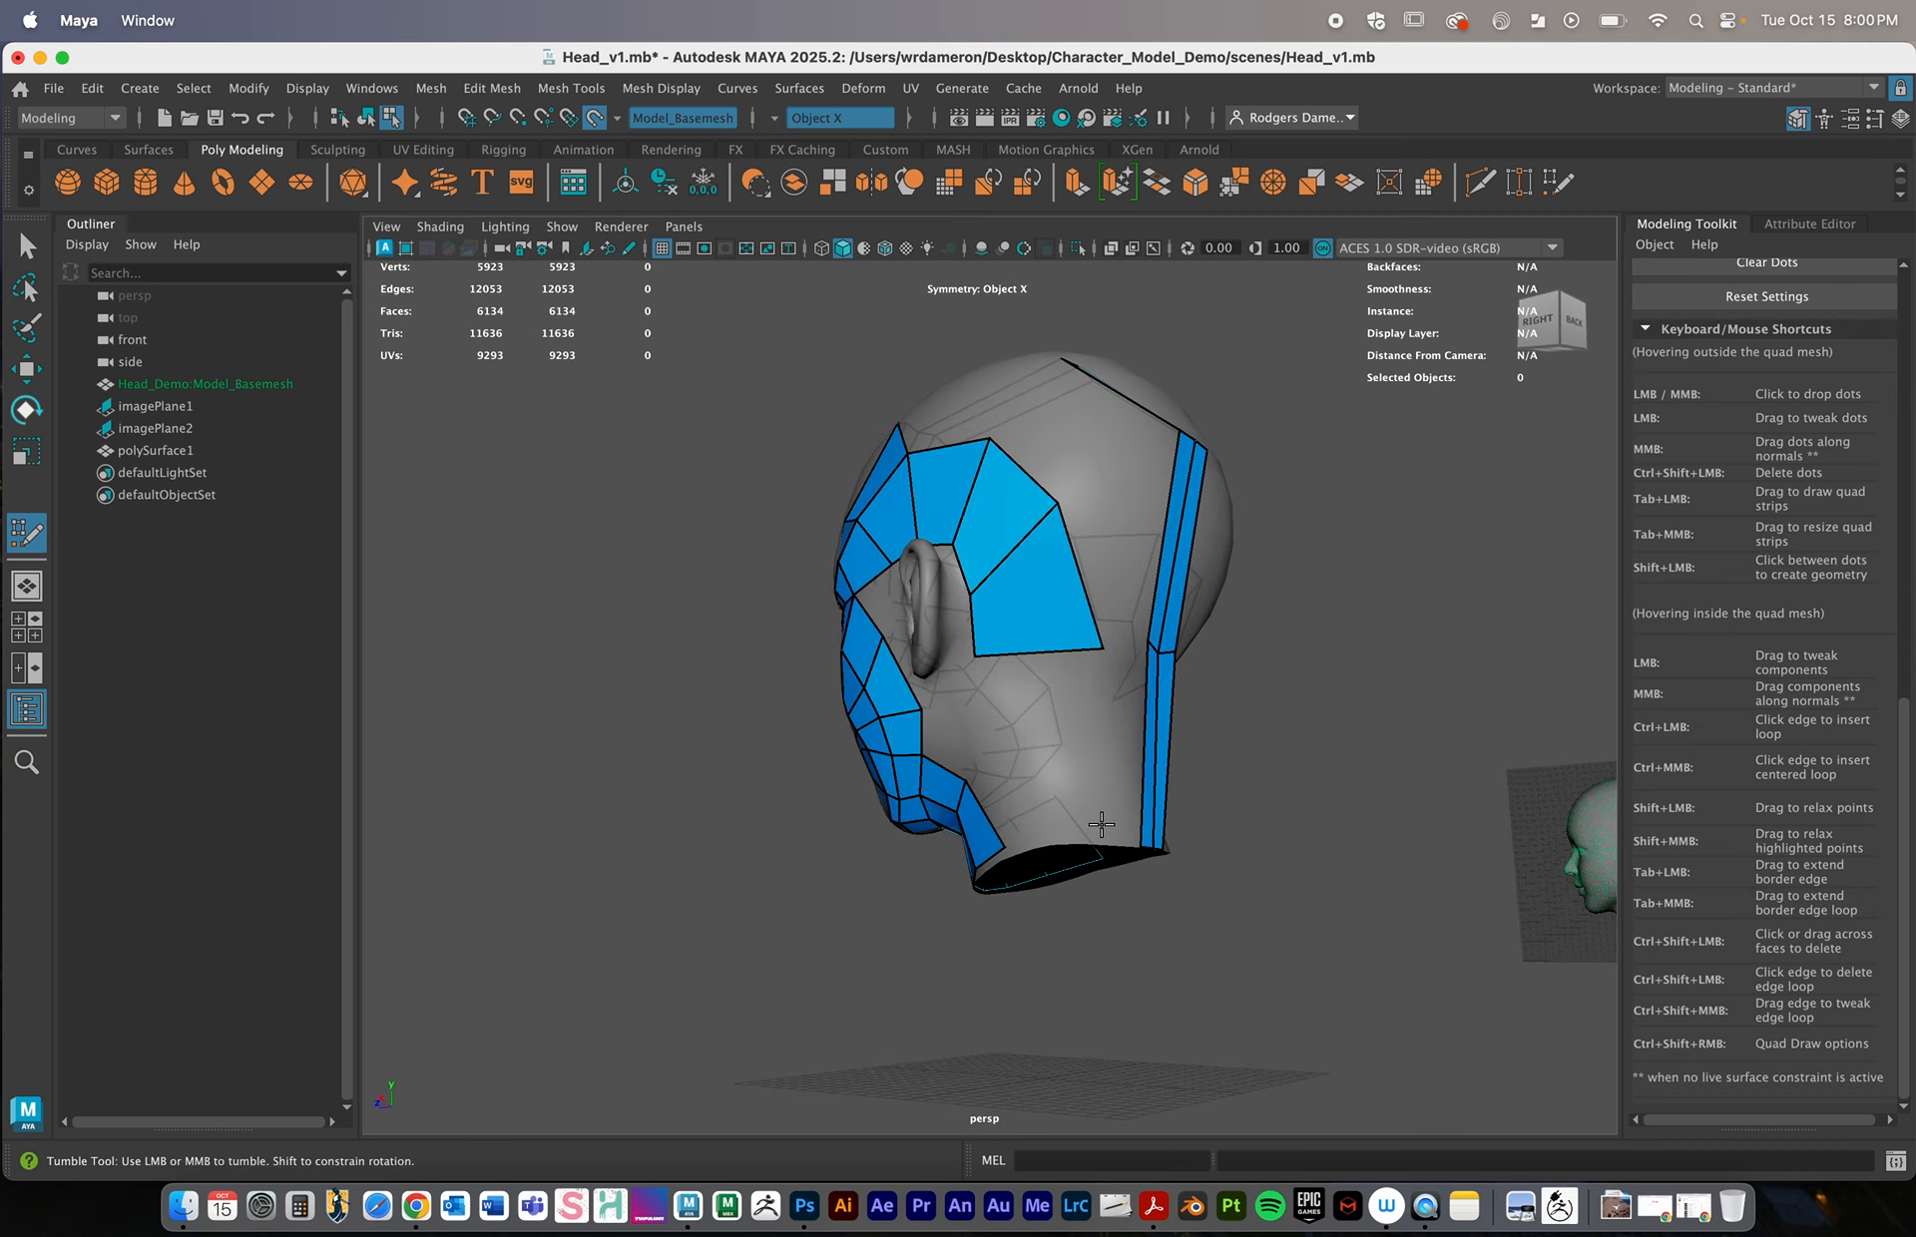
# Place dots on the neck below and behind the ear and insert a horizontal edge loop across the back centre strip at the nape
pyautogui.click(1018, 836)
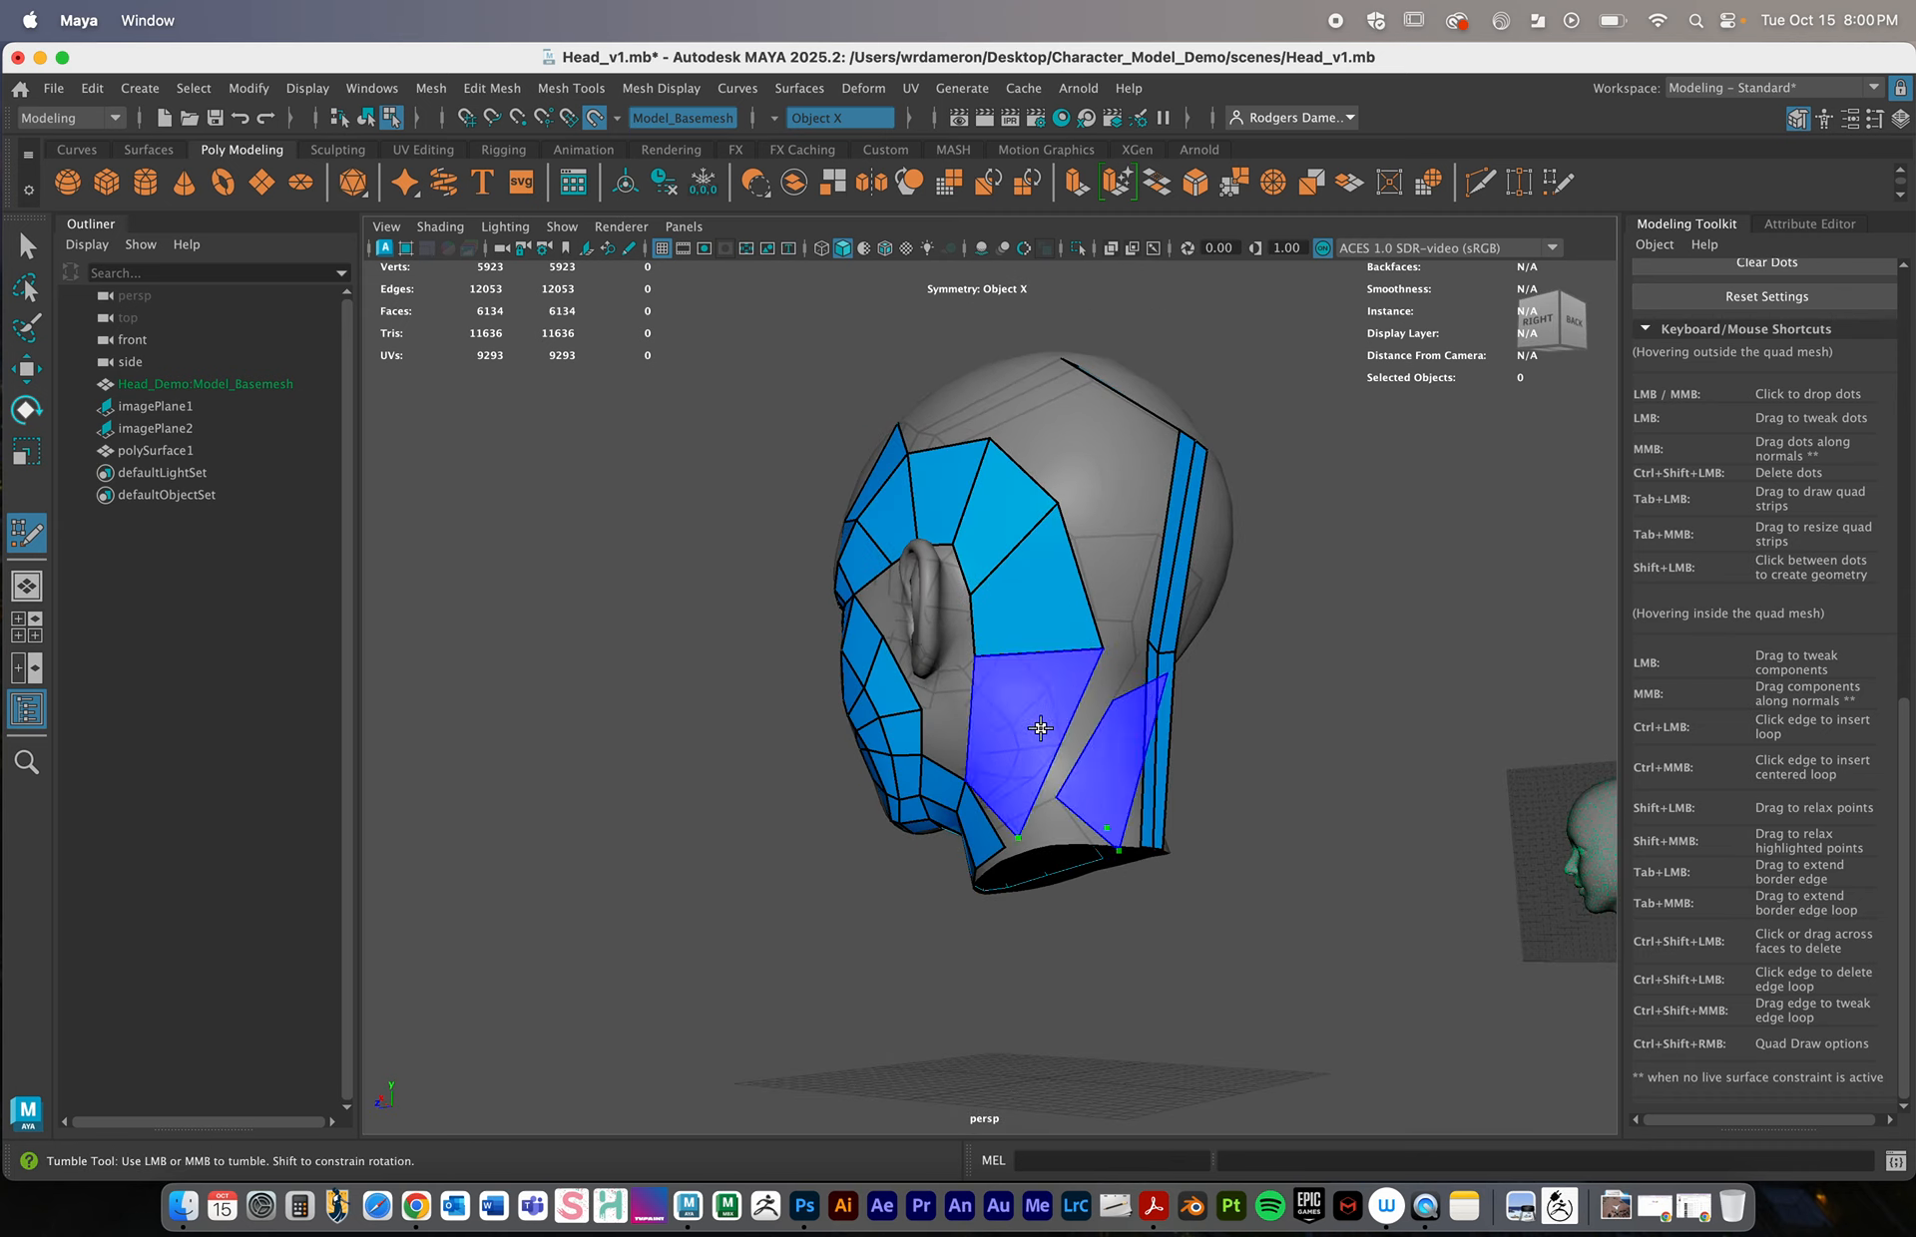
pyautogui.moveTo(1038, 757)
pyautogui.keyDown('alt'); pyautogui.mouseDown()
pyautogui.moveTo(1141, 757)
pyautogui.moveTo(1097, 788)
pyautogui.moveTo(1053, 755)
pyautogui.mouseUp(); pyautogui.keyUp('alt')
pyautogui.keyDown('alt'); pyautogui.moveTo(1053, 755); pyautogui.dragTo(1207, 777, button='right'); pyautogui.keyUp('alt')
pyautogui.keyDown('alt'); pyautogui.moveTo(1208, 776); pyautogui.dragTo(1155, 774); pyautogui.keyUp('alt')
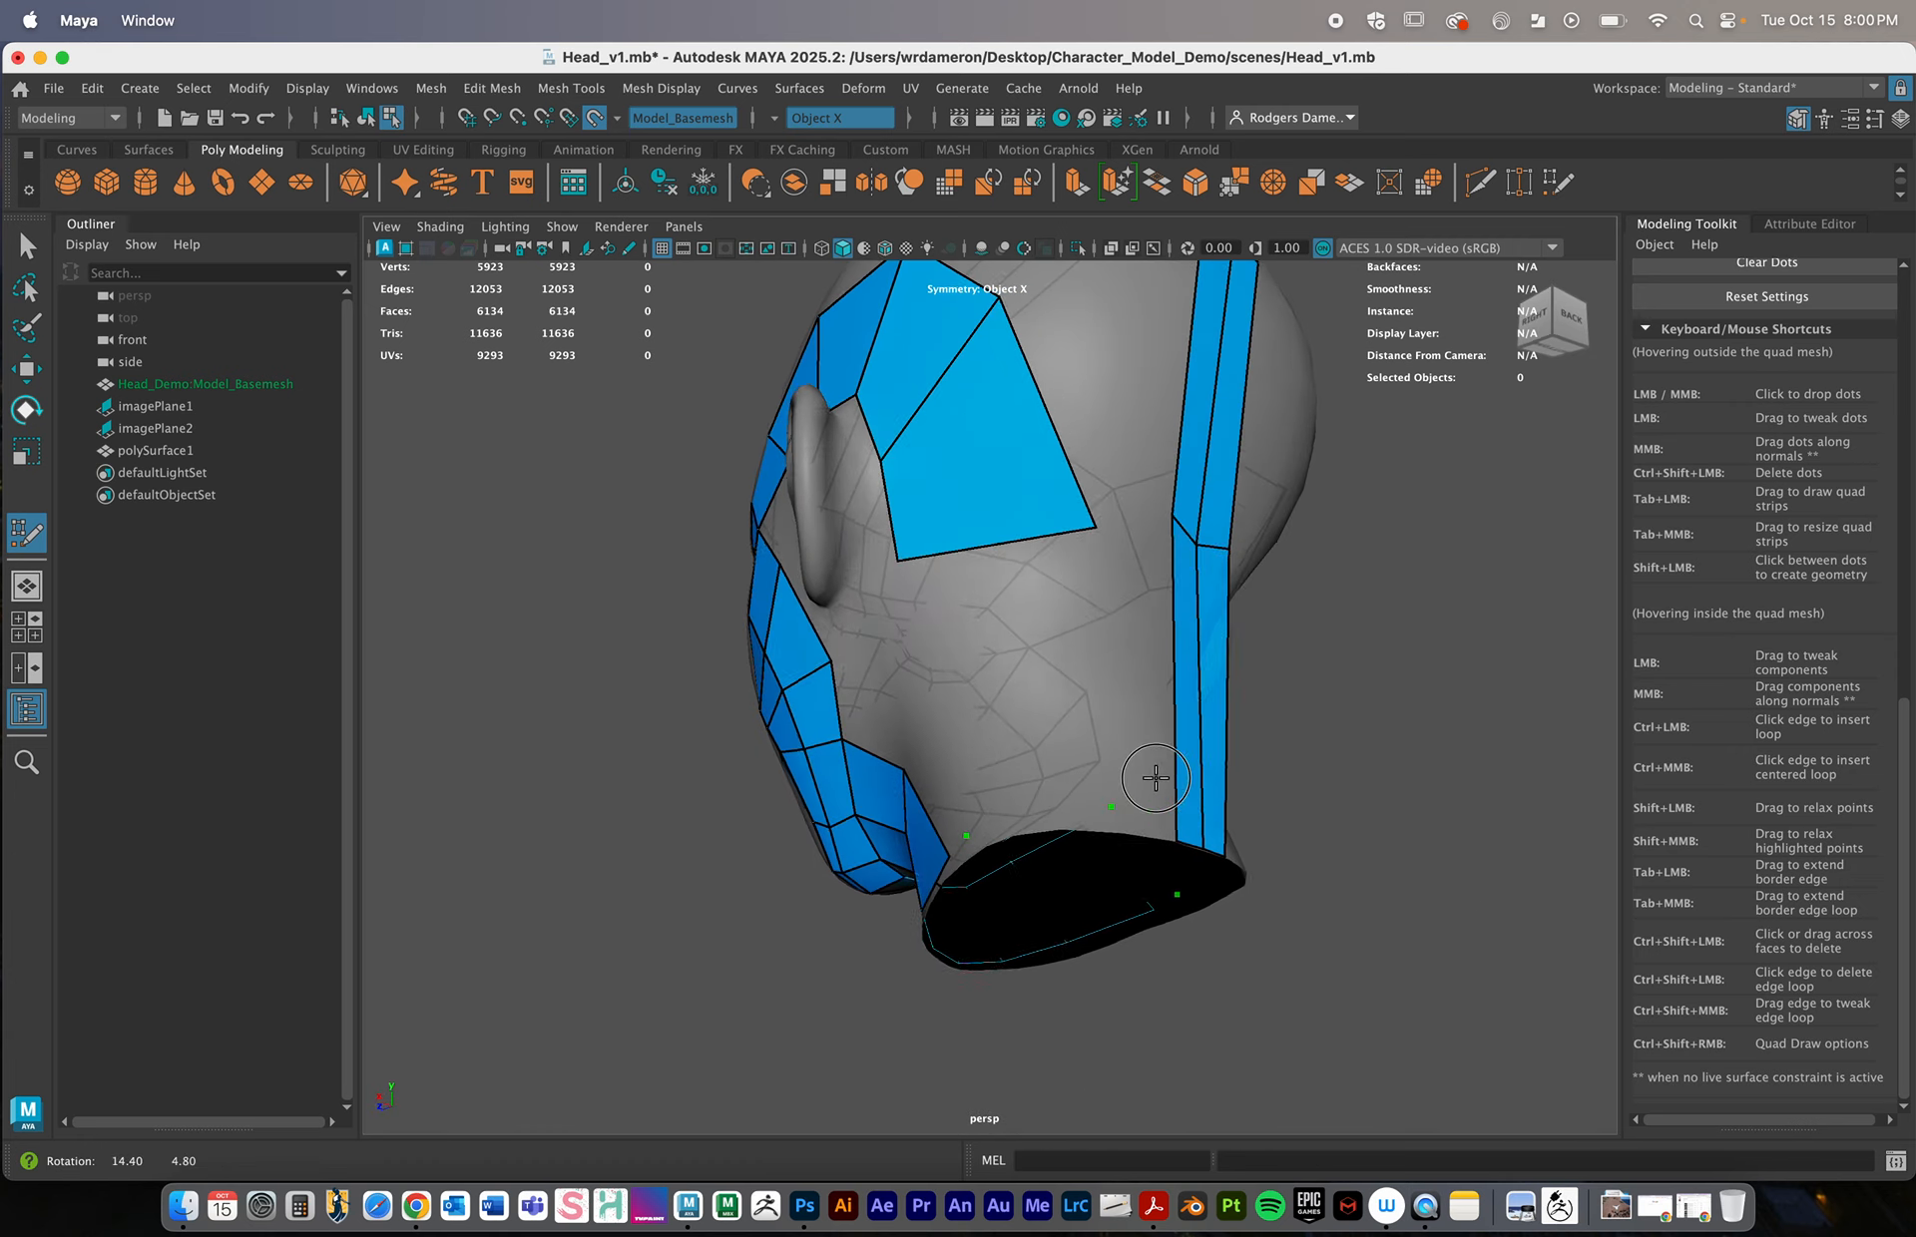
pyautogui.keyDown('ctrl'); pyautogui.click(1181, 674); pyautogui.keyUp('ctrl')
pyautogui.keyDown('alt'); pyautogui.moveTo(1155, 721); pyautogui.dragTo(1154, 734); pyautogui.keyUp('alt')
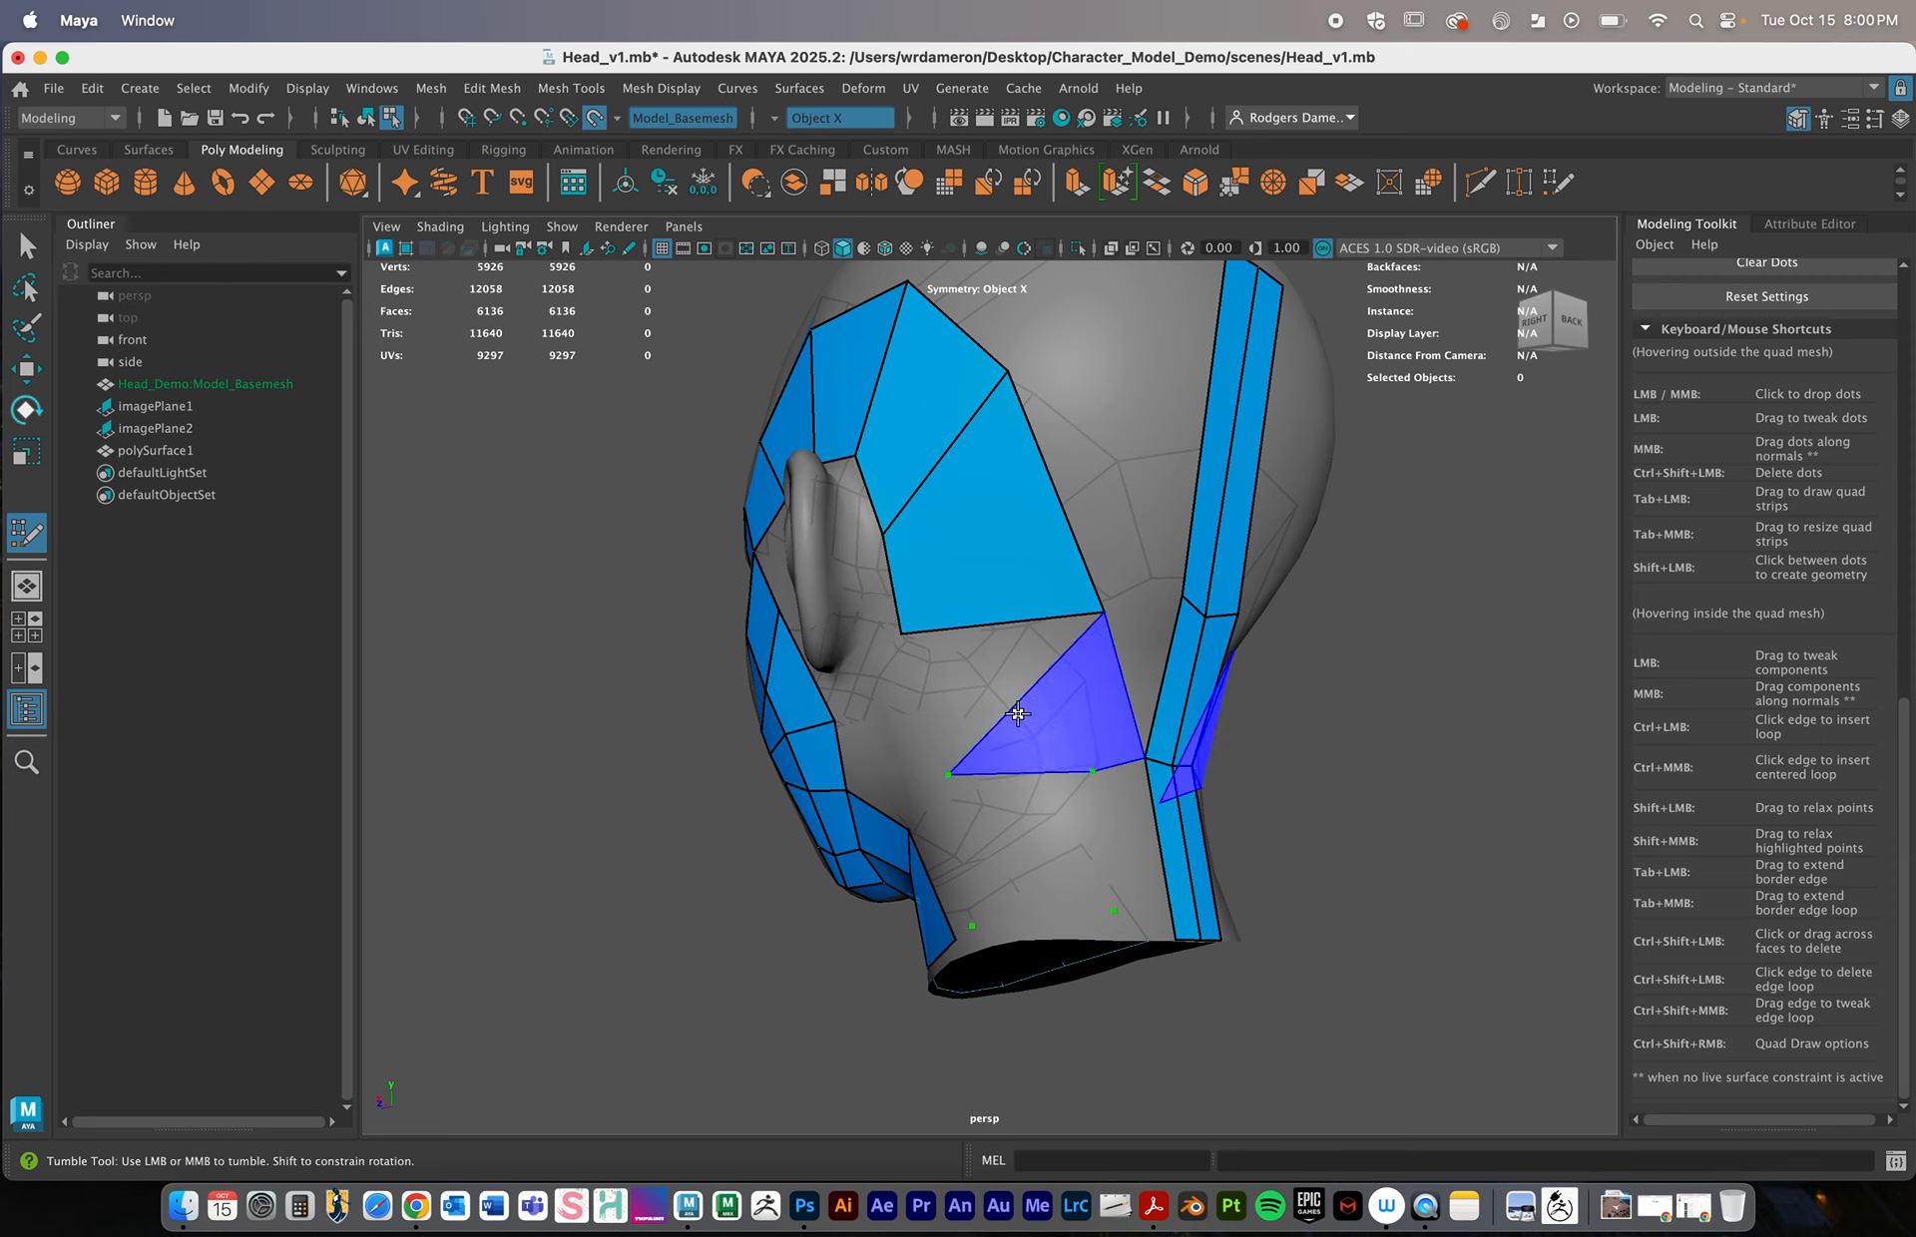
# Fill the neck behind the ear with four quads, joining the band behind the ear to the back centre strip
pyautogui.keyDown('shift'); pyautogui.click(1003, 691); pyautogui.keyUp('shift')
pyautogui.keyDown('alt'); pyautogui.moveTo(1003, 691); pyautogui.dragTo(1117, 699); pyautogui.keyUp('alt')
pyautogui.keyDown('shift'); pyautogui.click(1082, 819); pyautogui.keyUp('shift')
pyautogui.scroll(-3, 1074, 818)
pyautogui.keyDown('shift'); pyautogui.click(1043, 701); pyautogui.keyUp('shift')
pyautogui.keyDown('shift'); pyautogui.click(1046, 808); pyautogui.keyUp('shift')
pyautogui.scroll(-1, 1034, 702)
pyautogui.keyDown('alt'); pyautogui.moveTo(1117, 698); pyautogui.dragTo(1052, 740, button='middle'); pyautogui.keyUp('alt')
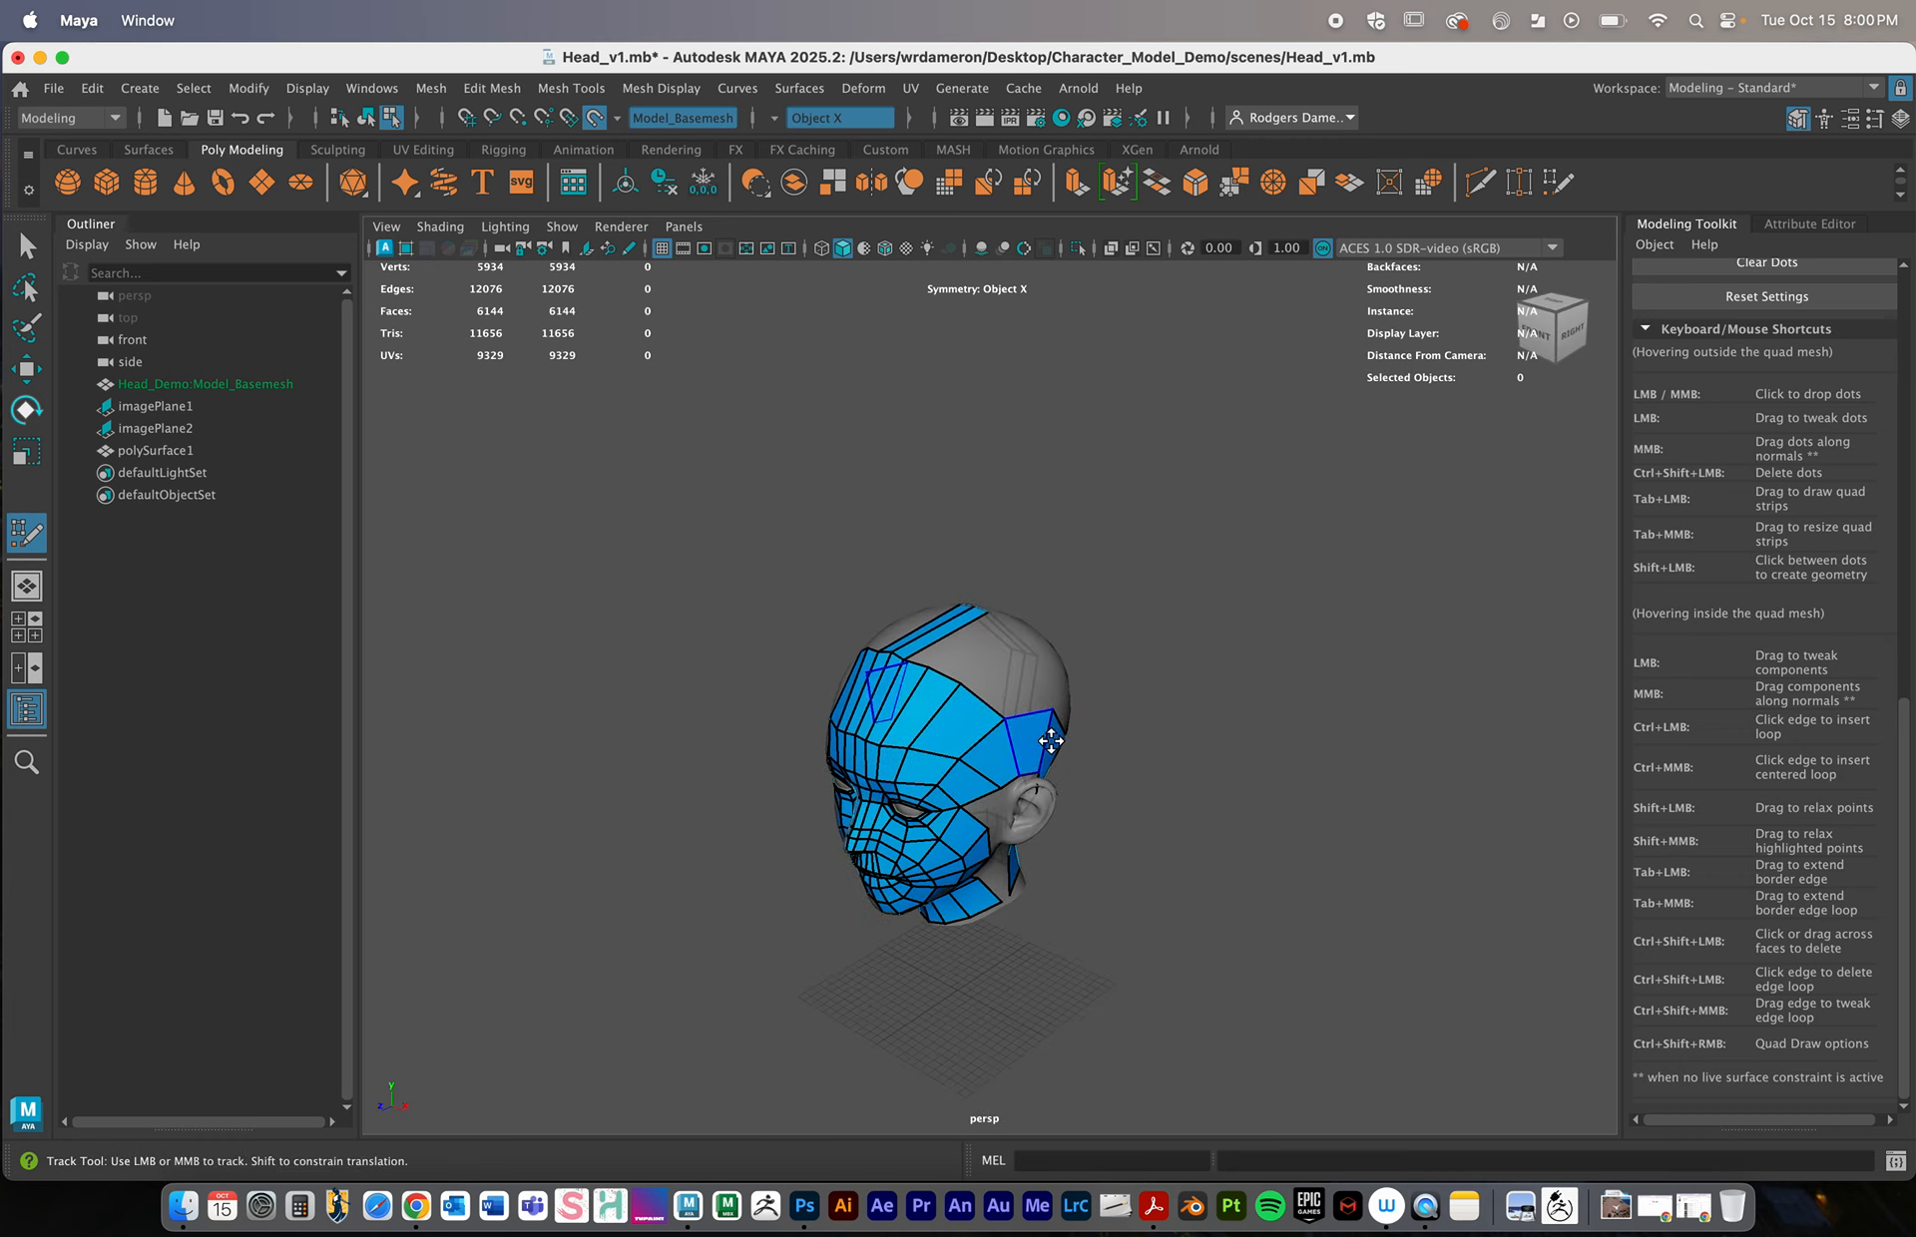
# Extend the border edges above and behind the ear by one row of quads up the side of the head and adjust its corner
pyautogui.keyDown('alt'); pyautogui.moveTo(1052, 741); pyautogui.dragTo(953, 761); pyautogui.keyUp('alt')
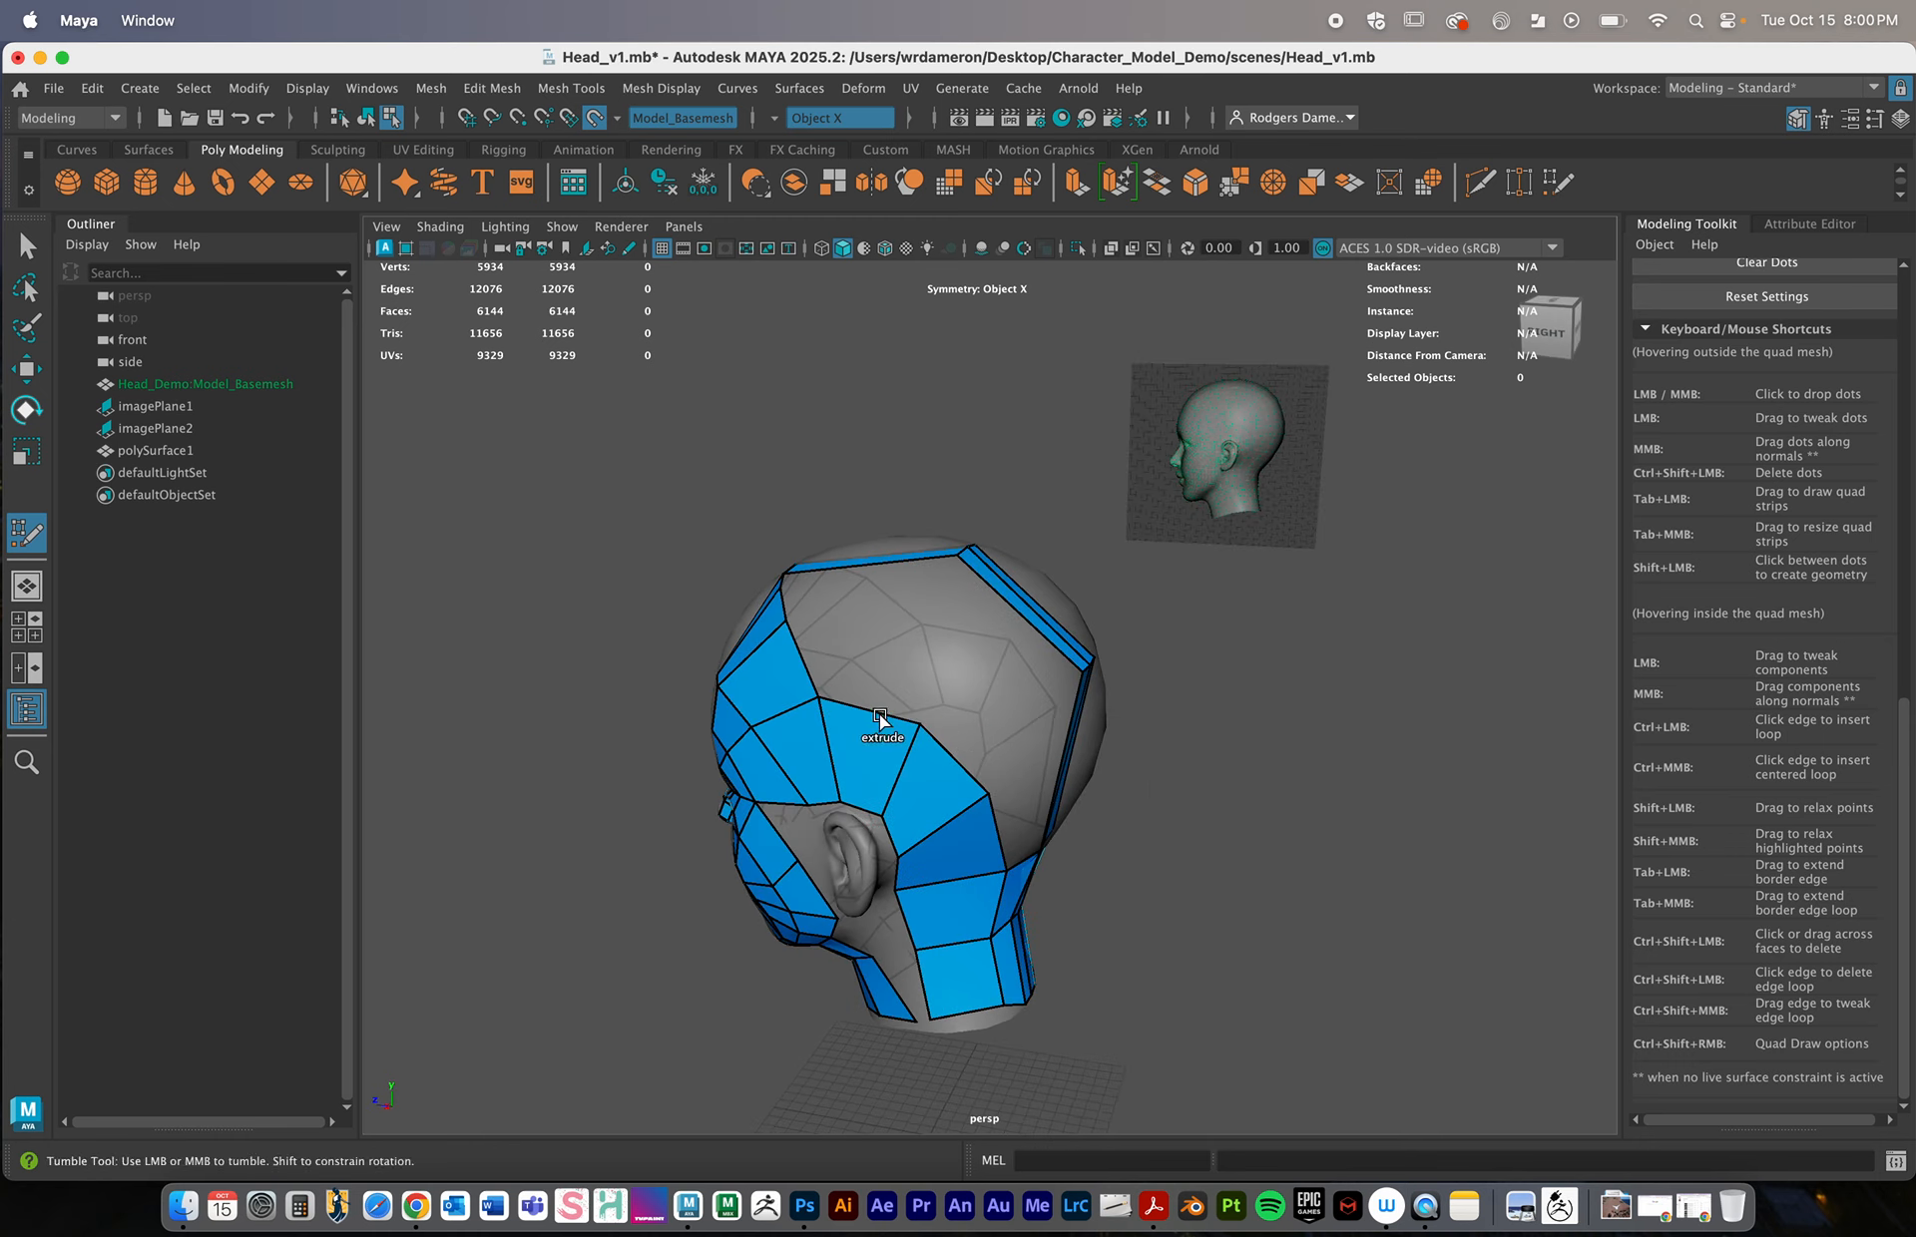
pyautogui.moveTo(880, 716); pyautogui.dragTo(902, 635)
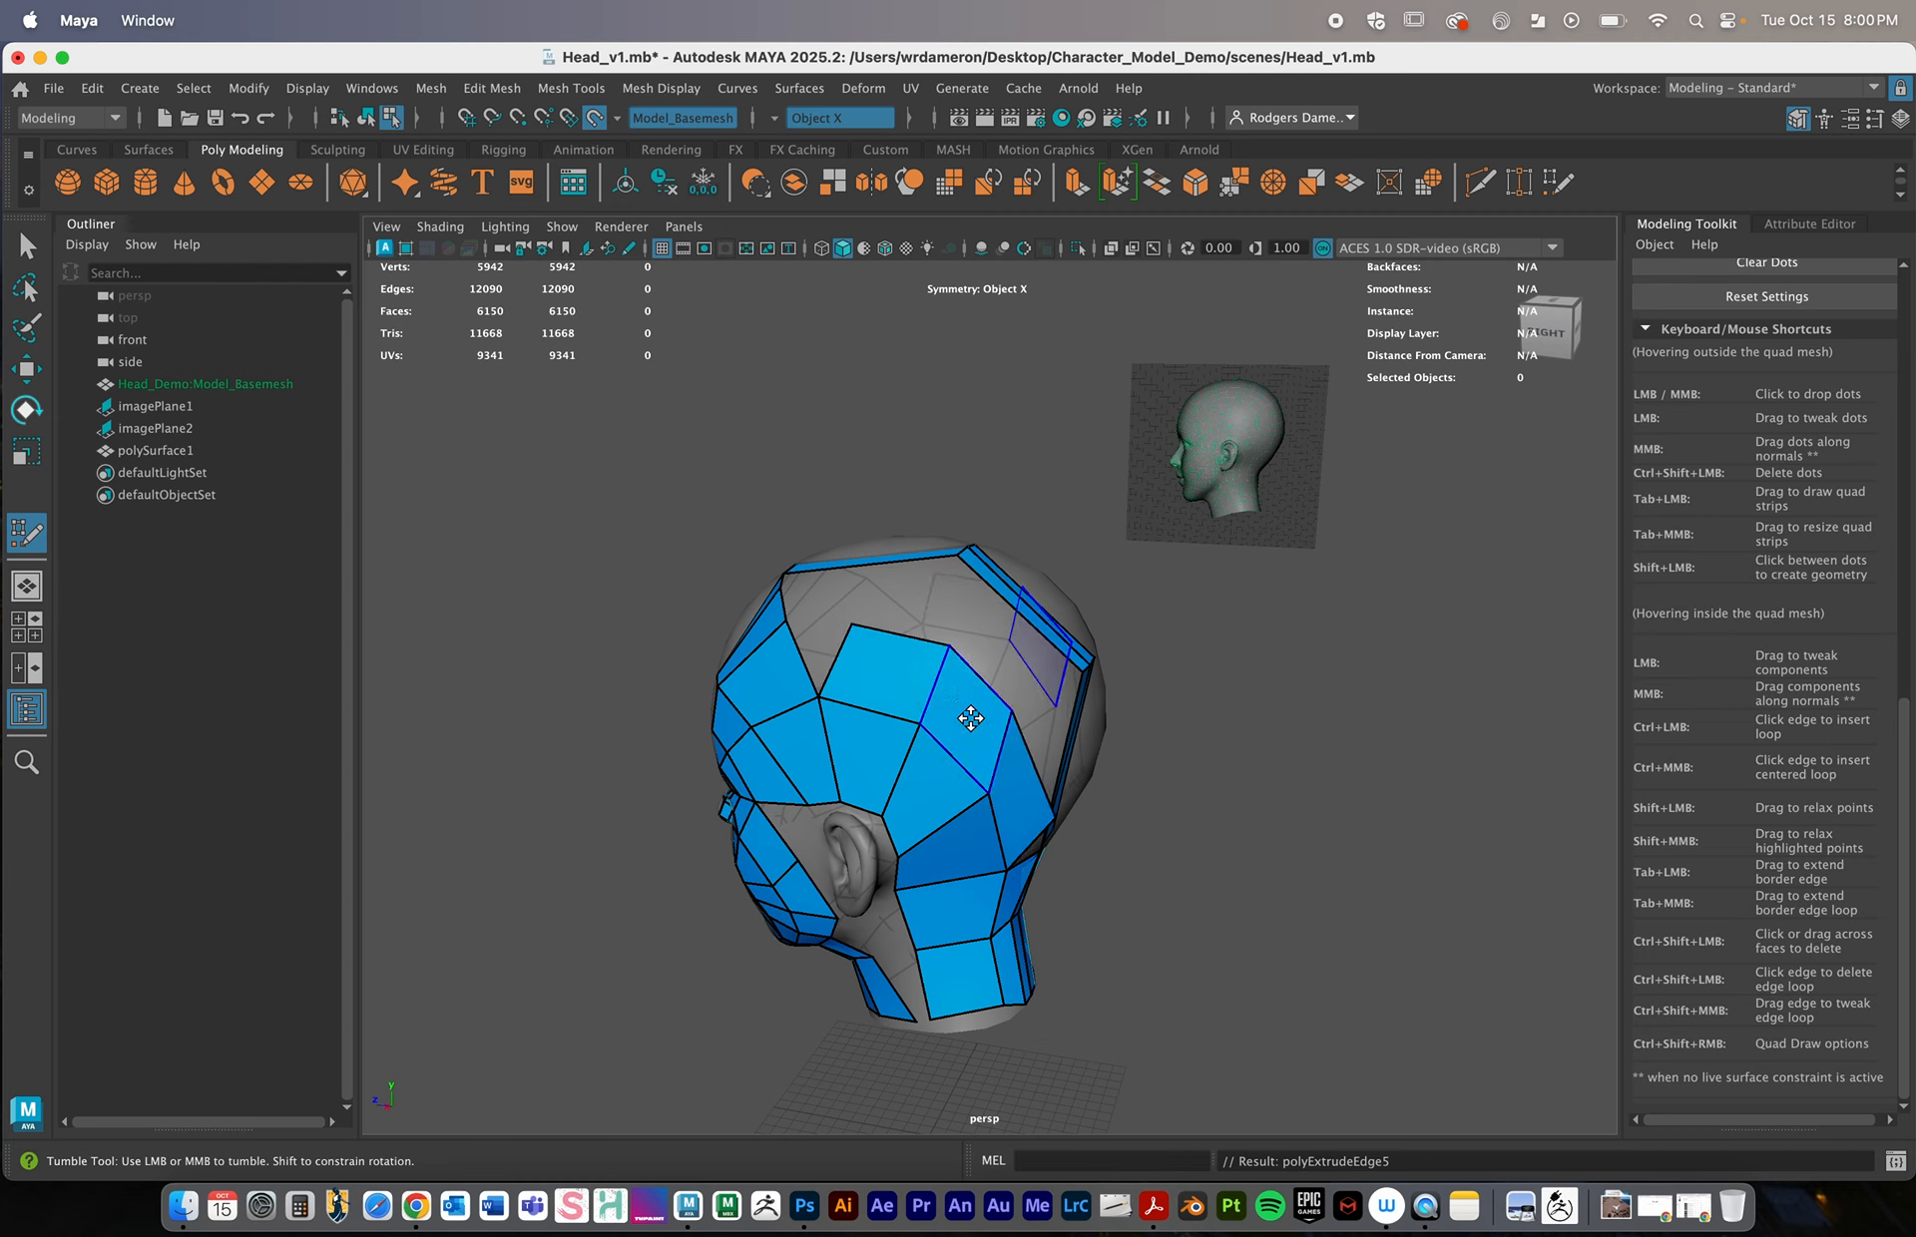
pyautogui.moveTo(969, 717)
pyautogui.keyDown('alt'); pyautogui.mouseDown()
pyautogui.moveTo(1018, 735)
pyautogui.moveTo(963, 689)
pyautogui.moveTo(960, 761)
pyautogui.moveTo(1009, 798)
pyautogui.moveTo(993, 784)
pyautogui.moveTo(992, 828)
pyautogui.moveTo(919, 856)
pyautogui.moveTo(1038, 793)
pyautogui.moveTo(988, 757)
pyautogui.moveTo(974, 878)
pyautogui.mouseUp(); pyautogui.keyUp('alt')
pyautogui.keyDown('alt'); pyautogui.moveTo(984, 826); pyautogui.dragTo(1018, 762, button='middle'); pyautogui.keyUp('alt')
pyautogui.moveTo(998, 763); pyautogui.dragTo(982, 793)
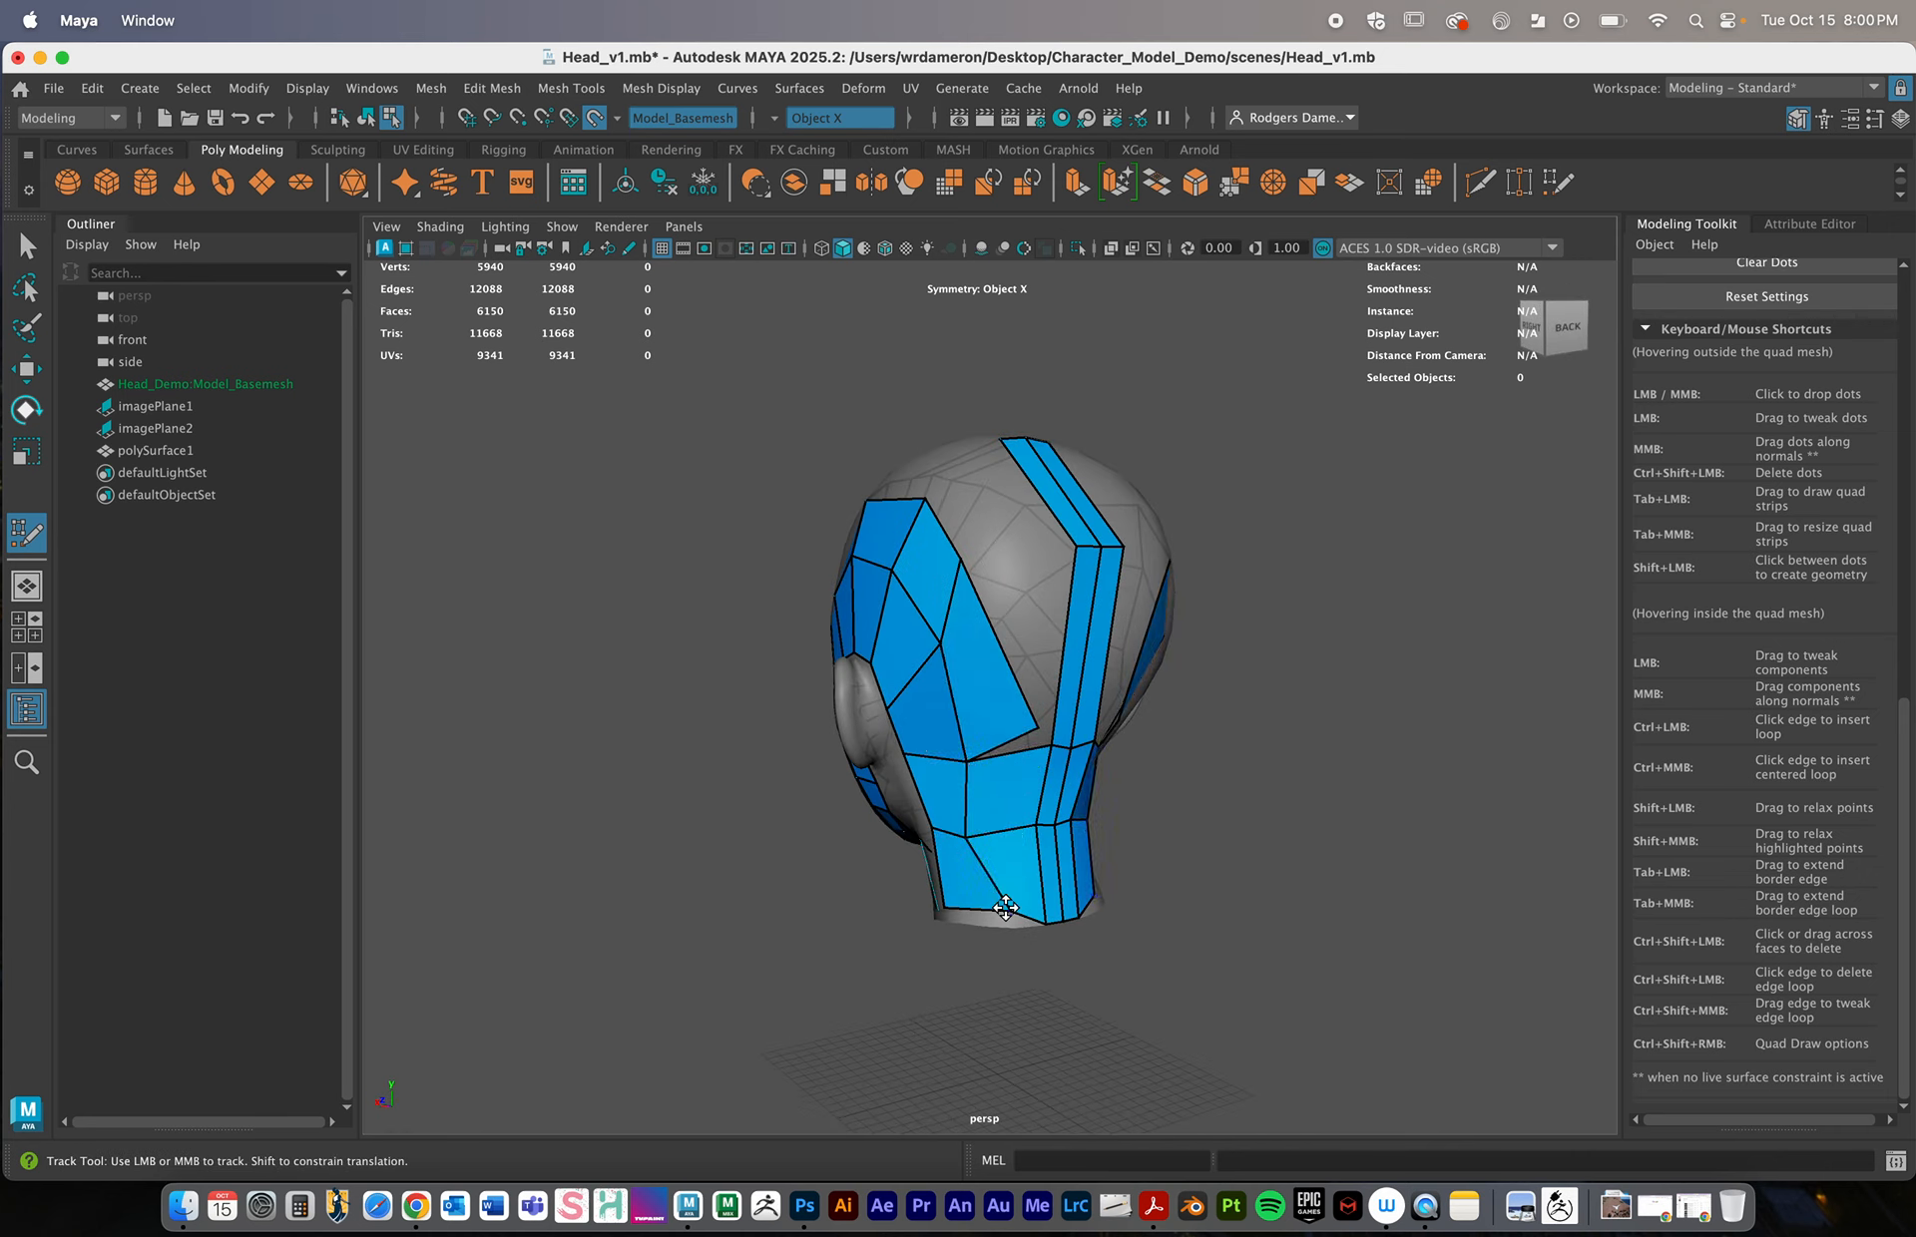
# Insert two vertical edge loops through the nape quads and weld the new row's lower rear corner onto the nearer loop
pyautogui.moveTo(1031, 726); pyautogui.dragTo(1005, 749)
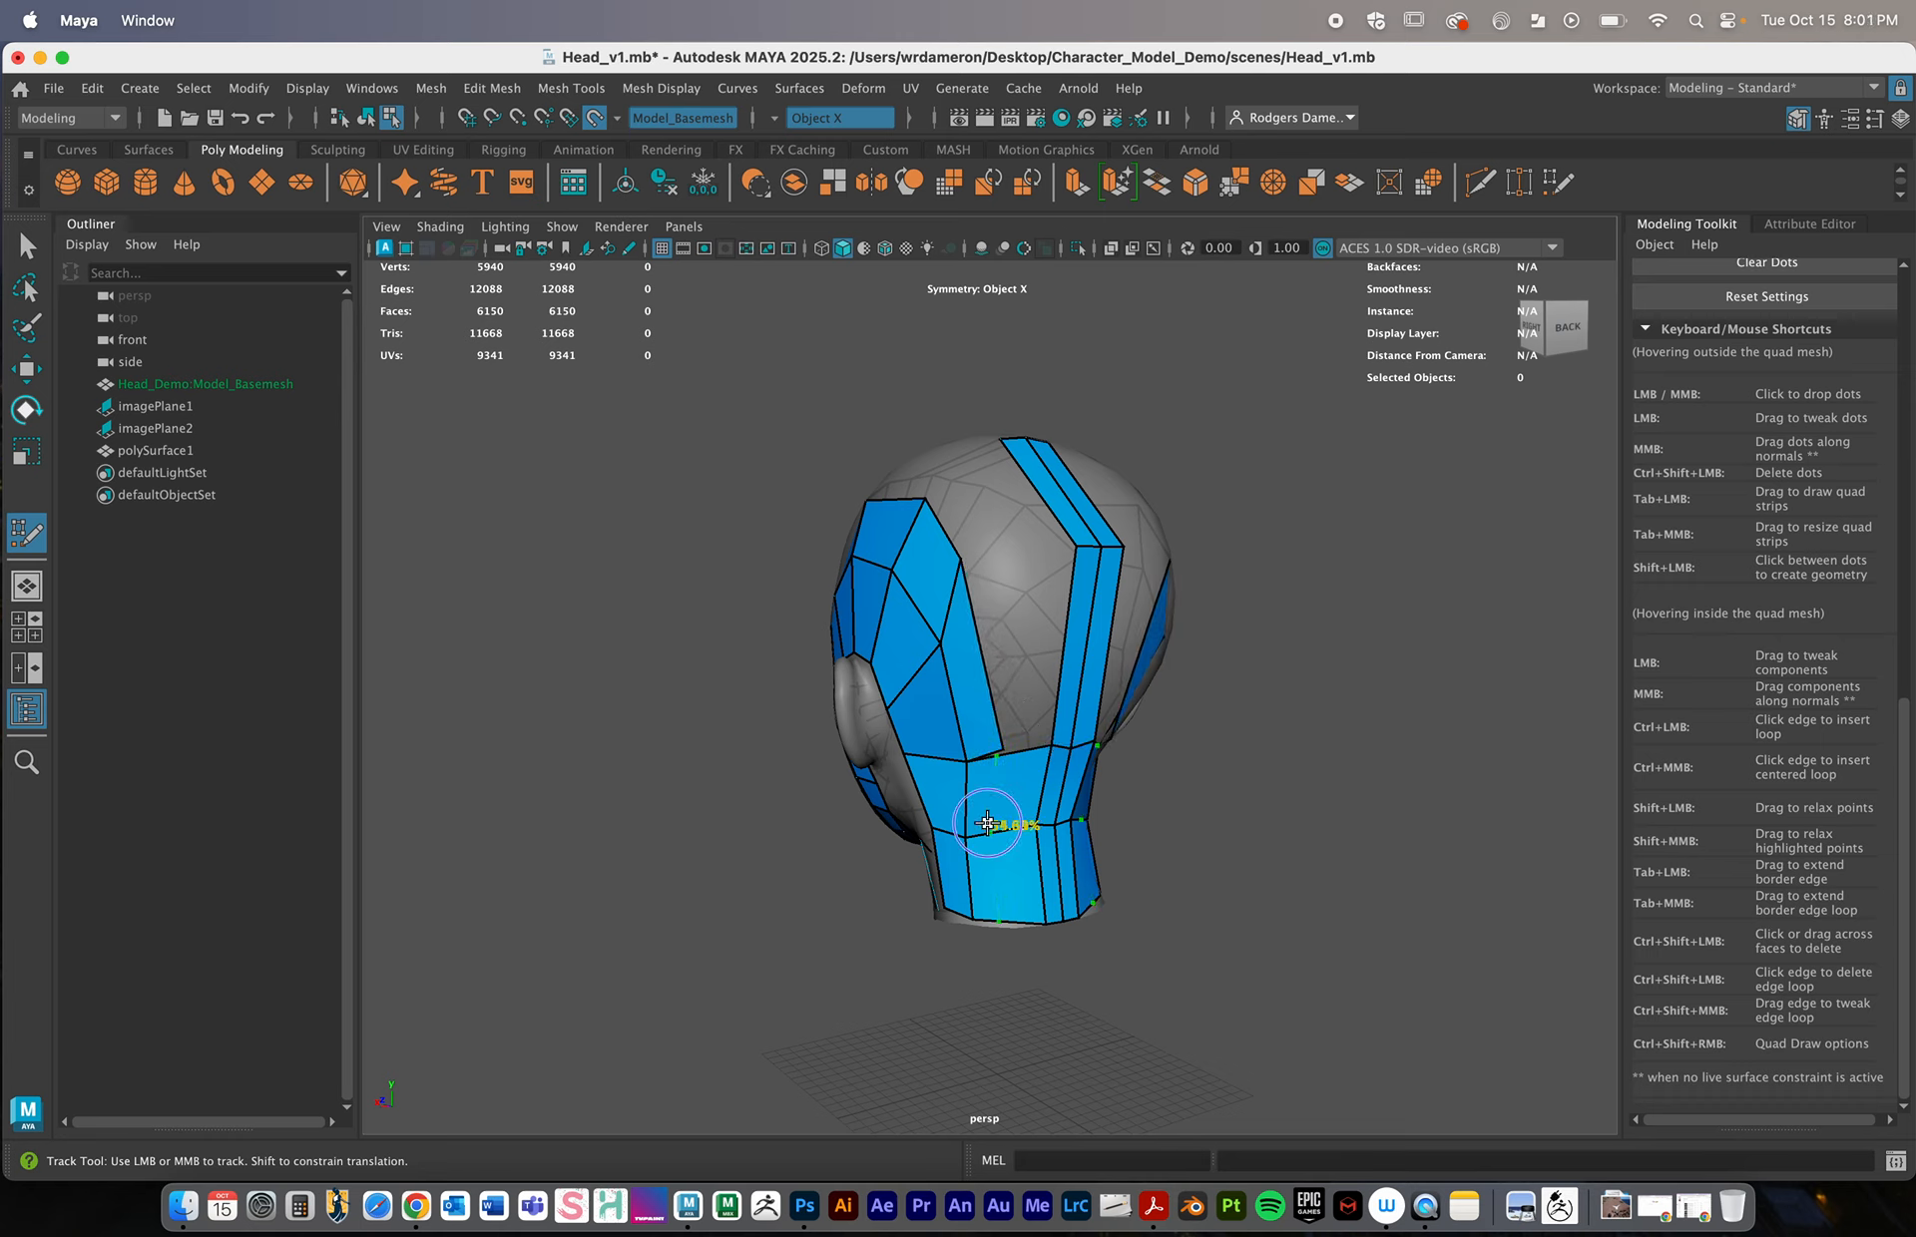
pyautogui.moveTo(1004, 754); pyautogui.dragTo(997, 762)
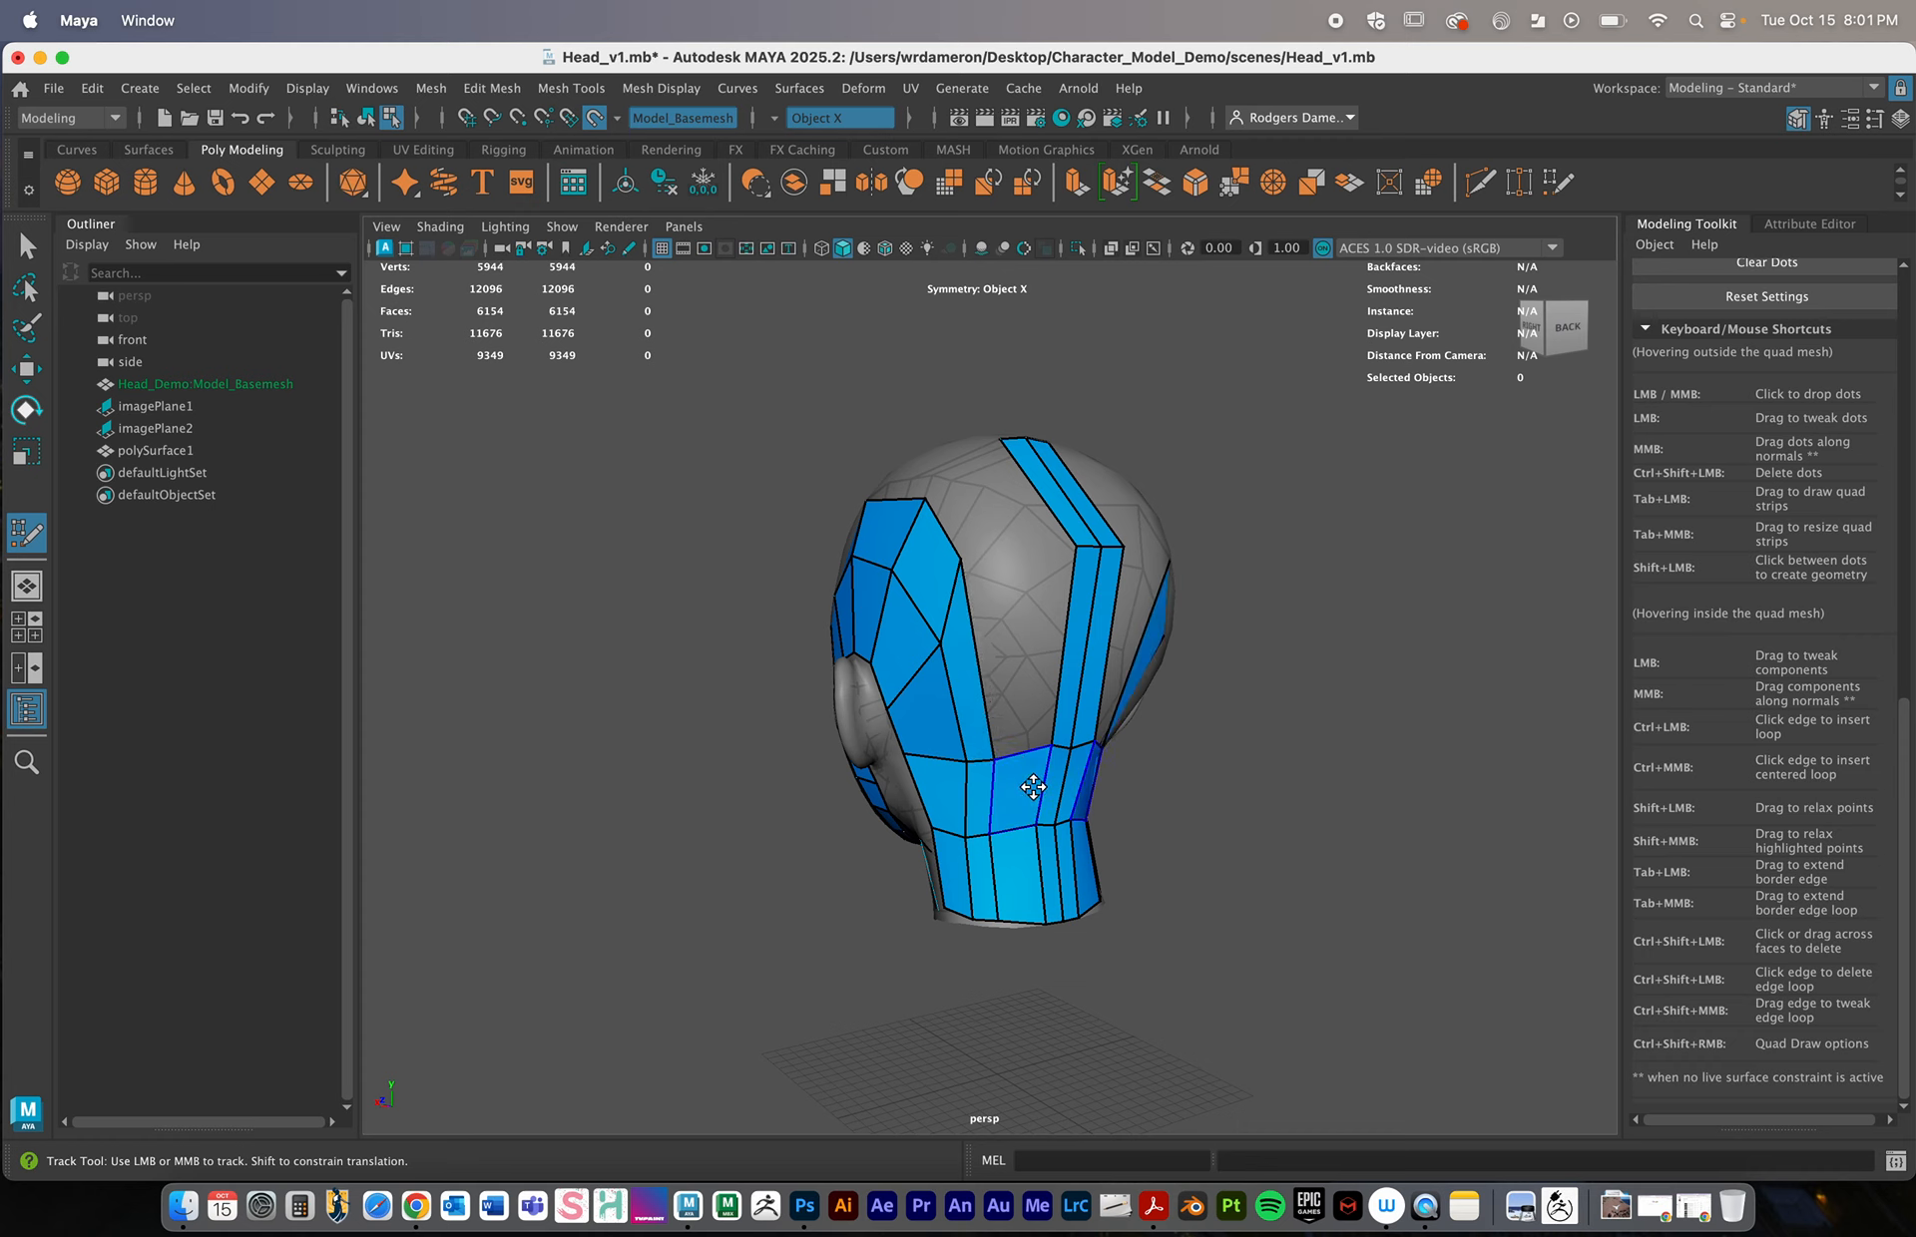
pyautogui.keyDown('alt'); pyautogui.moveTo(1064, 690); pyautogui.dragTo(1027, 671); pyautogui.keyUp('alt')
pyautogui.press('super+z')
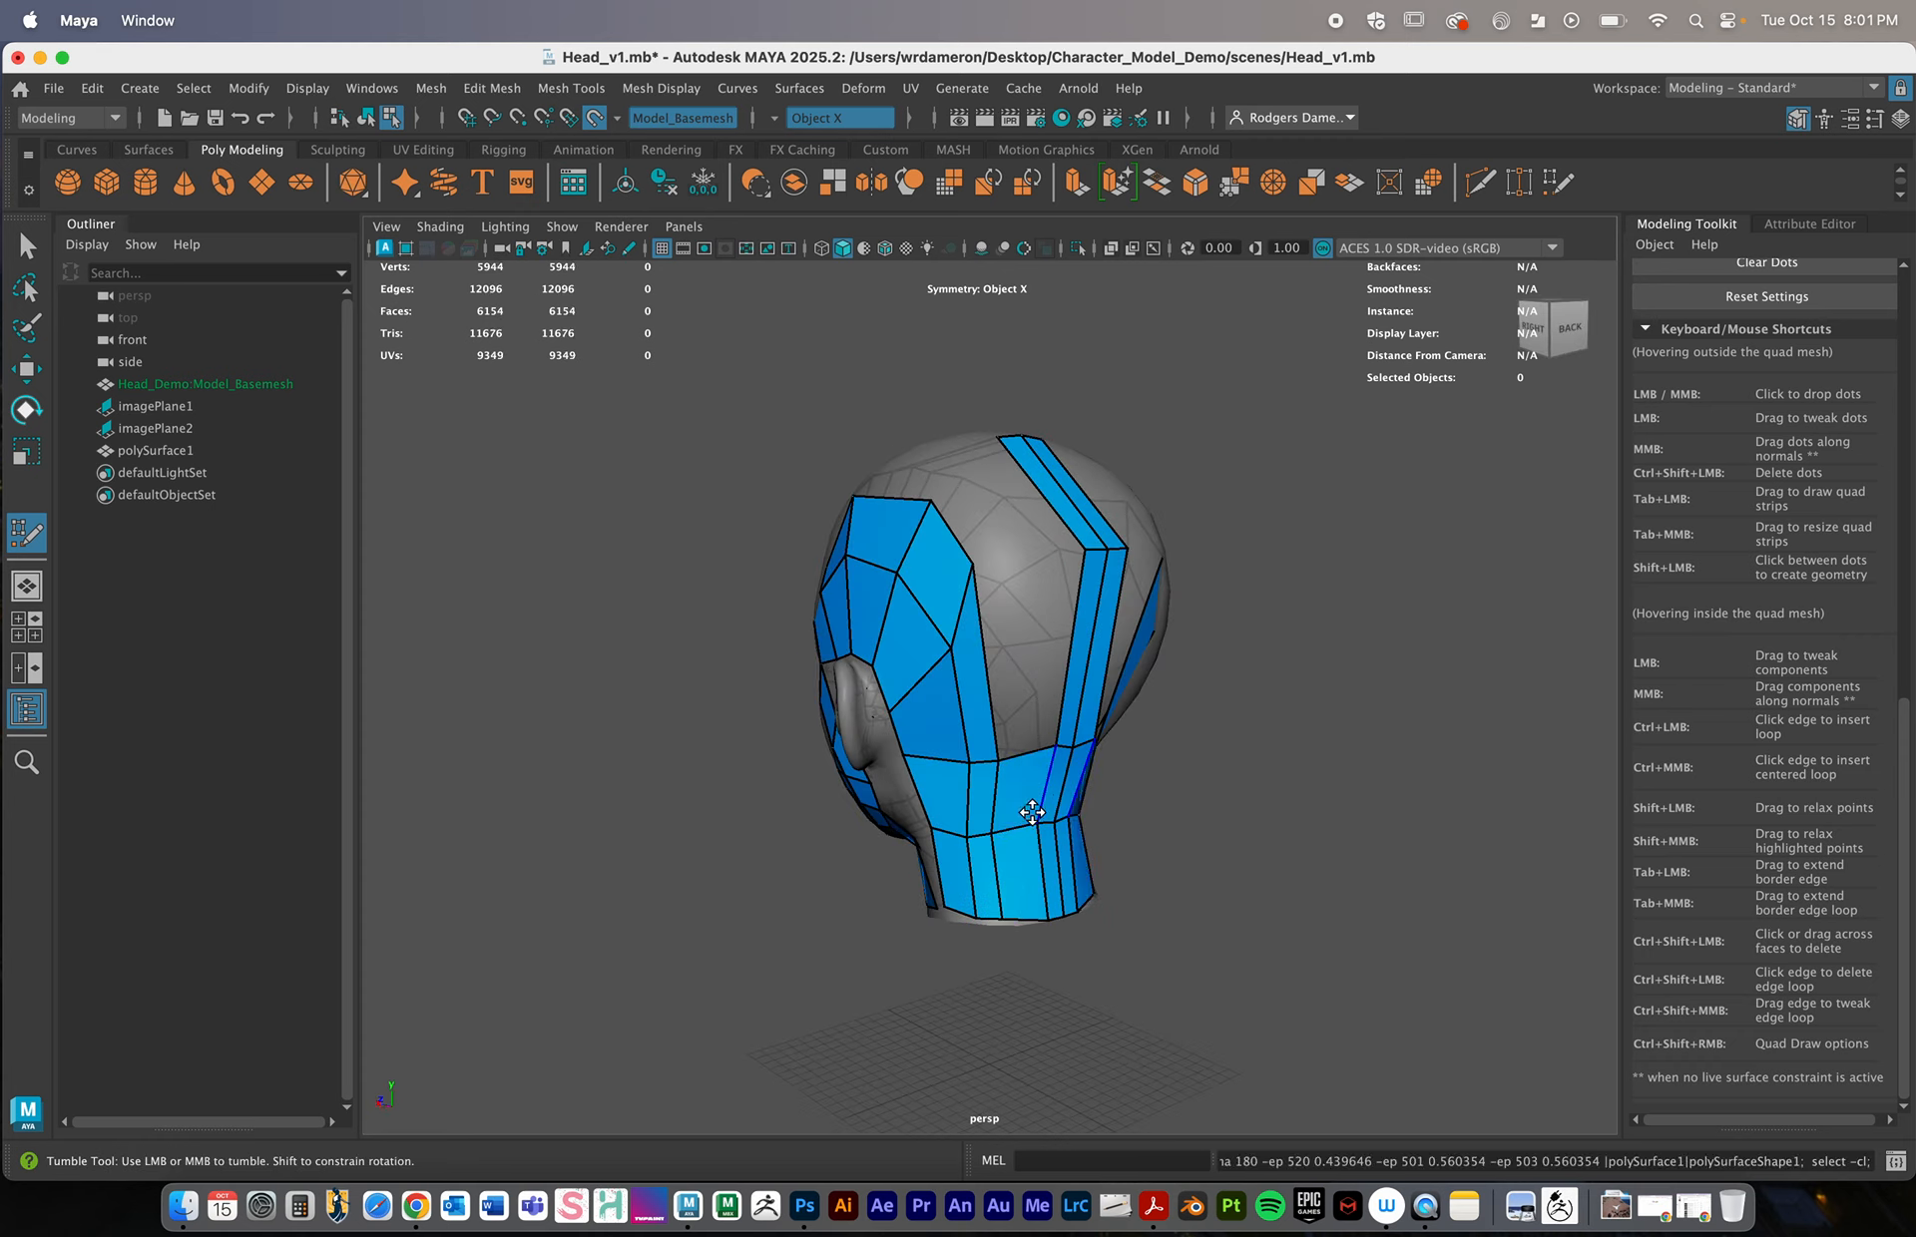
pyautogui.keyDown('ctrl'); pyautogui.click(1026, 818); pyautogui.keyUp('ctrl')
# Fill the gap between the side of the head and the top centre strip with four quads, running over the crown towards the back
pyautogui.moveTo(1026, 818)
pyautogui.keyDown('alt'); pyautogui.mouseDown()
pyautogui.moveTo(964, 595)
pyautogui.moveTo(998, 633)
pyautogui.moveTo(1039, 633)
pyautogui.moveTo(1005, 644)
pyautogui.moveTo(997, 576)
pyautogui.moveTo(1032, 649)
pyautogui.mouseUp(); pyautogui.keyUp('alt')
pyautogui.keyDown('alt'); pyautogui.moveTo(1015, 632); pyautogui.dragTo(1033, 682, button='right'); pyautogui.keyUp('alt')
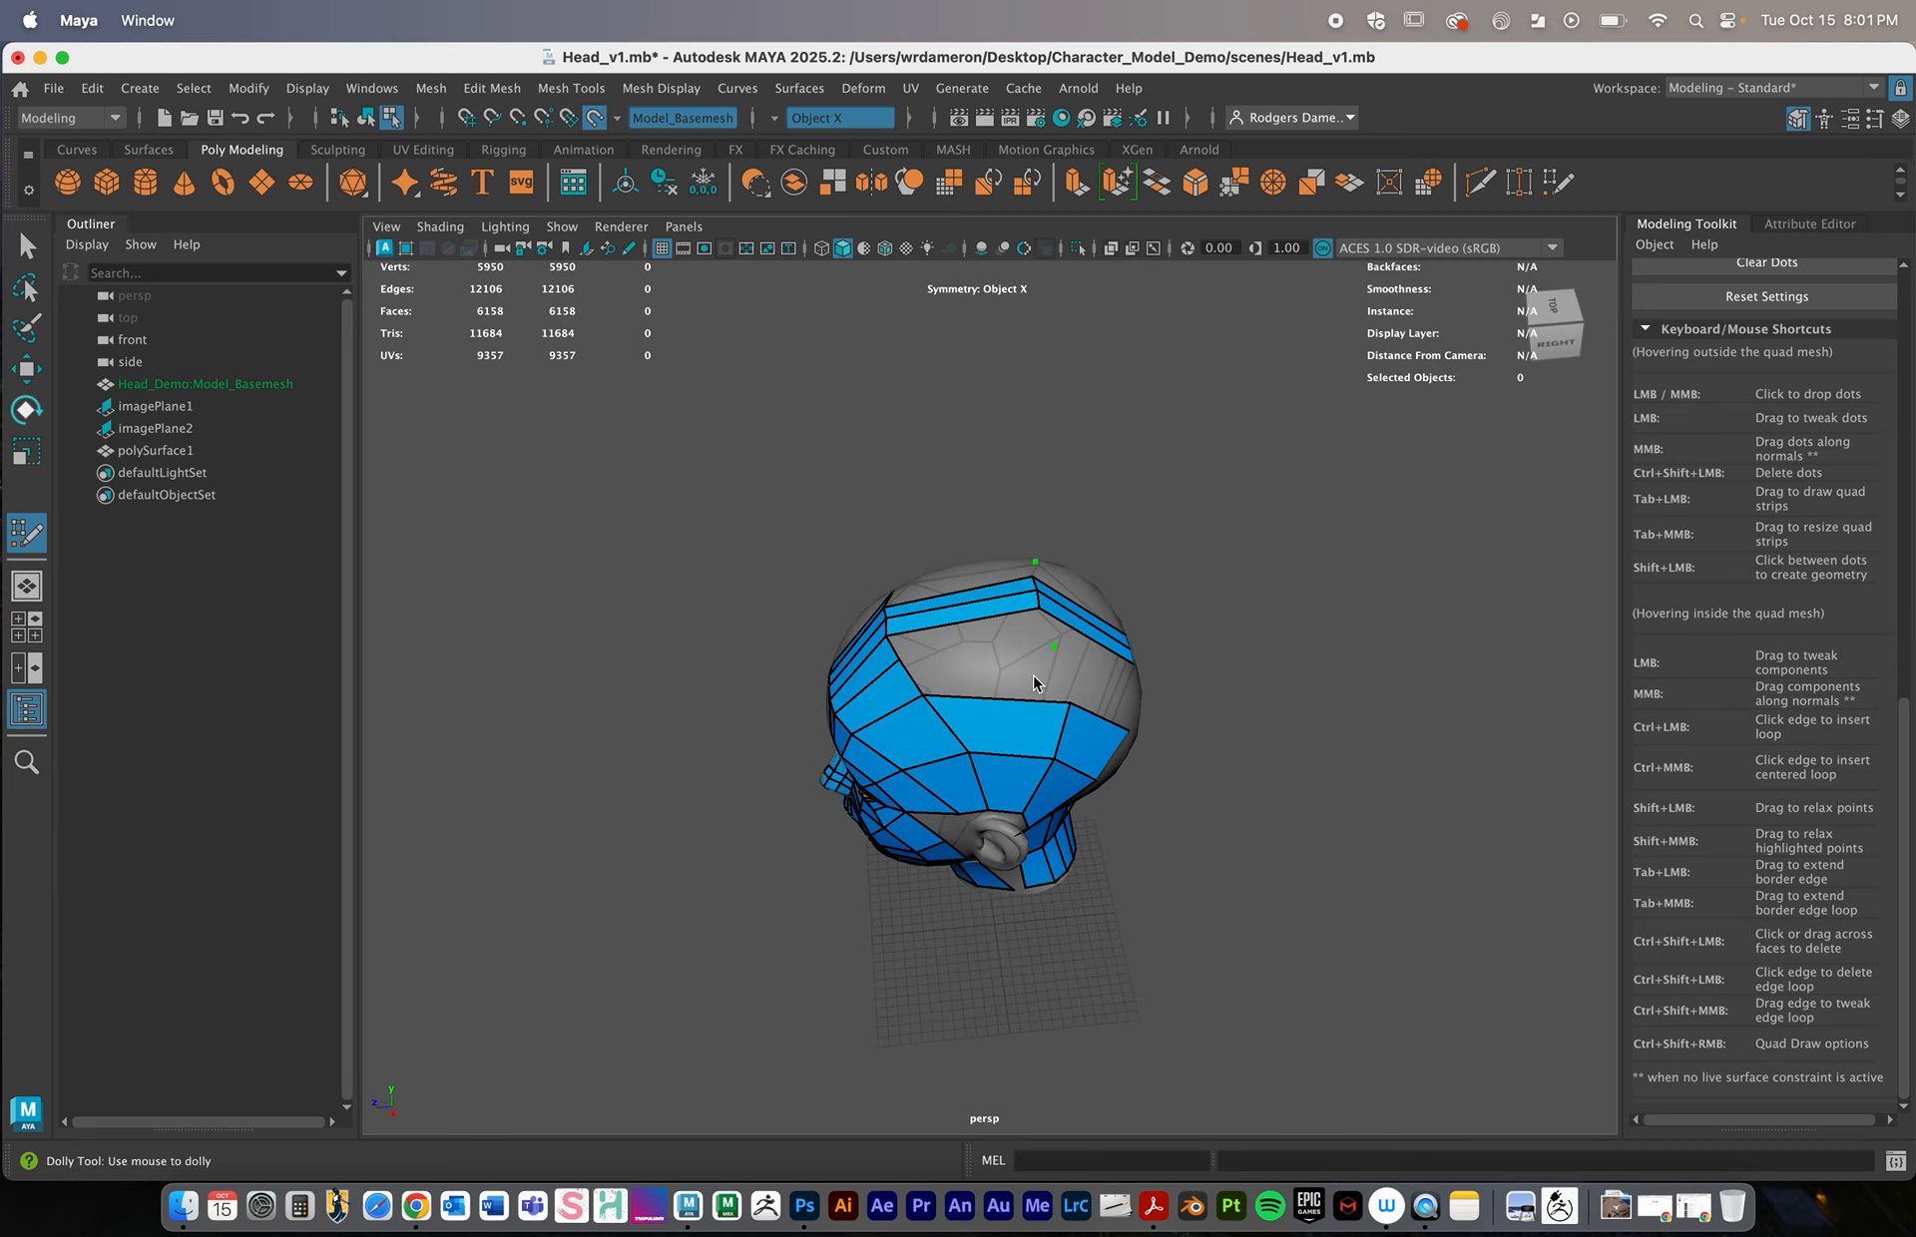
pyautogui.keyDown('shift'); pyautogui.click(980, 679); pyautogui.keyUp('shift')
pyautogui.keyDown('shift'); pyautogui.click(997, 637); pyautogui.keyUp('shift')
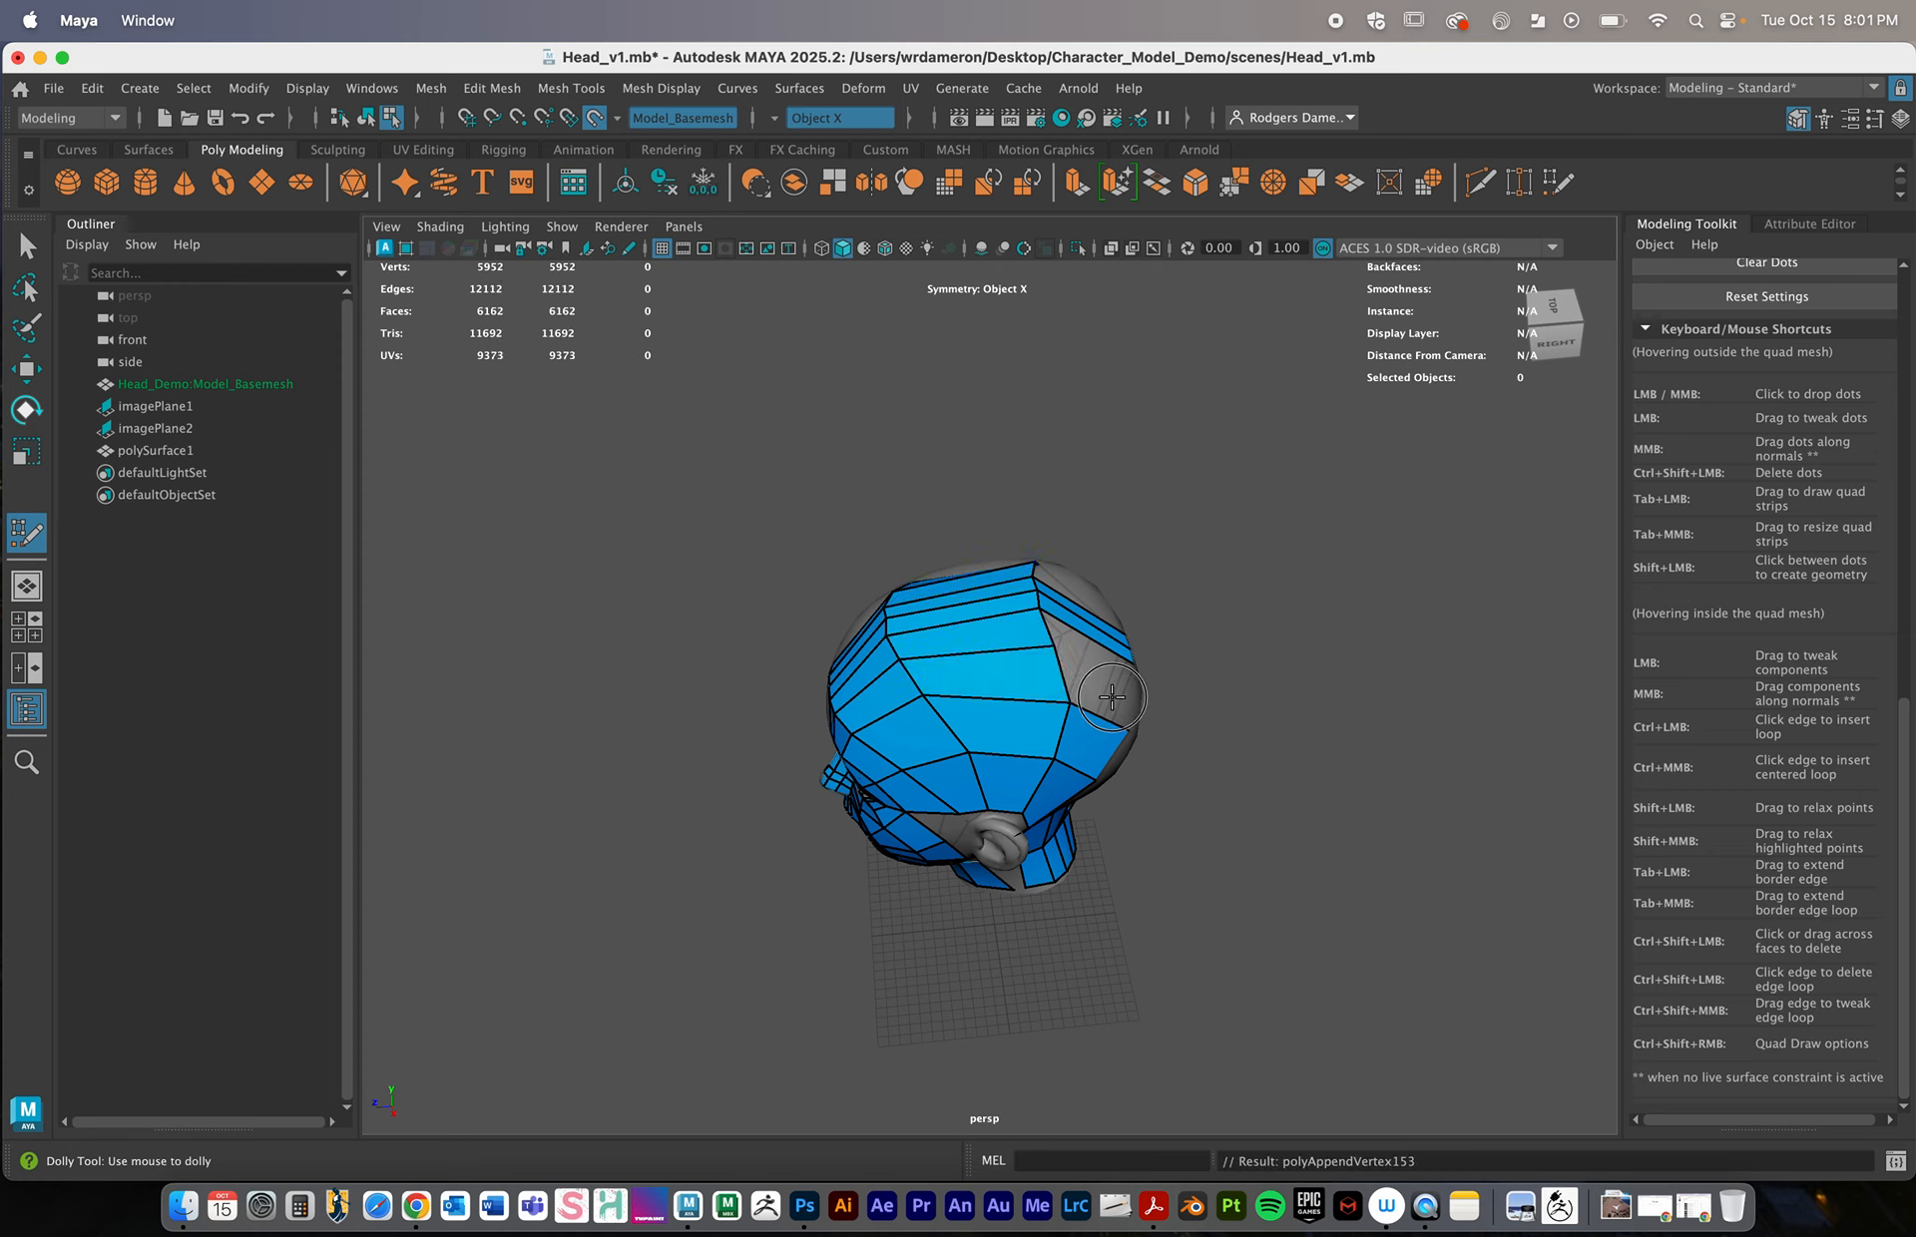
pyautogui.keyDown('alt'); pyautogui.moveTo(1099, 698); pyautogui.dragTo(1021, 677); pyautogui.keyUp('alt')
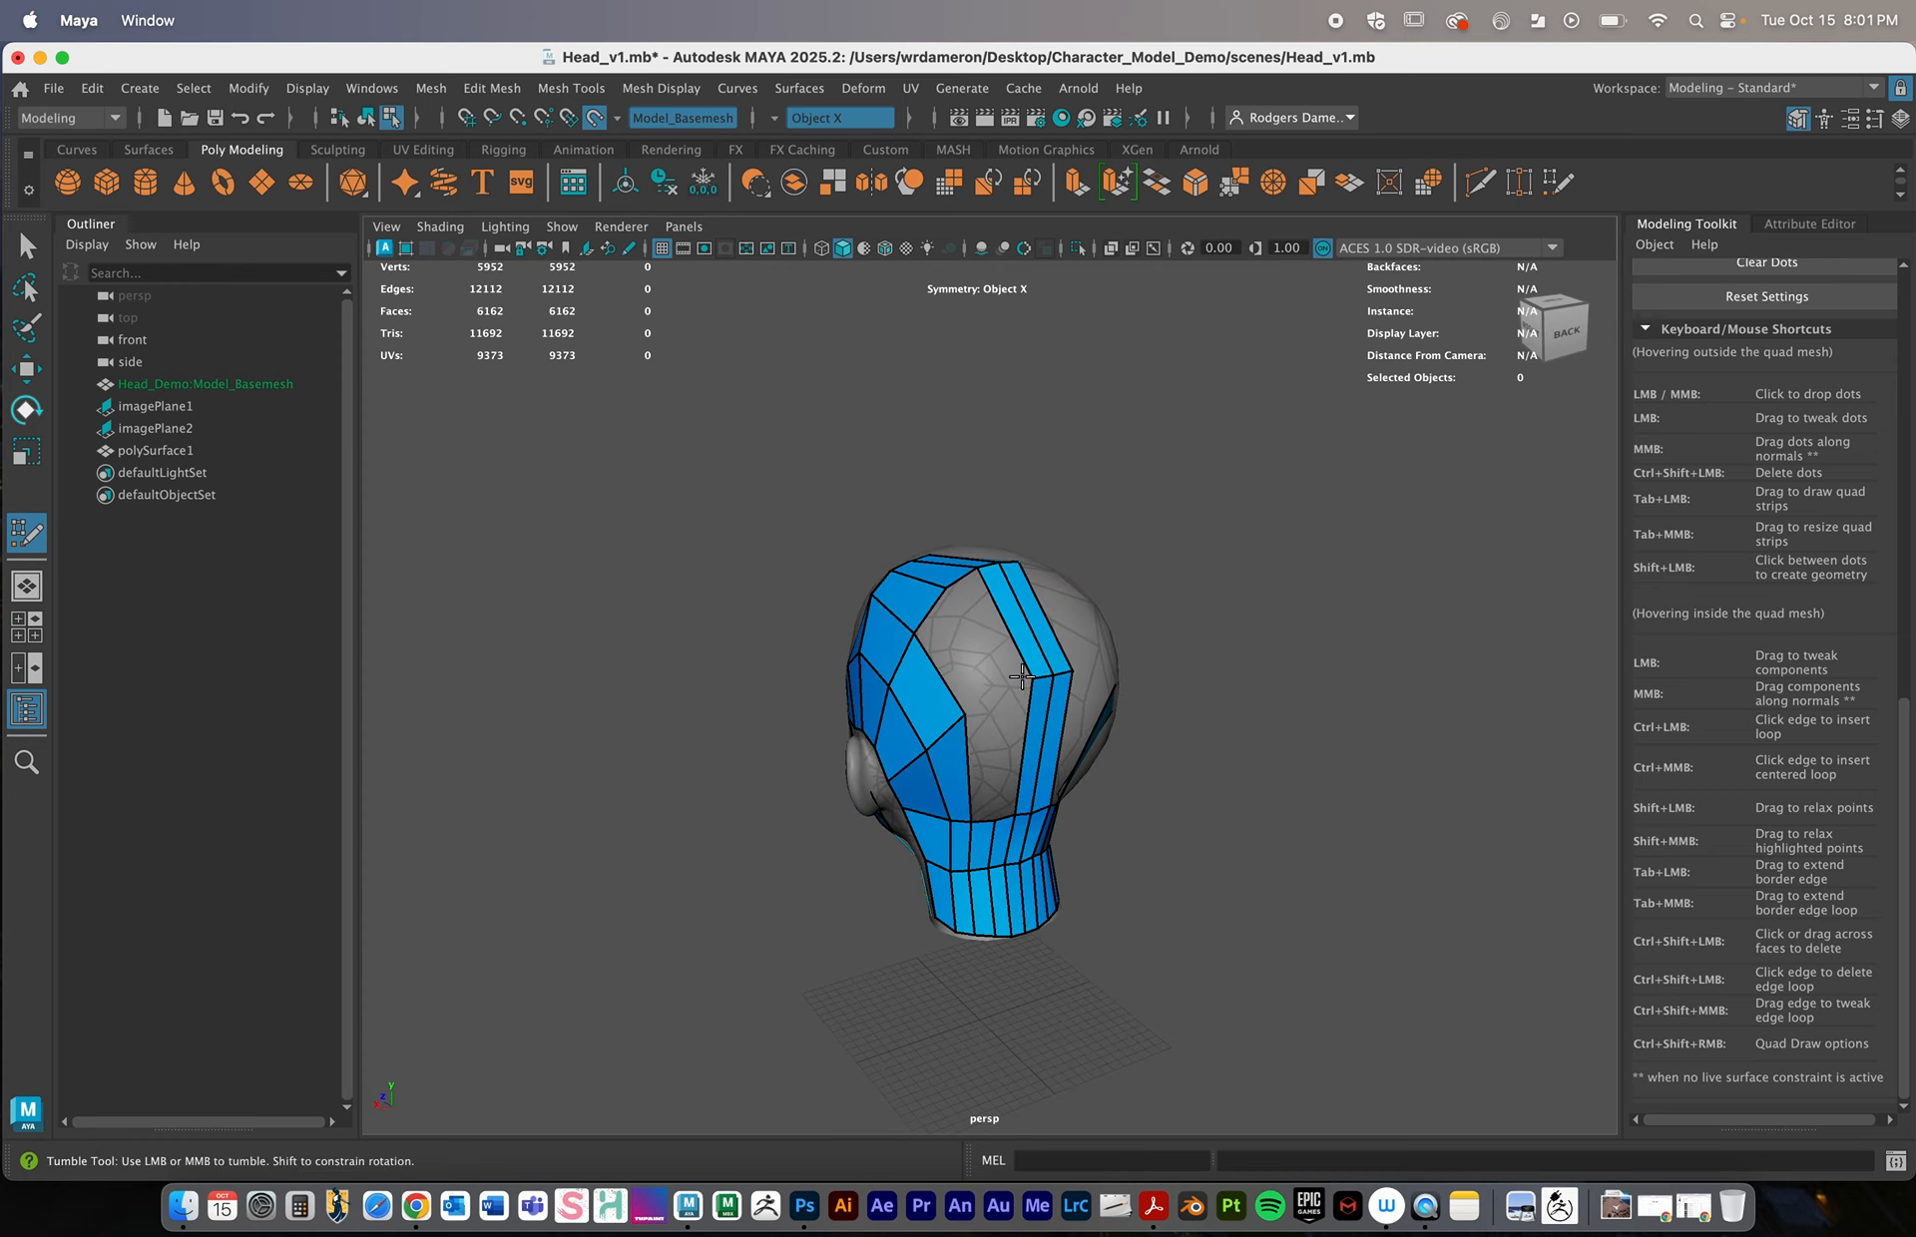
pyautogui.keyDown('shift'); pyautogui.click(975, 650); pyautogui.keyUp('shift')
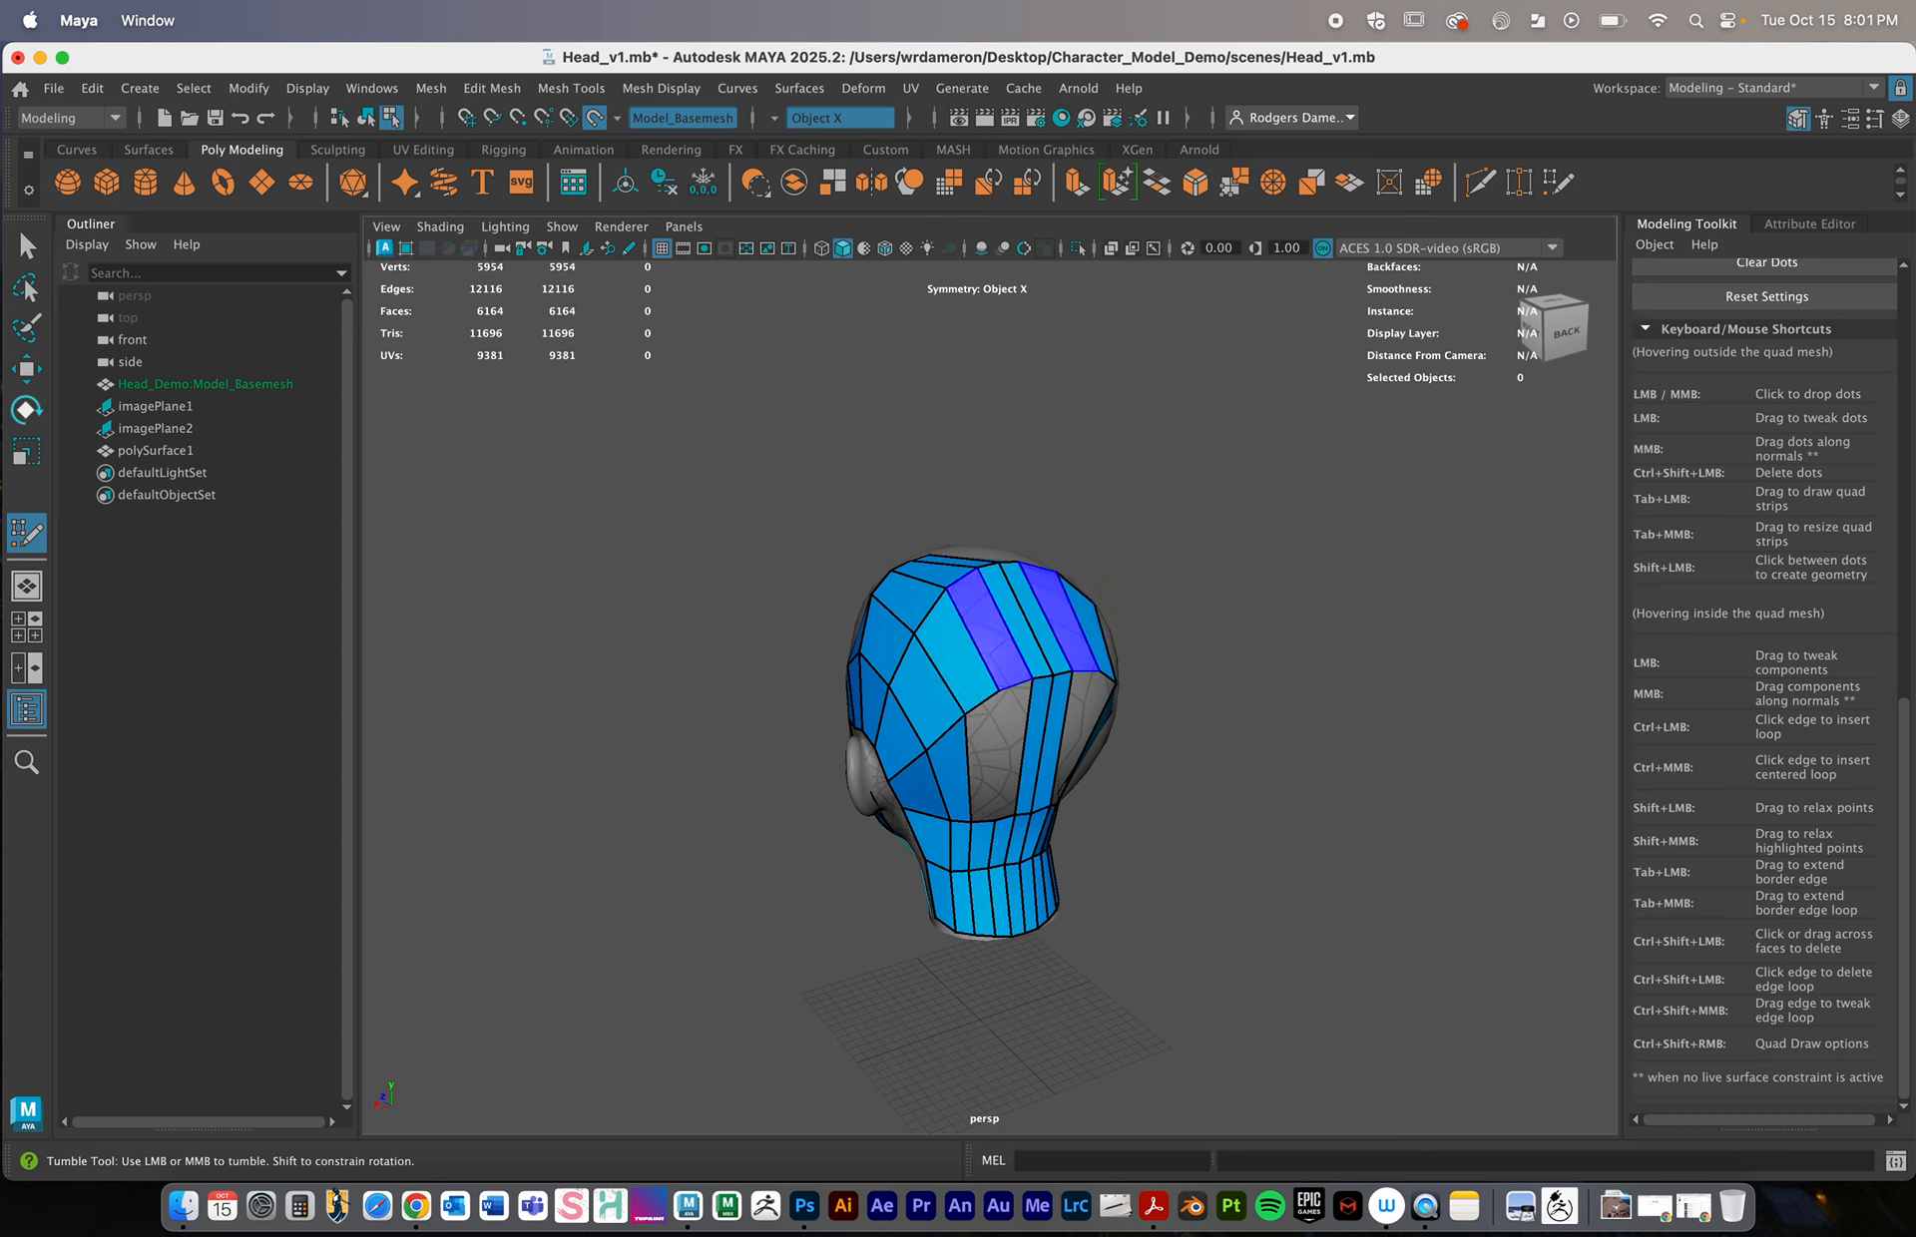
pyautogui.keyDown('shift'); pyautogui.click(1005, 654); pyautogui.keyUp('shift')
# Extend the rear border edge towards the back centre strip by one quad and weld its upper corner to the crown quads
pyautogui.keyDown('alt'); pyautogui.moveTo(1065, 724); pyautogui.dragTo(1065, 678, button='middle'); pyautogui.keyUp('alt')
pyautogui.keyDown('alt'); pyautogui.moveTo(1065, 679); pyautogui.dragTo(1118, 696, button='right'); pyautogui.keyUp('alt')
pyautogui.moveTo(1117, 696)
pyautogui.keyDown('alt'); pyautogui.mouseDown()
pyautogui.moveTo(993, 703)
pyautogui.moveTo(998, 597)
pyautogui.mouseUp(); pyautogui.keyUp('alt')
pyautogui.keyDown('alt'); pyautogui.moveTo(998, 597); pyautogui.dragTo(1043, 599, button='right'); pyautogui.keyUp('alt')
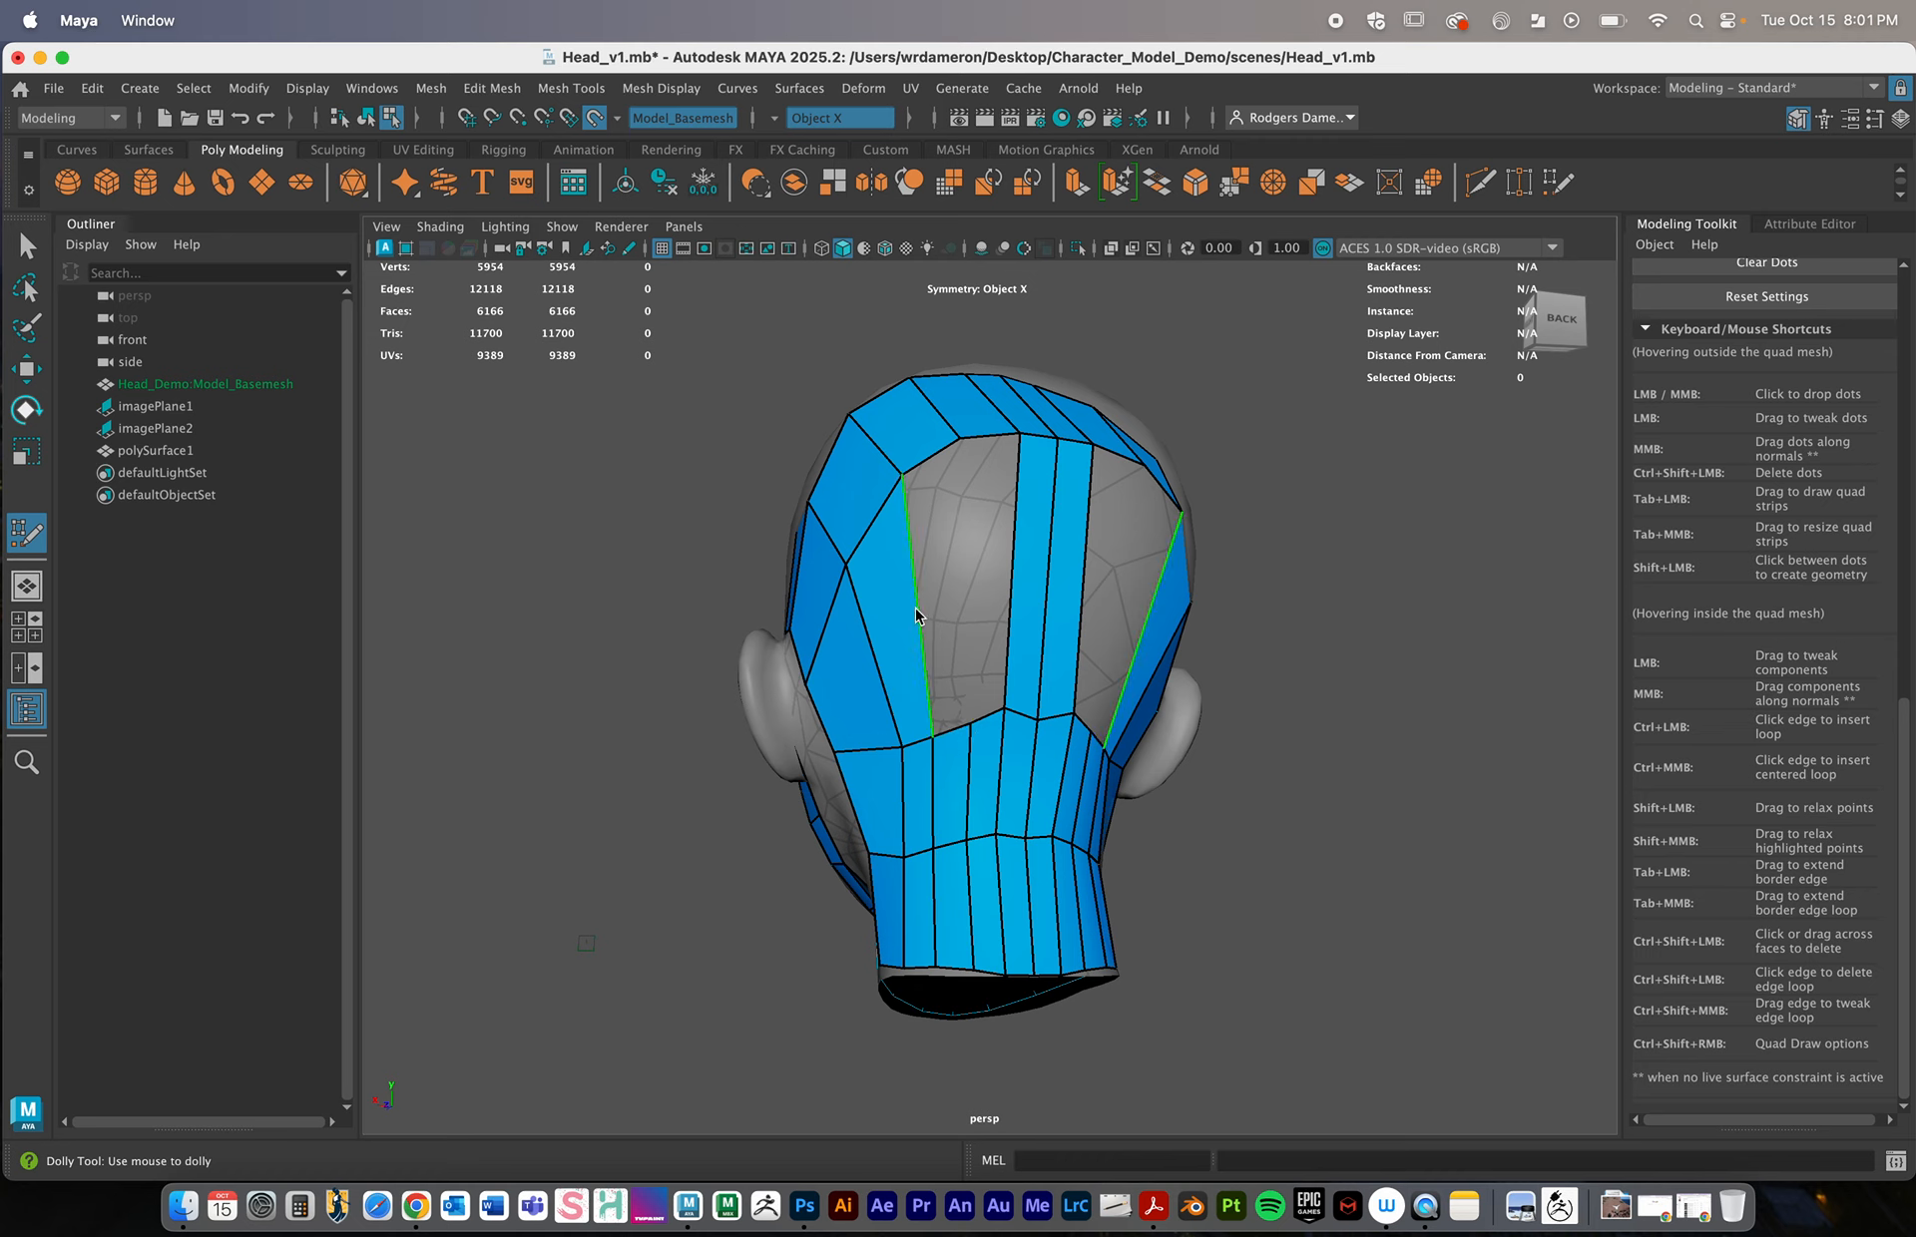
pyautogui.moveTo(916, 615); pyautogui.dragTo(961, 596)
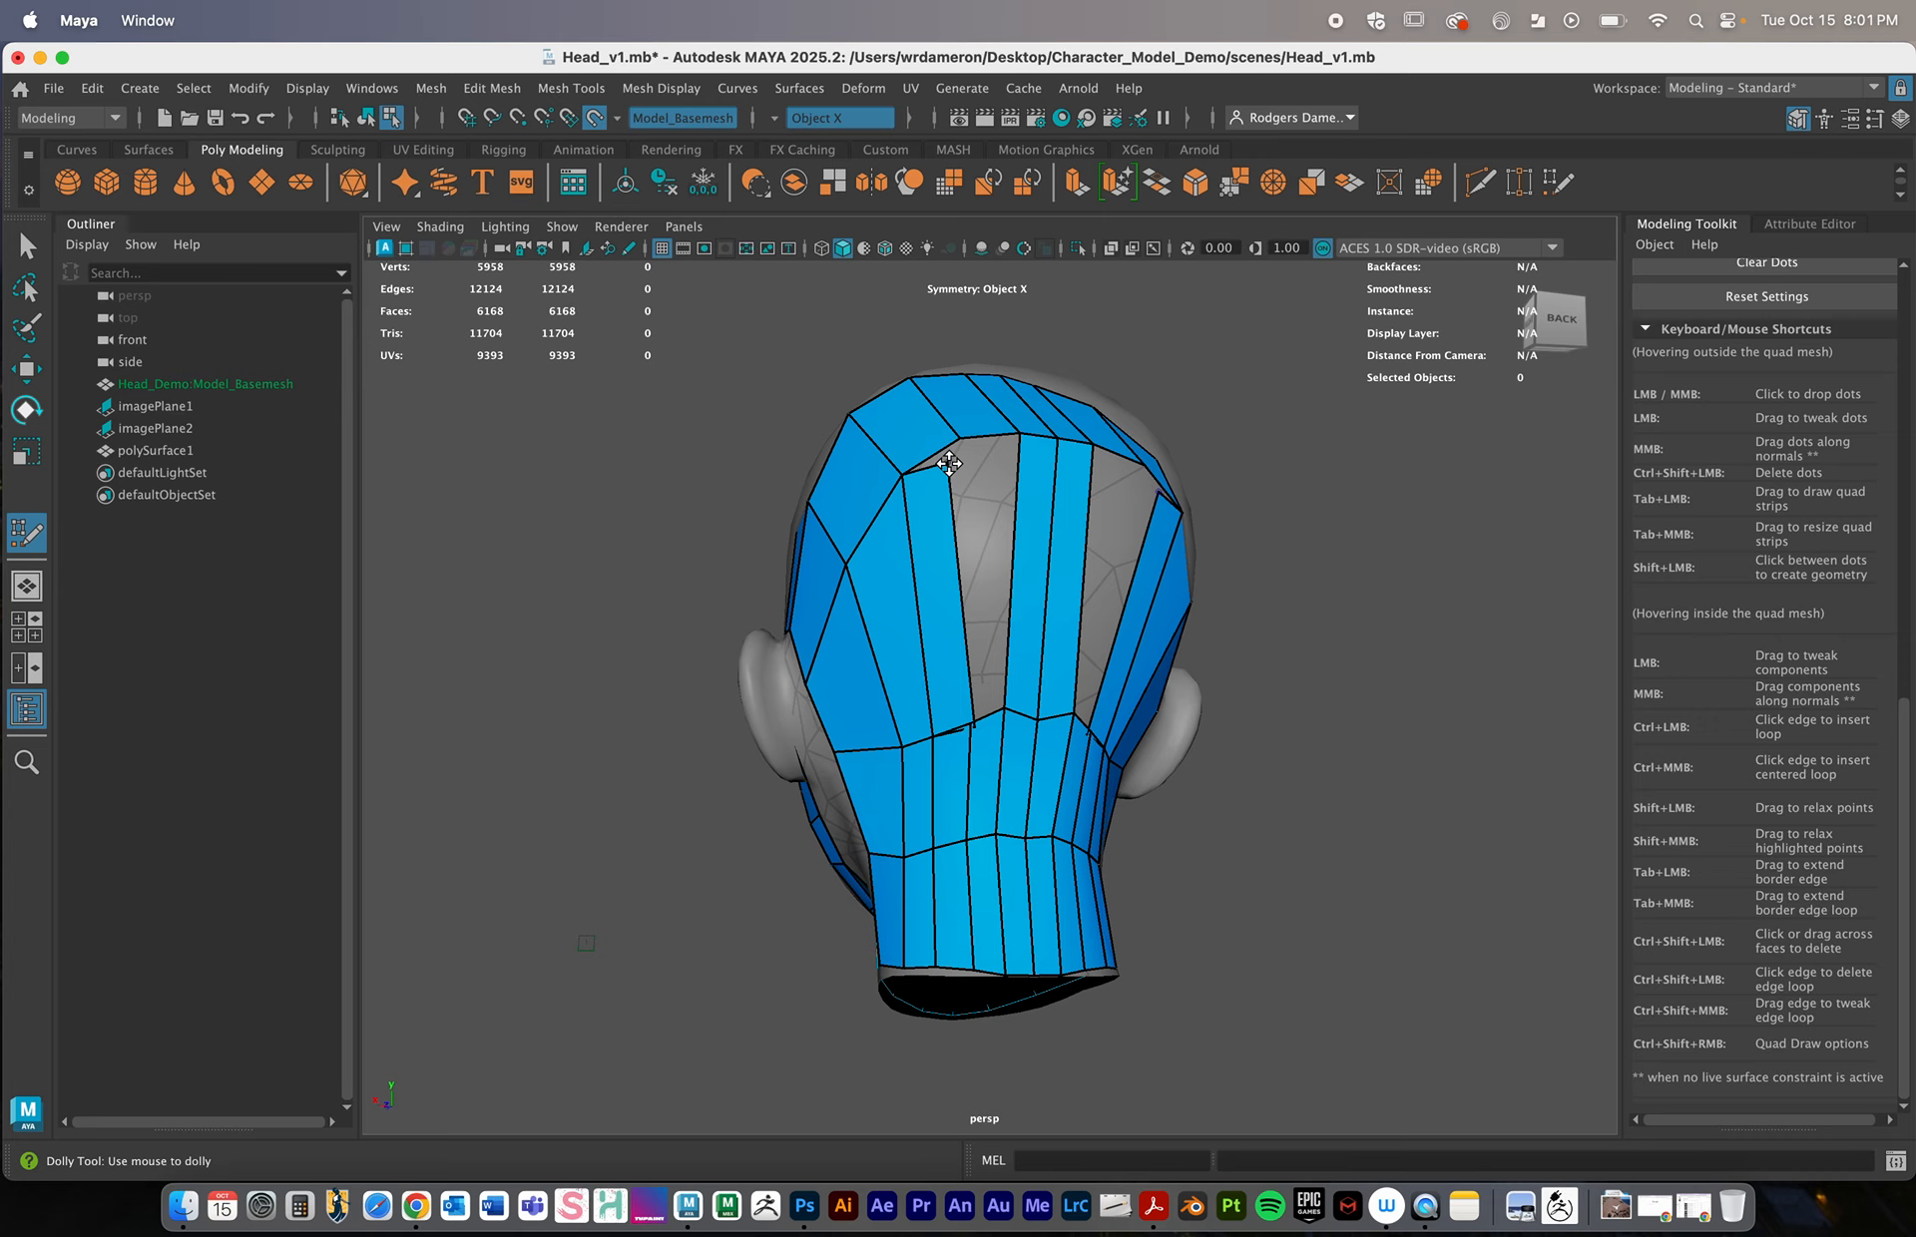
pyautogui.hotkey('ctrl', 'z')
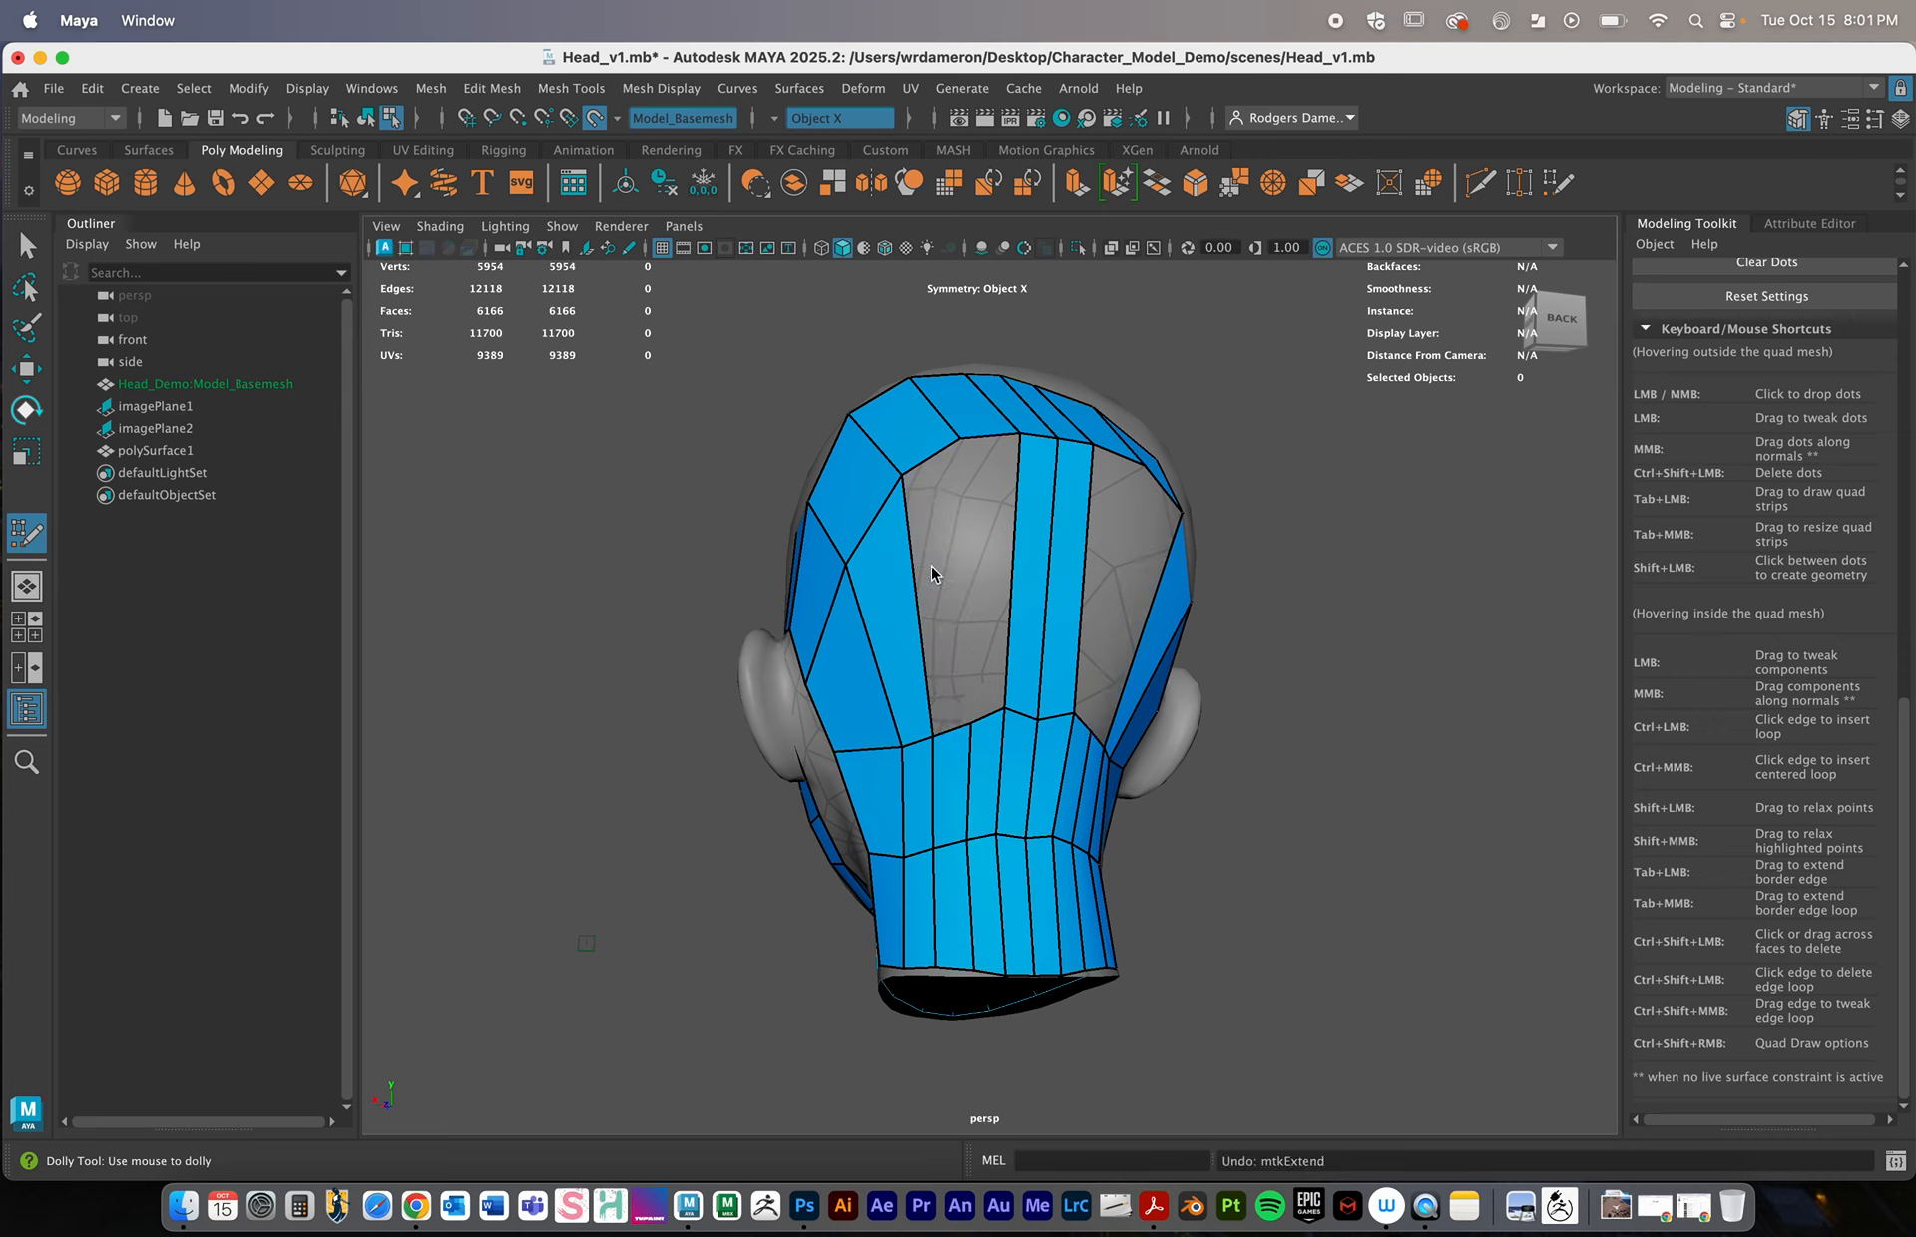
pyautogui.moveTo(928, 572); pyautogui.dragTo(960, 439)
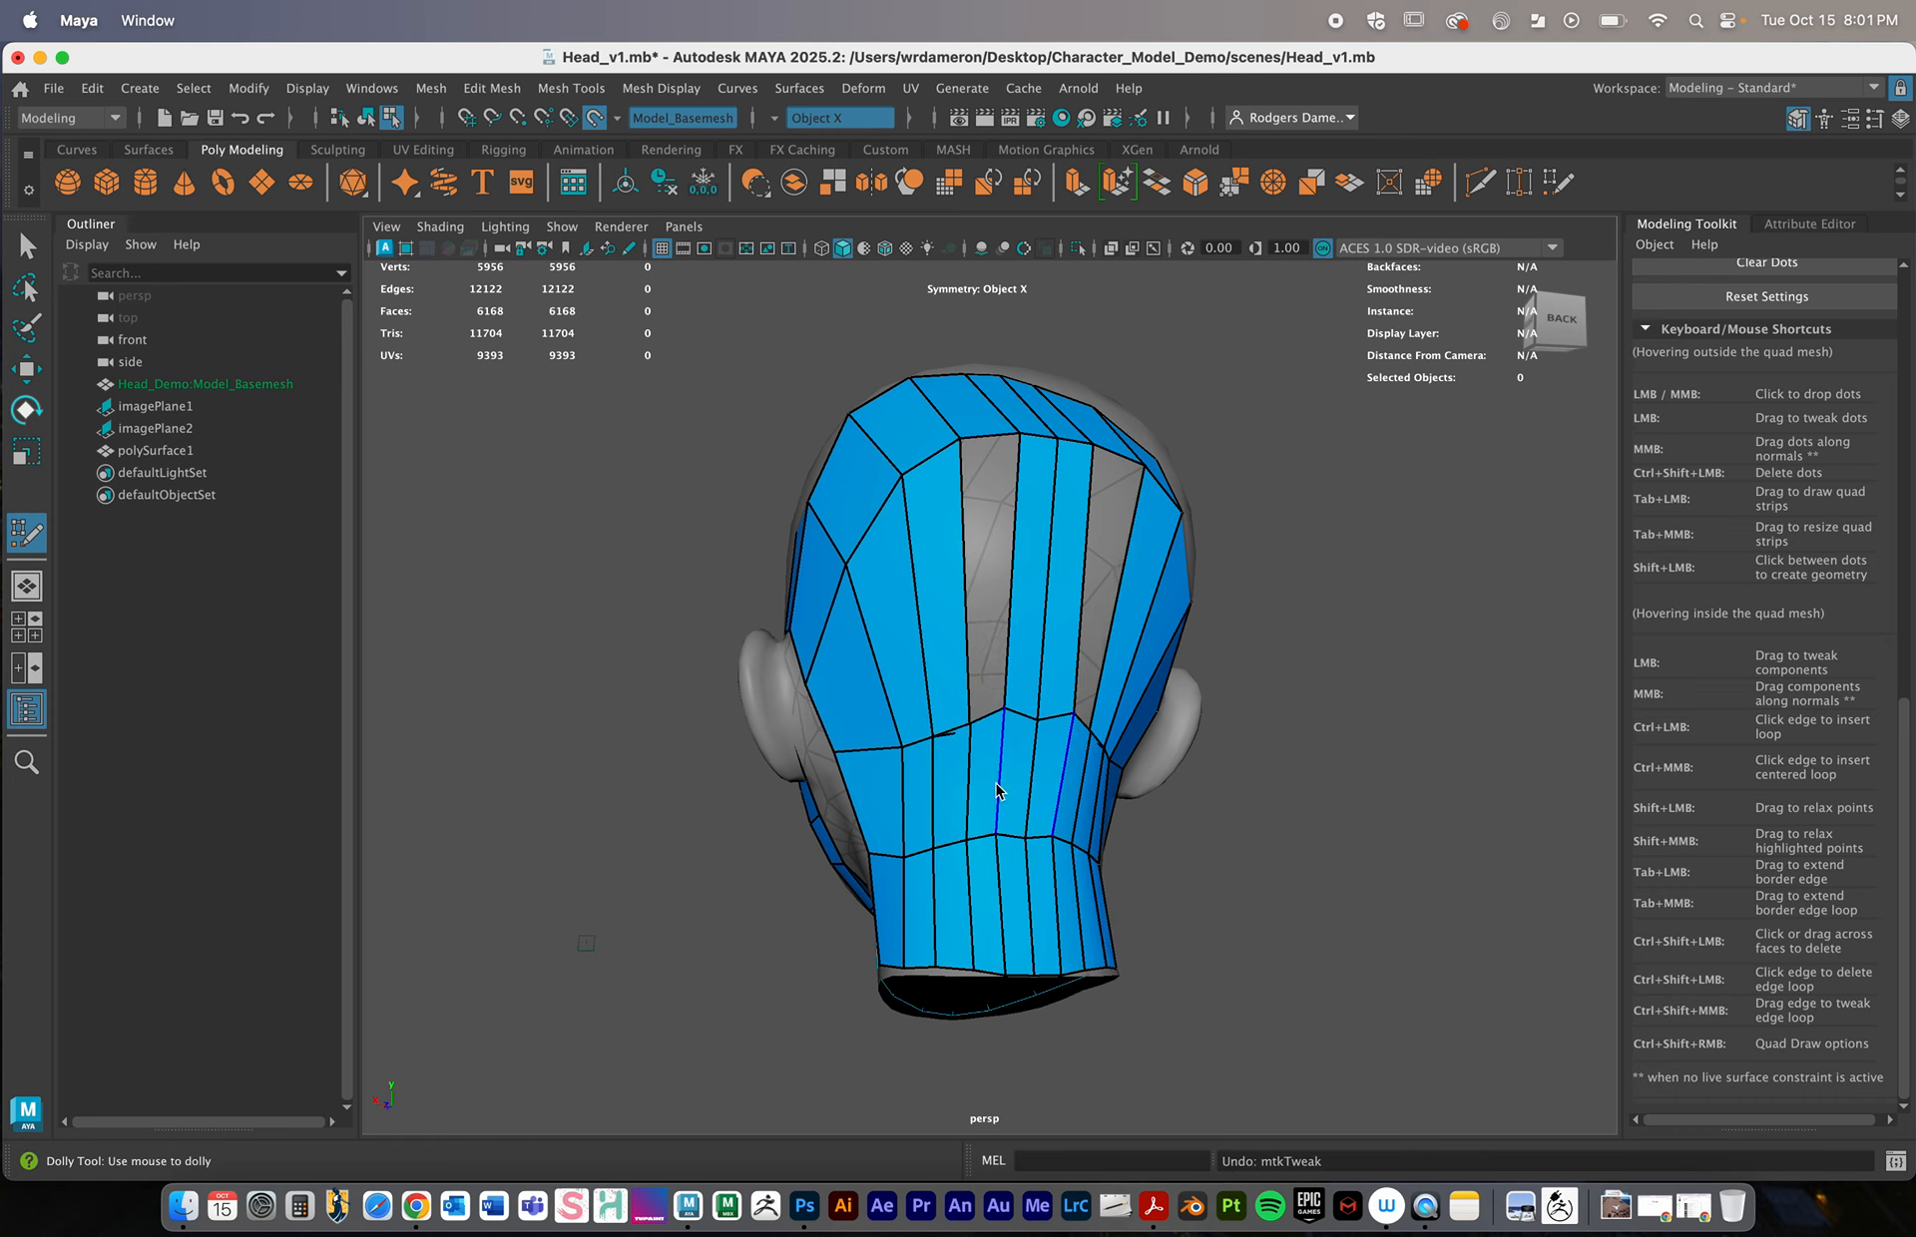
# Weld the new back quad's lower corner to the nape quads and fill the remaining gap beside the centre strip
pyautogui.scroll(5, 959, 744)
pyautogui.keyDown('alt'); pyautogui.moveTo(959, 744); pyautogui.dragTo(1009, 829); pyautogui.keyUp('alt')
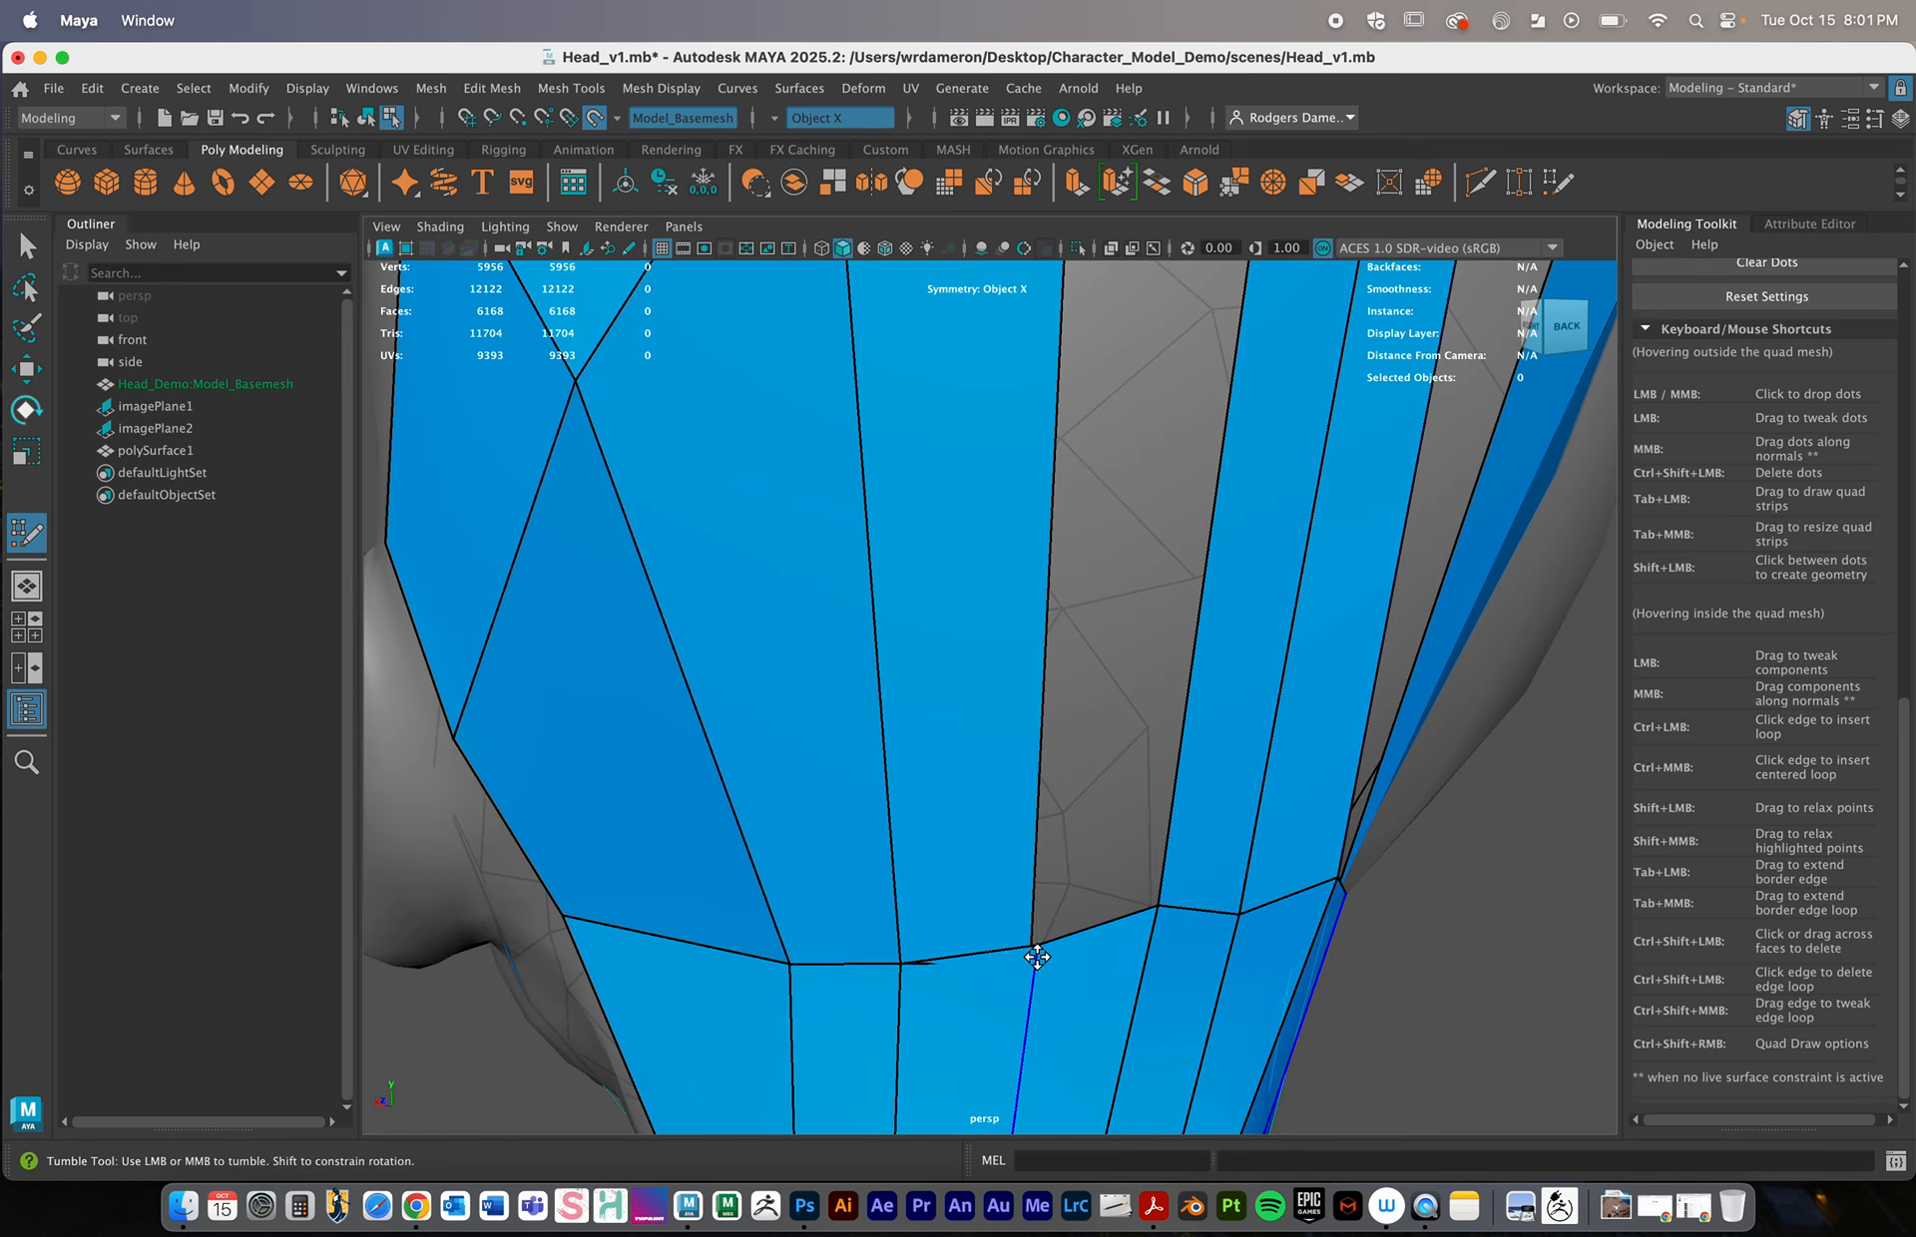
pyautogui.moveTo(1039, 957)
pyautogui.mouseDown()
pyautogui.moveTo(1037, 998)
pyautogui.moveTo(1019, 932)
pyautogui.mouseUp()
pyautogui.keyDown('alt'); pyautogui.moveTo(1021, 932); pyautogui.dragTo(1038, 714, button='right'); pyautogui.keyUp('alt')
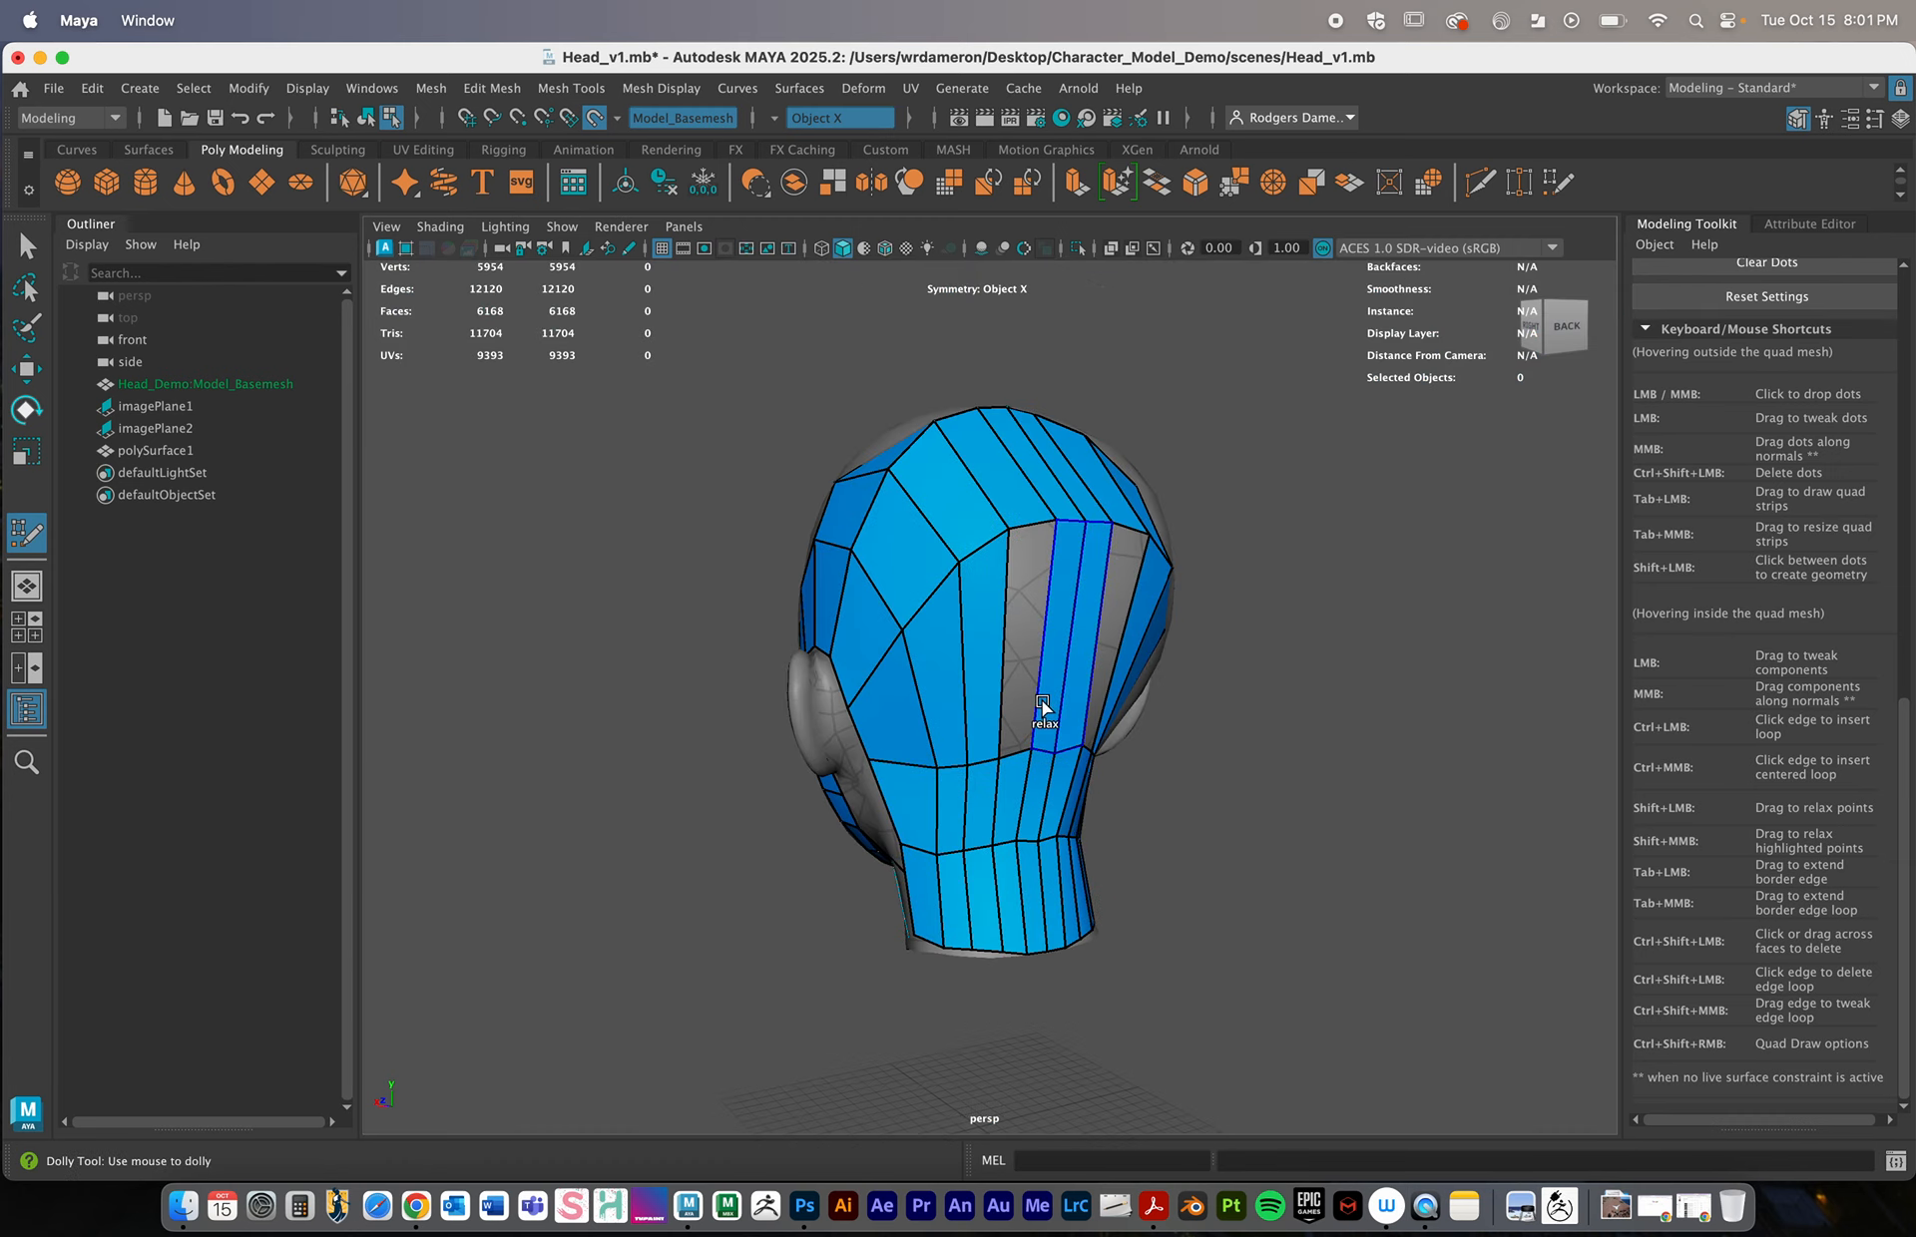
pyautogui.keyDown('alt'); pyautogui.moveTo(1021, 675); pyautogui.dragTo(1075, 678); pyautogui.keyUp('alt')
# Add two quads below the temple, spanning from the front of the ear to the upper cheek border
pyautogui.keyDown('alt'); pyautogui.moveTo(1073, 680); pyautogui.dragTo(948, 679, button='right'); pyautogui.keyUp('alt')
pyautogui.keyDown('alt'); pyautogui.moveTo(948, 679); pyautogui.dragTo(844, 701); pyautogui.keyUp('alt')
pyautogui.keyDown('alt'); pyautogui.moveTo(844, 701); pyautogui.dragTo(1335, 771, button='right'); pyautogui.keyUp('alt')
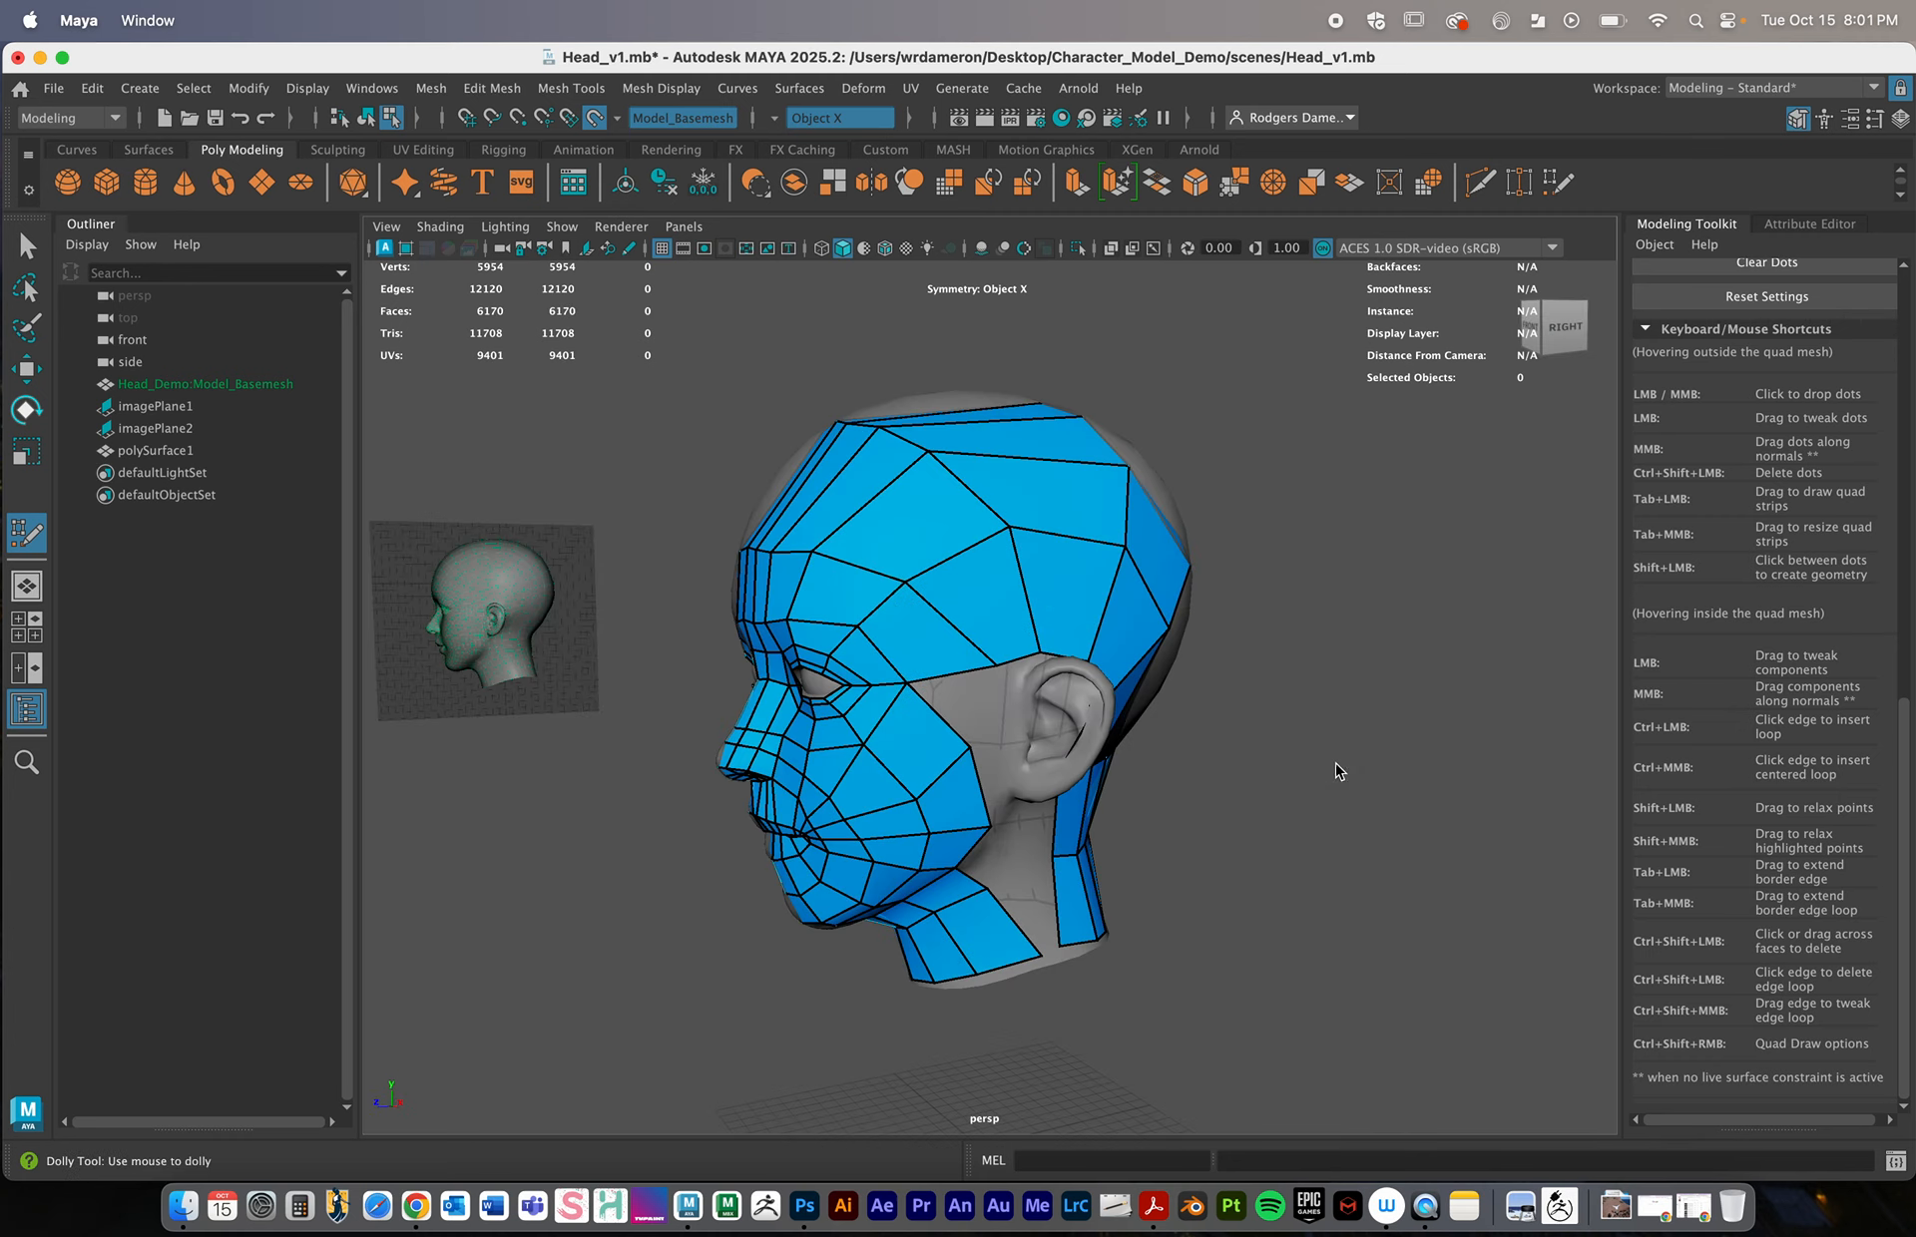
pyautogui.keyDown('alt'); pyautogui.moveTo(948, 761); pyautogui.dragTo(972, 647, button='middle'); pyautogui.keyUp('alt')
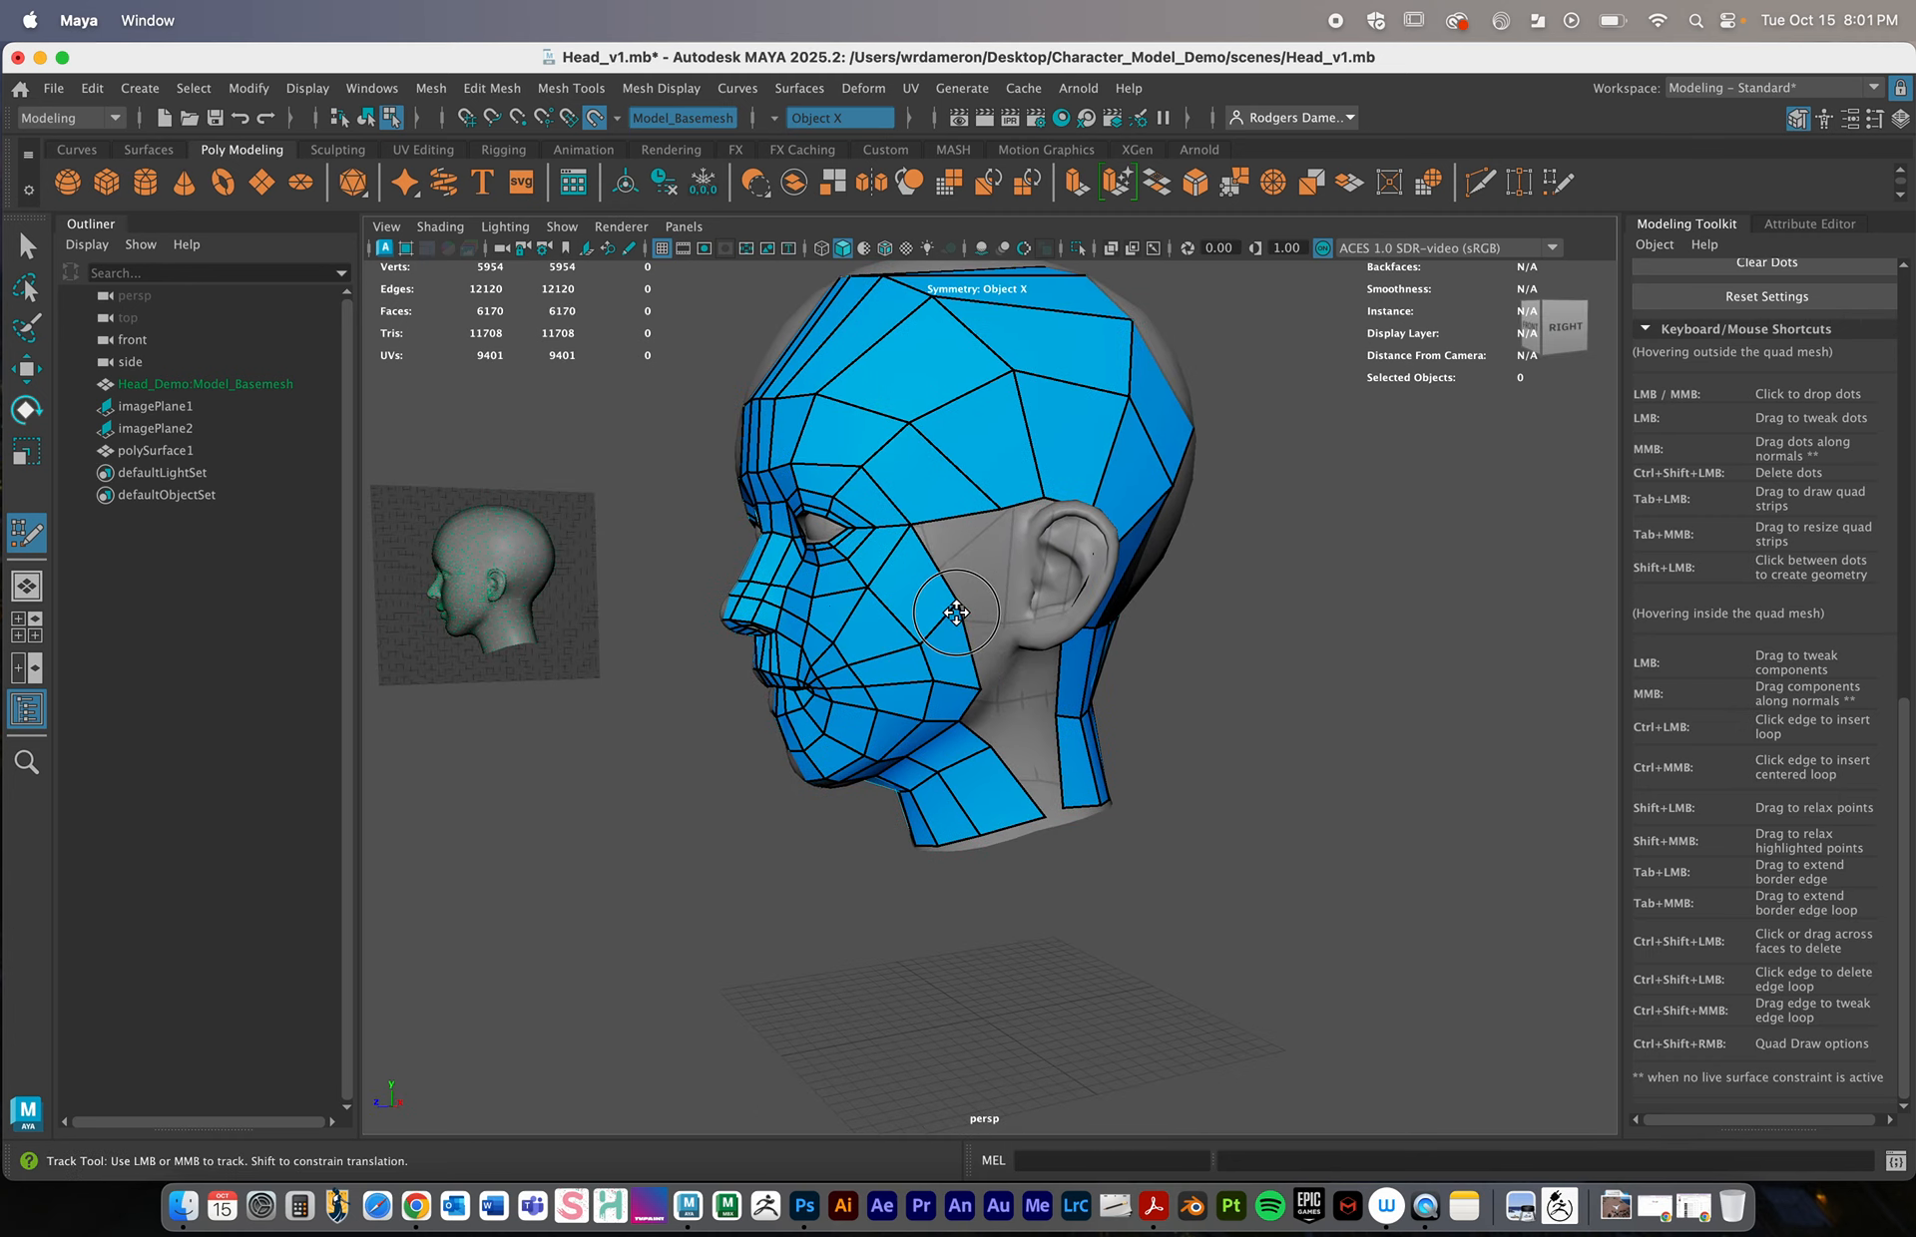
pyautogui.keyDown('alt'); pyautogui.moveTo(950, 613); pyautogui.dragTo(943, 620); pyautogui.keyUp('alt')
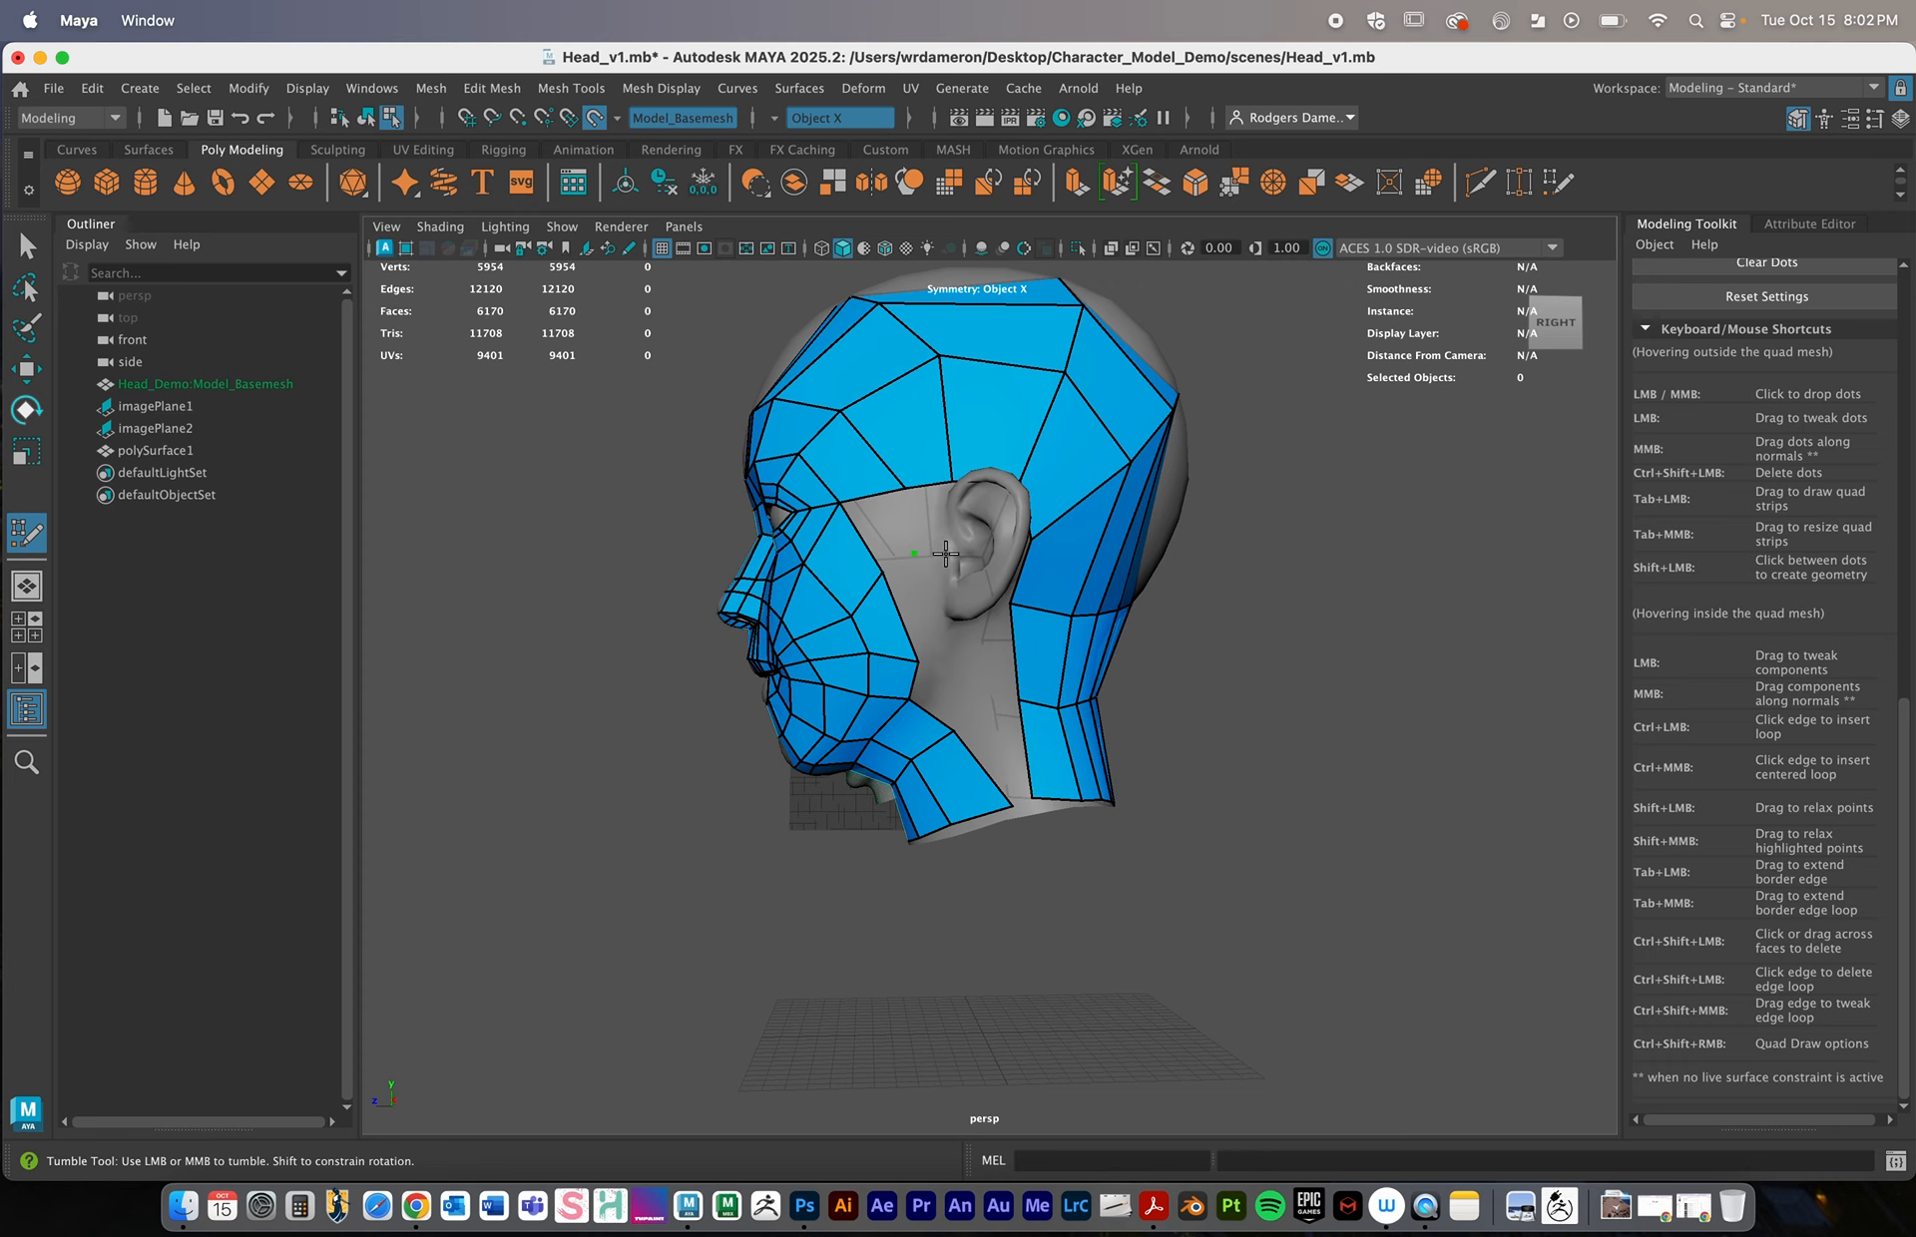
pyautogui.keyDown('shift'); pyautogui.click(927, 511); pyautogui.keyUp('shift')
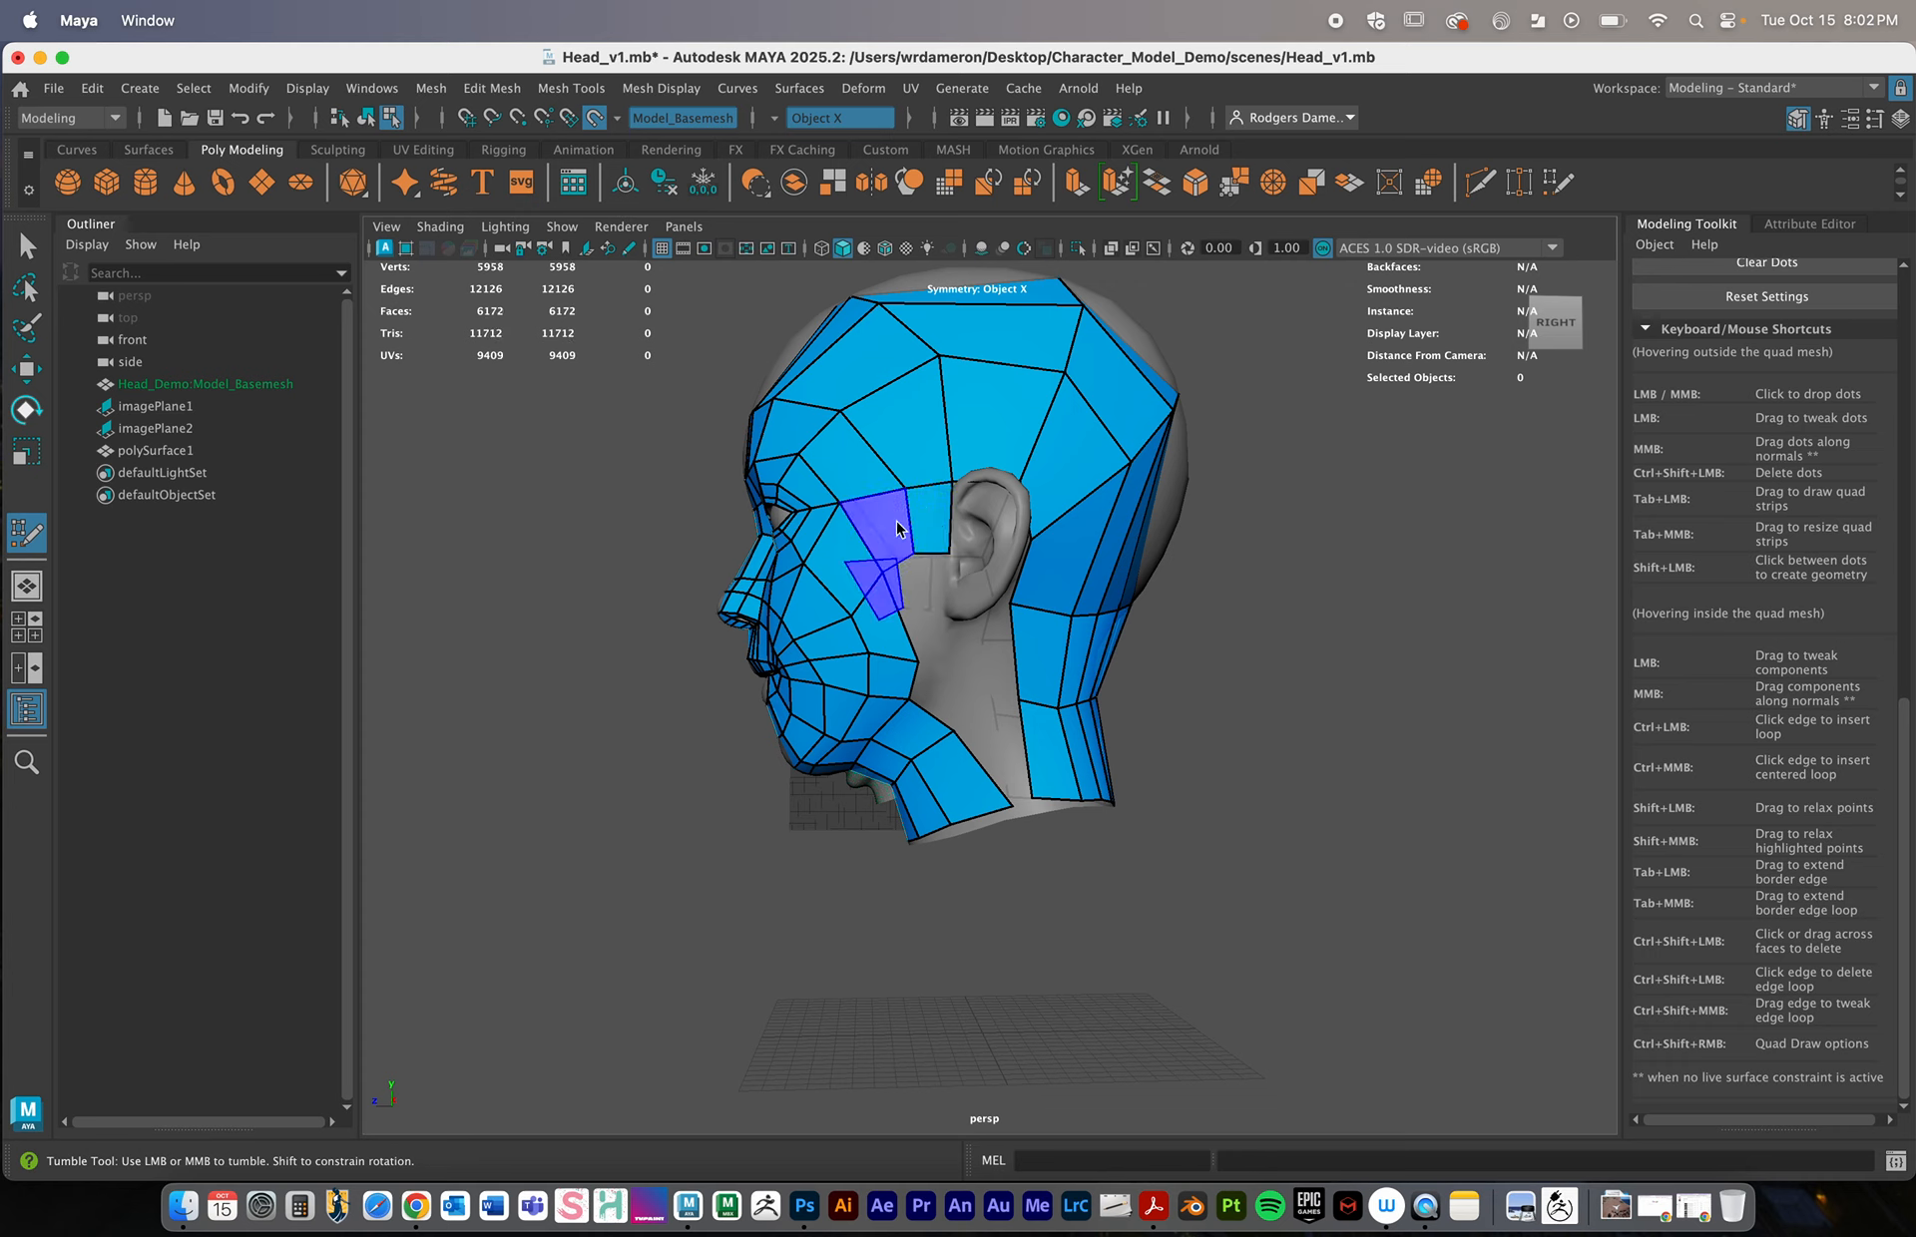
pyautogui.keyDown('shift'); pyautogui.click(888, 537); pyautogui.keyUp('shift')
# Fill the gap between the cheek and the front of the ear down to the jaw corner with two more quads
pyautogui.keyDown('alt'); pyautogui.moveTo(901, 580); pyautogui.dragTo(918, 587); pyautogui.keyUp('alt')
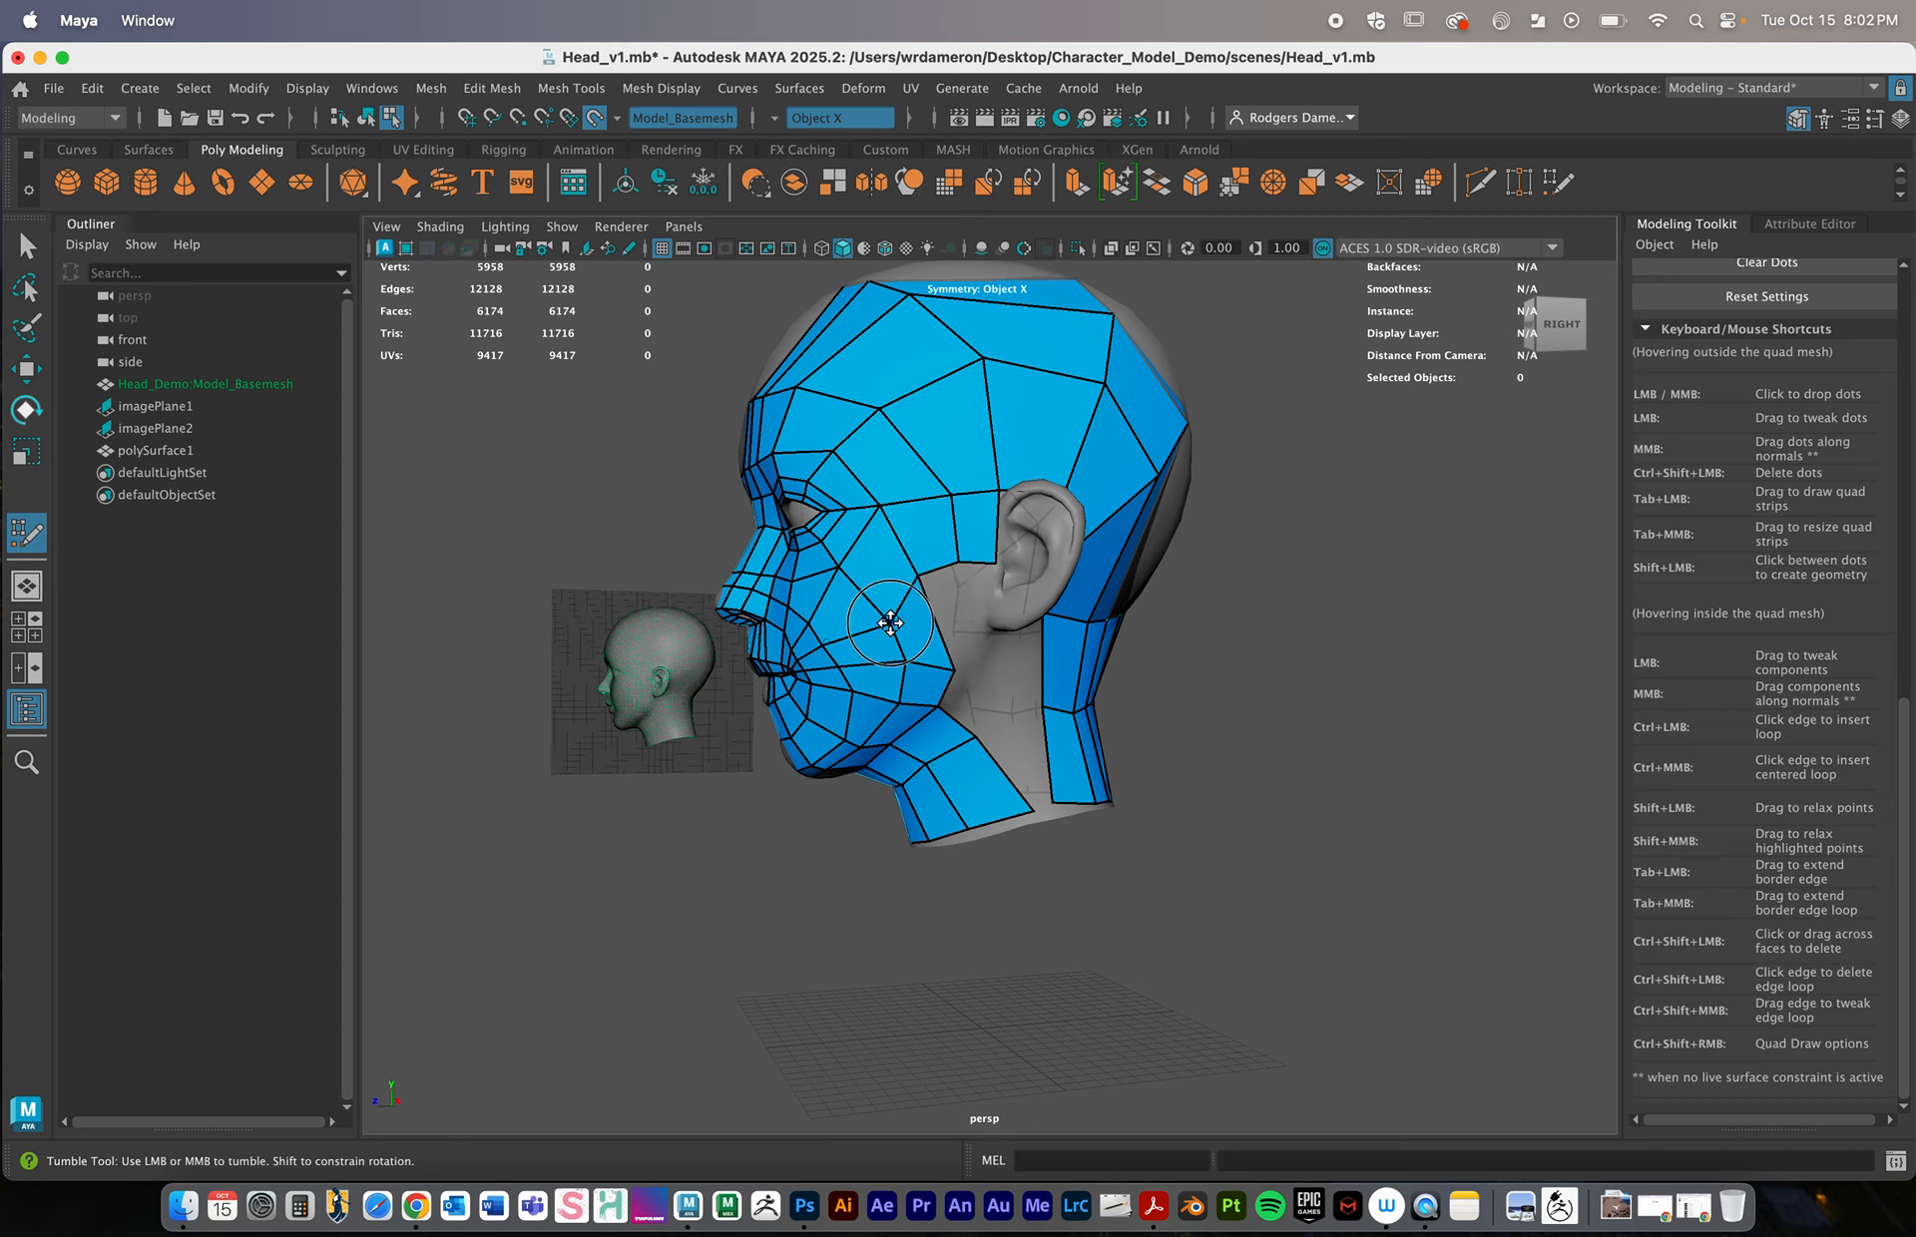
pyautogui.keyDown('shift'); pyautogui.click(979, 598); pyautogui.keyUp('shift')
pyautogui.keyDown('shift'); pyautogui.click(947, 617); pyautogui.keyUp('shift')
pyautogui.keyDown('alt'); pyautogui.moveTo(1033, 689); pyautogui.dragTo(966, 663); pyautogui.keyUp('alt')
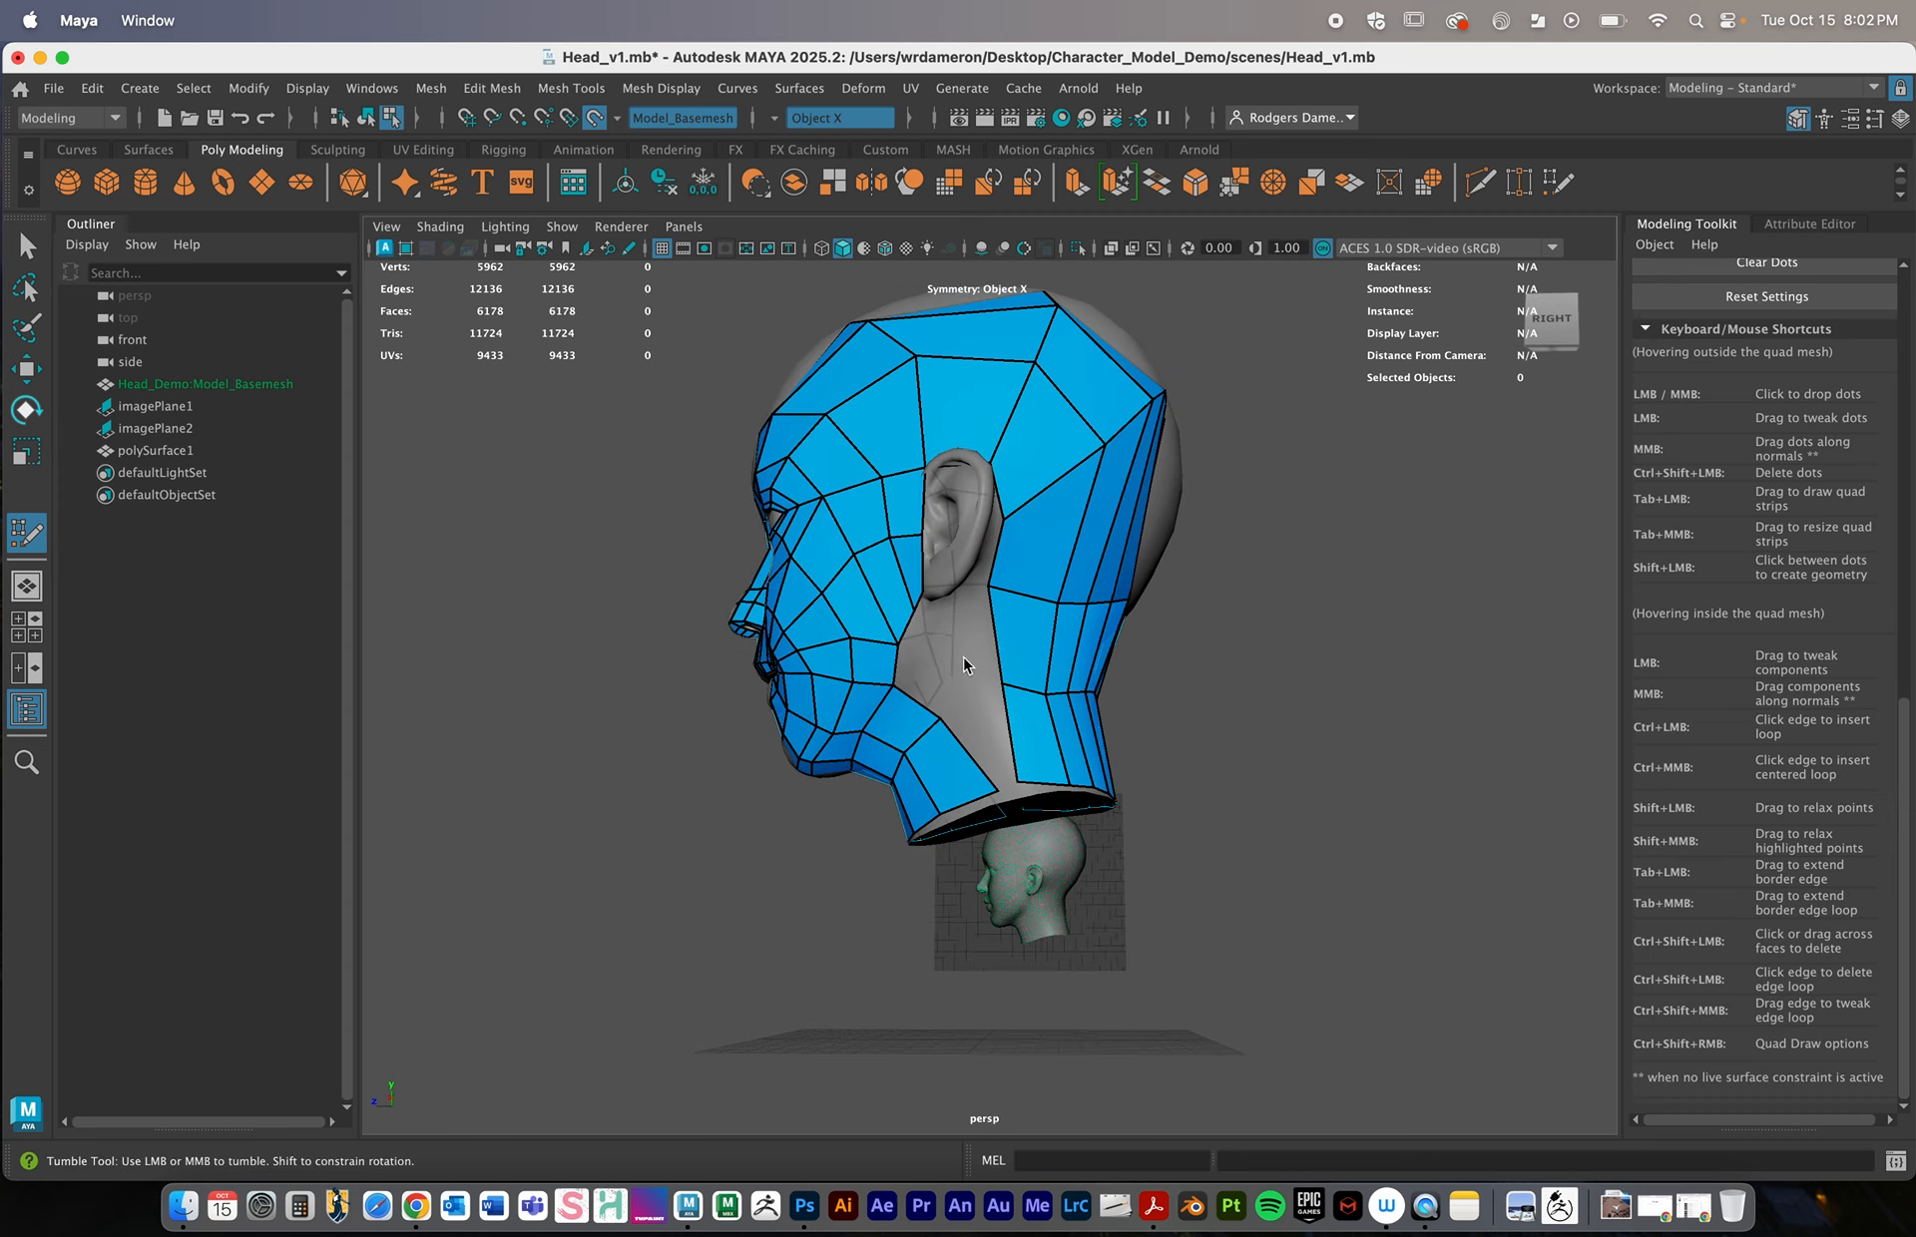
# Delete the two quads in front of the earlobe and the adjoining cheek quads above the jaw to reopen the cheek area
pyautogui.keyDown('alt'); pyautogui.moveTo(898, 644); pyautogui.dragTo(937, 644, button='right'); pyautogui.keyUp('alt')
pyautogui.keyDown('alt'); pyautogui.moveTo(937, 644); pyautogui.dragTo(910, 578); pyautogui.keyUp('alt')
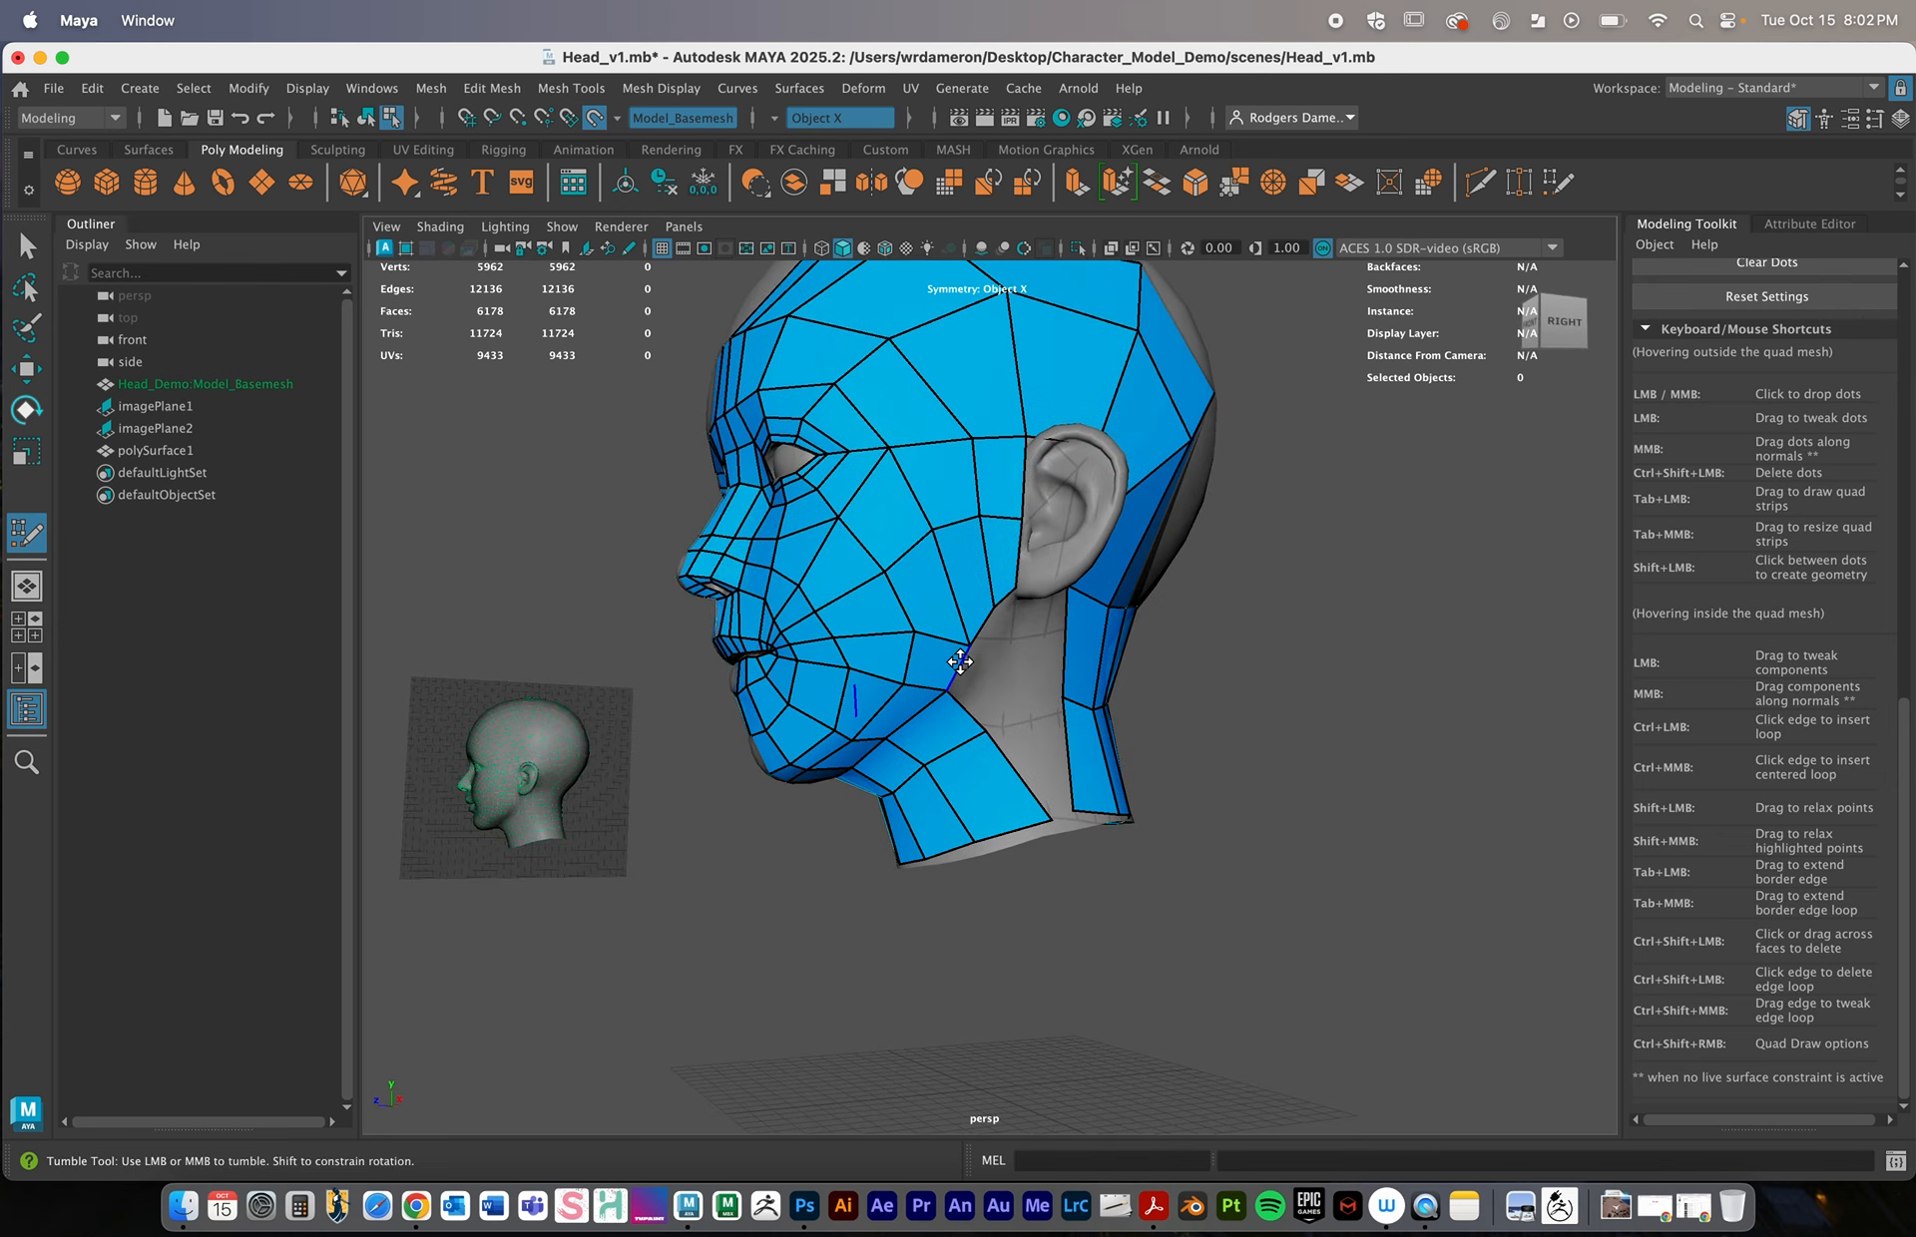
pyautogui.keyDown('alt'); pyautogui.moveTo(948, 656); pyautogui.dragTo(999, 630); pyautogui.keyUp('alt')
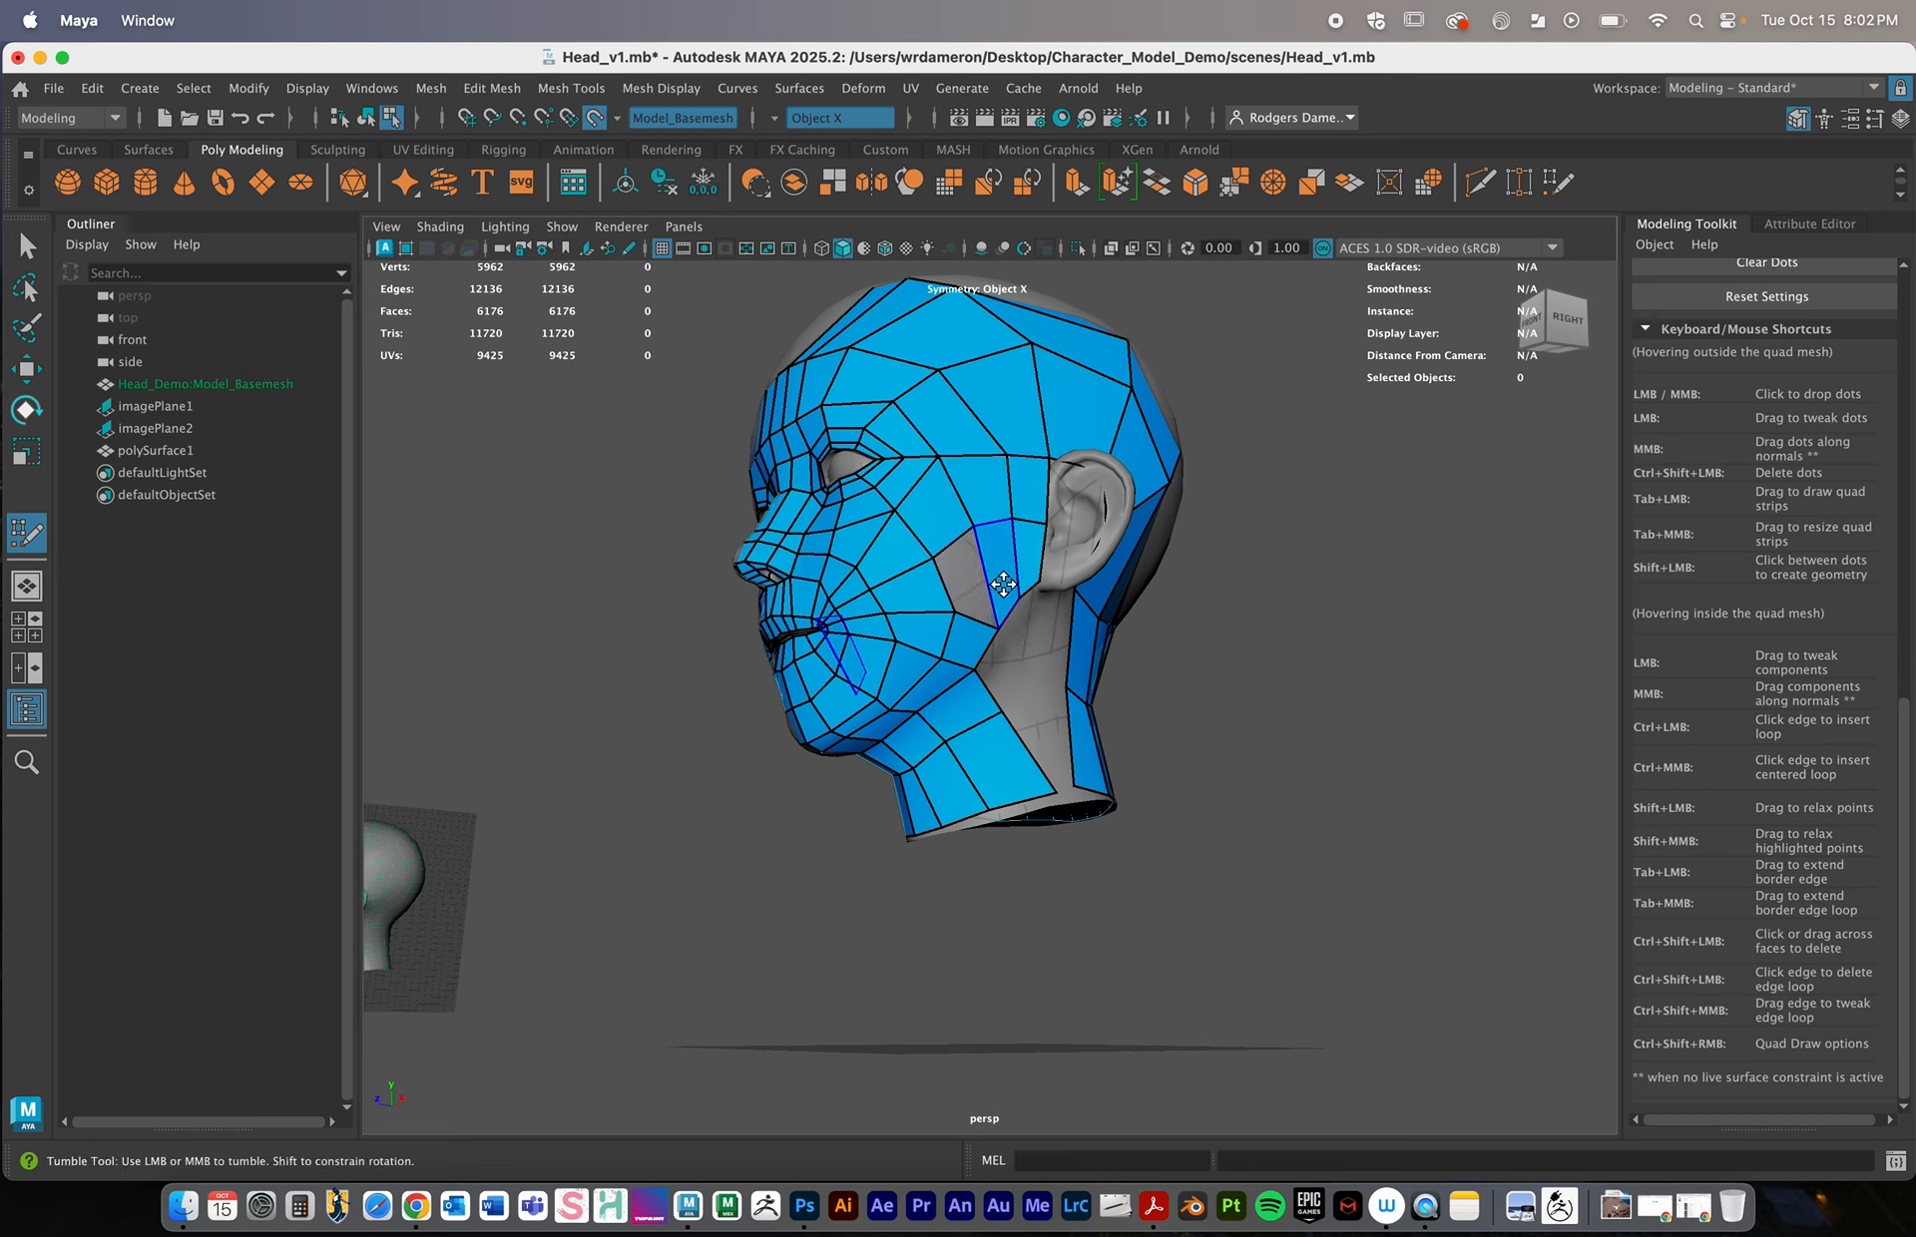
pyautogui.keyDown('ctrl'); pyautogui.keyDown('shift'); pyautogui.click(1003, 583); pyautogui.keyUp('shift'); pyautogui.keyUp('ctrl')
pyautogui.keyDown('ctrl'); pyautogui.keyDown('shift'); pyautogui.click(1025, 567); pyautogui.keyUp('shift'); pyautogui.keyUp('ctrl')
pyautogui.keyDown('alt'); pyautogui.moveTo(1019, 596); pyautogui.dragTo(977, 621); pyautogui.keyUp('alt')
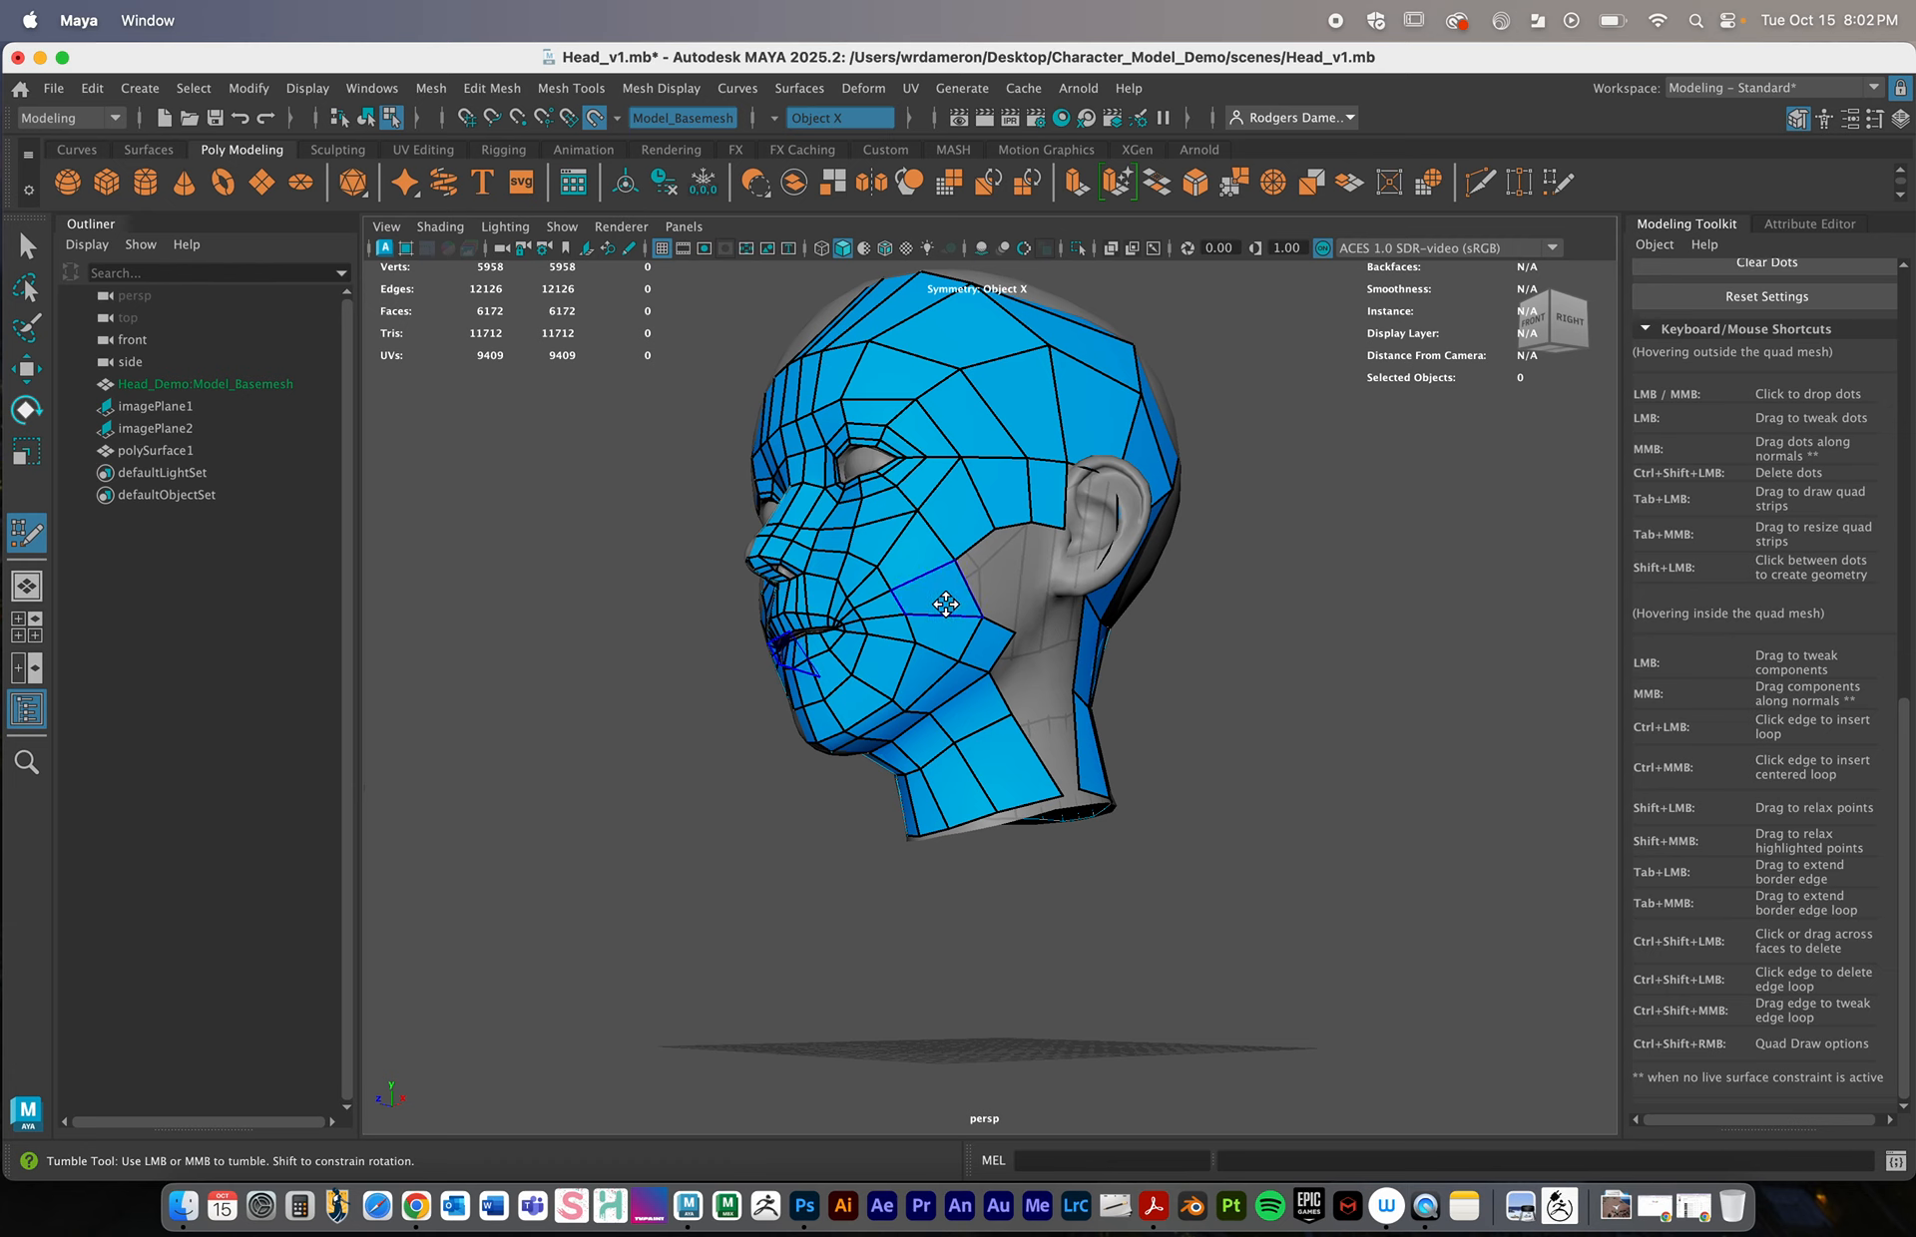
pyautogui.keyDown('ctrl'); pyautogui.keyDown('shift'); pyautogui.click(946, 603); pyautogui.keyUp('shift'); pyautogui.keyUp('ctrl')
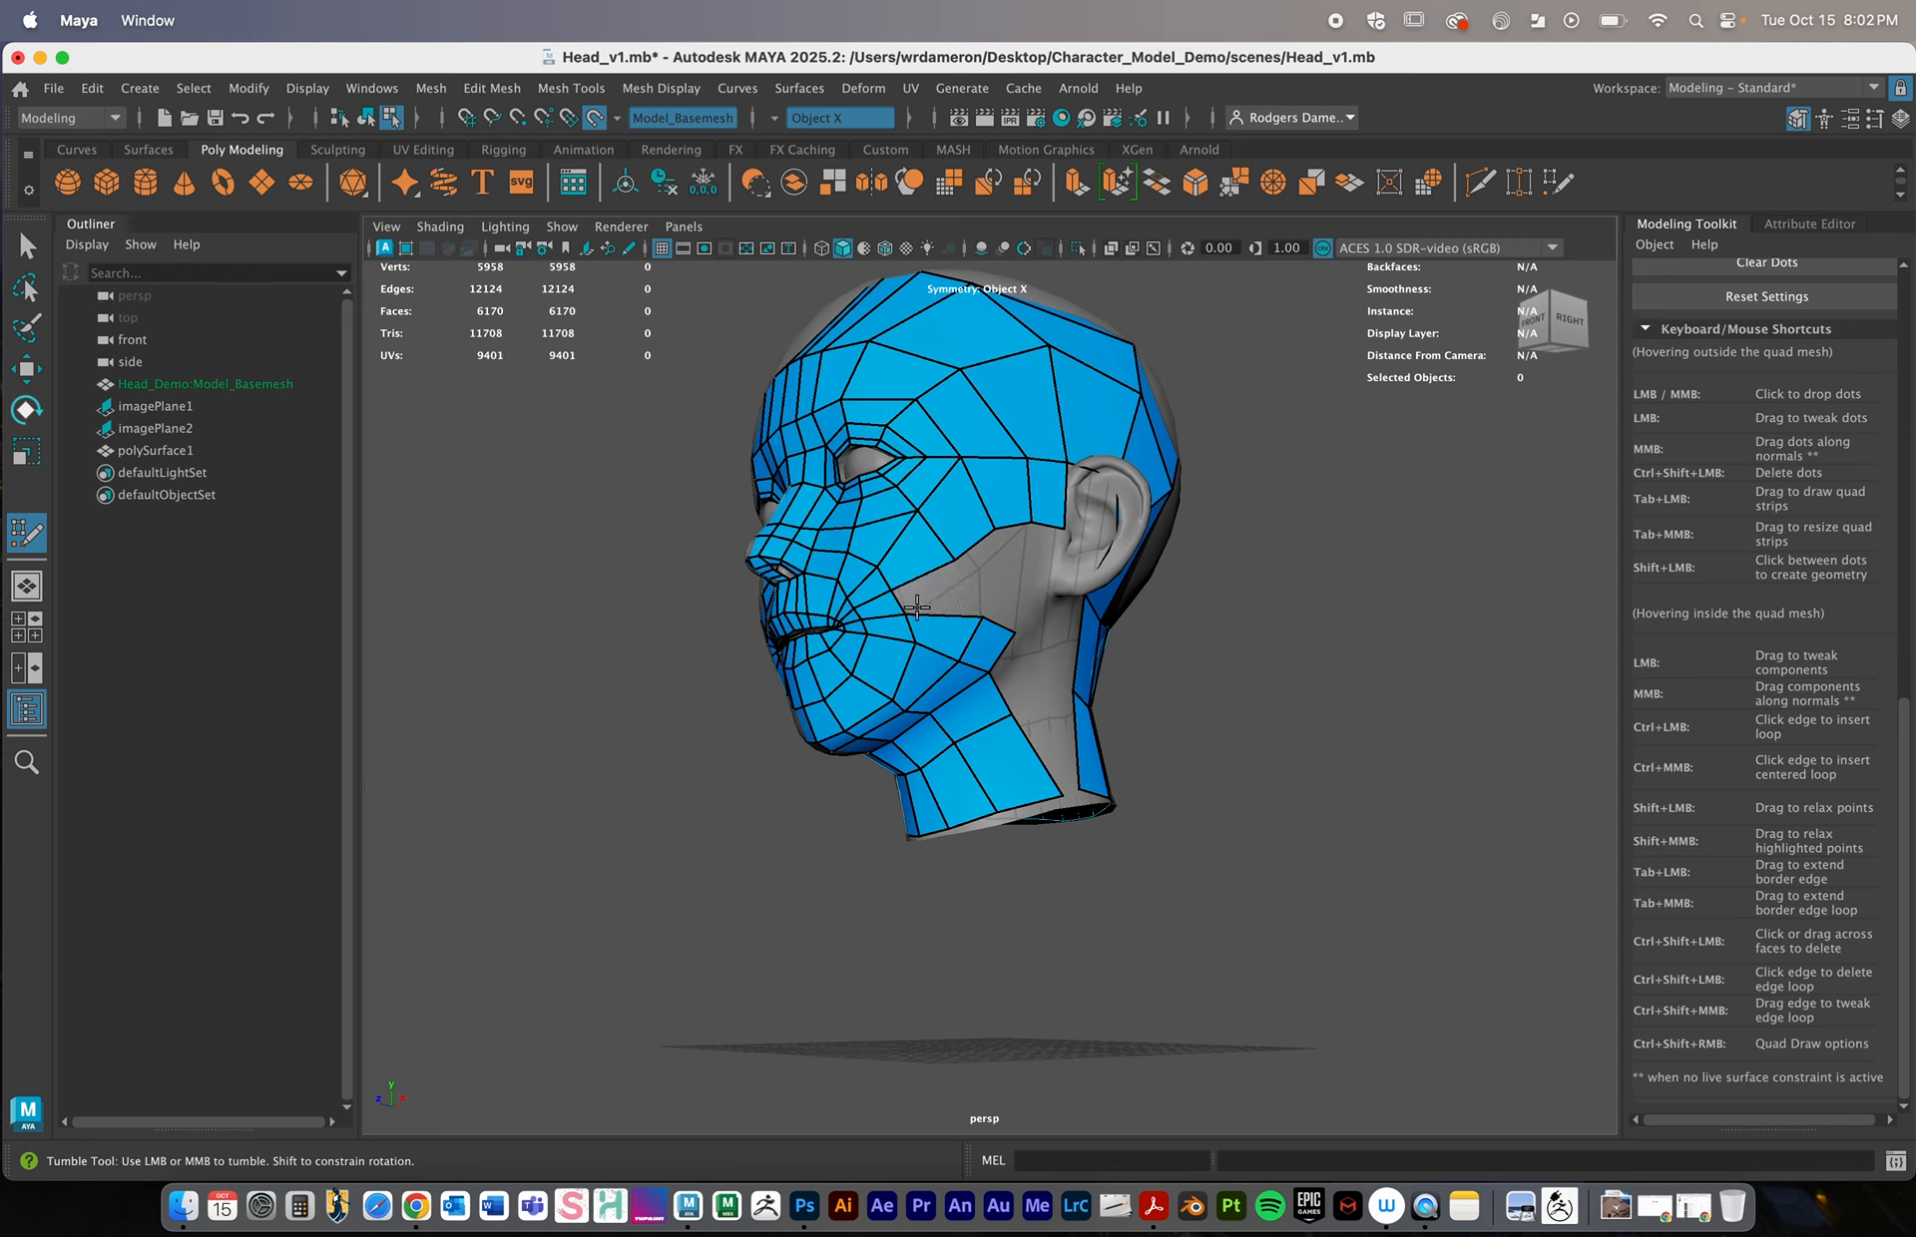
pyautogui.moveTo(969, 619)
pyautogui.keyDown('alt'); pyautogui.mouseDown()
pyautogui.moveTo(1001, 612)
pyautogui.moveTo(965, 667)
pyautogui.moveTo(910, 653)
pyautogui.moveTo(1000, 669)
pyautogui.mouseUp(); pyautogui.keyUp('alt')
pyautogui.press('super+z')
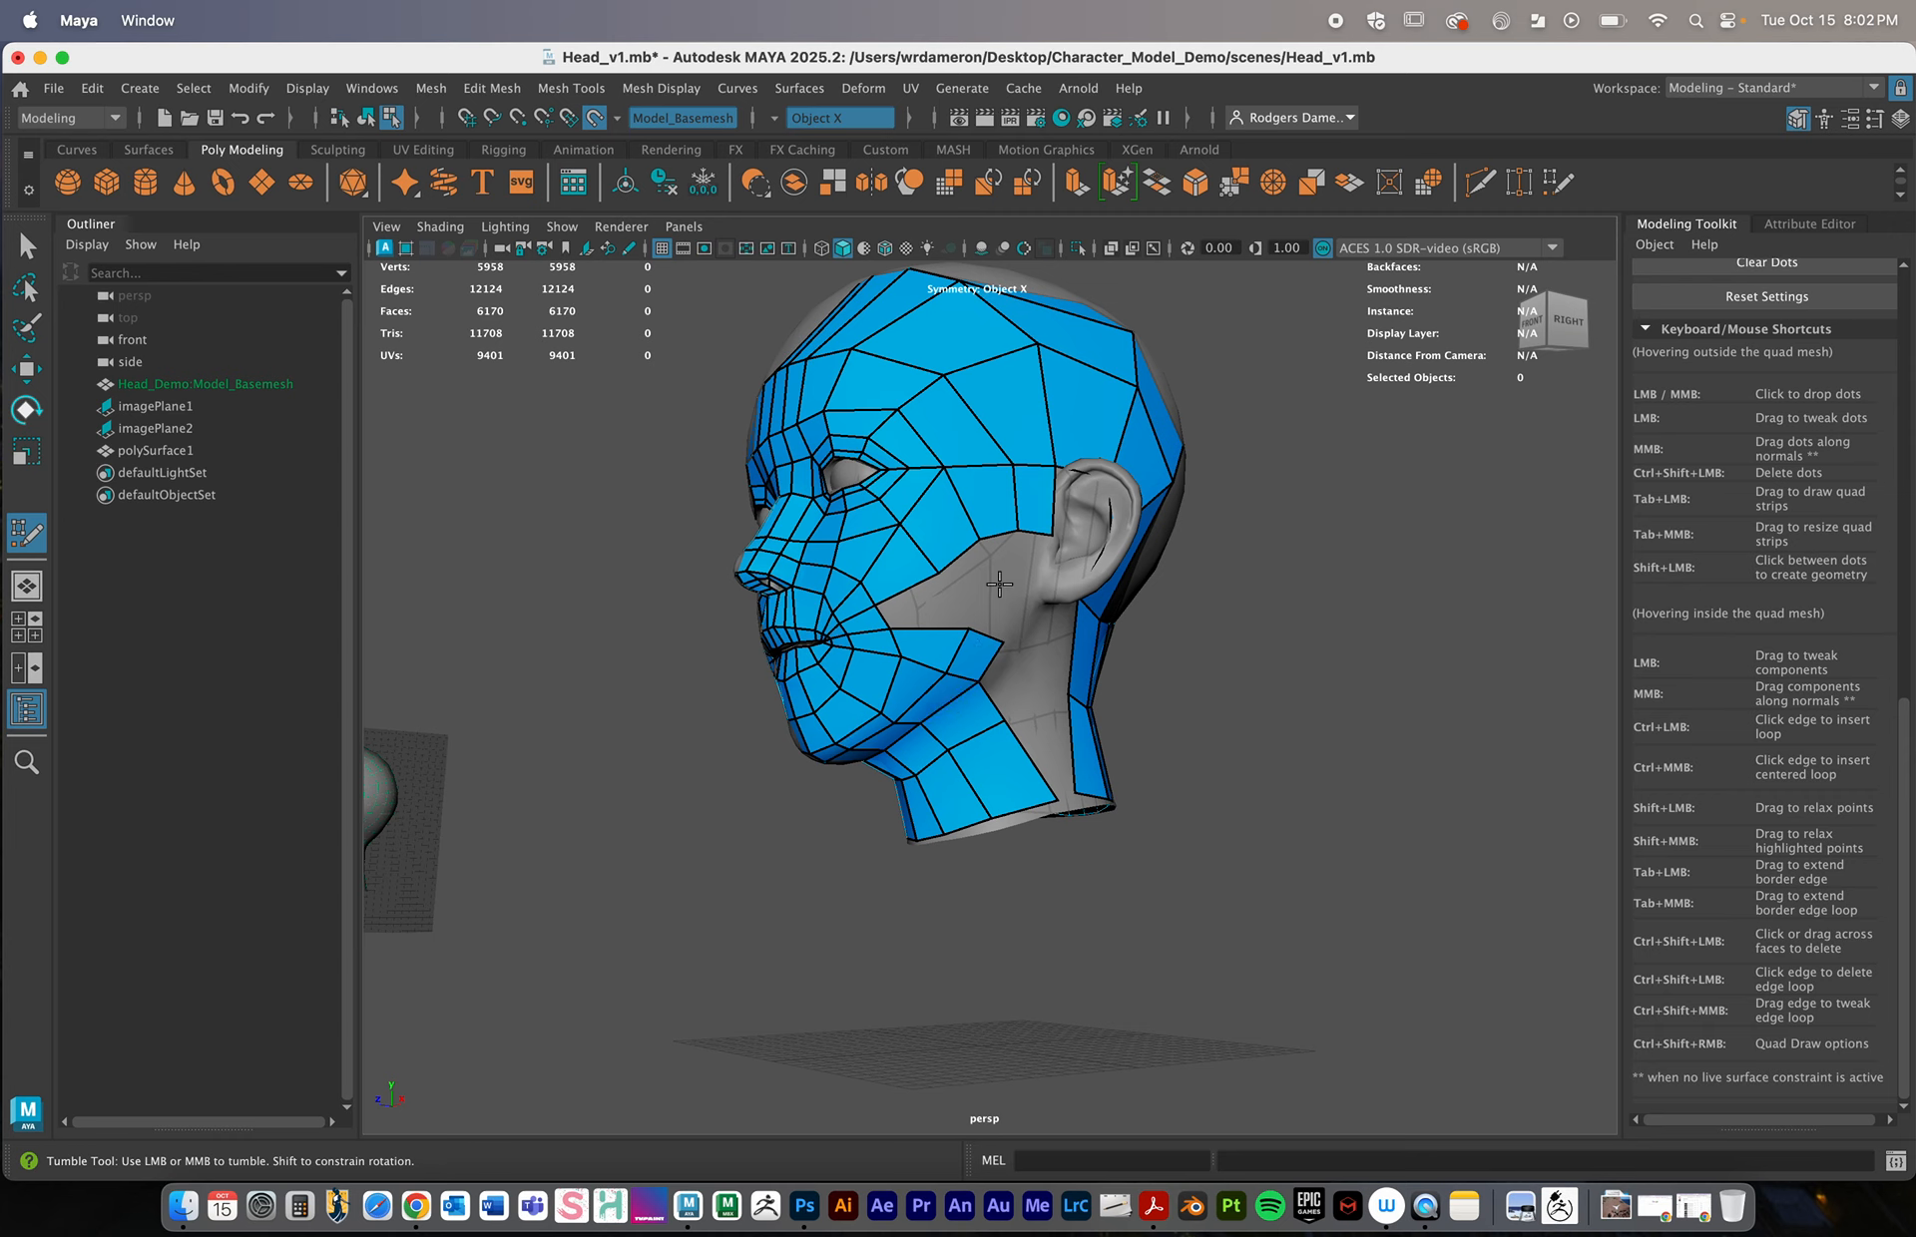
# Bridge the quad in front of the ear to the jaw corner with one quad running along the front of the earlobe
pyautogui.keyDown('alt'); pyautogui.moveTo(843, 709); pyautogui.dragTo(1028, 720); pyautogui.keyUp('alt')
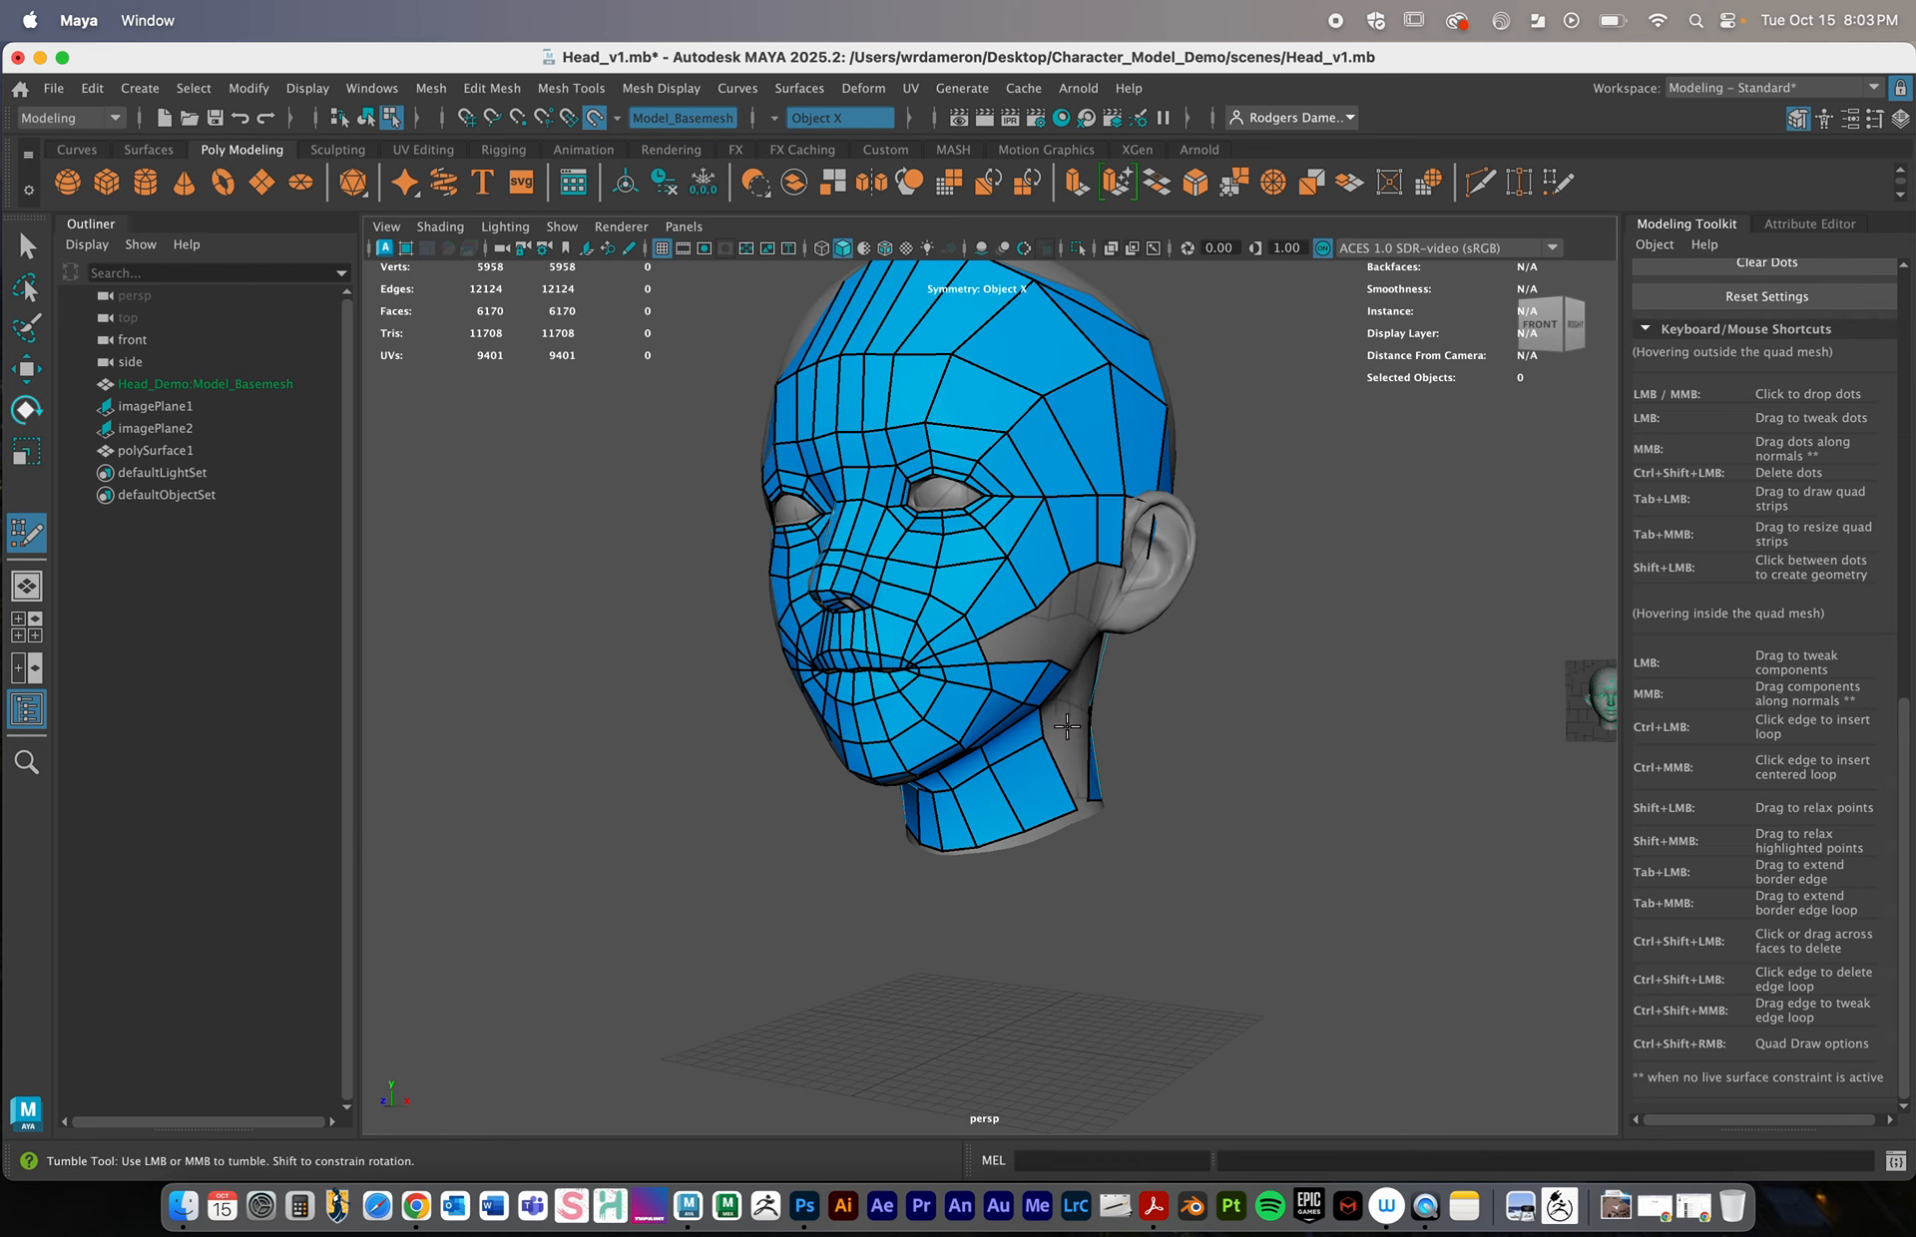
pyautogui.keyDown('alt'); pyautogui.moveTo(1027, 720); pyautogui.dragTo(853, 668, button='middle'); pyautogui.keyUp('alt')
pyautogui.keyDown('alt'); pyautogui.moveTo(853, 669); pyautogui.dragTo(872, 714, button='right'); pyautogui.keyUp('alt')
pyautogui.keyDown('alt'); pyautogui.moveTo(872, 718); pyautogui.dragTo(766, 569); pyautogui.keyUp('alt')
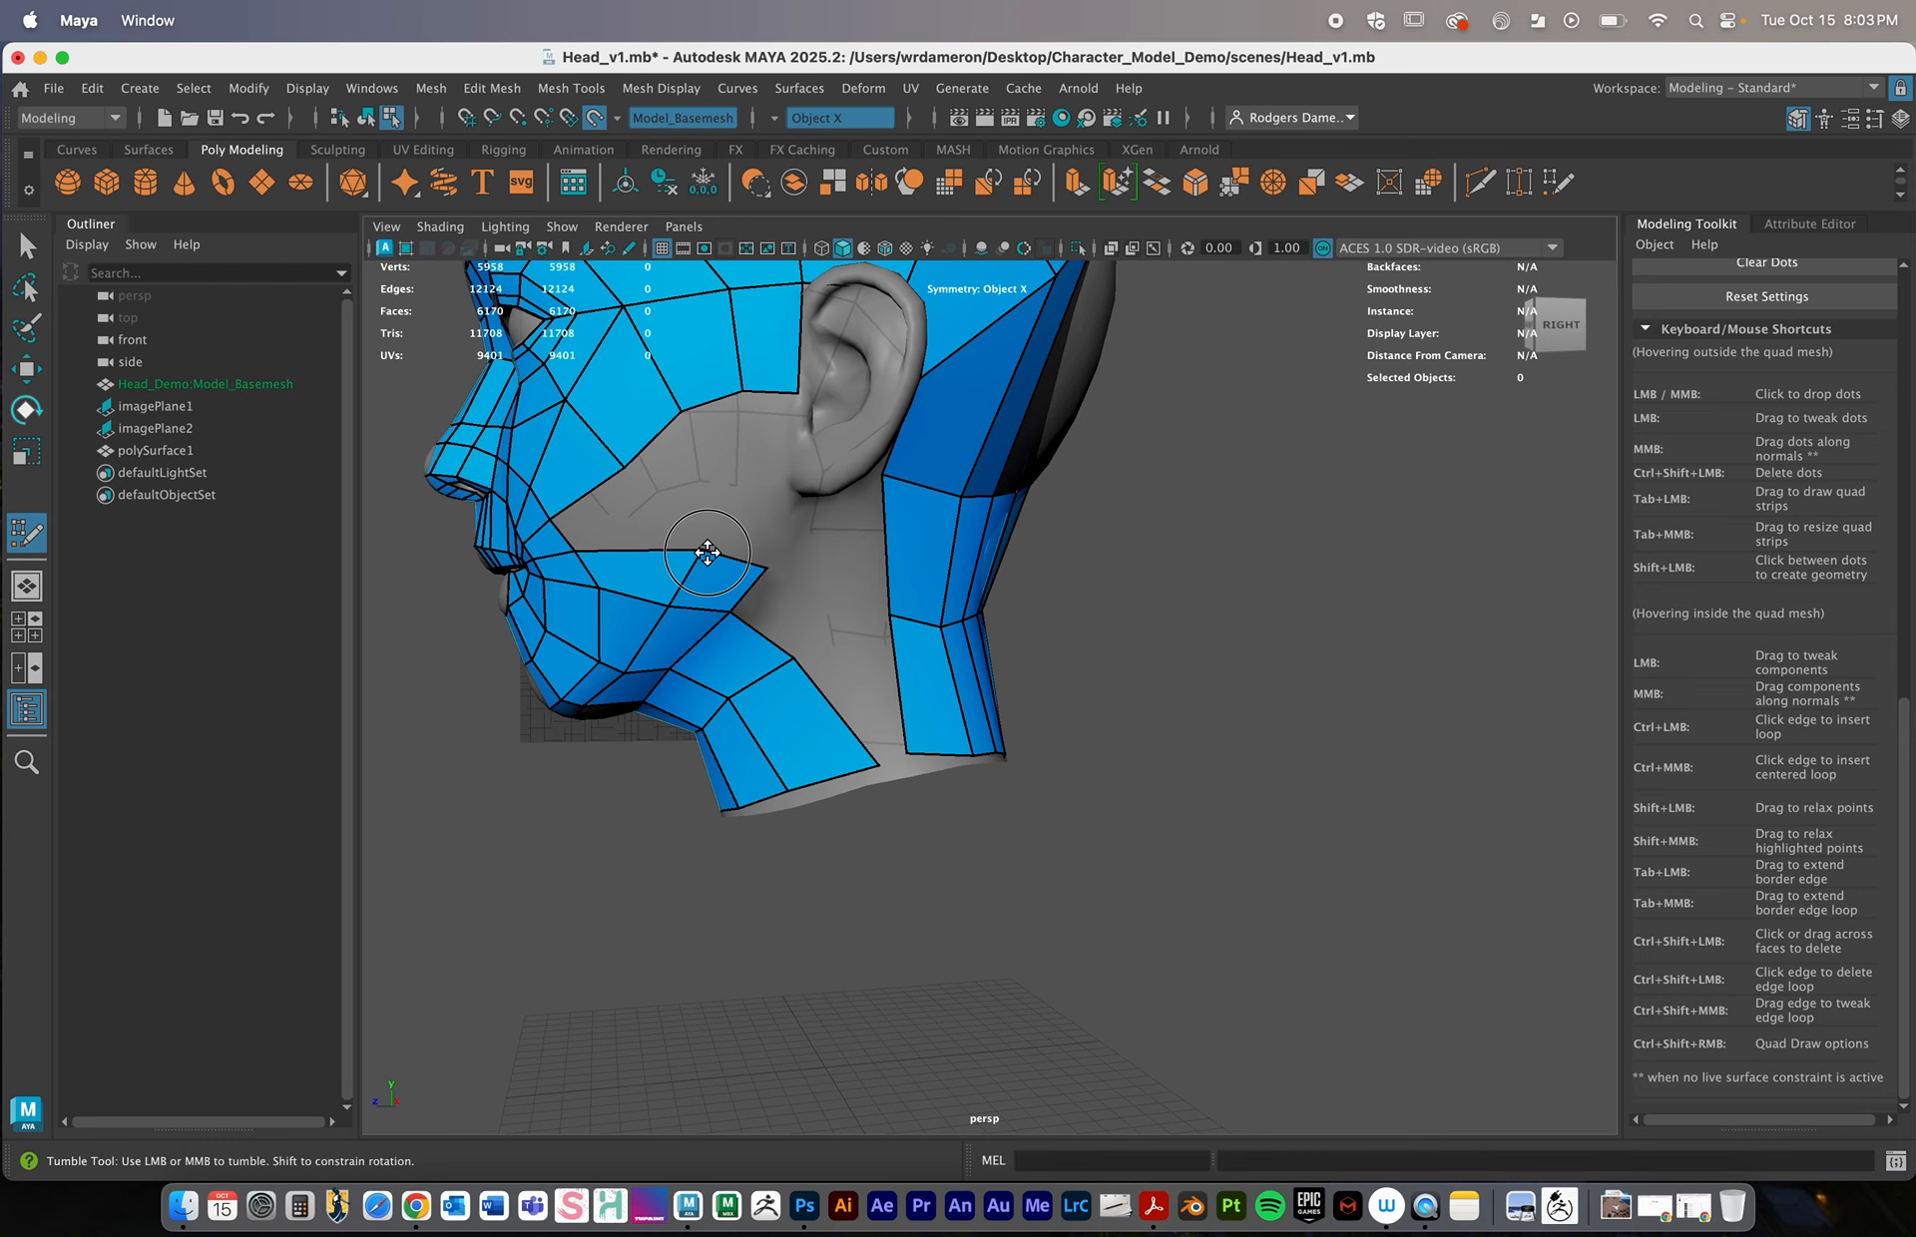
pyautogui.keyDown('shift'); pyautogui.click(760, 484); pyautogui.keyUp('shift')
pyautogui.keyDown('alt'); pyautogui.moveTo(760, 482); pyautogui.dragTo(731, 524); pyautogui.keyUp('alt')
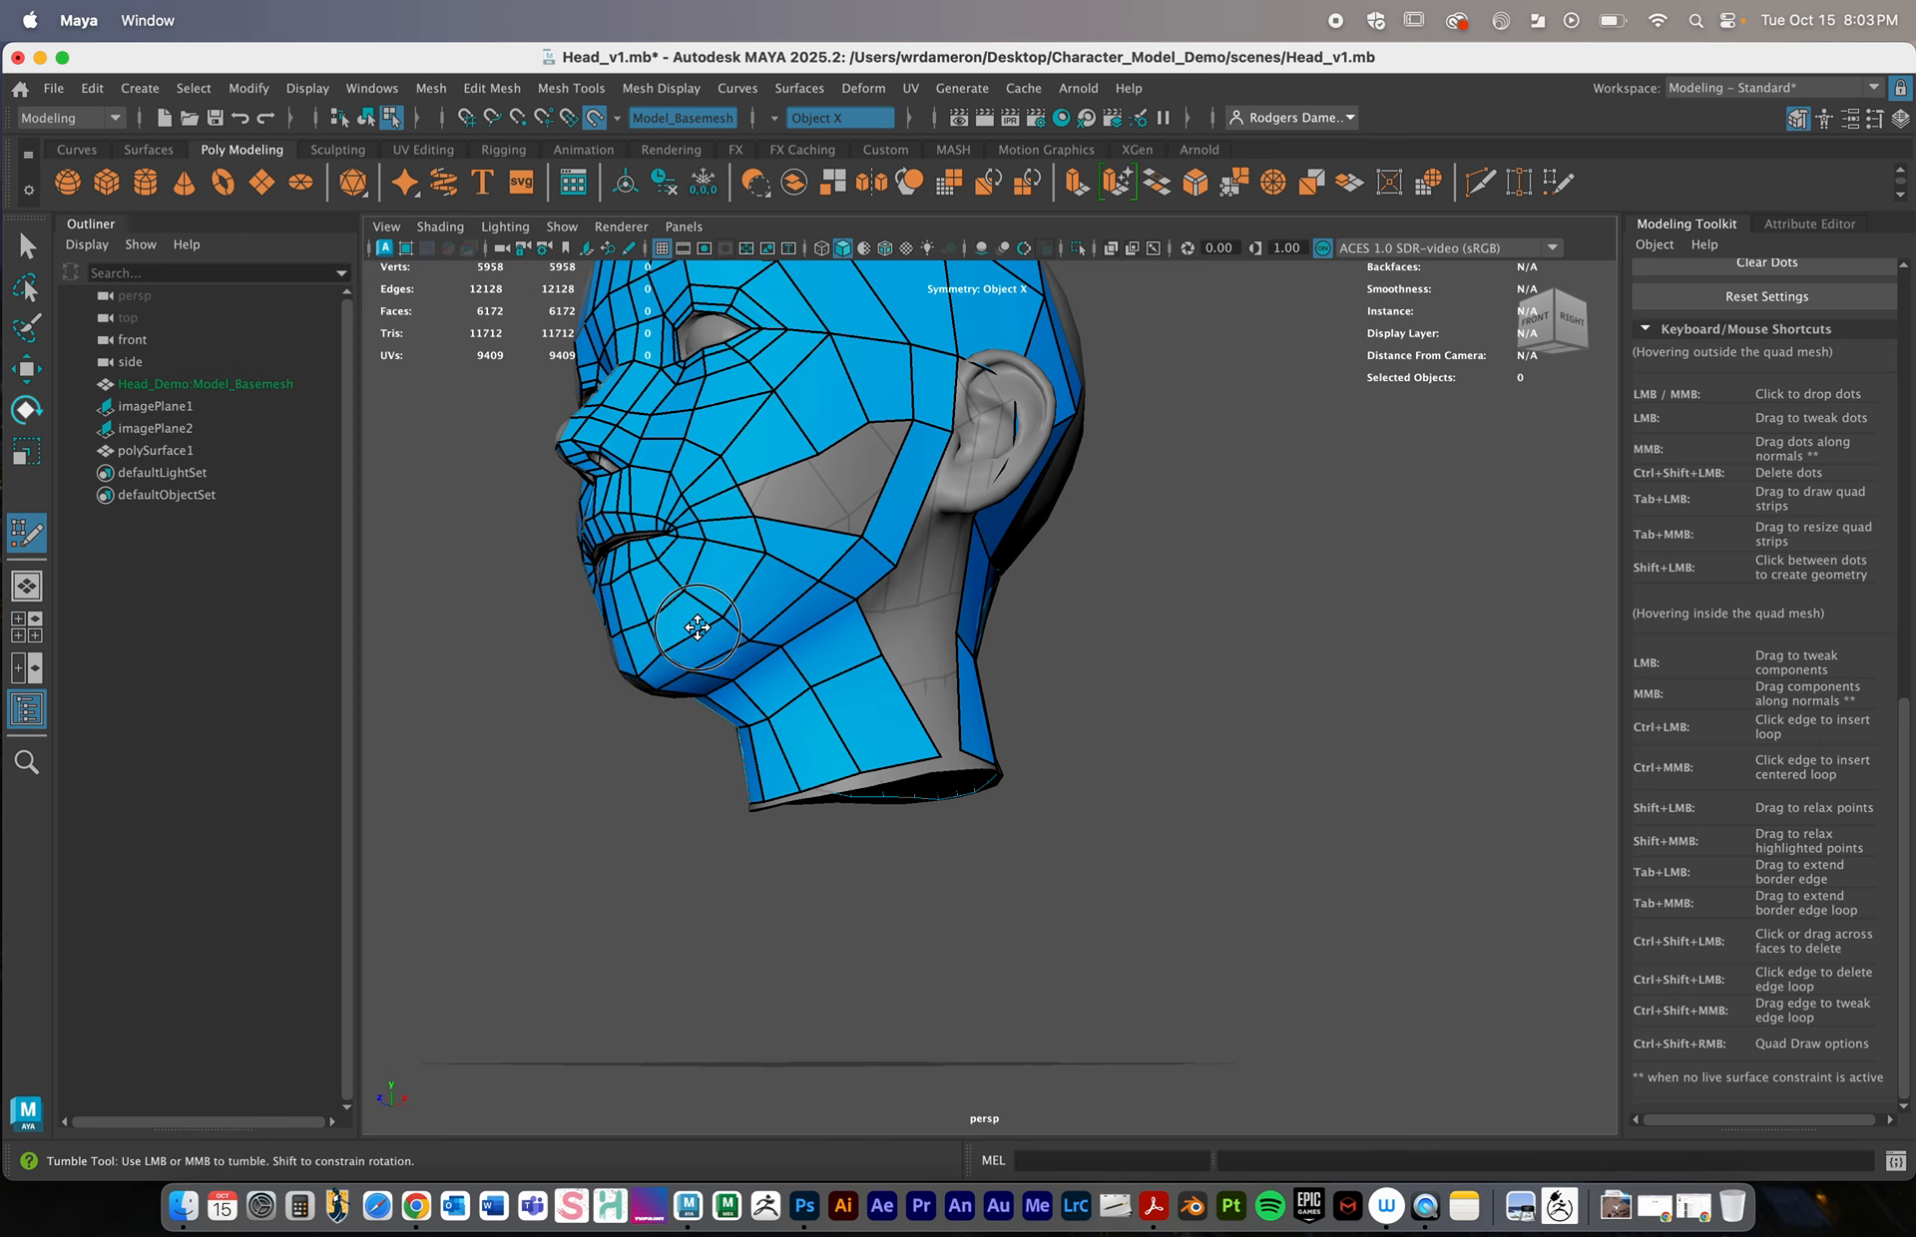
pyautogui.keyDown('alt'); pyautogui.moveTo(660, 653); pyautogui.dragTo(696, 669); pyautogui.keyUp('alt')
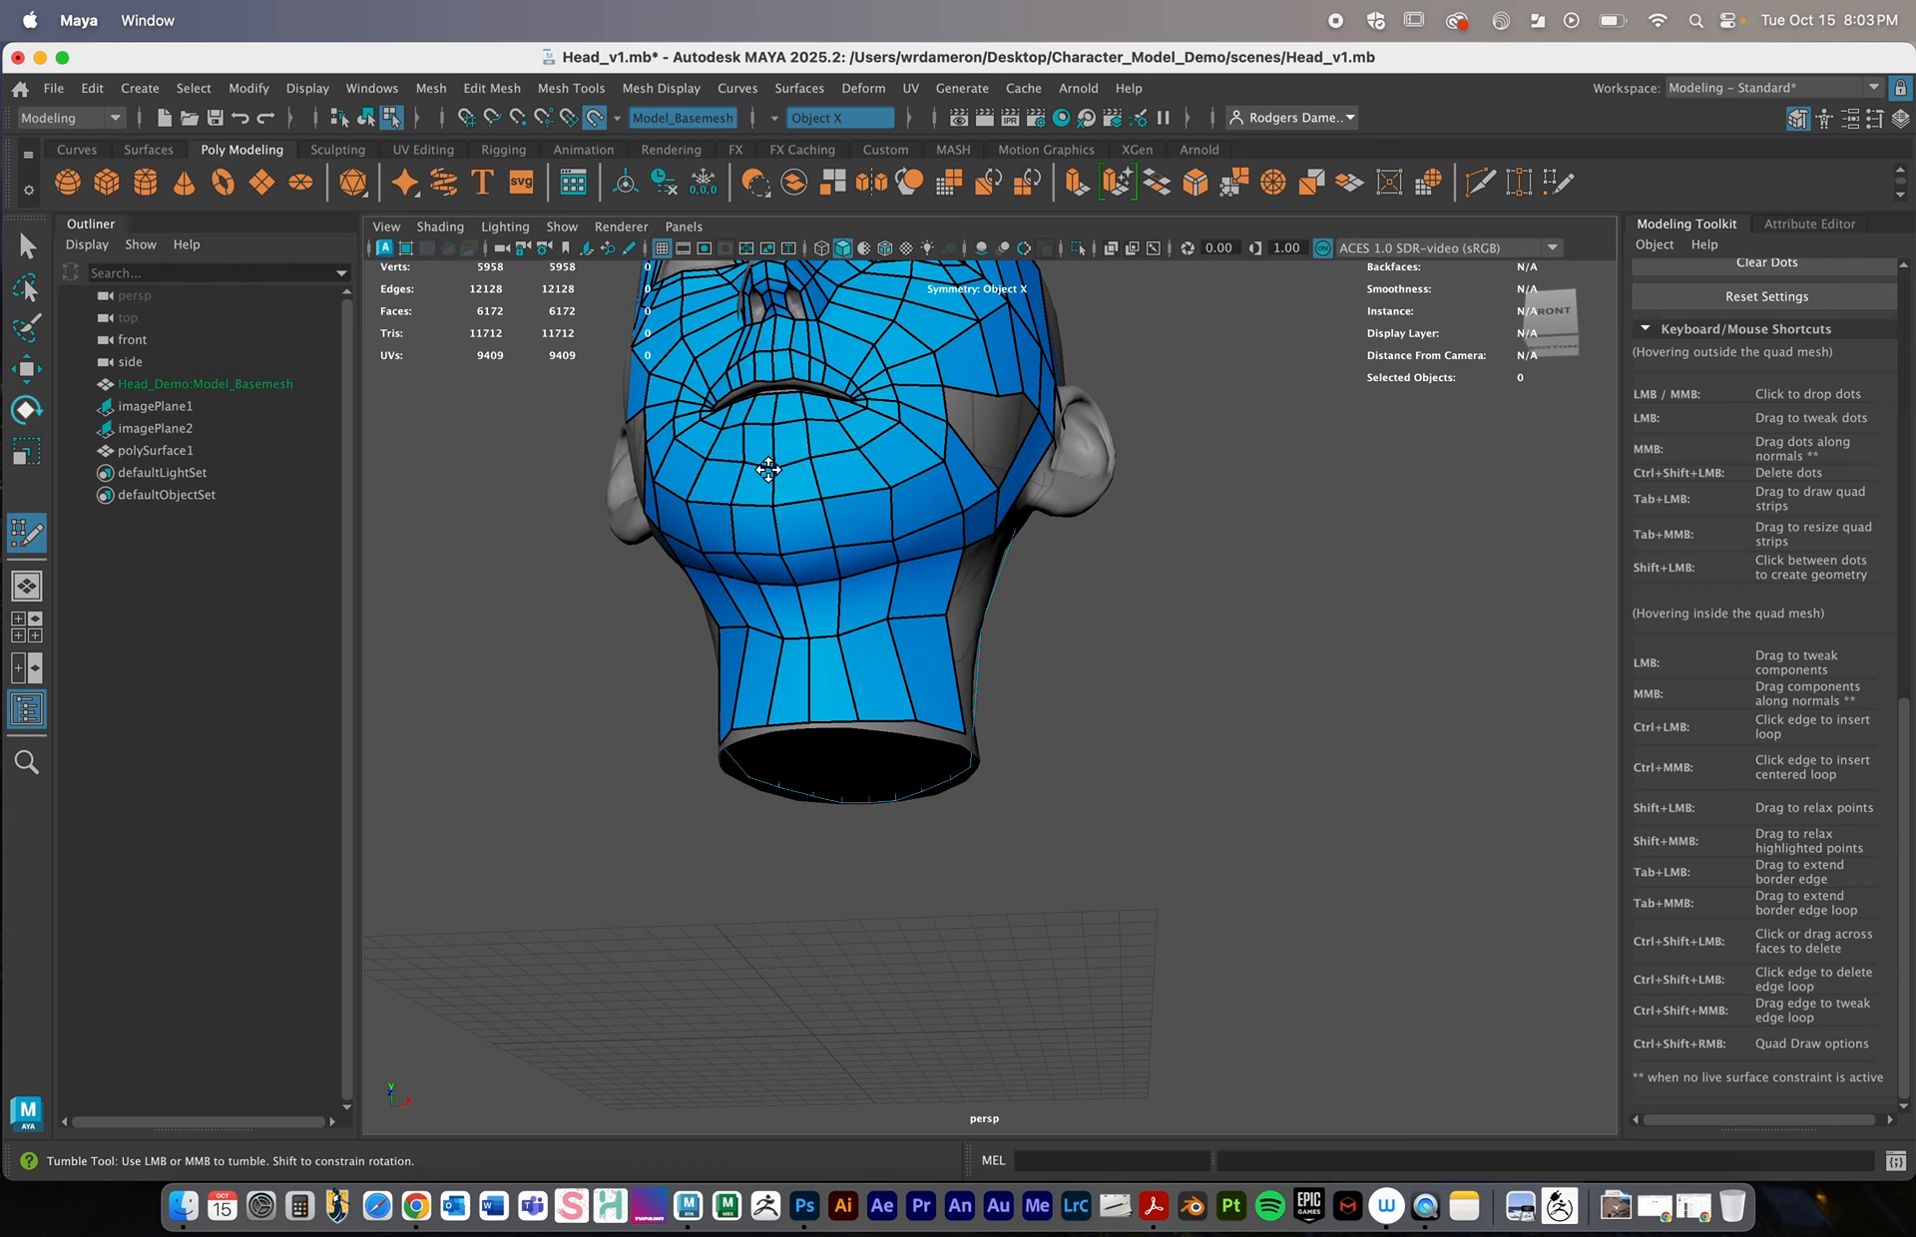
# Insert an edge loop through the lower cheek down to the chin and fill the rear end of the cheek opening
pyautogui.keyDown('alt'); pyautogui.moveTo(932, 501); pyautogui.dragTo(949, 539); pyautogui.keyUp('alt')
pyautogui.keyDown('alt'); pyautogui.moveTo(819, 612); pyautogui.dragTo(858, 614); pyautogui.keyUp('alt')
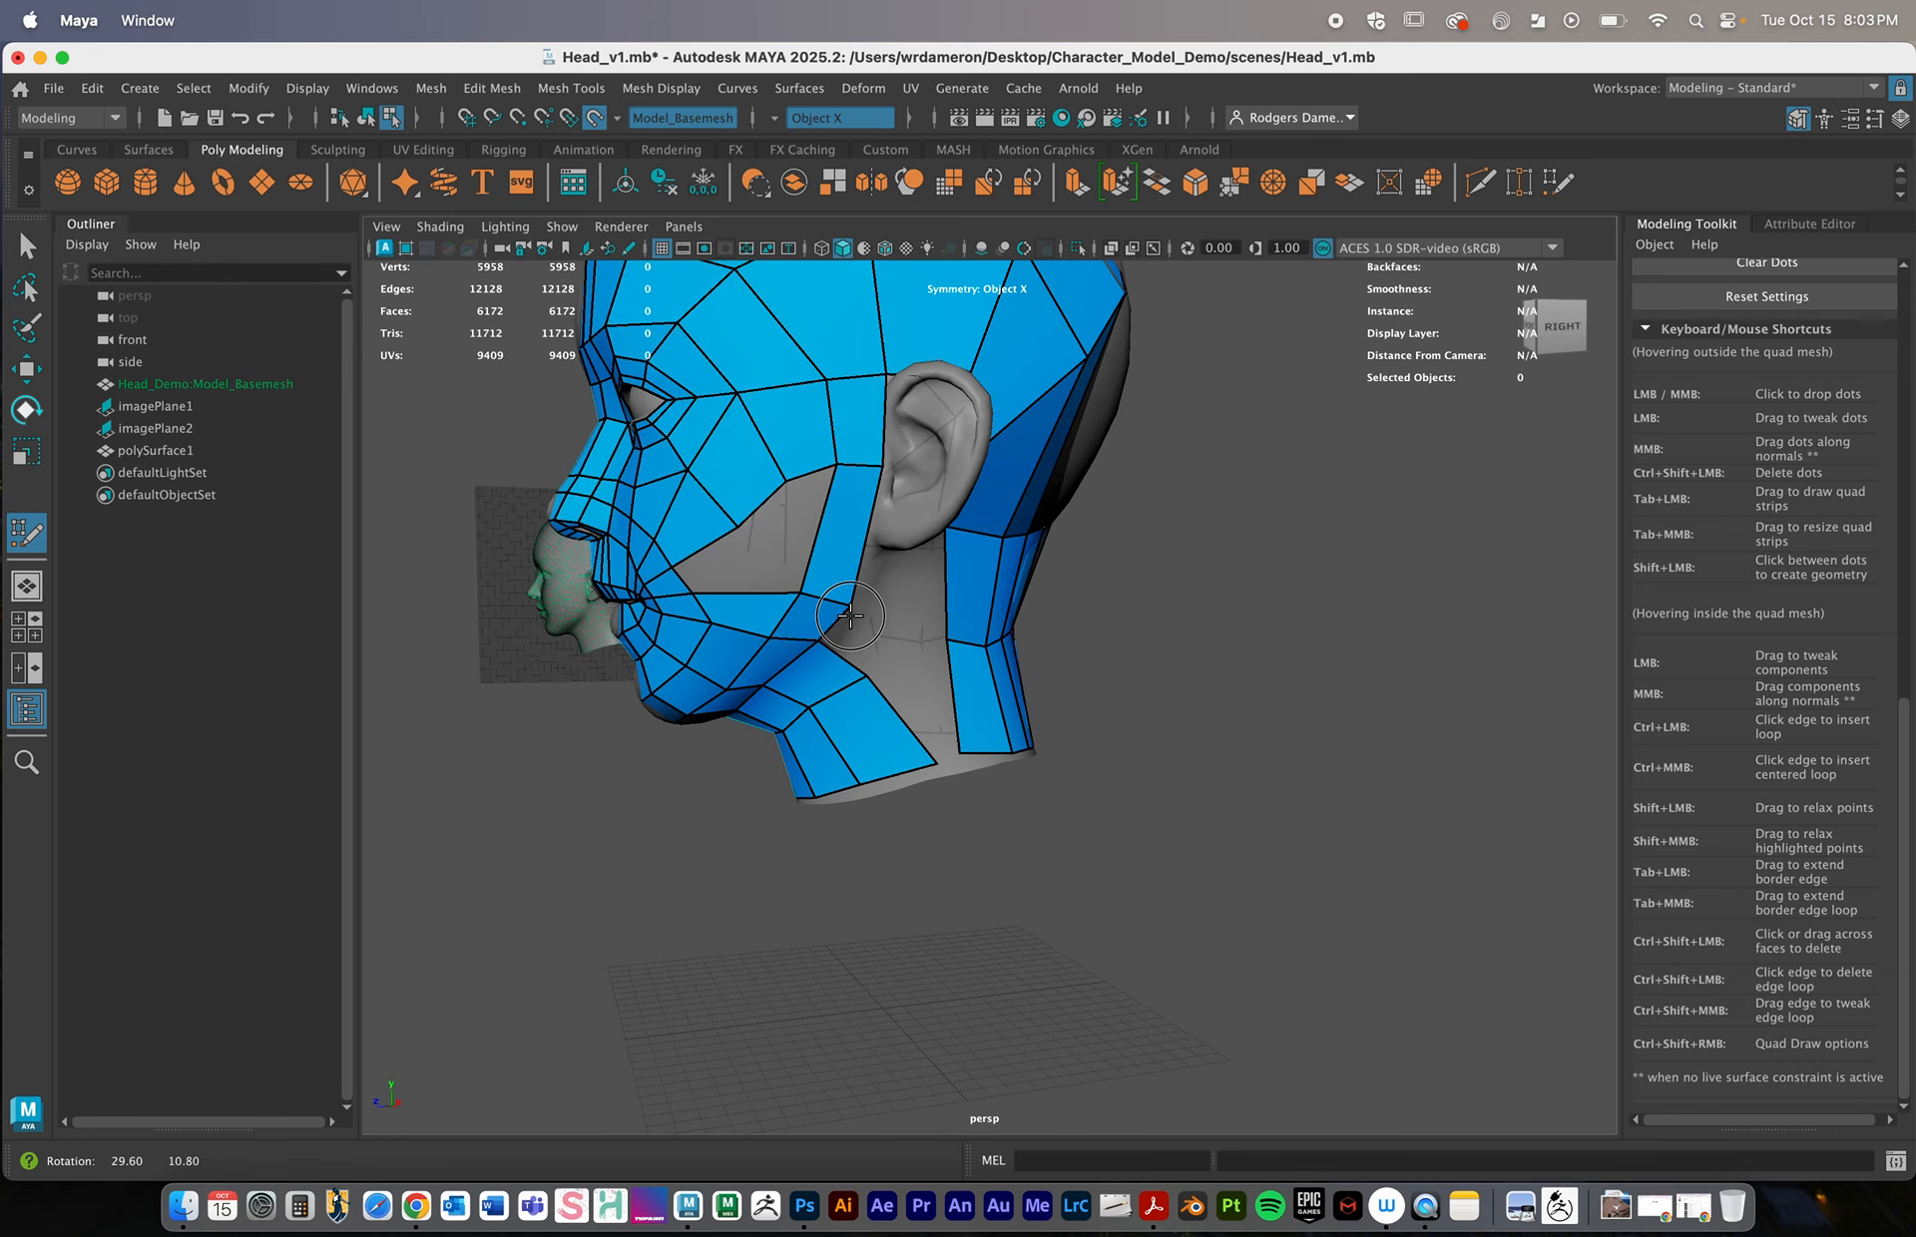
pyautogui.keyDown('alt'); pyautogui.moveTo(792, 633); pyautogui.dragTo(819, 553, button='middle'); pyautogui.keyUp('alt')
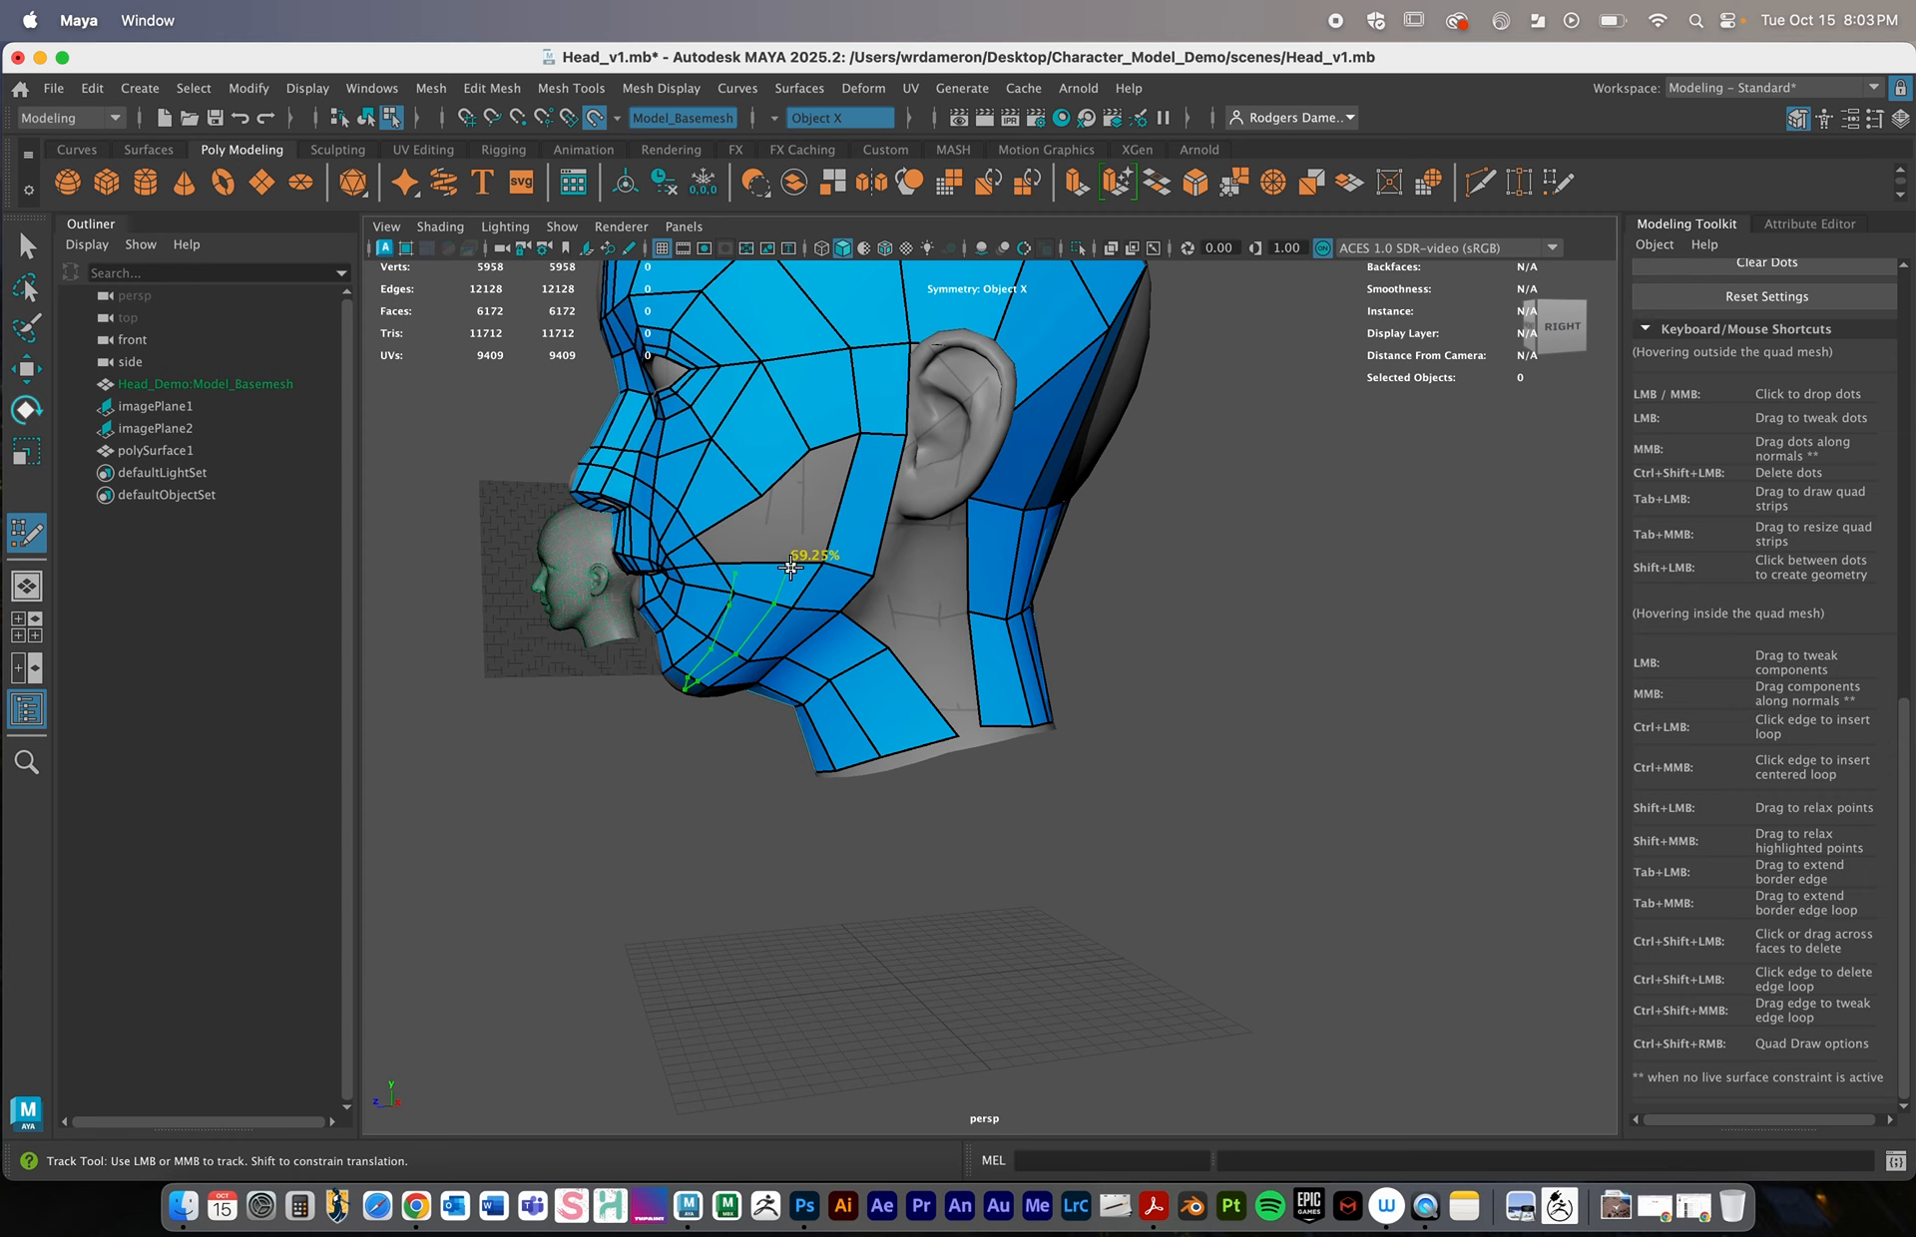
pyautogui.keyDown('ctrl'); pyautogui.click(790, 568); pyautogui.keyUp('ctrl')
pyautogui.keyDown('shift'); pyautogui.click(827, 511); pyautogui.keyUp('shift')
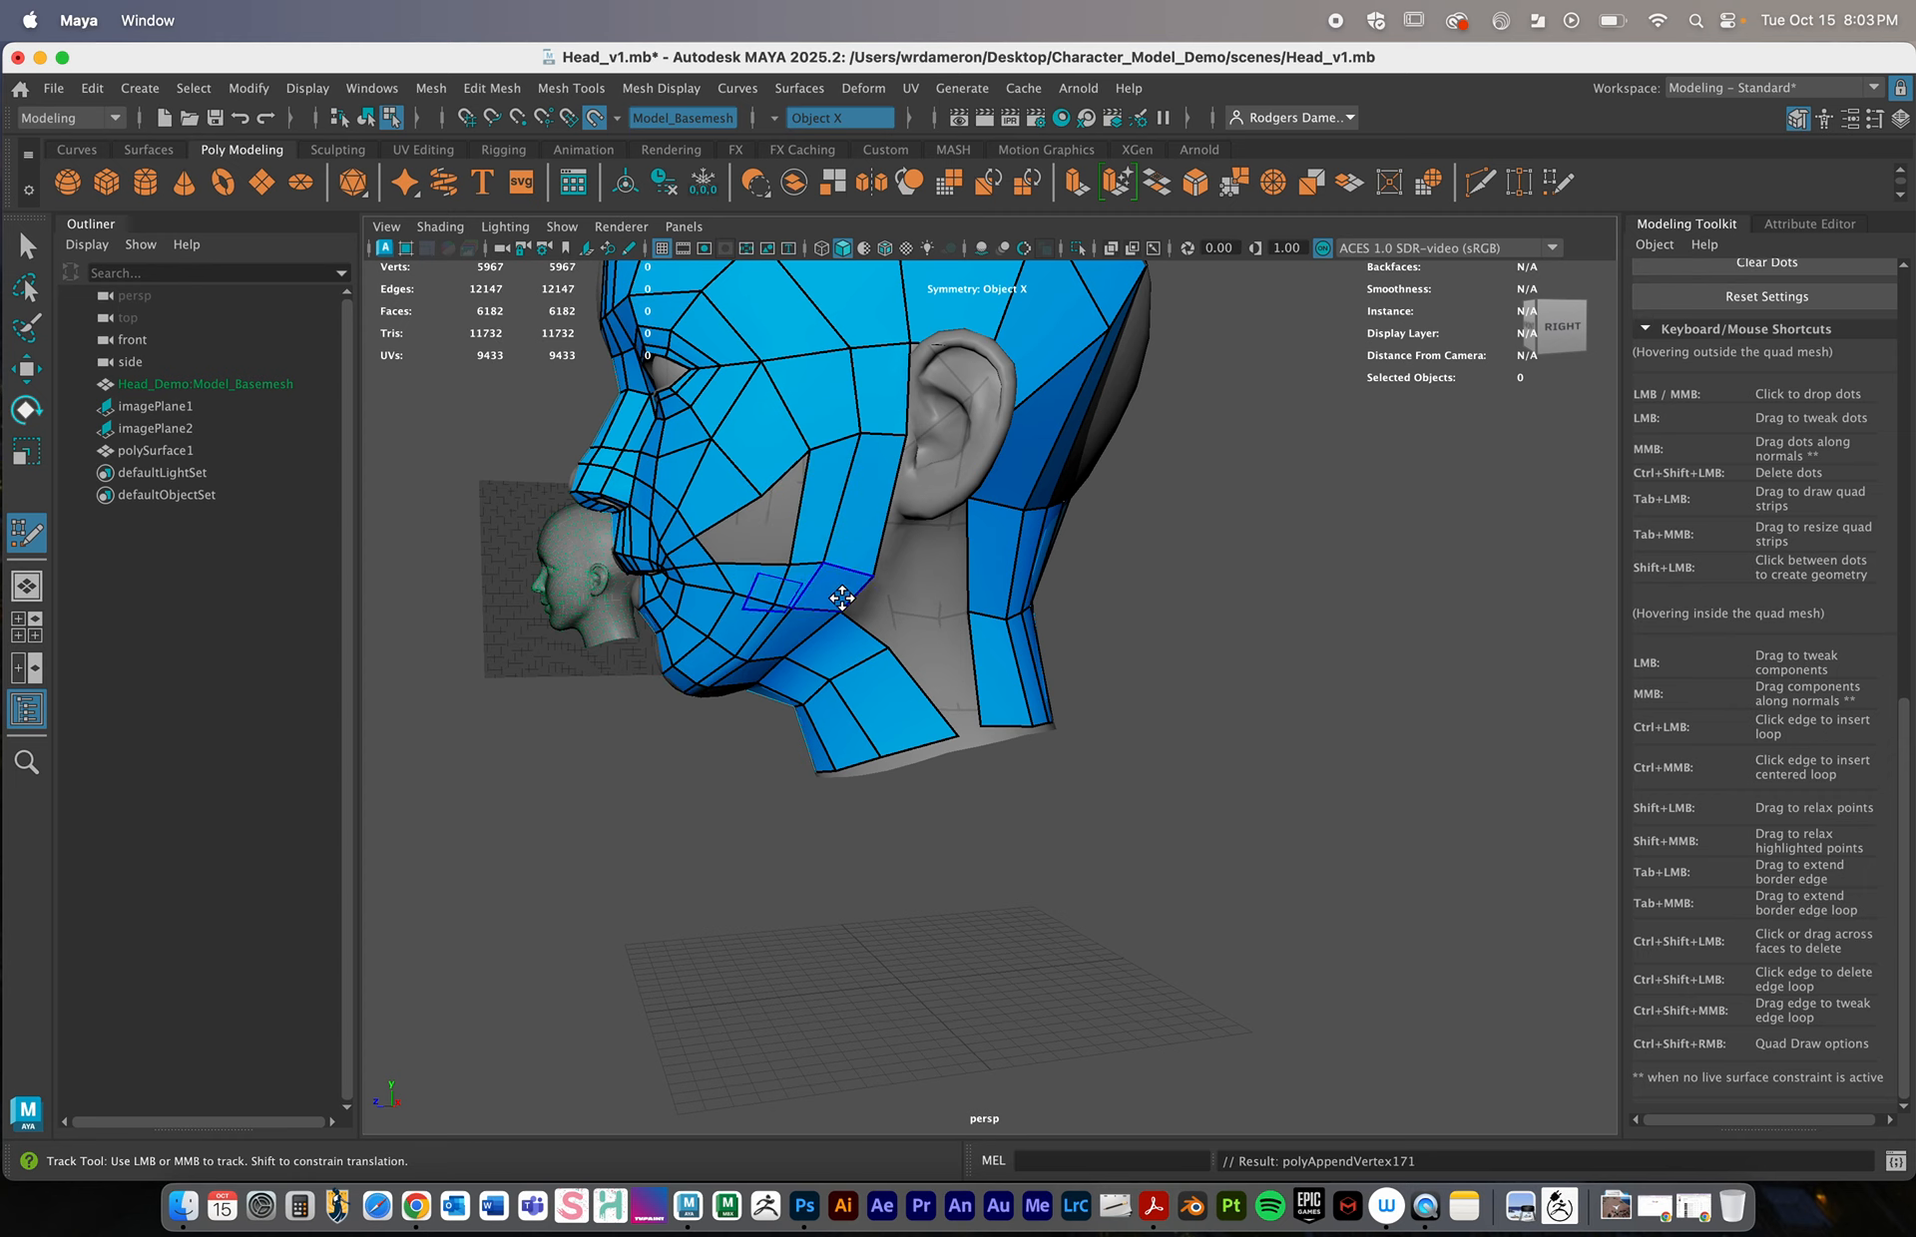
# Insert another edge loop from the rear edge of the cheek opening and fill the remaining opening with quads
pyautogui.keyDown('alt'); pyautogui.moveTo(840, 602); pyautogui.dragTo(877, 588); pyautogui.keyUp('alt')
pyautogui.keyDown('ctrl'); pyautogui.click(811, 519); pyautogui.keyUp('ctrl')
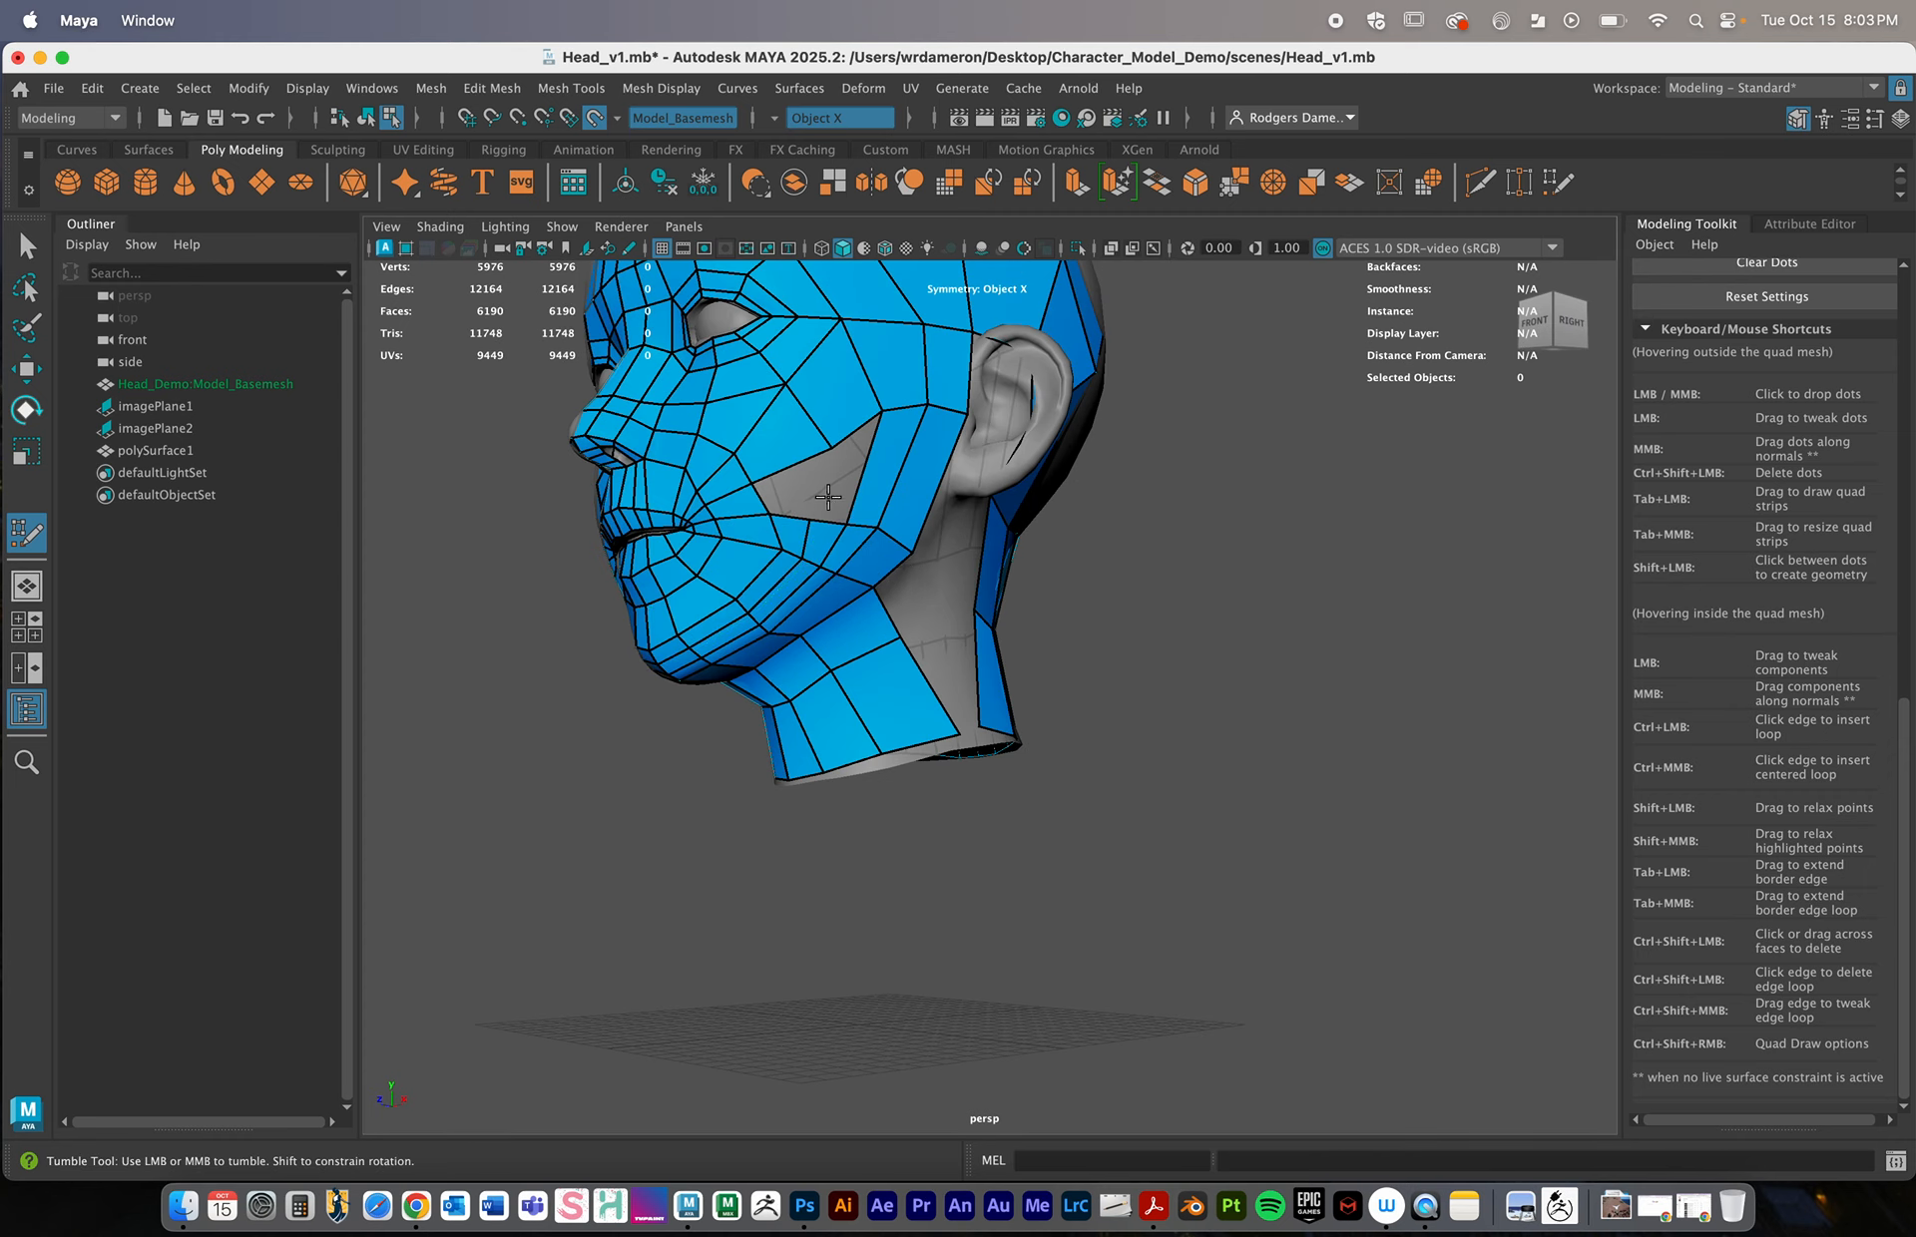
pyautogui.keyDown('shift'); pyautogui.click(841, 483); pyautogui.keyUp('shift')
pyautogui.keyDown('alt'); pyautogui.moveTo(843, 488); pyautogui.dragTo(767, 669); pyautogui.keyUp('alt')
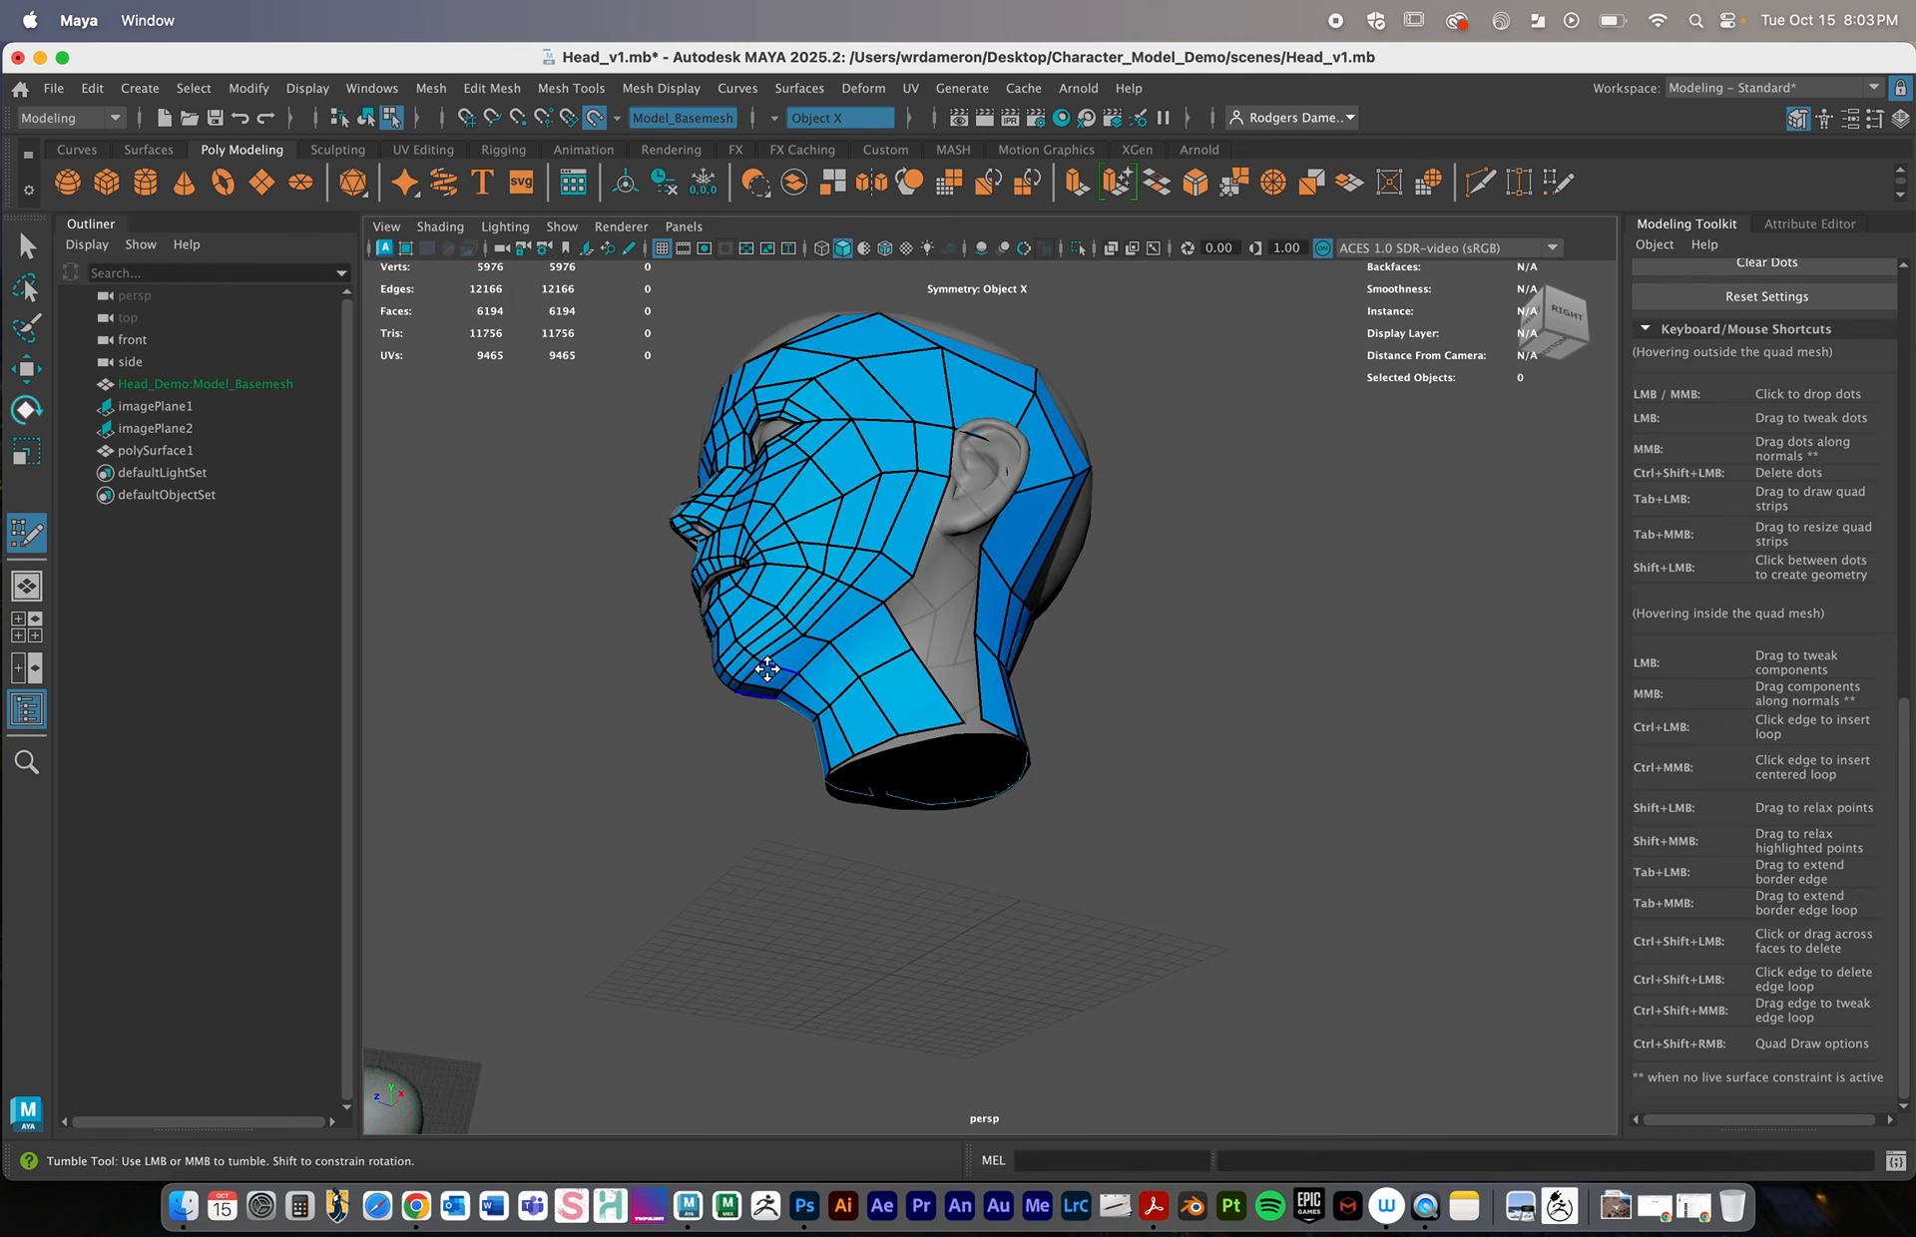
# Insert an edge loop running forward across the cheek from the border edge in front of the earlobe
pyautogui.keyDown('alt'); pyautogui.moveTo(964, 566); pyautogui.dragTo(895, 572); pyautogui.keyUp('alt')
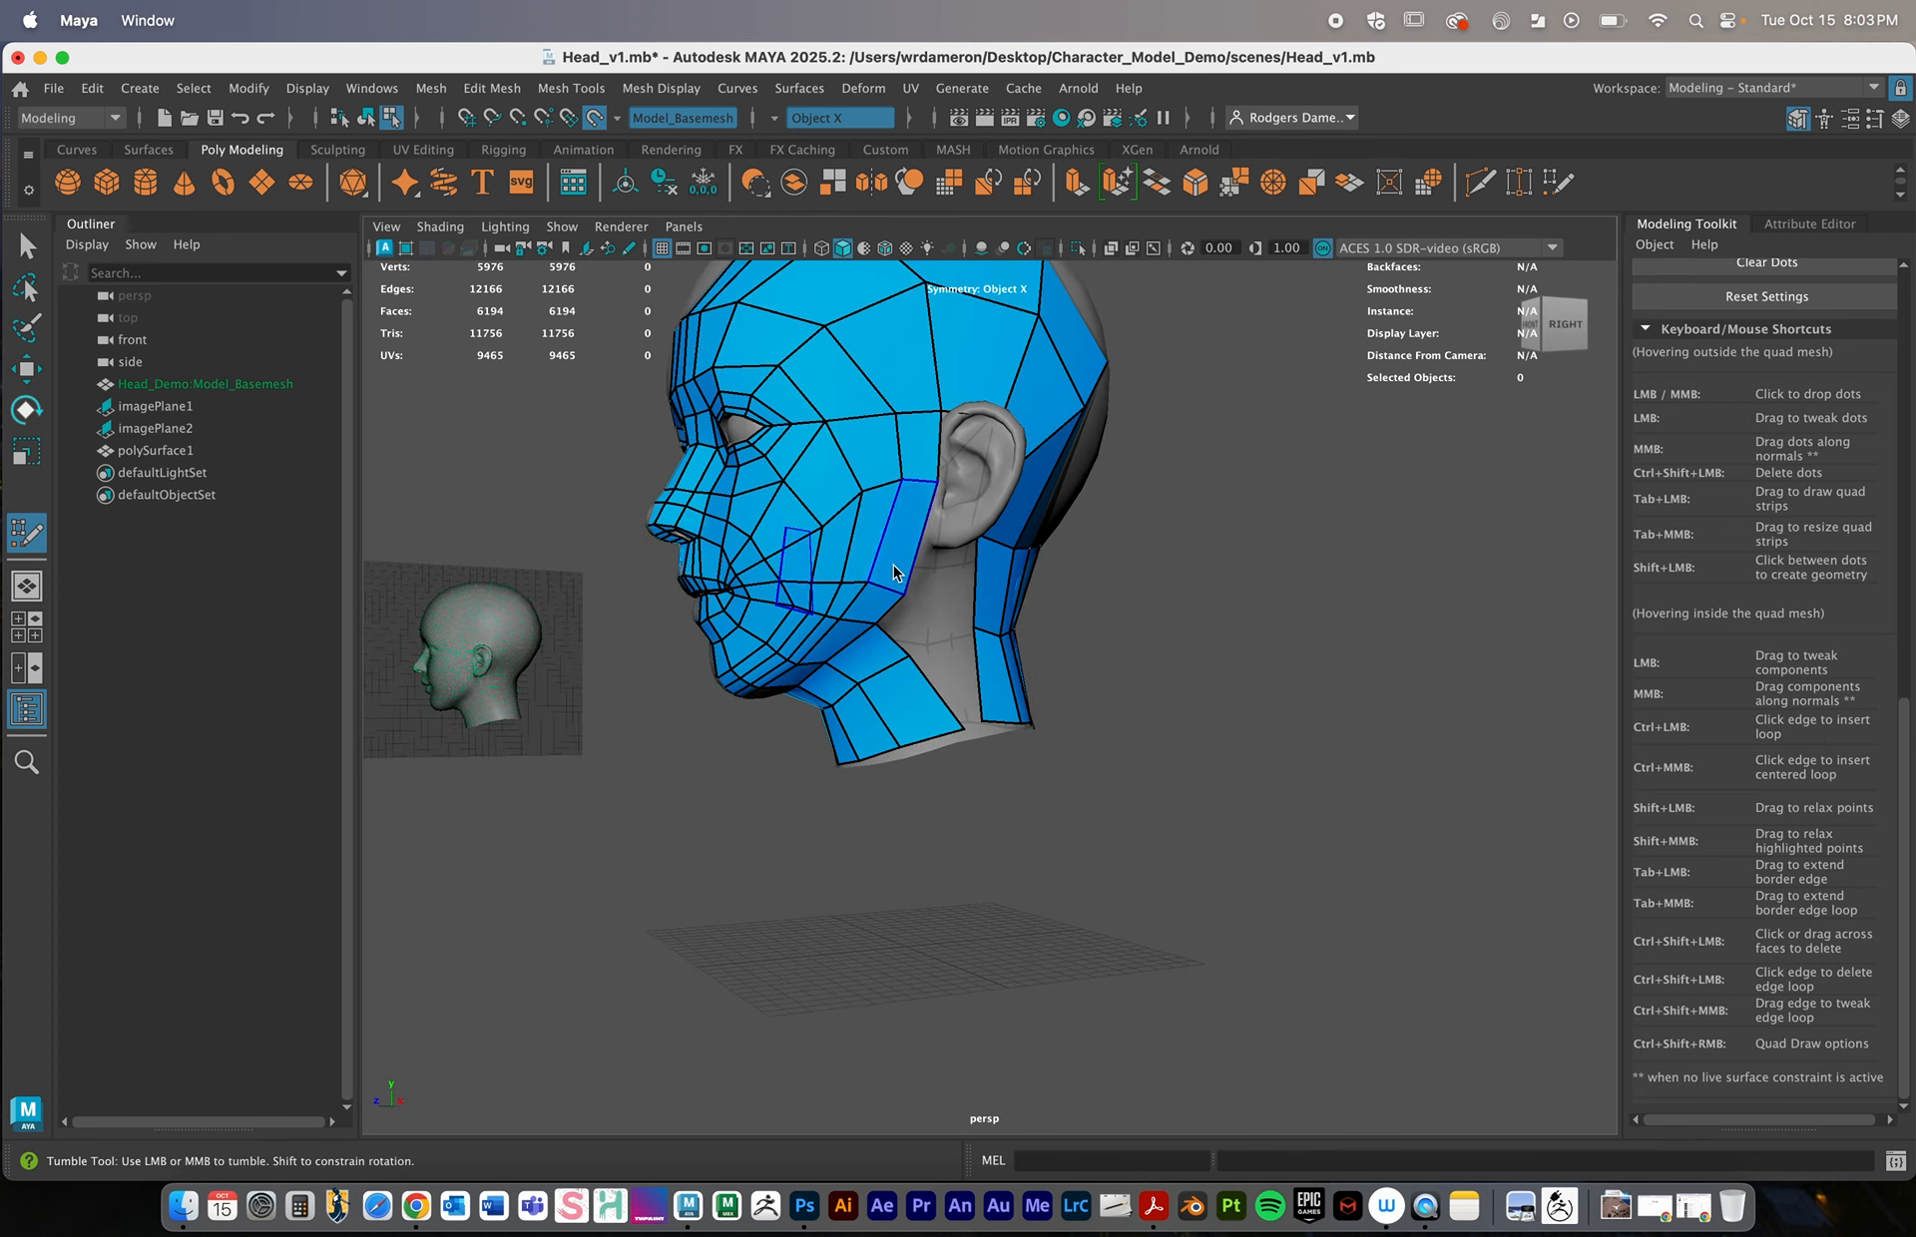
pyautogui.keyDown('alt'); pyautogui.moveTo(931, 500); pyautogui.dragTo(919, 496); pyautogui.keyUp('alt')
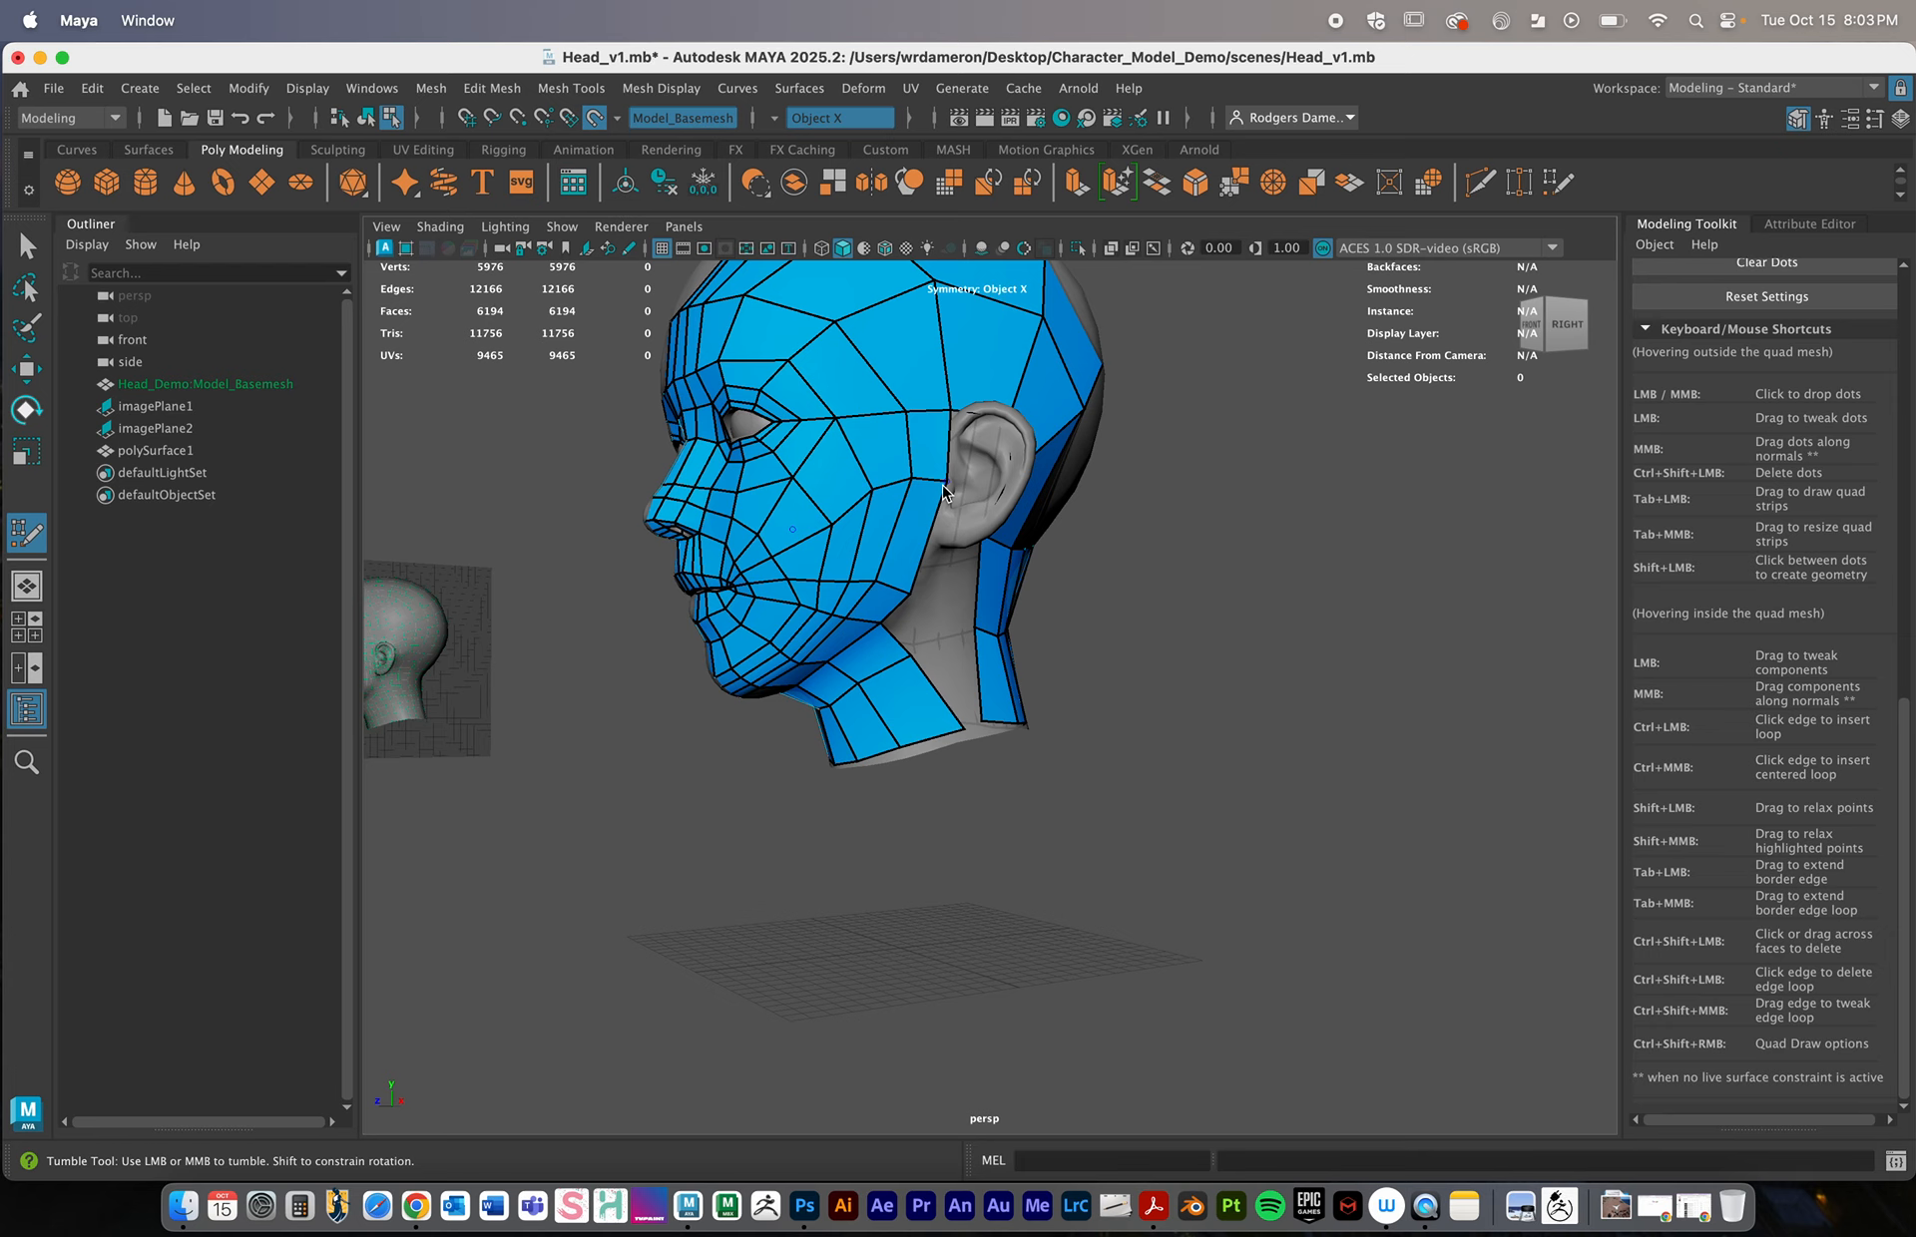
pyautogui.keyDown('ctrl'); pyautogui.click(923, 553); pyautogui.keyUp('ctrl')
pyautogui.keyDown('alt'); pyautogui.moveTo(942, 605); pyautogui.dragTo(886, 621); pyautogui.keyUp('alt')
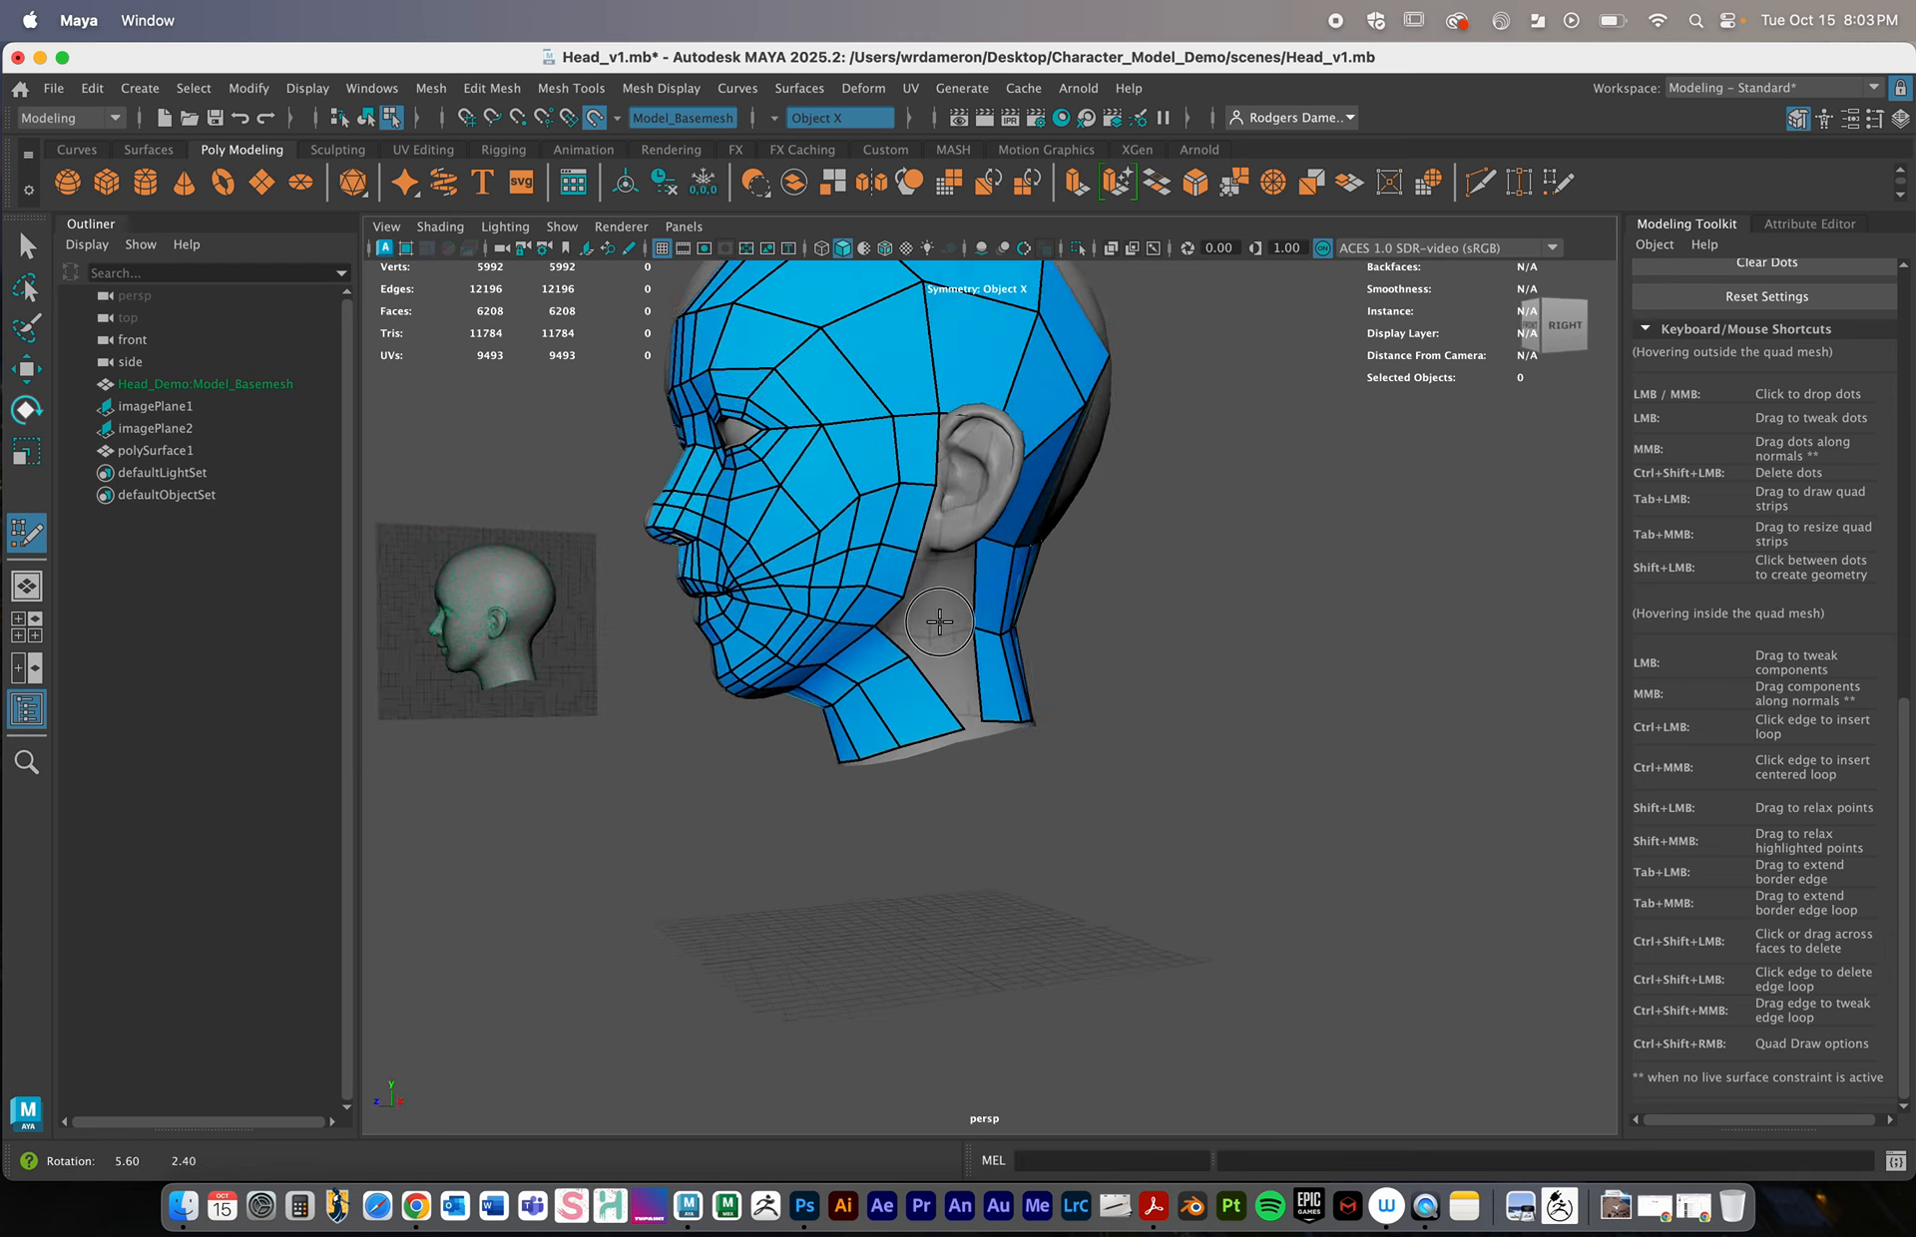
pyautogui.keyDown('alt'); pyautogui.moveTo(886, 620); pyautogui.dragTo(652, 631, button='right'); pyautogui.keyUp('alt')
pyautogui.keyDown('alt'); pyautogui.moveTo(653, 630); pyautogui.dragTo(701, 629); pyautogui.keyUp('alt')
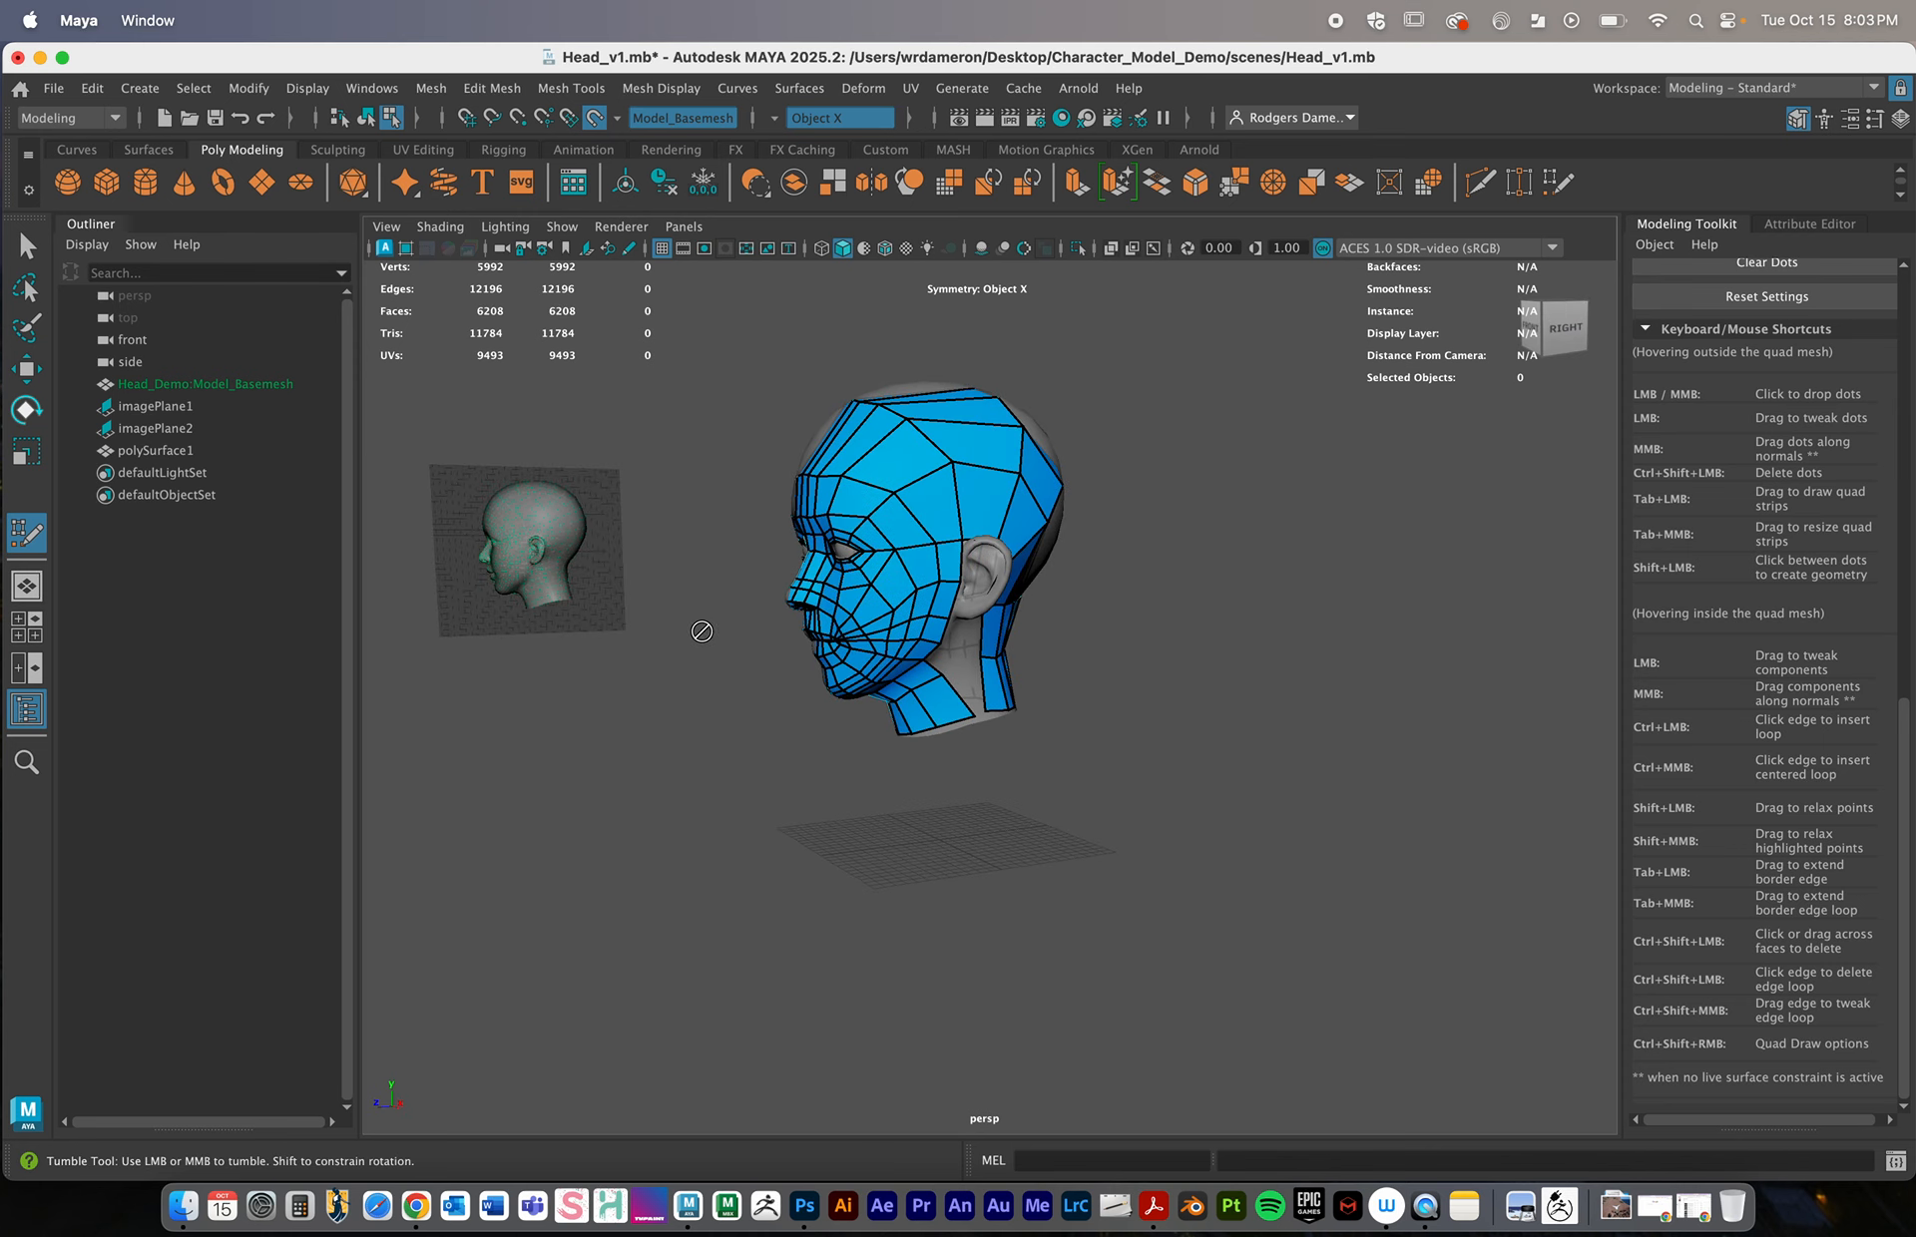
pyautogui.keyDown('alt'); pyautogui.moveTo(701, 628); pyautogui.dragTo(1082, 670, button='right'); pyautogui.keyUp('alt')
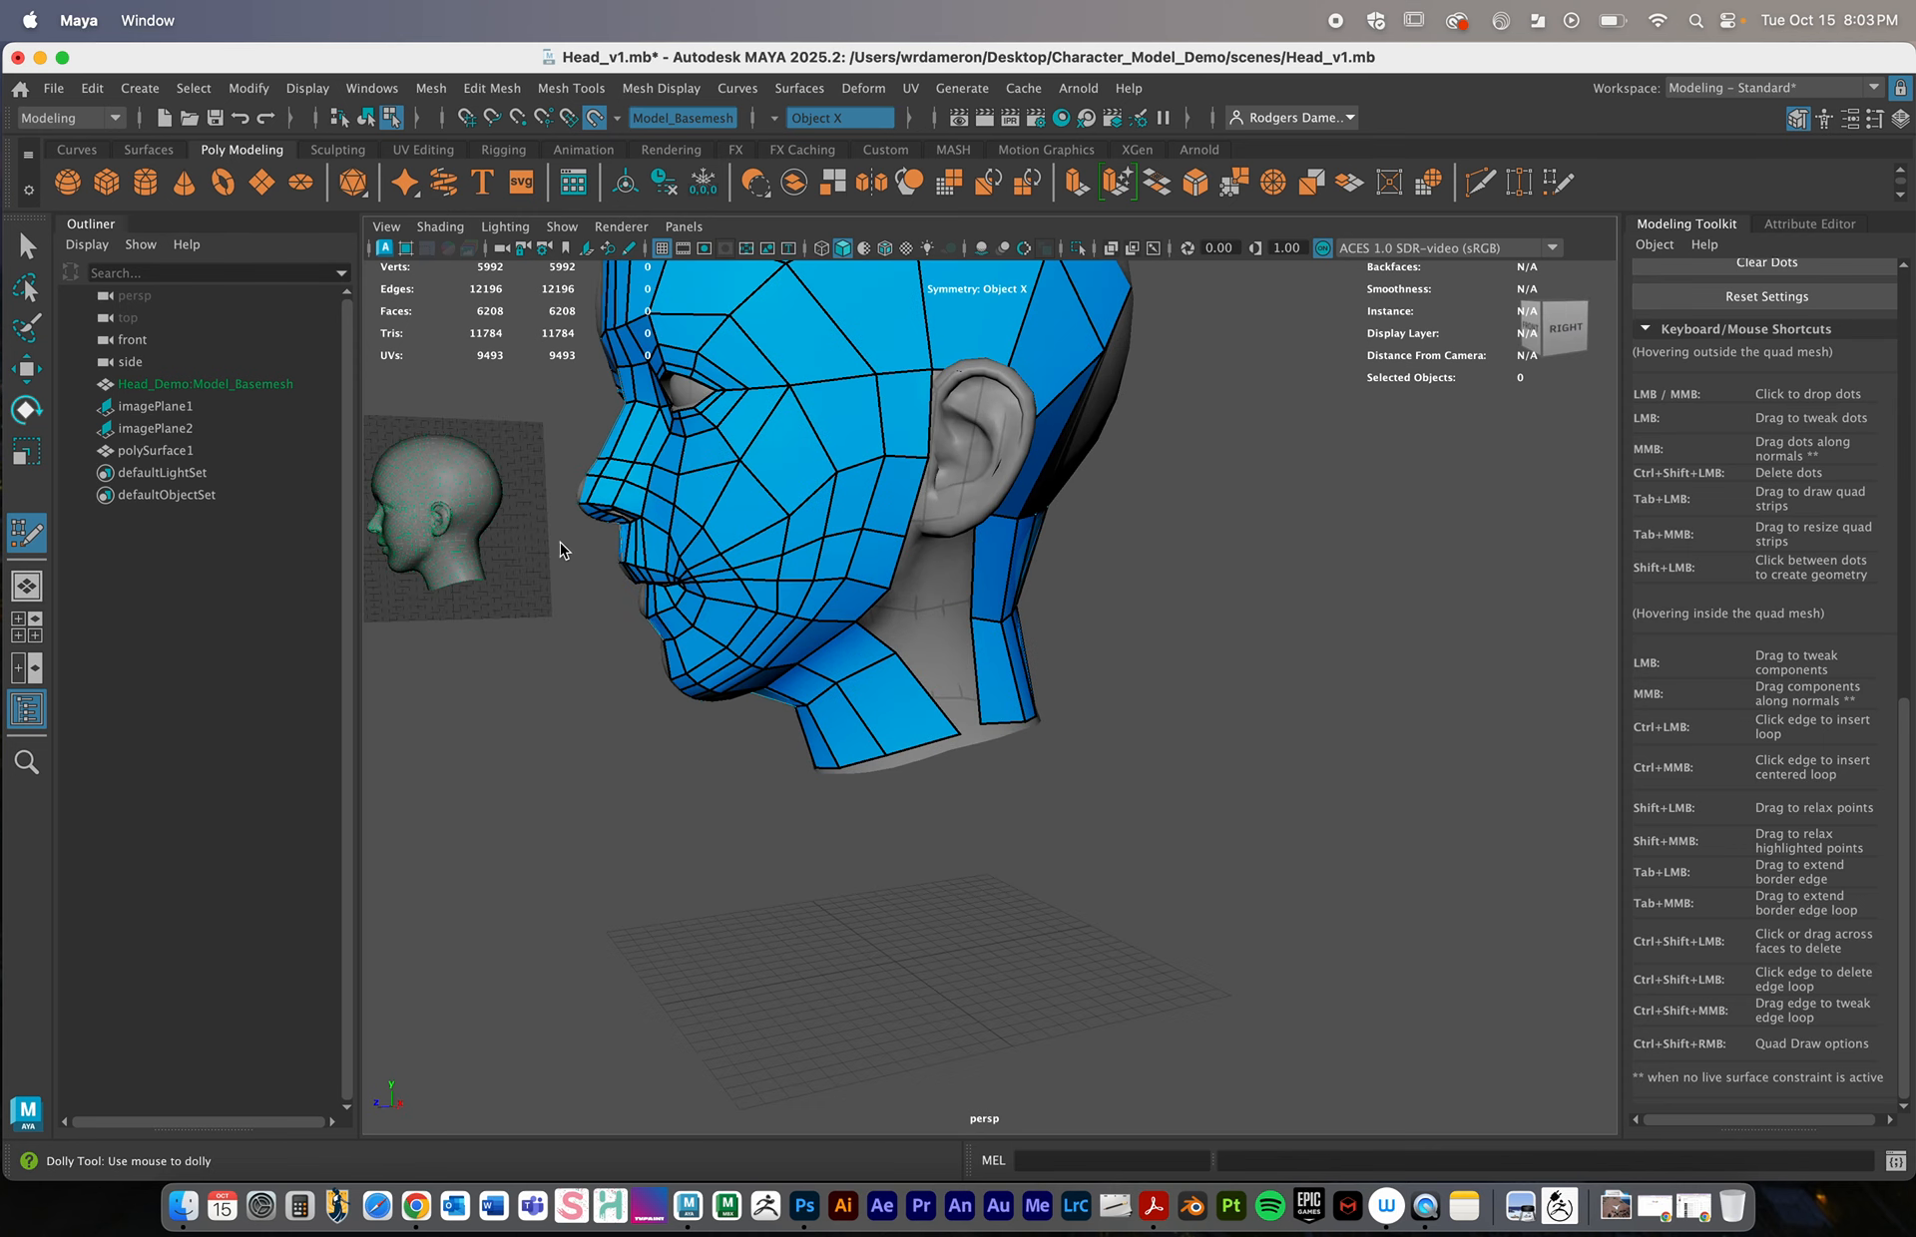
# Save the scene under the new name retop_v1.mb in the scenes folder
pyautogui.click(55, 89)
pyautogui.click(110, 201)
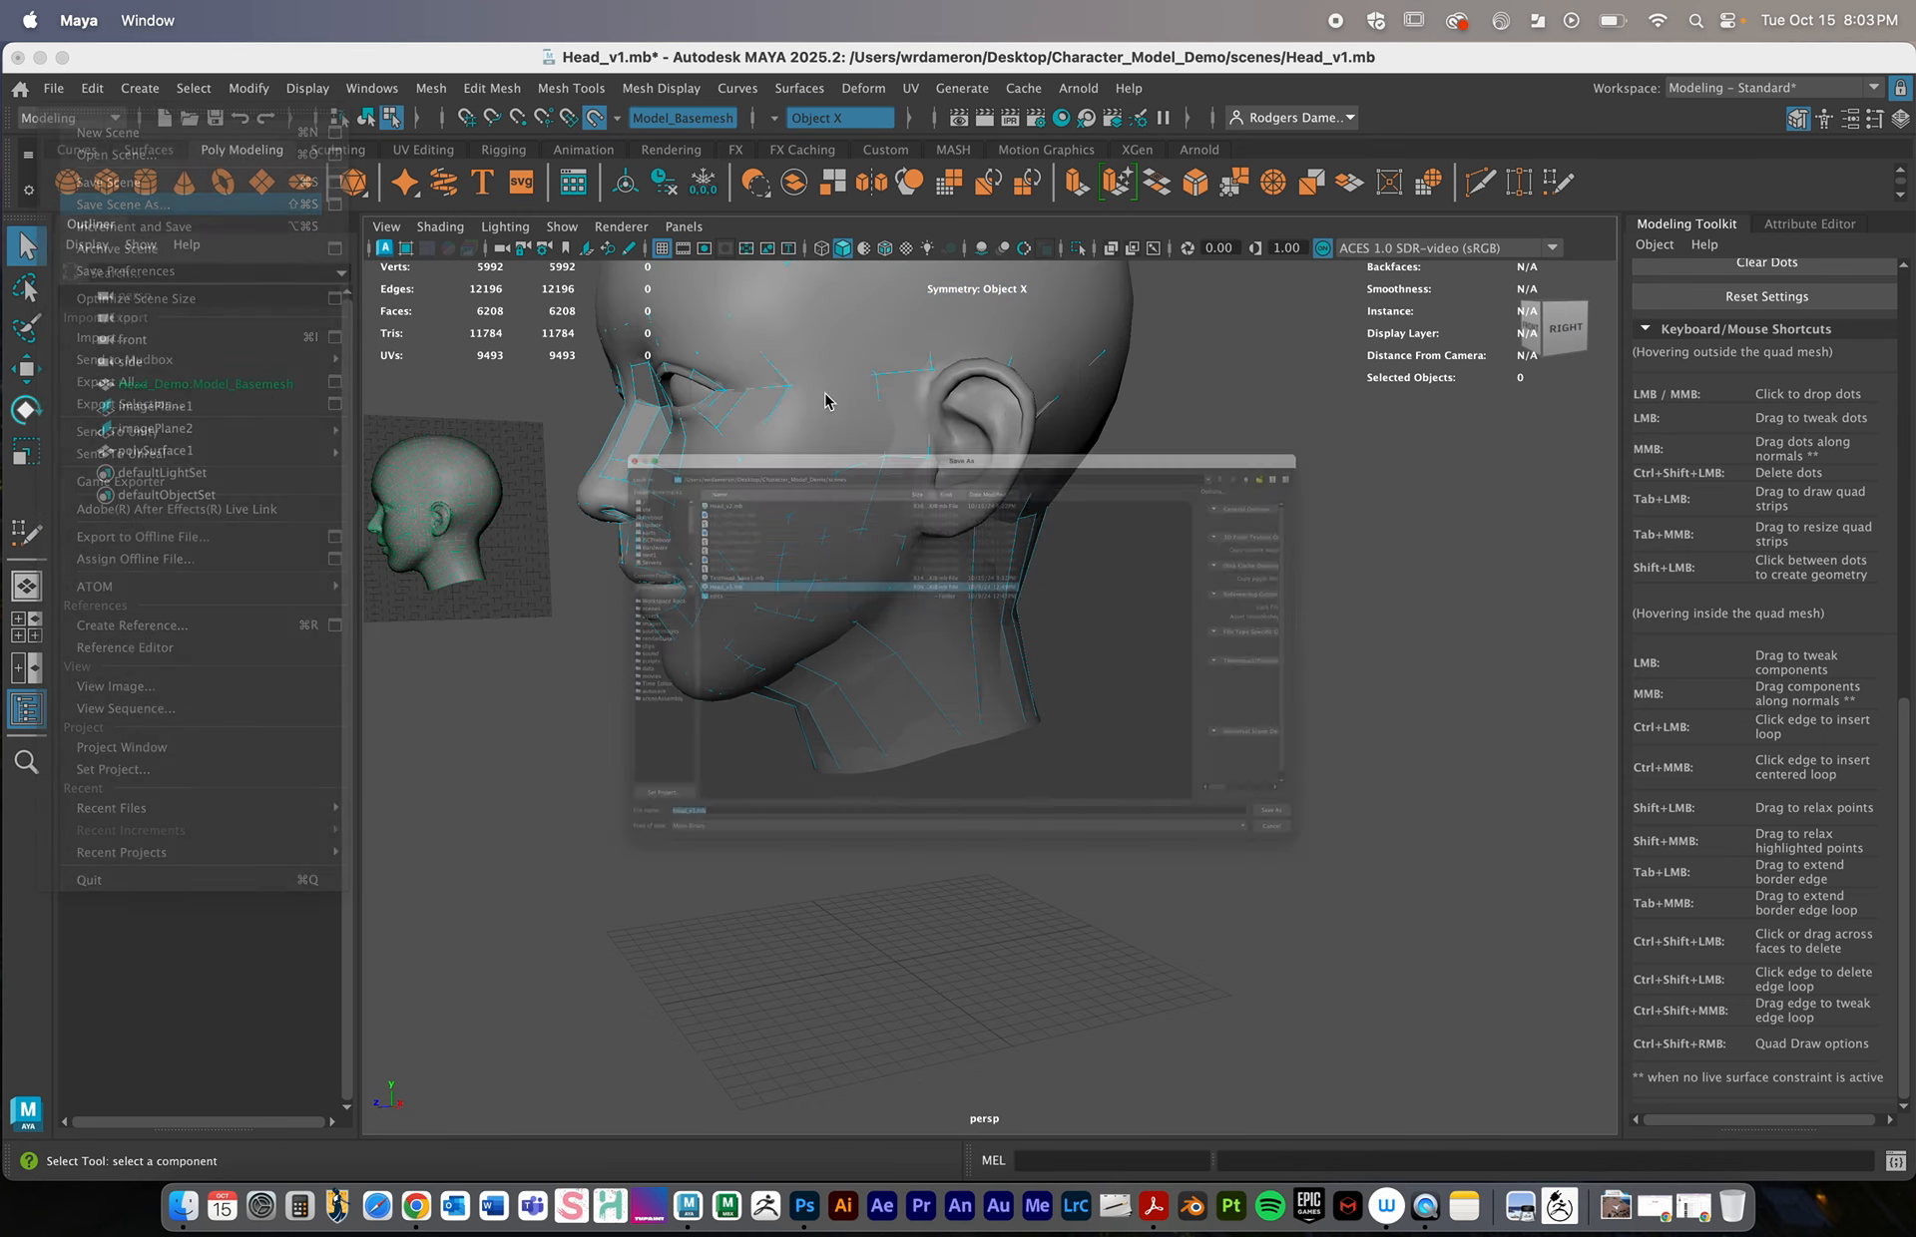
pyautogui.click(354, 1012)
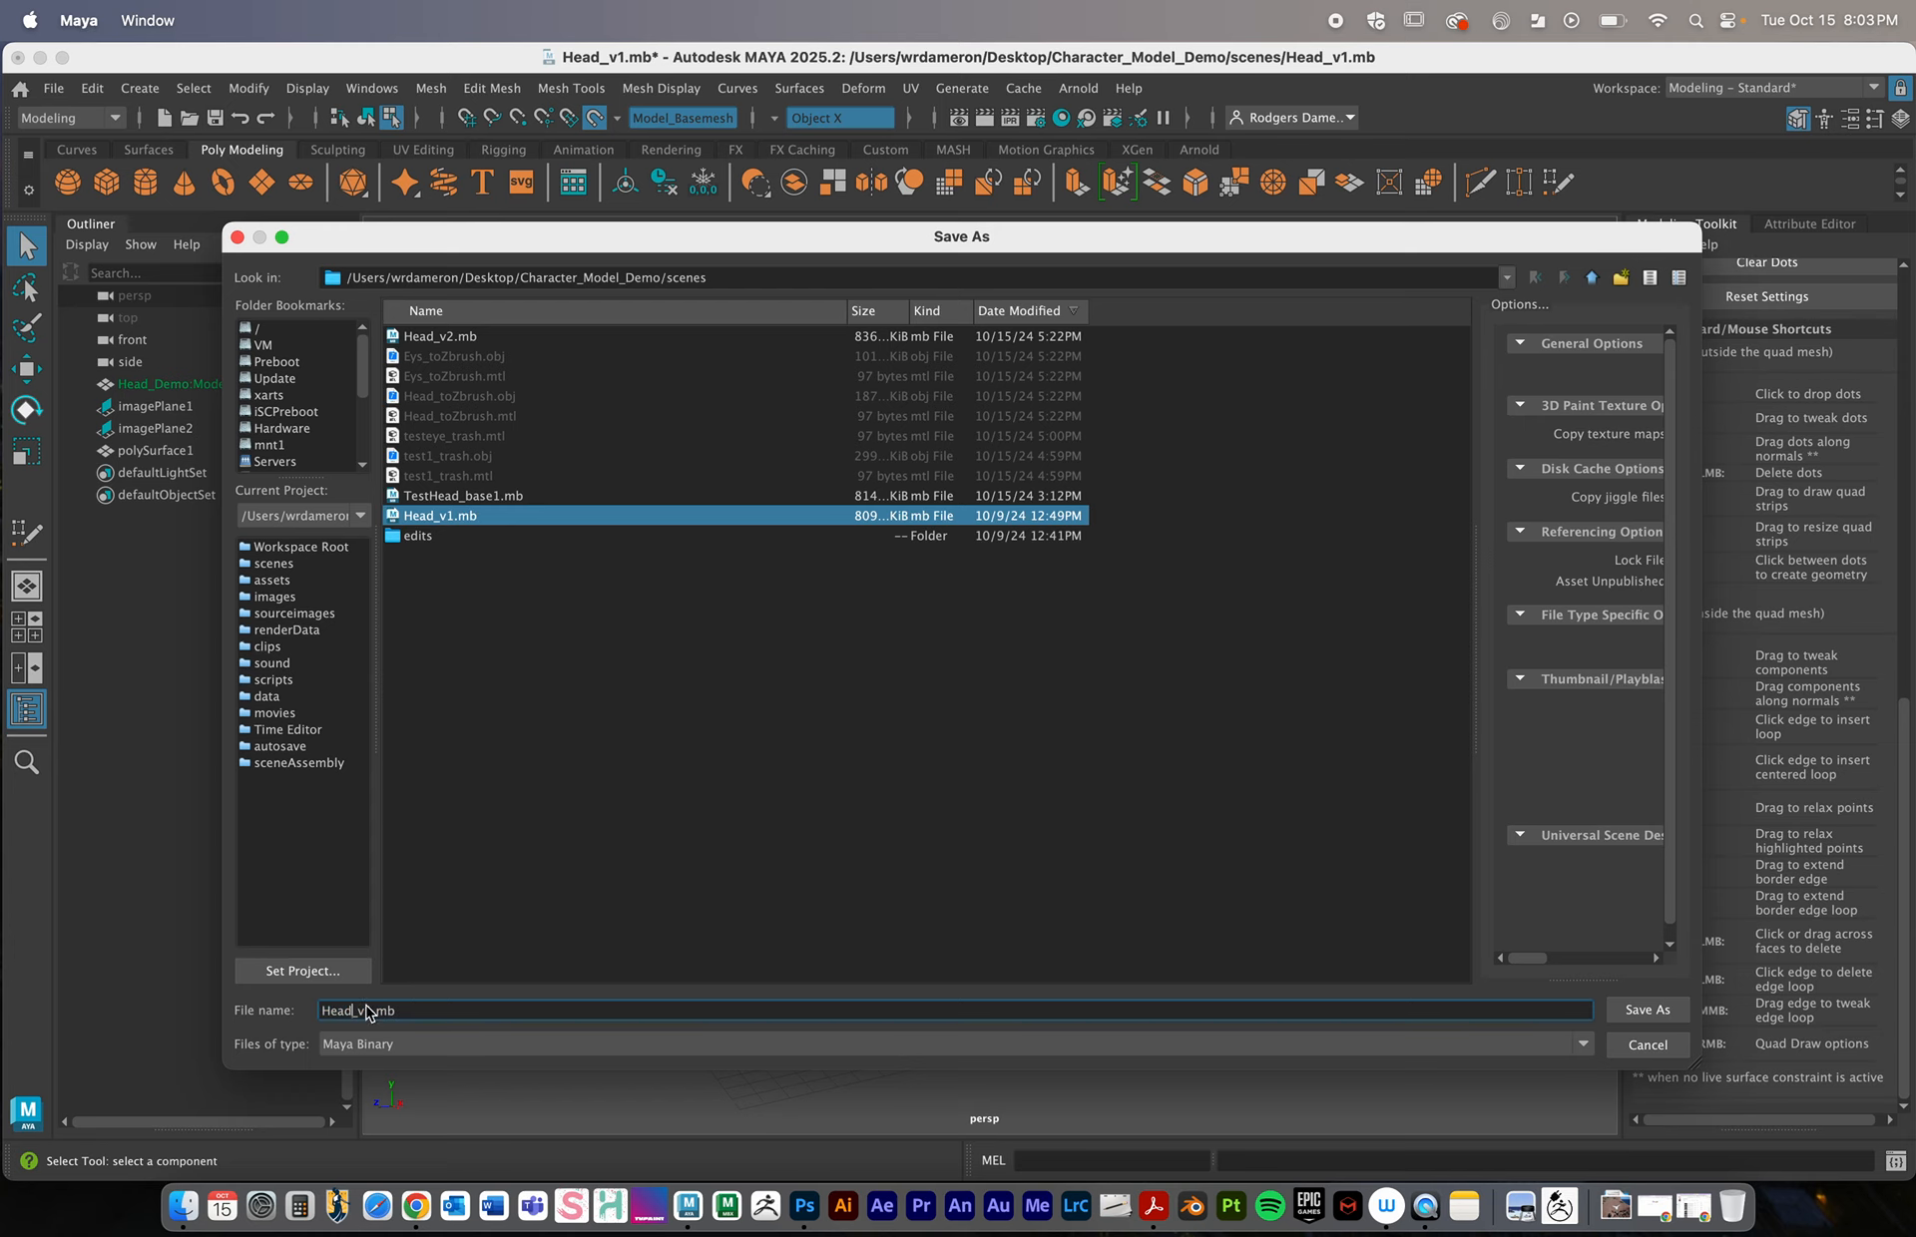
pyautogui.doubleClick(369, 1011)
pyautogui.write('retop')
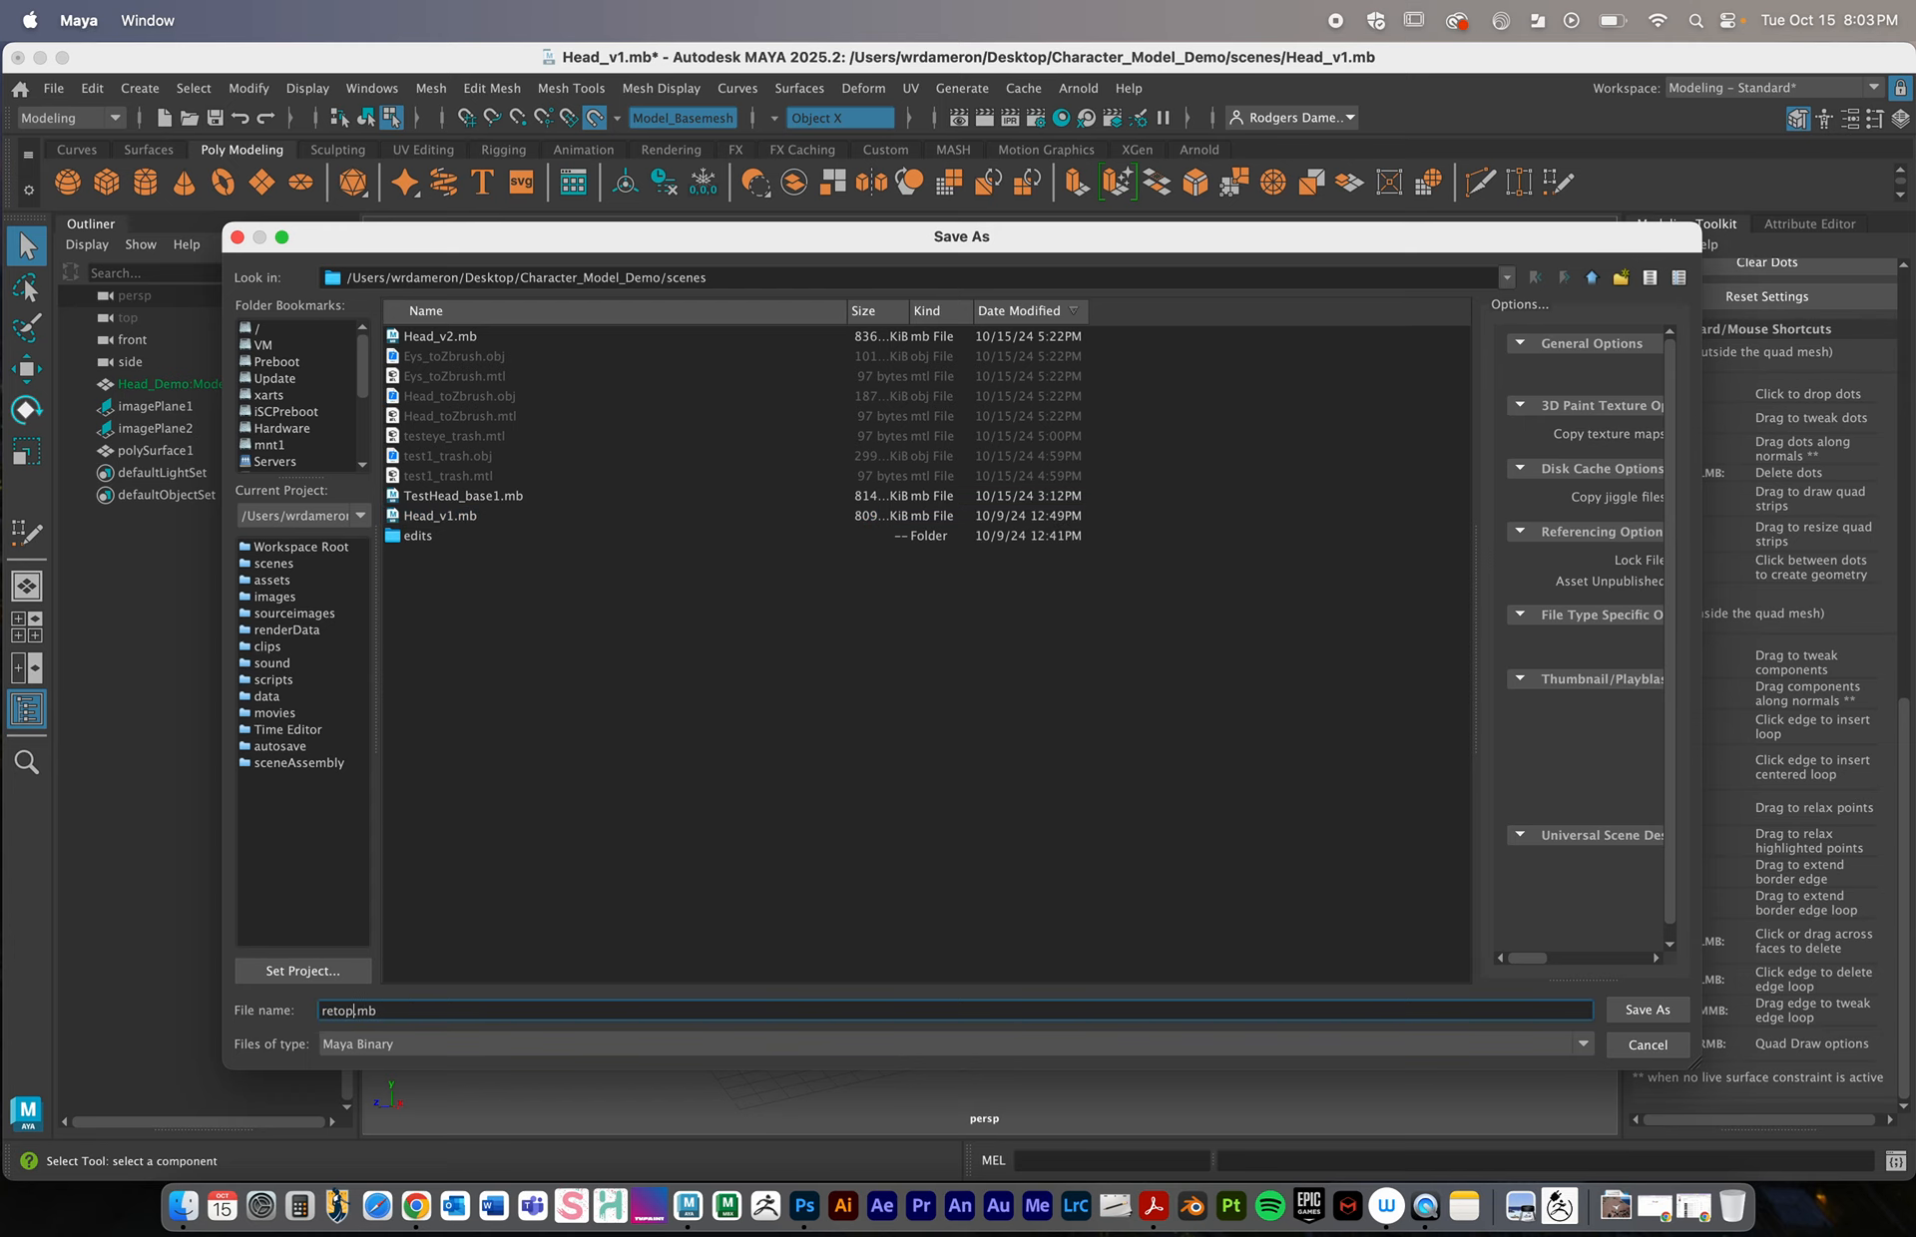
pyautogui.press('Return')
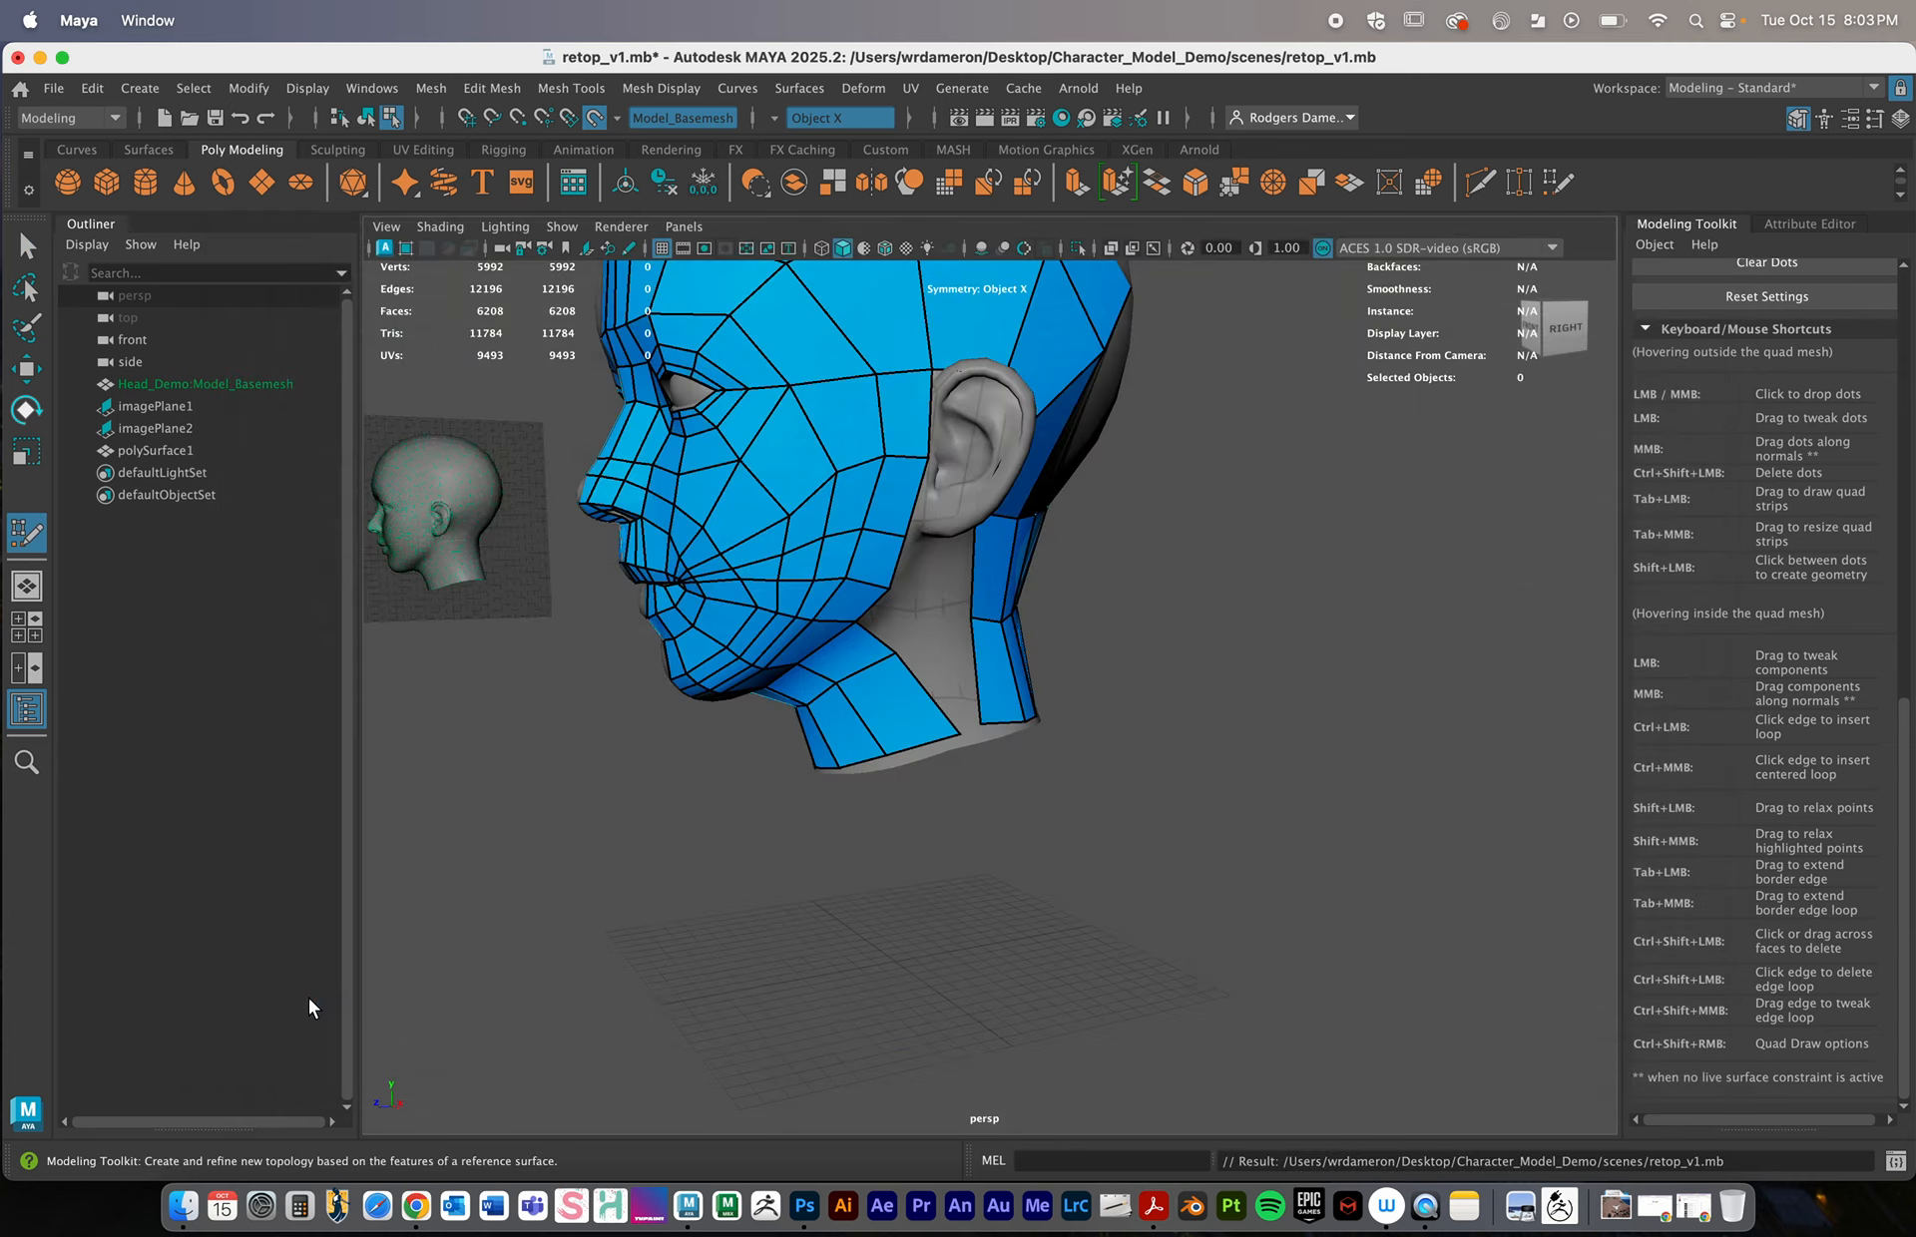
# Bridge the lower side of the neck to the nape strip with one quad above the neck's base
pyautogui.keyDown('alt'); pyautogui.moveTo(948, 541); pyautogui.dragTo(943, 524); pyautogui.keyUp('alt')
pyautogui.keyDown('alt'); pyautogui.moveTo(944, 523); pyautogui.dragTo(1013, 573, button='right'); pyautogui.keyUp('alt')
pyautogui.keyDown('alt'); pyautogui.moveTo(1014, 573); pyautogui.dragTo(962, 569); pyautogui.keyUp('alt')
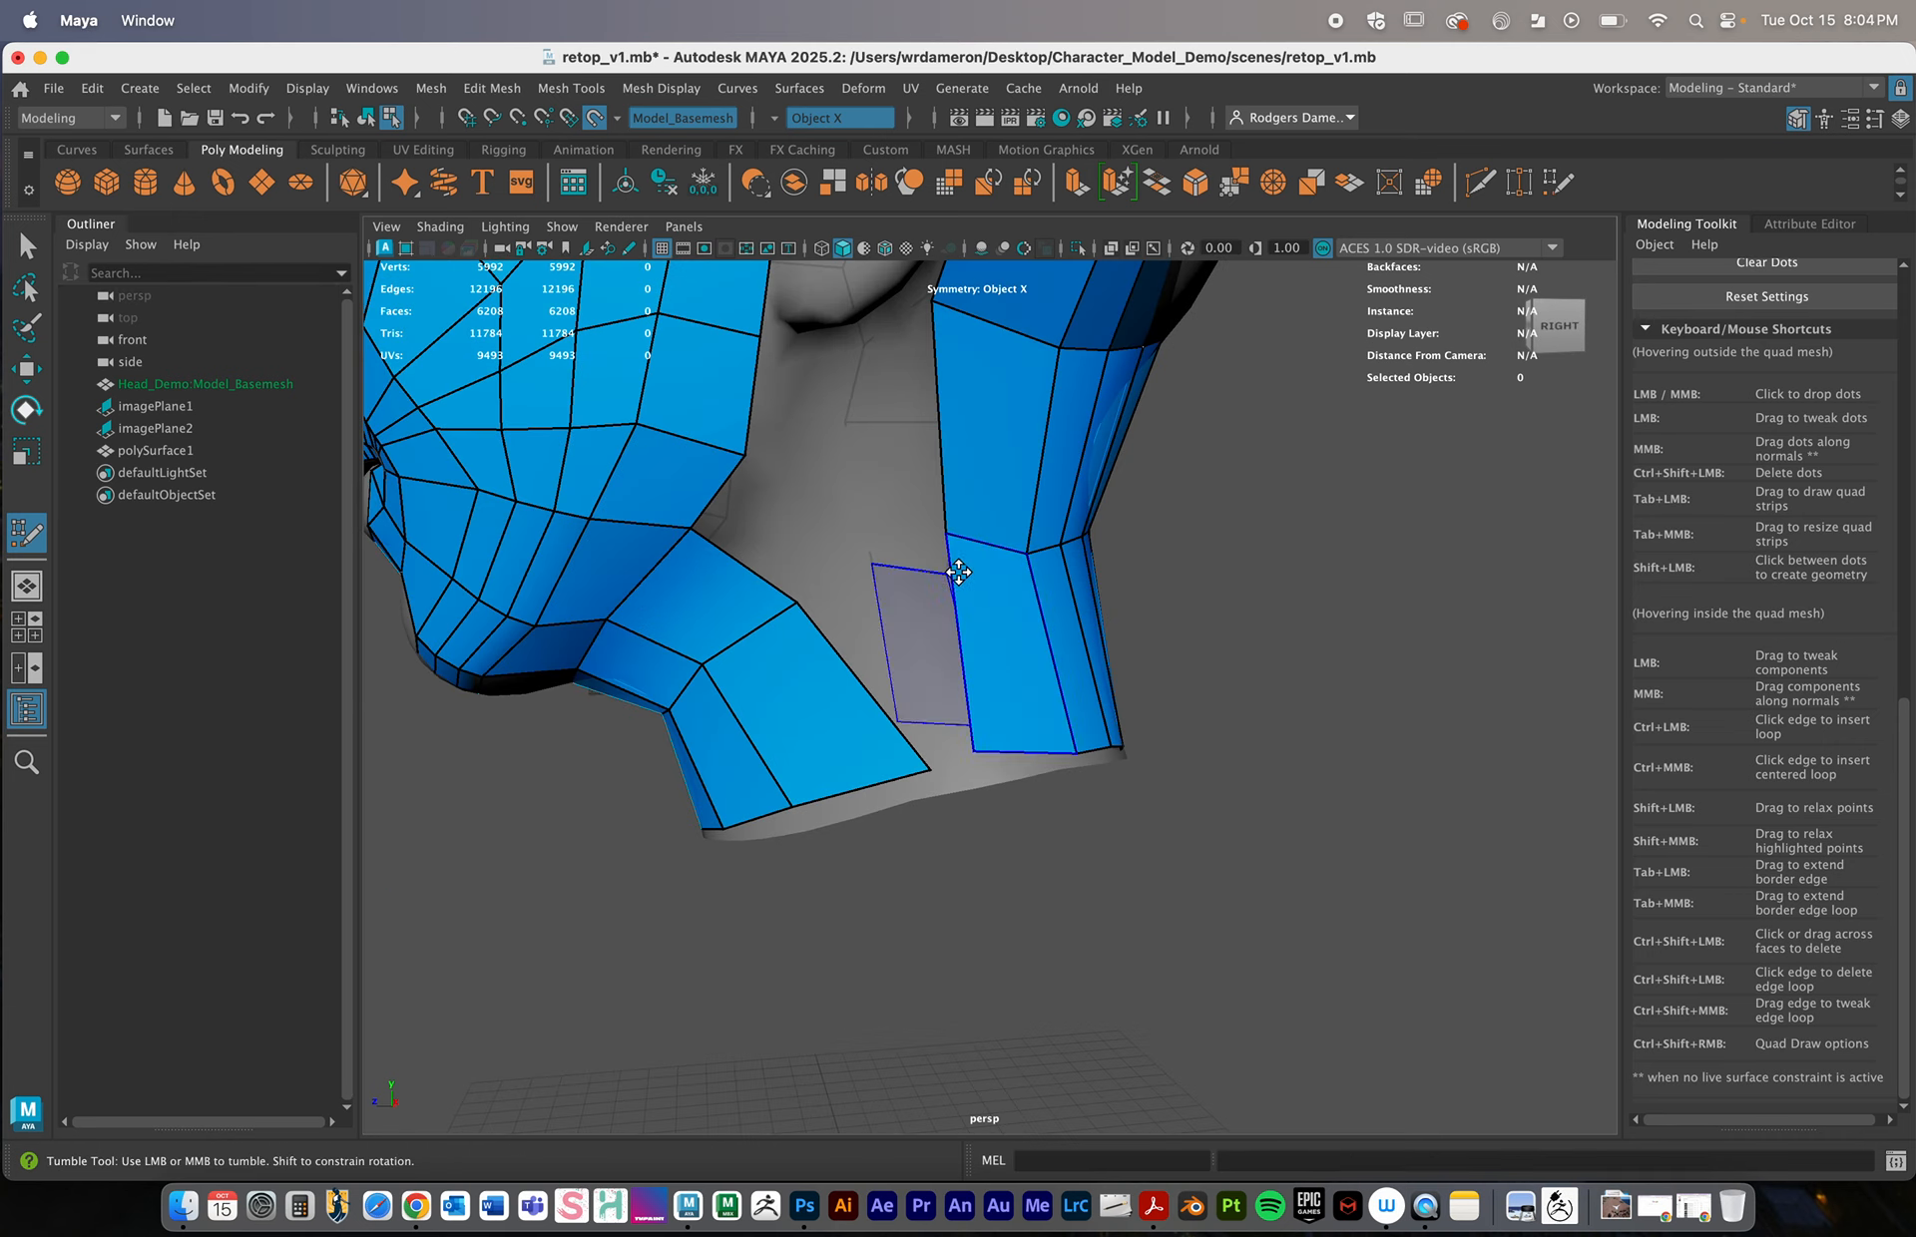
pyautogui.keyDown('alt'); pyautogui.moveTo(961, 569); pyautogui.dragTo(988, 647, button='middle'); pyautogui.keyUp('alt')
pyautogui.keyDown('alt'); pyautogui.moveTo(988, 647); pyautogui.dragTo(941, 633, button='right'); pyautogui.keyUp('alt')
pyautogui.keyDown('alt'); pyautogui.moveTo(965, 642); pyautogui.dragTo(967, 642); pyautogui.keyUp('alt')
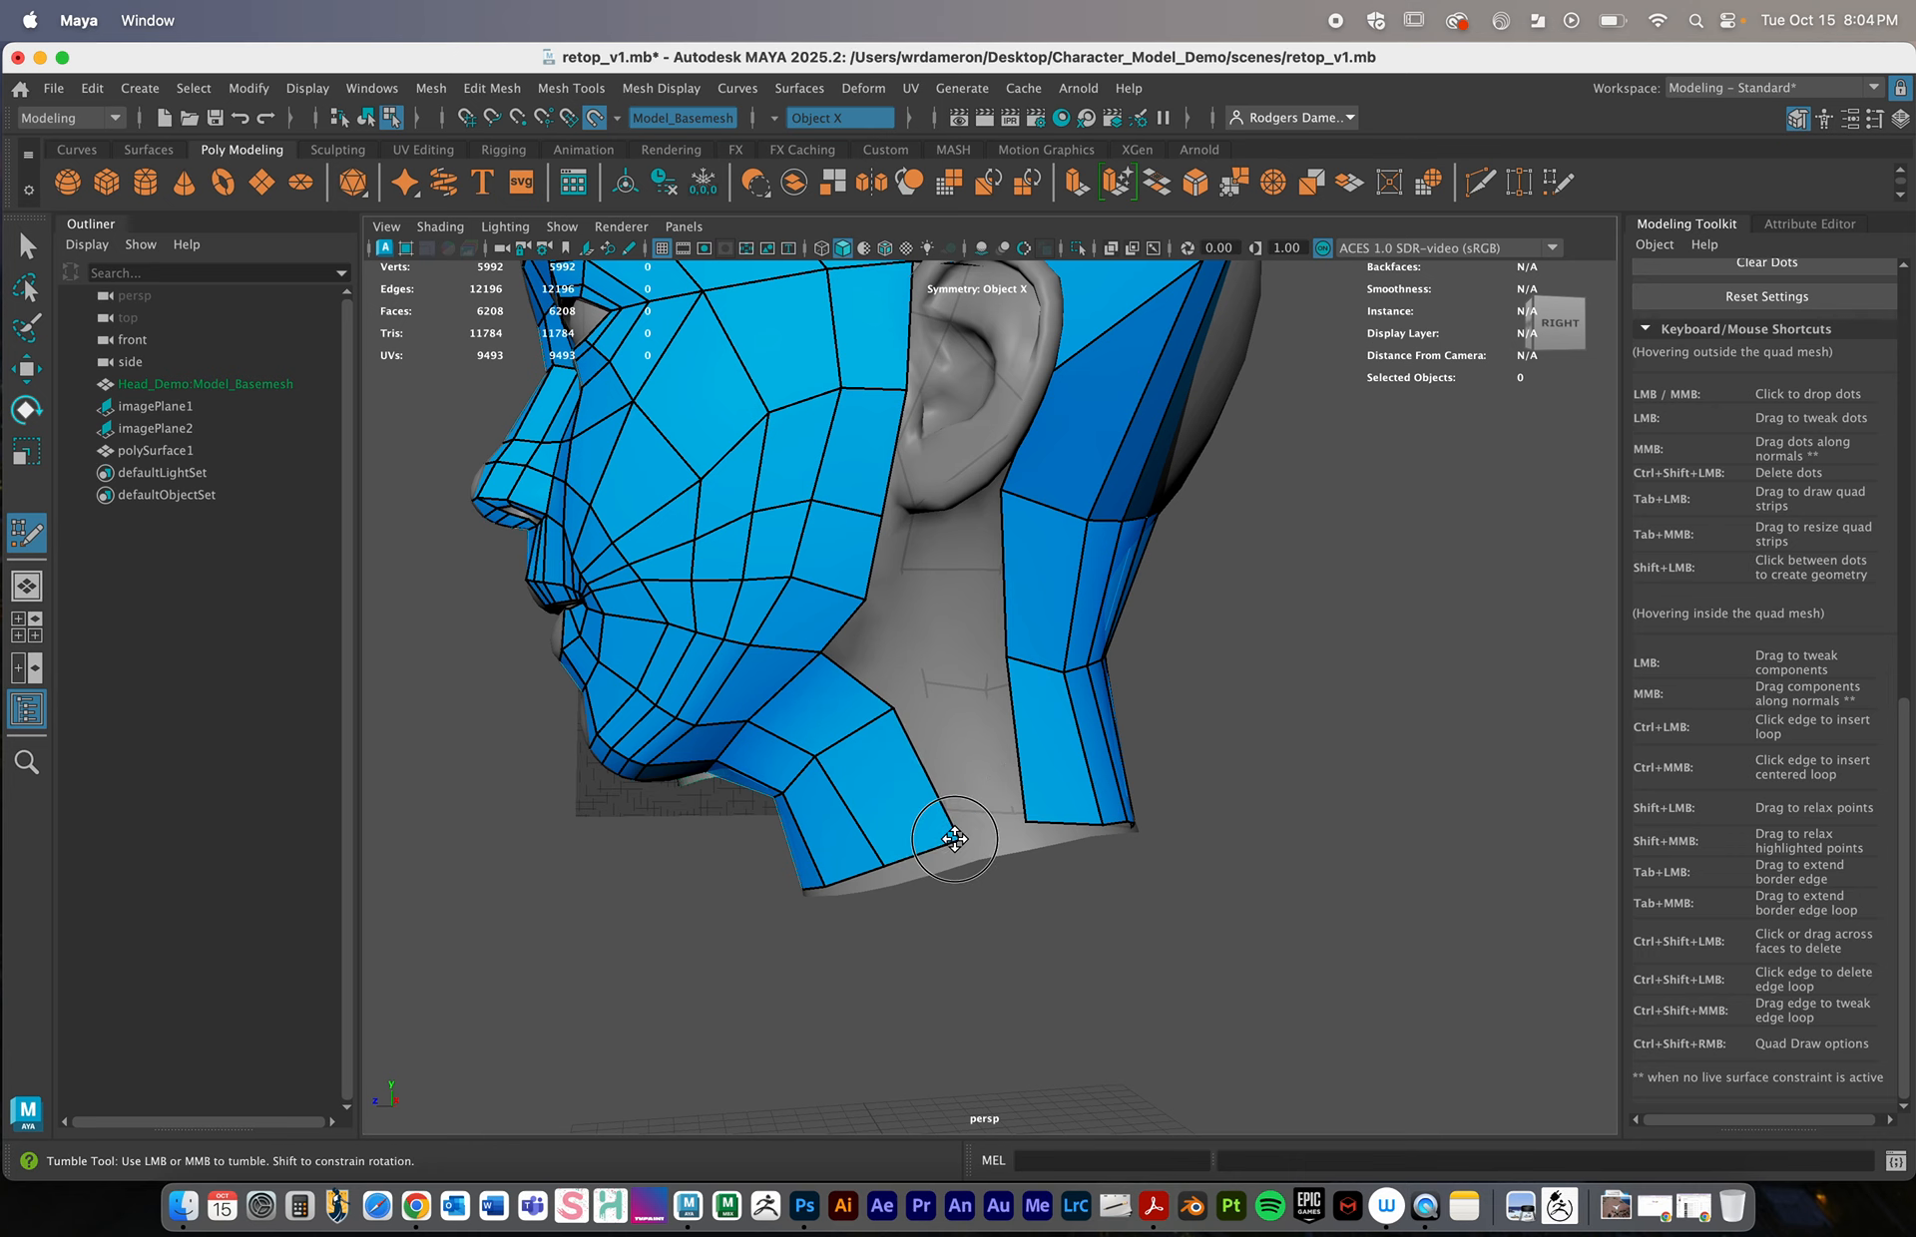
pyautogui.keyDown('shift'); pyautogui.click(984, 773); pyautogui.keyUp('shift')
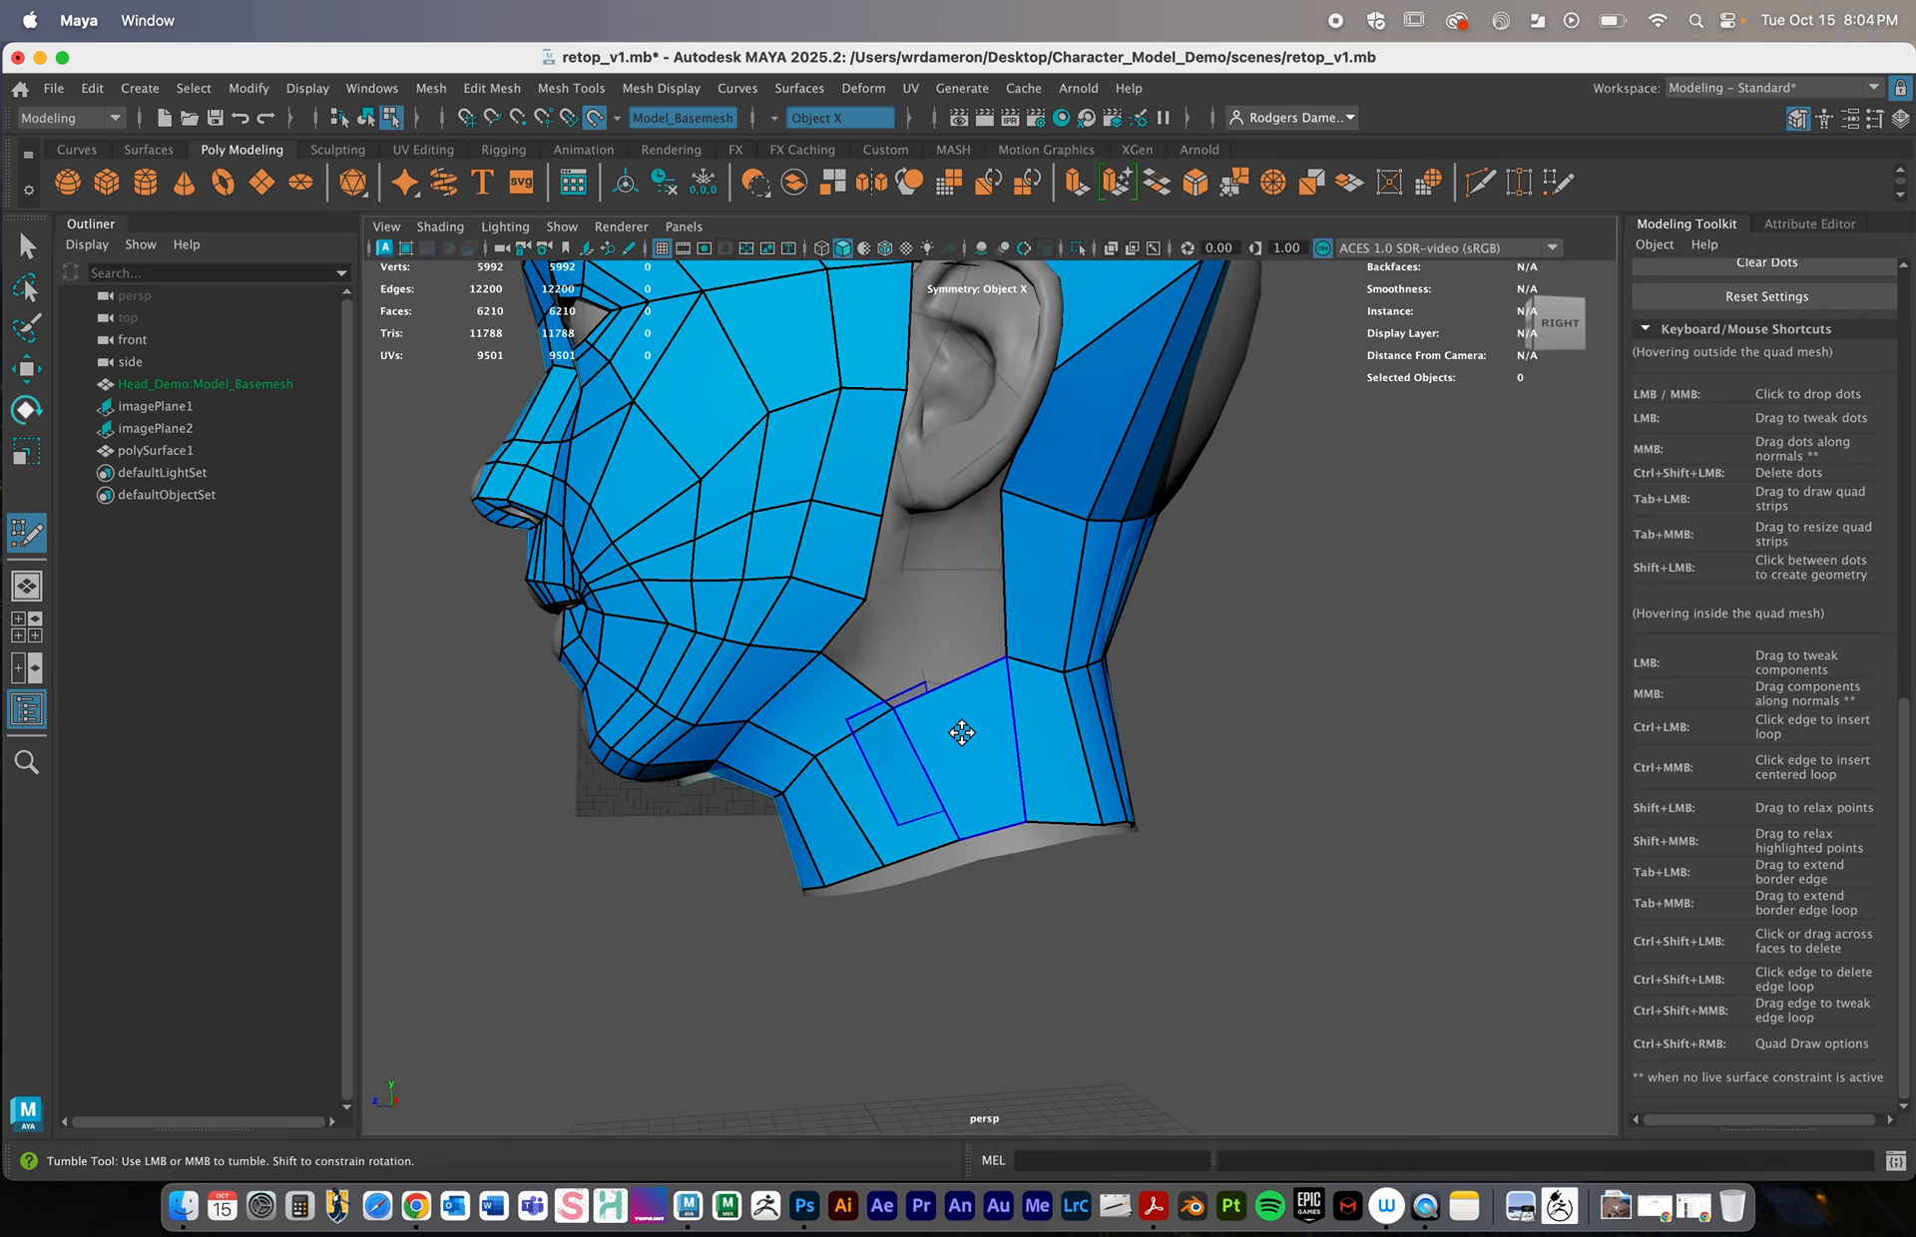
# Add a quad below the earlobe from the jaw corner to the nape, and fill the remaining gap beneath it
pyautogui.keyDown('alt'); pyautogui.moveTo(926, 674); pyautogui.dragTo(904, 570); pyautogui.keyUp('alt')
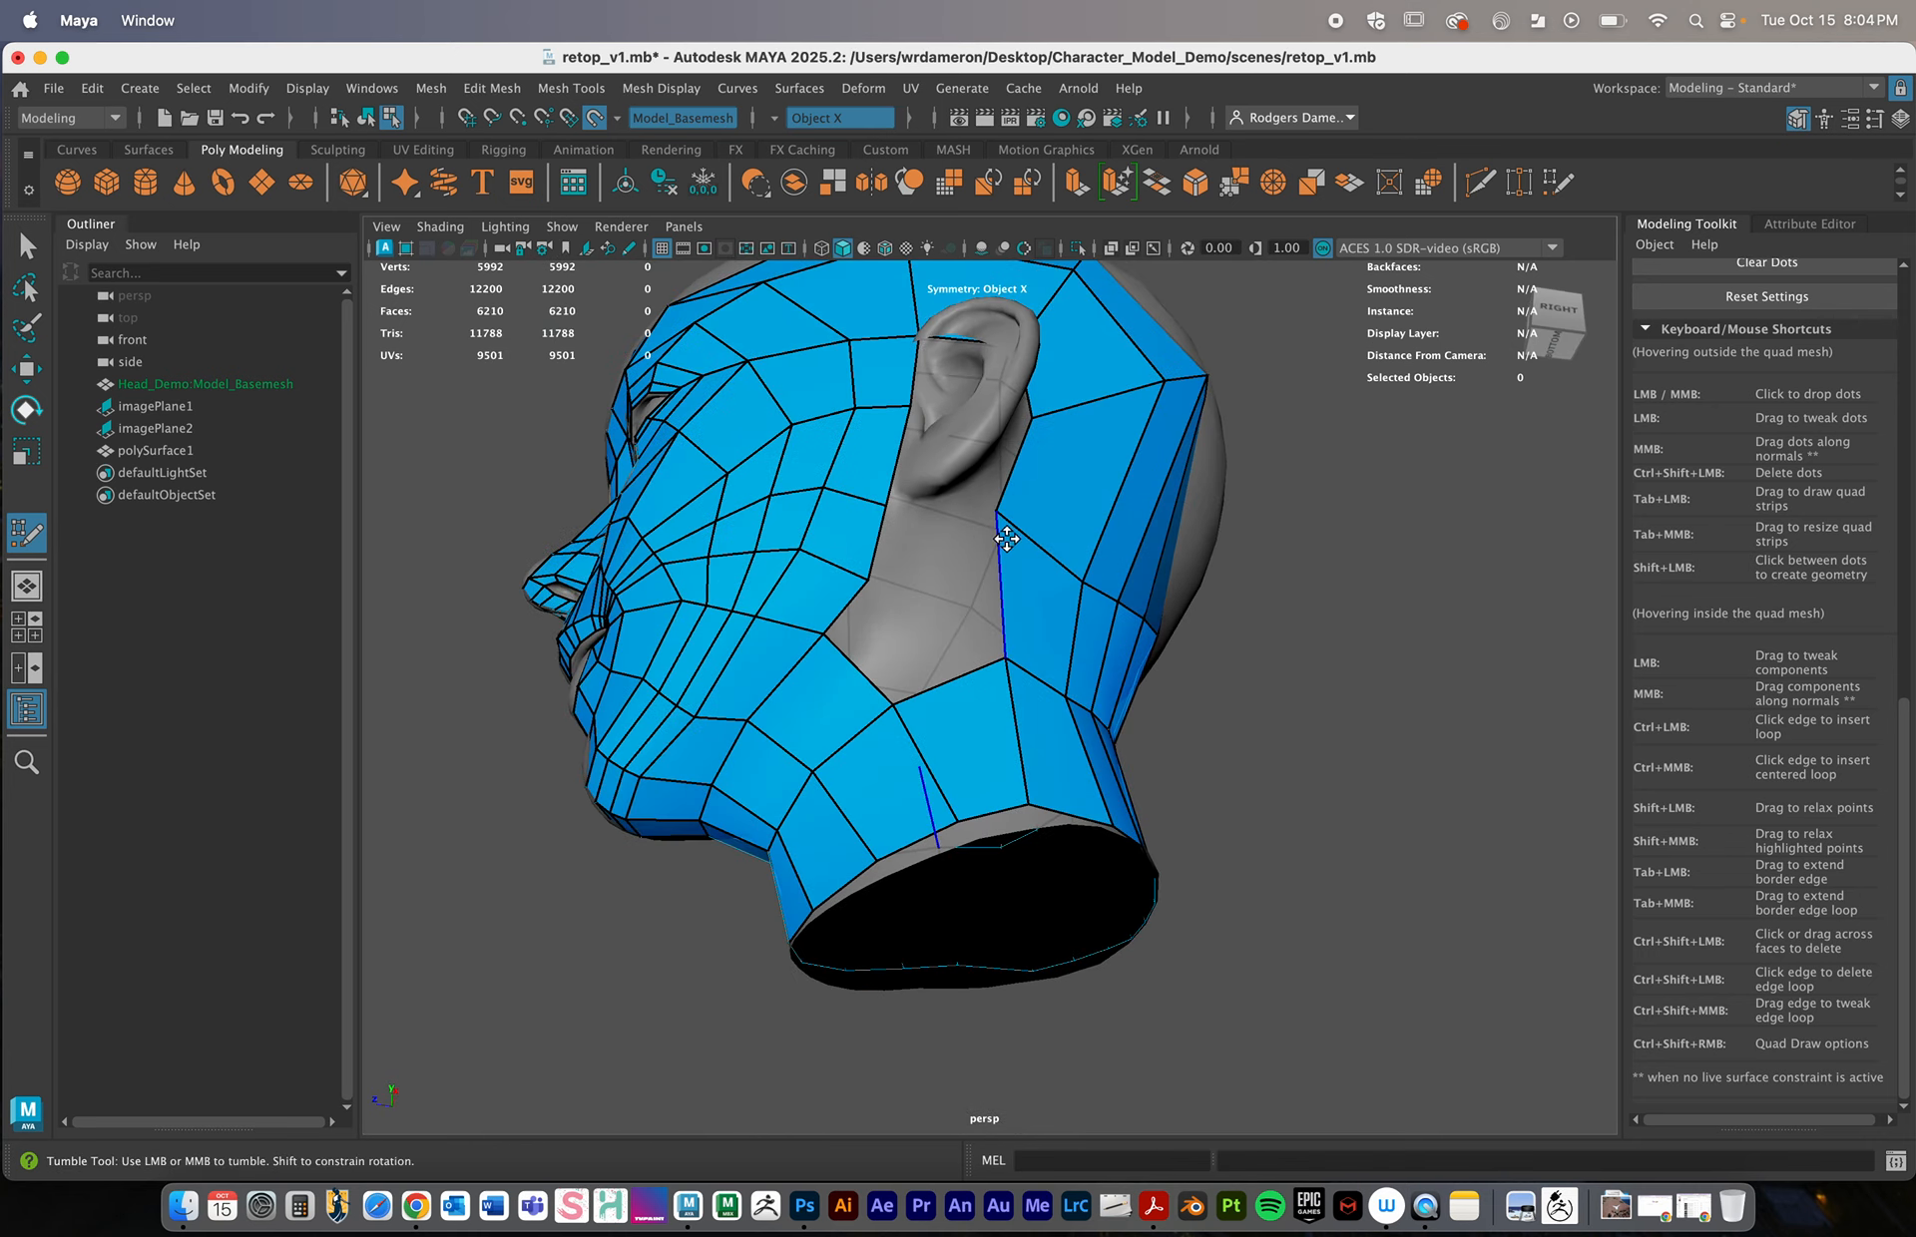
pyautogui.keyDown('shift'); pyautogui.click(928, 542); pyautogui.keyUp('shift')
pyautogui.moveTo(1008, 608)
pyautogui.keyDown('alt'); pyautogui.mouseDown()
pyautogui.moveTo(926, 658)
pyautogui.moveTo(877, 638)
pyautogui.mouseUp(); pyautogui.keyUp('alt')
pyautogui.keyDown('shift'); pyautogui.click(945, 671); pyautogui.keyUp('shift')
pyautogui.keyDown('alt'); pyautogui.moveTo(1134, 735); pyautogui.dragTo(957, 678, button='right'); pyautogui.keyUp('alt')
pyautogui.keyDown('alt'); pyautogui.moveTo(930, 649); pyautogui.dragTo(873, 648); pyautogui.keyUp('alt')
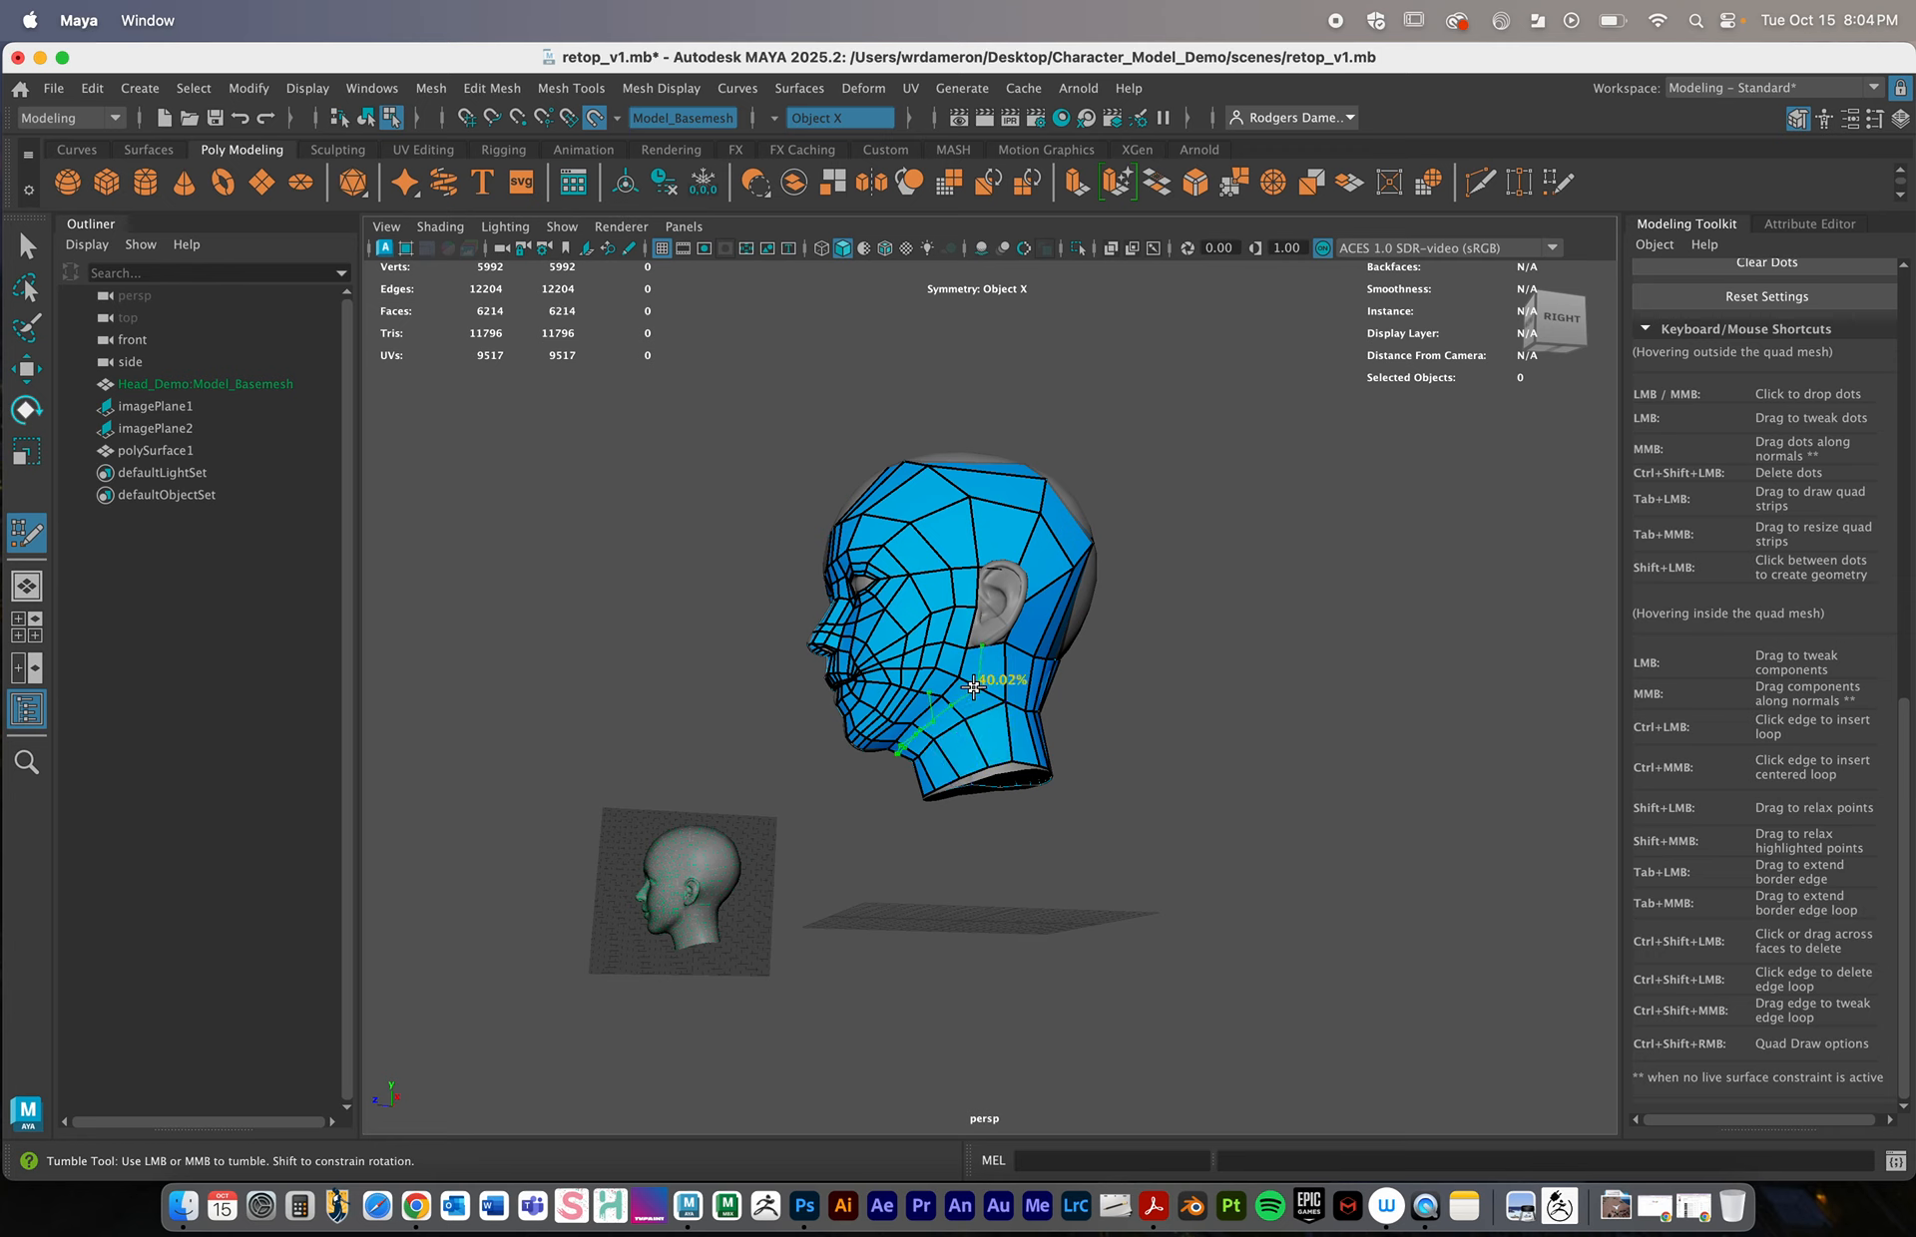
# Undo the last gap fill and delete the quad below the earlobe and the lower quad bridging the neck to the nape
pyautogui.keyDown('alt'); pyautogui.moveTo(978, 689); pyautogui.dragTo(1037, 770); pyautogui.keyUp('alt')
pyautogui.press('super+z')
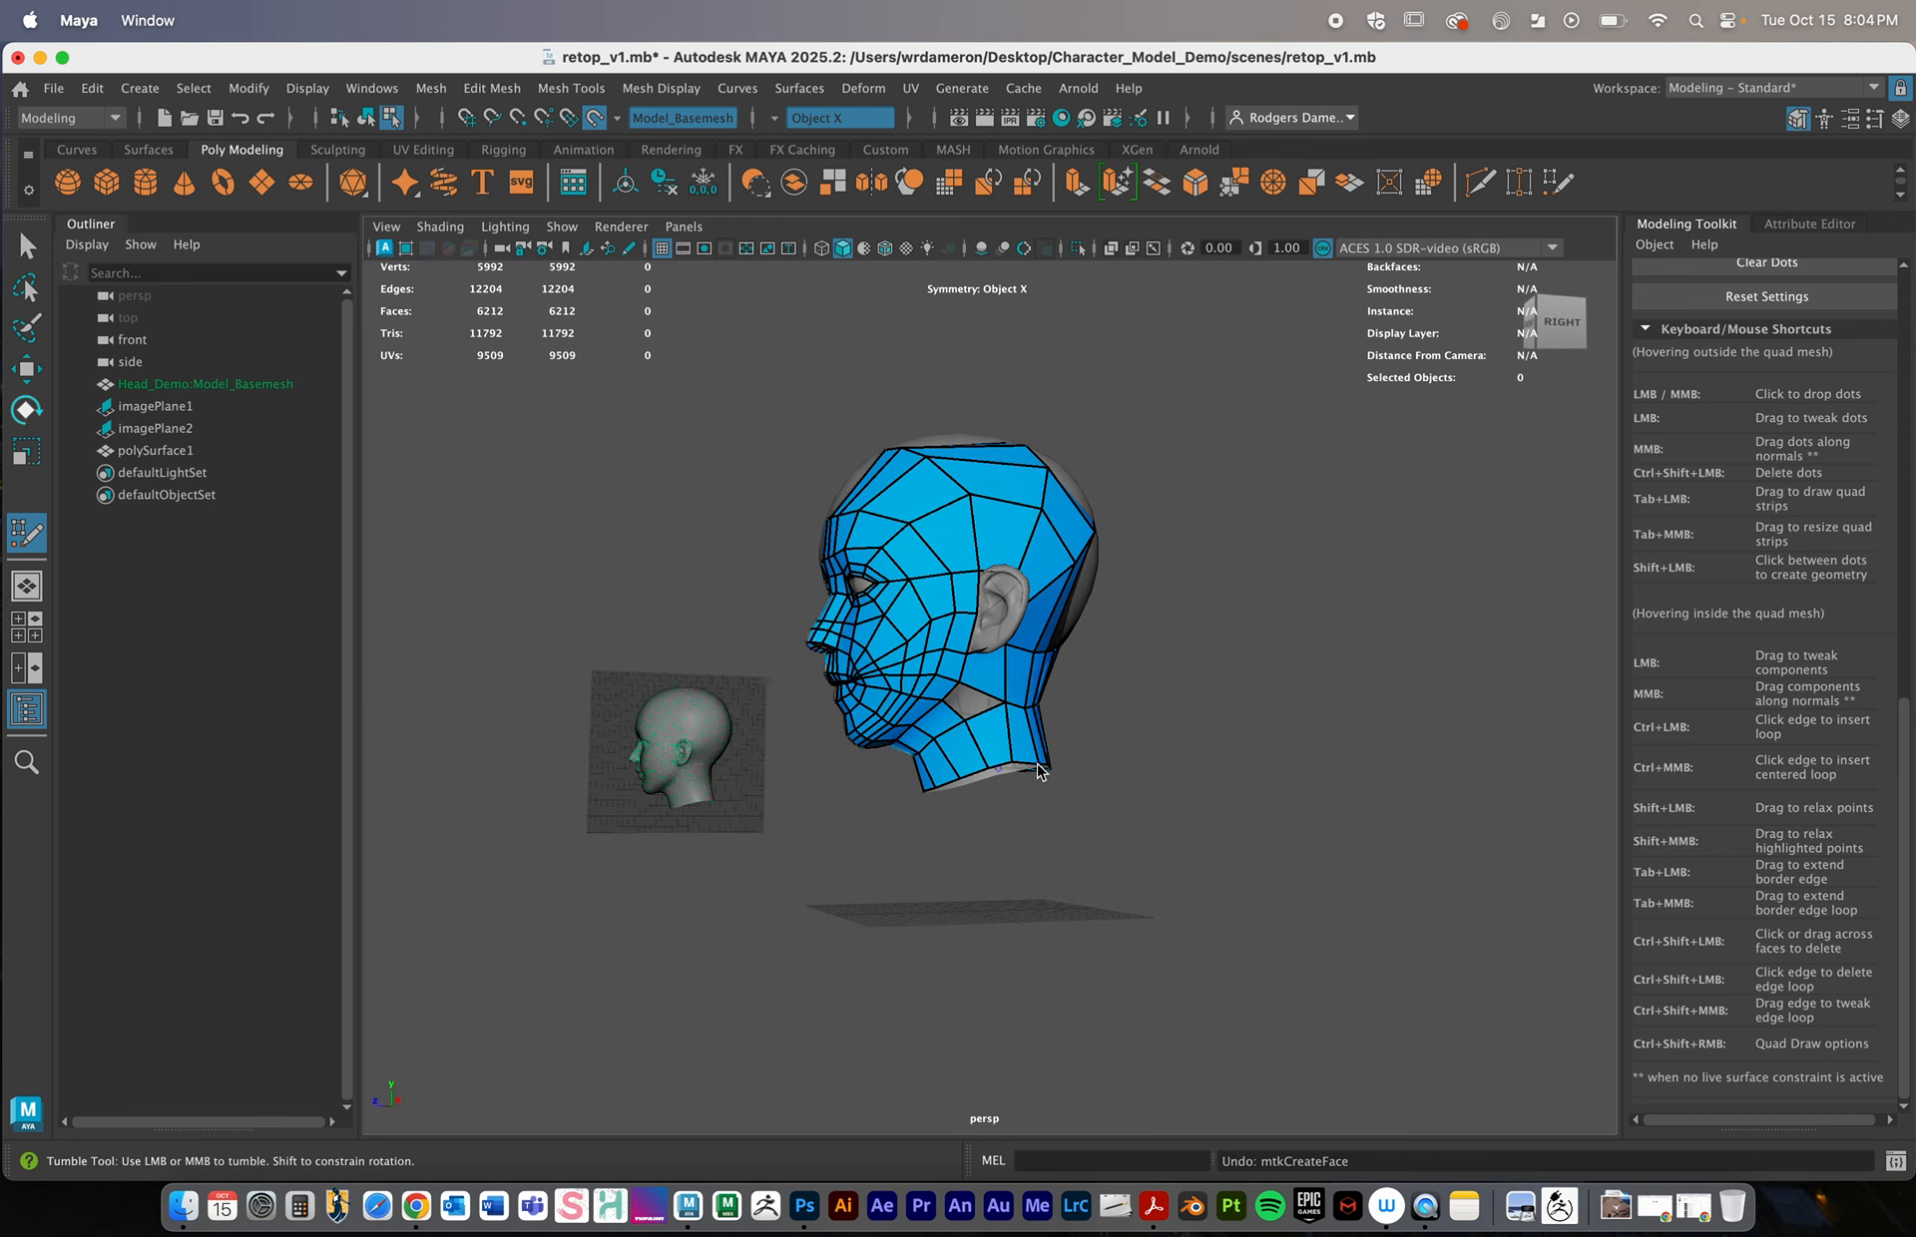
pyautogui.scroll(6, 1038, 770)
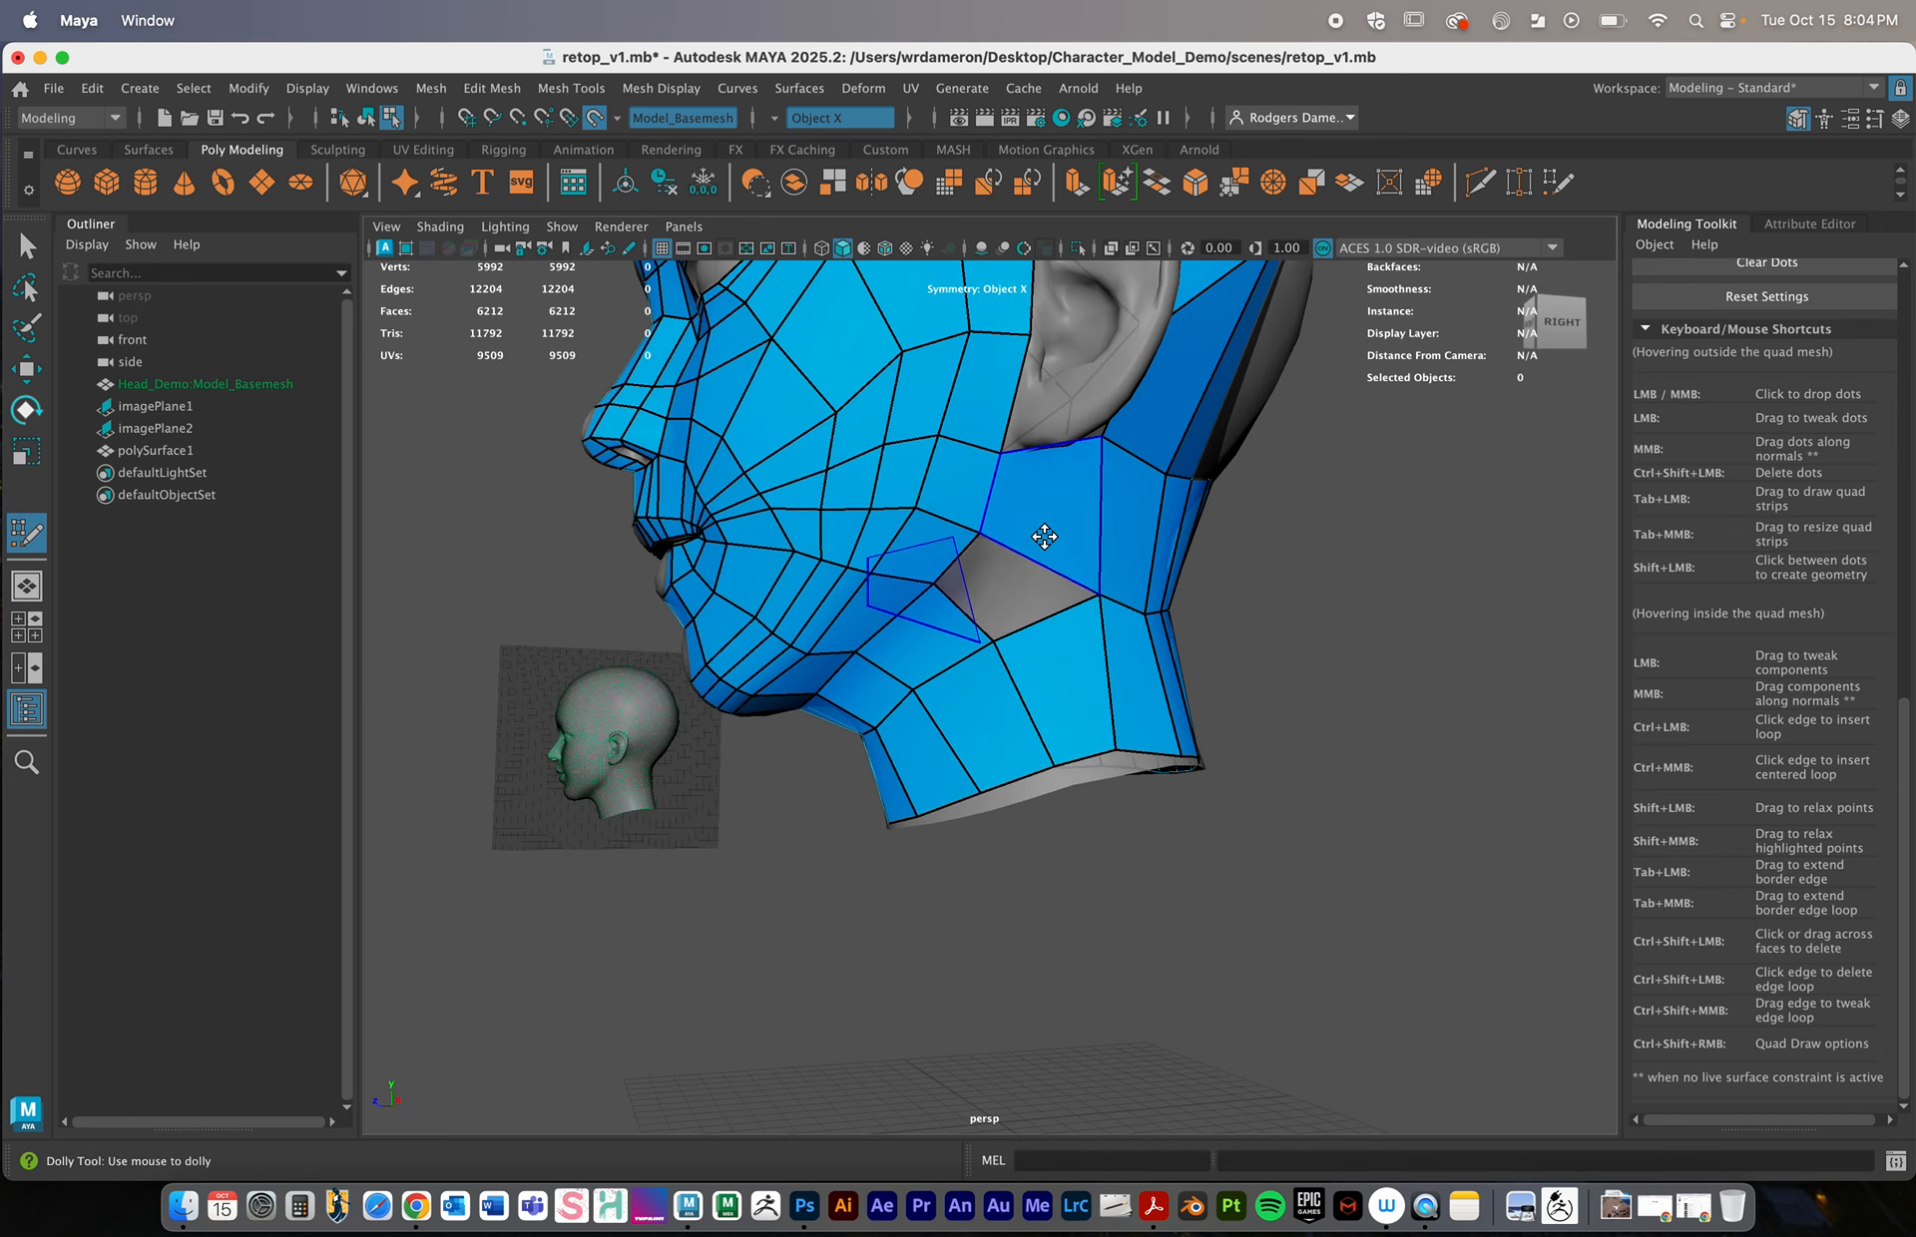
pyautogui.keyDown('ctrl'); pyautogui.keyDown('shift'); pyautogui.click(1044, 536); pyautogui.keyUp('shift'); pyautogui.keyUp('ctrl')
pyautogui.keyDown('alt'); pyautogui.moveTo(1043, 598); pyautogui.dragTo(1063, 618); pyautogui.keyUp('alt')
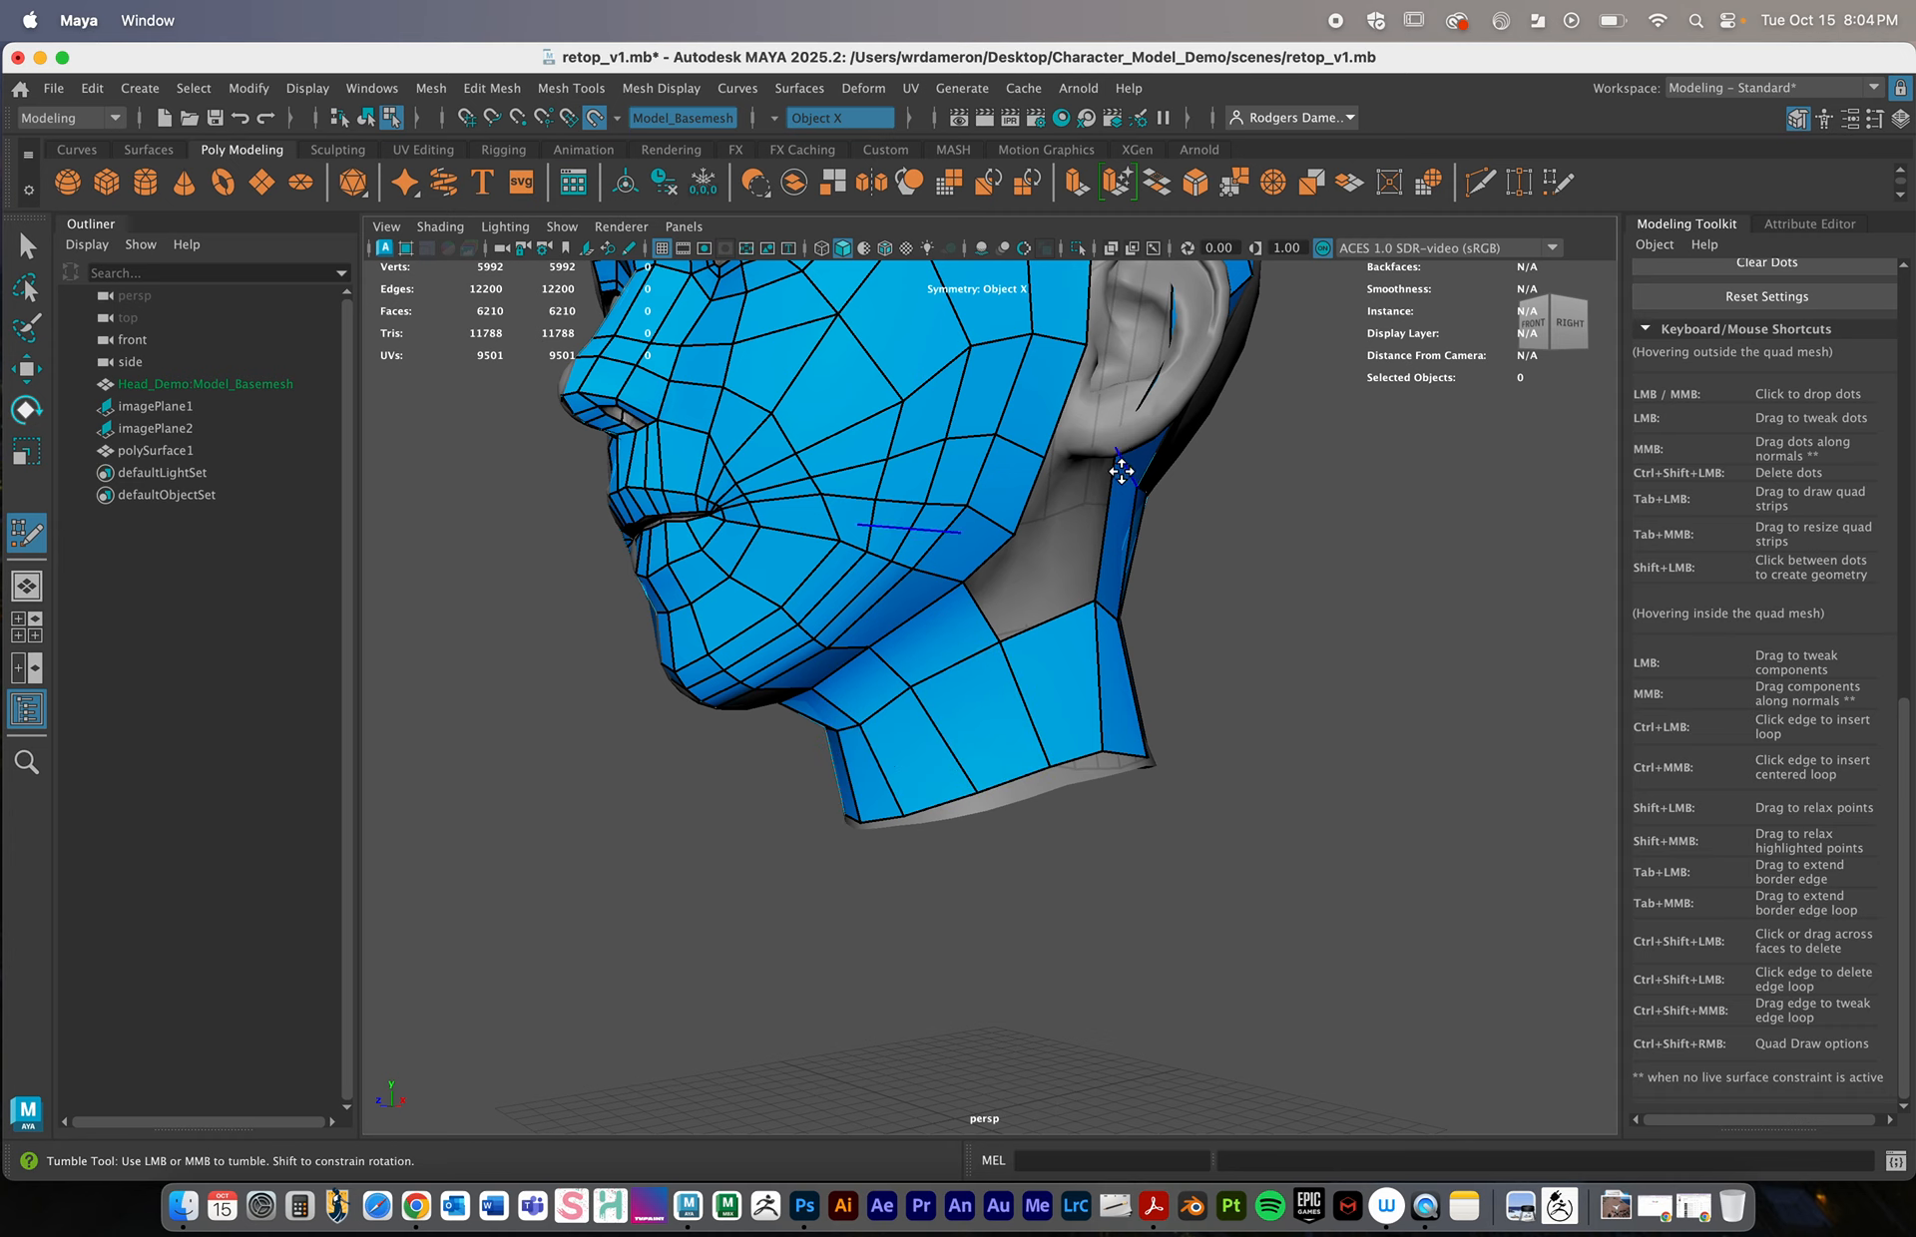
pyautogui.keyDown('alt'); pyautogui.moveTo(1115, 478); pyautogui.dragTo(1073, 712); pyautogui.keyUp('alt')
pyautogui.keyDown('ctrl'); pyautogui.keyDown('shift'); pyautogui.click(1073, 711); pyautogui.keyUp('shift'); pyautogui.keyUp('ctrl')
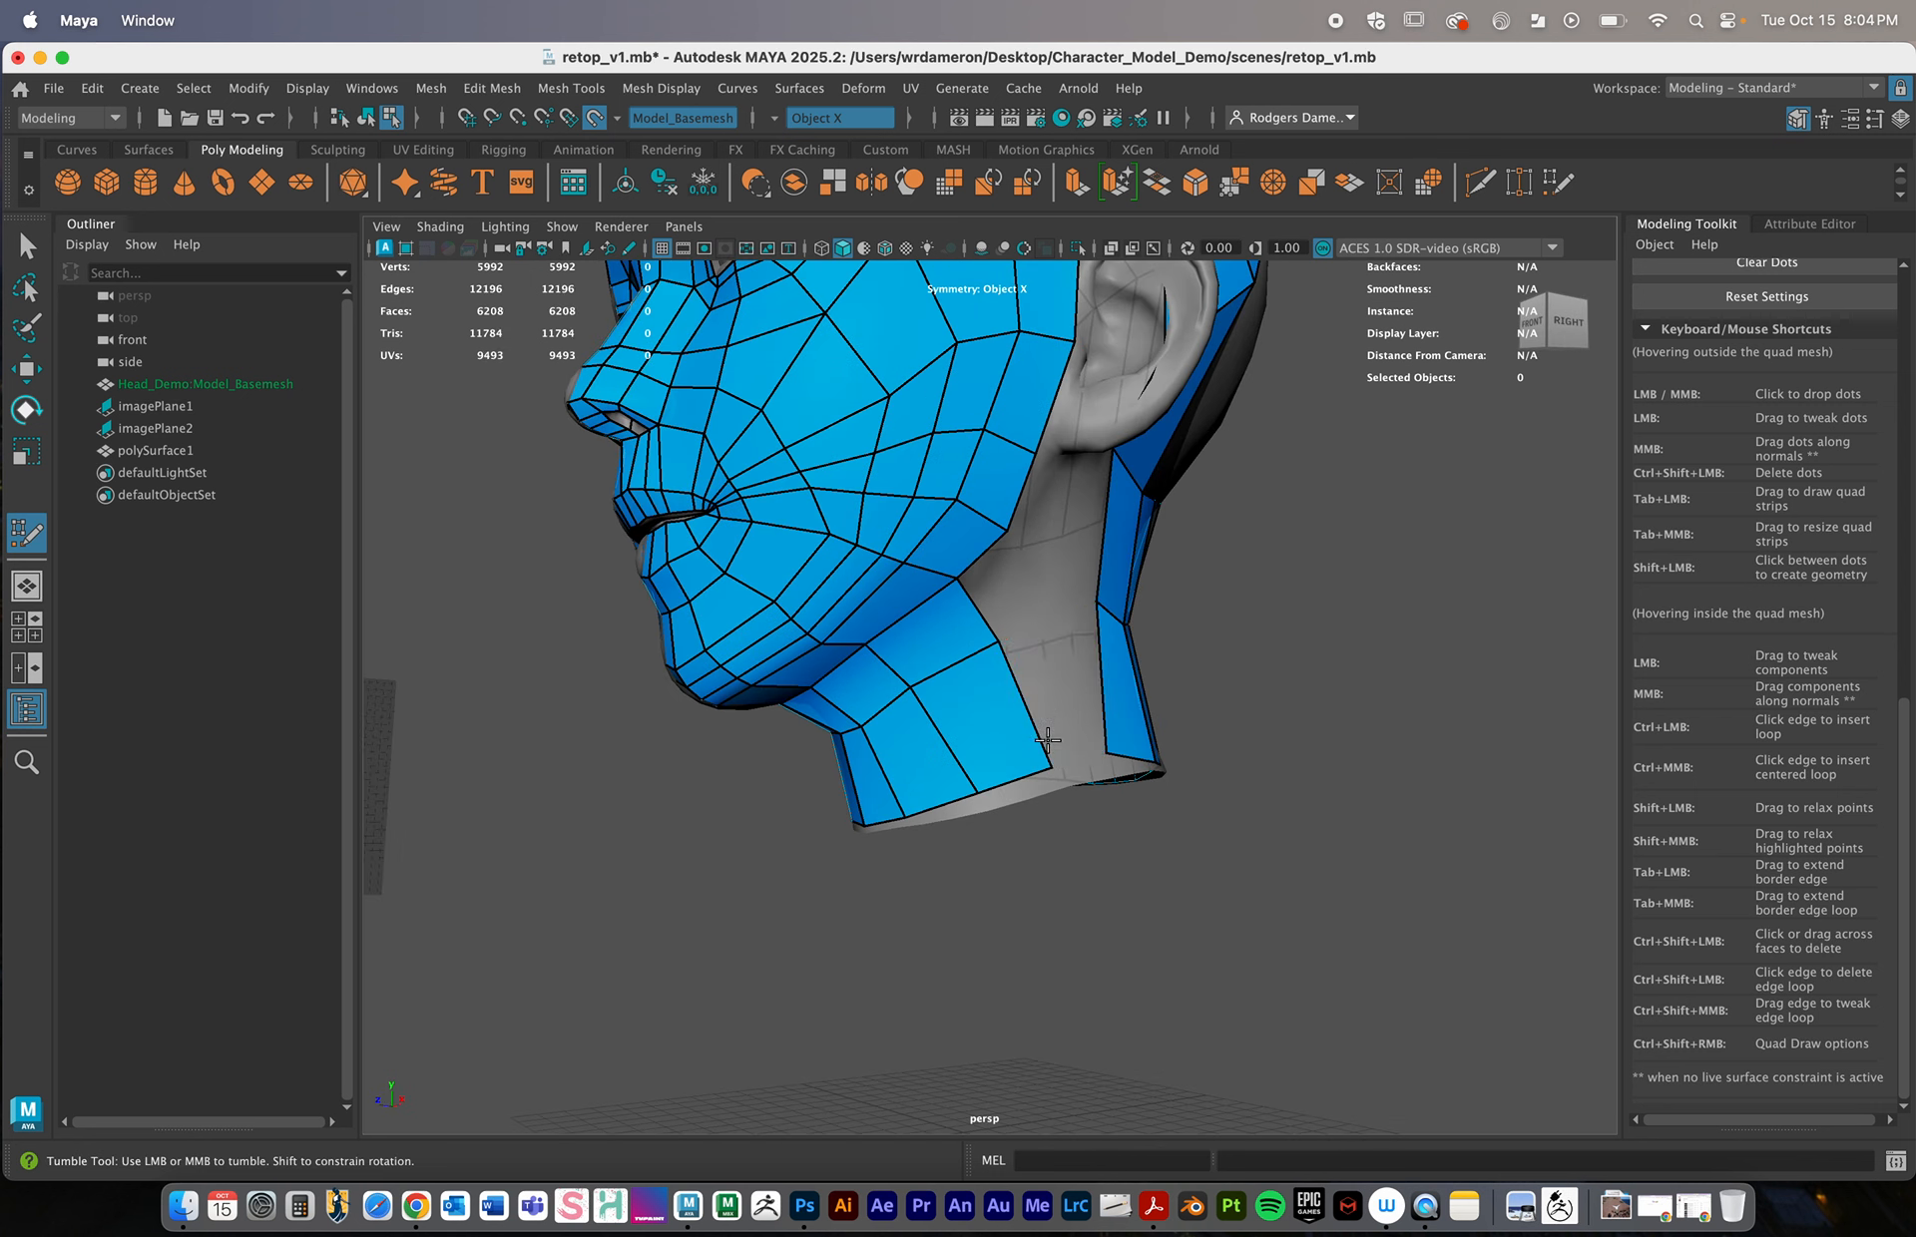
# Move the rear vertices of the side-neck quads forward toward the throat, reshaping the columns below the jaw
pyautogui.moveTo(1047, 763); pyautogui.dragTo(927, 808)
pyautogui.moveTo(1000, 644); pyautogui.dragTo(981, 659)
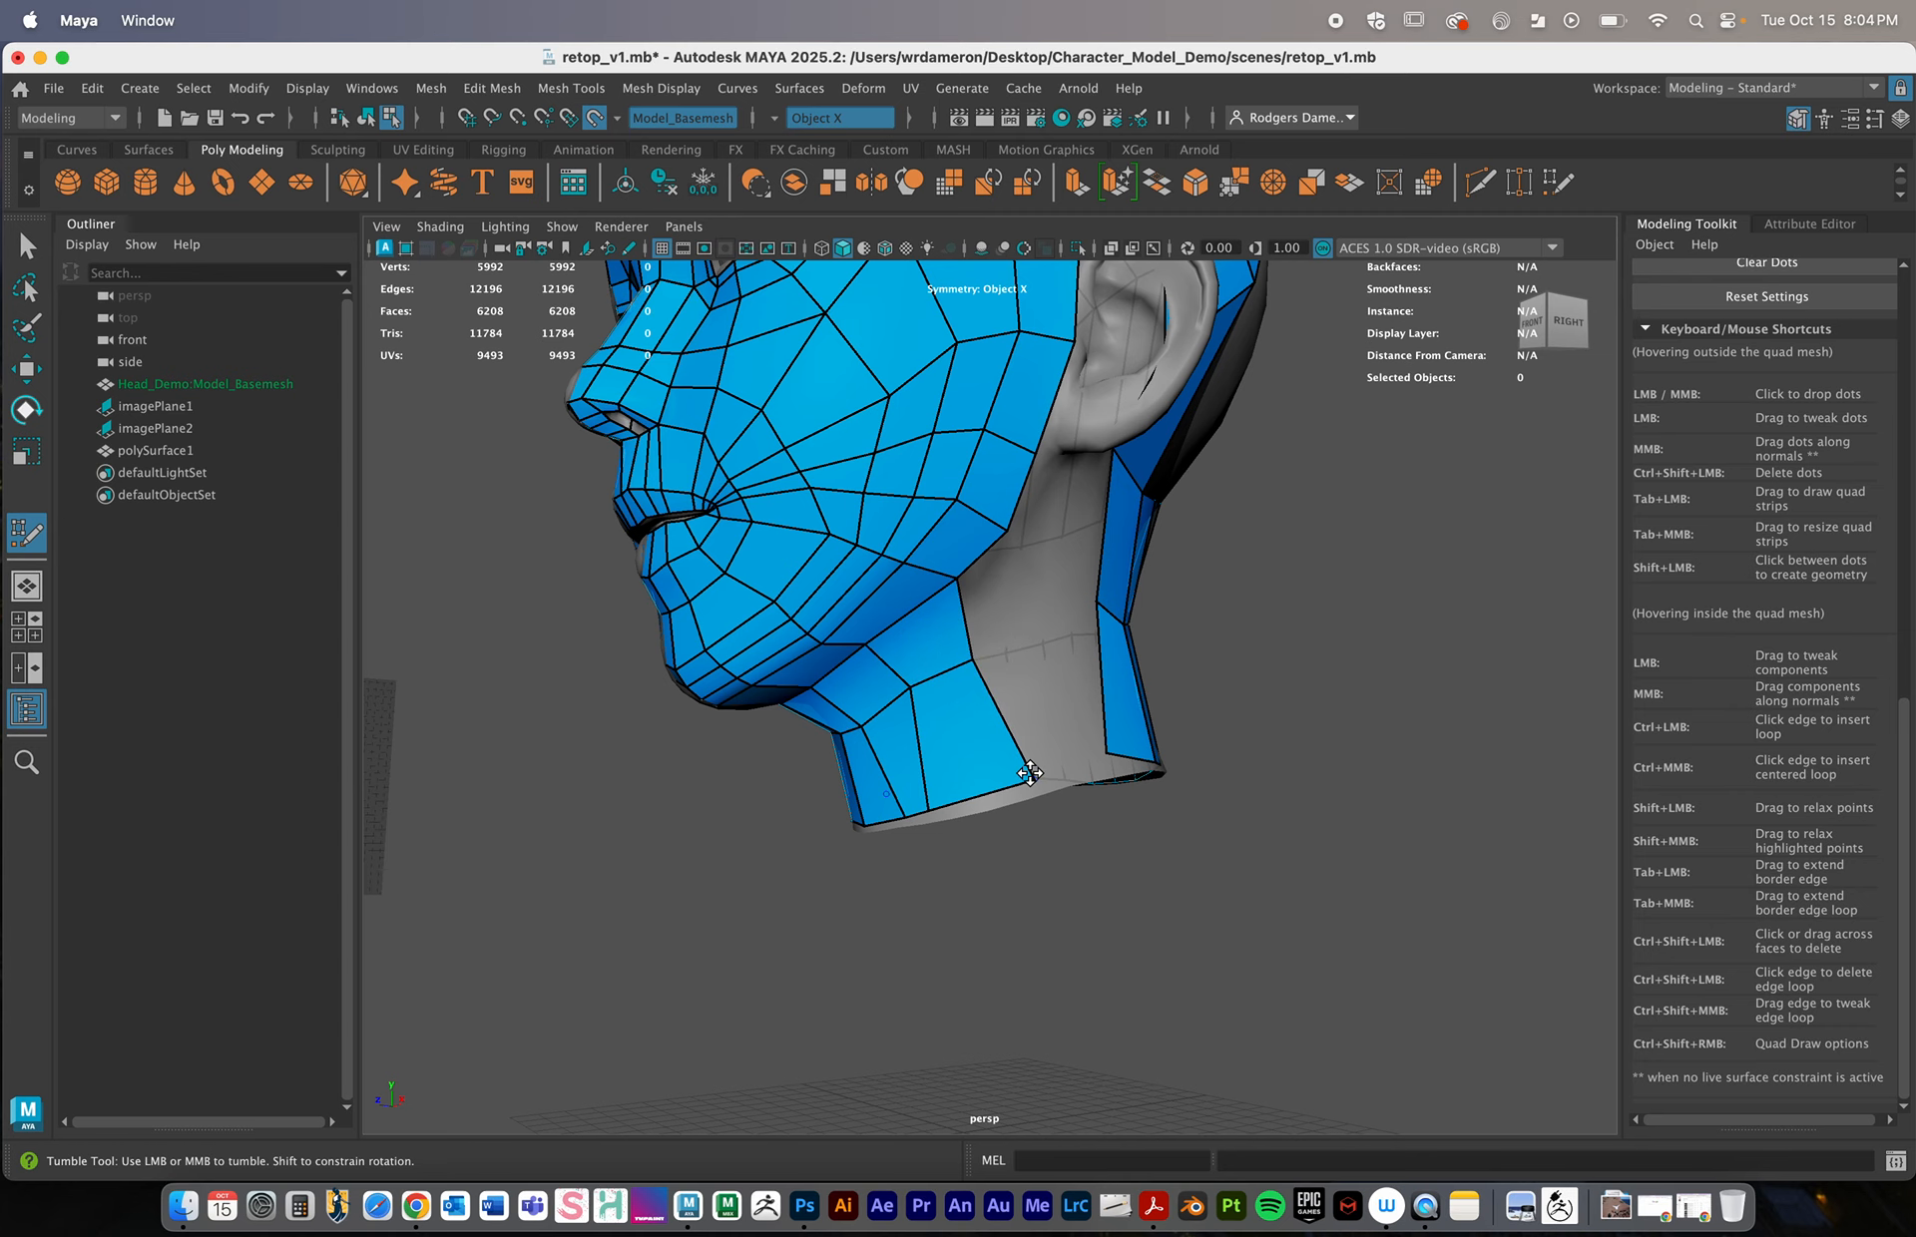
pyautogui.moveTo(1032, 781); pyautogui.dragTo(996, 803)
# Delete the rear column of two quads on the side of the neck below the jaw
pyautogui.keyDown('alt'); pyautogui.moveTo(1160, 675); pyautogui.dragTo(998, 561); pyautogui.keyUp('alt')
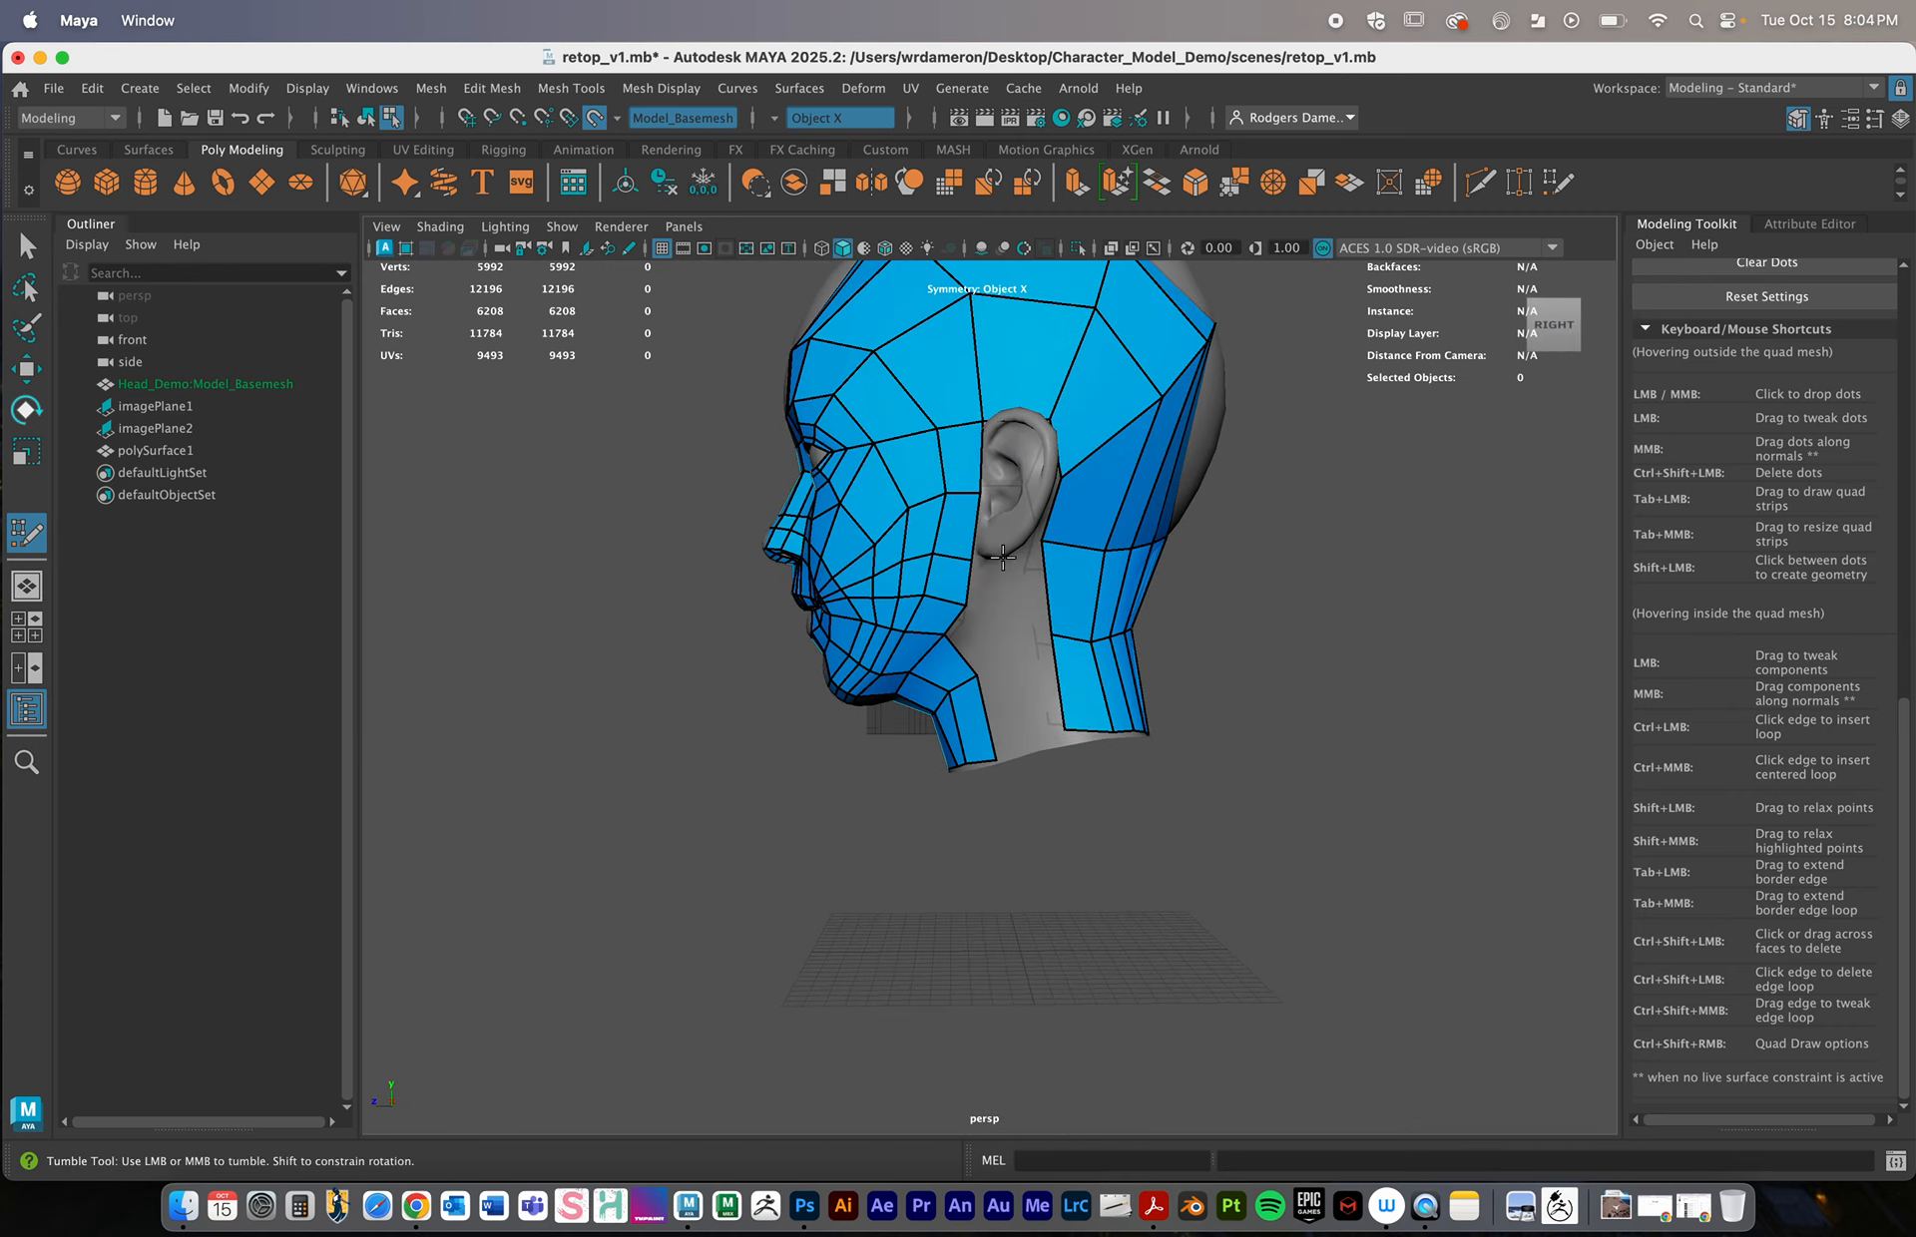
pyautogui.keyDown('alt'); pyautogui.moveTo(1079, 549); pyautogui.dragTo(1090, 544); pyautogui.keyUp('alt')
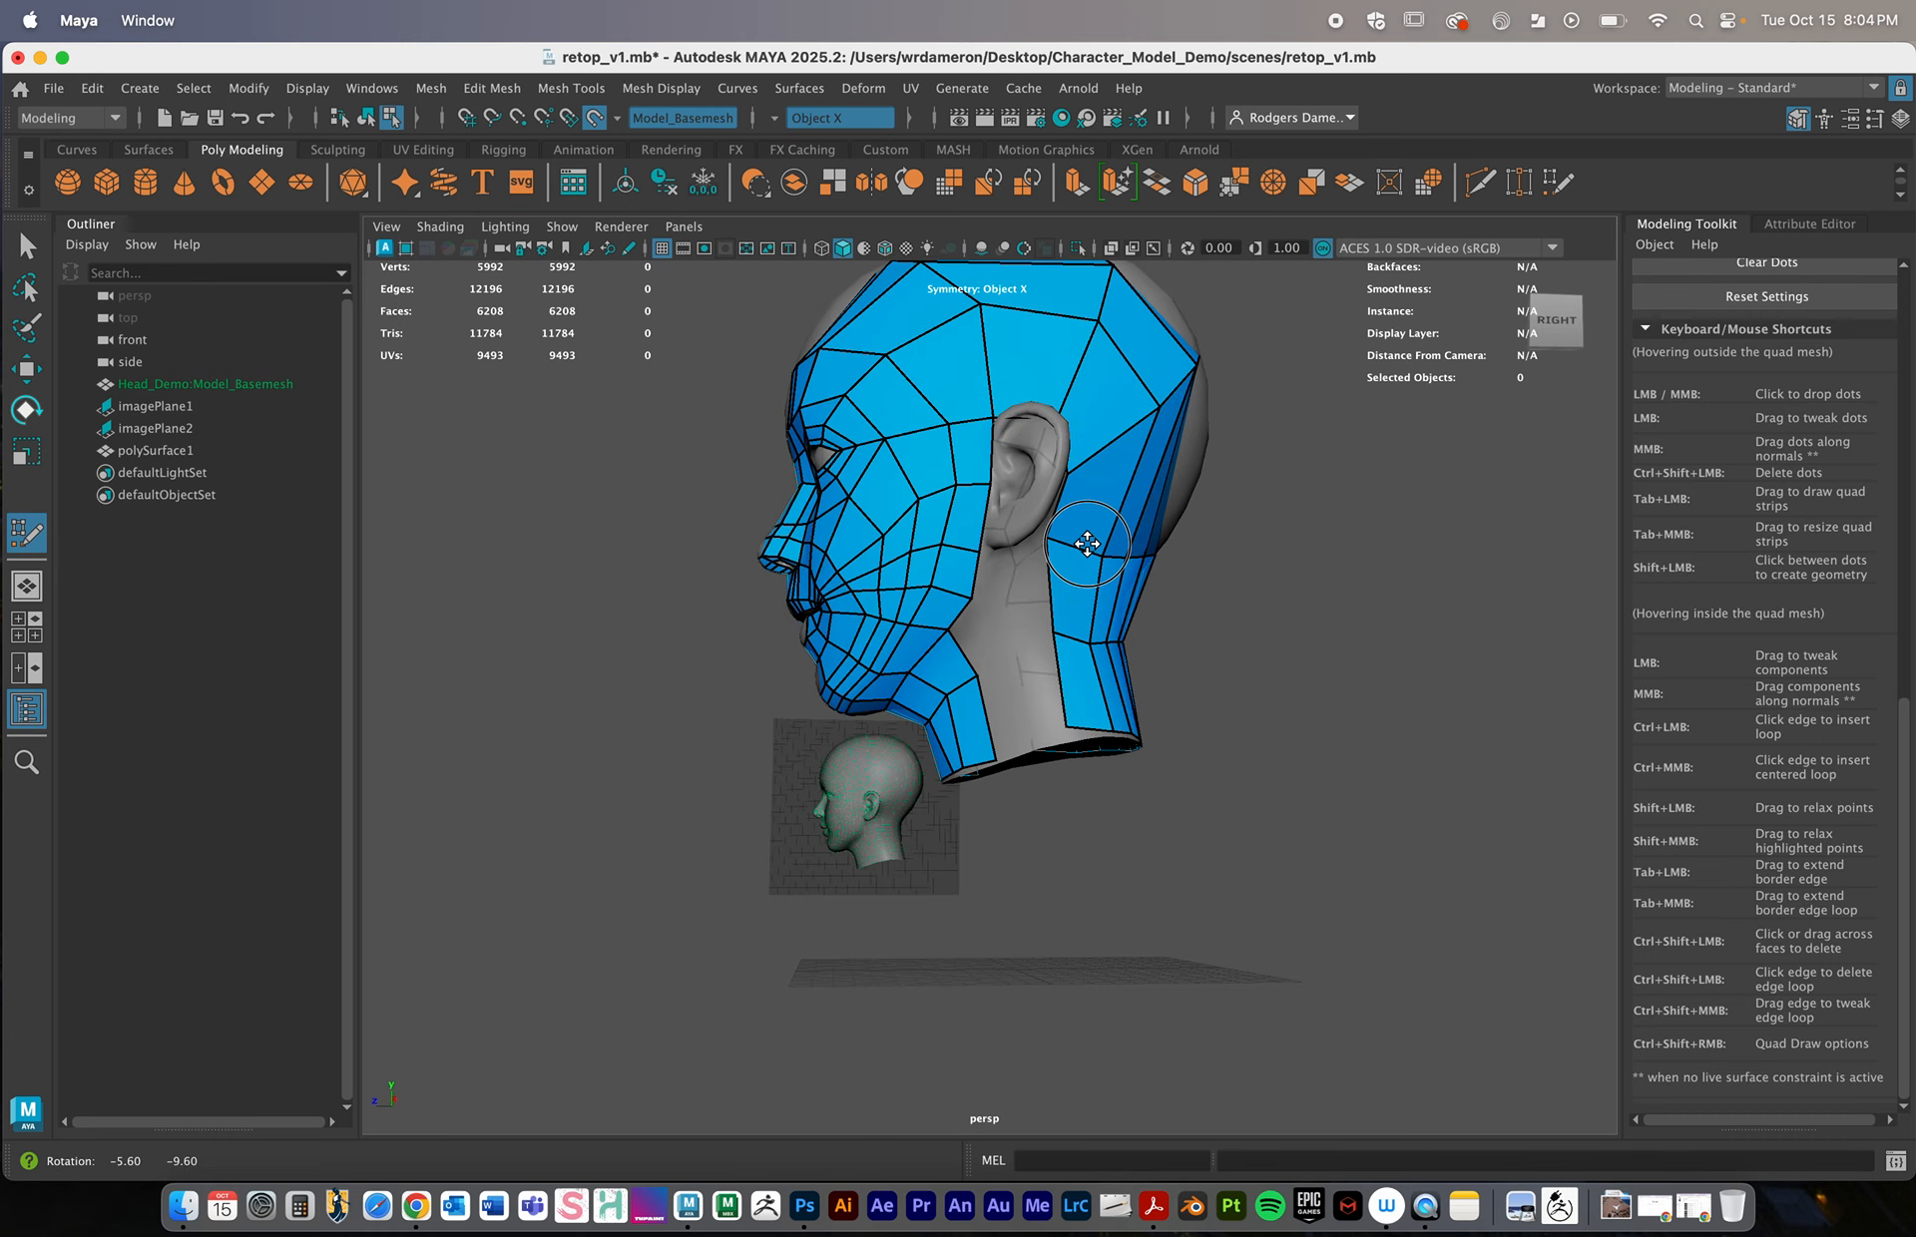
pyautogui.keyDown('ctrl'); pyautogui.keyDown('shift'); pyautogui.moveTo(1005, 743); pyautogui.dragTo(968, 680); pyautogui.keyUp('shift'); pyautogui.keyUp('ctrl')
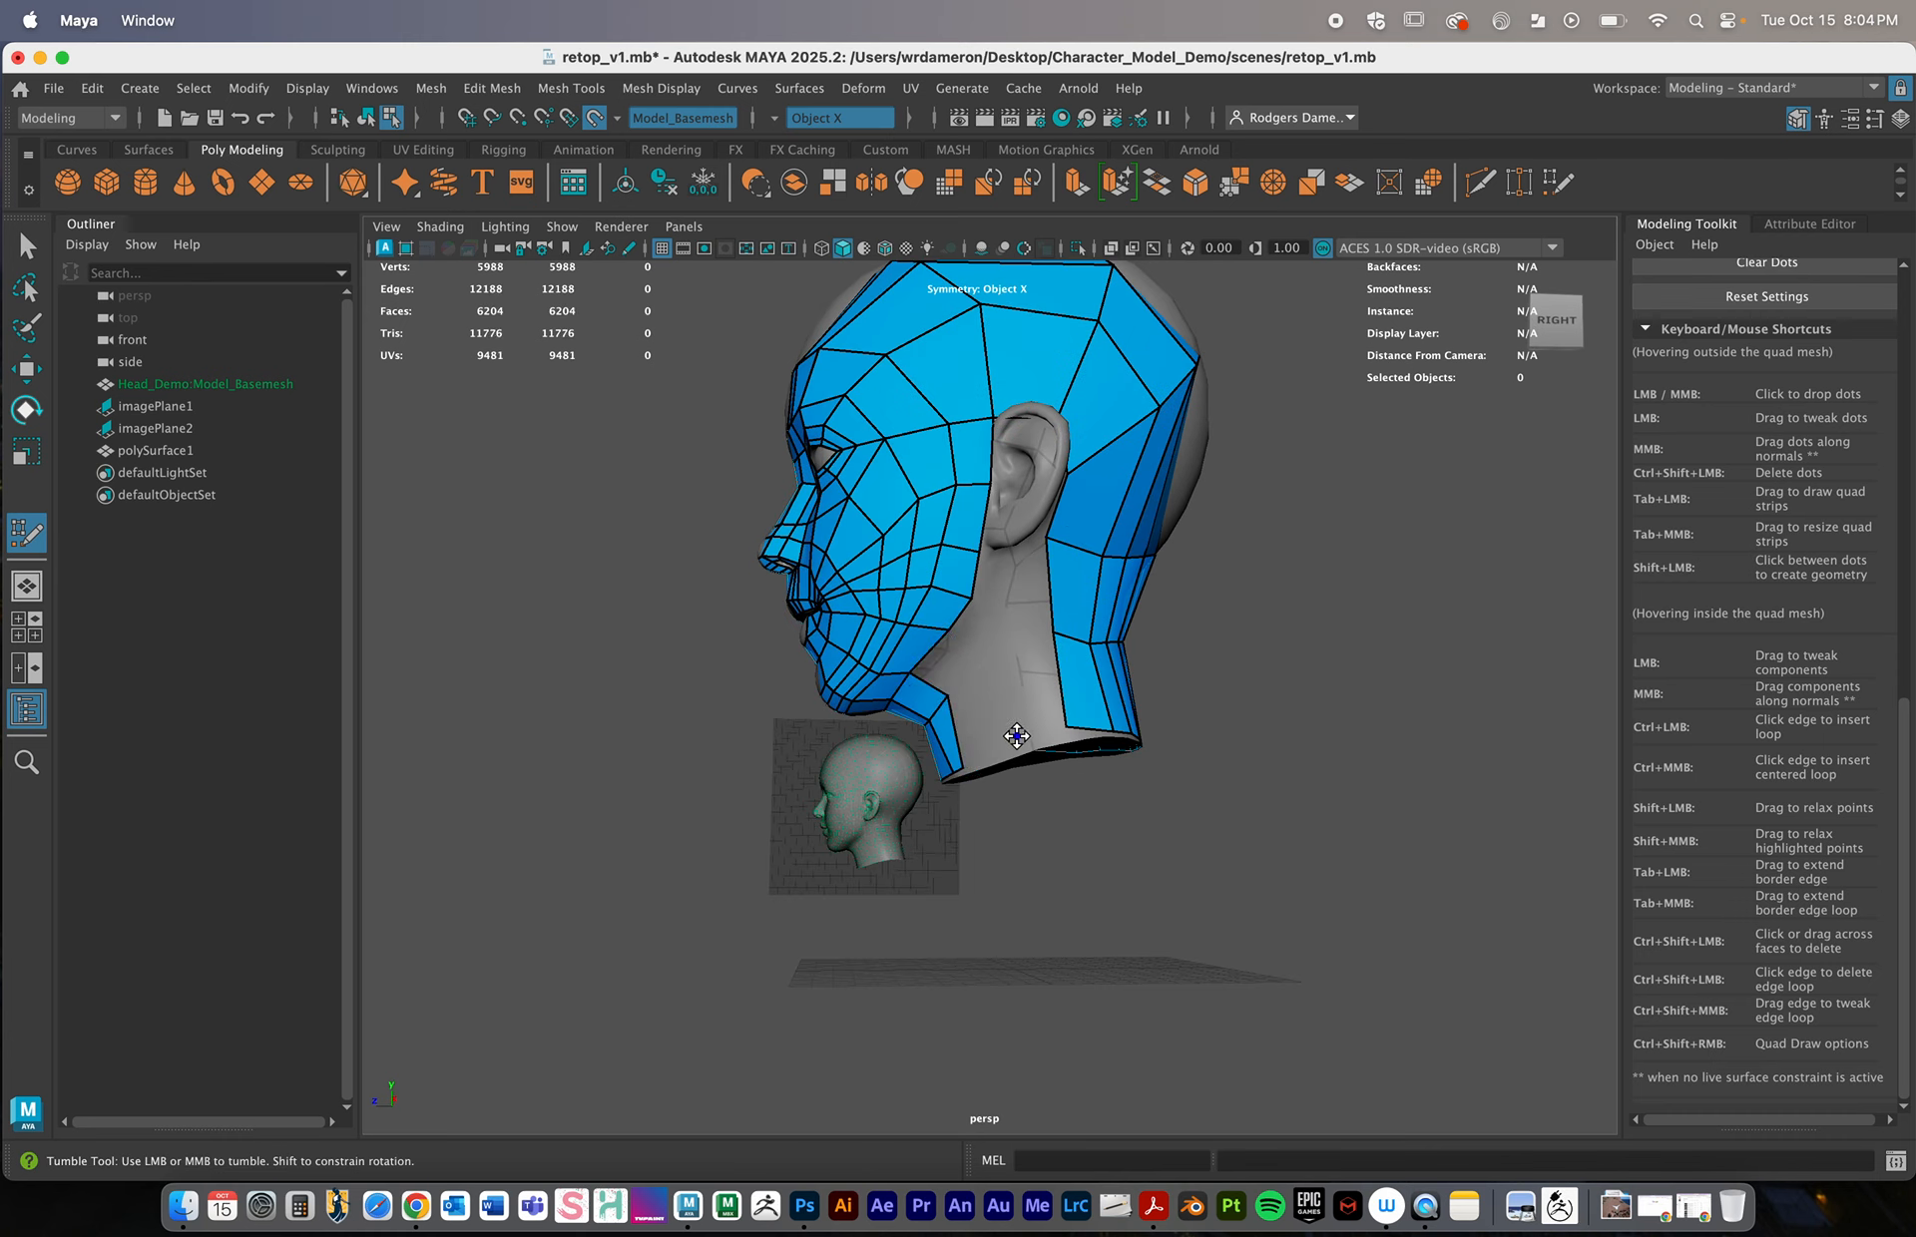
# Place dots on the bare side of the neck and fill the lower four with one free-standing quad
pyautogui.click(1028, 678)
pyautogui.keyDown('shift'); pyautogui.click(1008, 705); pyautogui.keyUp('shift')
pyautogui.keyDown('alt'); pyautogui.moveTo(1036, 634); pyautogui.dragTo(1044, 644); pyautogui.keyUp('alt')
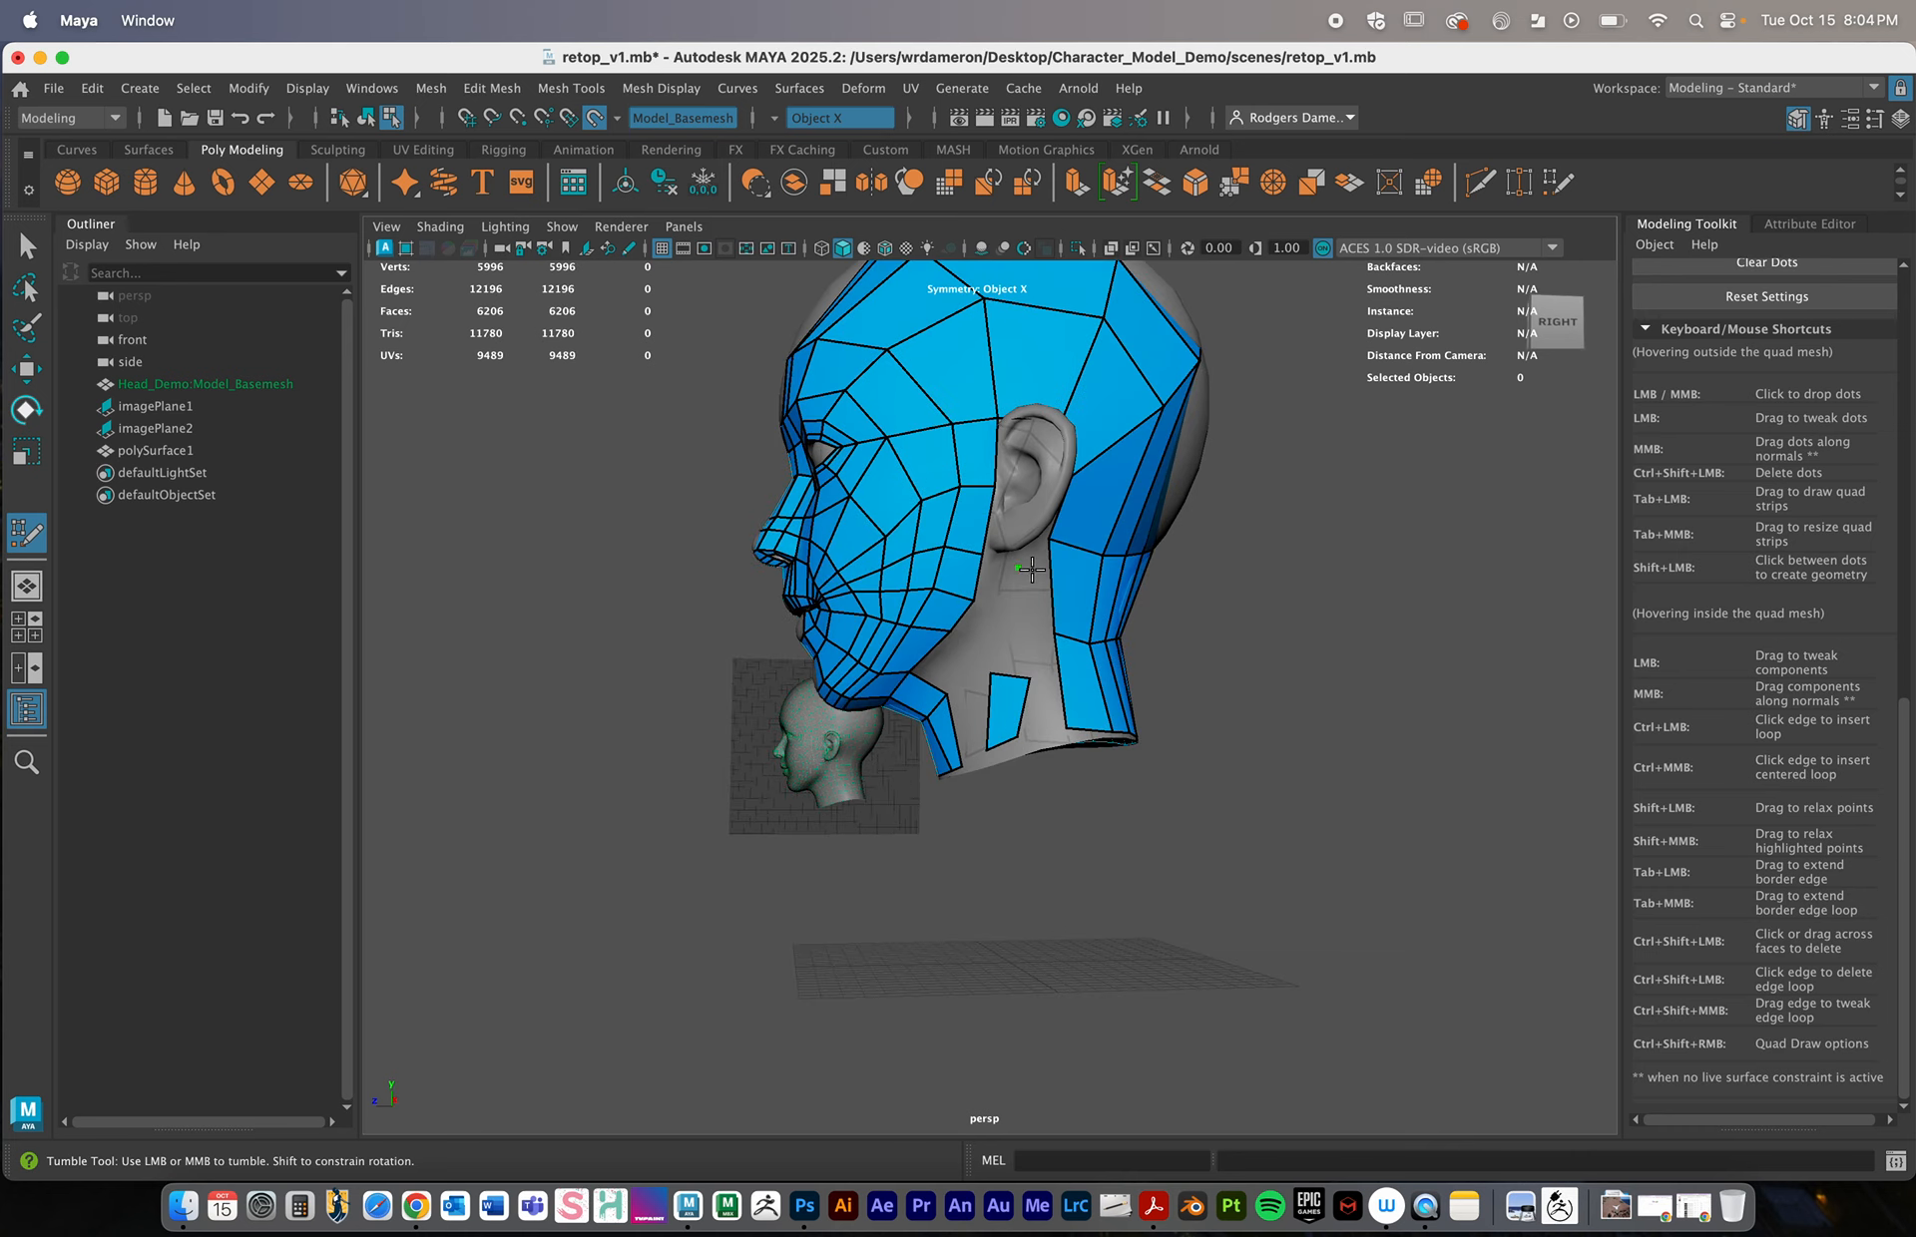
# Delete the two frontmost quads of the nape strip, from behind the earlobe down to the neck's base
pyautogui.keyDown('ctrl'); pyautogui.keyDown('shift'); pyautogui.click(1074, 608); pyautogui.keyUp('shift'); pyautogui.keyUp('ctrl')
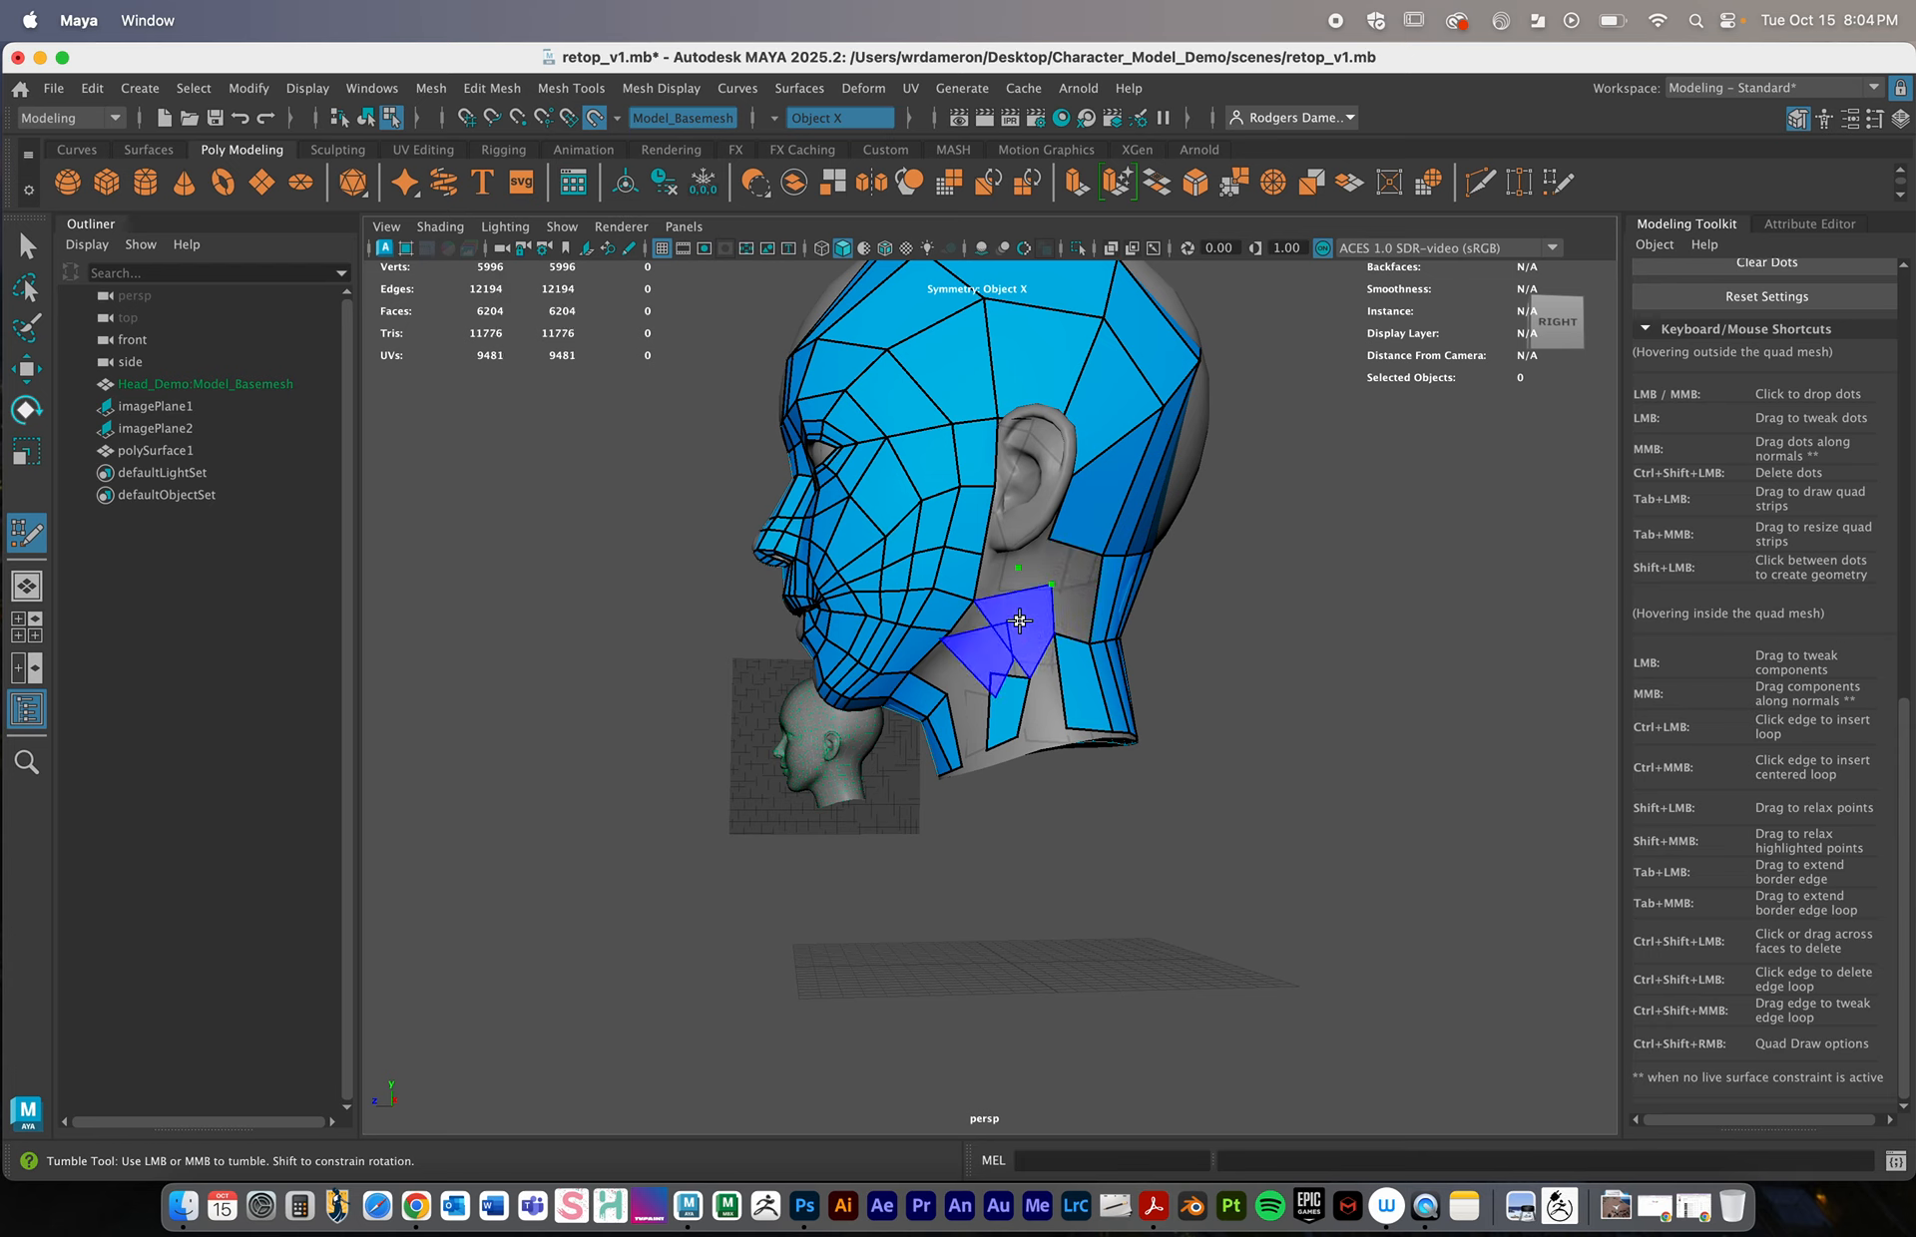
pyautogui.scroll(3, 1019, 621)
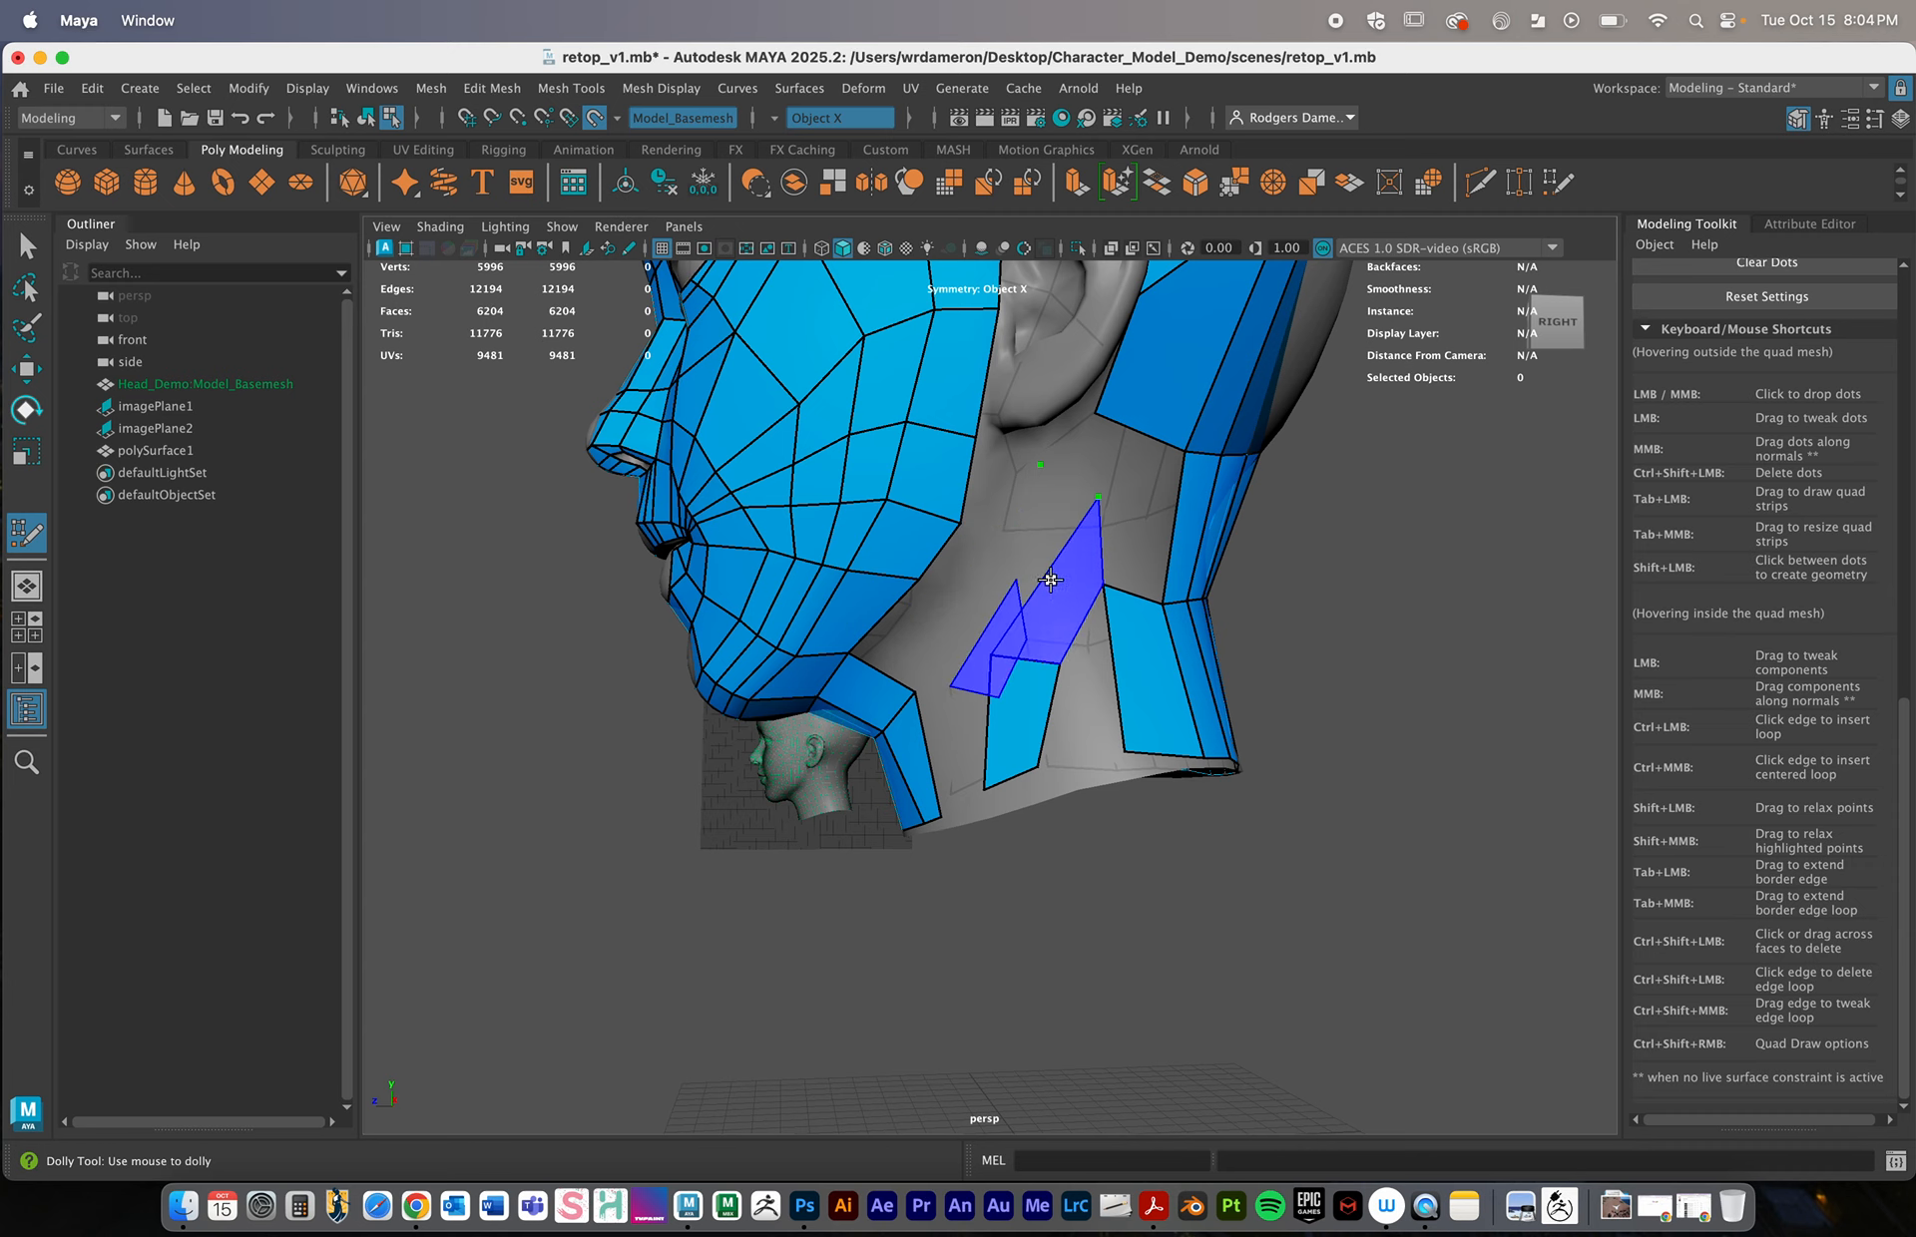
pyautogui.keyDown('ctrl'); pyautogui.keyDown('shift'); pyautogui.moveTo(1135, 647); pyautogui.dragTo(1082, 698); pyautogui.keyUp('shift'); pyautogui.keyUp('ctrl')
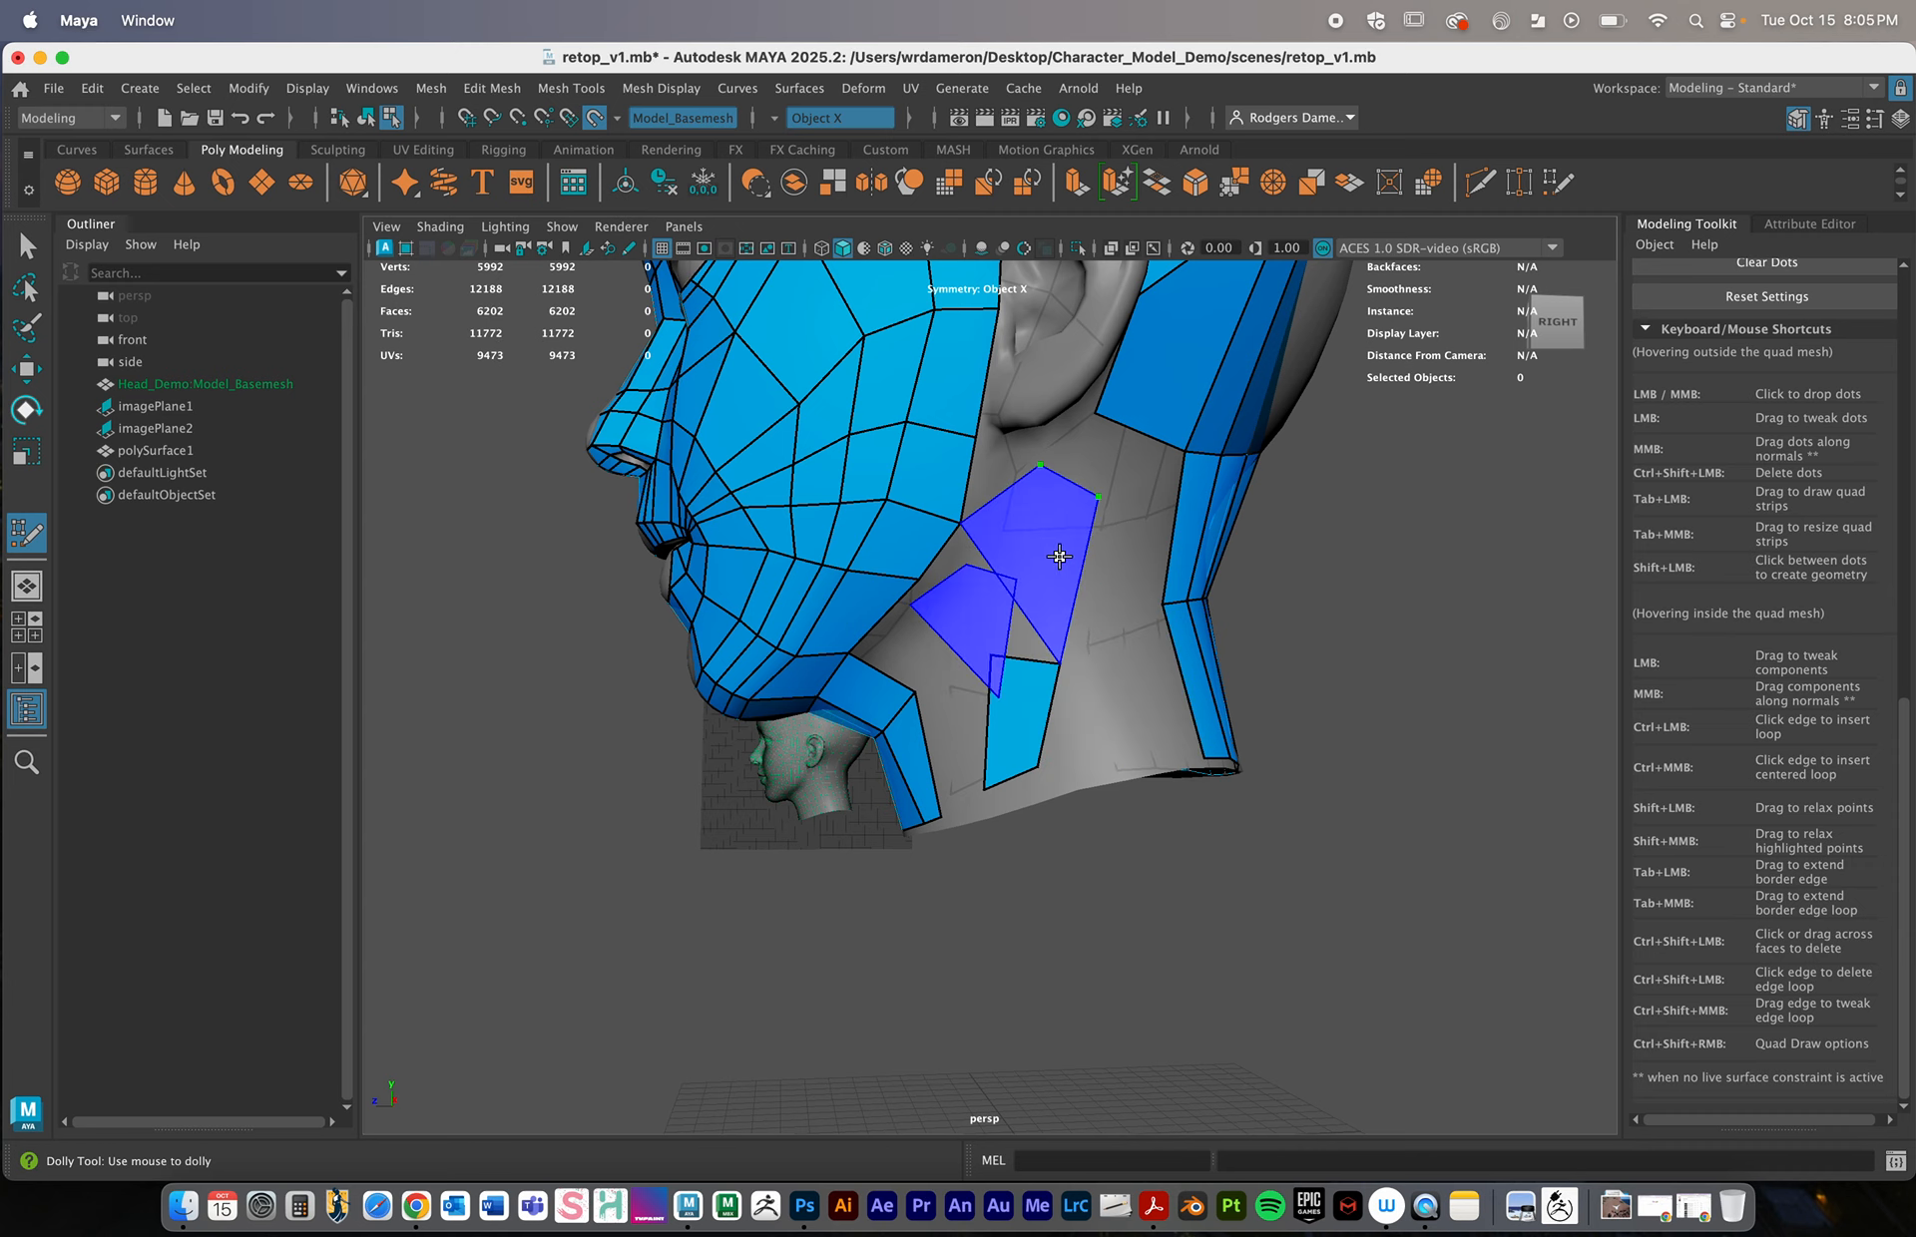
# Reposition the dots above the free-standing neck quad and bridge it to the mesh corner behind the ear with one quad
pyautogui.keyDown('alt'); pyautogui.moveTo(1051, 838); pyautogui.dragTo(1048, 572); pyautogui.keyUp('alt')
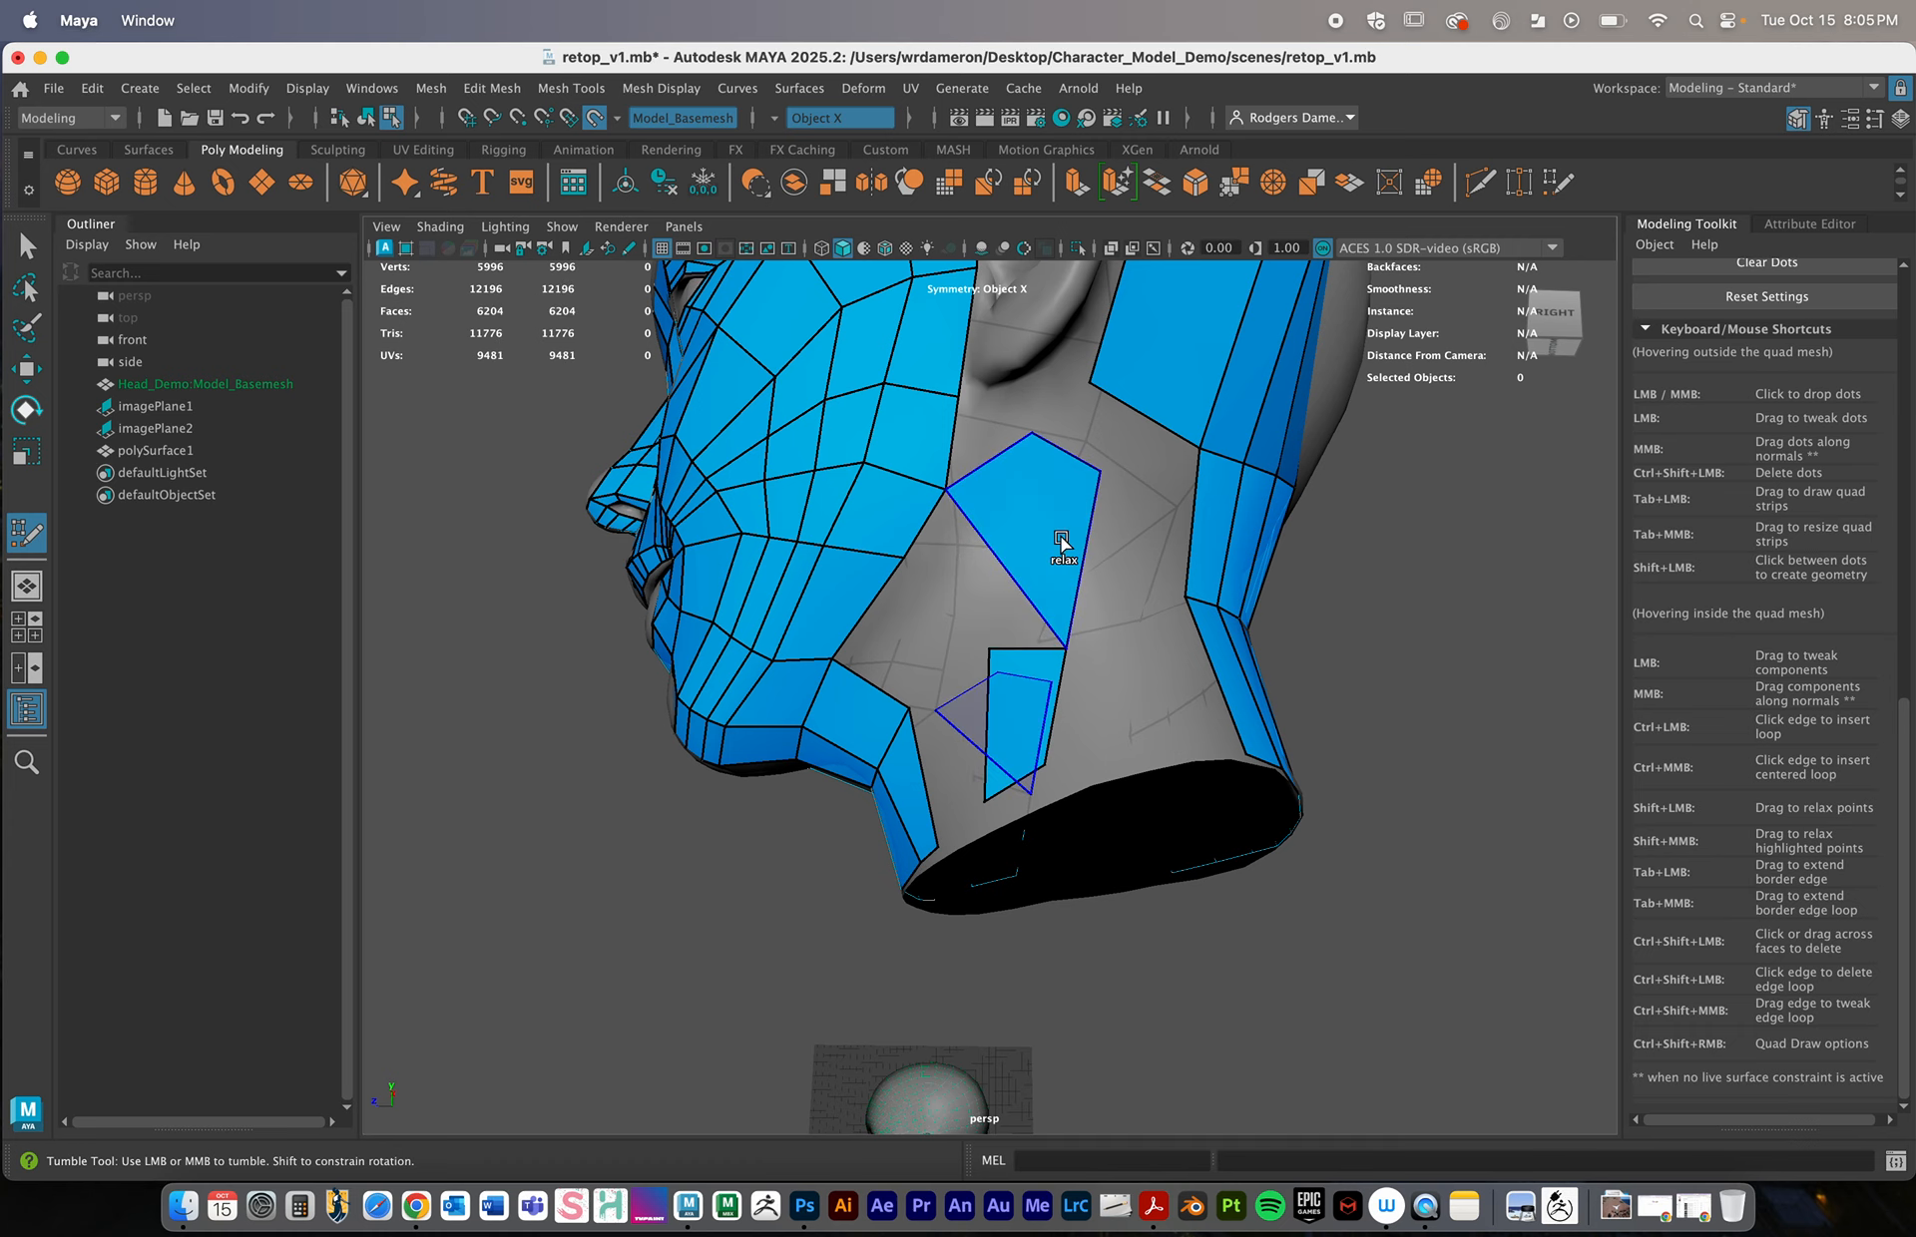
pyautogui.press('super+z')
pyautogui.moveTo(1020, 650); pyautogui.dragTo(1183, 638)
pyautogui.keyDown('shift'); pyautogui.click(1056, 500); pyautogui.keyUp('shift')
pyautogui.keyDown('alt'); pyautogui.moveTo(1183, 638); pyautogui.dragTo(975, 633, button='right'); pyautogui.keyUp('alt')
pyautogui.moveTo(1088, 609)
pyautogui.keyDown('alt'); pyautogui.mouseDown()
pyautogui.moveTo(1027, 658)
pyautogui.moveTo(1039, 540)
pyautogui.moveTo(1074, 476)
pyautogui.mouseUp(); pyautogui.keyUp('alt')
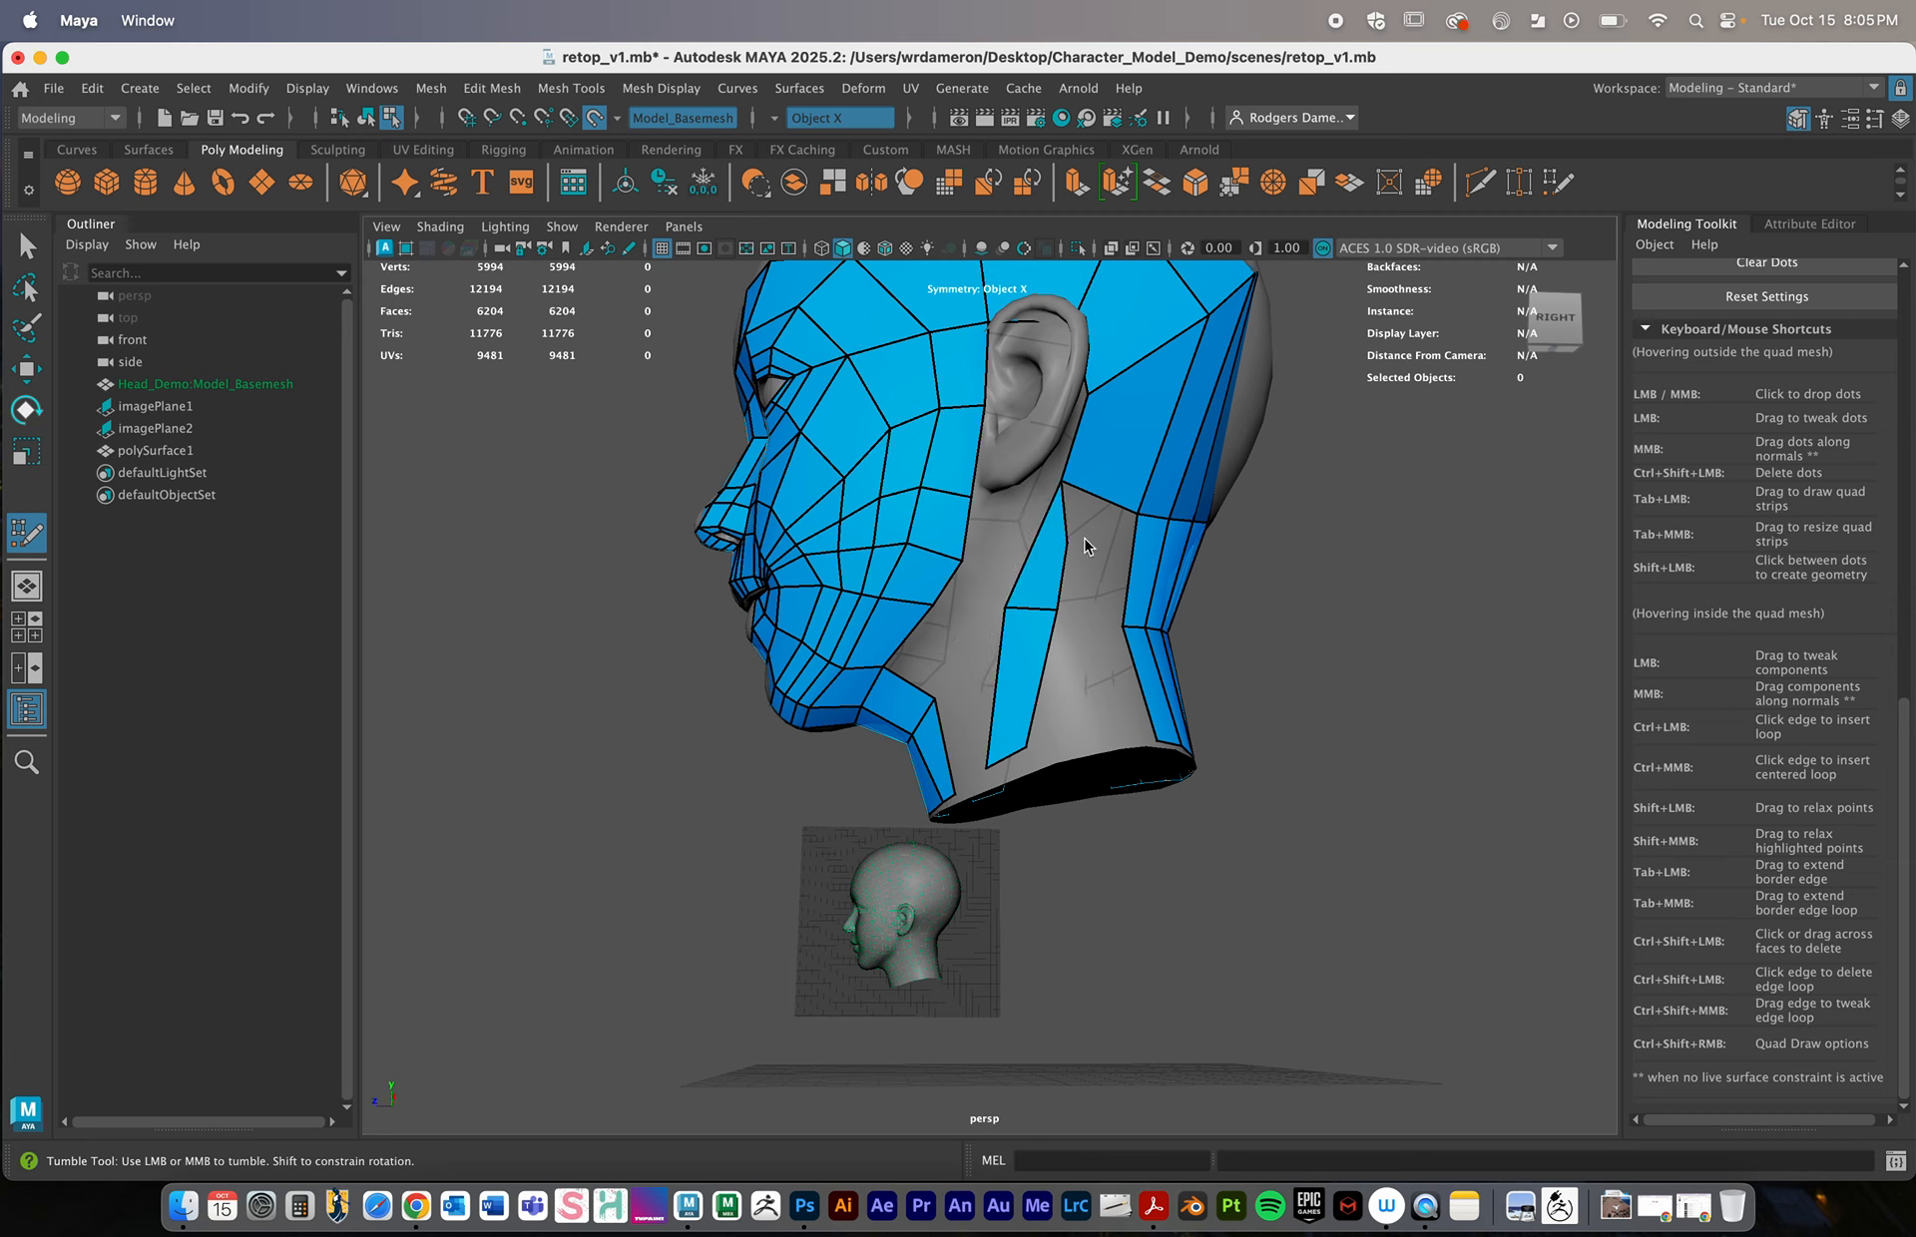
# Weld the upper neck quad's rear corner to the nape border and widen the lower quad at the neck's base
pyautogui.moveTo(1139, 507); pyautogui.dragTo(1138, 512)
pyautogui.keyDown('alt'); pyautogui.moveTo(1067, 614); pyautogui.dragTo(1104, 649); pyautogui.keyUp('alt')
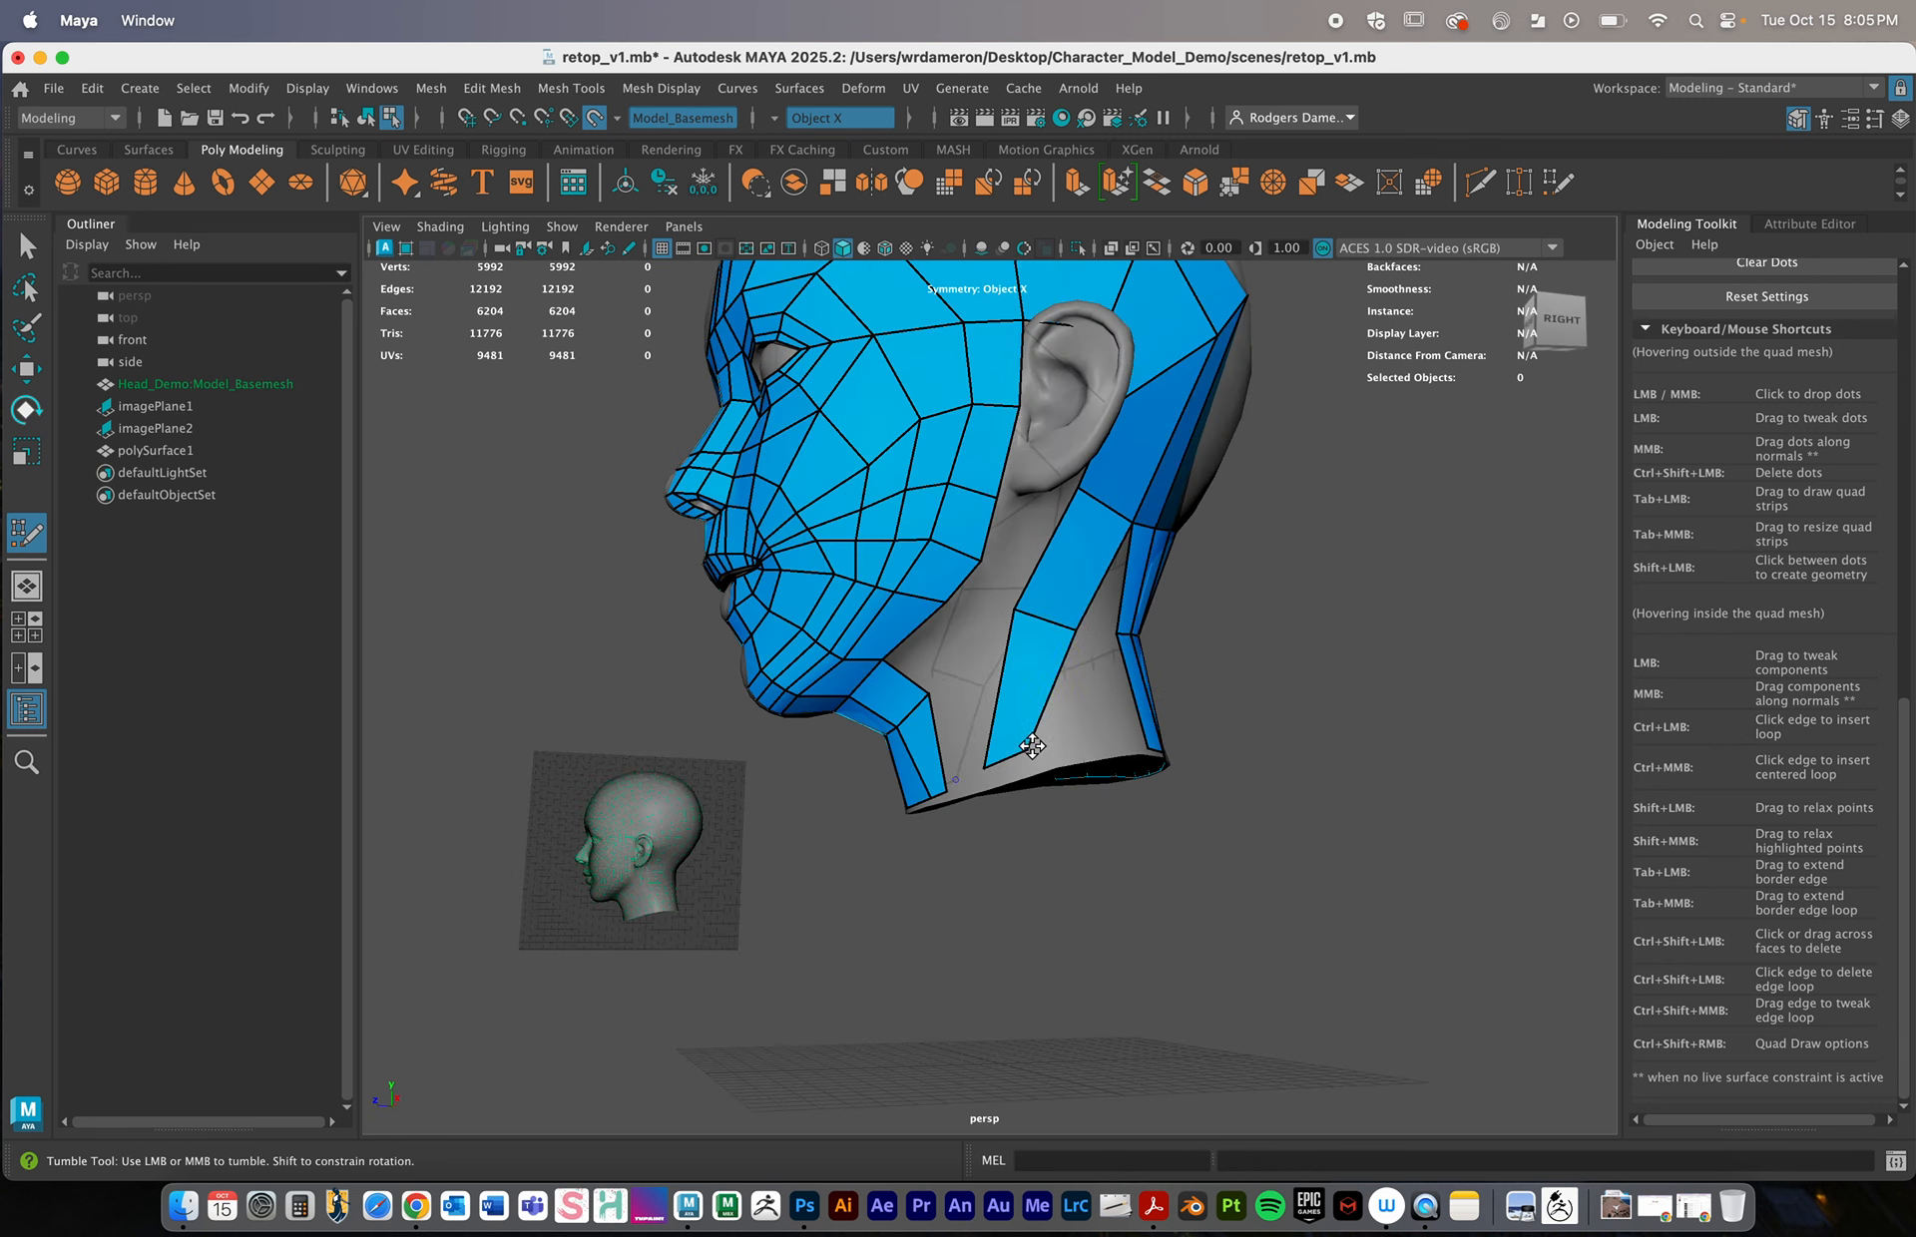
pyautogui.moveTo(988, 775); pyautogui.dragTo(1045, 769)
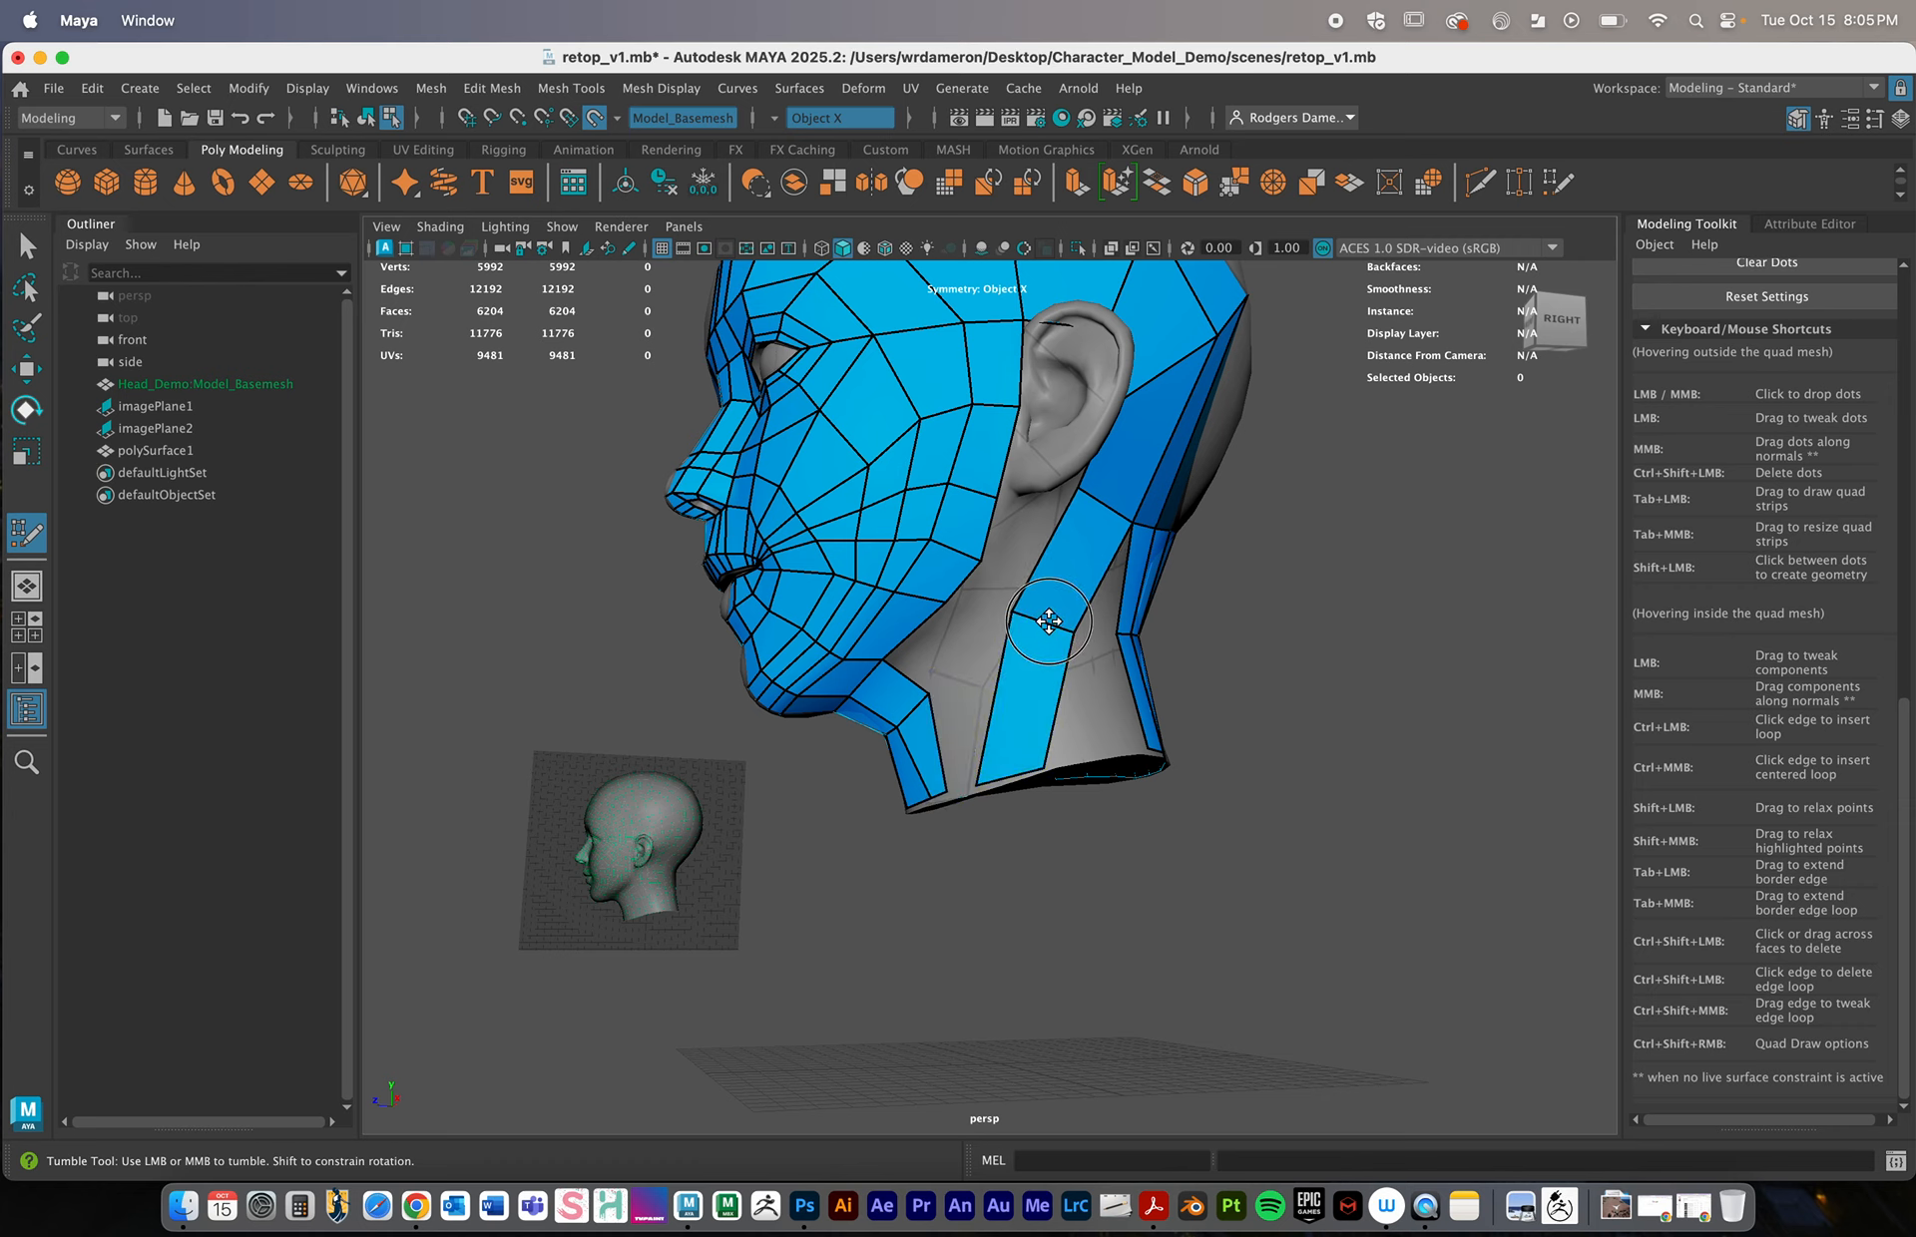
# Weld the nape strip's two front border corners to the side neck quads, at mid-neck and at the neck's base
pyautogui.keyDown('alt'); pyautogui.moveTo(1153, 649); pyautogui.dragTo(1064, 643); pyautogui.keyUp('alt')
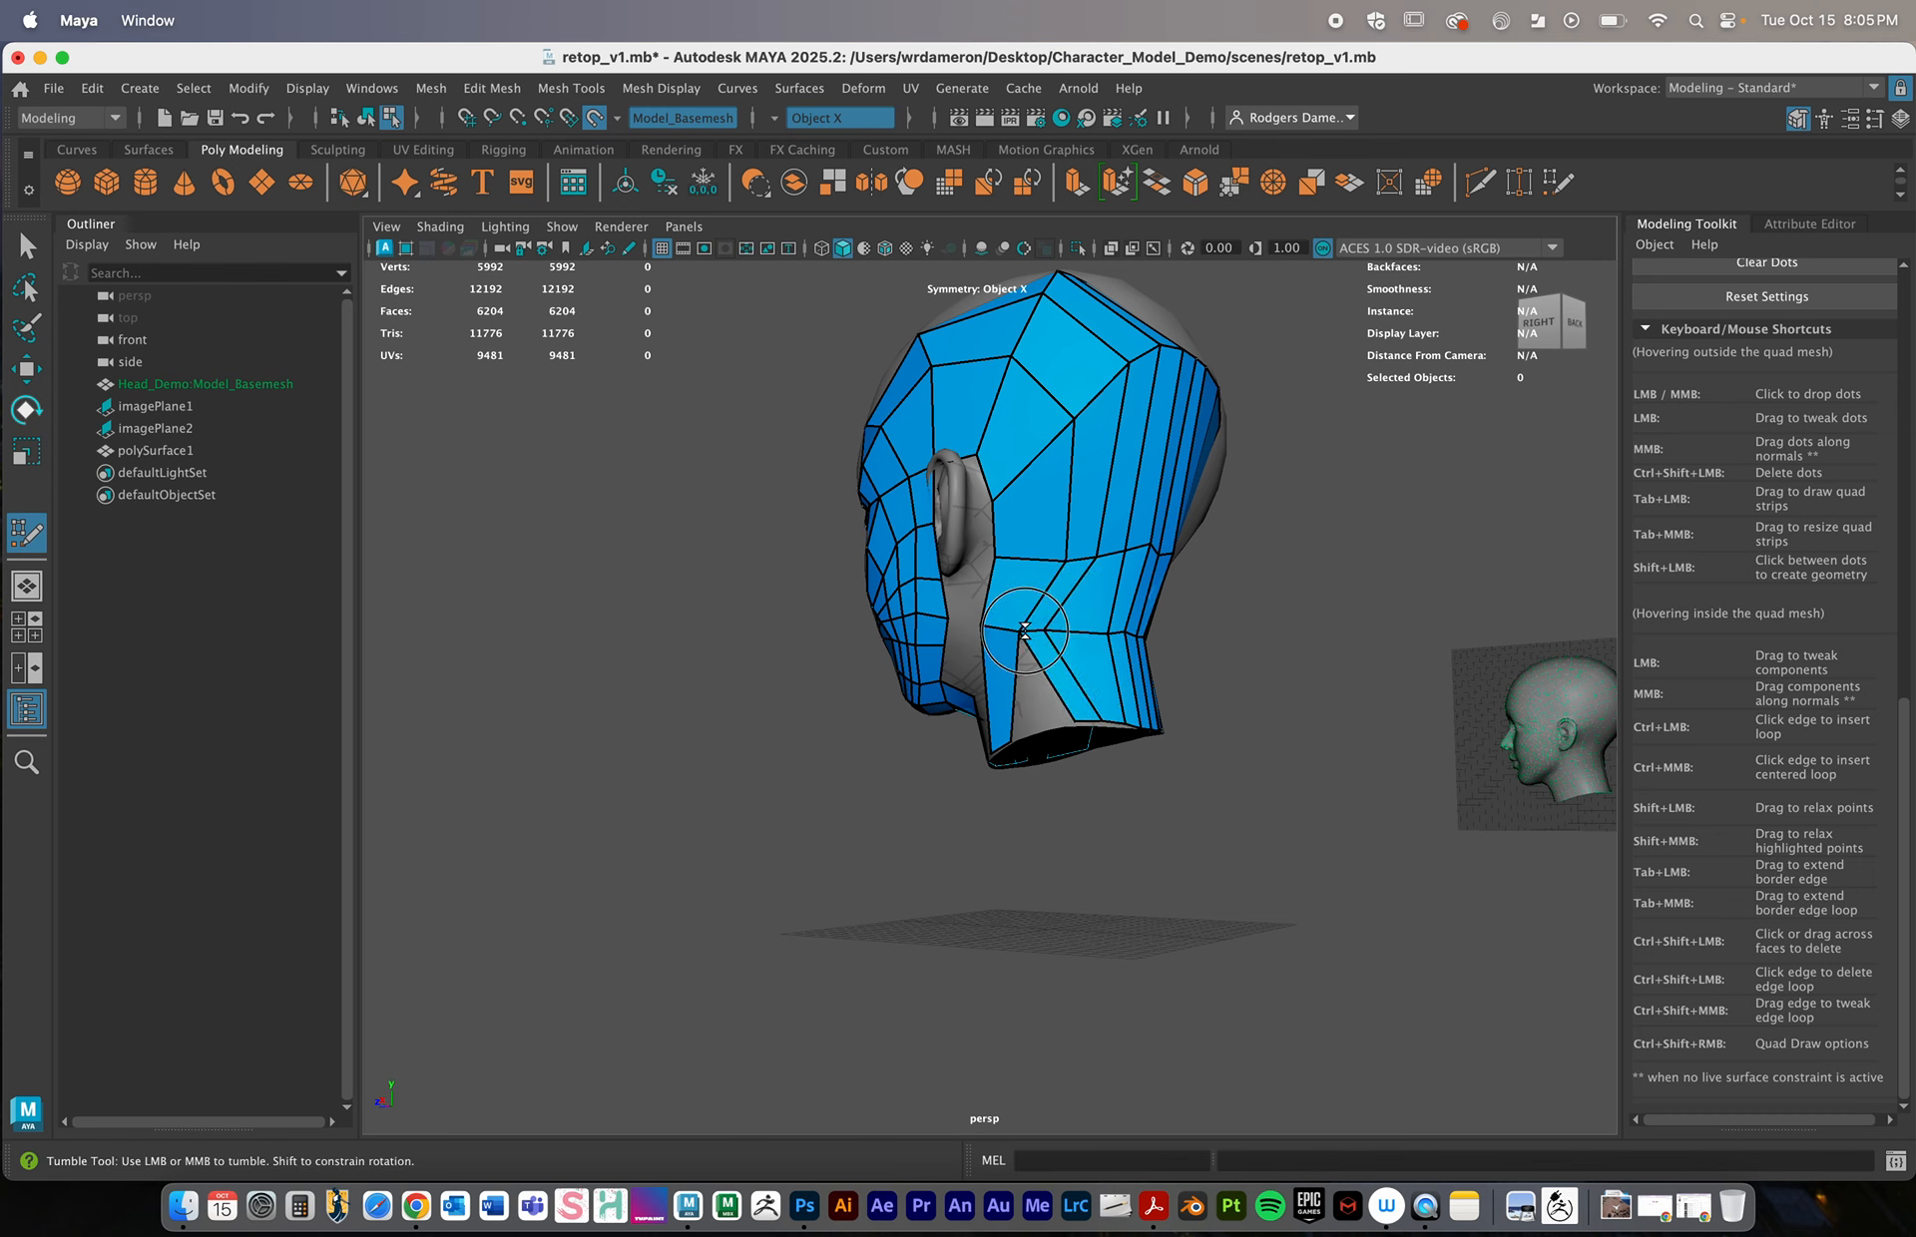
pyautogui.keyDown('alt'); pyautogui.moveTo(1064, 638); pyautogui.dragTo(1185, 615, button='right'); pyautogui.keyUp('alt')
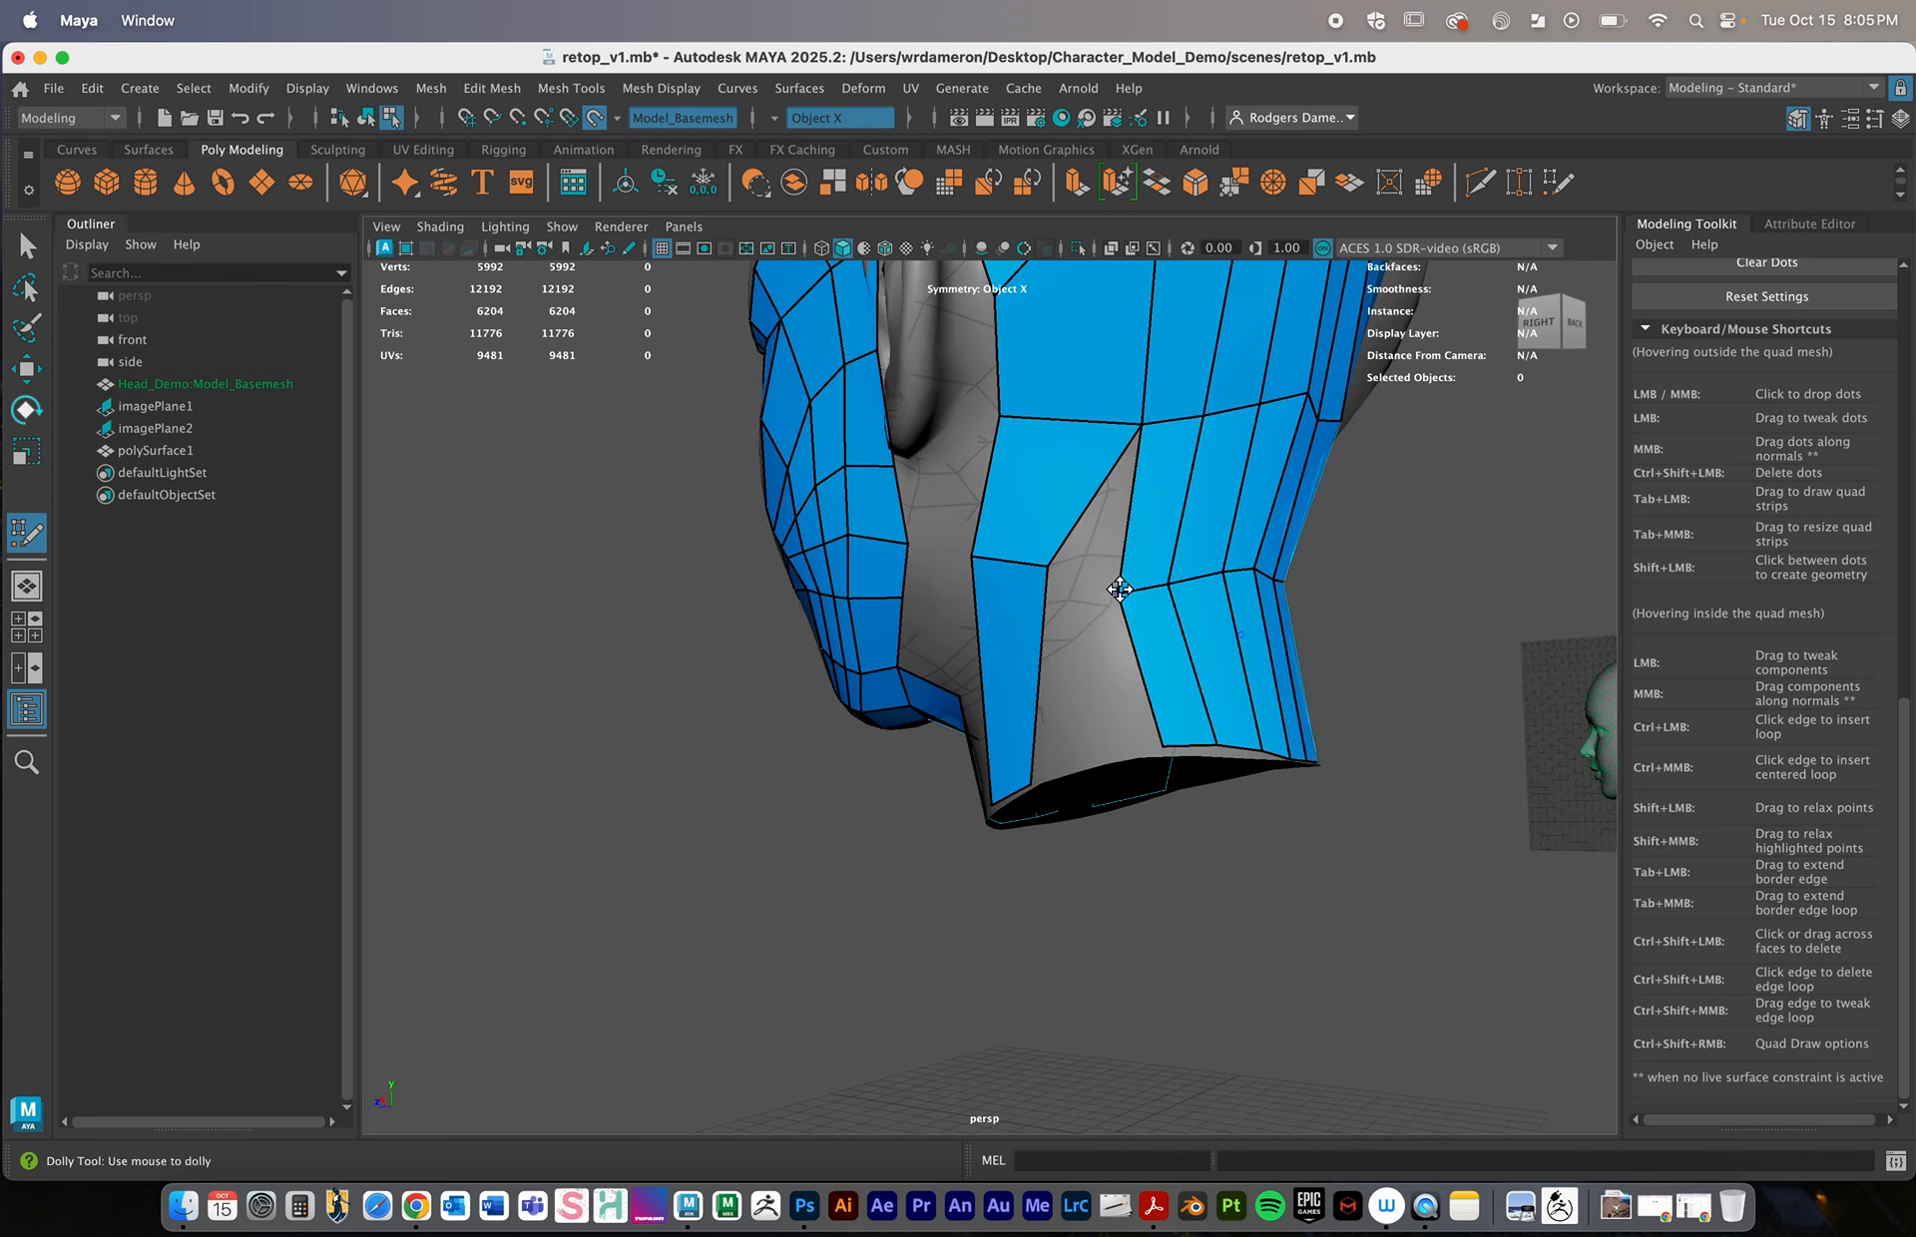
pyautogui.moveTo(1118, 590); pyautogui.dragTo(1049, 565)
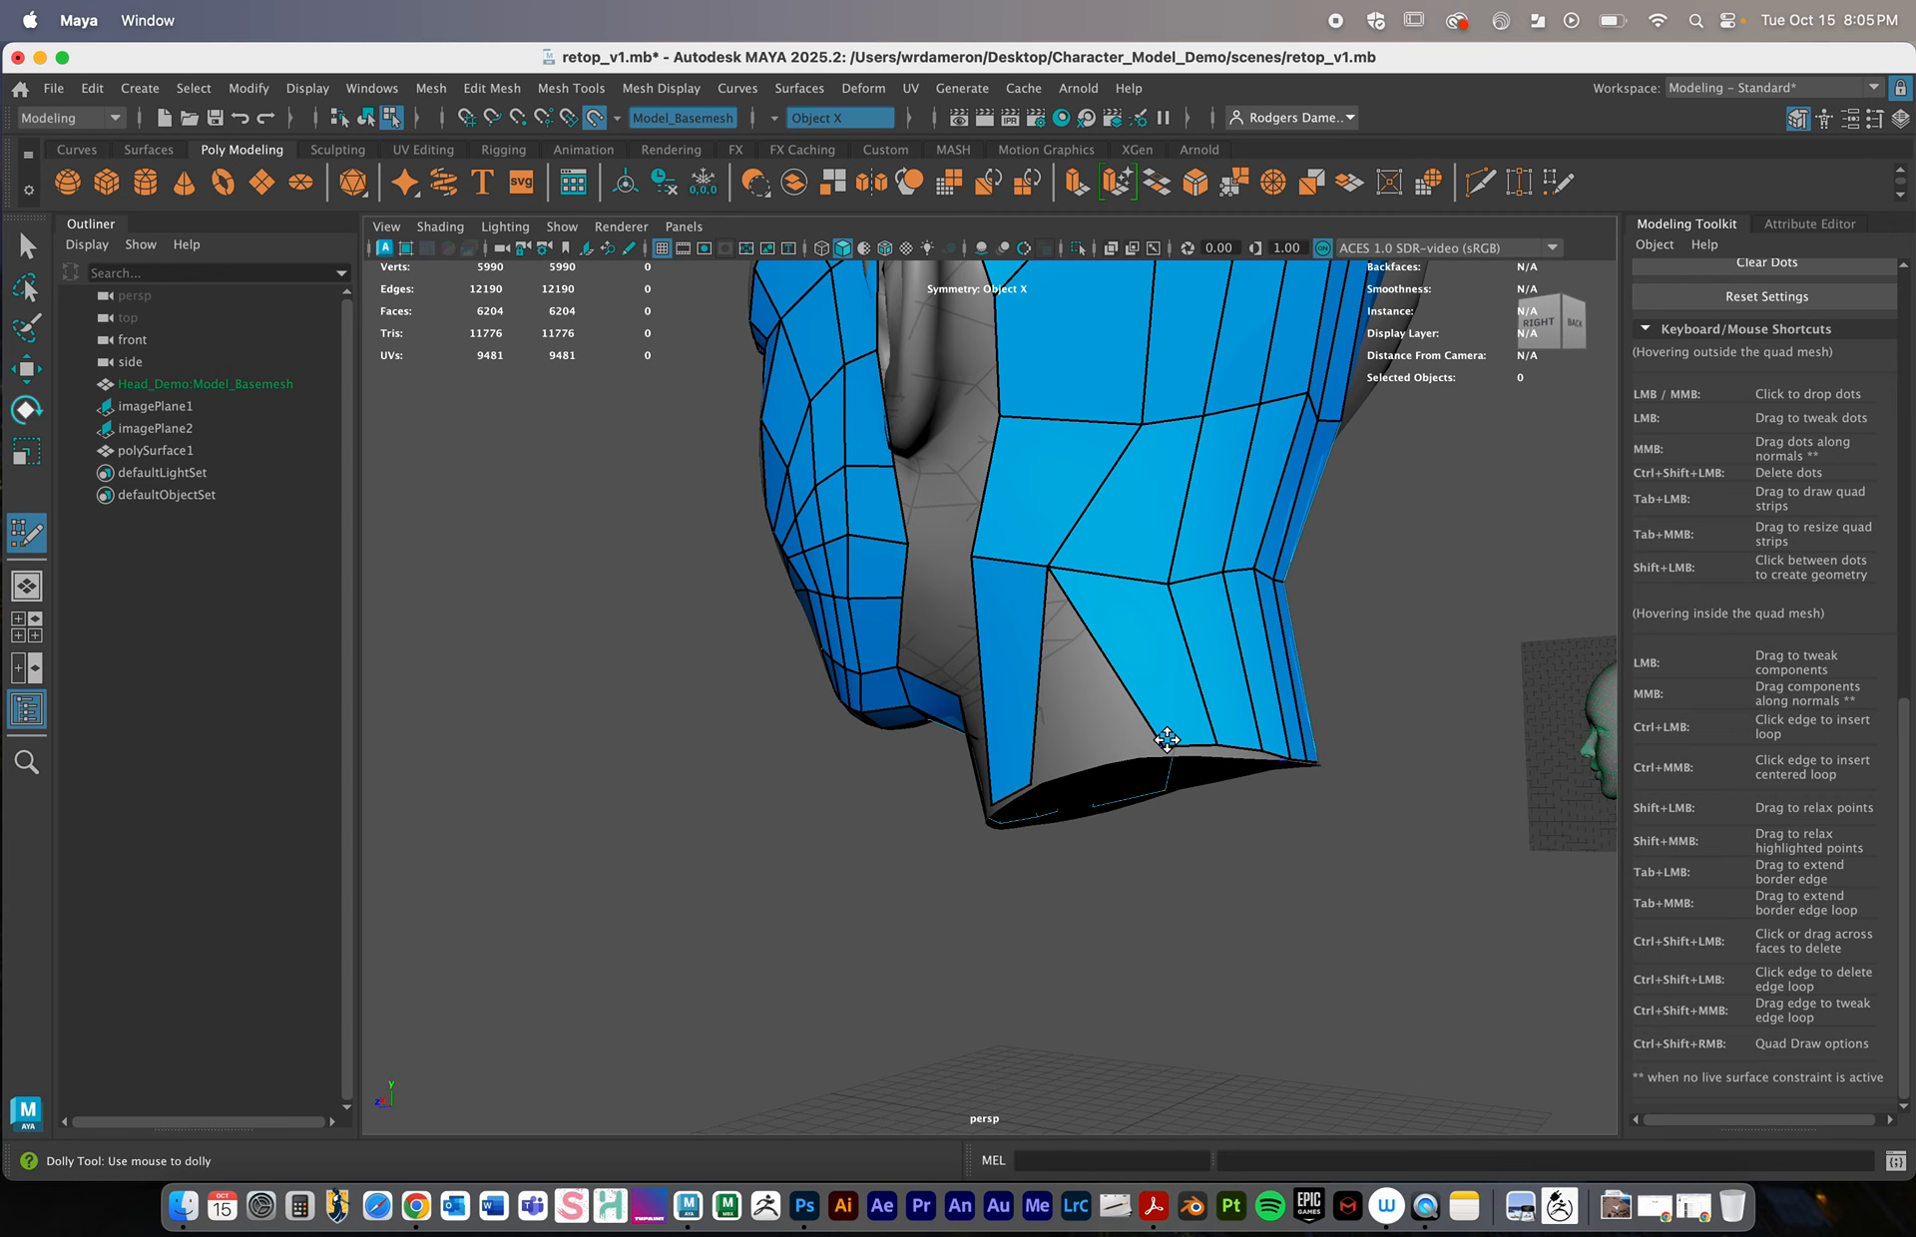
pyautogui.moveTo(1166, 740)
pyautogui.mouseDown()
pyautogui.moveTo(1087, 783)
pyautogui.moveTo(1033, 775)
pyautogui.mouseUp()
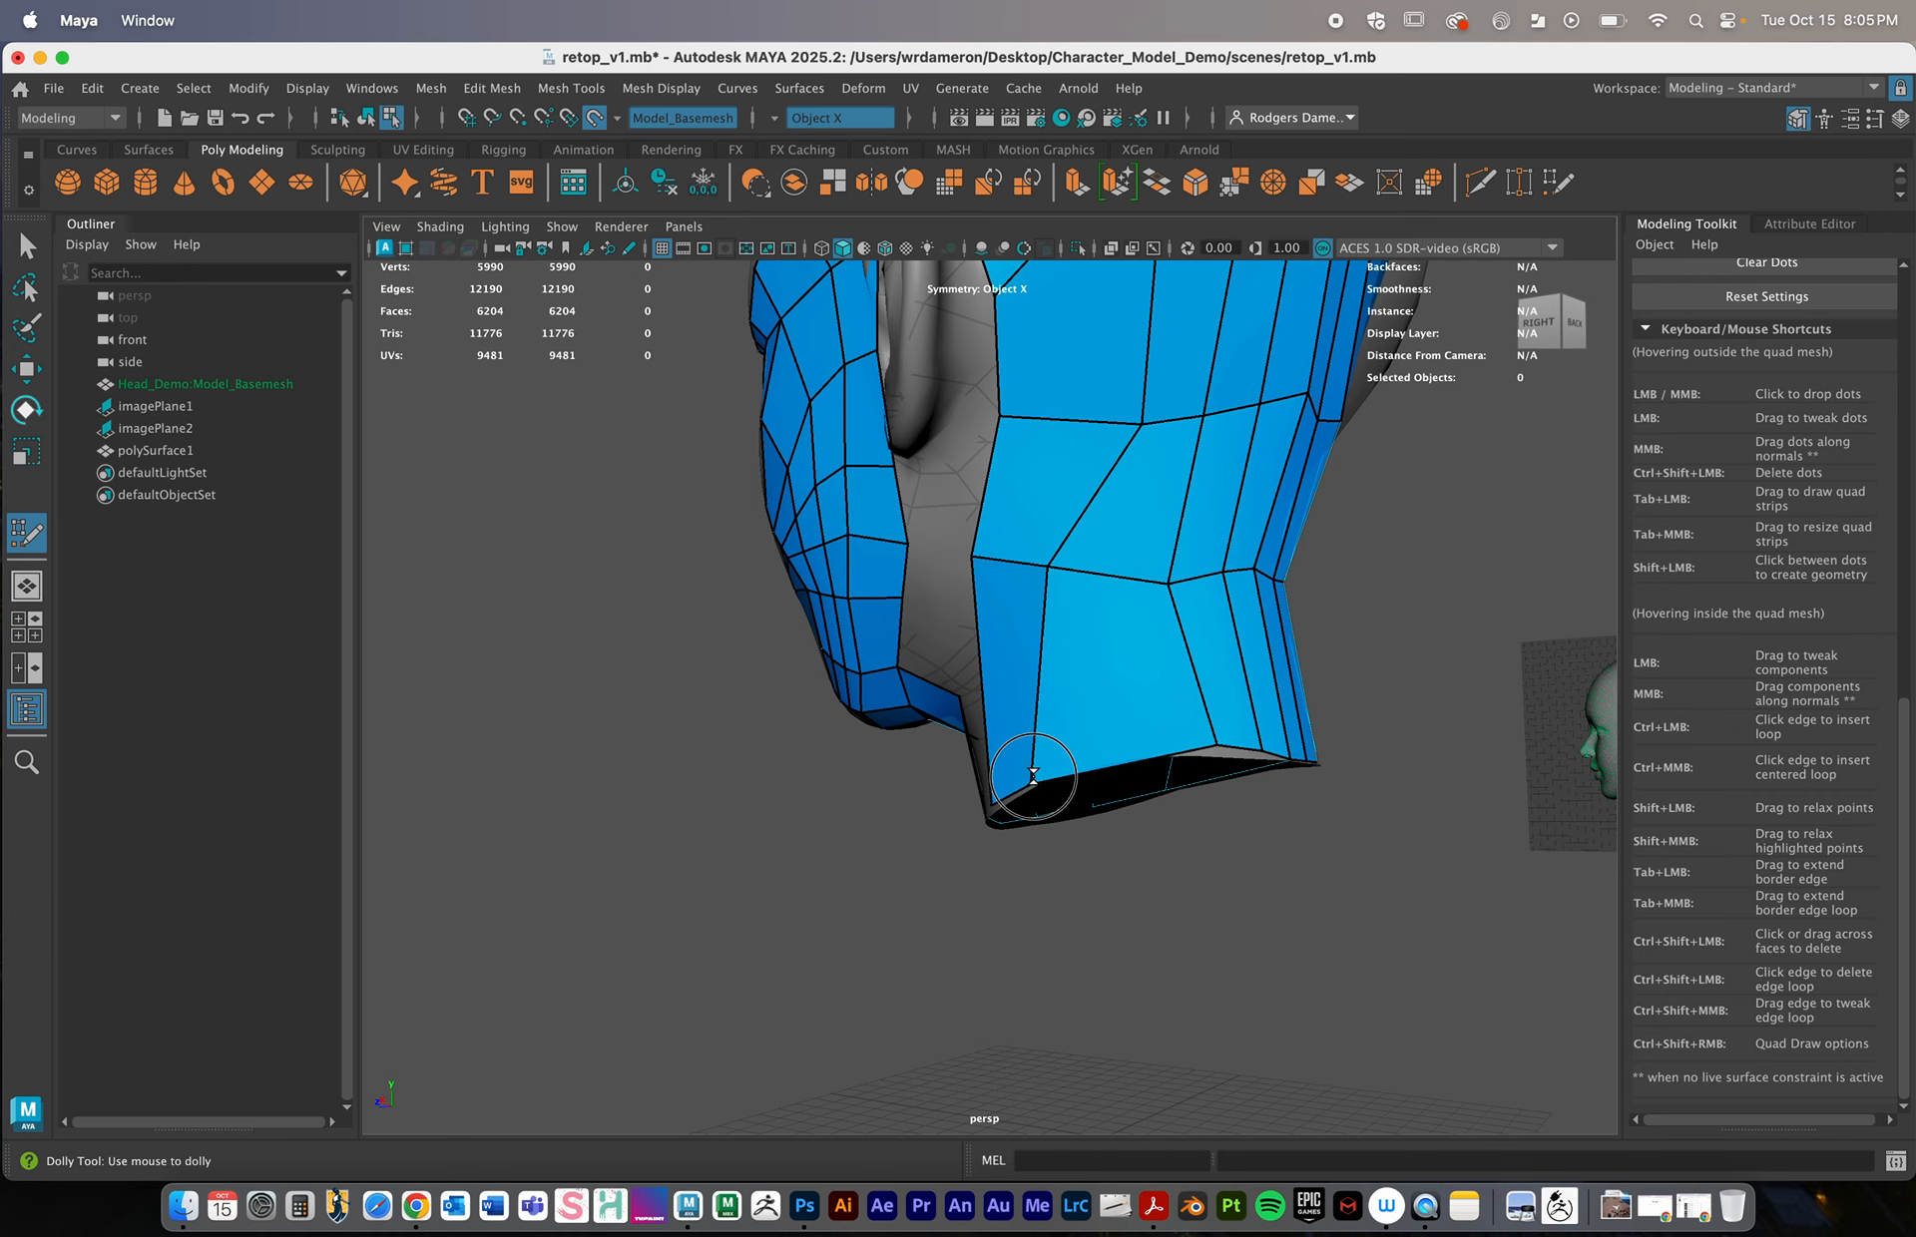
# Tweak the vertices behind and below the ear to even out the spacing of the newly joined neck quads
pyautogui.keyDown('alt'); pyautogui.moveTo(1032, 775); pyautogui.dragTo(1188, 706, button='right'); pyautogui.keyUp('alt')
pyautogui.moveTo(1188, 706)
pyautogui.keyDown('alt'); pyautogui.mouseDown()
pyautogui.moveTo(1164, 745)
pyautogui.moveTo(1109, 750)
pyautogui.mouseUp(); pyautogui.keyUp('alt')
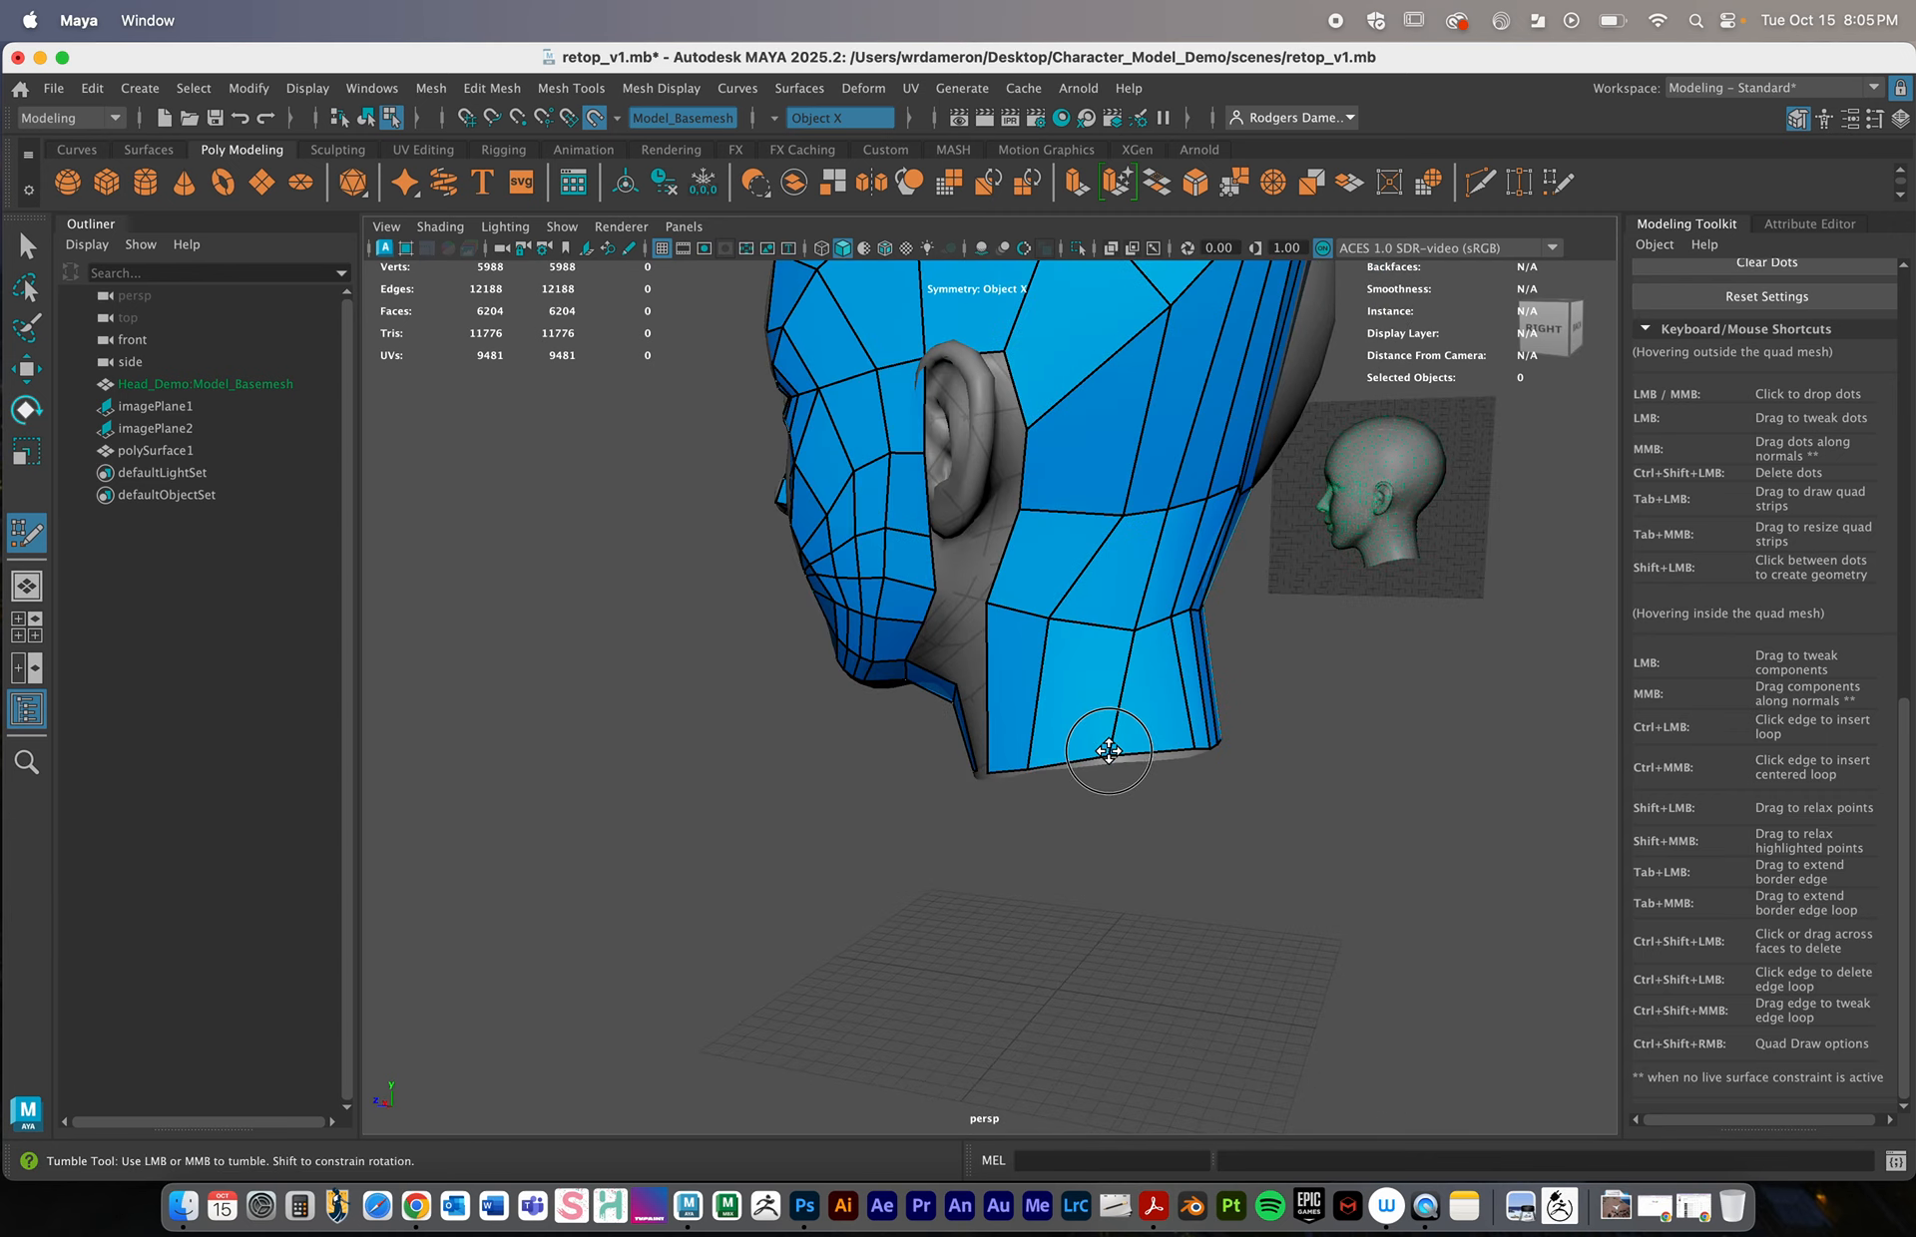
pyautogui.moveTo(1126, 646); pyautogui.dragTo(1101, 627)
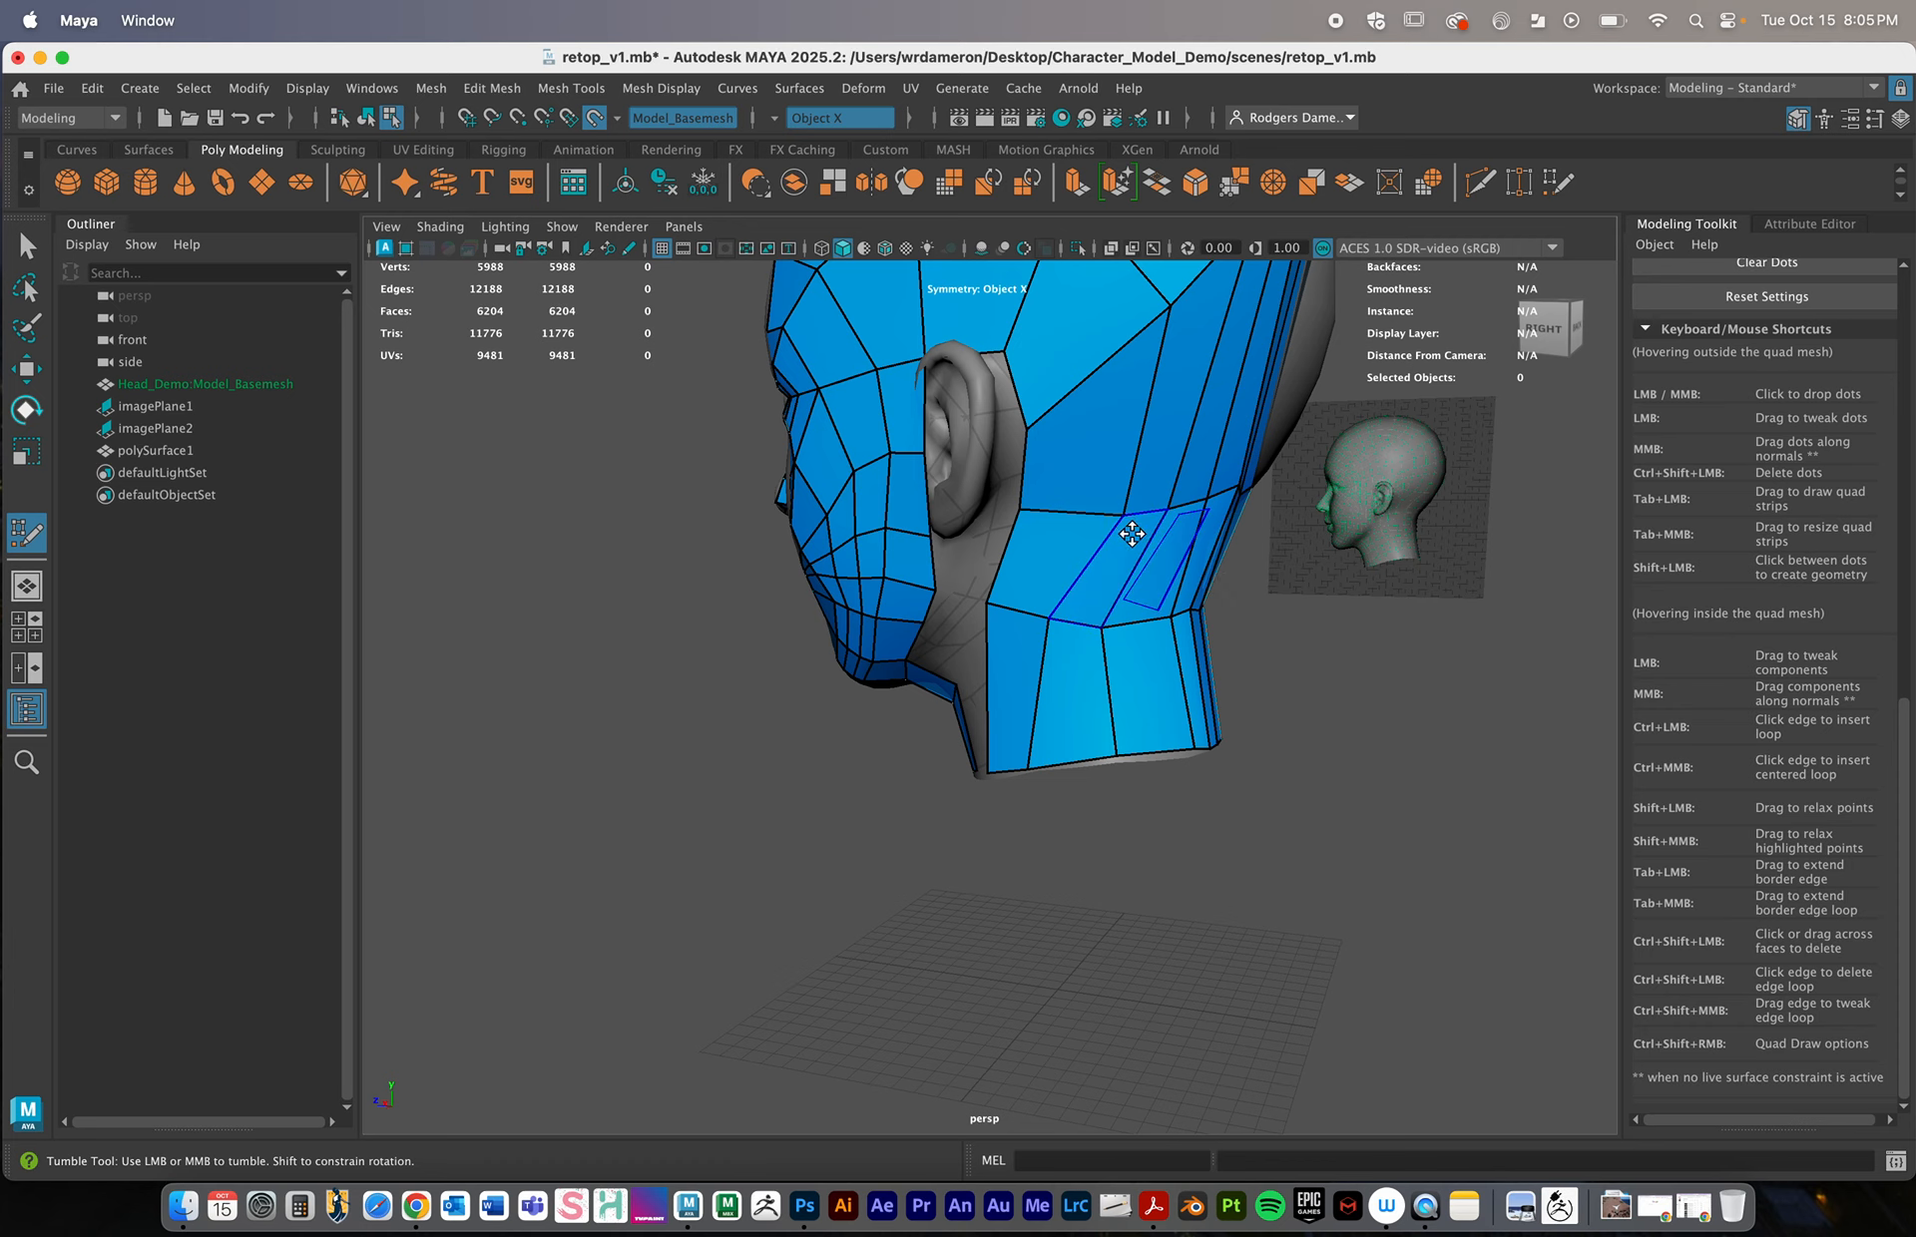
pyautogui.keyDown('shift'); pyautogui.moveTo(1132, 534); pyautogui.dragTo(1081, 512); pyautogui.keyUp('shift')
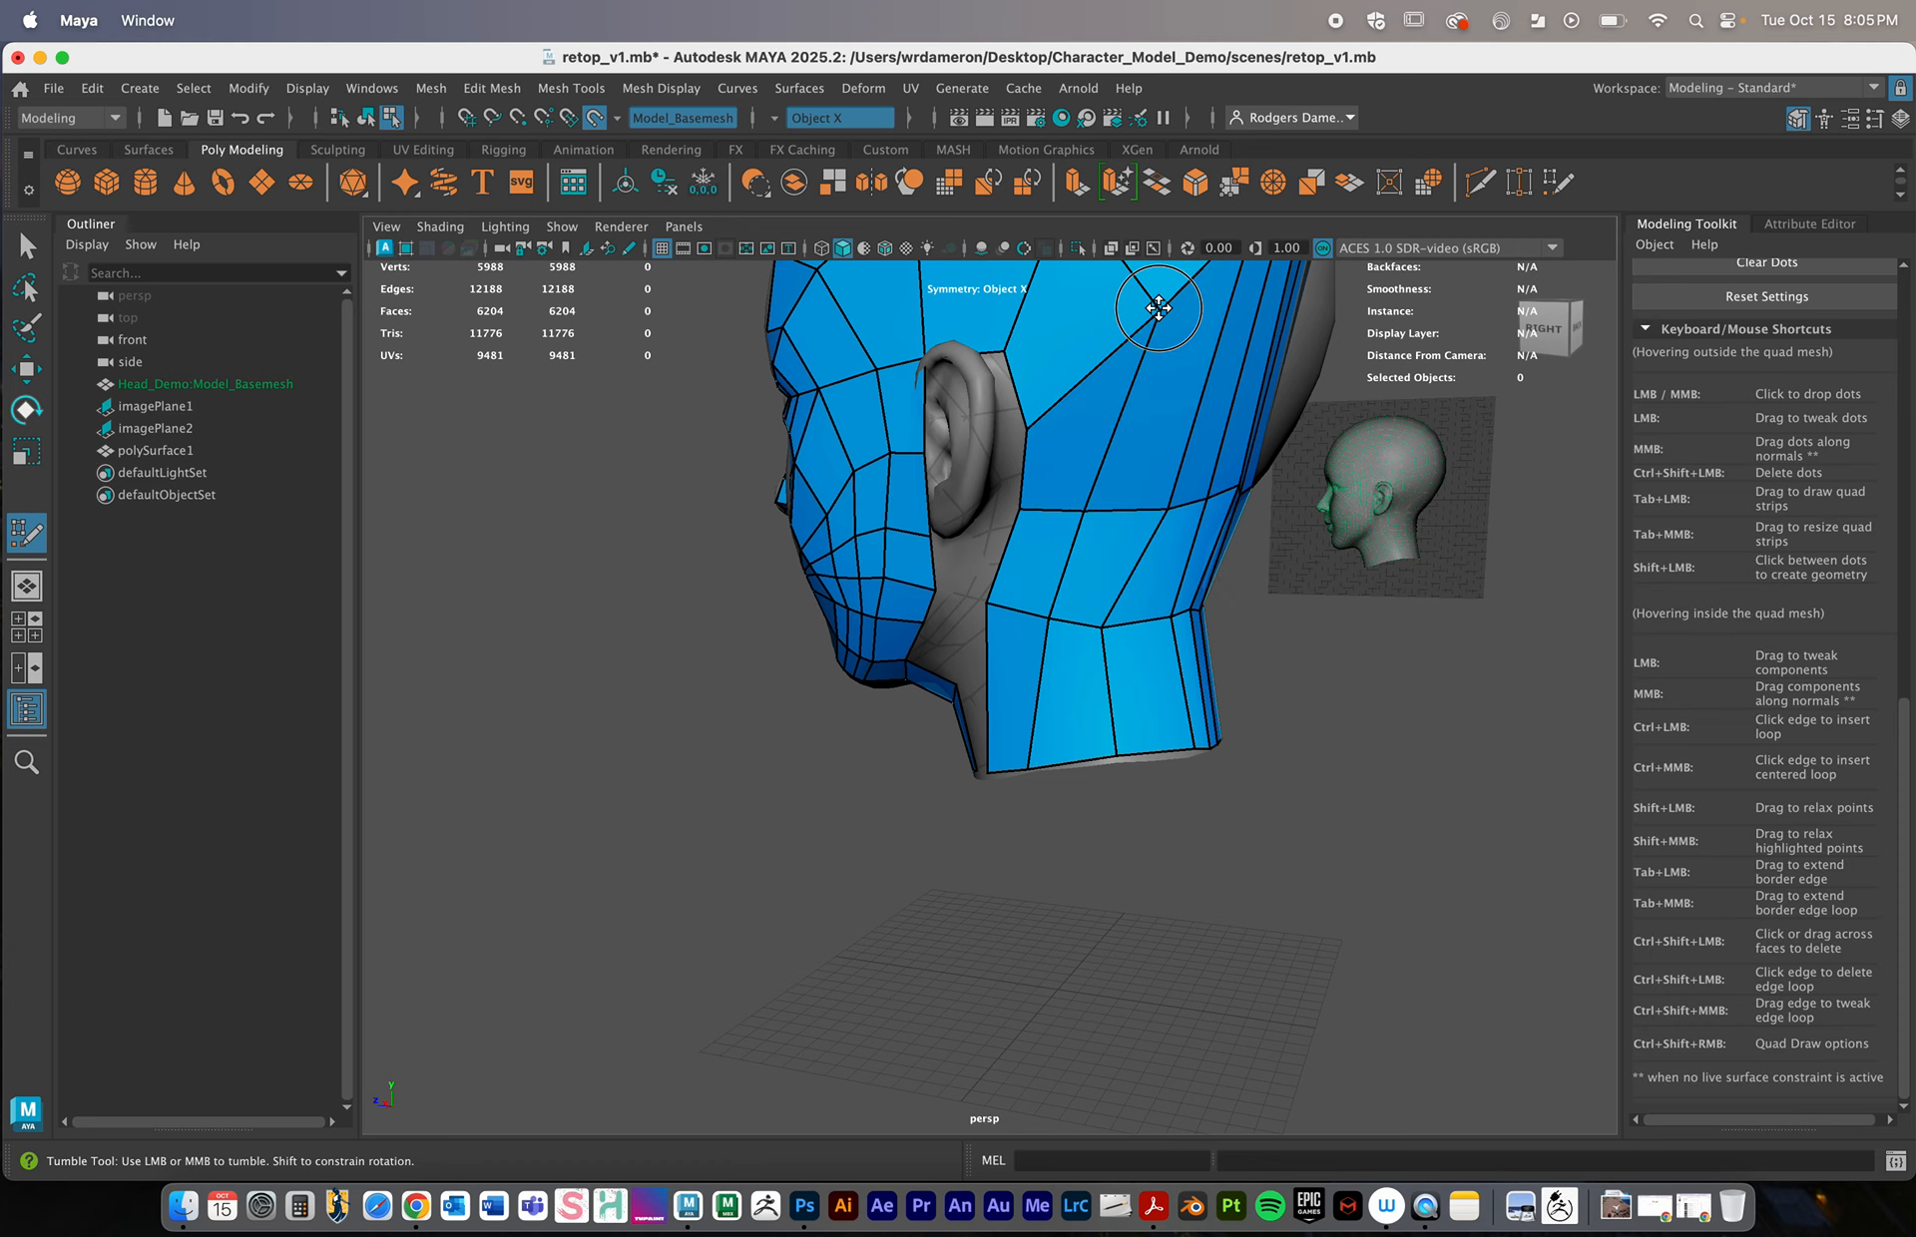
# Examine the mesh flow over the face, crown, ear area and nape from the side and back
pyautogui.keyDown('alt'); pyautogui.moveTo(1121, 304); pyautogui.dragTo(1187, 503, button='middle'); pyautogui.keyUp('alt')
pyautogui.keyDown('alt'); pyautogui.moveTo(1188, 503); pyautogui.dragTo(1030, 441, button='right'); pyautogui.keyUp('alt')
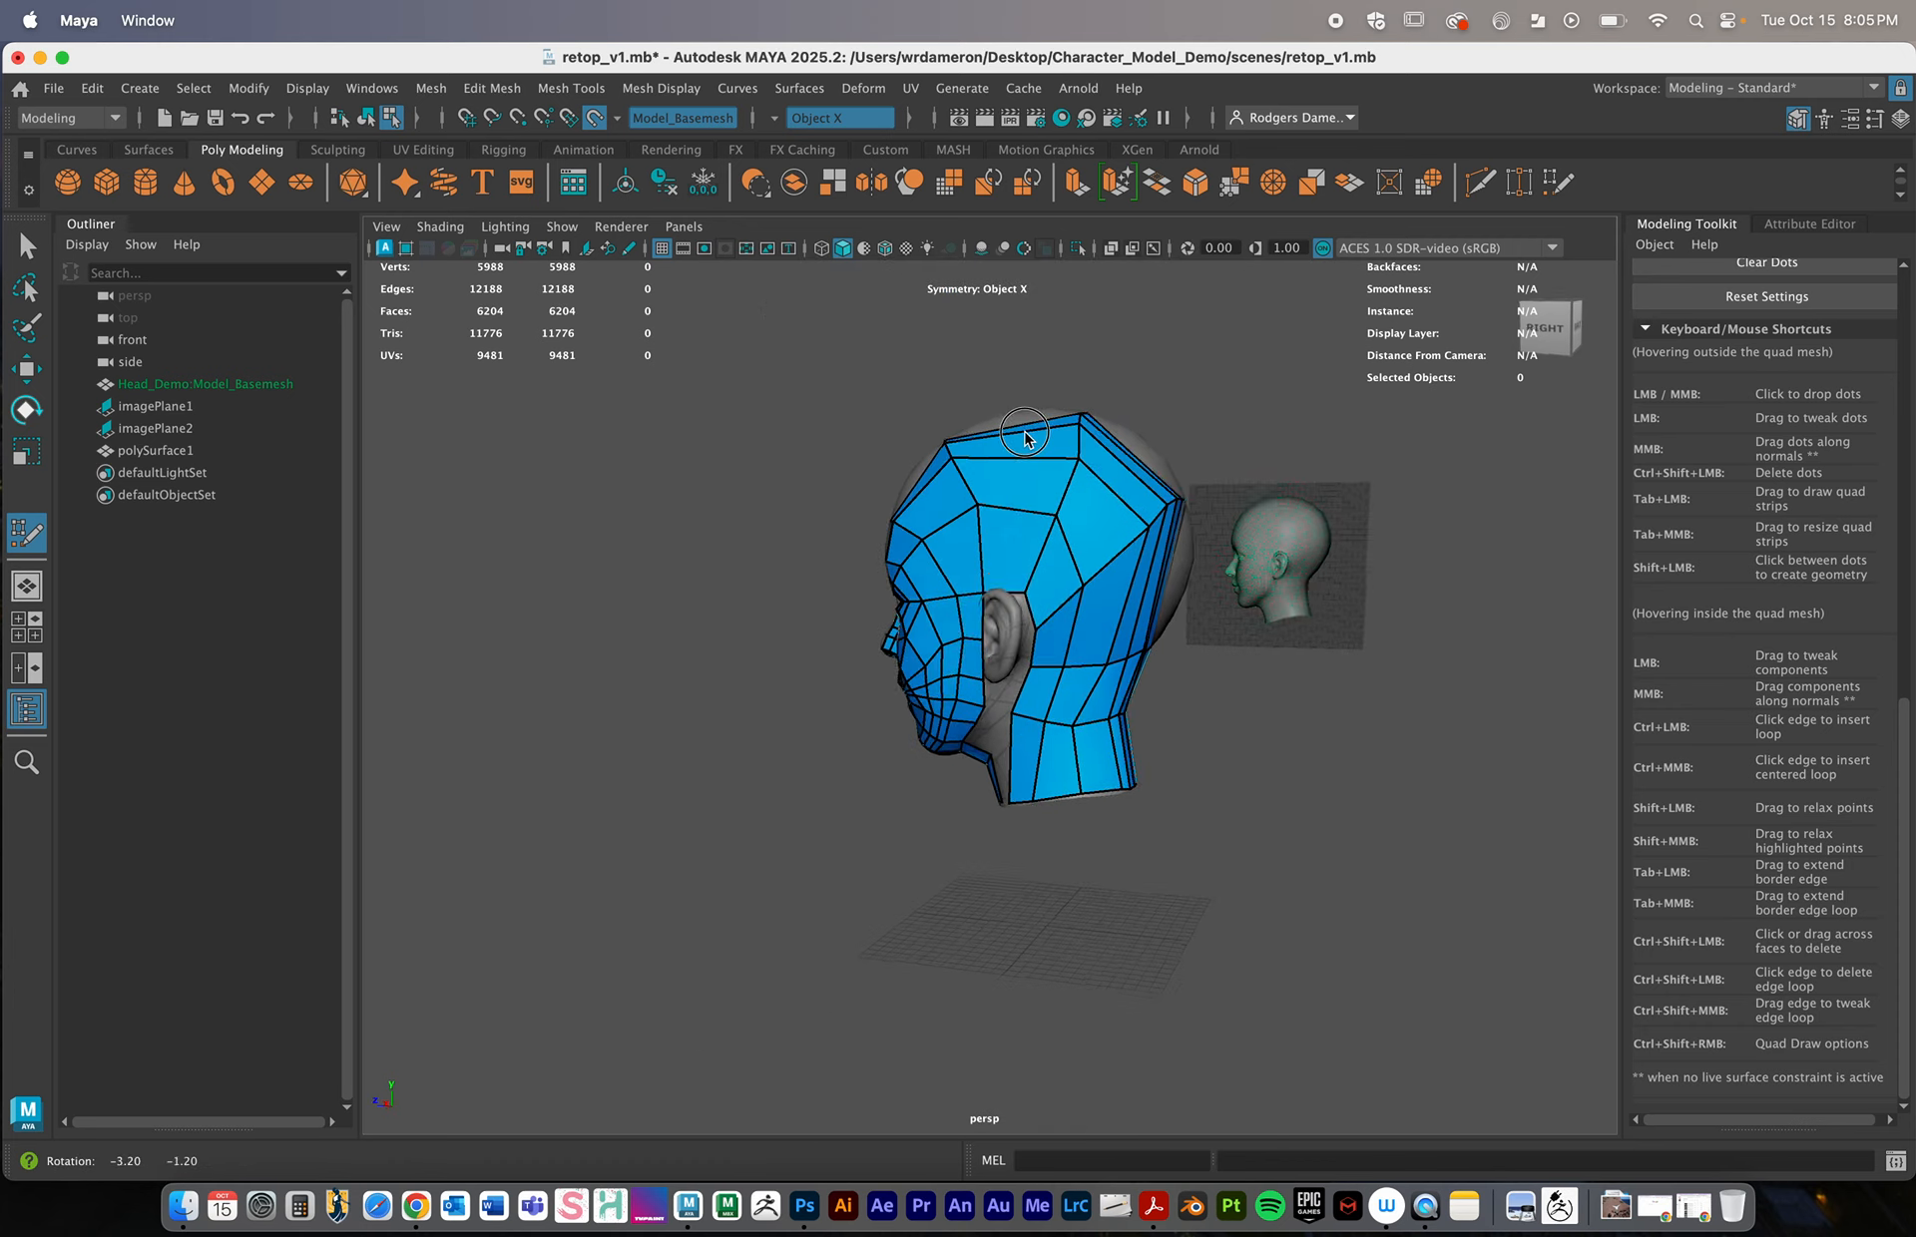
pyautogui.keyDown('alt'); pyautogui.moveTo(1031, 441); pyautogui.dragTo(1128, 606); pyautogui.keyUp('alt')
pyautogui.keyDown('alt'); pyautogui.moveTo(862, 554); pyautogui.dragTo(1167, 570, button='right'); pyautogui.keyUp('alt')
pyautogui.keyDown('alt'); pyautogui.moveTo(1006, 505); pyautogui.dragTo(995, 544, button='middle'); pyautogui.keyUp('alt')
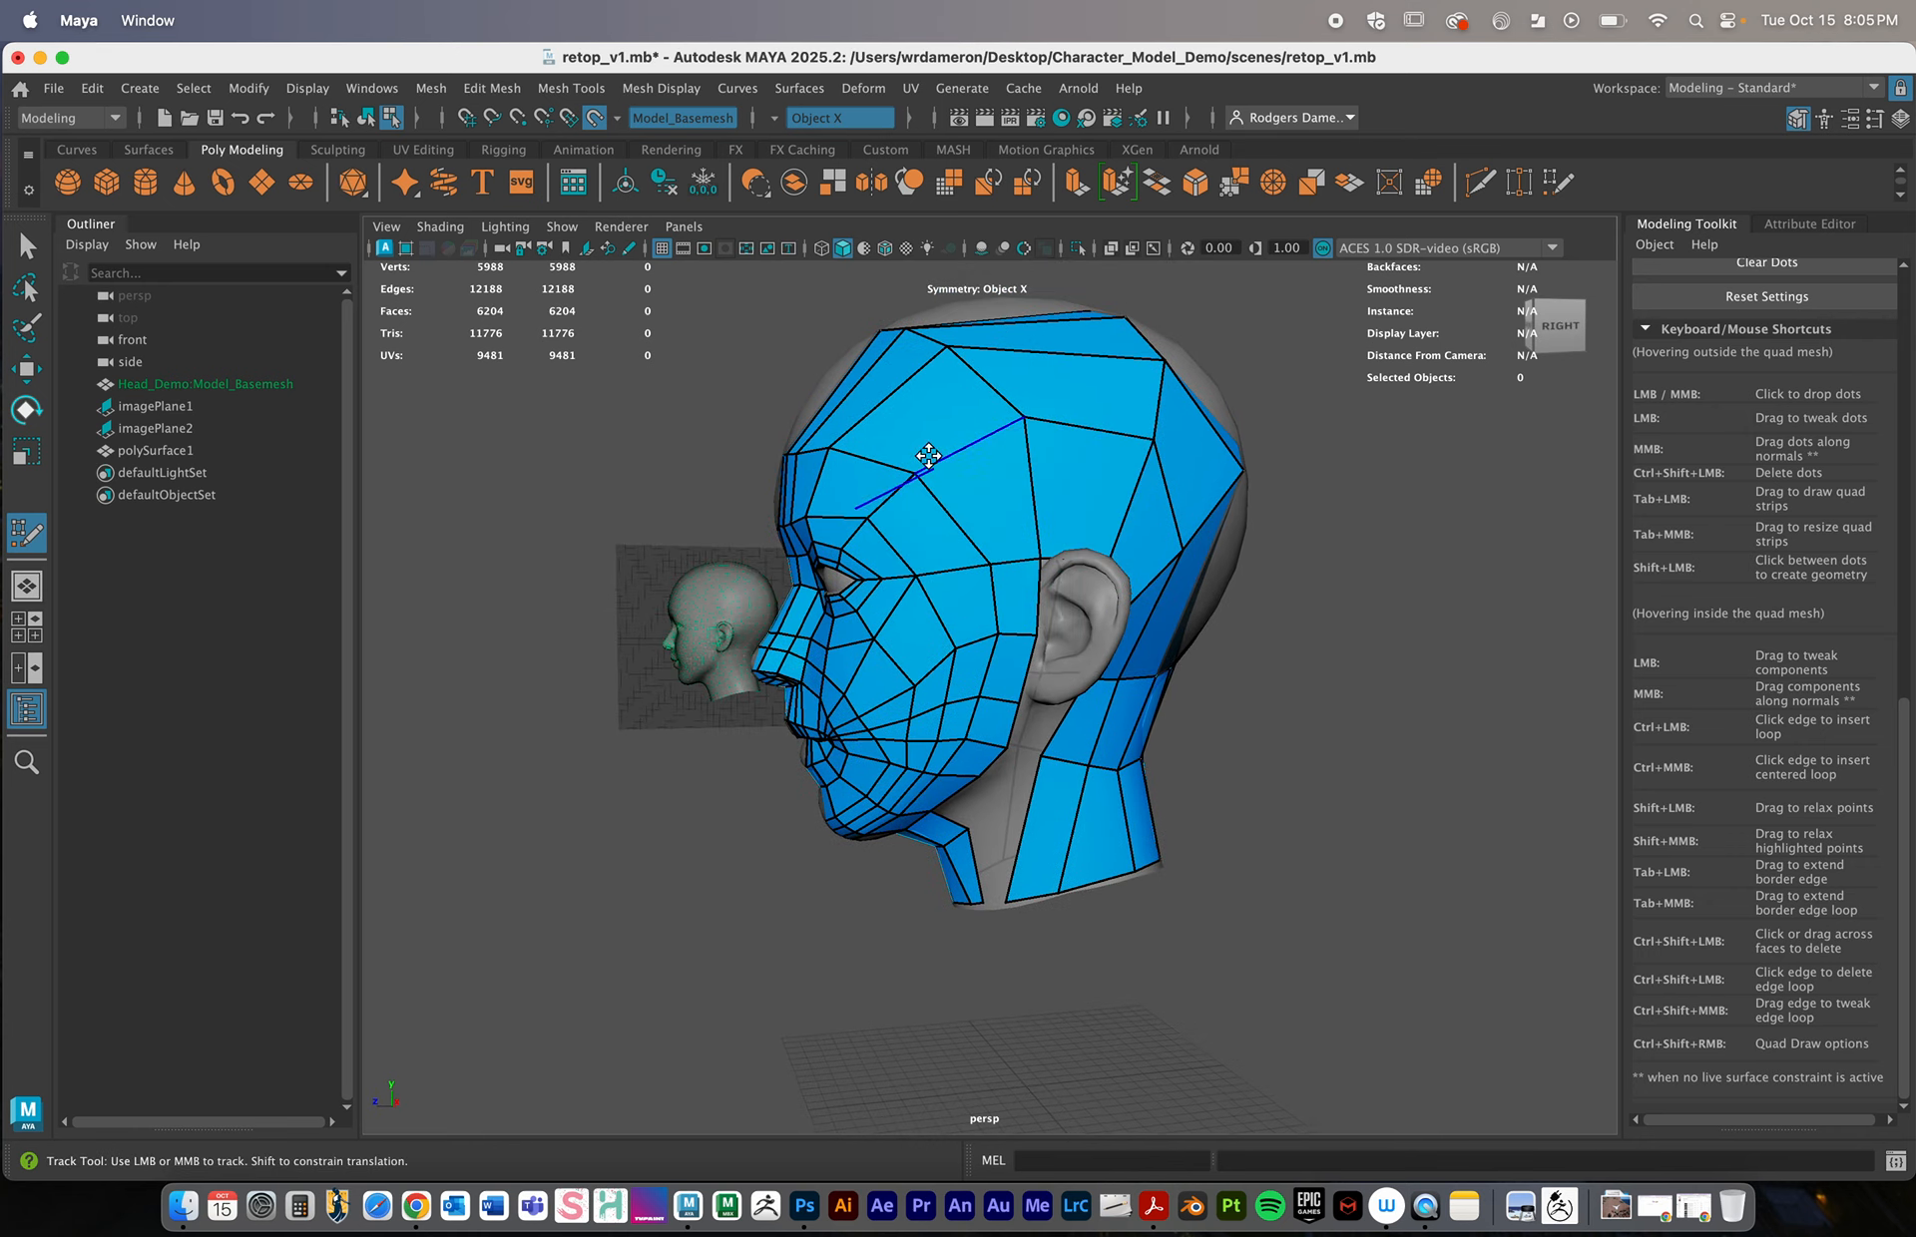
pyautogui.keyDown('alt'); pyautogui.moveTo(932, 445); pyautogui.dragTo(1117, 455); pyautogui.keyUp('alt')
pyautogui.keyDown('alt'); pyautogui.moveTo(1190, 597); pyautogui.dragTo(1099, 560); pyautogui.keyUp('alt')
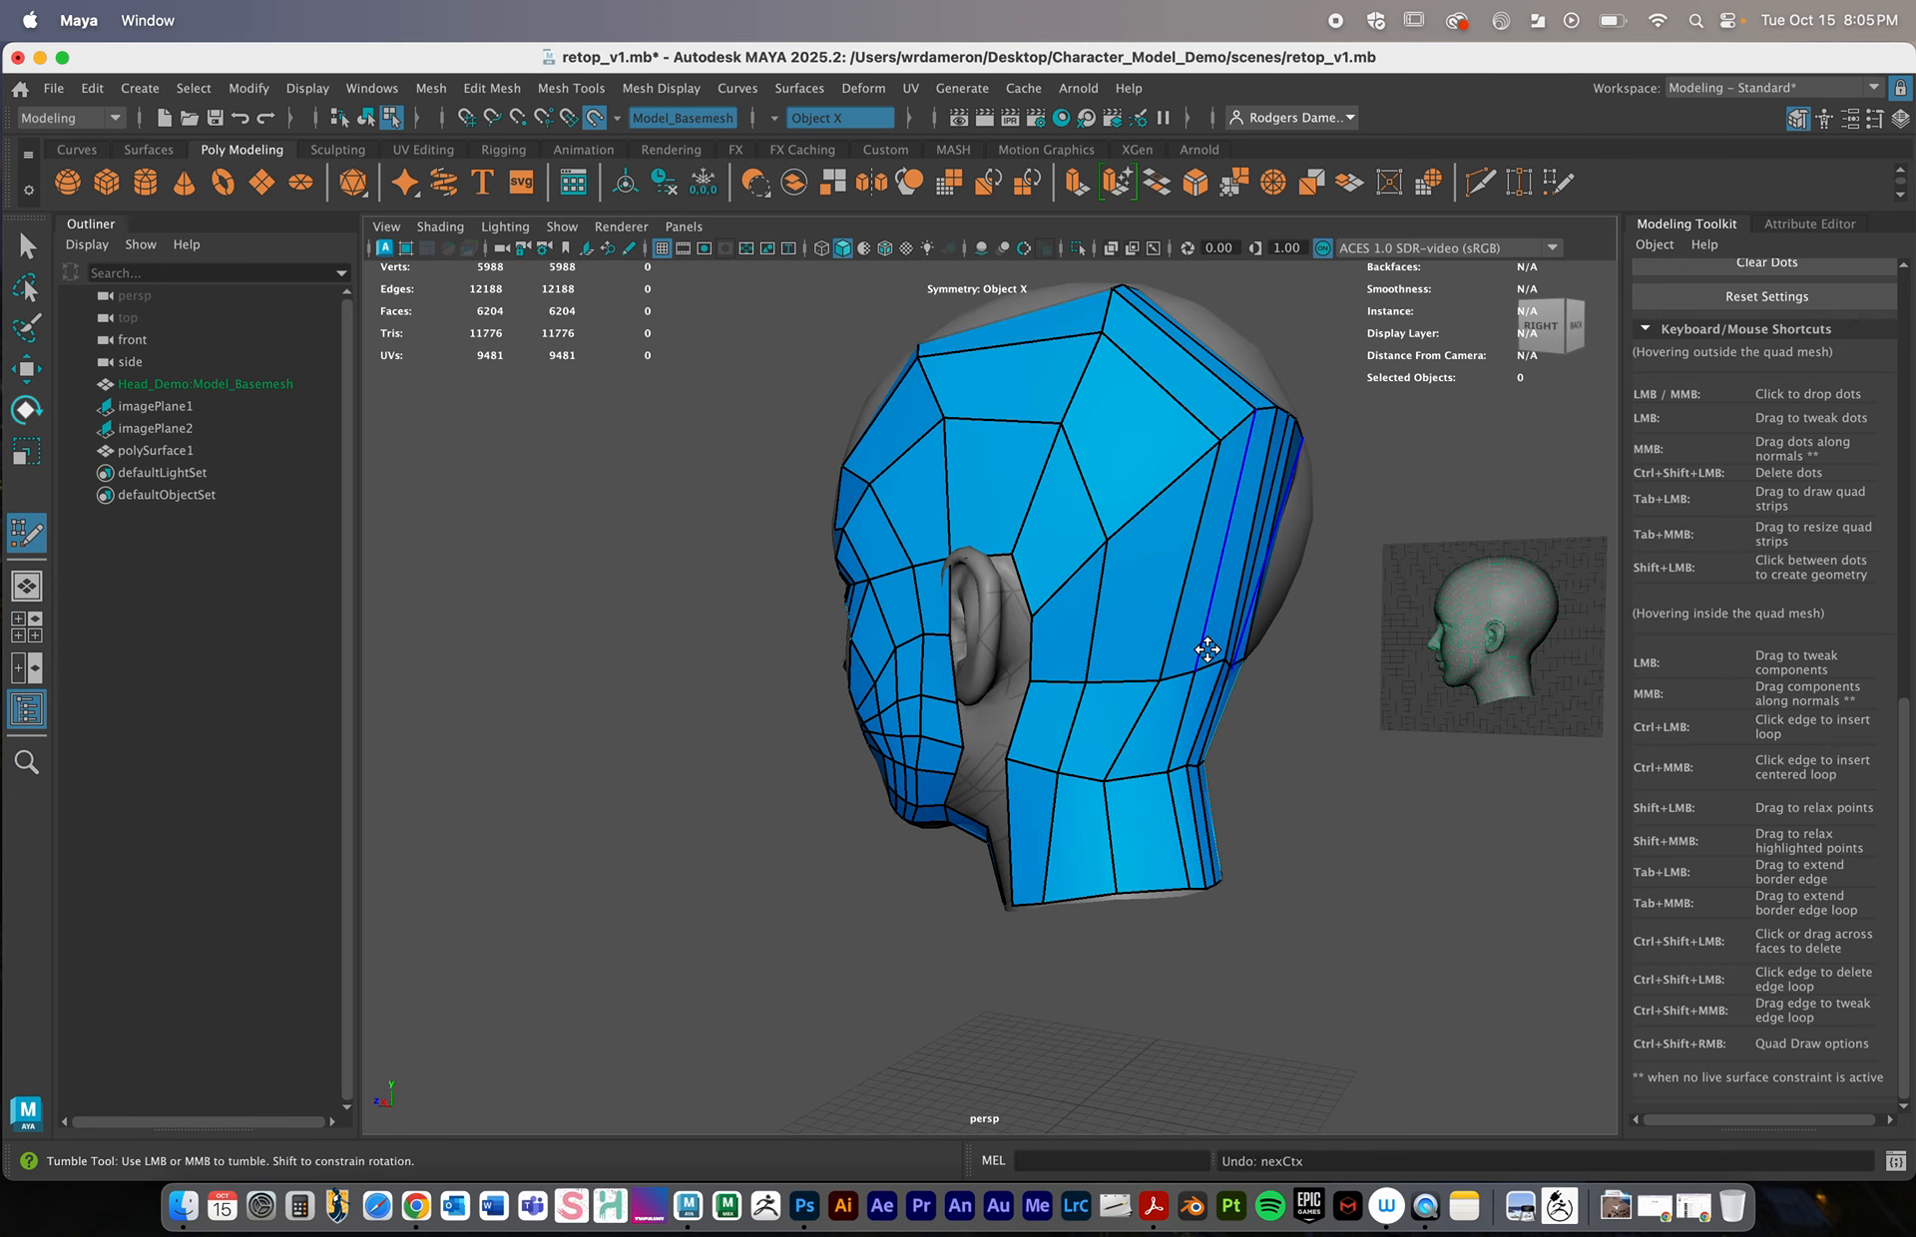
# Insert a horizontal edge loop through the lower quads around the side and back of the neck
pyautogui.keyDown('alt'); pyautogui.moveTo(1210, 646); pyautogui.dragTo(994, 735); pyautogui.keyUp('alt')
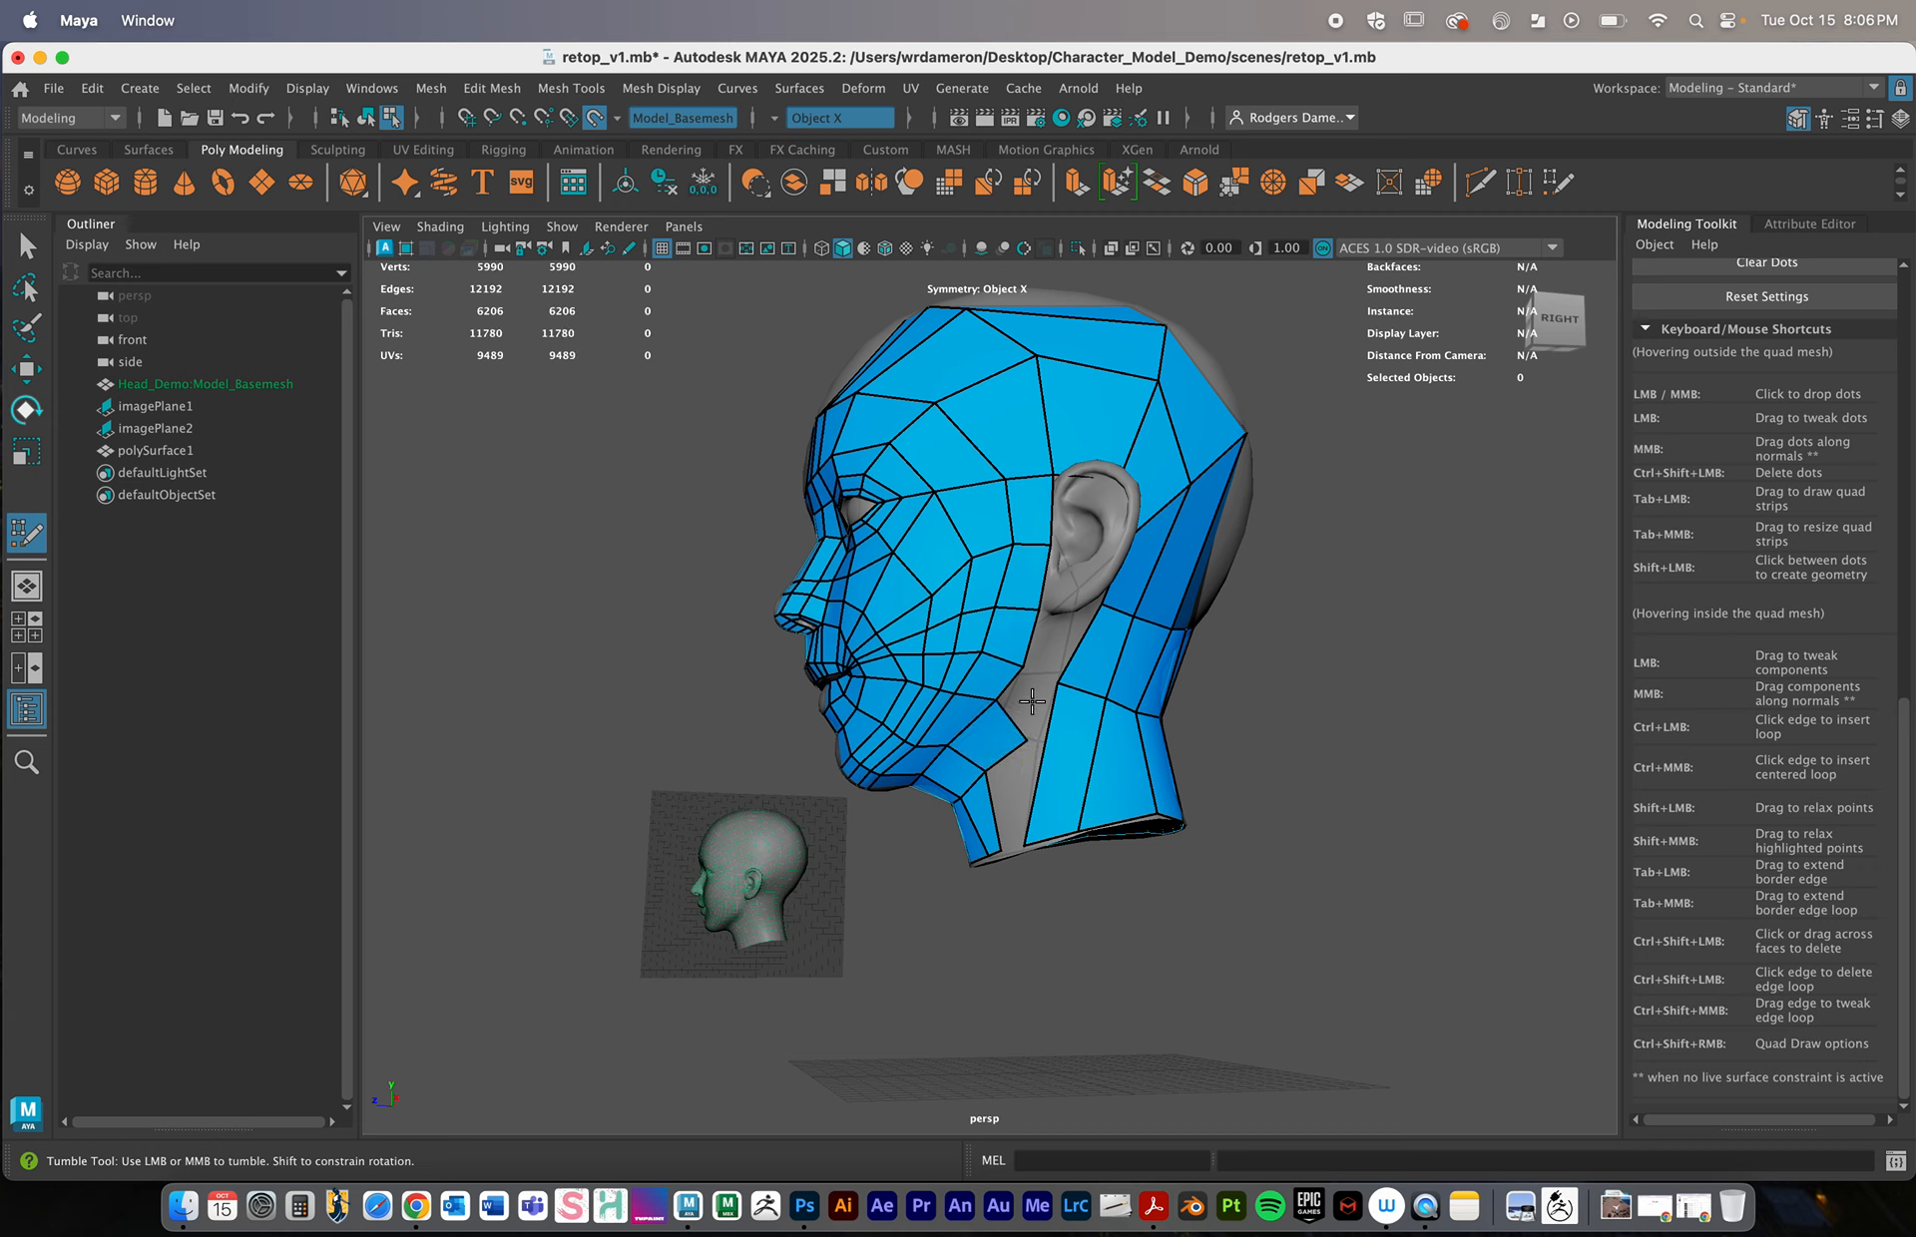
pyautogui.moveTo(1101, 777)
pyautogui.keyDown('alt'); pyautogui.mouseDown()
pyautogui.moveTo(1059, 773)
pyautogui.moveTo(1141, 765)
pyautogui.moveTo(1068, 761)
pyautogui.moveTo(1125, 804)
pyautogui.moveTo(1032, 744)
pyautogui.mouseUp(); pyautogui.keyUp('alt')
pyautogui.keyDown('ctrl'); pyautogui.click(1072, 755); pyautogui.keyUp('ctrl')
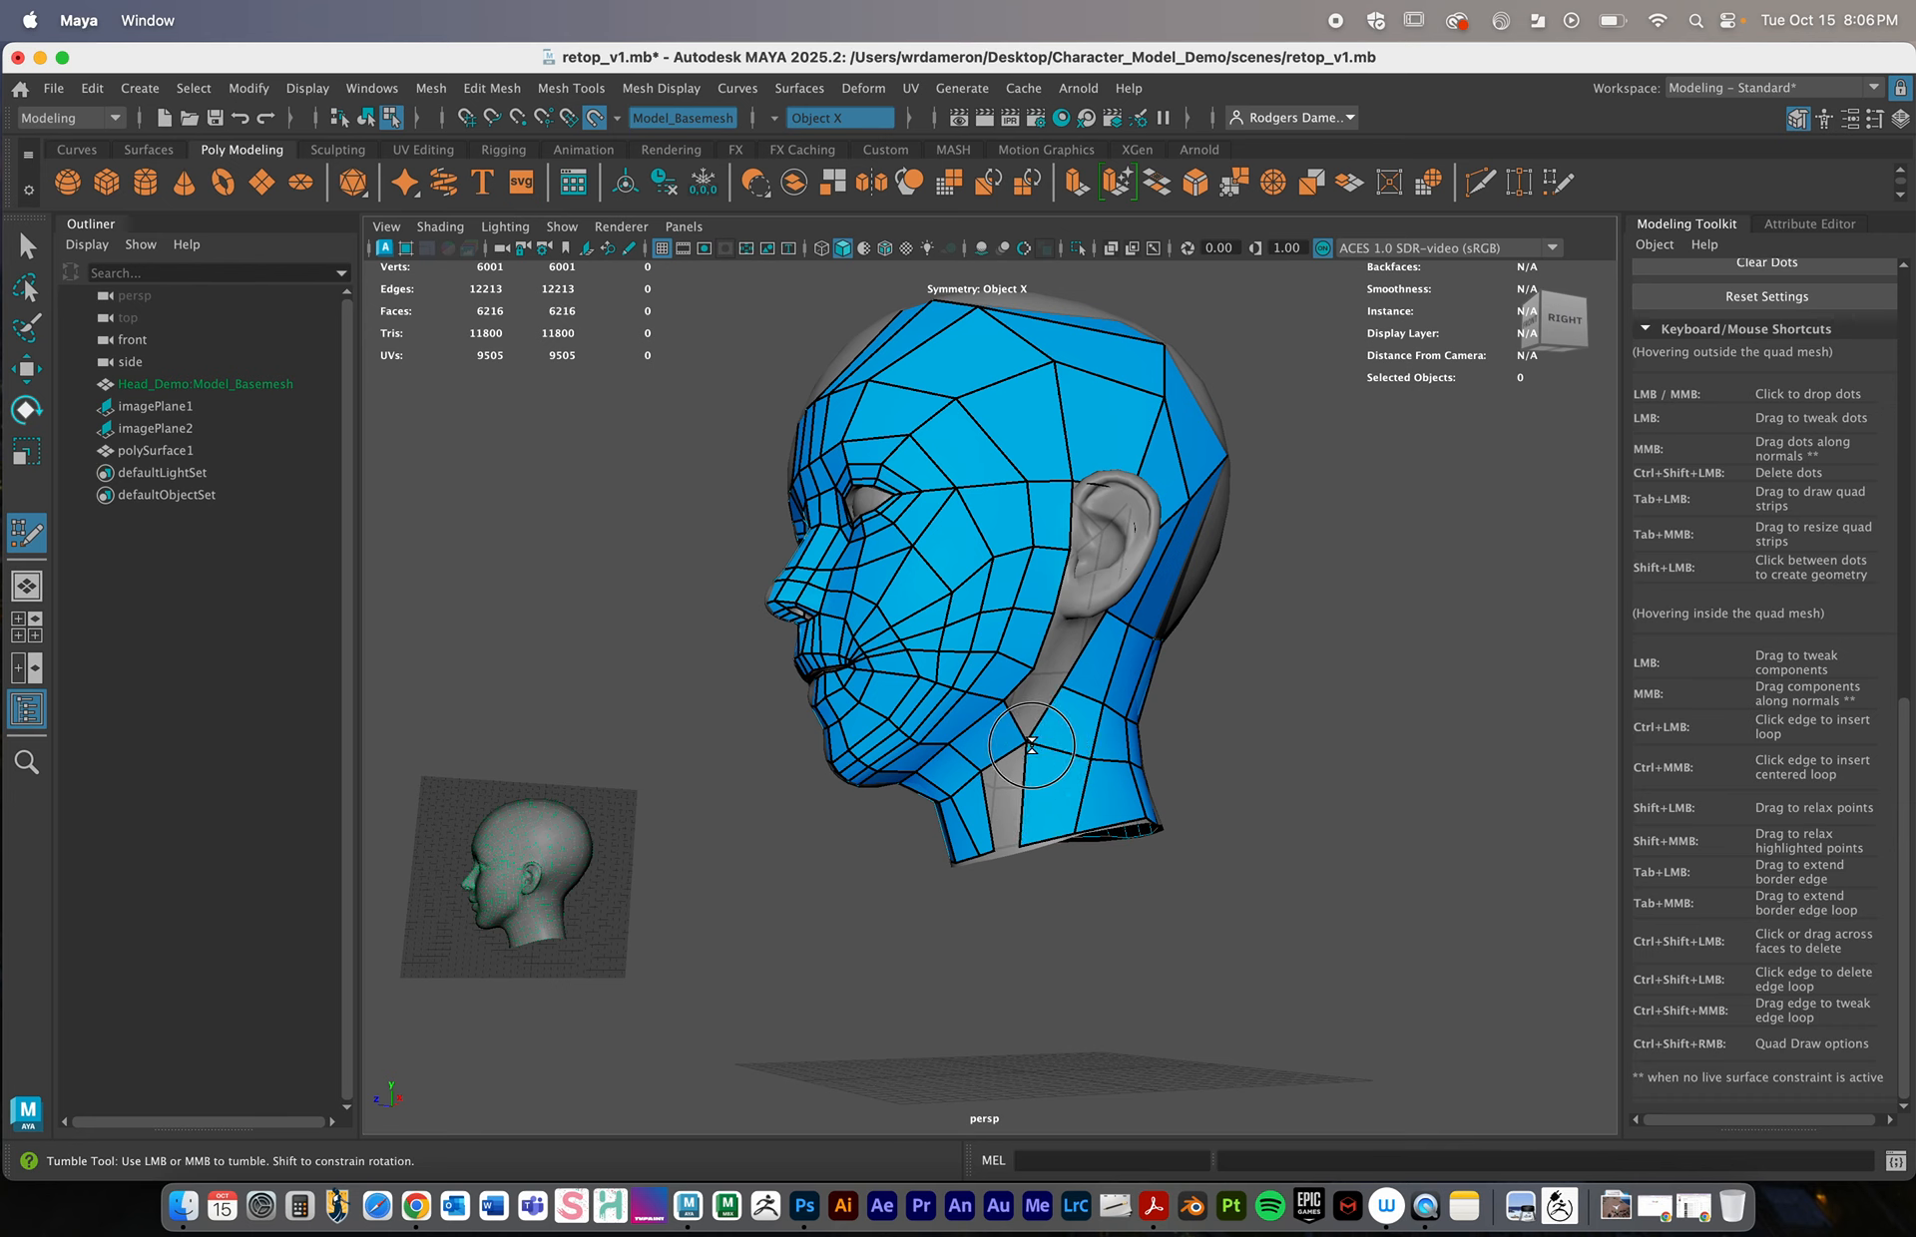
# Fill the remaining gap between the jaw and the side of the neck with quads, from below the ear to the neck's base
pyautogui.keyDown('shift'); pyautogui.click(1063, 658); pyautogui.keyUp('shift')
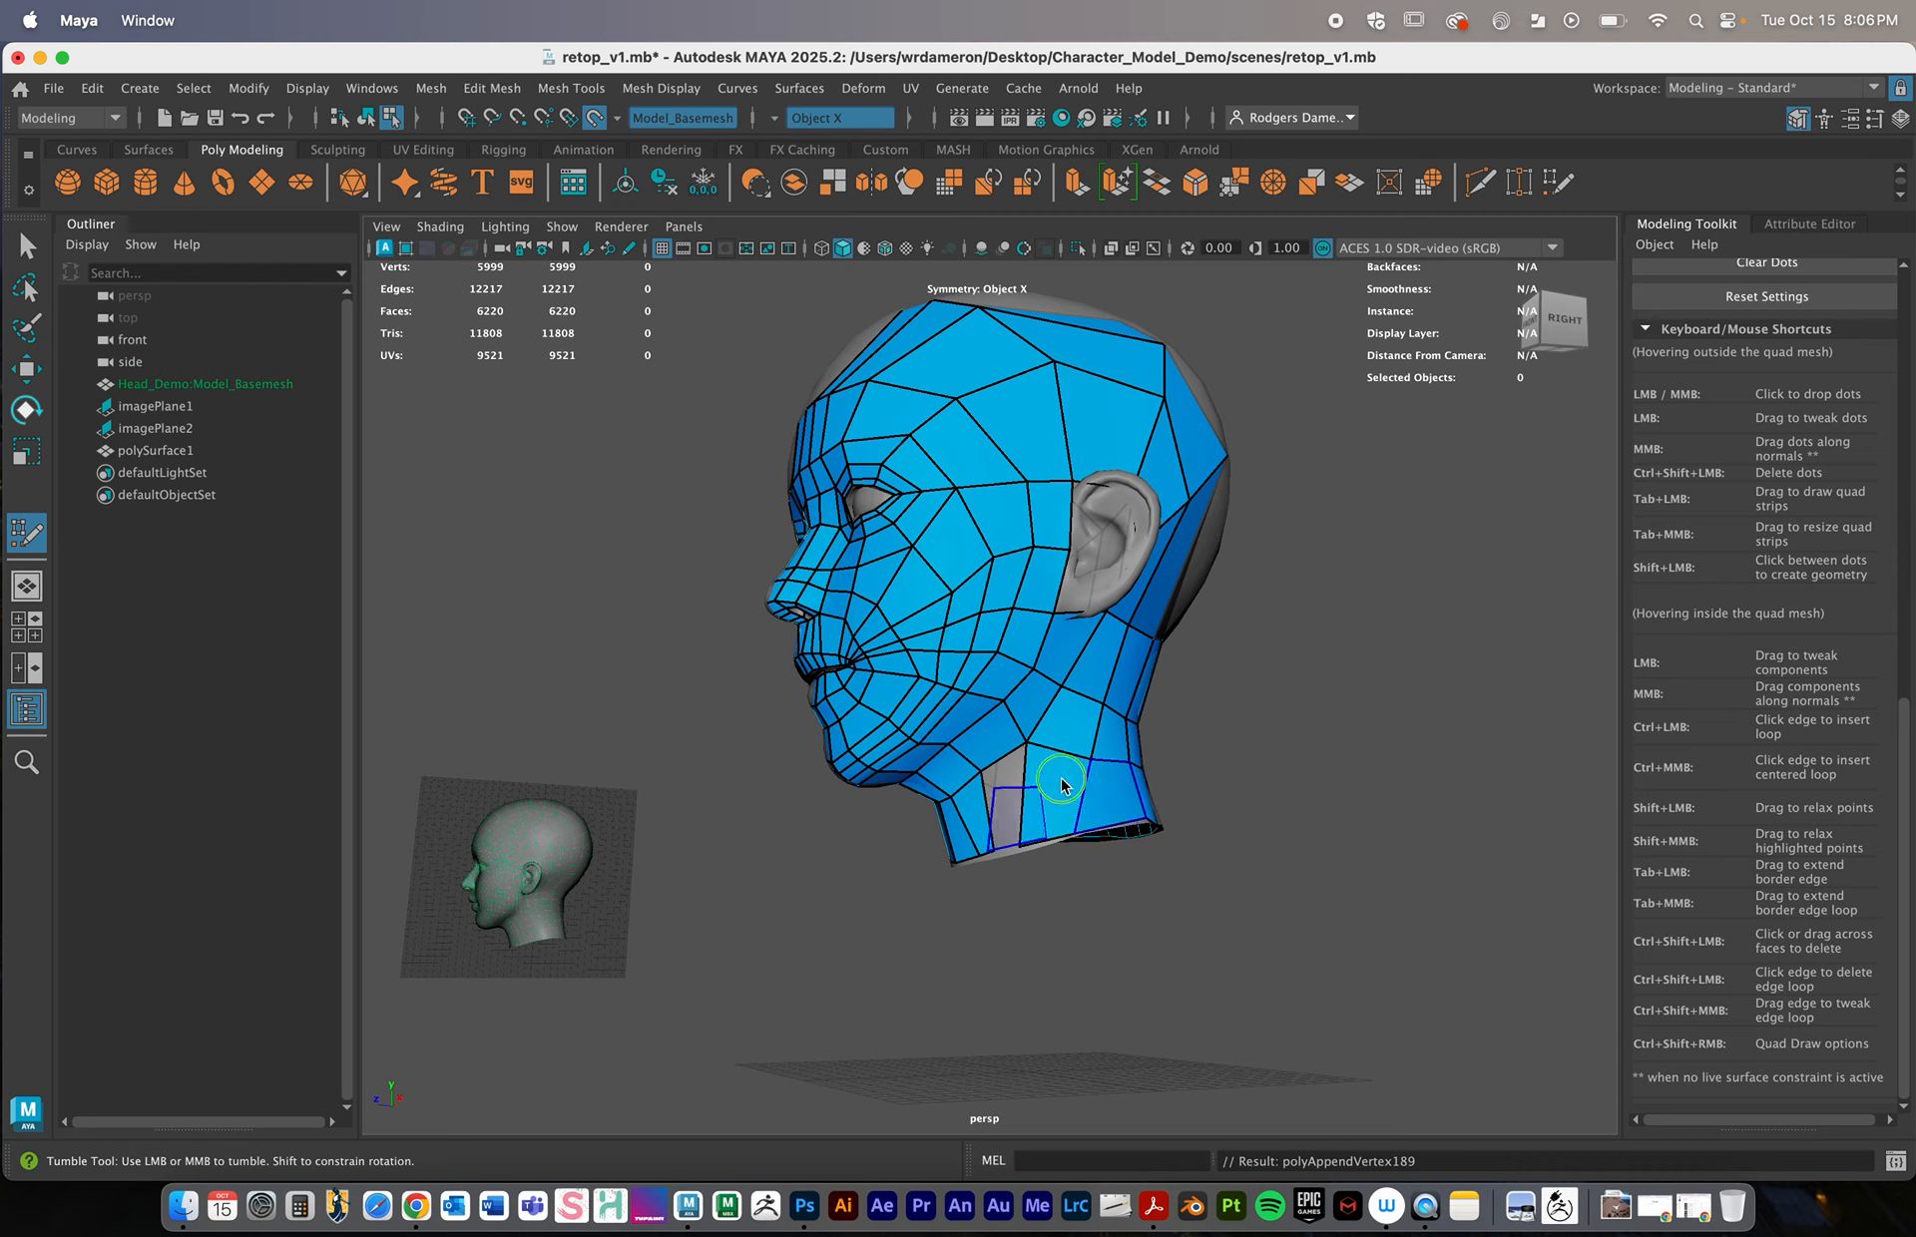
pyautogui.keyDown('alt'); pyautogui.moveTo(1063, 783); pyautogui.dragTo(898, 782); pyautogui.keyUp('alt')
pyautogui.keyDown('shift'); pyautogui.click(994, 763); pyautogui.keyUp('shift')
pyautogui.keyDown('alt'); pyautogui.moveTo(898, 782); pyautogui.dragTo(1317, 825, button='right'); pyautogui.keyUp('alt')
pyautogui.keyDown('alt'); pyautogui.moveTo(1317, 825); pyautogui.dragTo(1080, 825); pyautogui.keyUp('alt')
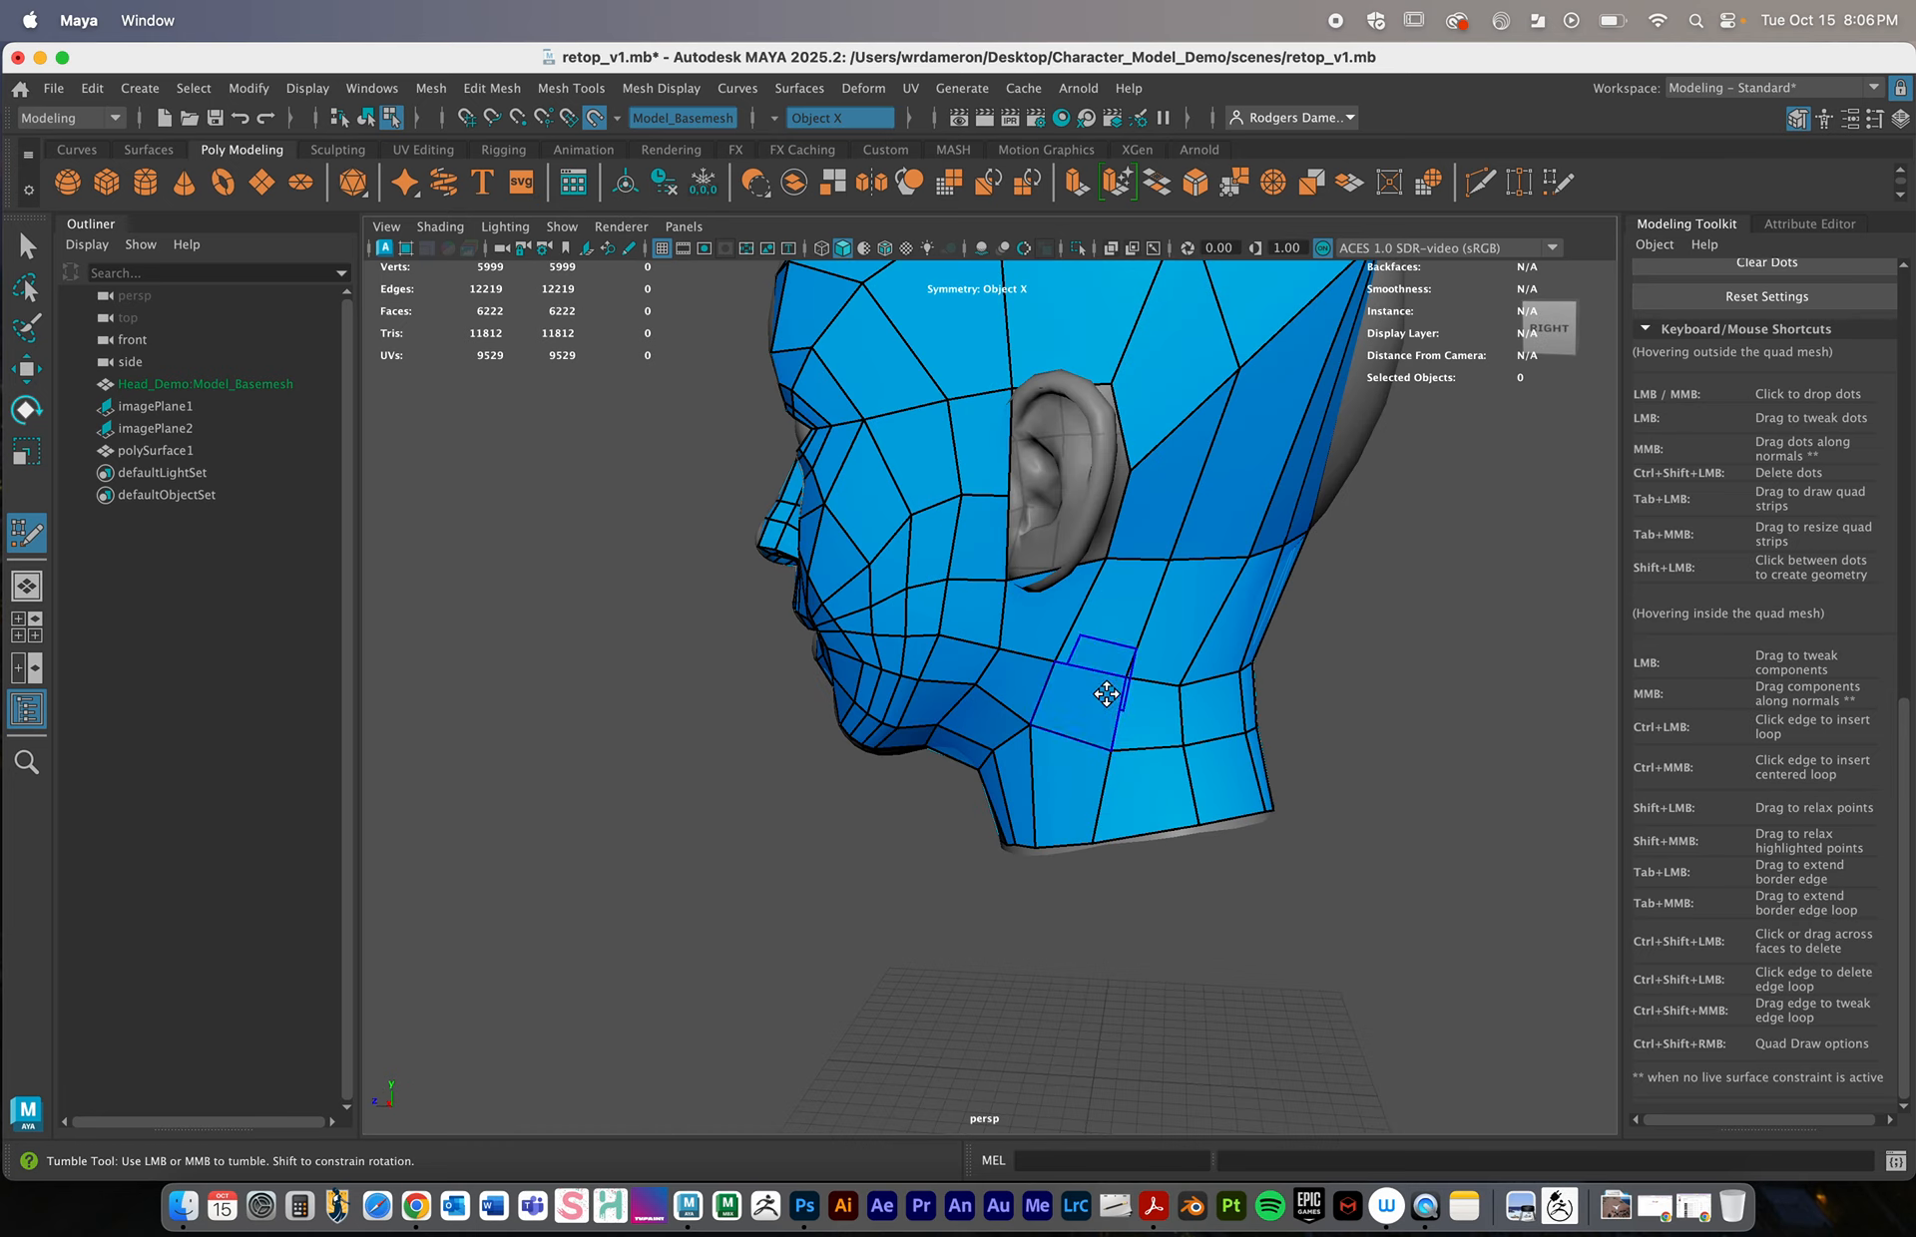
# Save the retop_v1.mb scene
pyautogui.keyDown('alt'); pyautogui.moveTo(1111, 687); pyautogui.dragTo(1163, 770); pyautogui.keyUp('alt')
pyautogui.keyDown('alt'); pyautogui.moveTo(1163, 771); pyautogui.dragTo(851, 728, button='right'); pyautogui.keyUp('alt')
pyautogui.keyDown('alt'); pyautogui.moveTo(851, 727); pyautogui.dragTo(972, 718); pyautogui.keyUp('alt')
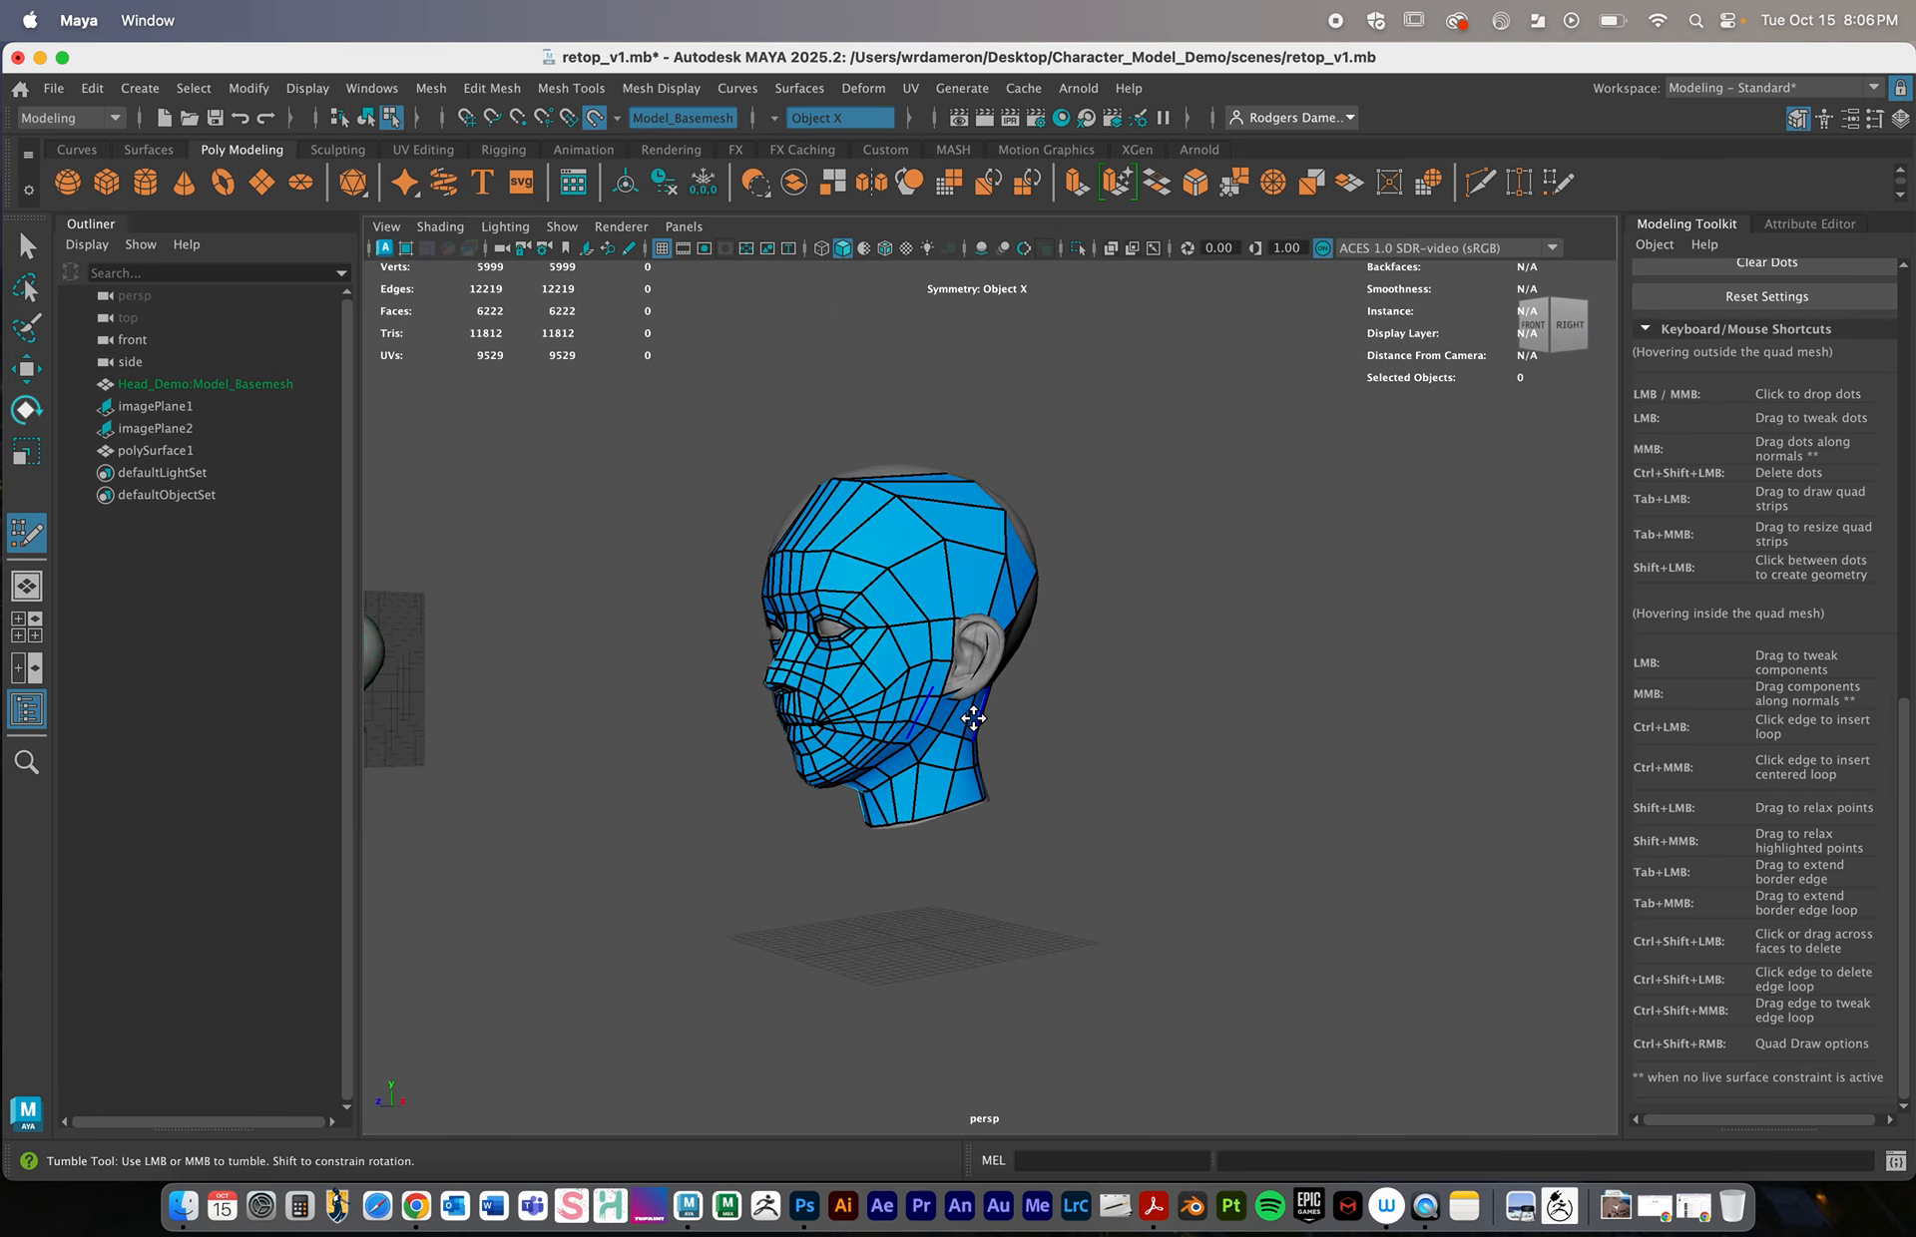
pyautogui.click(54, 88)
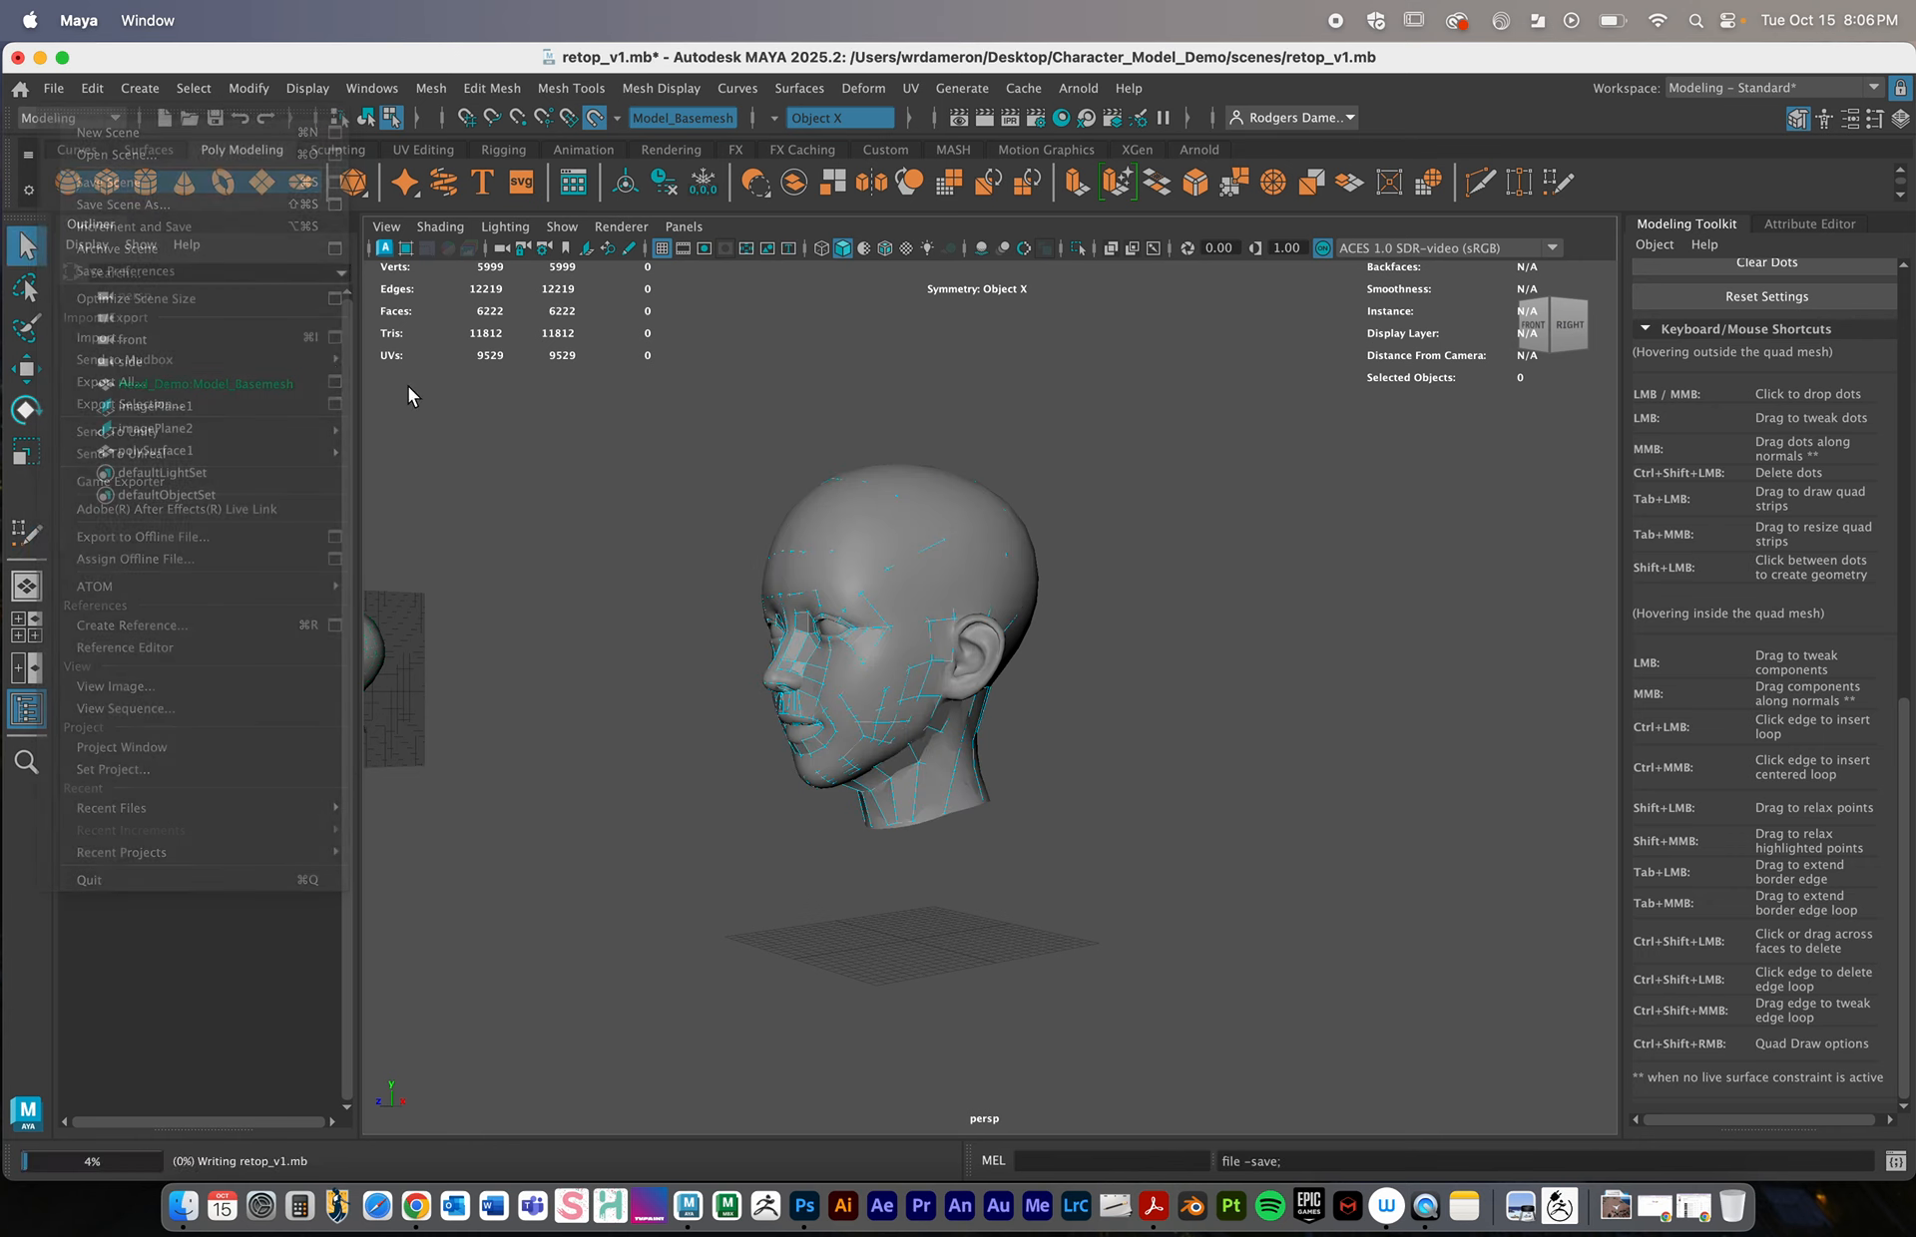
# Leave Quad Draw, select polySurface1 in object mode, and turn off the live surface
pyautogui.scroll(5, 1004, 556)
pyautogui.keyDown('alt'); pyautogui.moveTo(1004, 557); pyautogui.dragTo(498, 478, button='right'); pyautogui.keyUp('alt')
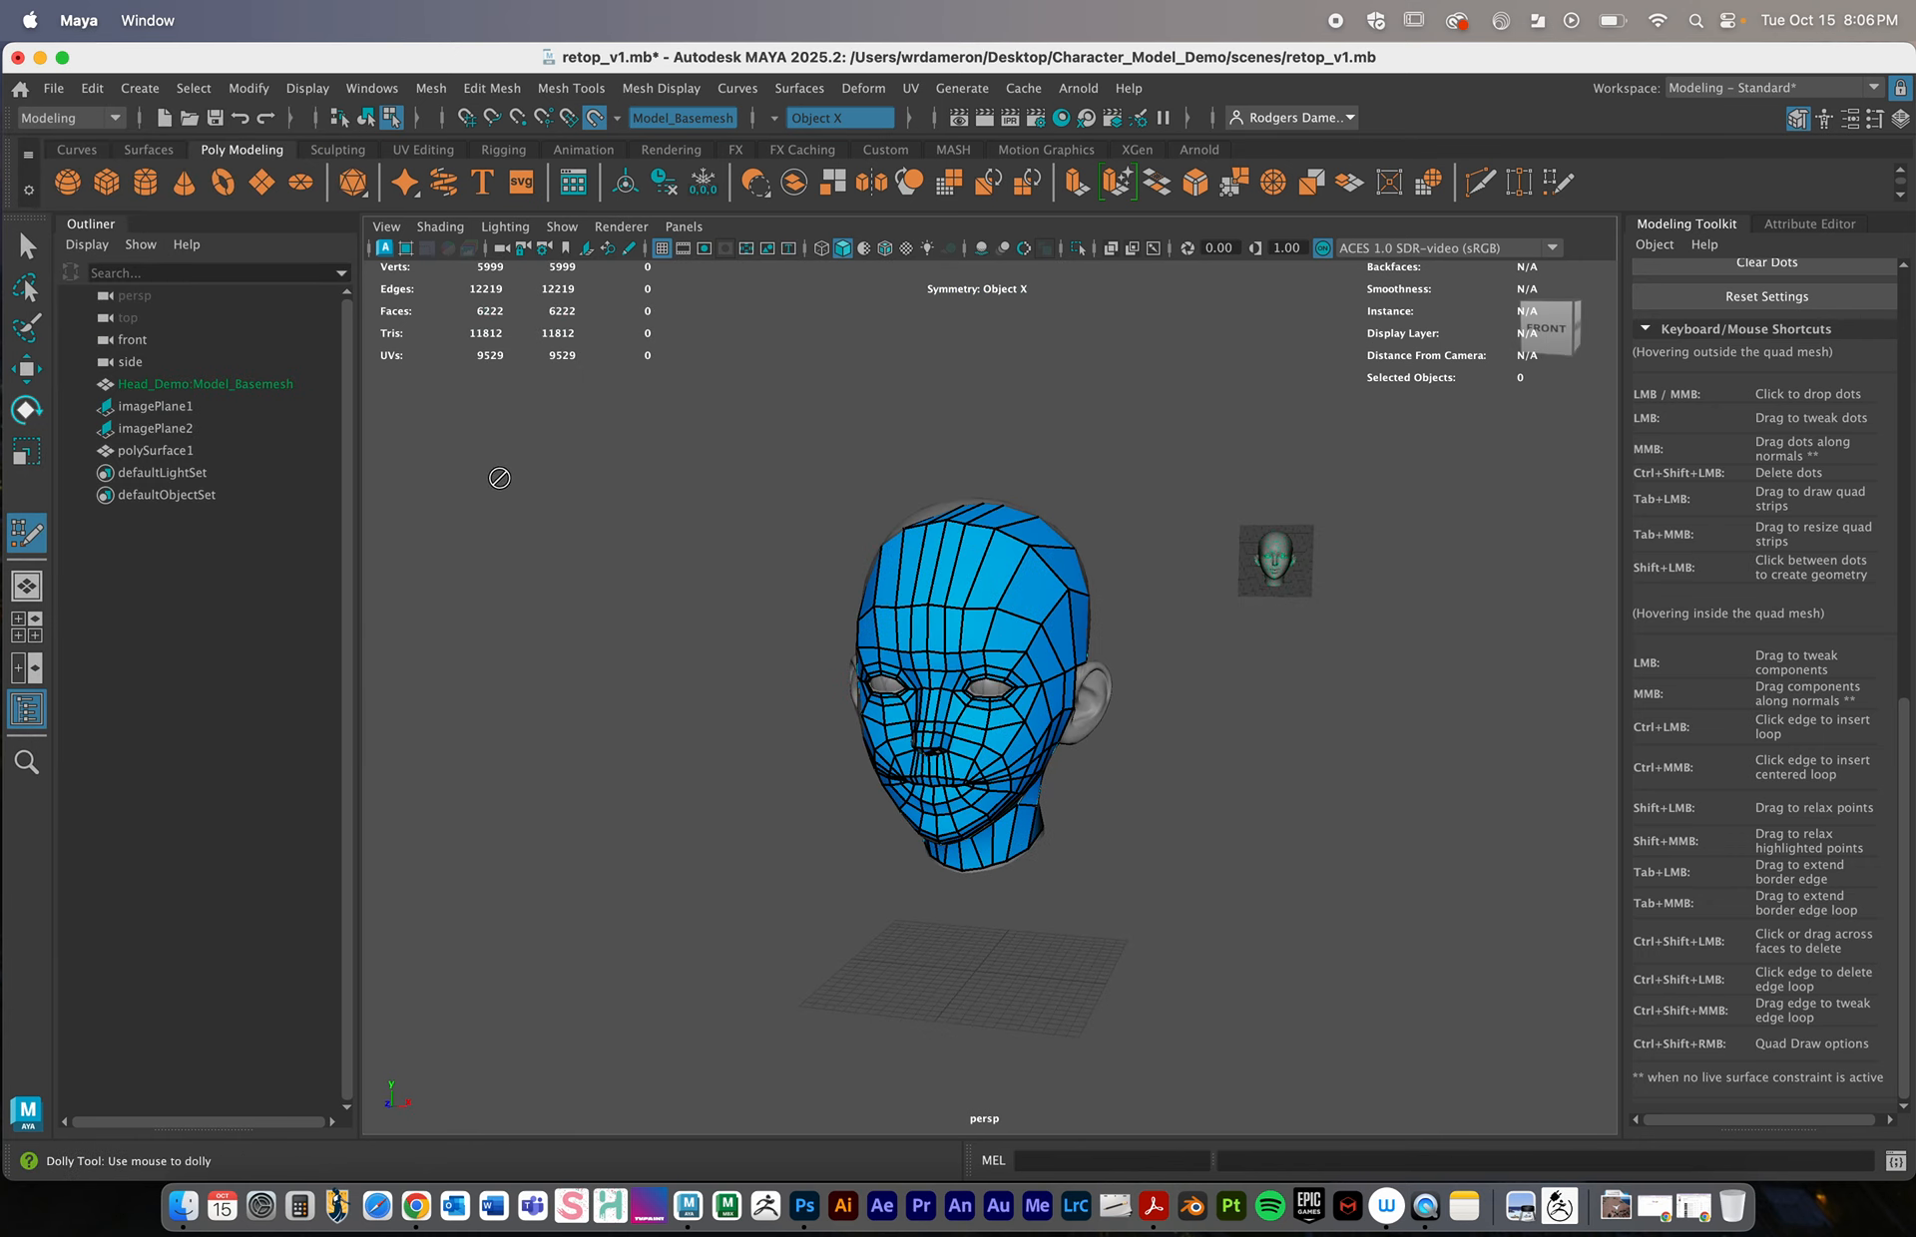
pyautogui.click(27, 246)
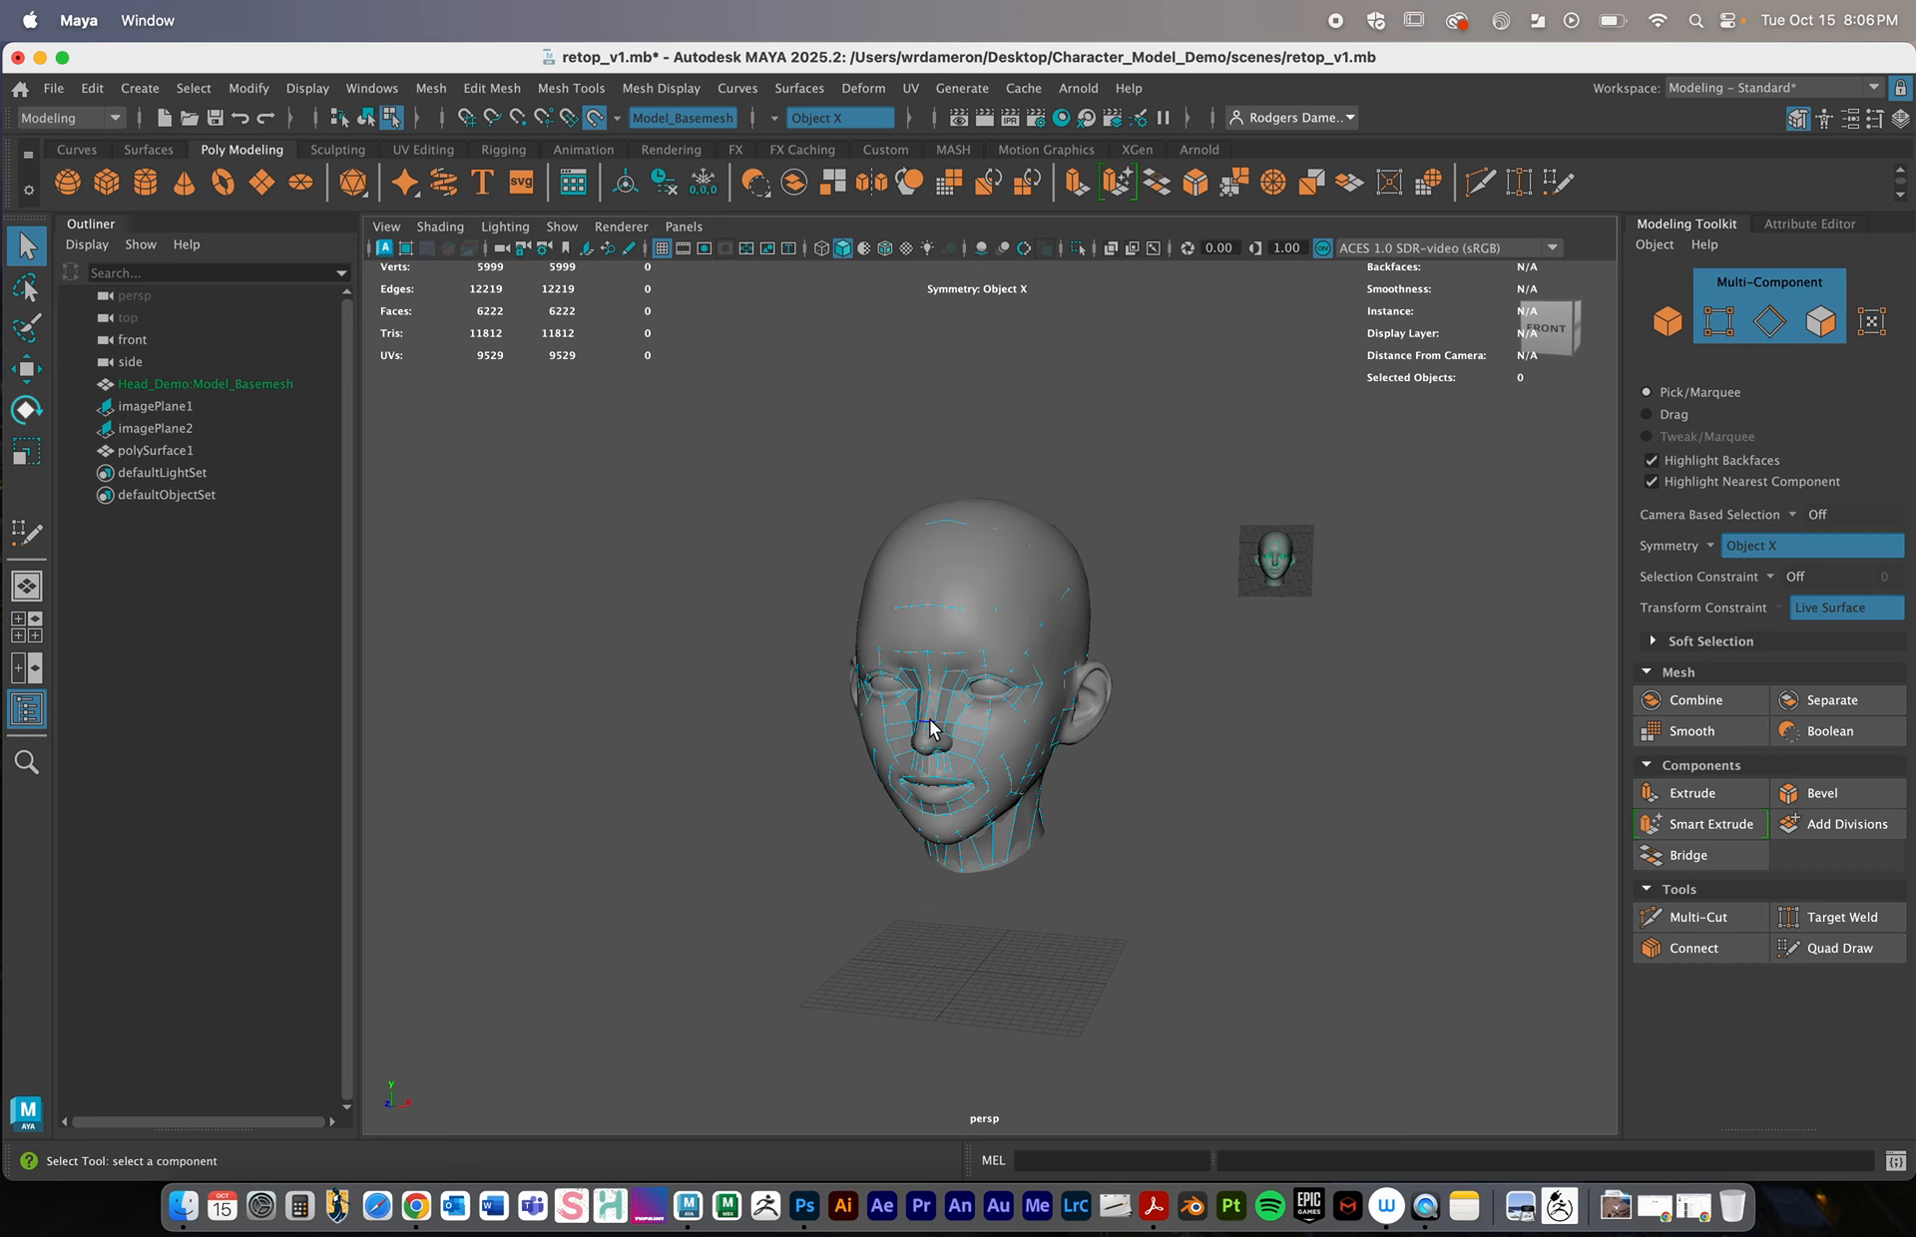
pyautogui.moveTo(935, 511); pyautogui.dragTo(1038, 471, button='right')
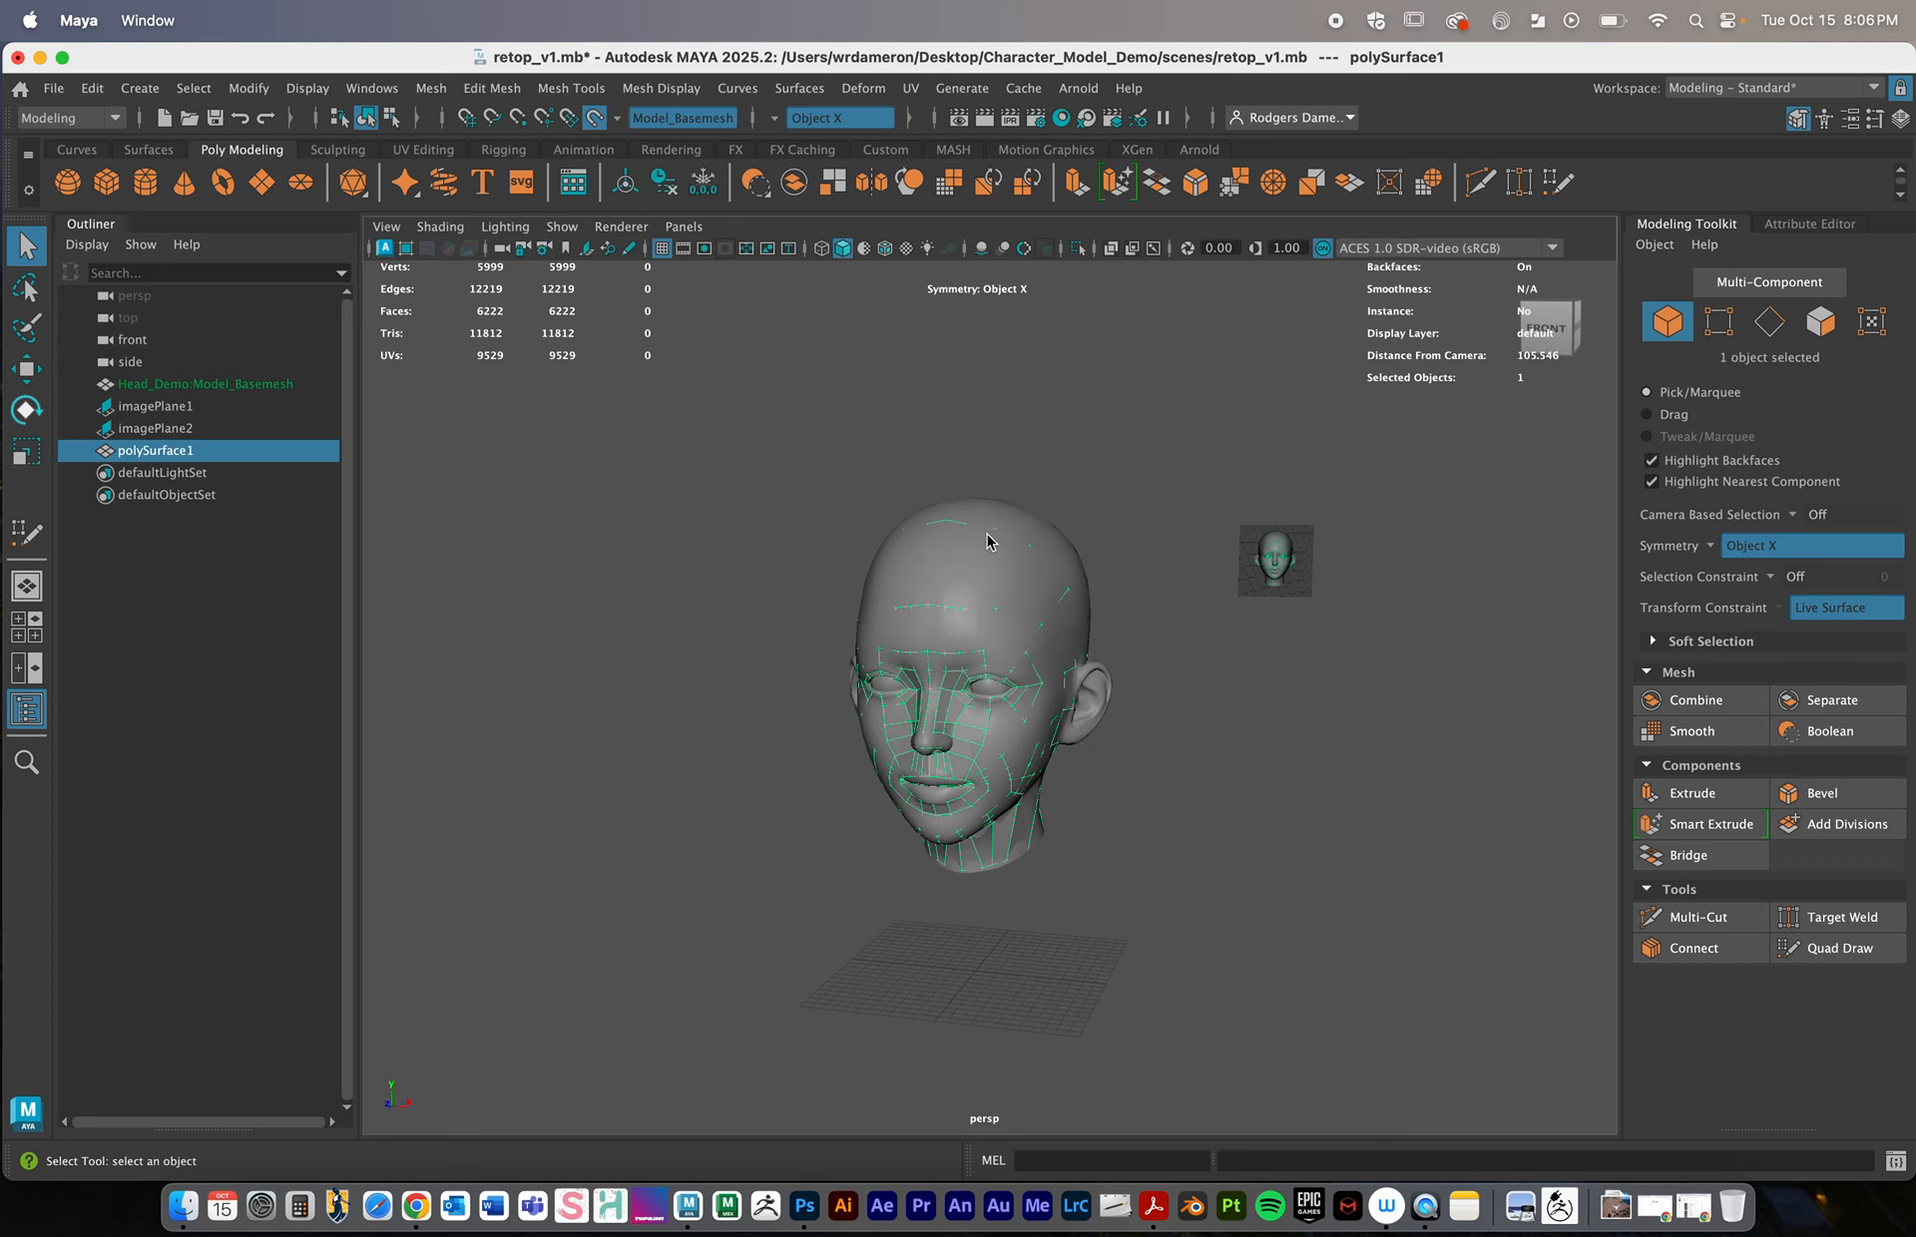
pyautogui.click(594, 117)
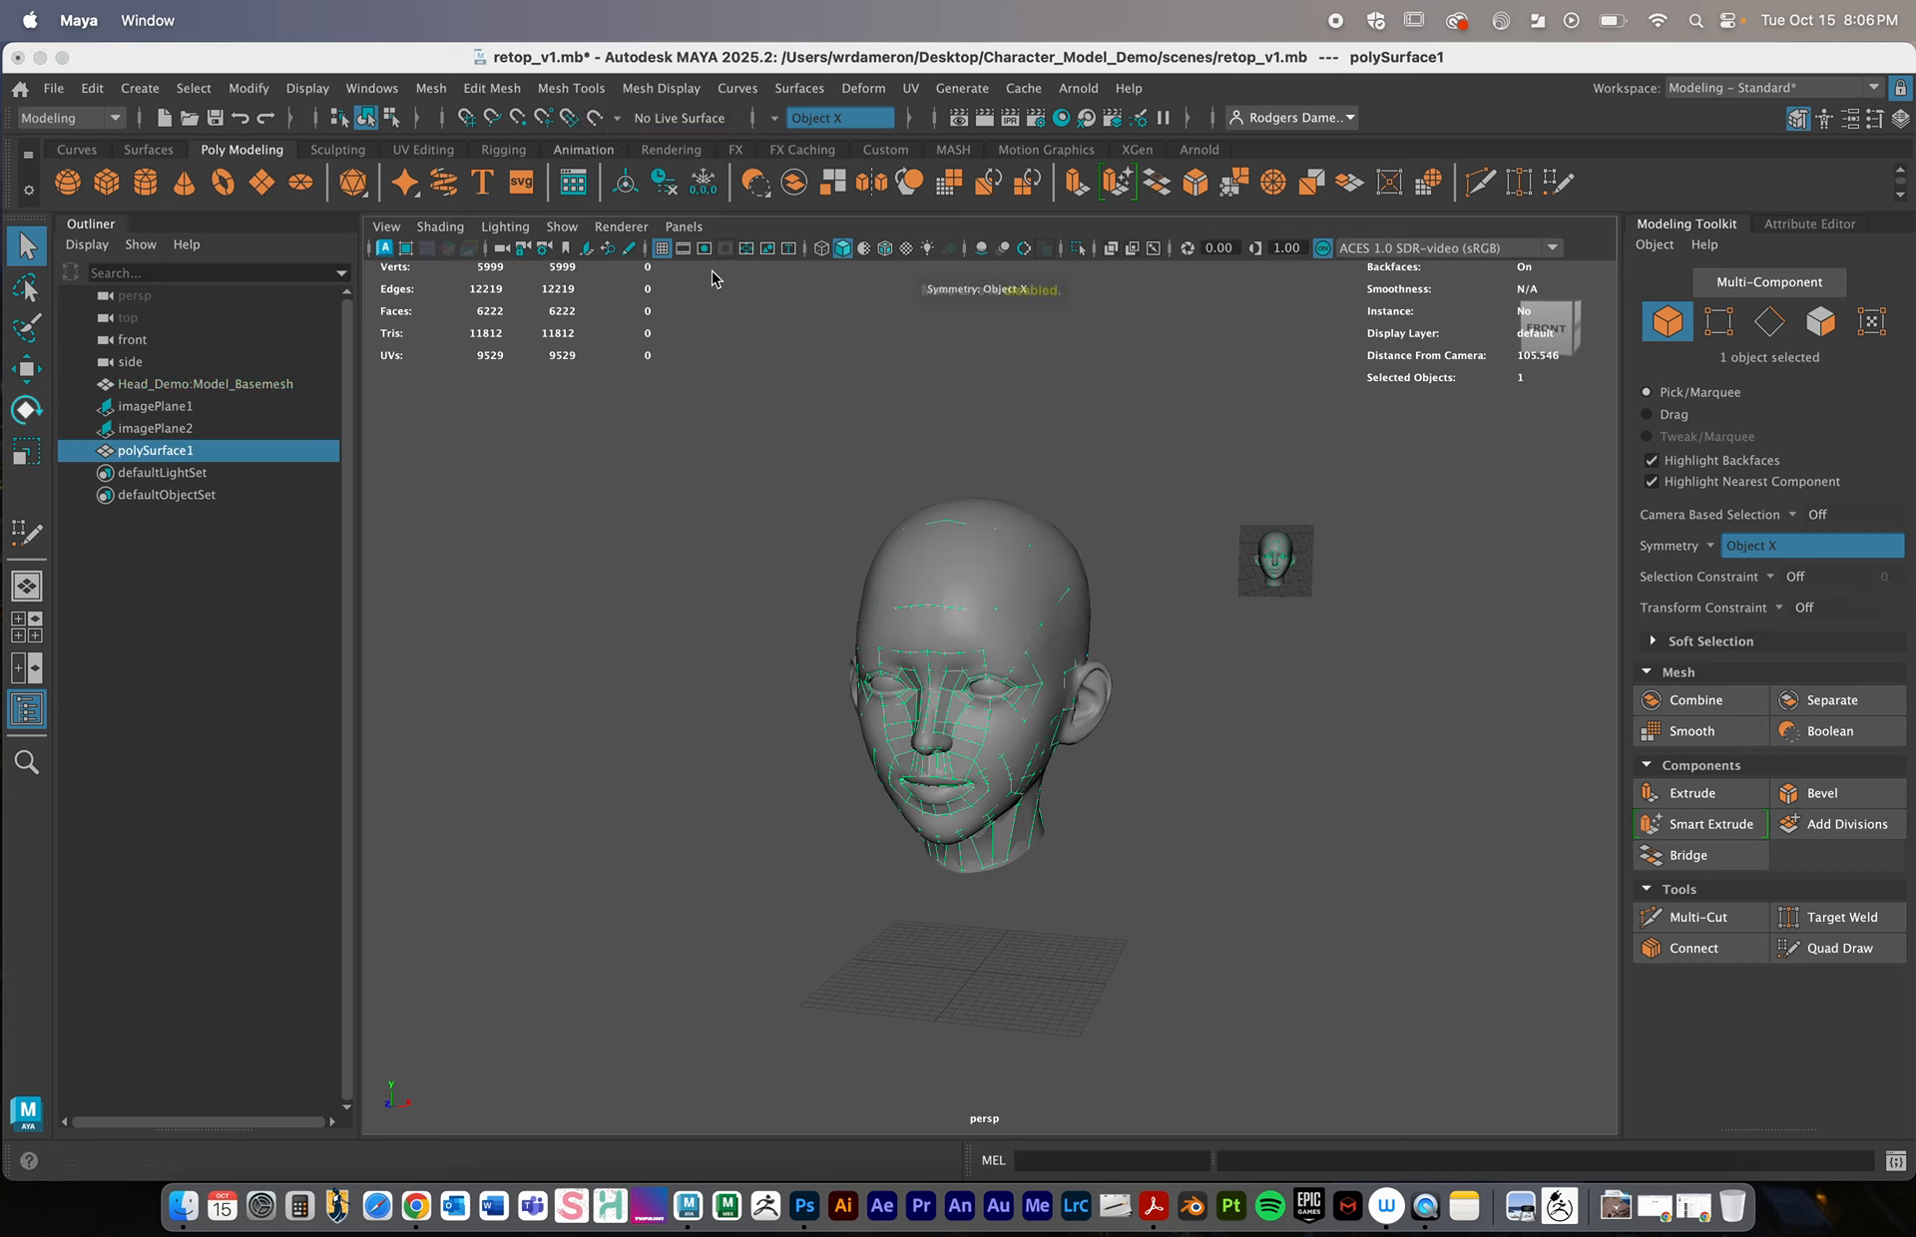
# Hide Head_Demo:Model_Basemesh and inspect the retopologized mesh on its own
pyautogui.click(1010, 555)
pyautogui.hotkey('ctrl', 'h')
pyautogui.moveTo(1036, 590)
pyautogui.keyDown('alt'); pyautogui.mouseDown()
pyautogui.moveTo(980, 644)
pyautogui.moveTo(1030, 627)
pyautogui.mouseUp(); pyautogui.keyUp('alt')
pyautogui.scroll(3, 997, 639)
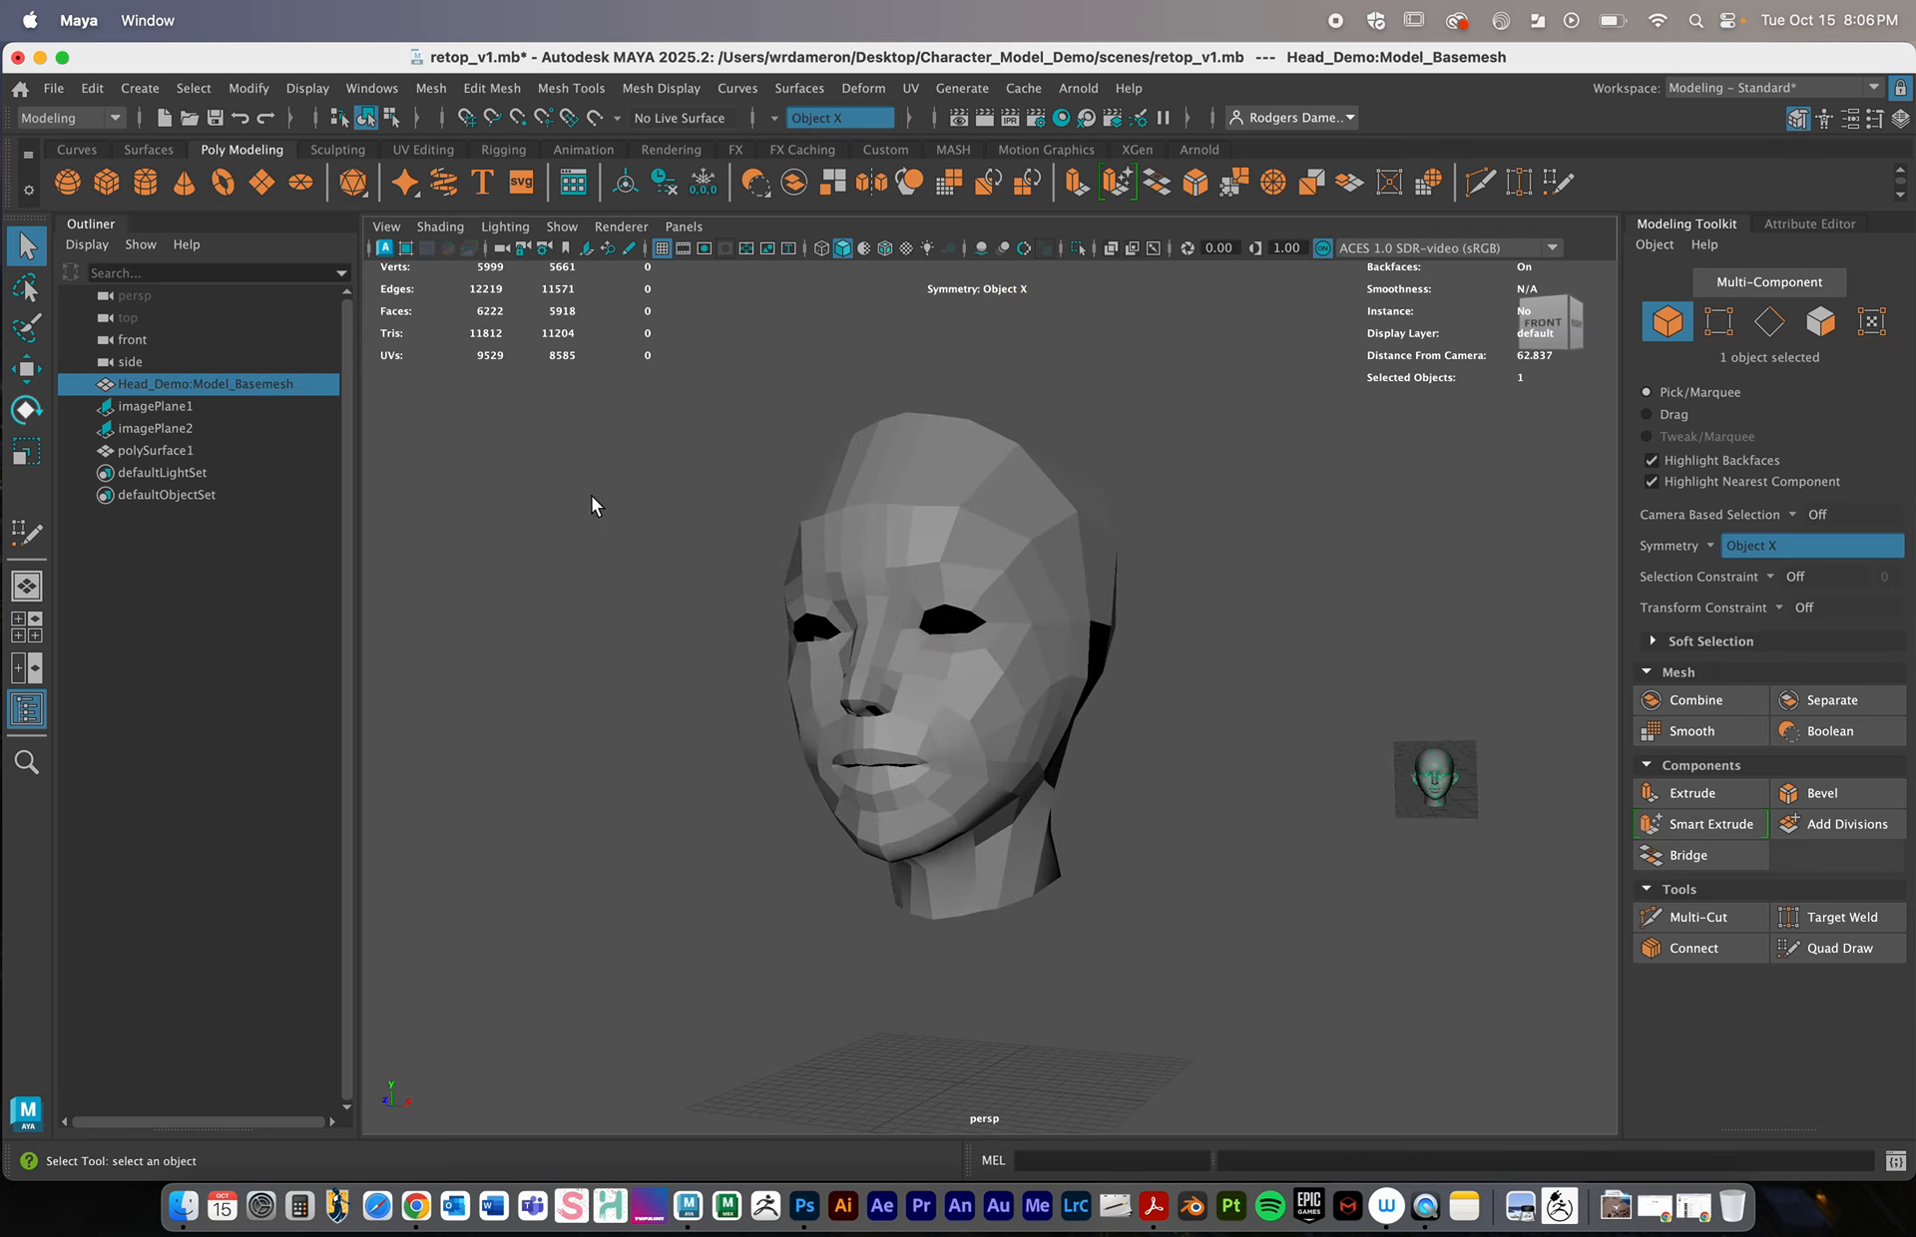
# Show Head_Demo:Model_Basemesh, make it live again, and resume Quad Draw on polySurface1
pyautogui.hotkey('ctrl', 'h')
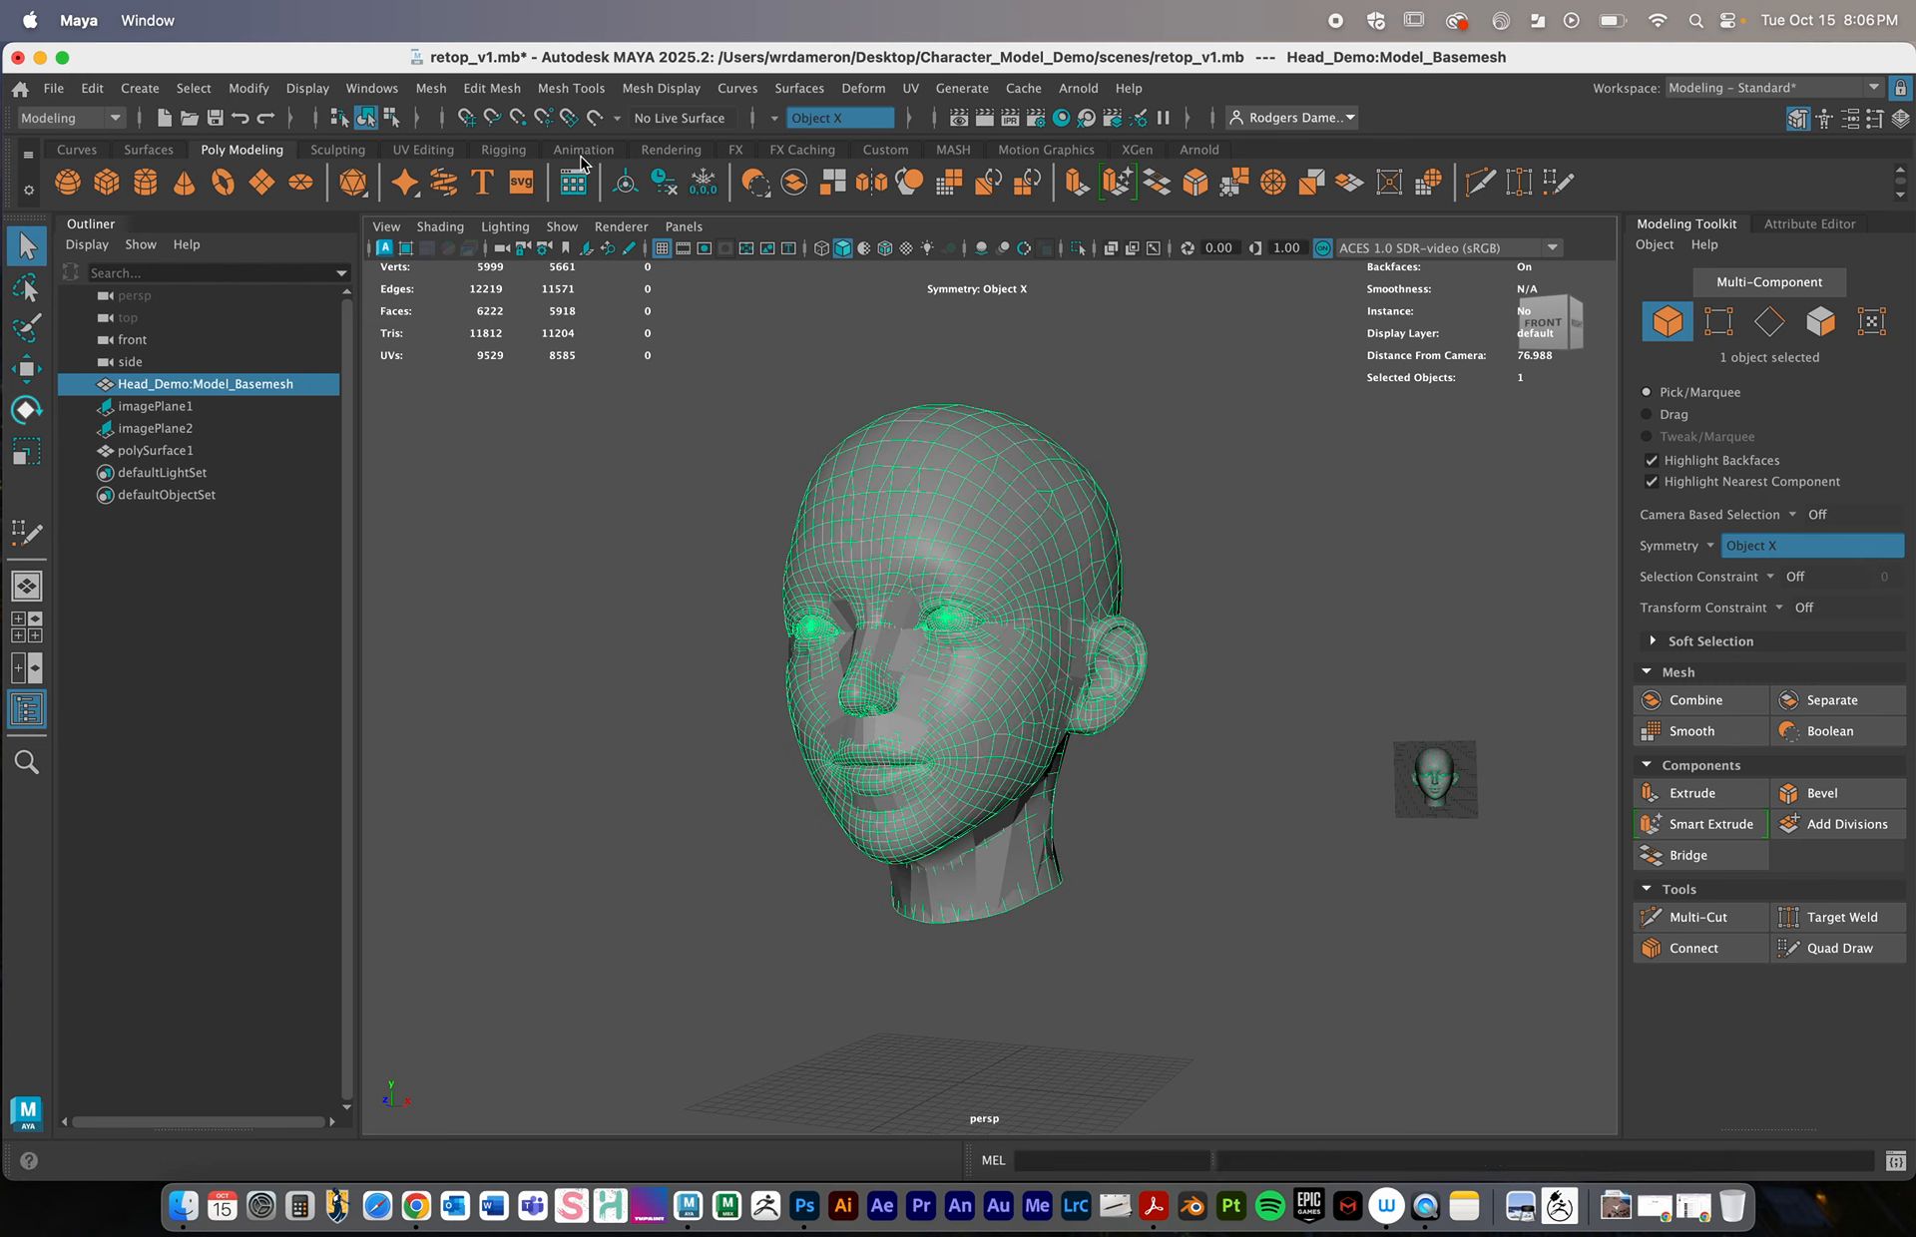
pyautogui.click(597, 117)
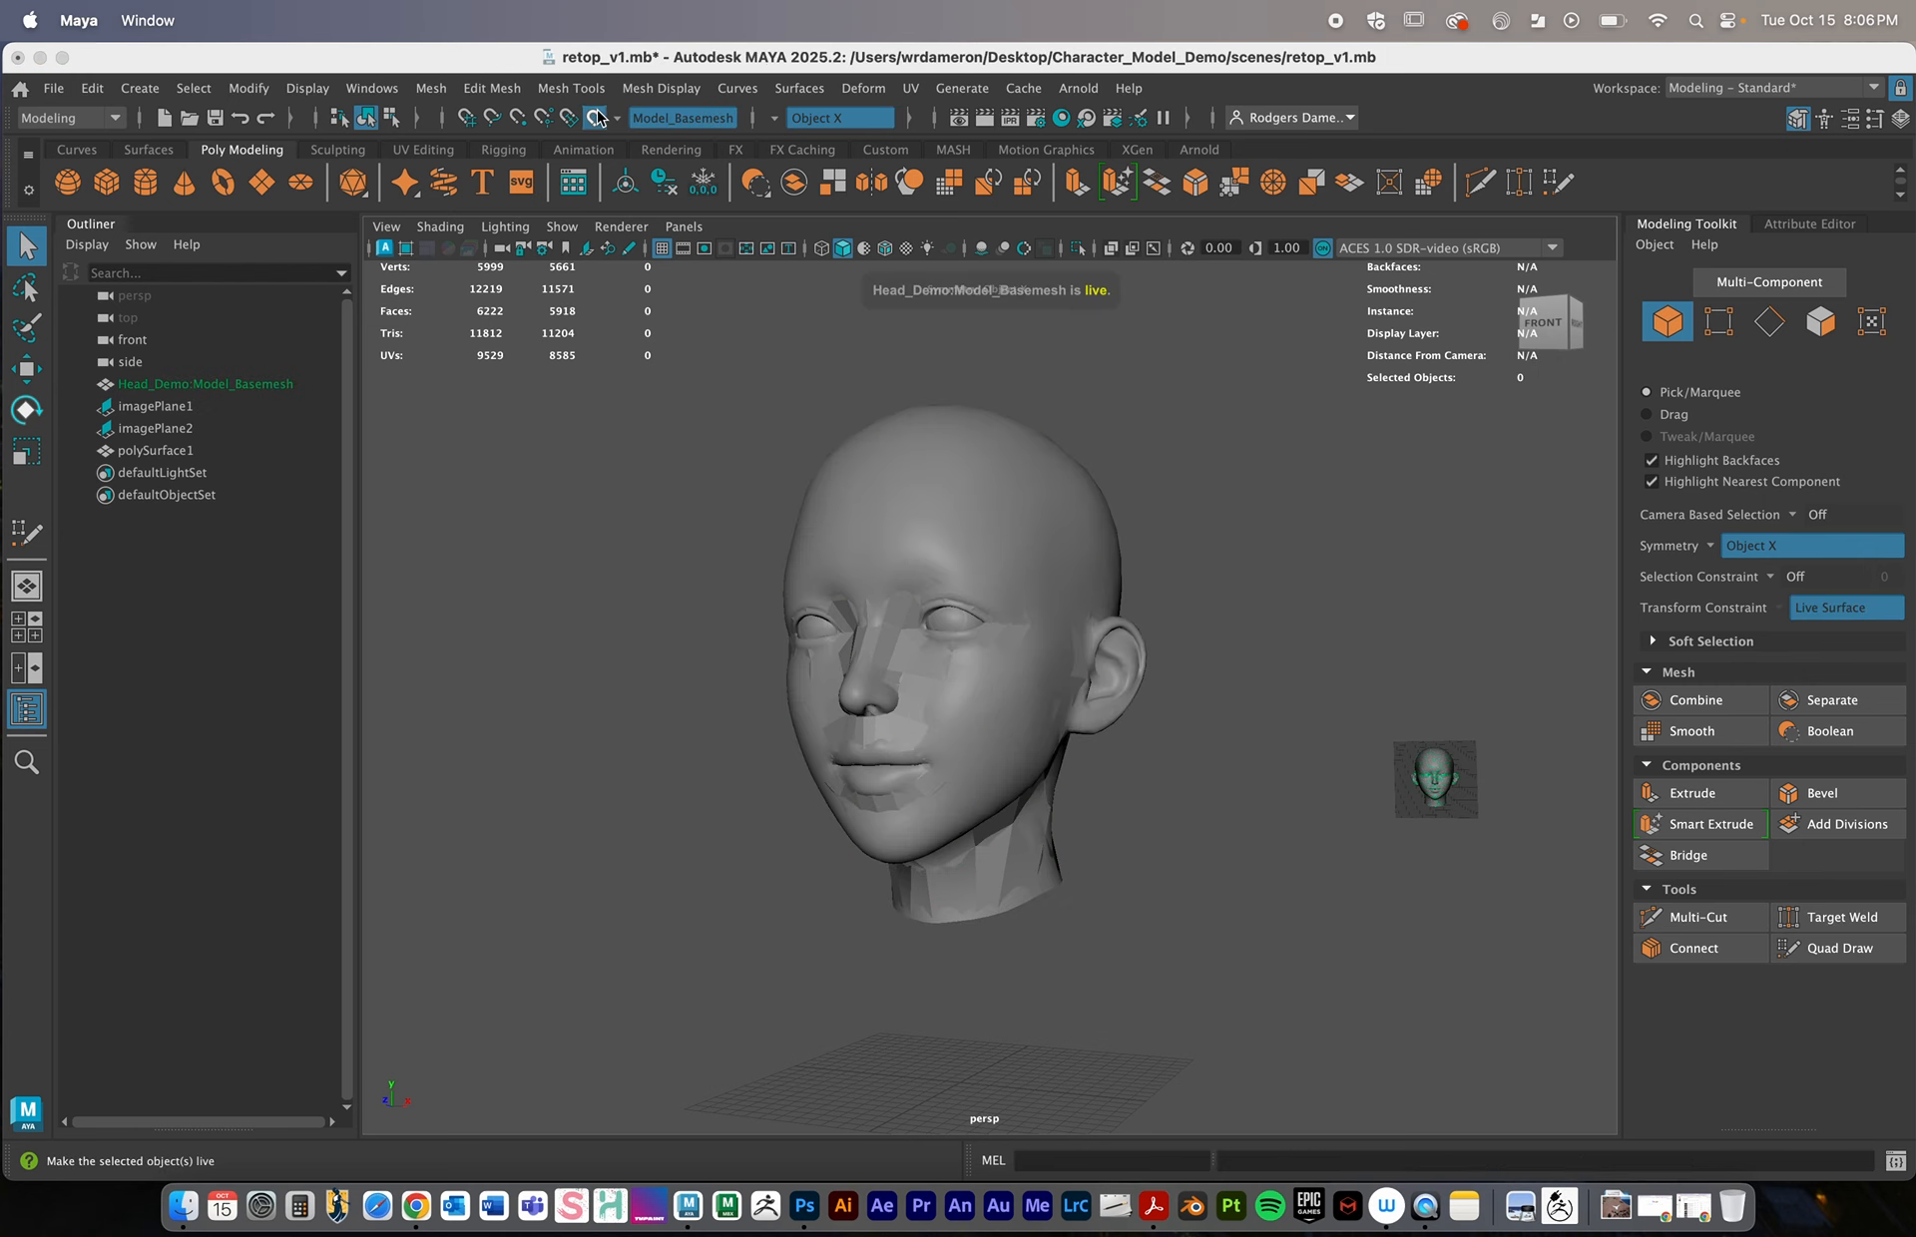
pyautogui.click(139, 452)
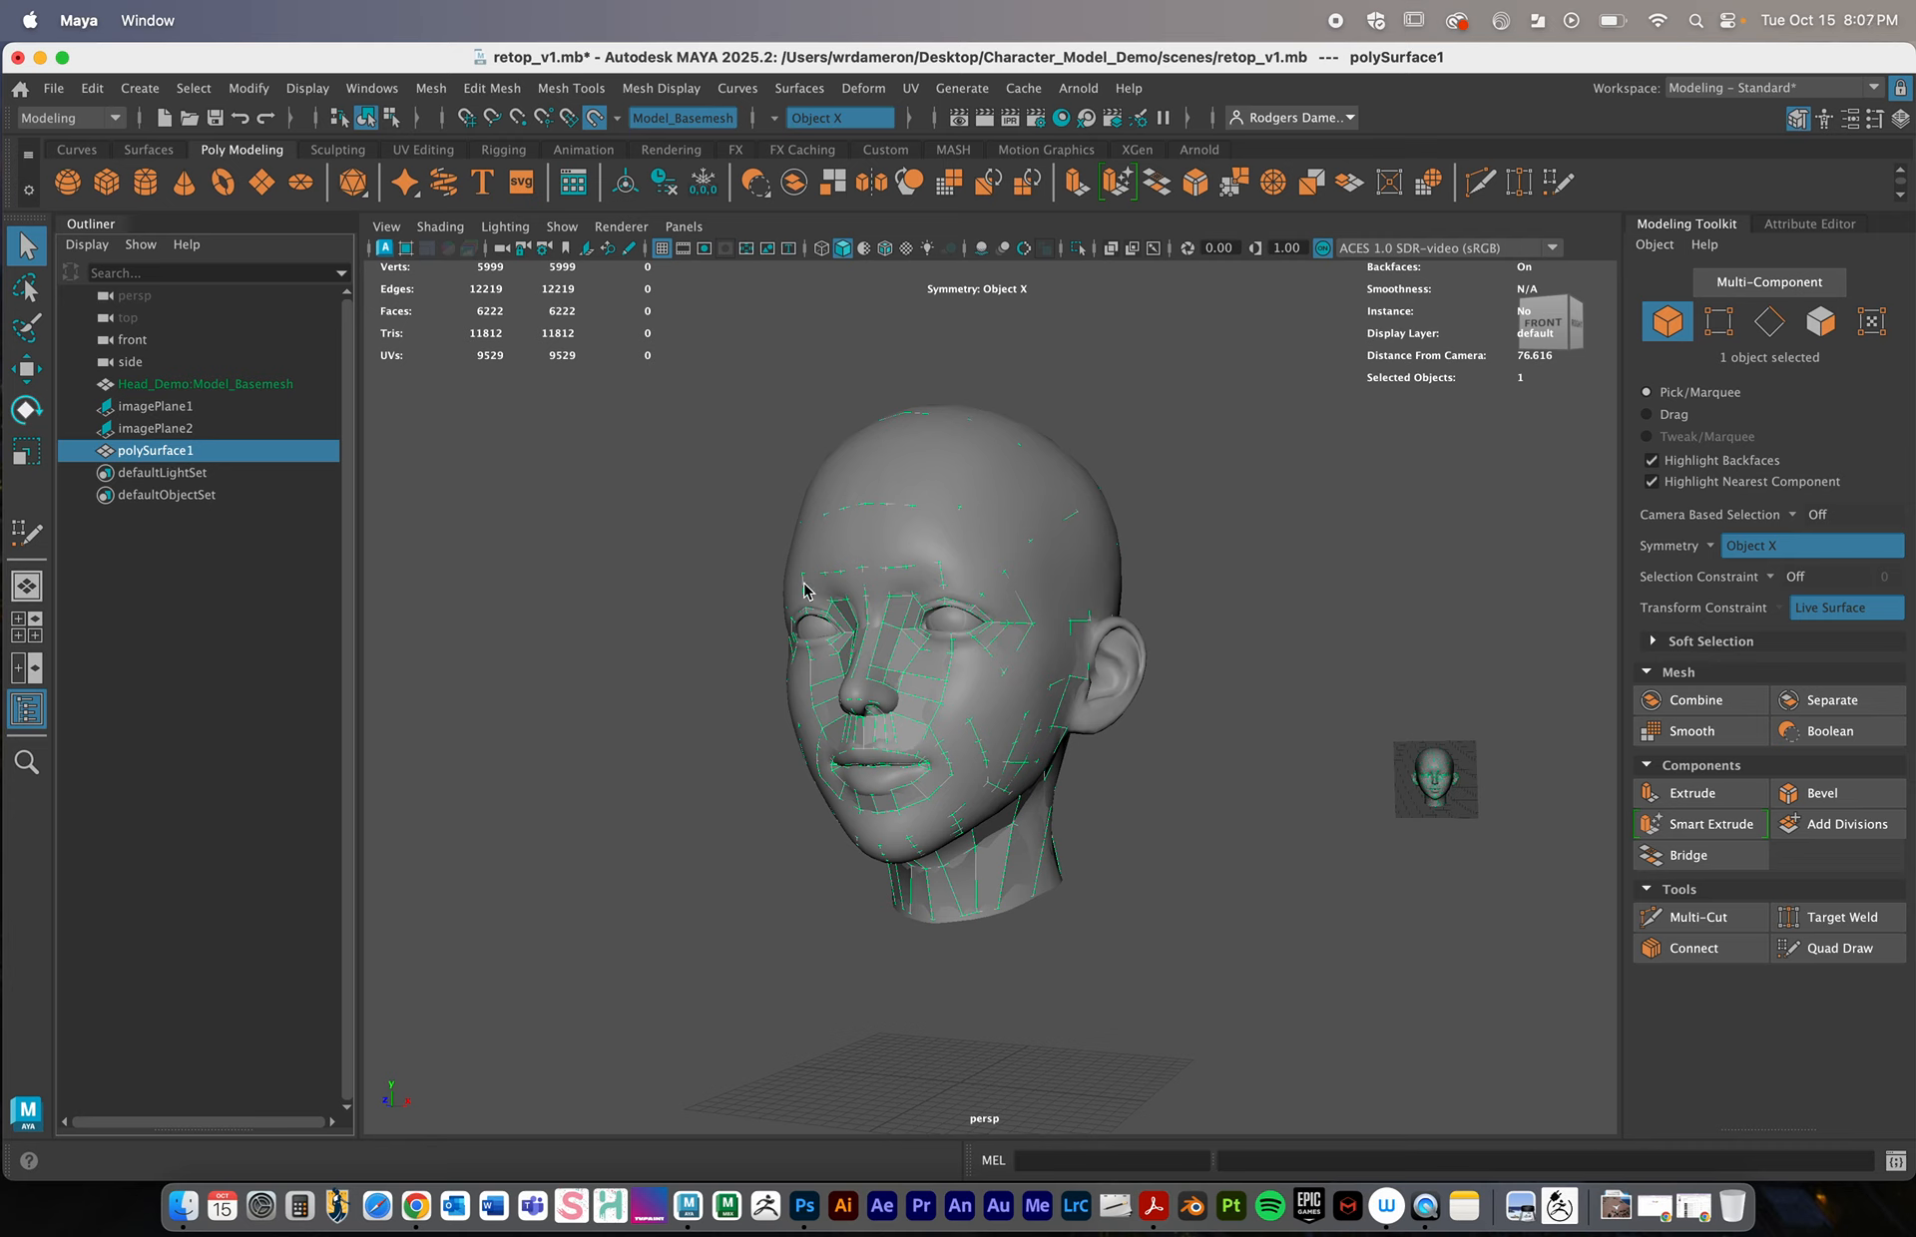
pyautogui.click(1801, 948)
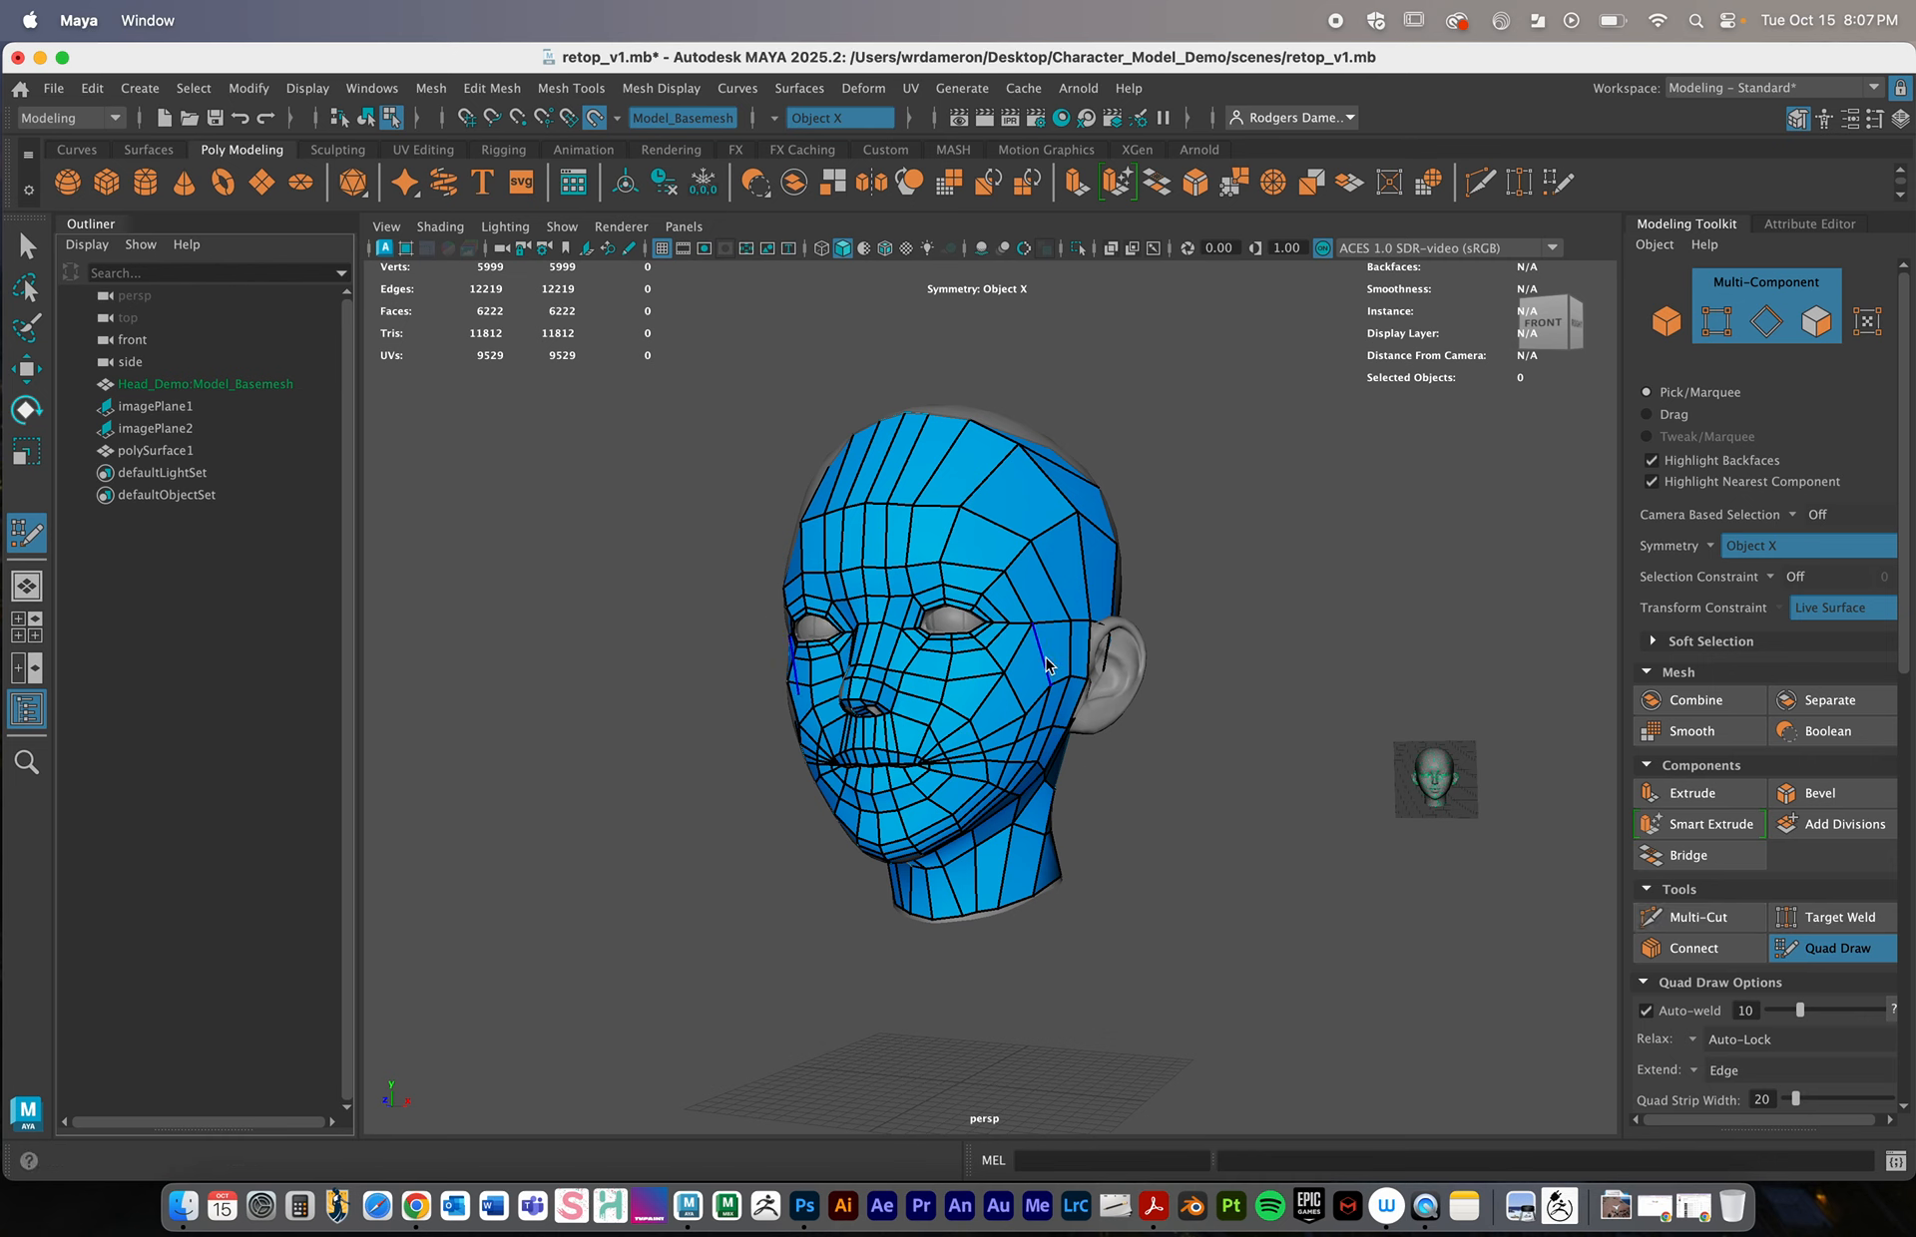
# Insert an edge loop from the upper forehead past the temple to the jaw, plus further loops across the side of the skull
pyautogui.keyDown('alt'); pyautogui.moveTo(1047, 666); pyautogui.dragTo(985, 677); pyautogui.keyUp('alt')
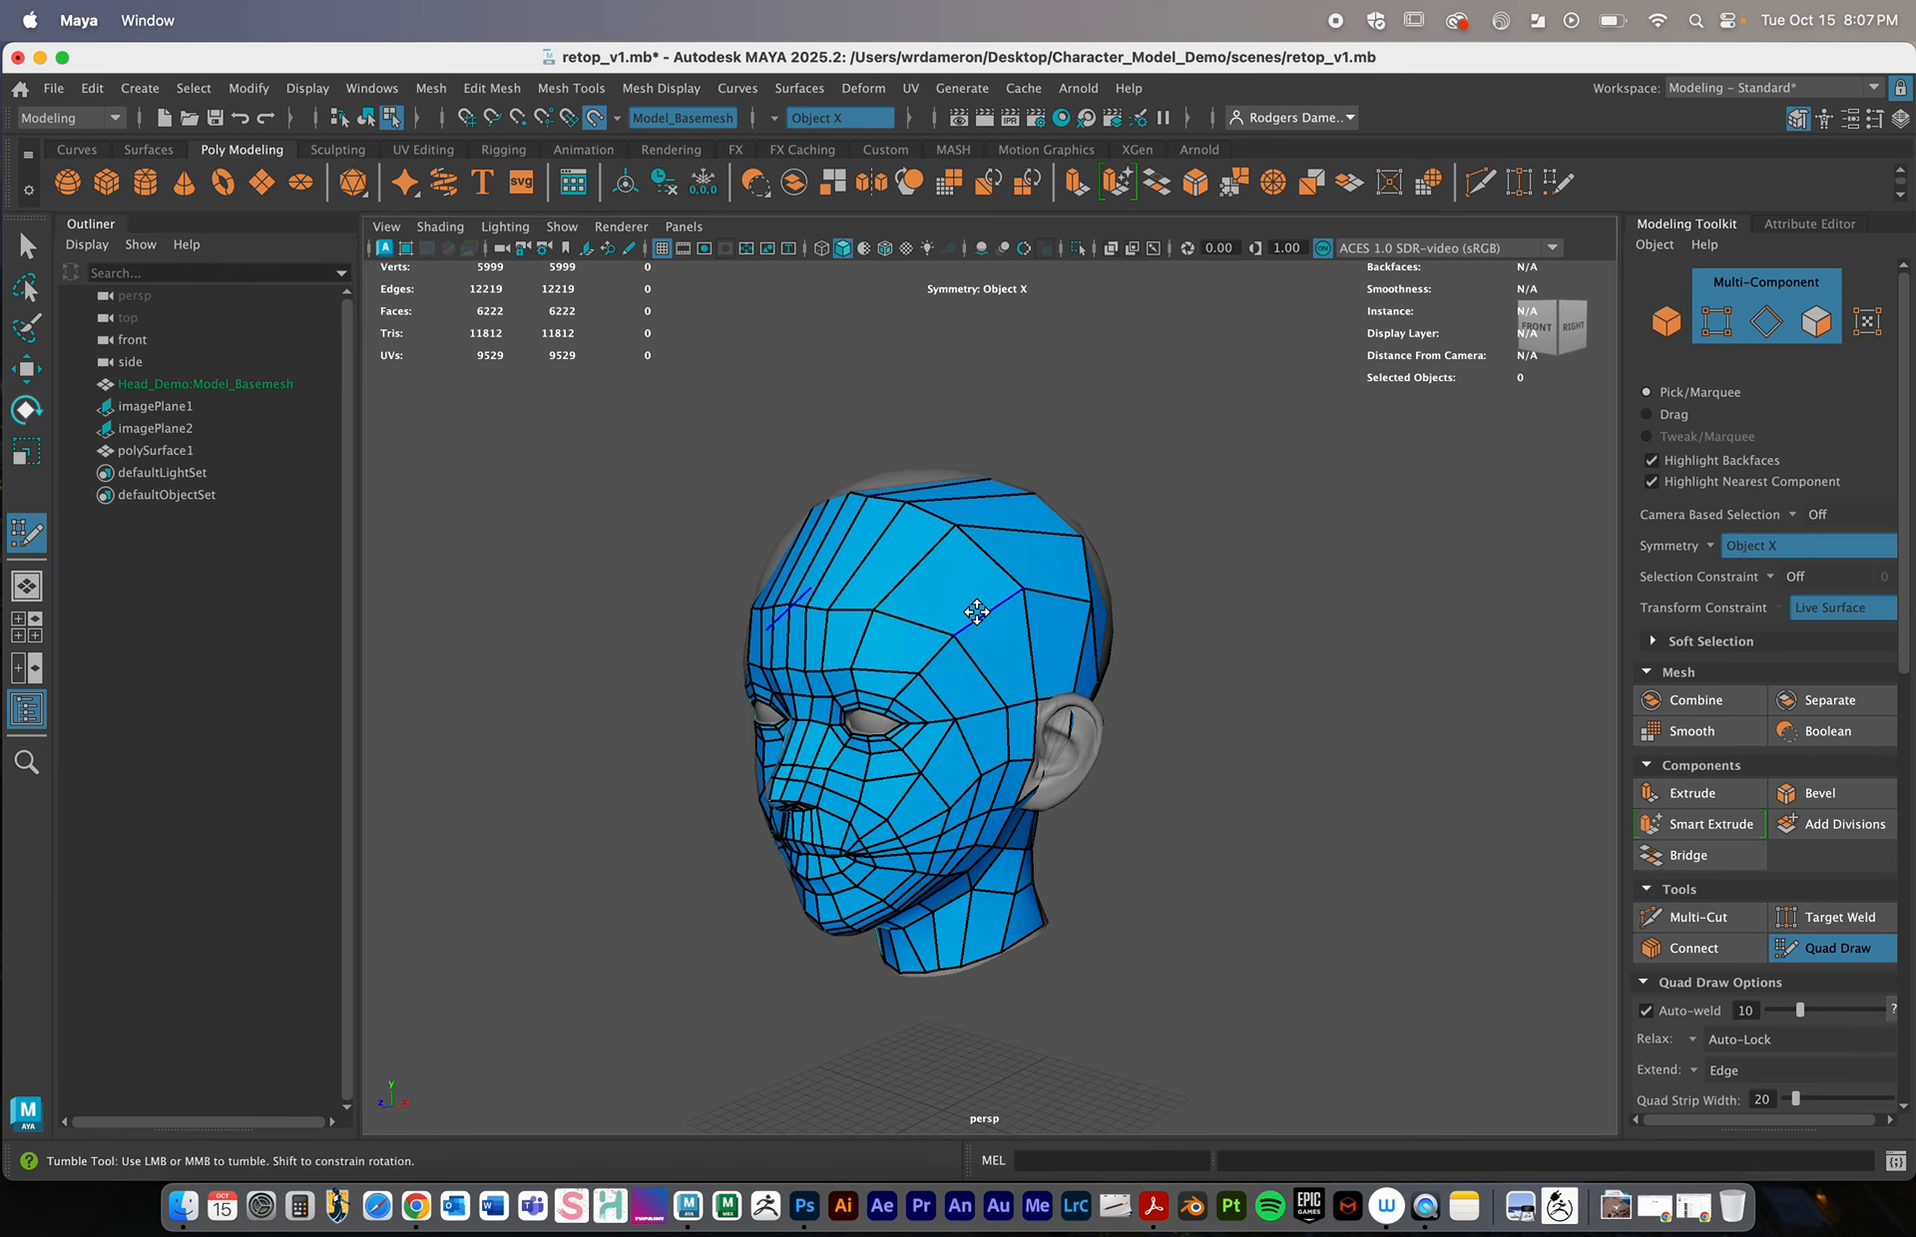
pyautogui.press('ctrl')
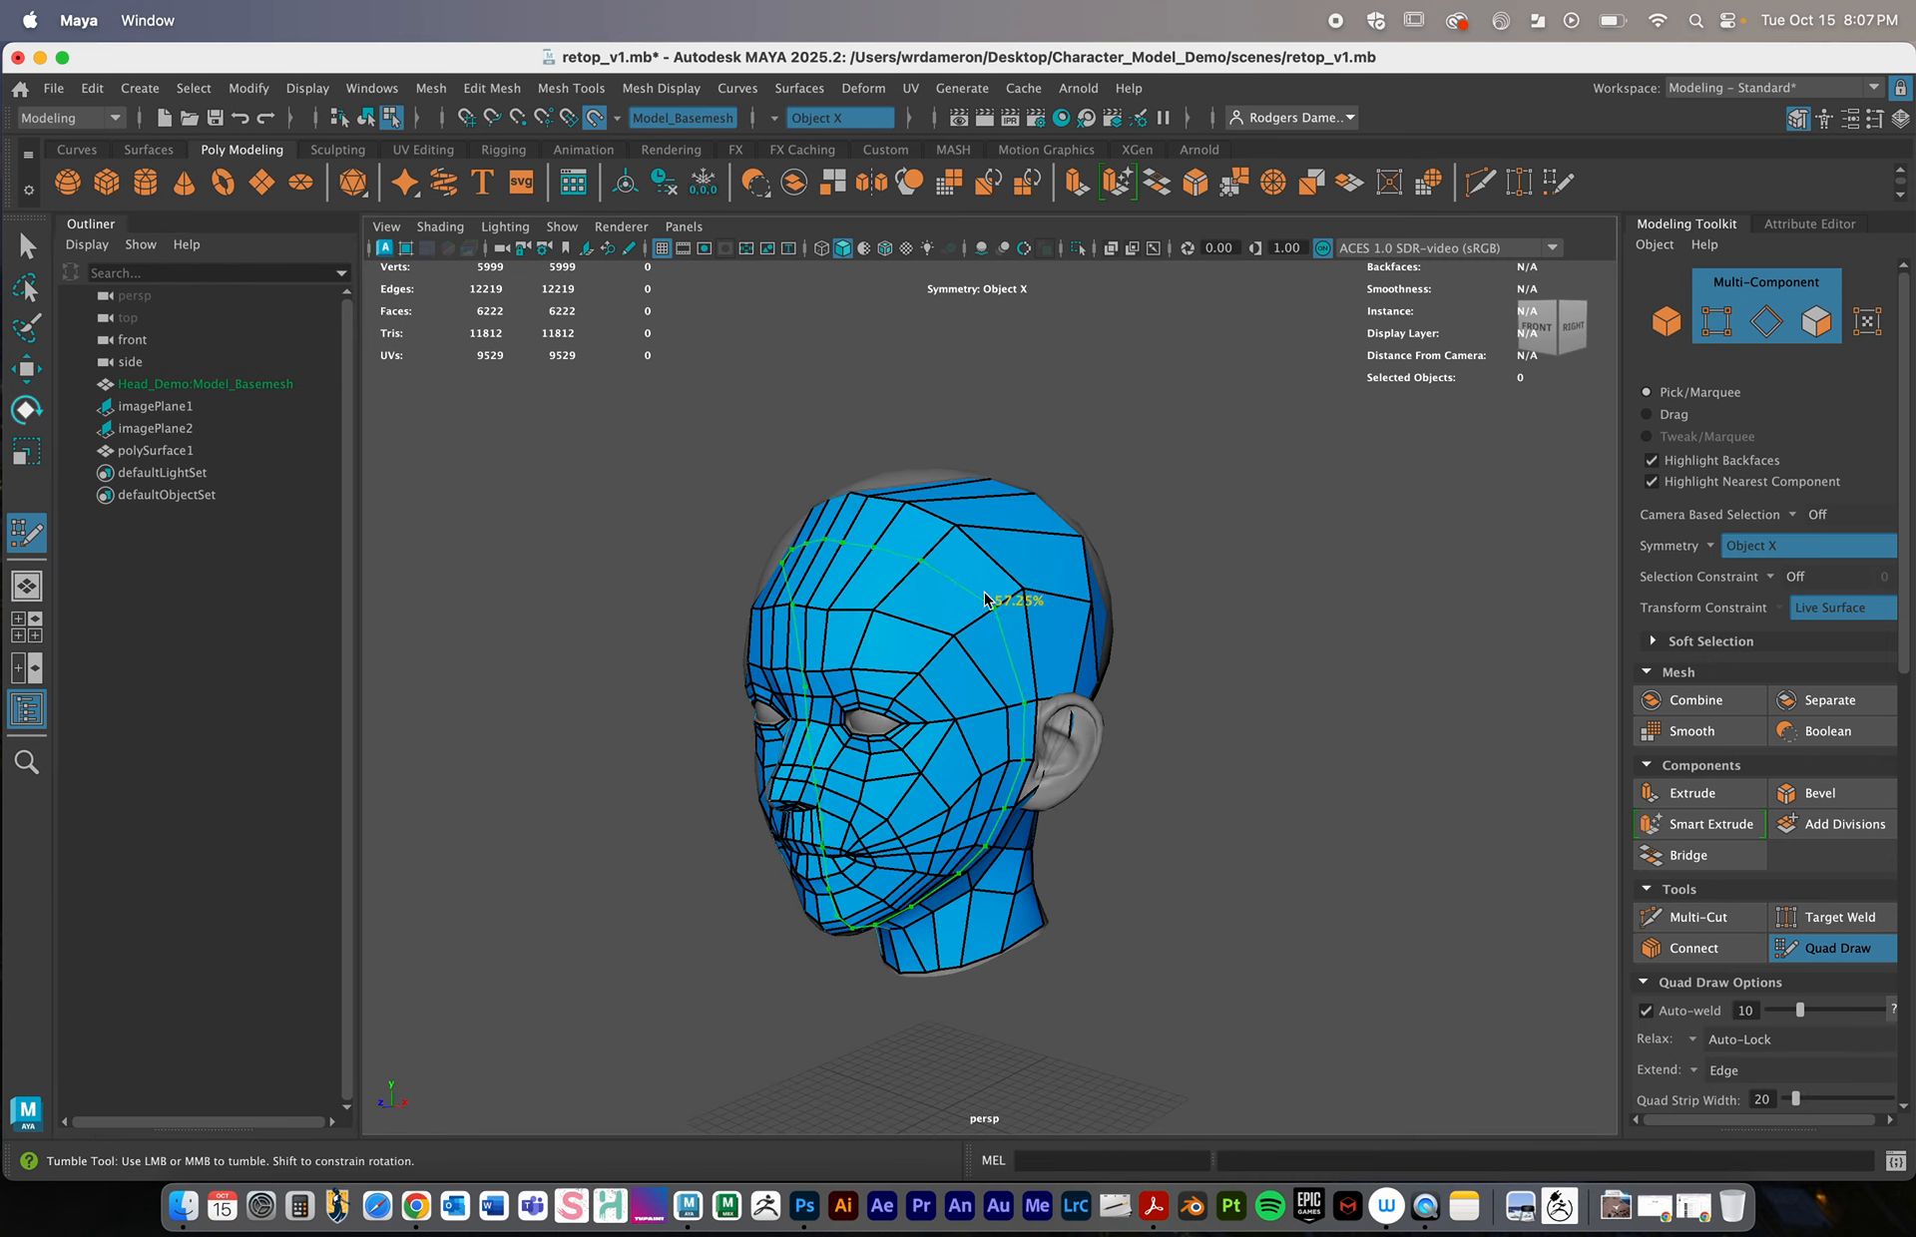
pyautogui.keyDown('ctrl'); pyautogui.click(984, 599); pyautogui.keyUp('ctrl')
pyautogui.moveTo(1057, 650)
pyautogui.keyDown('alt'); pyautogui.mouseDown()
pyautogui.moveTo(992, 663)
pyautogui.moveTo(932, 599)
pyautogui.moveTo(988, 554)
pyautogui.moveTo(1102, 706)
pyautogui.mouseUp(); pyautogui.keyUp('alt')
pyautogui.keyDown('ctrl'); pyautogui.click(937, 604); pyautogui.keyUp('ctrl')
pyautogui.keyDown('ctrl'); pyautogui.click(988, 554); pyautogui.keyUp('ctrl')
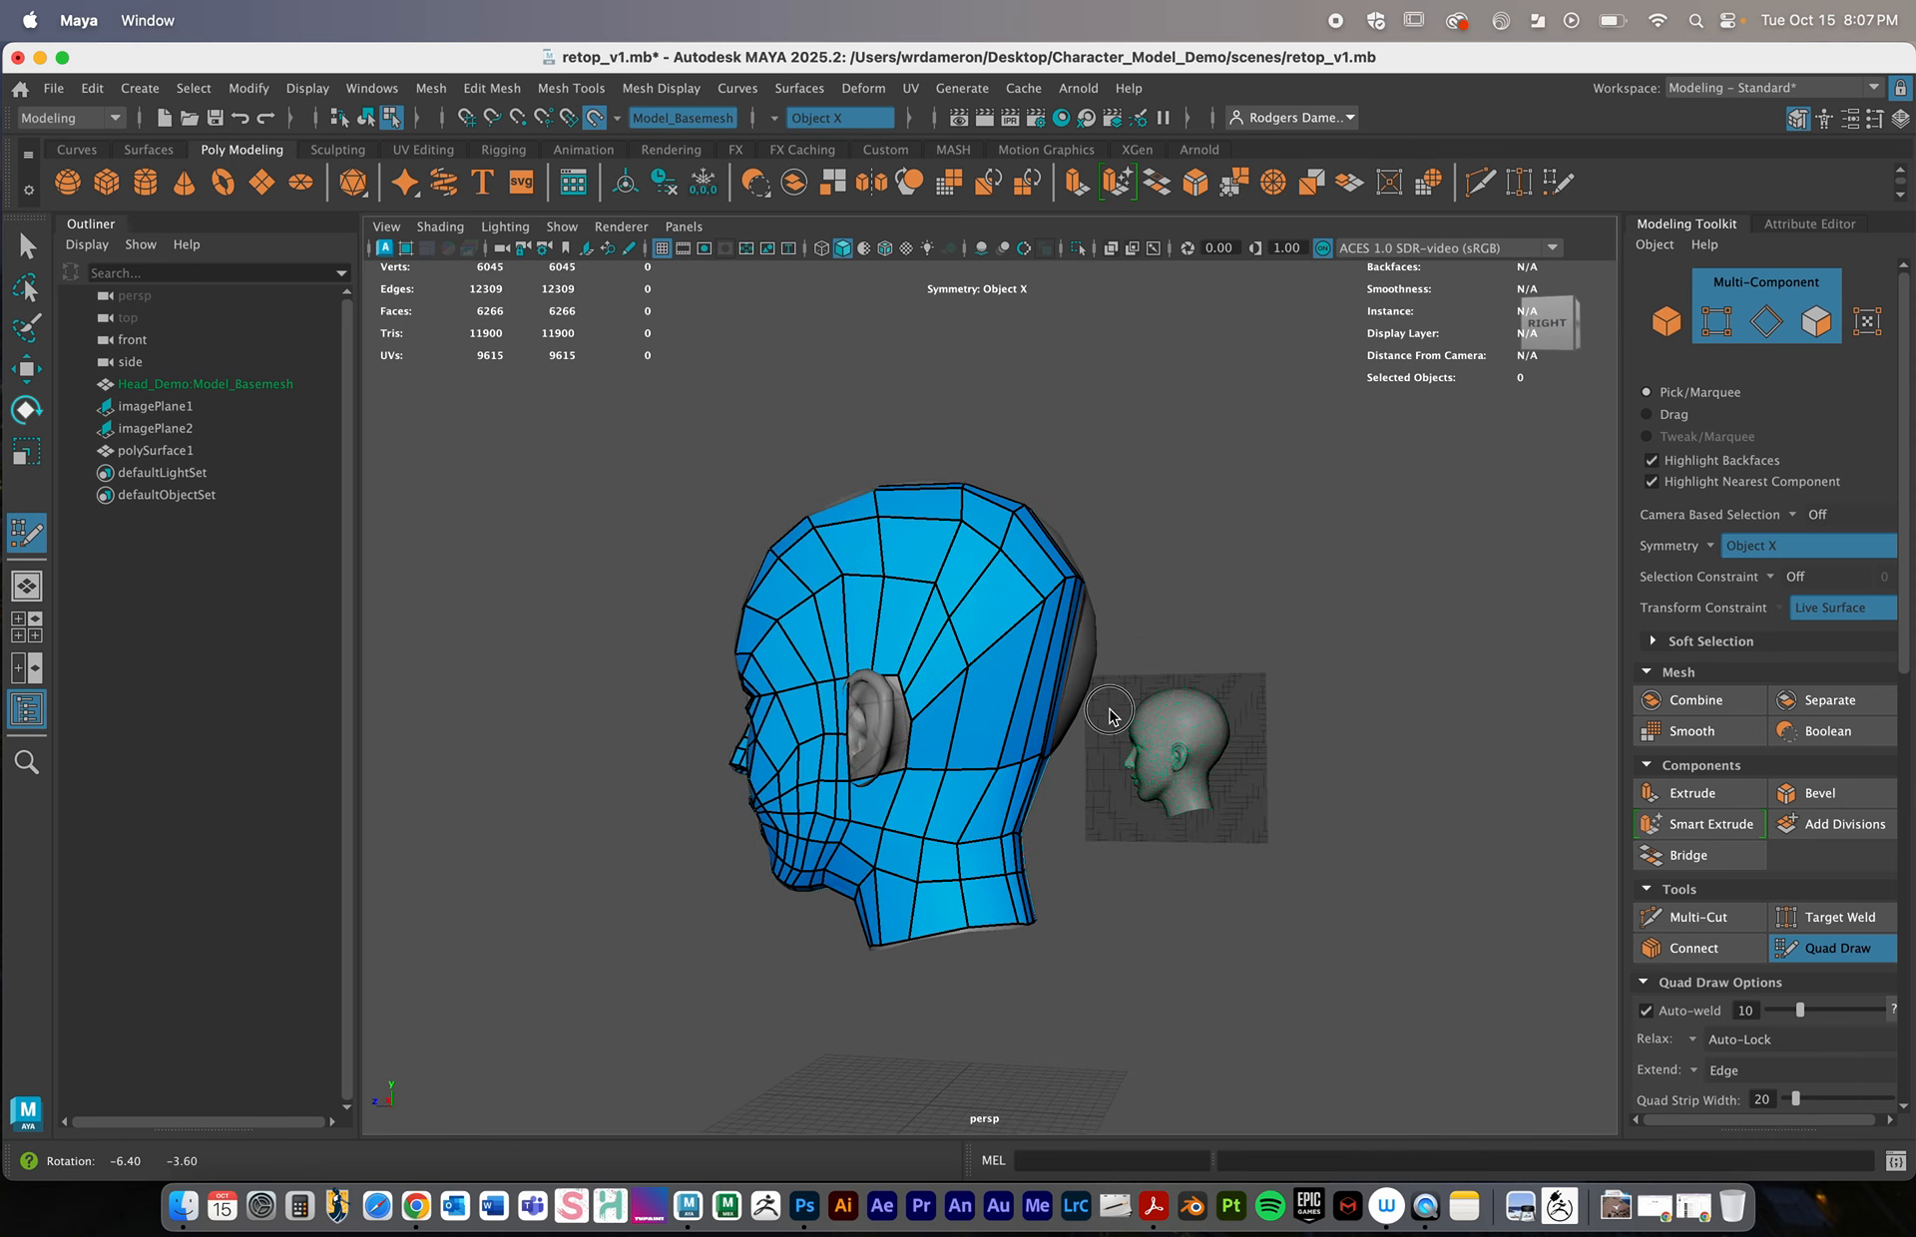
# Insert more edge loops behind the ear and through the temple and forehead above the eye
pyautogui.keyDown('ctrl'); pyautogui.click(967, 714); pyautogui.keyUp('ctrl')
pyautogui.moveTo(966, 714)
pyautogui.keyDown('alt'); pyautogui.mouseDown()
pyautogui.moveTo(946, 798)
pyautogui.moveTo(1007, 810)
pyautogui.mouseUp(); pyautogui.keyUp('alt')
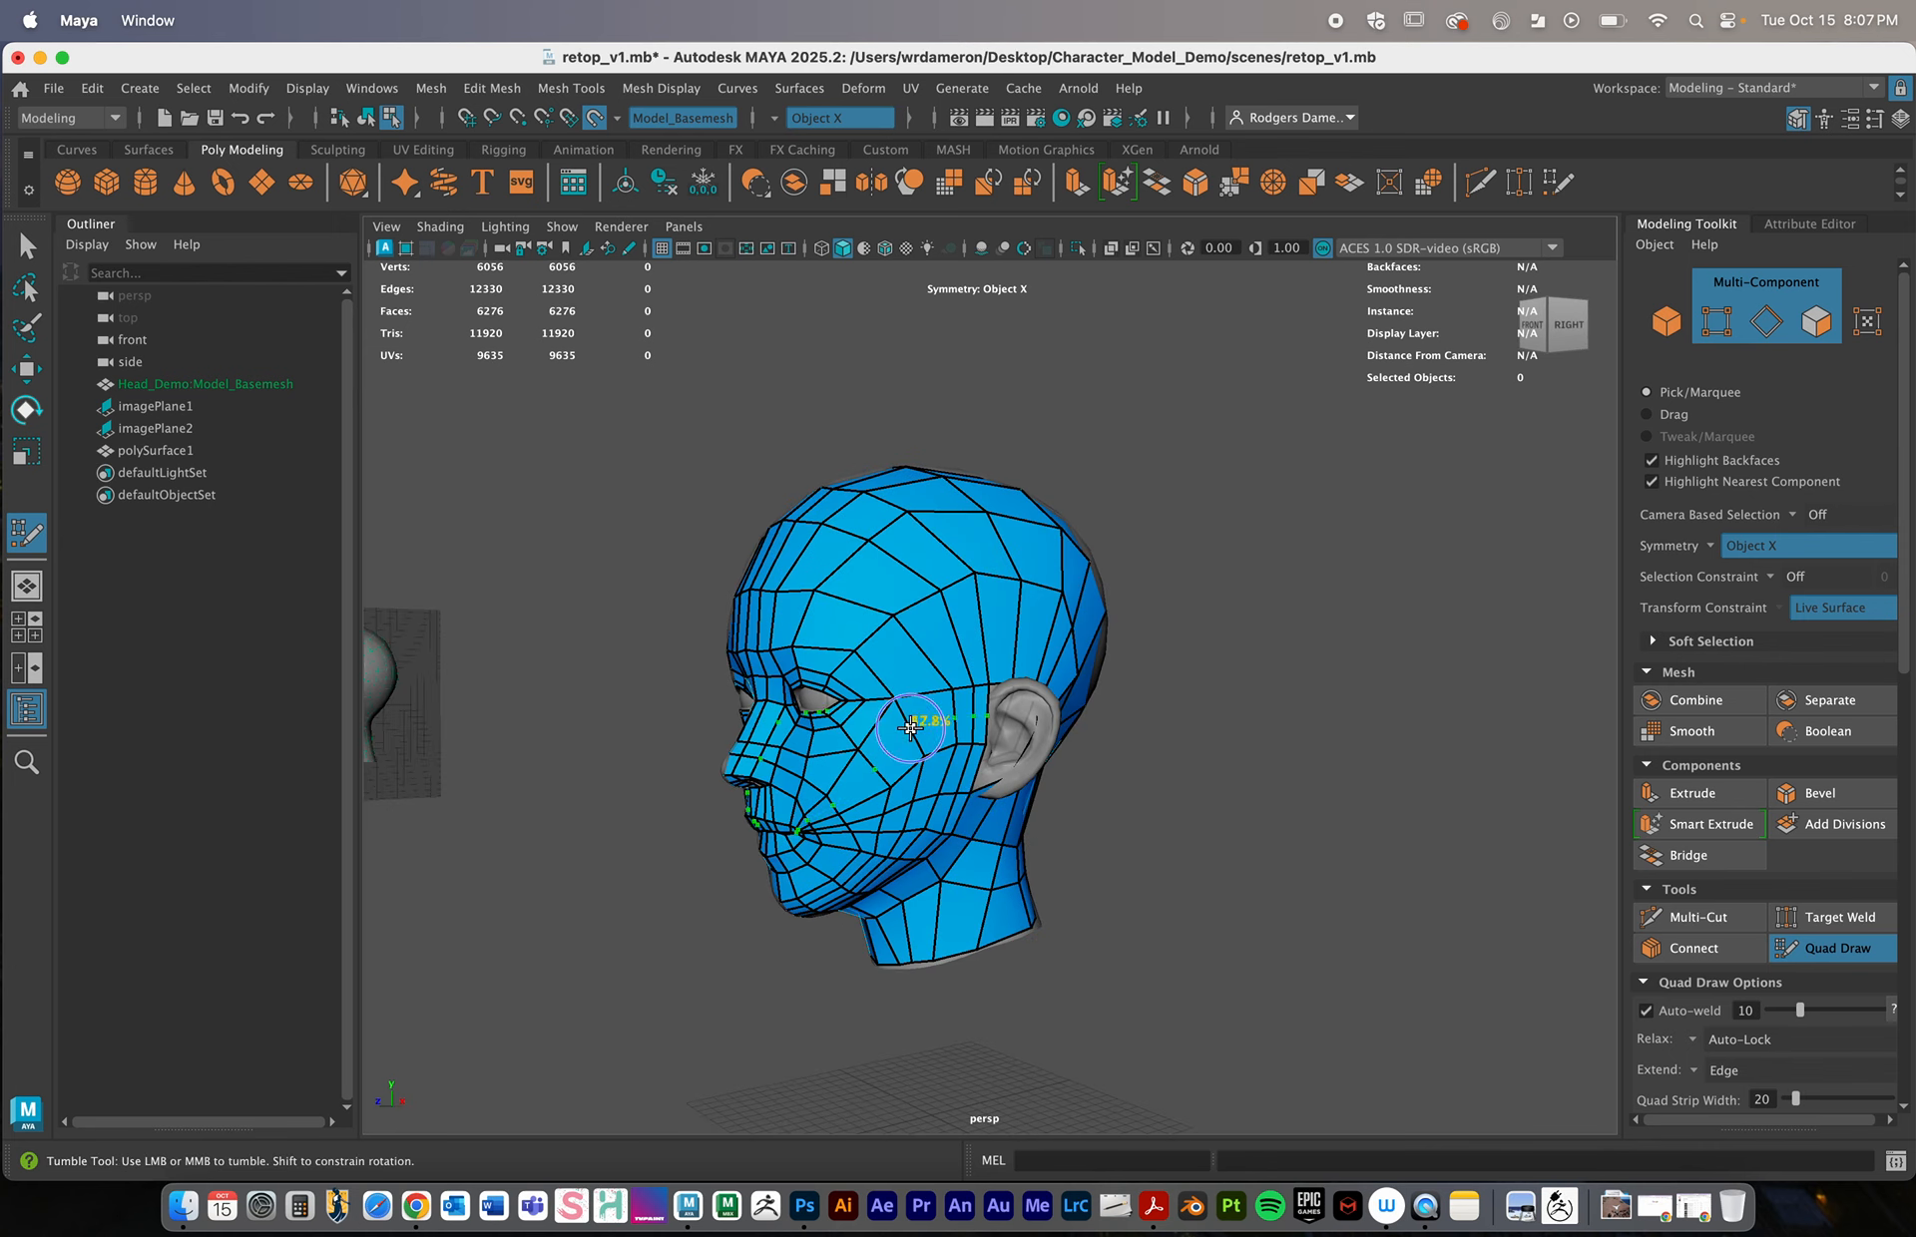
pyautogui.keyDown('ctrl'); pyautogui.click(923, 654); pyautogui.keyUp('ctrl')
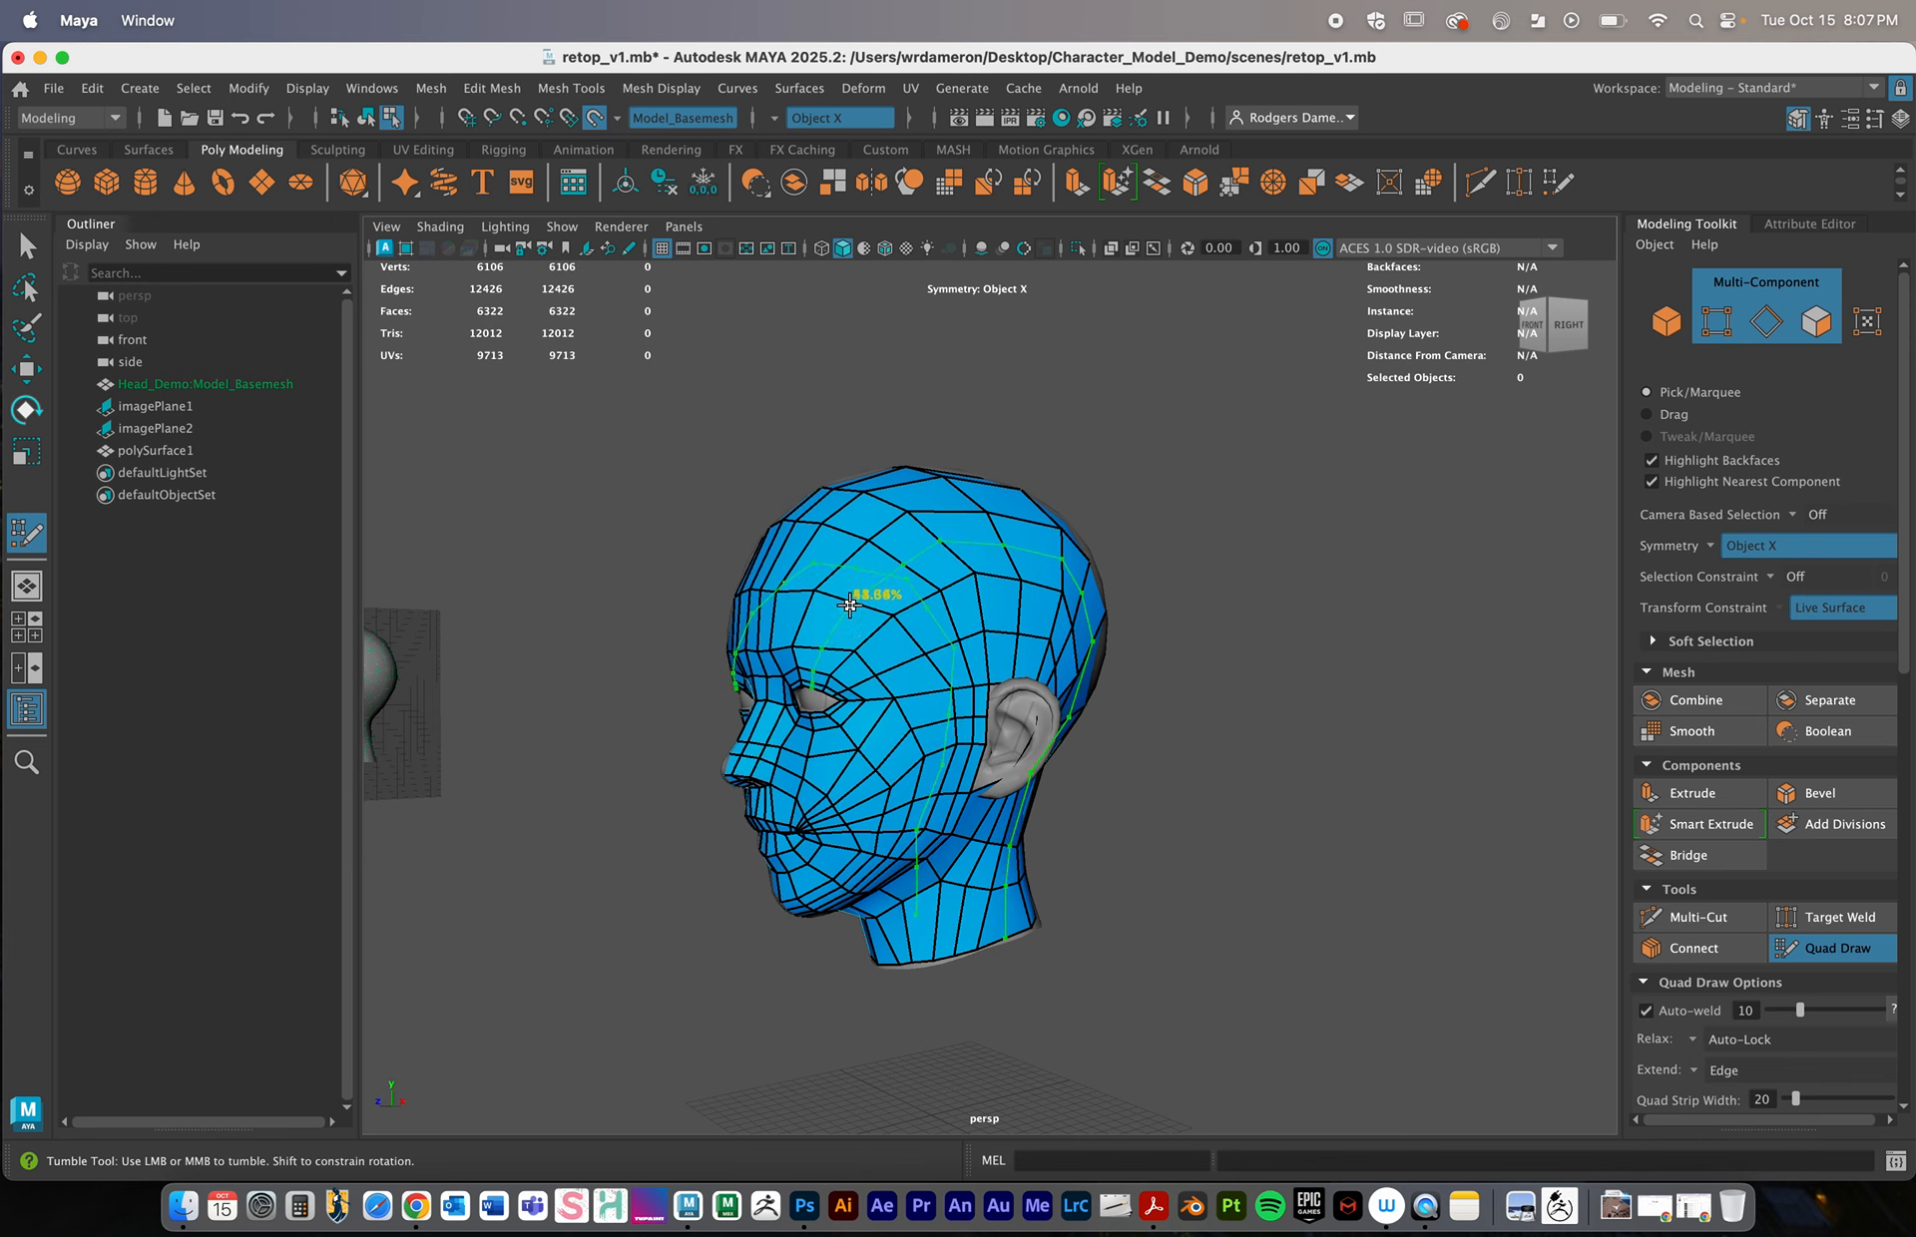
pyautogui.moveTo(883, 647)
pyautogui.keyDown('alt'); pyautogui.mouseDown()
pyautogui.moveTo(902, 639)
pyautogui.moveTo(893, 620)
pyautogui.moveTo(984, 706)
pyautogui.mouseUp(); pyautogui.keyUp('alt')
pyautogui.keyDown('ctrl'); pyautogui.click(891, 613); pyautogui.keyUp('ctrl')
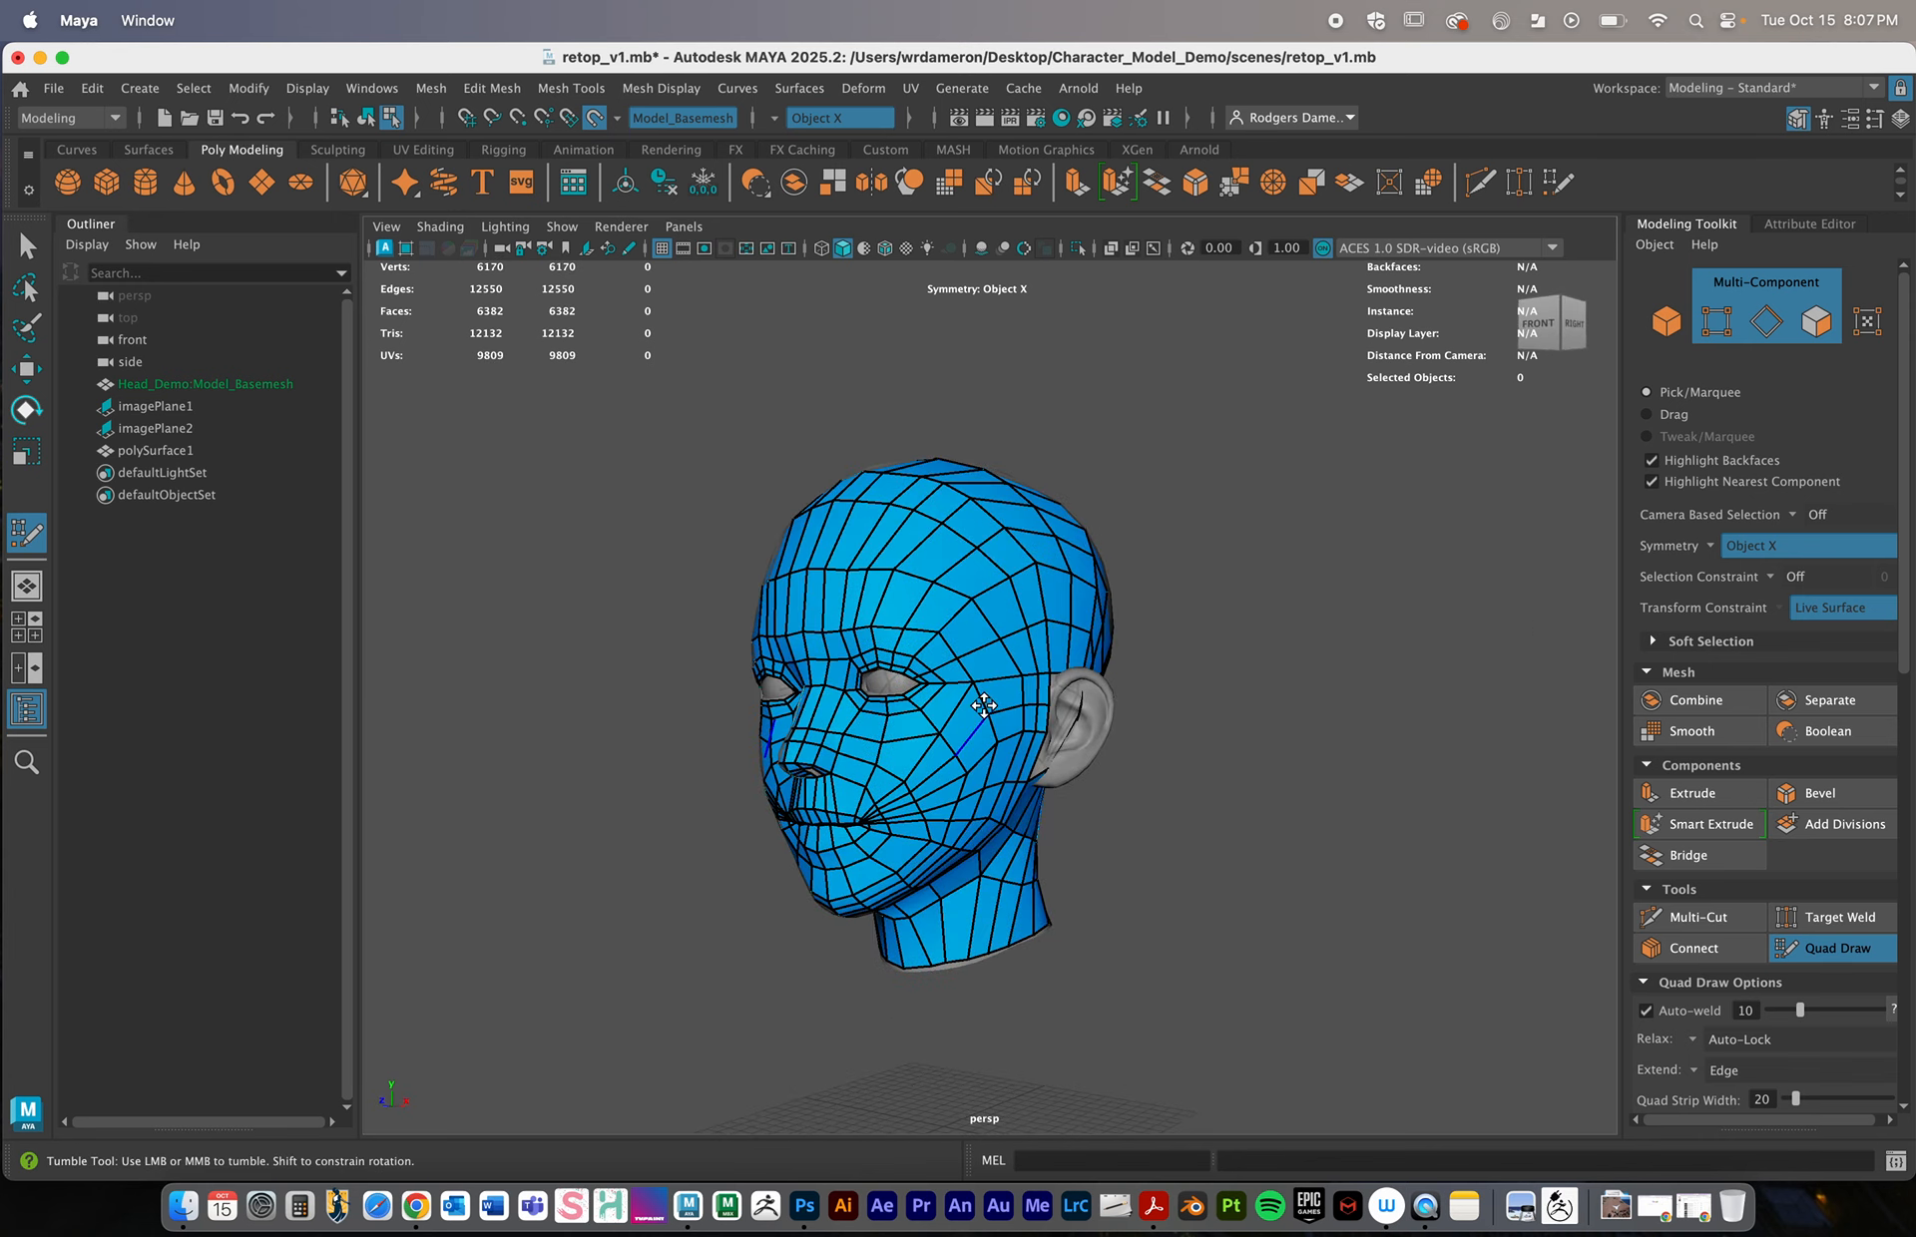
pyautogui.keyDown('ctrl'); pyautogui.click(954, 618); pyautogui.keyUp('ctrl')
# Insert another edge loop beside the eye's inner corner, near the bridge of the nose
pyautogui.keyDown('alt'); pyautogui.moveTo(979, 582); pyautogui.dragTo(1039, 668); pyautogui.keyUp('alt')
pyautogui.keyDown('alt'); pyautogui.moveTo(1039, 668); pyautogui.dragTo(984, 699, button='right'); pyautogui.keyUp('alt')
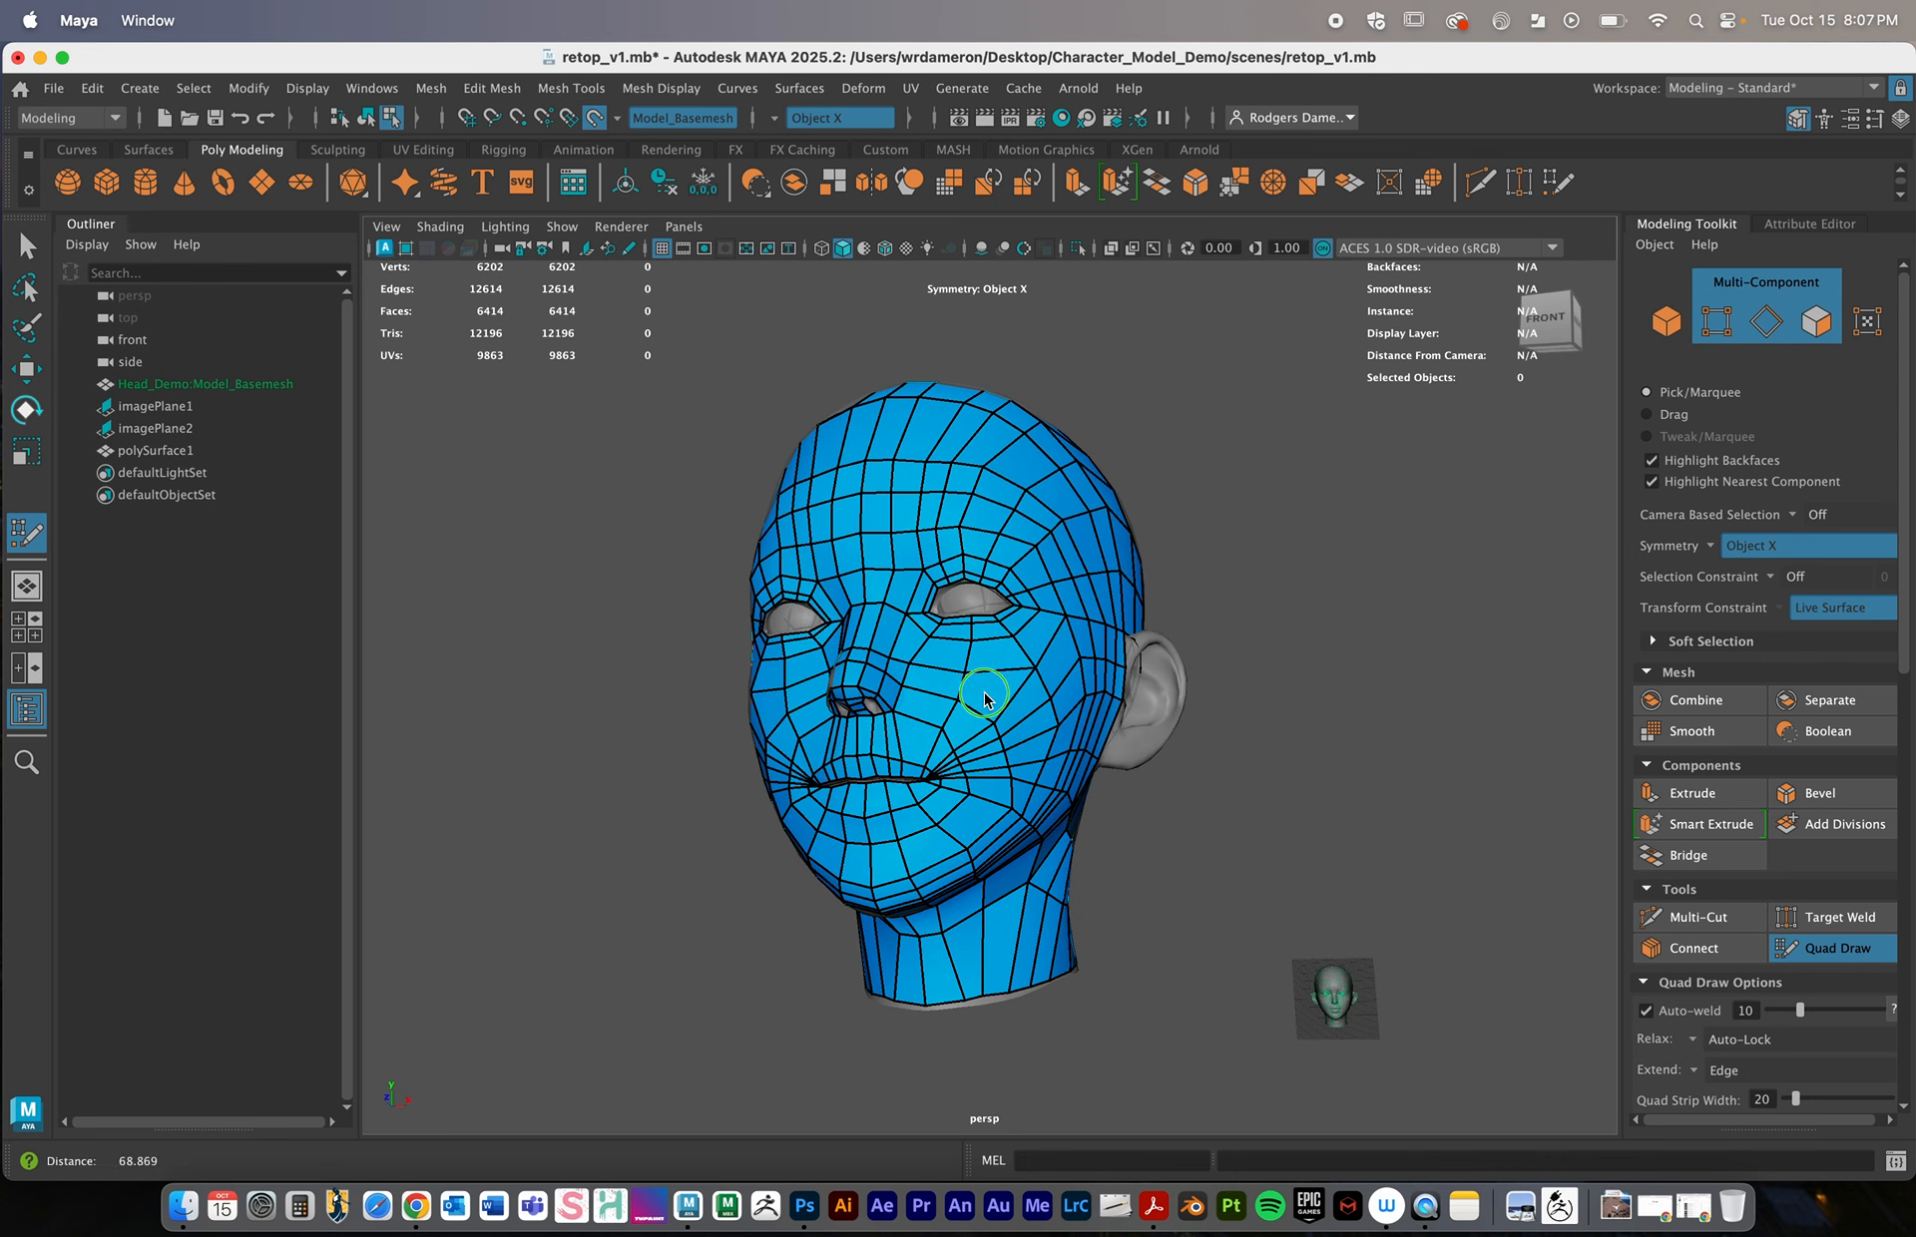
pyautogui.keyDown('alt'); pyautogui.moveTo(961, 654); pyautogui.dragTo(1001, 702); pyautogui.keyUp('alt')
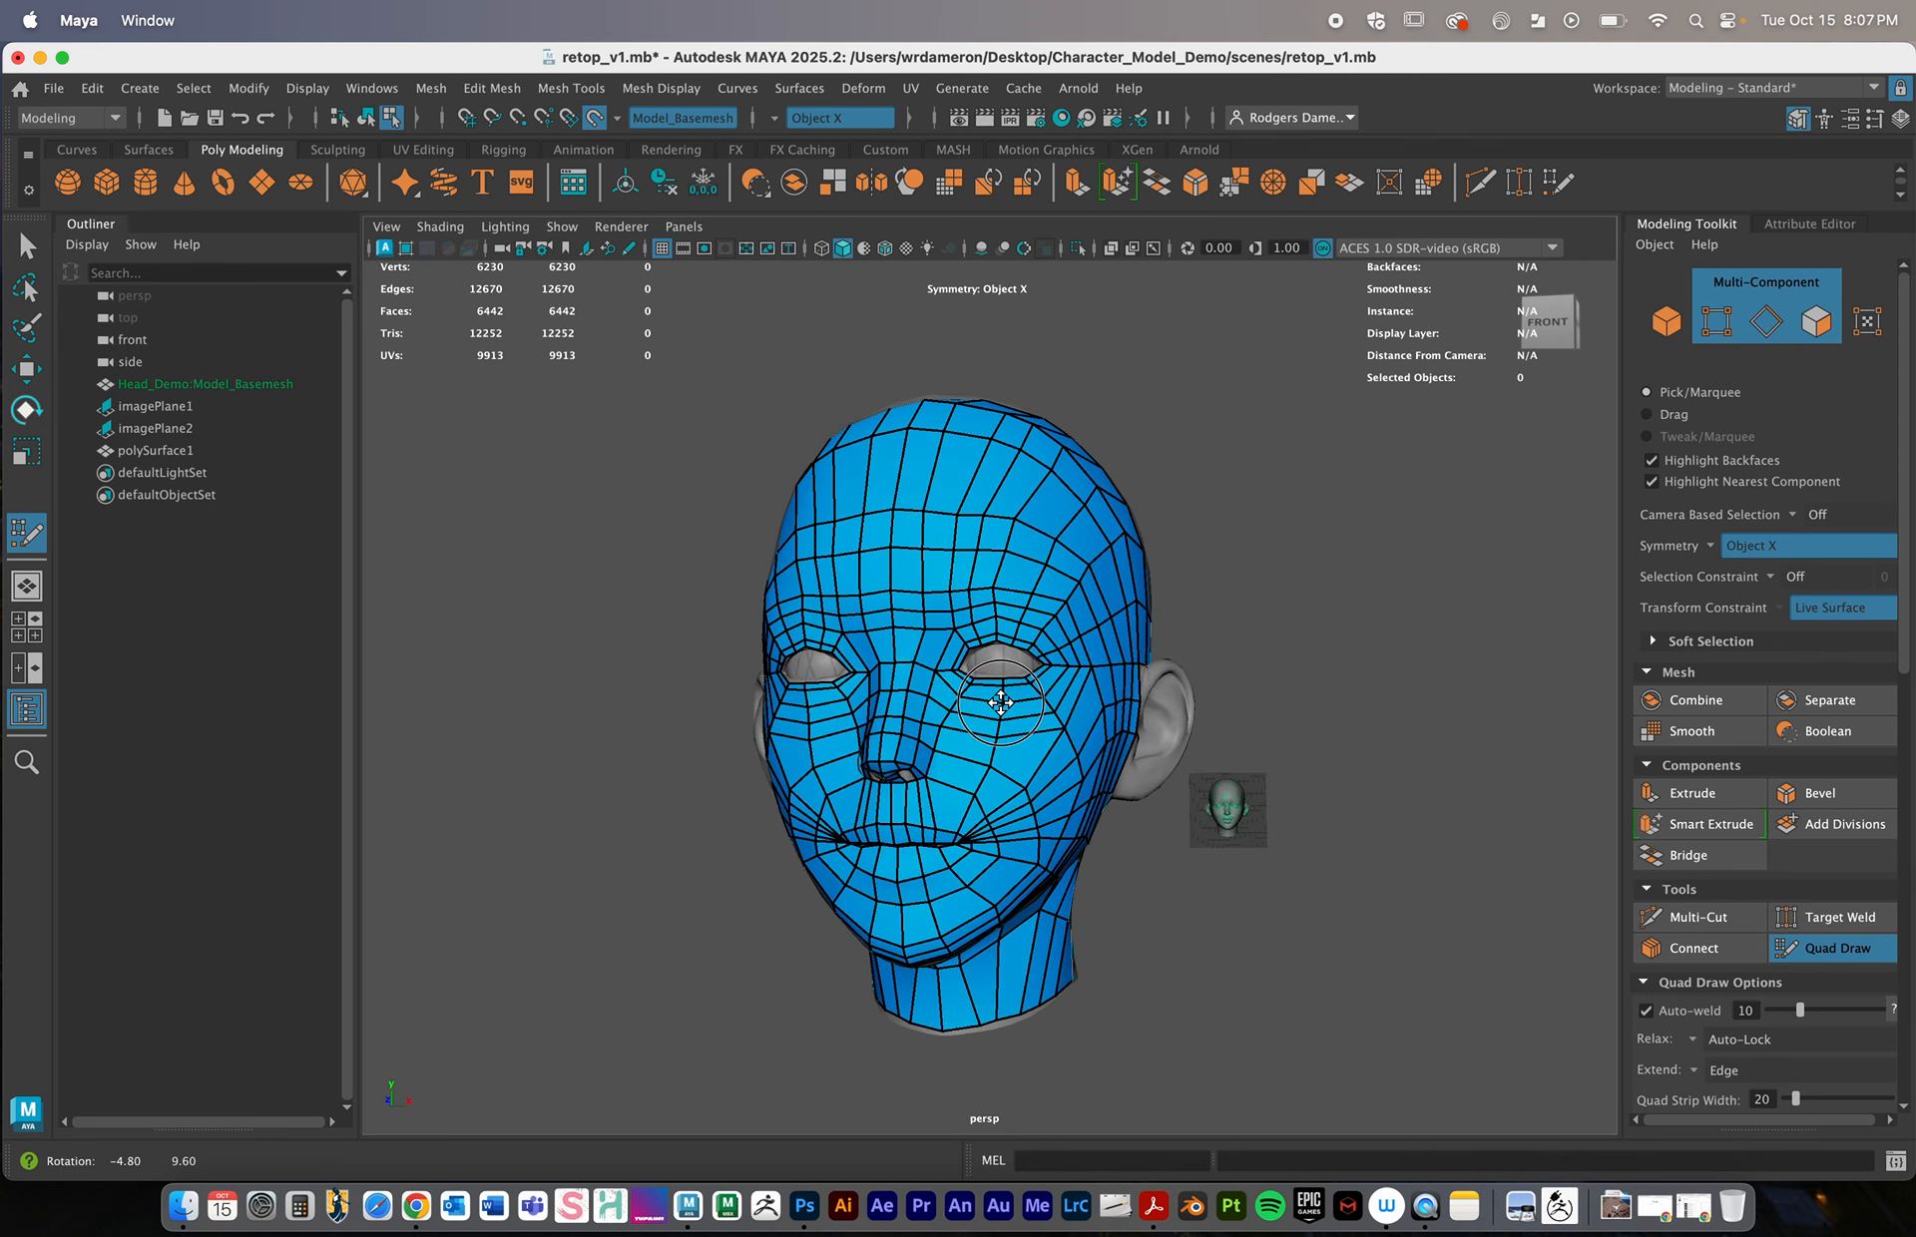
pyautogui.keyDown('ctrl'); pyautogui.click(955, 661); pyautogui.keyUp('ctrl')
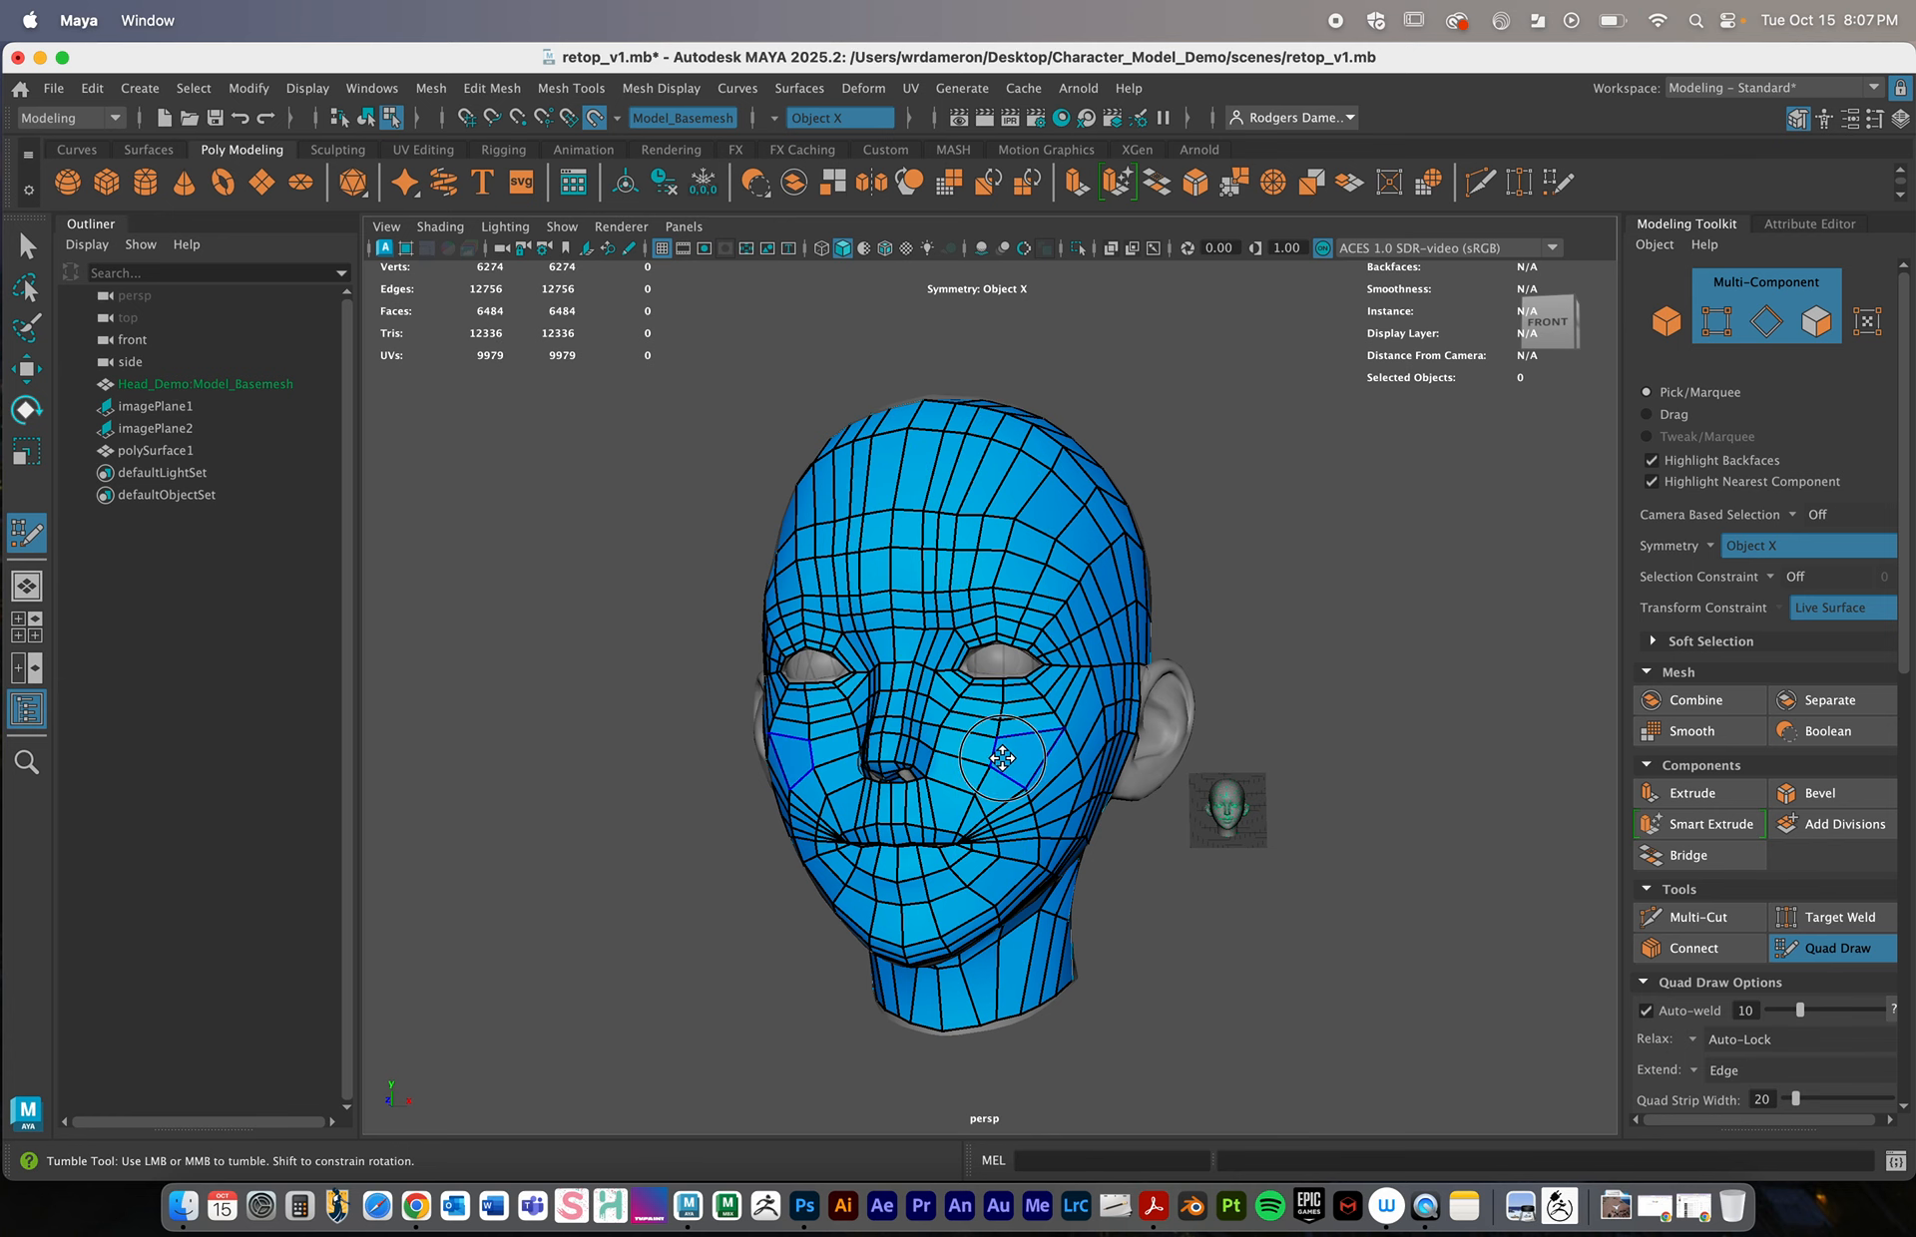
pyautogui.keyDown('alt'); pyautogui.moveTo(996, 757); pyautogui.dragTo(776, 796); pyautogui.keyUp('alt')
pyautogui.keyDown('alt'); pyautogui.moveTo(776, 797); pyautogui.dragTo(949, 672, button='middle'); pyautogui.keyUp('alt')
pyautogui.keyDown('alt'); pyautogui.moveTo(949, 671); pyautogui.dragTo(1148, 713, button='right'); pyautogui.keyUp('alt')
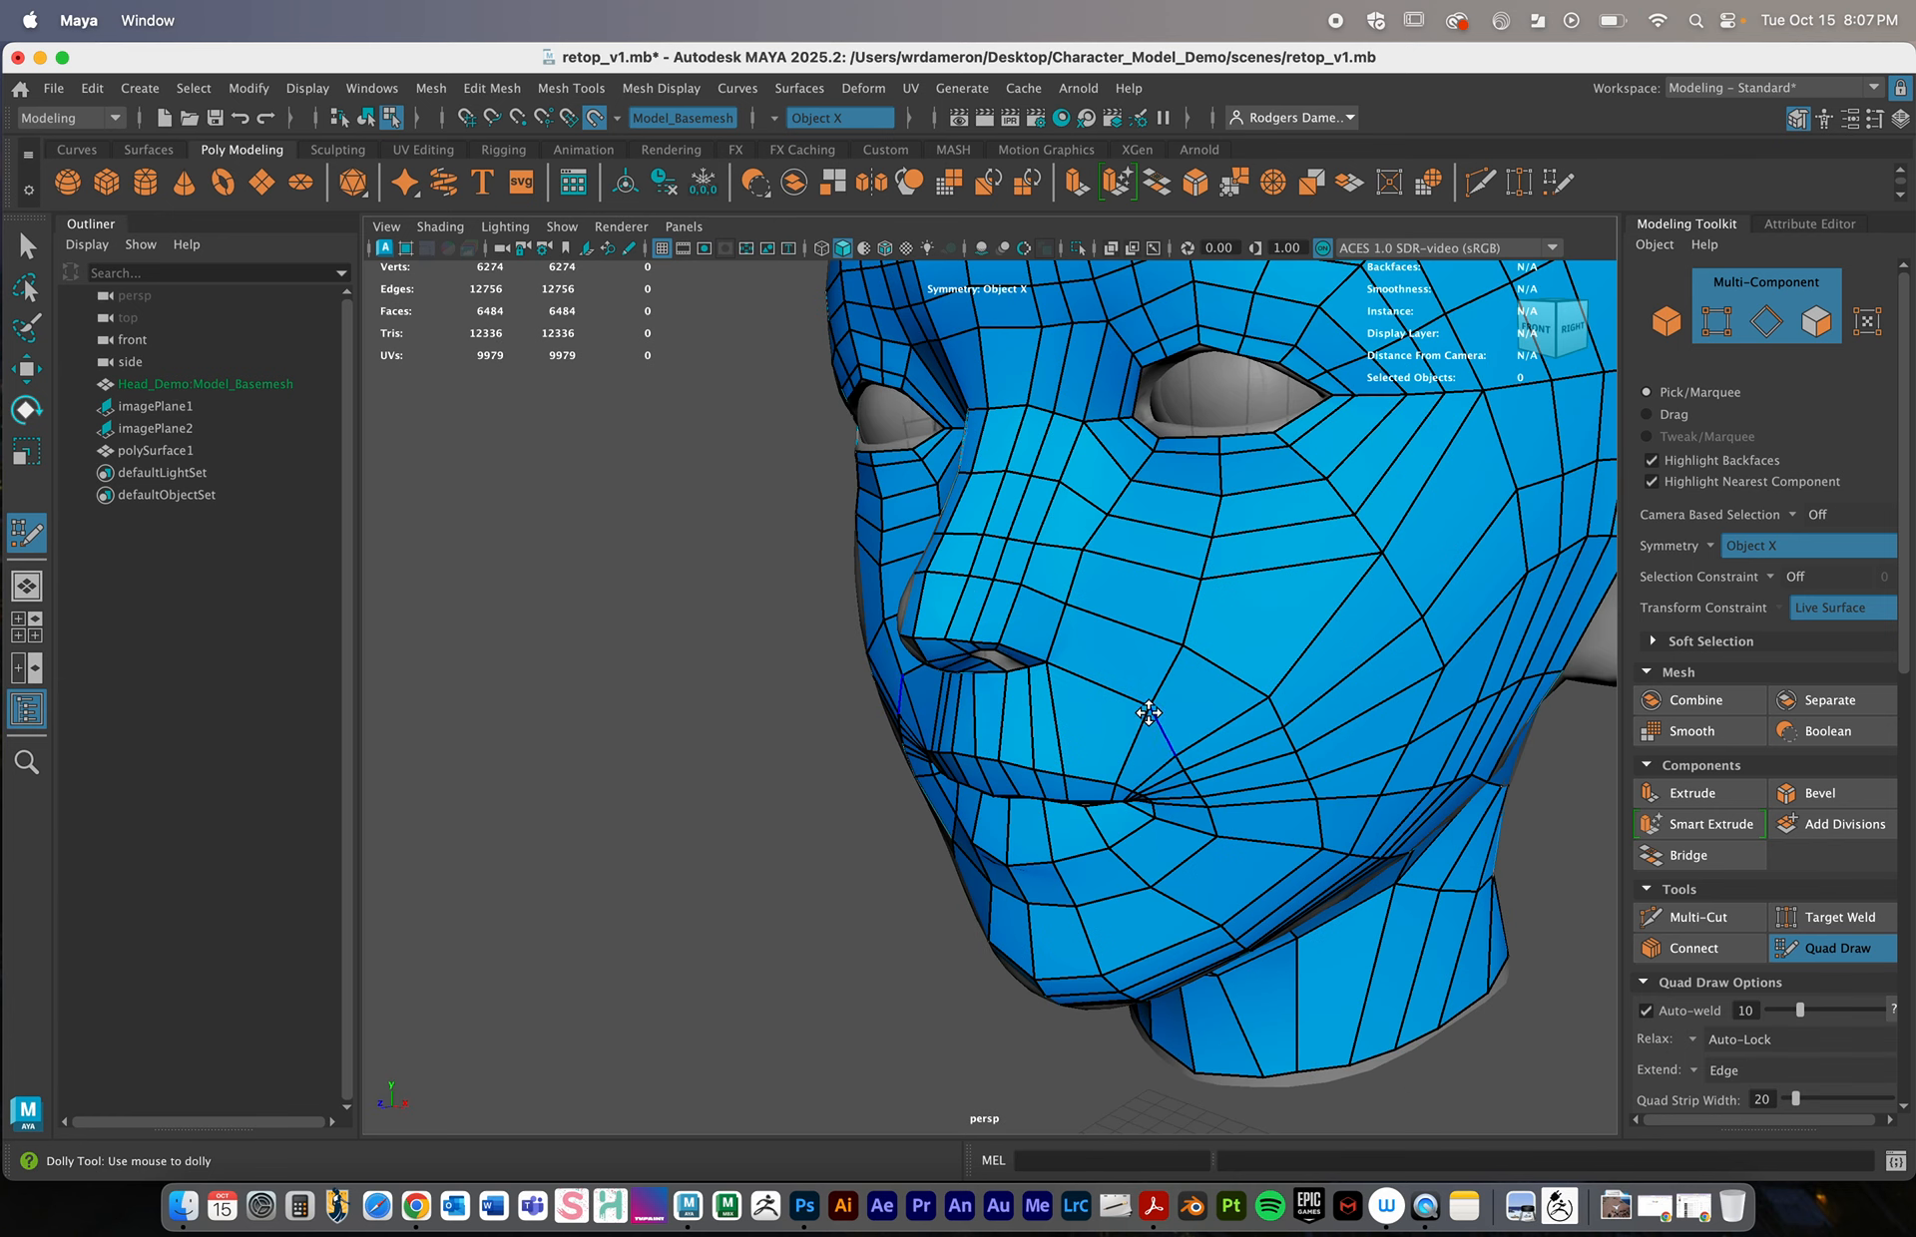
# Insert edge loops across the nose side and cheek and around the upper and lower lips with Quad Draw
pyautogui.keyDown('ctrl'); pyautogui.click(1058, 630); pyautogui.keyUp('ctrl')
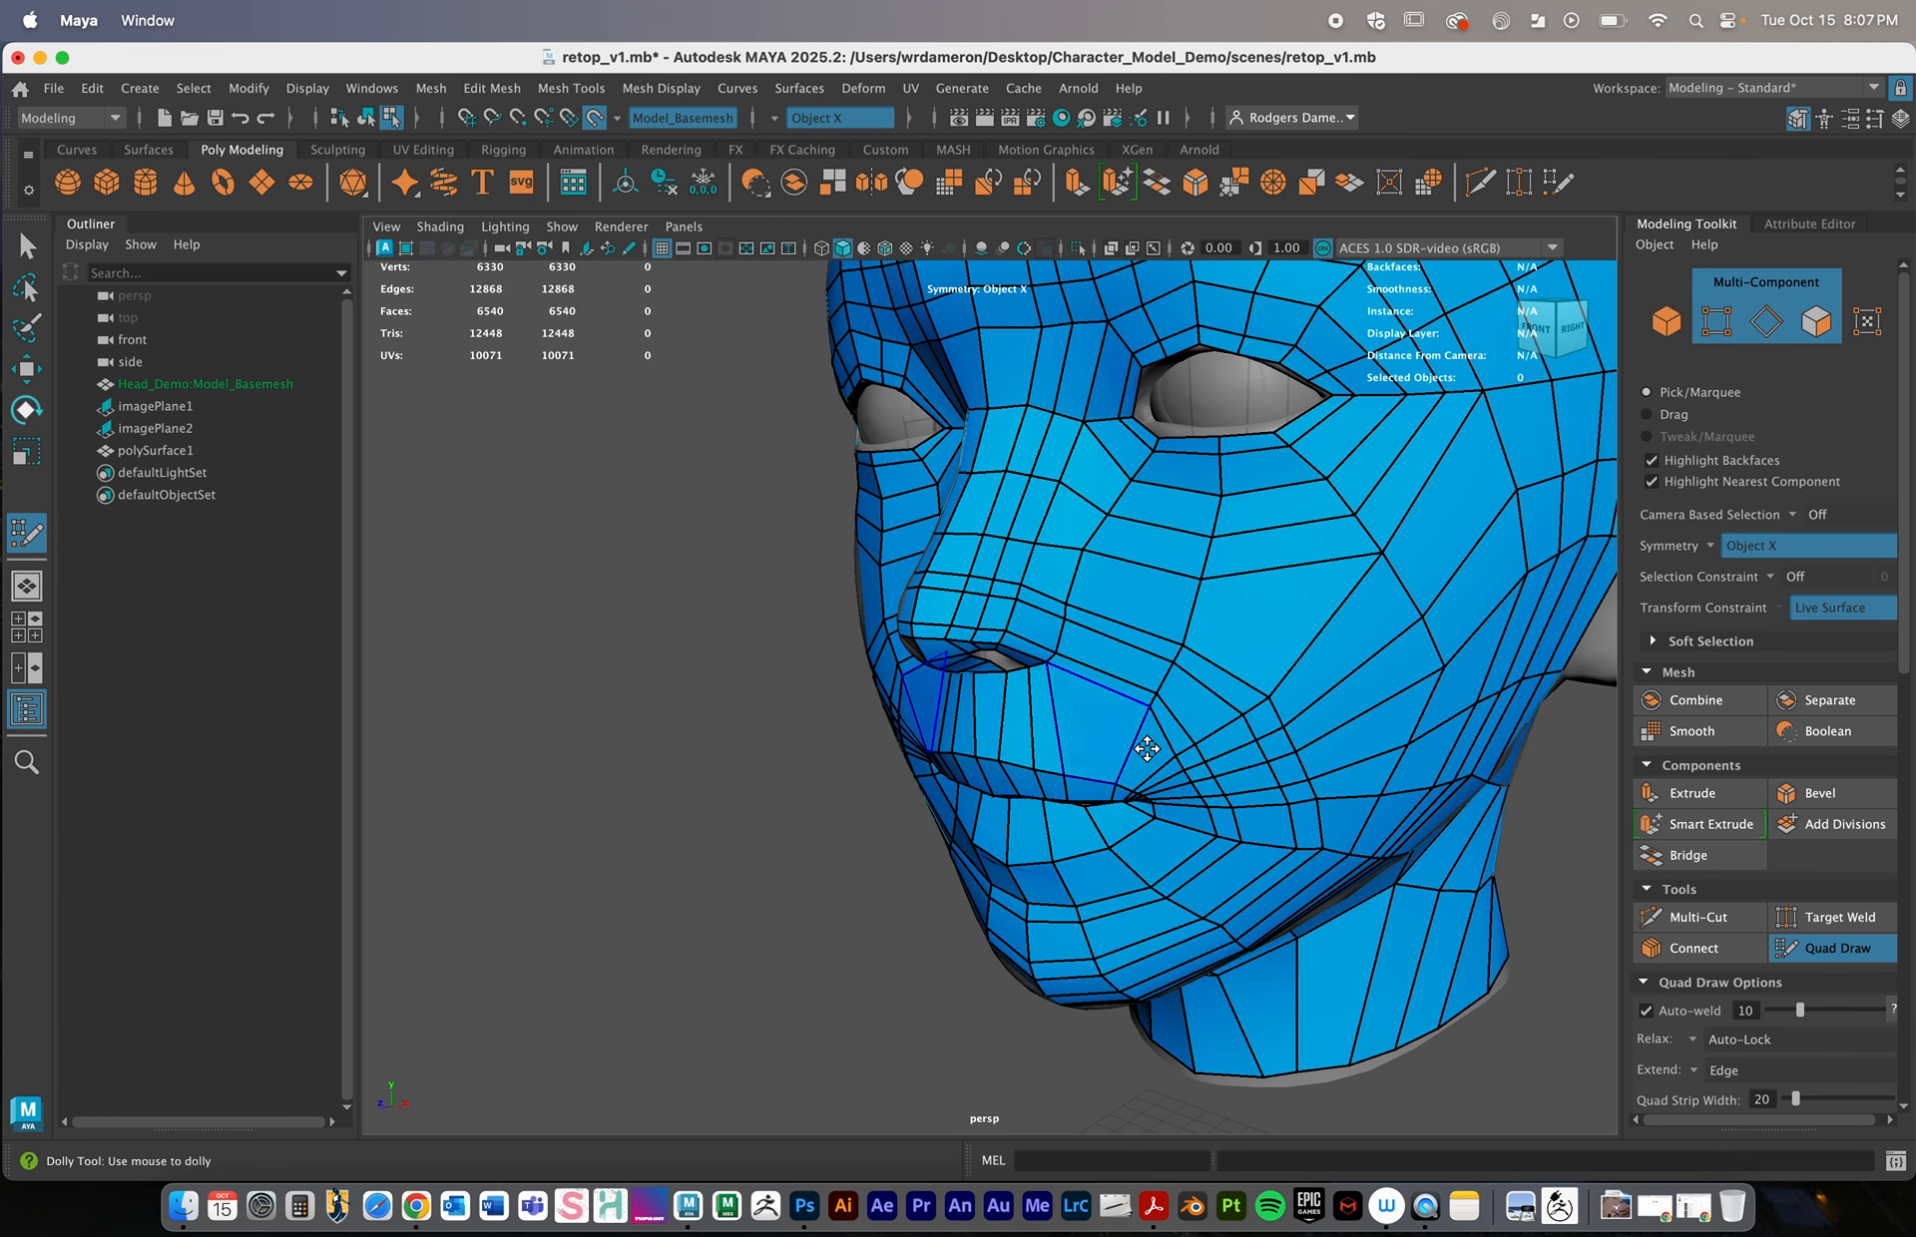
pyautogui.keyDown('alt'); pyautogui.moveTo(1146, 748); pyautogui.dragTo(1045, 707); pyautogui.keyUp('alt')
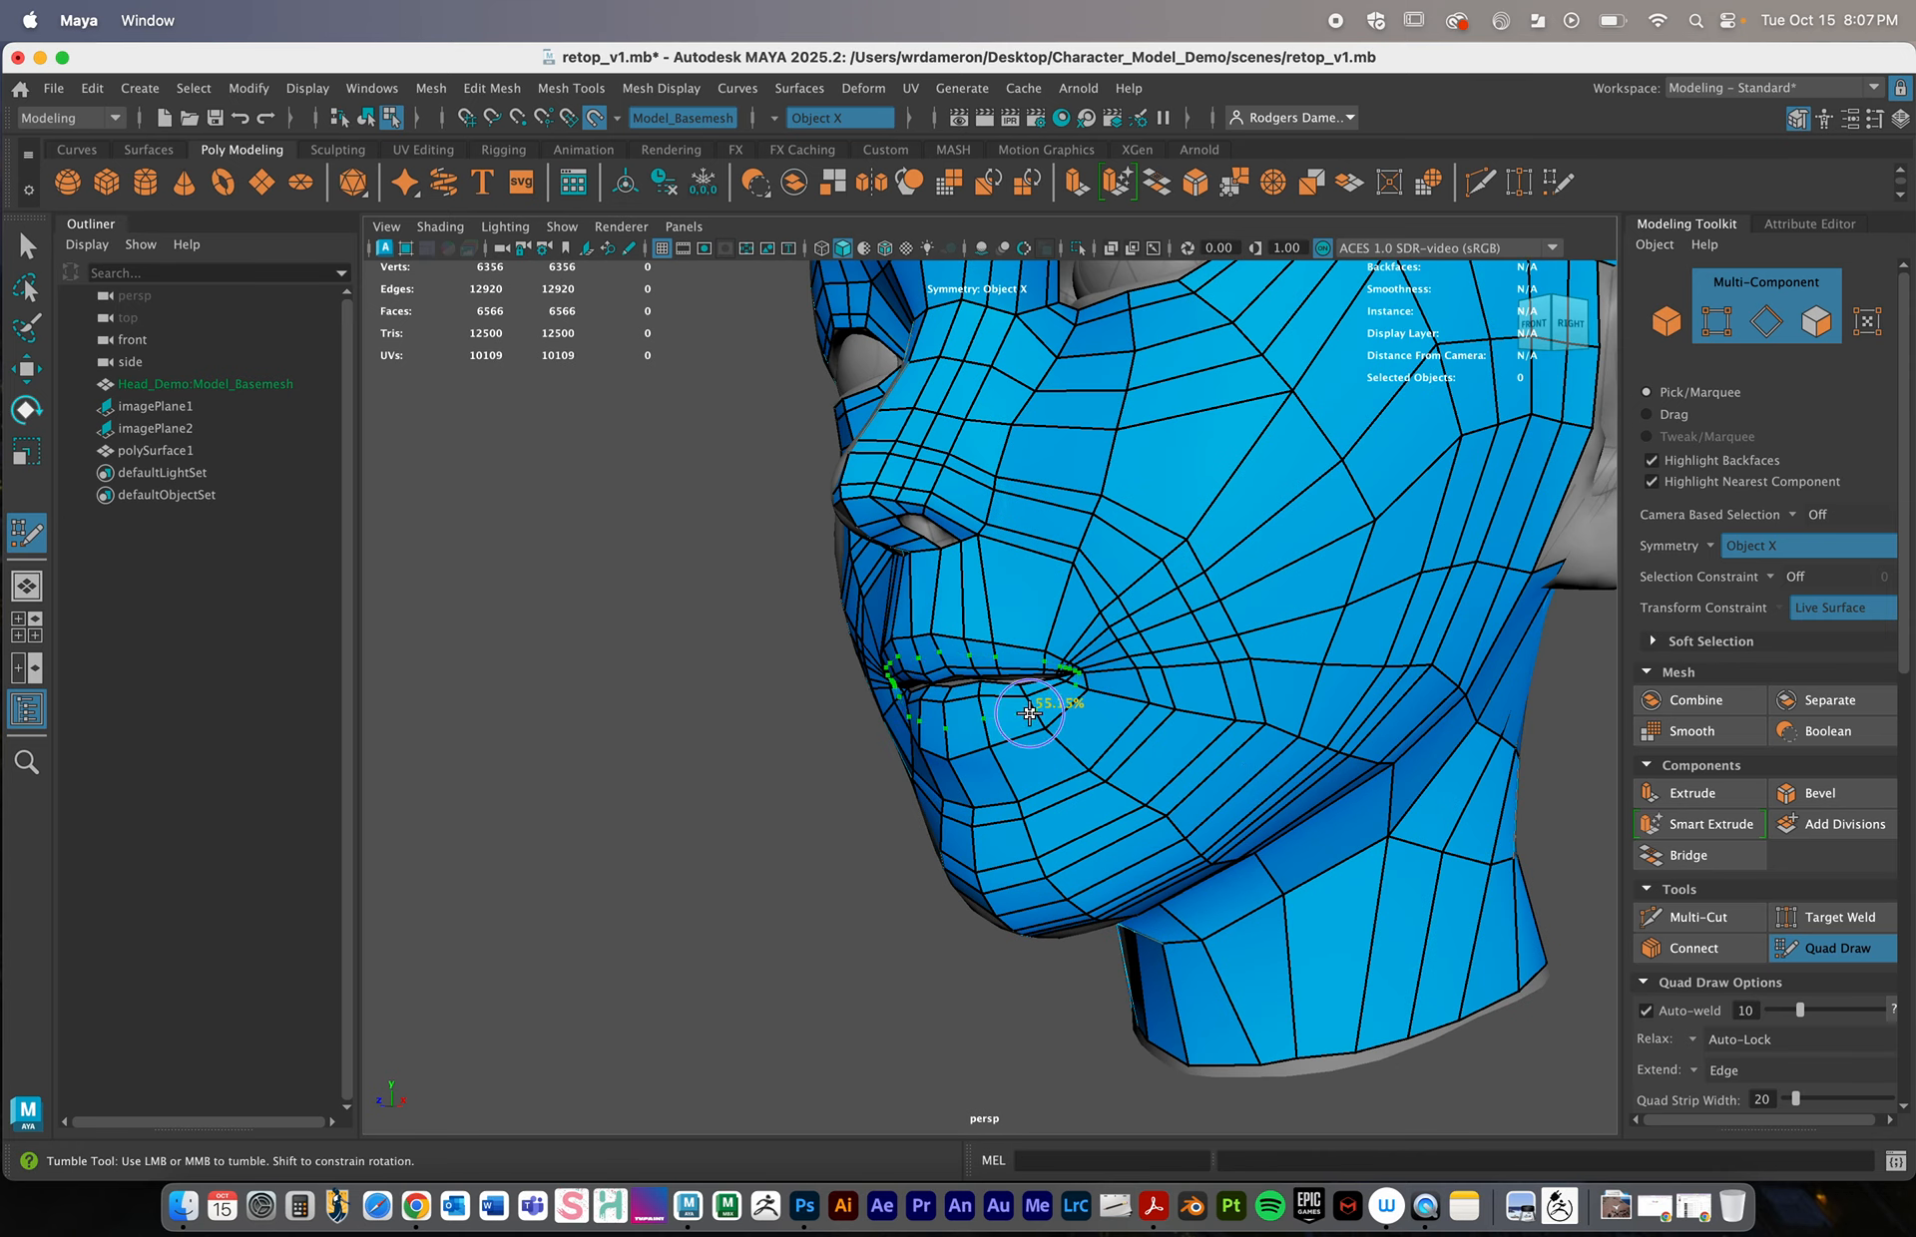
pyautogui.keyDown('ctrl'); pyautogui.click(1030, 714); pyautogui.keyUp('ctrl')
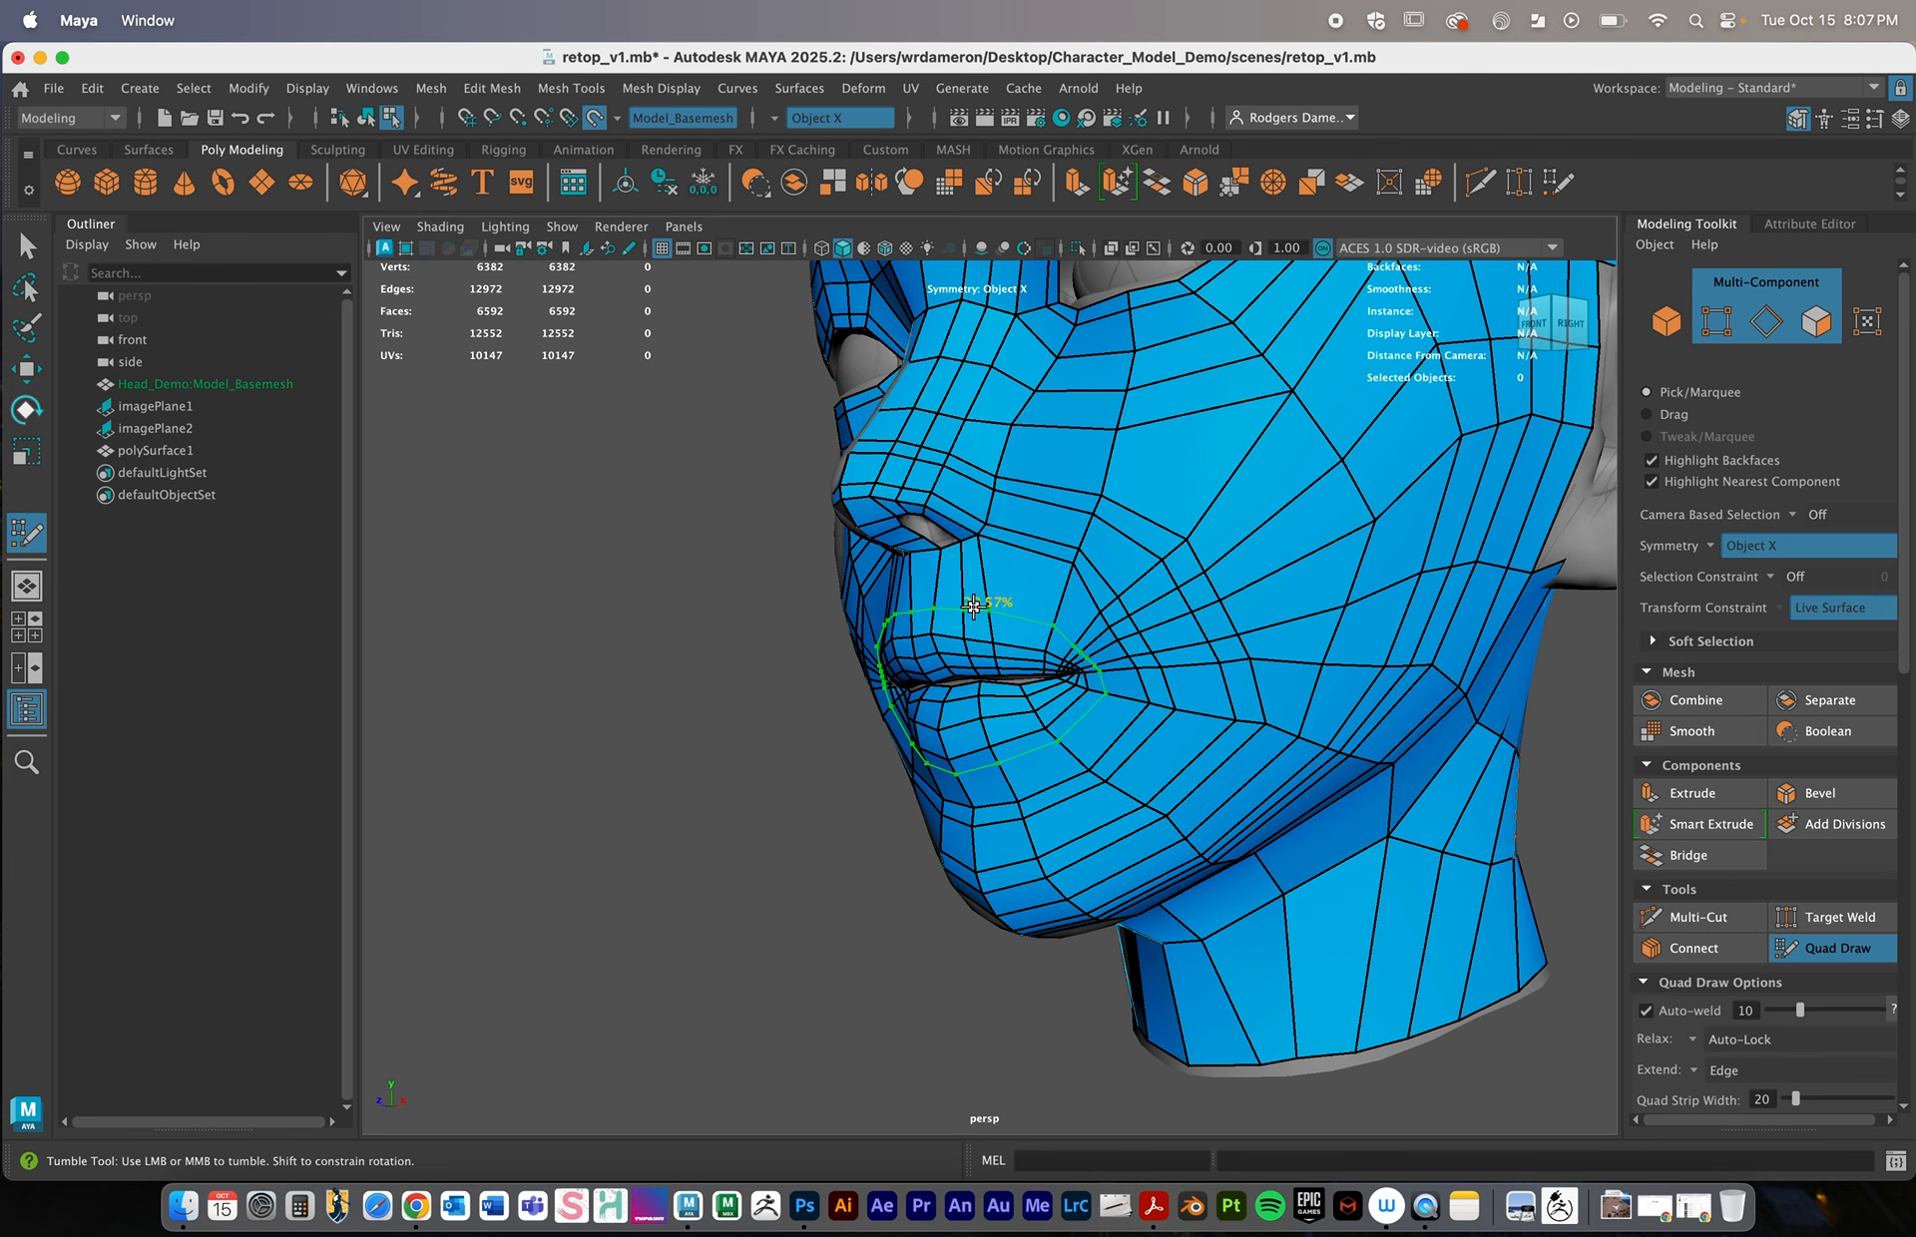
pyautogui.keyDown('ctrl'); pyautogui.click(990, 578); pyautogui.keyUp('ctrl')
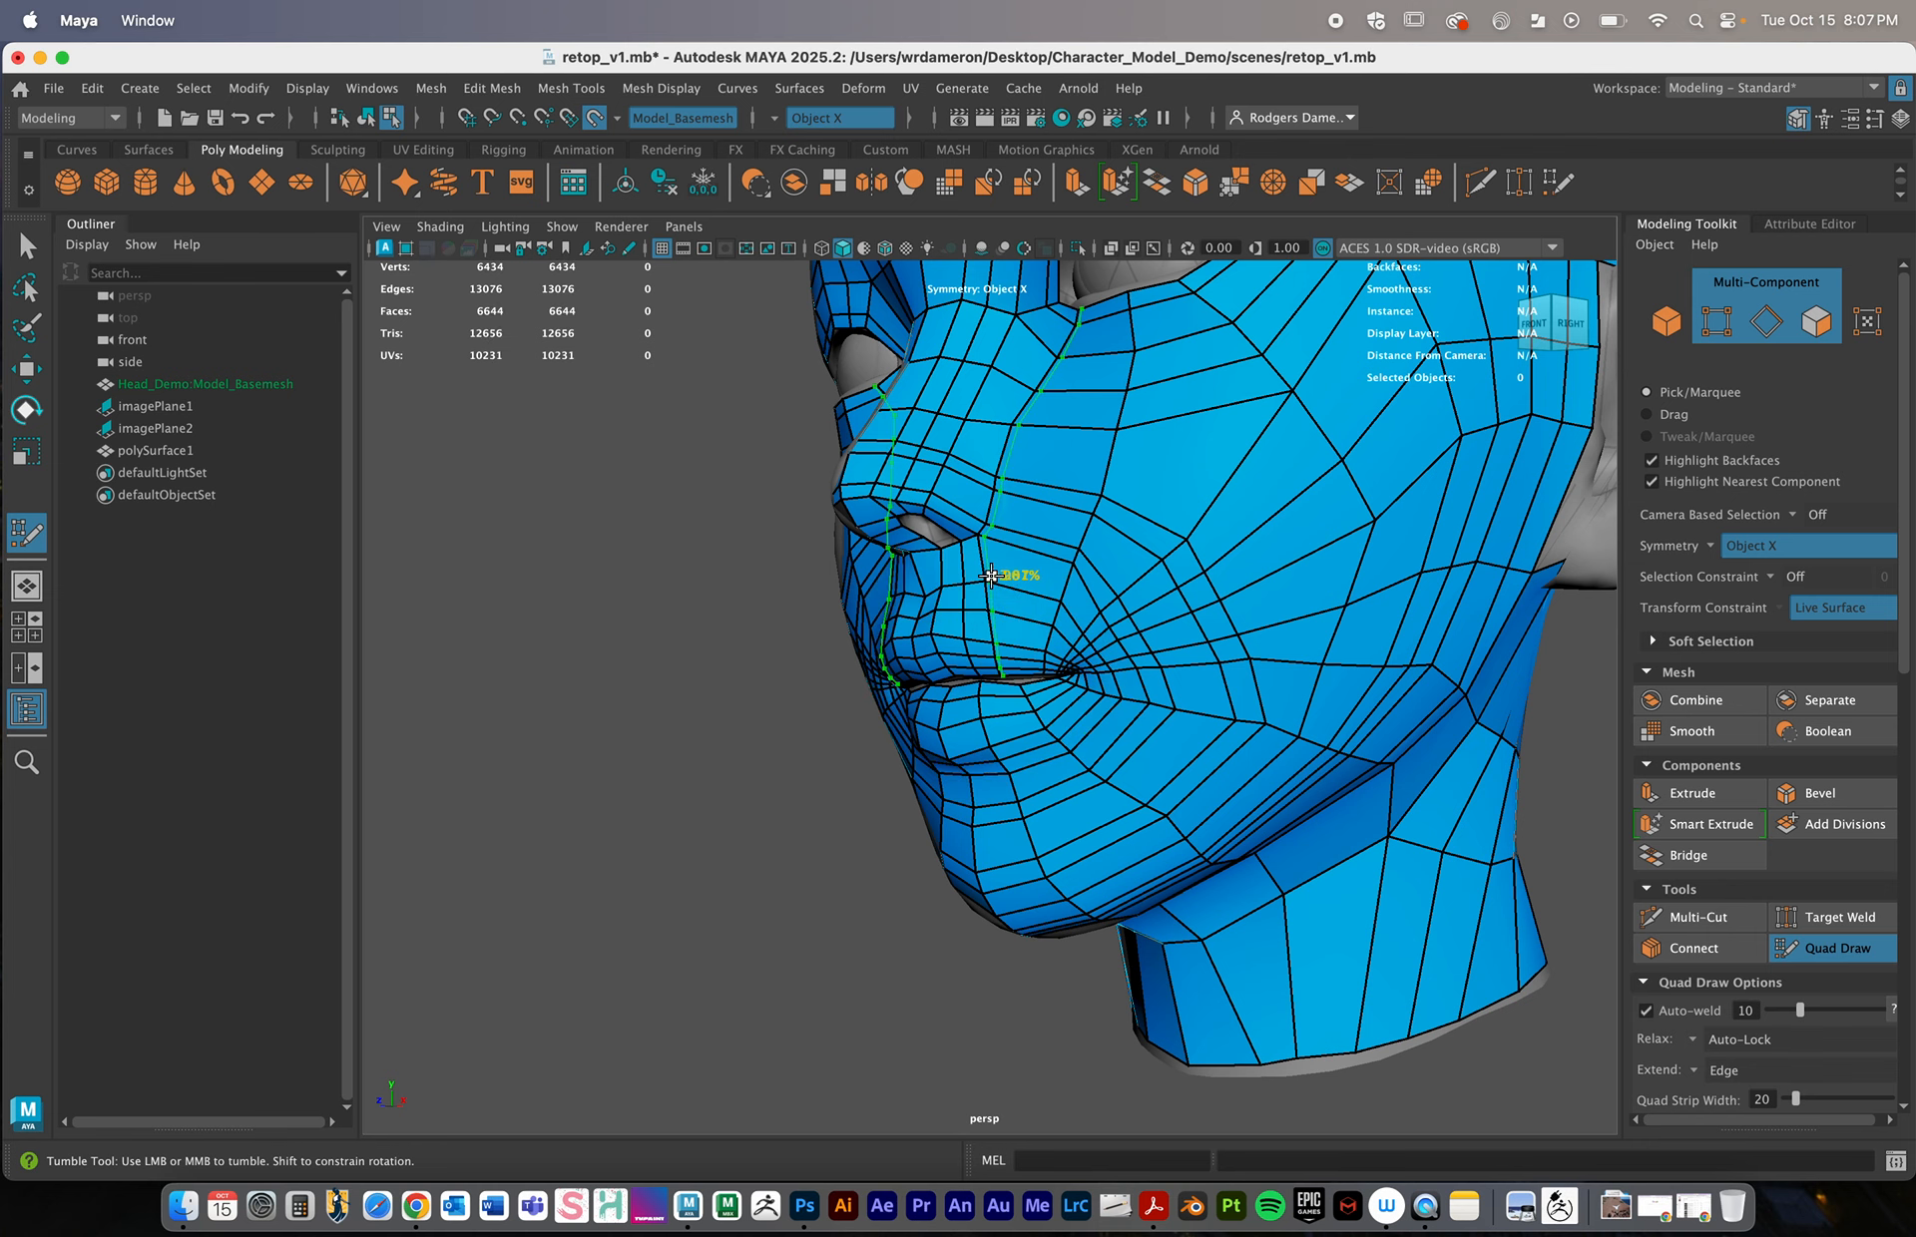
pyautogui.keyDown('ctrl'); pyautogui.click(1122, 451); pyautogui.keyUp('ctrl')
# Insert an edge loop beneath the lower eyelid and two more along the bridge of the nose
pyautogui.keyDown('alt'); pyautogui.moveTo(1130, 454); pyautogui.dragTo(1097, 573, button='right'); pyautogui.keyUp('alt')
pyautogui.keyDown('alt'); pyautogui.moveTo(1096, 573); pyautogui.dragTo(1119, 595); pyautogui.keyUp('alt')
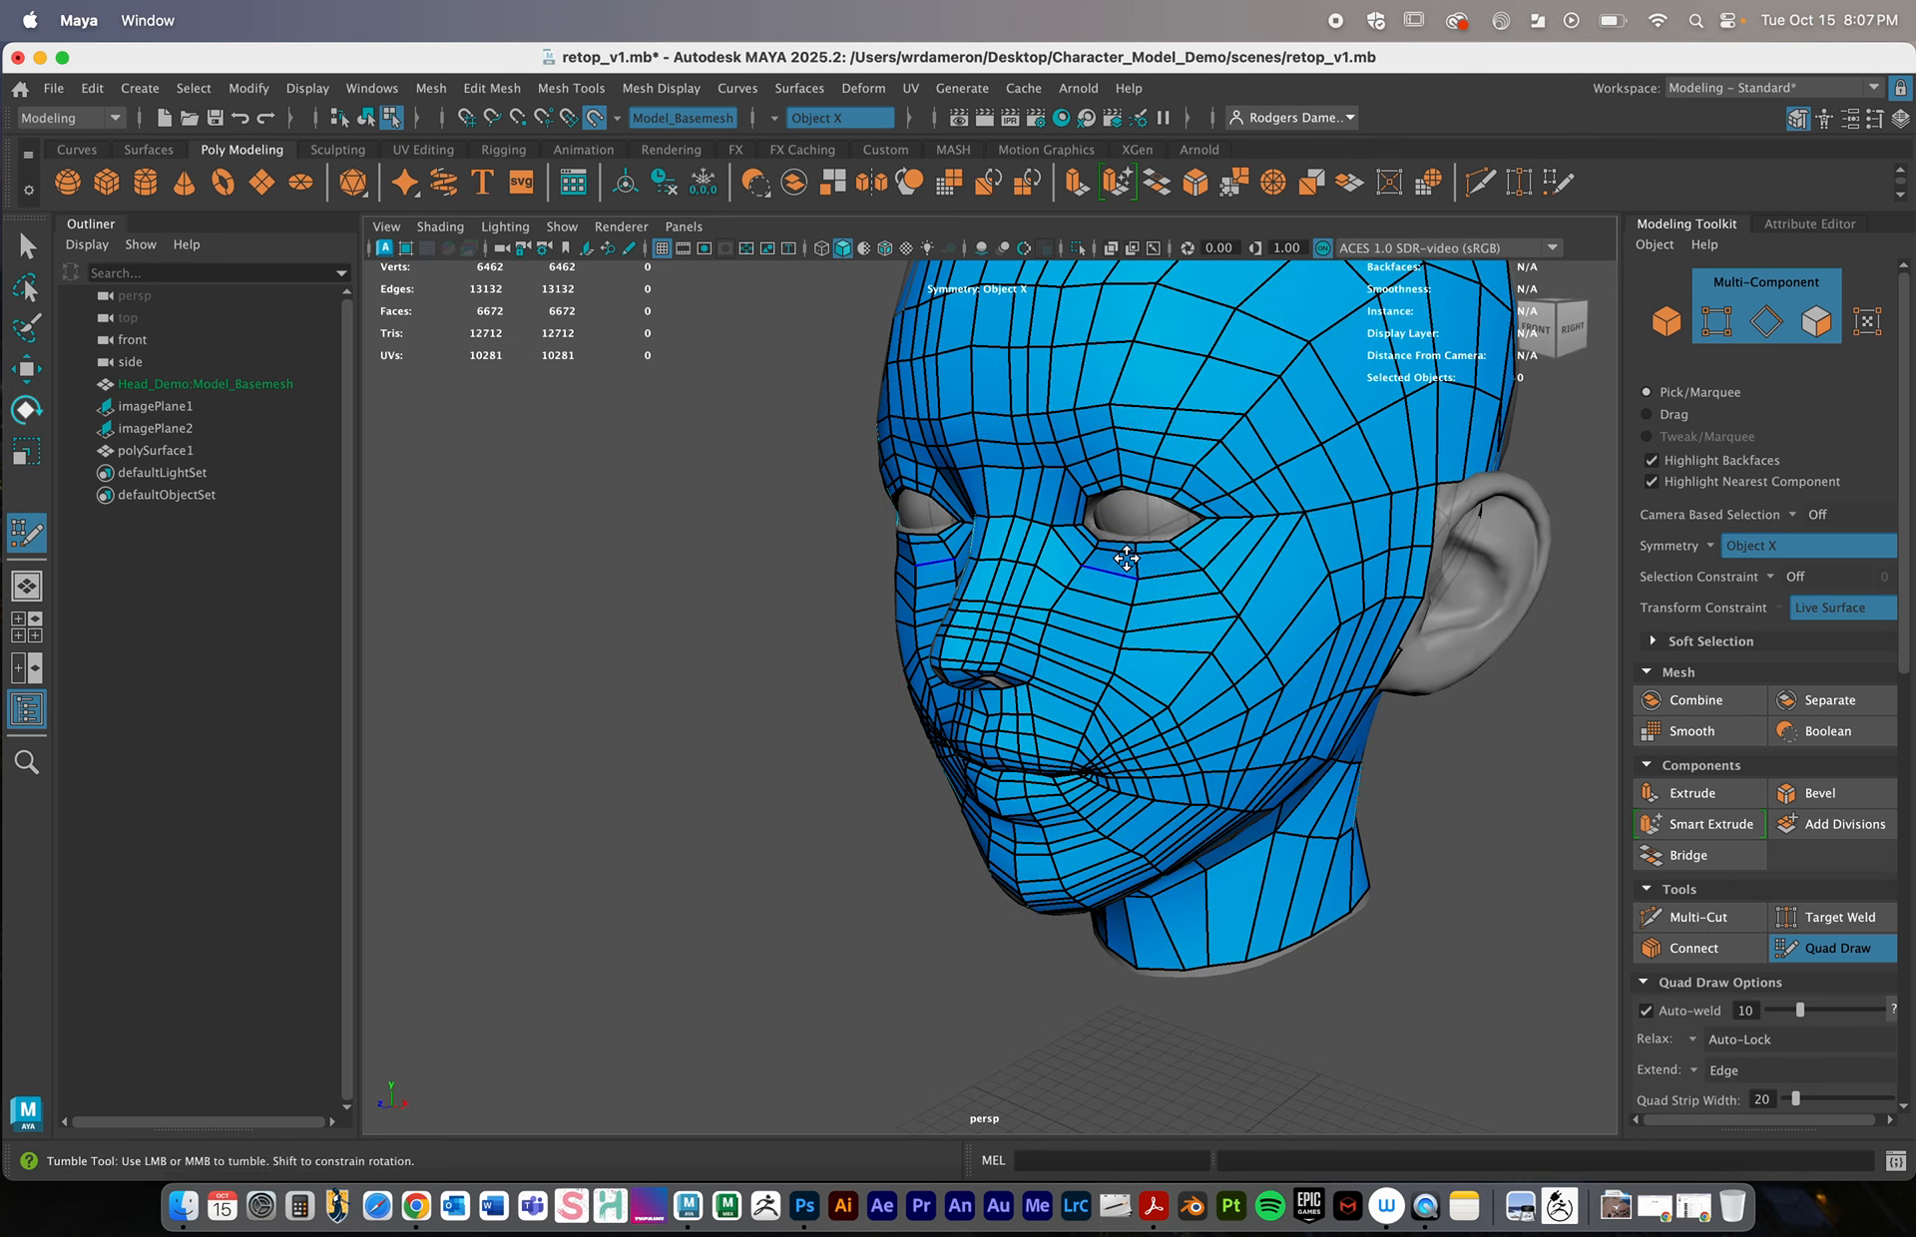
pyautogui.keyDown('ctrl'); pyautogui.click(1128, 554); pyautogui.keyUp('ctrl')
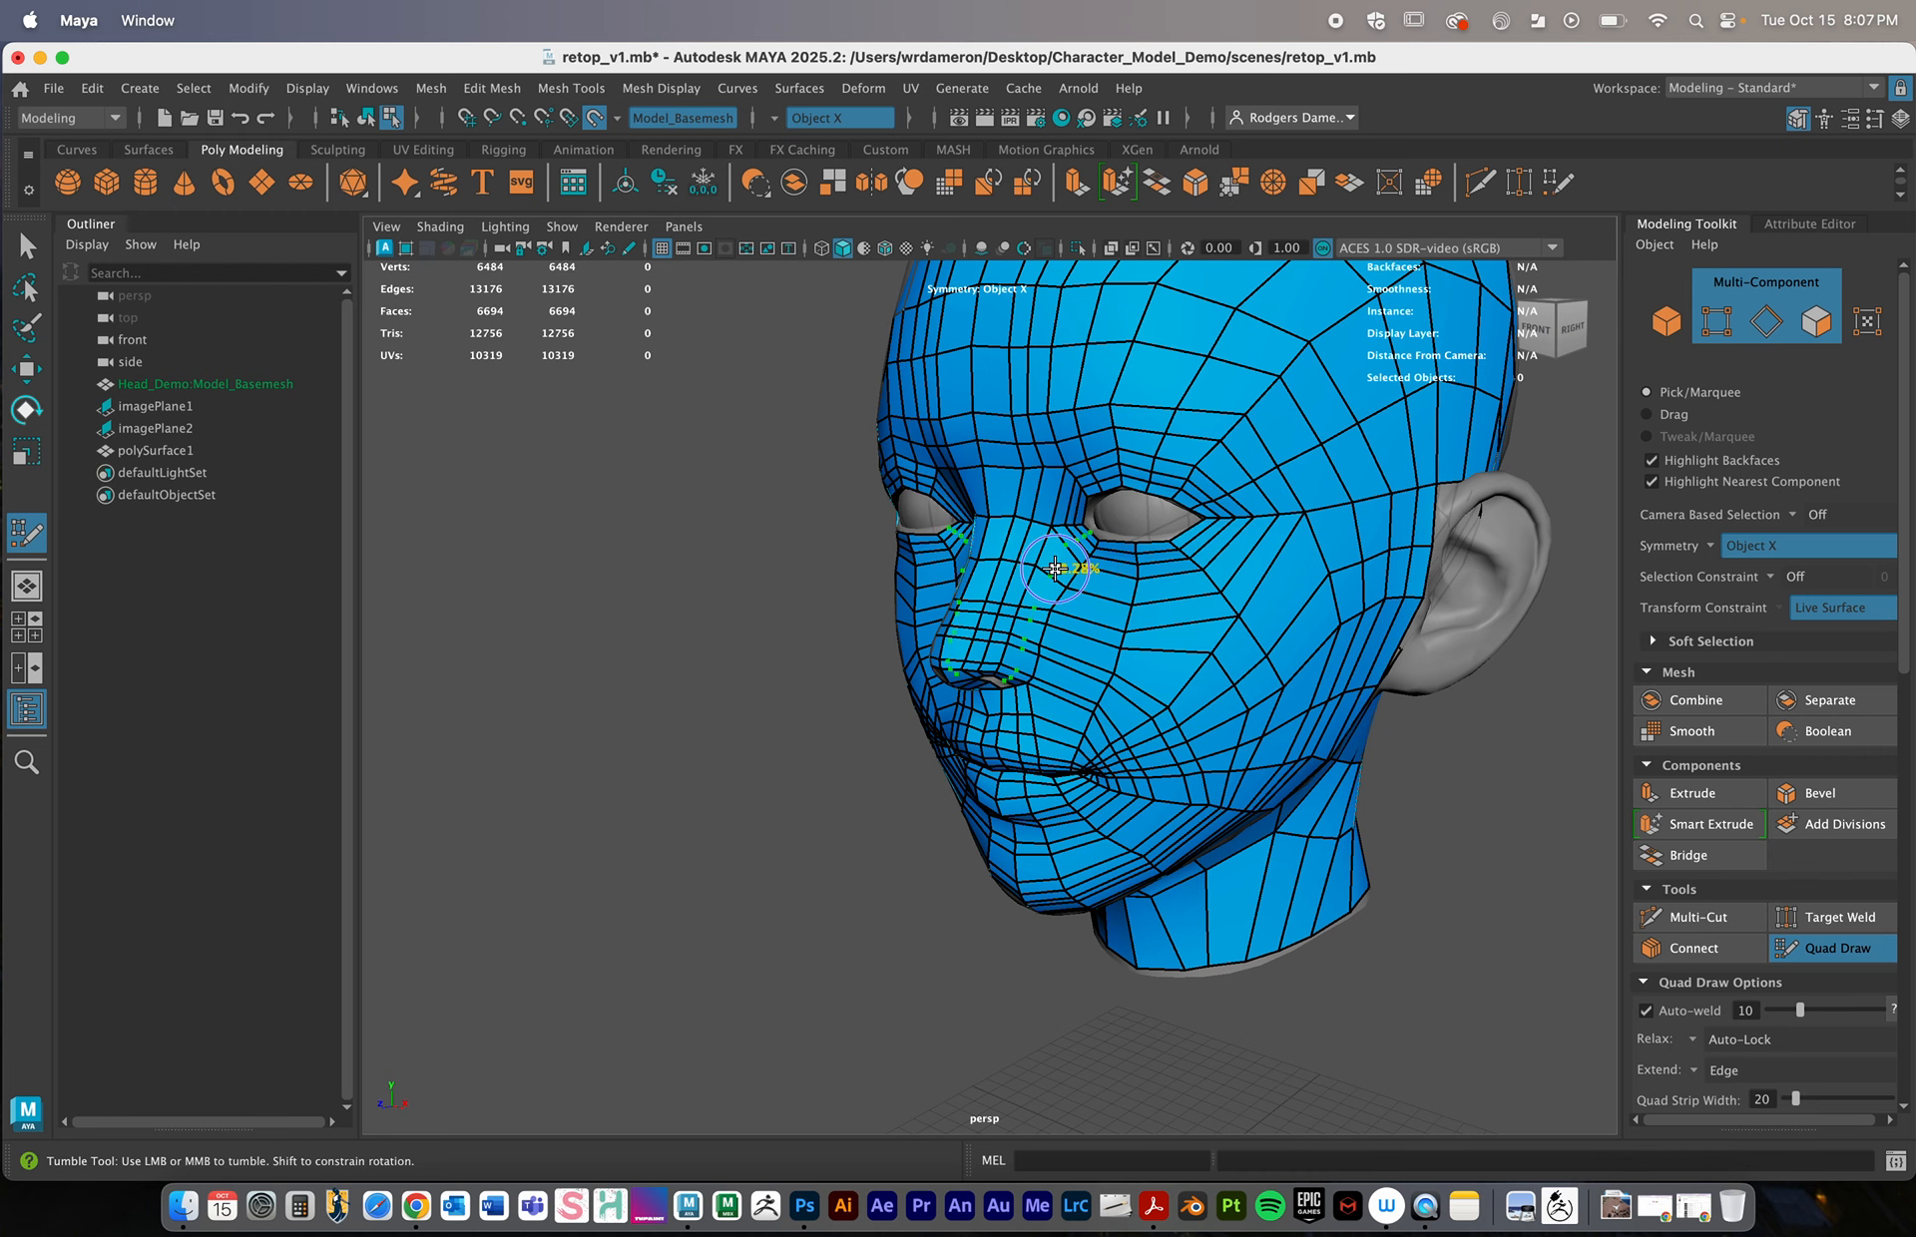
pyautogui.keyDown('ctrl'); pyautogui.click(1012, 504); pyautogui.keyUp('ctrl')
pyautogui.keyDown('ctrl'); pyautogui.click(996, 504); pyautogui.keyUp('ctrl')
# Insert edge loops above the eye, from the lower eyelid toward the lip, and across the cheekbone
pyautogui.keyDown('alt'); pyautogui.moveTo(1172, 610); pyautogui.dragTo(1035, 670, button='middle'); pyautogui.keyUp('alt')
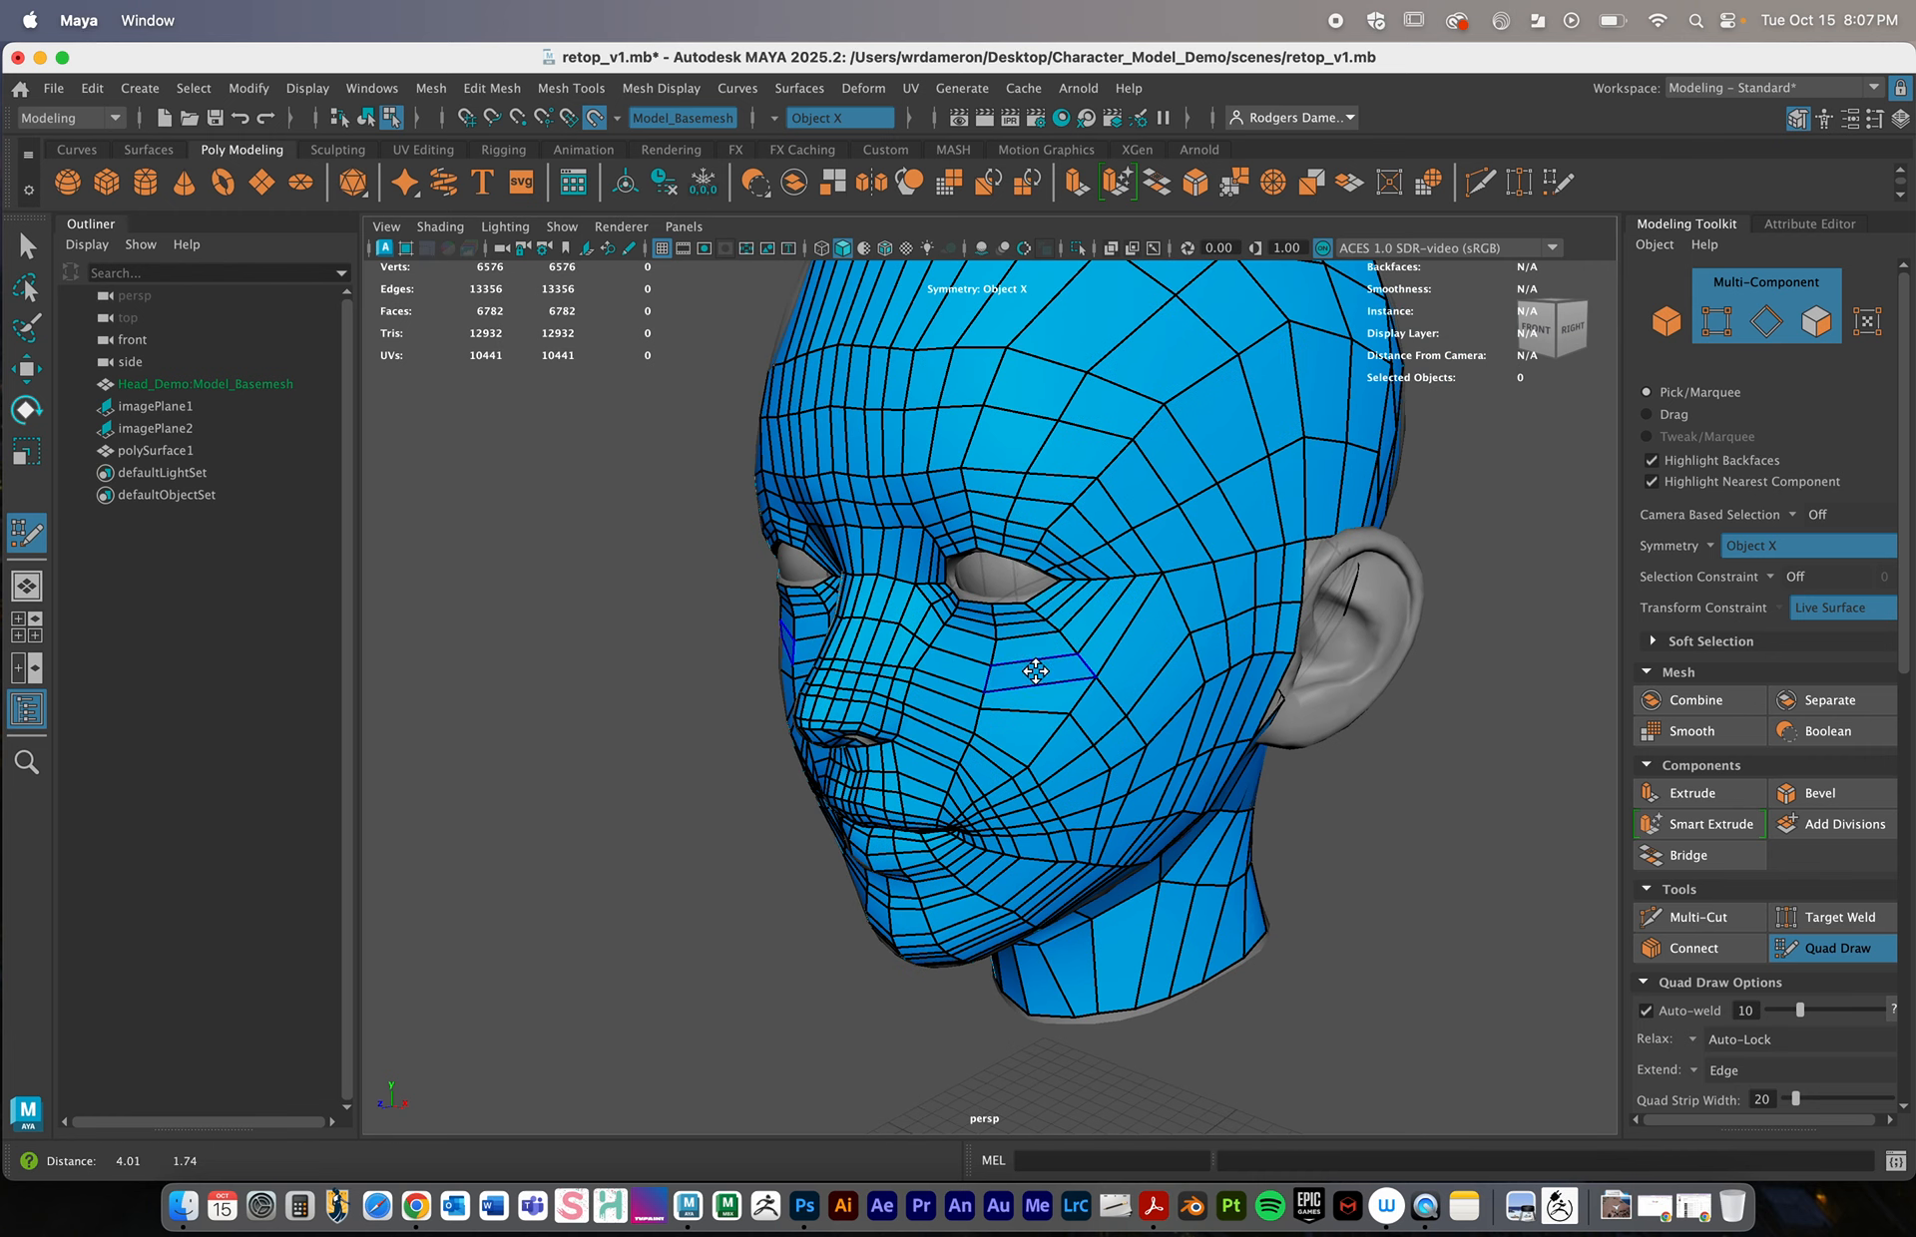
pyautogui.keyDown('ctrl'); pyautogui.click(1042, 445); pyautogui.keyUp('ctrl')
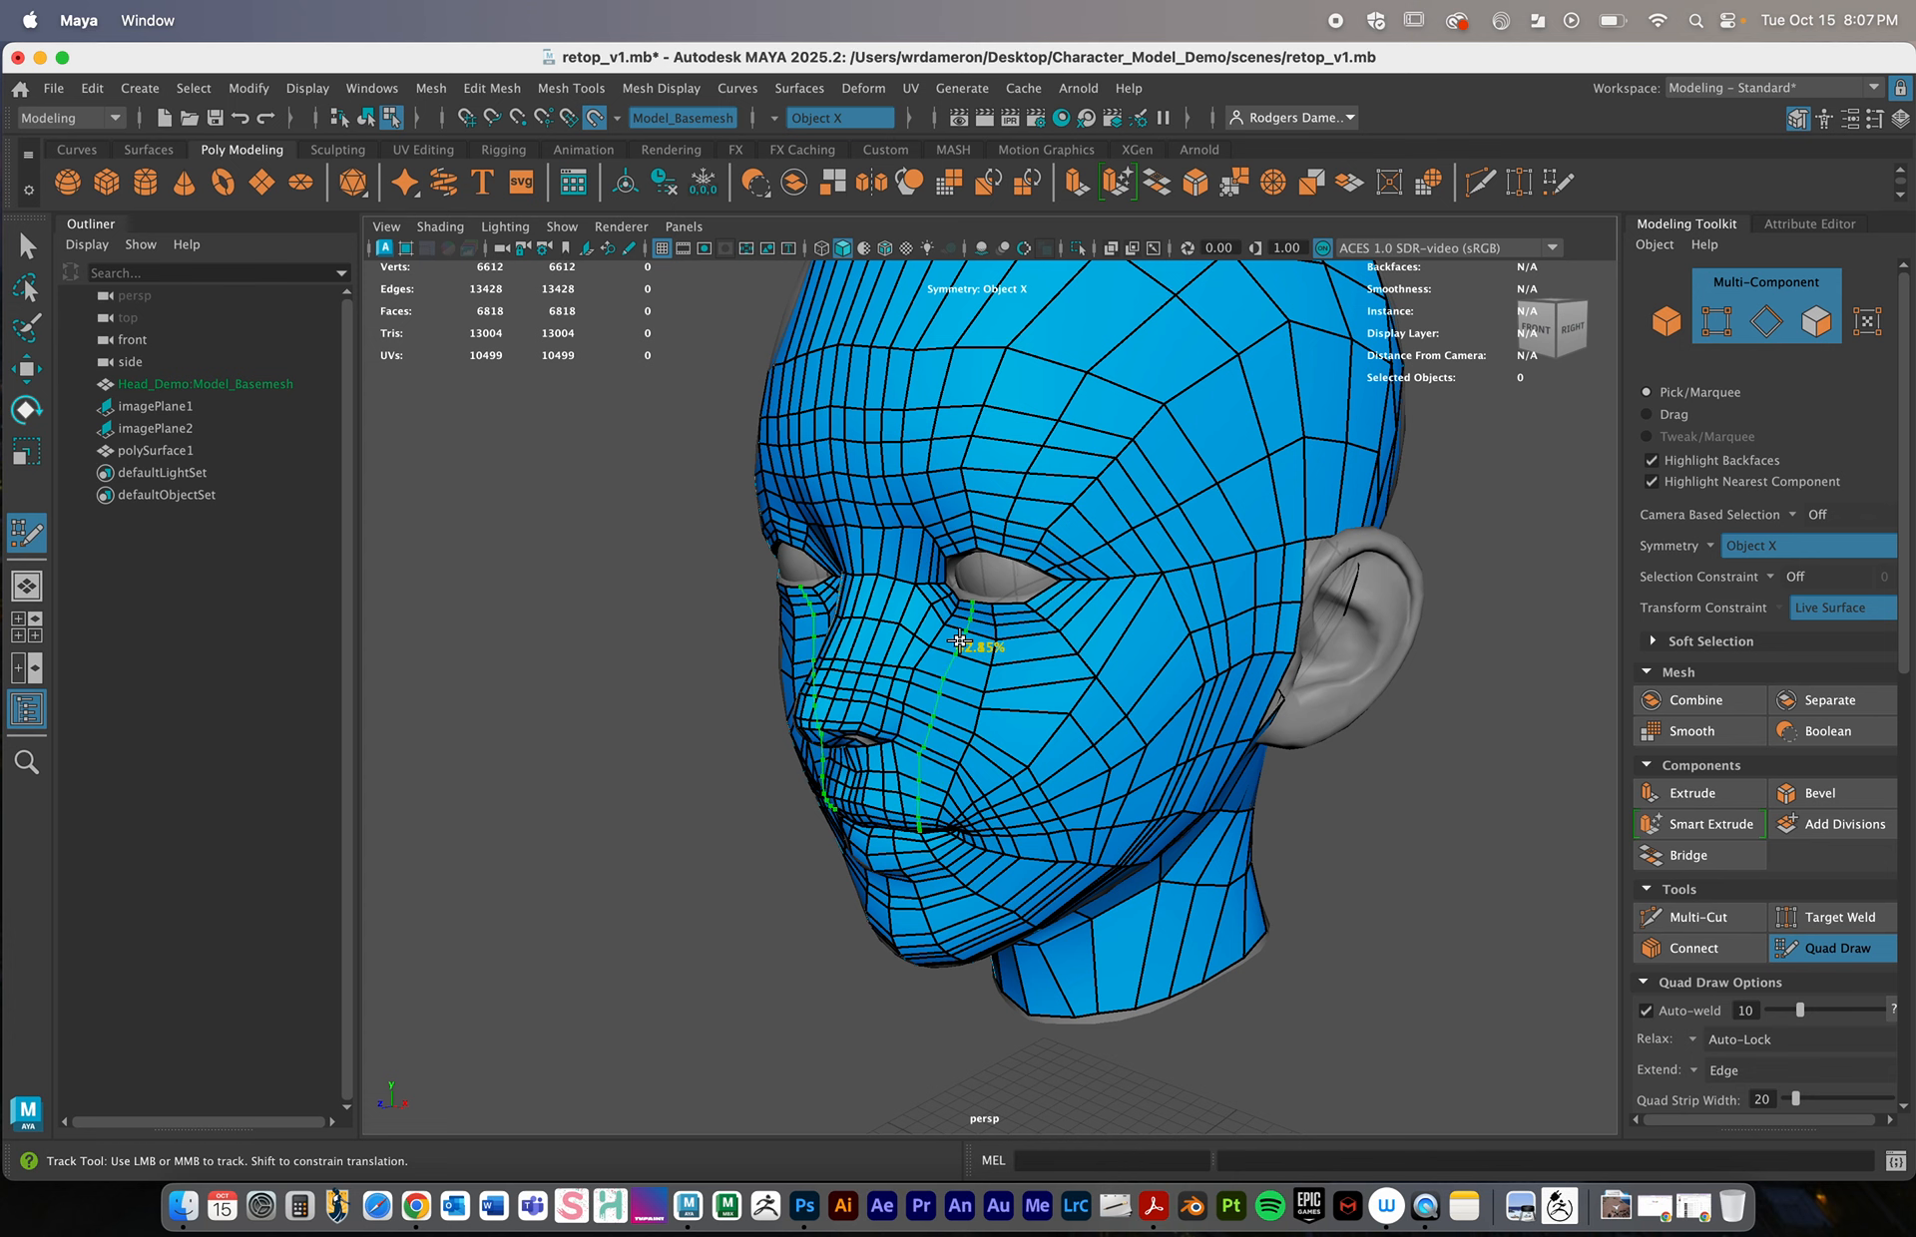
pyautogui.keyDown('ctrl'); pyautogui.click(960, 641); pyautogui.keyUp('ctrl')
pyautogui.keyDown('ctrl'); pyautogui.click(1034, 661); pyautogui.keyUp('ctrl')
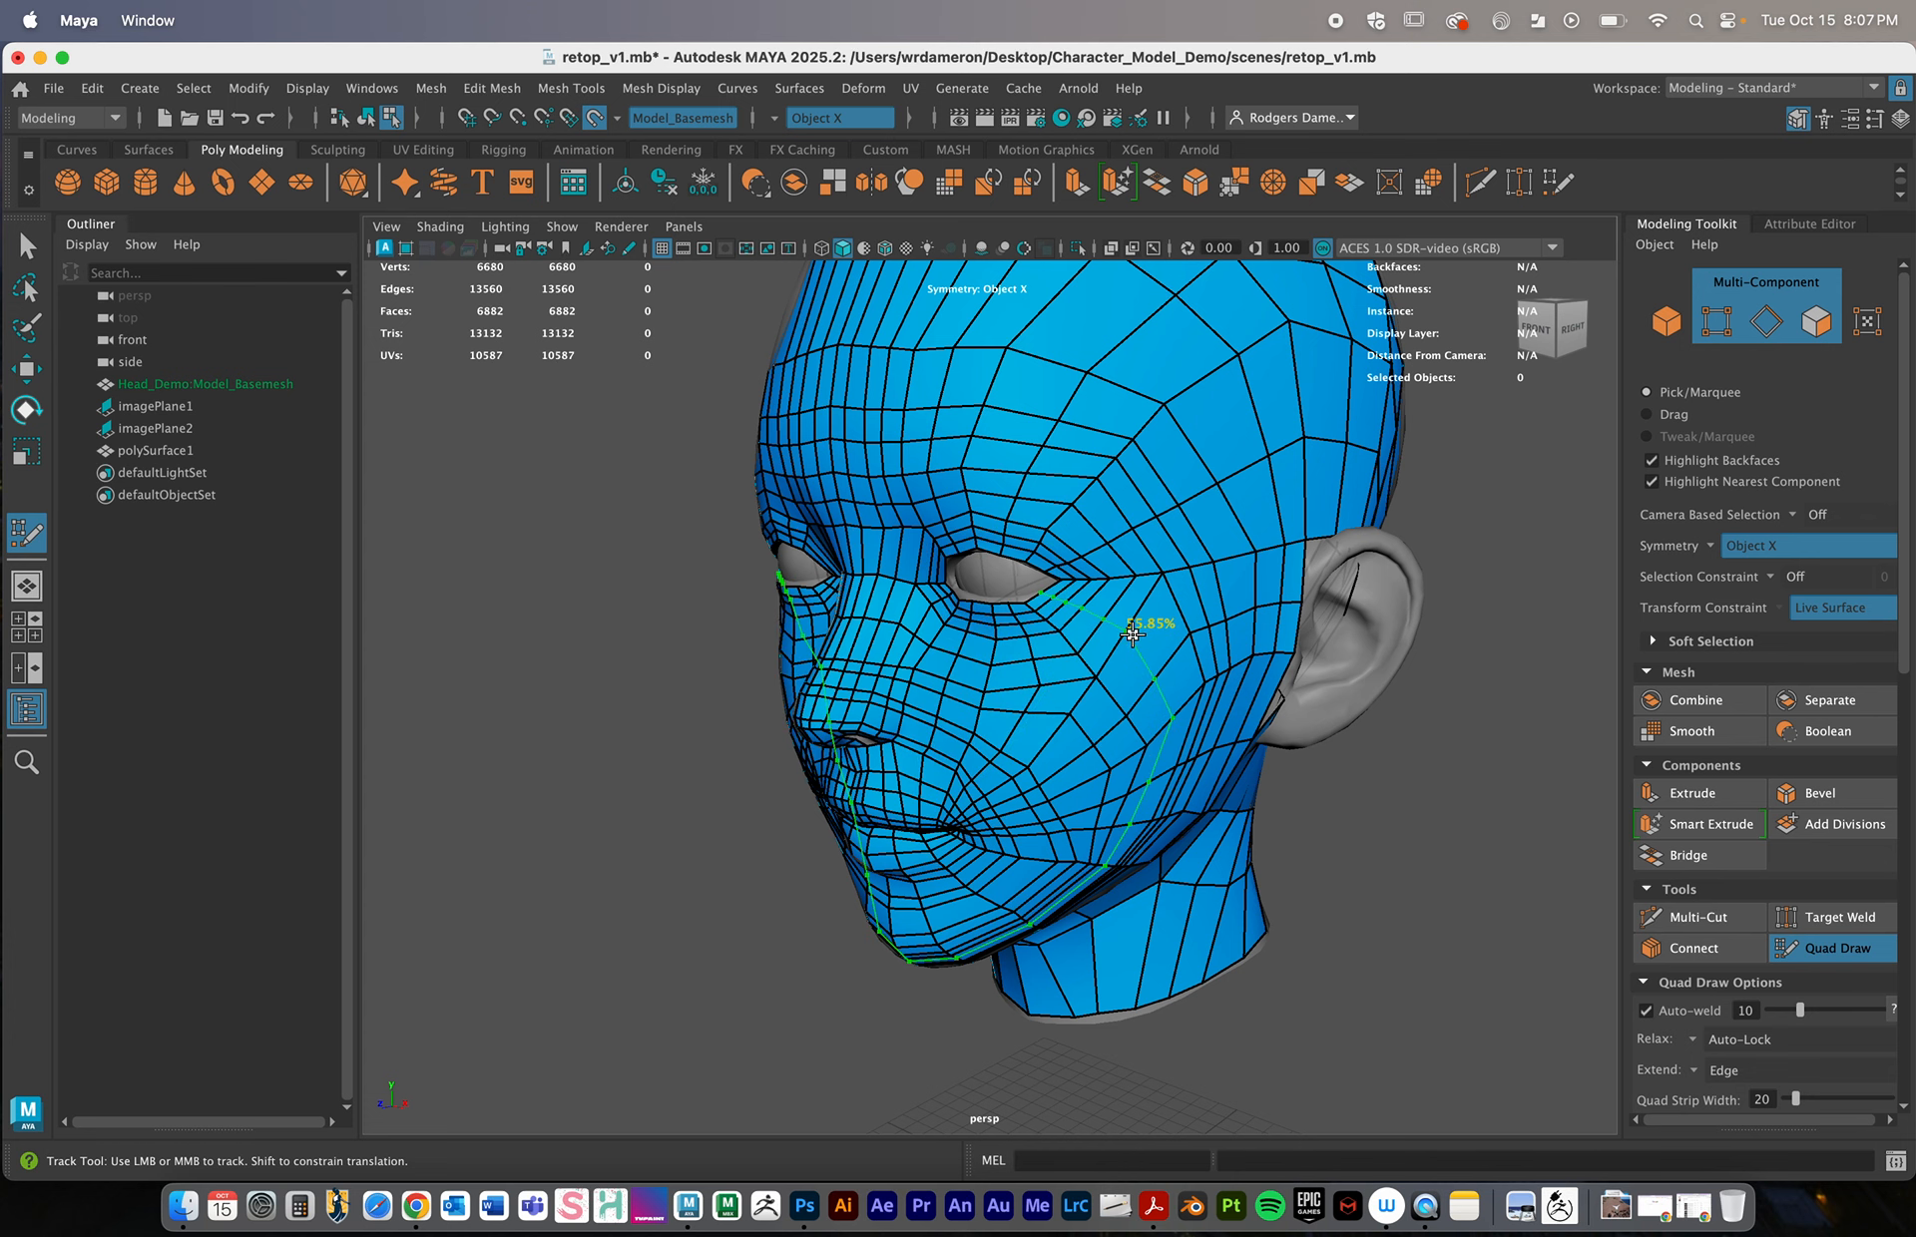
pyautogui.keyDown('ctrl'); pyautogui.click(1129, 633); pyautogui.keyUp('ctrl')
# Insert edge loops through the cheek and across the temple and upper side of the skull
pyautogui.keyDown('alt'); pyautogui.moveTo(1176, 807); pyautogui.dragTo(1189, 763, button='middle'); pyautogui.keyUp('alt')
pyautogui.keyDown('alt'); pyautogui.moveTo(1188, 764); pyautogui.dragTo(997, 768); pyautogui.keyUp('alt')
pyautogui.keyDown('ctrl'); pyautogui.click(979, 755); pyautogui.keyUp('ctrl')
pyautogui.keyDown('ctrl'); pyautogui.click(1083, 755); pyautogui.keyUp('ctrl')
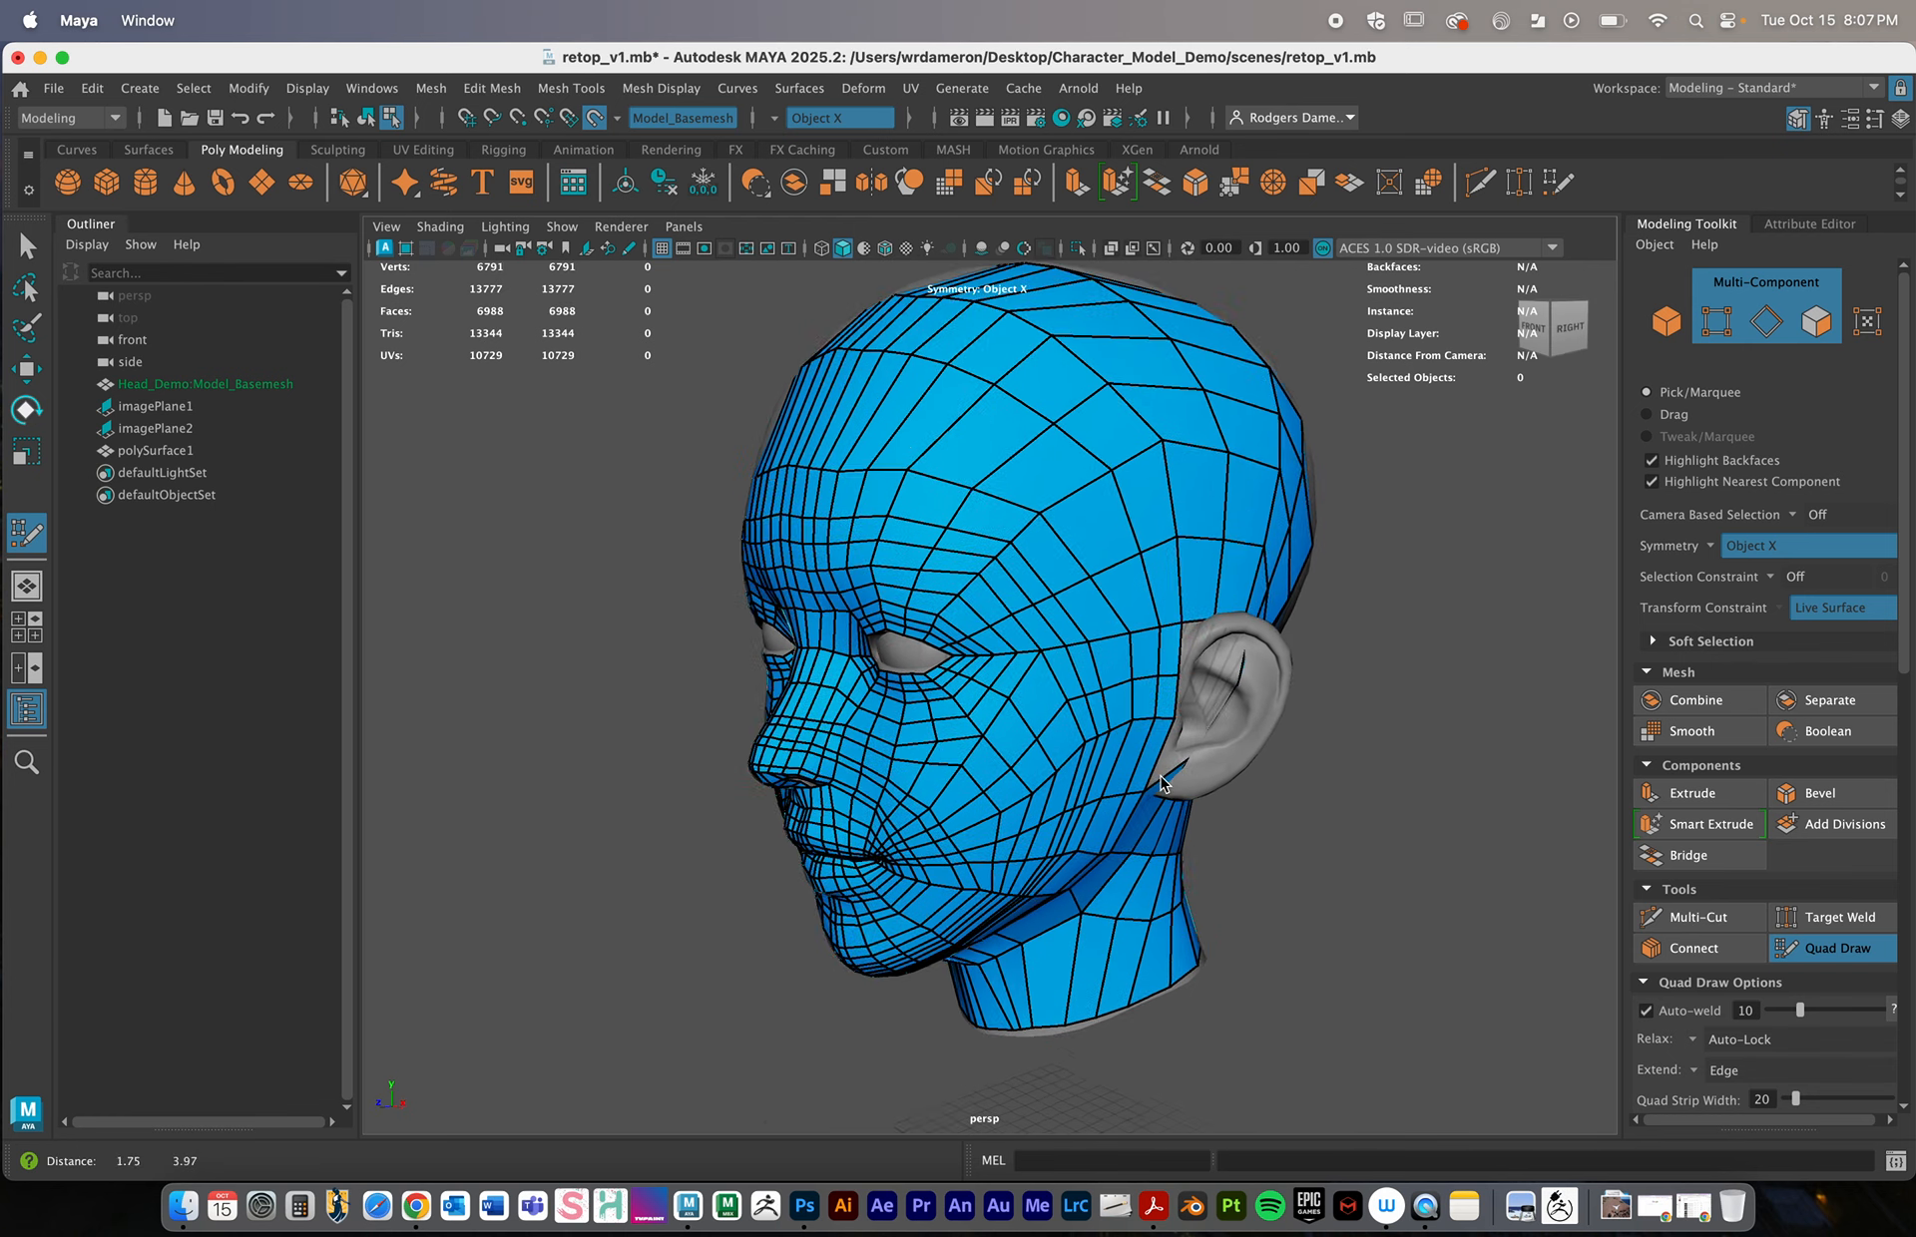
pyautogui.keyDown('alt'); pyautogui.moveTo(998, 768); pyautogui.dragTo(1049, 717, button='right'); pyautogui.keyUp('alt')
pyautogui.keyDown('ctrl'); pyautogui.click(1038, 571); pyautogui.keyUp('ctrl')
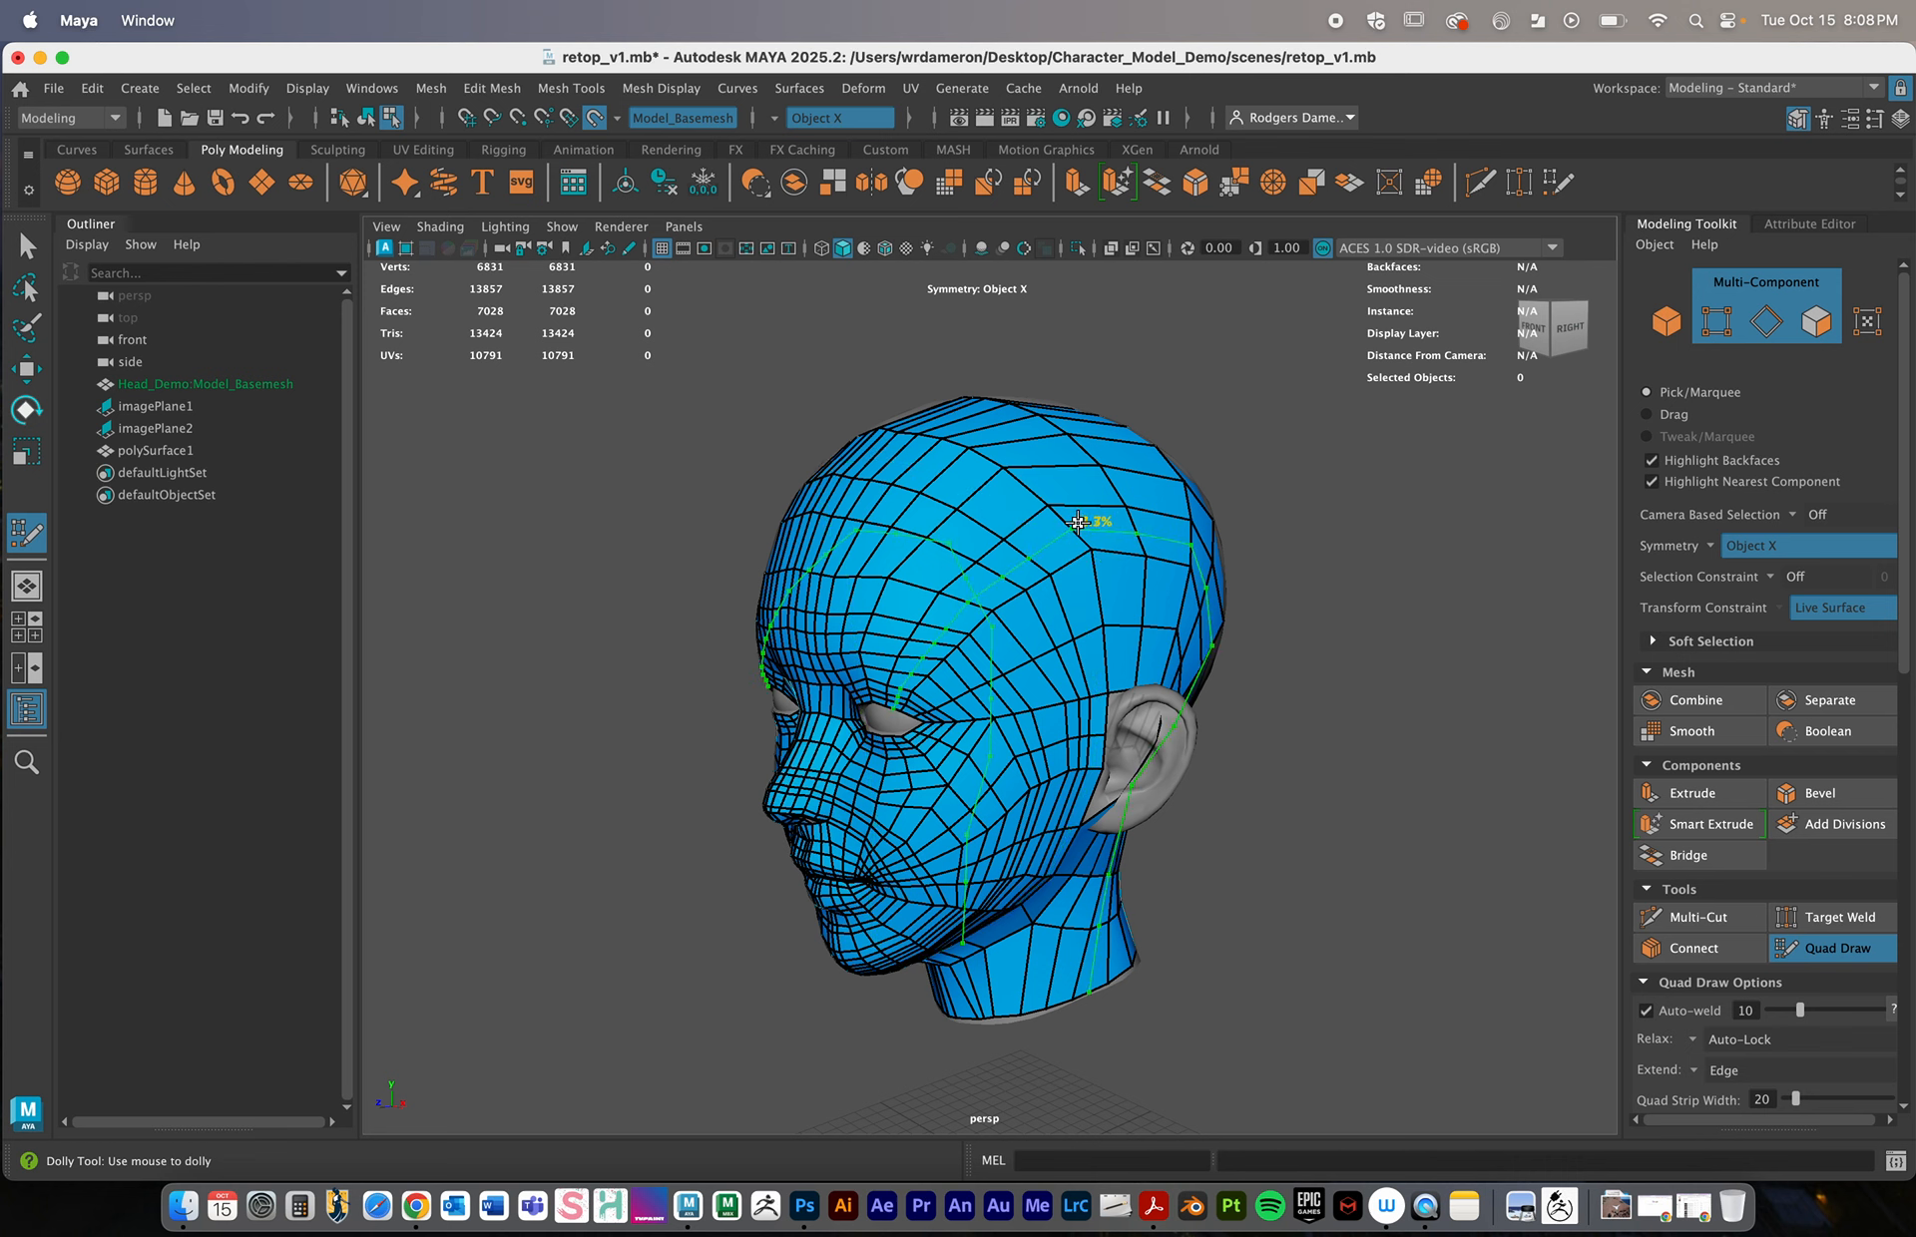
pyautogui.keyDown('ctrl'); pyautogui.click(1105, 510); pyautogui.keyUp('ctrl')
# Insert edge loops across the back of the skull and down behind the ear into the neck
pyautogui.keyDown('alt'); pyautogui.moveTo(1105, 510); pyautogui.dragTo(1138, 642); pyautogui.keyUp('alt')
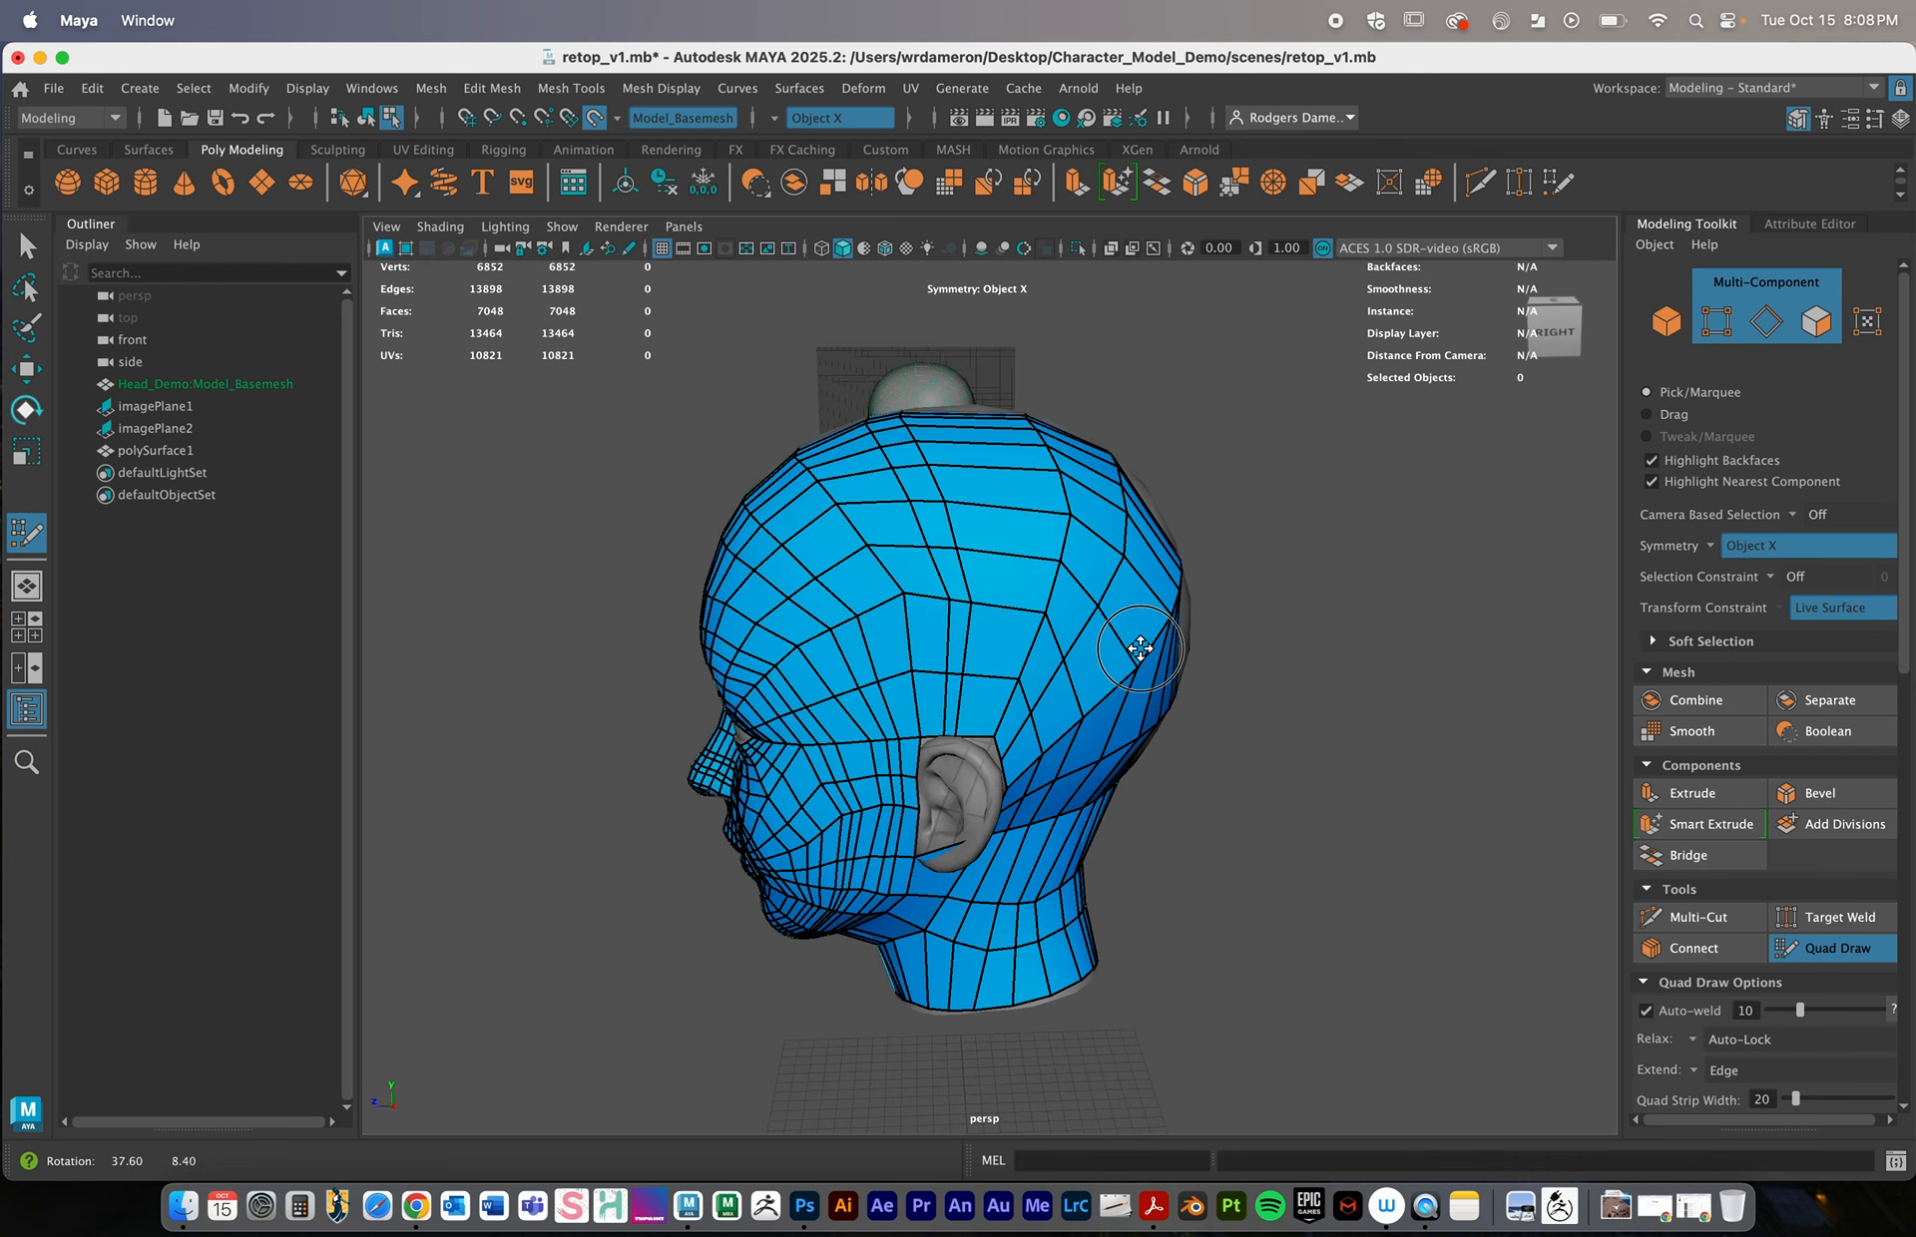
pyautogui.keyDown('ctrl'); pyautogui.click(1014, 581); pyautogui.keyUp('ctrl')
pyautogui.keyDown('alt'); pyautogui.moveTo(1015, 582); pyautogui.dragTo(1087, 639); pyautogui.keyUp('alt')
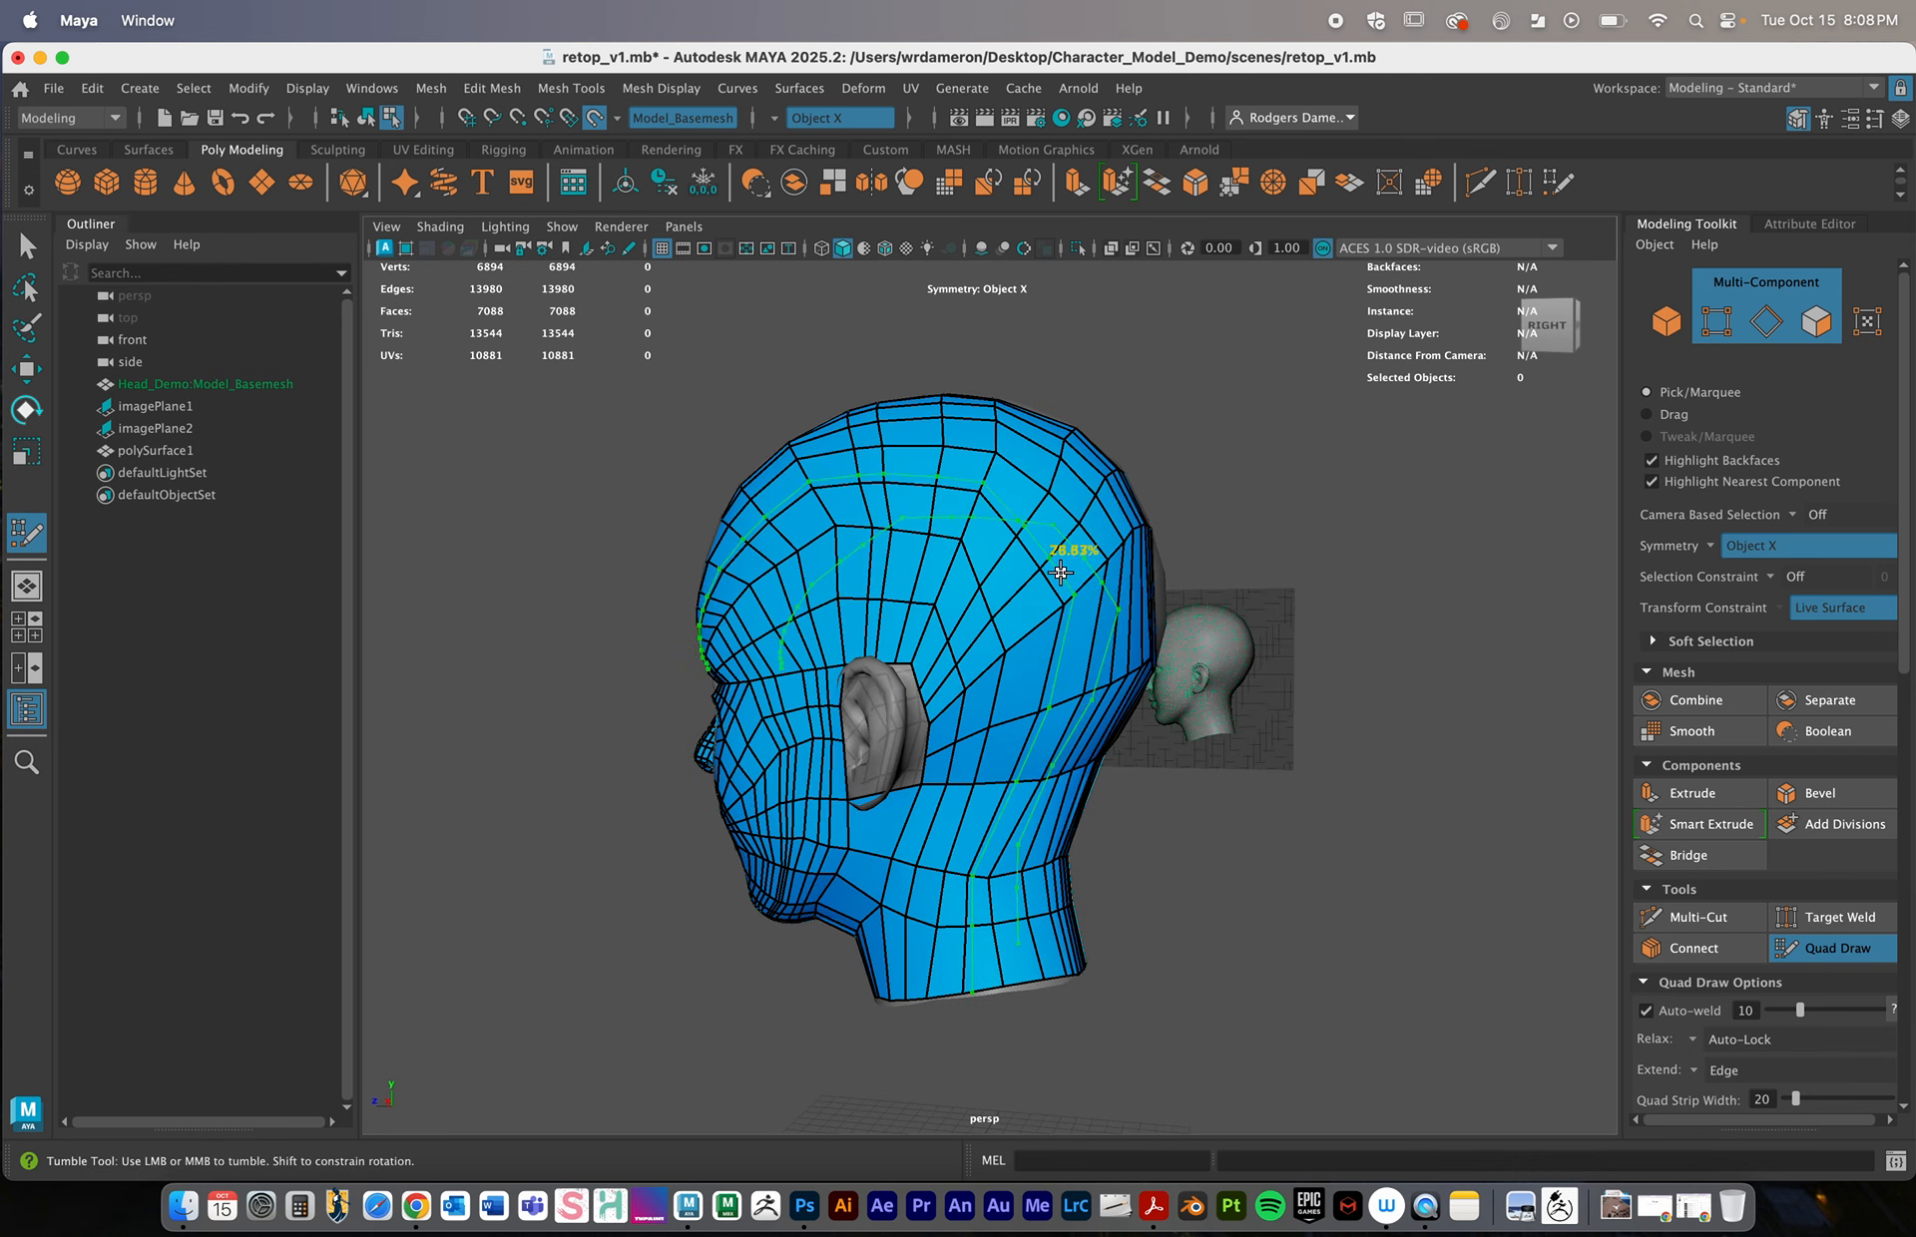
pyautogui.keyDown('ctrl'); pyautogui.click(1051, 681); pyautogui.keyUp('ctrl')
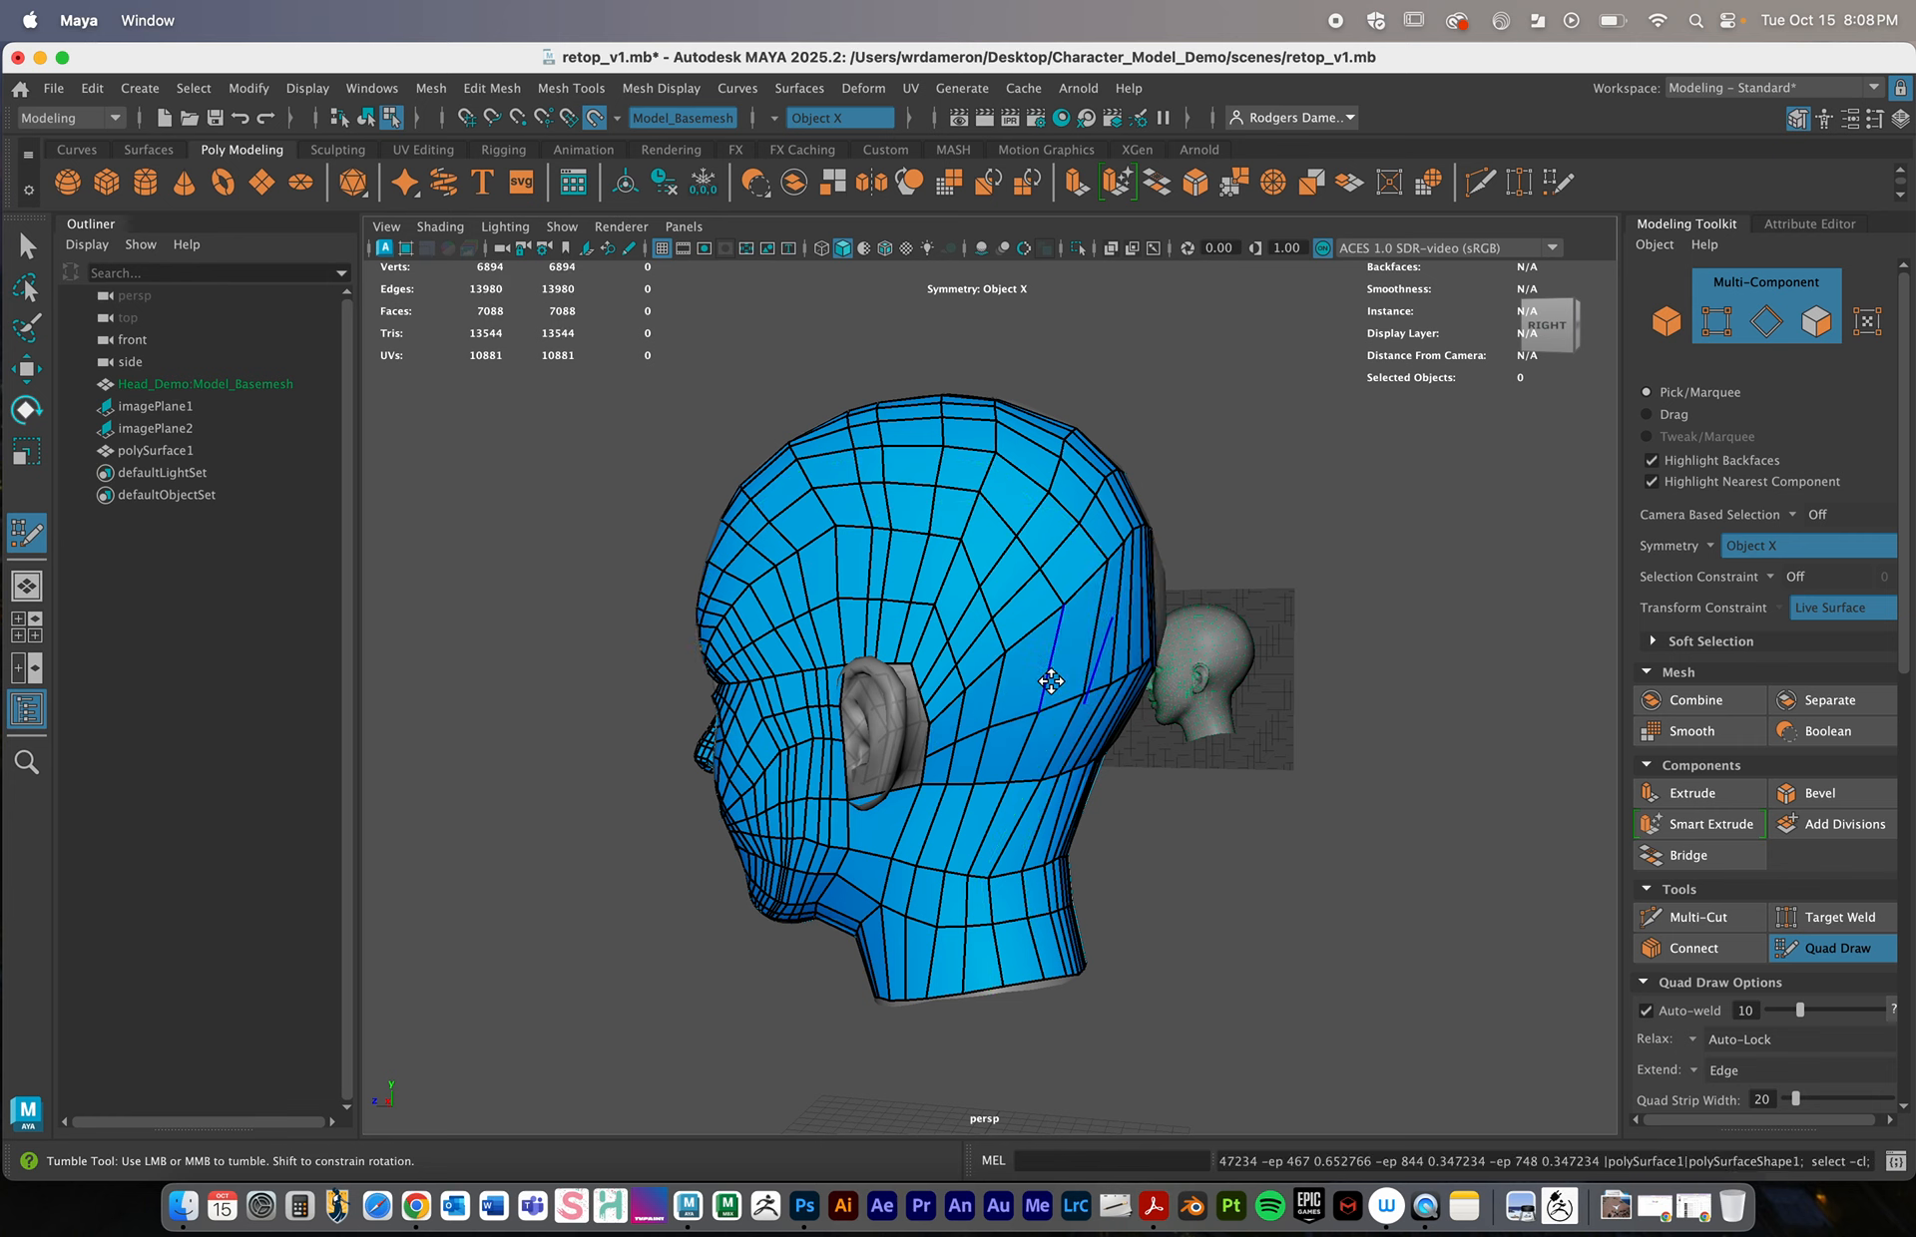
pyautogui.keyDown('ctrl'); pyautogui.click(1053, 662); pyautogui.keyUp('ctrl')
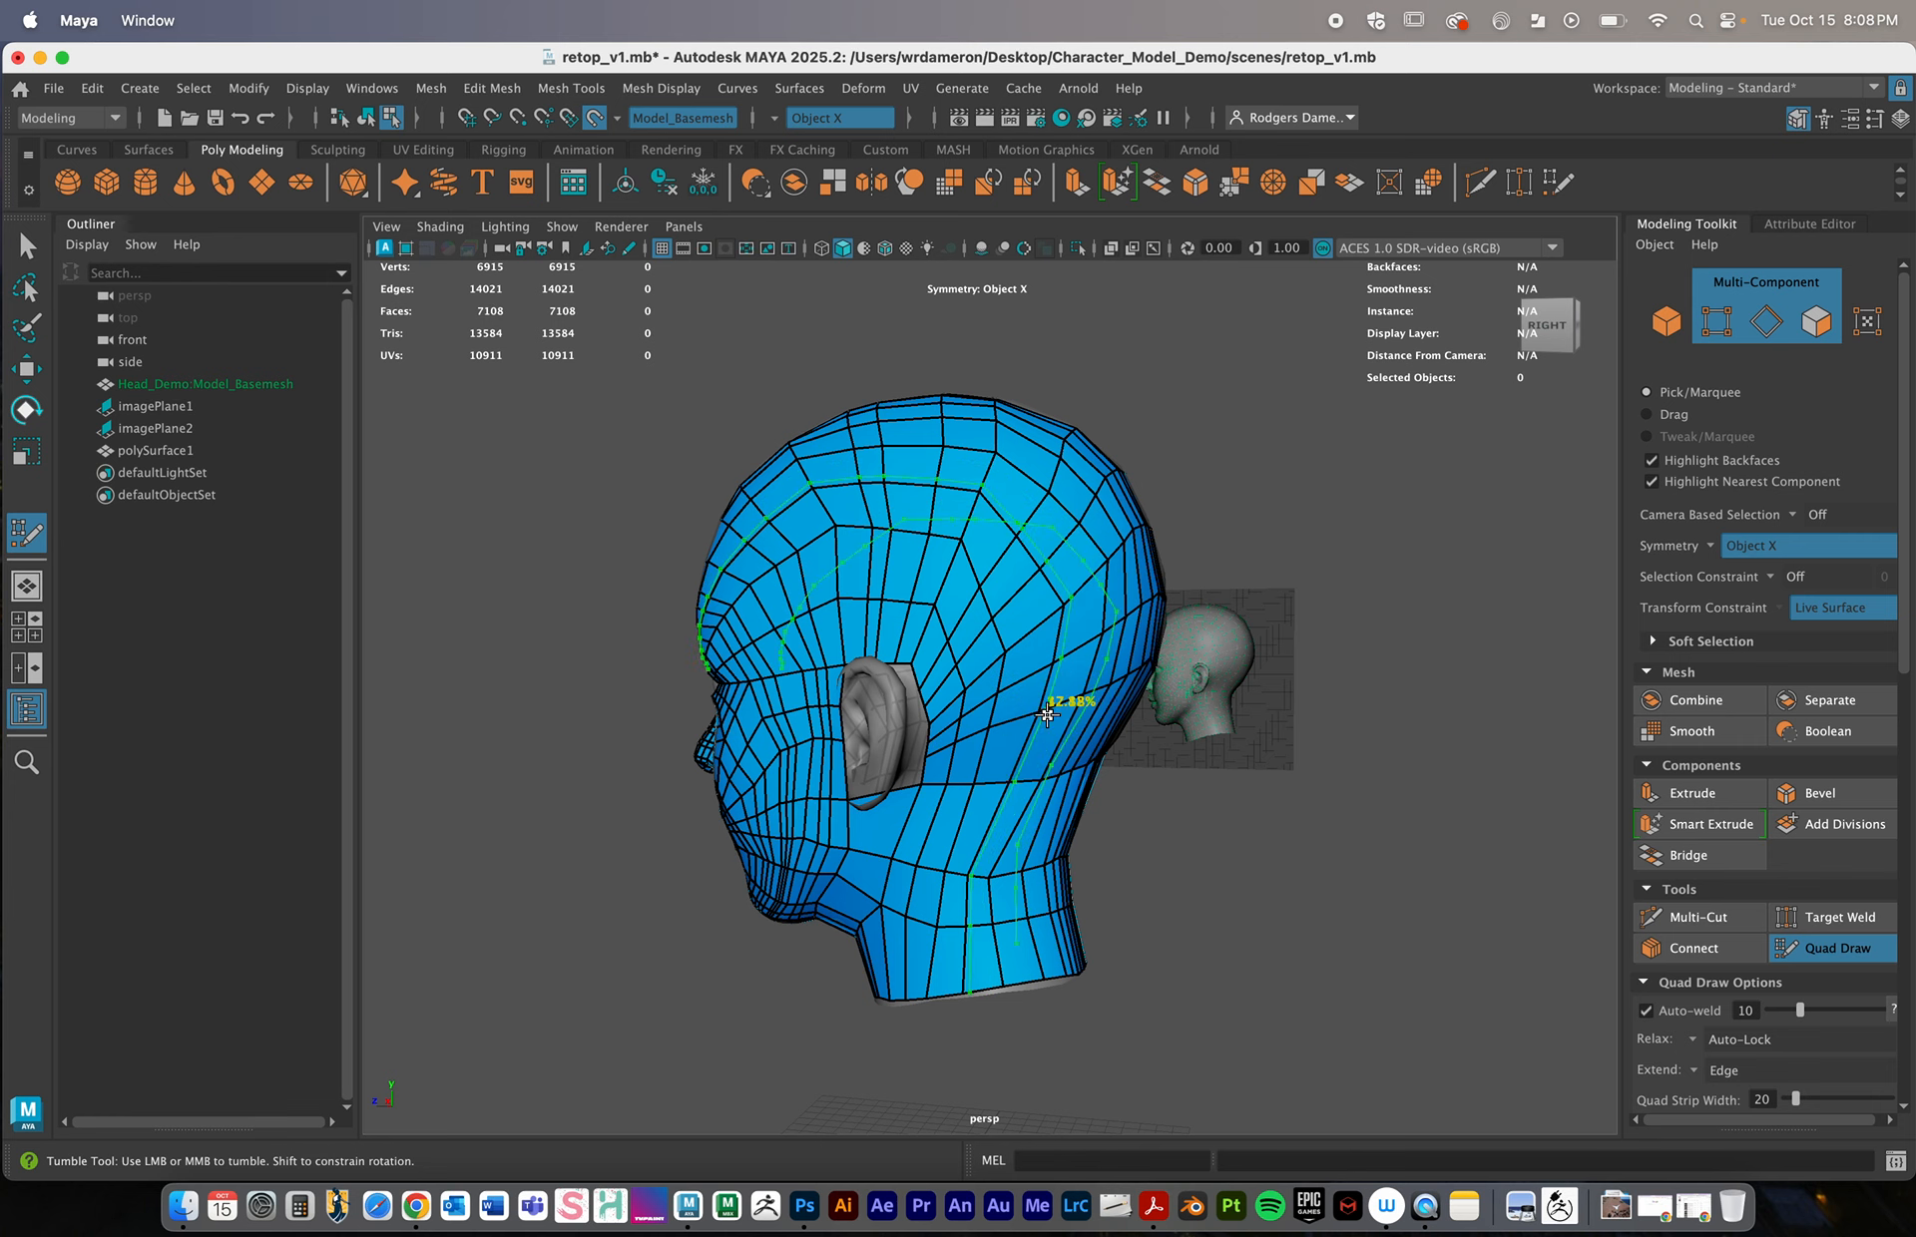
pyautogui.keyDown('ctrl'); pyautogui.click(1012, 838); pyautogui.keyUp('ctrl')
# Insert edge loops around the neck, one higher under the jaw and one near the base
pyautogui.keyDown('alt'); pyautogui.moveTo(1013, 838); pyautogui.dragTo(1124, 856); pyautogui.keyUp('alt')
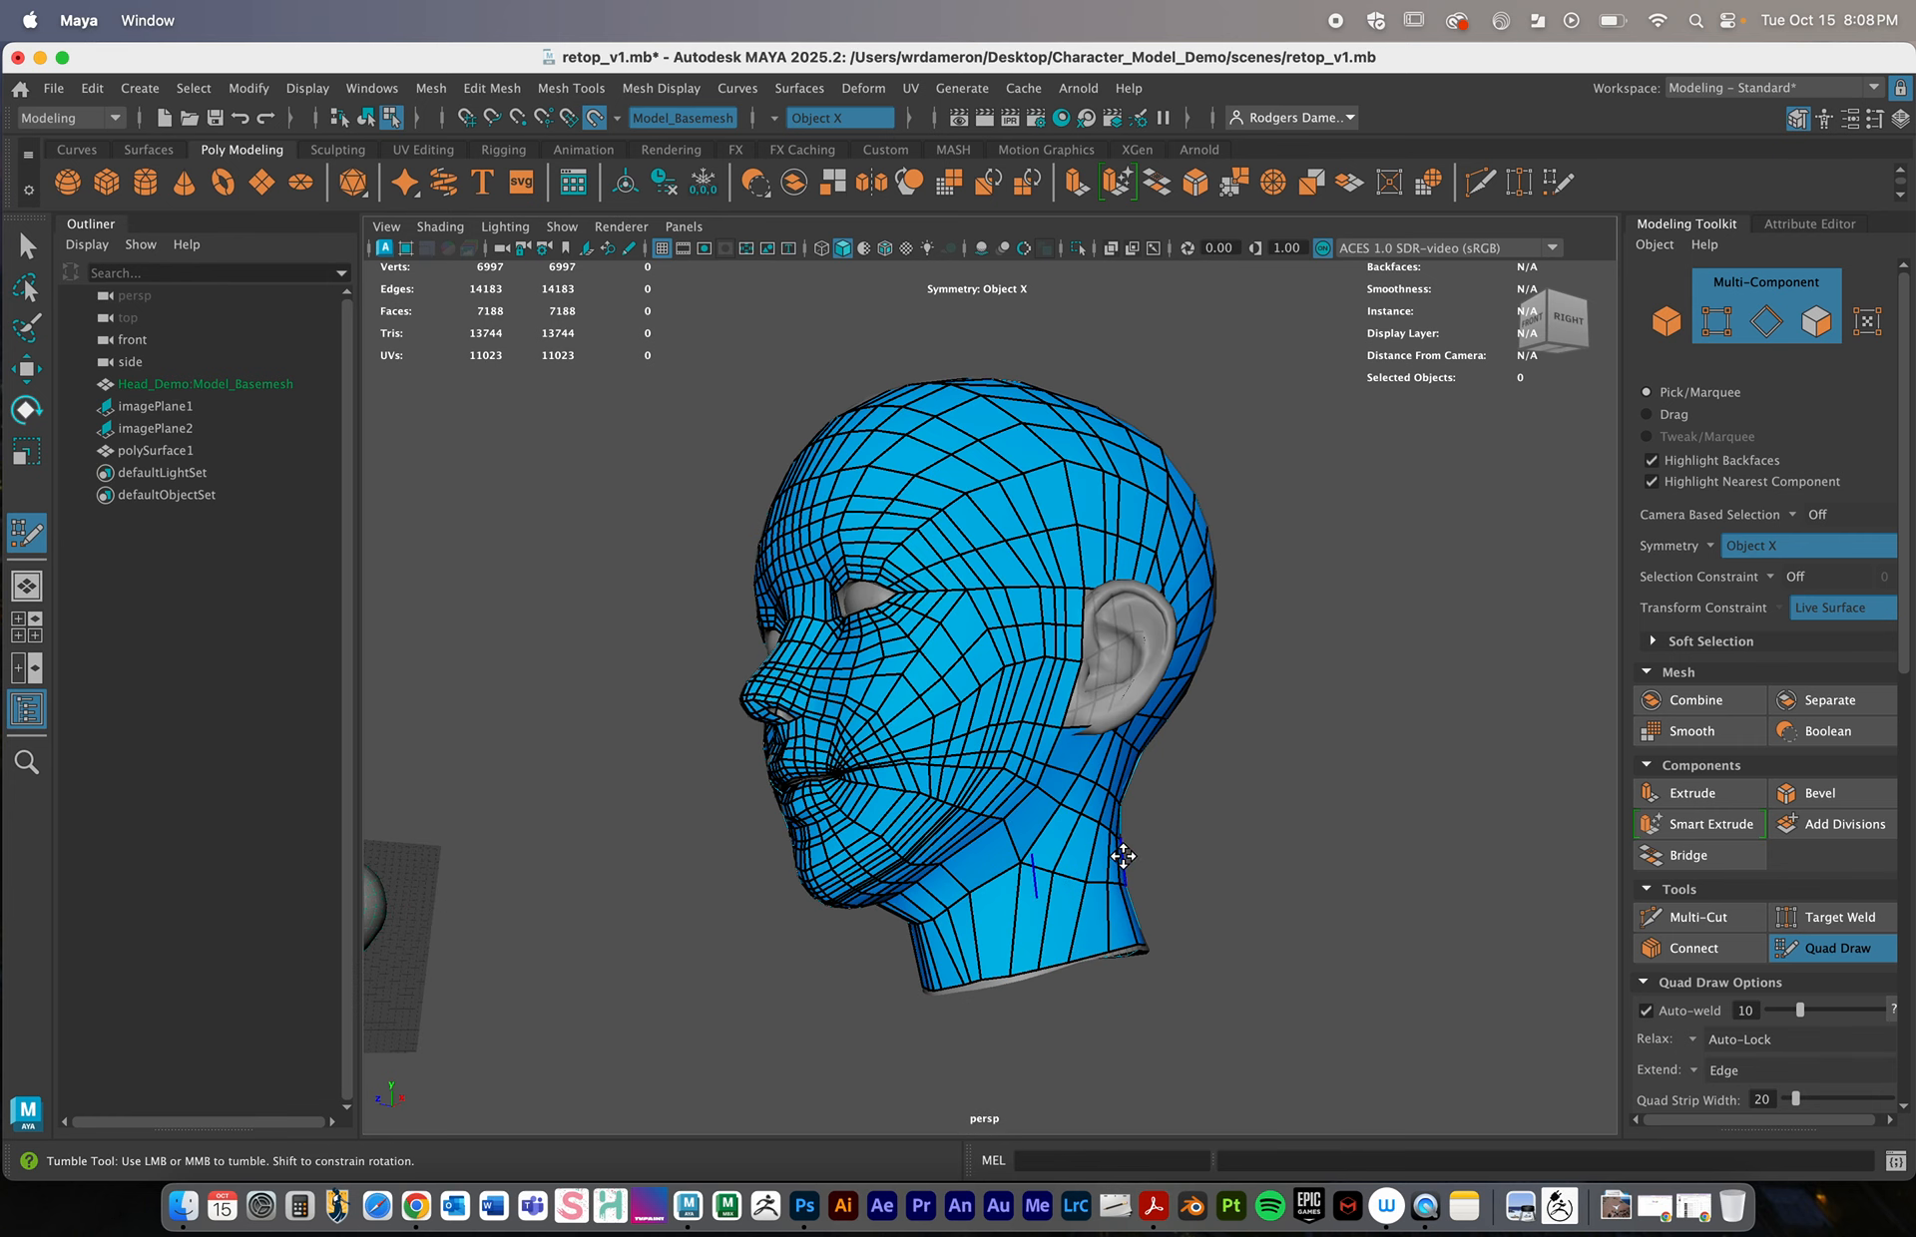
pyautogui.keyDown('ctrl'); pyautogui.click(1051, 793); pyautogui.keyUp('ctrl')
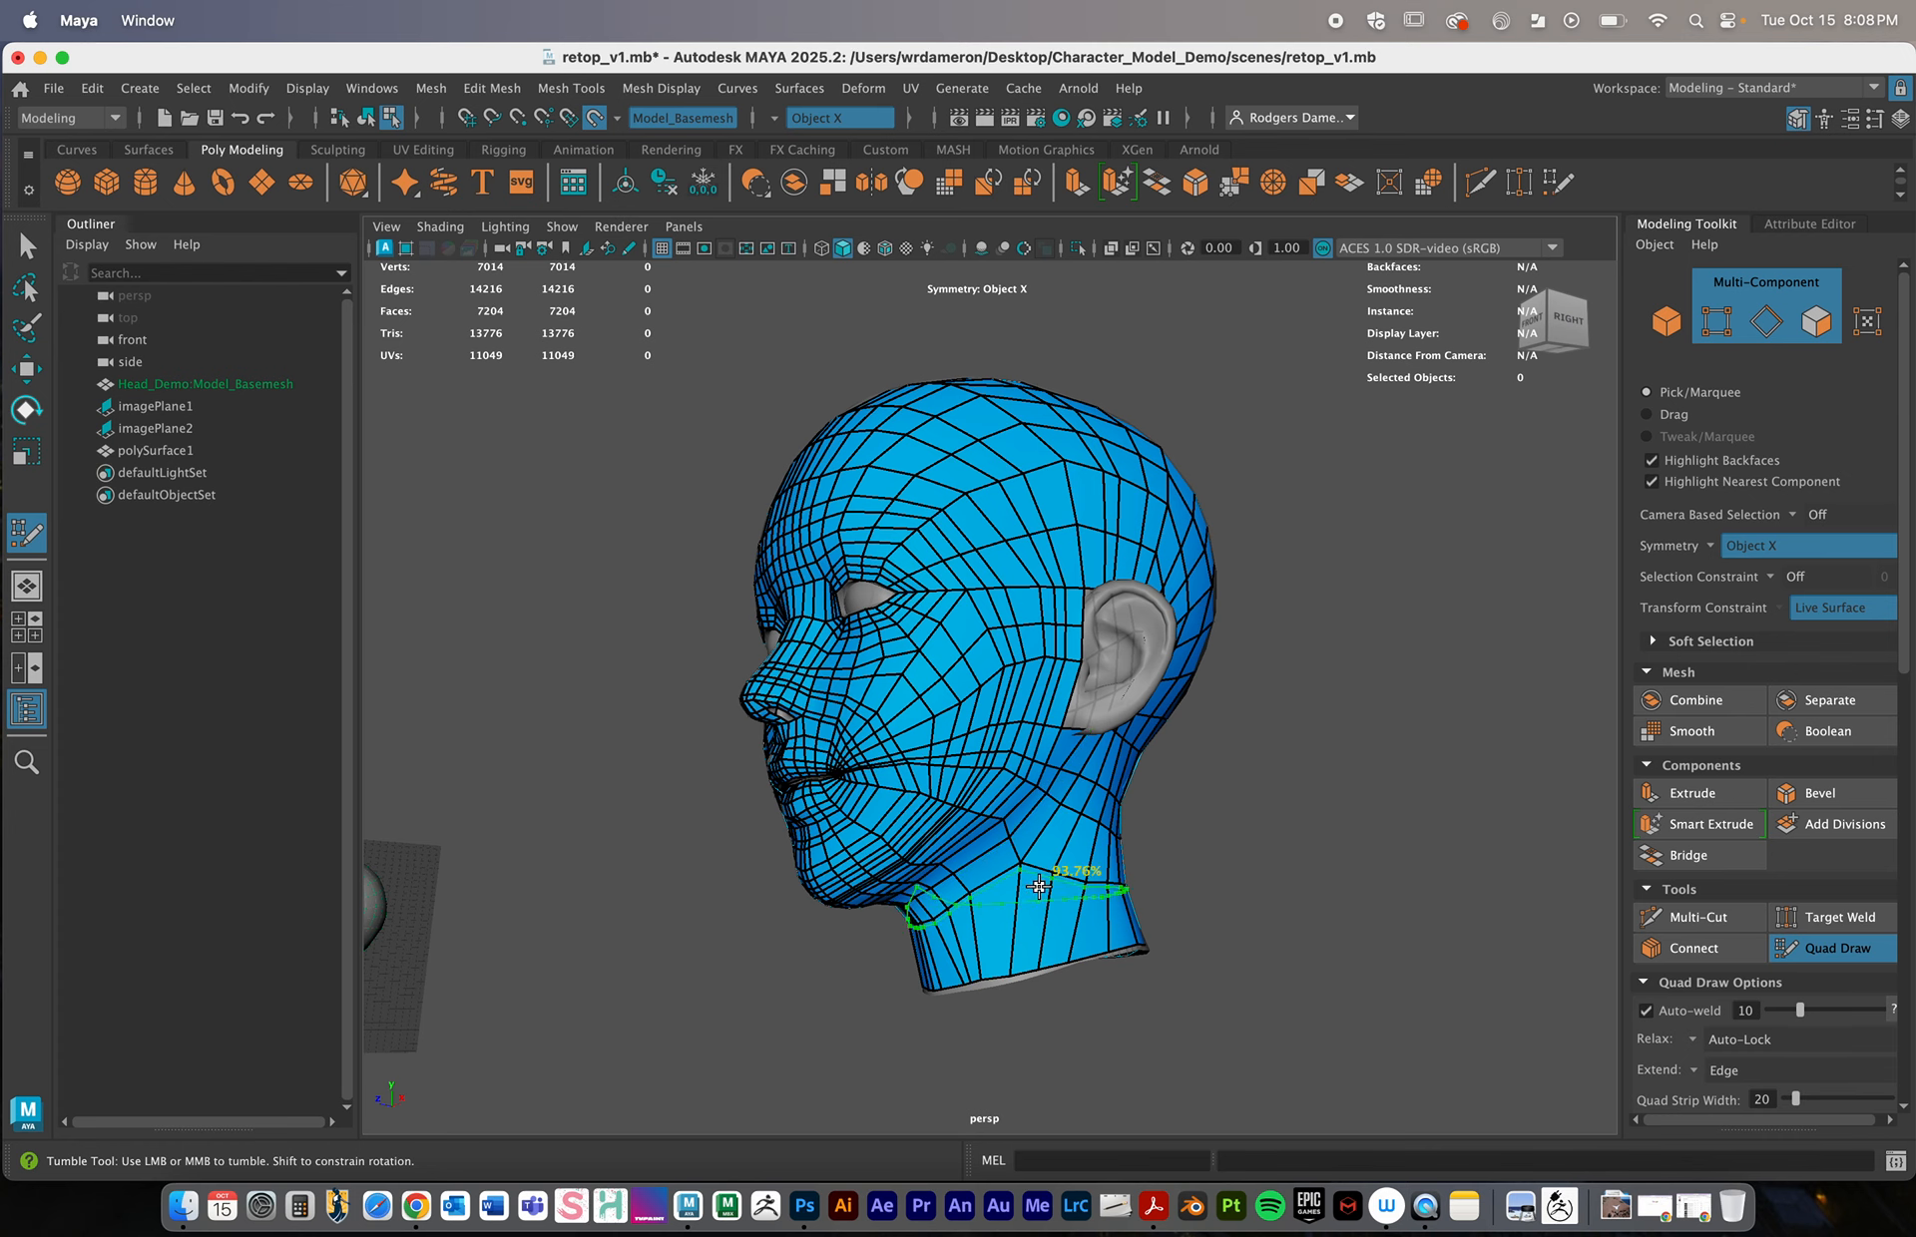
pyautogui.keyDown('ctrl'); pyautogui.click(988, 928); pyautogui.keyUp('ctrl')
# Insert an edge loop through the temple and forehead beyond the outer corner of the eye
pyautogui.keyDown('alt'); pyautogui.moveTo(988, 928); pyautogui.dragTo(1092, 878); pyautogui.keyUp('alt')
pyautogui.keyDown('alt'); pyautogui.moveTo(923, 816); pyautogui.dragTo(1095, 829, button='right'); pyautogui.keyUp('alt')
pyautogui.keyDown('alt'); pyautogui.moveTo(1095, 829); pyautogui.dragTo(1148, 733); pyautogui.keyUp('alt')
pyautogui.keyDown('alt'); pyautogui.moveTo(1147, 734); pyautogui.dragTo(1210, 726, button='right'); pyautogui.keyUp('alt')
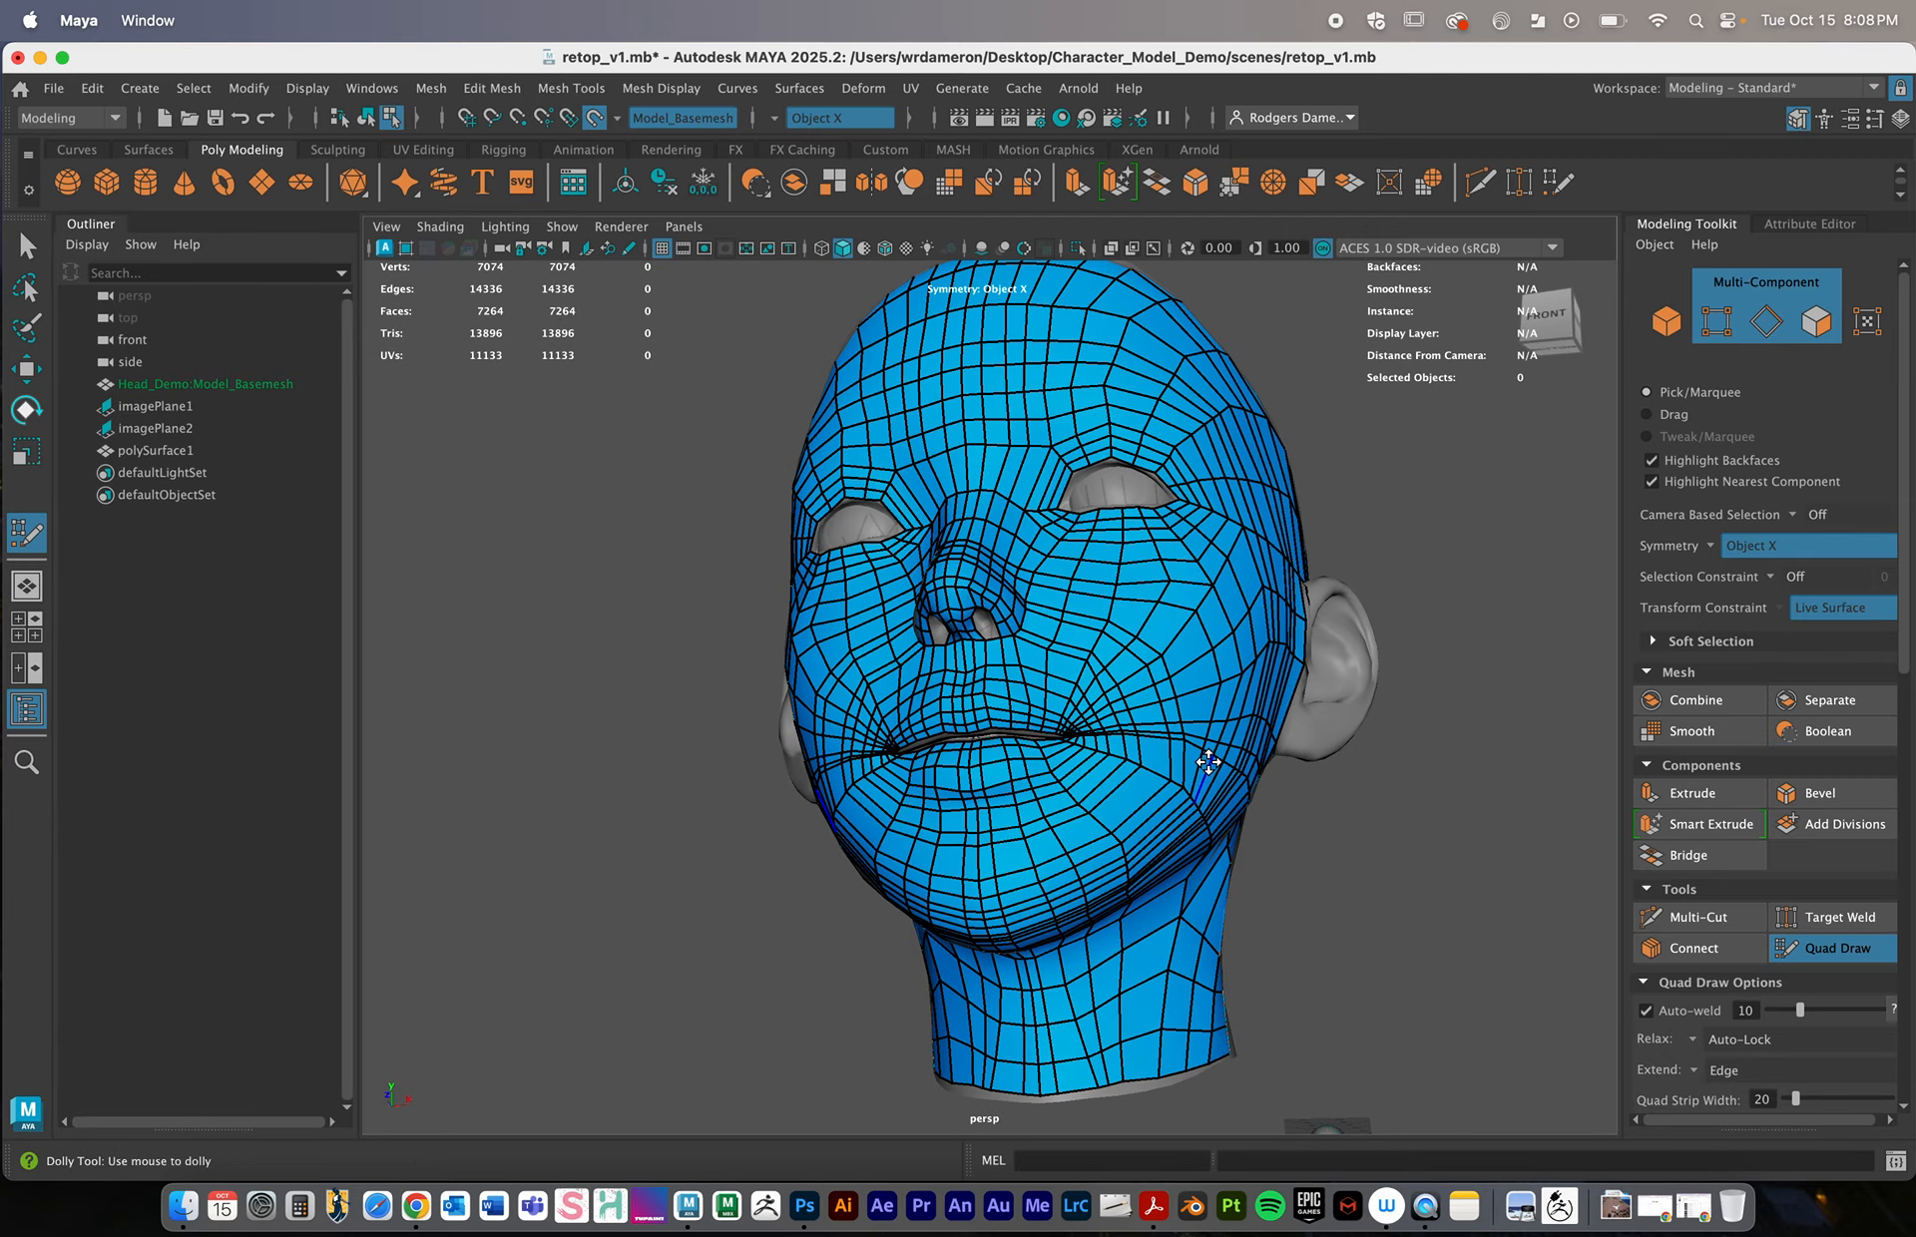
pyautogui.keyDown('alt'); pyautogui.moveTo(1208, 761); pyautogui.dragTo(1162, 758); pyautogui.keyUp('alt')
pyautogui.keyDown('alt'); pyautogui.moveTo(1162, 758); pyautogui.dragTo(1136, 756, button='middle'); pyautogui.keyUp('alt')
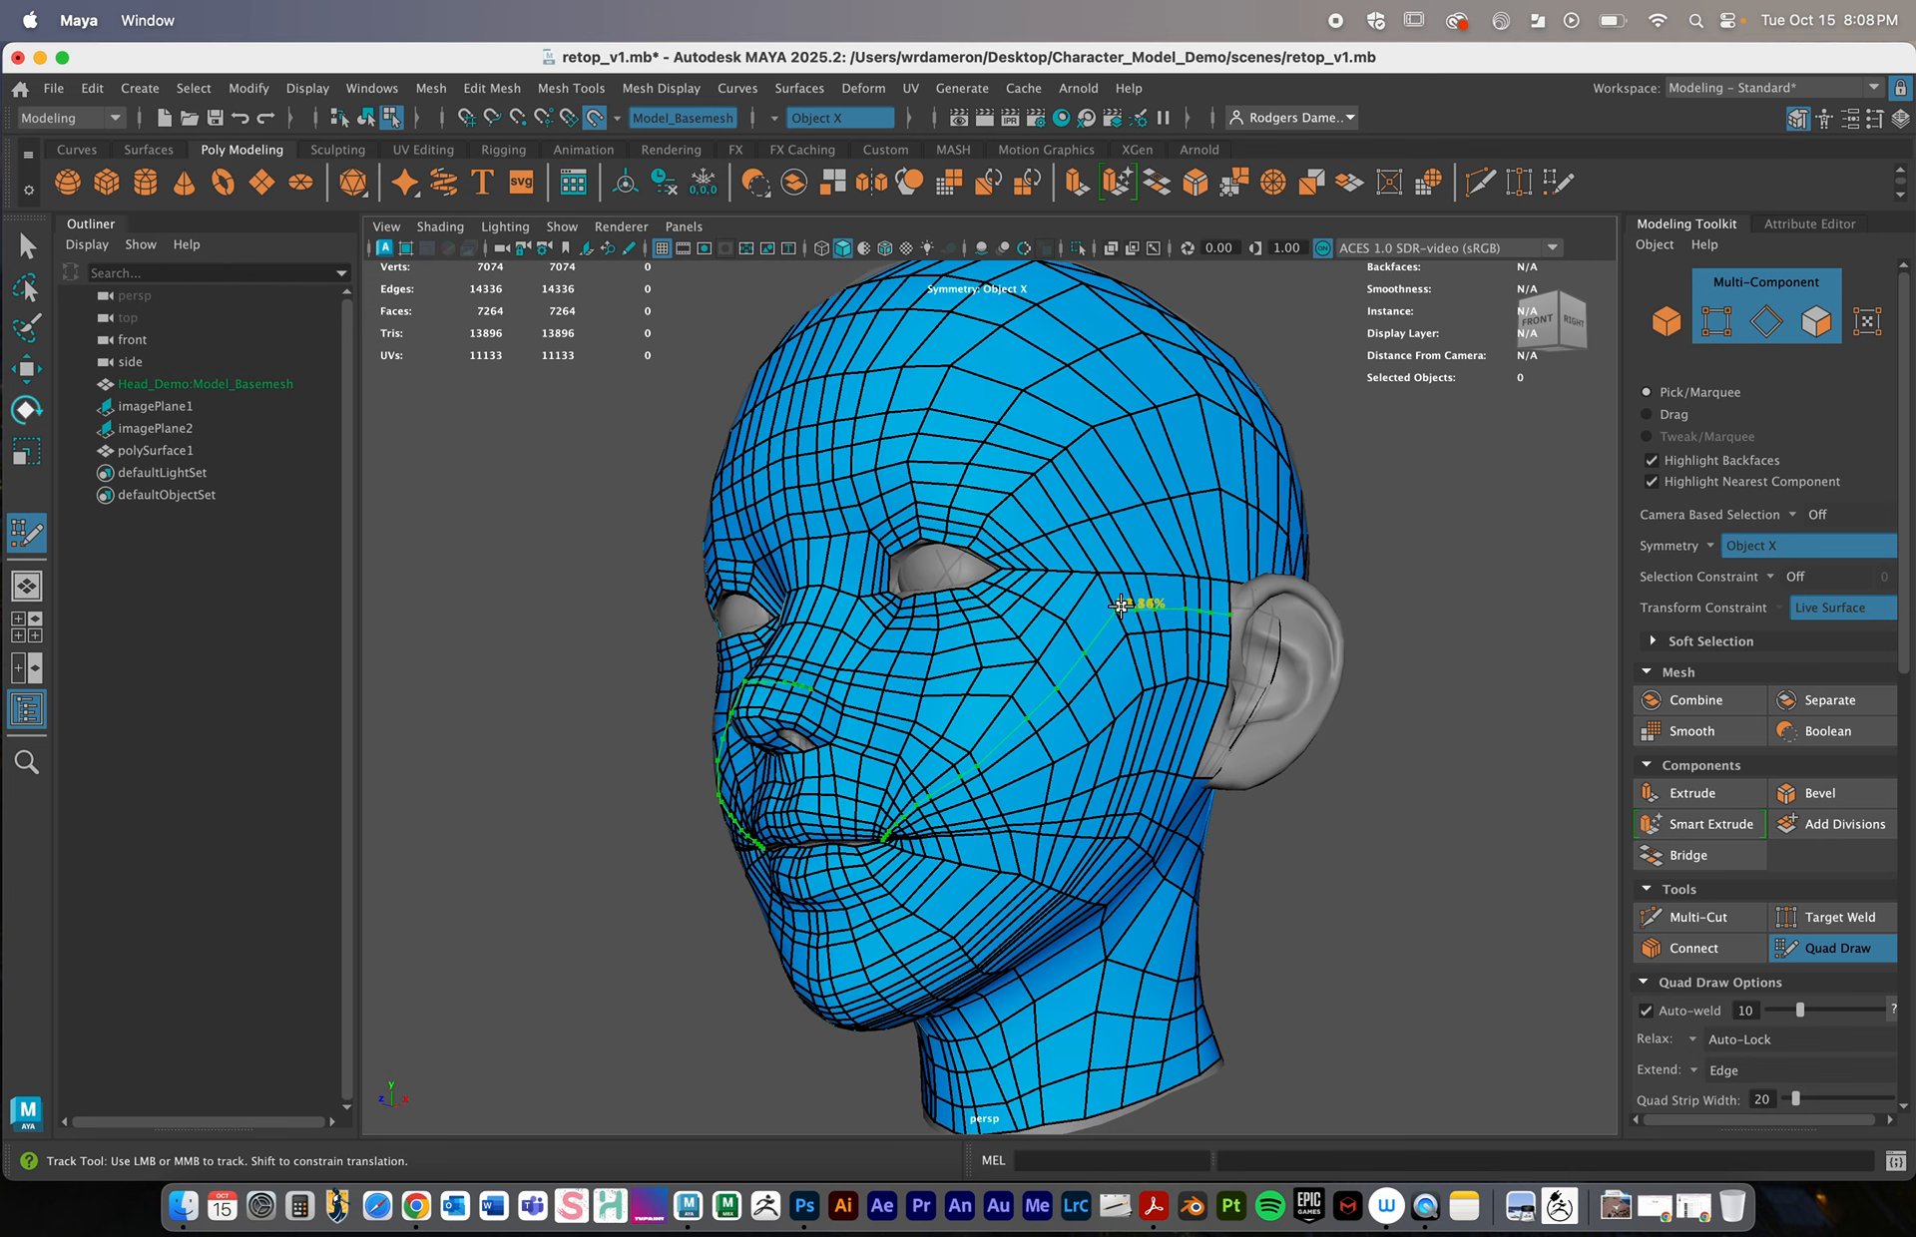
pyautogui.keyDown('ctrl'); pyautogui.click(1060, 479); pyautogui.keyUp('ctrl')
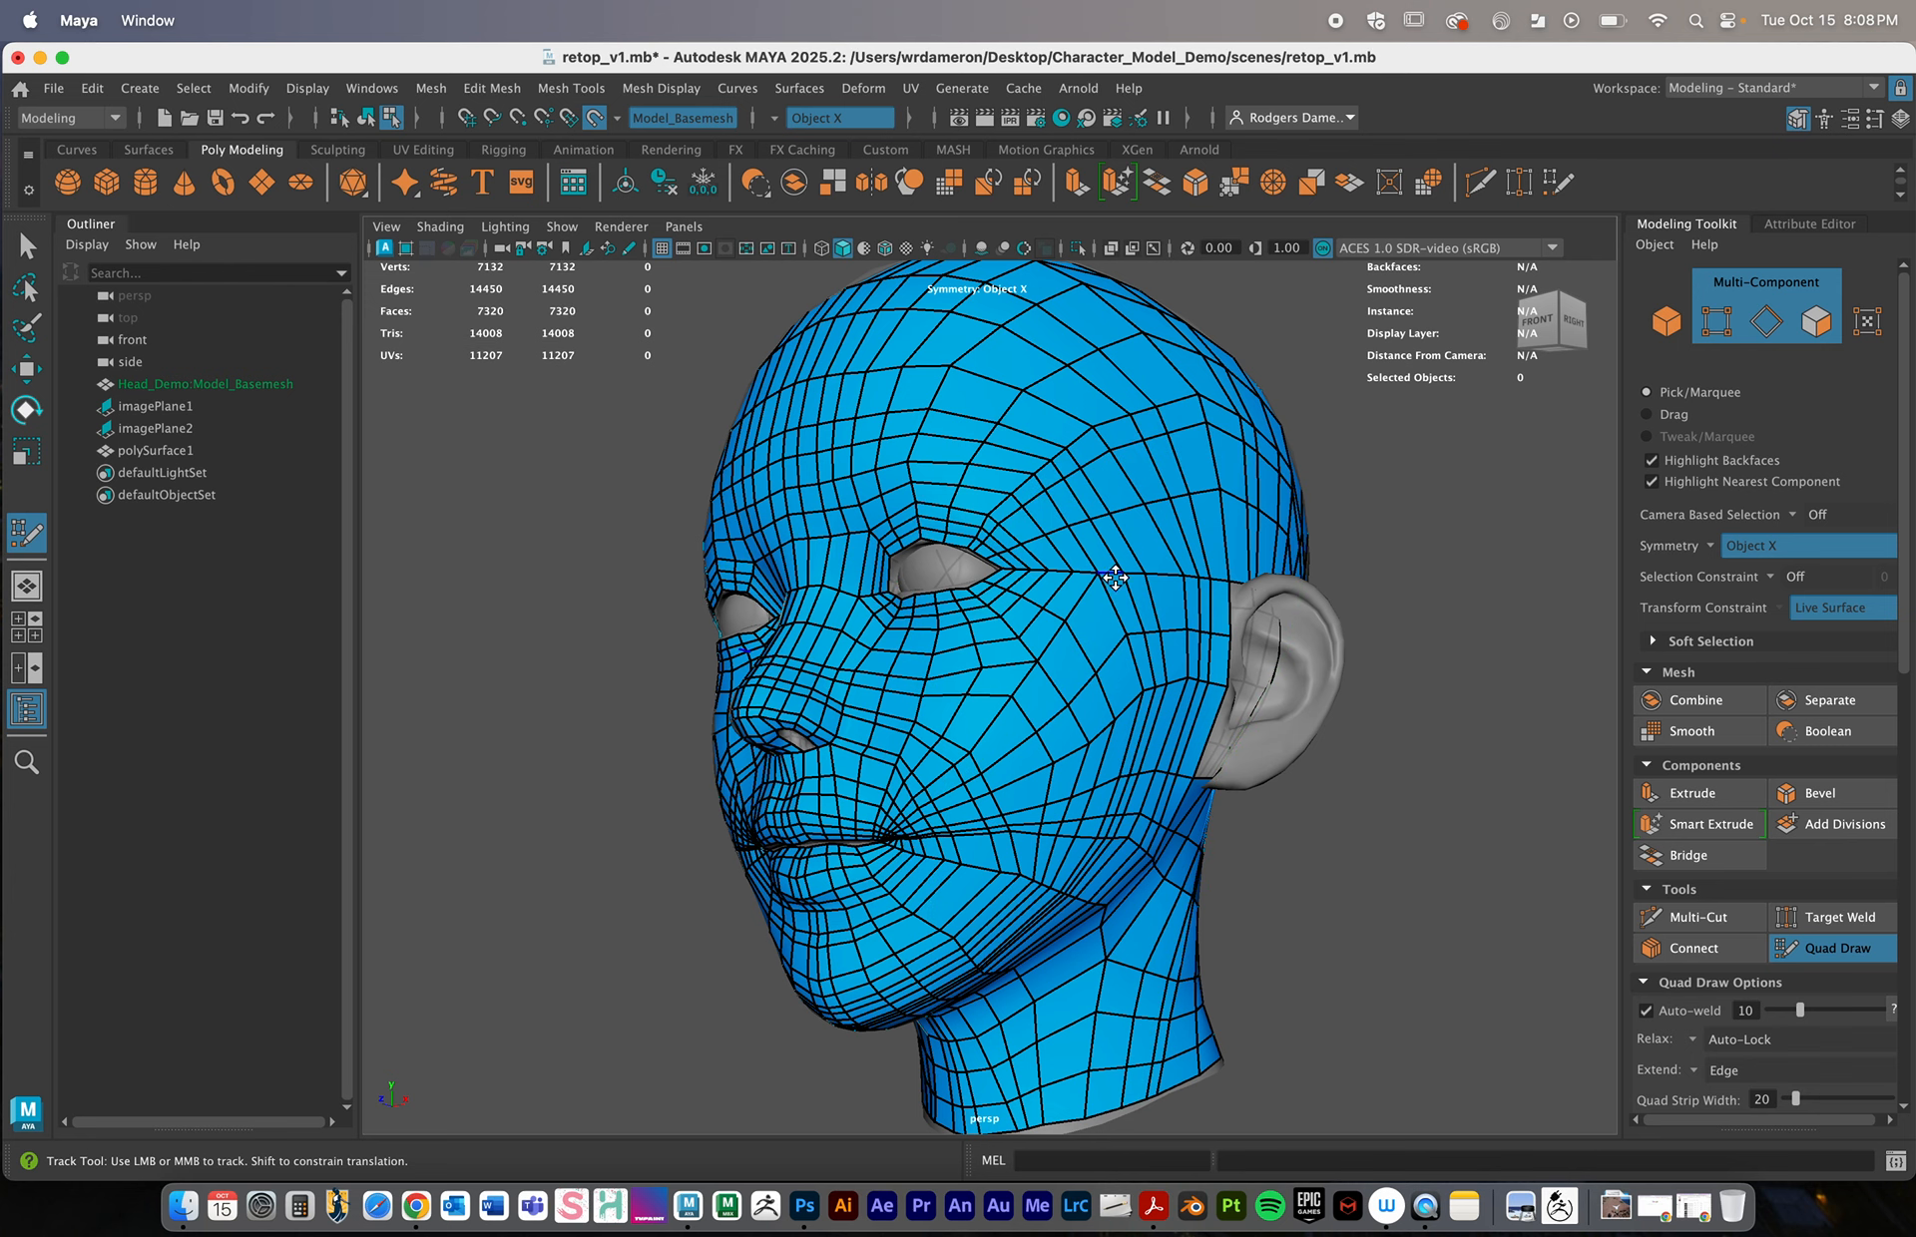
# Insert further edge loops on the front of the face, around the brow and the side of the nose
pyautogui.keyDown('alt'); pyautogui.moveTo(1120, 574); pyautogui.dragTo(1112, 604, button='middle'); pyautogui.keyUp('alt')
pyautogui.keyDown('alt'); pyautogui.moveTo(1113, 604); pyautogui.dragTo(1027, 664, button='right'); pyautogui.keyUp('alt')
pyautogui.keyDown('alt'); pyautogui.moveTo(1027, 665); pyautogui.dragTo(988, 659); pyautogui.keyUp('alt')
pyautogui.keyDown('ctrl'); pyautogui.click(955, 651); pyautogui.keyUp('ctrl')
pyautogui.keyDown('alt'); pyautogui.moveTo(988, 659); pyautogui.dragTo(1028, 778, button='right'); pyautogui.keyUp('alt')
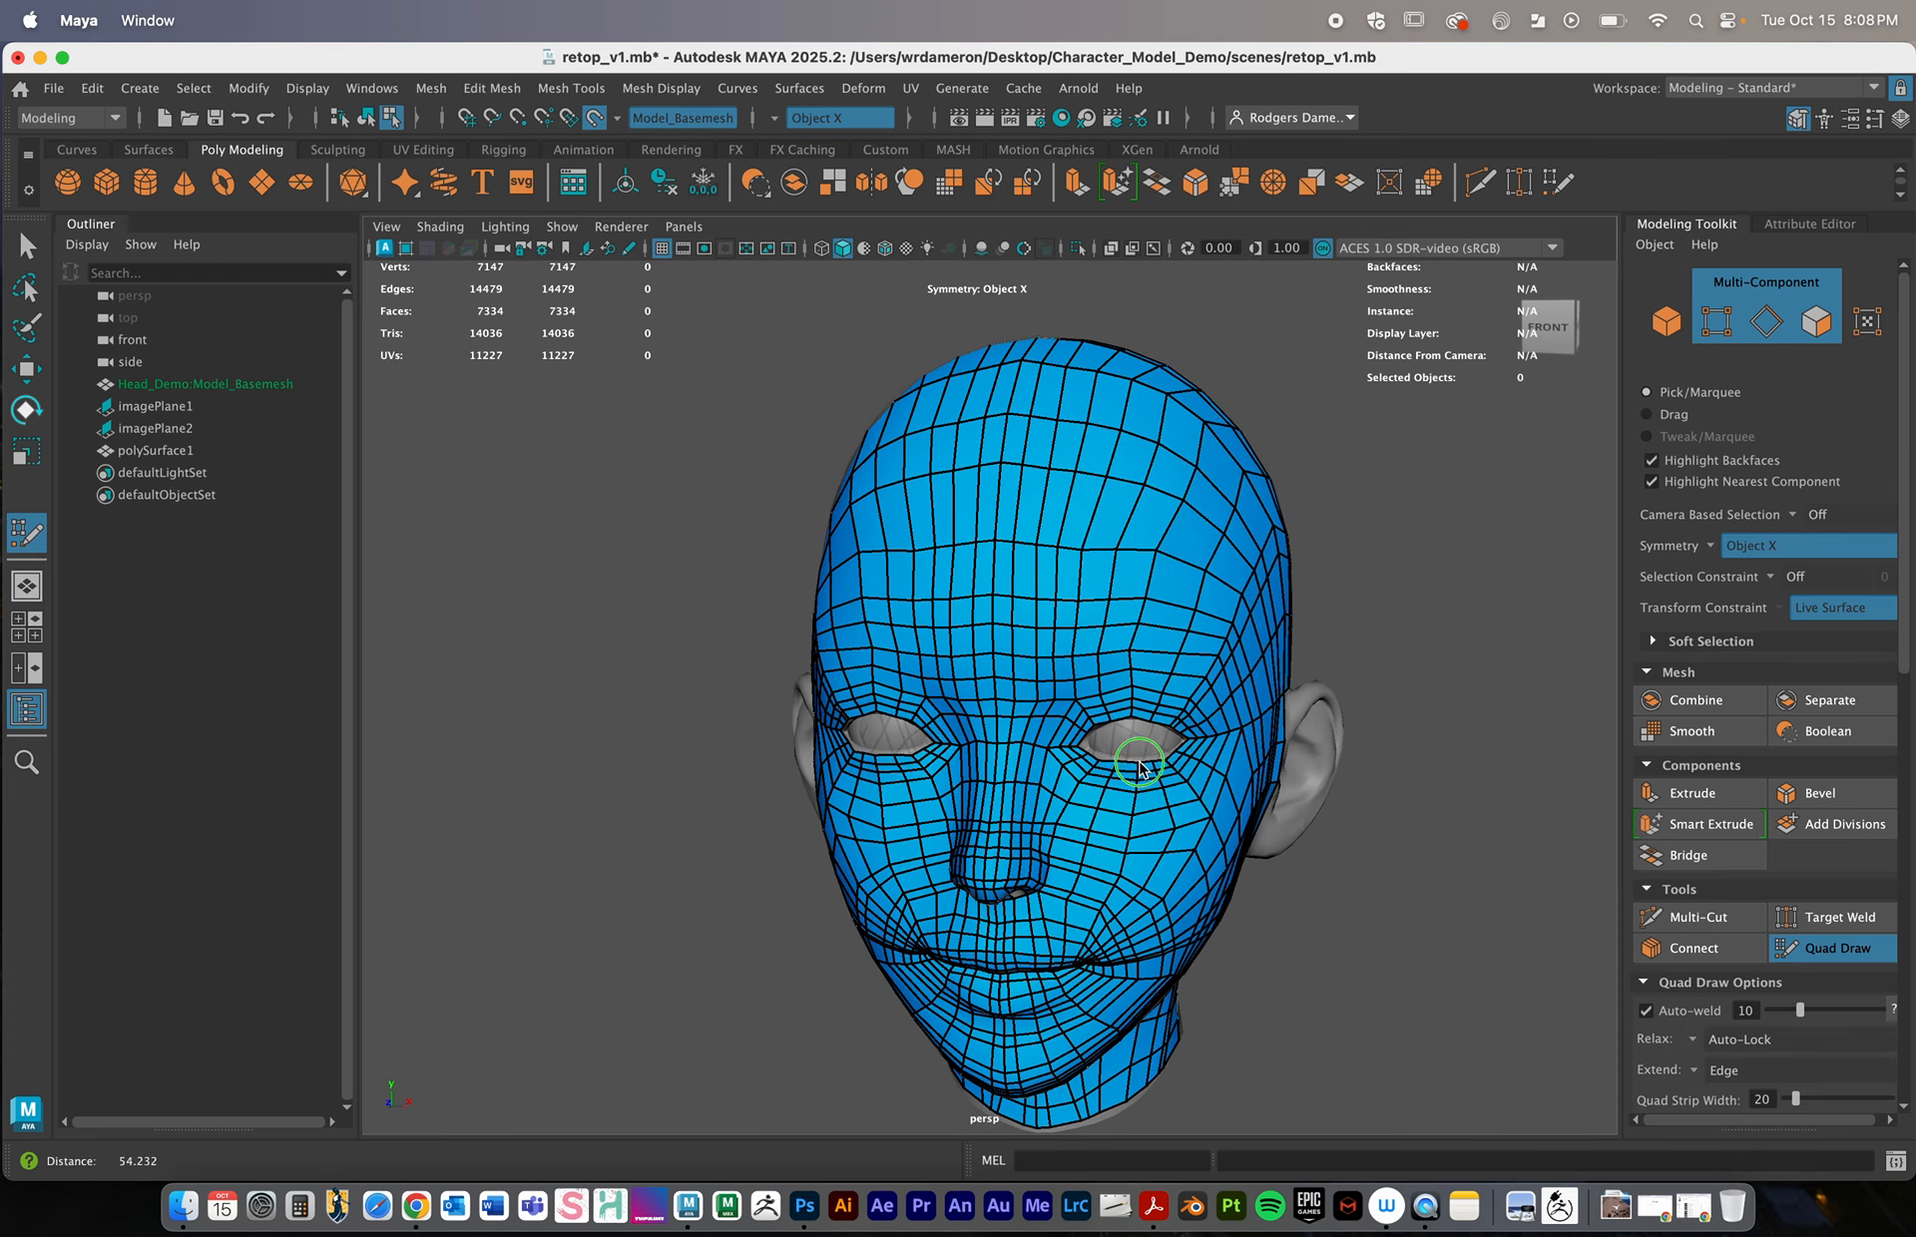
pyautogui.keyDown('ctrl'); pyautogui.click(1041, 804); pyautogui.keyUp('ctrl')
# Relax the quads across the side of the skull to even out their spacing
pyautogui.keyDown('alt'); pyautogui.moveTo(1188, 818); pyautogui.dragTo(1108, 807, button='right'); pyautogui.keyUp('alt')
pyautogui.keyDown('alt'); pyautogui.moveTo(1107, 806); pyautogui.dragTo(1038, 806); pyautogui.keyUp('alt')
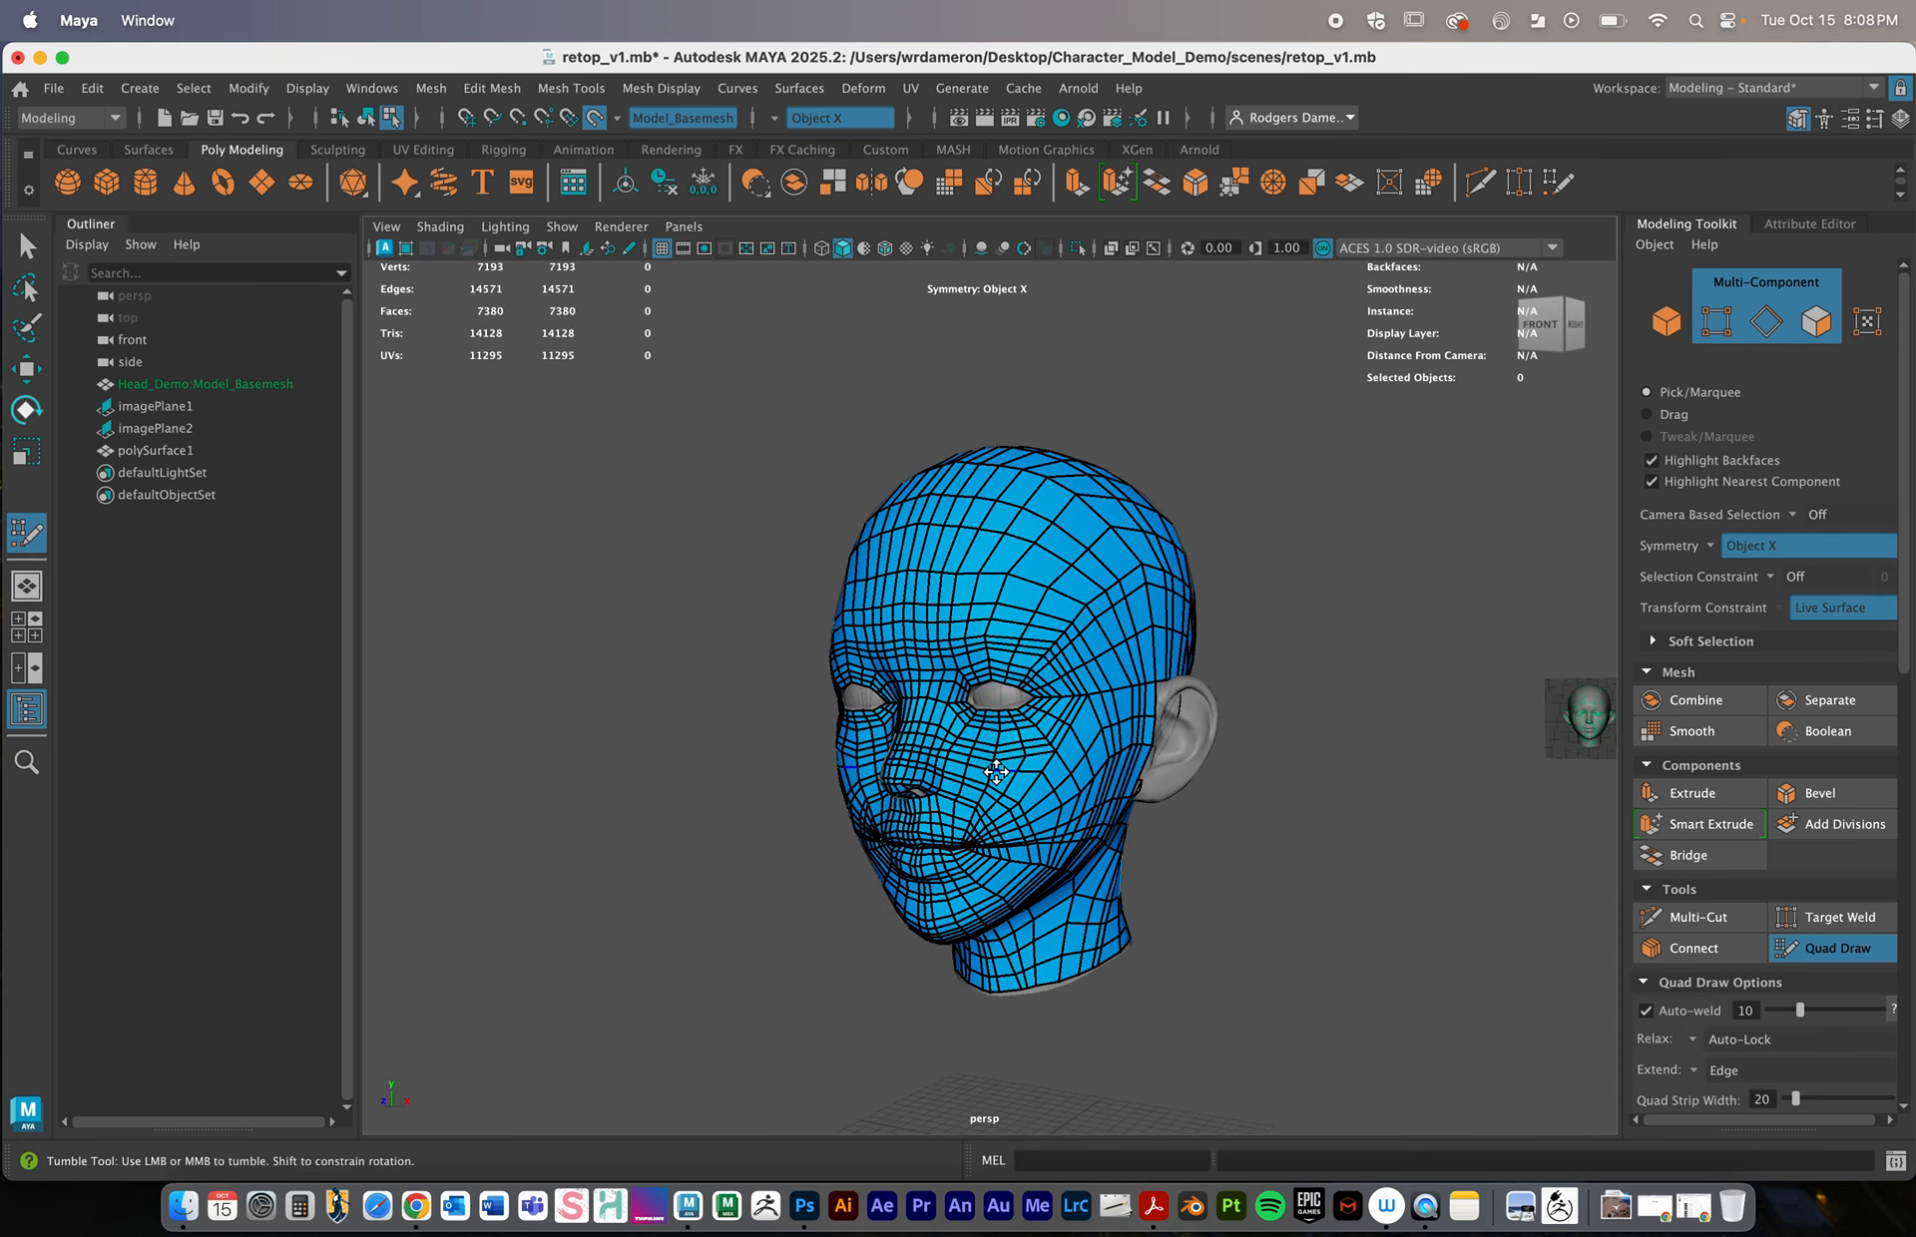
pyautogui.keyDown('alt'); pyautogui.moveTo(1038, 806); pyautogui.dragTo(1186, 806, button='right'); pyautogui.keyUp('alt')
pyautogui.moveTo(1185, 805)
pyautogui.keyDown('alt'); pyautogui.mouseDown()
pyautogui.moveTo(1134, 812)
pyautogui.moveTo(1008, 764)
pyautogui.moveTo(788, 731)
pyautogui.moveTo(878, 618)
pyautogui.mouseUp(); pyautogui.keyUp('alt')
pyautogui.scroll(-3, 1088, 772)
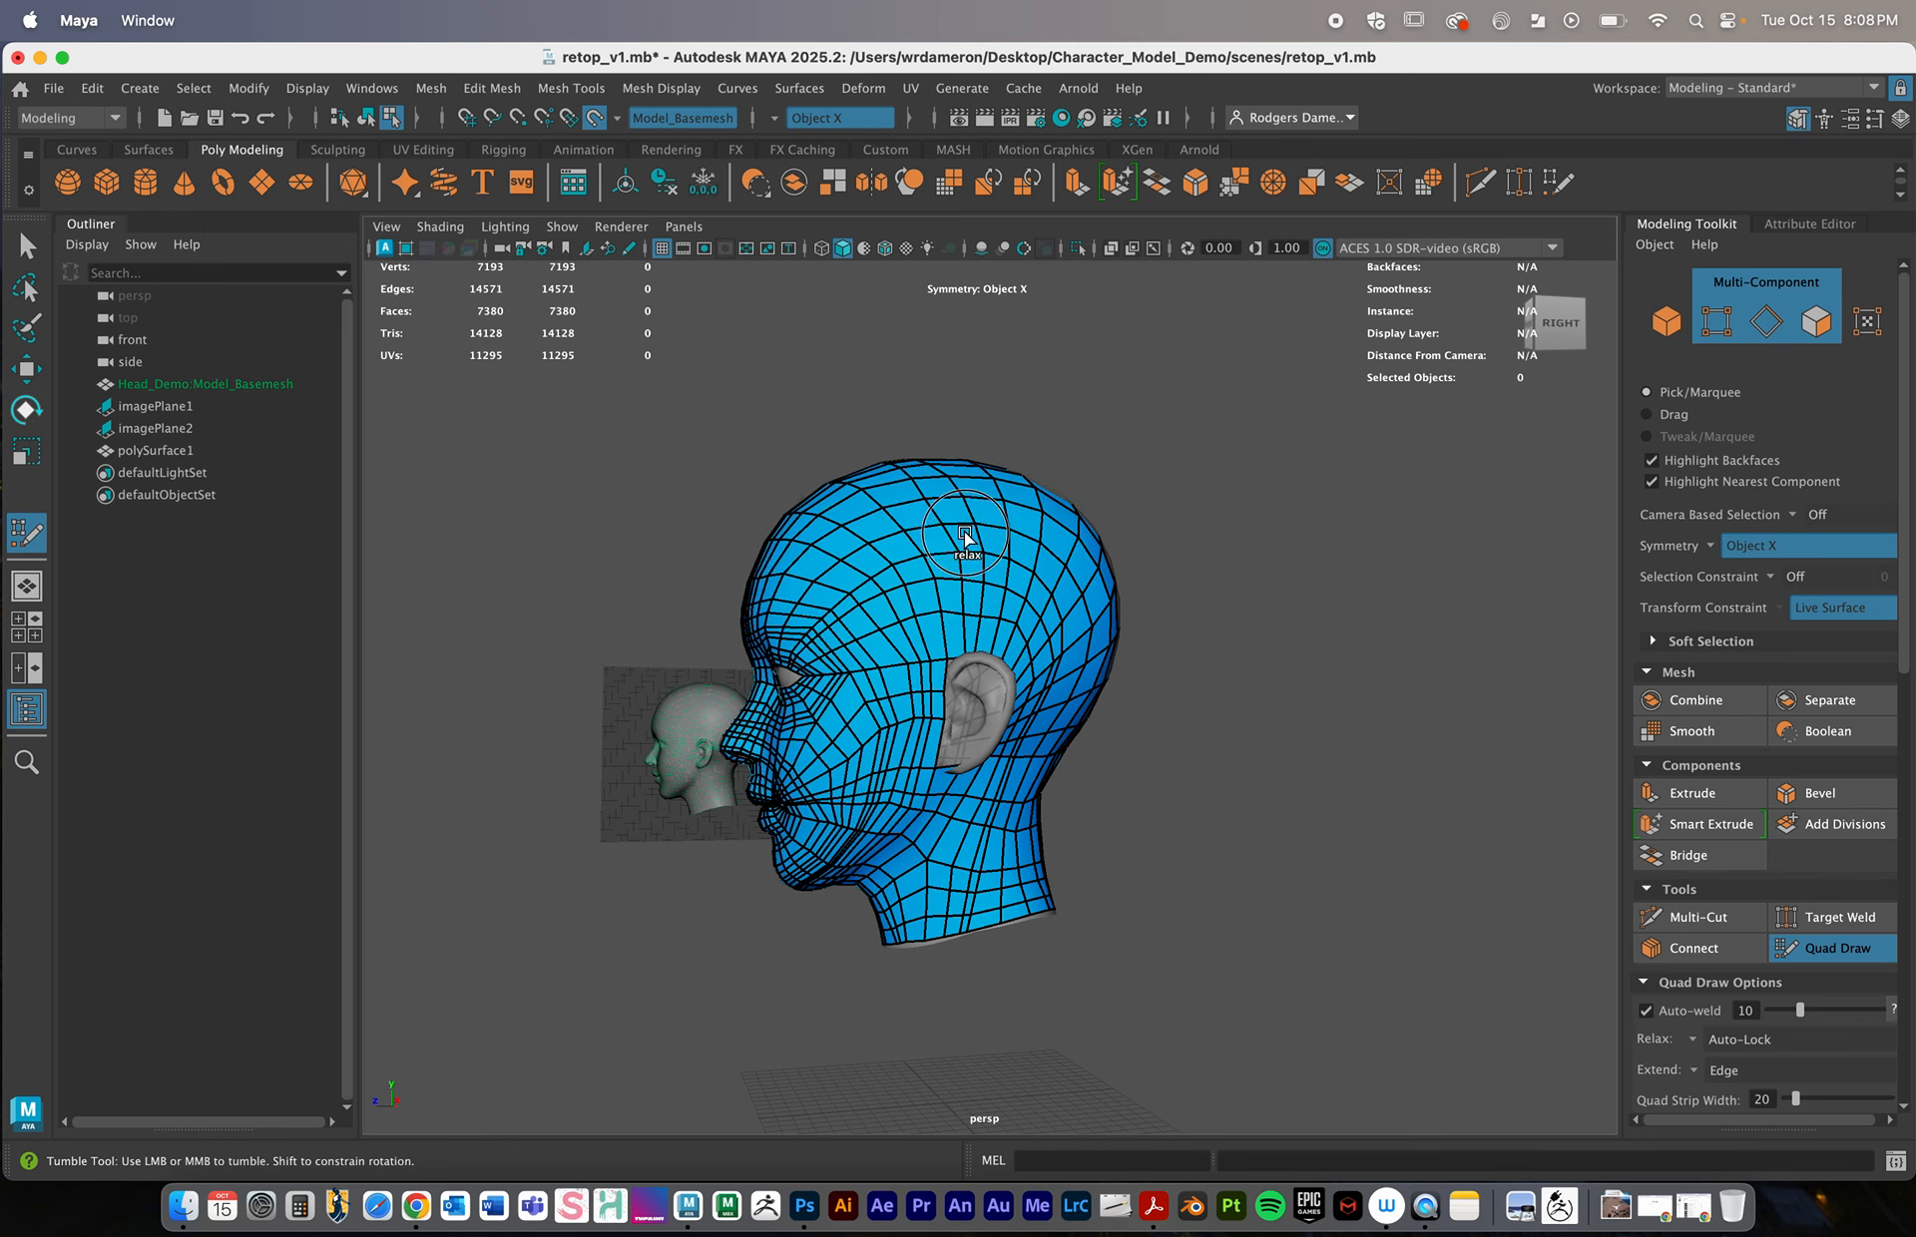
pyautogui.keyDown('alt'); pyautogui.moveTo(866, 663); pyautogui.dragTo(847, 632); pyautogui.keyUp('alt')
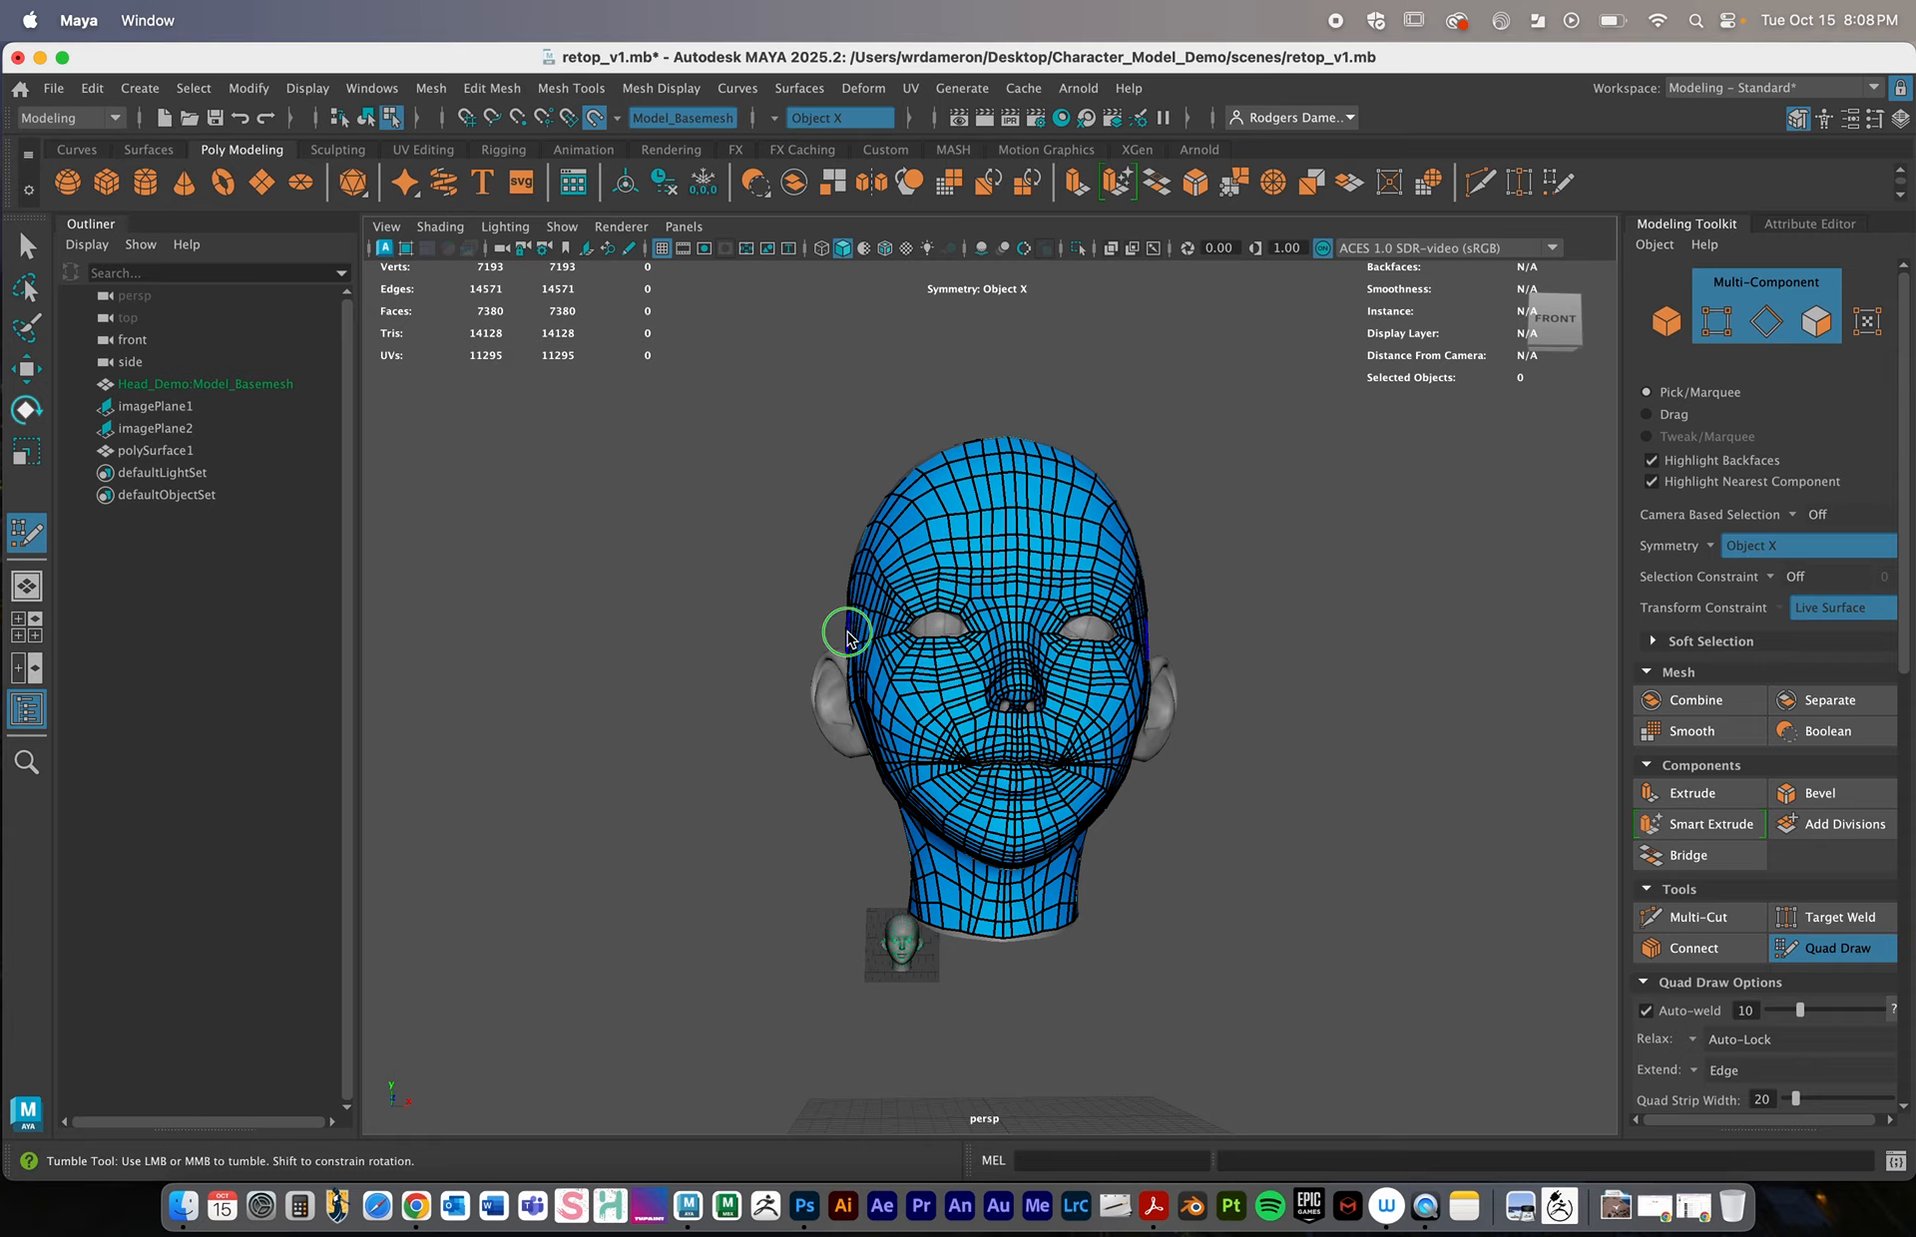
# Relax the quads over the cheek, jawline and side of the neck beneath the ear
pyautogui.keyDown('alt'); pyautogui.moveTo(846, 632); pyautogui.dragTo(1107, 659, button='right'); pyautogui.keyUp('alt')
pyautogui.keyDown('alt'); pyautogui.moveTo(1107, 658); pyautogui.dragTo(1120, 719); pyautogui.keyUp('alt')
pyautogui.keyDown('alt'); pyautogui.moveTo(1120, 718); pyautogui.dragTo(1176, 1028, button='right'); pyautogui.keyUp('alt')
pyautogui.keyDown('alt'); pyautogui.moveTo(1175, 1028); pyautogui.dragTo(1067, 581, button='middle'); pyautogui.keyUp('alt')
pyautogui.keyDown('alt'); pyautogui.moveTo(1068, 581); pyautogui.dragTo(1027, 621); pyautogui.keyUp('alt')
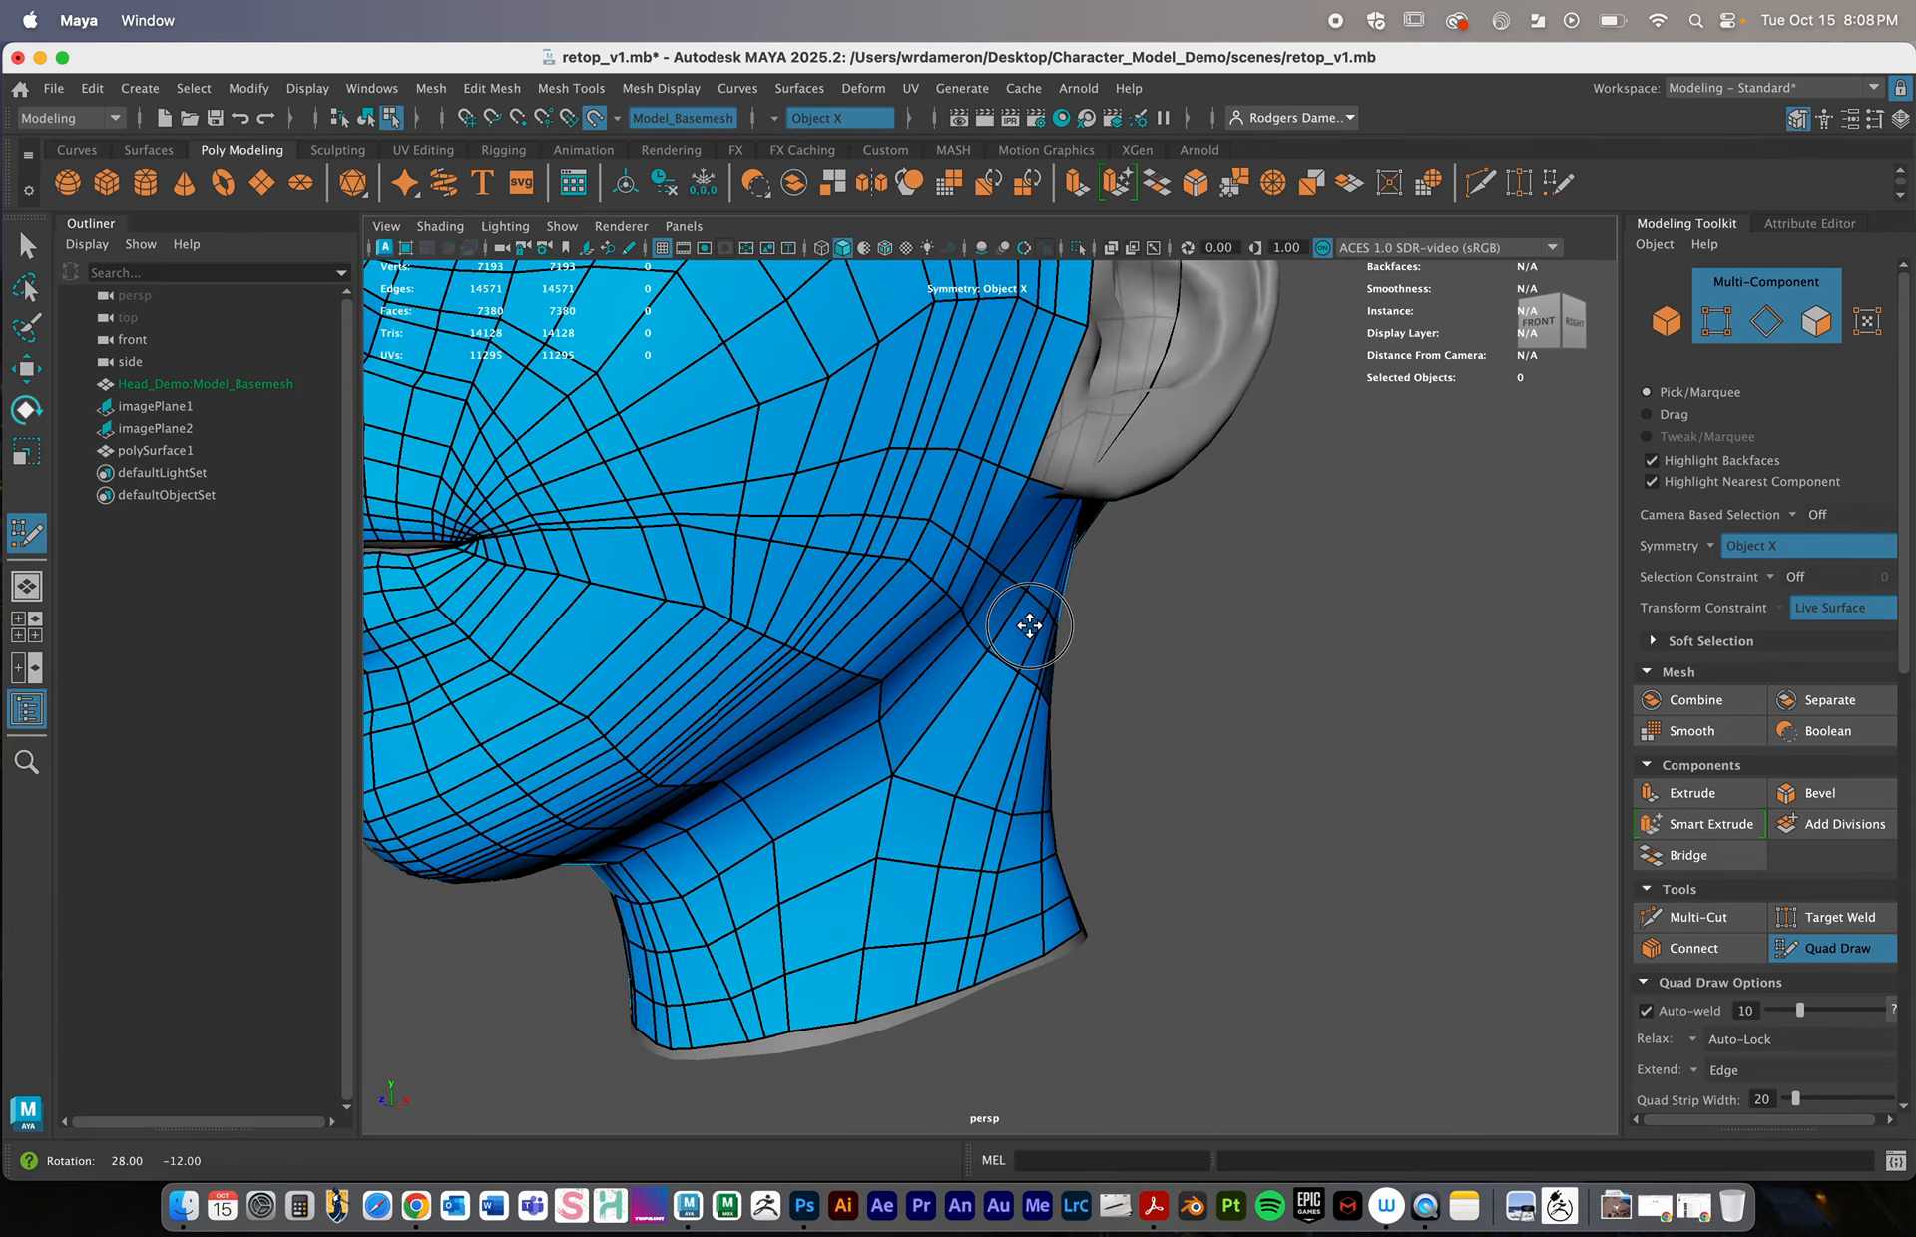
pyautogui.moveTo(604, 533)
pyautogui.keyDown('shift'); pyautogui.mouseDown()
pyautogui.moveTo(668, 531)
pyautogui.moveTo(569, 528)
pyautogui.moveTo(958, 573)
pyautogui.moveTo(791, 544)
pyautogui.moveTo(935, 588)
pyautogui.moveTo(913, 591)
pyautogui.mouseUp(); pyautogui.keyUp('shift')
pyautogui.keyDown('alt'); pyautogui.moveTo(913, 590); pyautogui.dragTo(870, 590, button='right'); pyautogui.keyUp('alt')
pyautogui.moveTo(931, 587)
pyautogui.keyDown('shift'); pyautogui.mouseDown()
pyautogui.moveTo(1036, 518)
pyautogui.moveTo(962, 834)
pyautogui.moveTo(1051, 514)
pyautogui.moveTo(942, 903)
pyautogui.mouseUp(); pyautogui.keyUp('shift')
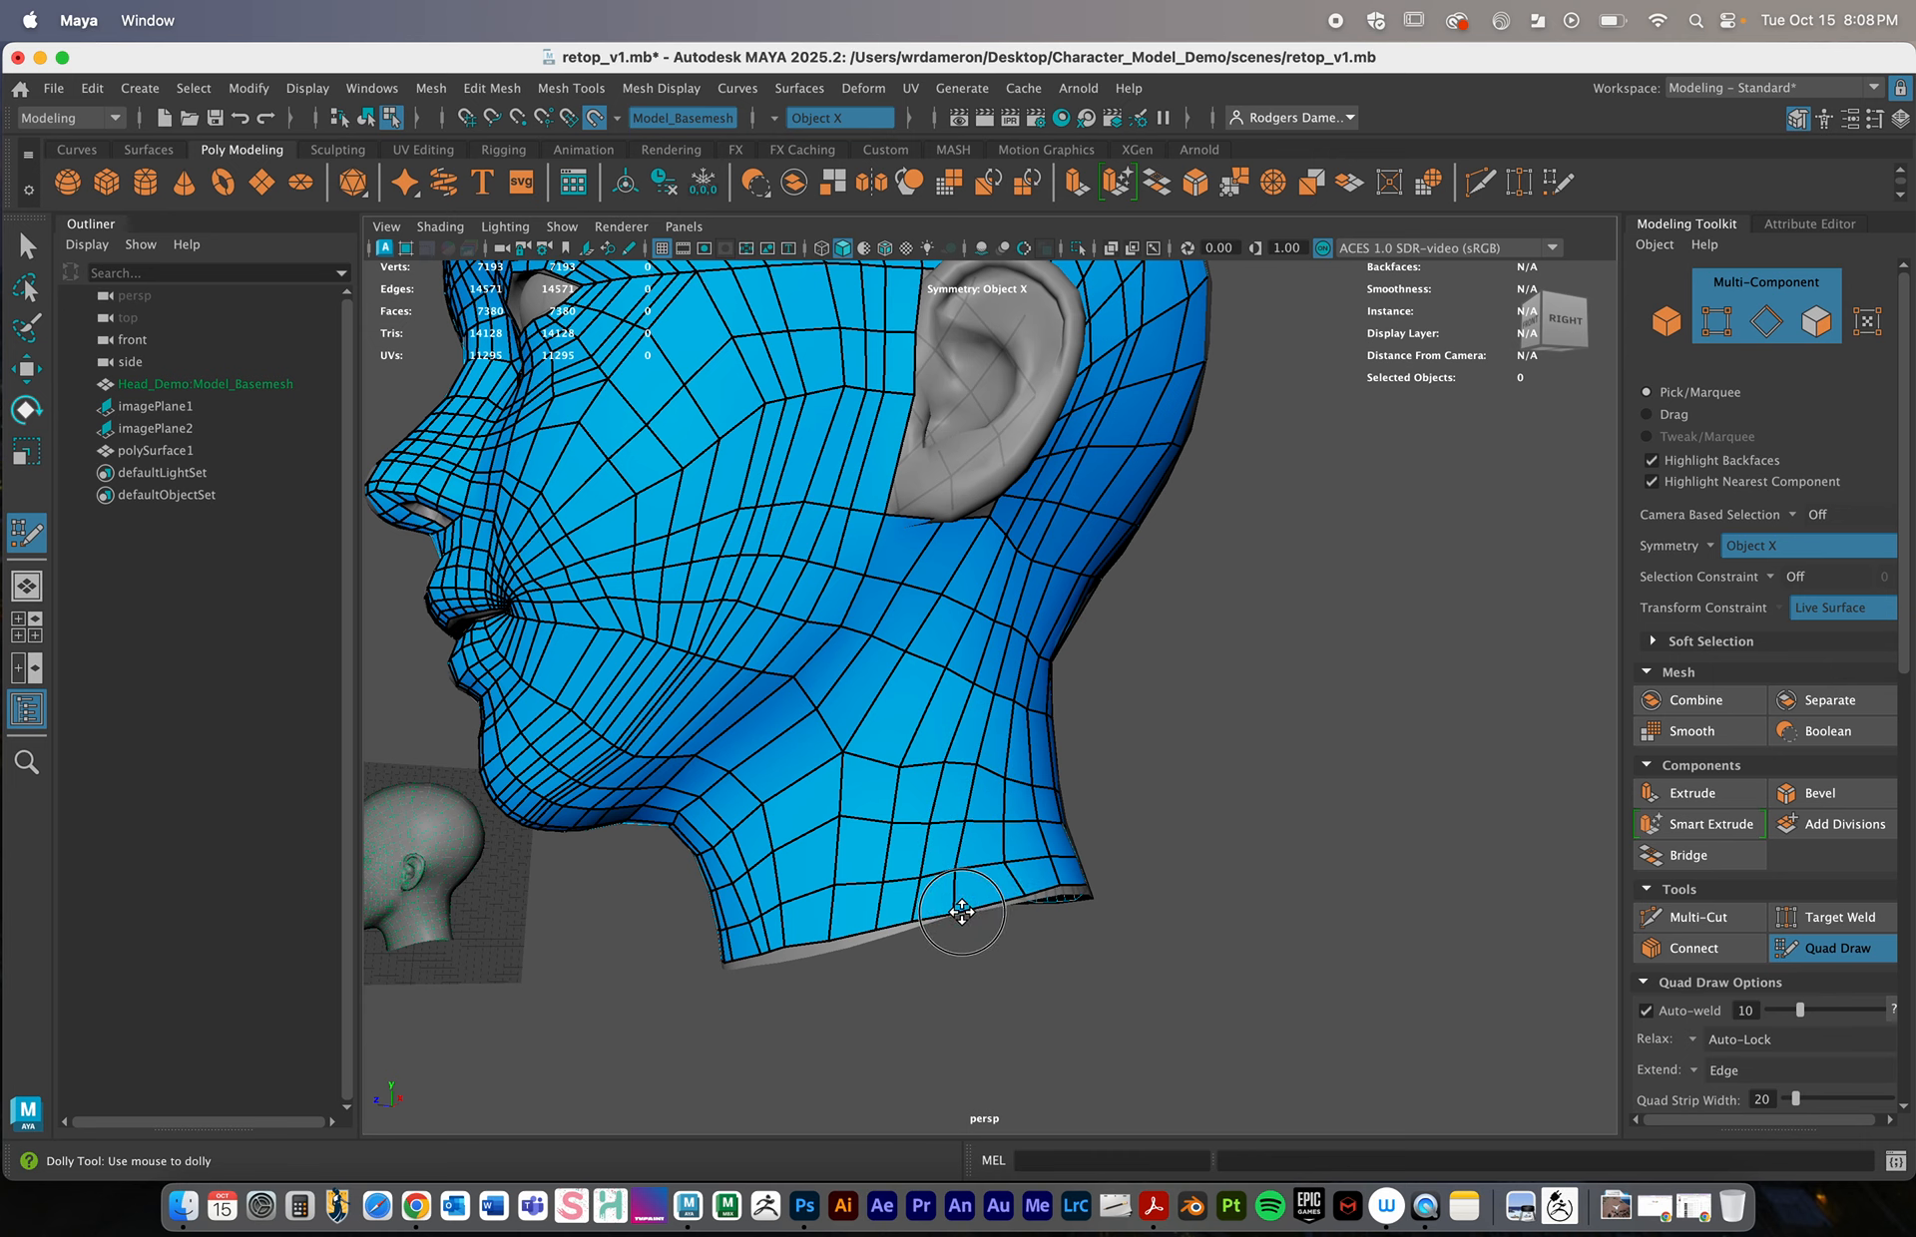
# Relax the quads from below the ear across the cheek toward the mouth, and undo the last relax stroke
pyautogui.moveTo(1020, 559)
pyautogui.keyDown('shift'); pyautogui.mouseDown()
pyautogui.moveTo(782, 761)
pyautogui.moveTo(671, 692)
pyautogui.moveTo(573, 735)
pyautogui.moveTo(572, 632)
pyautogui.mouseUp(); pyautogui.keyUp('shift')
pyautogui.keyDown('alt'); pyautogui.moveTo(843, 706); pyautogui.dragTo(826, 709, button='right'); pyautogui.keyUp('alt')
pyautogui.moveTo(826, 711)
pyautogui.keyDown('alt'); pyautogui.mouseDown()
pyautogui.moveTo(795, 697)
pyautogui.moveTo(837, 474)
pyautogui.moveTo(888, 421)
pyautogui.mouseUp(); pyautogui.keyUp('alt')
pyautogui.press('super+z')
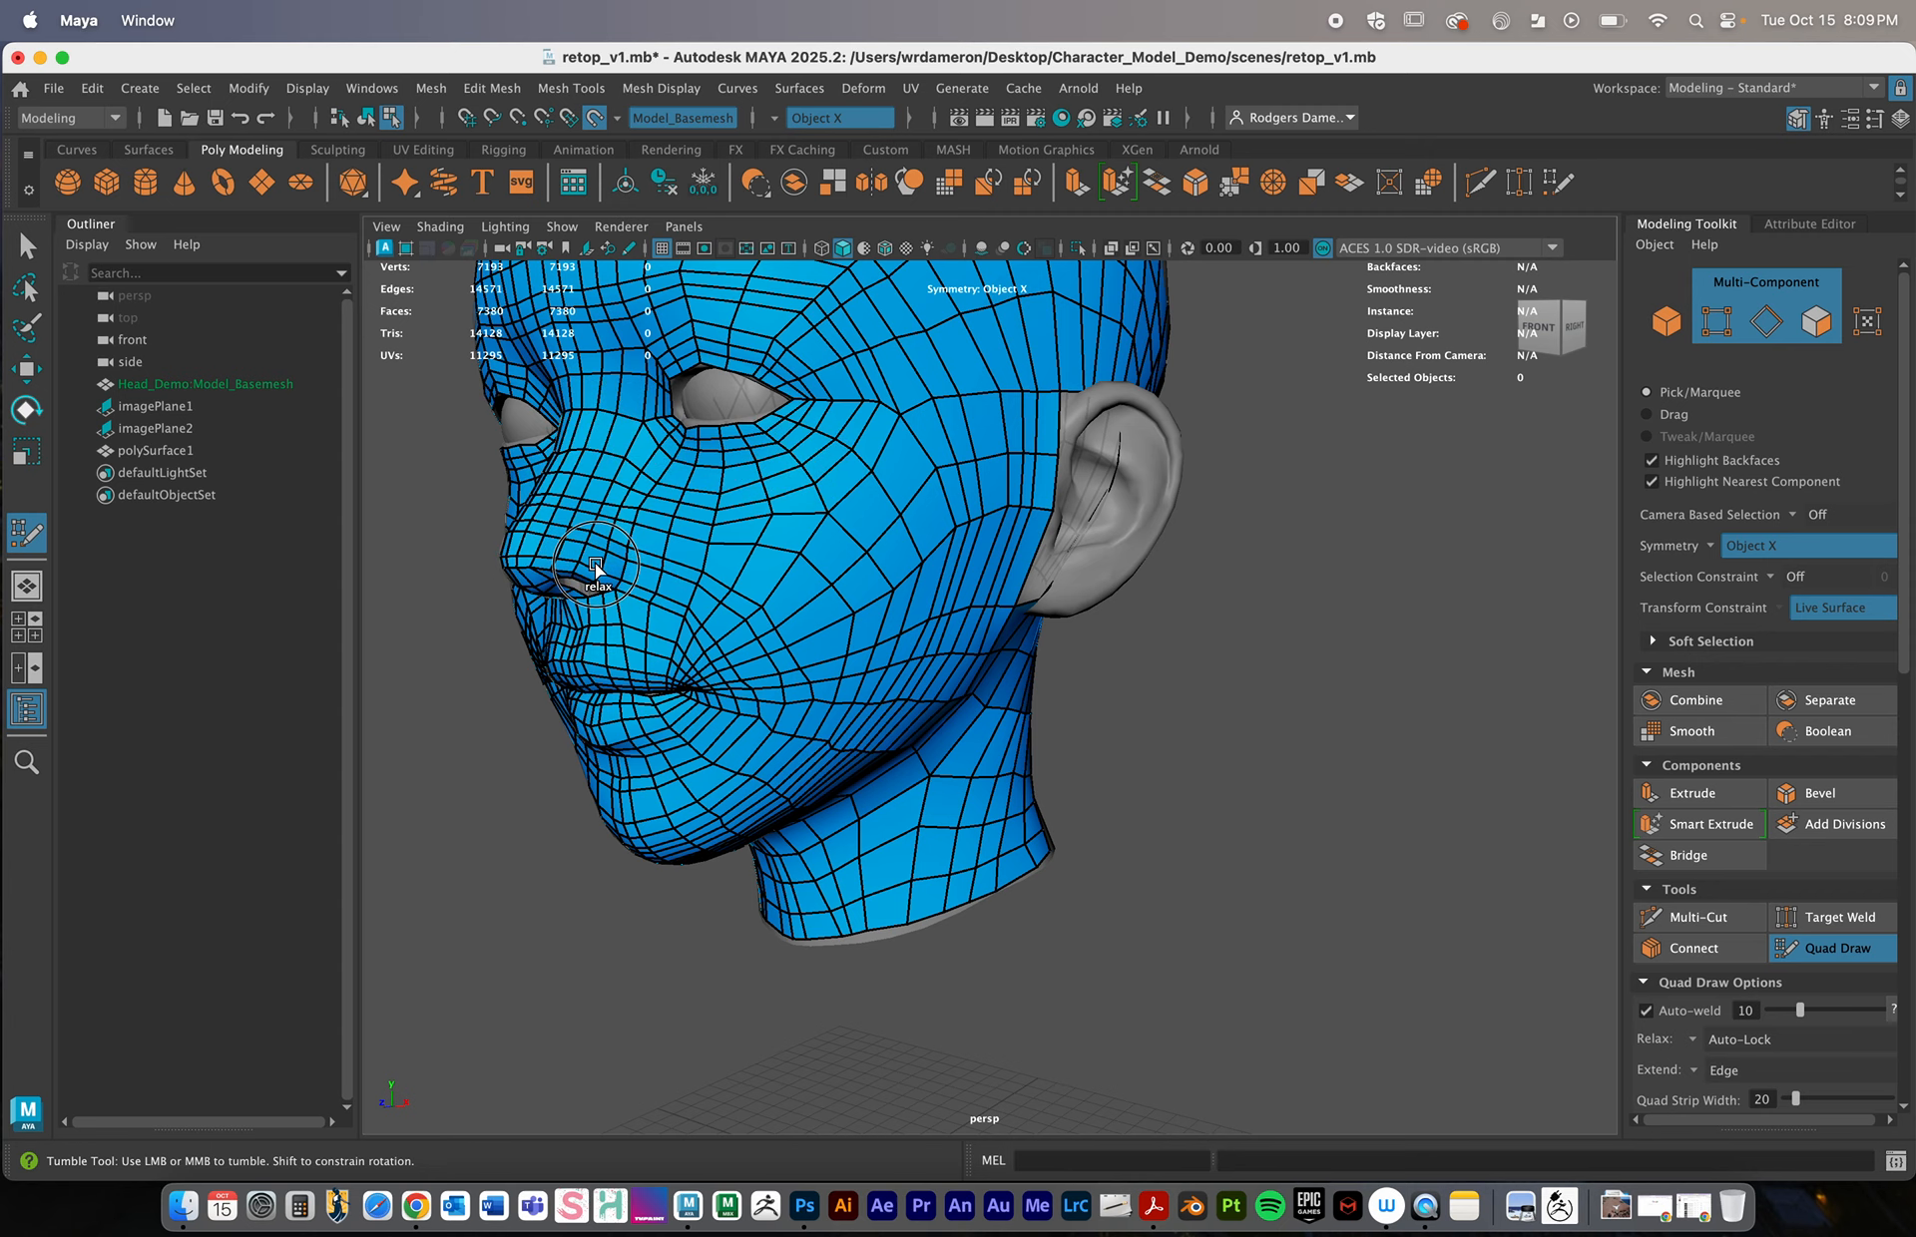
# Relax the quads around the mouth, chin and lower jaw to smooth the lower face topology
pyautogui.keyDown('alt'); pyautogui.moveTo(757, 687); pyautogui.dragTo(685, 663); pyautogui.keyUp('alt')
pyautogui.keyDown('alt'); pyautogui.moveTo(684, 663); pyautogui.dragTo(757, 533, button='right'); pyautogui.keyUp('alt')
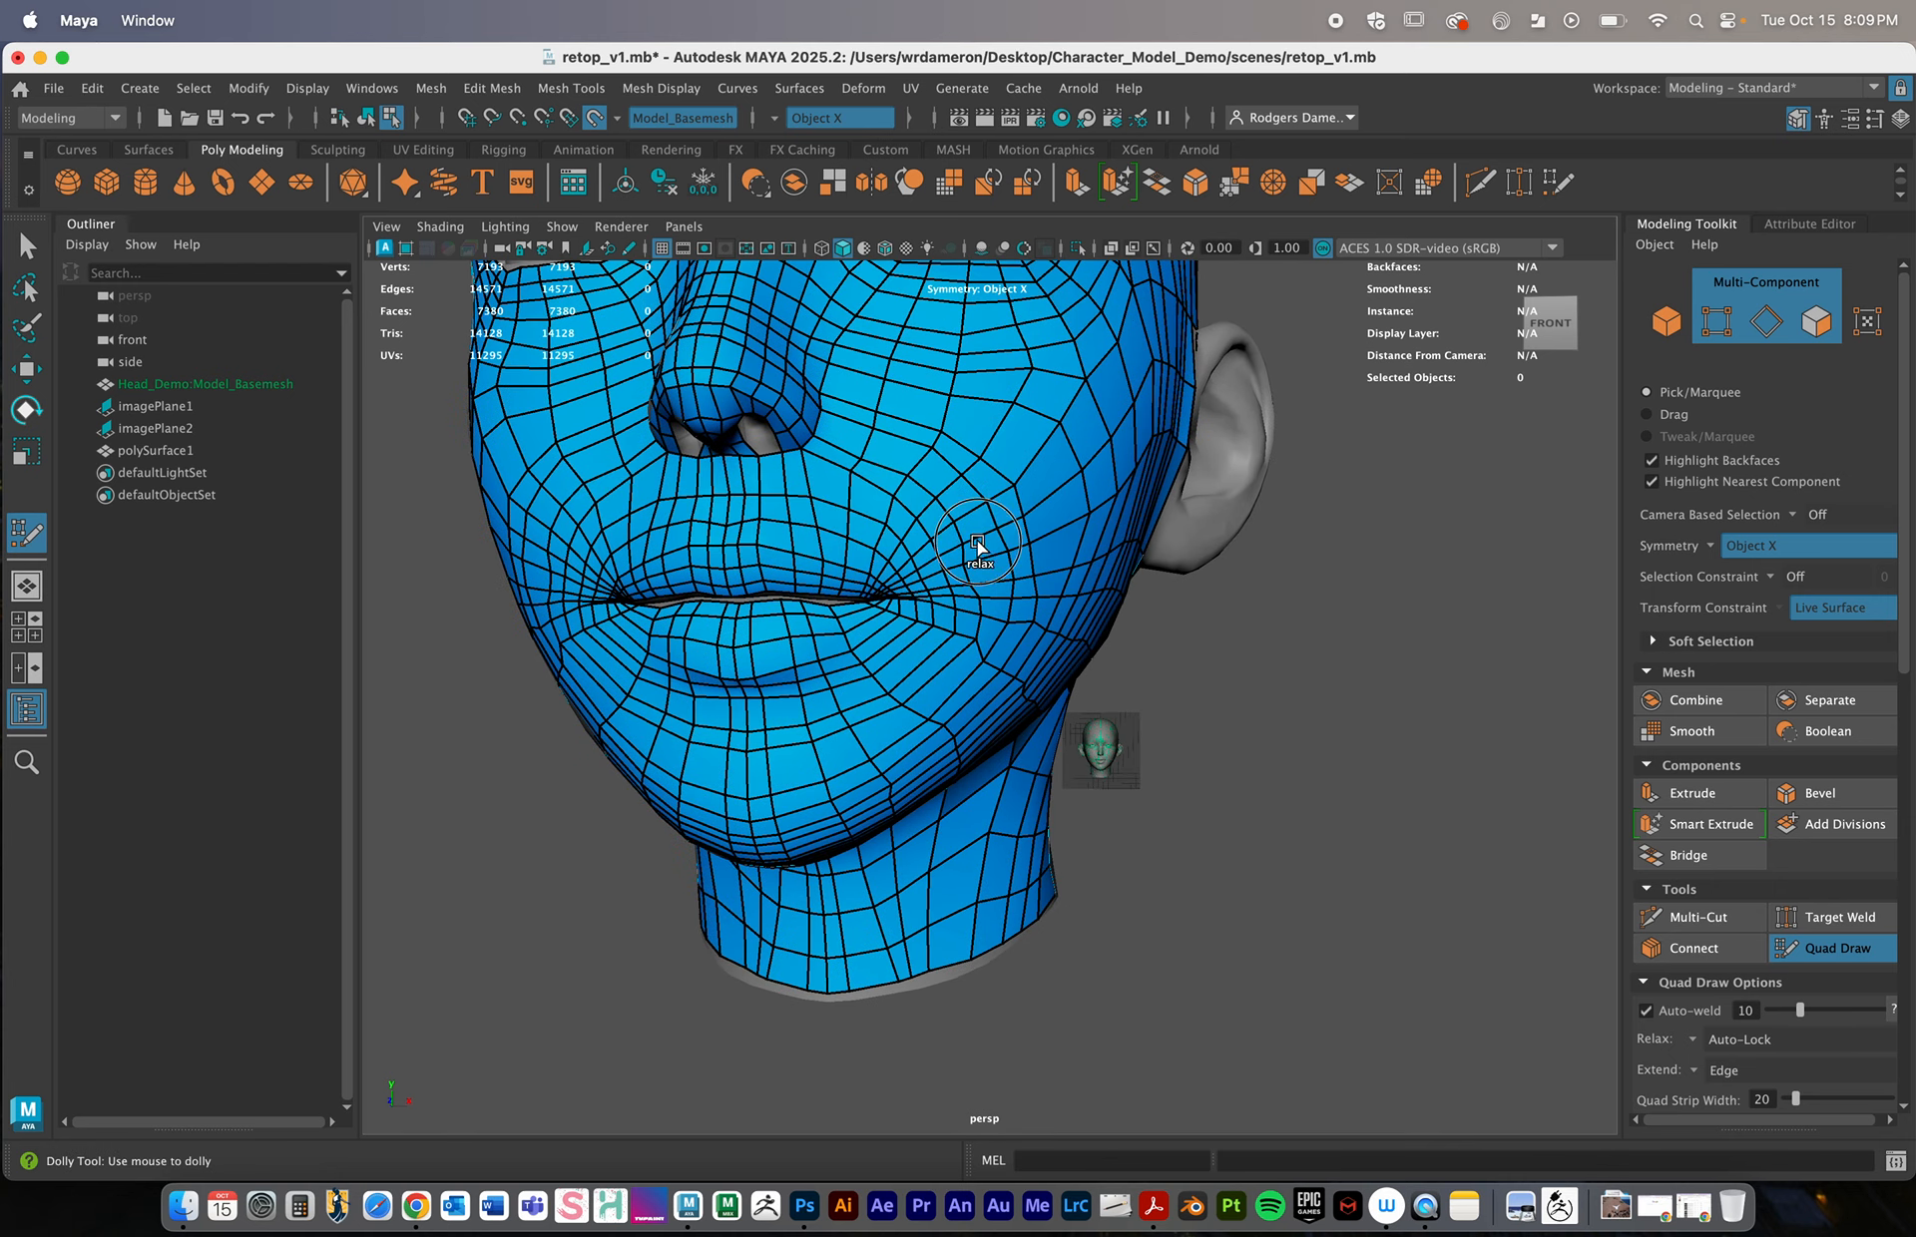
pyautogui.keyDown('alt'); pyautogui.moveTo(1036, 663); pyautogui.dragTo(1079, 735); pyautogui.keyUp('alt')
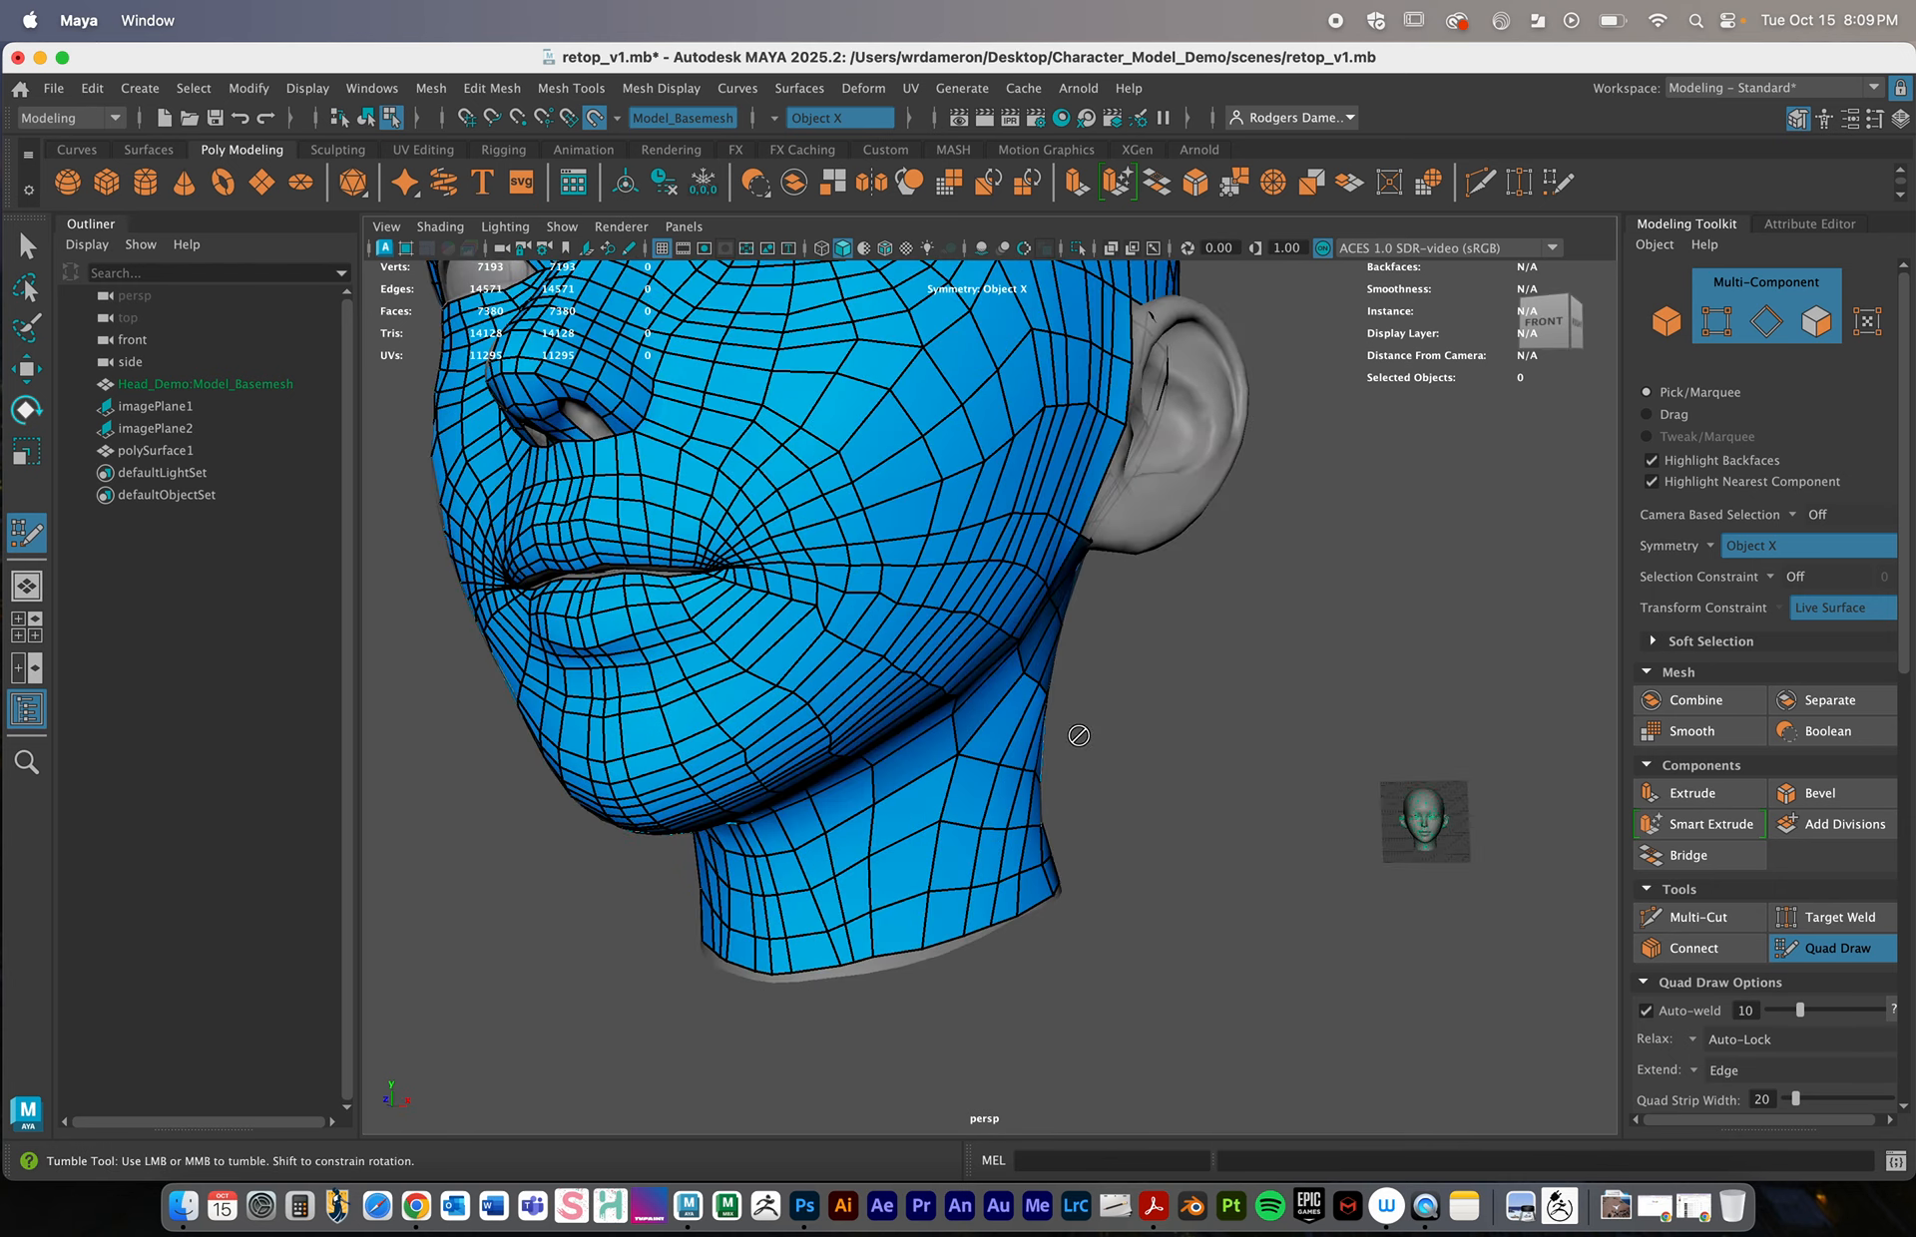
pyautogui.keyDown('alt'); pyautogui.moveTo(886, 736); pyautogui.dragTo(877, 689); pyautogui.keyUp('alt')
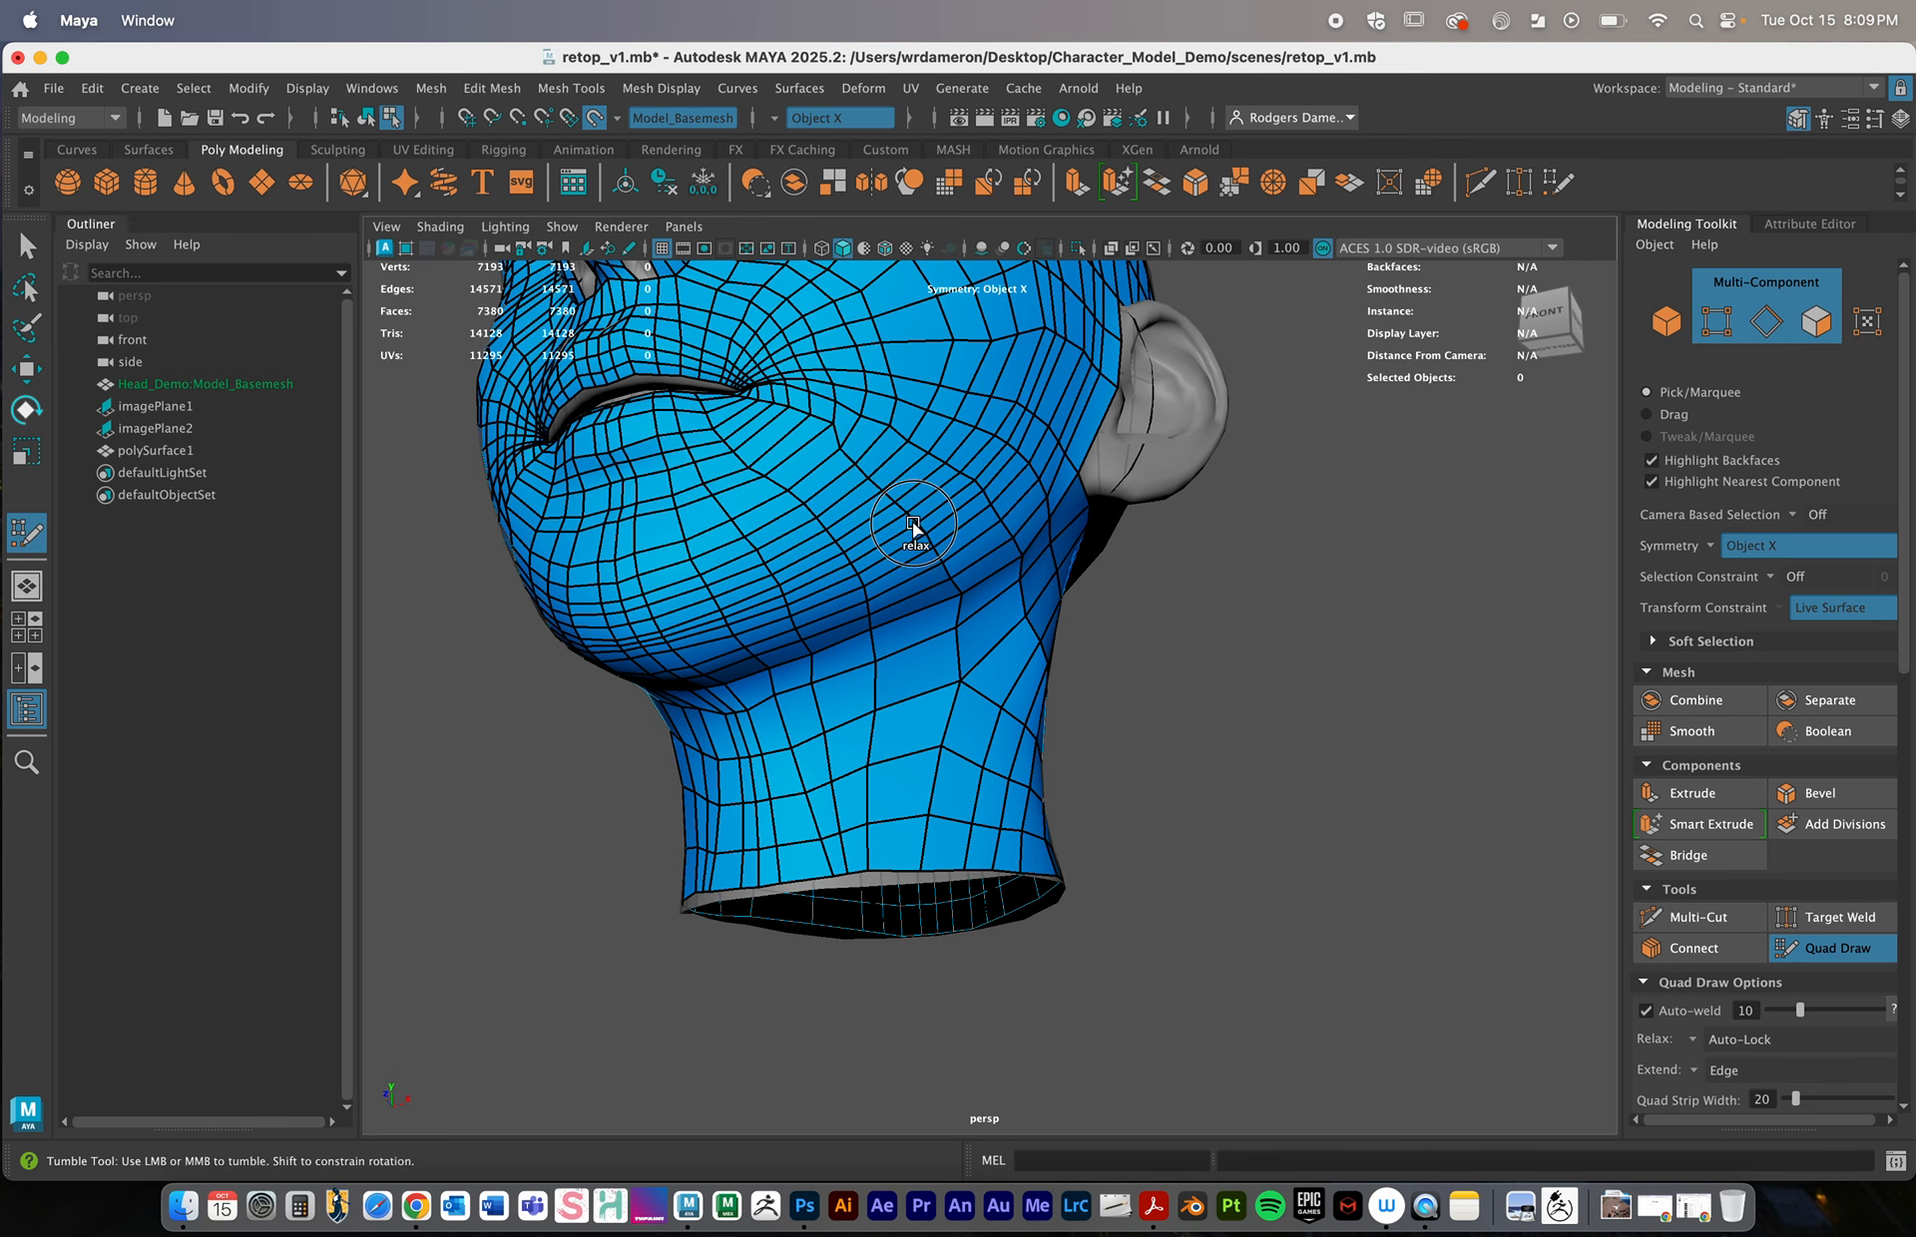
pyautogui.keyDown('alt'); pyautogui.moveTo(1047, 709); pyautogui.dragTo(919, 519); pyautogui.keyUp('alt')
pyautogui.moveTo(735, 446)
pyautogui.keyDown('shift'); pyautogui.mouseDown()
pyautogui.moveTo(714, 396)
pyautogui.moveTo(731, 461)
pyautogui.moveTo(731, 329)
pyautogui.moveTo(795, 666)
pyautogui.moveTo(834, 645)
pyautogui.moveTo(868, 675)
pyautogui.moveTo(902, 599)
pyautogui.moveTo(895, 711)
pyautogui.moveTo(918, 574)
pyautogui.mouseUp(); pyautogui.keyUp('shift')
pyautogui.keyDown('alt'); pyautogui.moveTo(918, 573); pyautogui.dragTo(903, 569, button='right'); pyautogui.keyUp('alt')
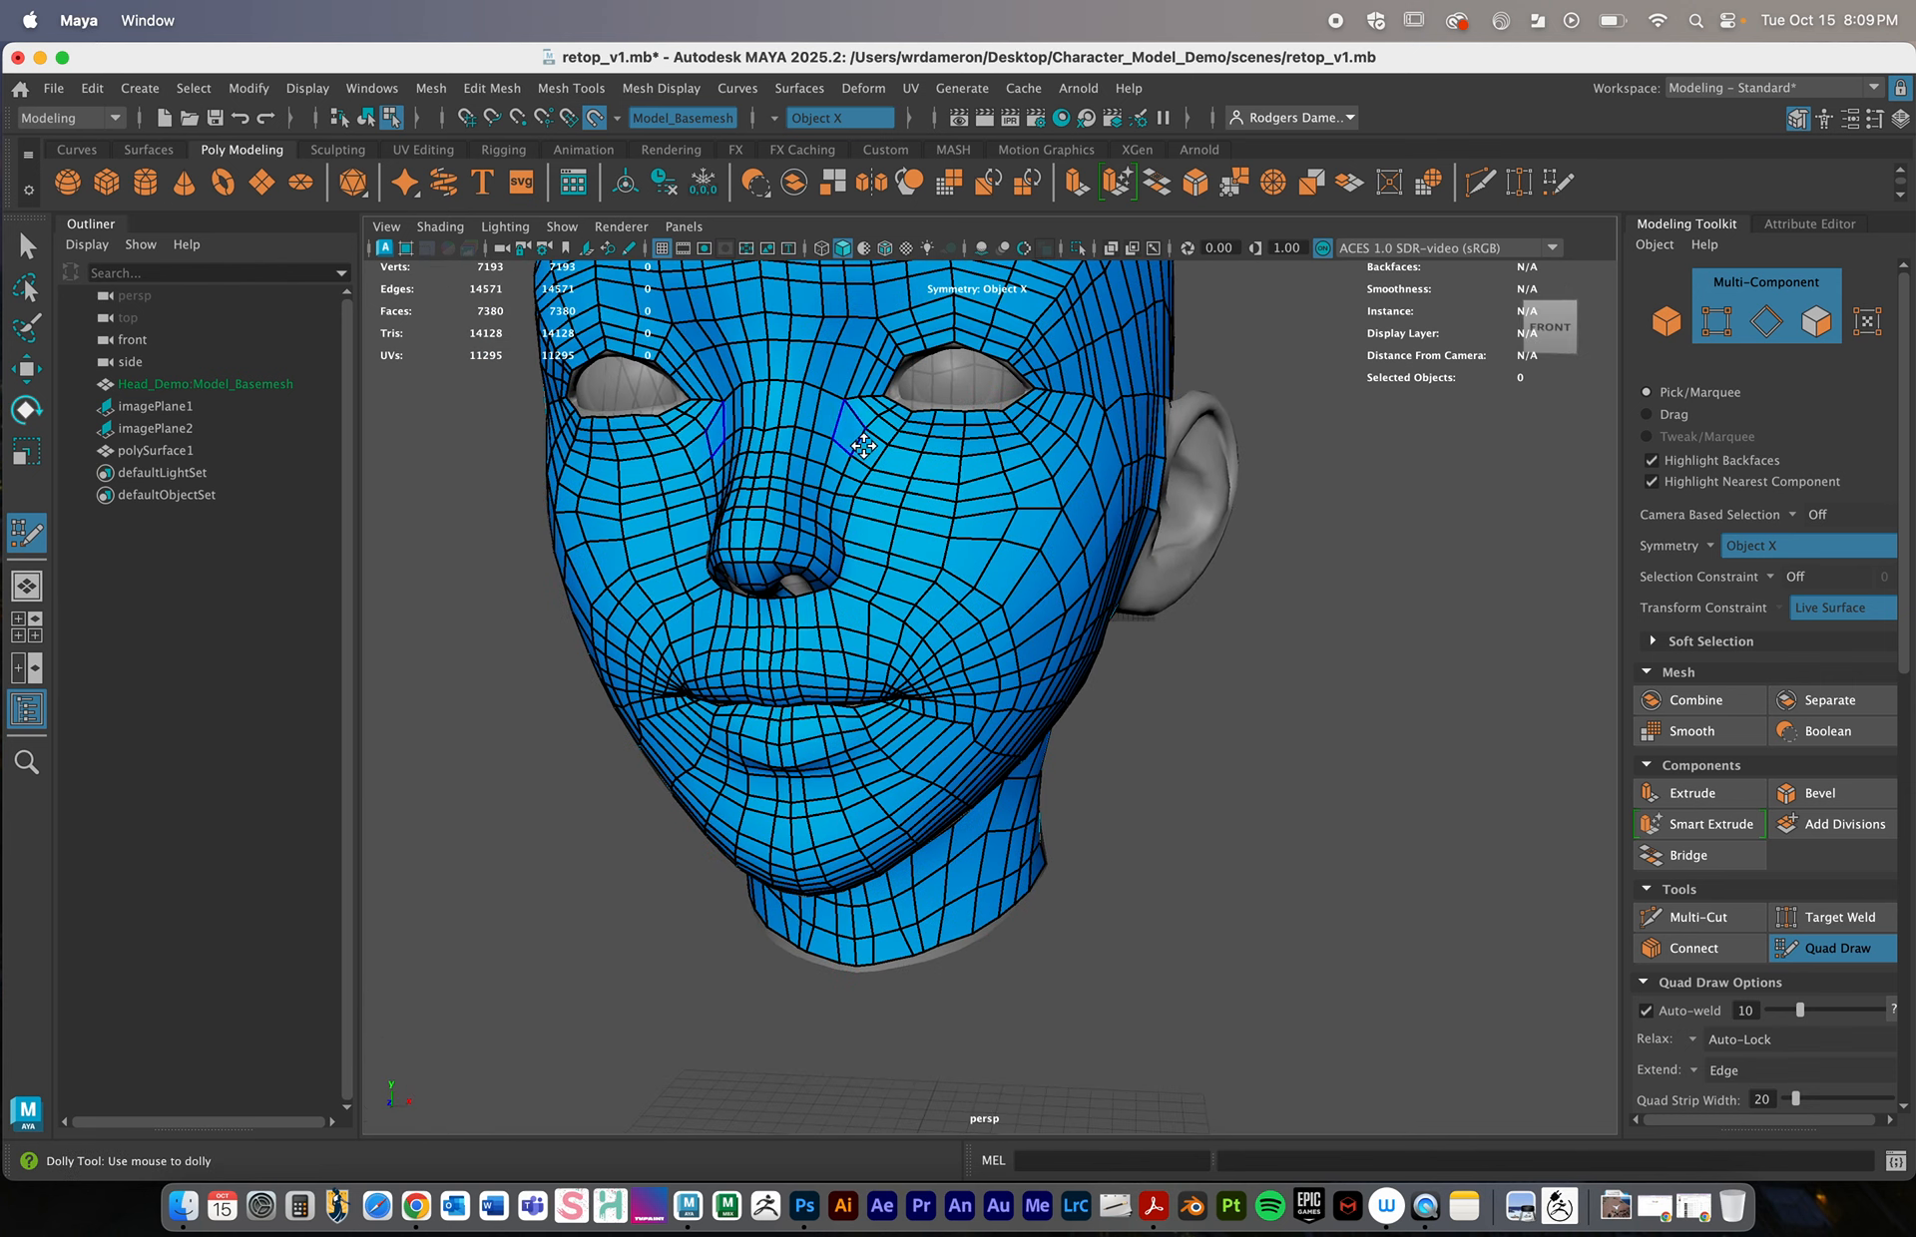
# Relax the quads over the brow and forehead and across the side and back of the skull
pyautogui.moveTo(863, 446)
pyautogui.keyDown('alt'); pyautogui.mouseDown()
pyautogui.moveTo(966, 548)
pyautogui.moveTo(868, 439)
pyautogui.mouseUp(); pyautogui.keyUp('alt')
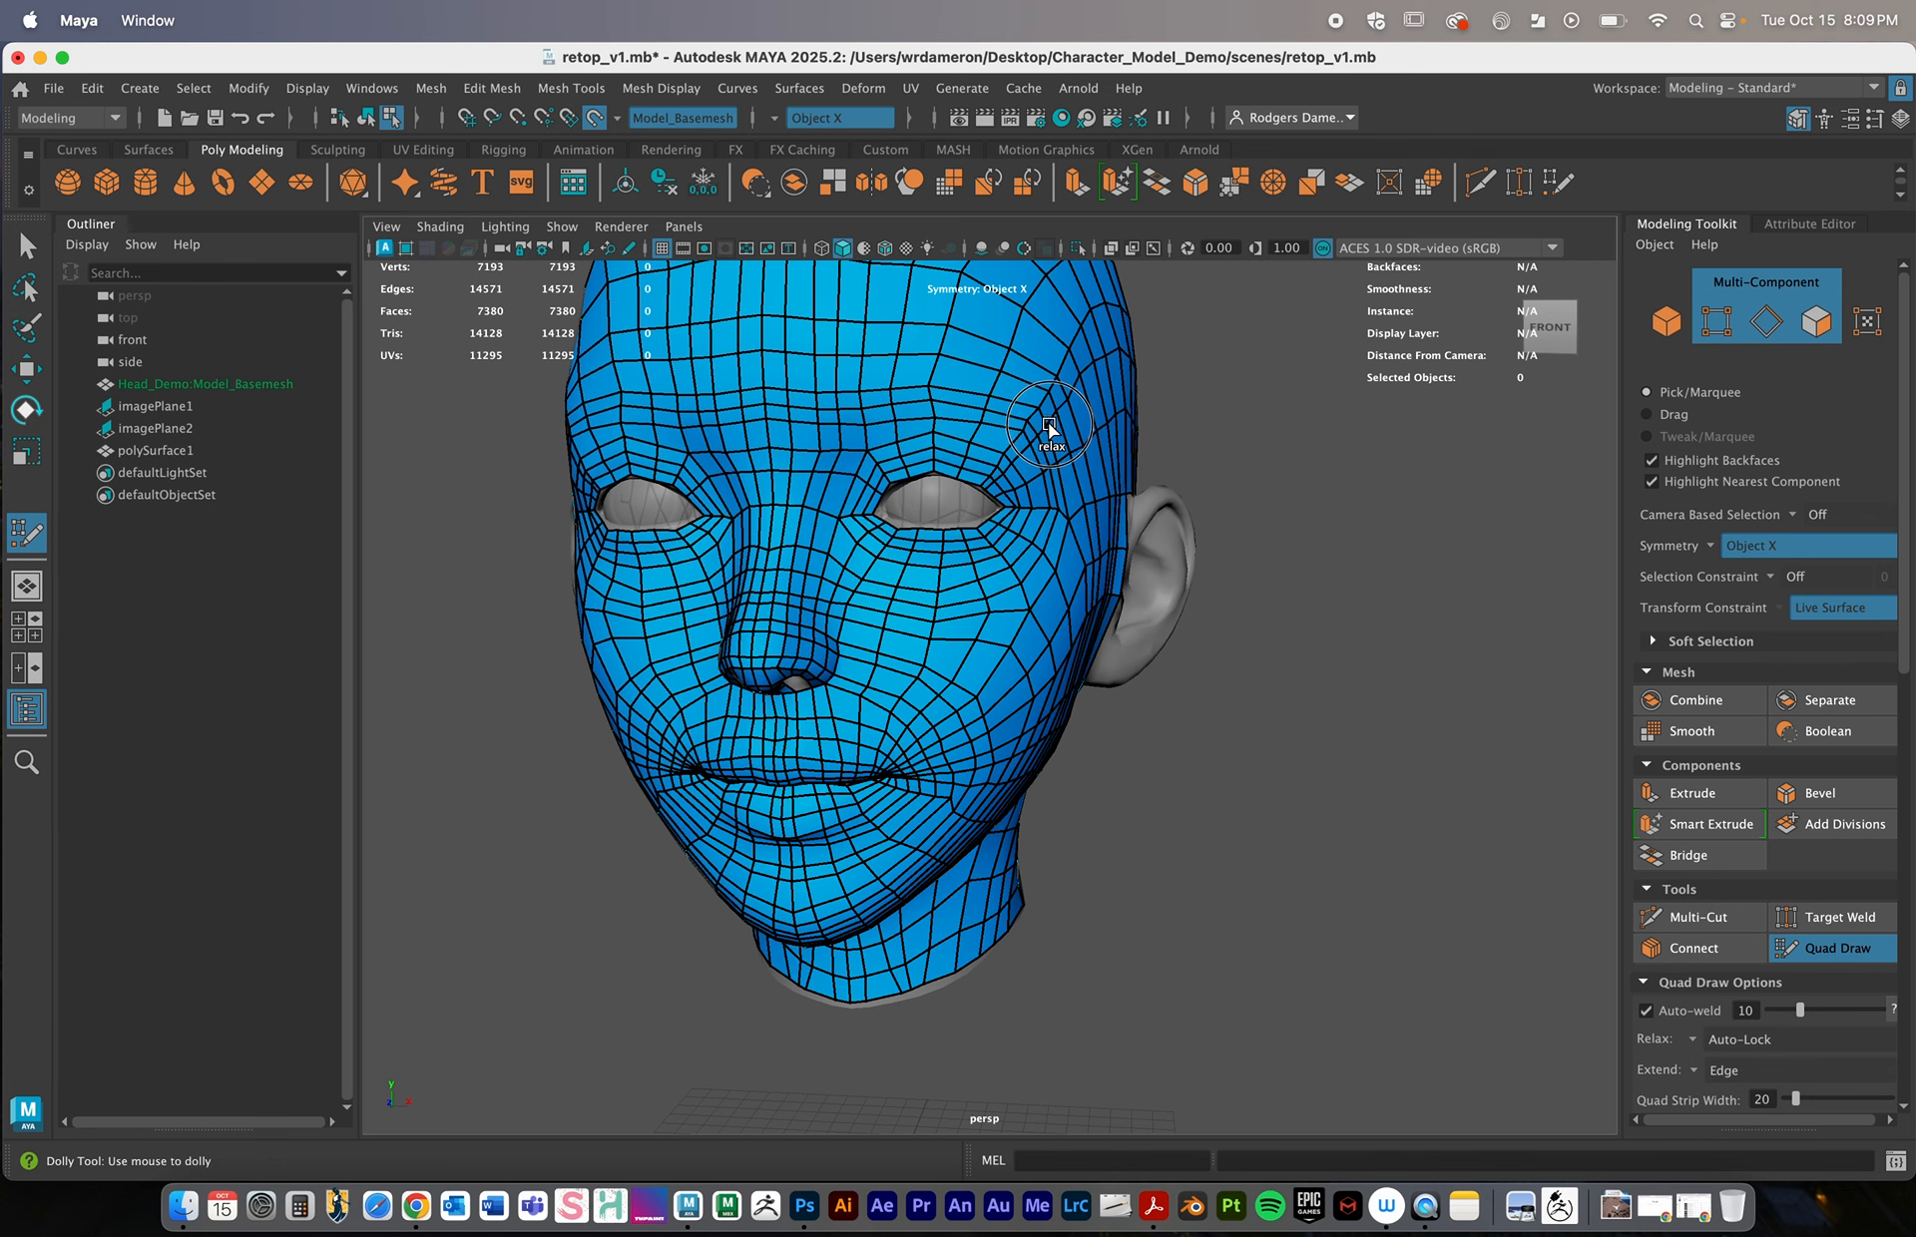
pyautogui.keyDown('alt'); pyautogui.moveTo(966, 356); pyautogui.dragTo(911, 671, button='middle'); pyautogui.keyUp('alt')
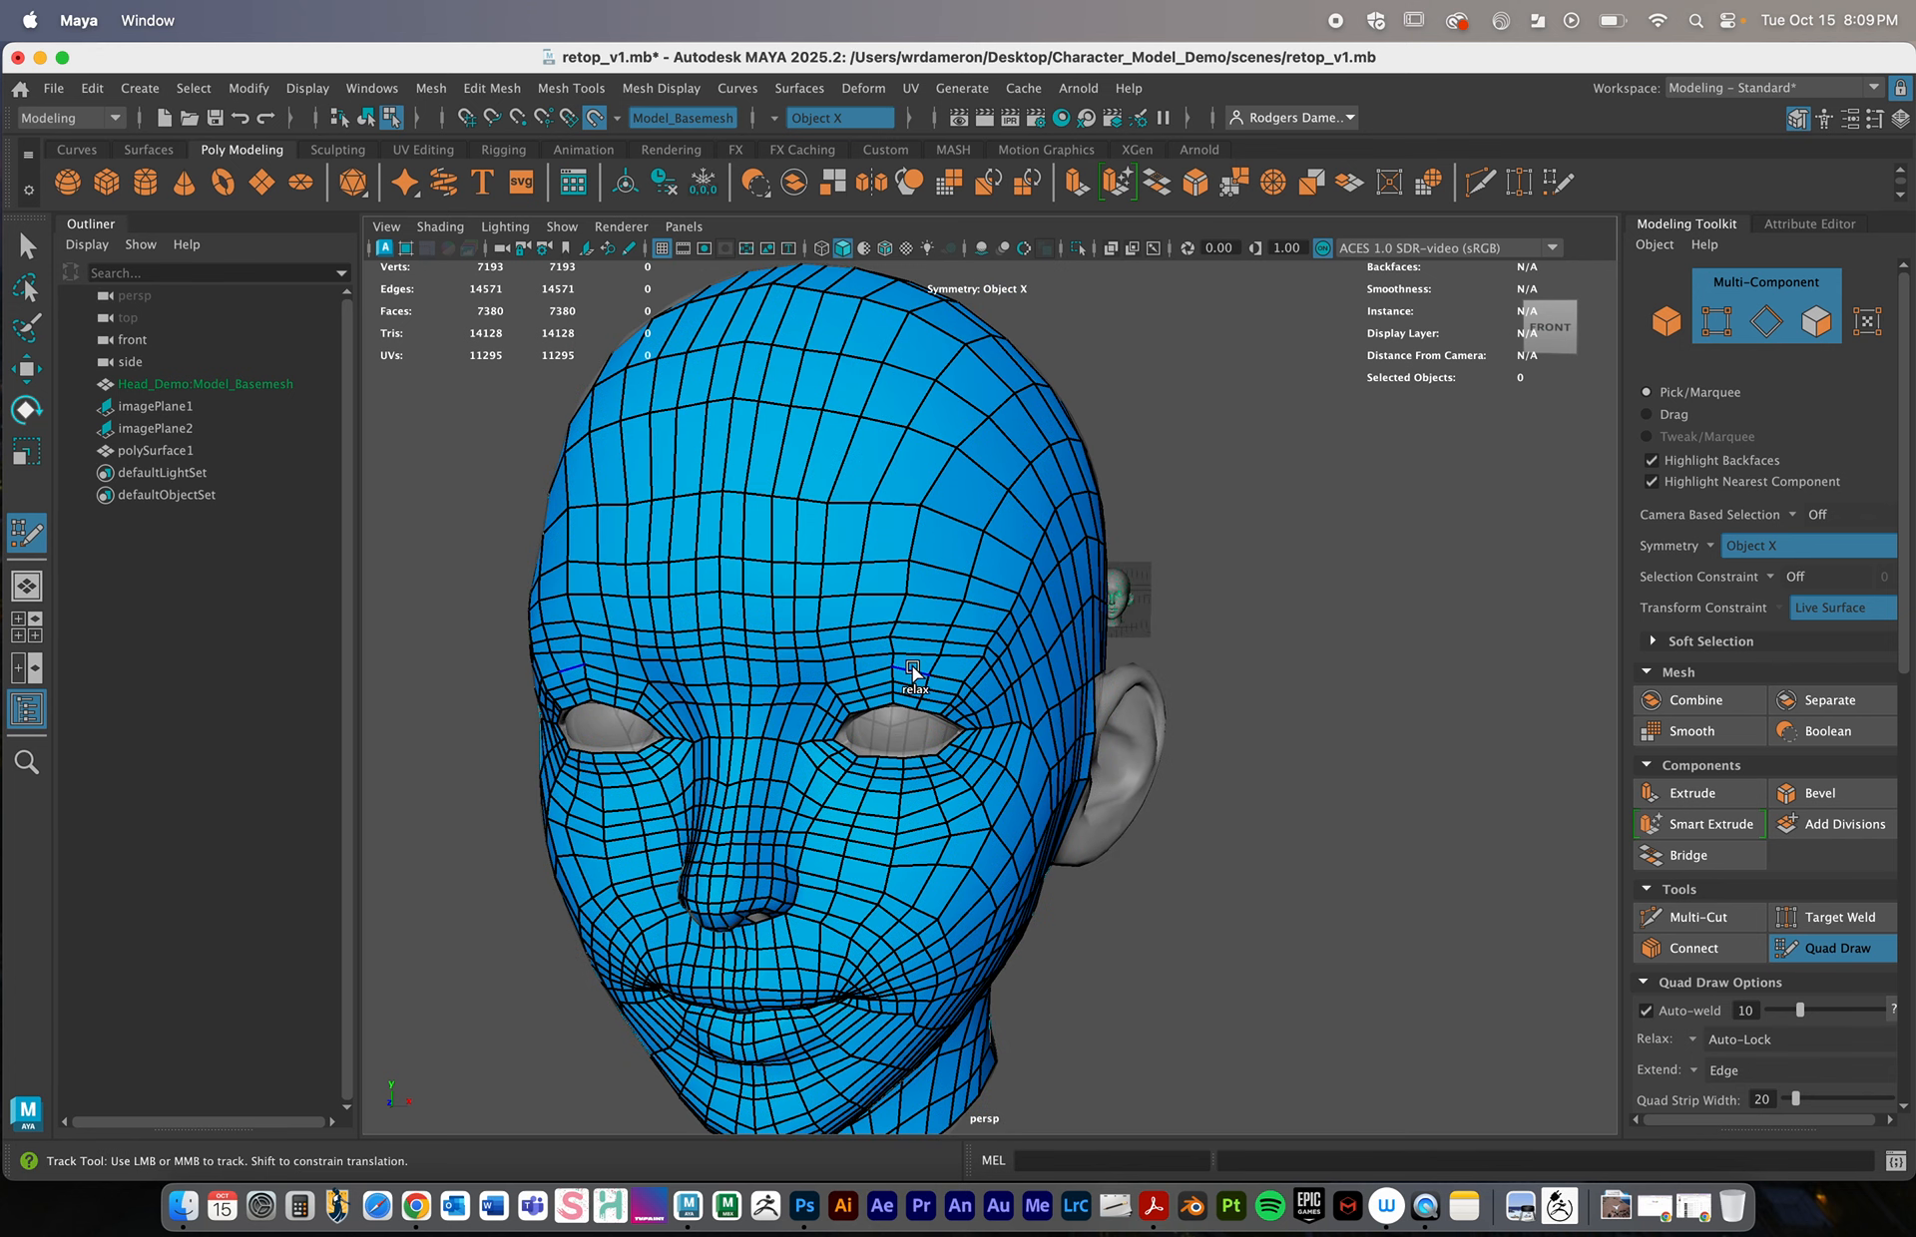
pyautogui.moveTo(1117, 411)
pyautogui.keyDown('alt'); pyautogui.mouseDown()
pyautogui.moveTo(1035, 578)
pyautogui.moveTo(948, 671)
pyautogui.moveTo(872, 659)
pyautogui.moveTo(835, 591)
pyautogui.moveTo(787, 572)
pyautogui.moveTo(994, 625)
pyautogui.moveTo(719, 560)
pyautogui.moveTo(958, 561)
pyautogui.moveTo(838, 510)
pyautogui.moveTo(884, 519)
pyautogui.moveTo(1031, 757)
pyautogui.moveTo(965, 744)
pyautogui.moveTo(983, 796)
pyautogui.mouseUp(); pyautogui.keyUp('alt')
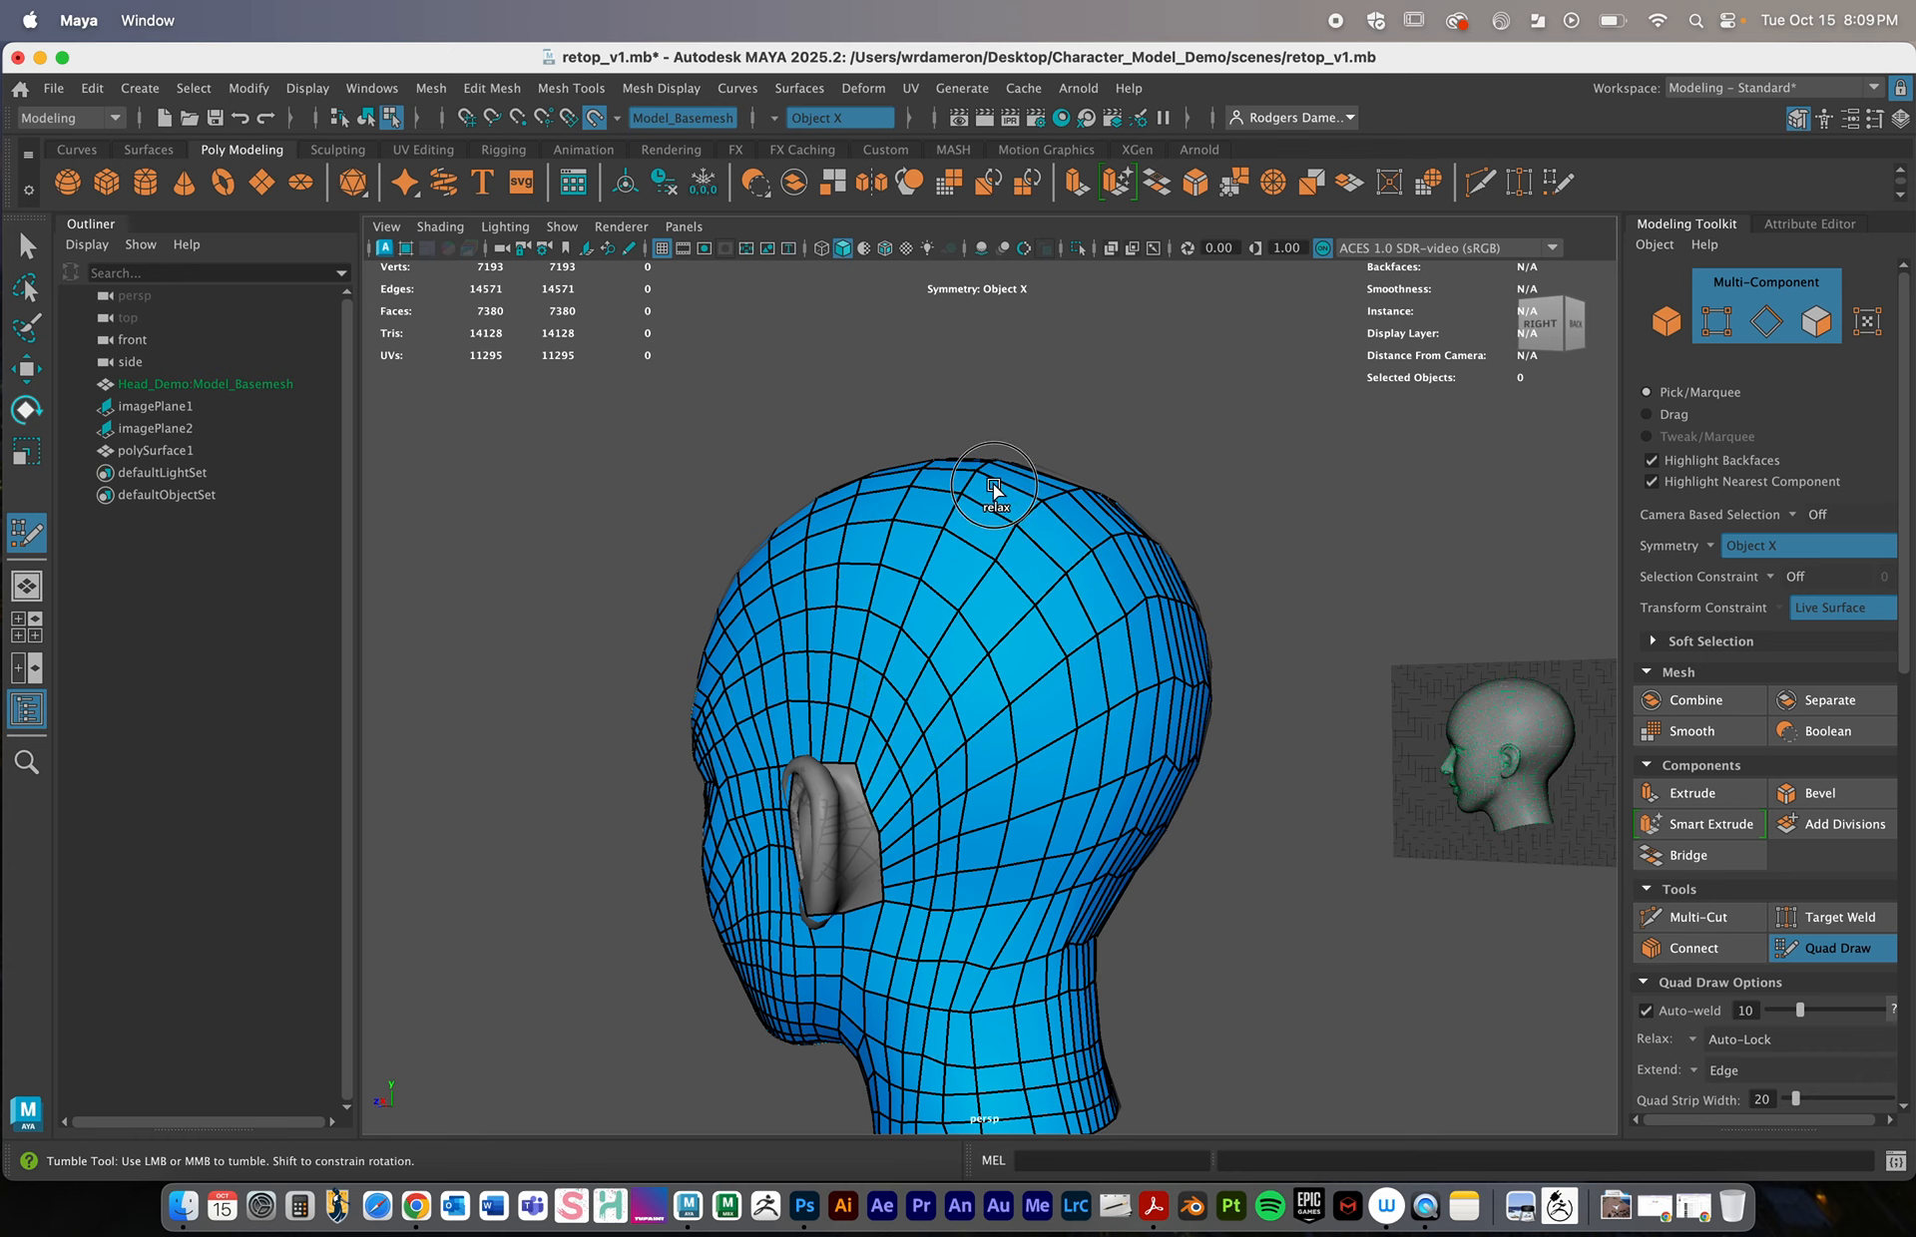
pyautogui.keyDown('alt'); pyautogui.moveTo(992, 492); pyautogui.dragTo(1067, 899); pyautogui.keyUp('alt')
pyautogui.keyDown('alt'); pyautogui.moveTo(1068, 894); pyautogui.dragTo(1090, 851, button='middle'); pyautogui.keyUp('alt')
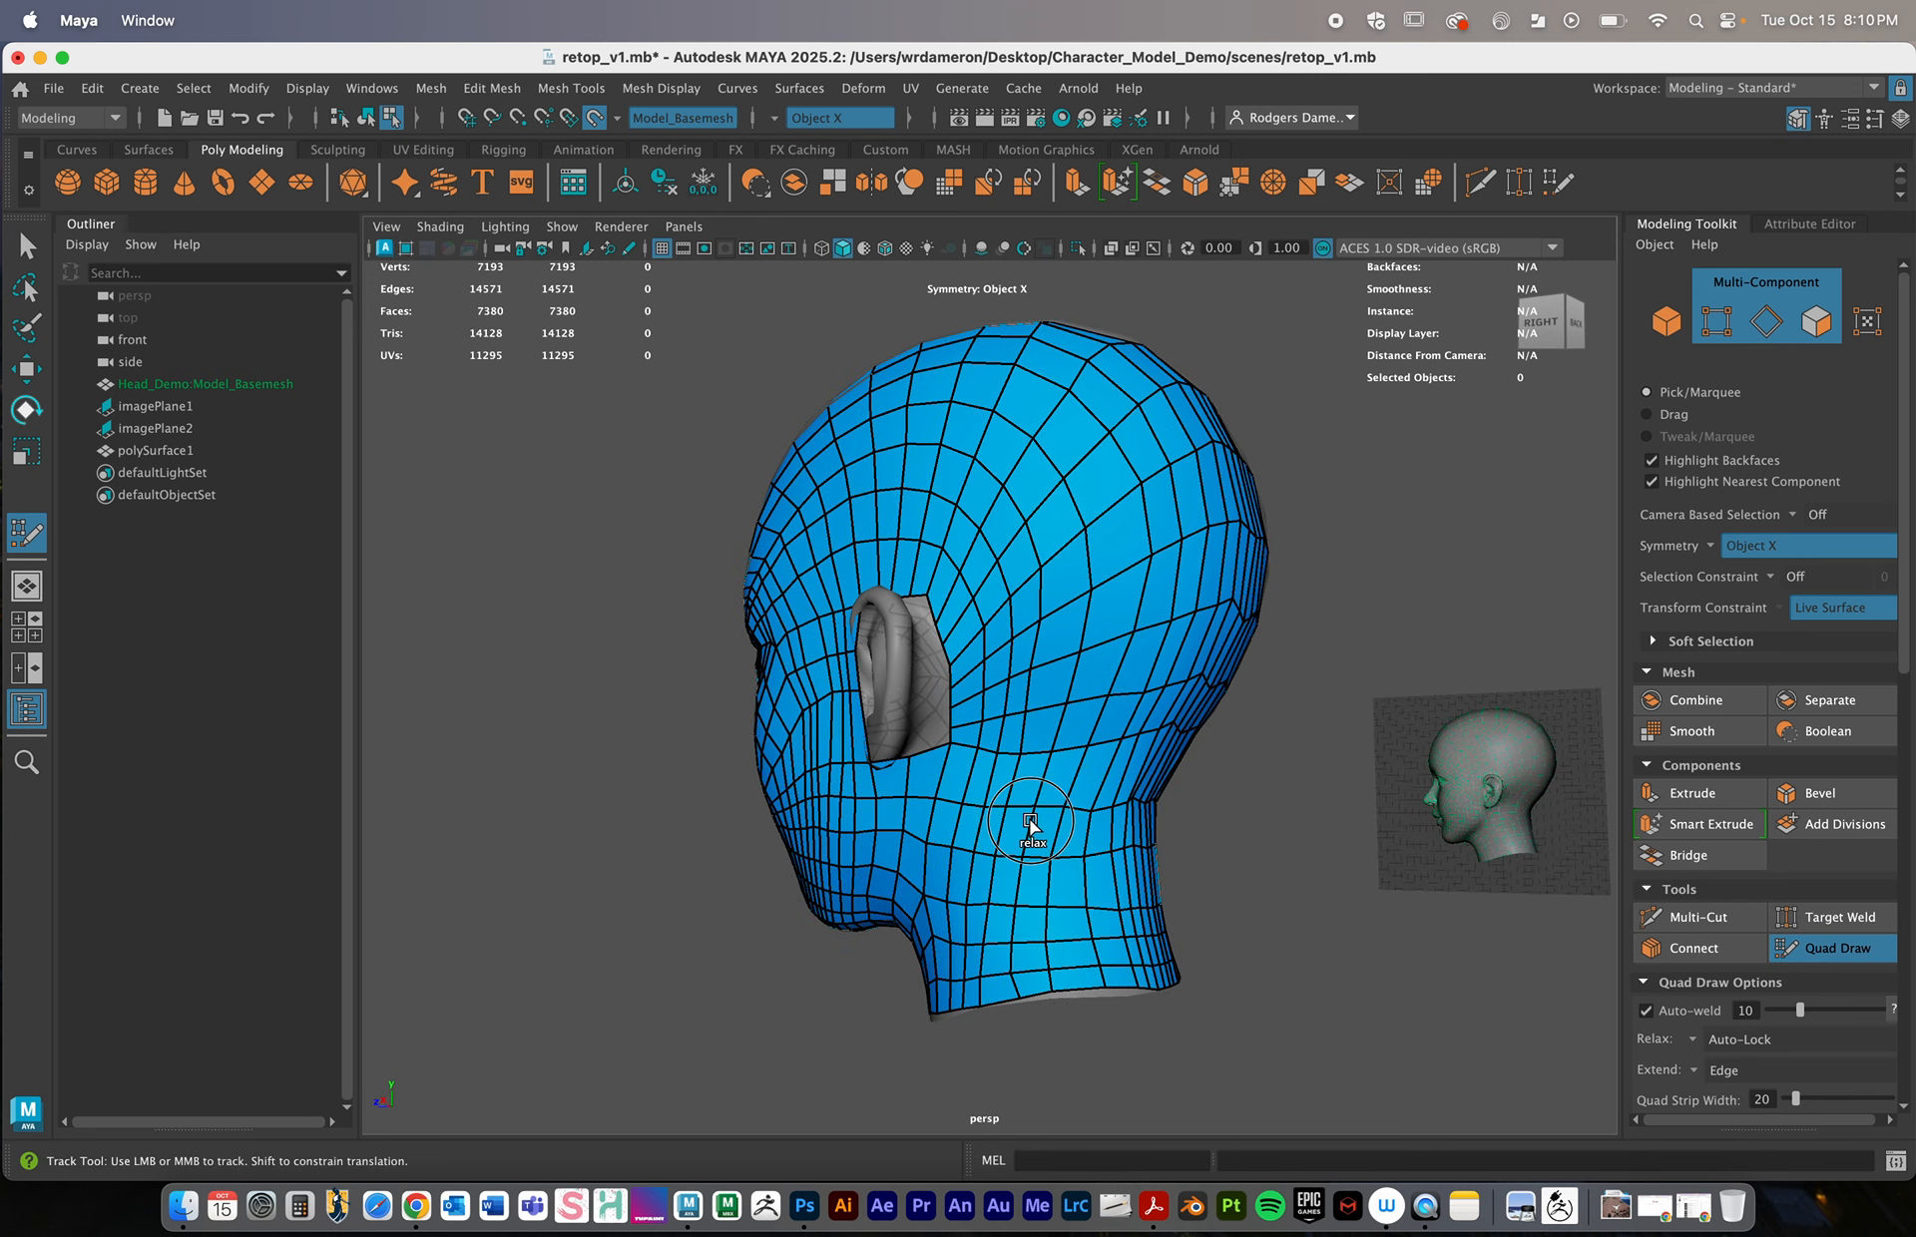
# Relax the quads across the back of the skull and down the nape to even out the spacing
pyautogui.keyDown('alt'); pyautogui.moveTo(1101, 748); pyautogui.dragTo(1061, 847); pyautogui.keyUp('alt')
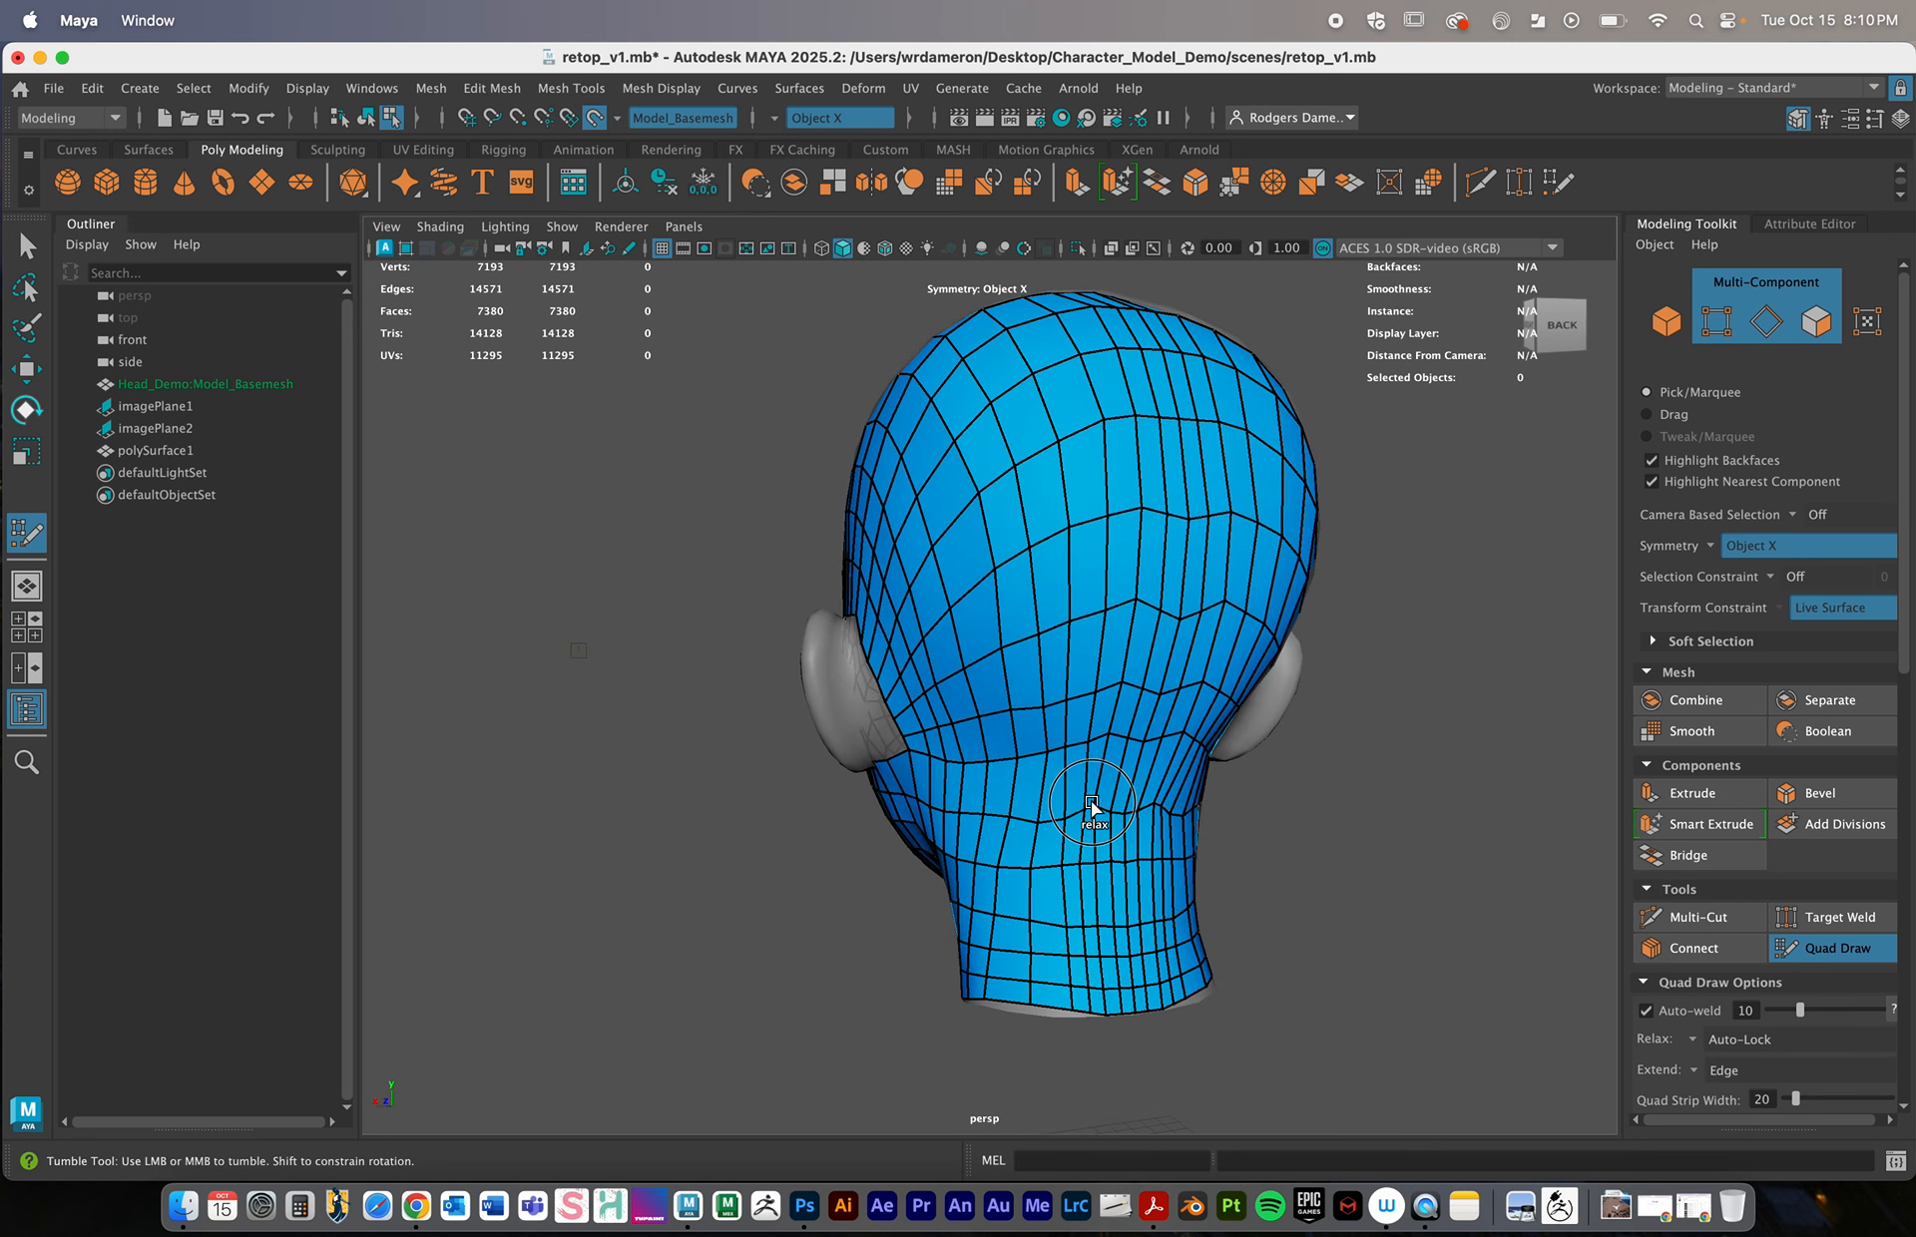
pyautogui.press('z')
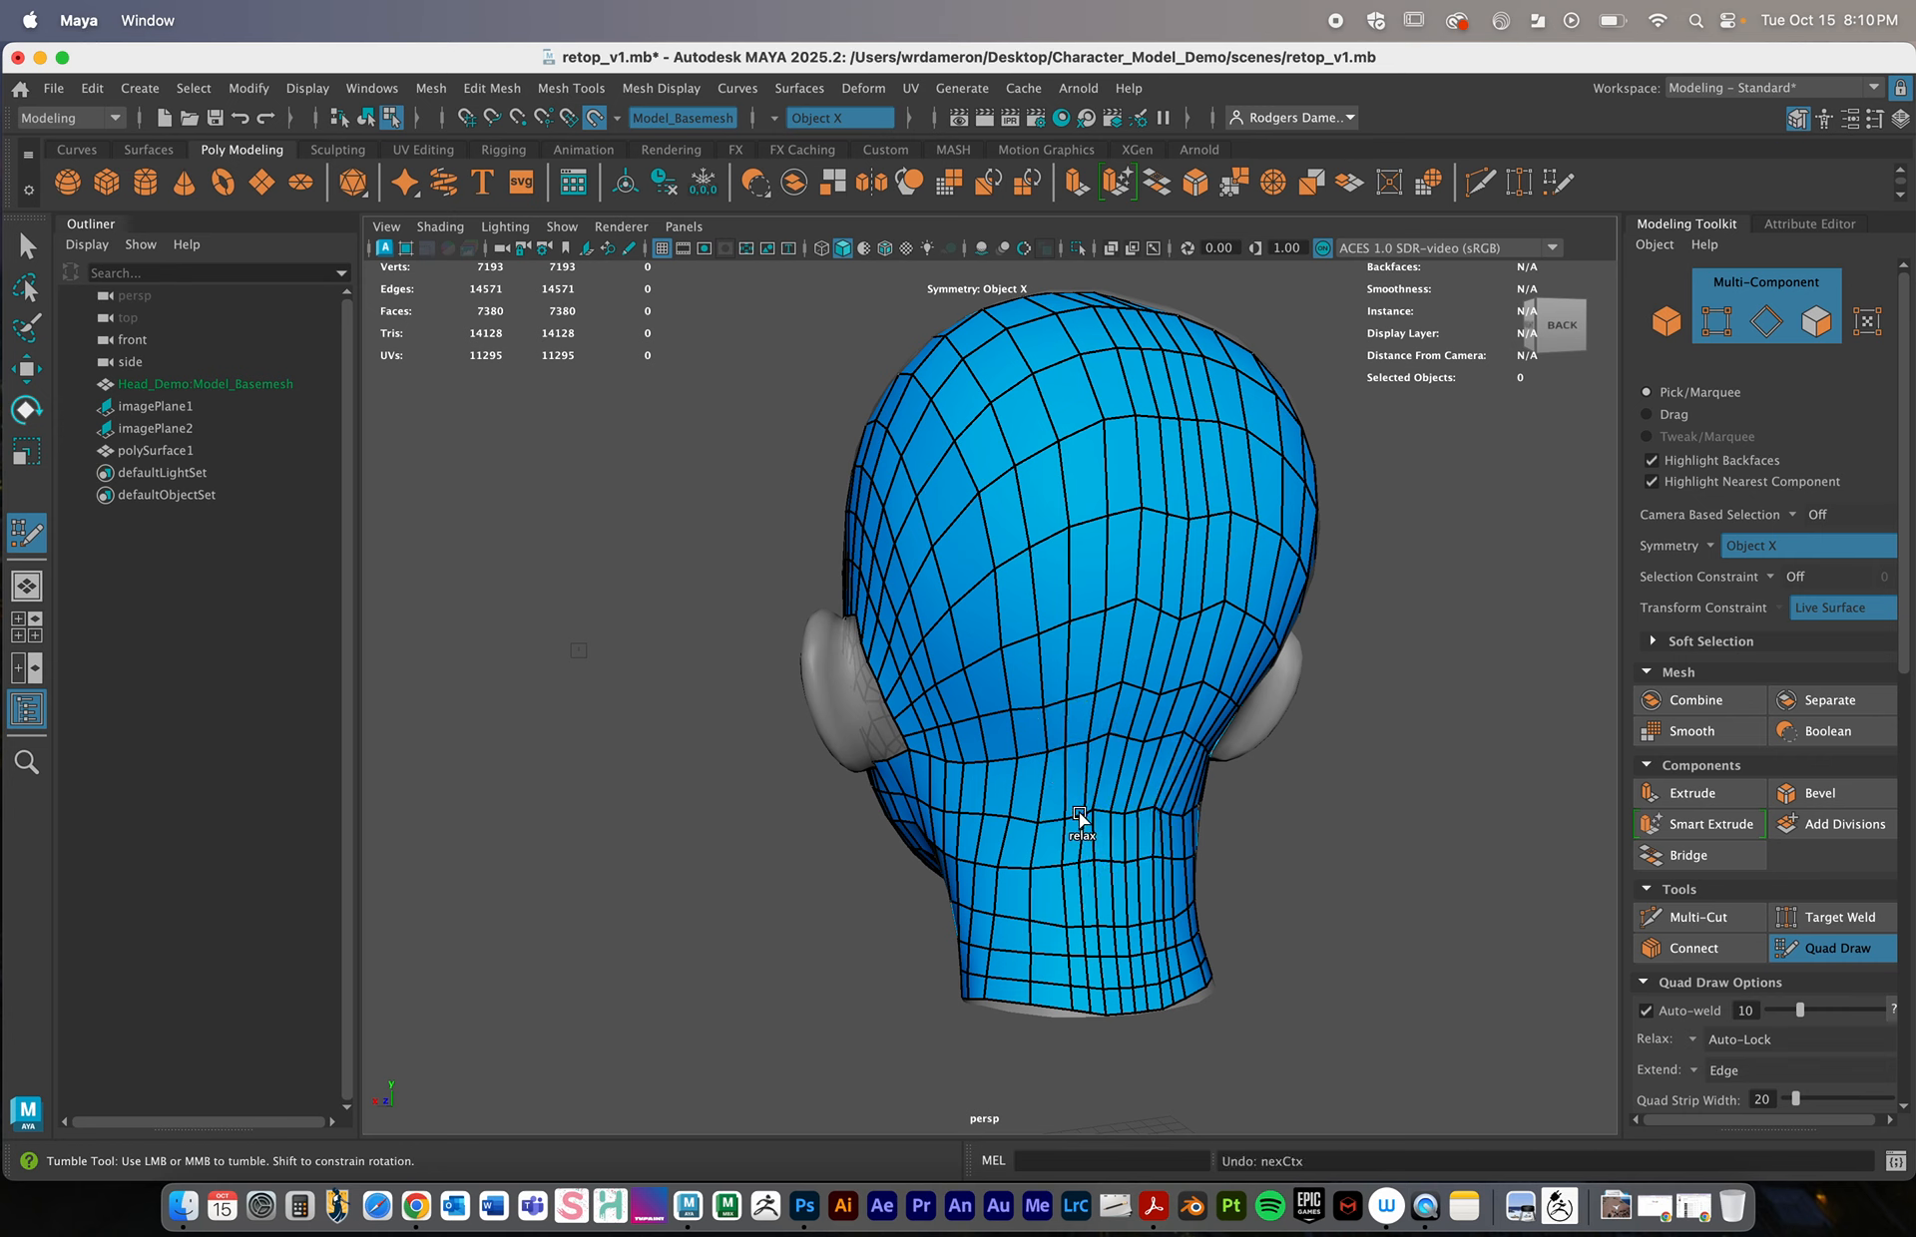
pyautogui.moveTo(1080, 814)
pyautogui.keyDown('shift'); pyautogui.mouseDown()
pyautogui.moveTo(1156, 812)
pyautogui.moveTo(1119, 751)
pyautogui.moveTo(1213, 675)
pyautogui.moveTo(1134, 586)
pyautogui.moveTo(1236, 564)
pyautogui.moveTo(1183, 448)
pyautogui.moveTo(1133, 440)
pyautogui.moveTo(1030, 761)
pyautogui.moveTo(1061, 928)
pyautogui.moveTo(1099, 926)
pyautogui.mouseUp(); pyautogui.keyUp('shift')
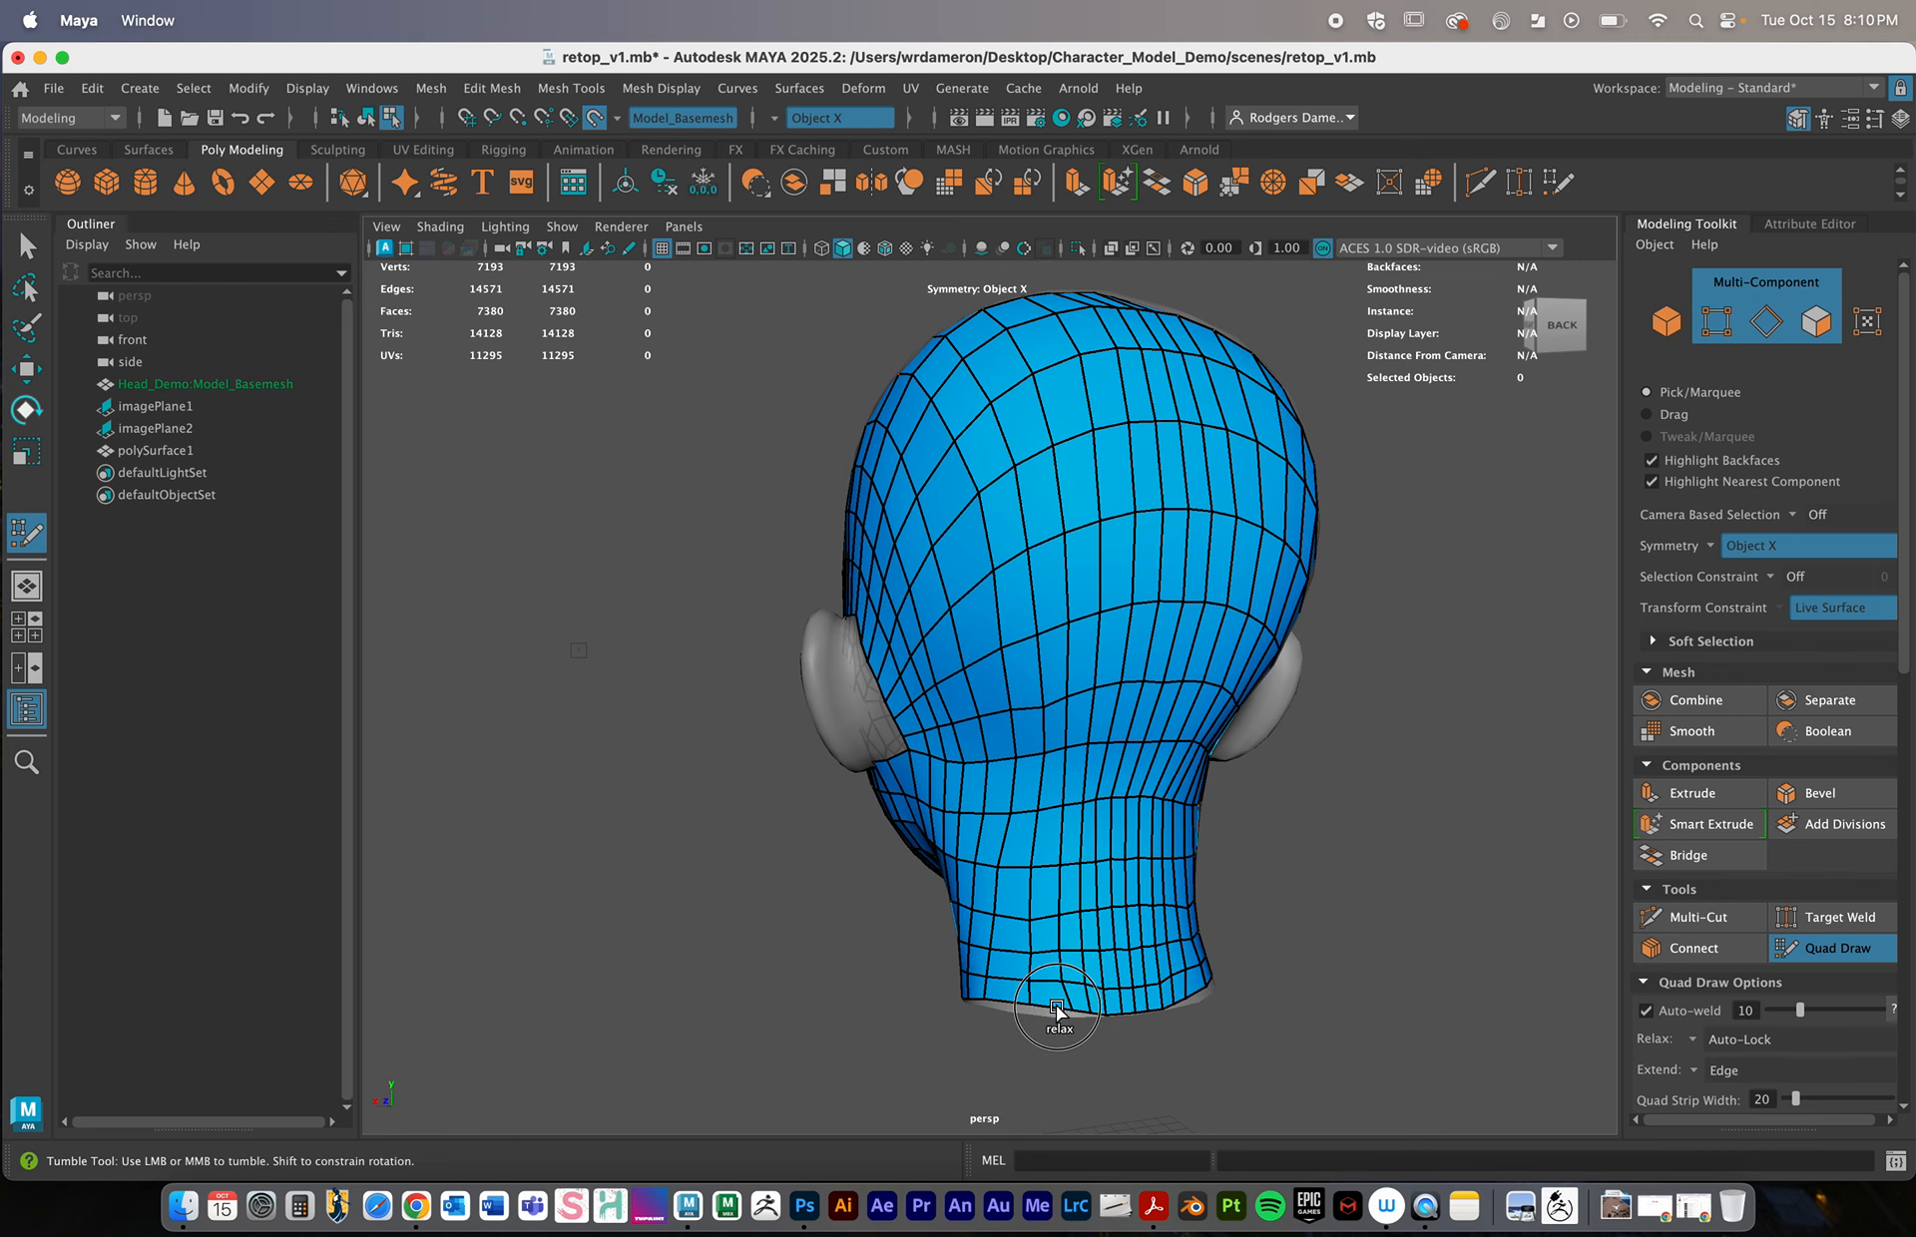
# Relax the quads over the forehead, temple and crown of the head
pyautogui.moveTo(1068, 769)
pyautogui.keyDown('alt'); pyautogui.mouseDown()
pyautogui.moveTo(1124, 783)
pyautogui.moveTo(1060, 761)
pyautogui.moveTo(1060, 659)
pyautogui.moveTo(1008, 633)
pyautogui.moveTo(1090, 672)
pyautogui.moveTo(1060, 670)
pyautogui.moveTo(1111, 522)
pyautogui.moveTo(1068, 603)
pyautogui.moveTo(1076, 725)
pyautogui.moveTo(1069, 679)
pyautogui.mouseUp(); pyautogui.keyUp('alt')
pyautogui.moveTo(855, 643)
pyautogui.keyDown('alt'); pyautogui.mouseDown(button='right')
pyautogui.moveTo(838, 587)
pyautogui.moveTo(721, 527)
pyautogui.mouseUp(button='right'); pyautogui.keyUp('alt')
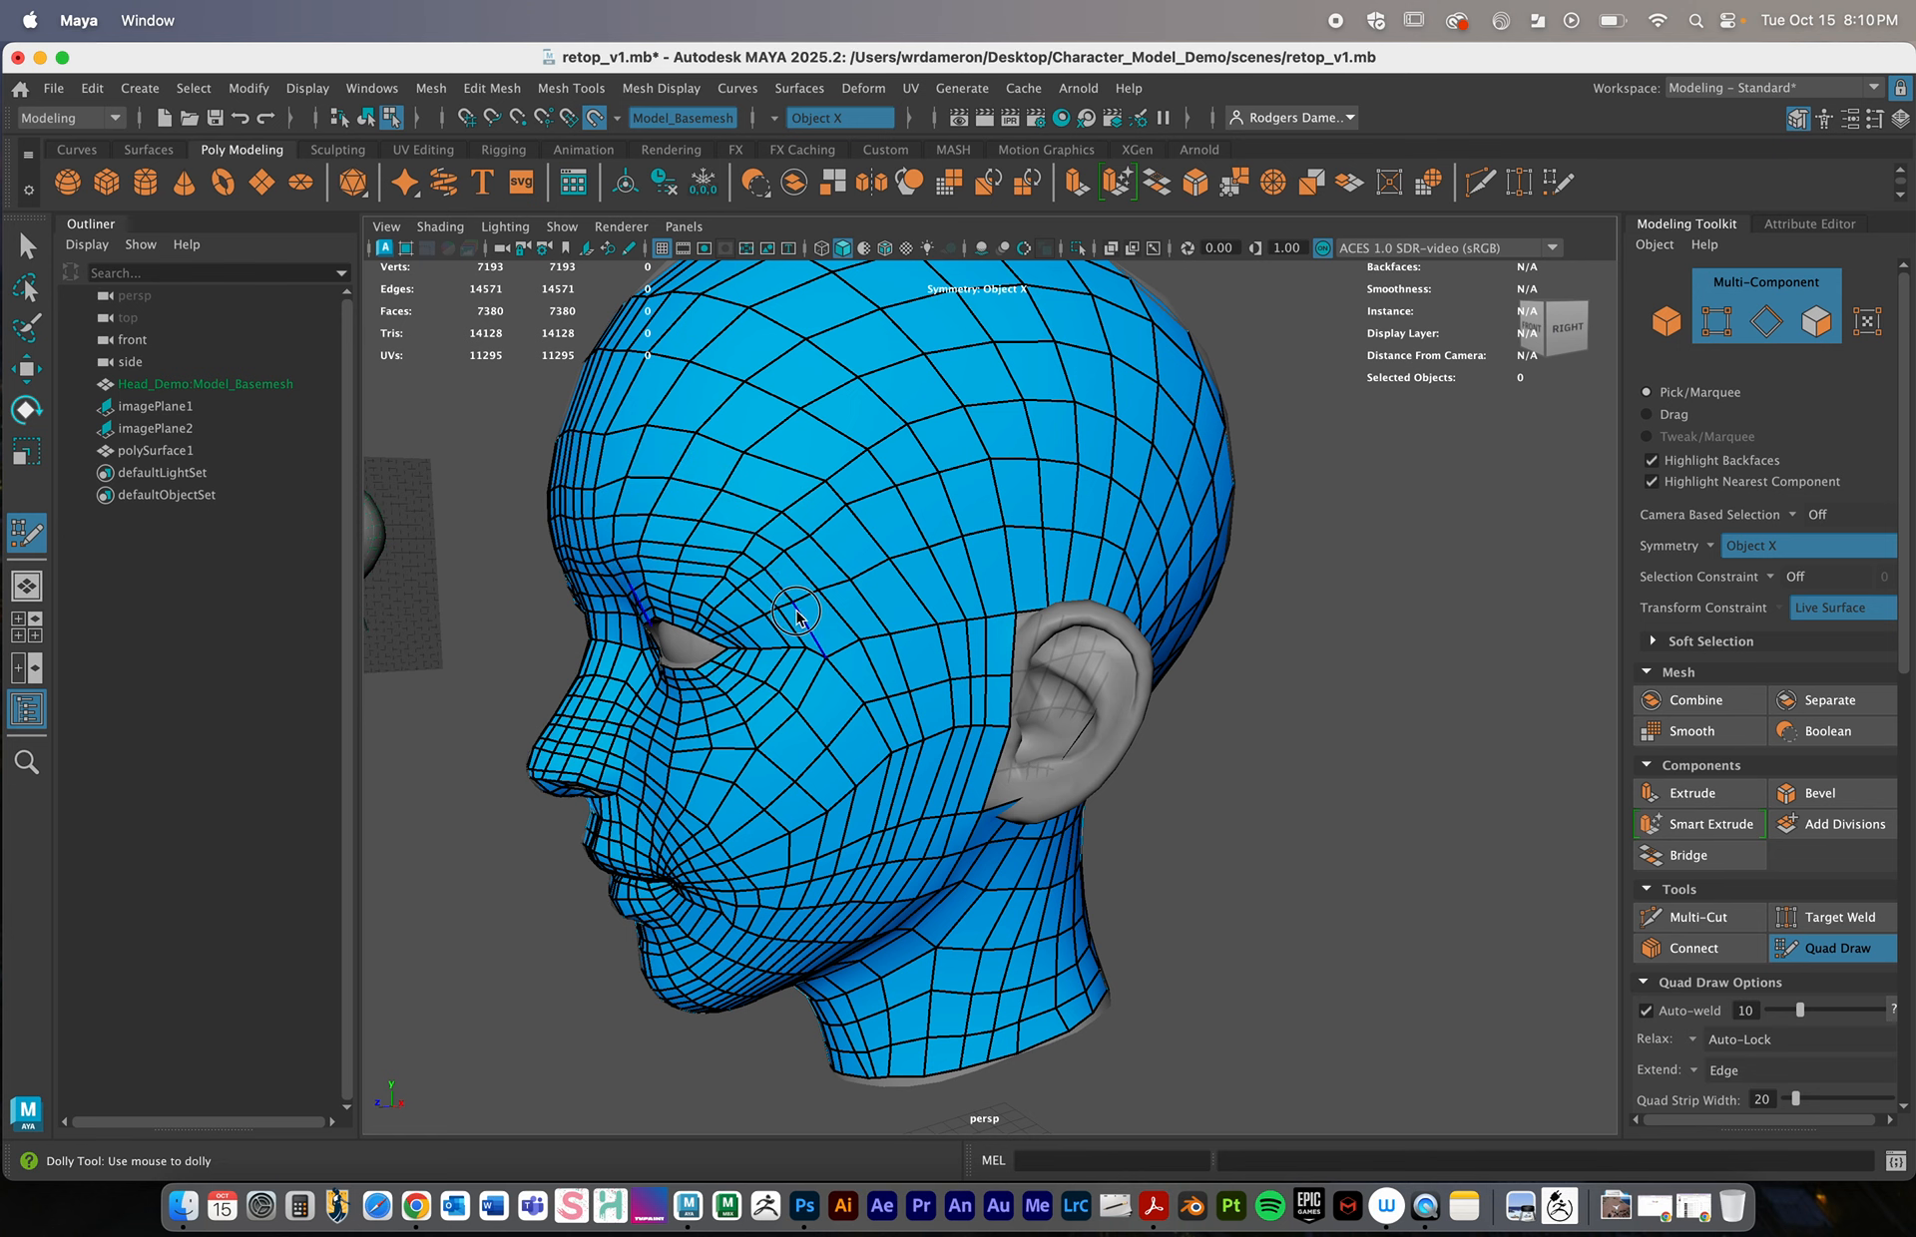
pyautogui.moveTo(797, 617)
pyautogui.keyDown('alt'); pyautogui.mouseDown()
pyautogui.moveTo(775, 586)
pyautogui.moveTo(808, 604)
pyautogui.mouseUp(); pyautogui.keyUp('alt')
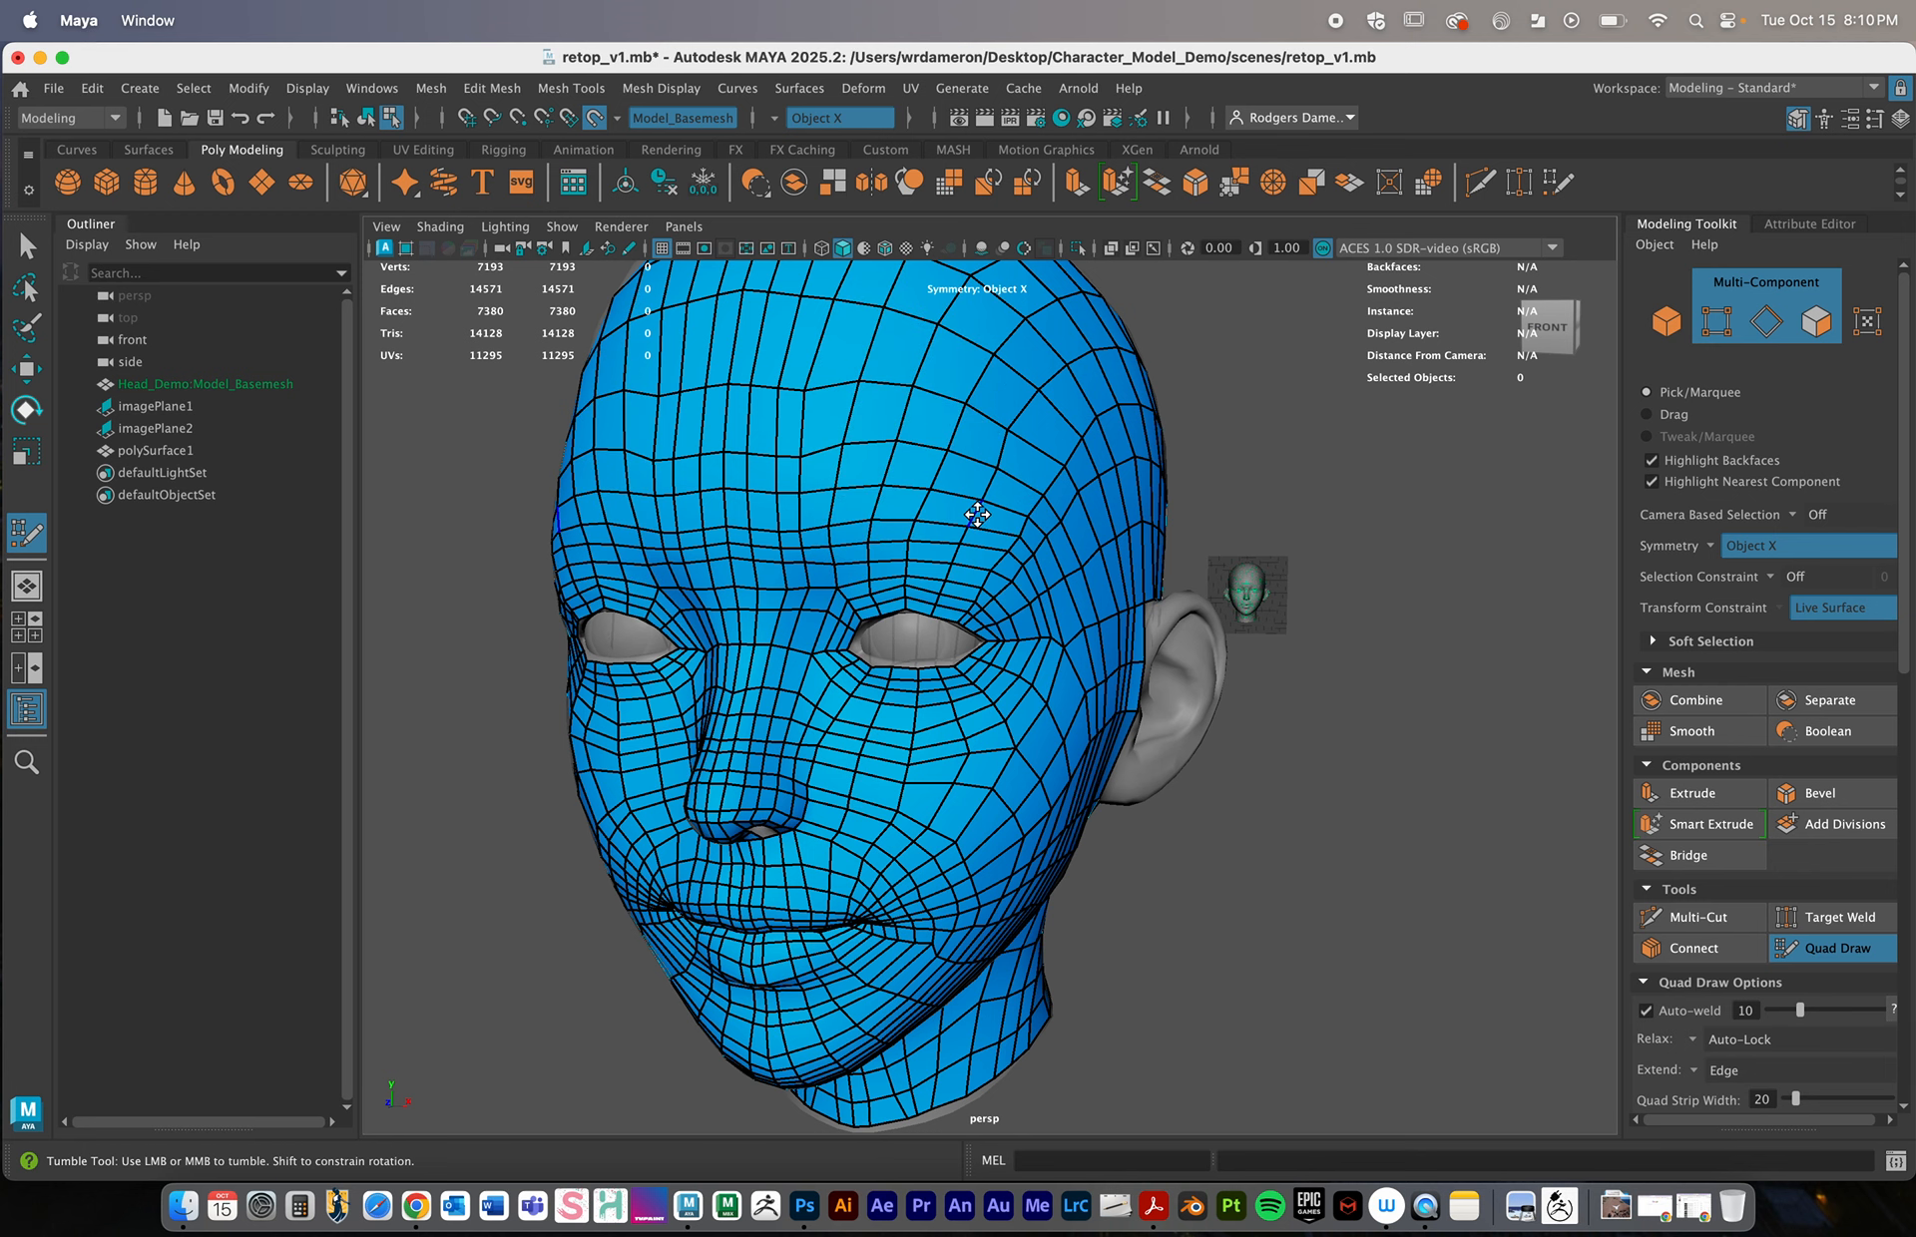
pyautogui.moveTo(976, 515)
pyautogui.keyDown('alt'); pyautogui.mouseDown()
pyautogui.moveTo(907, 492)
pyautogui.moveTo(825, 513)
pyautogui.mouseUp(); pyautogui.keyUp('alt')
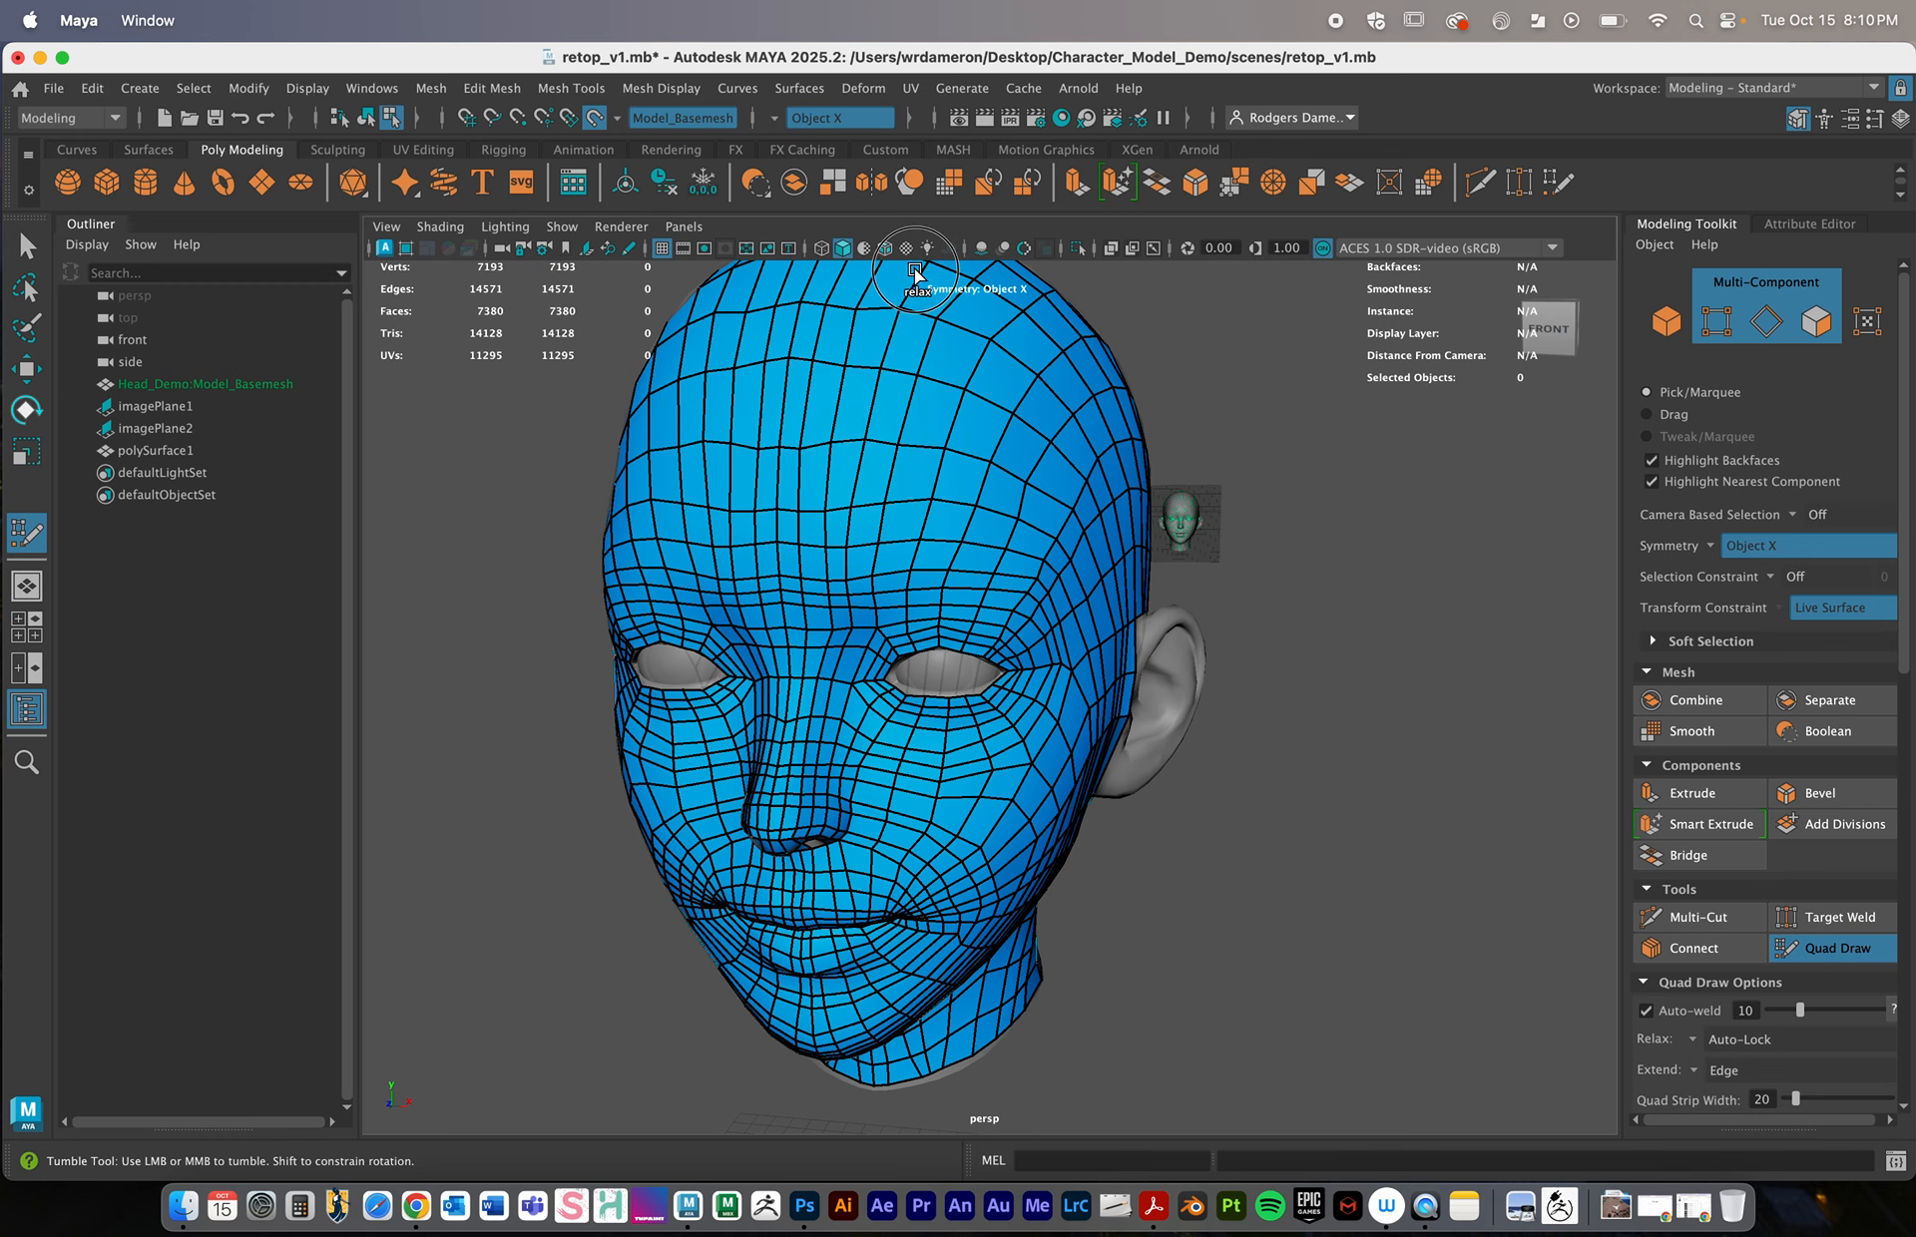
pyautogui.keyDown('alt'); pyautogui.moveTo(915, 274); pyautogui.dragTo(842, 504, button='middle'); pyautogui.keyUp('alt')
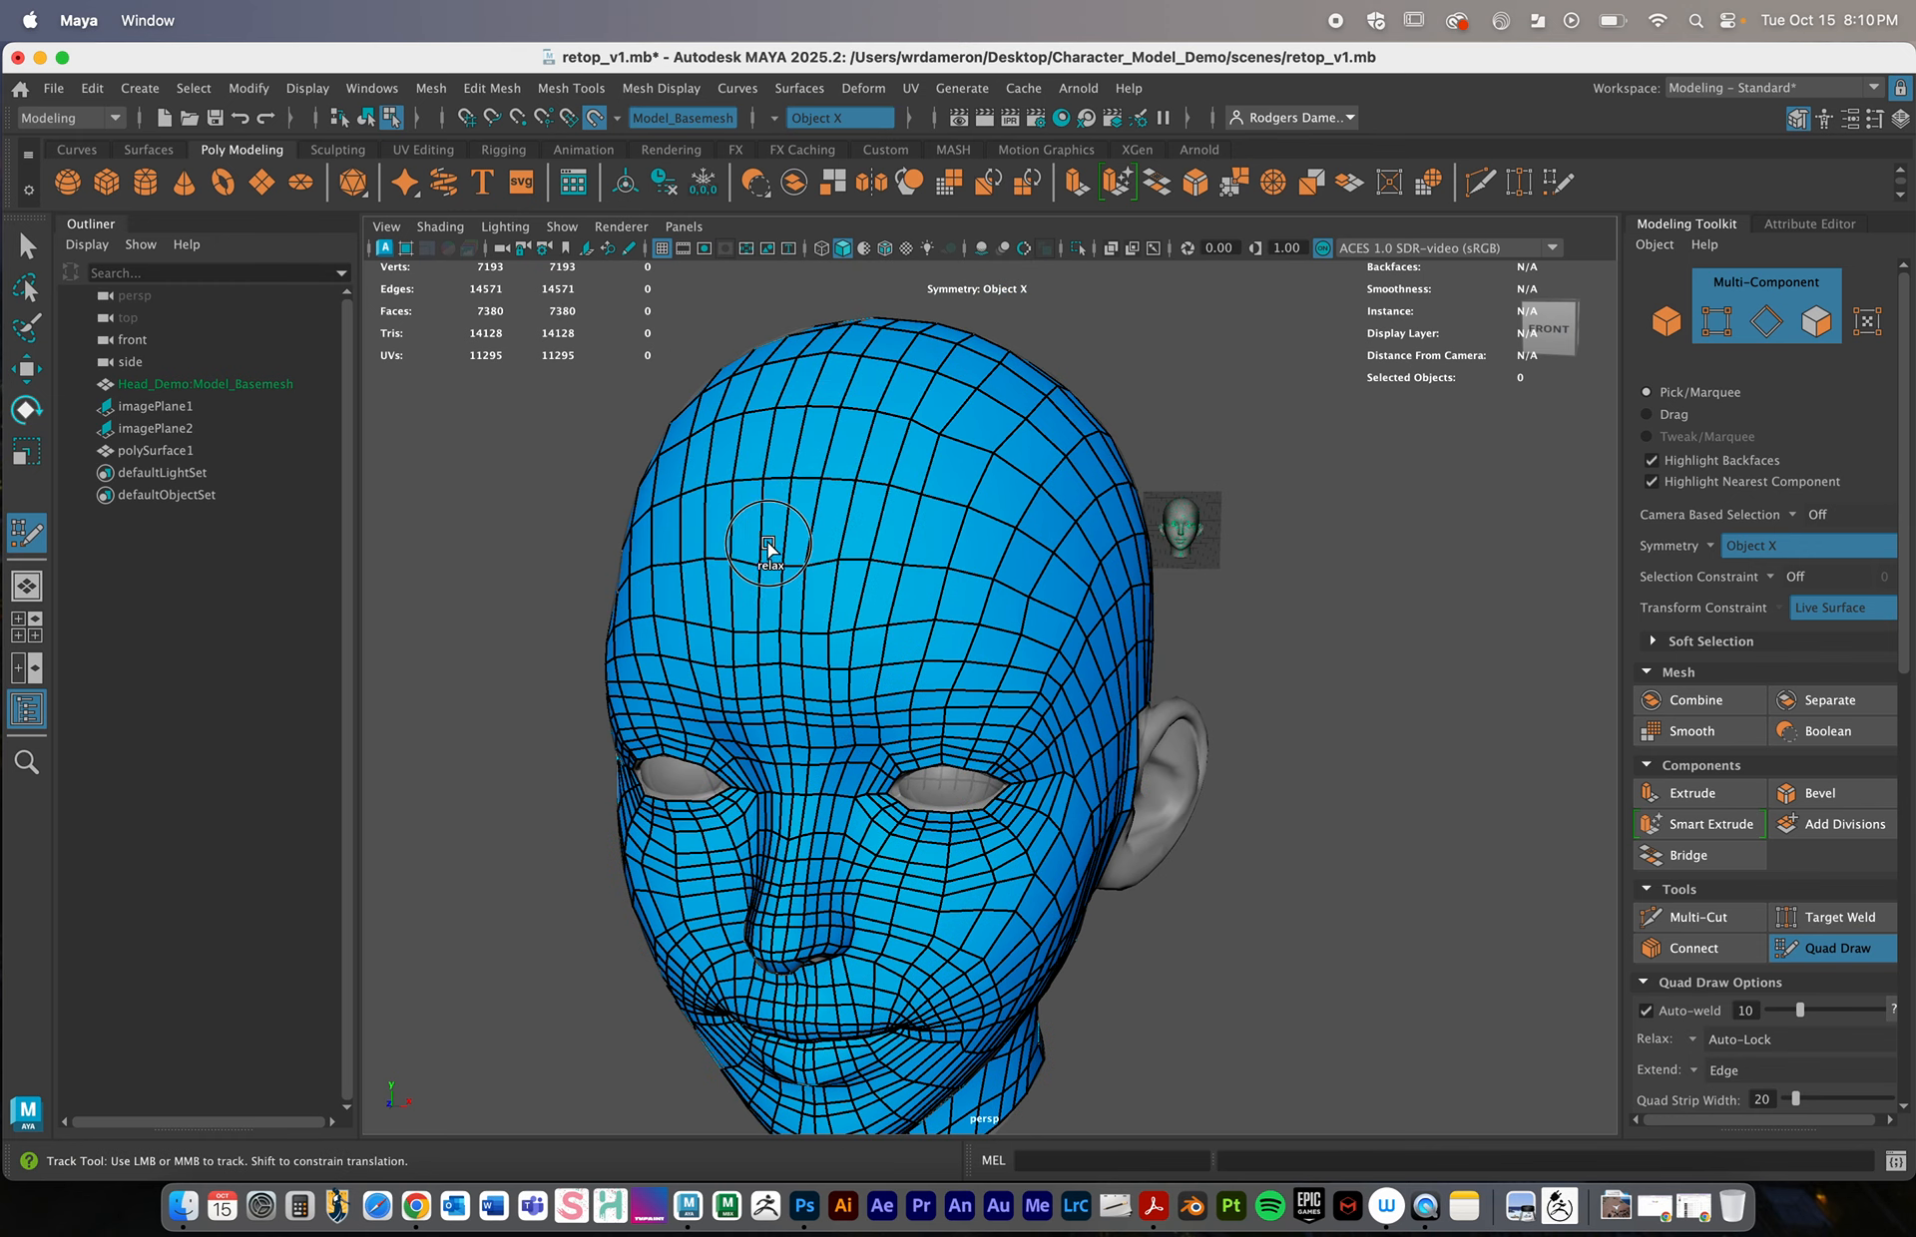
pyautogui.keyDown('alt'); pyautogui.moveTo(1068, 795); pyautogui.dragTo(954, 778); pyautogui.keyUp('alt')
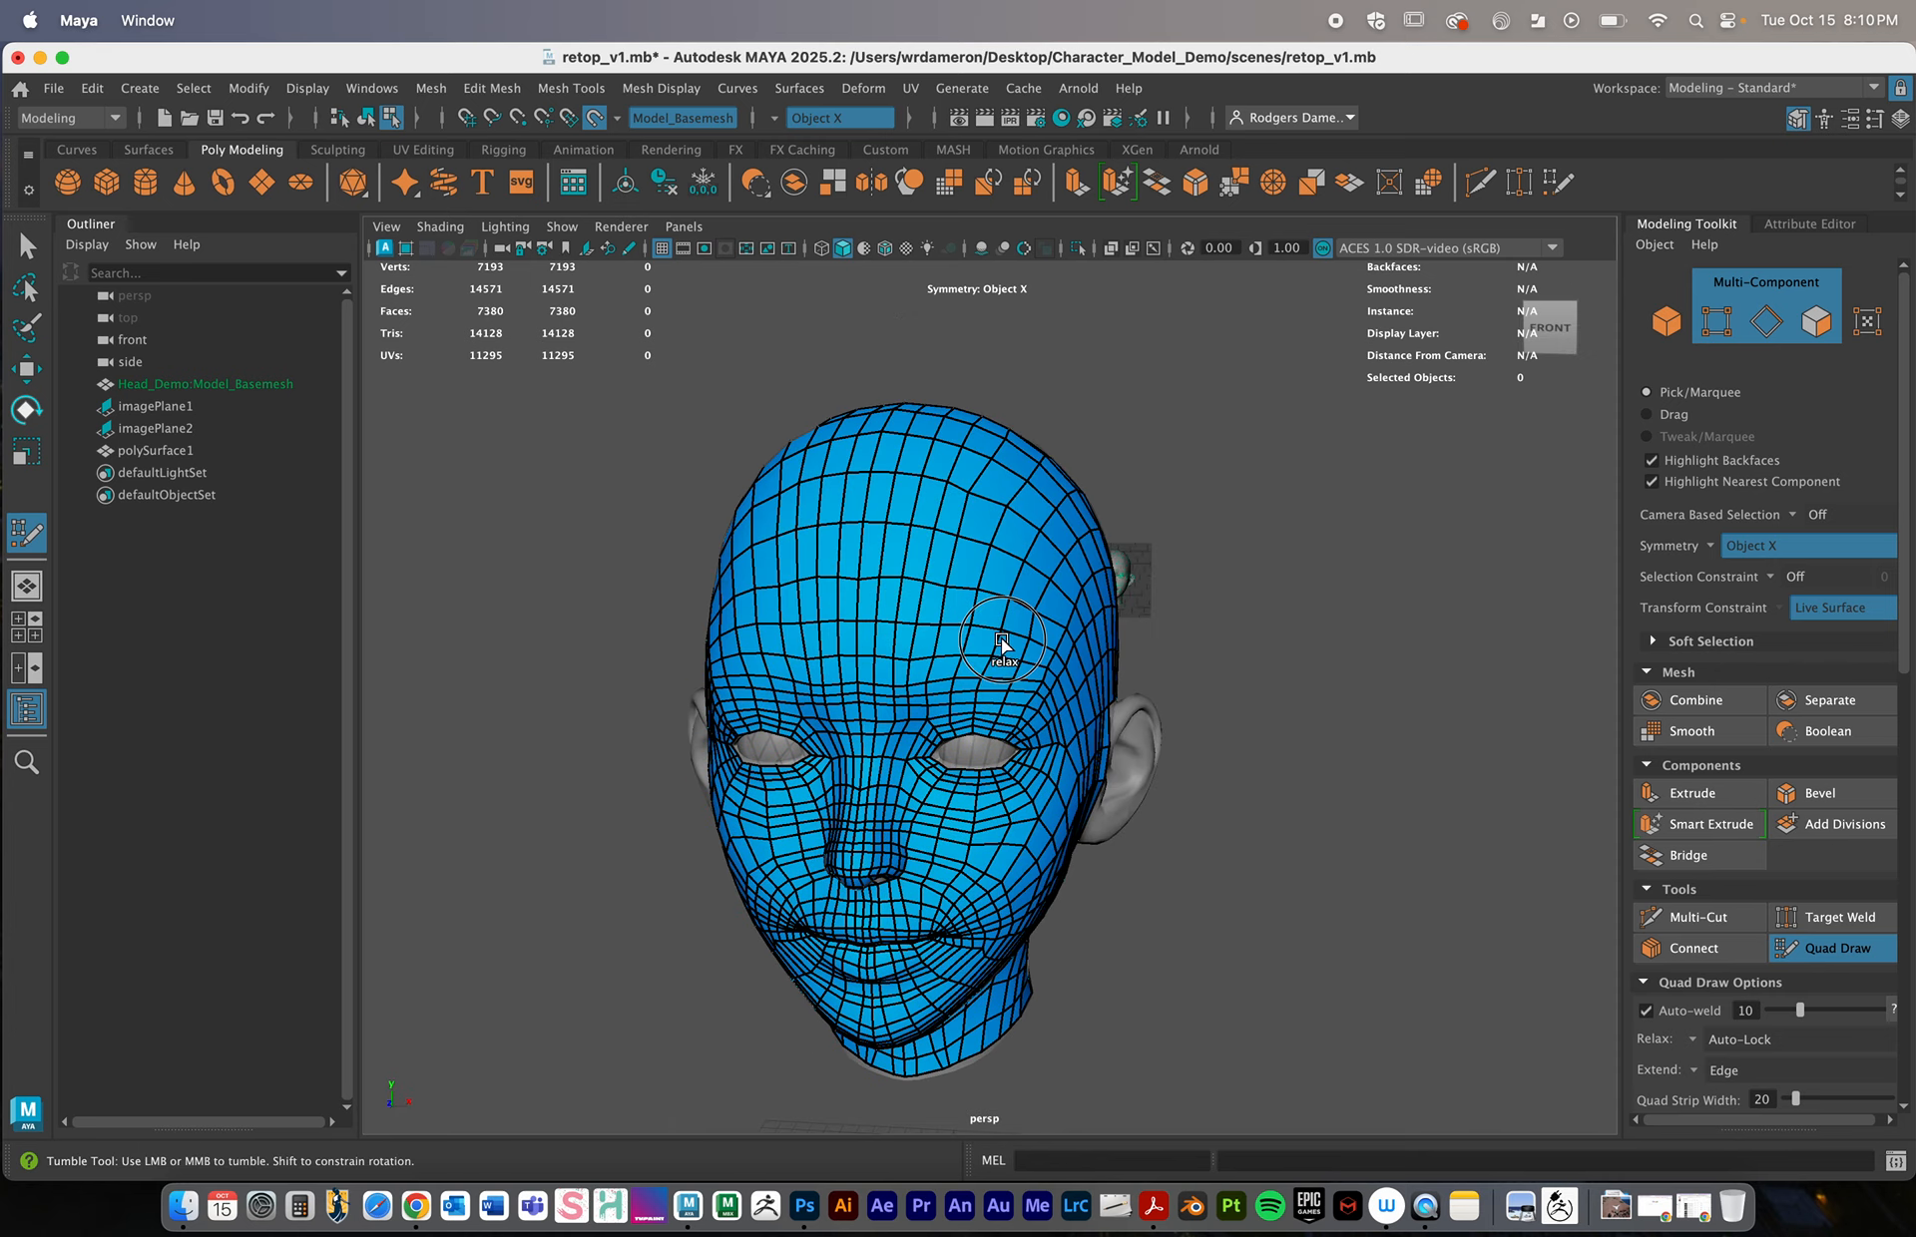
pyautogui.keyDown('alt'); pyautogui.moveTo(1001, 642); pyautogui.dragTo(905, 856); pyautogui.keyUp('alt')
pyautogui.keyDown('alt'); pyautogui.moveTo(825, 830); pyautogui.dragTo(1121, 910, button='right'); pyautogui.keyUp('alt')
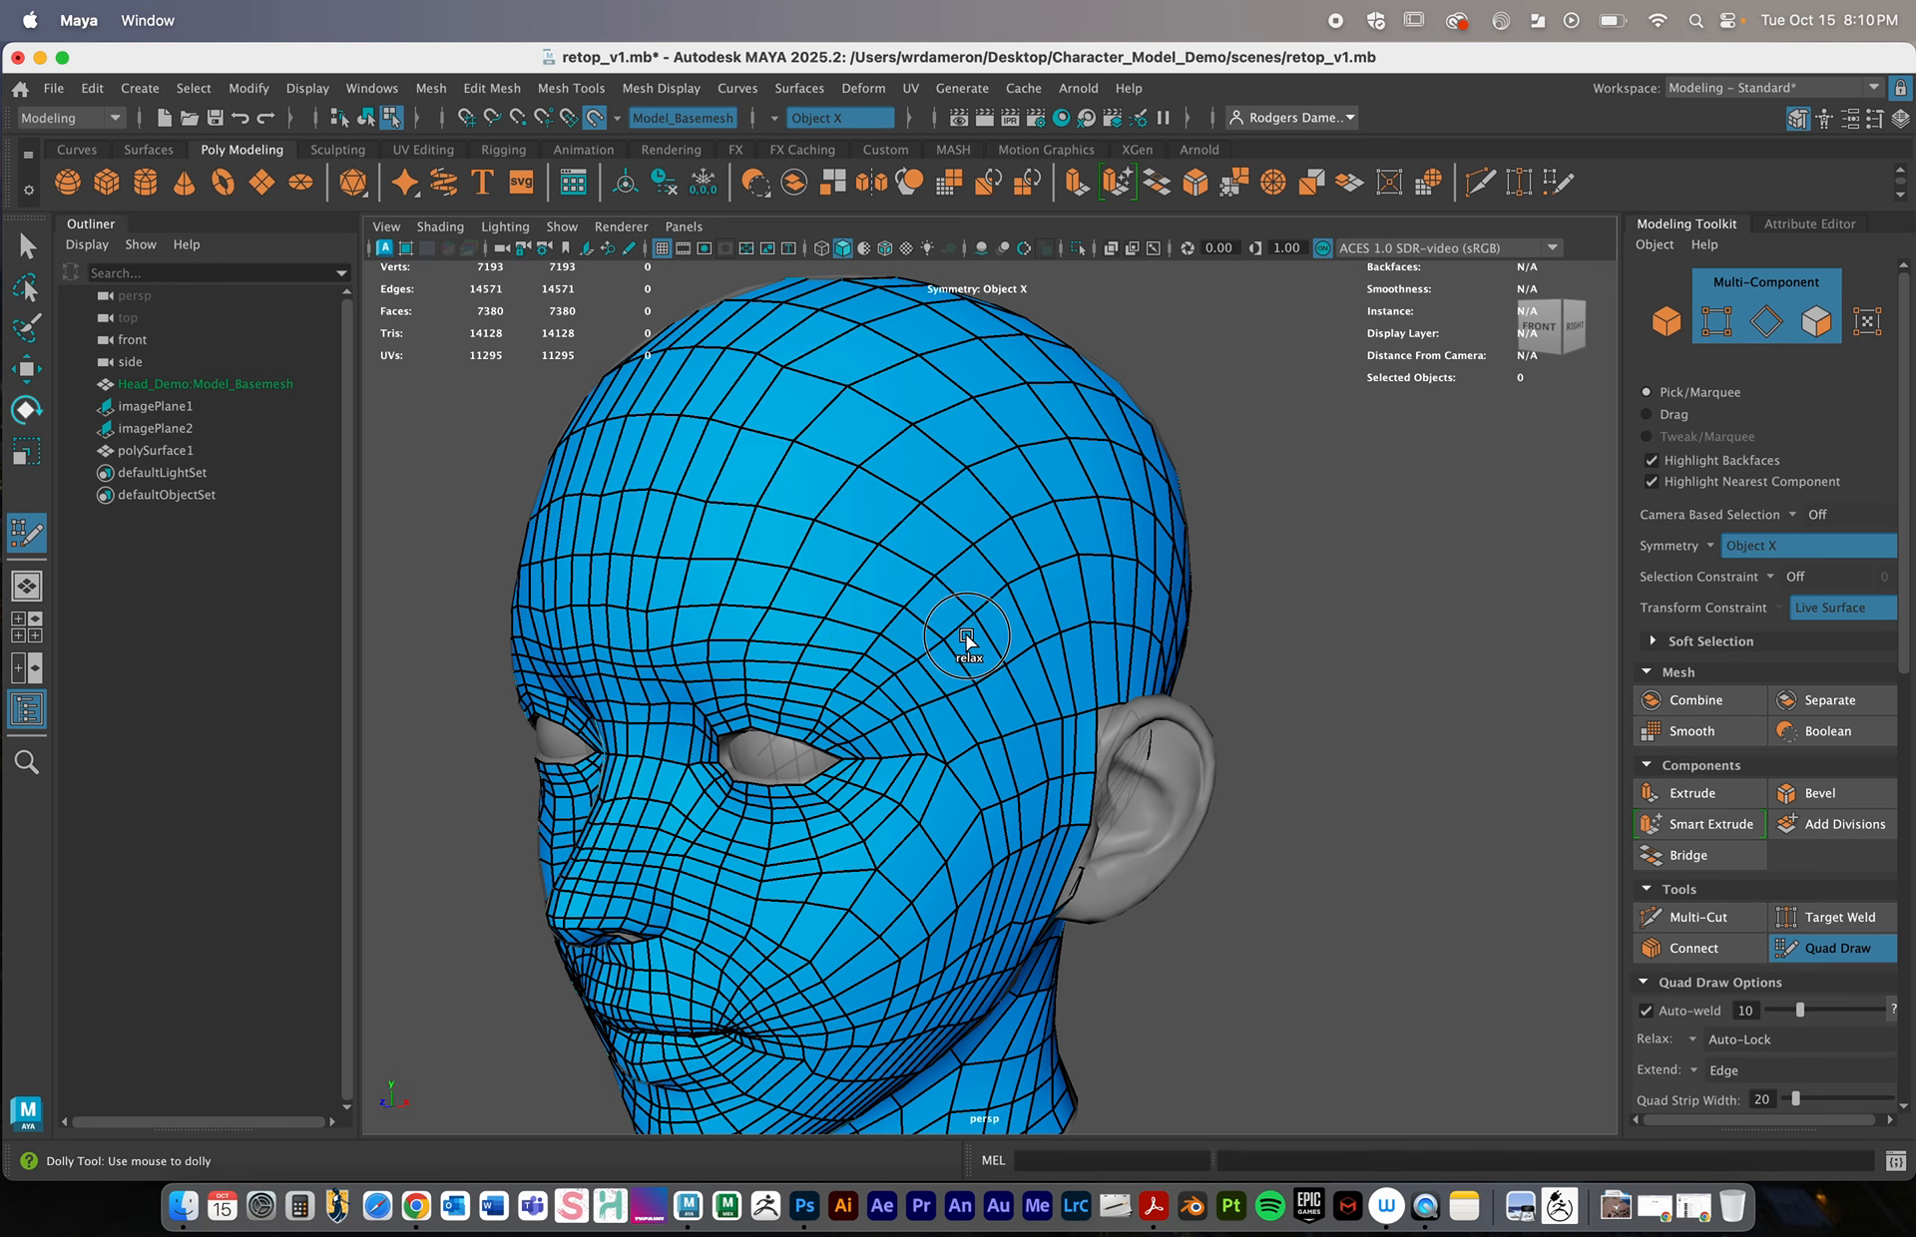
pyautogui.keyDown('alt'); pyautogui.moveTo(784, 898); pyautogui.dragTo(828, 907, button='middle'); pyautogui.keyUp('alt')
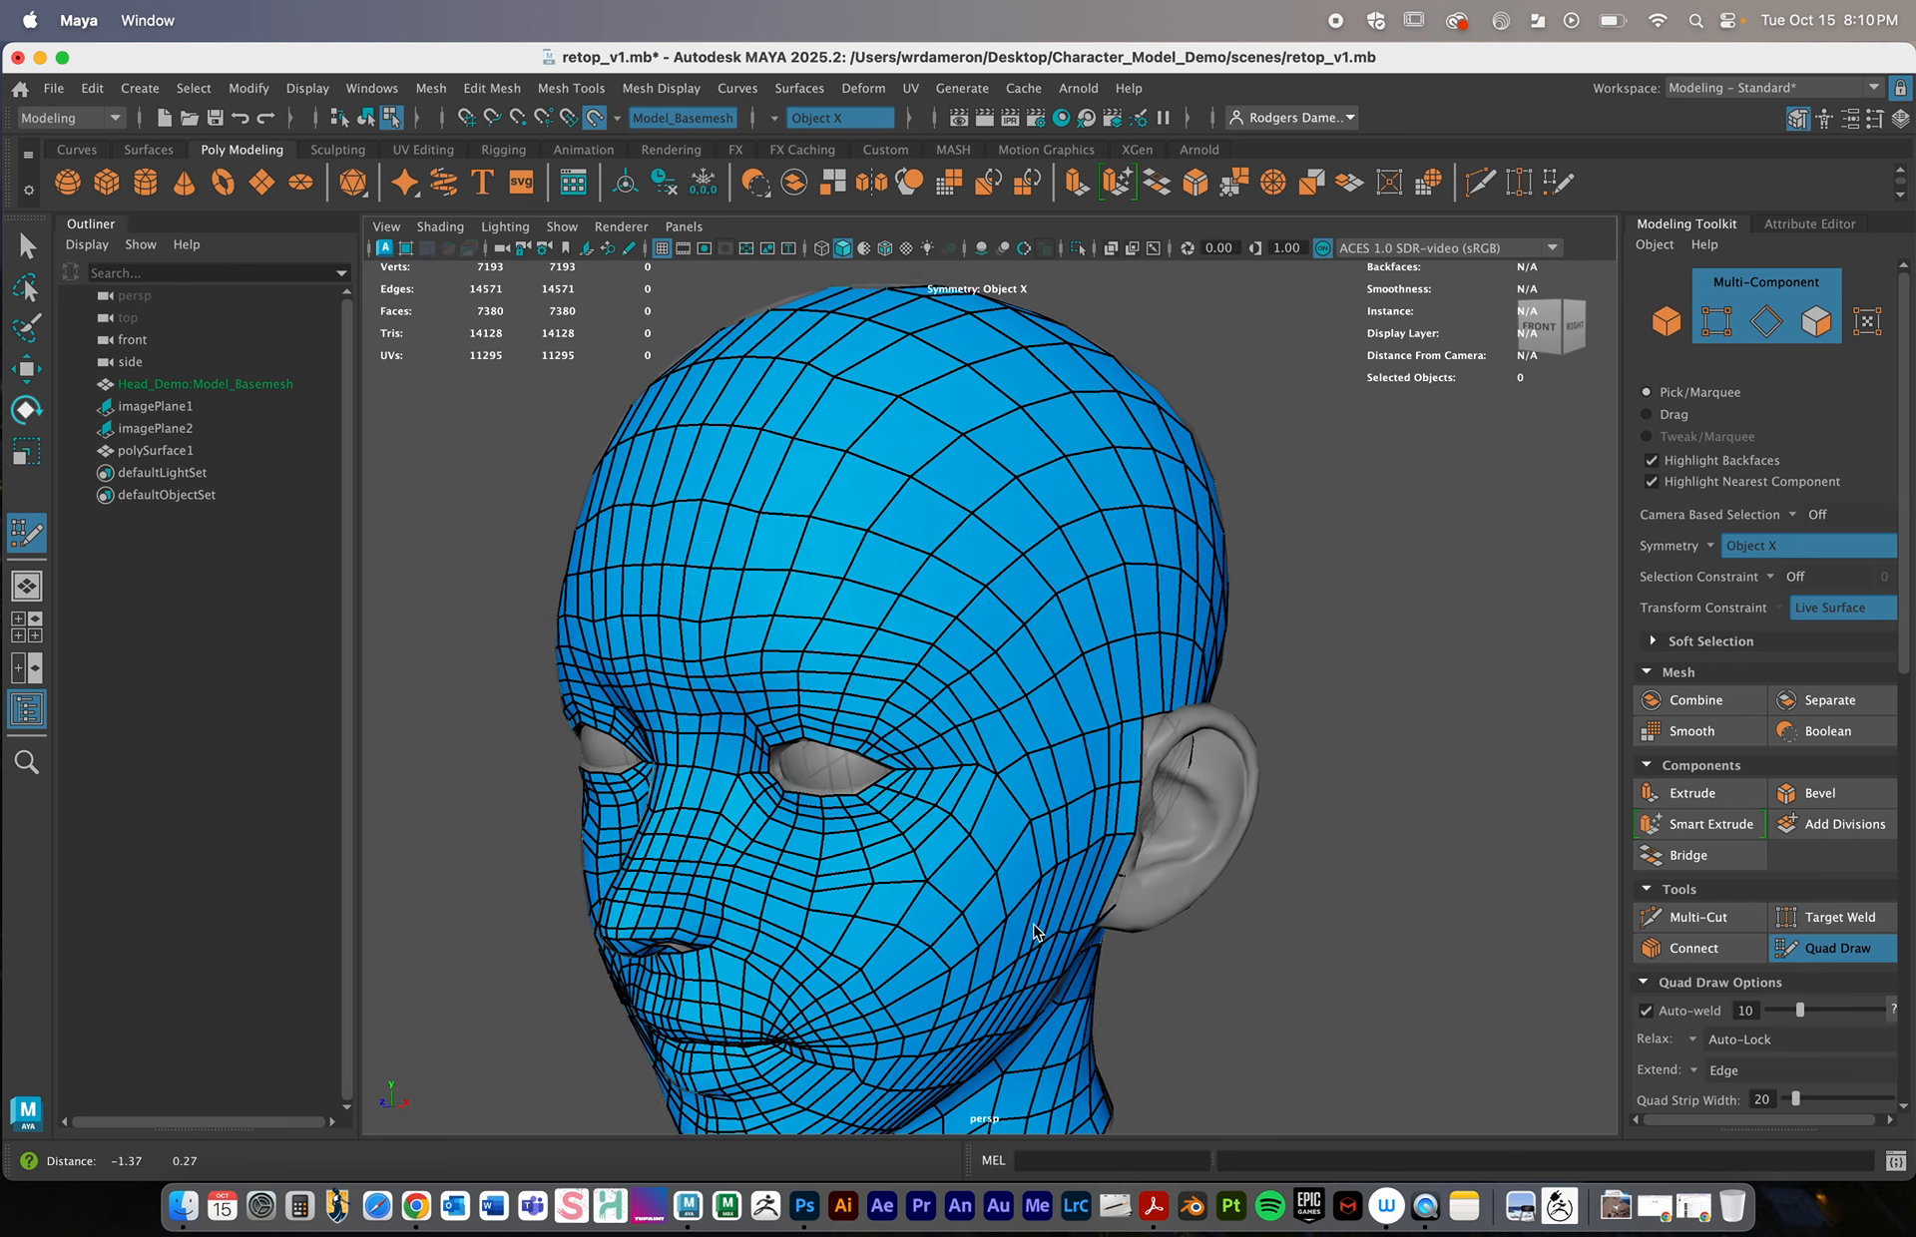
pyautogui.keyDown('alt'); pyautogui.moveTo(828, 908); pyautogui.dragTo(743, 848, button='right'); pyautogui.keyUp('alt')
pyautogui.keyDown('alt'); pyautogui.moveTo(829, 788); pyautogui.dragTo(898, 878); pyautogui.keyUp('alt')
pyautogui.keyDown('shift'); pyautogui.moveTo(929, 615); pyautogui.dragTo(966, 601); pyautogui.keyUp('shift')
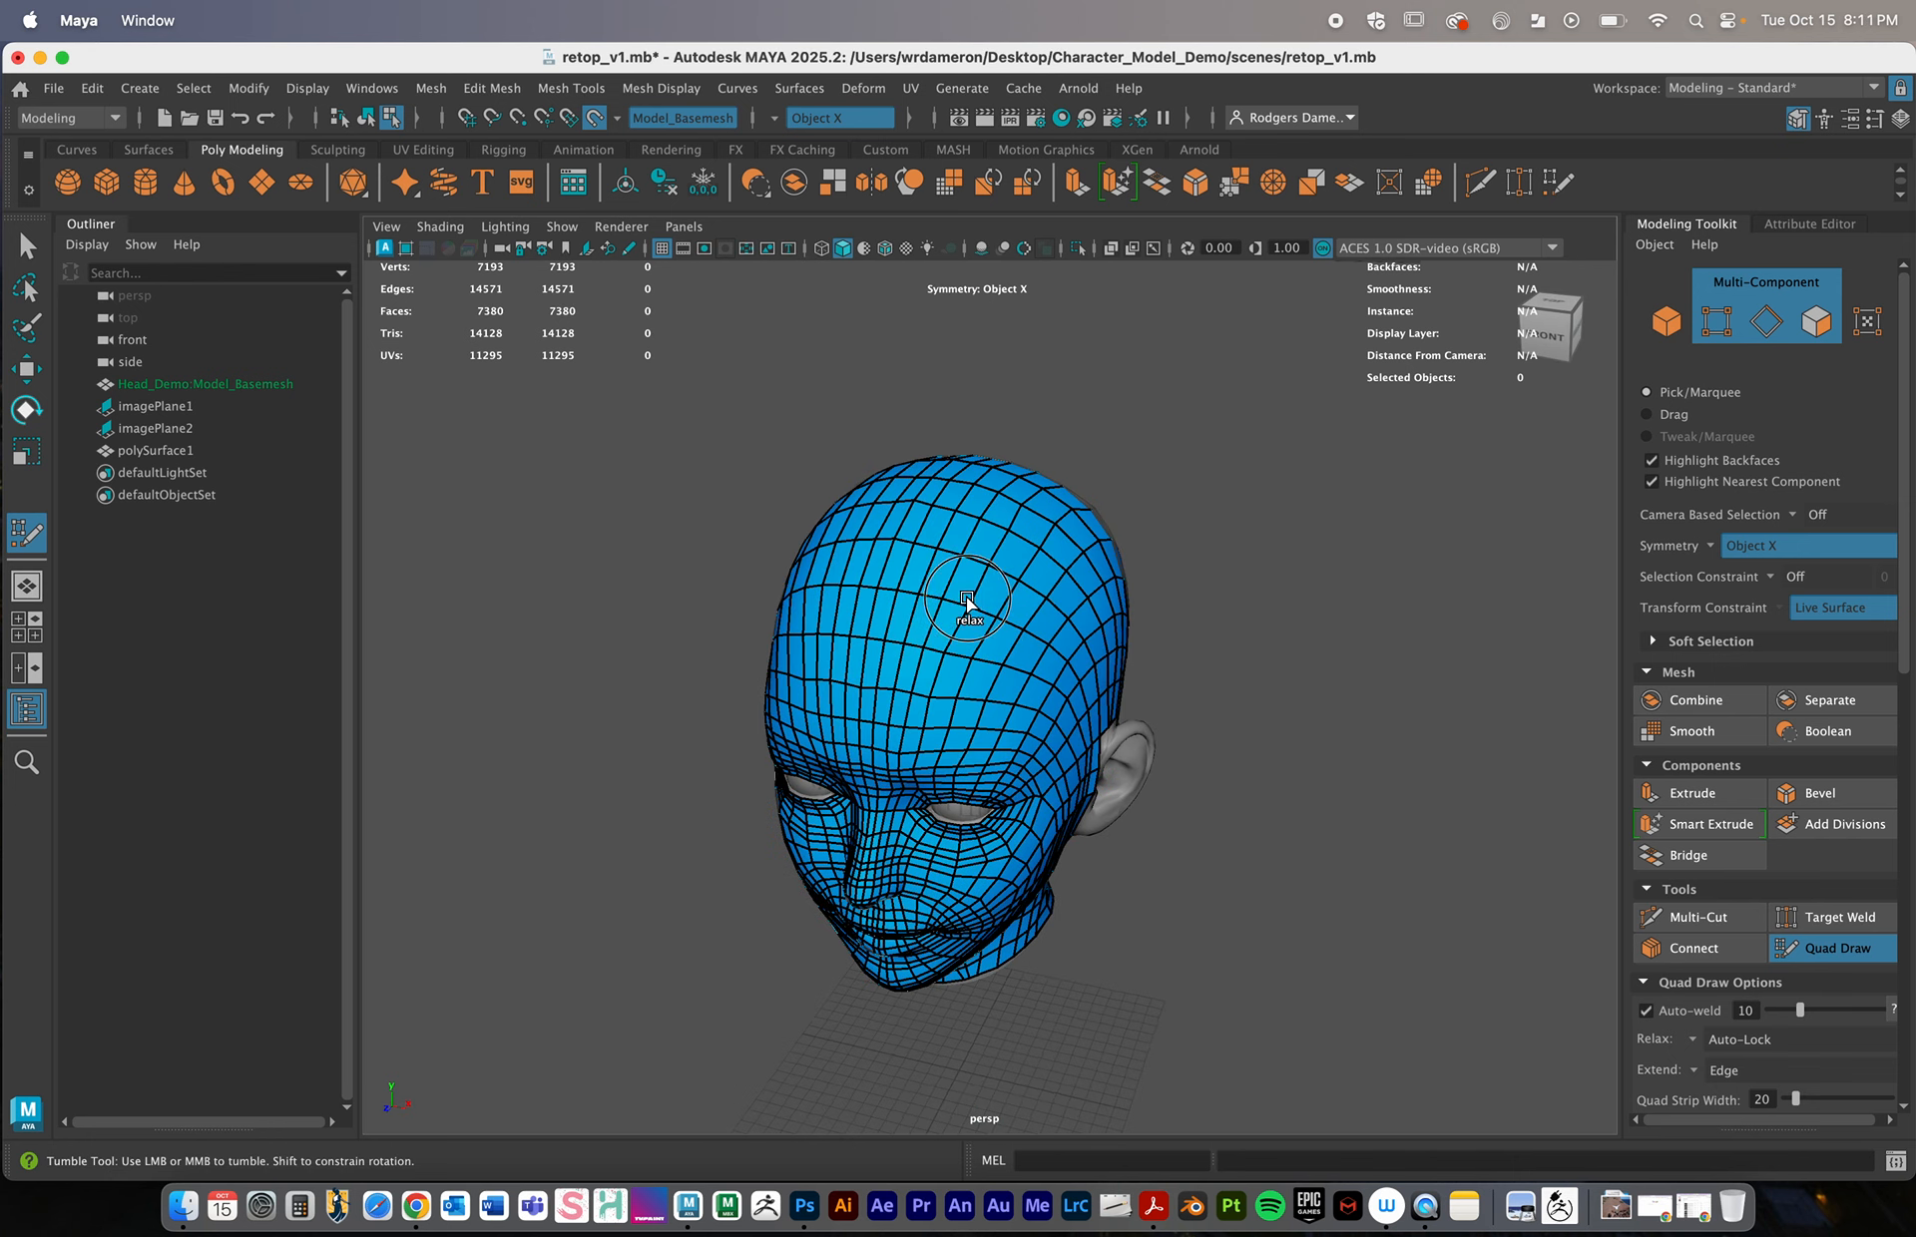
# Leave Quad Draw, return to object mode and hide the Head_Demo:Model_Basemesh sculpt
pyautogui.keyDown('alt'); pyautogui.moveTo(1060, 758); pyautogui.dragTo(1090, 740); pyautogui.keyUp('alt')
pyautogui.keyDown('alt'); pyautogui.moveTo(1091, 740); pyautogui.dragTo(1061, 749, button='right'); pyautogui.keyUp('alt')
pyautogui.keyDown('alt'); pyautogui.moveTo(1063, 755); pyautogui.dragTo(1036, 784); pyautogui.keyUp('alt')
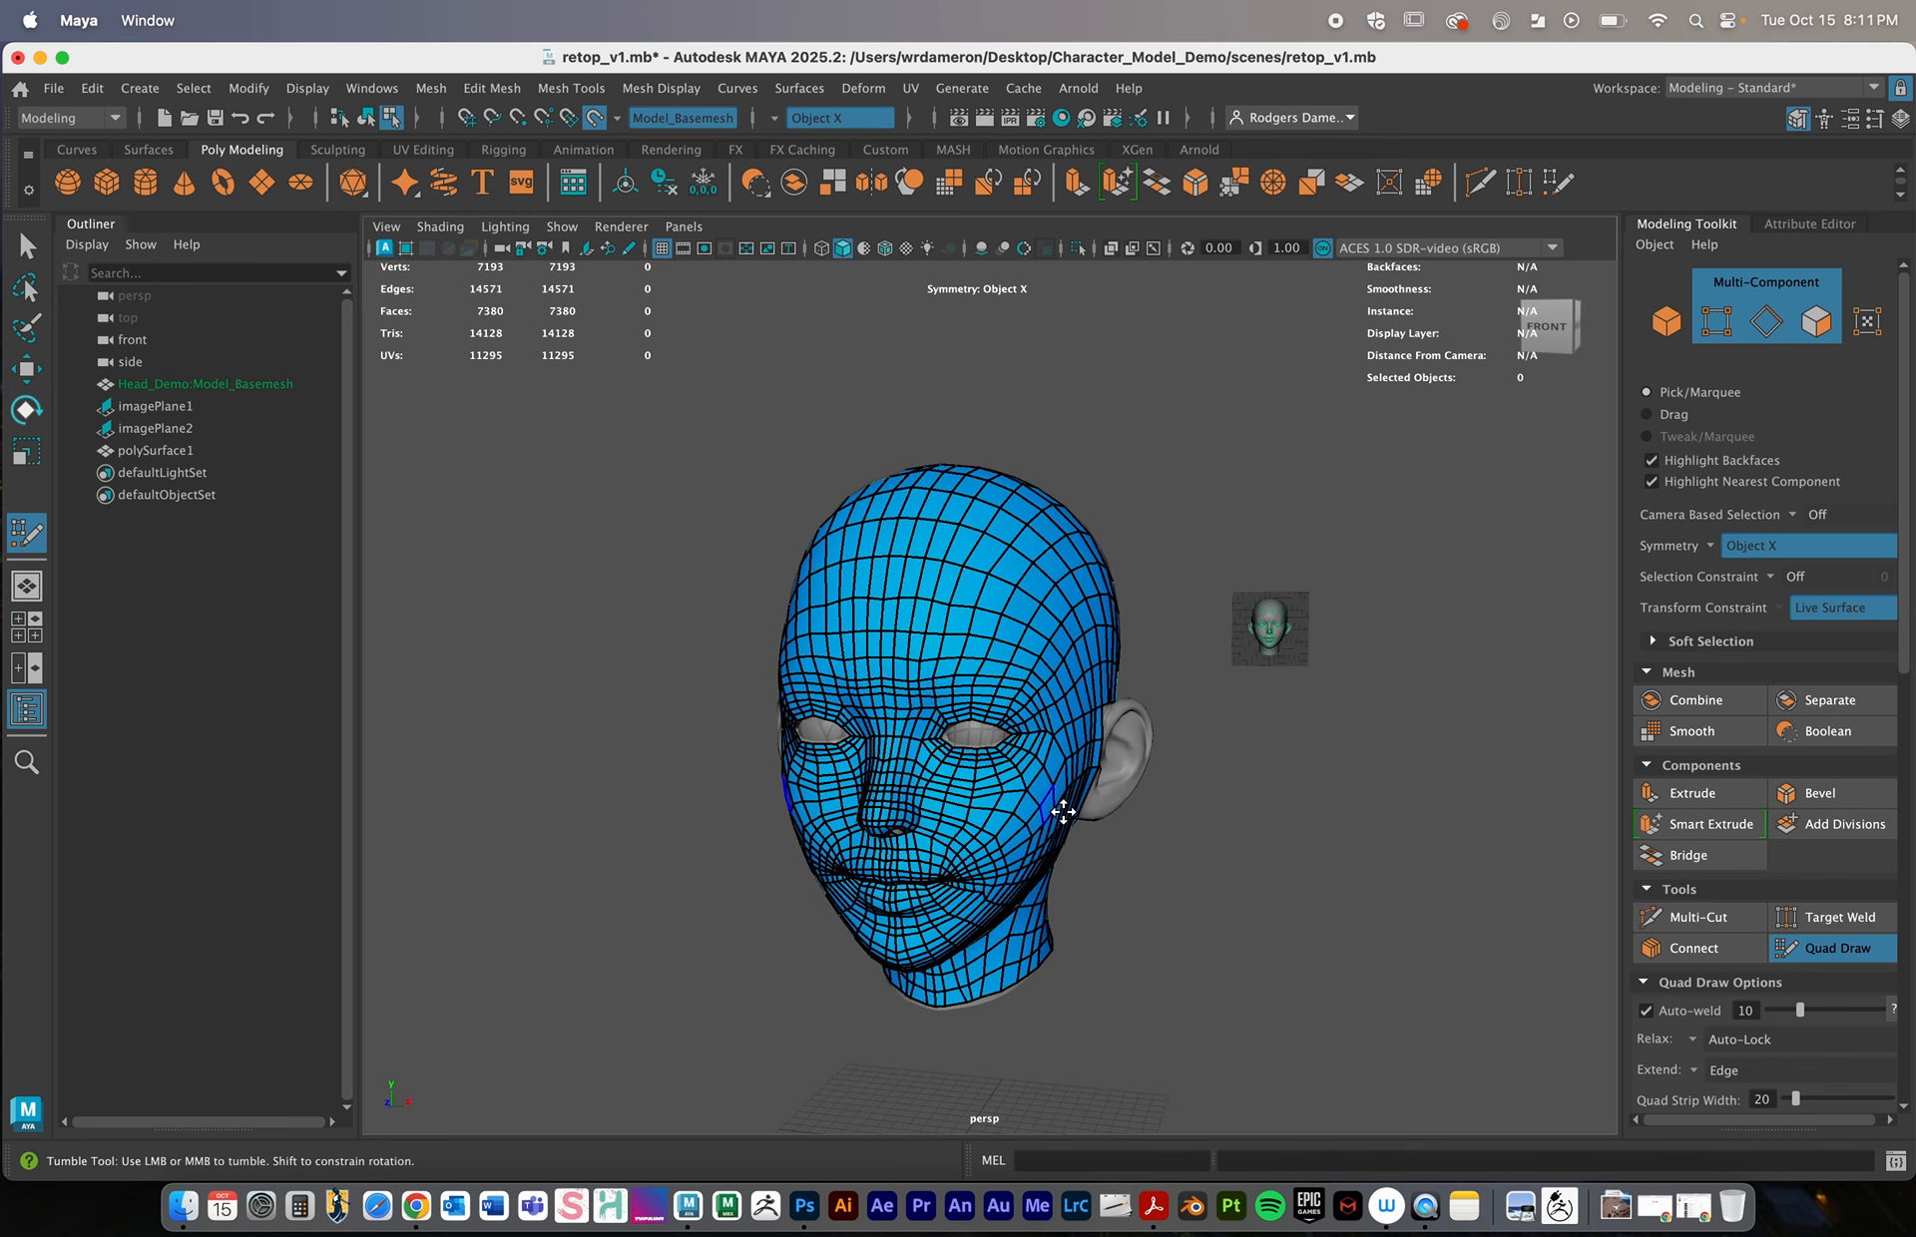
pyautogui.press('q')
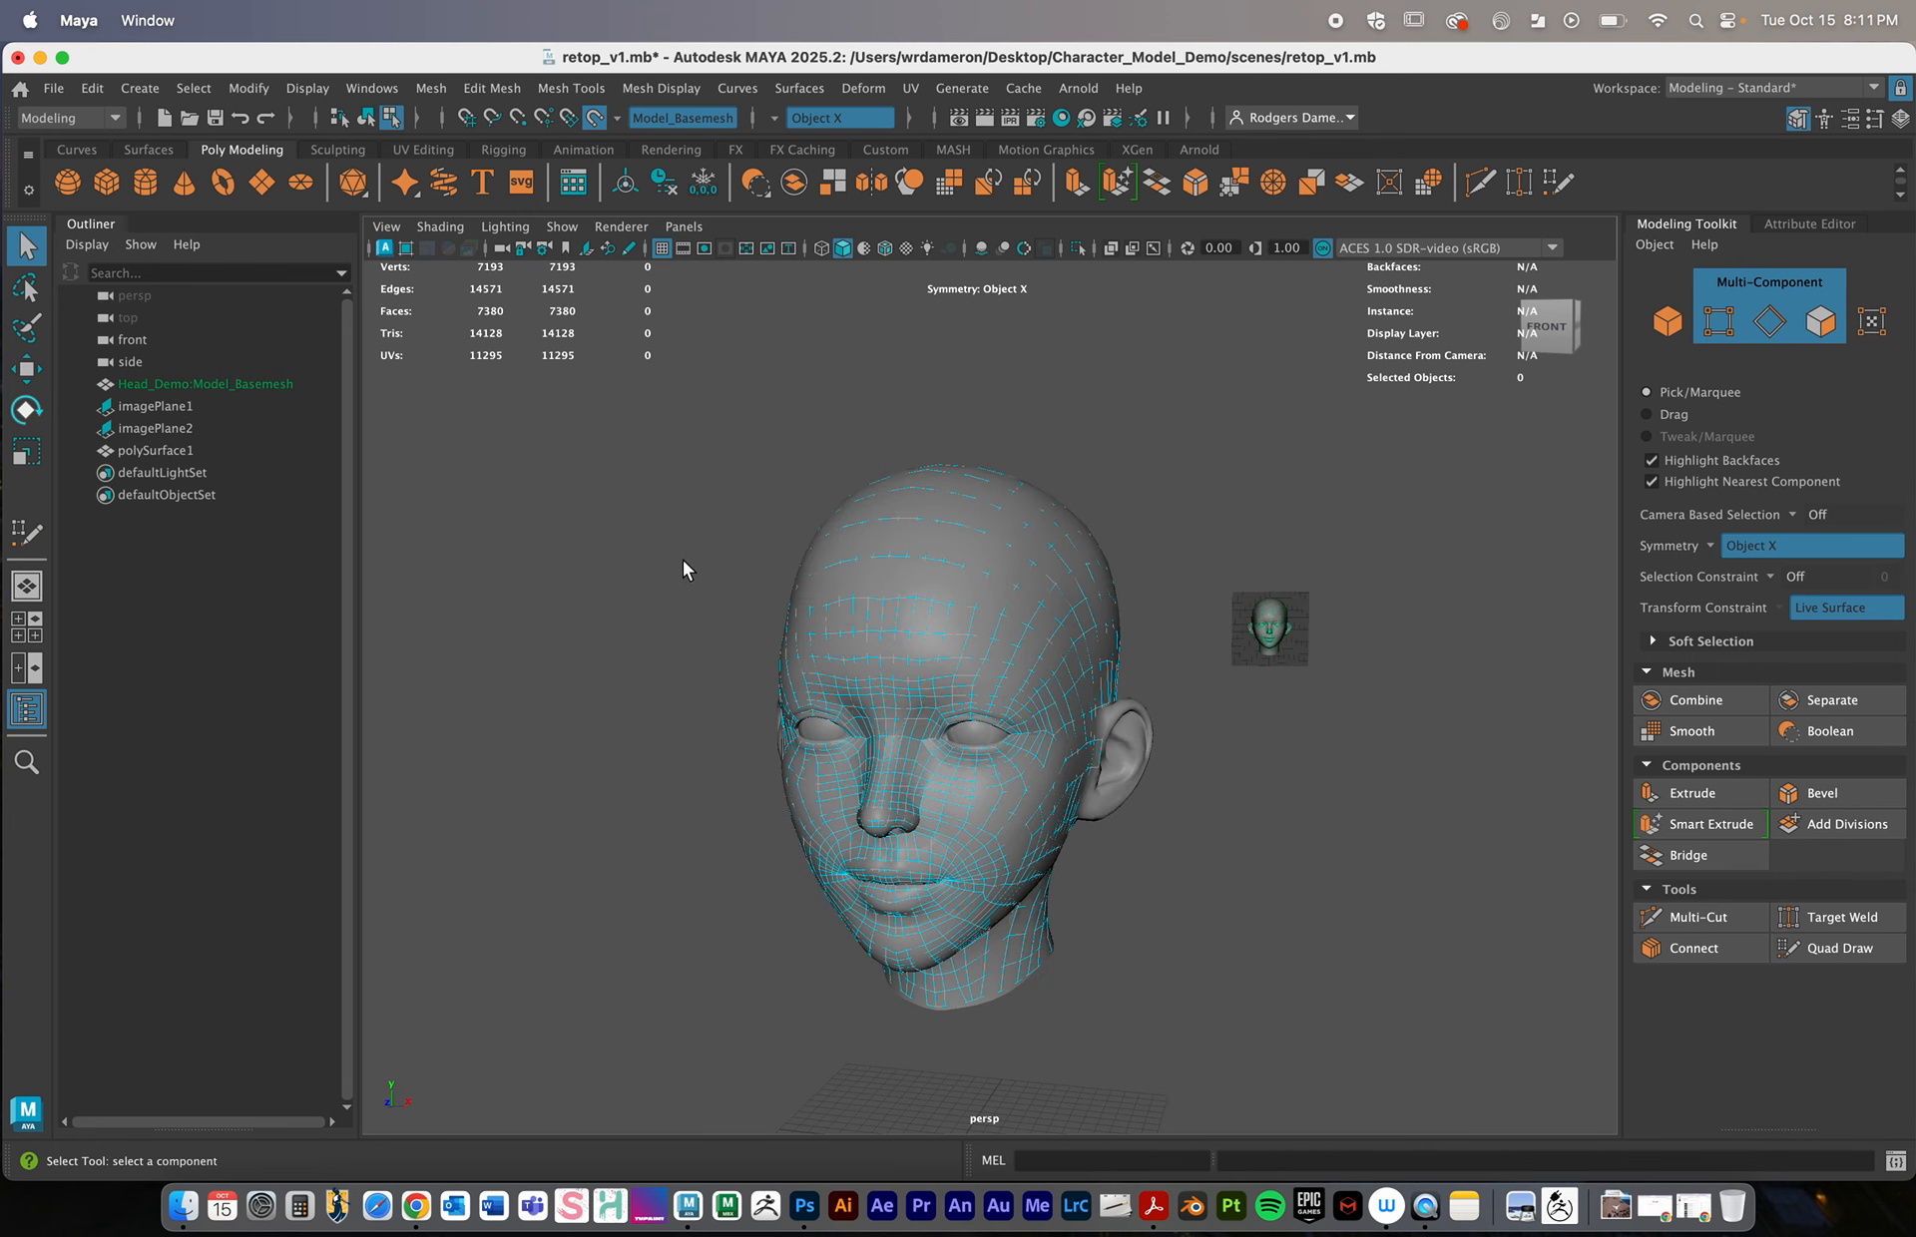
pyautogui.moveTo(685, 513); pyautogui.dragTo(773, 468, button='right')
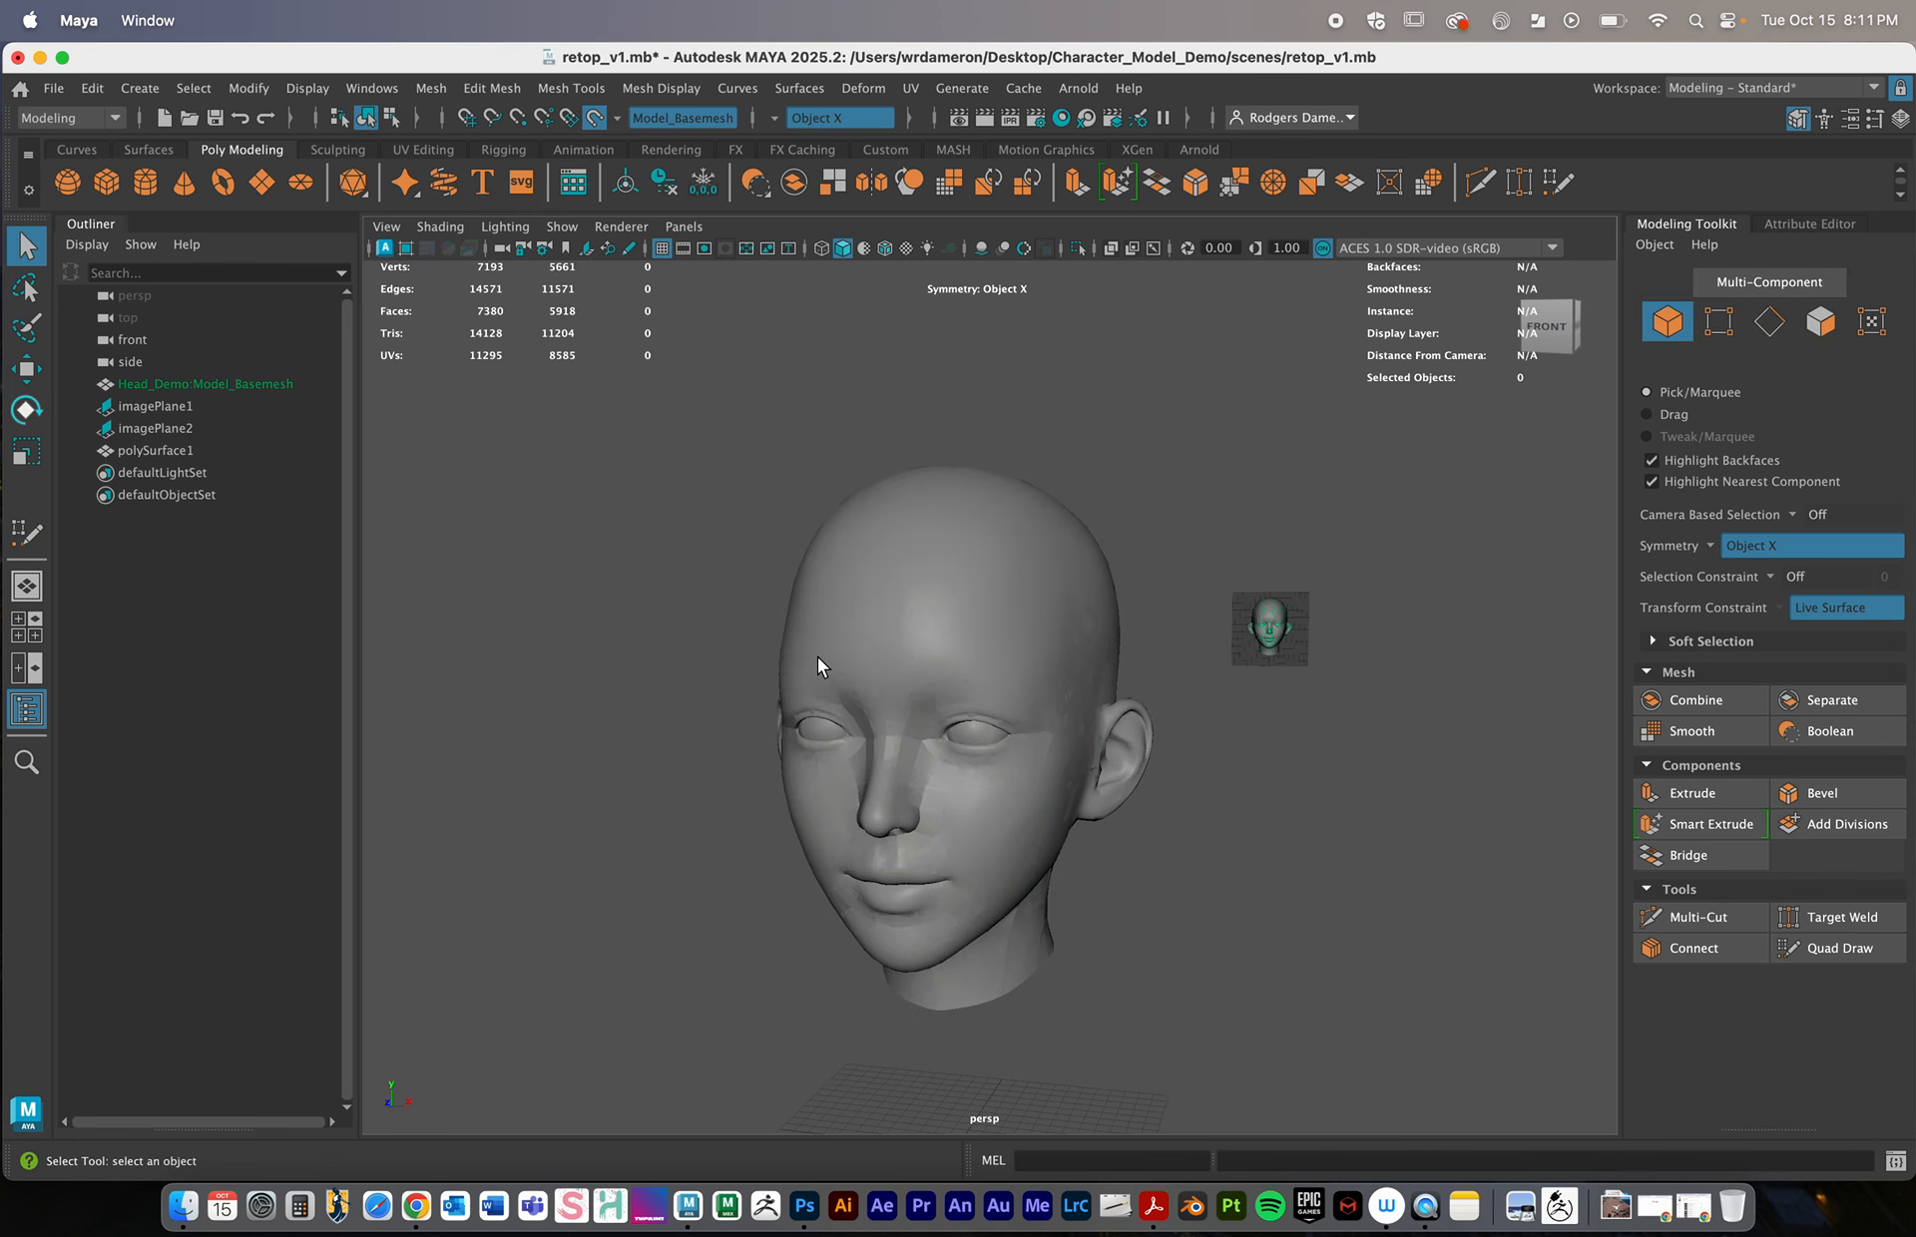
pyautogui.click(175, 385)
pyautogui.press('h')
# Display the retopologized head polySurface1 in smooth mesh preview and deselect it
pyautogui.keyDown('alt'); pyautogui.moveTo(964, 793); pyautogui.dragTo(1010, 828); pyautogui.keyUp('alt')
pyautogui.click(985, 801)
pyautogui.keyDown('alt'); pyautogui.moveTo(1012, 828); pyautogui.dragTo(1103, 819, button='right'); pyautogui.keyUp('alt')
pyautogui.keyDown('alt'); pyautogui.moveTo(1103, 819); pyautogui.dragTo(1079, 836); pyautogui.keyUp('alt')
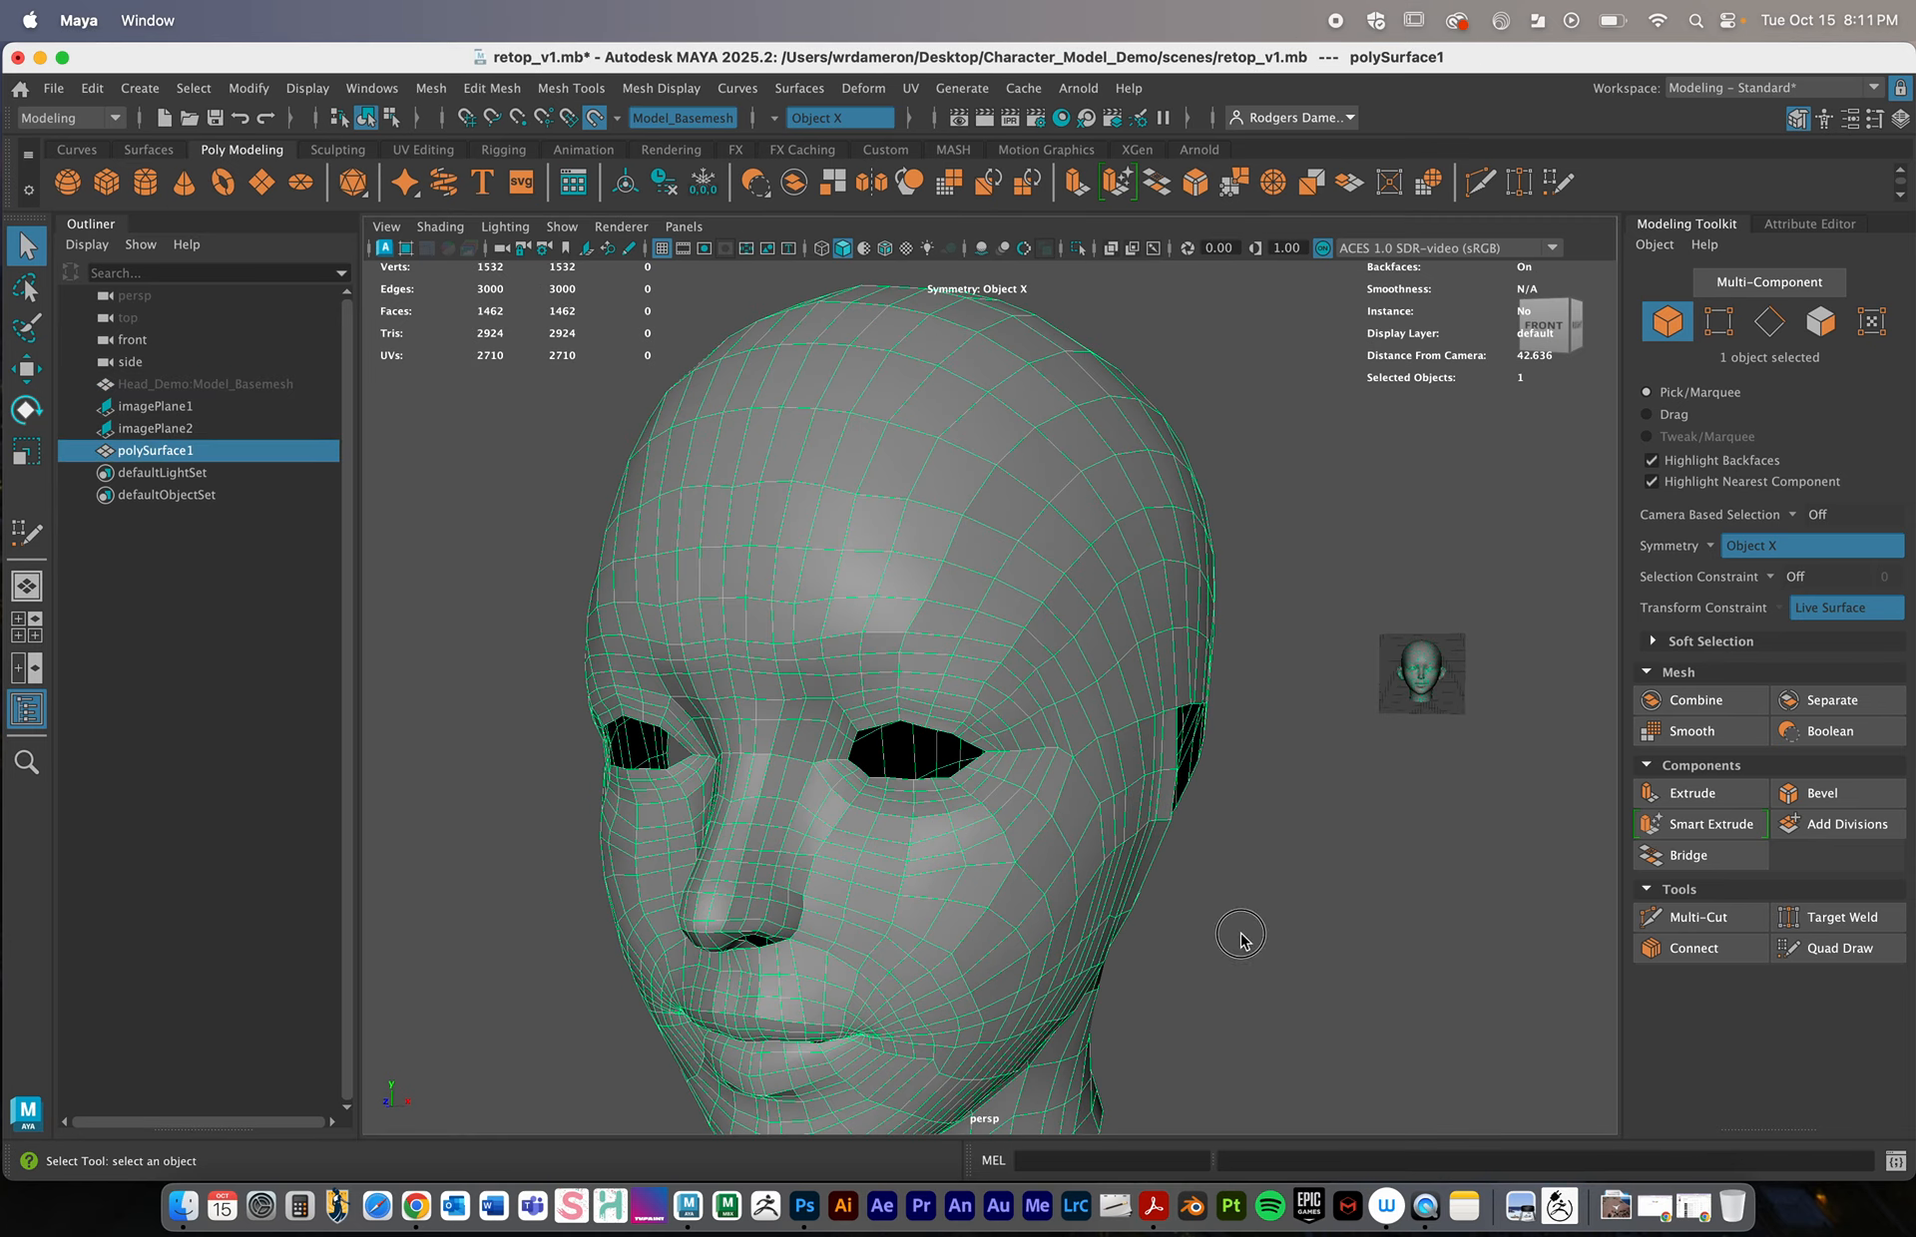
pyautogui.click(1240, 930)
pyautogui.keyDown('alt'); pyautogui.moveTo(1259, 864); pyautogui.dragTo(1147, 828, button='right'); pyautogui.keyUp('alt')
pyautogui.keyDown('alt'); pyautogui.moveTo(1043, 794); pyautogui.dragTo(1253, 838); pyautogui.keyUp('alt')
pyautogui.click(1040, 590)
pyautogui.press('3')
pyautogui.click(1212, 848)
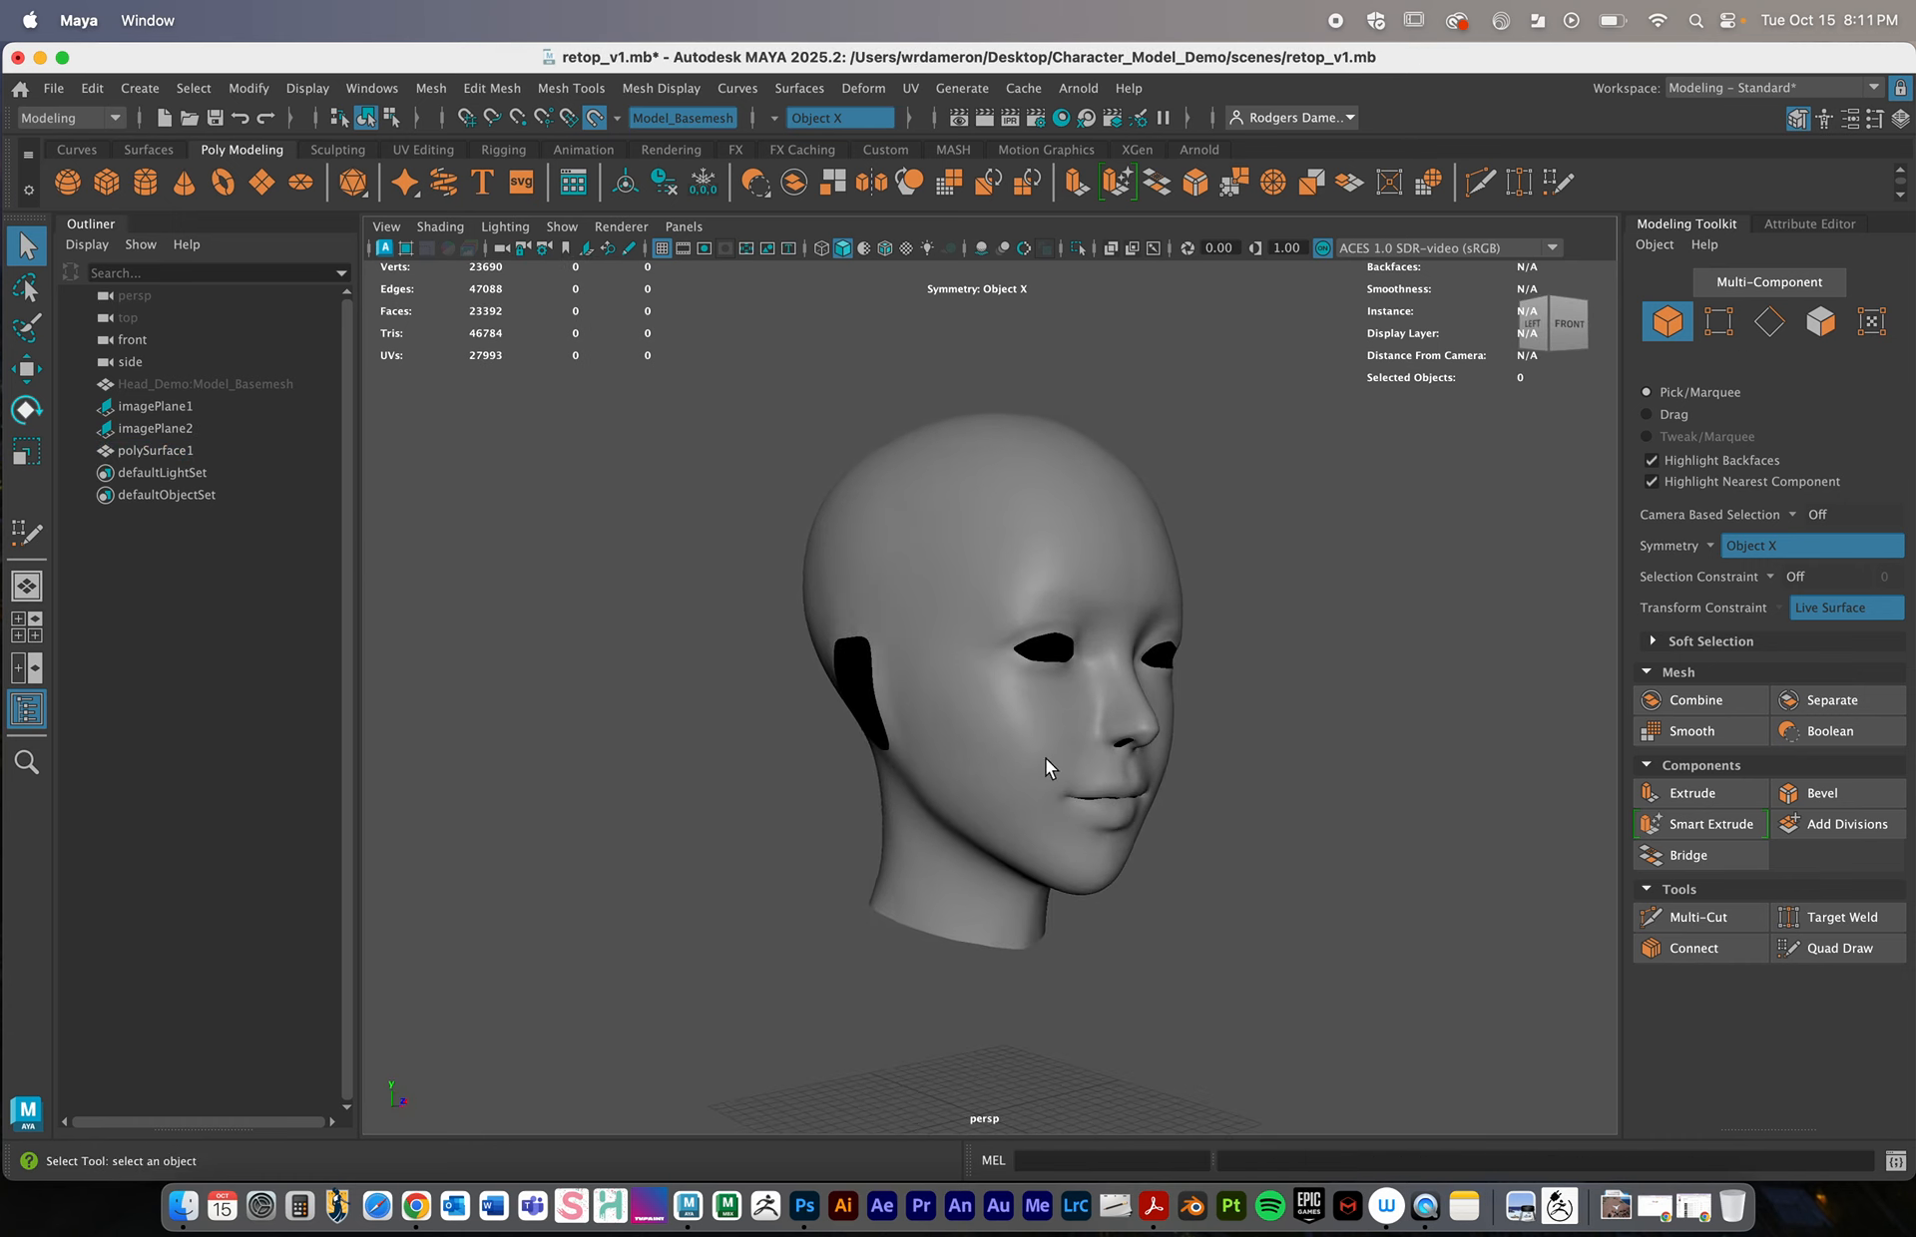
pyautogui.click(1048, 796)
pyautogui.keyDown('alt'); pyautogui.moveTo(1051, 808); pyautogui.dragTo(1000, 808); pyautogui.keyUp('alt')
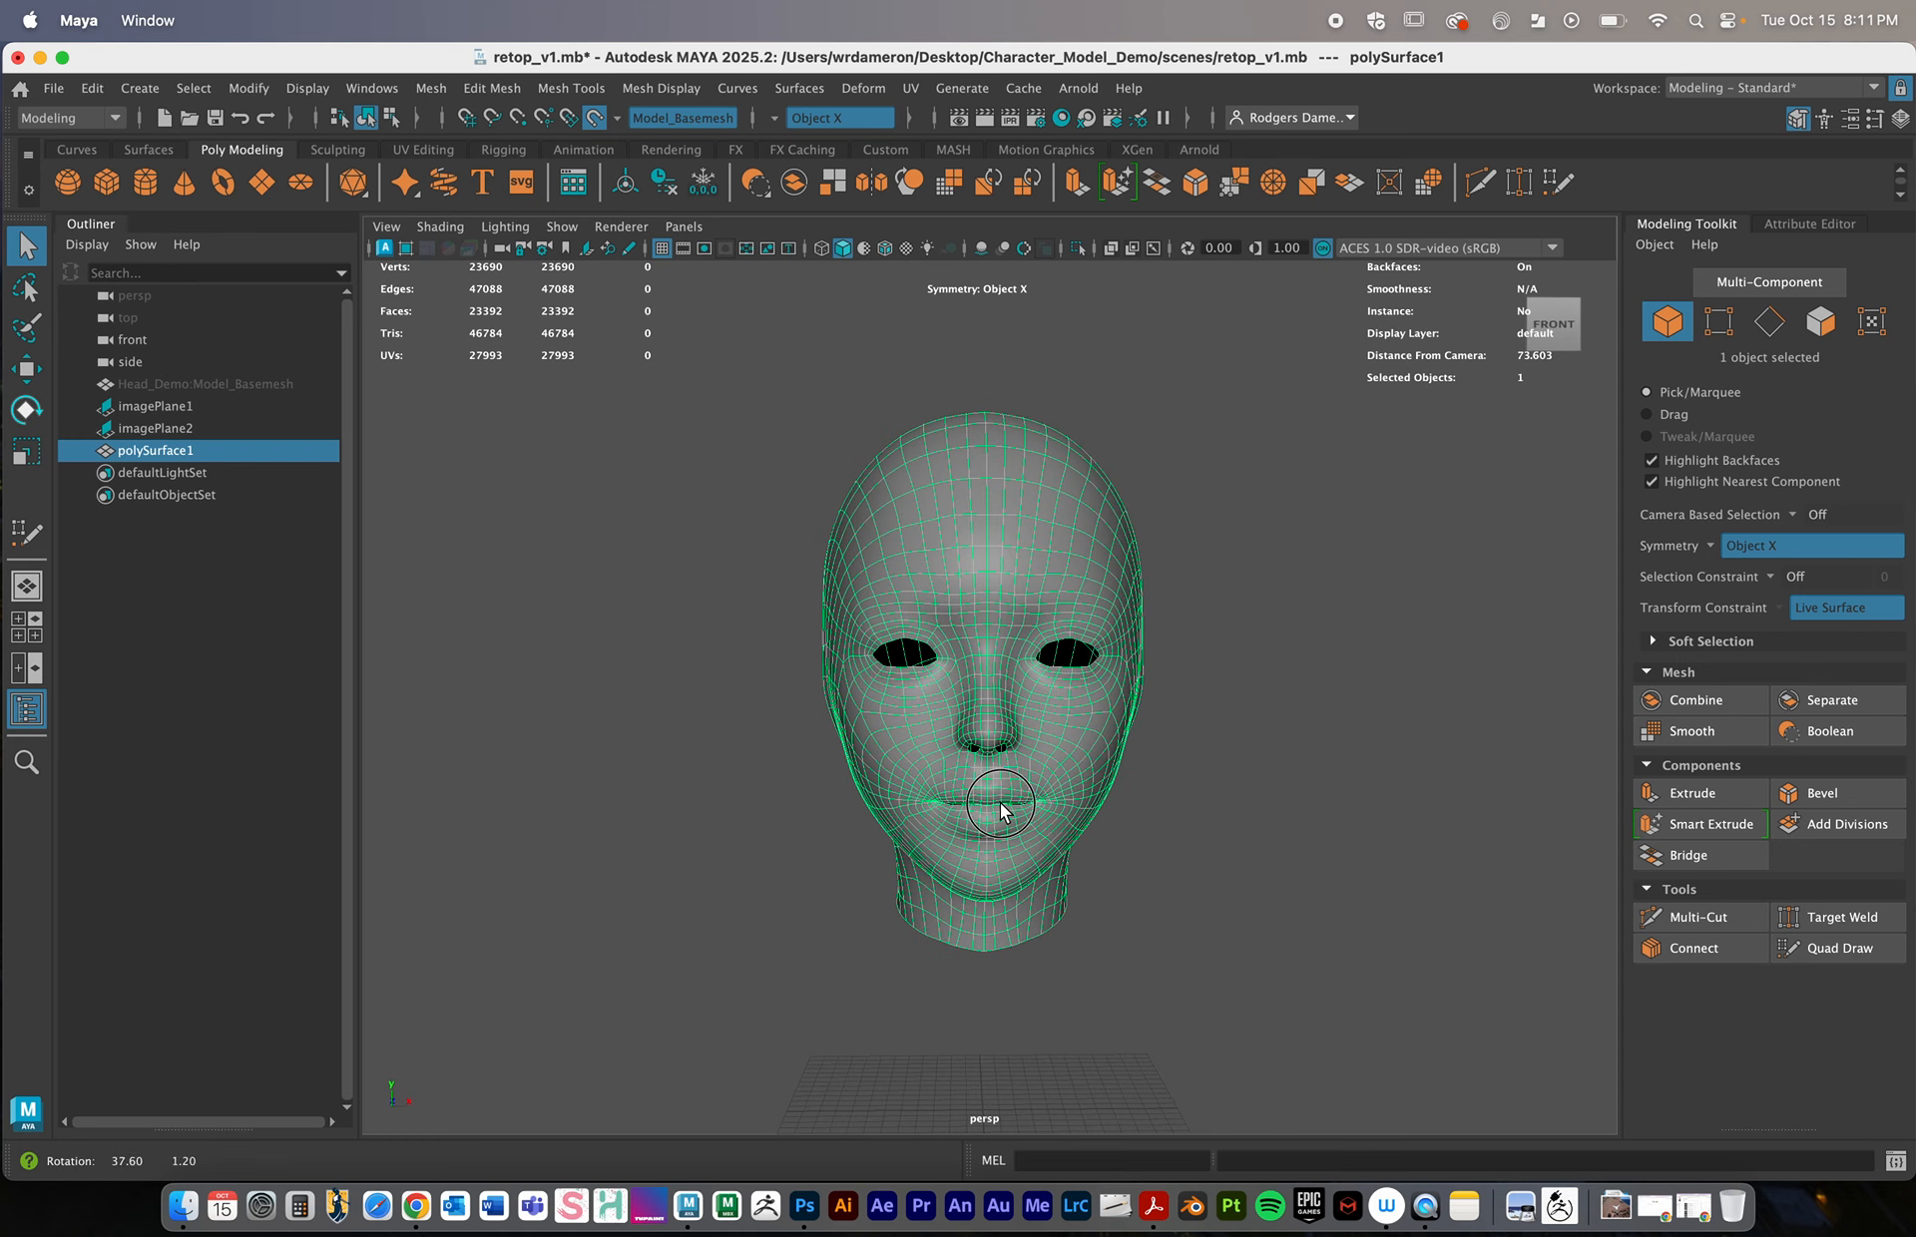
pyautogui.click(433, 224)
pyautogui.click(474, 449)
pyautogui.keyDown('alt'); pyautogui.moveTo(1089, 744); pyautogui.dragTo(1097, 748); pyautogui.keyUp('alt')
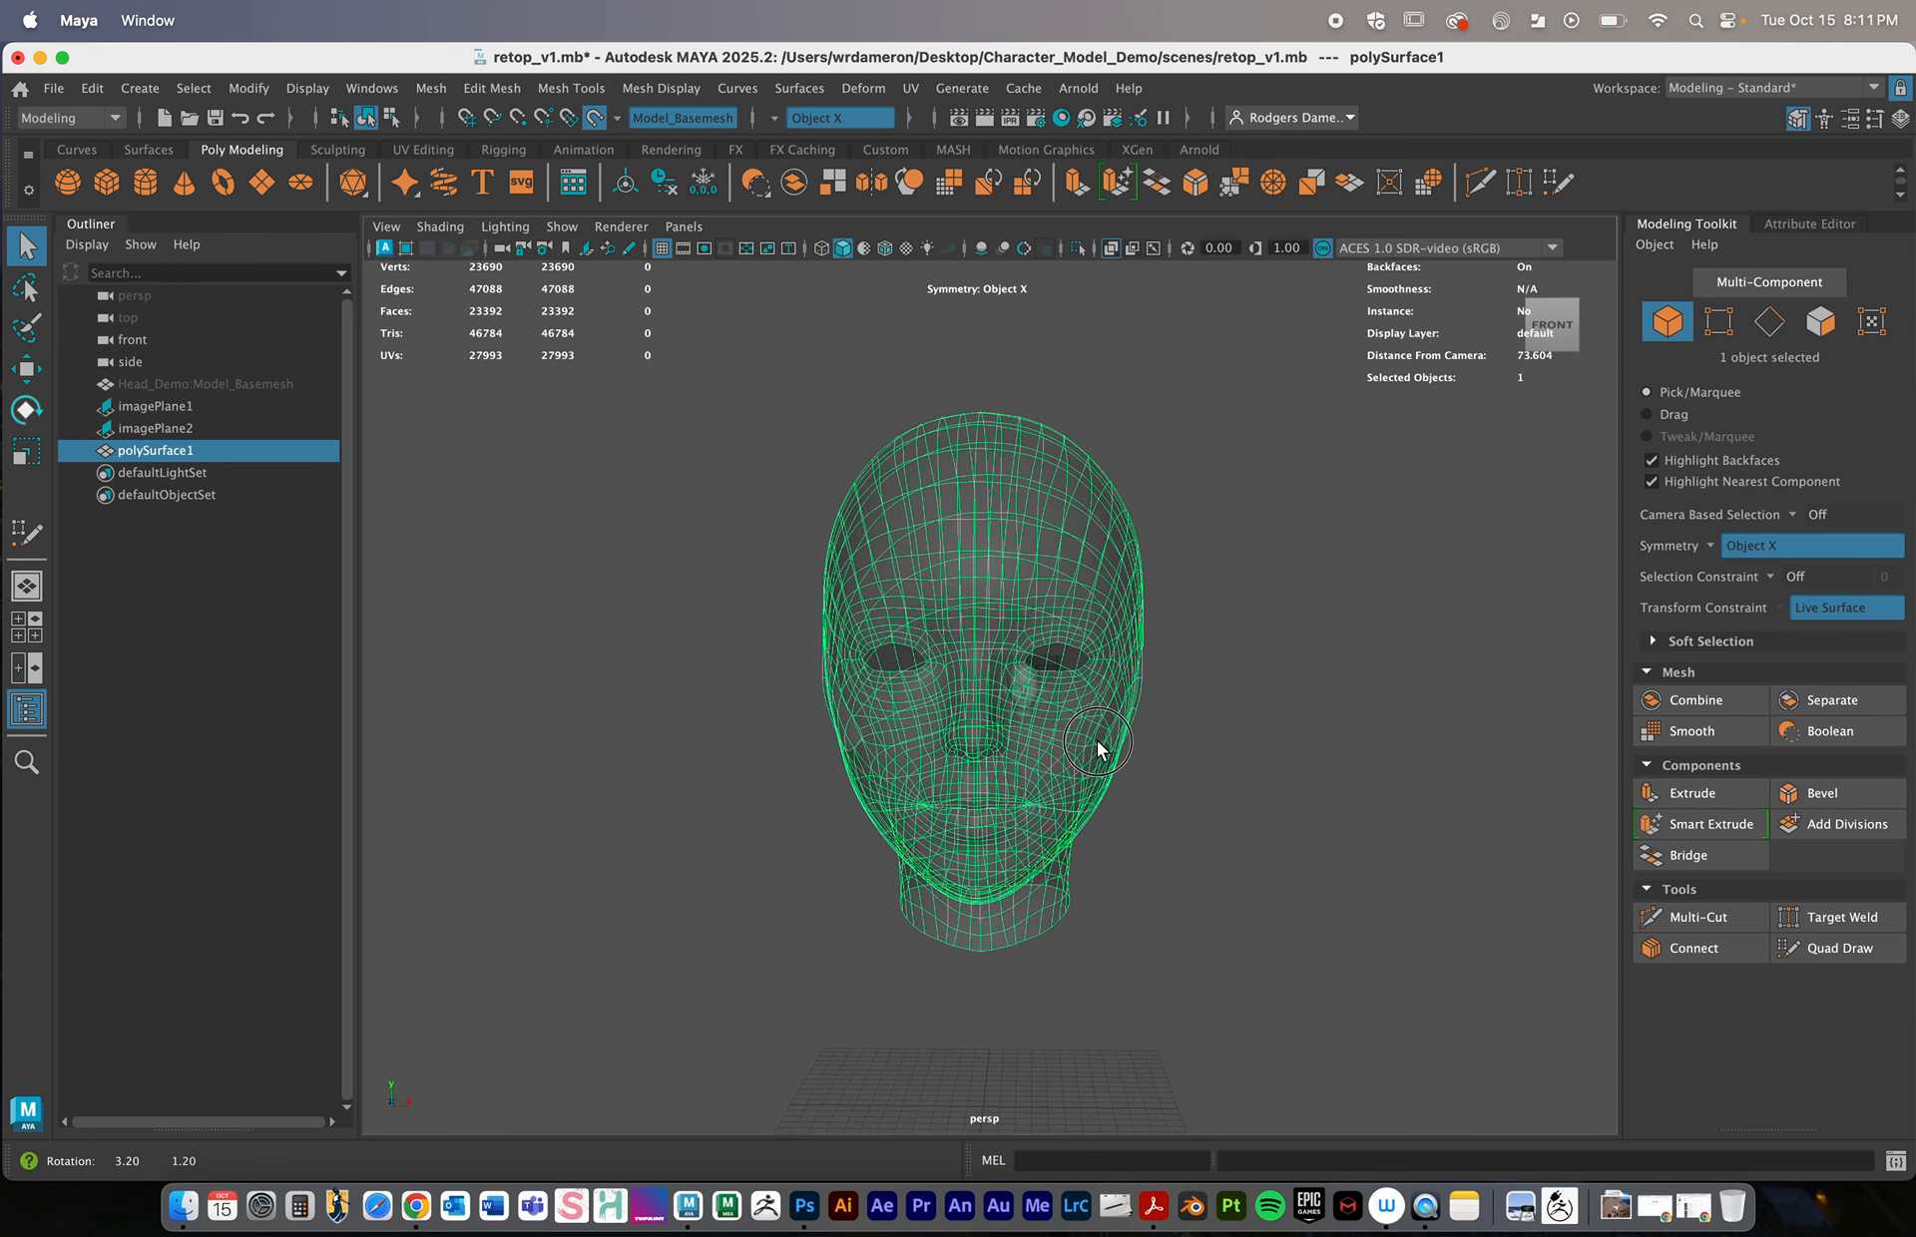
pyautogui.click(413, 227)
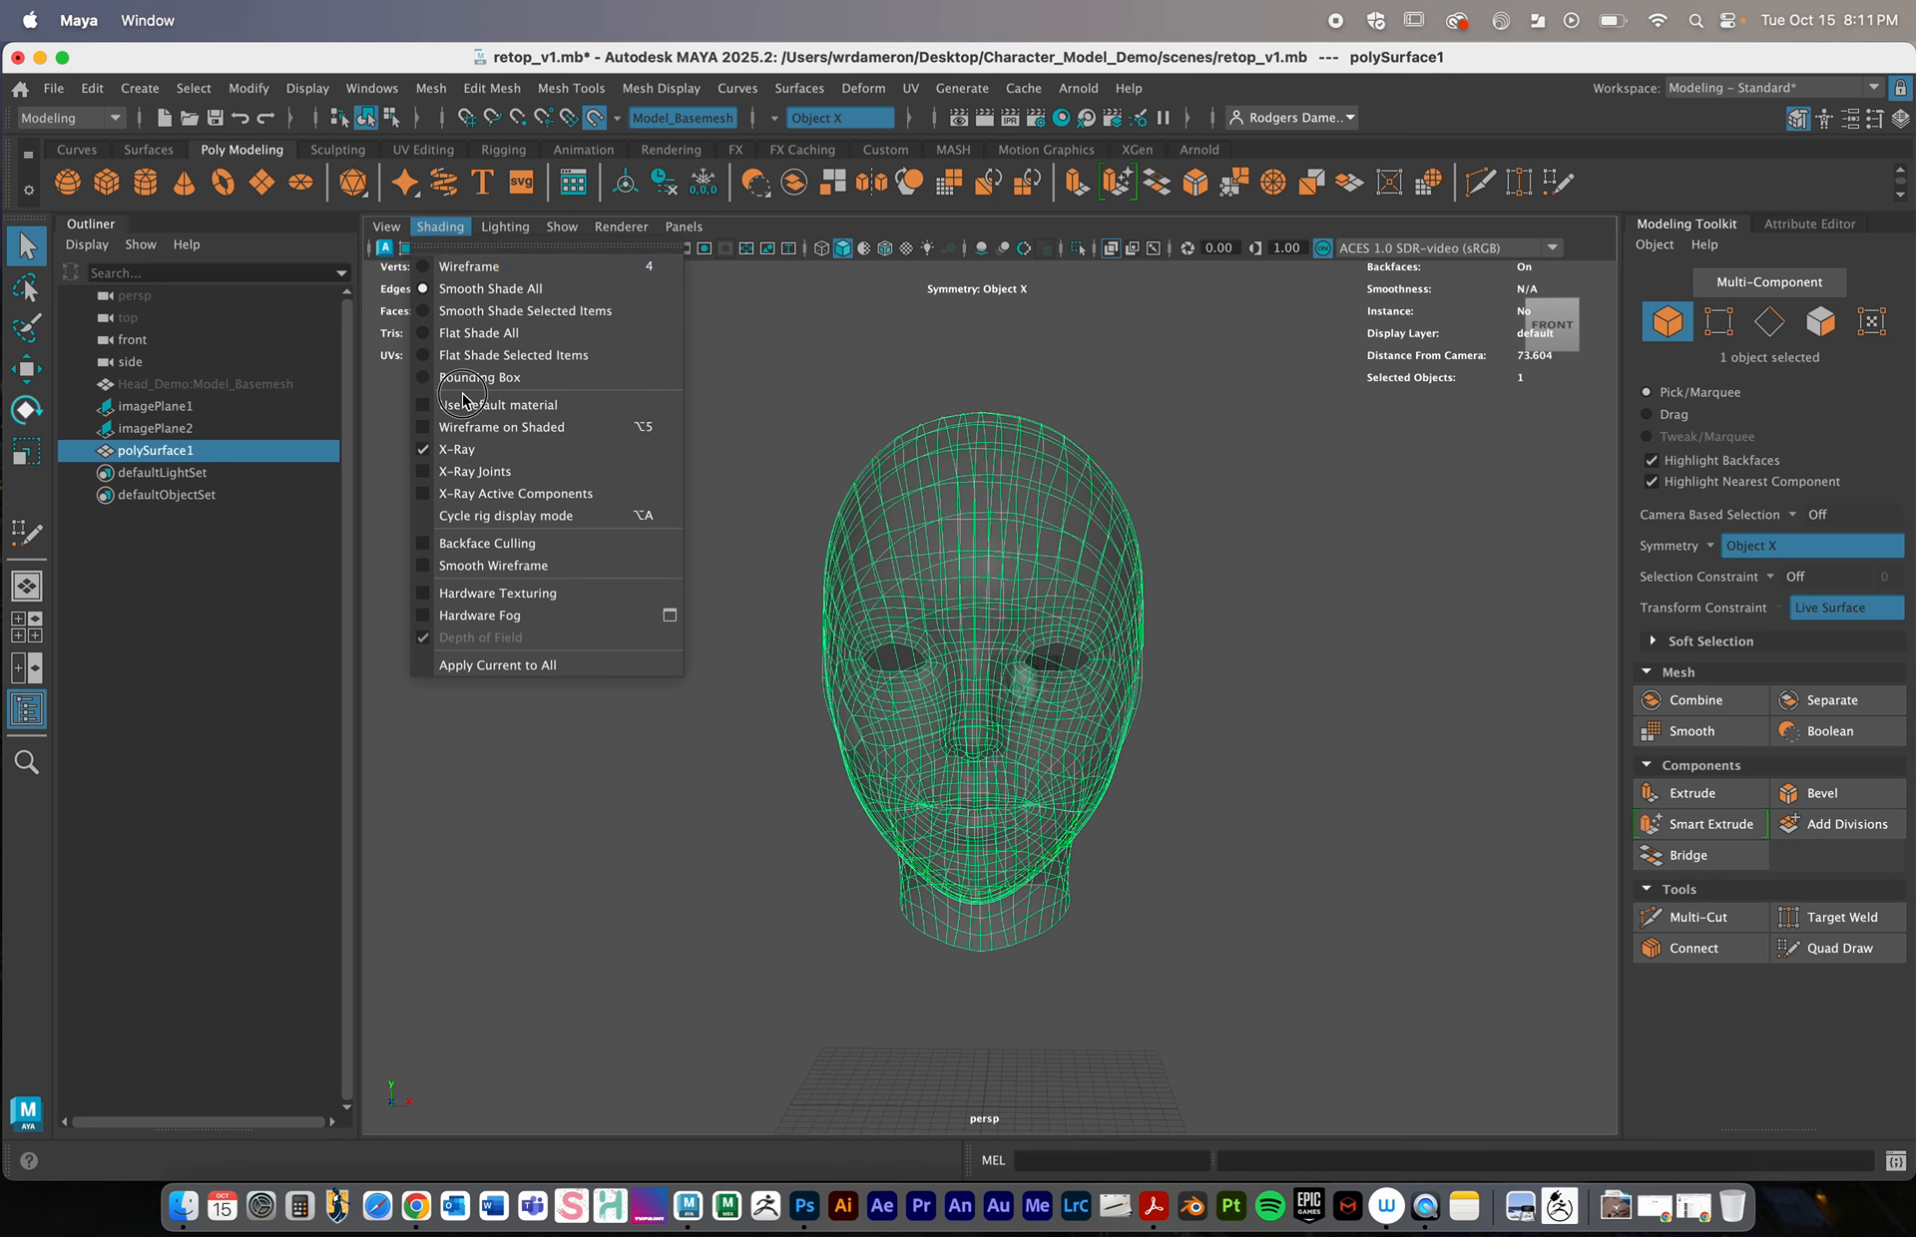
pyautogui.click(469, 449)
# Turn on Wireframe on Shaded for the perspective view and deselect the head mesh
pyautogui.click(435, 228)
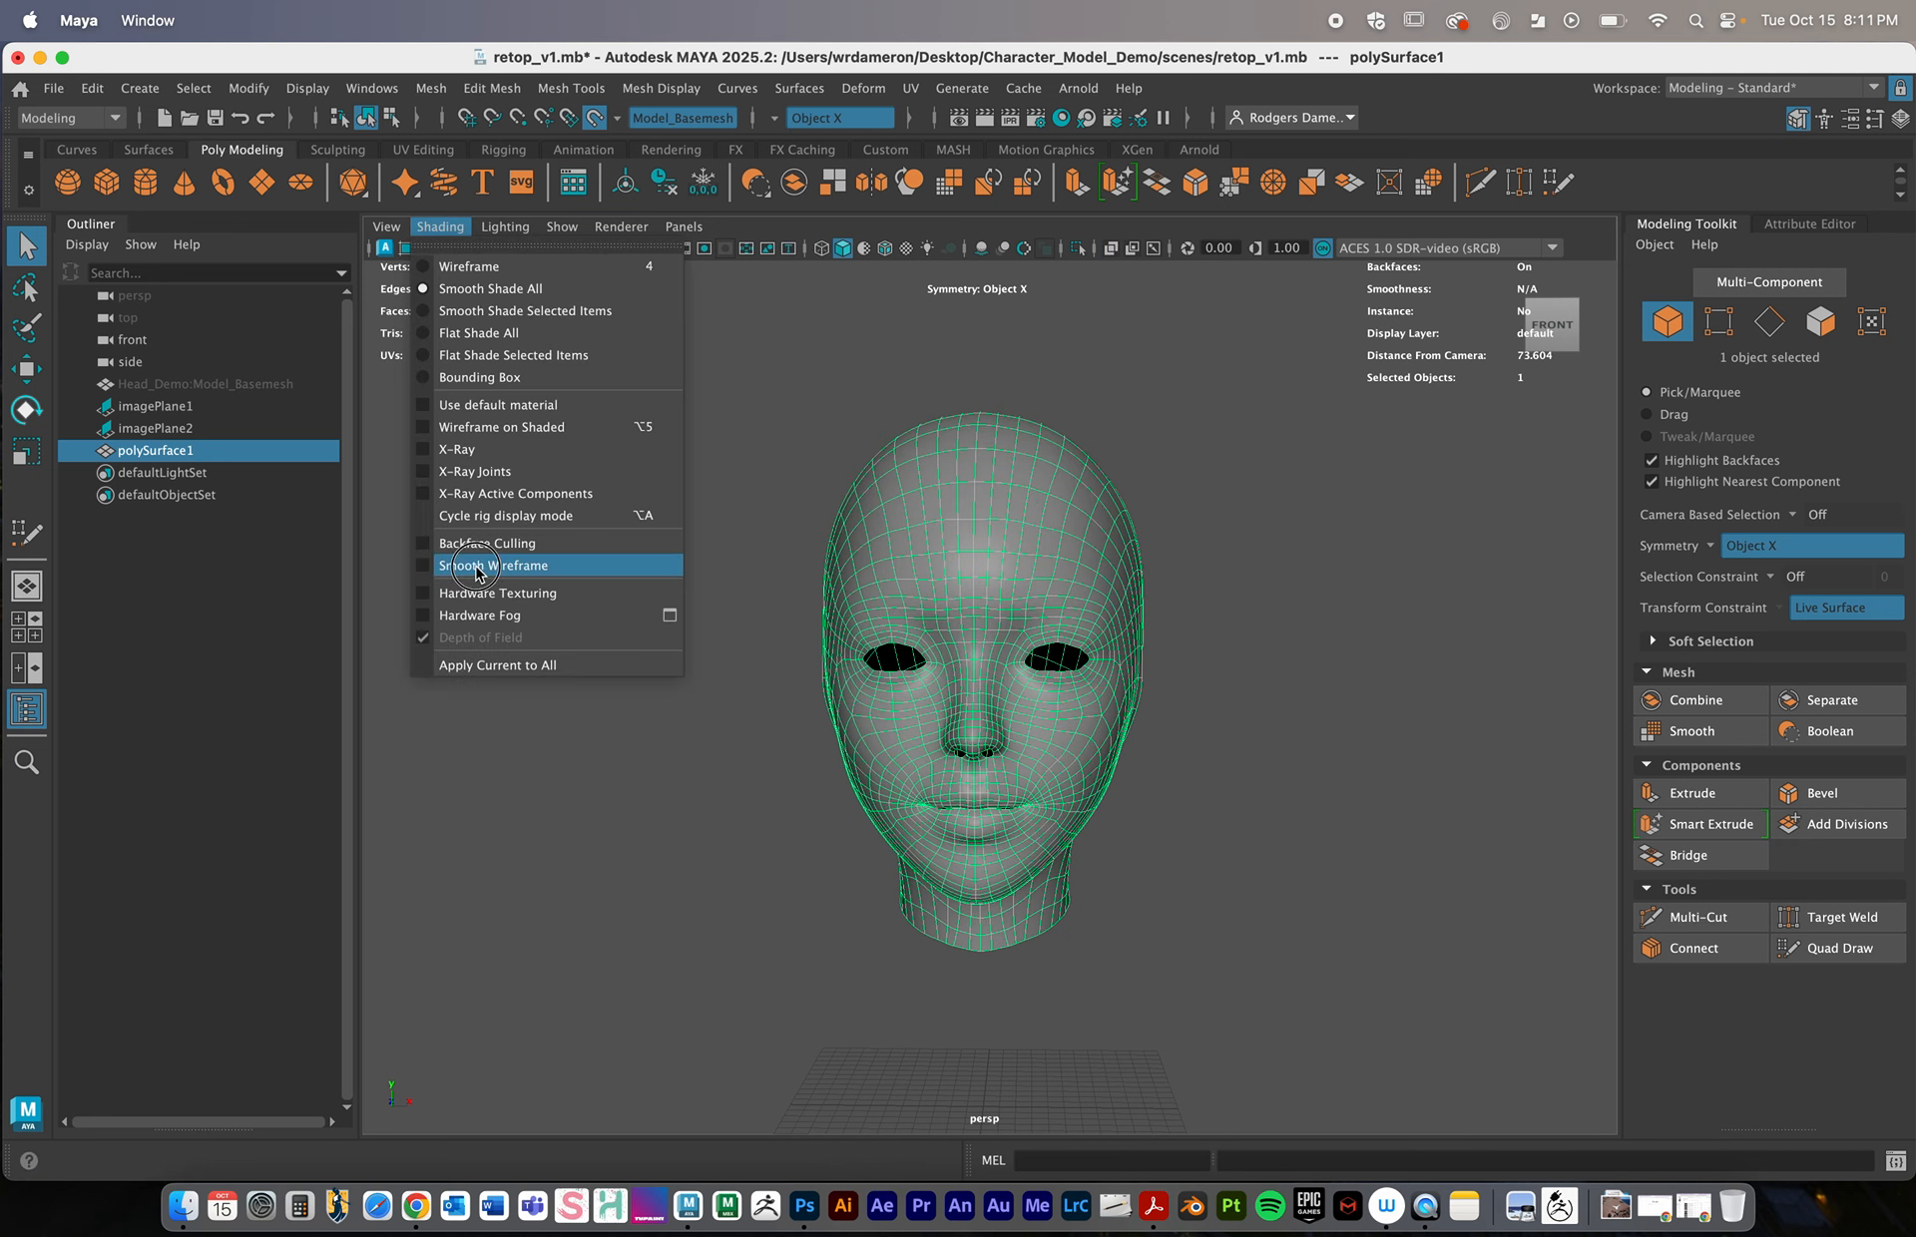
pyautogui.click(484, 427)
pyautogui.keyDown('alt'); pyautogui.moveTo(974, 702); pyautogui.dragTo(964, 703); pyautogui.keyUp('alt')
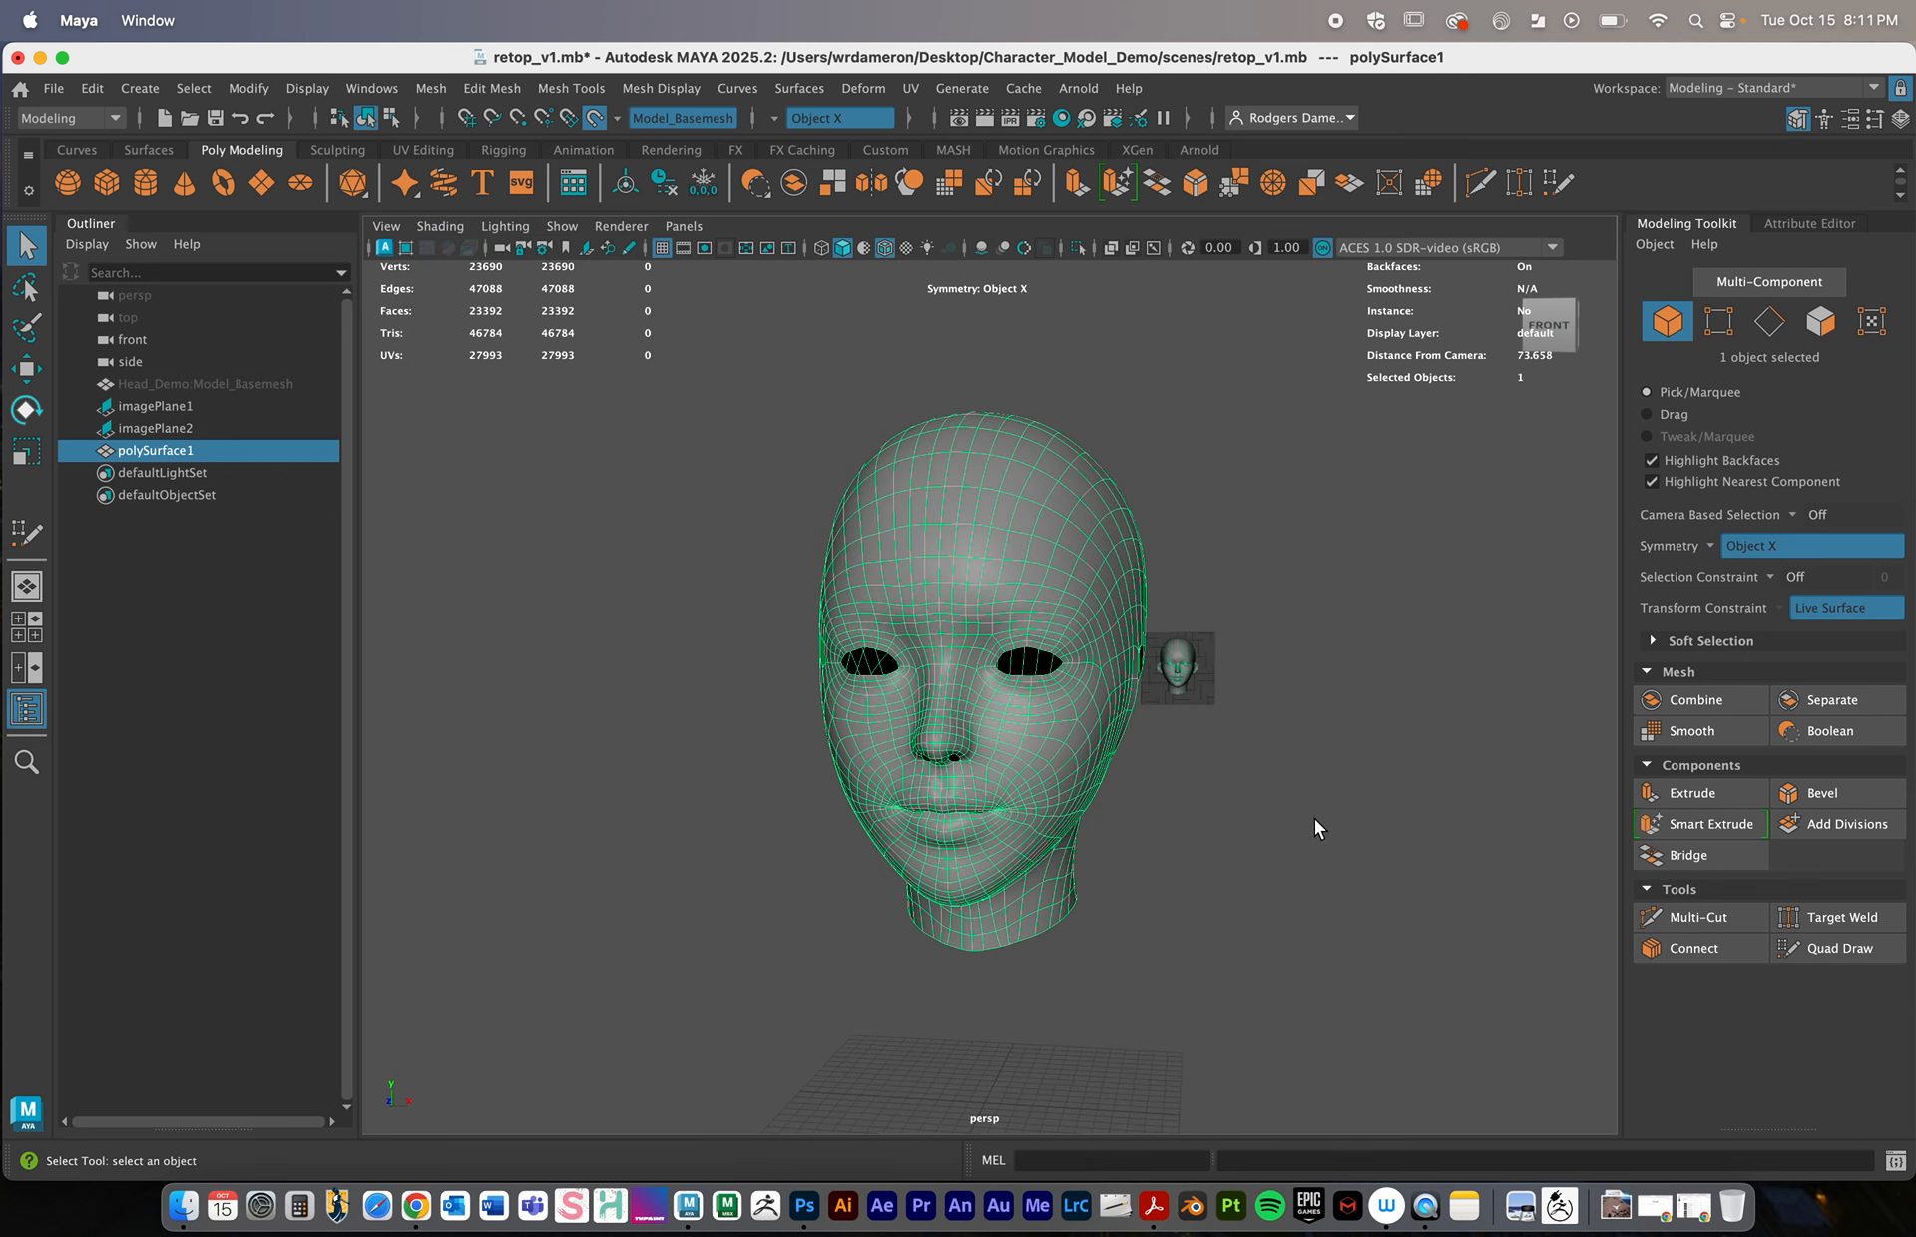
pyautogui.click(1314, 818)
# Examine the smoothed edge flow around the eyes, nose and mouth from the front
pyautogui.keyDown('alt'); pyautogui.moveTo(1314, 828); pyautogui.dragTo(1197, 873); pyautogui.keyUp('alt')
pyautogui.scroll(3, 937, 724)
pyautogui.keyDown('alt'); pyautogui.moveTo(848, 703); pyautogui.dragTo(898, 695); pyautogui.keyUp('alt')
pyautogui.keyDown('alt'); pyautogui.moveTo(998, 683); pyautogui.dragTo(1127, 676, button='right'); pyautogui.keyUp('alt')
pyautogui.keyDown('alt'); pyautogui.moveTo(1049, 674); pyautogui.dragTo(1025, 678); pyautogui.keyUp('alt')
pyautogui.keyDown('alt'); pyautogui.moveTo(1131, 722); pyautogui.dragTo(1137, 575); pyautogui.keyUp('alt')
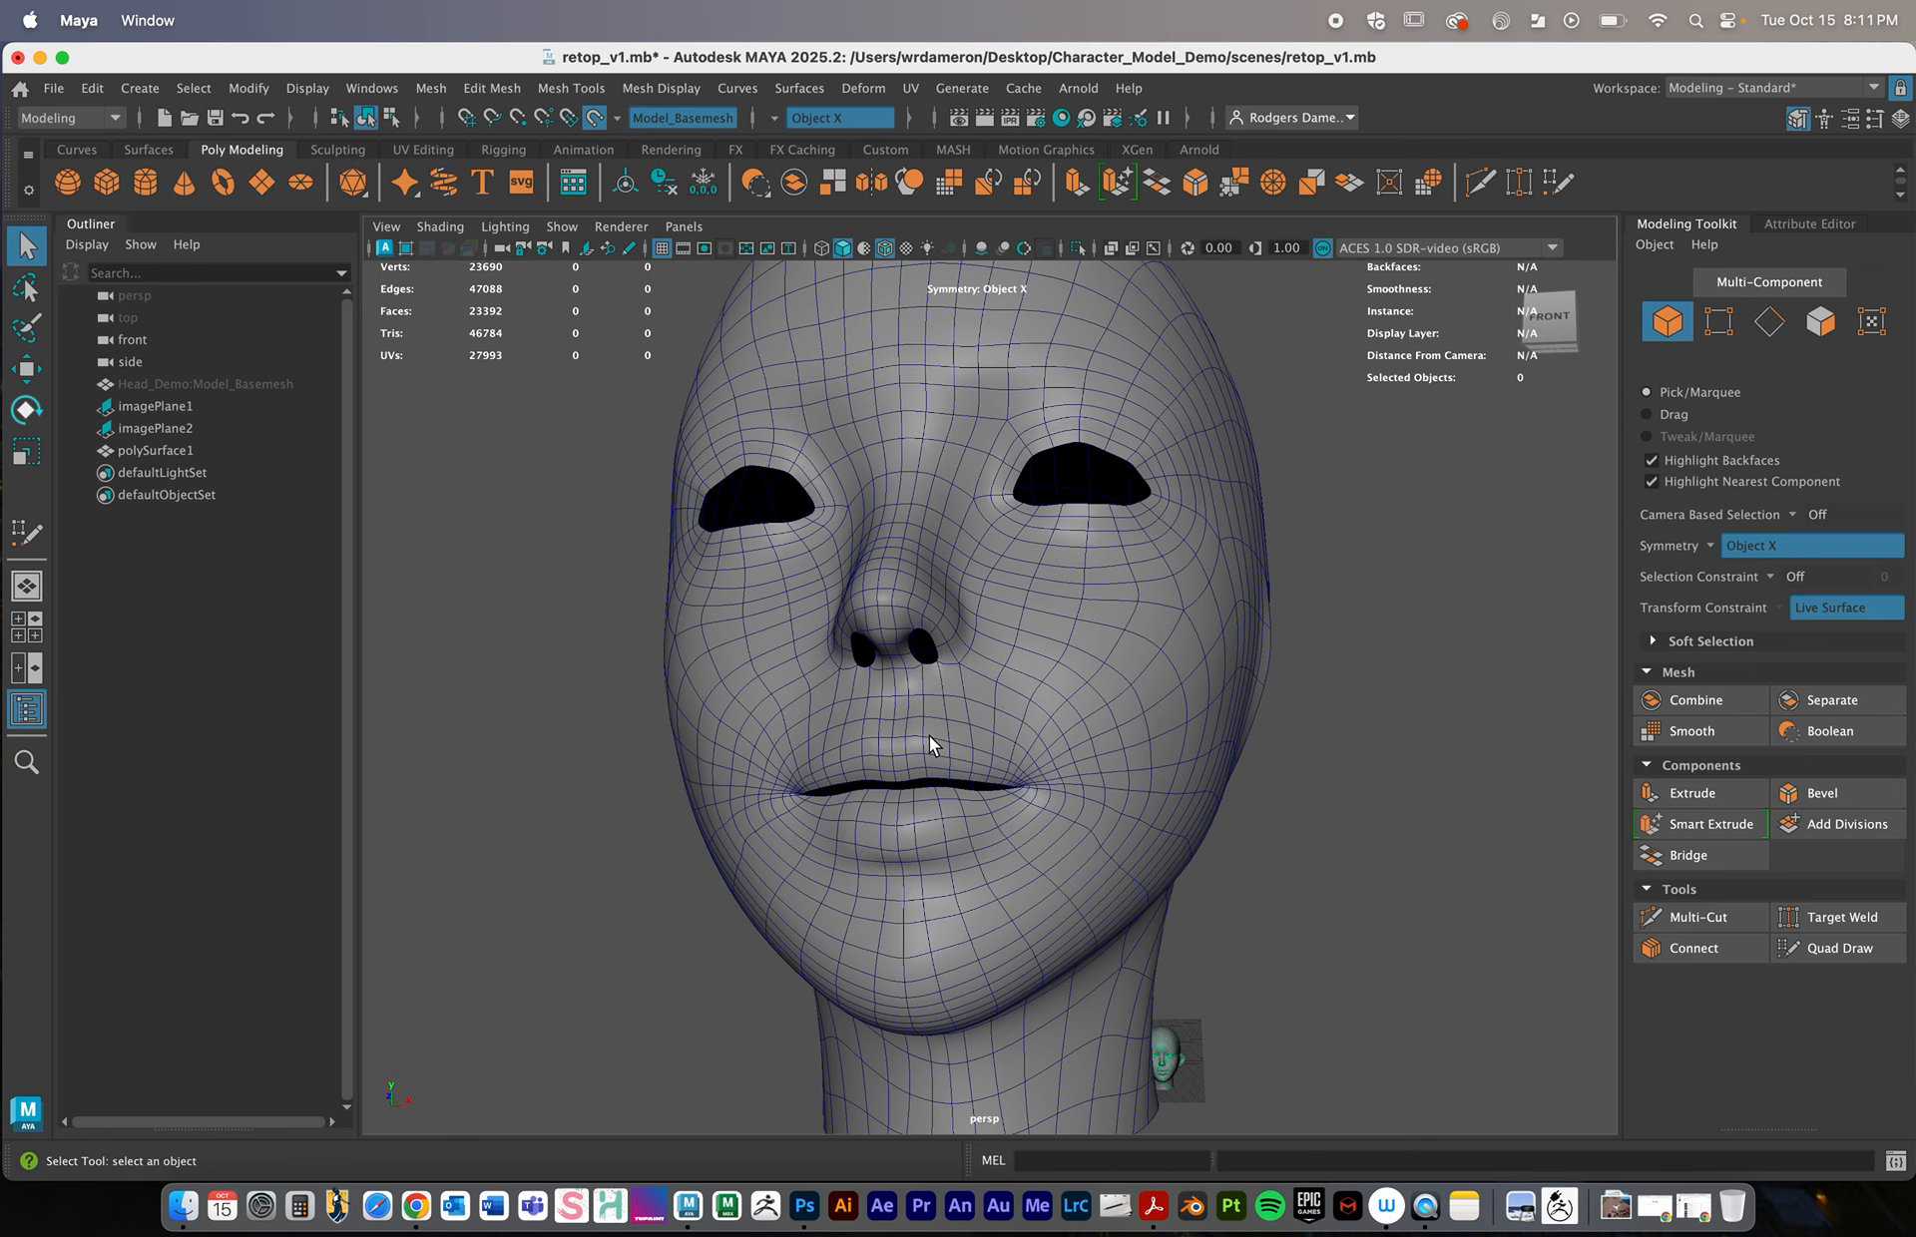
# Examine the smoothed edge loops across the cheek, jaw and ear opening from three-quarter and profile views
pyautogui.keyDown('alt'); pyautogui.moveTo(816, 758); pyautogui.dragTo(994, 838); pyautogui.keyUp('alt')
pyautogui.keyDown('alt'); pyautogui.moveTo(994, 838); pyautogui.dragTo(748, 825, button='right'); pyautogui.keyUp('alt')
pyautogui.keyDown('alt'); pyautogui.moveTo(748, 825); pyautogui.dragTo(782, 838); pyautogui.keyUp('alt')
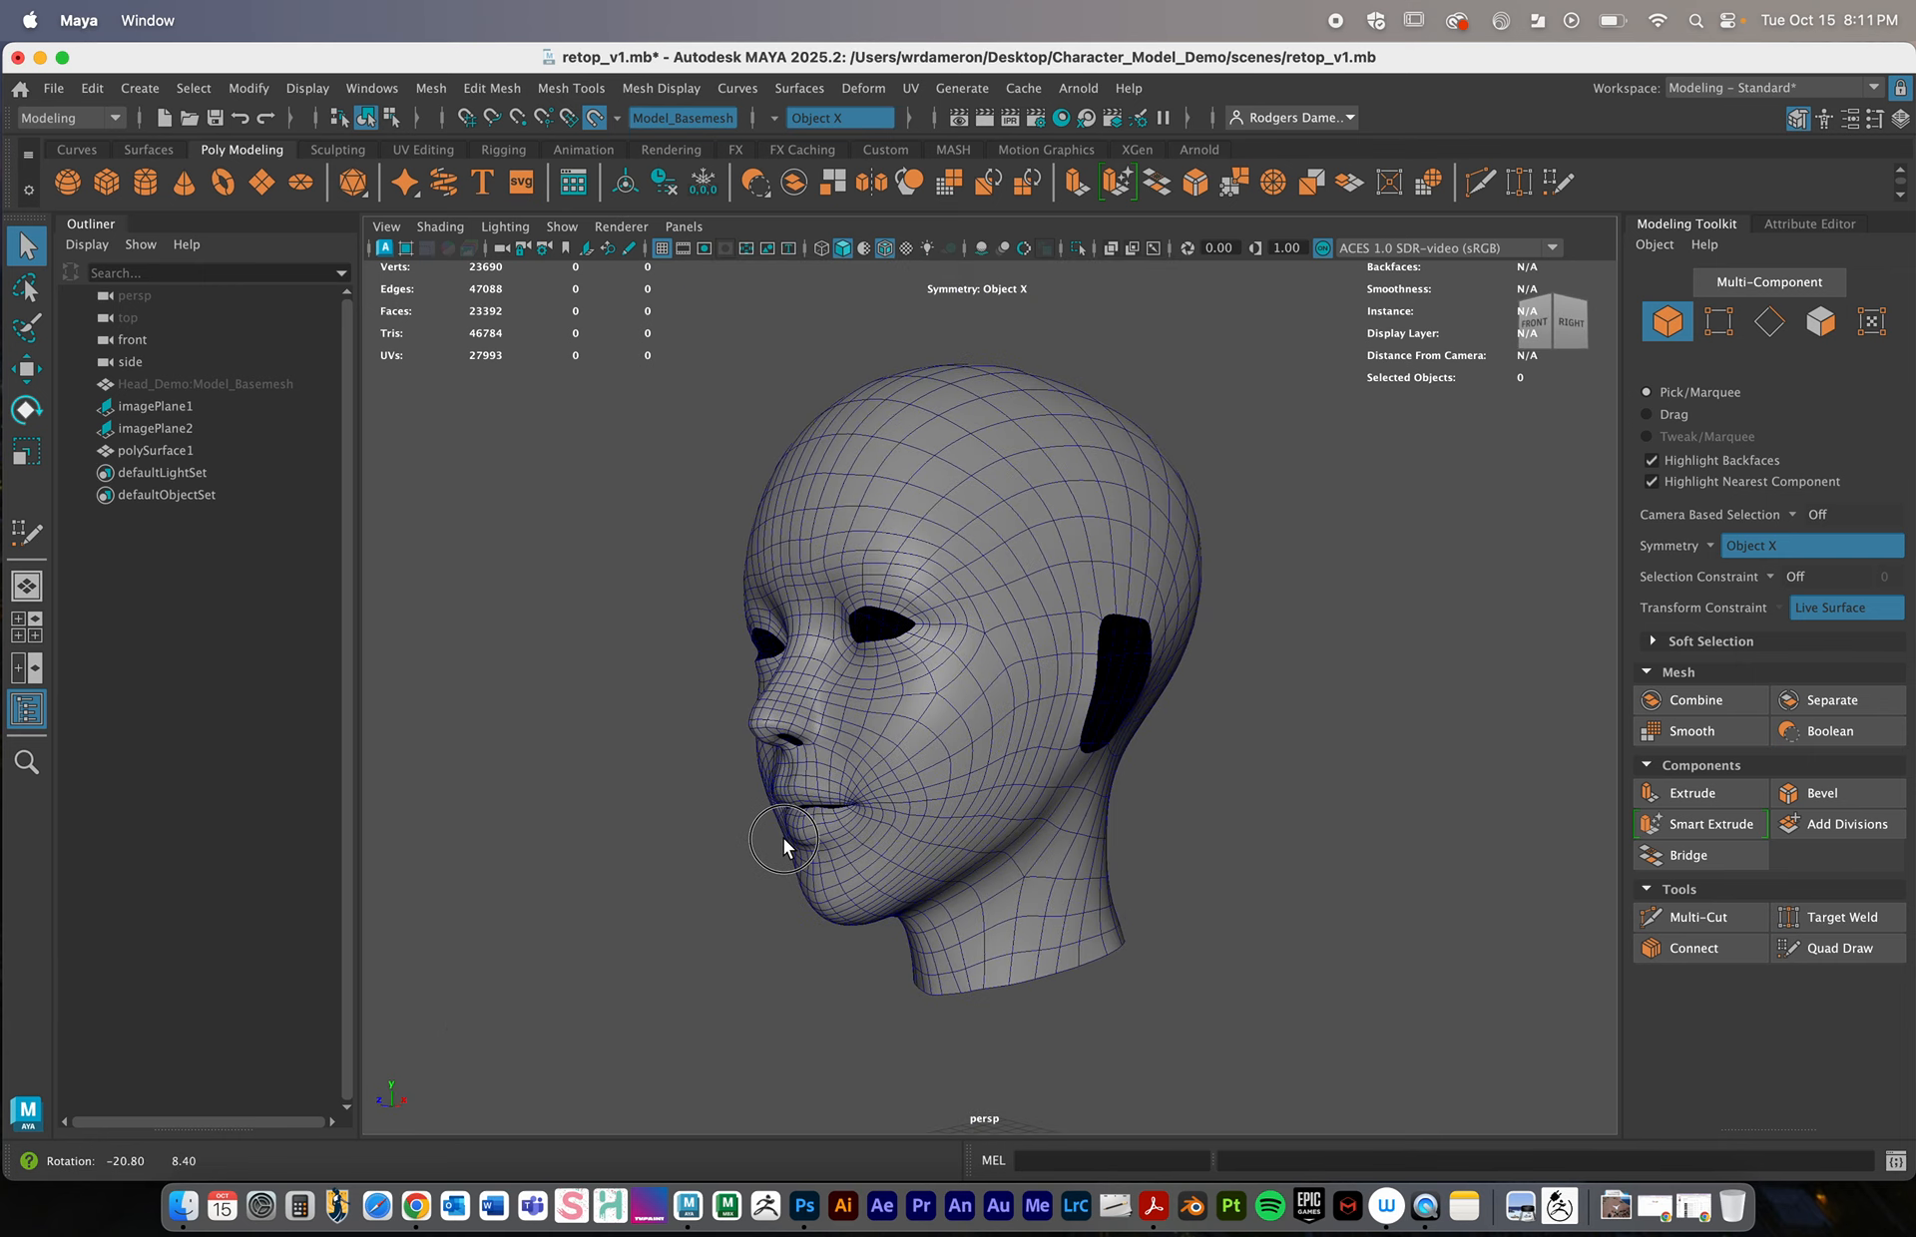
pyautogui.keyDown('alt'); pyautogui.moveTo(782, 838); pyautogui.dragTo(889, 842, button='right'); pyautogui.keyUp('alt')
pyautogui.keyDown('alt'); pyautogui.moveTo(889, 841); pyautogui.dragTo(948, 816); pyautogui.keyUp('alt')
pyautogui.keyDown('alt'); pyautogui.moveTo(948, 816); pyautogui.dragTo(849, 804, button='right'); pyautogui.keyUp('alt')
pyautogui.keyDown('alt'); pyautogui.moveTo(849, 804); pyautogui.dragTo(816, 800); pyautogui.keyUp('alt')
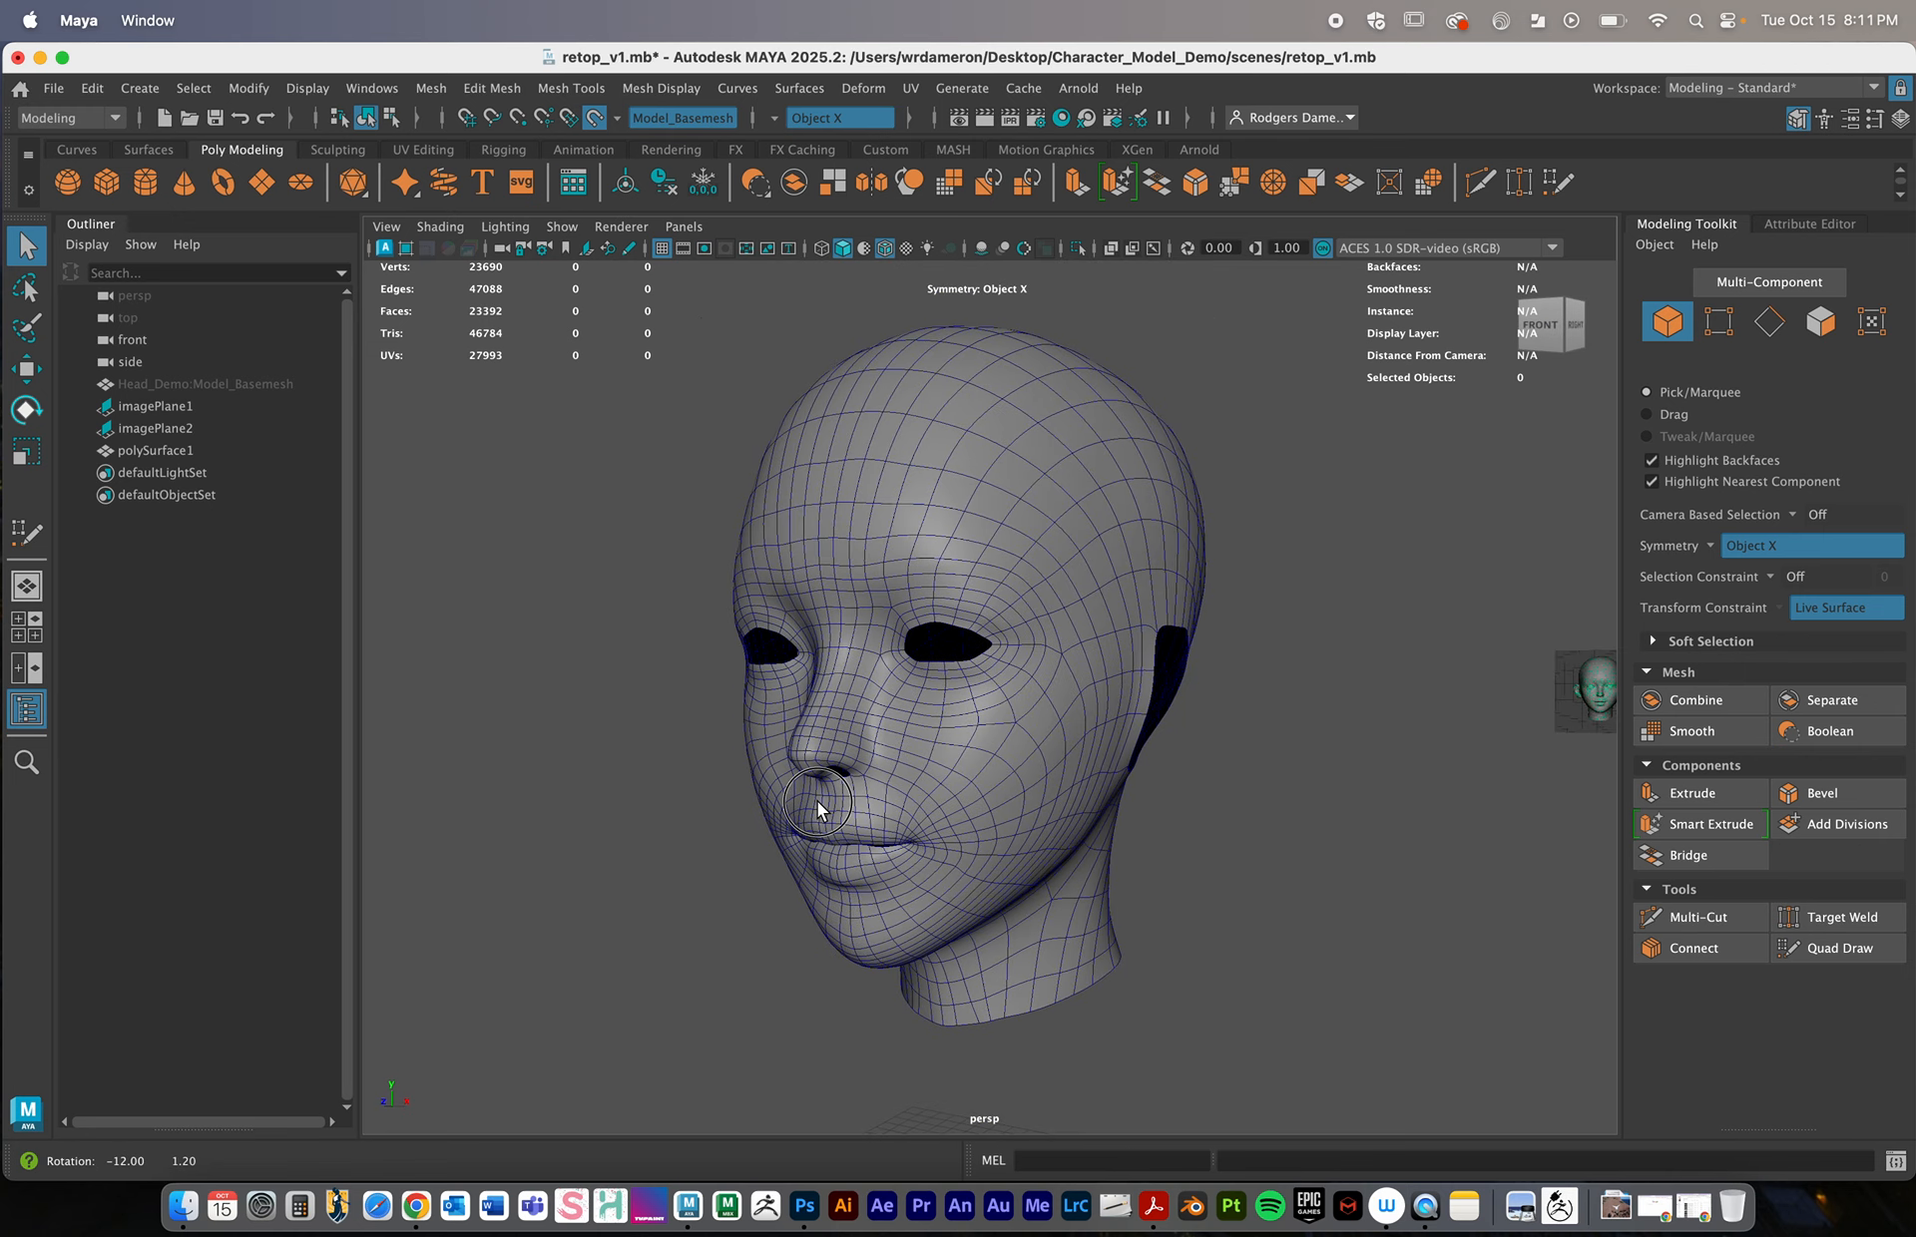
pyautogui.keyDown('alt'); pyautogui.moveTo(938, 854); pyautogui.dragTo(954, 782); pyautogui.keyUp('alt')
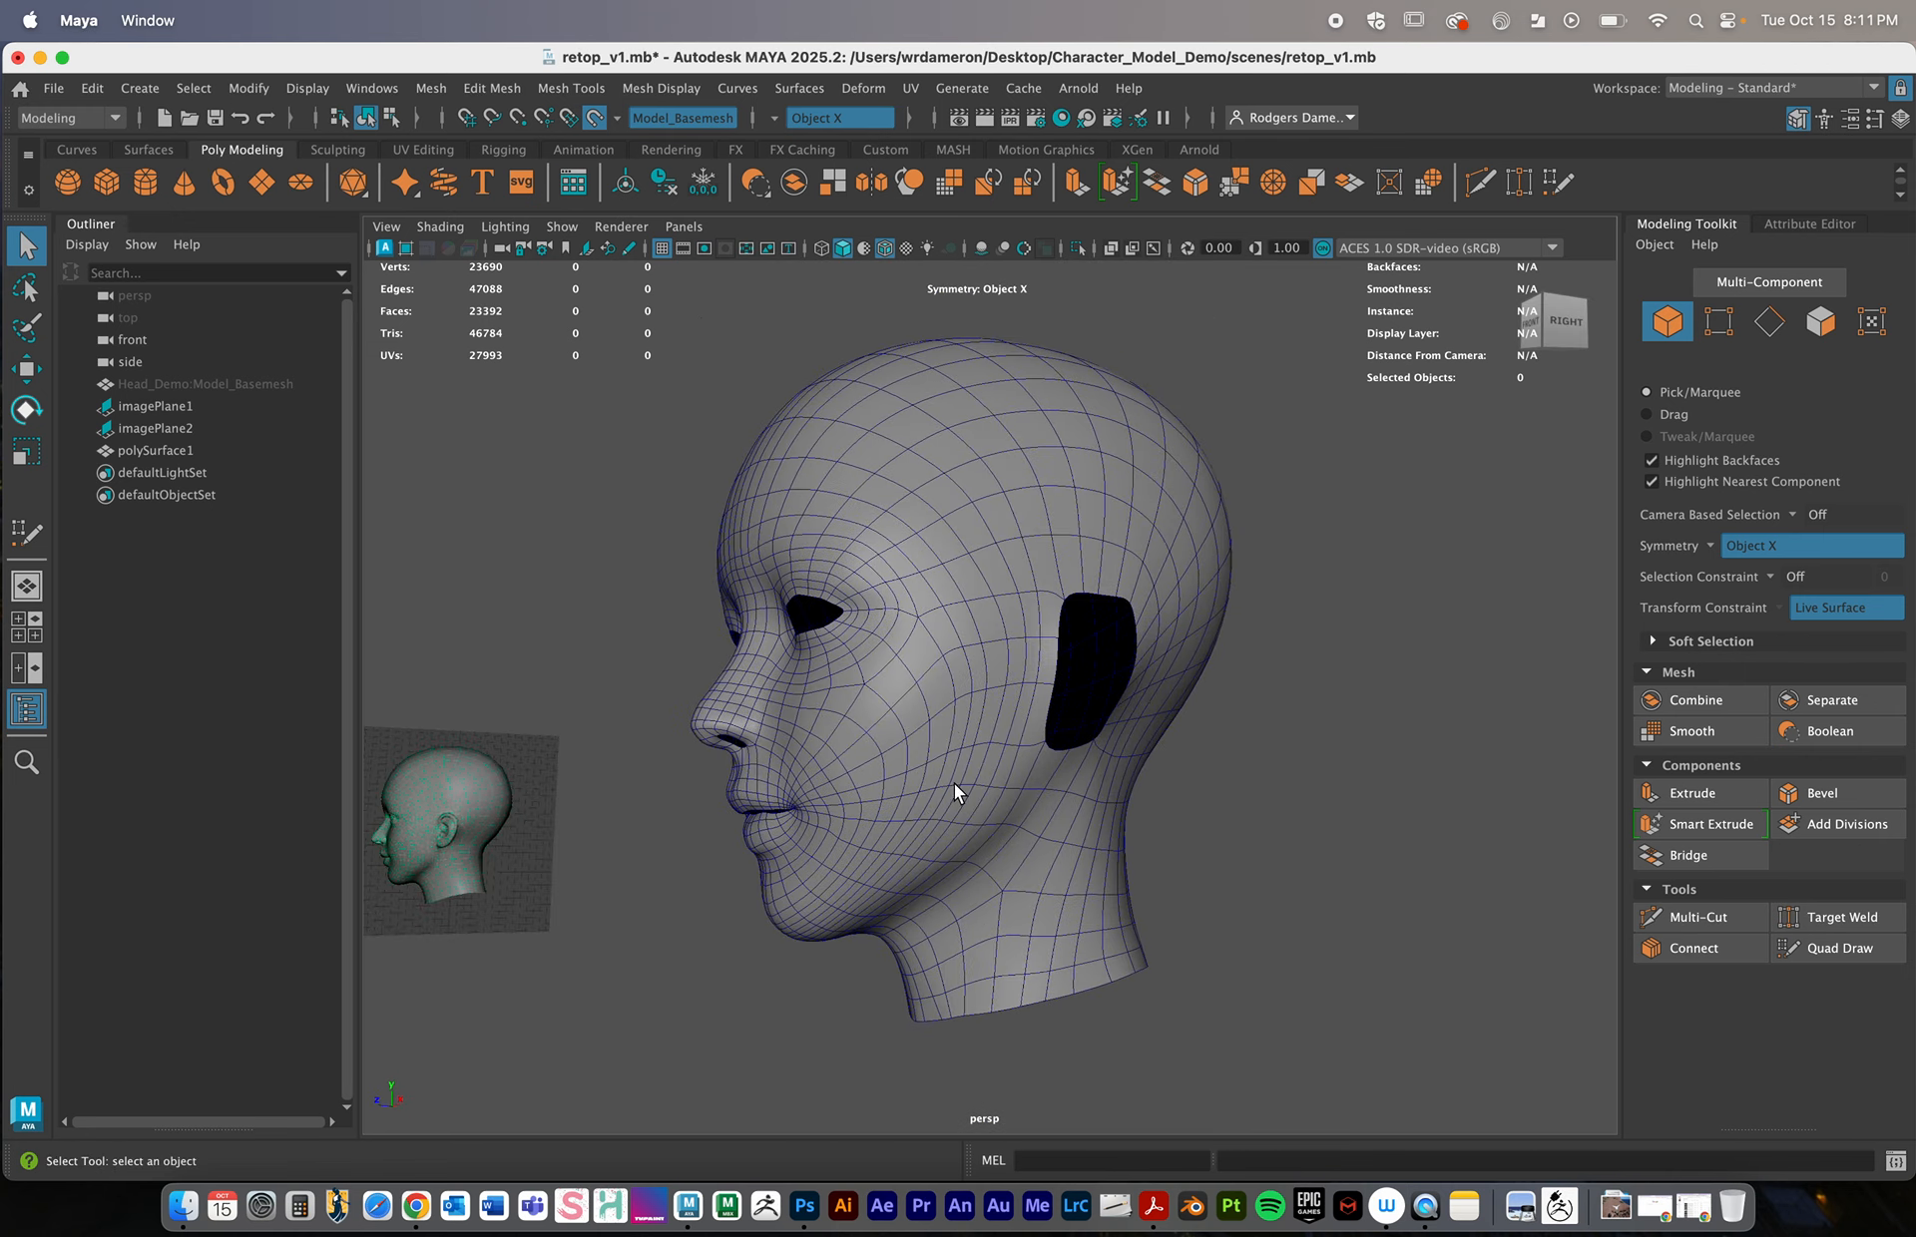
pyautogui.keyDown('alt'); pyautogui.moveTo(953, 782); pyautogui.dragTo(997, 677, button='right'); pyautogui.keyUp('alt')
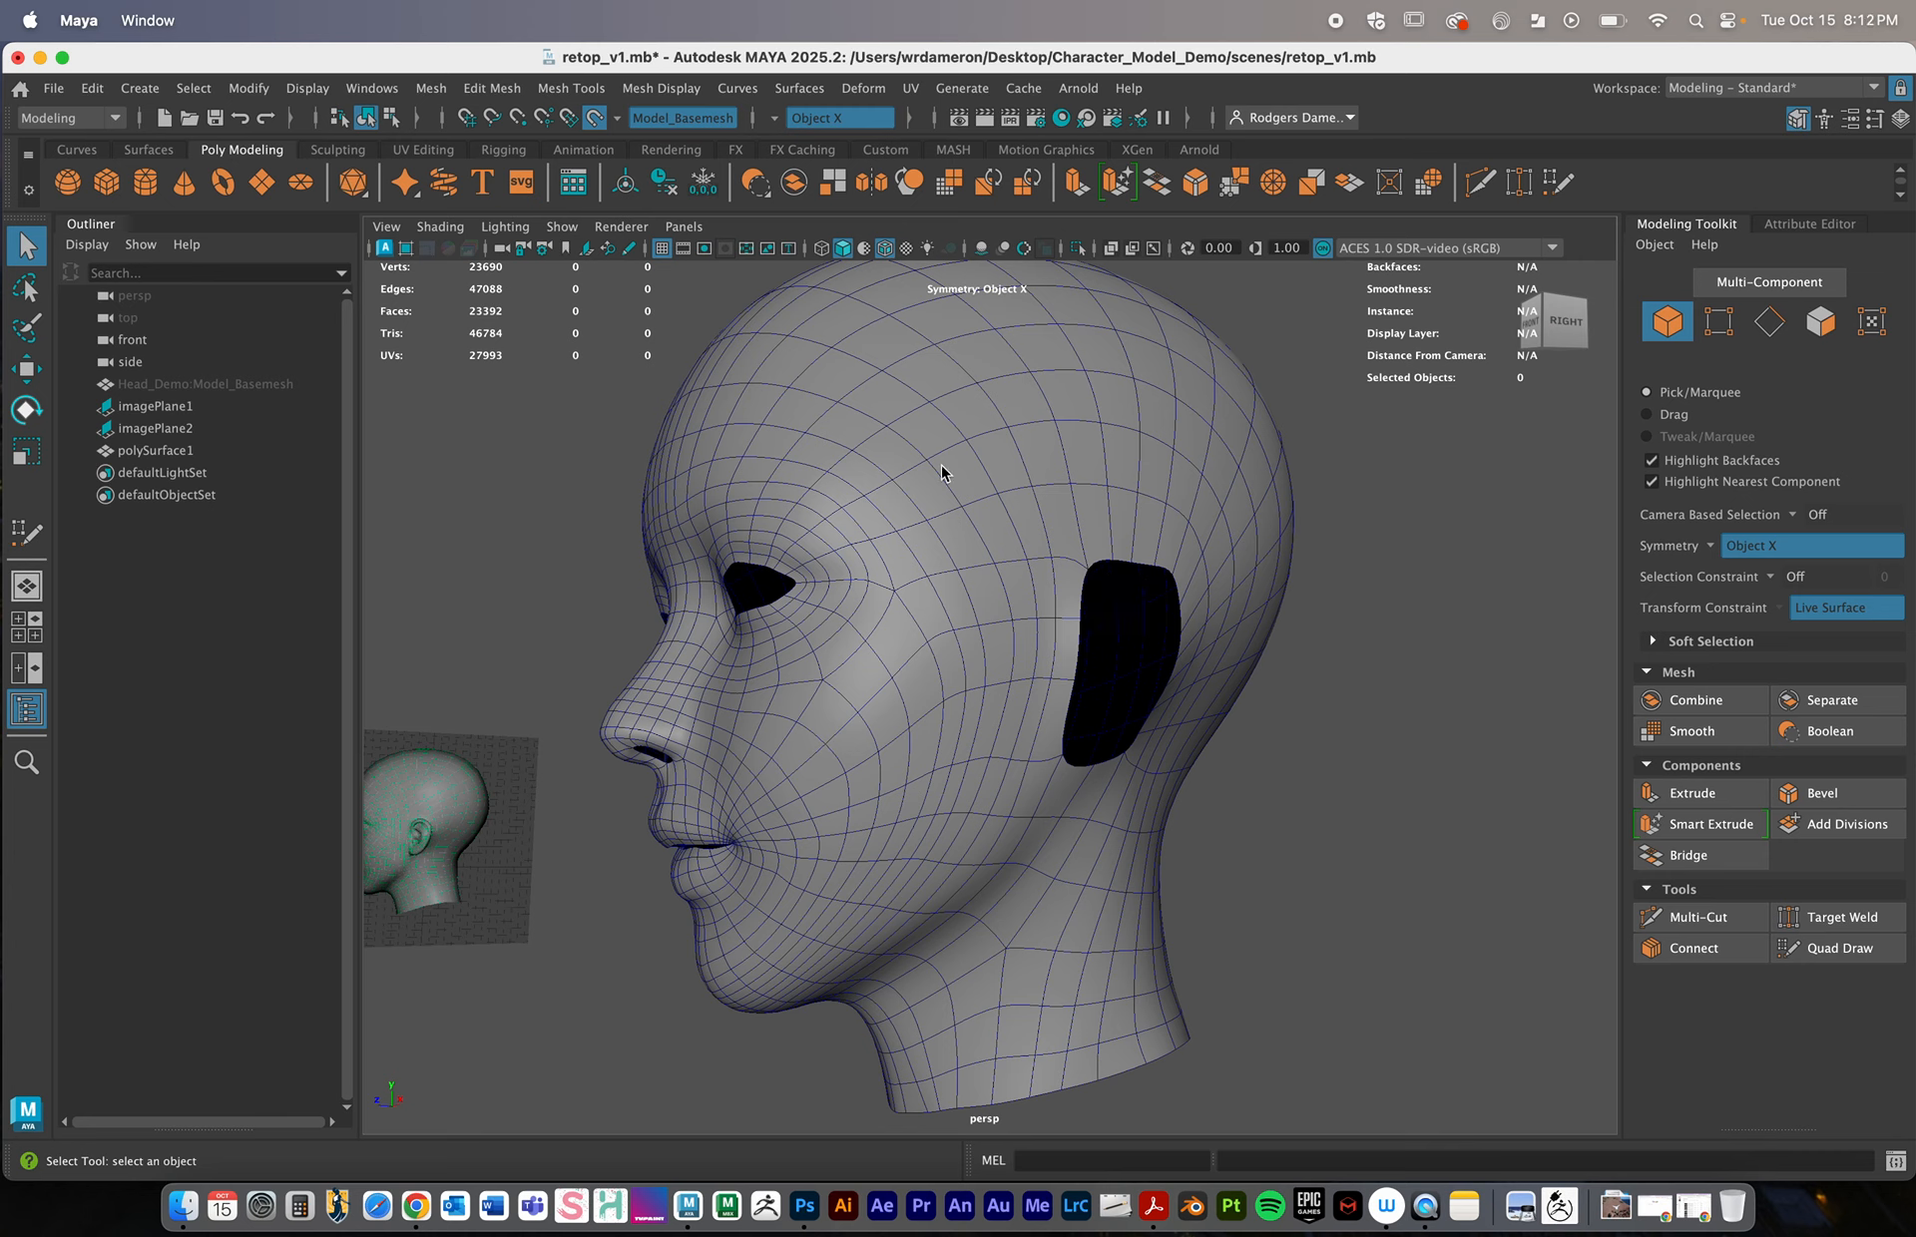
# Examine the wireframe on both sides of the head, comparing the selected and deselected mesh display
pyautogui.click(1058, 748)
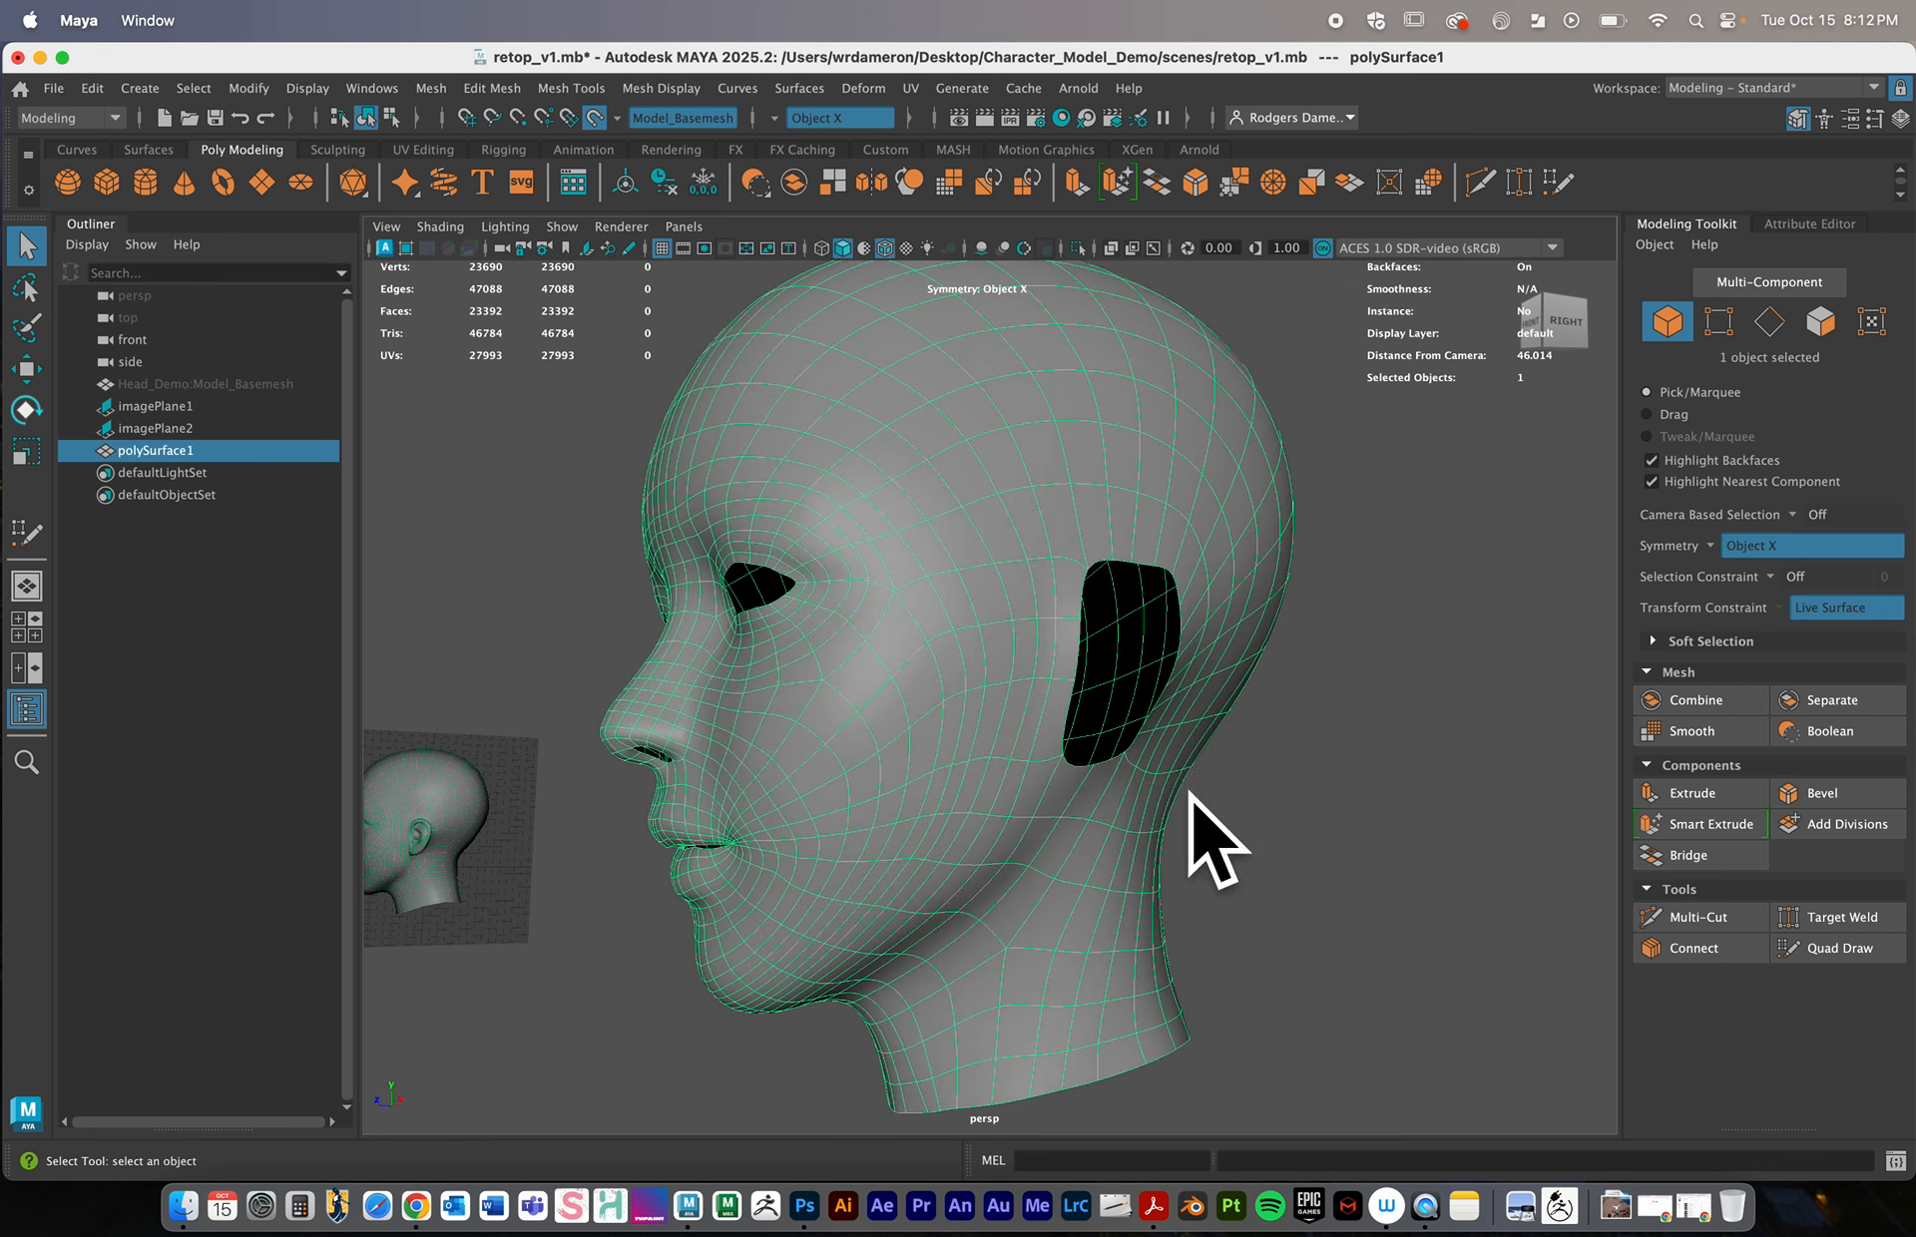
pyautogui.keyDown('alt'); pyautogui.moveTo(1115, 737); pyautogui.dragTo(1004, 792); pyautogui.keyUp('alt')
pyautogui.click(1207, 874)
pyautogui.keyDown('alt'); pyautogui.moveTo(1207, 874); pyautogui.dragTo(1309, 878); pyautogui.keyUp('alt')
pyautogui.keyDown('alt'); pyautogui.moveTo(1054, 808); pyautogui.dragTo(1235, 866, button='right'); pyautogui.keyUp('alt')
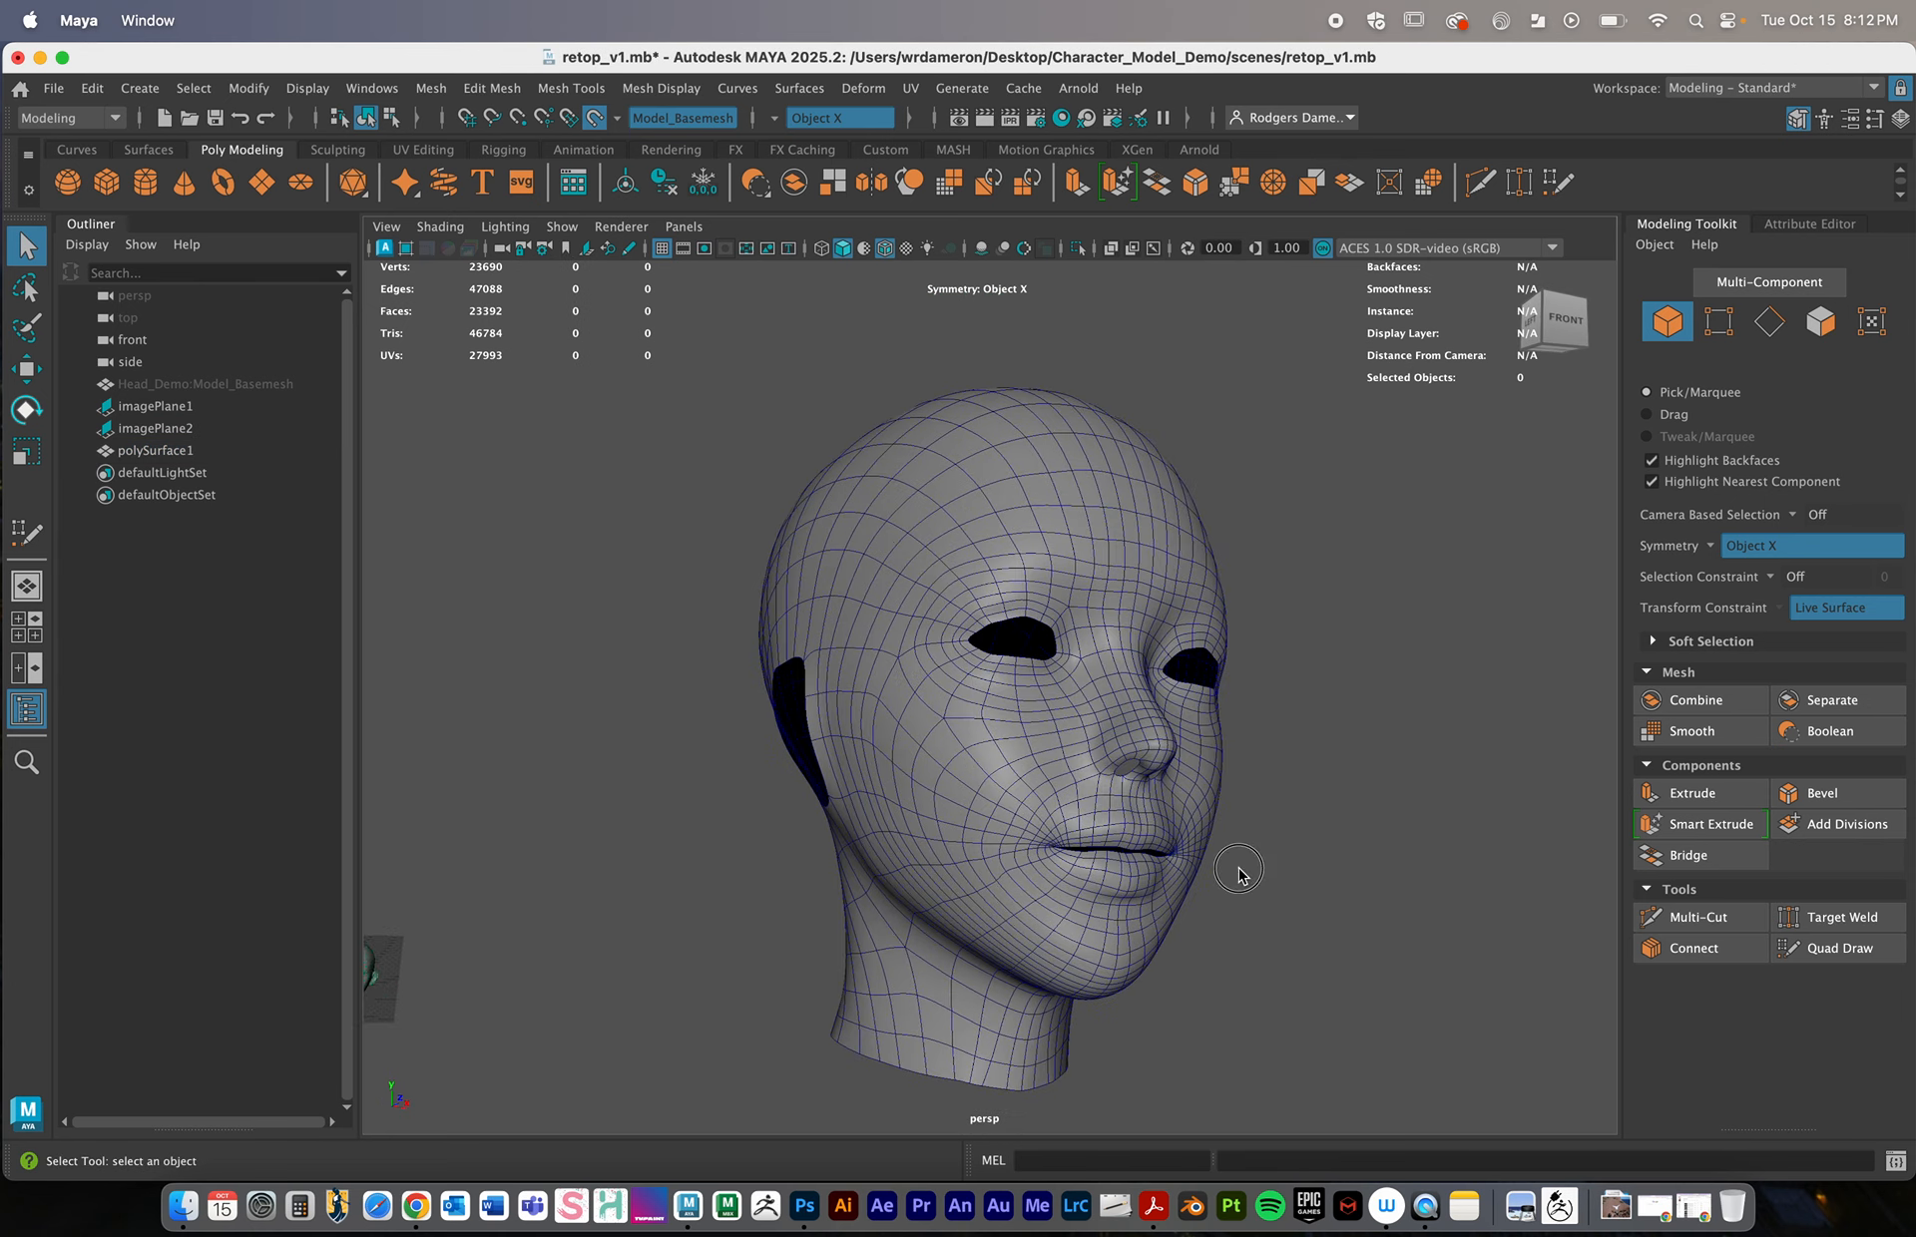
pyautogui.keyDown('alt'); pyautogui.moveTo(1236, 866); pyautogui.dragTo(1211, 832); pyautogui.keyUp('alt')
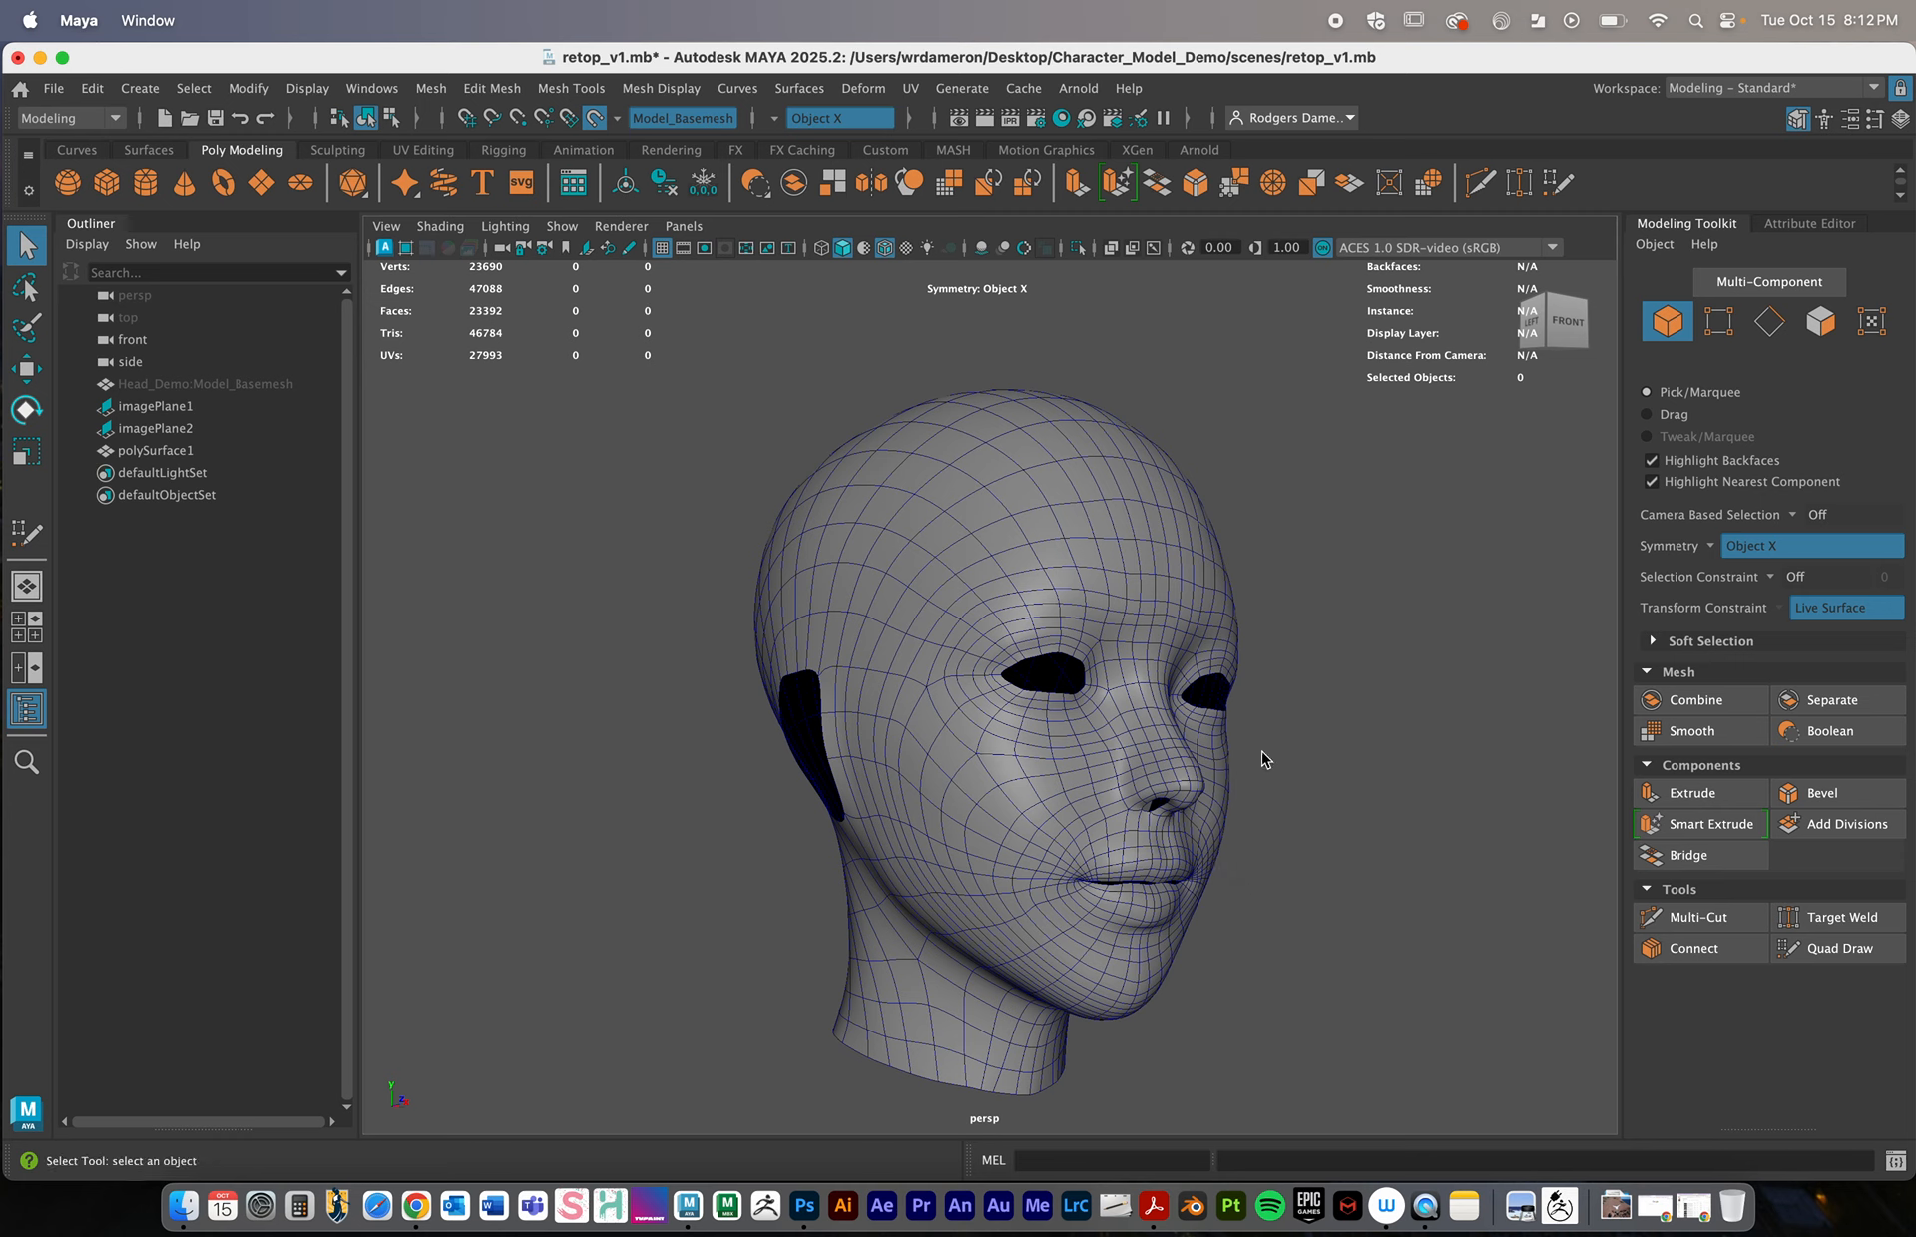
pyautogui.keyDown('alt'); pyautogui.moveTo(1215, 760); pyautogui.dragTo(818, 844); pyautogui.keyUp('alt')
pyautogui.keyDown('alt'); pyautogui.moveTo(818, 844); pyautogui.dragTo(856, 764, button='right'); pyautogui.keyUp('alt')
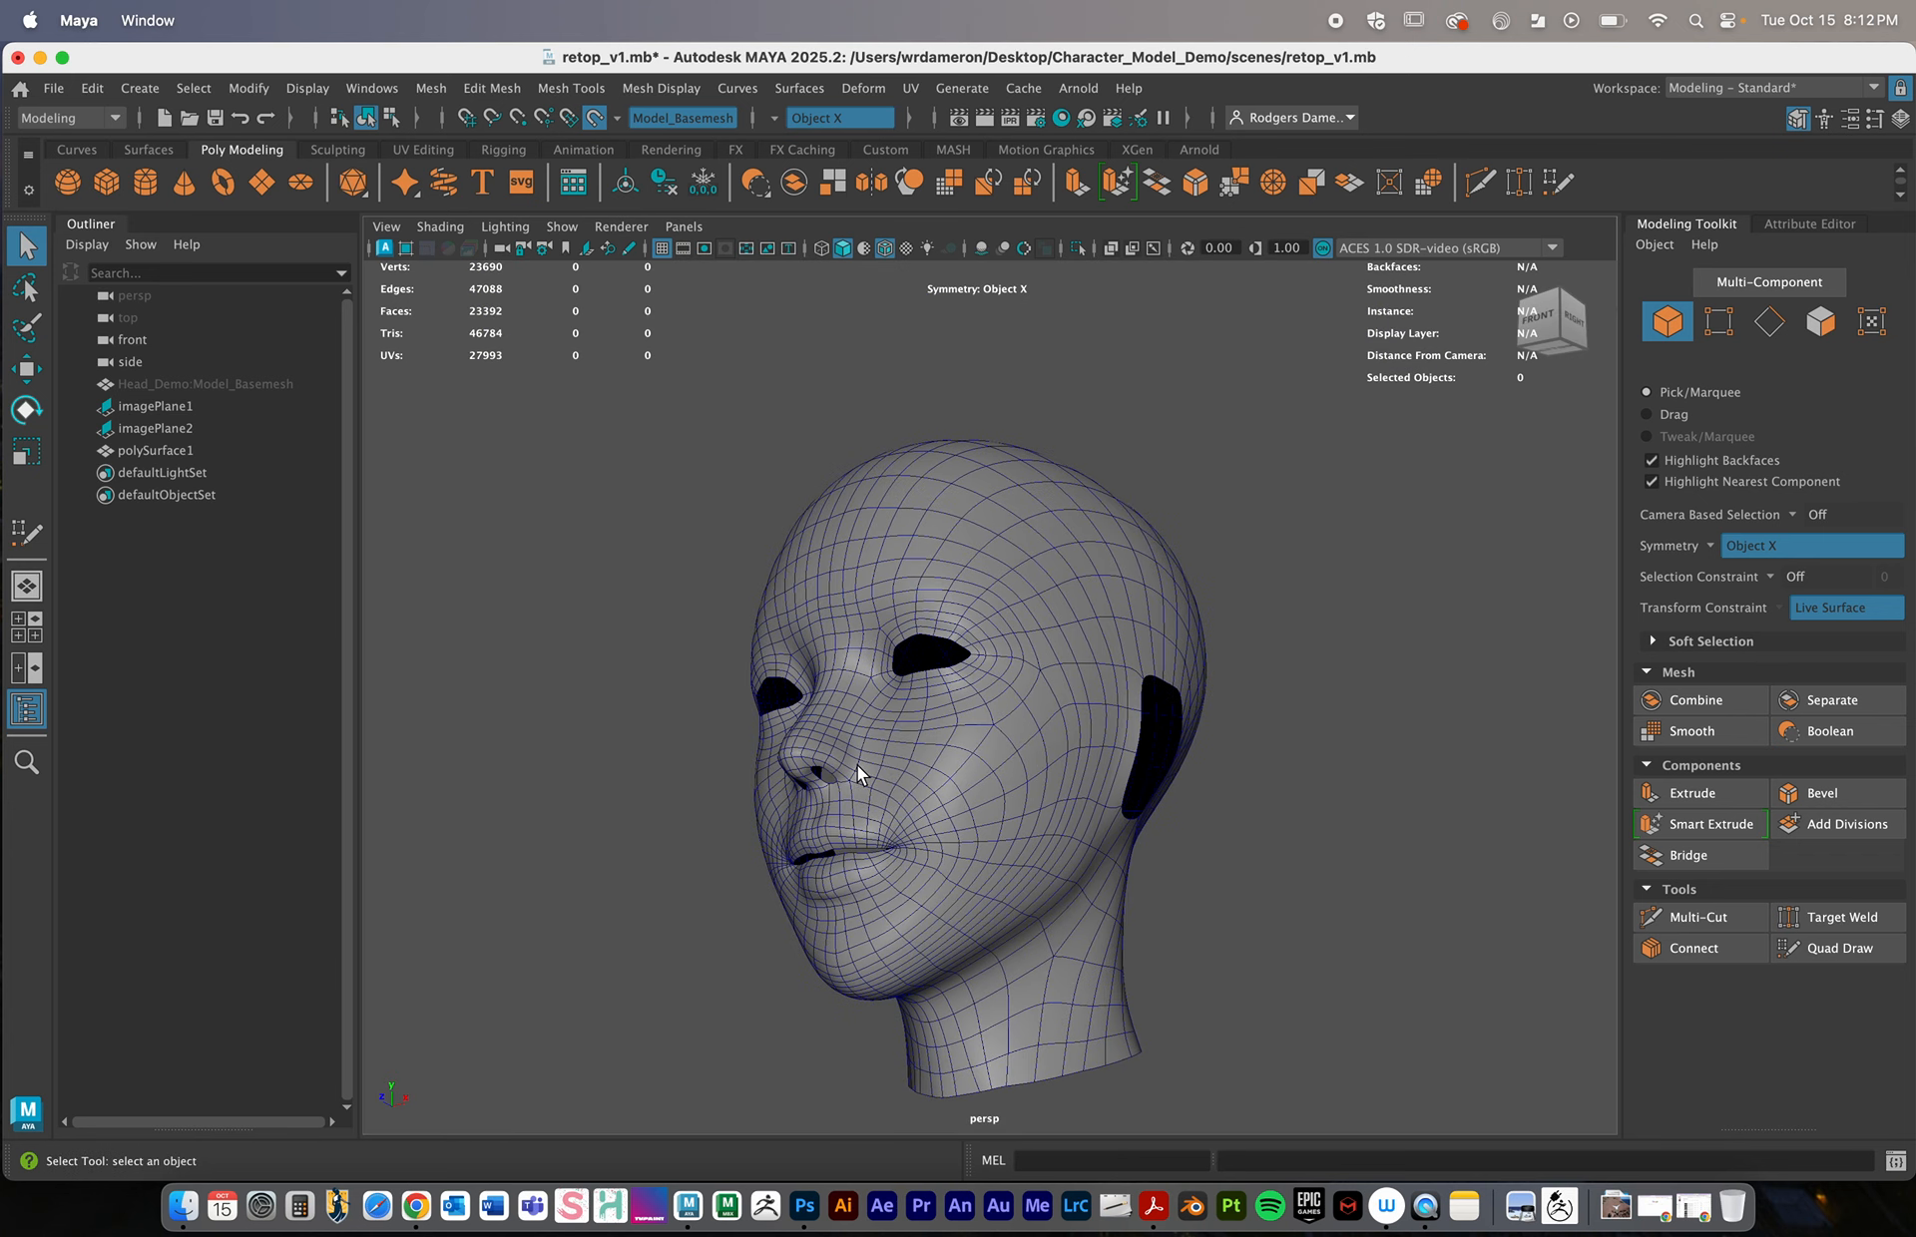
pyautogui.keyDown('alt'); pyautogui.moveTo(856, 765); pyautogui.dragTo(896, 835); pyautogui.keyUp('alt')
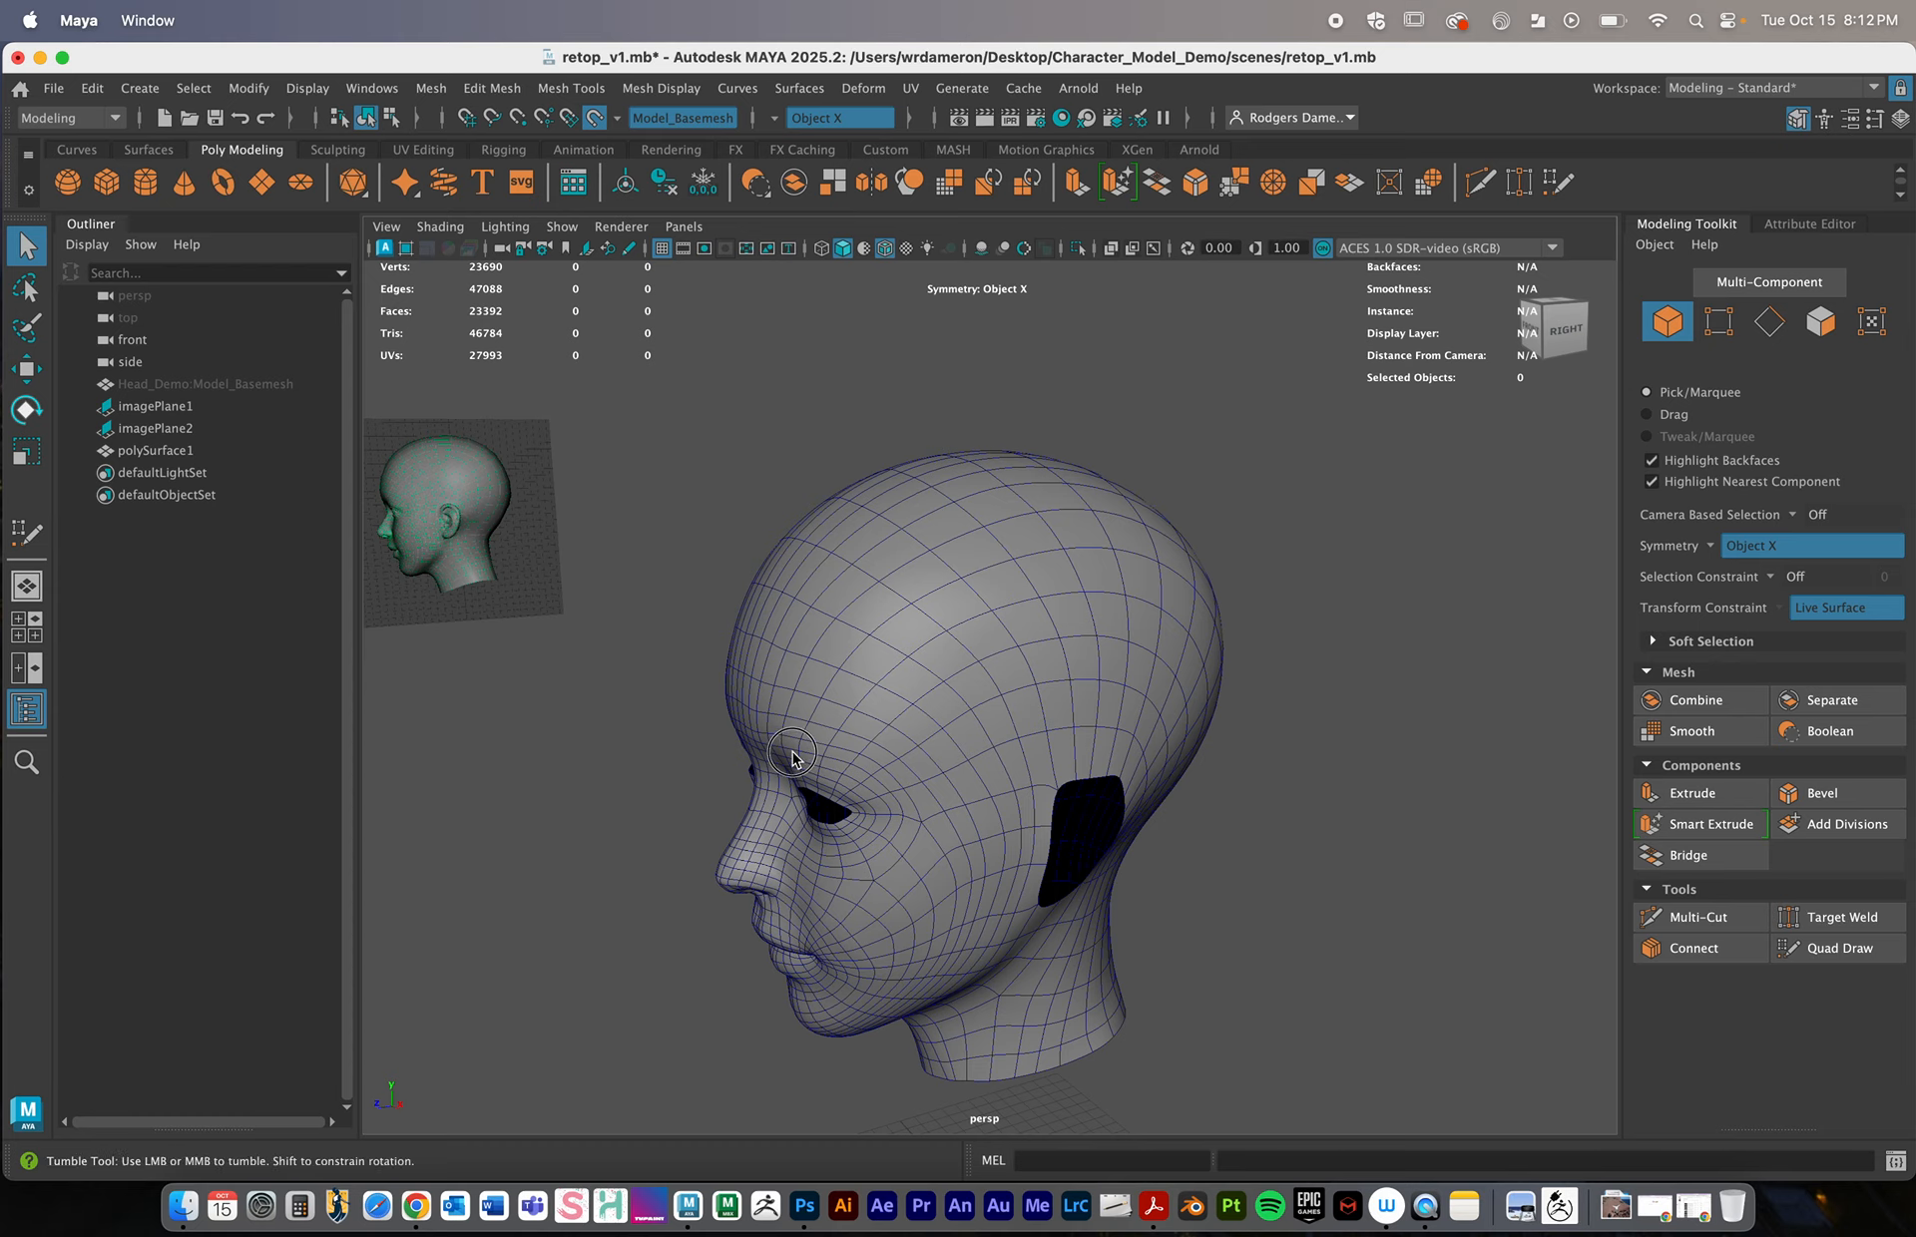
# Examine the edge loops around the brow, eye socket and cheek up close
pyautogui.keyDown('alt'); pyautogui.moveTo(795, 762); pyautogui.dragTo(838, 743); pyautogui.keyUp('alt')
pyautogui.keyDown('alt'); pyautogui.moveTo(768, 736); pyautogui.dragTo(946, 809, button='right'); pyautogui.keyUp('alt')
pyautogui.keyDown('alt'); pyautogui.moveTo(946, 808); pyautogui.dragTo(958, 808, button='middle'); pyautogui.keyUp('alt')
pyautogui.keyDown('alt'); pyautogui.moveTo(958, 808); pyautogui.dragTo(936, 648, button='right'); pyautogui.keyUp('alt')
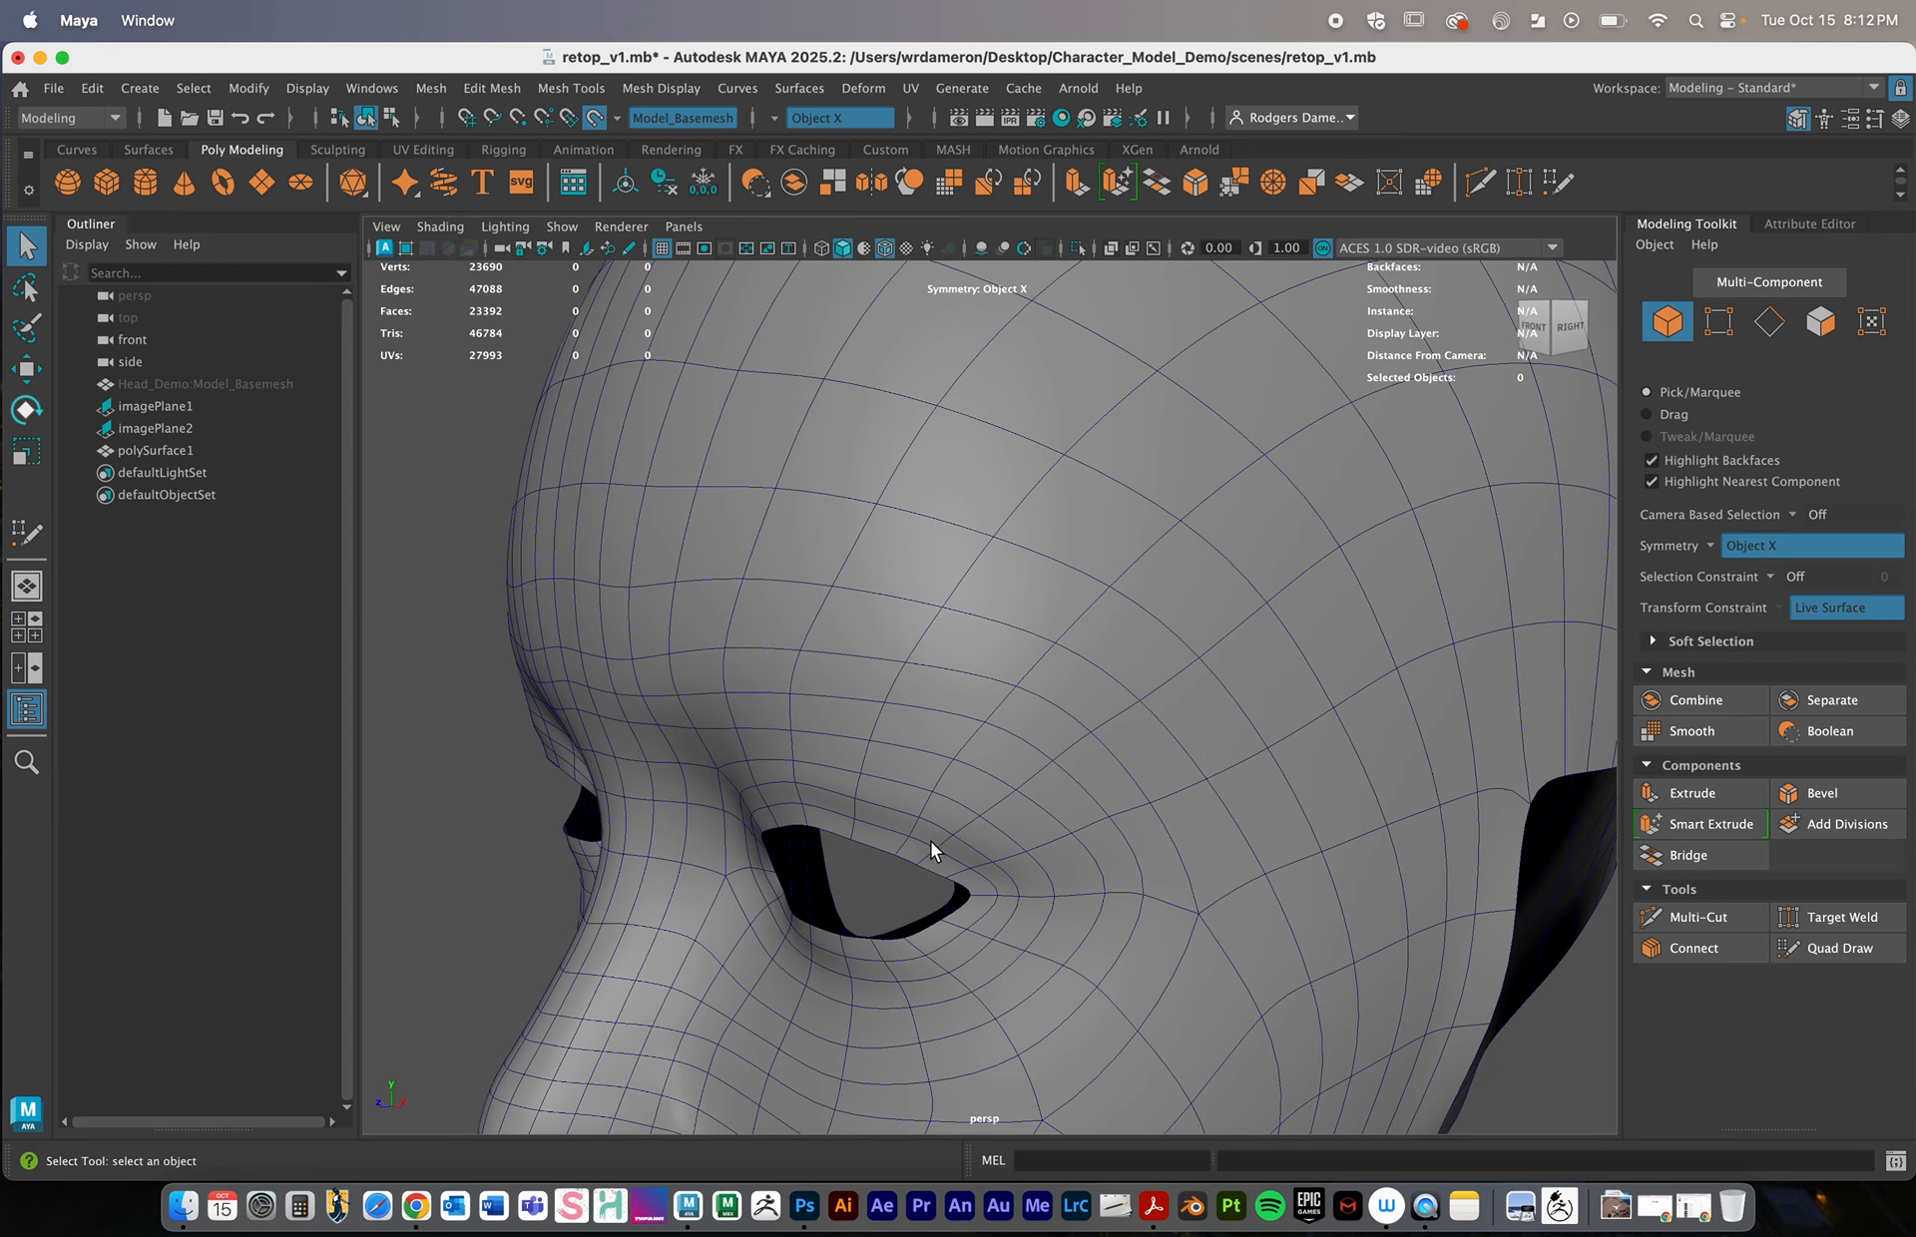
pyautogui.keyDown('alt'); pyautogui.moveTo(953, 948); pyautogui.dragTo(1048, 927); pyautogui.keyUp('alt')
pyautogui.keyDown('alt'); pyautogui.moveTo(1048, 928); pyautogui.dragTo(1098, 798, button='middle'); pyautogui.keyUp('alt')
pyautogui.keyDown('alt'); pyautogui.moveTo(1098, 798); pyautogui.dragTo(888, 789, button='right'); pyautogui.keyUp('alt')
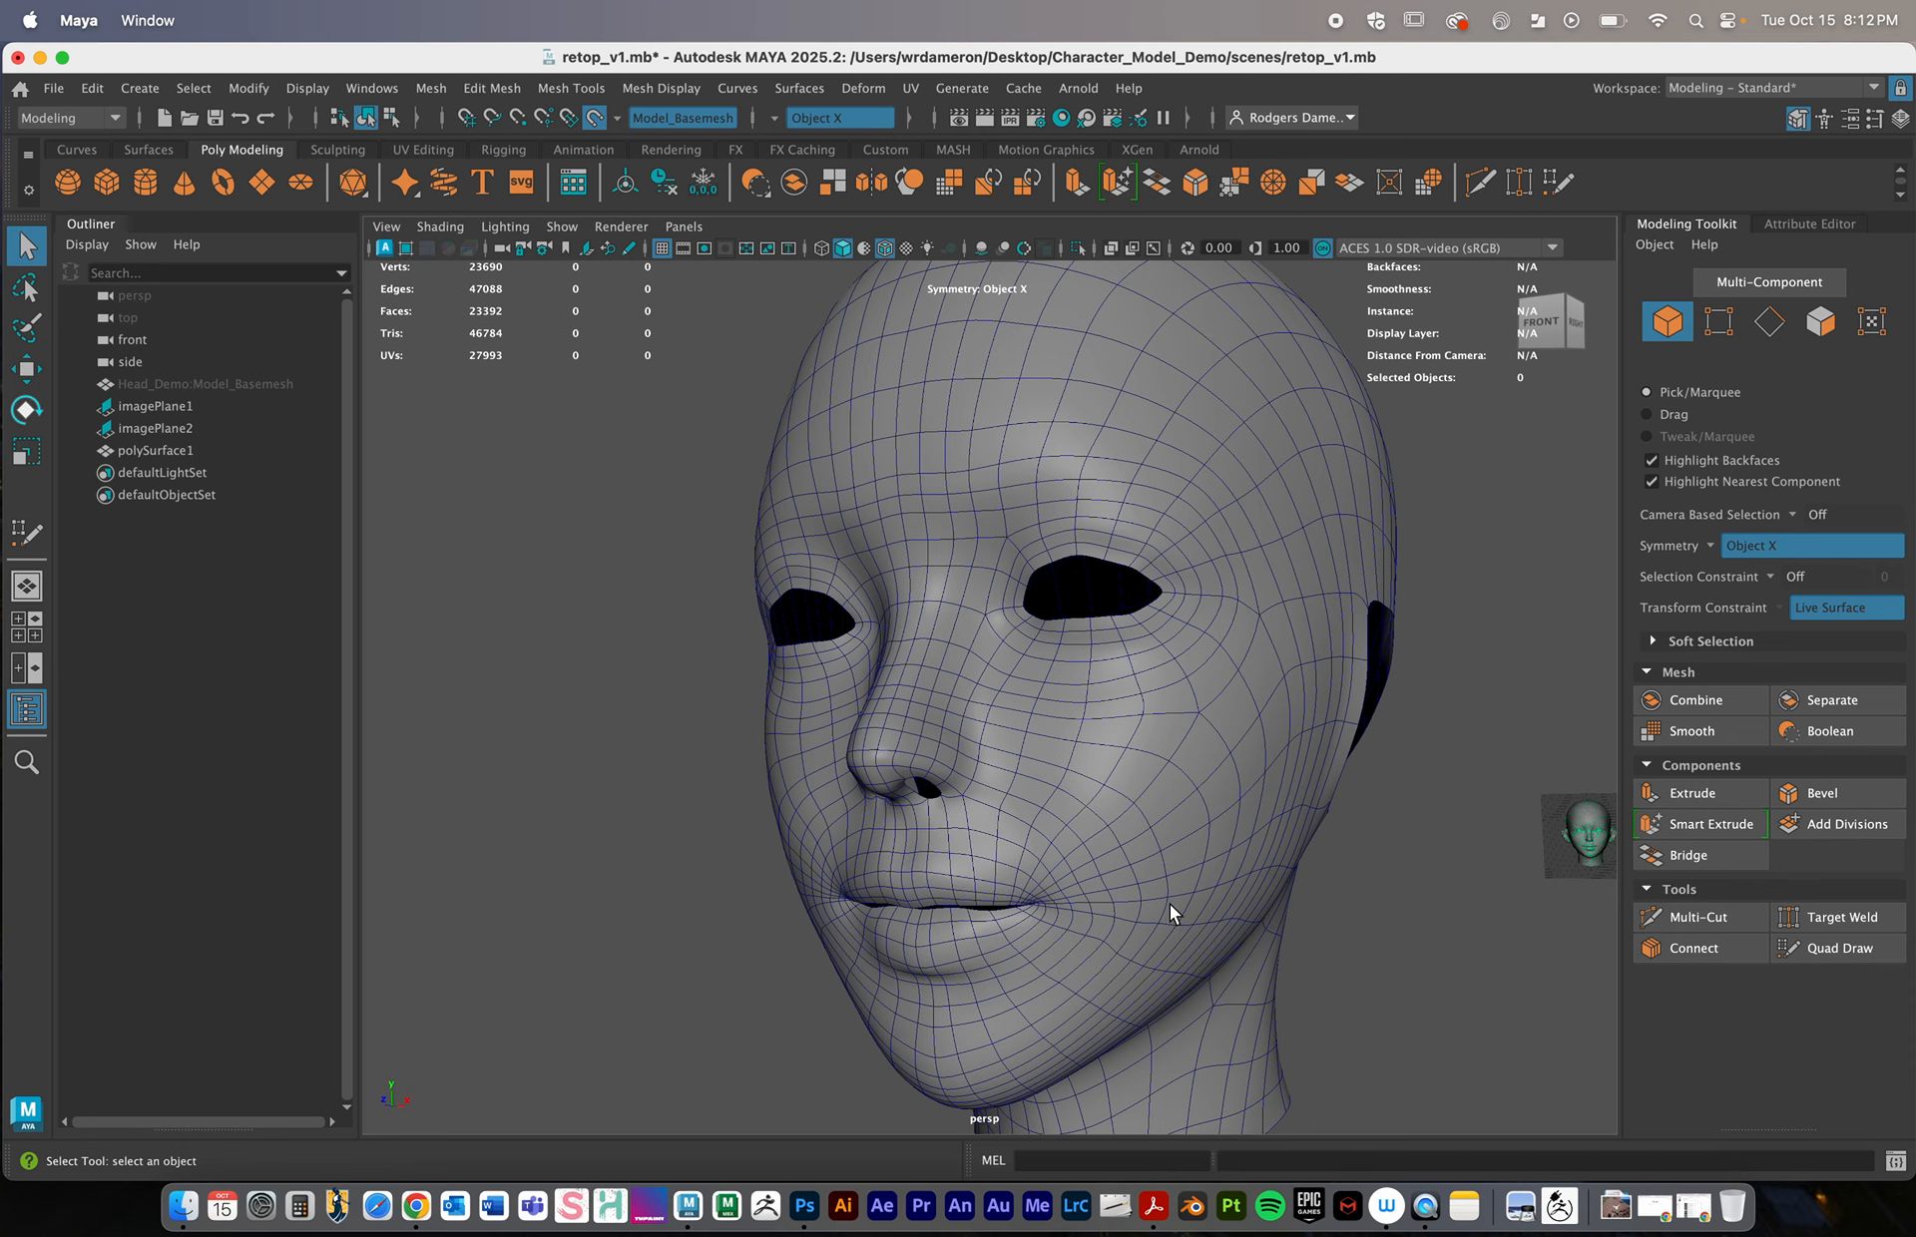